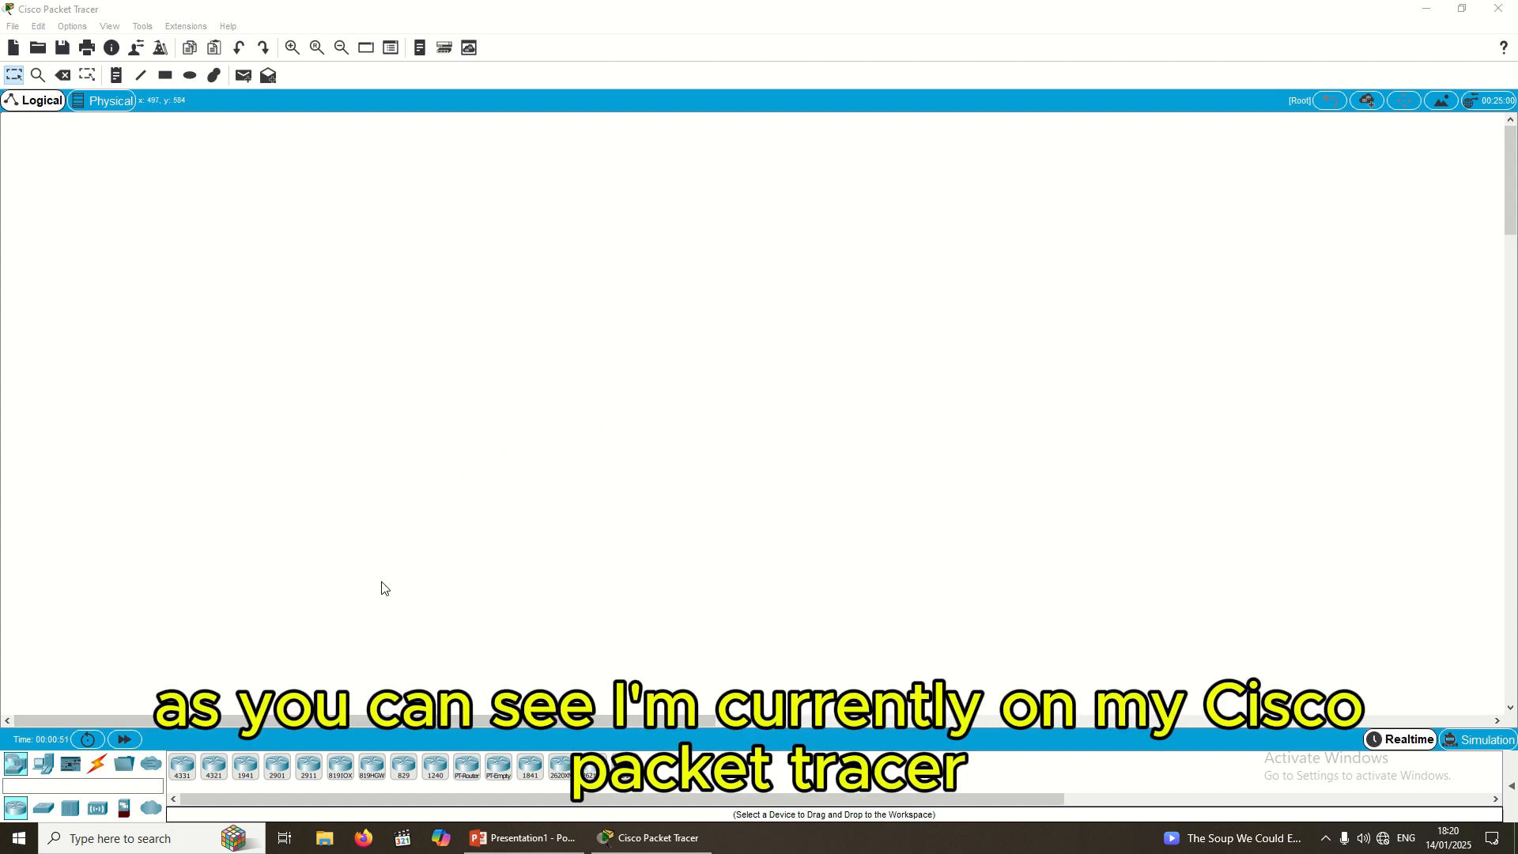
Step: Place three 2811 routers, Router0, Router1 and Router2, in an even row across the top
left_click(13, 772)
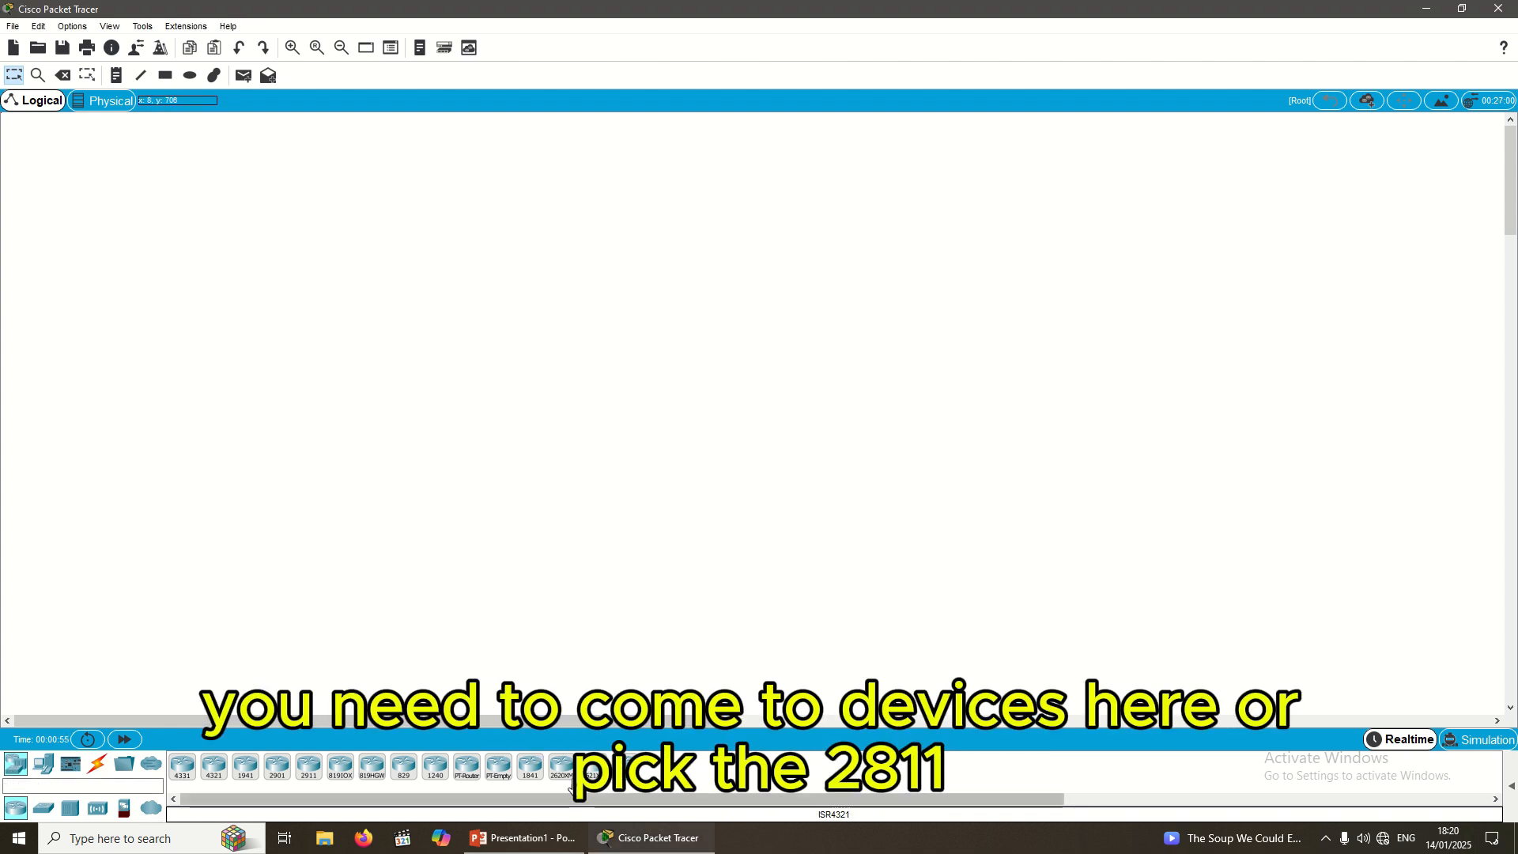
left_click_drag(465, 158, 296, 199)
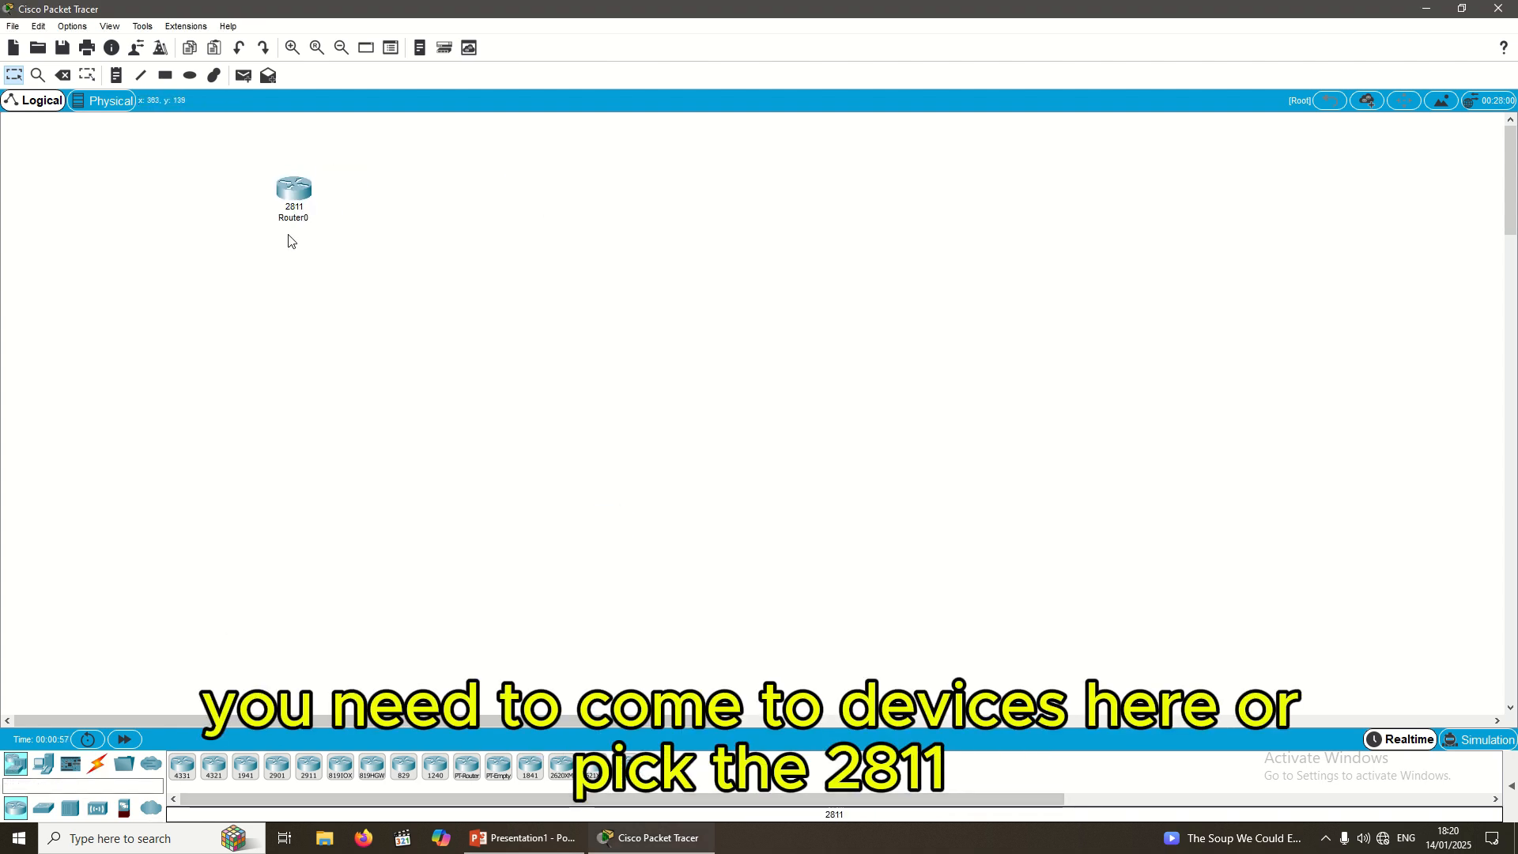
left_click_drag(666, 628, 683, 200)
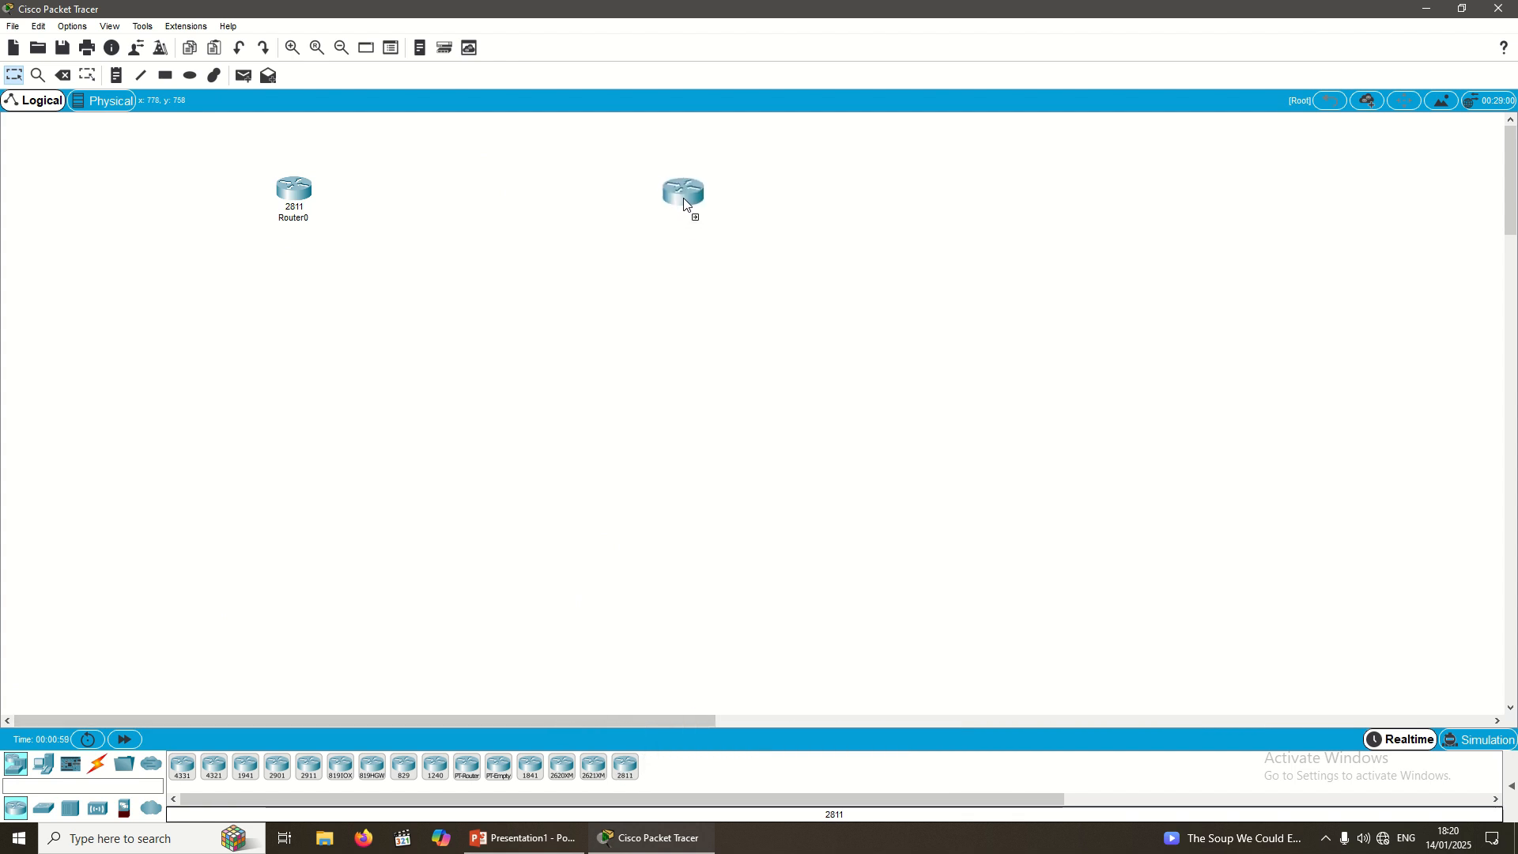
left_click_drag(1255, 255, 1255, 255)
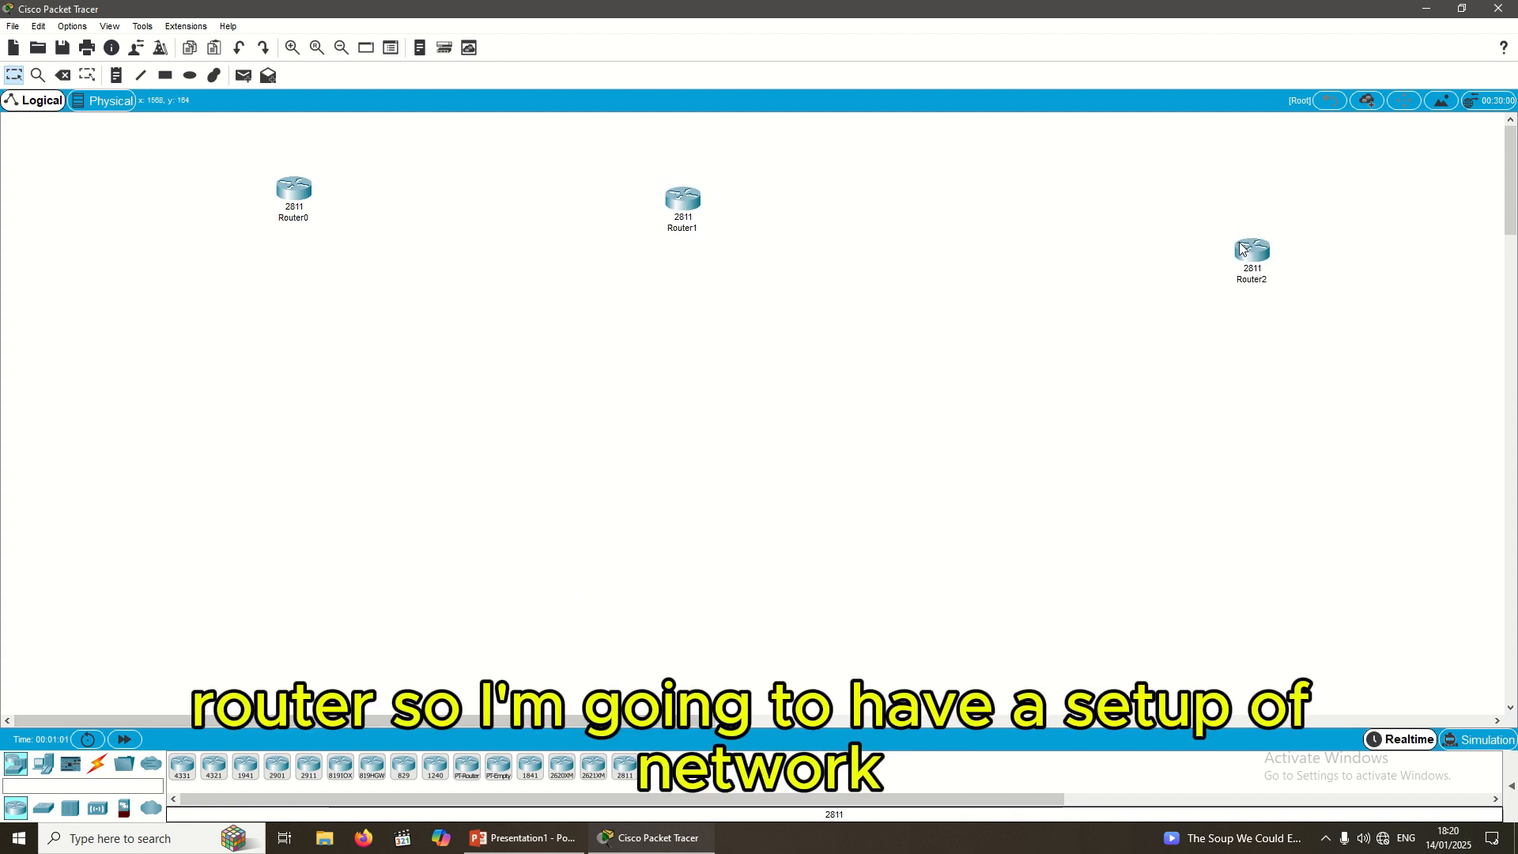
left_click_drag(683, 199, 707, 226)
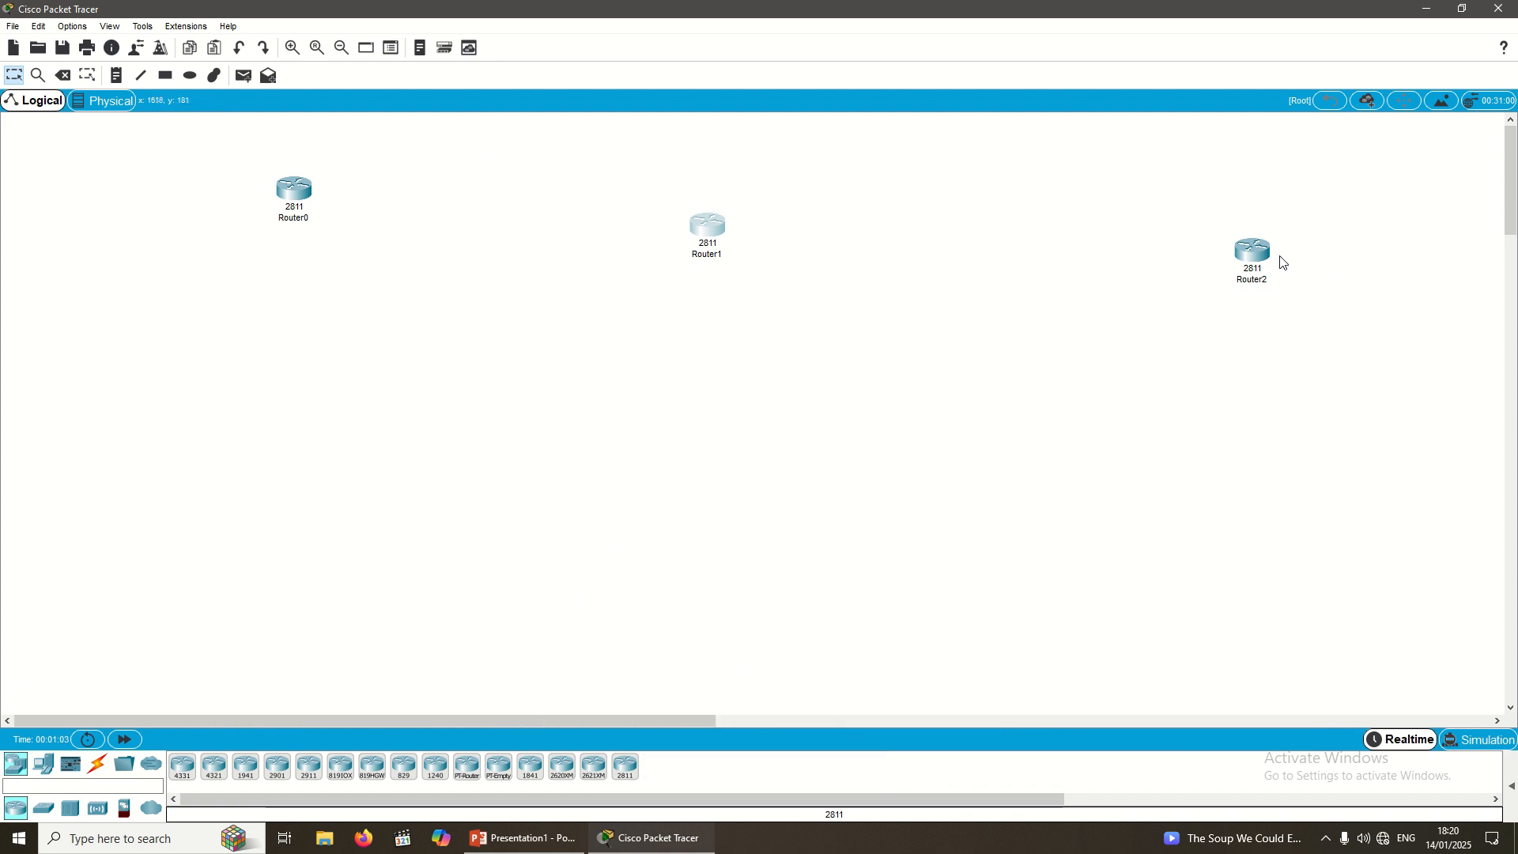
left_click_drag(1255, 257, 1263, 220)
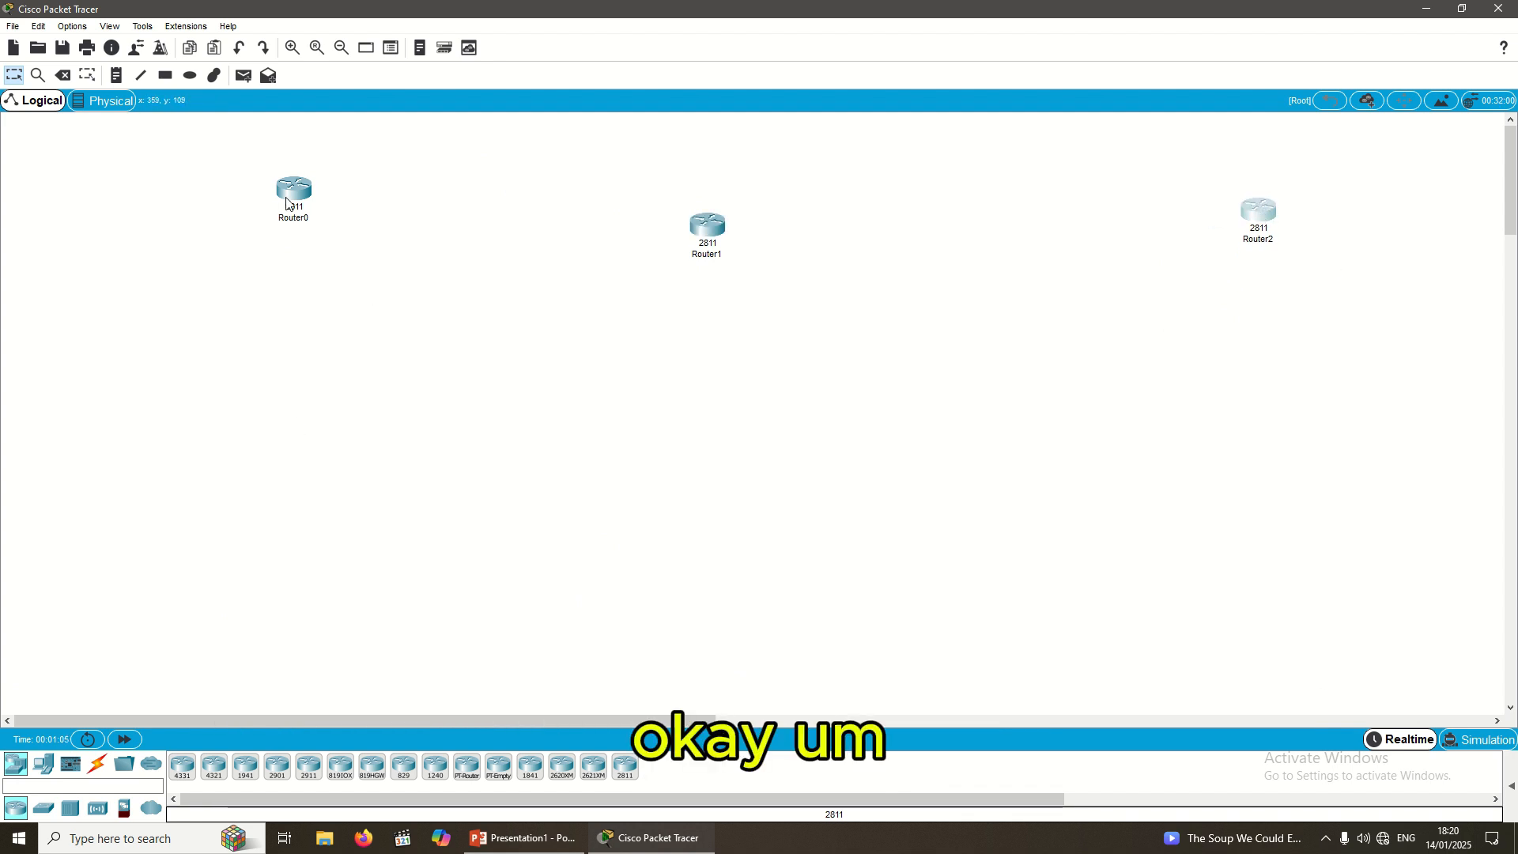
left_click_drag(294, 195, 294, 240)
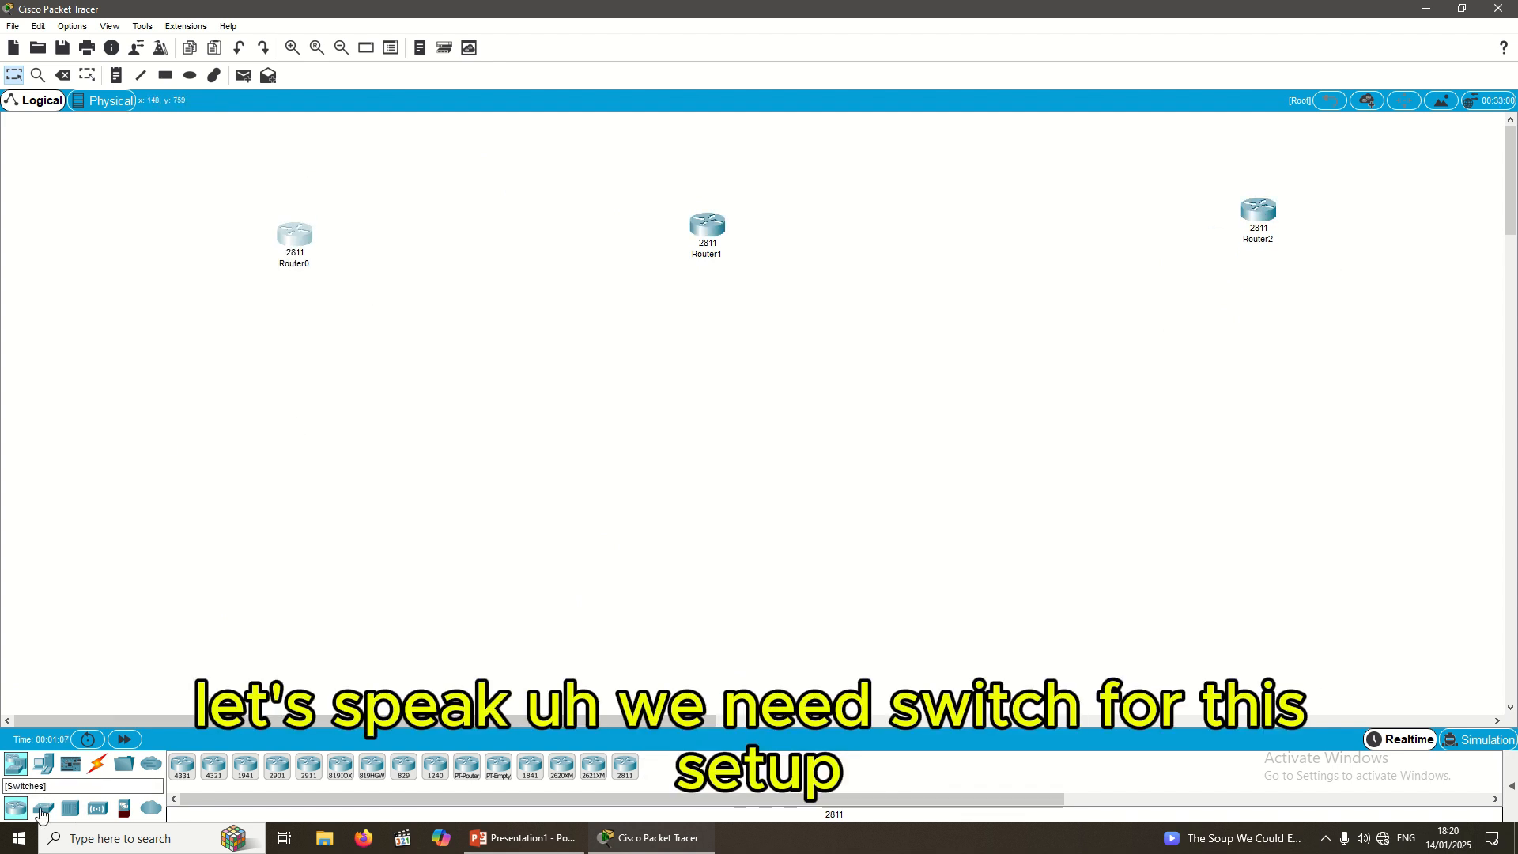
Step: Drop a 2960-24TT switch below each of Router0, Router1 and Router2 and adjust their positions
left_click_drag(43, 807, 286, 428)
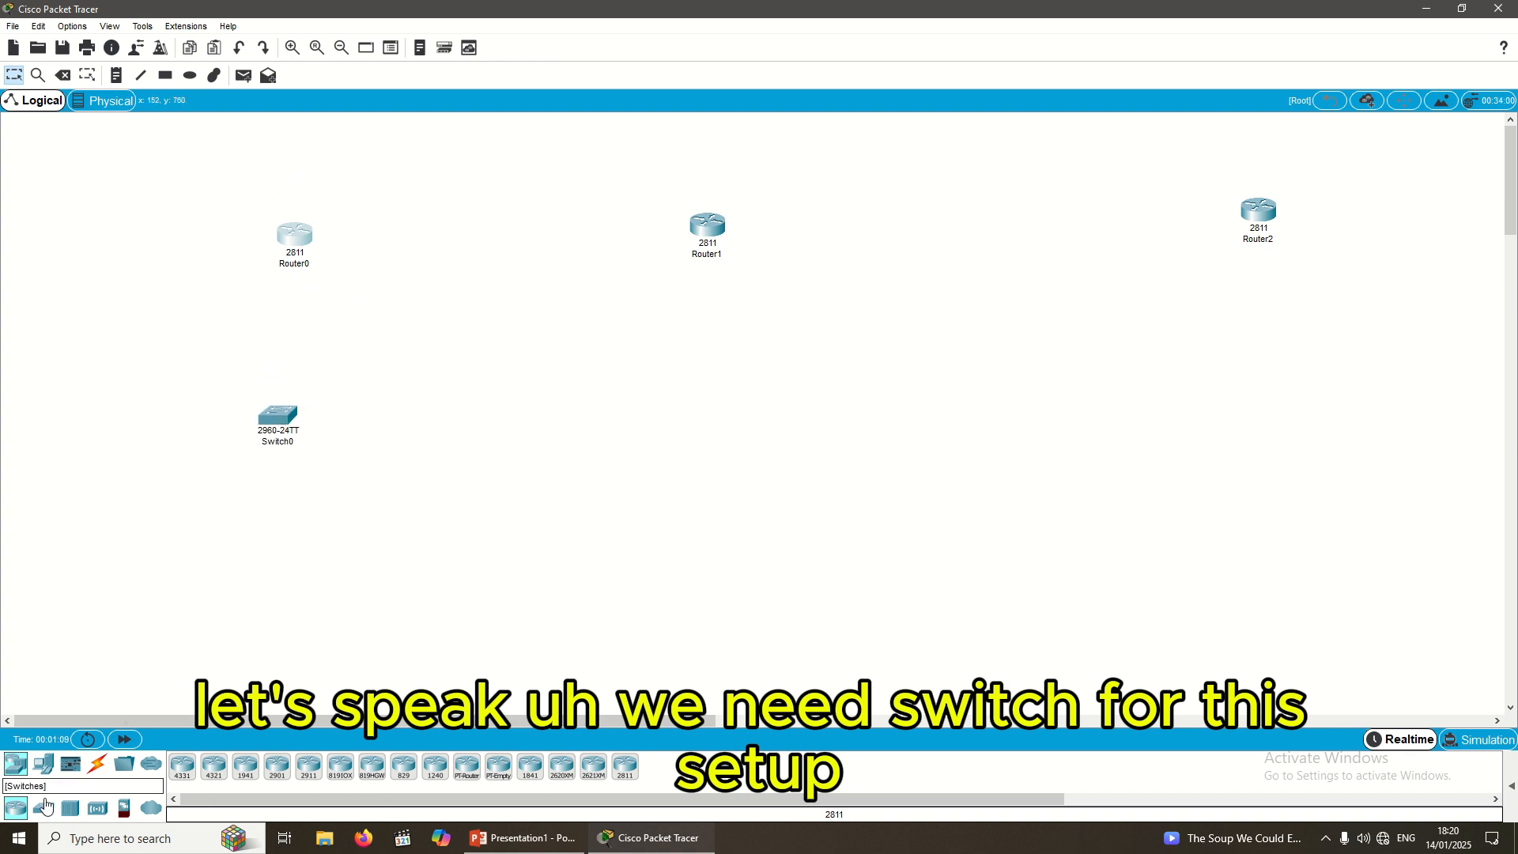
left_click_drag(42, 807, 700, 461)
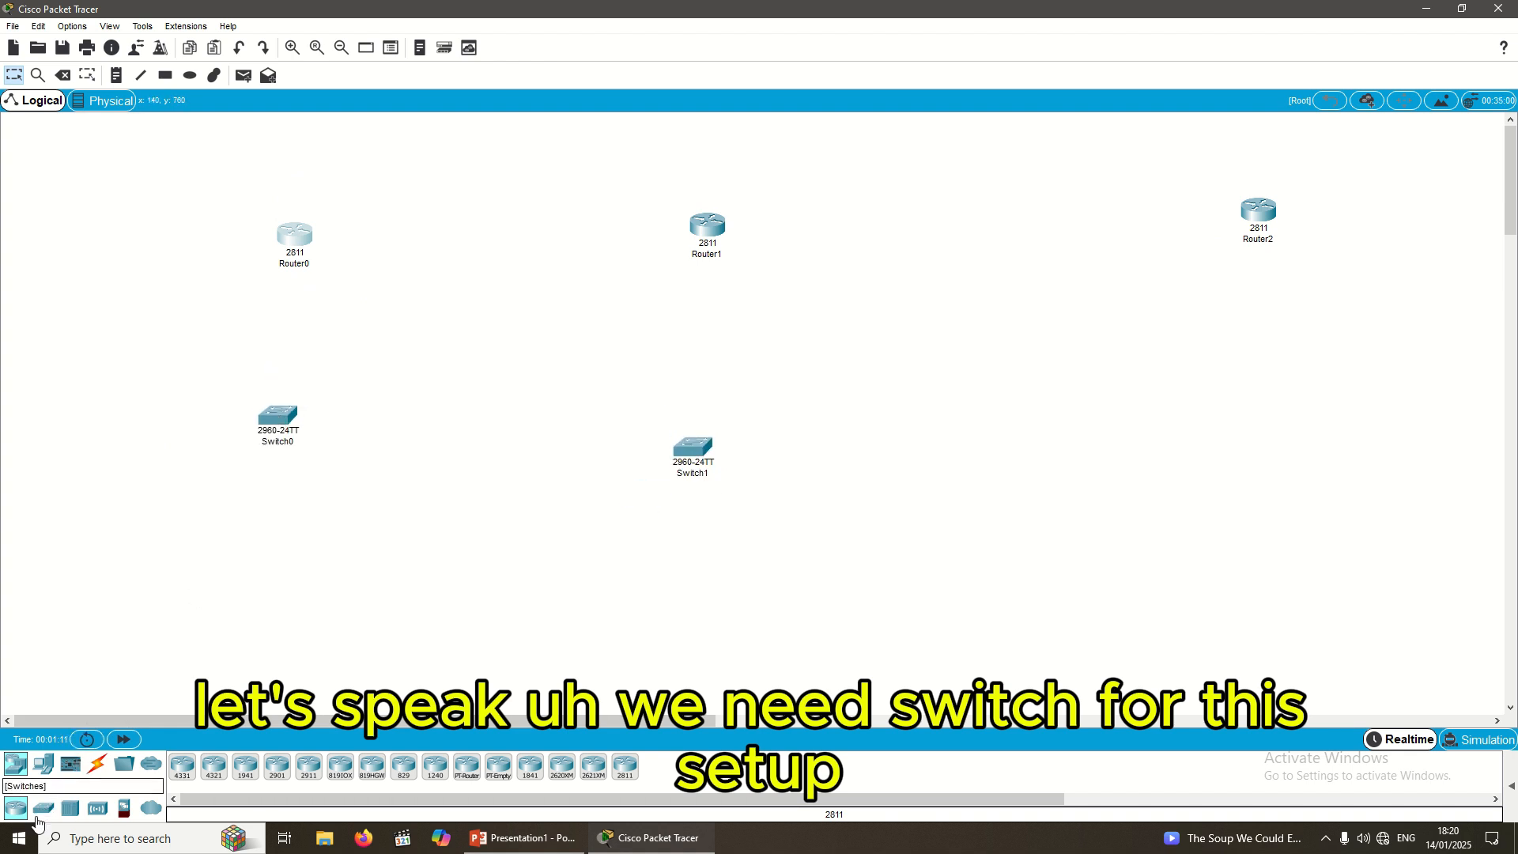
left_click_drag(43, 807, 1238, 427)
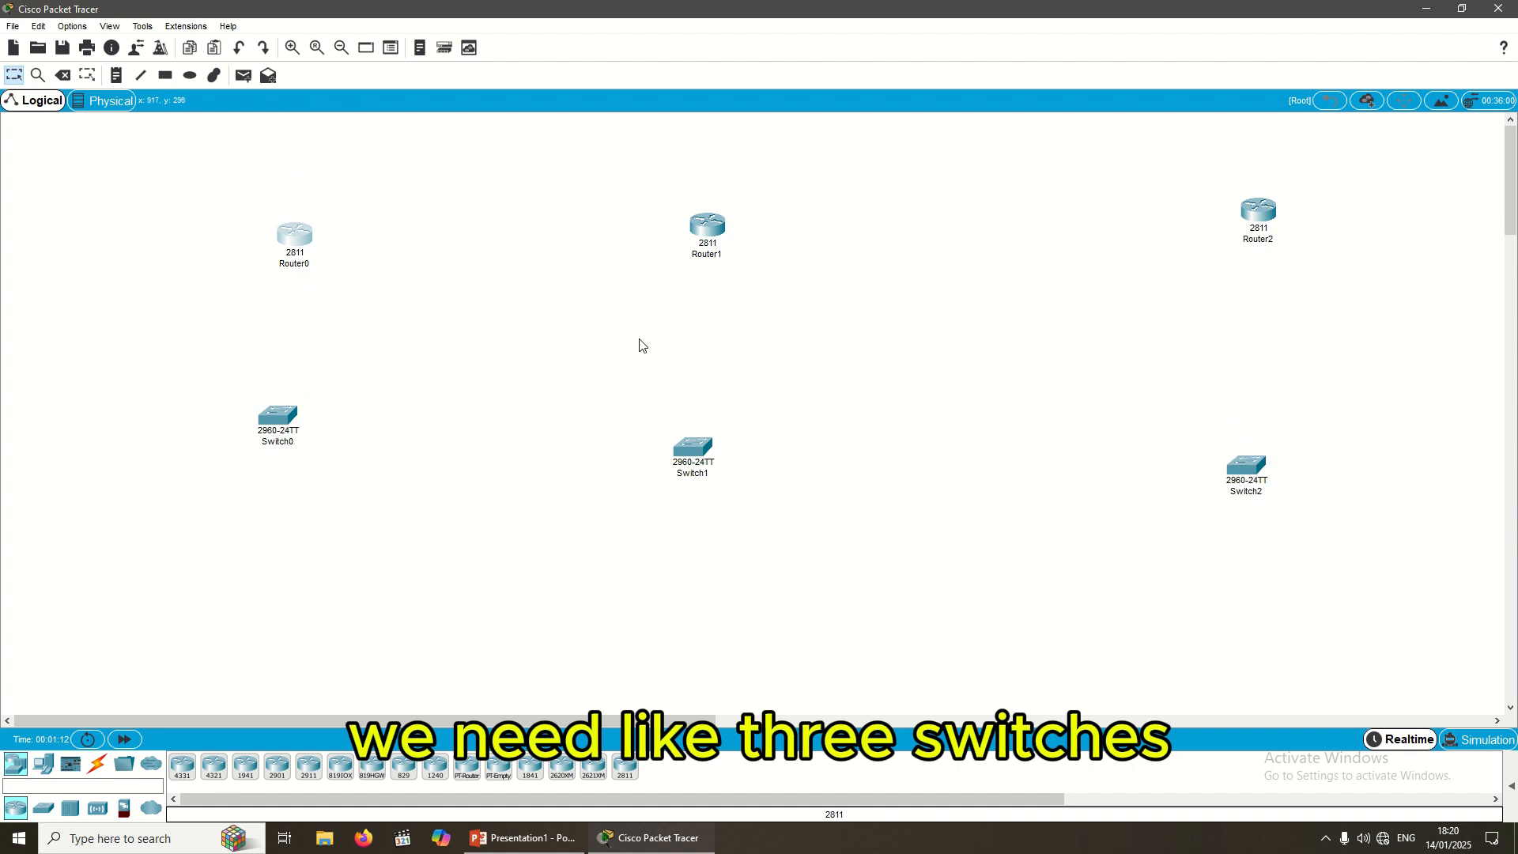
left_click_drag(308, 235, 306, 206)
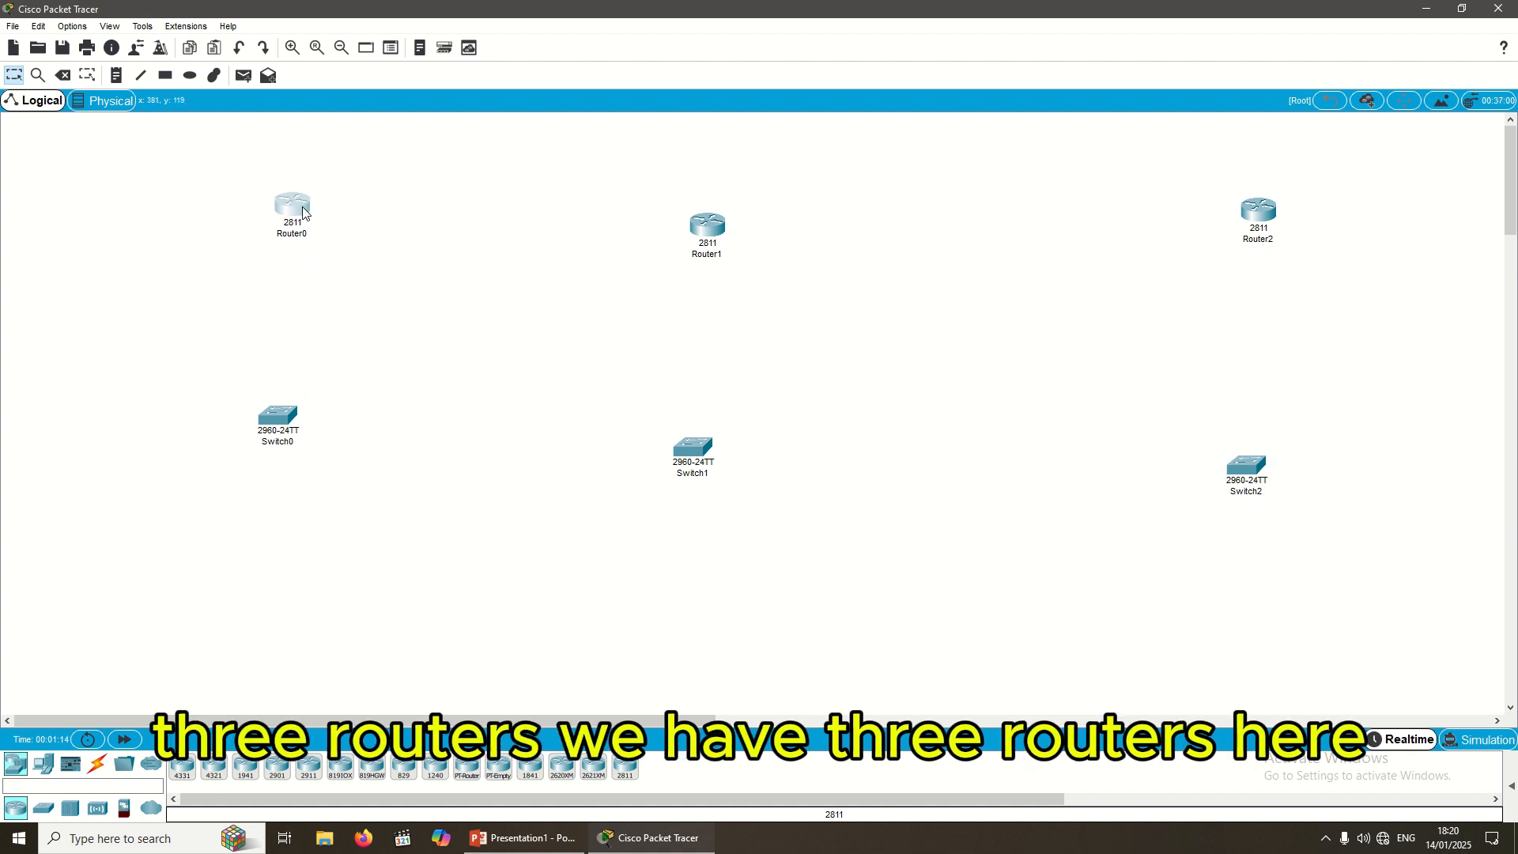
left_click_drag(706, 443, 729, 440)
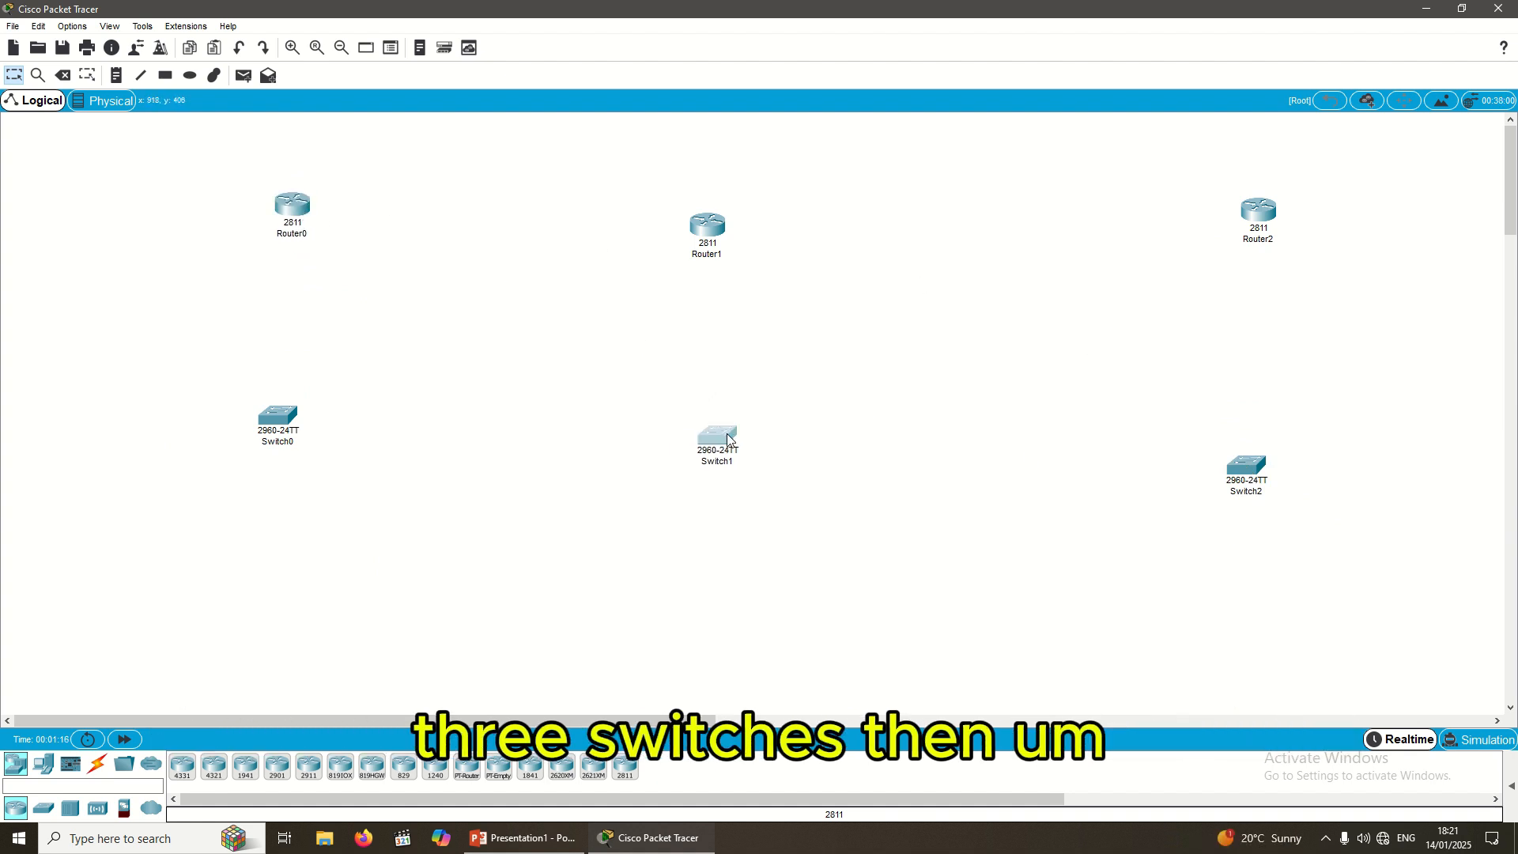
left_click(560, 496)
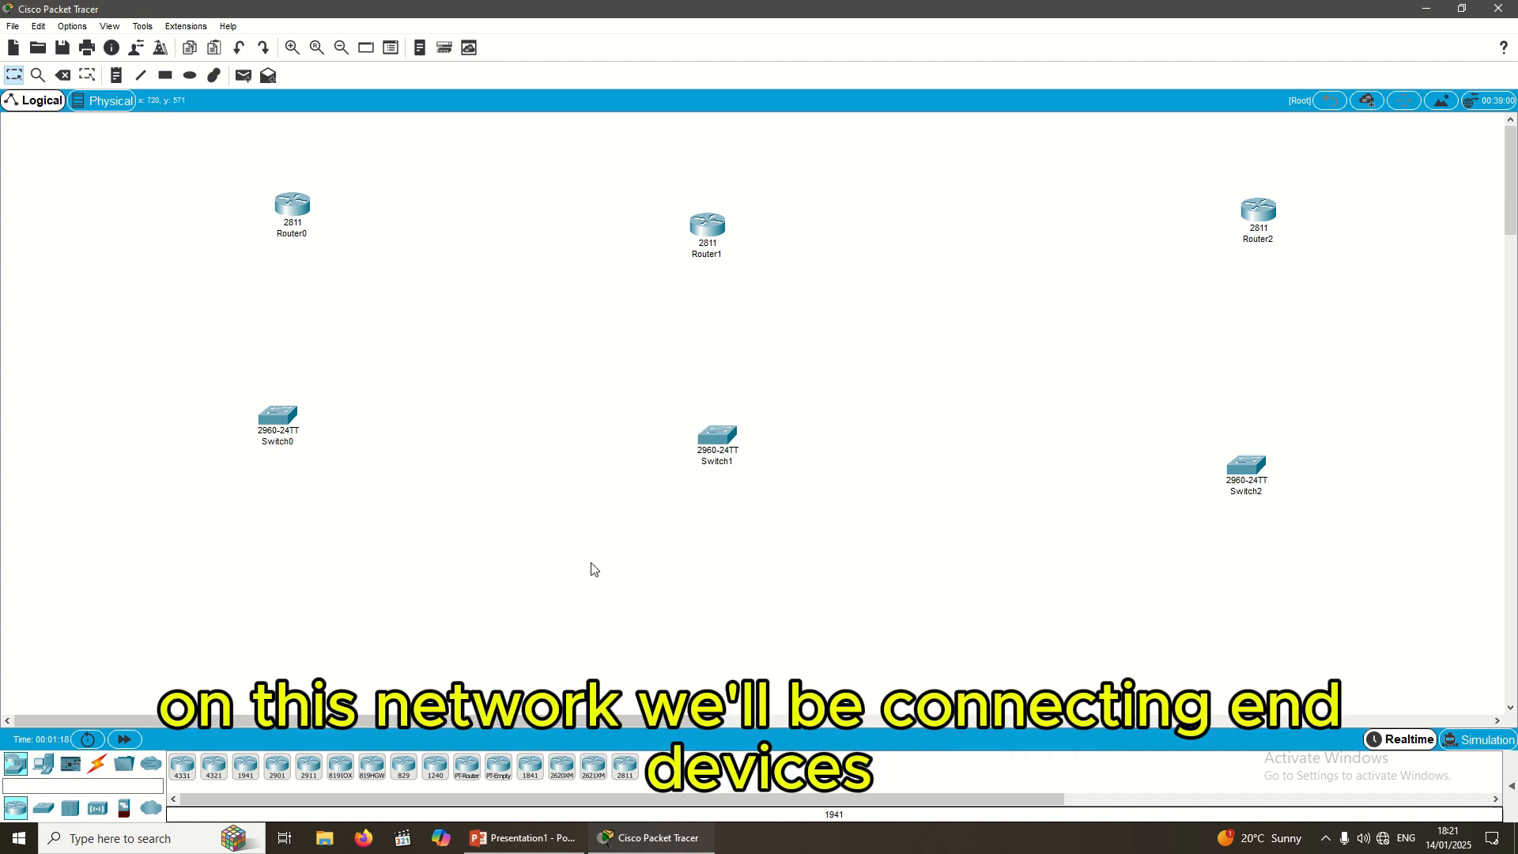
Step: Place PC0, Laptop0, PC1 and Laptop1 beneath Switch0 and Switch1
left_click(44, 764)
left_click_drag(179, 774, 126, 558)
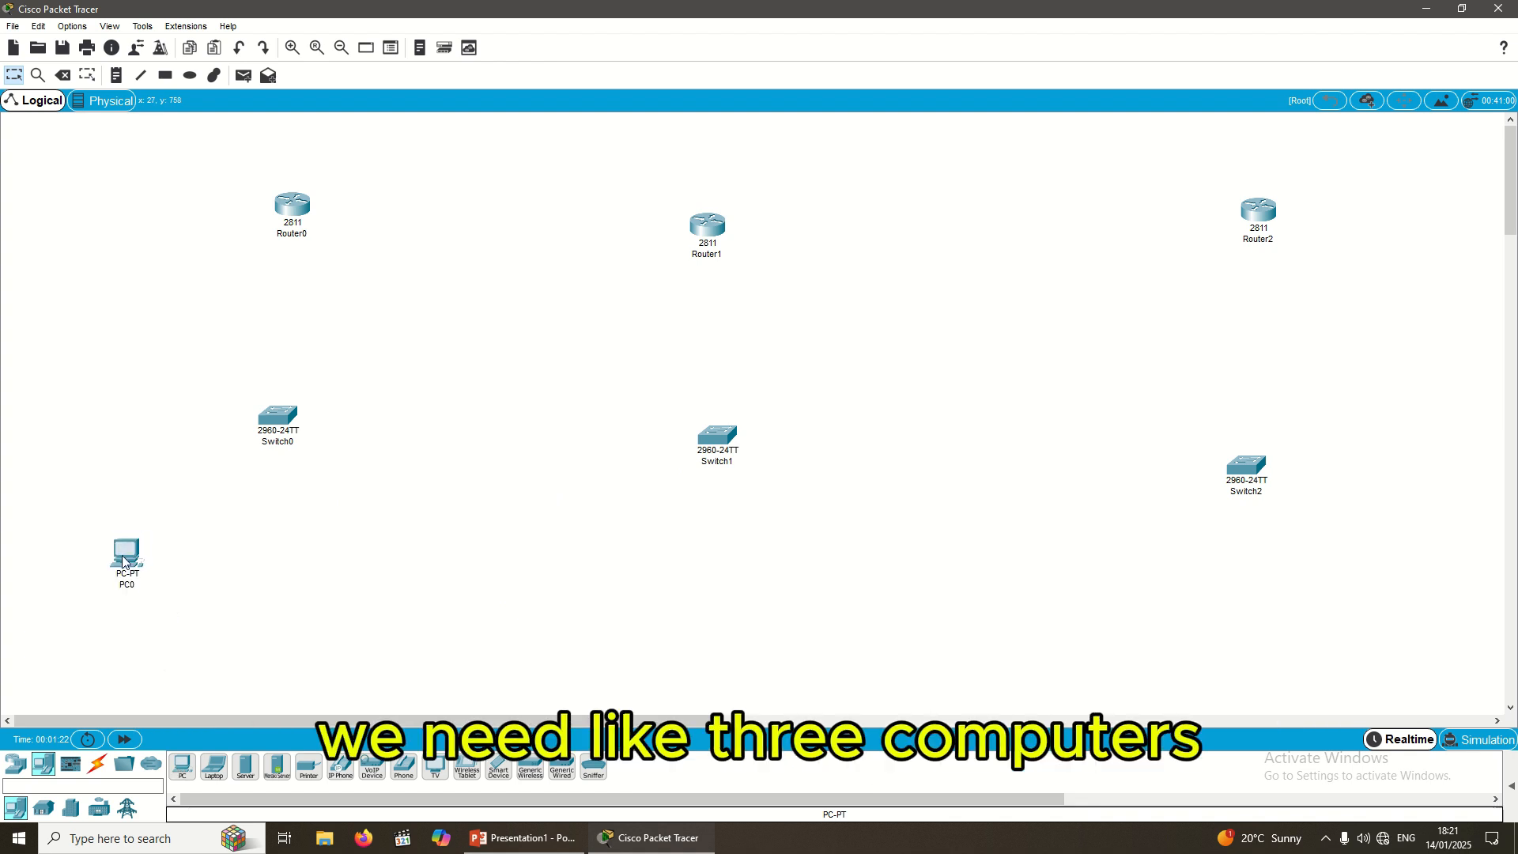
left_click_drag(226, 599, 230, 571)
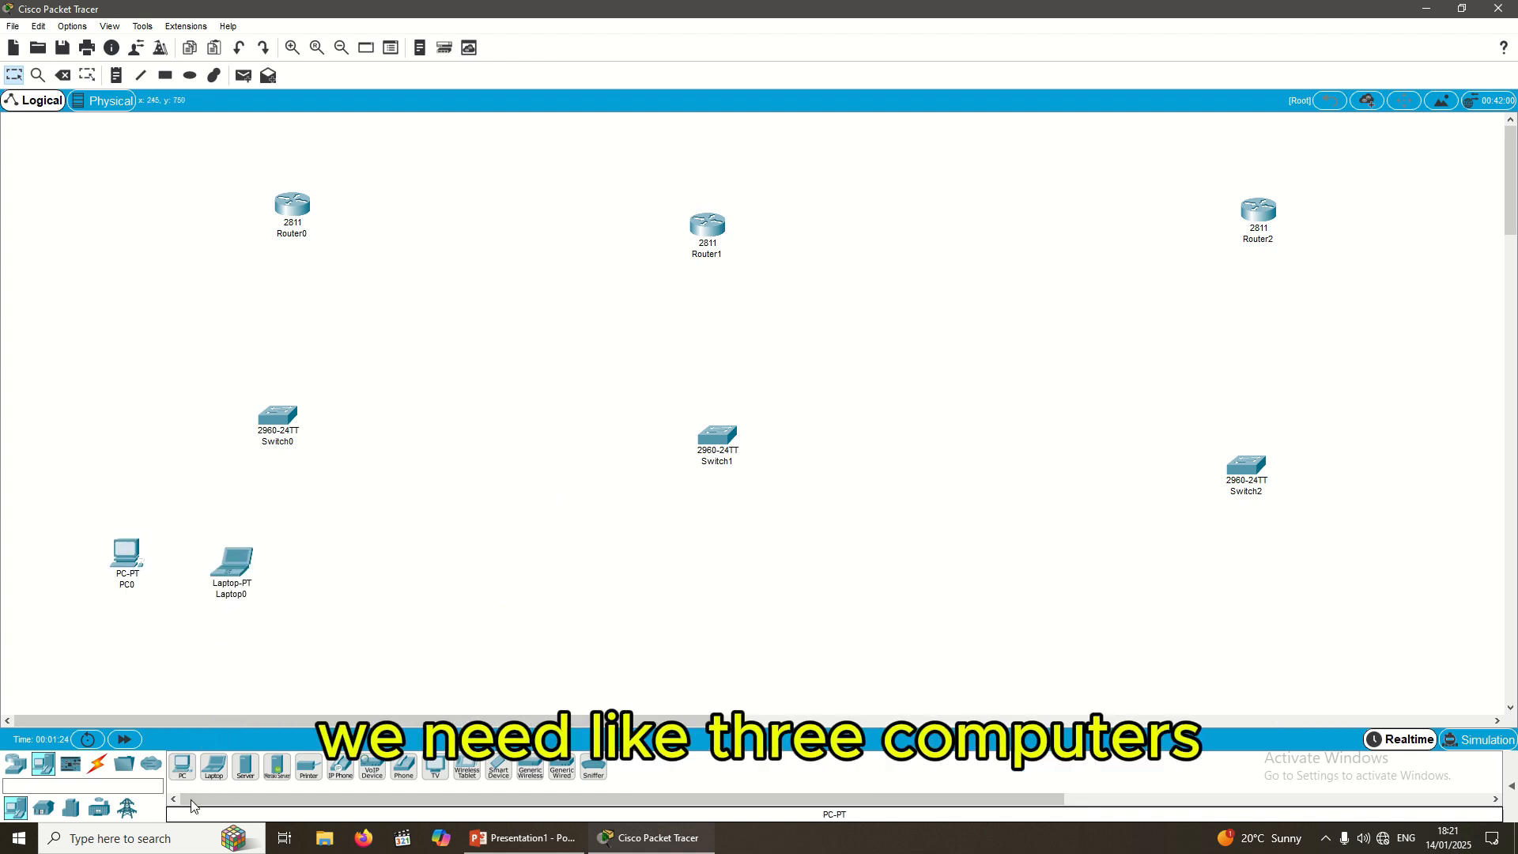
left_click_drag(182, 765, 556, 570)
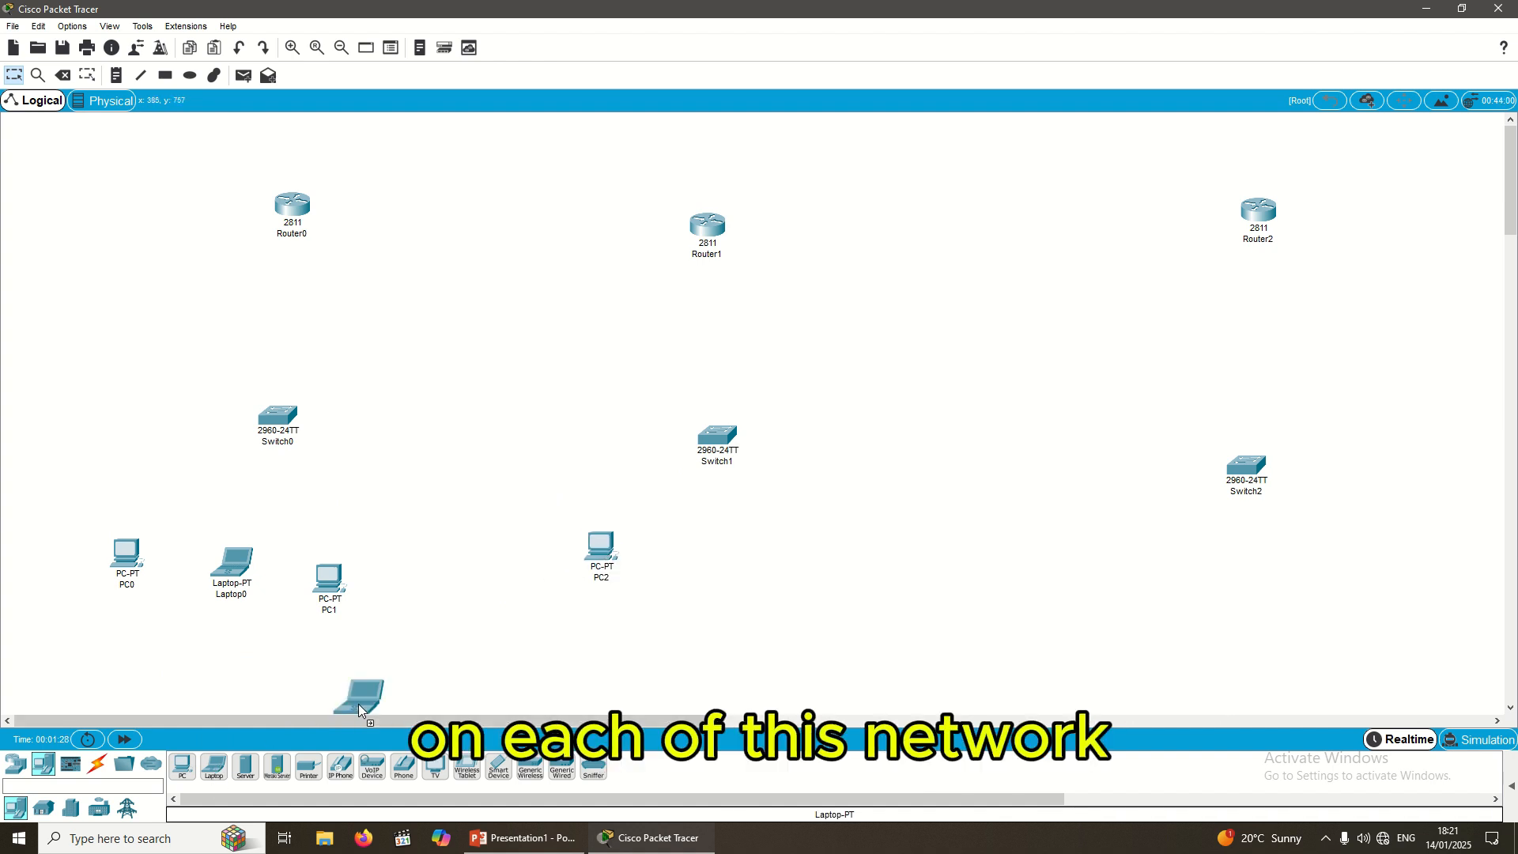
left_click_drag(715, 562, 712, 566)
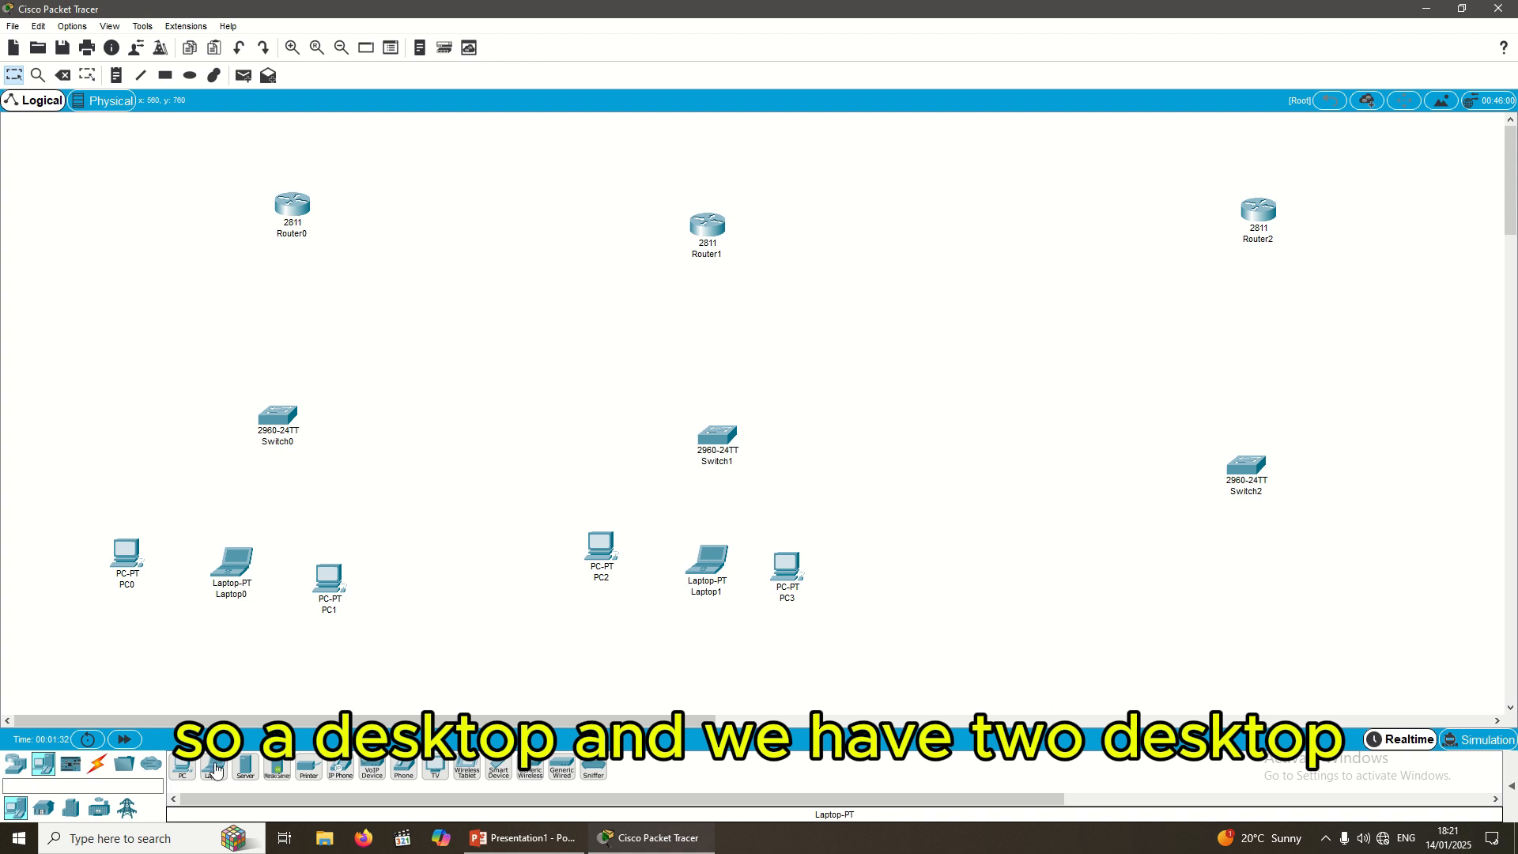
Step: Add PC4, Laptop2 and PC5 below Switch2, with Laptop2 between the two PCs
left_click_drag(183, 766, 1071, 538)
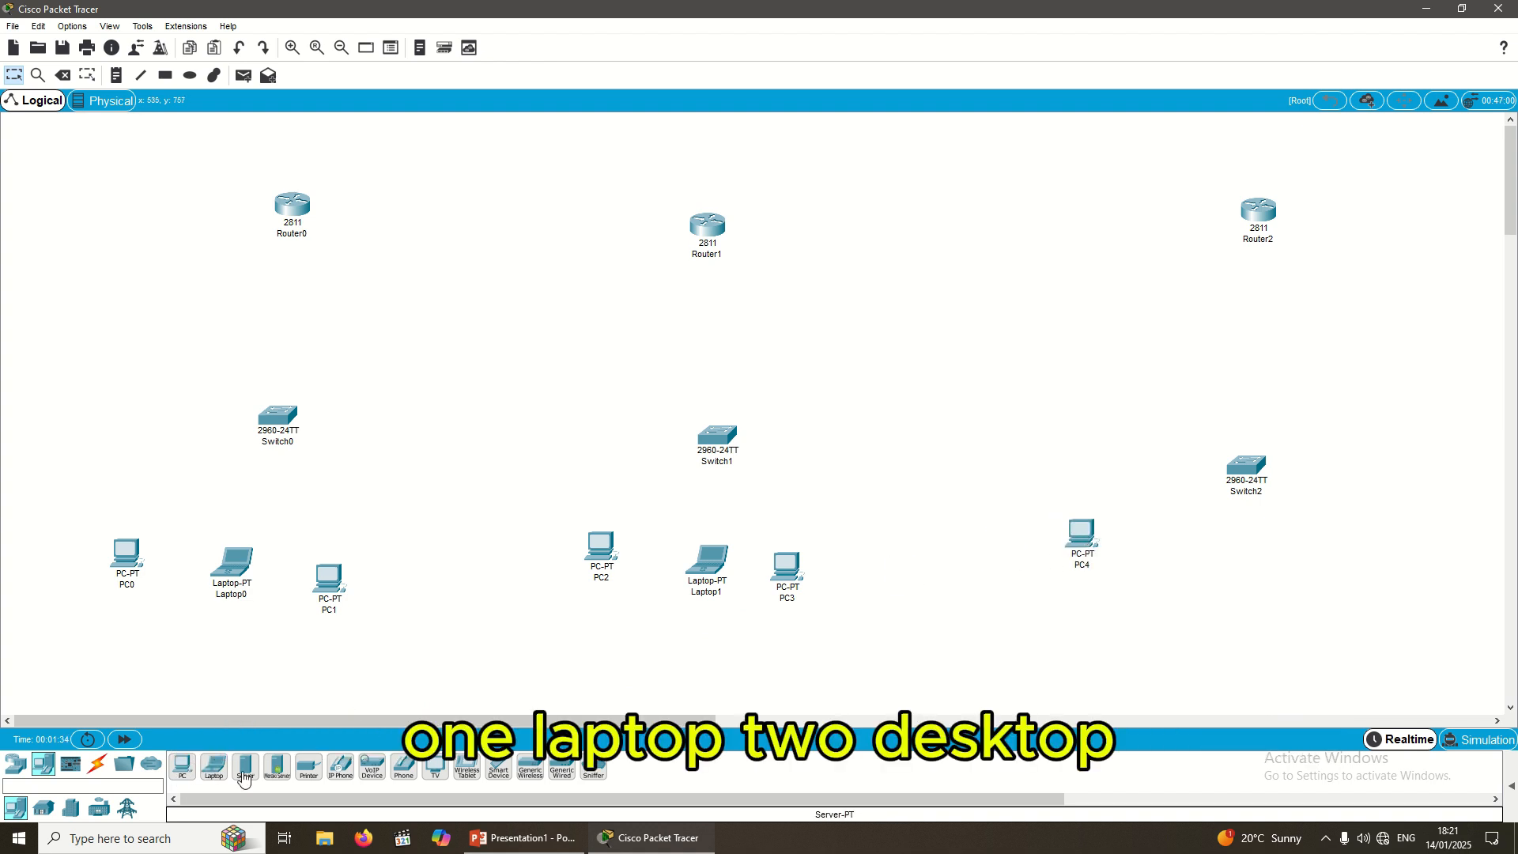
left_click_drag(183, 766, 1318, 546)
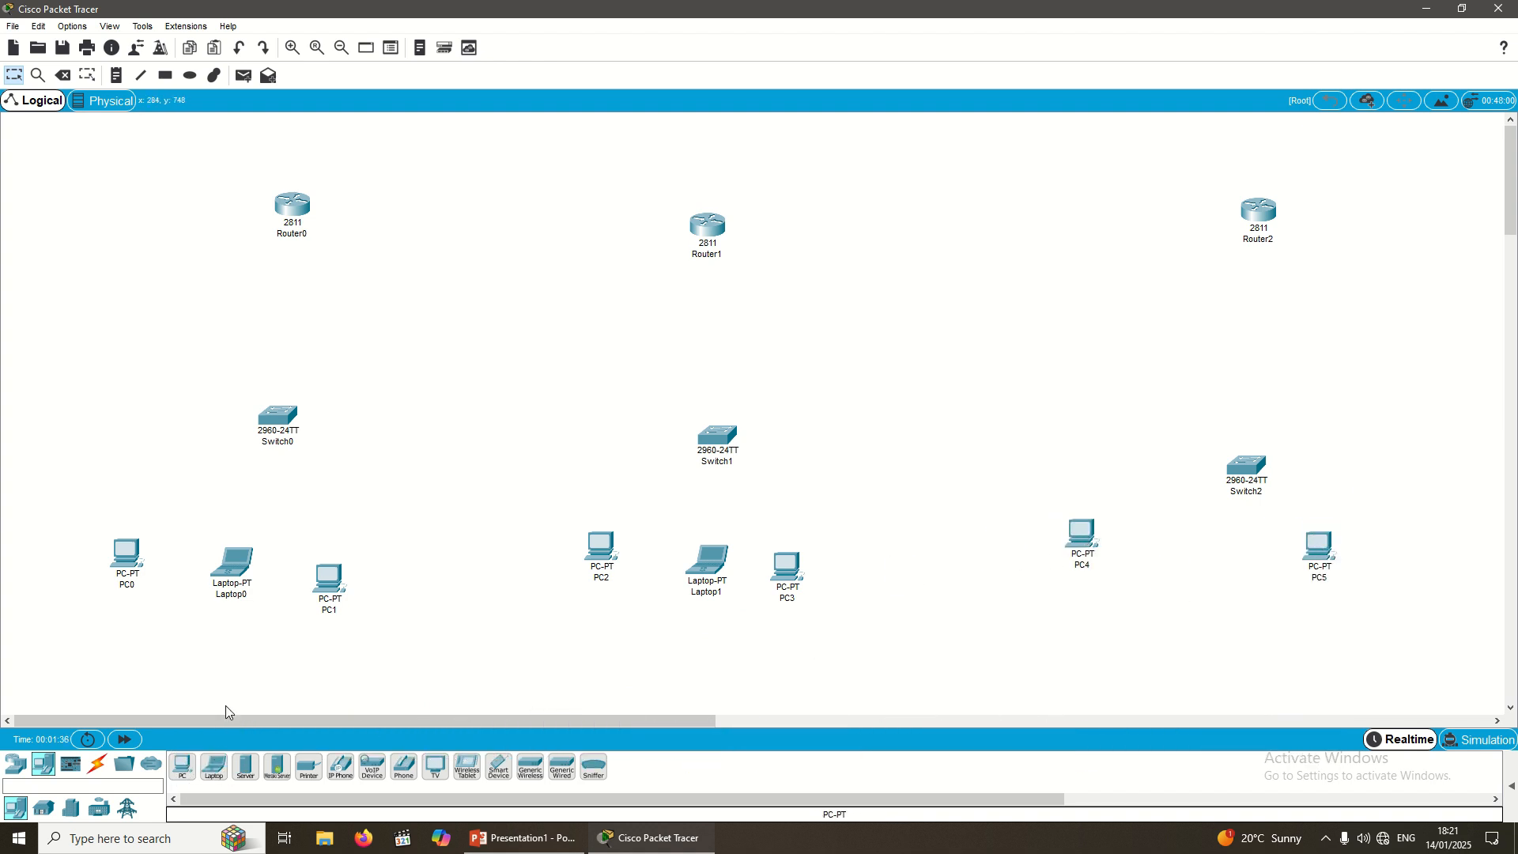
left_click_drag(213, 766, 1032, 580)
left_click_drag(1243, 569, 1243, 569)
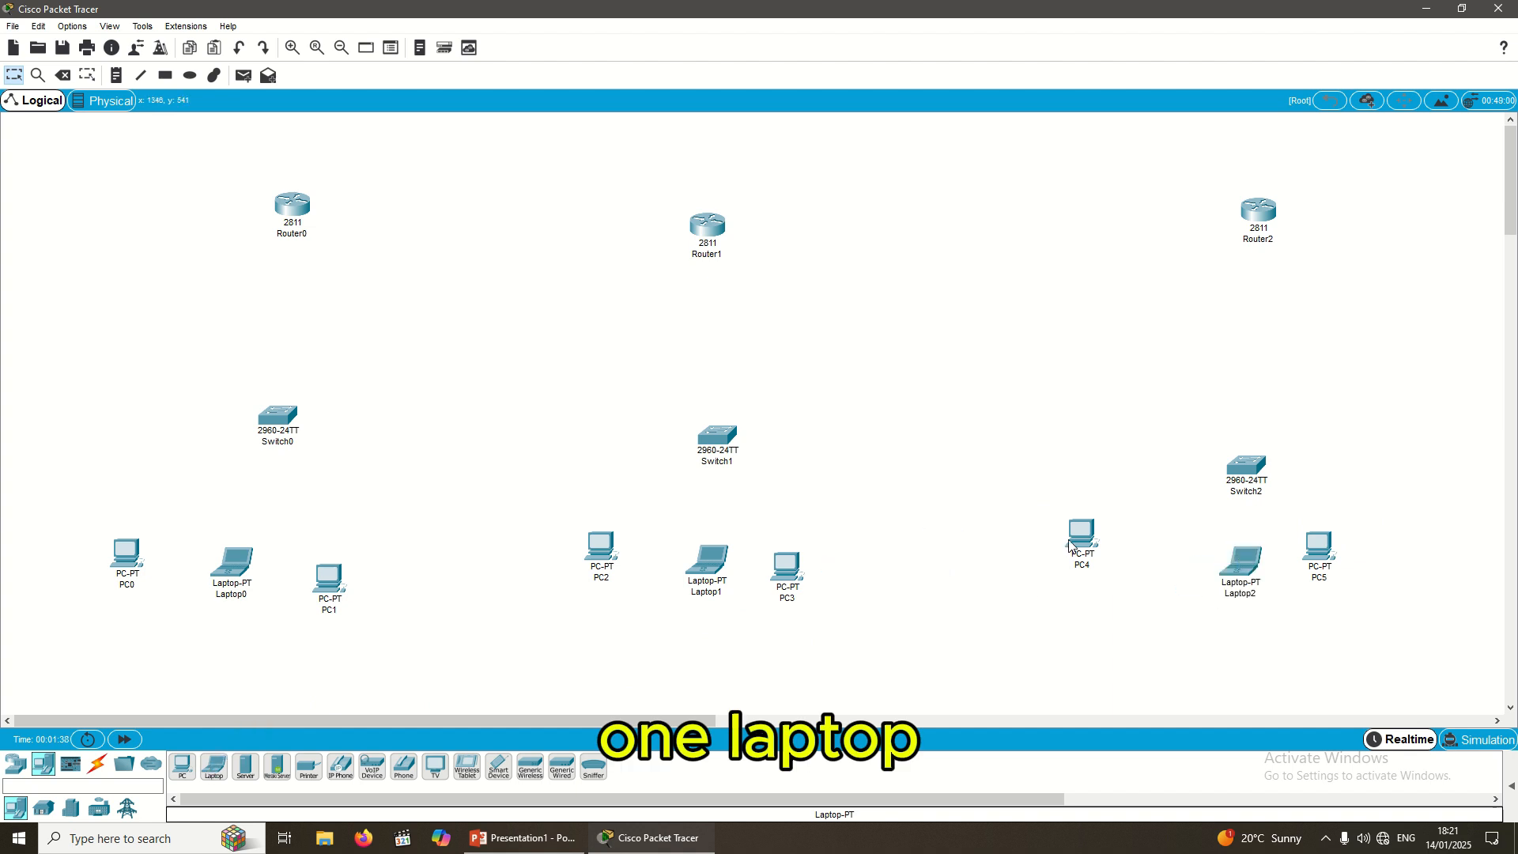
left_click_drag(1082, 535, 1139, 546)
left_click_drag(1335, 563, 1358, 568)
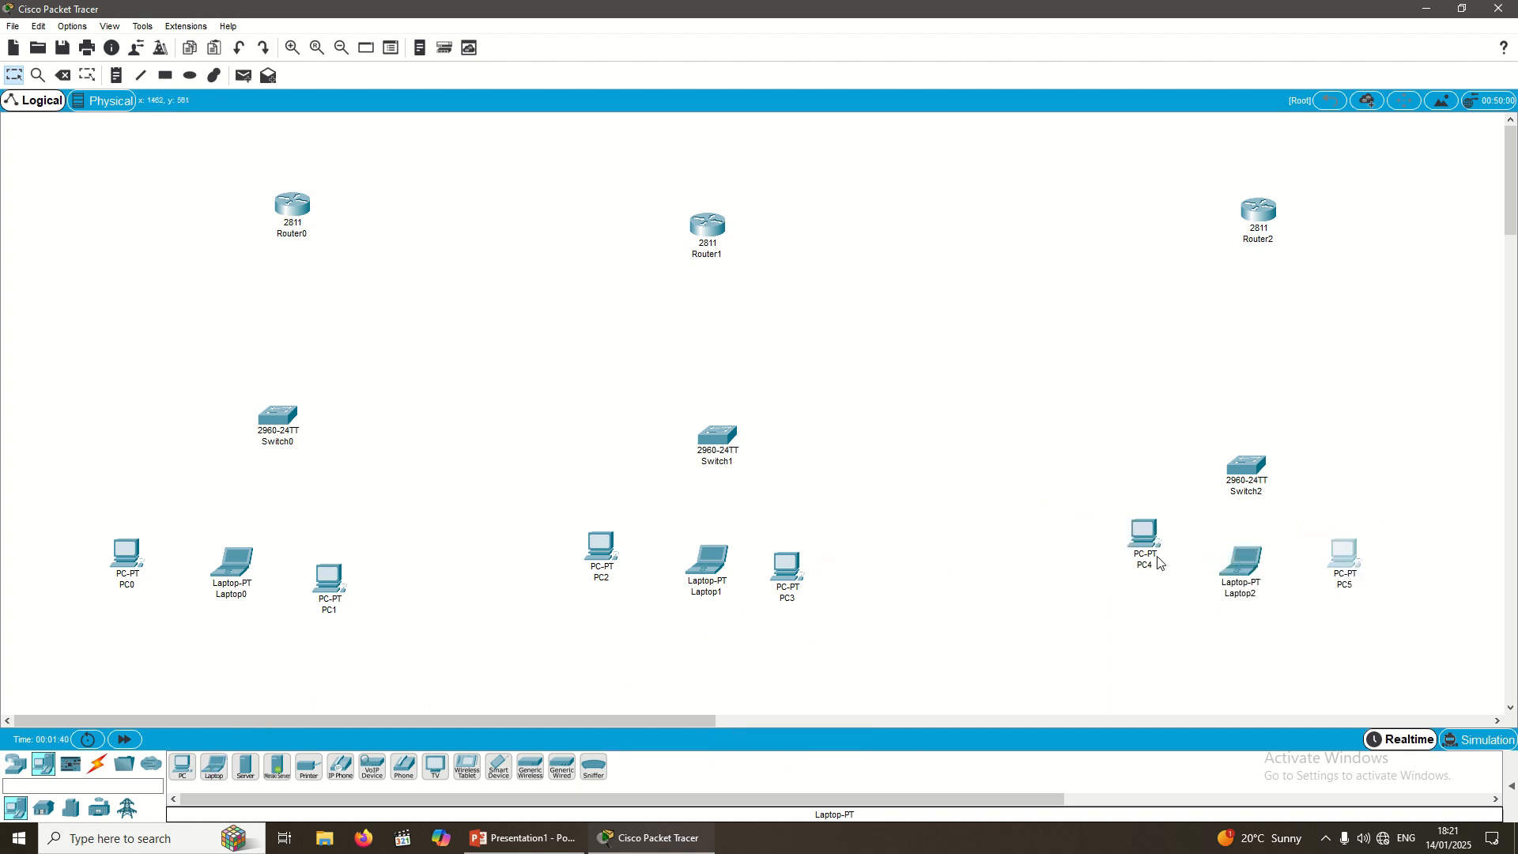
left_click_drag(1147, 539, 1291, 549)
left_click(1264, 567)
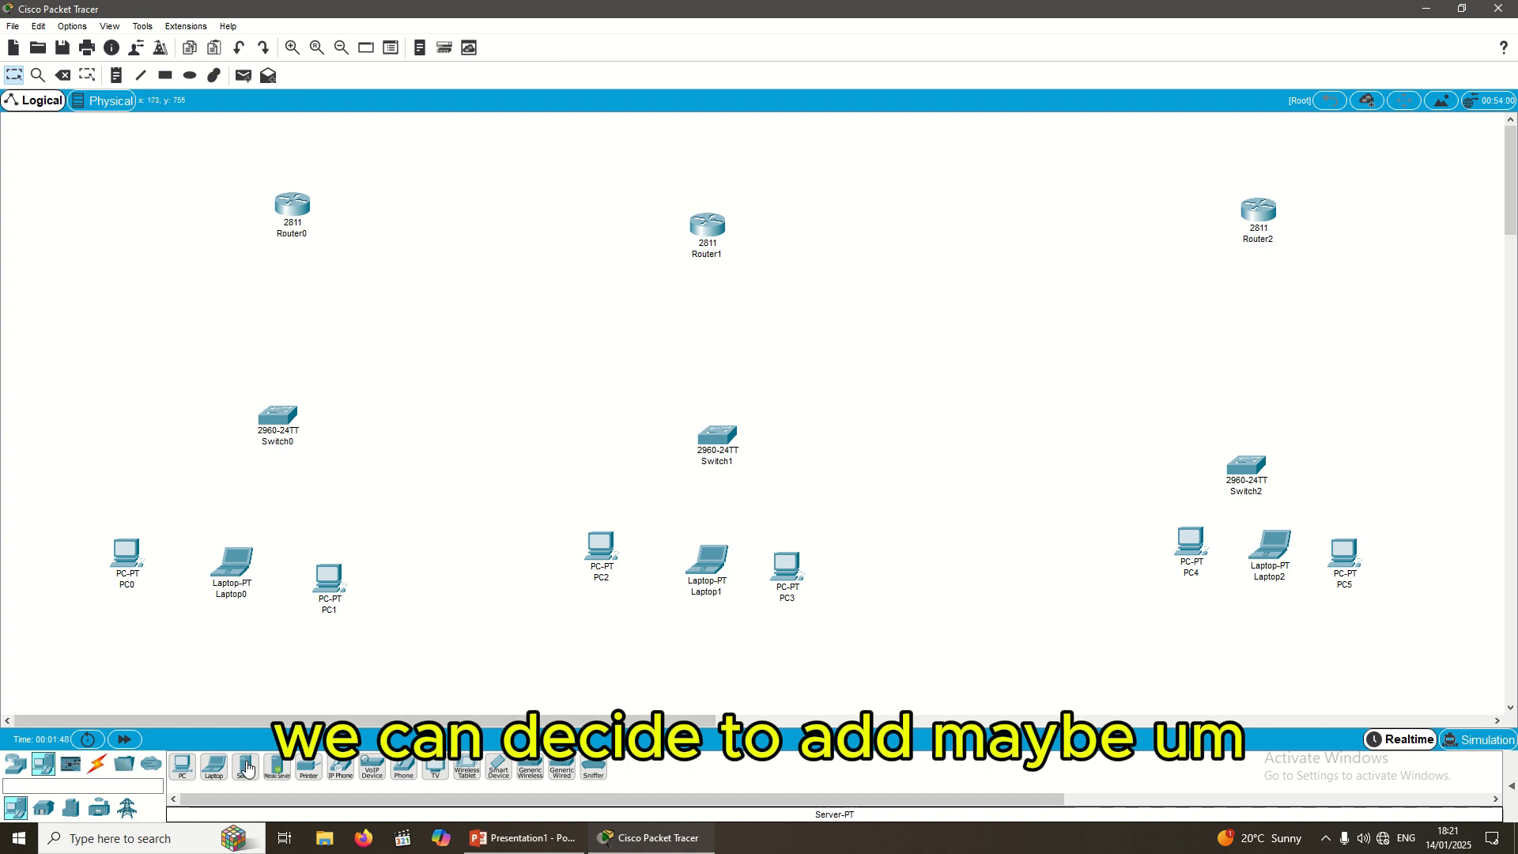
Step: Place Server0 beside Switch0 and Server2 beside Switch2, nudging Router0 slightly down
left_click_drag(248, 767, 433, 441)
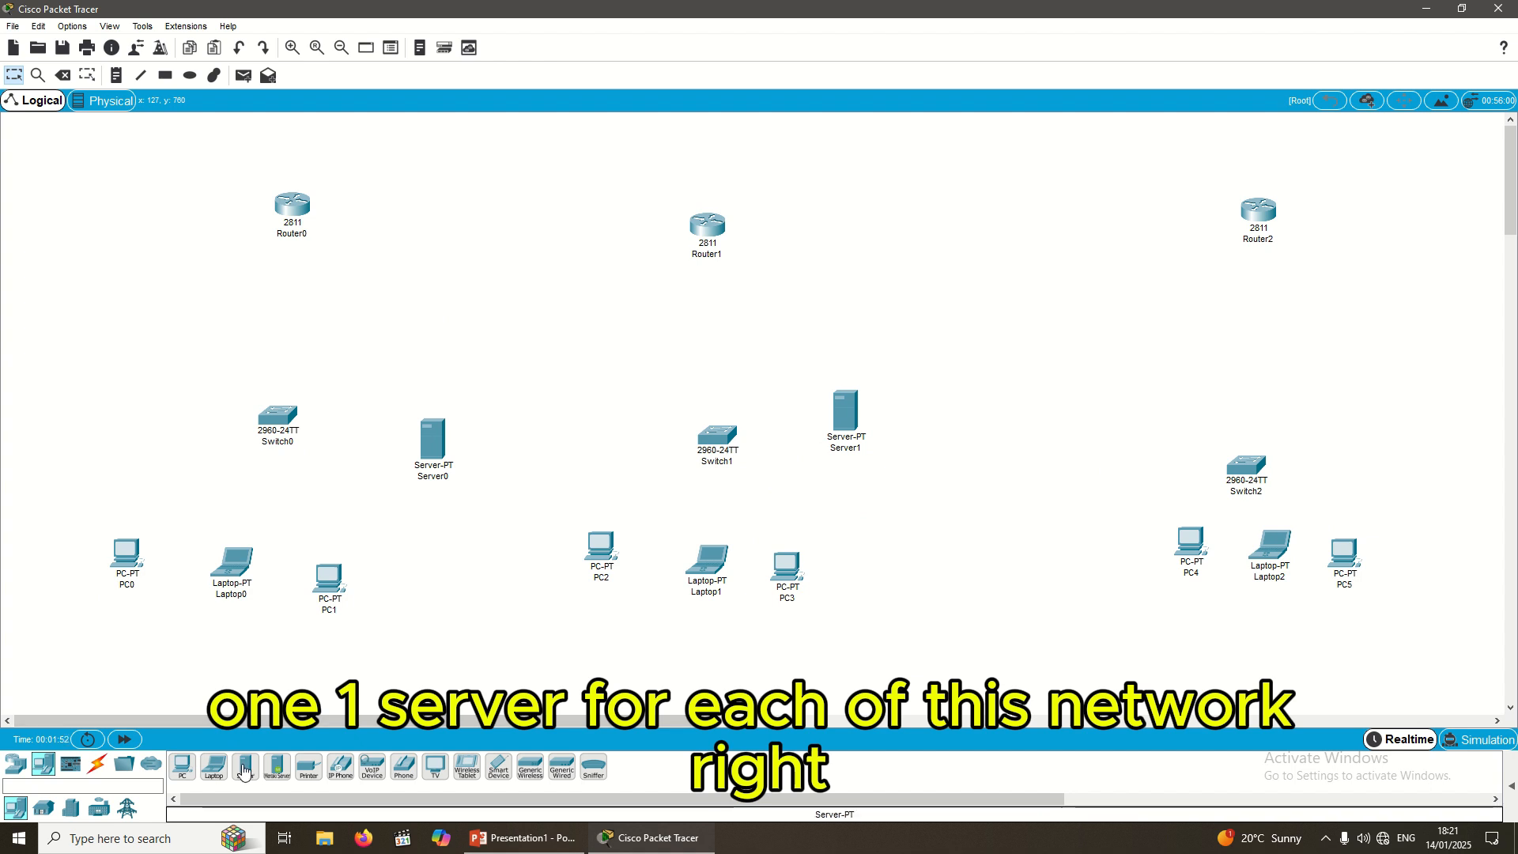
left_click_drag(246, 767, 1313, 506)
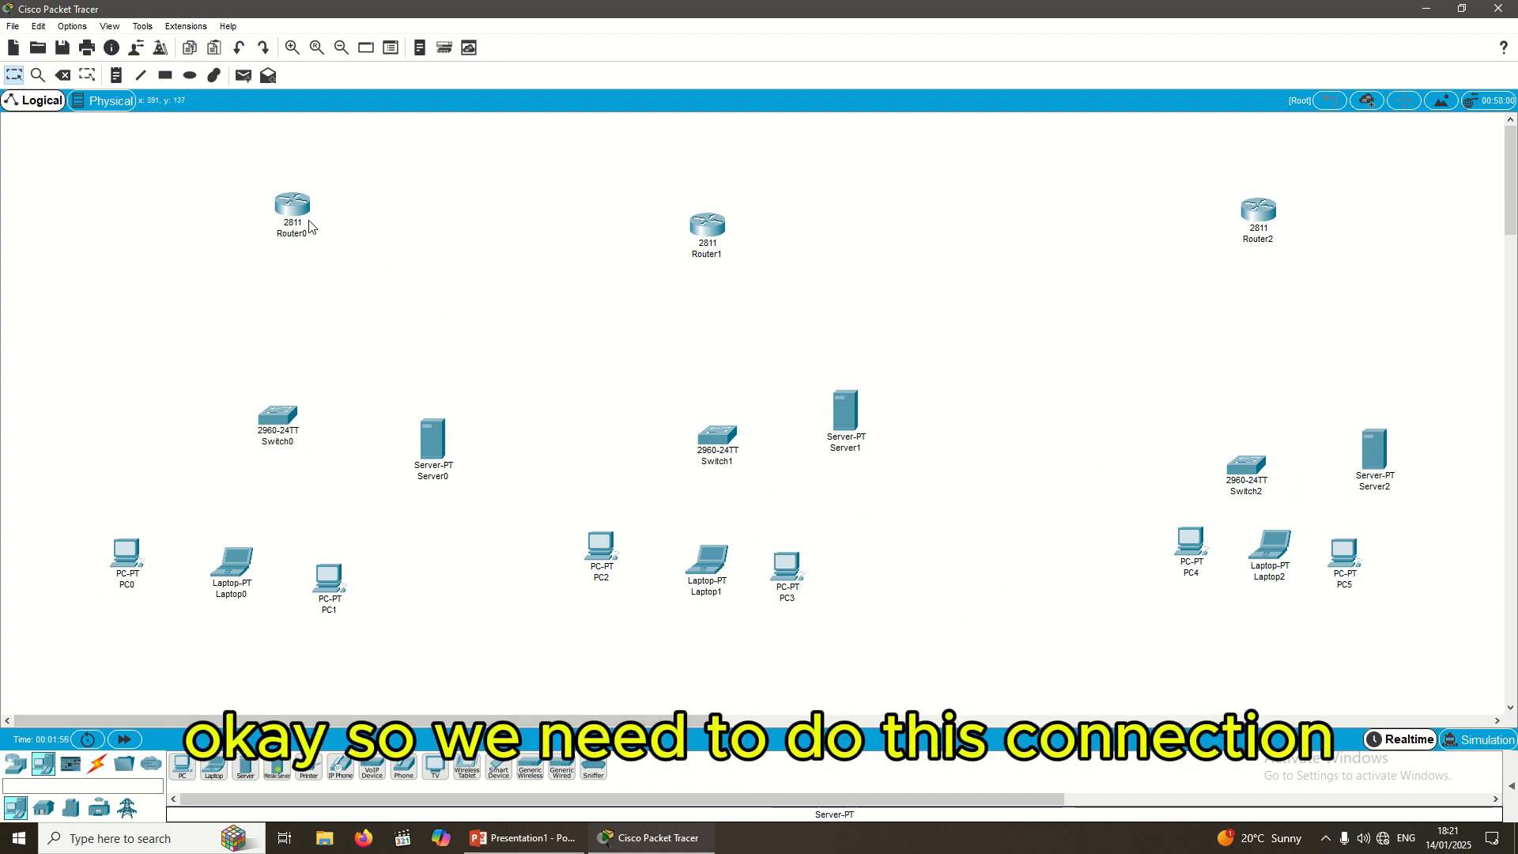
left_click_drag(310, 227, 309, 234)
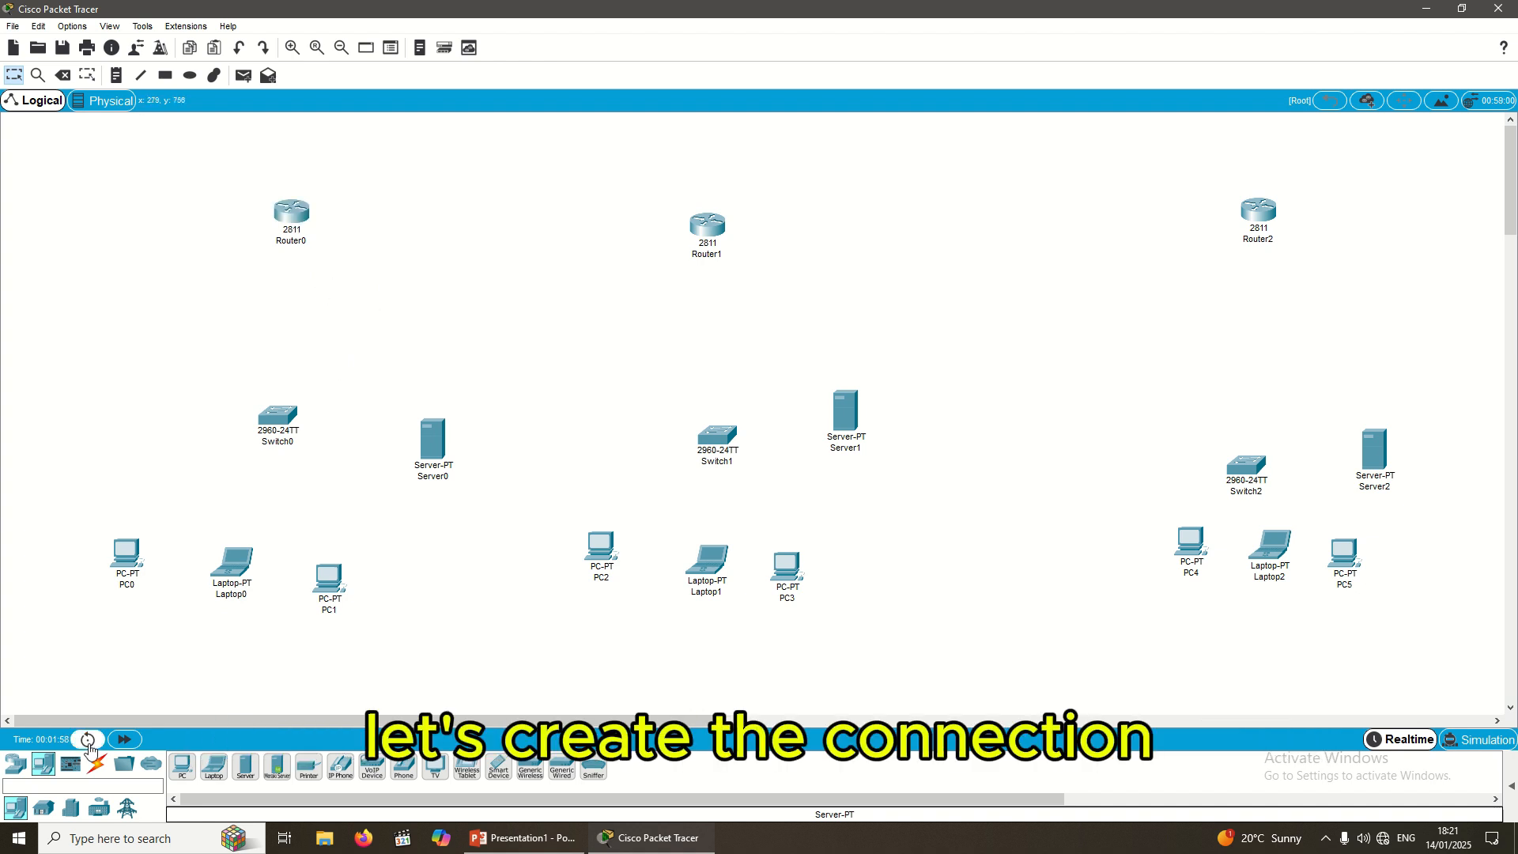
Step: Link Router0, PC0 and Laptop0 to Switch0 using automatic cable selection
left_click(96, 764)
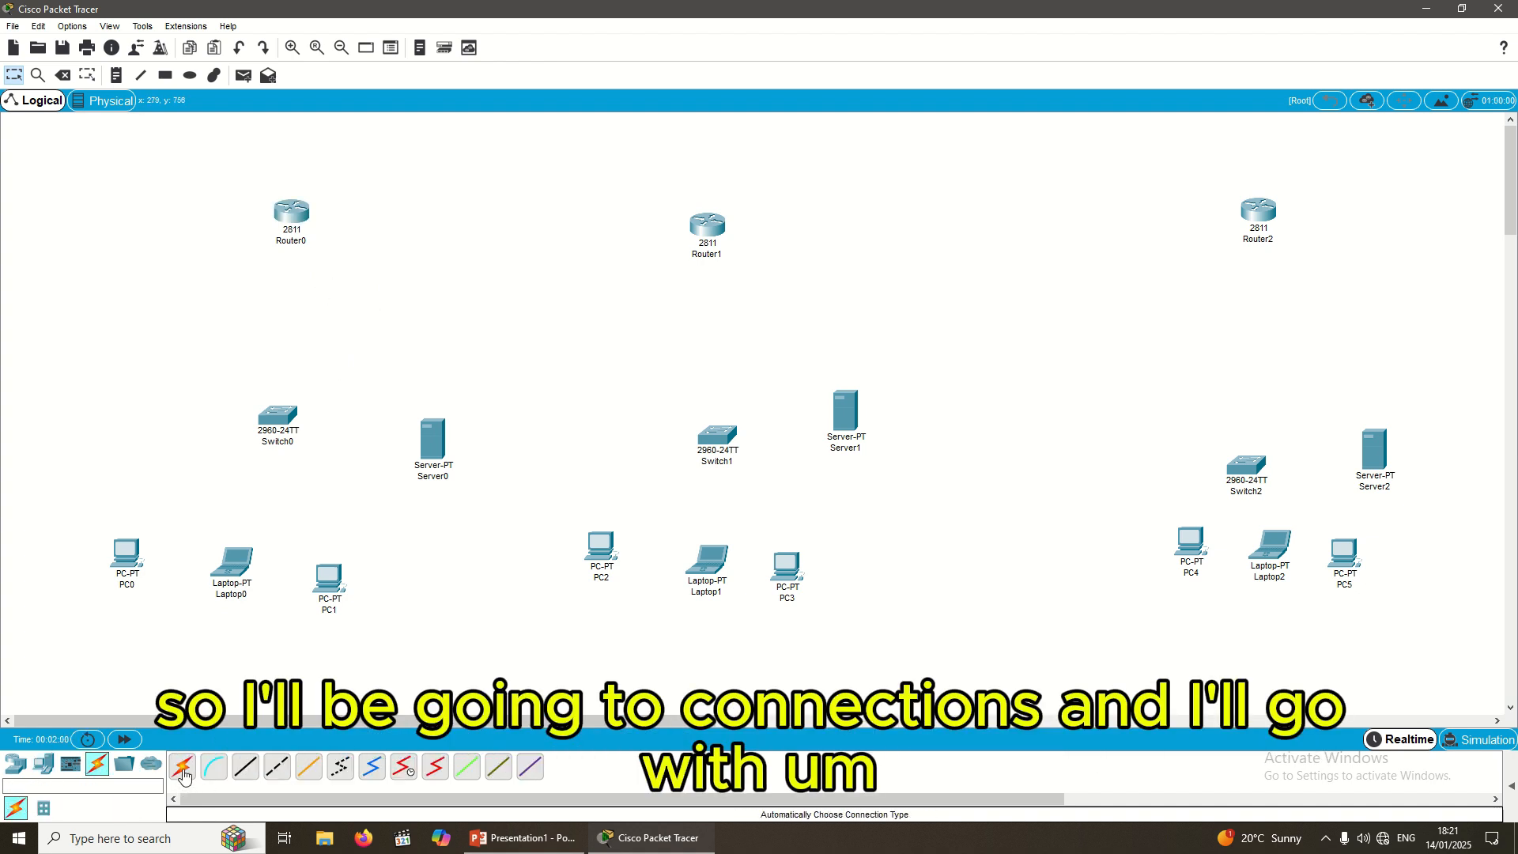
left_click(183, 773)
left_click(306, 222)
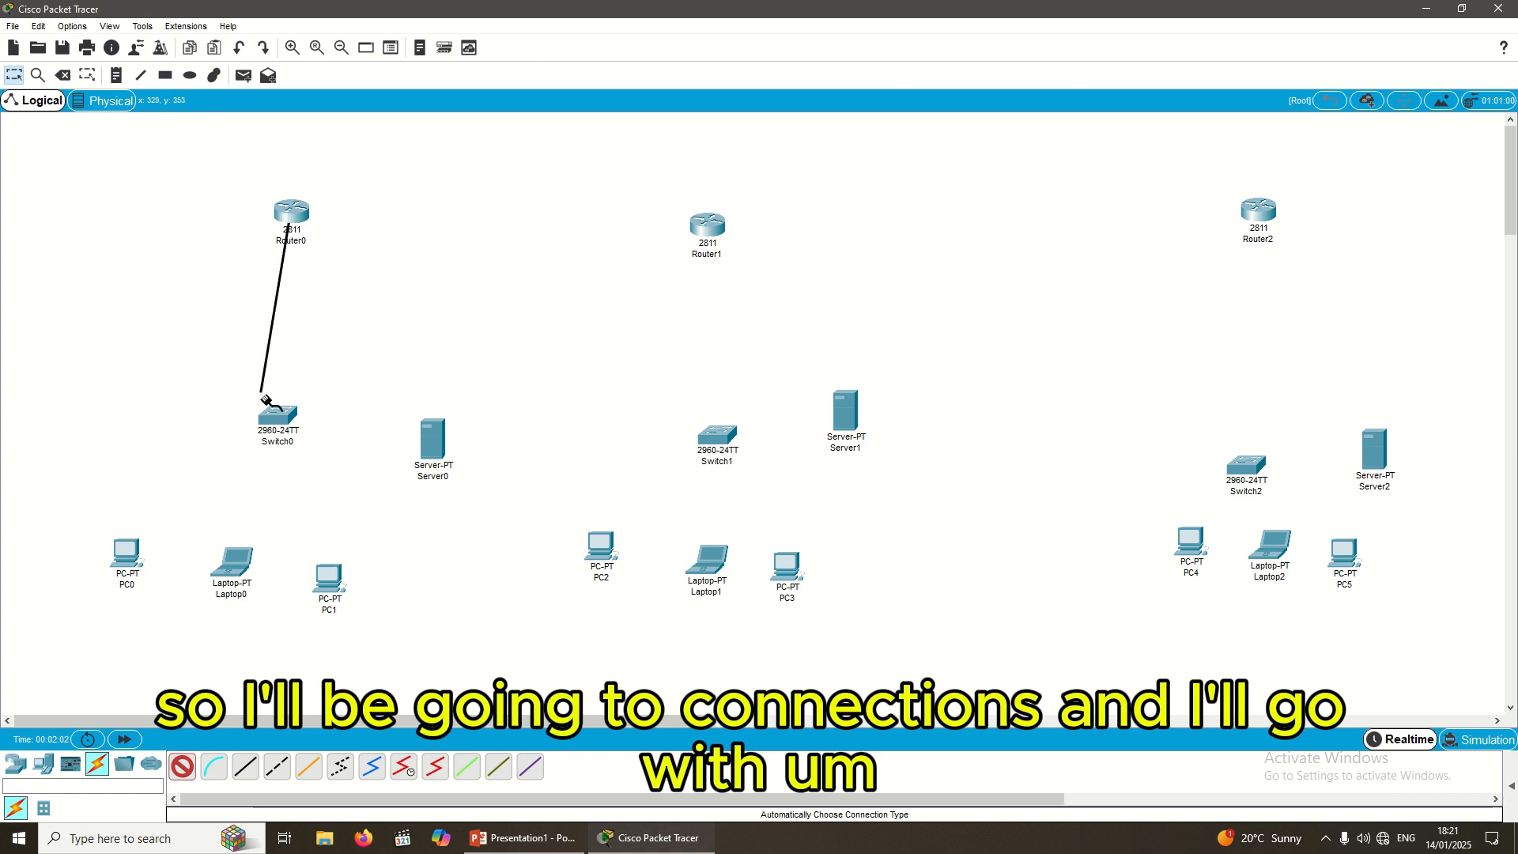
left_click(286, 431)
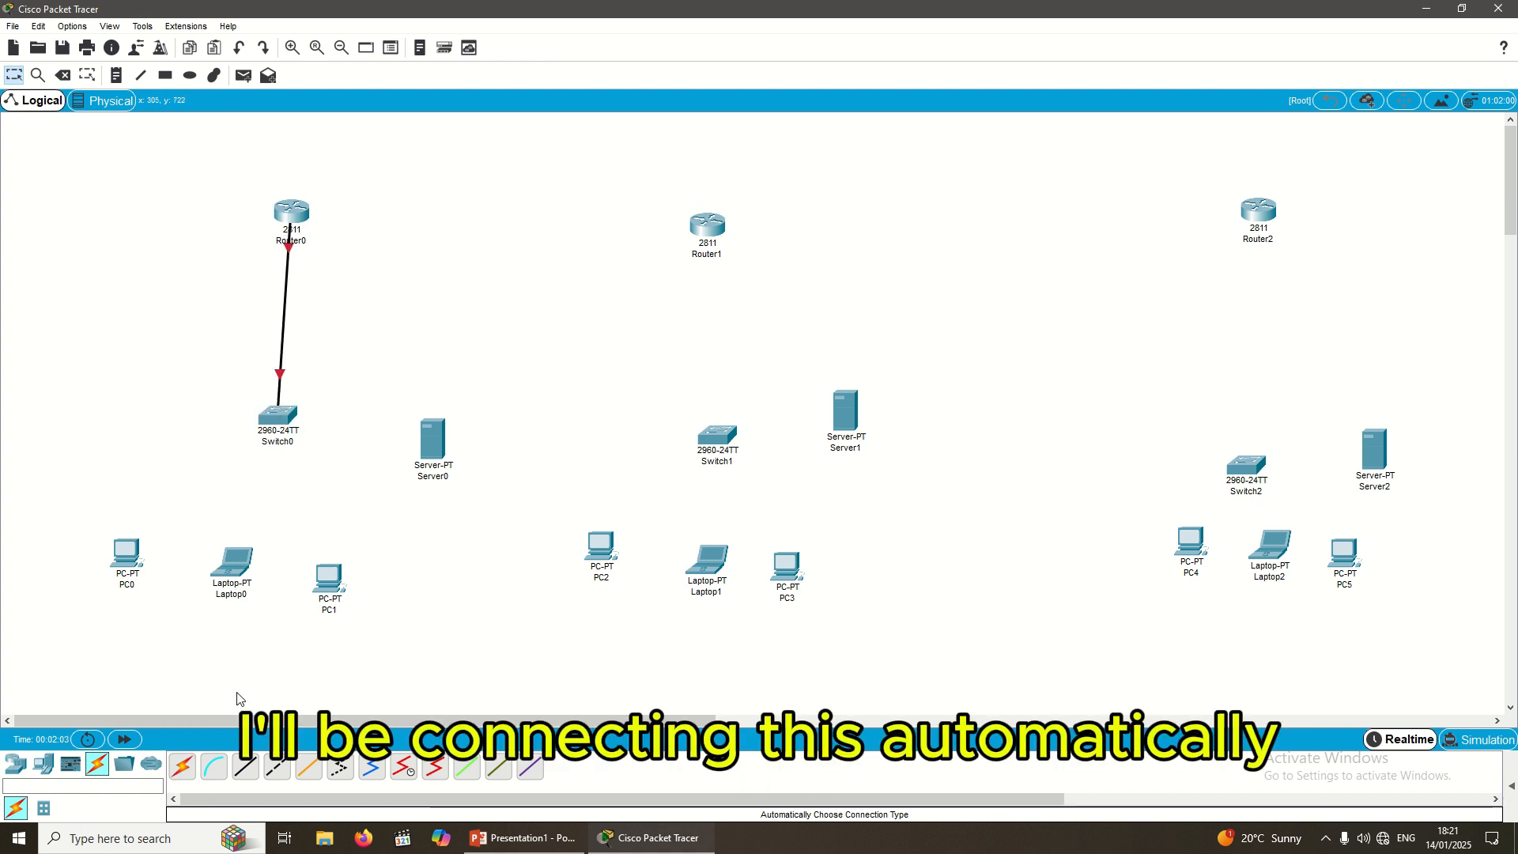
left_click(182, 766)
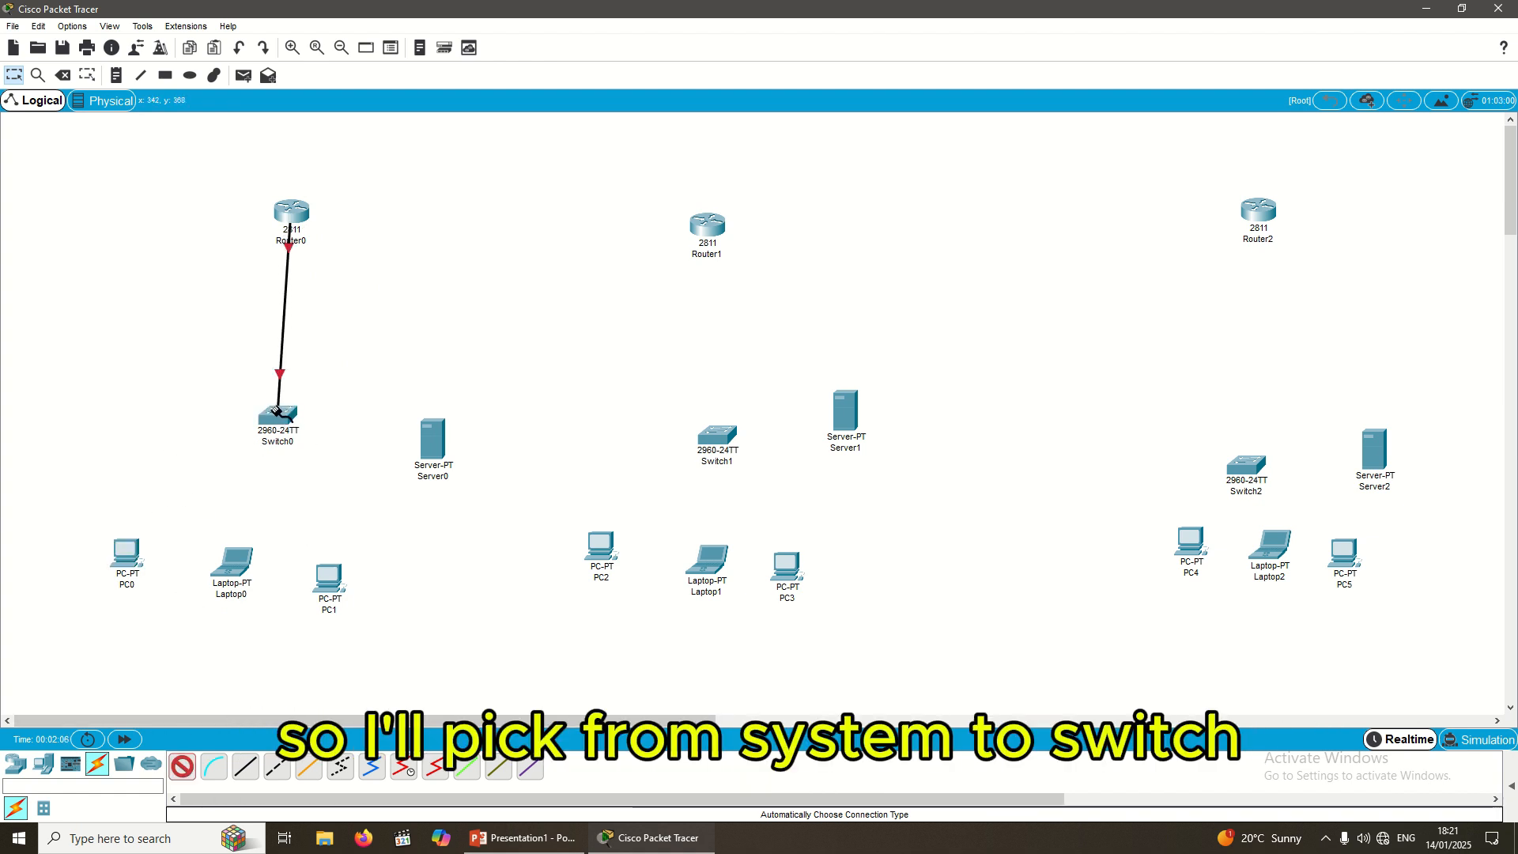
left_click(127, 551)
left_click(272, 419)
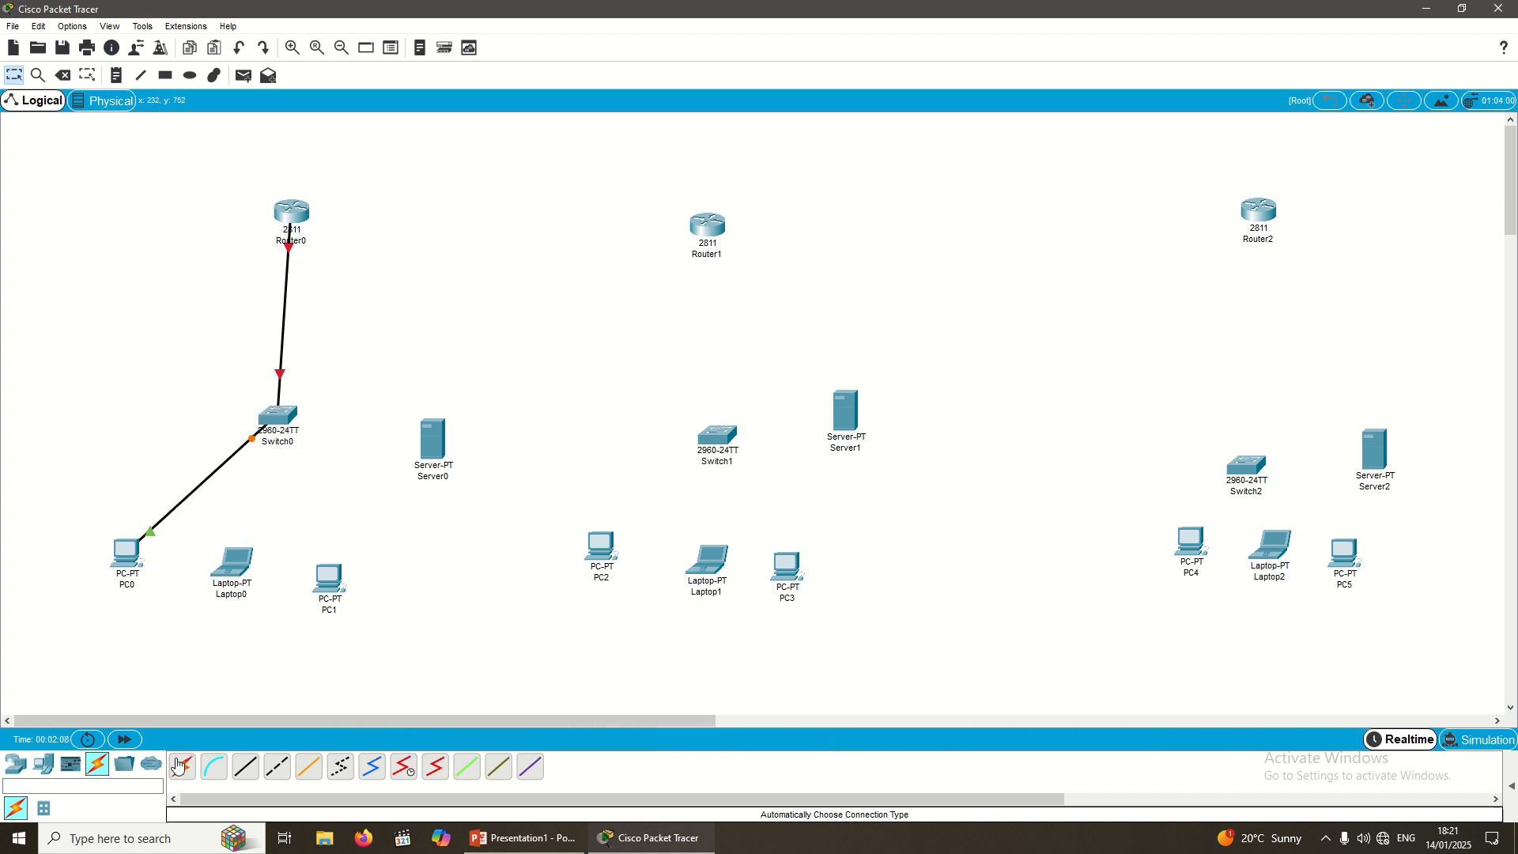
left_click(183, 766)
left_click(235, 560)
left_click(272, 416)
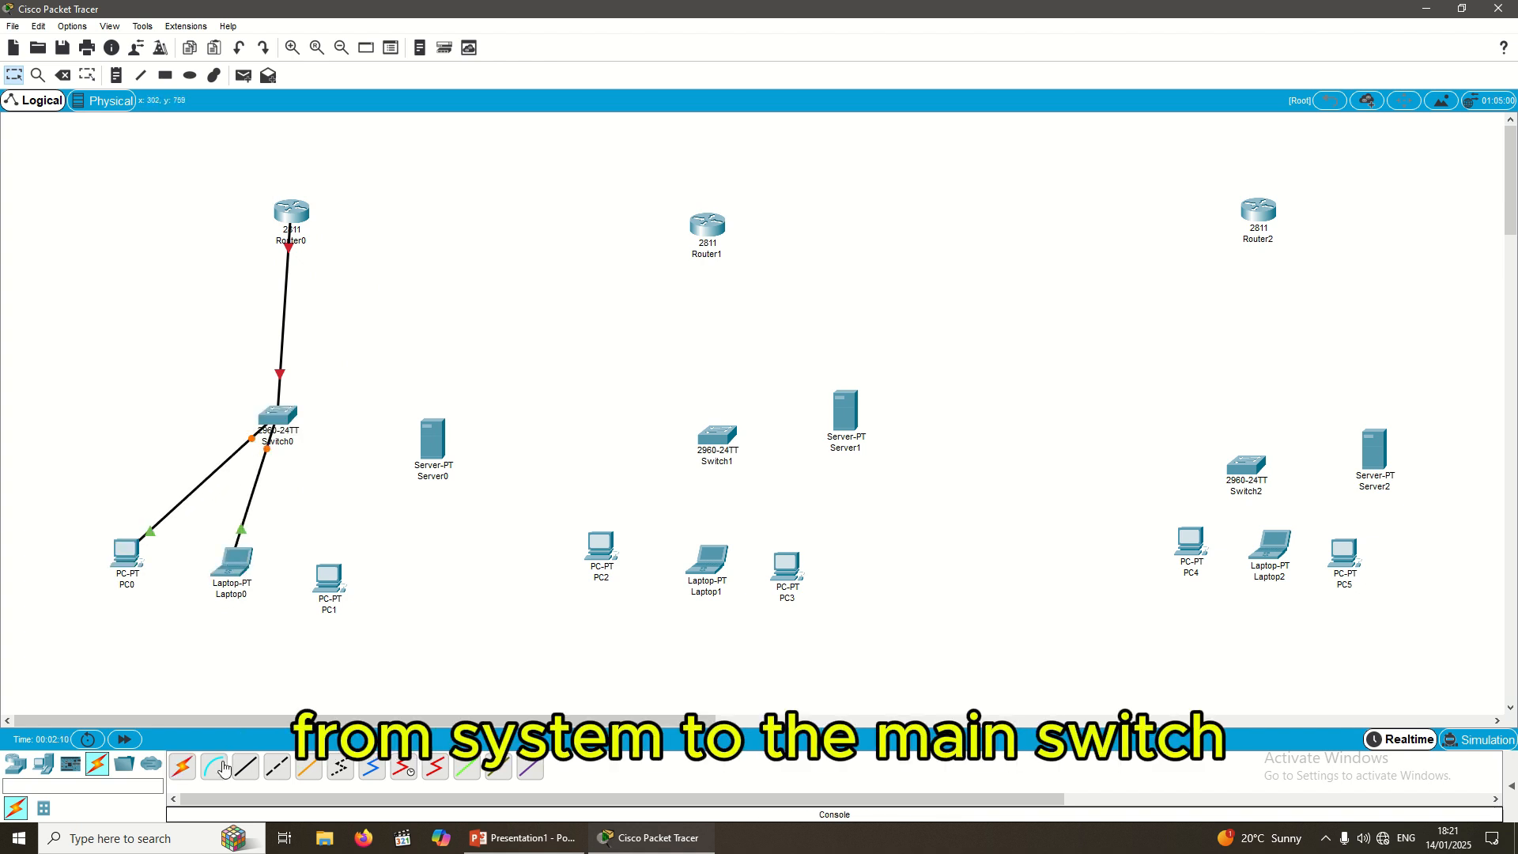
Step: Link PC1 and Server0 to Switch0 with automatic cables
left_click(183, 767)
left_click(335, 598)
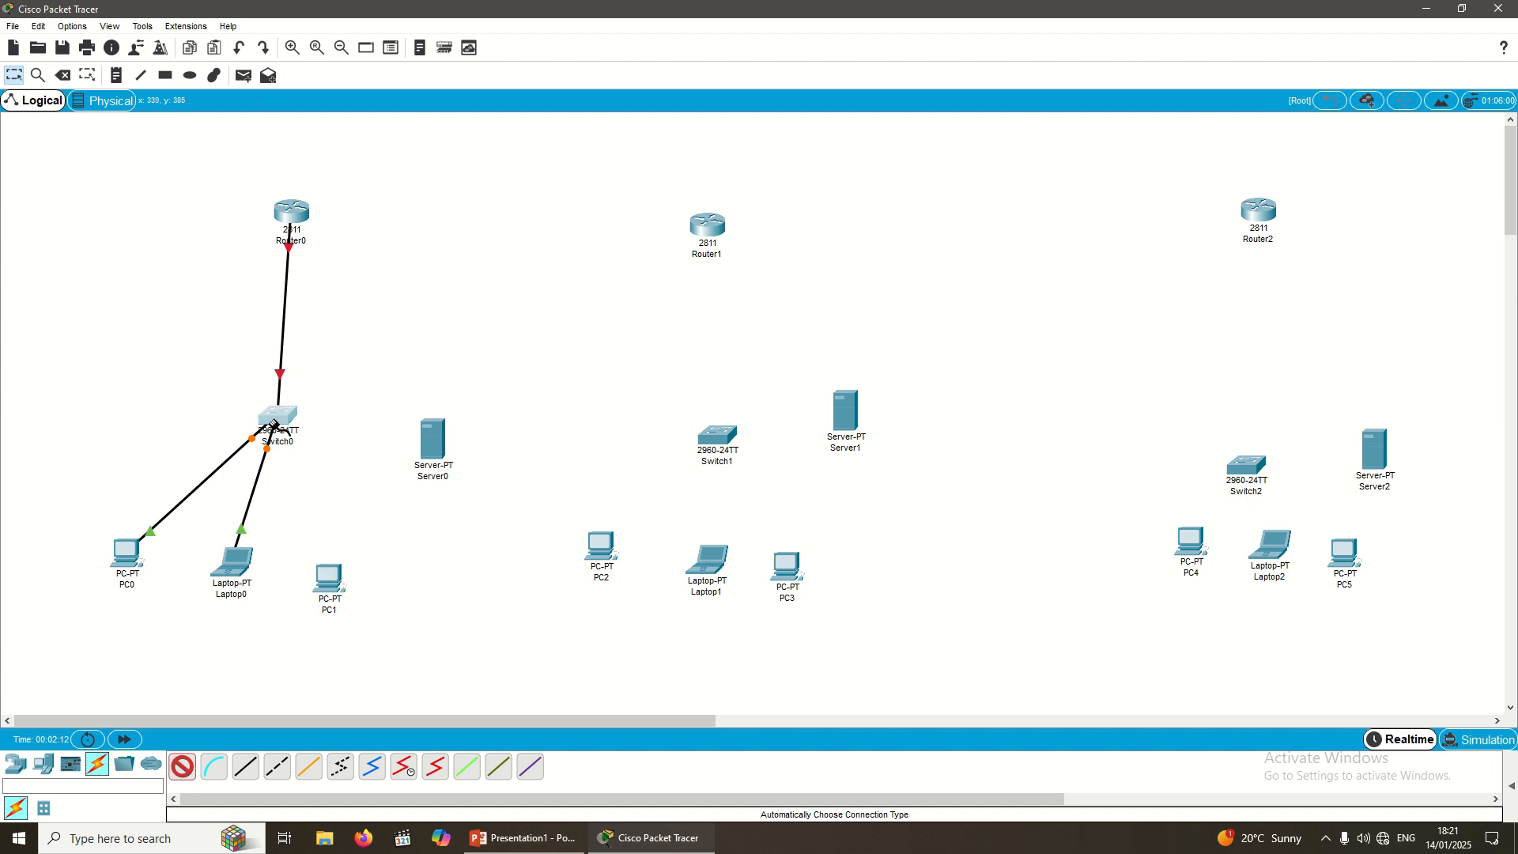
left_click(275, 418)
left_click(183, 766)
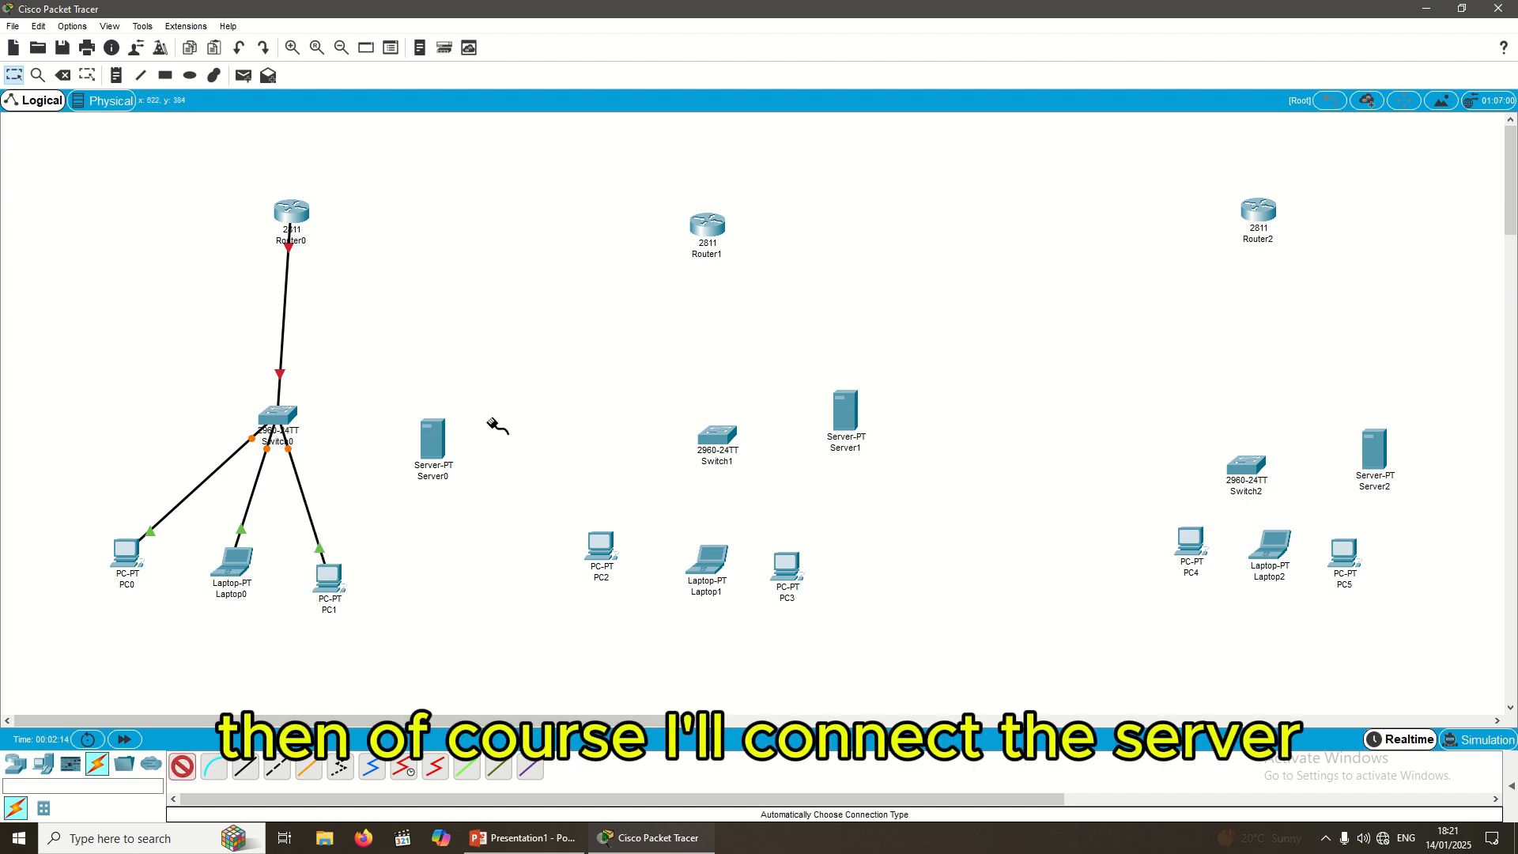
left_click(434, 439)
left_click(290, 424)
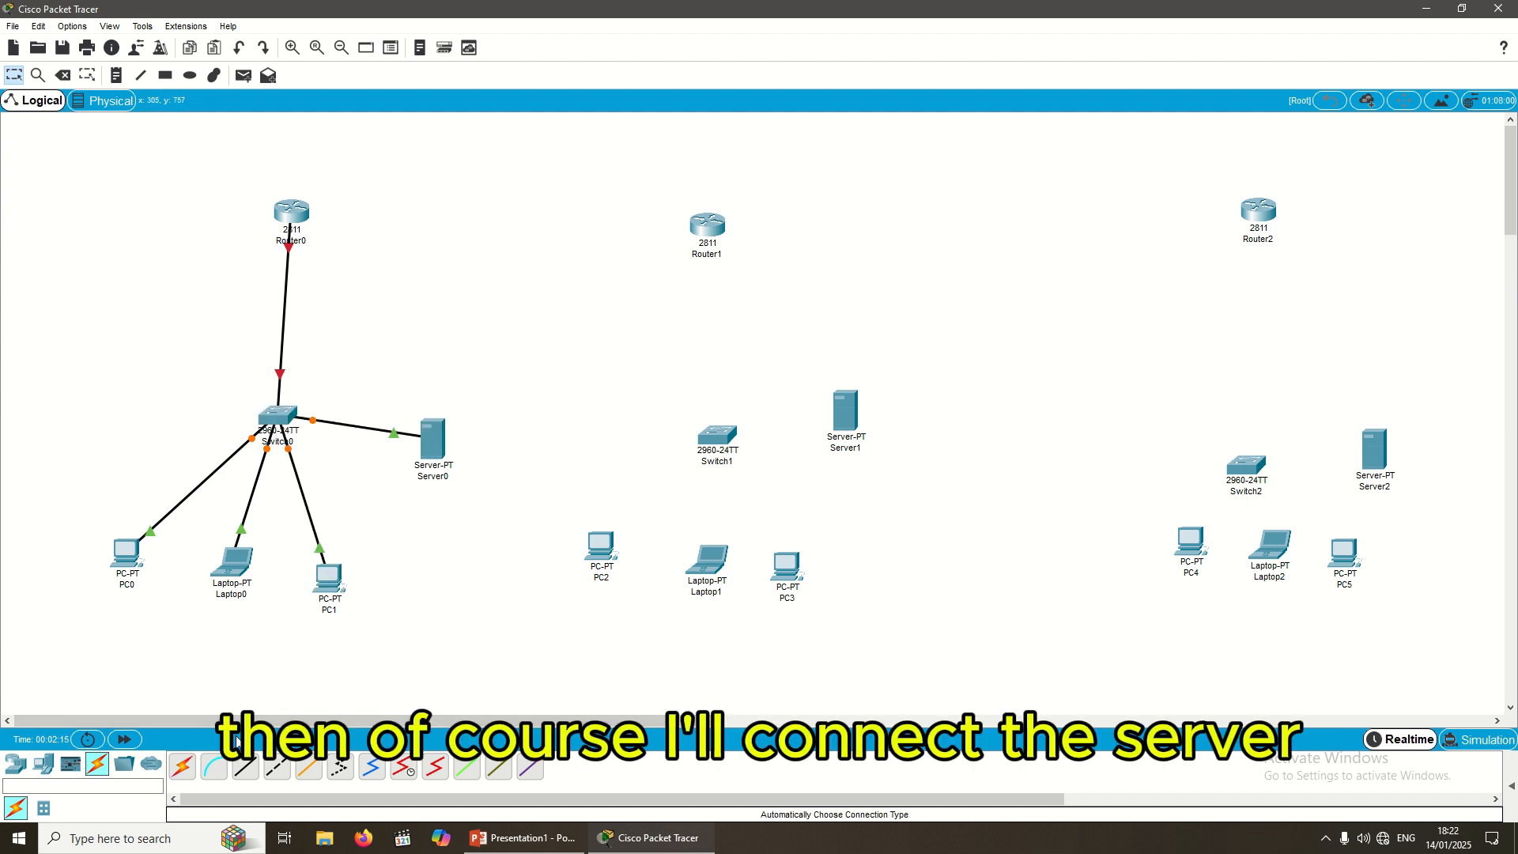
left_click(183, 766)
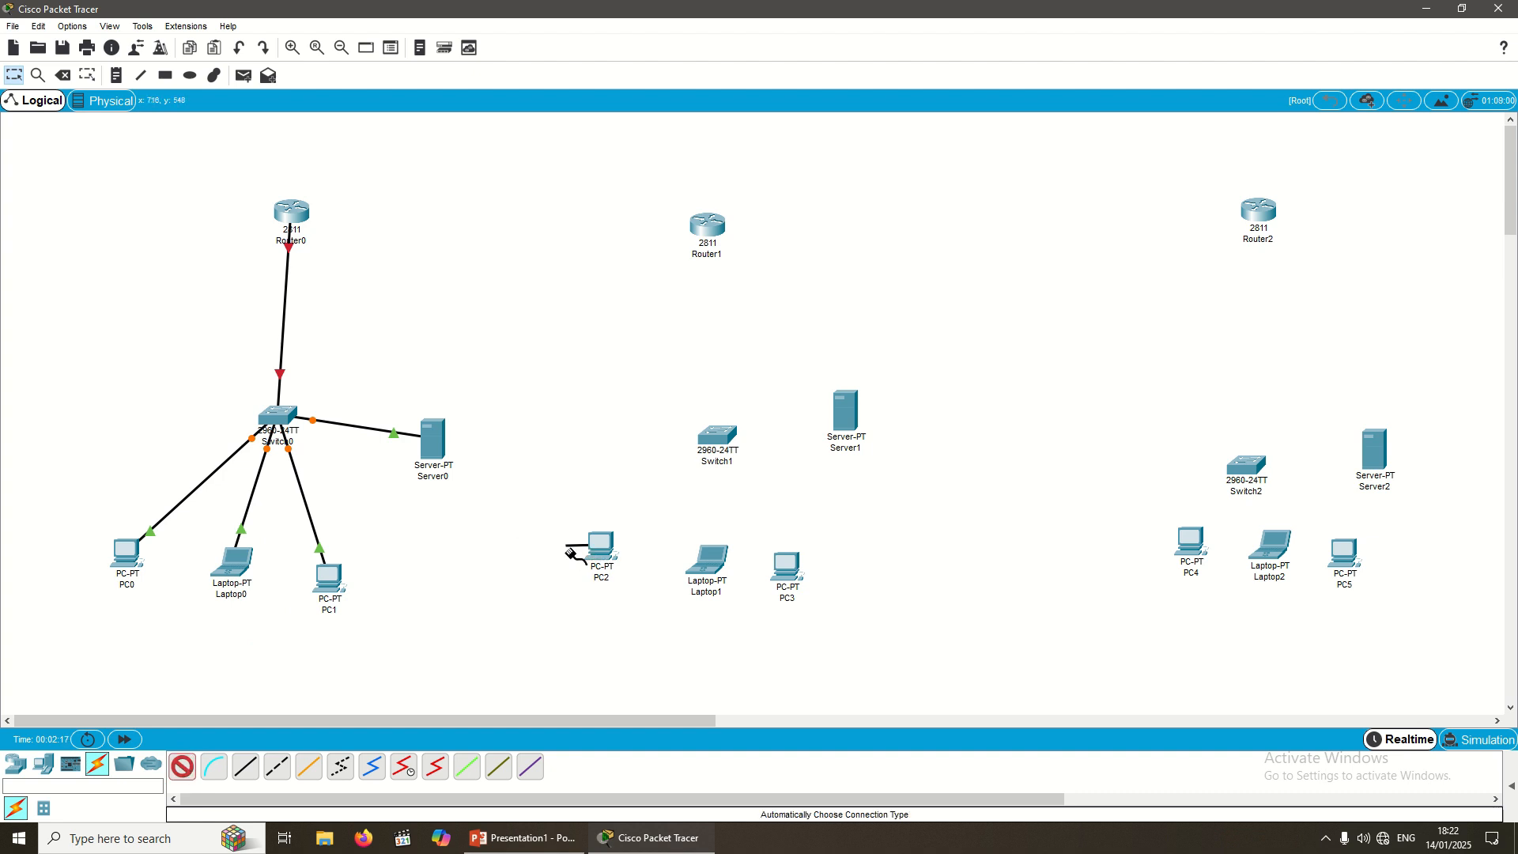
Step: Cable PC2, Router1 and Laptop1 to Switch1 with automatic cables
left_click(600, 542)
left_click(726, 440)
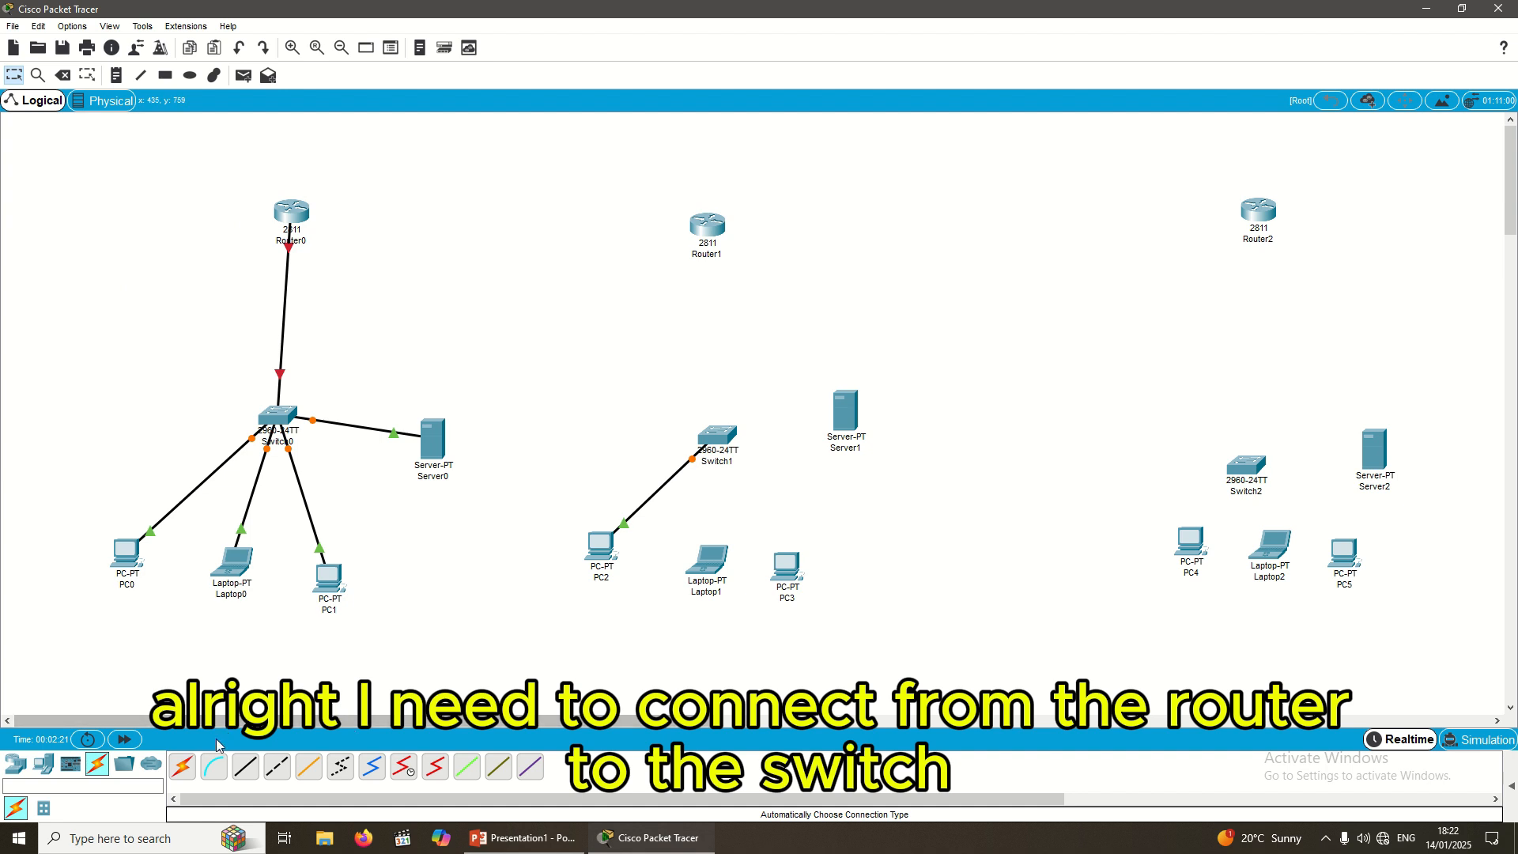
left_click(183, 767)
left_click(699, 233)
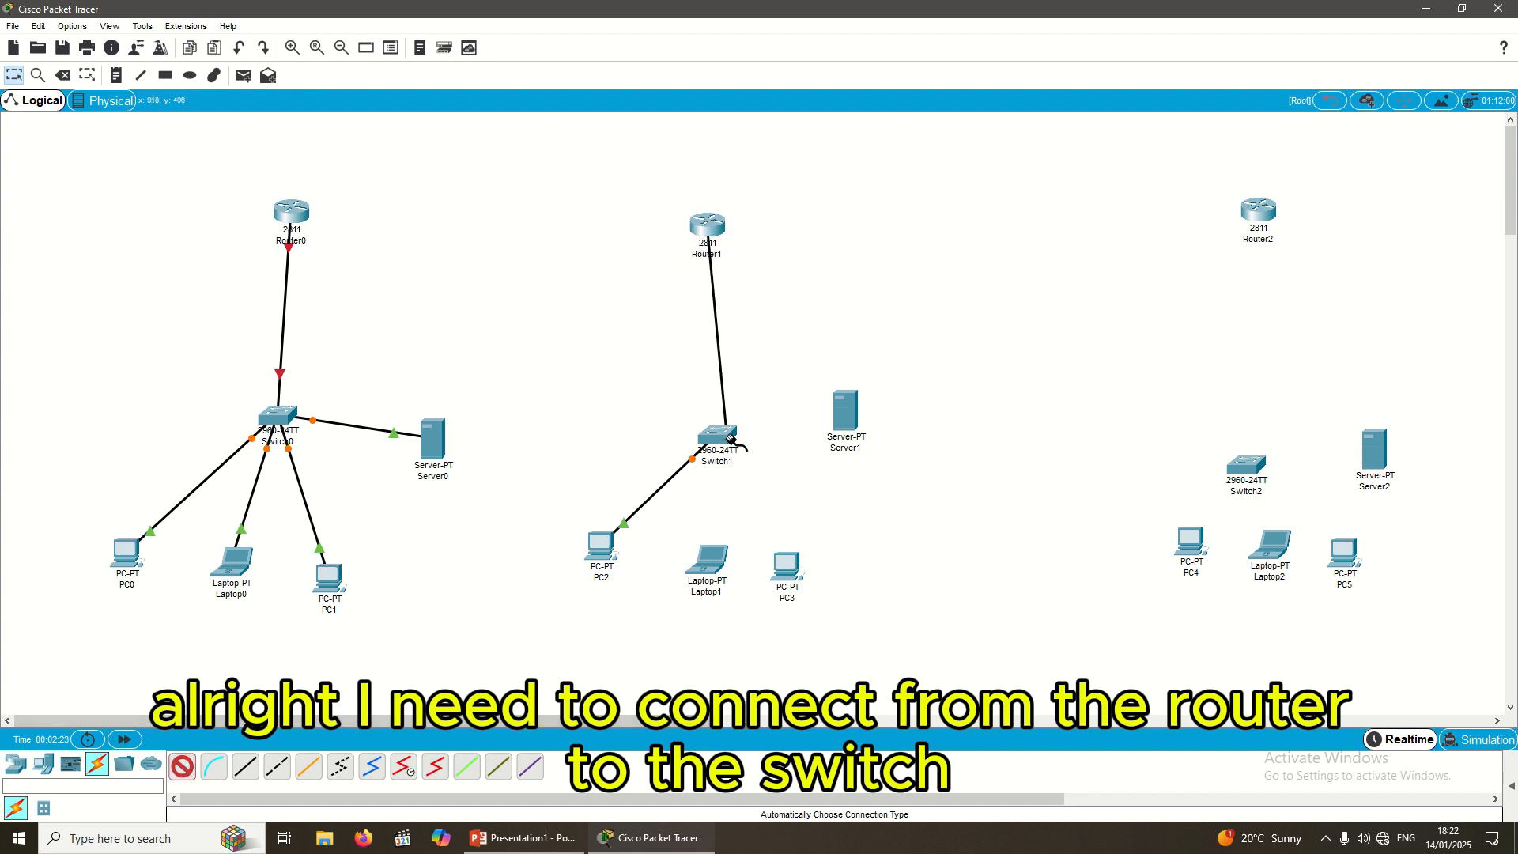
left_click(714, 438)
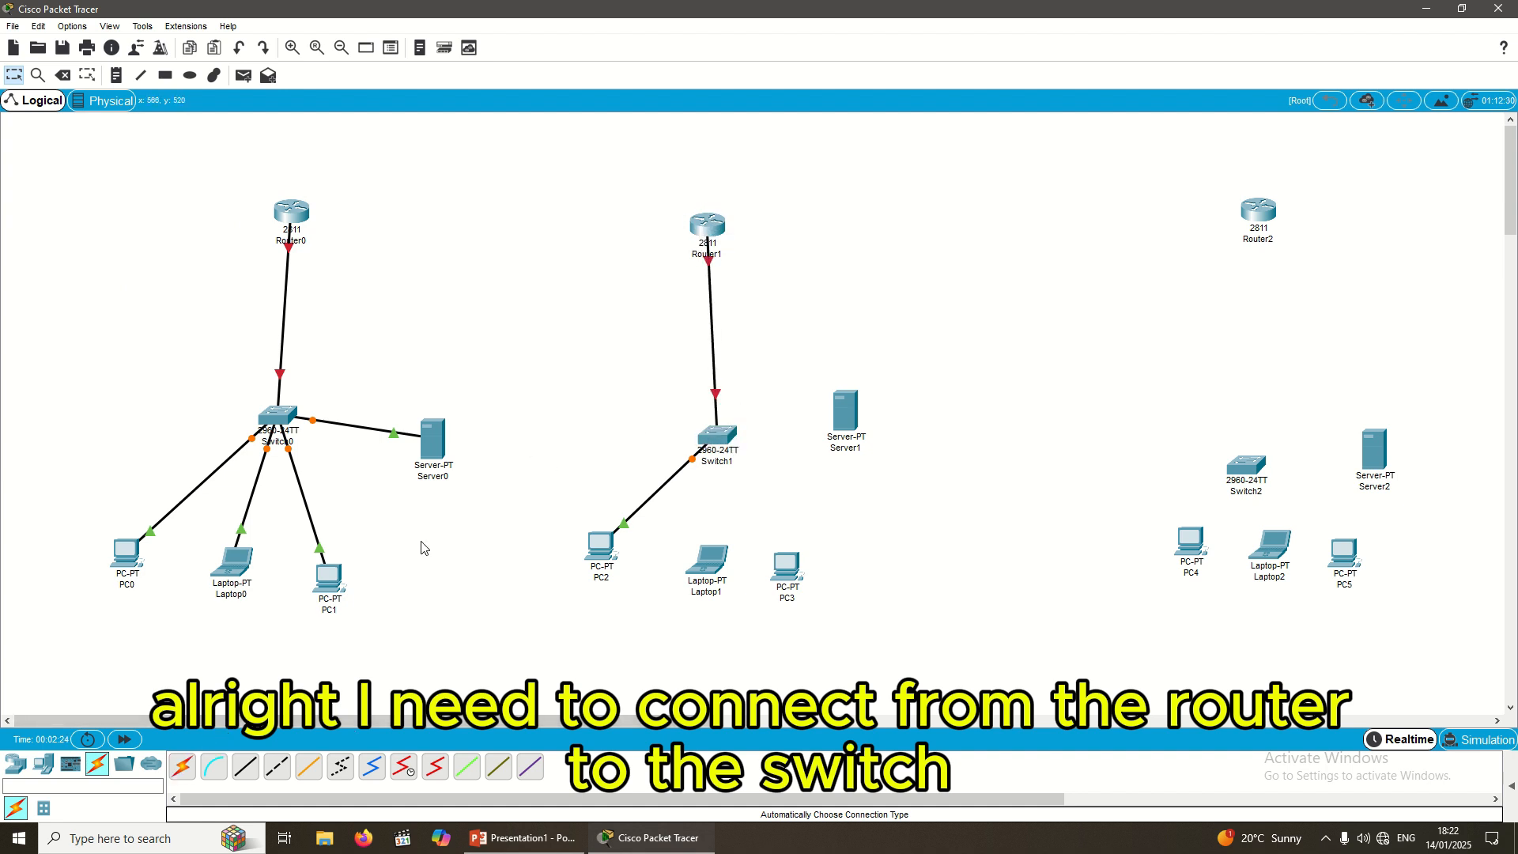
left_click(183, 766)
left_click(720, 461)
left_click(710, 562)
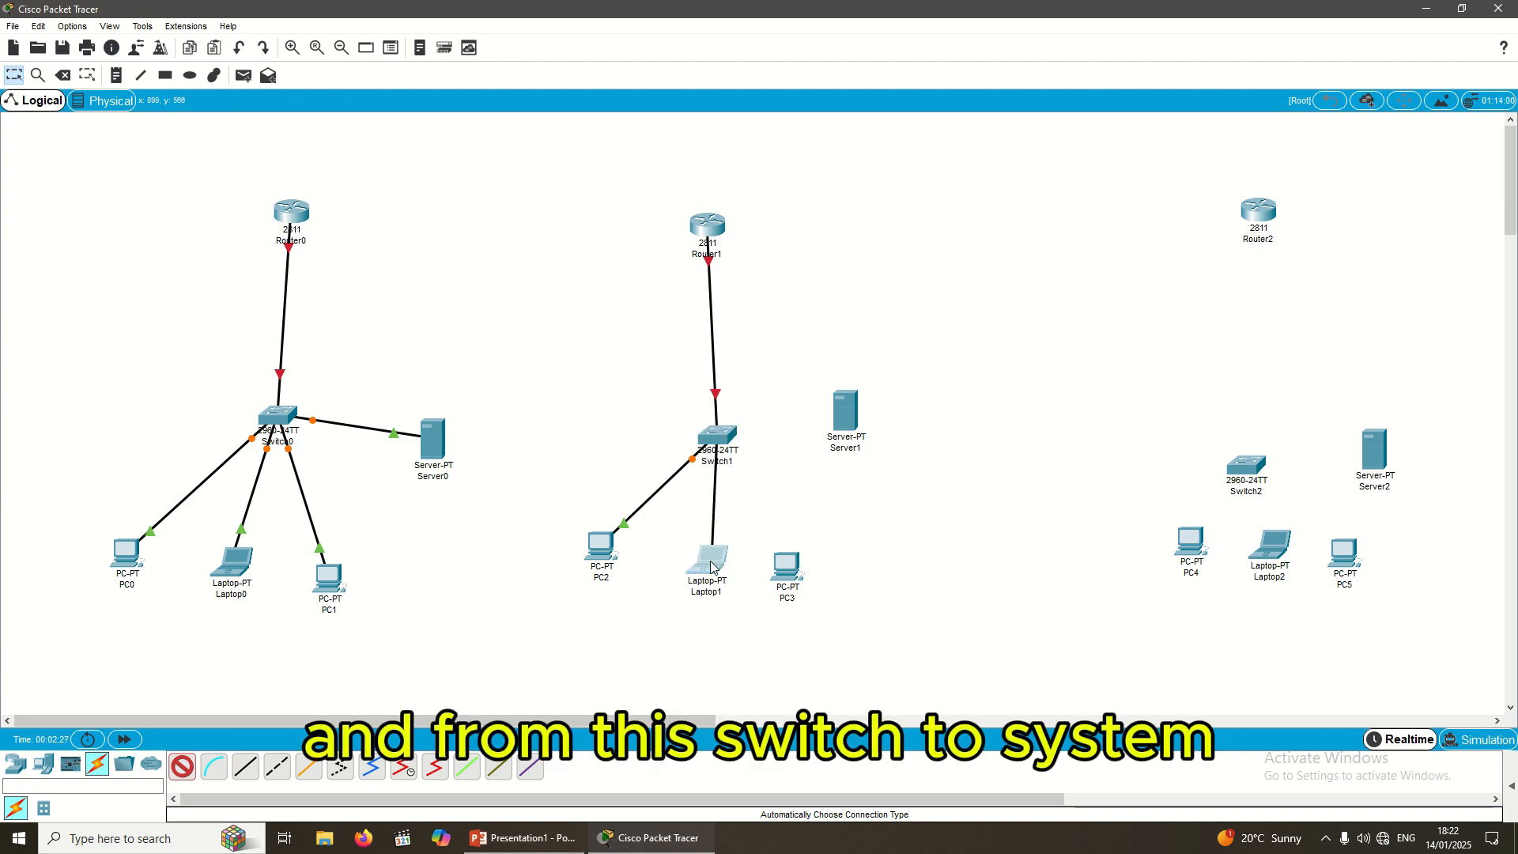
Step: Cable PC3 and Server1 to Switch1
left_click(183, 766)
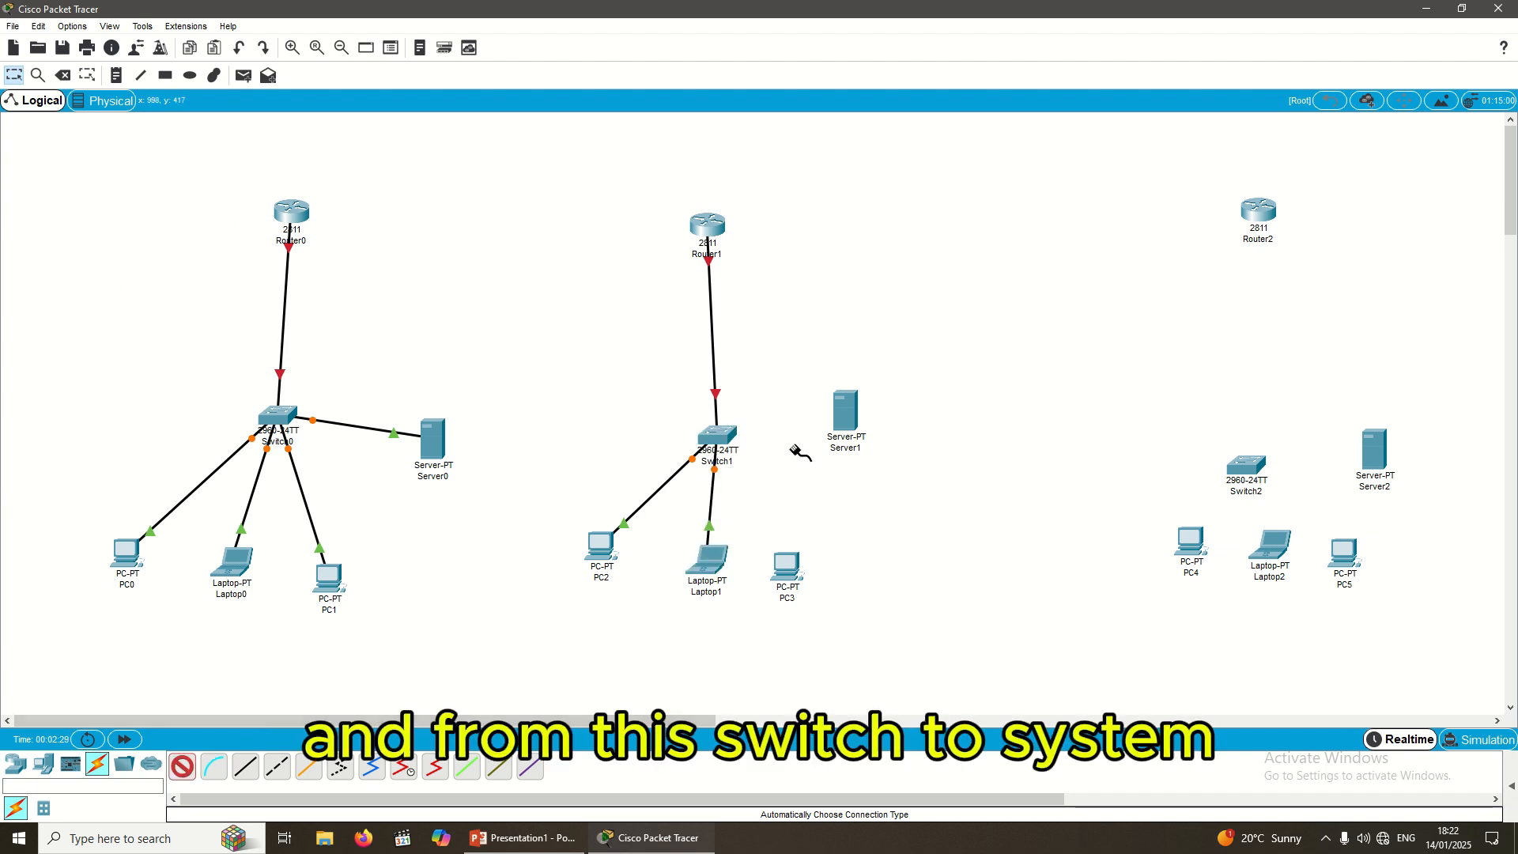
left_click(714, 431)
left_click(788, 567)
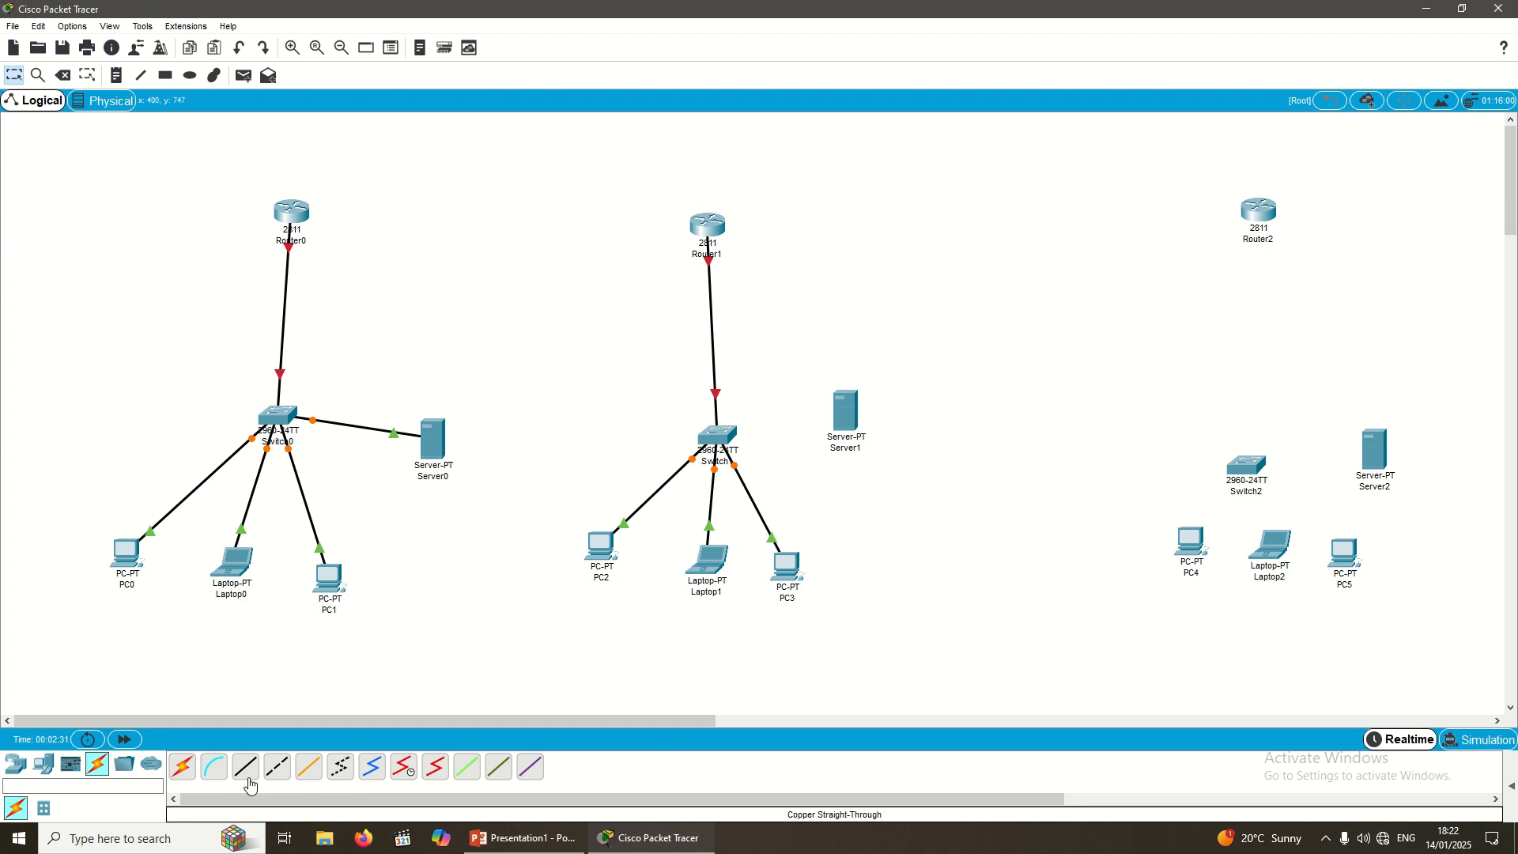
left_click(183, 766)
left_click(844, 411)
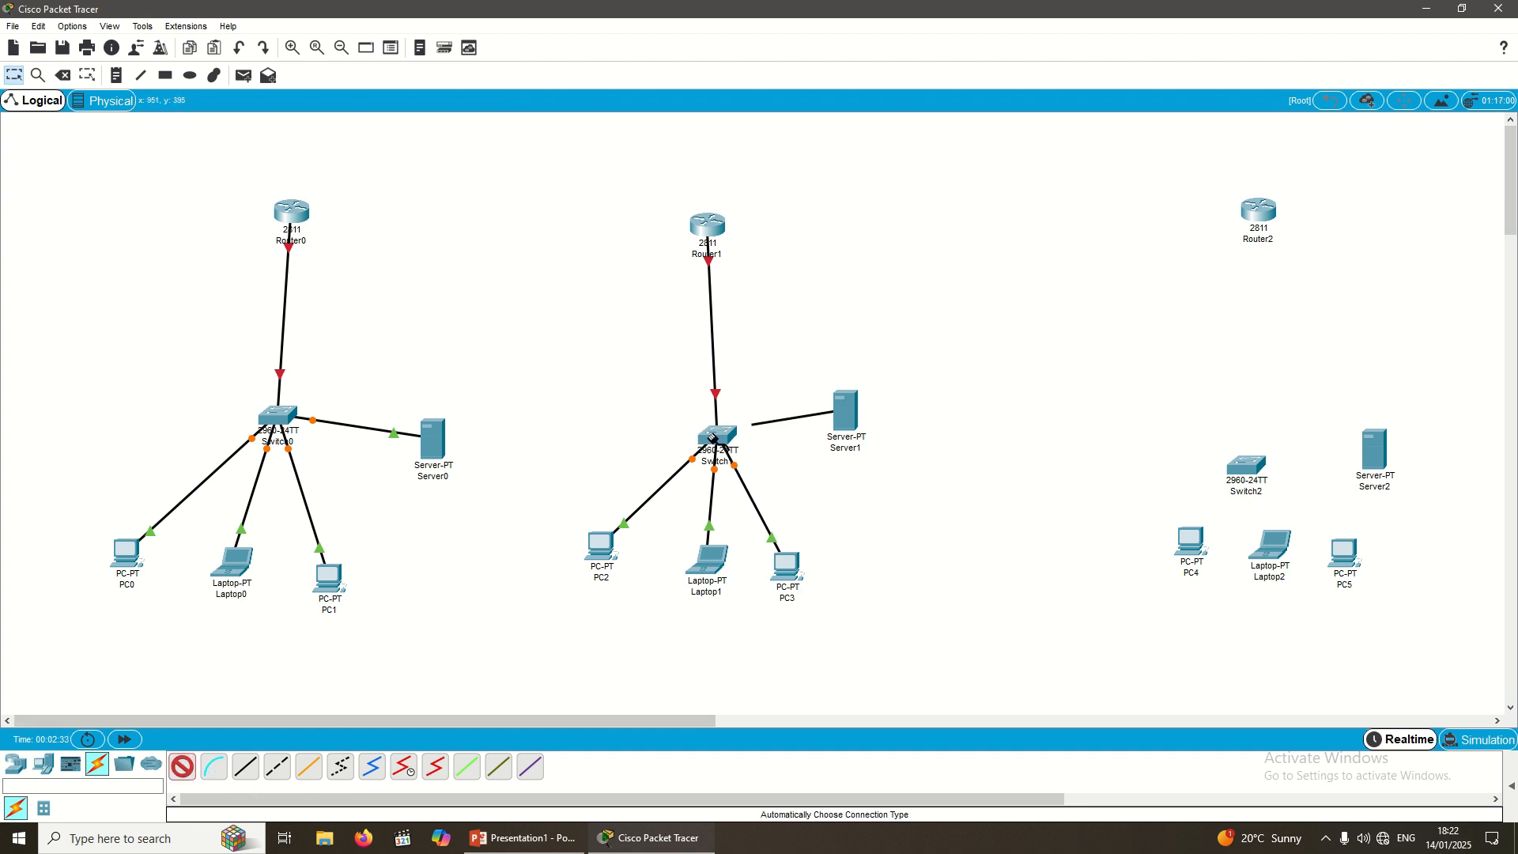
left_click(716, 435)
Step: Cable Router2, PC4 and Laptop2 to Switch2 with automatic cables
left_click(183, 766)
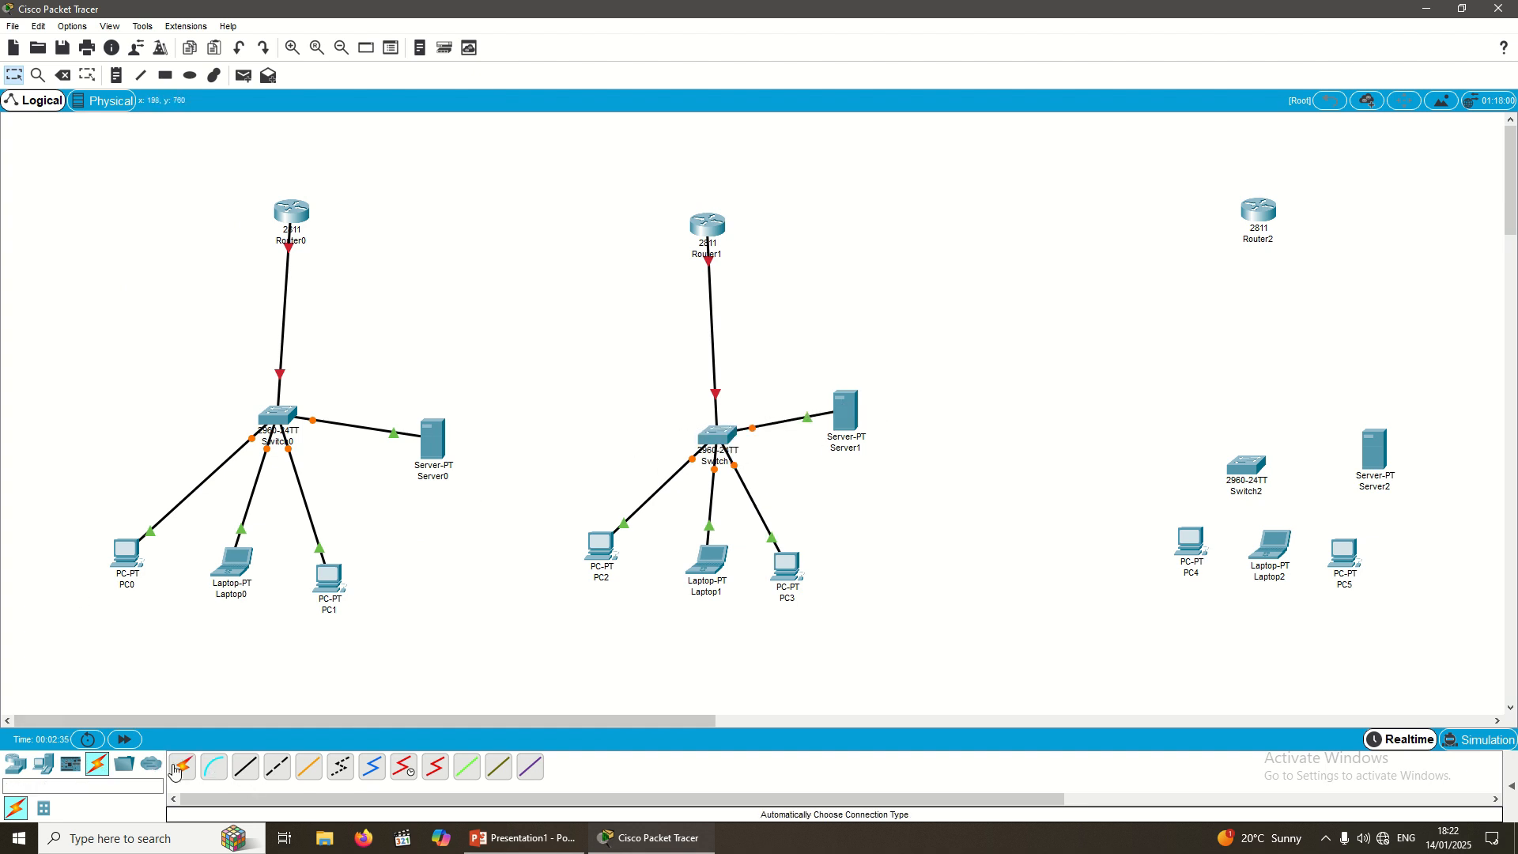
left_click(1259, 212)
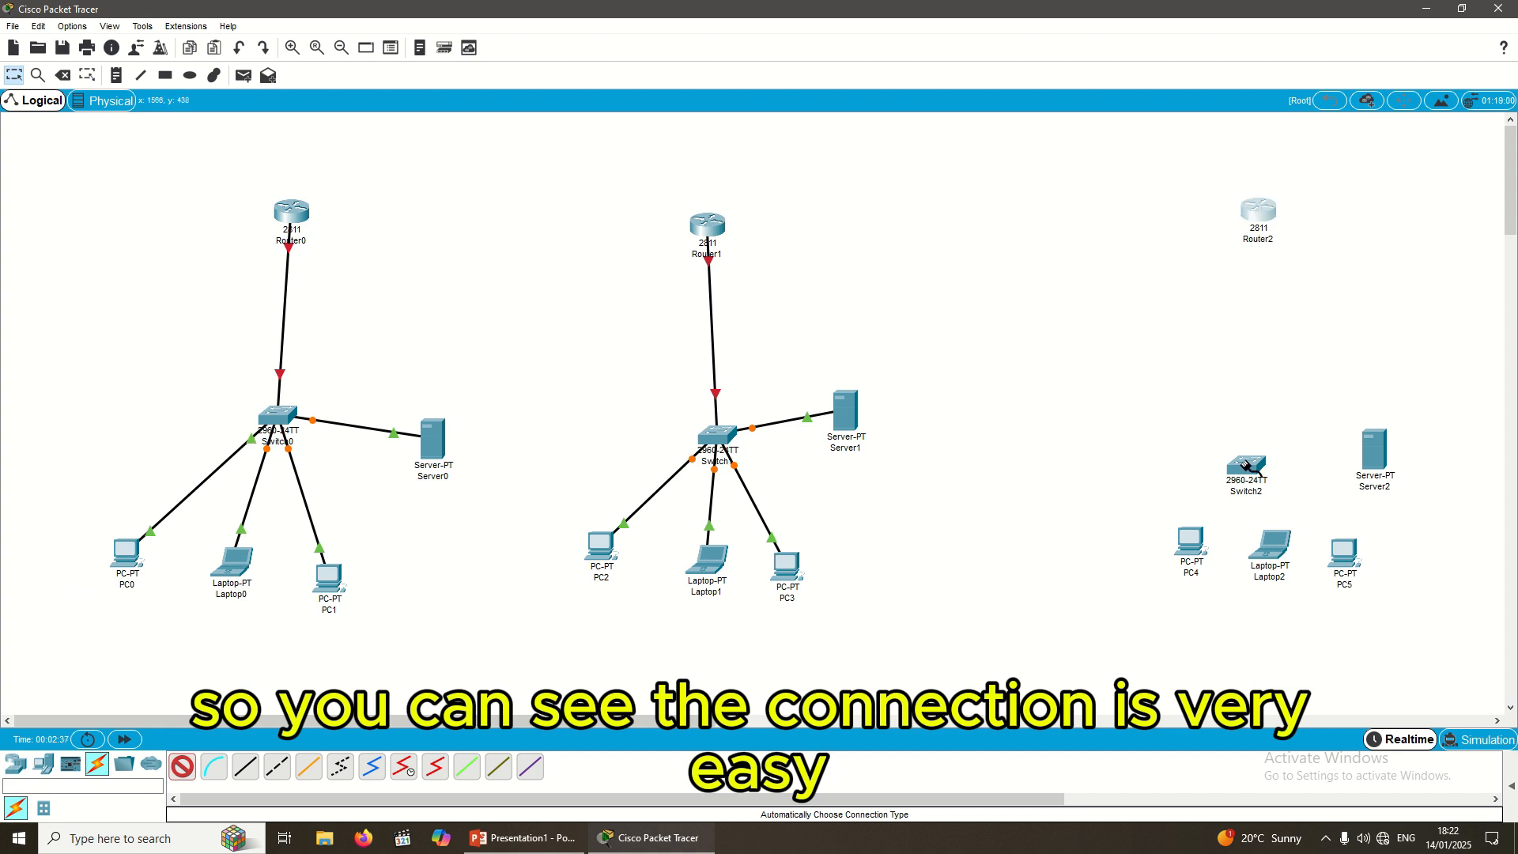
left_click(1248, 464)
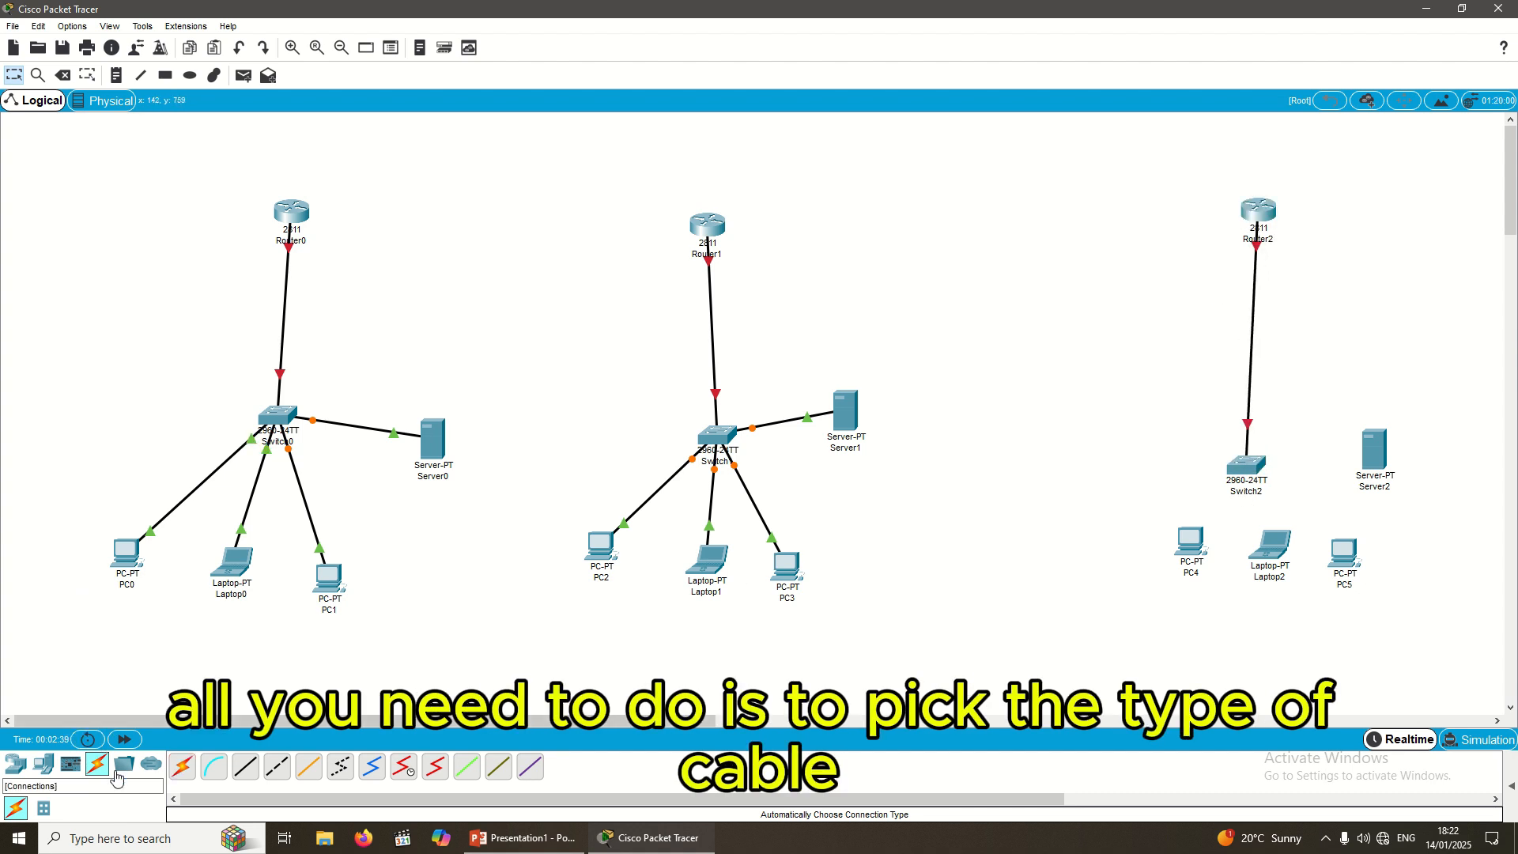
left_click(182, 766)
left_click(1193, 542)
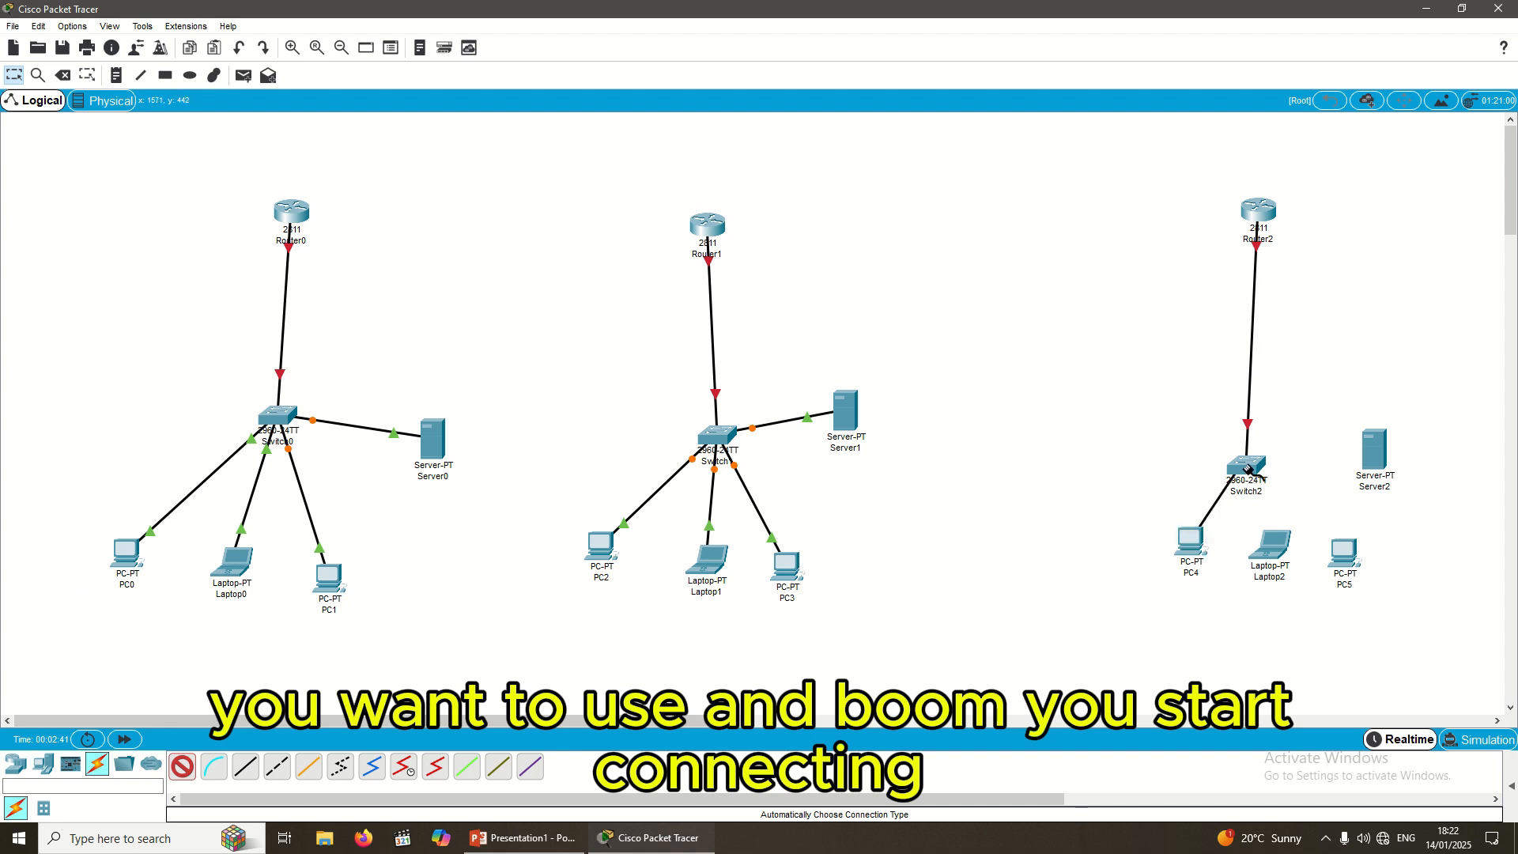
left_click(1247, 465)
left_click(183, 767)
left_click(1270, 550)
left_click(1247, 465)
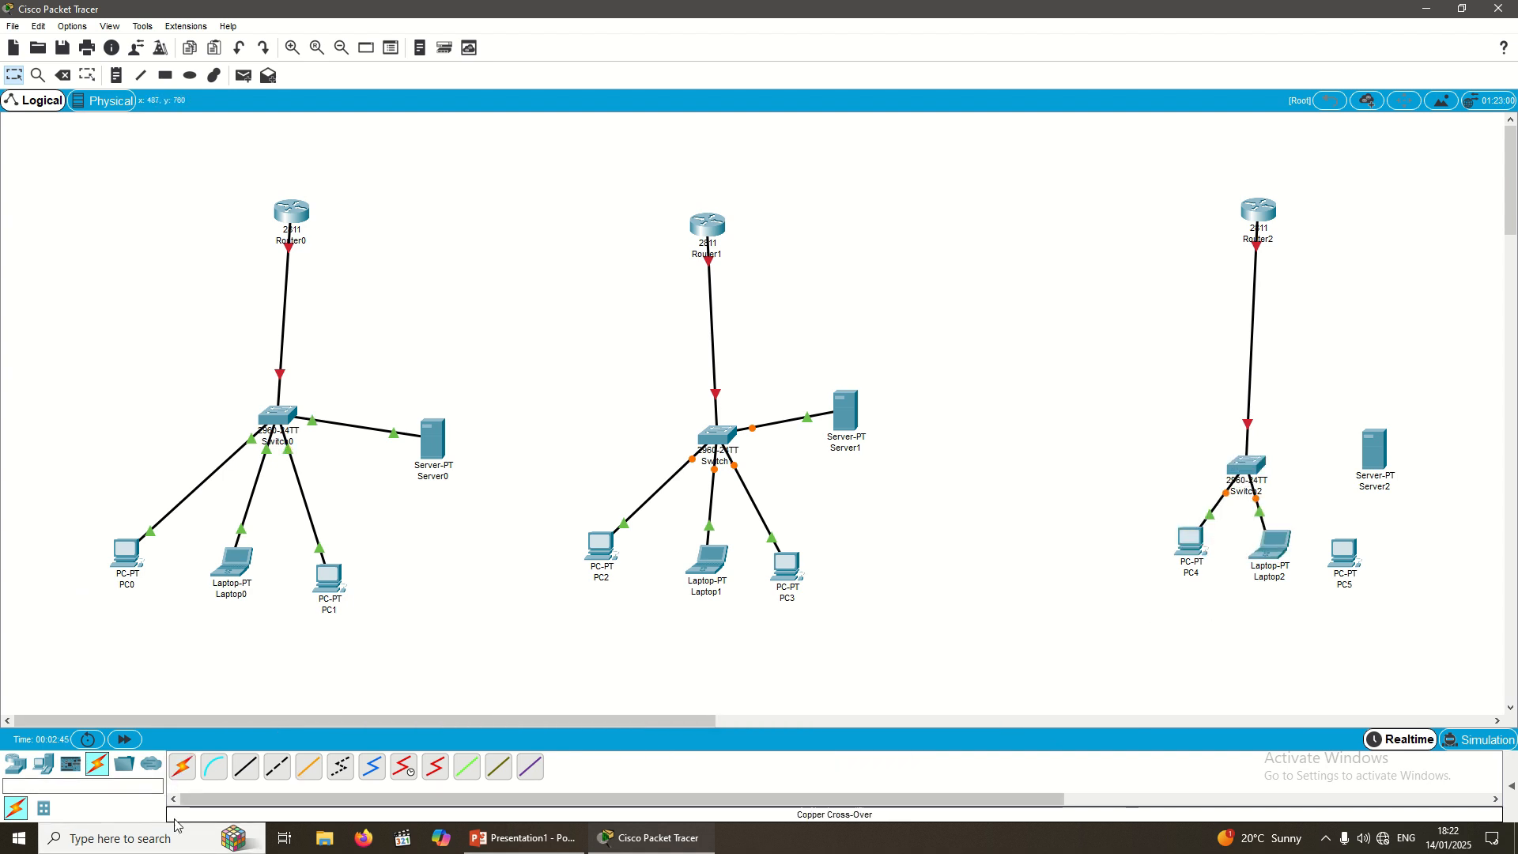
Step: Cable PC5 and Server2 to Switch2
left_click(183, 766)
left_click(1347, 558)
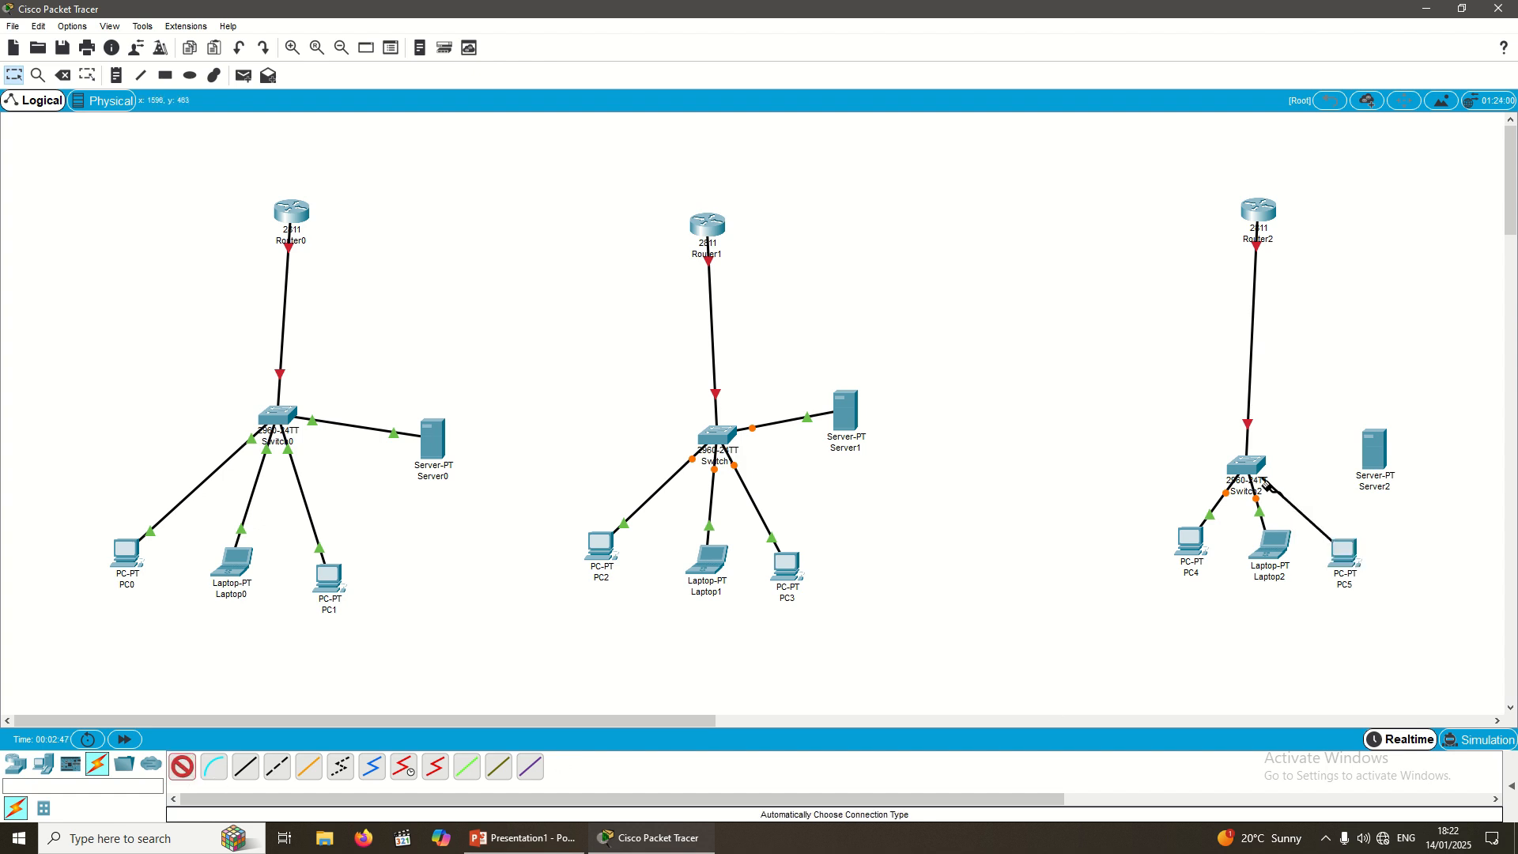
left_click(1248, 465)
left_click(183, 766)
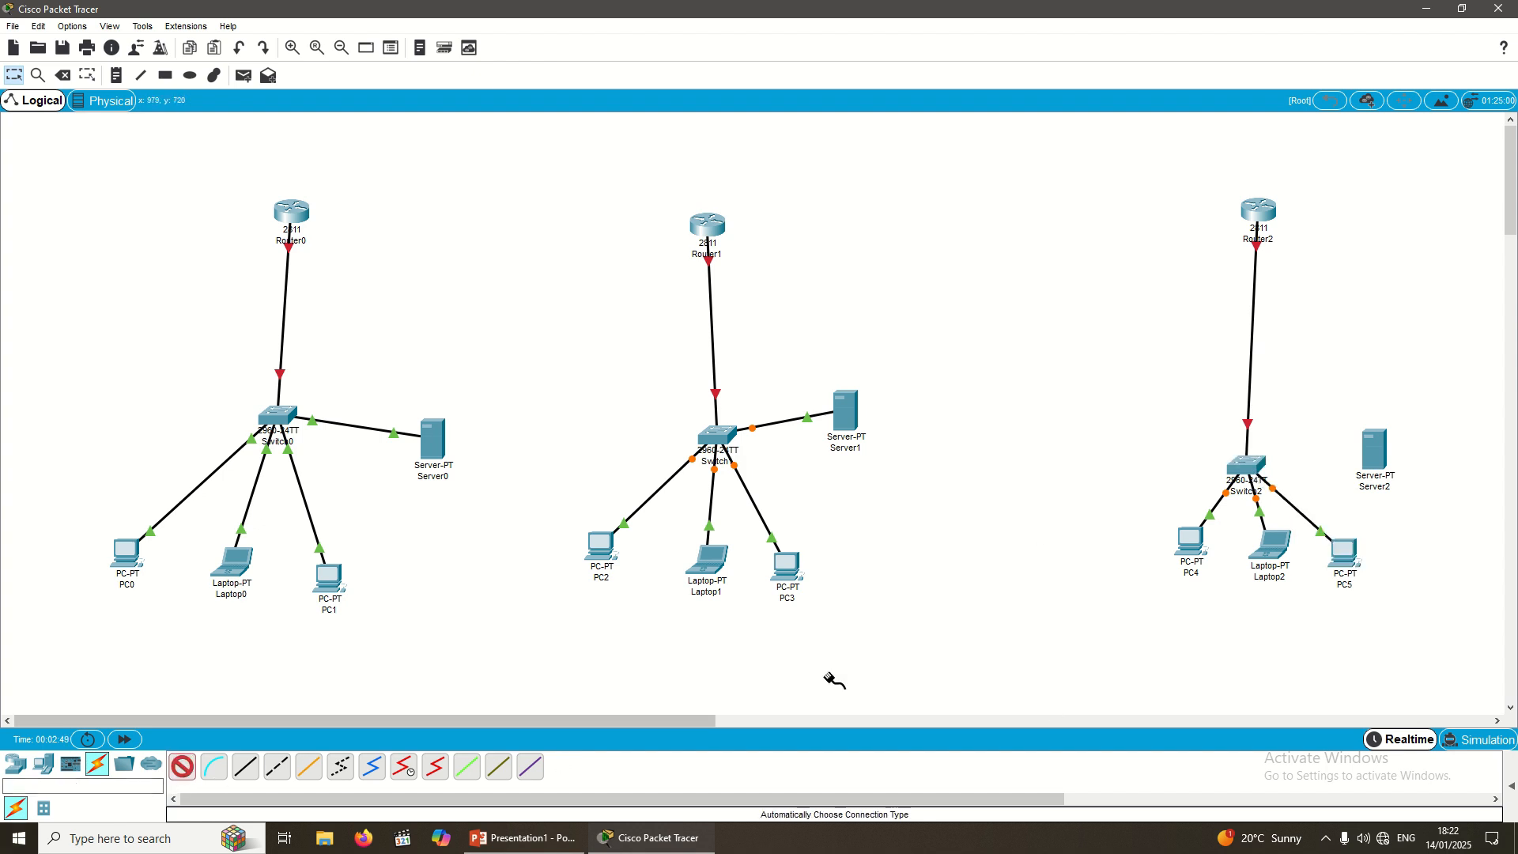
left_click(1376, 449)
left_click(1243, 473)
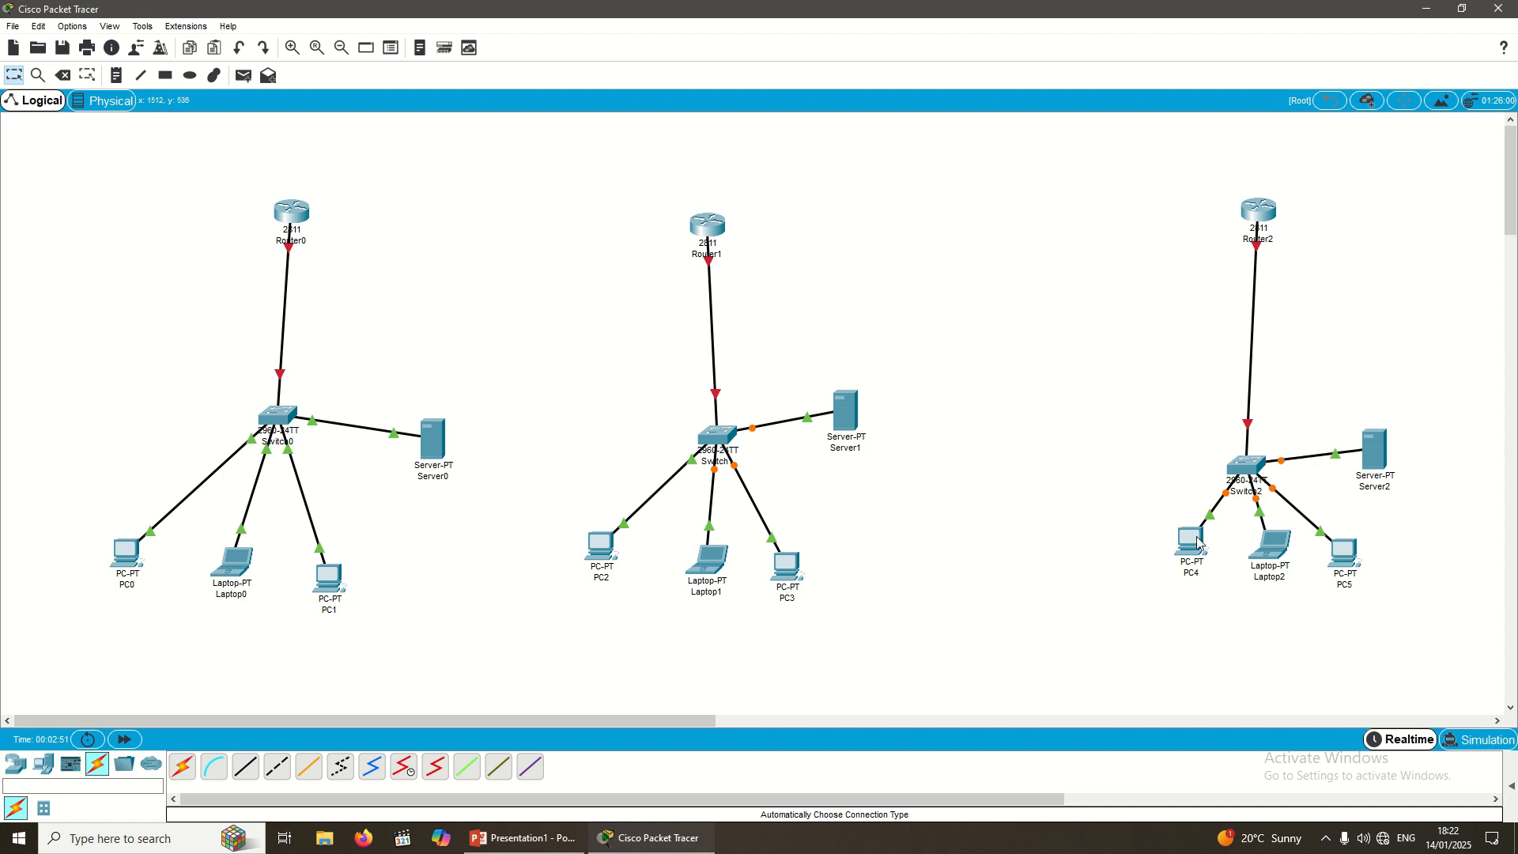
Step: Spread PC4, Laptop2 and PC5 evenly below Switch2 and move Server2 up and right
left_click_drag(1190, 544, 1156, 602)
left_click_drag(1270, 546, 1260, 625)
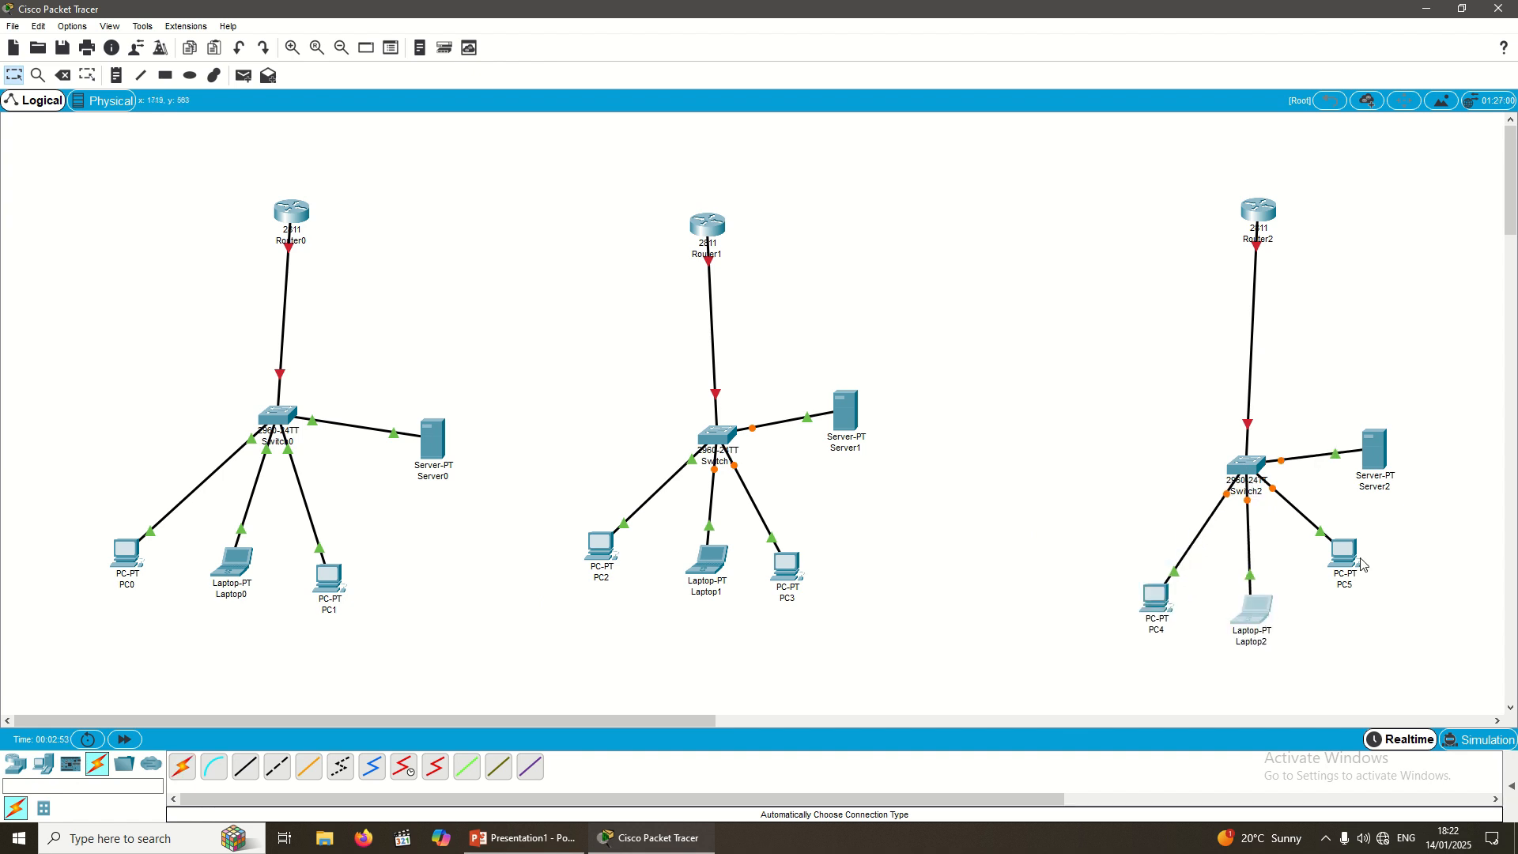
left_click_drag(1360, 560, 1373, 611)
left_click_drag(1377, 465, 1417, 452)
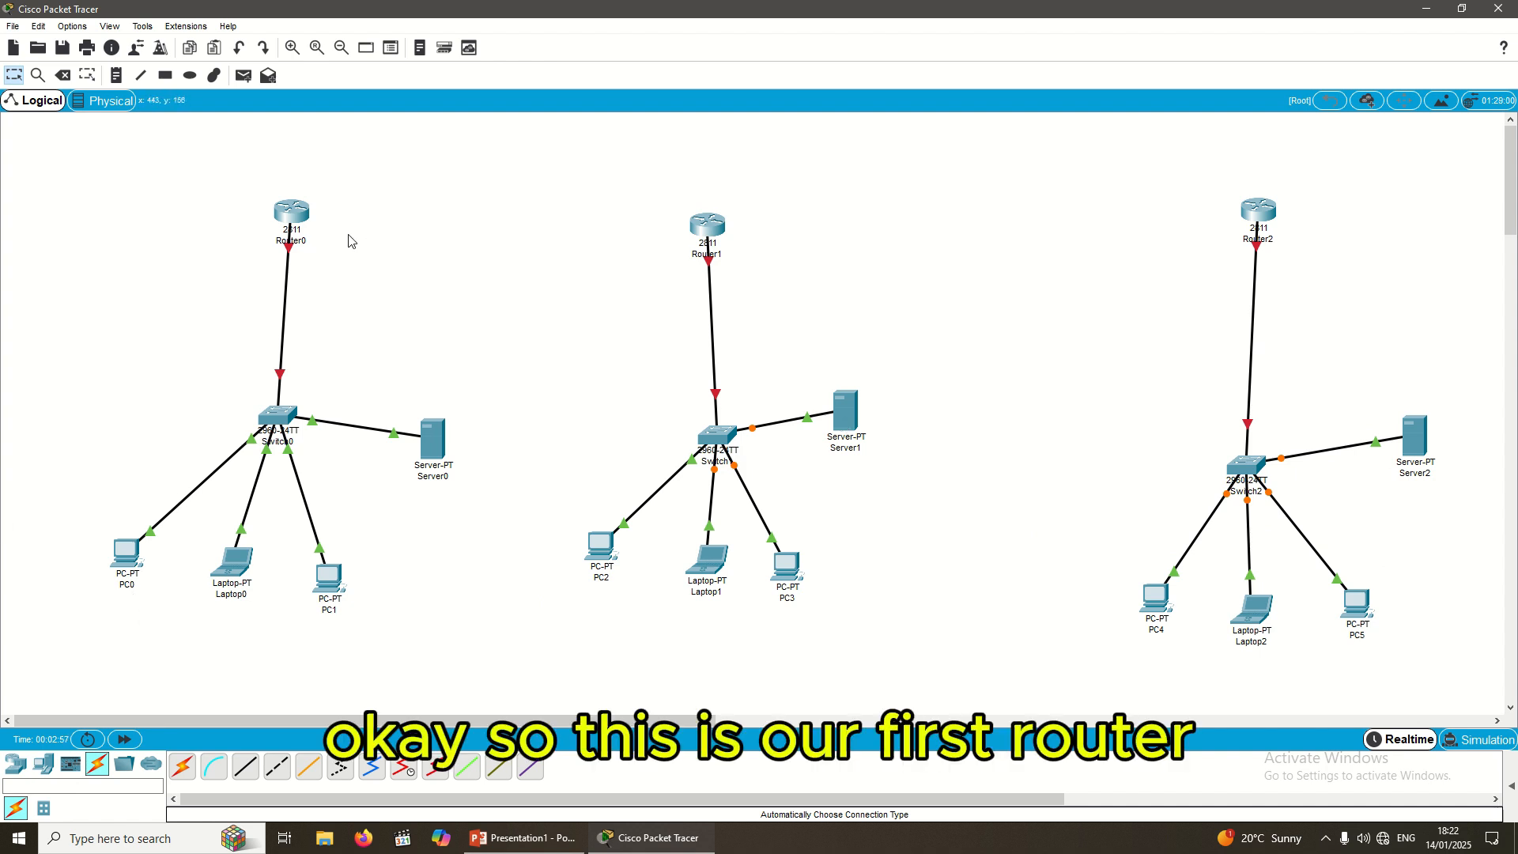
Step: Line up the three routers and raise each switch closer to its router
mouse_move(292, 210)
left_mouse_down()
mouse_move(272, 212)
mouse_move(298, 202)
mouse_move(285, 200)
left_mouse_up()
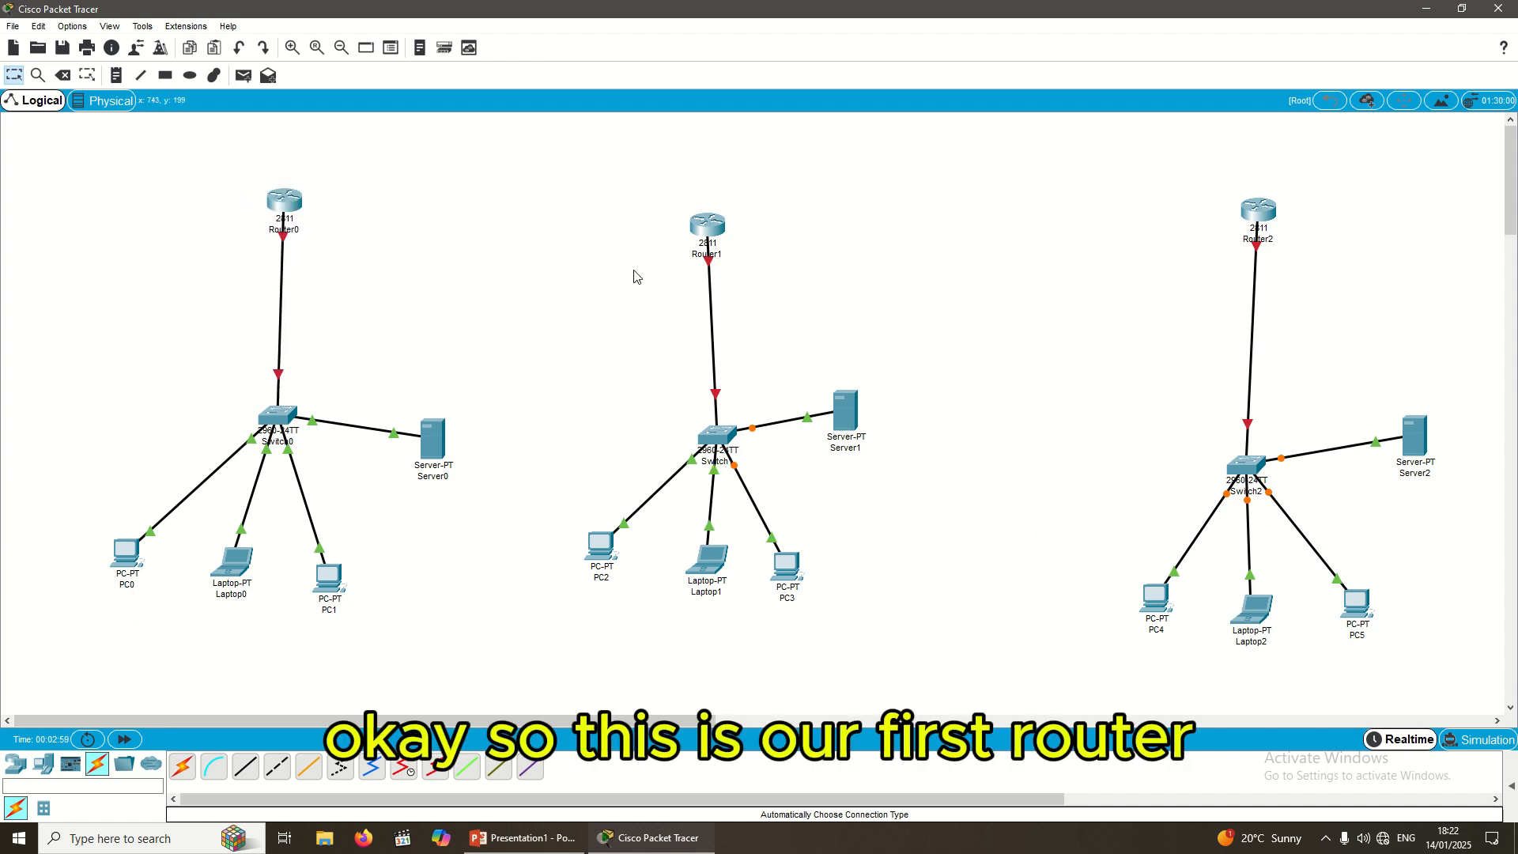
left_click_drag(699, 247, 720, 223)
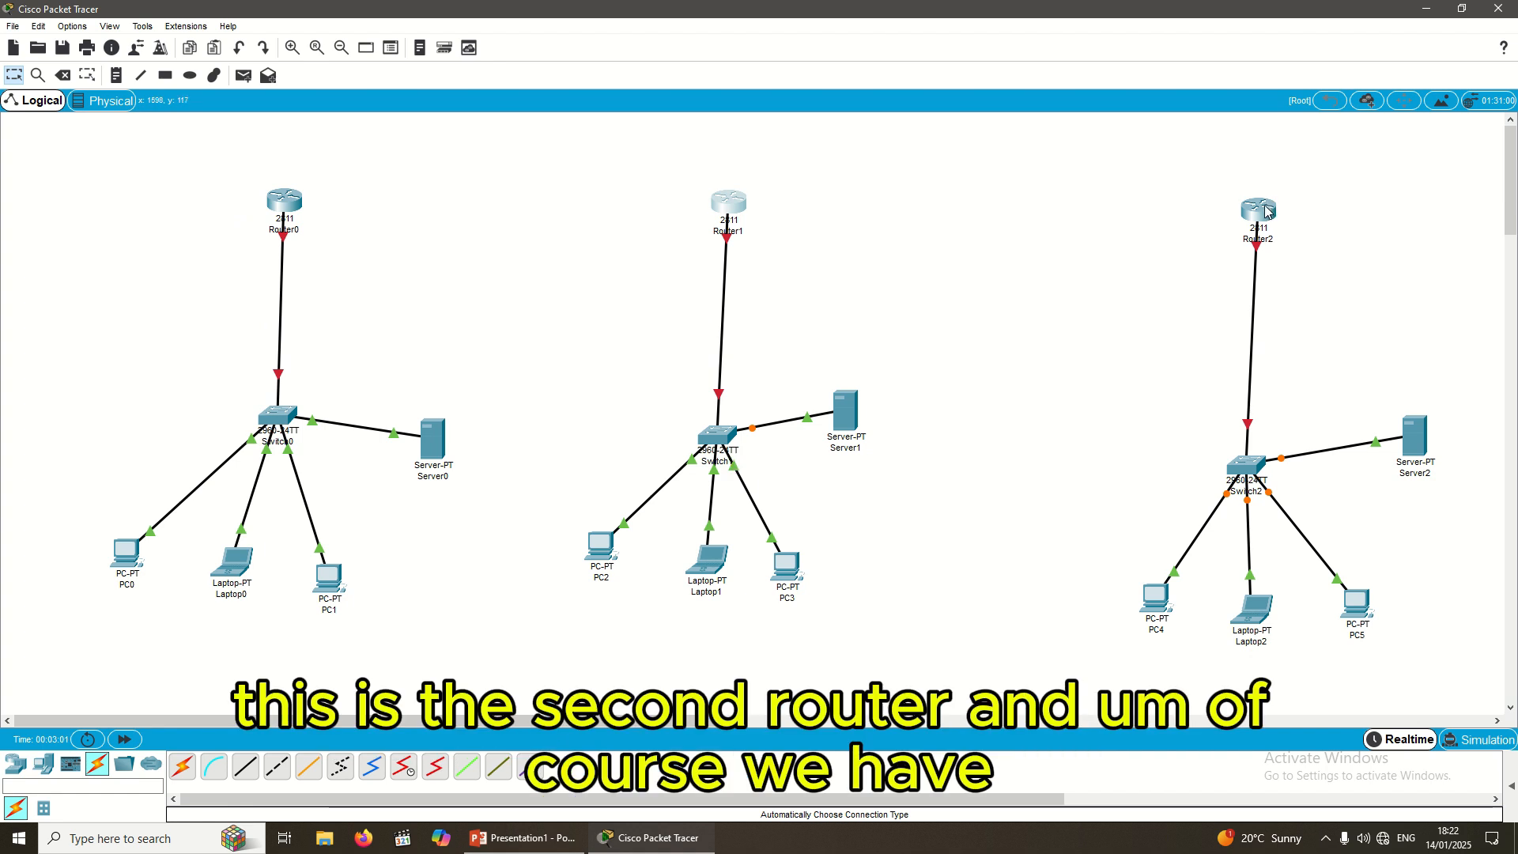
left_click_drag(1267, 212, 1265, 200)
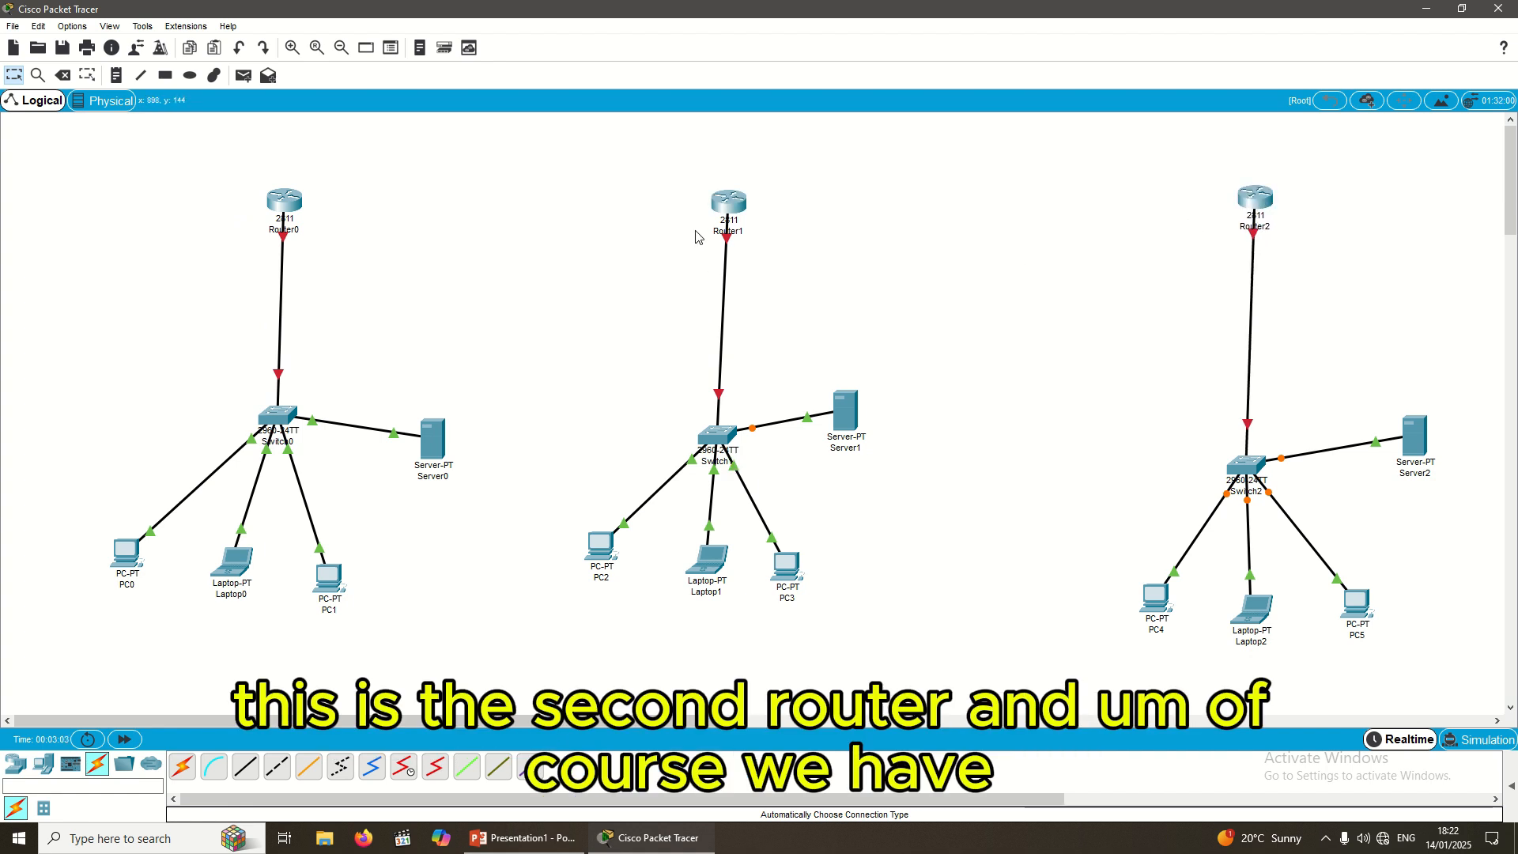
left_click_drag(292, 205, 293, 196)
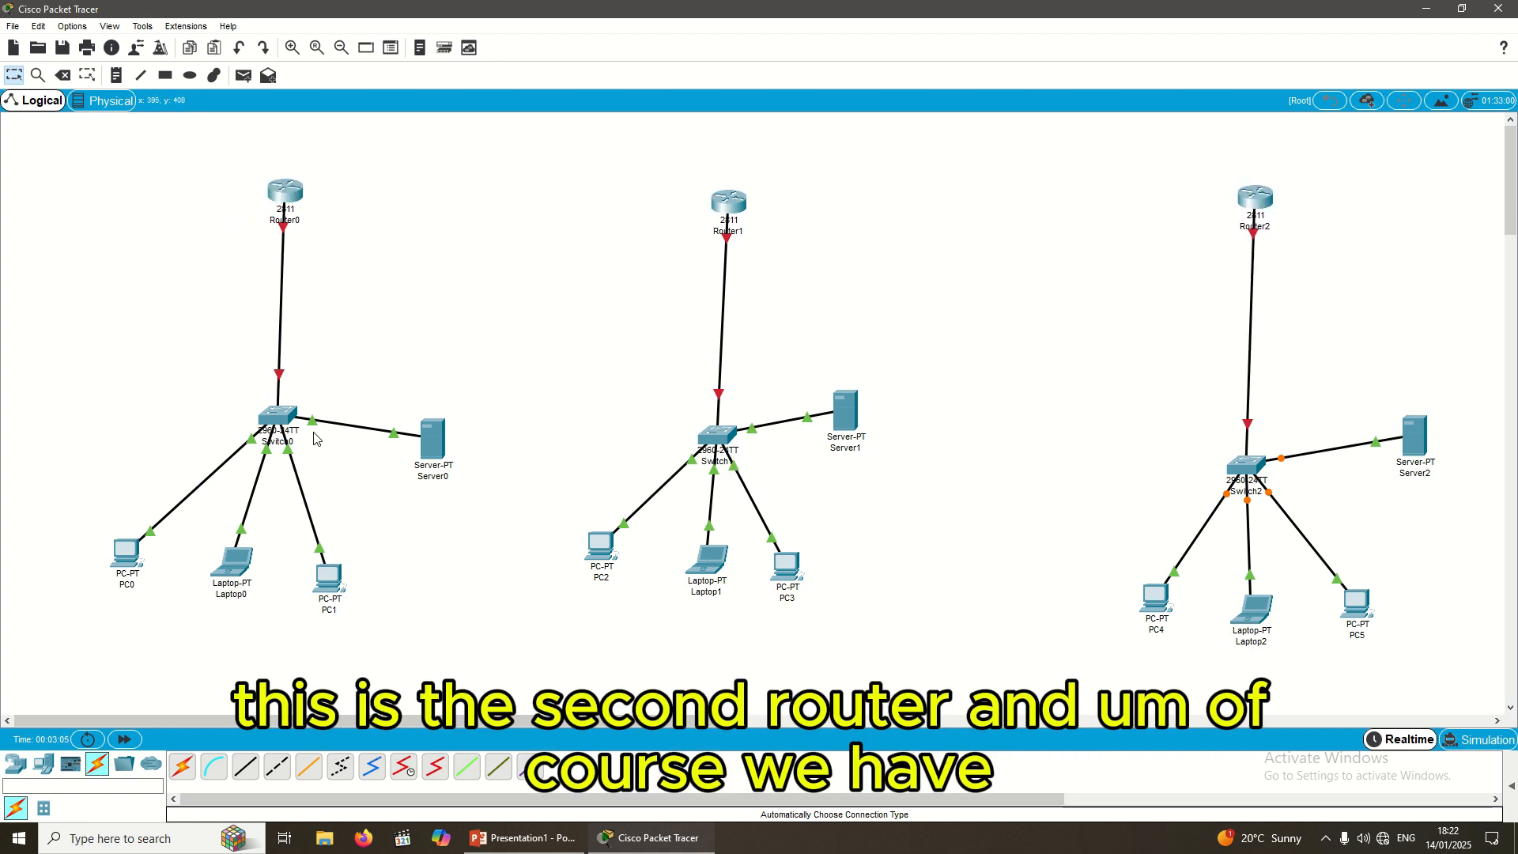
left_click_drag(267, 412, 265, 377)
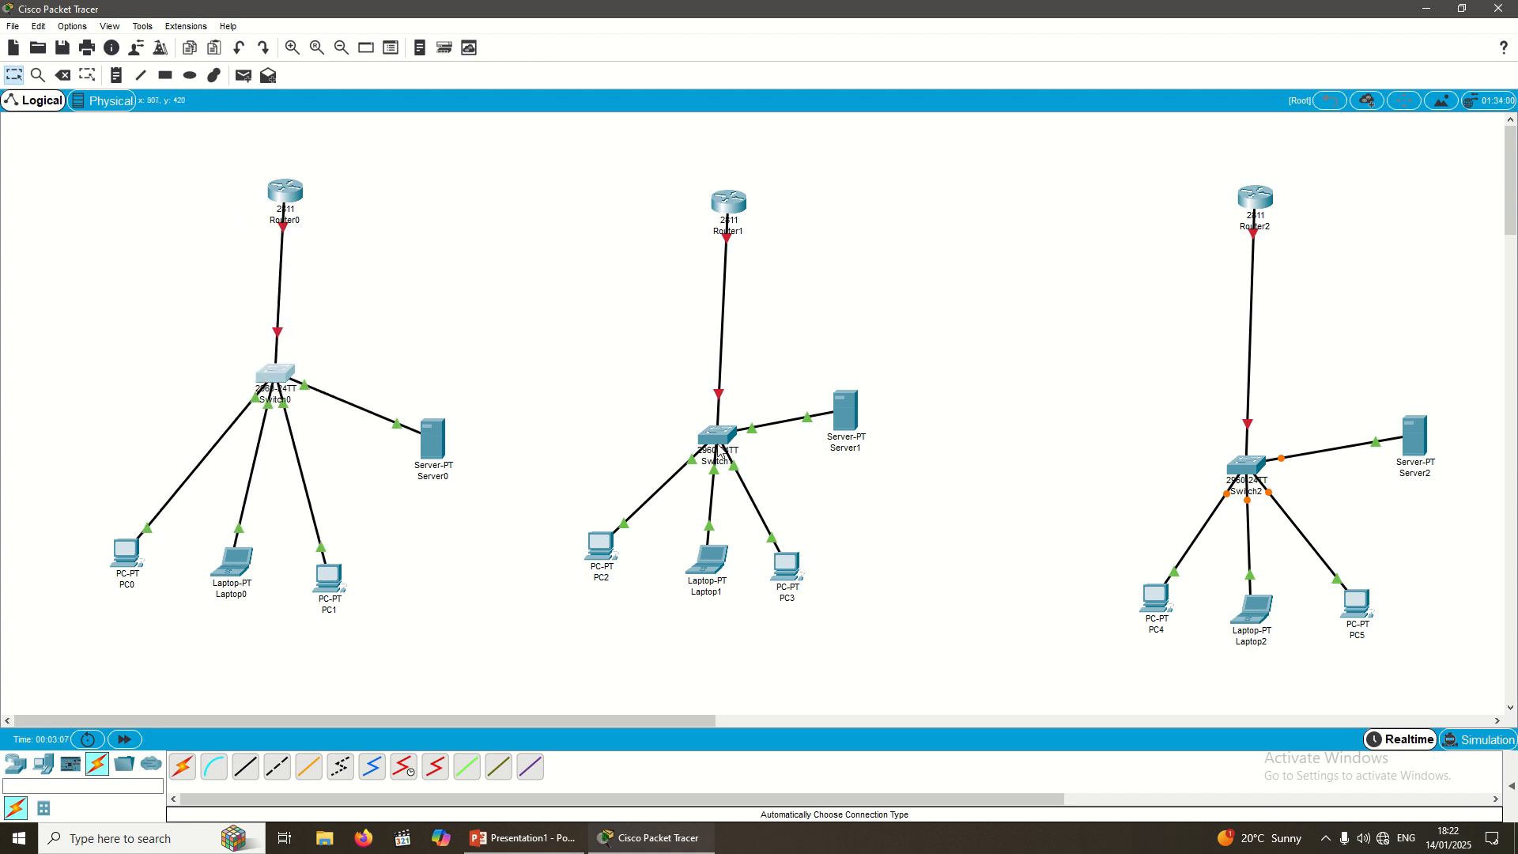
left_click_drag(721, 455, 726, 407)
left_click_drag(1251, 471, 1251, 423)
left_click_drag(290, 204, 288, 190)
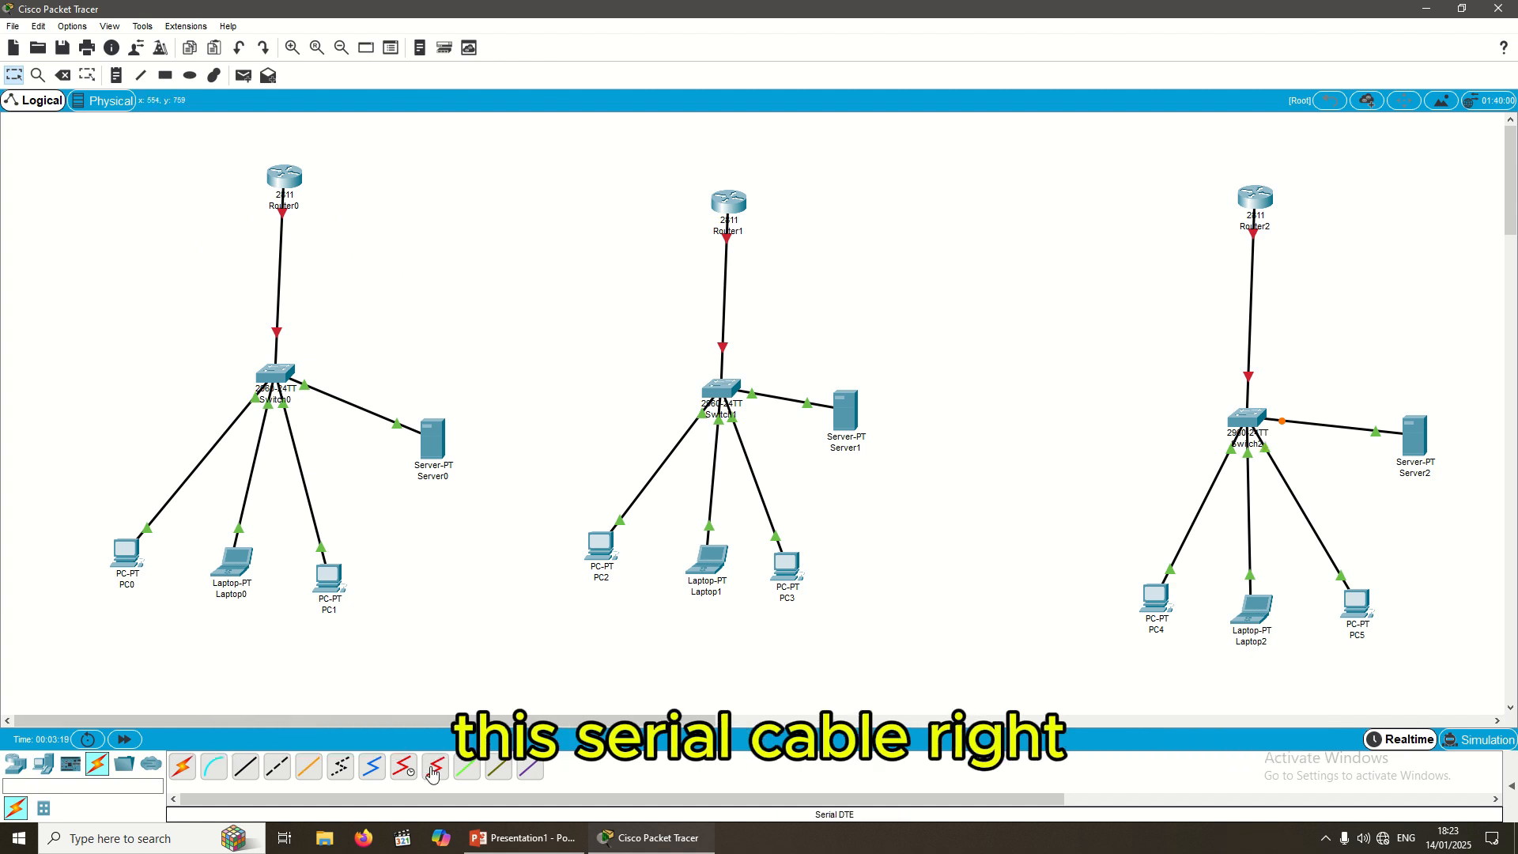
mouse_move(288, 177)
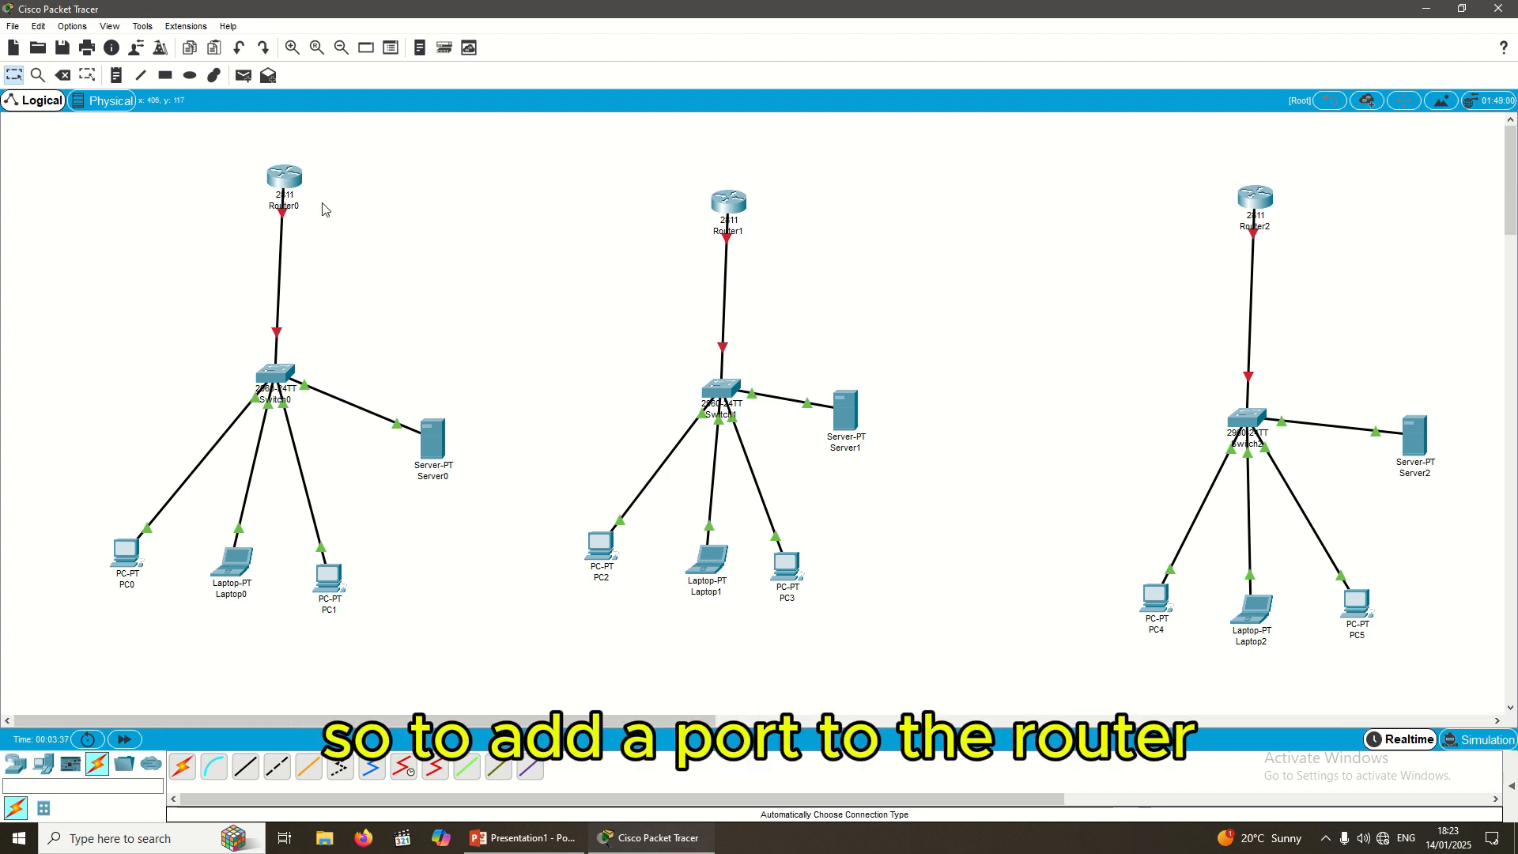
Step: Open Router0's Physical view, zoomed in on its hardware slots
left_click(281, 187)
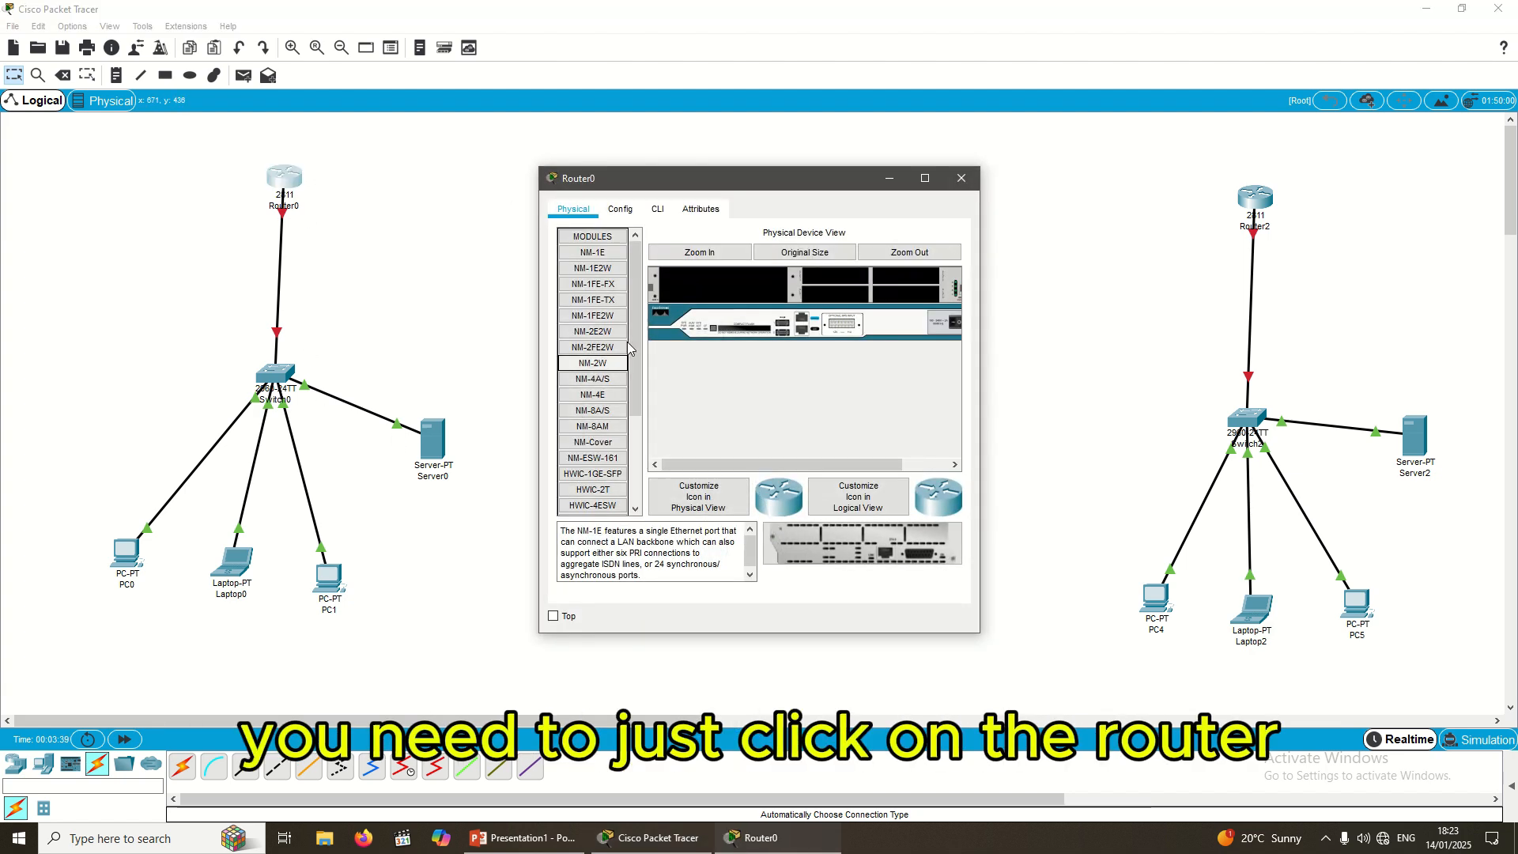
left_click_drag(772, 181, 664, 253)
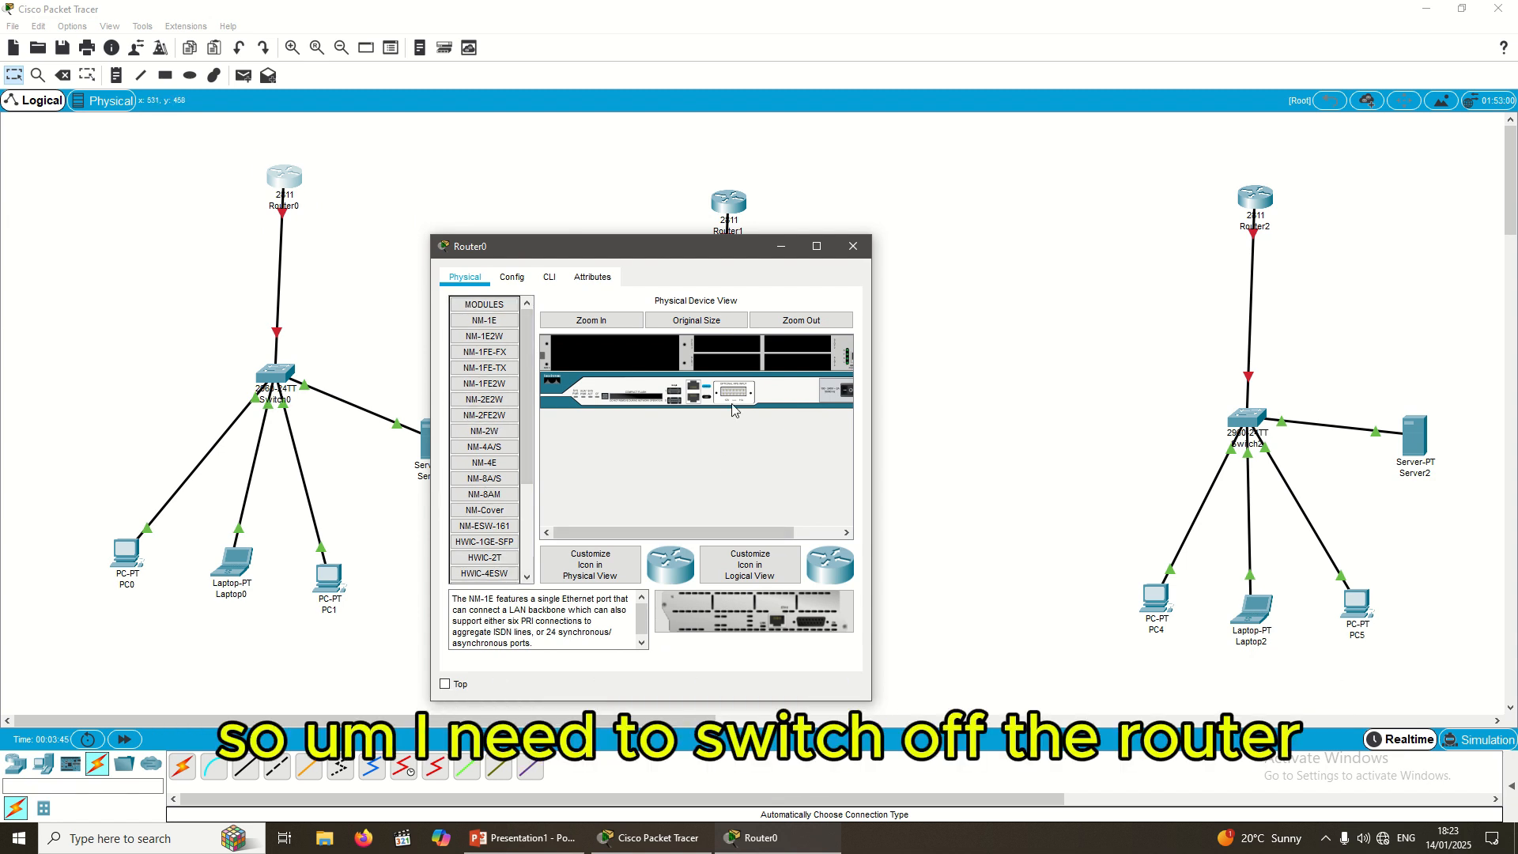
left_click(800, 321)
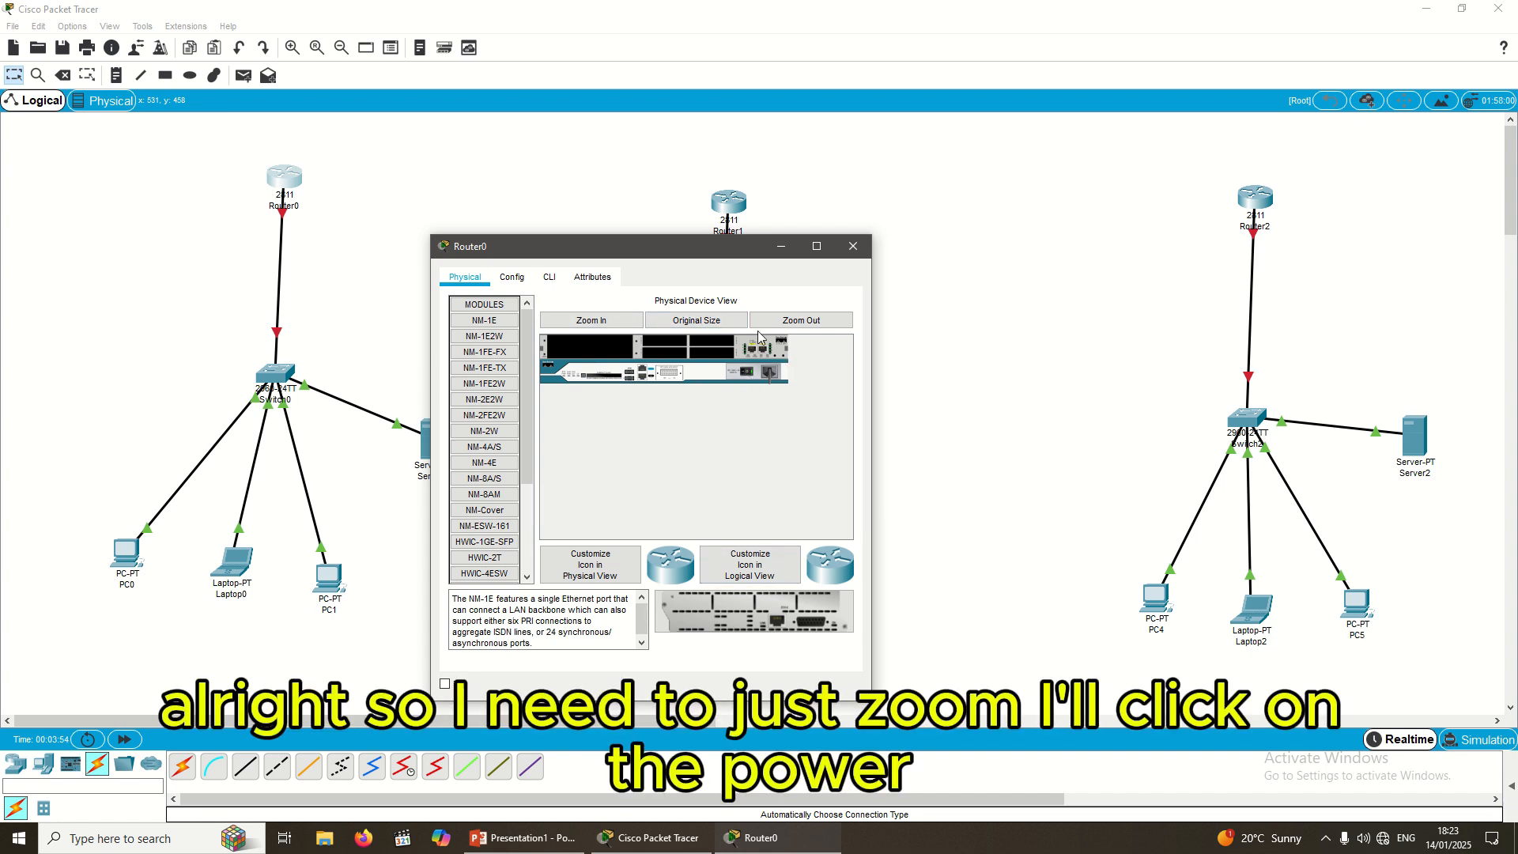
left_click(582, 321)
left_click(582, 322)
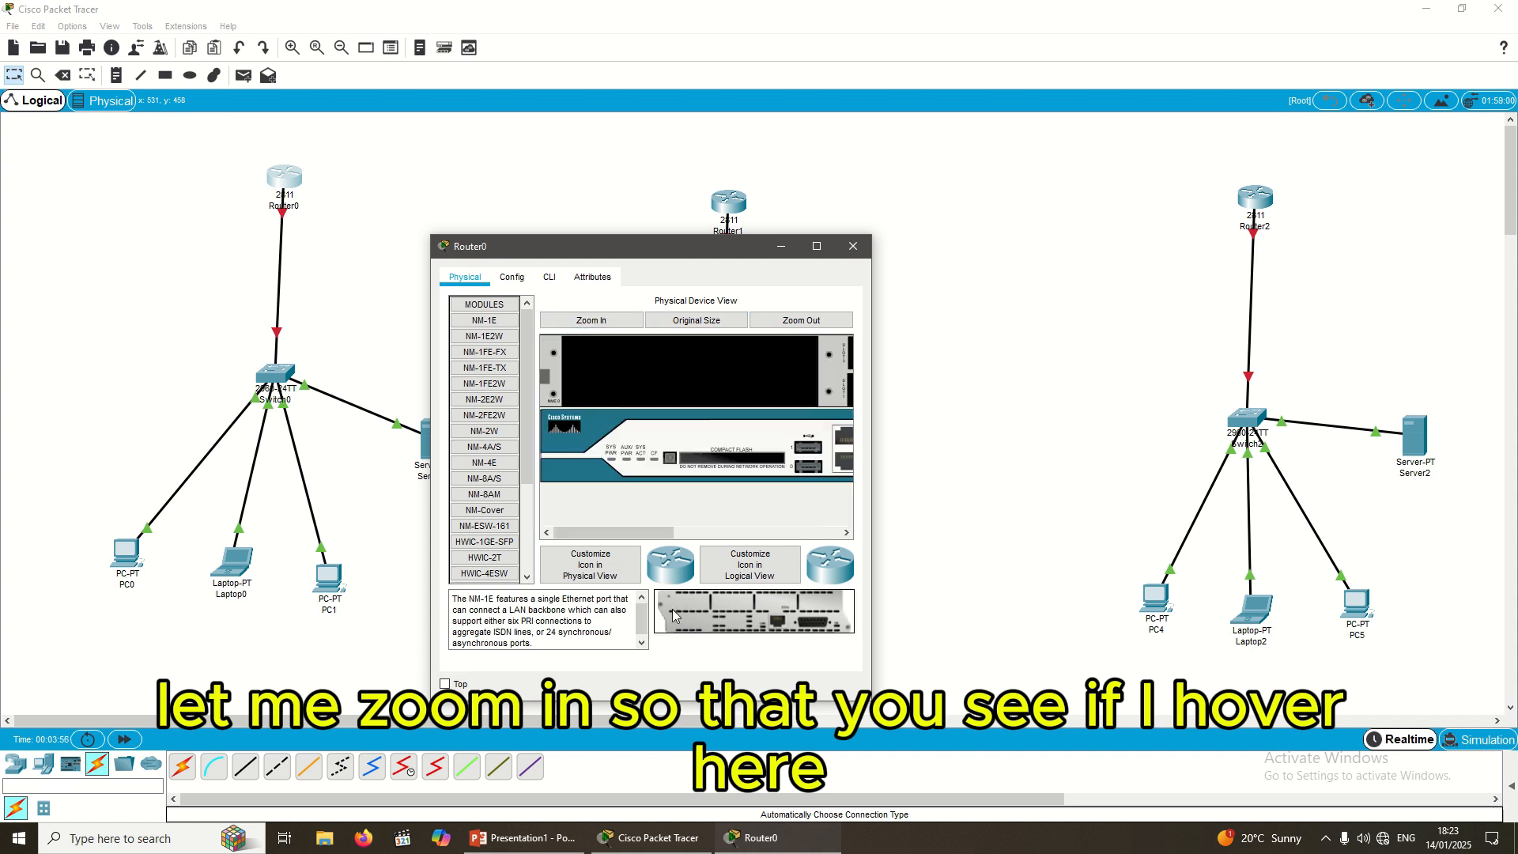
left_click_drag(615, 533, 785, 538)
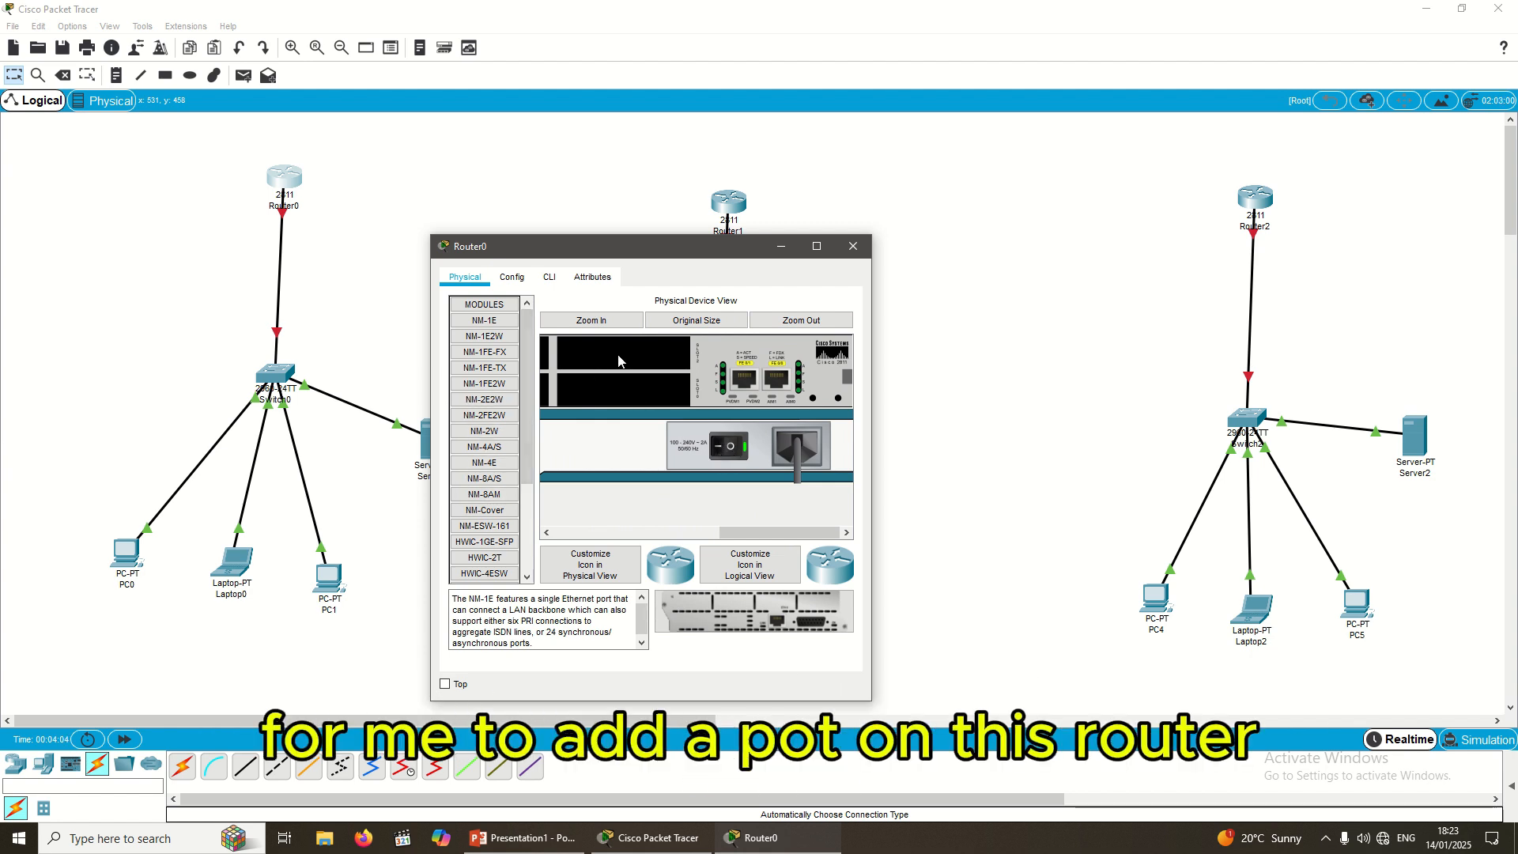
Step: Install a WIC-2T module in powered-off Router0, power it on, check the CLI boot, and close the window
left_click(729, 447)
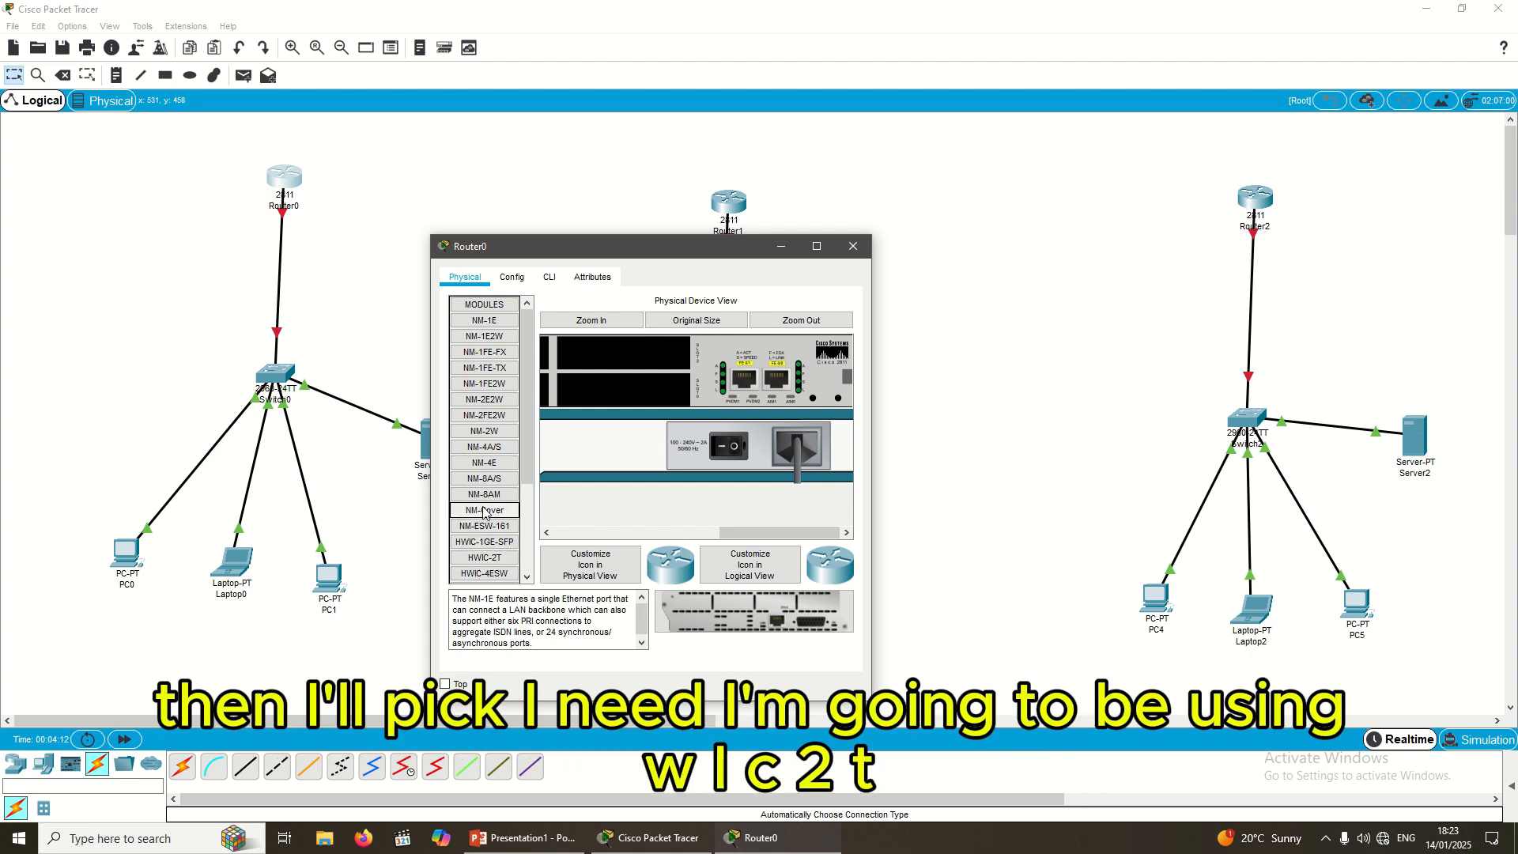
scroll(484, 566, "down", 3)
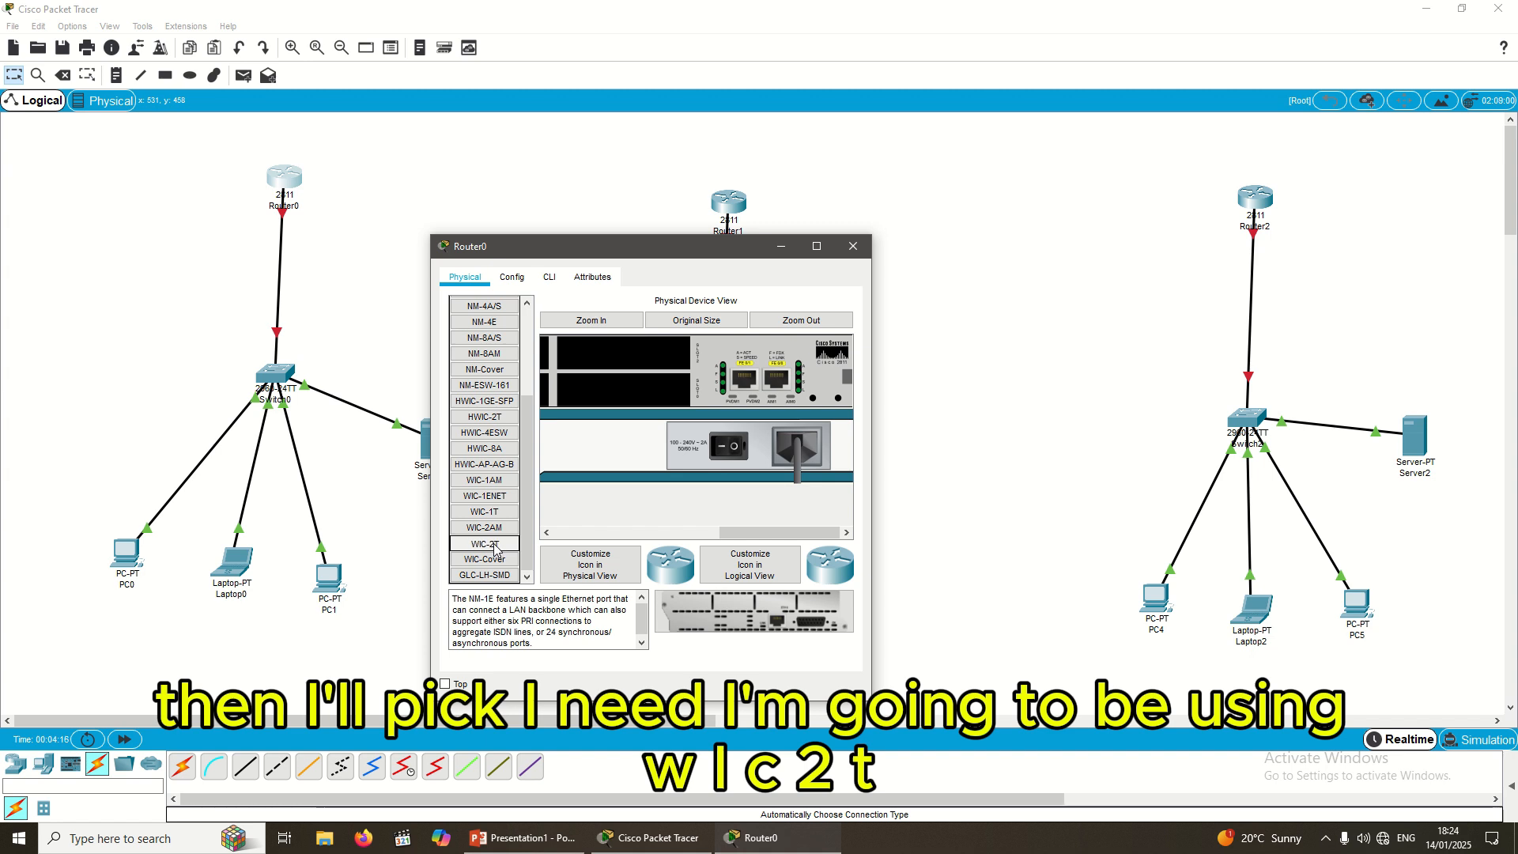
left_click_drag(496, 547, 611, 354)
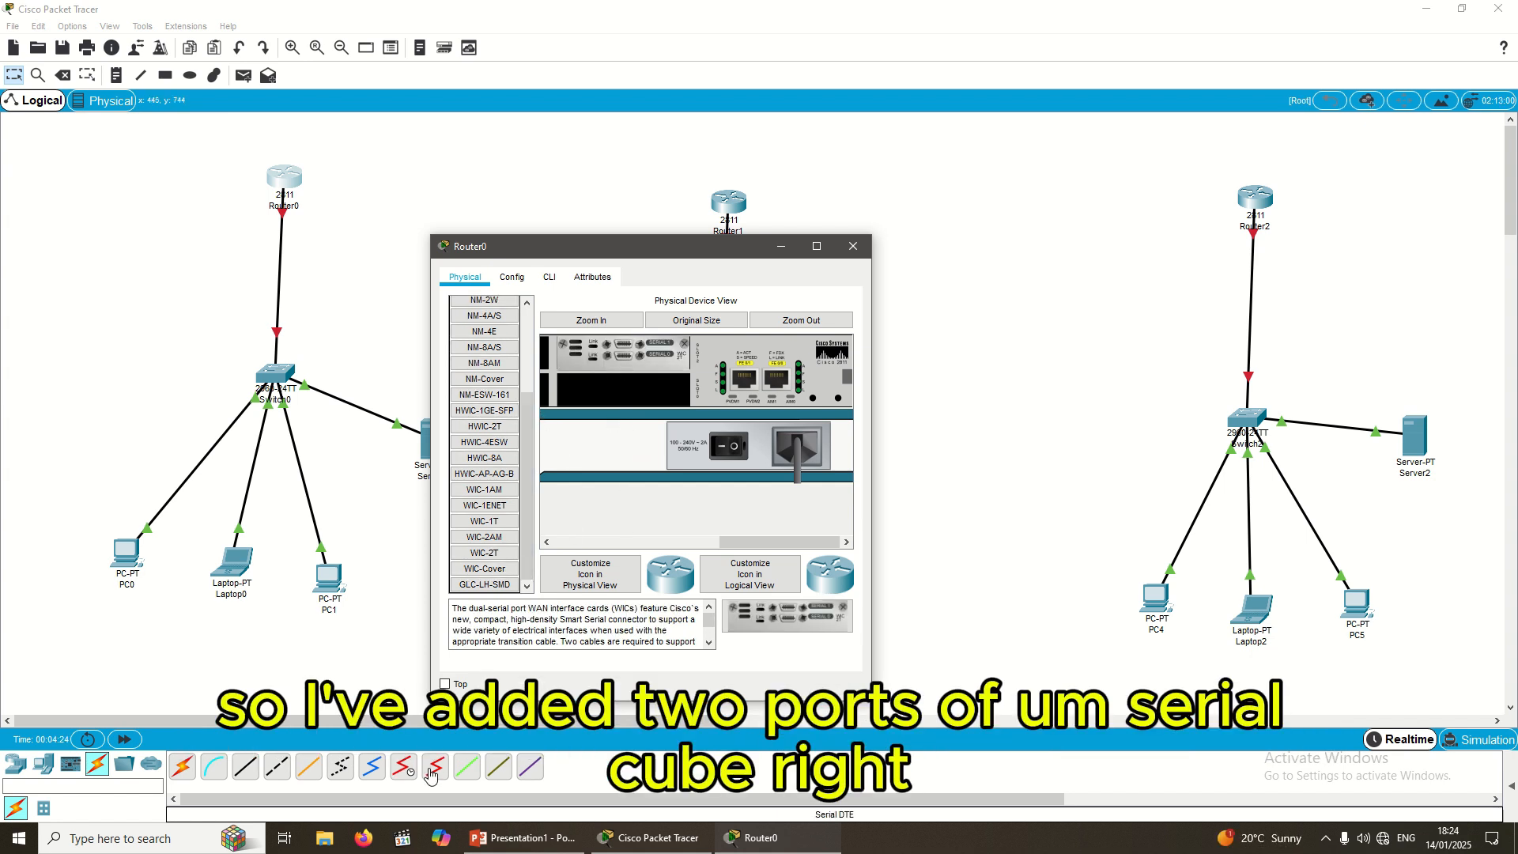
left_click(734, 448)
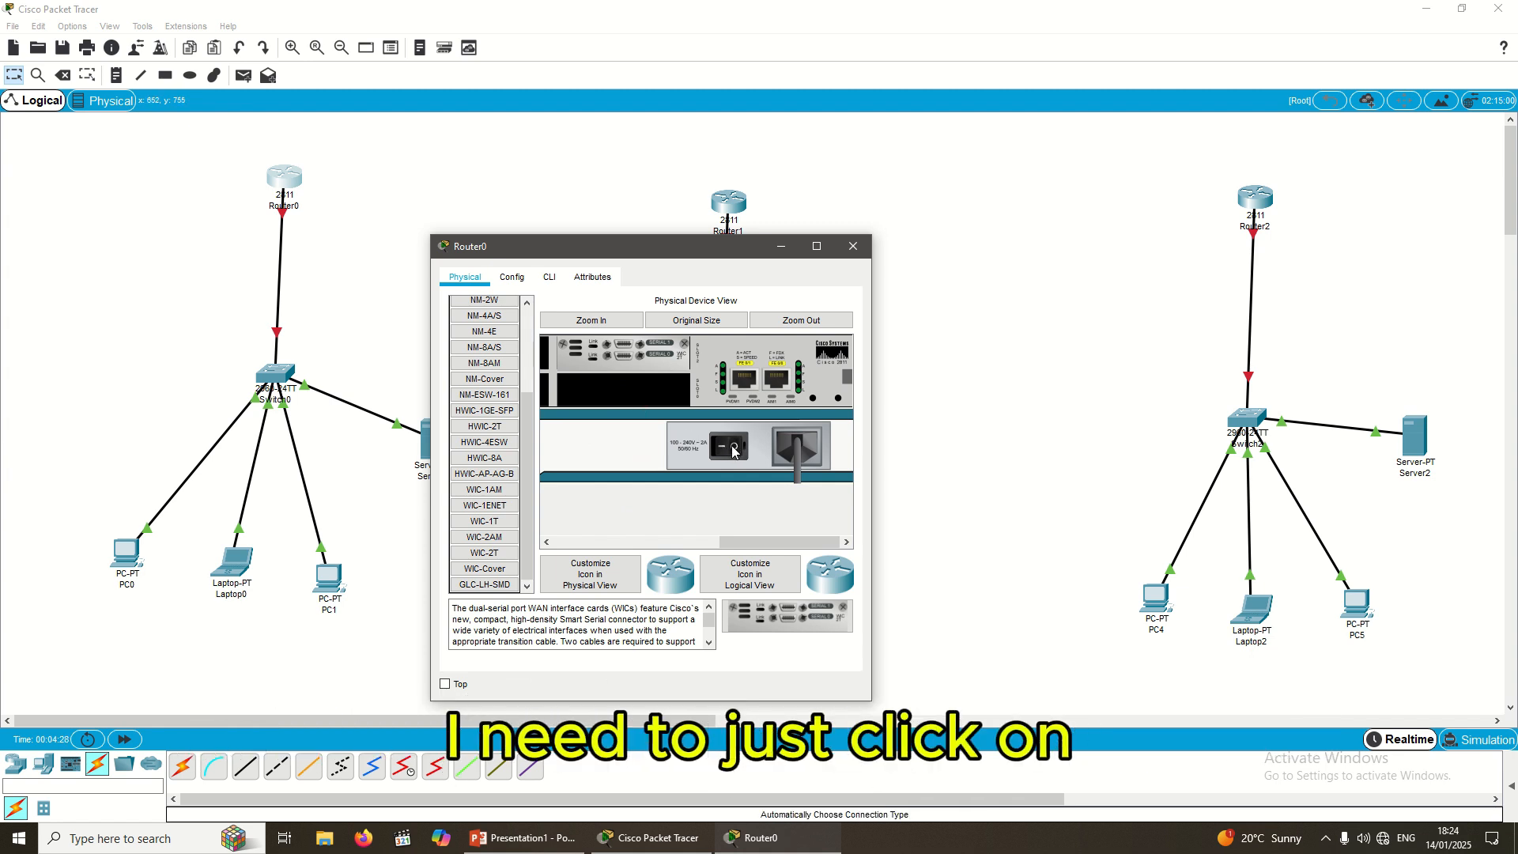
left_click(734, 448)
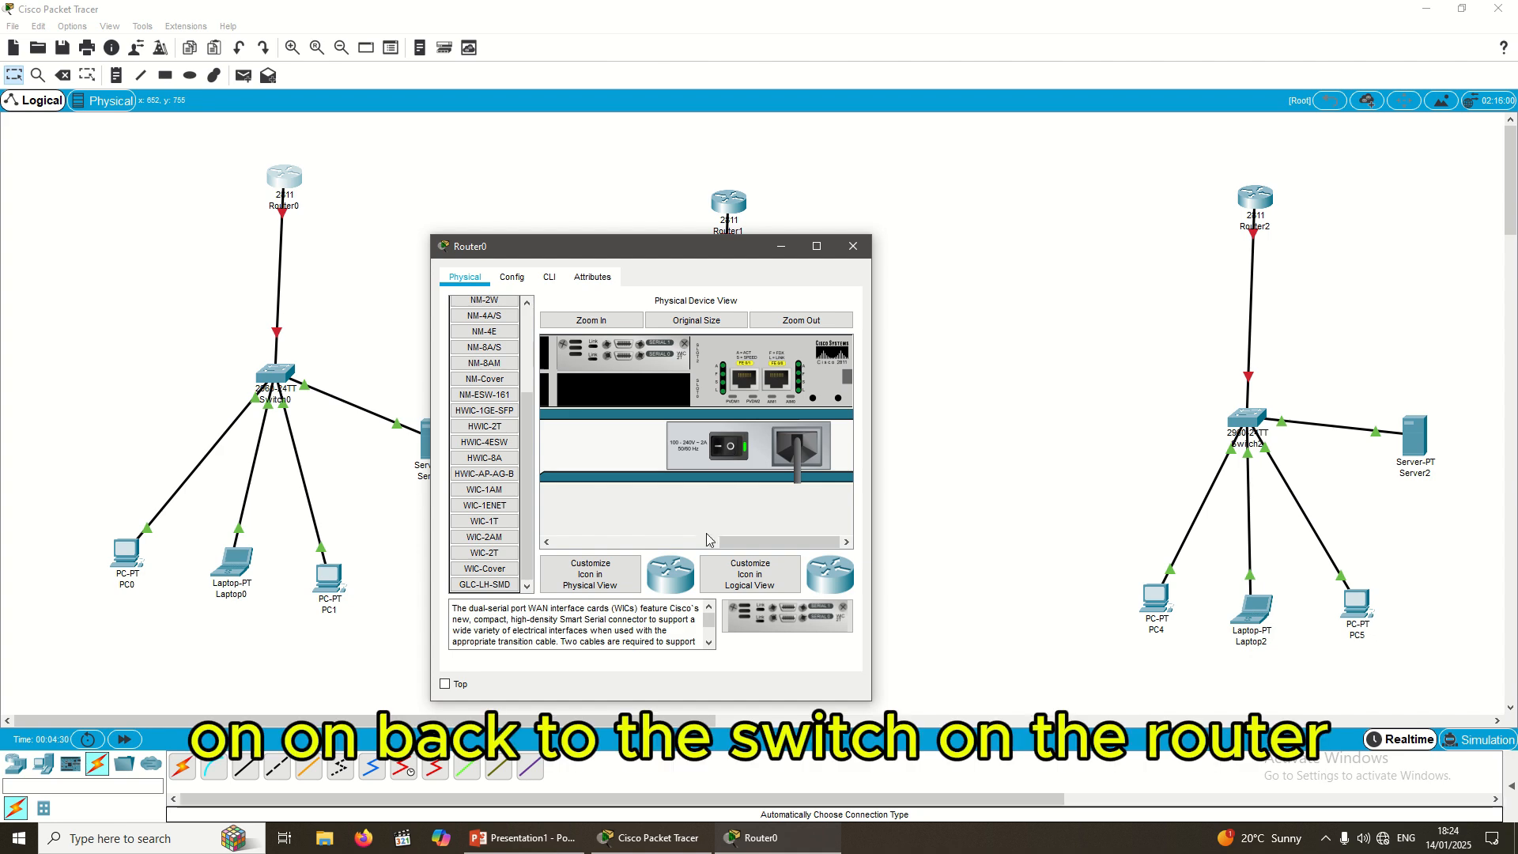
left_click(551, 281)
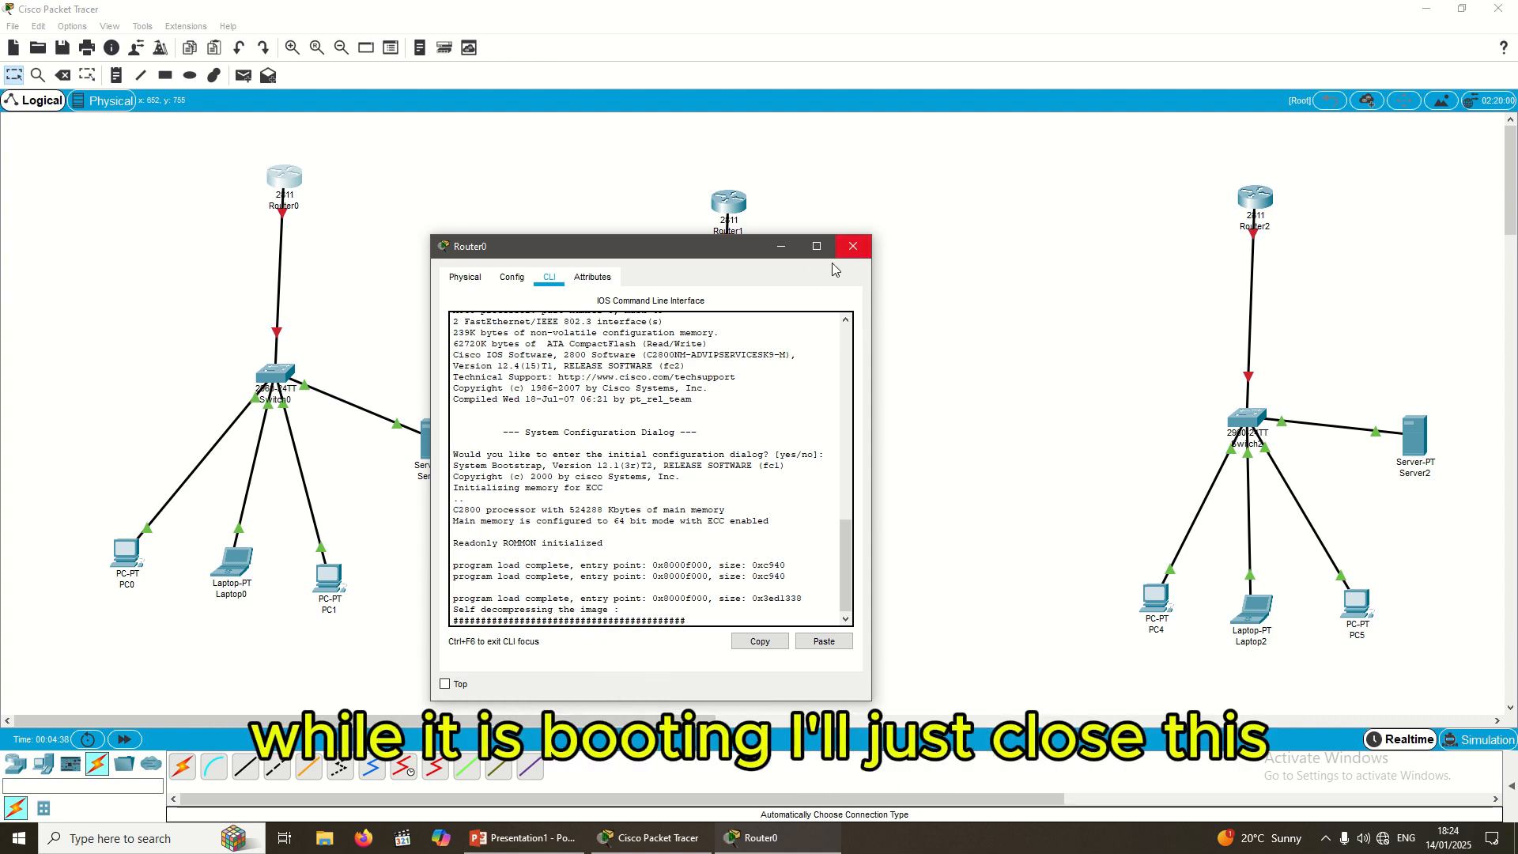
left_click(864, 249)
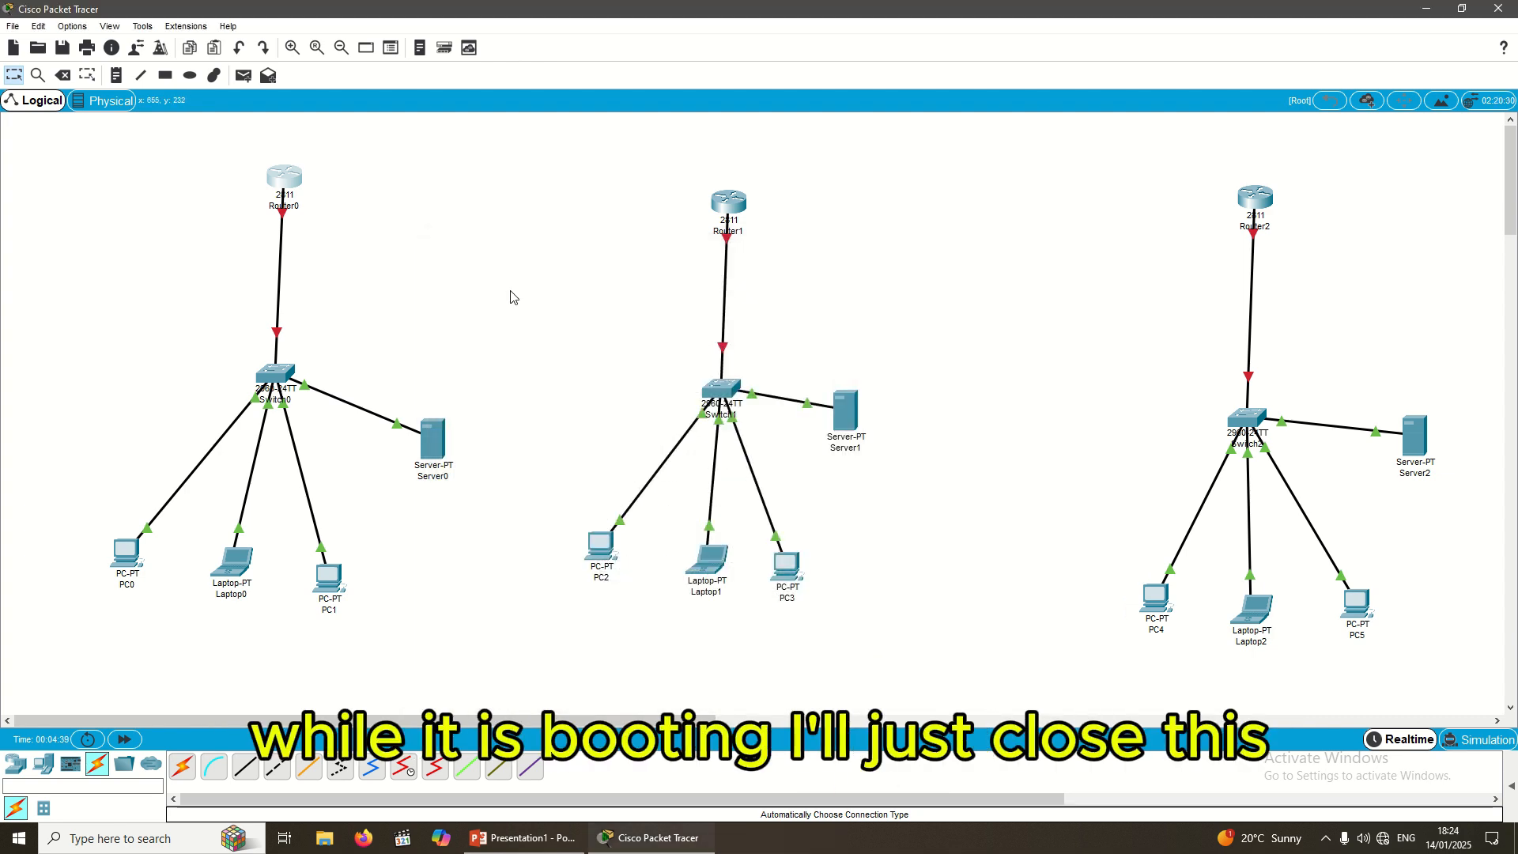
Step: Open Router1's Physical view, zoomed in on its module slots
left_click(733, 208)
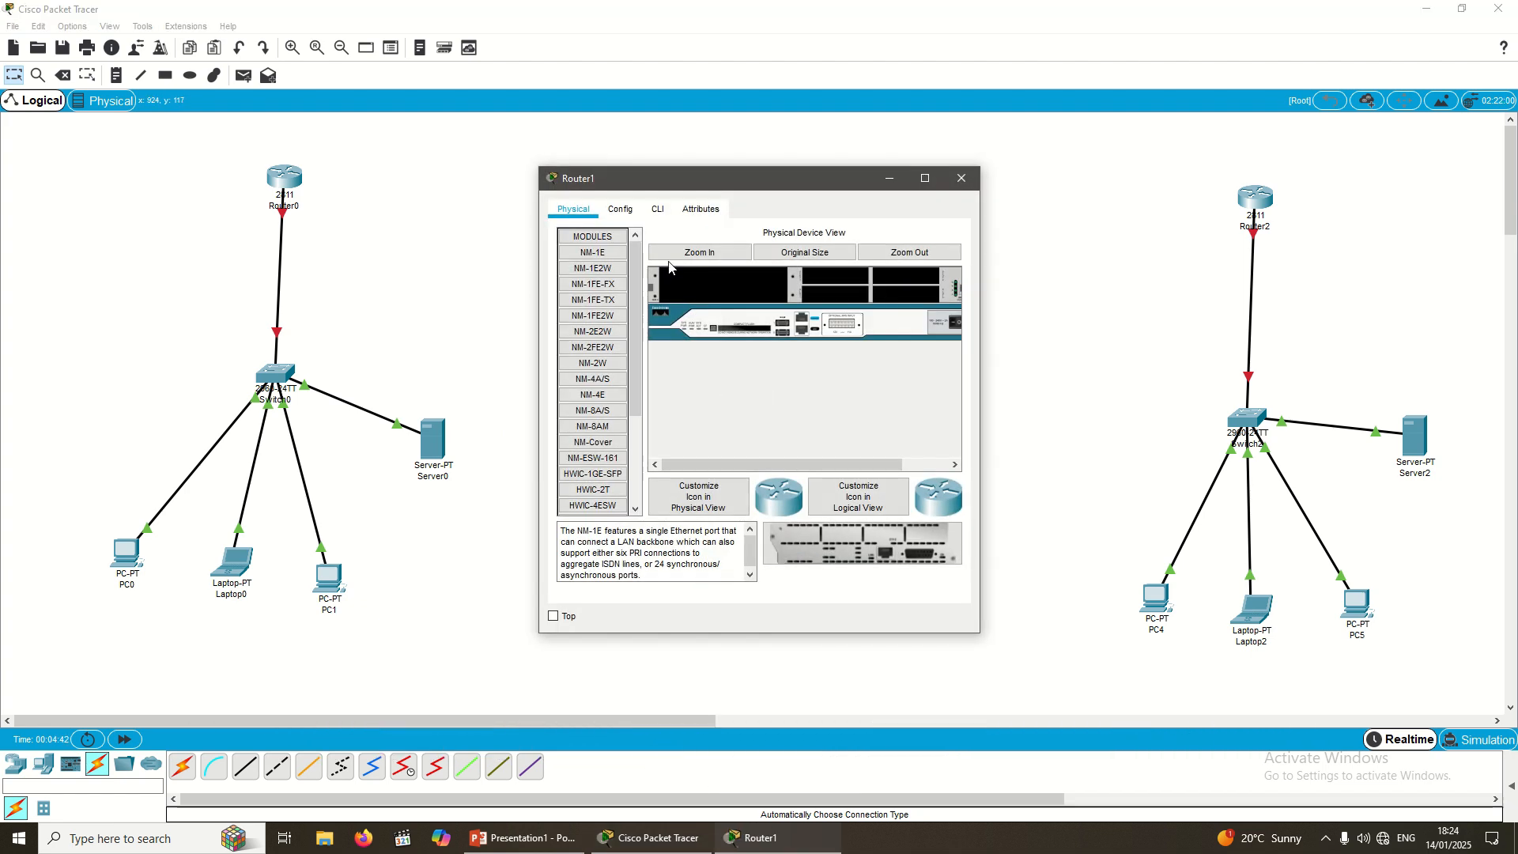
left_click(897, 257)
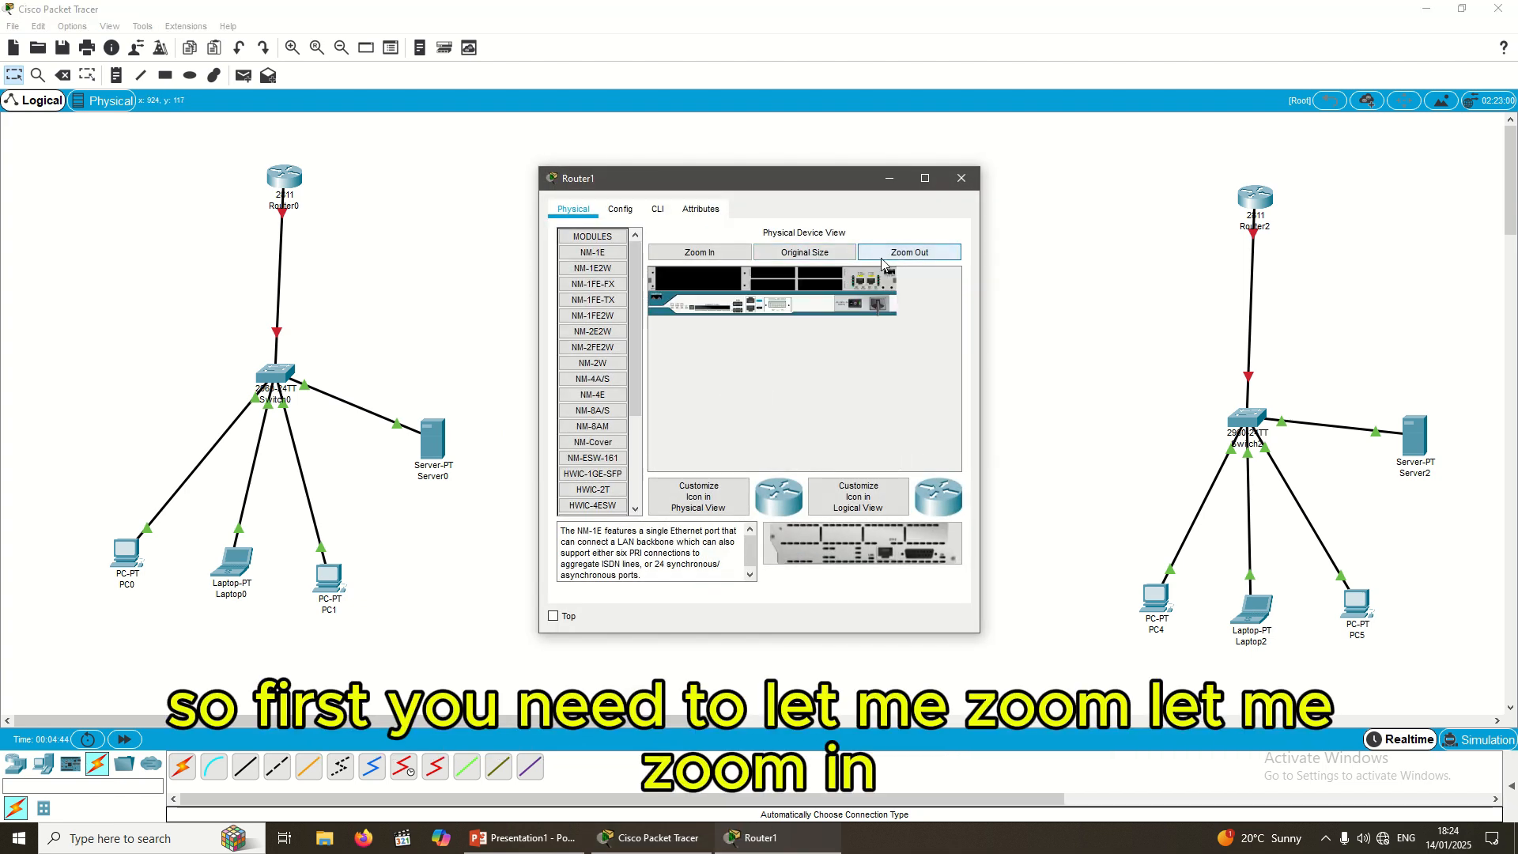
left_click(700, 255)
left_click(699, 255)
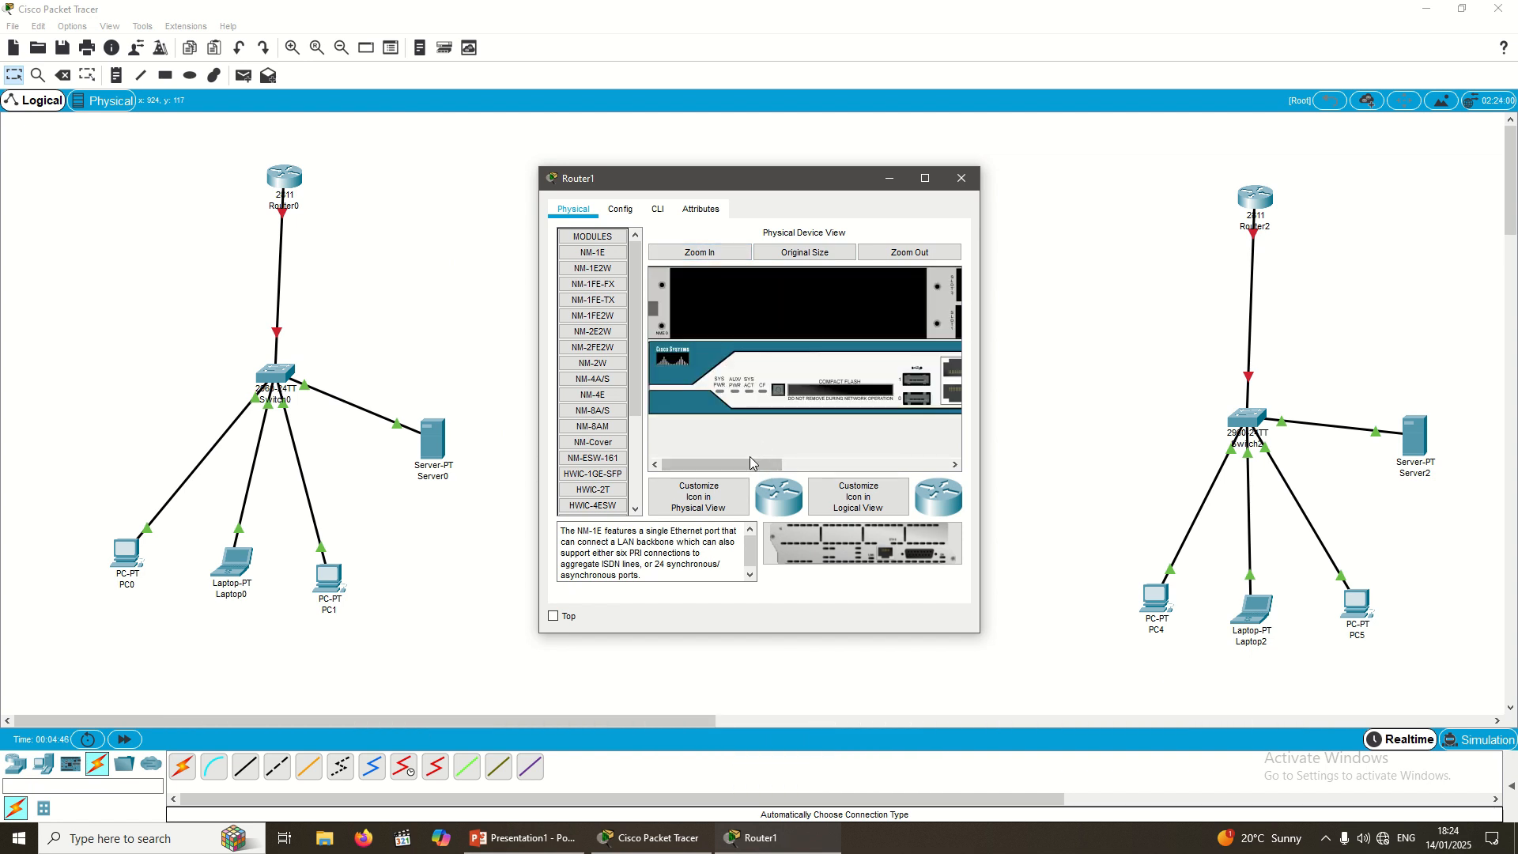
left_click_drag(750, 459, 895, 448)
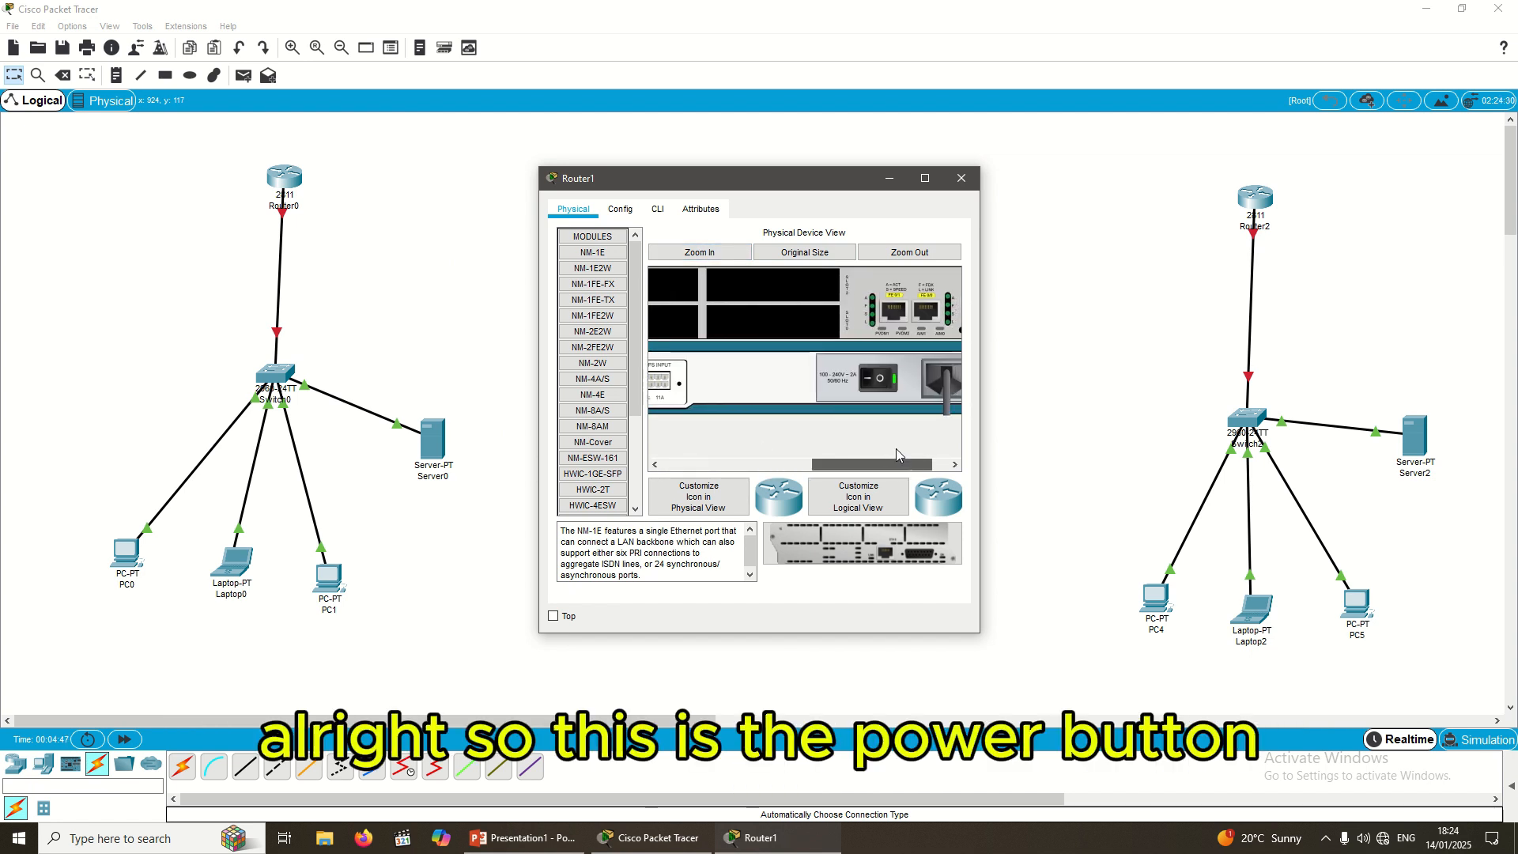
Step: Install a WIC-2T in powered-off Router1, power it on, check the CLI boot, and close the window
left_click(880, 380)
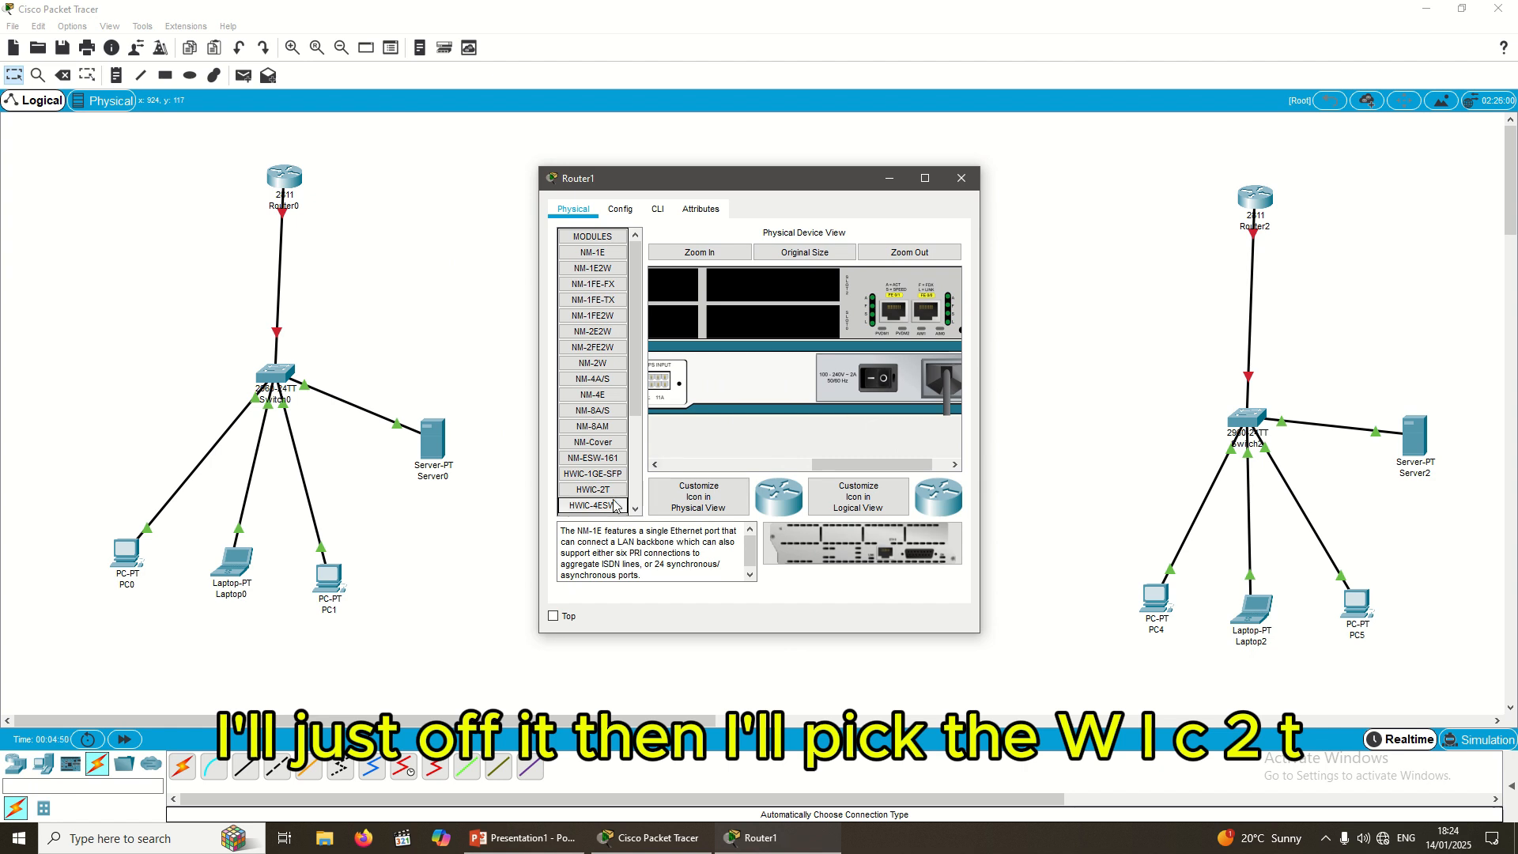
scroll(586, 471, "down", 3)
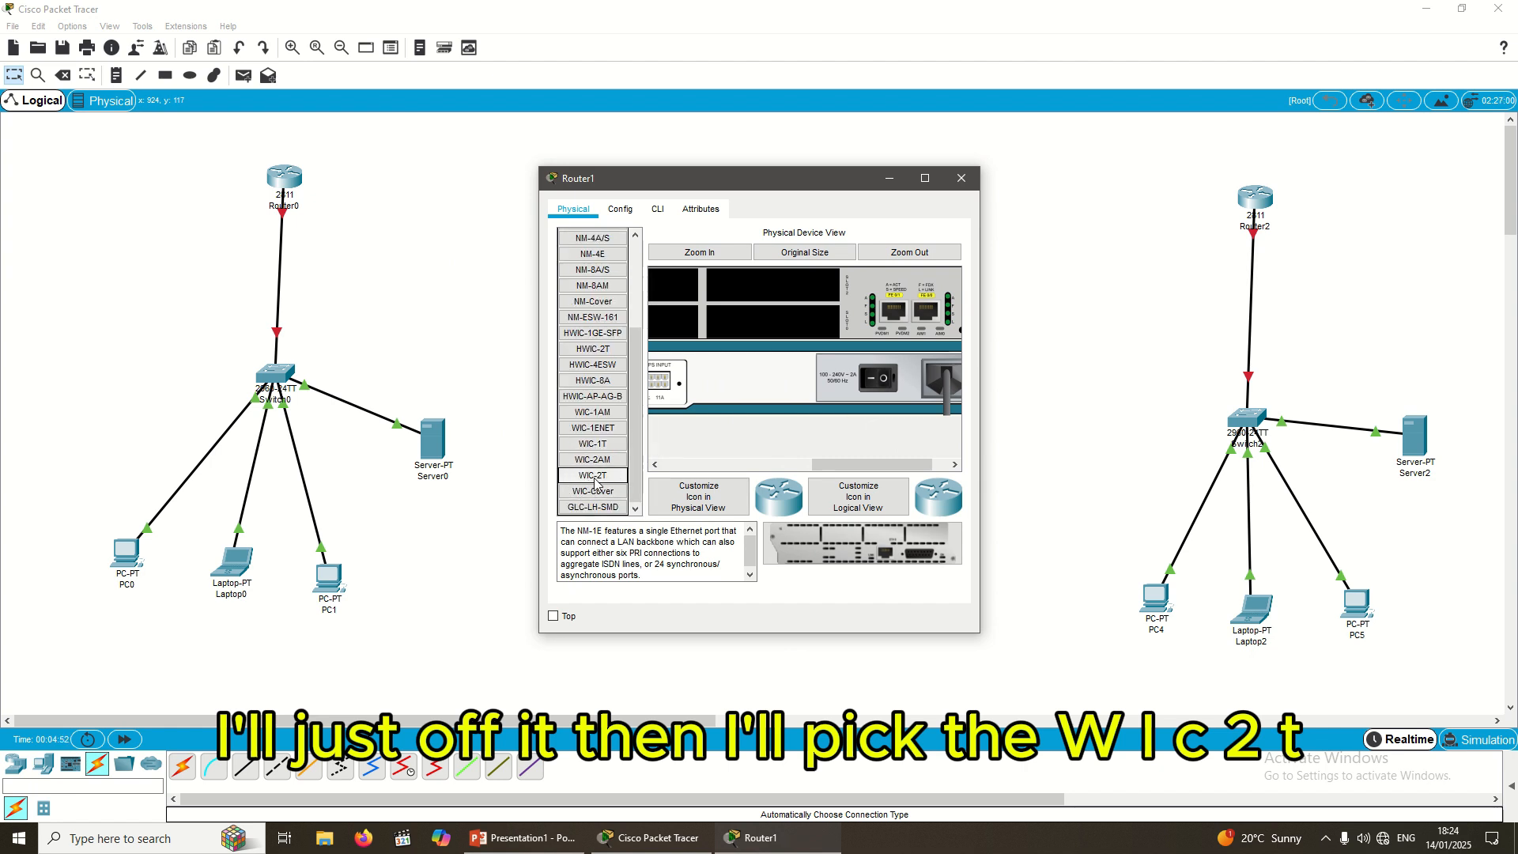
left_click_drag(607, 481, 775, 292)
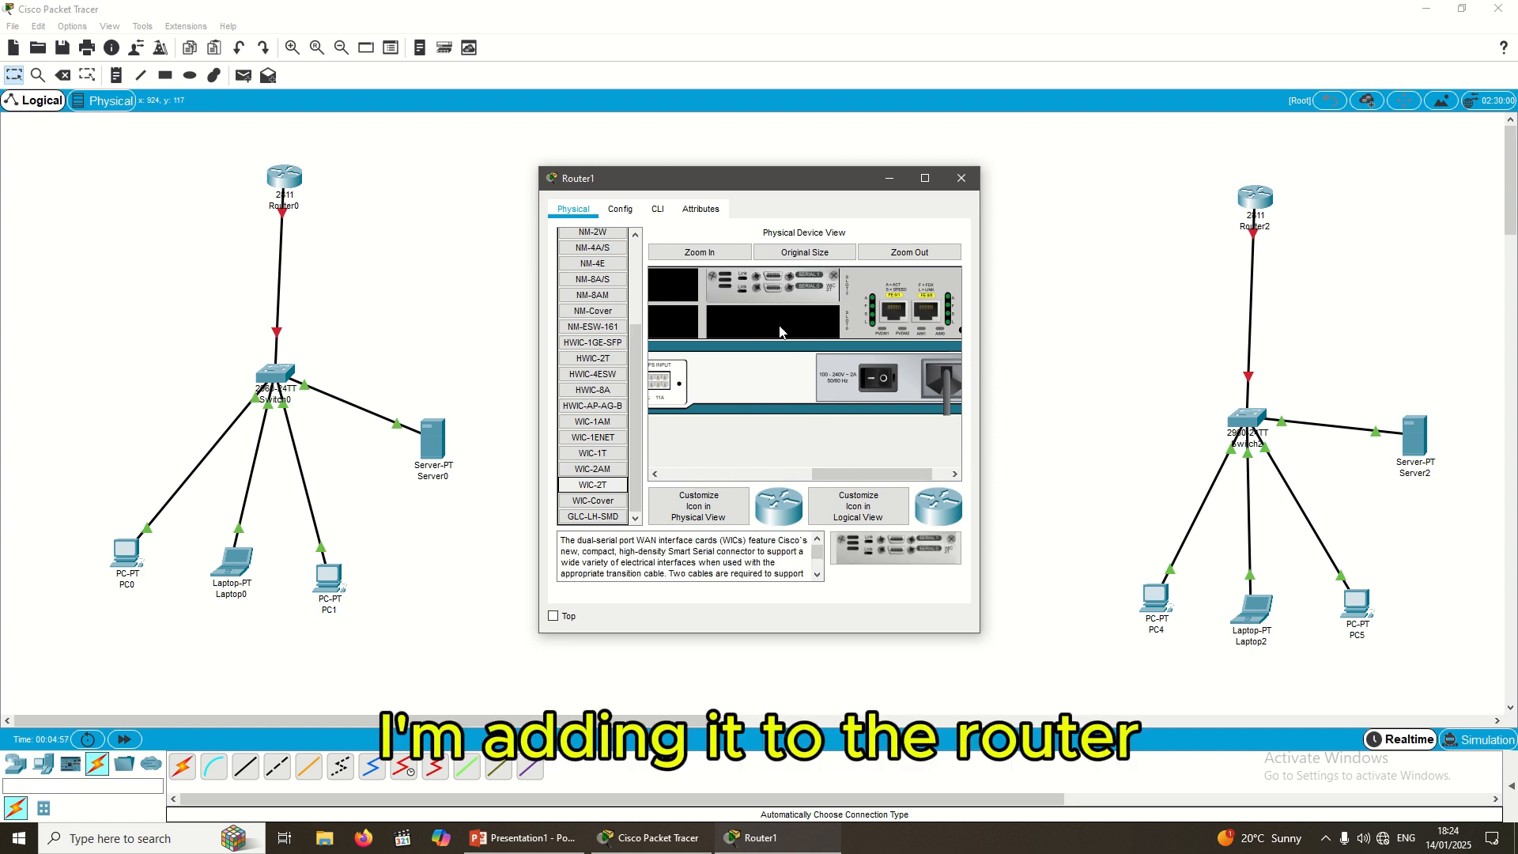
left_click(883, 379)
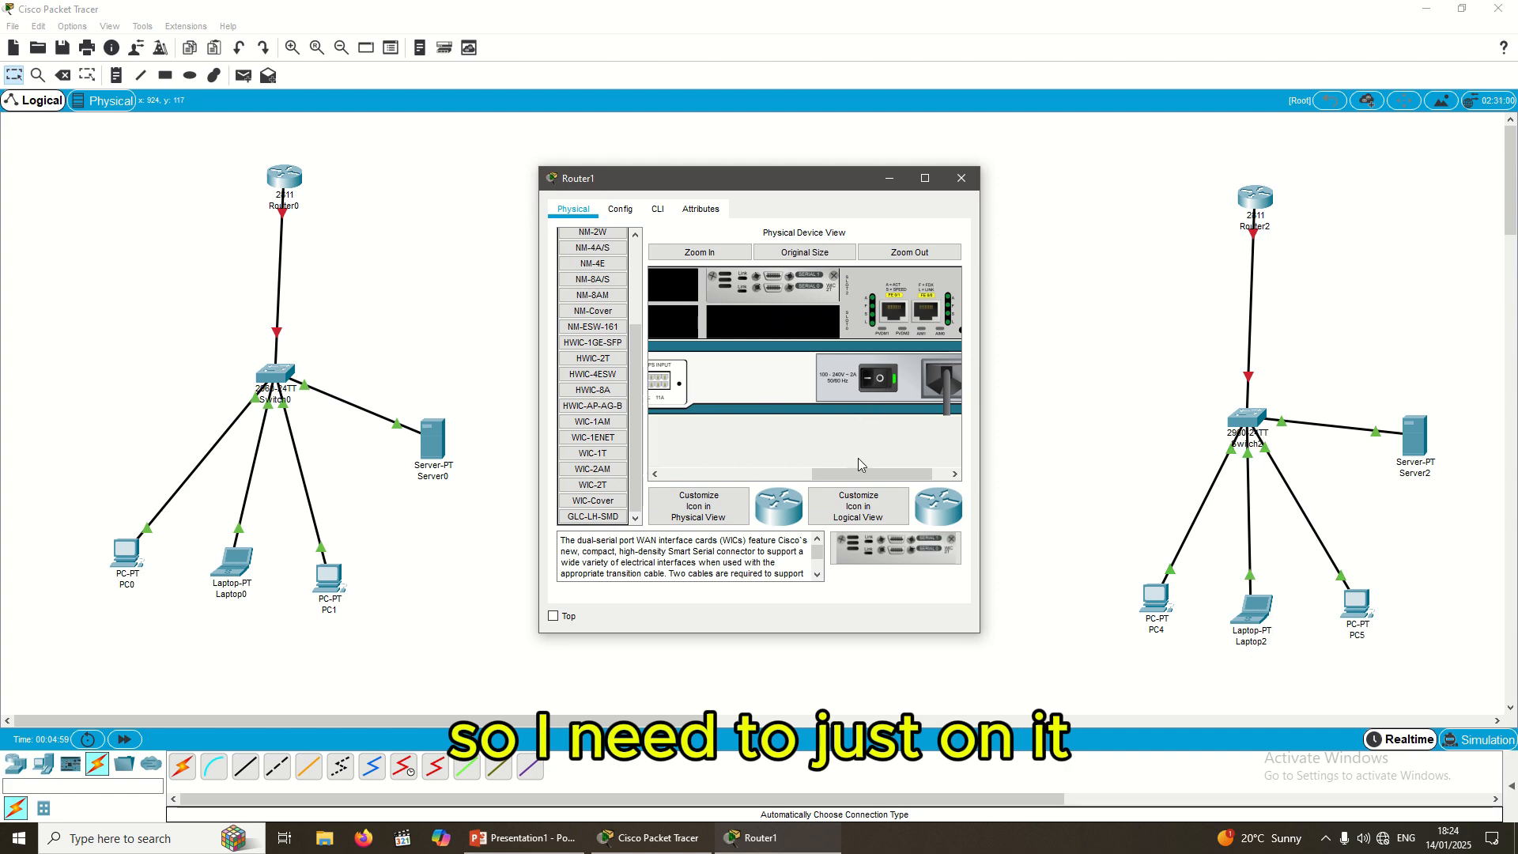
left_click(658, 210)
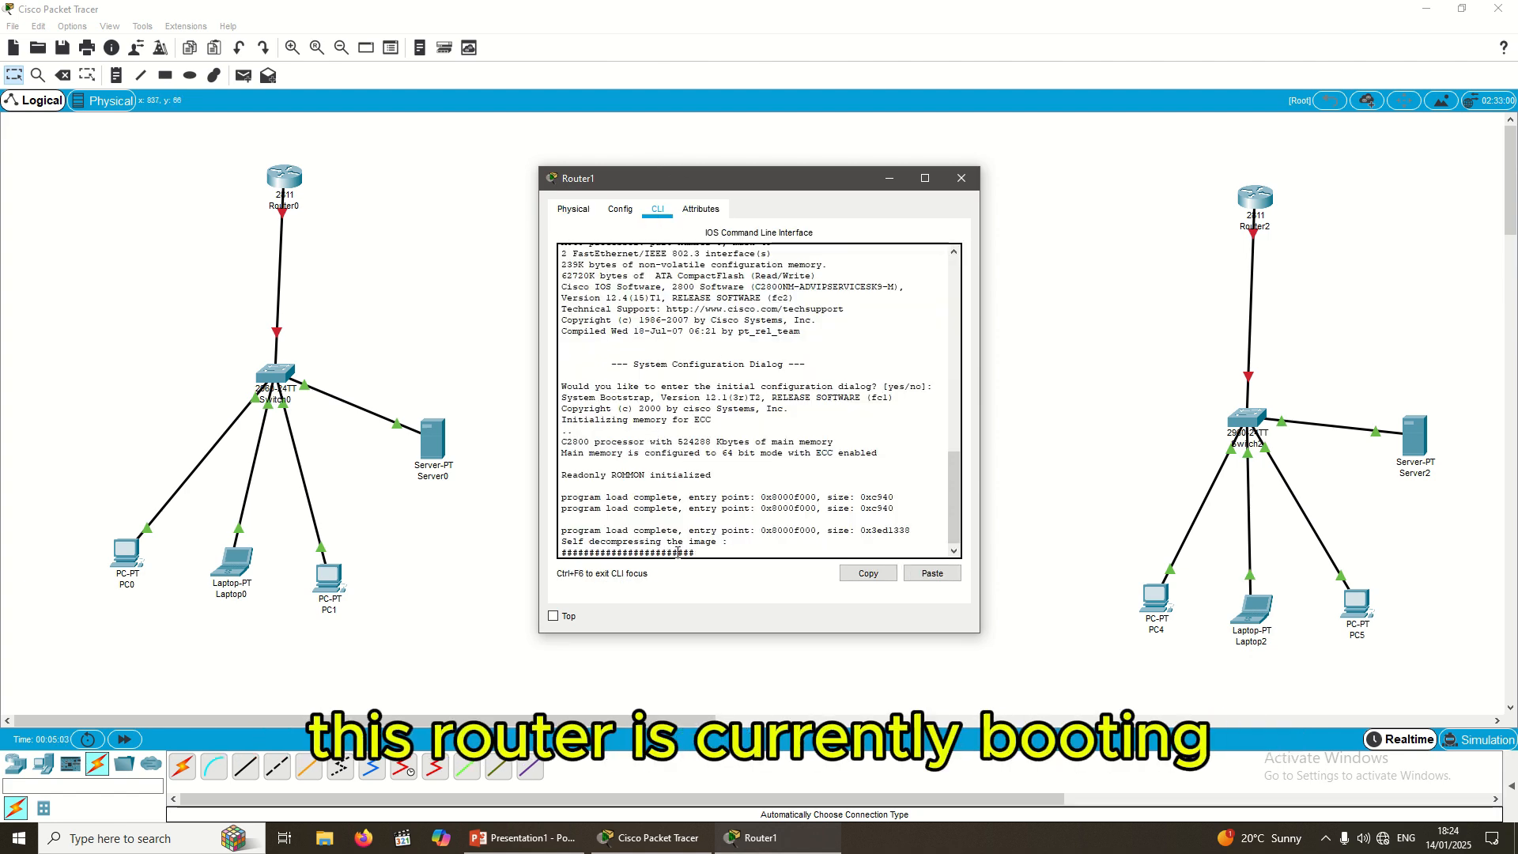
left_click(961, 178)
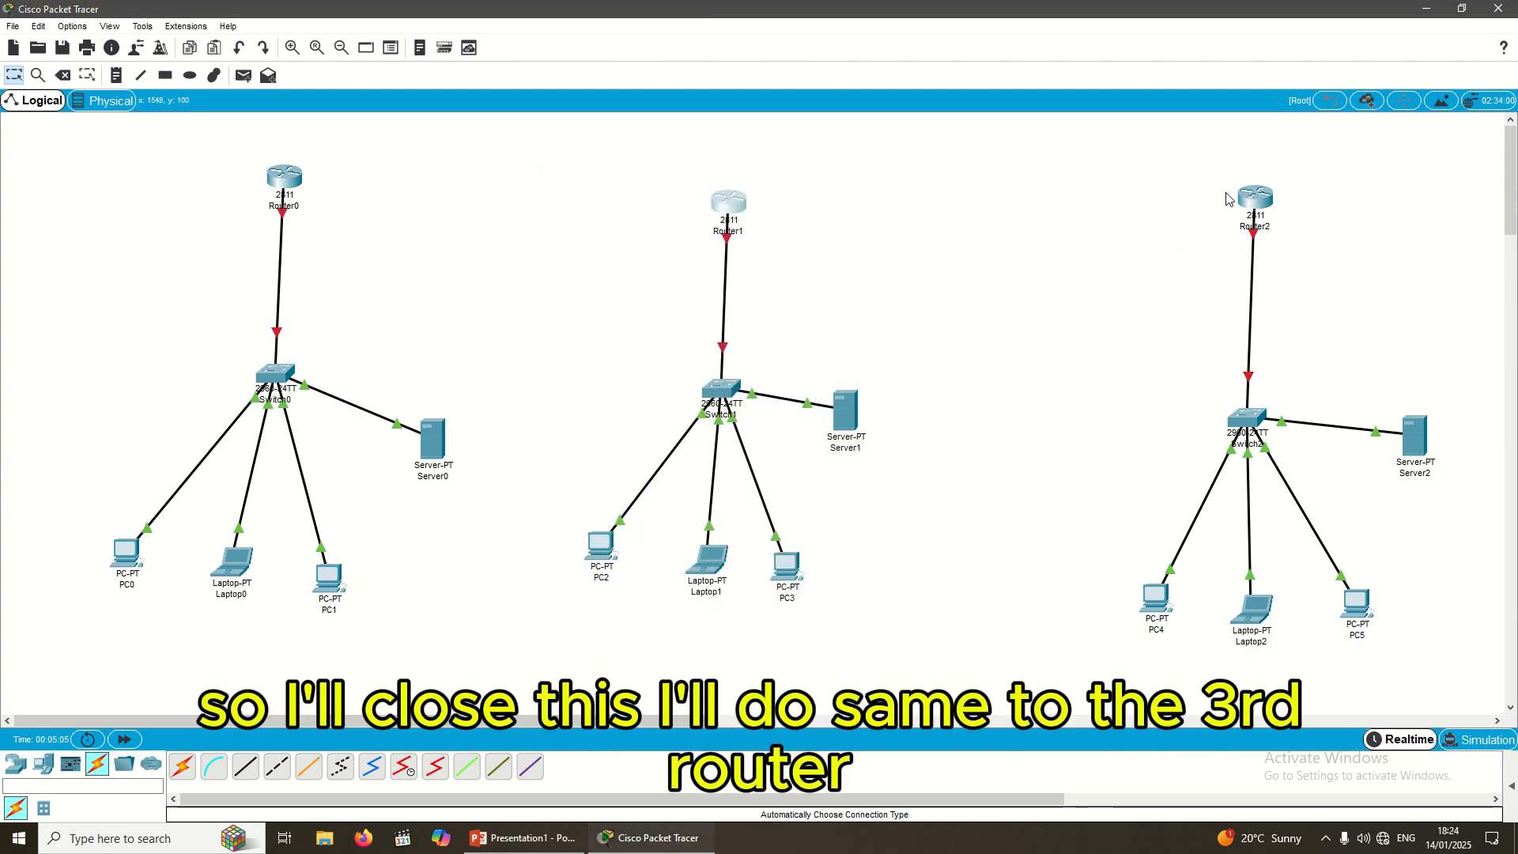
Step: Power Router2 off, insert a WIC-2T into its free slot, power it on, and close the window
left_click(1257, 202)
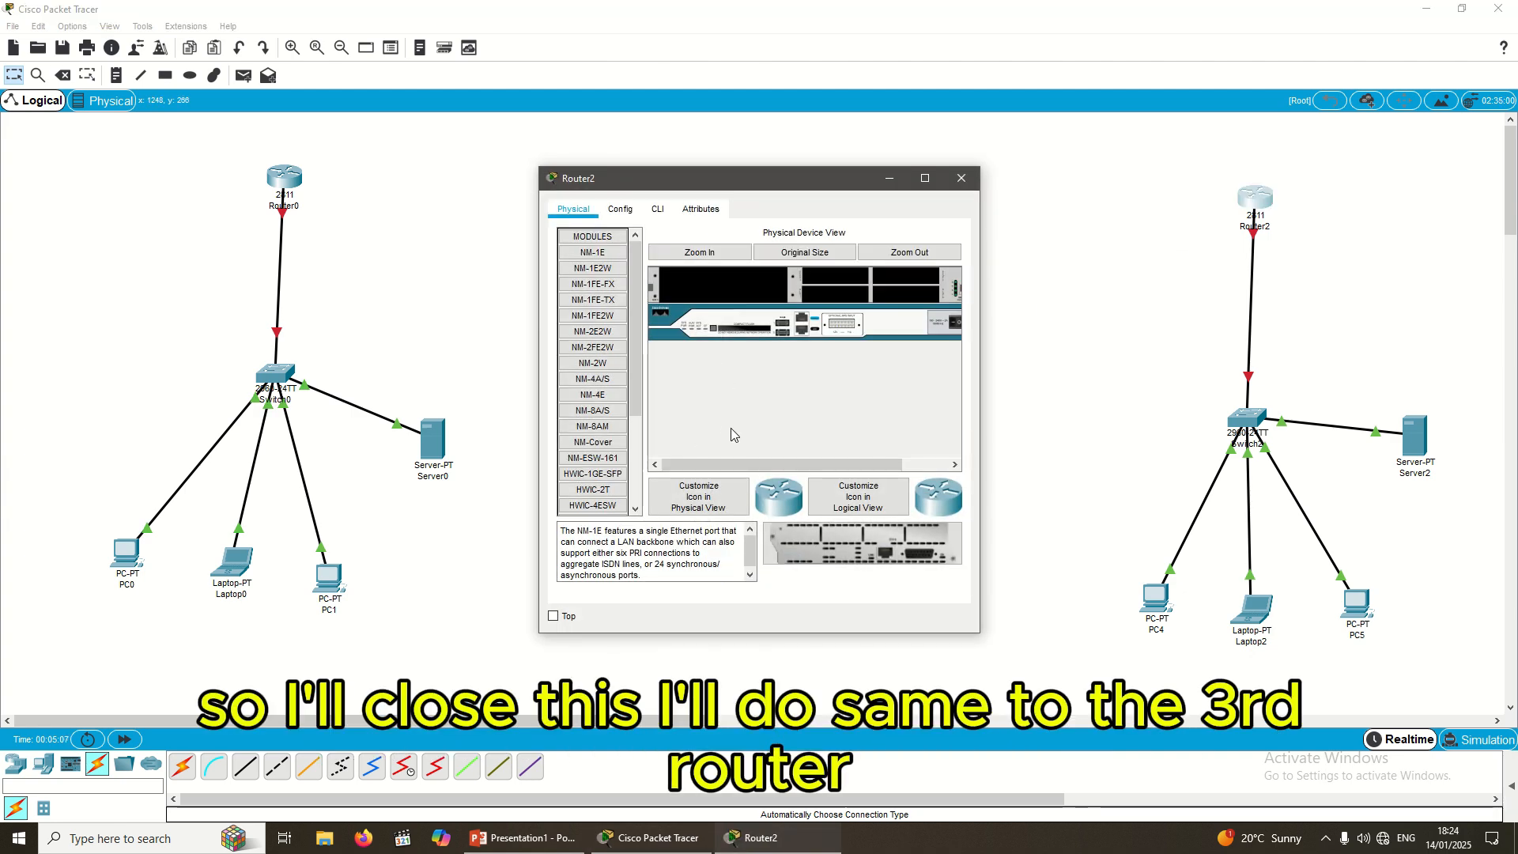
left_click(701, 253)
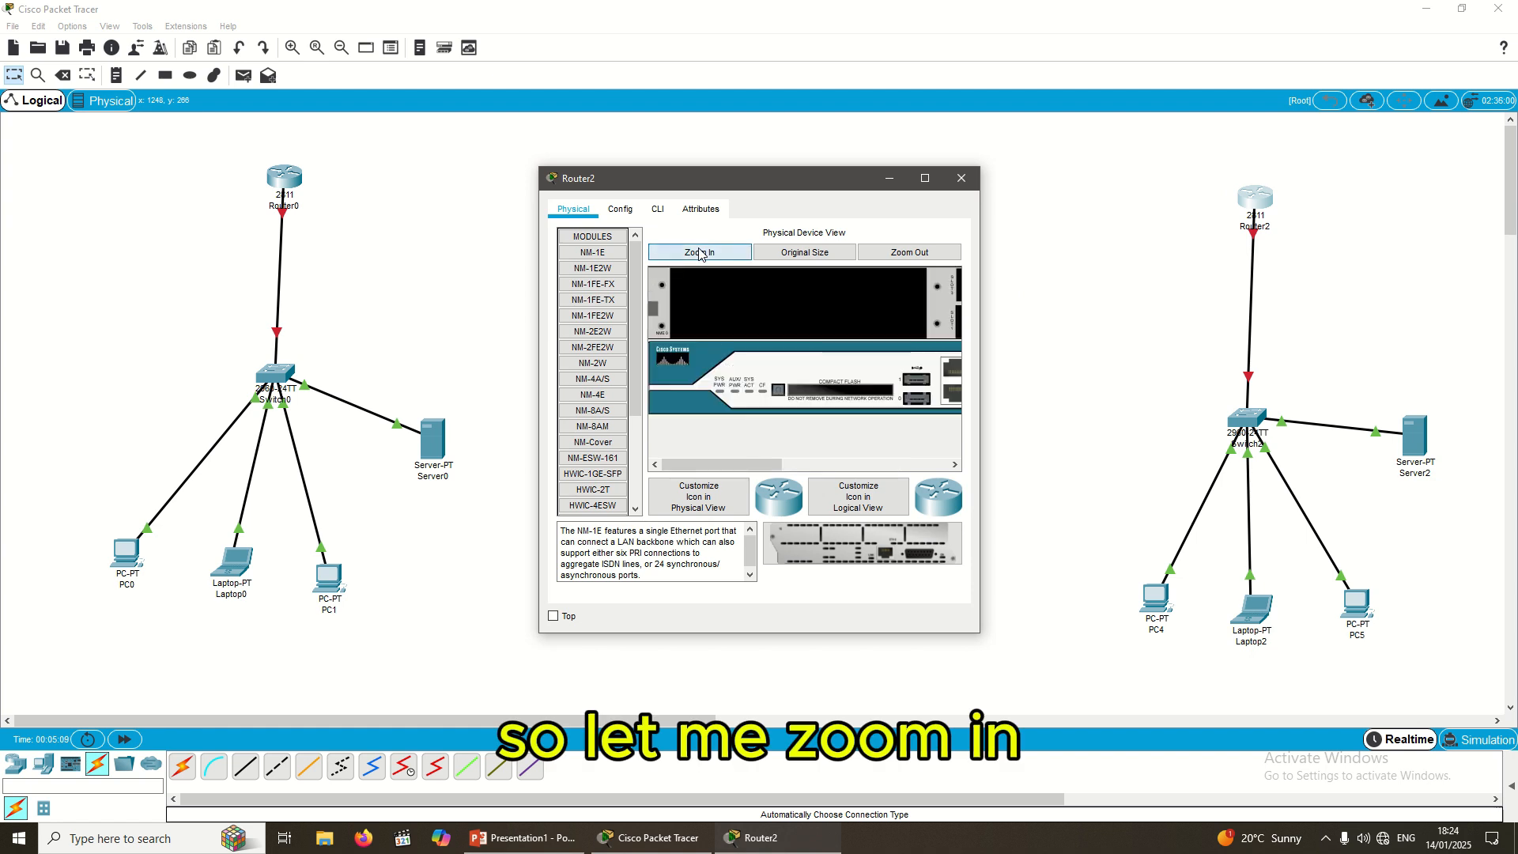
left_click_drag(708, 470, 880, 467)
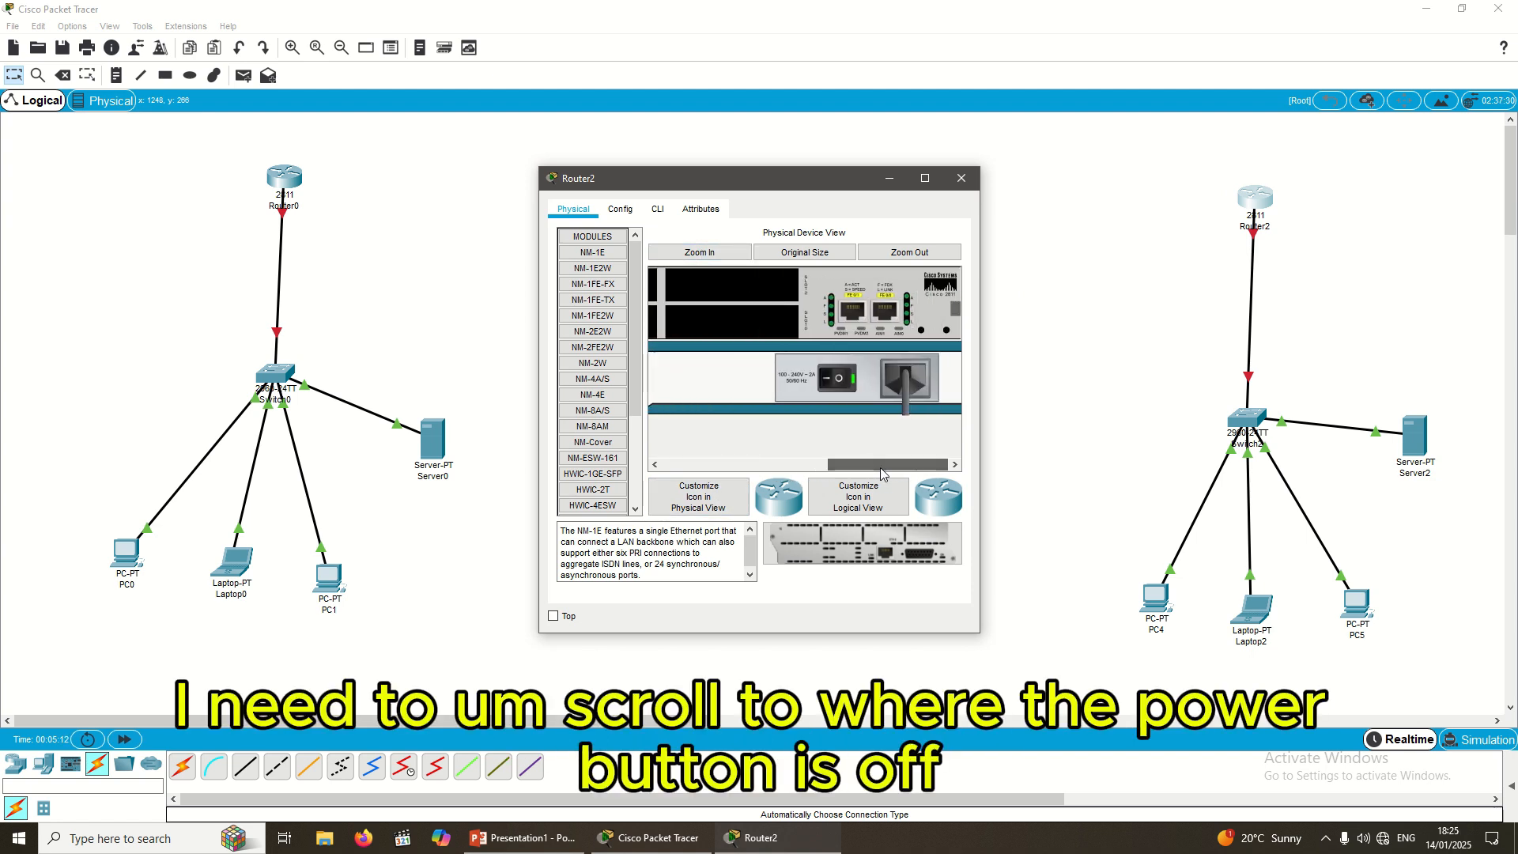
left_click(839, 380)
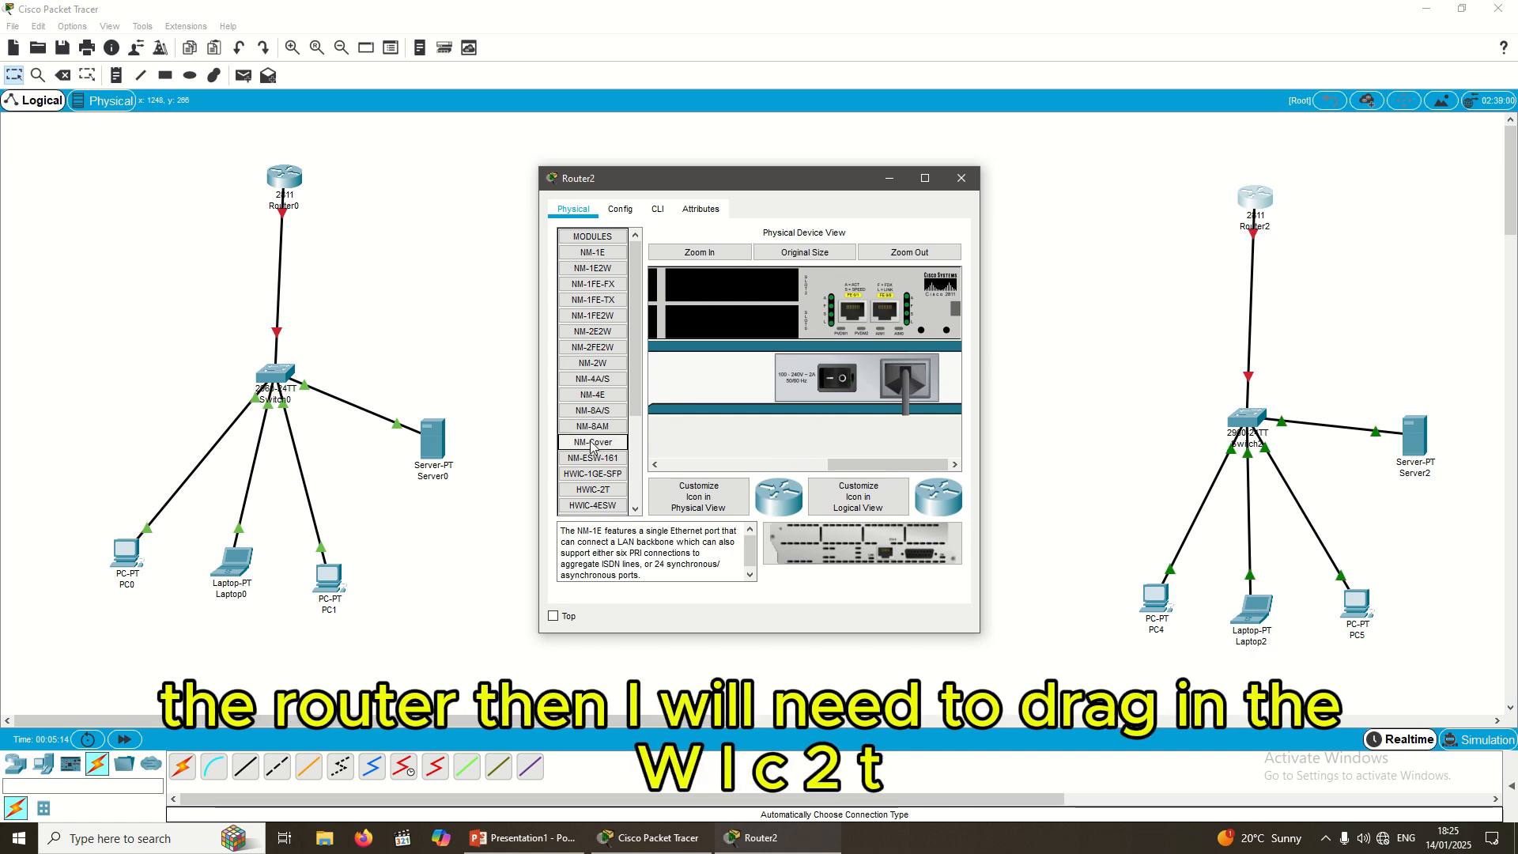
scroll(583, 444, "down", 3)
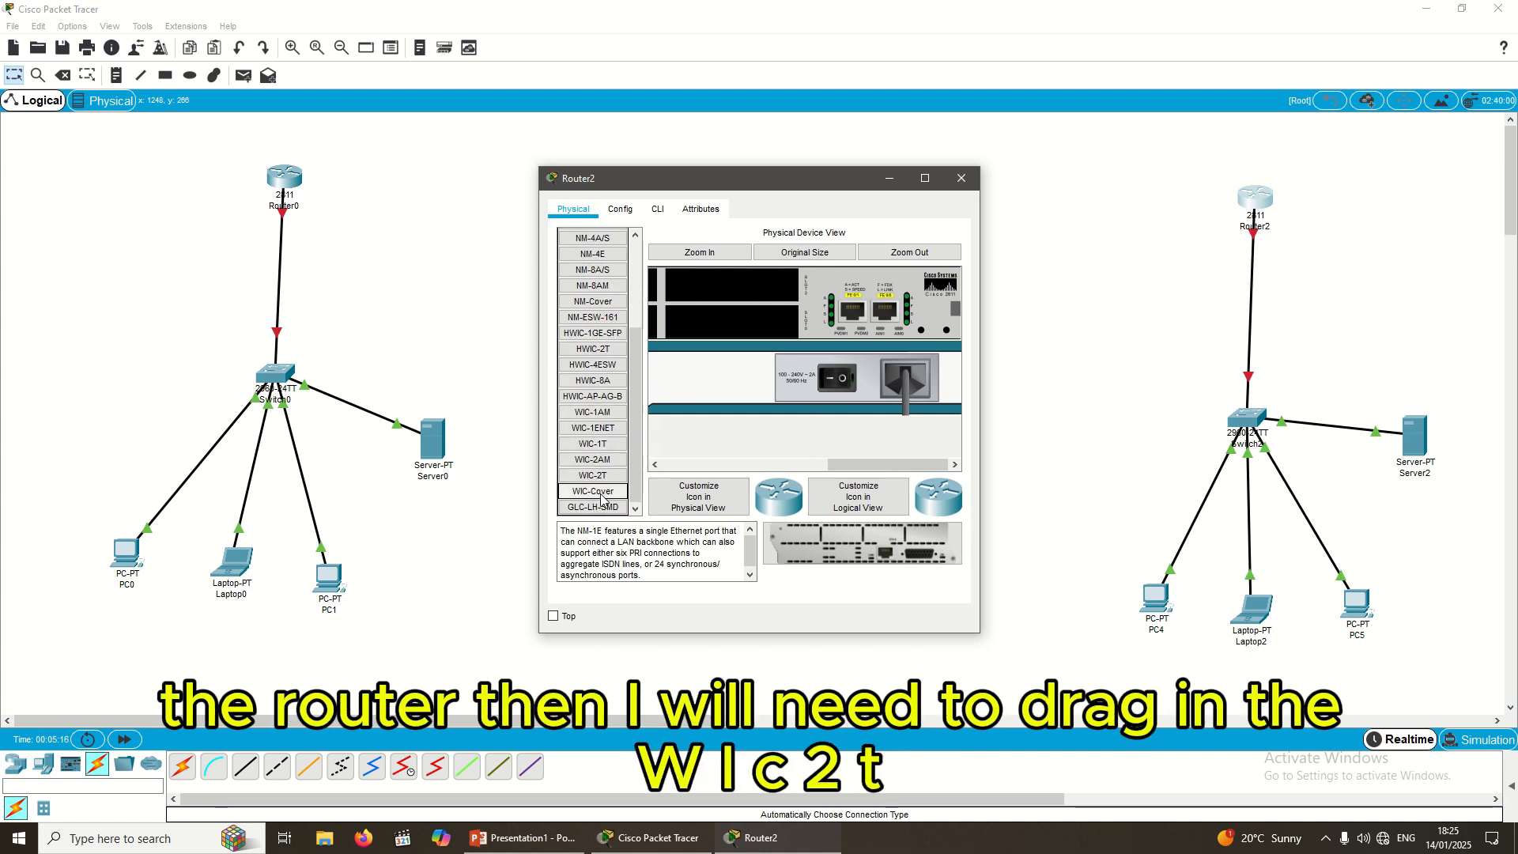
left_click_drag(599, 480, 721, 293)
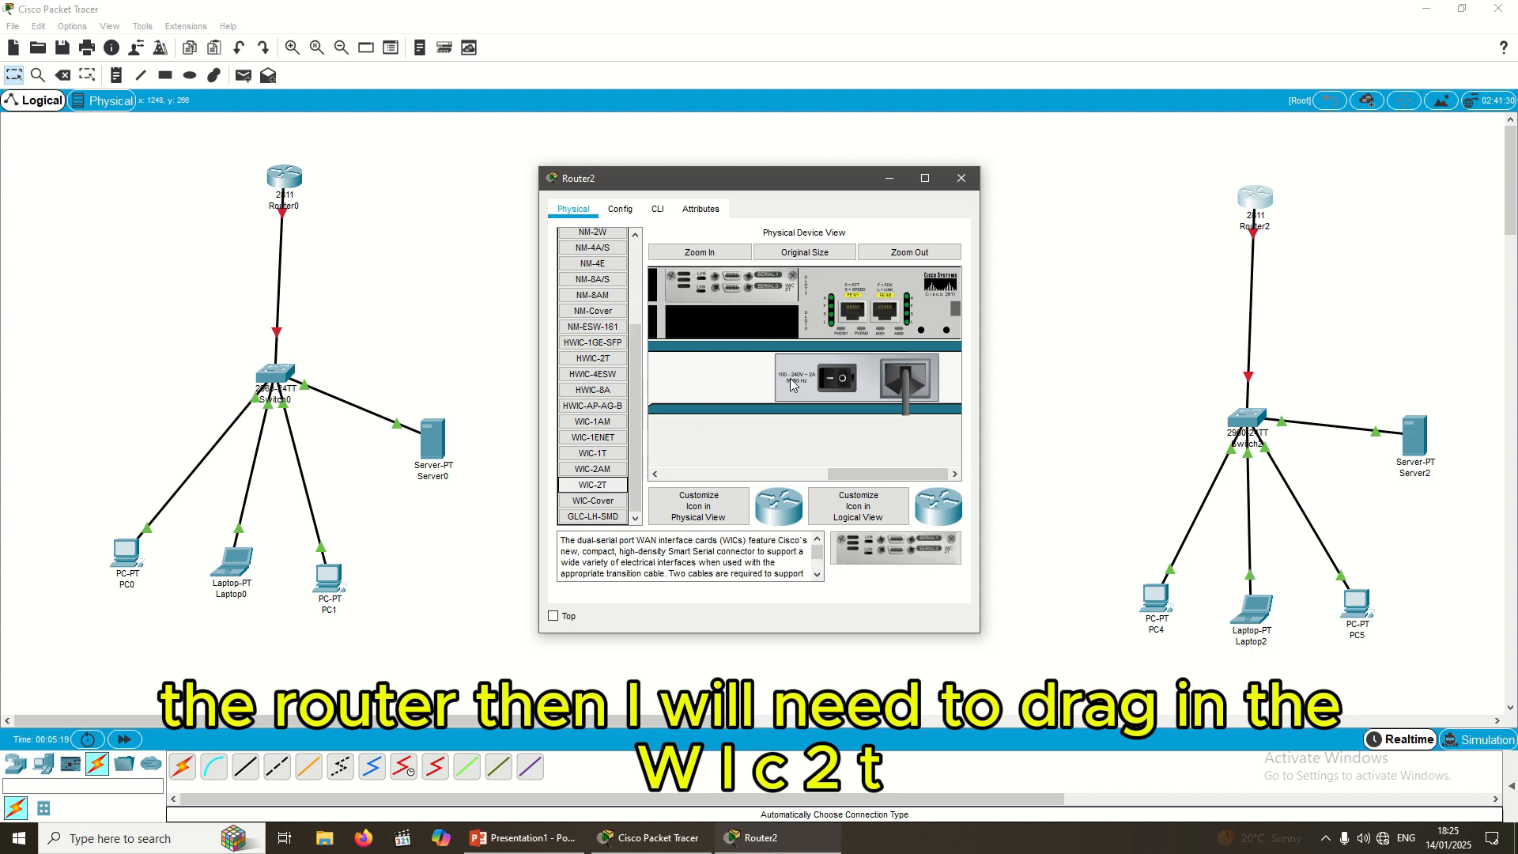
left_click(833, 383)
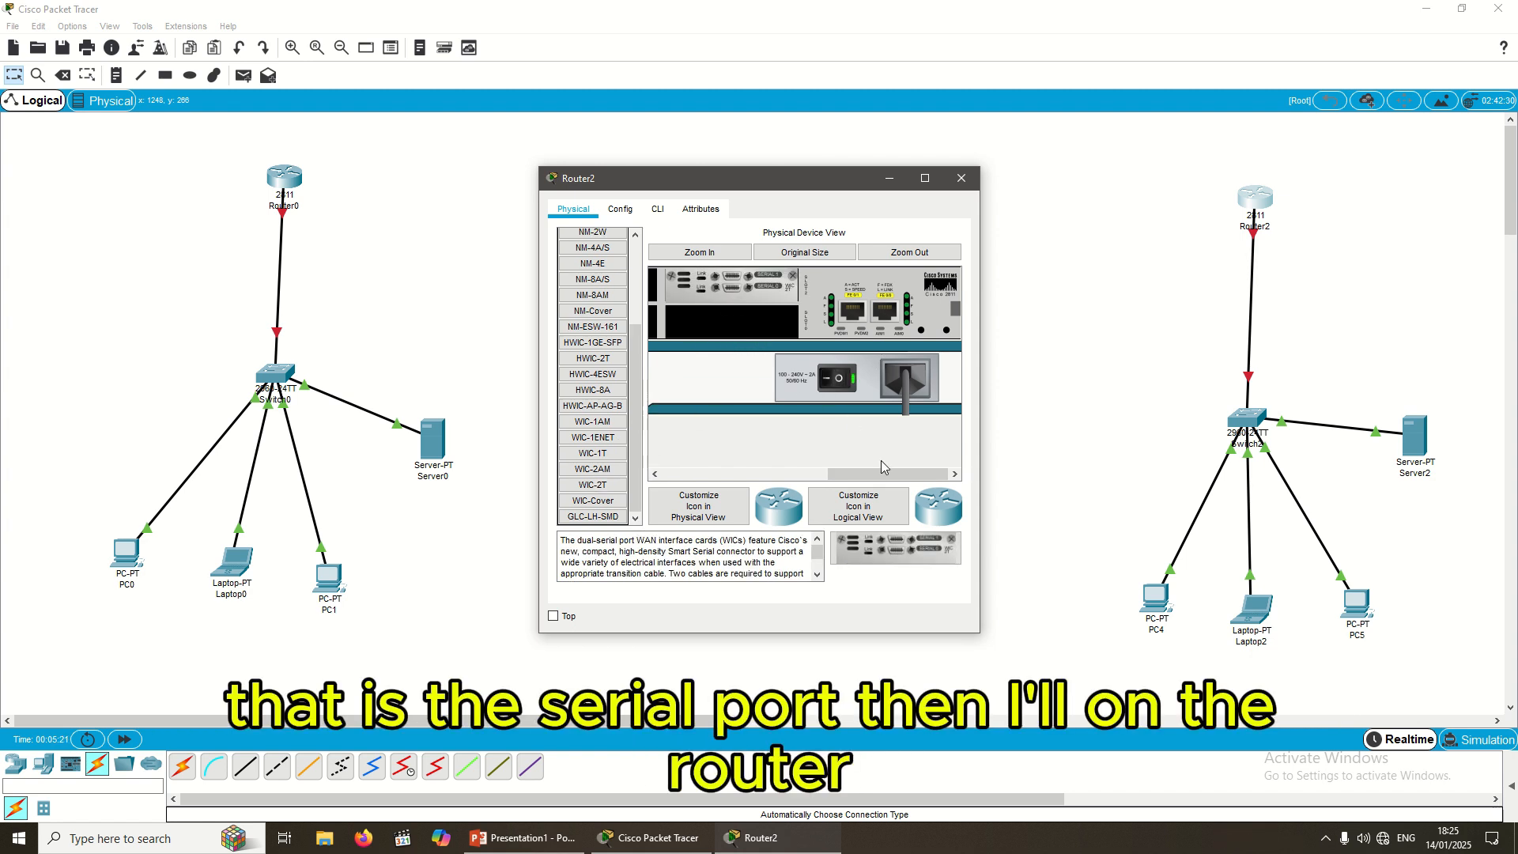
left_click(954, 183)
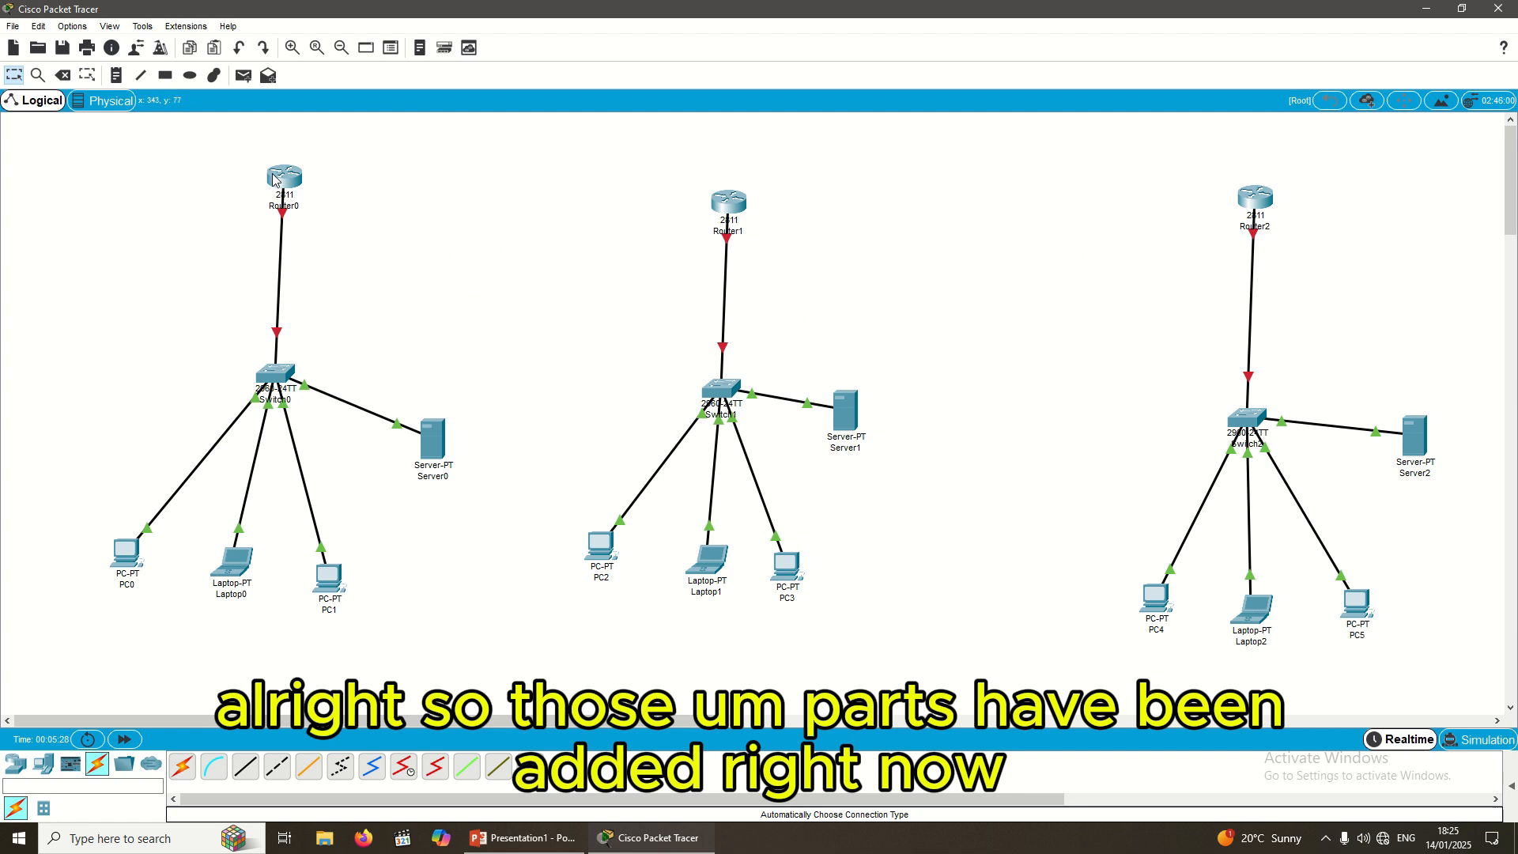
Step: Nudge Router0 slightly lower and choose the Serial DTE cable from Connections
left_click_drag(275, 180, 268, 196)
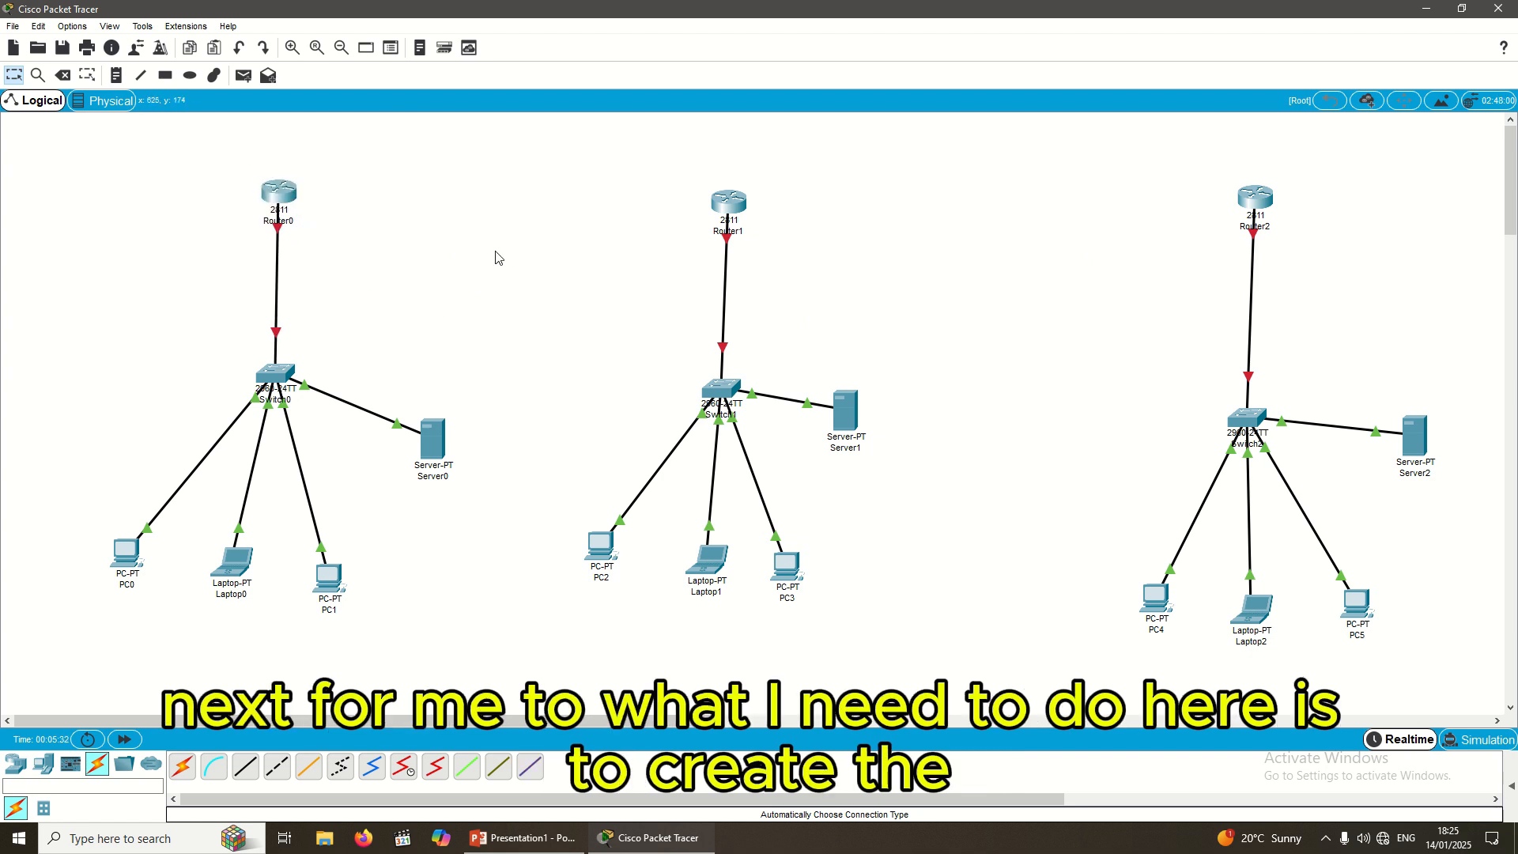
left_click(419, 766)
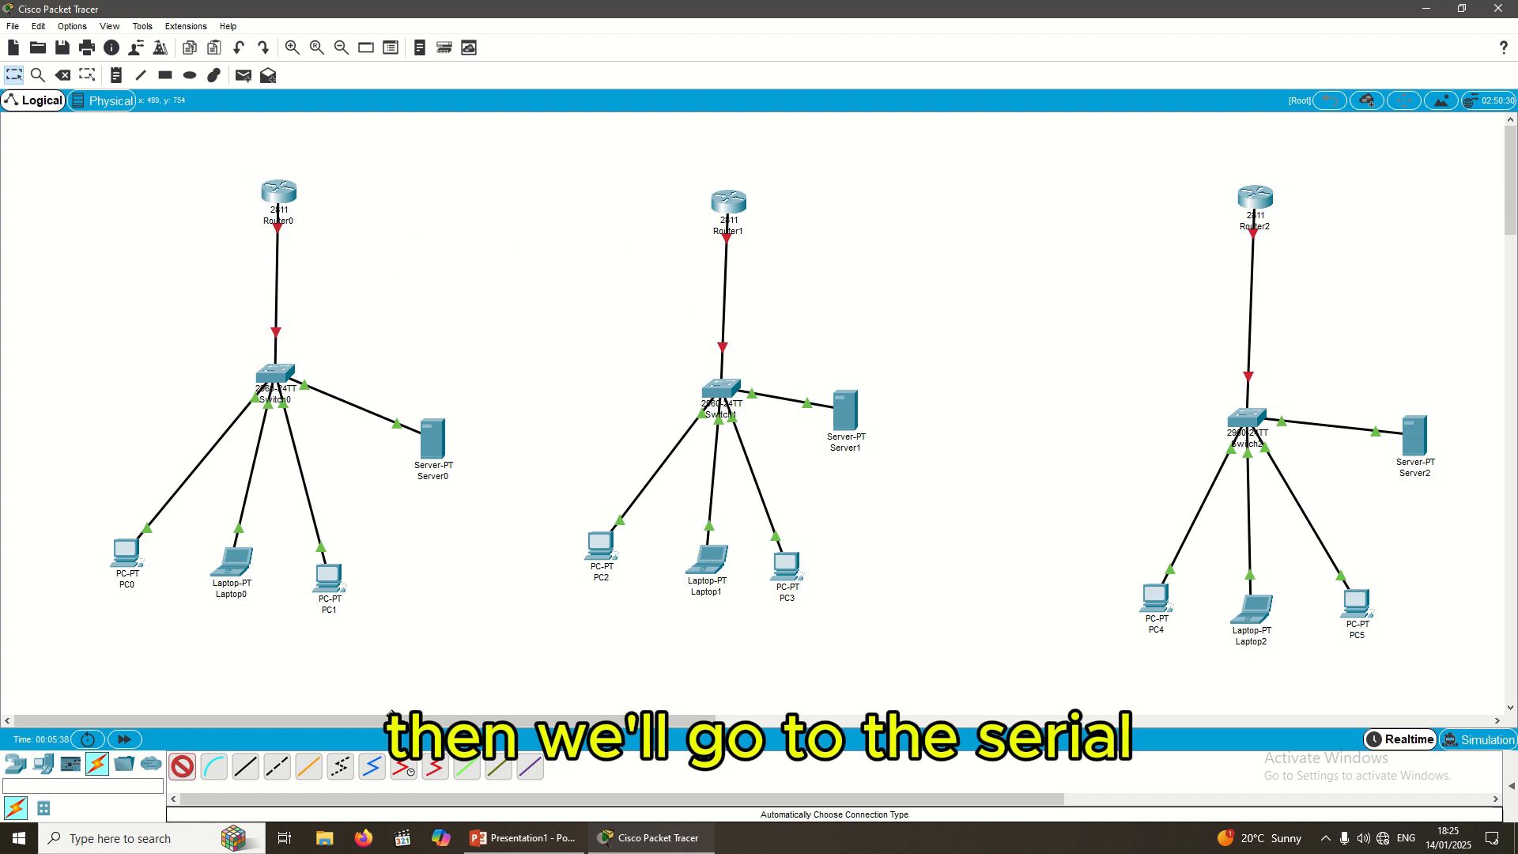
left_click(183, 766)
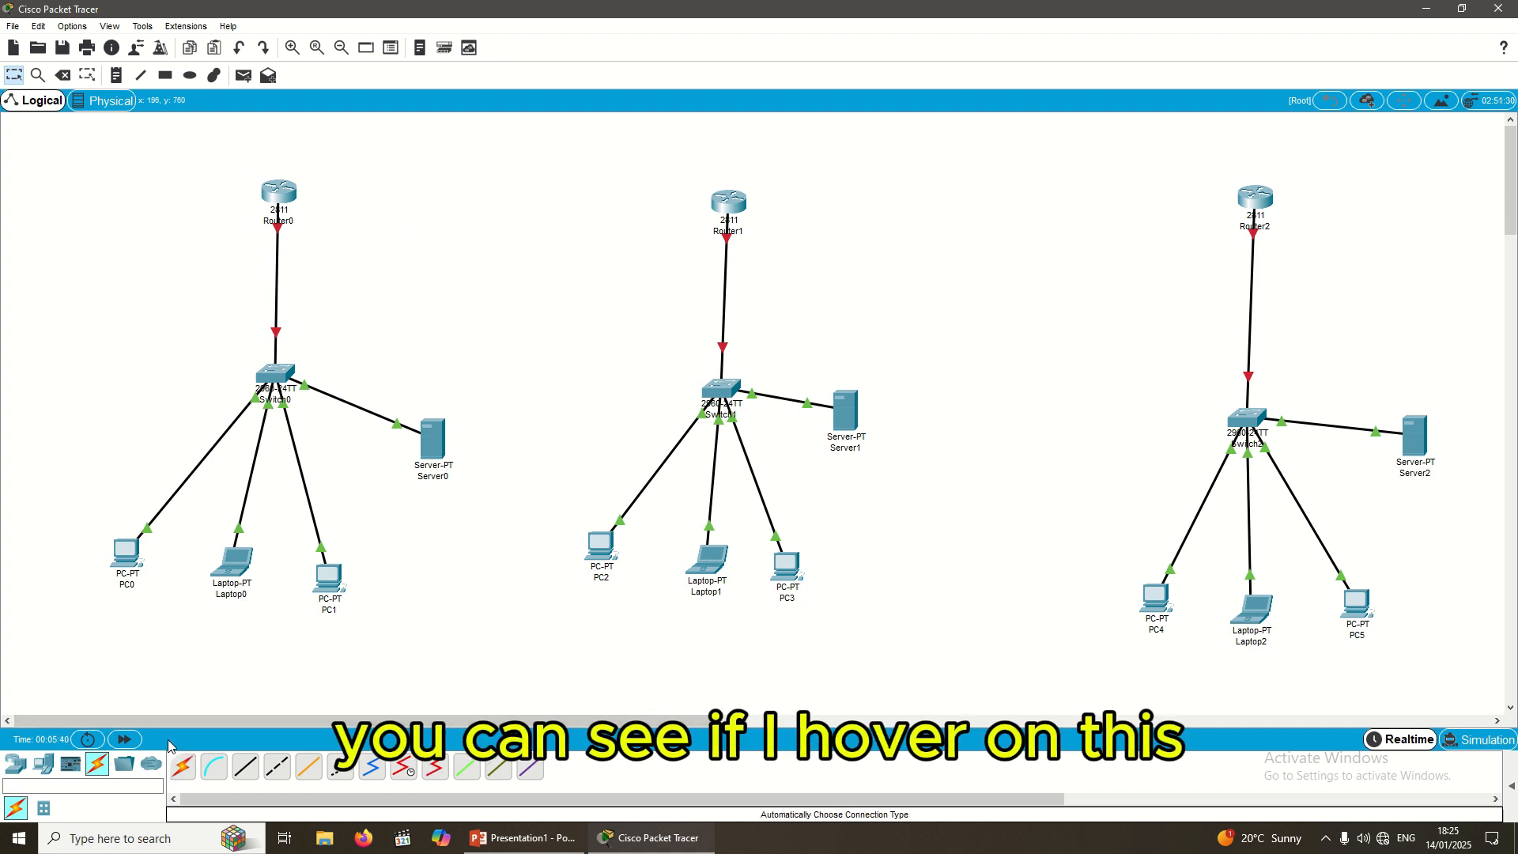
left_click(440, 771)
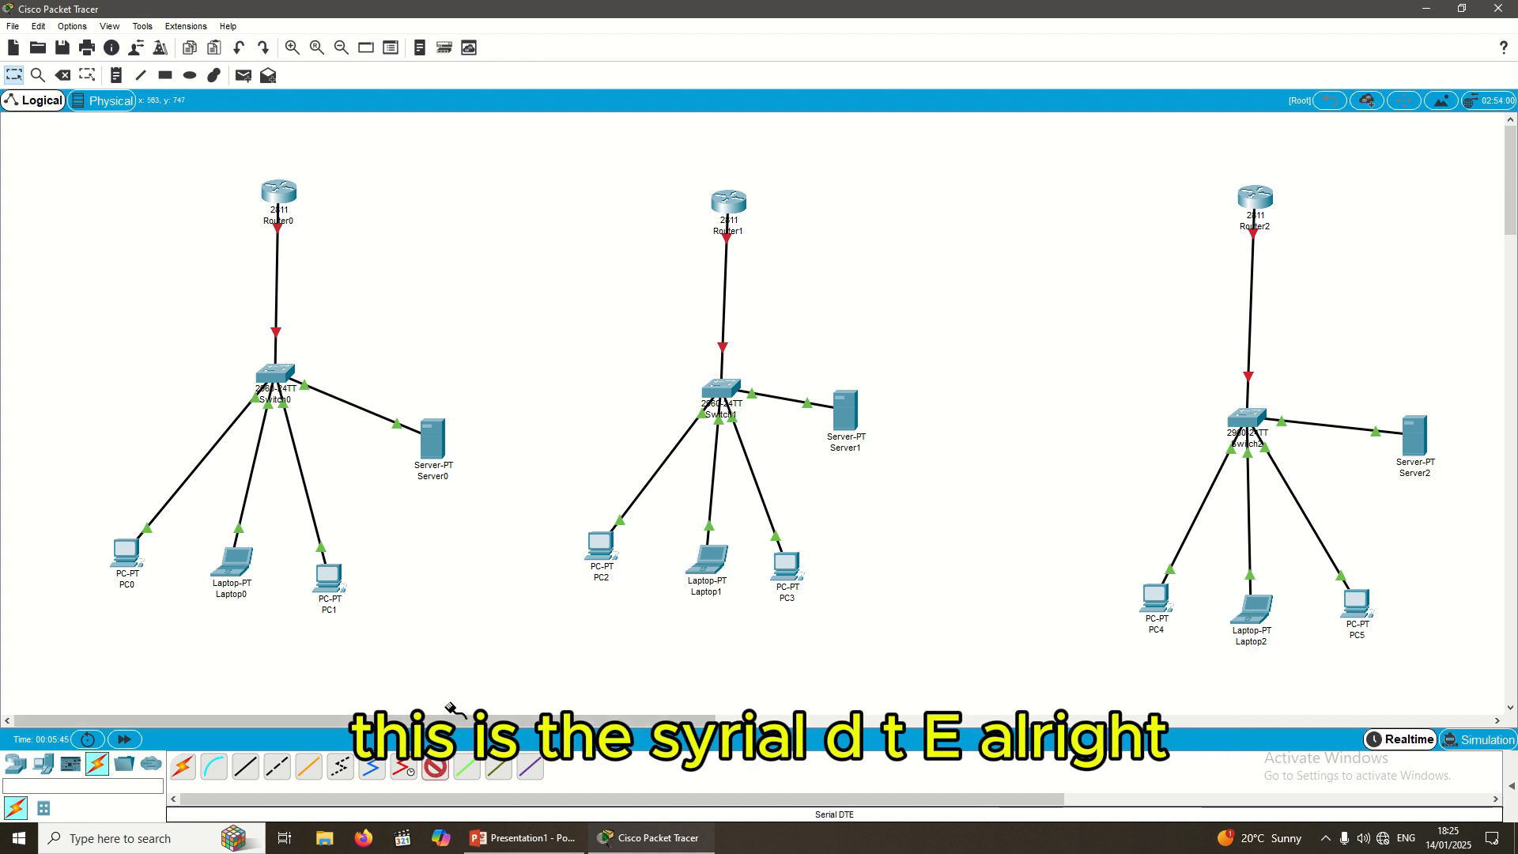
Step: Connect Router0's Serial0/2/0 to Router1's Serial0/2/0 with a Serial DTE cable
left_click(277, 192)
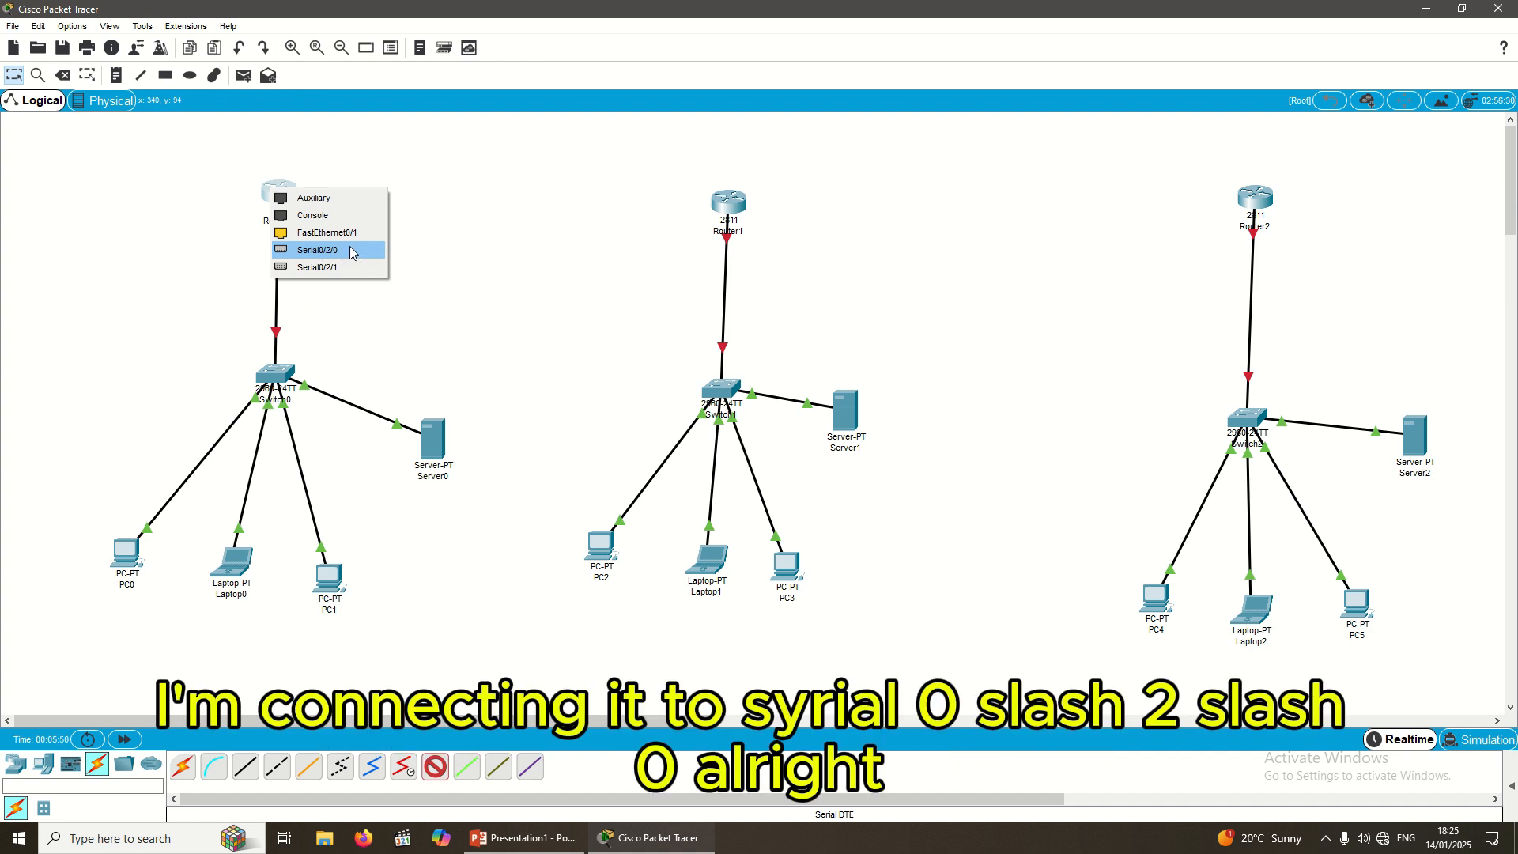
left_click(352, 251)
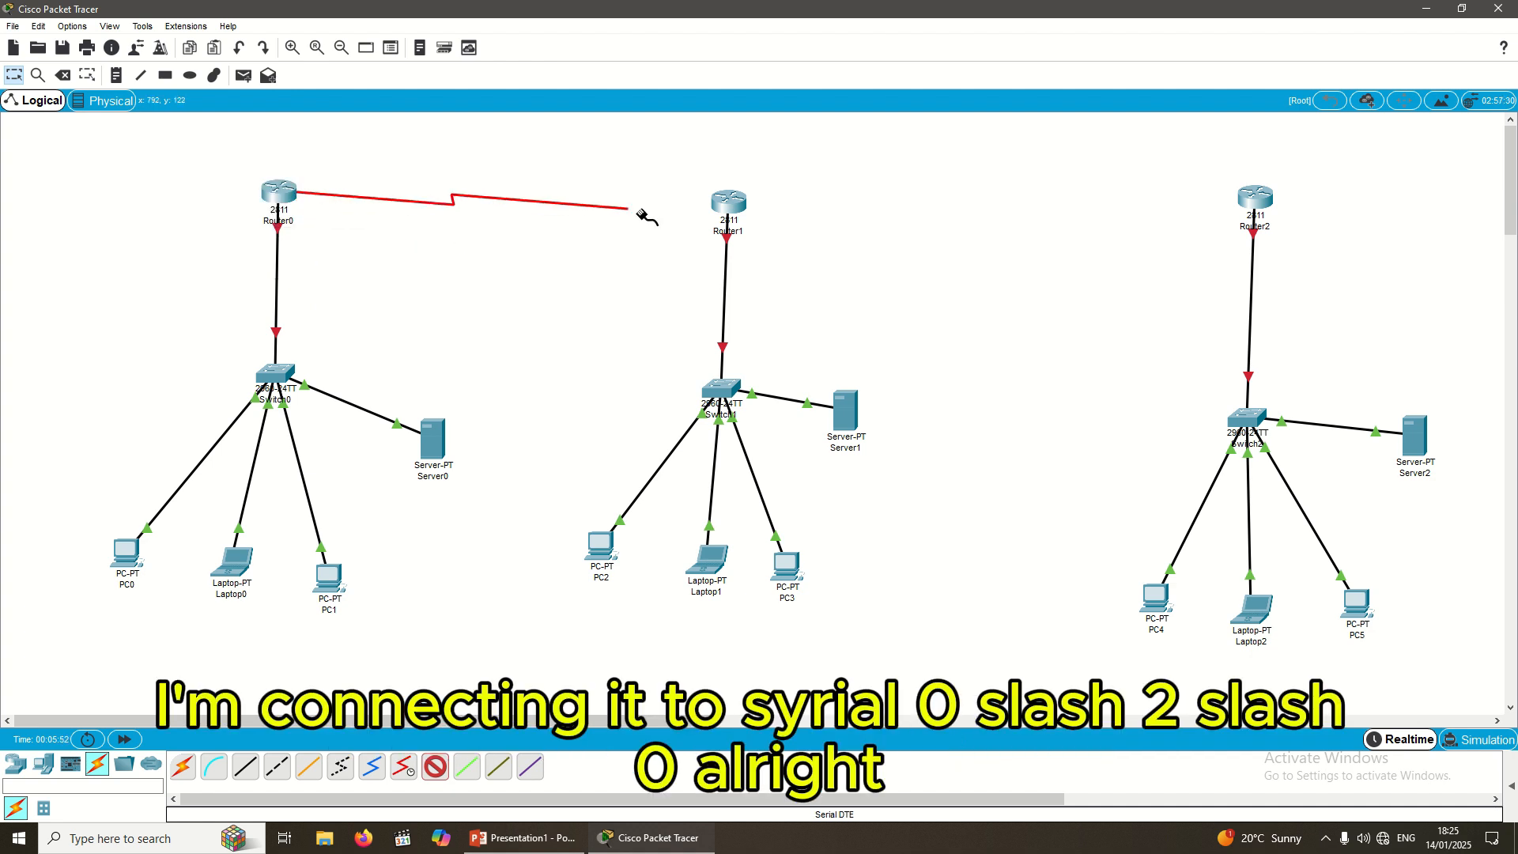
left_click(728, 206)
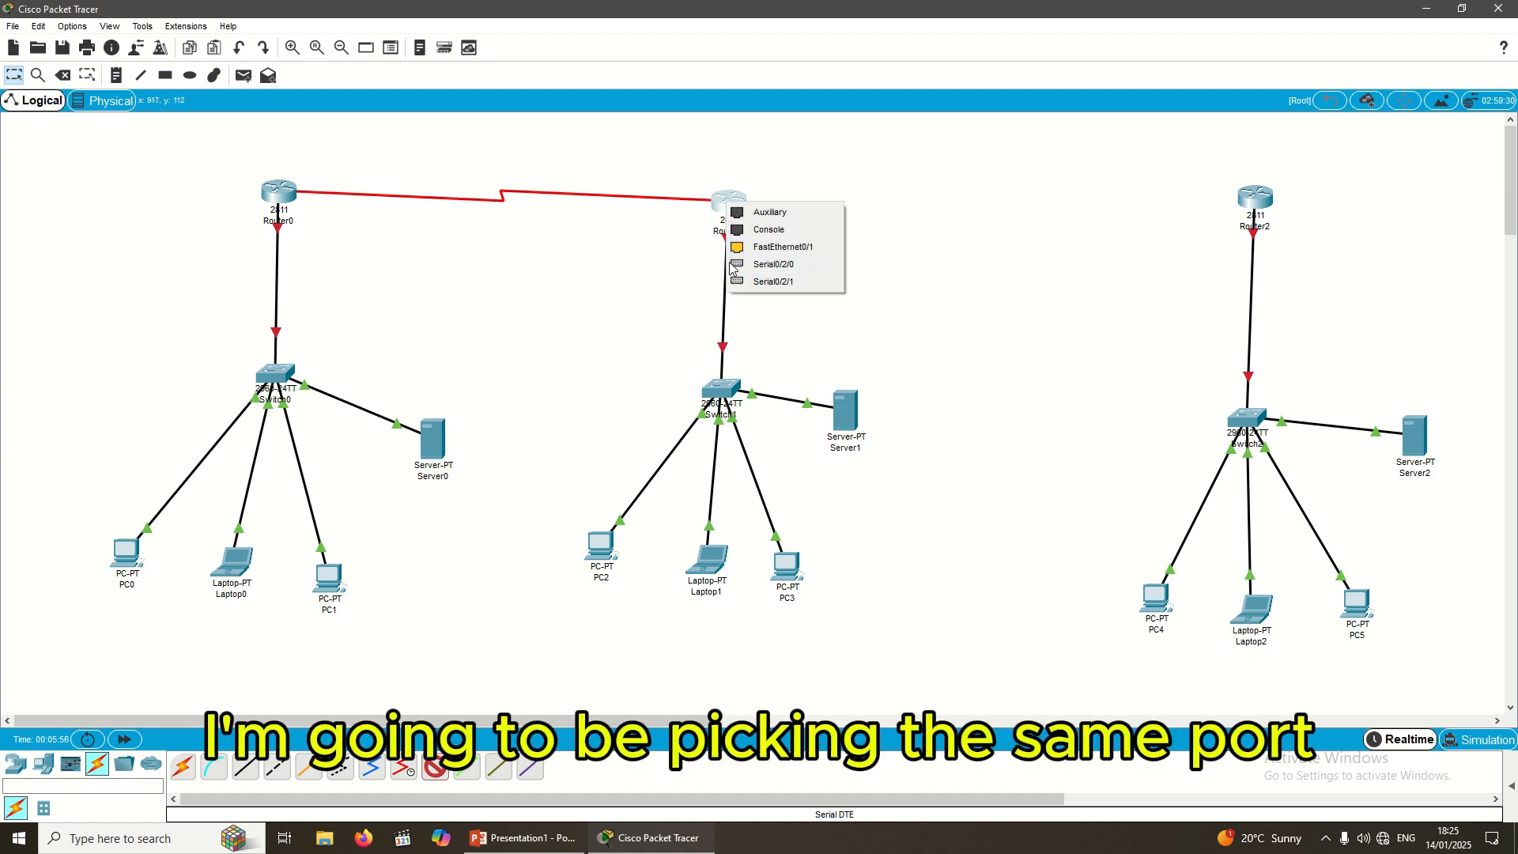
left_click(808, 264)
Step: Link Router1's Serial0/2/1 to Router2's Serial0/2/0 with another serial cable, then nudge Router2
left_click(435, 767)
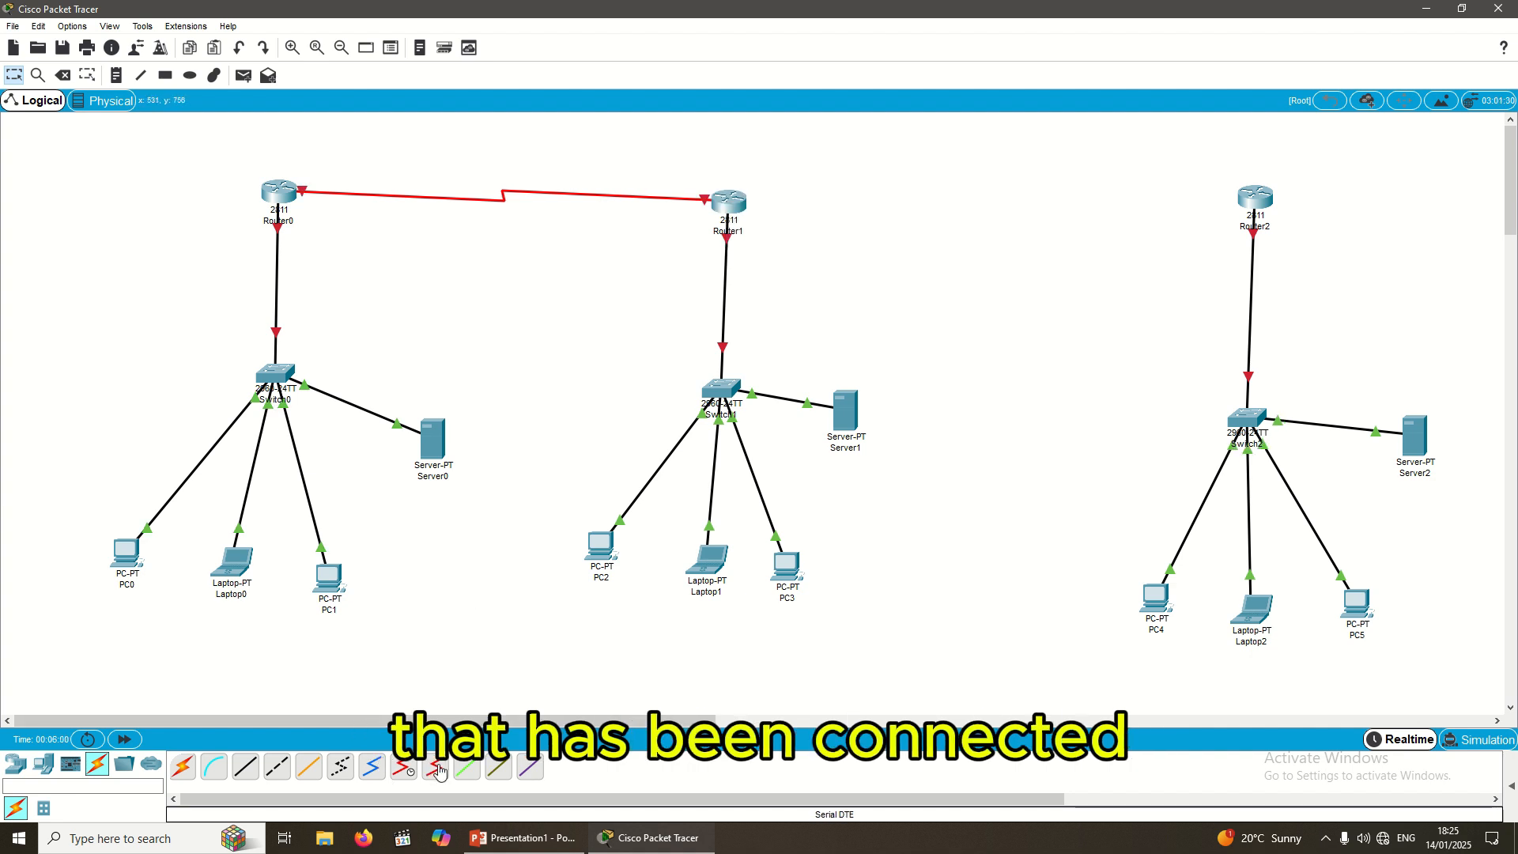
left_click(726, 203)
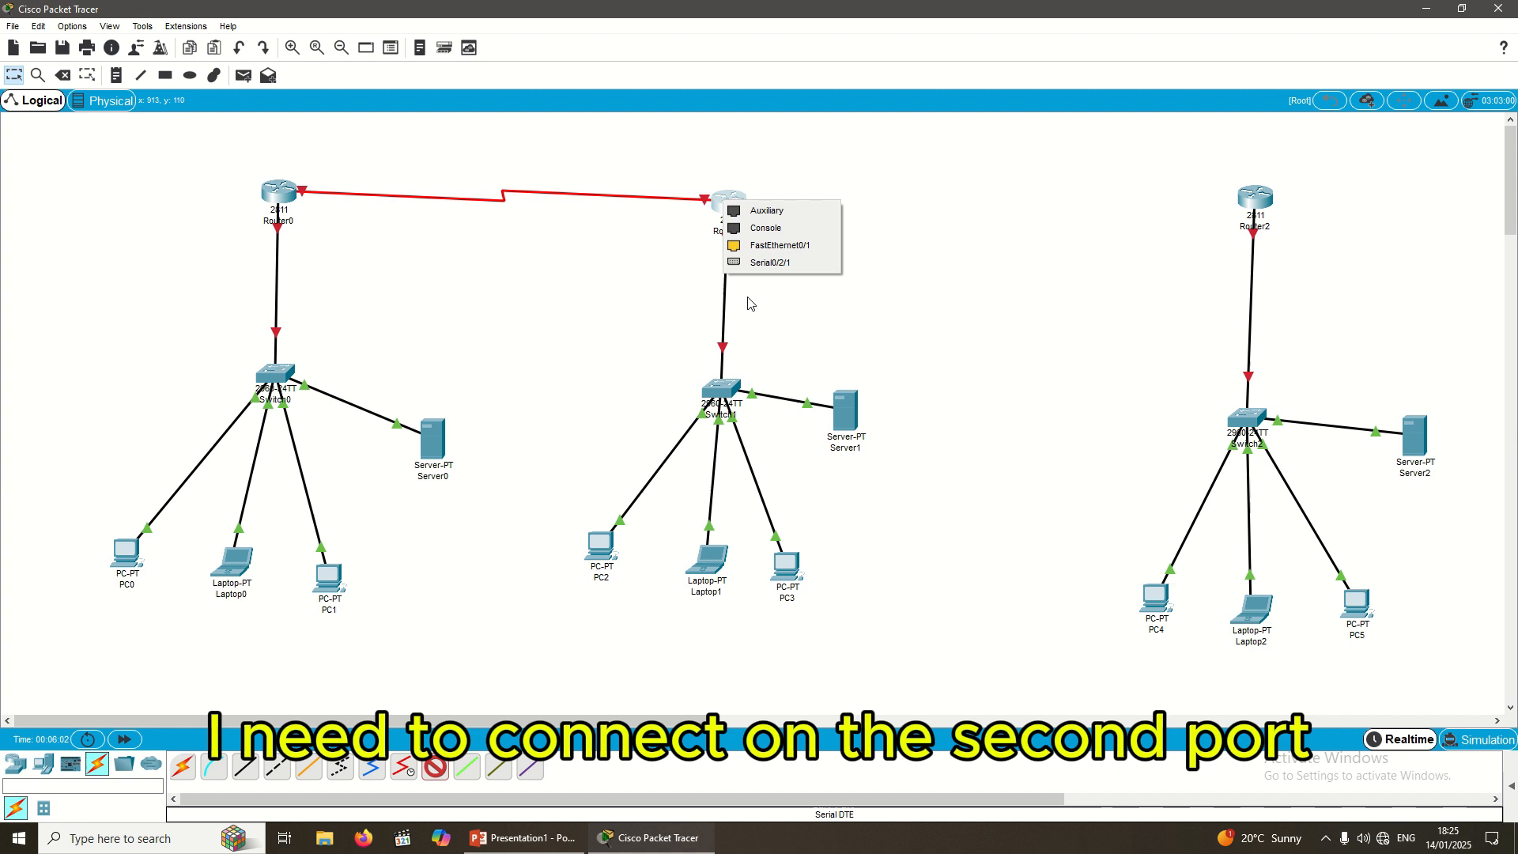
left_click(808, 268)
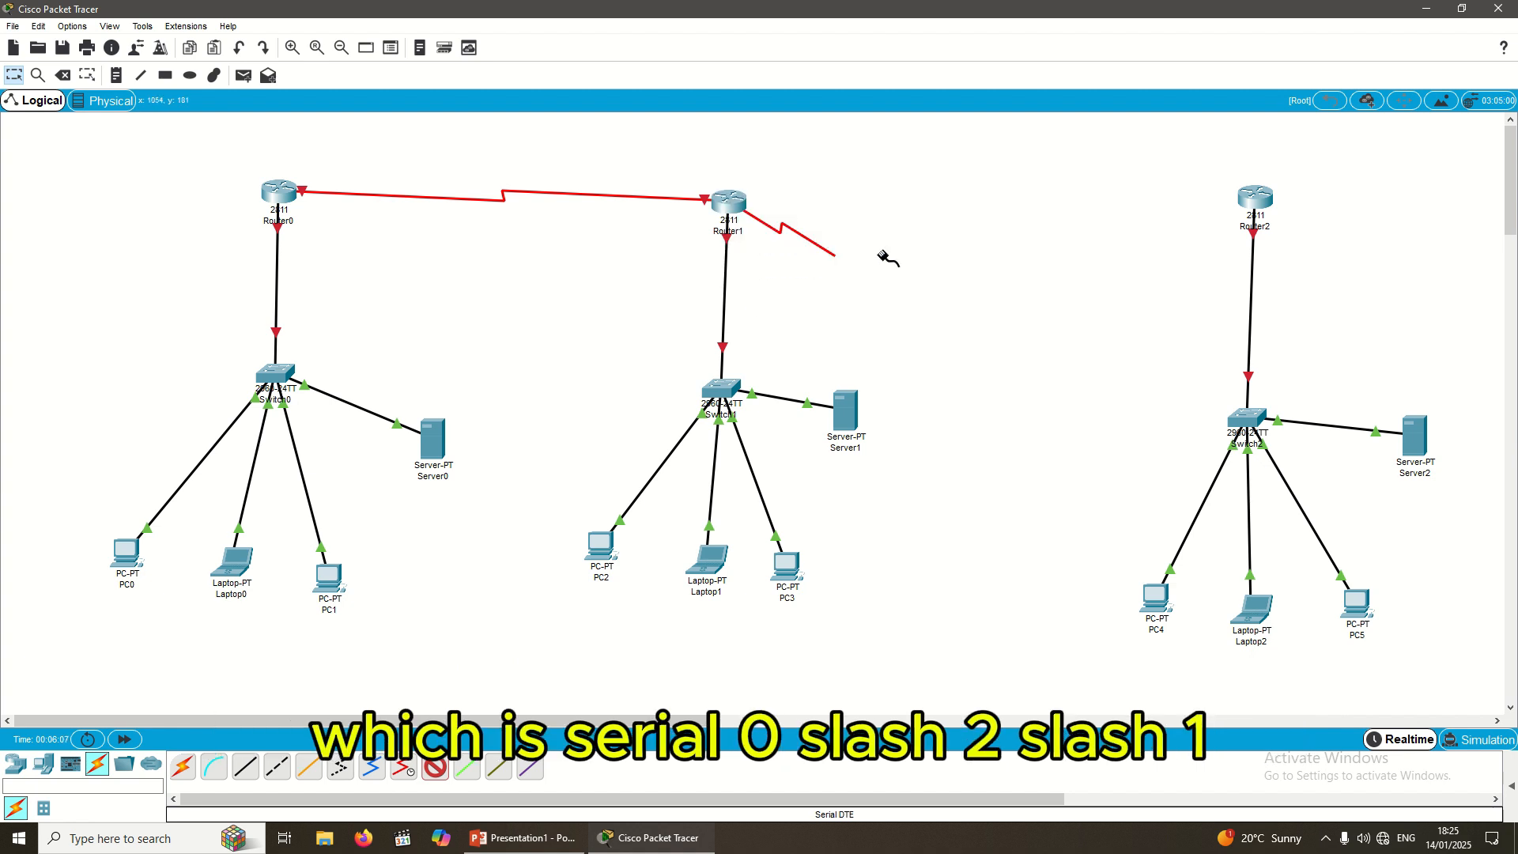
left_click(1260, 197)
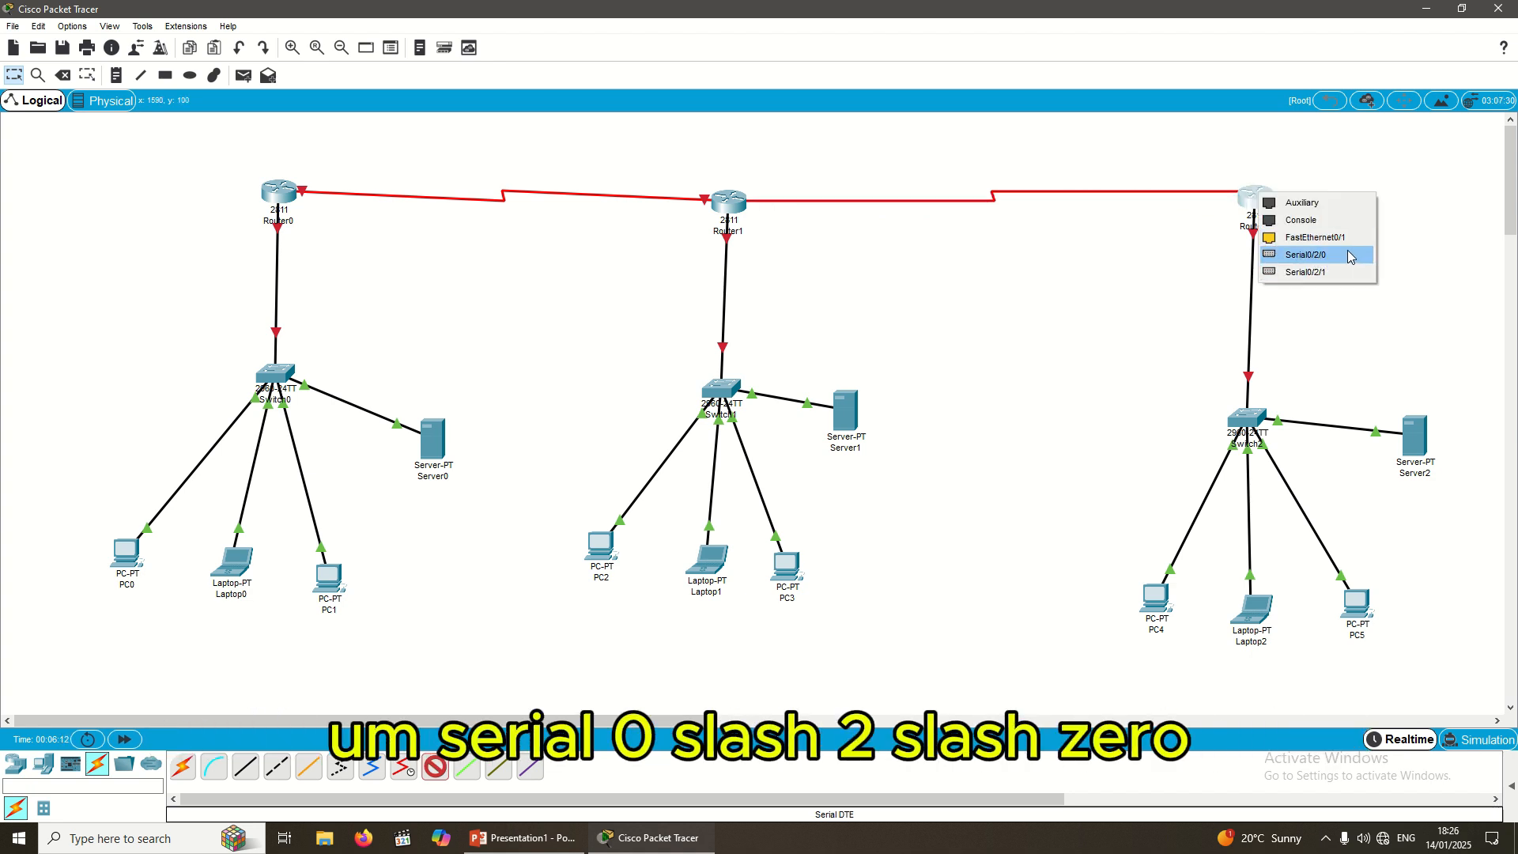
left_click(1349, 254)
left_click_drag(1259, 213, 1257, 210)
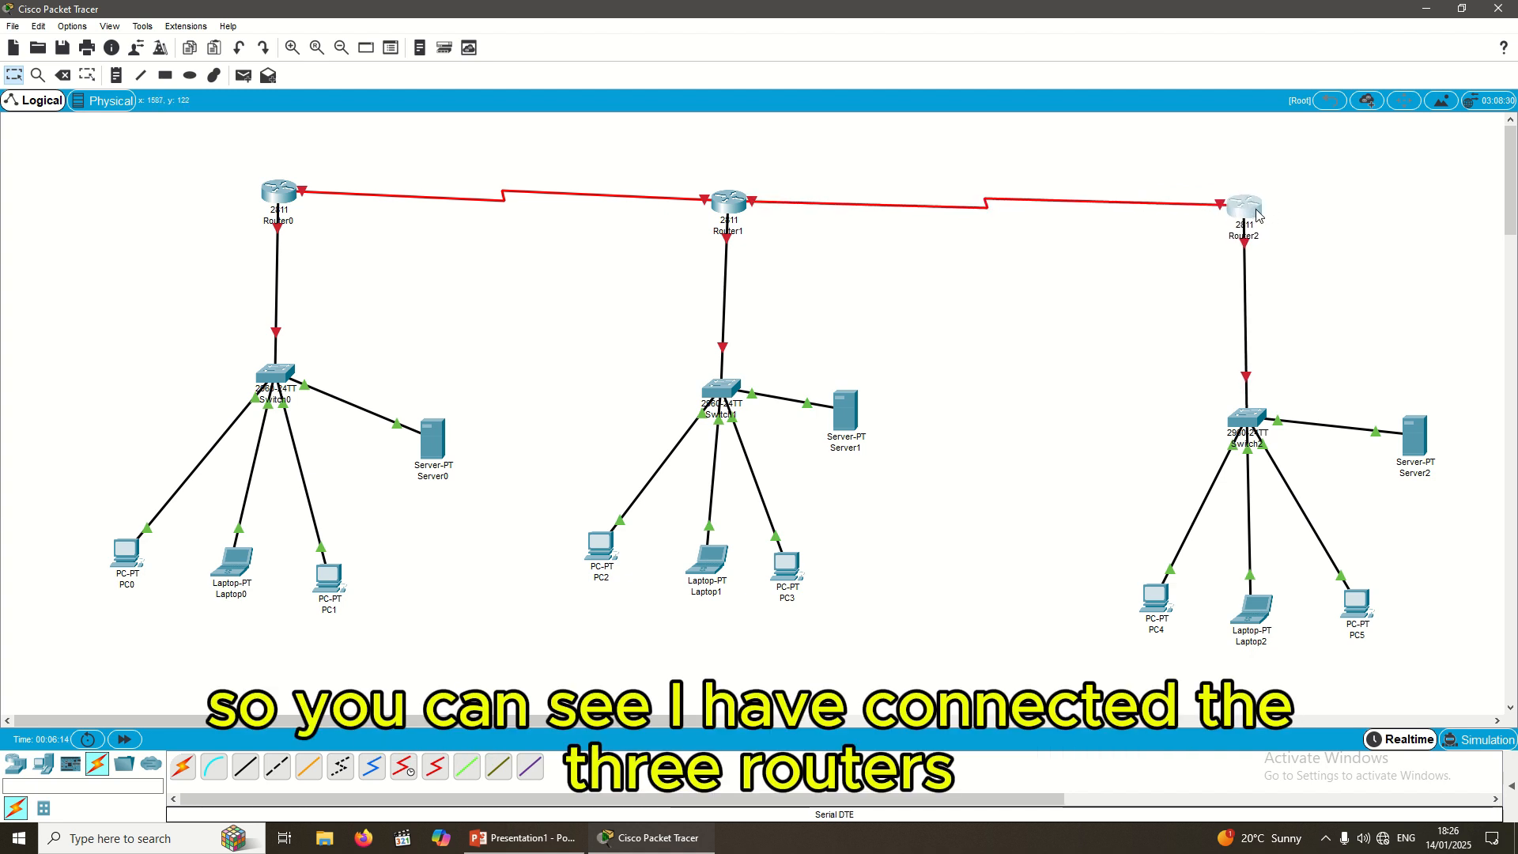
left_click(1151, 286)
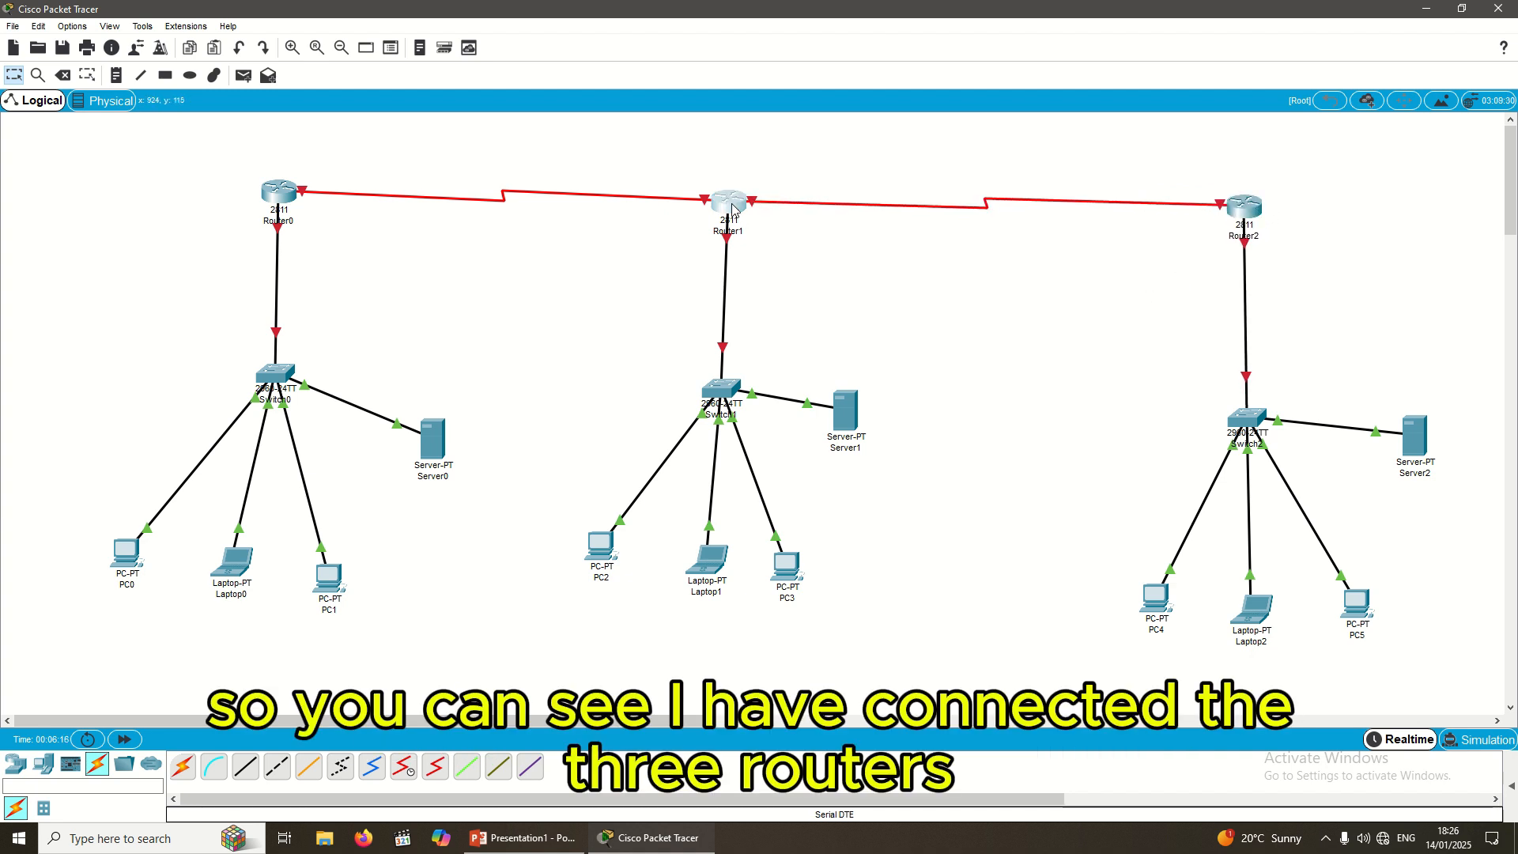
Step: Nudge Router1 and PC0, then add a 192.168.10.0/24 note beside the Router0–Switch0 link
left_click_drag(734, 212, 733, 208)
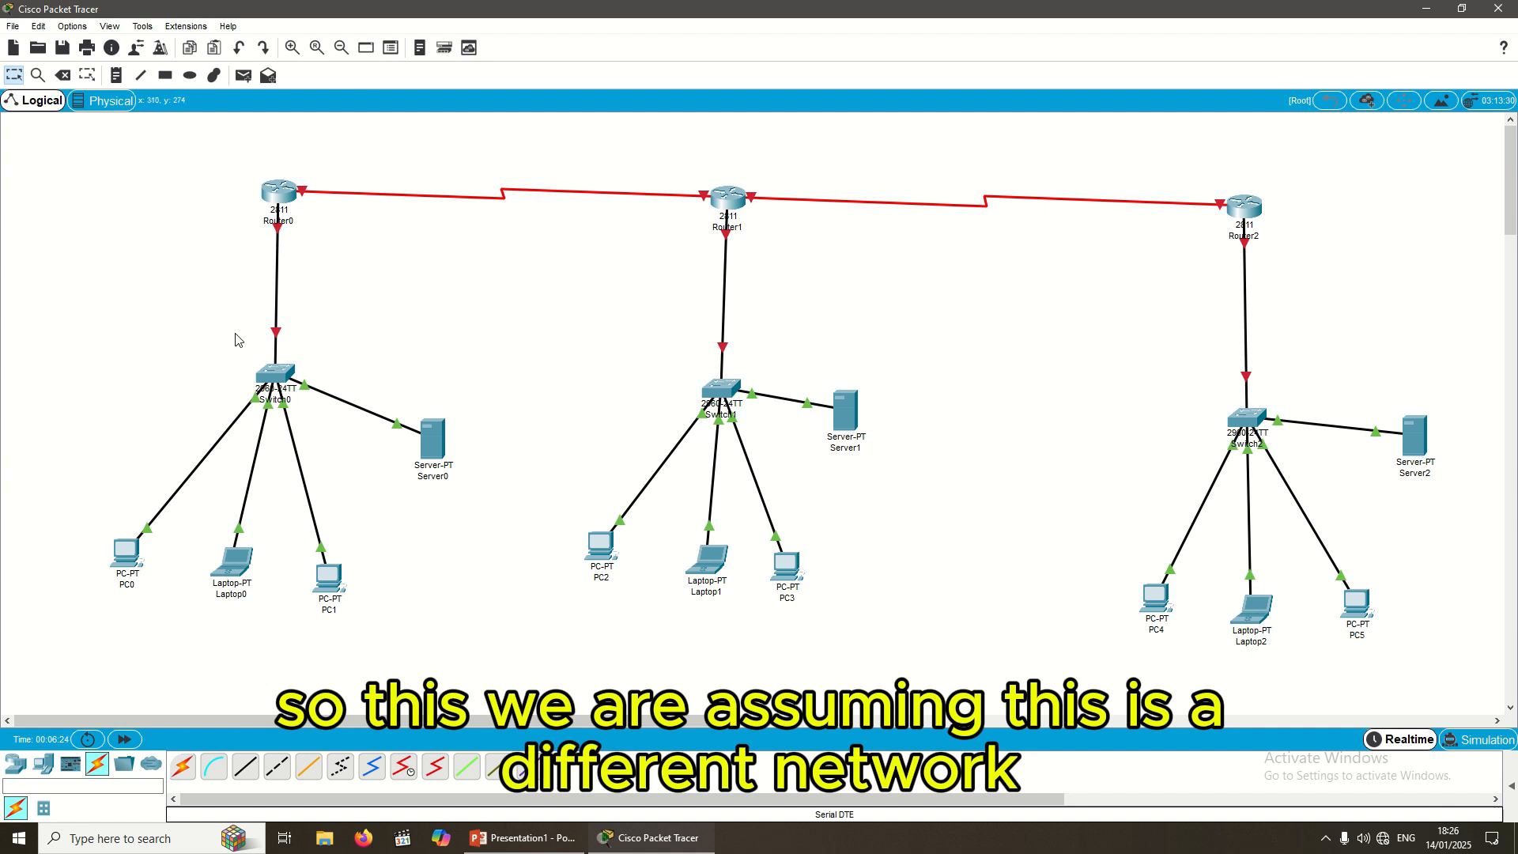
left_click_drag(139, 545, 148, 525)
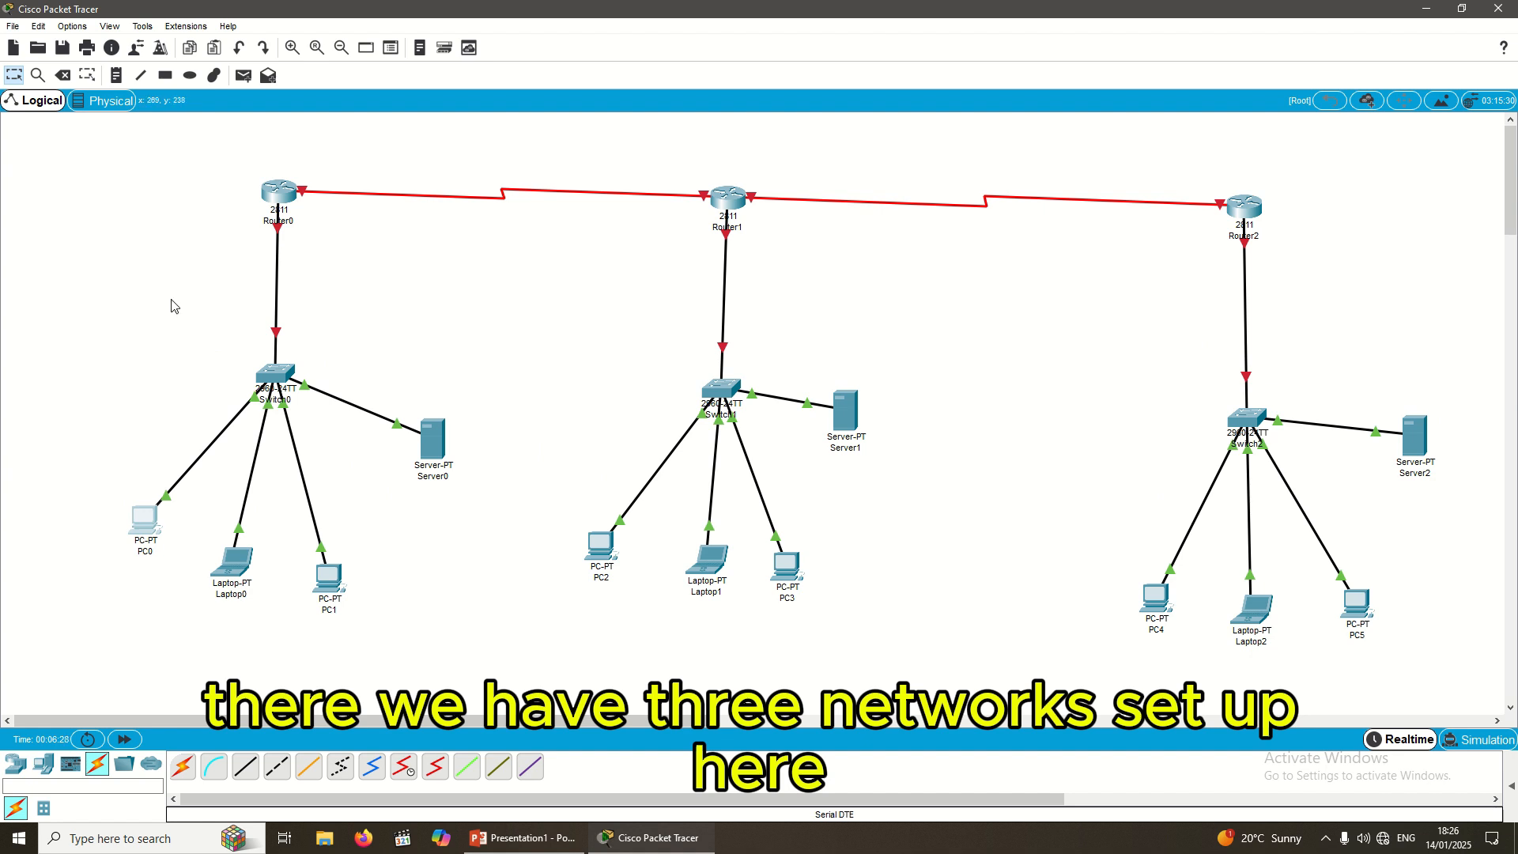
left_click(115, 75)
left_click(246, 295)
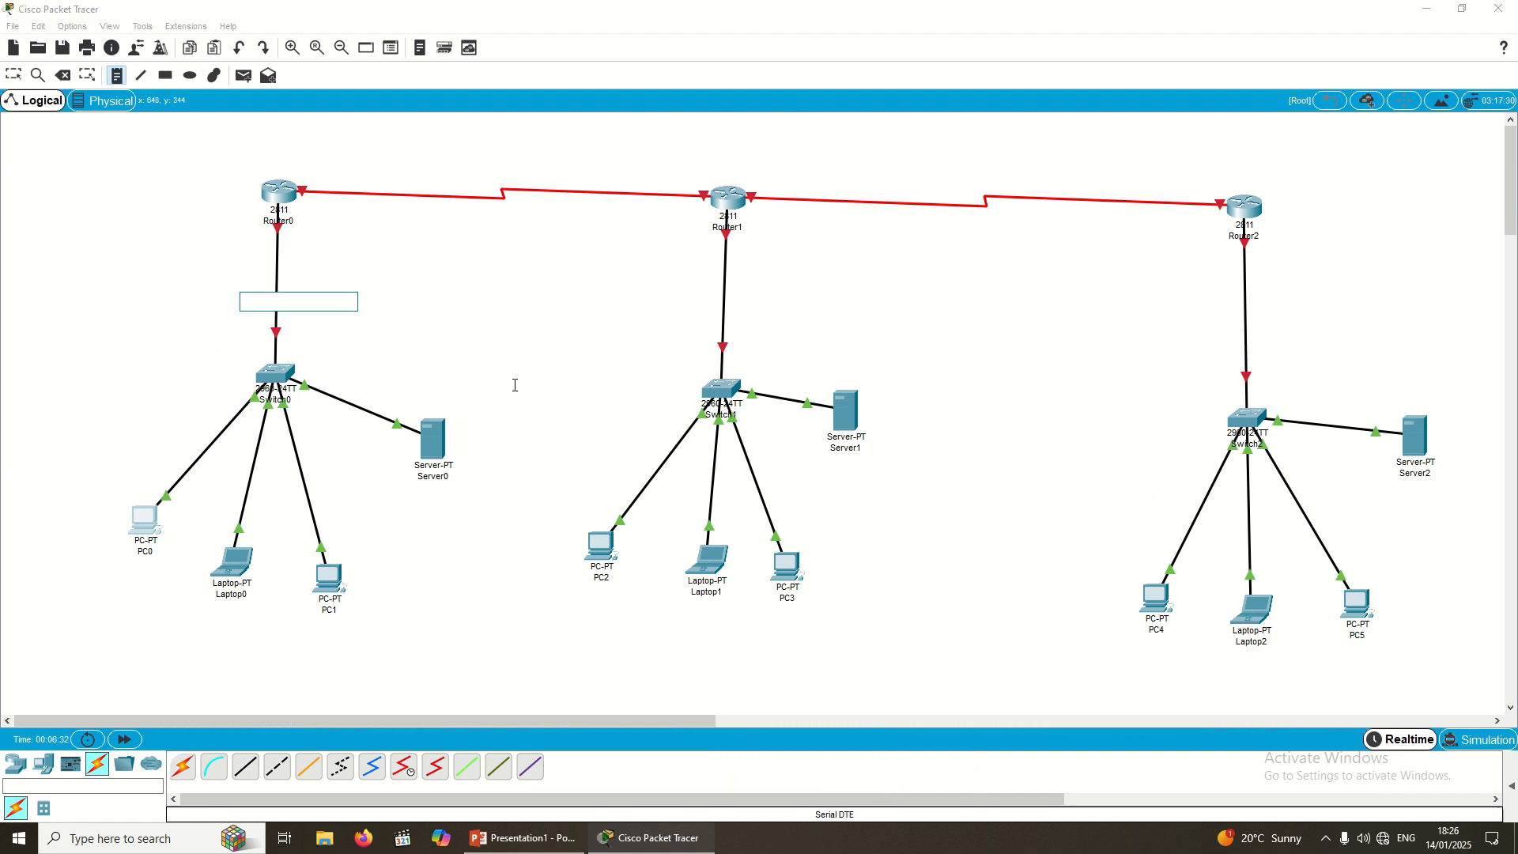
type("192")
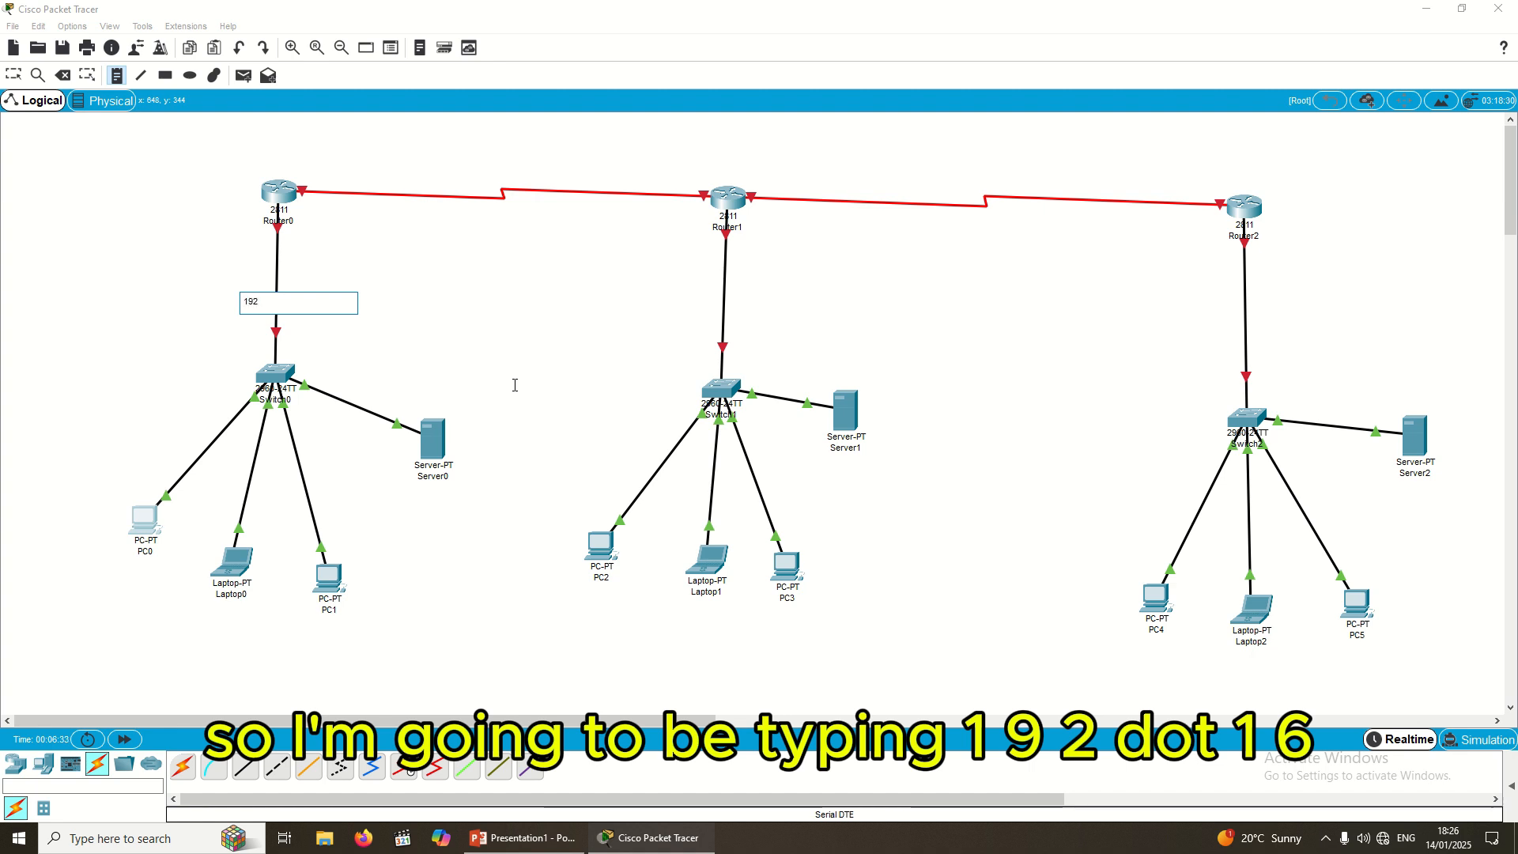
type(".168.10.0/24")
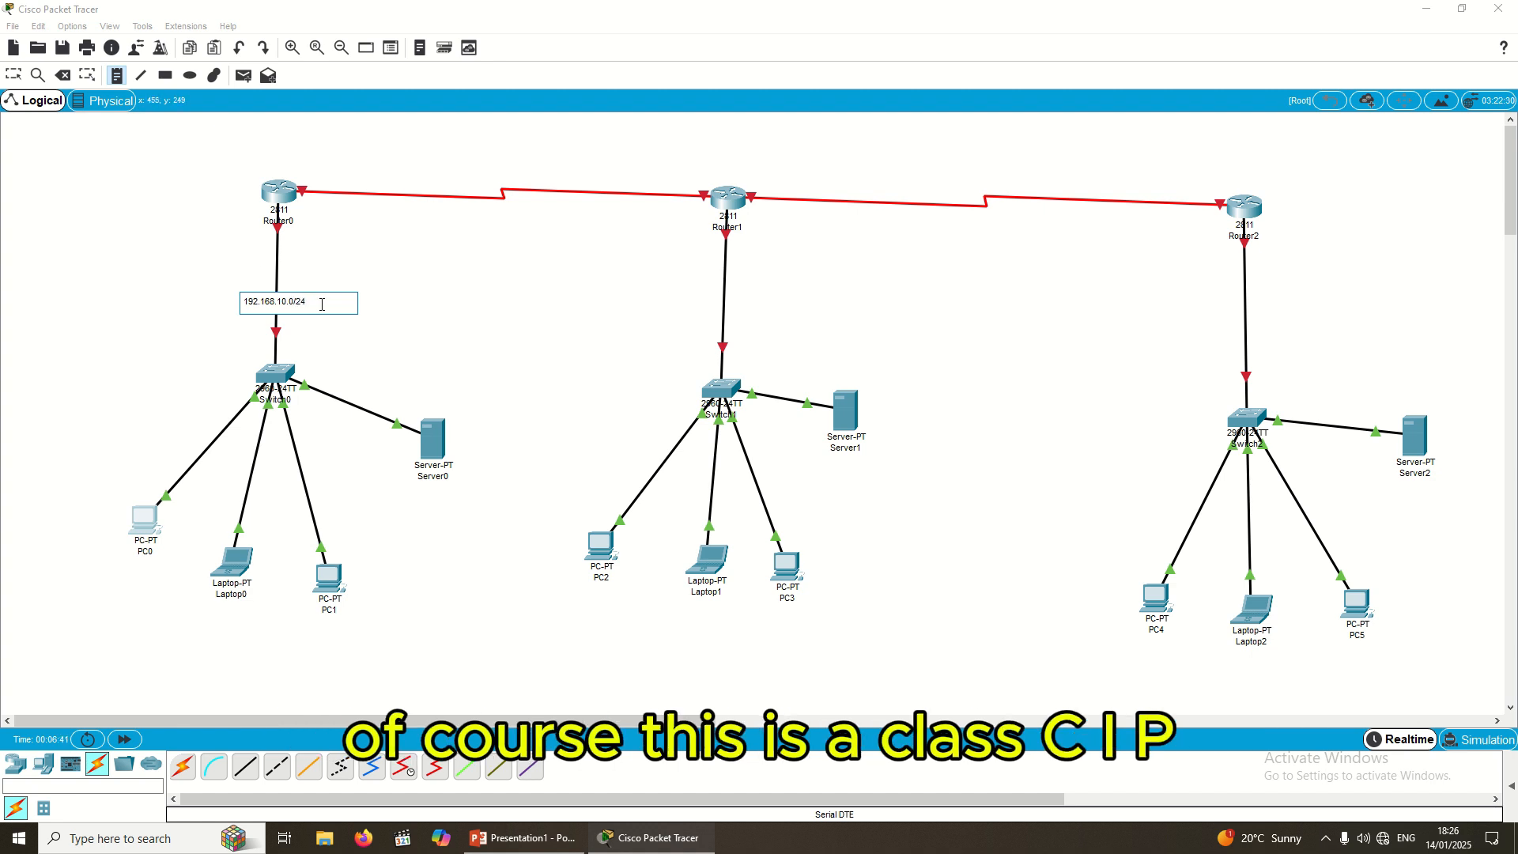
key("ctrl+a")
key("ctrl+c")
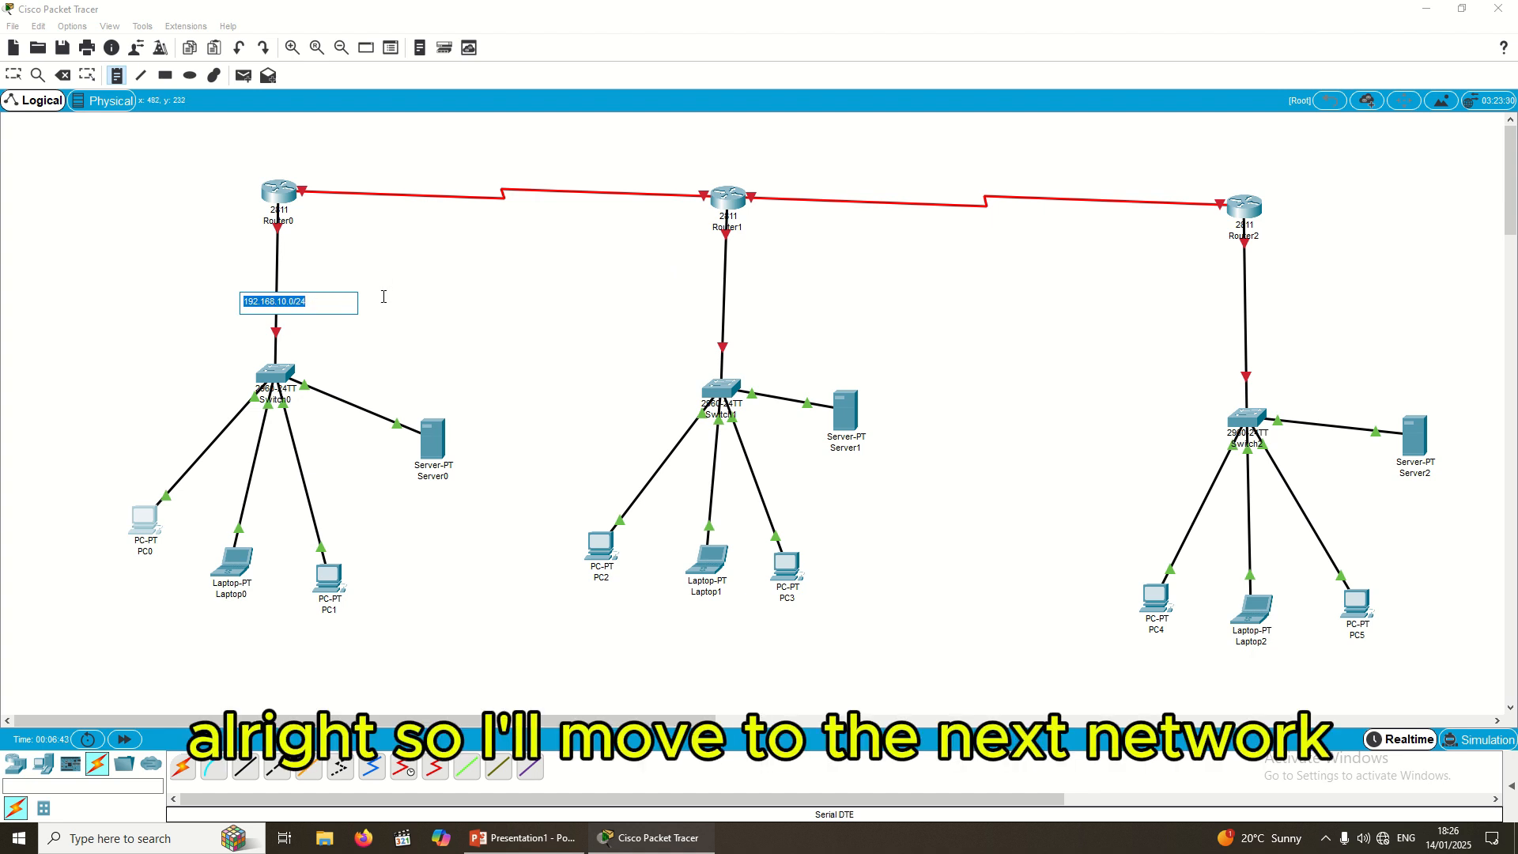
Step: Add notes 192.168.11.0/24 and 192.168.12.0/24 beside Router1's and Router2's LAN links
left_click(680, 292)
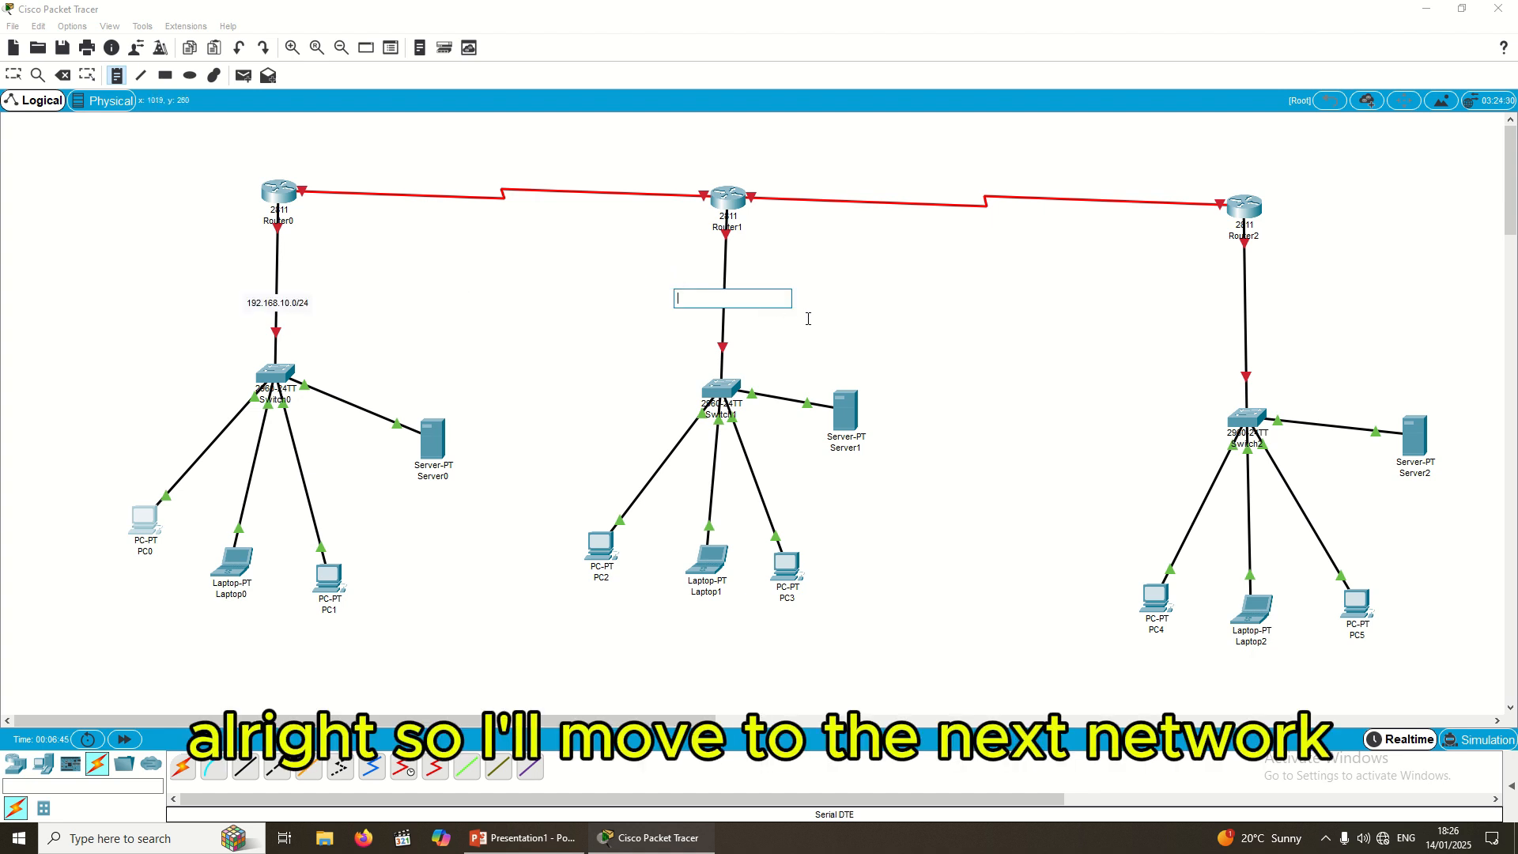
key("ctrl+v")
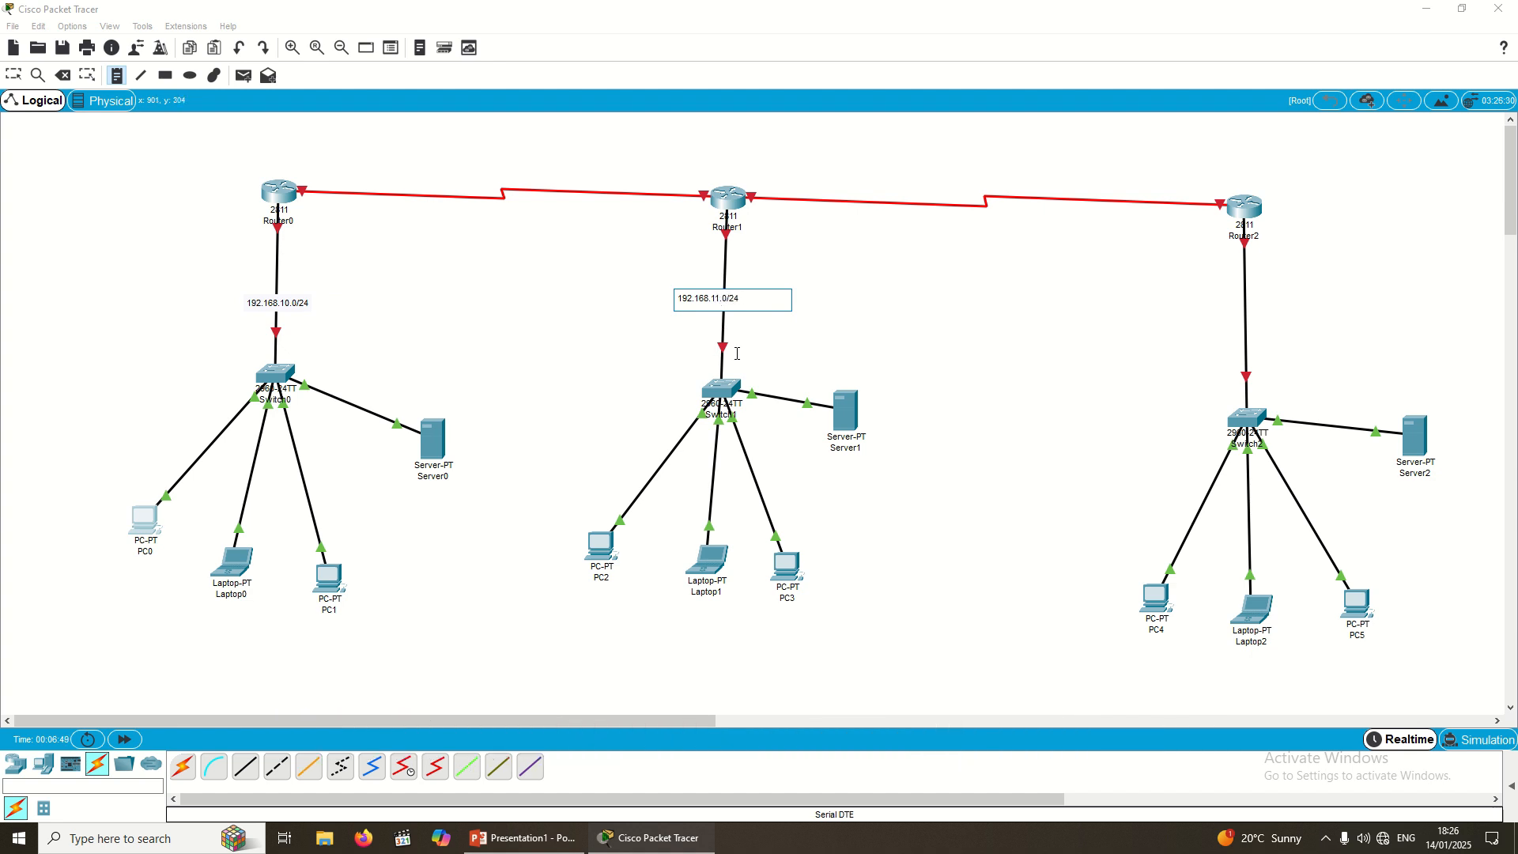
left_click(1227, 309)
key("ctrl+v")
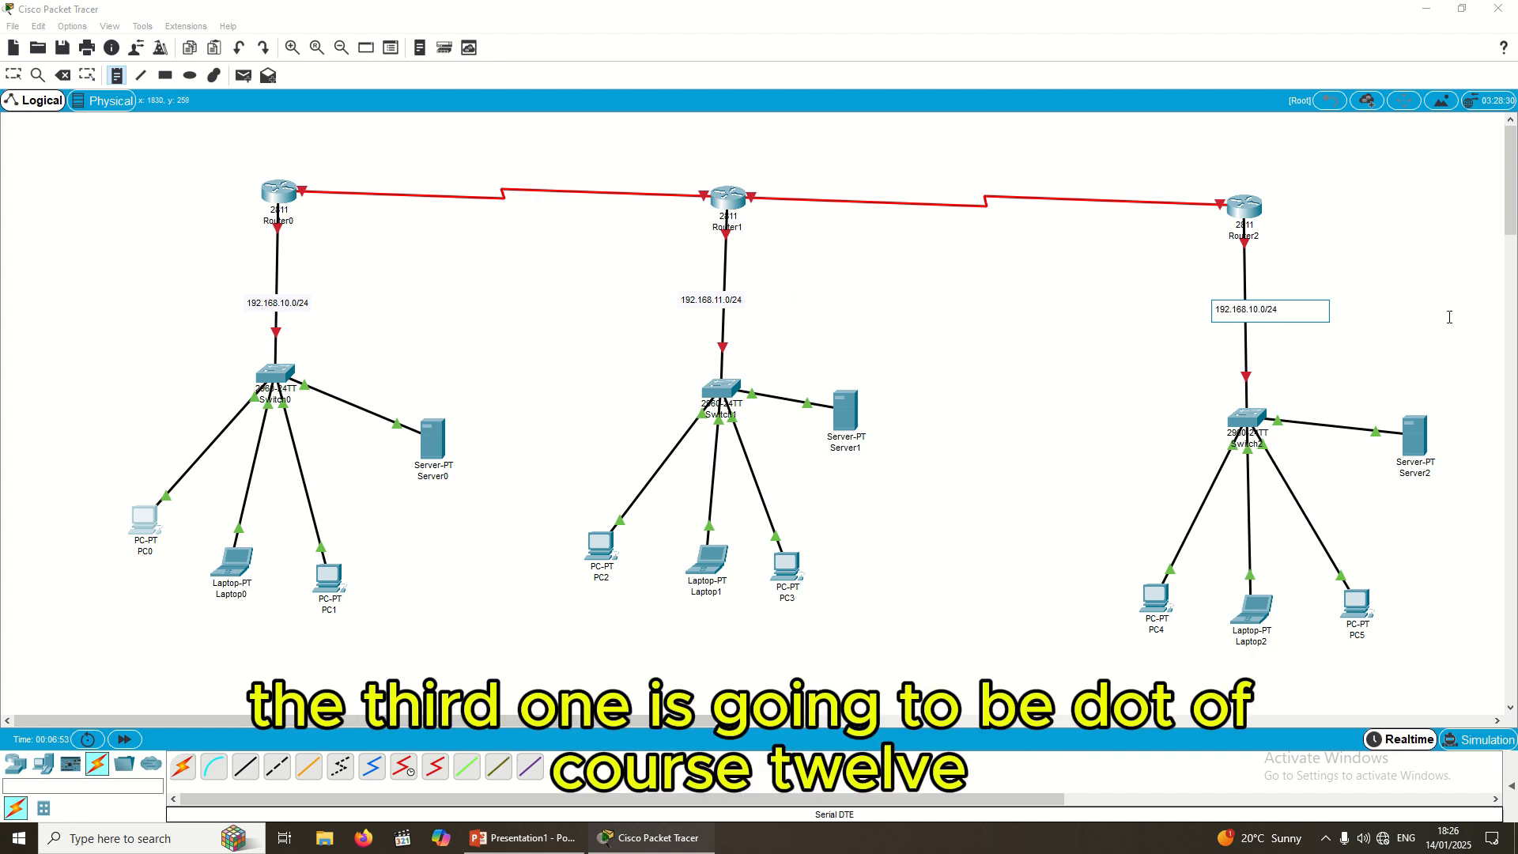
left_click(1259, 310)
key("BackSpace")
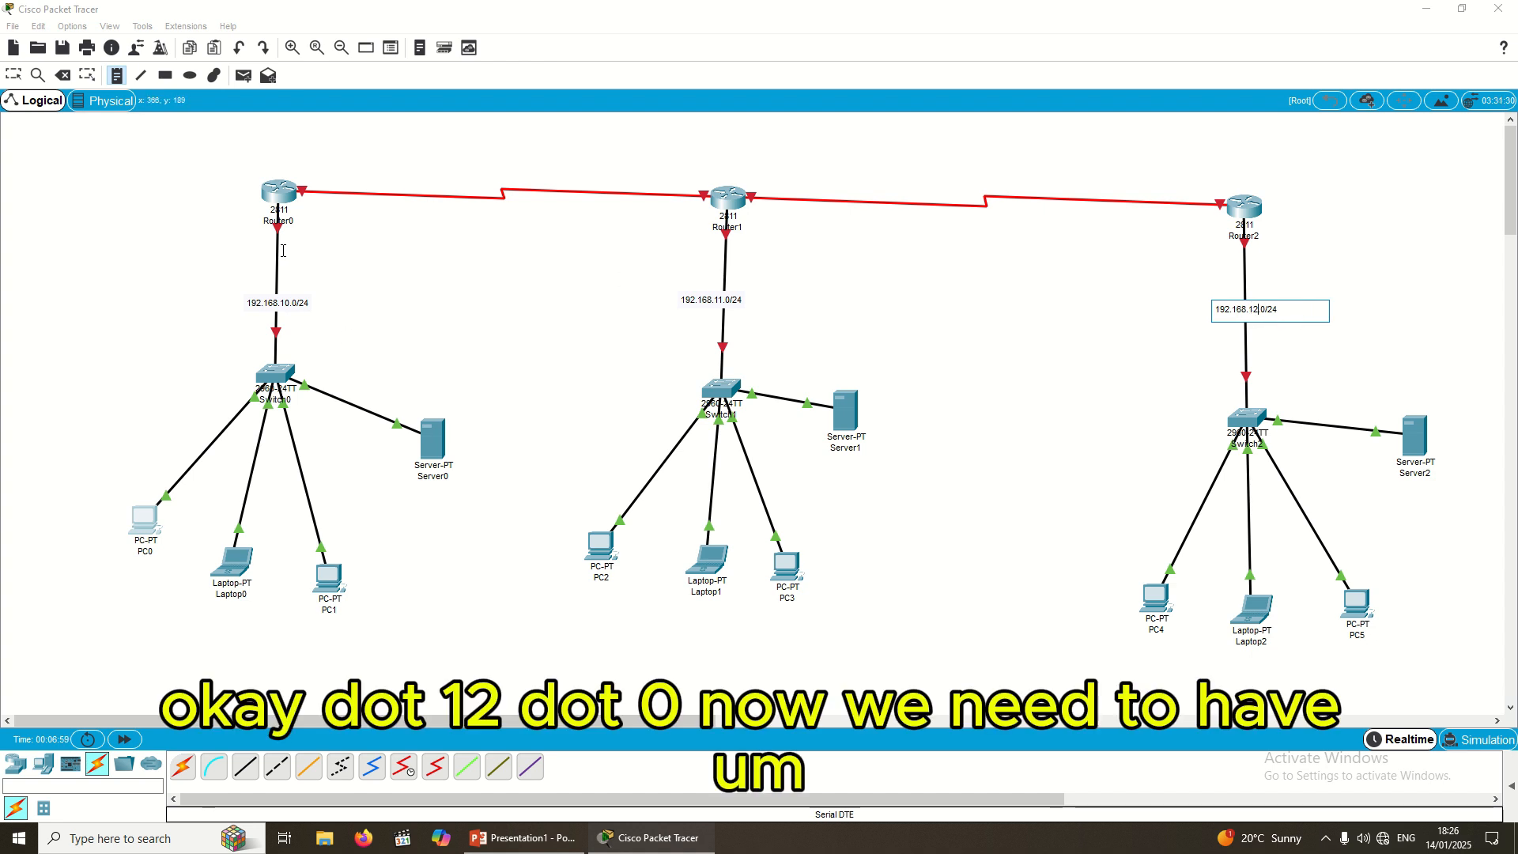
left_click(438, 166)
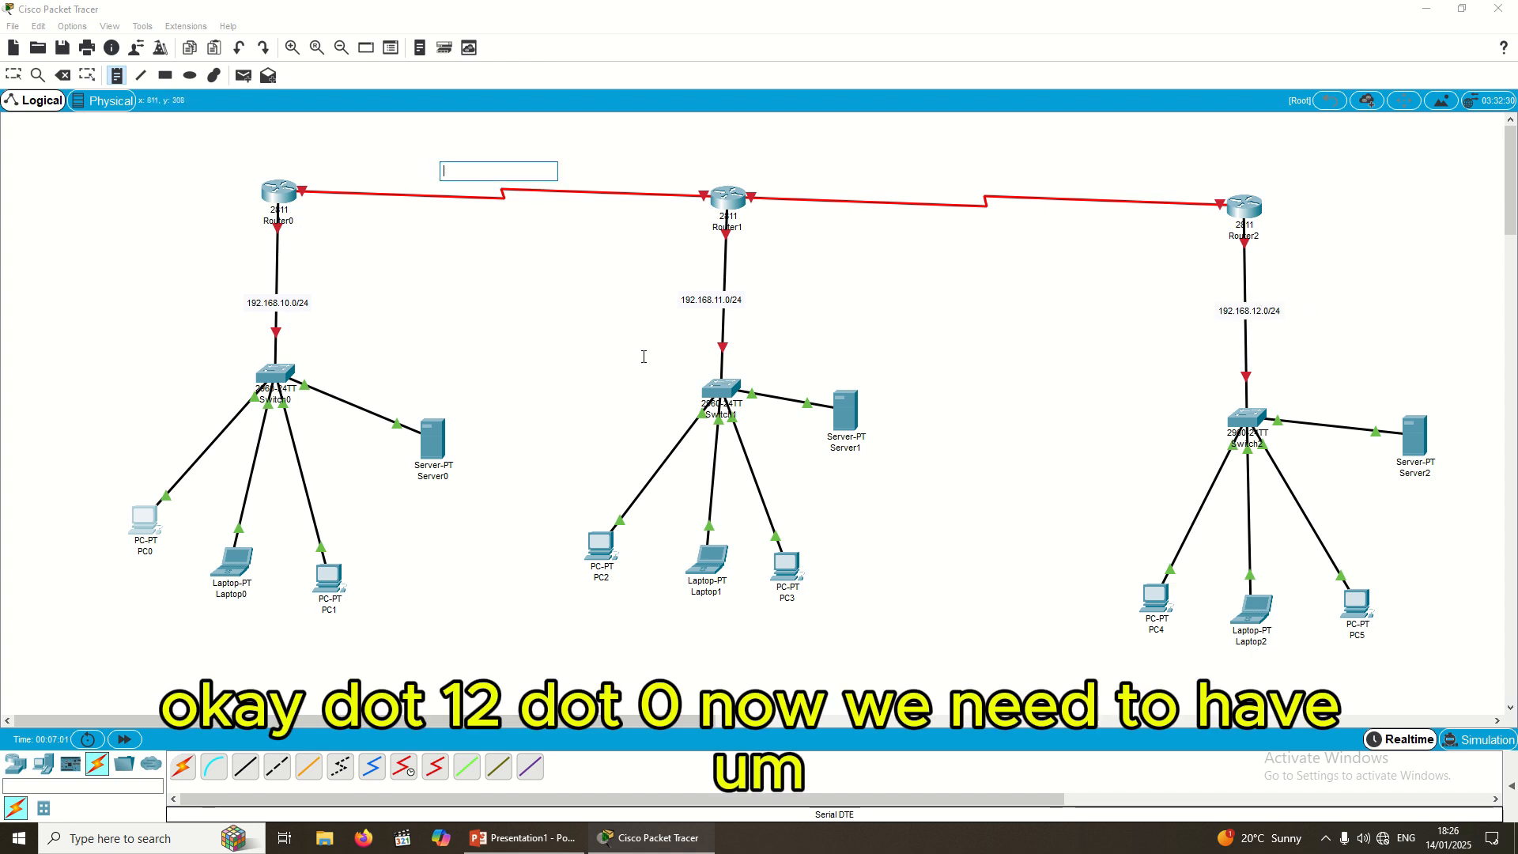
Step: Label the Router0–Router1 serial link with a 192.168.13.0/24 note
key("ctrl+v")
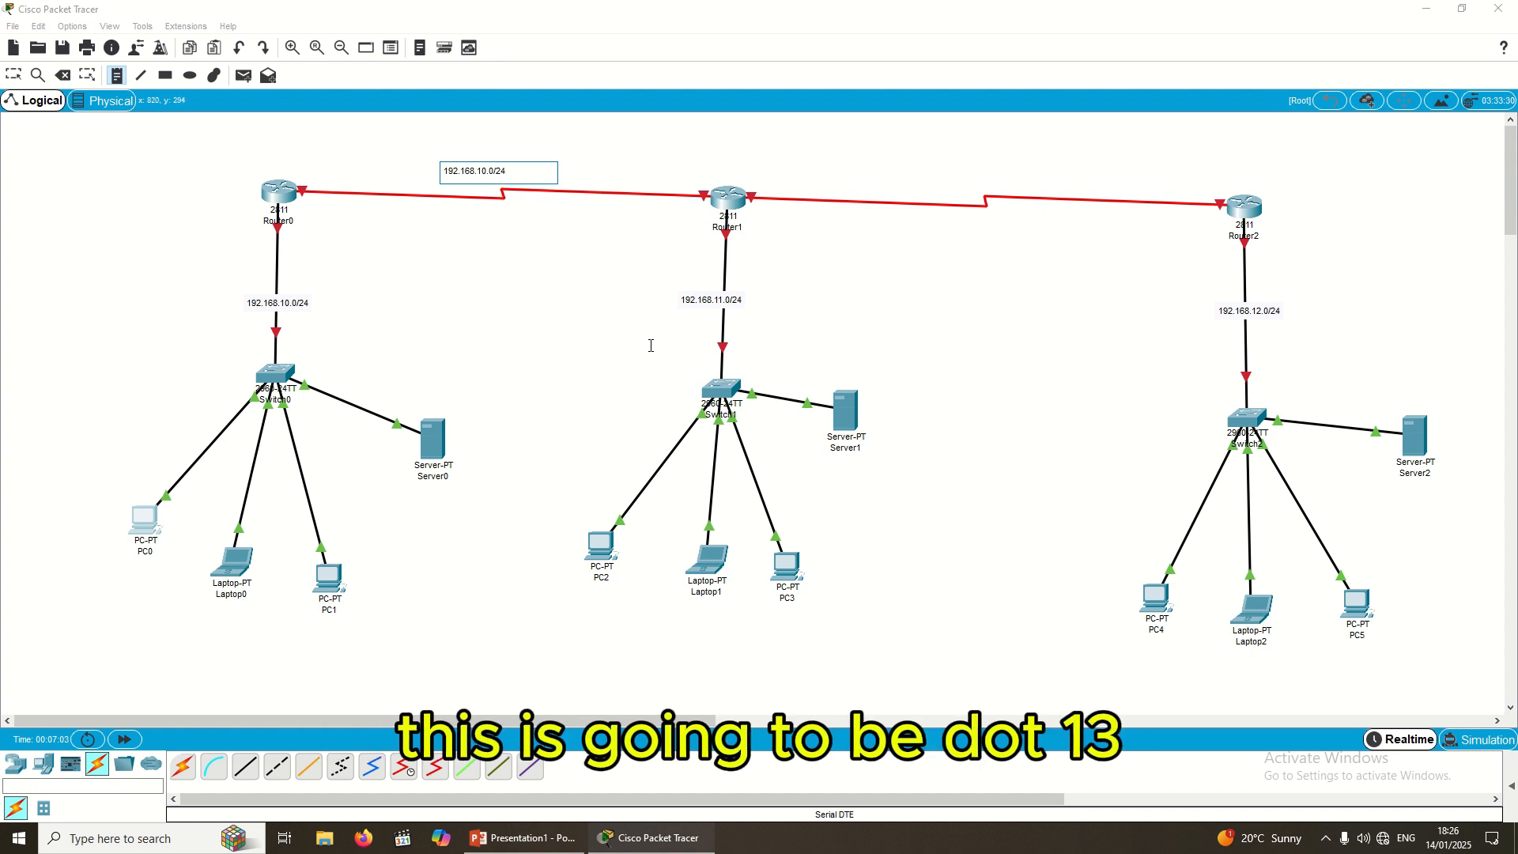
key("Left")
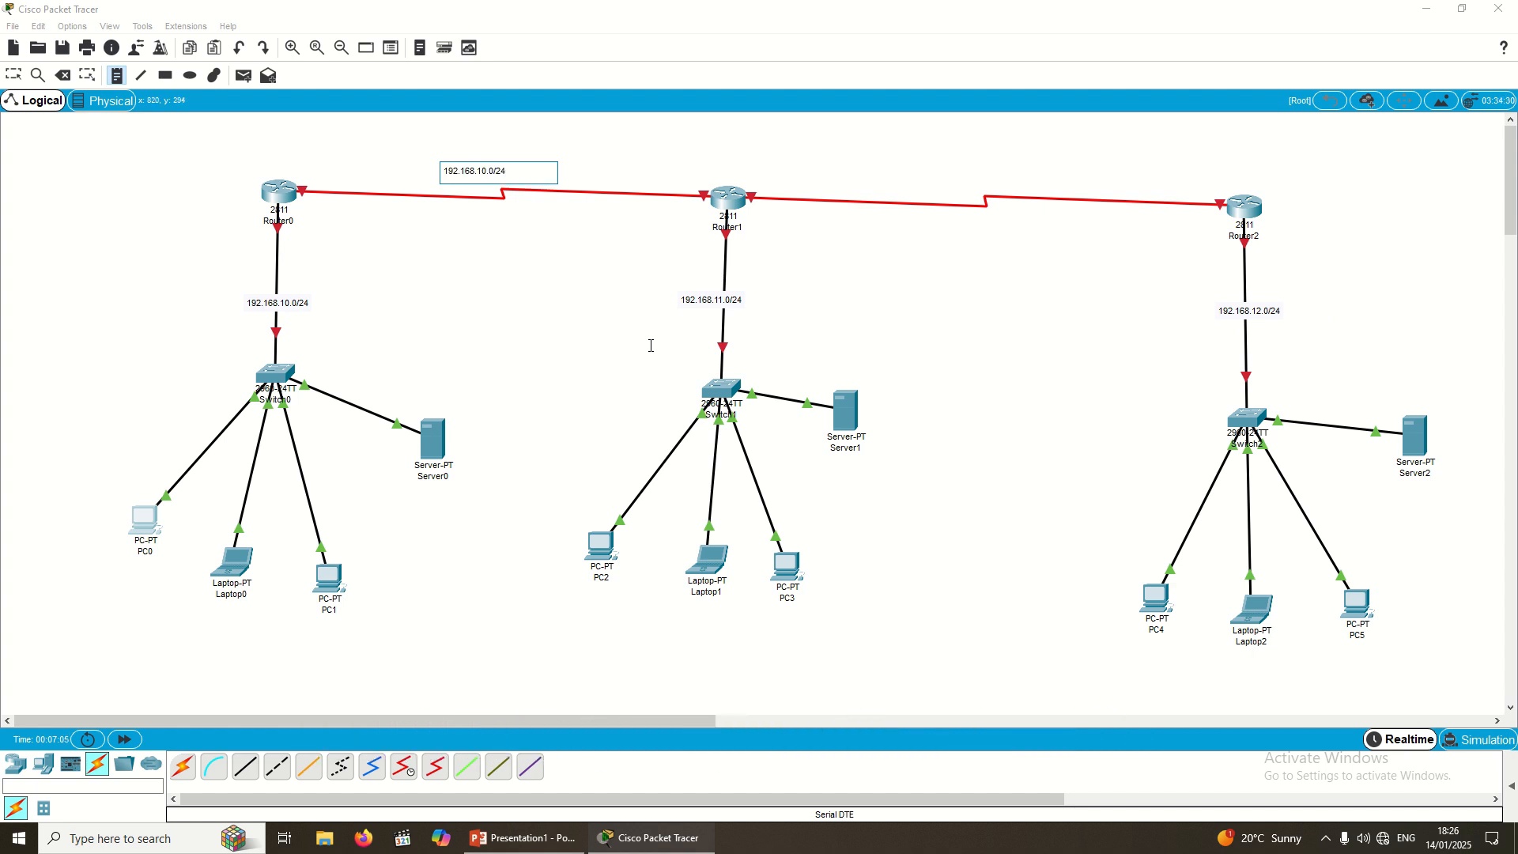
key("BackSpace")
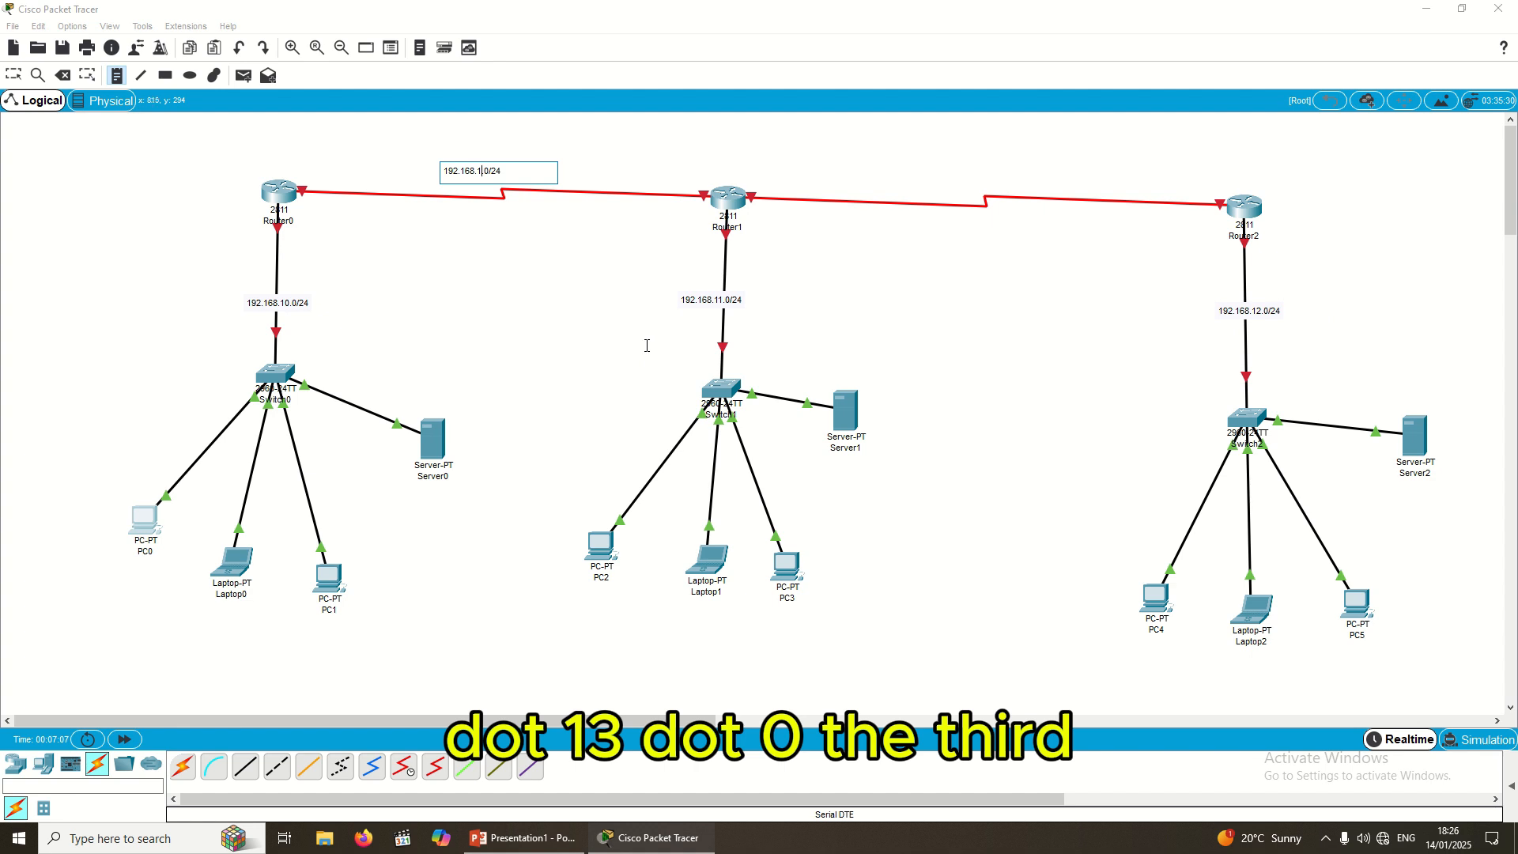
type("3.")
left_click(1005, 166)
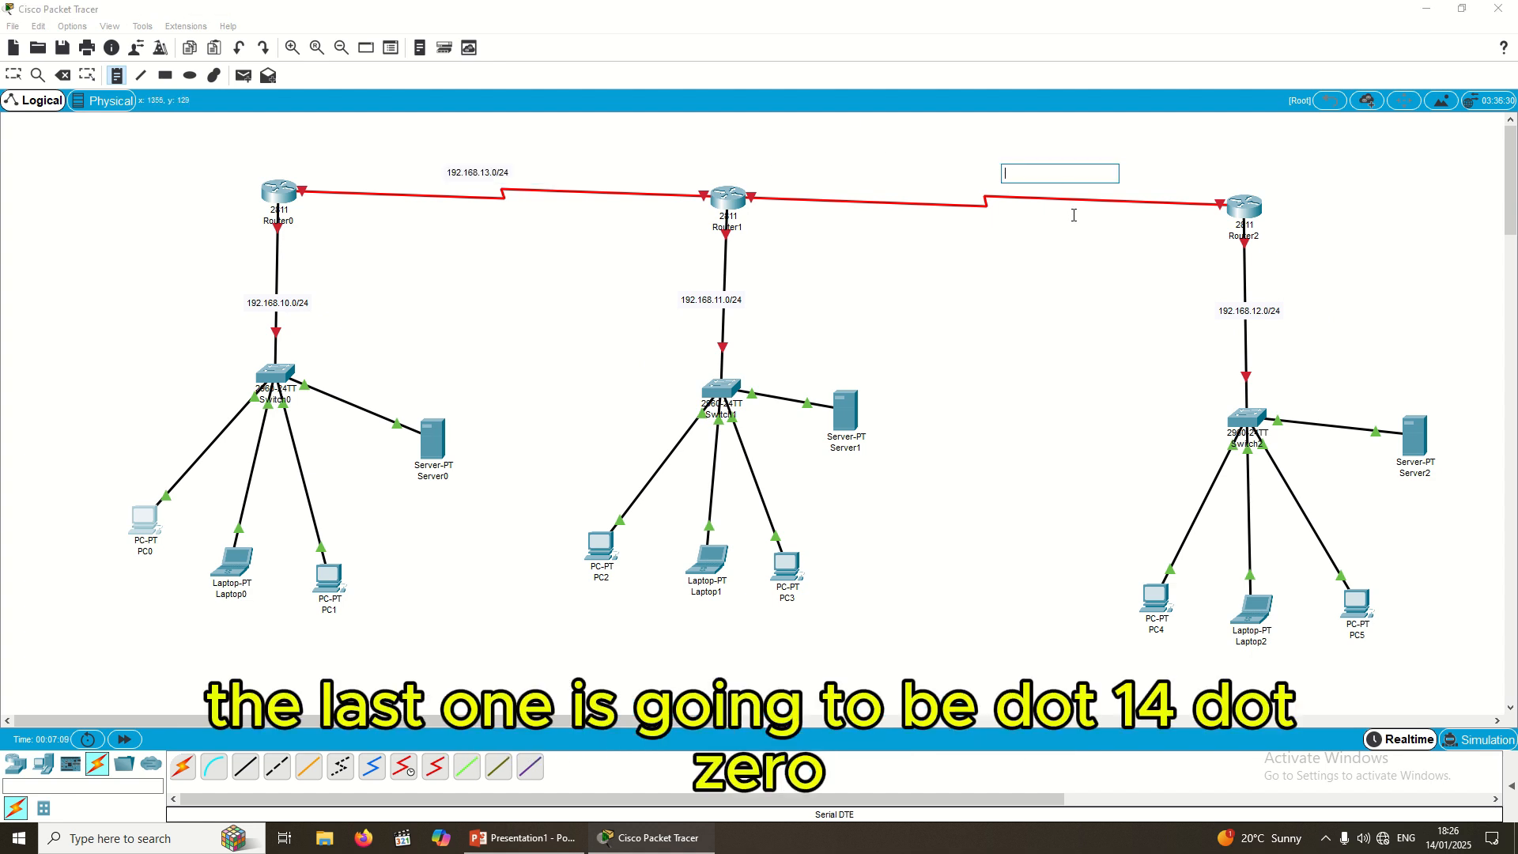
Step: Label the Router1–Router2 serial link with a 192.168.14.0/24 note
key("ctrl+v")
left_click(1051, 171)
key("BackSpace")
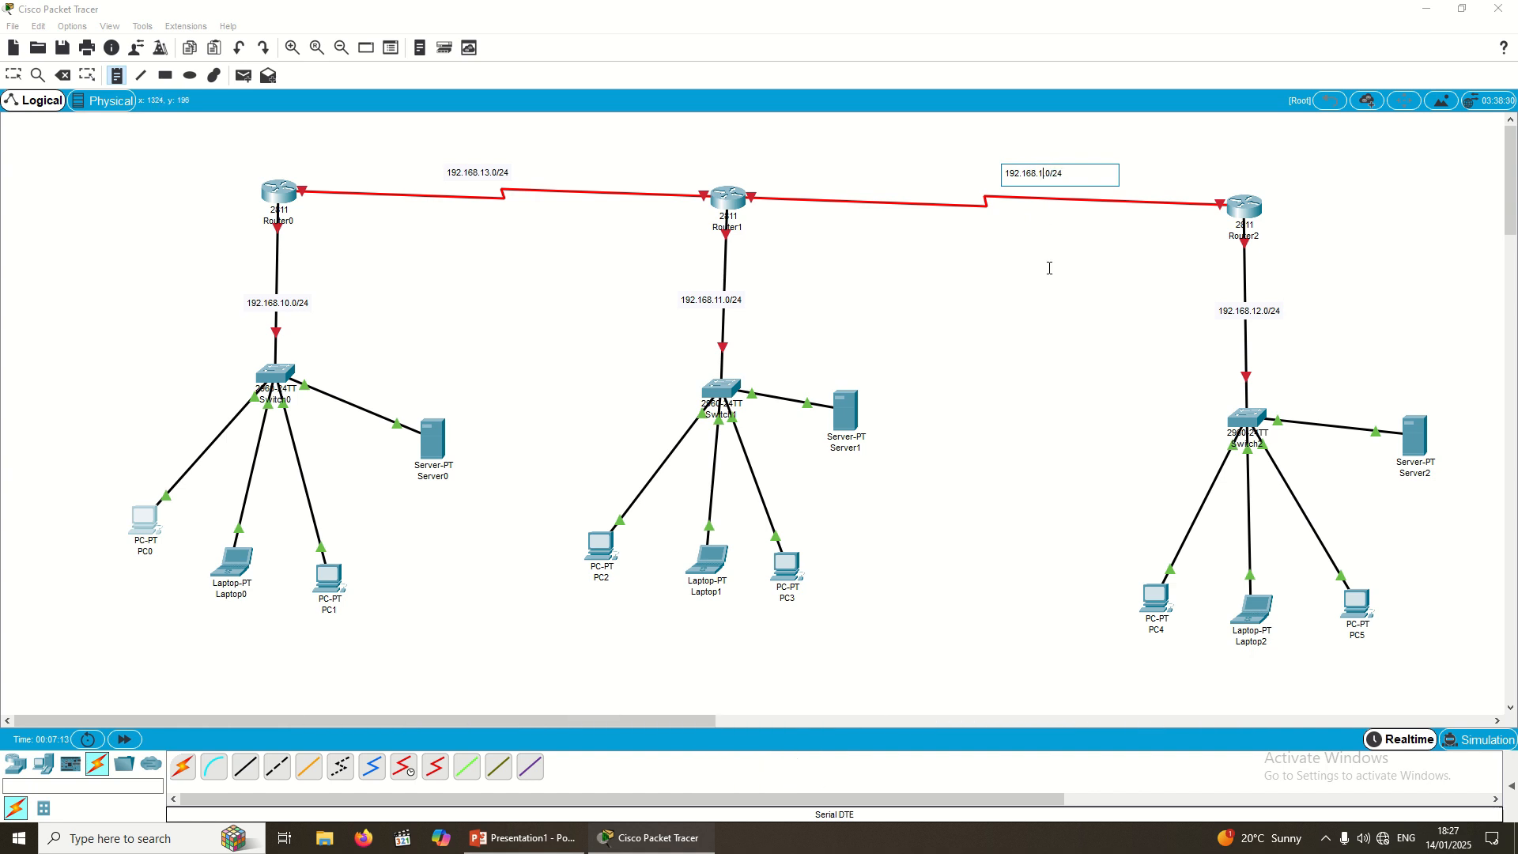
type("4")
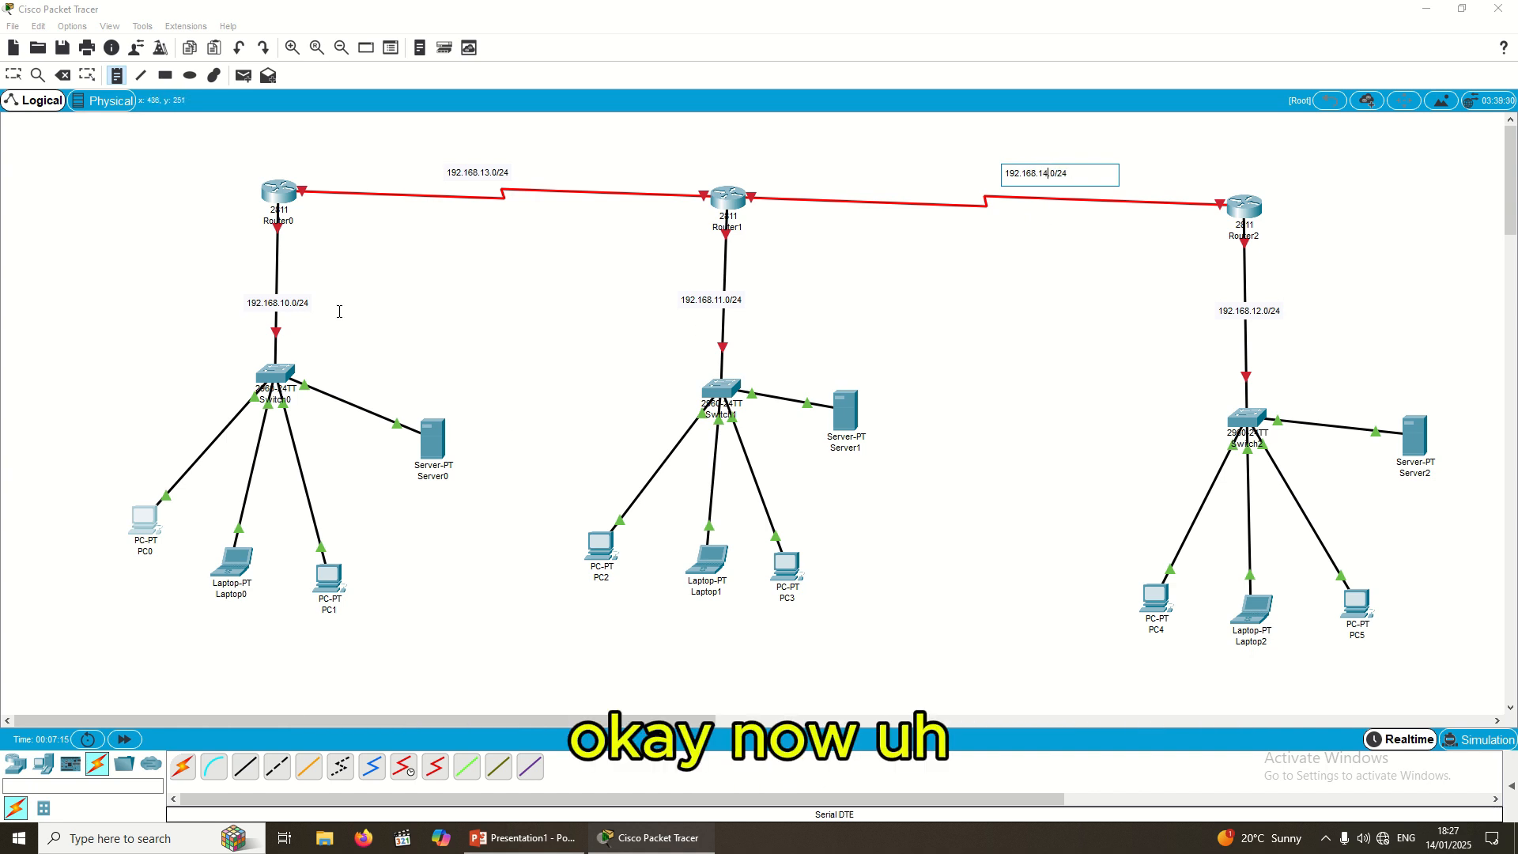
left_click(262, 251)
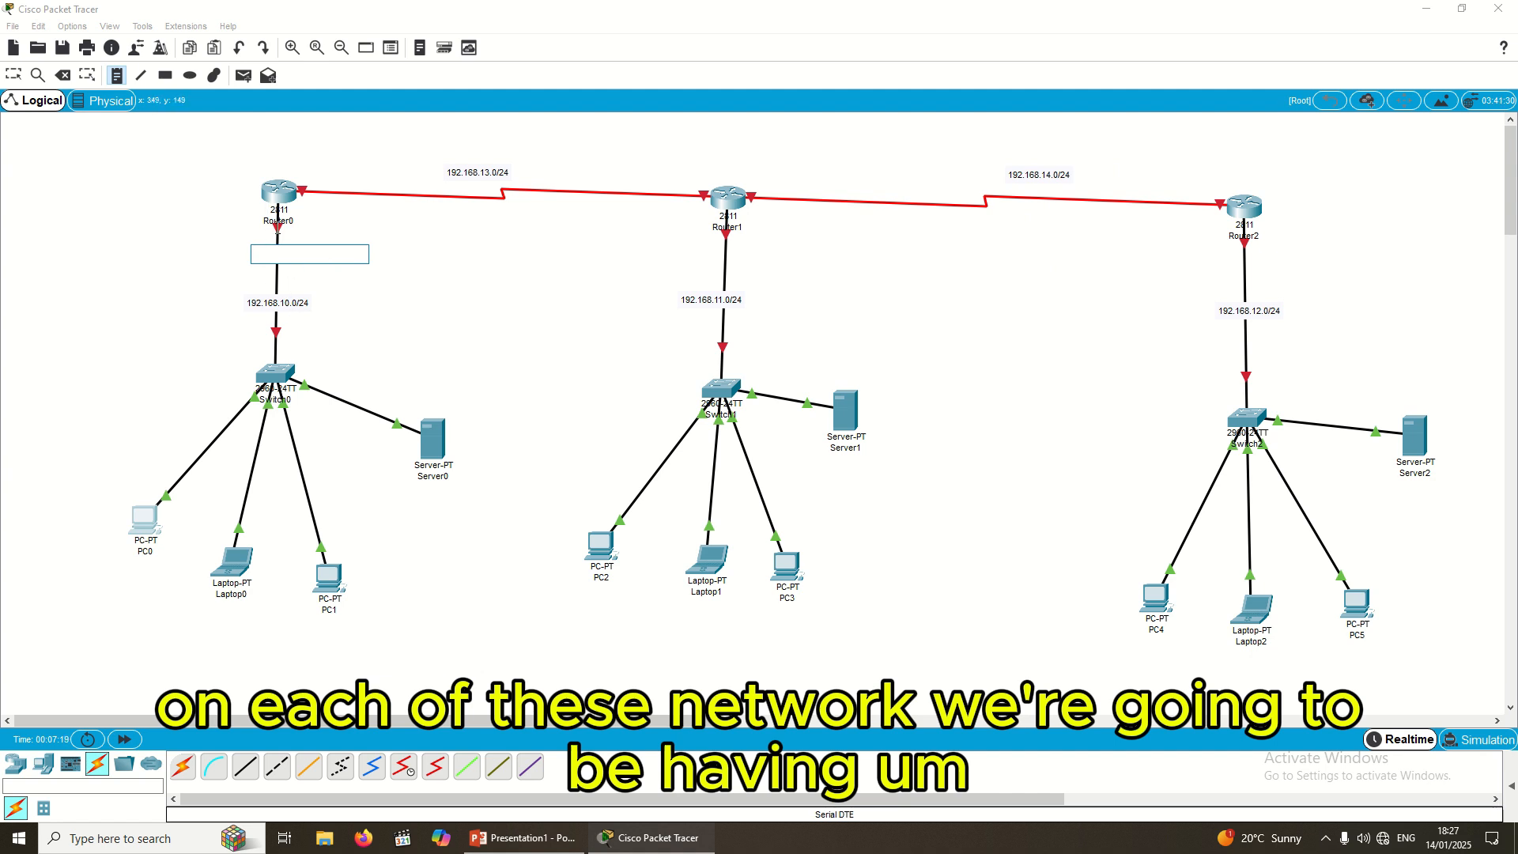
Step: Add a 192.168.10.1/24 interface note below Router0
key("ctrl+v")
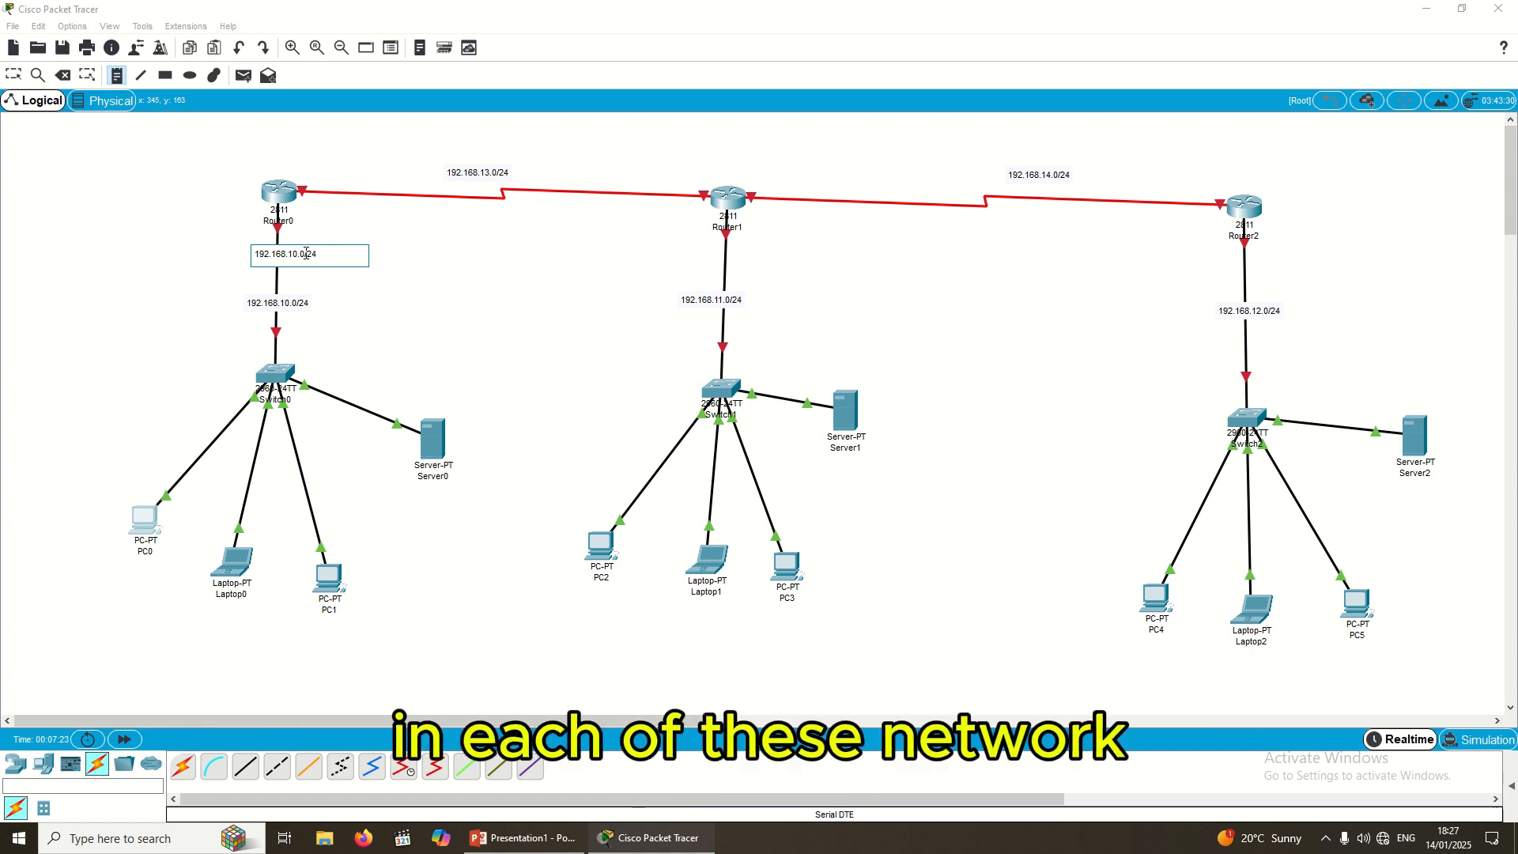
key("BackSpace")
type("1")
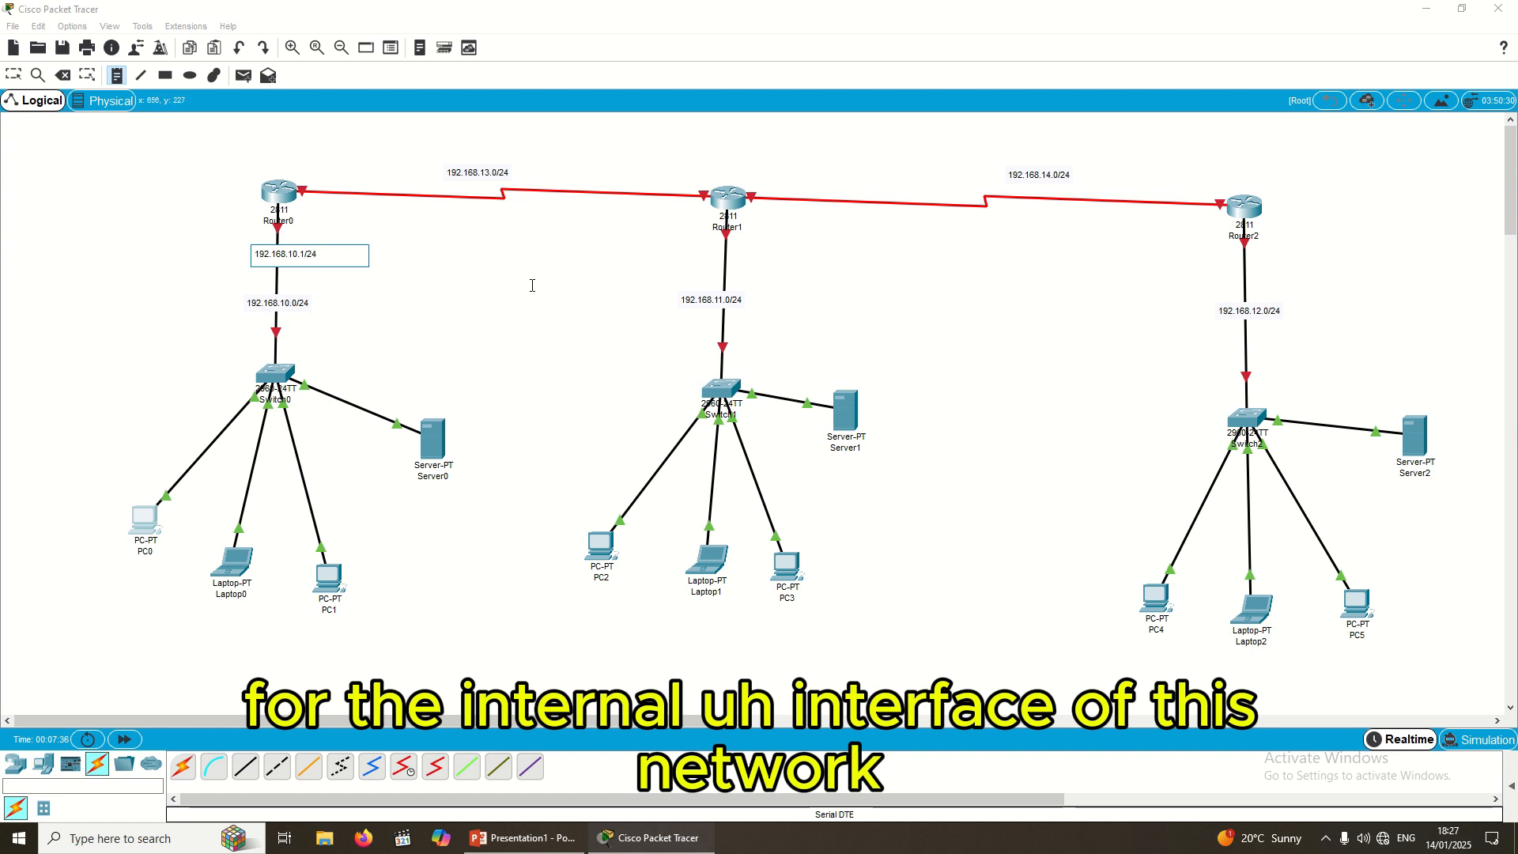
left_click(708, 252)
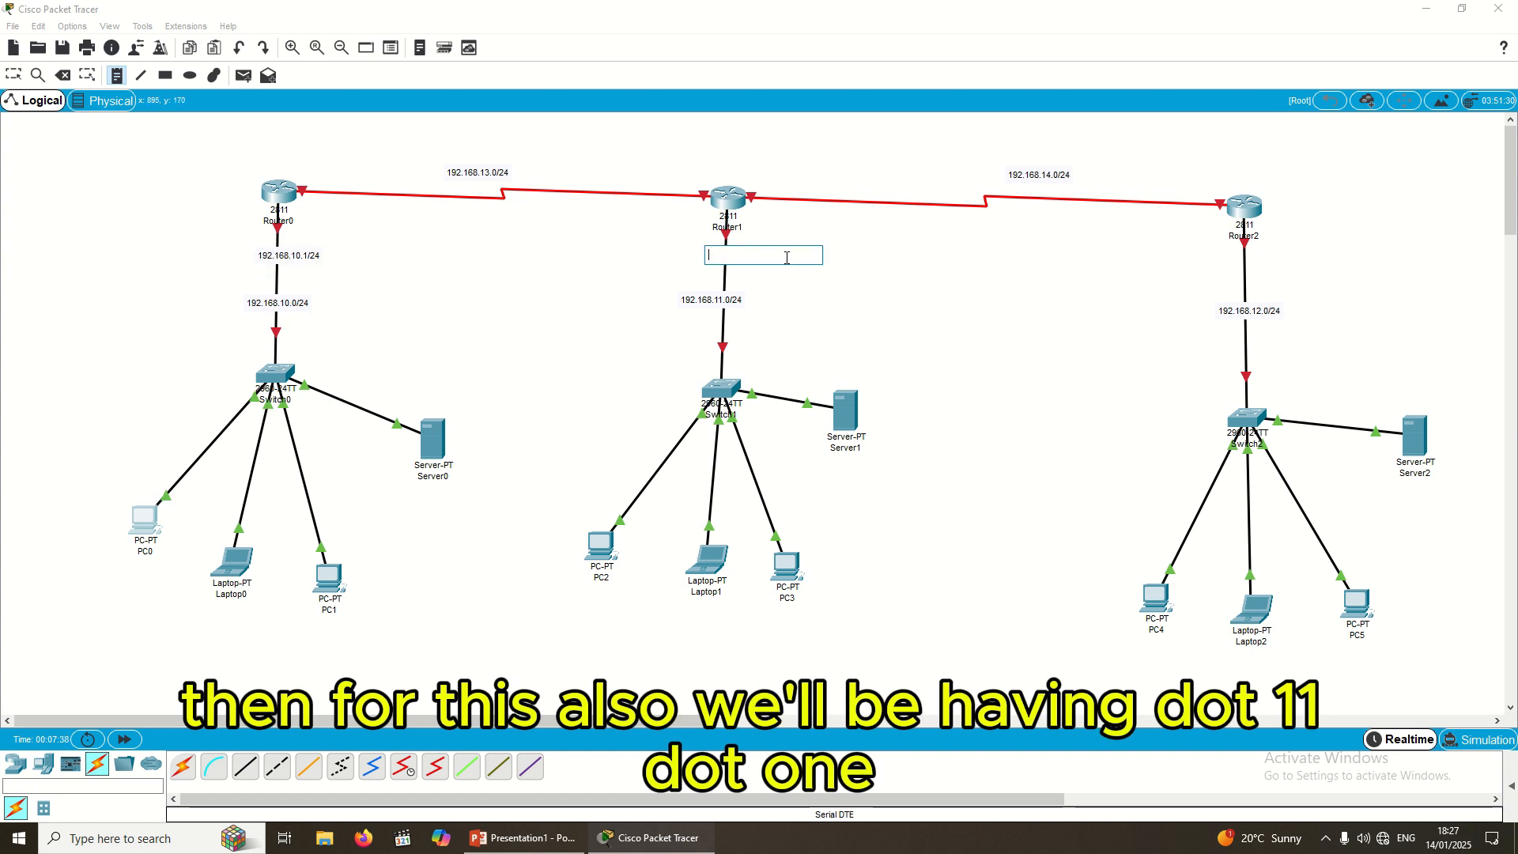
Step: Add a 192.168.11.1/24 interface note below Router1
key("ctrl+v")
left_click(751, 257)
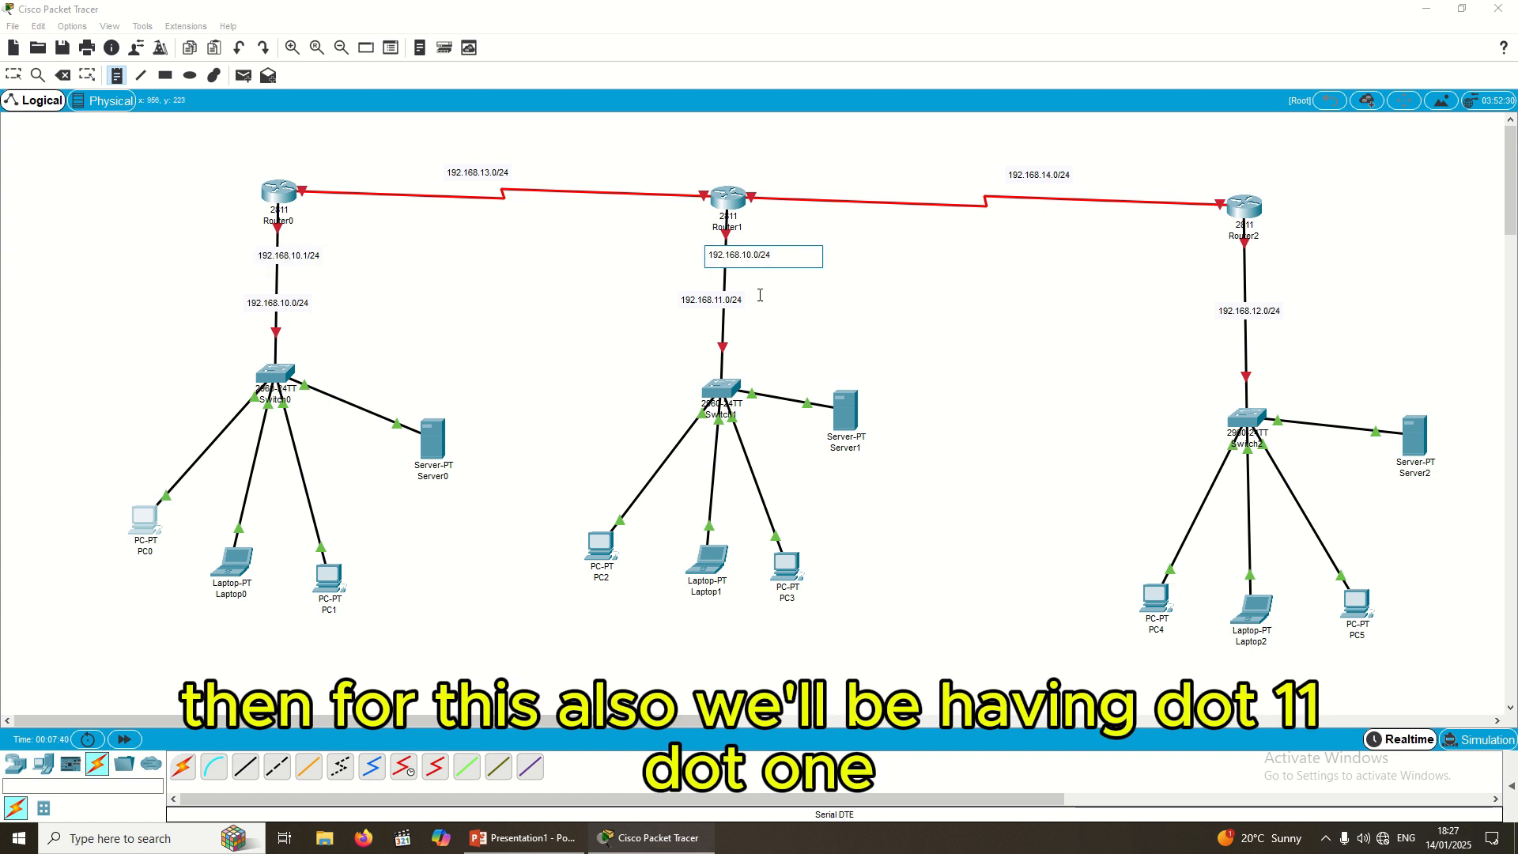
key("BackSpace")
type("1")
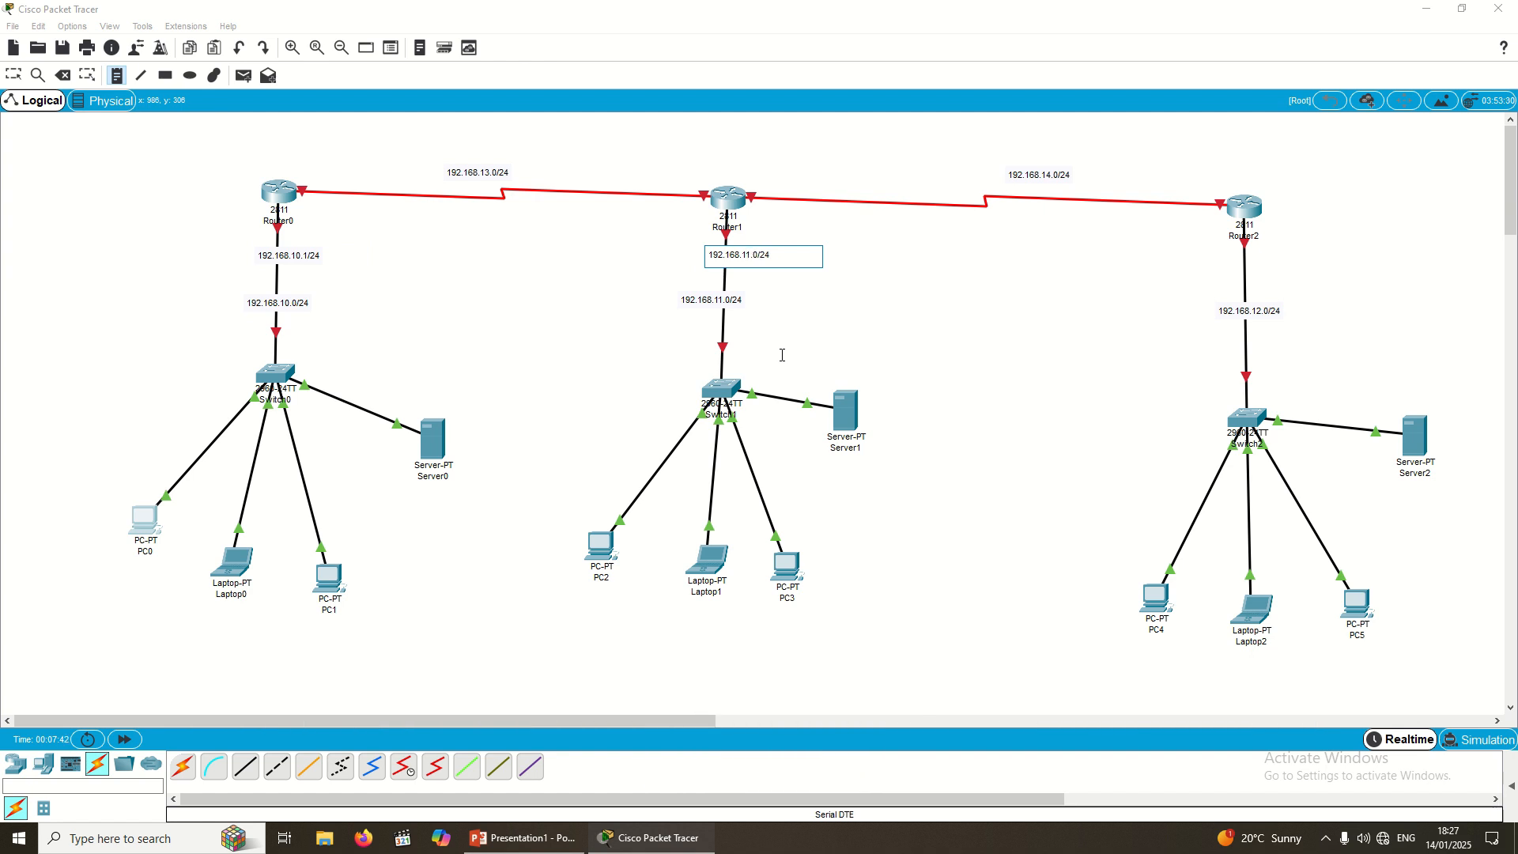
key("BackSpace")
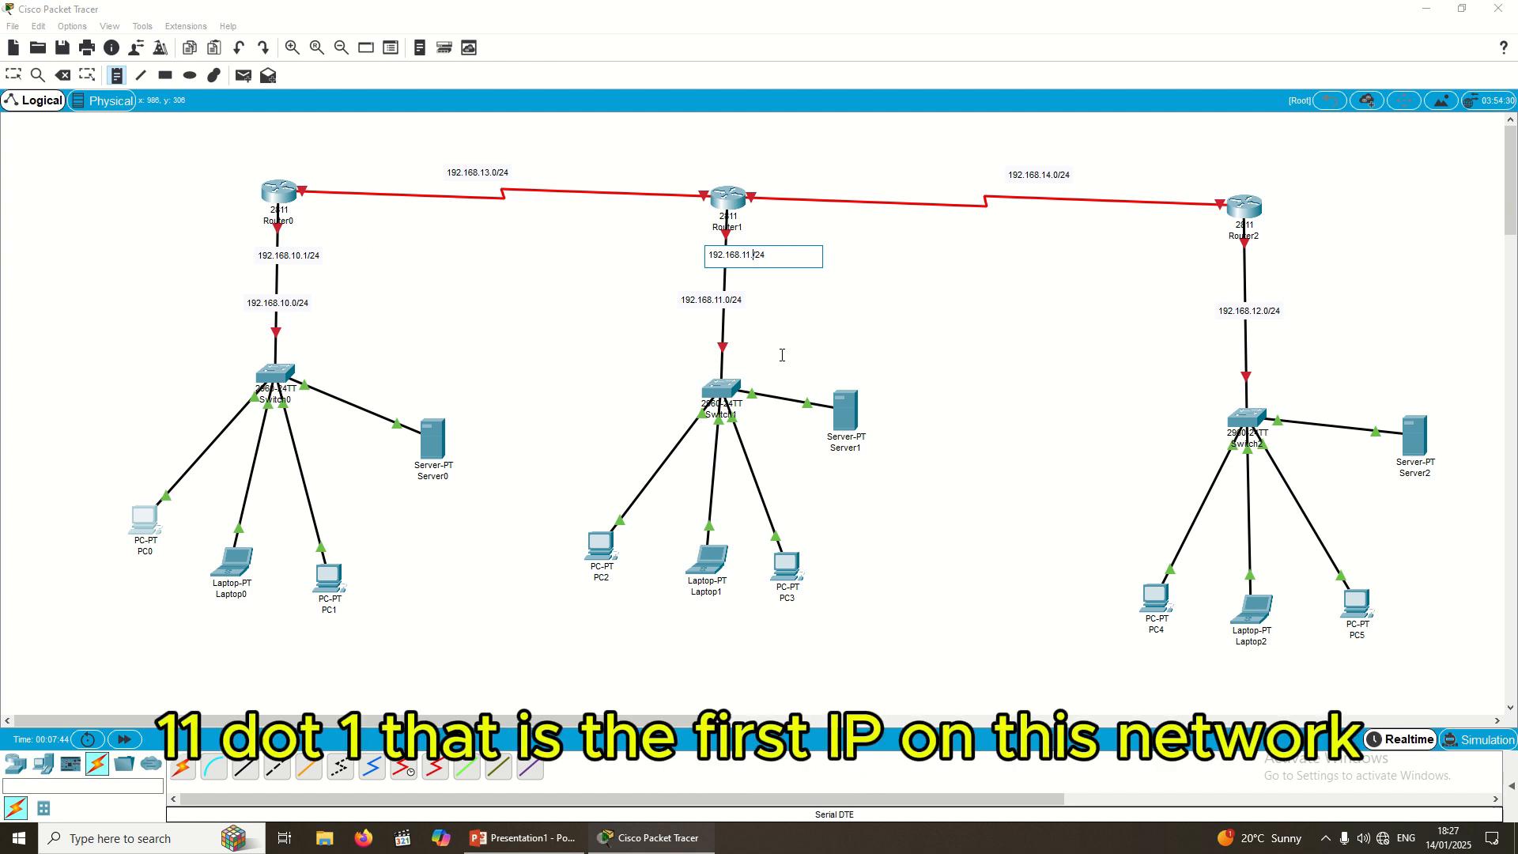
left_click(1228, 258)
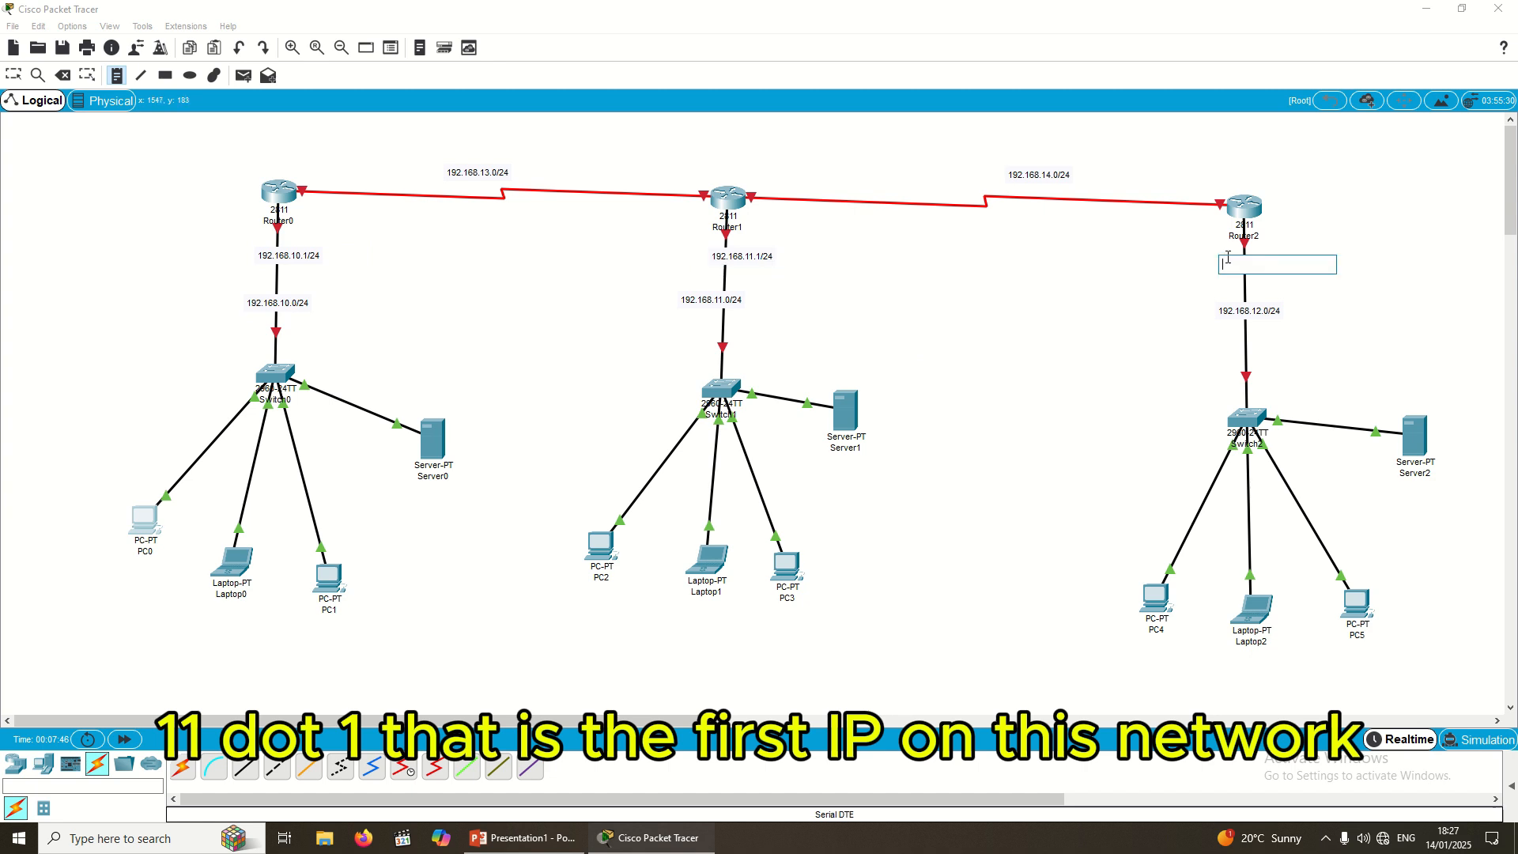
Step: Add a 192.168.12.1/24 interface note below Router2
key("ctrl+v")
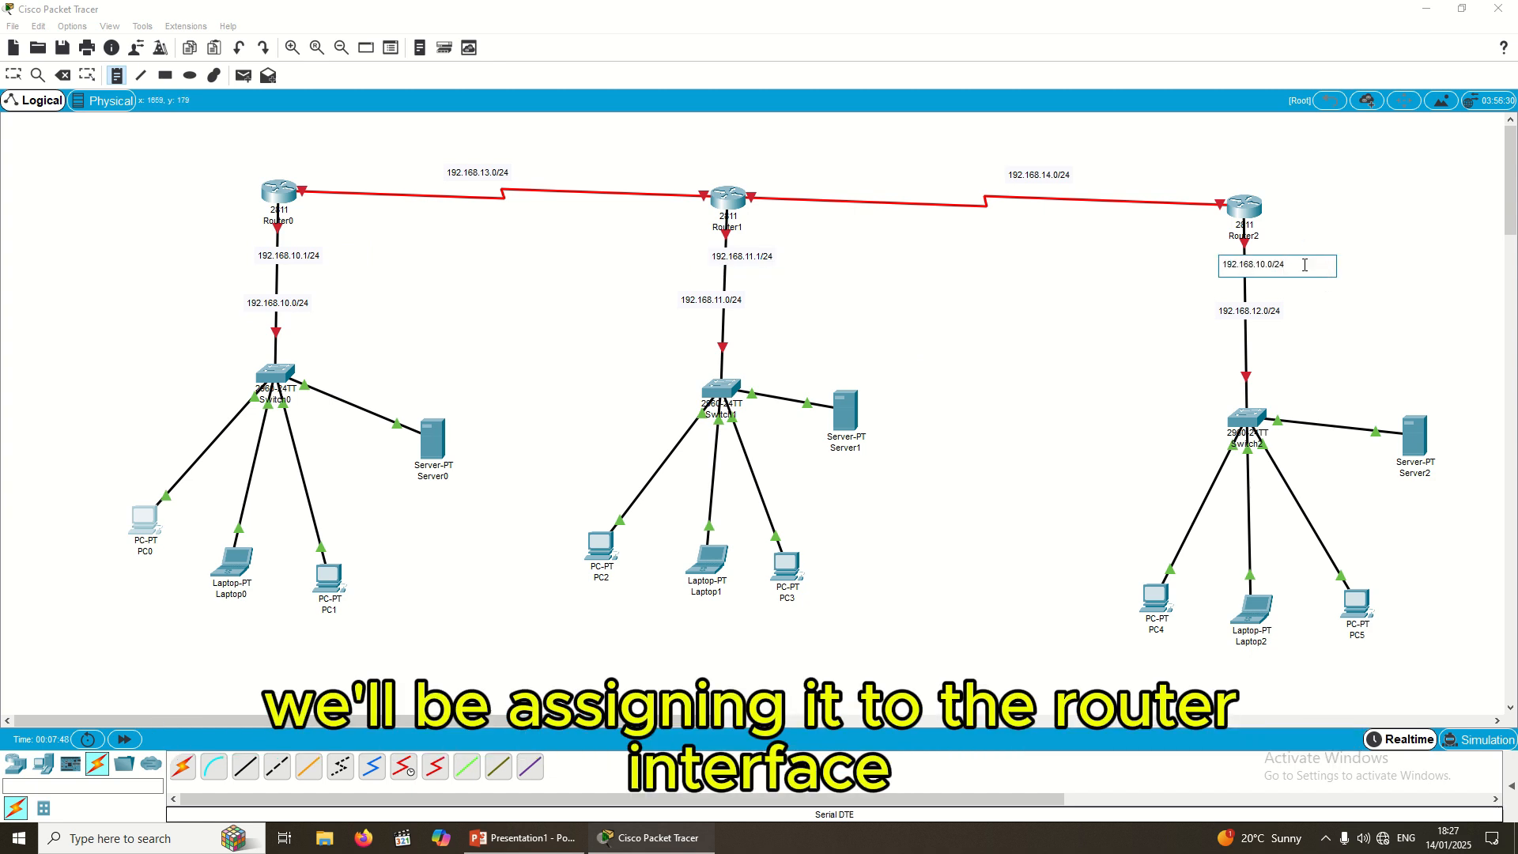
left_click(1271, 269)
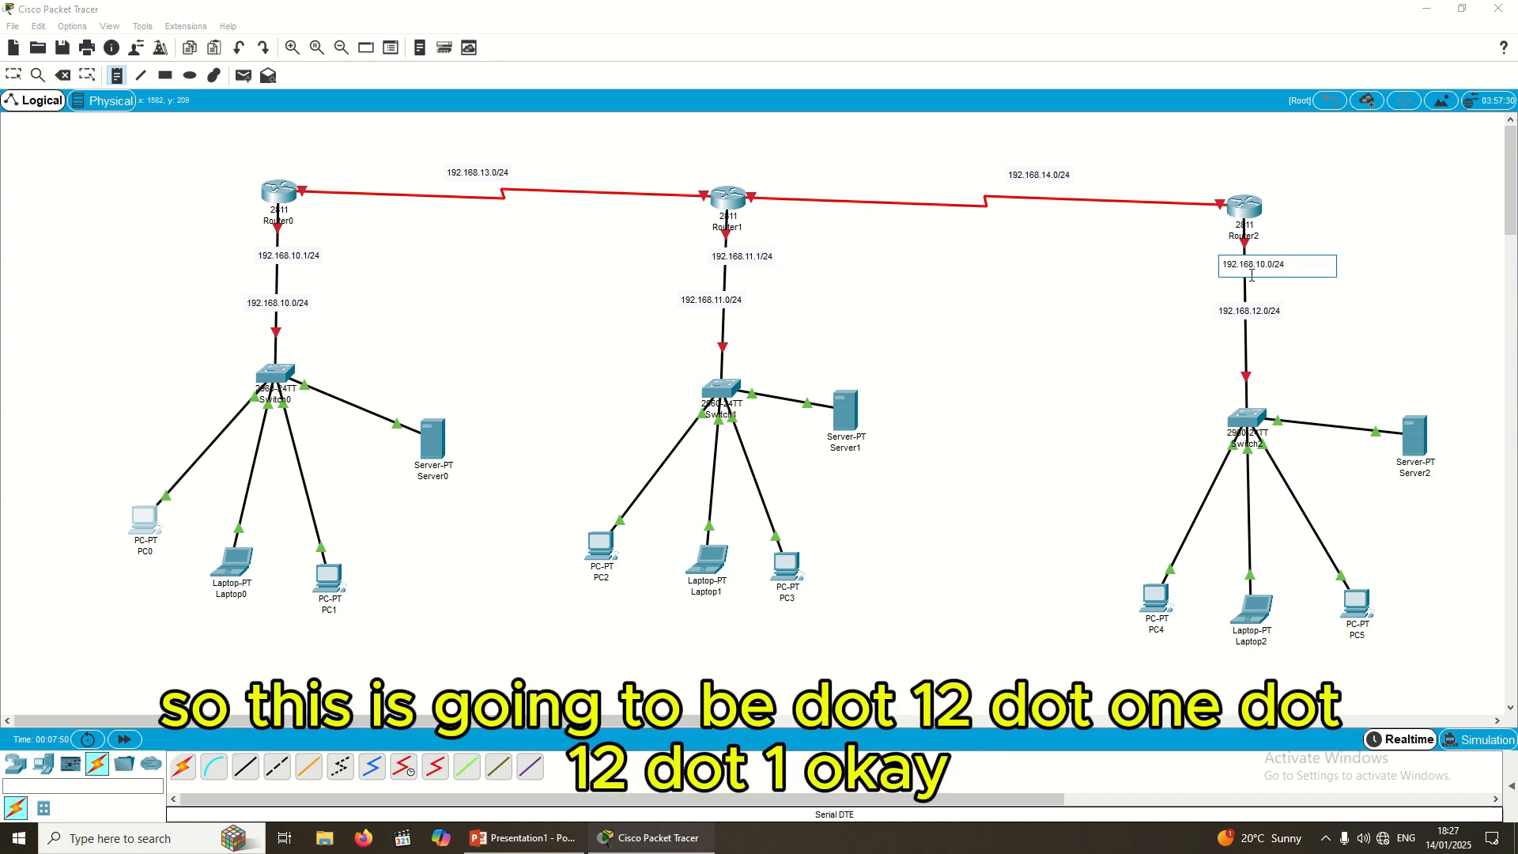
key("BackSpace")
key("BackSpace")
type("2.")
key("Delete")
type("1")
Step: Label the Router0–Router1 serial interfaces 192.168.13.2/24 and 192.168.13.3/24
left_click(308, 183)
type("192.168.10.0/24")
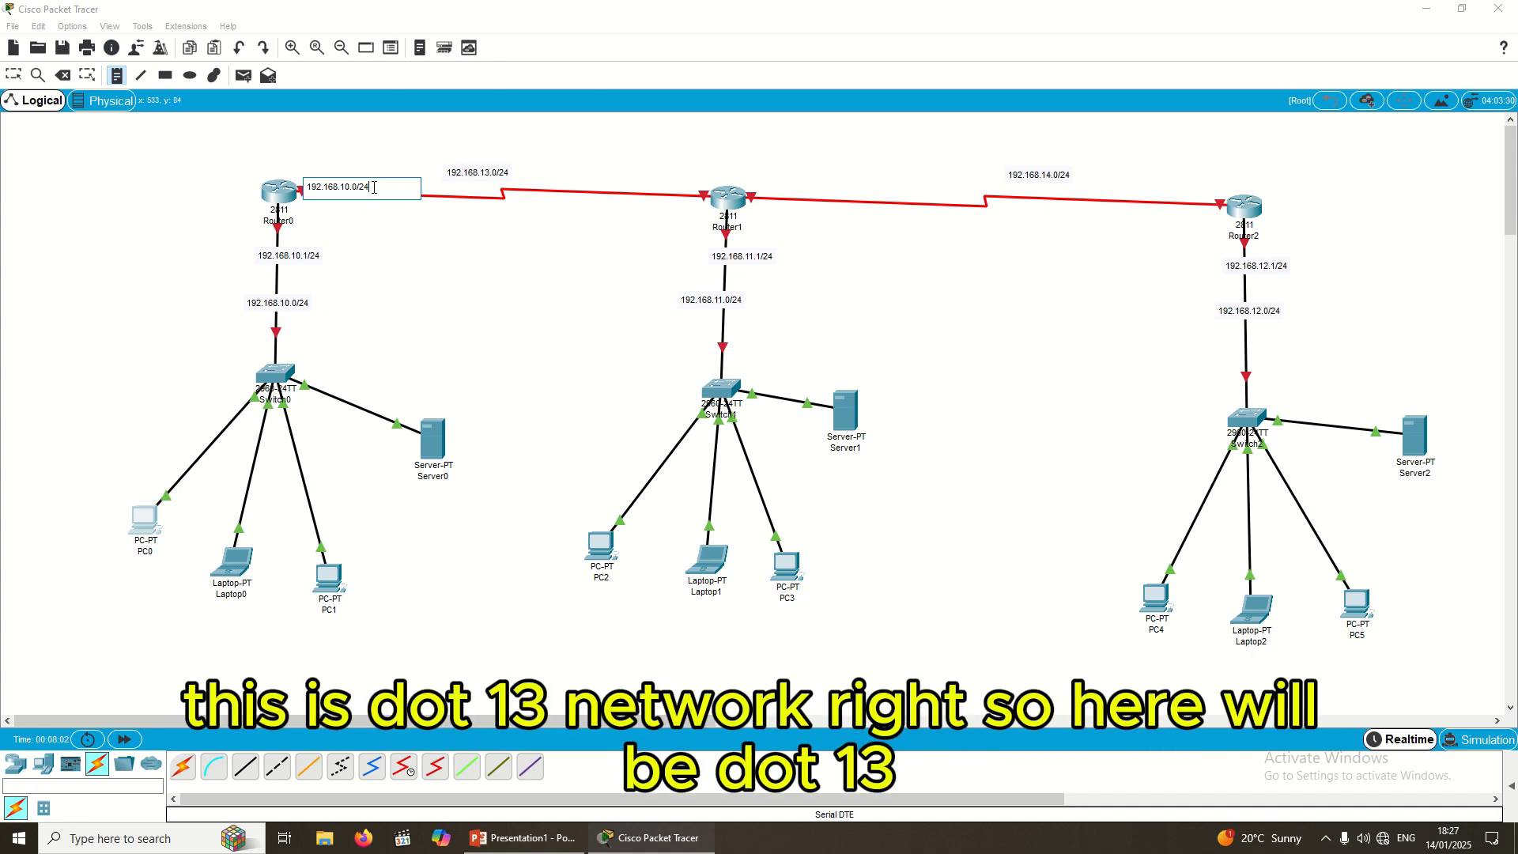
key("BackSpace")
type("1")
key("BackSpace")
type("3")
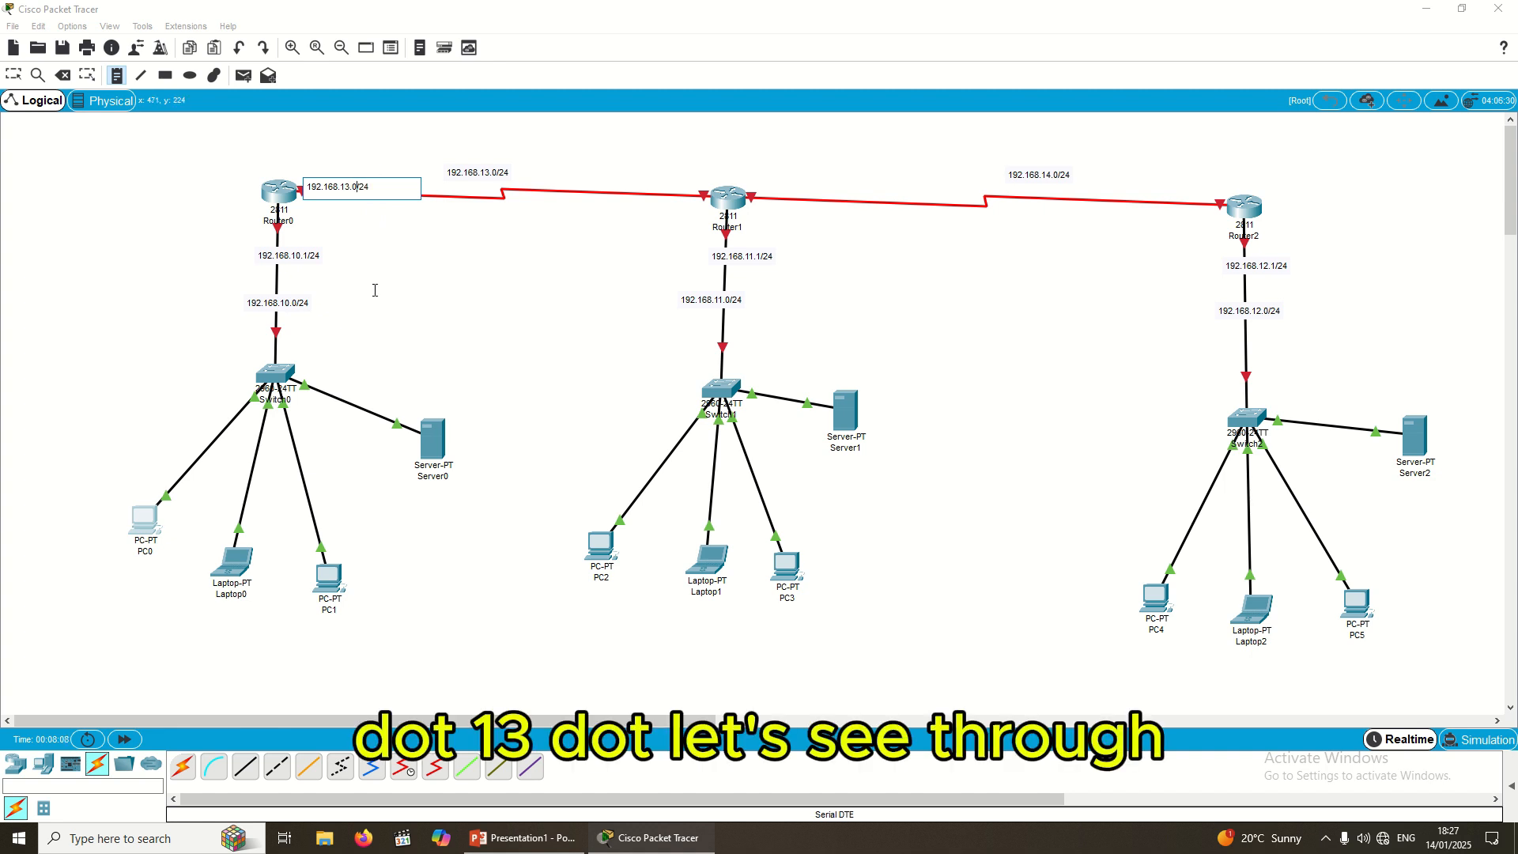
left_click(657, 171)
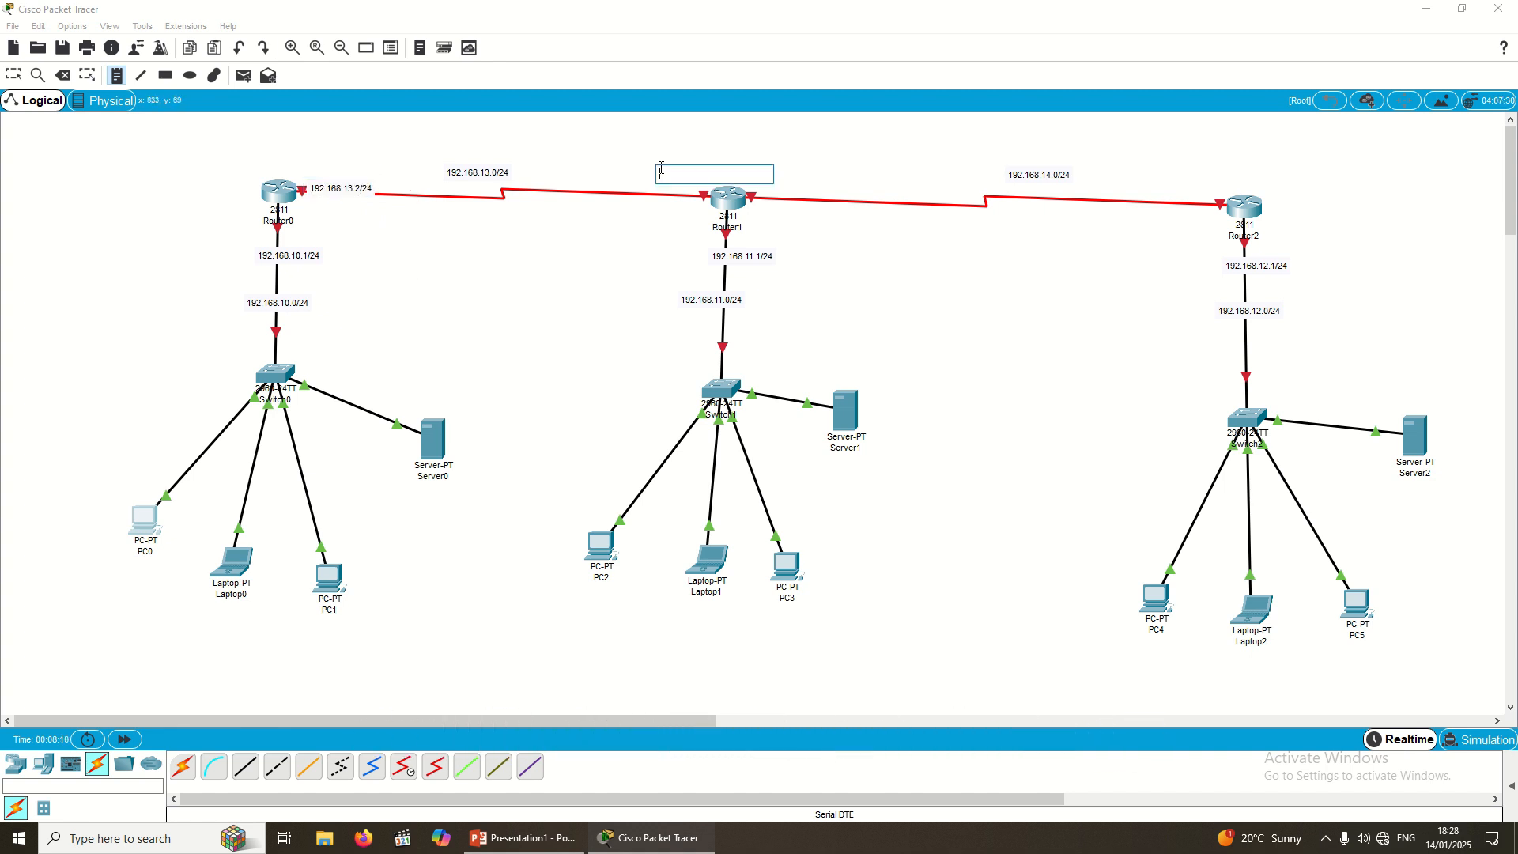
type("192.168.10.0/24")
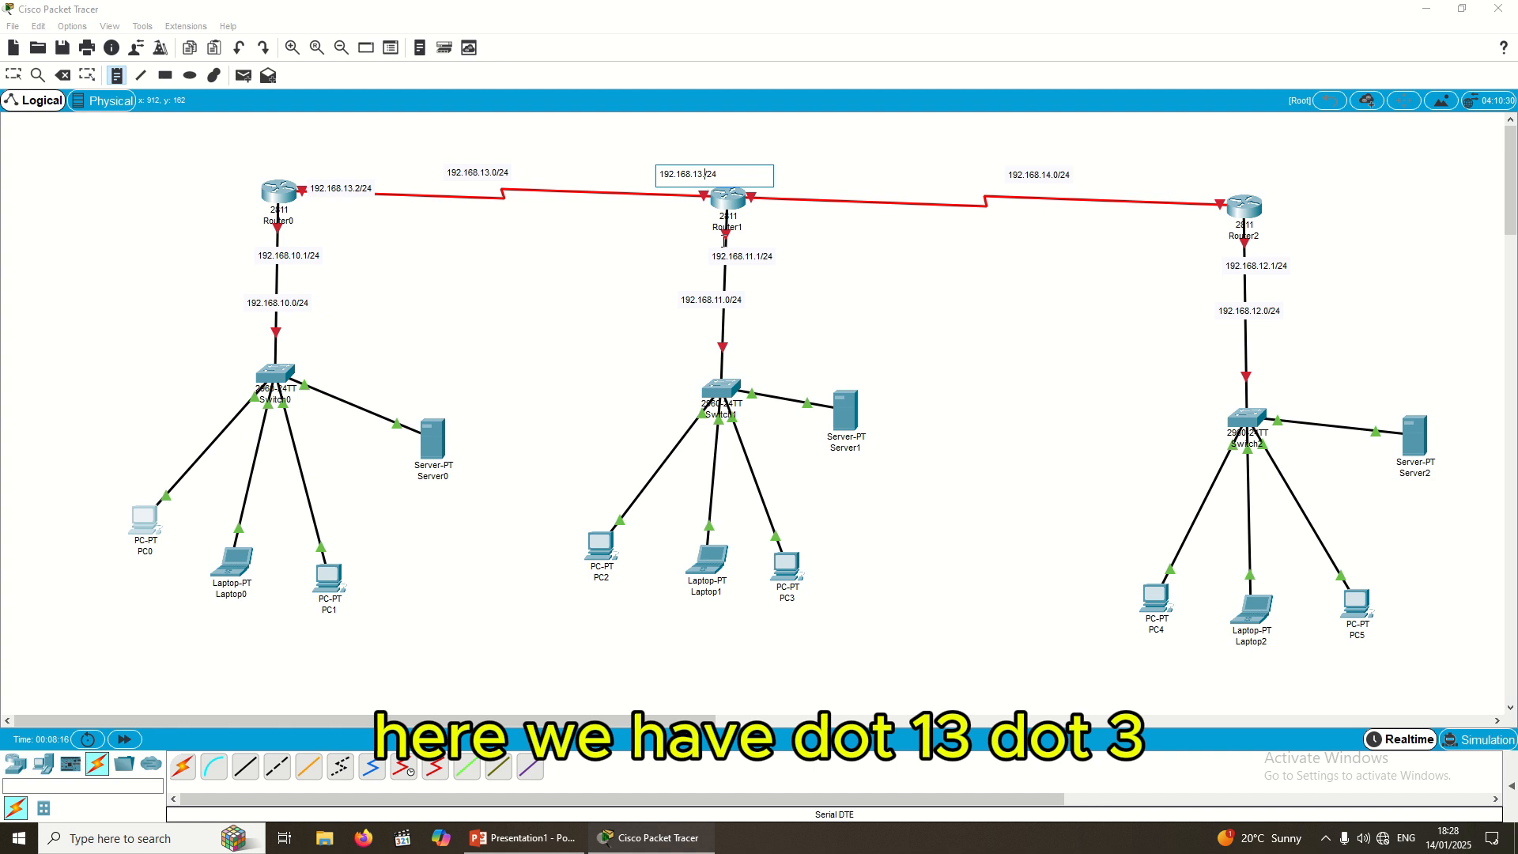
type("3")
Step: Label the Router1–Router2 serial interfaces 192.168.14.2/24 and 192.168.14.3/24
left_click(790, 189)
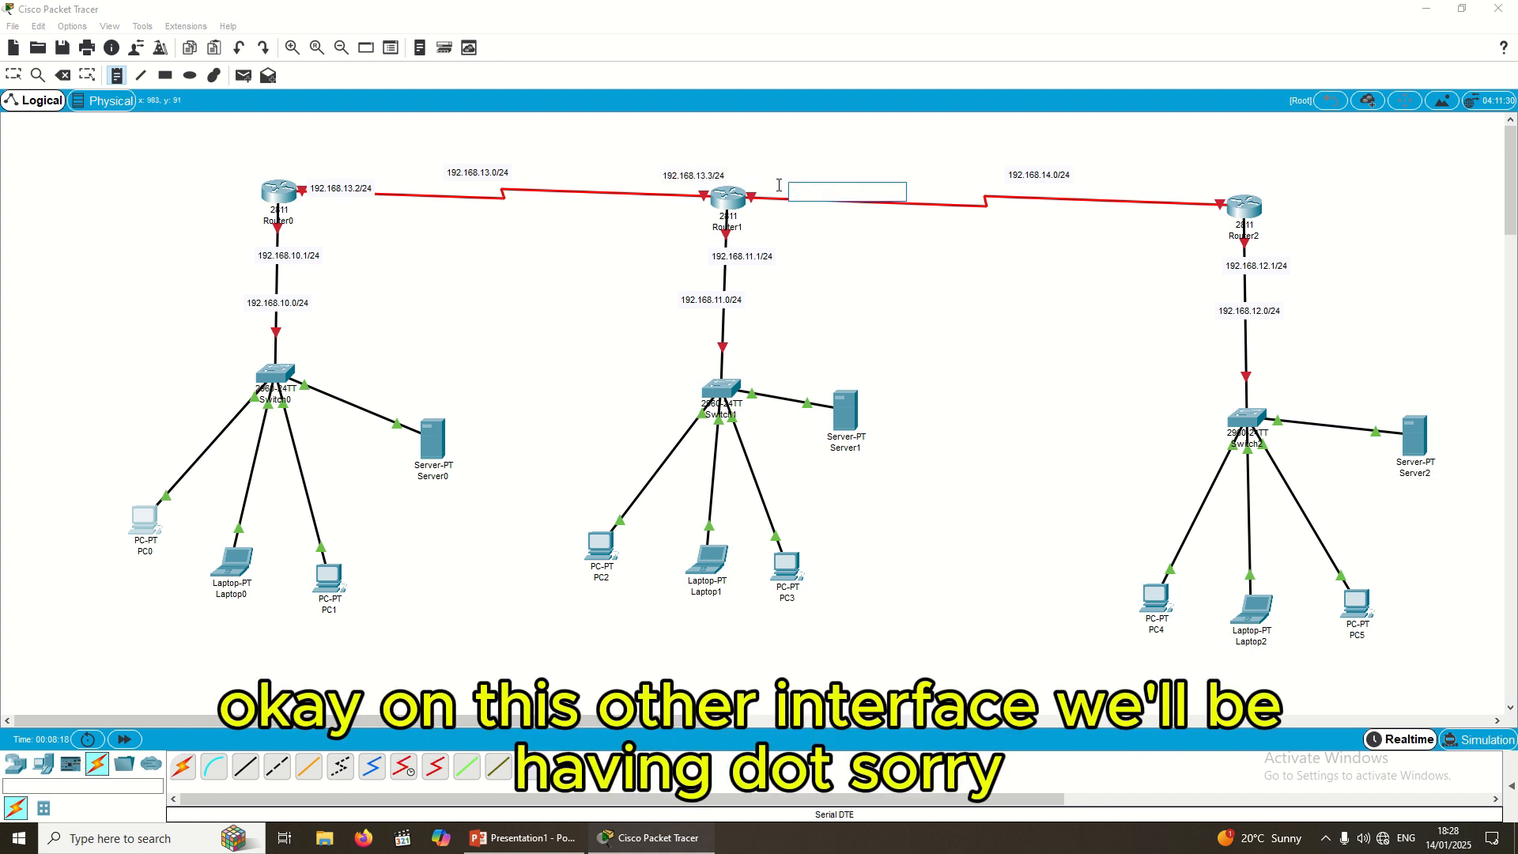
type("192.168.10.0/24")
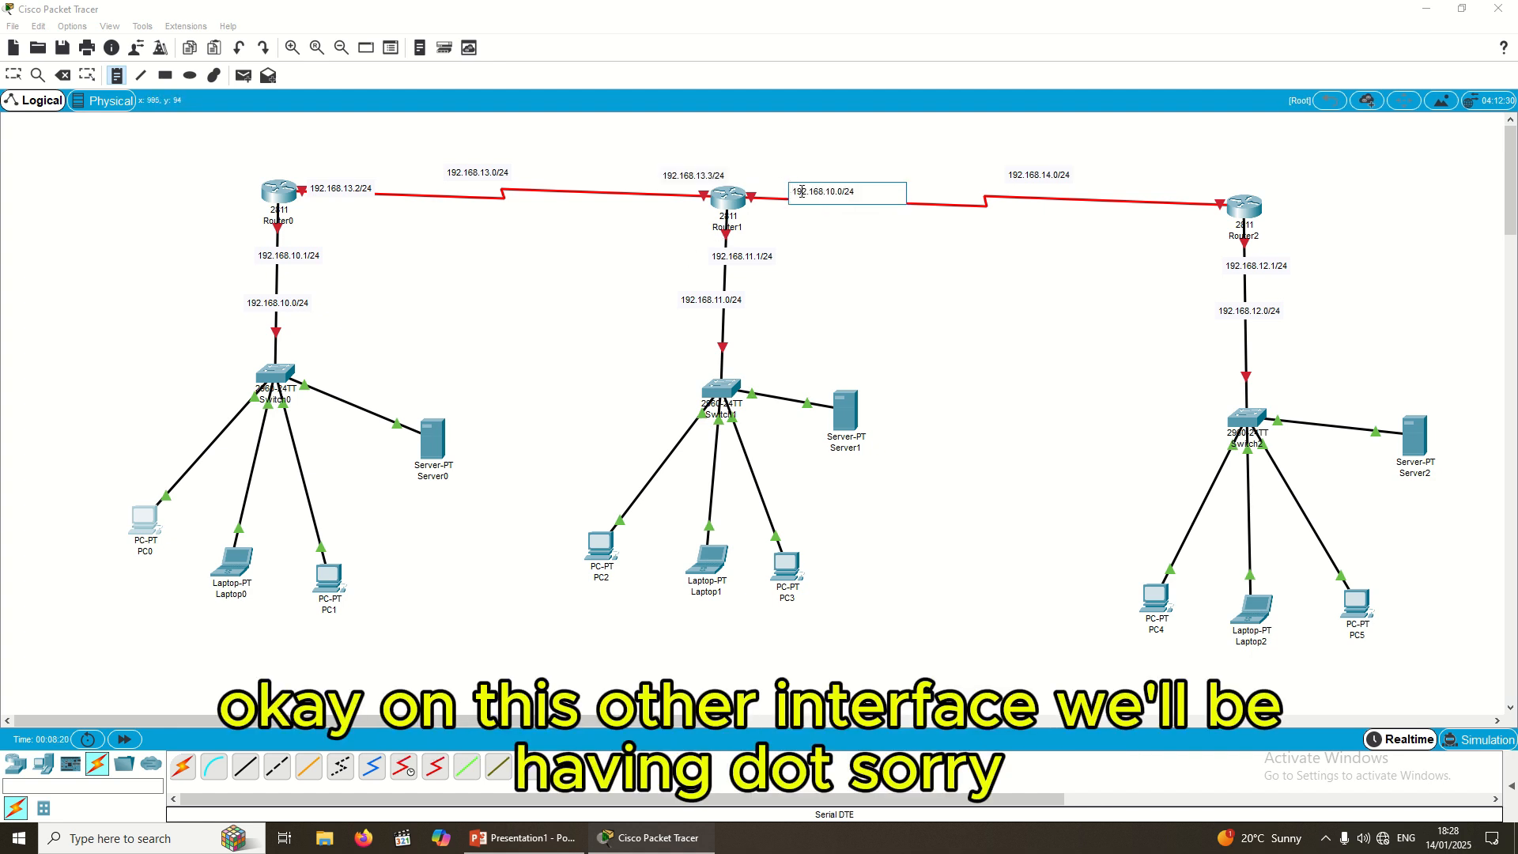
left_click(838, 192)
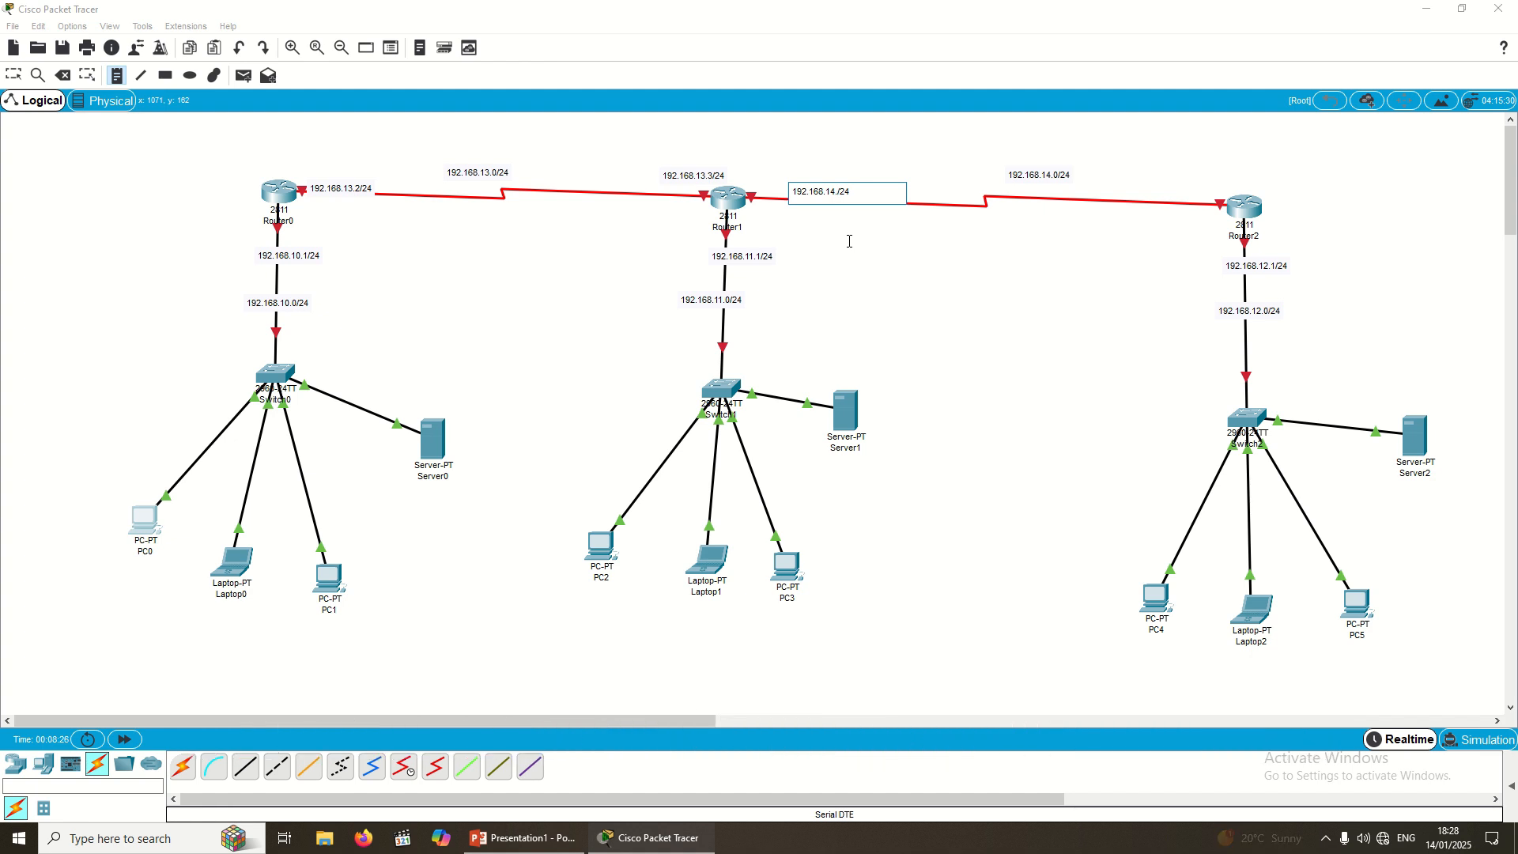
type("2")
left_click(1208, 190)
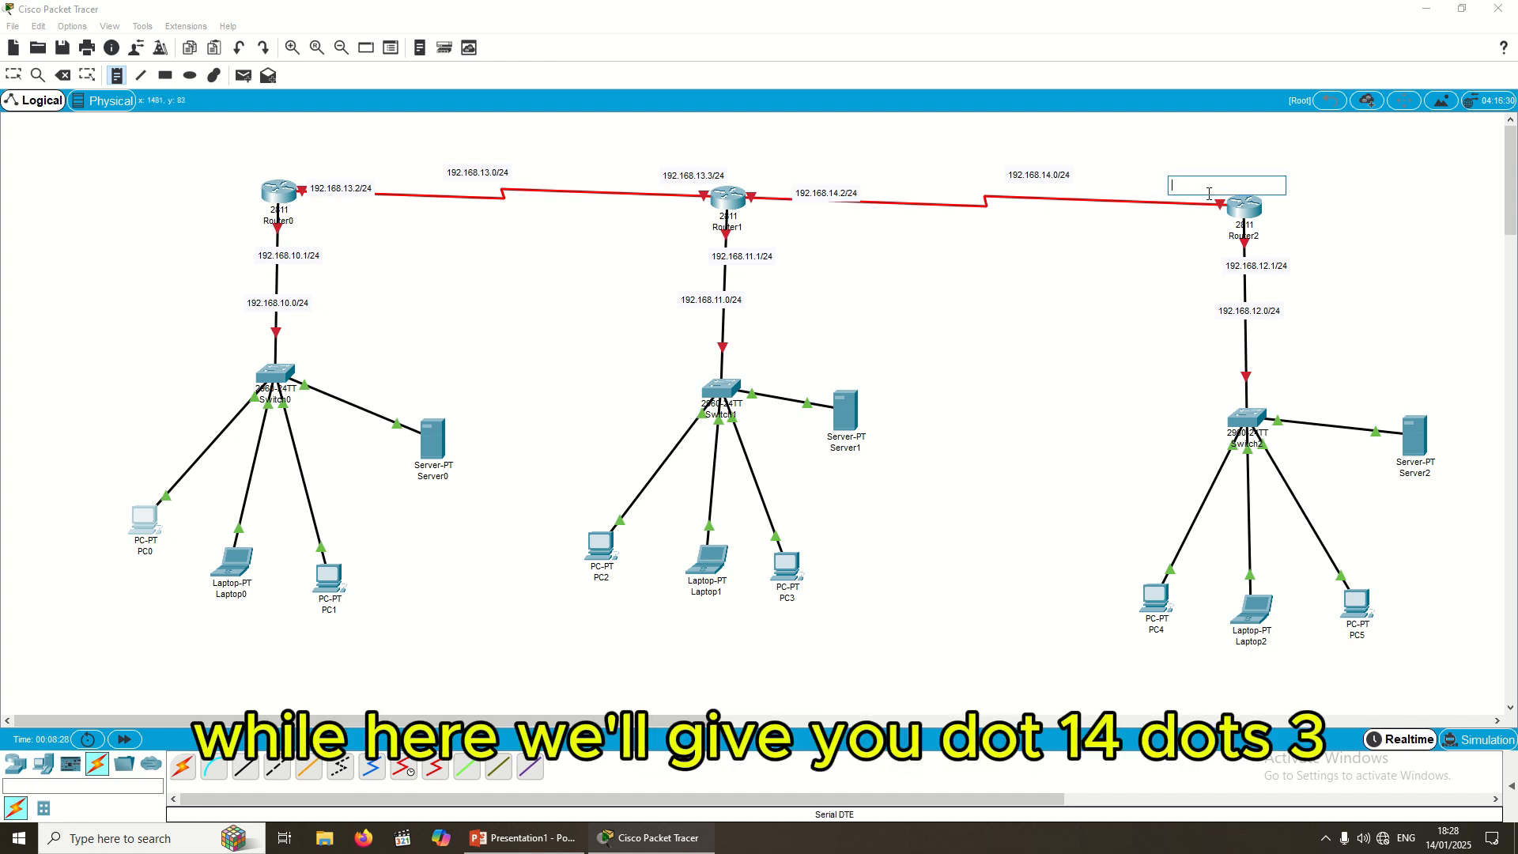
type("192.168.10.0/24")
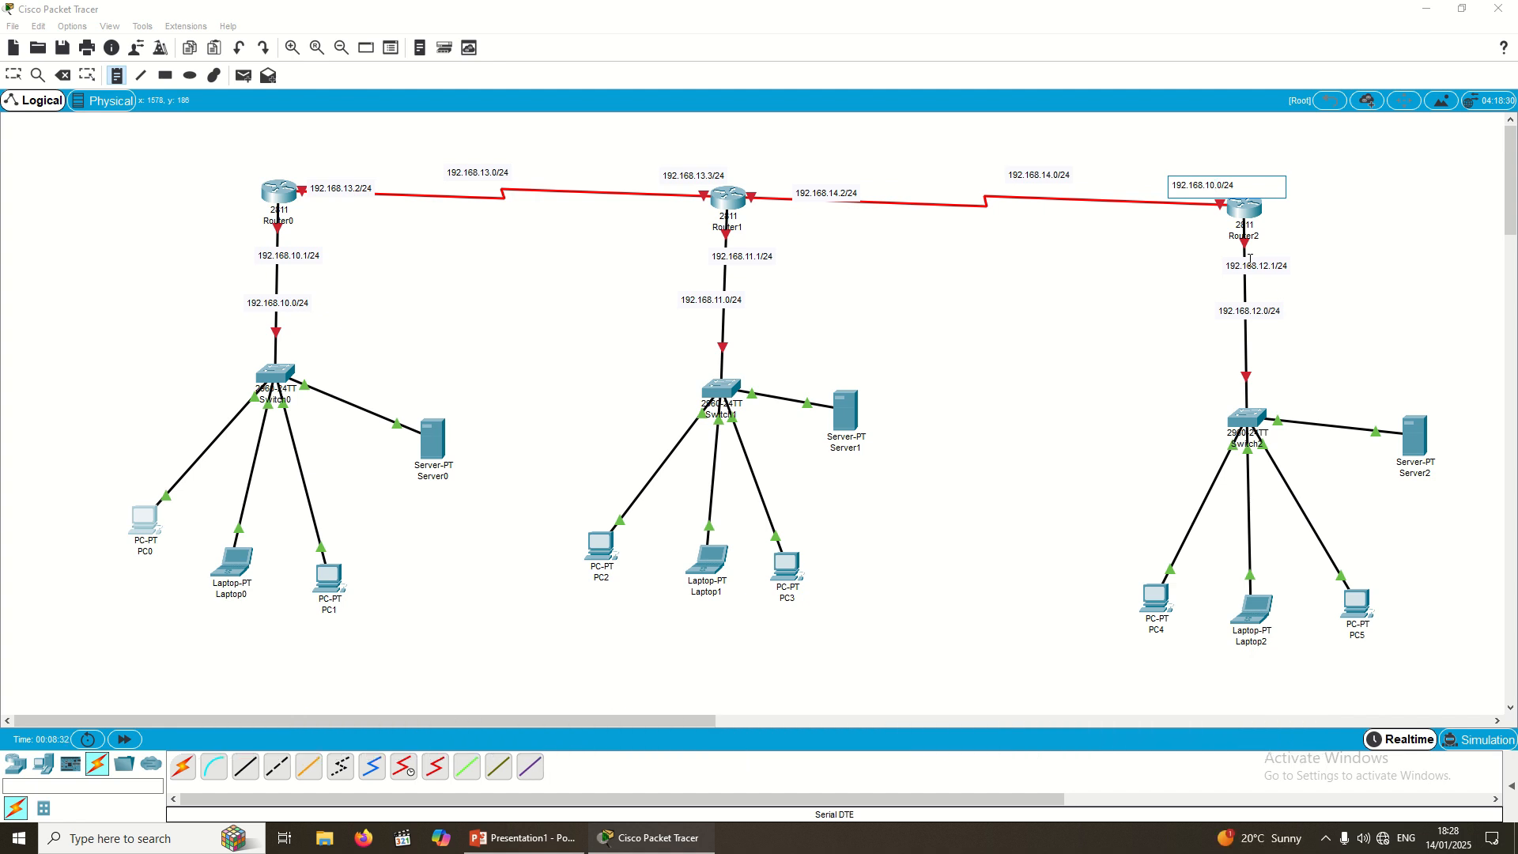
key("BackSpace")
type("4")
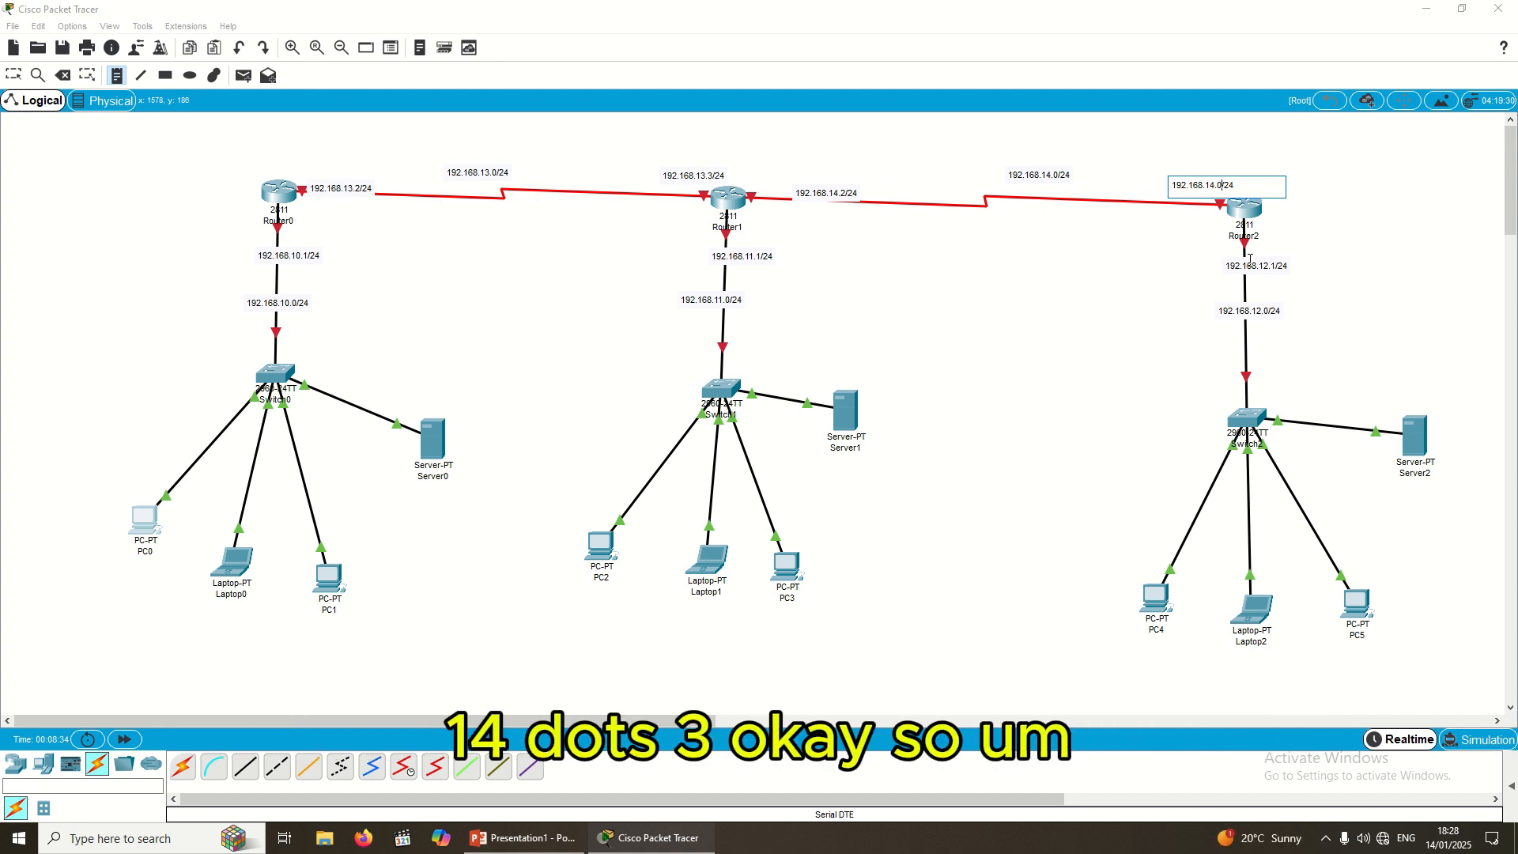
key("BackSpace")
type("3")
Step: Place each LAN network note above its switch and each .1 interface note beside its router
left_click(14, 77)
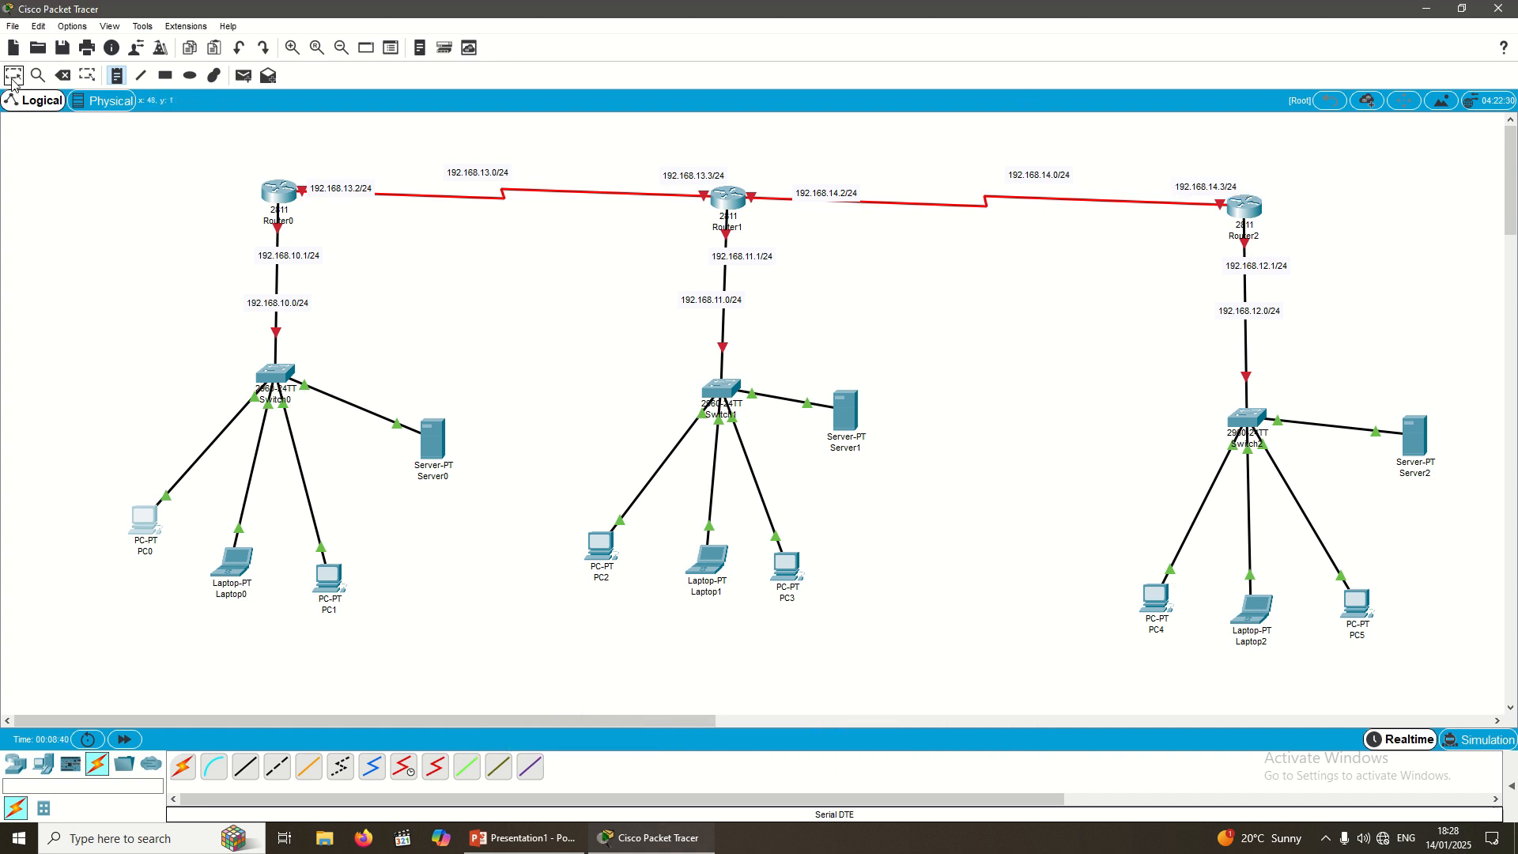
left_click_drag(277, 304, 275, 355)
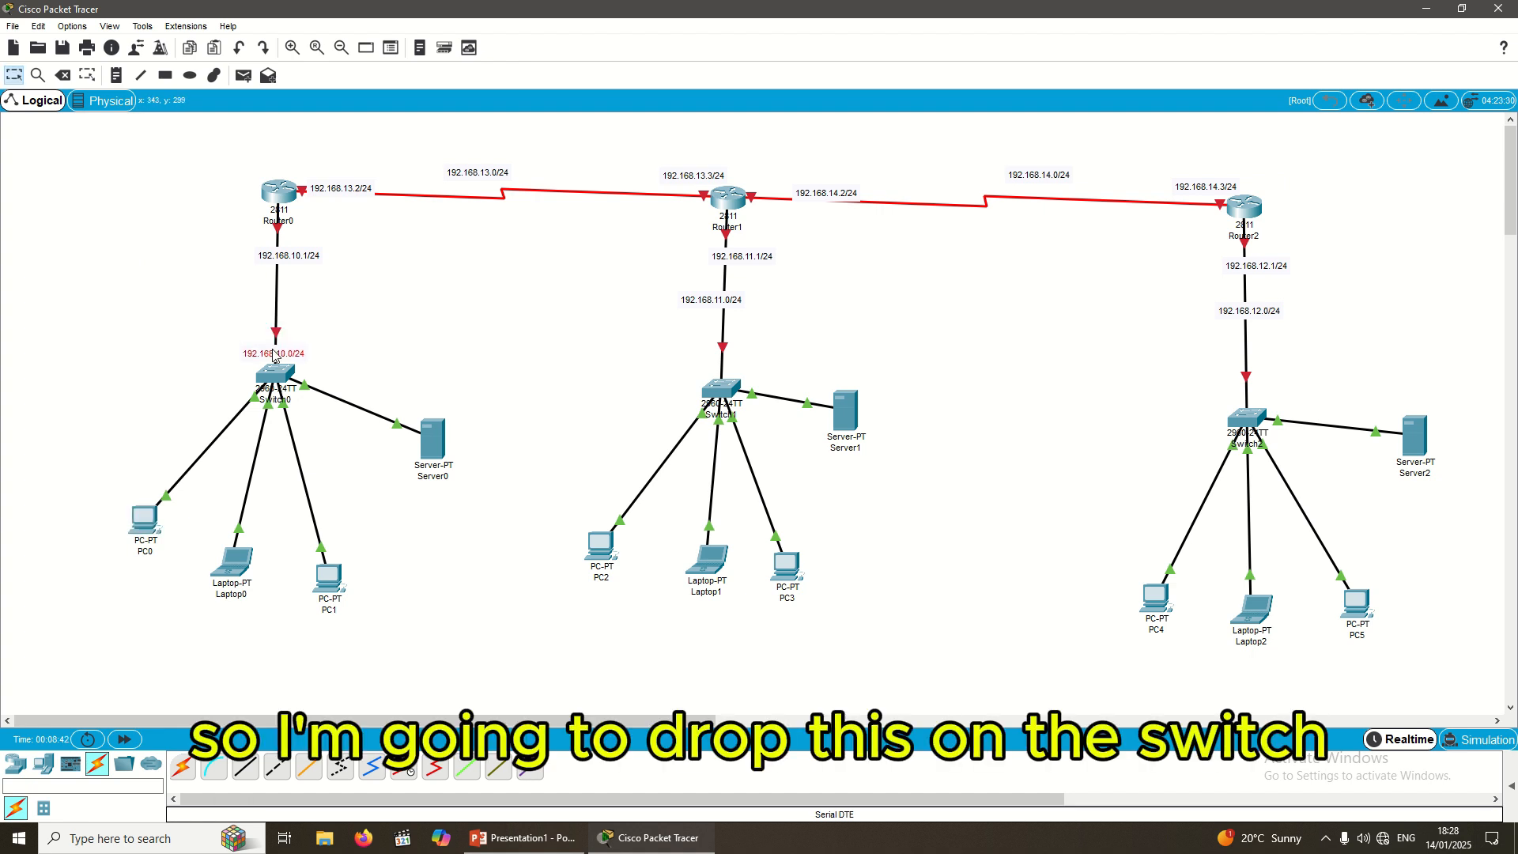
left_click_drag(280, 258, 271, 248)
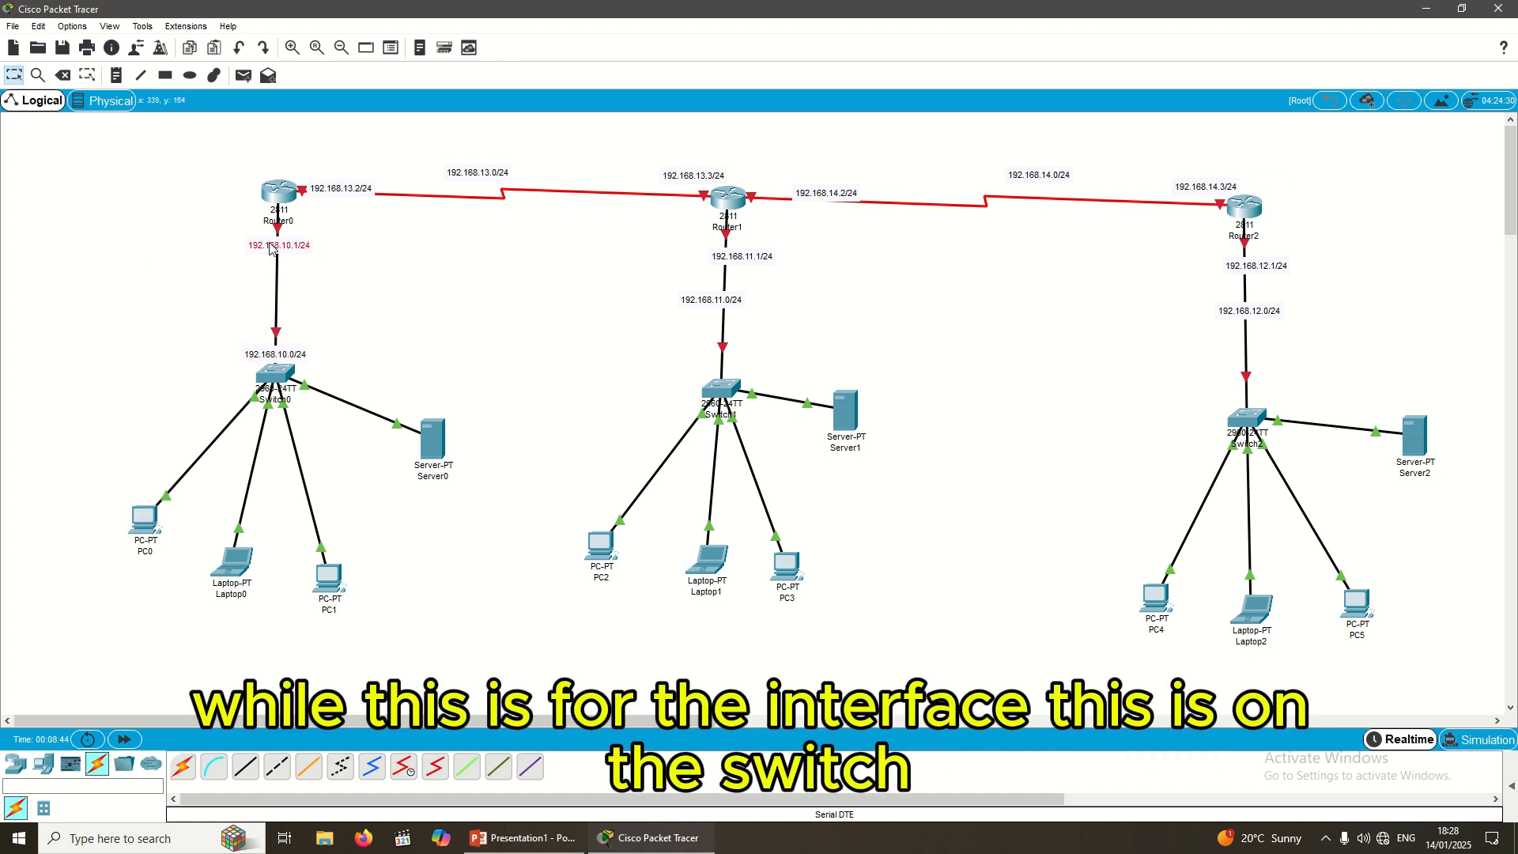
left_click_drag(718, 302, 734, 376)
left_click_drag(726, 262, 712, 258)
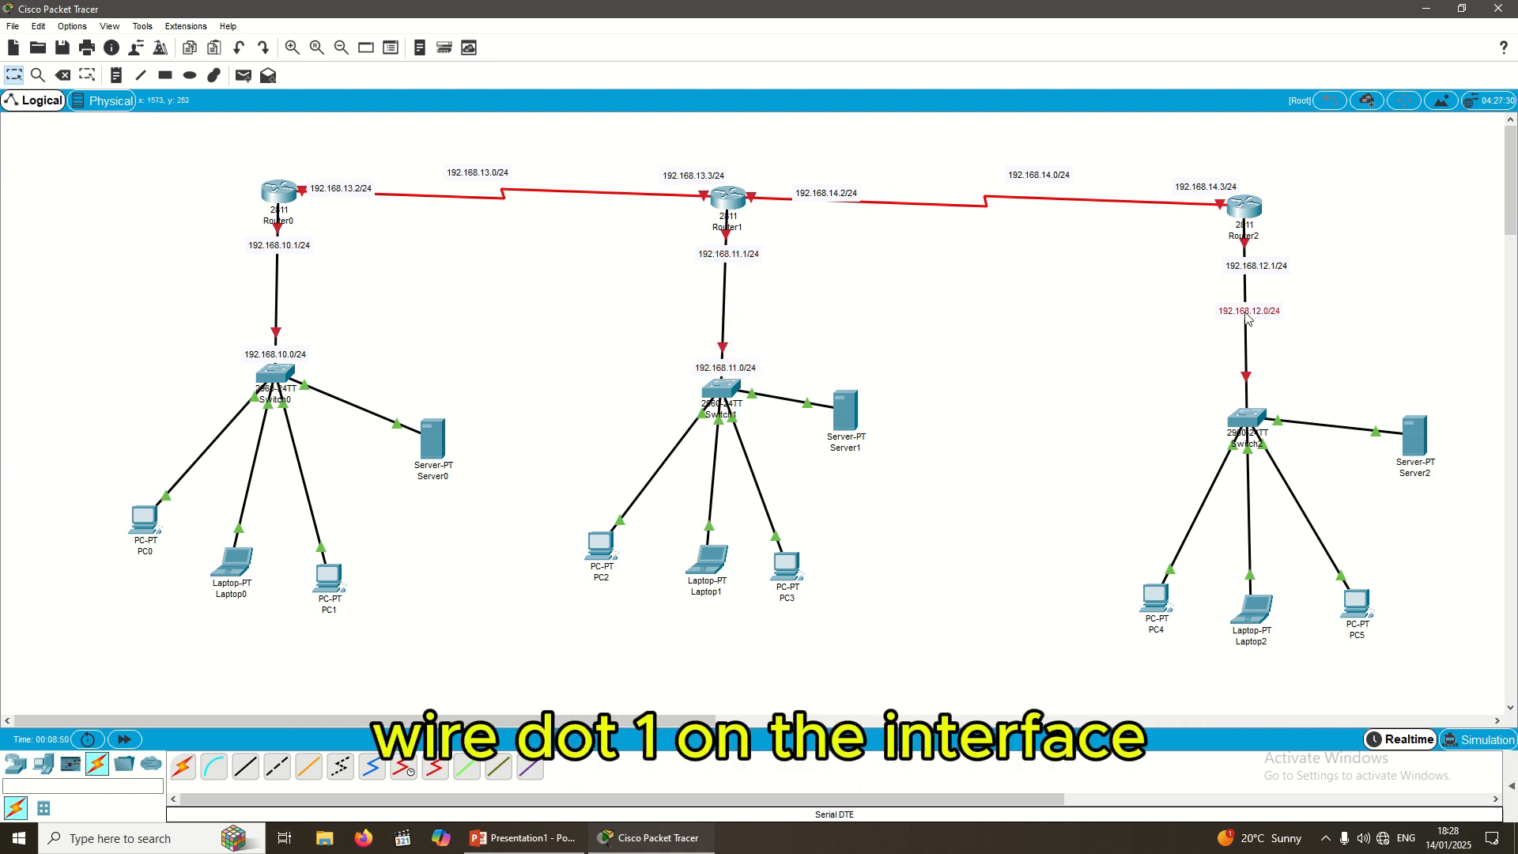
left_click_drag(1246, 316, 1243, 405)
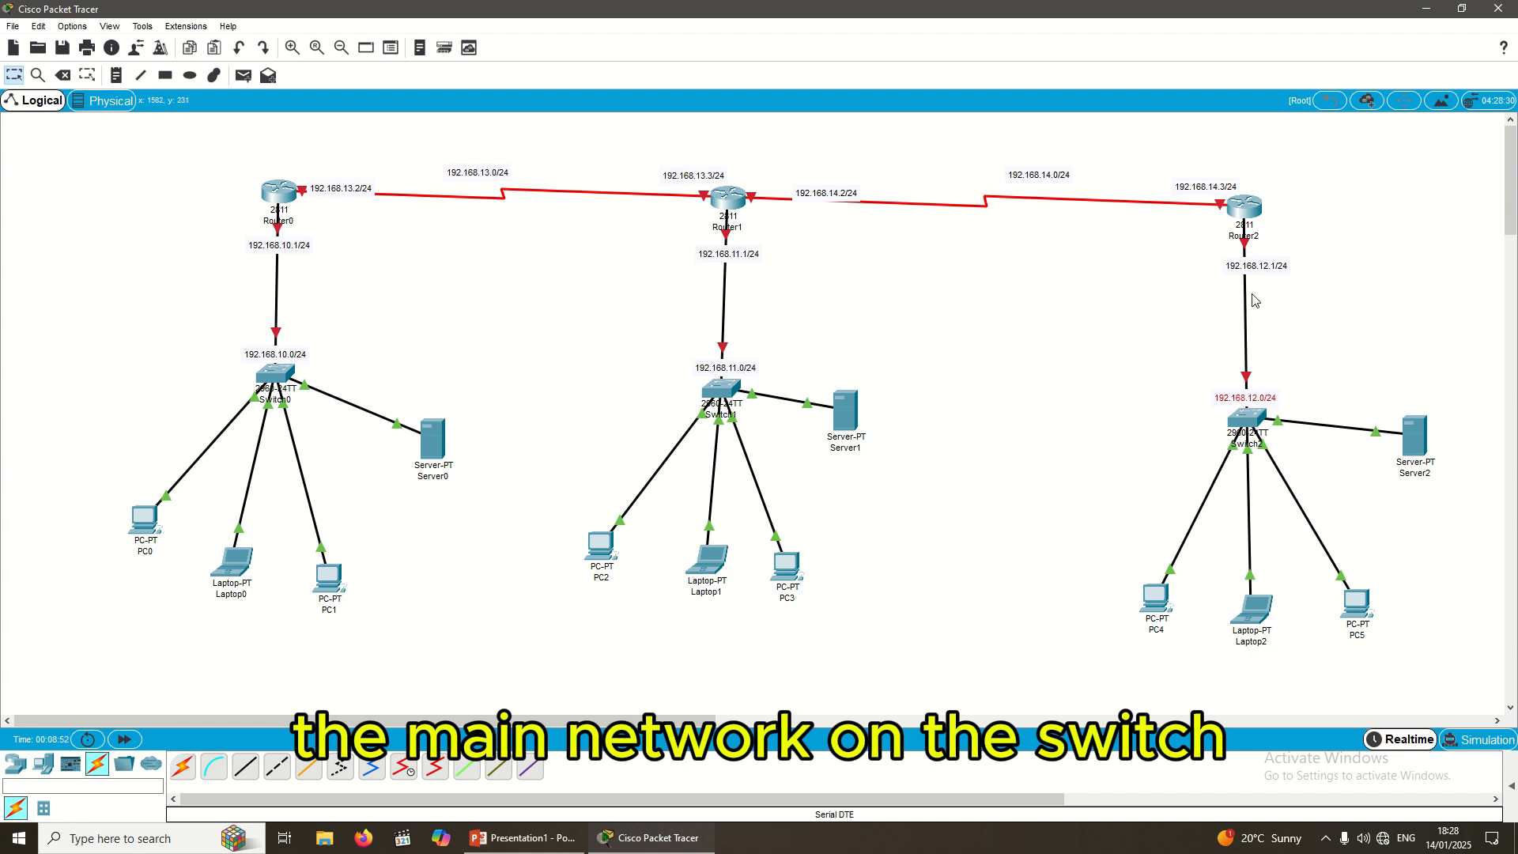
left_click_drag(1251, 273, 1240, 262)
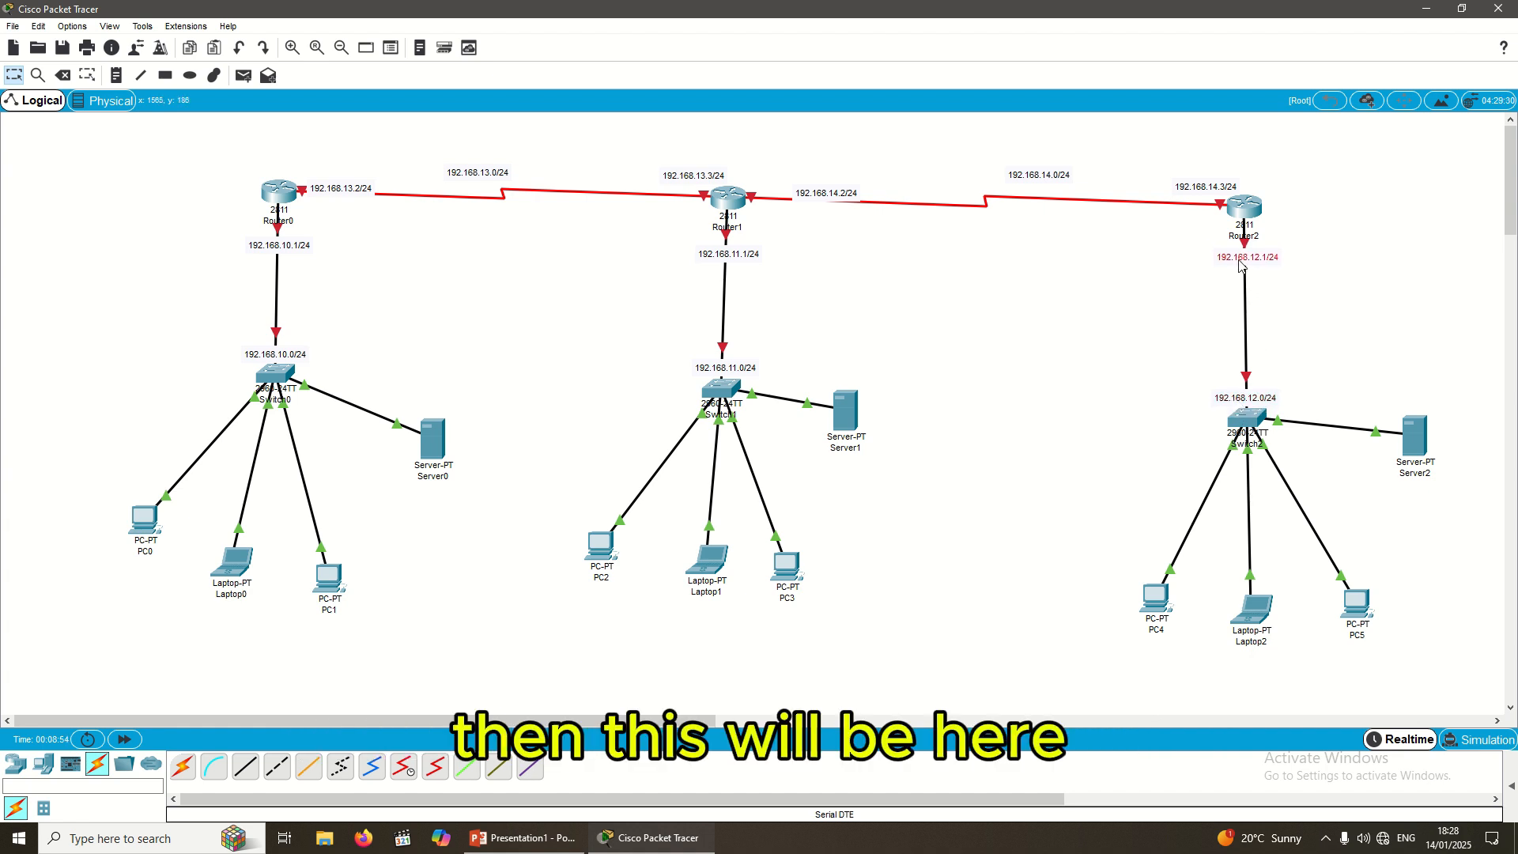
Step: Arrange the serial-link notes: 14.3 and 14.2 beside their routers, 13.2 by Router0, network IDs along links
left_click_drag(1220, 192, 1191, 198)
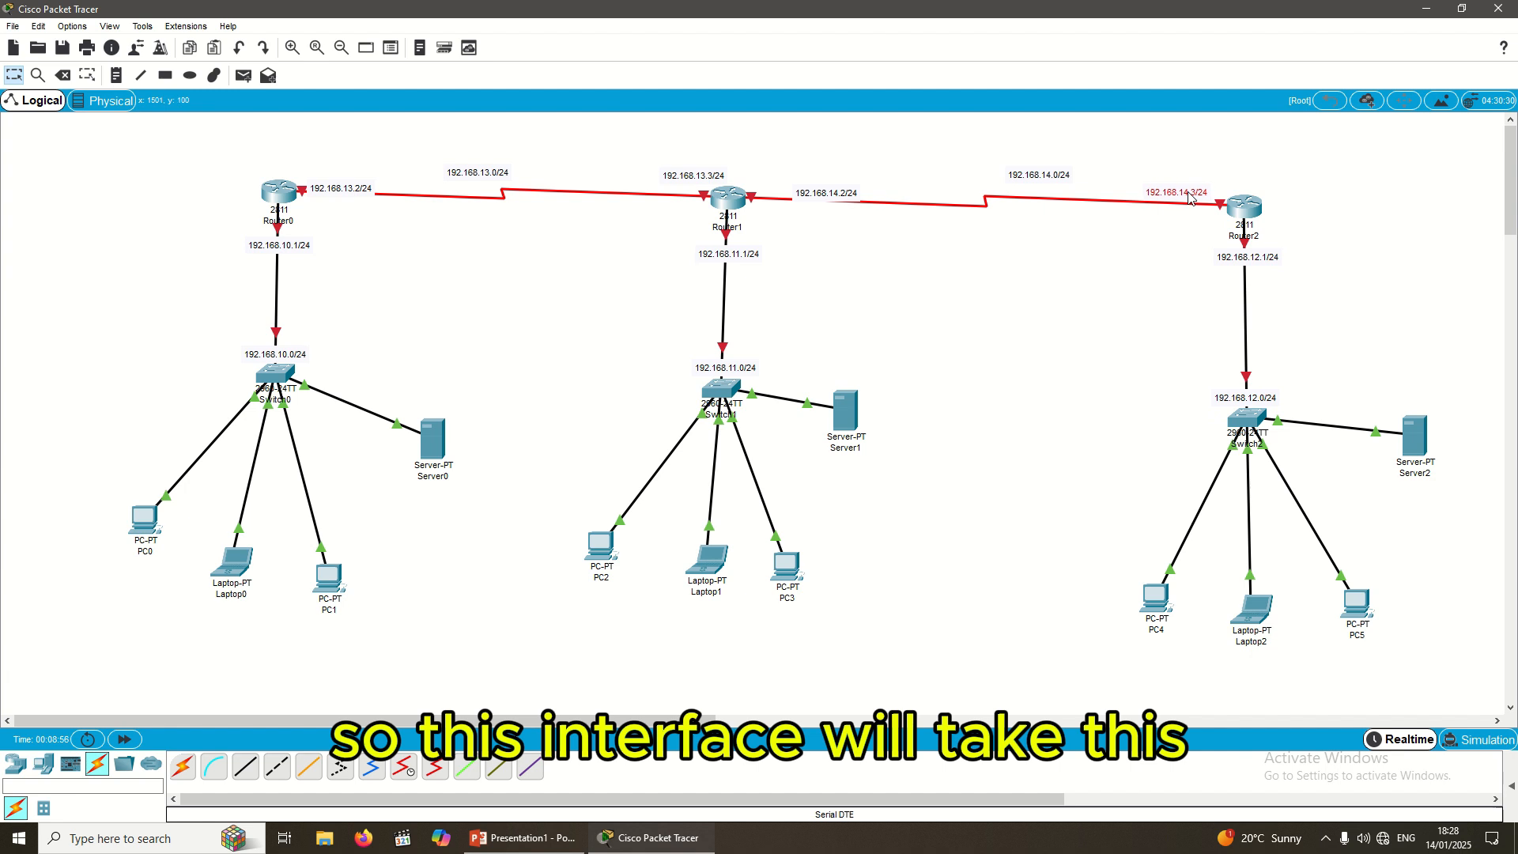
left_click_drag(818, 199, 667, 192)
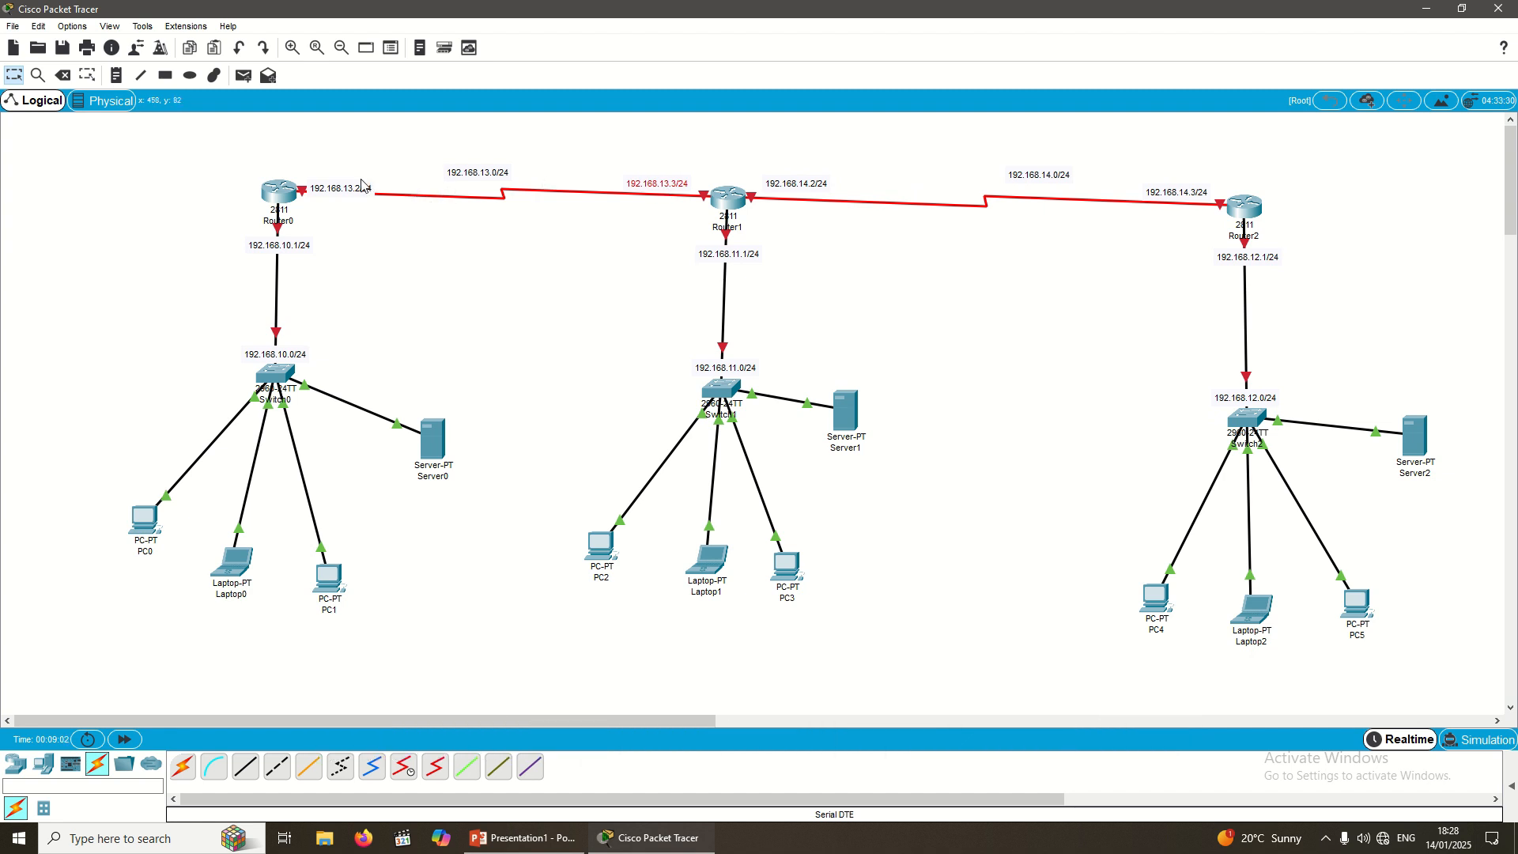
left_click_drag(360, 189, 361, 180)
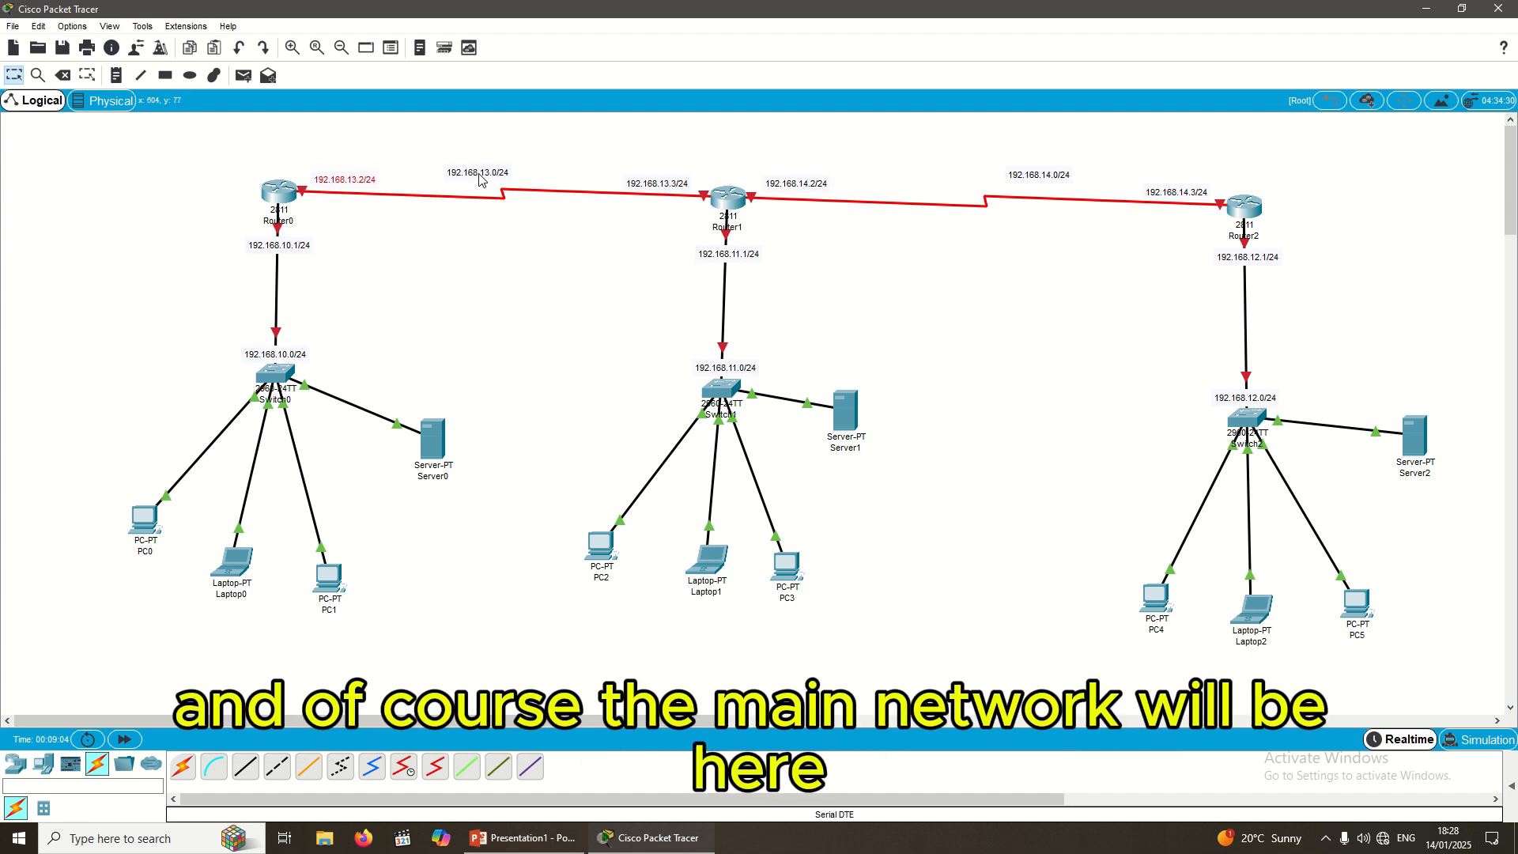
left_click_drag(481, 175, 504, 170)
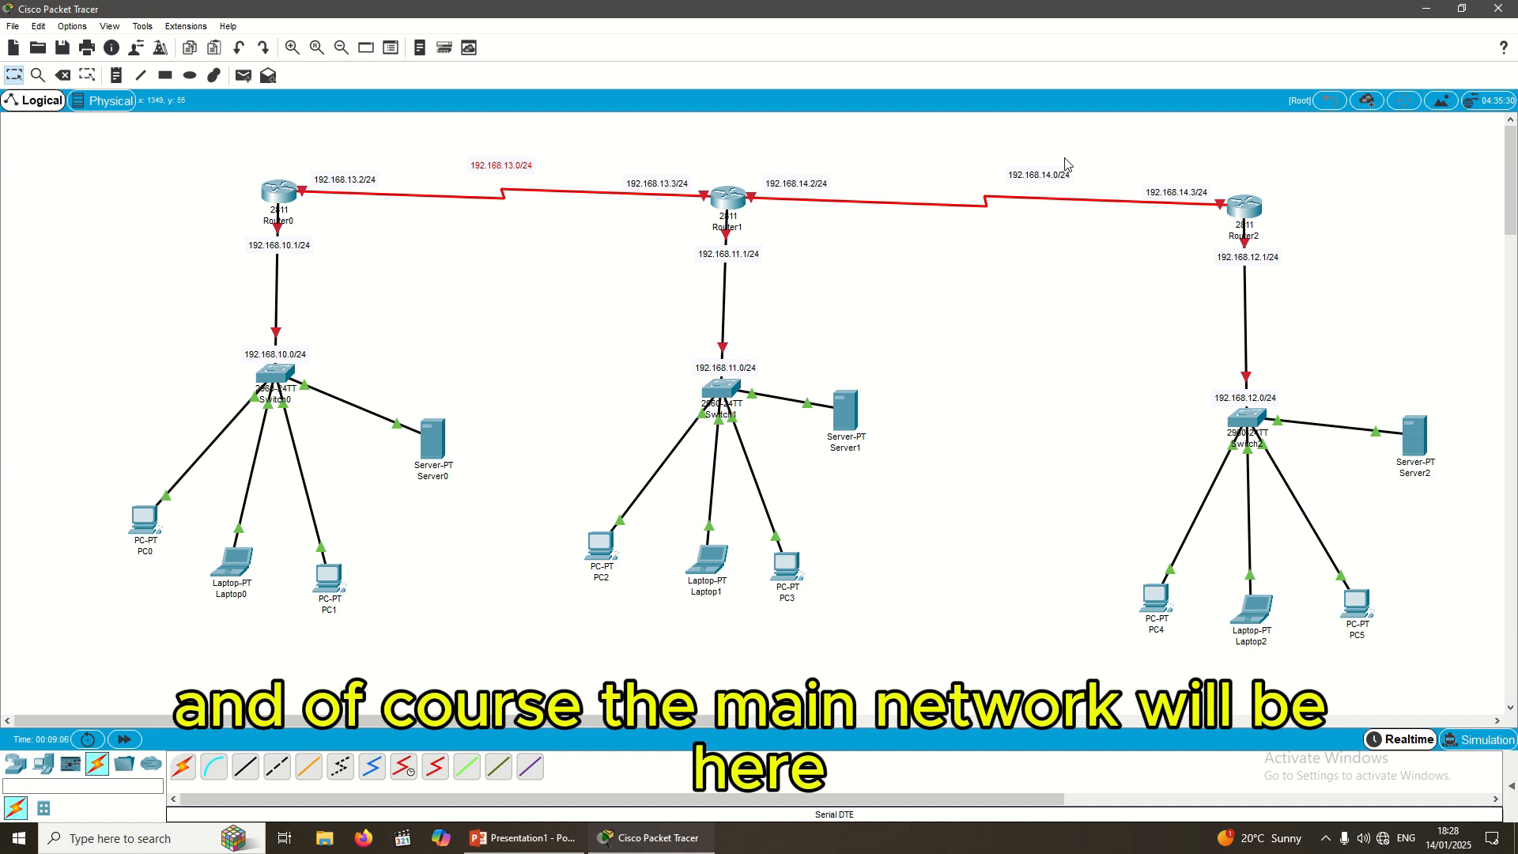
left_click_drag(1038, 174, 990, 175)
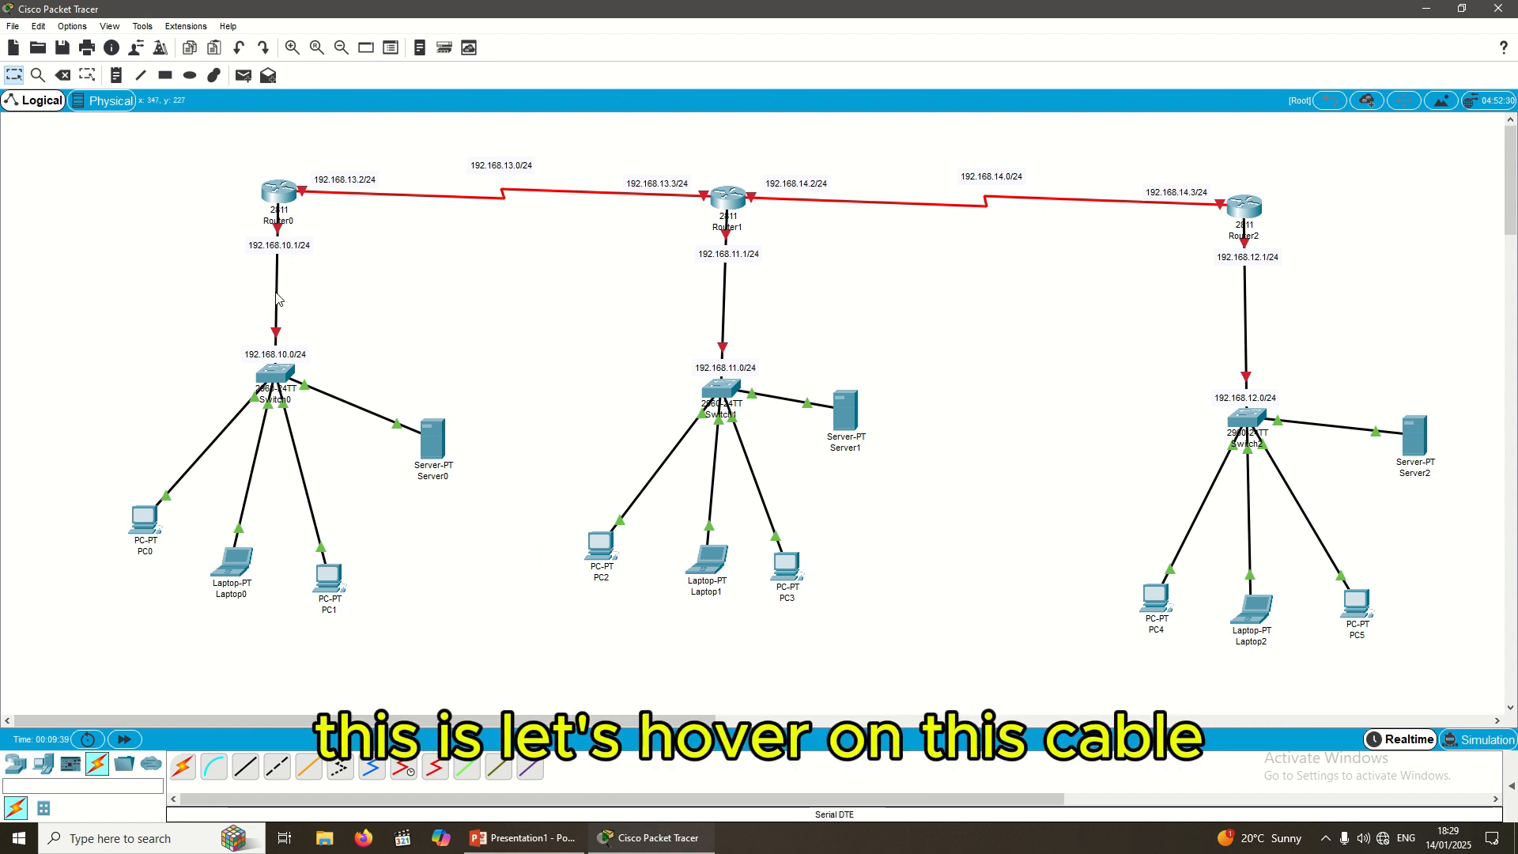
mouse_move(277, 299)
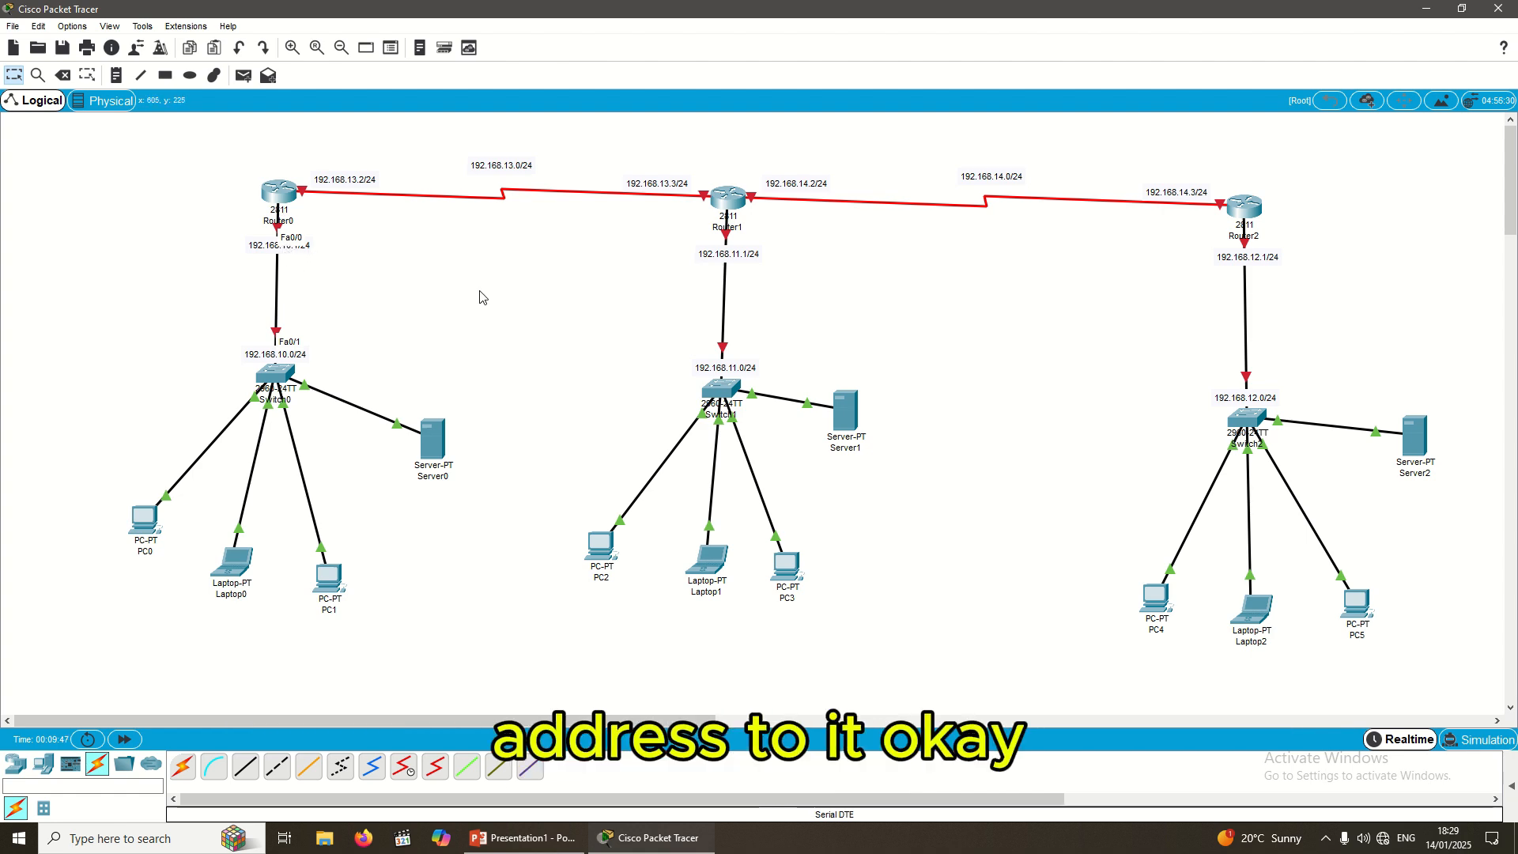
Step: Open Router0's CLI and answer no to the initial configuration dialog to reach Router>
left_click(280, 202)
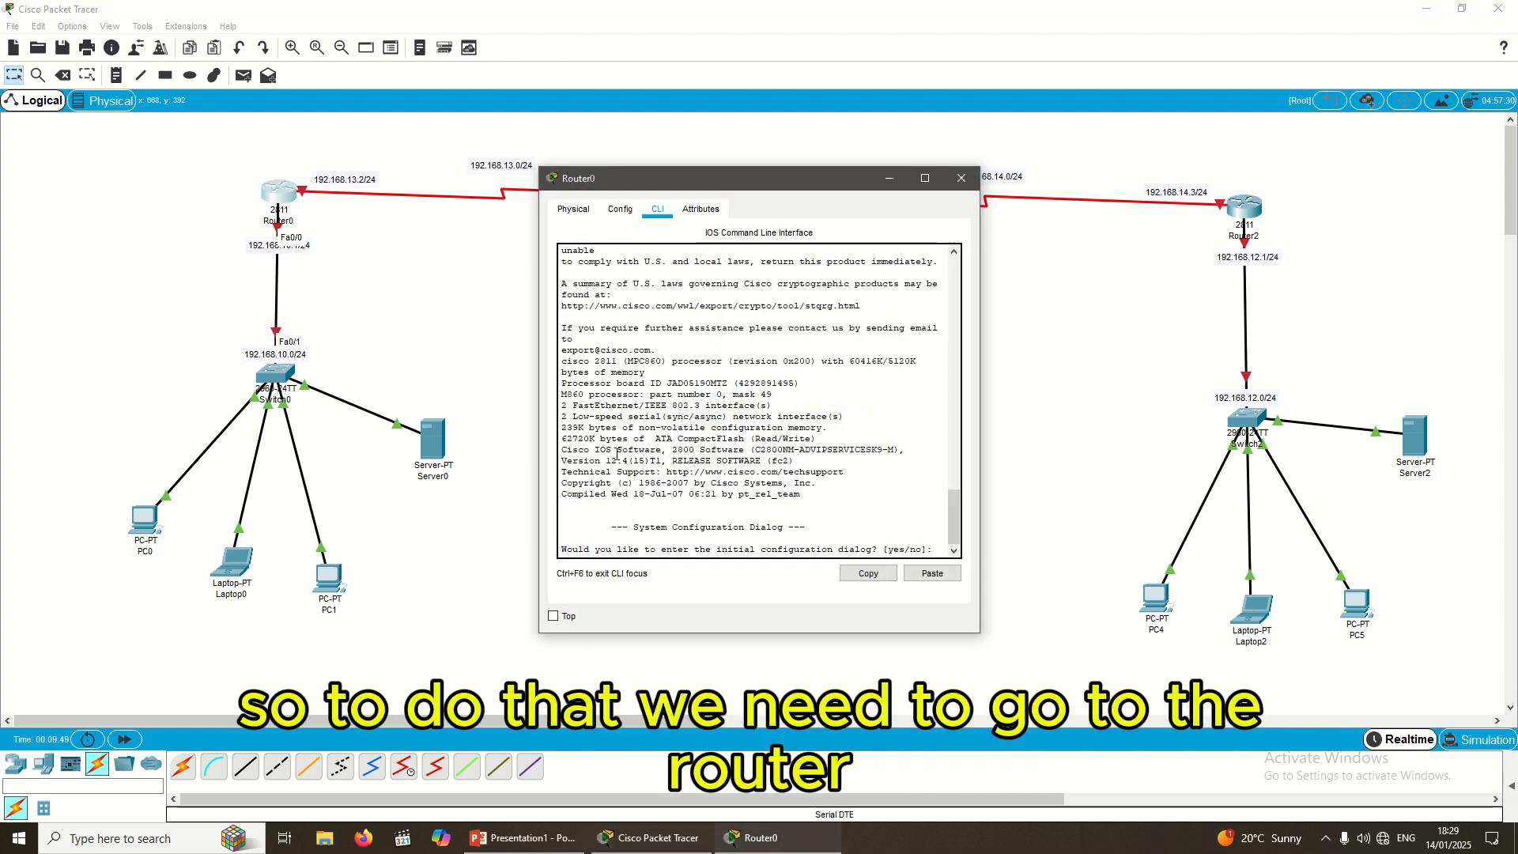
left_click_drag(756, 181, 705, 178)
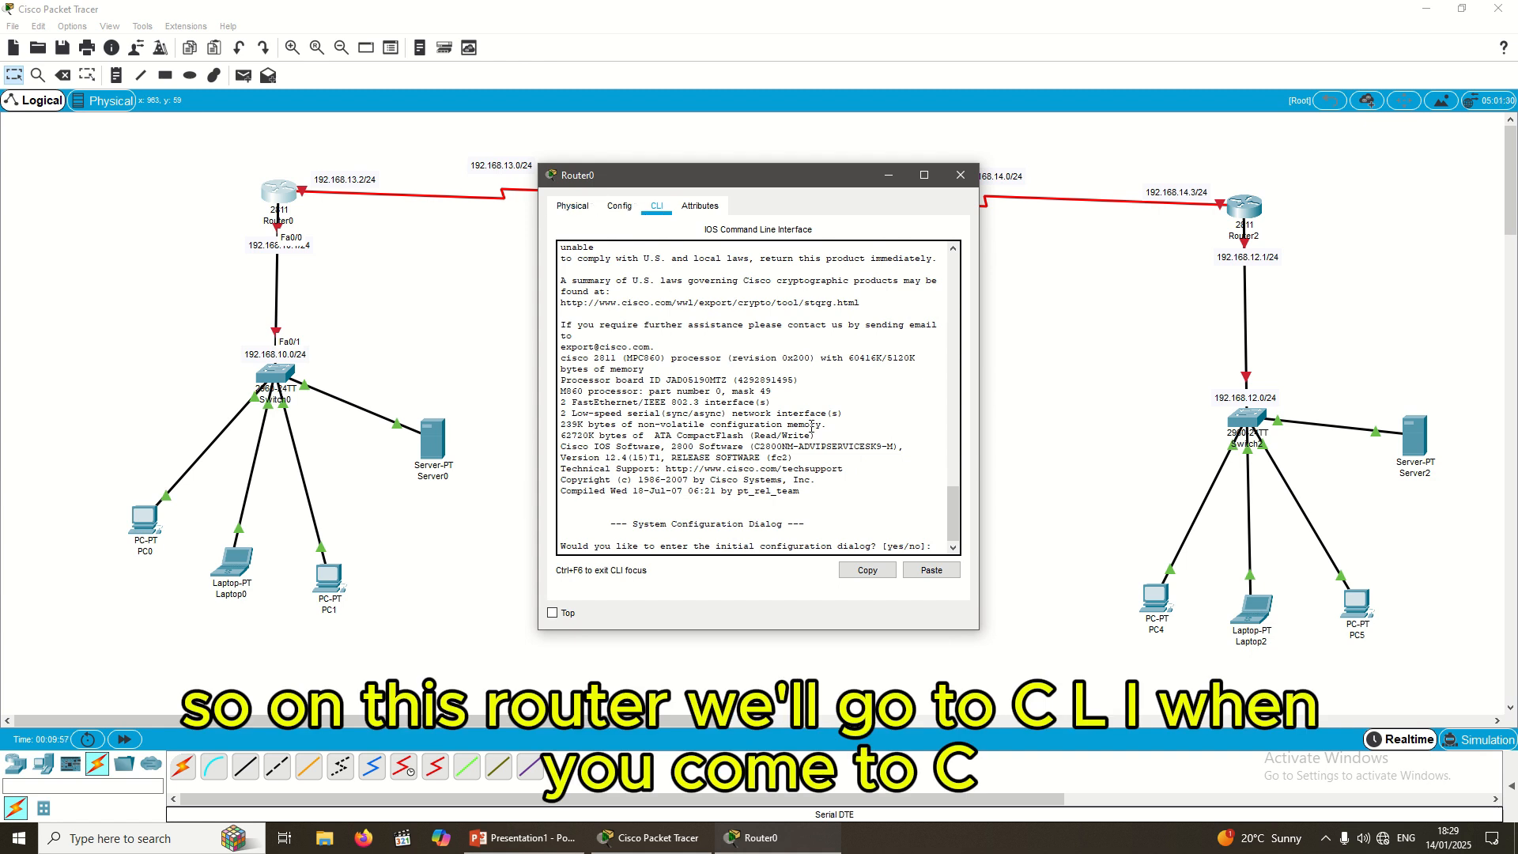
key("Return")
key("Return")
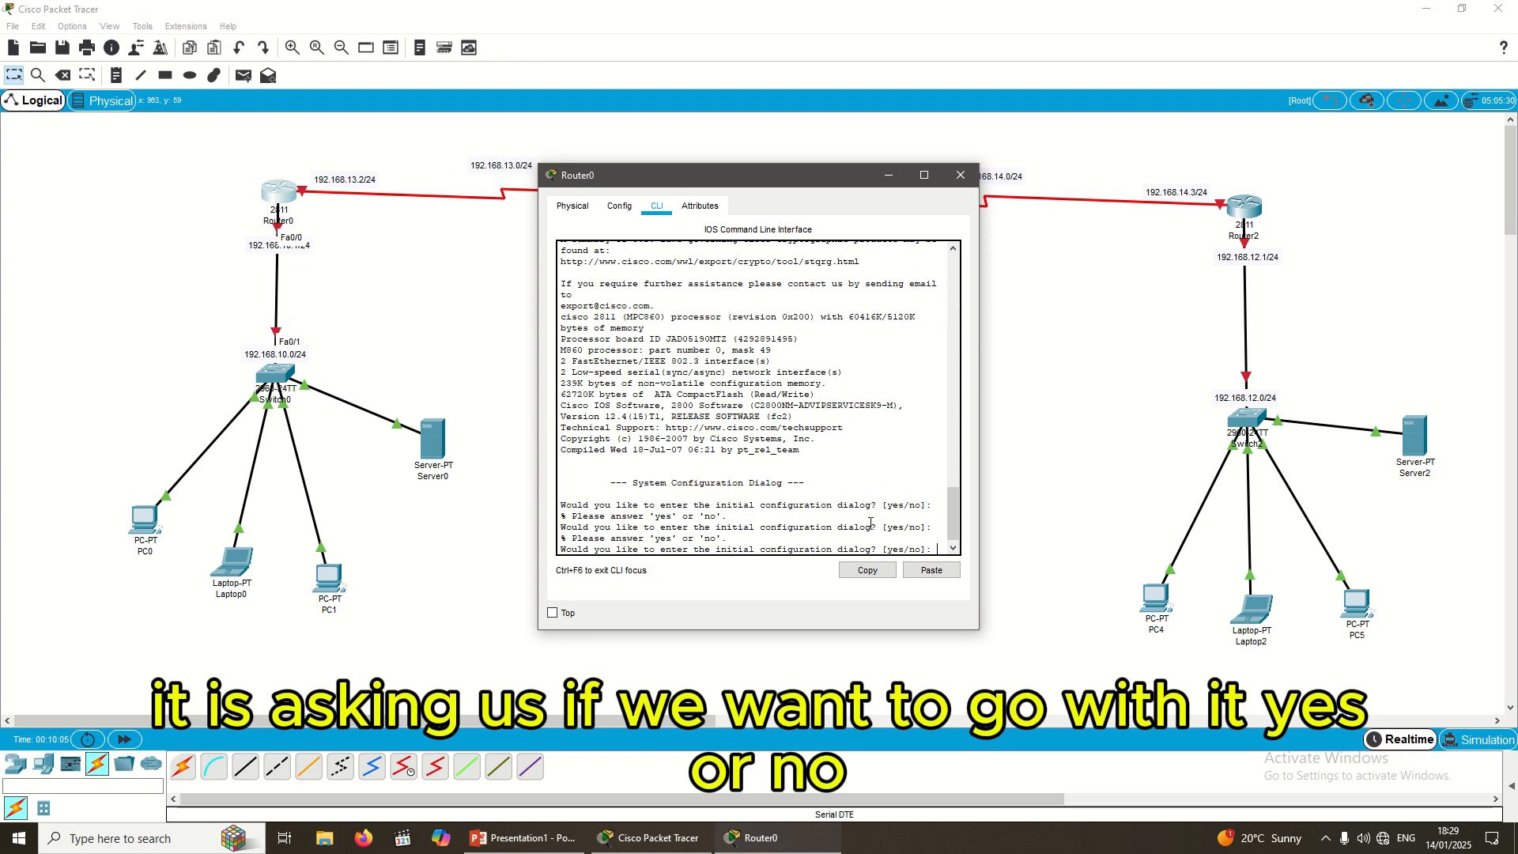
type("no")
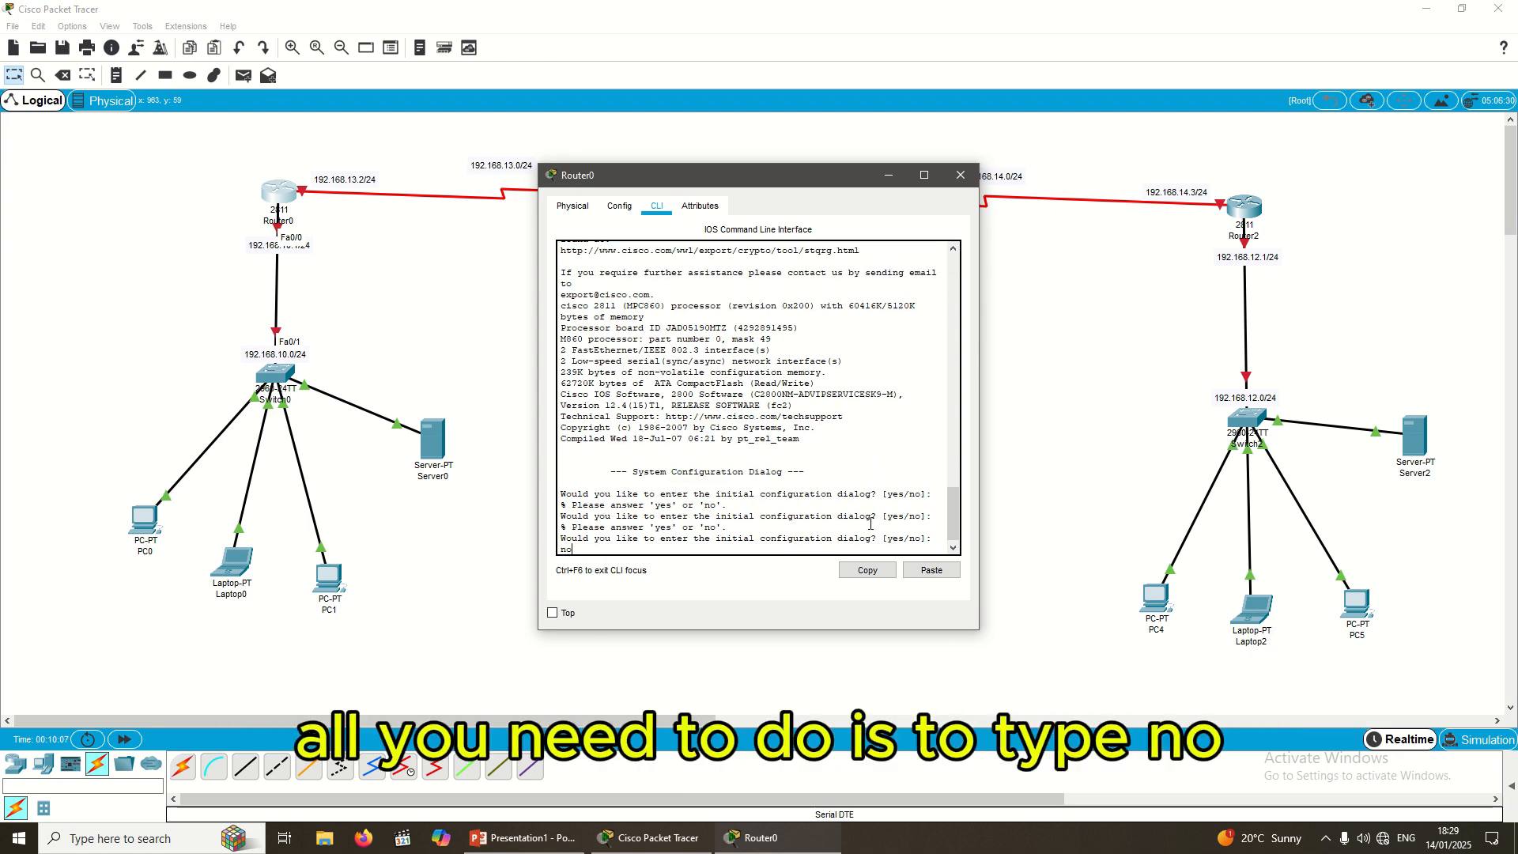
key("Return")
key("Return")
key("Return")
key("Return")
key("Return")
key("Return")
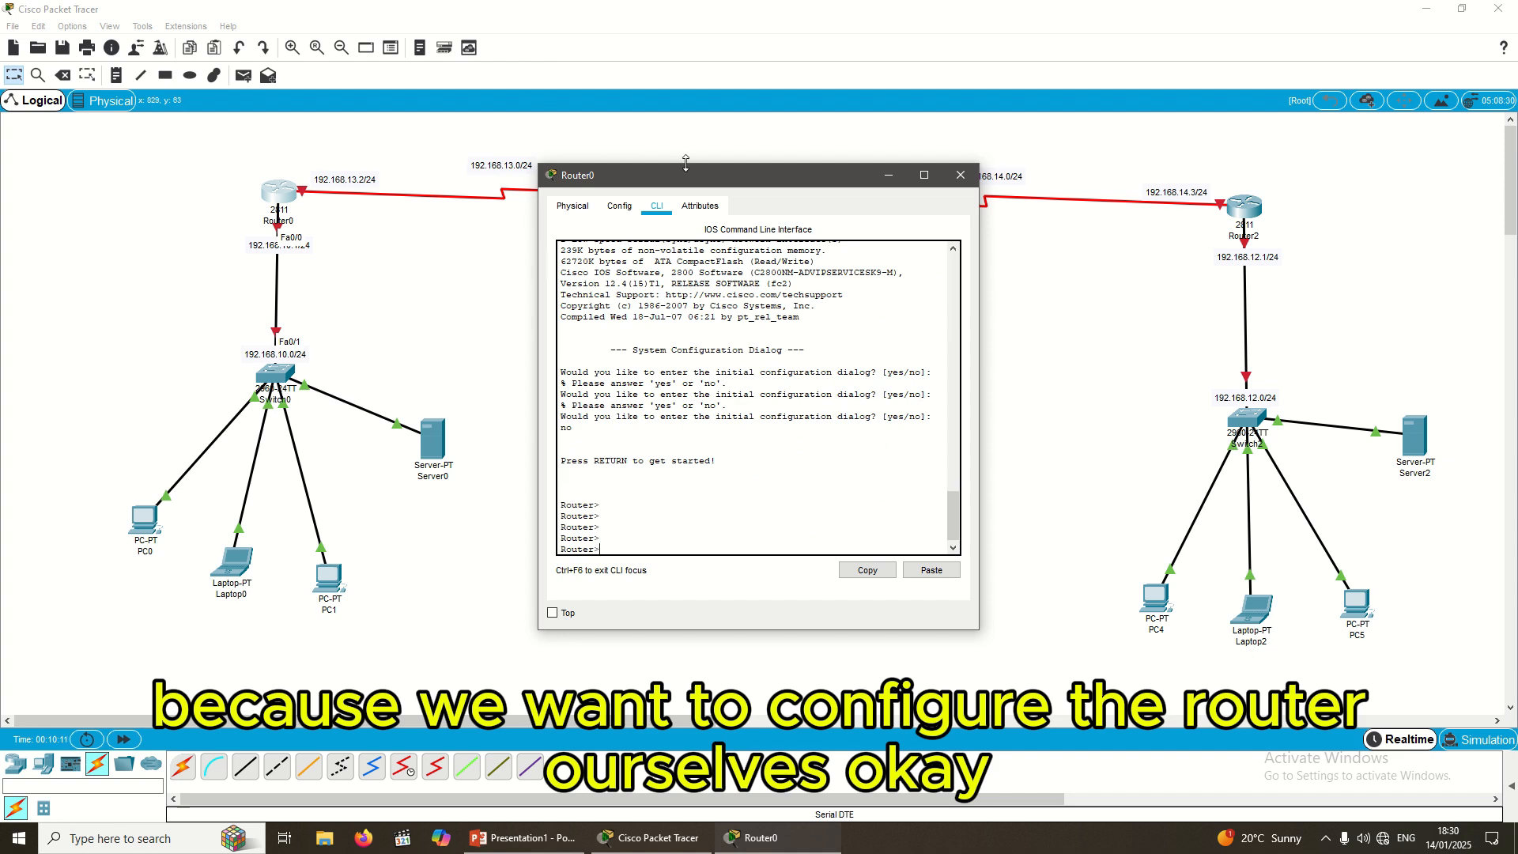
left_click_drag(700, 172, 617, 204)
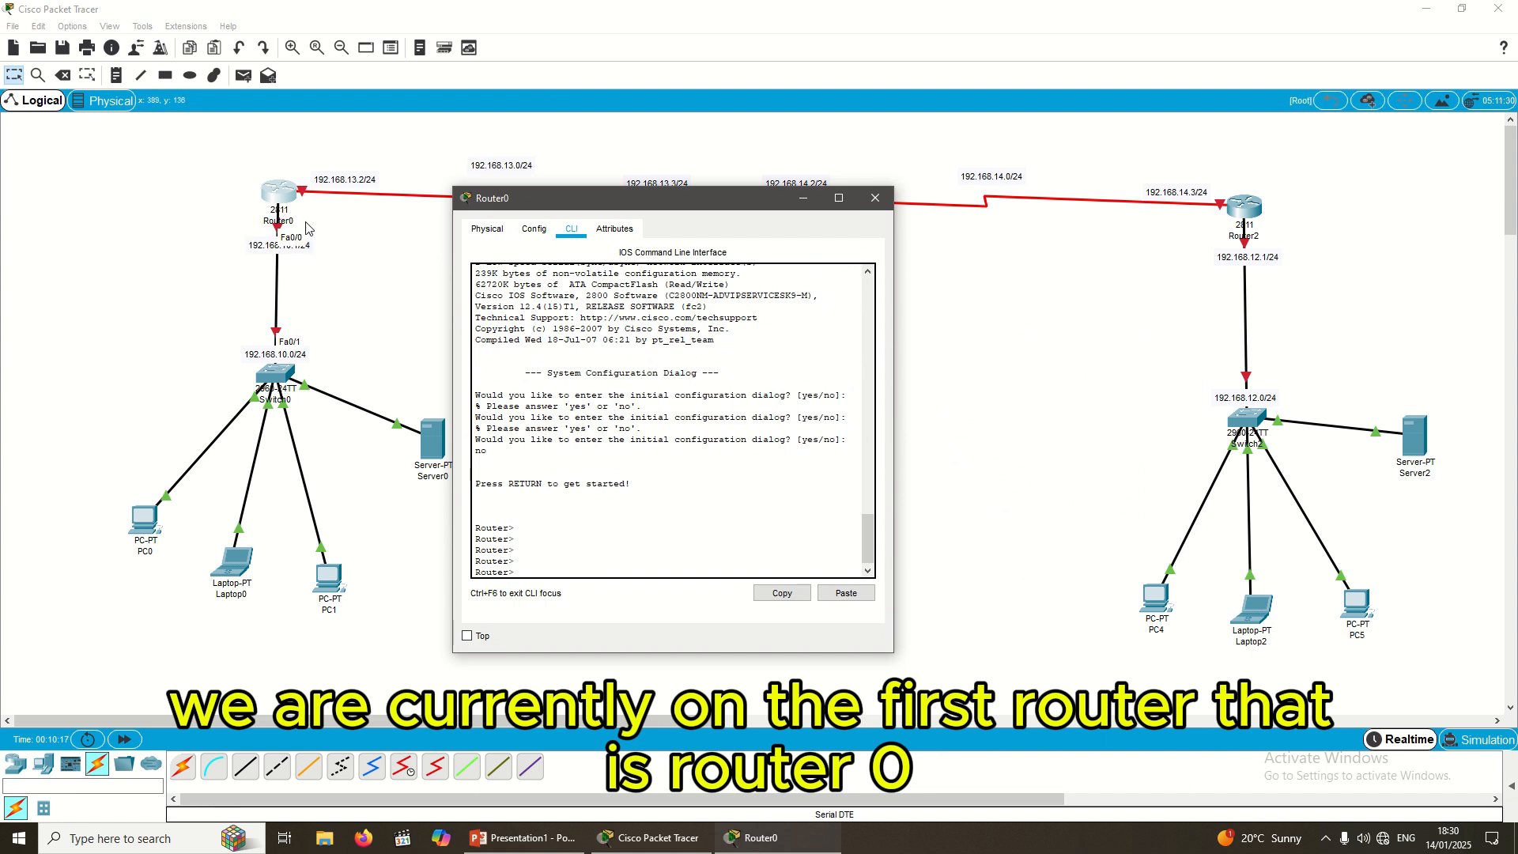
Step: Rename the routers ROUTER_ONE, ROUTER_TWO and ROUTER_THREE
left_click(166, 236)
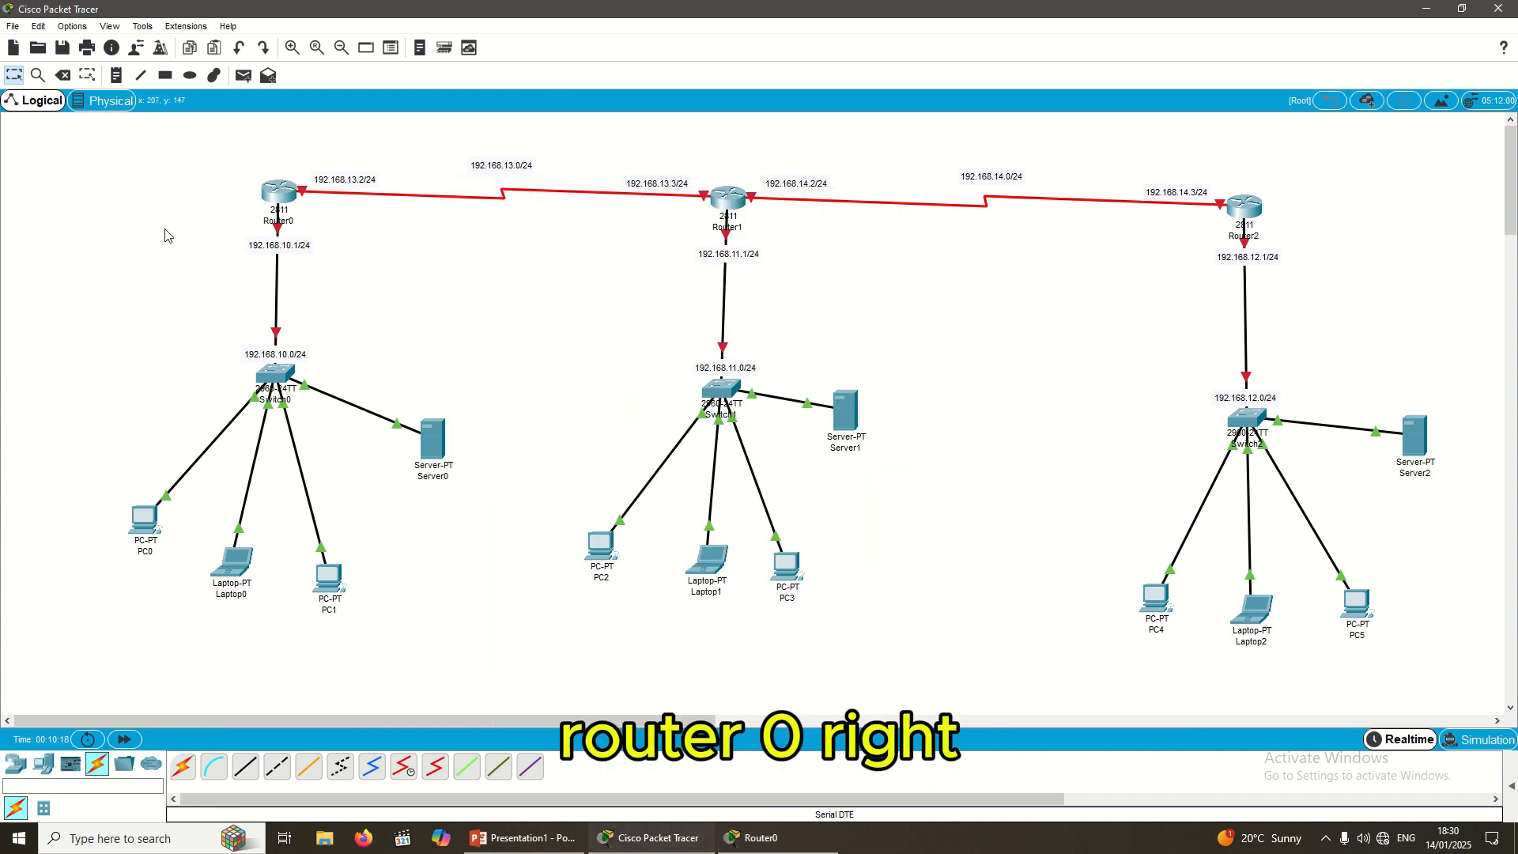
left_click(291, 223)
type("r")
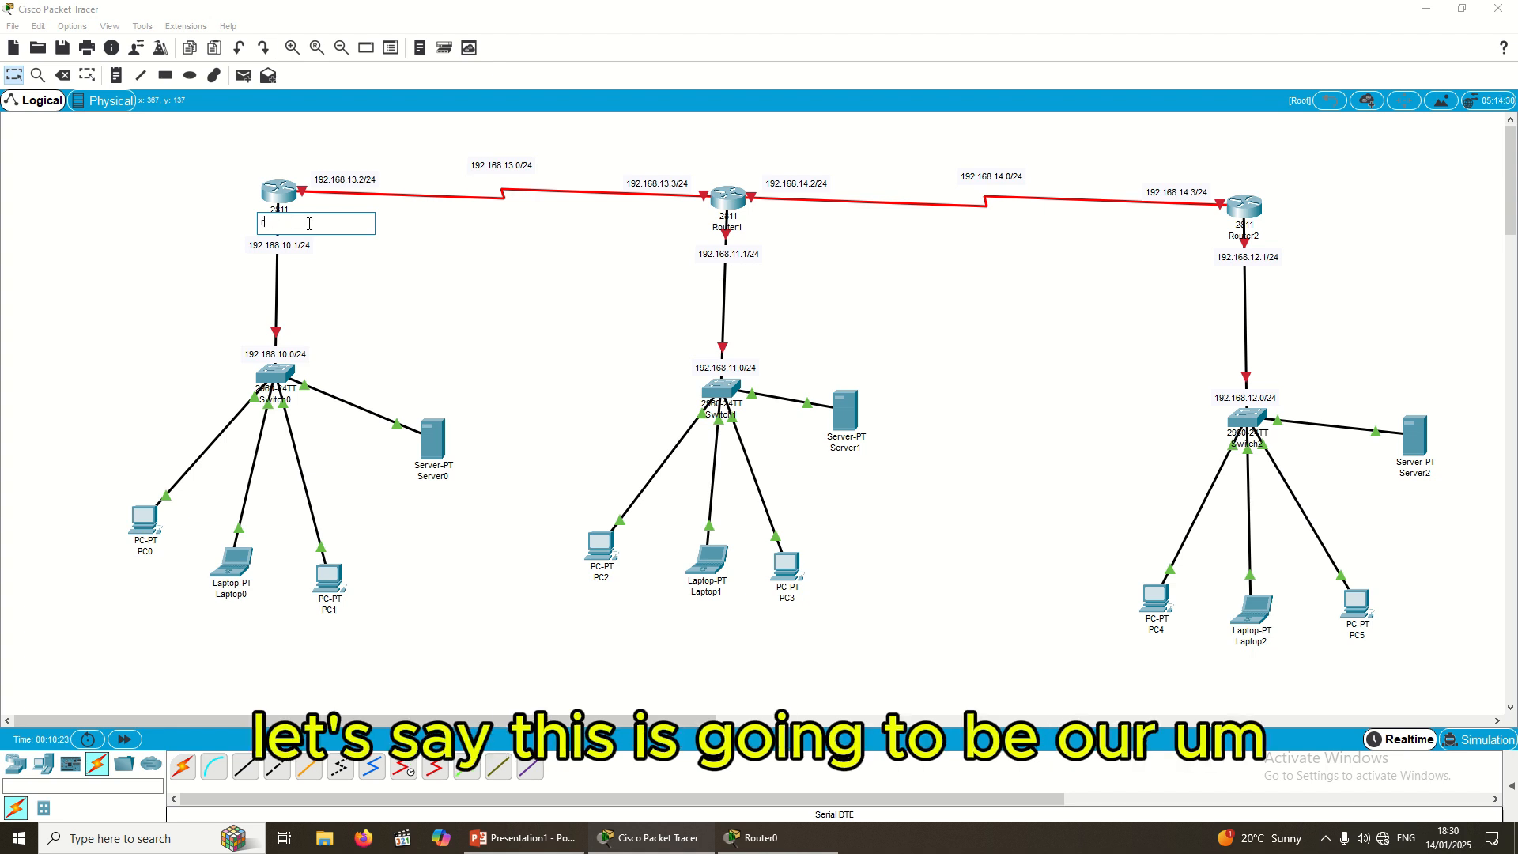
type("oROUTER")
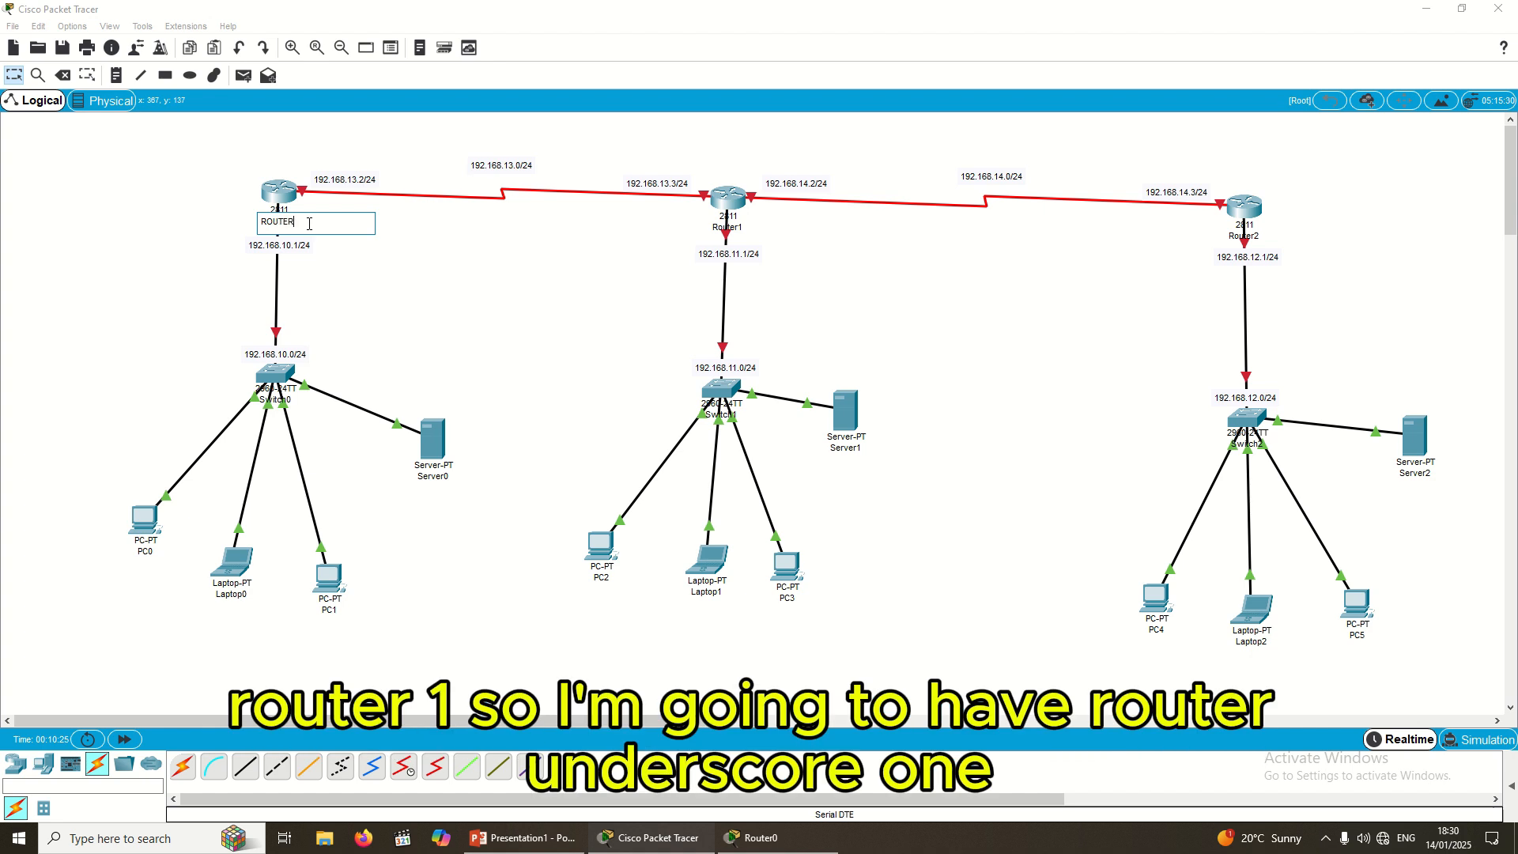
type("_ONE")
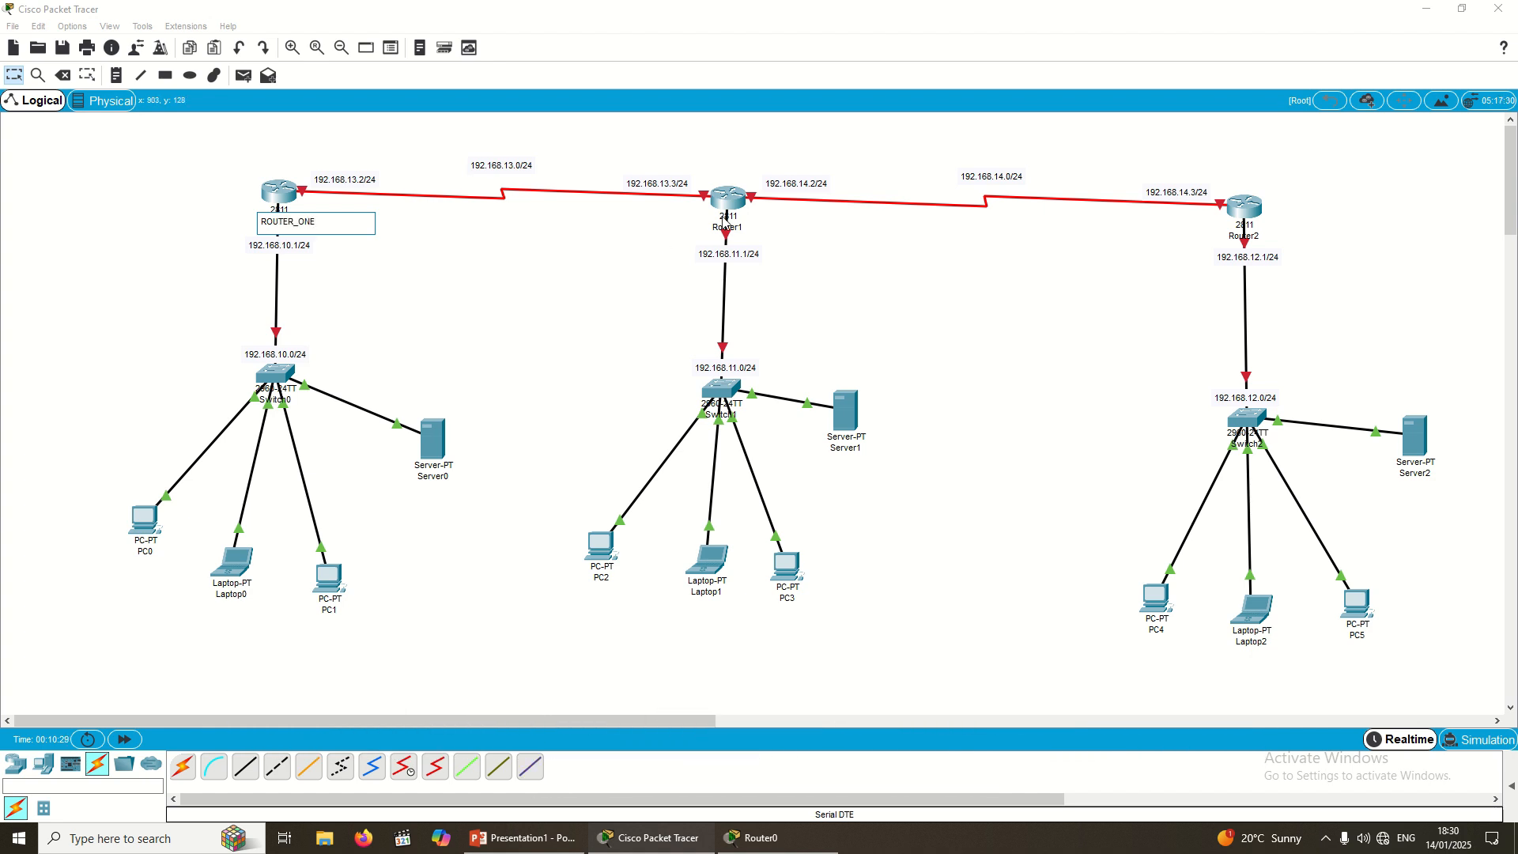
left_click(742, 227)
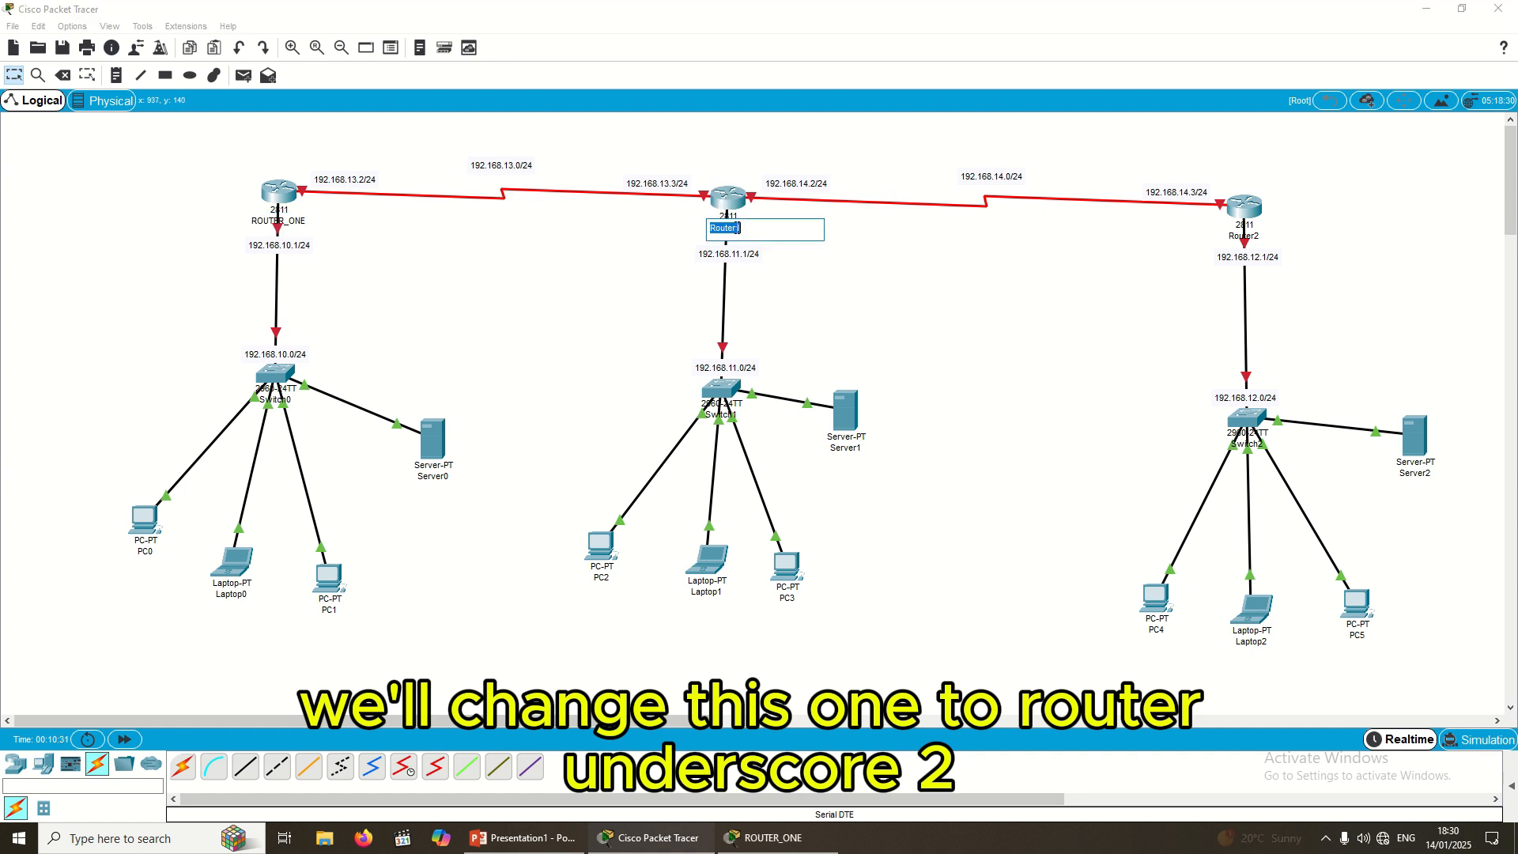
type("ROUTER_TWO")
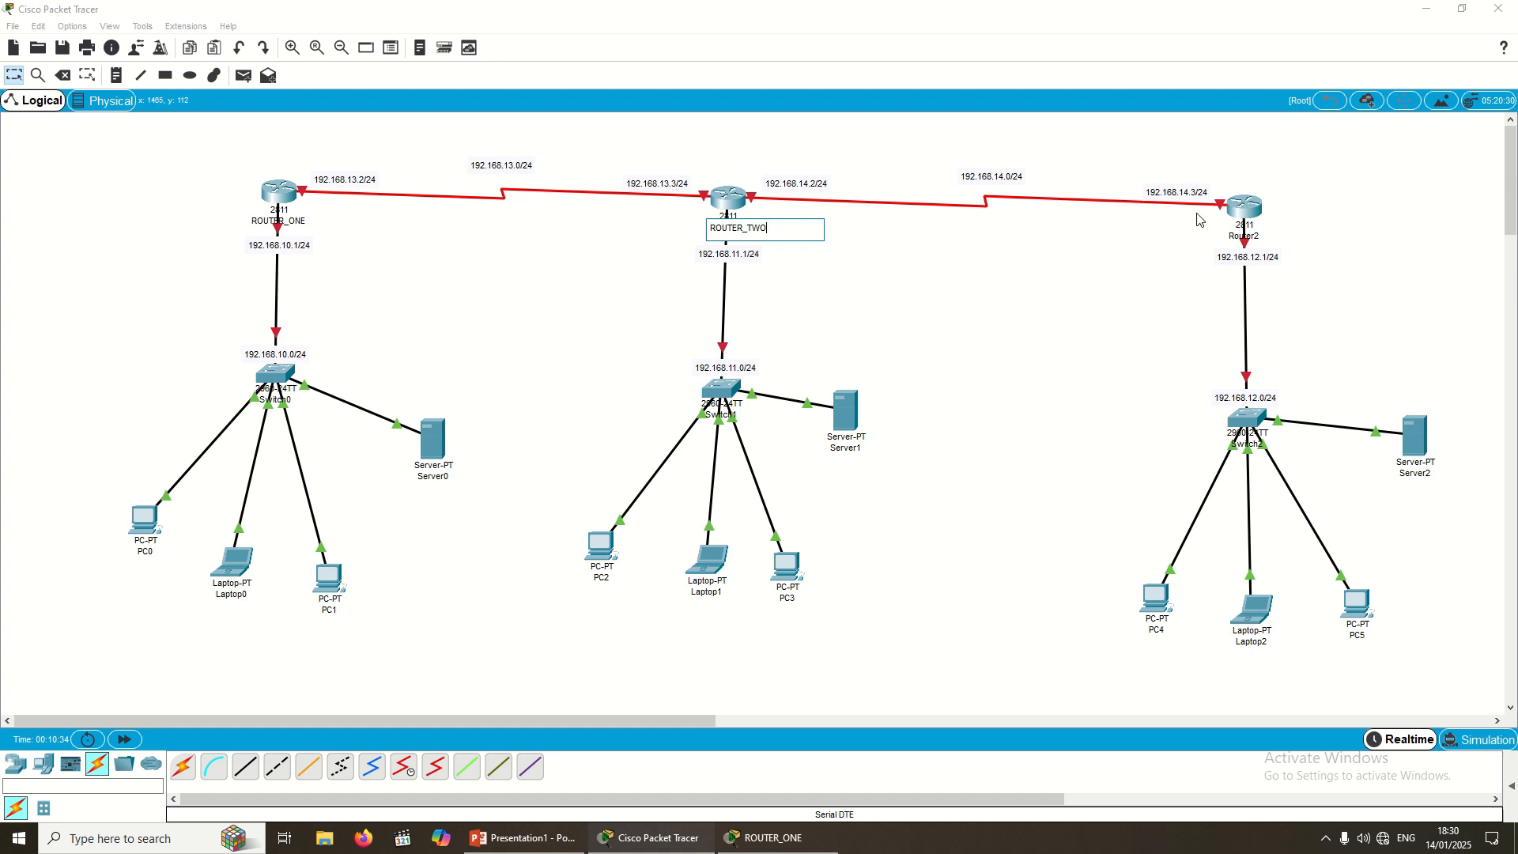
left_click(1258, 237)
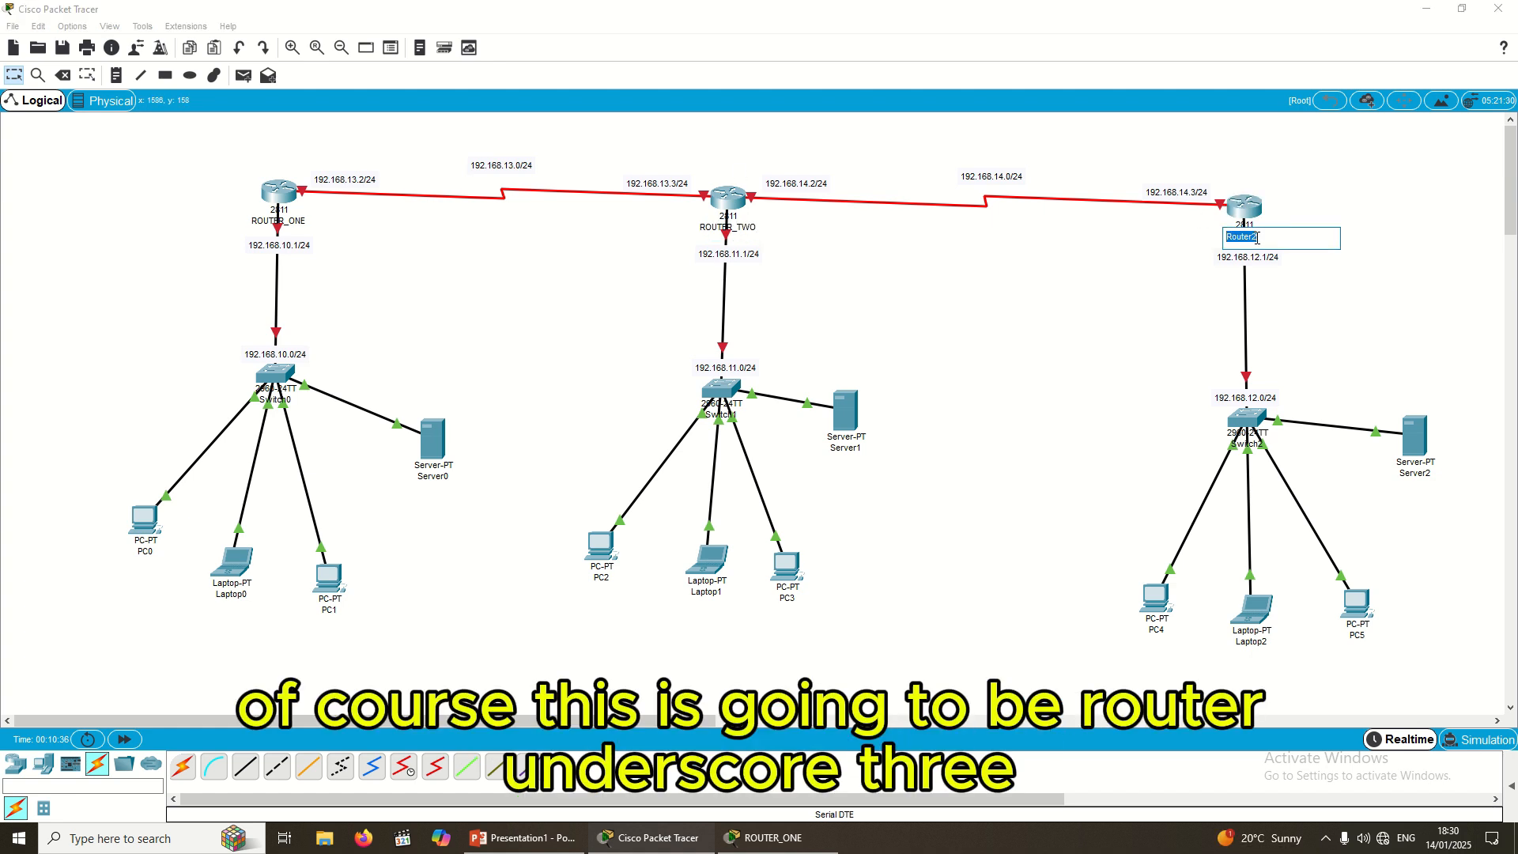
type("ROUTER_THREE")
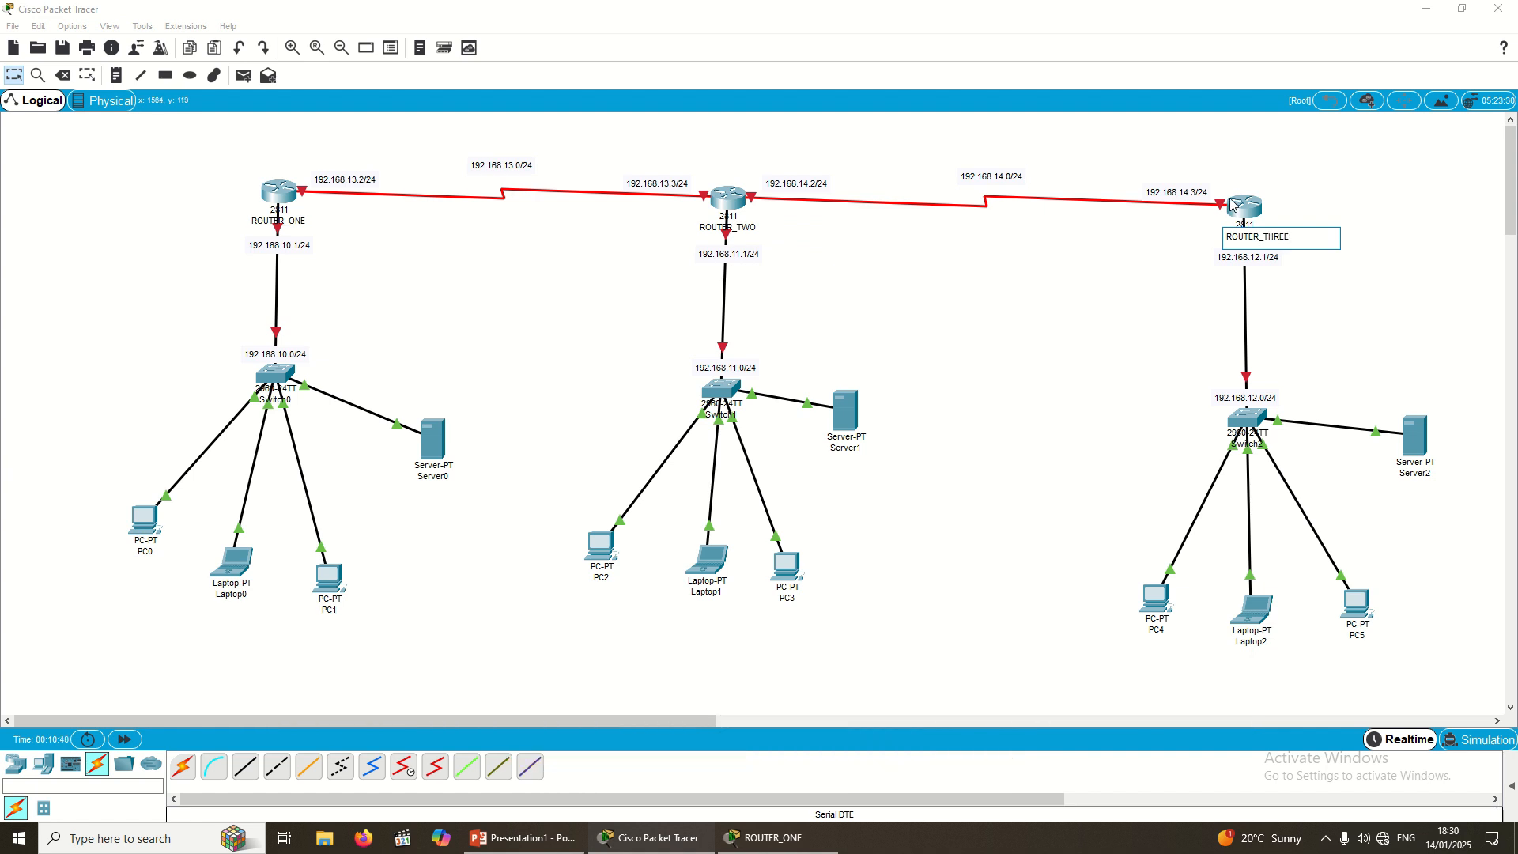
Step: Rename the switches CORESWITCH_ONE, CORESWITCH_TWO and CORESWITCH_THREE
left_click(271, 399)
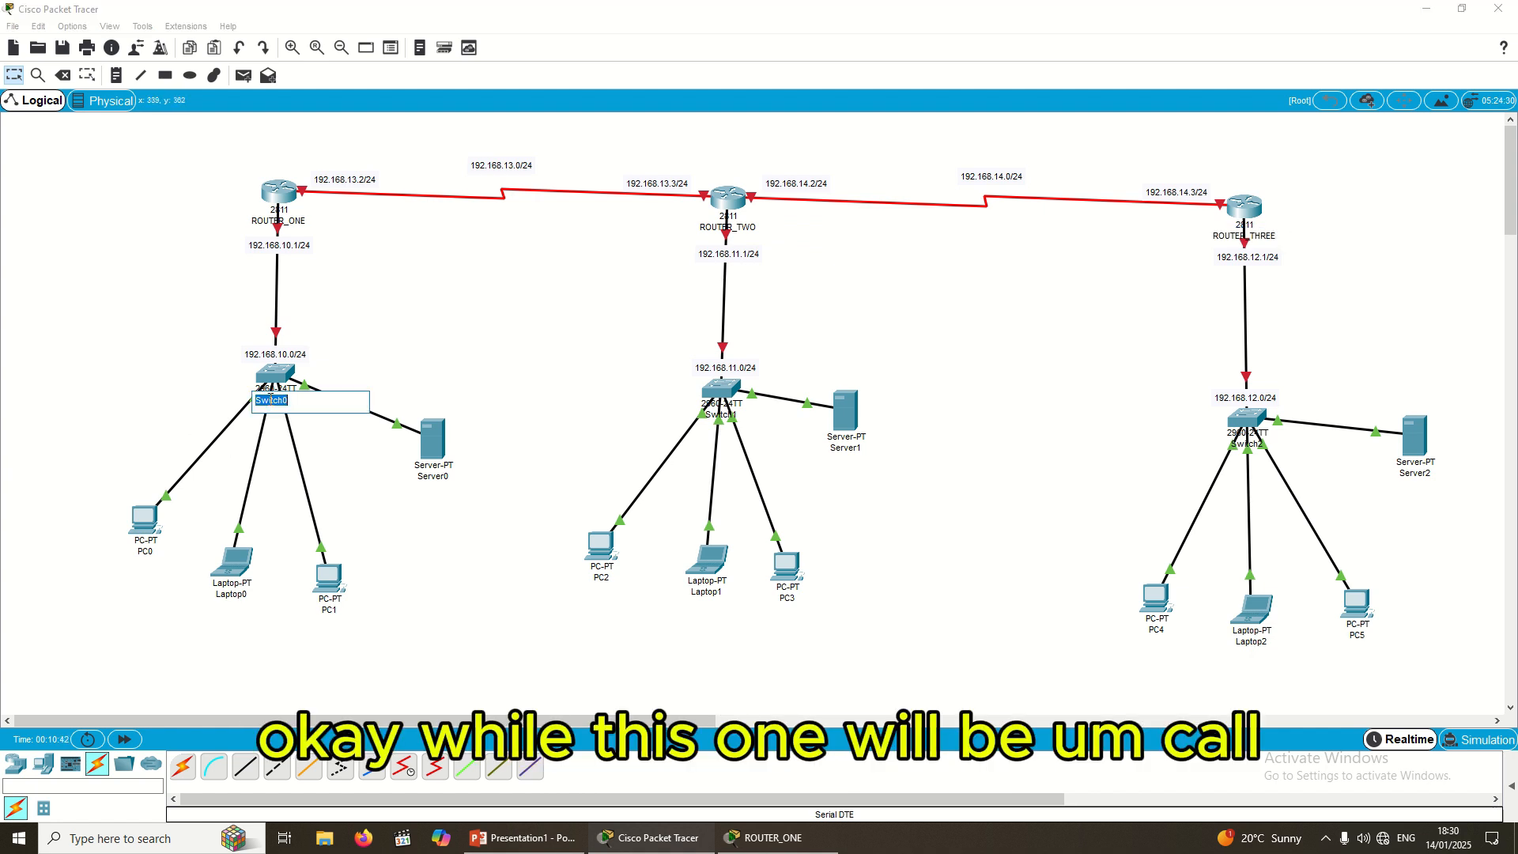
type("COR")
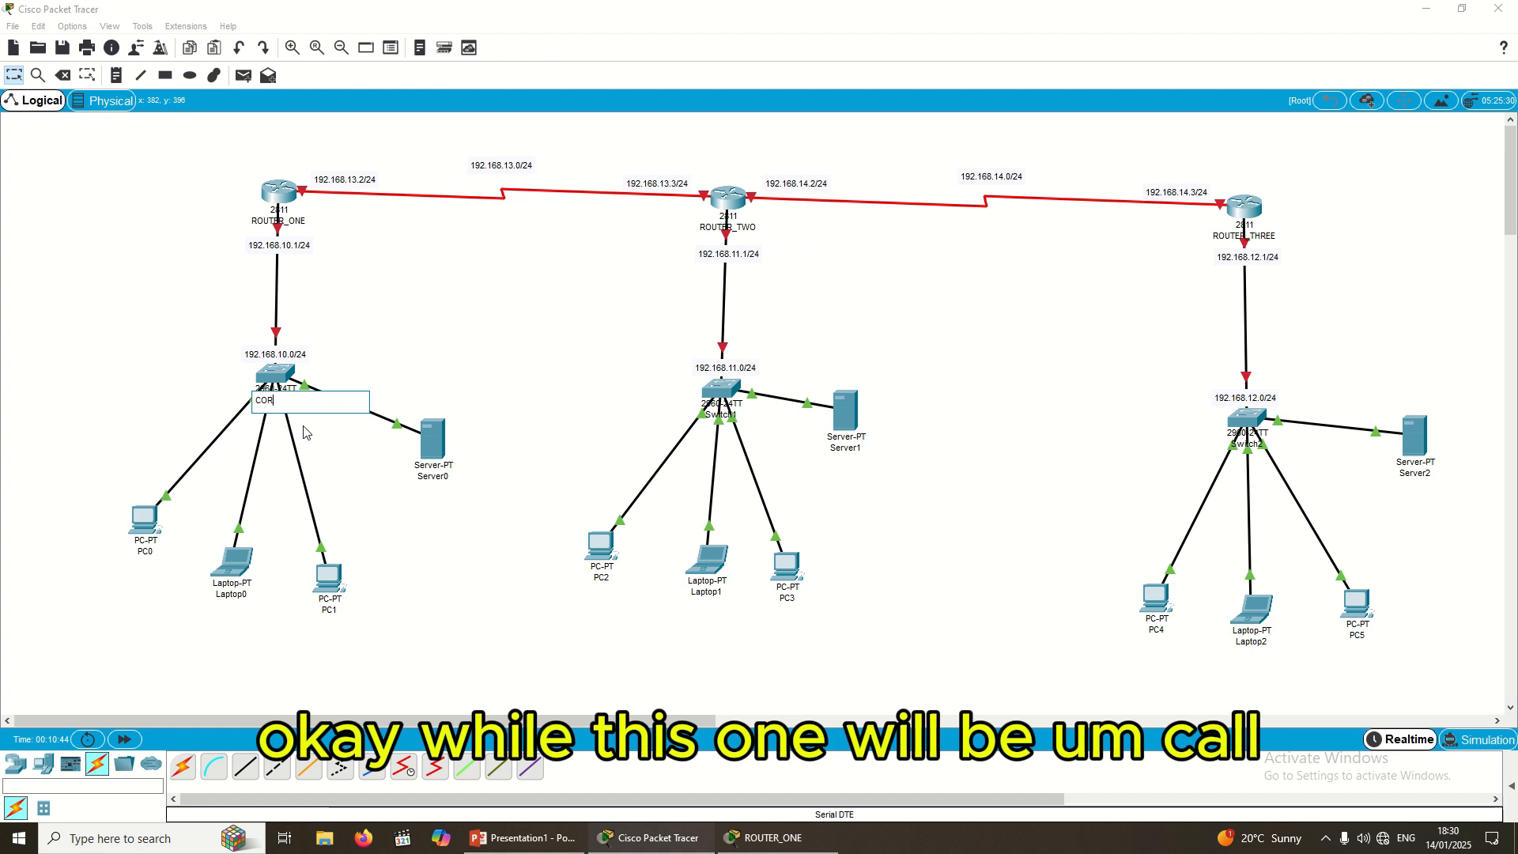
type("E+")
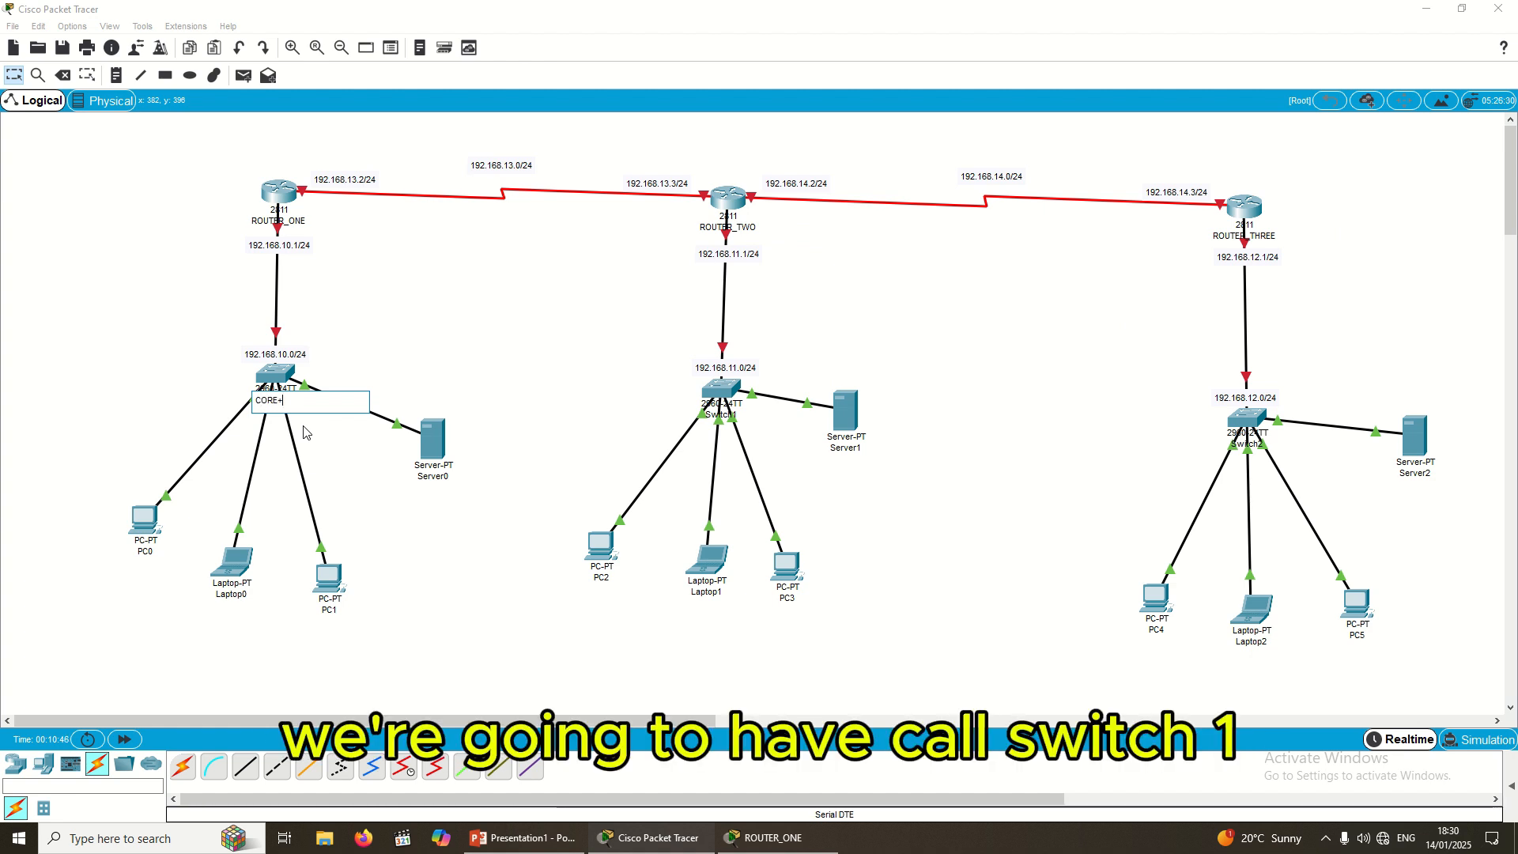
key("BackSpace")
type("SWITCH")
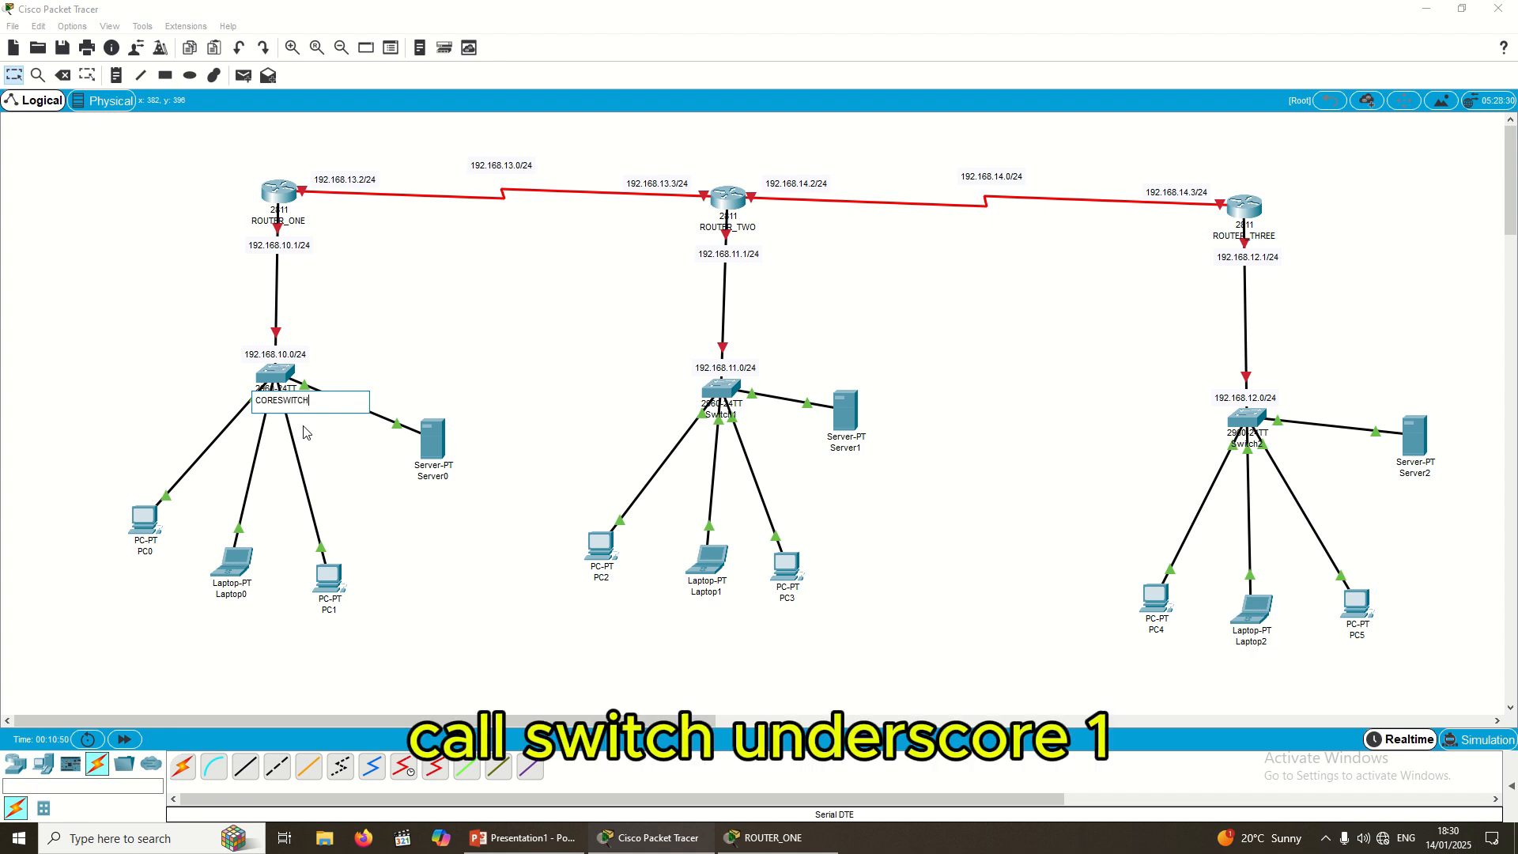
type("_ONE")
left_click(723, 419)
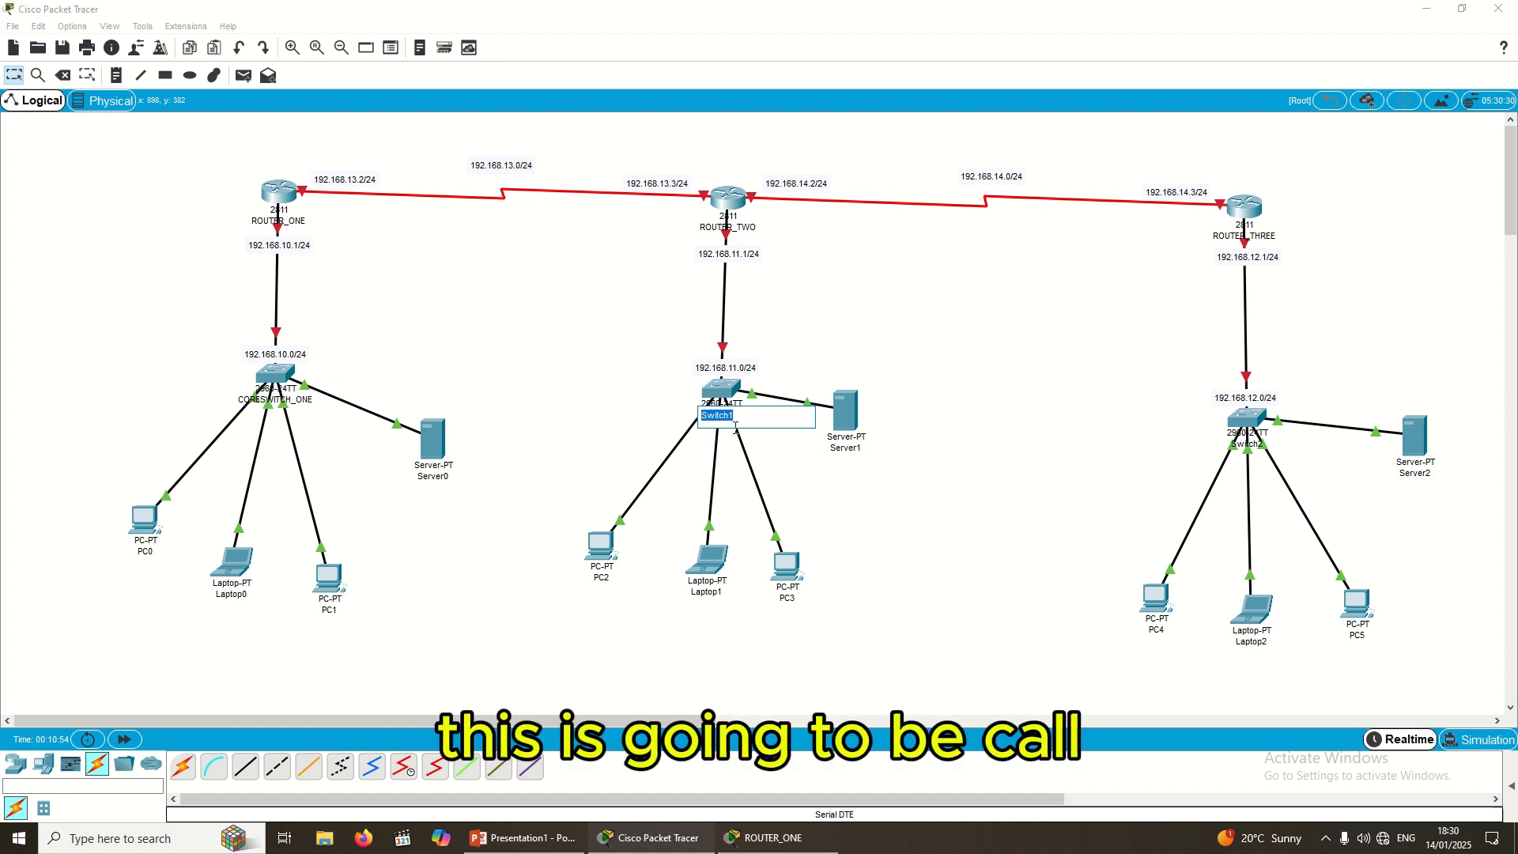
type("S")
type("ORE")
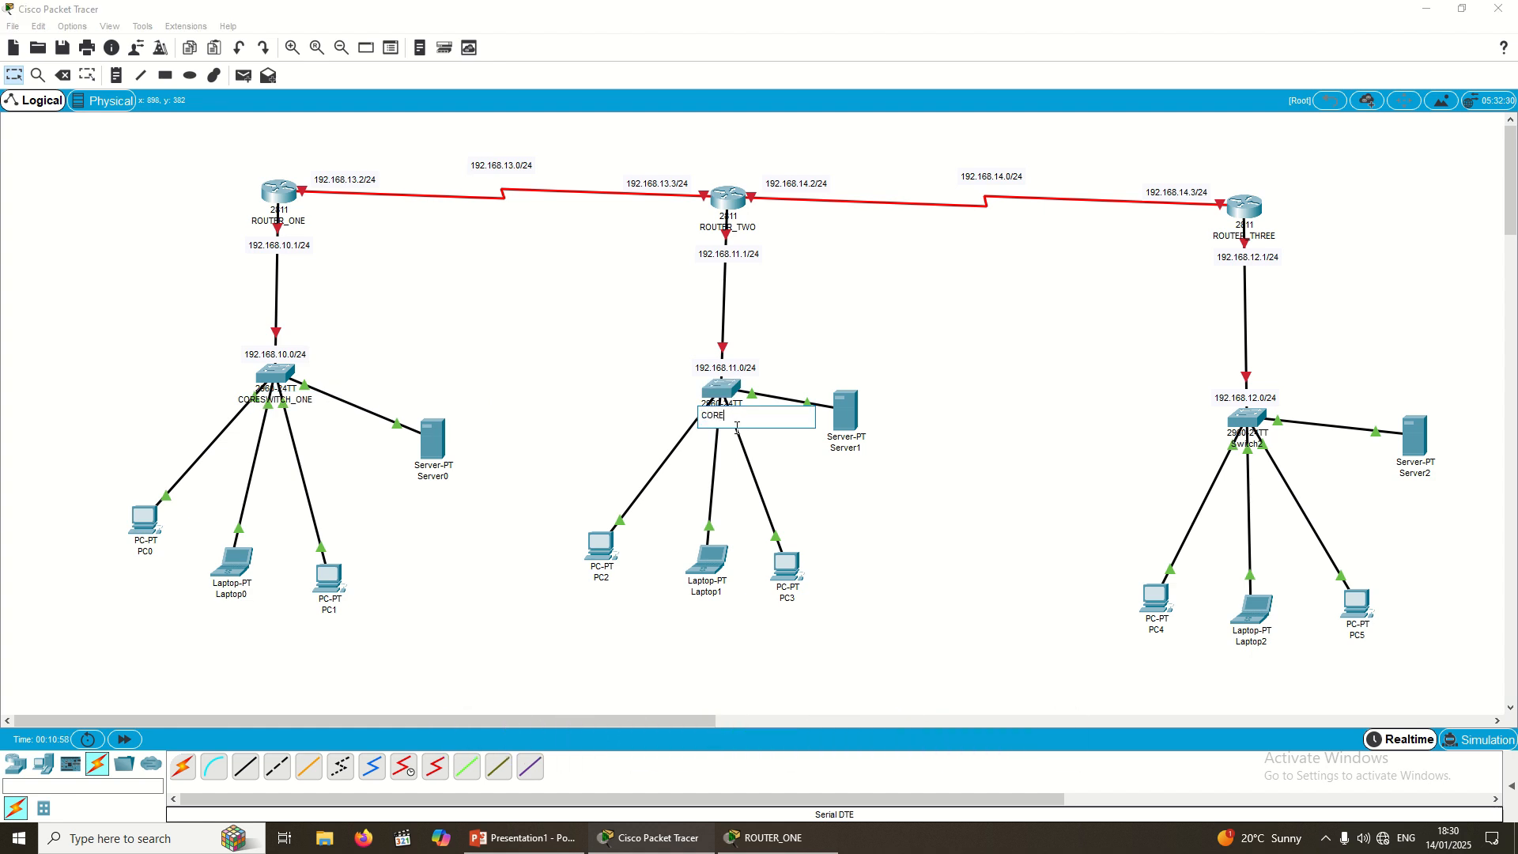
type("SWITCH_TWO")
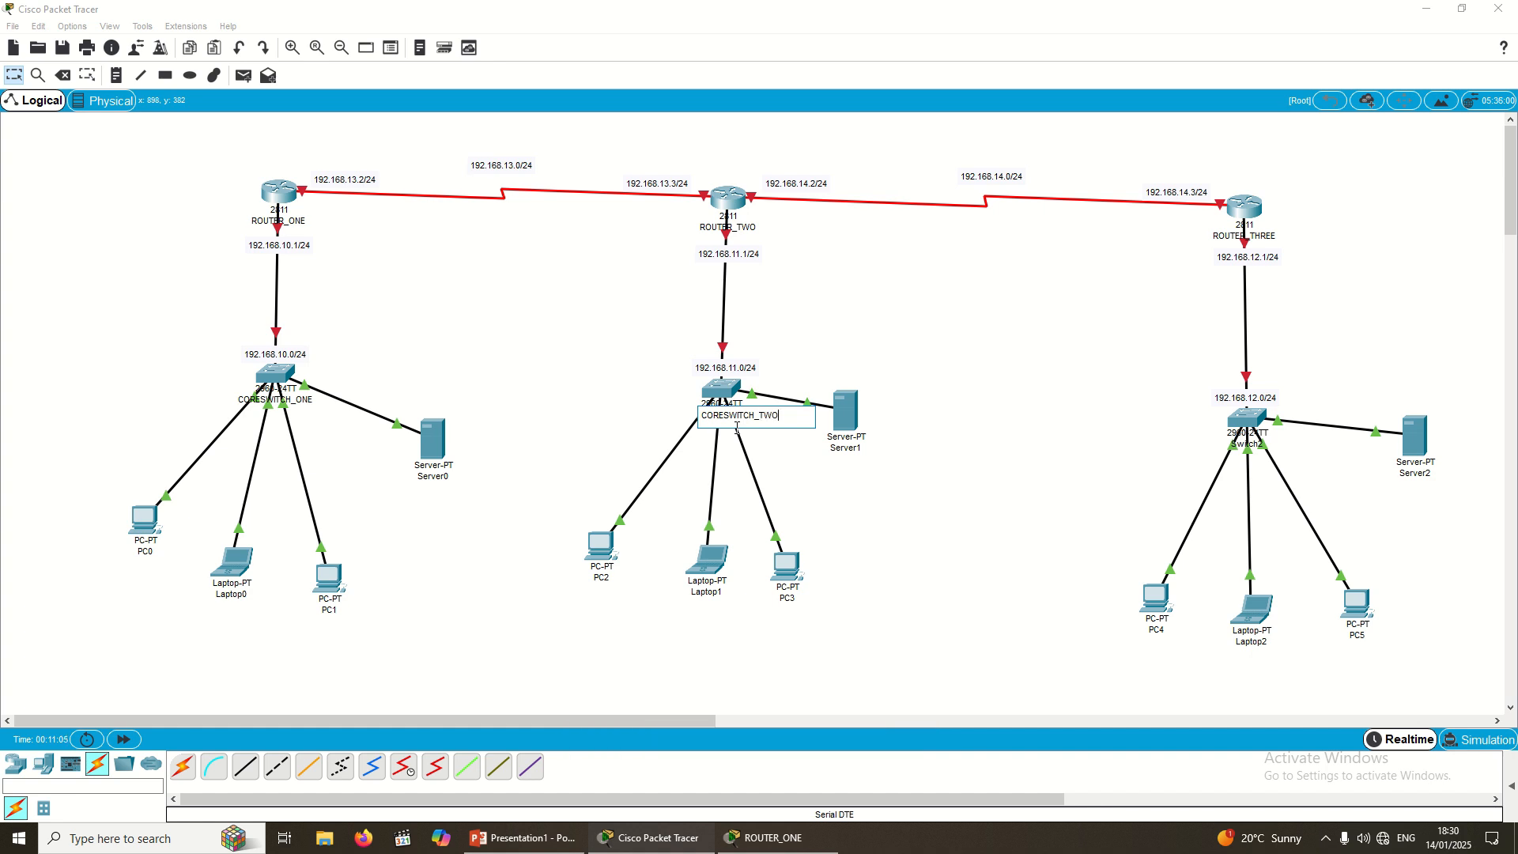
key("Return")
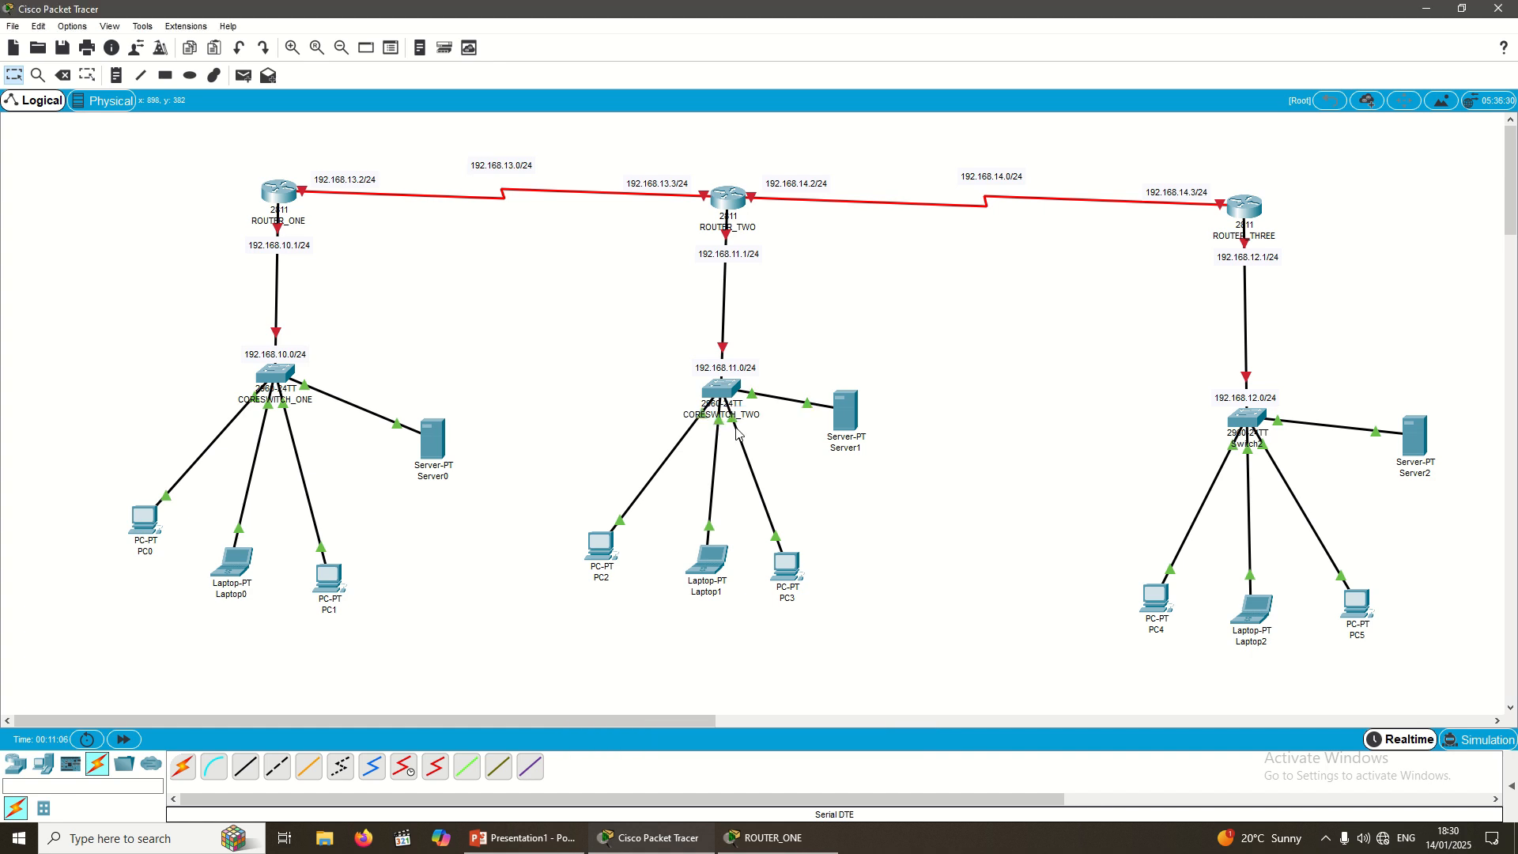
left_click(1255, 444)
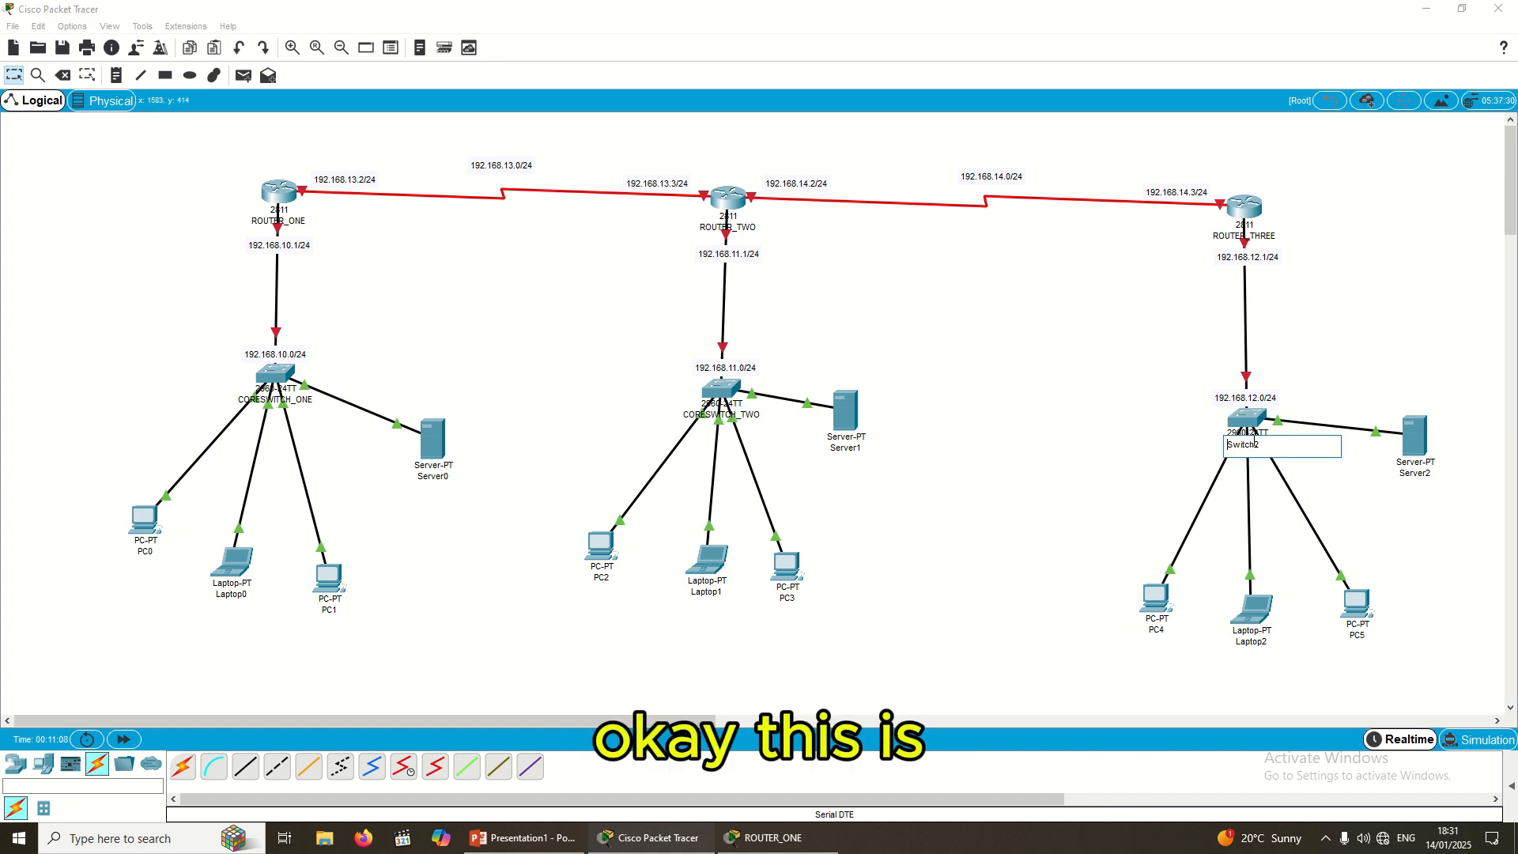
double_click(1255, 444)
type("CORE")
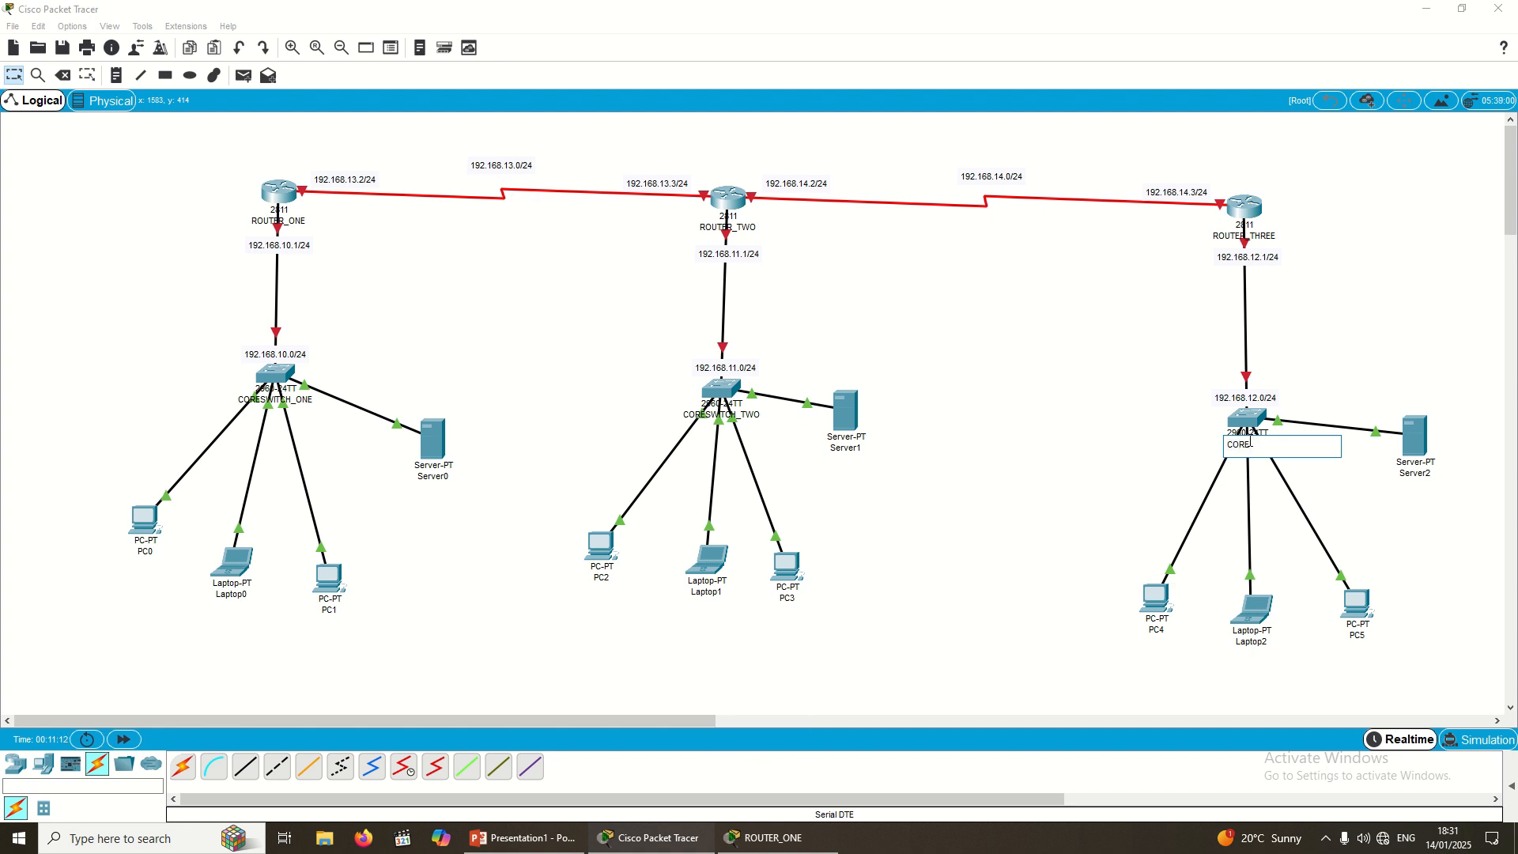
type("SWITCH_")
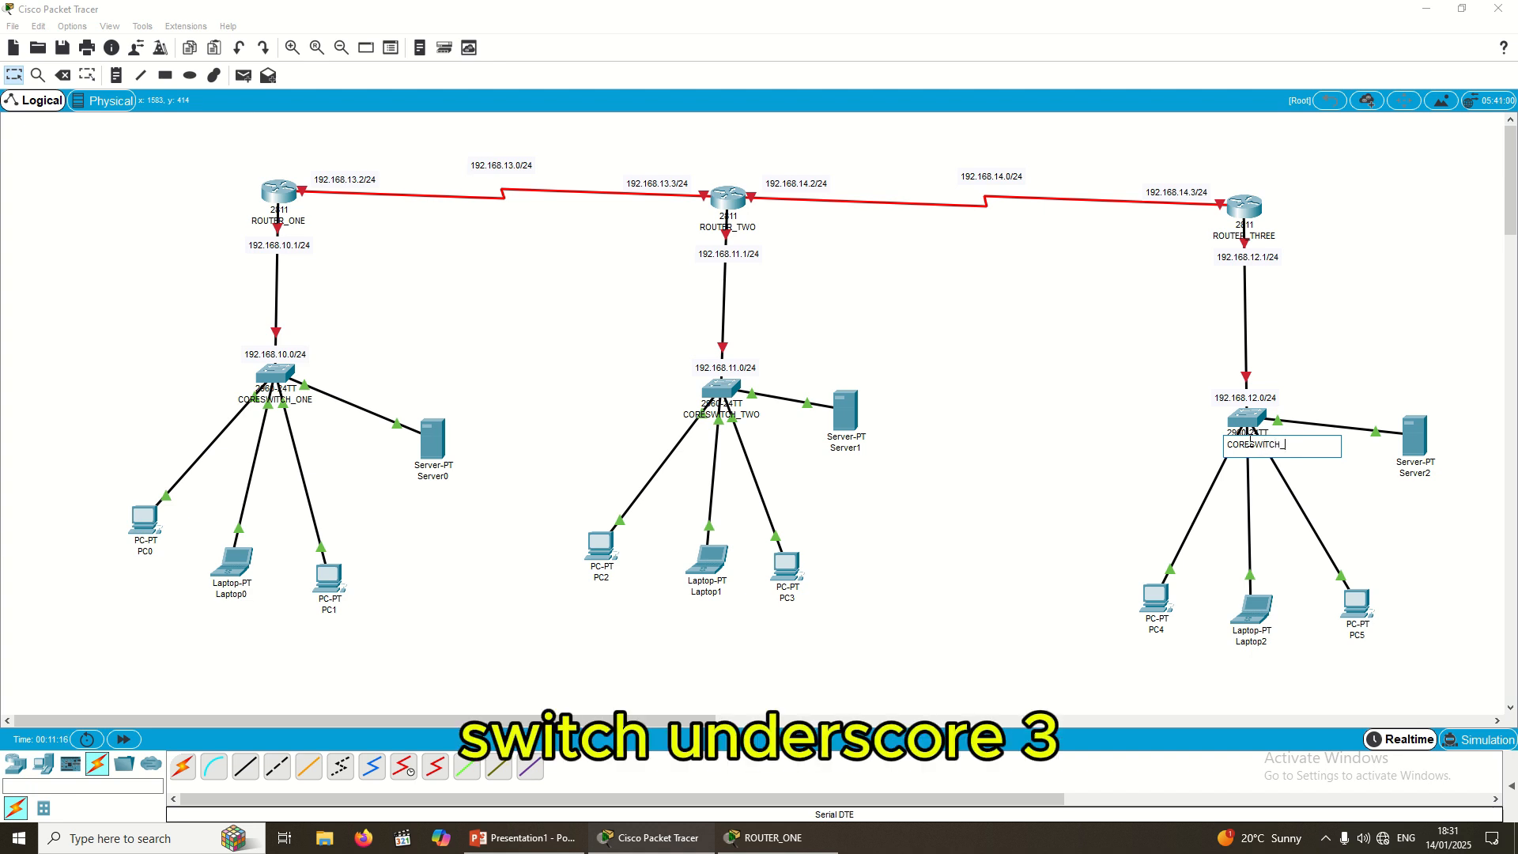
type("THREE")
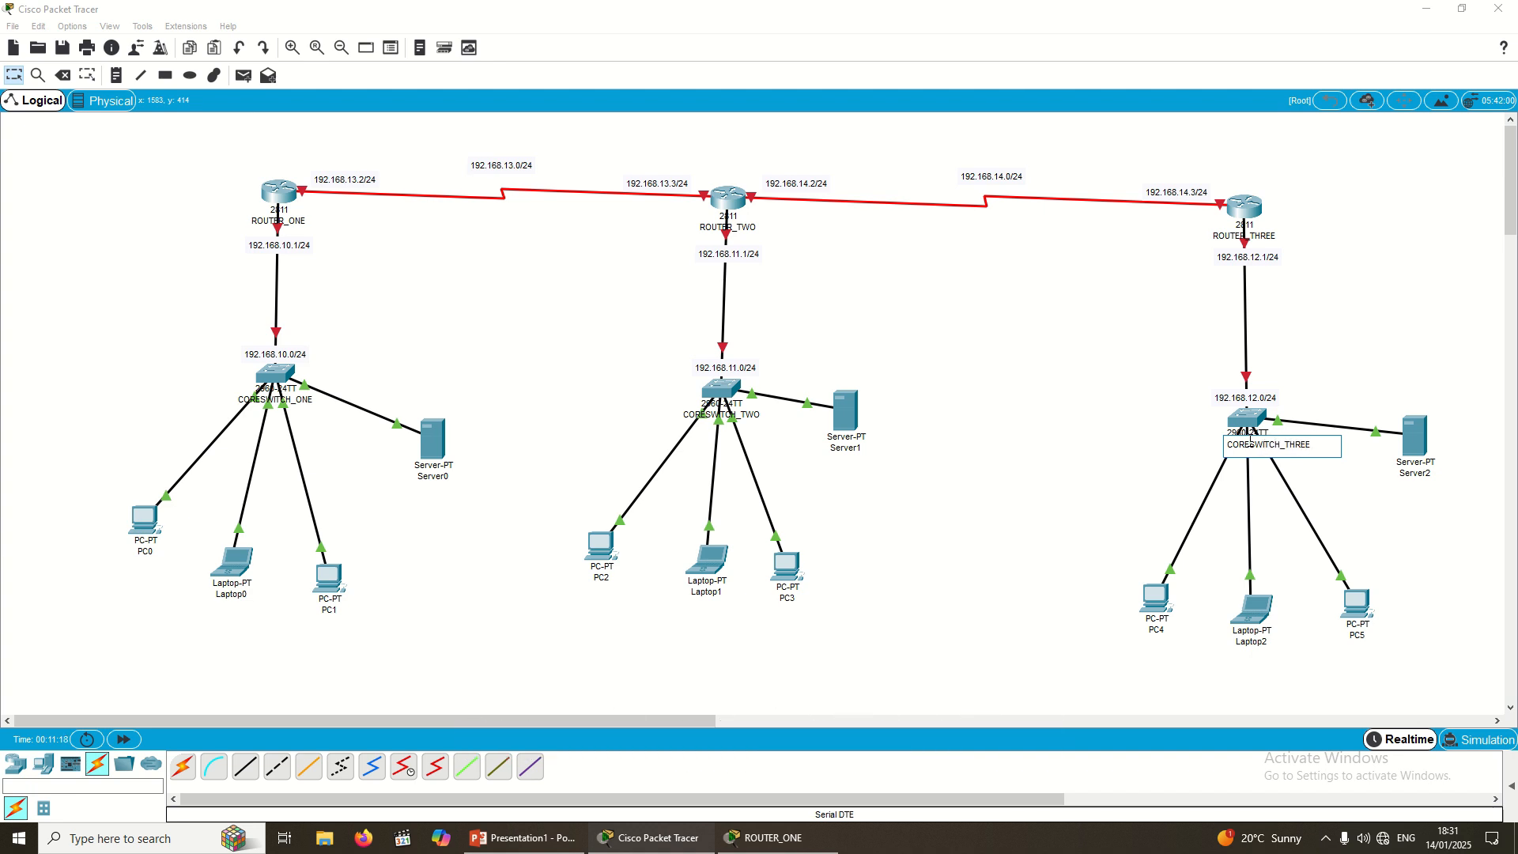
key("Return")
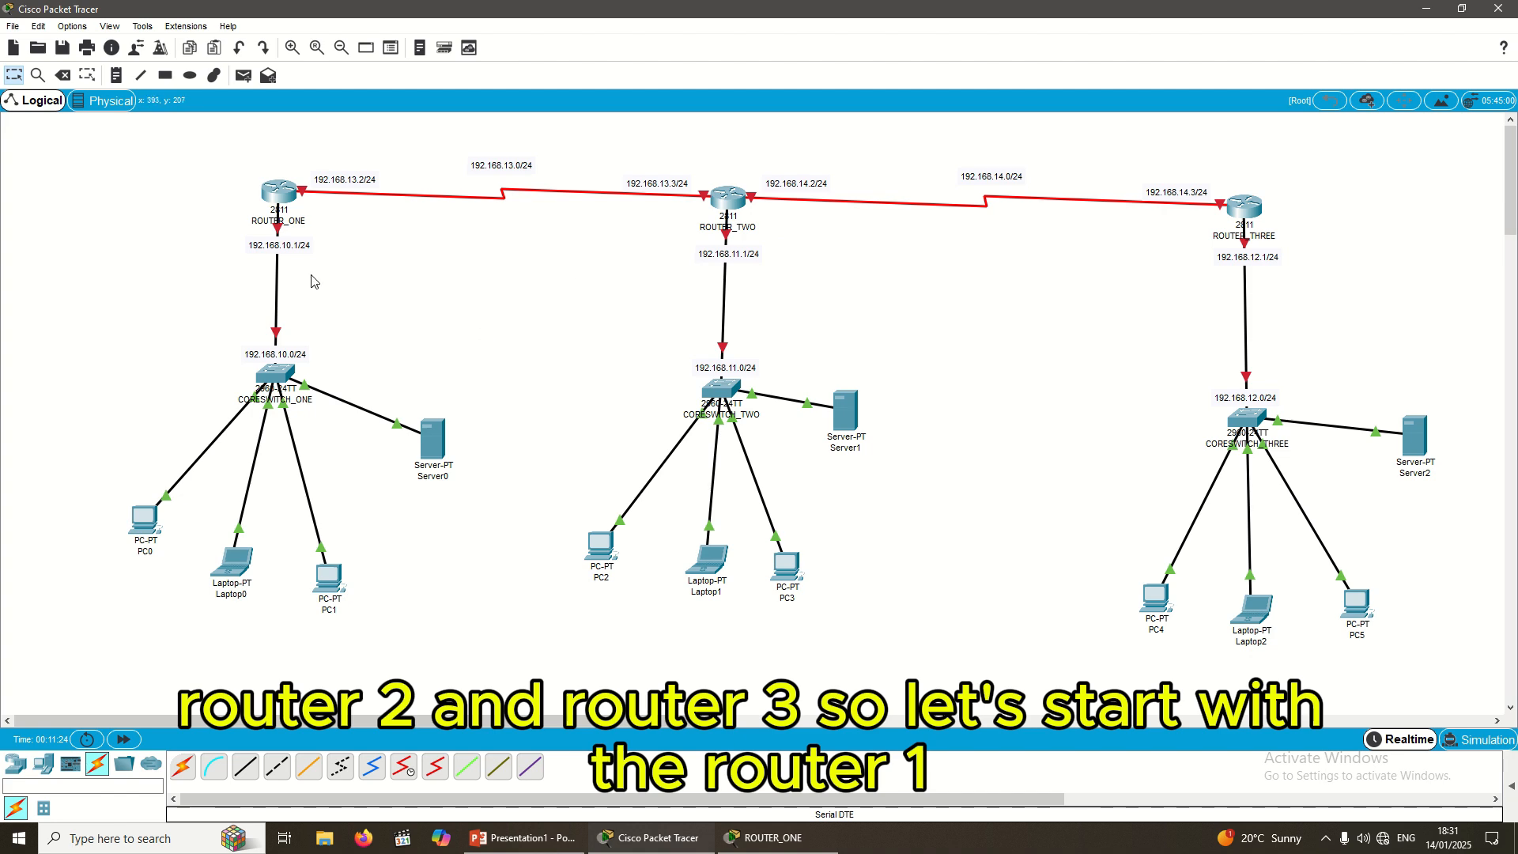
Step: Run enable in ROUTER_ONE's CLI to reach the Router# prompt
left_click(285, 202)
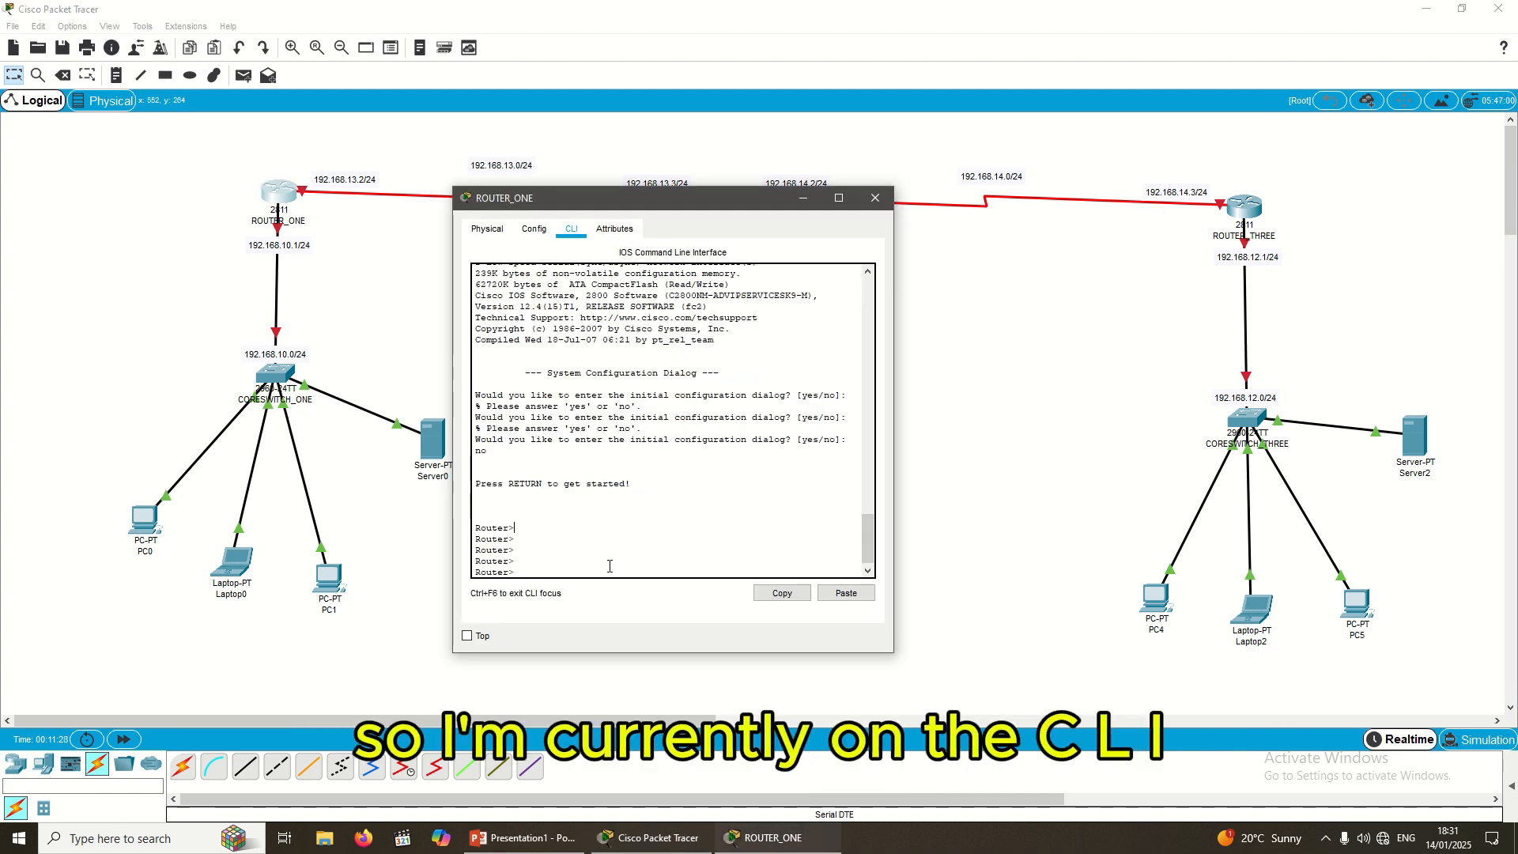
key("Return")
key("Return")
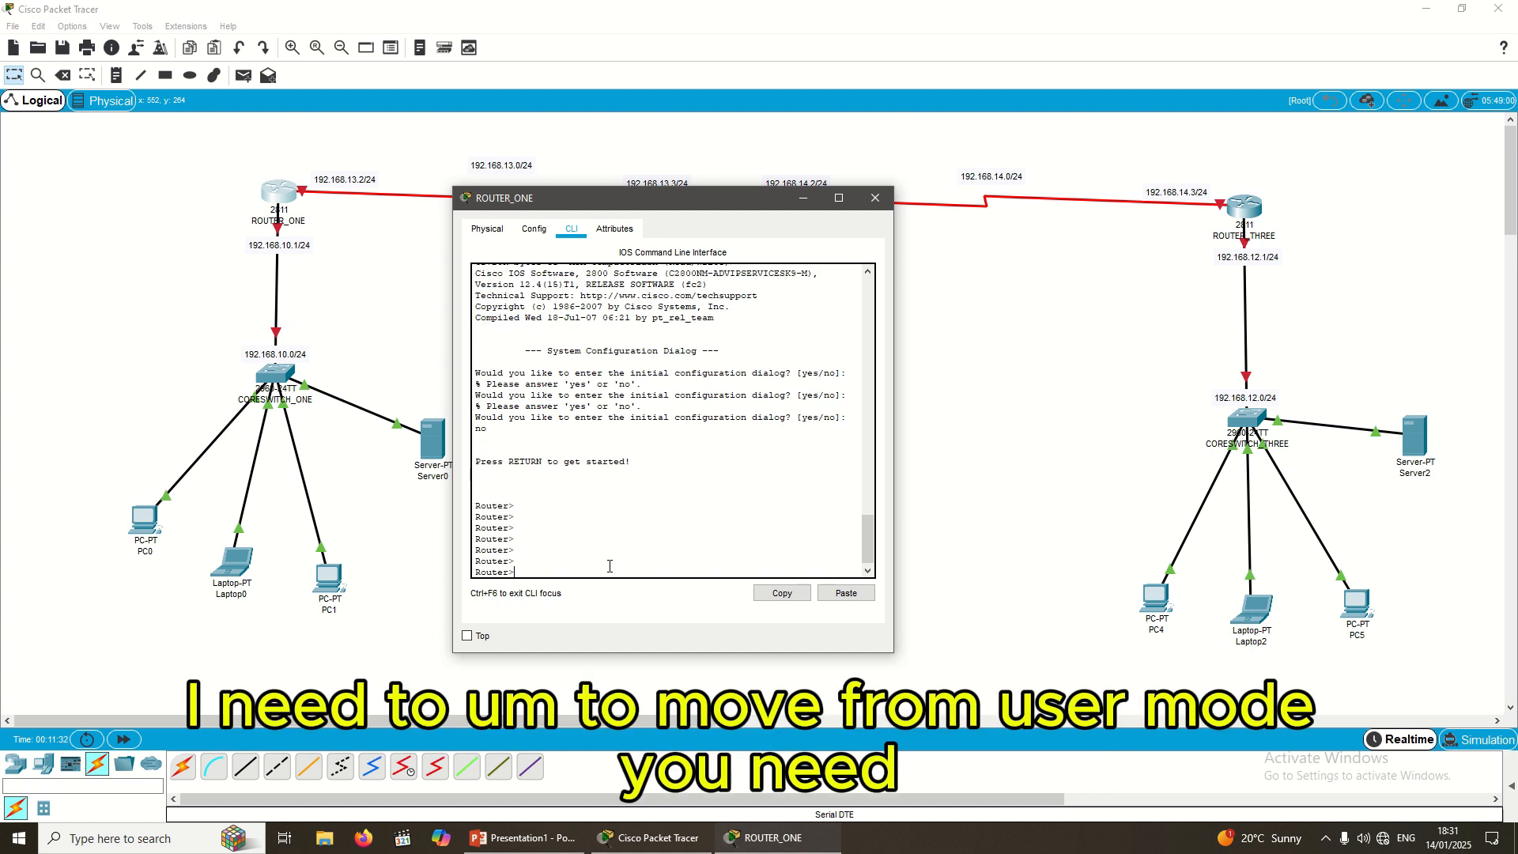
type("e")
type("n")
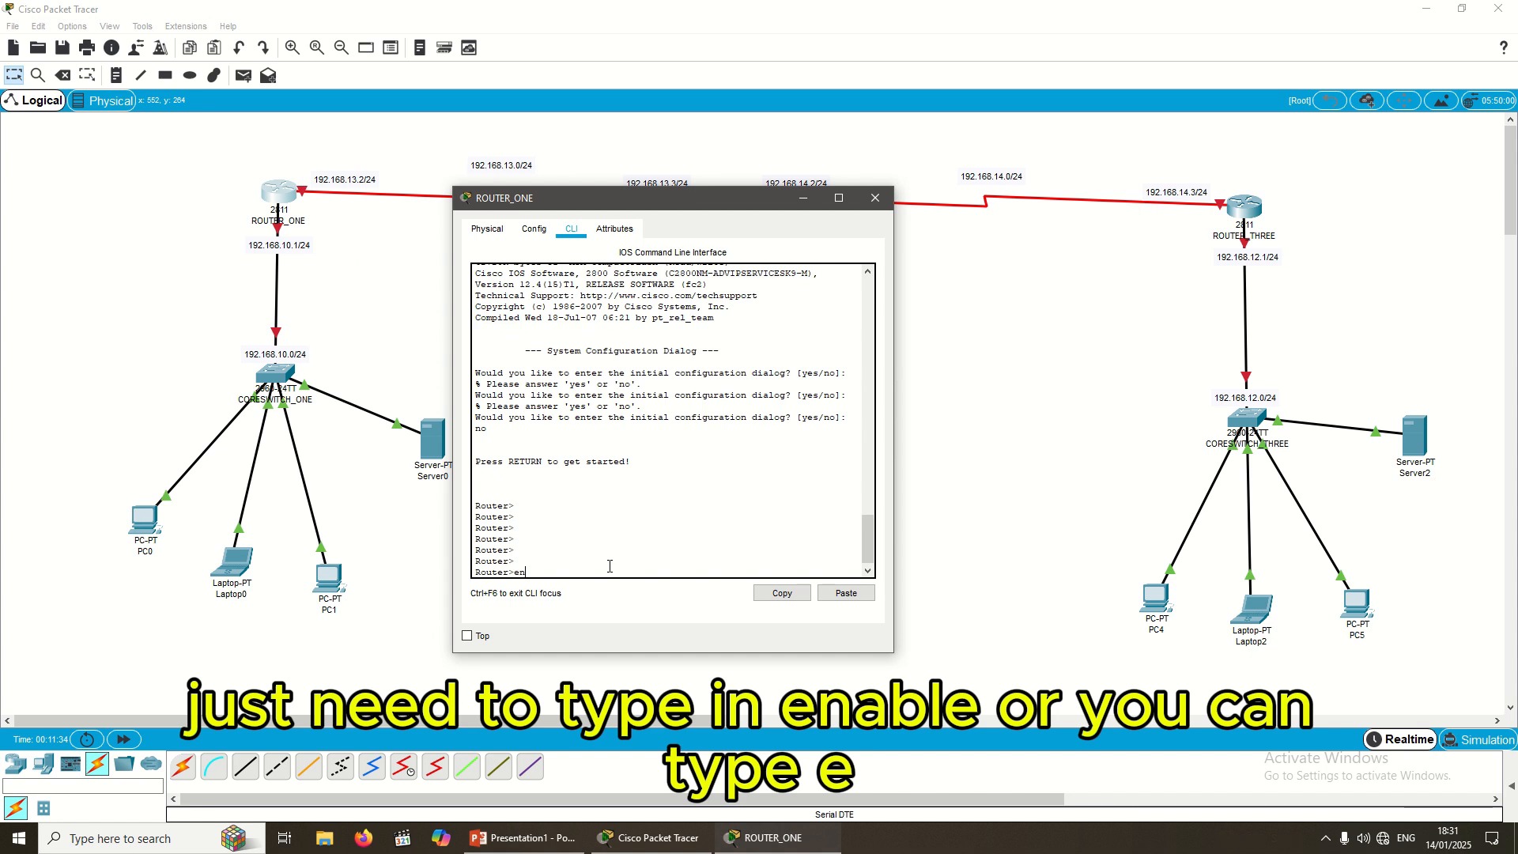
type("able")
key("Return")
key("Return")
key("Return")
key("Return")
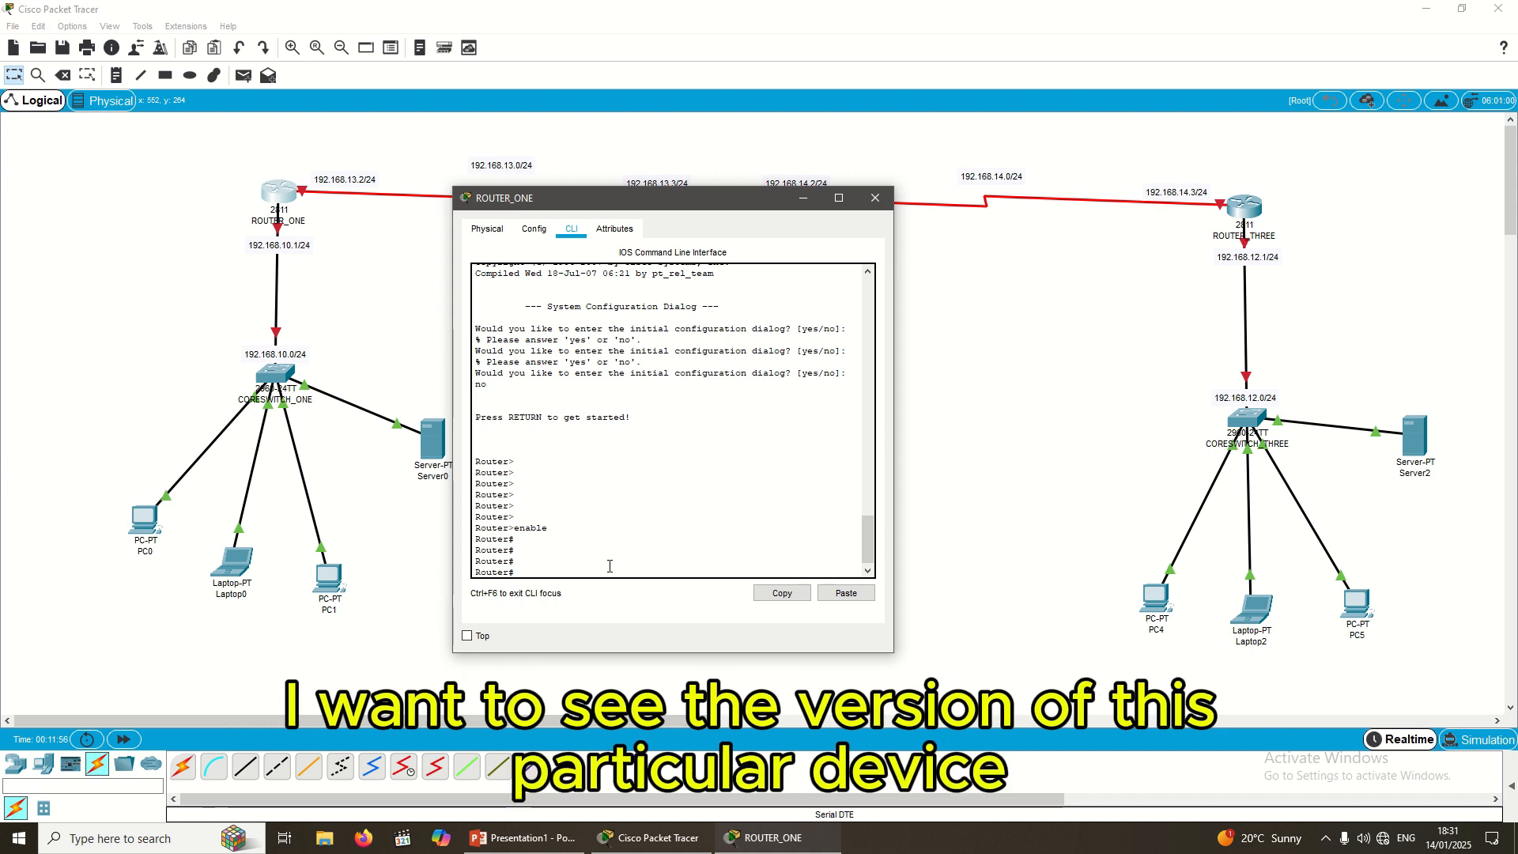
Step: Run show version on ROUTER_ONE and scan the output in a maximized console
type("show")
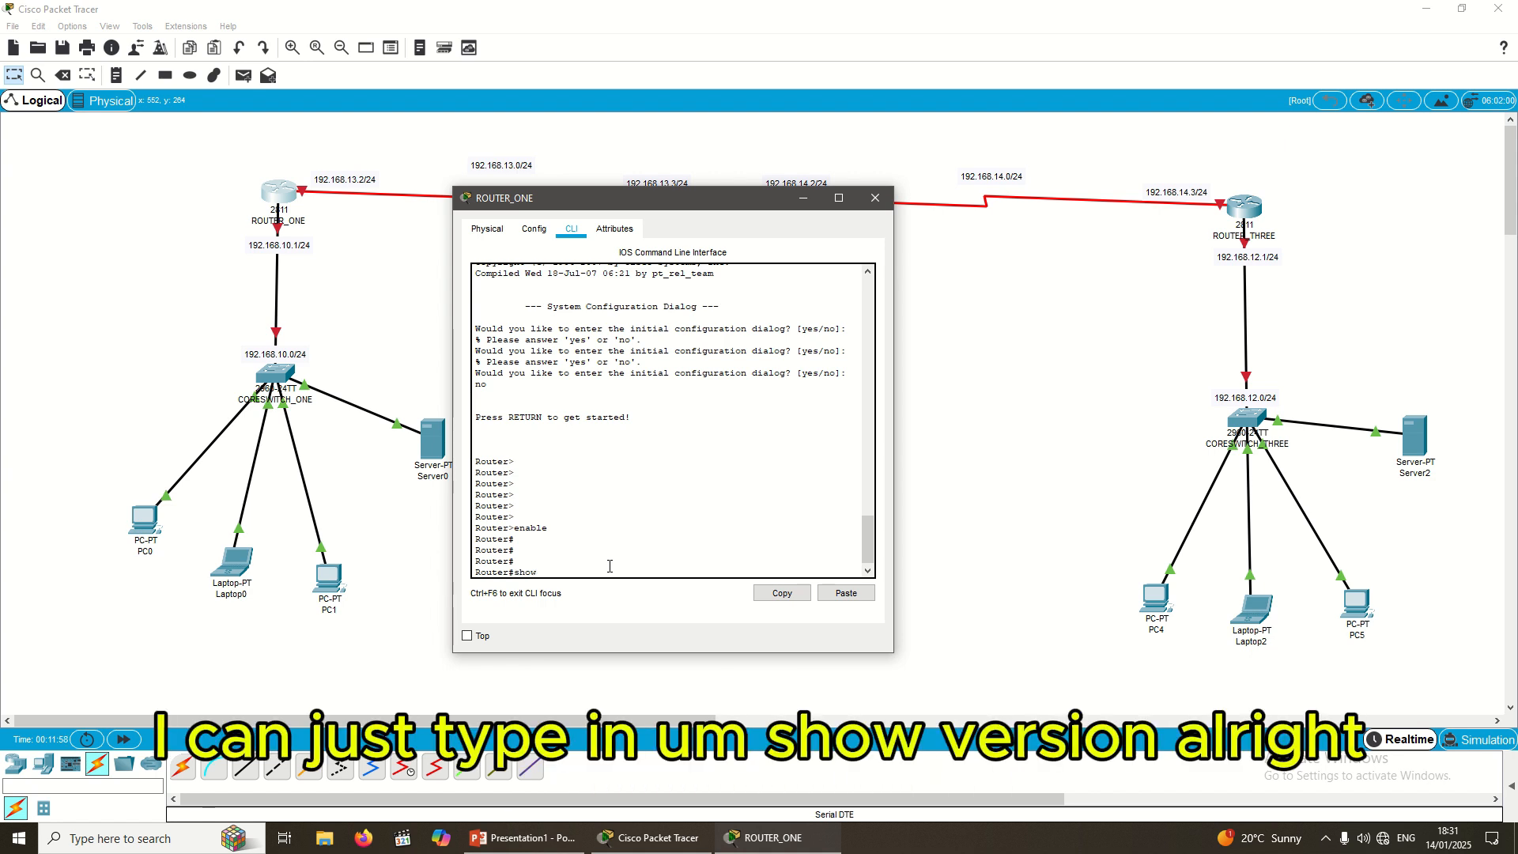
type(" veroion")
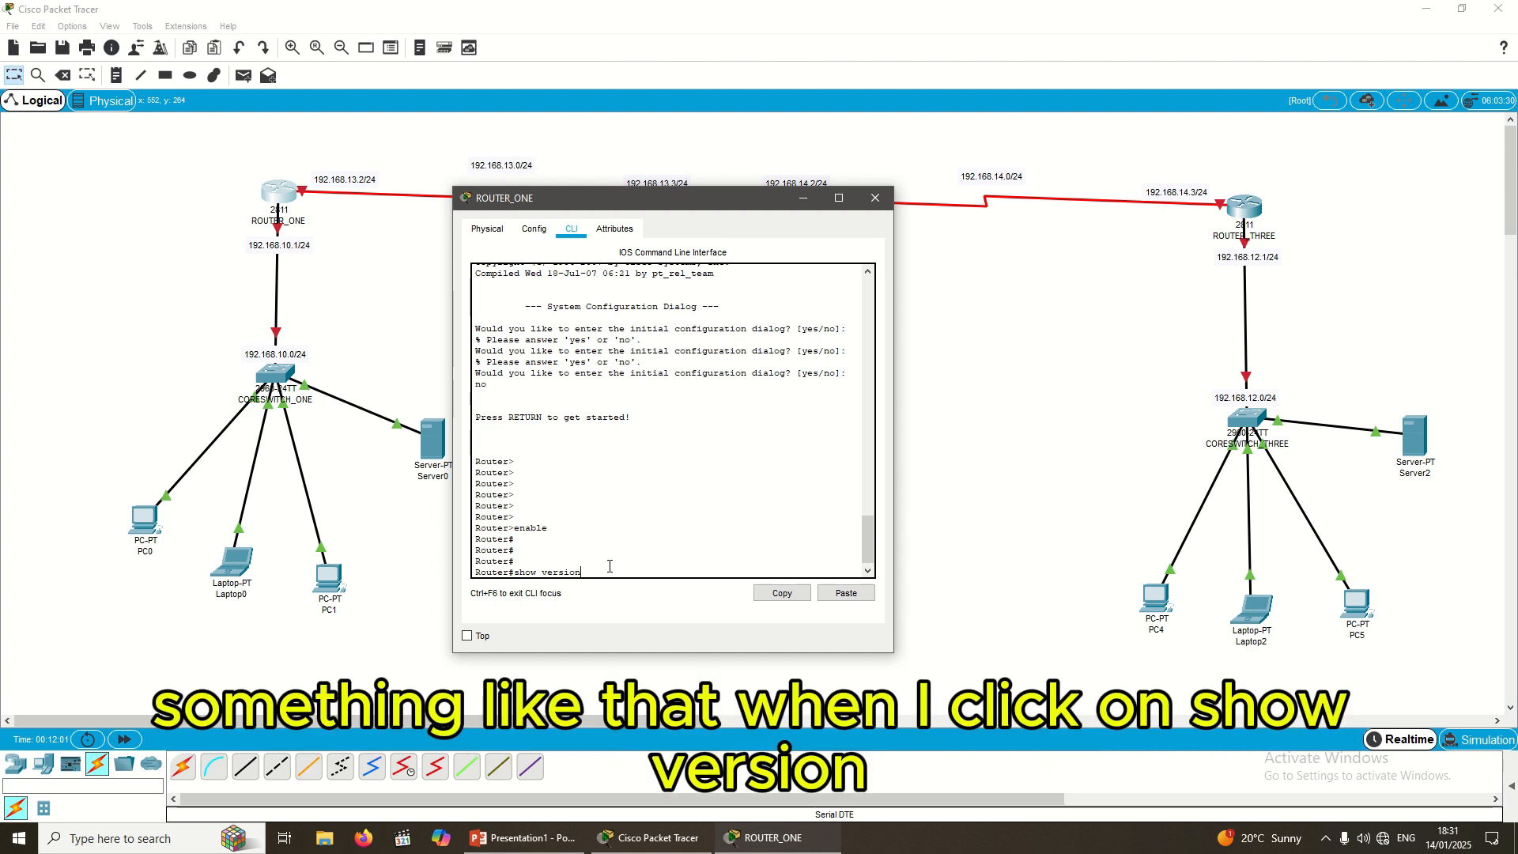
key("Return")
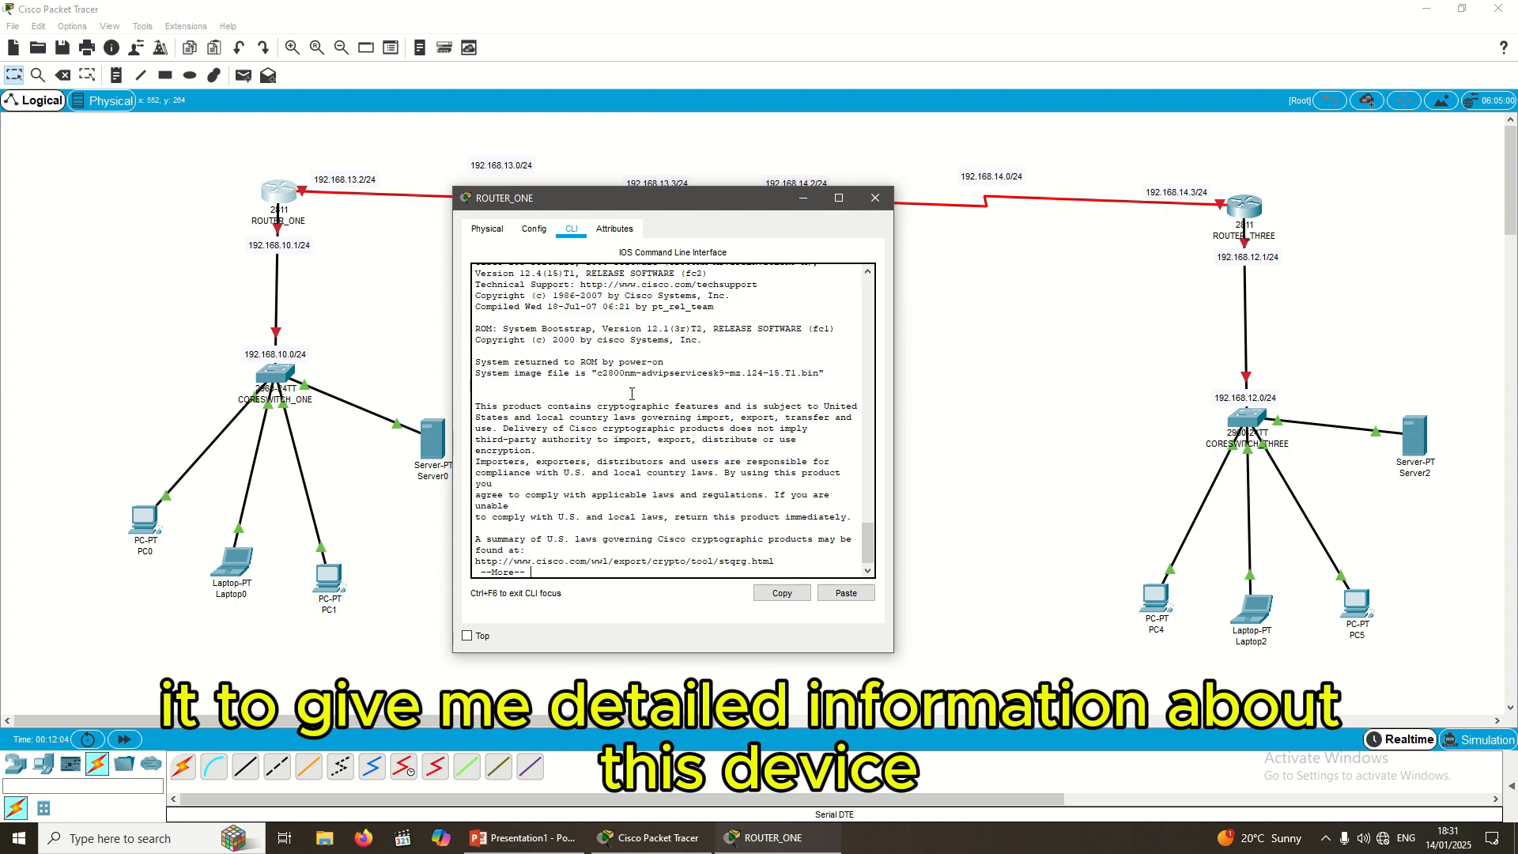
left_click(839, 198)
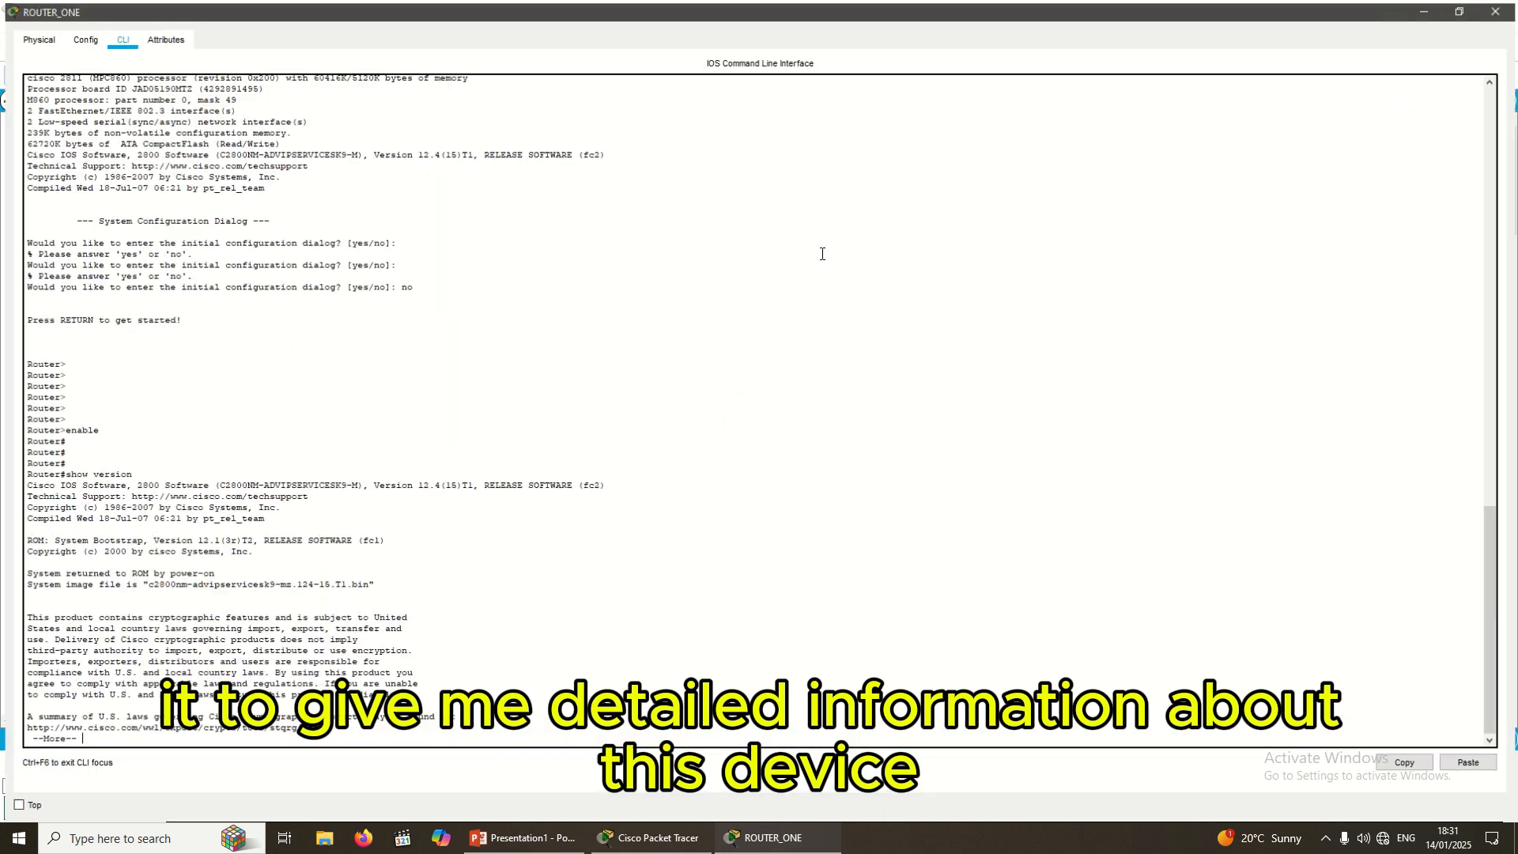
scroll(111, 536, "up", 11)
scroll(135, 522, "down", 7)
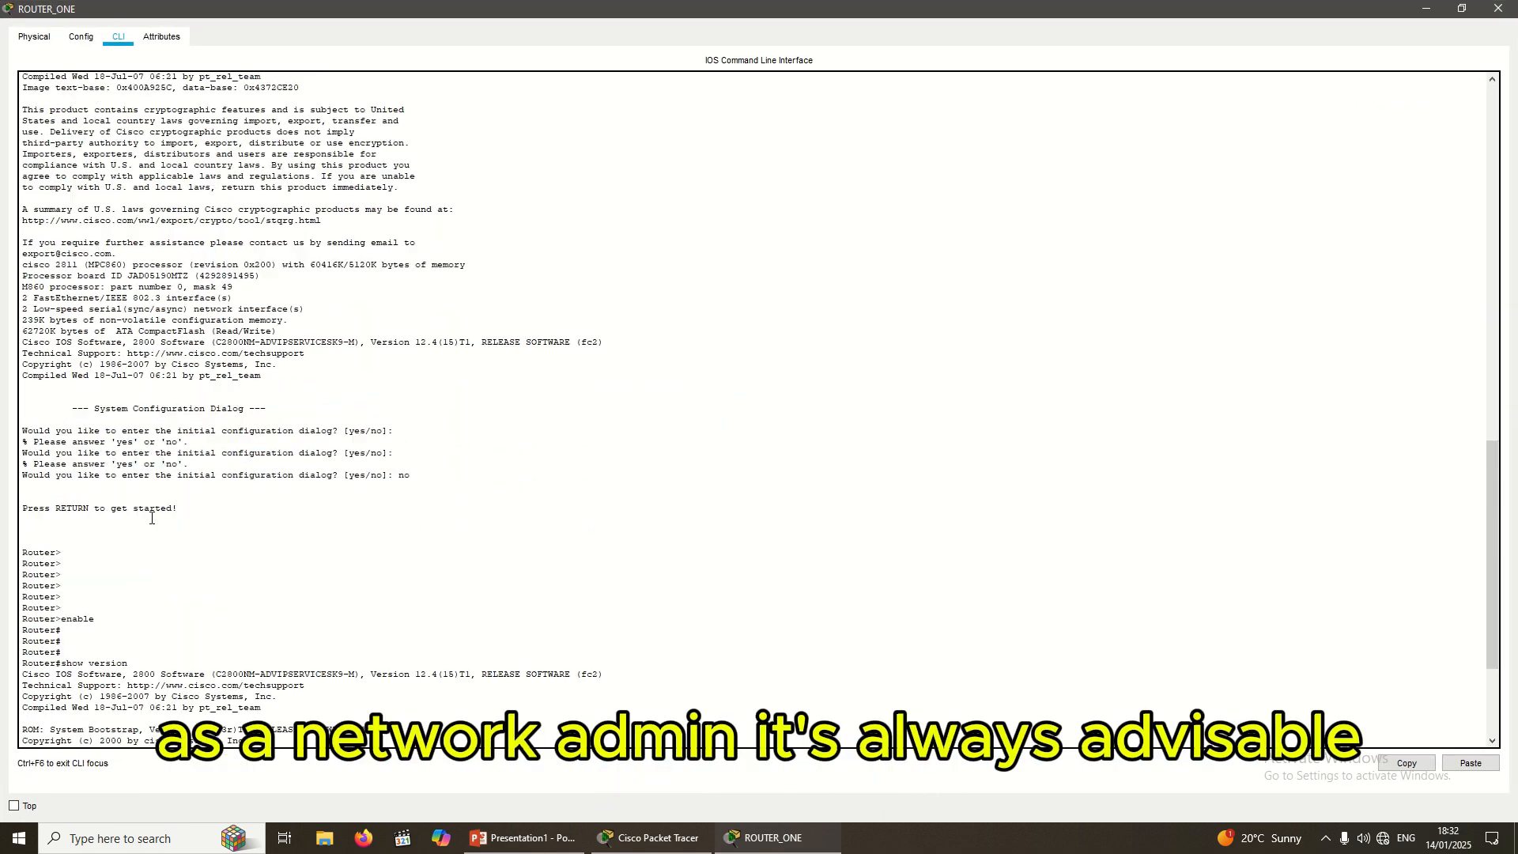
scroll(158, 518, "up", 1)
scroll(443, 450, "down", 5)
Step: Restore the console window and scroll through the IOS version and 2811 hardware details
left_click(1462, 9)
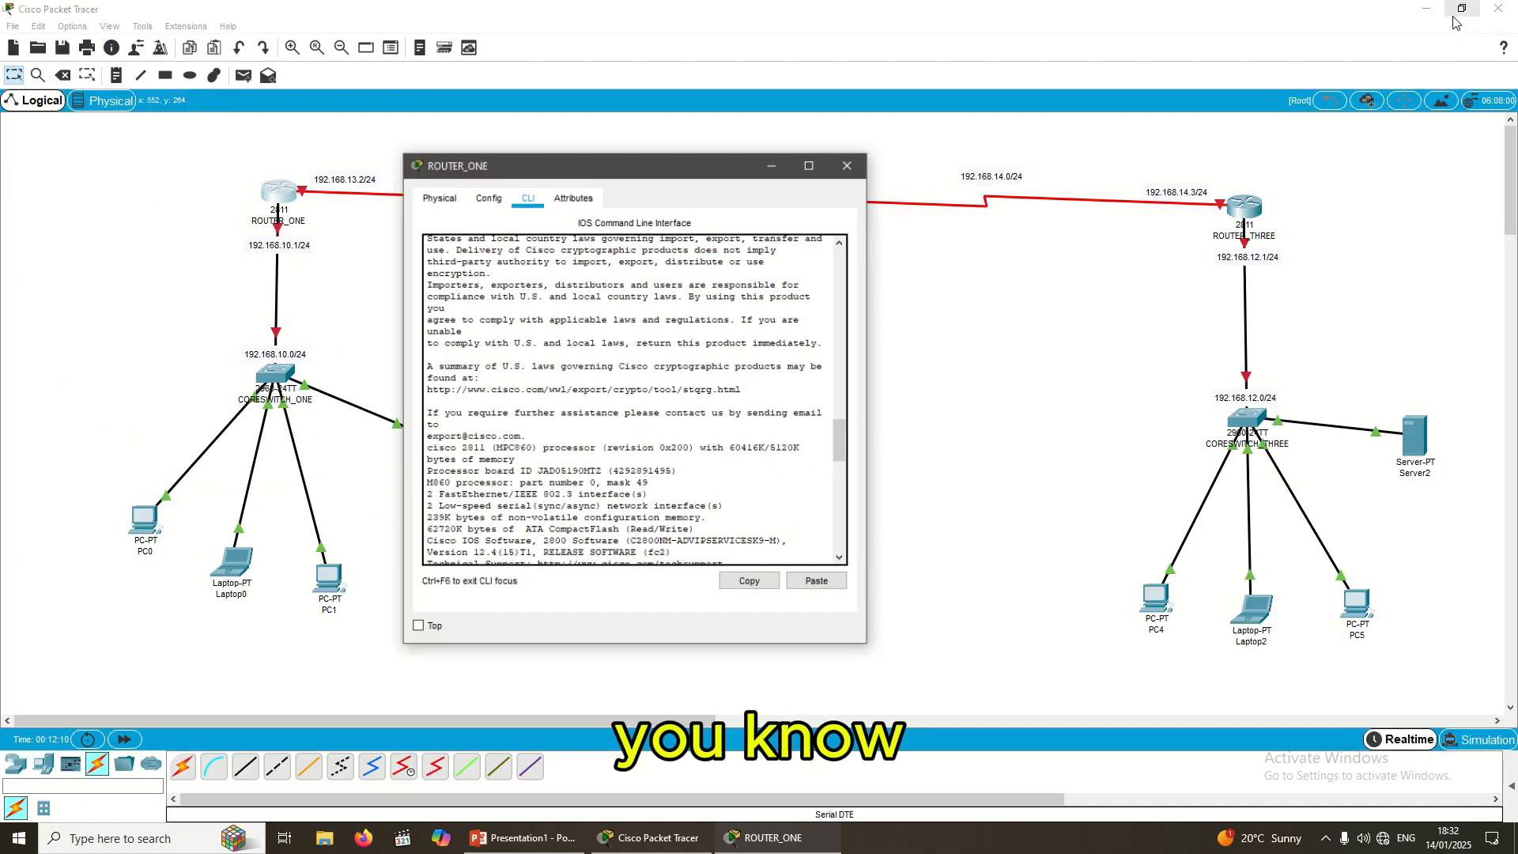
left_click_drag(704, 209, 771, 167)
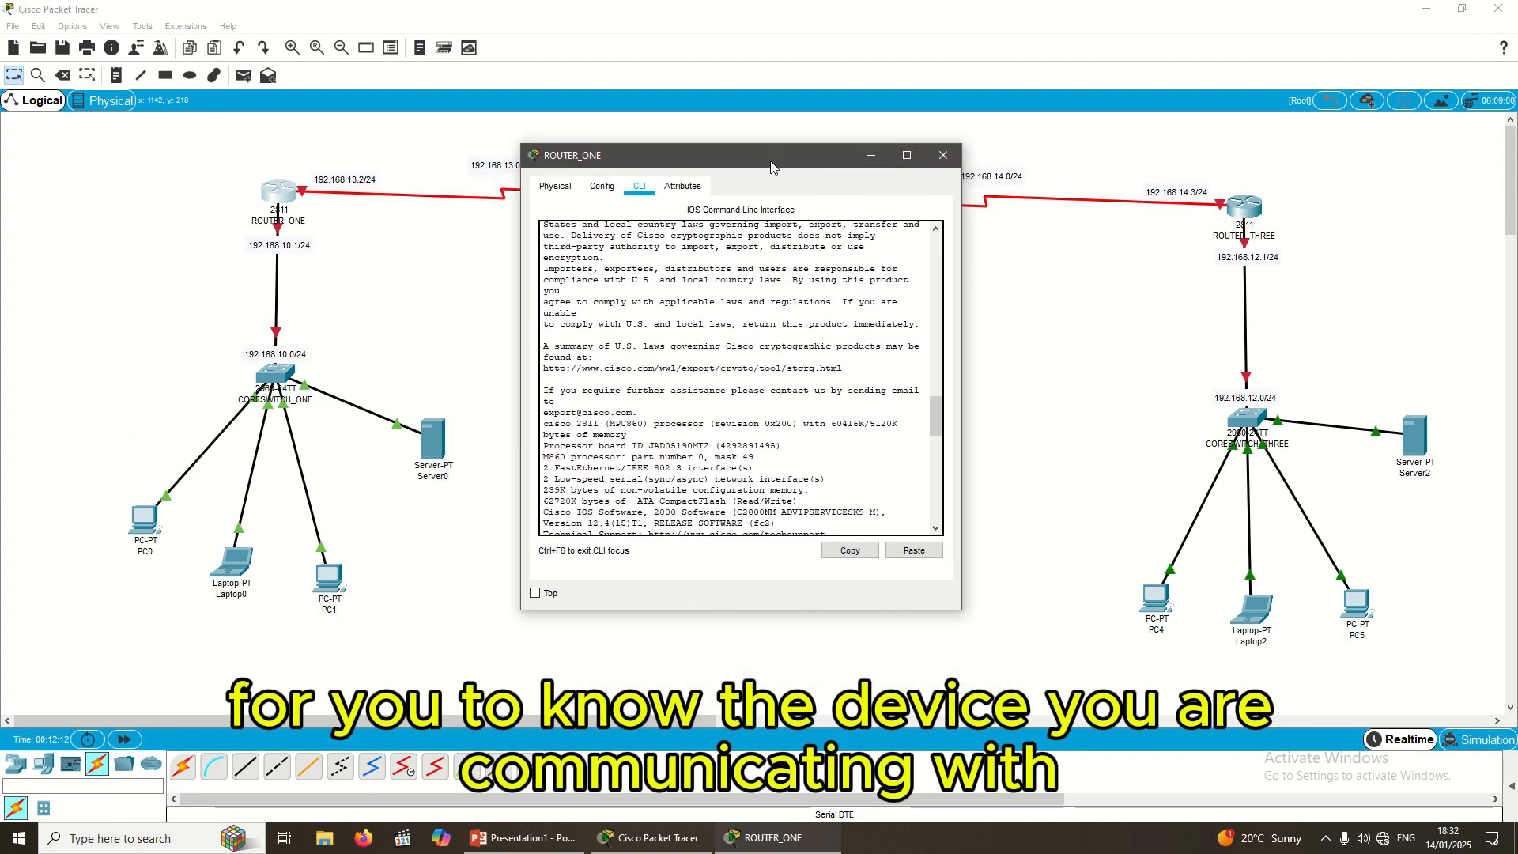
scroll(645, 405, "down", 7)
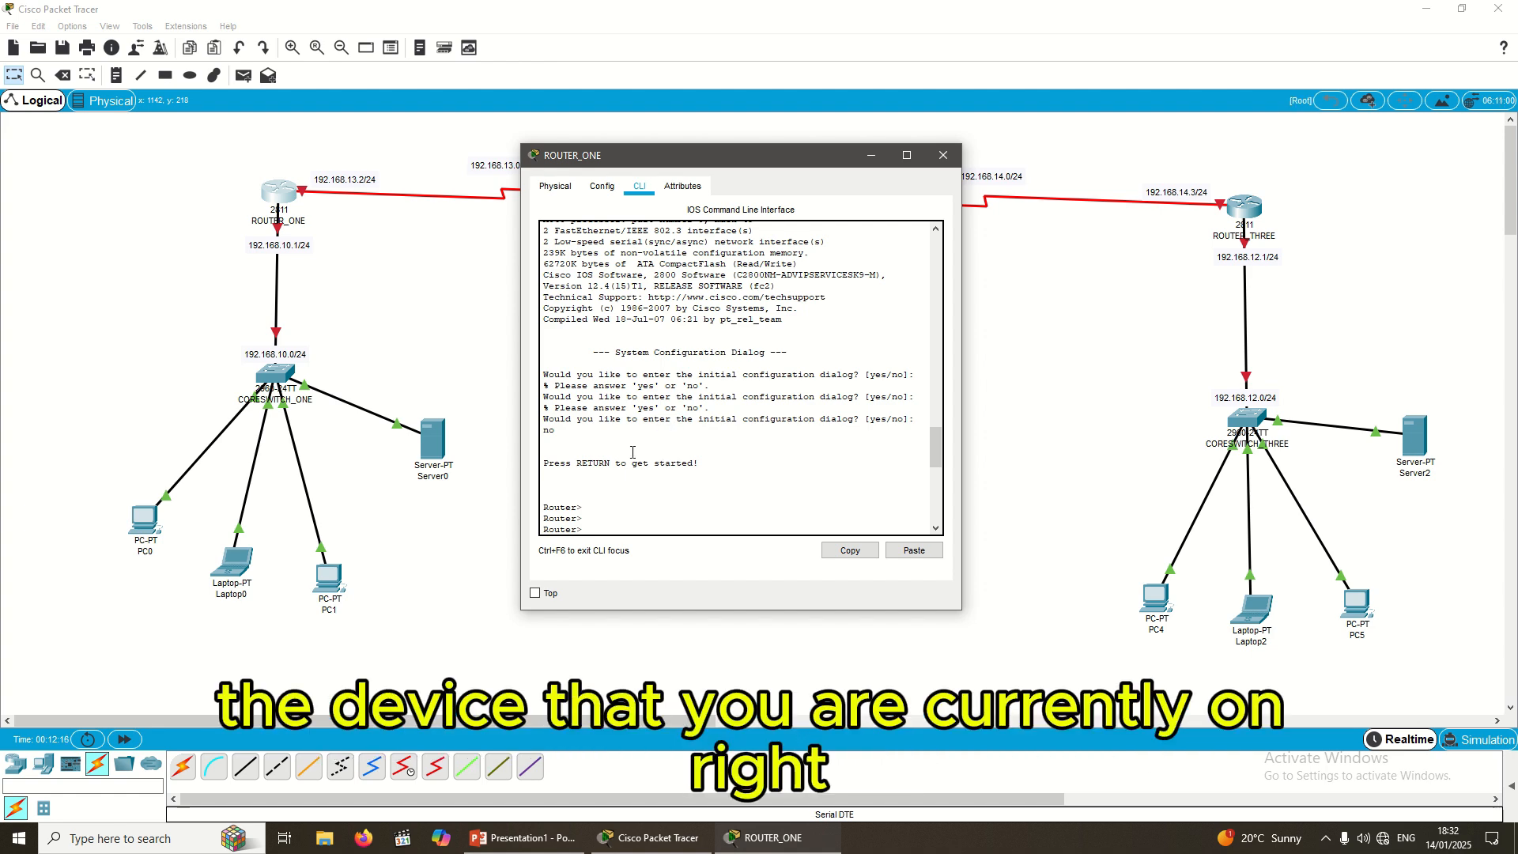
scroll(632, 453, "up", 3)
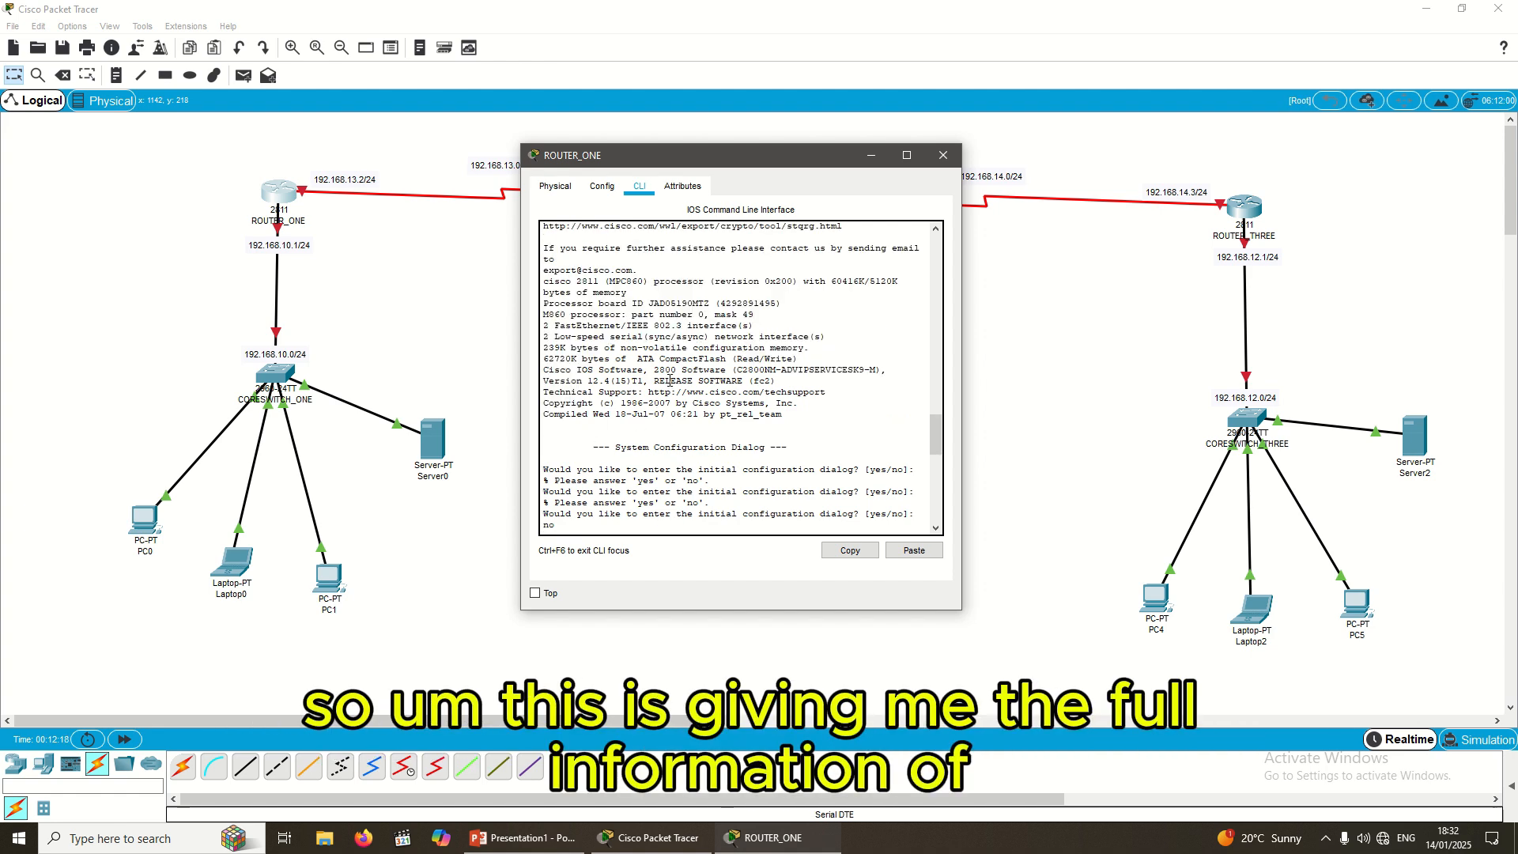
scroll(670, 382, "up", 6)
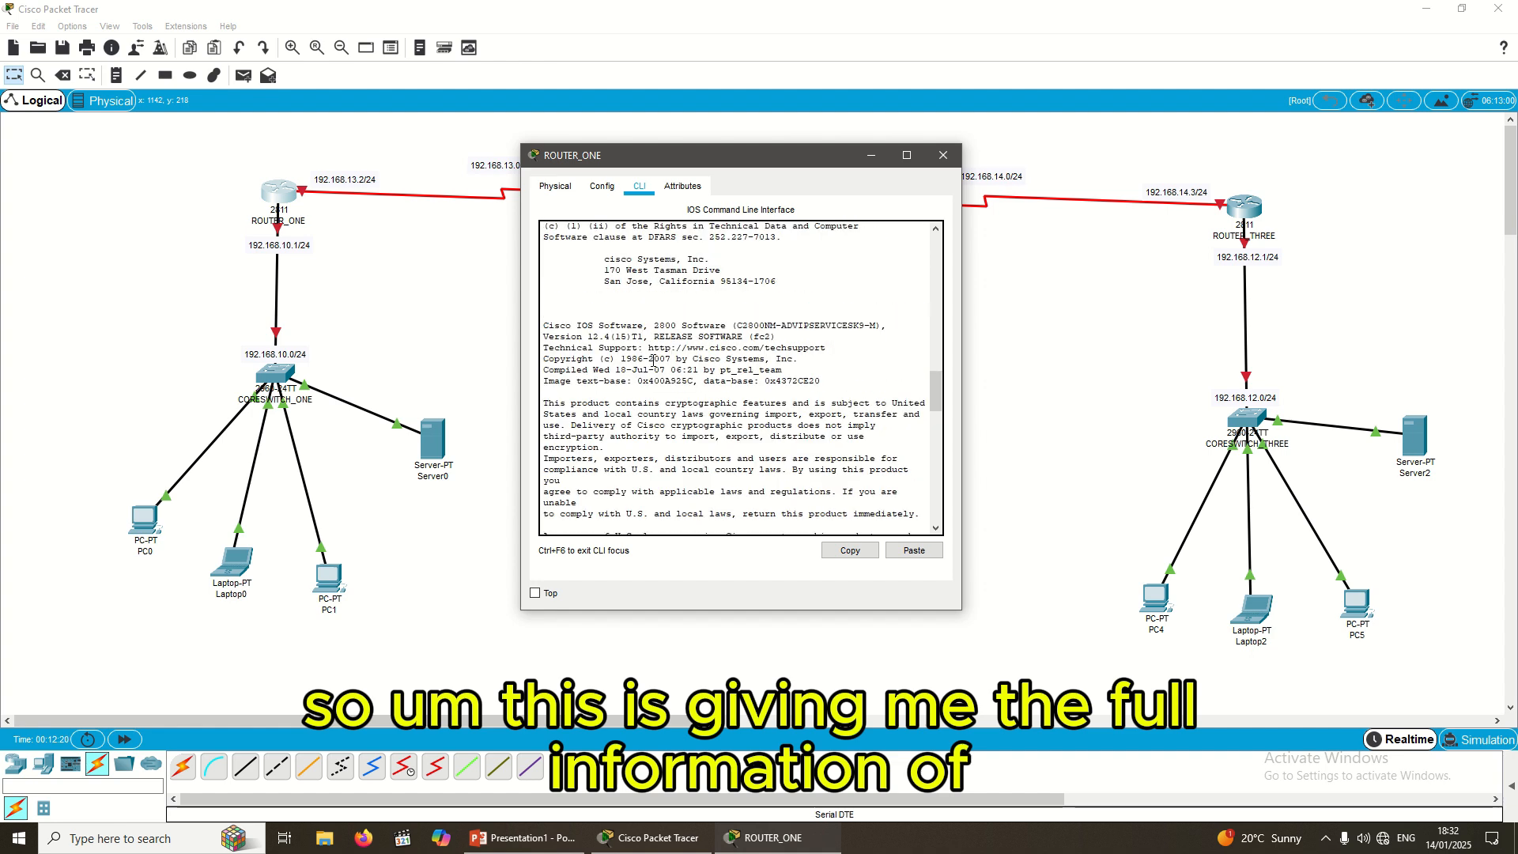
scroll(712, 325, "up", 3)
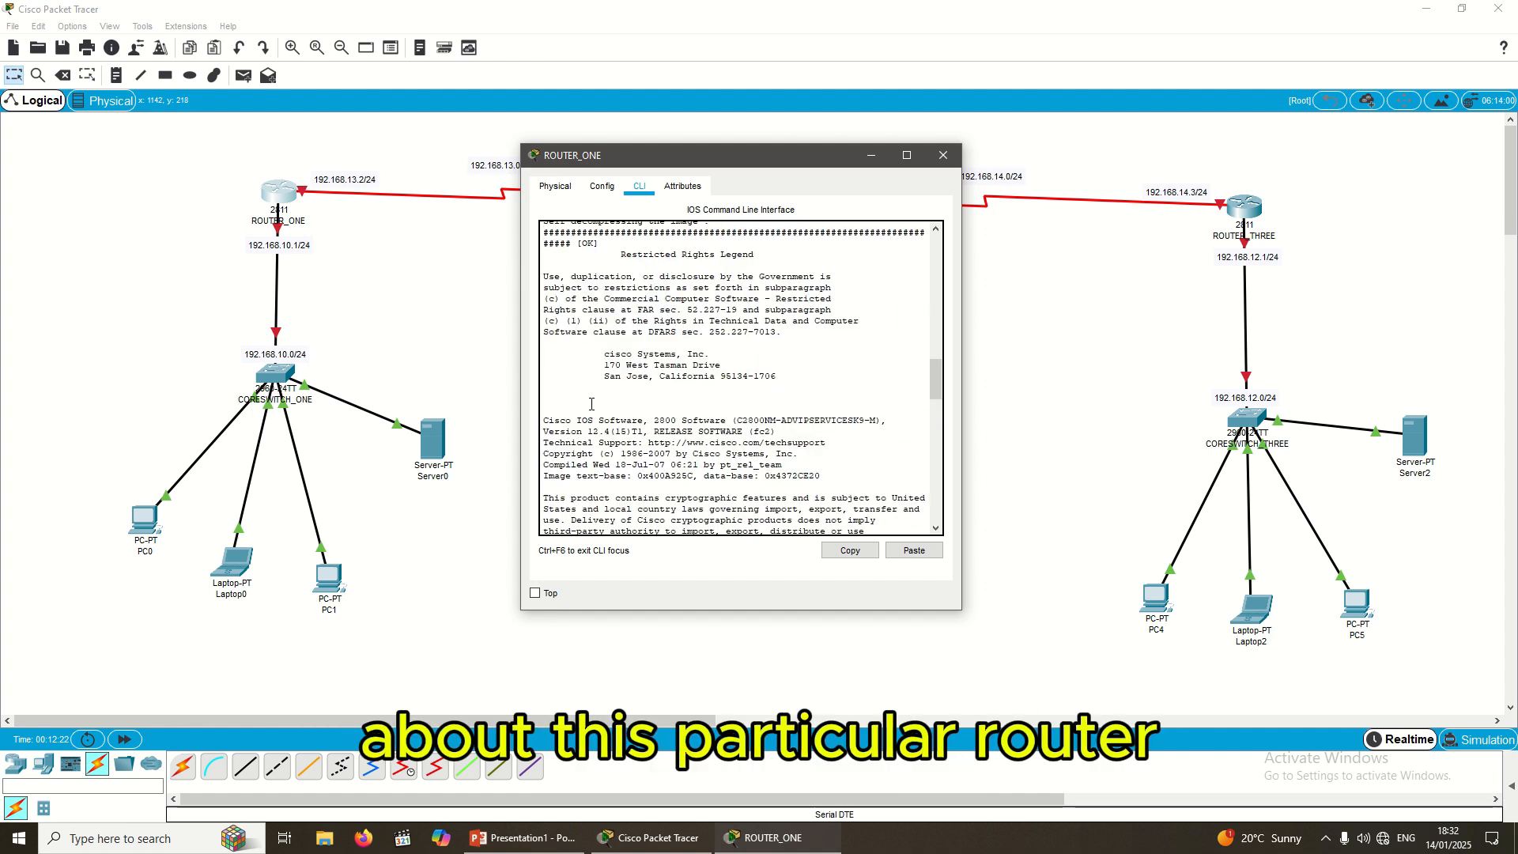
scroll(592, 404, "up", 4)
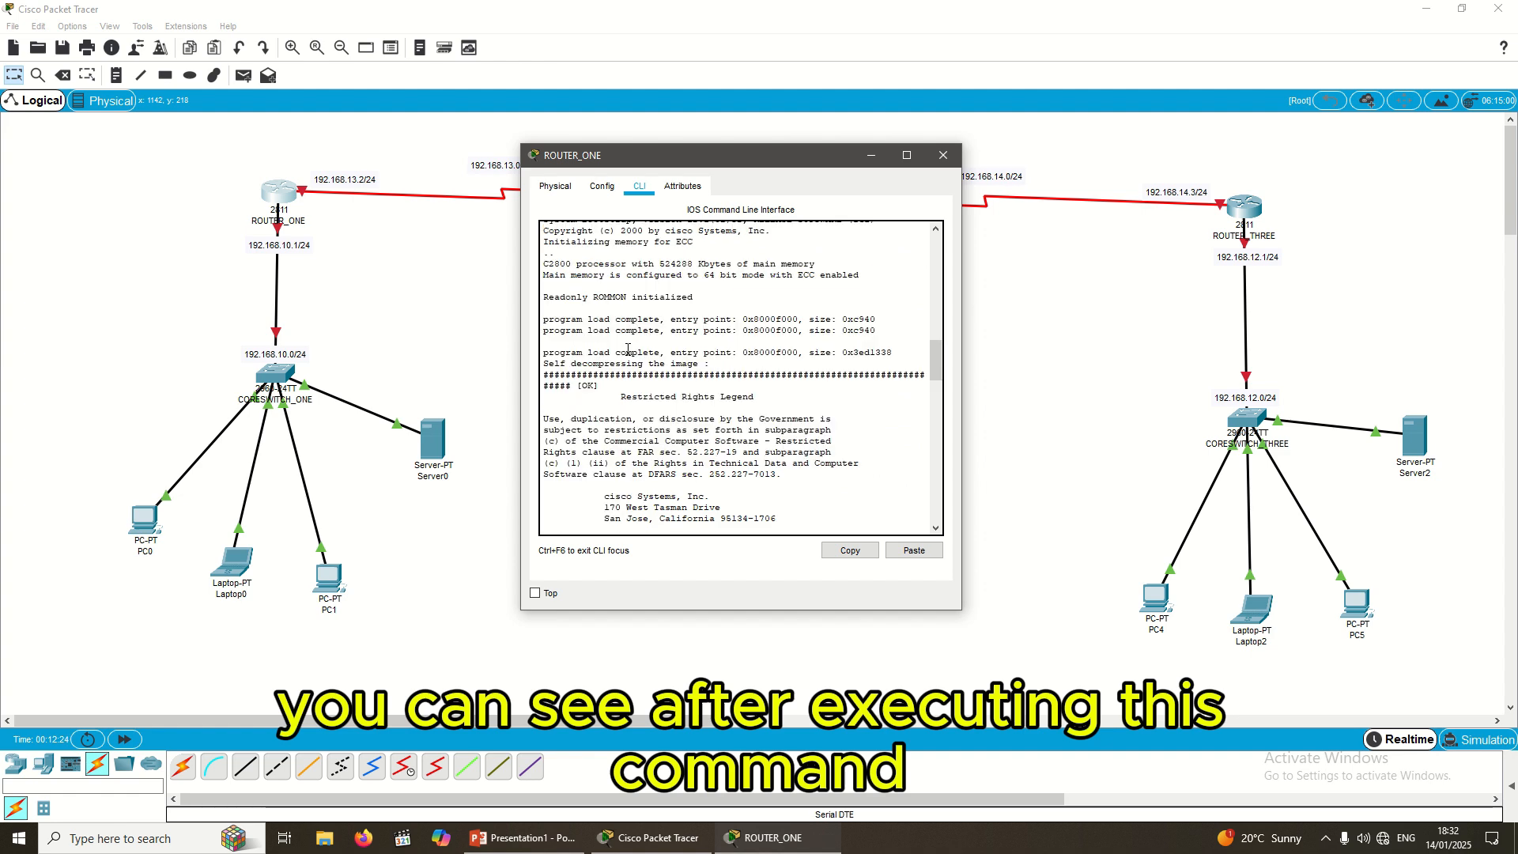
scroll(633, 352, "up", 8)
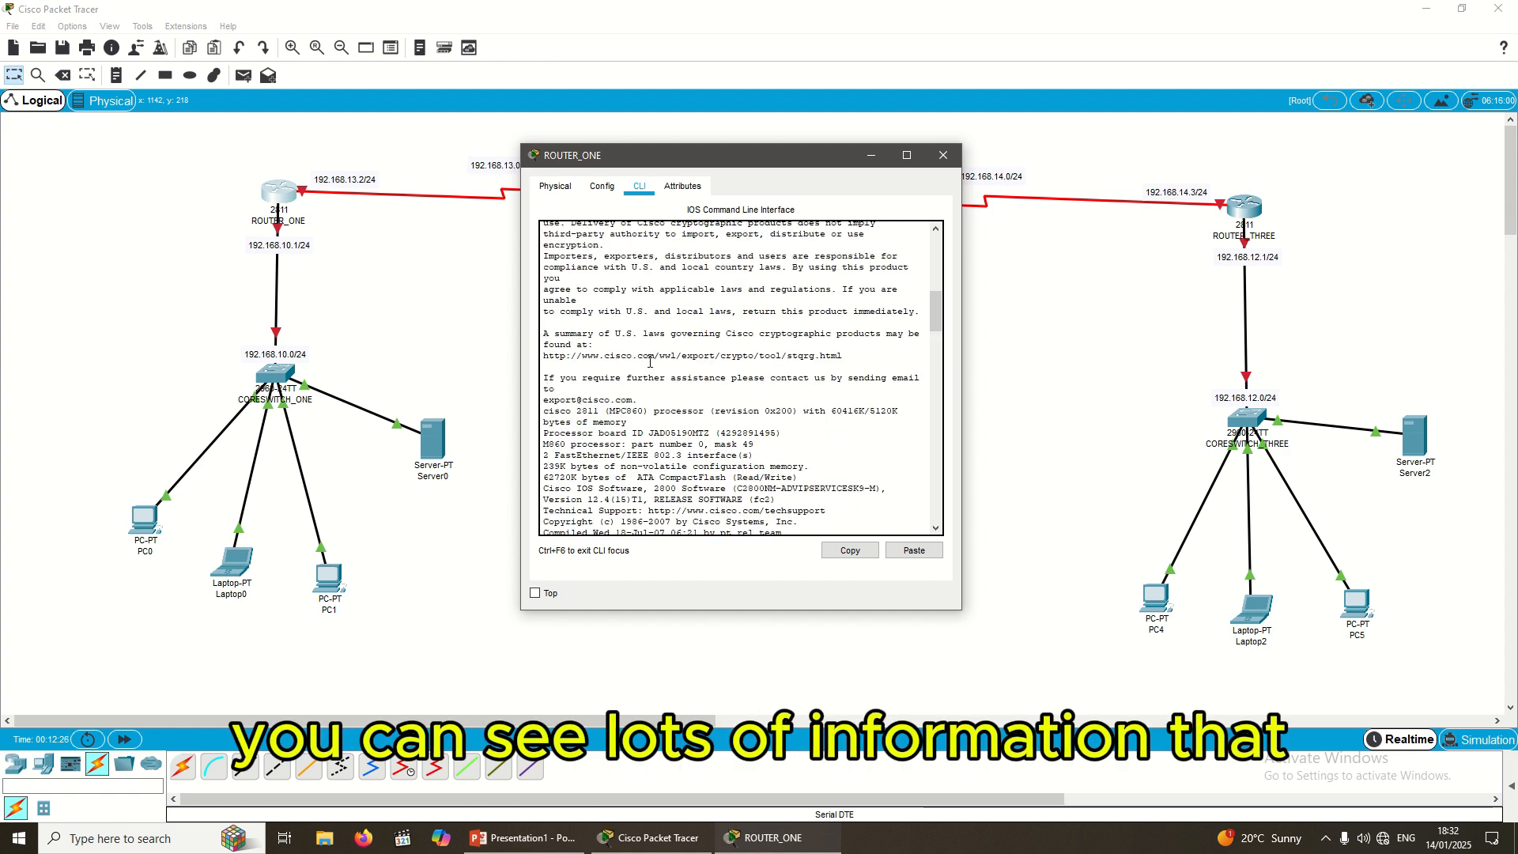
scroll(650, 361, "up", 9)
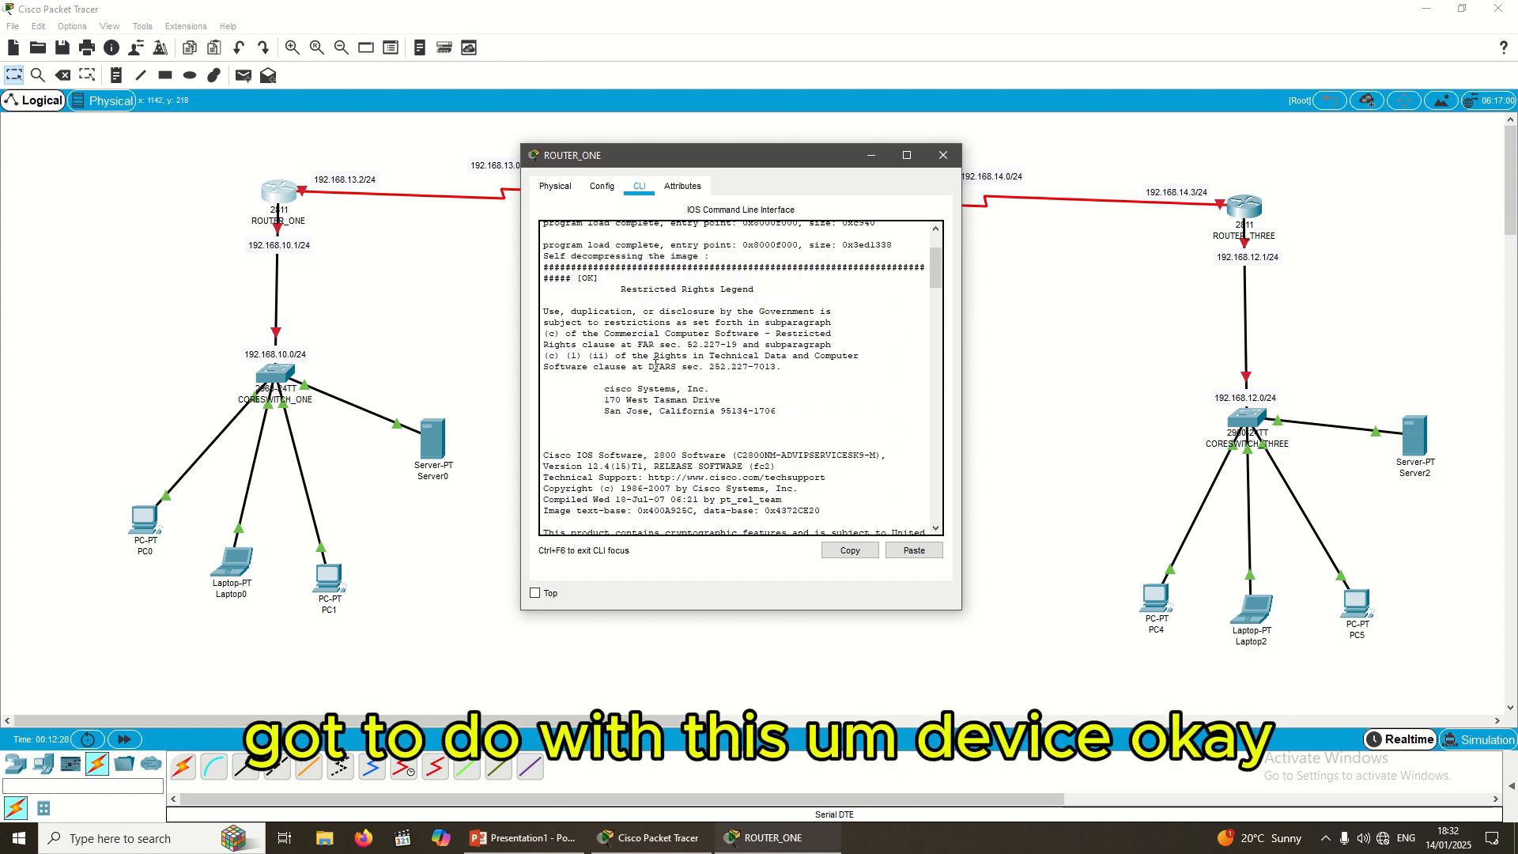
scroll(656, 364, "up", 3)
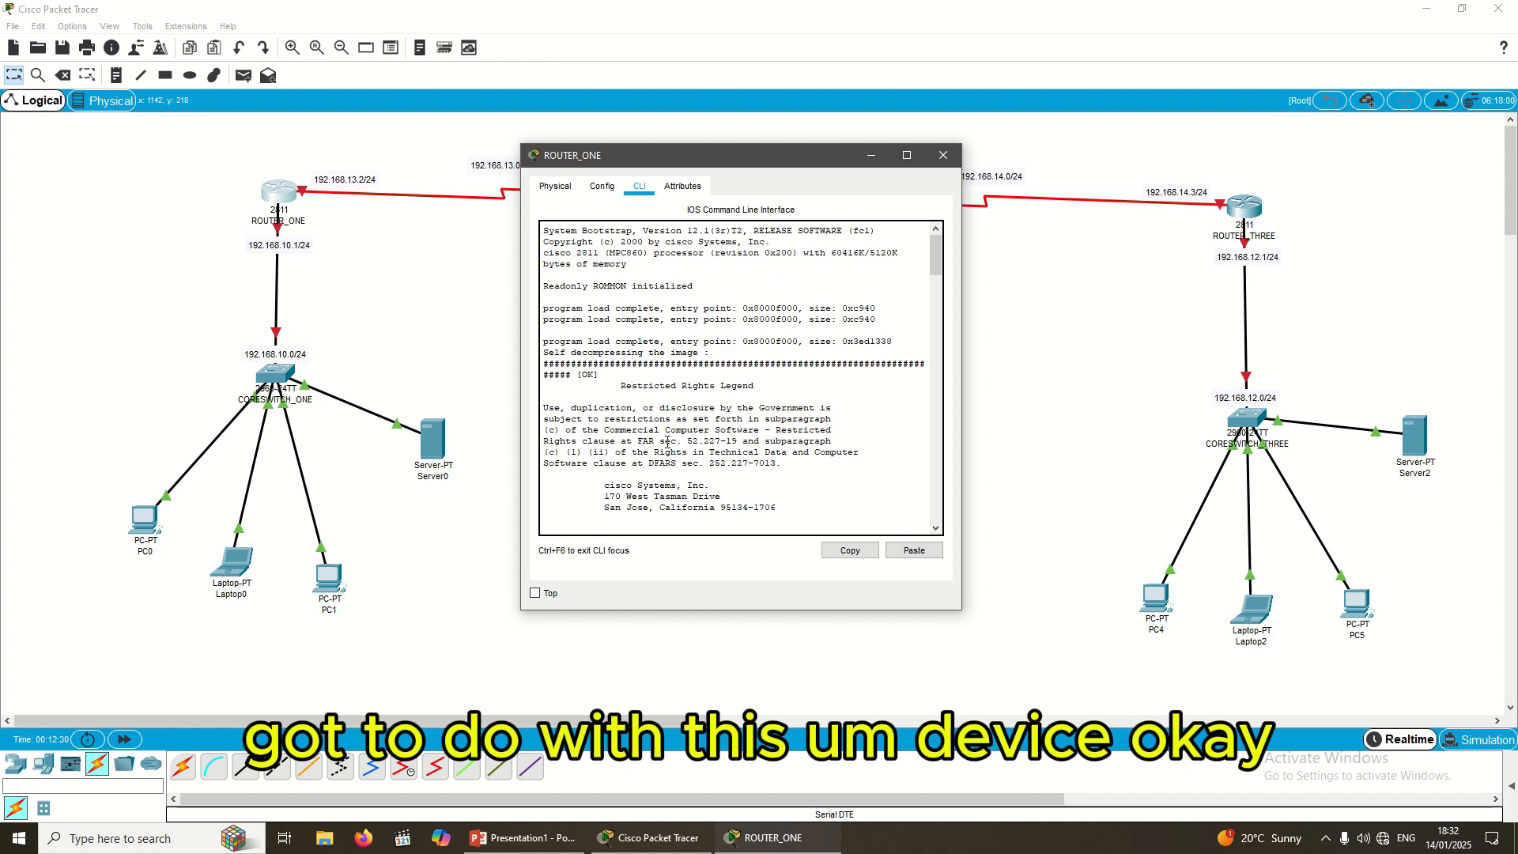
scroll(668, 442, "down", 6)
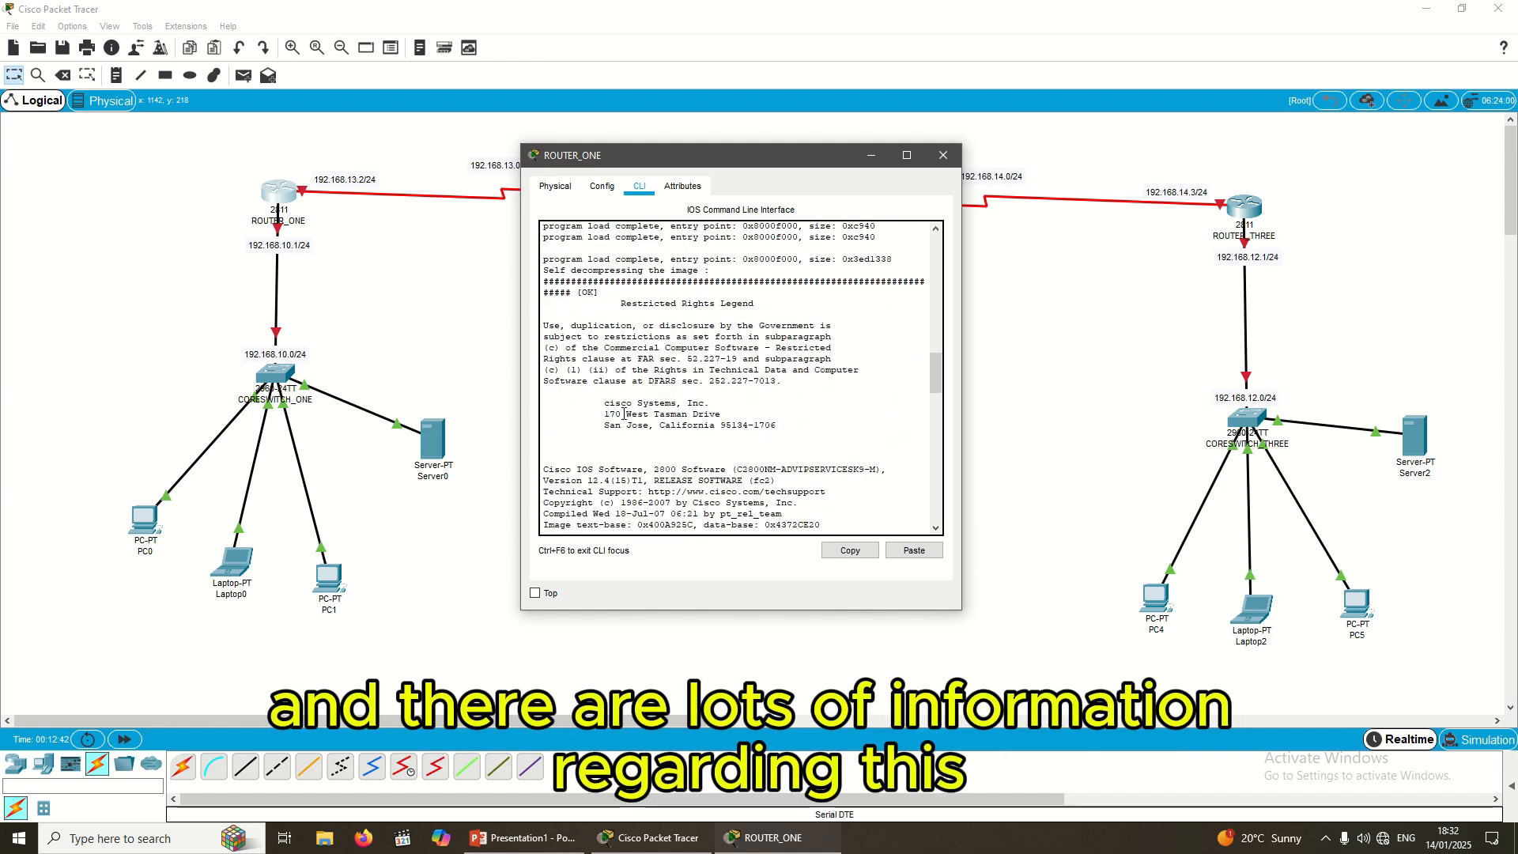
scroll(632, 420, "down", 20)
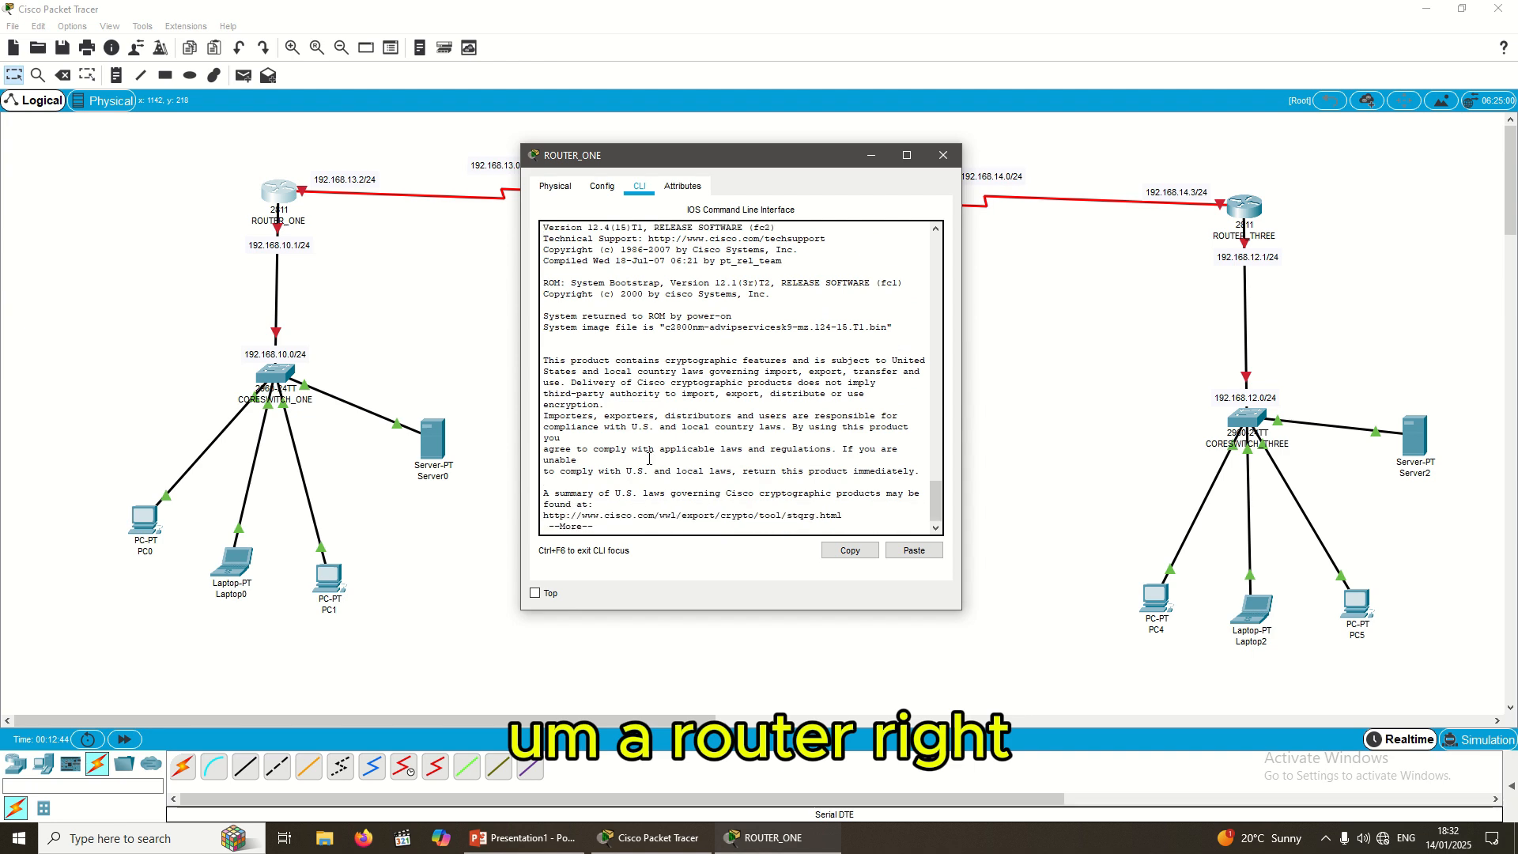
Step: Page through the remaining --More-- output until the Router# prompt returns
key("Return")
key("Return")
key("Return")
key("Return")
key("Return")
key("Return")
key("Return")
key("Return")
key("Return")
key("Return")
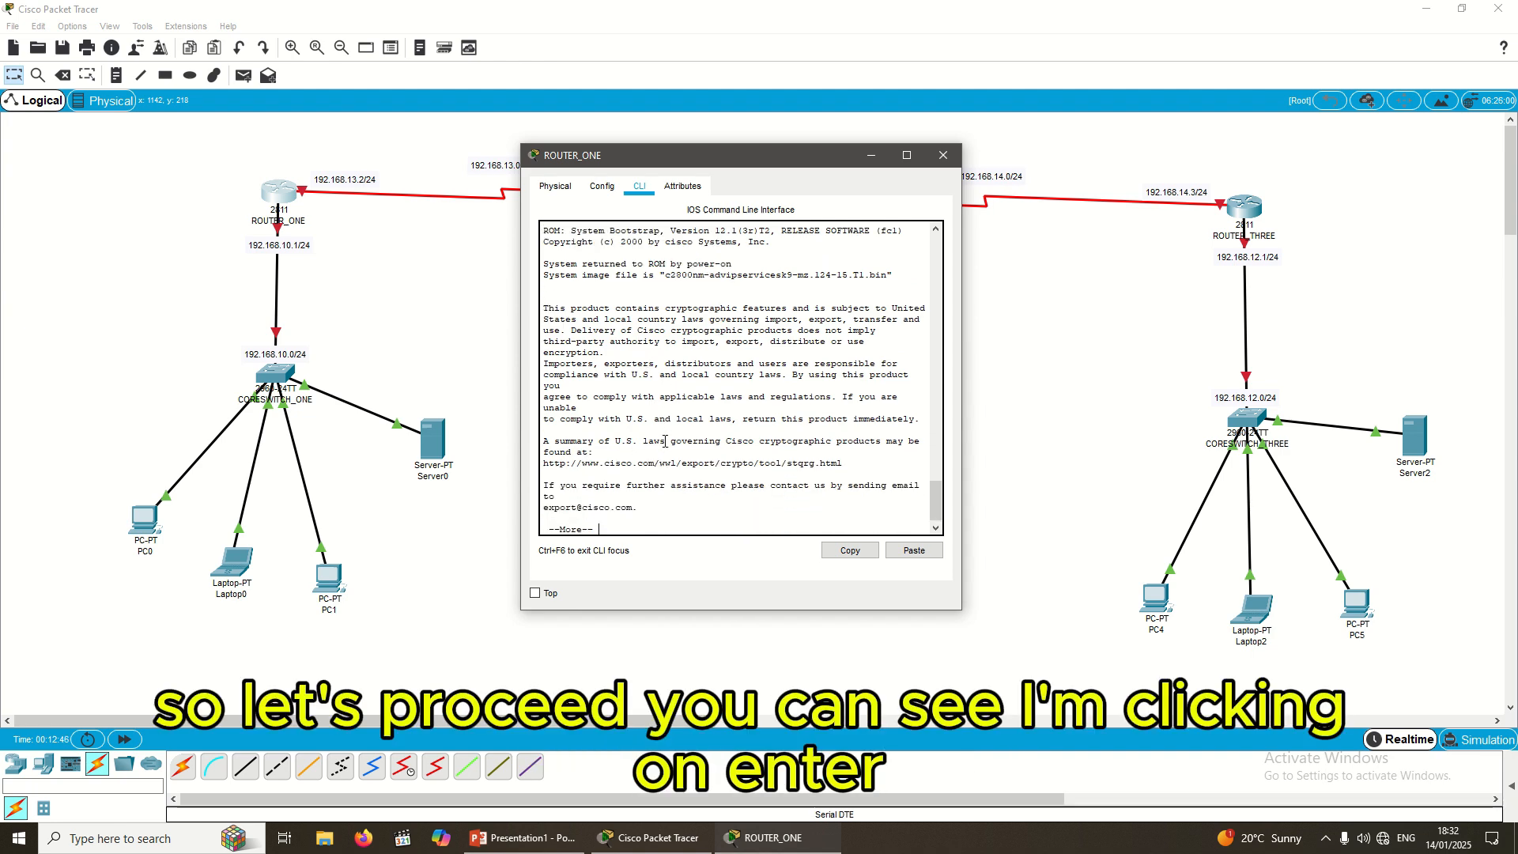
key("Return")
key("Return")
key("Return")
key("Return")
key("Return")
key("Return")
key("Return")
key("Return")
key("Return")
key("Return")
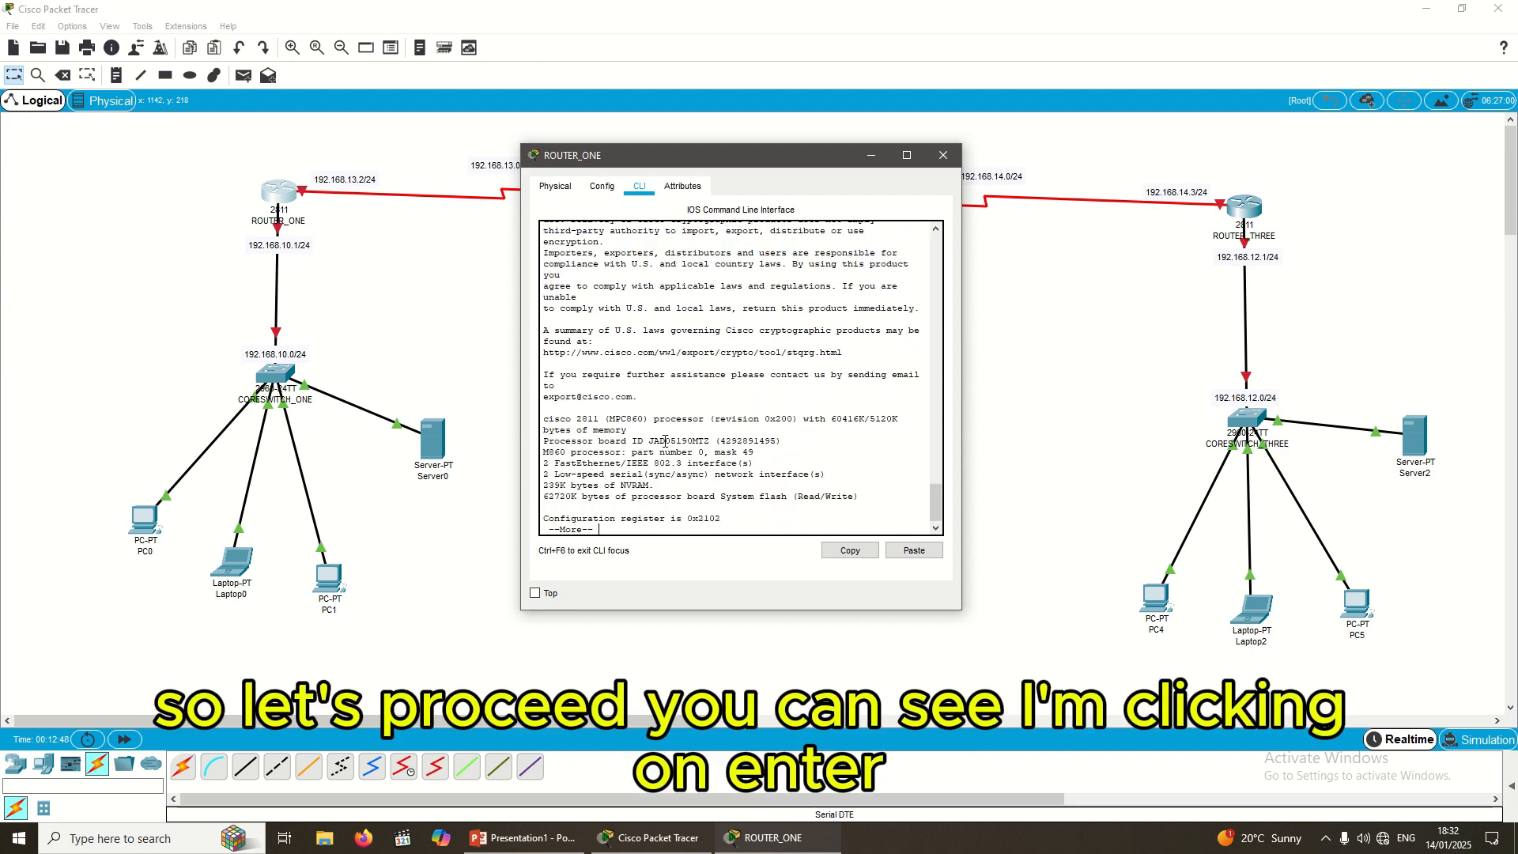
key("Return")
key("Return")
key("Return")
key("Return")
key("Return")
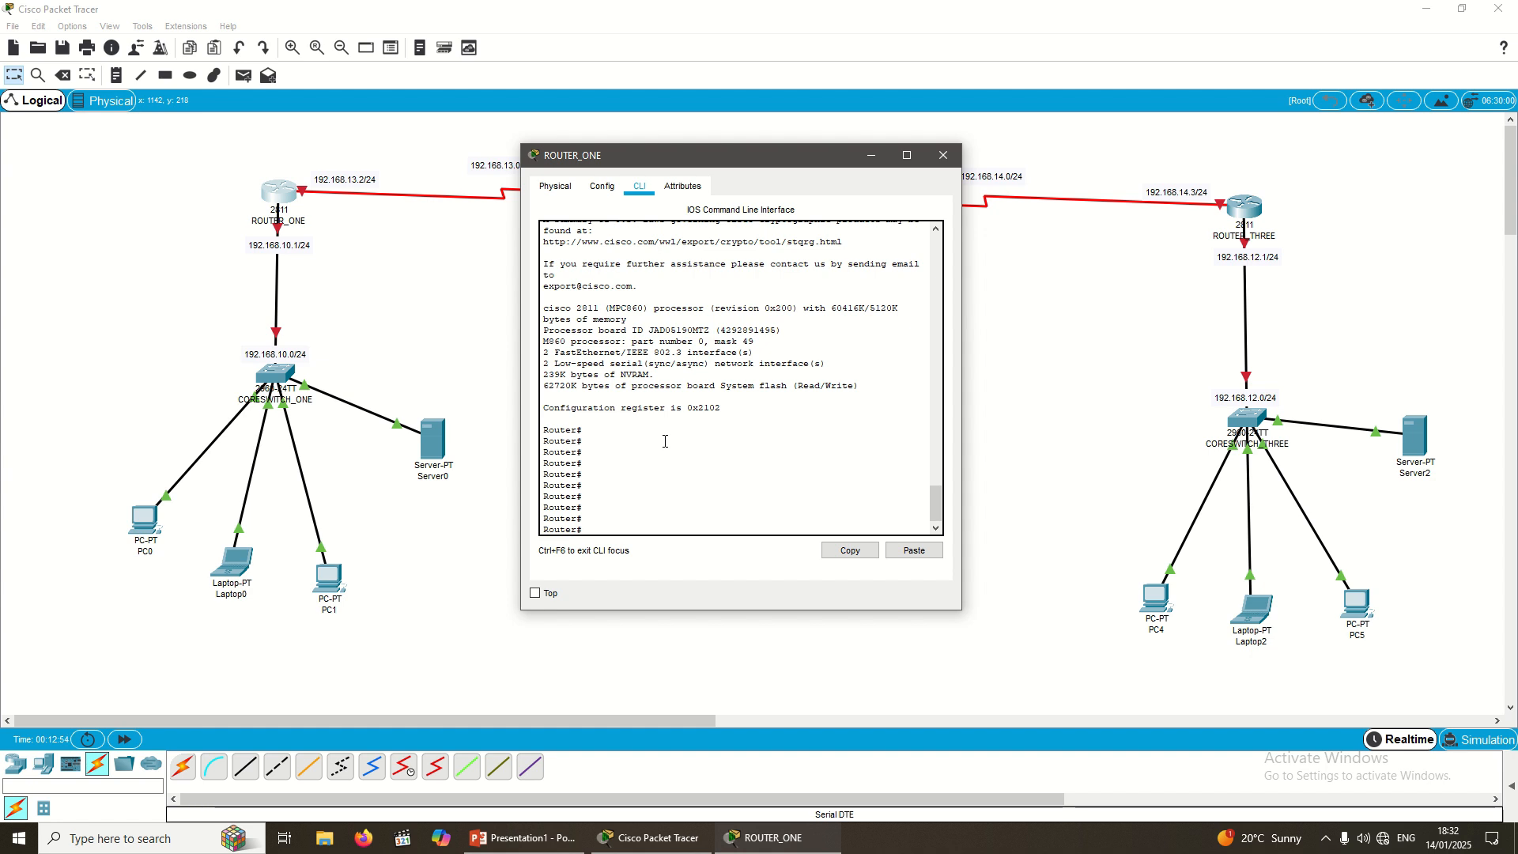
Step: Enter global configuration mode with config t and select interface fa0/0
type("co")
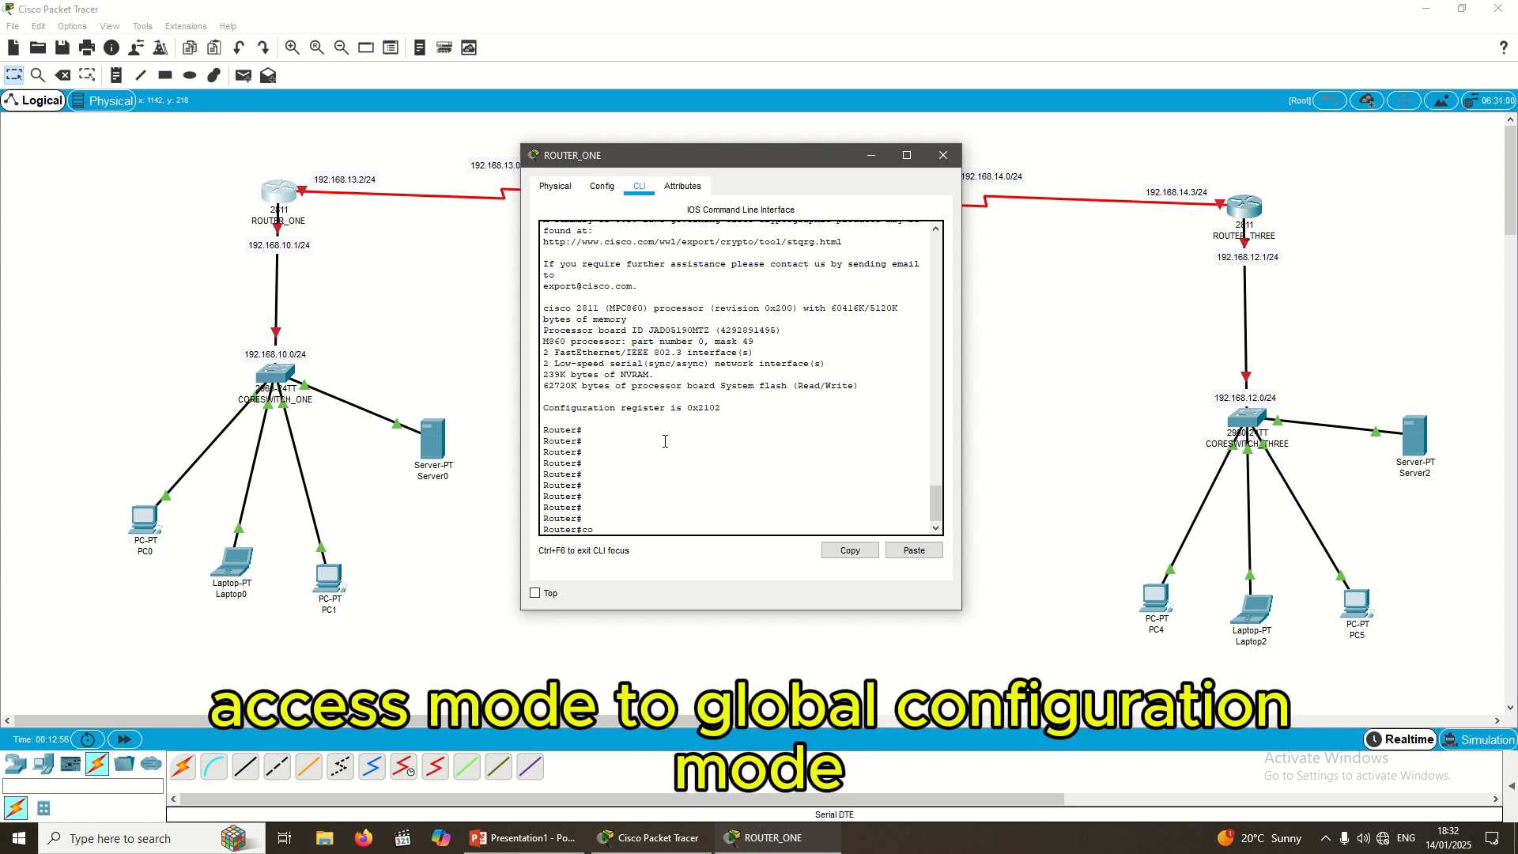
type("nfig")
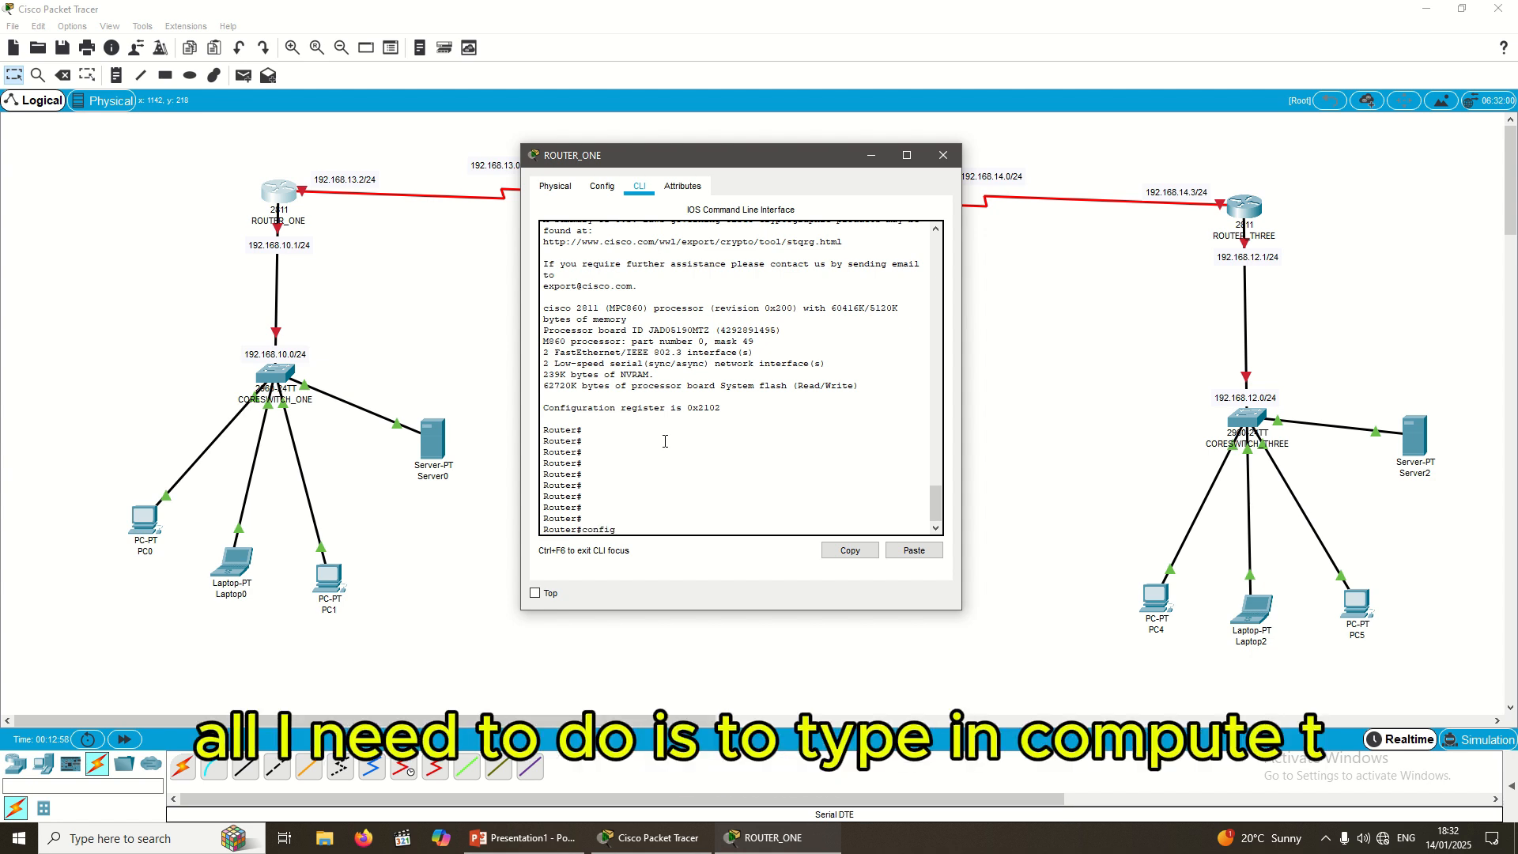
type(" t")
key("Return")
key("Return")
key("Return")
key("Return")
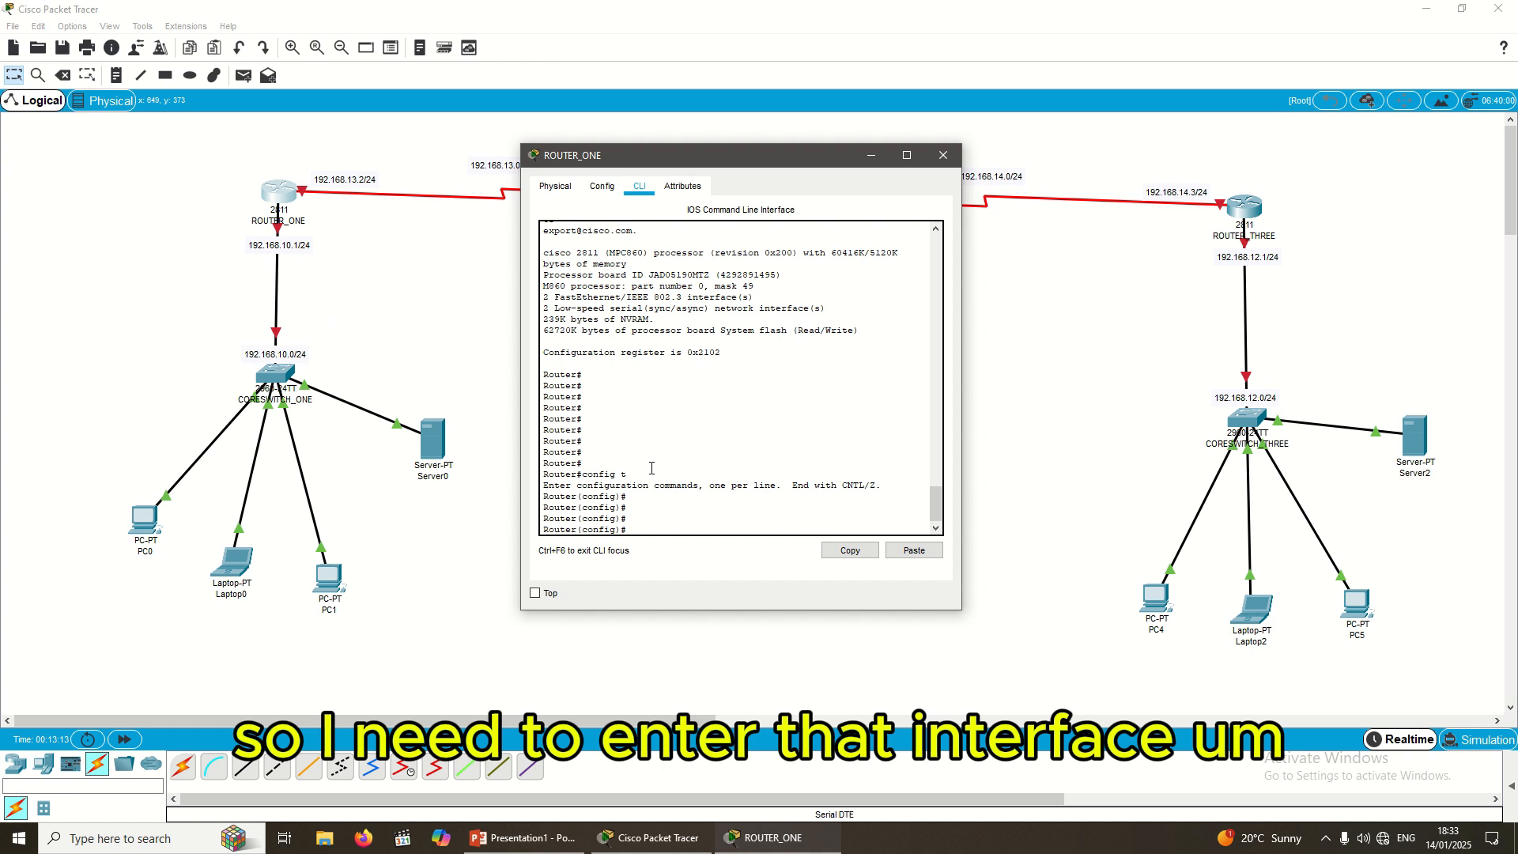
type("int")
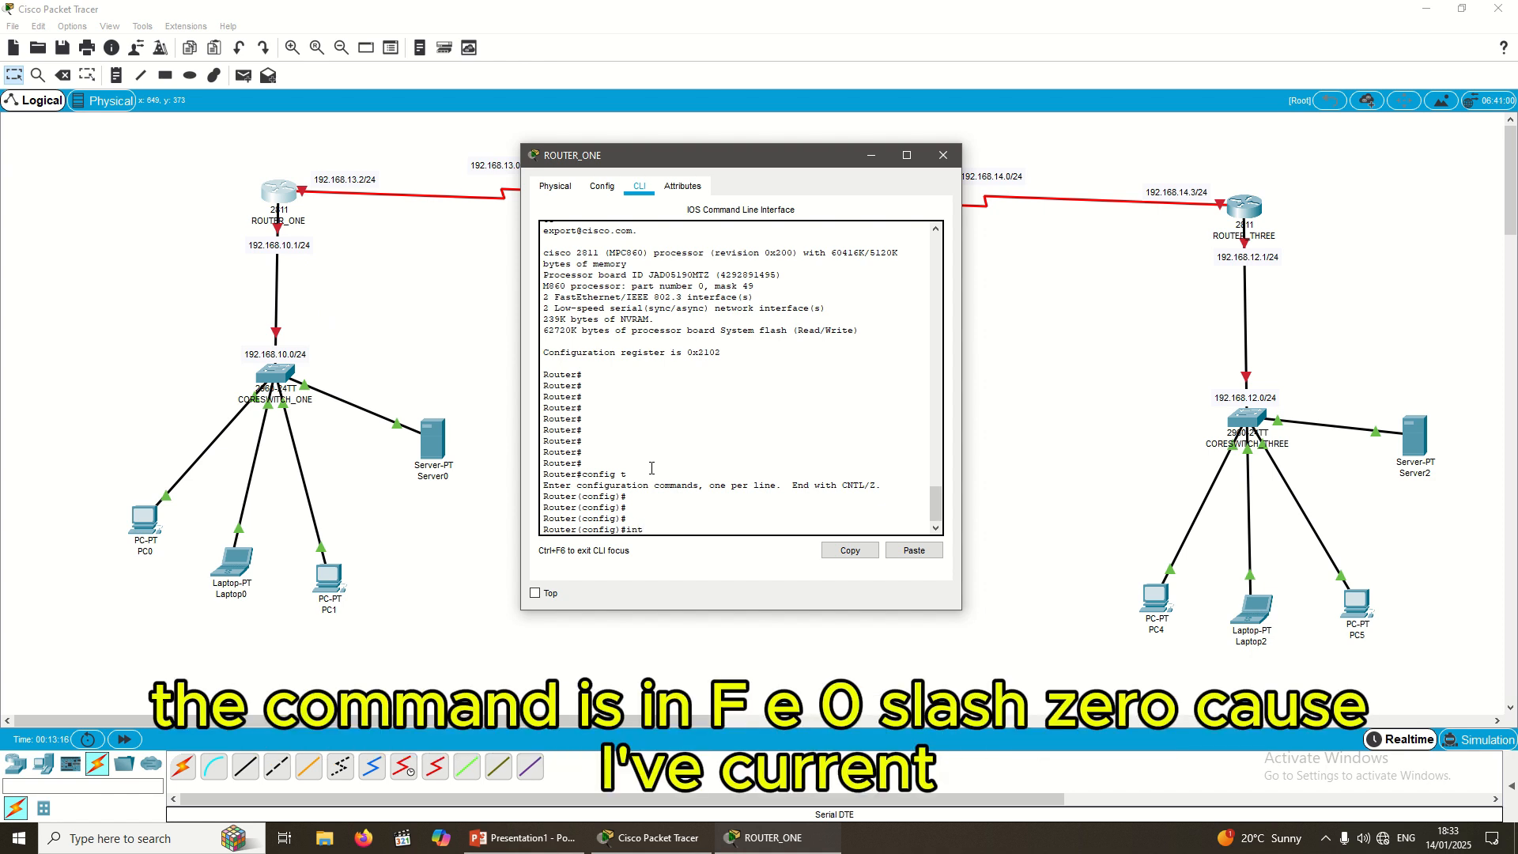
type(" fa0/0")
key("Return")
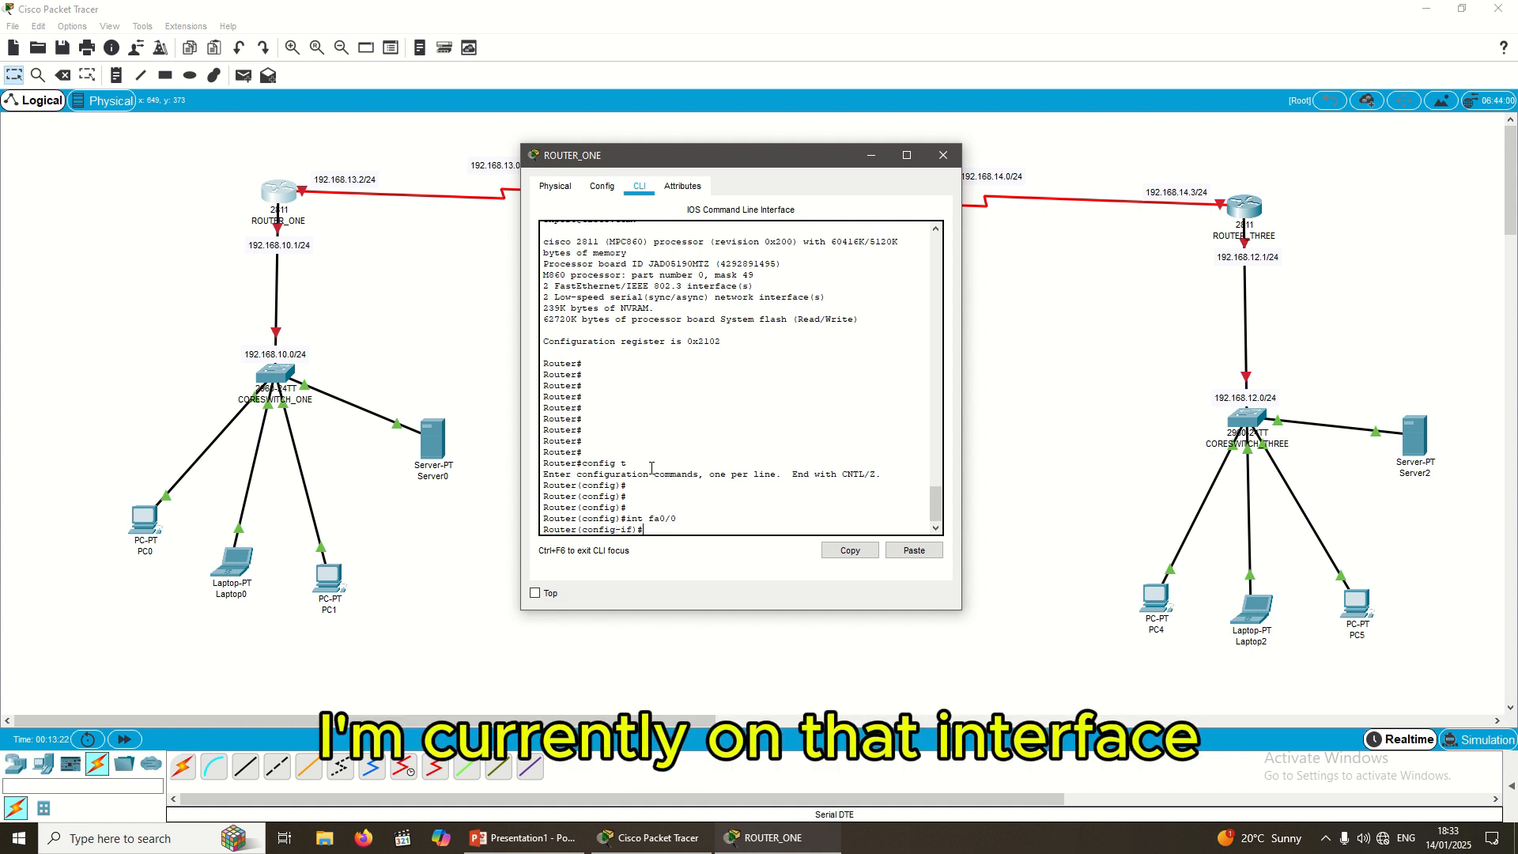
Step: Assign IP address 192.168.10.1 with mask 255.255.255.0 to fa0/0
type("ip")
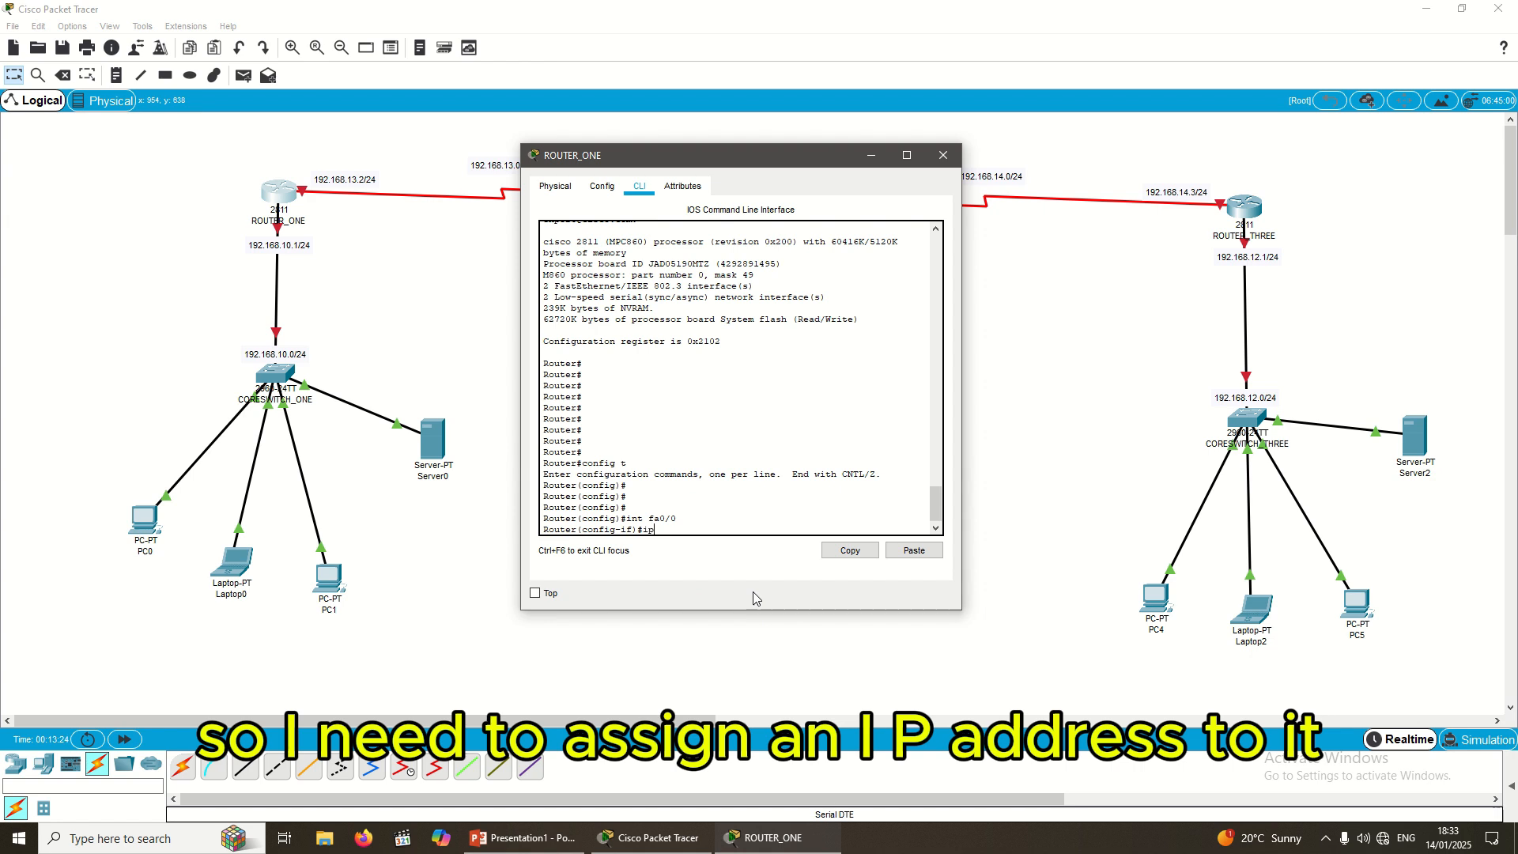
type(" add")
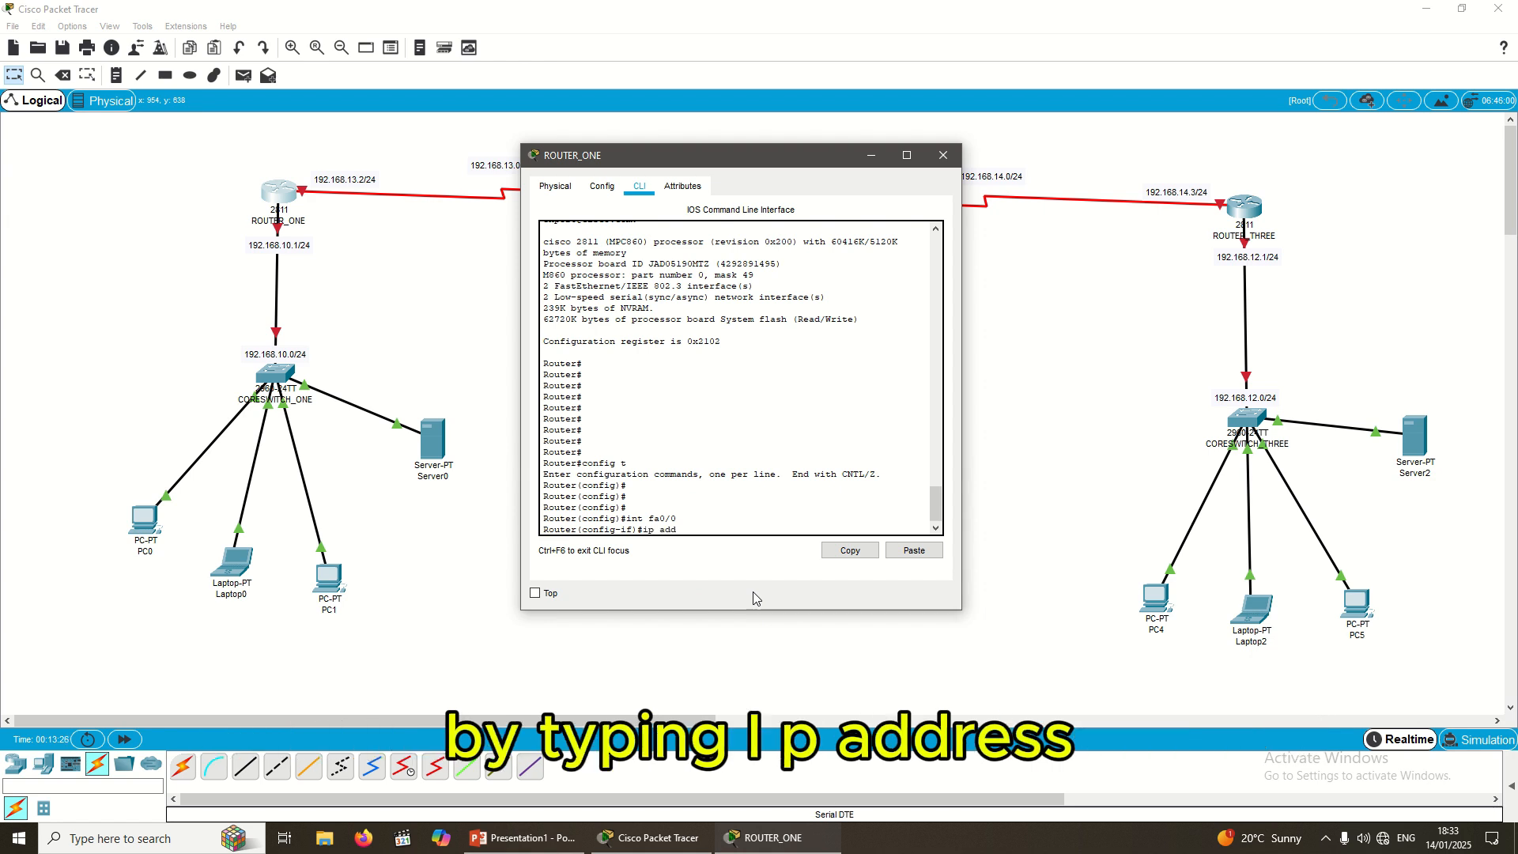
type("ress")
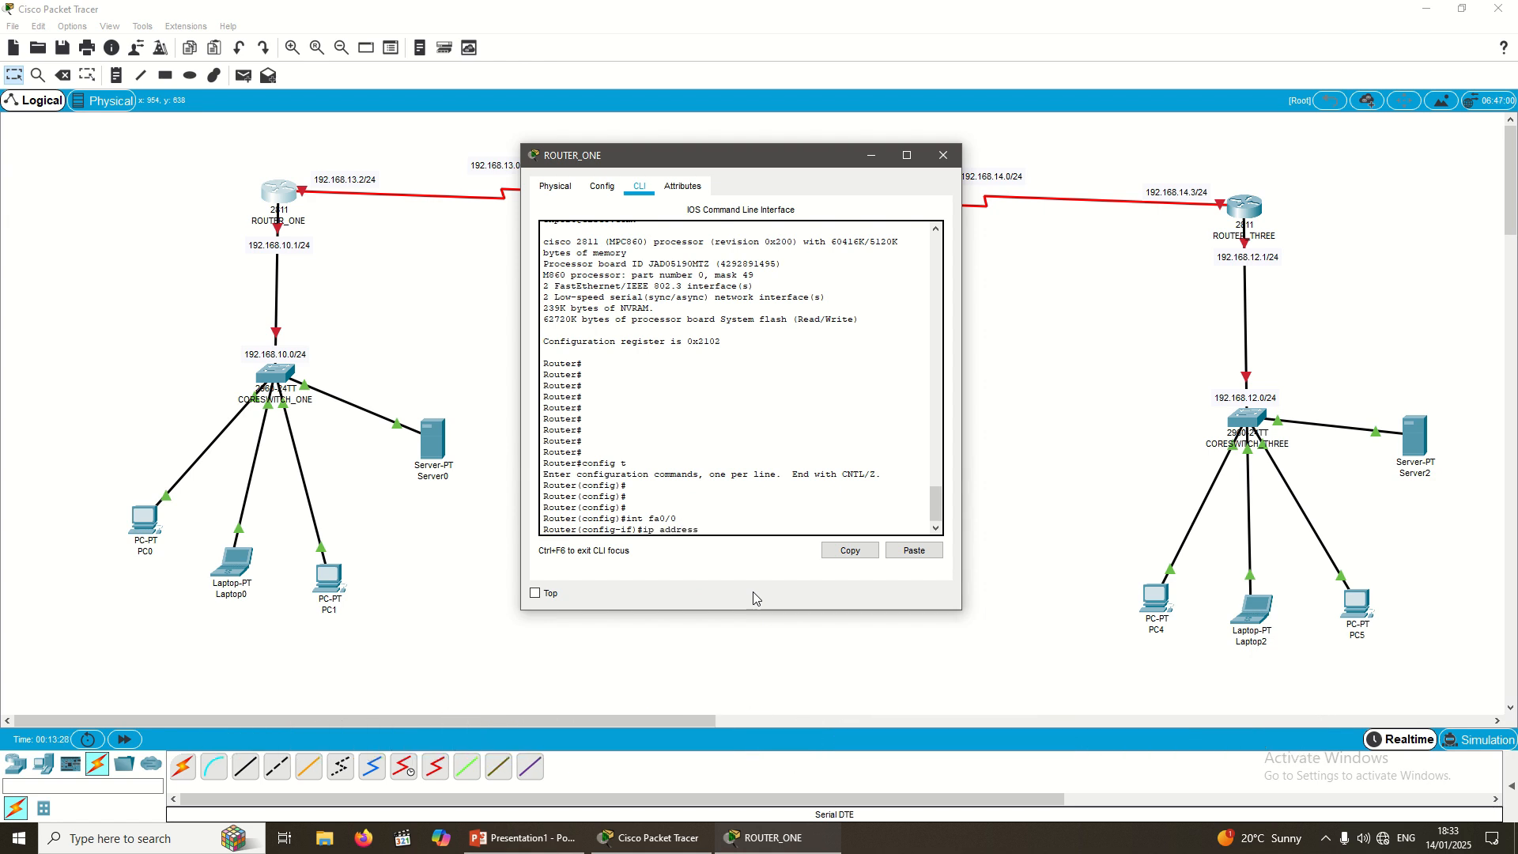
type(" 192")
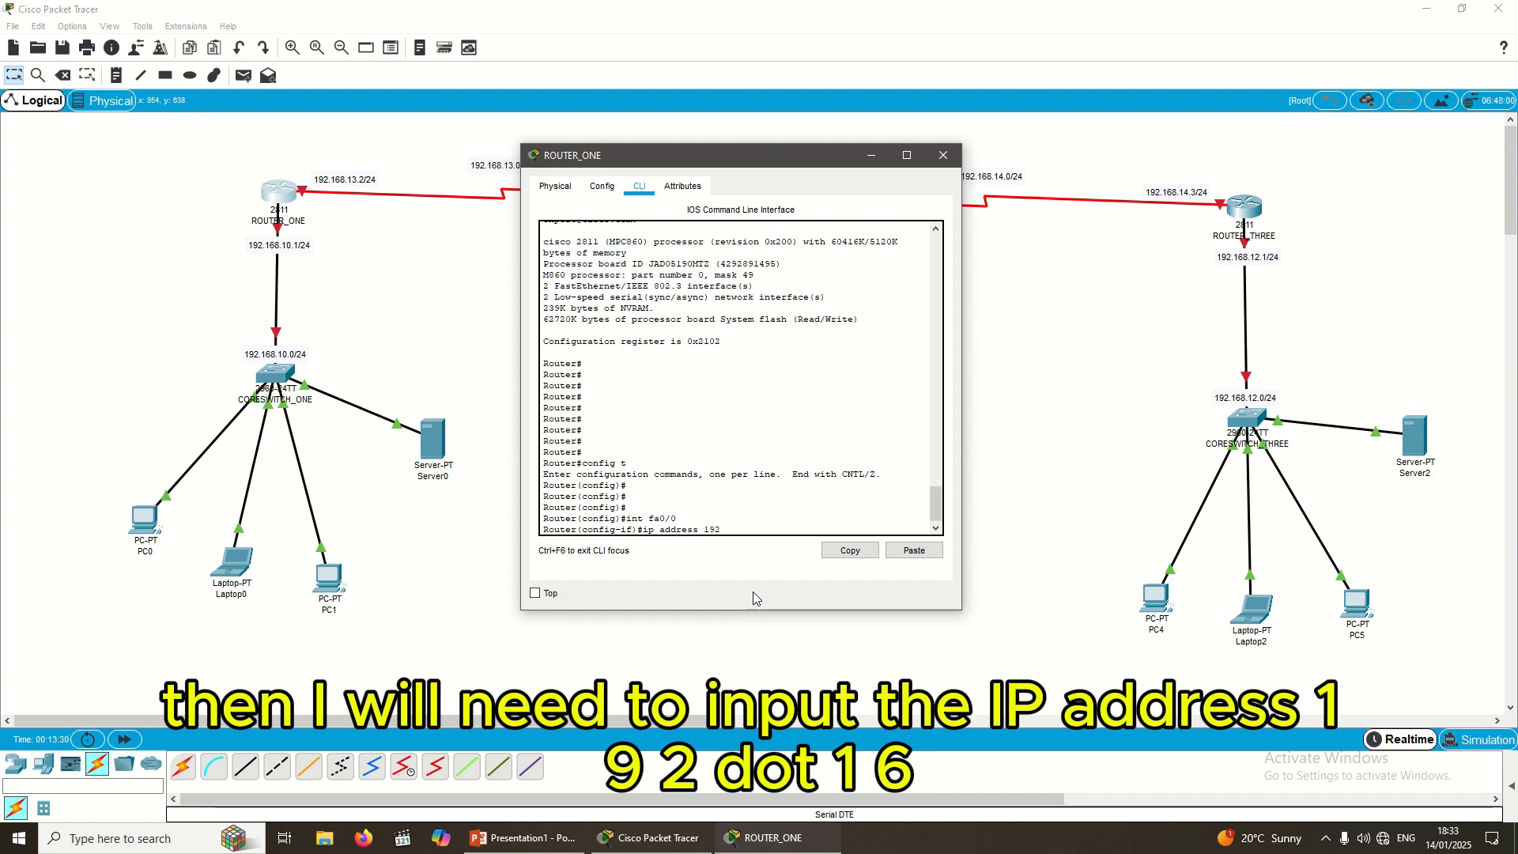
type(".168.10")
type(".")
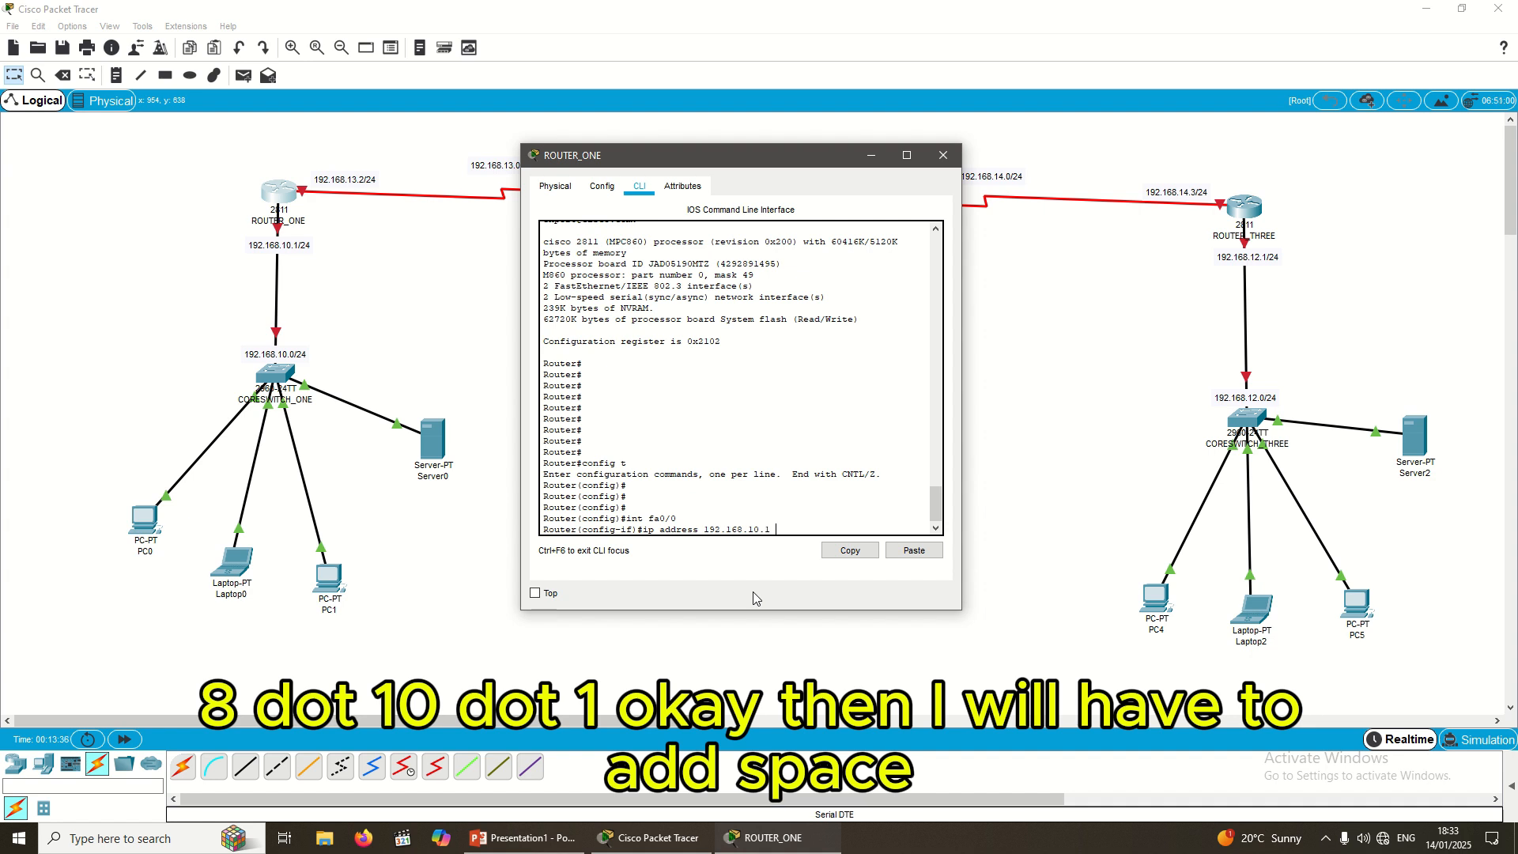
type("1 2")
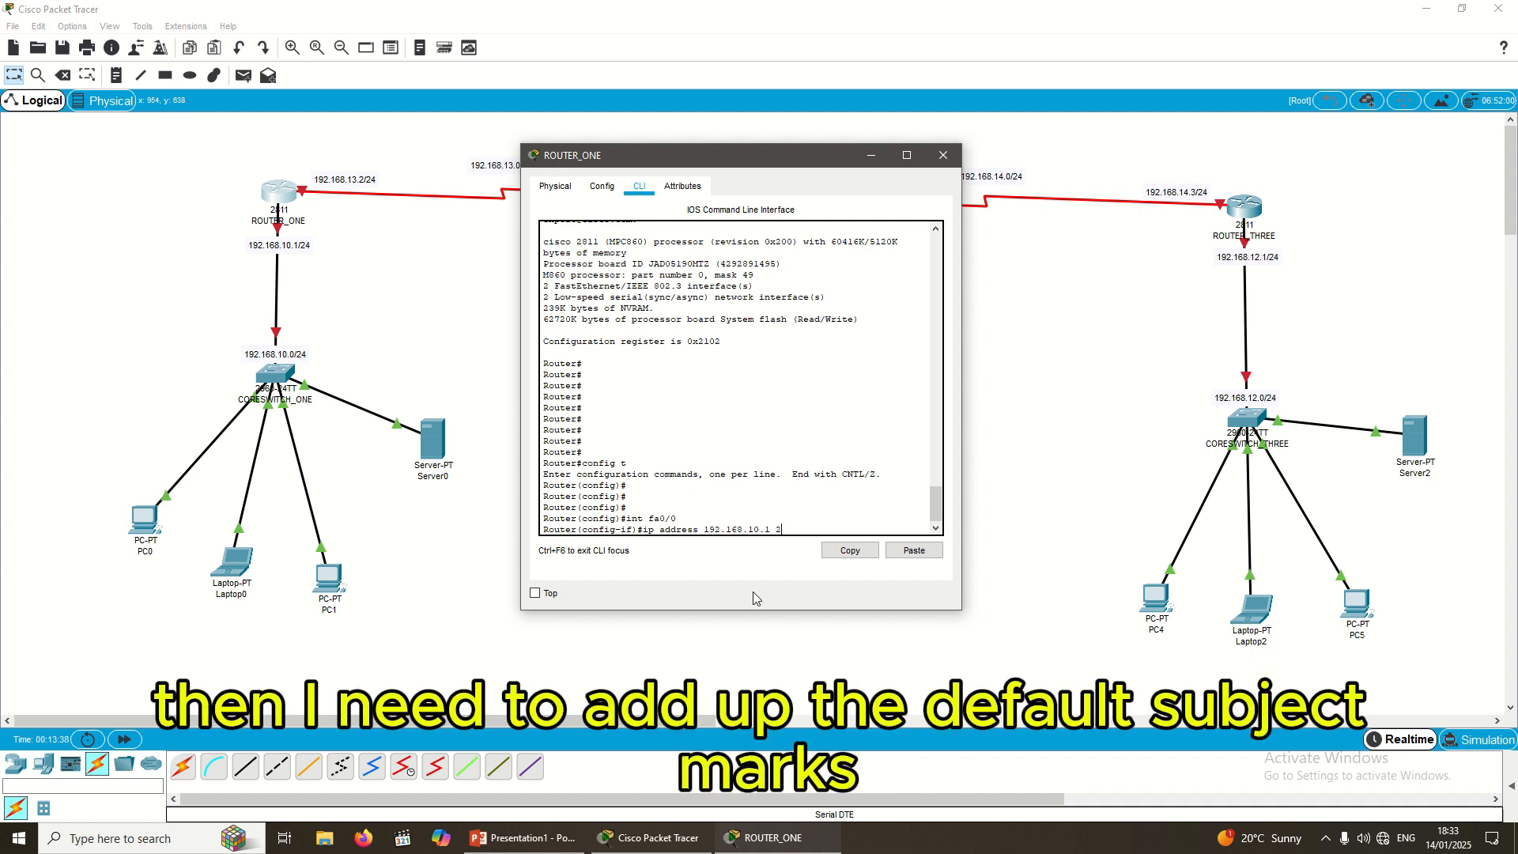
type("55")
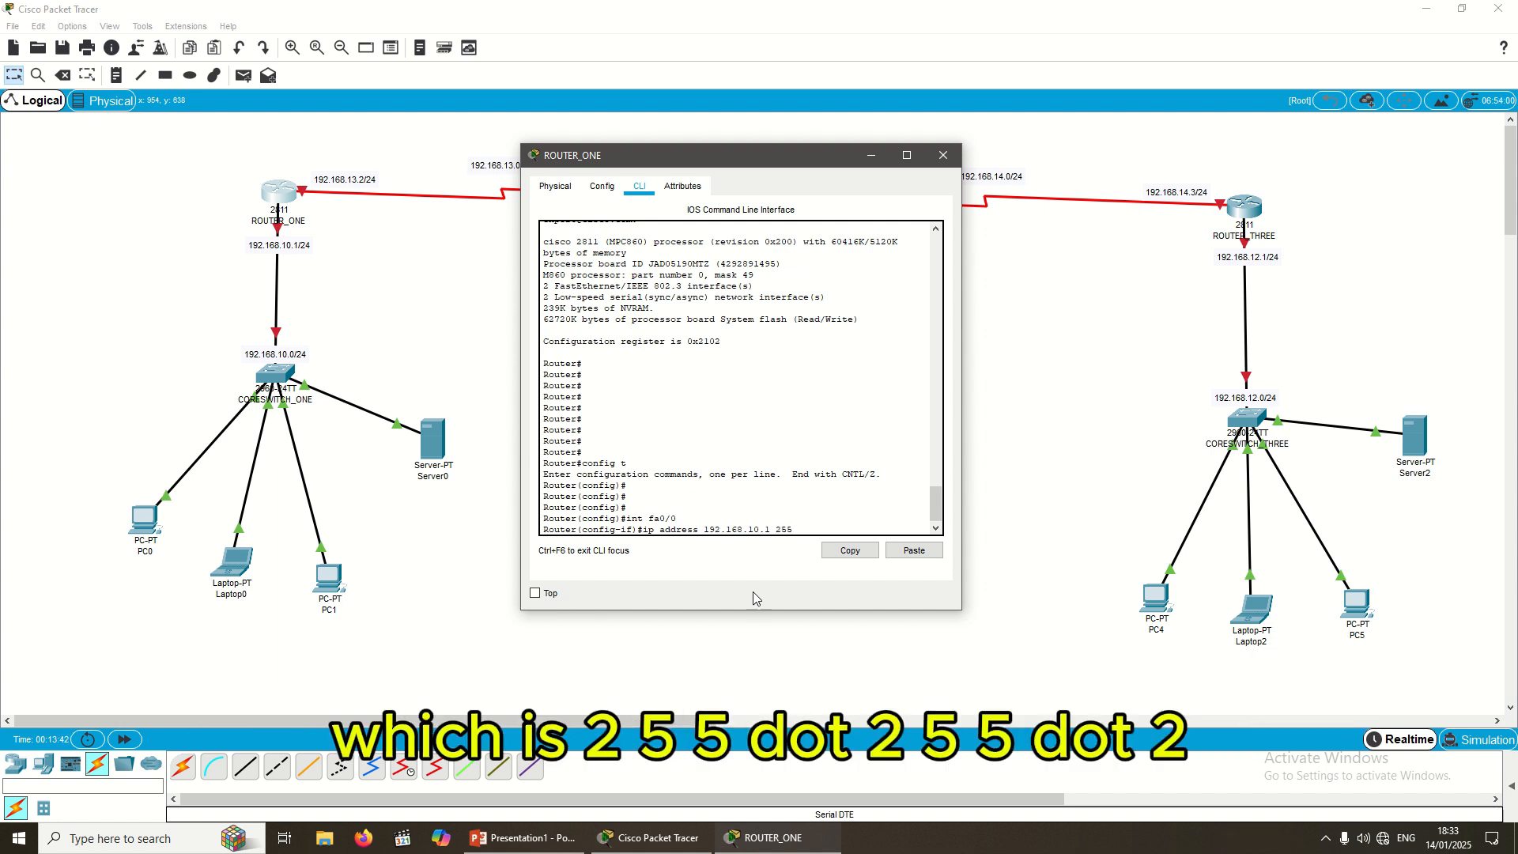
type(".255.255.")
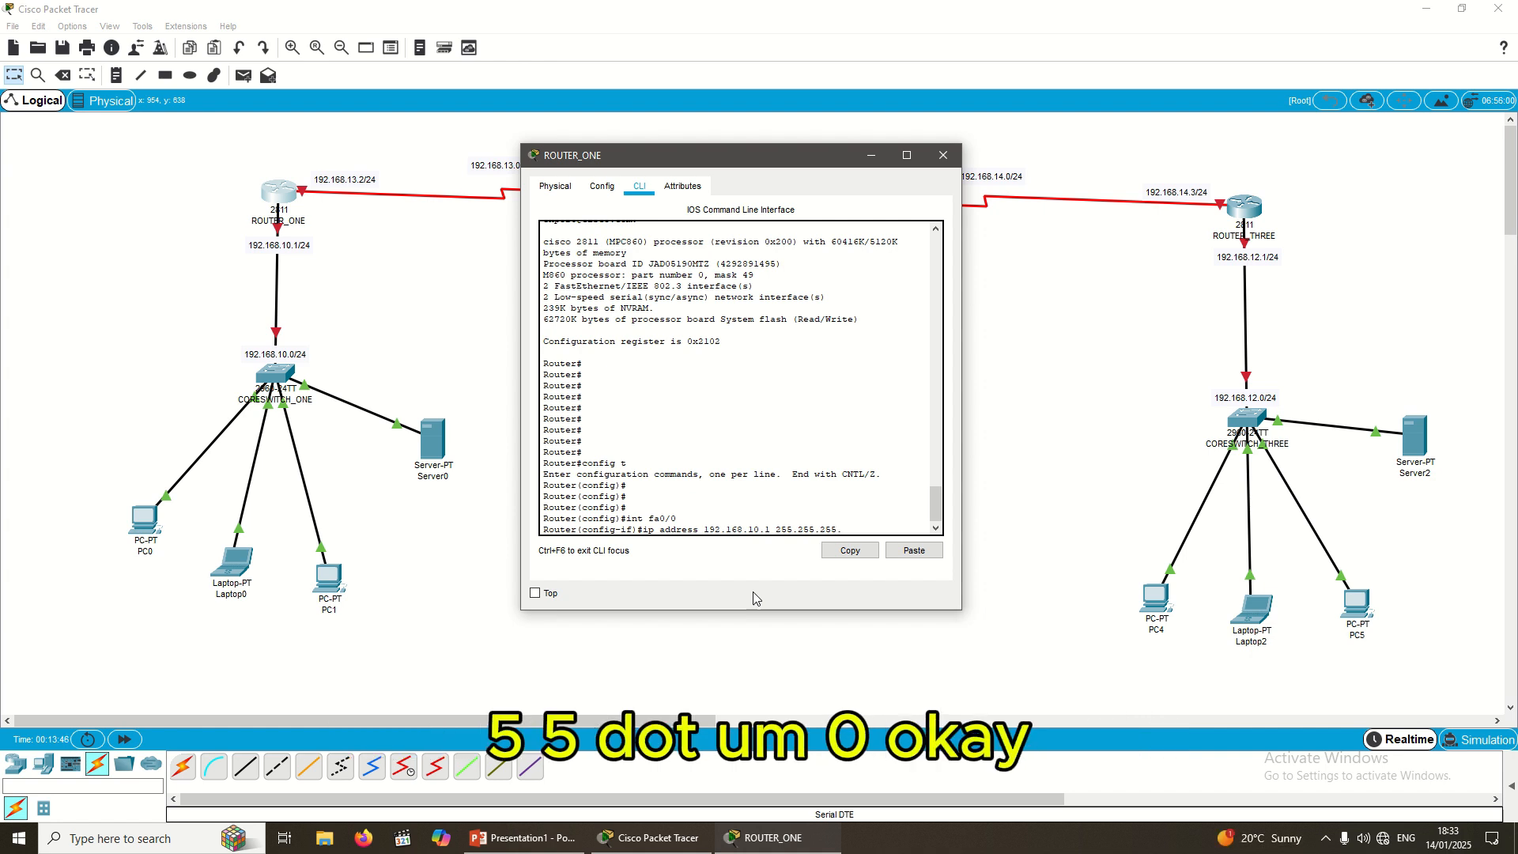
type("0")
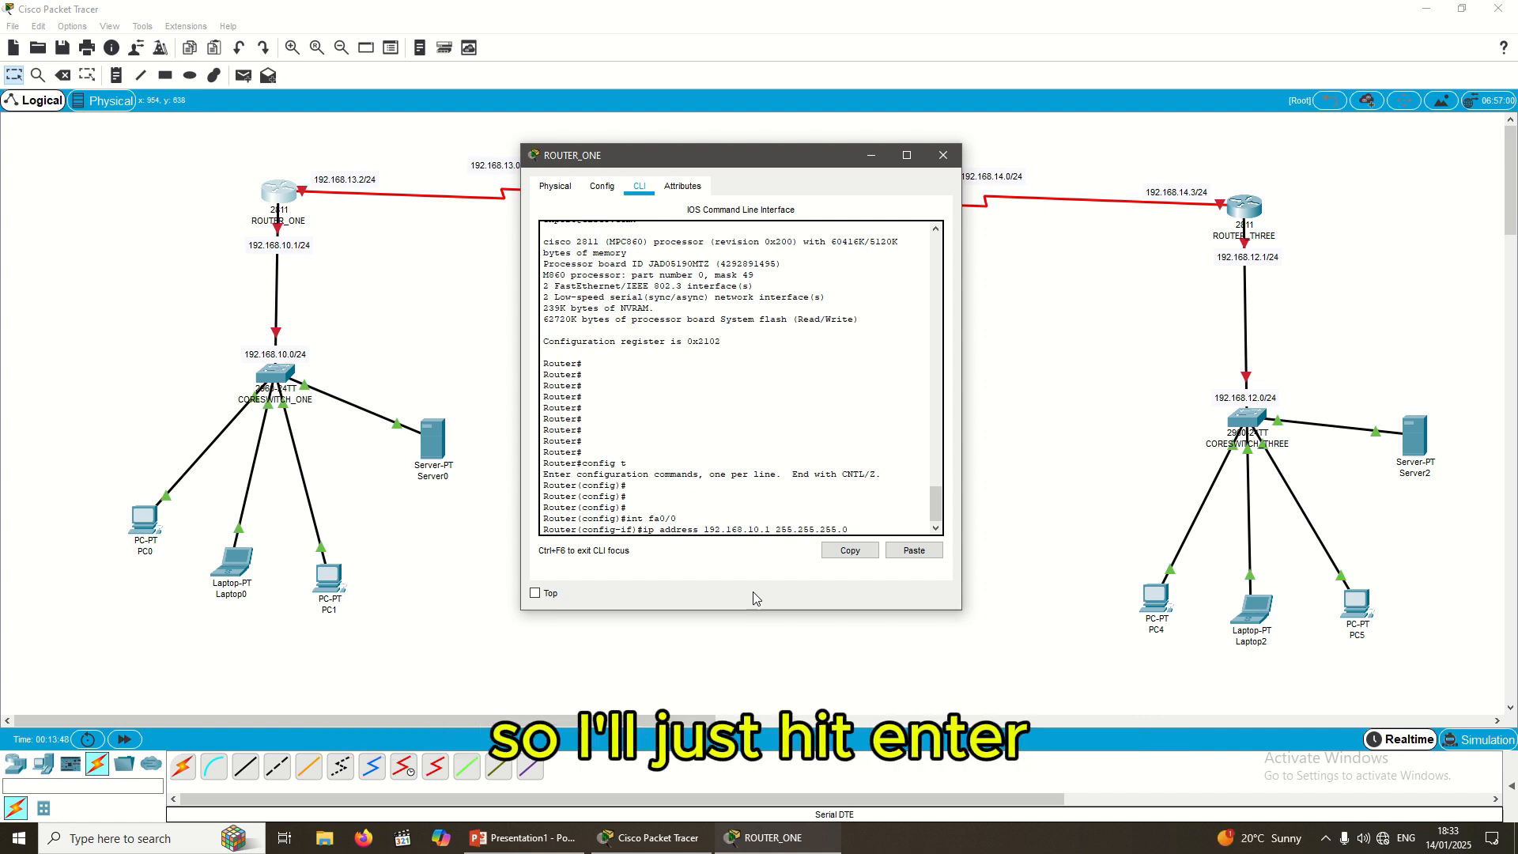
key("Return")
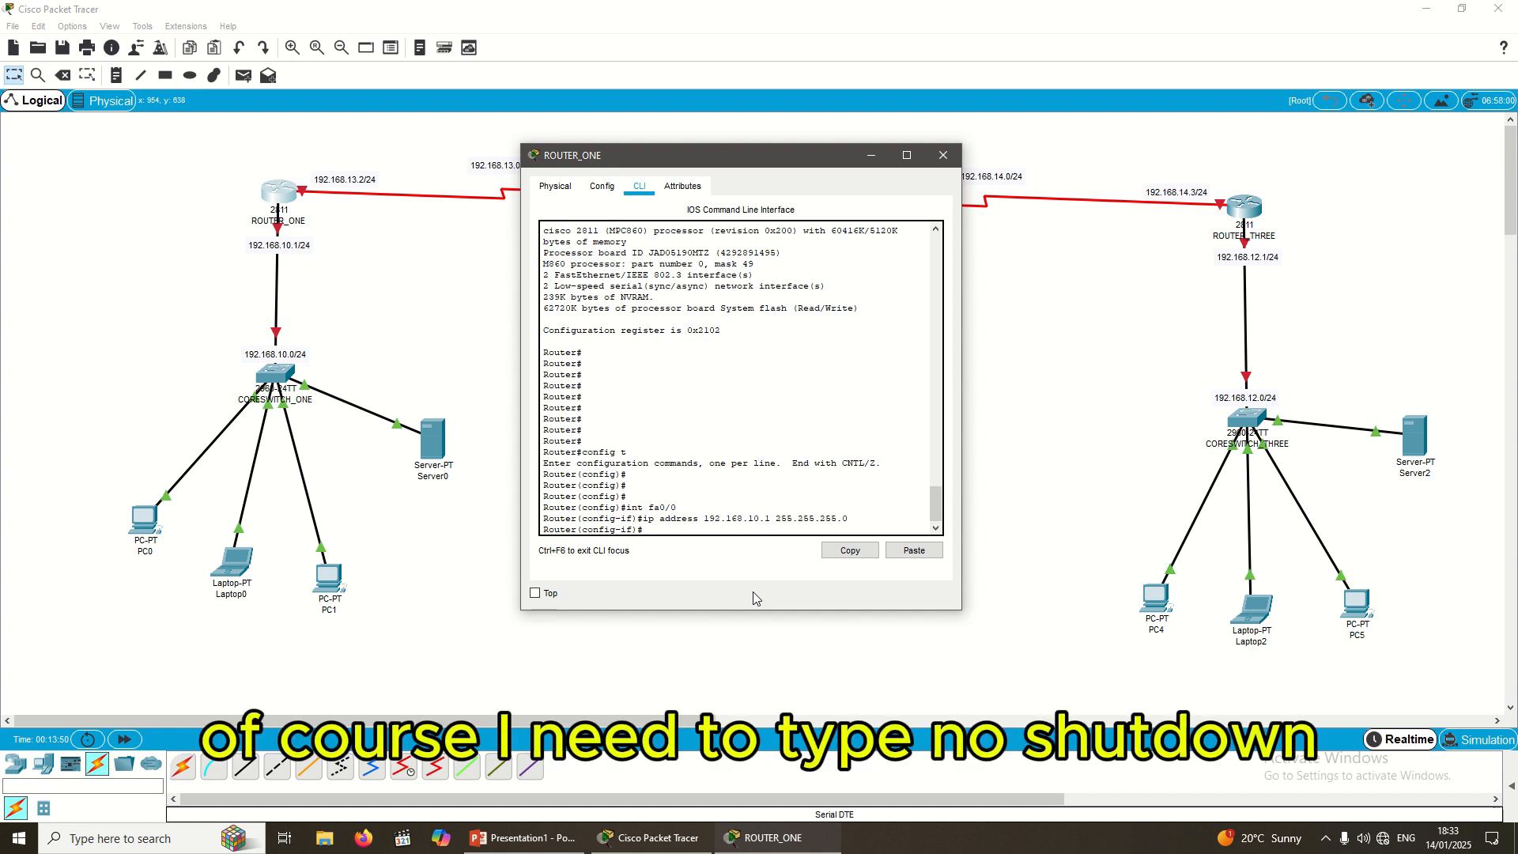
Step: Bring fa0/0 up with no shutdown, then exit the interface configuration
type("no shutdwon")
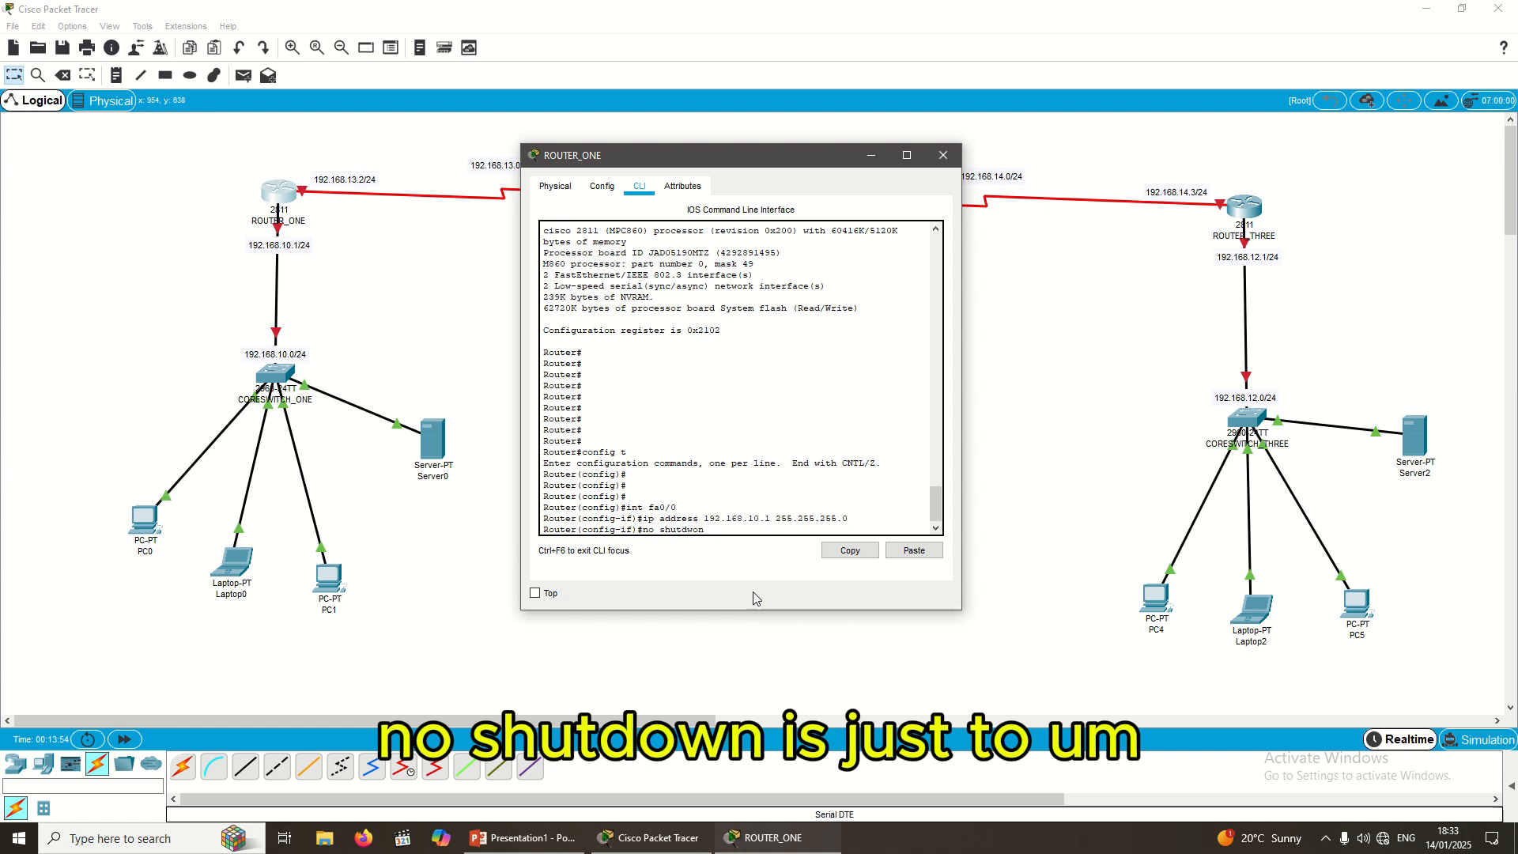
key("BackSpace")
key("BackSpace")
key("BackSpace")
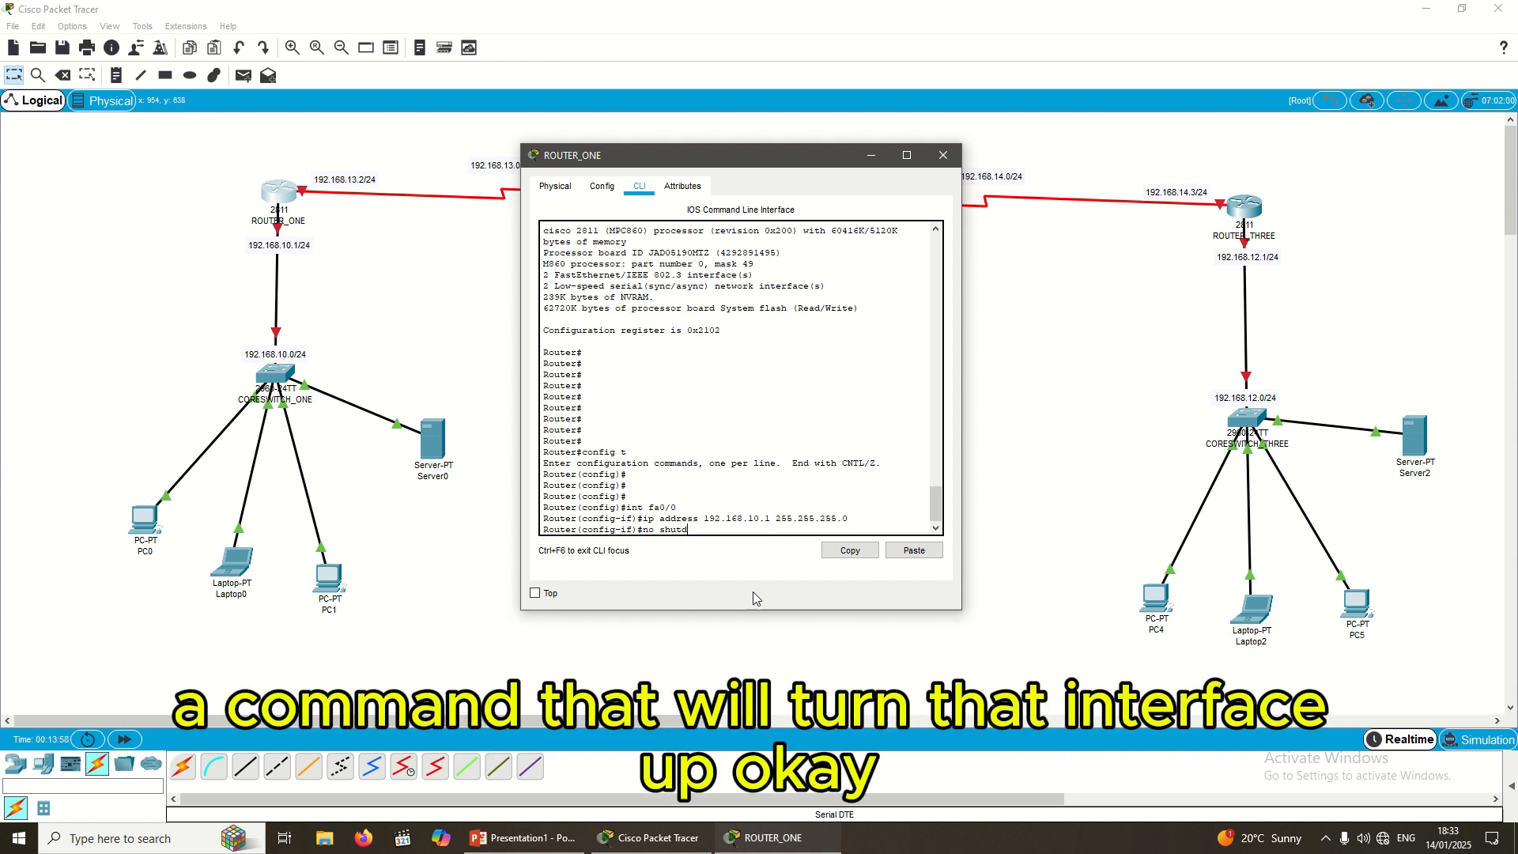
type("own")
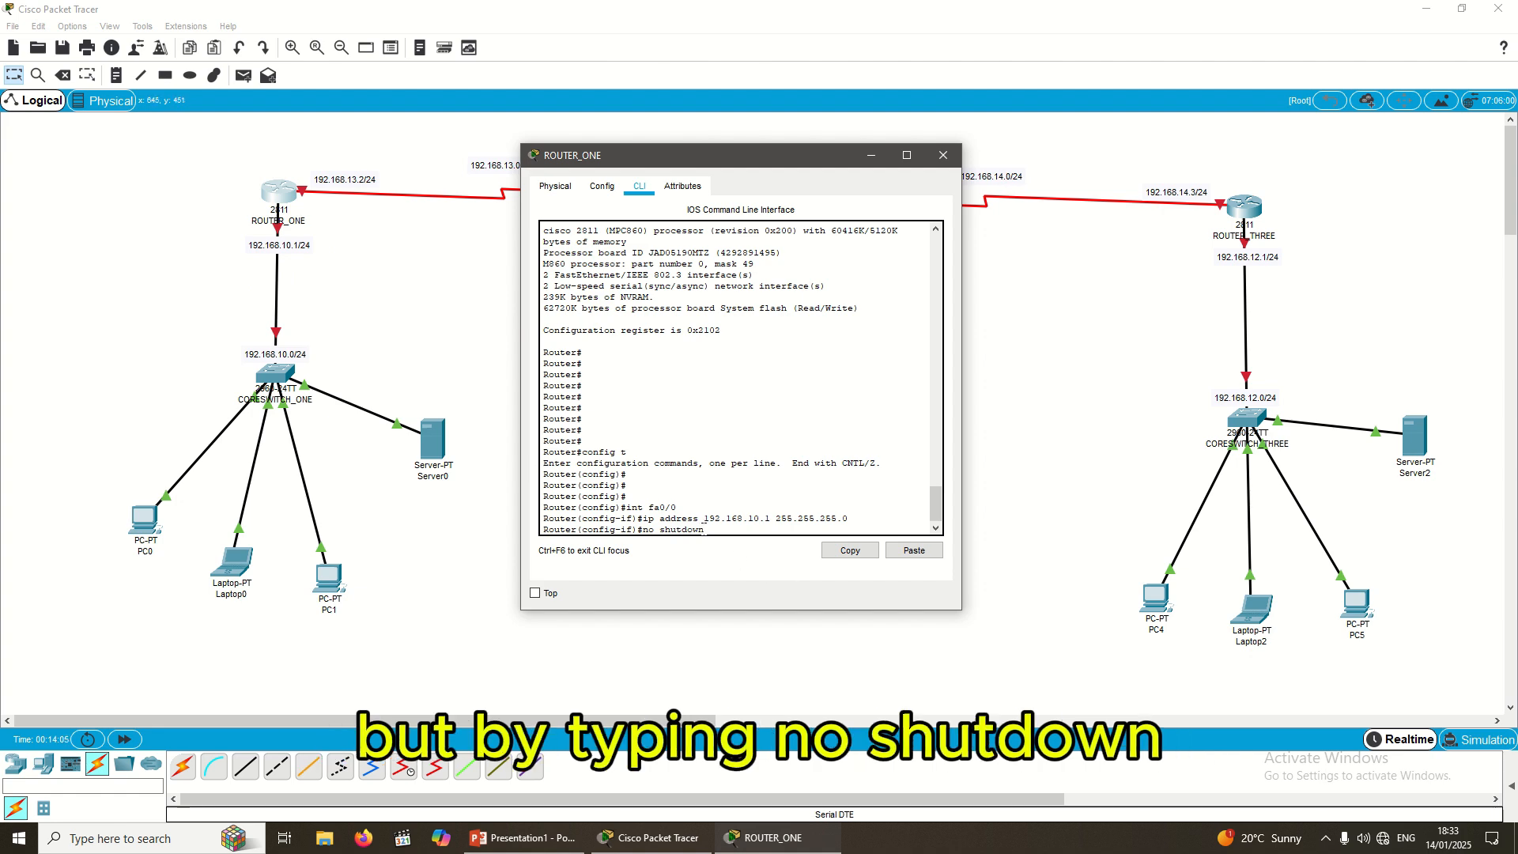
key("Return")
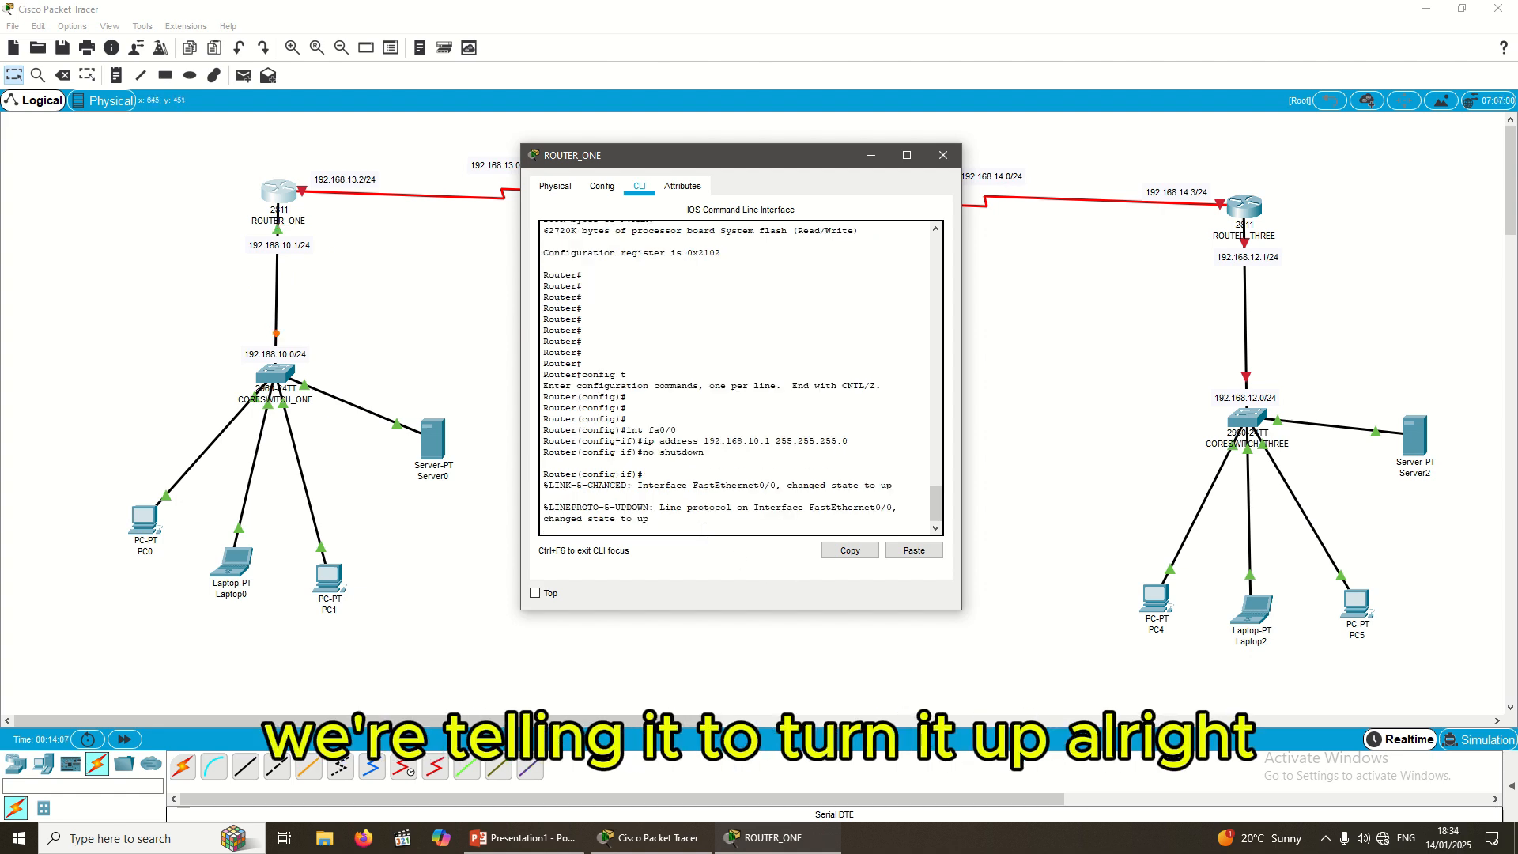
key("Return")
key("Return")
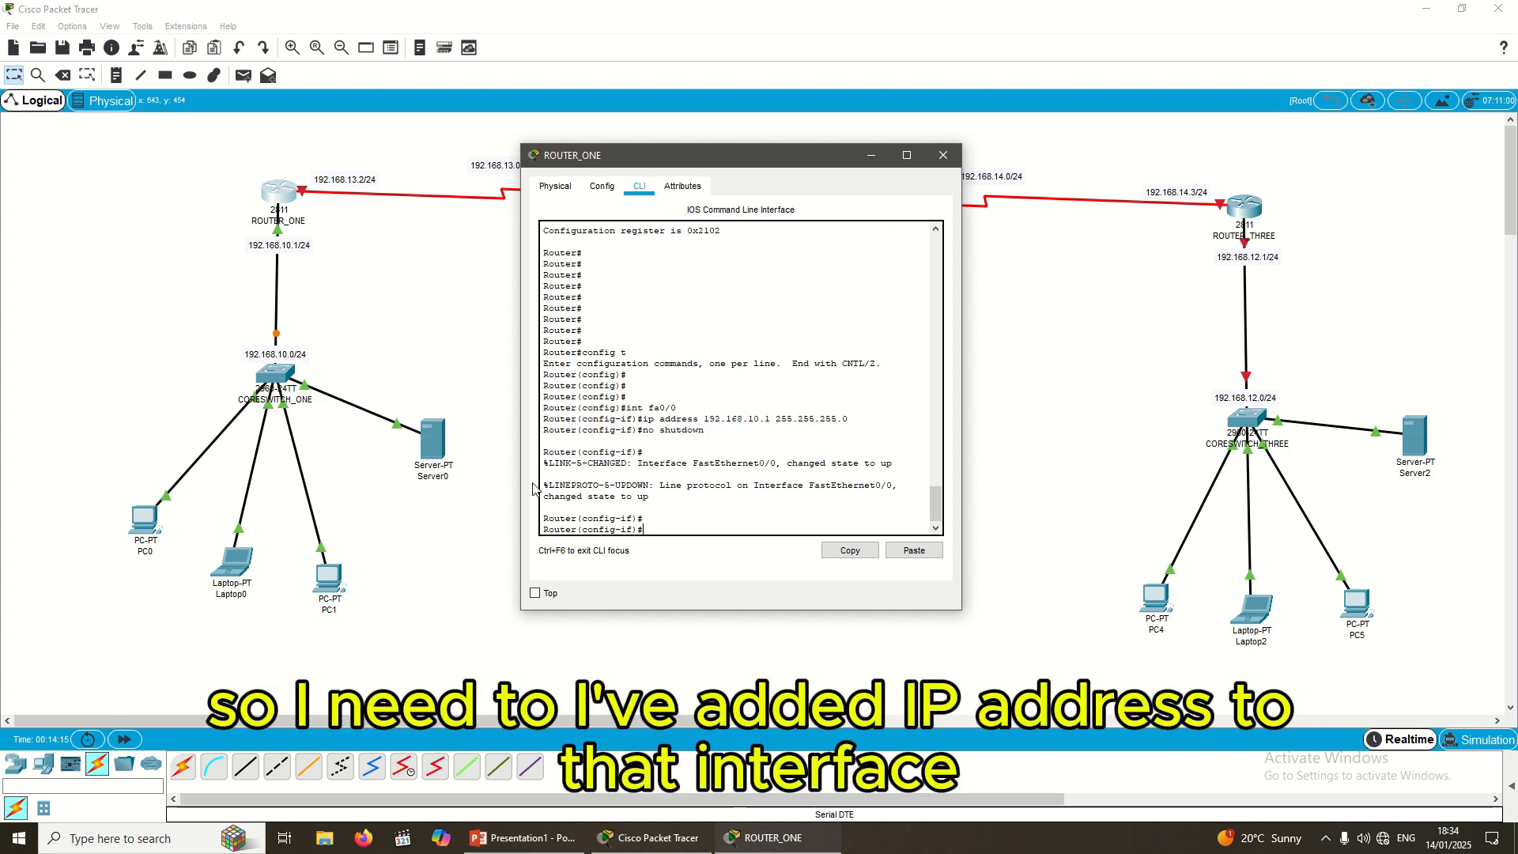
type("exit")
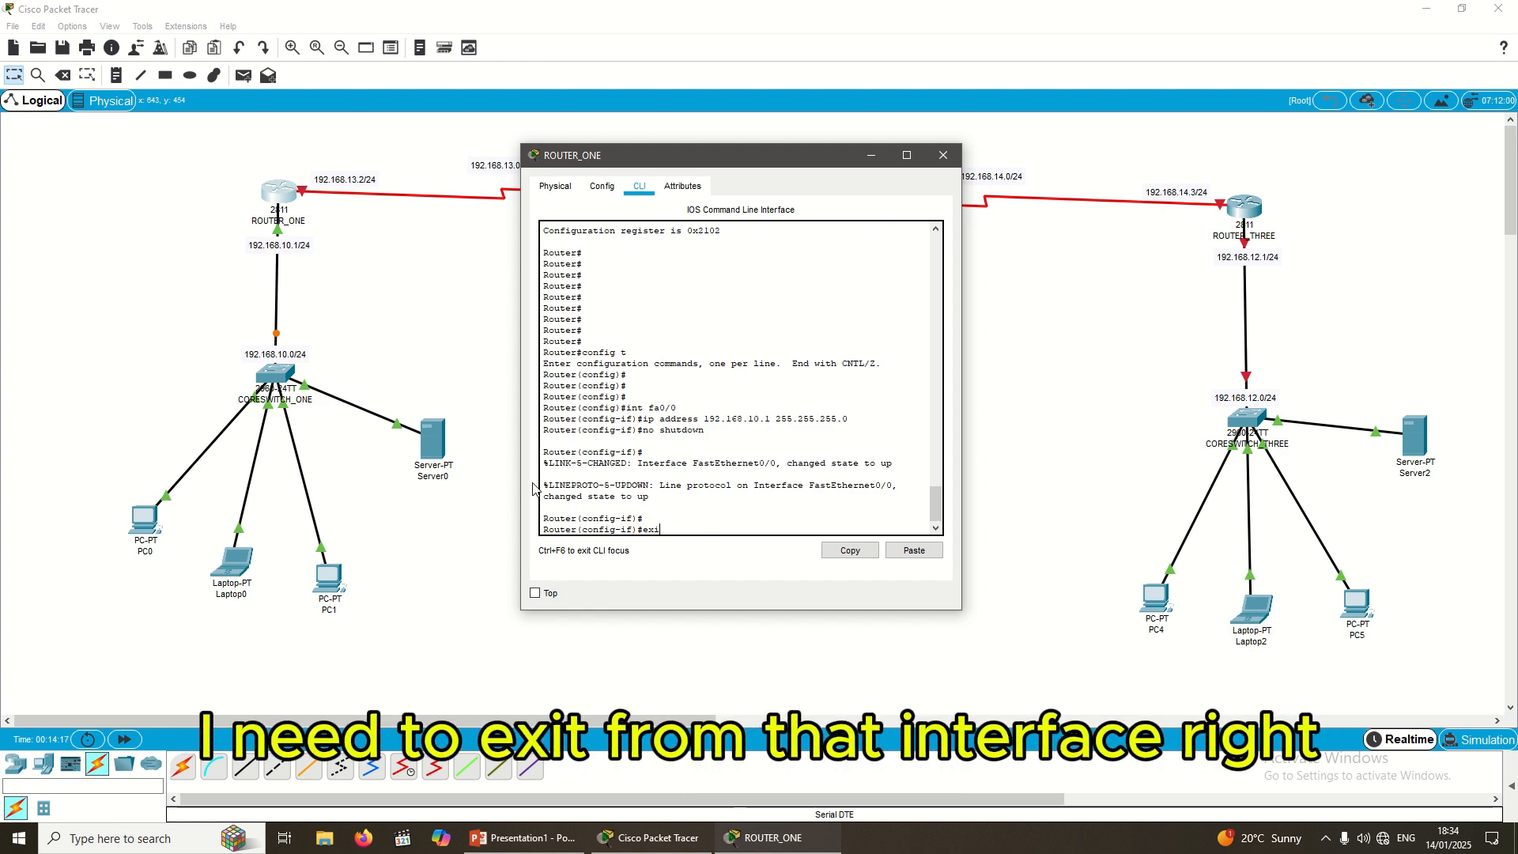
key("Return")
key("Return")
key("Return")
key("Return")
key("Return")
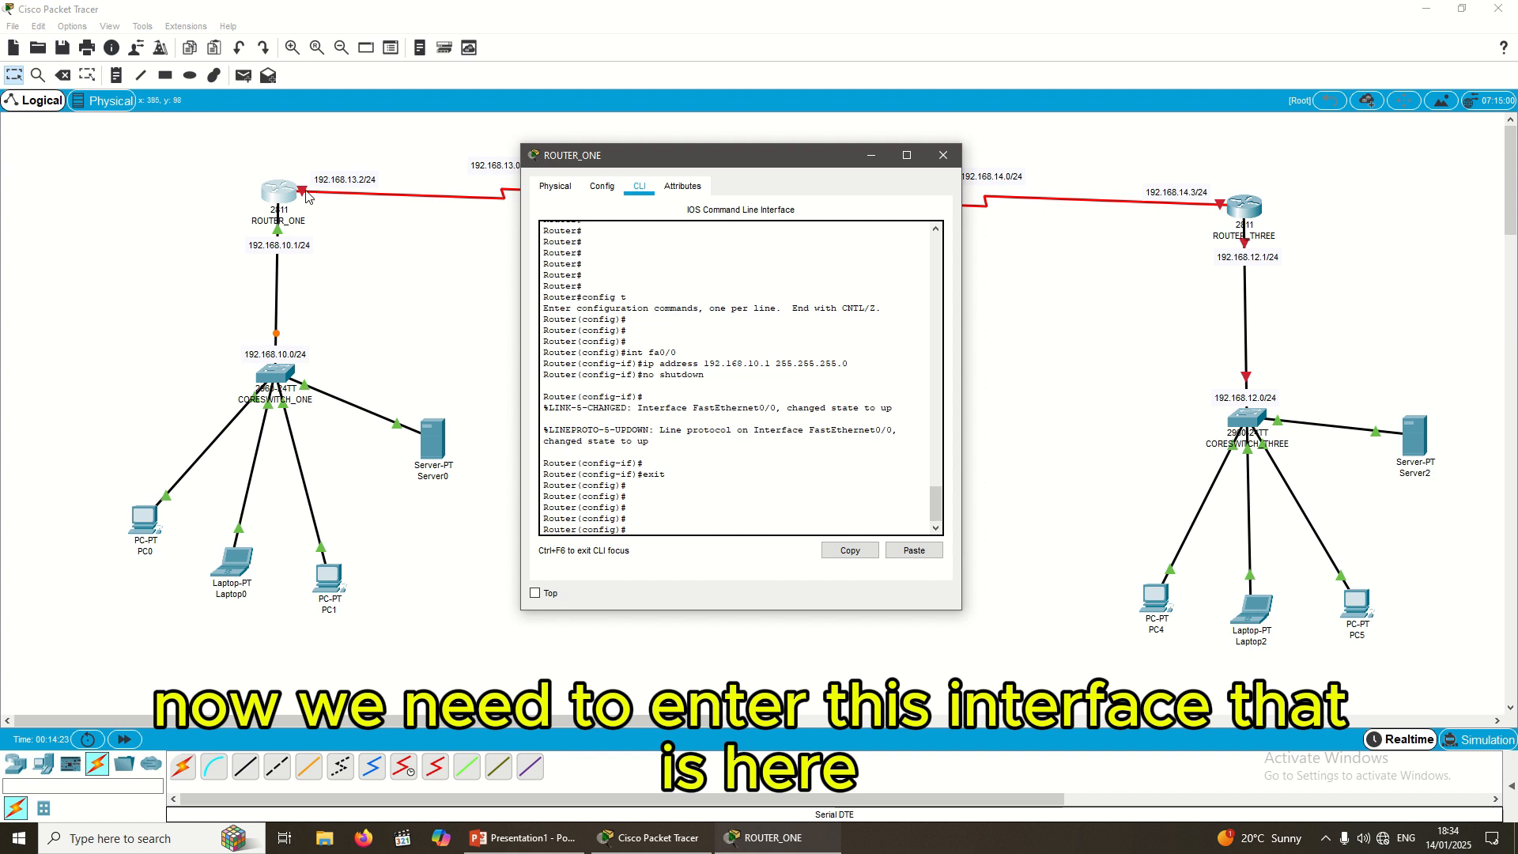
left_click(370, 192)
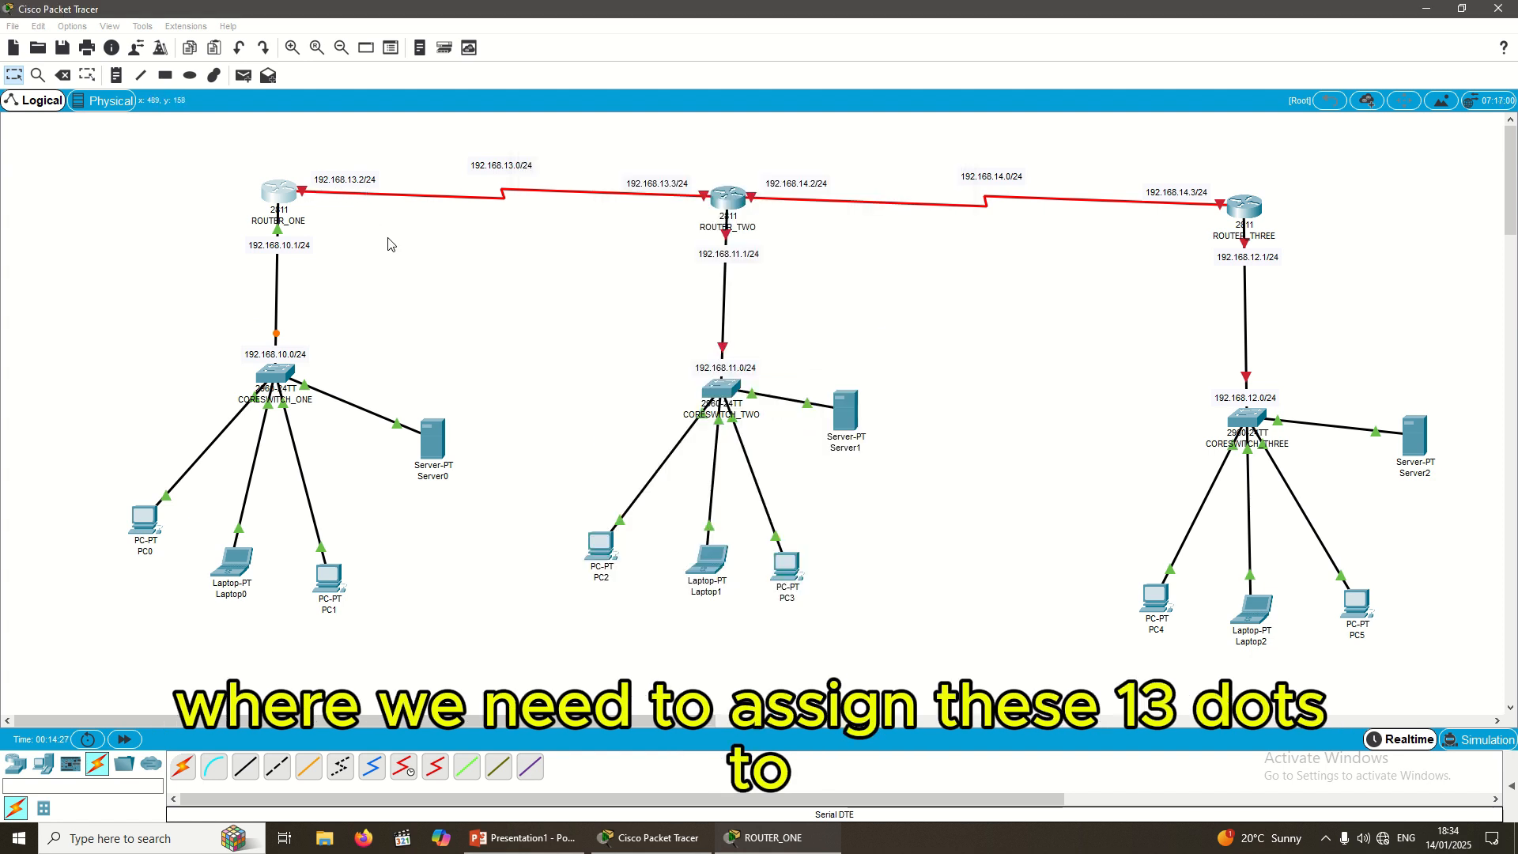
mouse_move(357, 202)
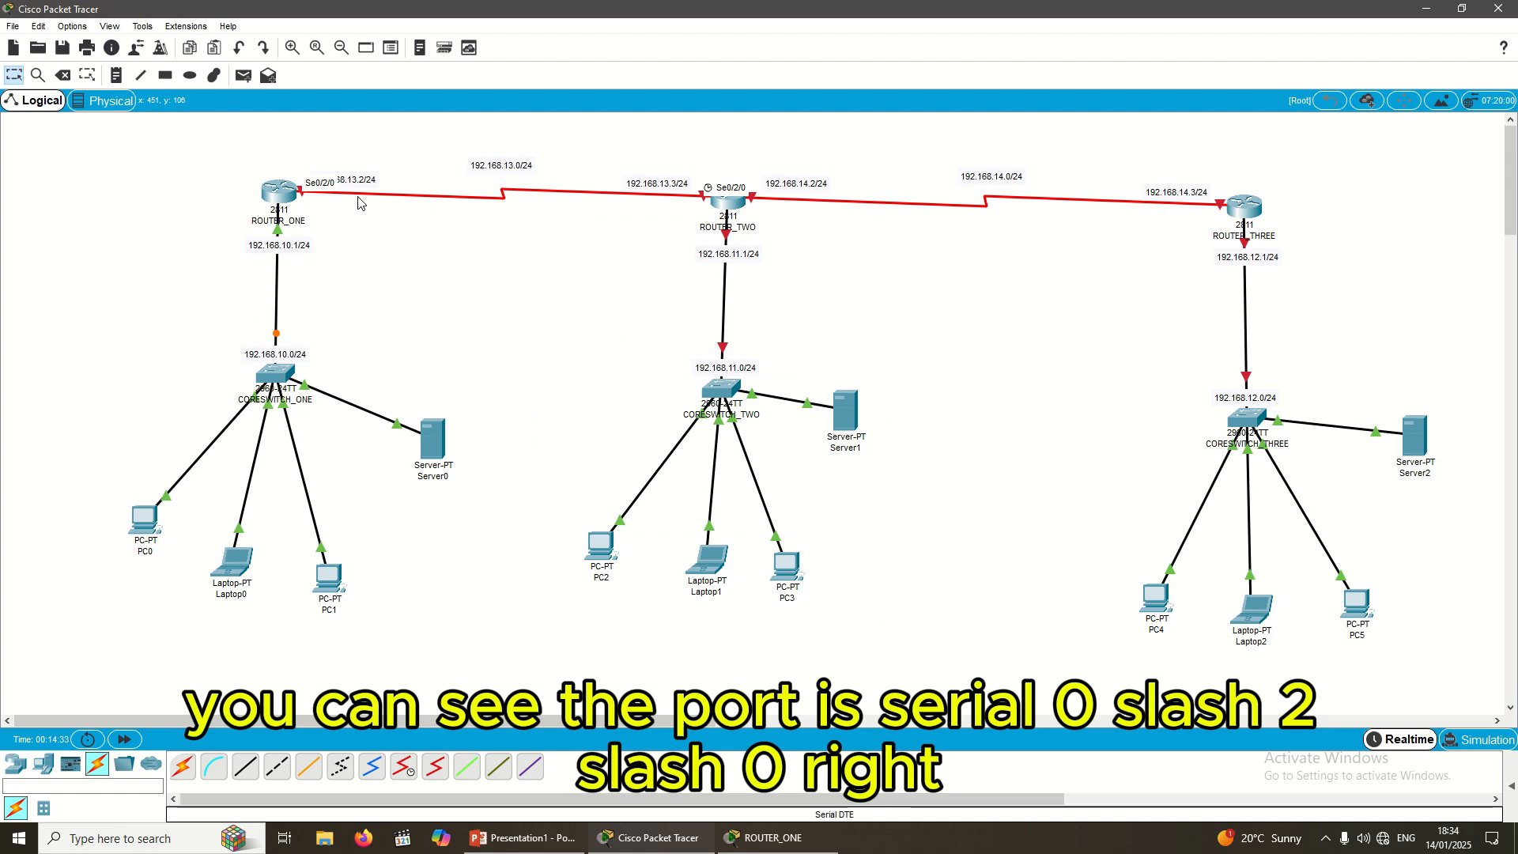
Step: Configure Serial0/2/0 with 192.168.13.2 255.255.255.0 and enable it with no shutdown
left_click(769, 838)
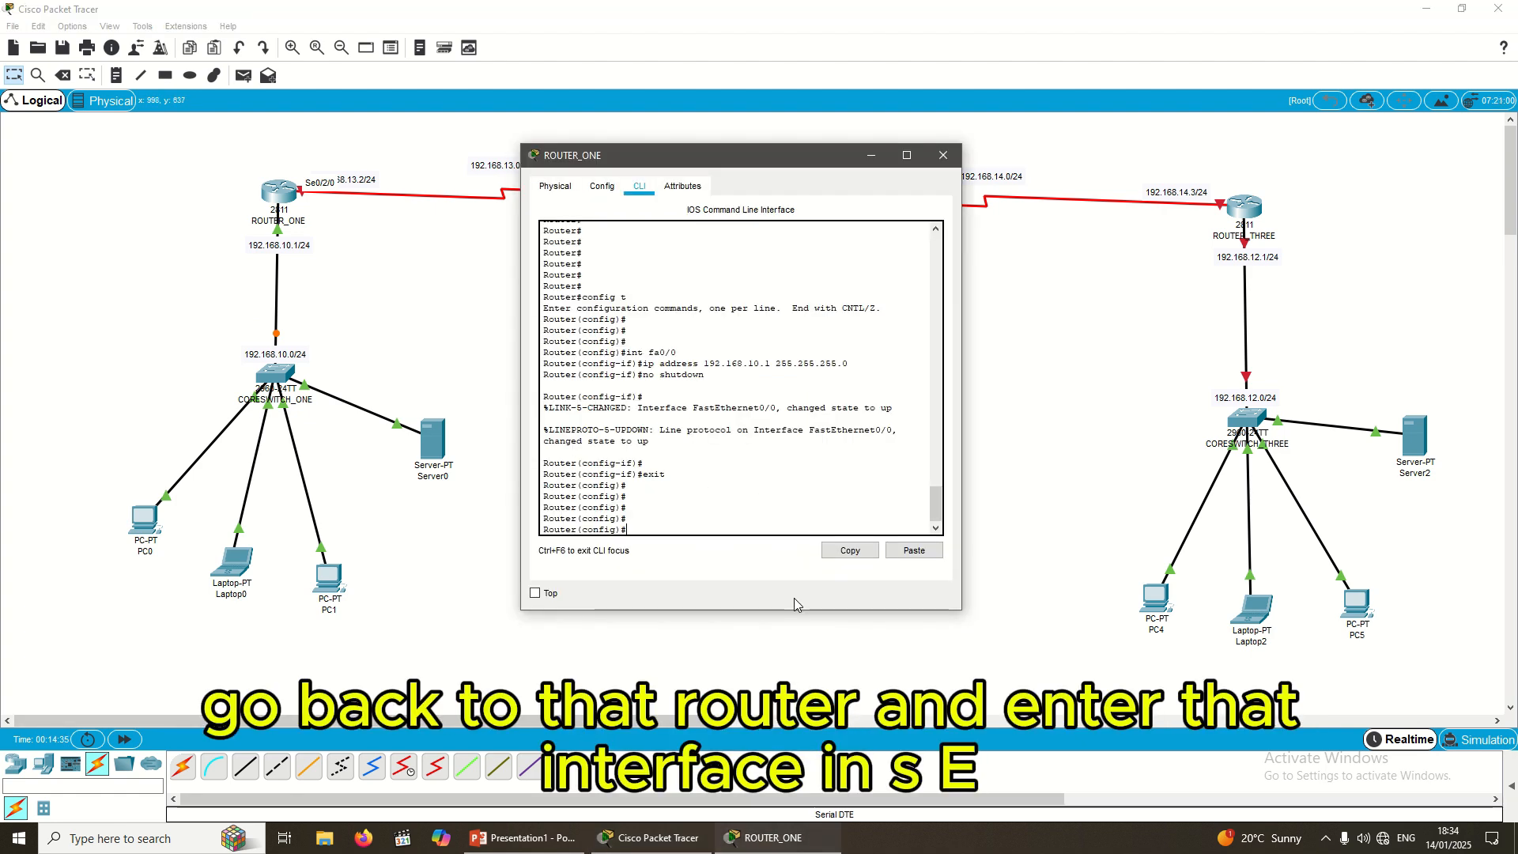
type("int se")
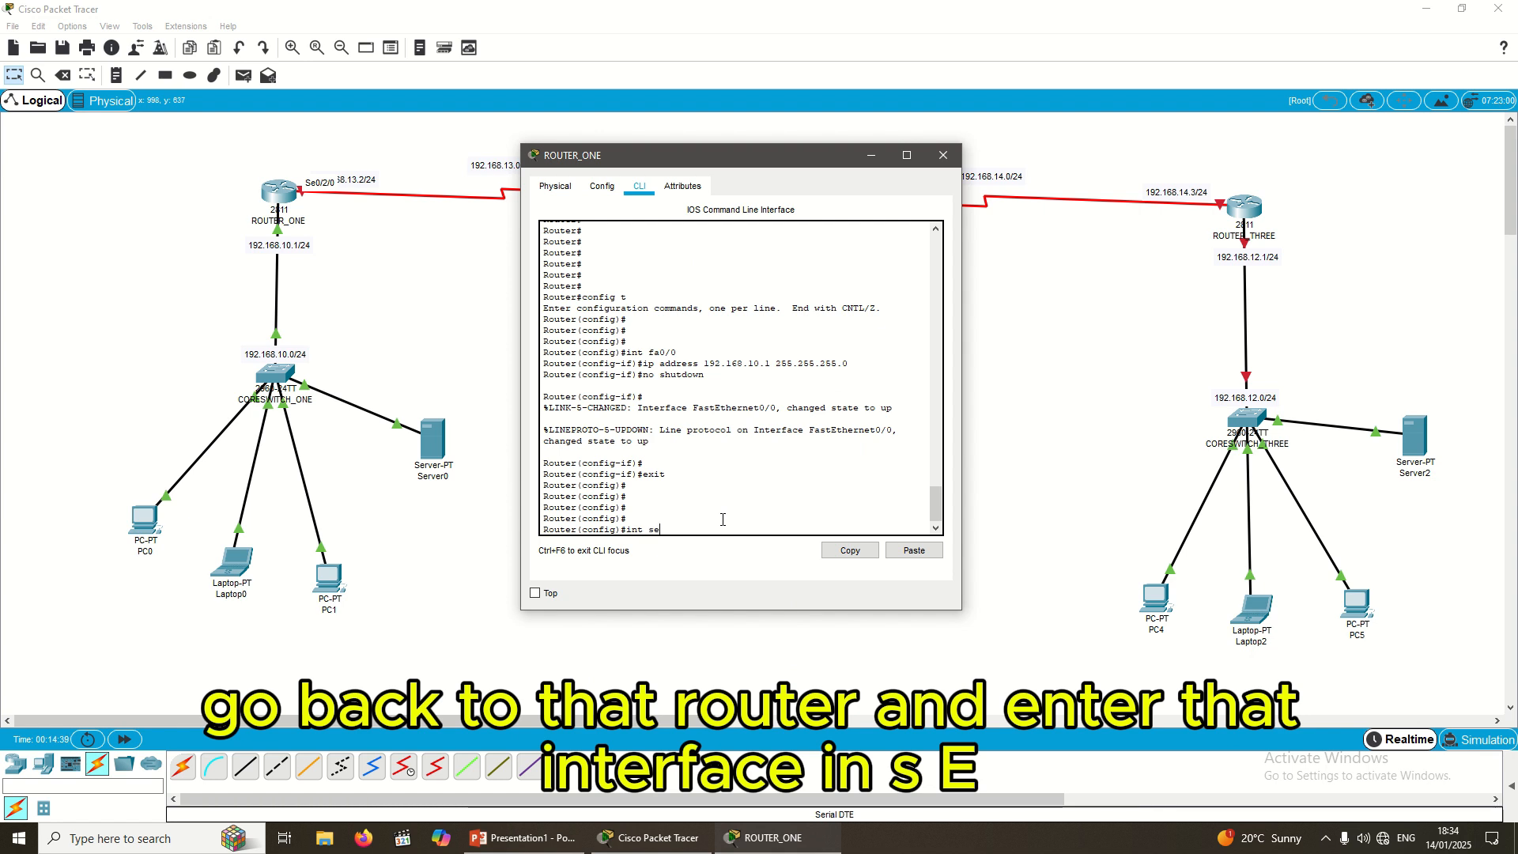
type("0/")
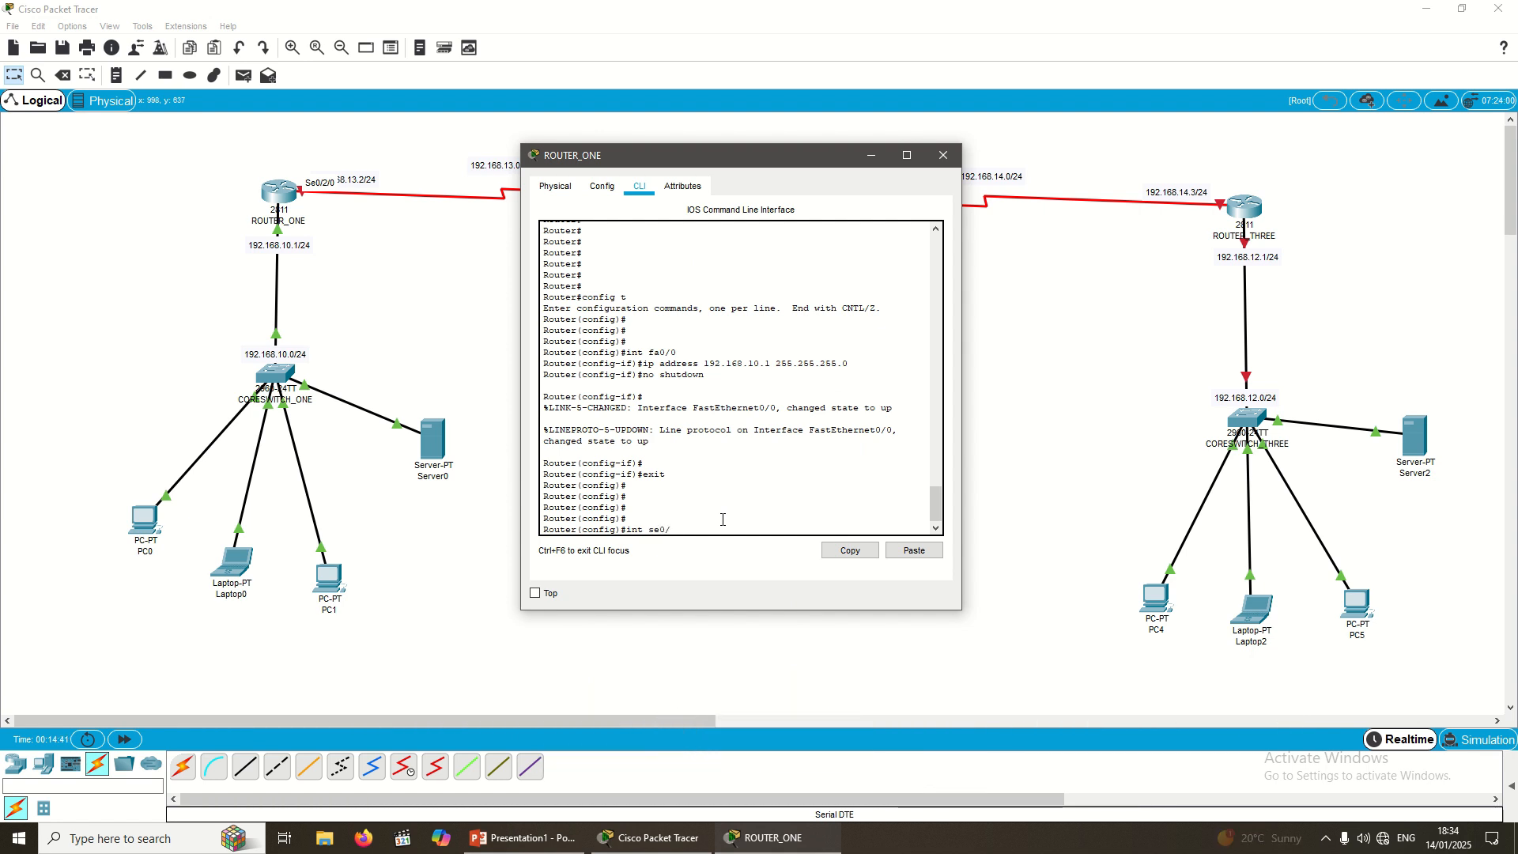
type("2/0")
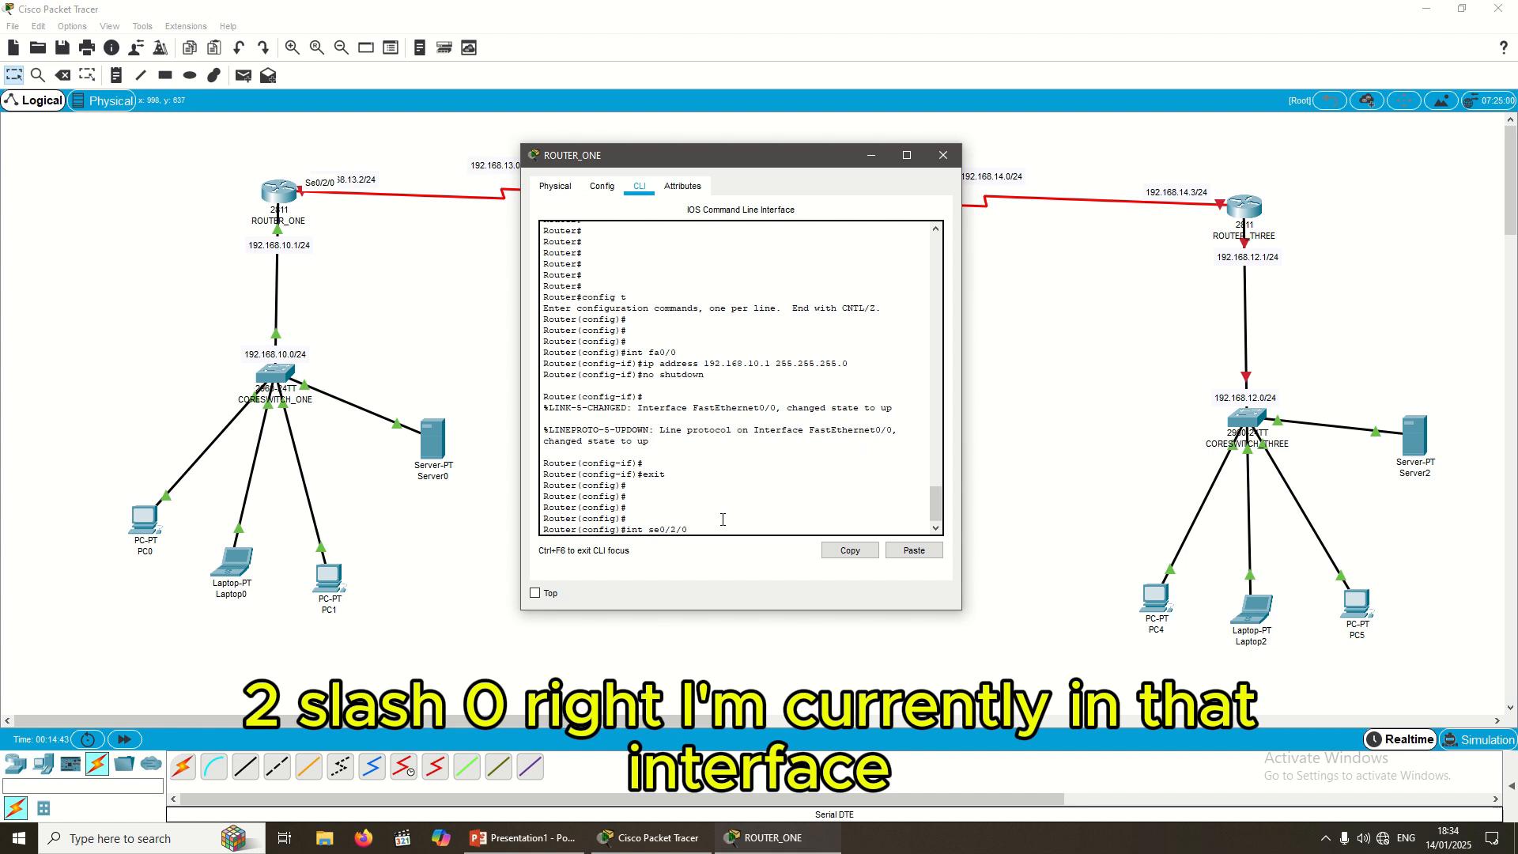
key("Return")
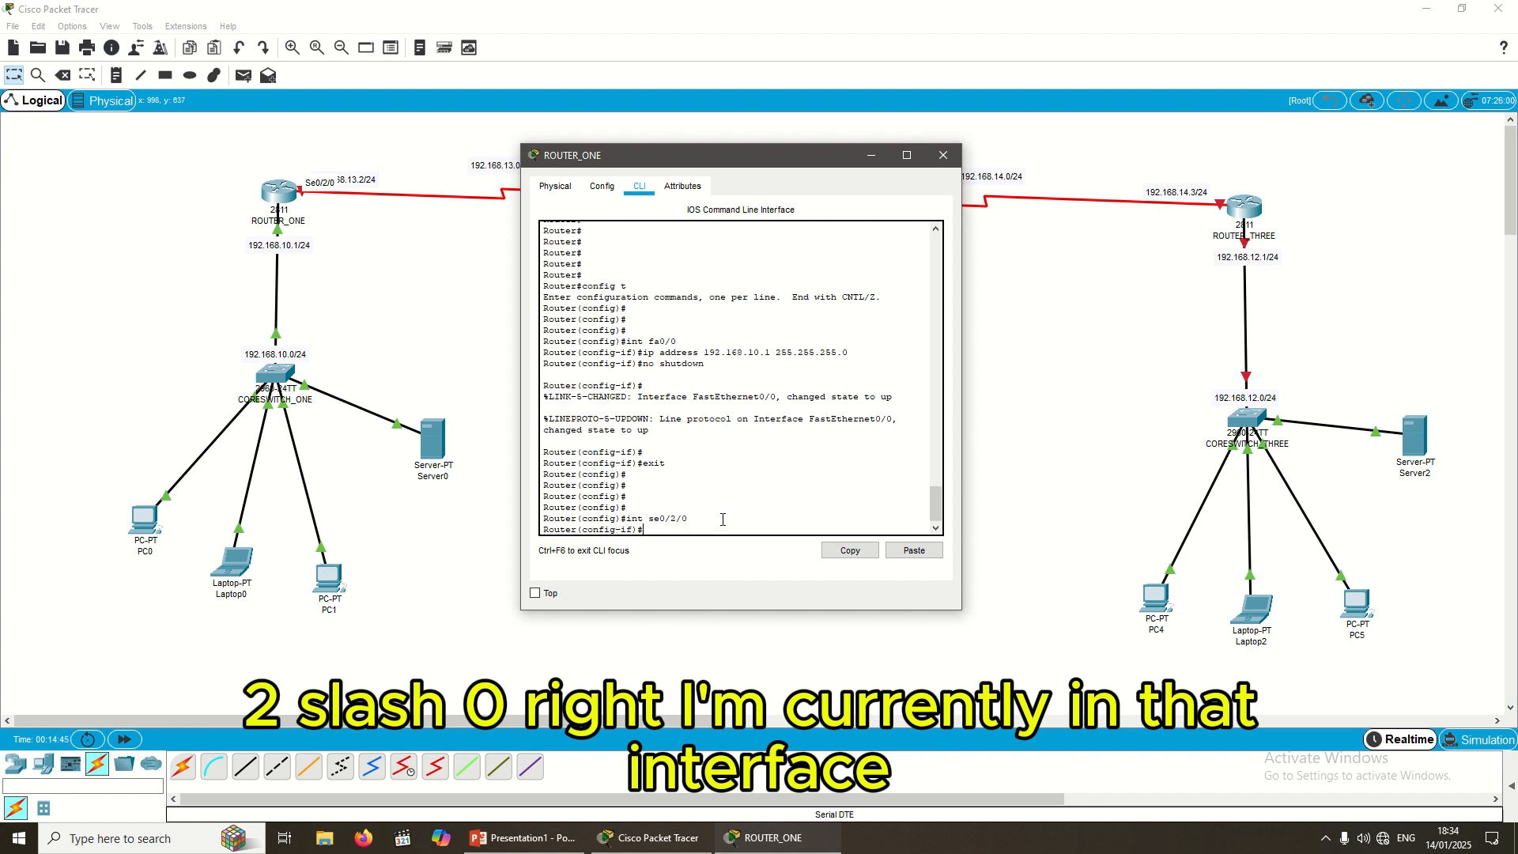
type("ip")
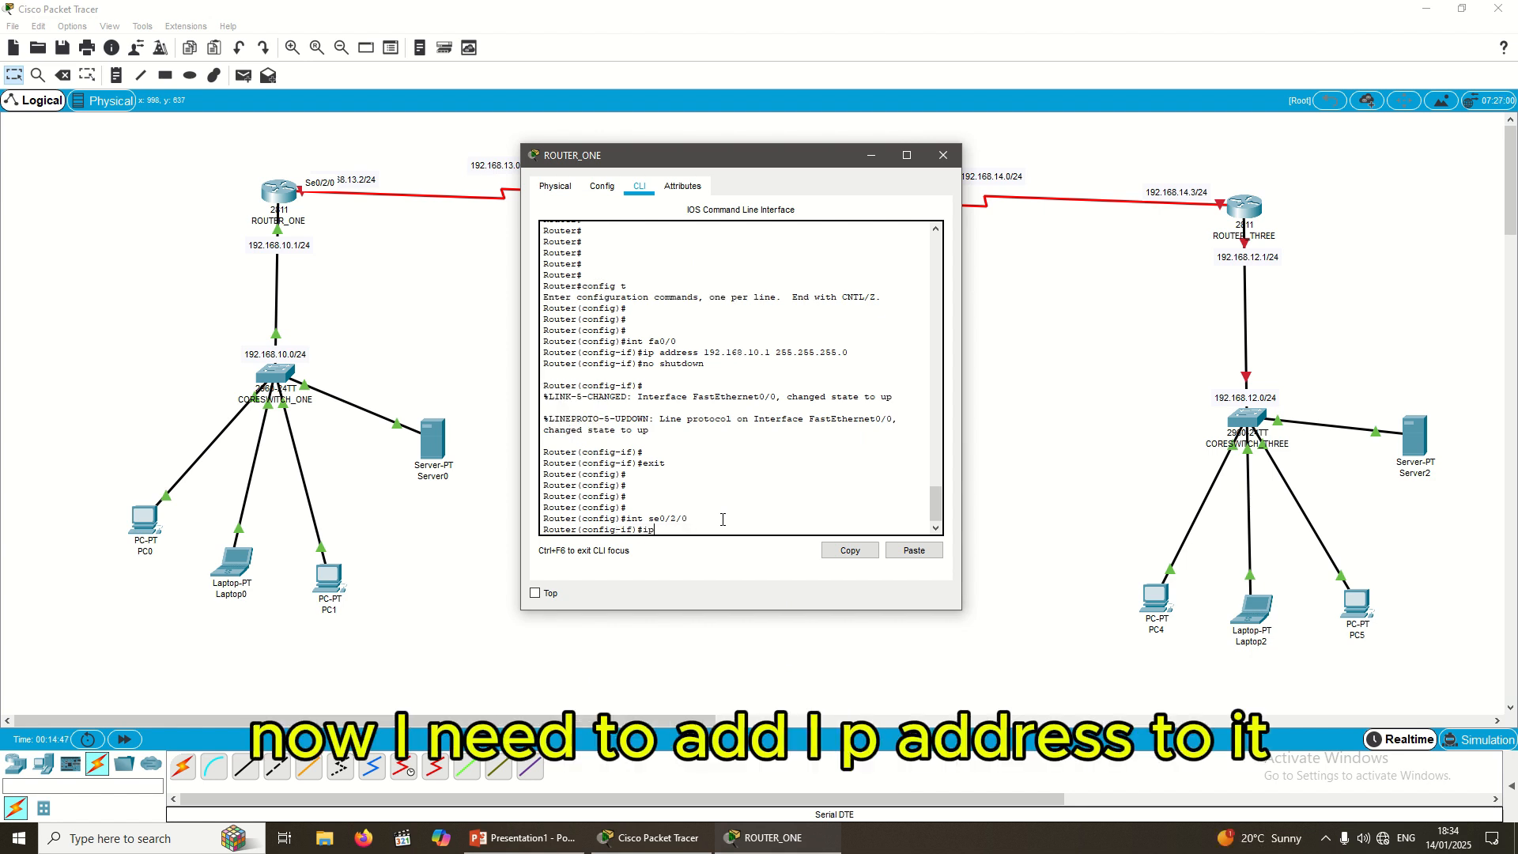
type(" address ")
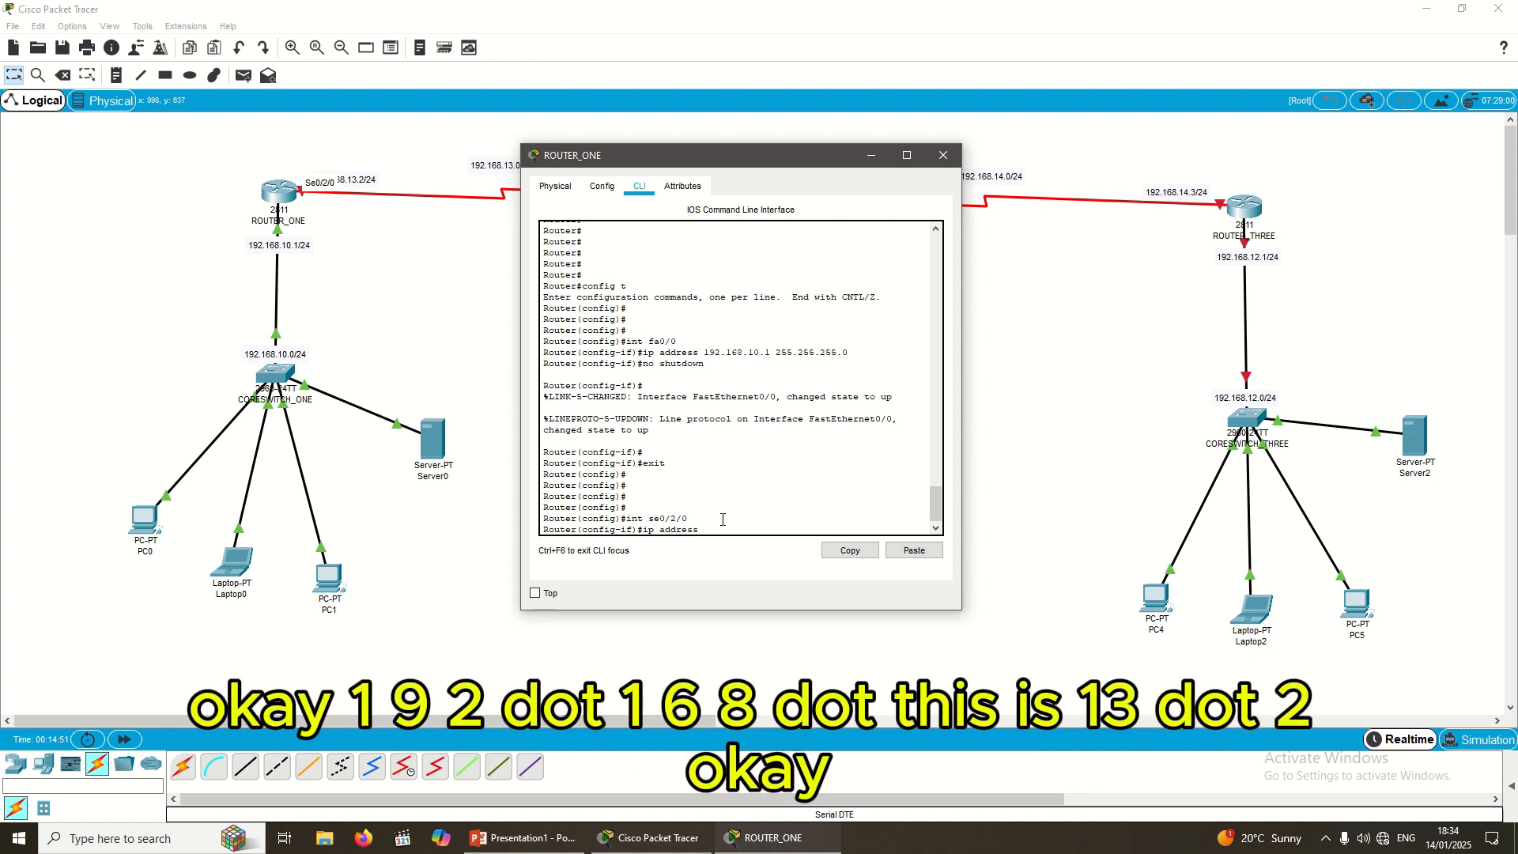
type("192.168.13.2 255")
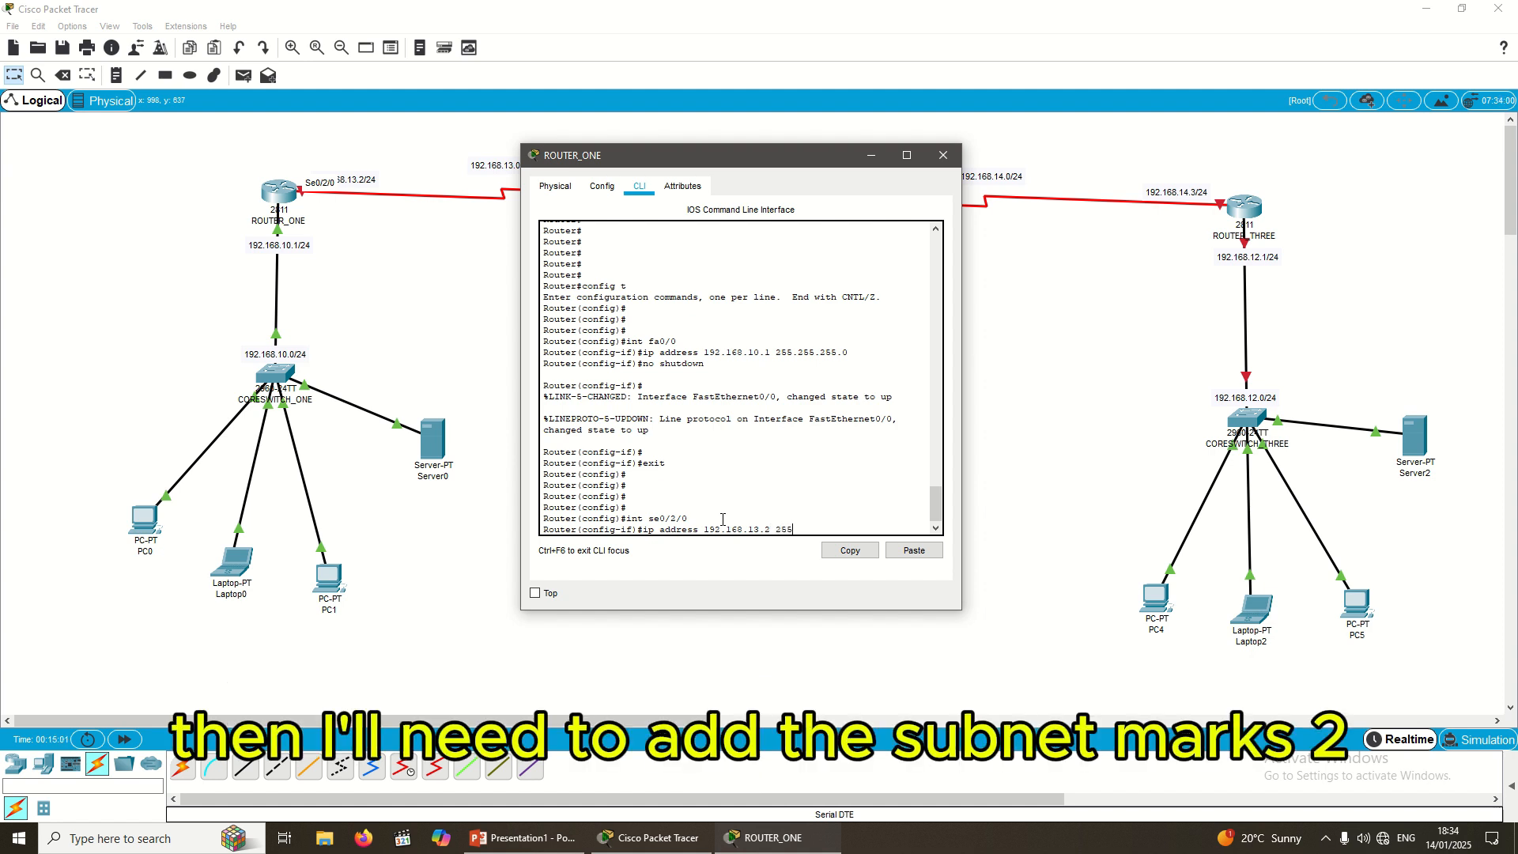
type(".255.2")
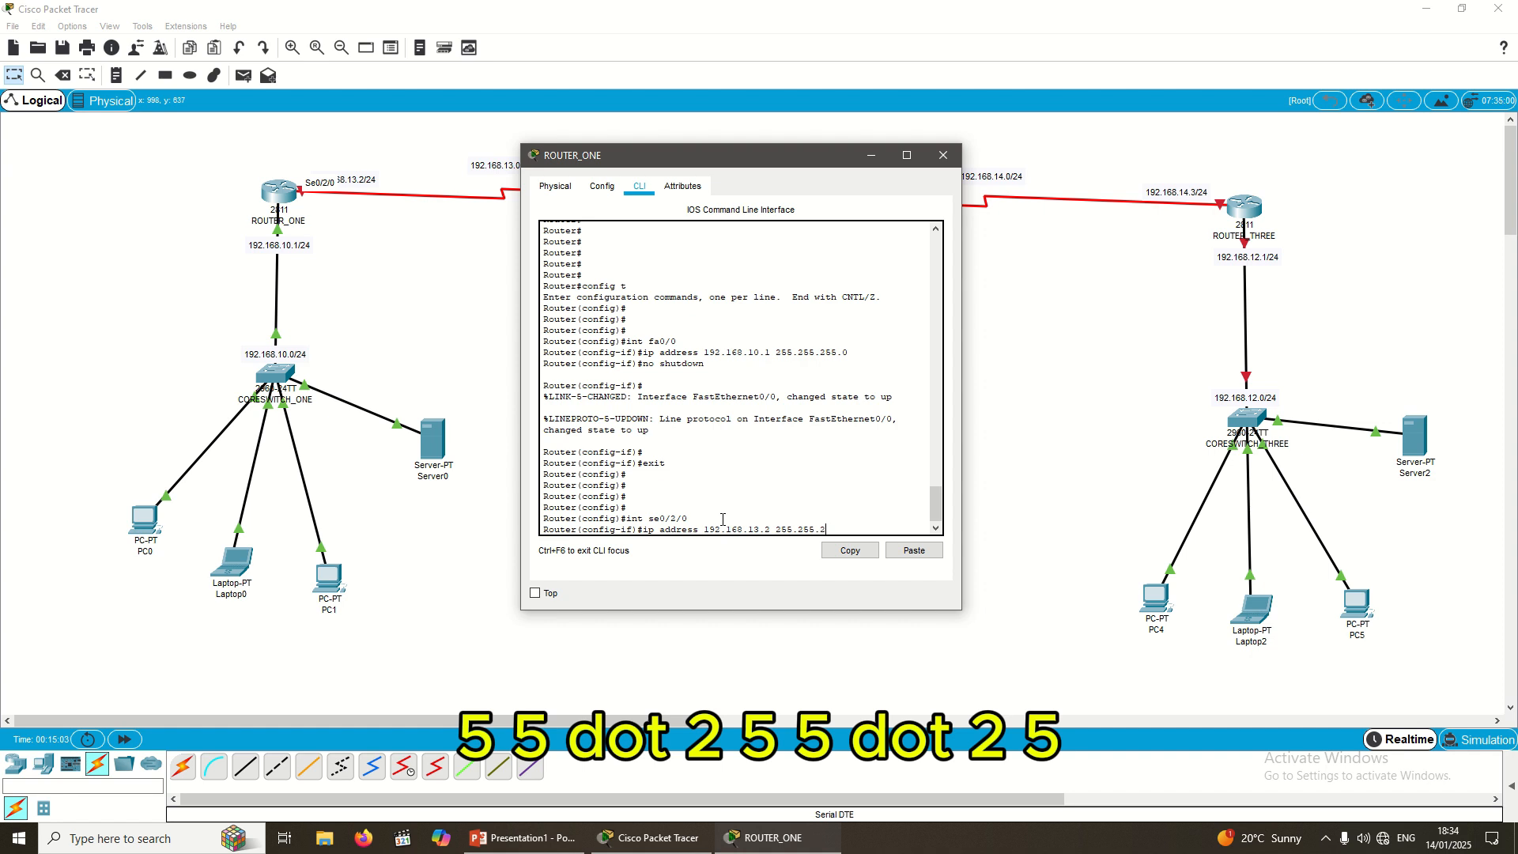
type("55.0")
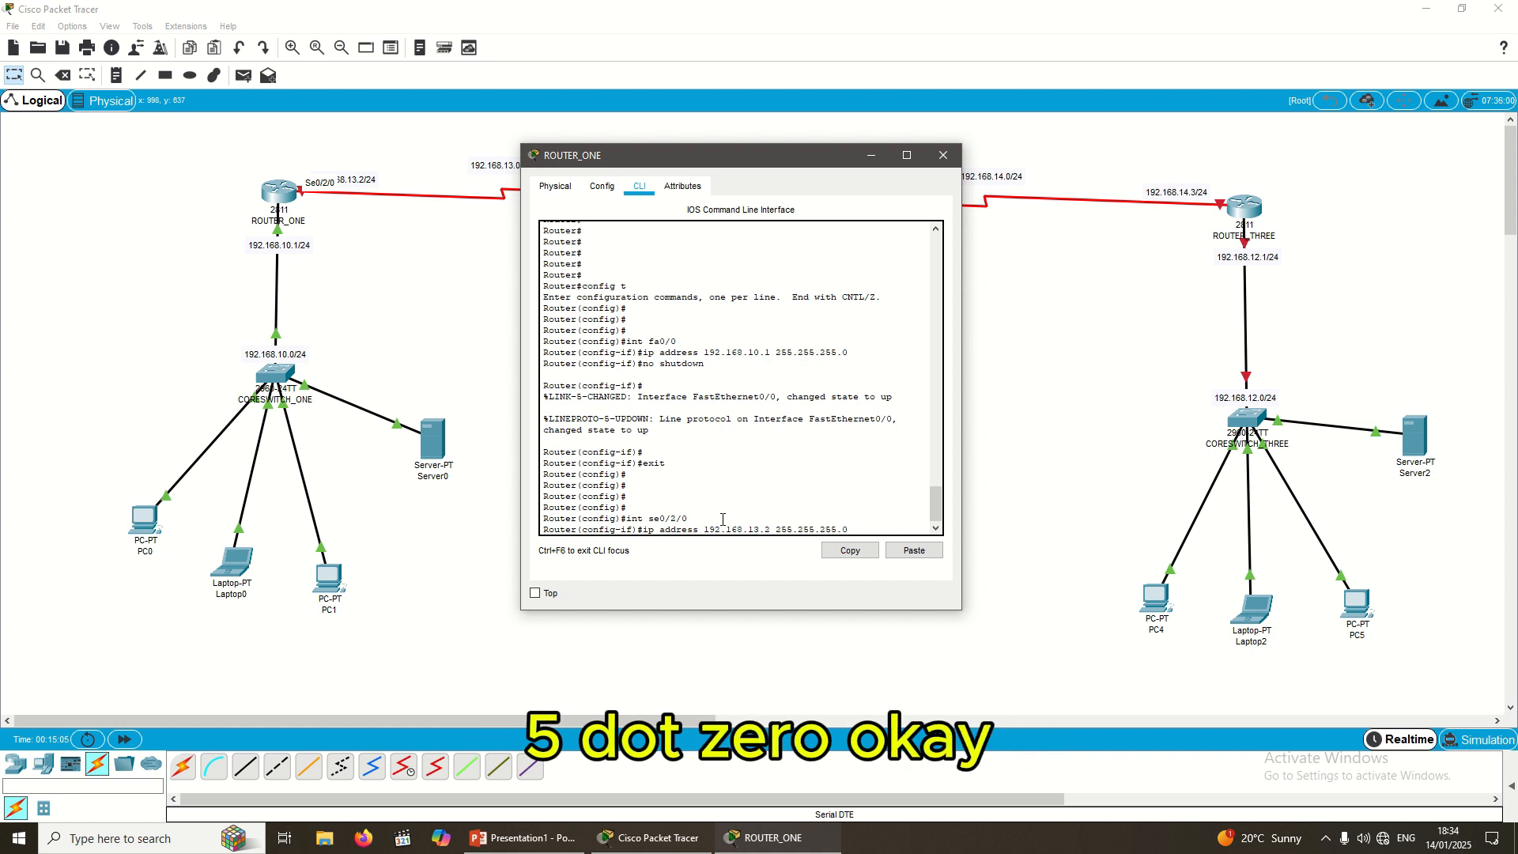
key("Return")
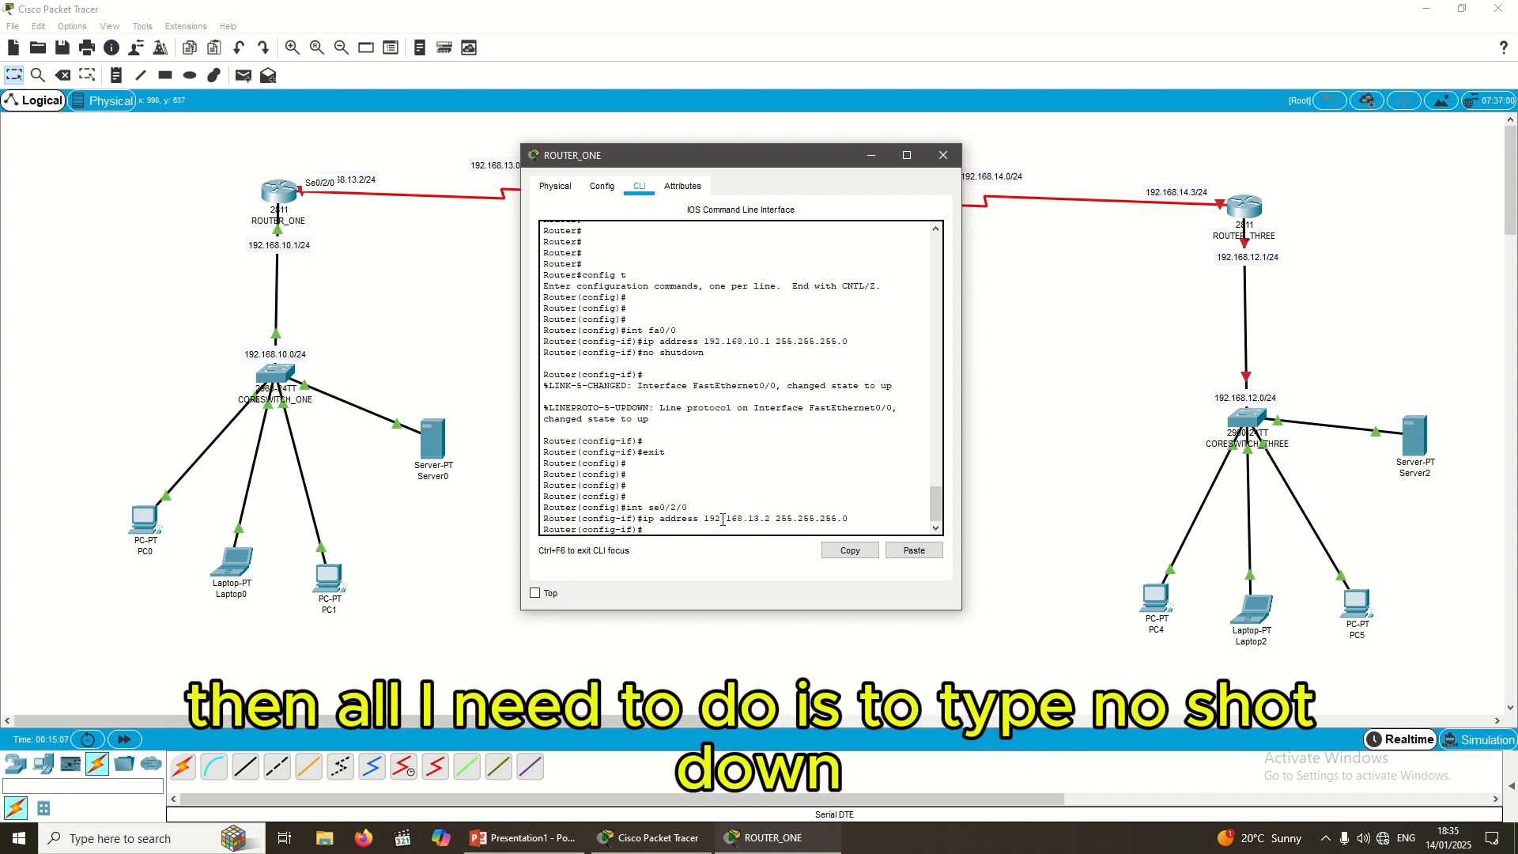
type("no sh")
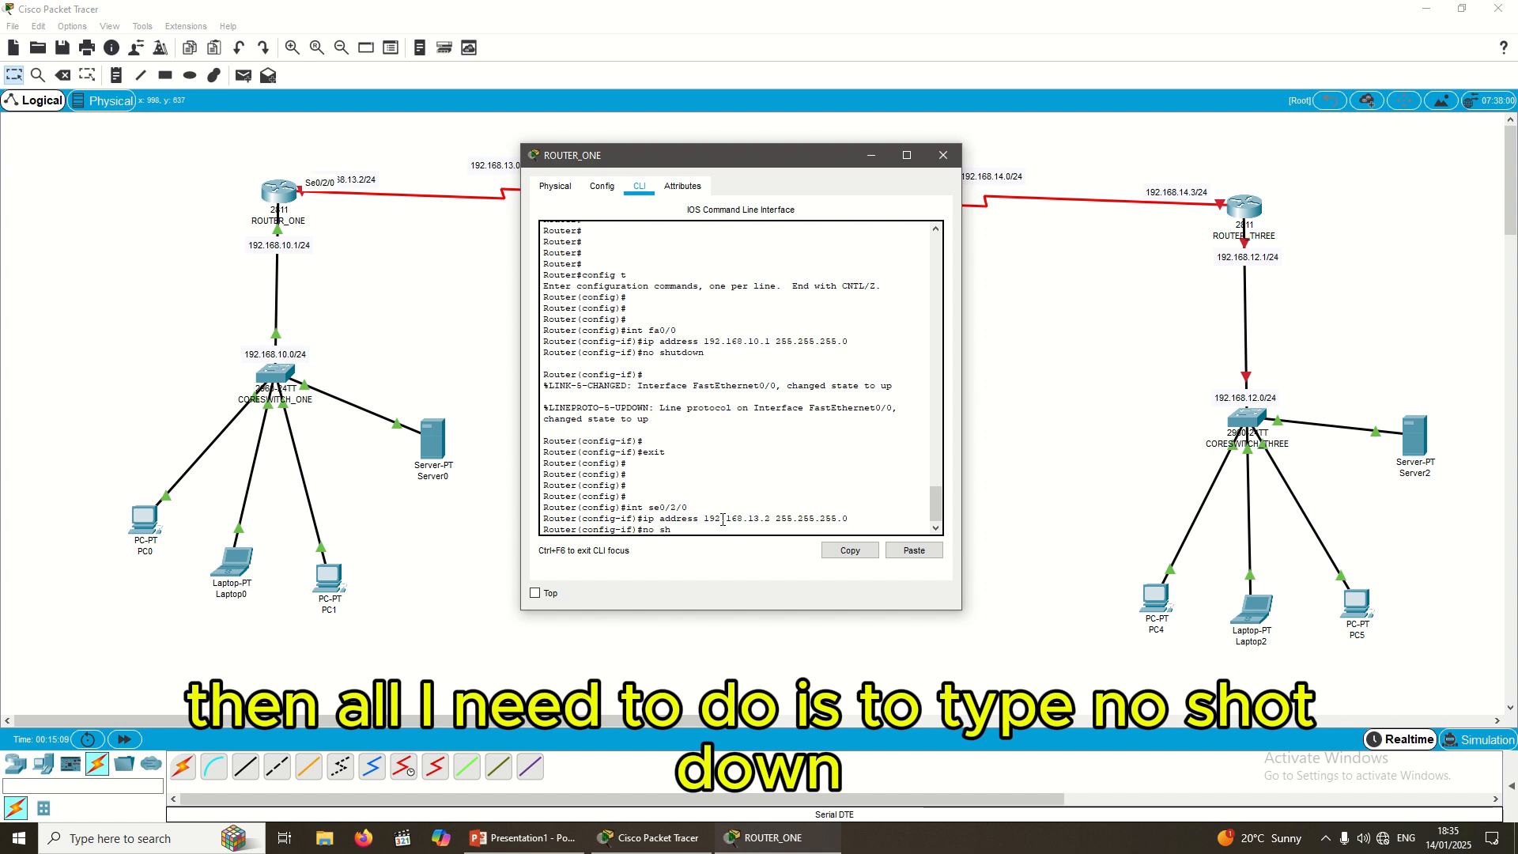
type("utd")
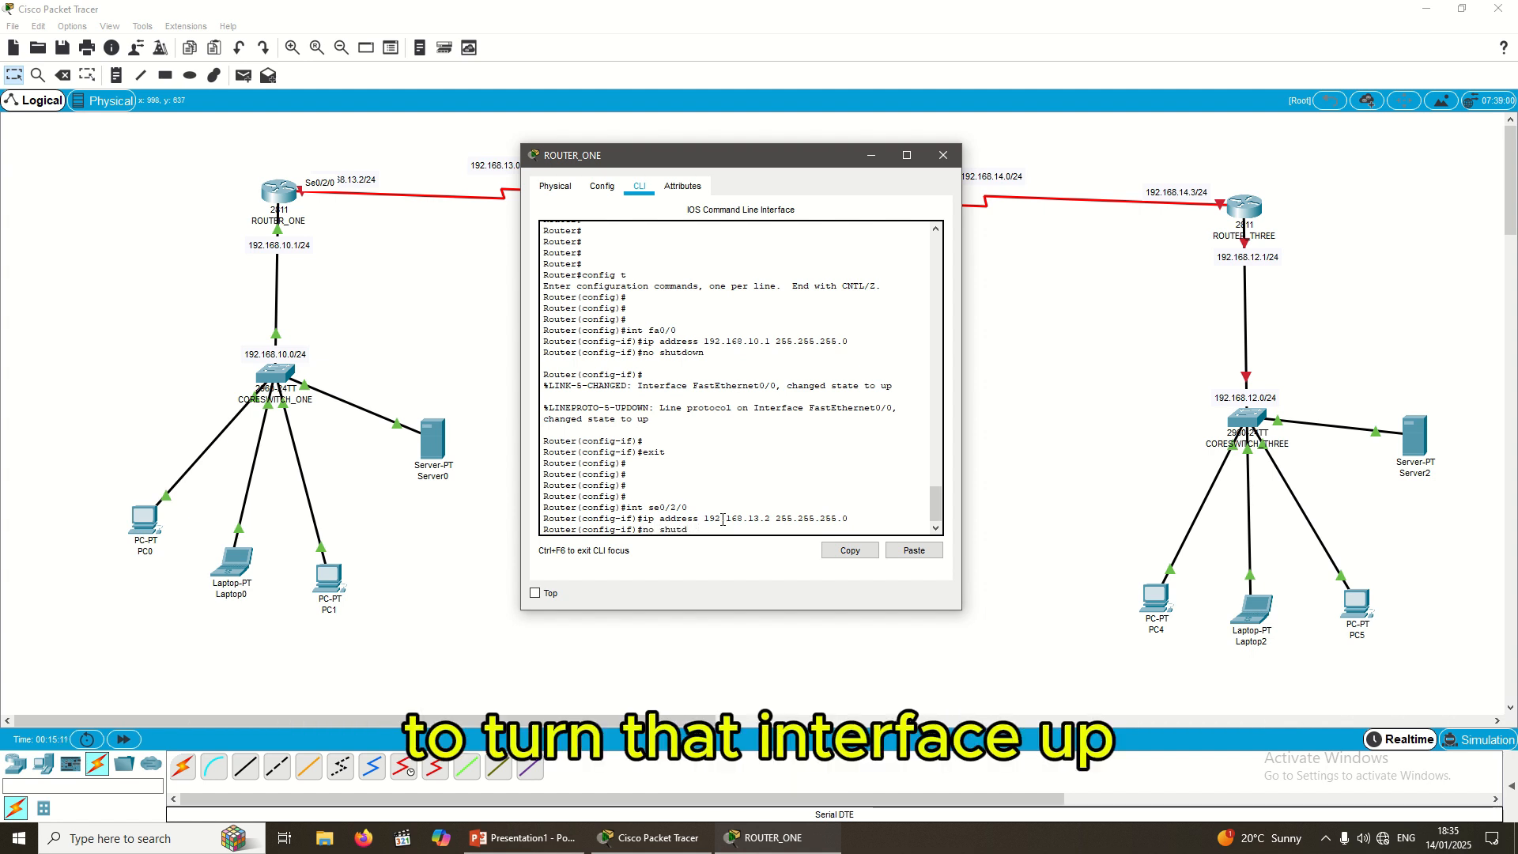
type("own")
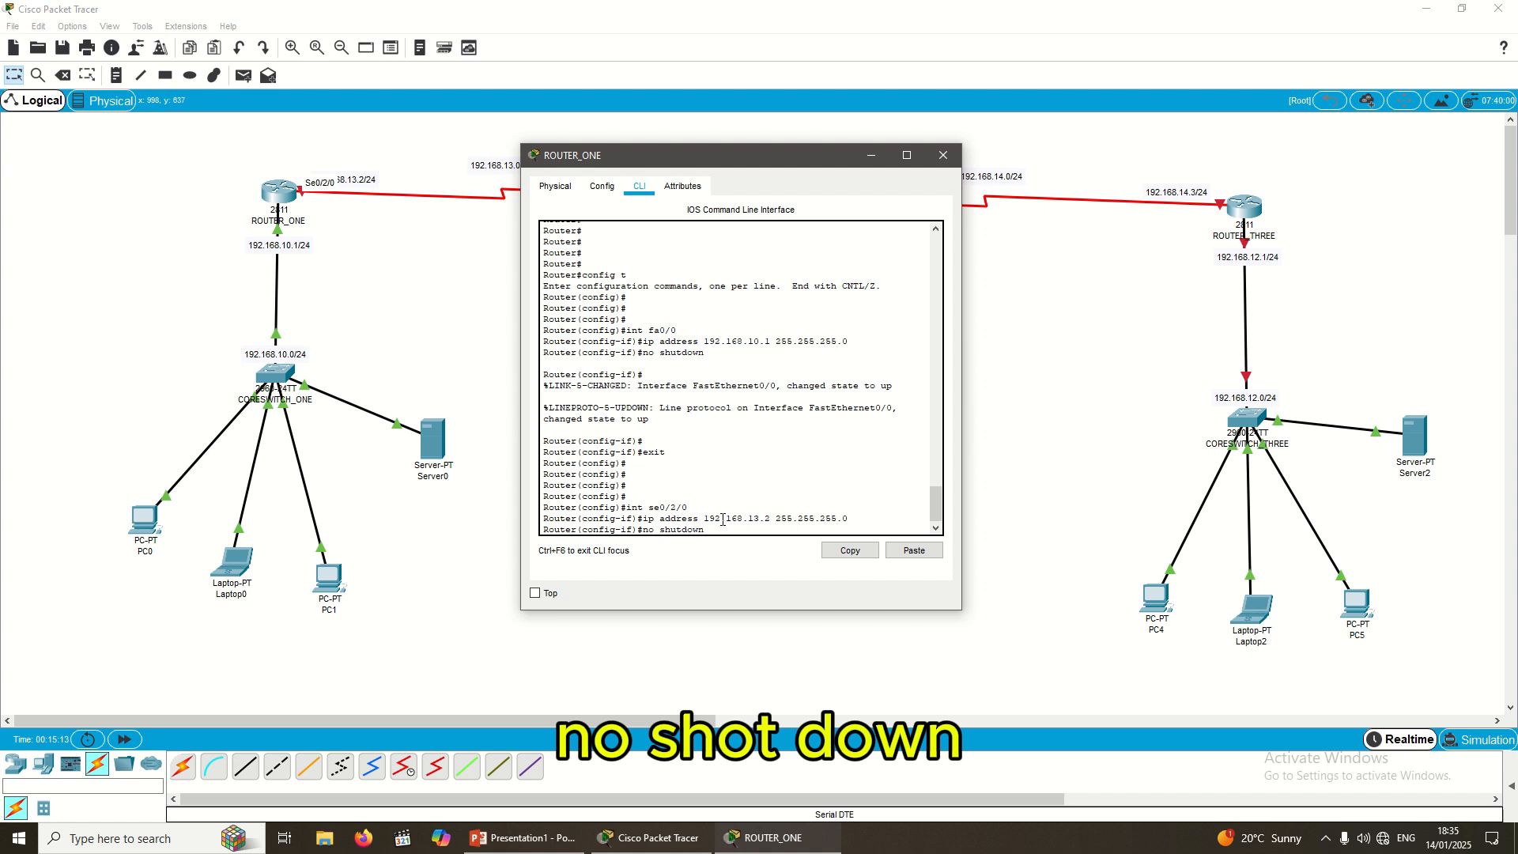
key("Return")
key("Return")
key("Return")
key("Return")
key("Return")
key("Return")
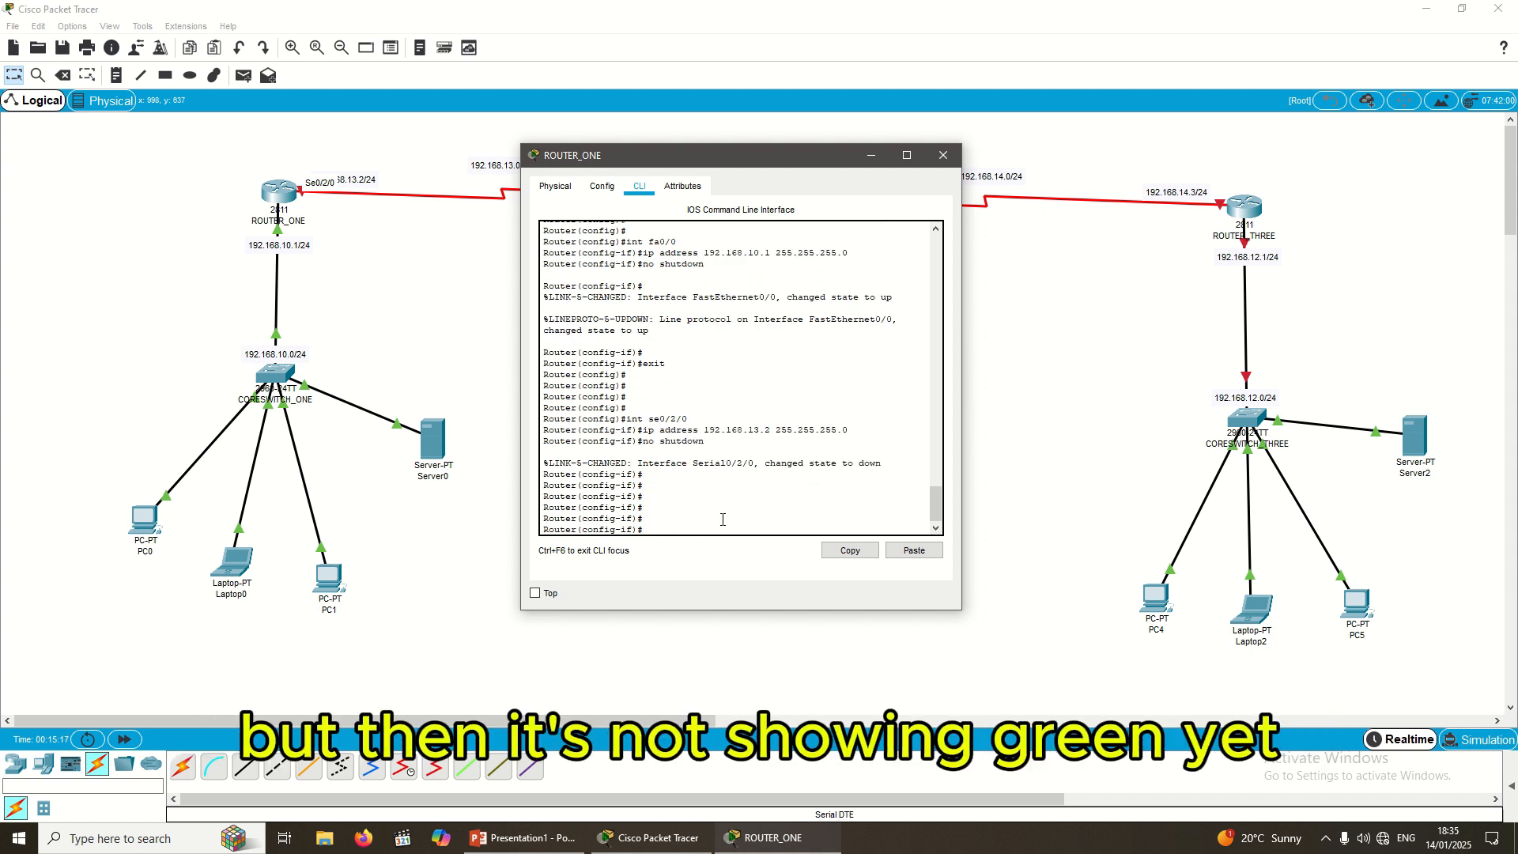
Step: Move the ROUTER_ONE window aside and exit twice back to the Router# prompt
left_click_drag(792, 152, 808, 283)
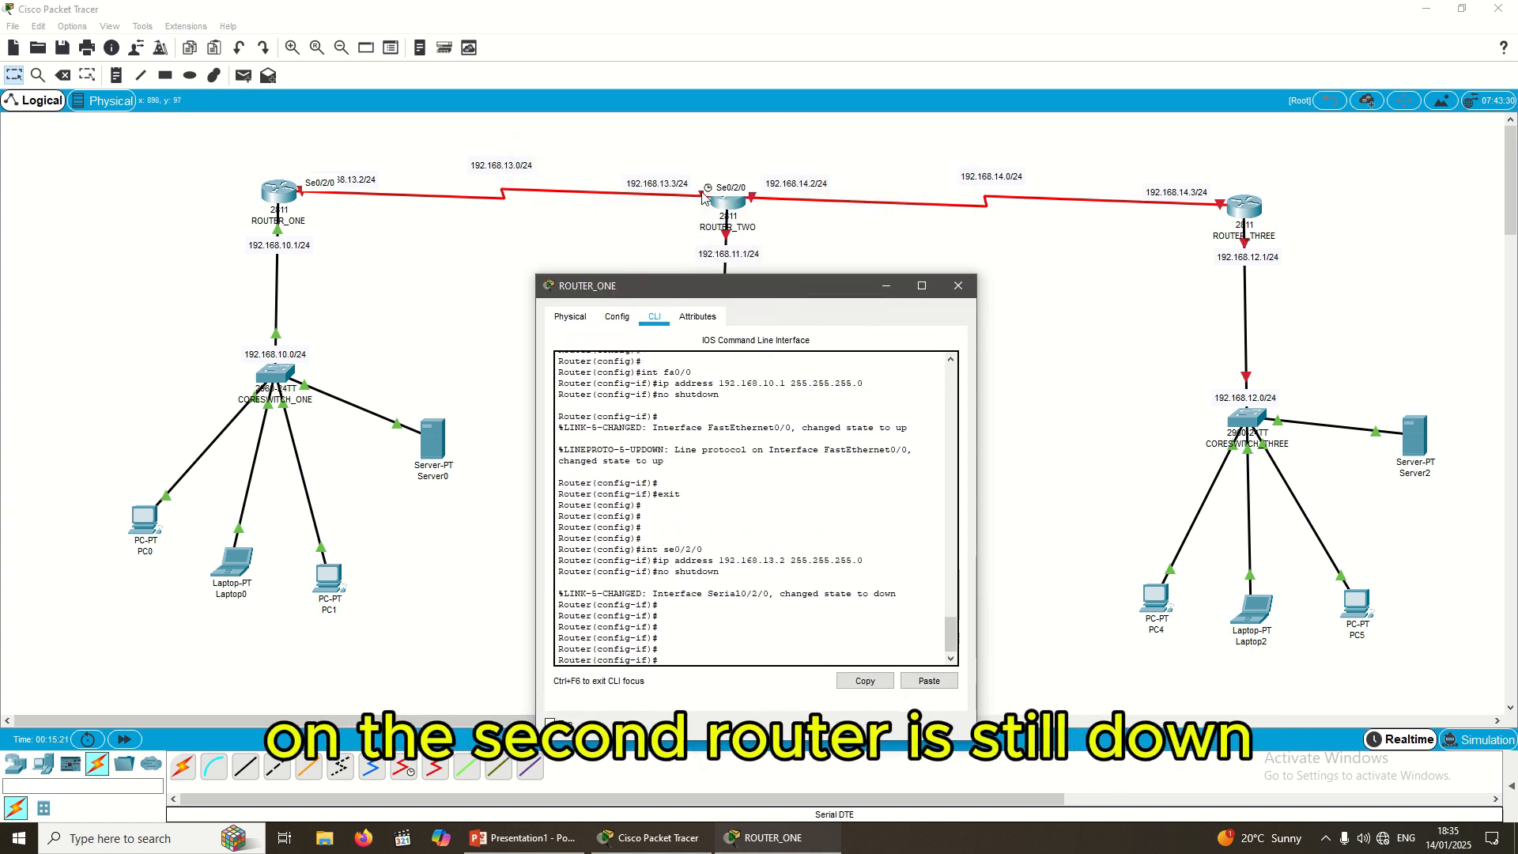
left_click_drag(712, 286, 704, 250)
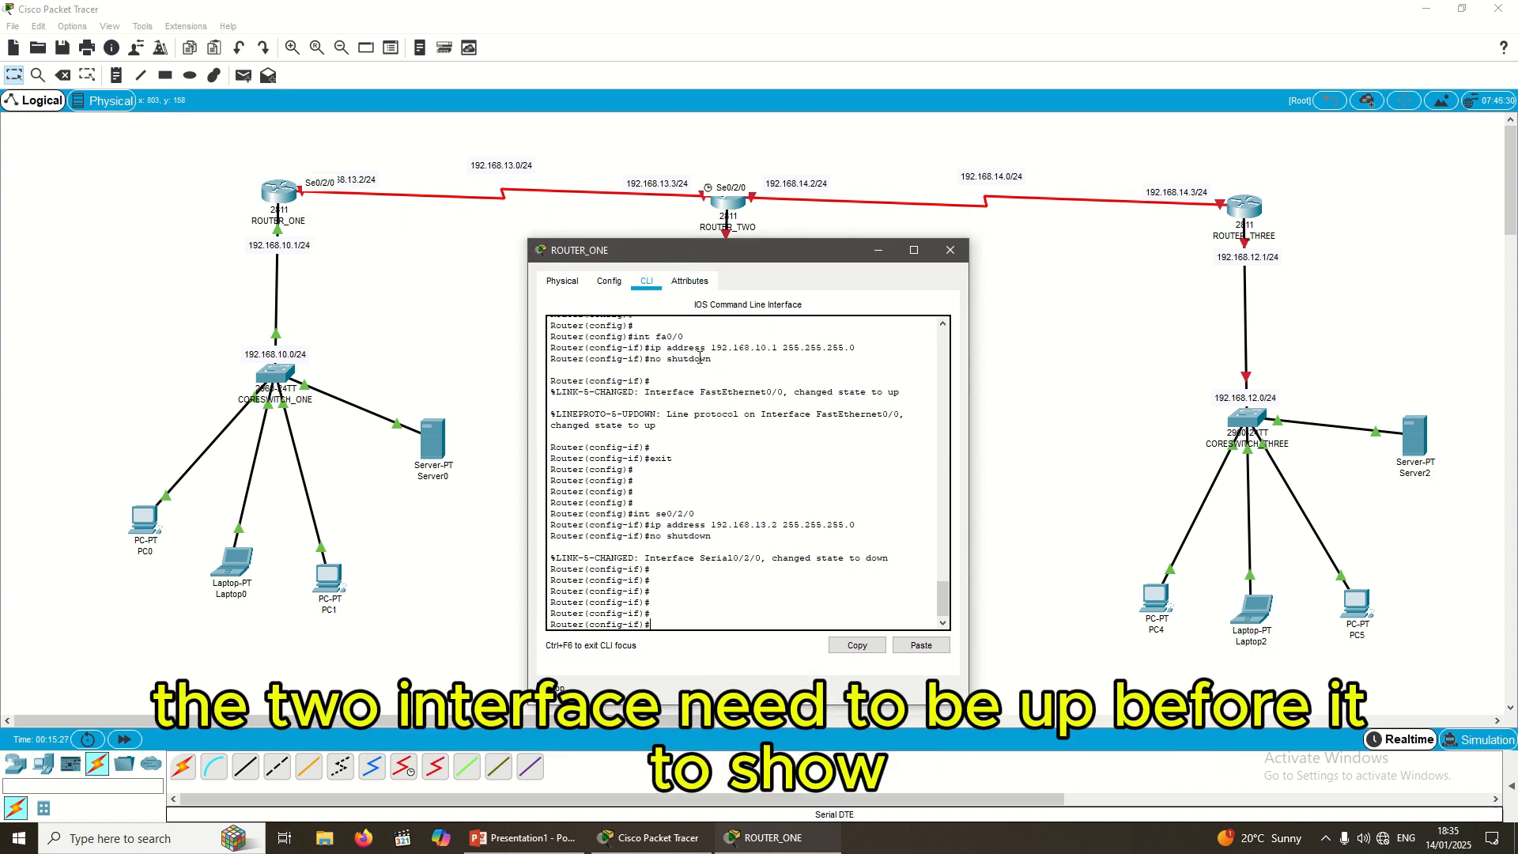
left_click_drag(751, 257, 751, 227)
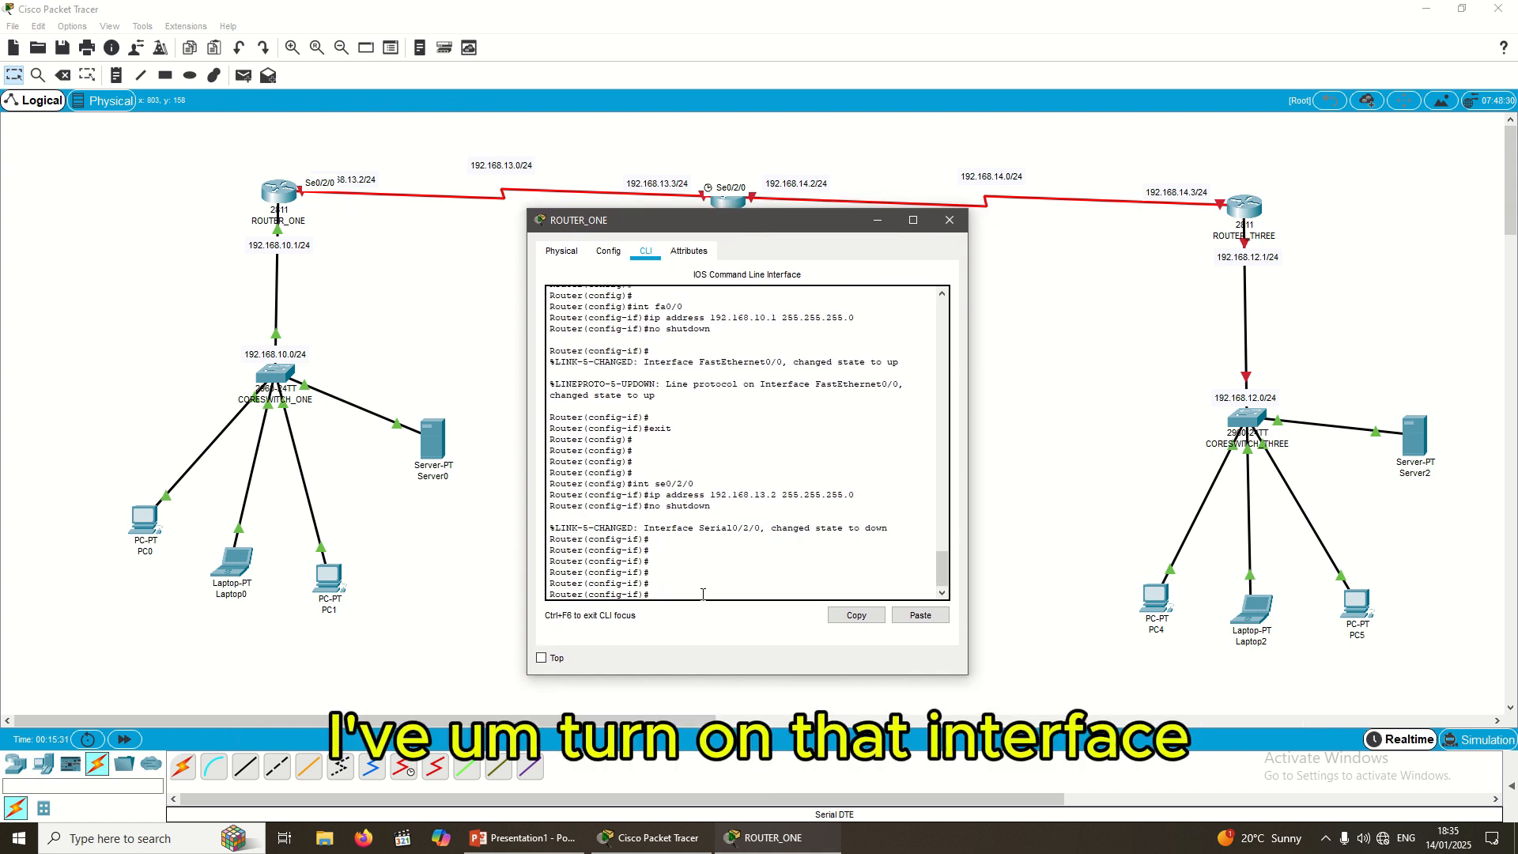
type("xit")
key("Return")
key("Return")
key("Return")
key("Return")
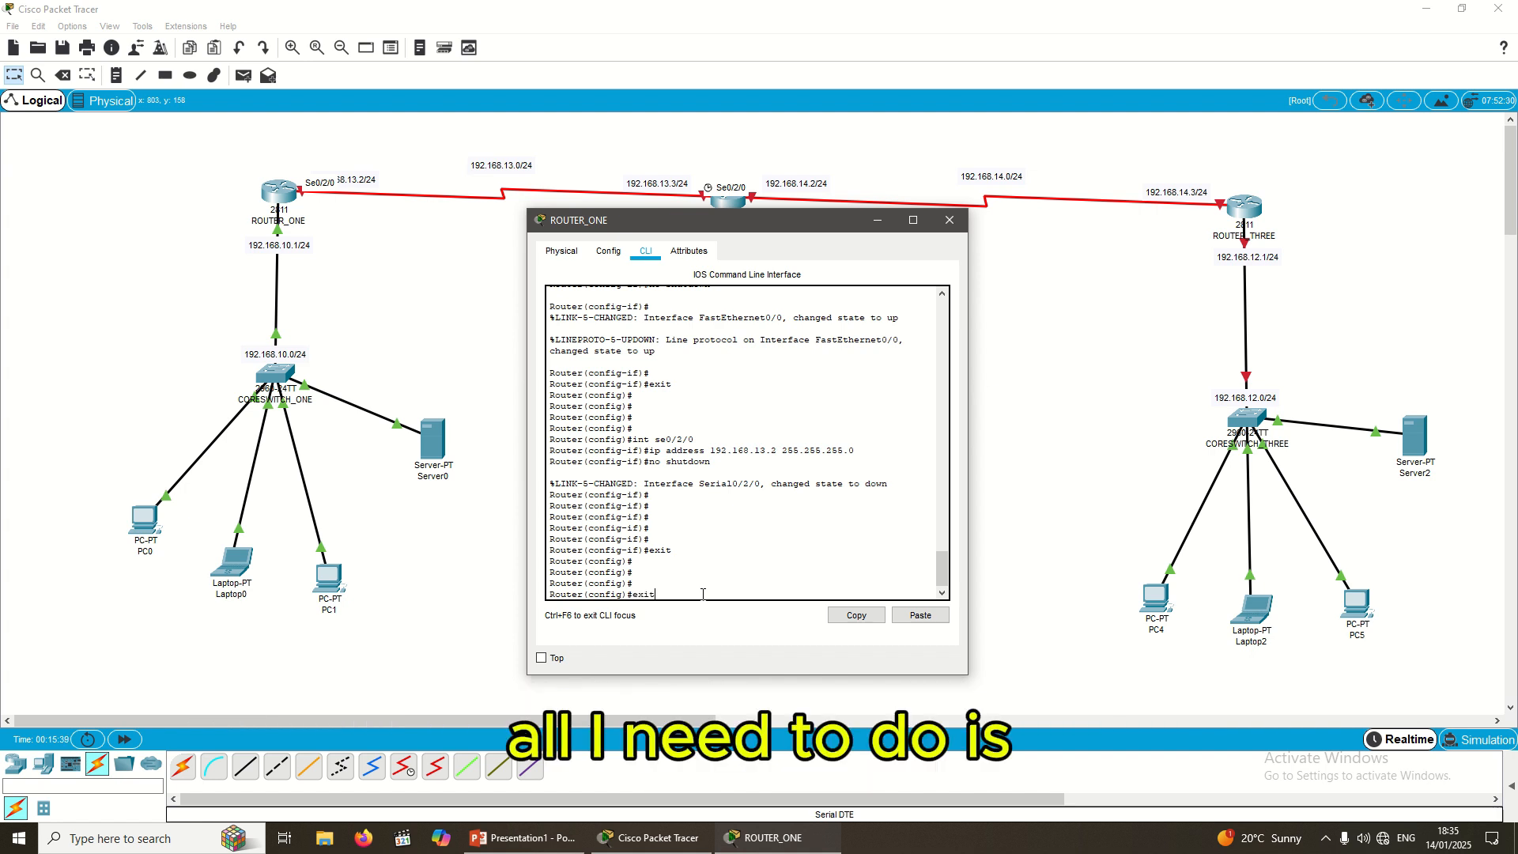
type("exit")
key("Return")
key("Return")
key("Return")
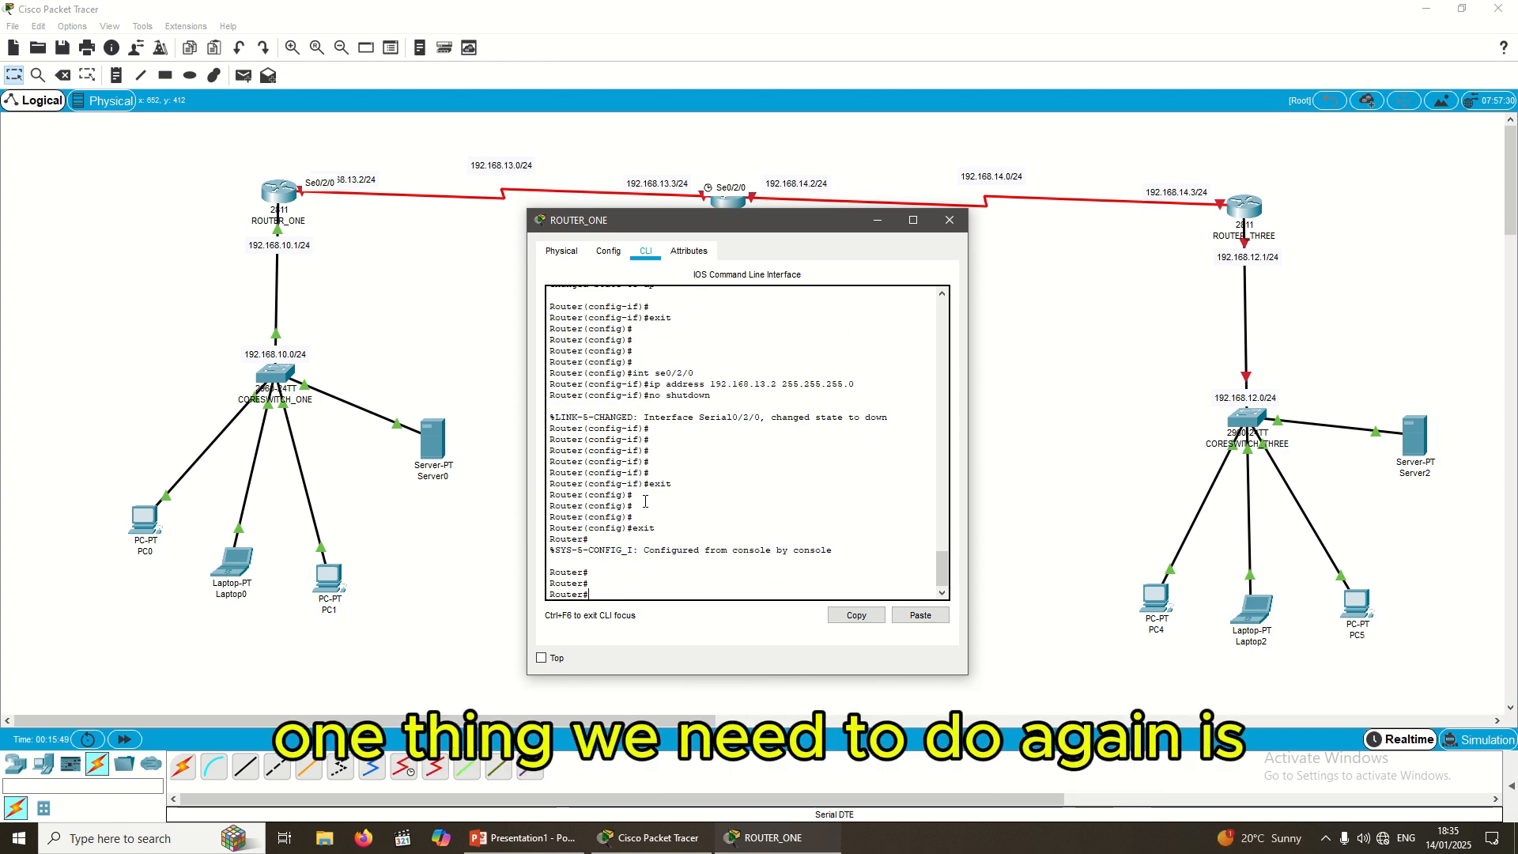
Step: Re-enter global configuration mode with config t
type("con")
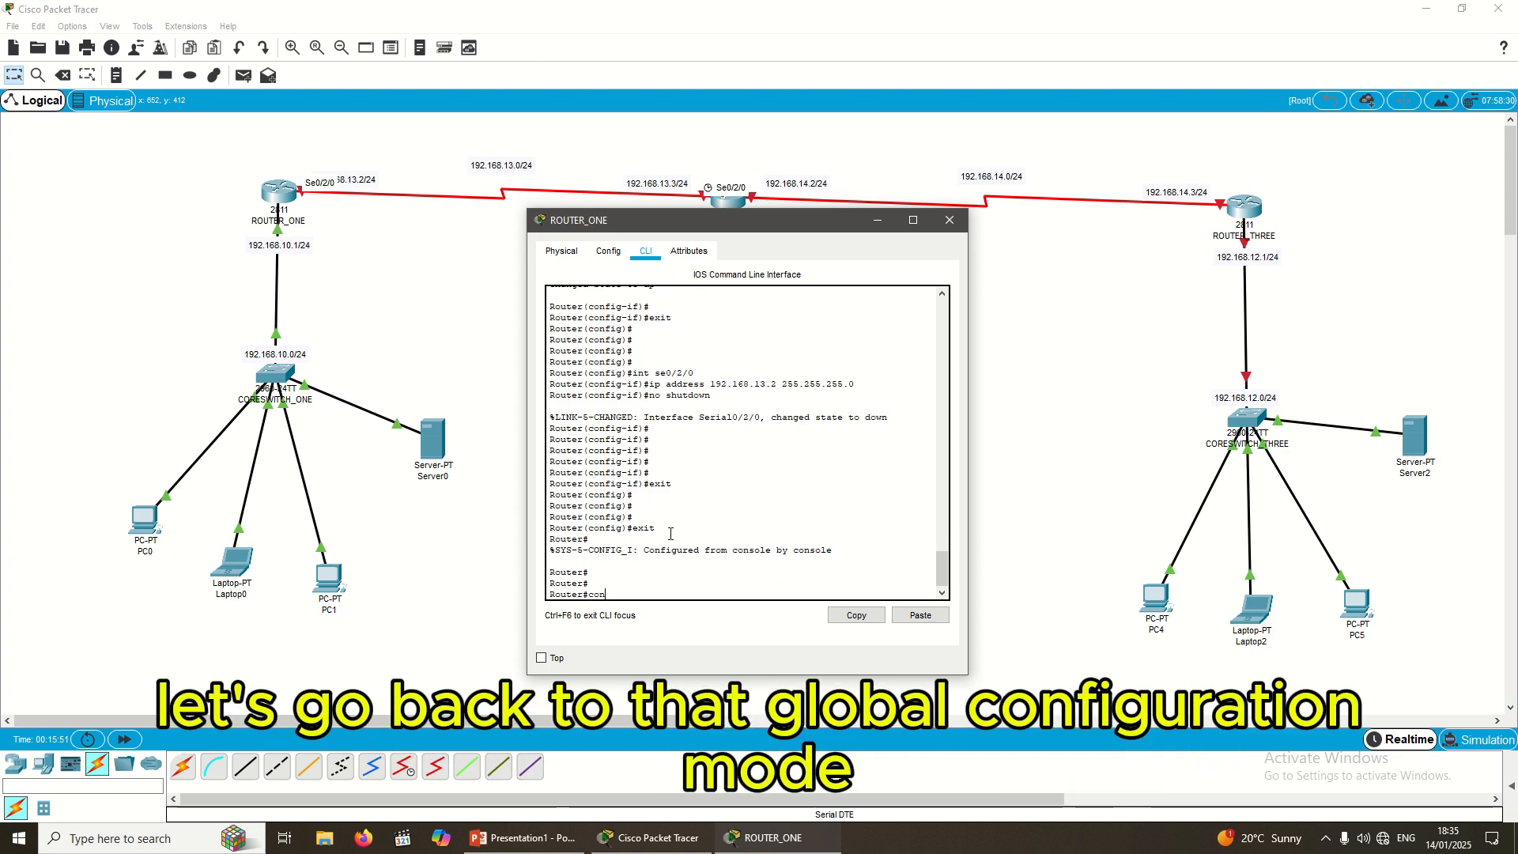
type("git")
key("BackSpace")
key("BackSpace")
key("BackSpace")
type("fi")
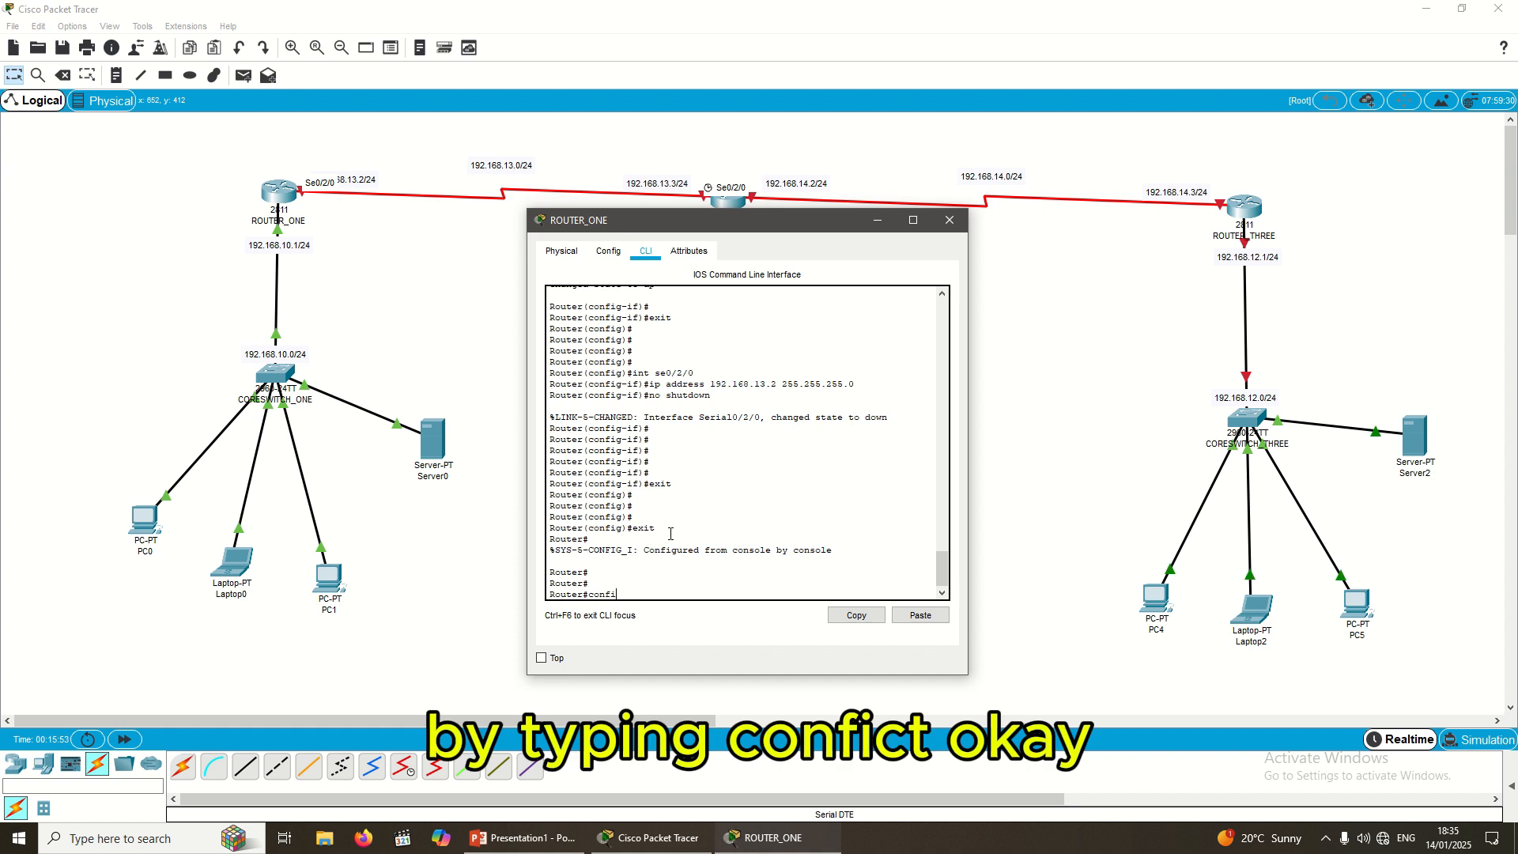
type("g t")
key("Return")
key("Return")
key("Return")
key("Return")
key("Return")
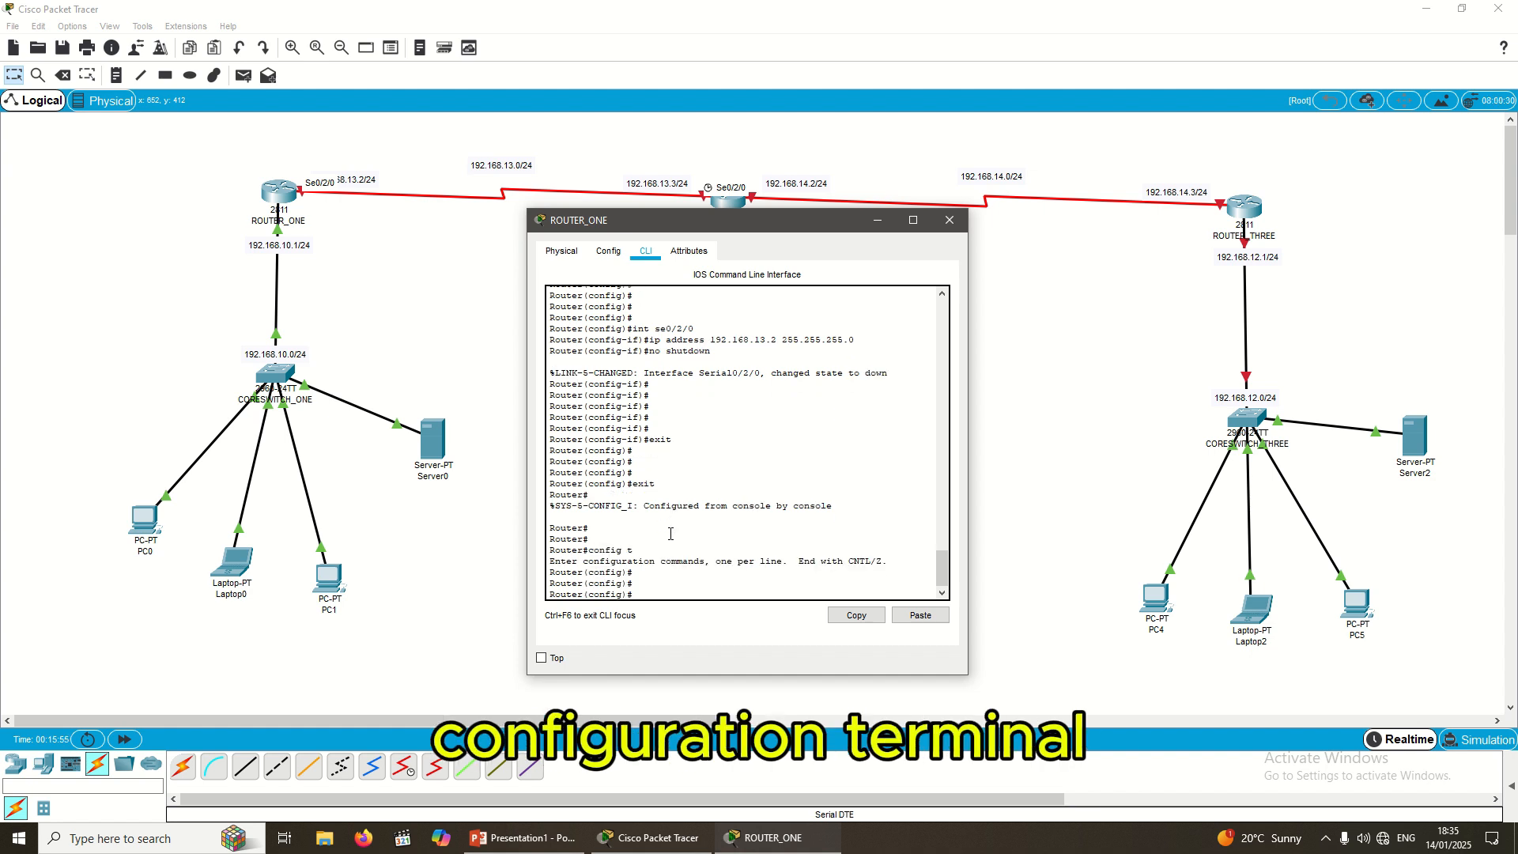
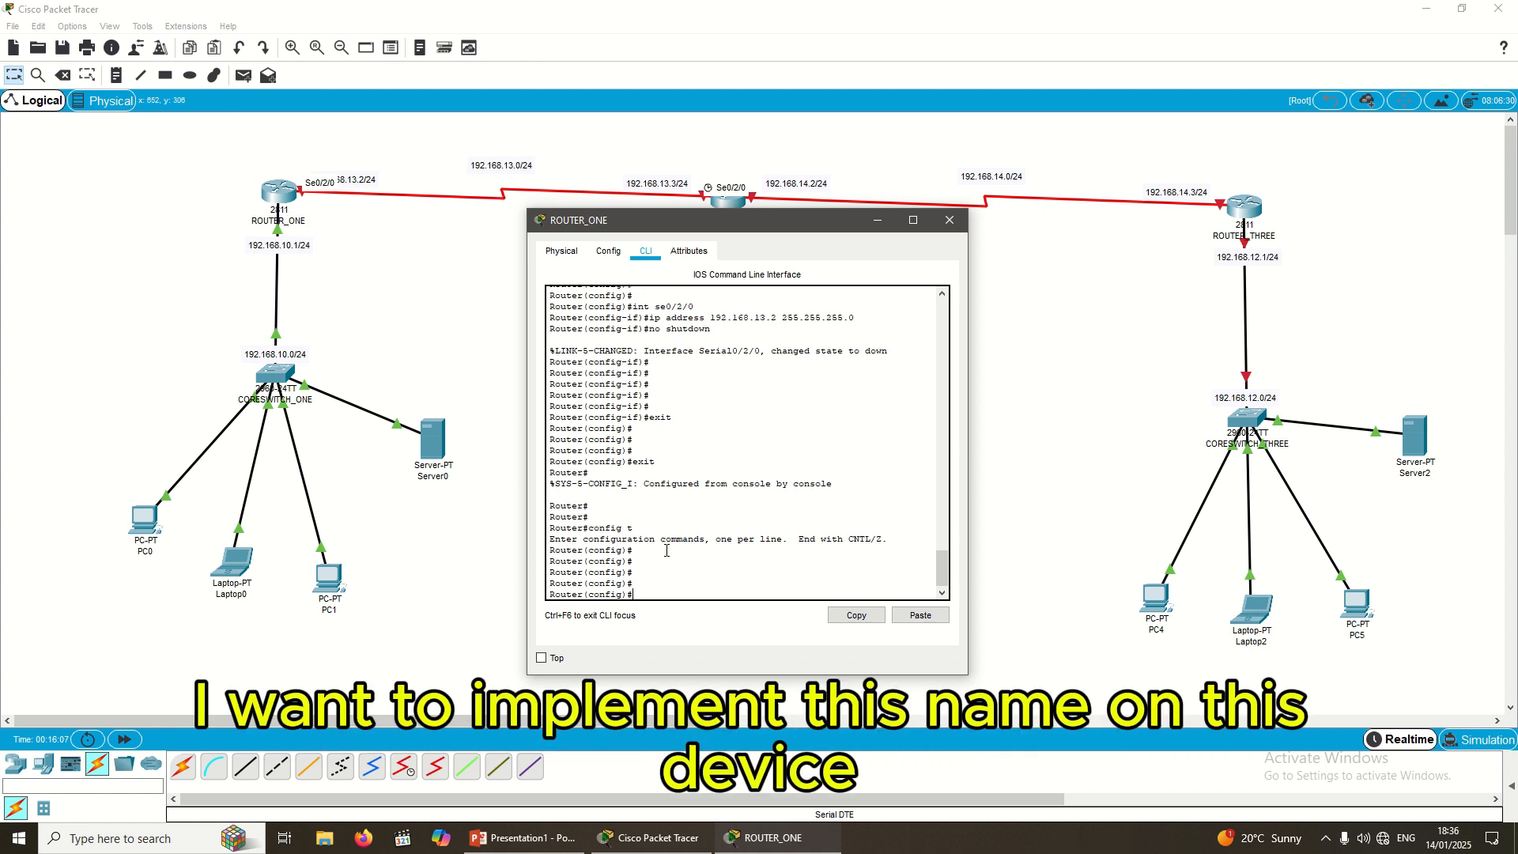
Step: Apply hostname ROUTER_ONE so the configuration prompt reads ROUTER_ONE(config)#
type("hostname")
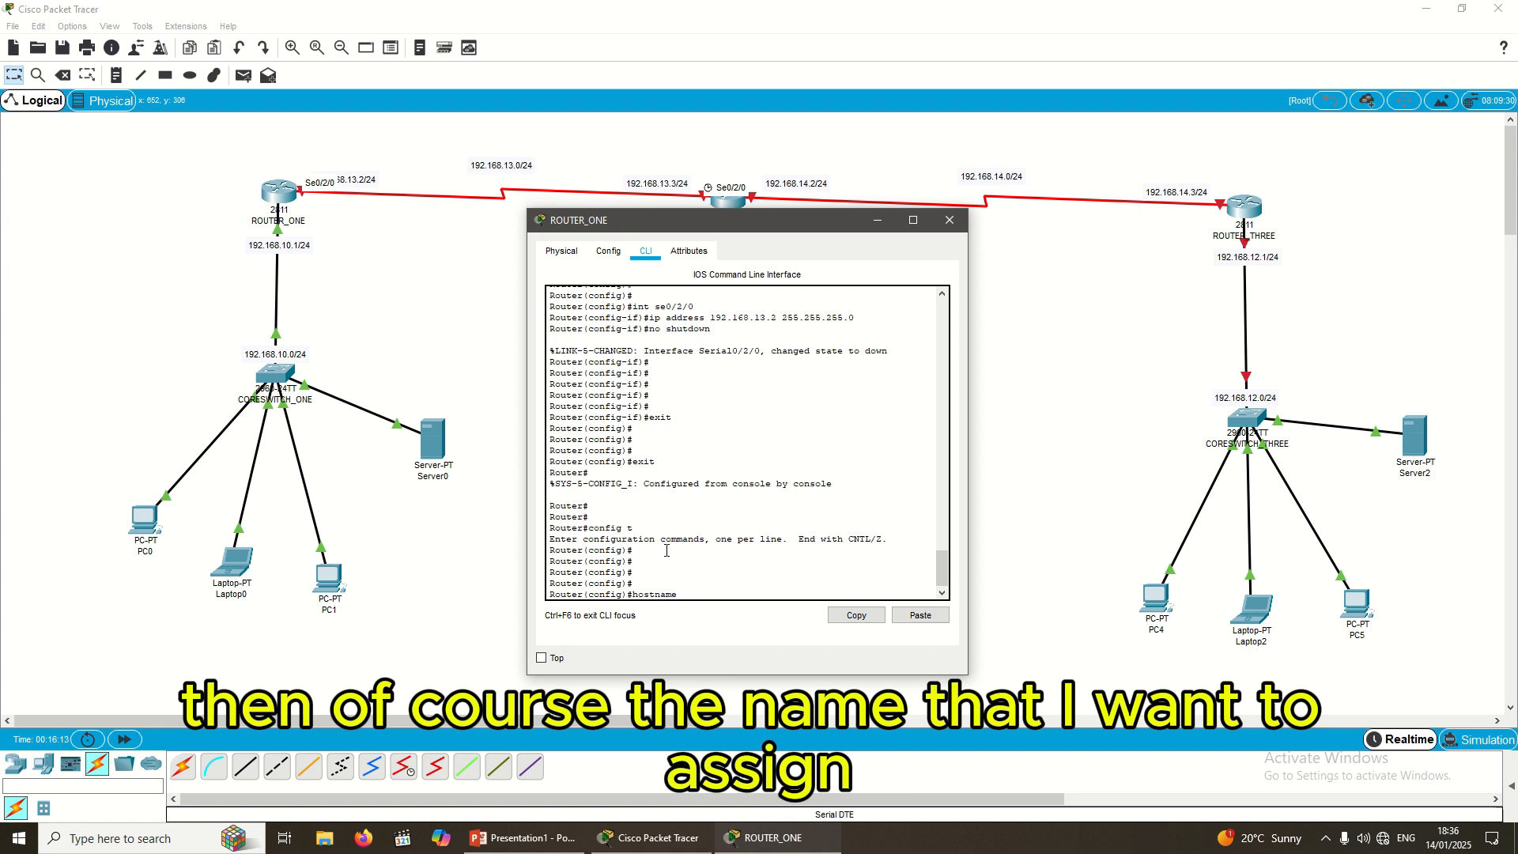
type(" ROUTER_")
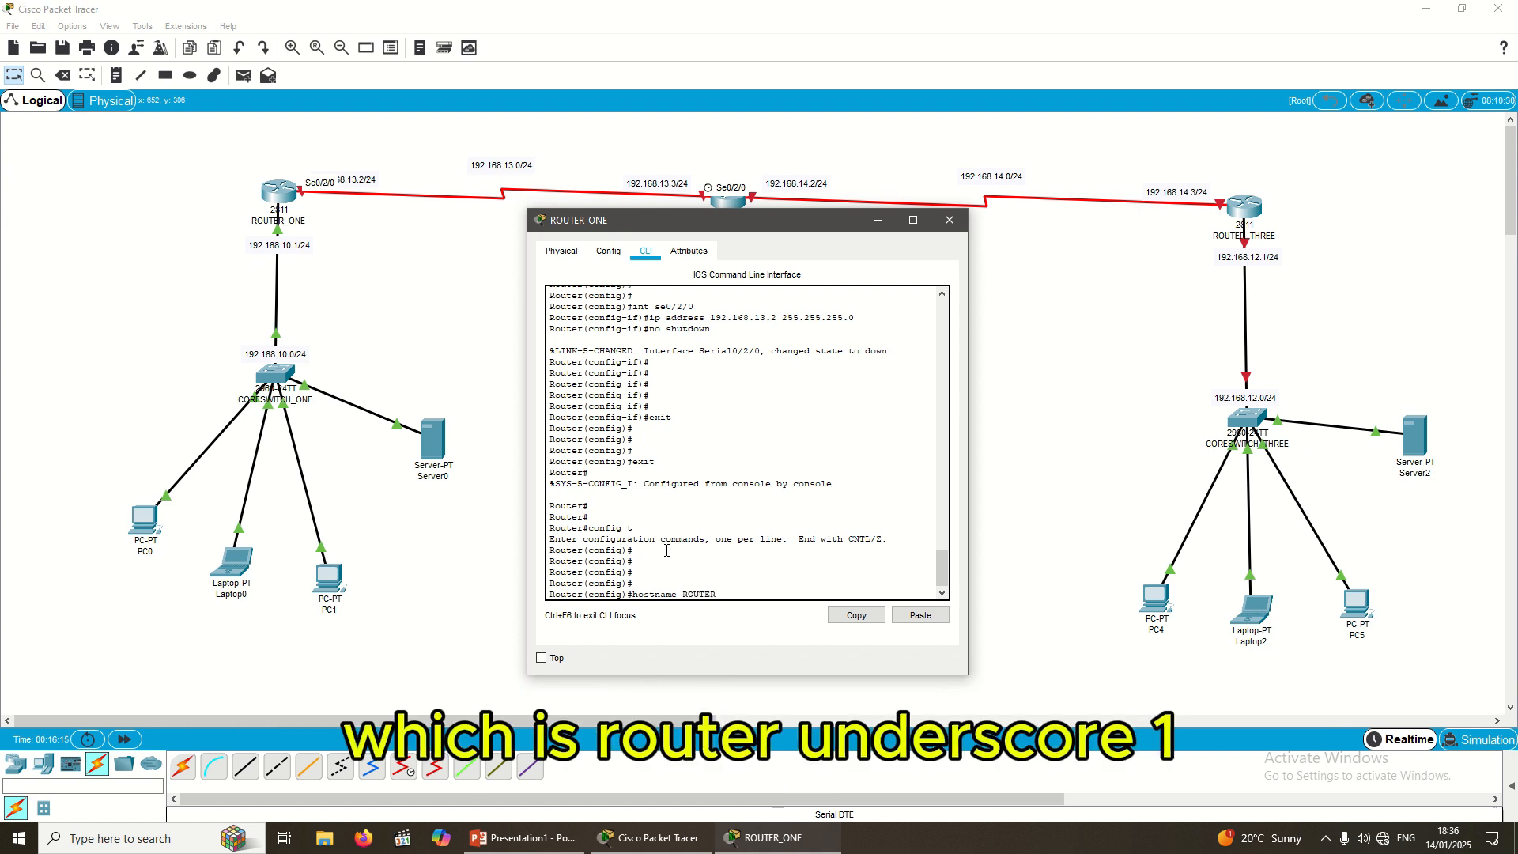
type("ONE")
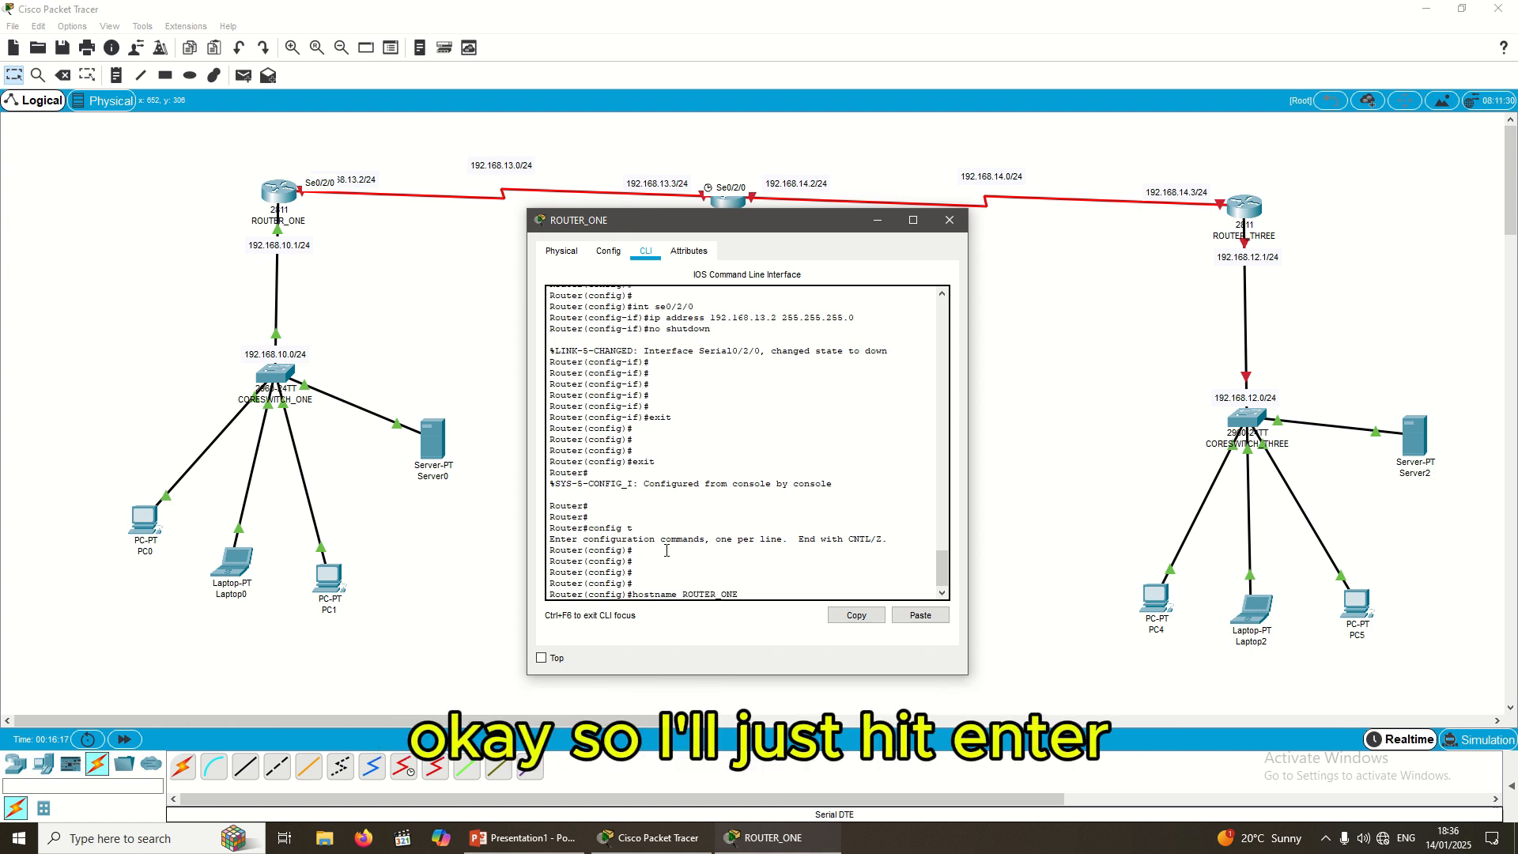
key("Return")
key("Return")
key("Return")
key("Return")
key("Return")
key("Return")
key("Return")
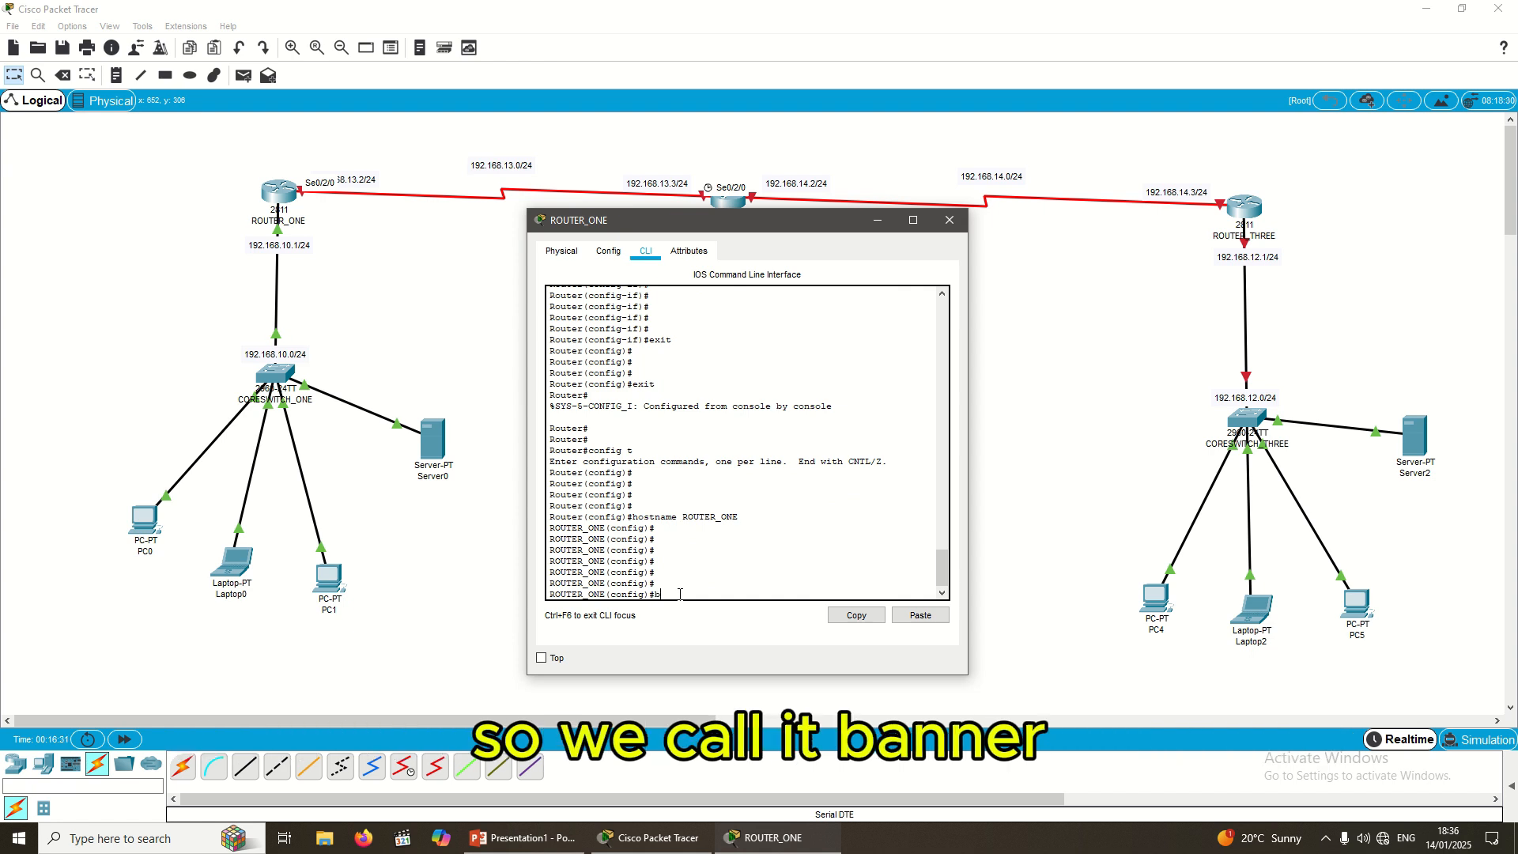
Step: Begin a banner motd delimited by & and start its first text lines
type("anner")
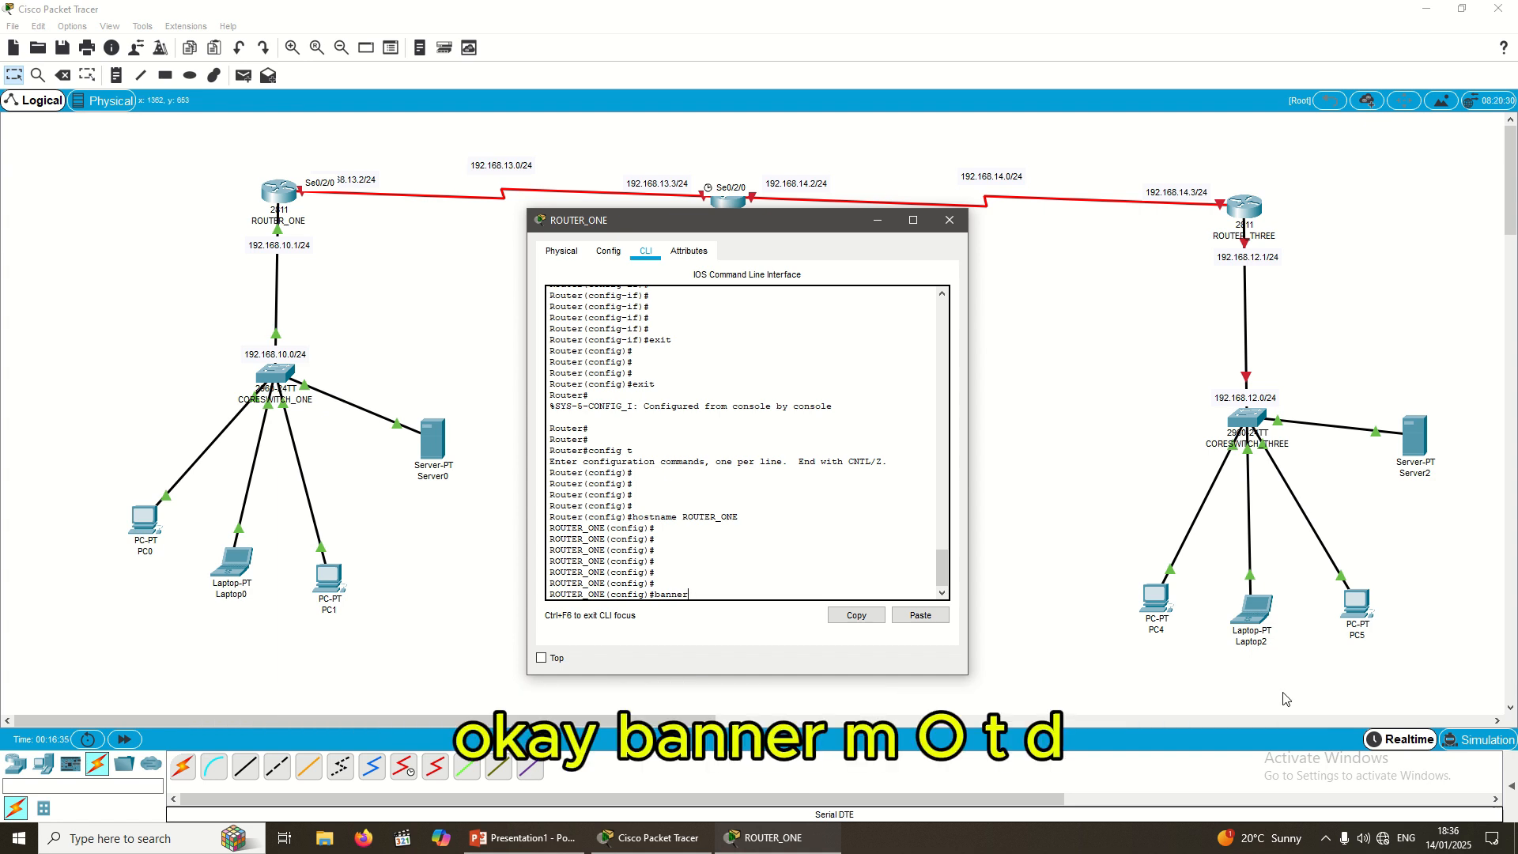
type(" modtd")
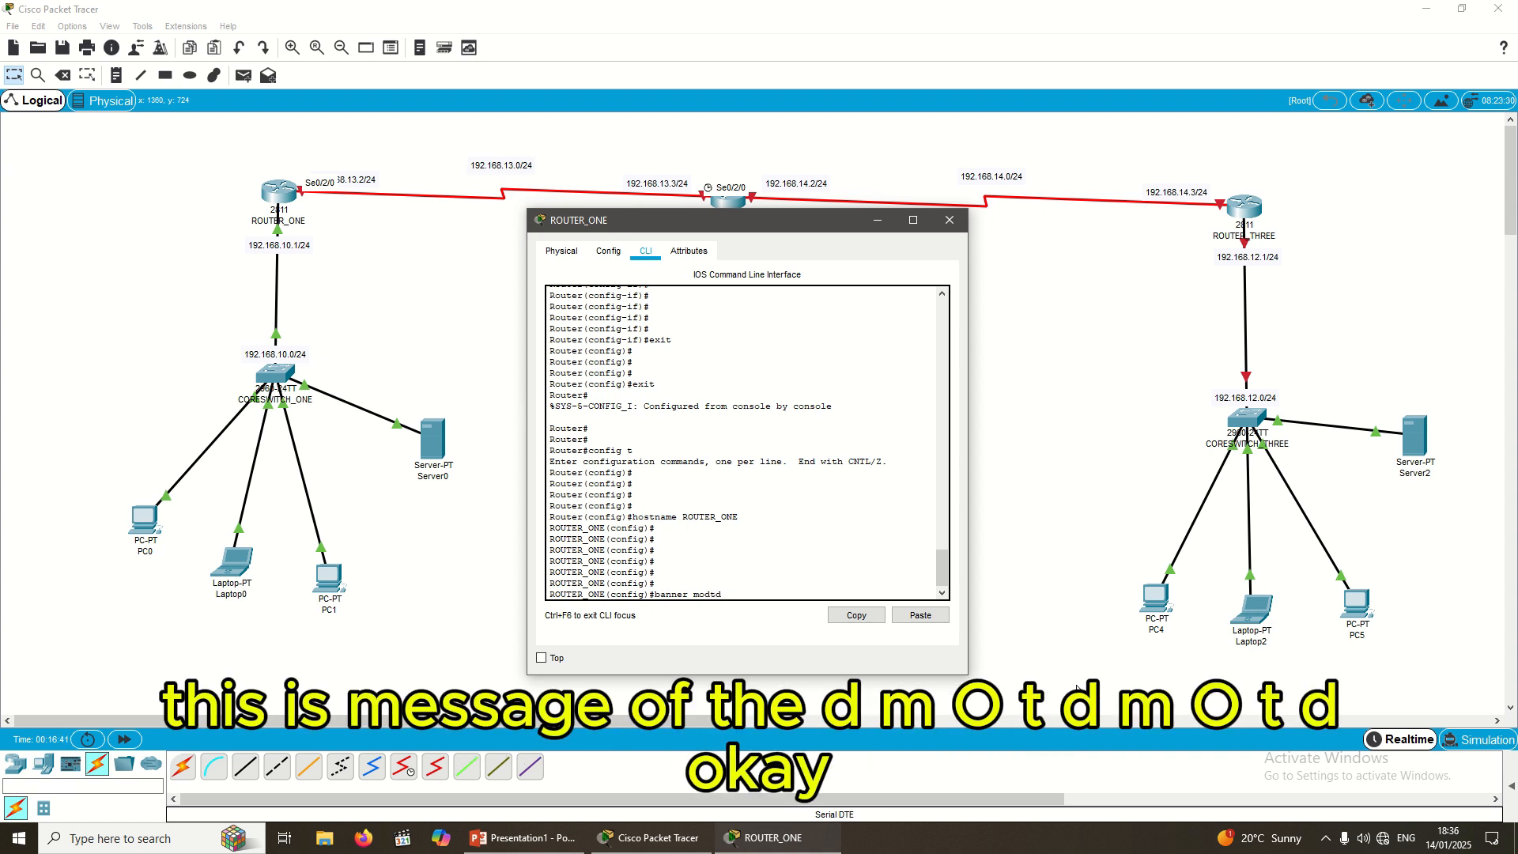
key("BackSpace")
key("BackSpace")
key("BackSpace")
type("td ")
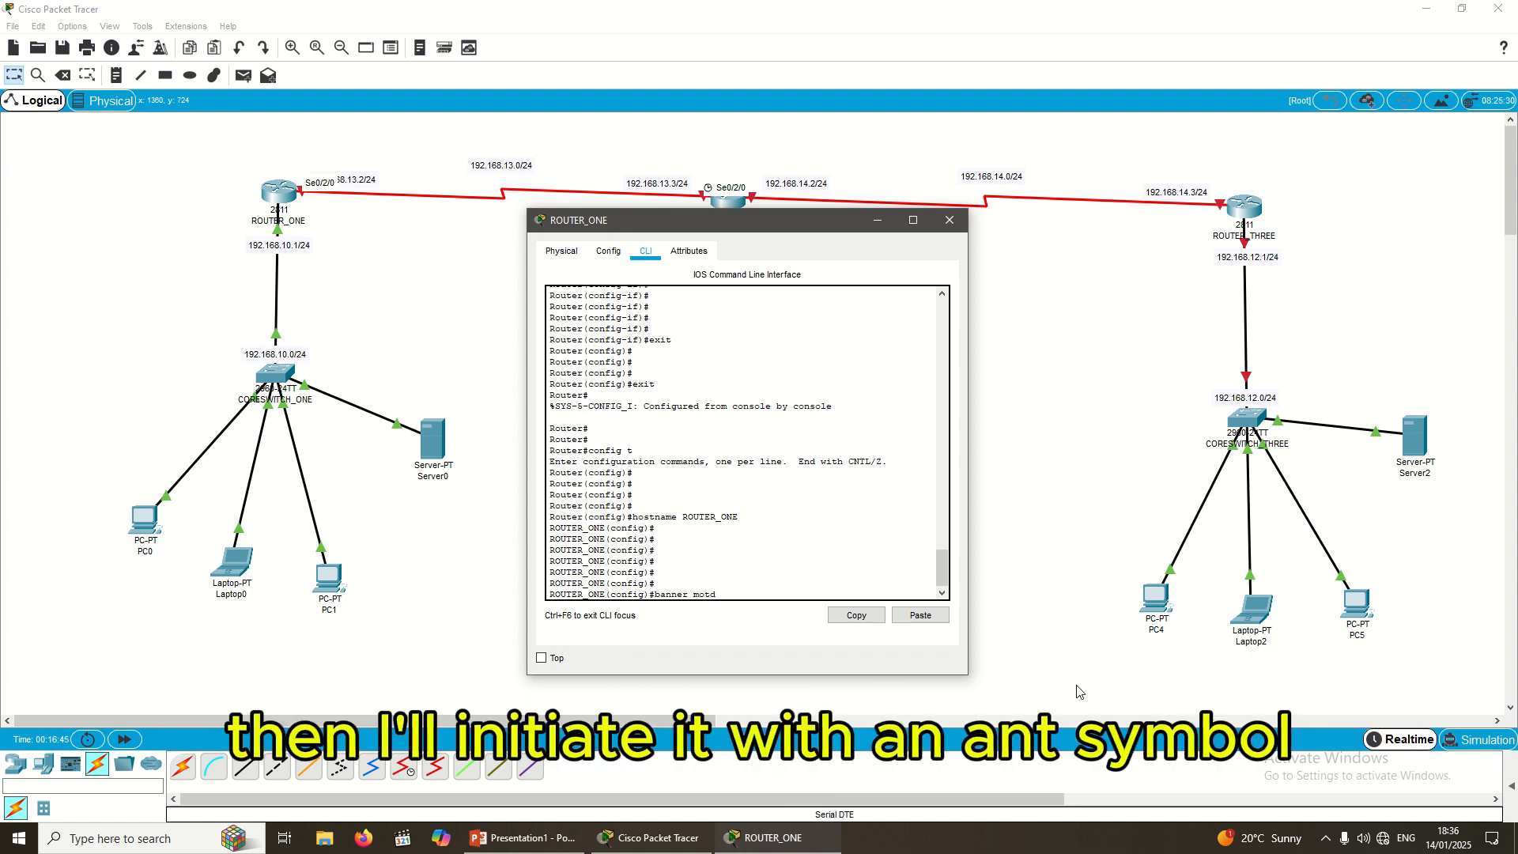
type("&")
key("Return")
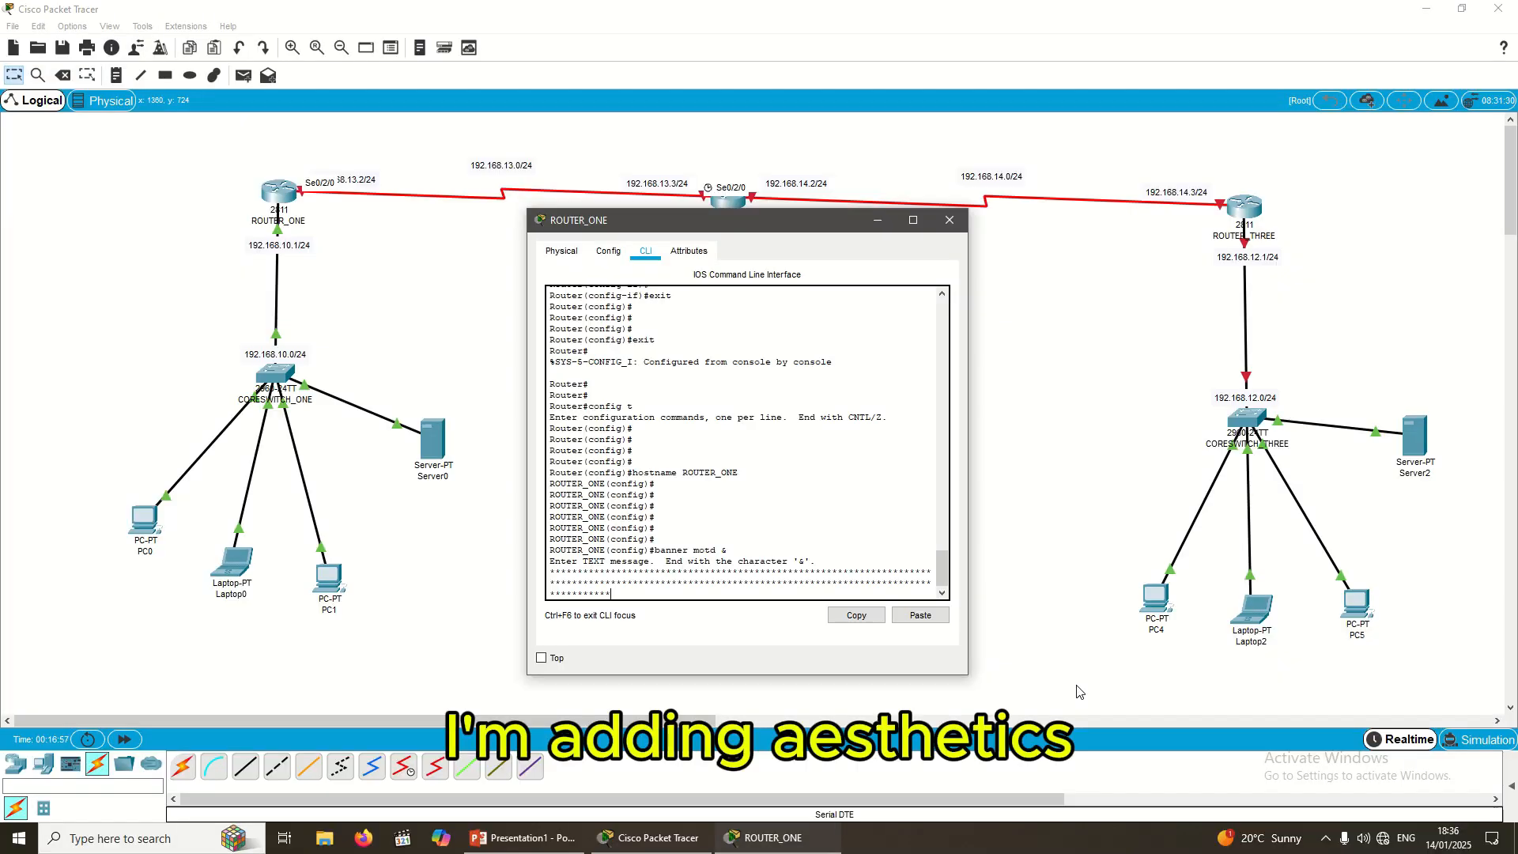
key("Return")
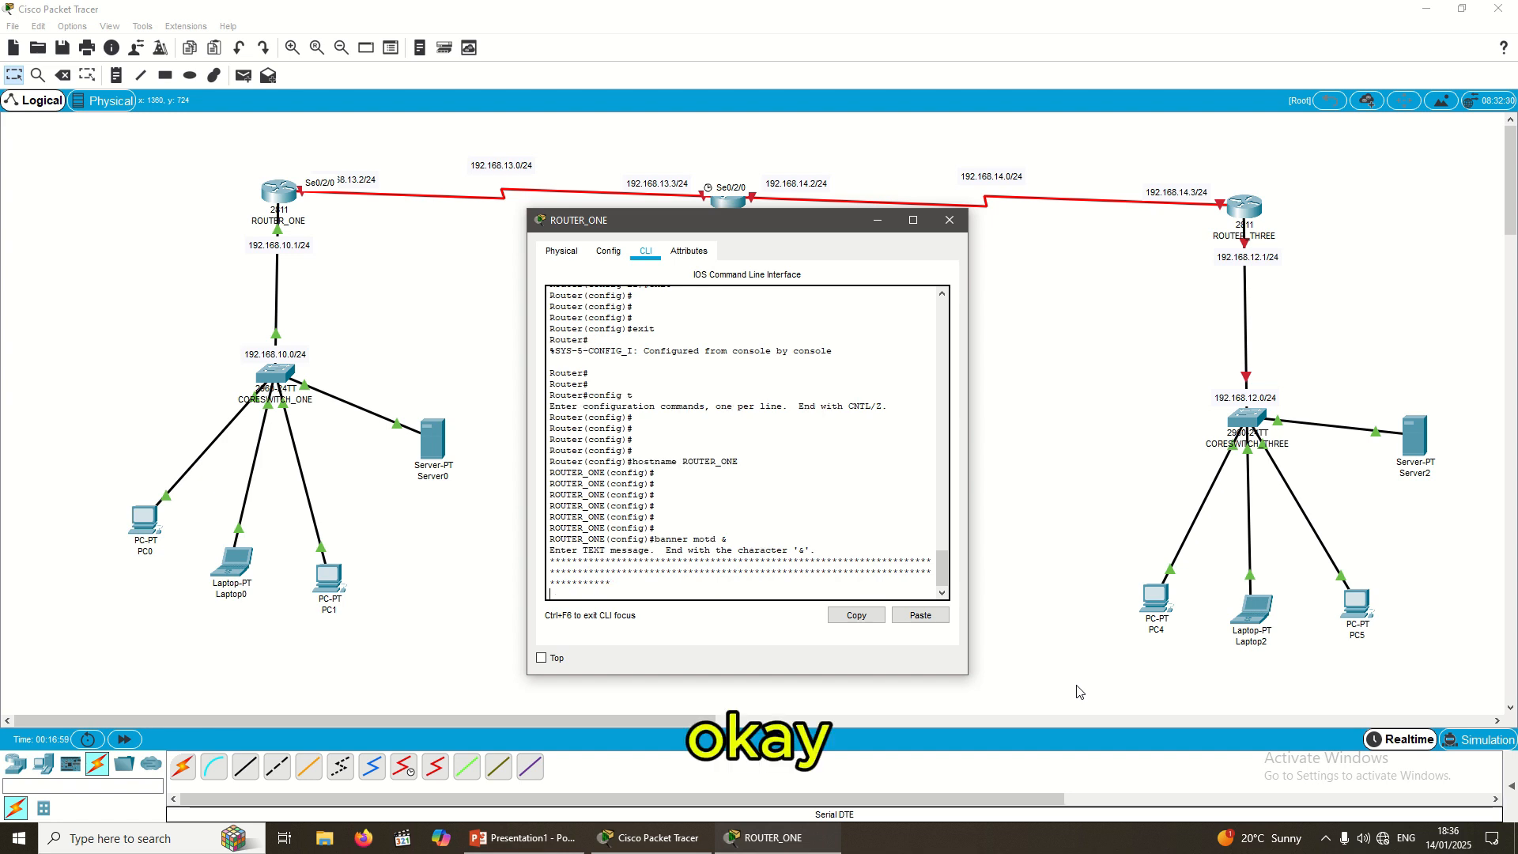
Step: Add an asterisk row and the line WELCOME TO ROUTER ONE to the banner
type("**********")
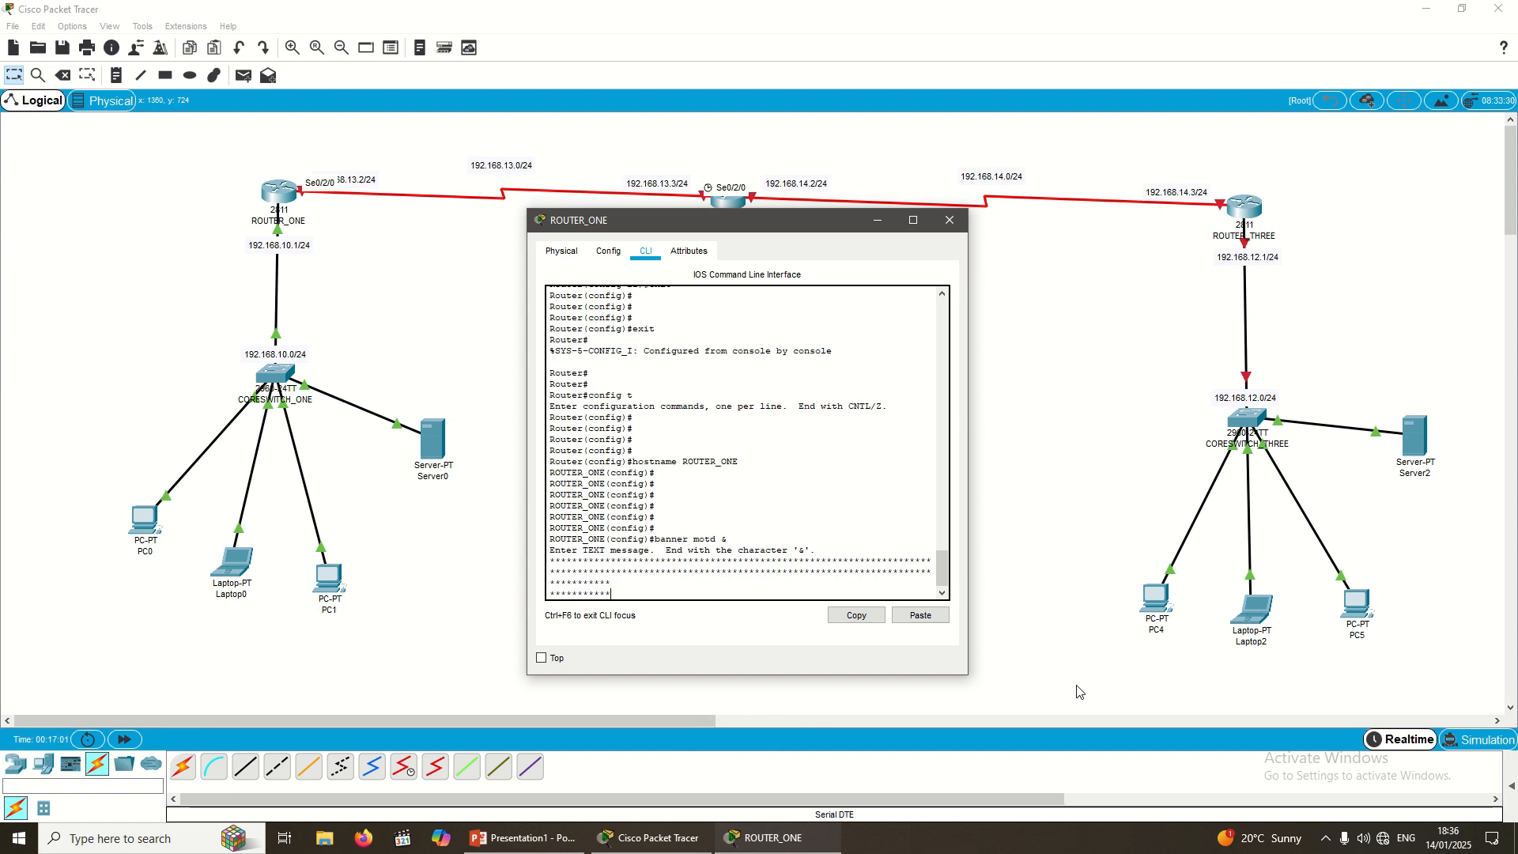
key("Return")
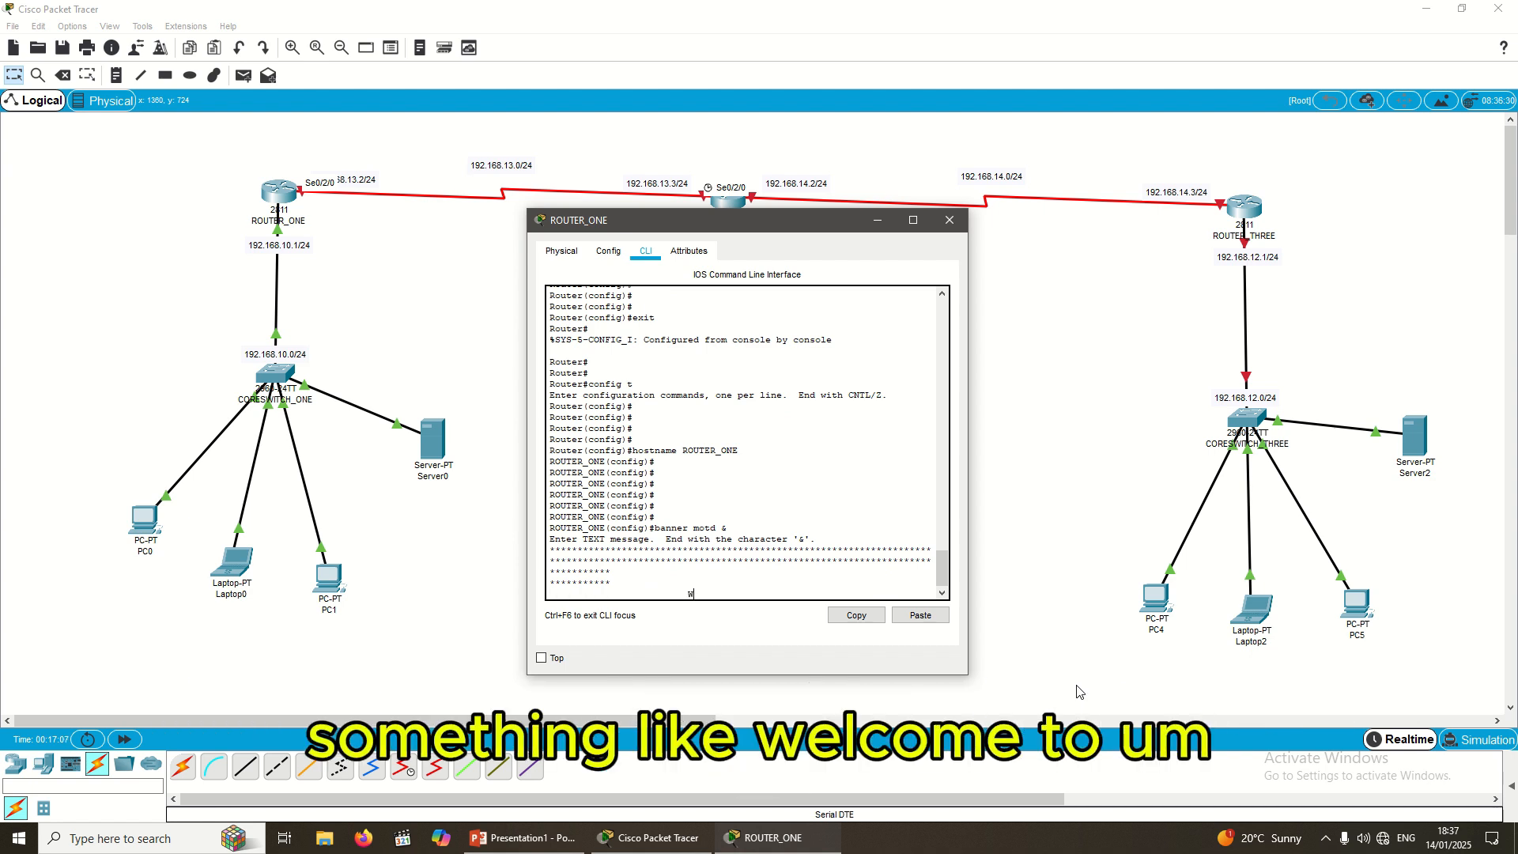
type("WELCOME TO ROUTER")
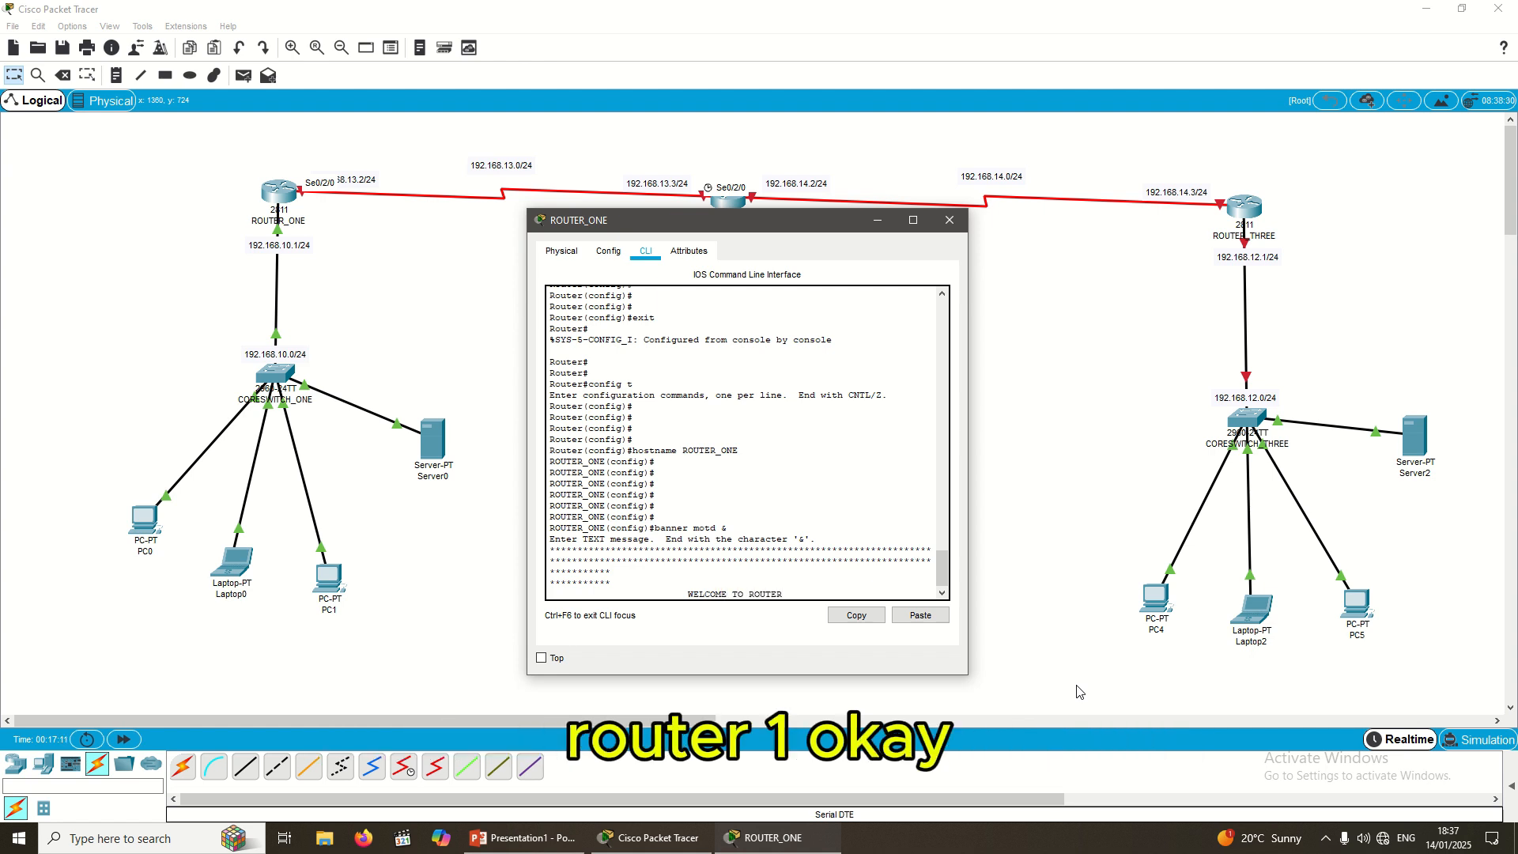
type(" ONE")
key("Return")
key("Return")
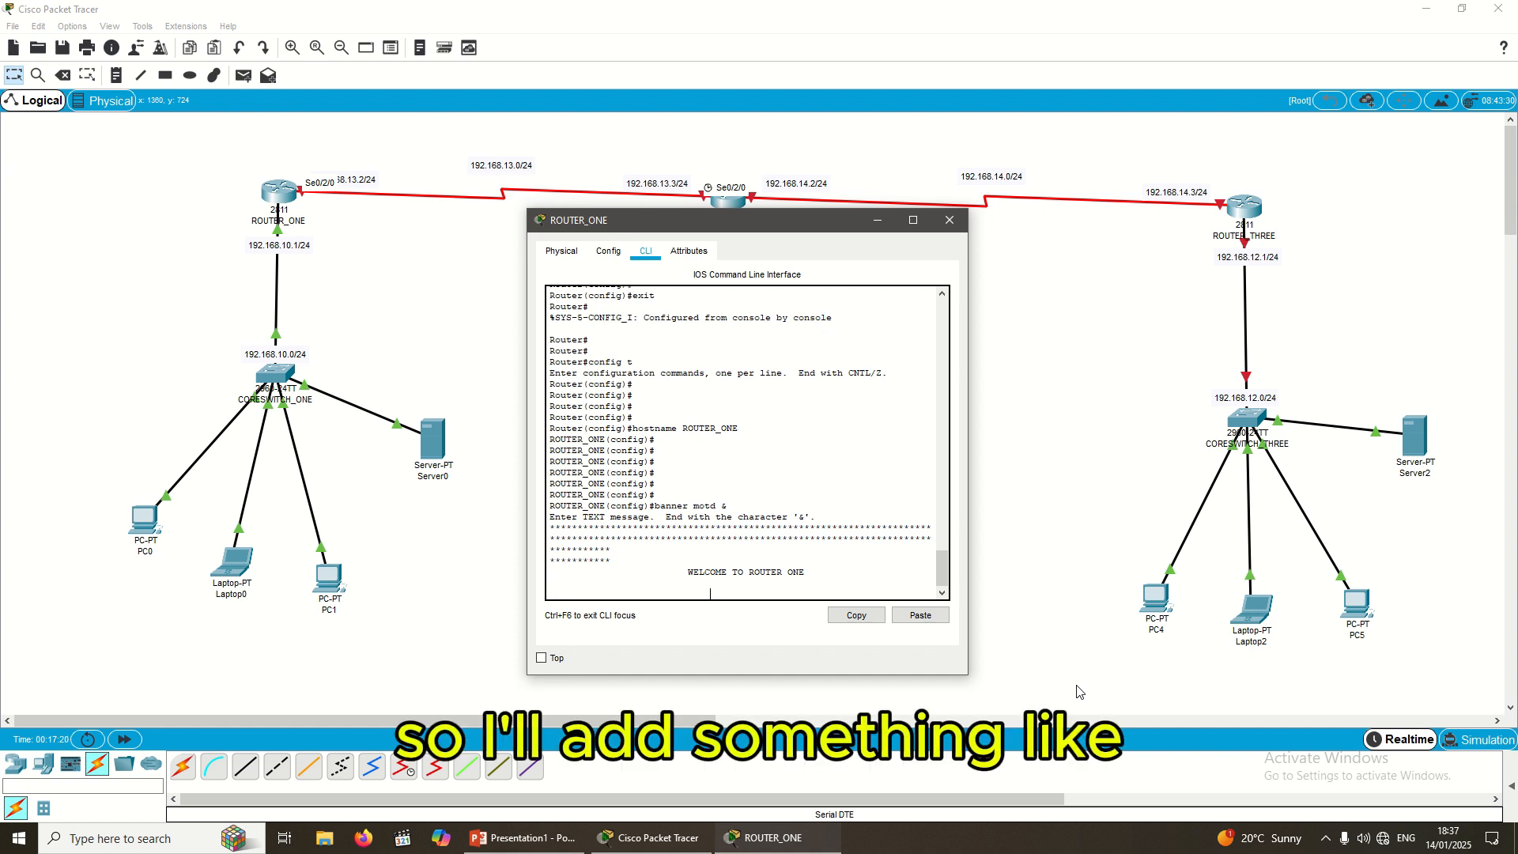
Step: Add the warning line DO NOT LOGIN IF YOU ARE NOT AN ADMIN!!!!
type("DON")
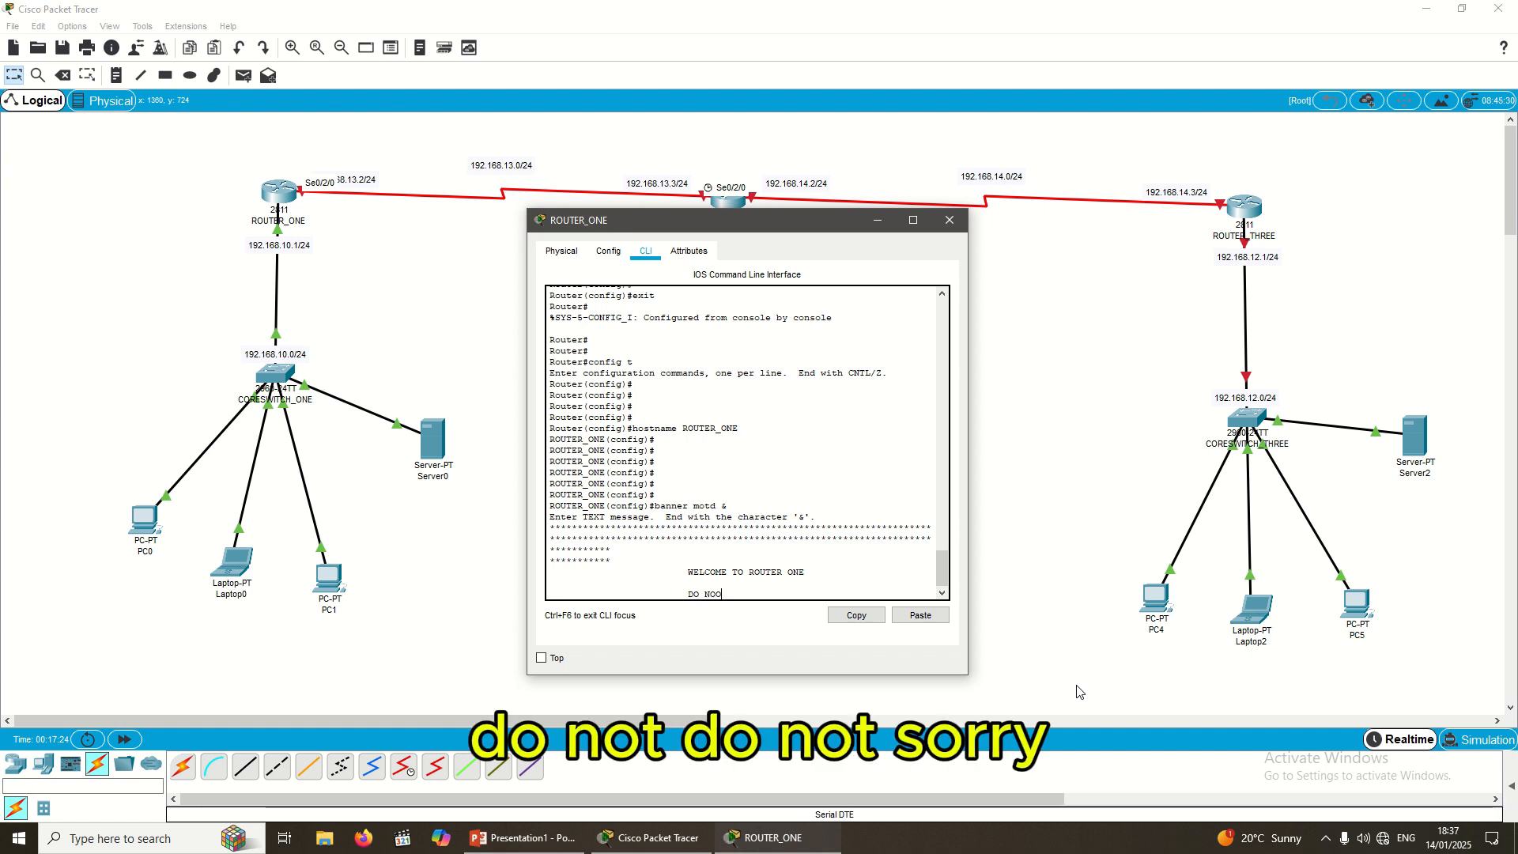
type("OO")
key("BackSpace")
type("T LOGIN")
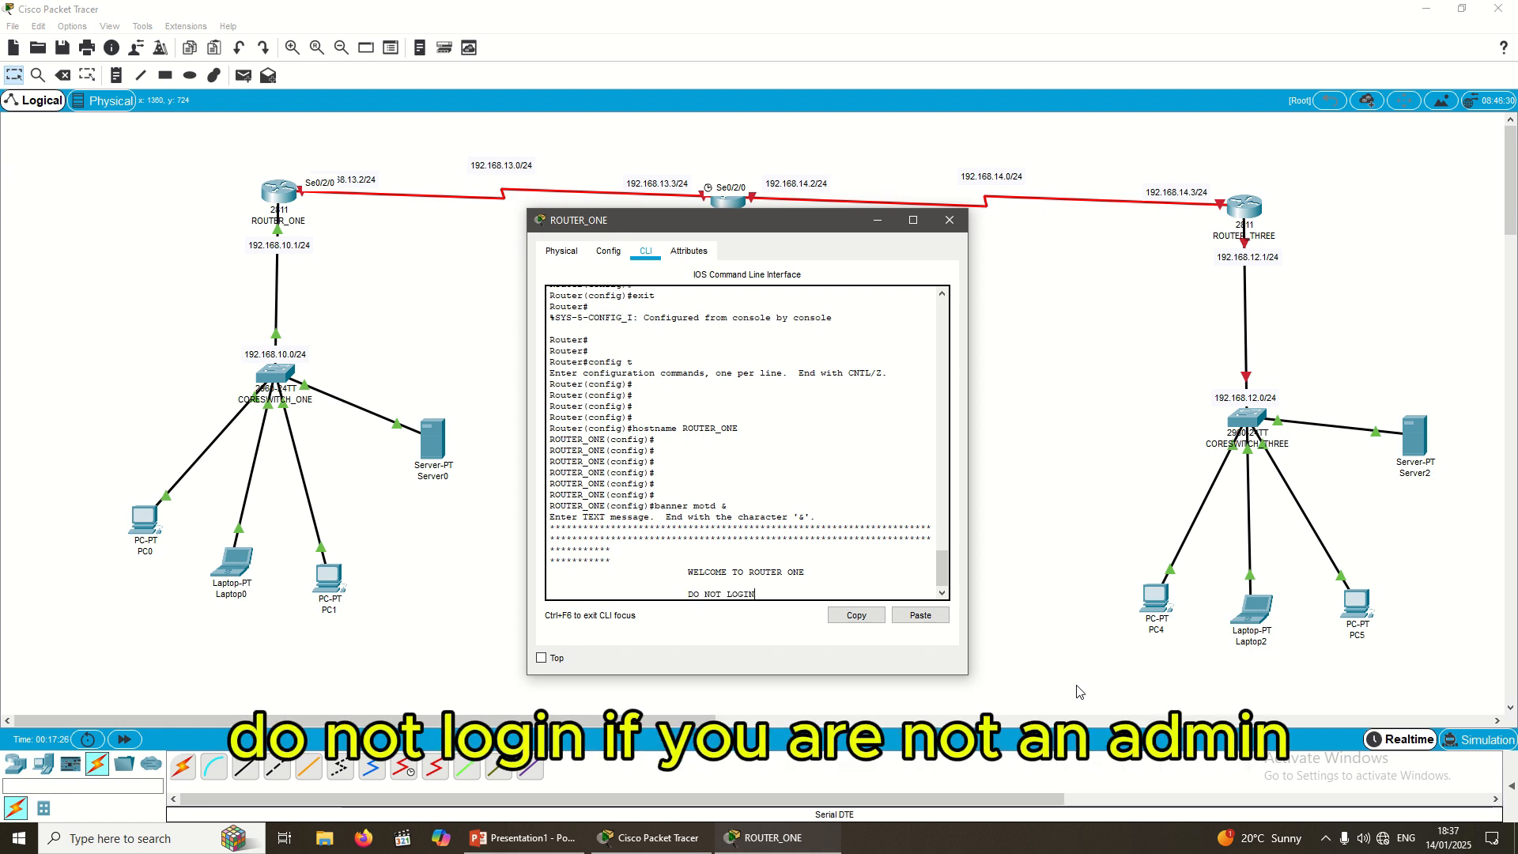
type(" IF YOU ARE NOT AN ADMIN")
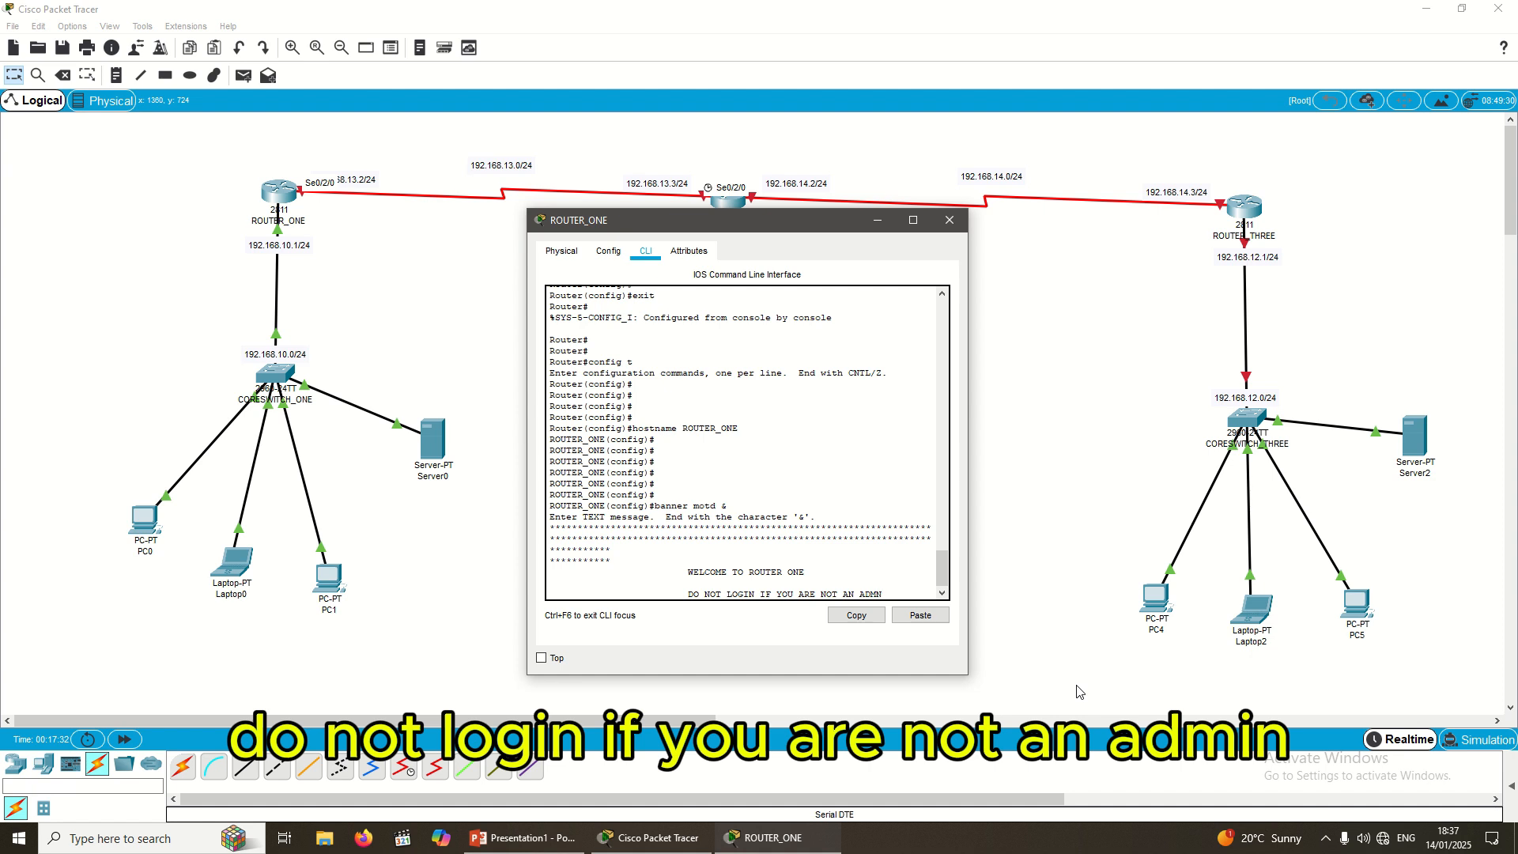
key("BackSpace")
type("IN")
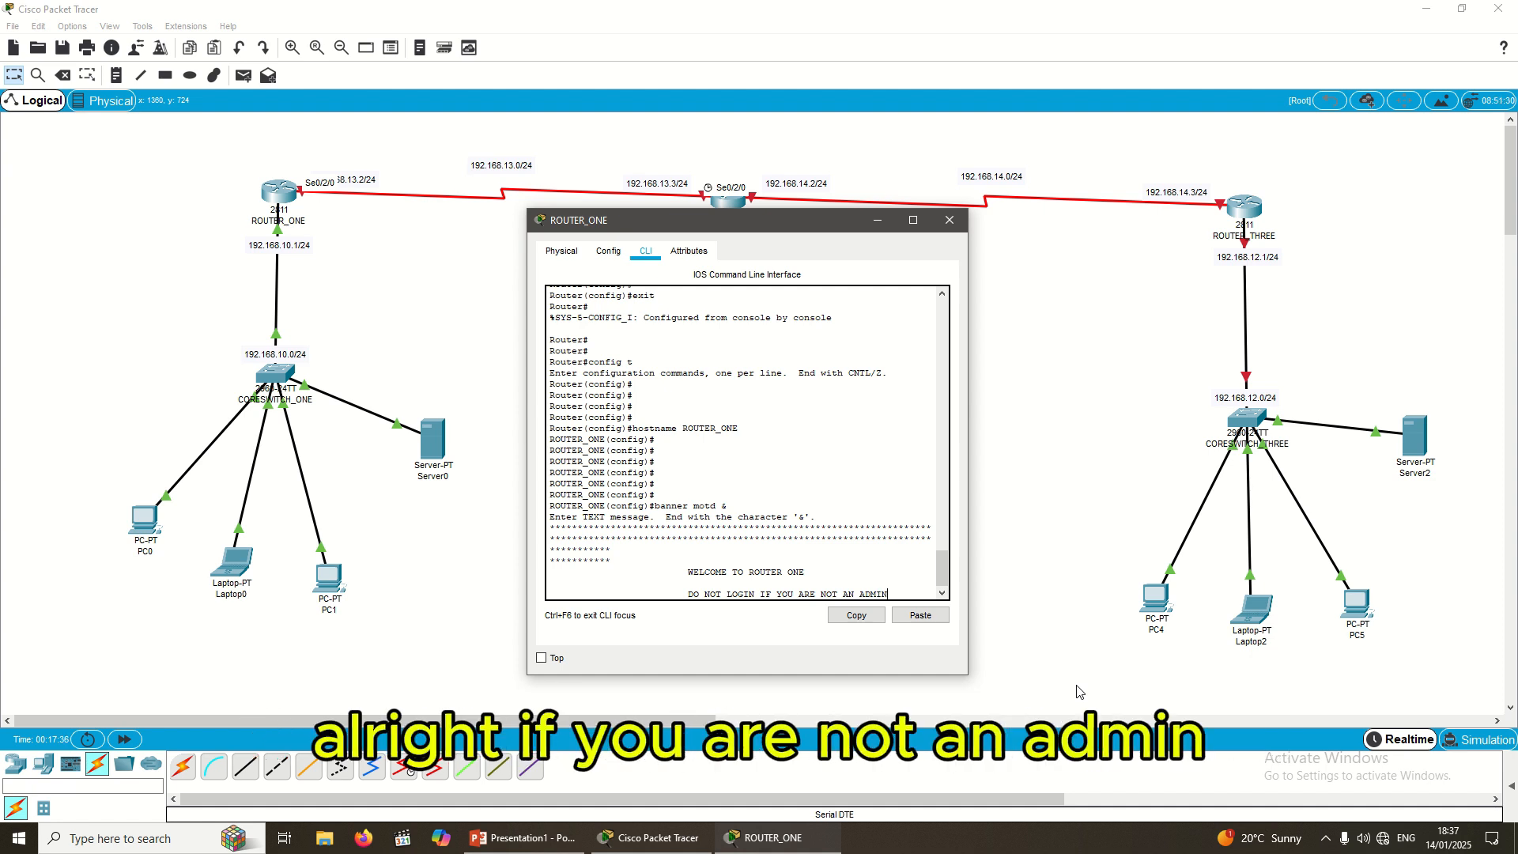
type("!!!!")
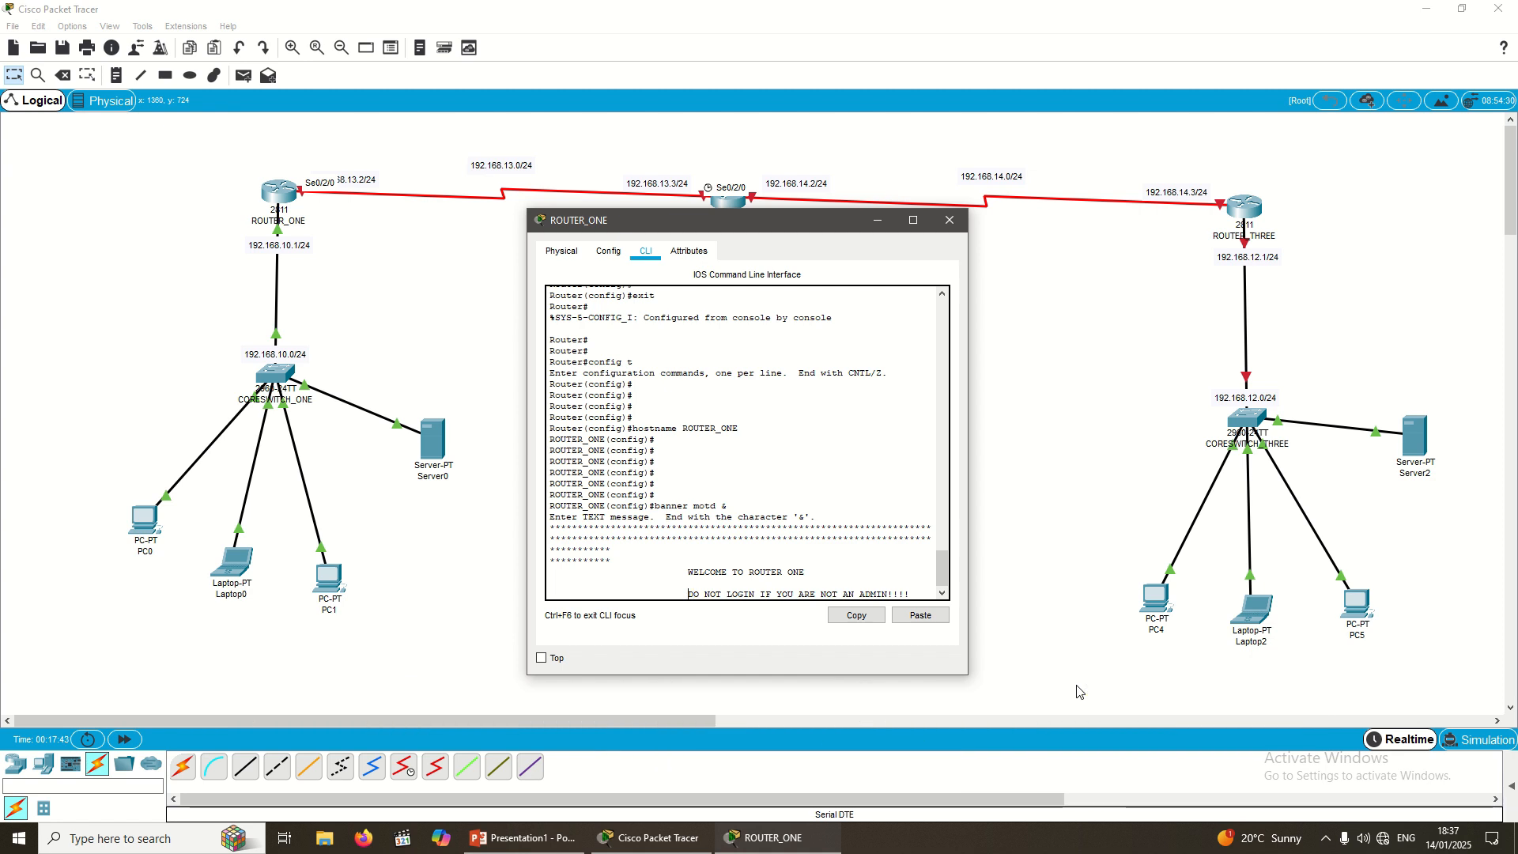
Step: Centre the warning line and leave a blank line beneath it
key("BackSpace")
key("BackSpace")
key("BackSpace")
key("BackSpace")
key("BackSpace")
key("BackSpace")
key("BackSpace")
key("BackSpace")
key("BackSpace")
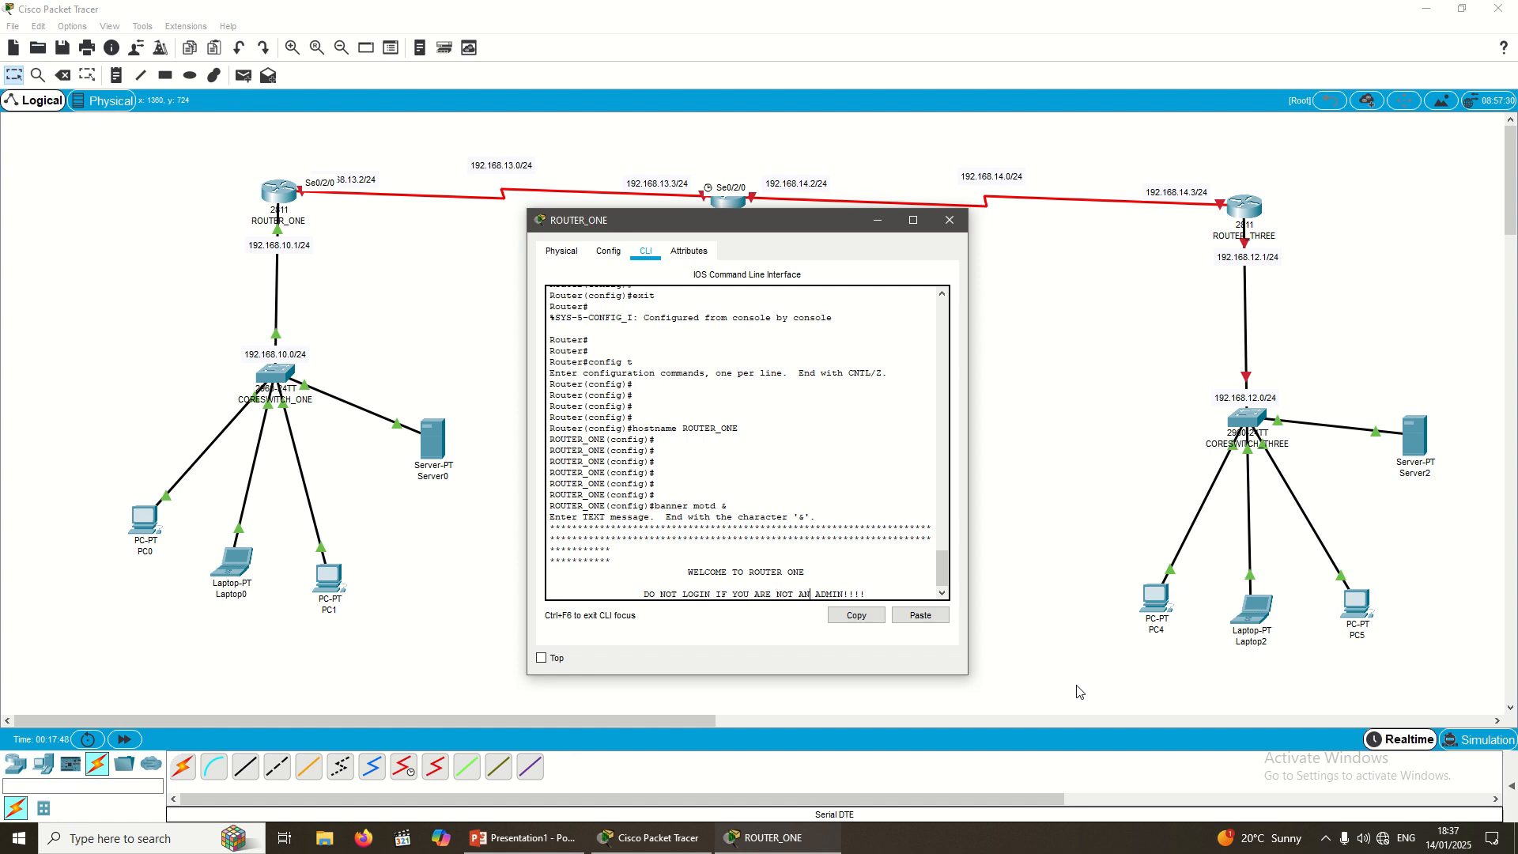
key("Return")
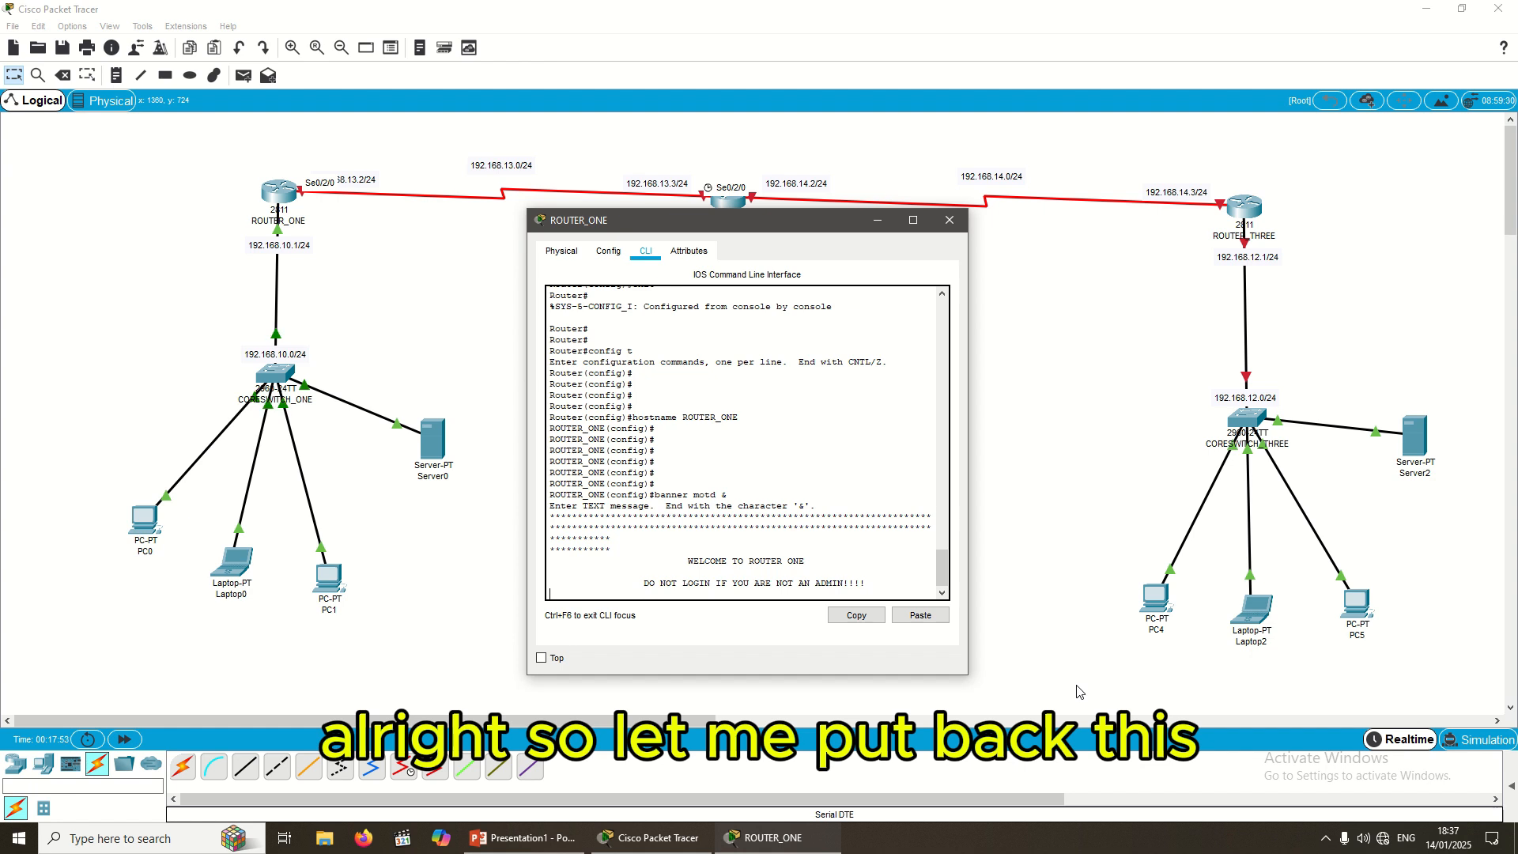
key("Return")
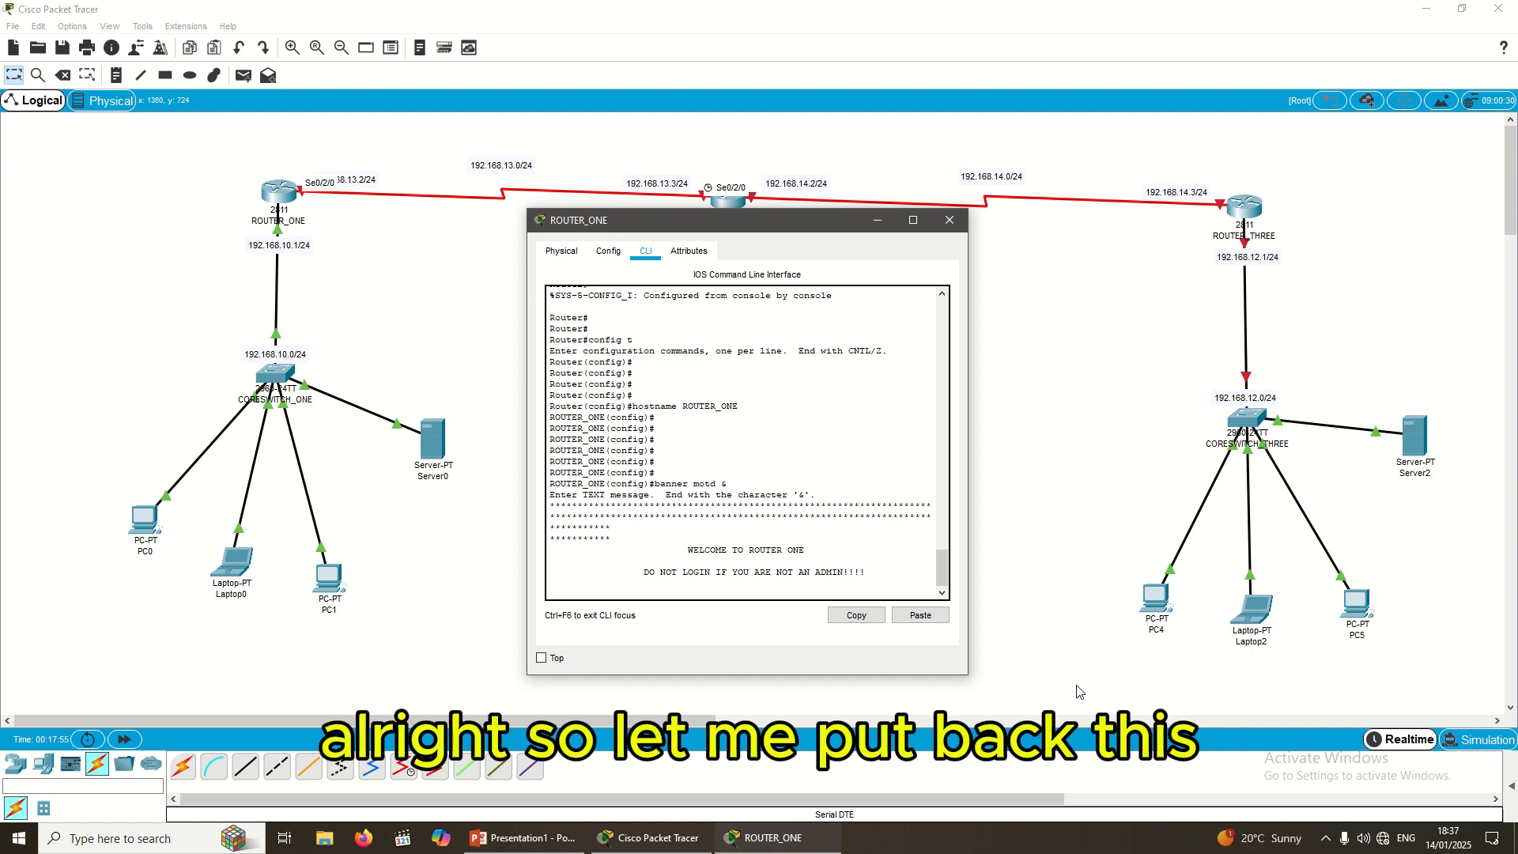
Step: Close the banner with two asterisk rows, a long asterisk border and the & delimiter
type("**********")
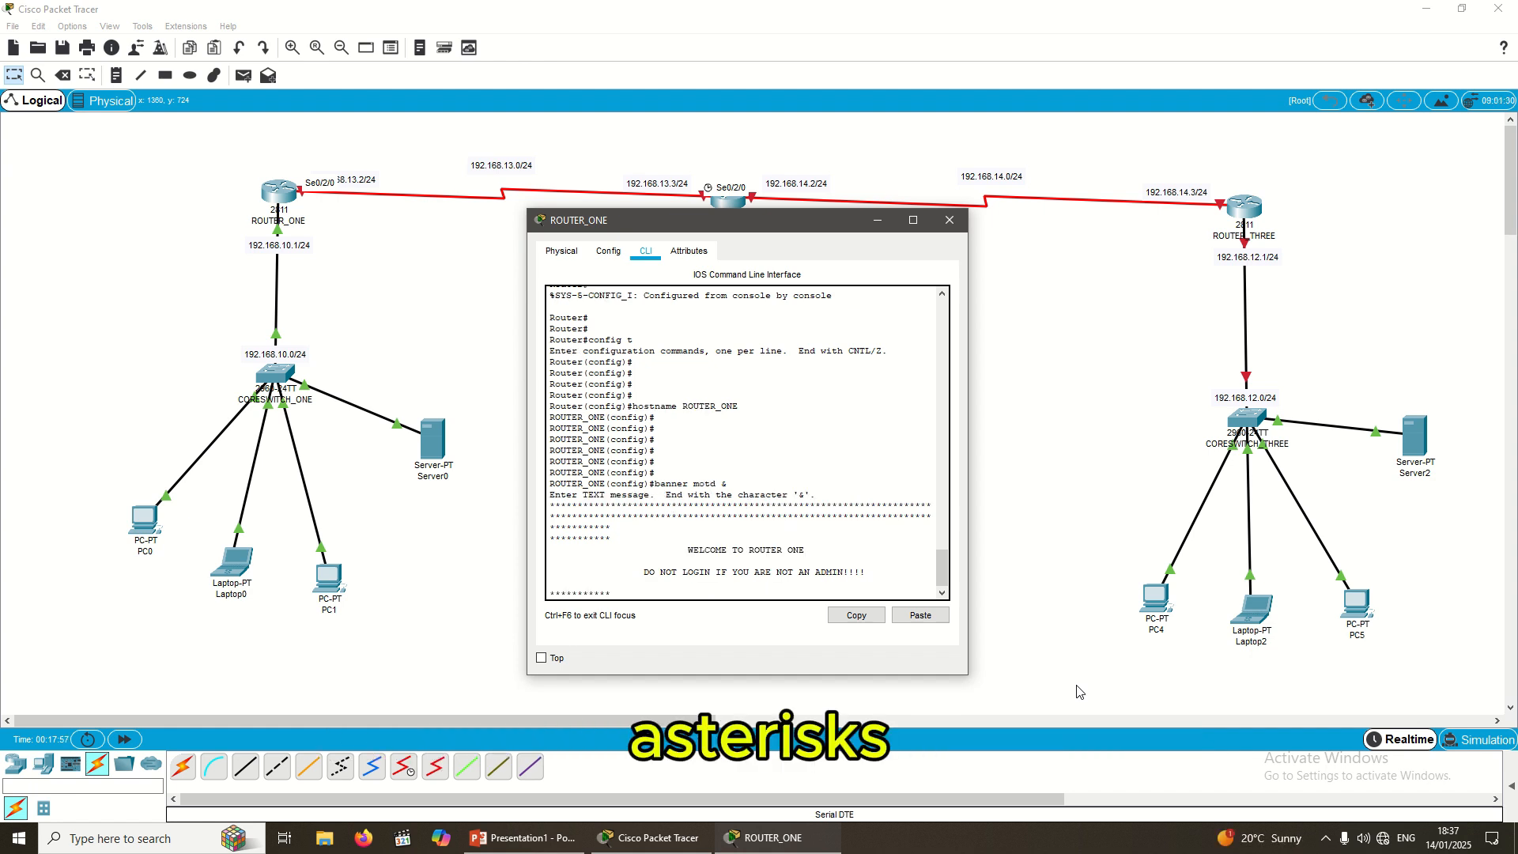
key("Return")
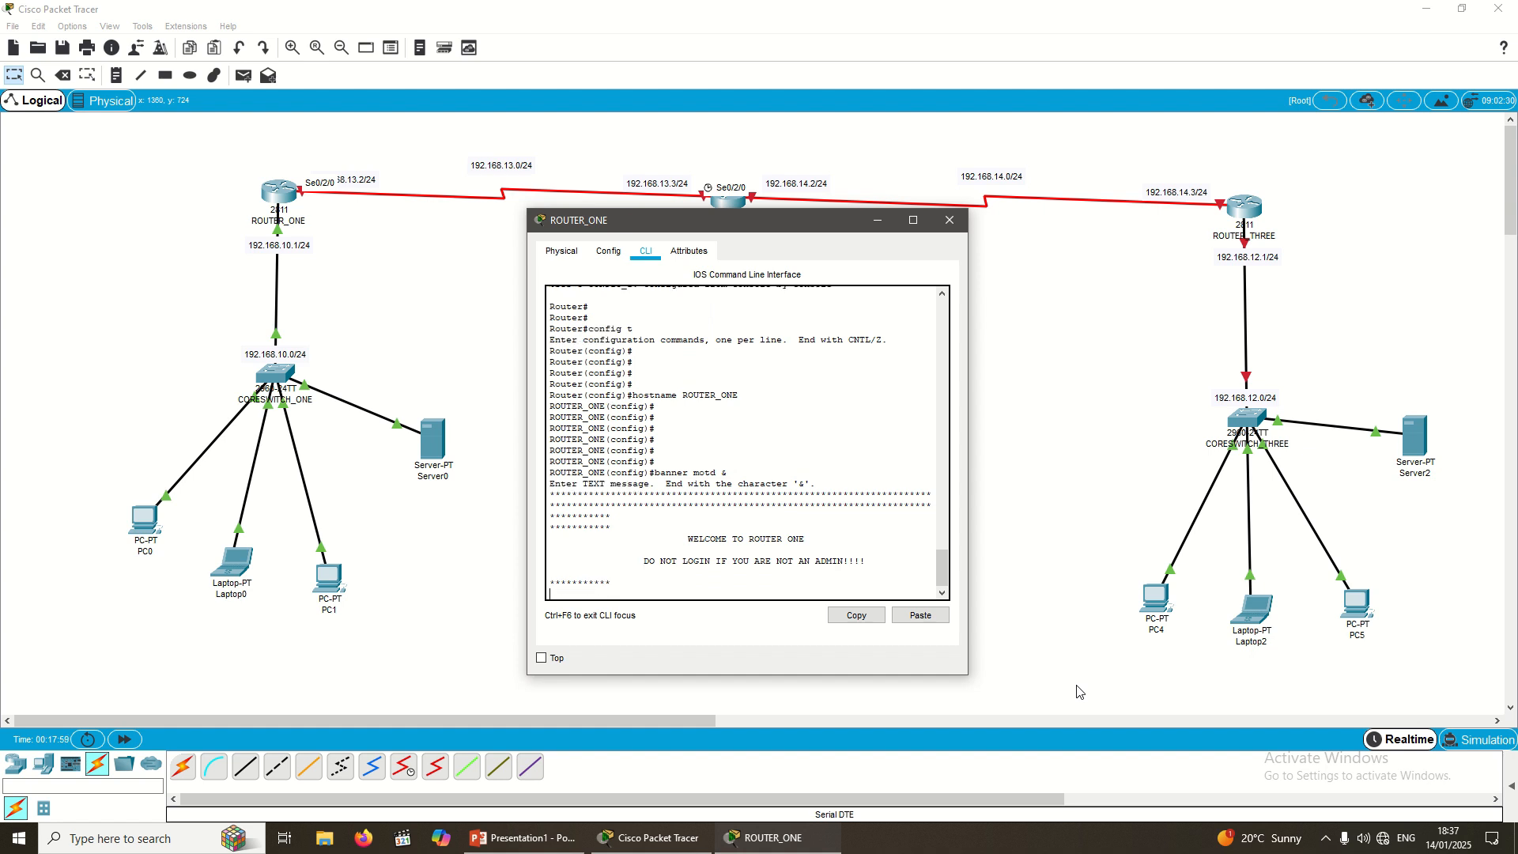
type("**********")
key("Return")
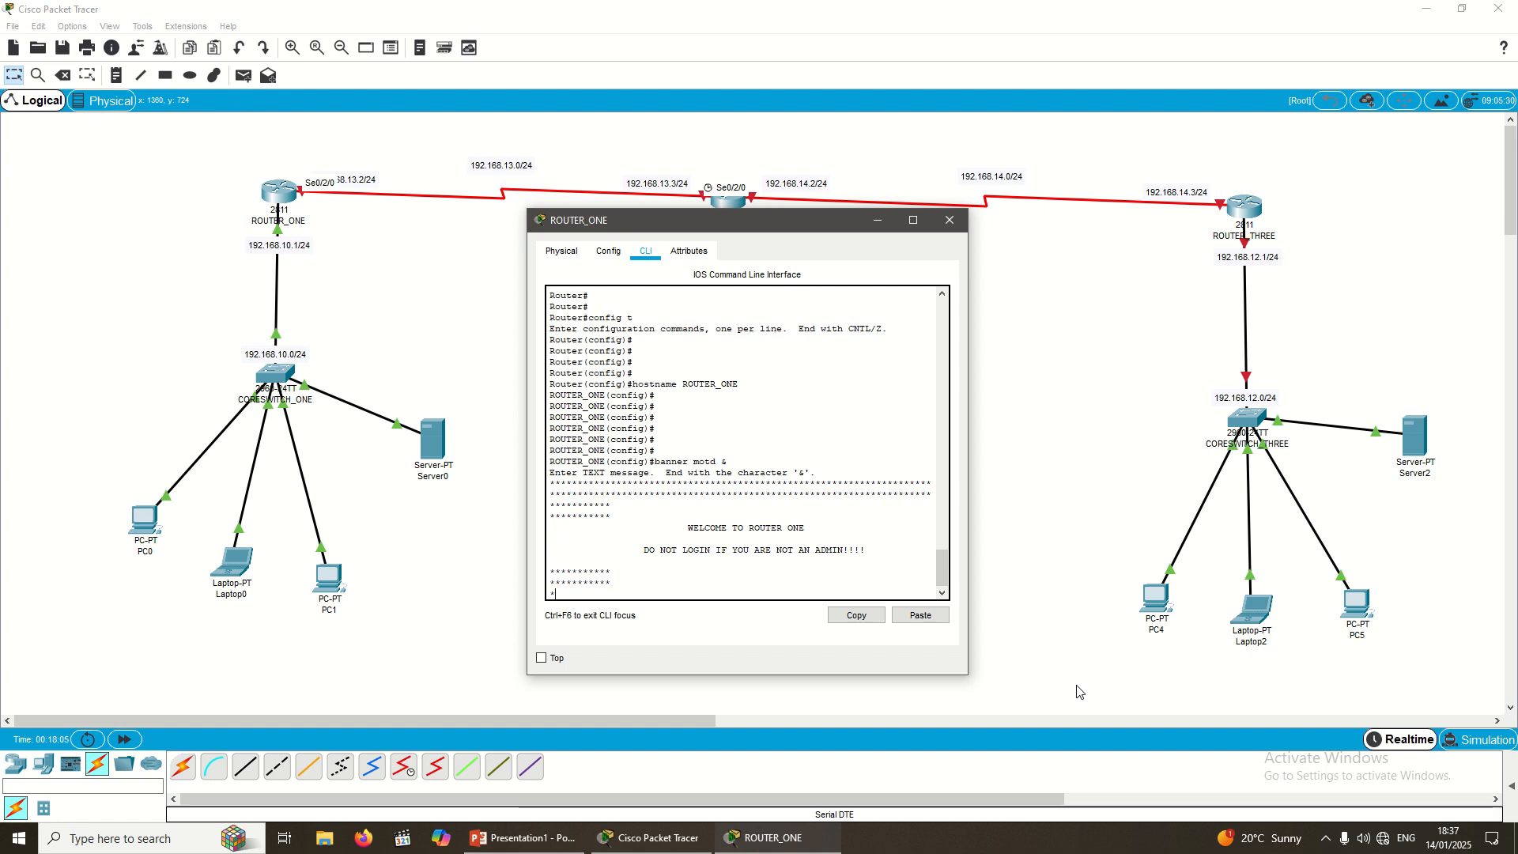
type("********************************************************************************************")
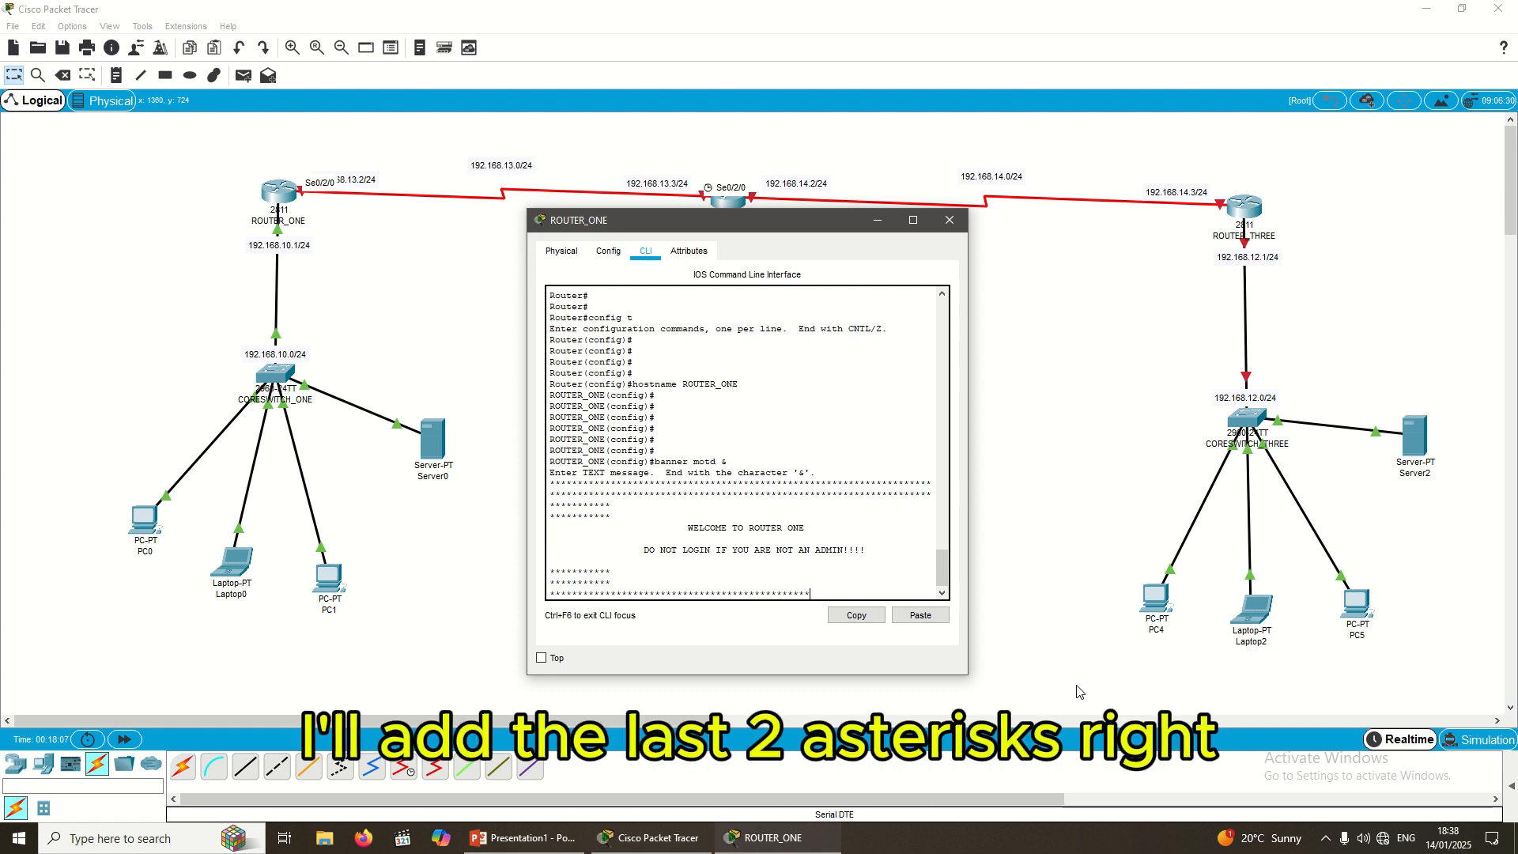
type("********************************************")
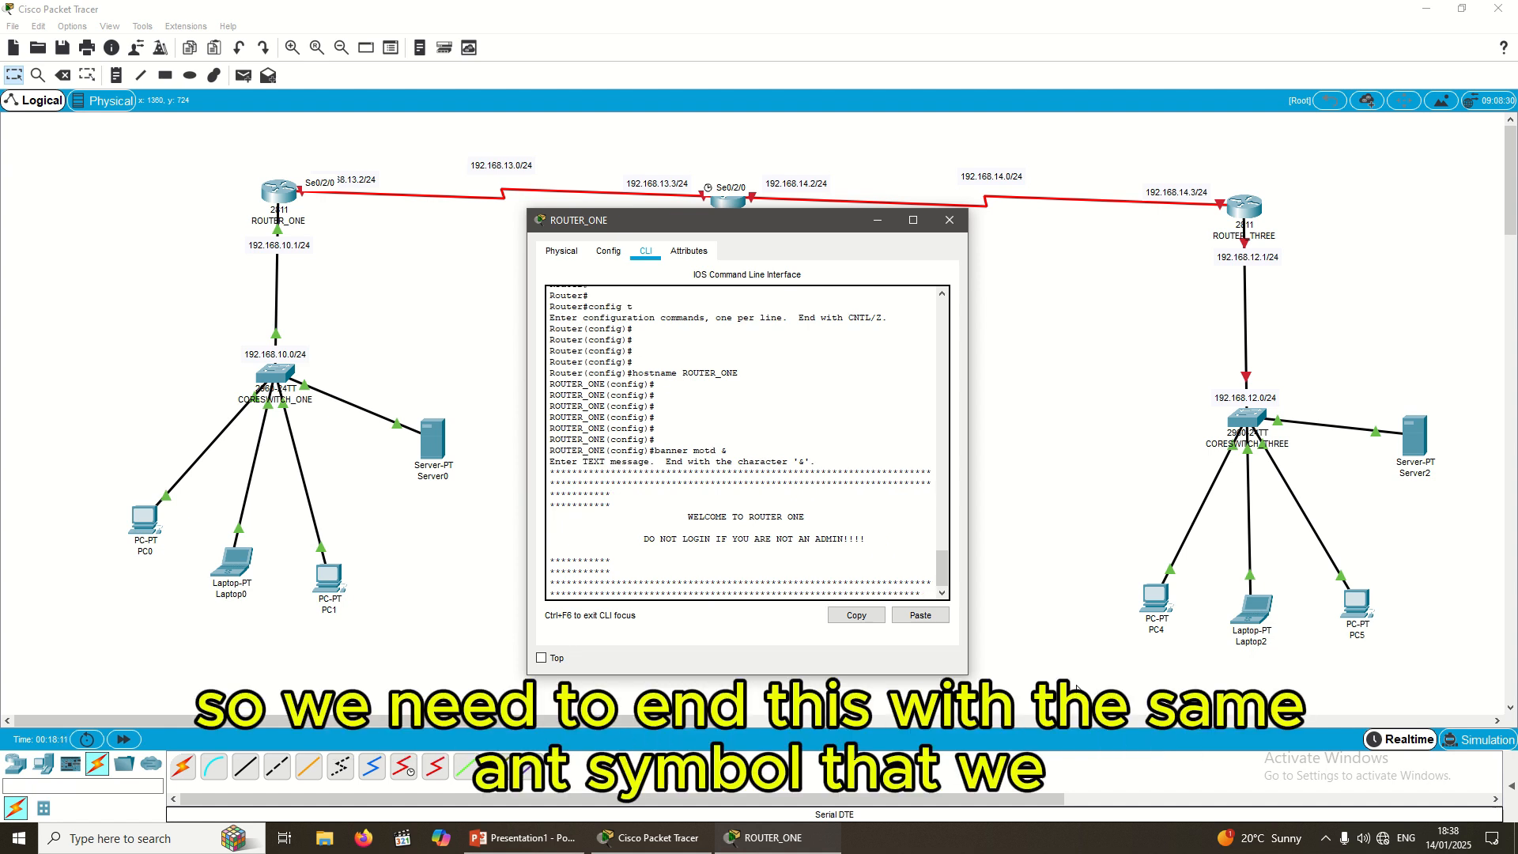
type("&")
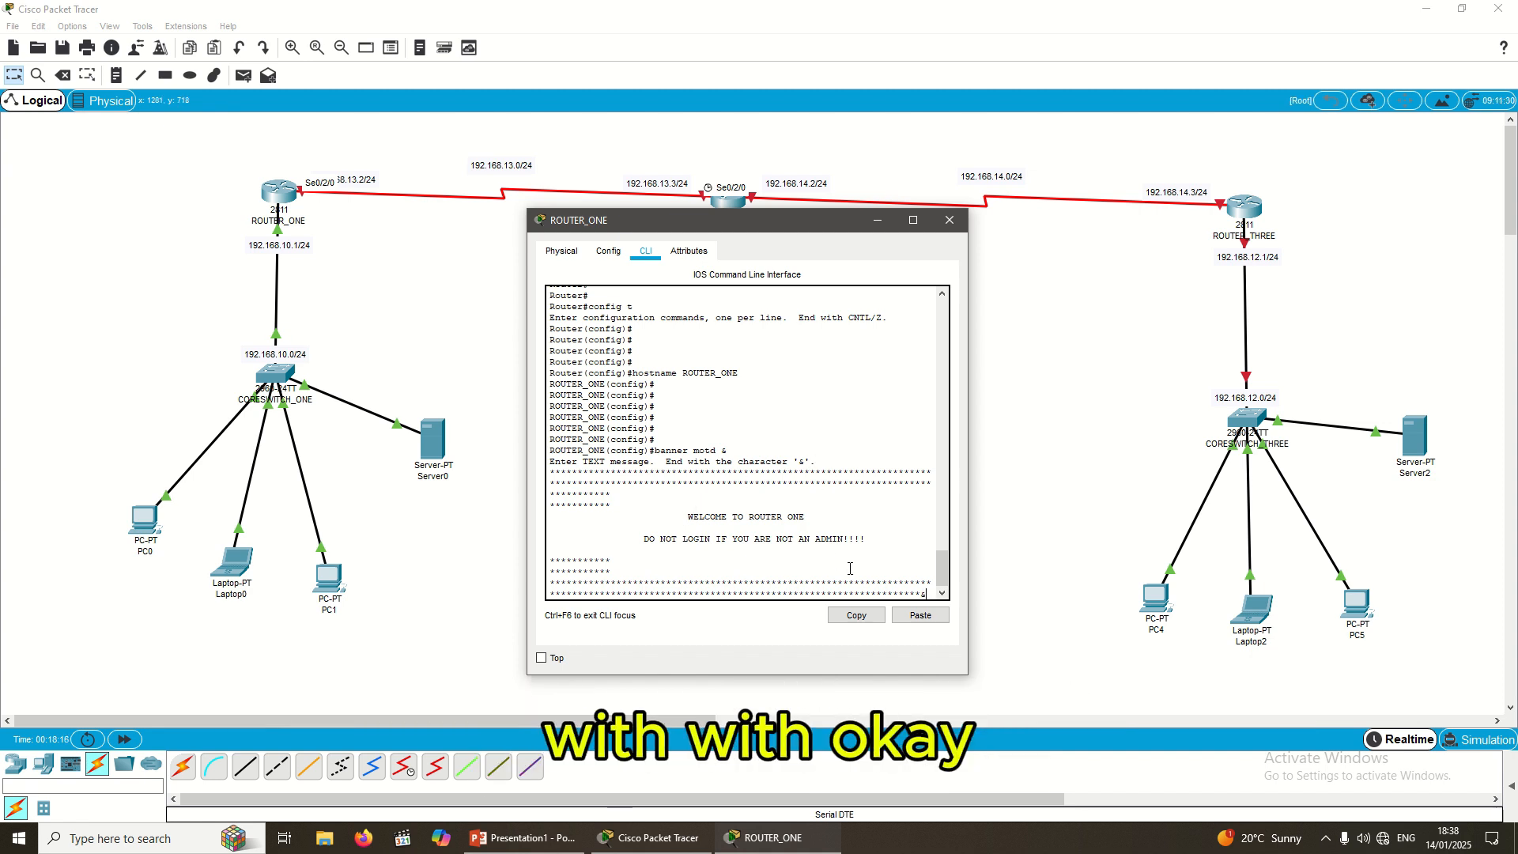
key("Return")
key("Return")
key("Return")
key("Return")
type("##")
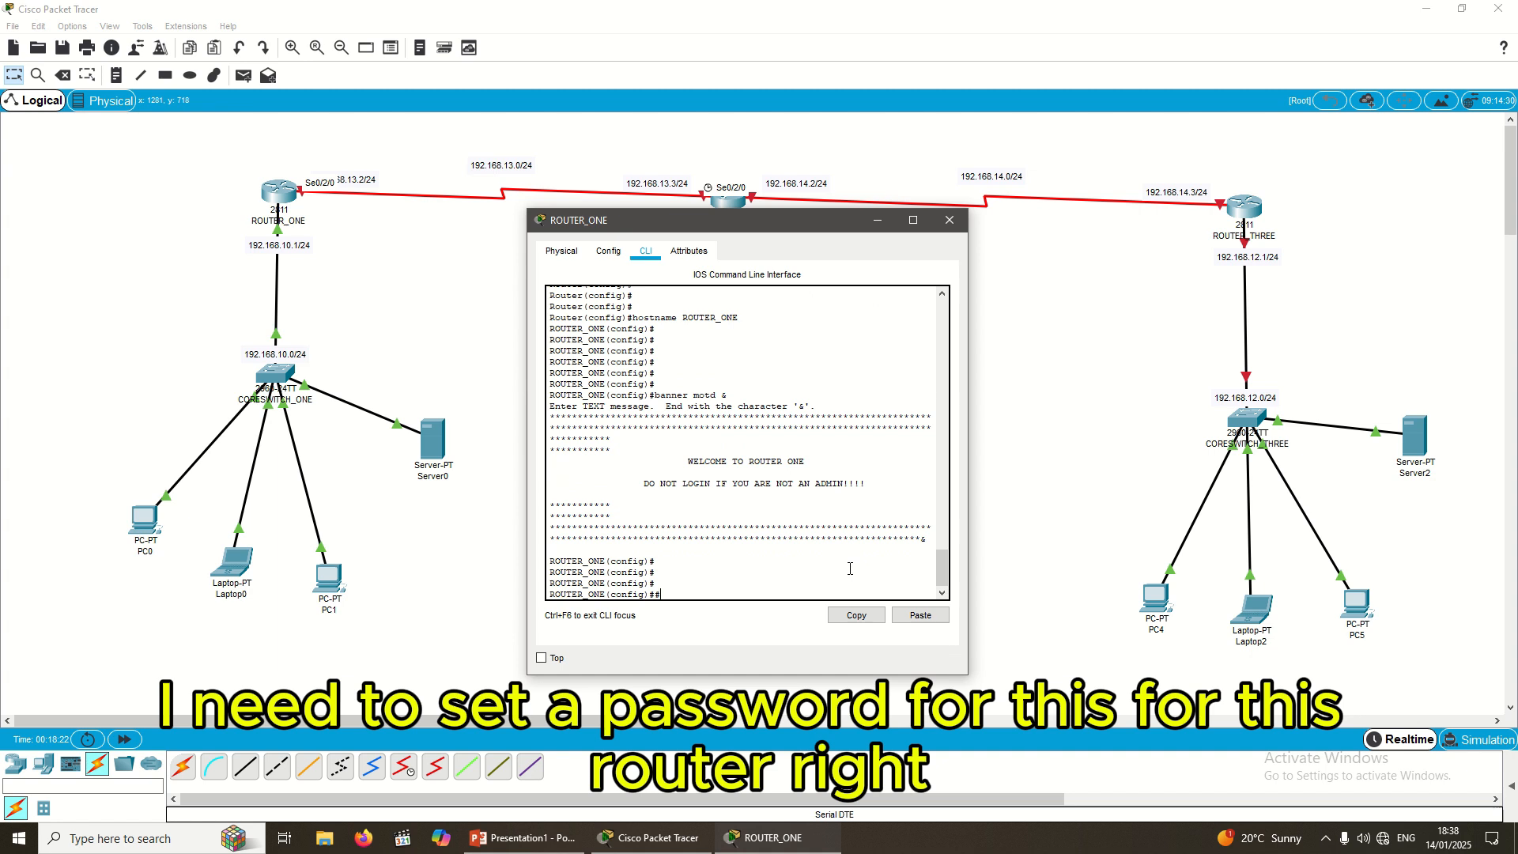
left_click_drag(736, 229, 726, 270)
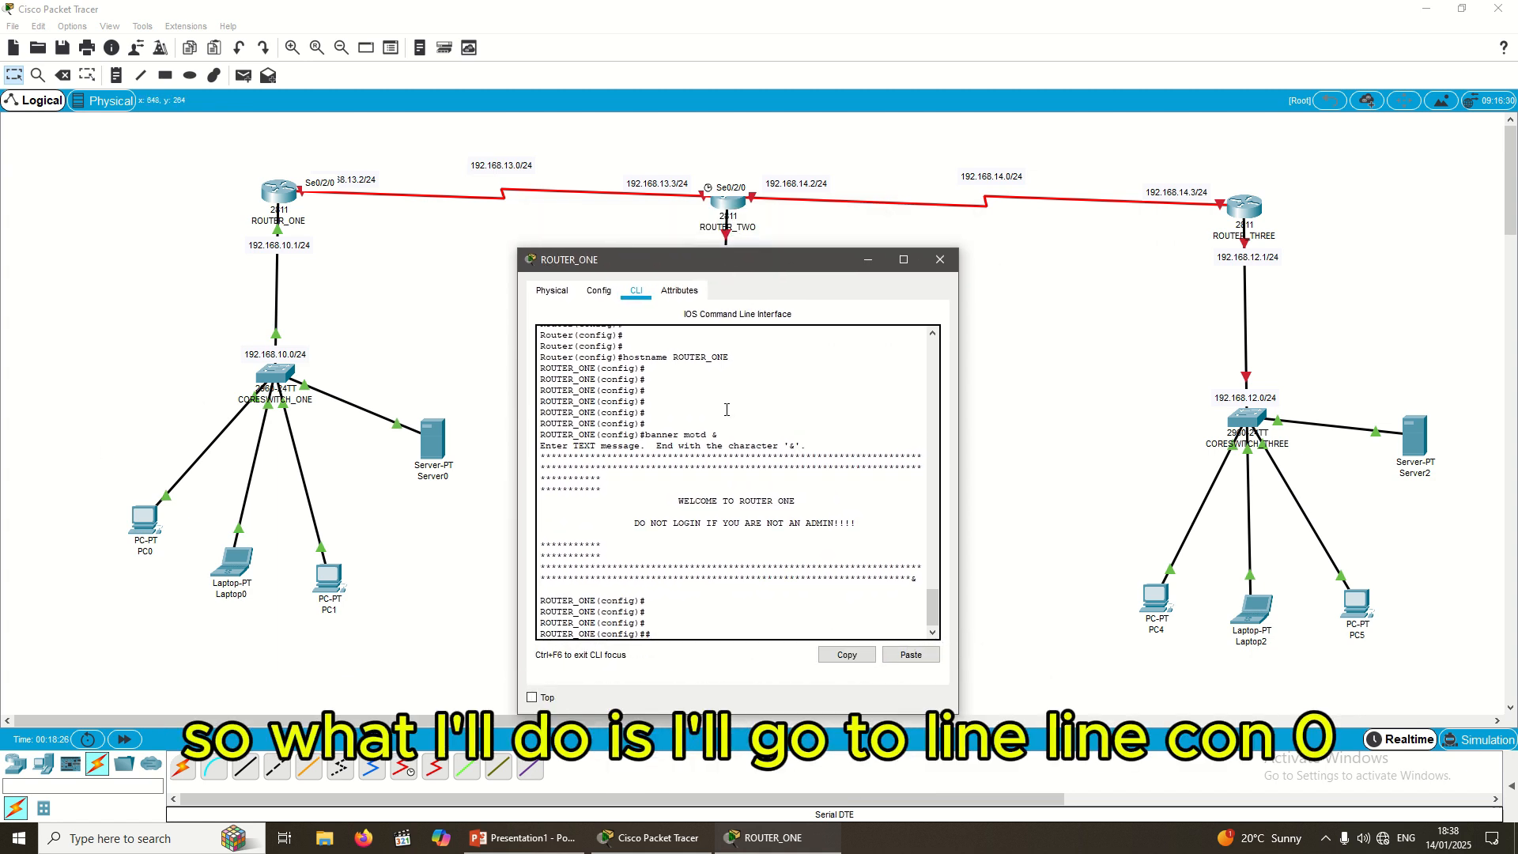
type("line con")
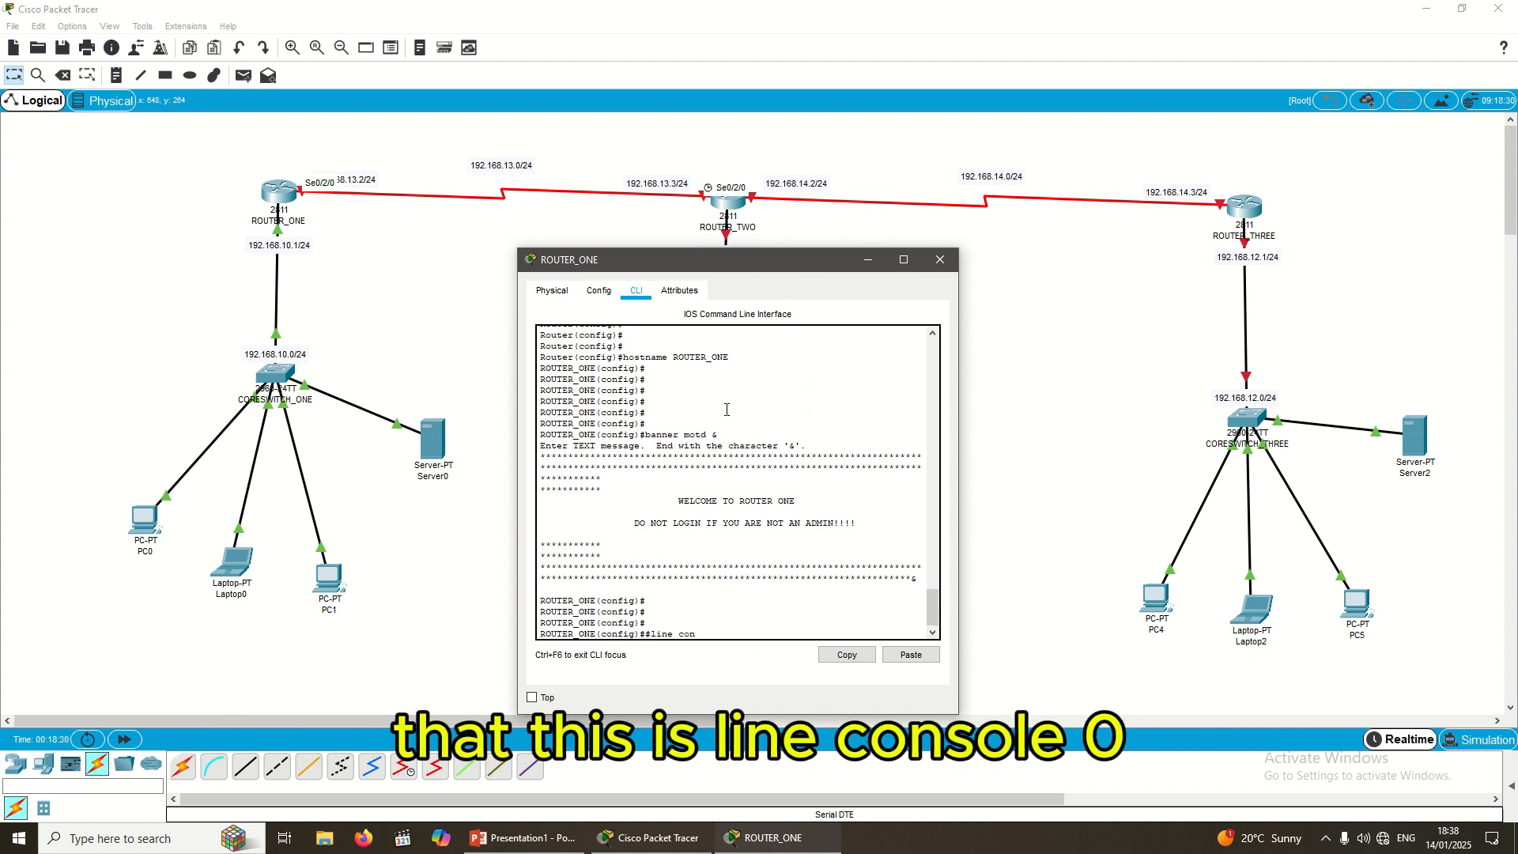
type("sole 0")
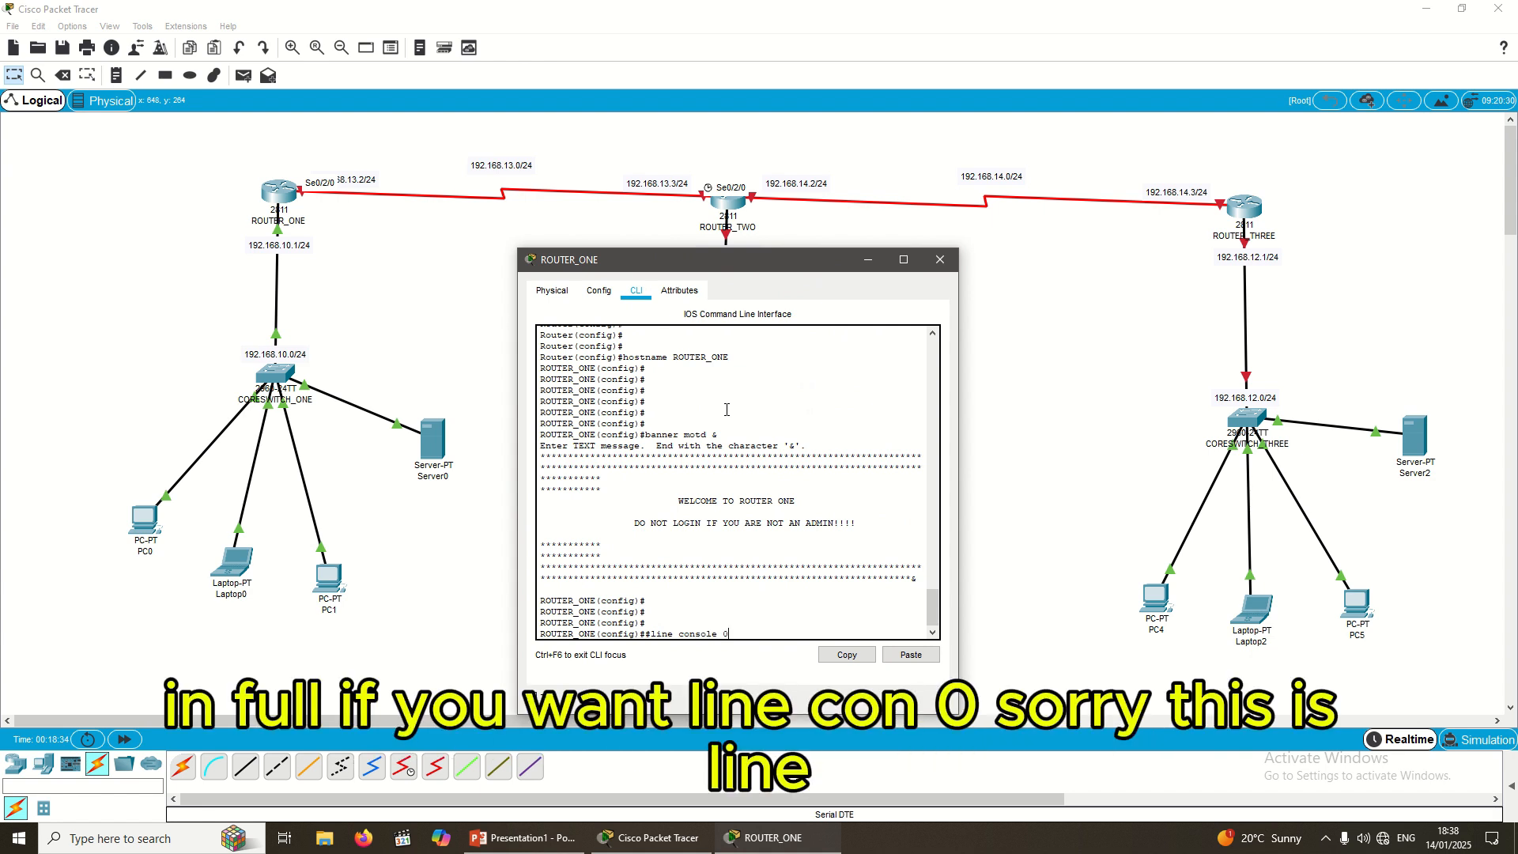
key("Return")
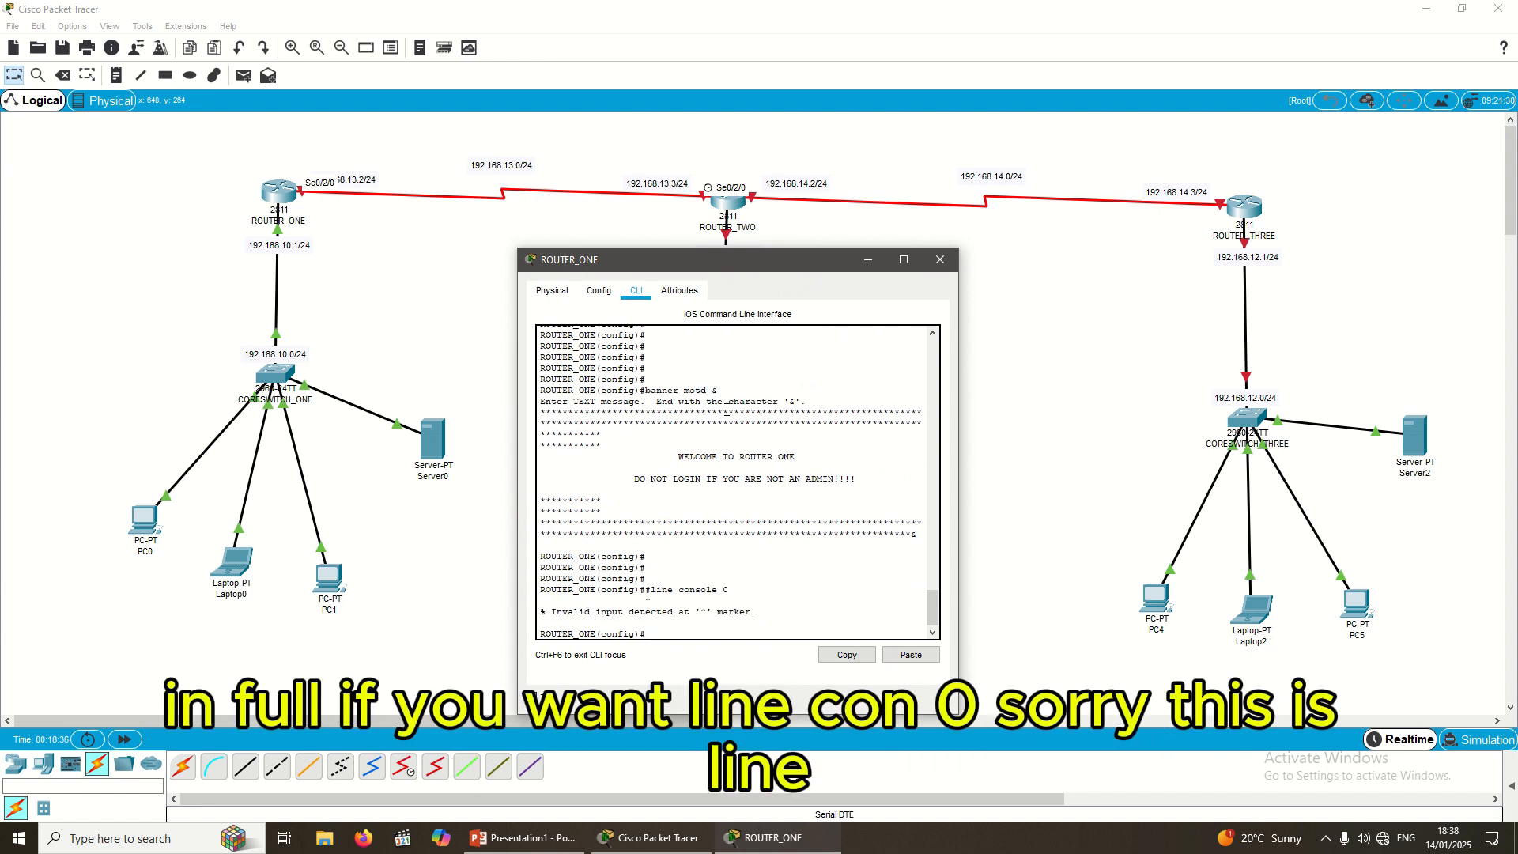
key("Up")
key("BackSpace")
key("BackSpace")
key("BackSpace")
key("BackSpace")
key("BackSpace")
key("BackSpace")
key("BackSpace")
key("BackSpace")
key("BackSpace")
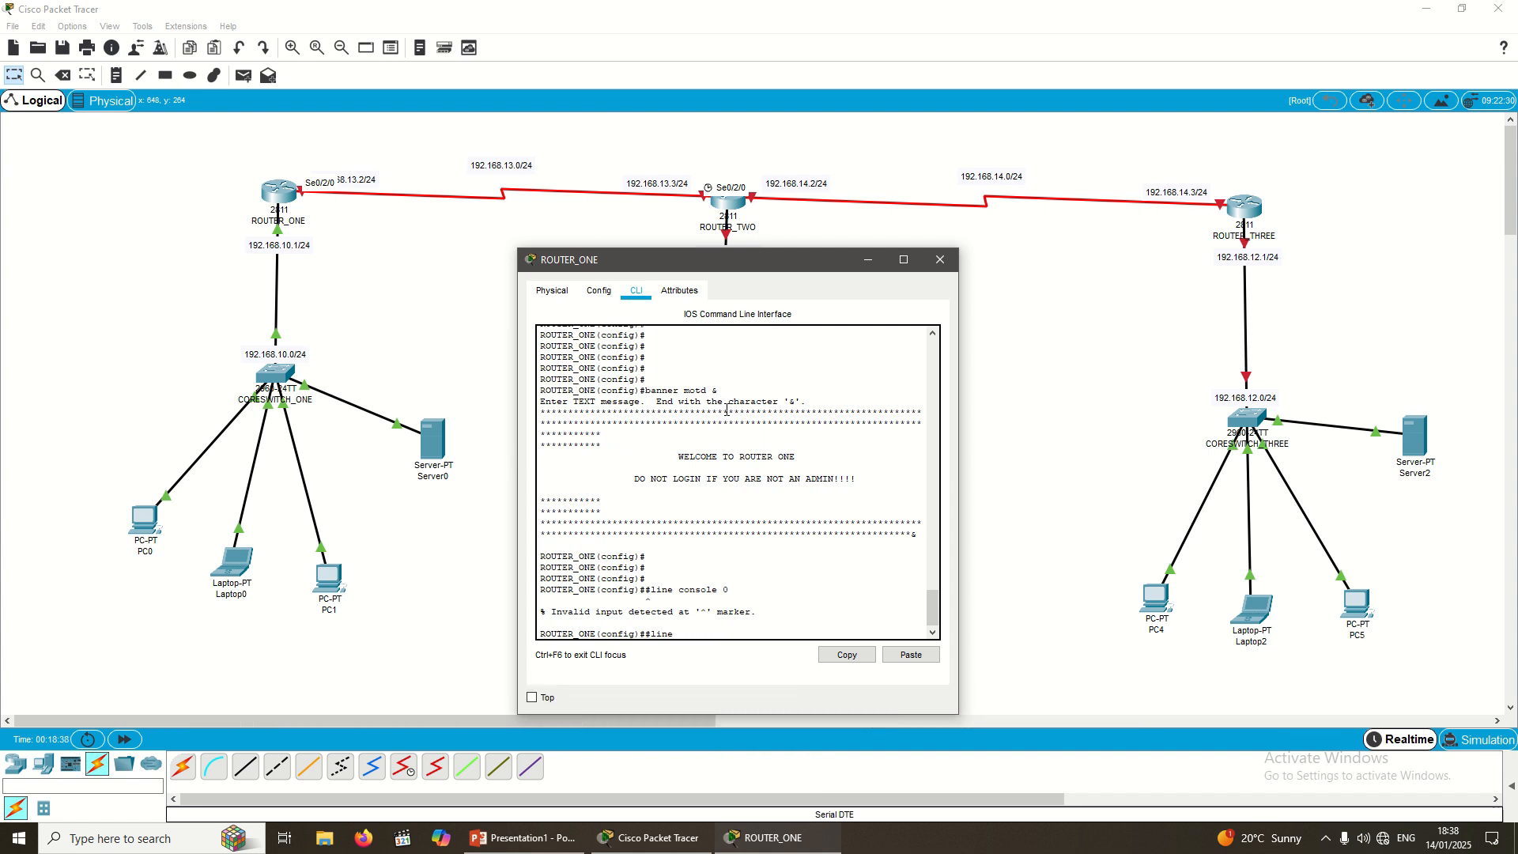
type("c")
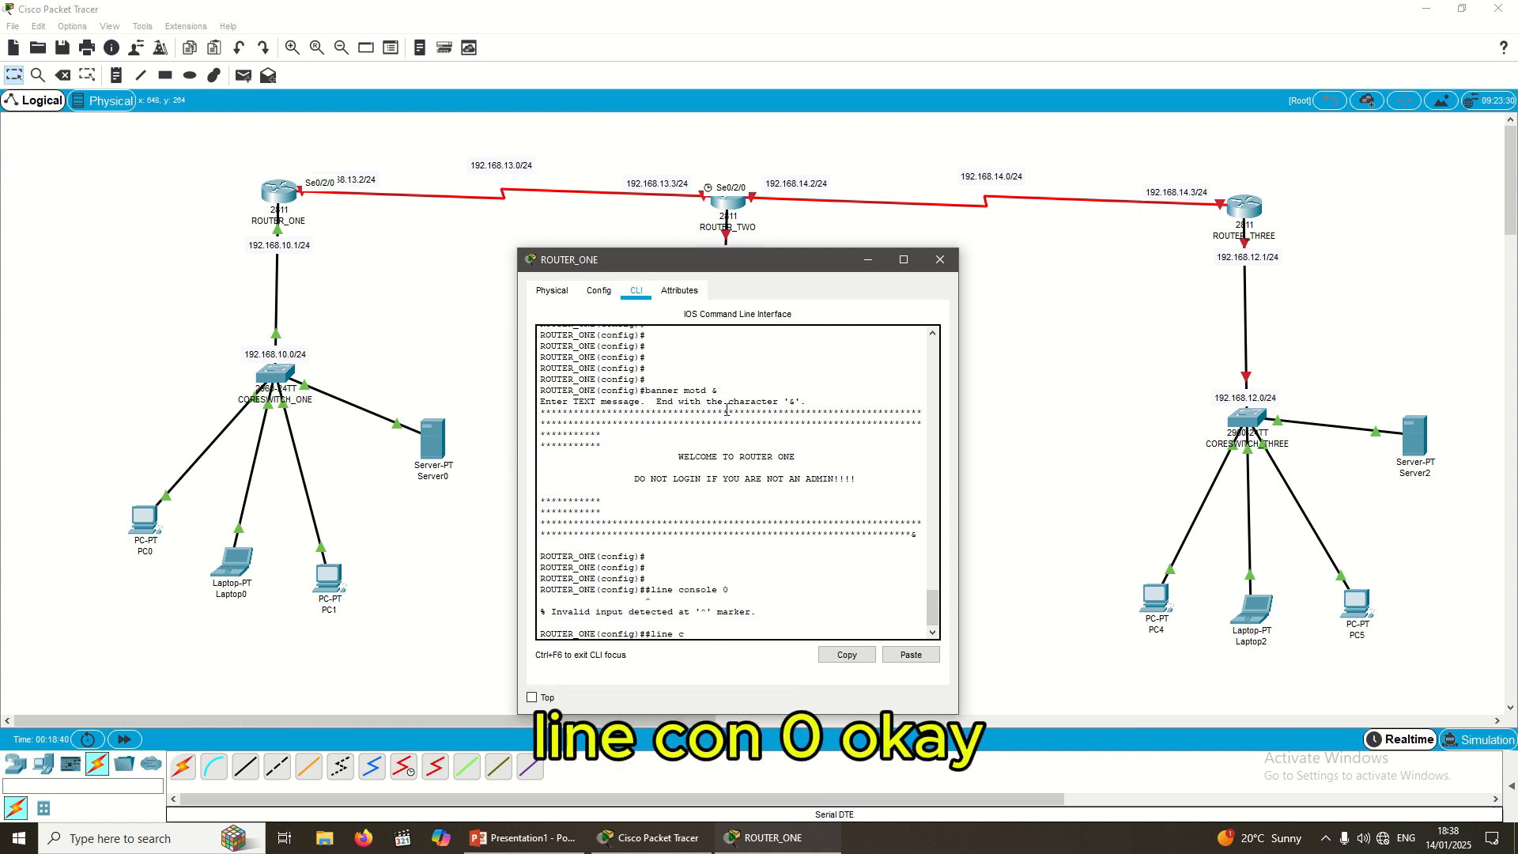
type("on ")
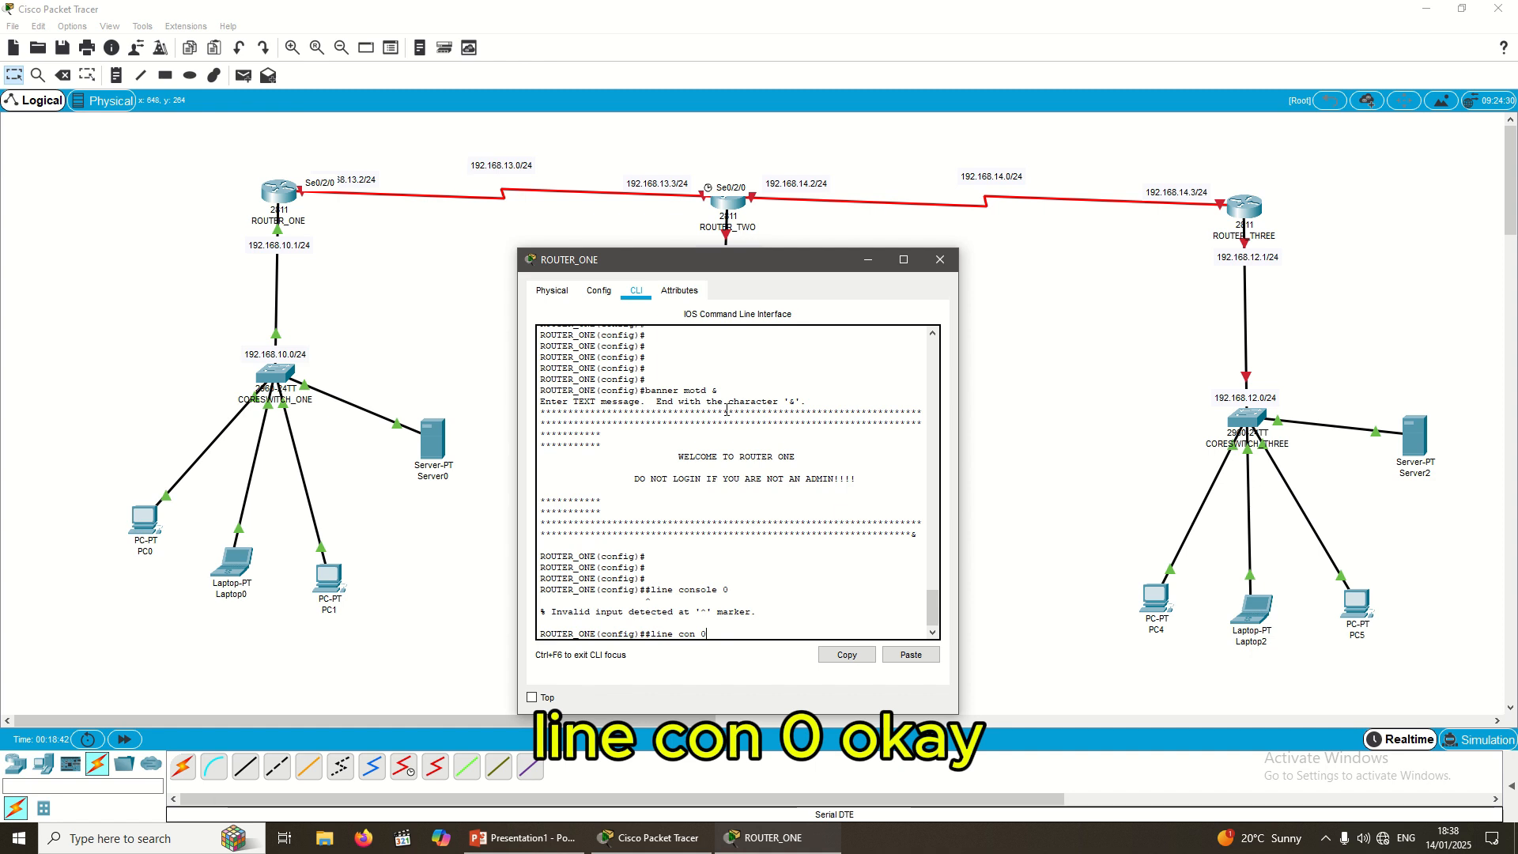
type("0")
key("Return")
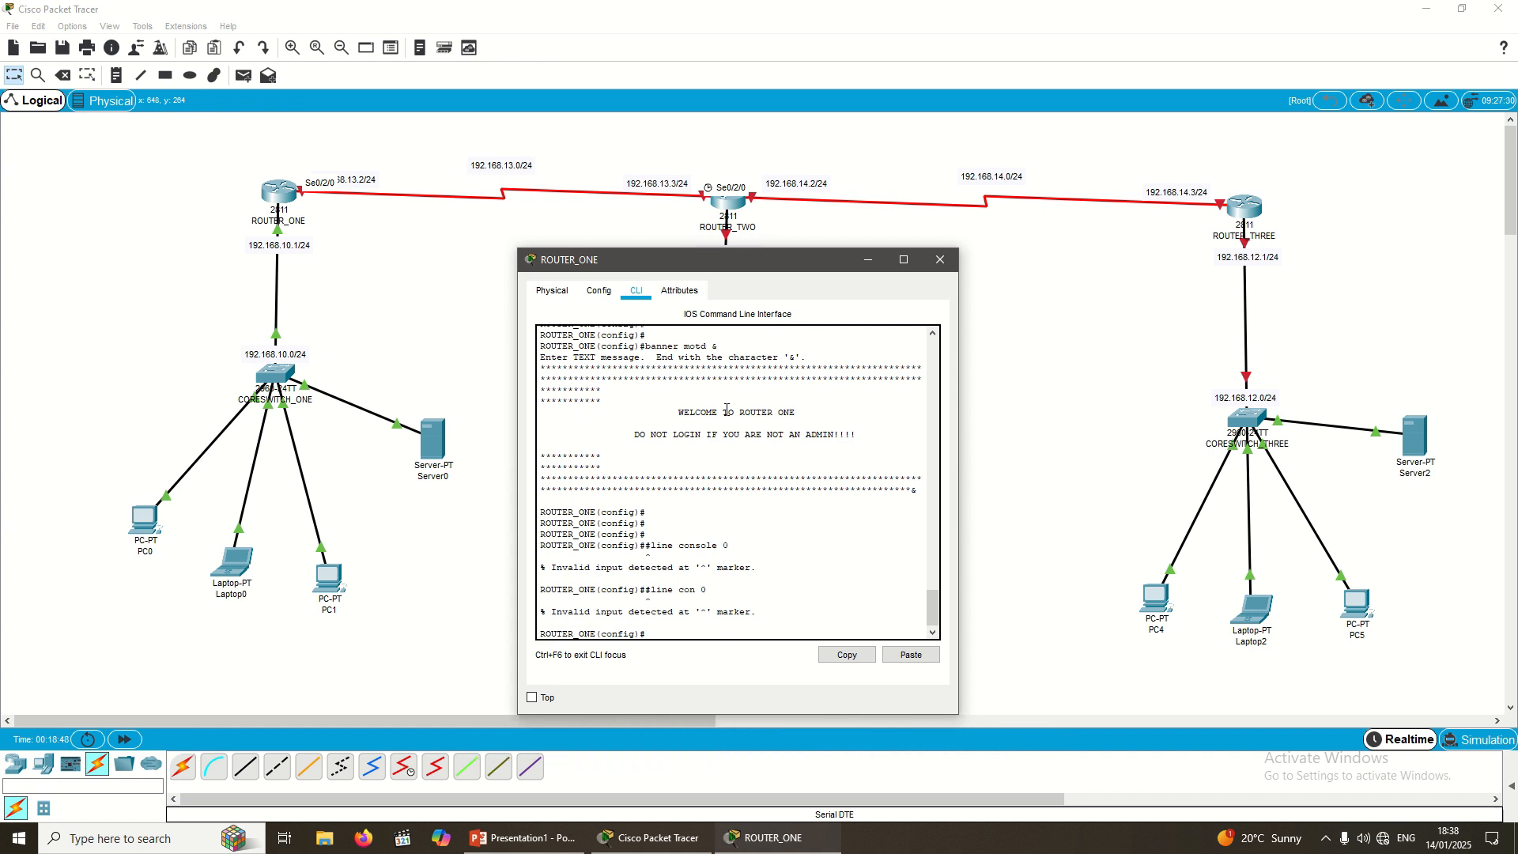
key("Up")
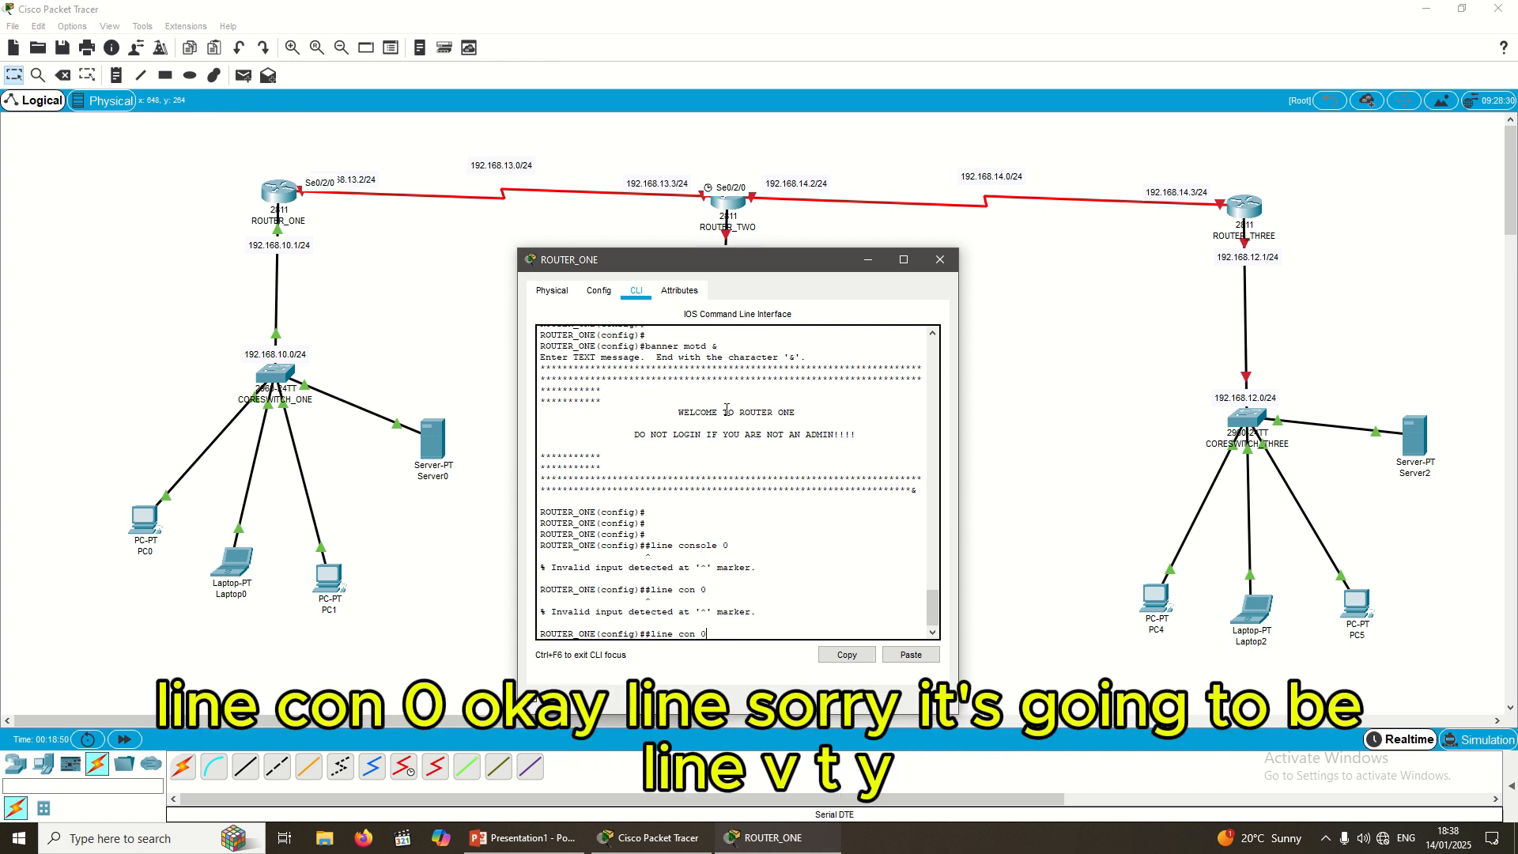
key("BackSpace")
key("BackSpace")
type("line vty")
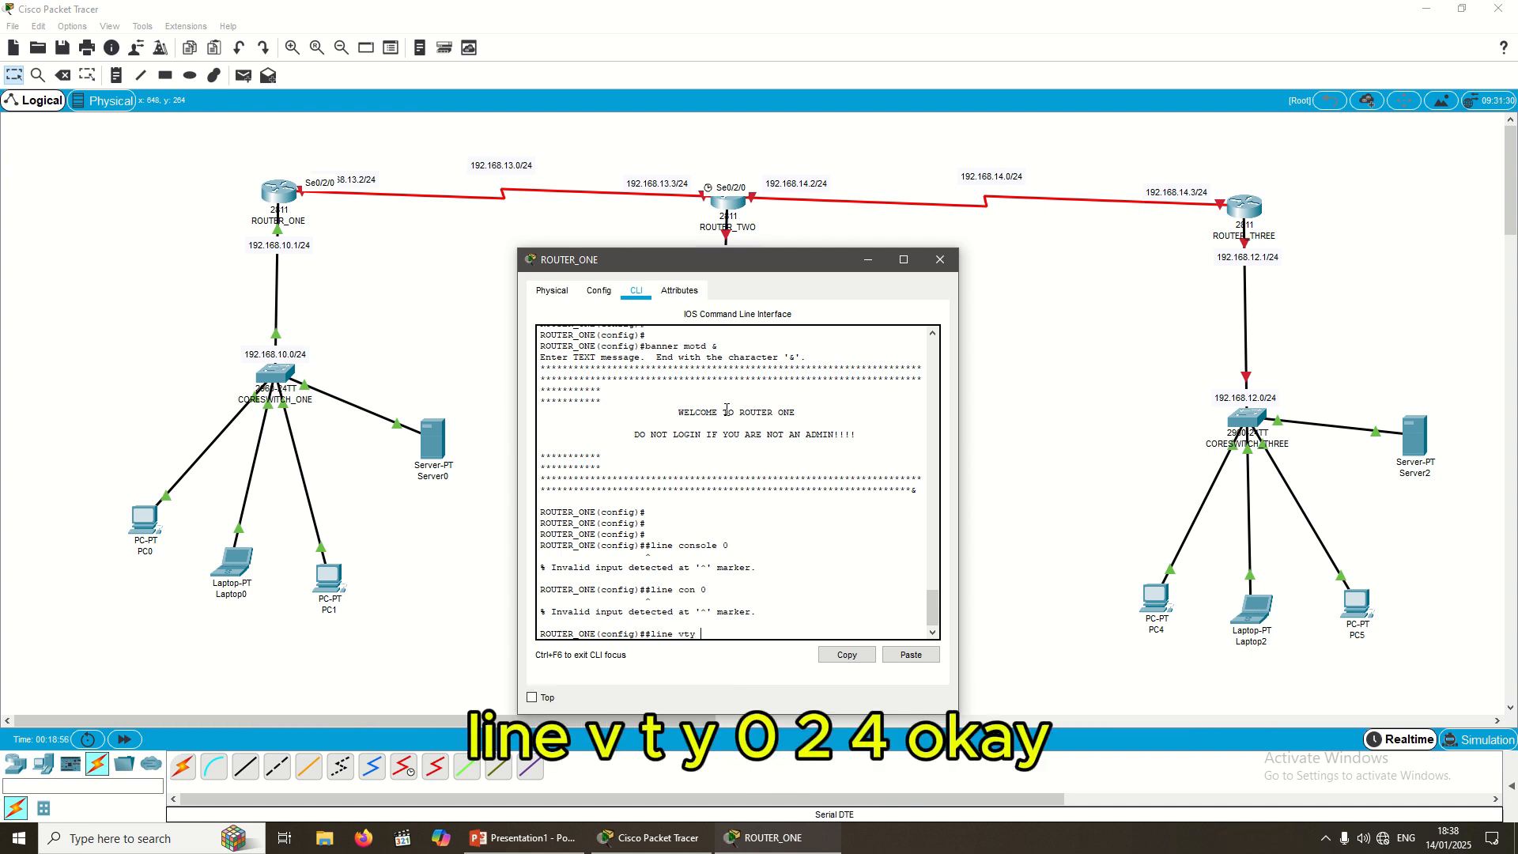
type(" 0 4")
key("Return")
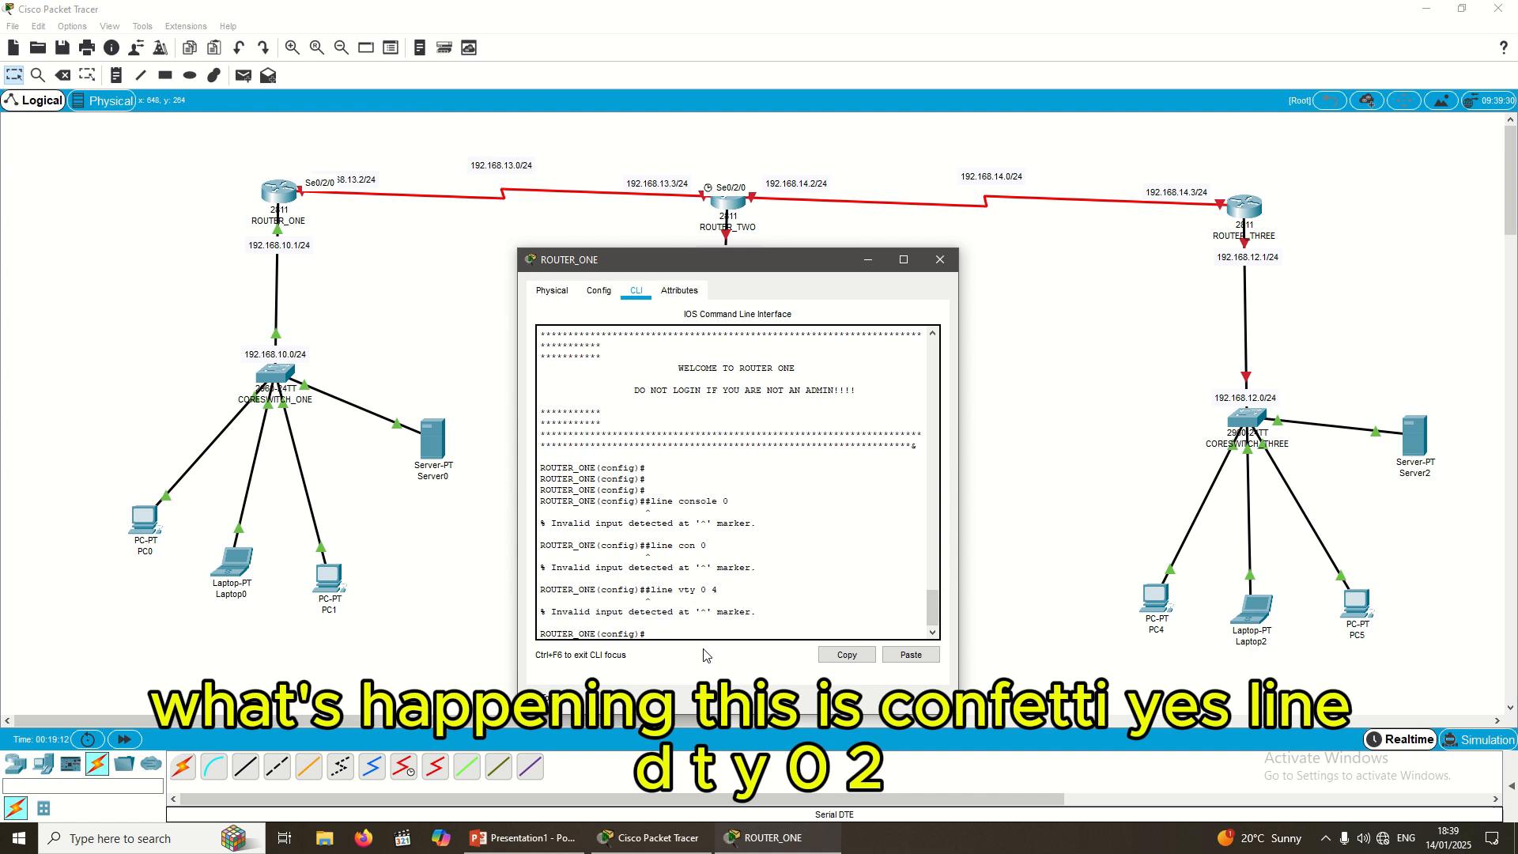
type("line")
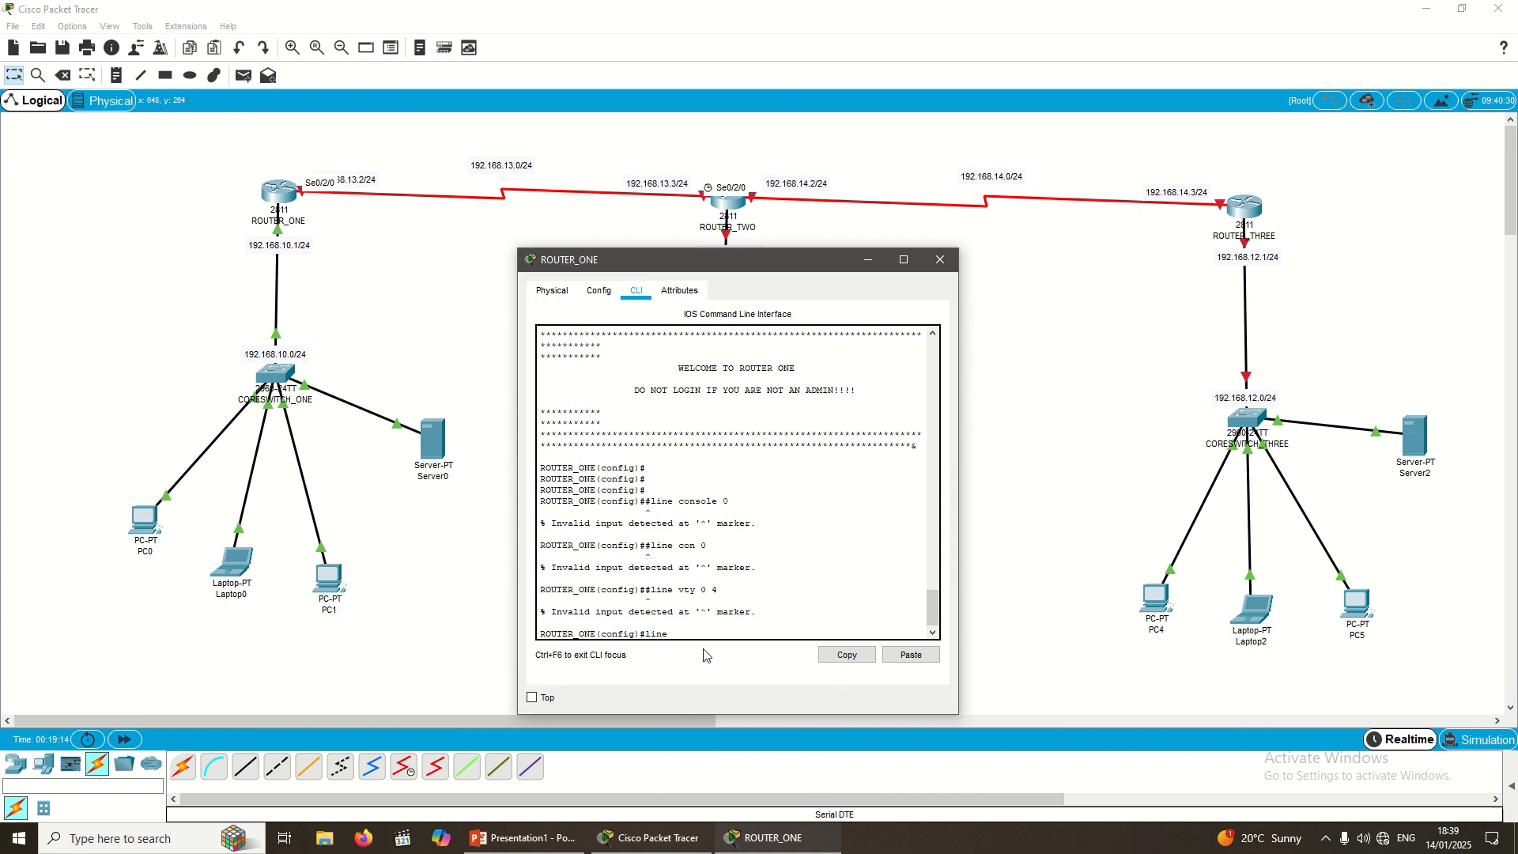
type(" vty 0 4")
Step: Give vty lines 0 4 a password, require login, and exit to global configuration
key("Return")
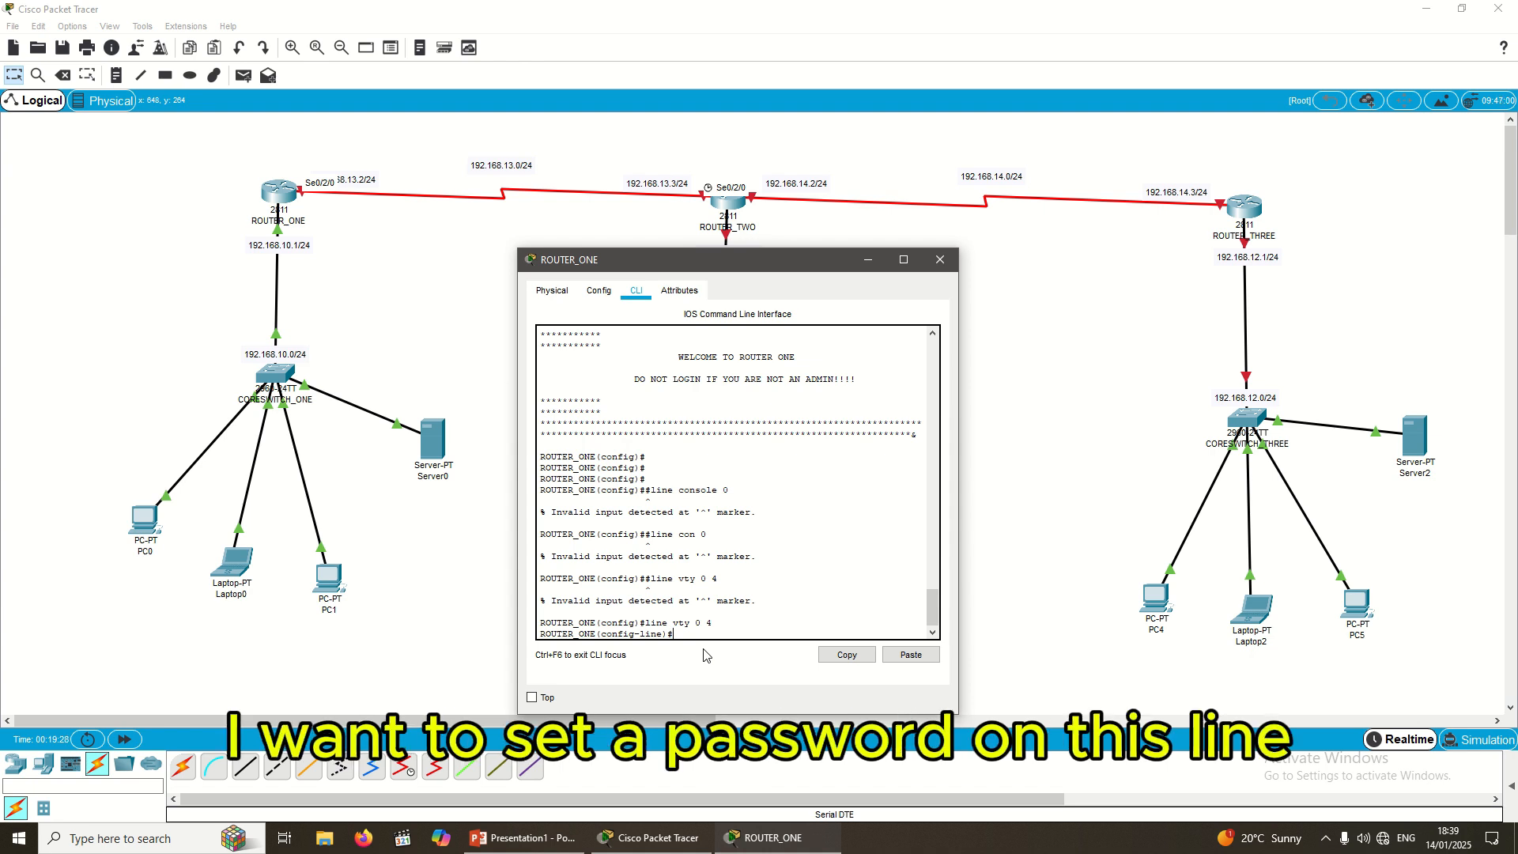
type("password")
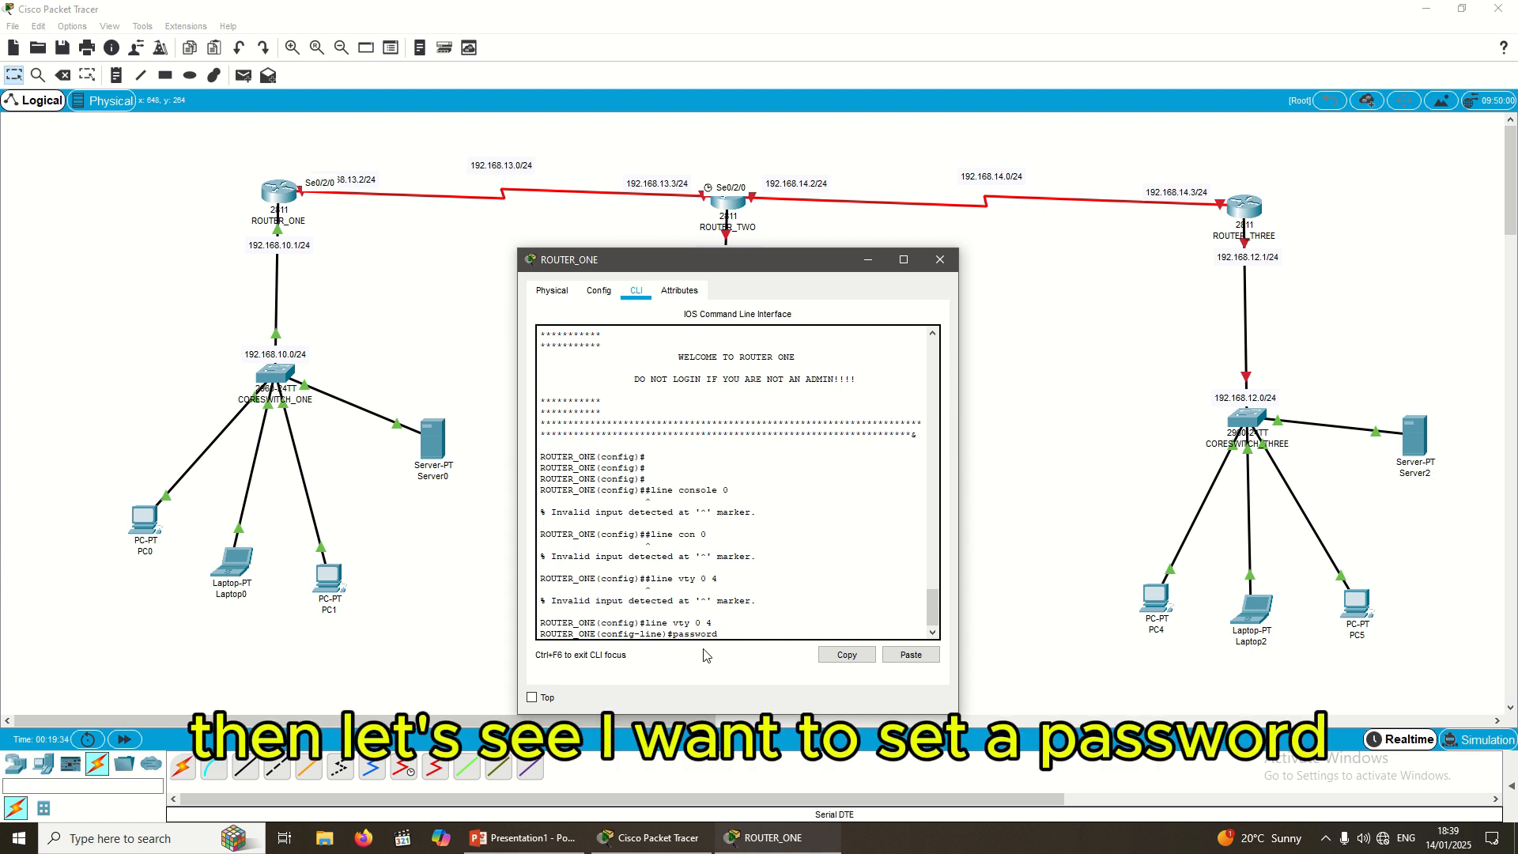
type(" E")
key("BackSpace")
type("Cisco")
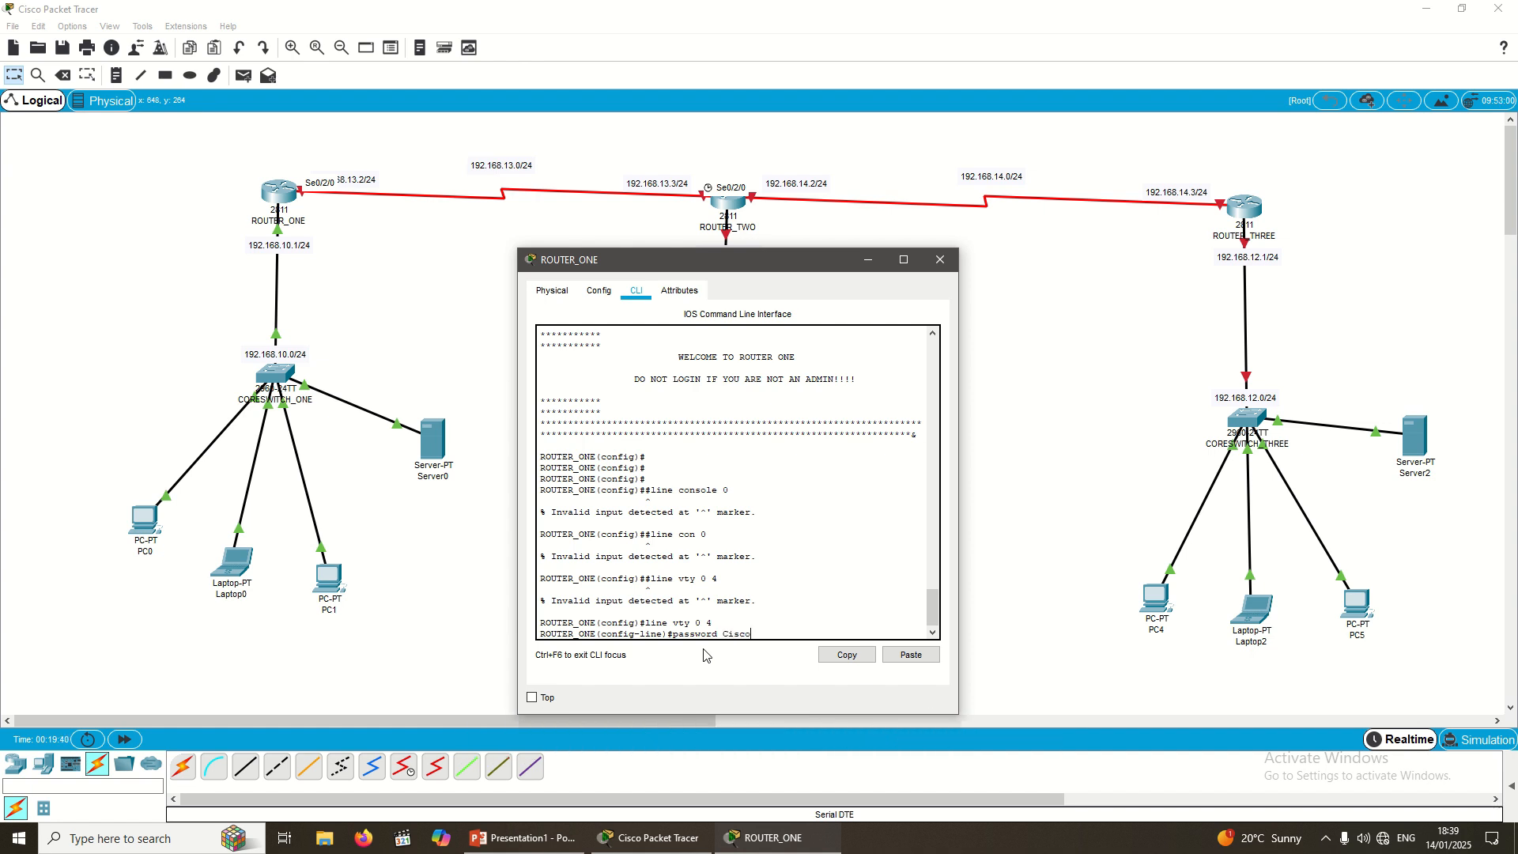
type("1234")
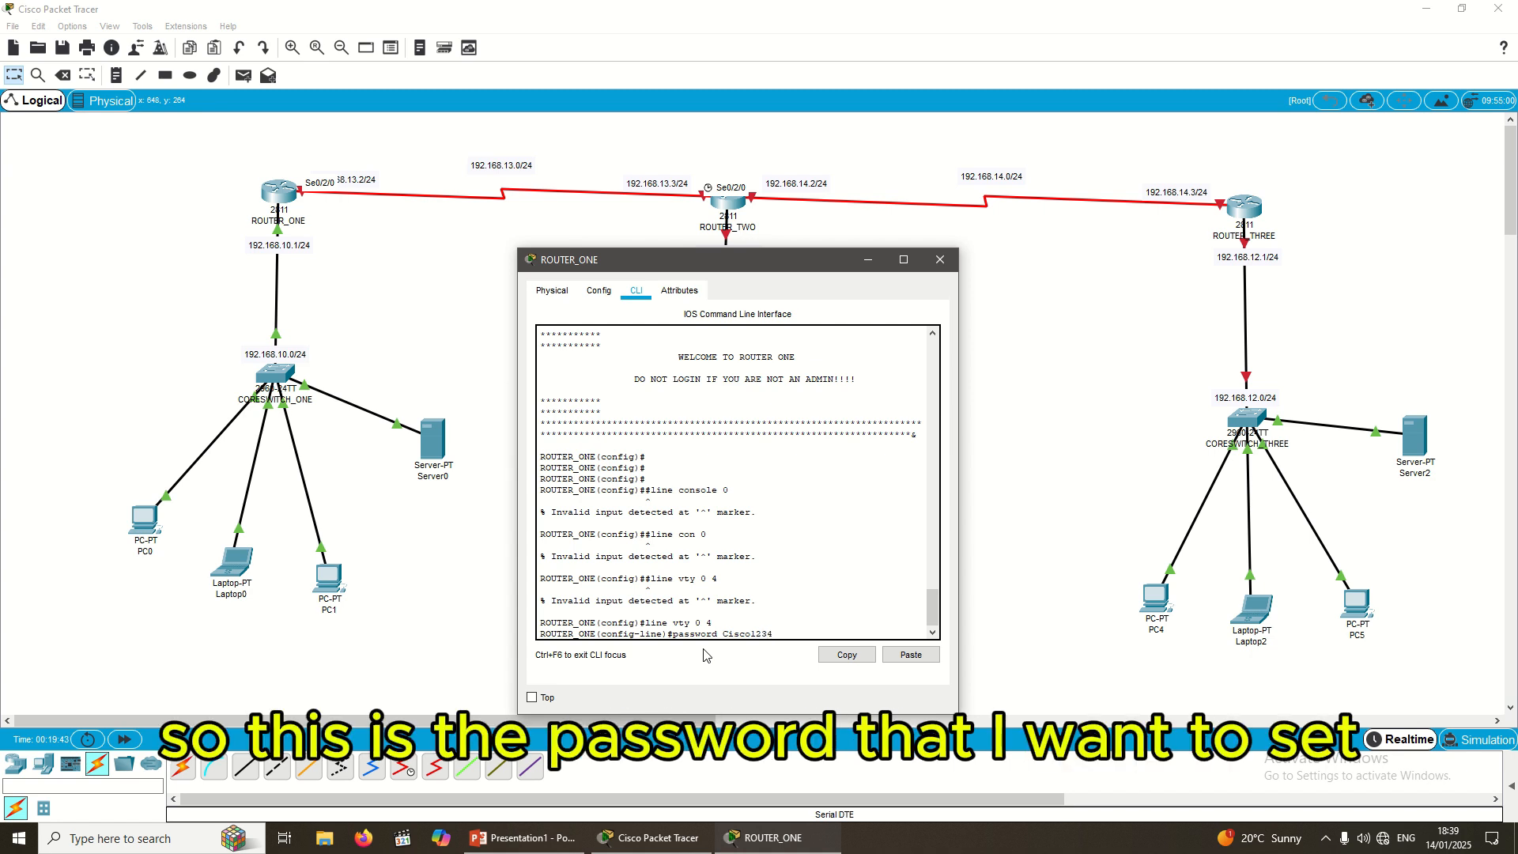
key("Return")
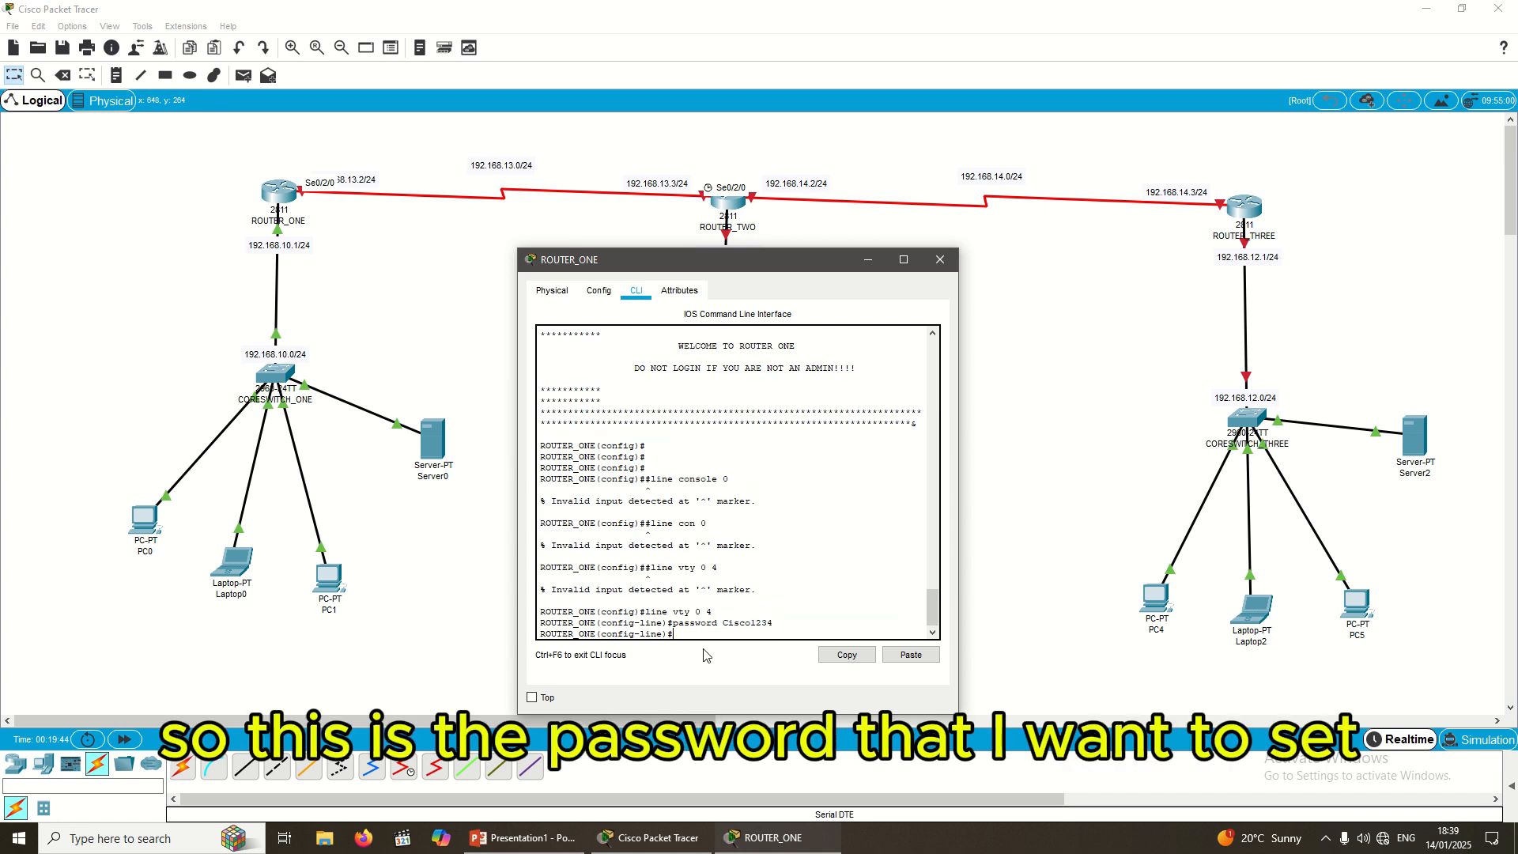
type("login")
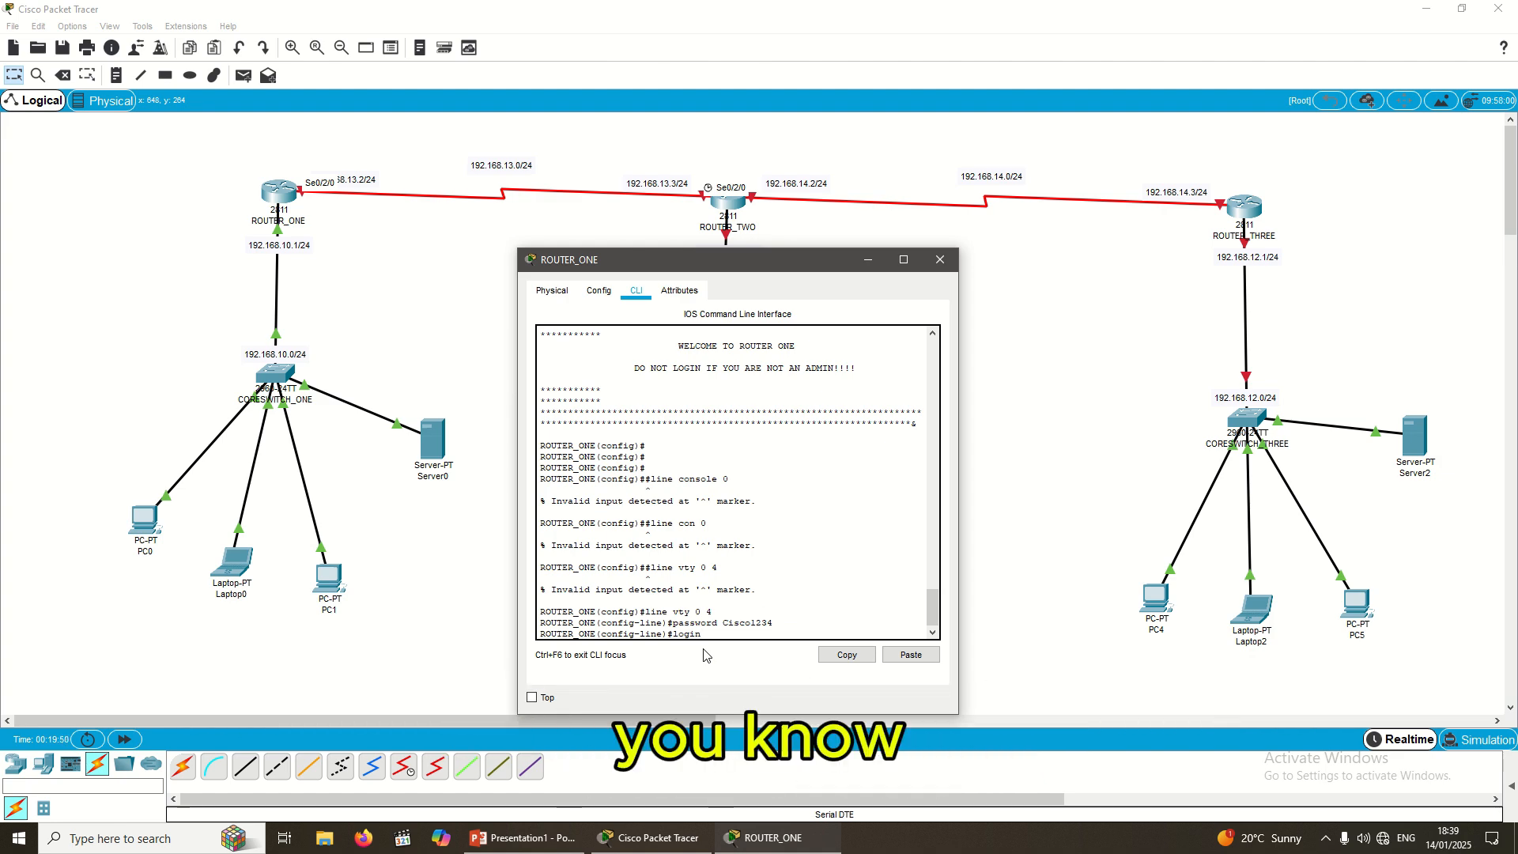
key("Return")
key("Return")
key("Return")
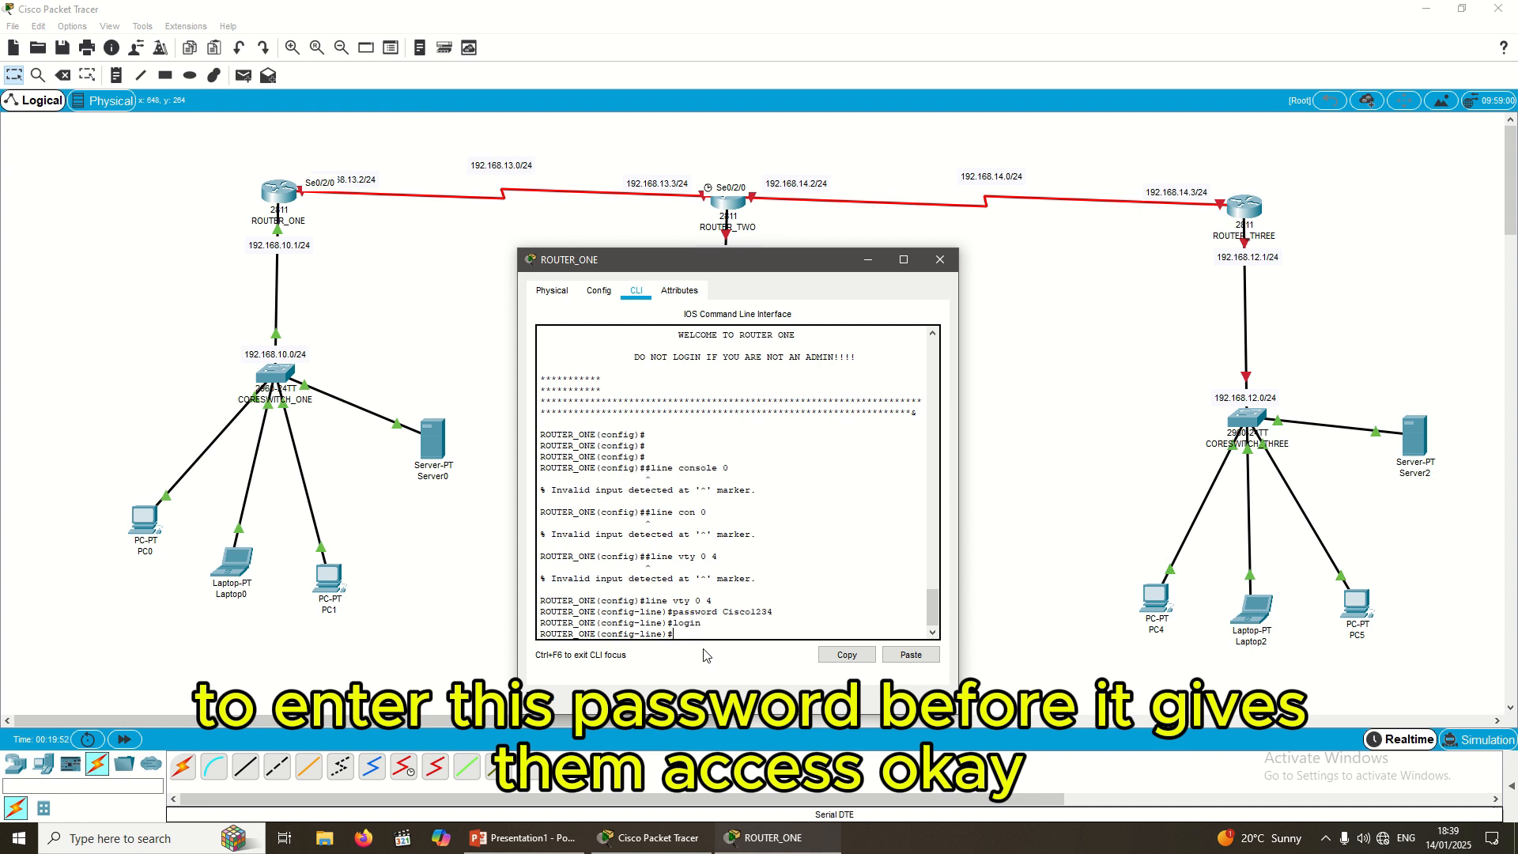
type("exi")
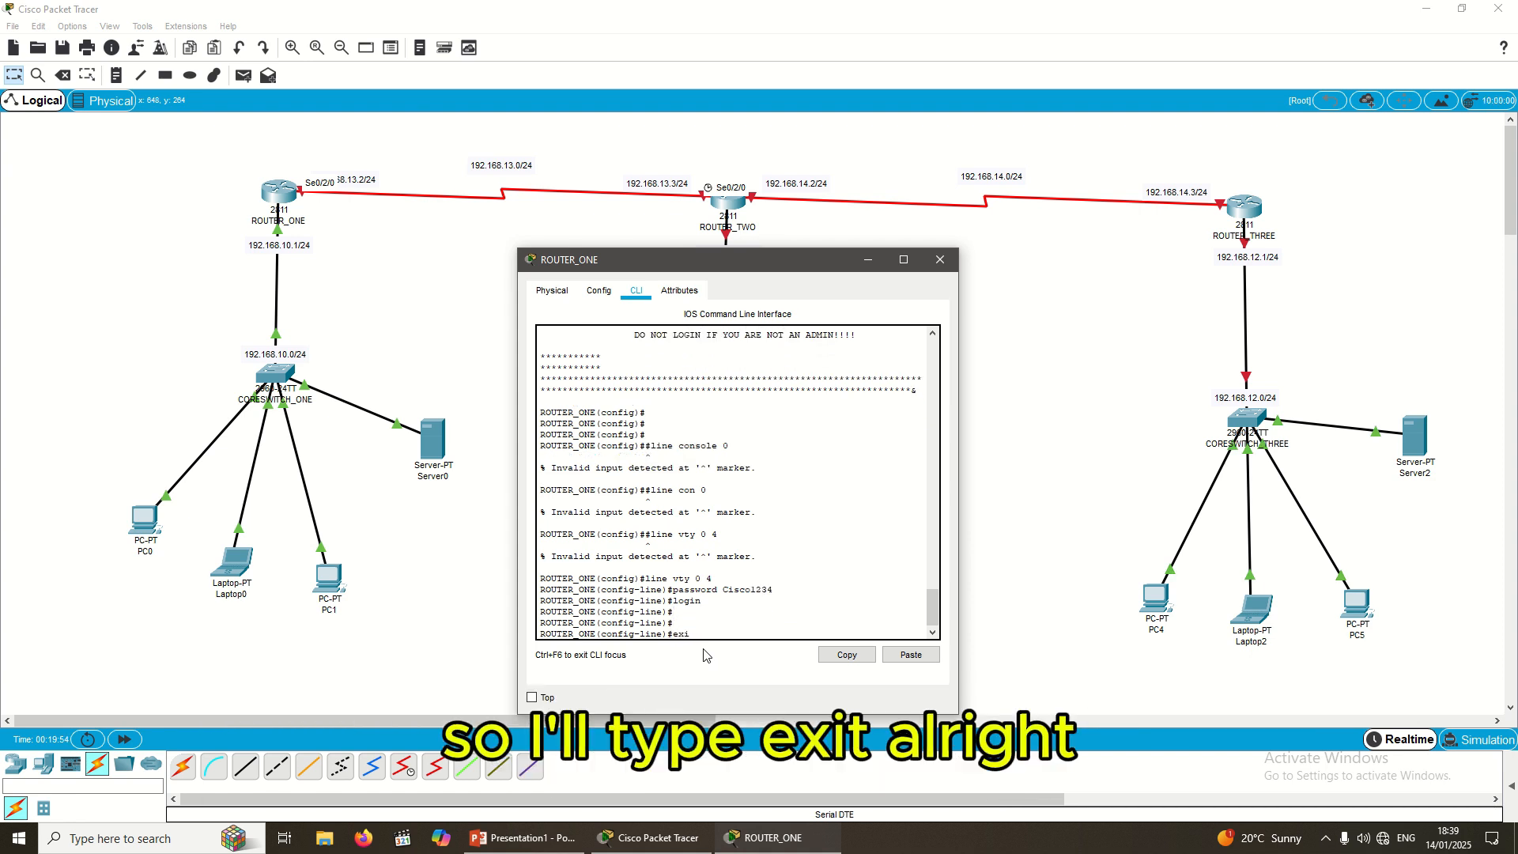
type("t")
key("Return")
key("Return")
key("Return")
key("Return")
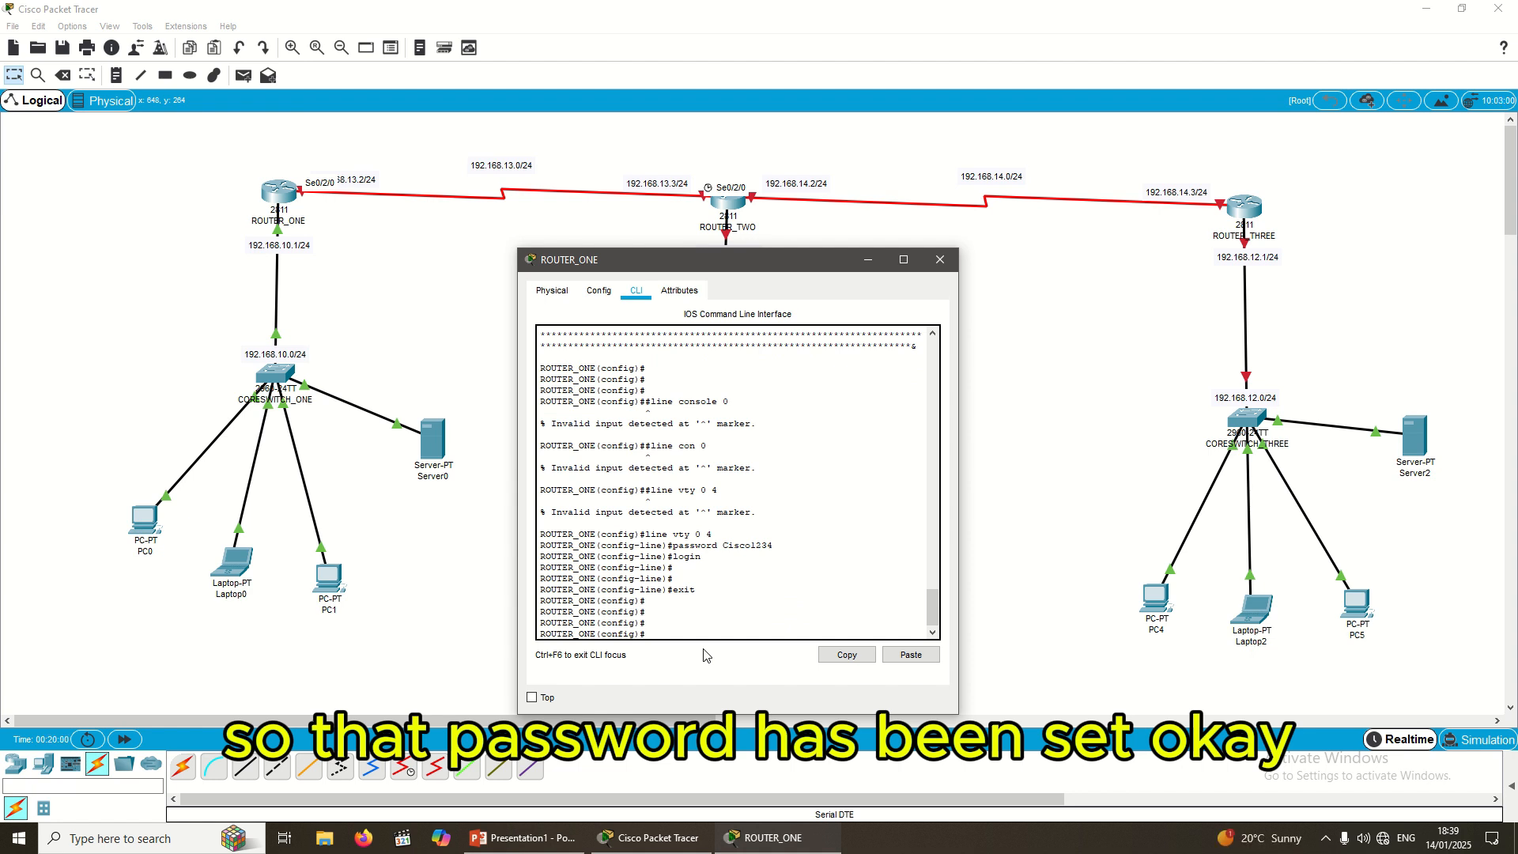
type("line con")
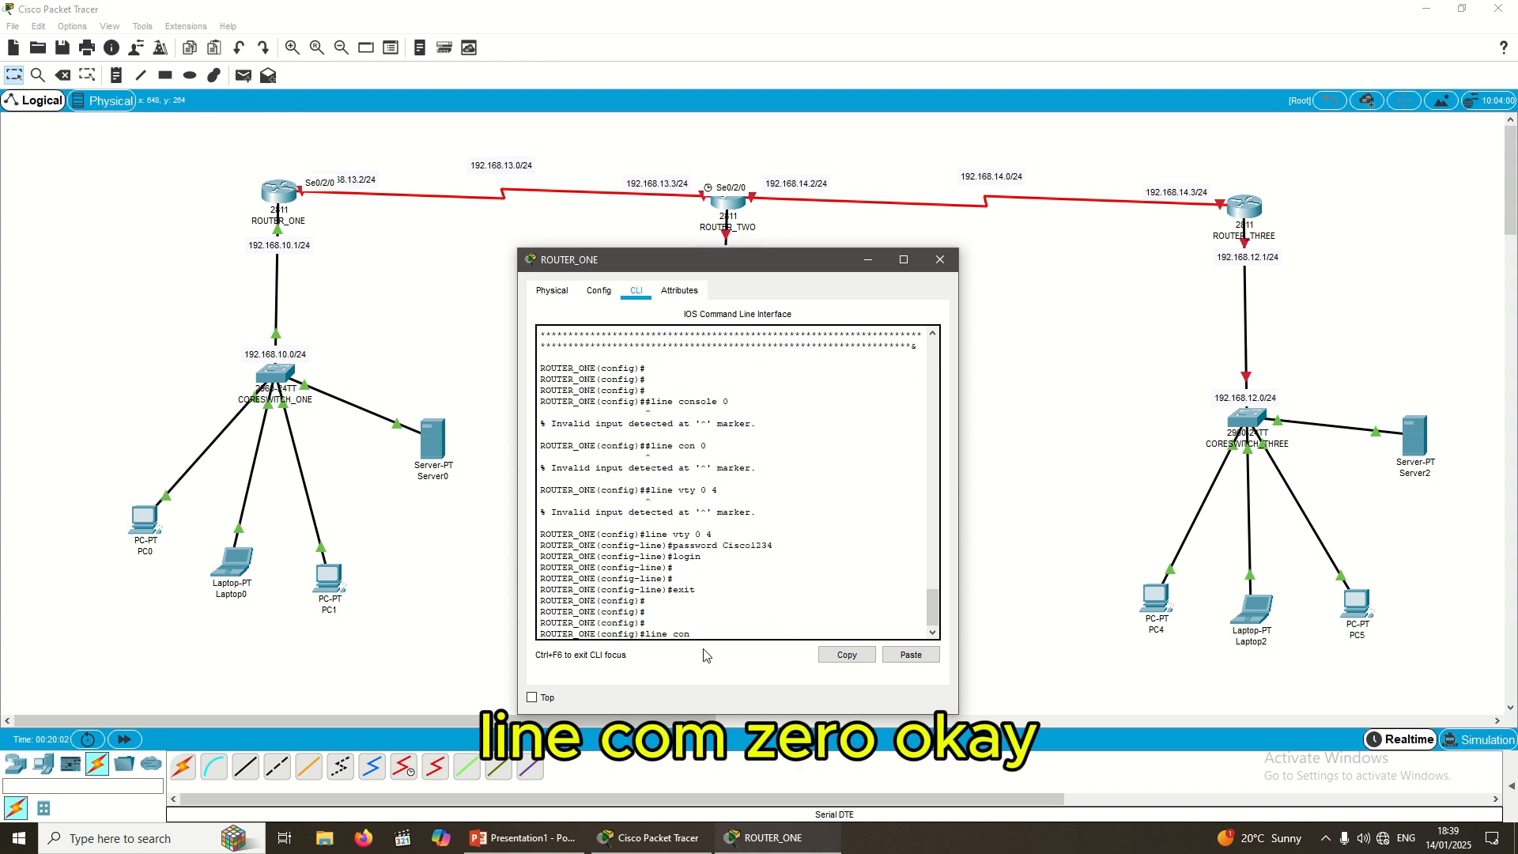
type(" 0")
Step: Give console line 0 a password and require login on it
key("Return")
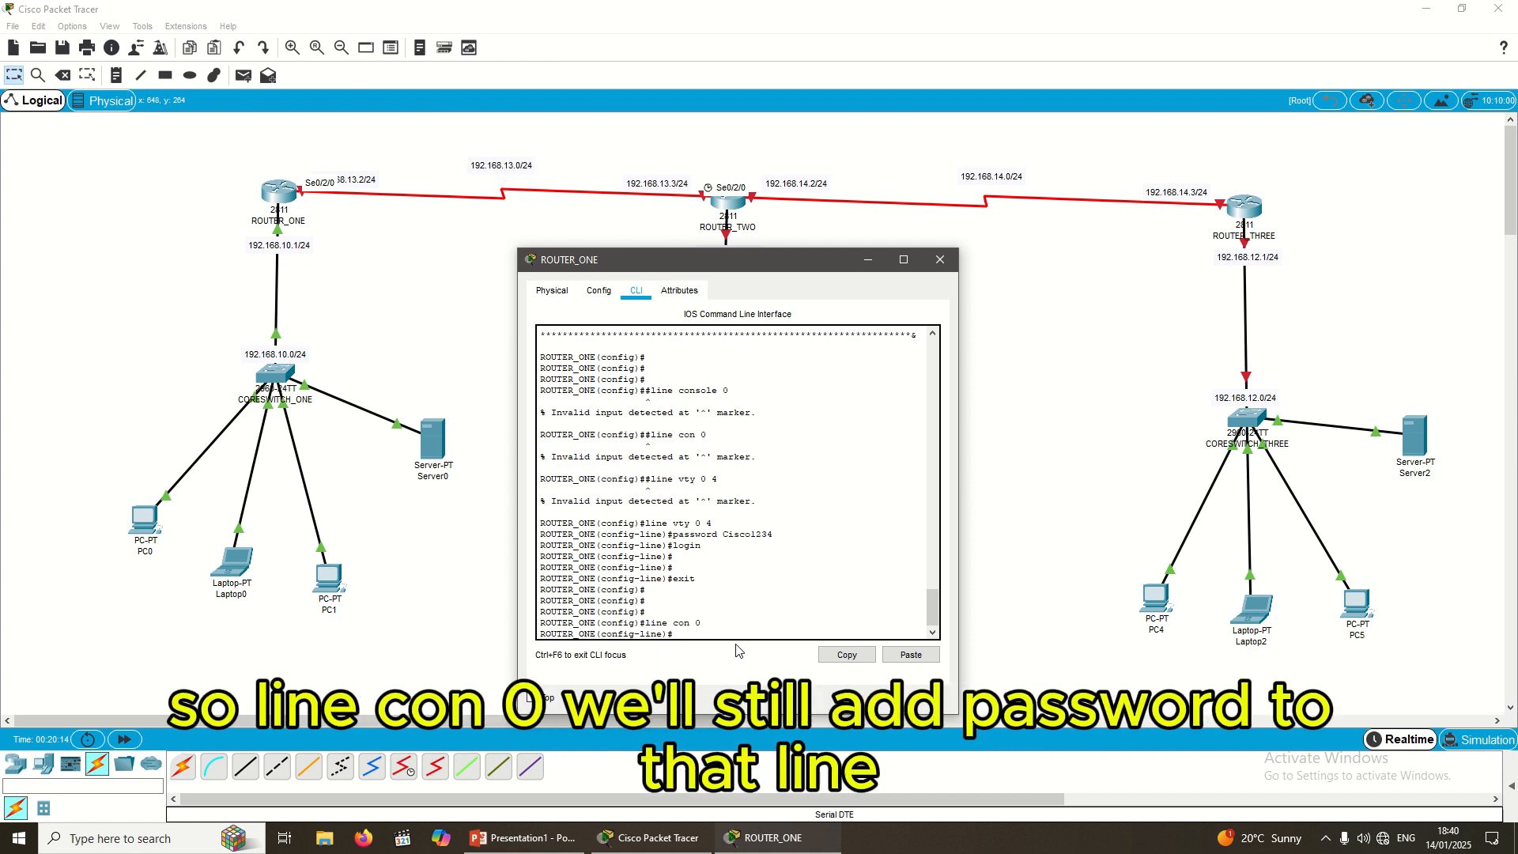
type("password")
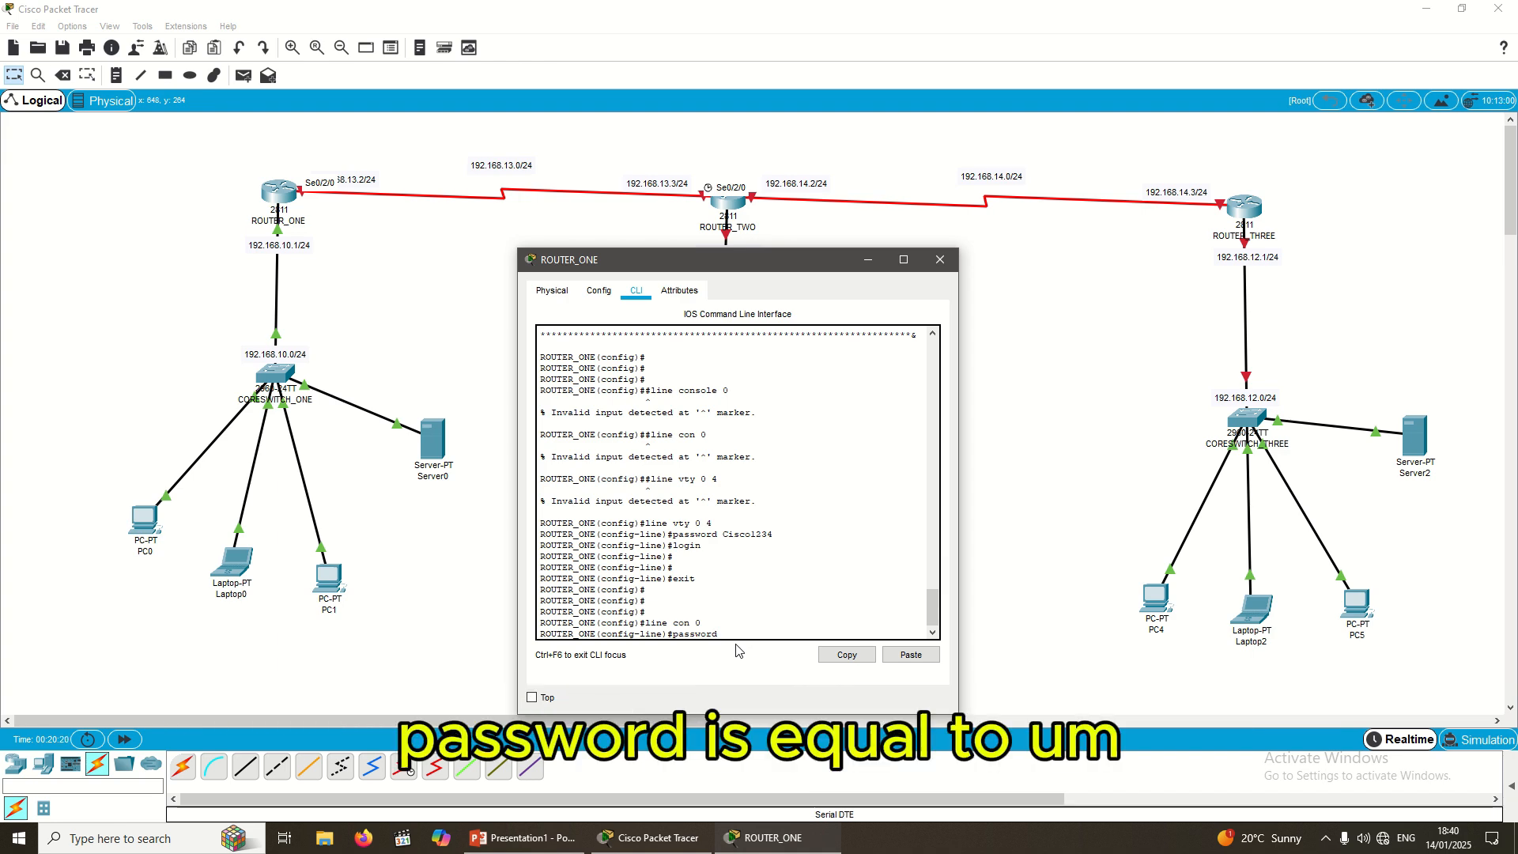
type(" Cis")
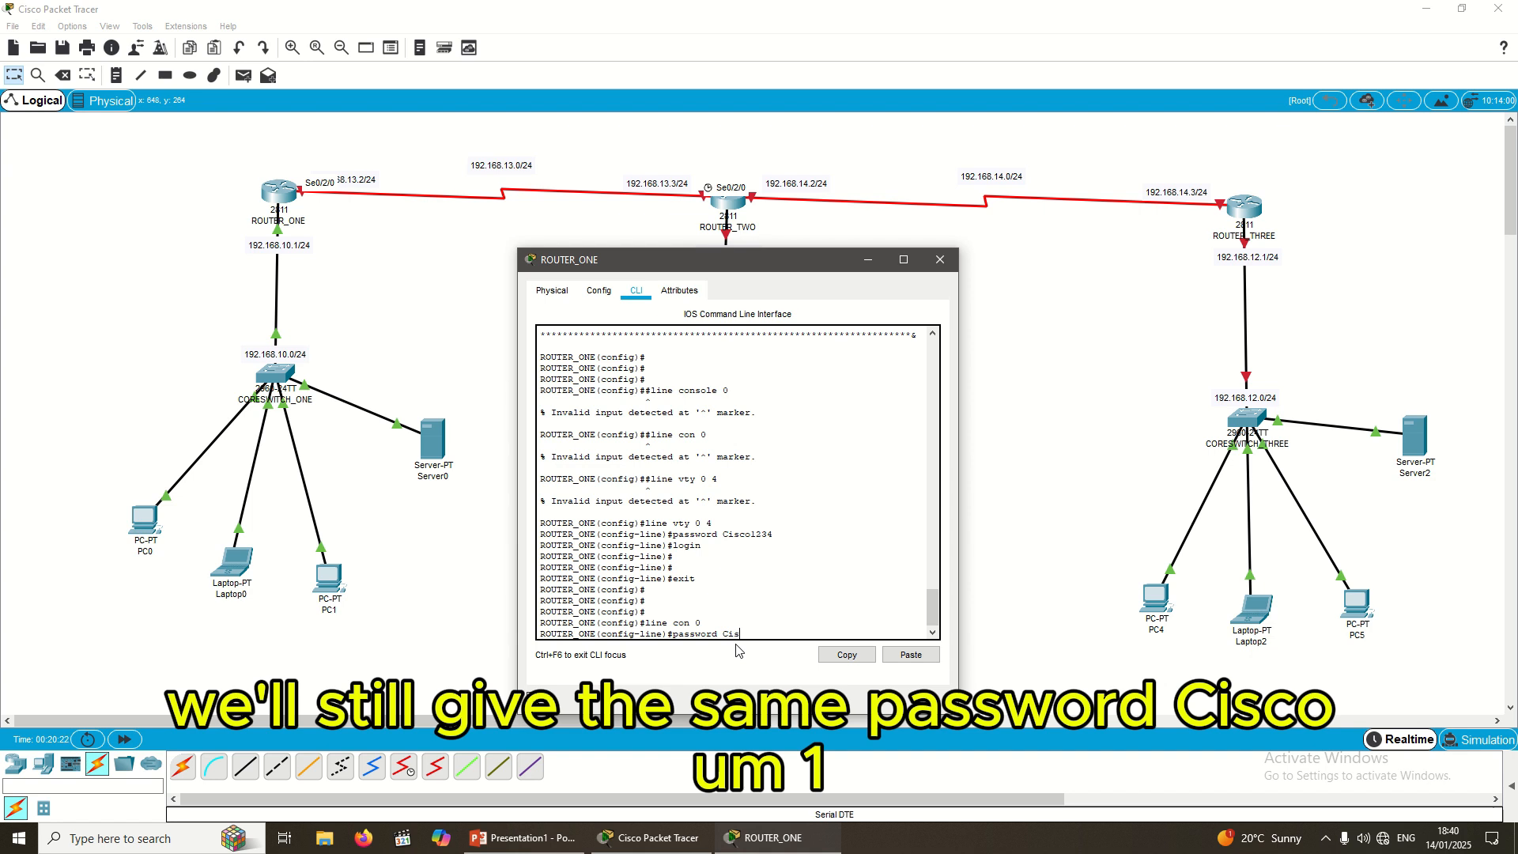
type("co12")
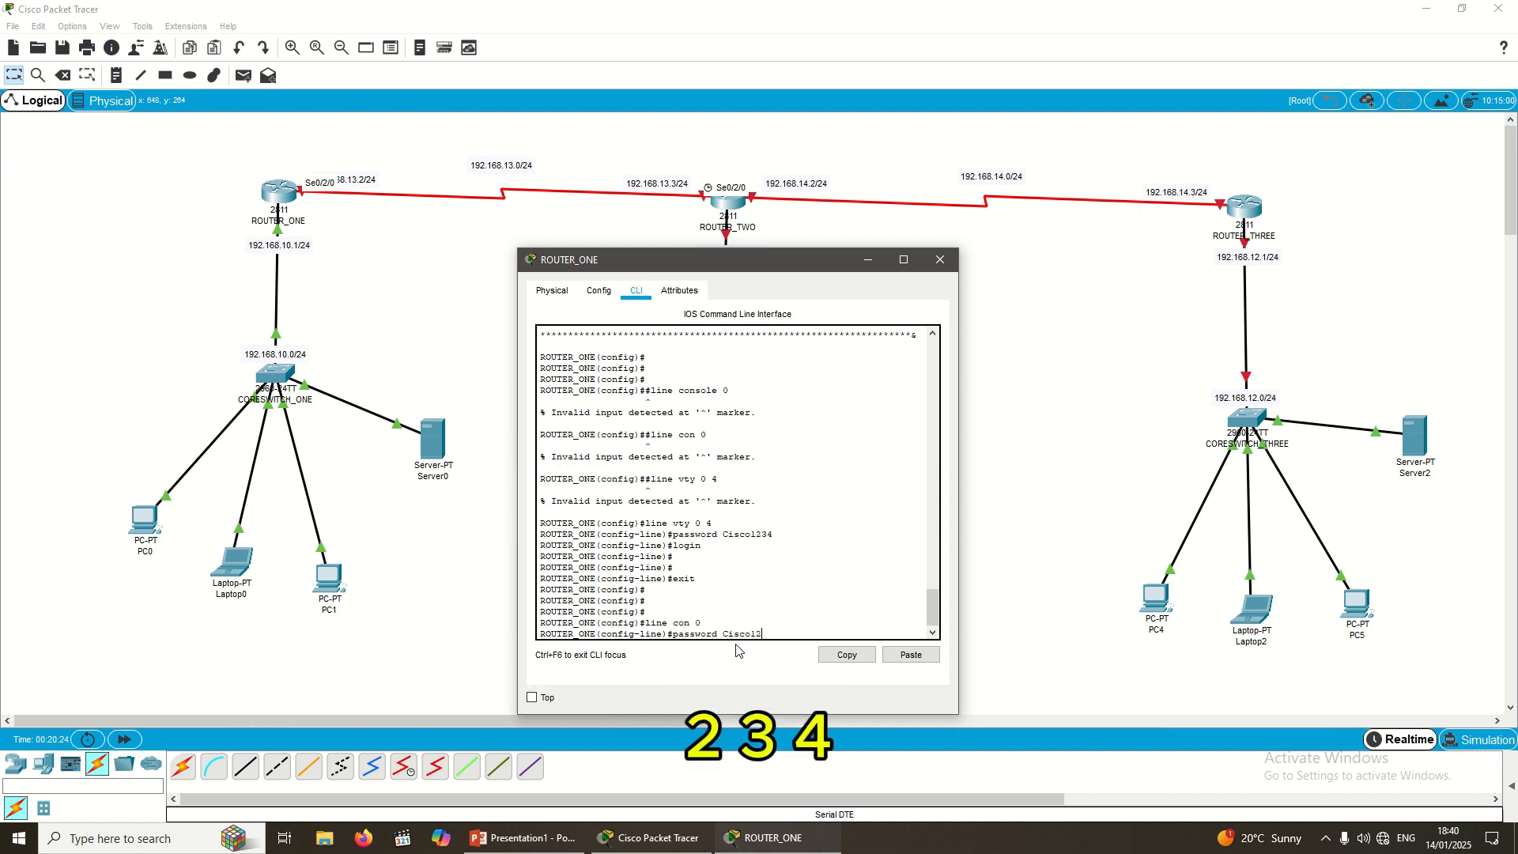
type("34")
key("Return")
type("lo")
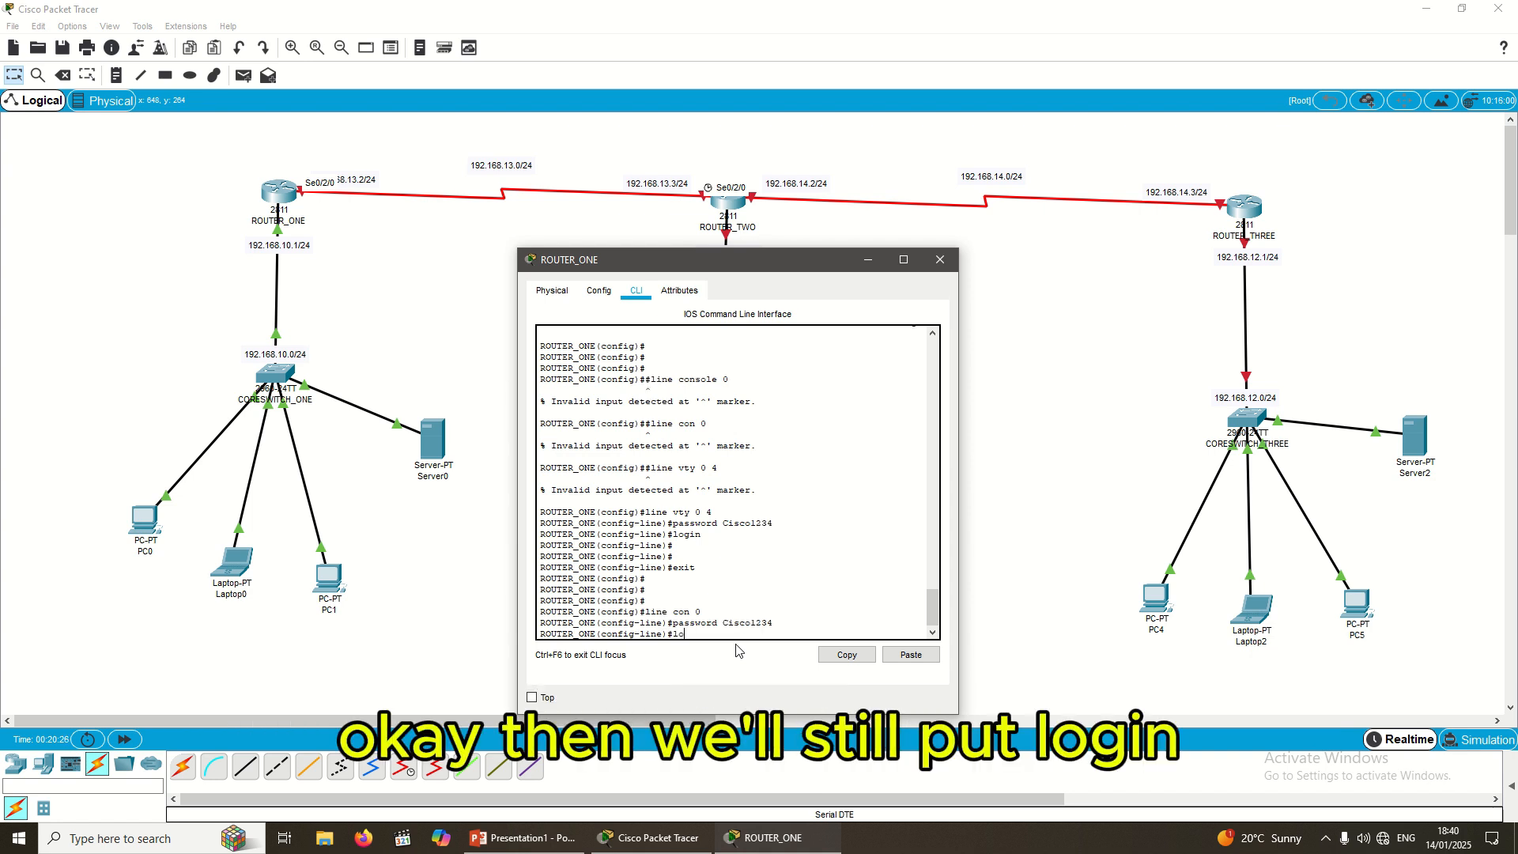
type("gin")
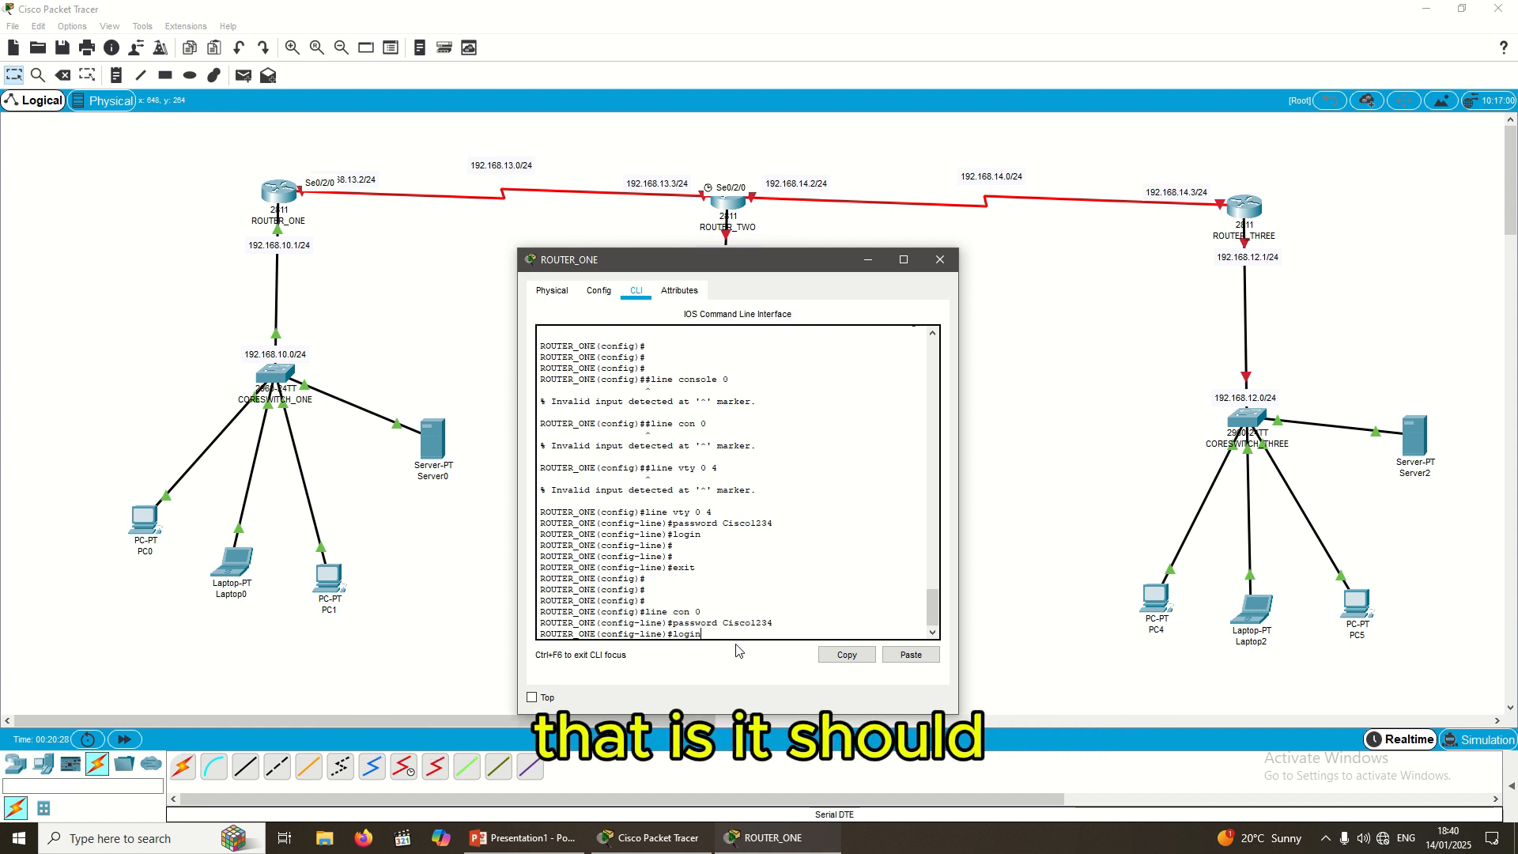
key("Return")
Step: Exit configuration mode back to the privileged ROUTER_ONE# prompt
type("exit")
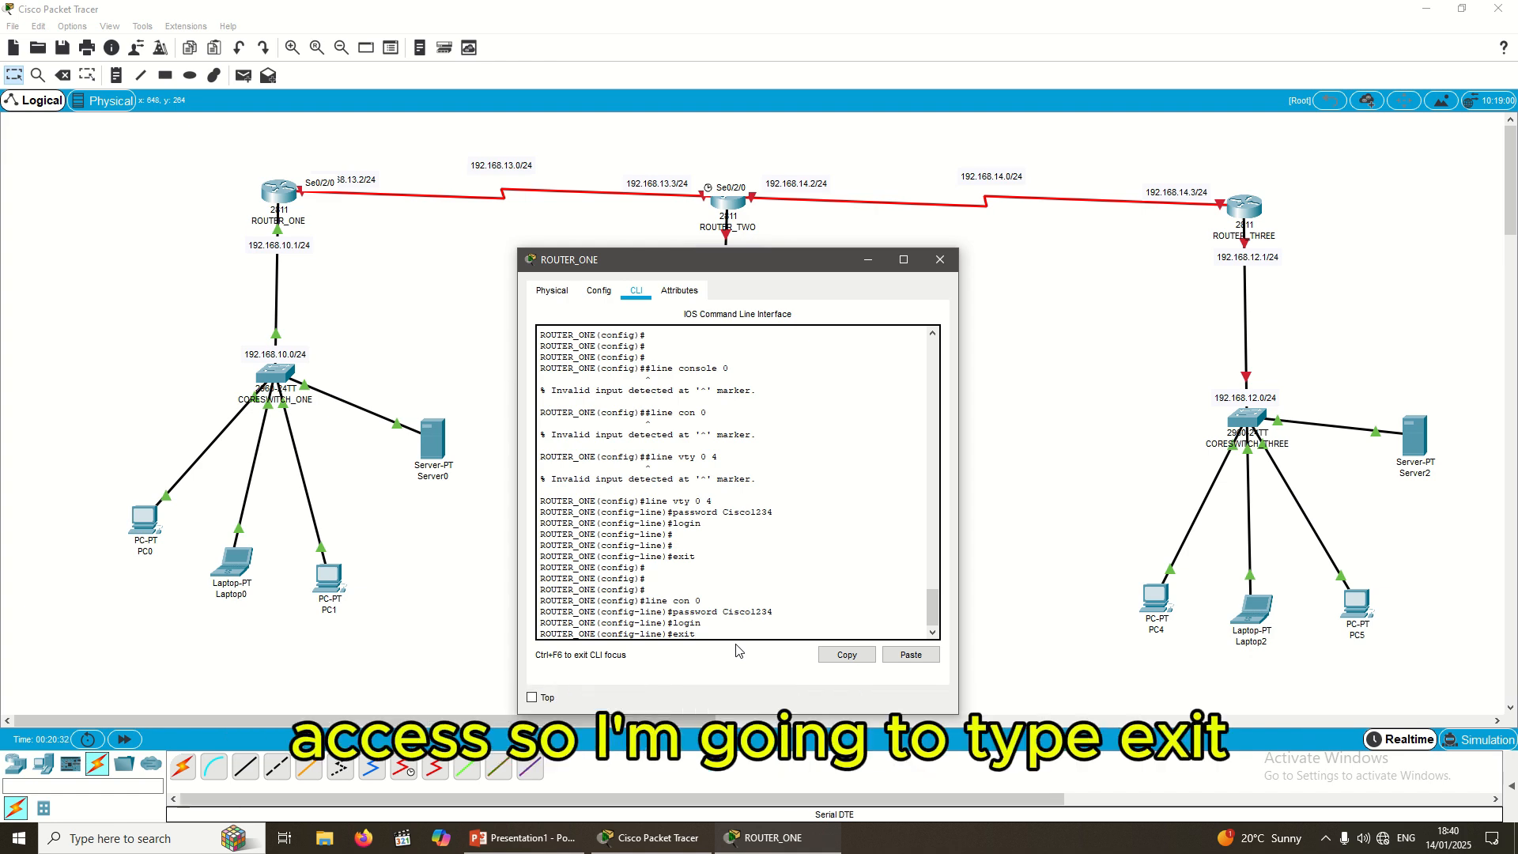
key("Return")
key("Return")
key("Return")
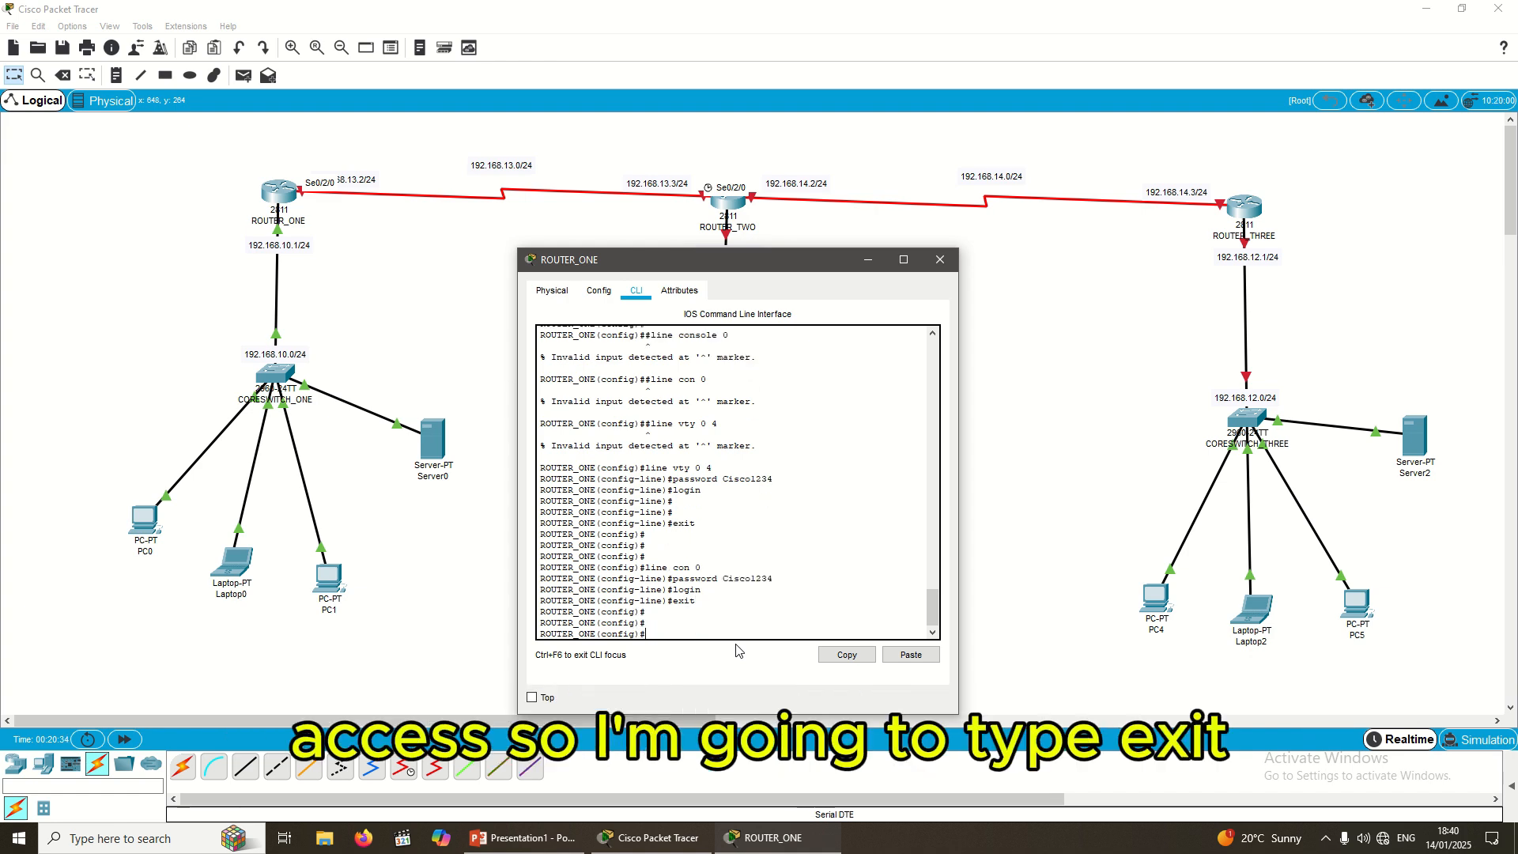
type("exit")
key("Return")
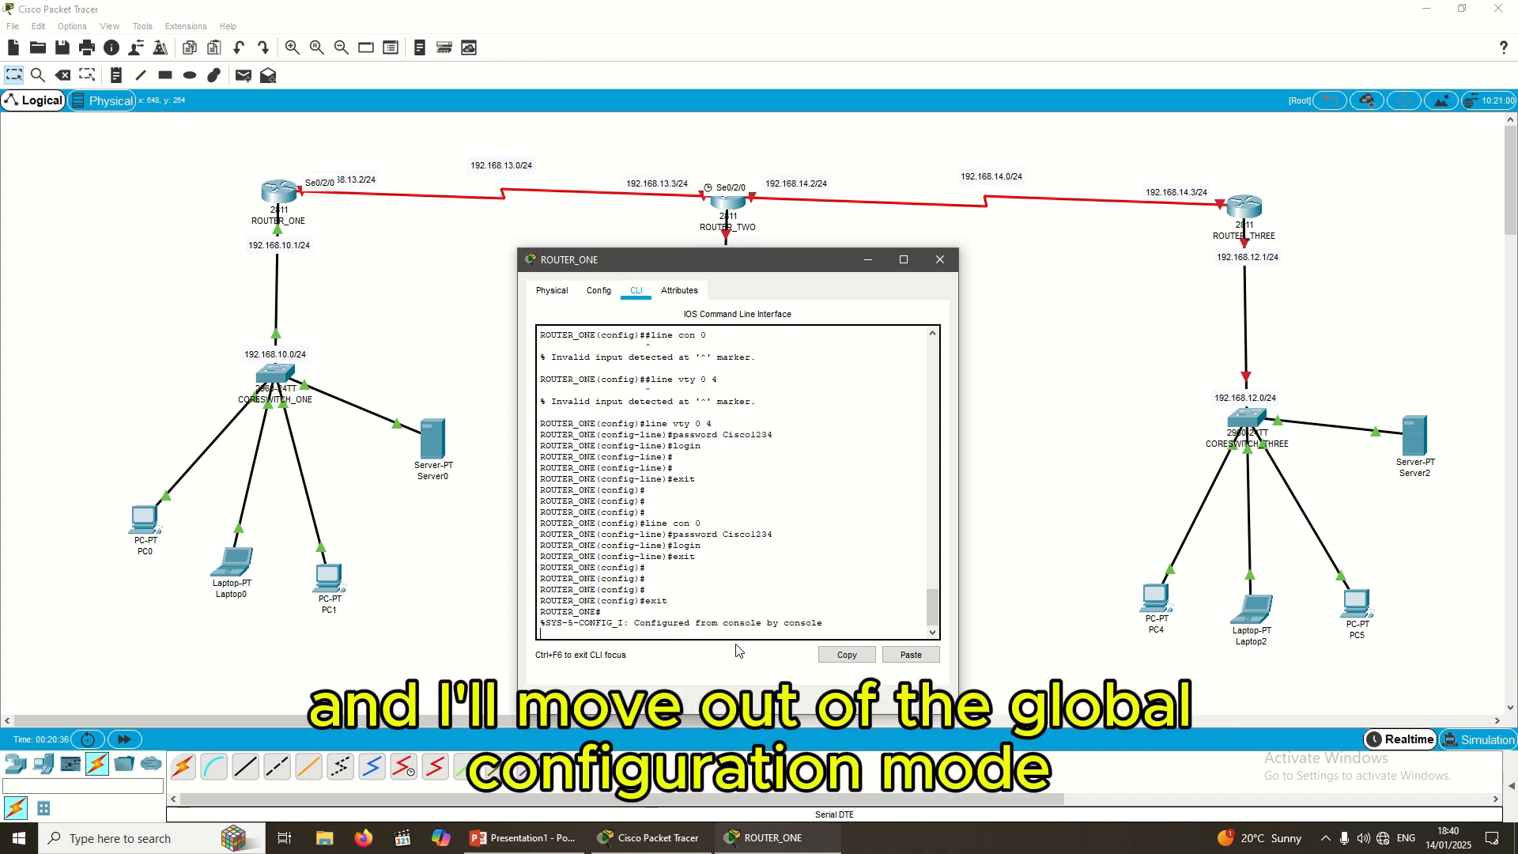
key("Return")
key("Return")
key("Return")
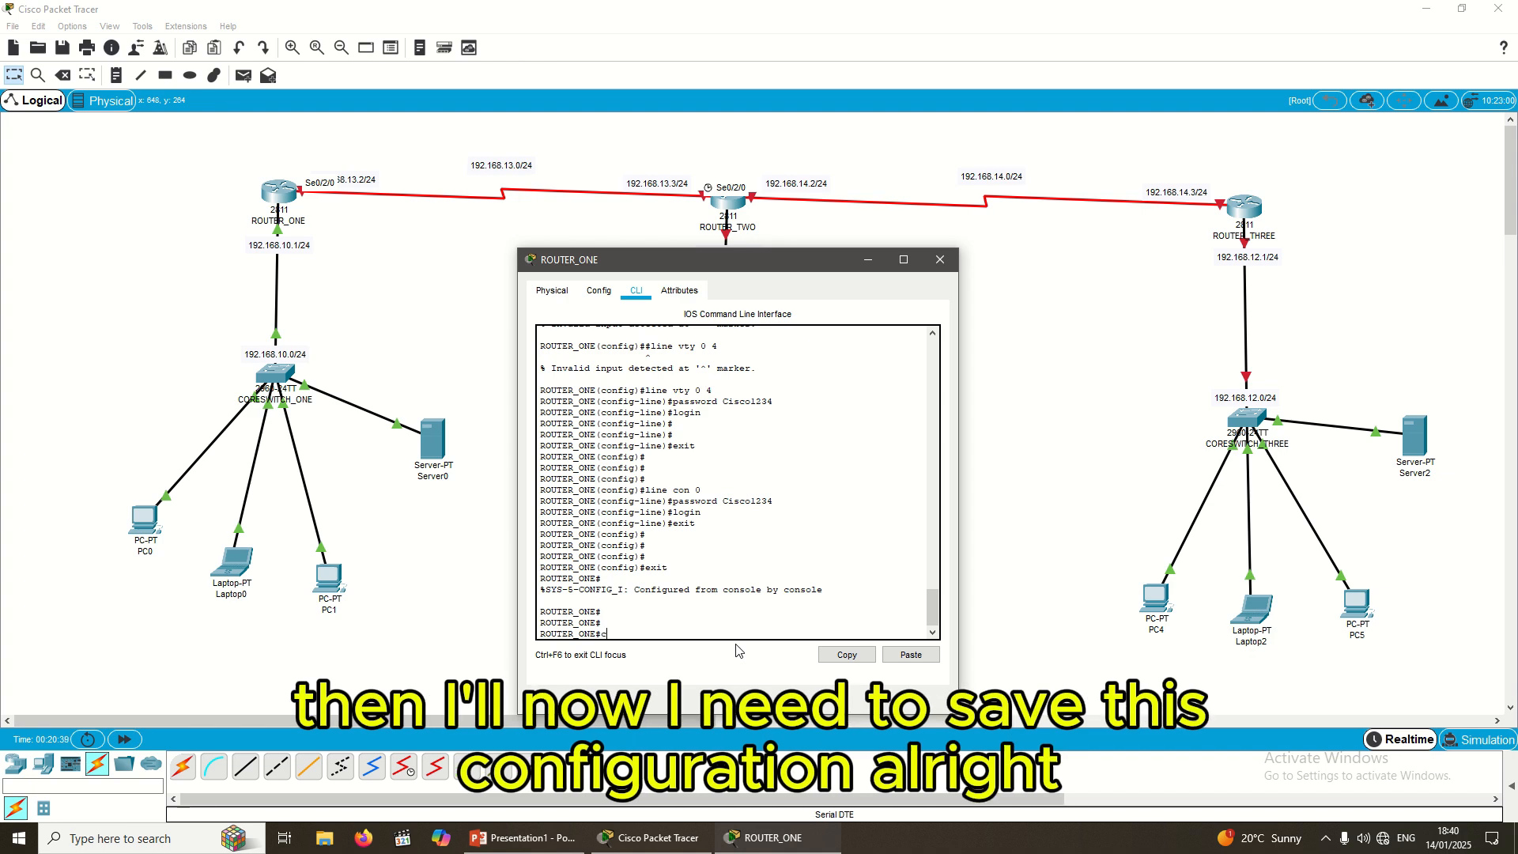
Step: Run copy running-config startup-config and accept the default destination filename
type("c")
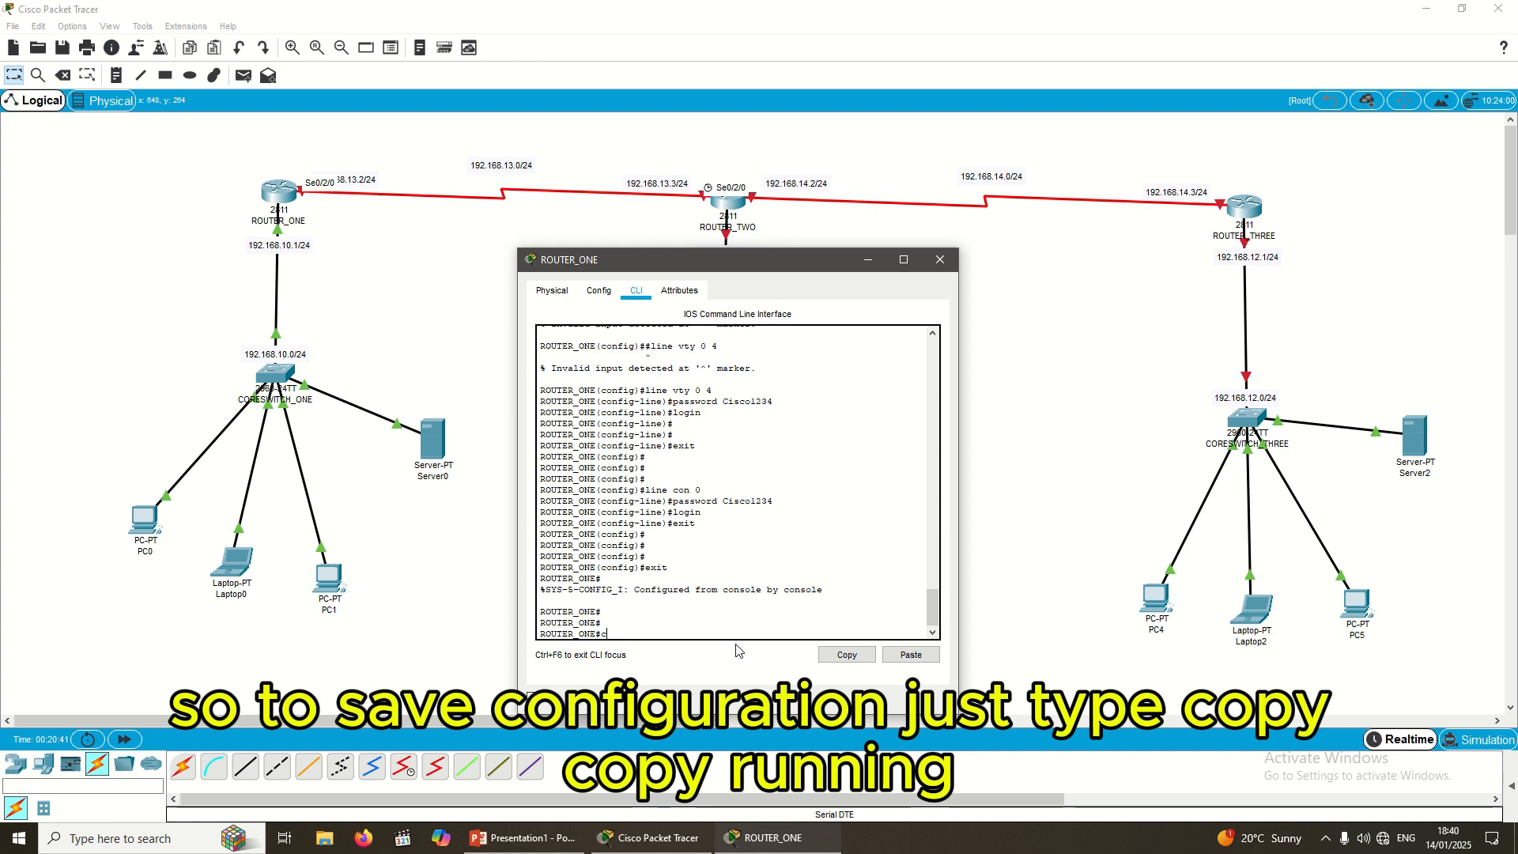
type("opp")
type(" running")
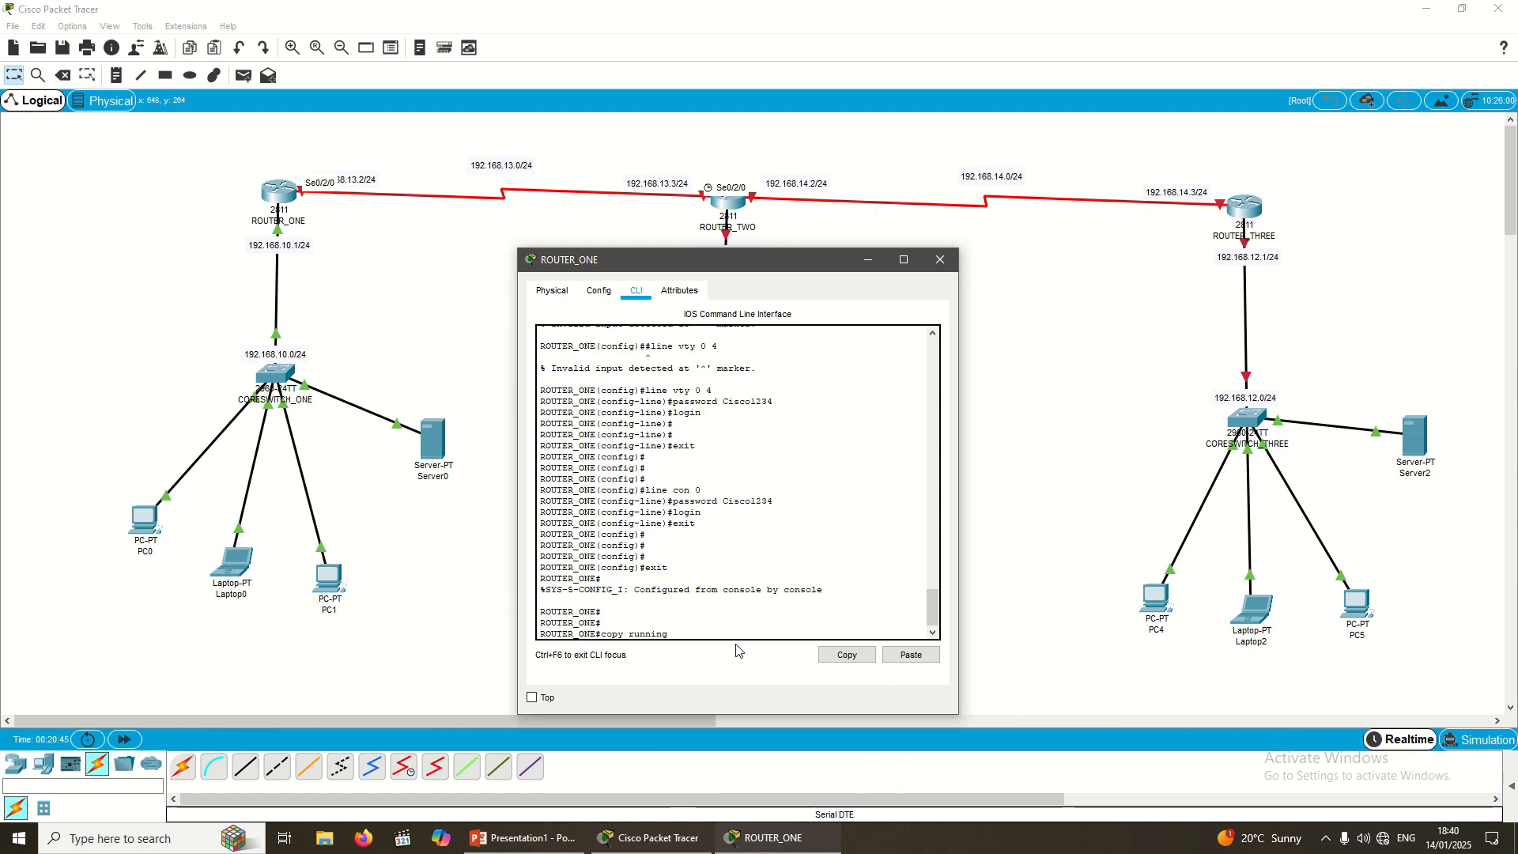
type("-config")
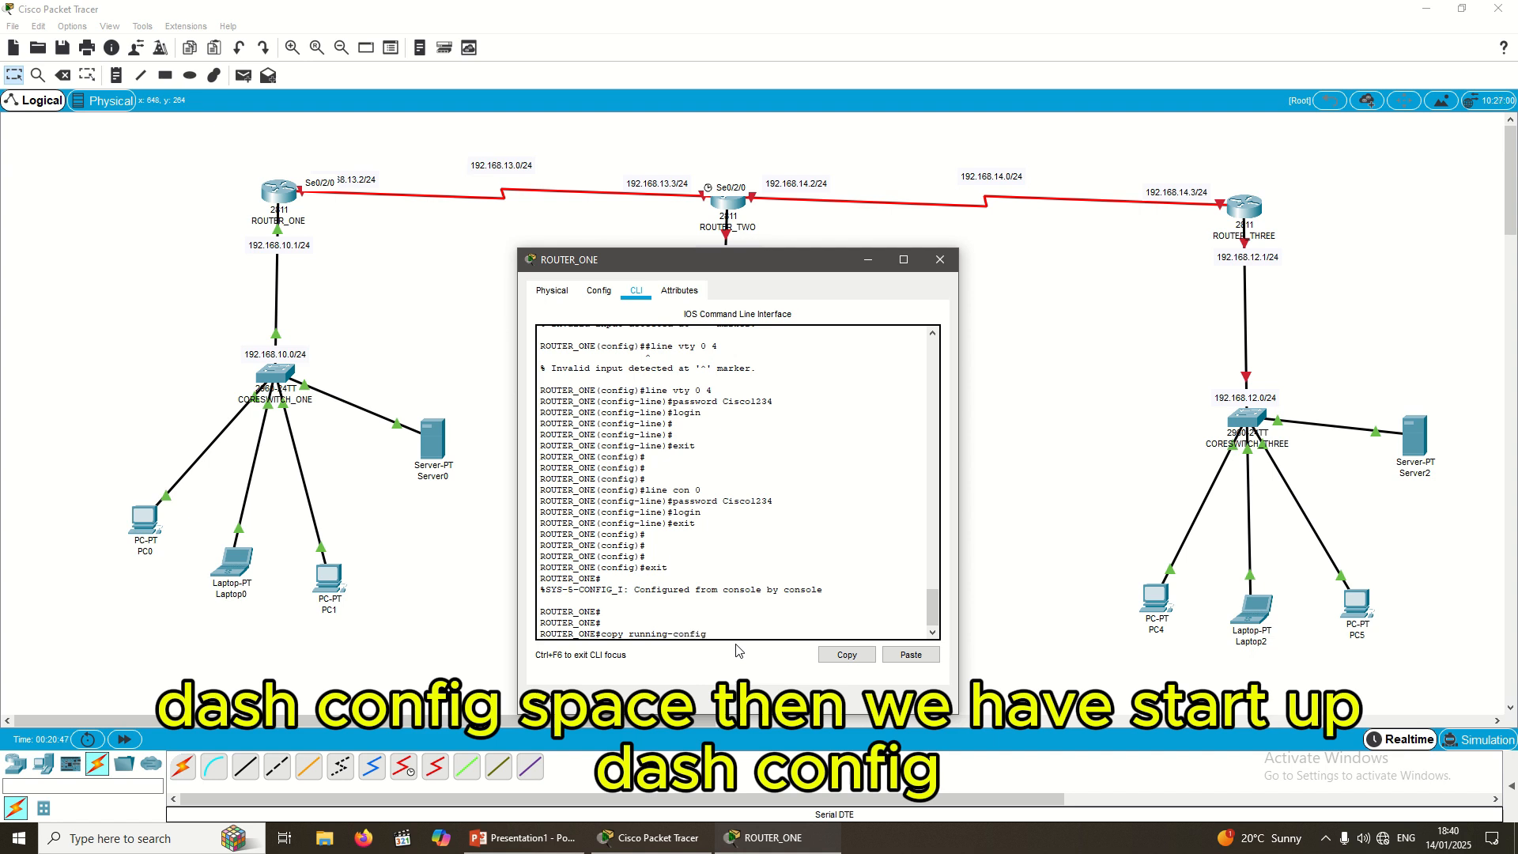
type(" startup-confi")
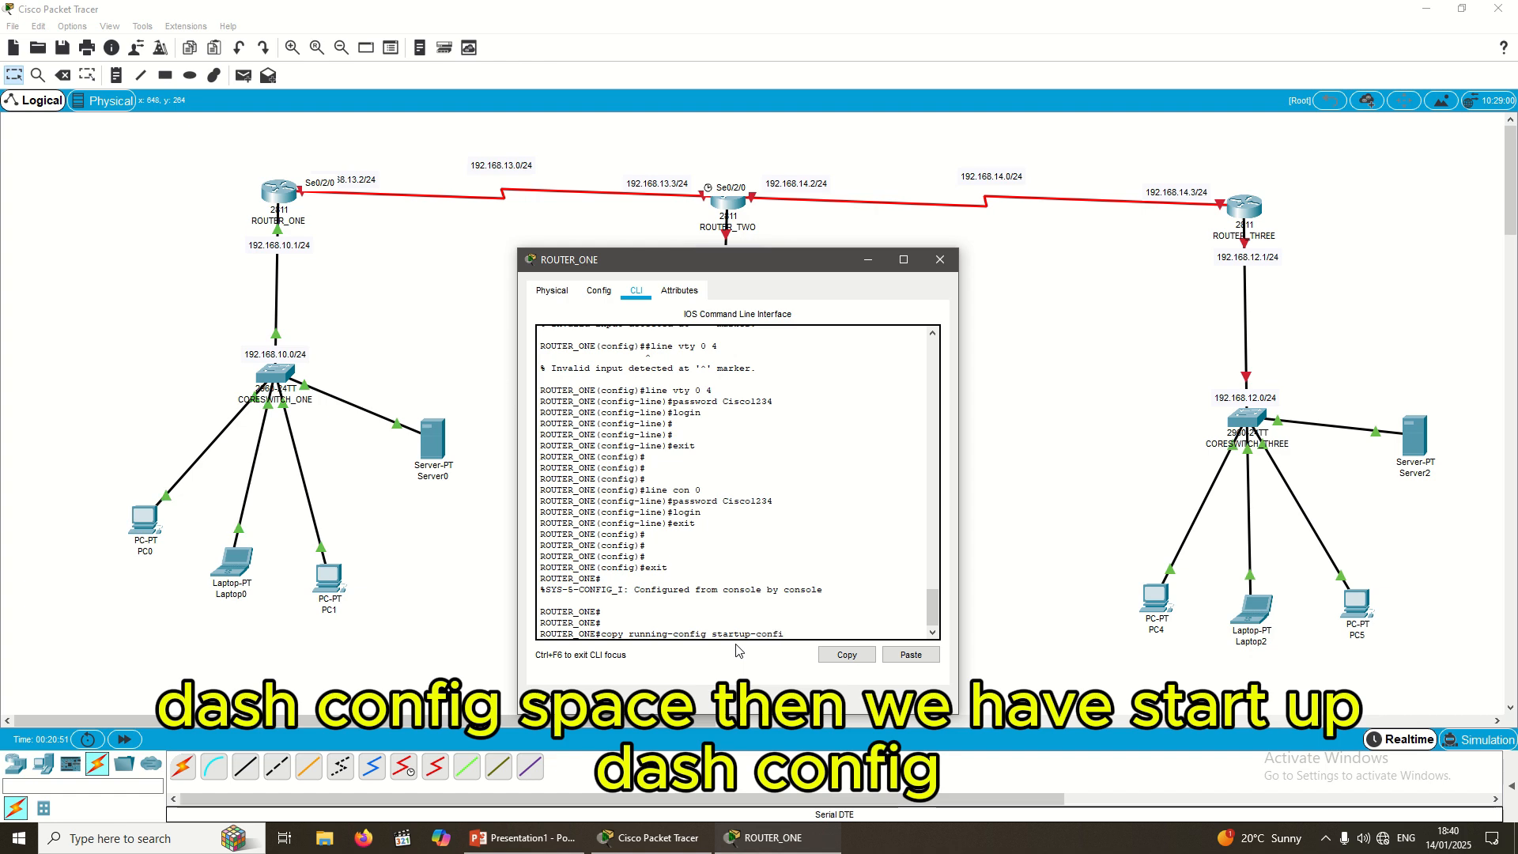
type("g")
key("Return")
key("Return")
key("Return")
key("Return")
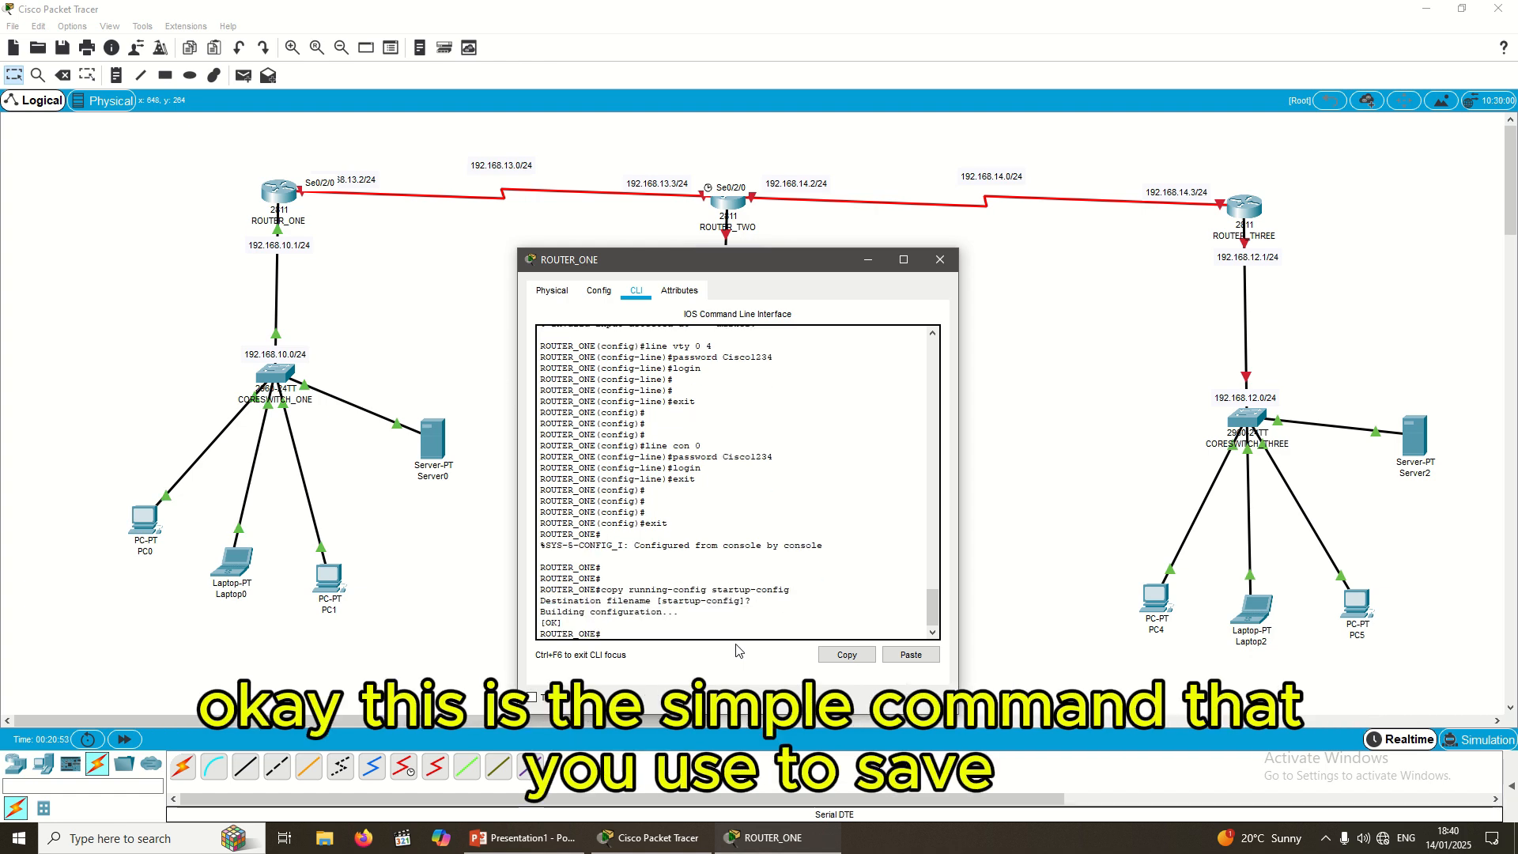
key("Return")
key("Return")
key("Return")
key("Return")
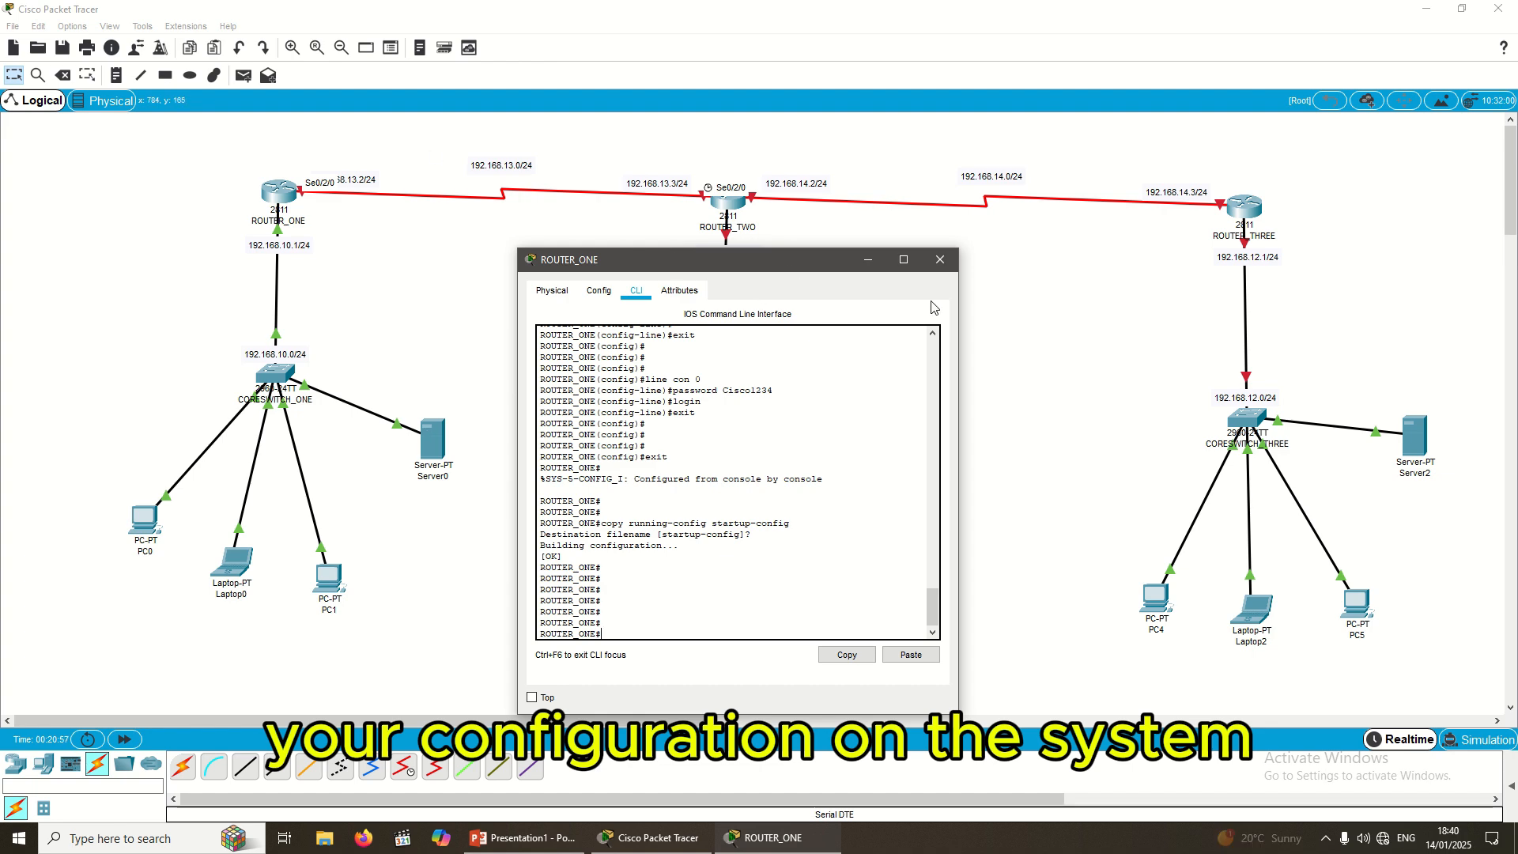
Step: Close ROUTER_ONE's window, open ROUTER_TWO's CLI and decline the initial setup dialog
left_click(941, 261)
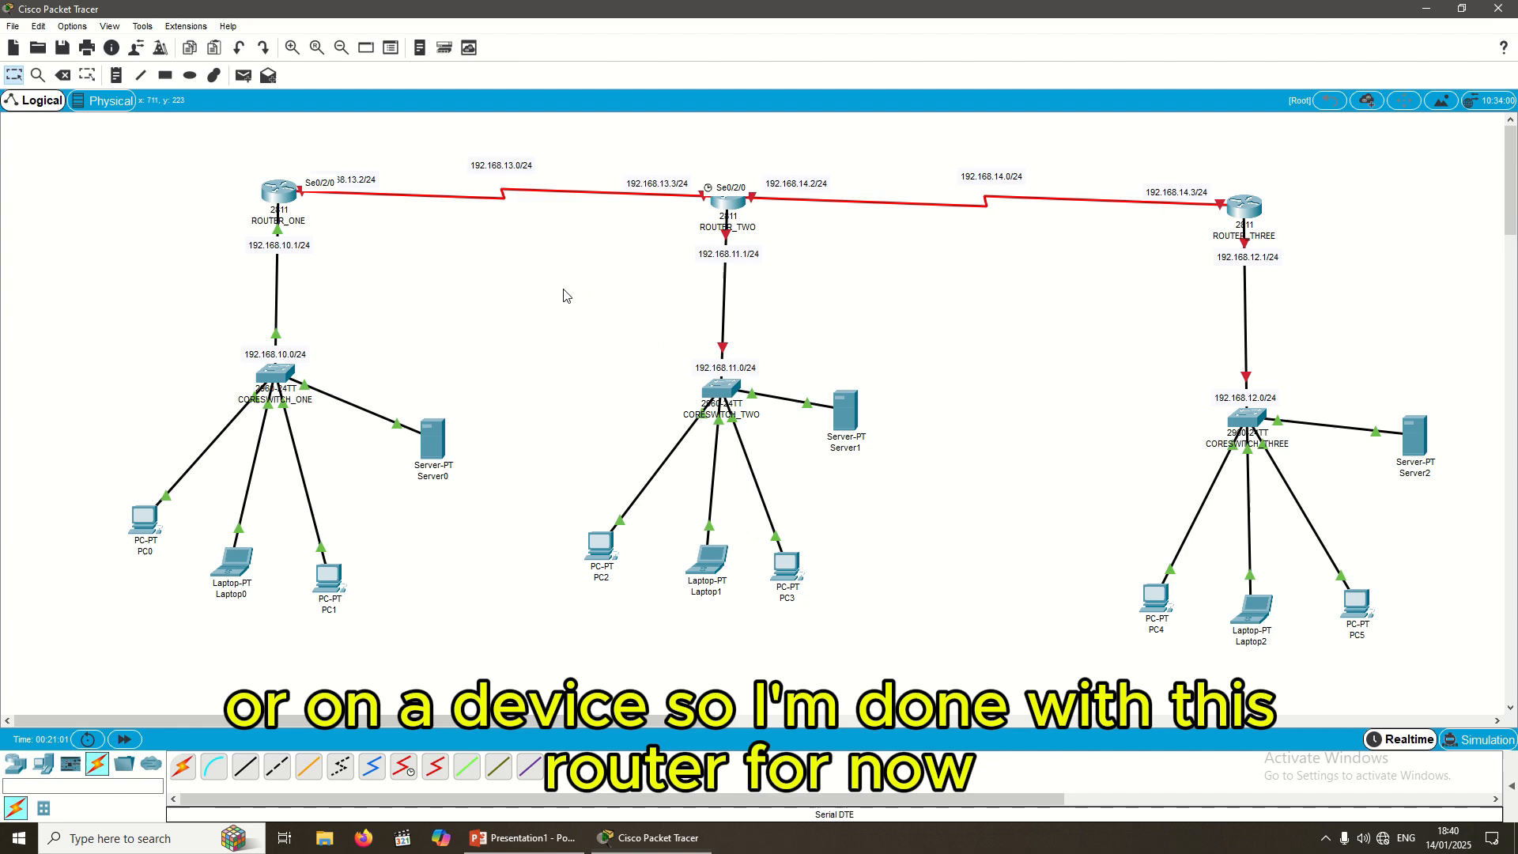
left_click(734, 204)
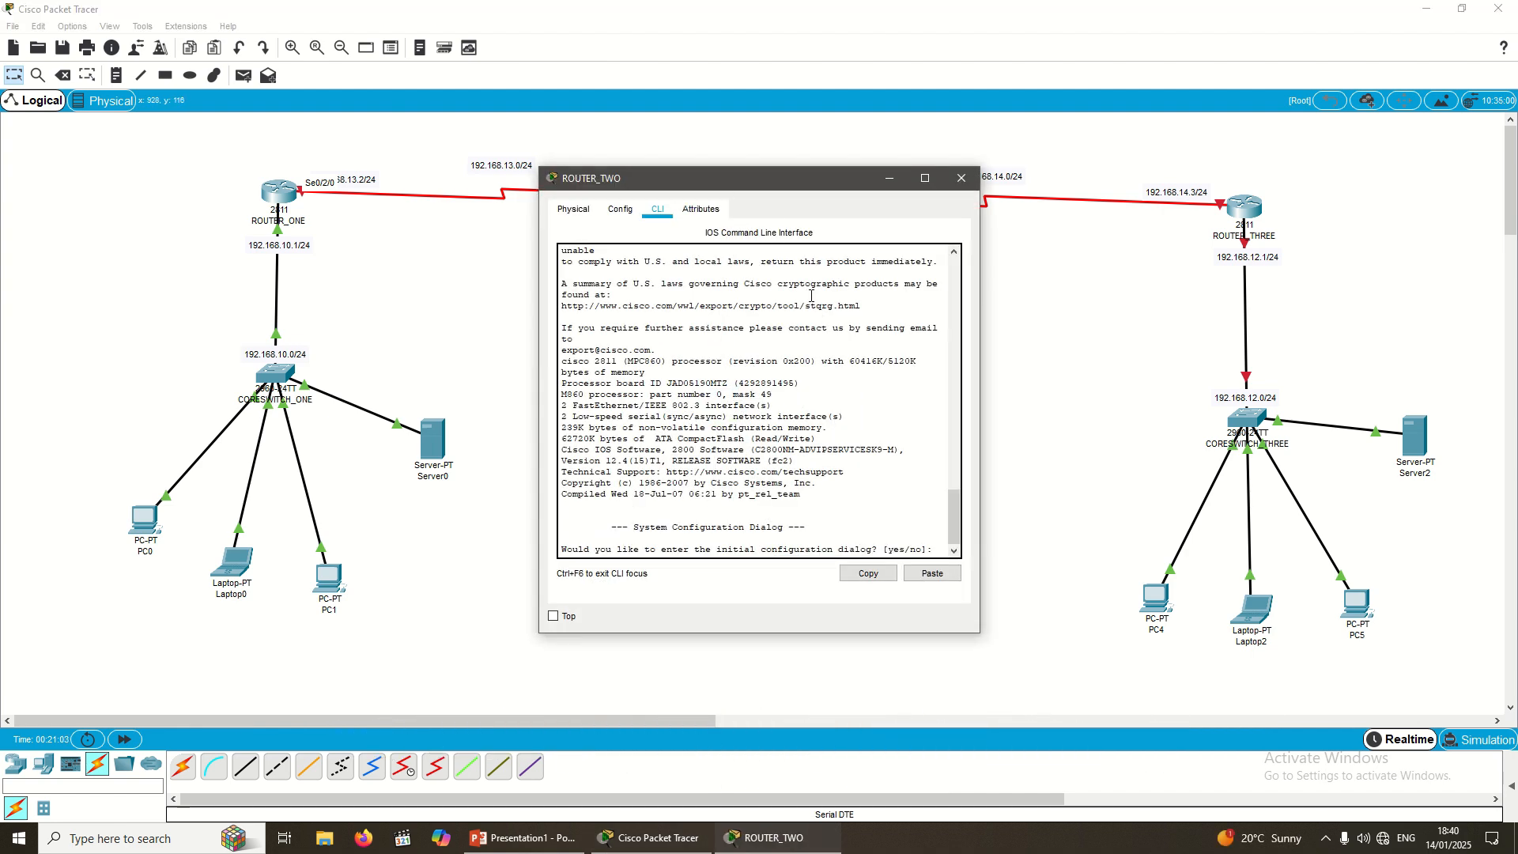
left_click_drag(754, 186, 811, 277)
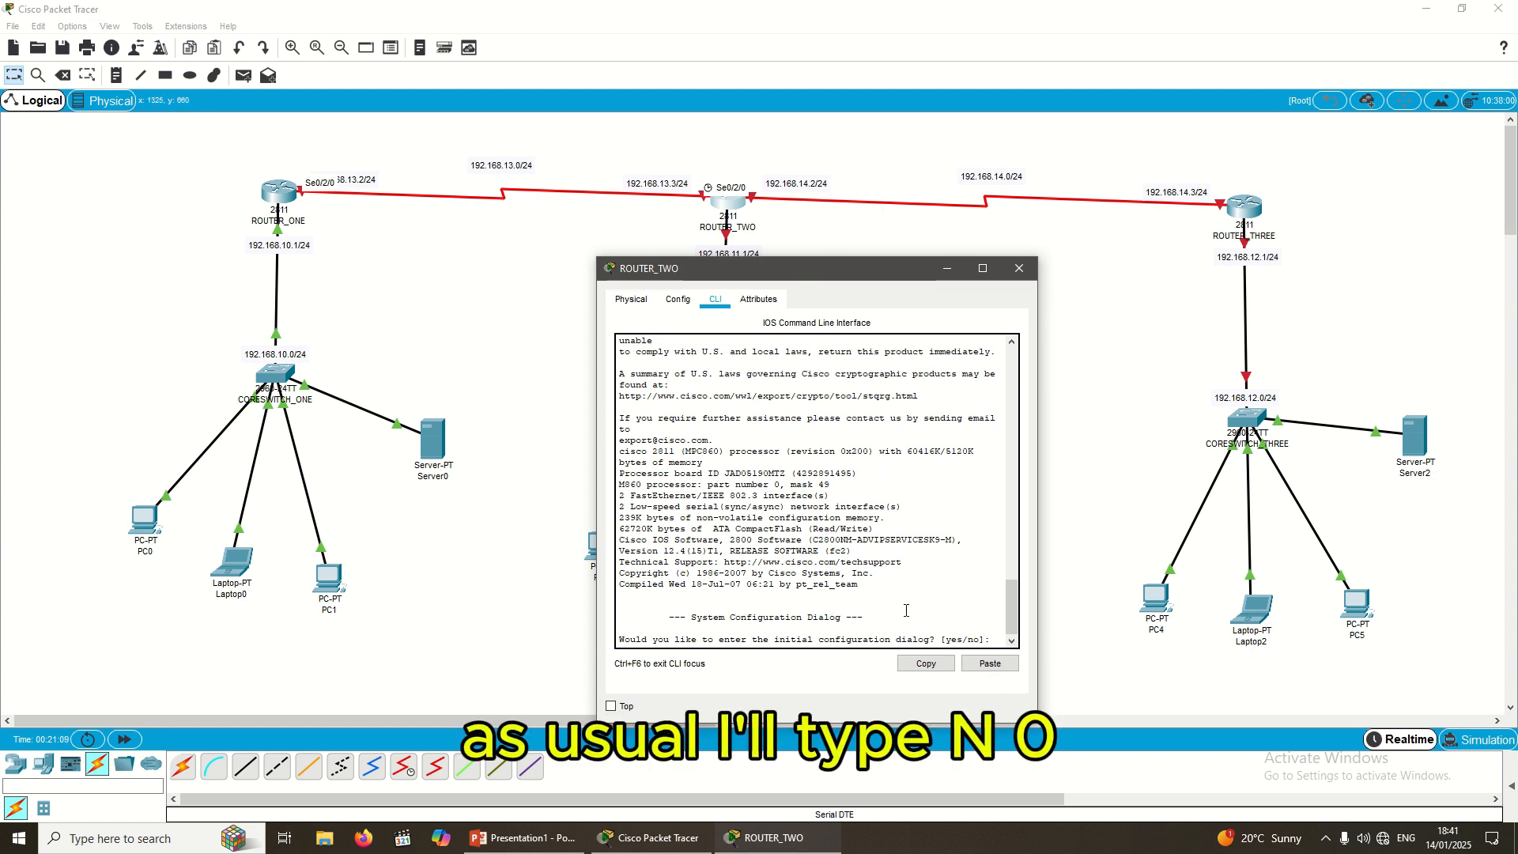
key("Return")
key("Return")
key("Return")
type("no")
key("Return")
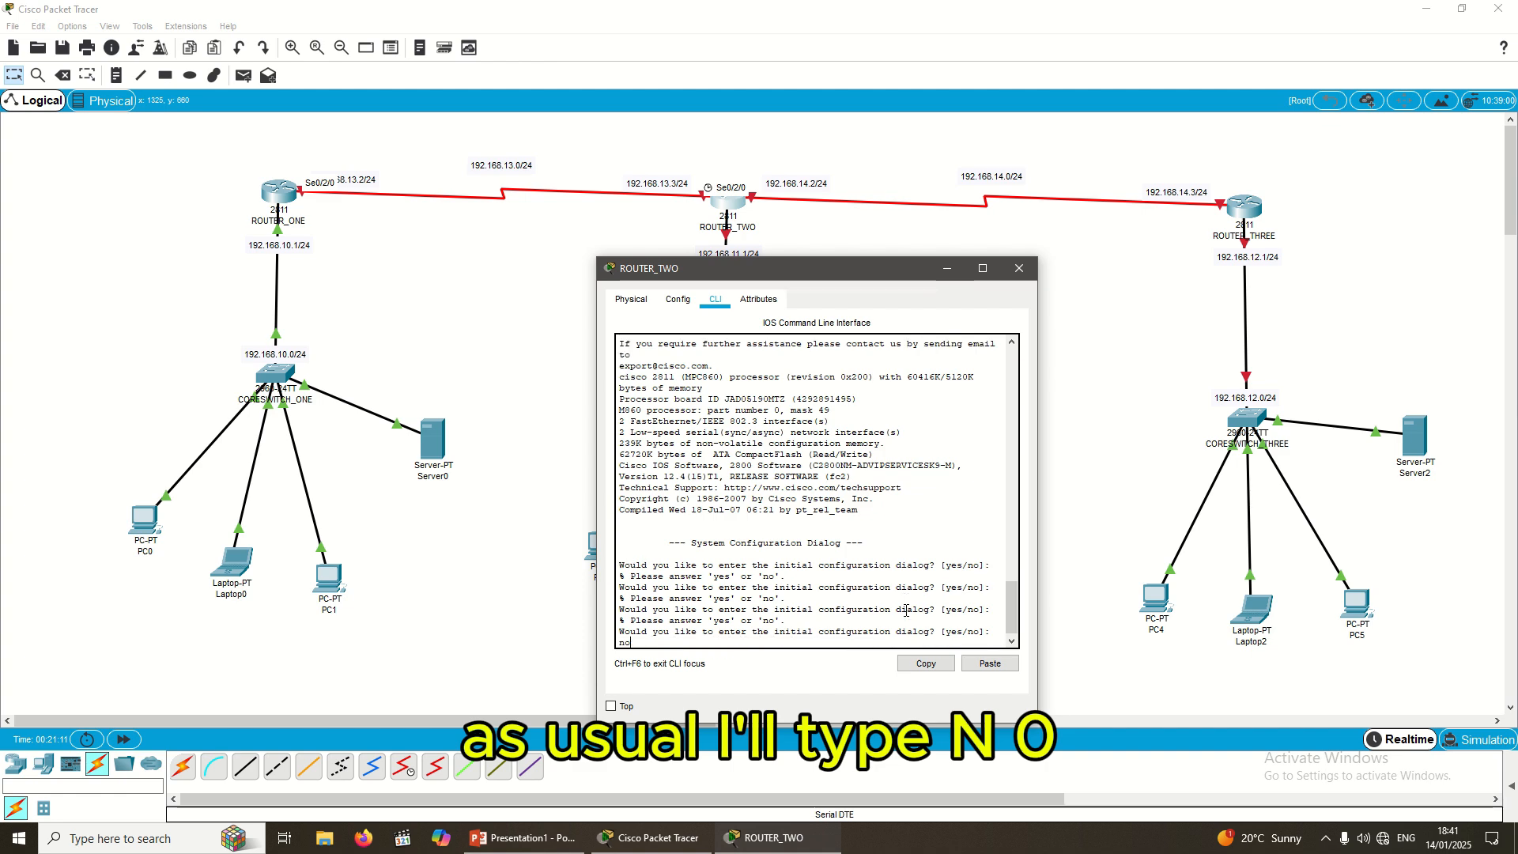
key("Return")
key("Return")
key("Return")
key("Return")
key("Return")
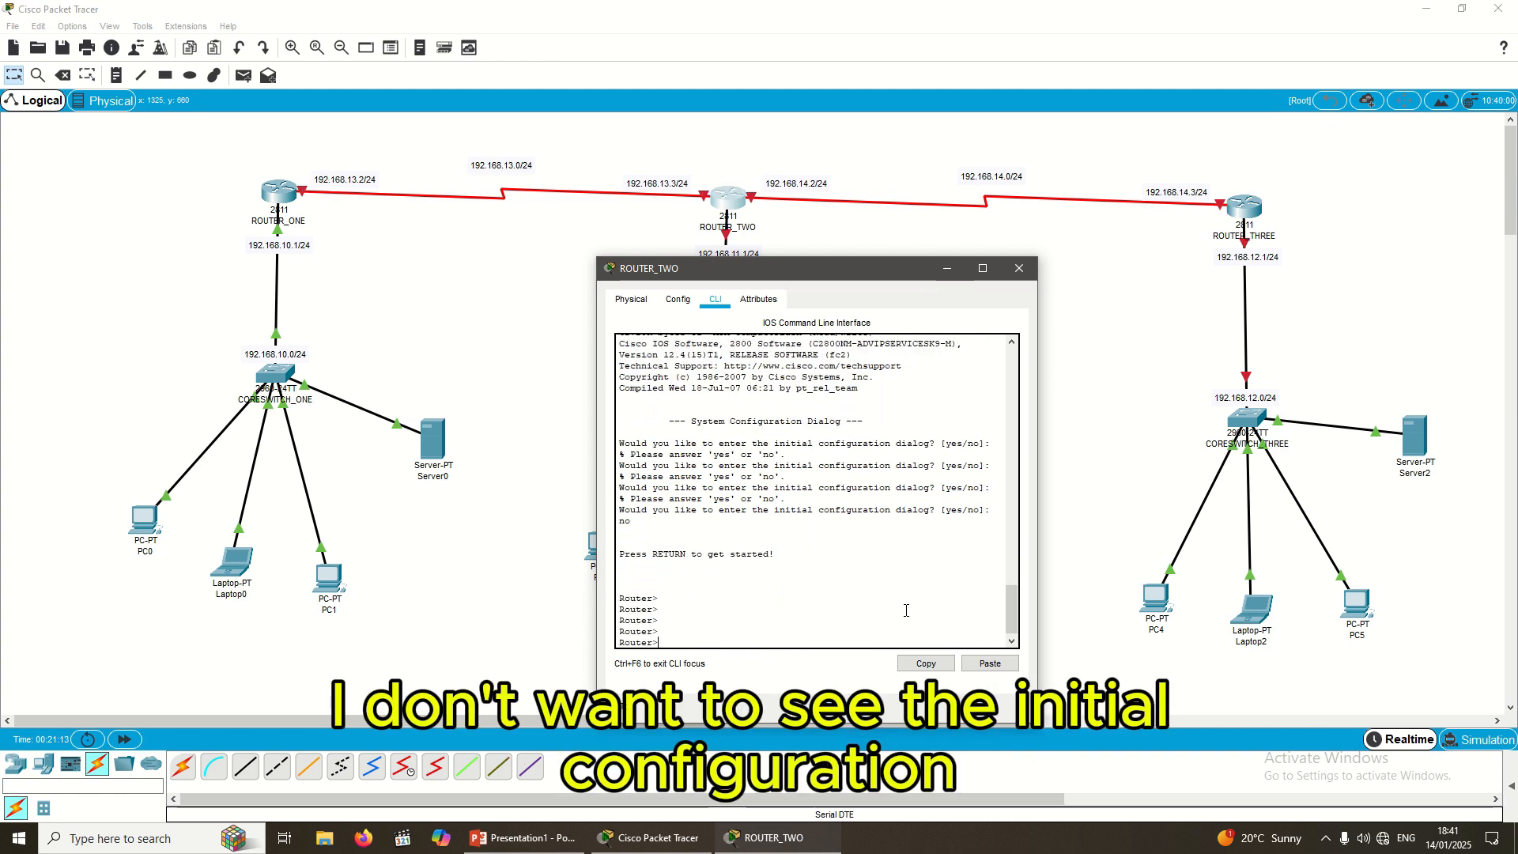
Step: Enter enable and config t, then apply hostname ROUTER_TWO
type("enable")
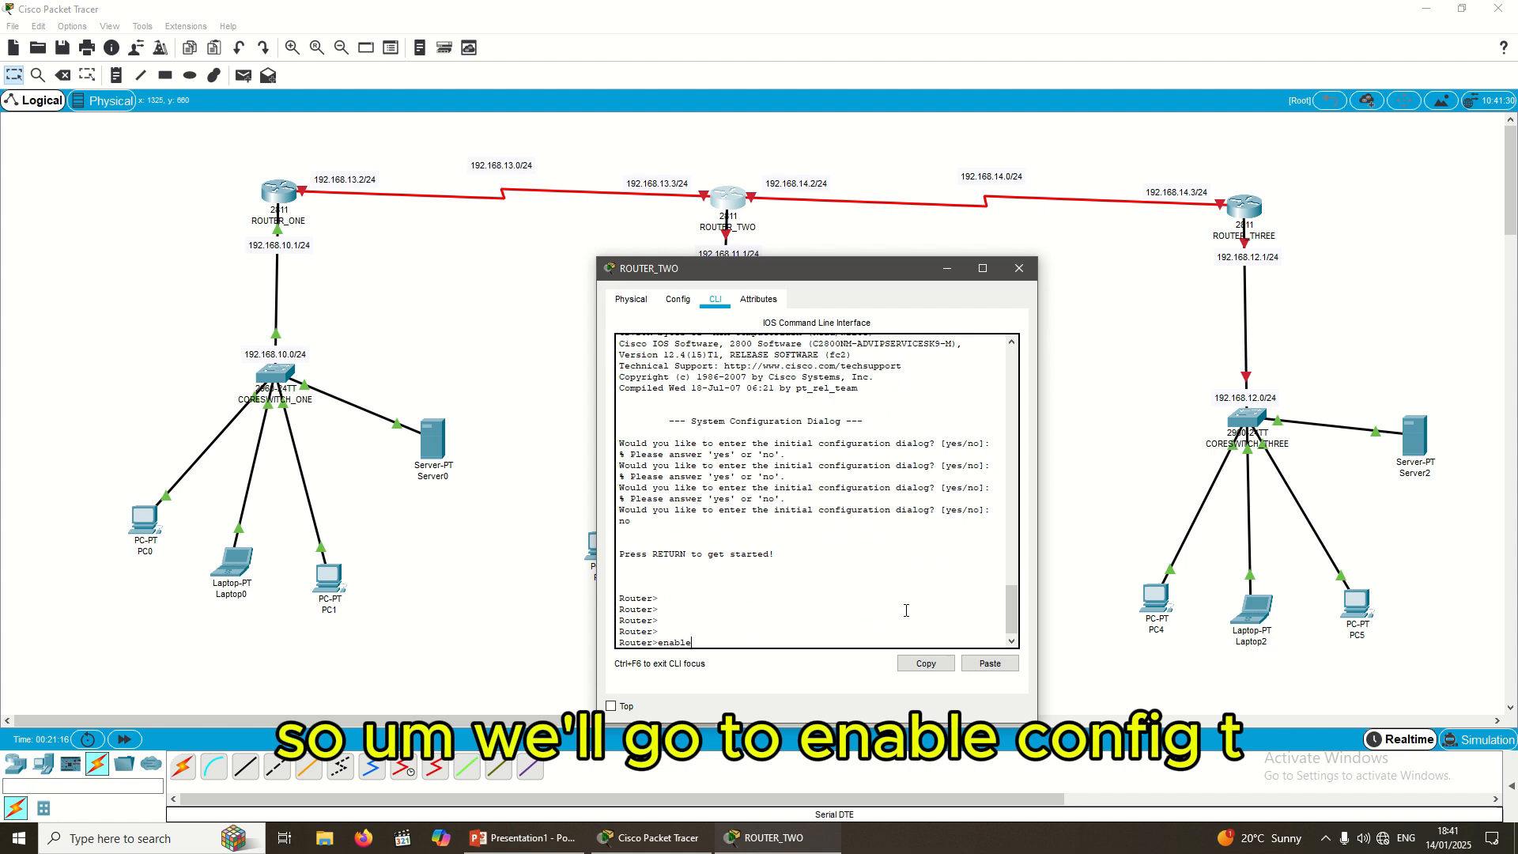
key("Return")
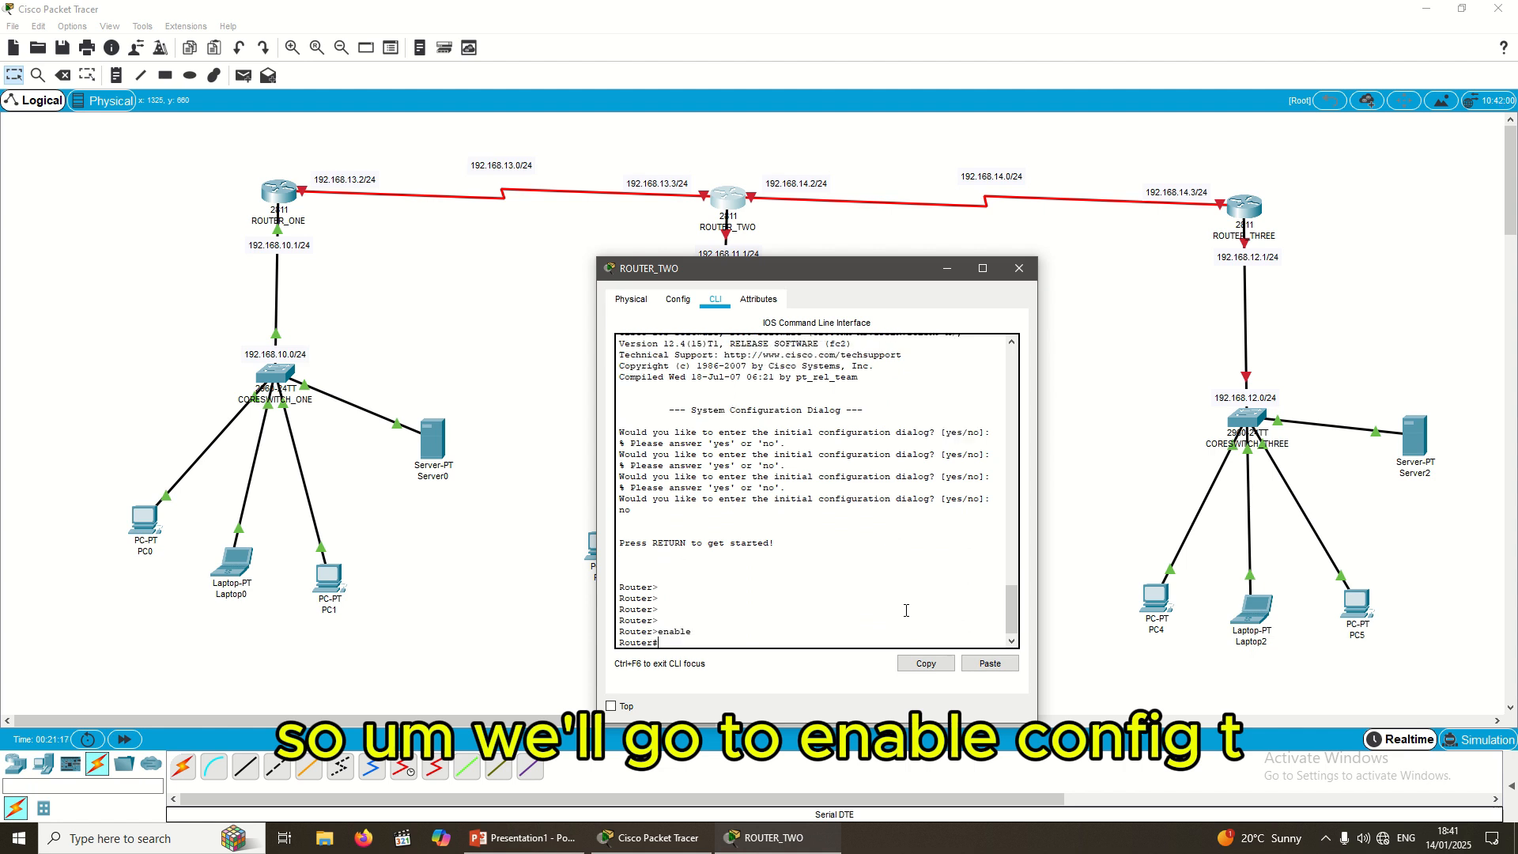
type("config ")
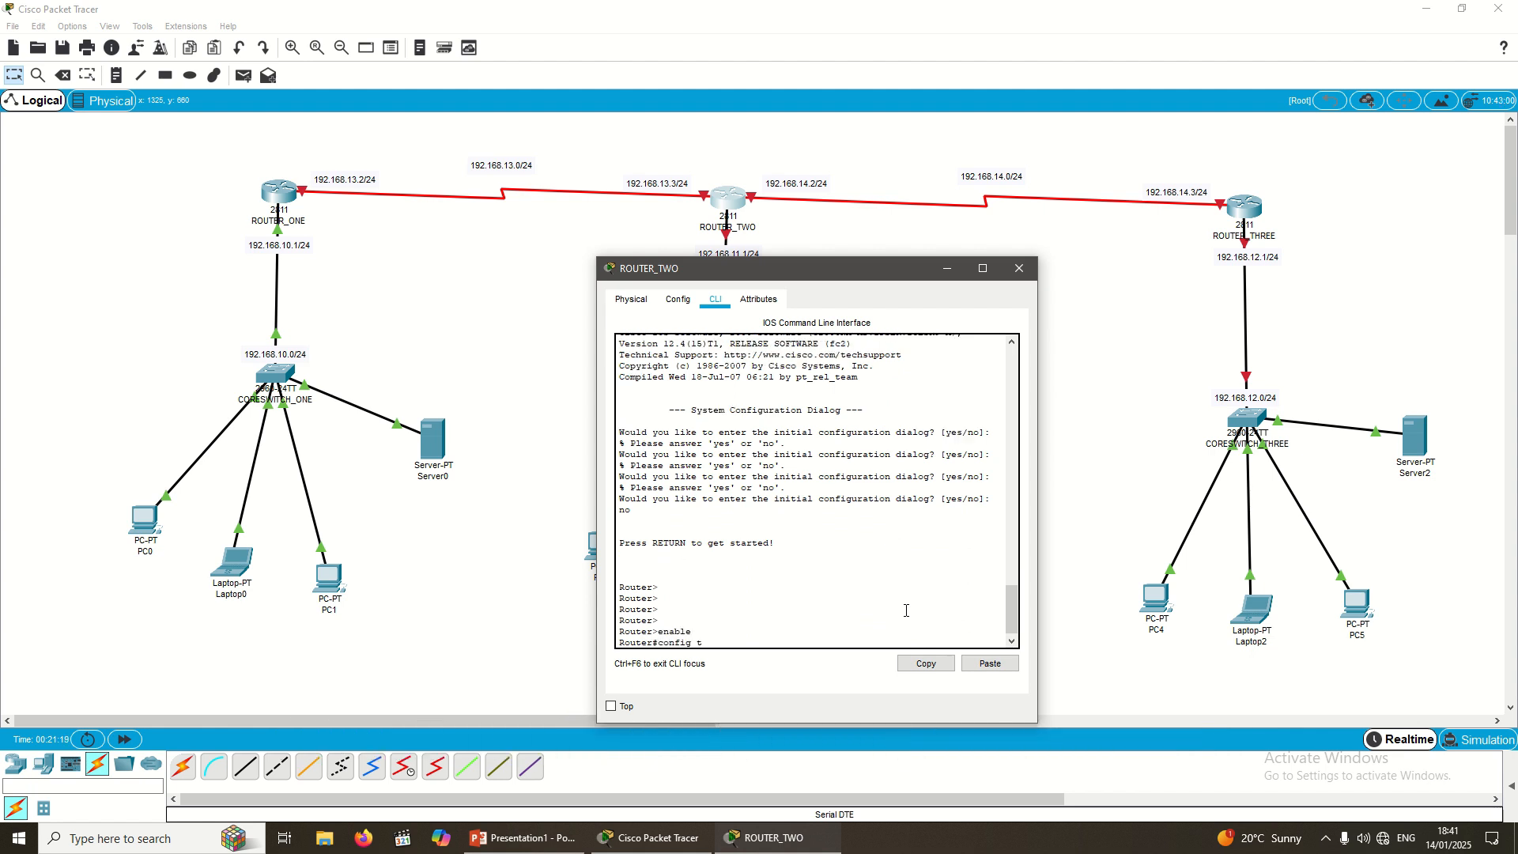
type("t")
key("Return")
key("Return")
key("Return")
key("Return")
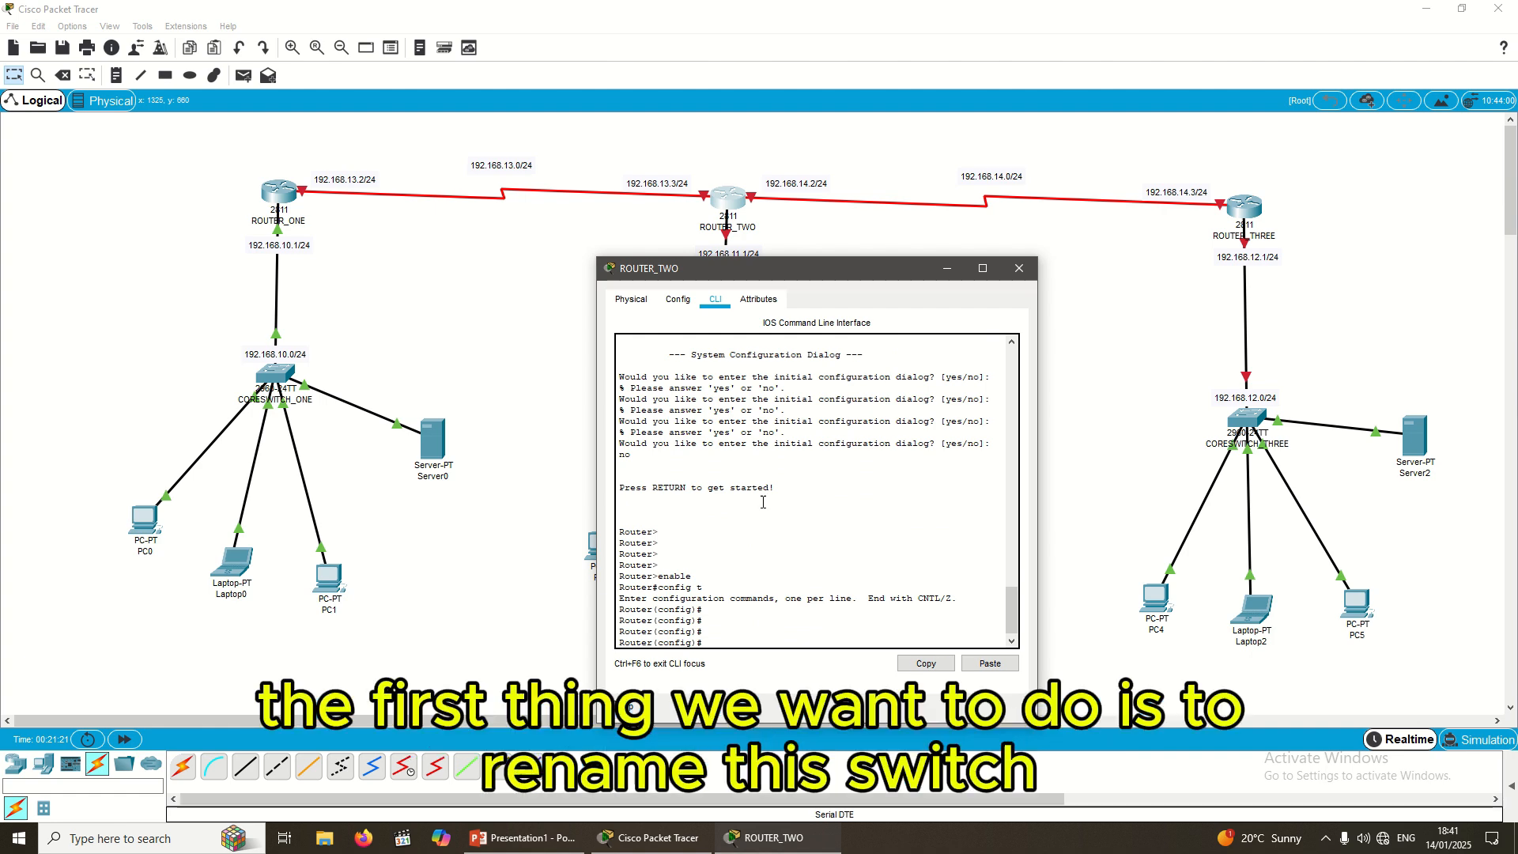
left_click_drag(907, 272, 1128, 264)
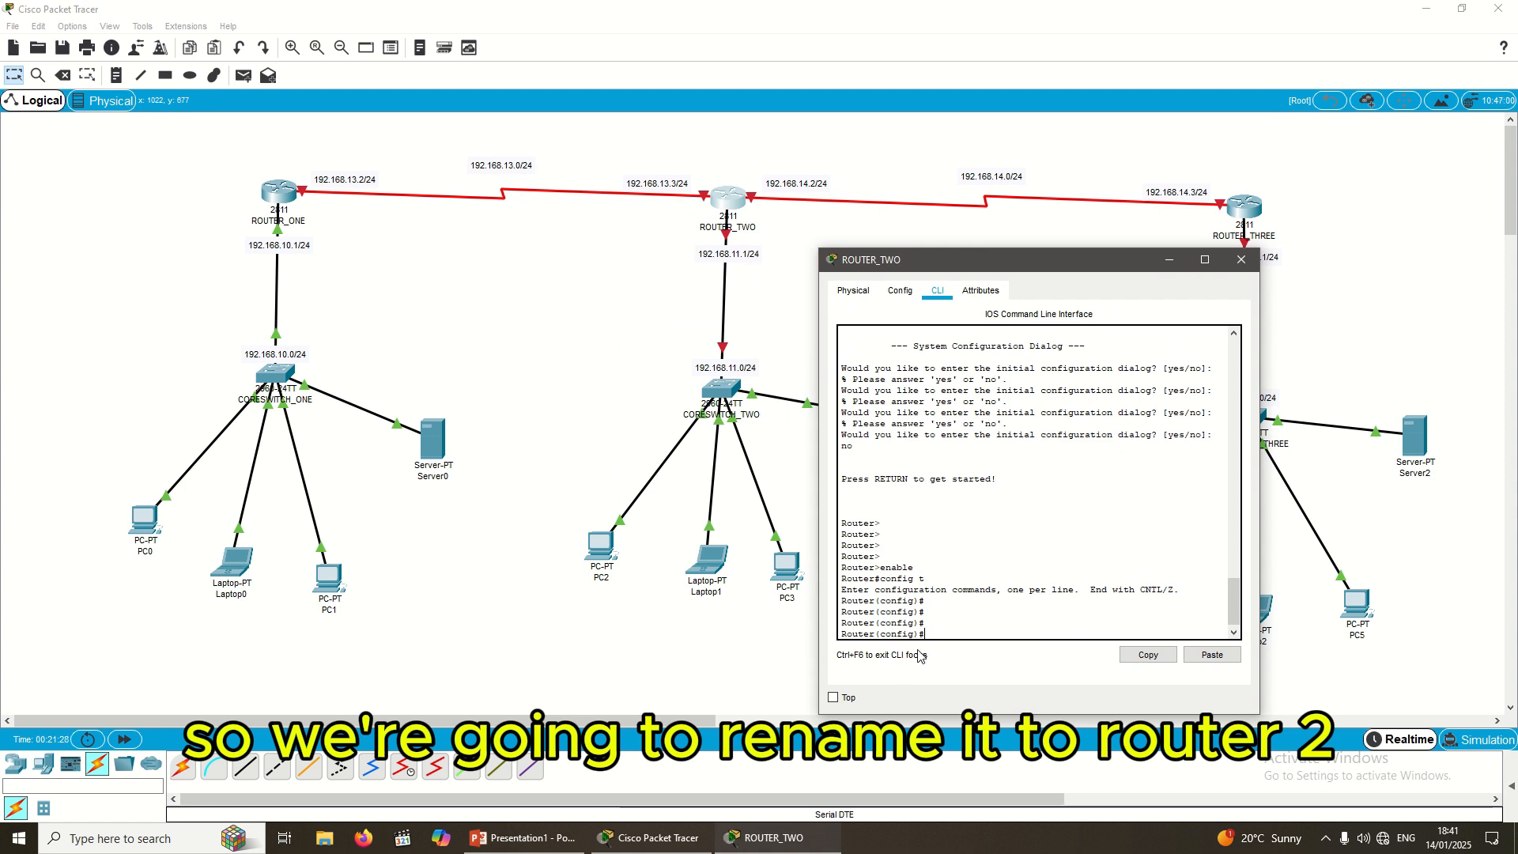
type("hotna")
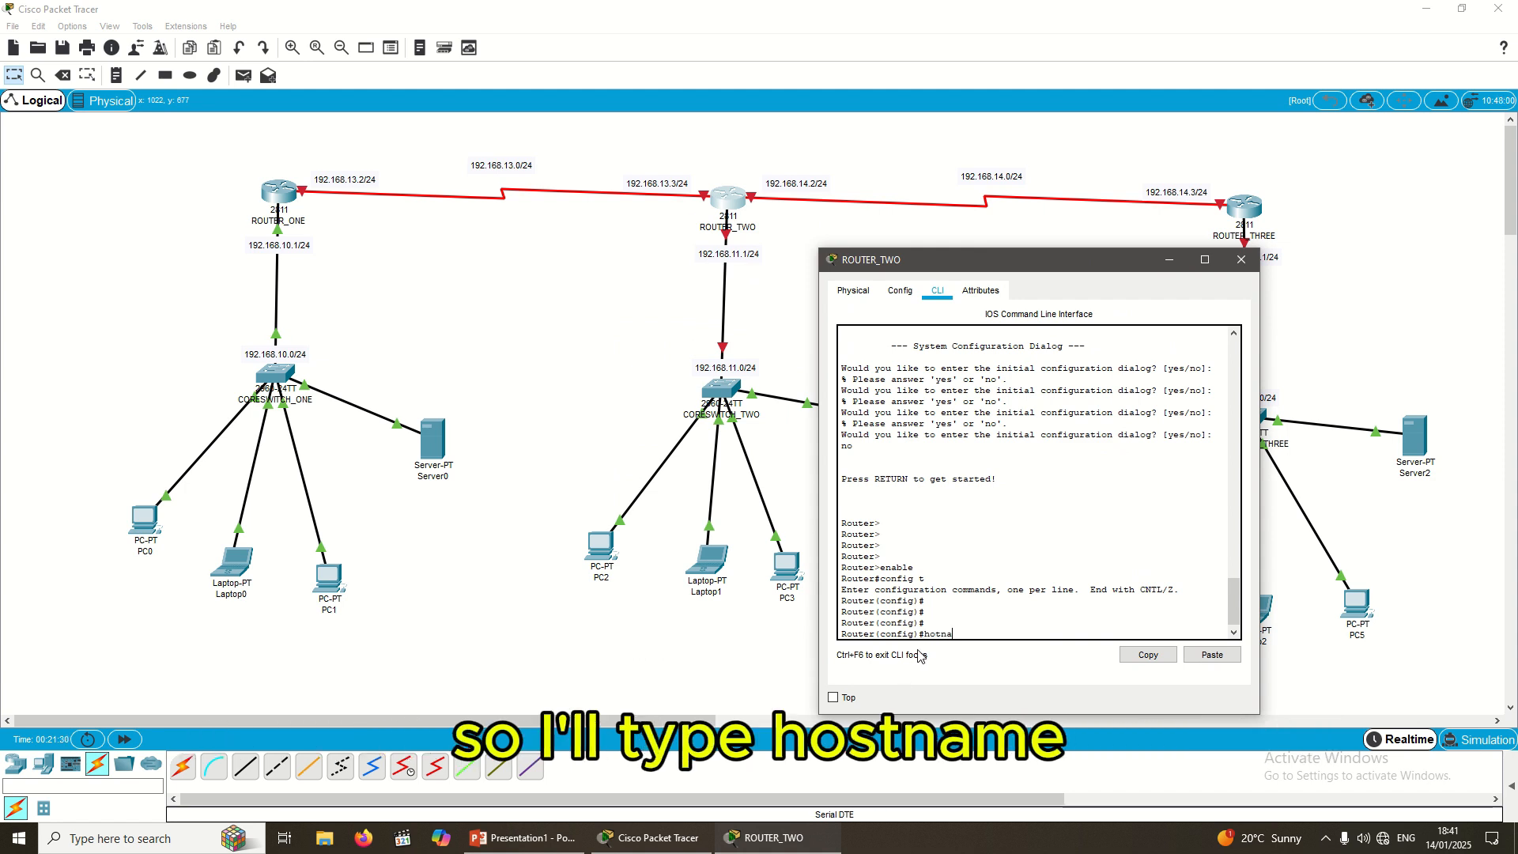
key("BackSpace")
key("BackSpace")
key("BackSpace")
type("stname")
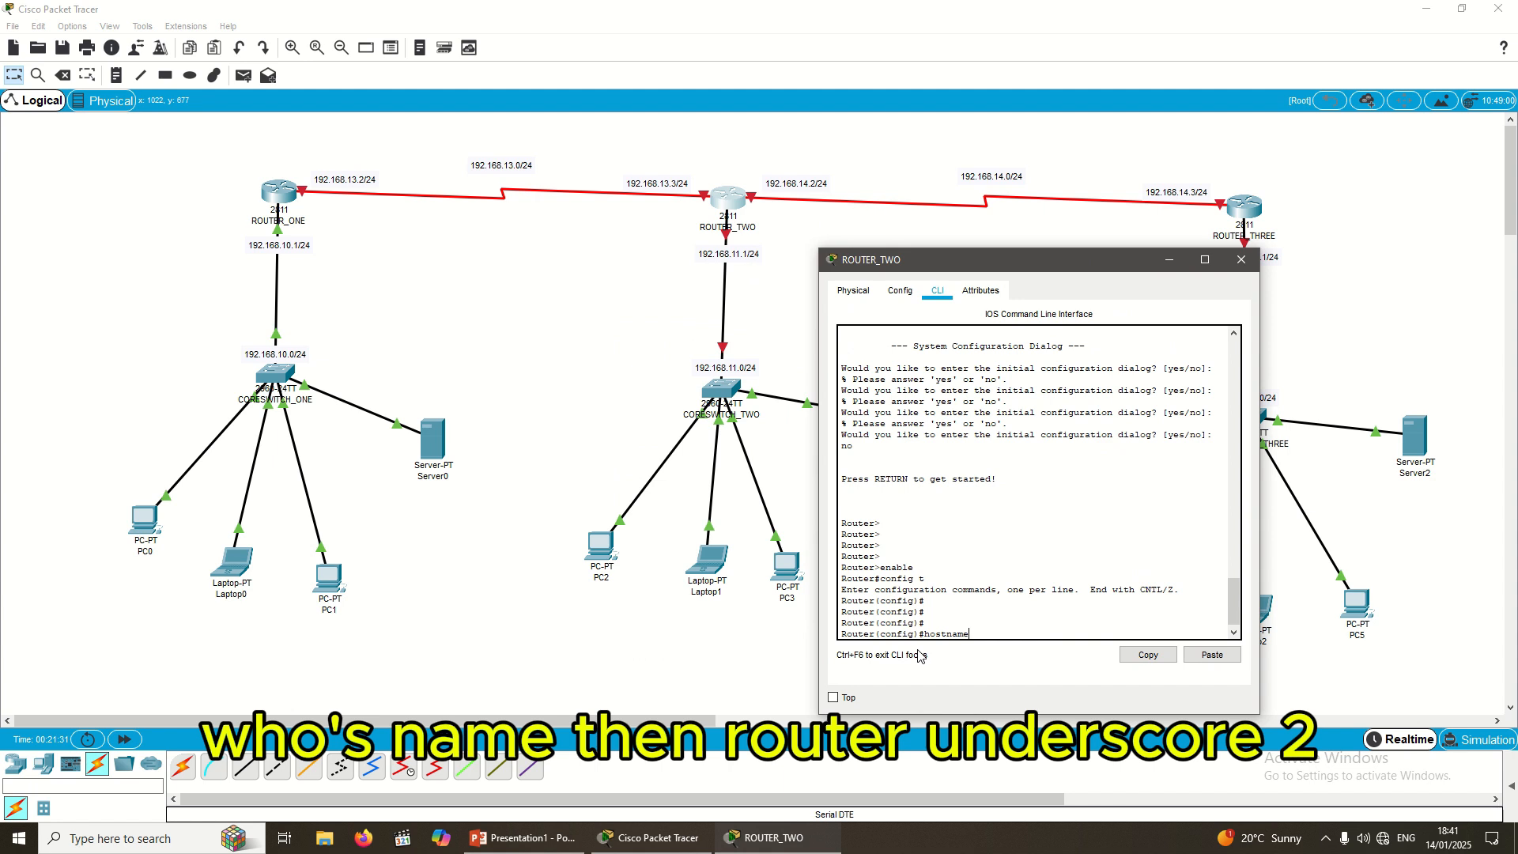
type(" ROUTER_TWO")
key("Return")
key("Return")
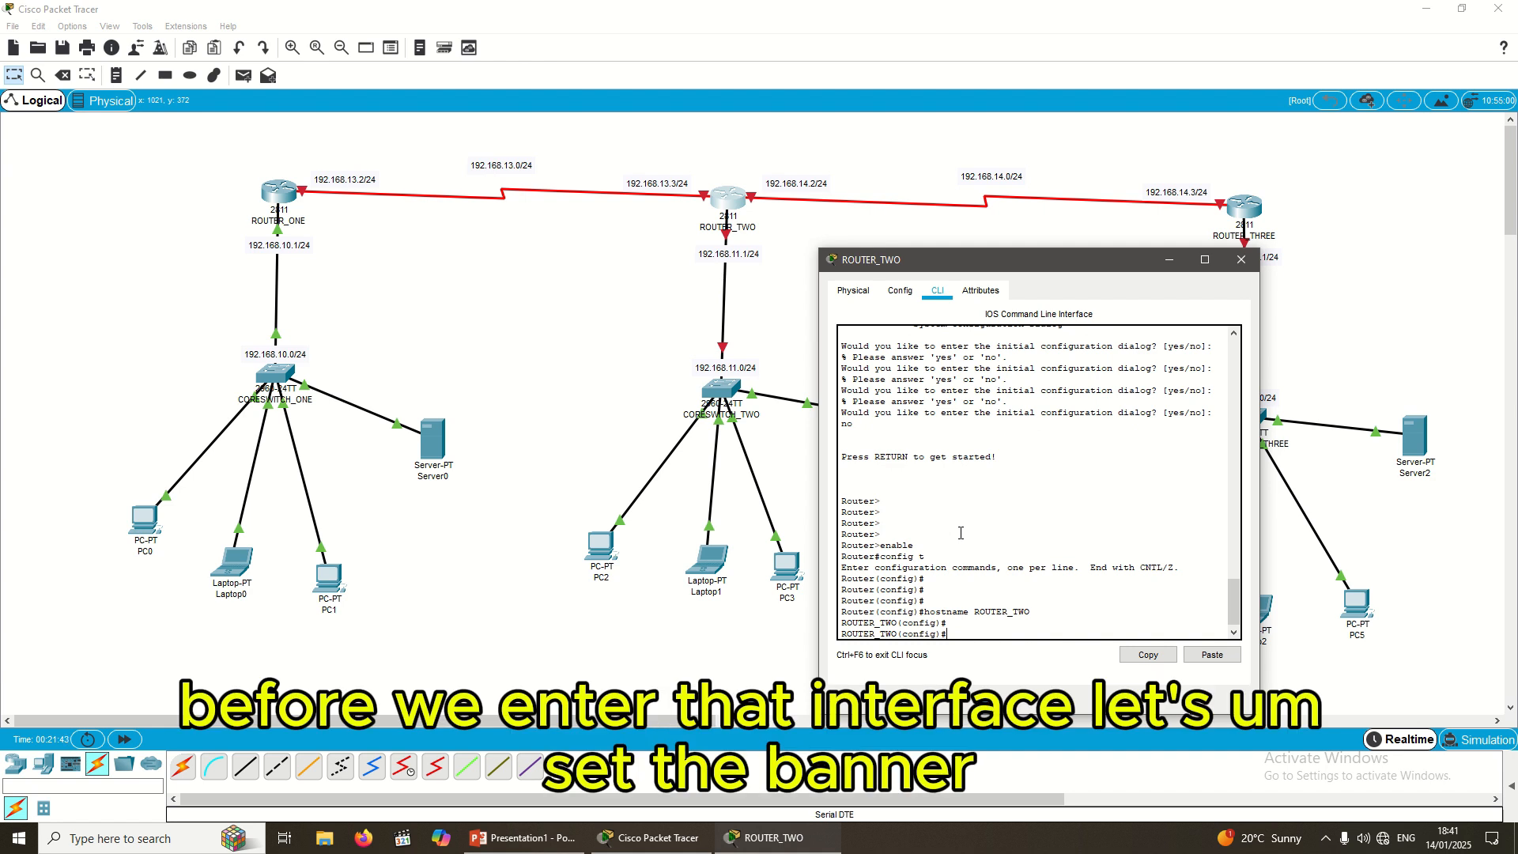
Step: Start banner motd with the & delimiter and type a long asterisk border row
type("BA")
key("BackSpace")
type("b")
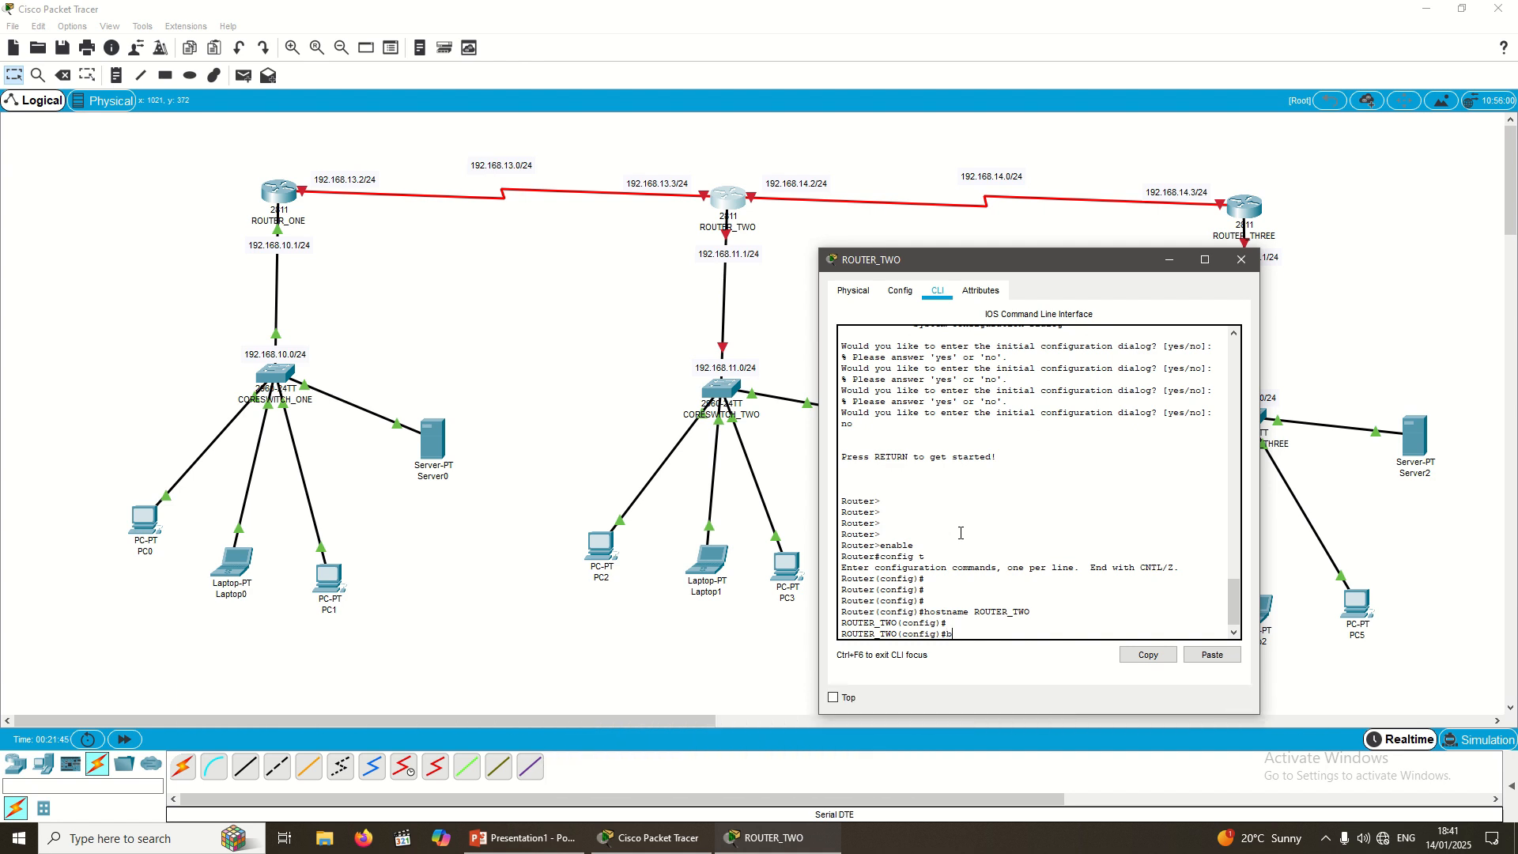
type("anner mo")
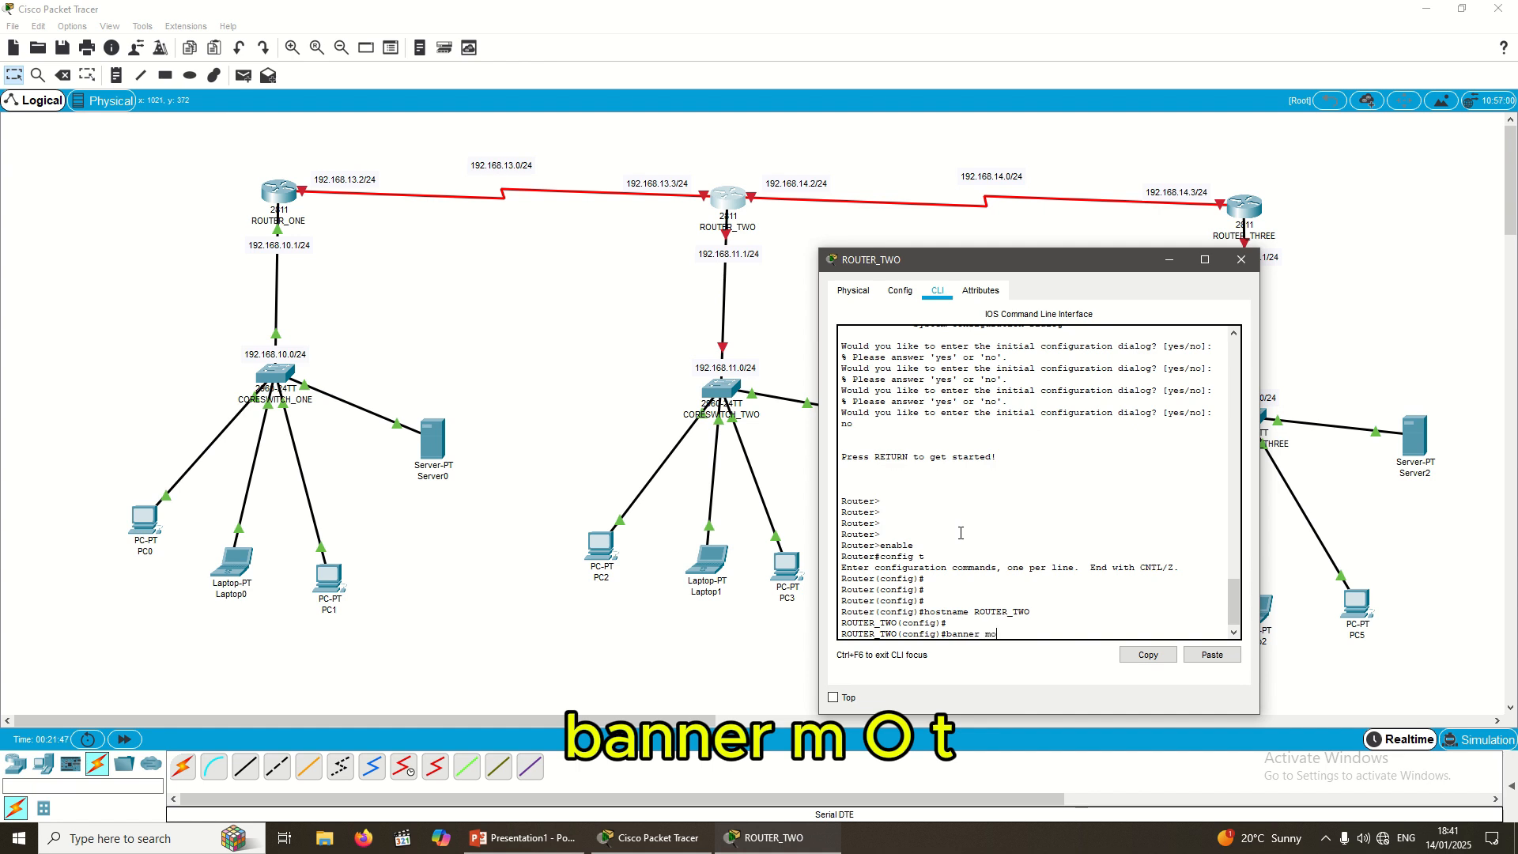
type("td")
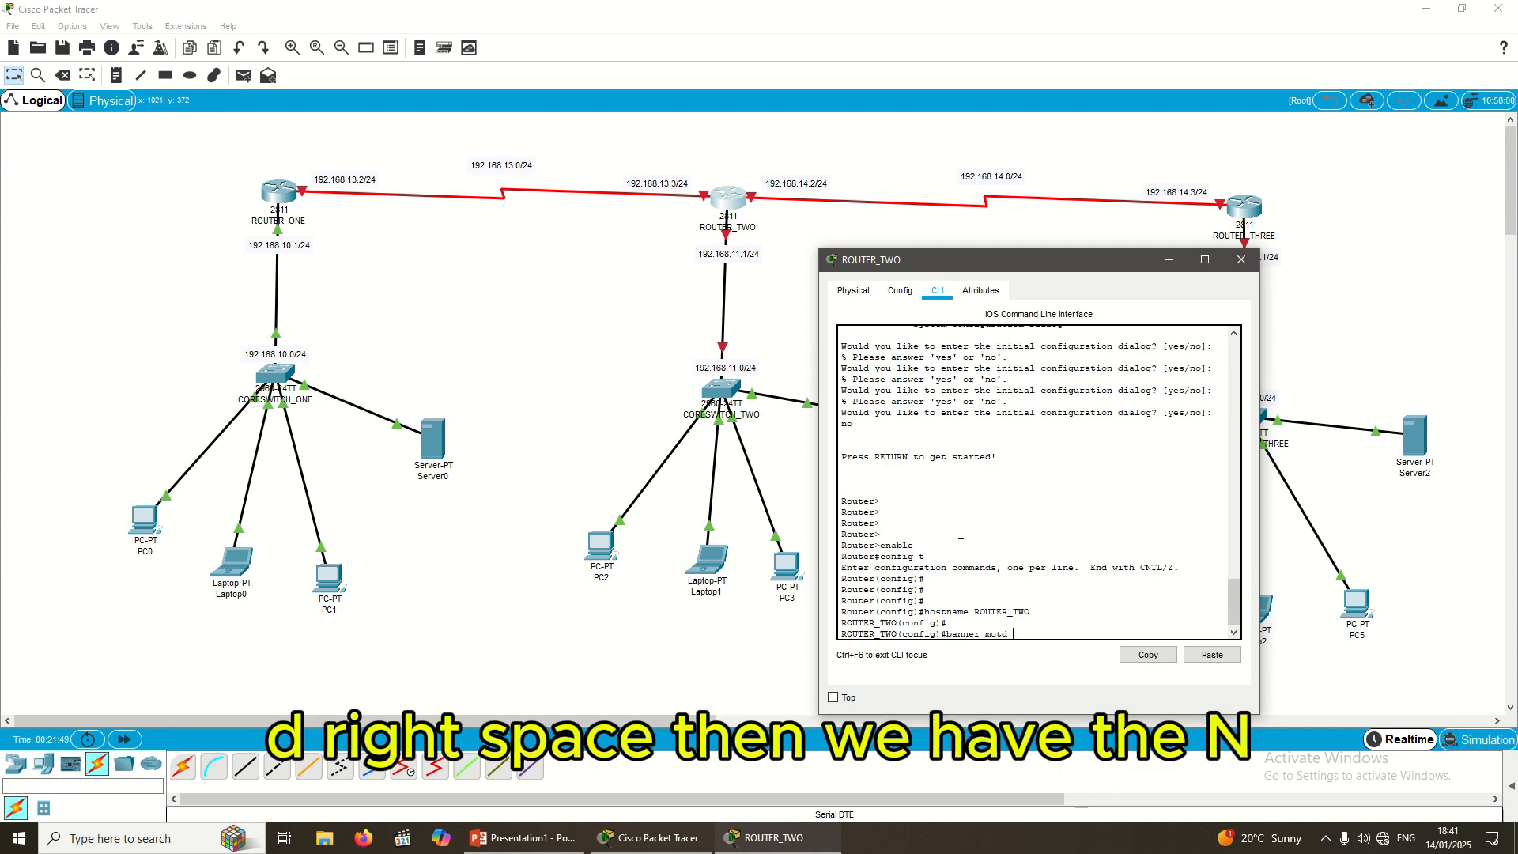
type(" &")
key("Return")
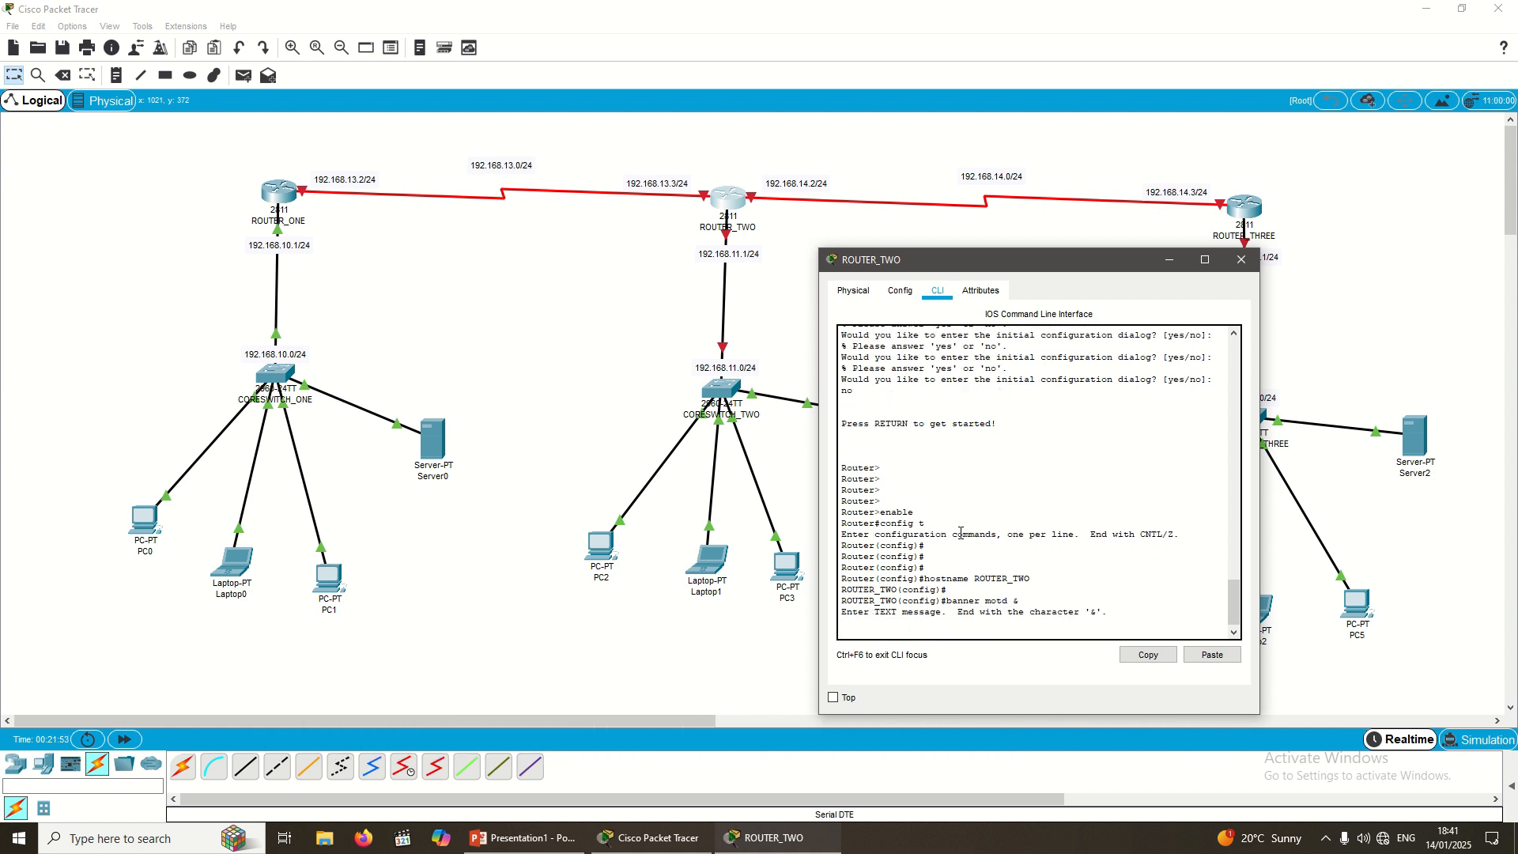
type("*")
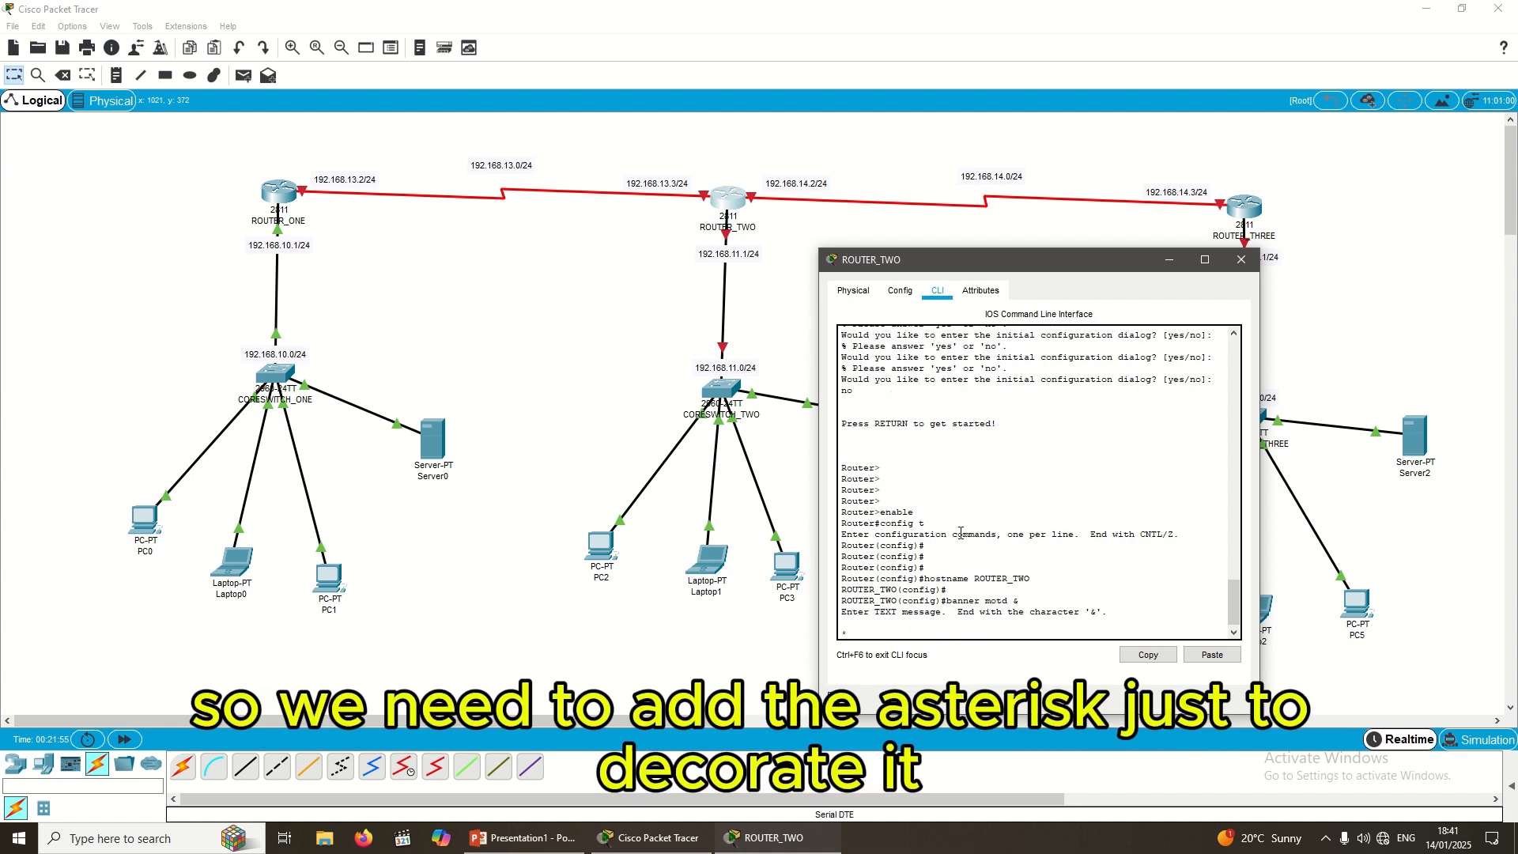
type("***********************************************")
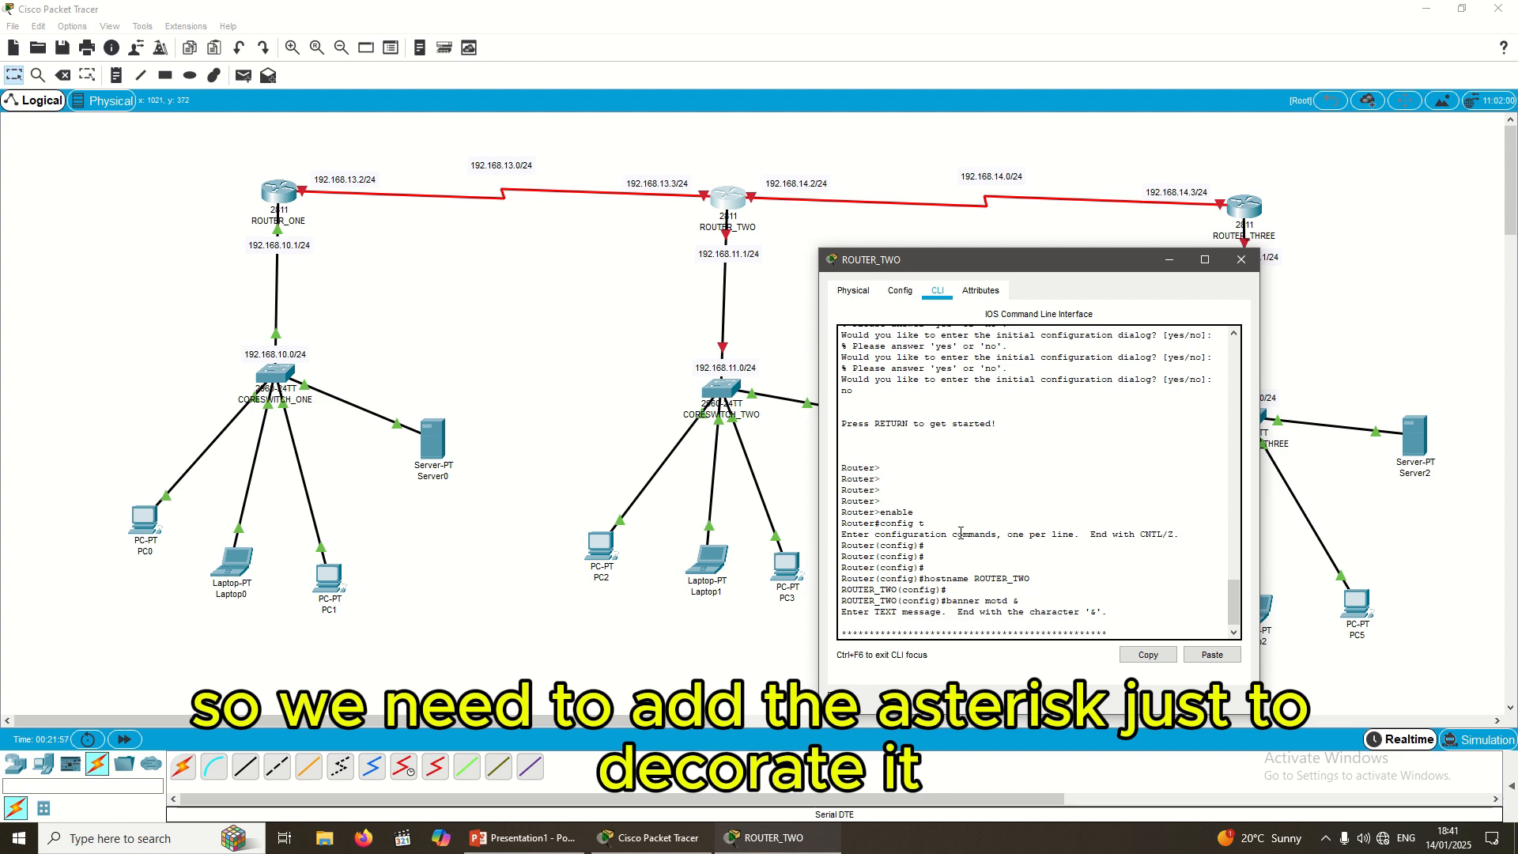
type("*************************************************************")
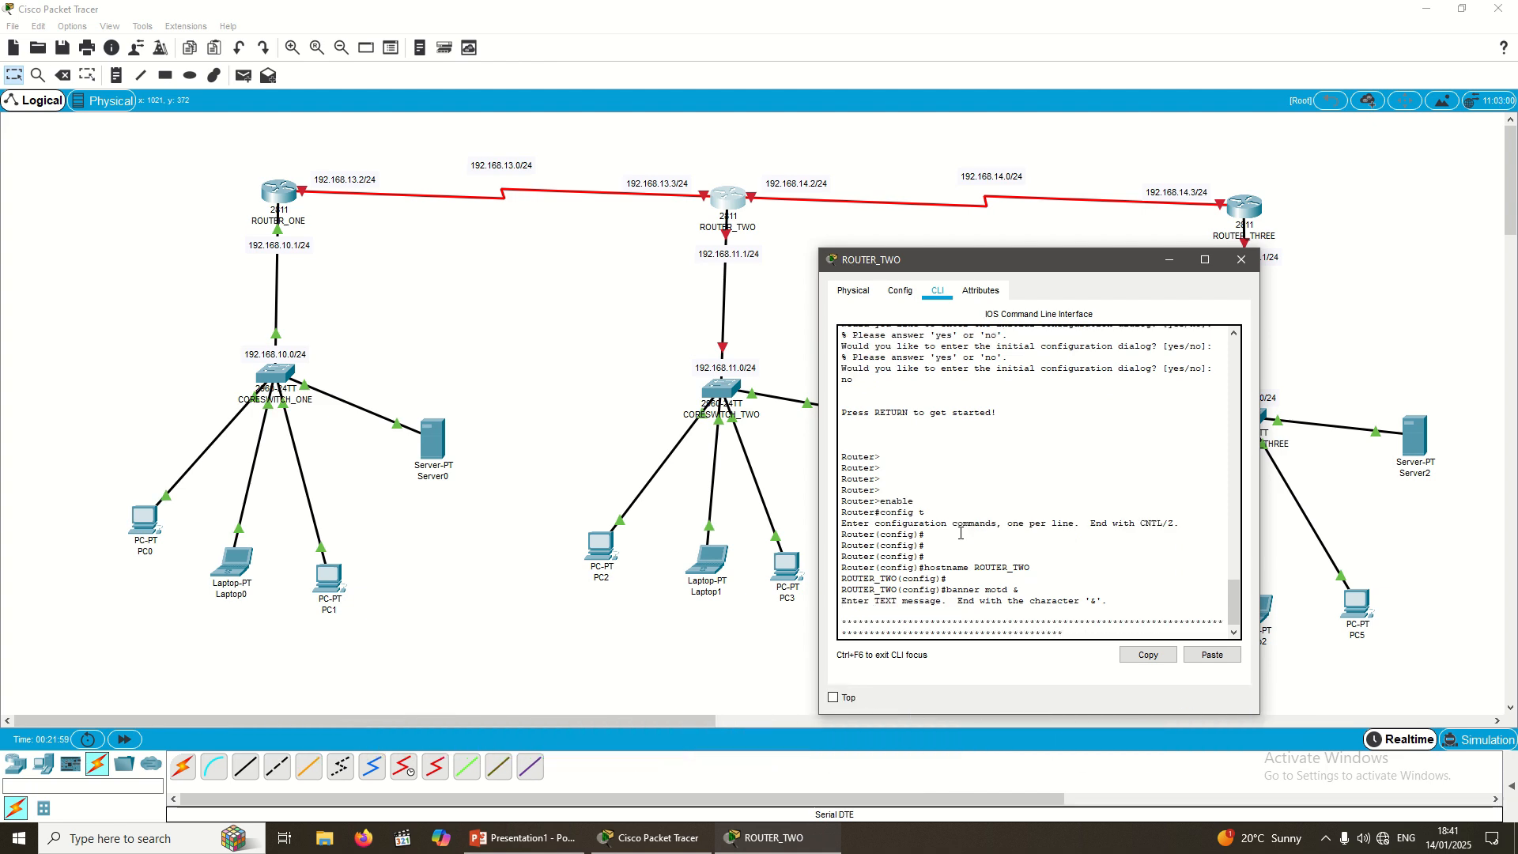
type("*******************************")
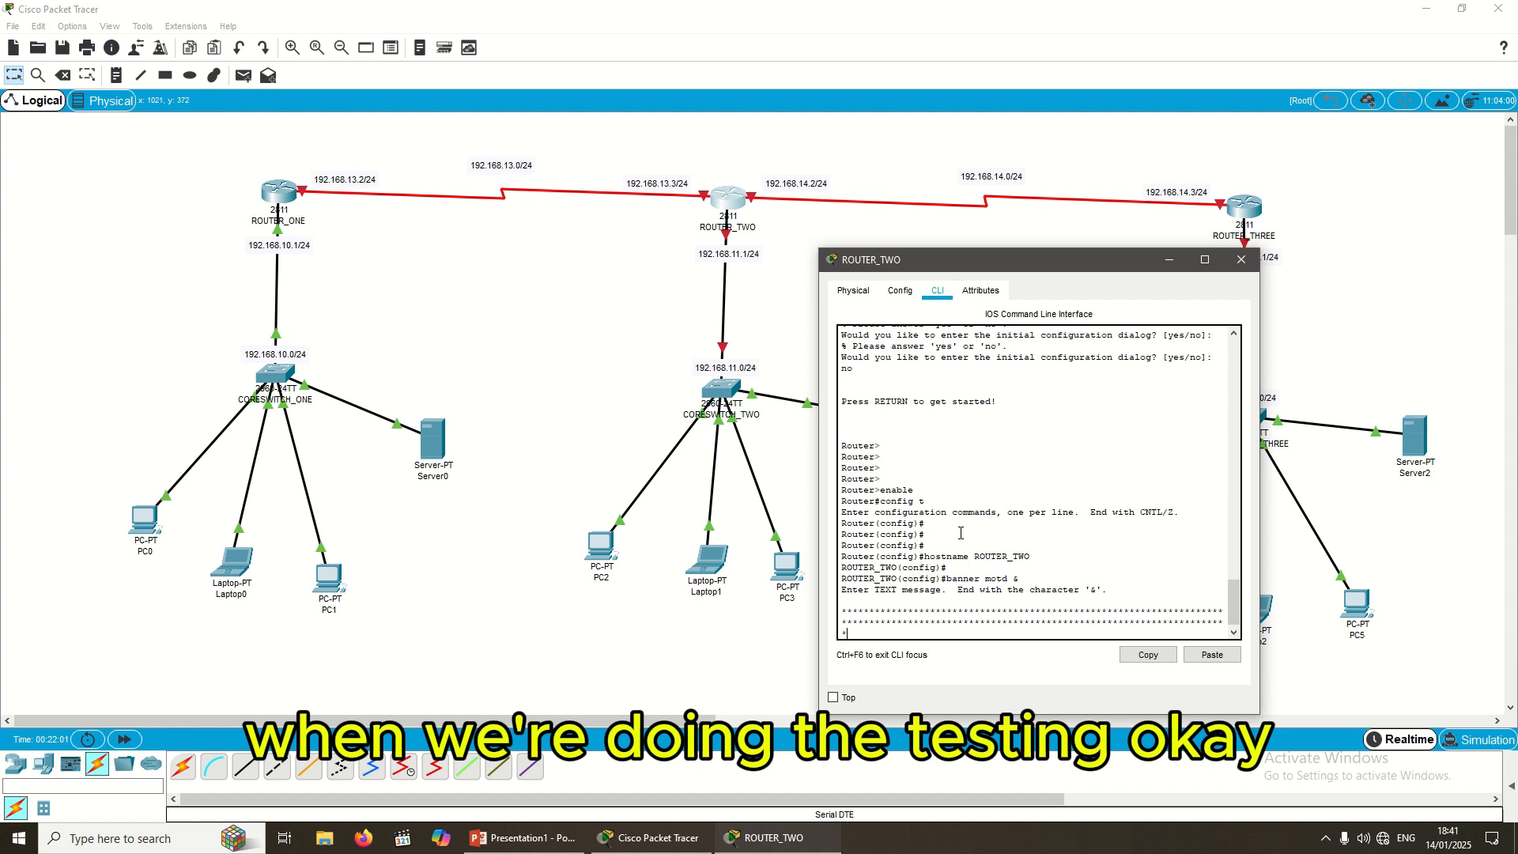
key("BackSpace")
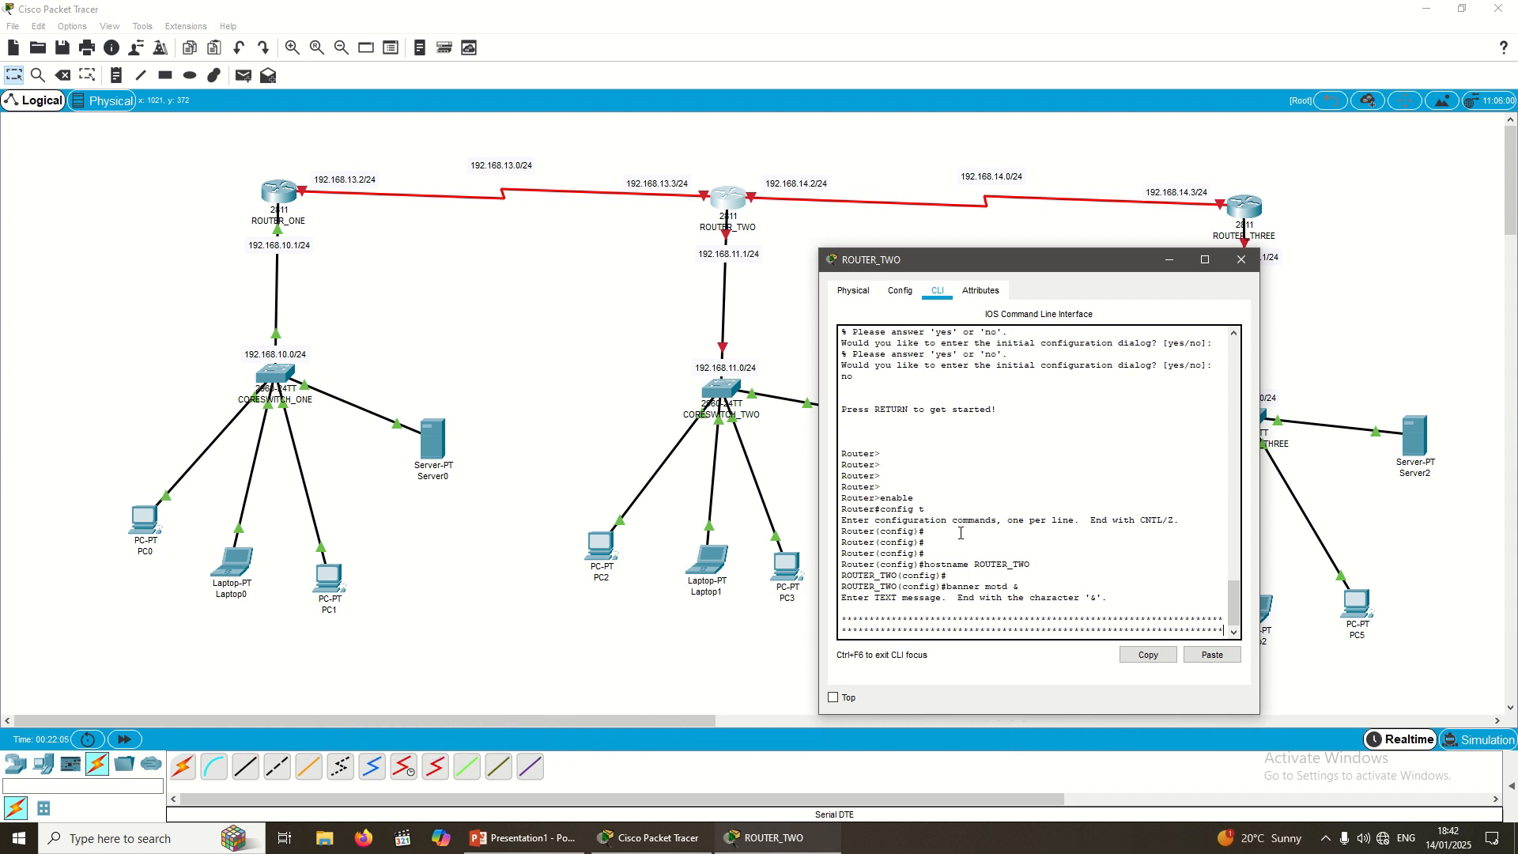
key("Return")
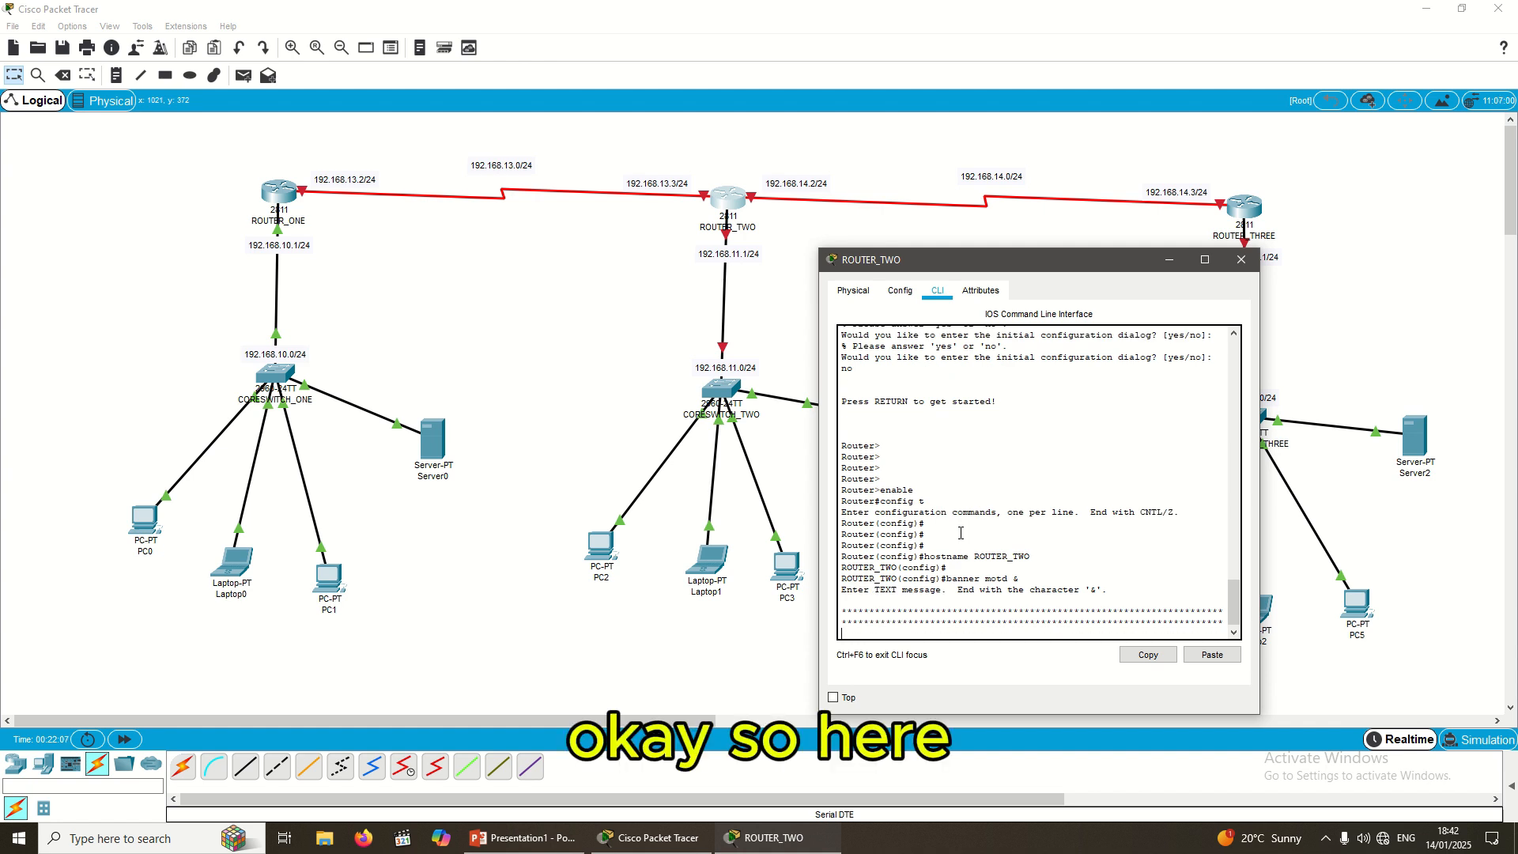
Step: Finish the border and add the line WARNING!!!!! to the banner
type("#")
key("Return")
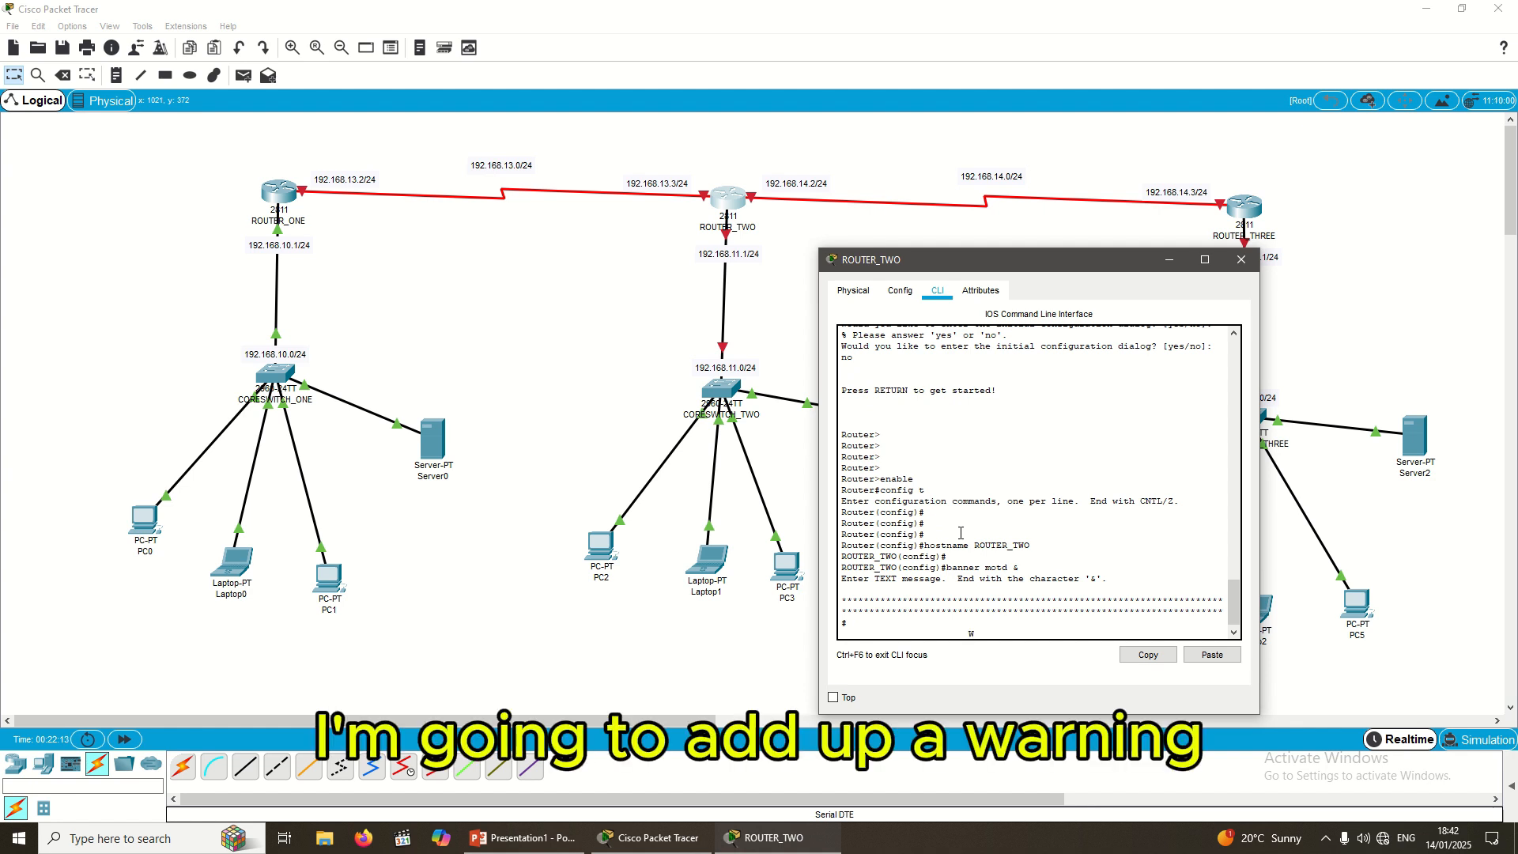
type("War")
key("BackSpace")
type("A")
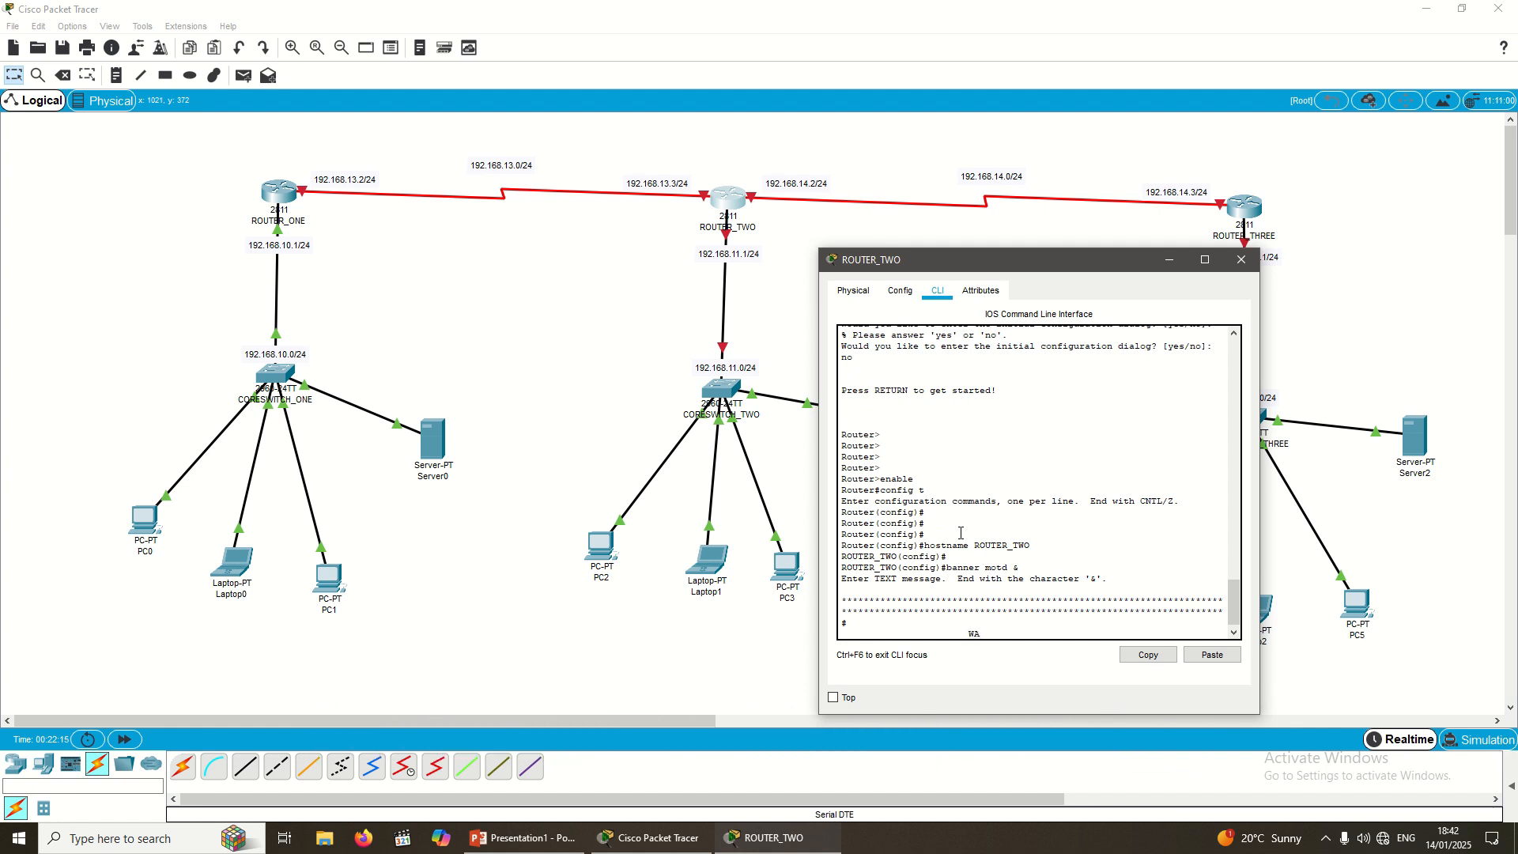
type("RNING!!!")
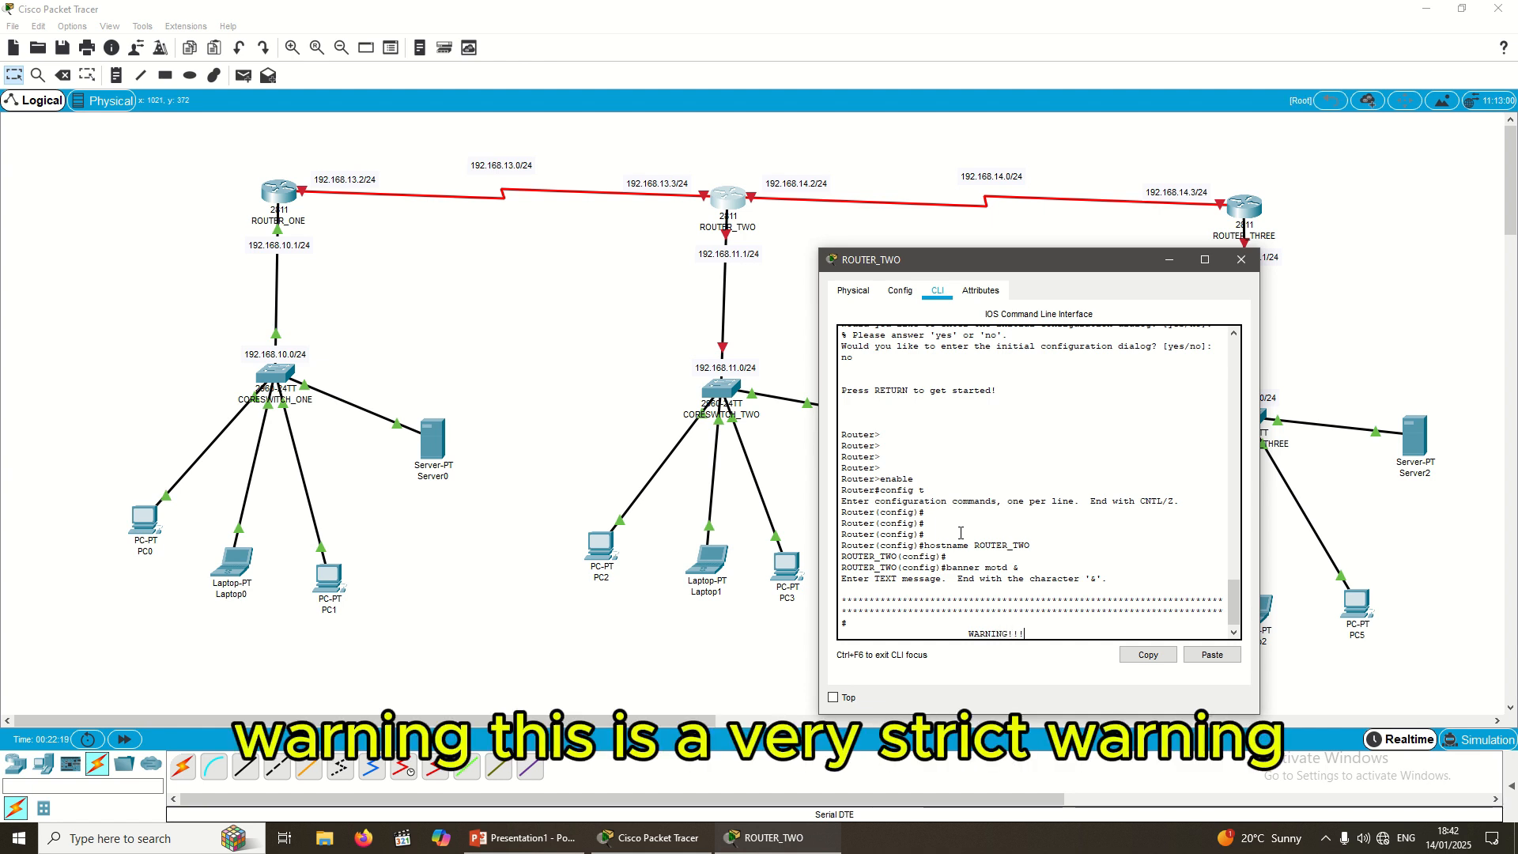
type("!!")
key("Left")
key("Left")
key("Left")
key("Left")
key("Left")
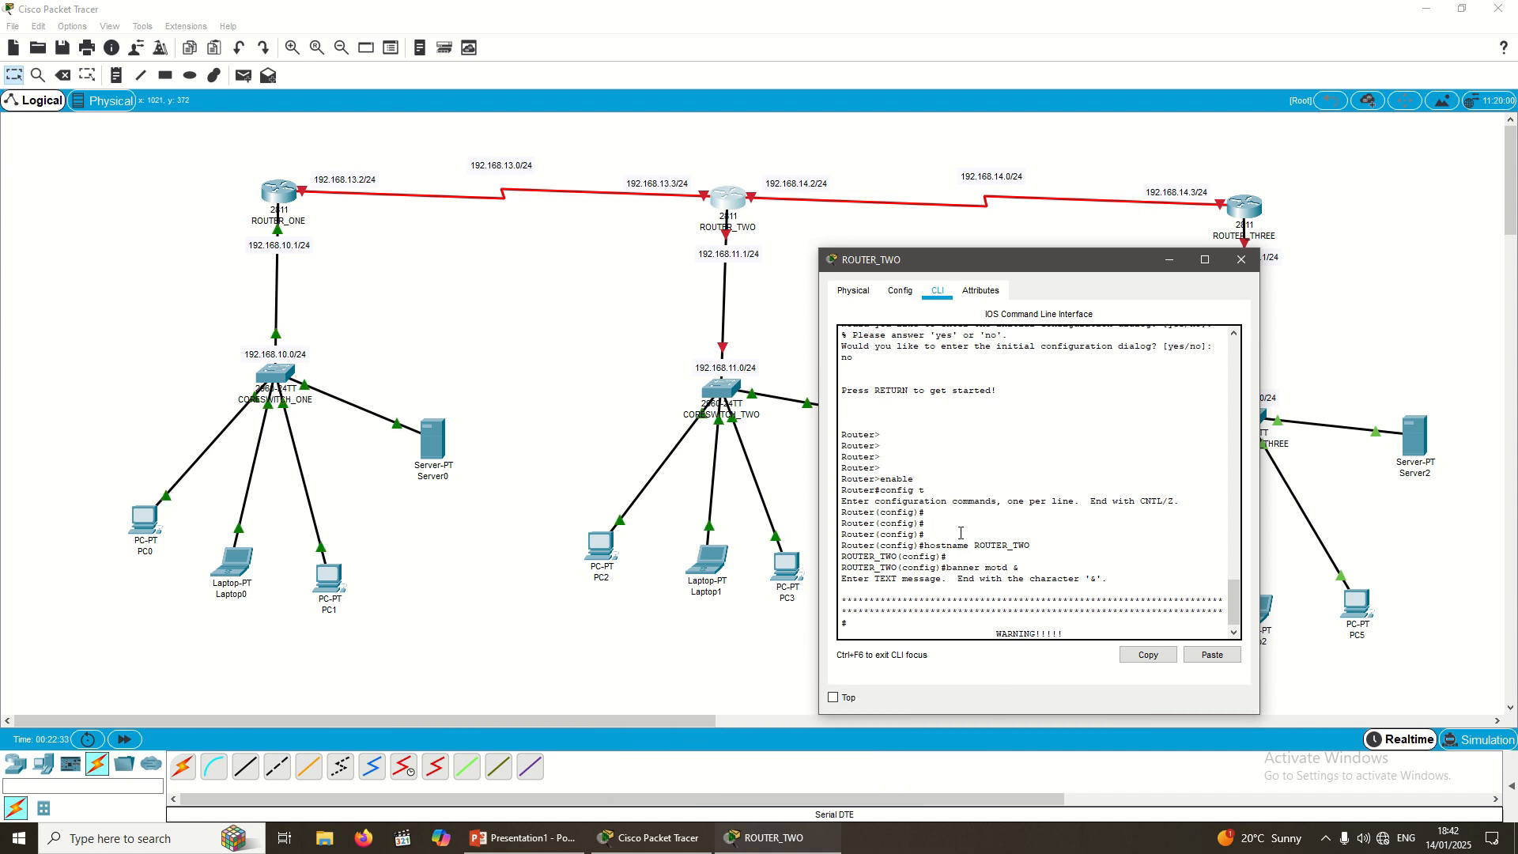
key("Return")
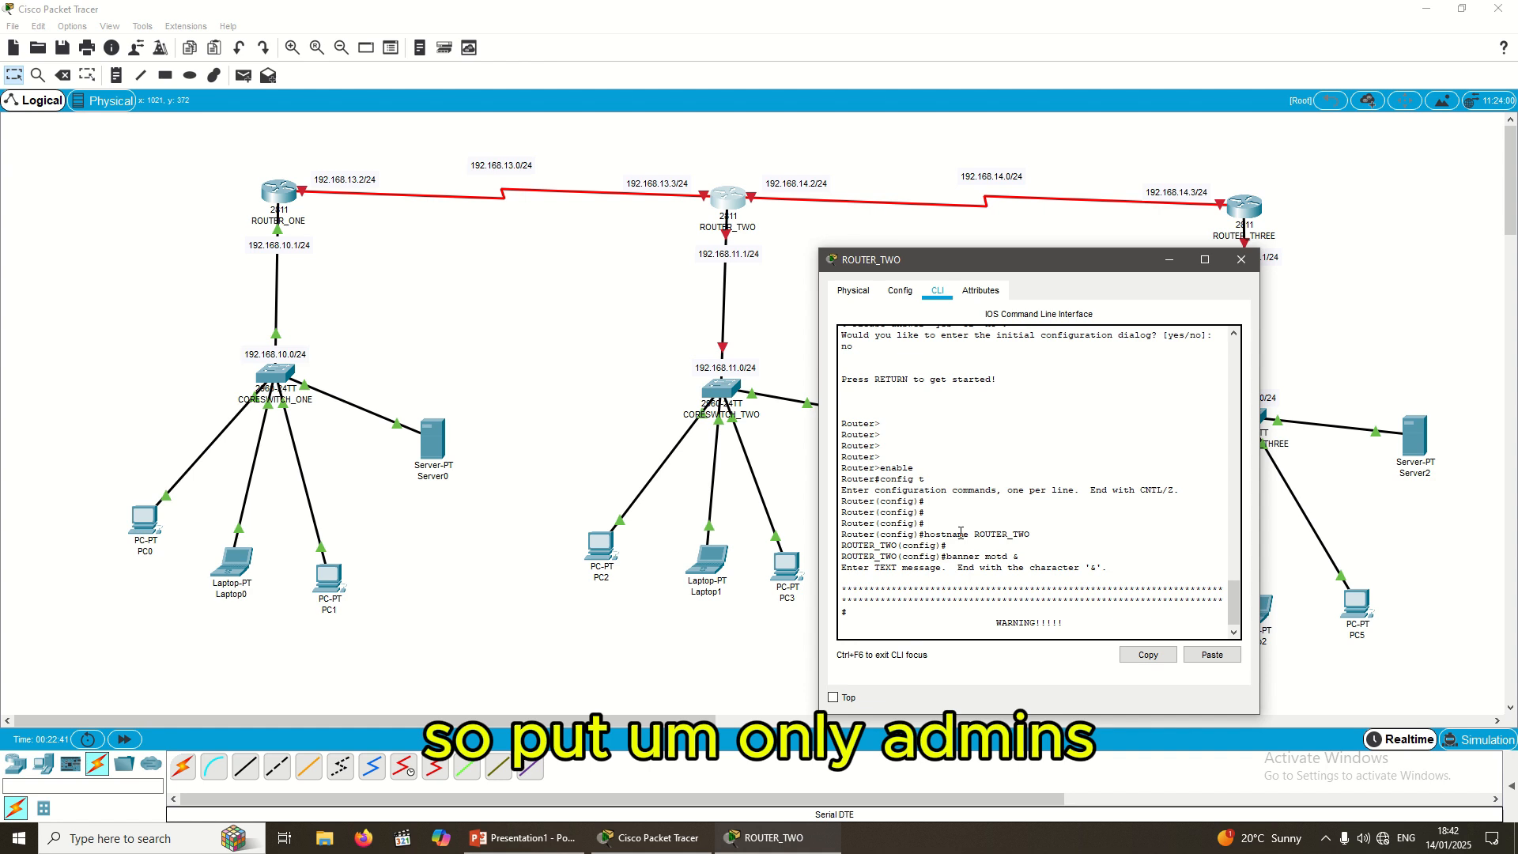
Step: Add the centred line ONLY ADMIN CAN LOGIN. IF YOU ARE NOT AN ADMIN
type("ONLY ADD")
type("IN CAN")
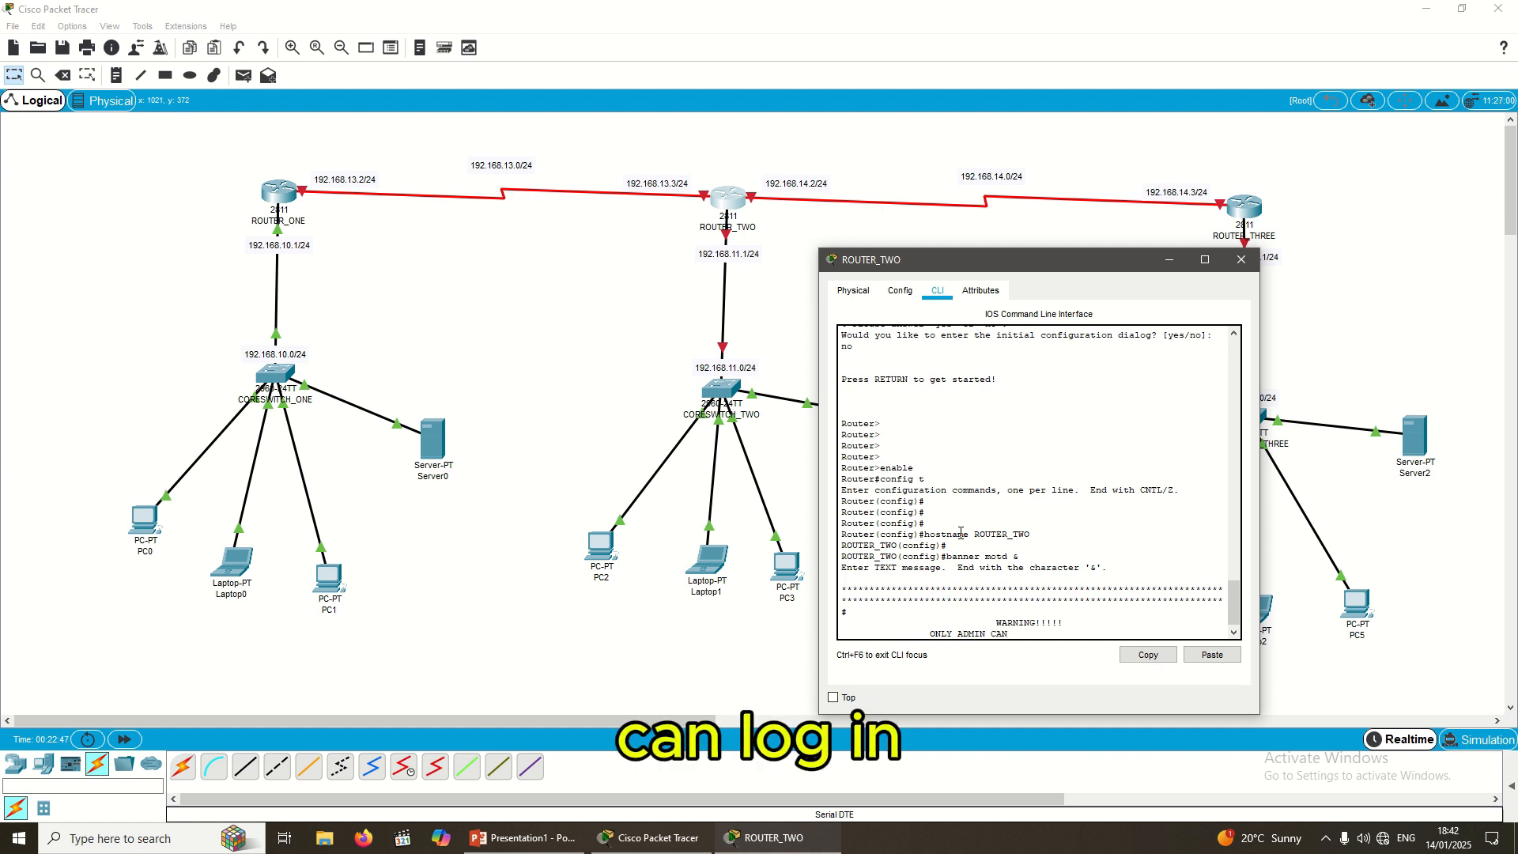
type(" LOGIN")
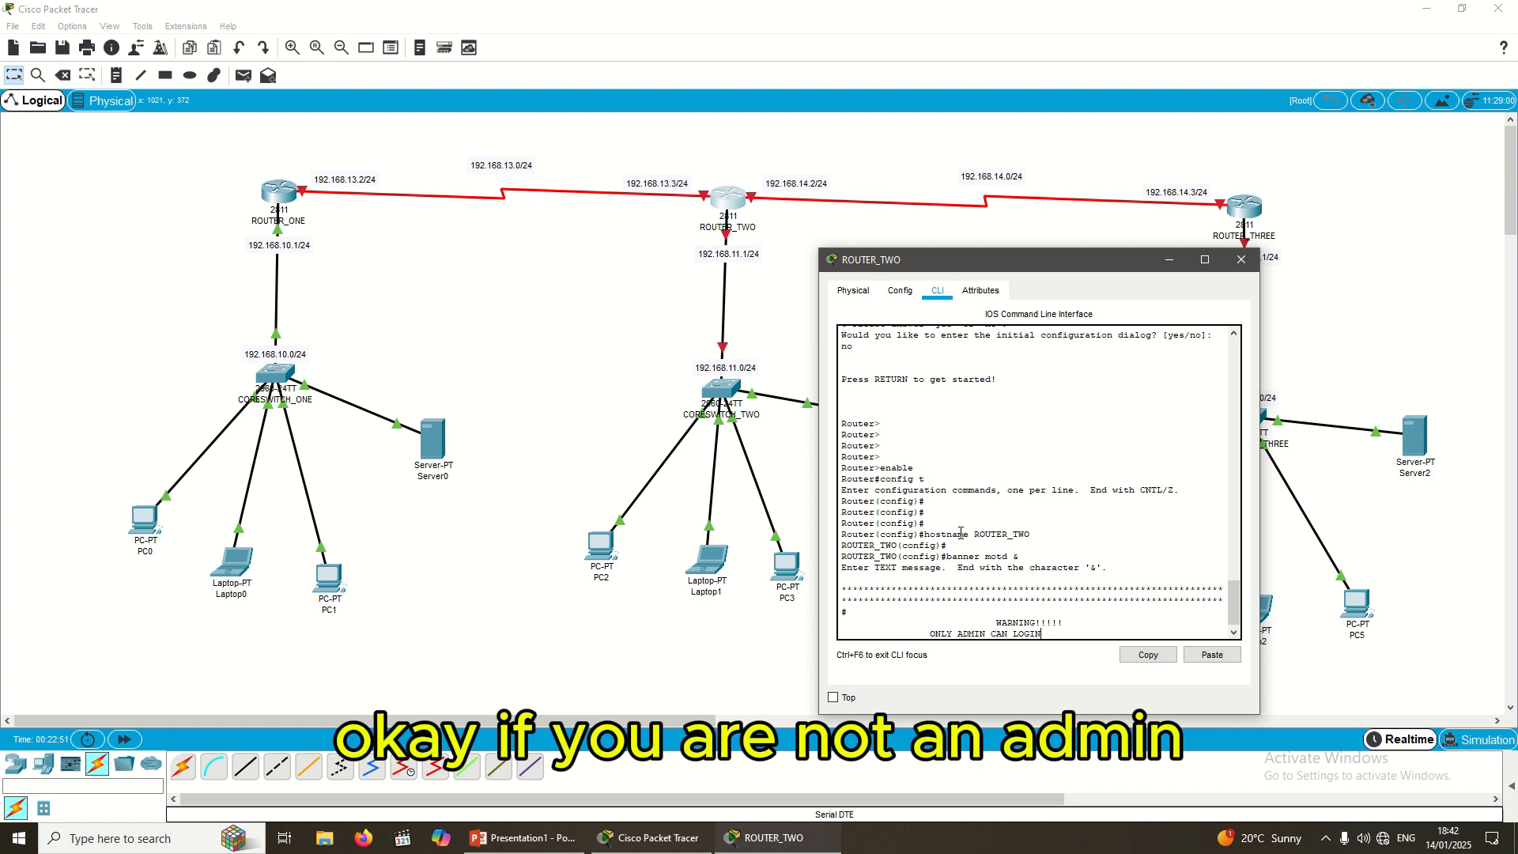
type(". IF YOU ARE NOT AN ADMIN")
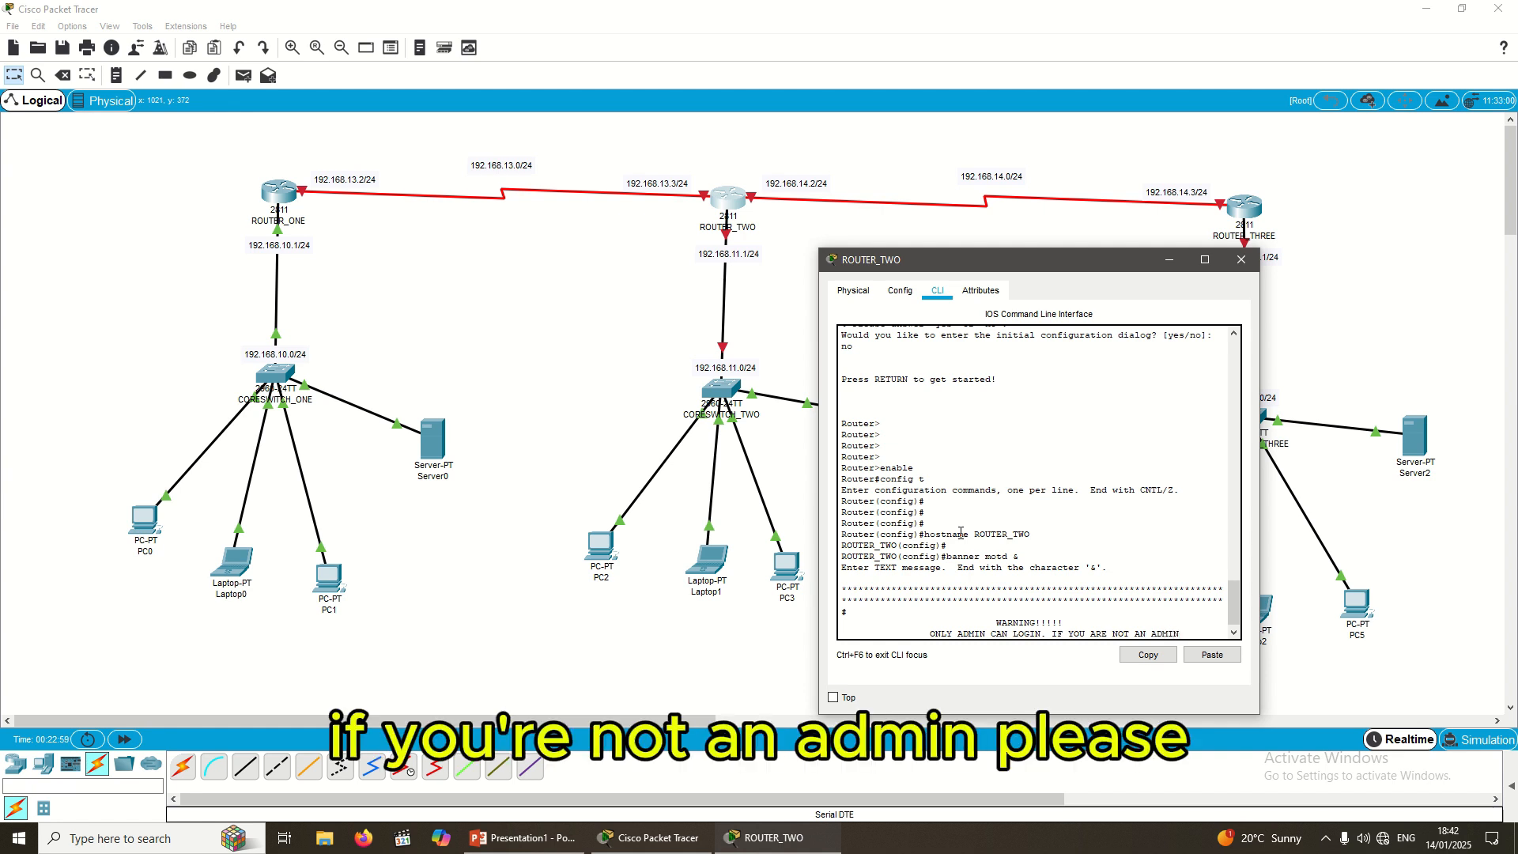
type(" PLEA")
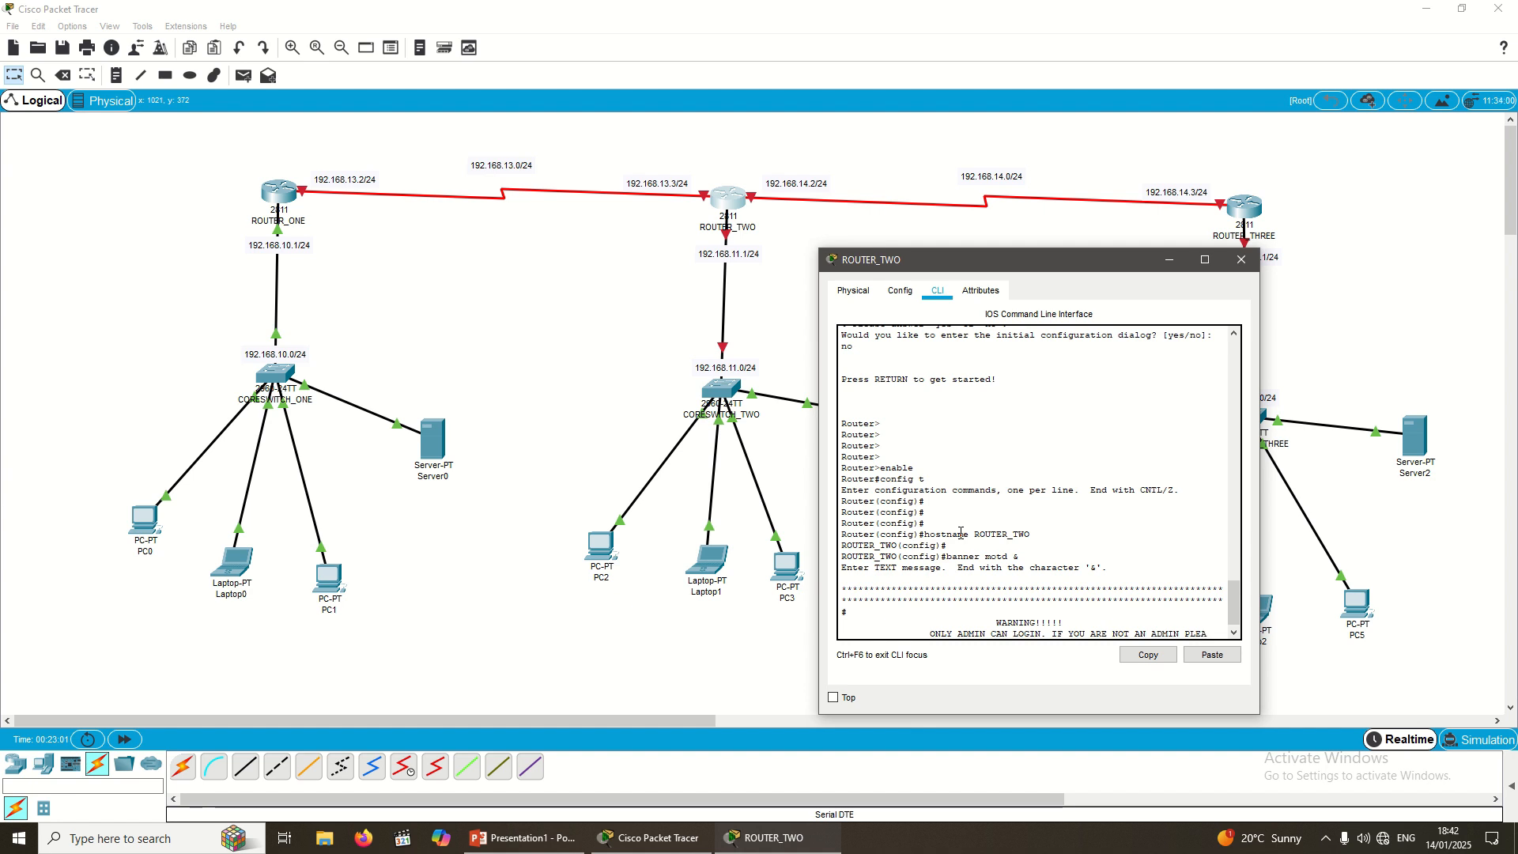
key("BackSpace")
key("BackSpace")
key("BackSpace")
key("BackSpace")
key("BackSpace")
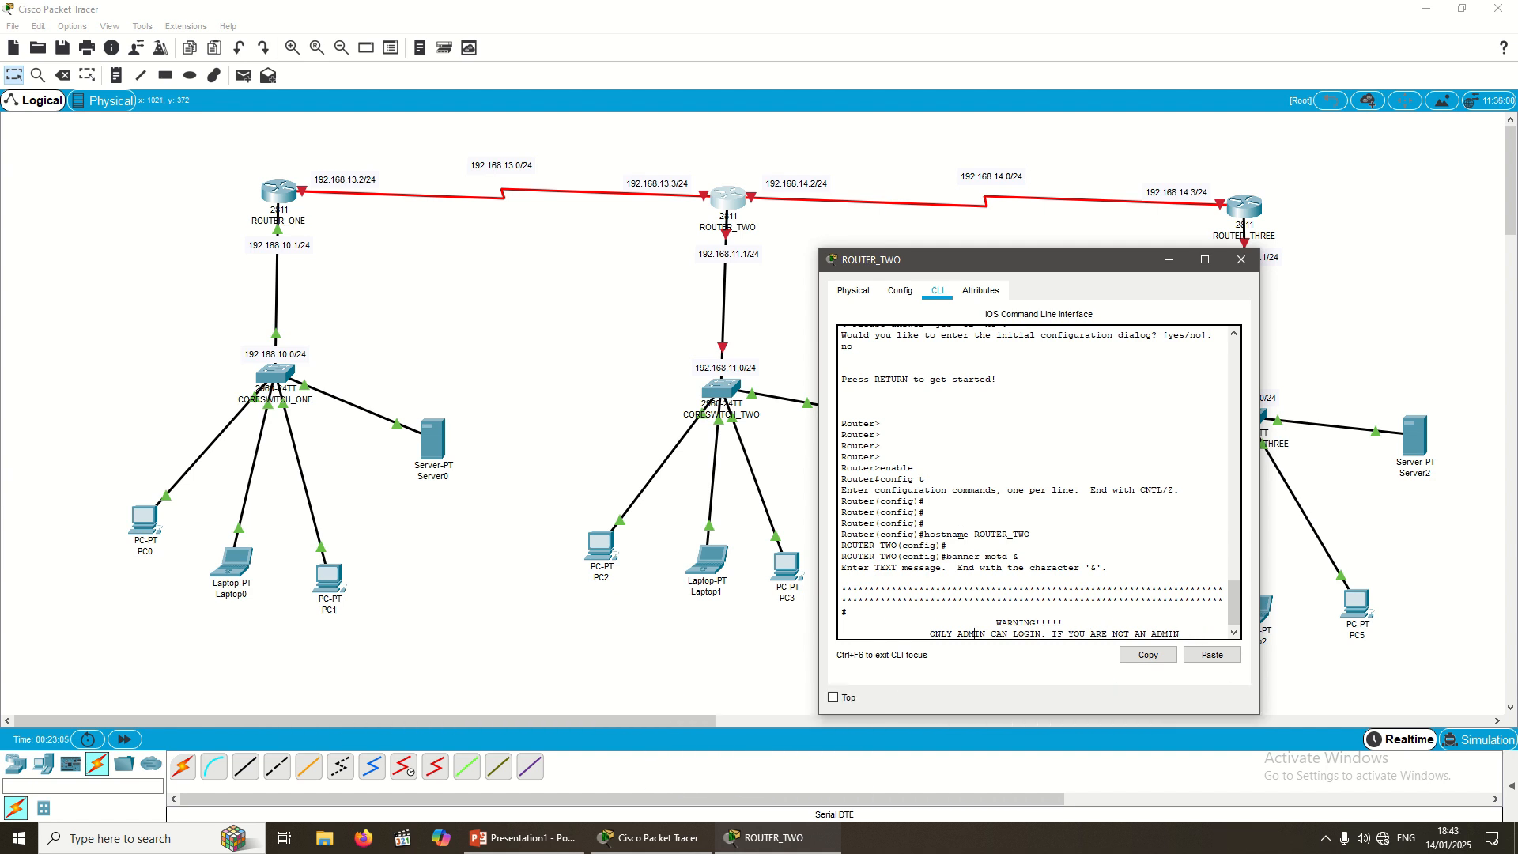
key("BackSpace")
key("BackSpace")
key("BackSpace")
key("BackSpace")
key("BackSpace")
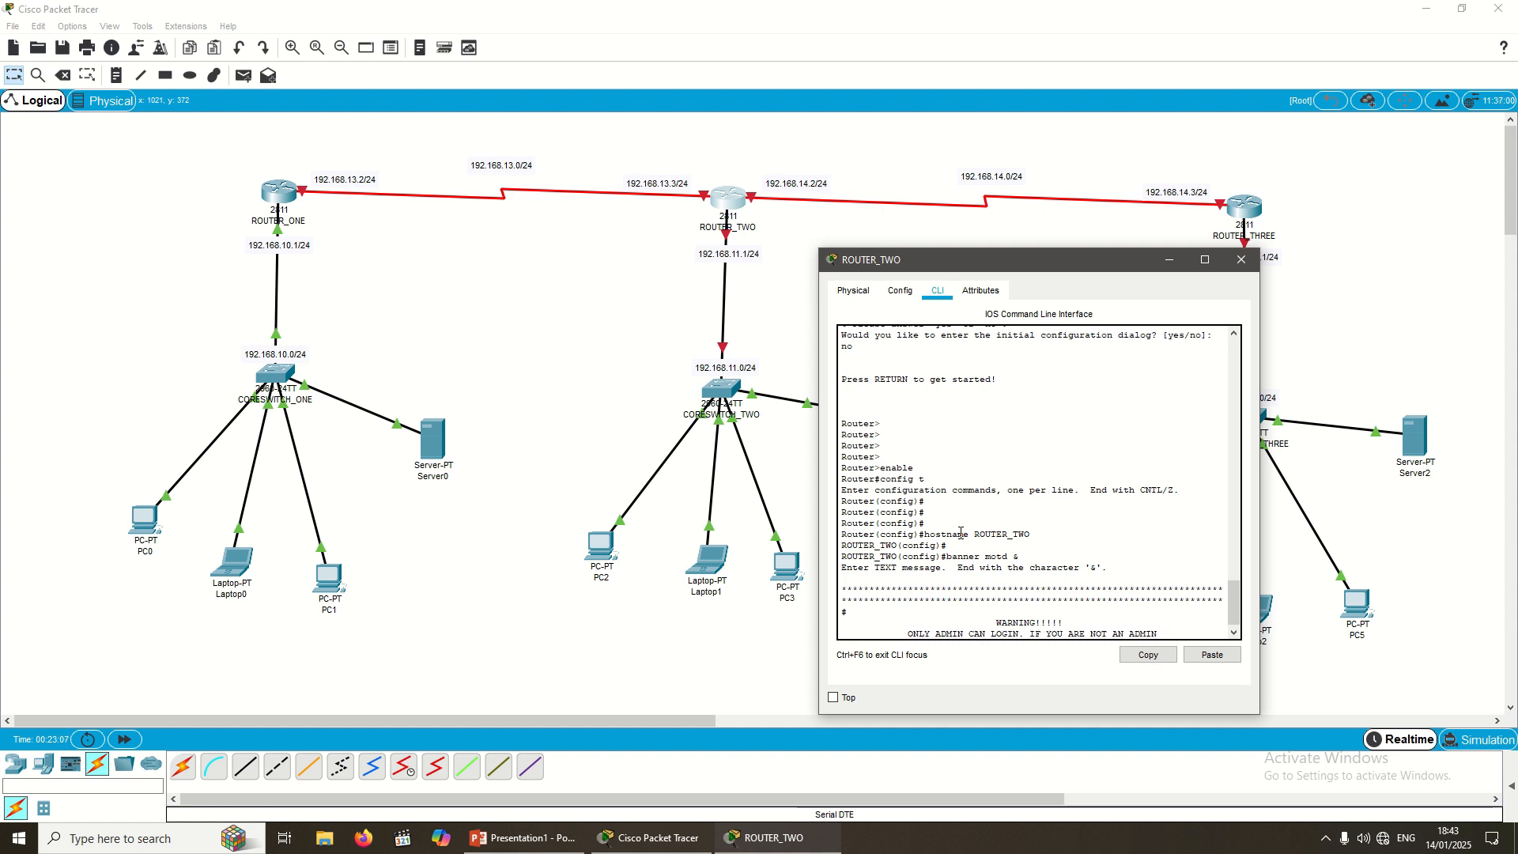
key("Right")
key("Right")
key("Right")
key("Right")
key("Right")
key("Right")
key("Right")
key("Right")
key("Right")
key("Right")
key("Right")
key("Right")
key("Right")
key("Right")
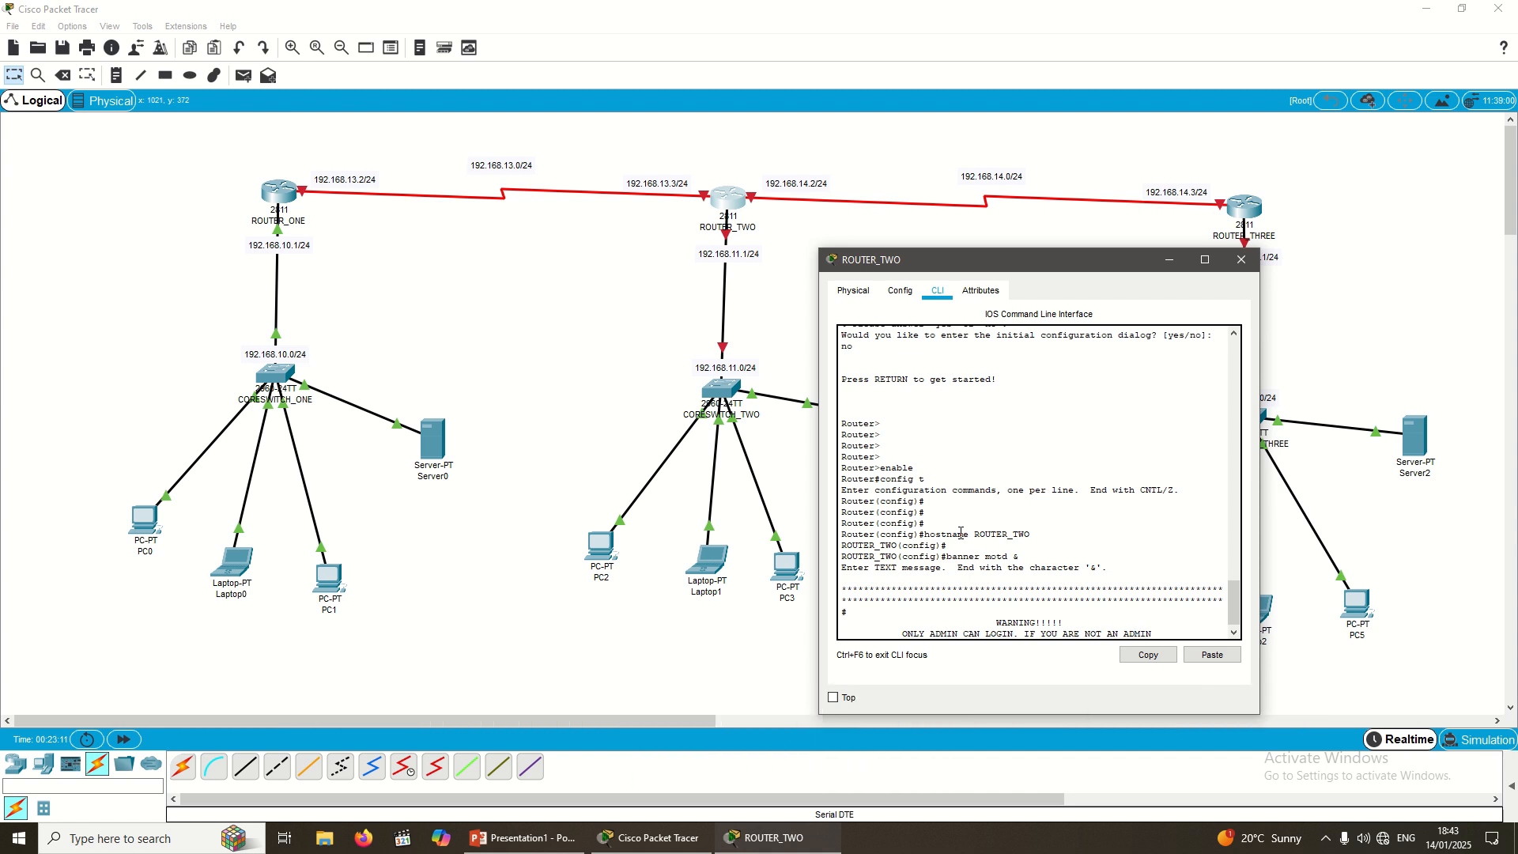
key("Return")
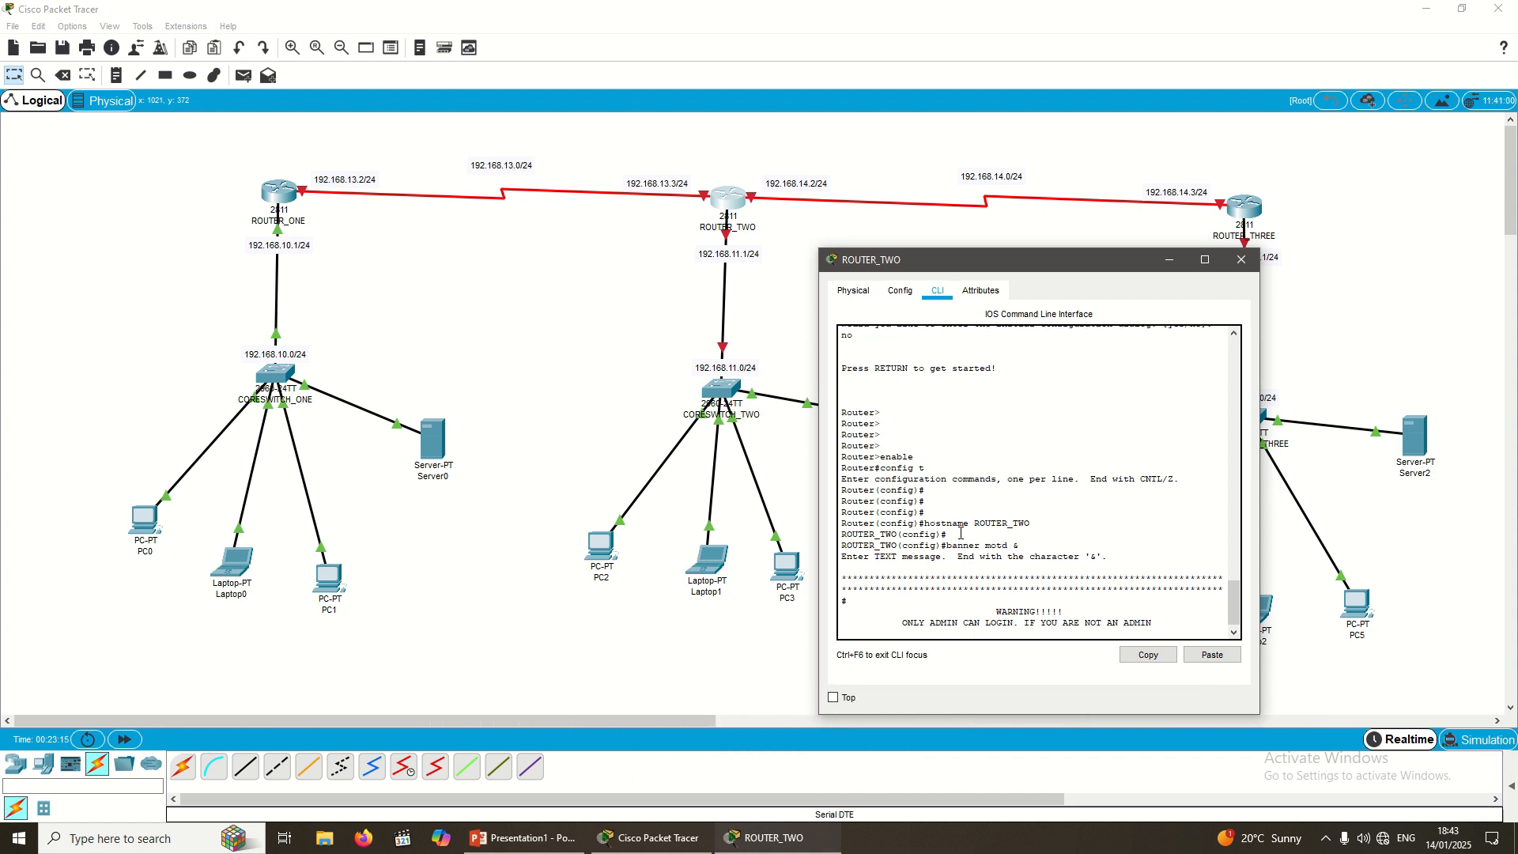
Step: Add the line PLEASE KEEP OFF!! with blank lines below it
type("PEL")
key("BackSpace")
key("BackSpace")
key("BackSpace")
key("BackSpace")
type("LEASE")
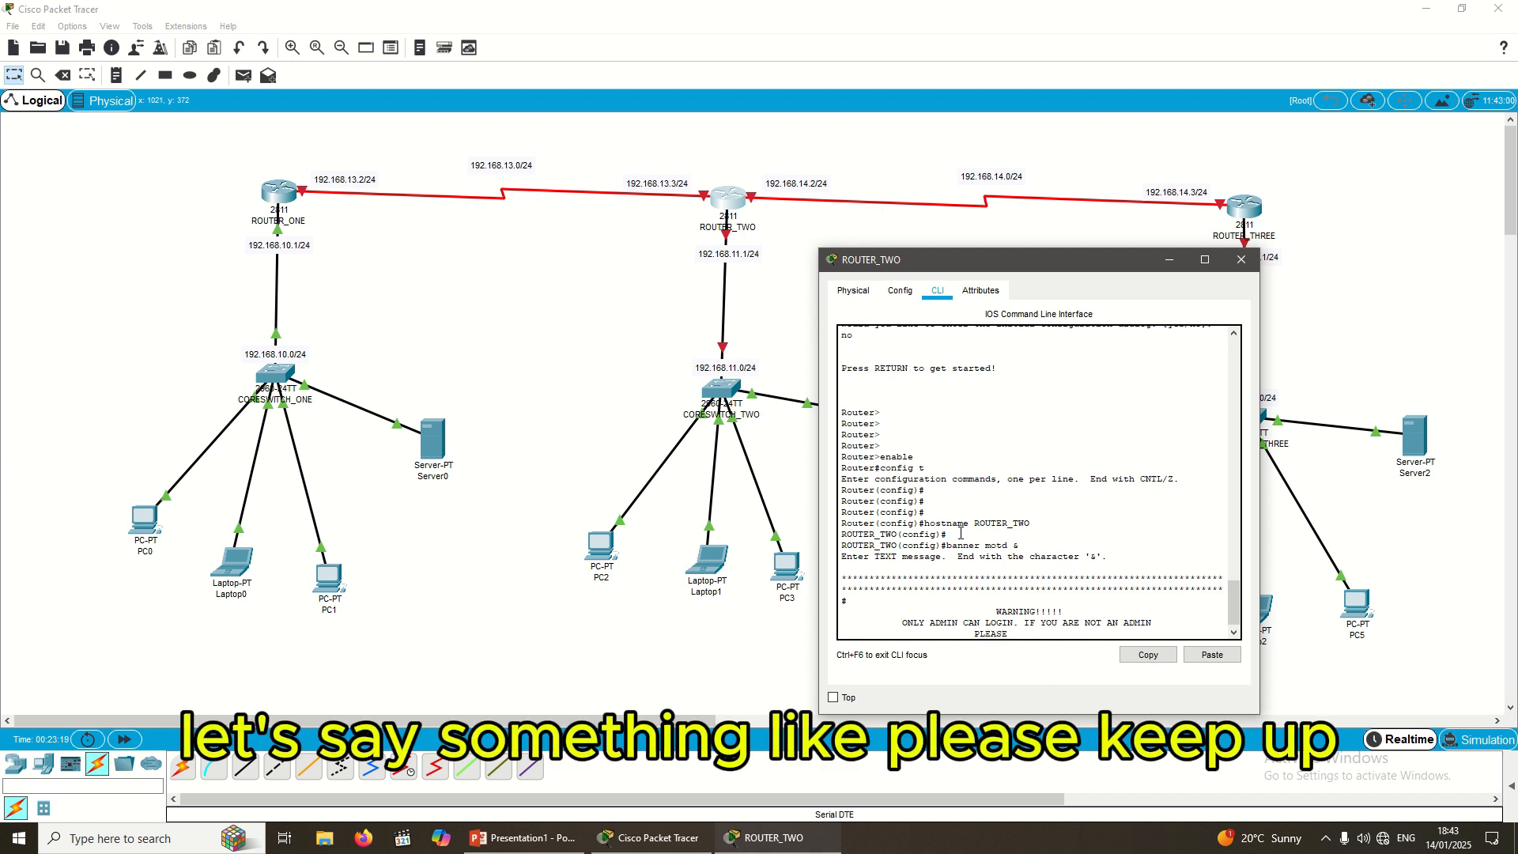
type(" KEEP OFF")
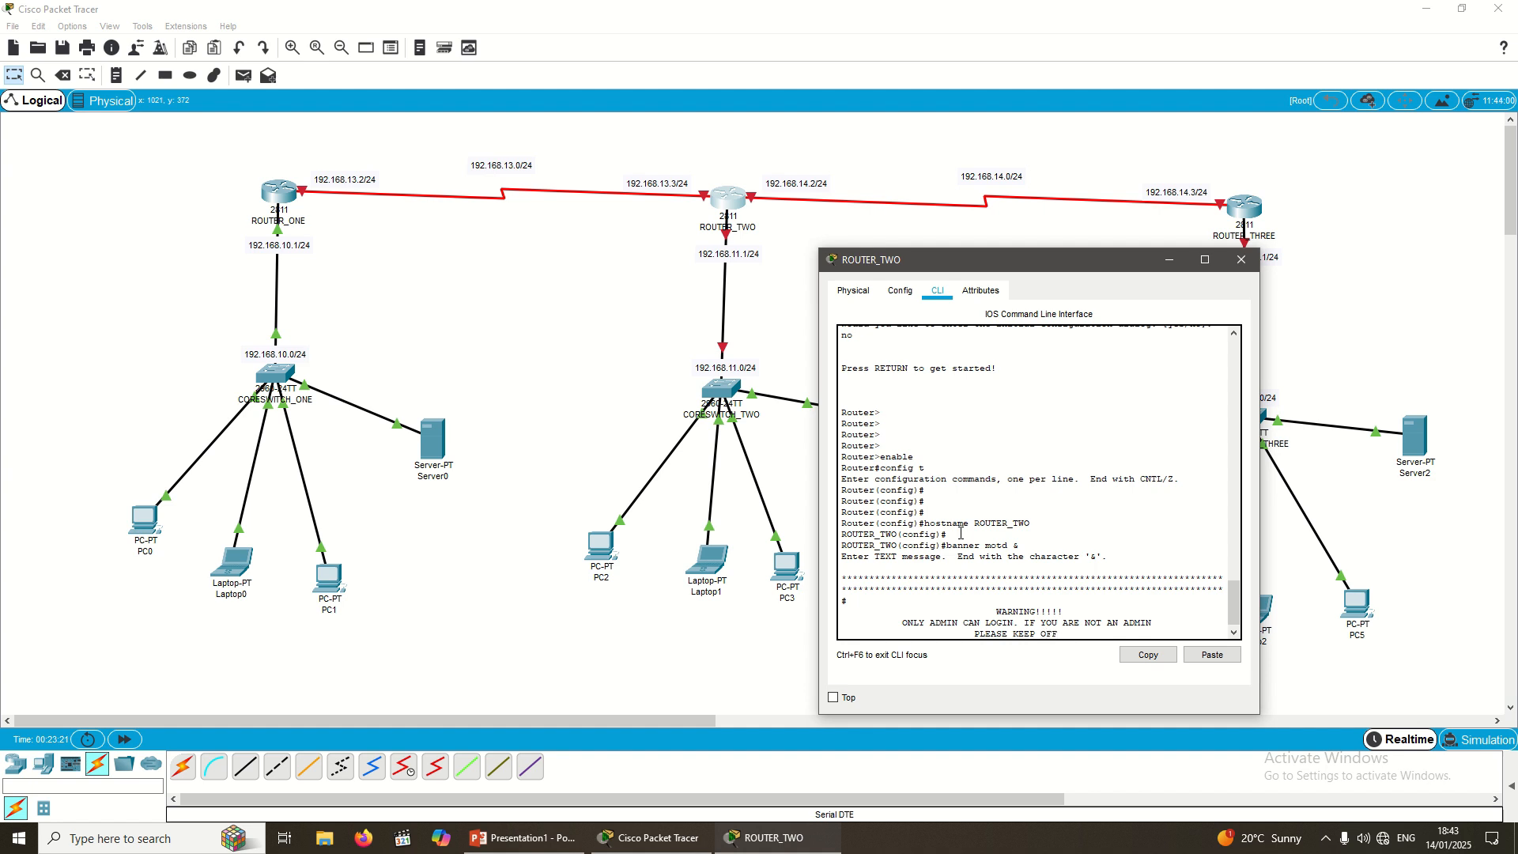
type("!!")
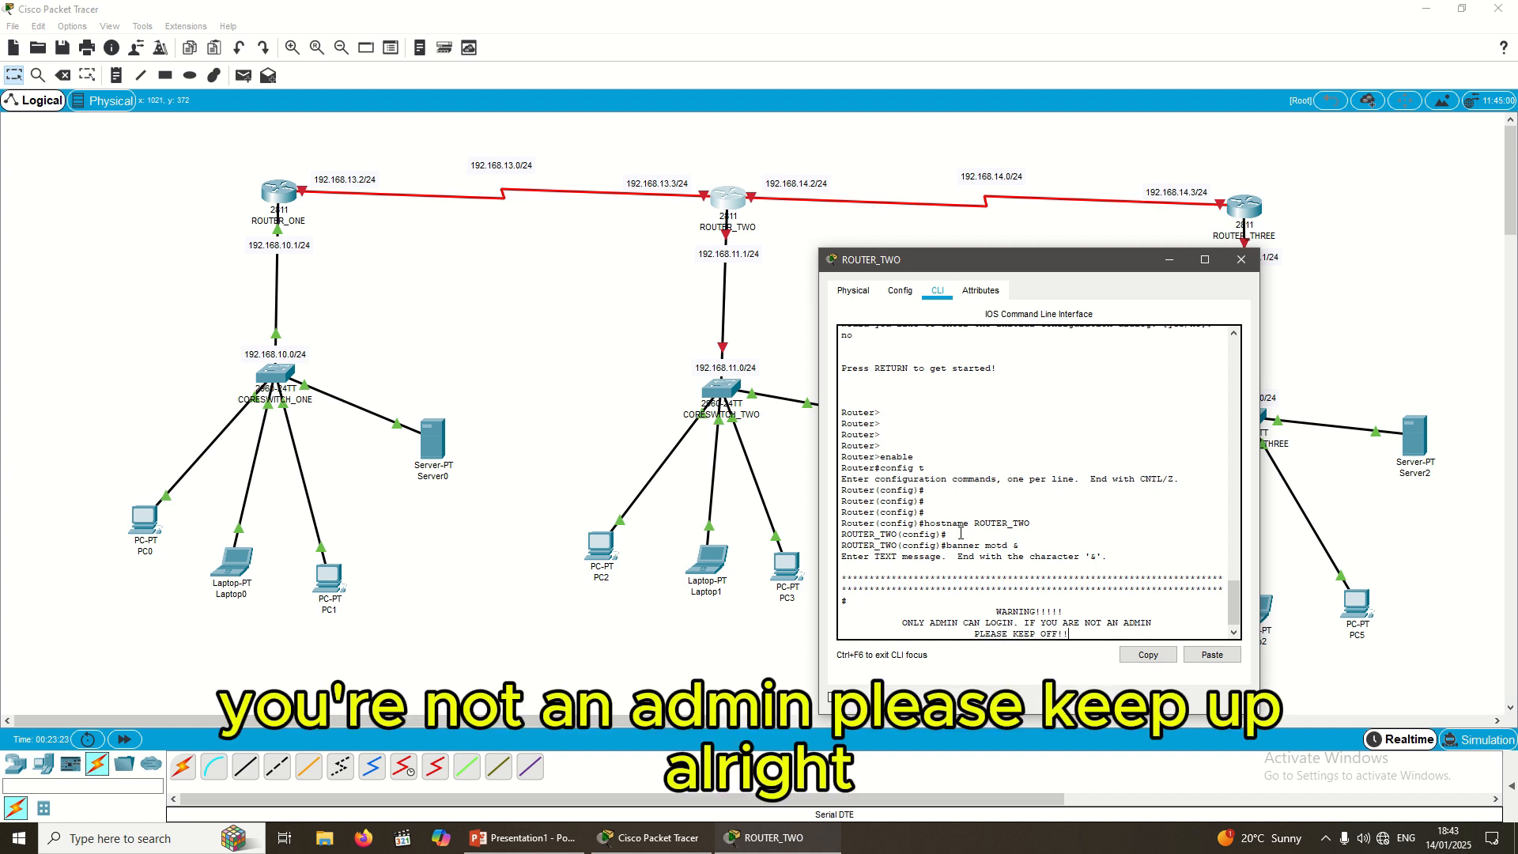
key("Return")
key("Return")
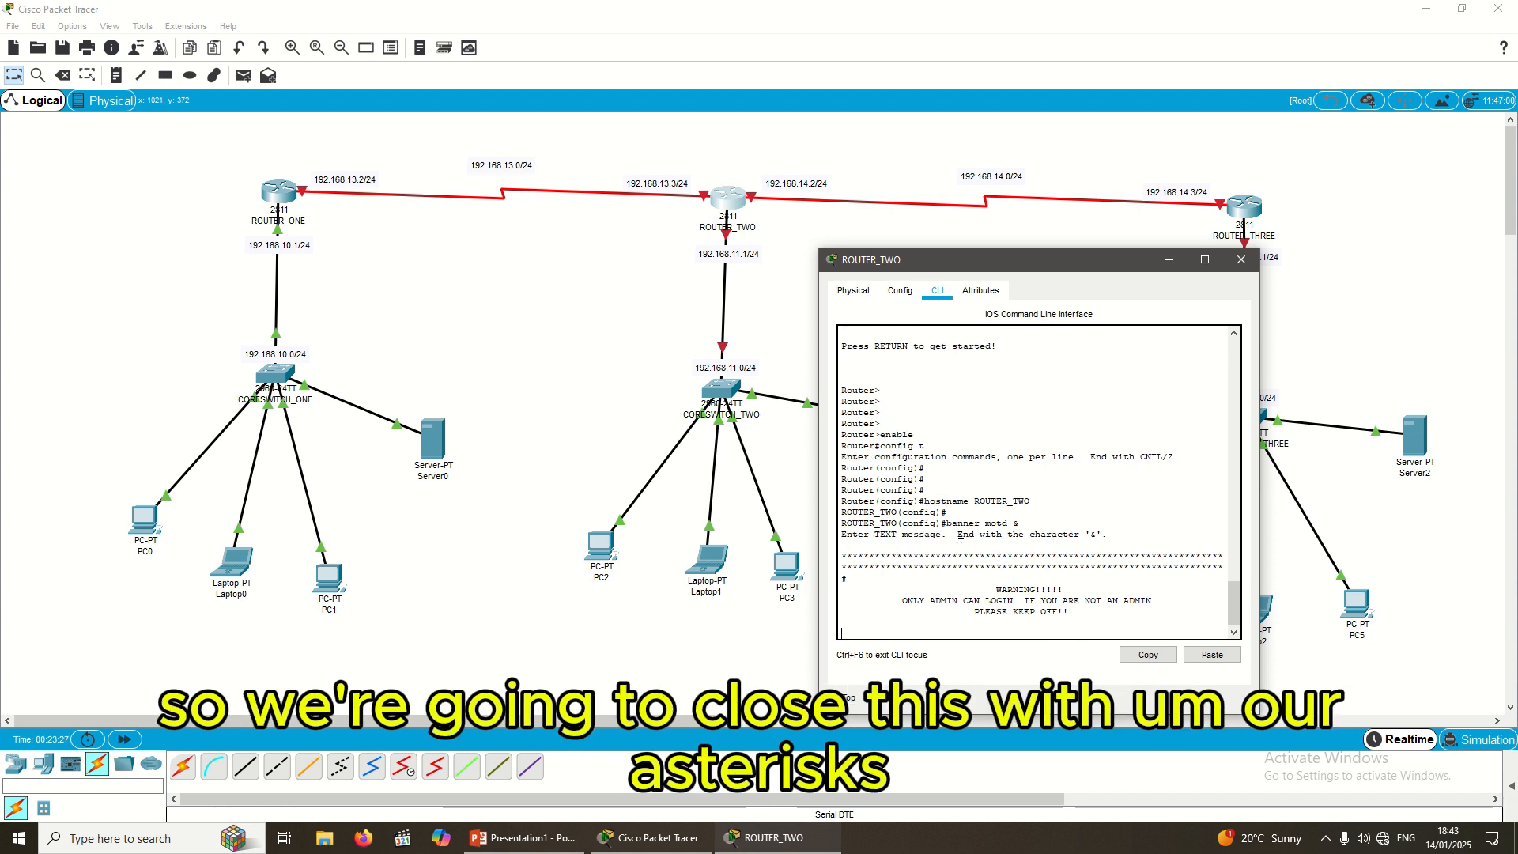
Step: Close ROUTER_TWO's banner with two asterisk rows and the '*&' closing delimiter
type("********************************************************")
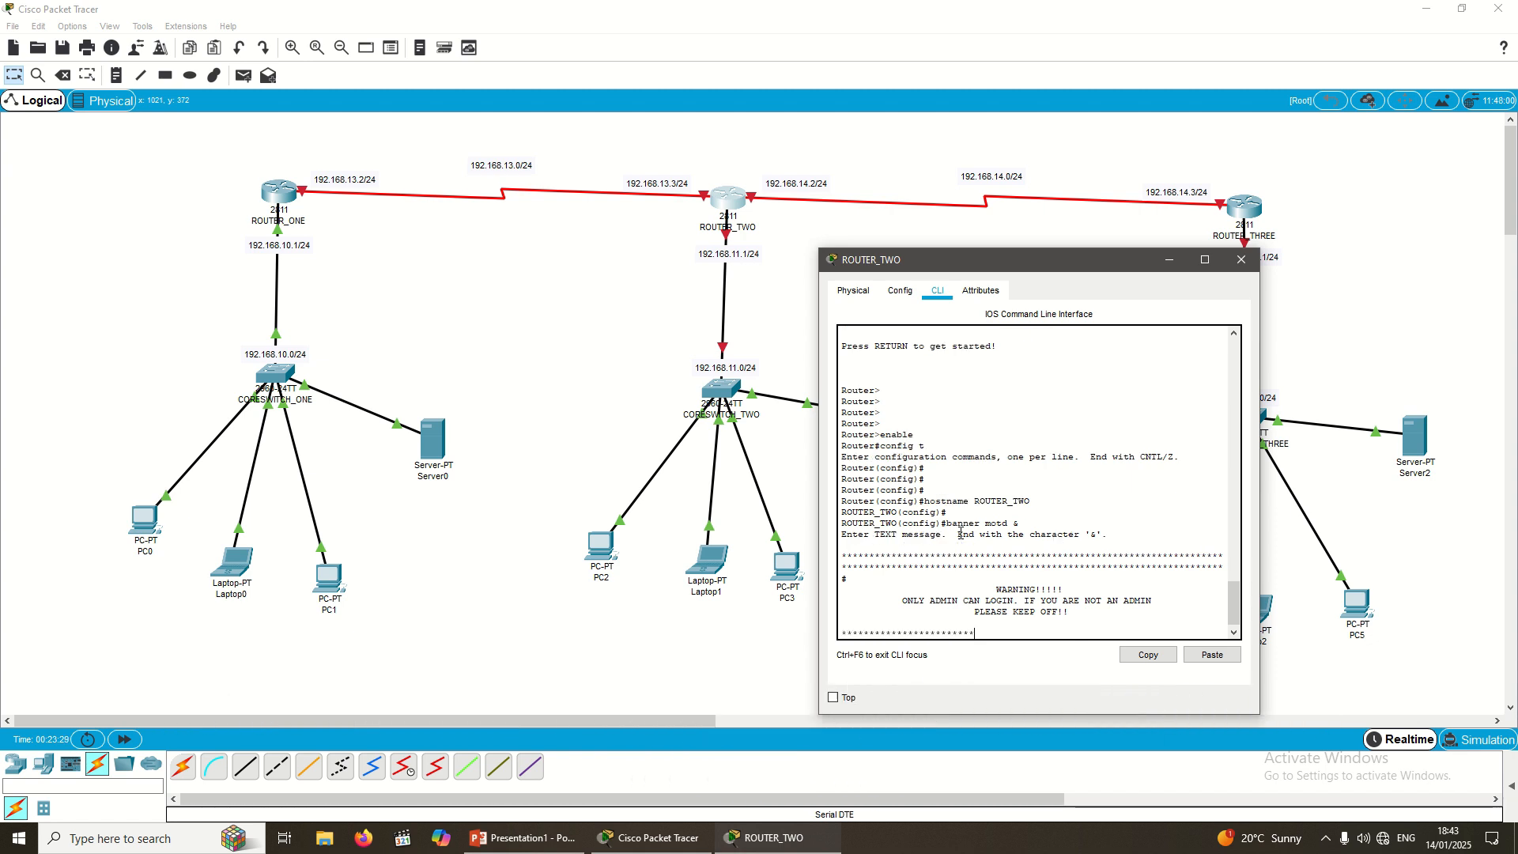
type("*************************************************************")
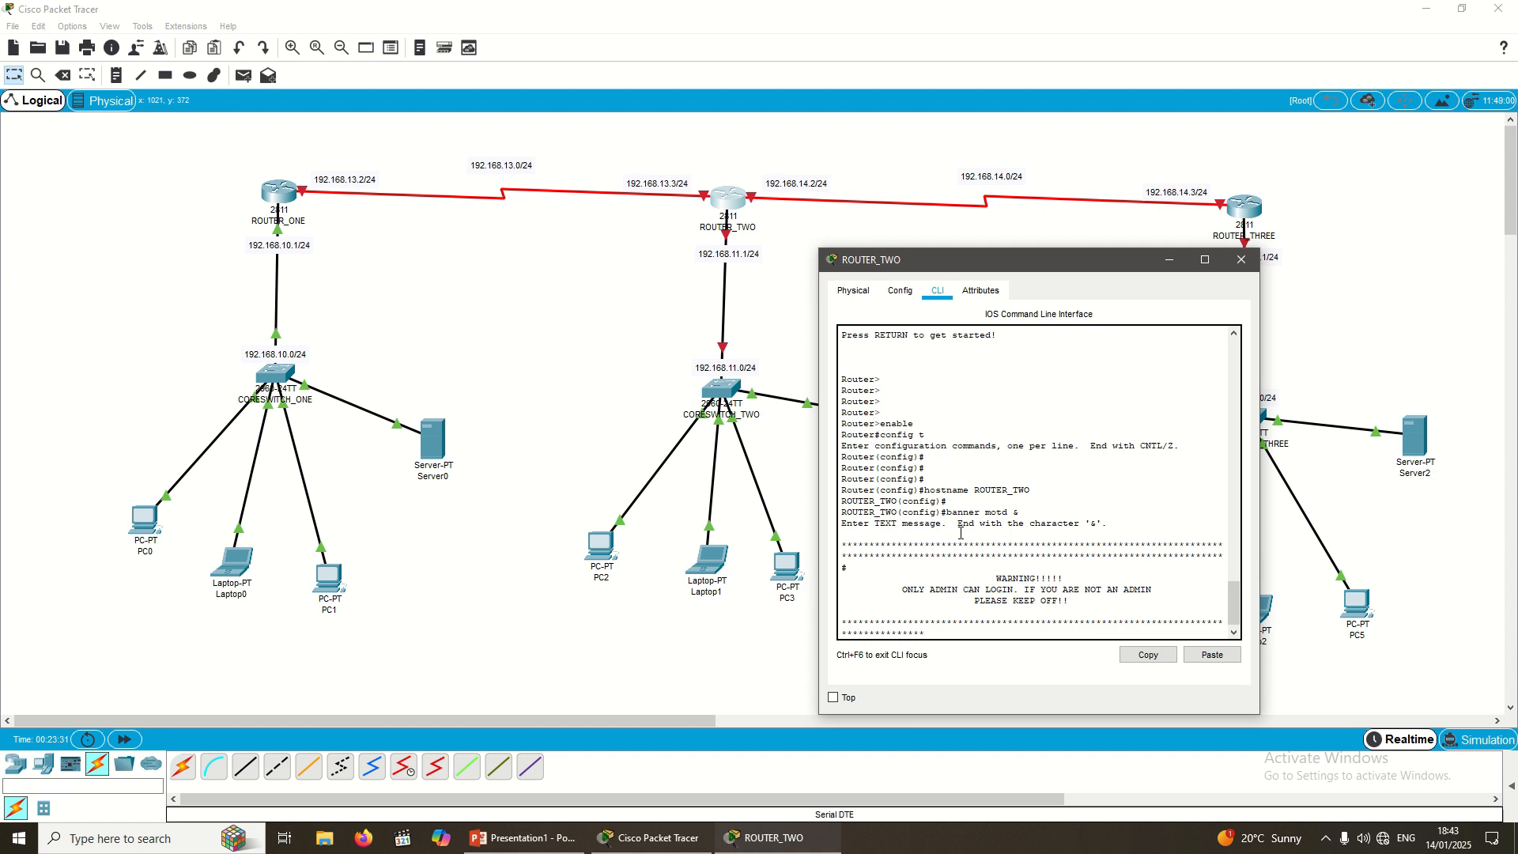
type("****")
key("Return")
type("*")
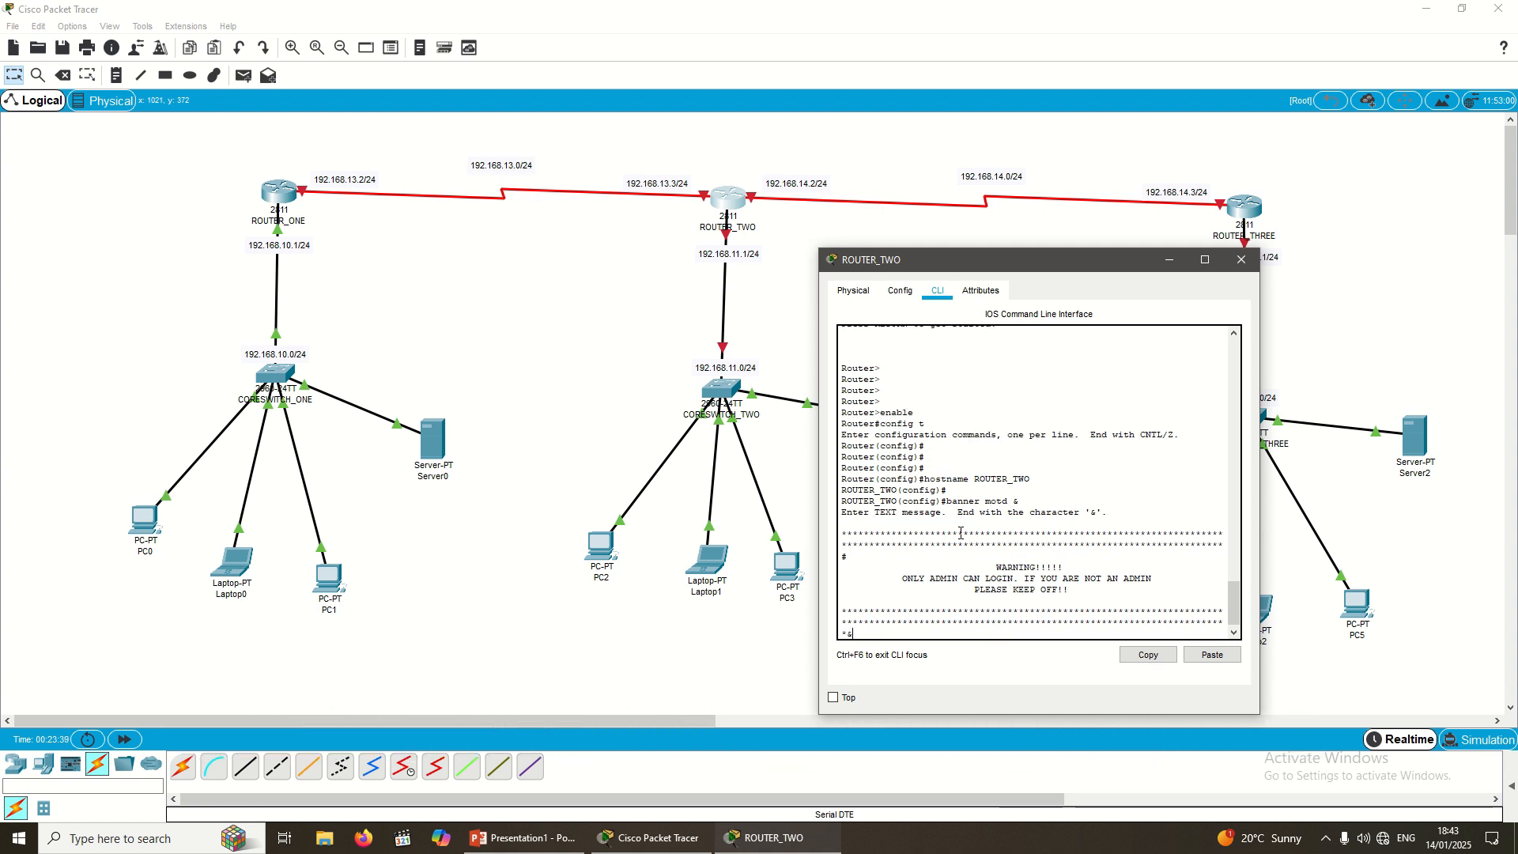
type("&")
key("Return")
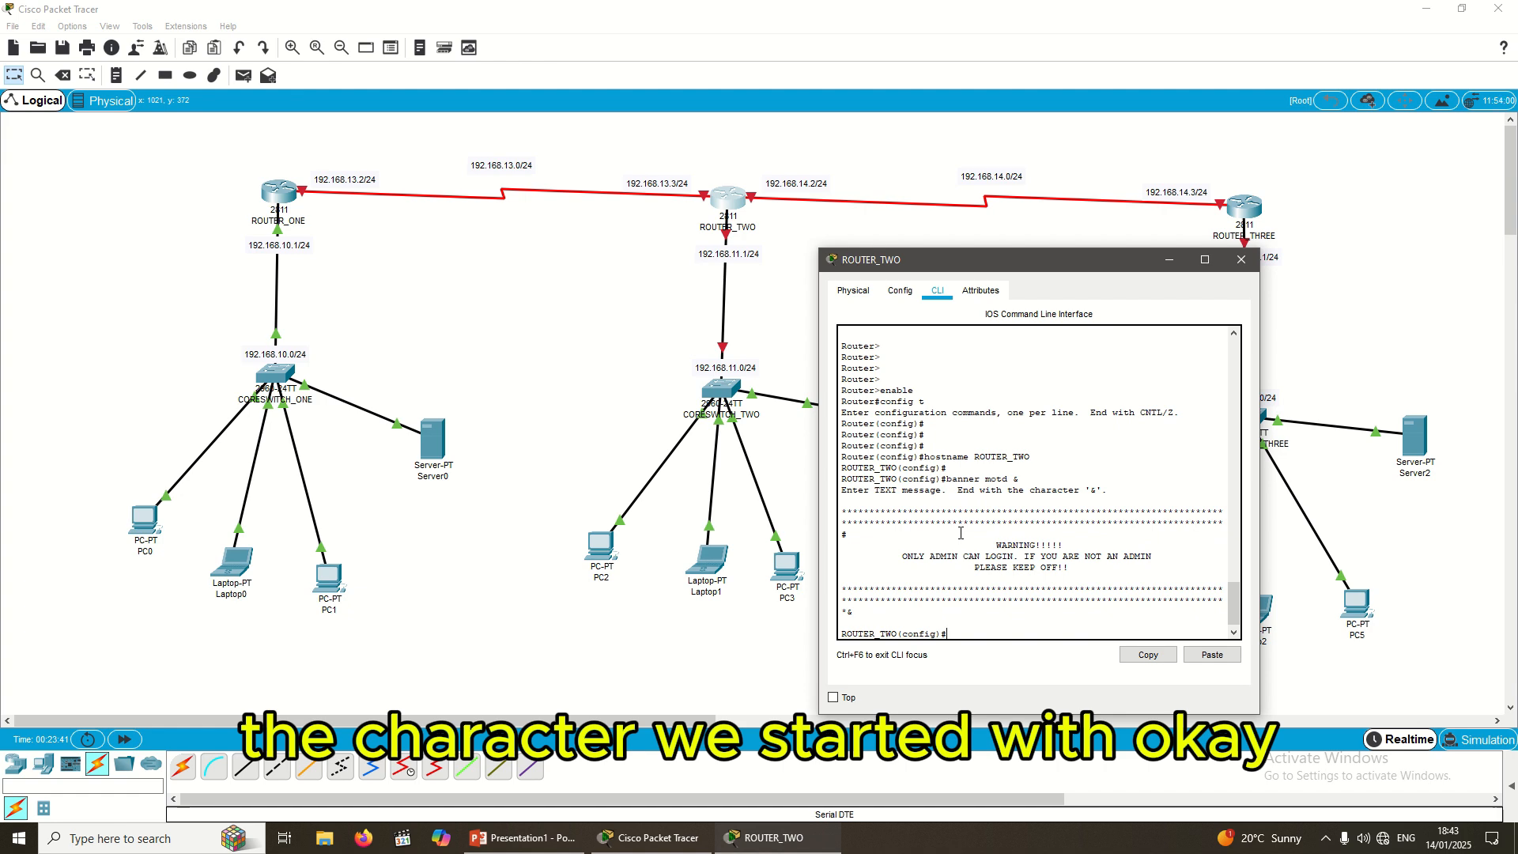
key("Return")
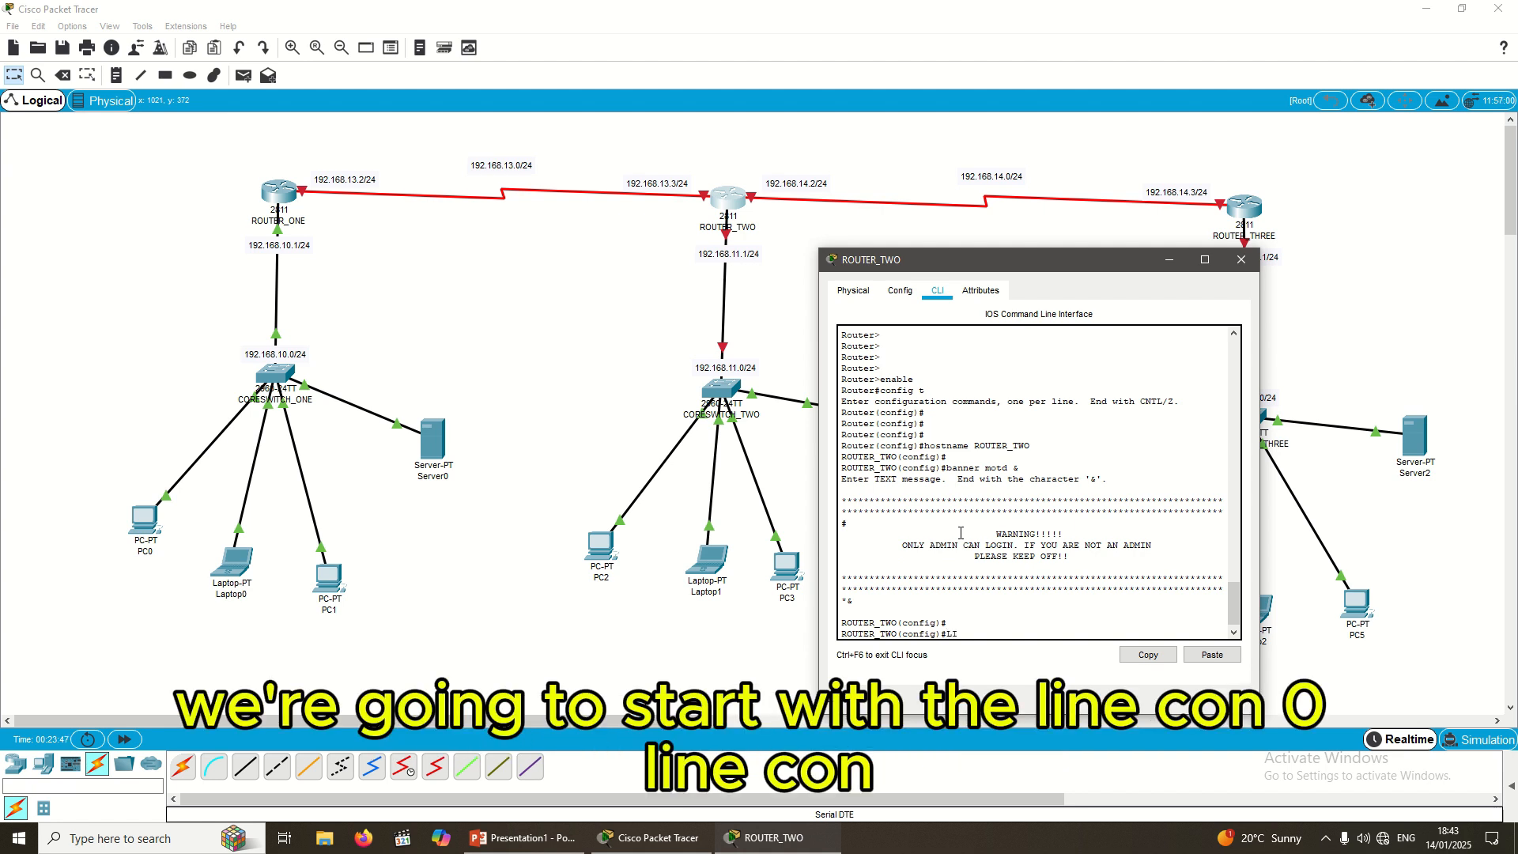
Step: Enter line con 0 and set the console line password
key("BackSpace")
type("ine con")
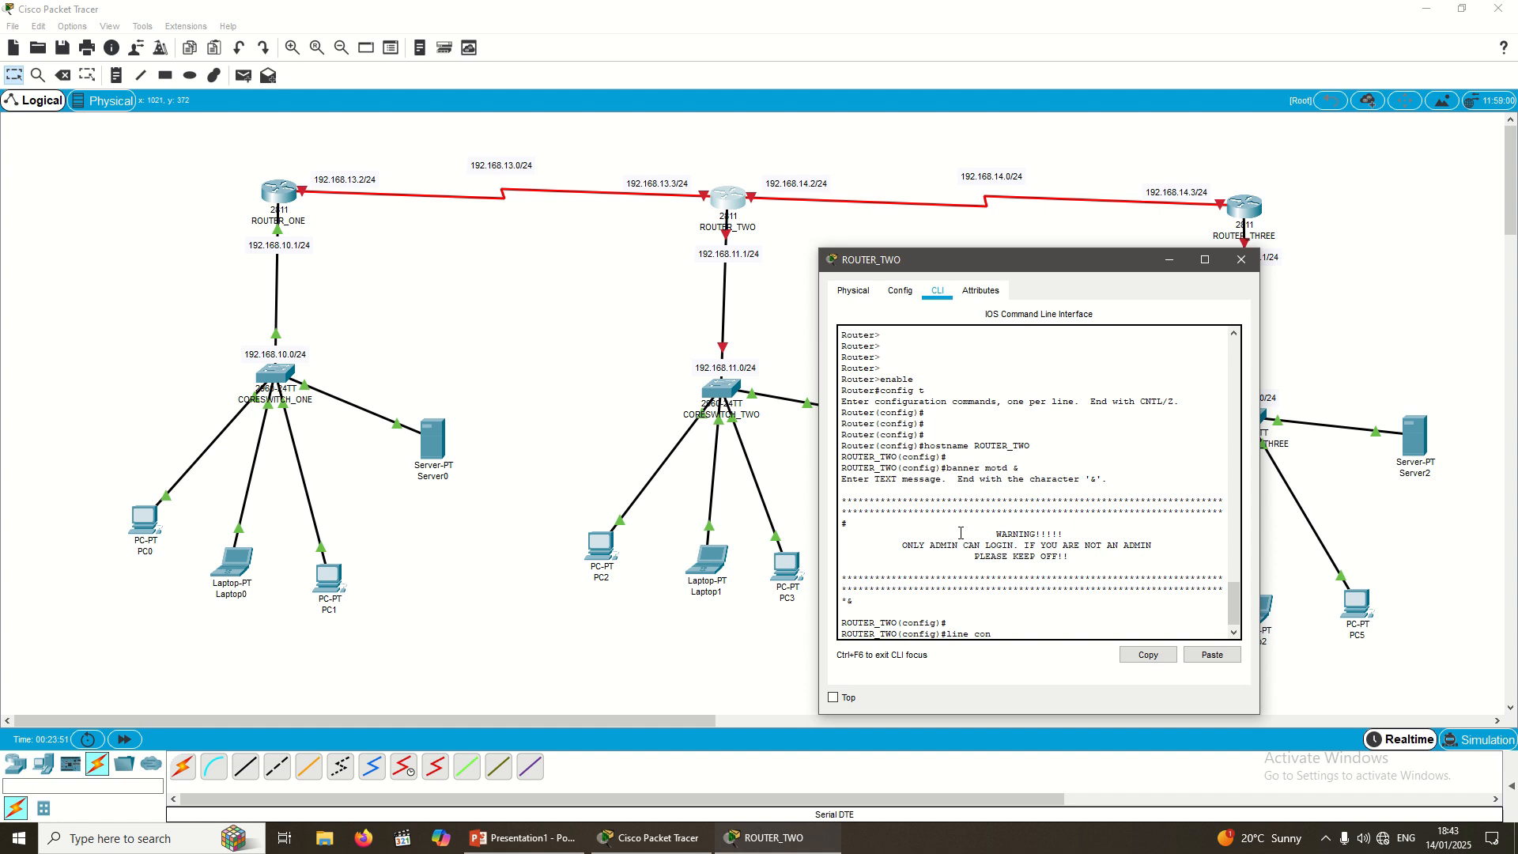
type(" 0")
key("Return")
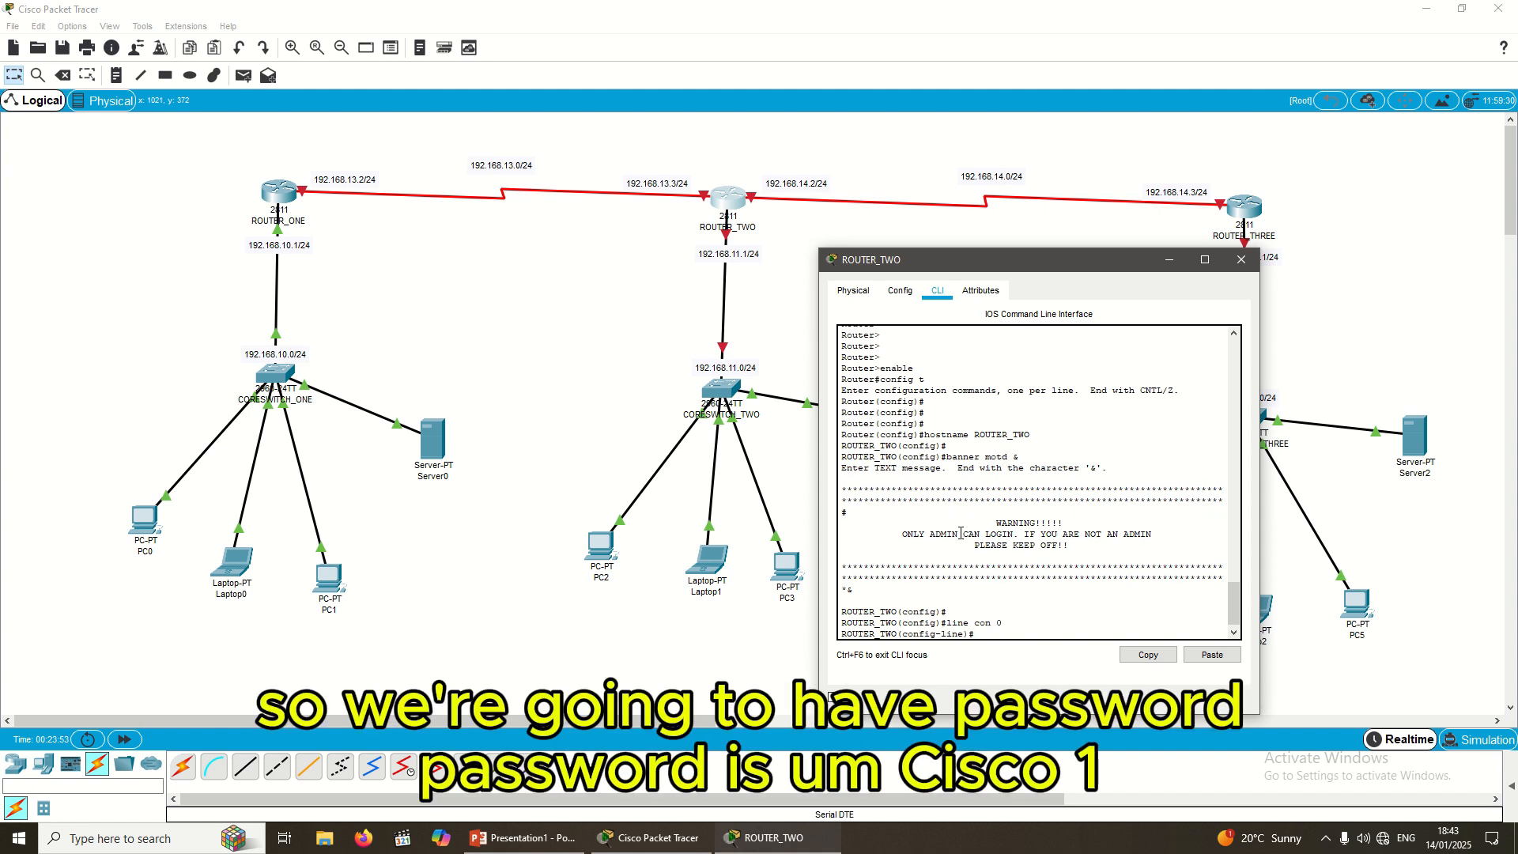
type("password")
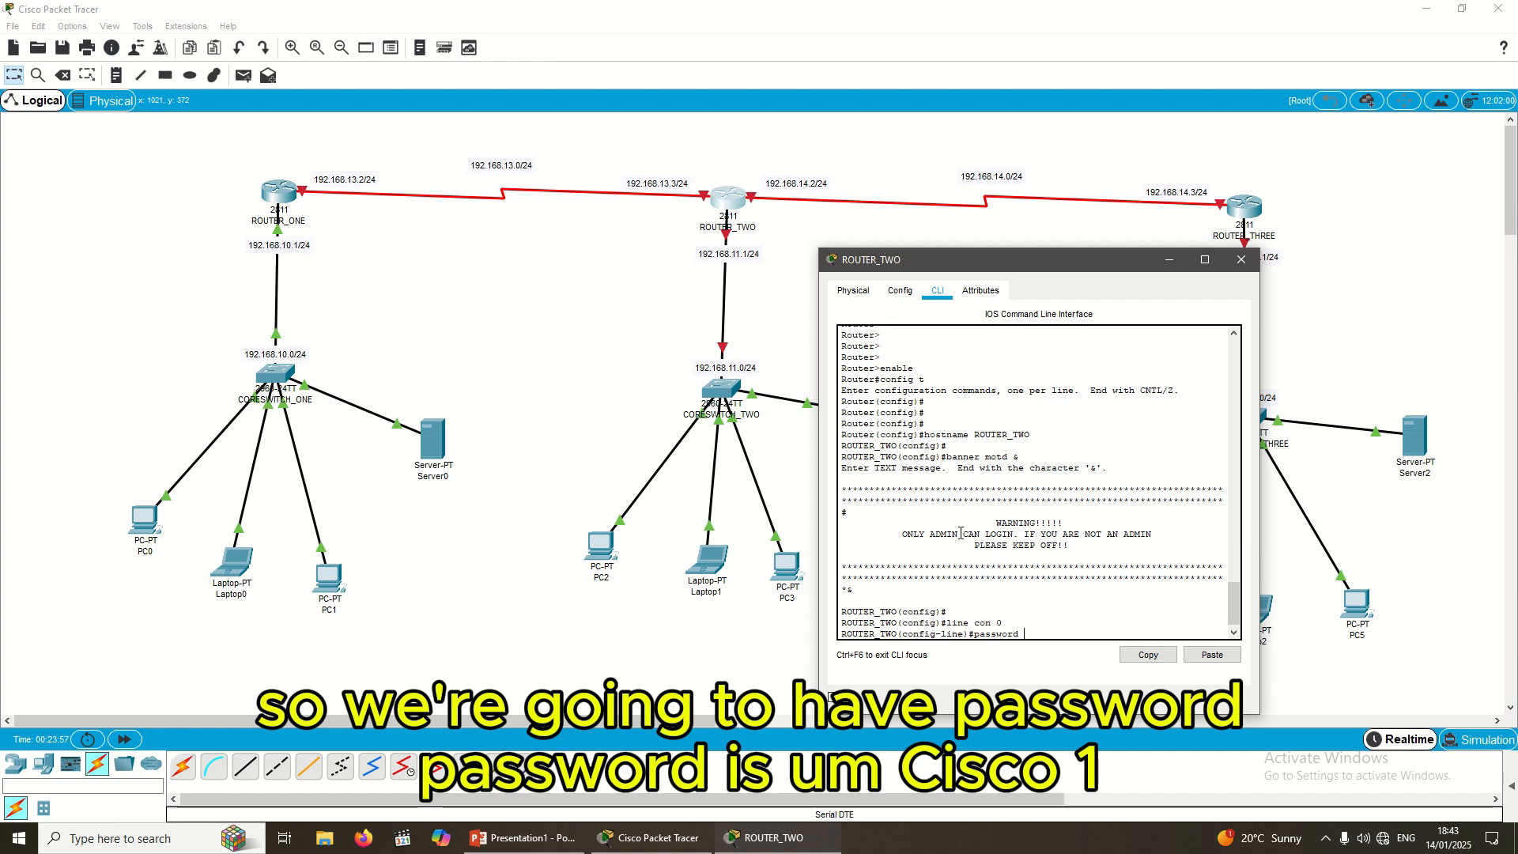
type(" Cisco1234")
key("Return")
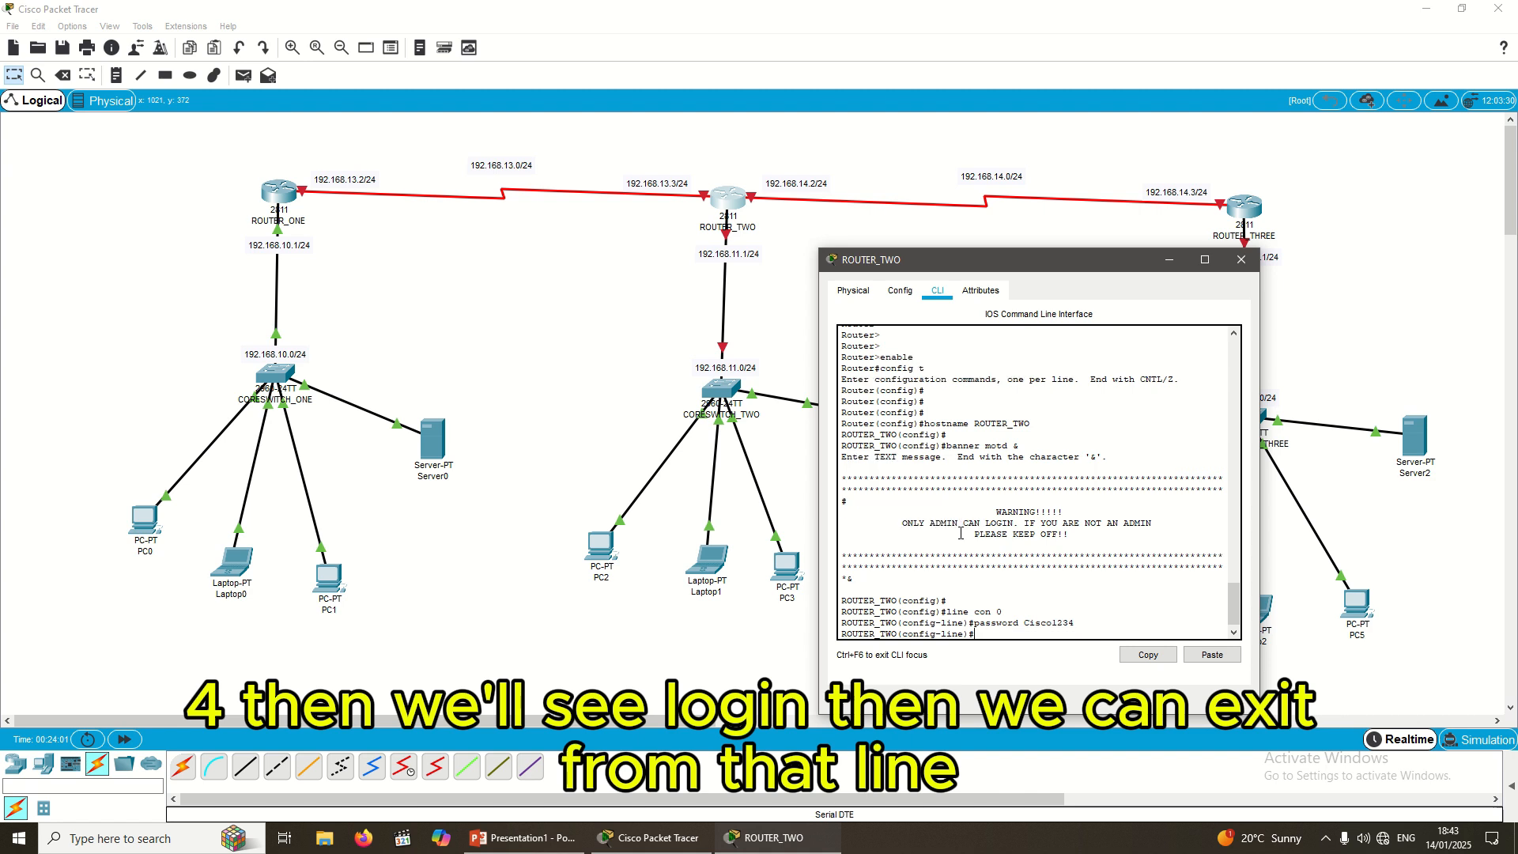
Step: Enable login on the console line and exit back to global configuration
type("login")
key("Return")
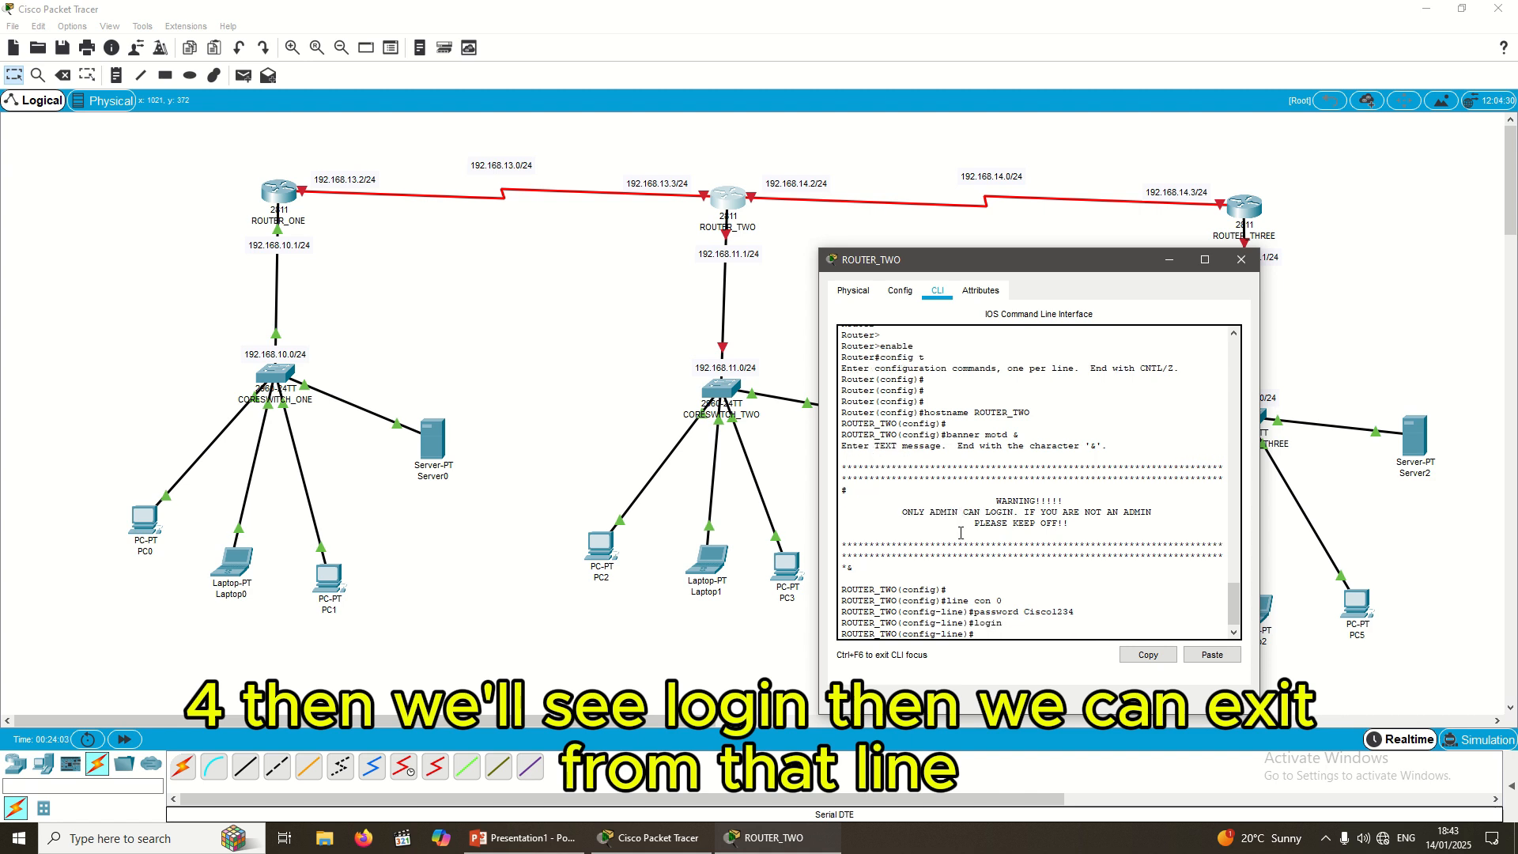
type("exit")
key("Return")
key("Return")
key("Return")
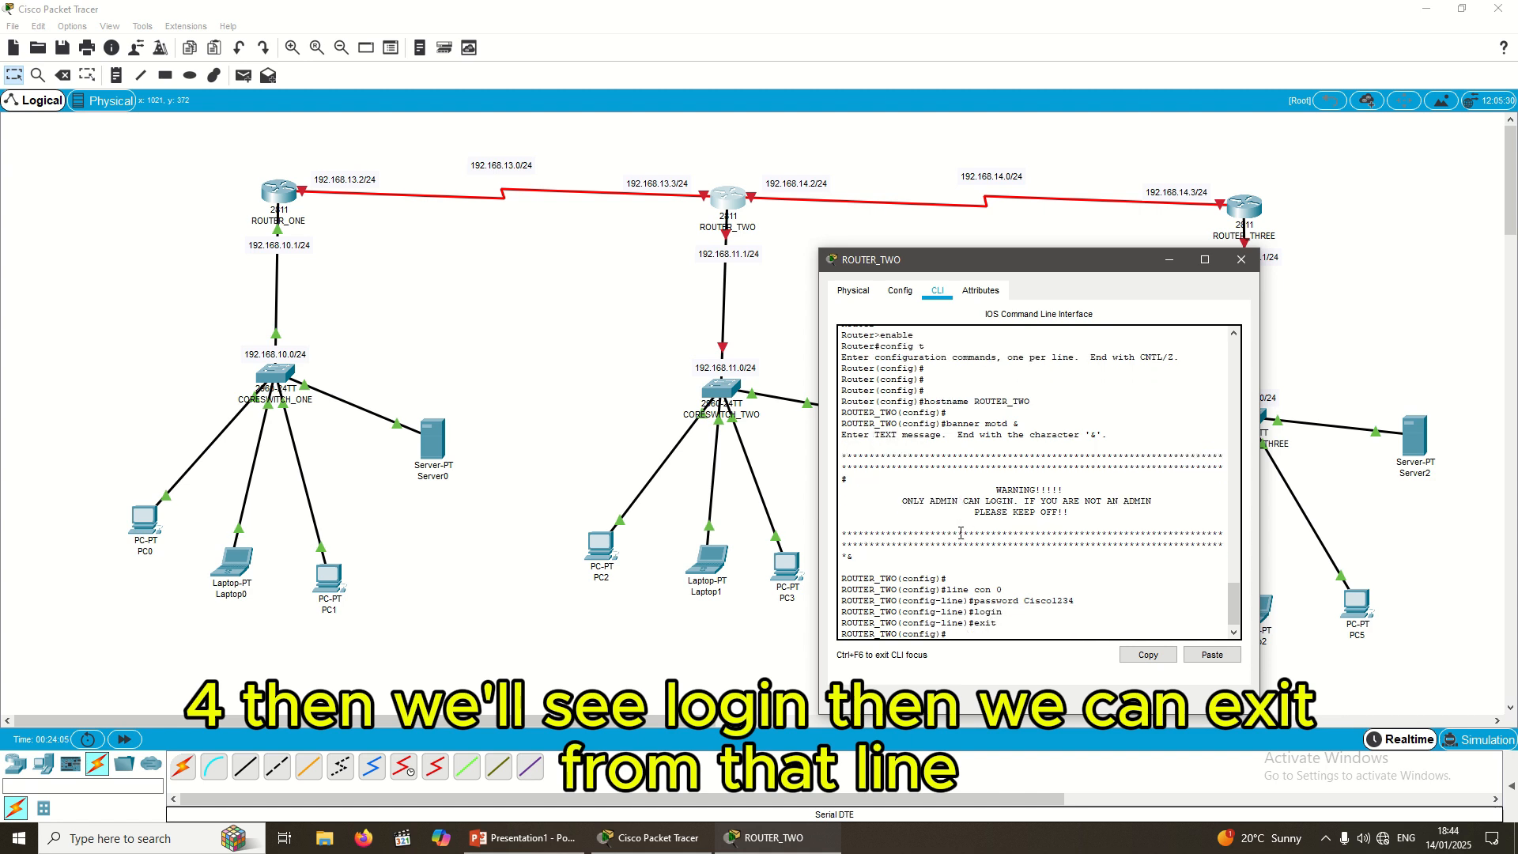
key("Return")
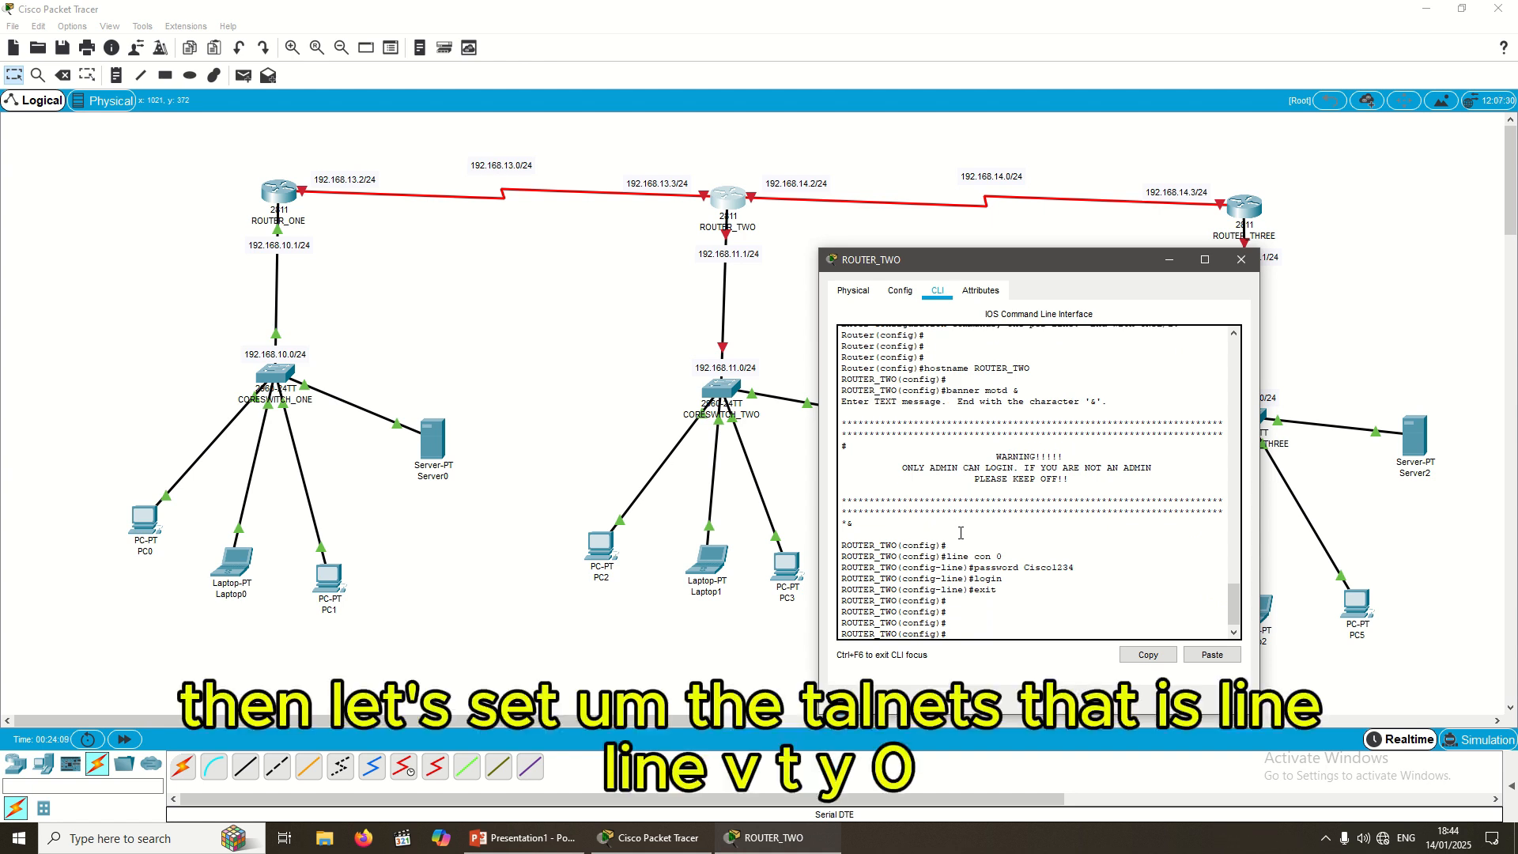
Step: Enter the vty 0 4 lines and set the same password used on the console
type("line vty 0 4")
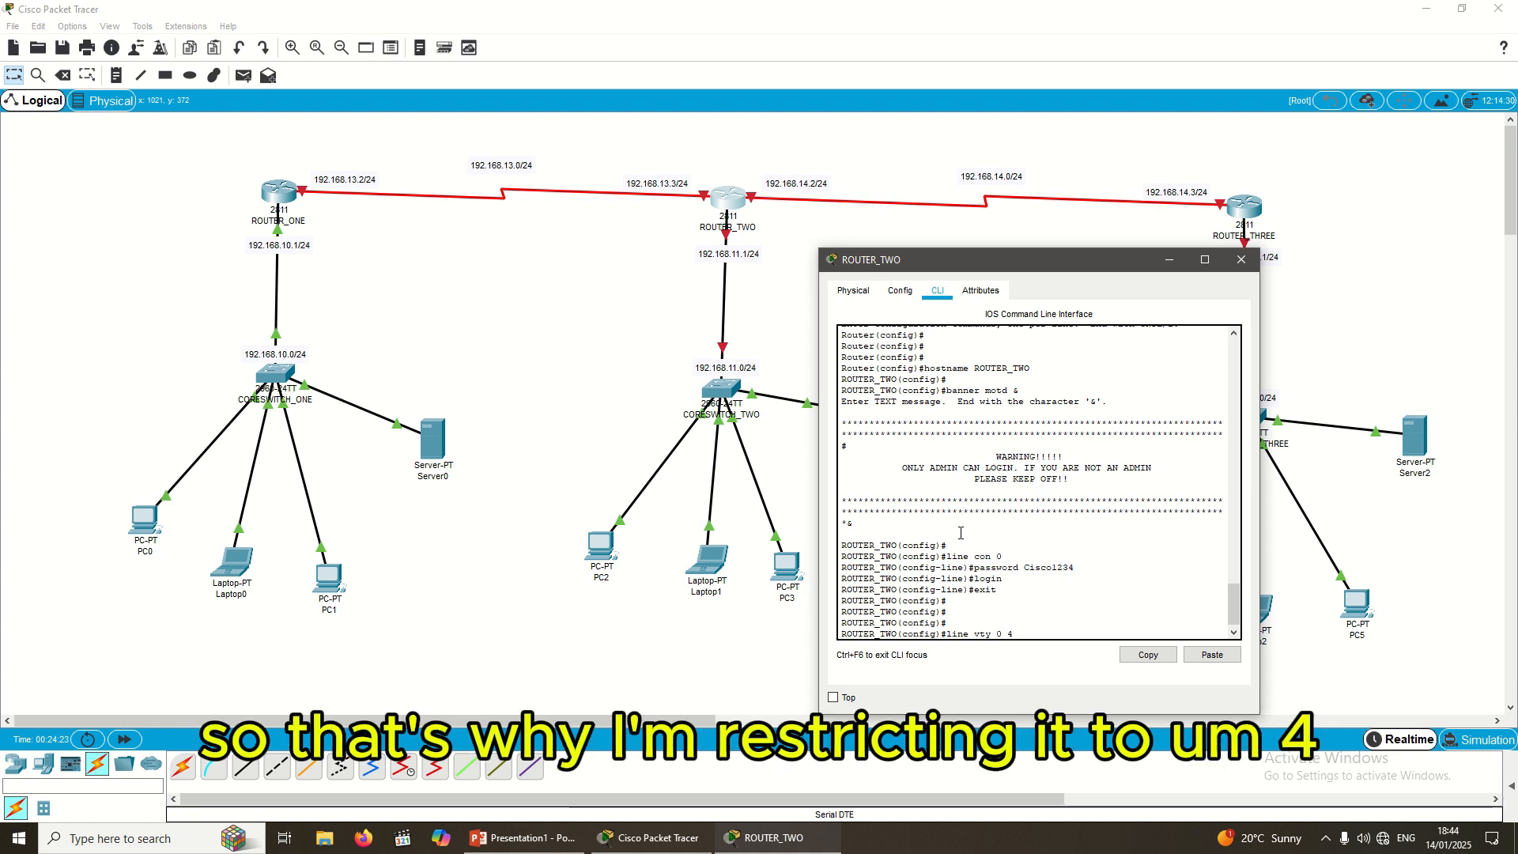
key("Return")
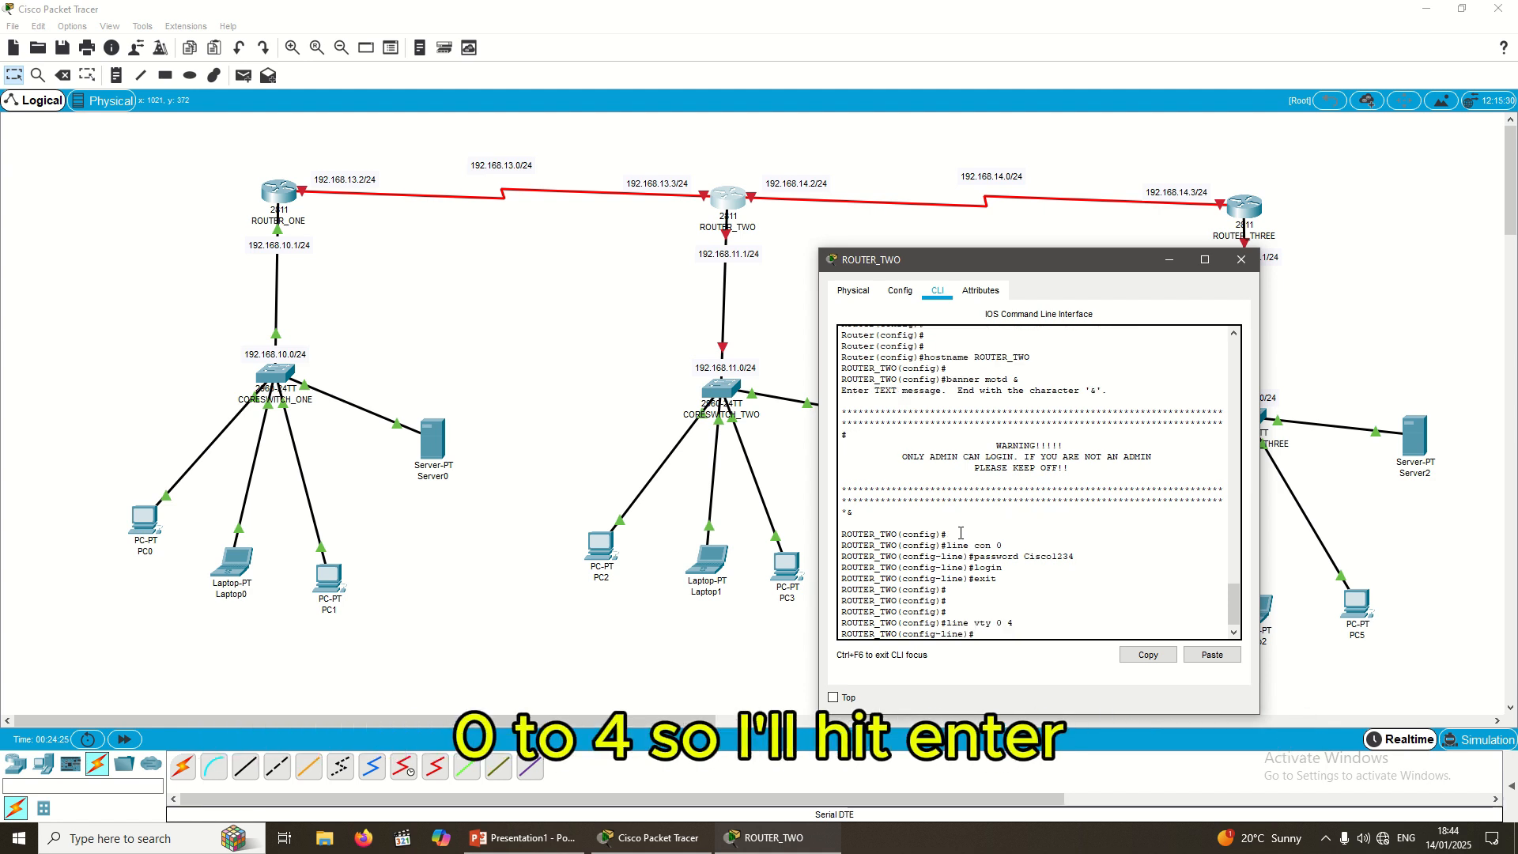
type("lo")
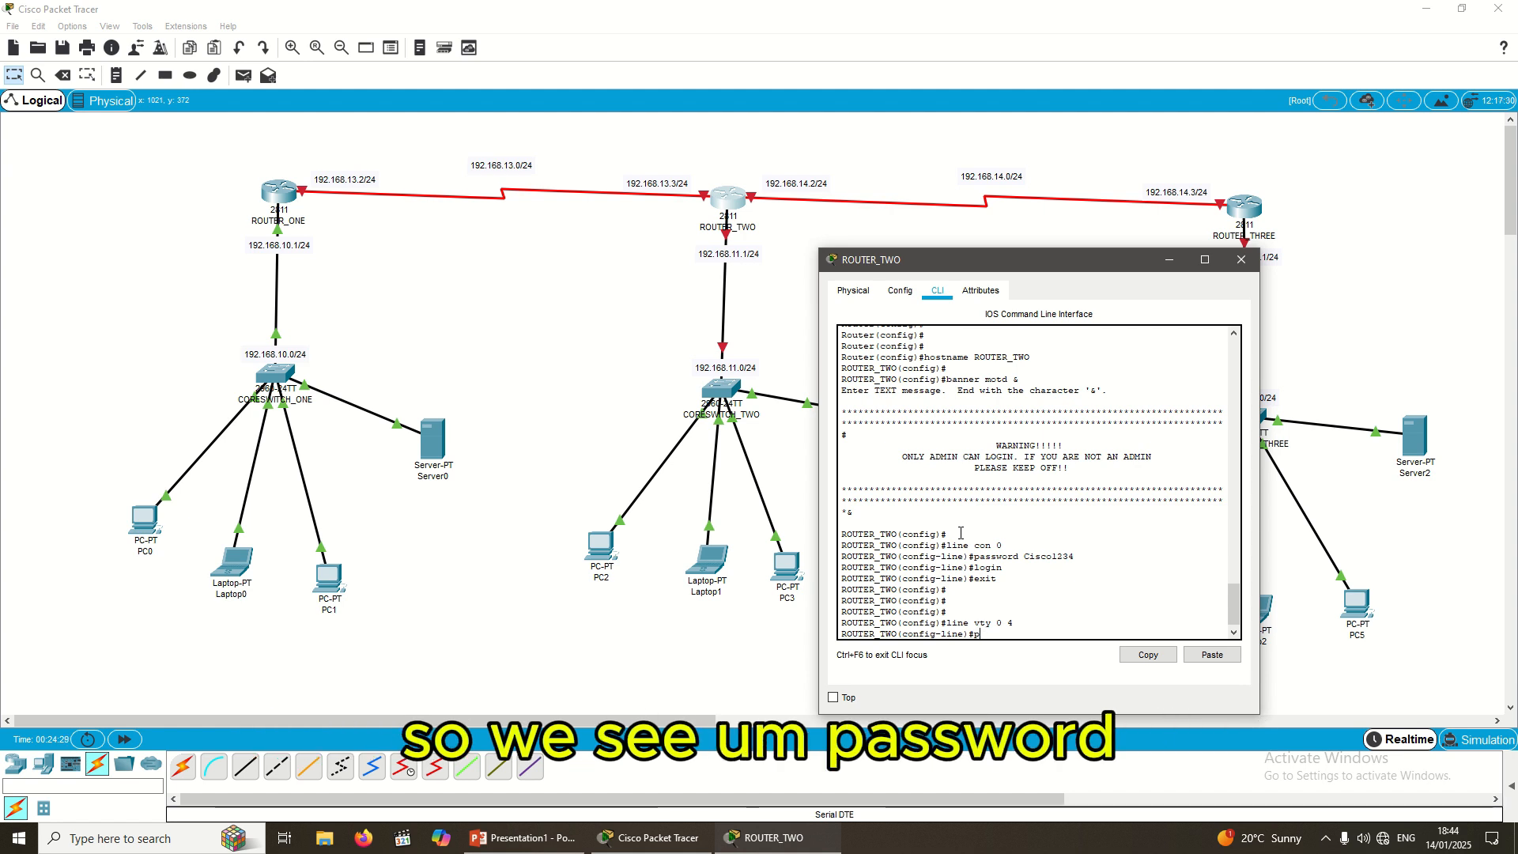
type("ssword")
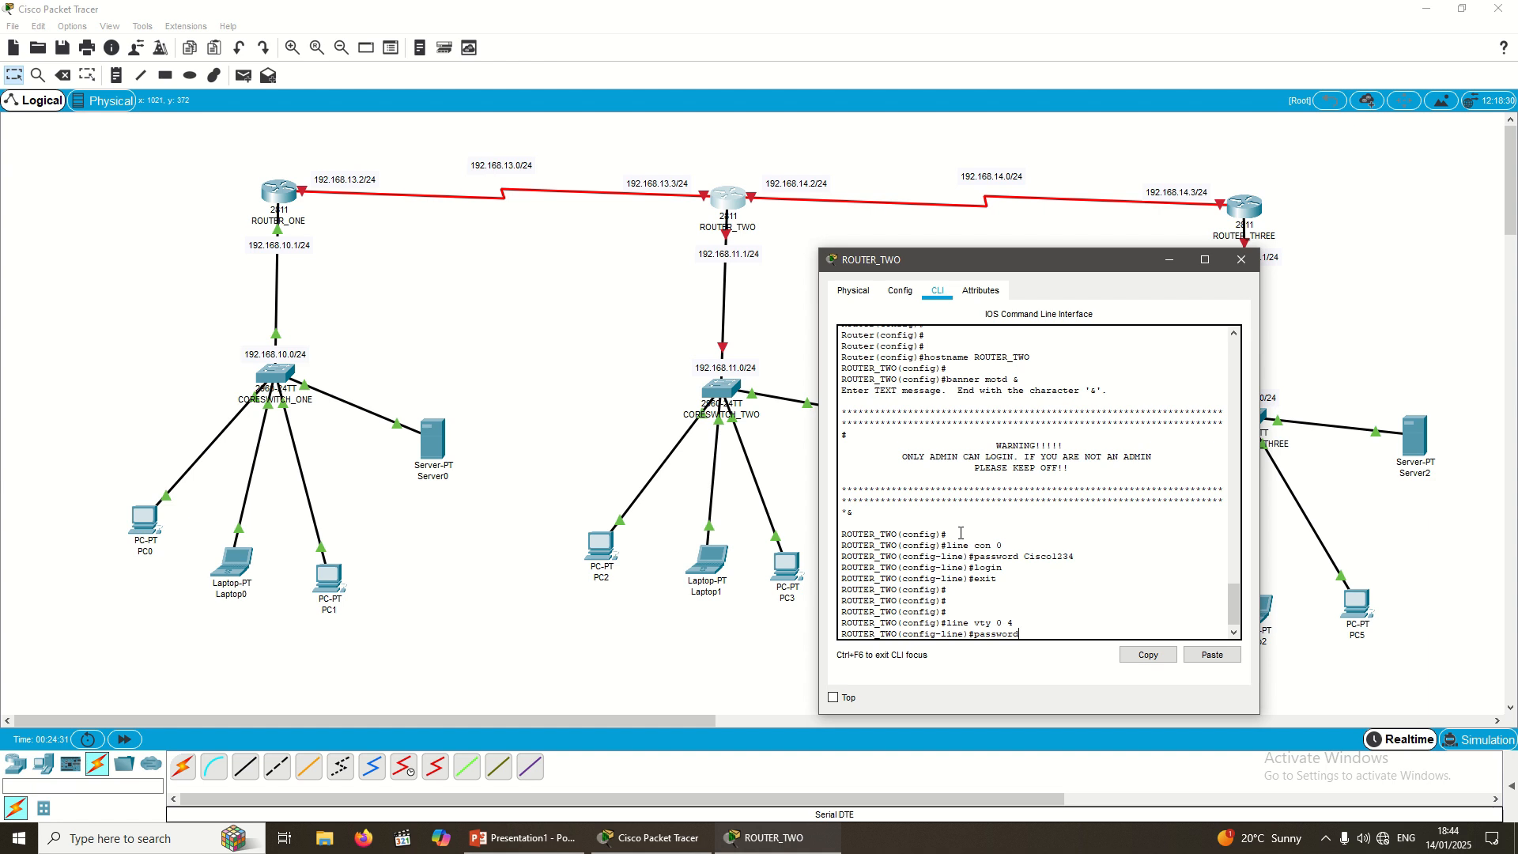
type(" CIC")
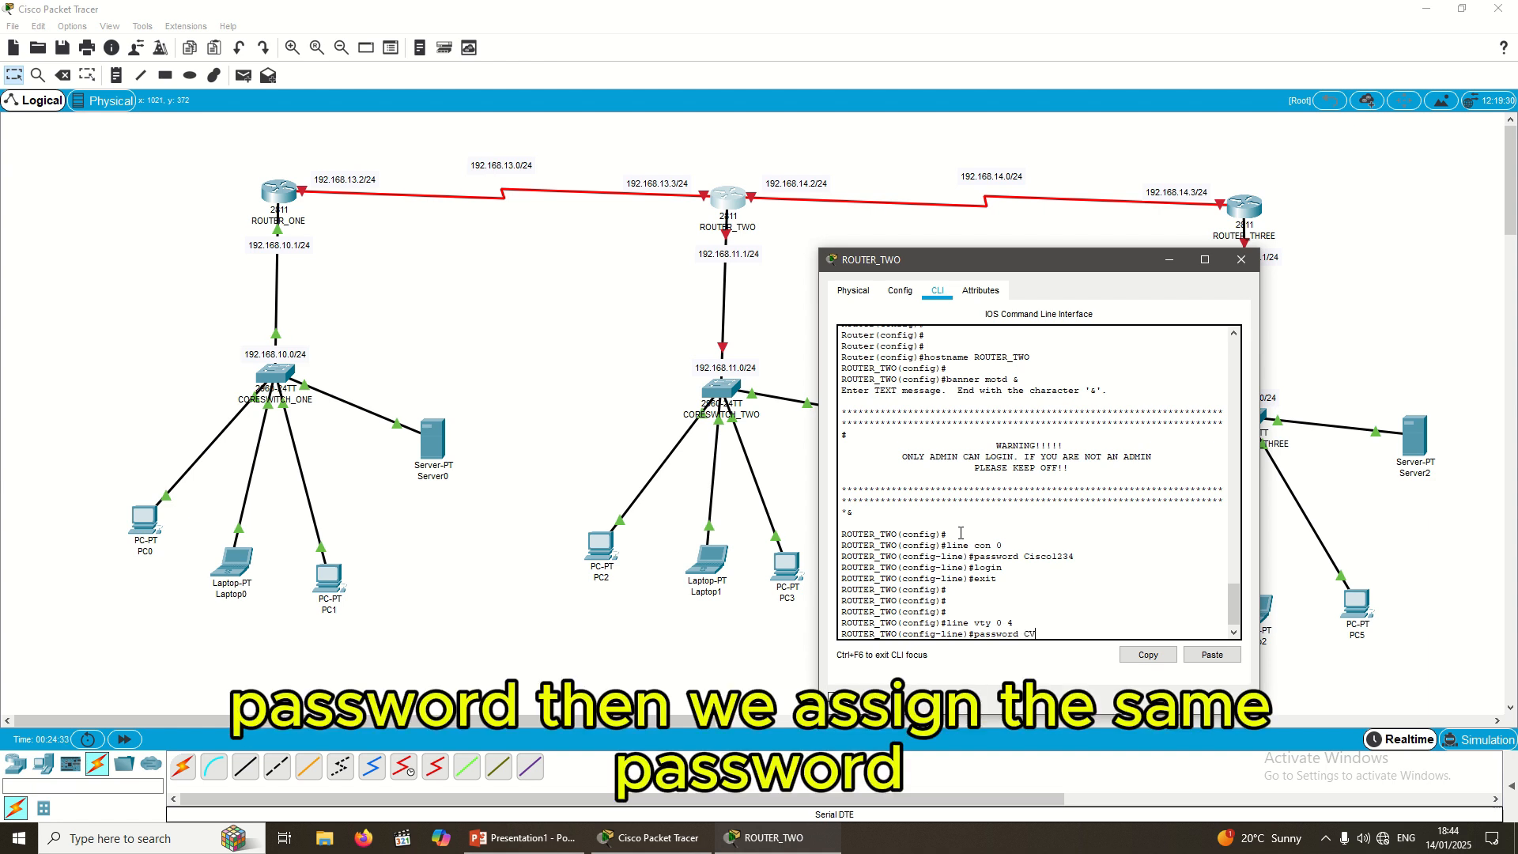
key("BackSpace")
key("BackSpace")
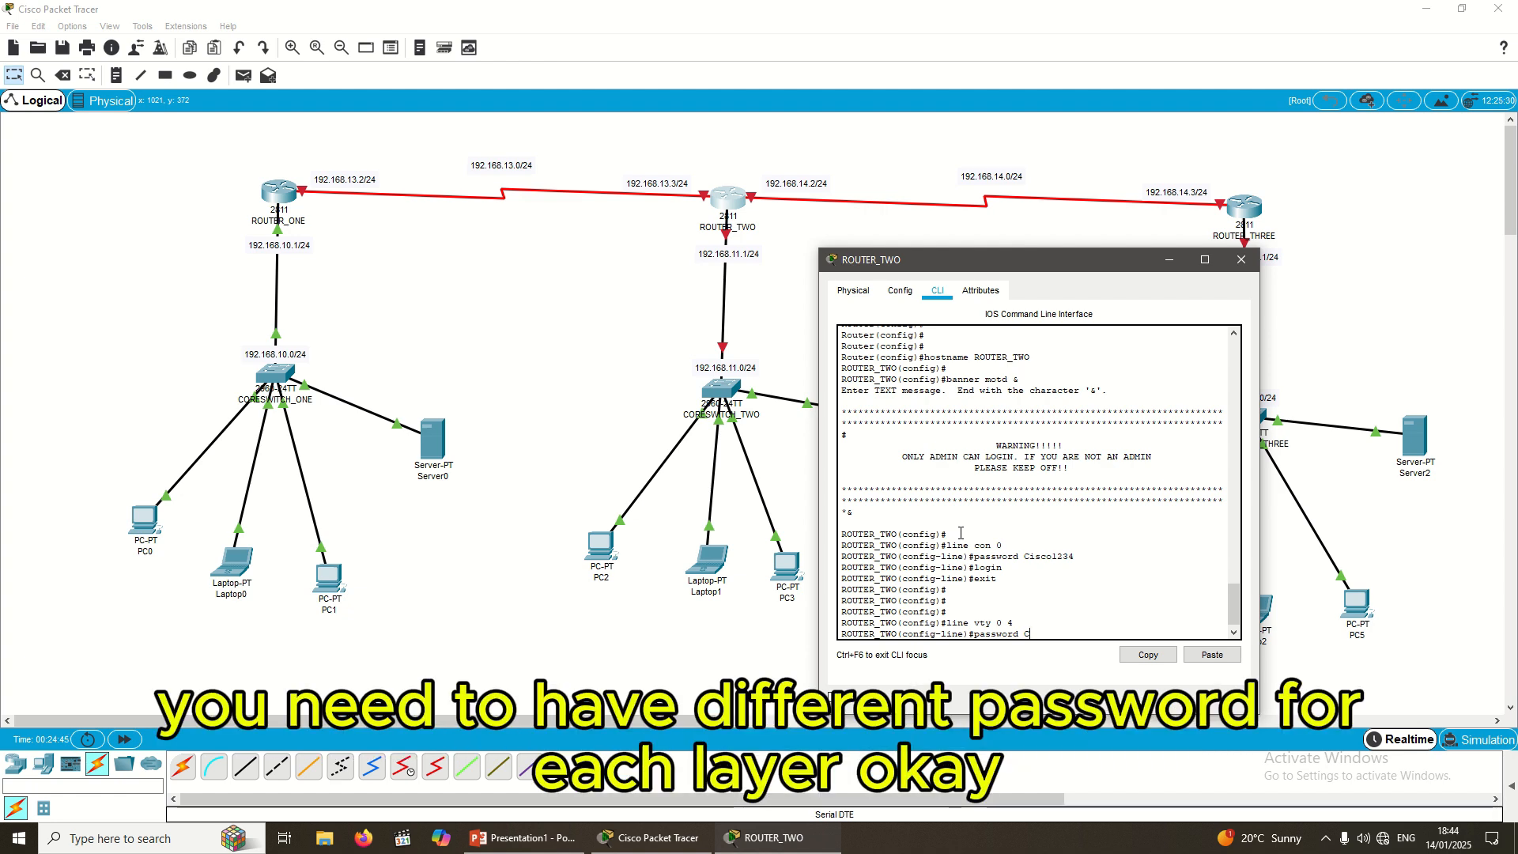
type("i")
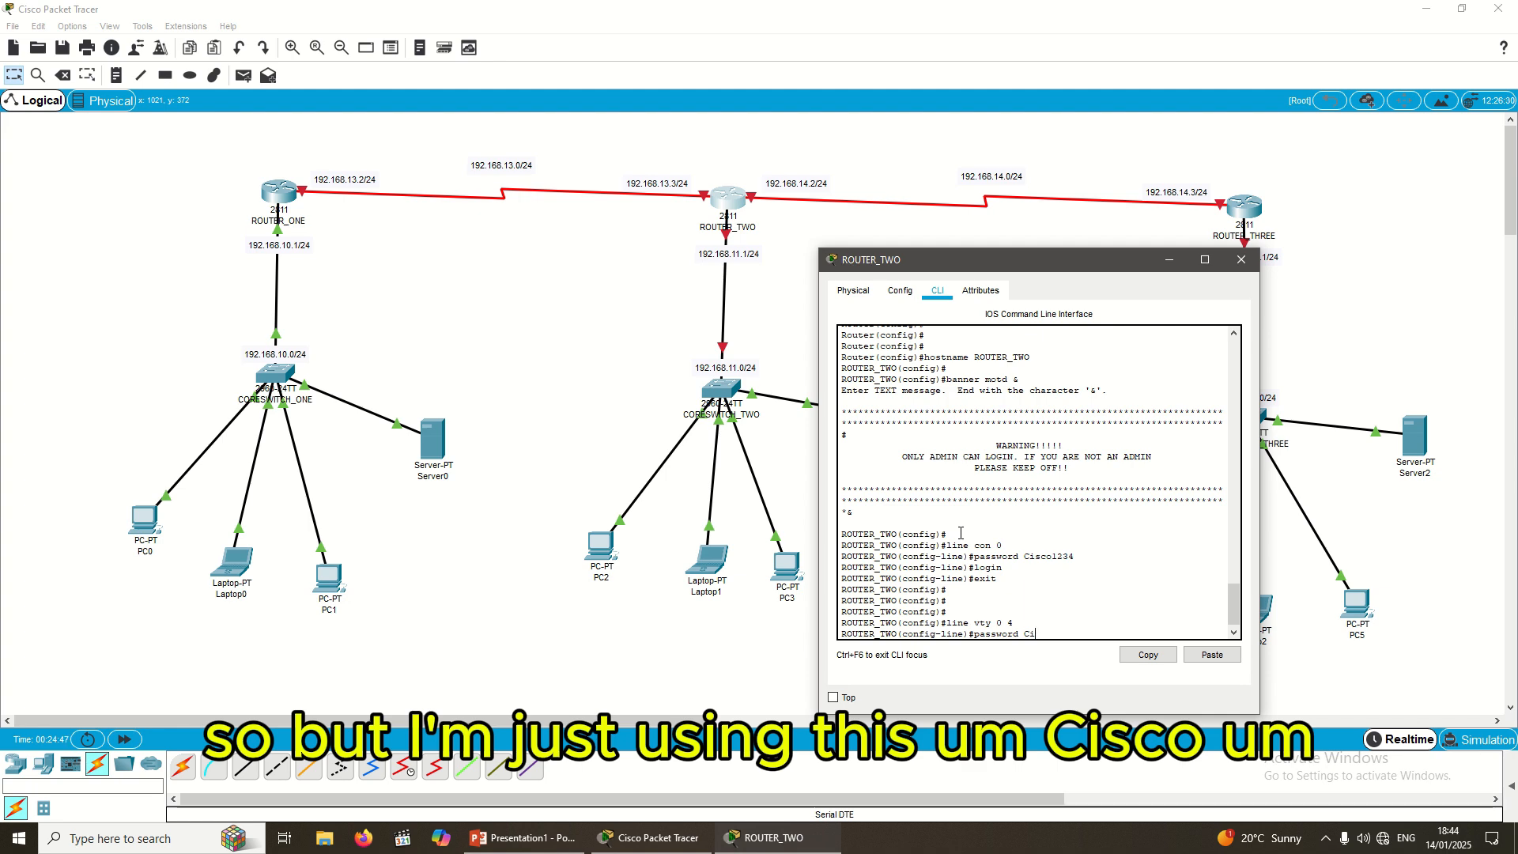
type("xcoc")
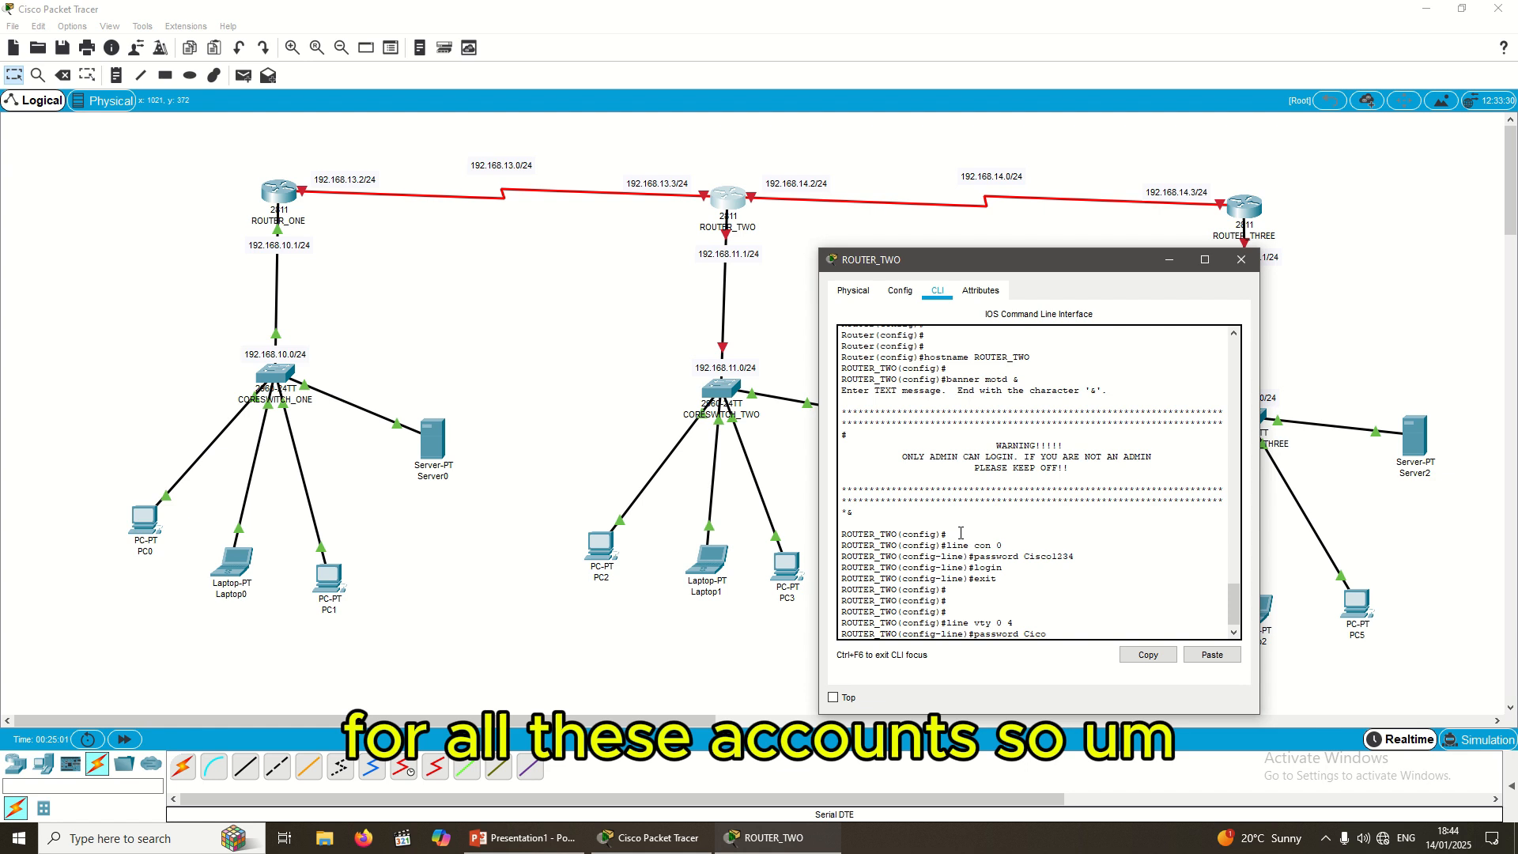
type("1234")
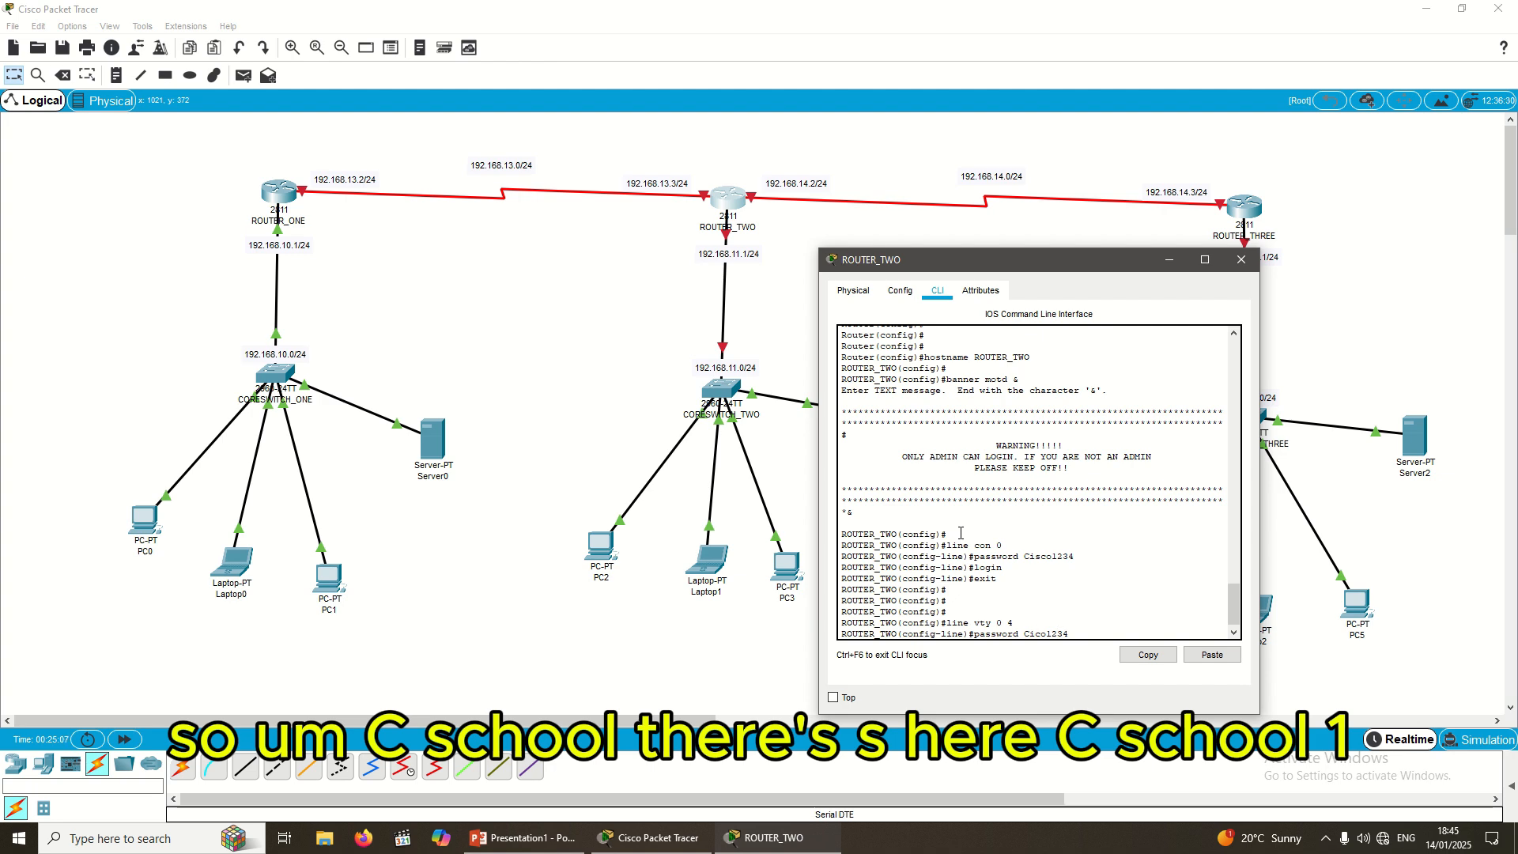
key("Left")
key("Left")
key("Left")
key("Left")
key("Left")
key("Left")
type("s")
key("Return")
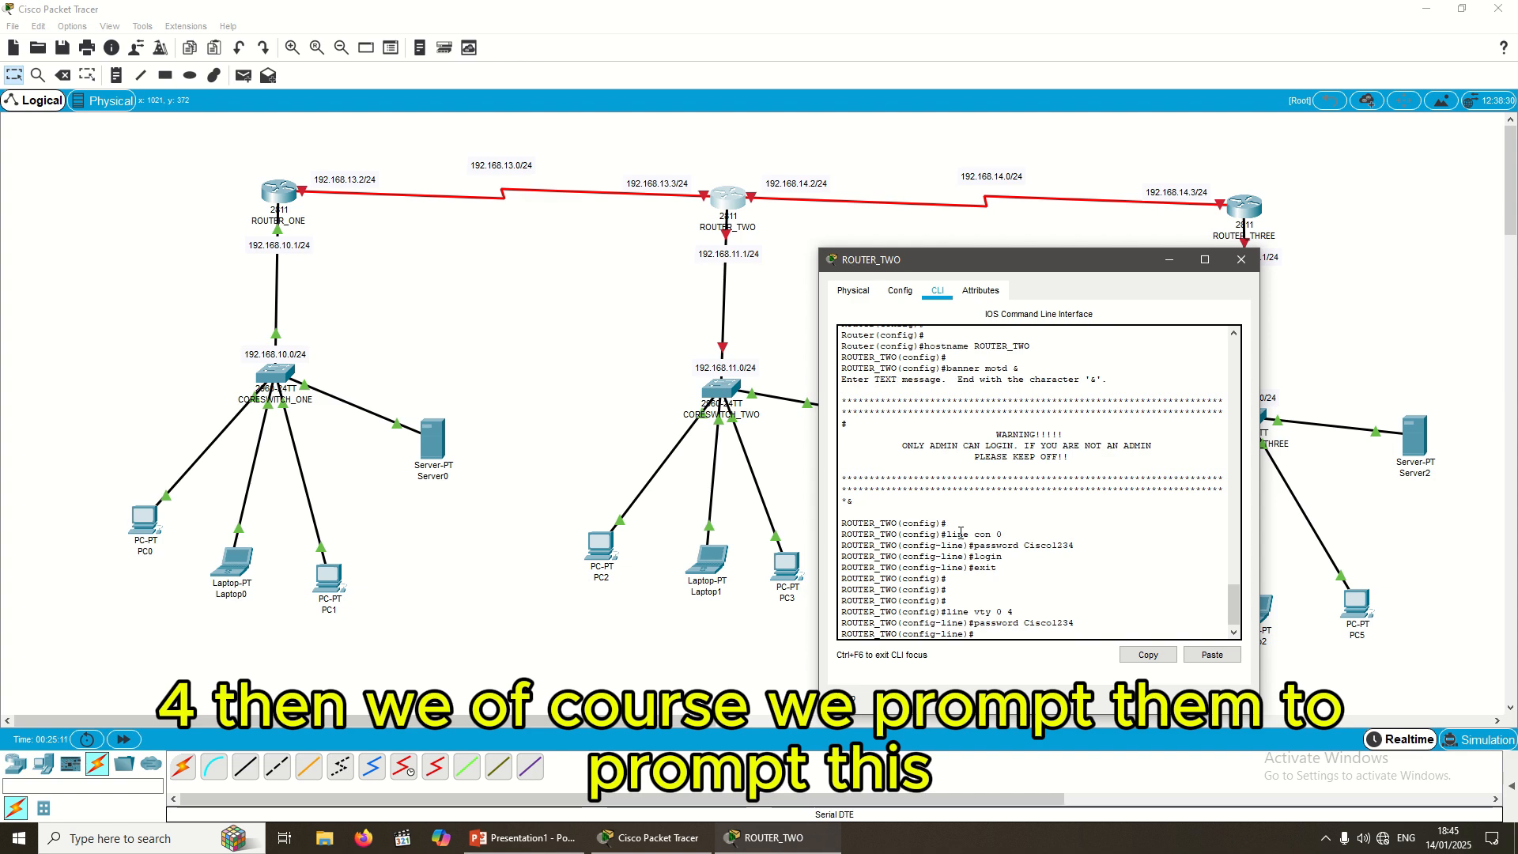
Step: Require login on the vty lines and exit to global configuration
type("login")
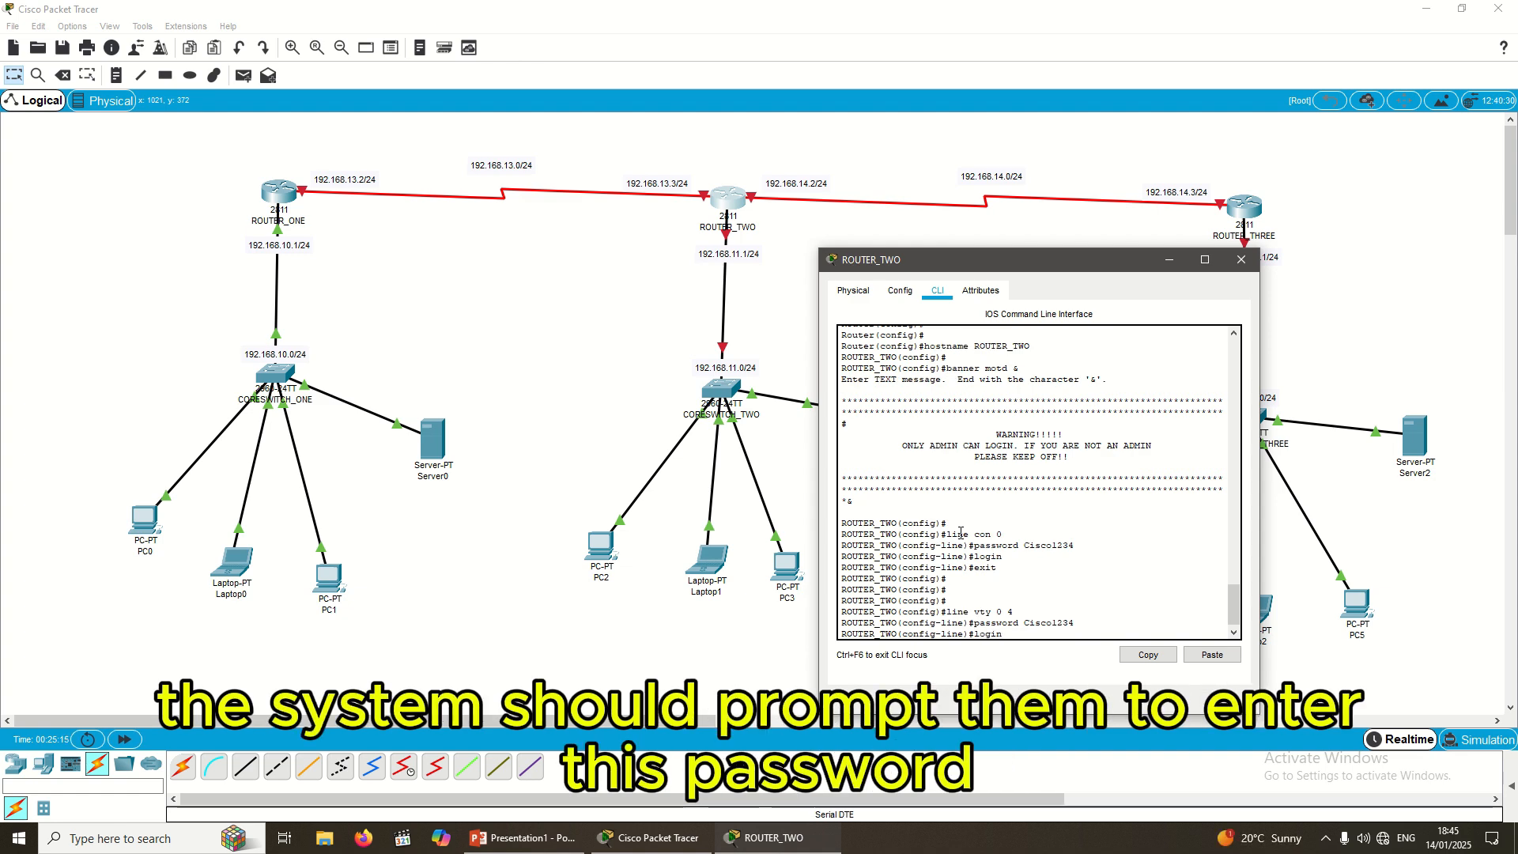
key("Return")
type("ex")
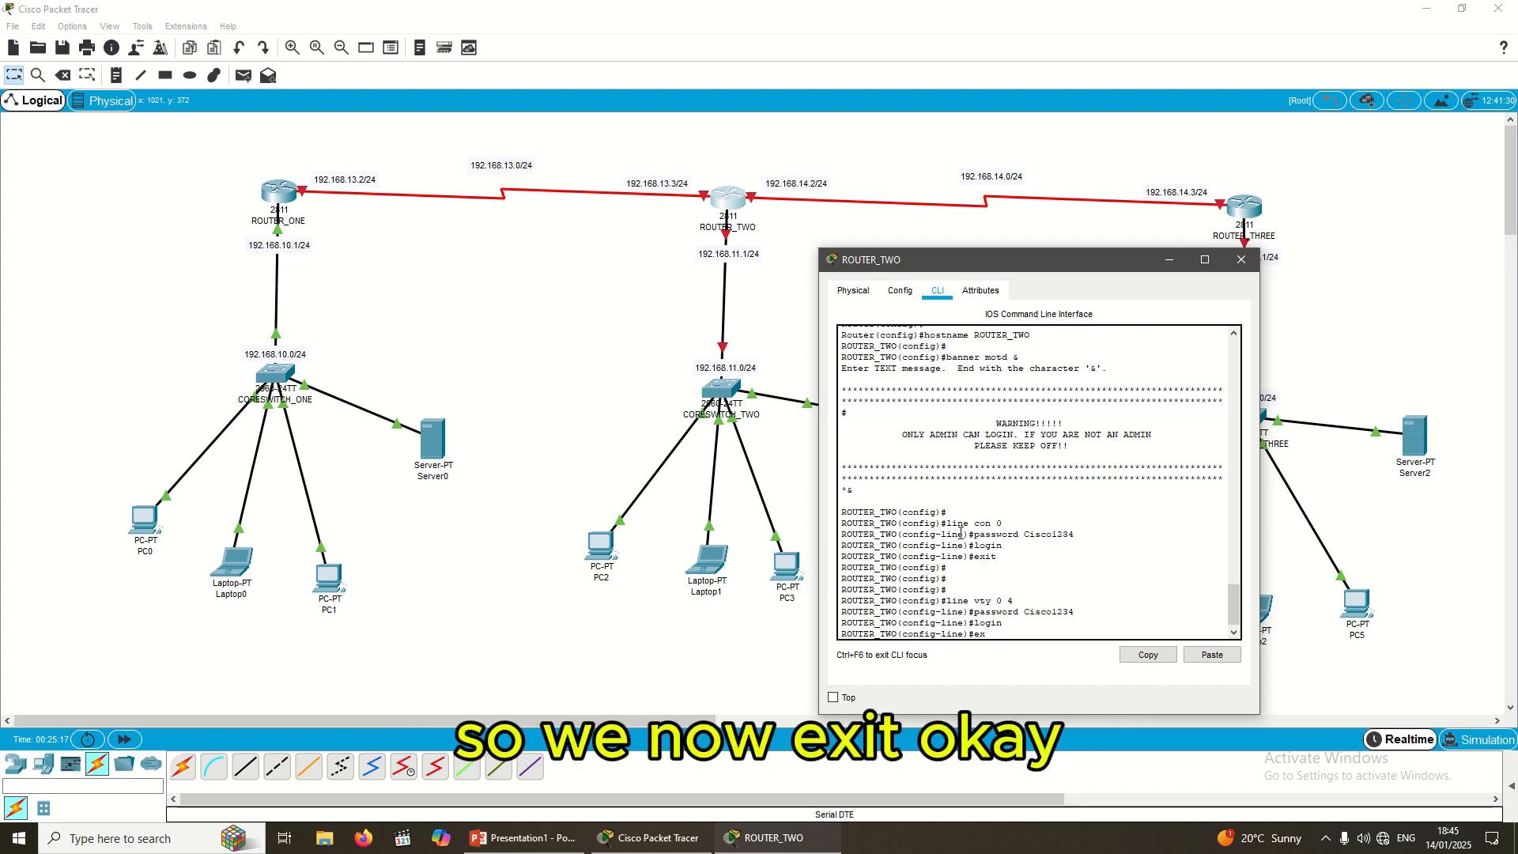
type("it")
key("Return")
key("Return")
key("Return")
key("Return")
key("Return")
key("Return")
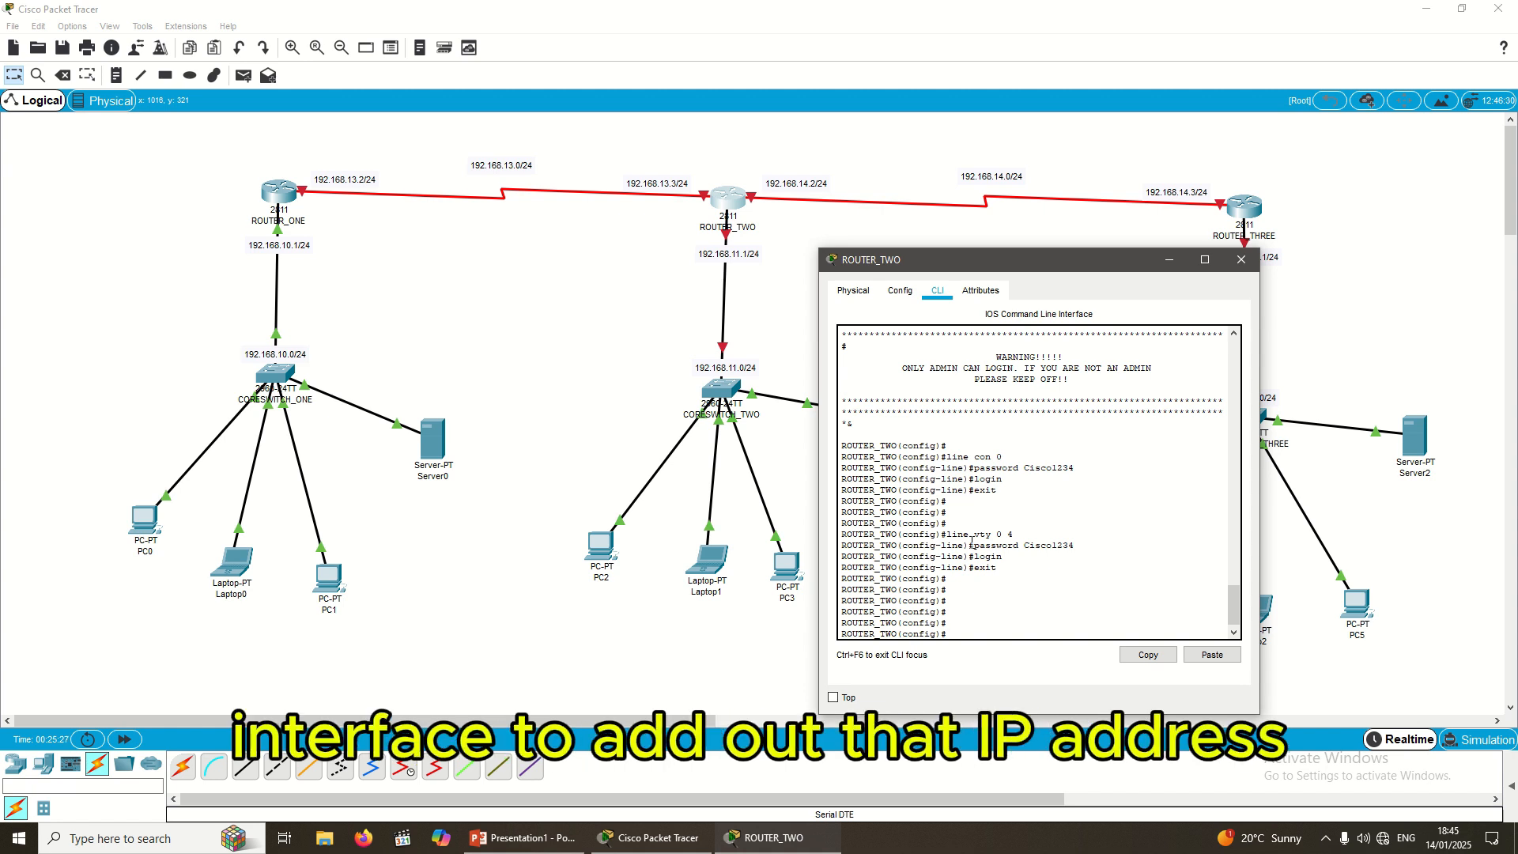
Step: Assign FastEthernet0/0 the address 192.168.11.1 with mask 255.255.255.0
type("int fa")
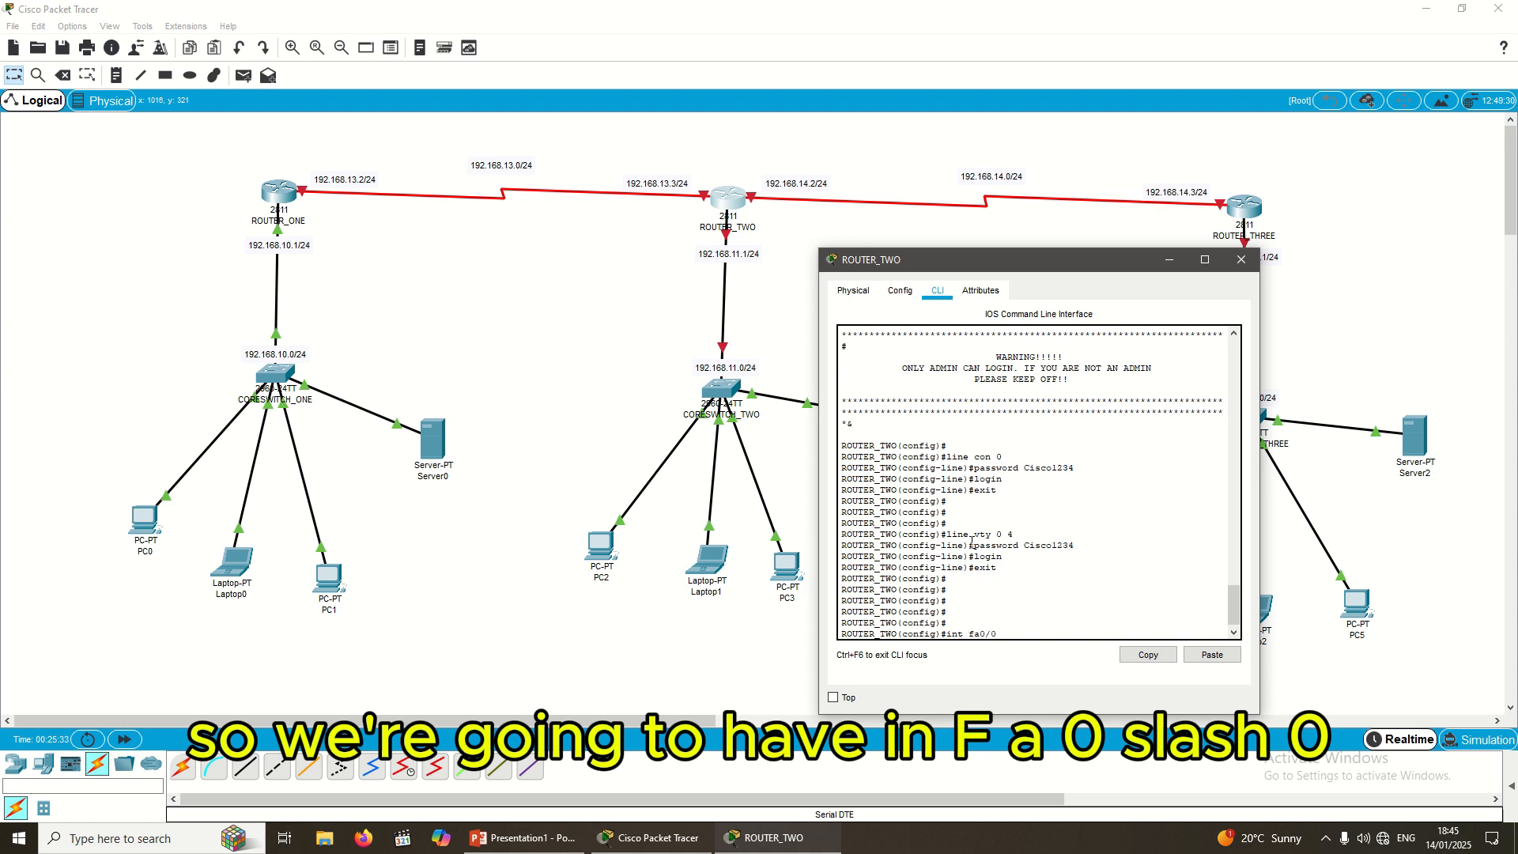
type("0/0")
key("Return")
type("ip")
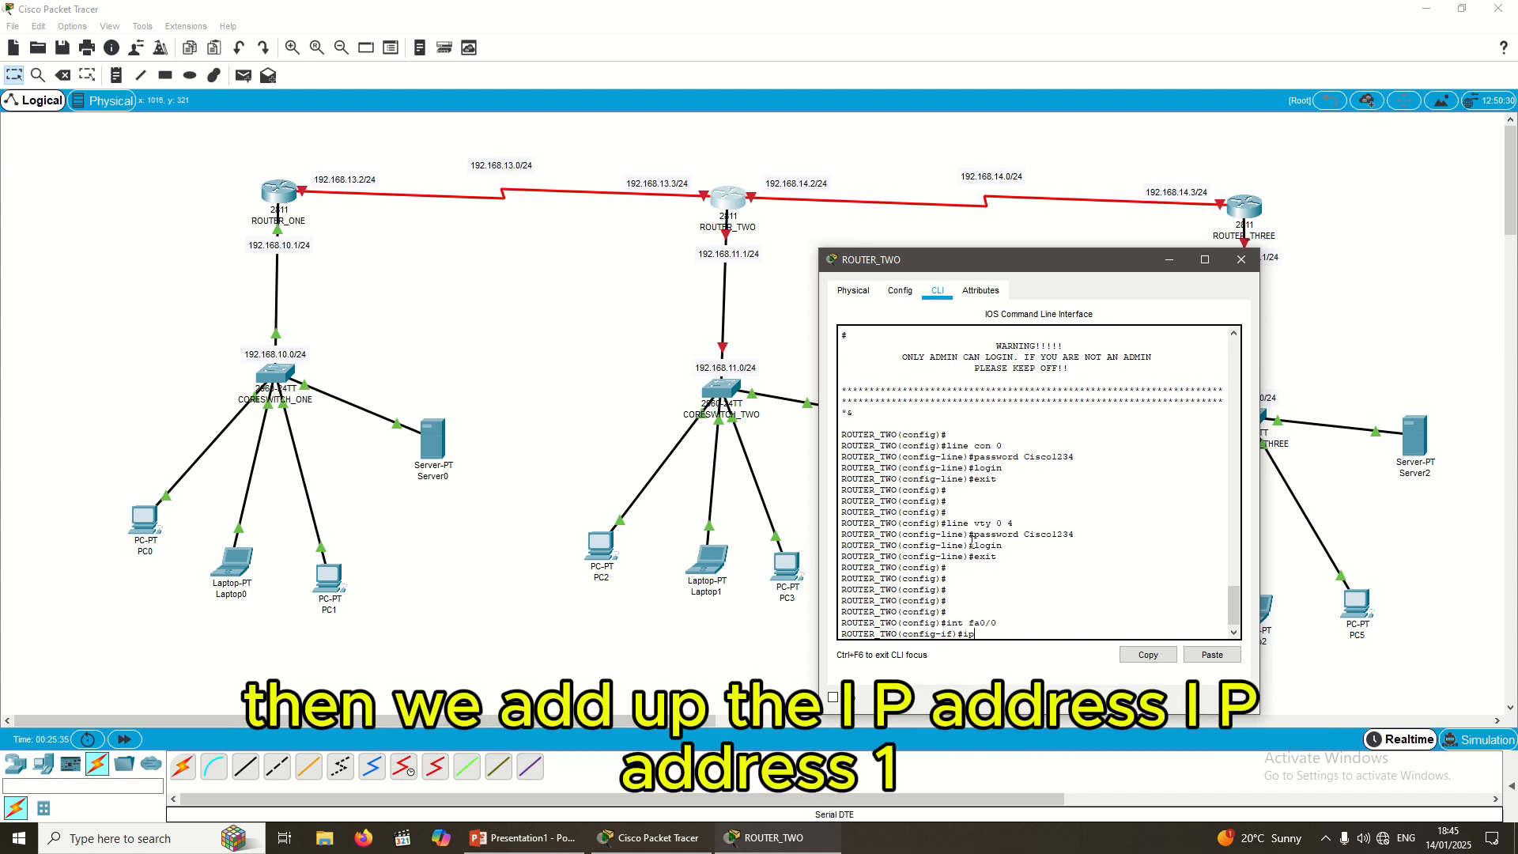
type(" address 192.")
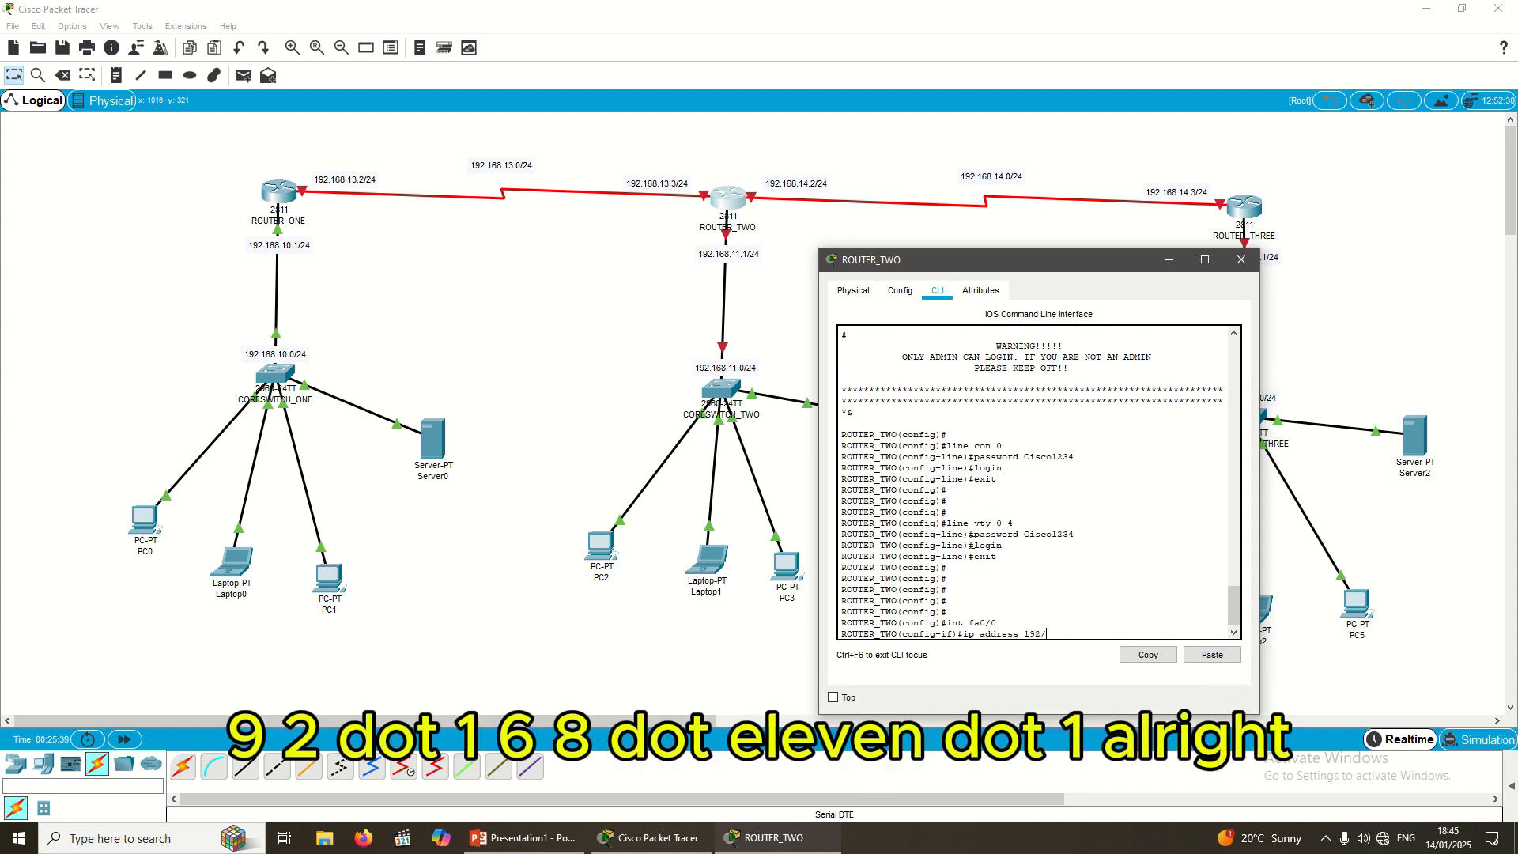
type("168.11.1")
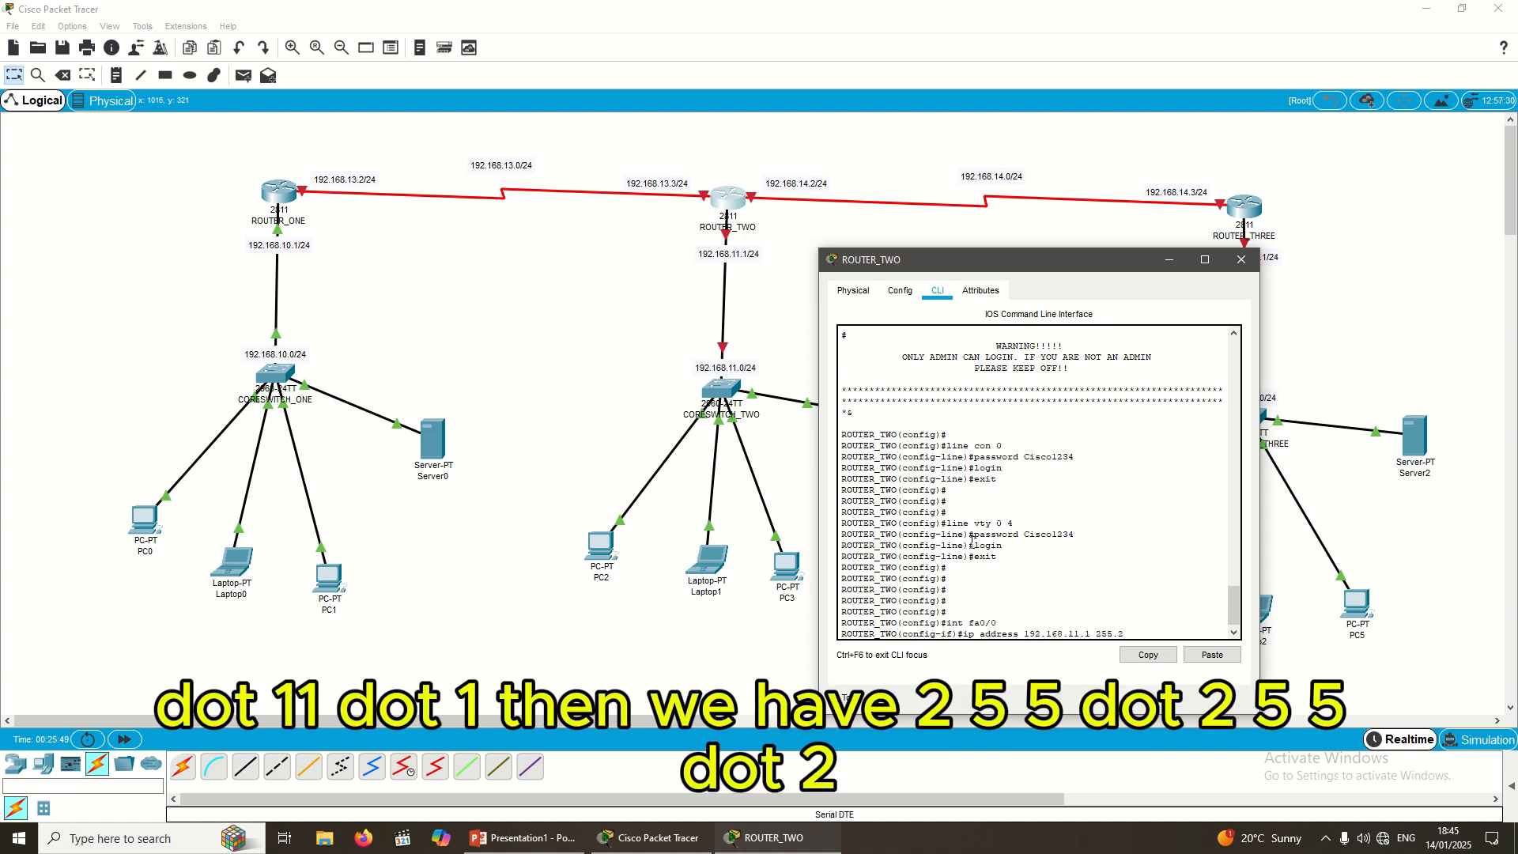
type("255.255.255.0")
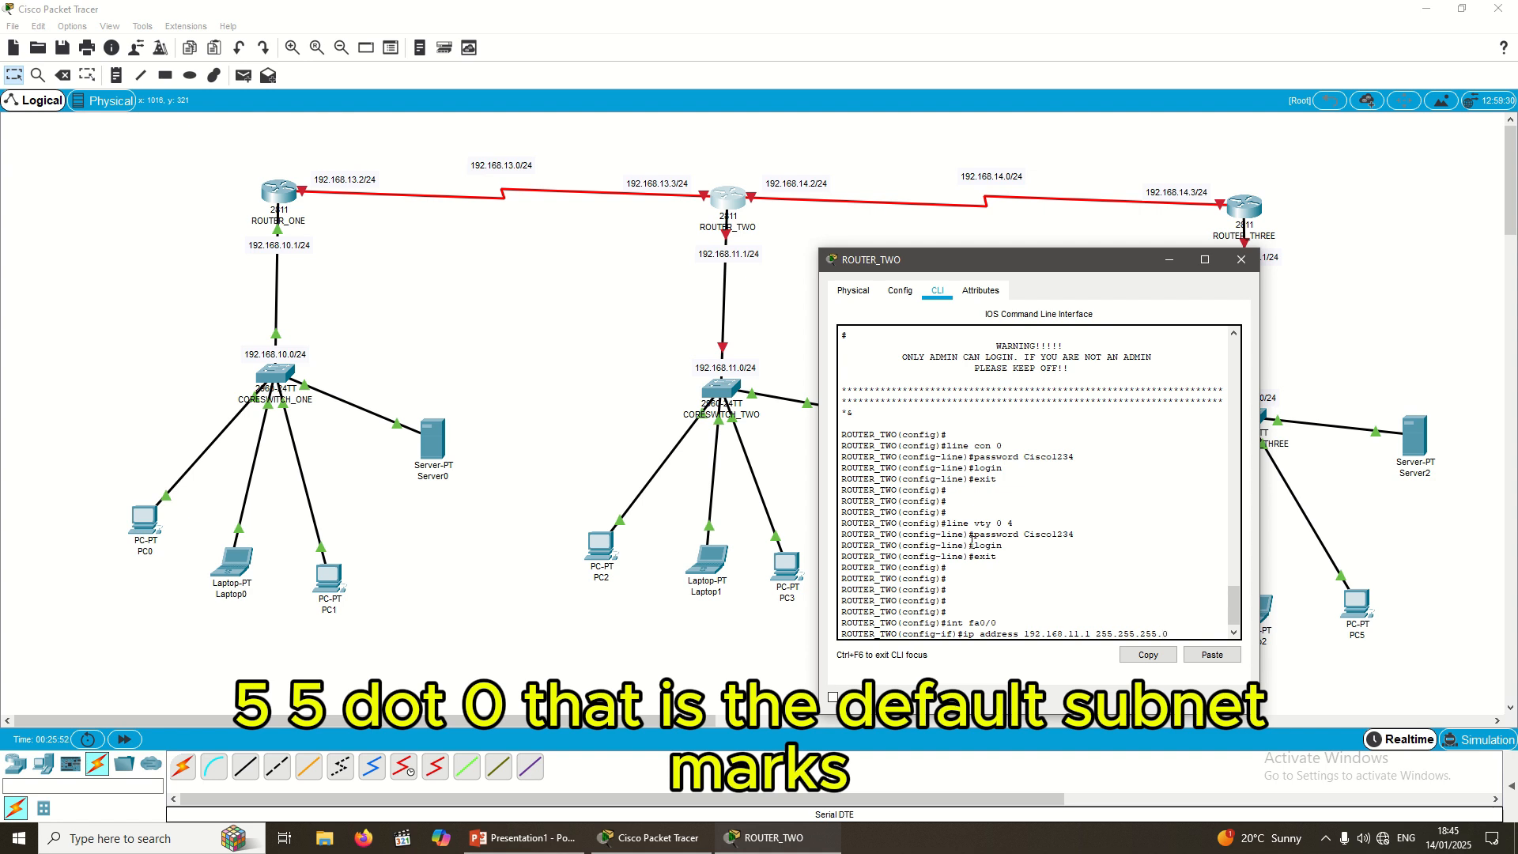
key("Return")
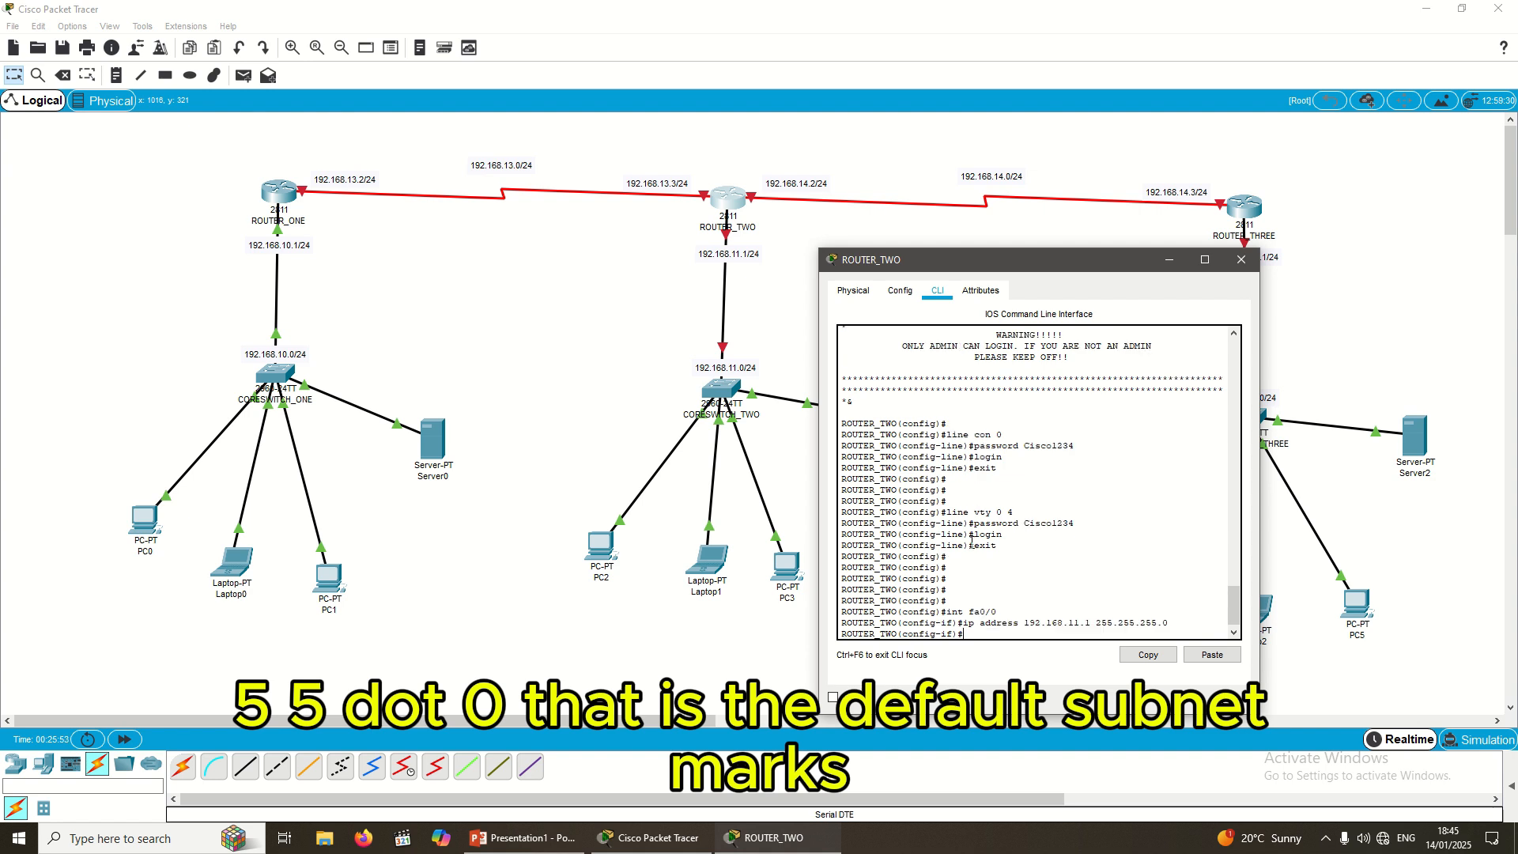
key("Return")
Step: Bring FastEthernet0/0 up with no shutdown and exit the interface
type("nfig-if)#n")
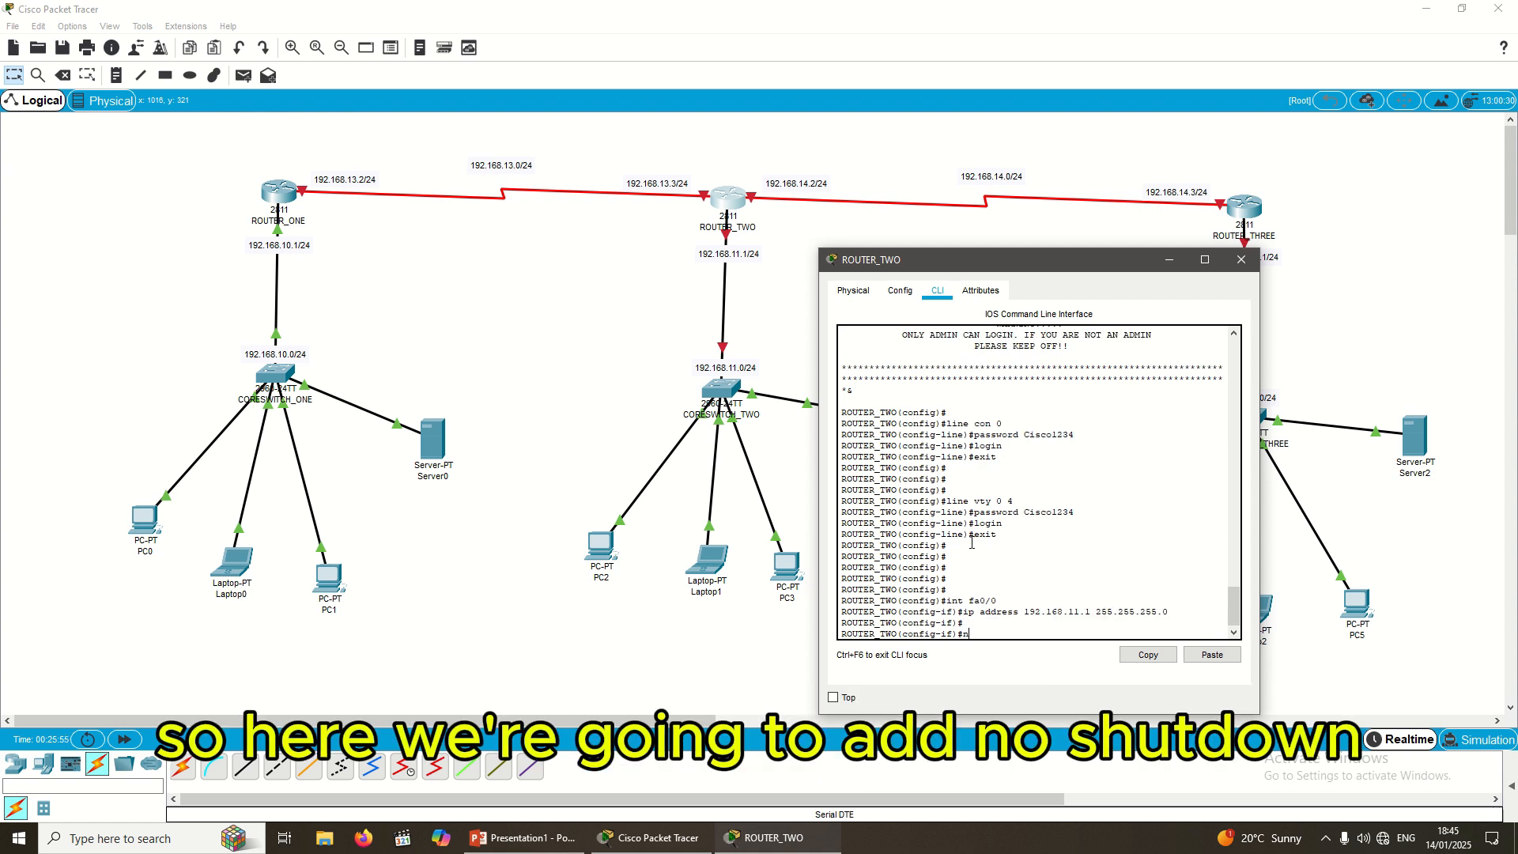
type("o shutdwo")
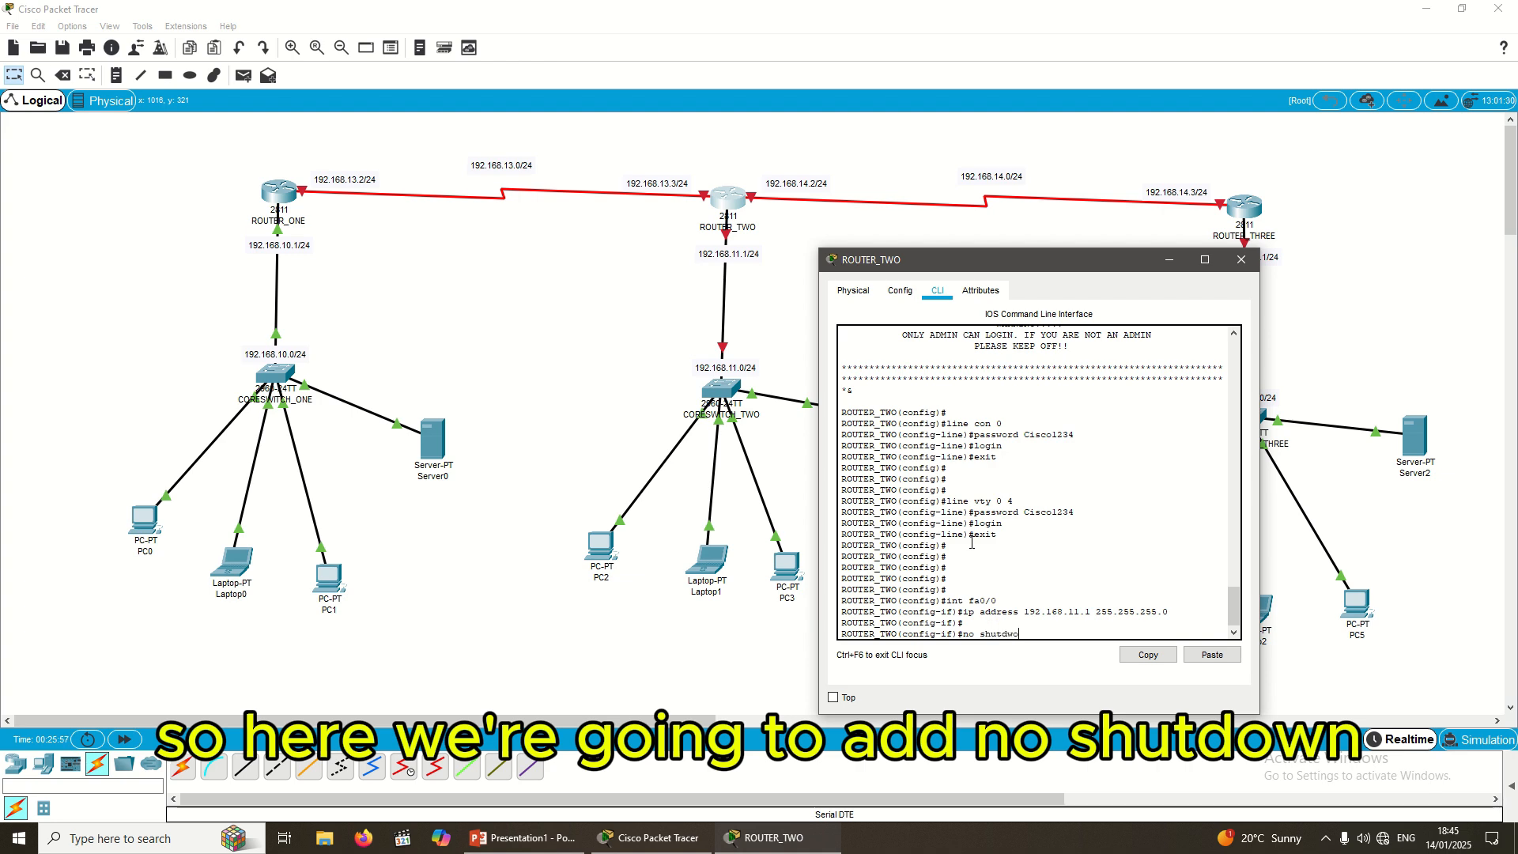
key("BackSpace")
key("BackSpace")
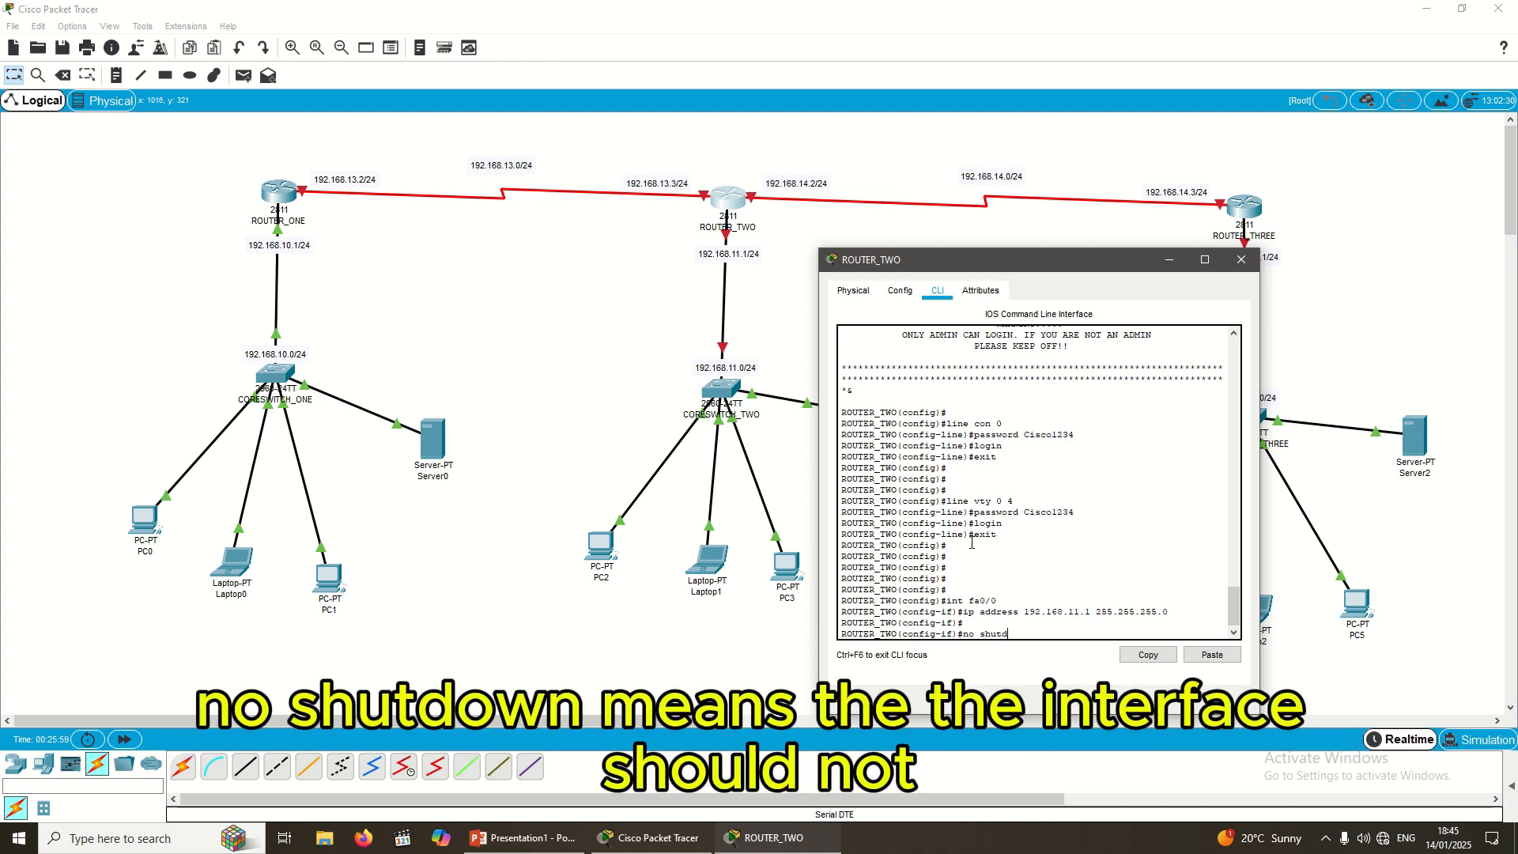
type("own")
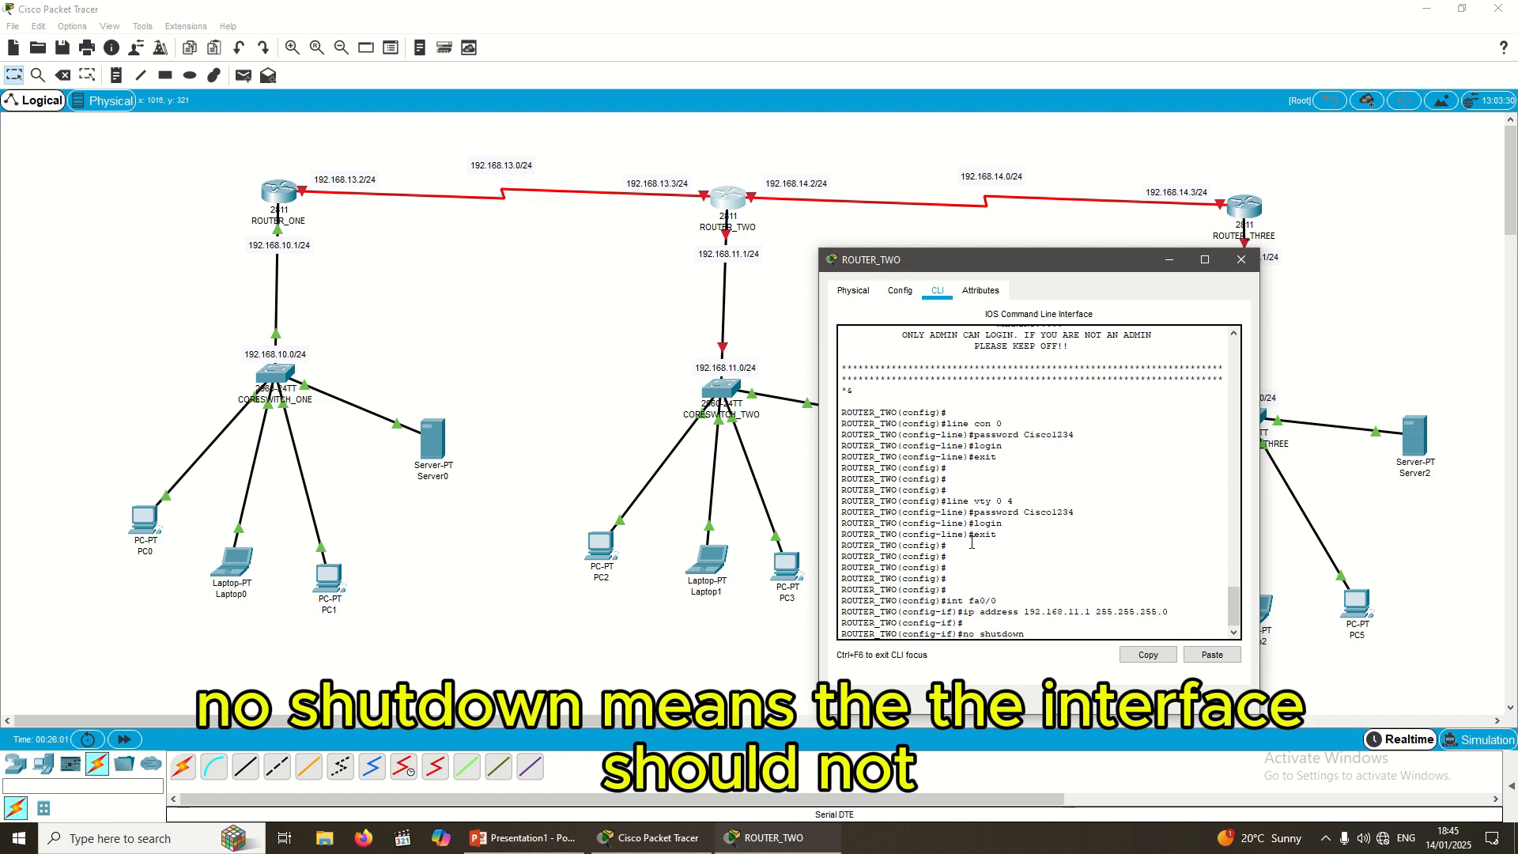
key("Return")
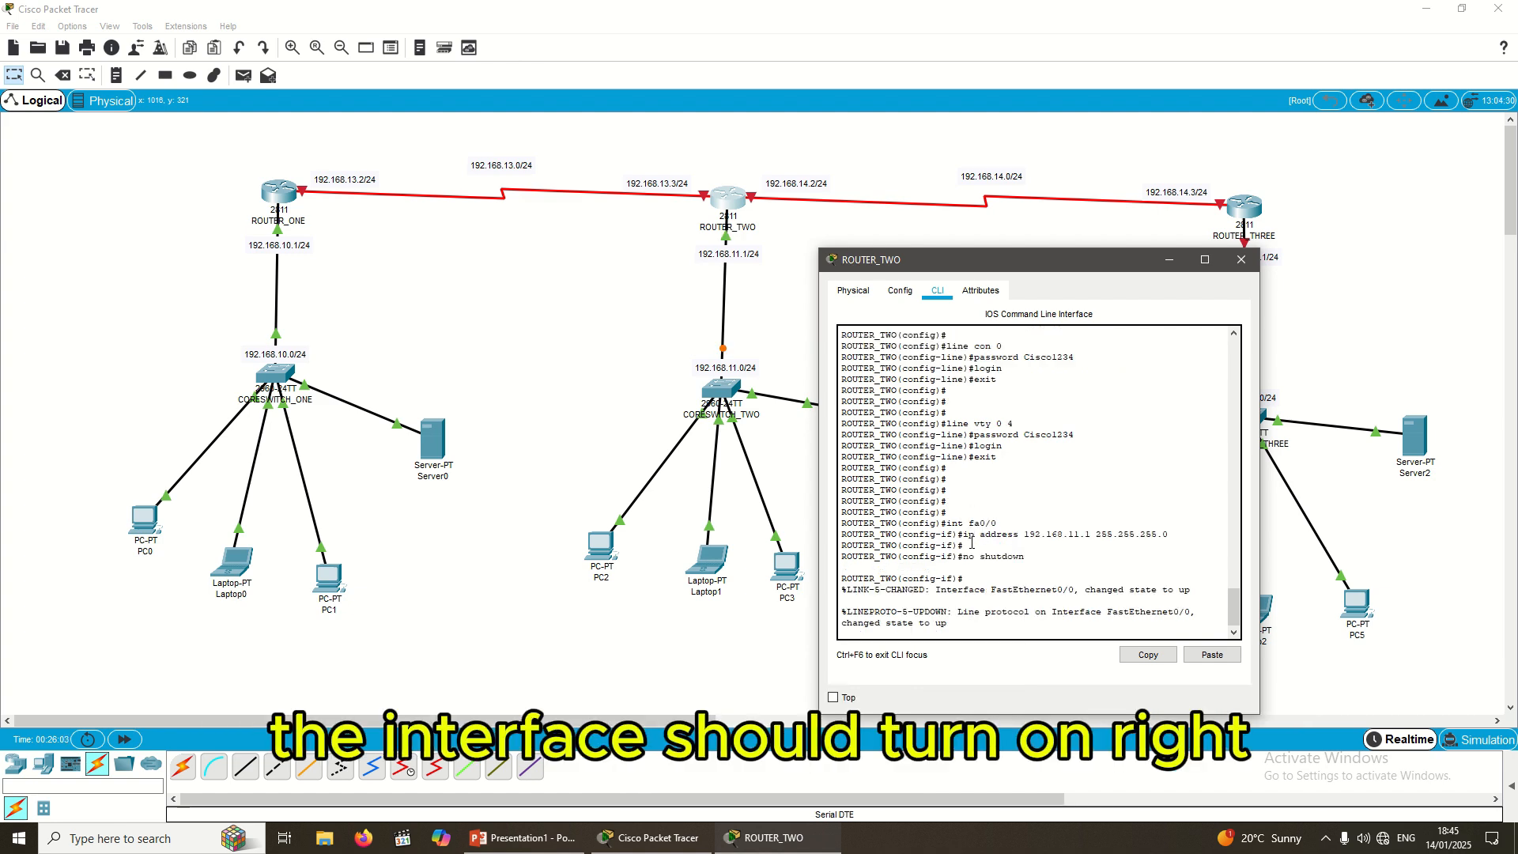
key("Return")
key("Return")
key("Return")
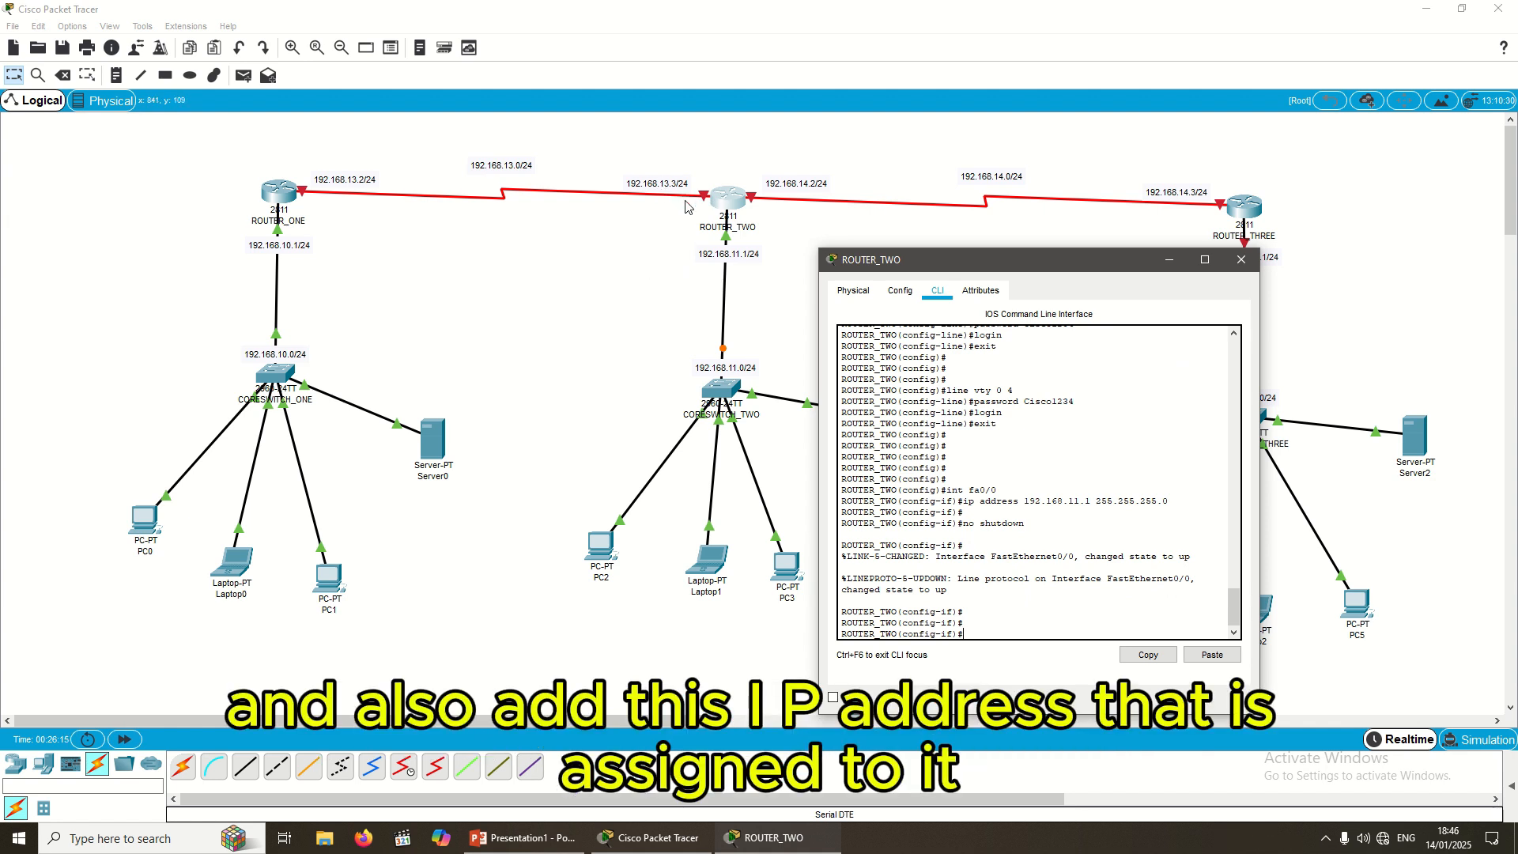
type("ex")
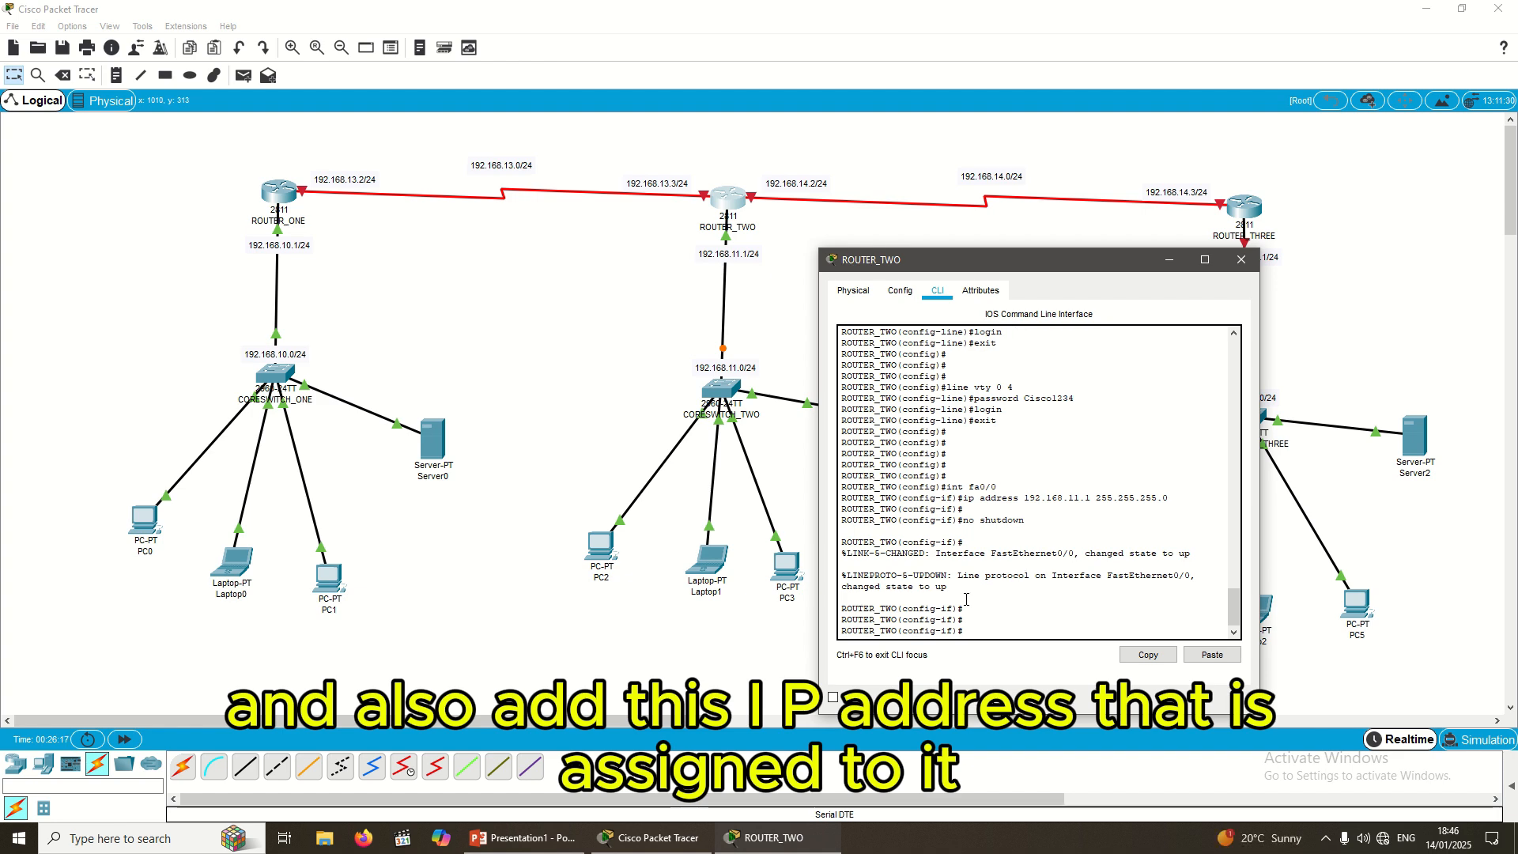
type("it")
key("Return")
key("Return")
key("Return")
key("Return")
key("Return")
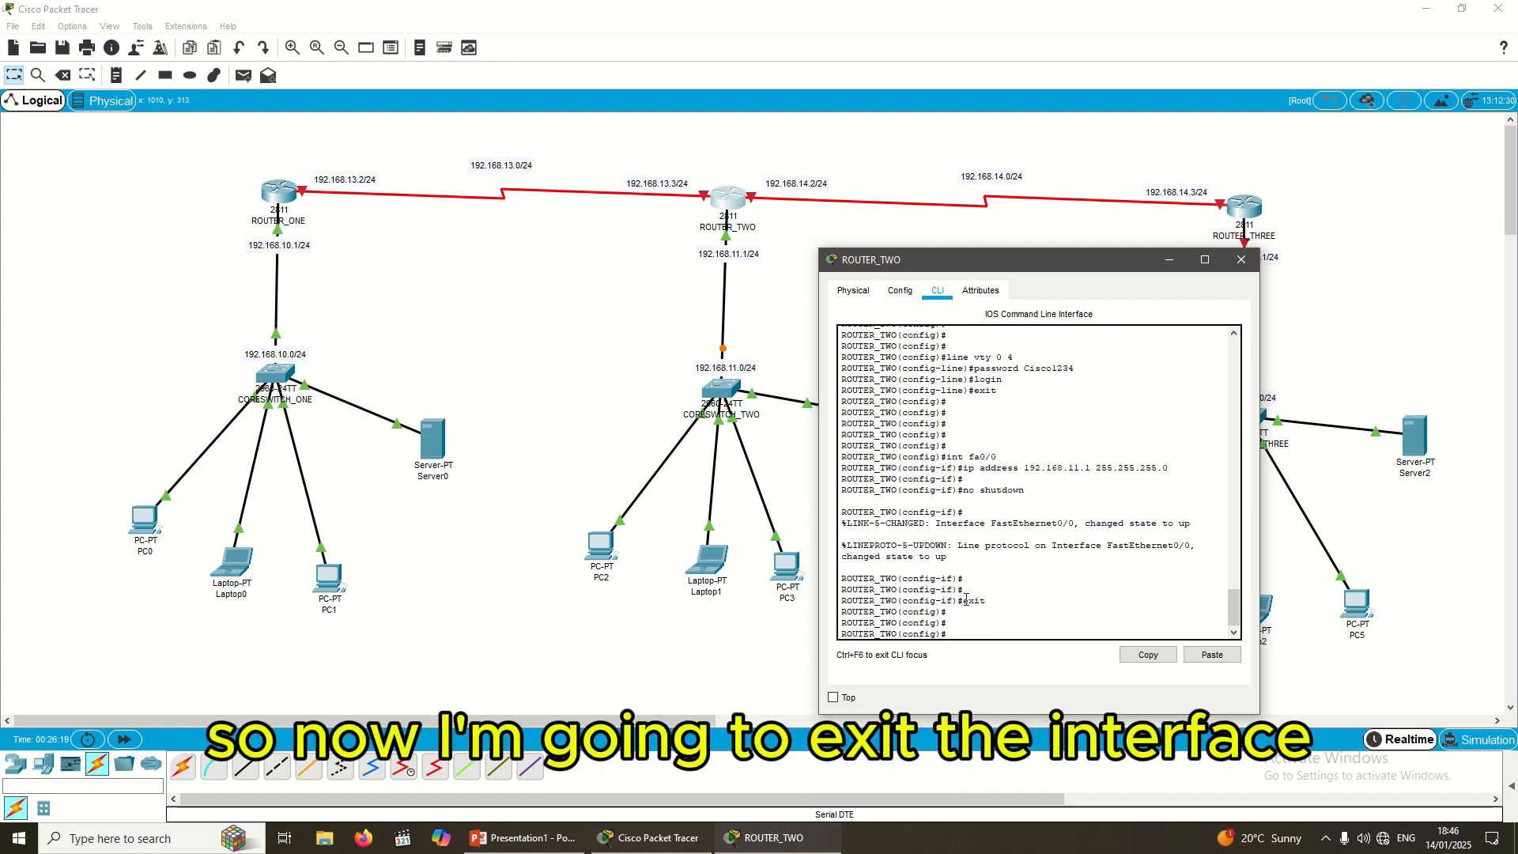
left_click(603, 247)
mouse_move(675, 193)
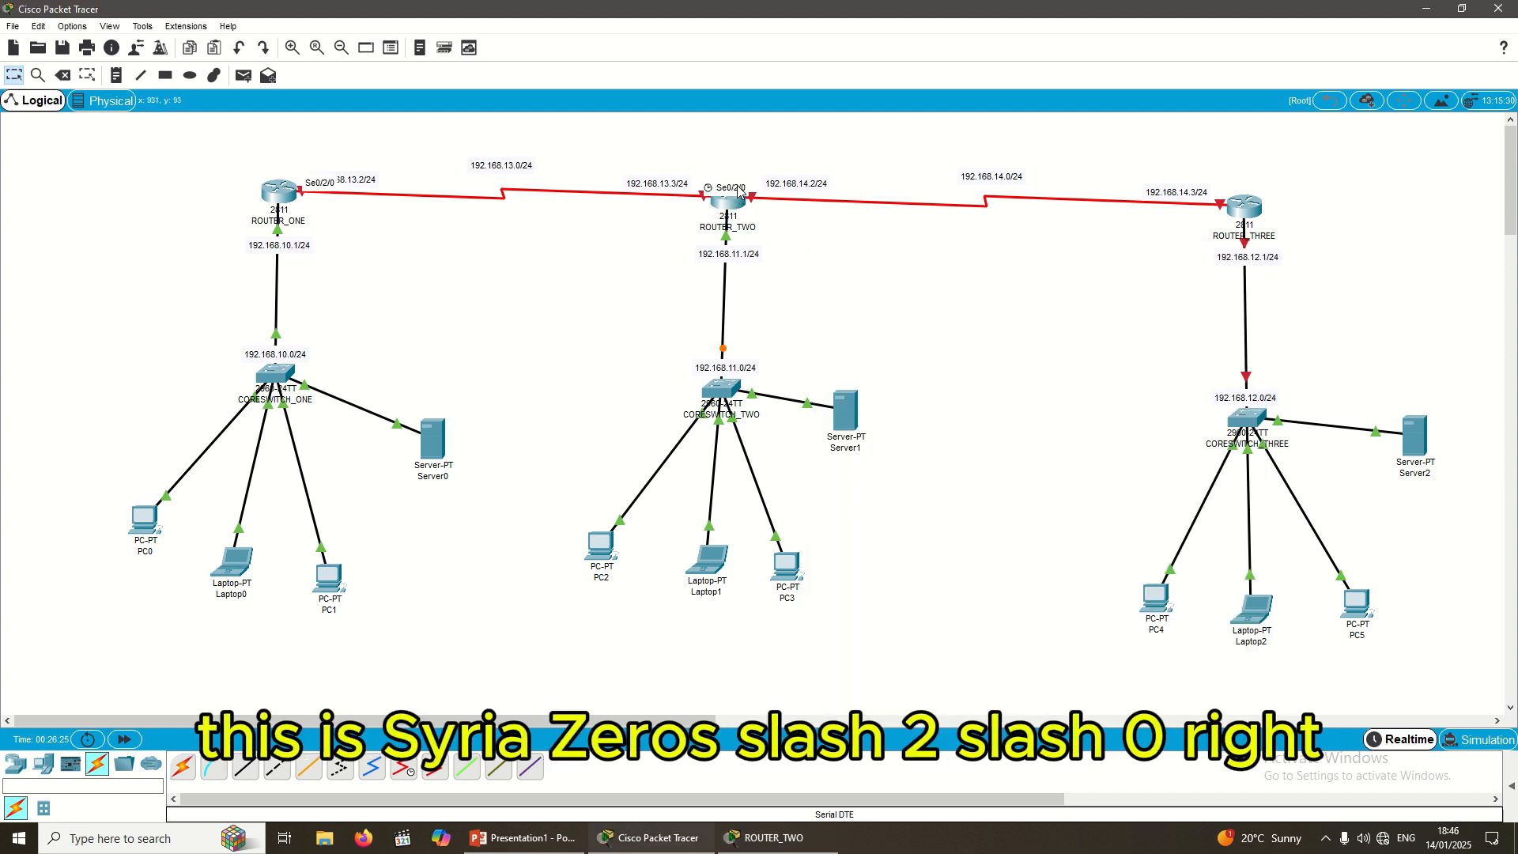
left_click(763, 837)
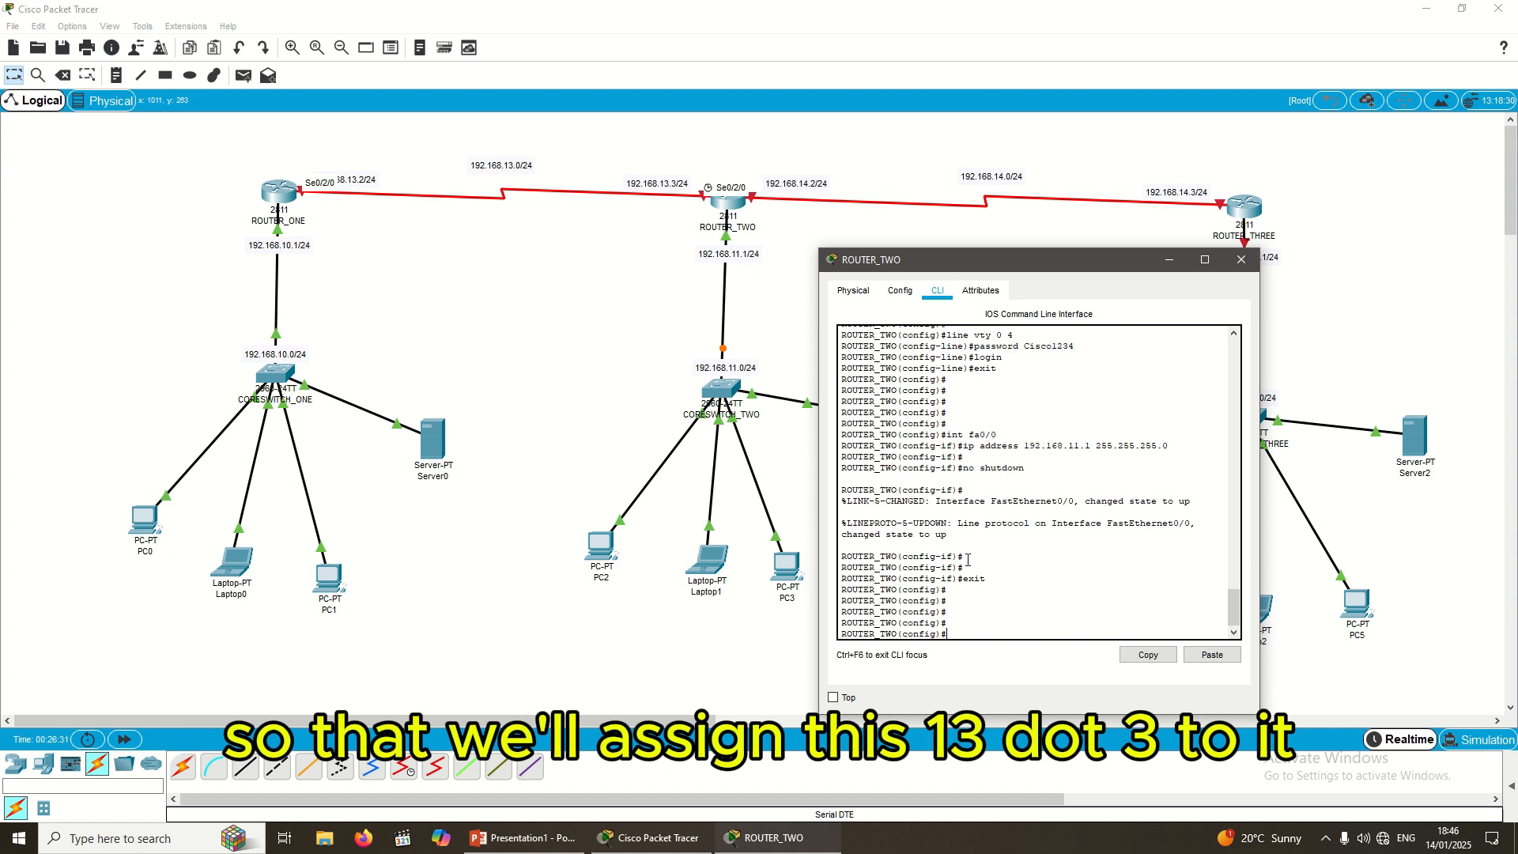
Step: Assign Serial0/2/0 the address 192.168.13.3 with mask 255.255.255.0
type("int")
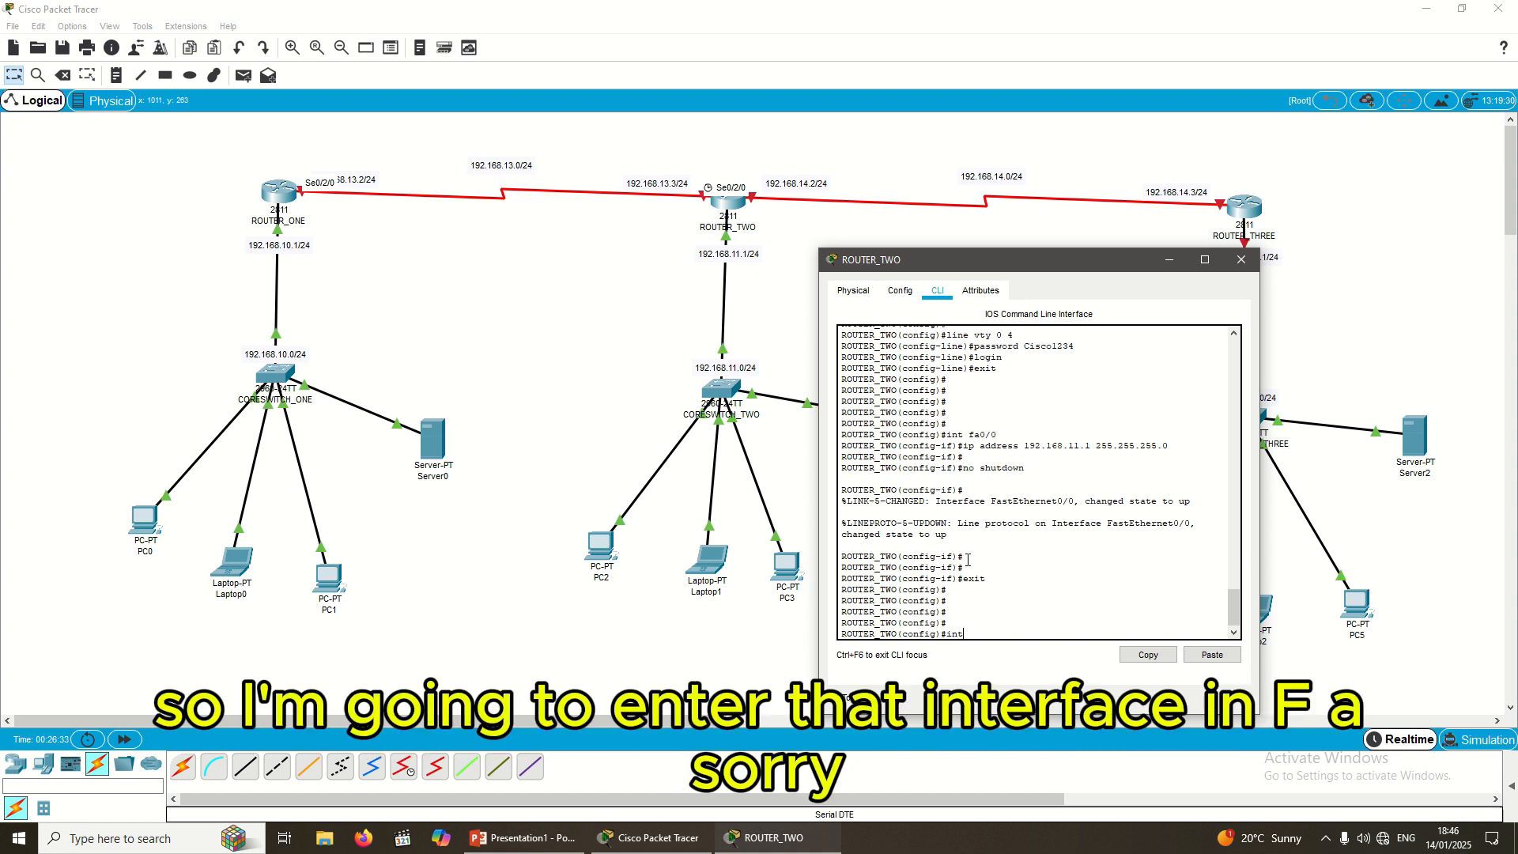
type(" fa")
key("BackSpace")
key("BackSpace")
type("se")
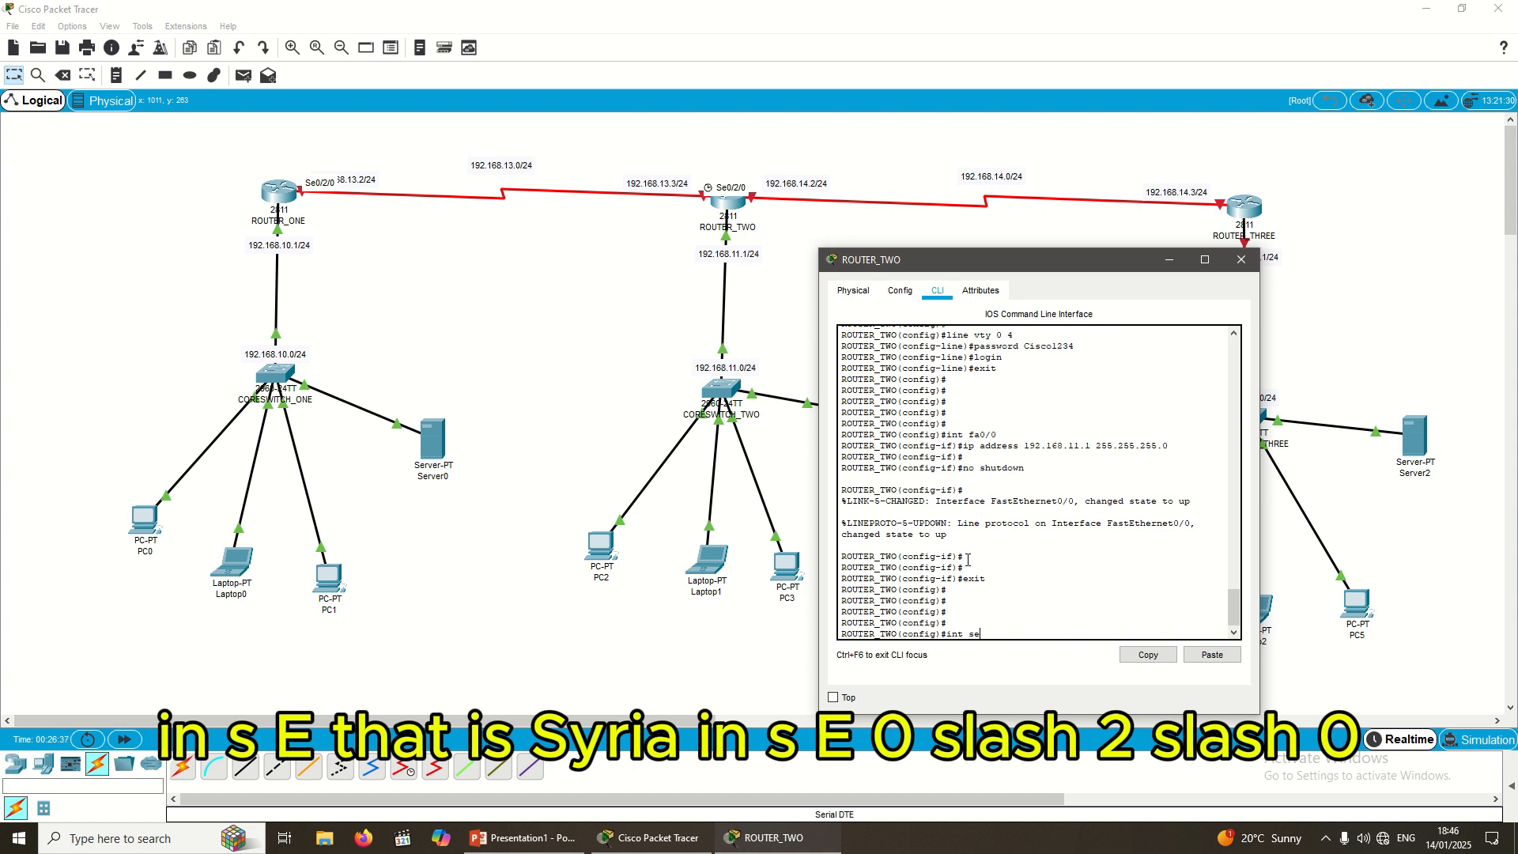
type("0/2/0")
key("Return")
type("ig-if)#i")
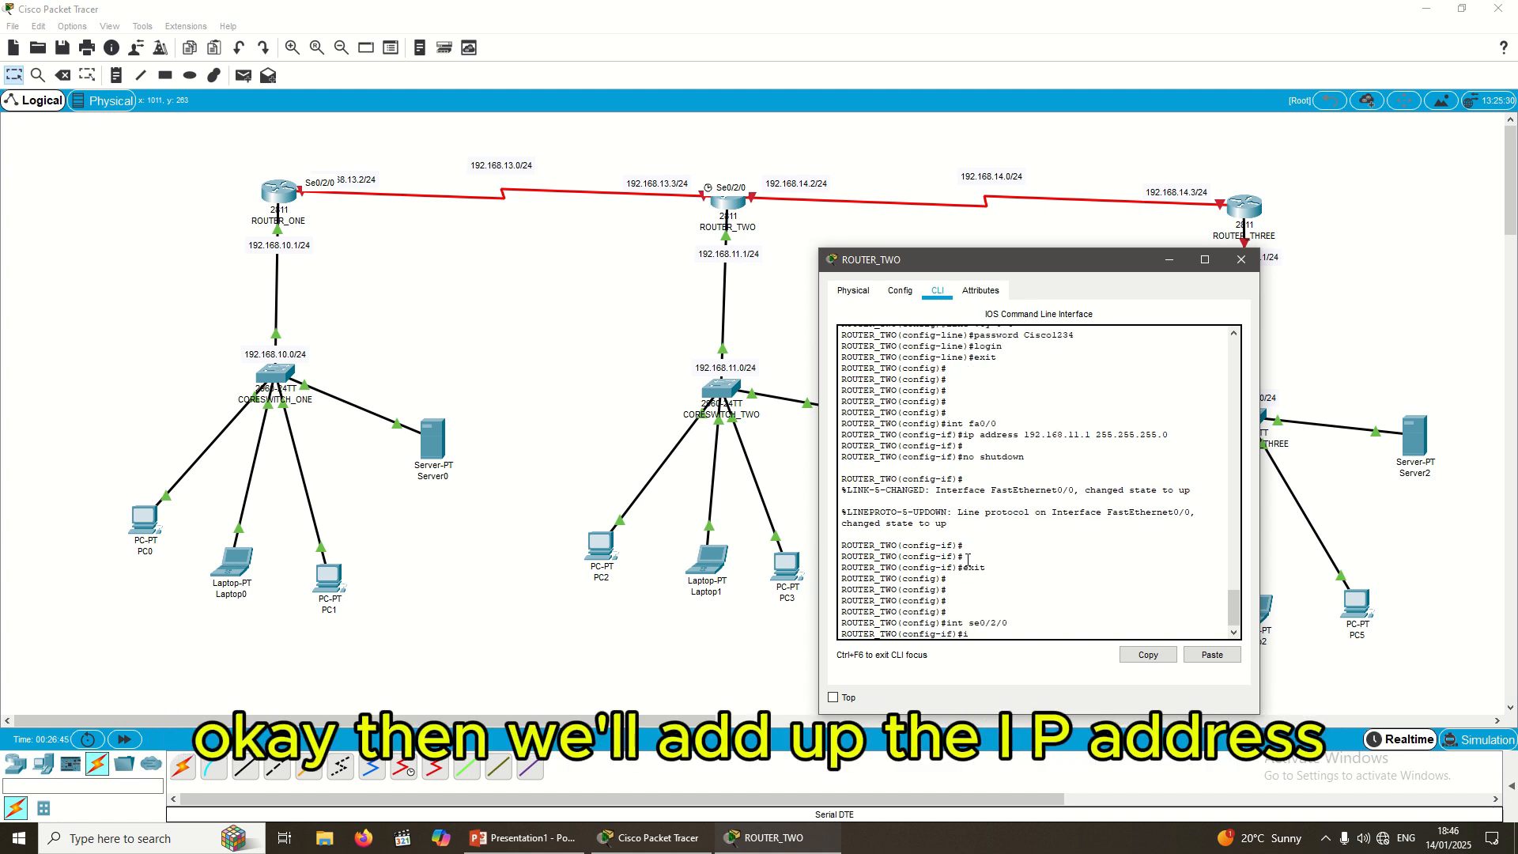
type("p address")
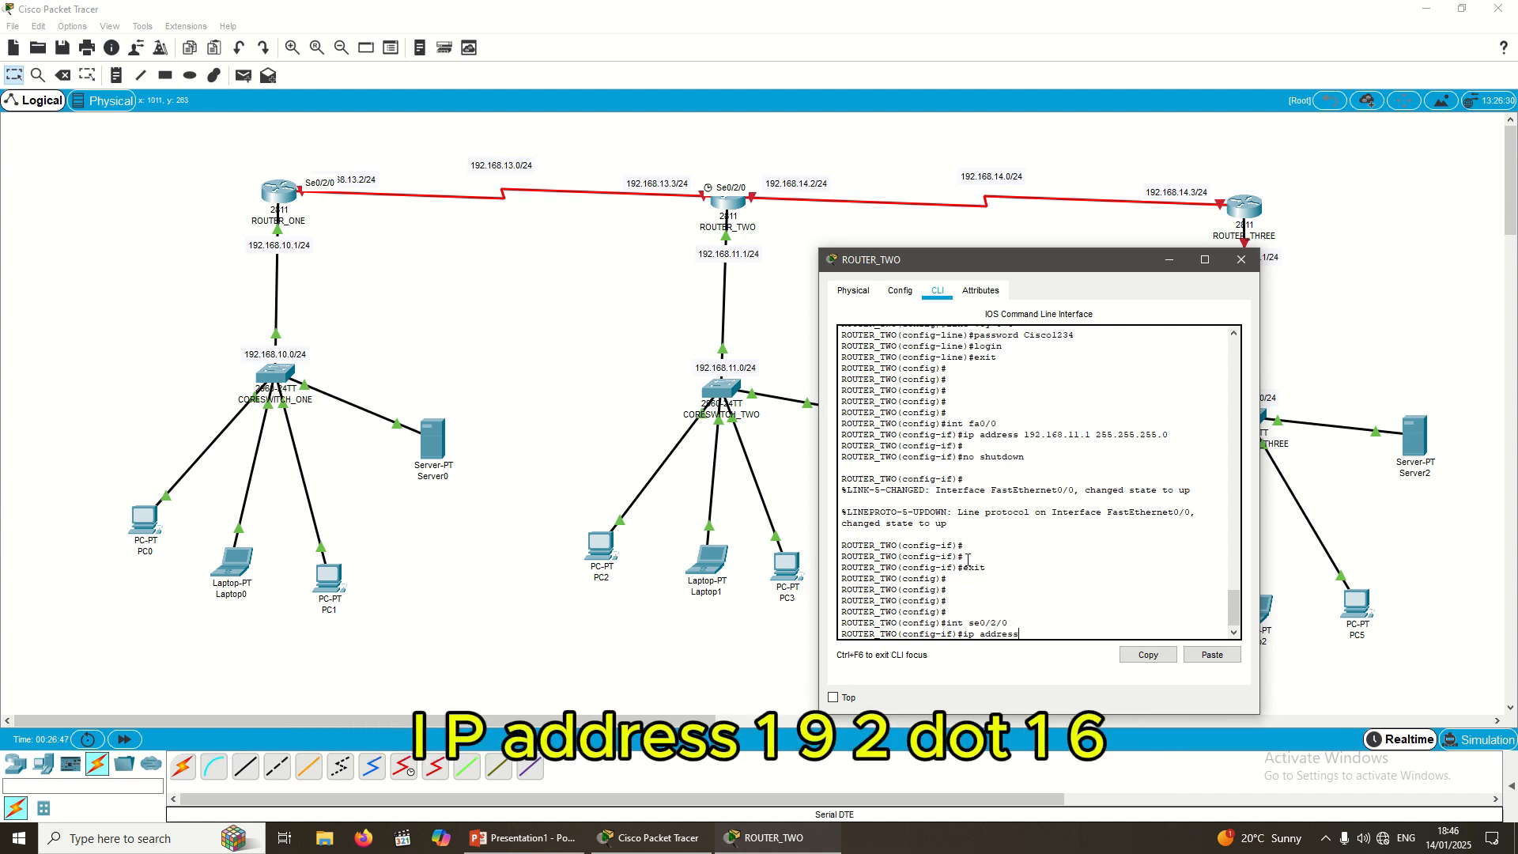
type(" 192.168.13.3")
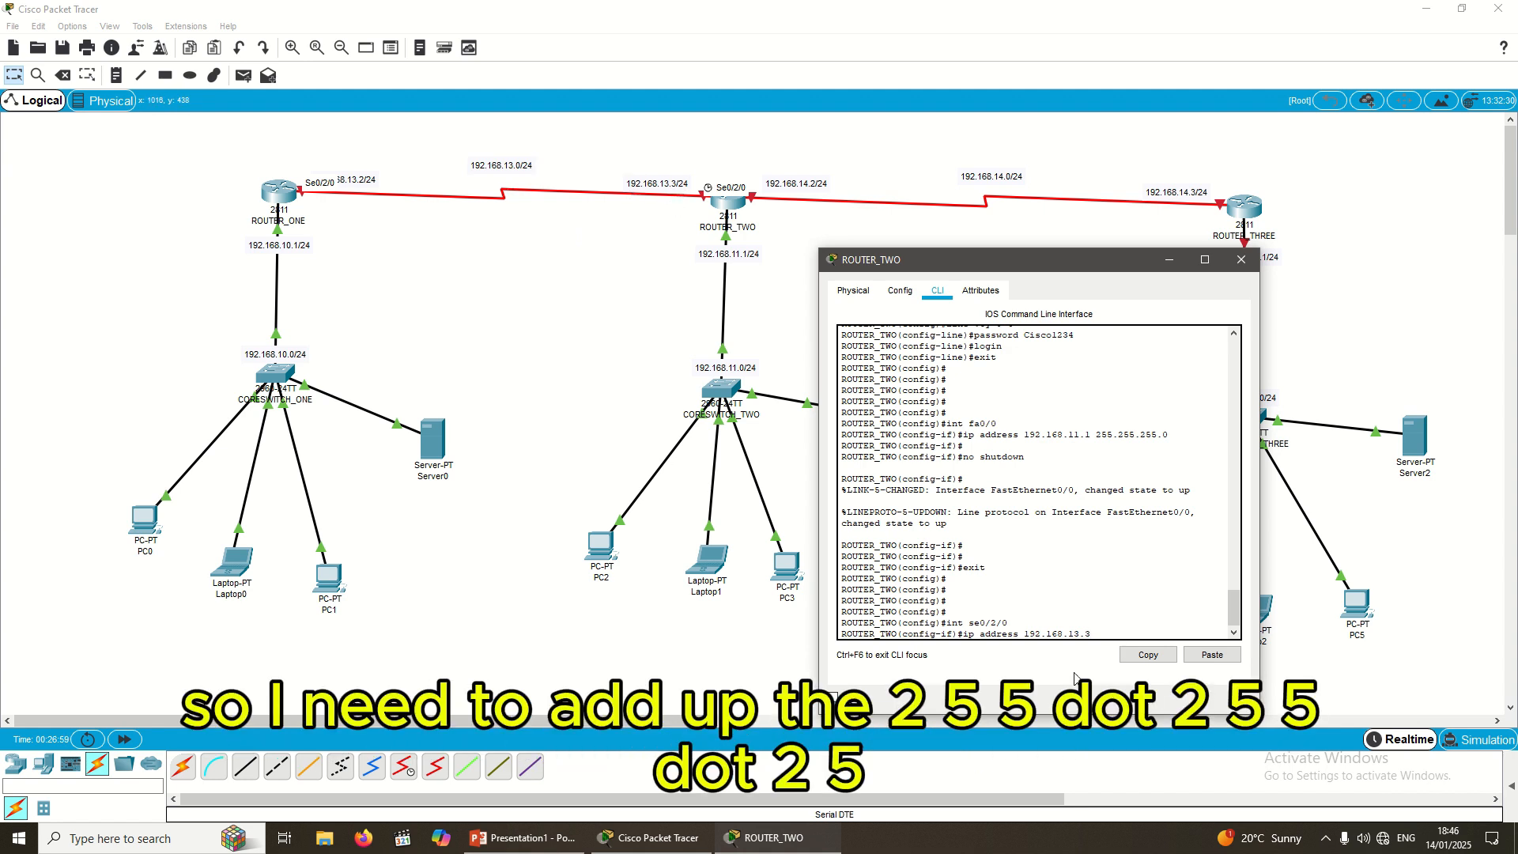
type("255.255.255.")
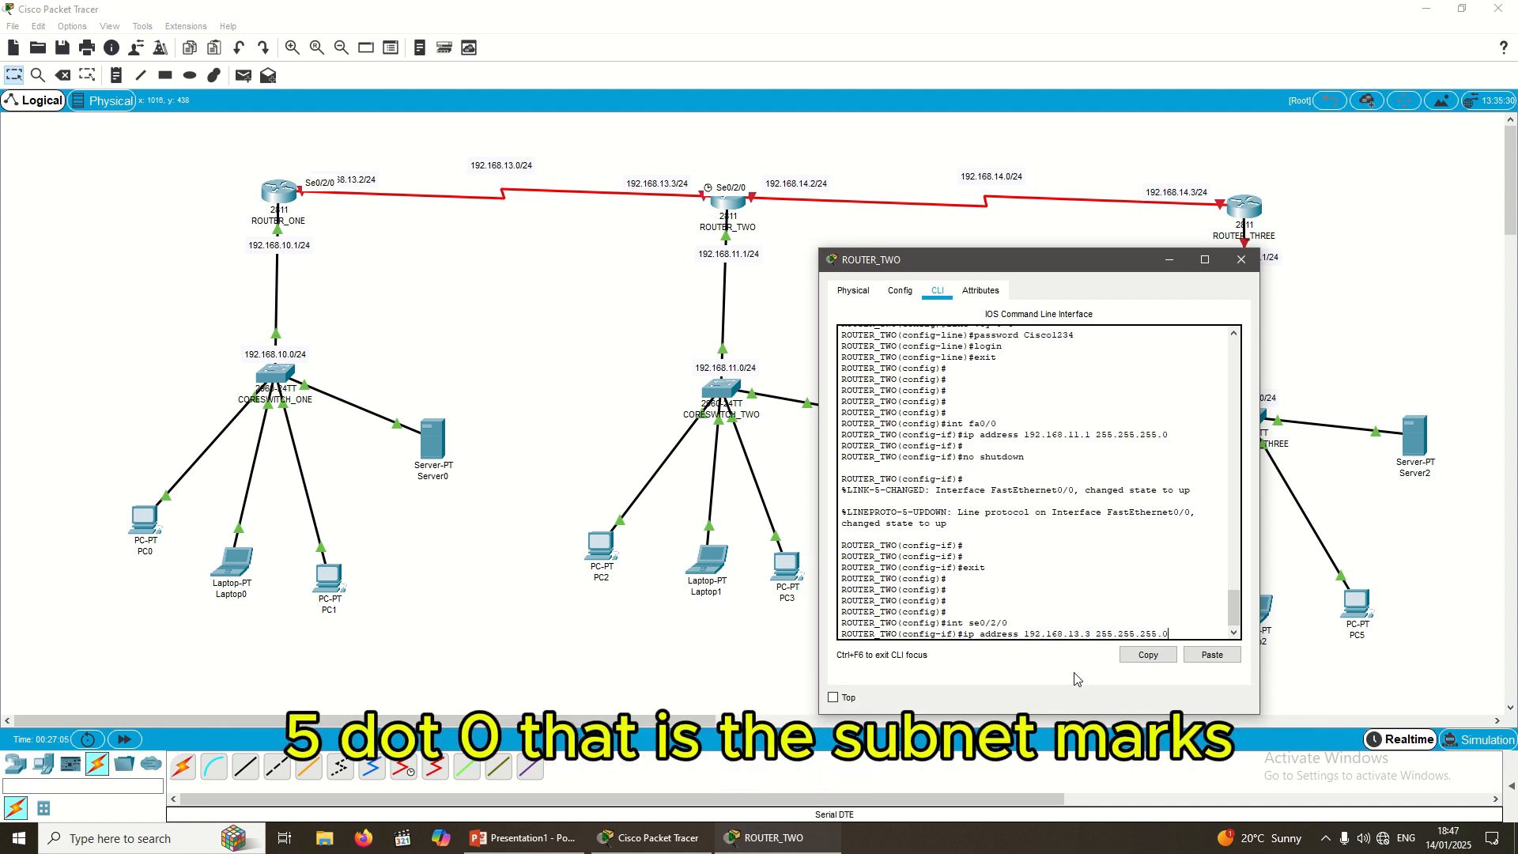
type("0")
key("Return")
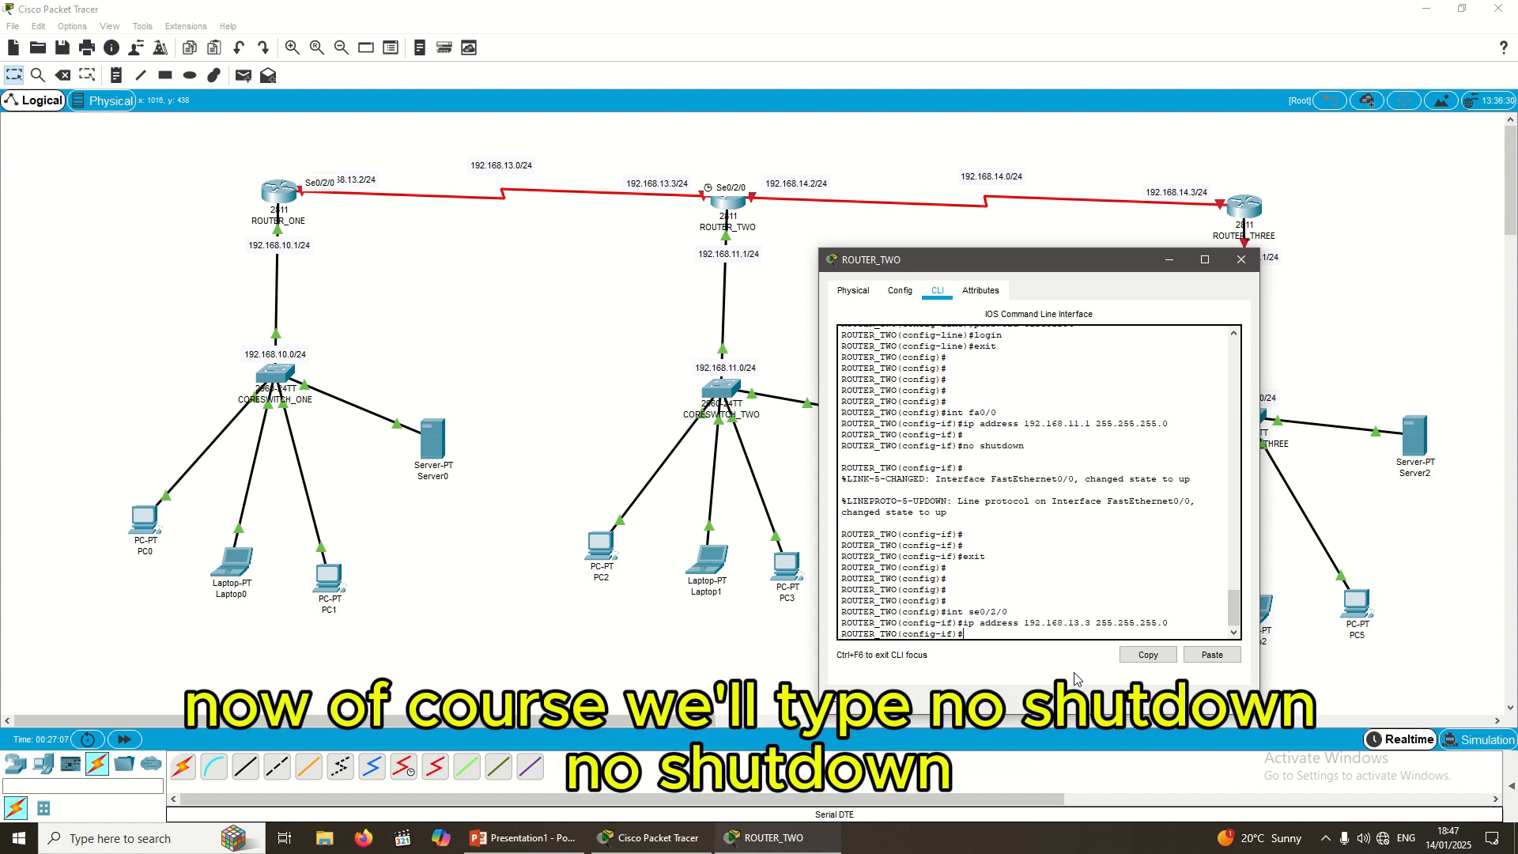
Step: Bring Serial0/2/0 up with no shutdown and exit the interface
type("no shutdwon")
key("BackSpace")
key("BackSpace")
key("BackSpace")
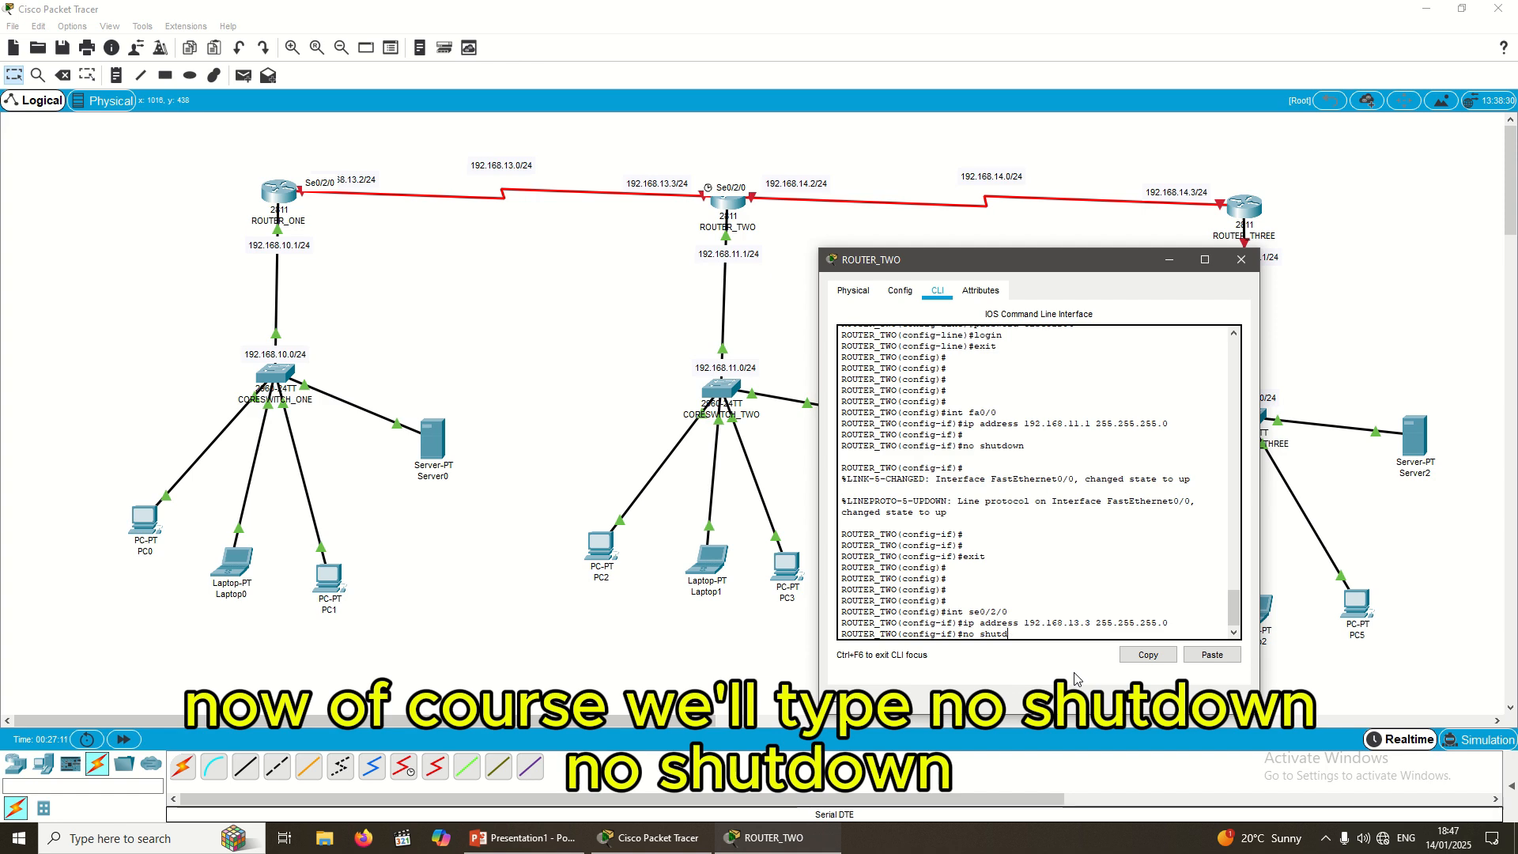
type("own")
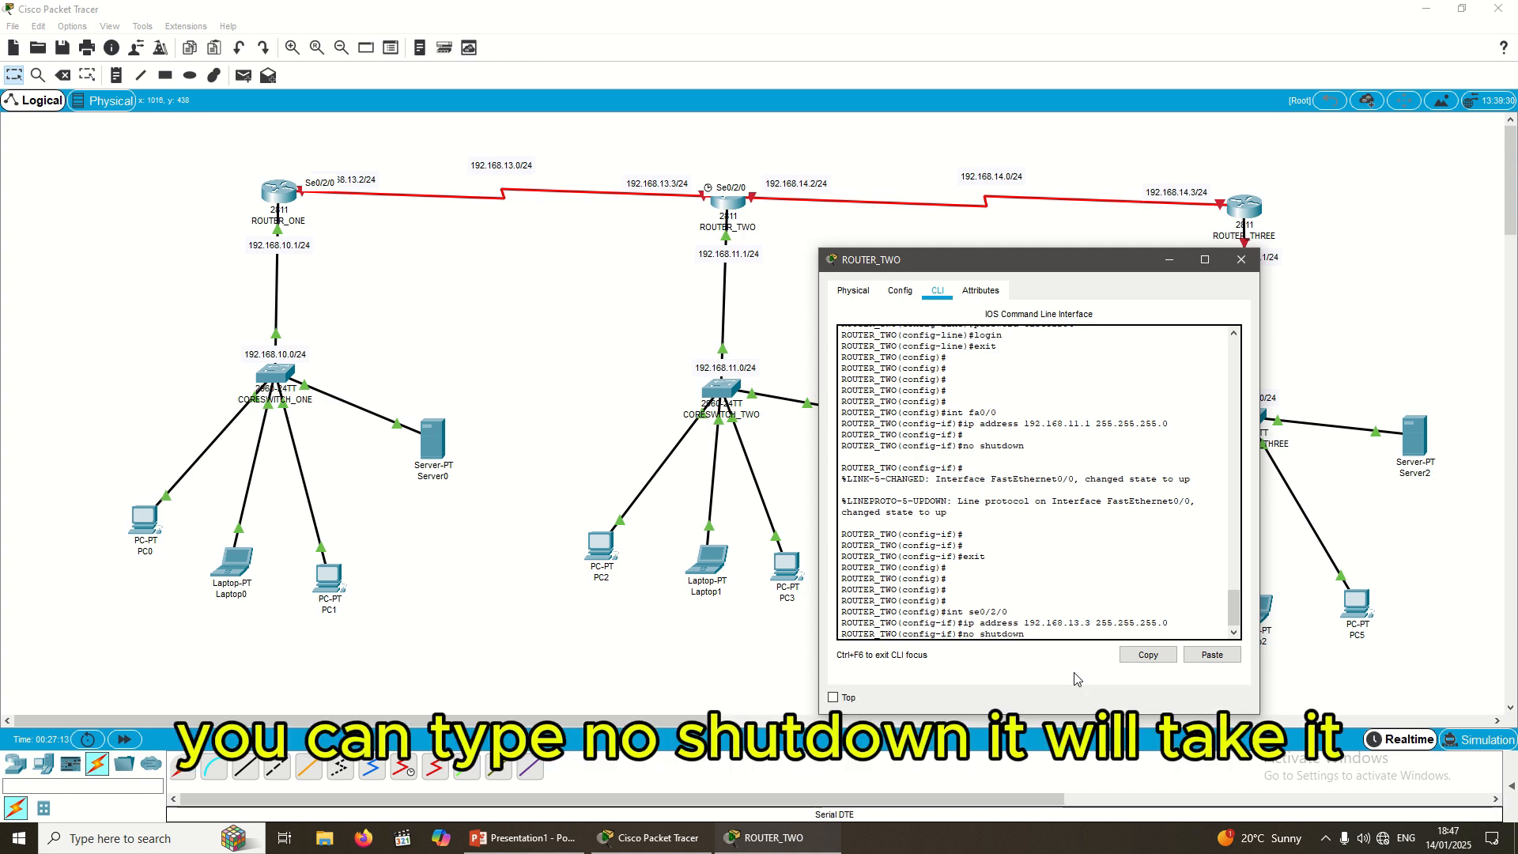
key("Return")
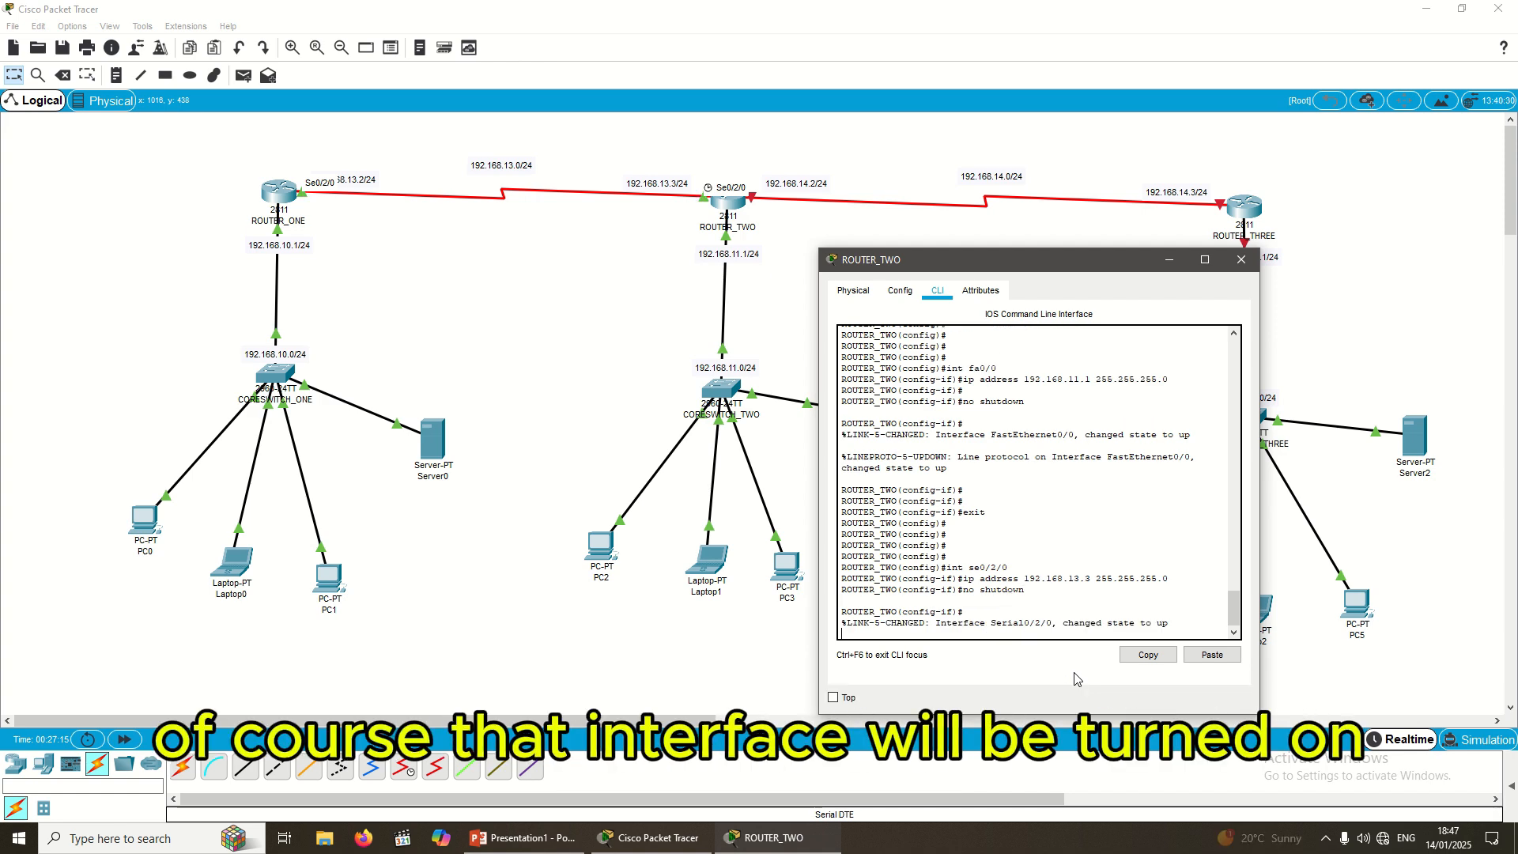
key("Return")
key("Return")
key("Return")
key("Return")
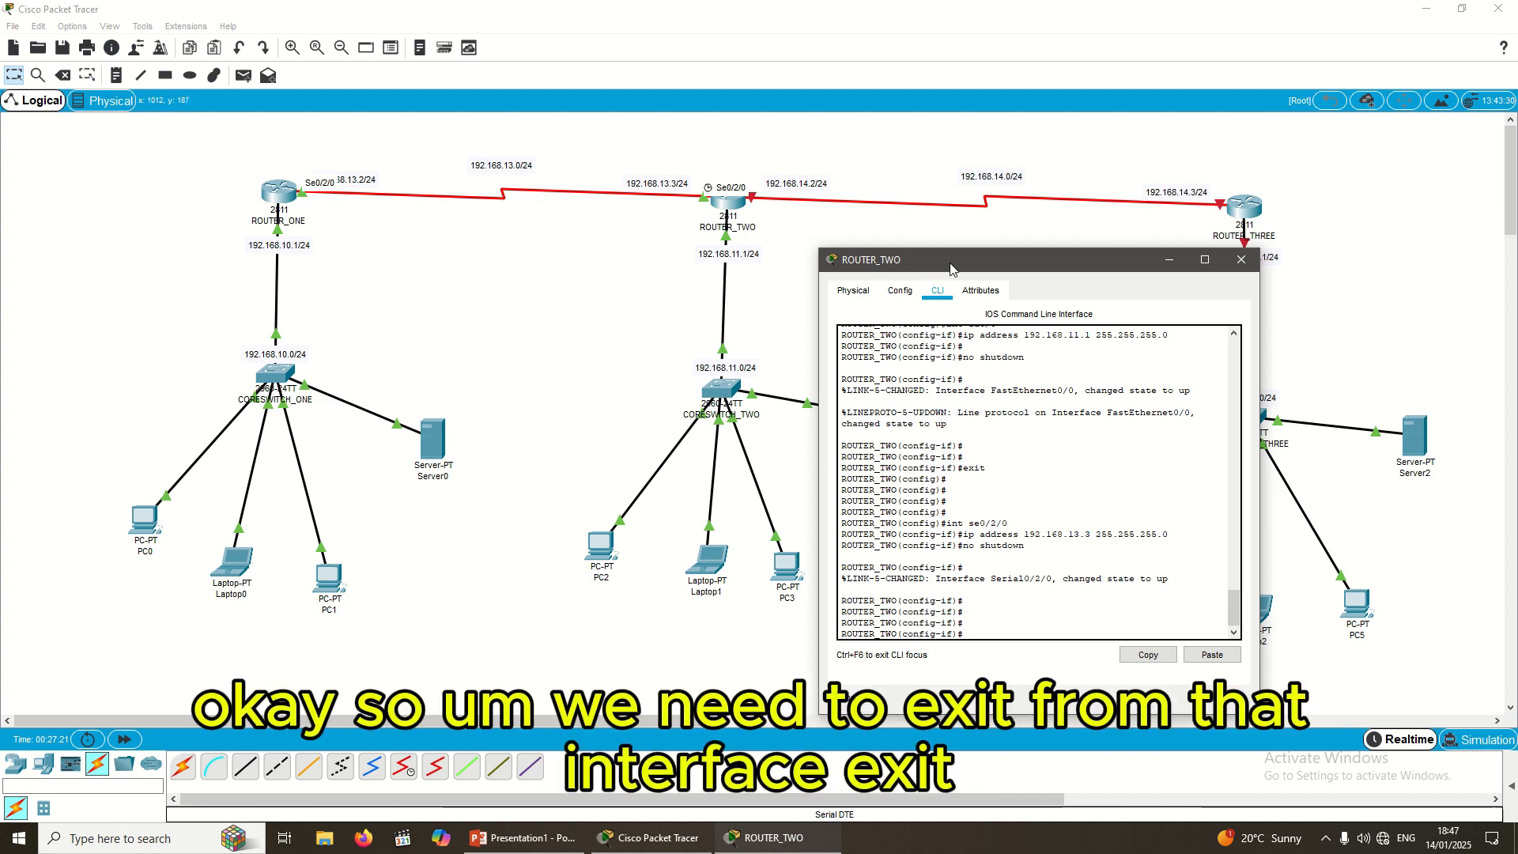
type("exit")
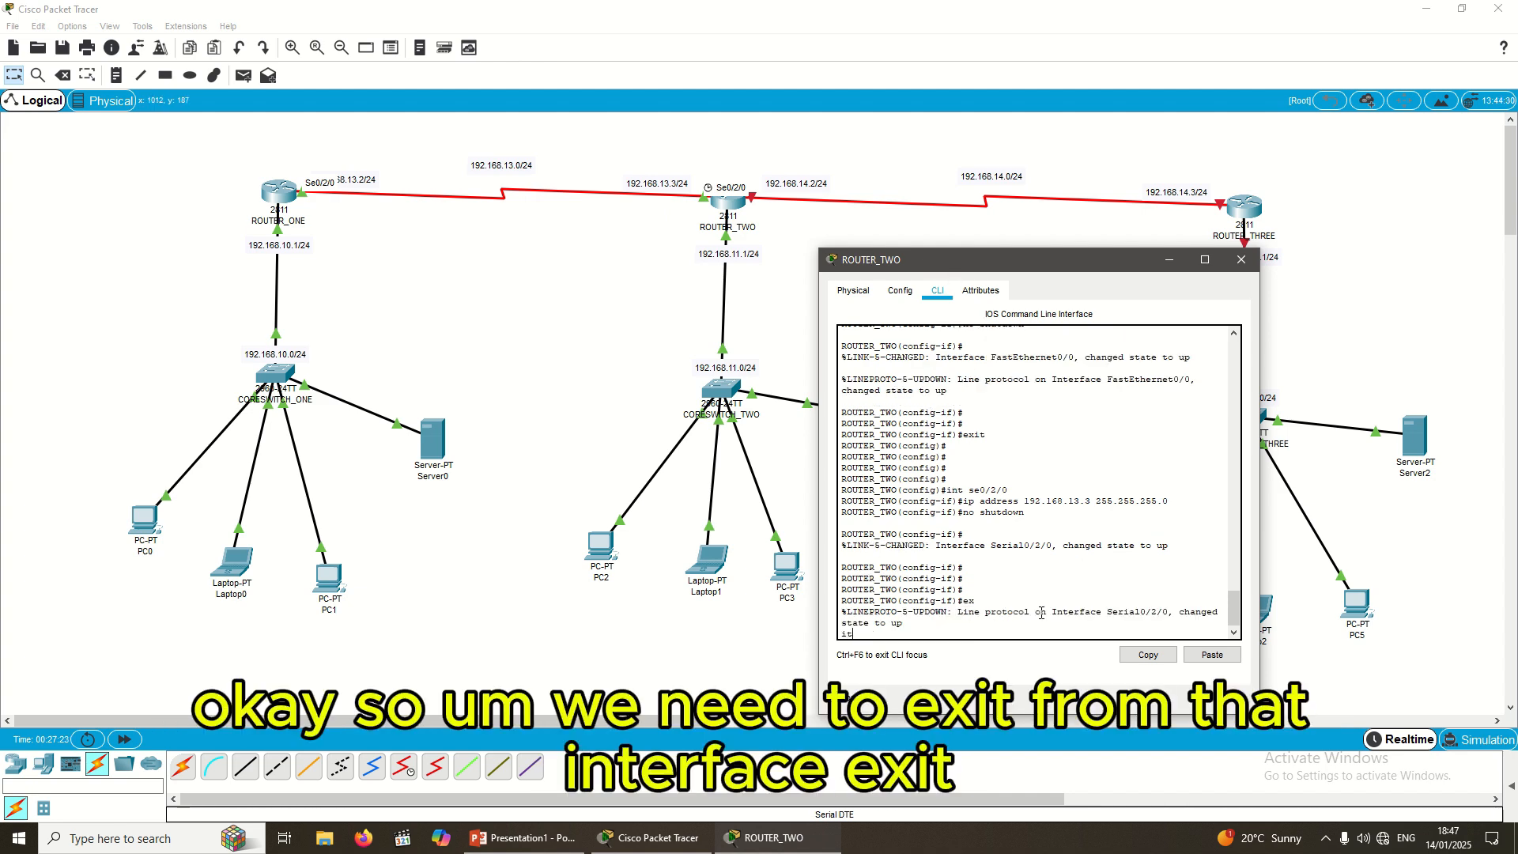
key("Return")
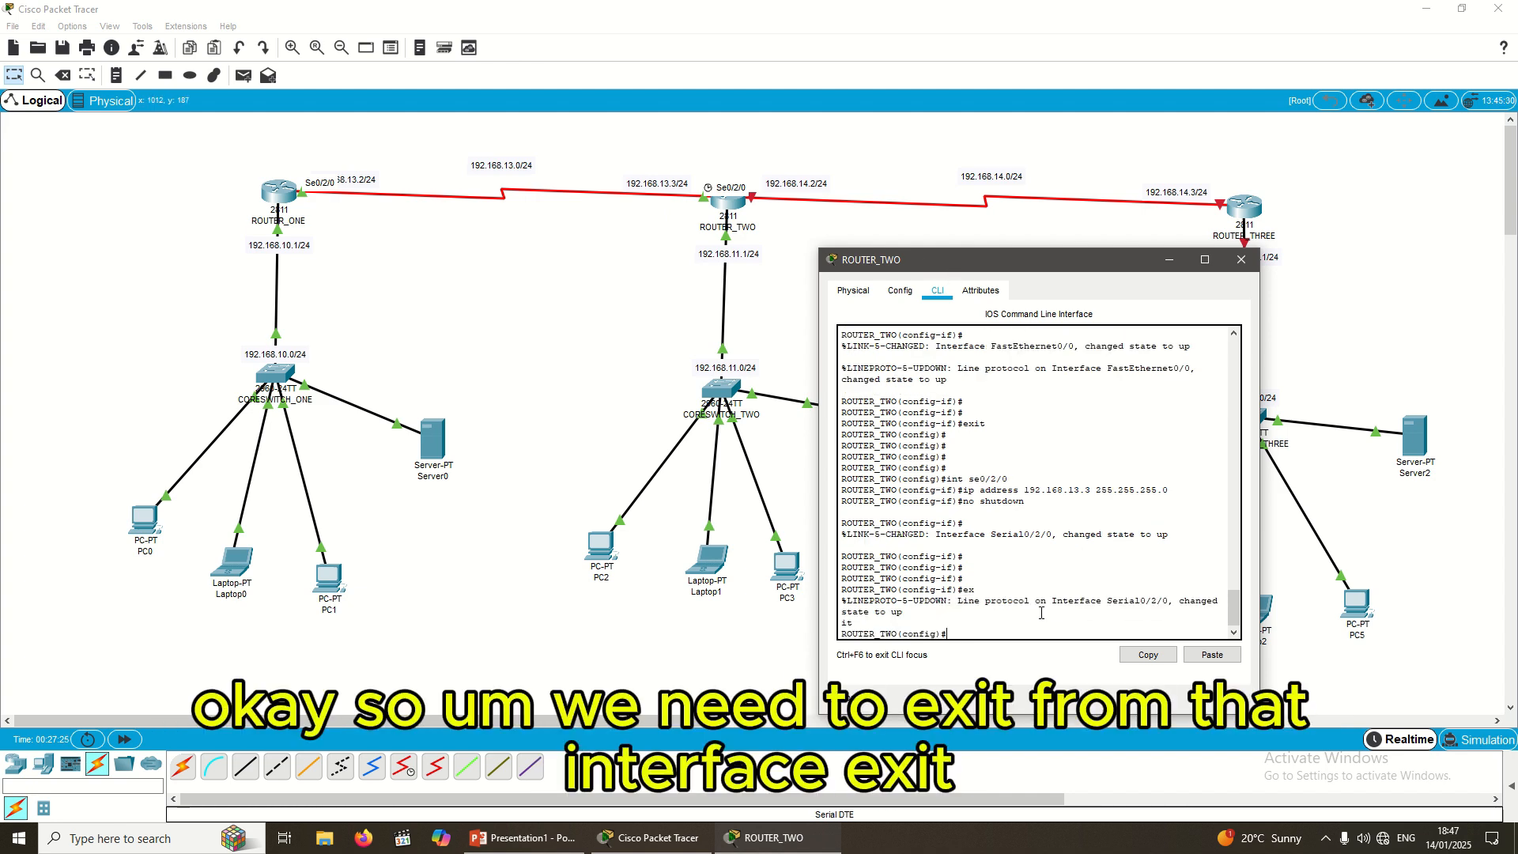
Step: Leave config mode, copy running-config to startup-config, and log out of ROUTER_TWO's console
type("exit")
key("Return")
key("Return")
key("Return")
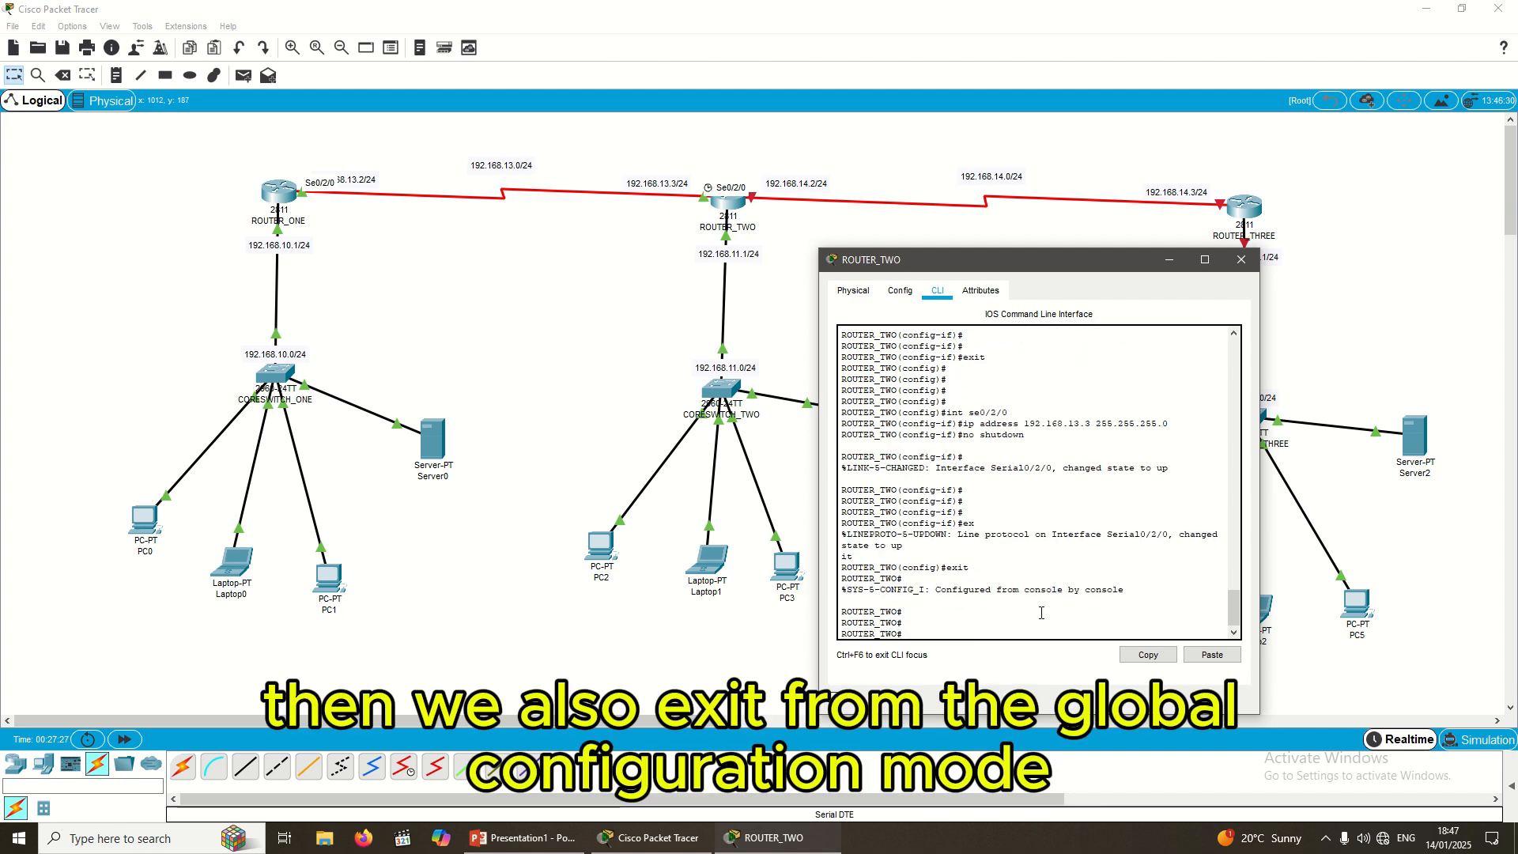
key("Return")
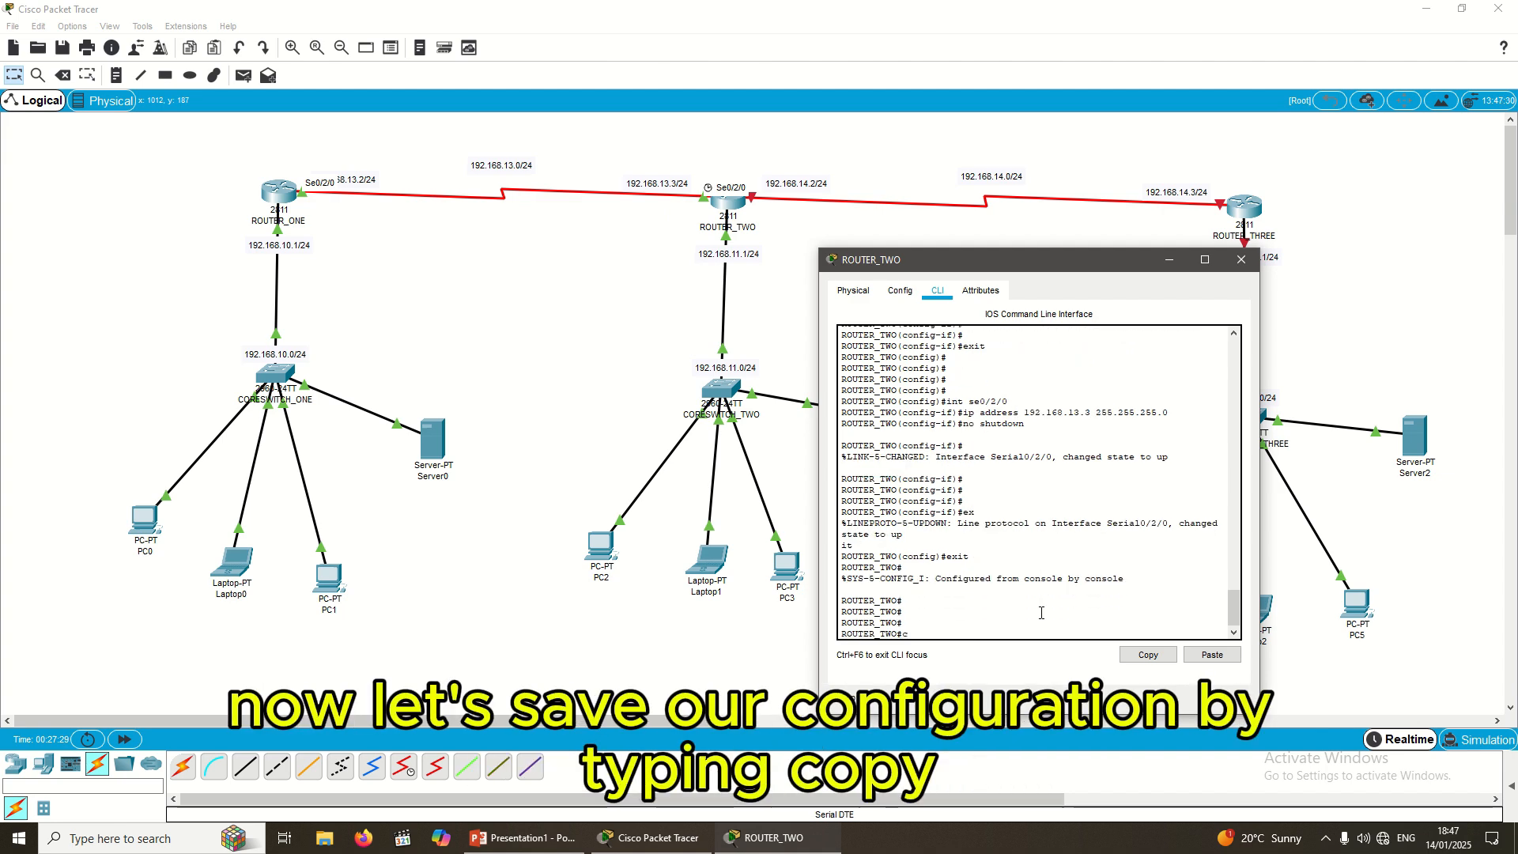
type("cp")
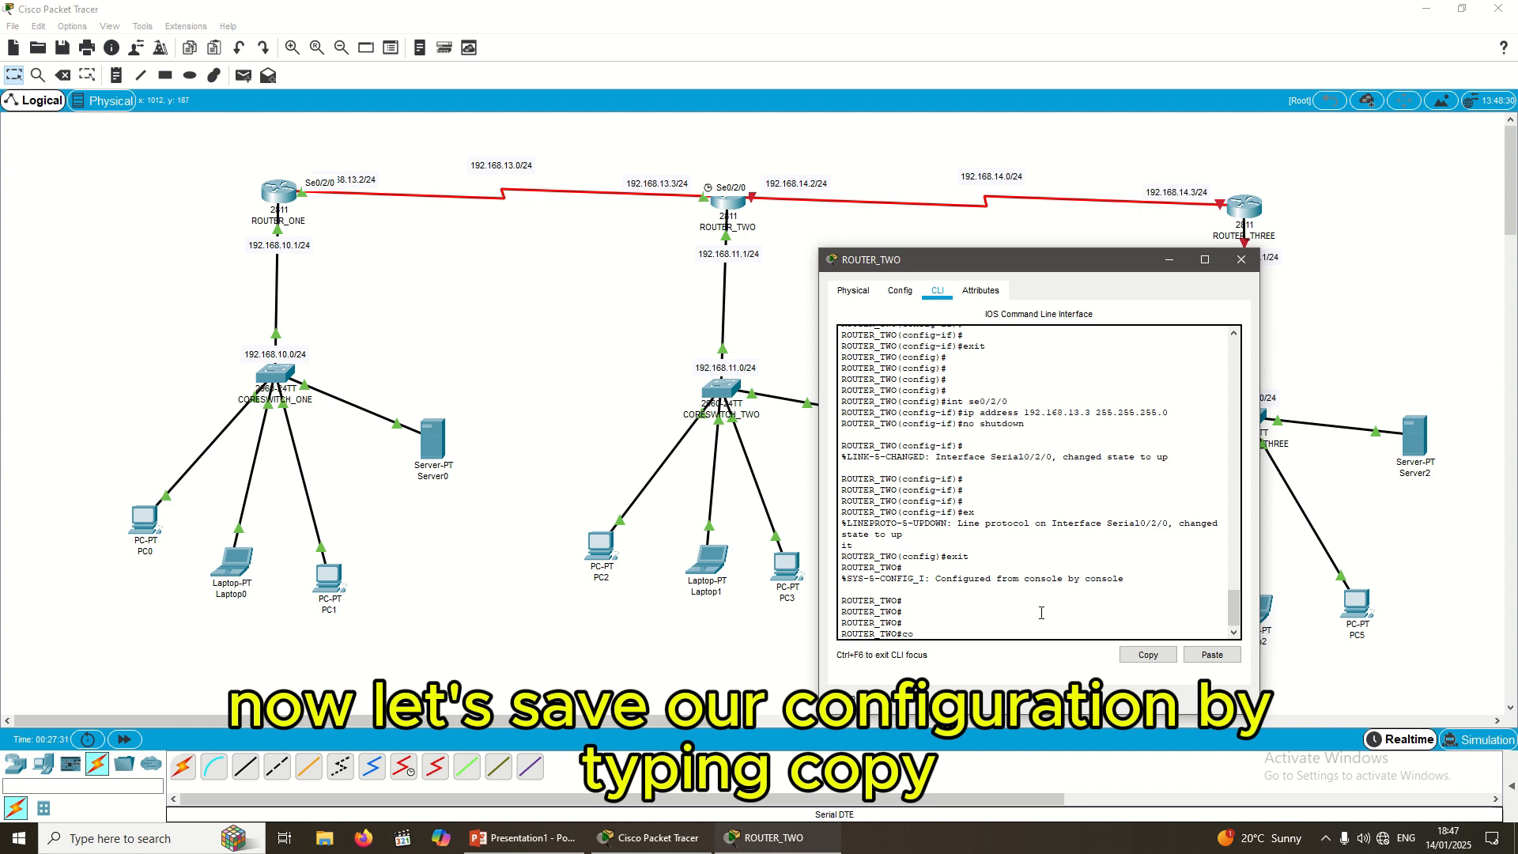
type("opy running")
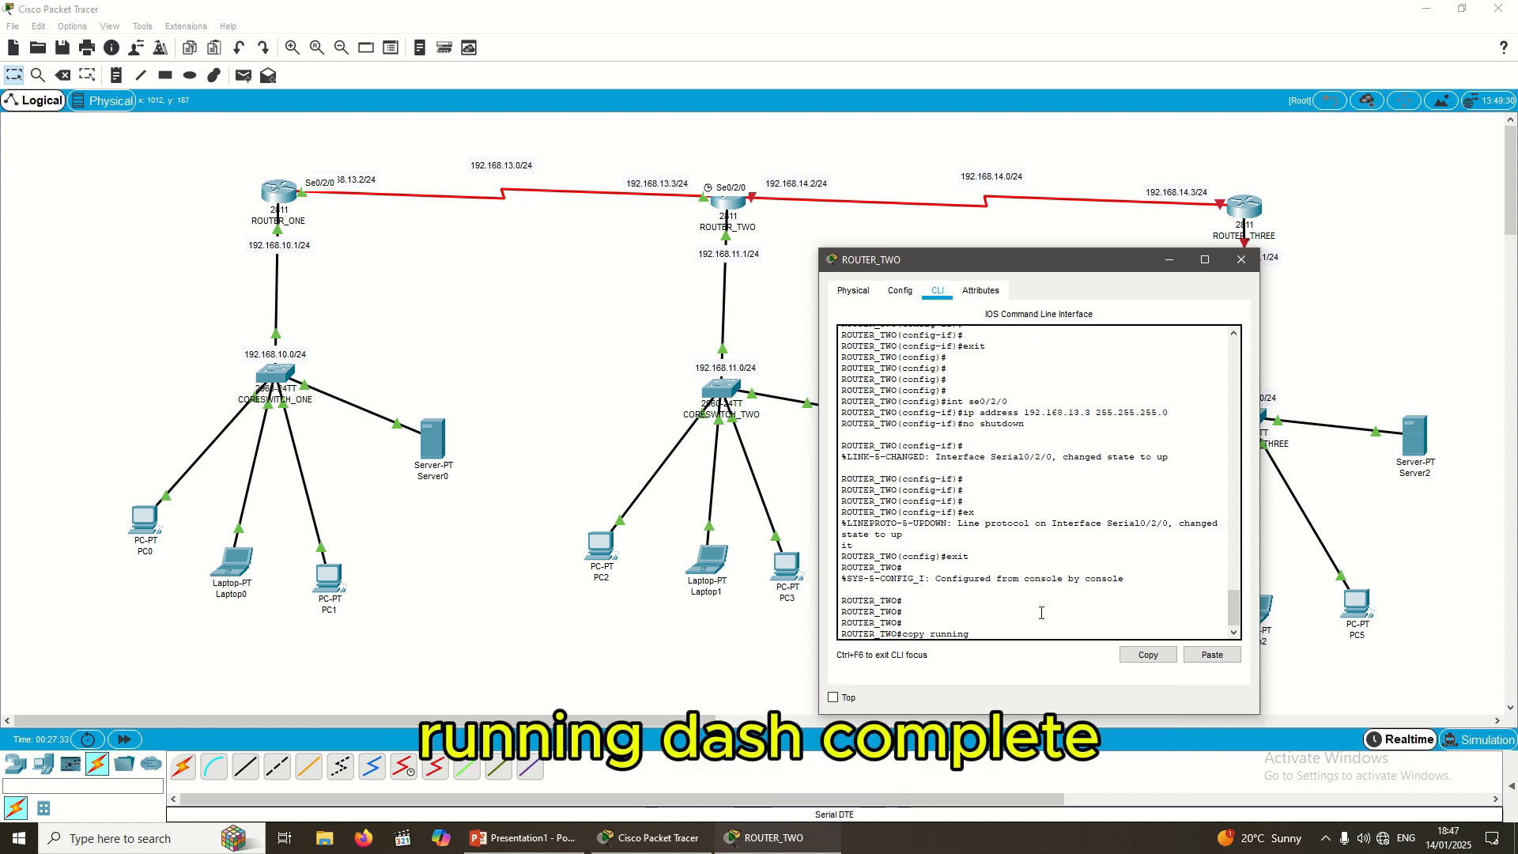
type("-config")
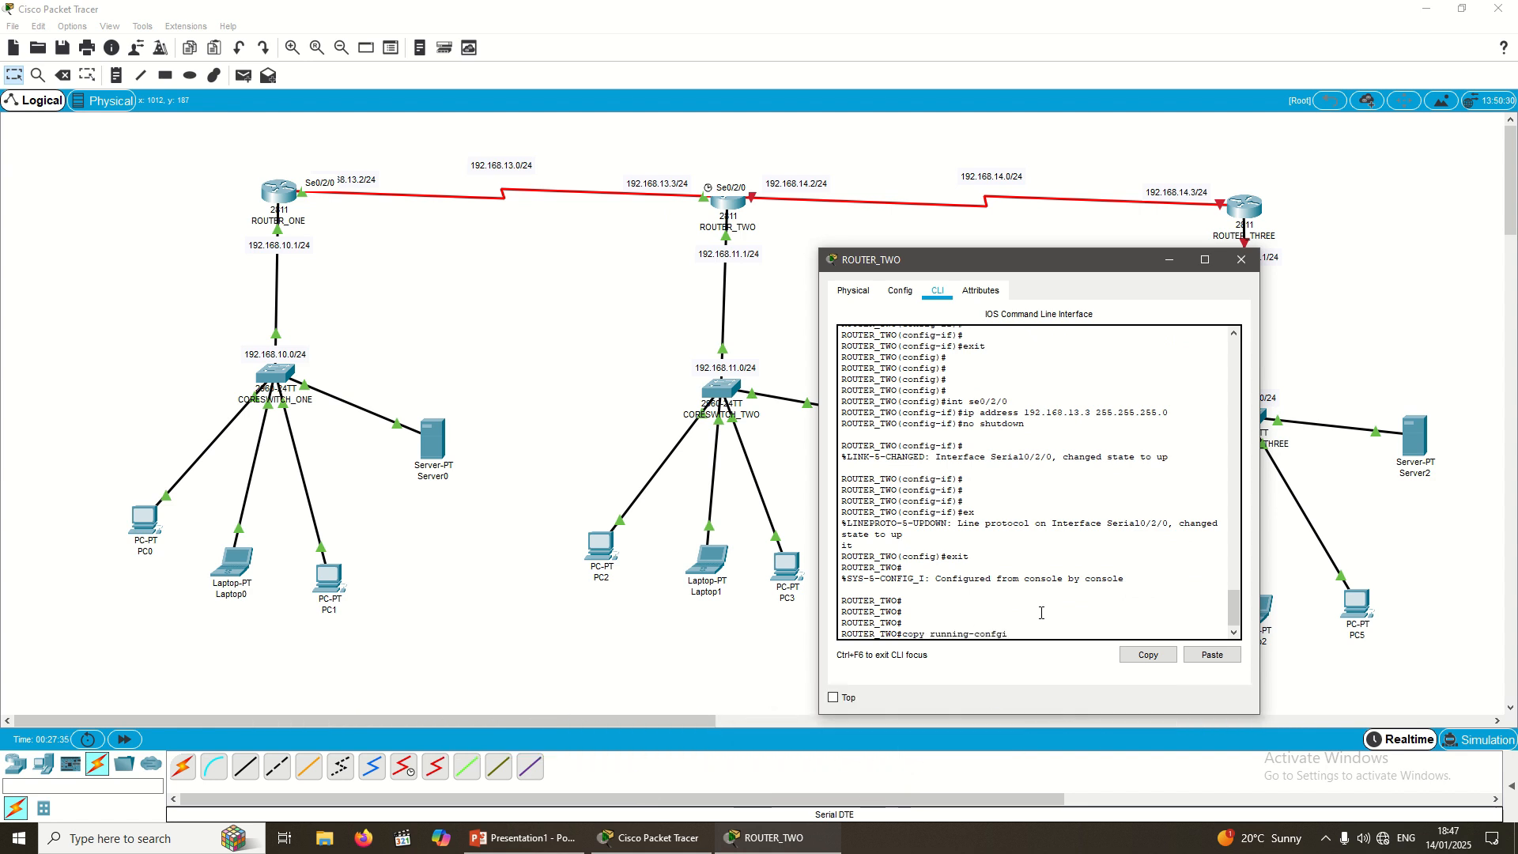
type("g star")
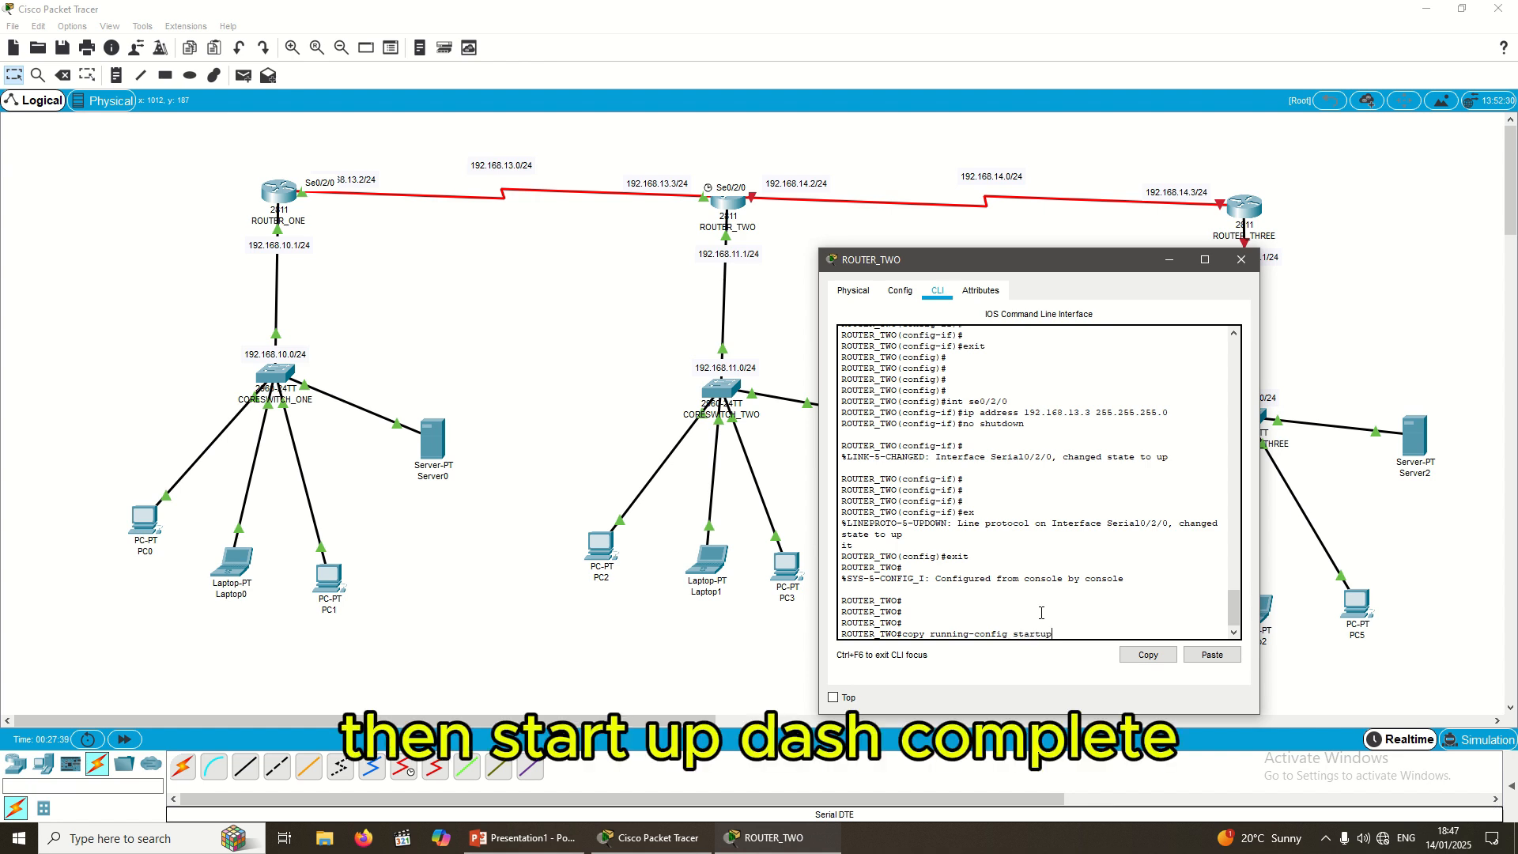
type("tup-con")
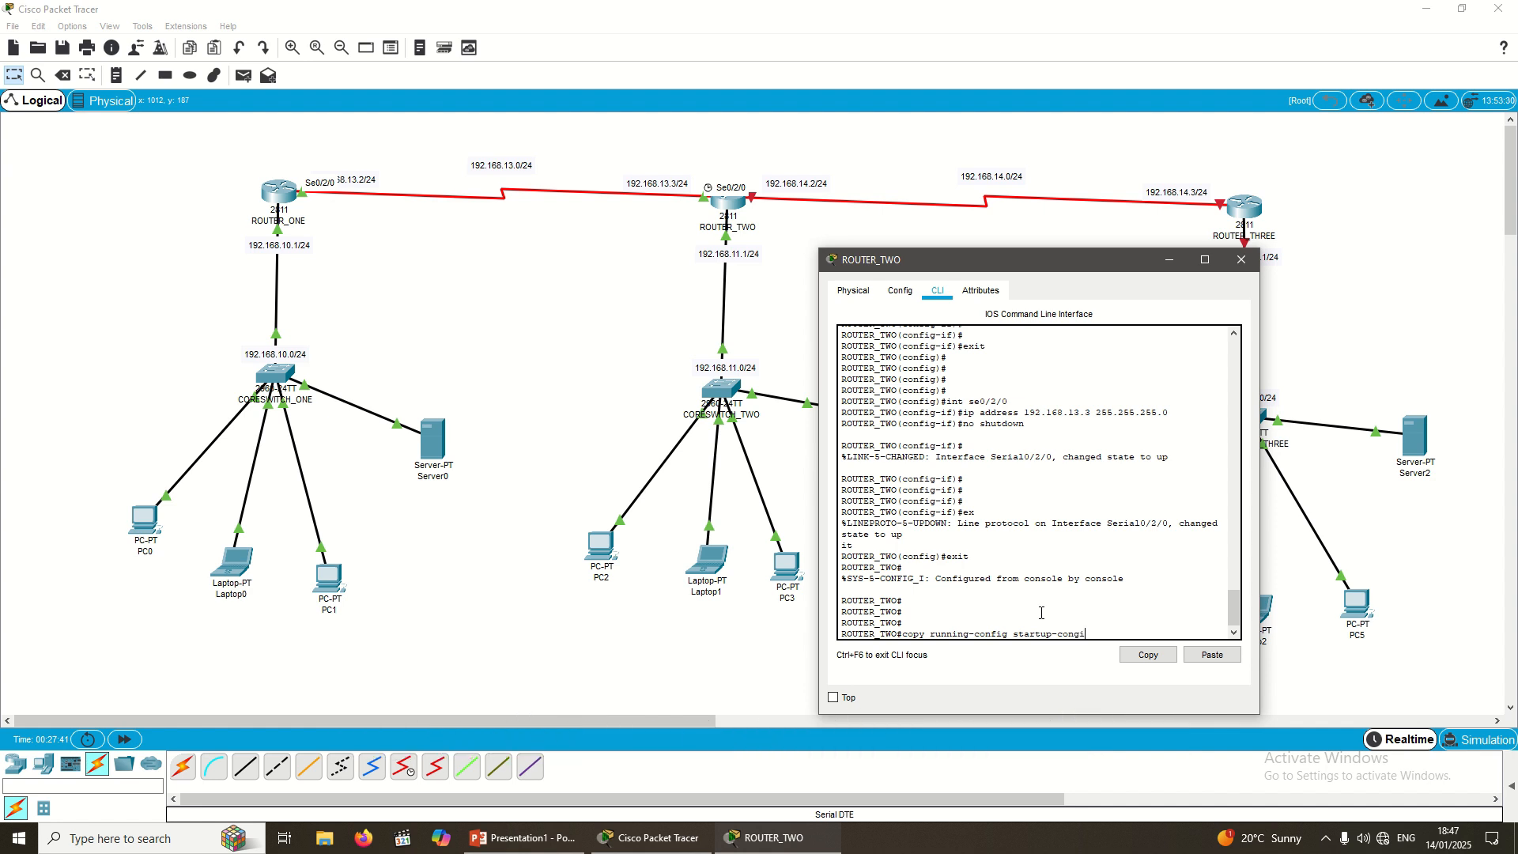
type("fig")
key("Return")
key("Return")
key("Return")
key("Return")
key("Return")
key("Return")
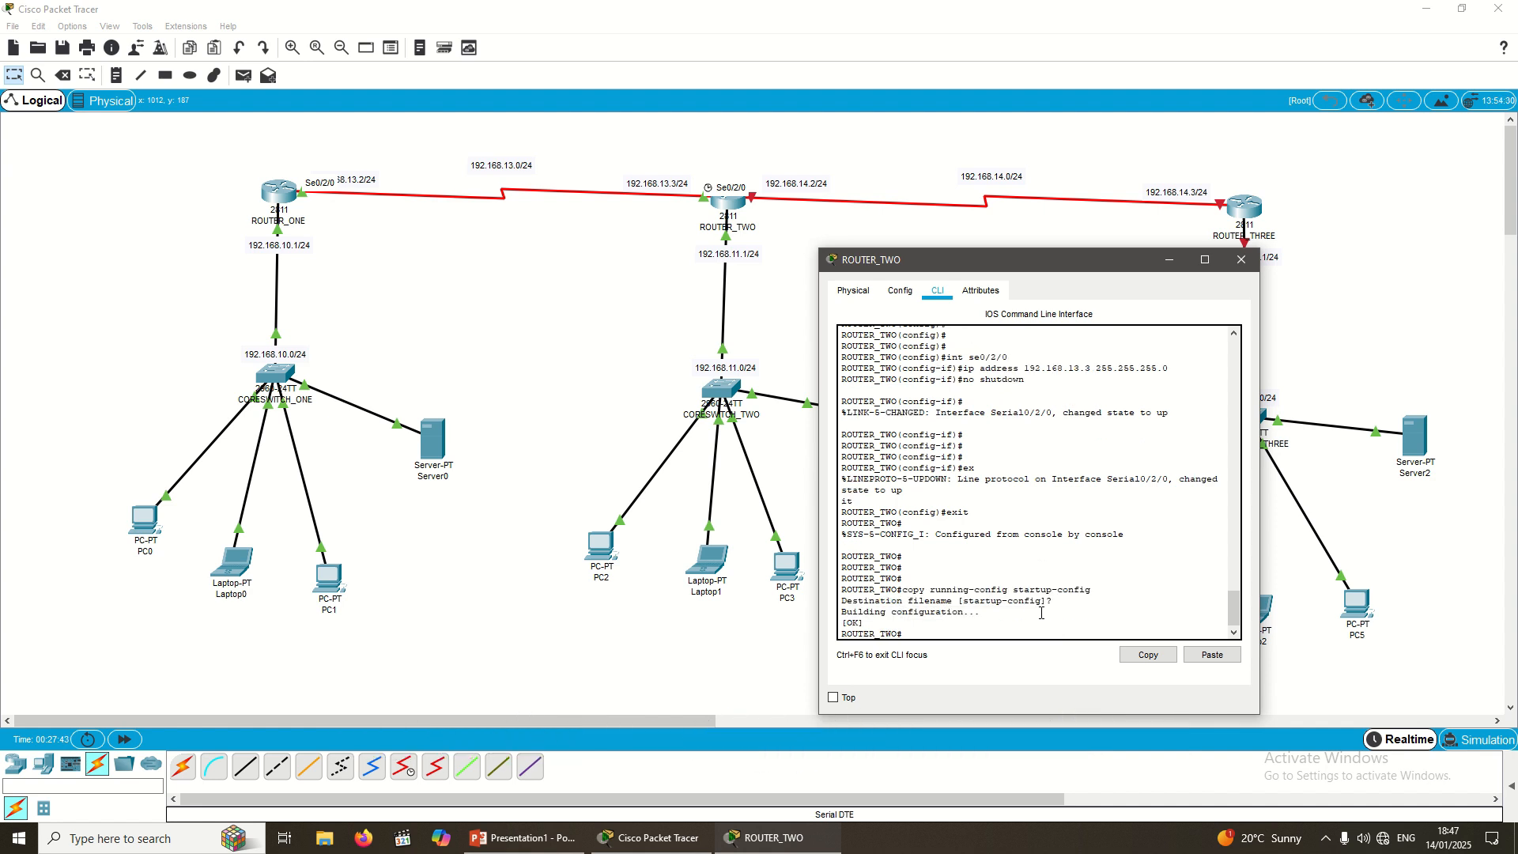
type("exit")
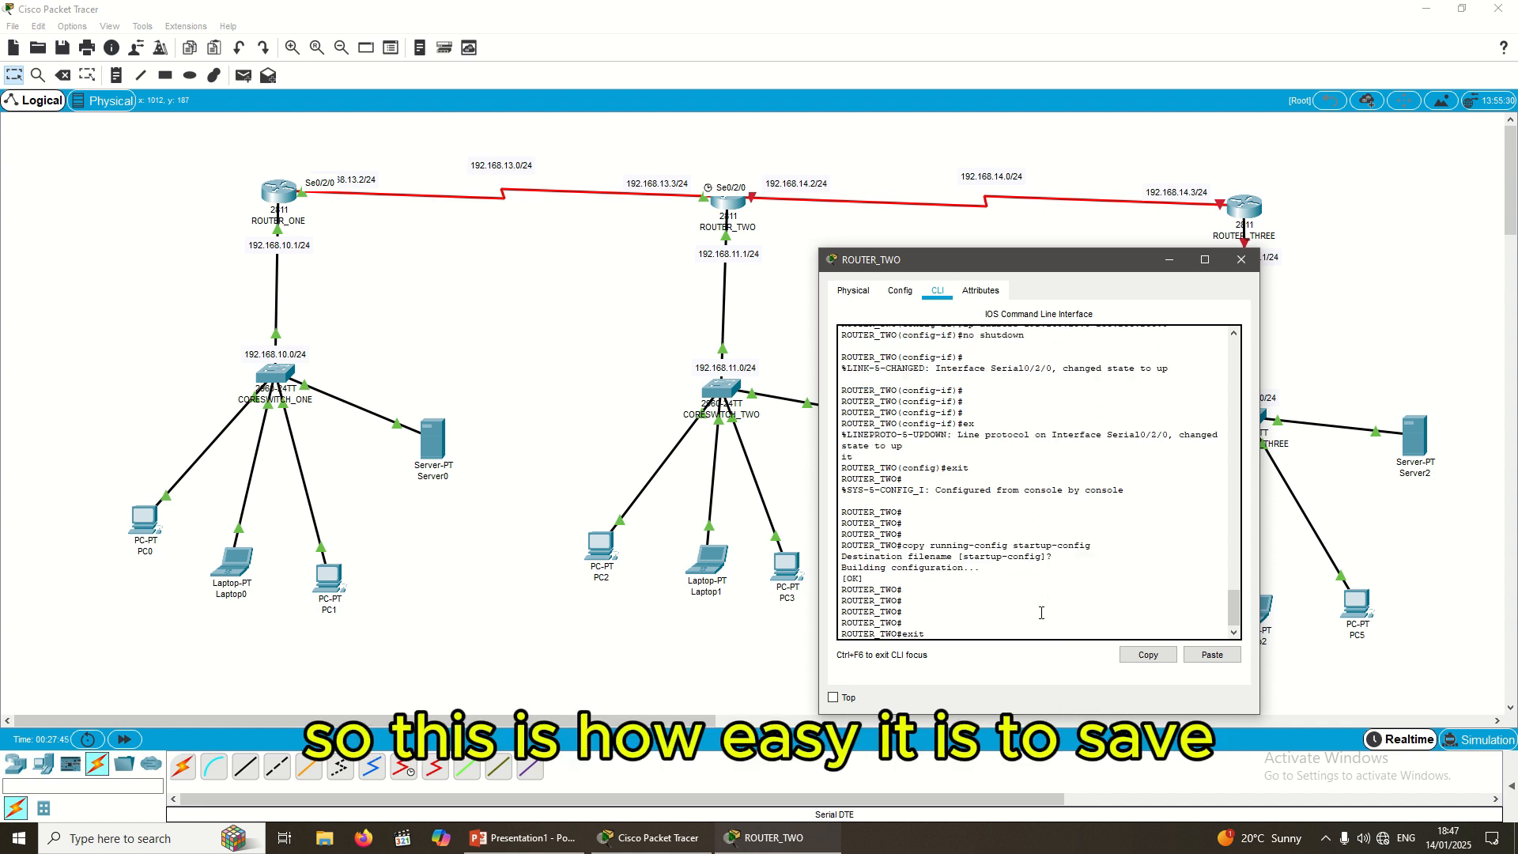
key("Return")
key("Return")
key("Return")
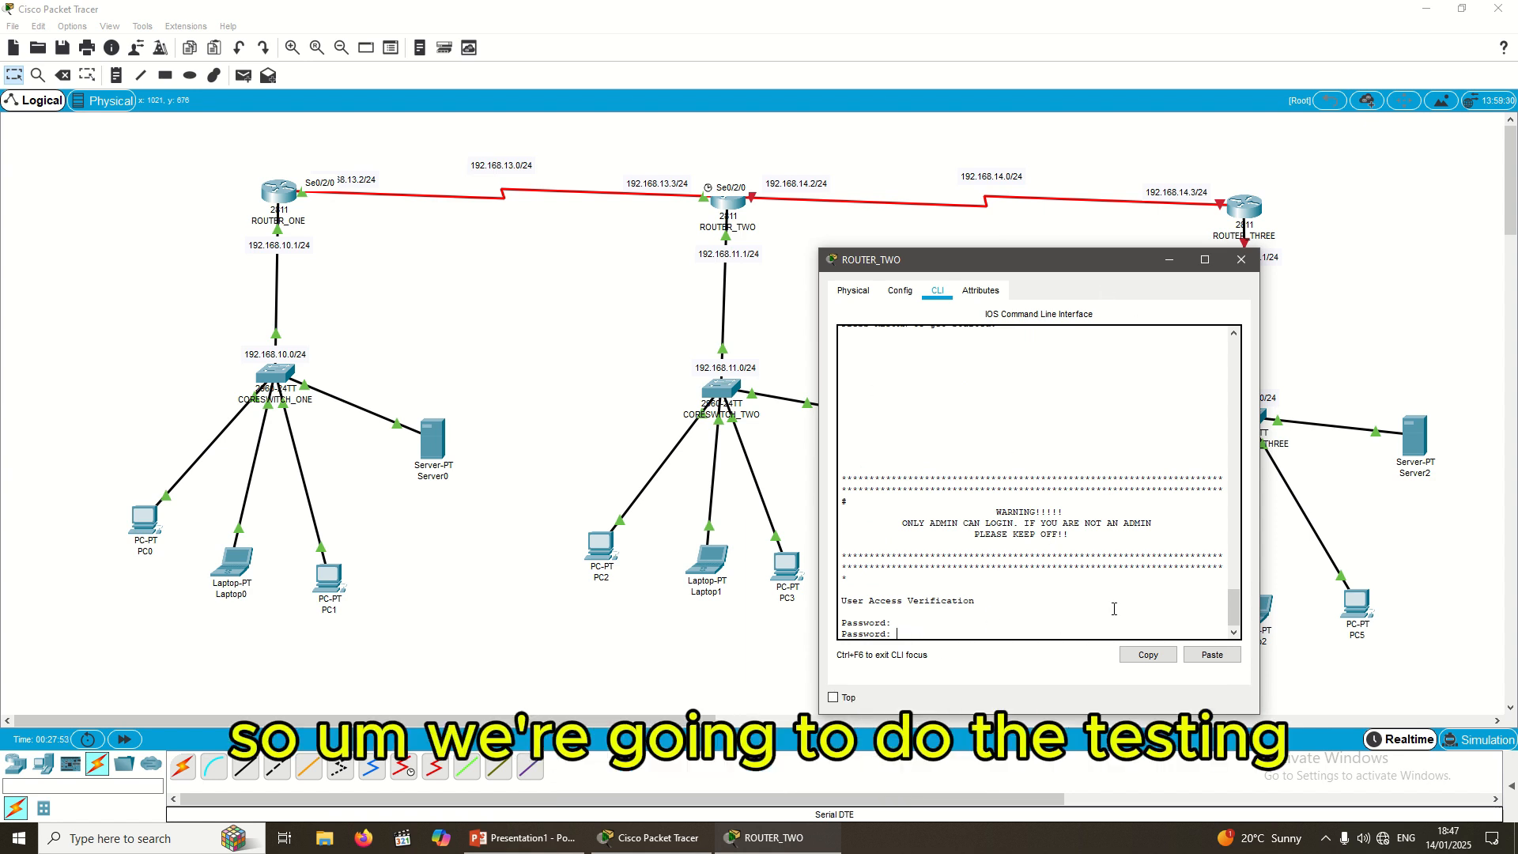
Step: Close ROUTER_TWO's window and open ROUTER_THREE's CLI
left_click(1241, 259)
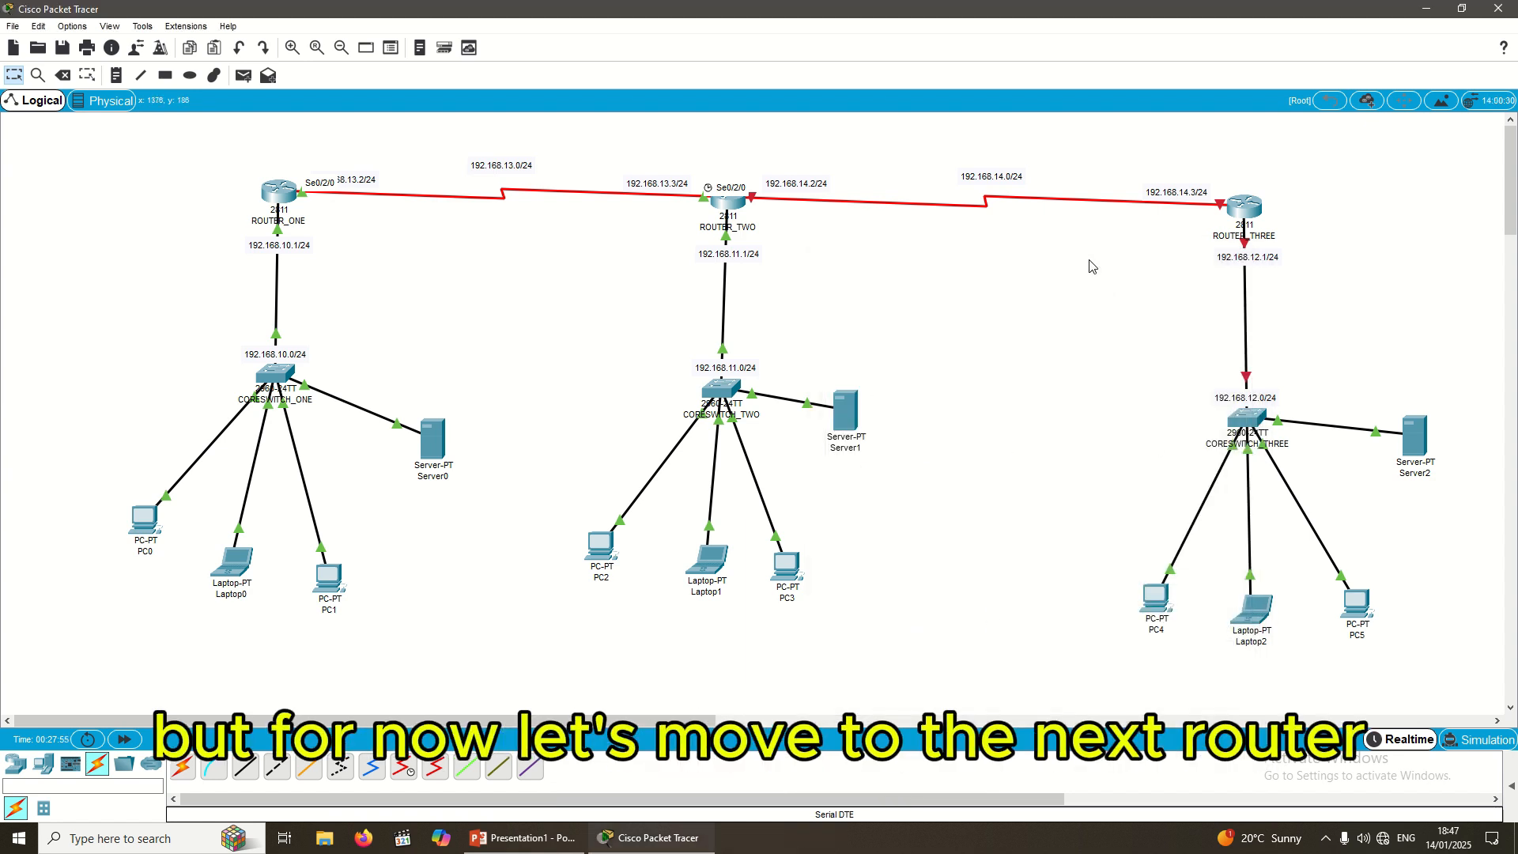
left_click(1245, 208)
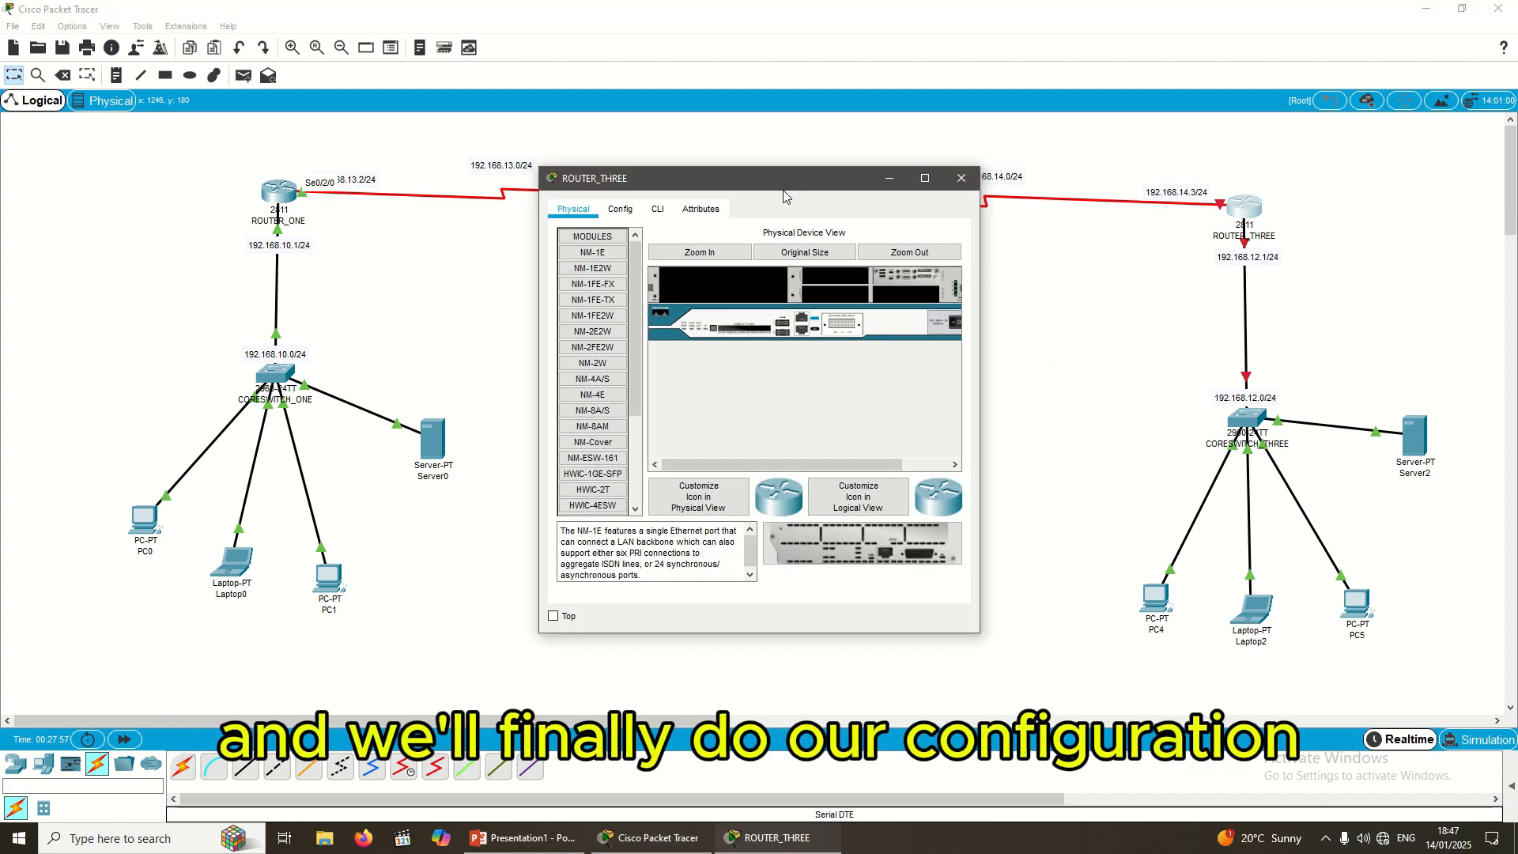
left_click_drag(784, 197, 979, 297)
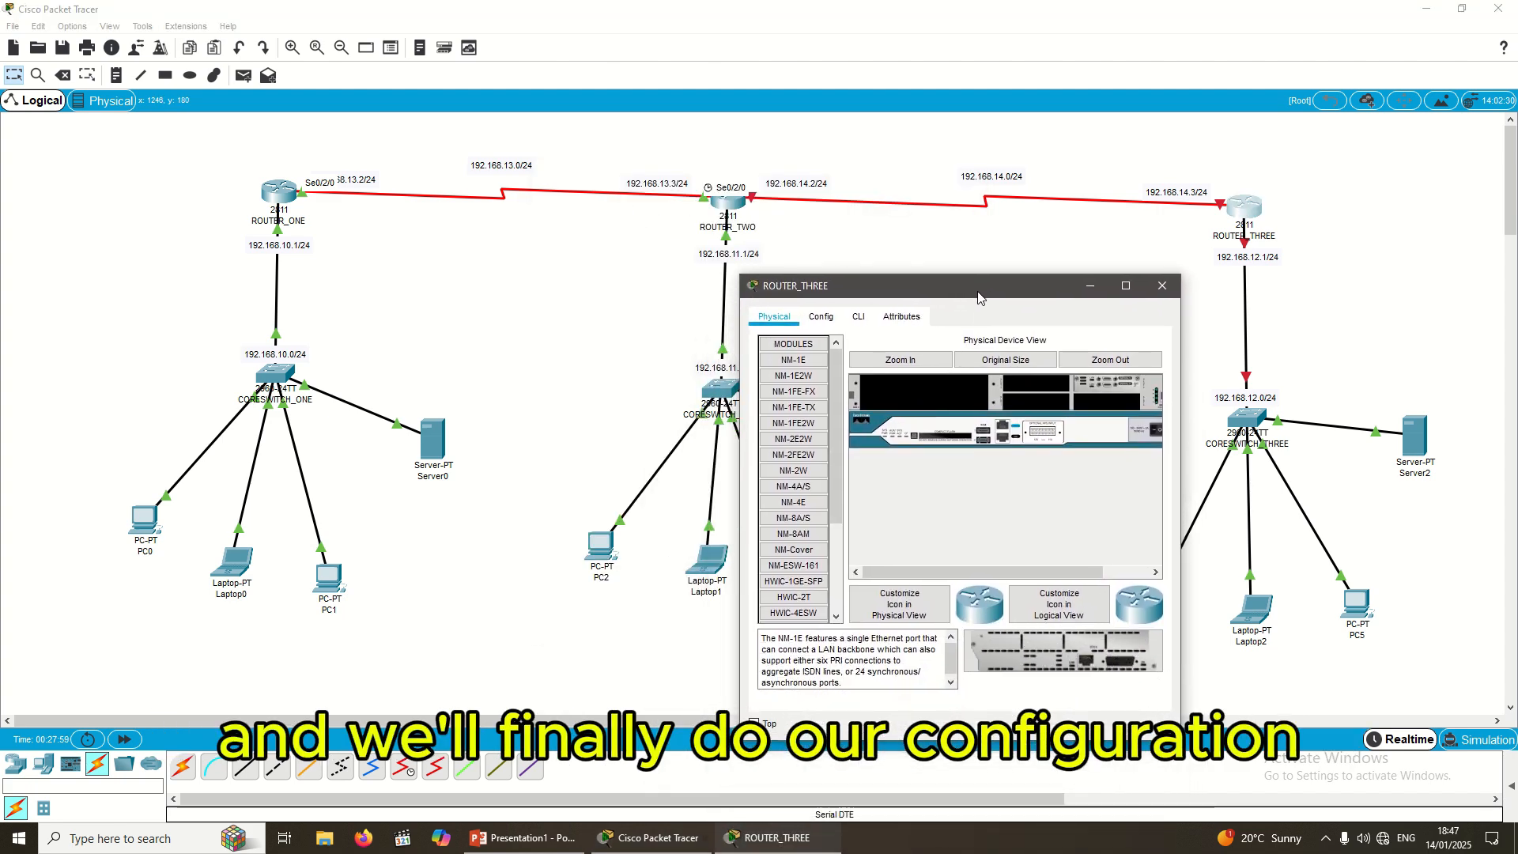
left_click(859, 318)
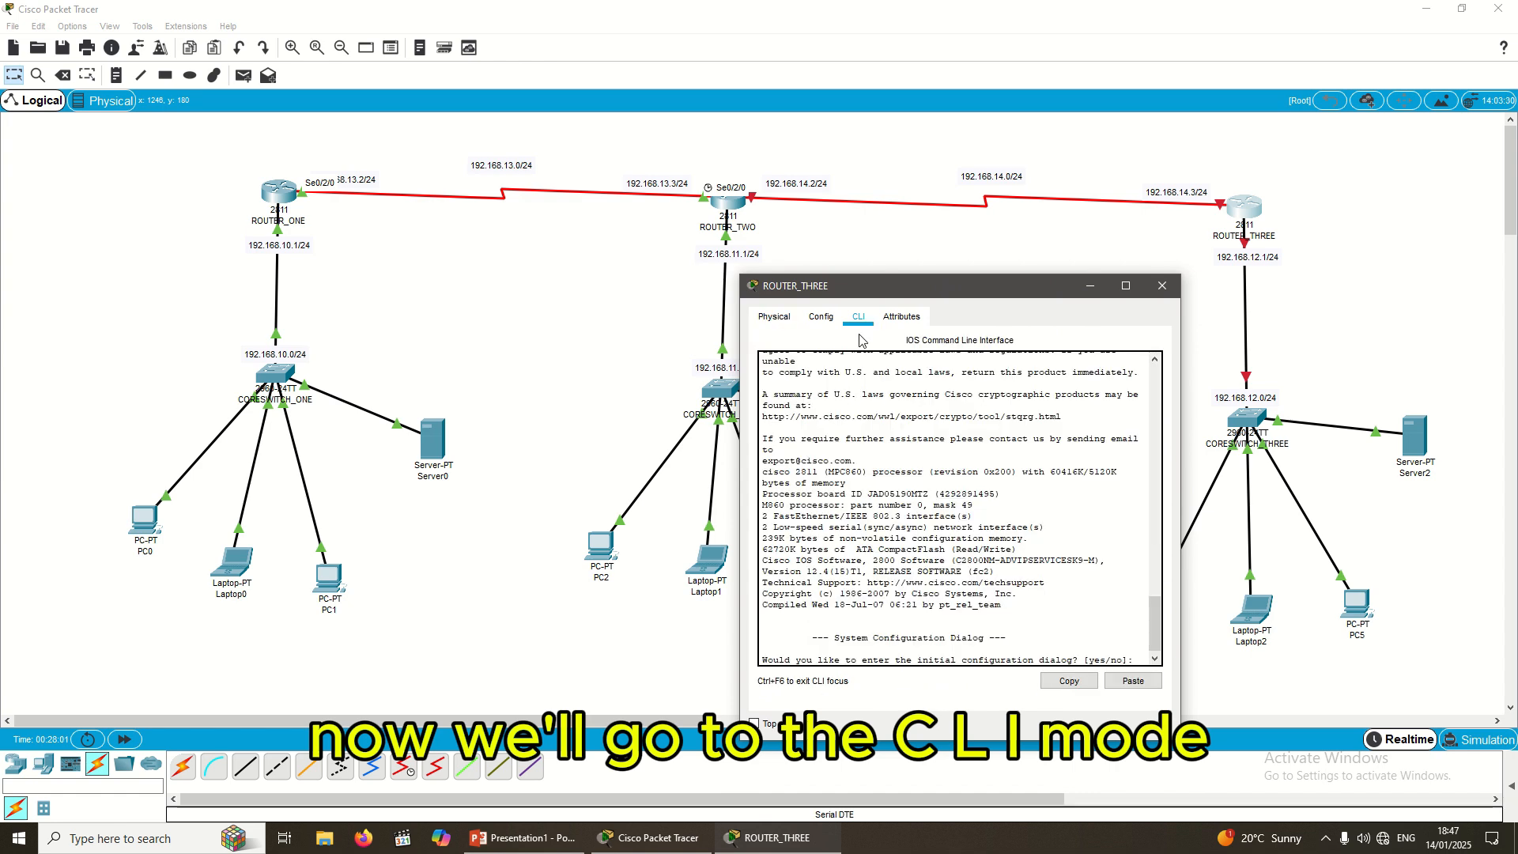
Step: Answer 'no' to ROUTER_THREE's initial configuration dialog
key("Return")
key("Return")
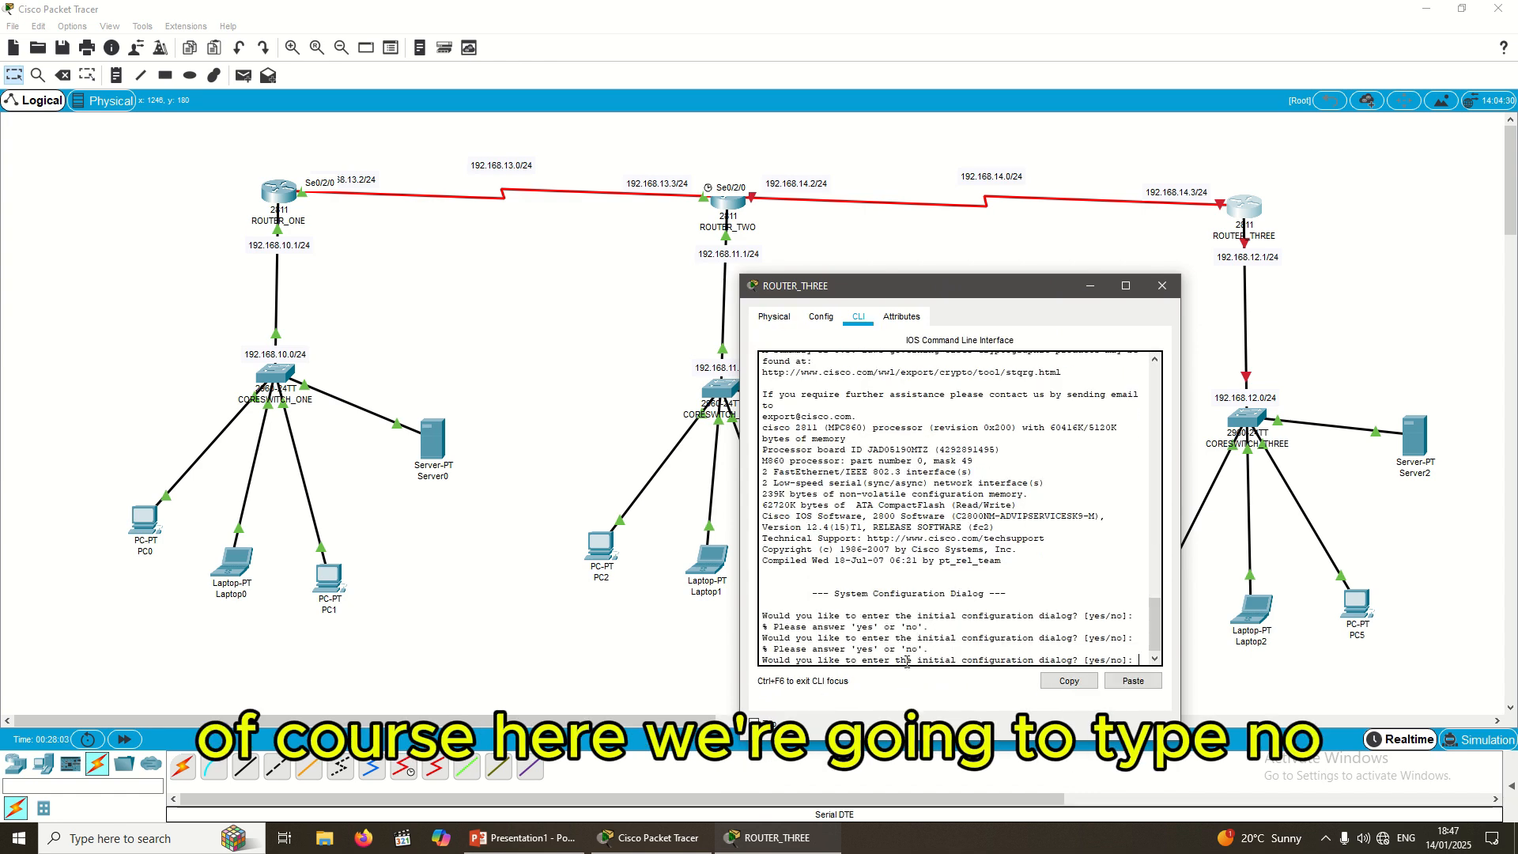
type("no")
key("Return")
key("Return")
key("Return")
key("Return")
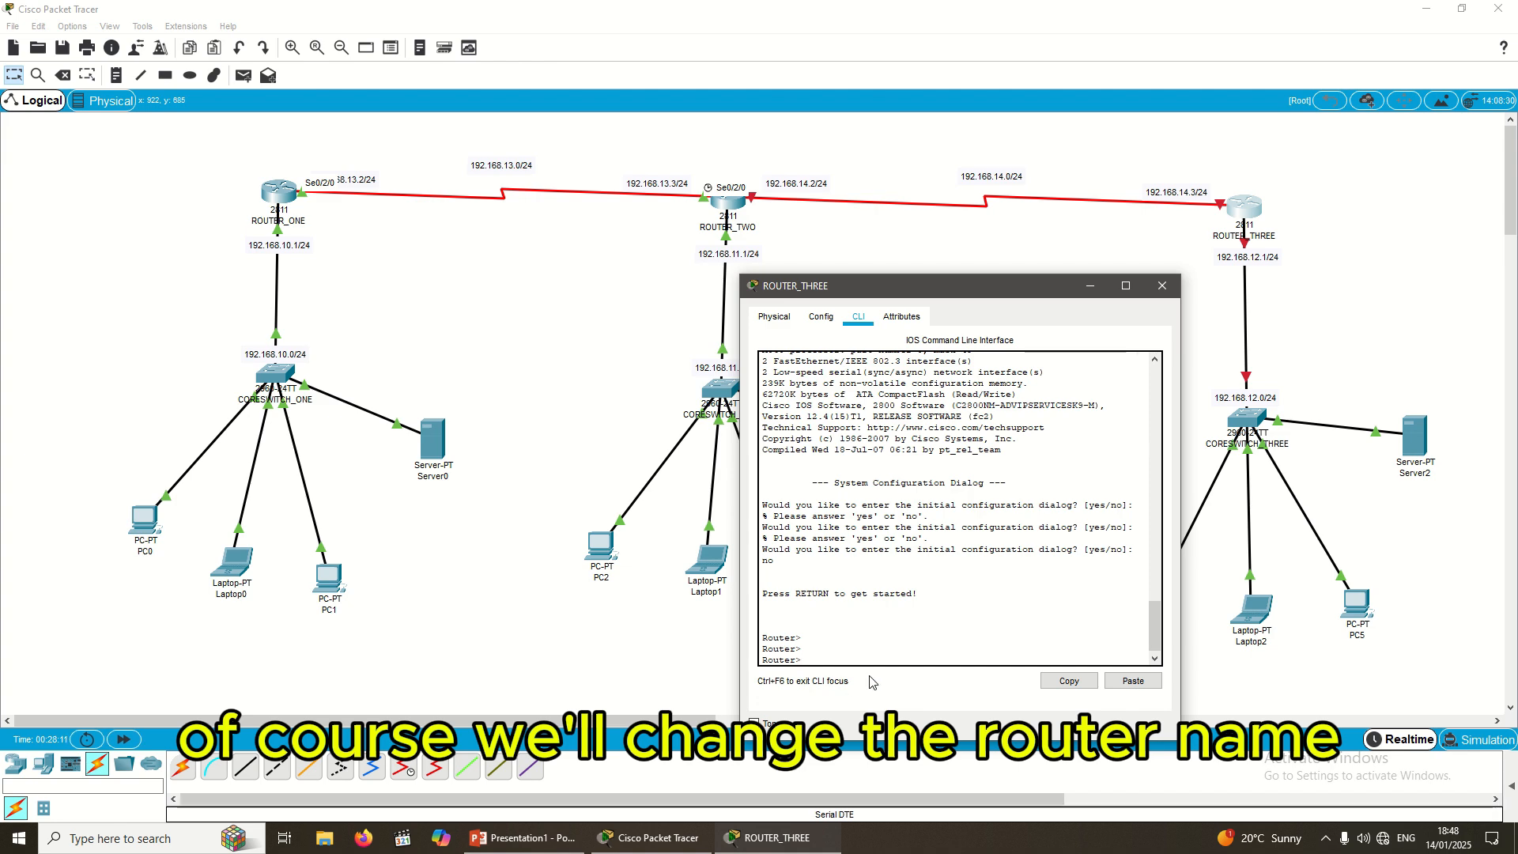
Step: Run enable and config t, then set hostname ROUTER_THREE
type("en")
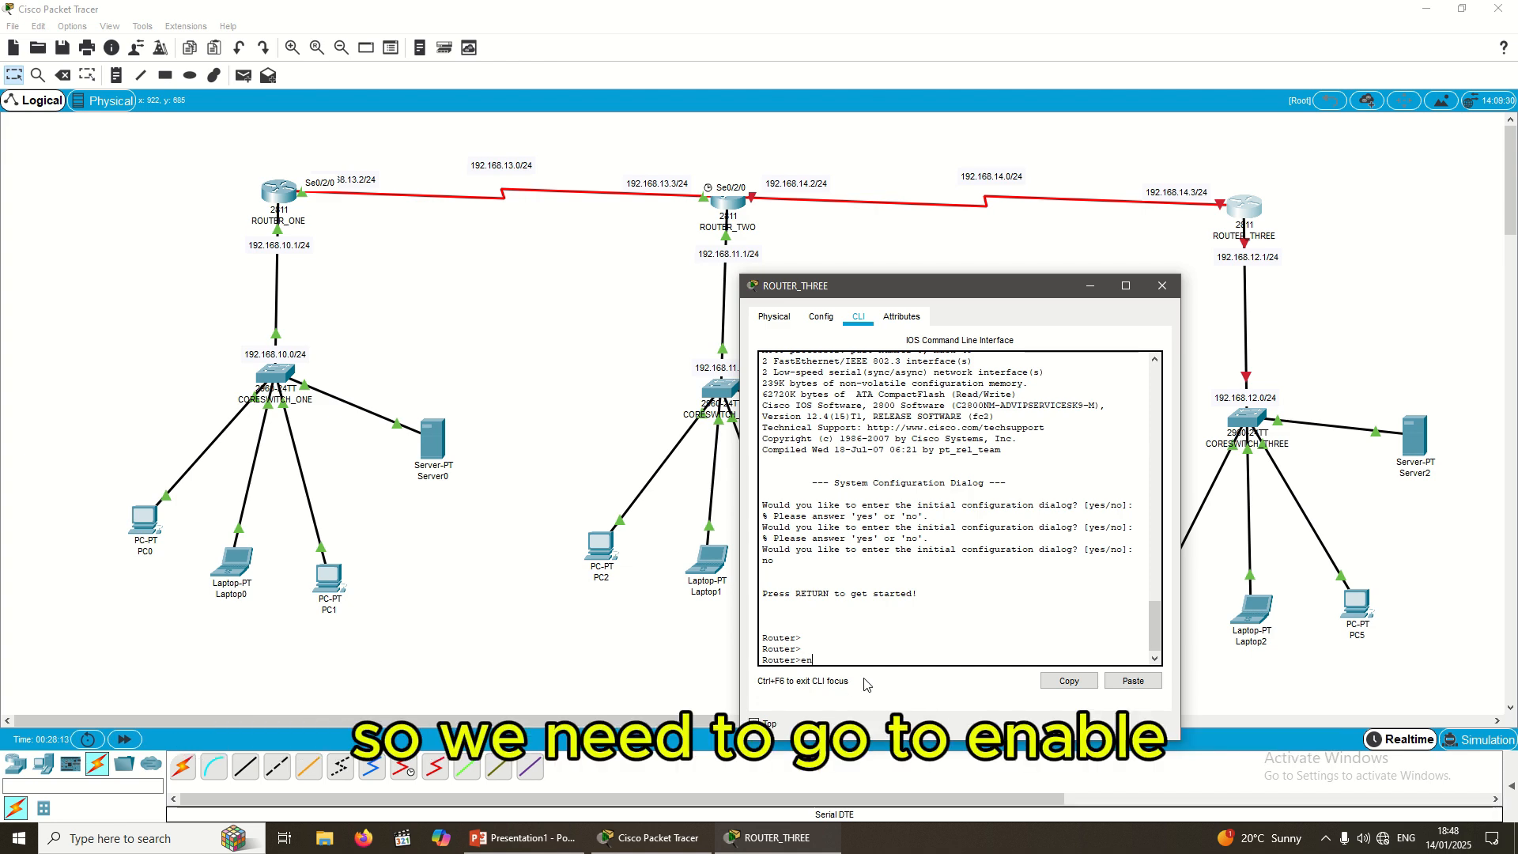
type("able")
key("Return")
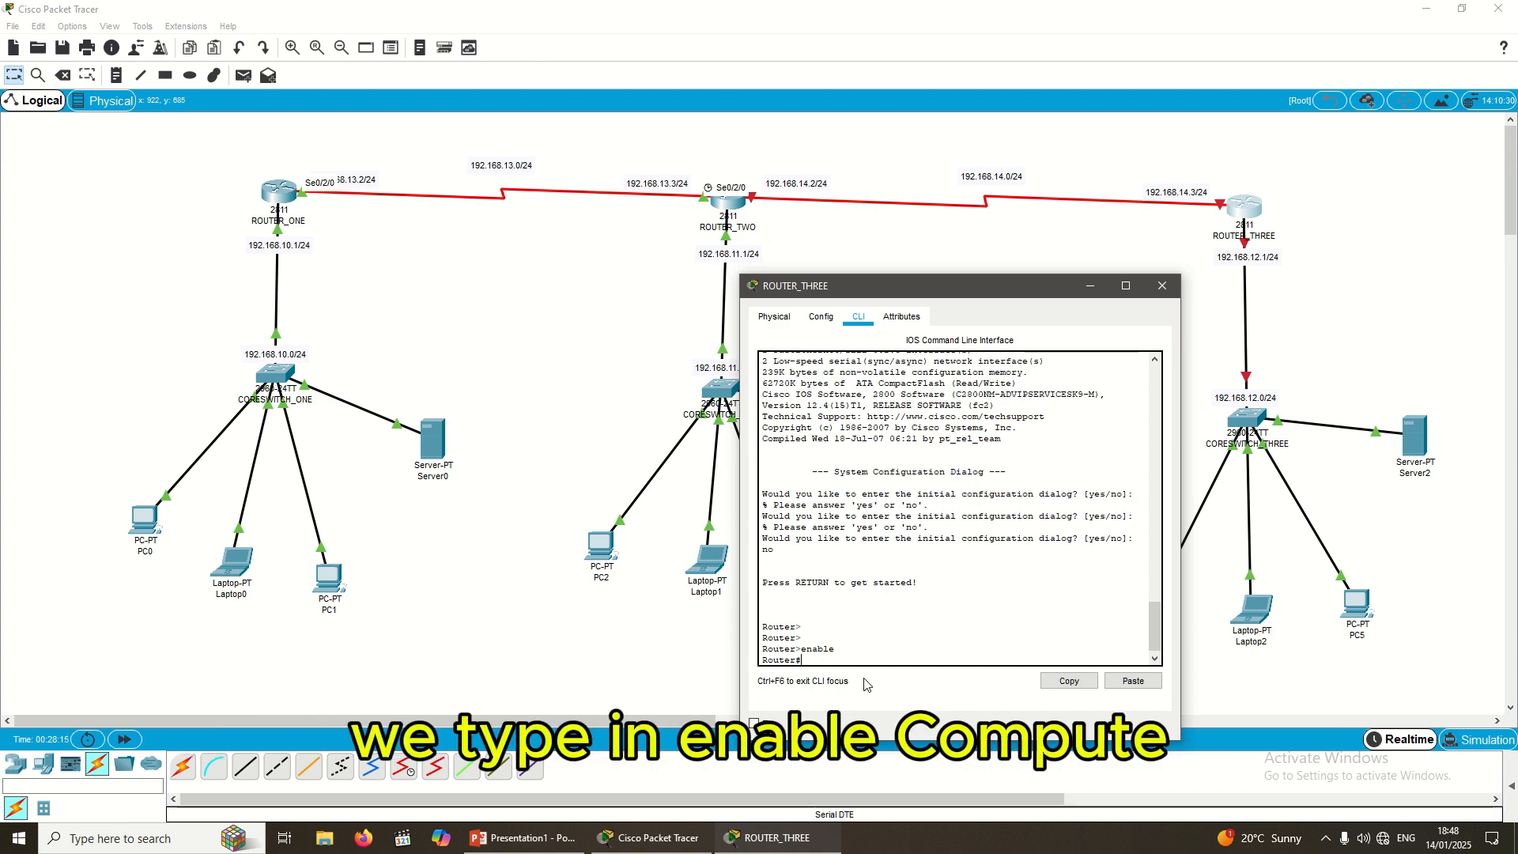
type("config t")
key("Return")
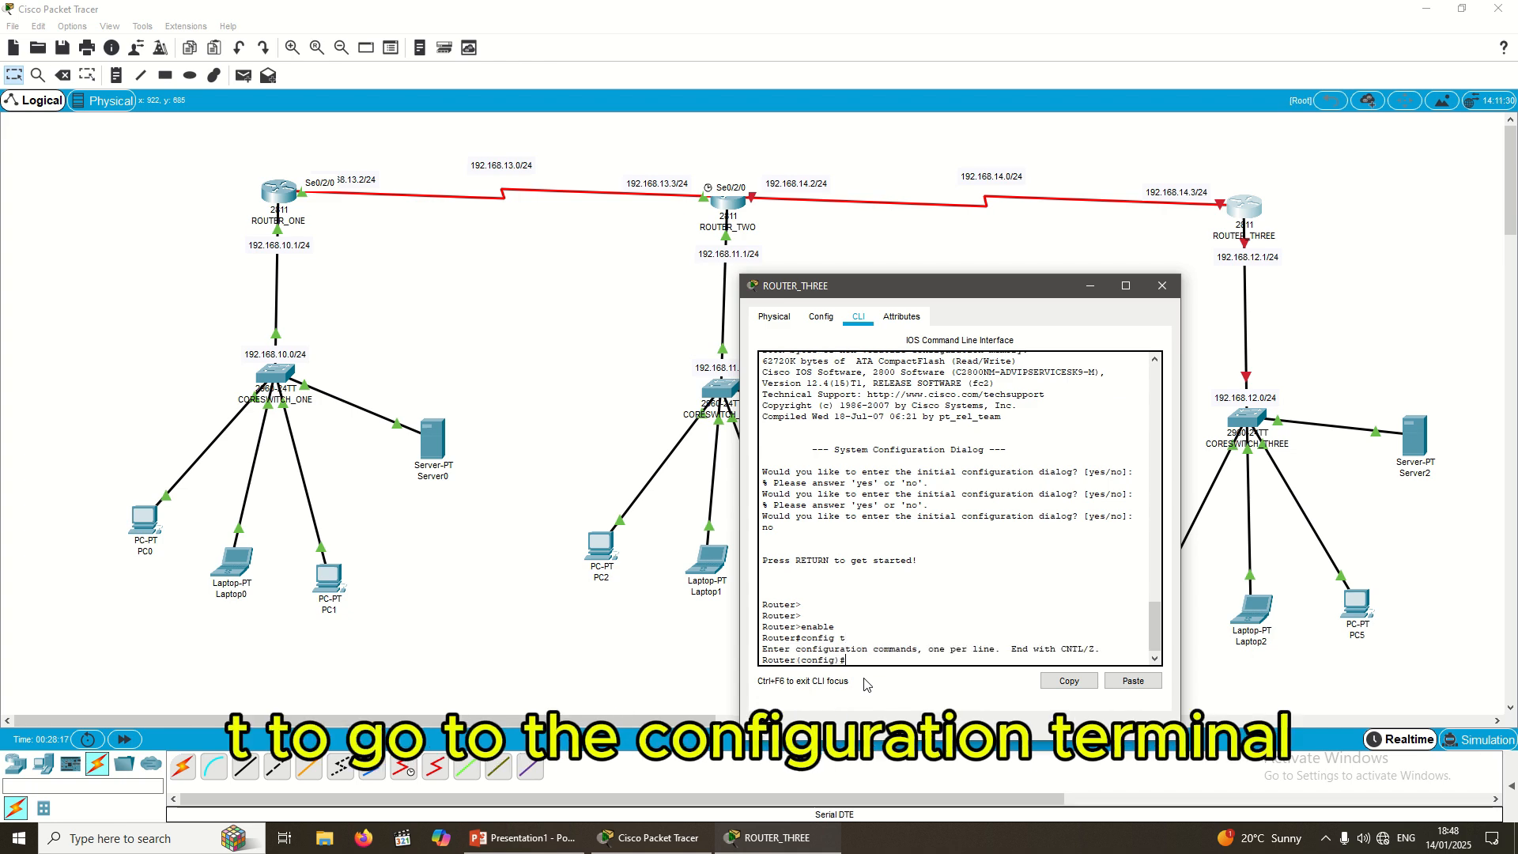
key("Return")
key("Return")
key("Return")
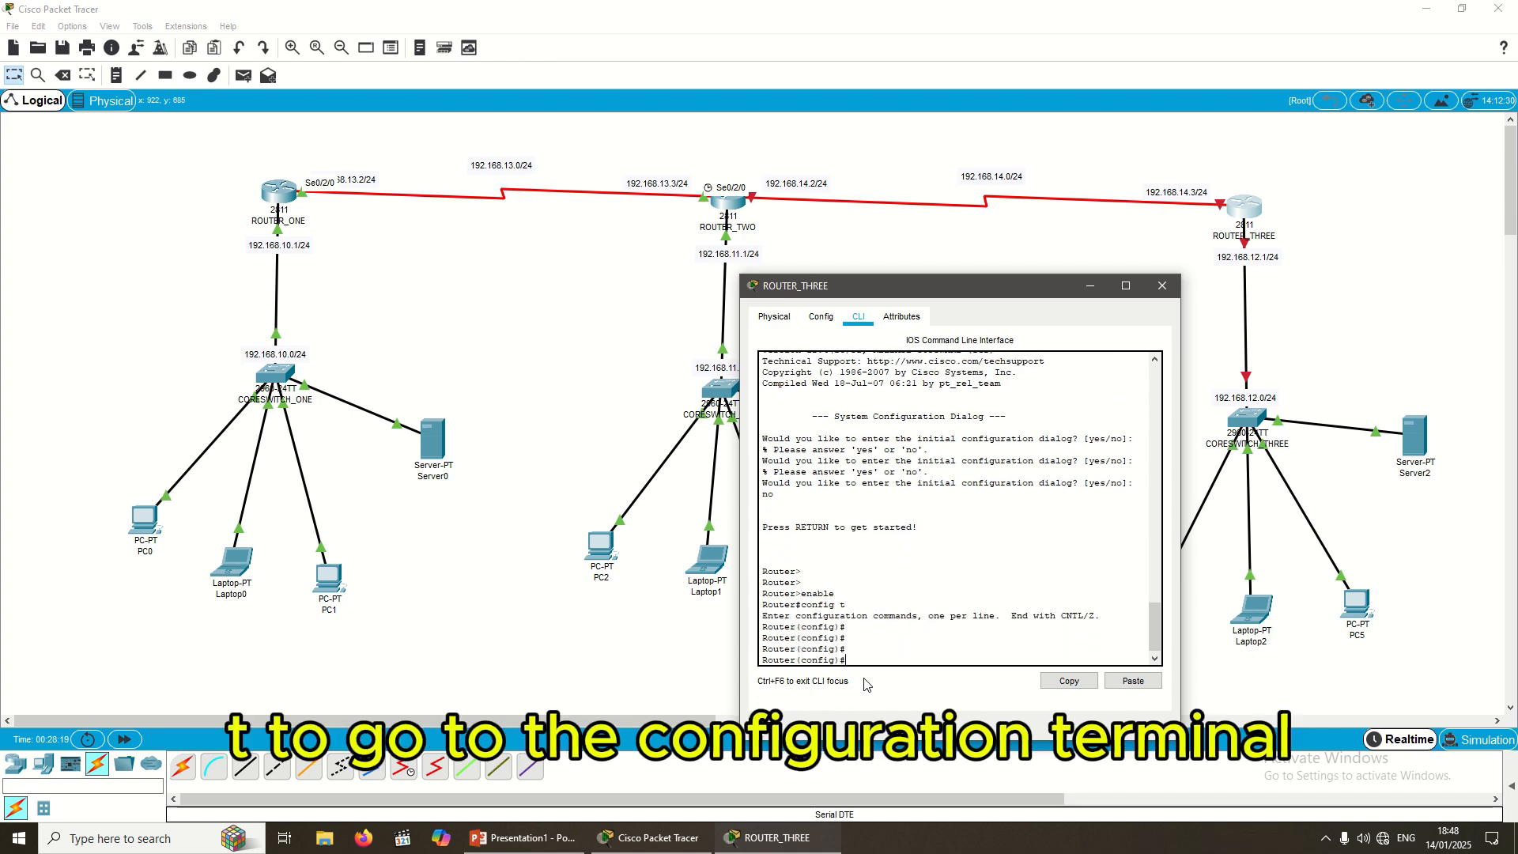
type("hostname")
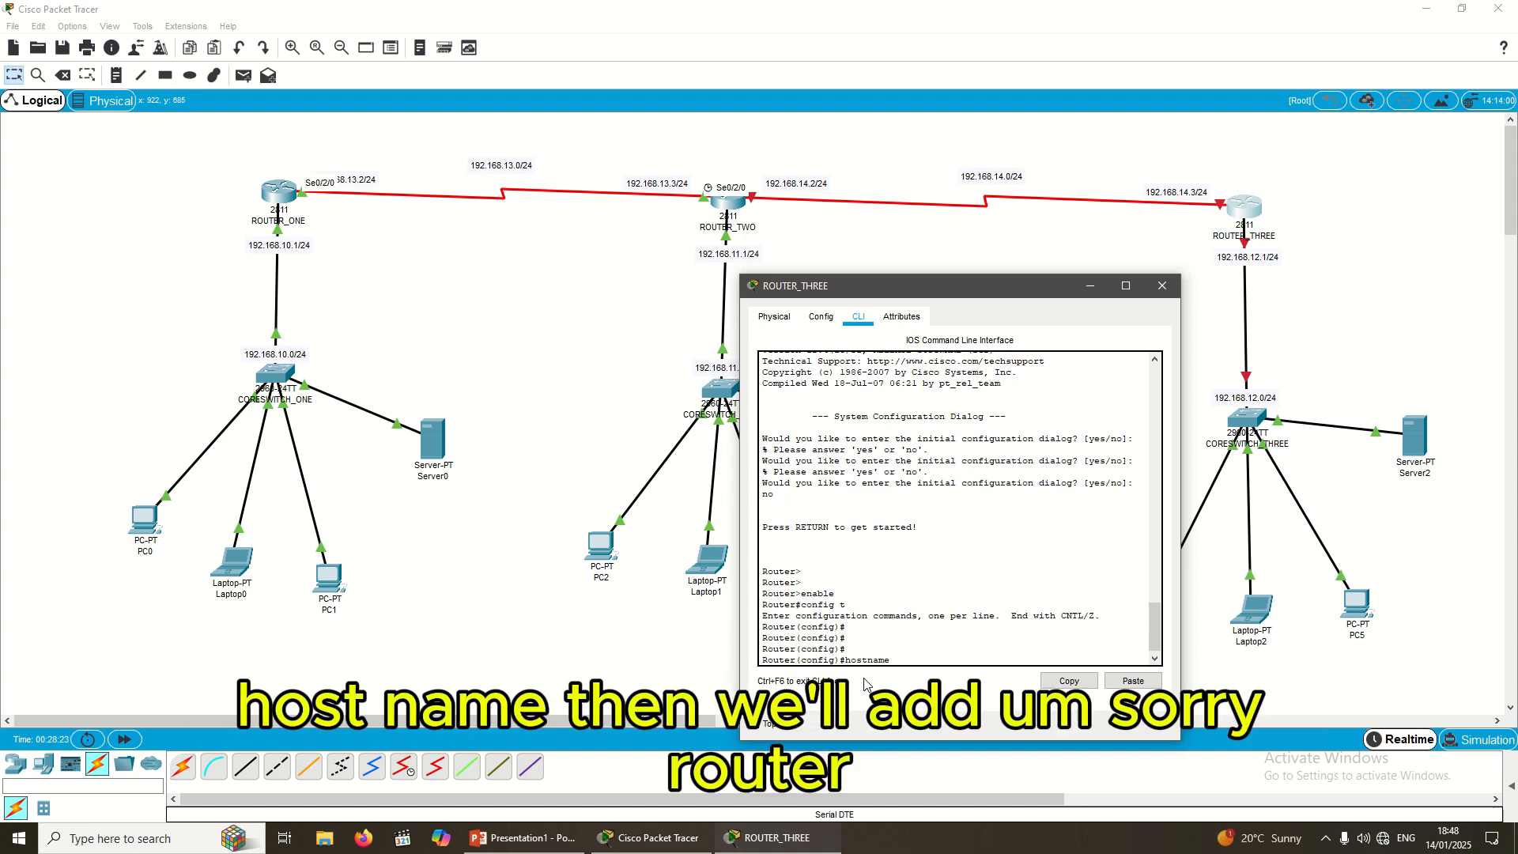
type(" ROUTER_THREE")
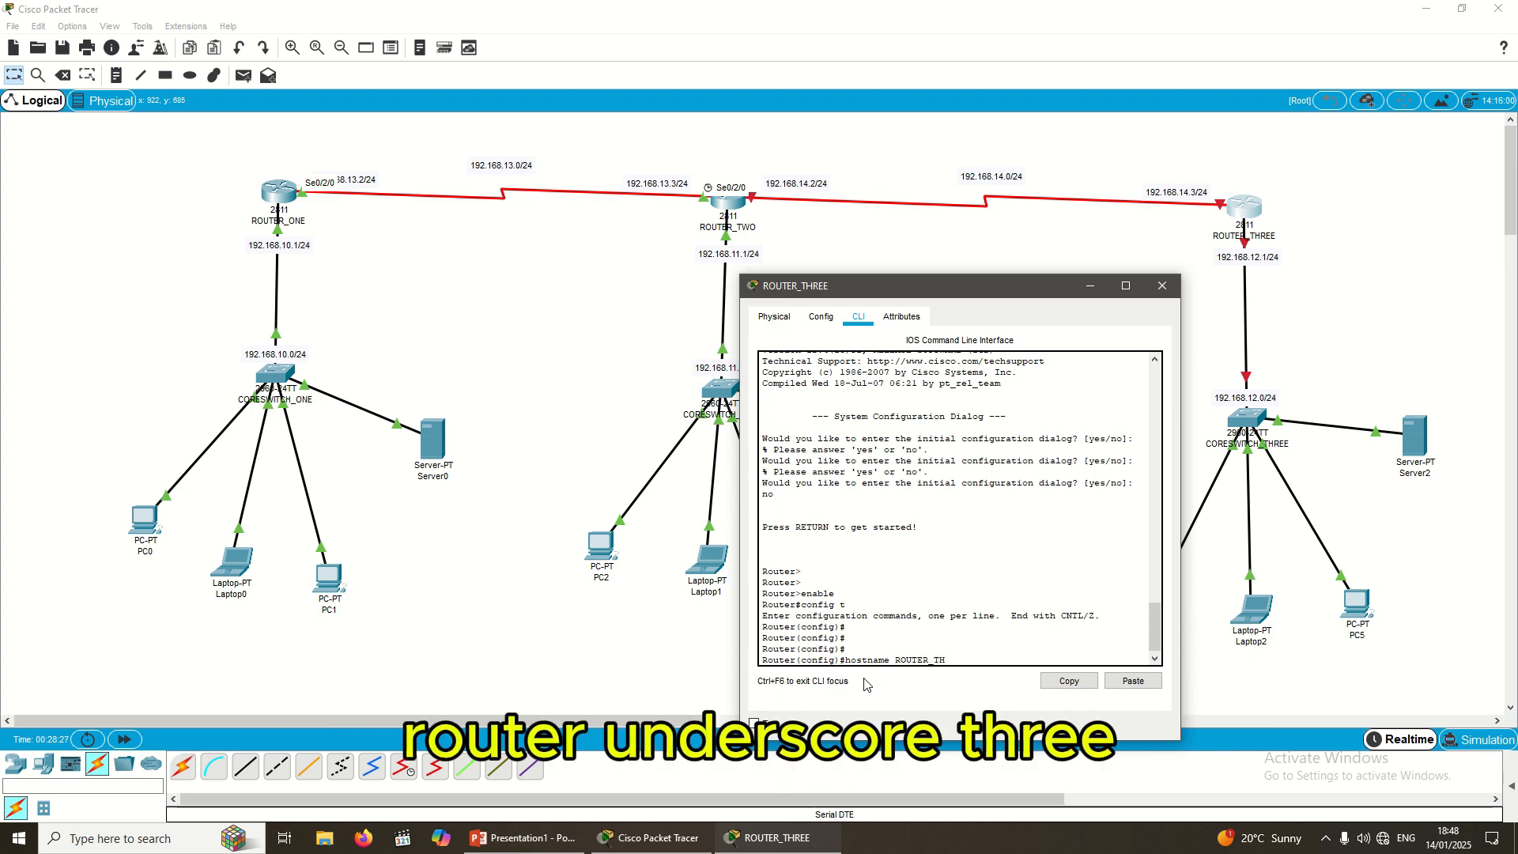
key("Return")
key("Return")
key("Return")
key("Return")
key("Return")
key("Return")
key("Return")
key("Return")
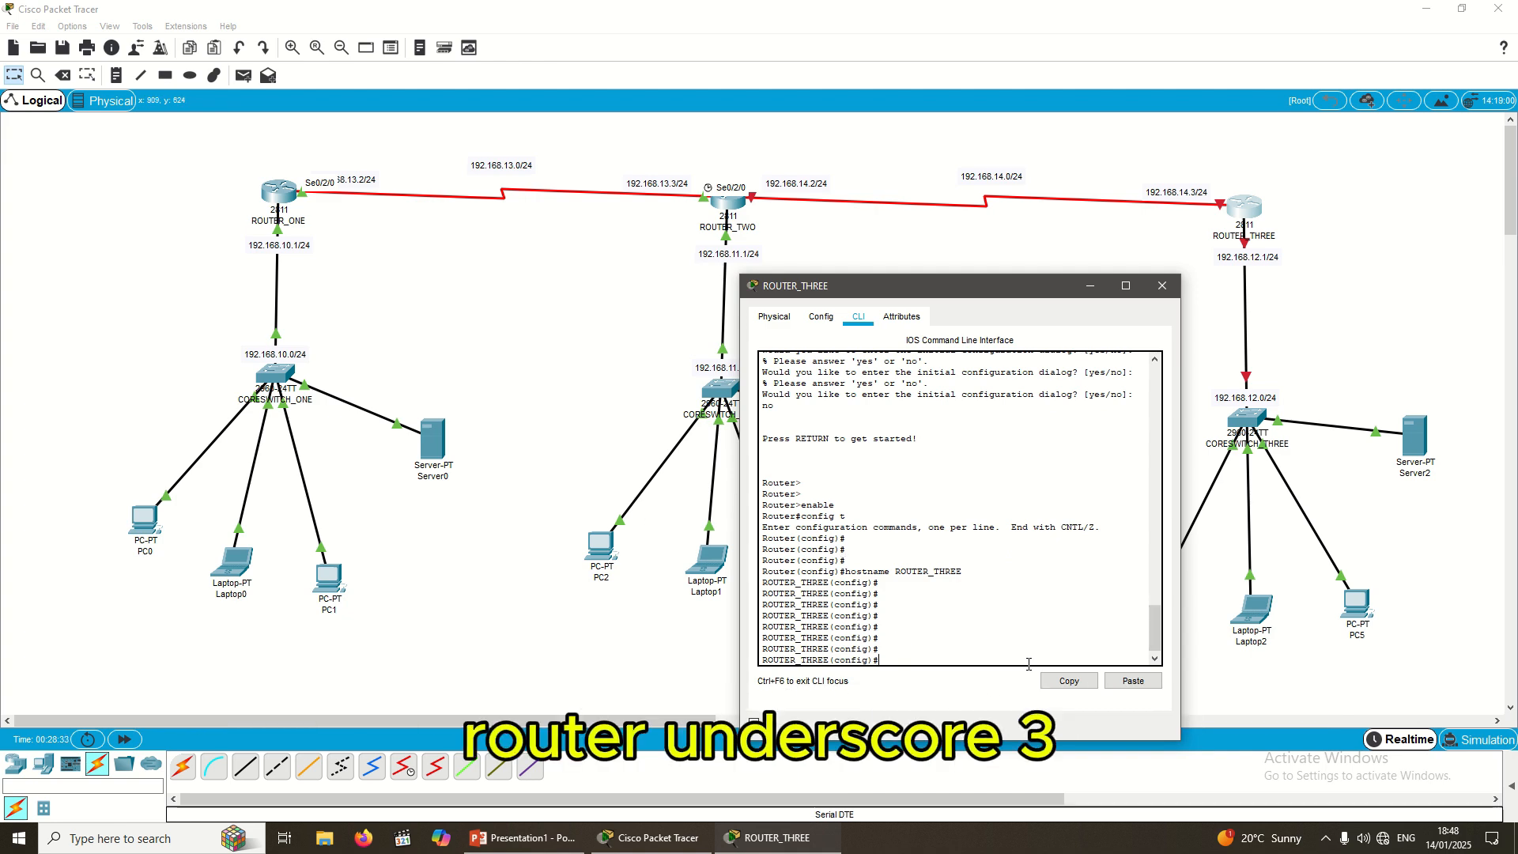
left_click_drag(954, 283, 949, 284)
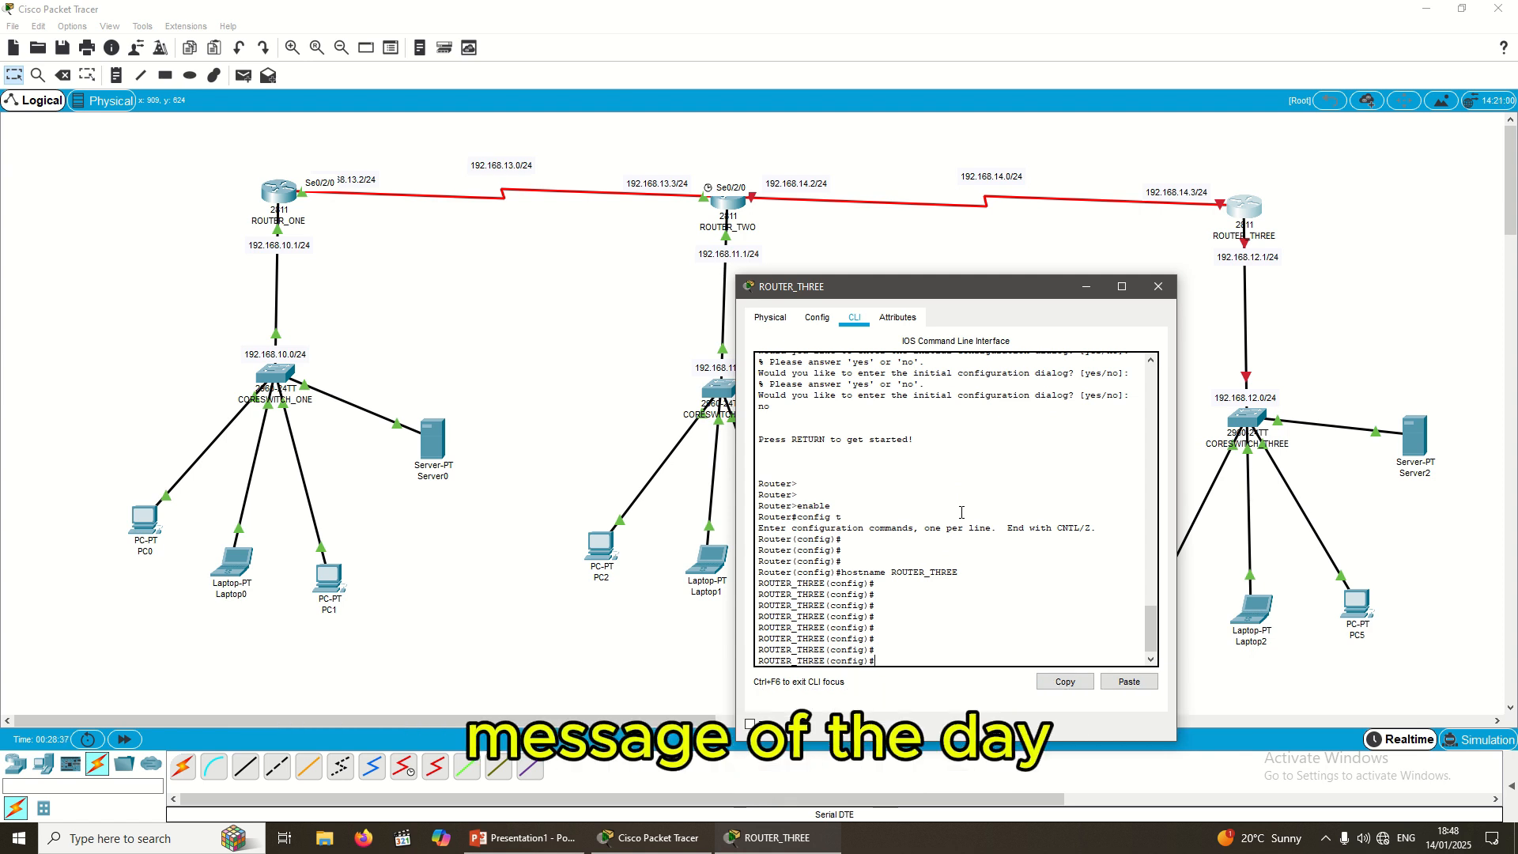
Step: Start a 'banner motd &' banner with two rows of asterisks
type("banner")
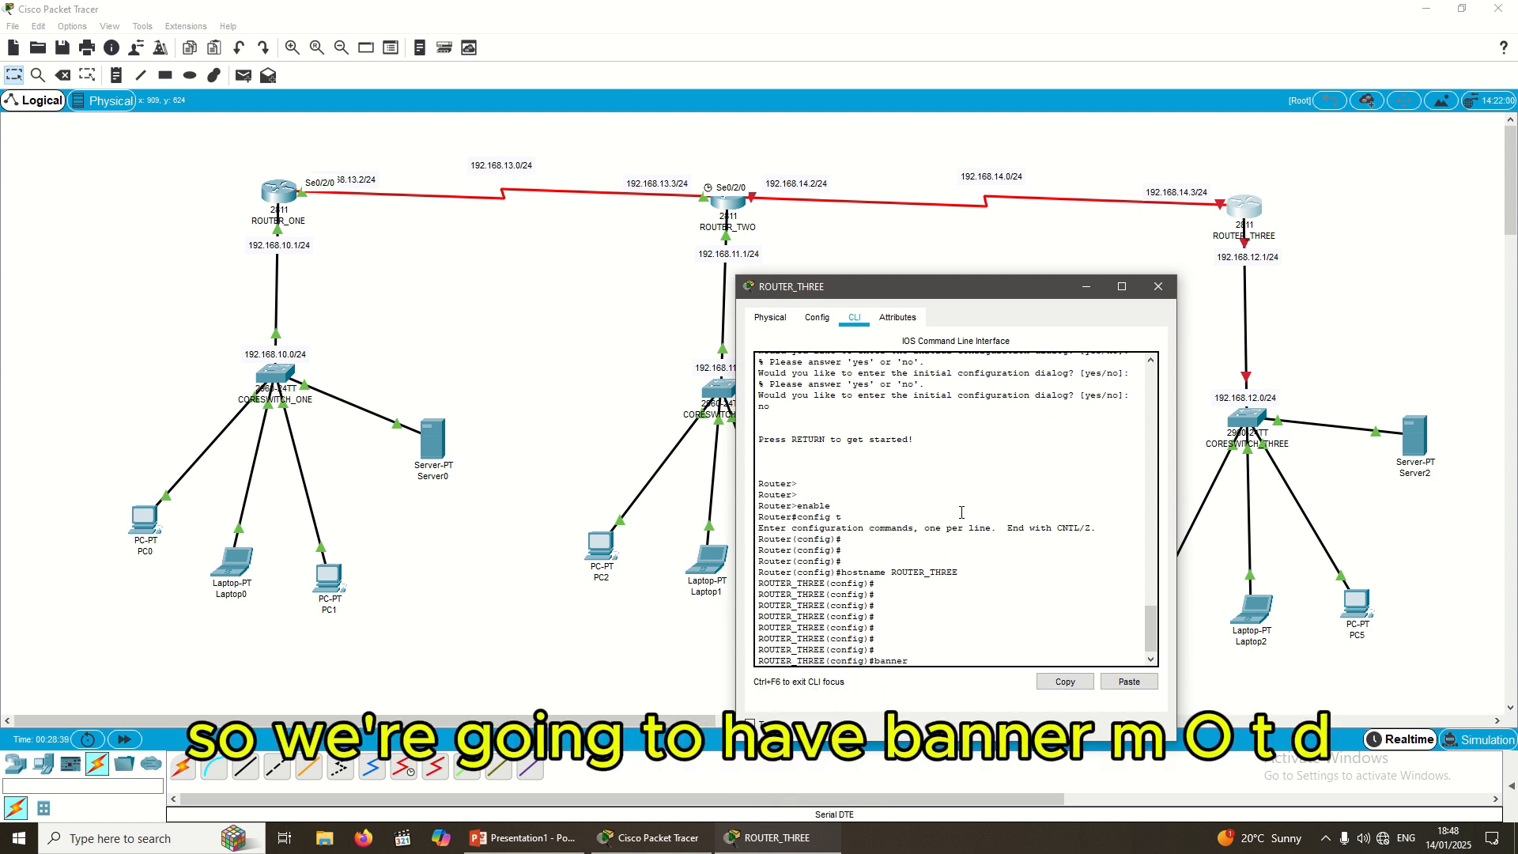
type(" motd")
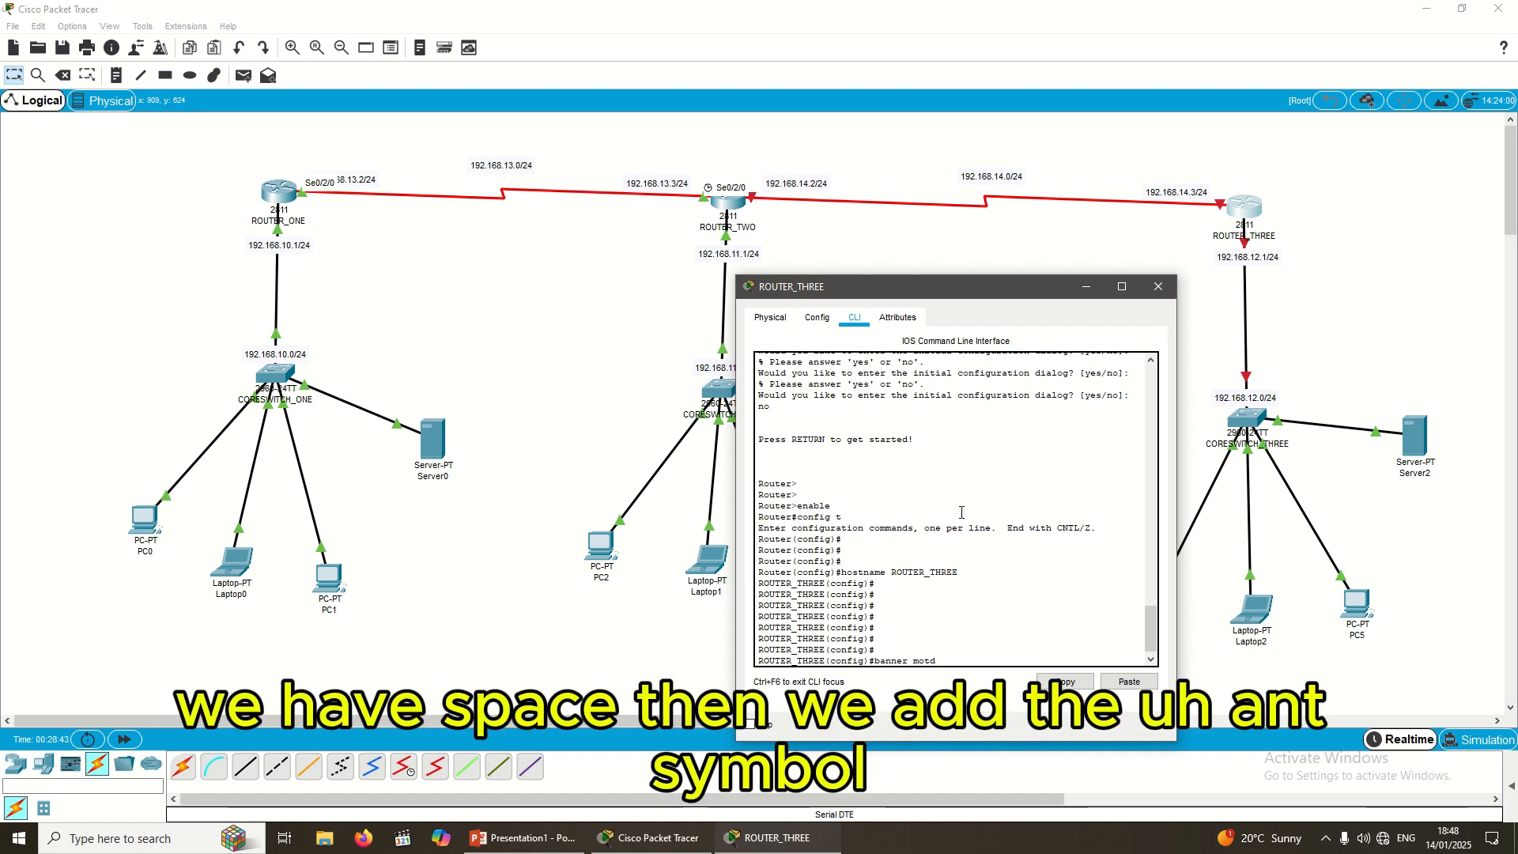
type(" &")
key("Return")
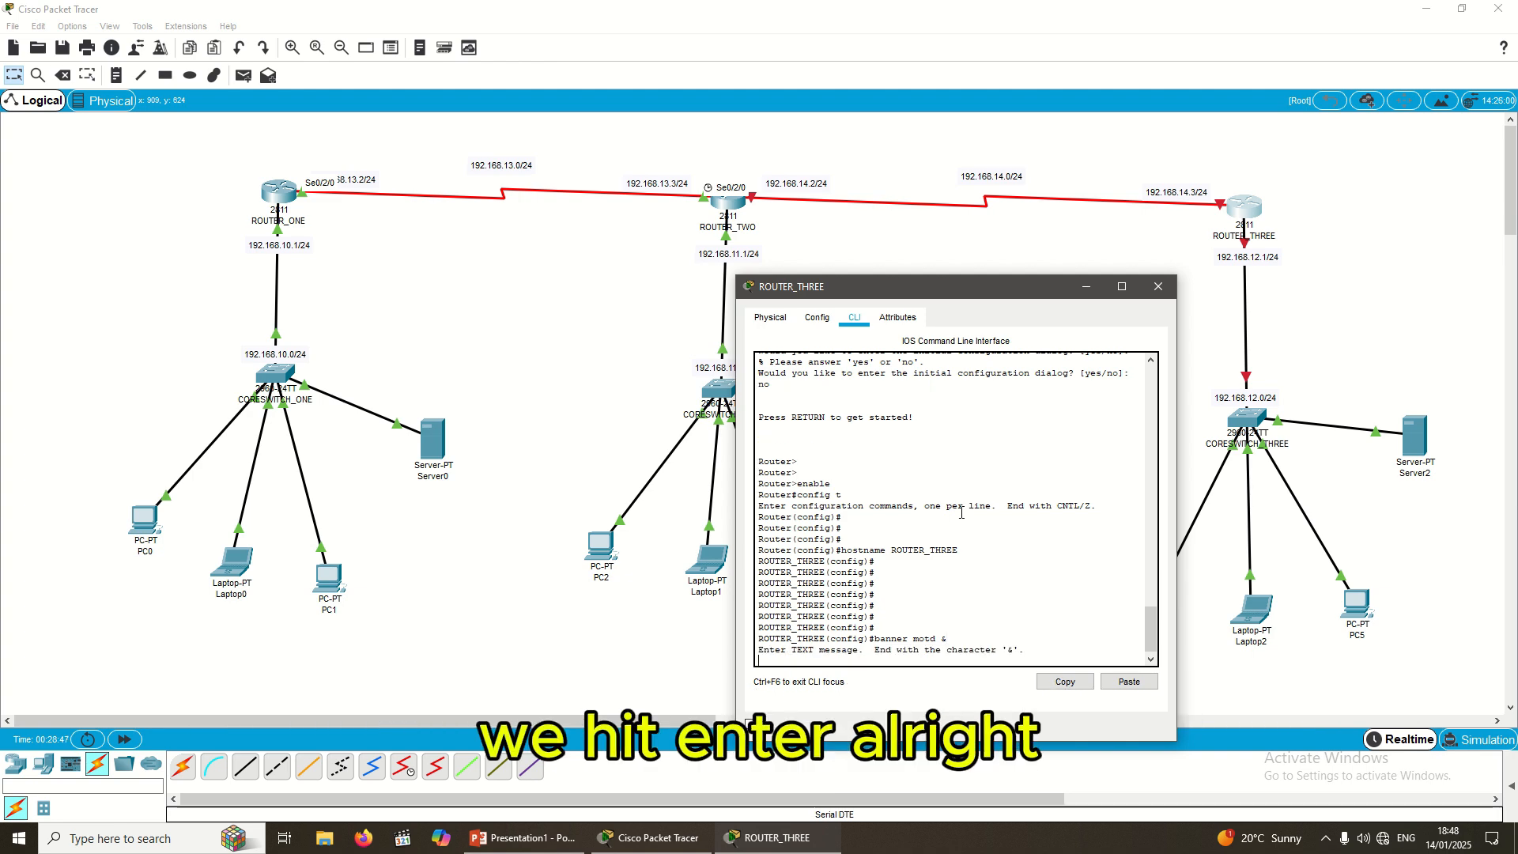
type("*********************")
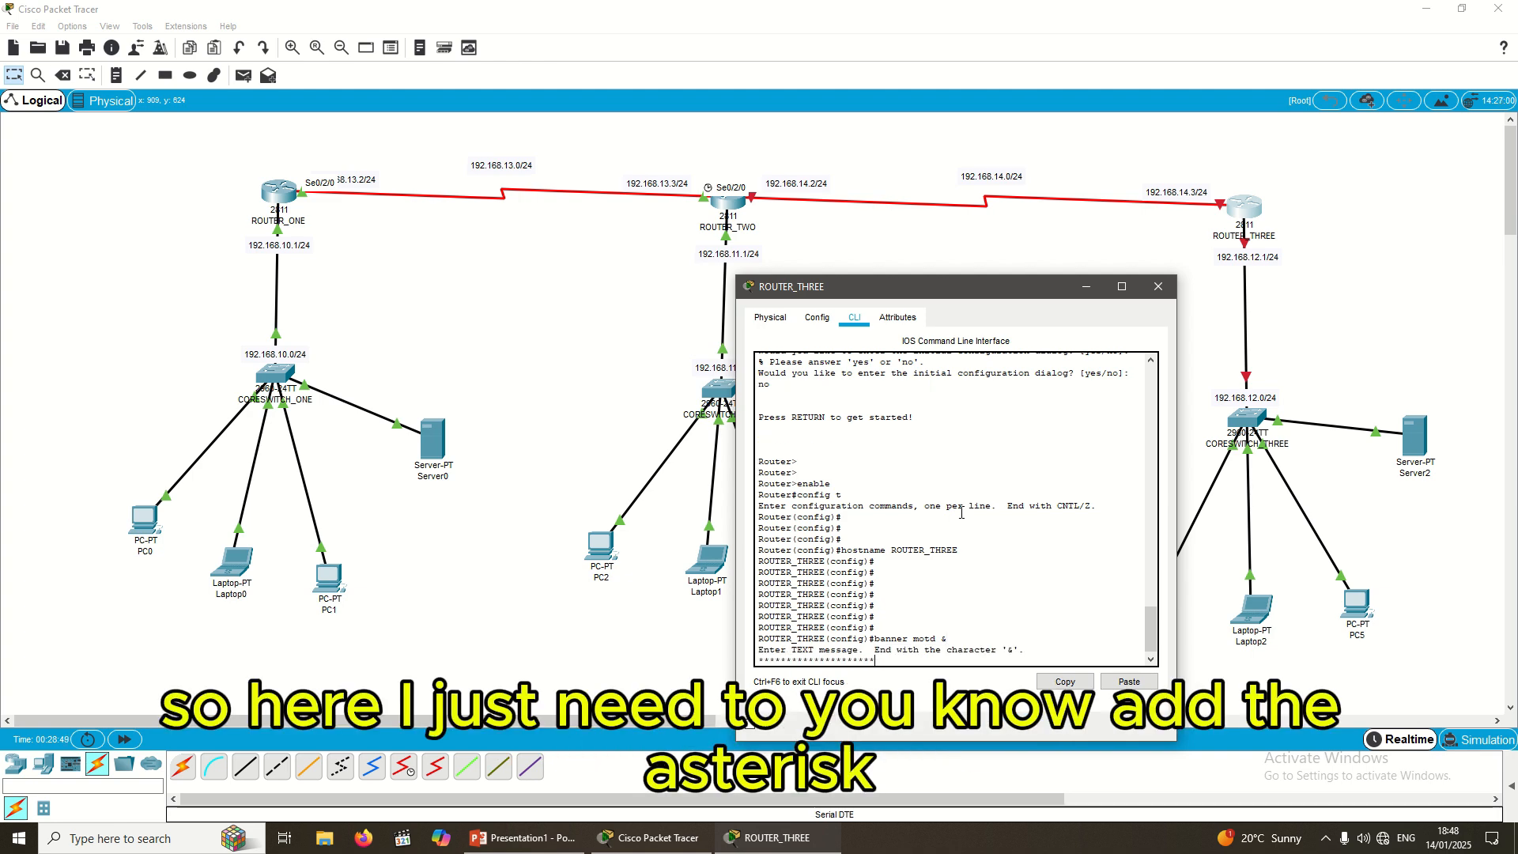
type("*************************************************************")
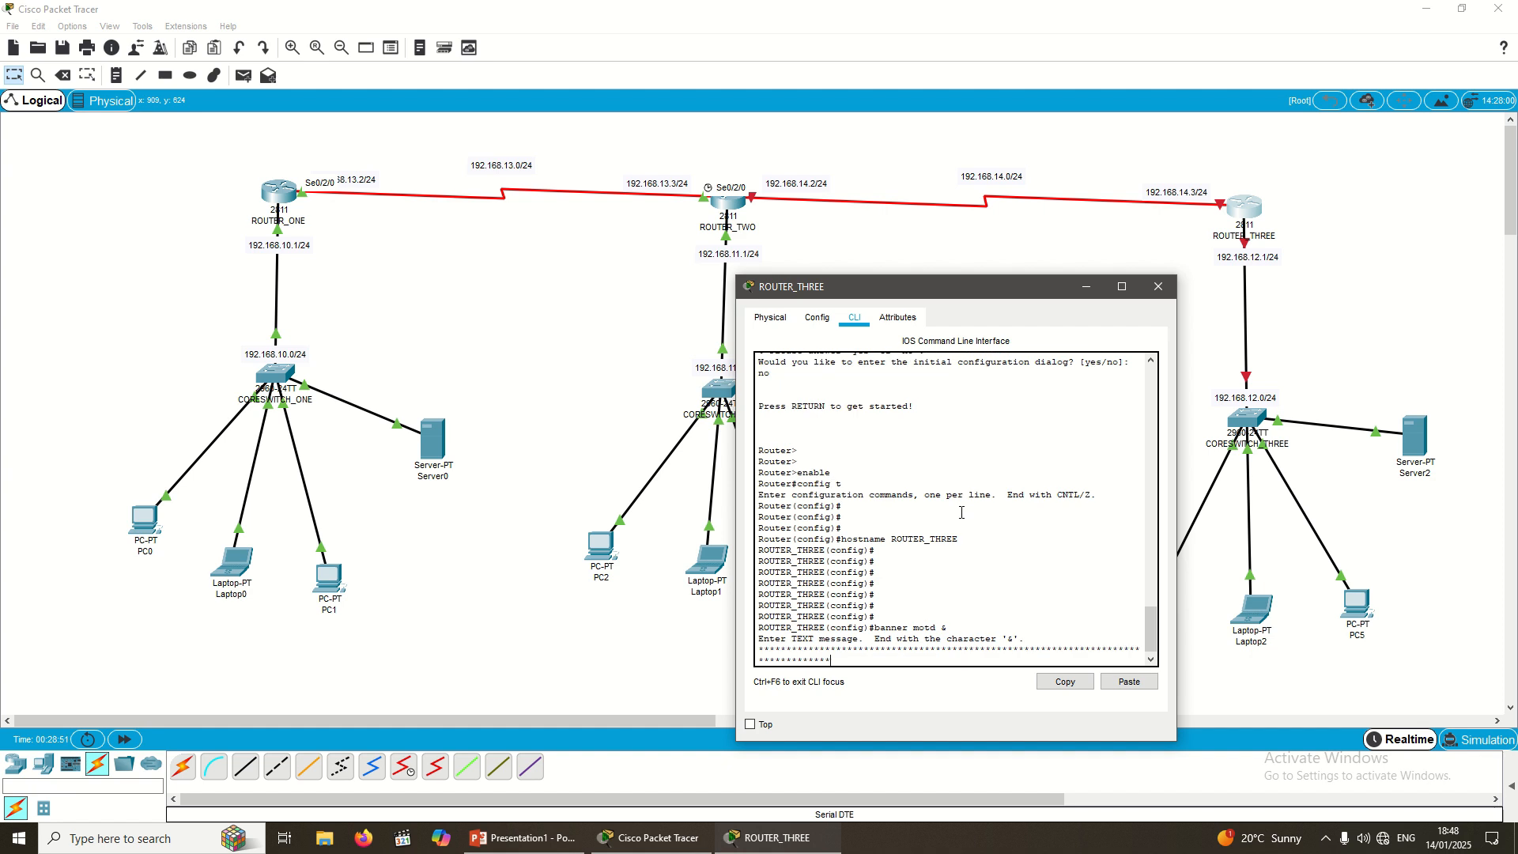
type("**********************************************************")
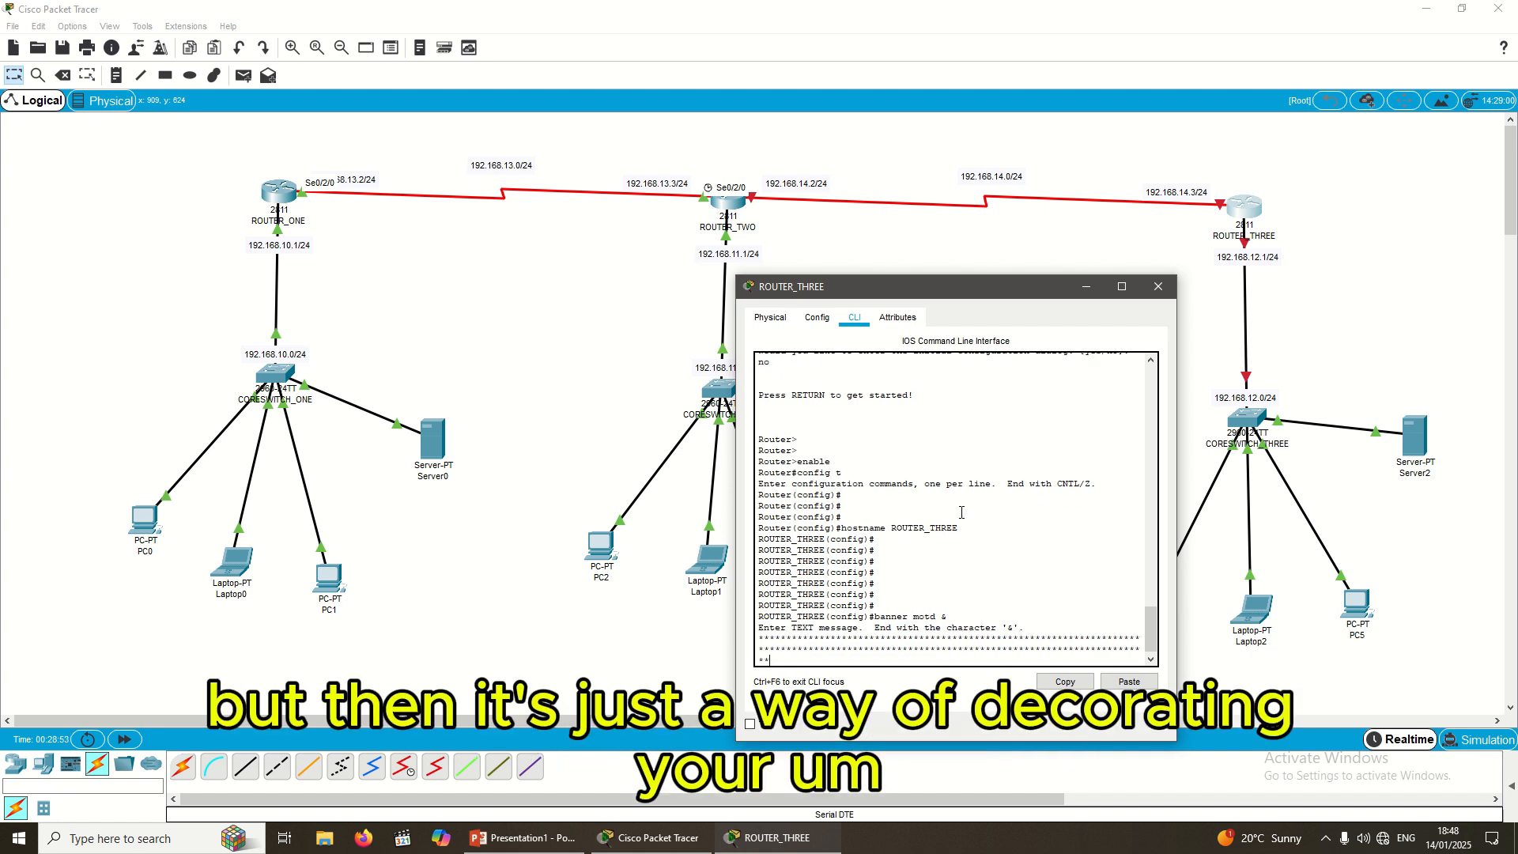
key("BackSpace")
key("BackSpace")
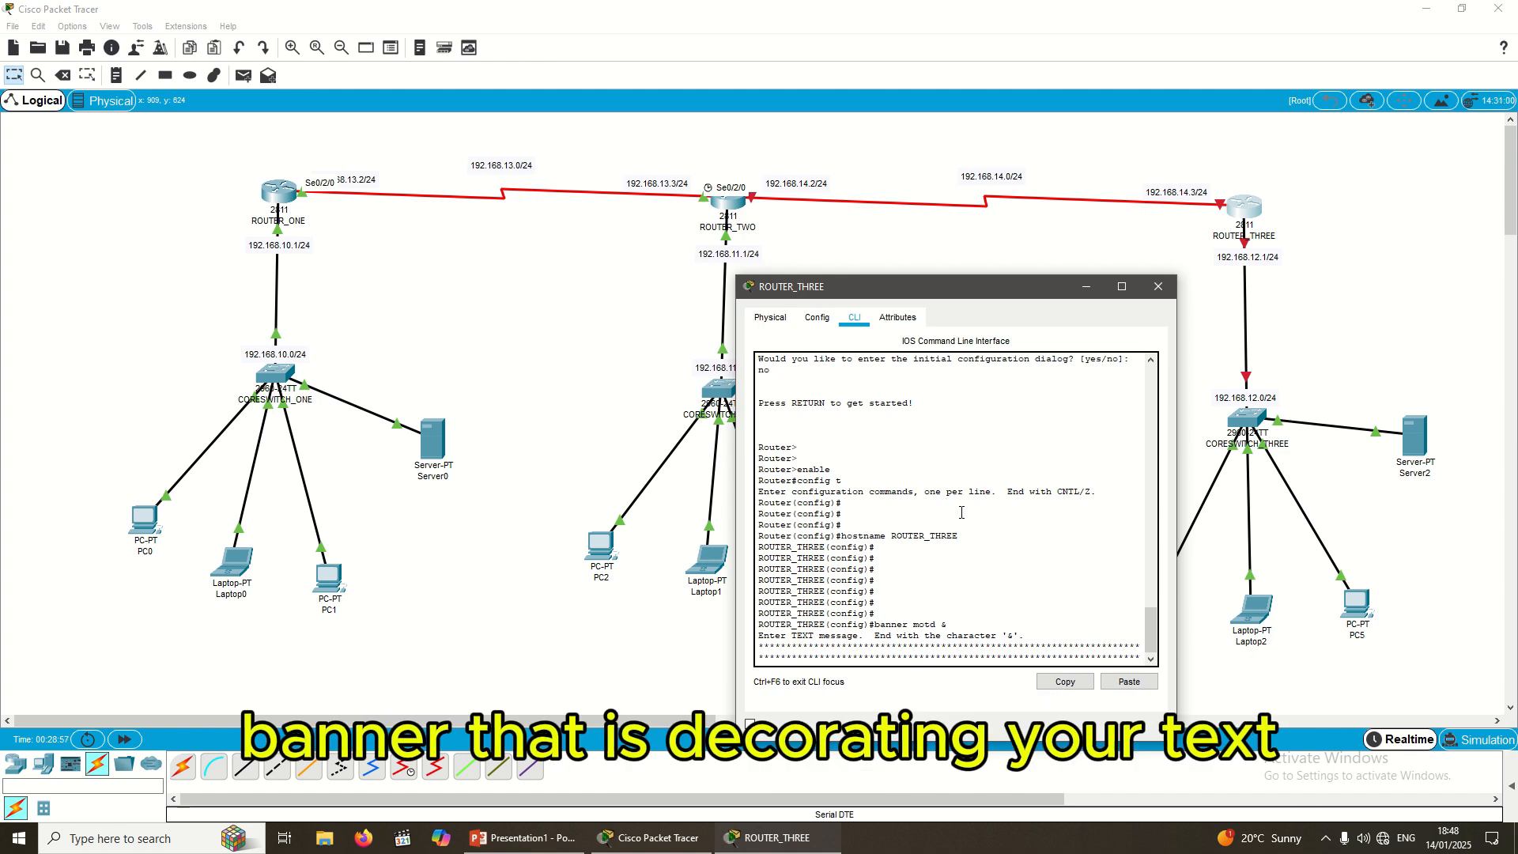
key("Return")
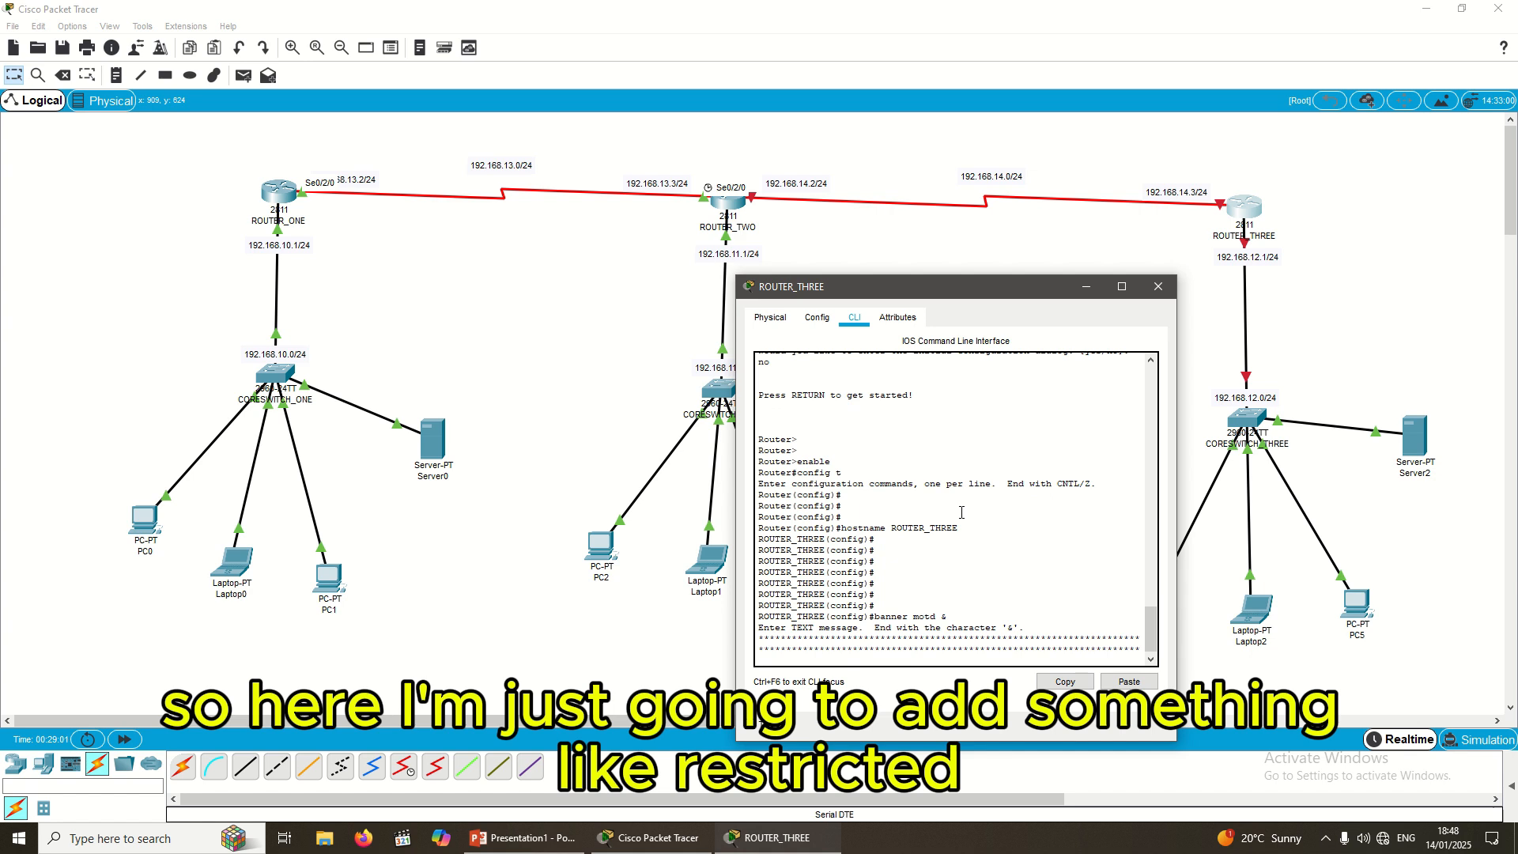
Step: Add the 'WELCOME TO ROUTER THREE RESTRICTED' line below the asterisk rows
type("RESTRICED")
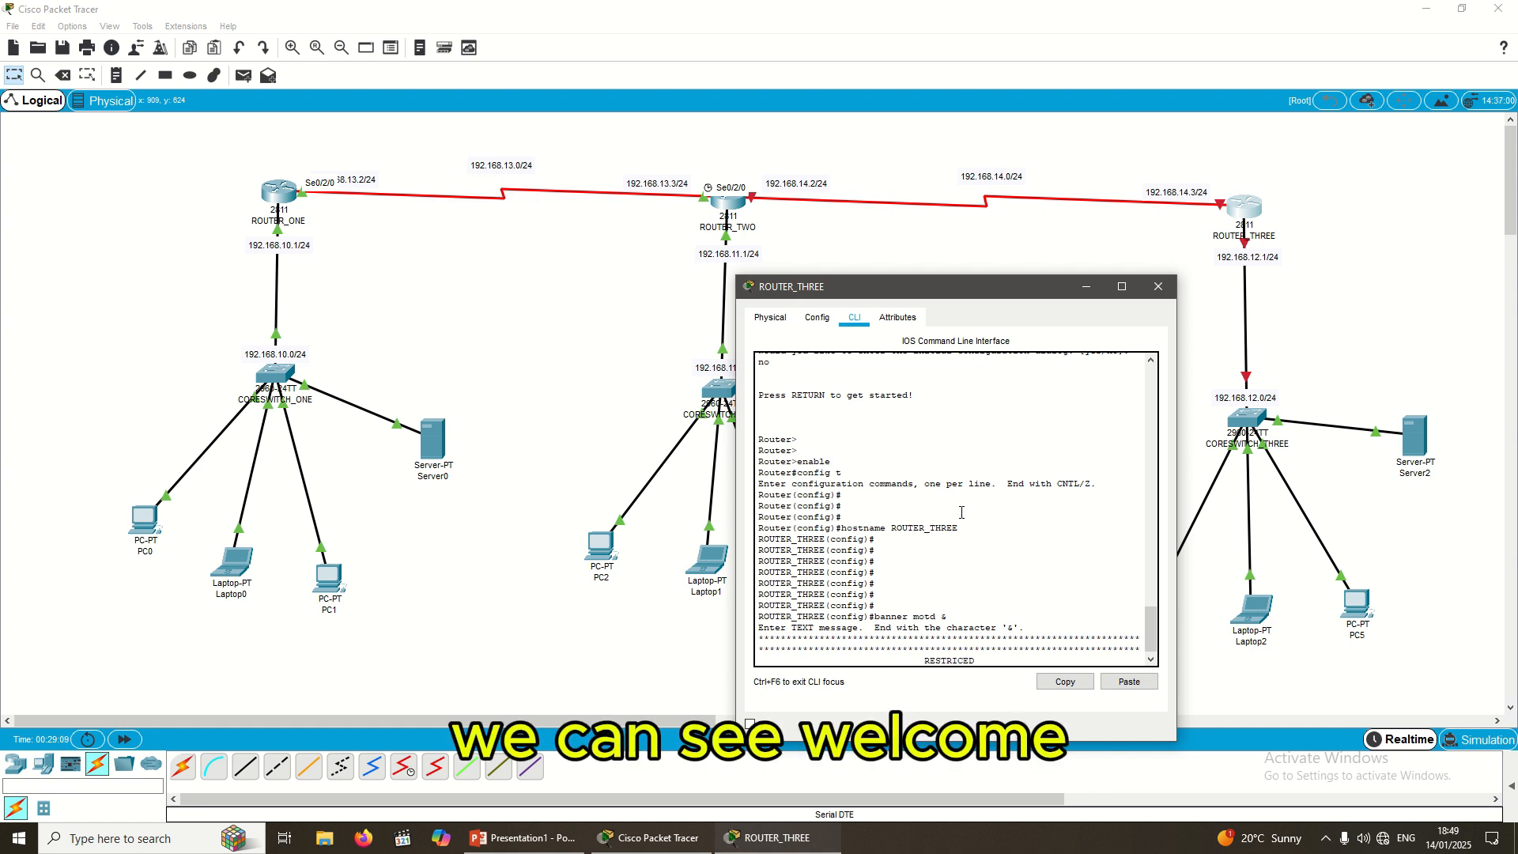
type("   WELCOMNE")
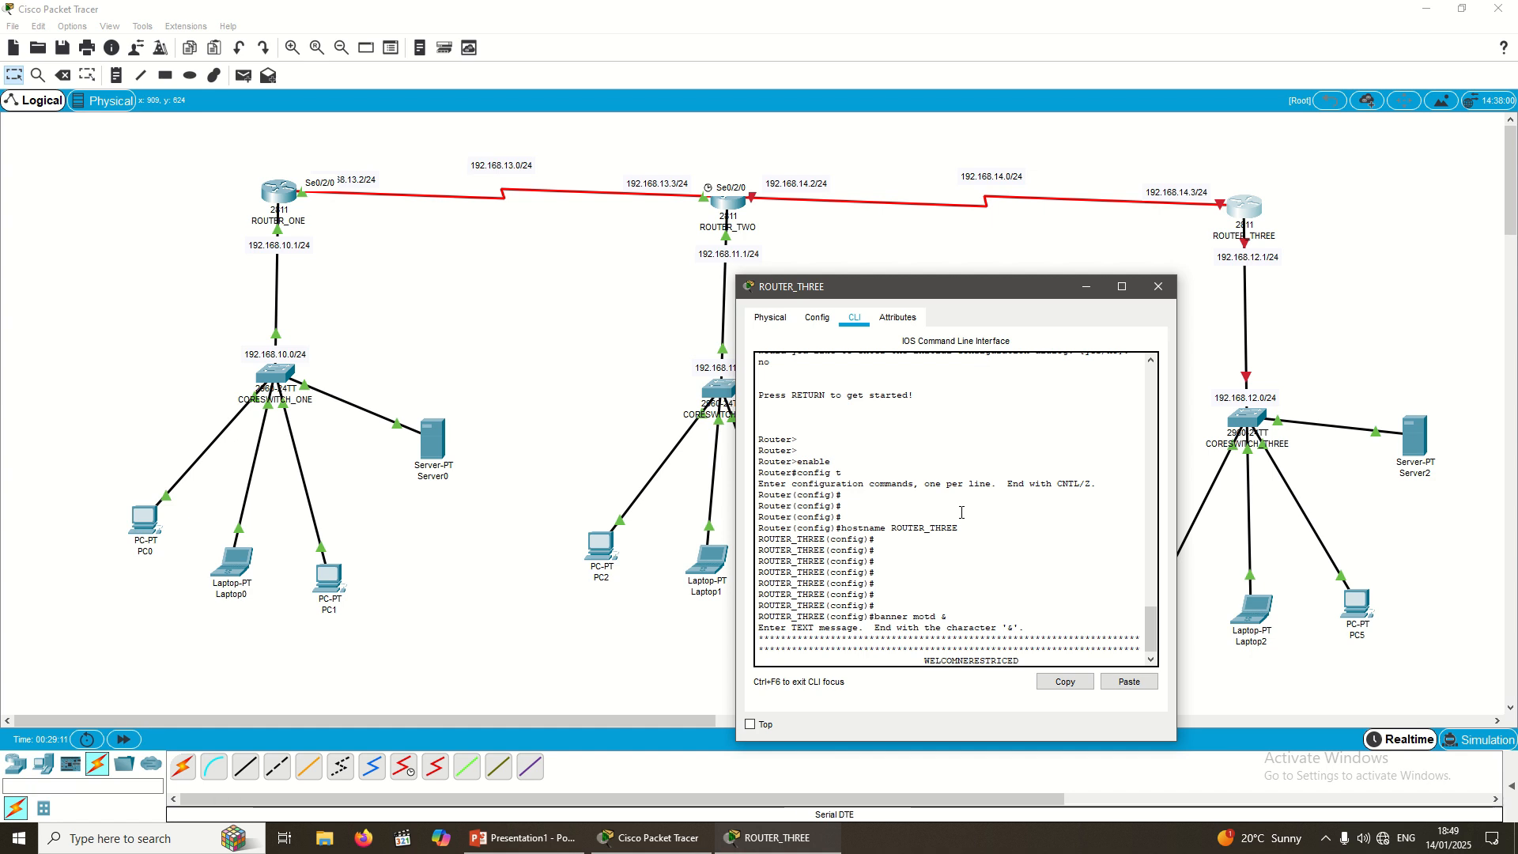
key("BackSpace")
key("BackSpace")
type("E TO ")
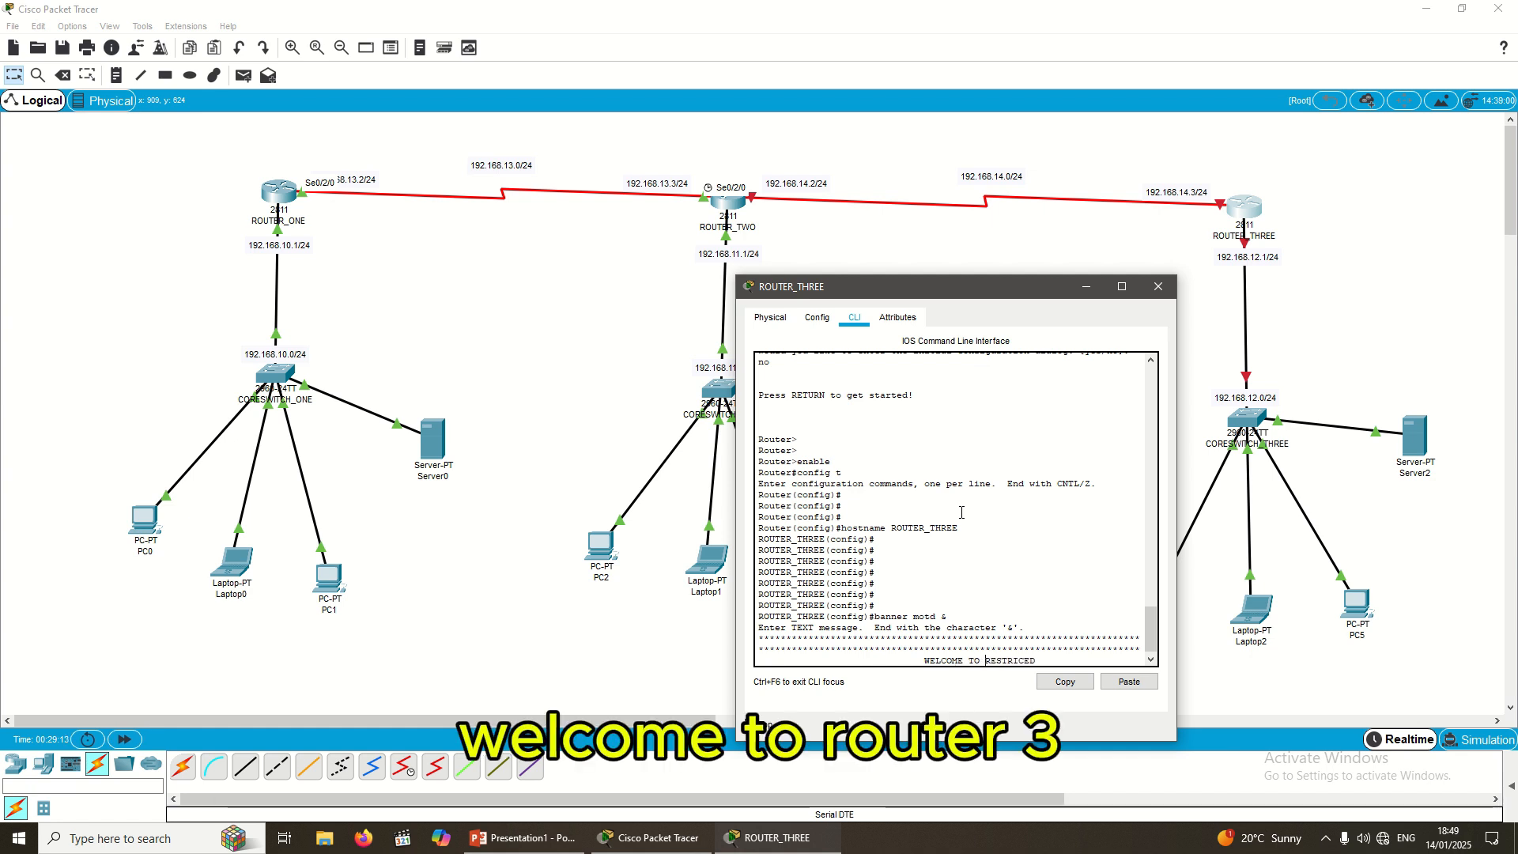
type("ROUTER THREER")
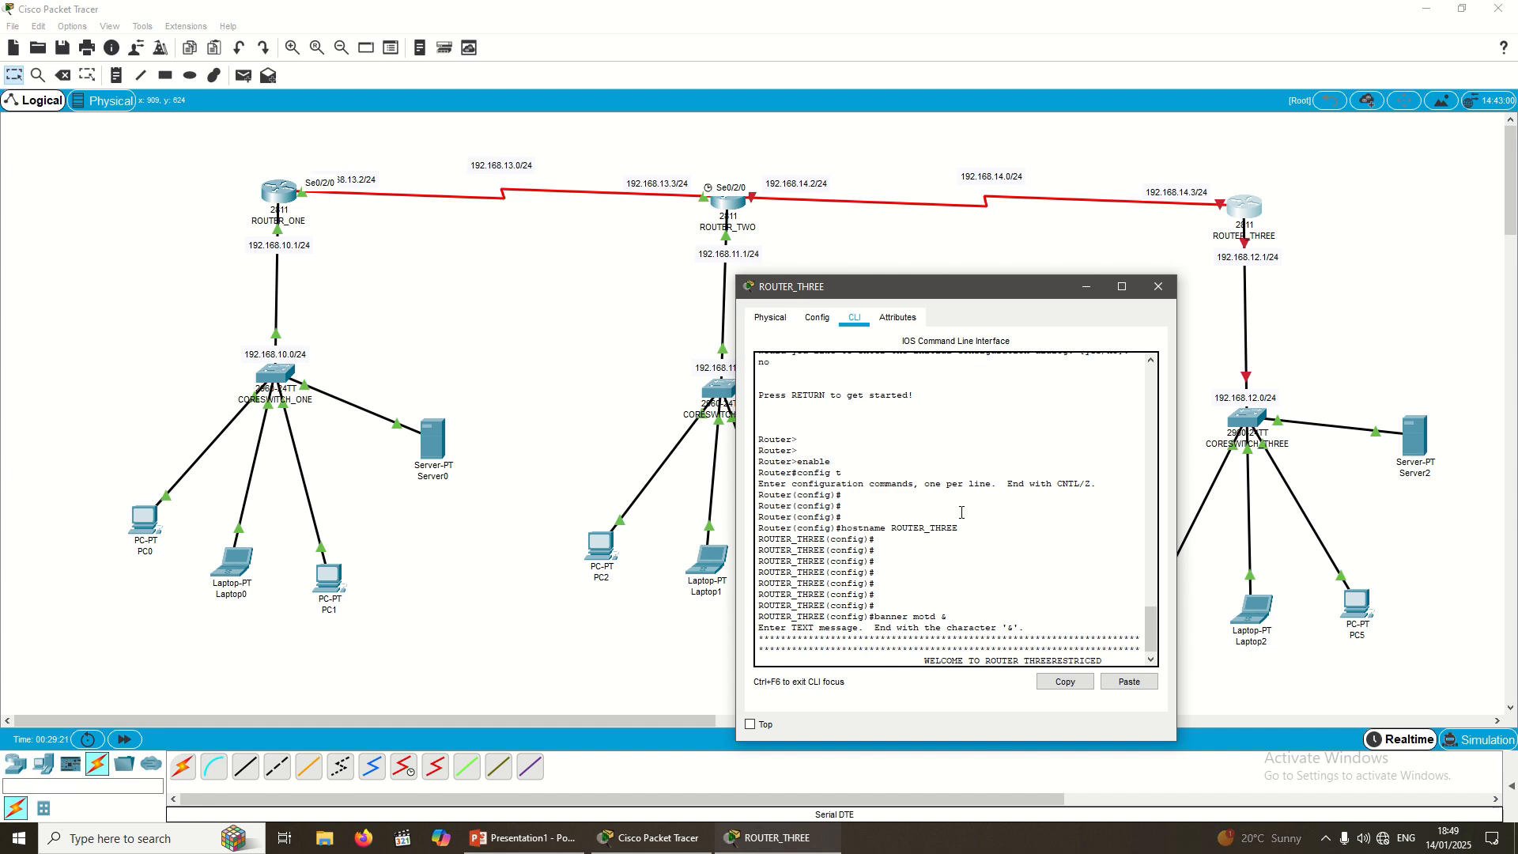
key("Return")
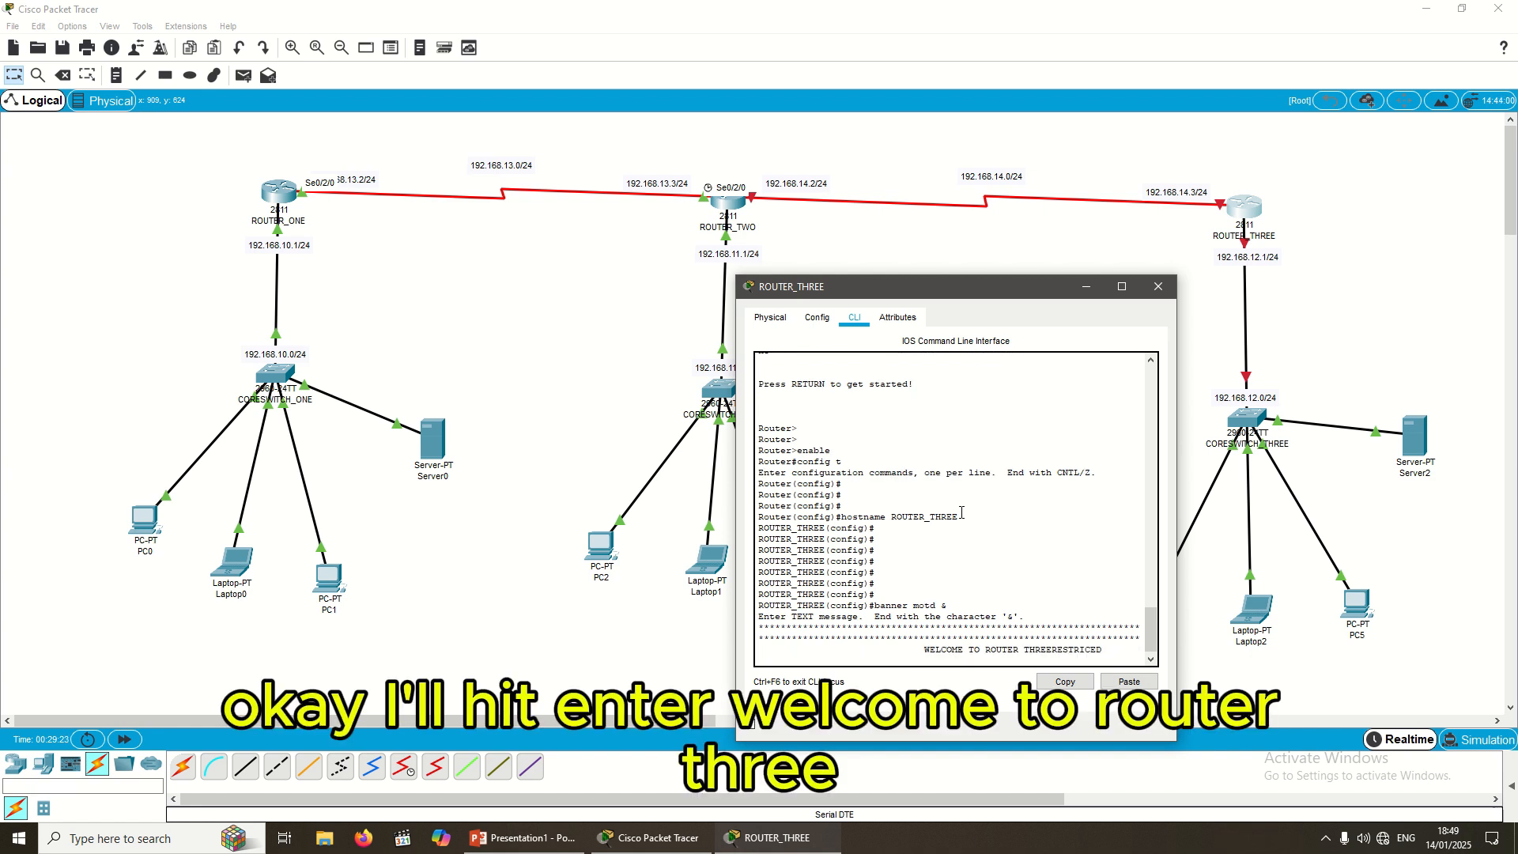
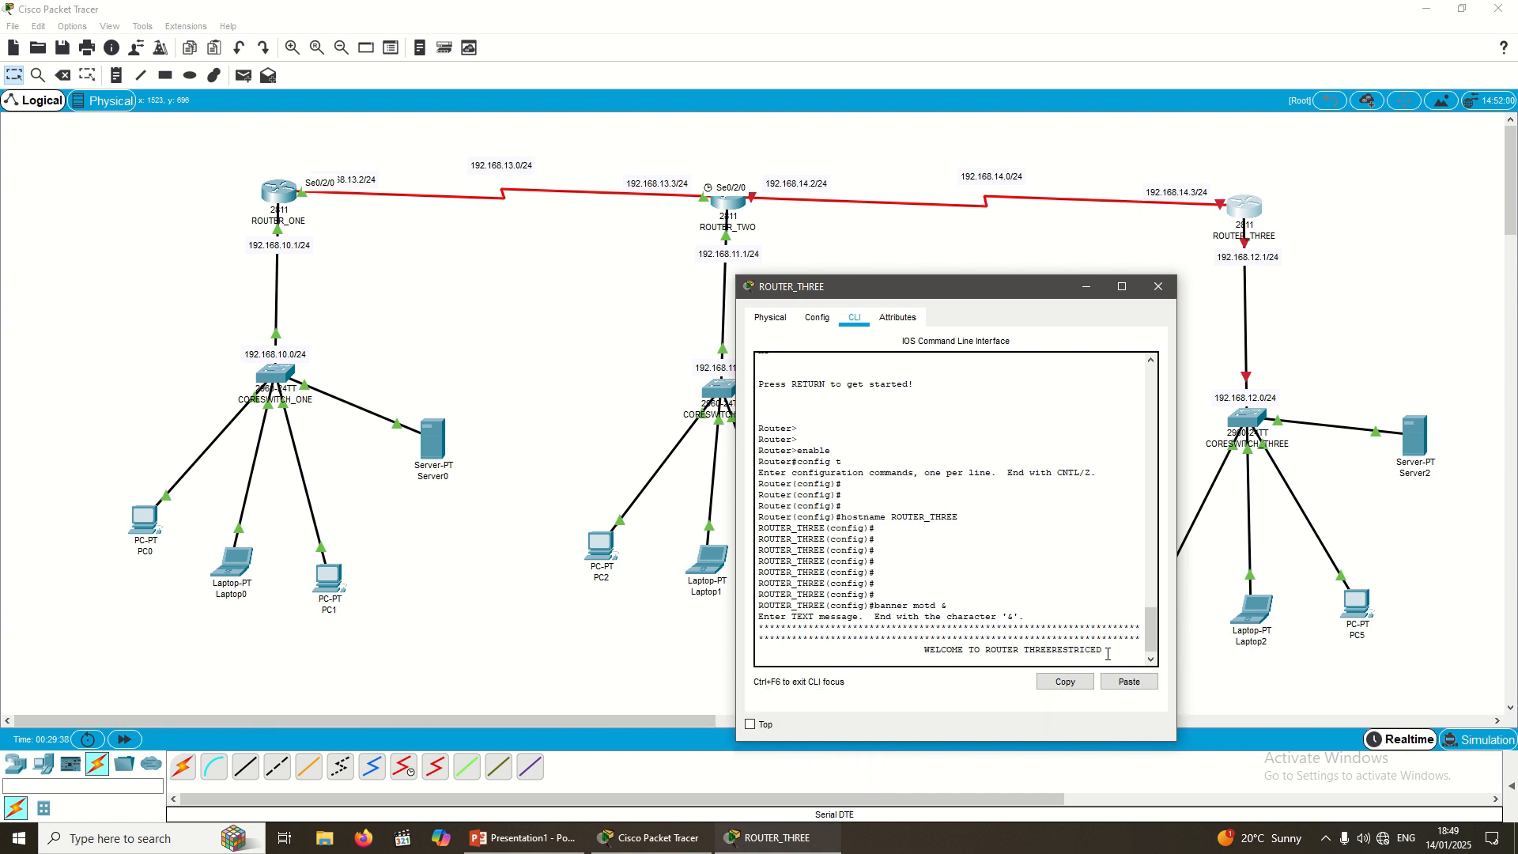
Step: Finish the banner with 'ADMINS ONLY', a closing asterisk row, and the & delimiter
type("ADMINS")
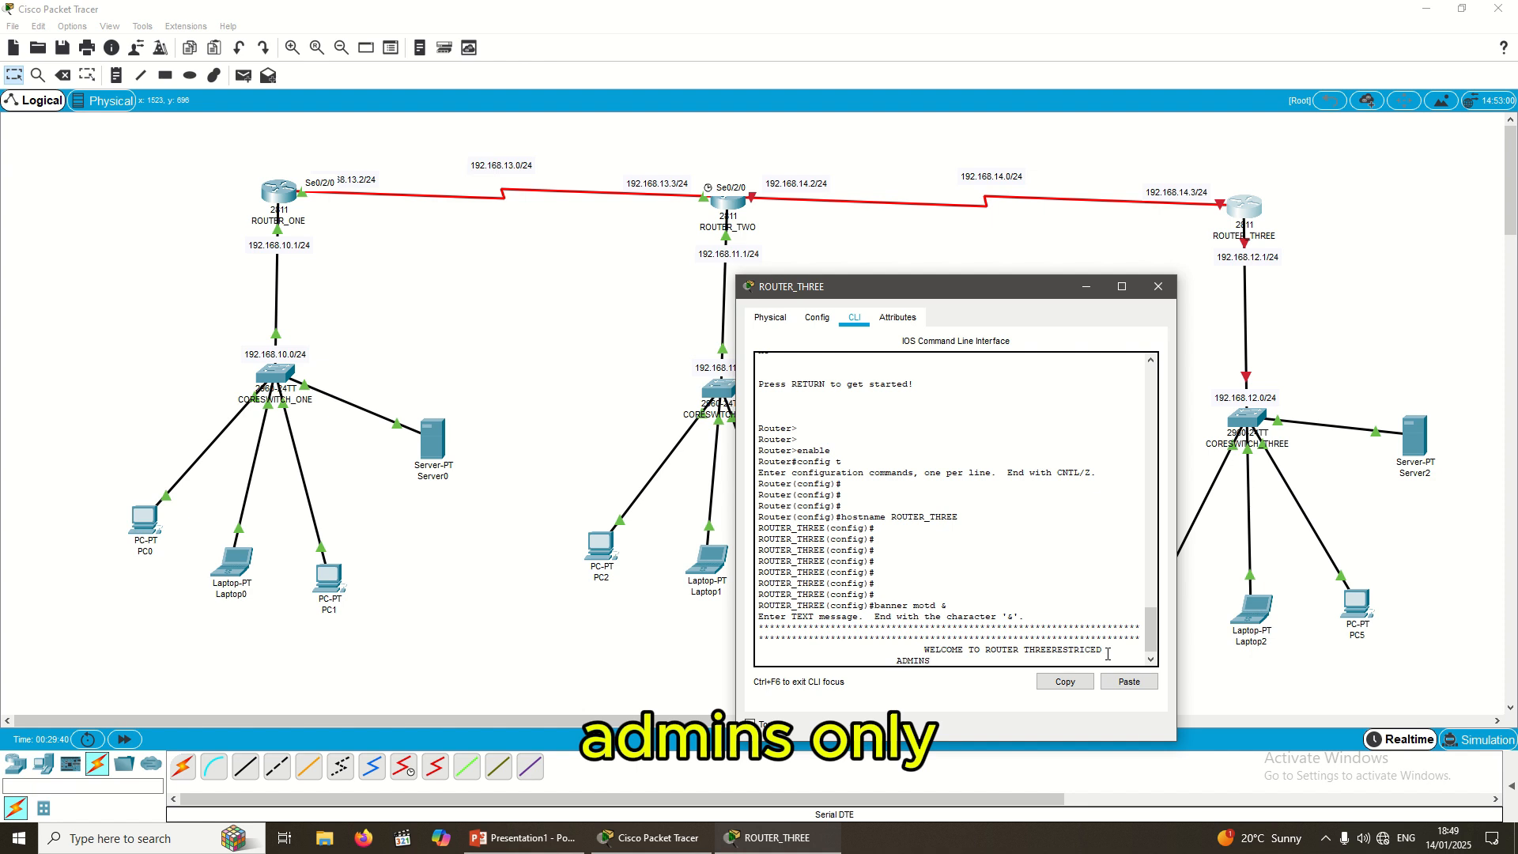
type(" ONLY")
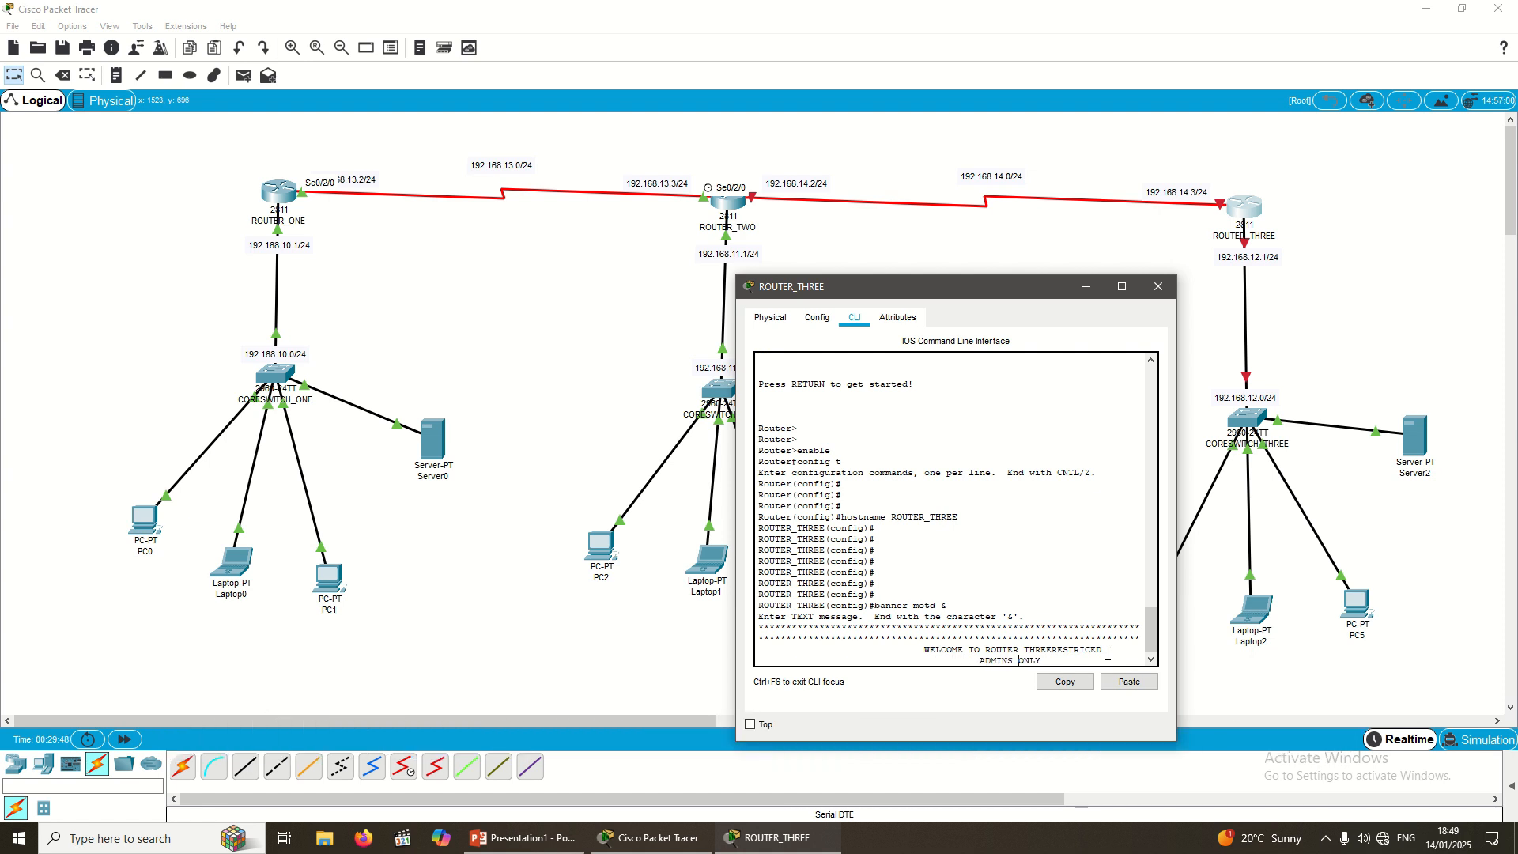
key("Return")
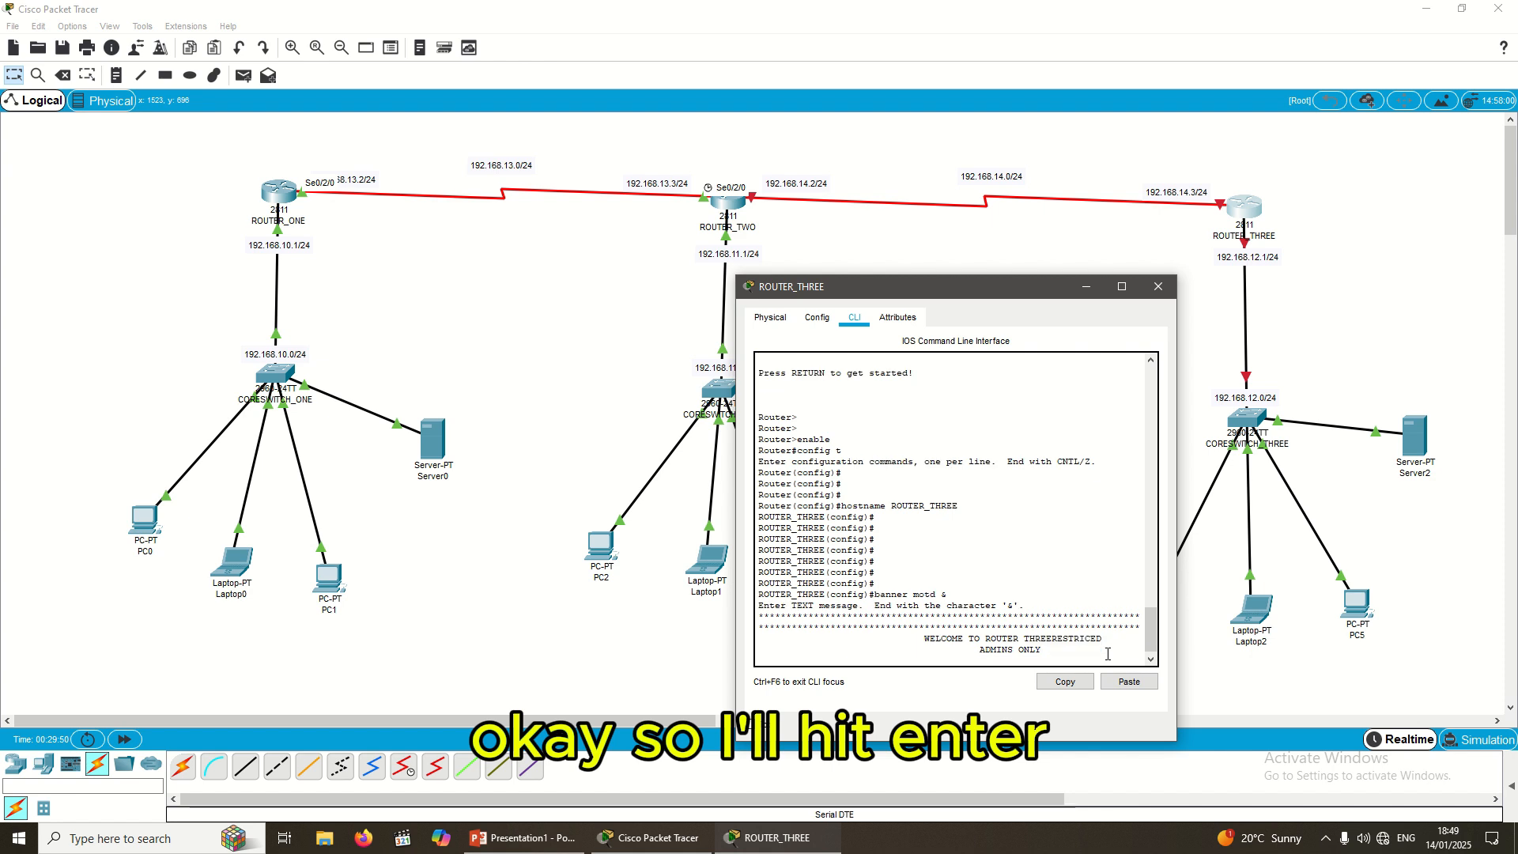
type("*")
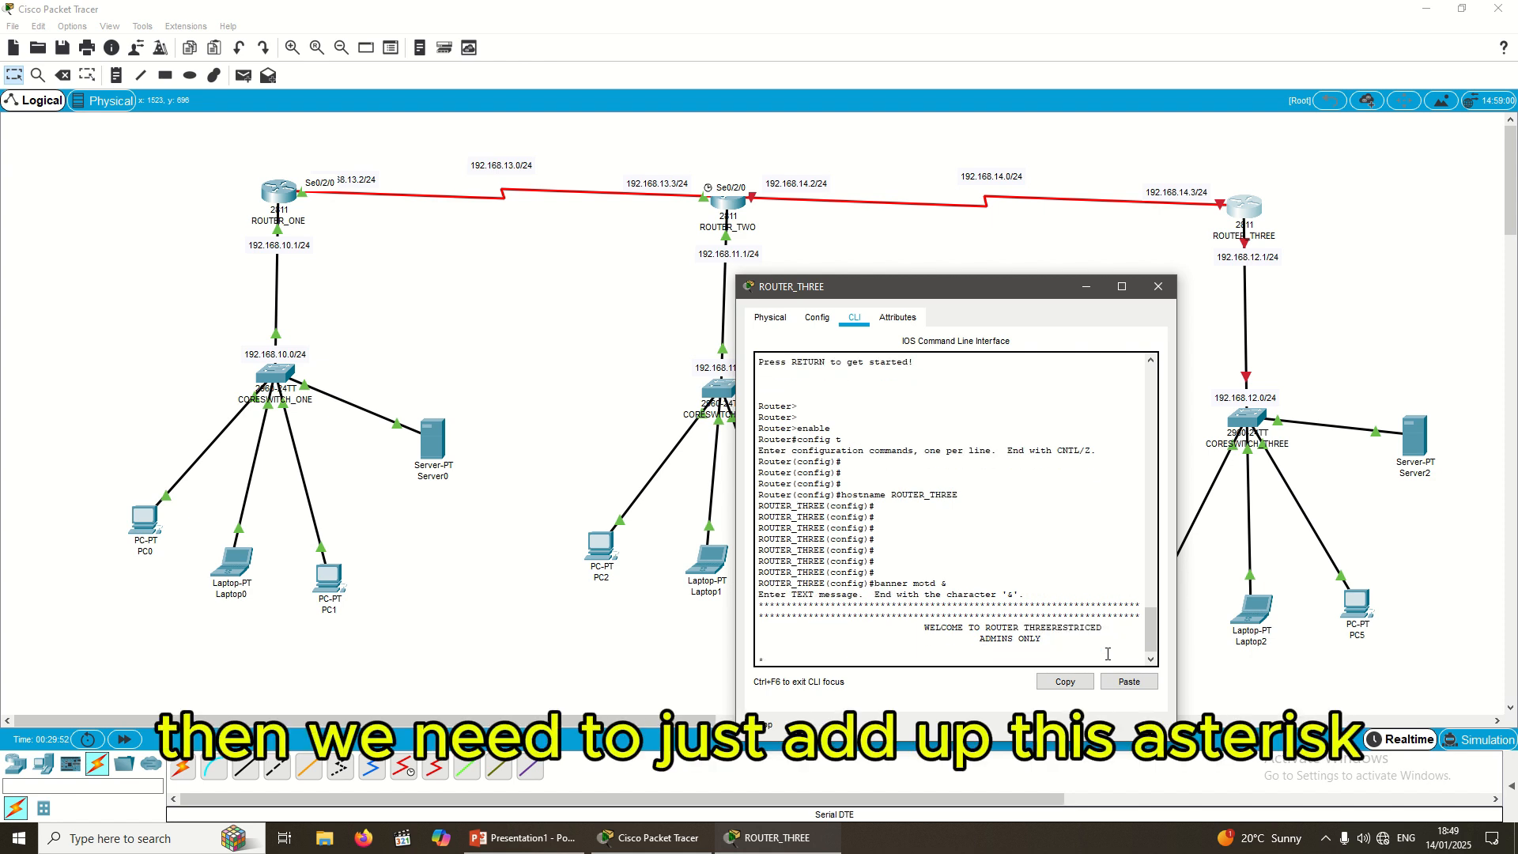
type("***************************************************************************************************************")
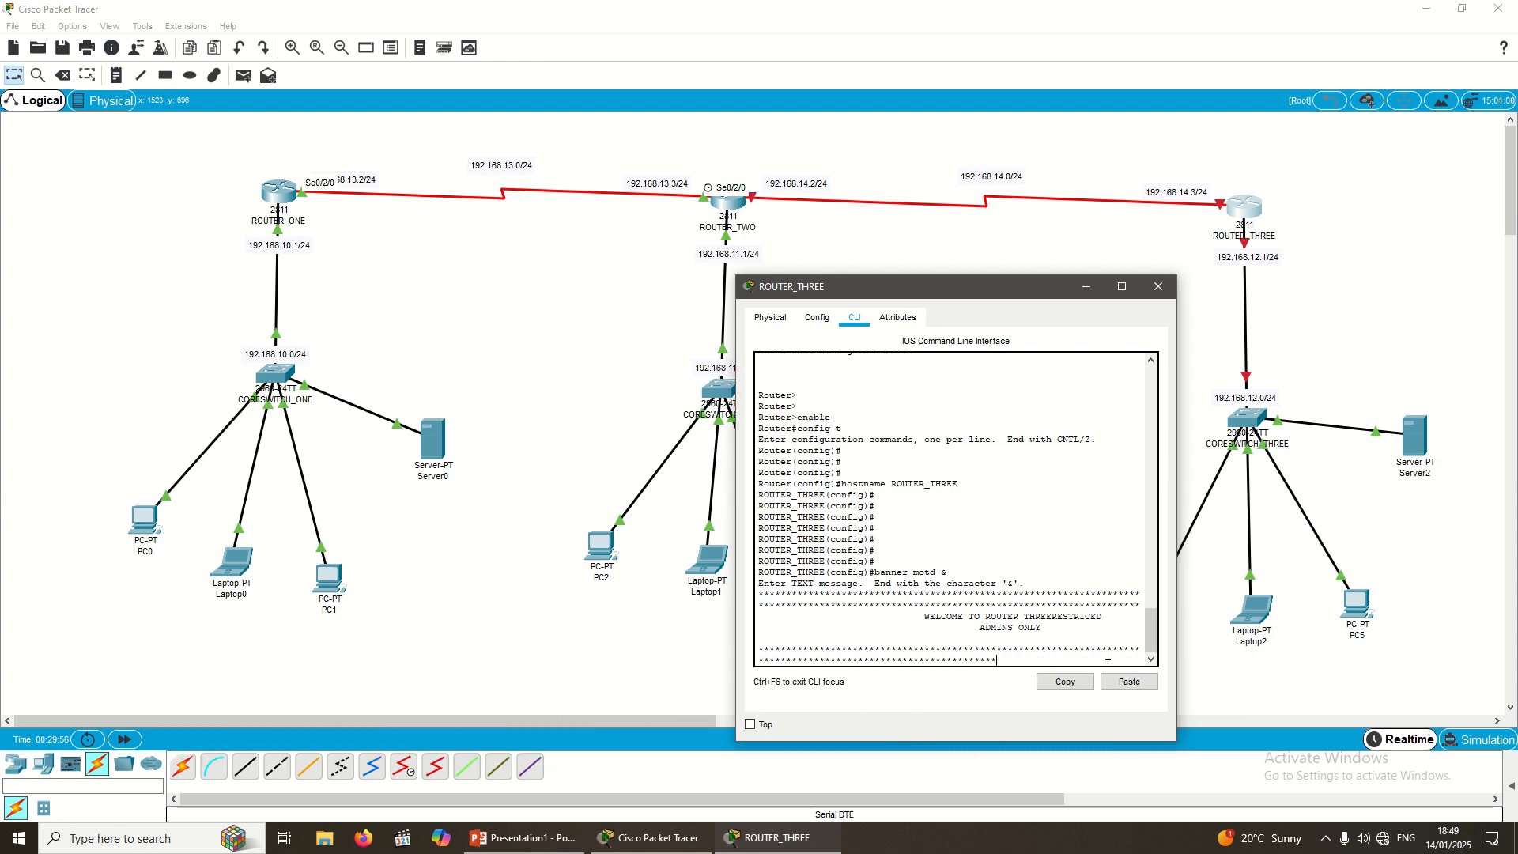
type("************************")
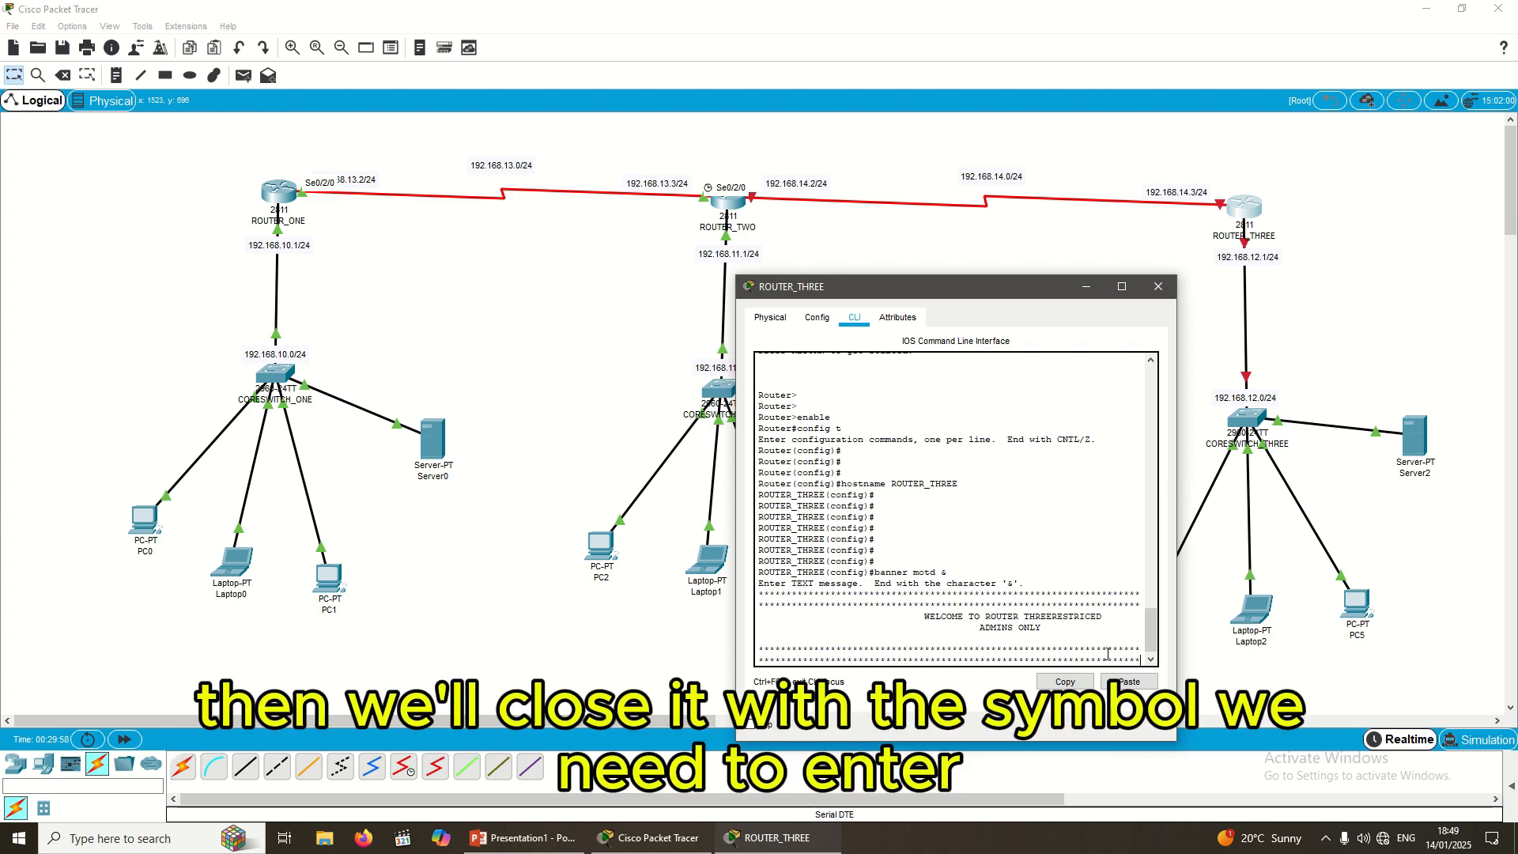
key("Return")
type("&")
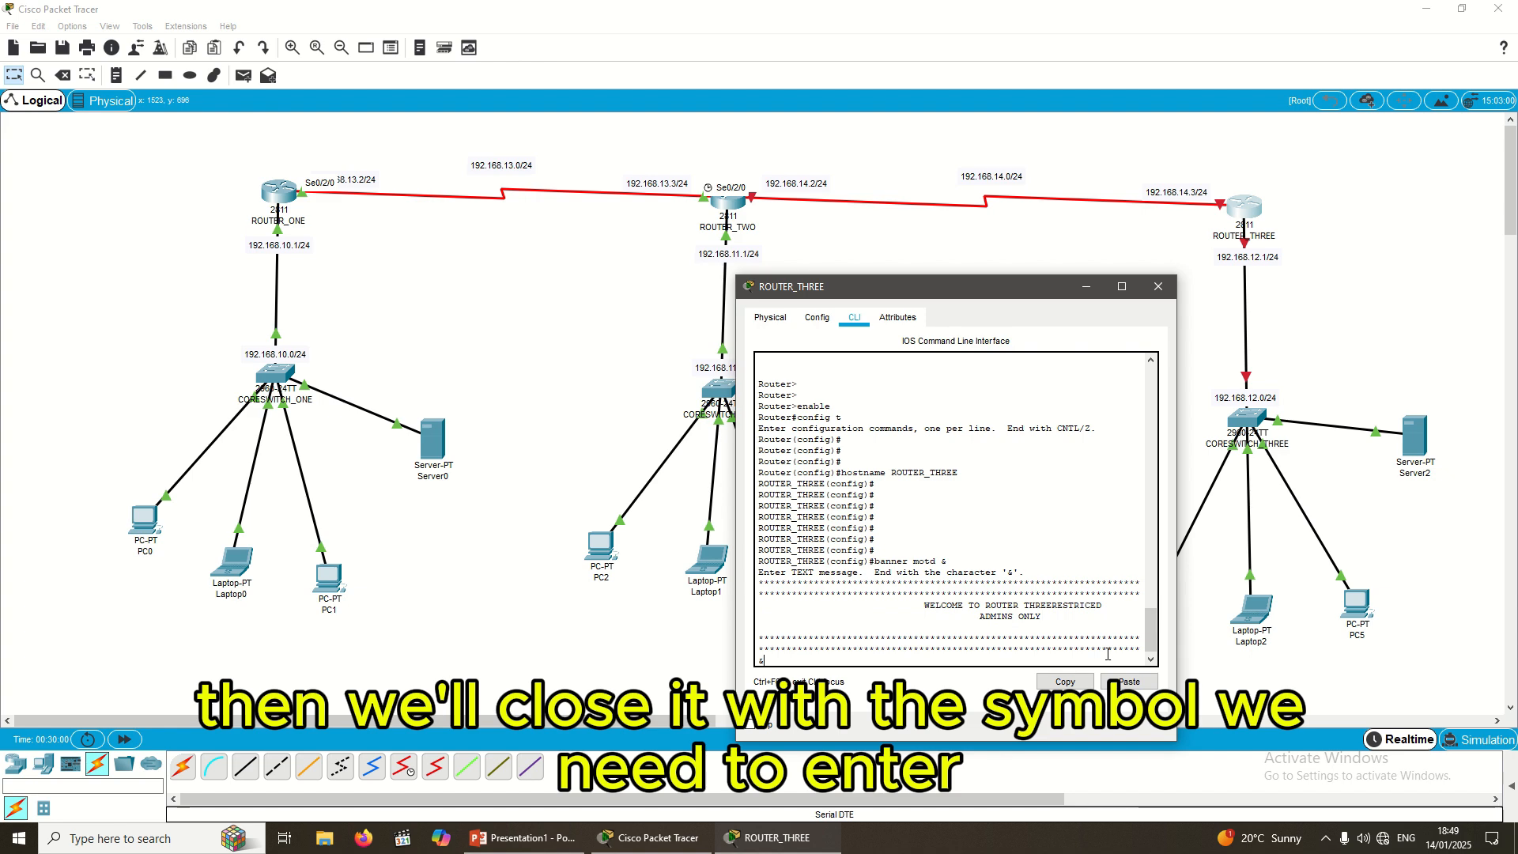
key("Return")
key("Return")
key("Return")
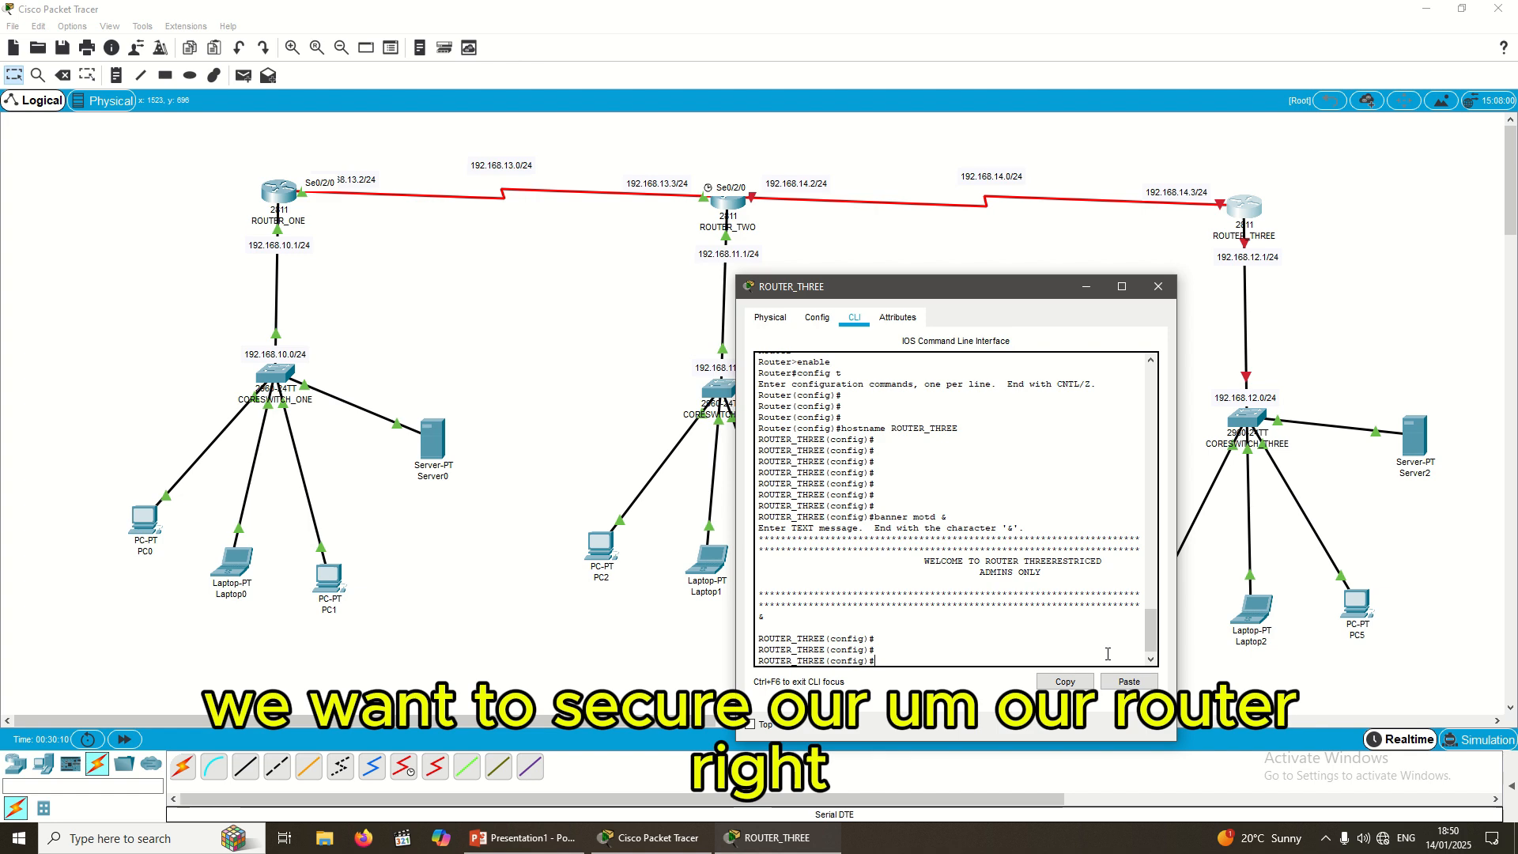
Step: On line con 0, set the console password, enable login, then exit
type("CON")
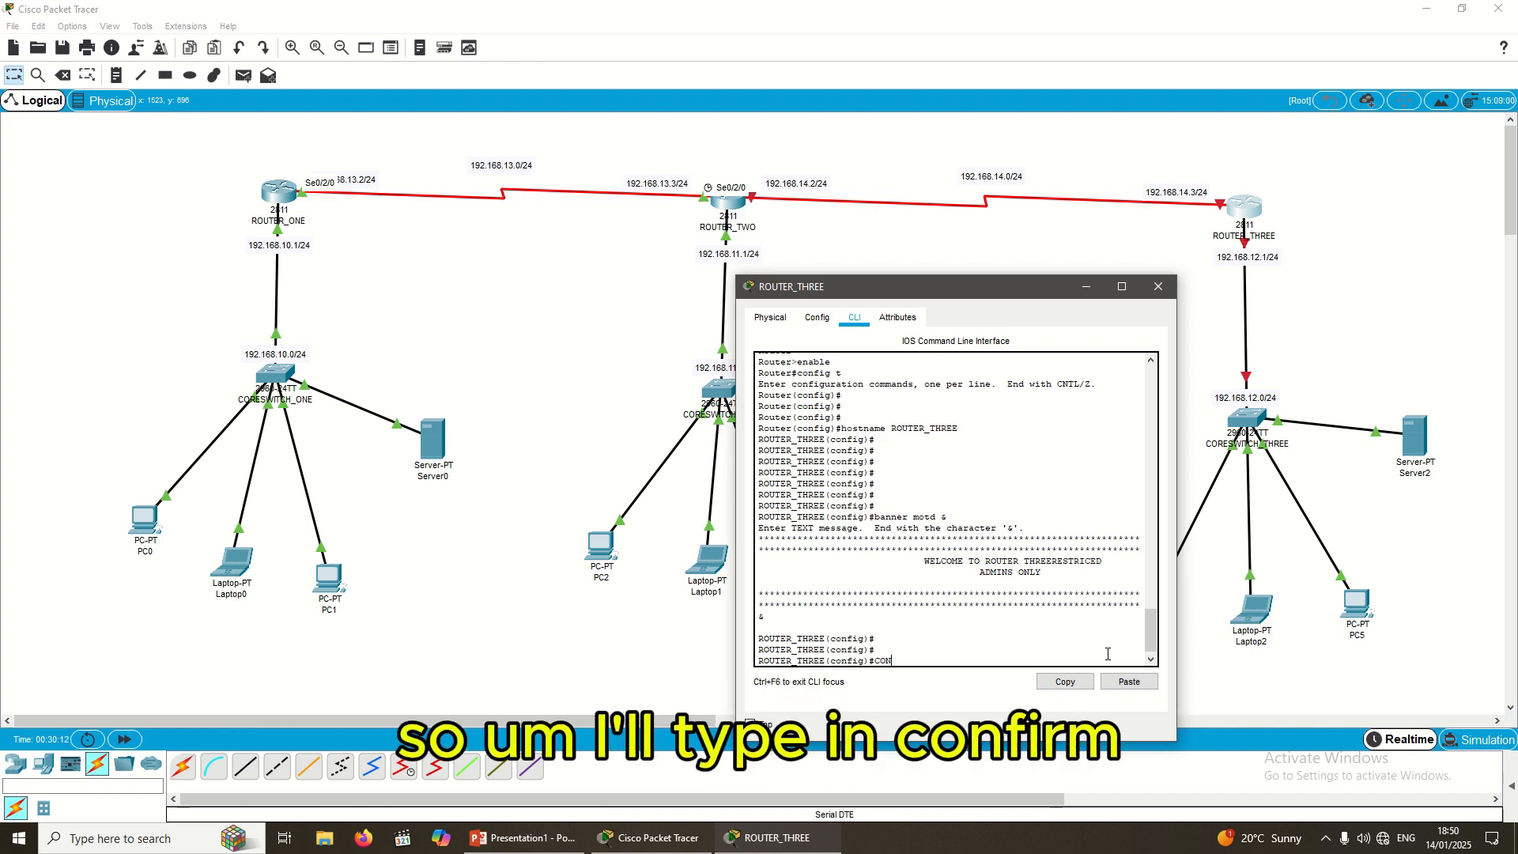
key("BackSpace")
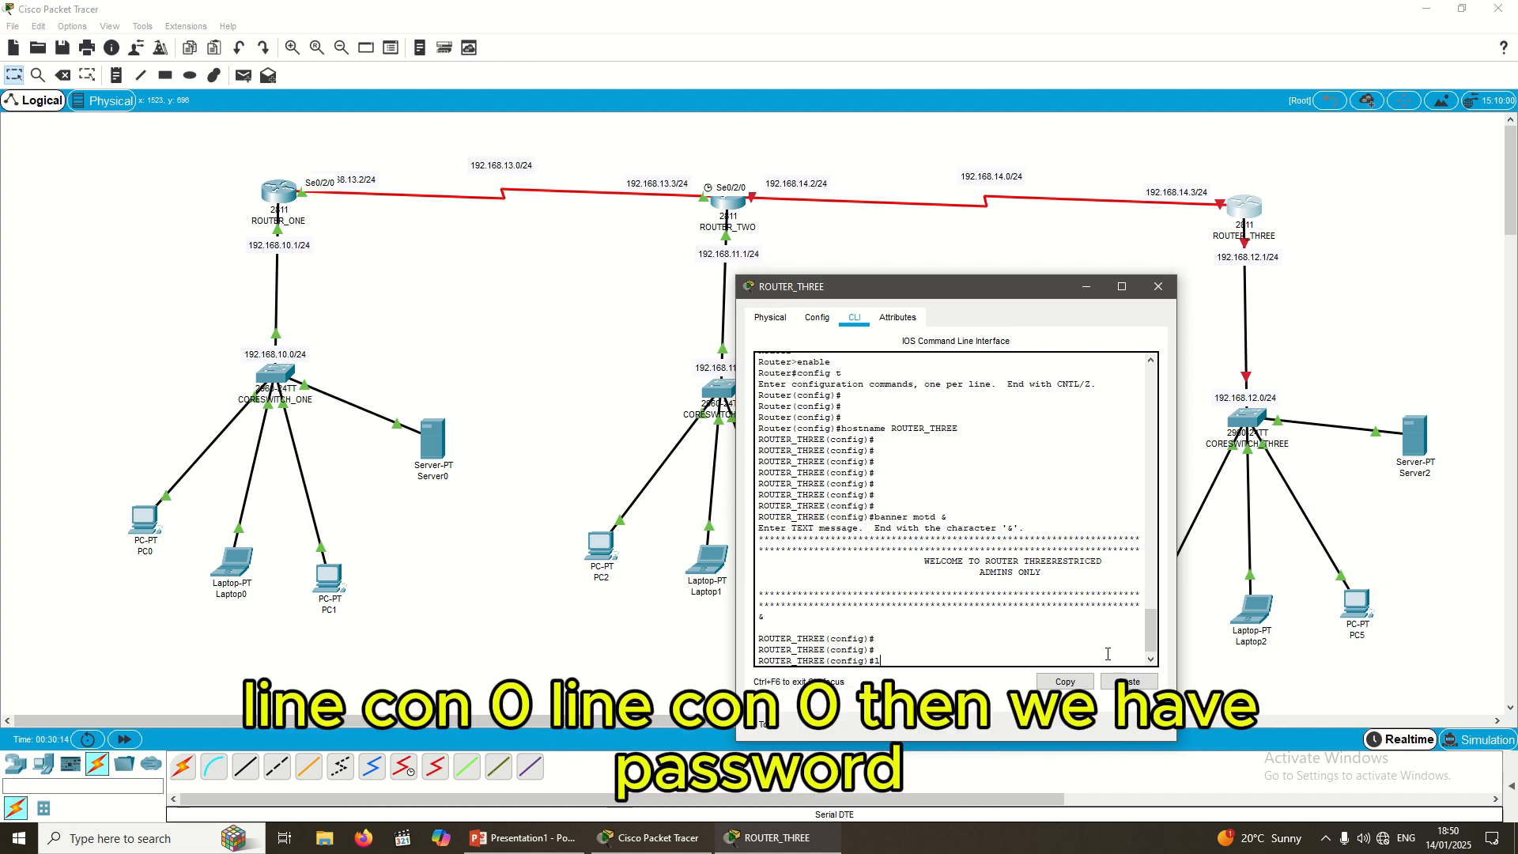
type("line con 0")
key("Return")
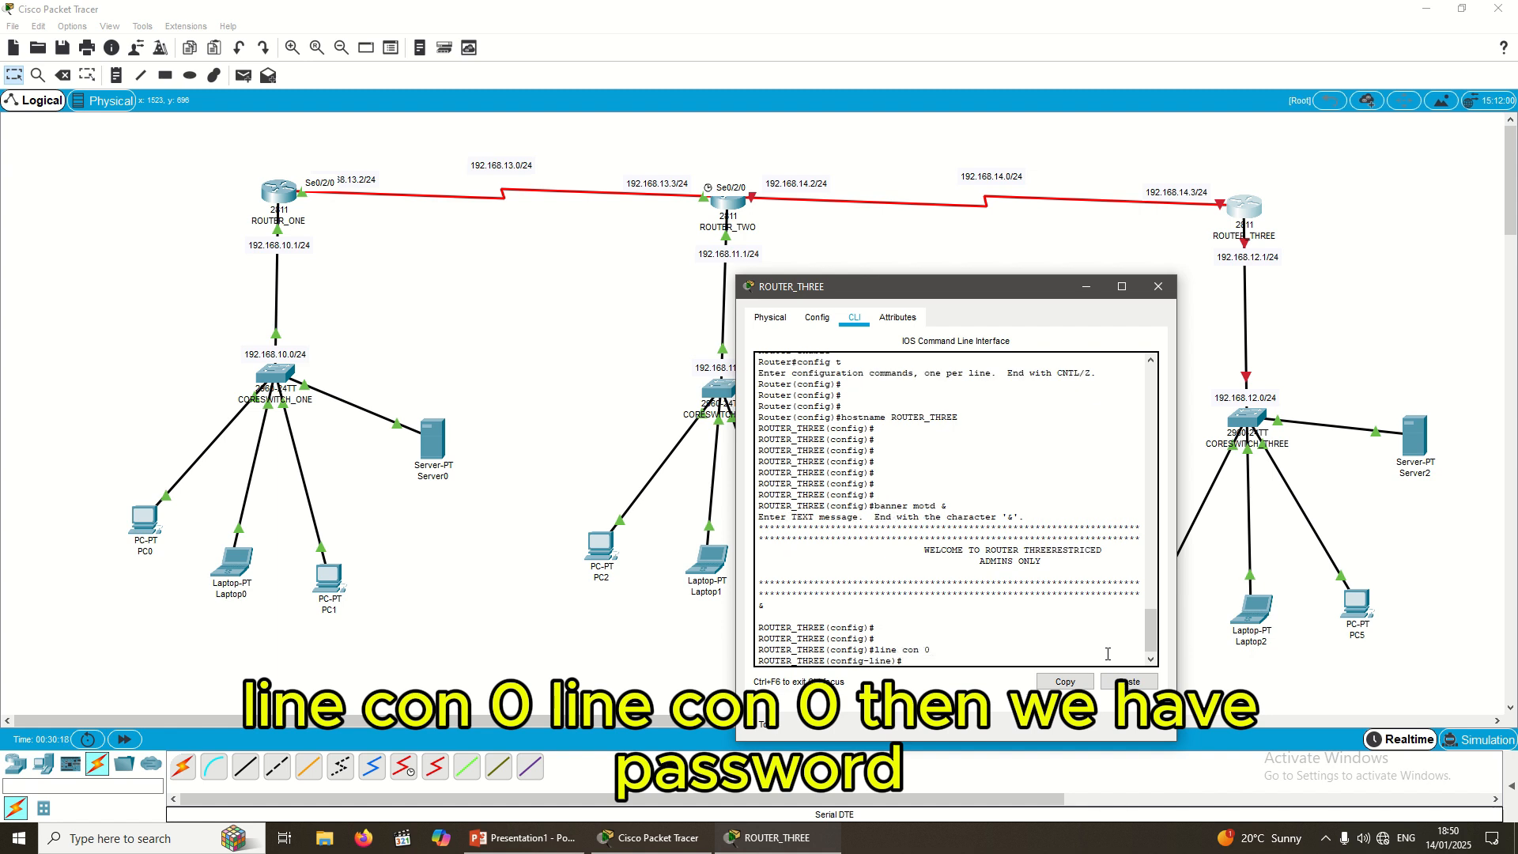
type("password ")
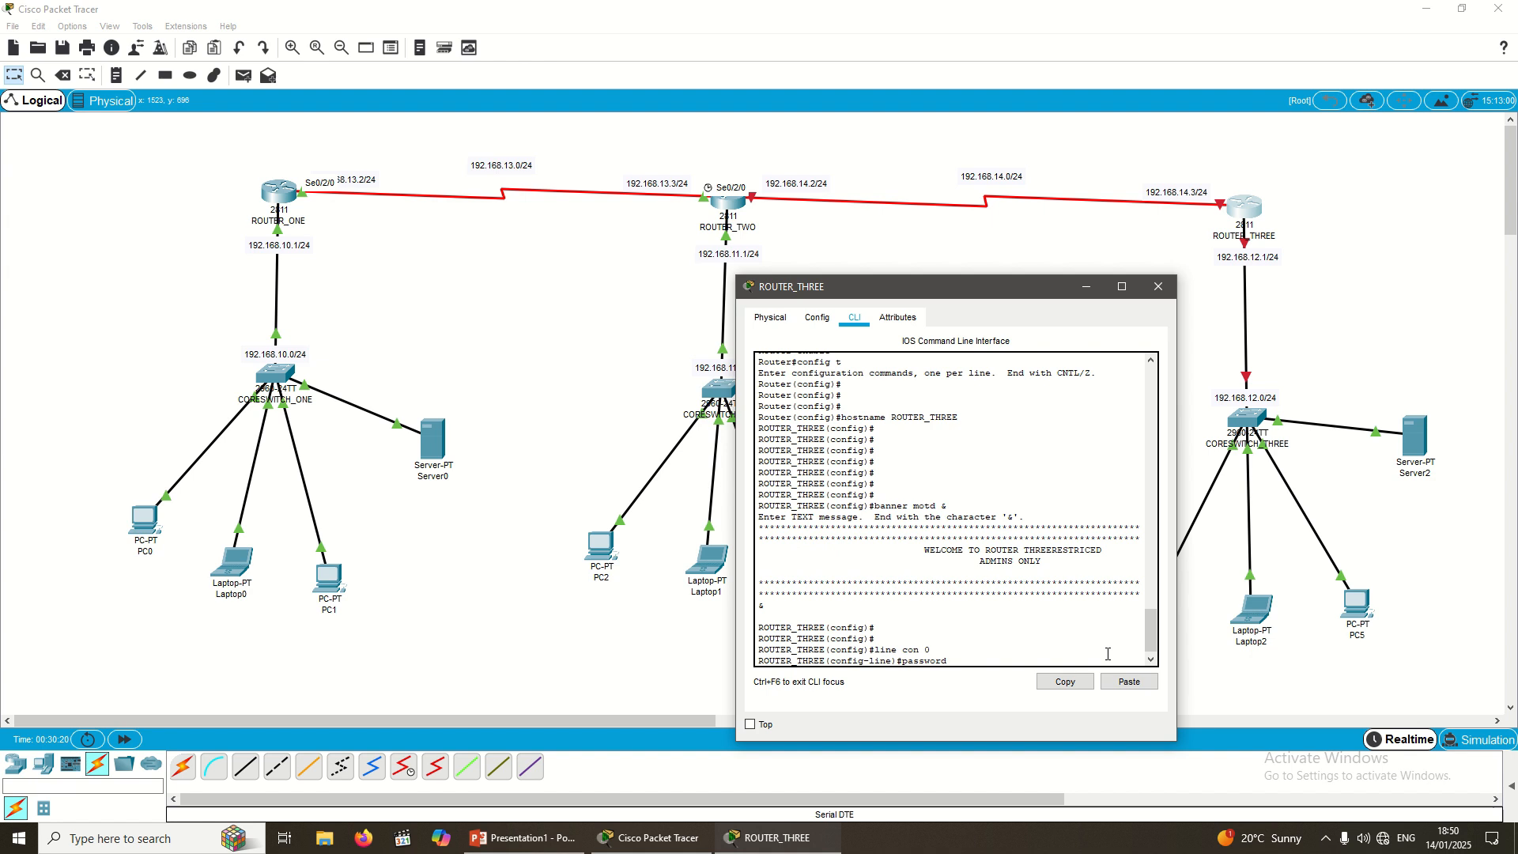
type("C")
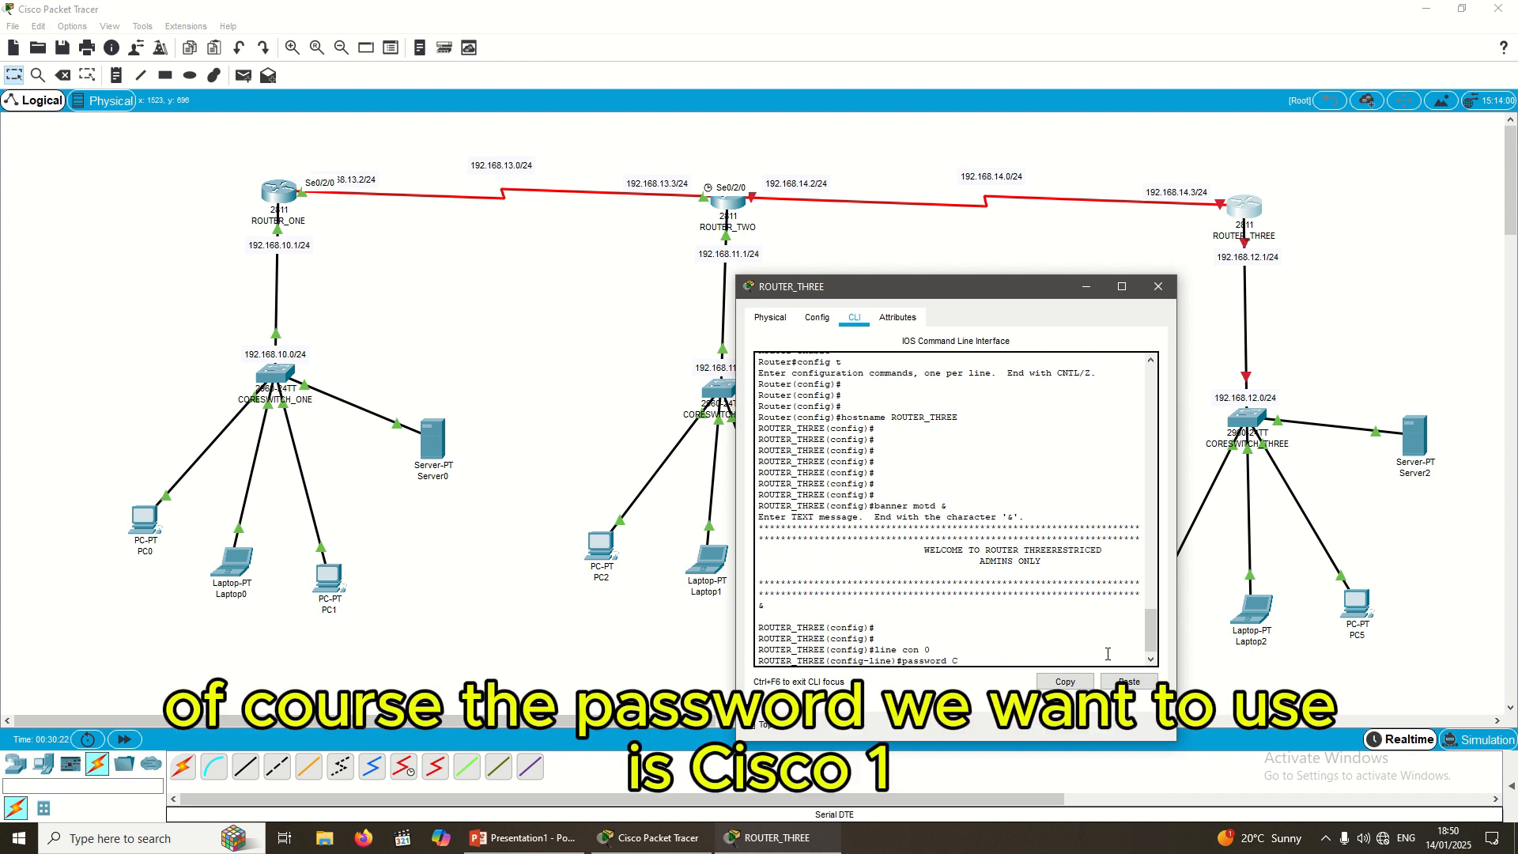
type("isco1234")
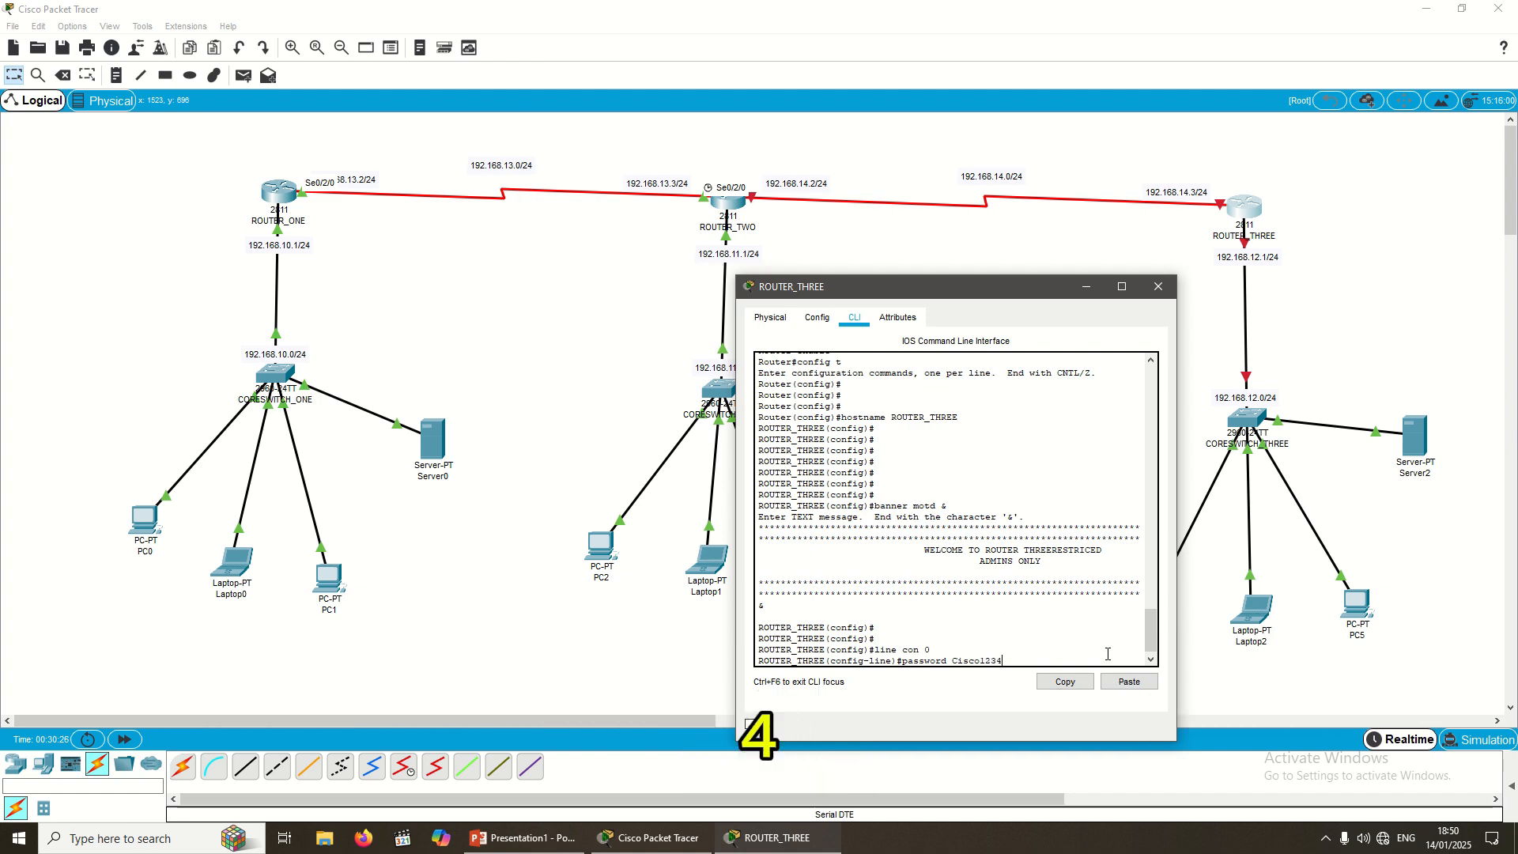
key("Return")
type("login")
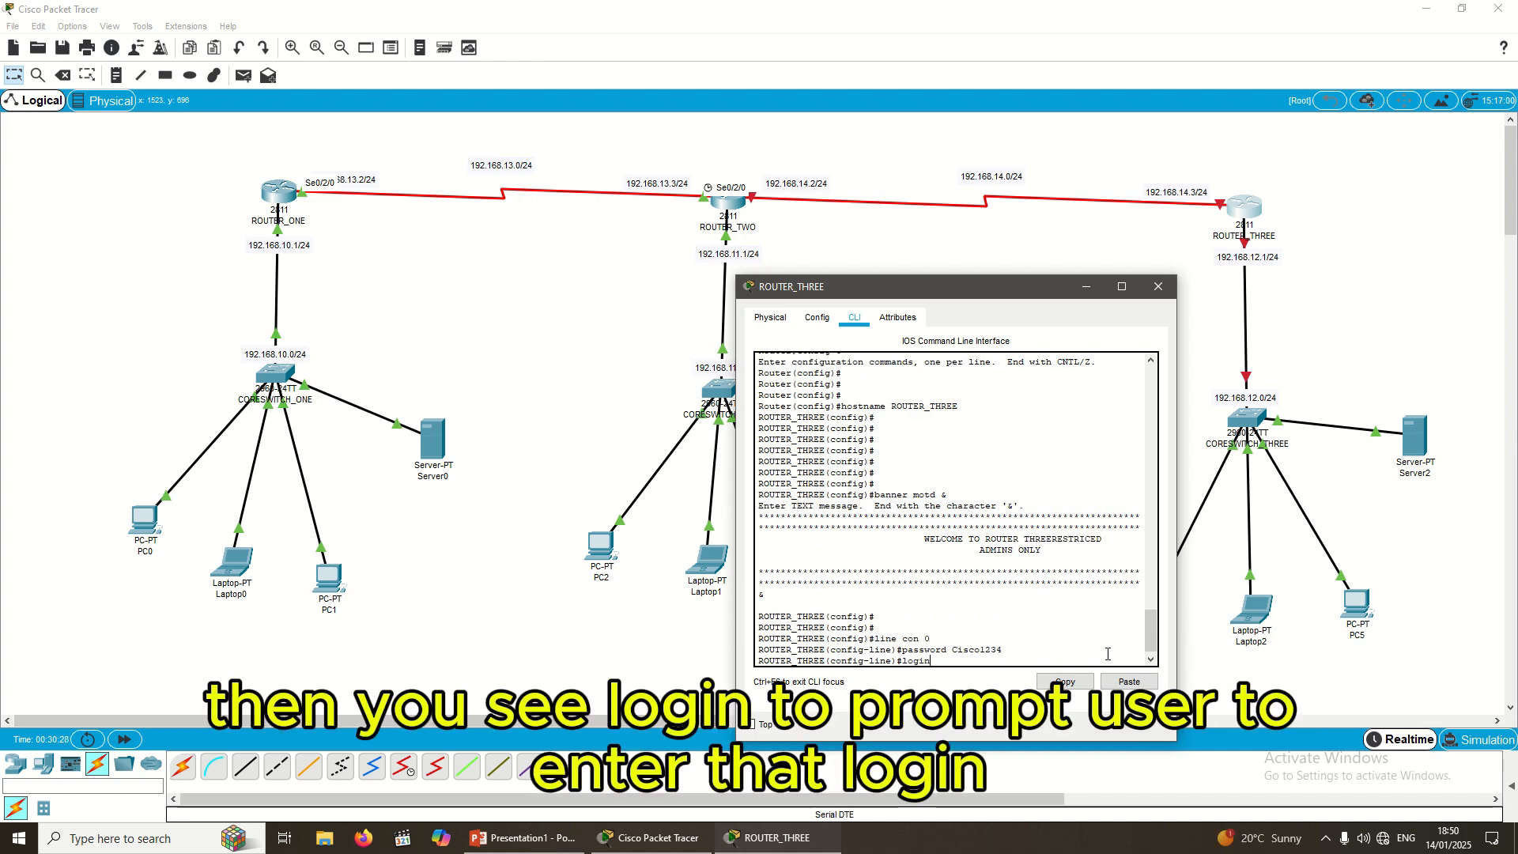
key("Return")
key("Return")
type("exit")
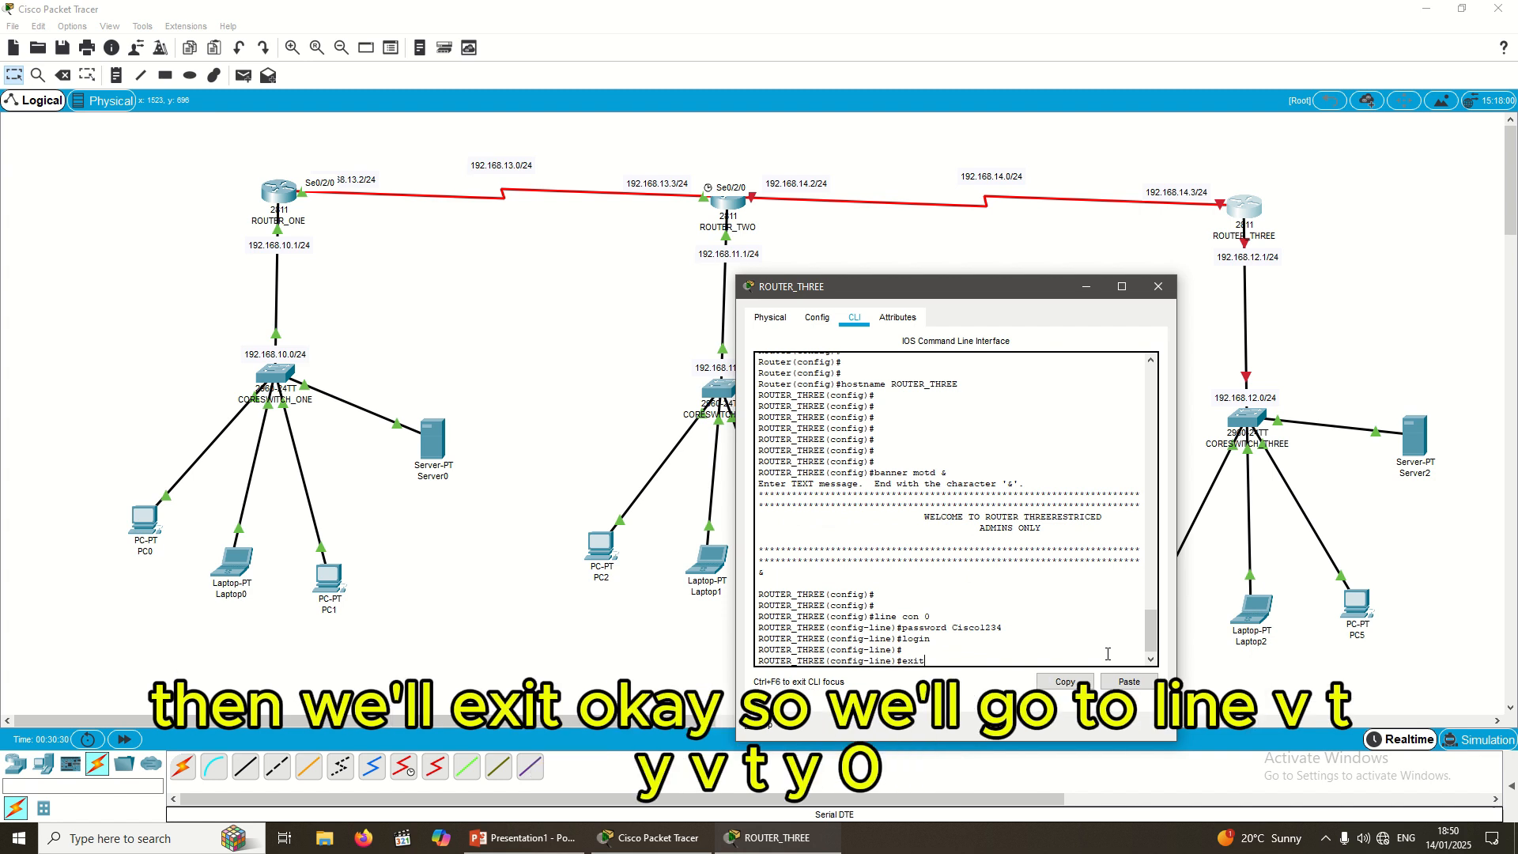
key("Return")
key("Return")
key("Return")
key("Return")
key("Return")
Step: On line vty 0 4, set the same password, enable login, then exit
type("li")
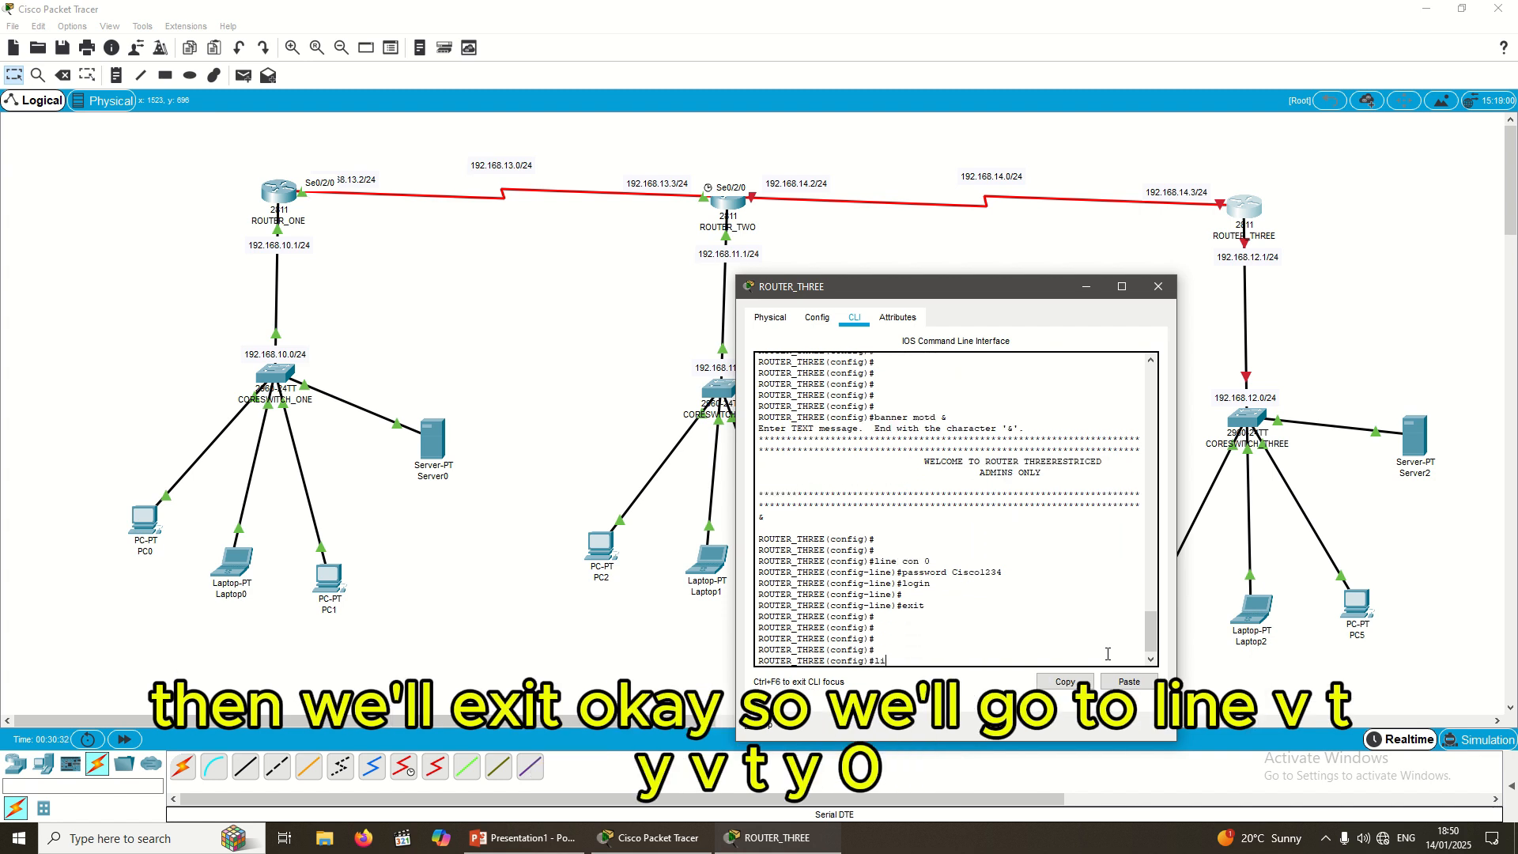
type("ne vty")
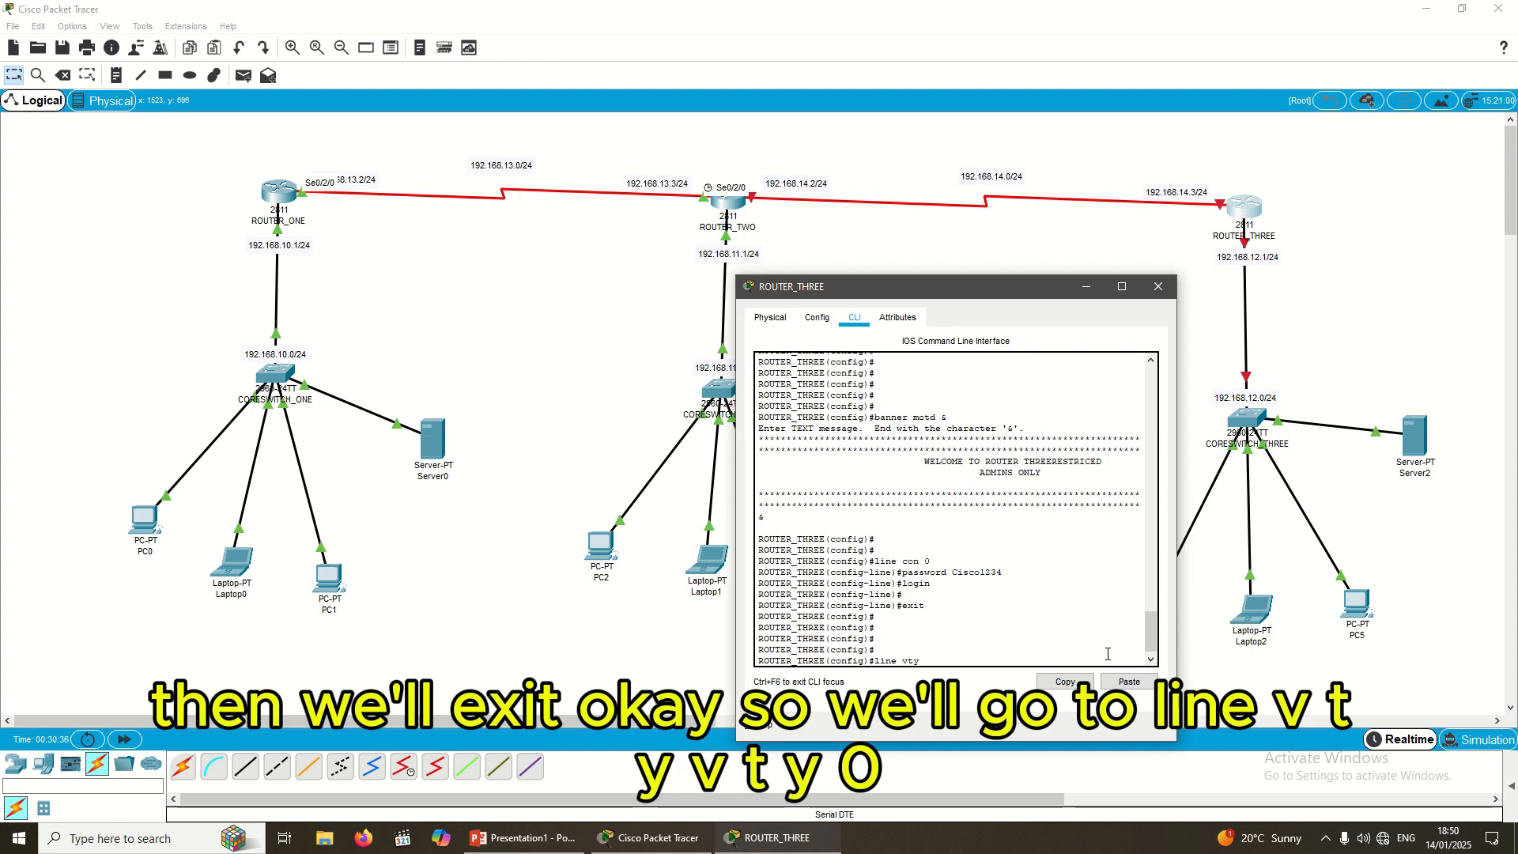
type(" 0 4")
key("Return")
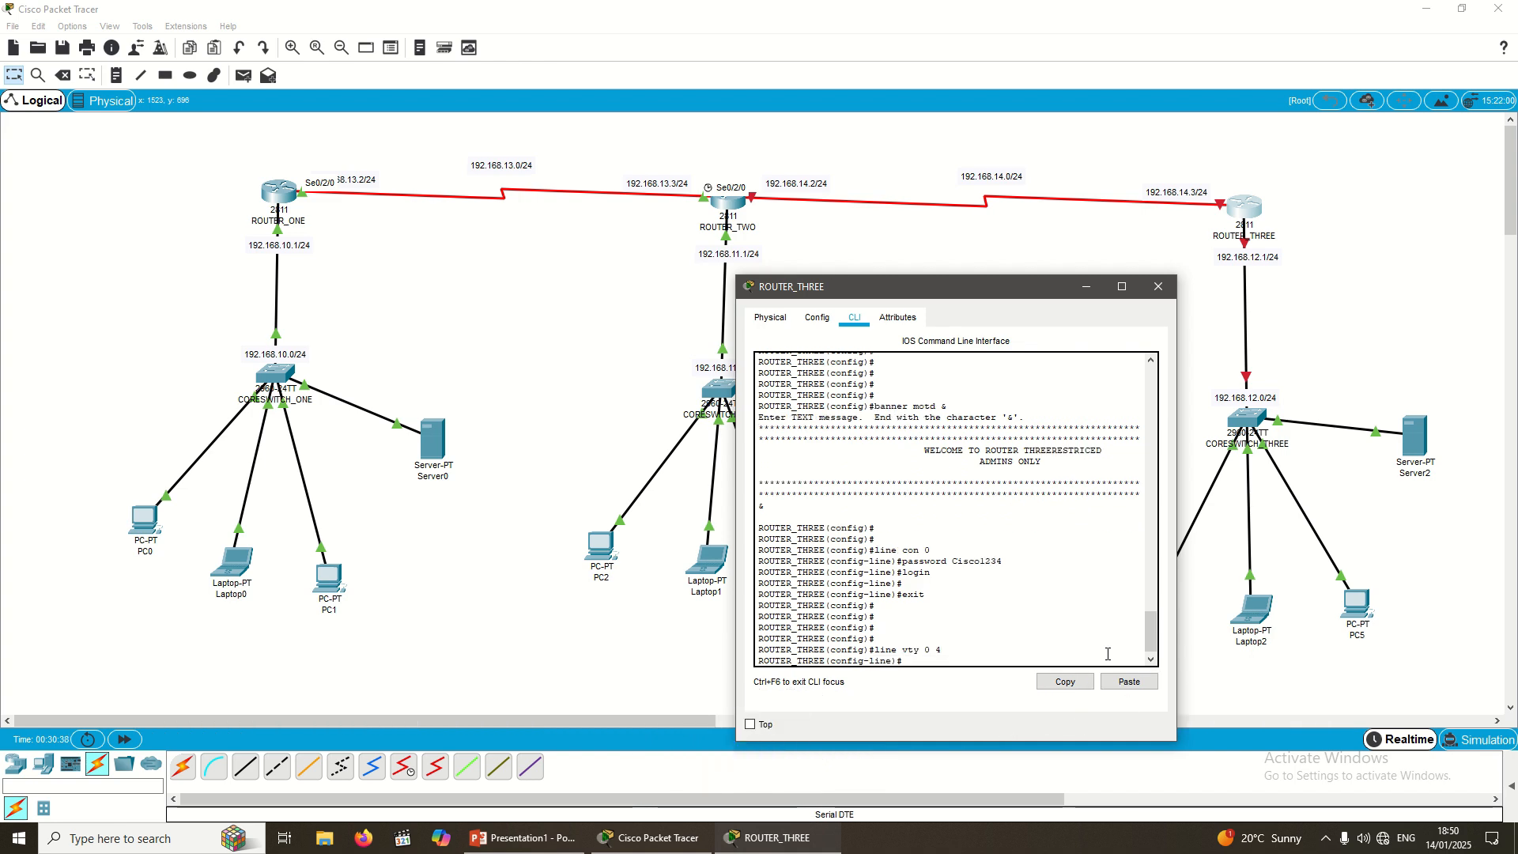
type("password")
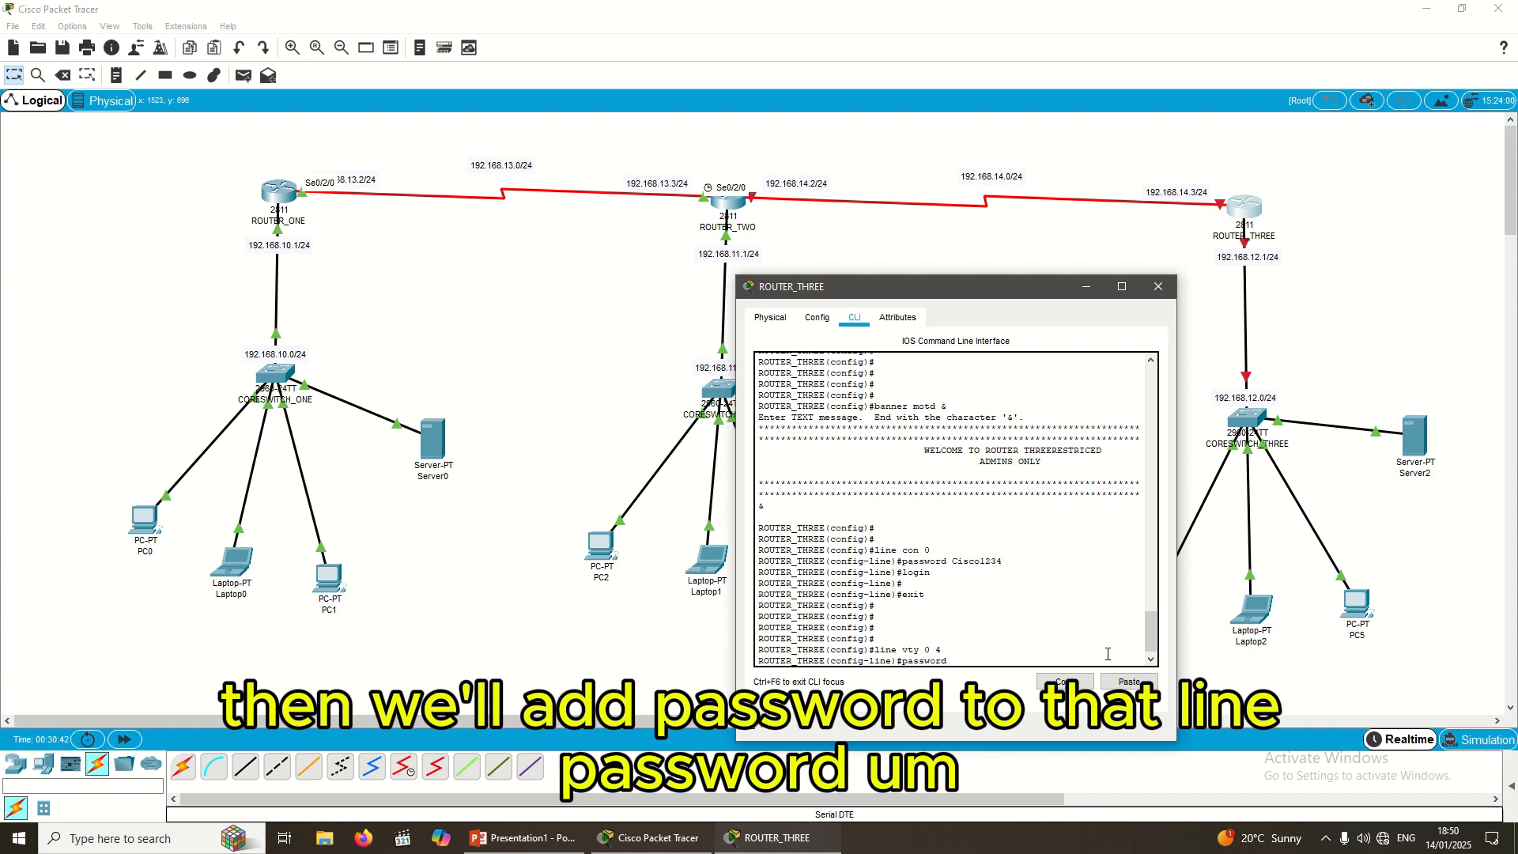
type(" Cis")
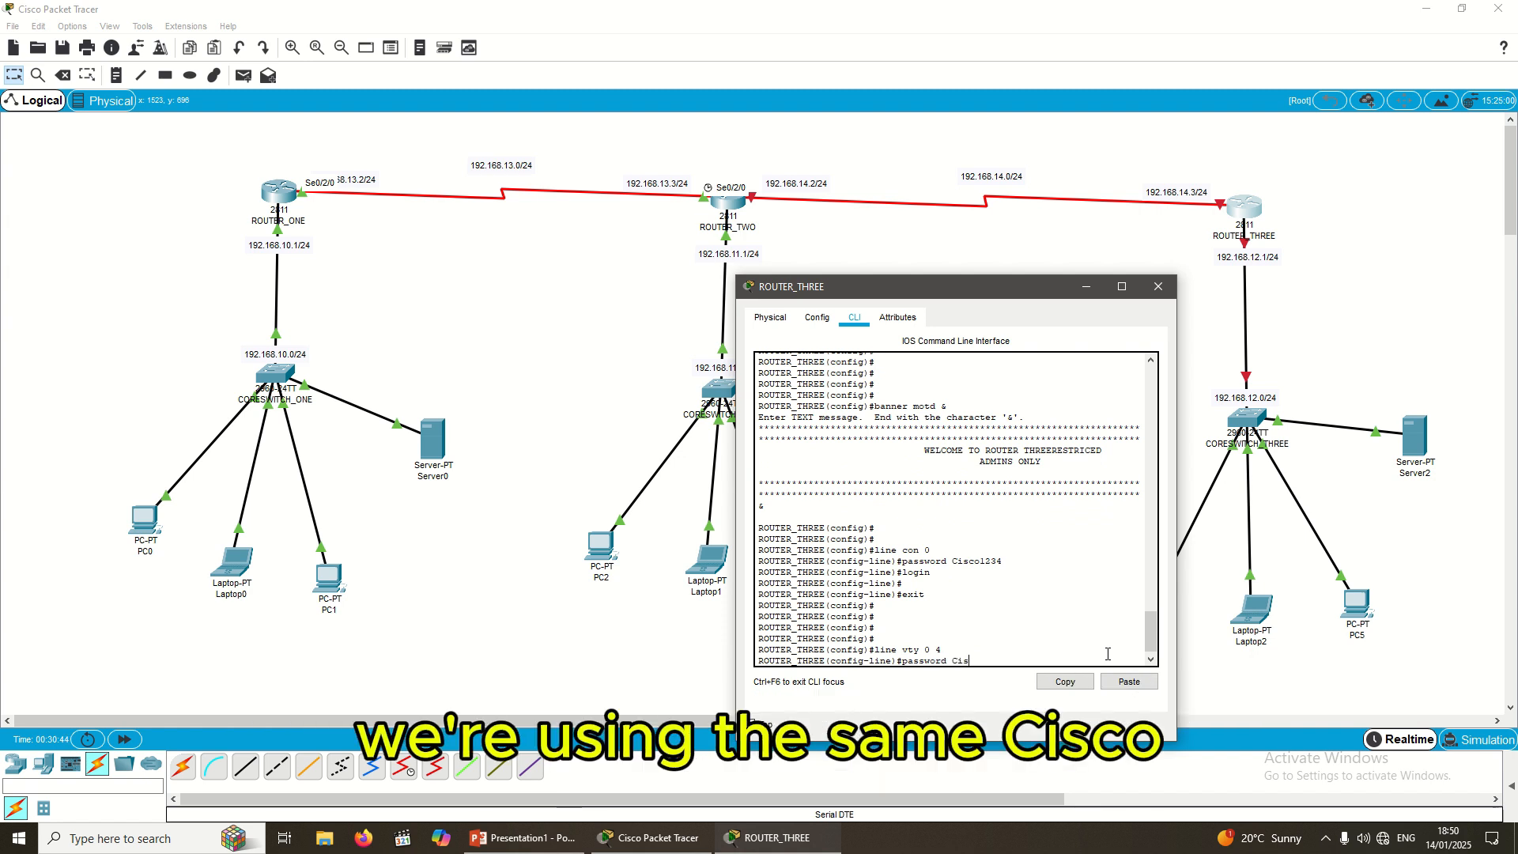
type("co")
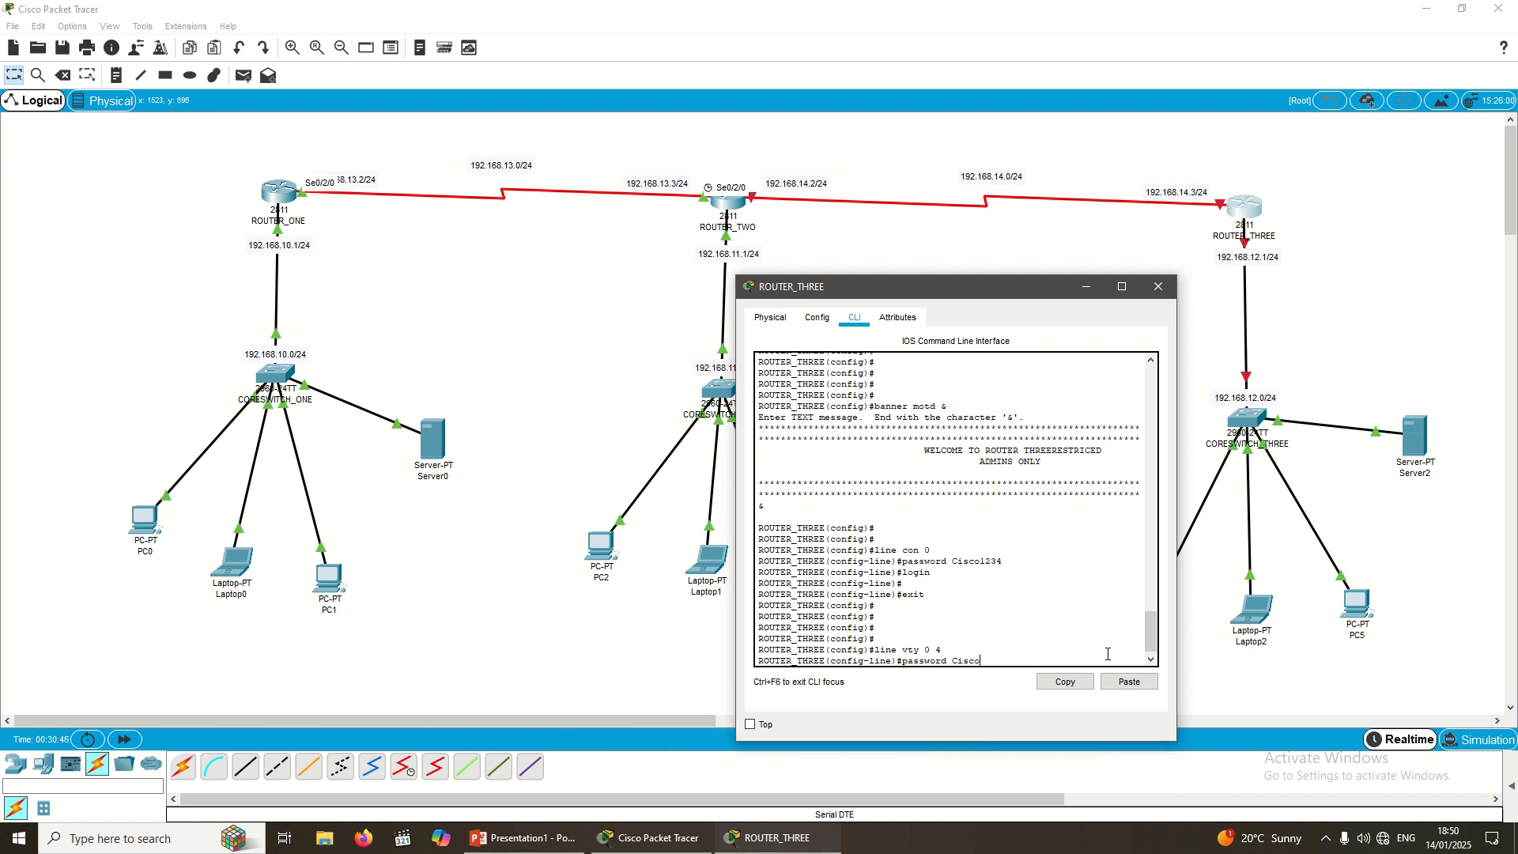
type("123")
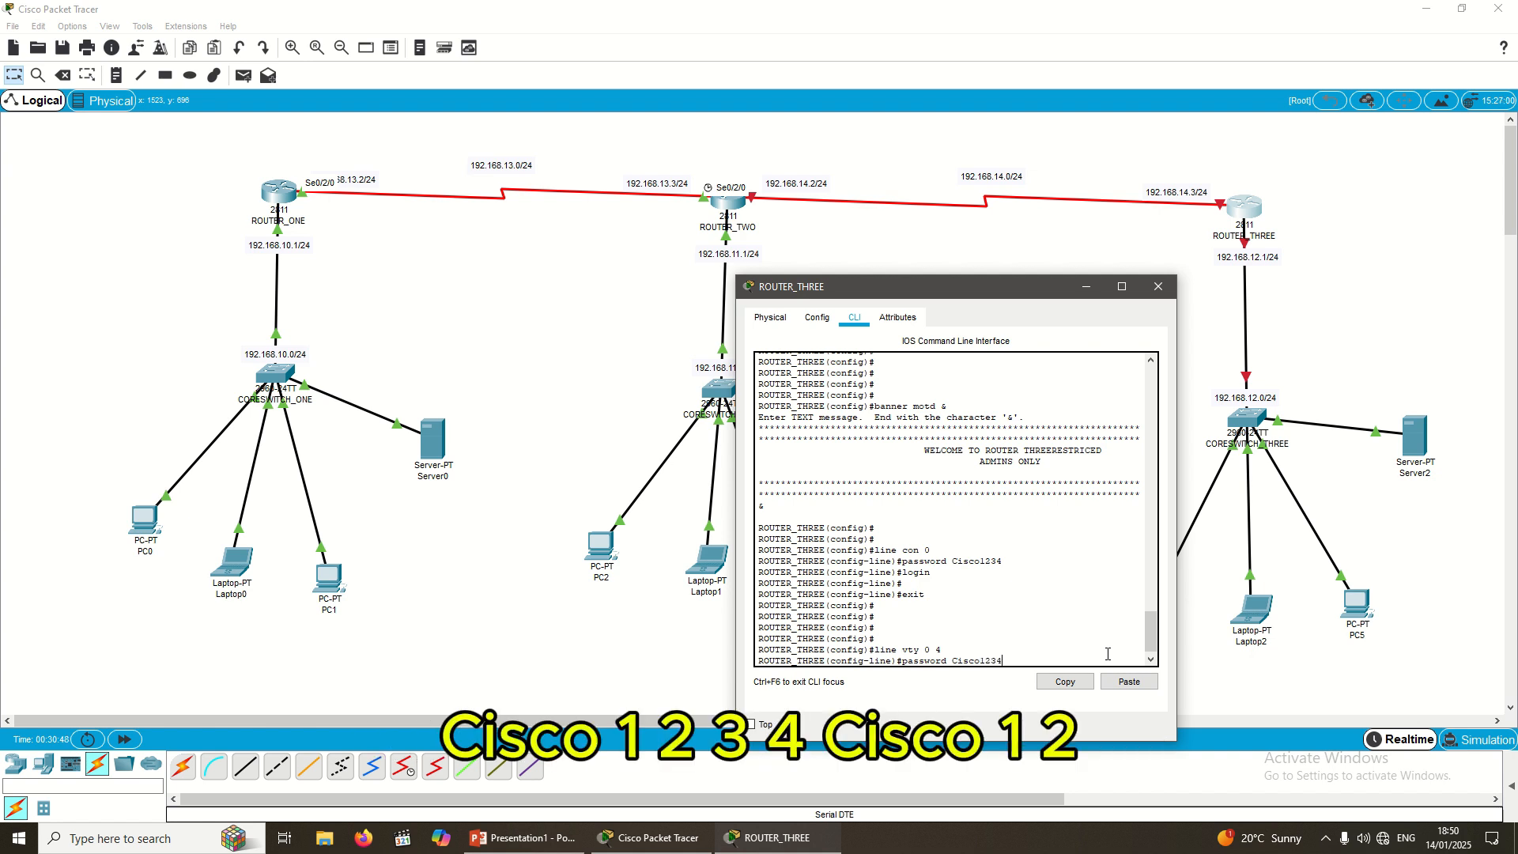
type("4")
key("Return")
type("login")
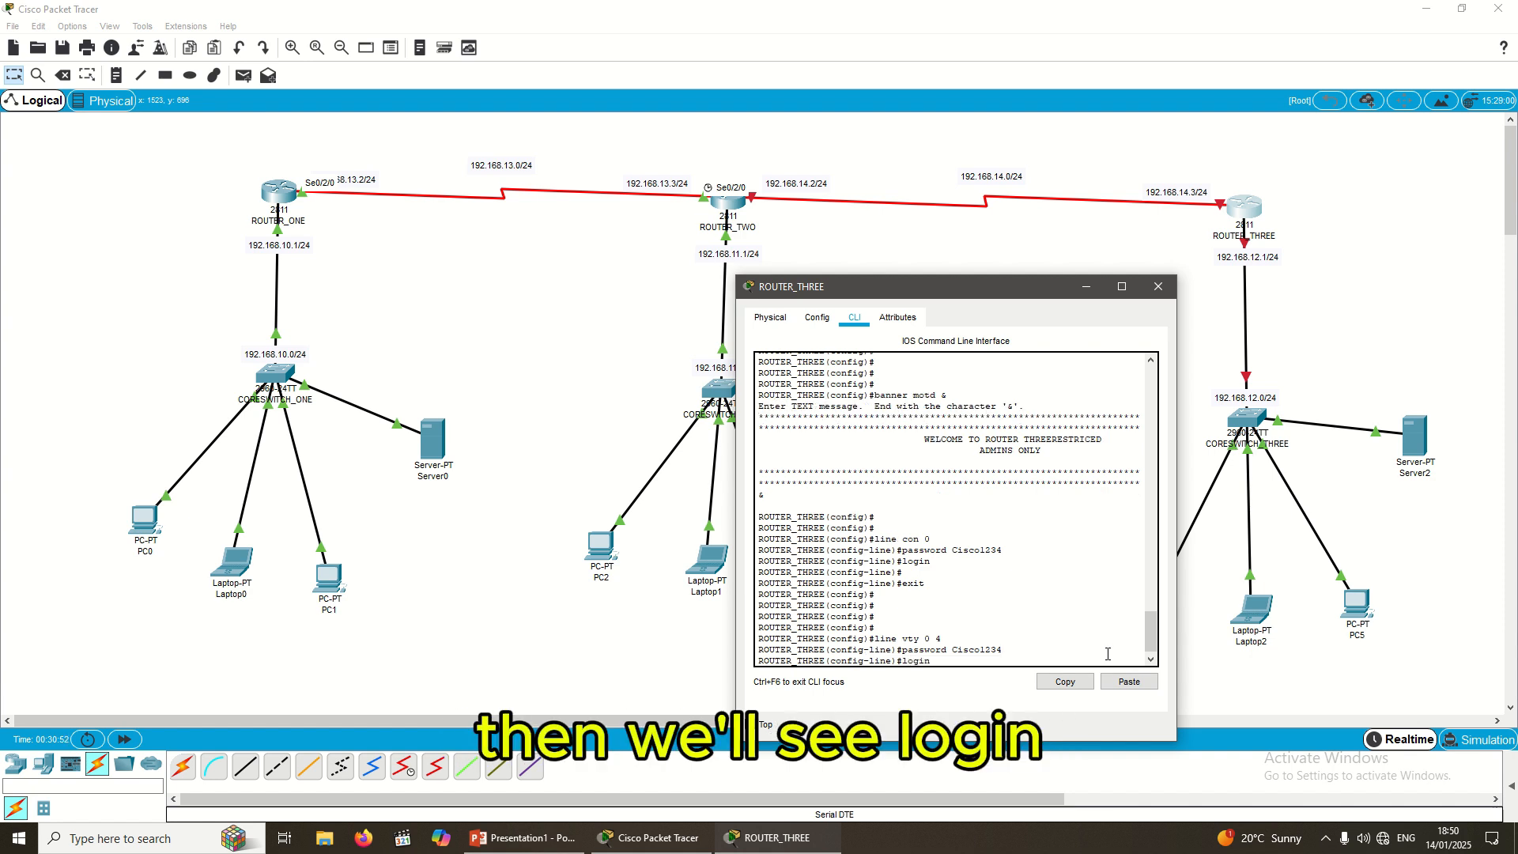
key("Return")
key("Return")
key("Return")
type("exit")
key("Return")
key("Return")
key("Return")
key("Return")
key("Return")
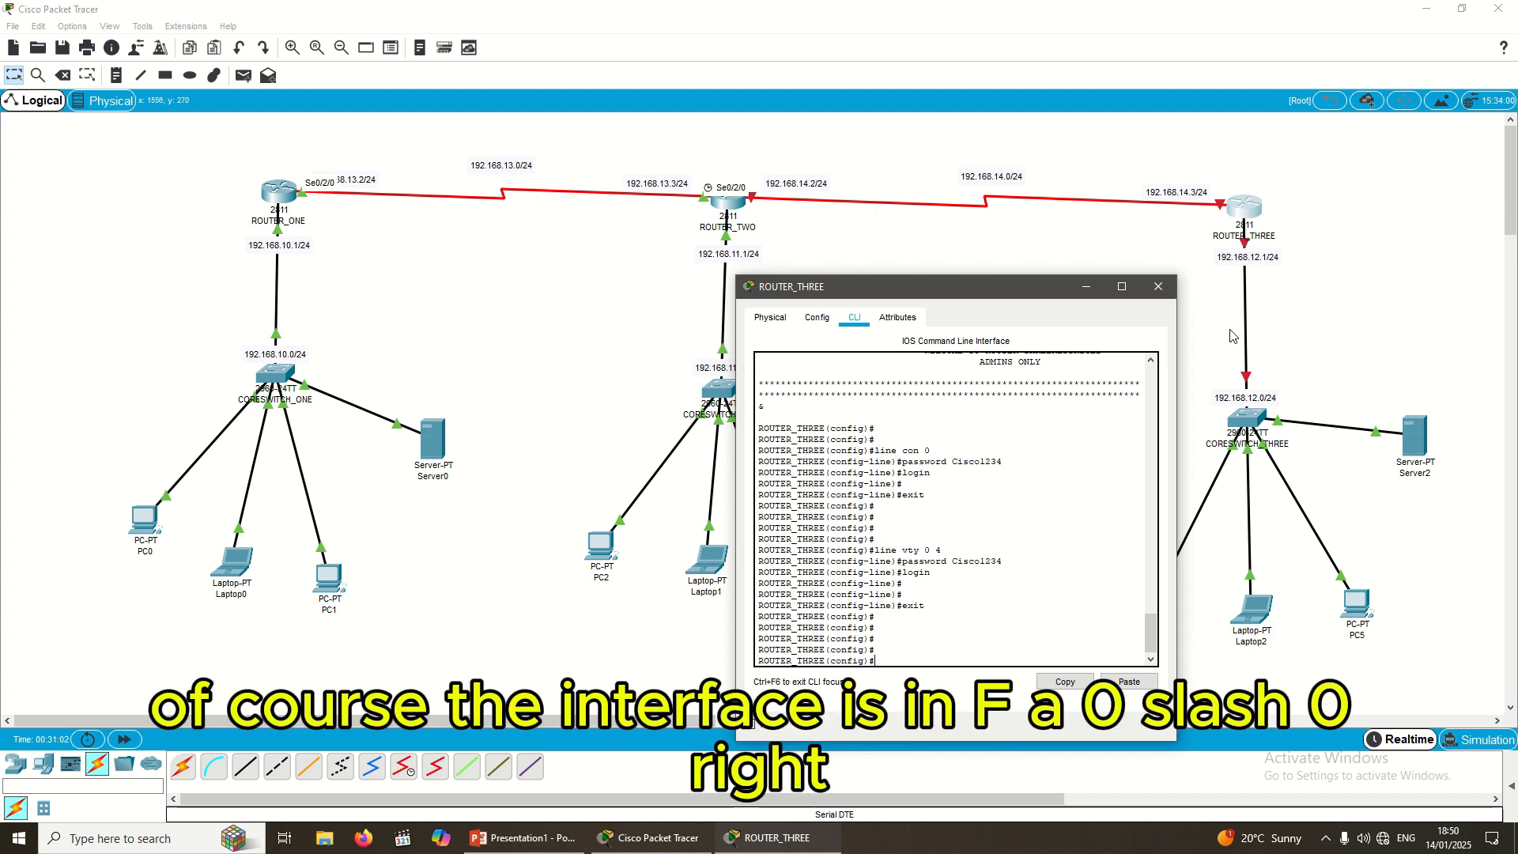
Step: Give fa0/0 the address 192.168.12.1 255.255.255.0 and enable it with no shutdown
type("in")
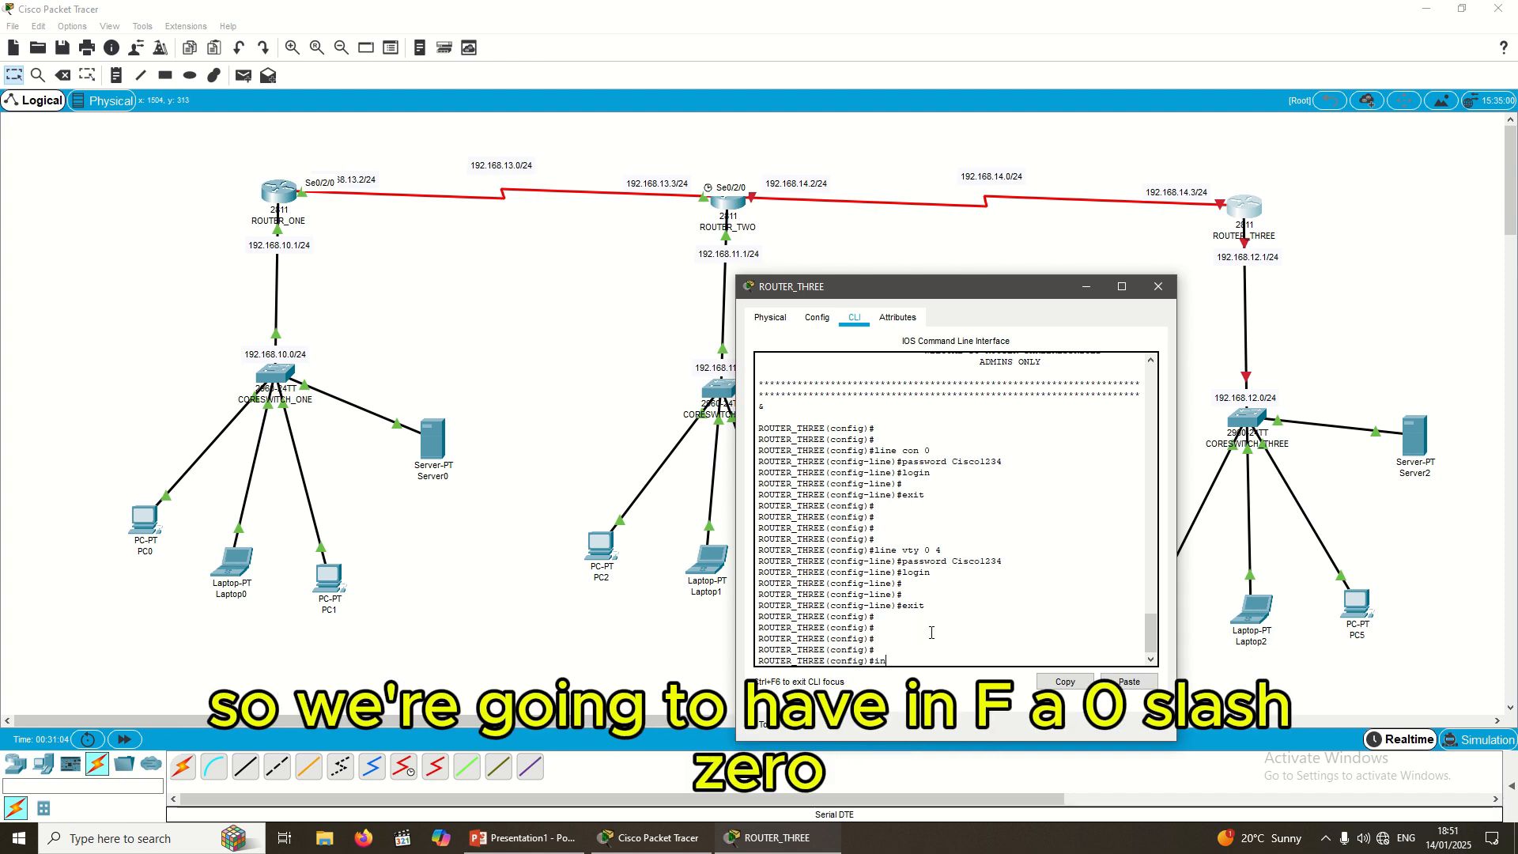
type("t fa")
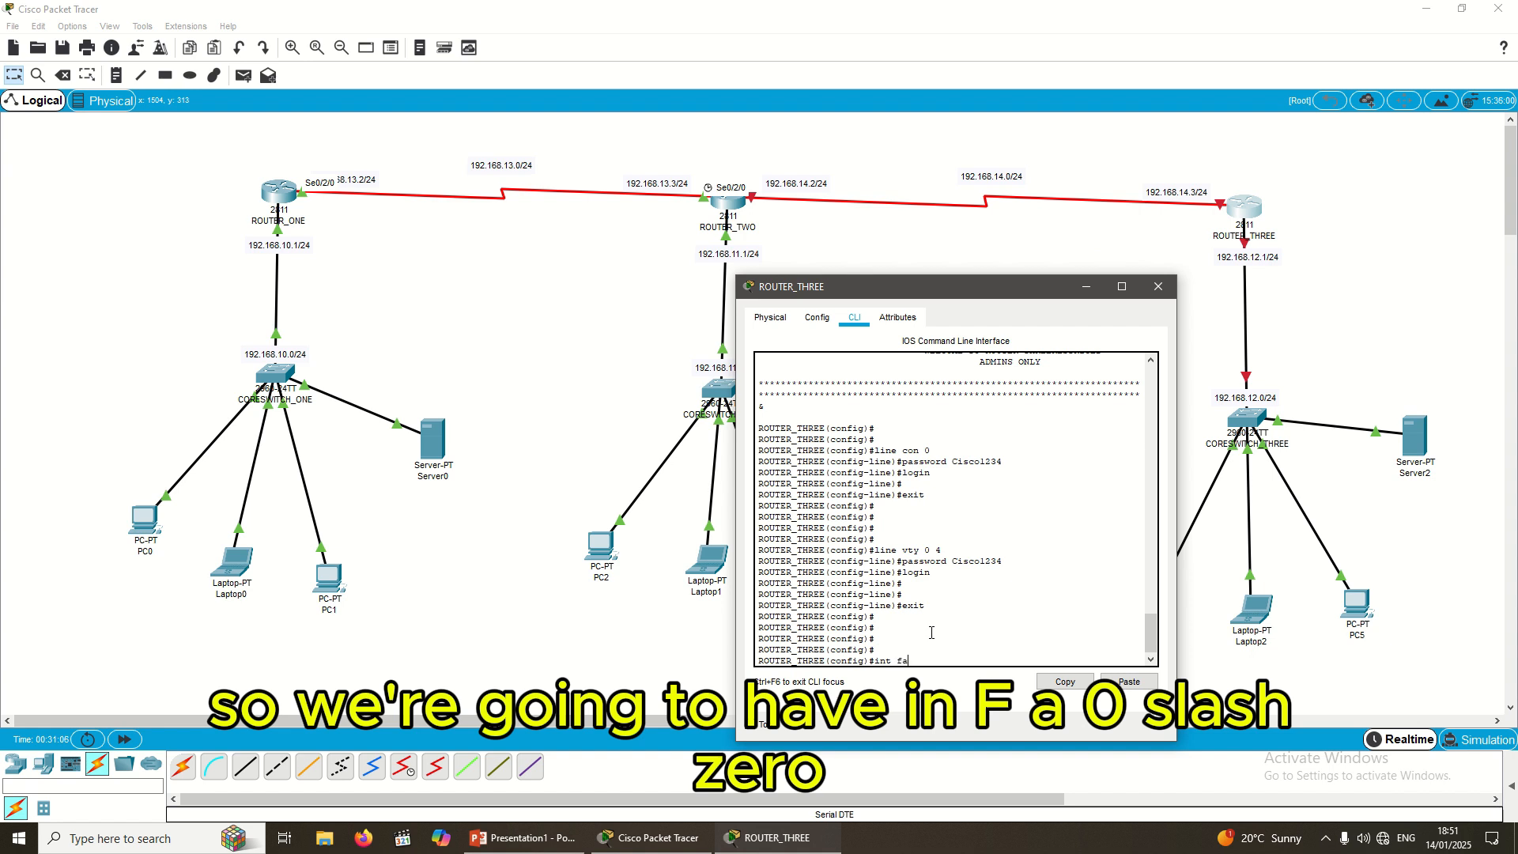
type("0/0")
key("Return")
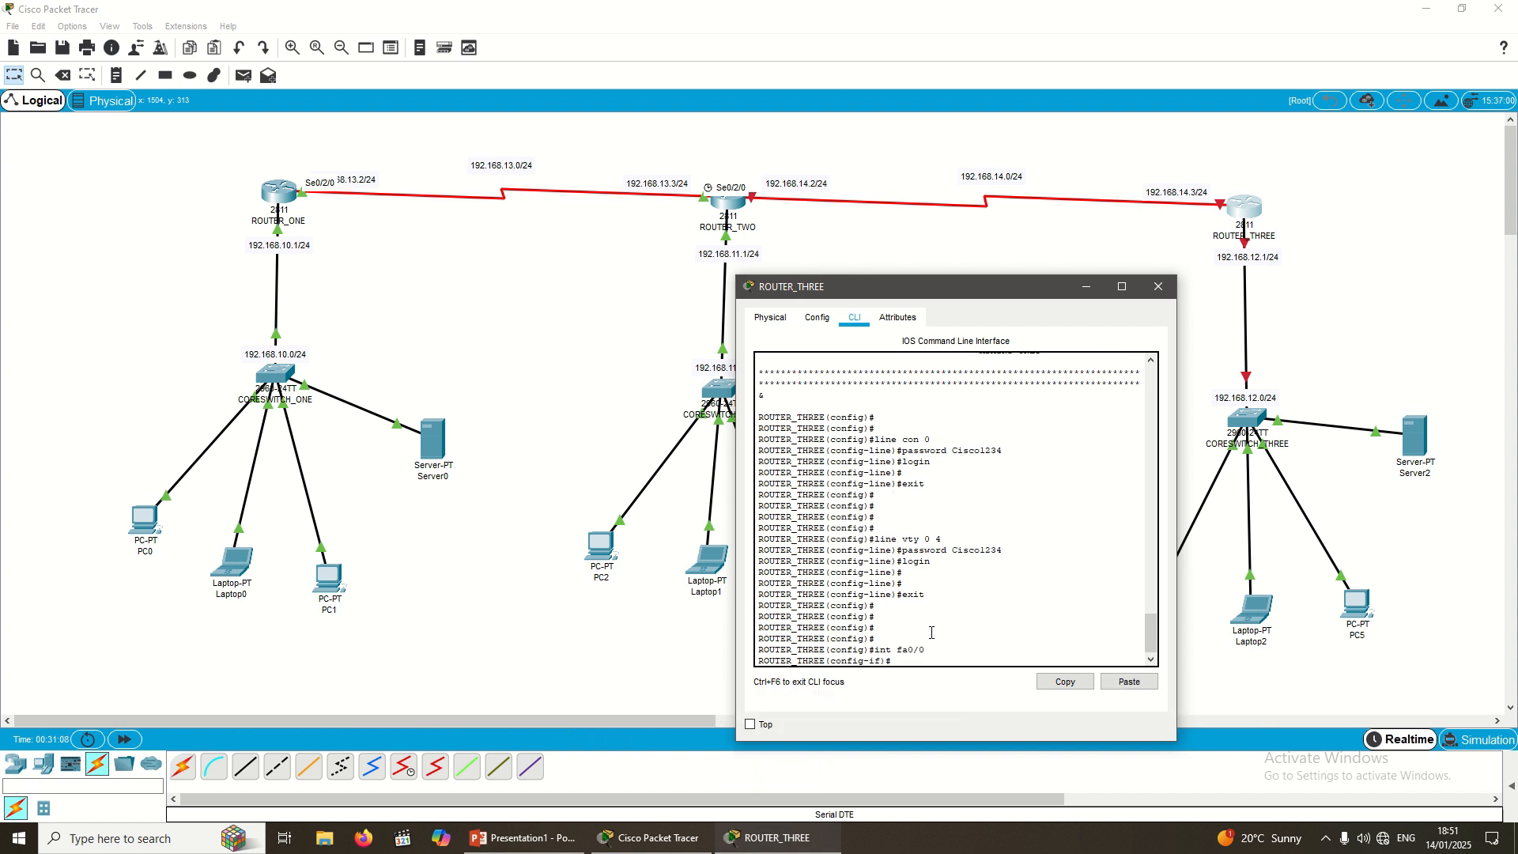
type("ip a")
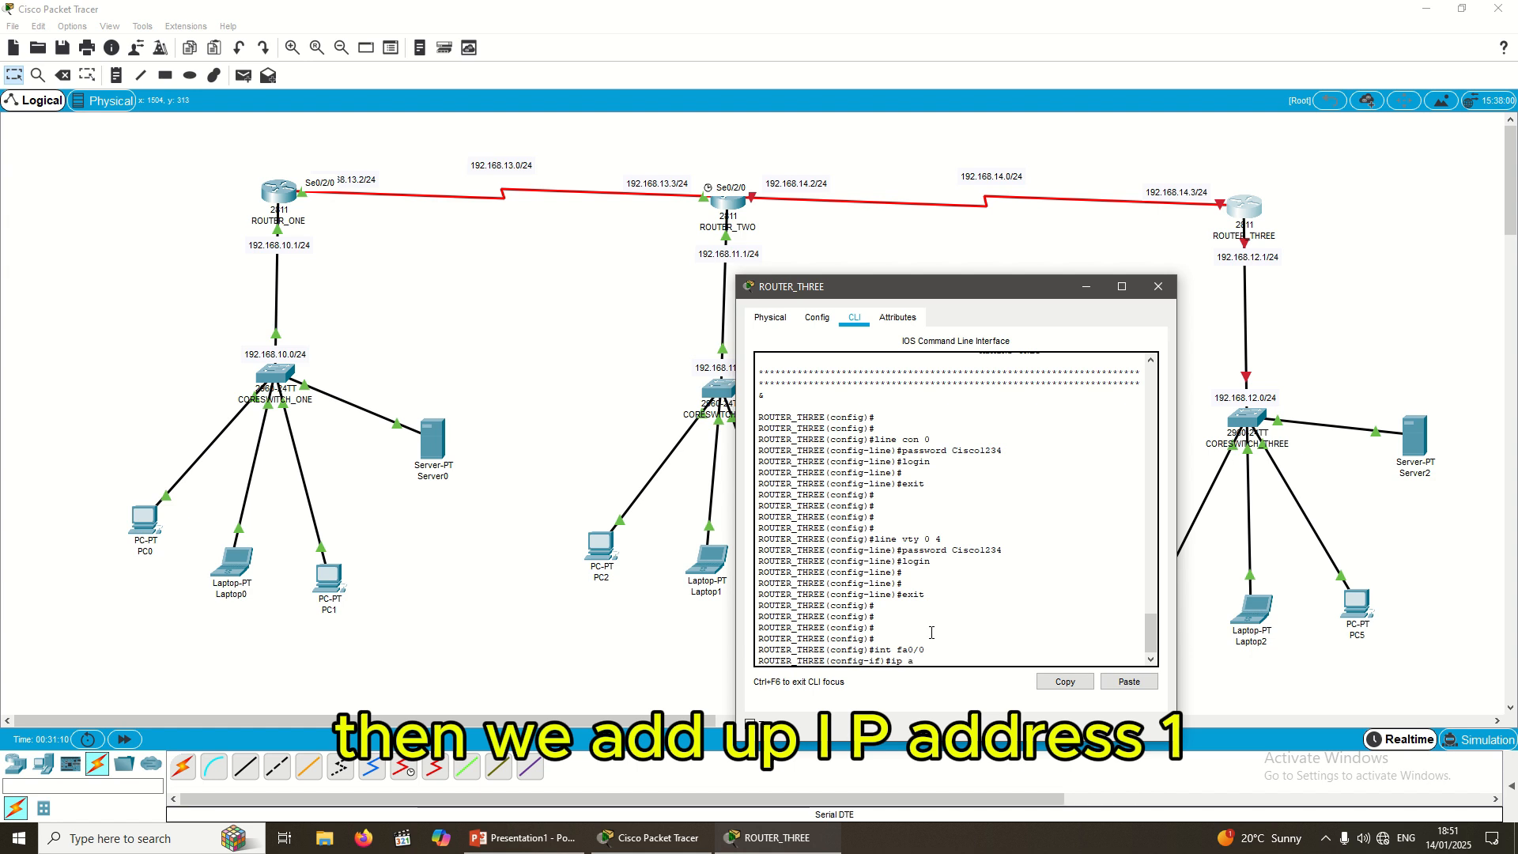
type("ddress 192.168.12")
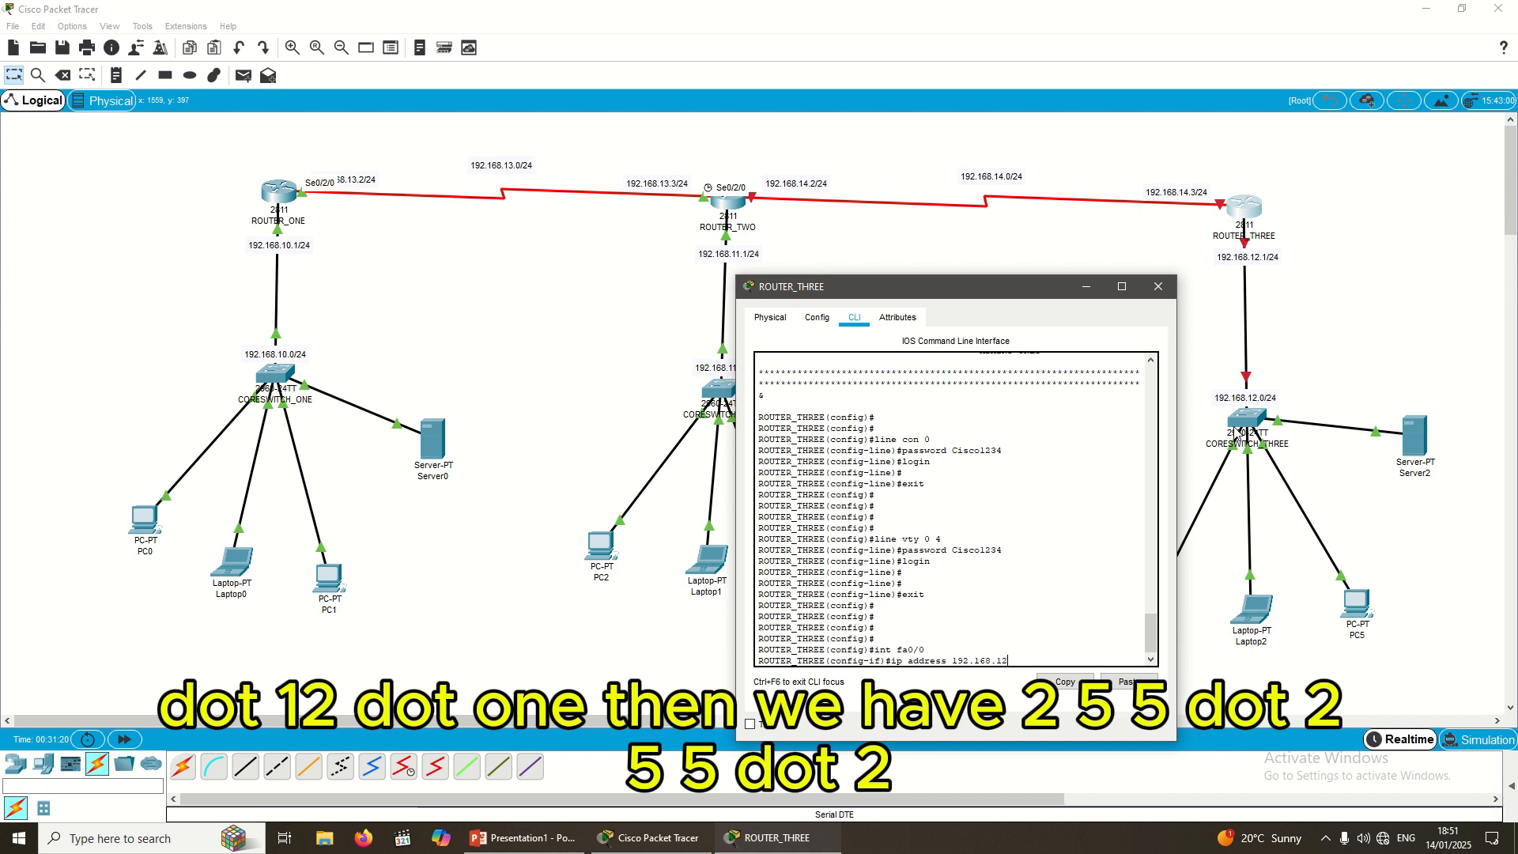
type(".1 255")
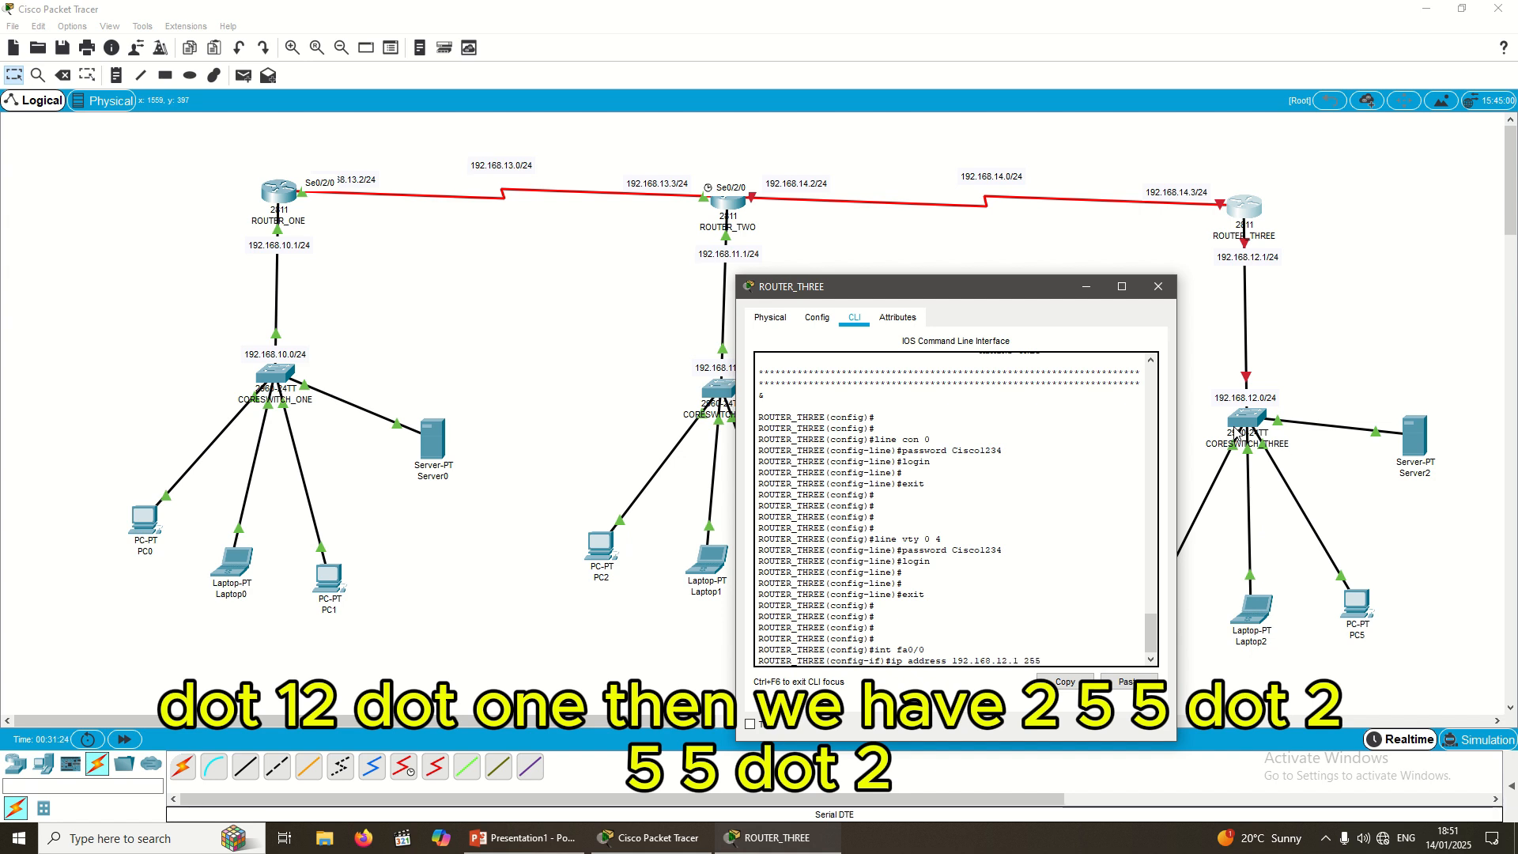
type(".255.25")
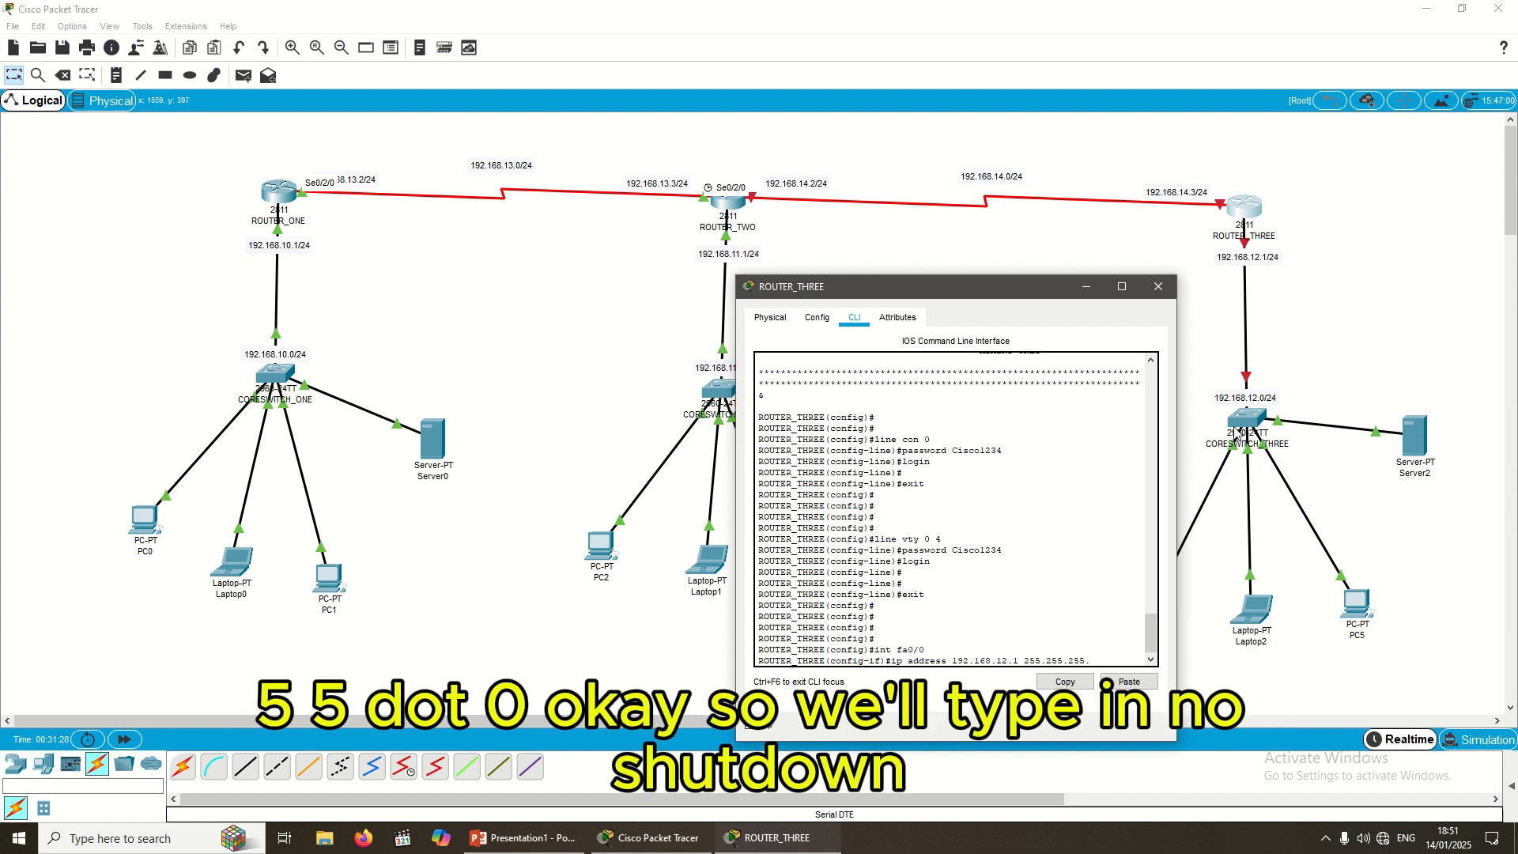
type("5.0")
key("Return")
type("no")
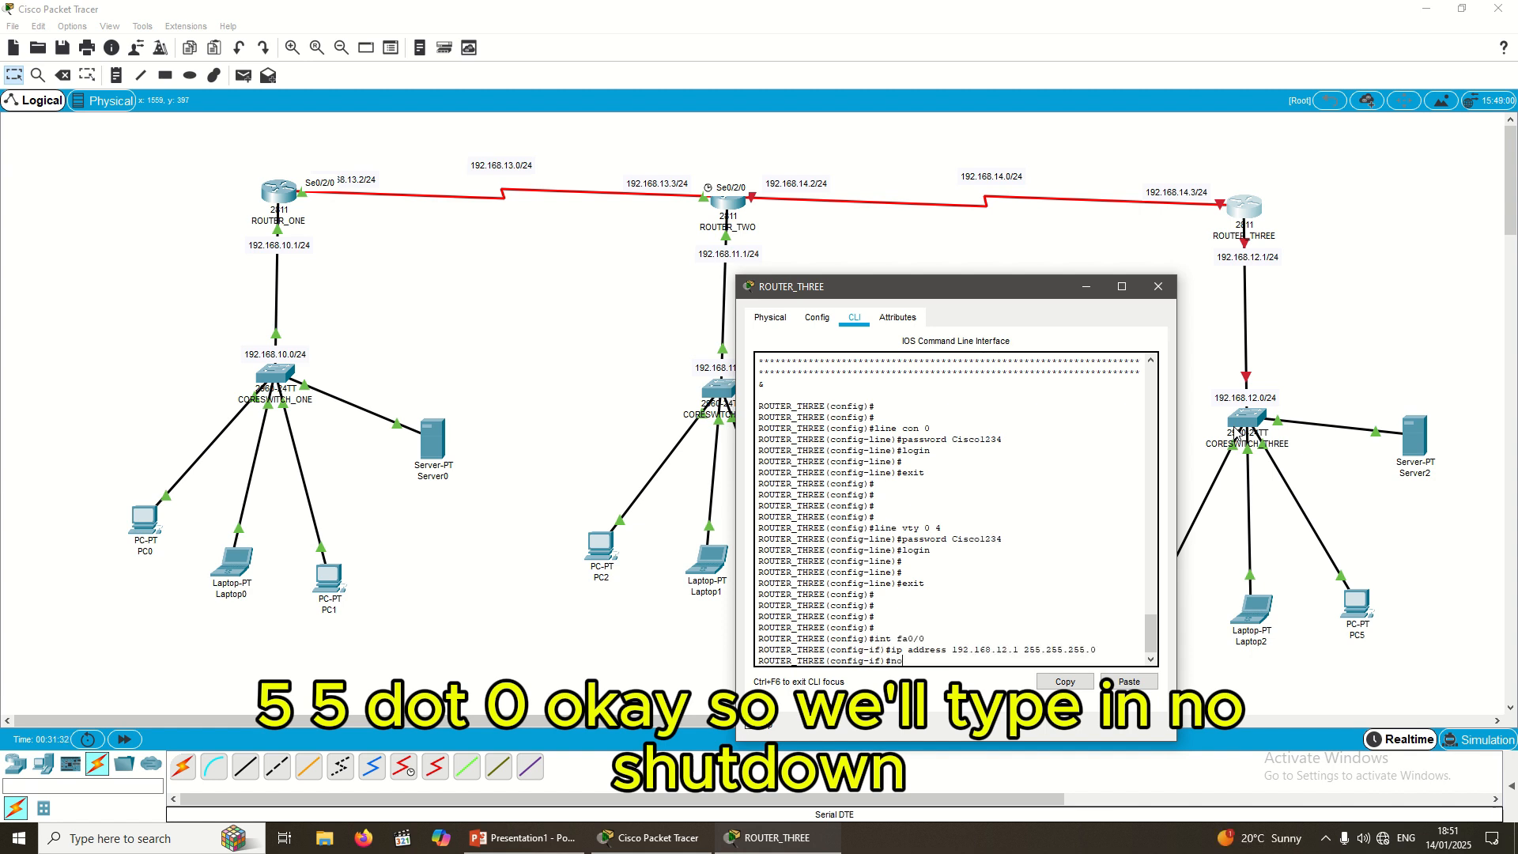
type(" shutdown")
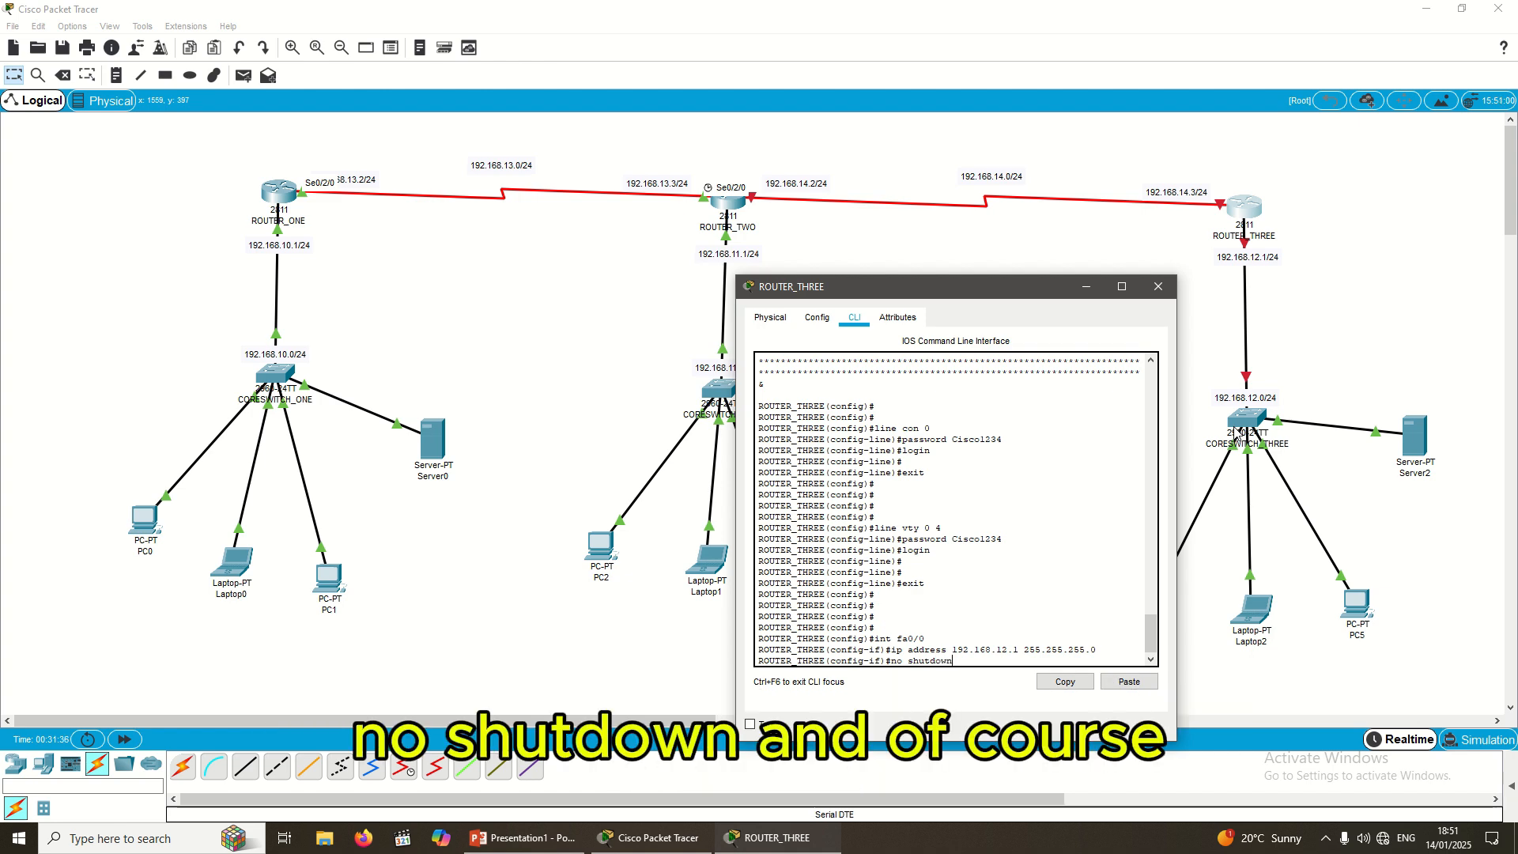
key("Return")
key("Return")
key("Return")
key("Return")
key("Return")
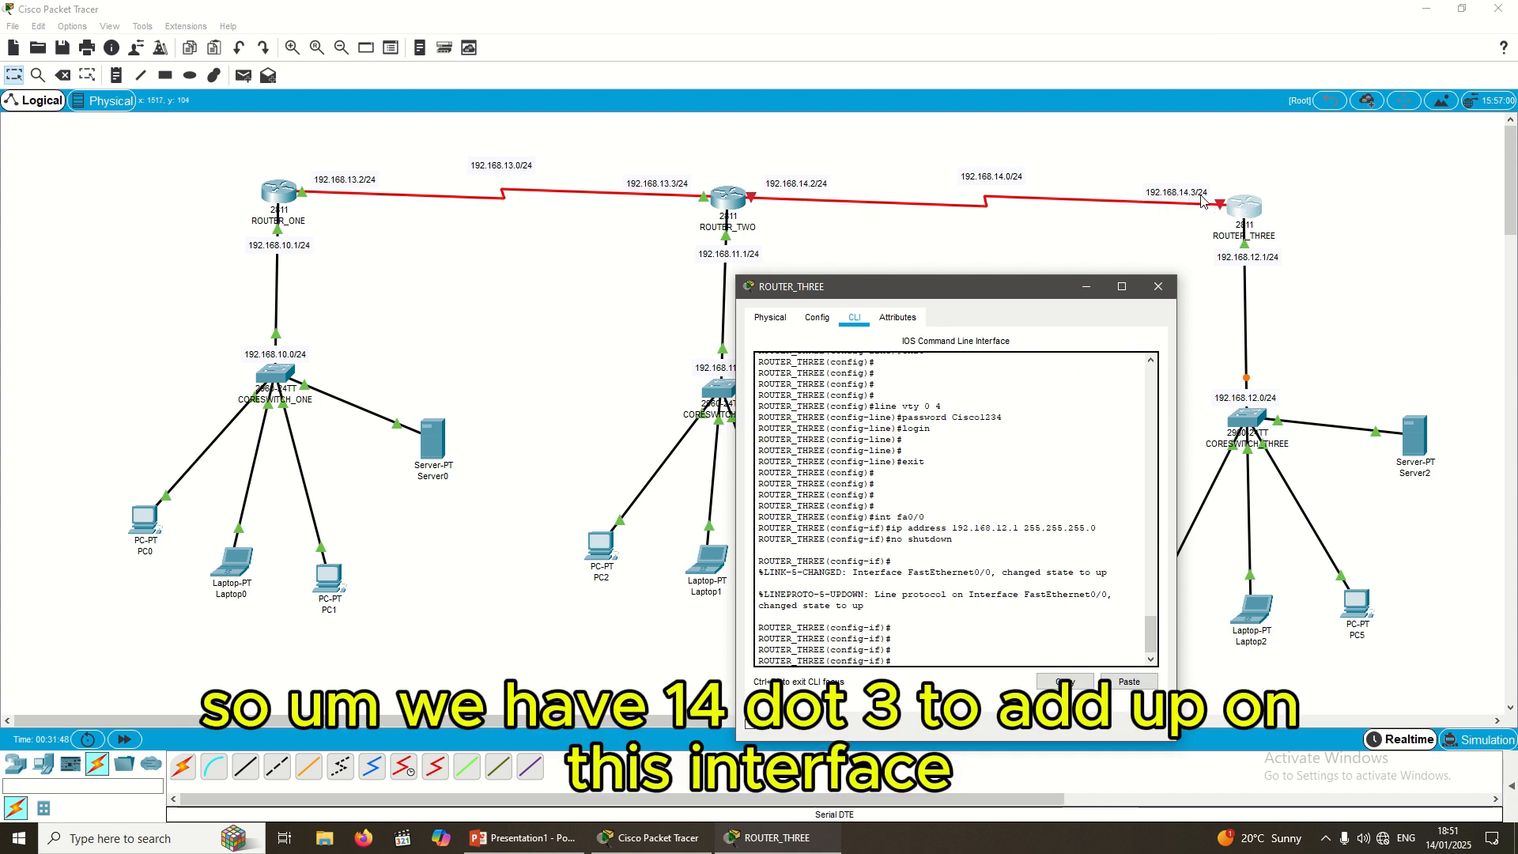
left_click(1153, 238)
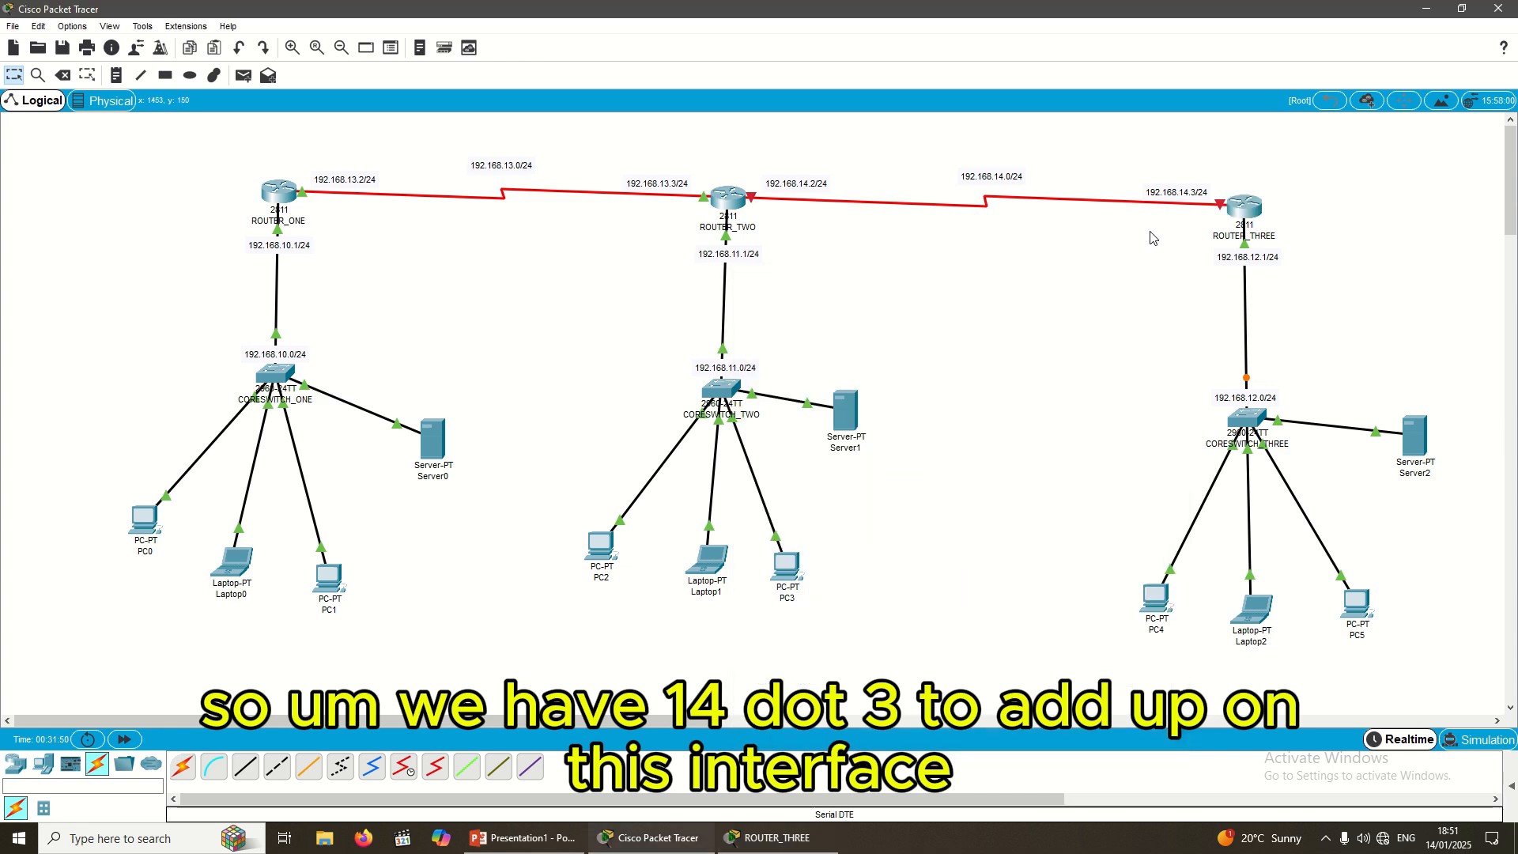
mouse_move(1258, 205)
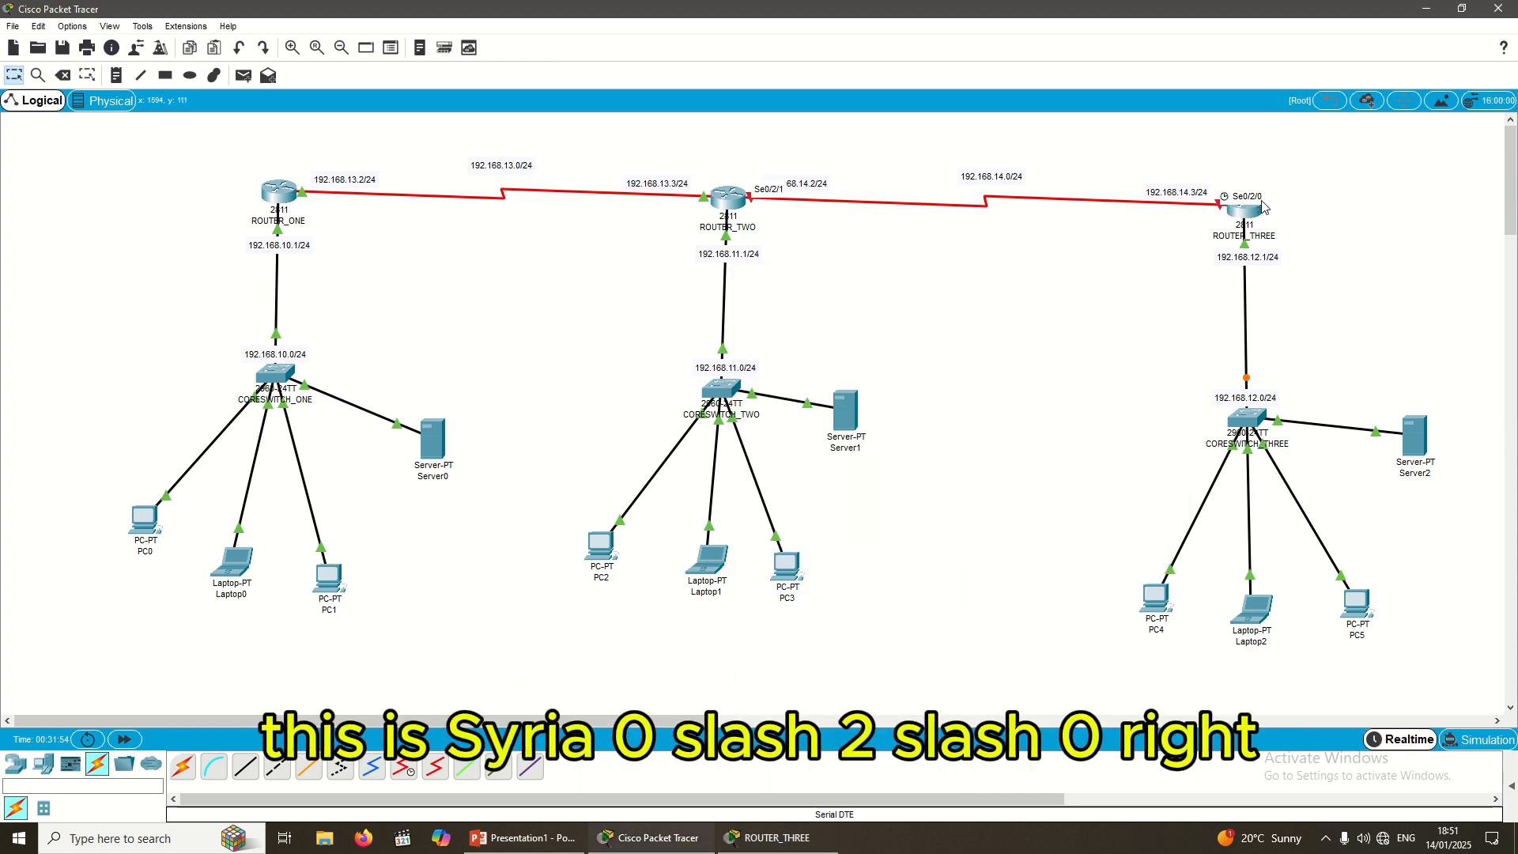
left_click(771, 837)
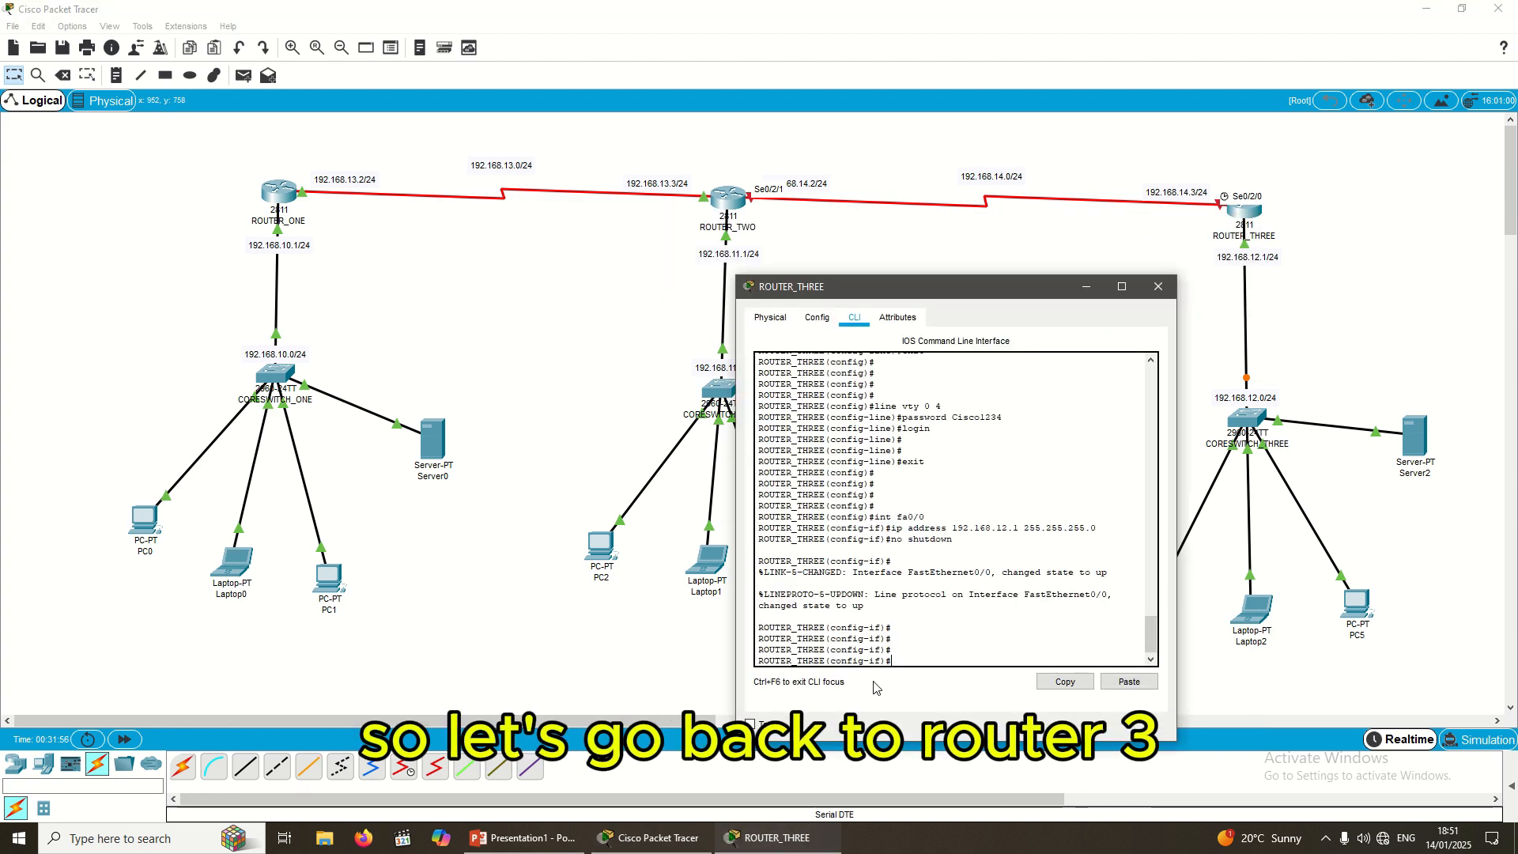
left_click_drag(773, 271, 640, 192)
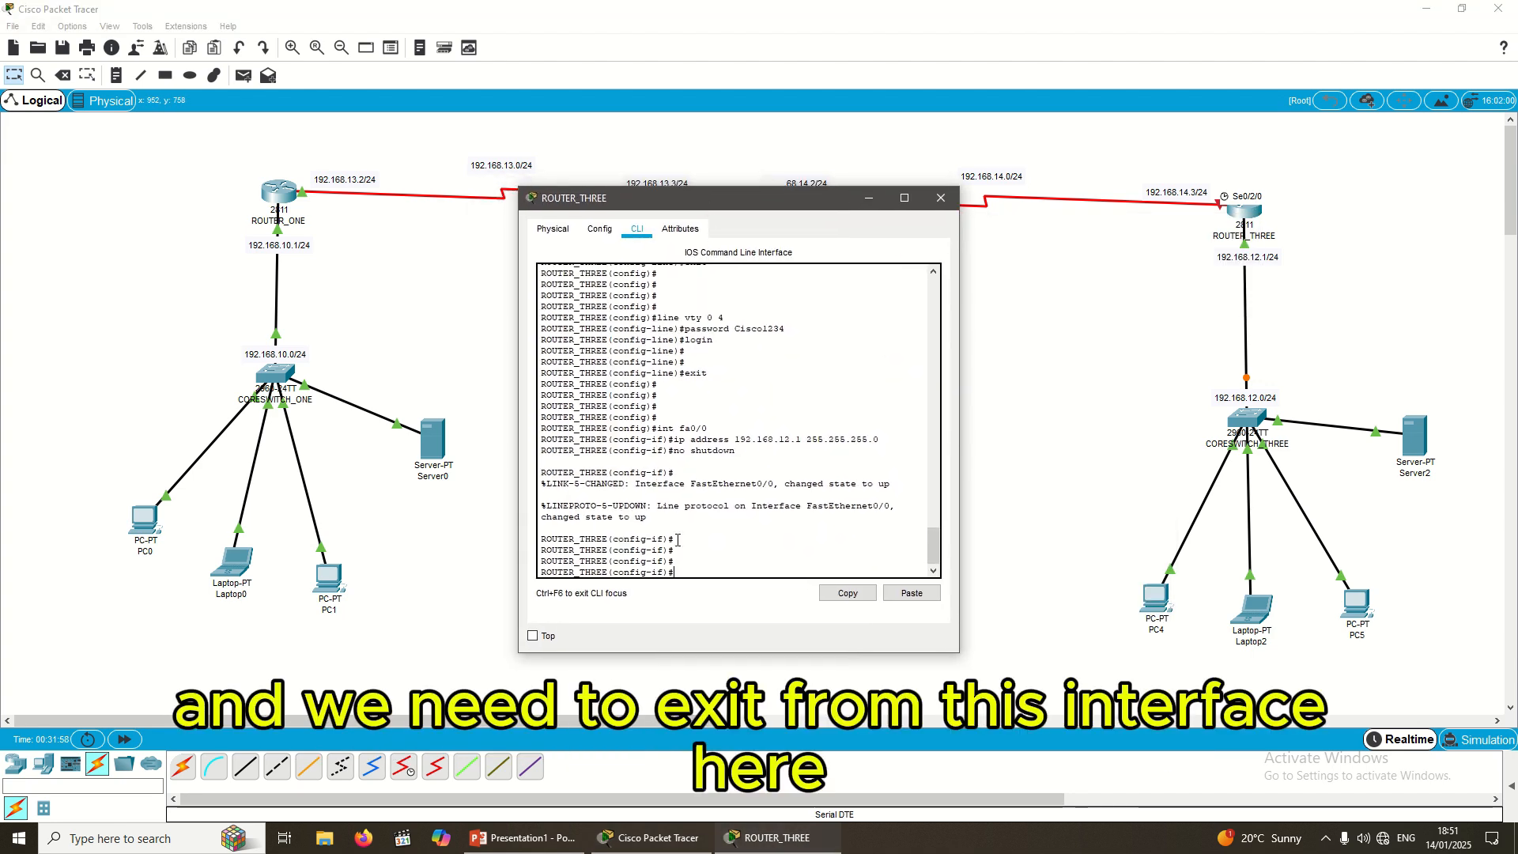
Step: Assign 192.168.14.3 255.255.255.0 to se0/2/0, correcting the mistyped mask
type("exit")
key("Return")
key("Return")
key("Return")
key("Return")
key("Return")
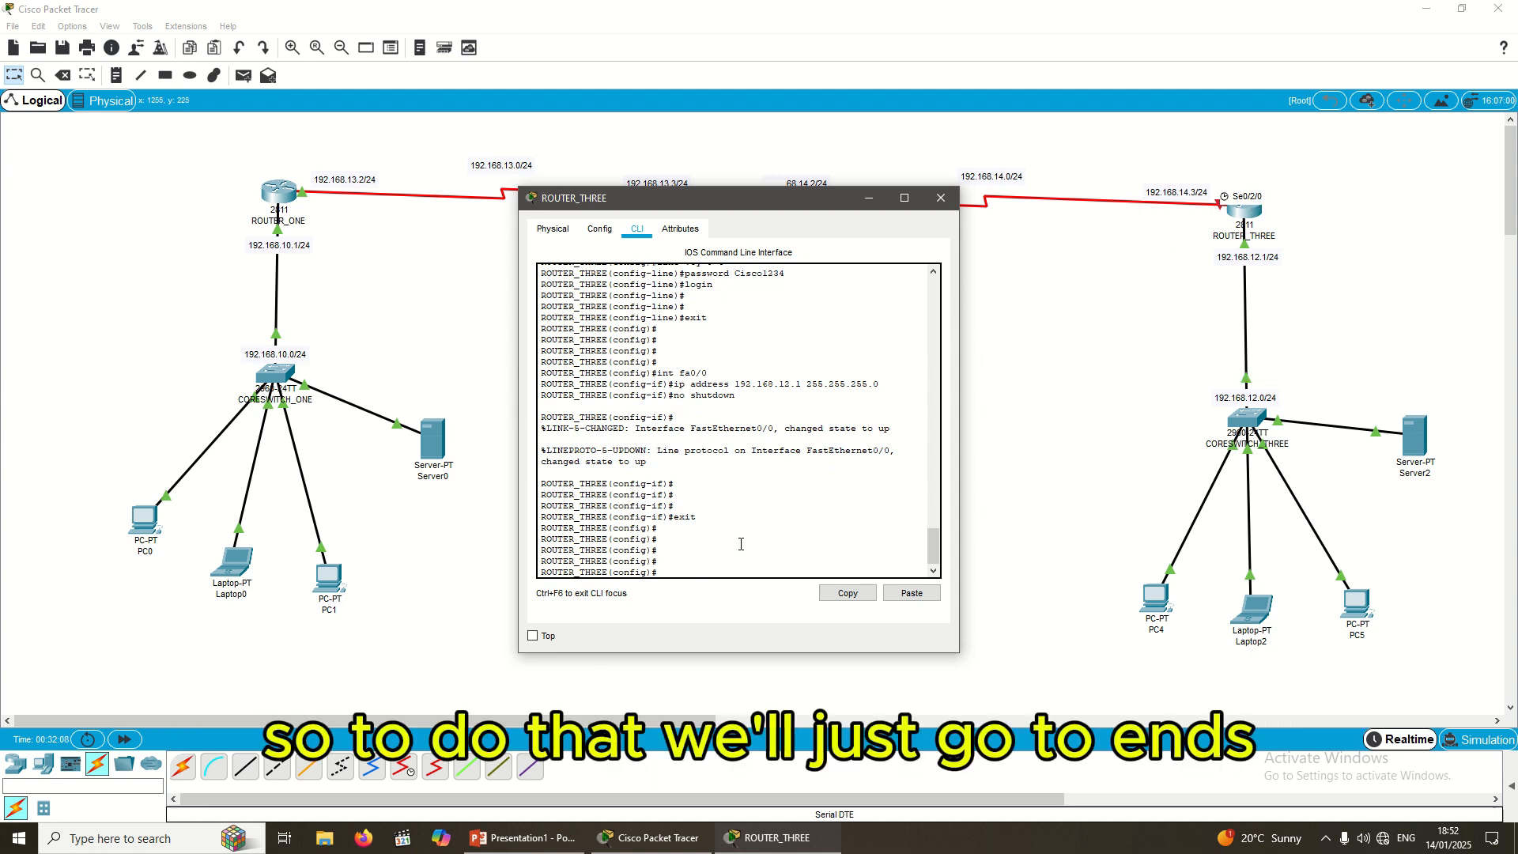
type("int se0/")
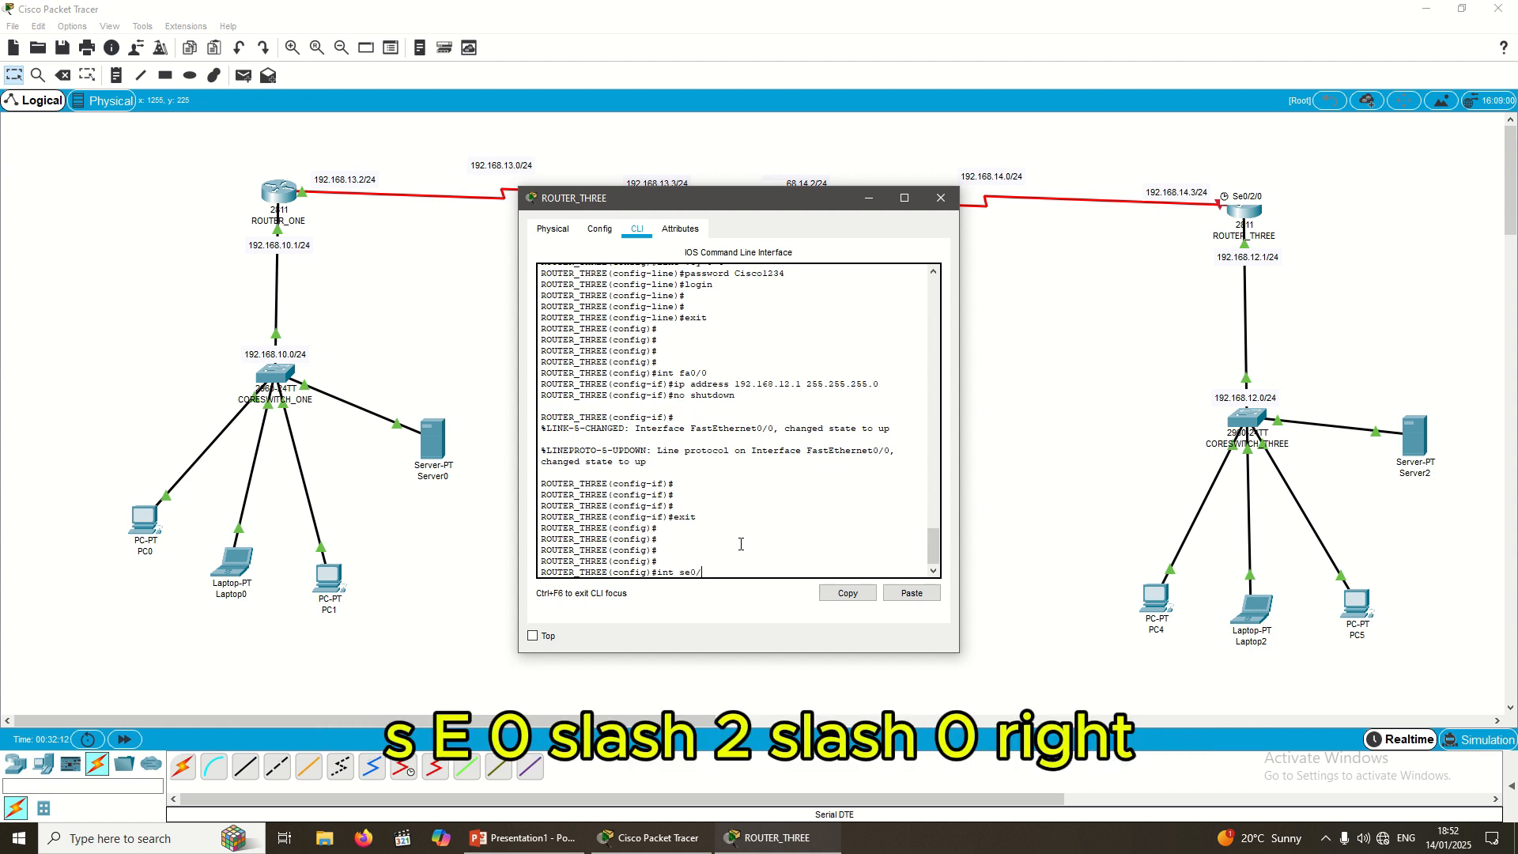
type("2/0")
key("Return")
key("Return")
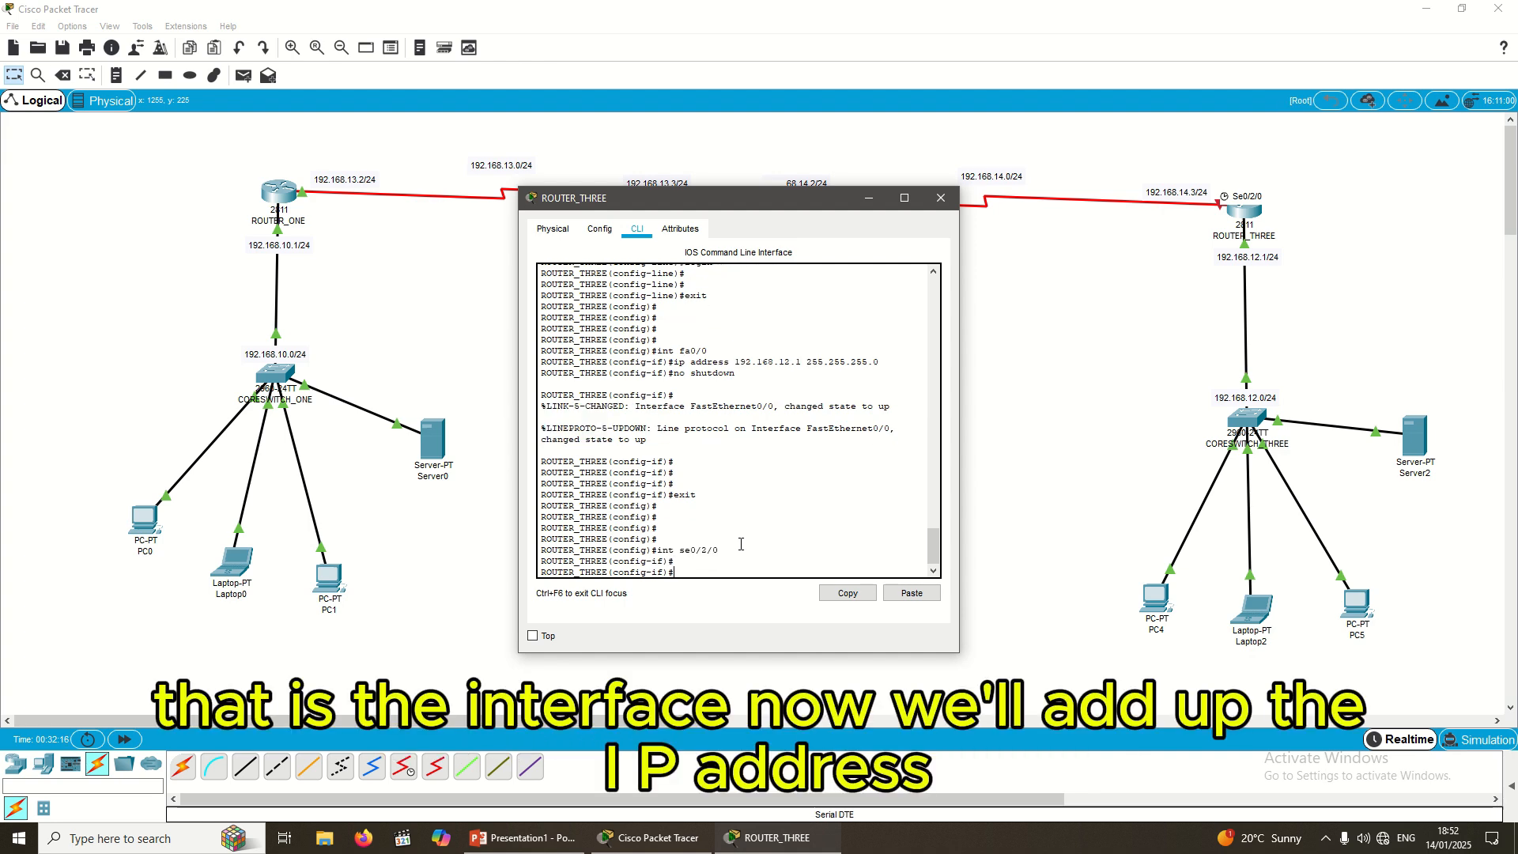
type("ip address")
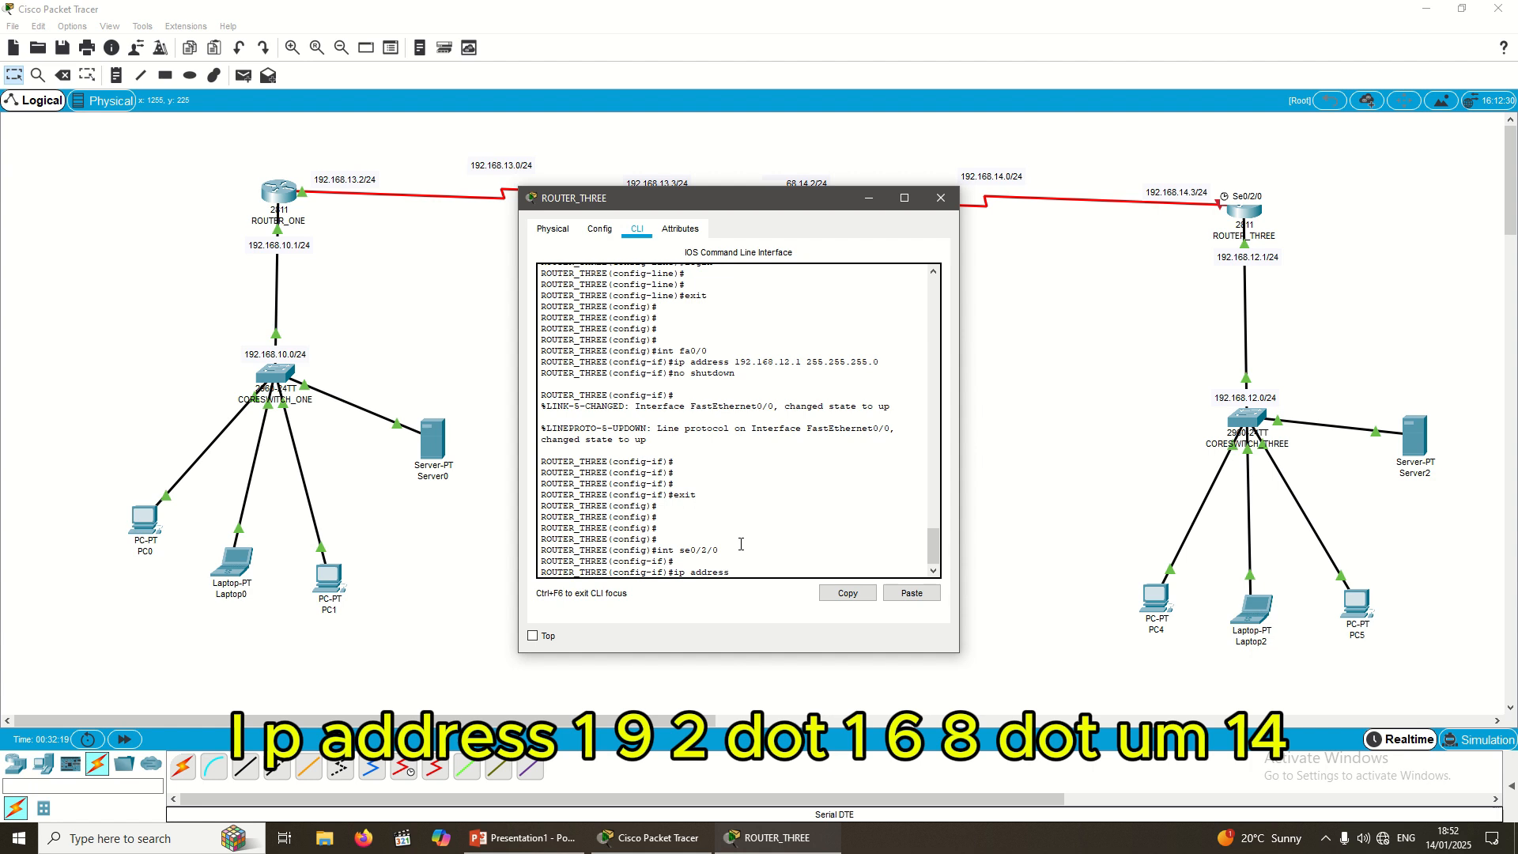
type(" 192.168.1")
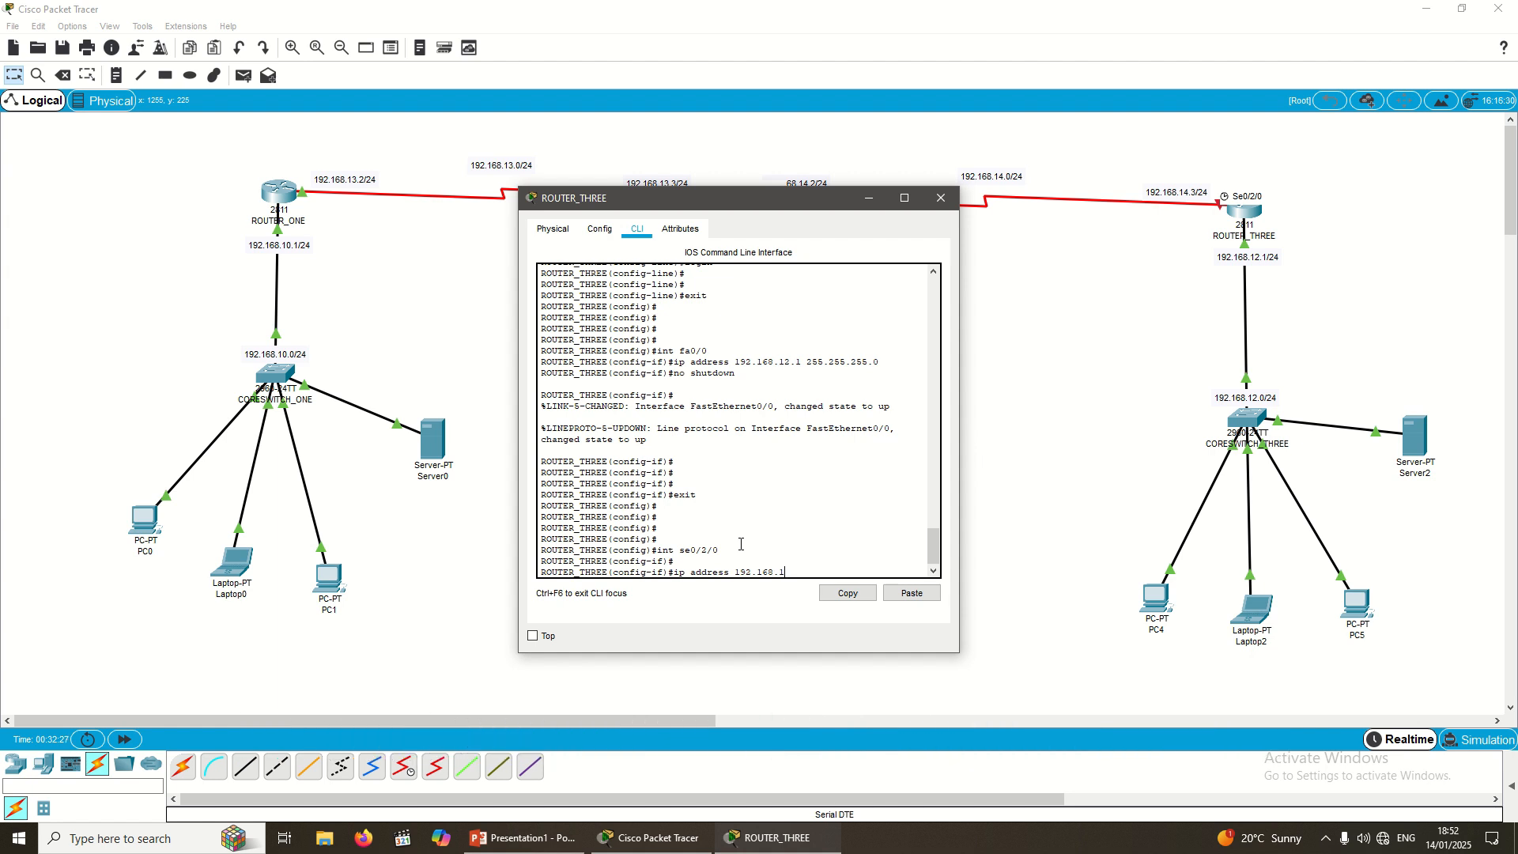
type("4.")
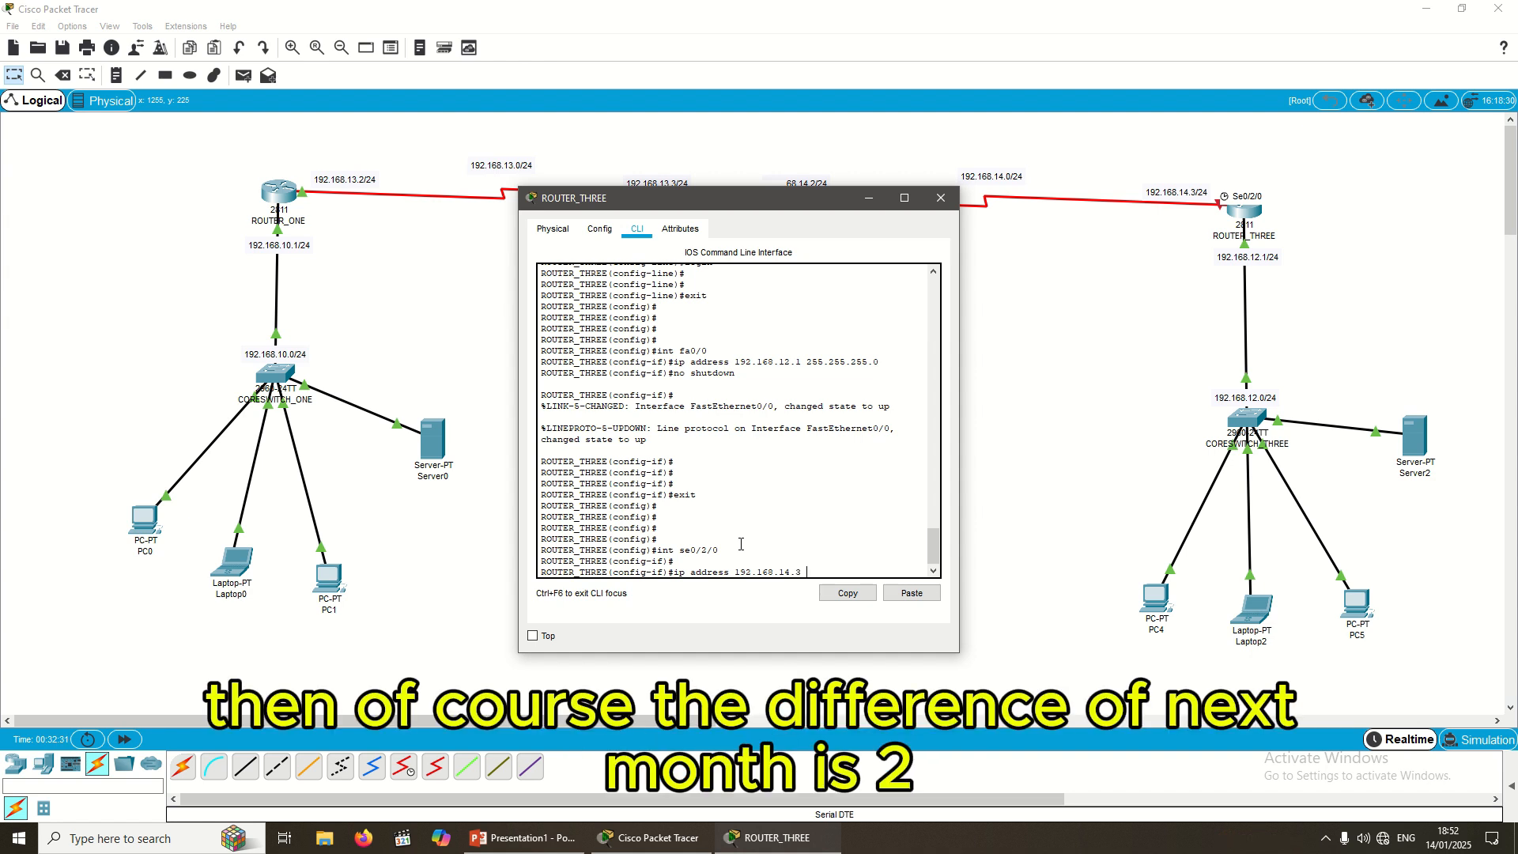
type("3 2555.")
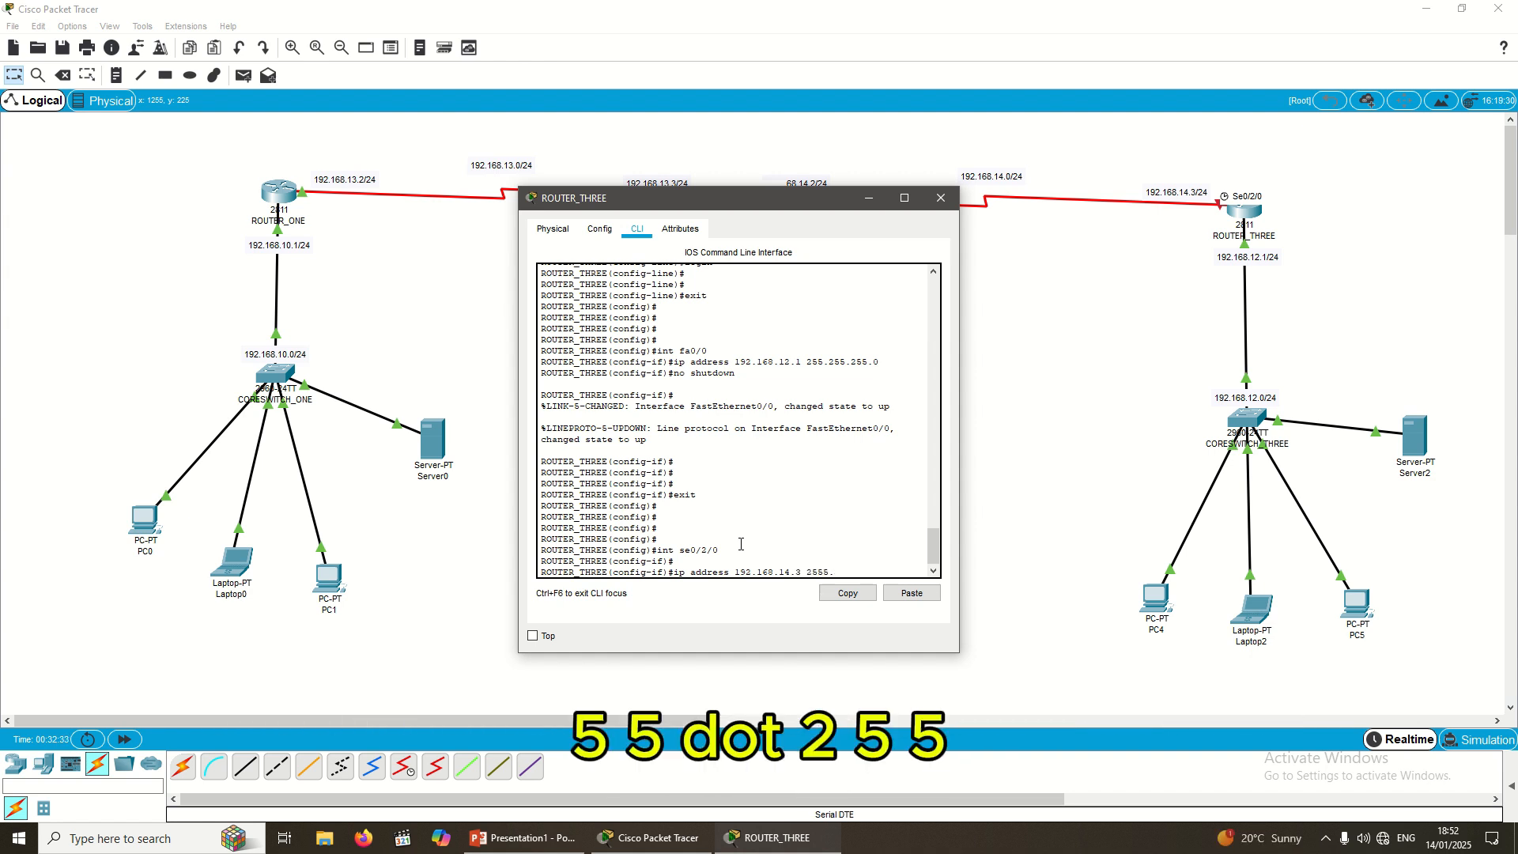
type("255.255")
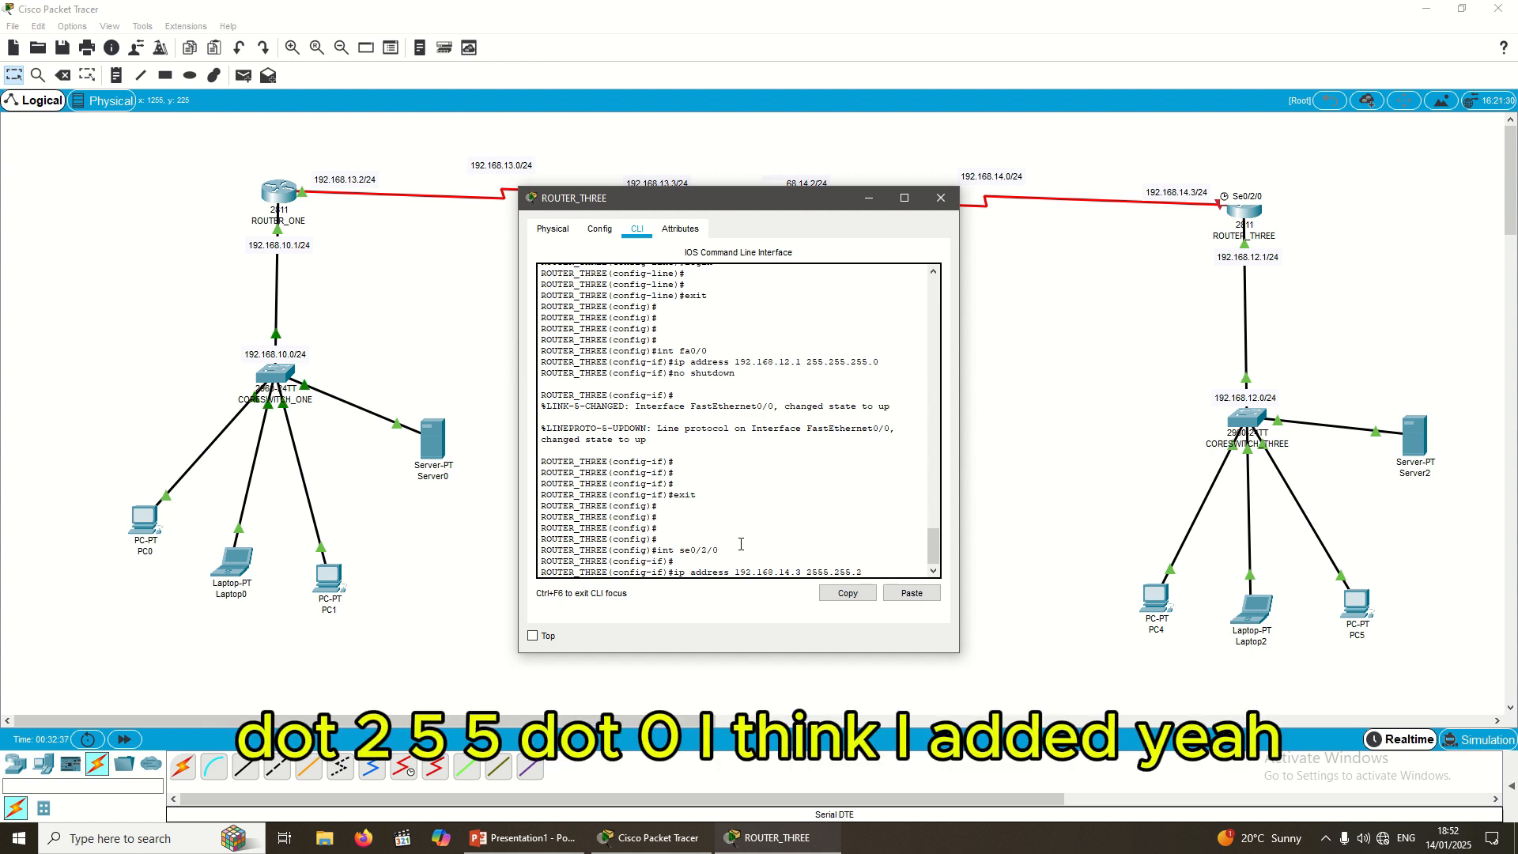
type(".0")
key("BackSpace")
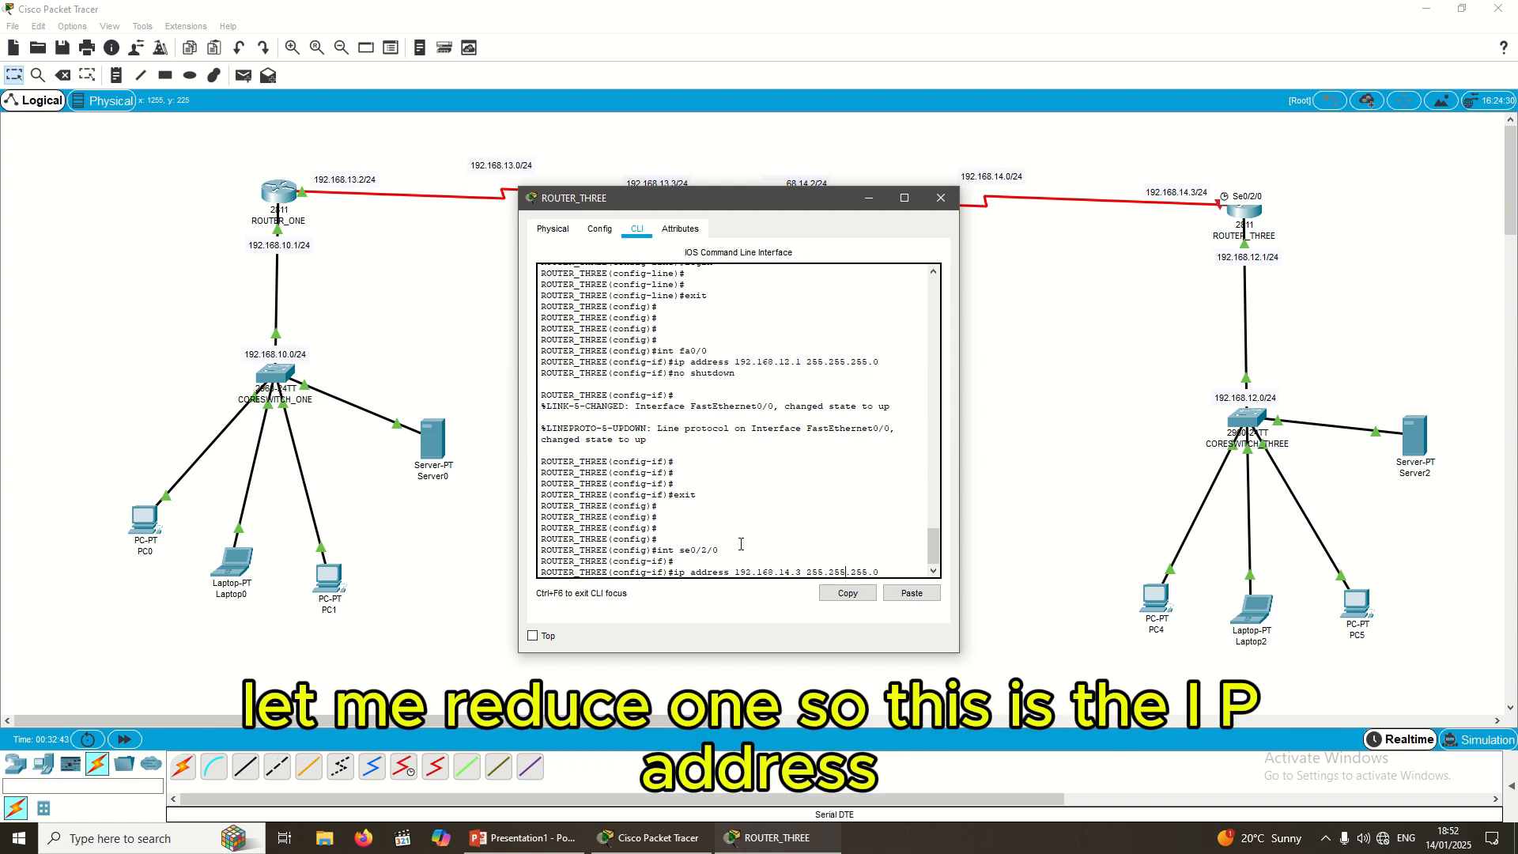
key("Right")
key("Right")
key("Right")
key("Right")
key("Return")
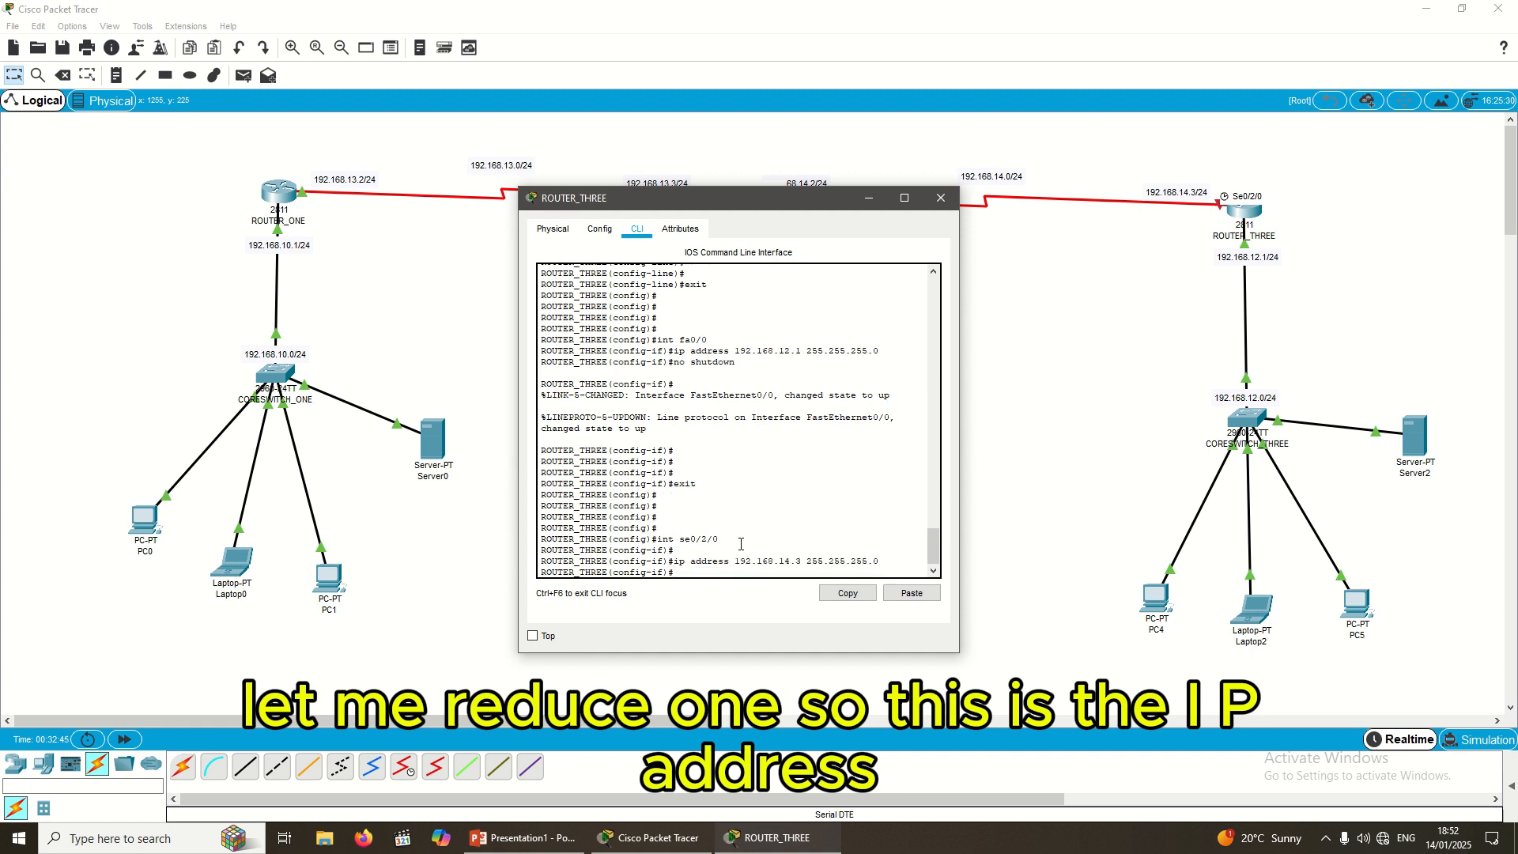
Step: Enable se0/2/0 with no shutdown and exit interface configuration
type("no")
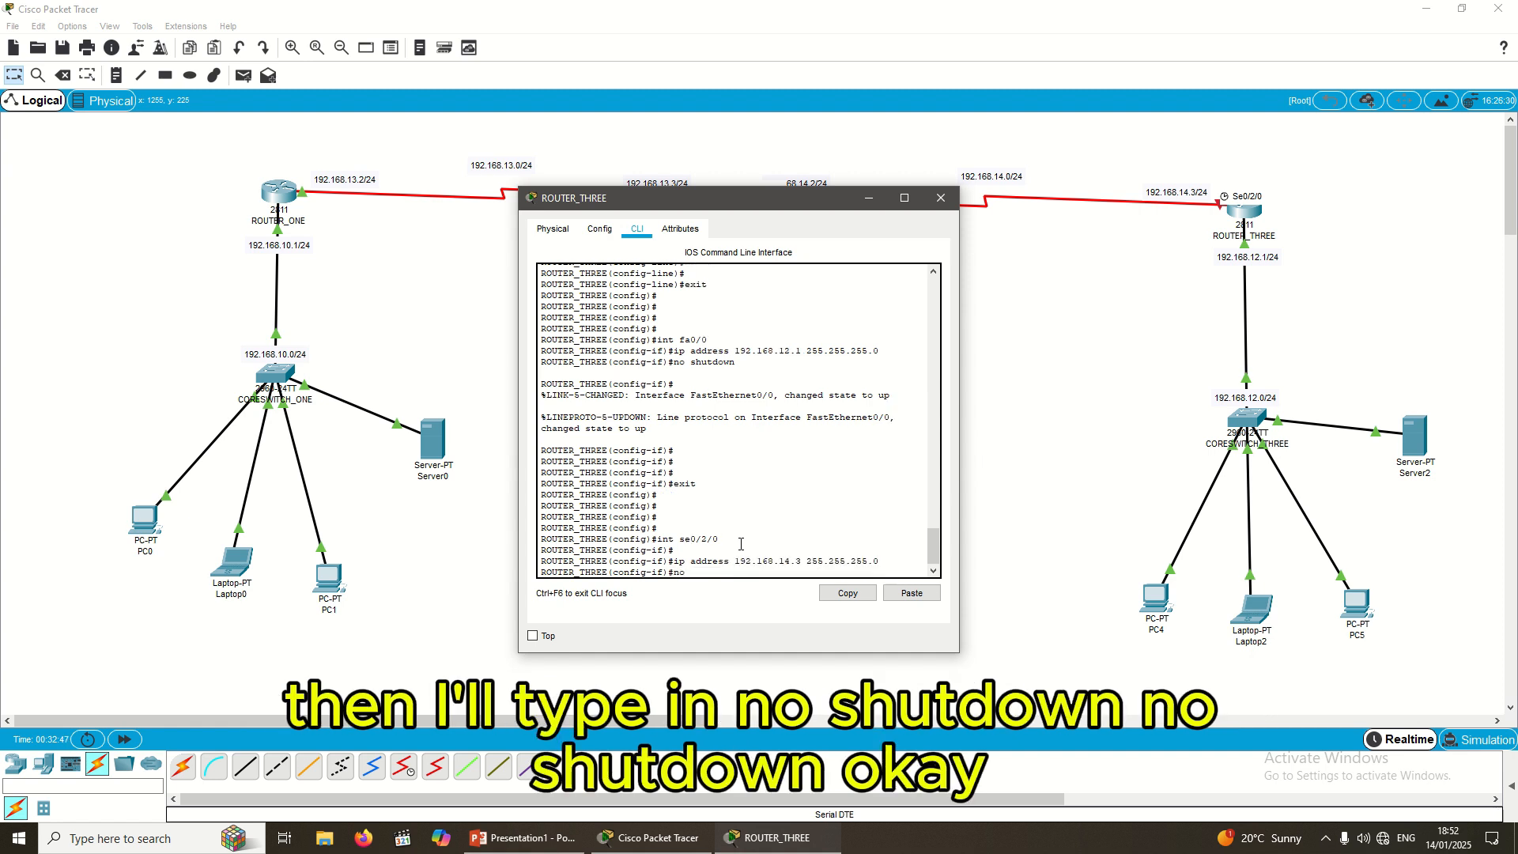
type(" shutdodw")
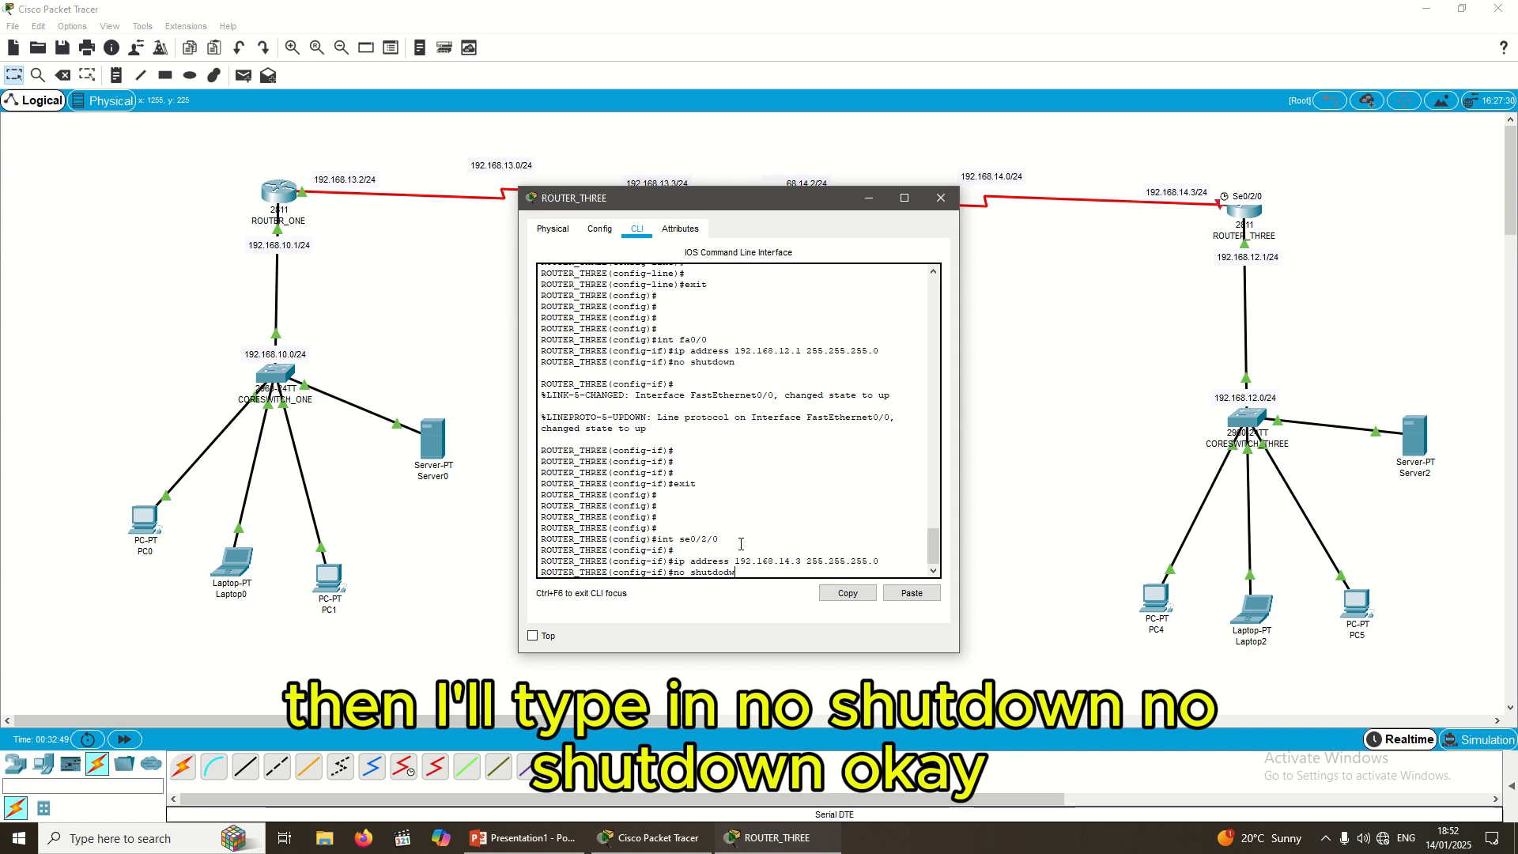
key("BackSpace")
type("n")
key("Return")
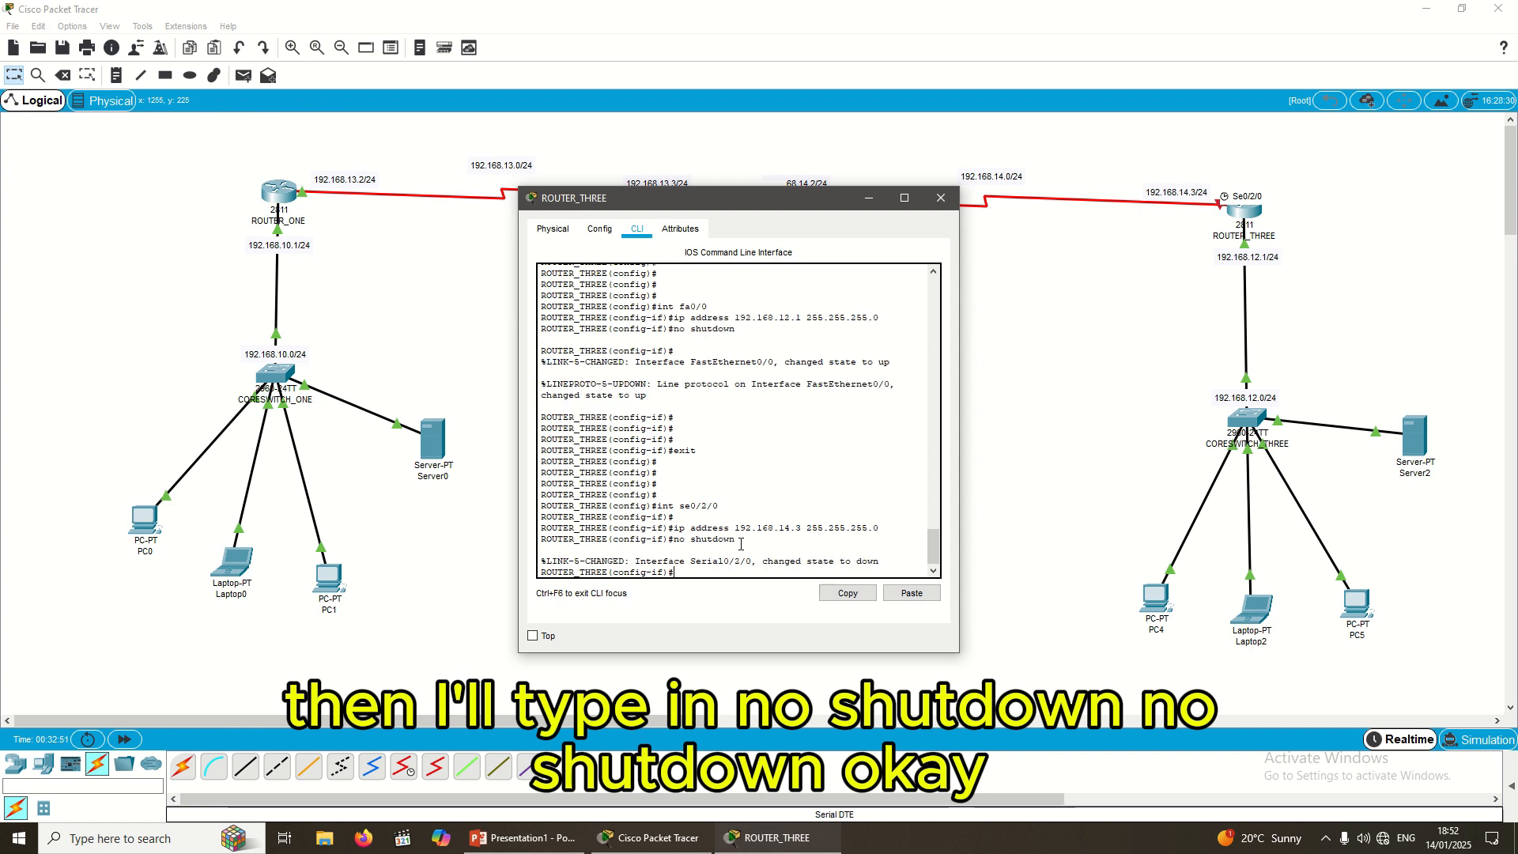
key("Return")
key("Return")
type("exit")
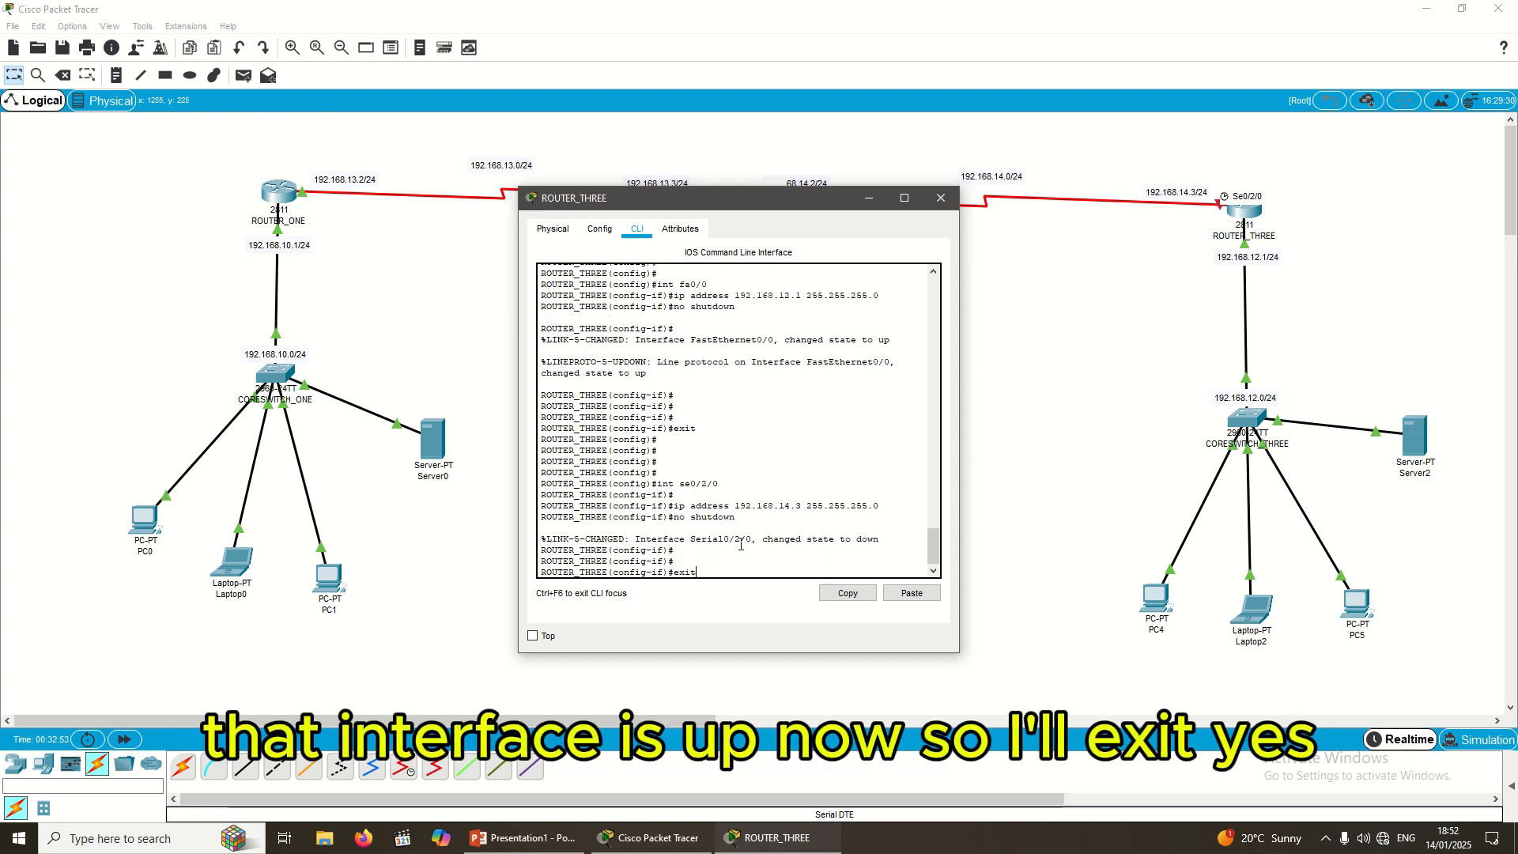
key("Return")
key("Return")
key("Return")
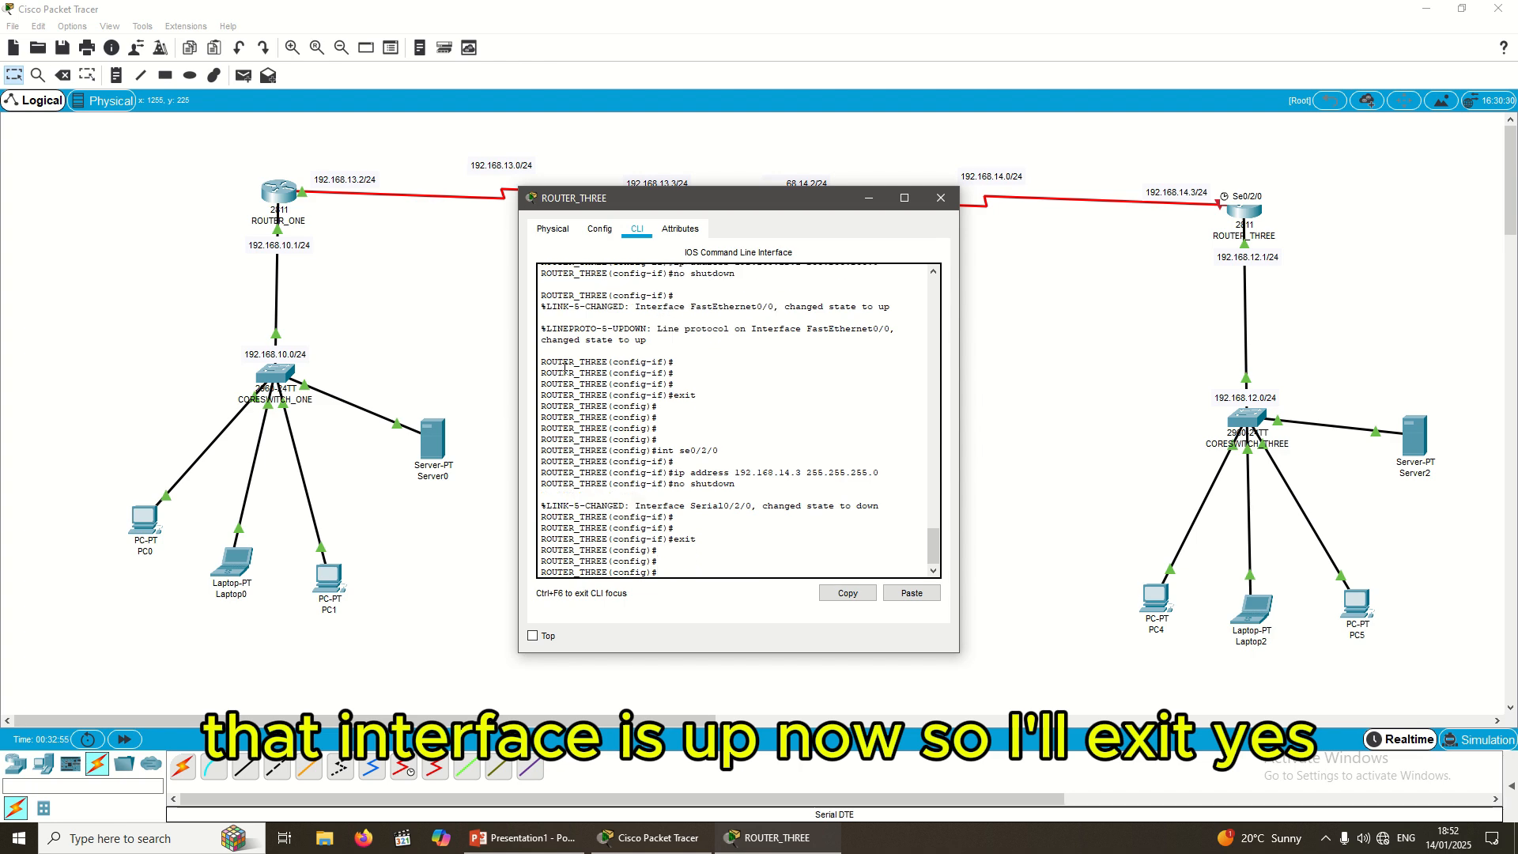
Step: Reposition the ROUTER_THREE console window and exit global configuration mode
left_click_drag(746, 209, 934, 346)
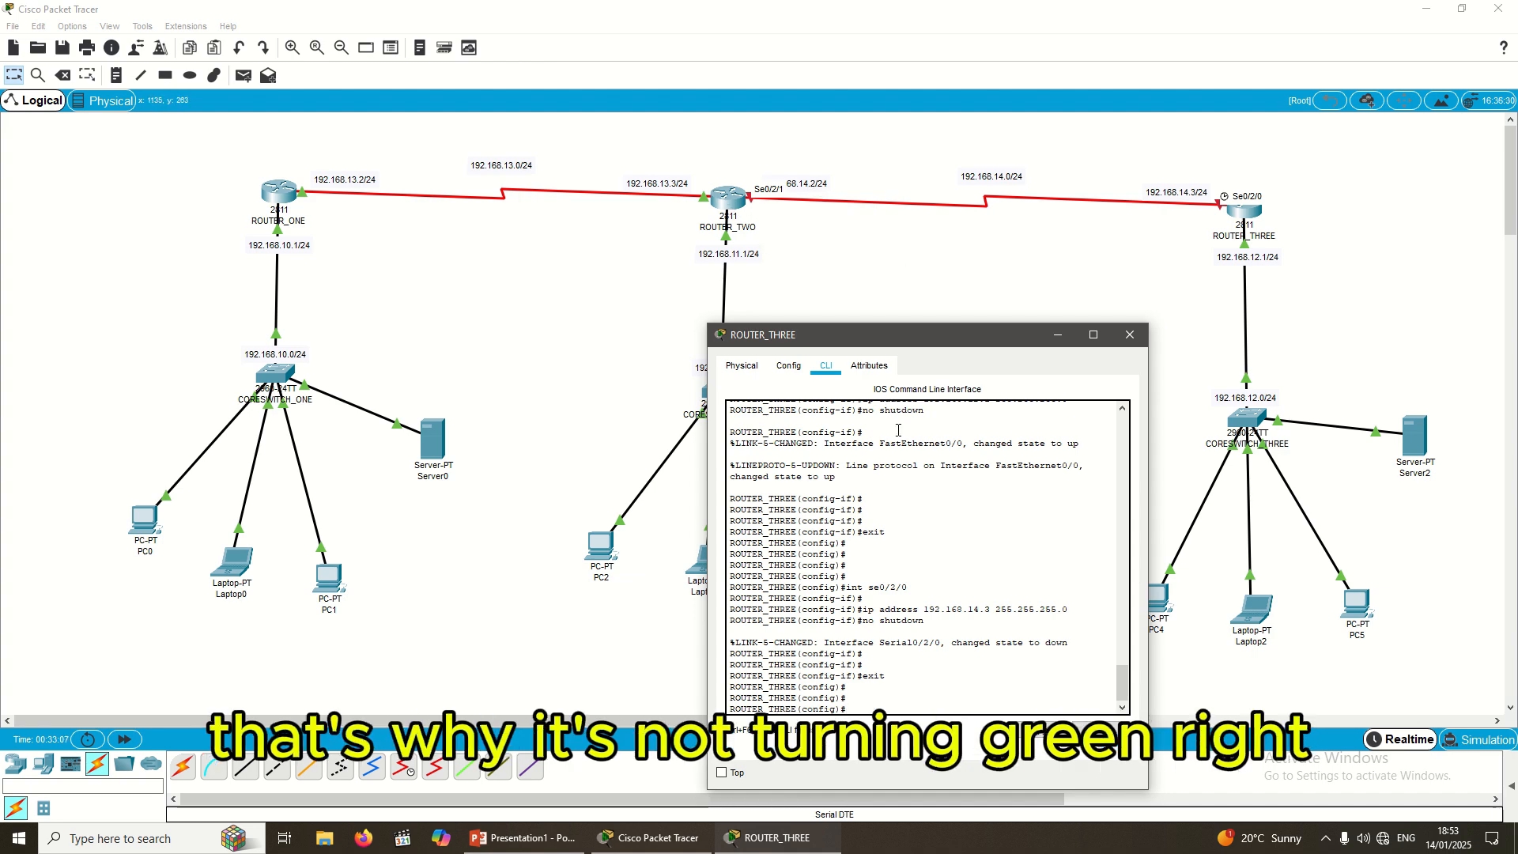
left_click_drag(998, 338, 996, 242)
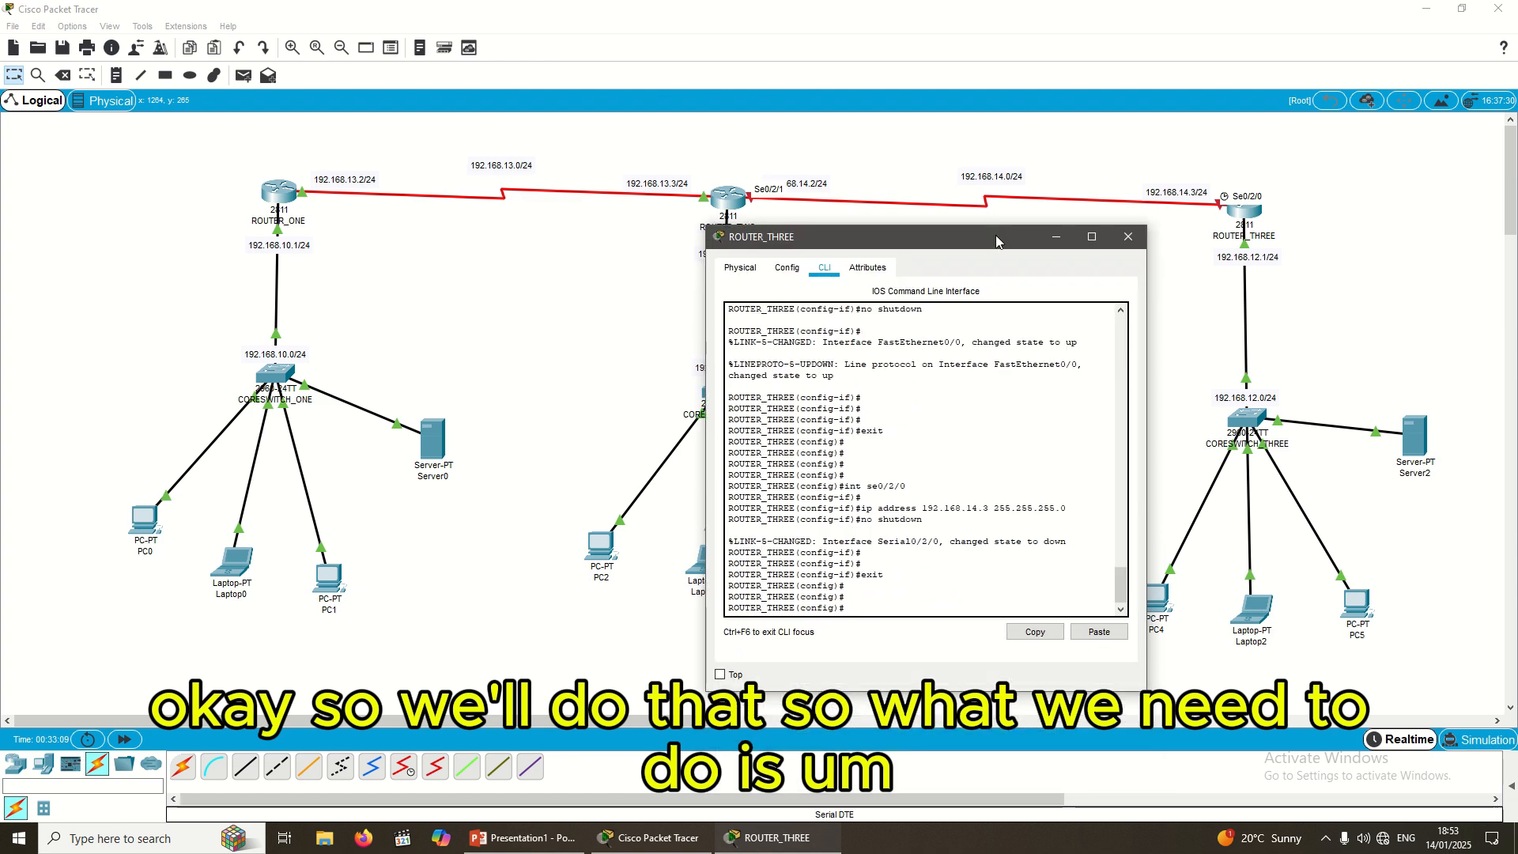
left_click(827, 614)
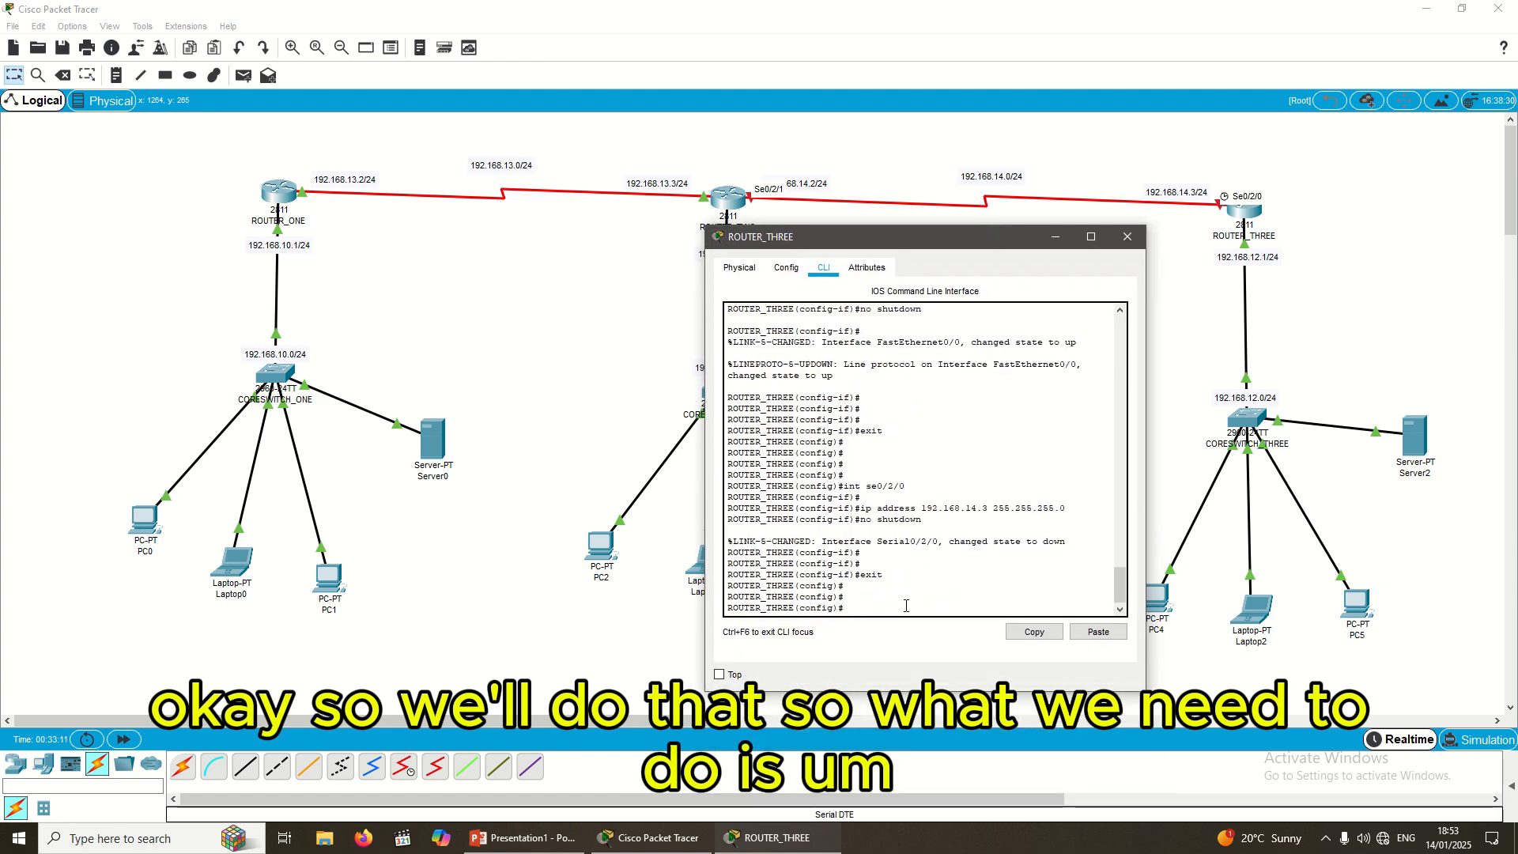
left_click_drag(965, 248, 956, 213)
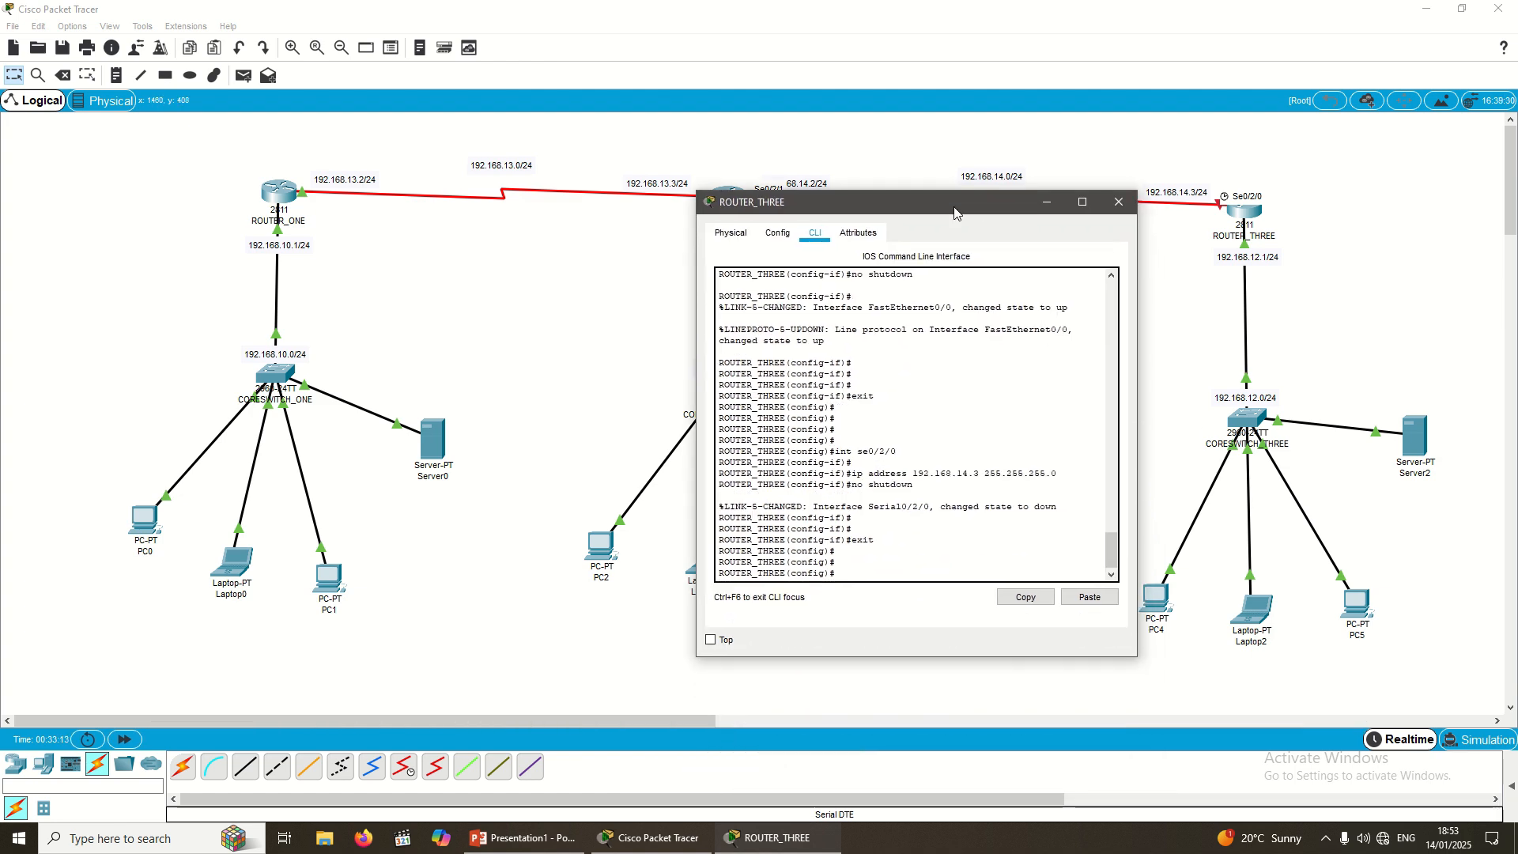
type("xit")
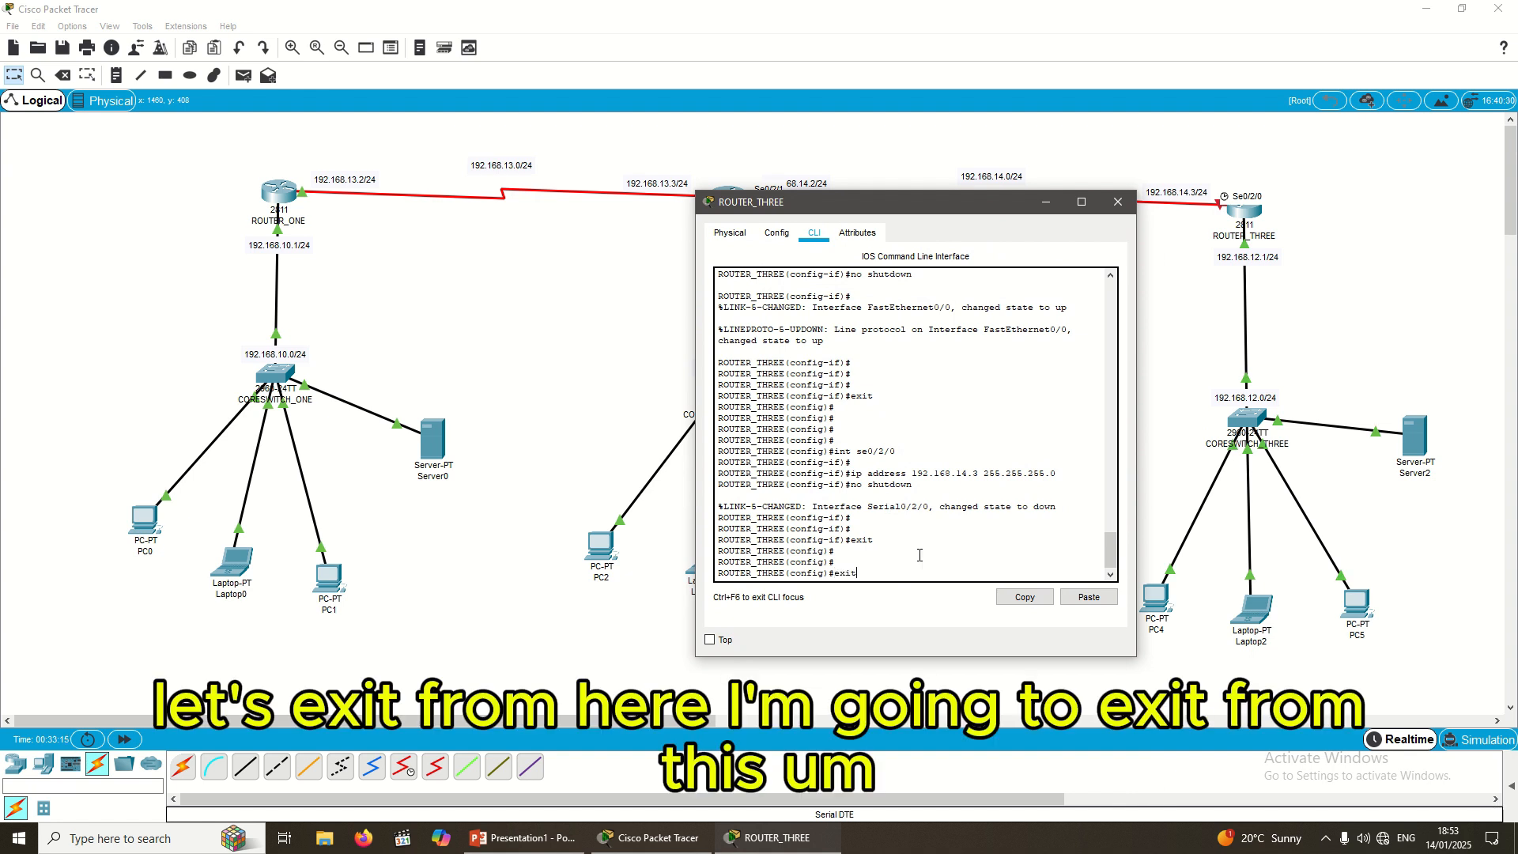
key("Return")
key("Return")
key("Return")
key("Return")
key("Return")
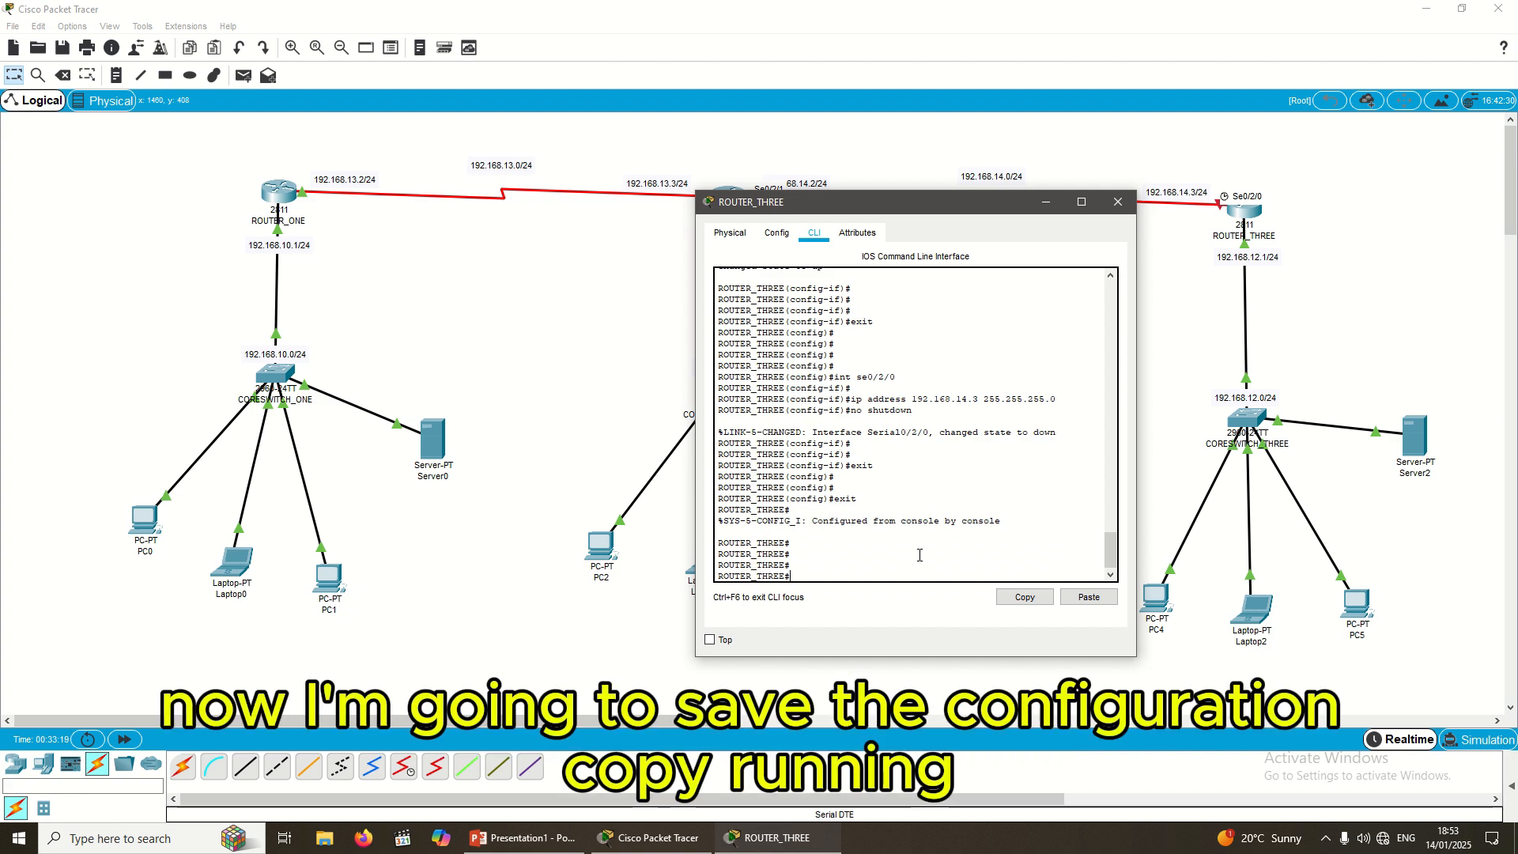
Step: Save with copy running-config startup-config and minimize the ROUTER_THREE console
type("copy running-")
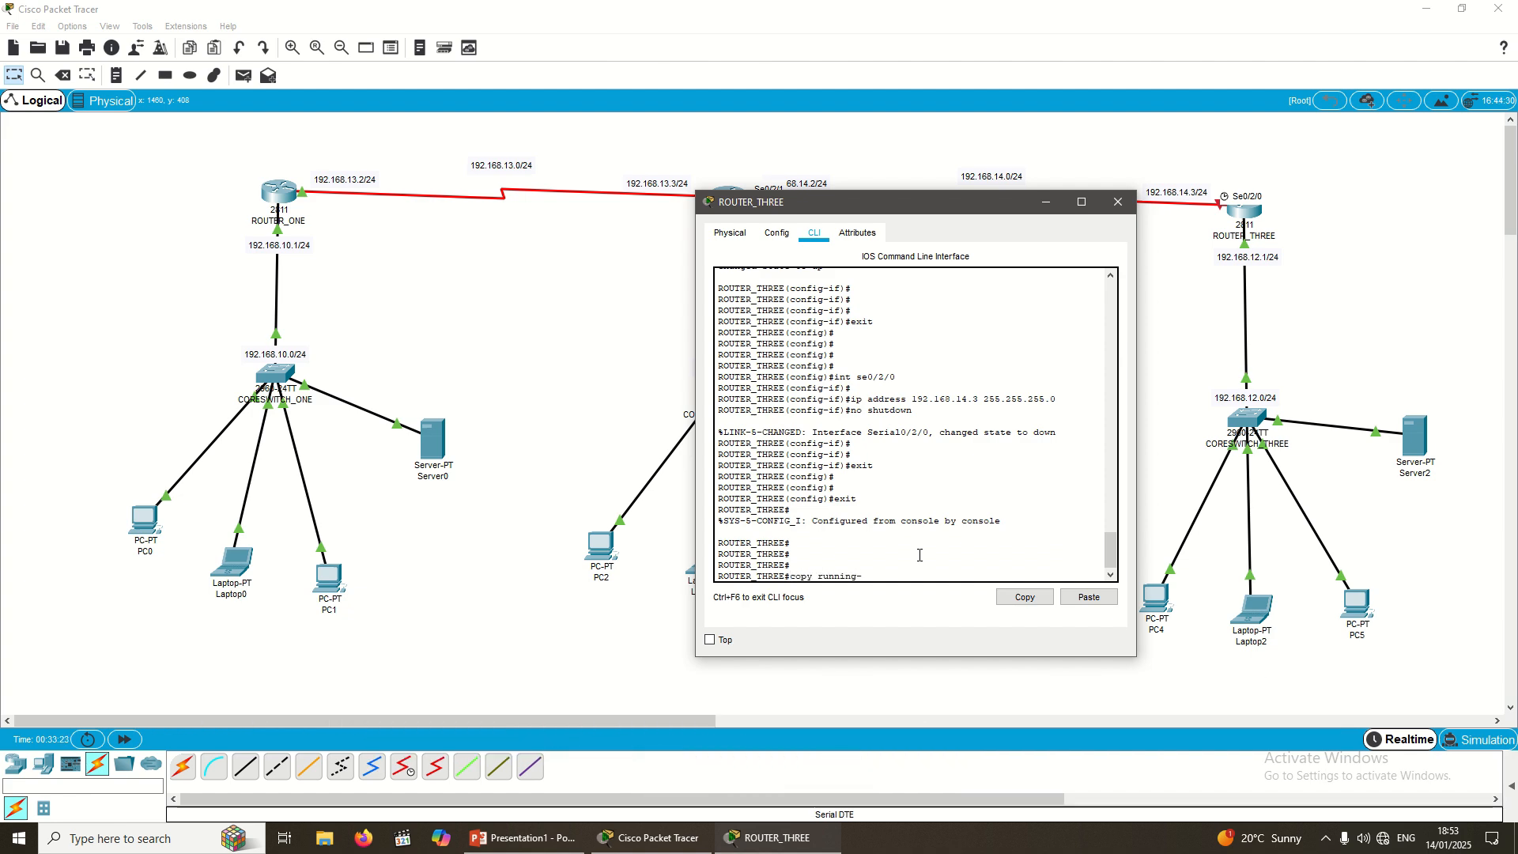
type("config")
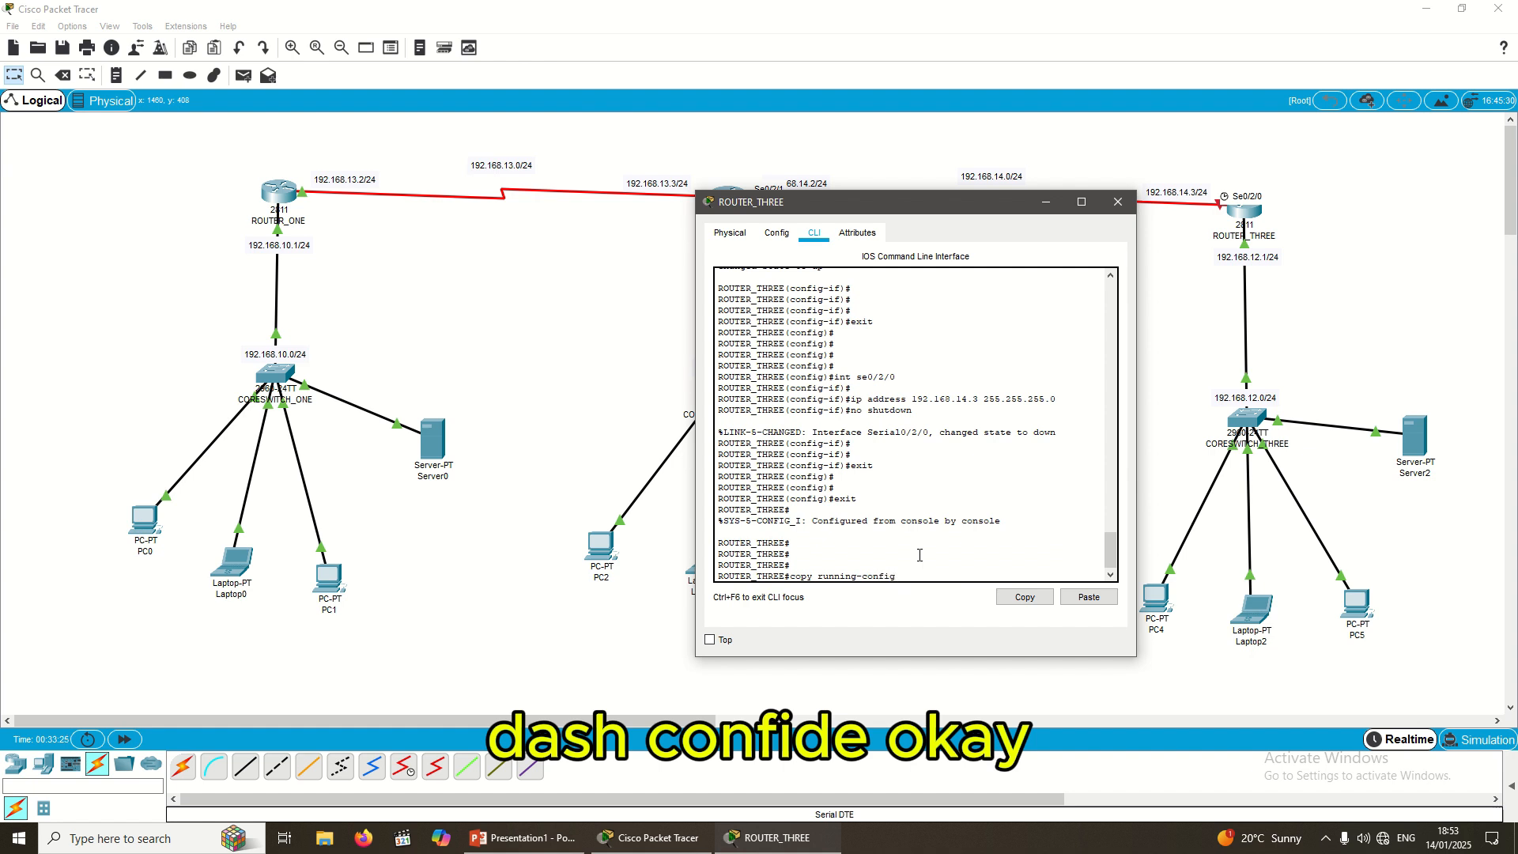
type(" startup-conf")
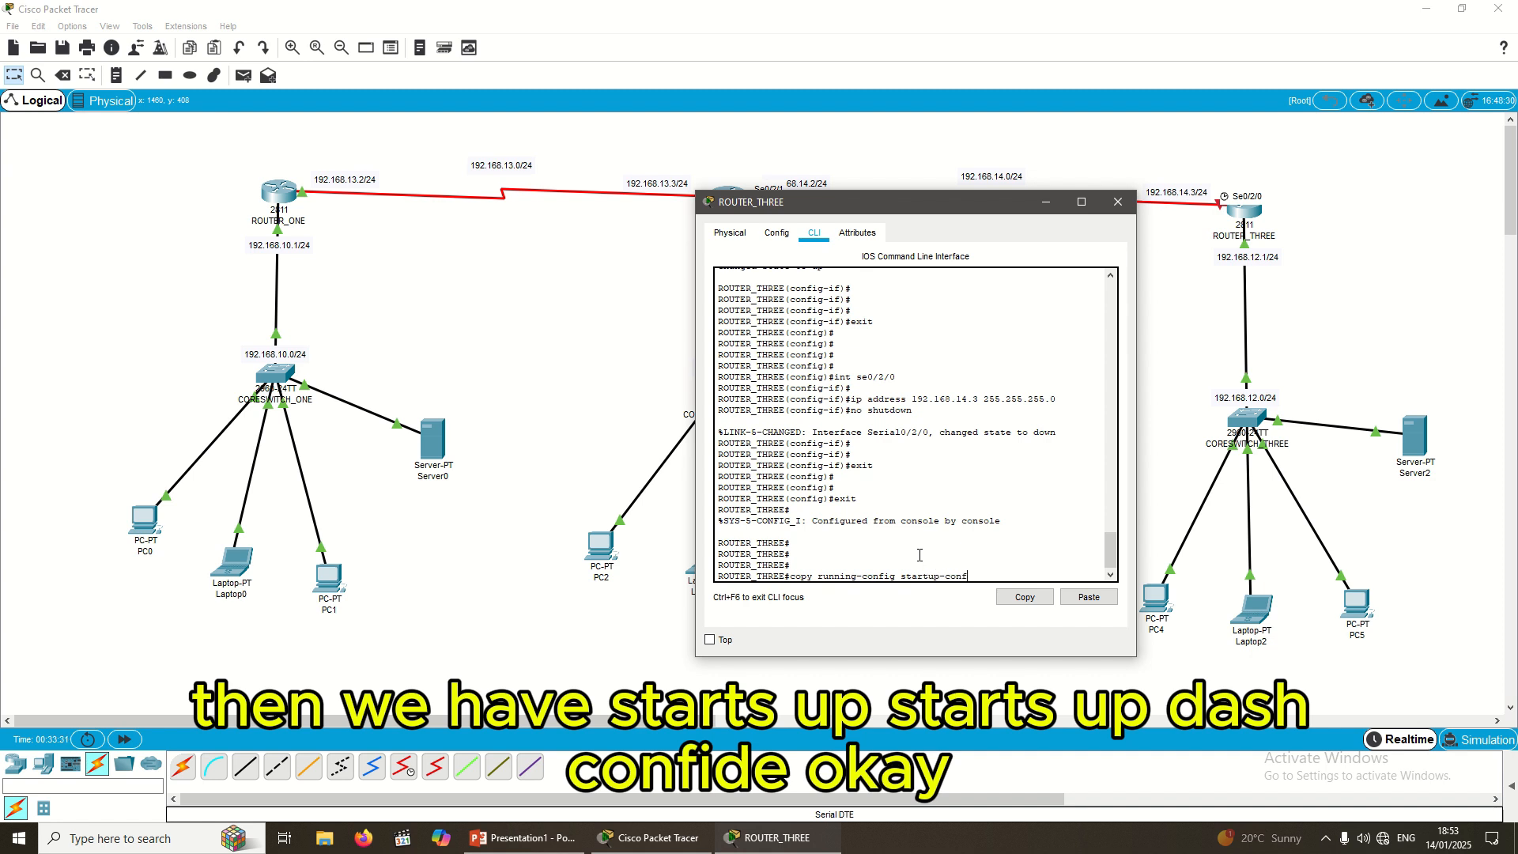
type("ig")
key("Return")
key("Return")
key("Return")
key("Return")
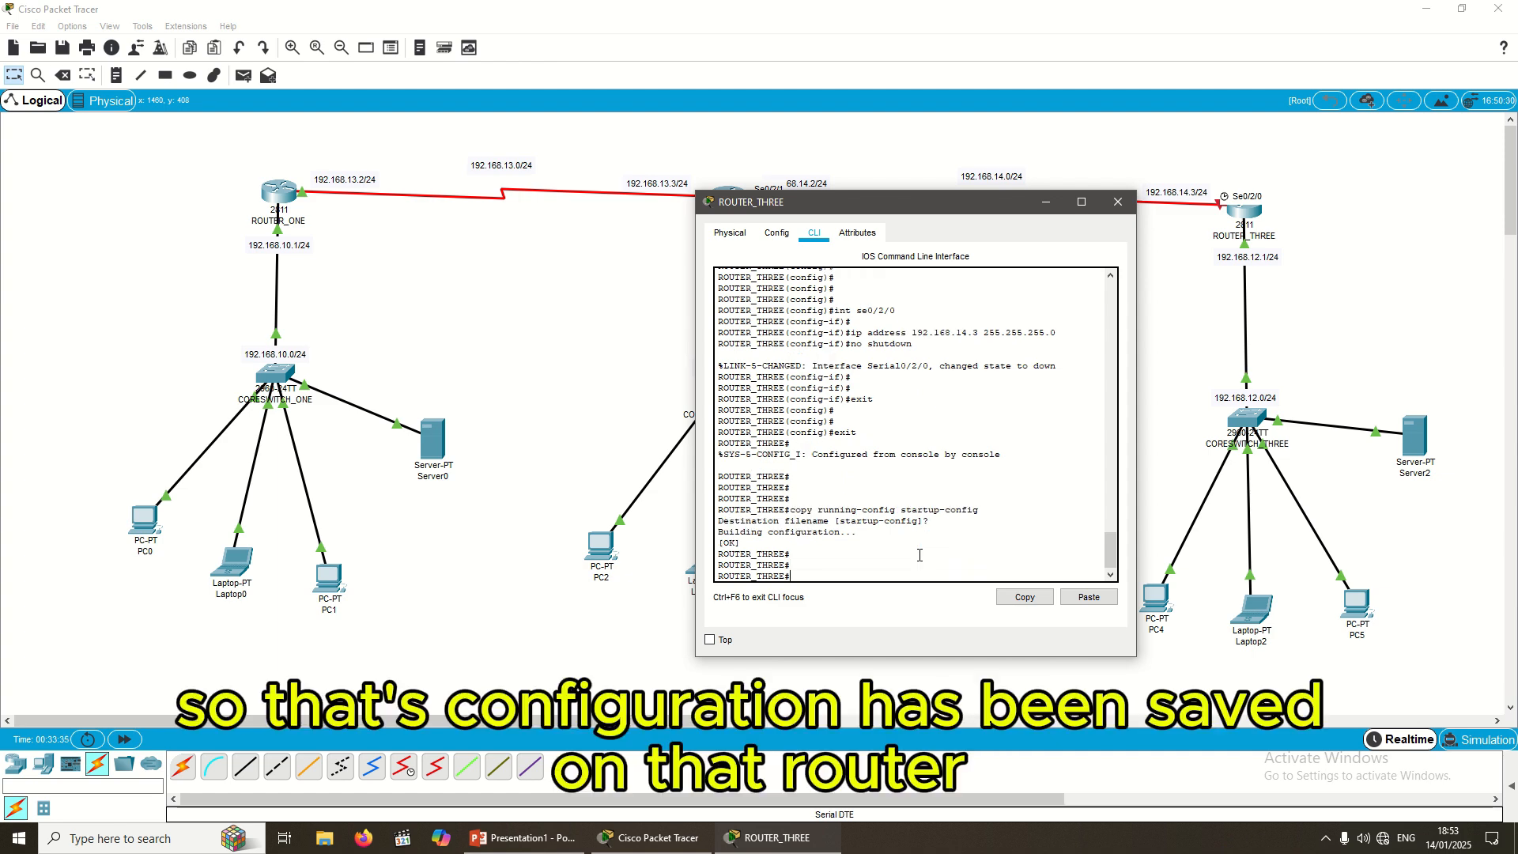
left_click(1046, 202)
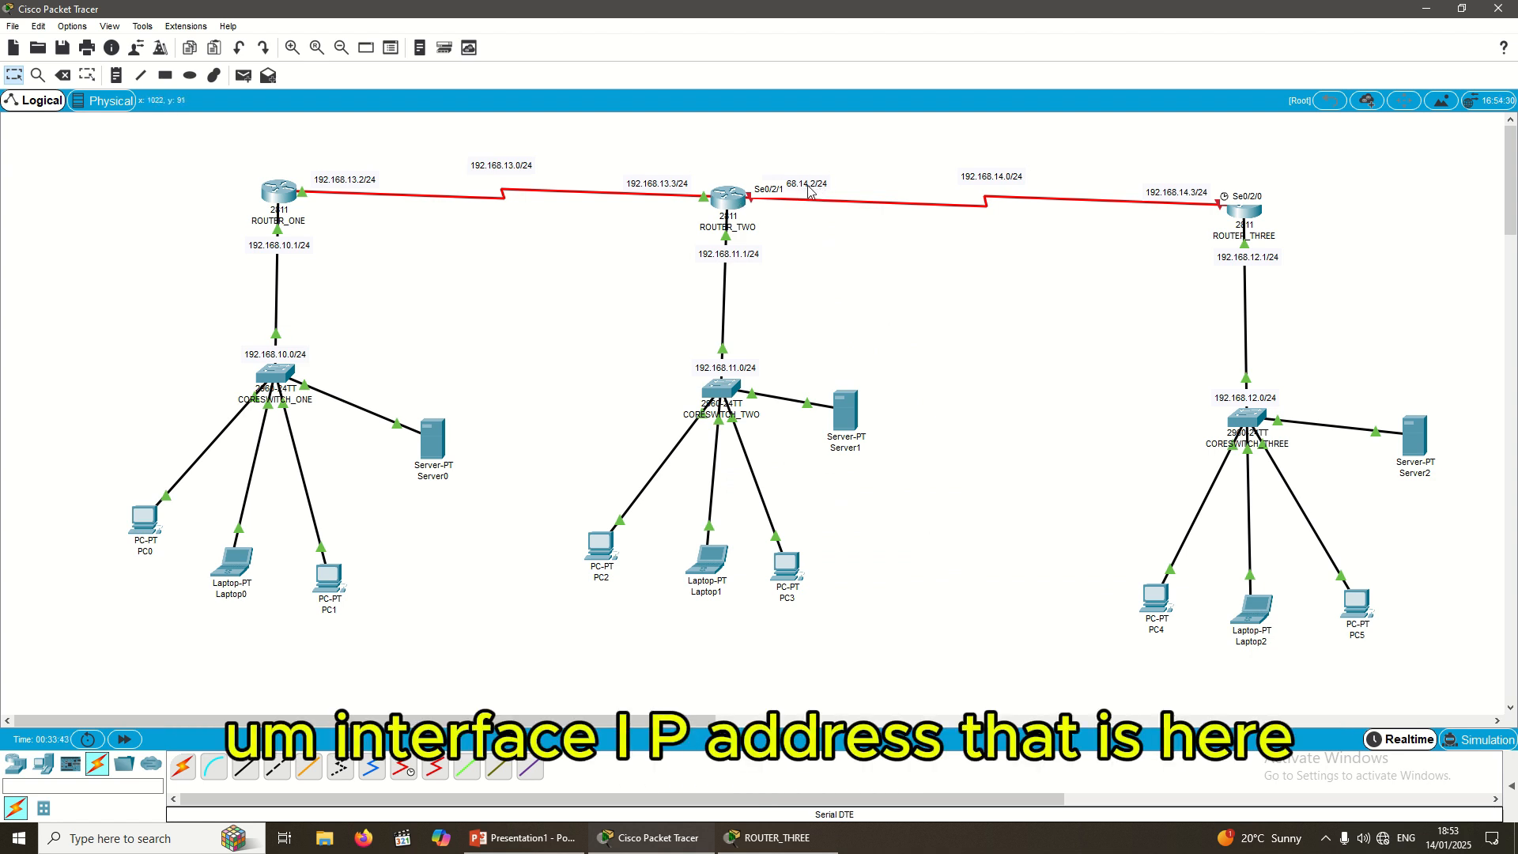
Step: Open ROUTER_TWO's CLI, log in with its password, then run enable and config t
left_click(742, 196)
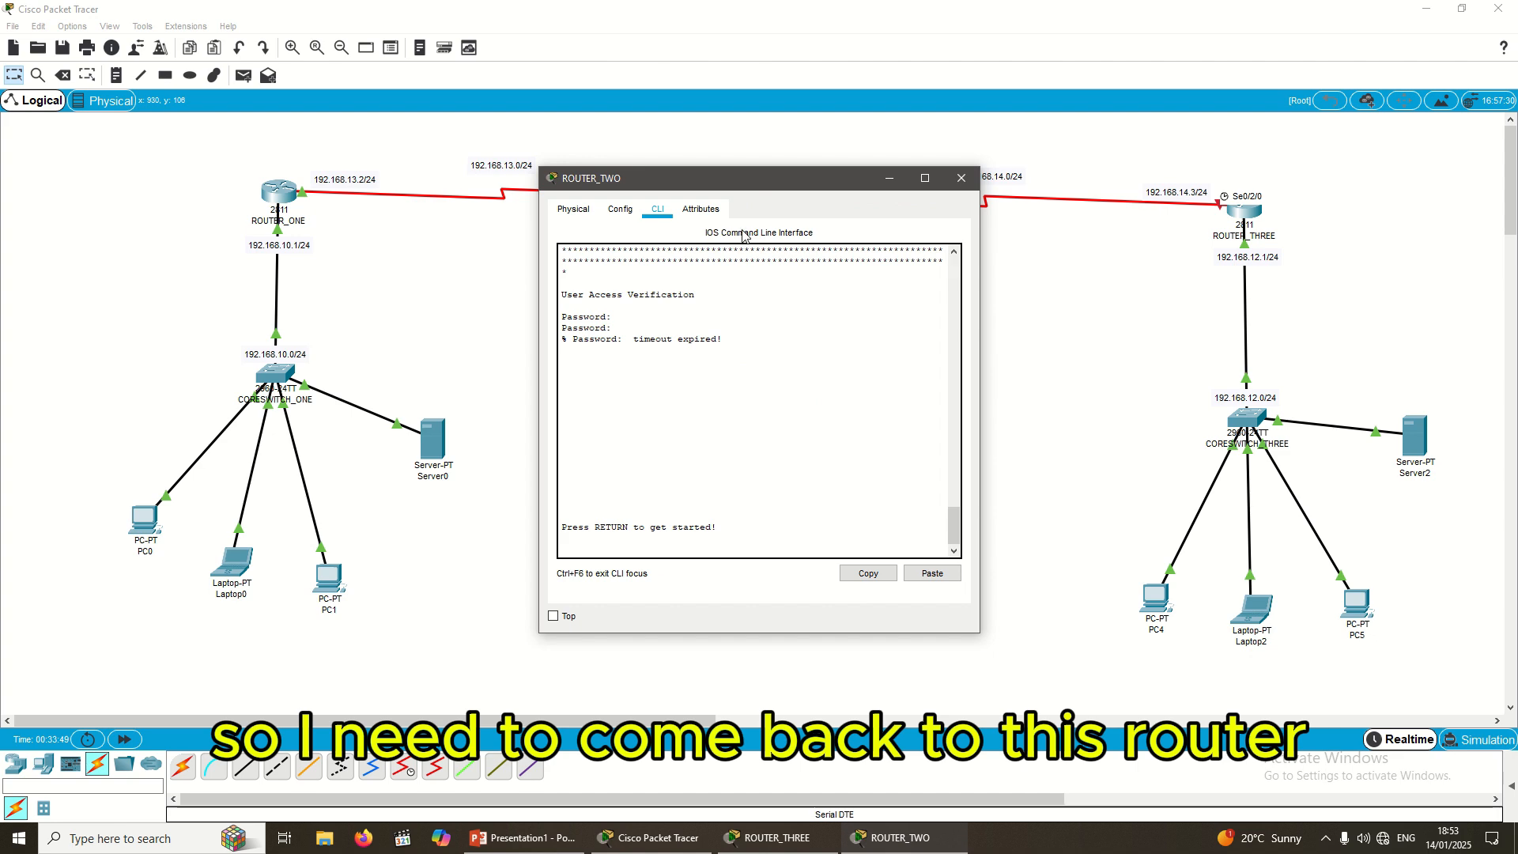
left_click_drag(736, 184, 746, 316)
left_click_drag(725, 648, 718, 669)
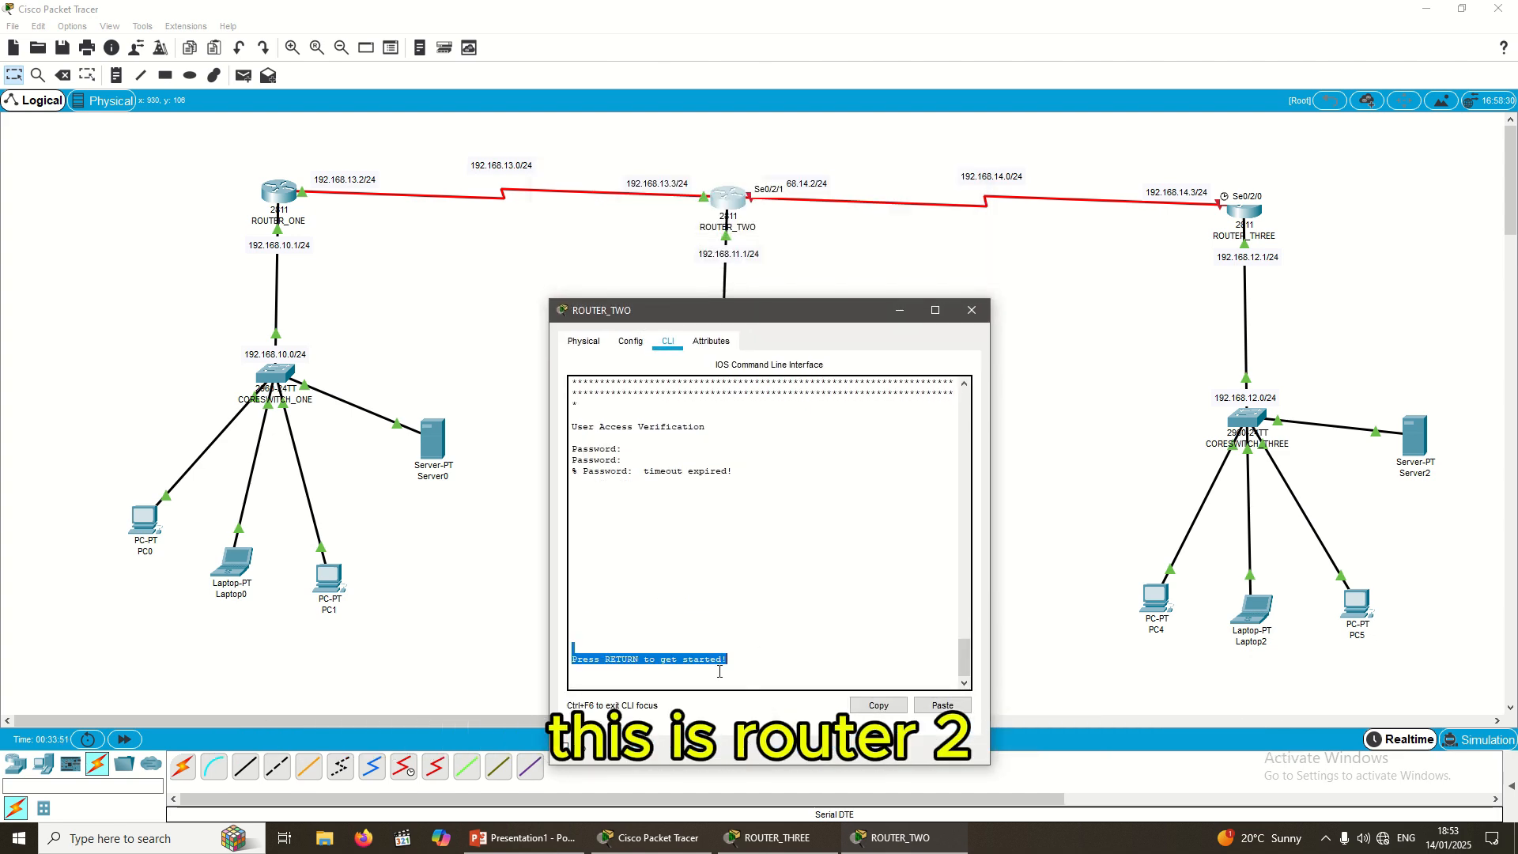
key("Return")
key("Return")
key("Return")
key("Return")
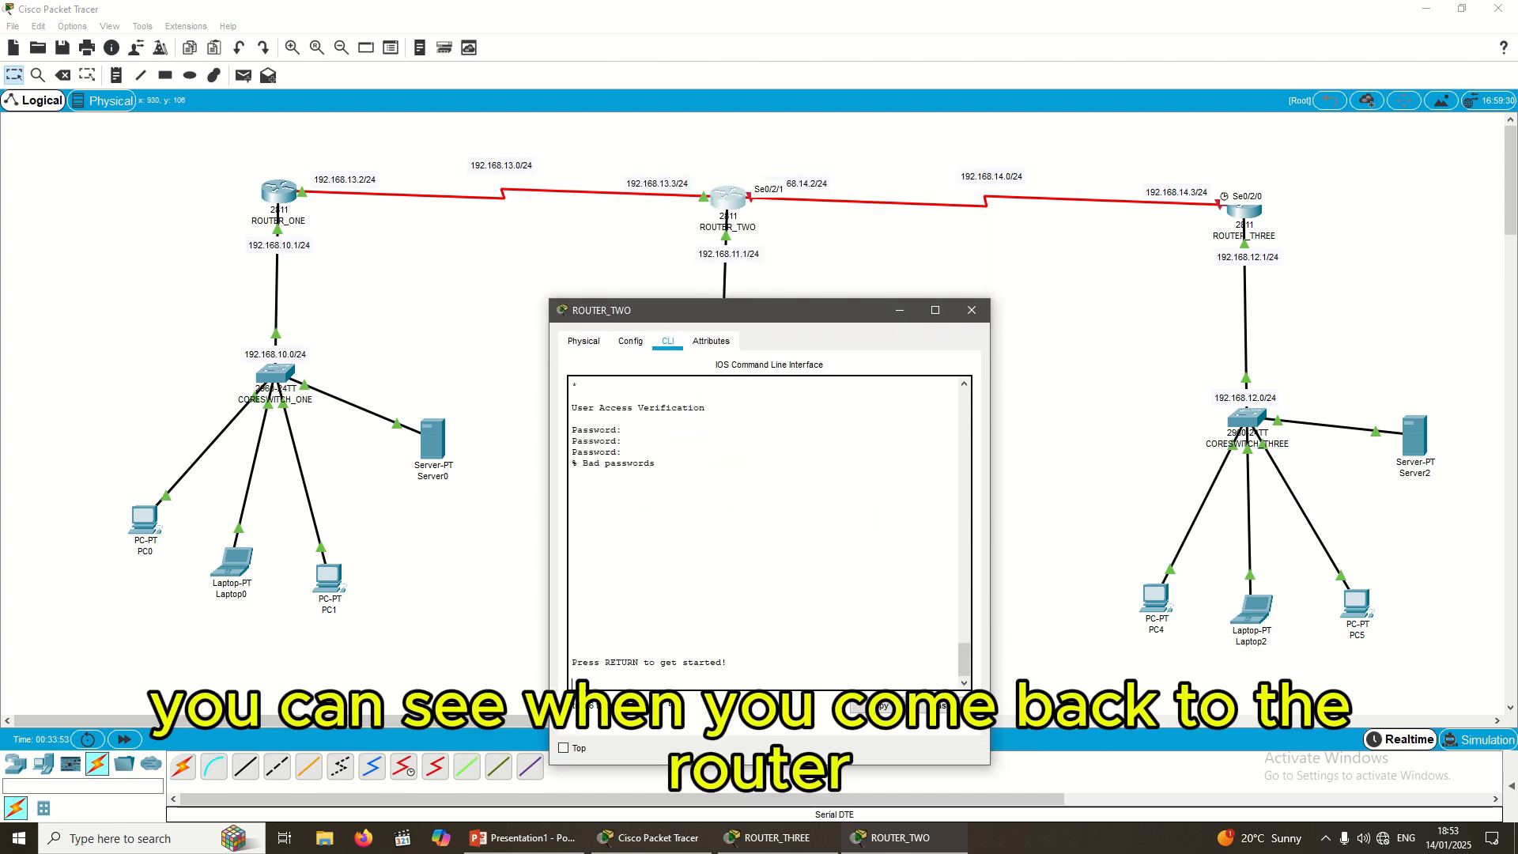
key("Return")
key("Return")
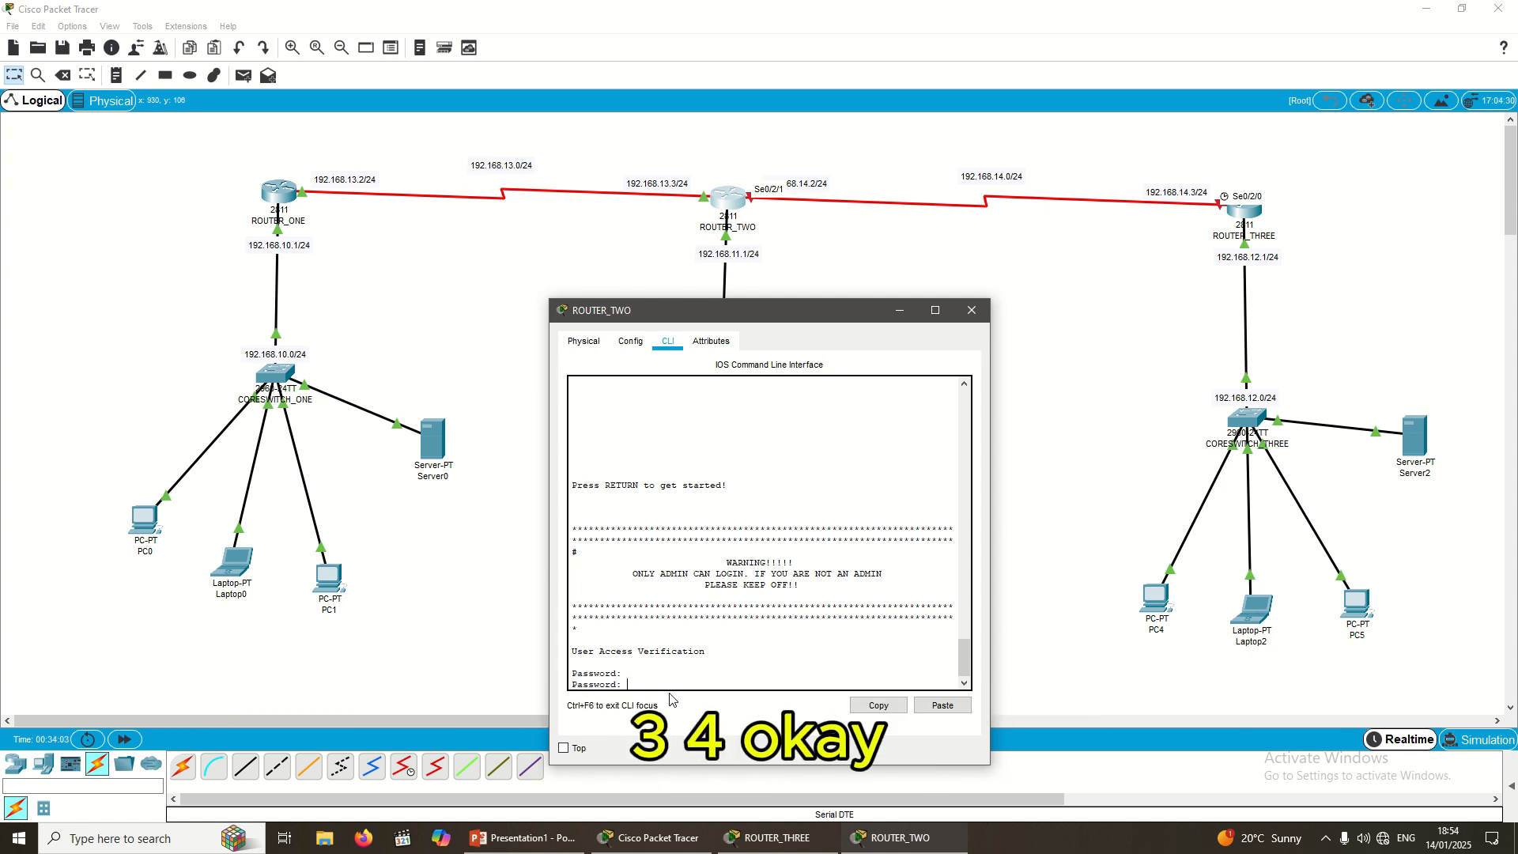
key("Return")
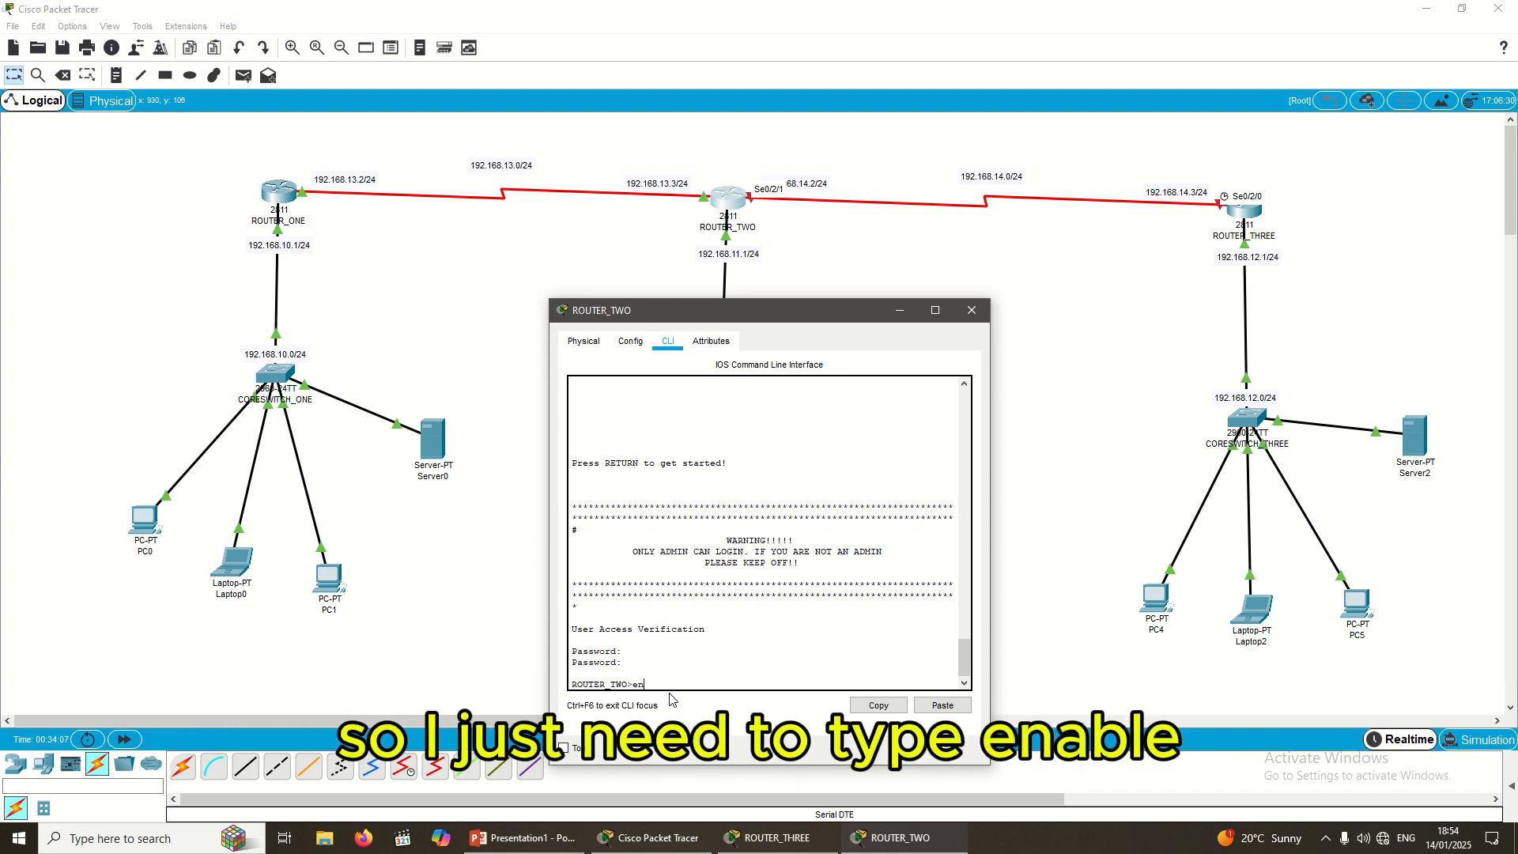
type("enab")
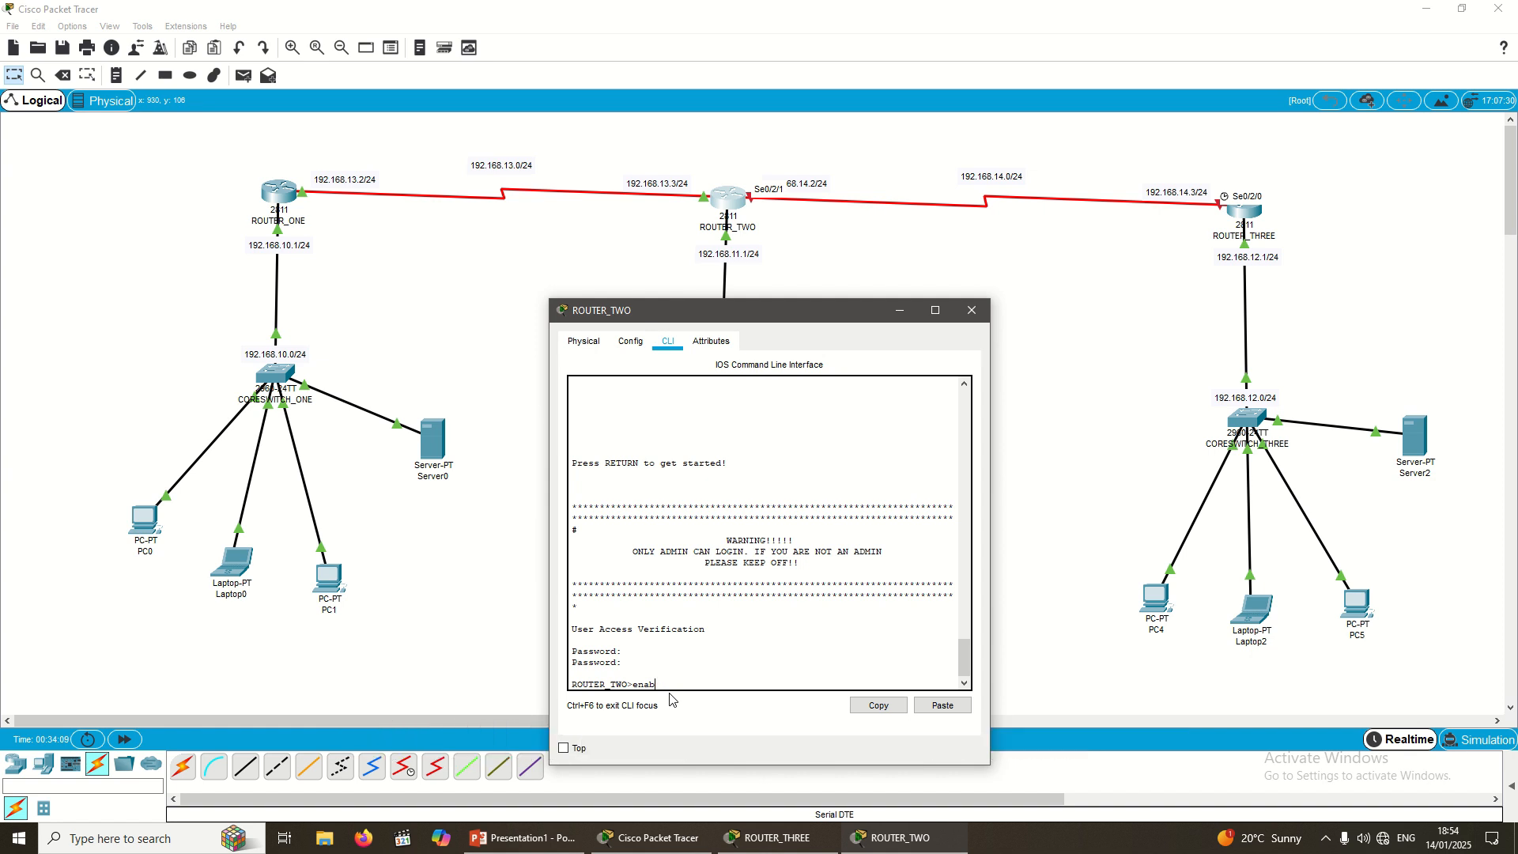
type("le")
key("Return")
type("con")
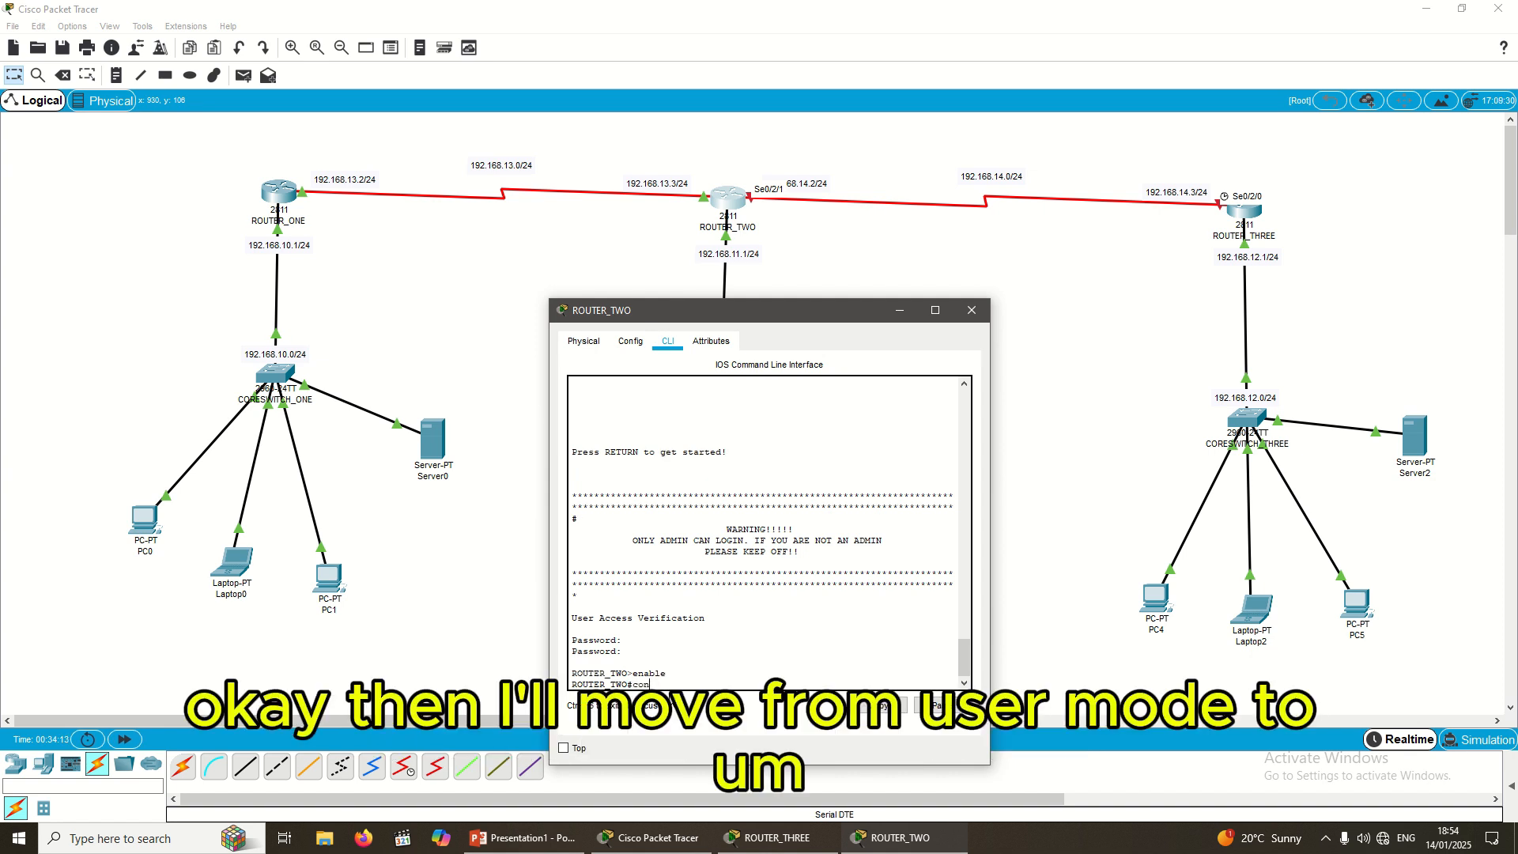
type("fig t")
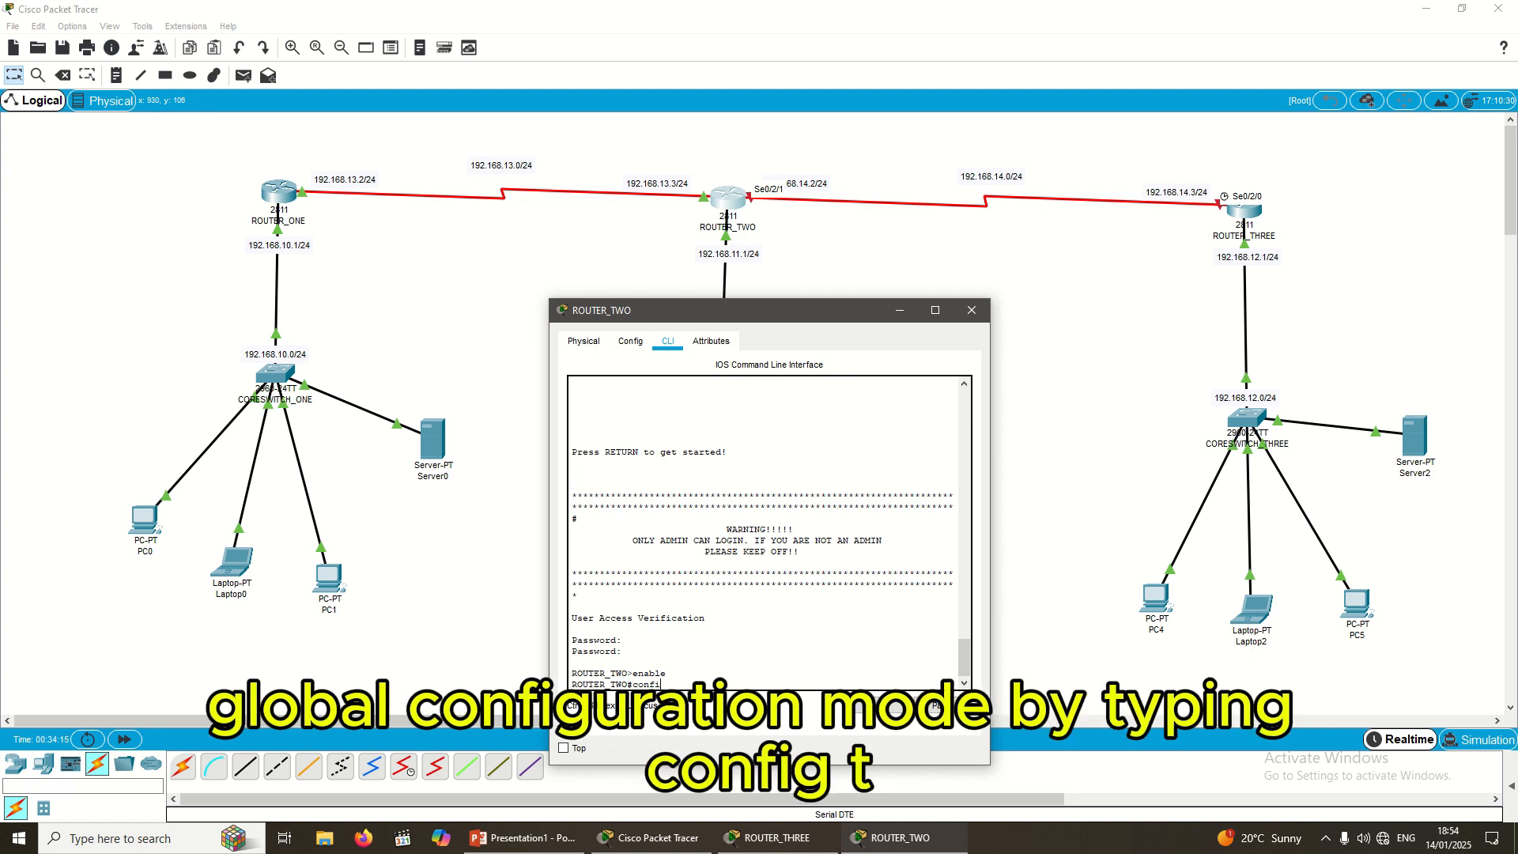
key("Return")
key("Return")
key("Return")
key("Return")
key("Return")
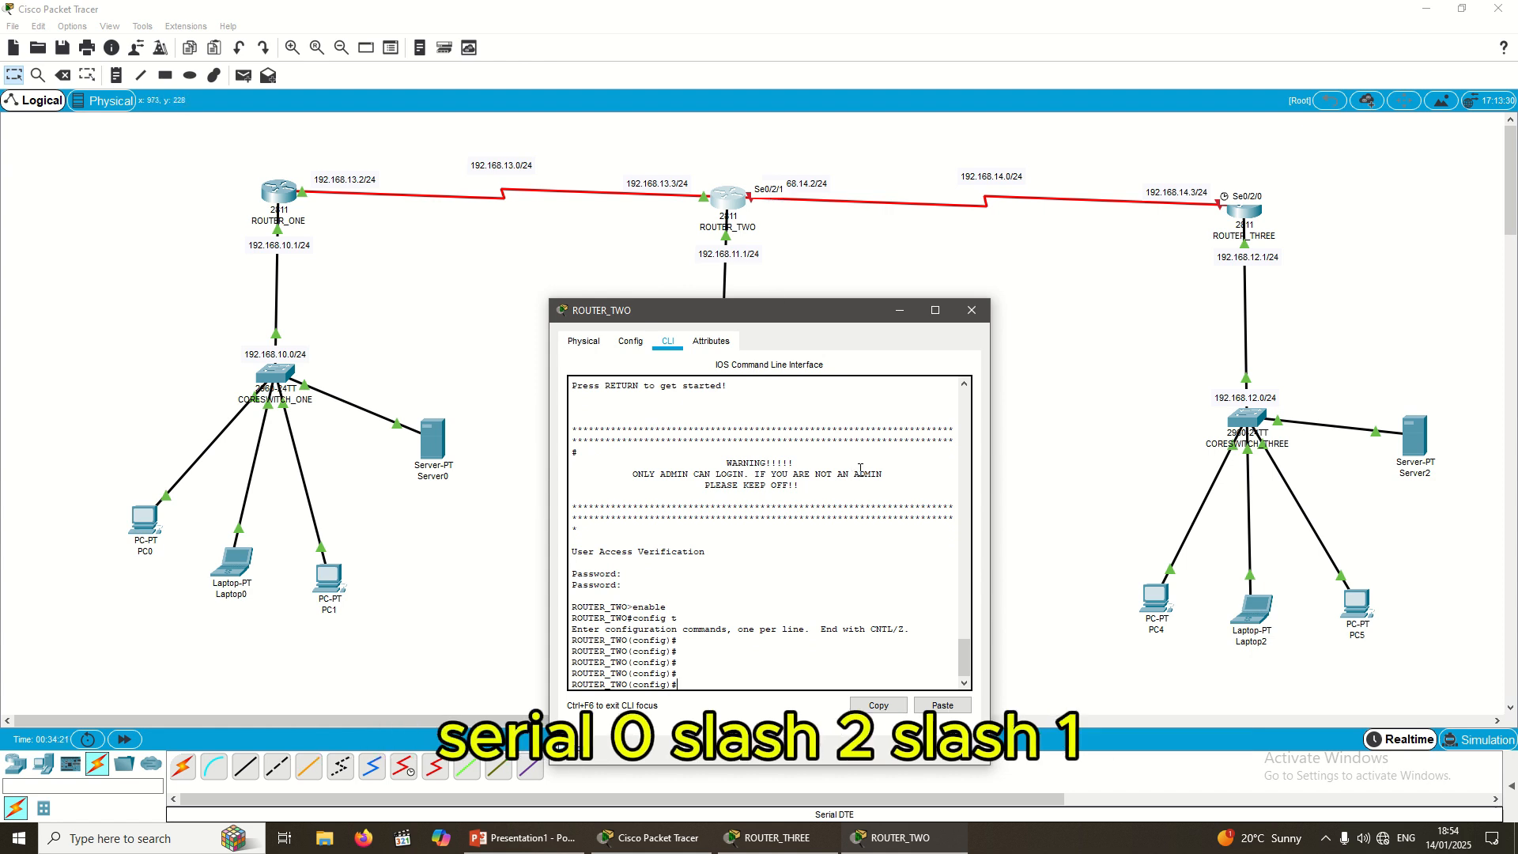
Step: On Serial0/2/1, assign the address 192.168.14.2 255.255.255.0
type("iu")
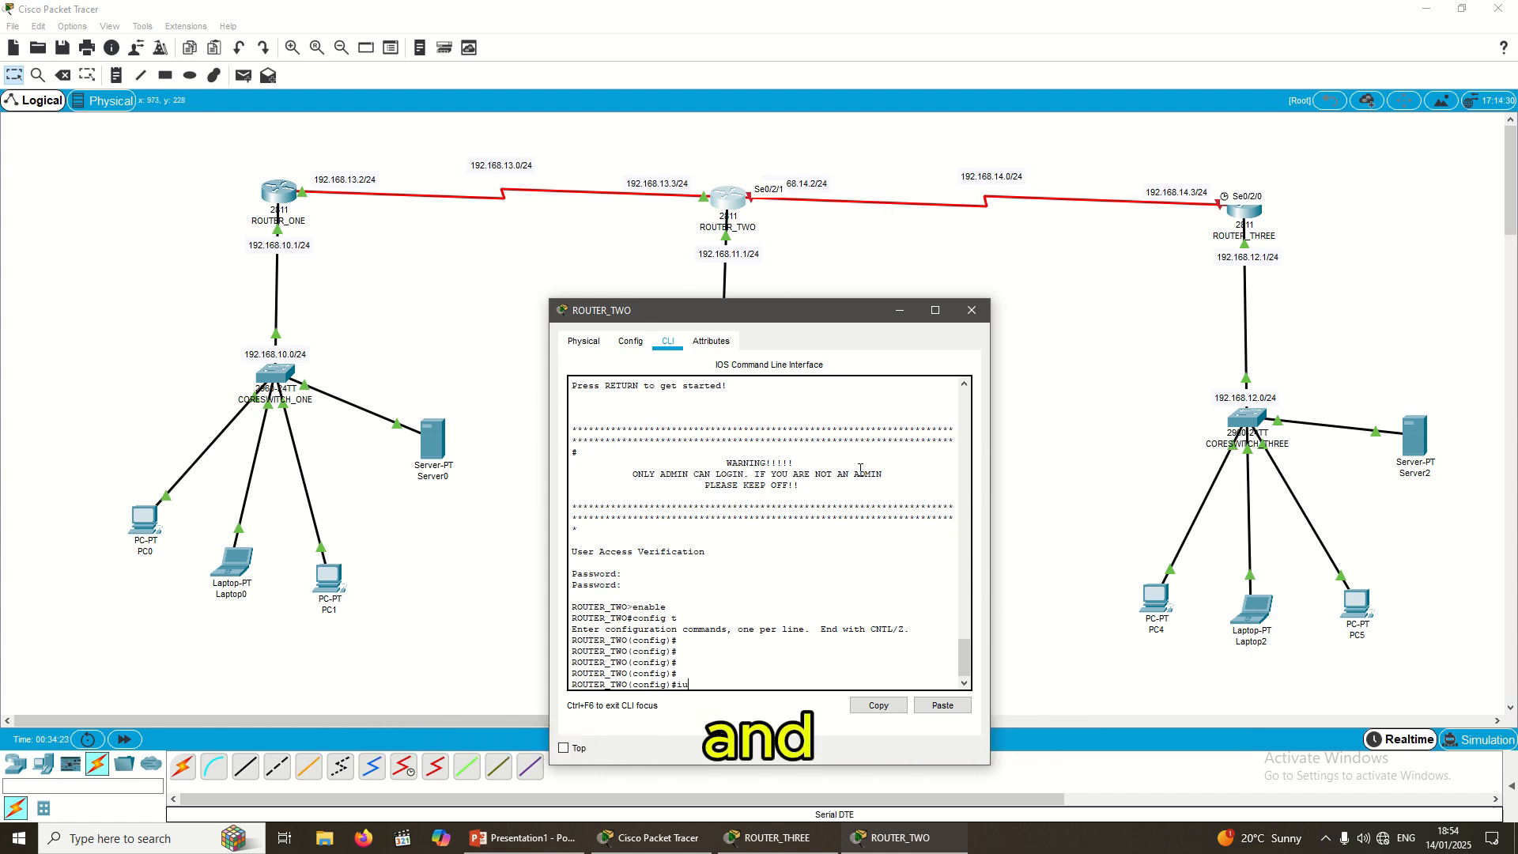
key("BackSpace")
type("nt")
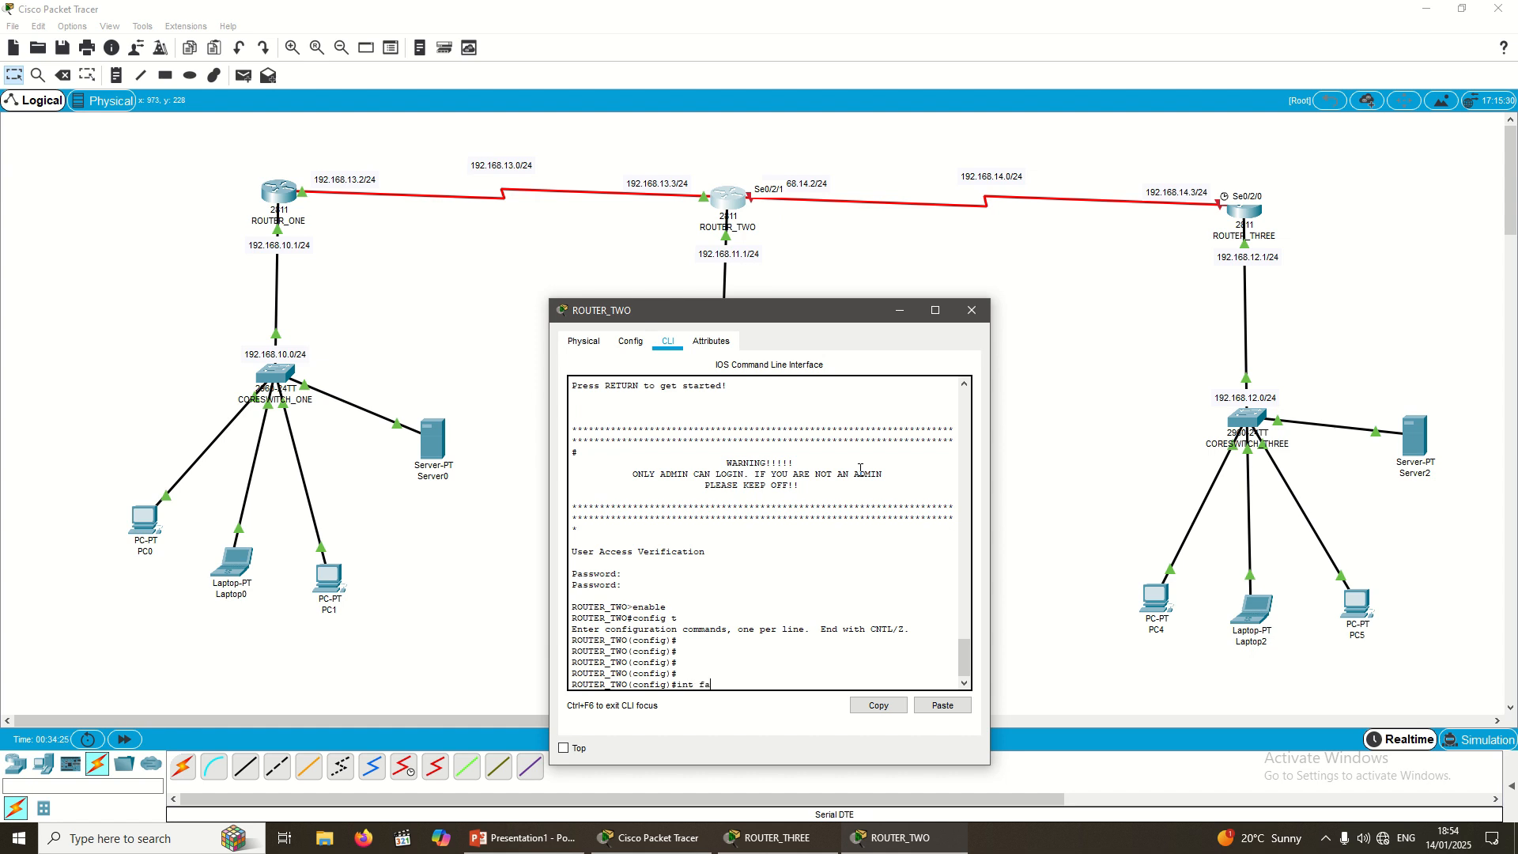
type(" fa")
key("BackSpace")
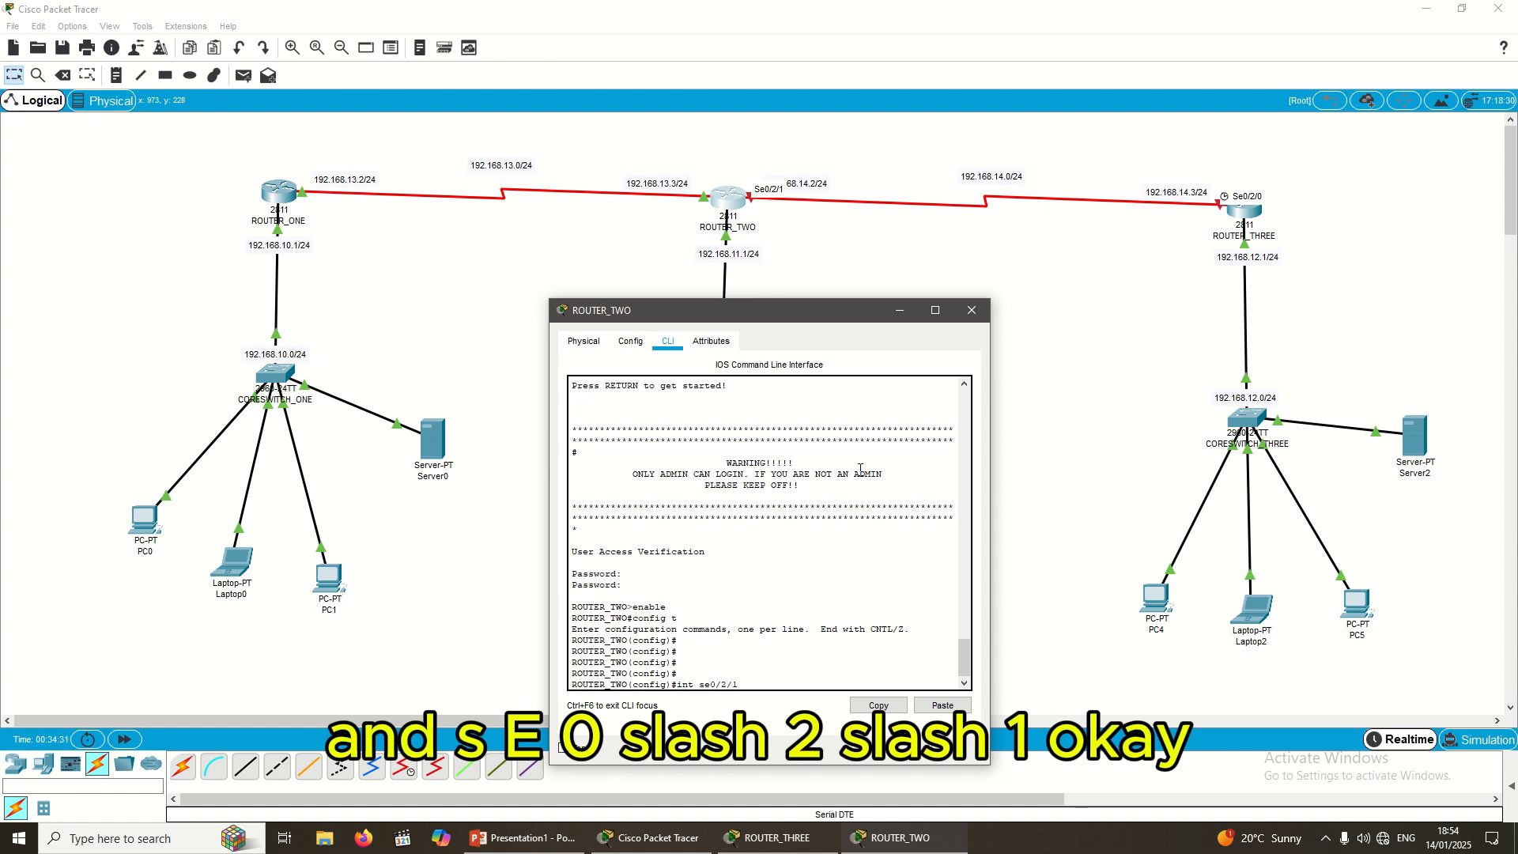
key("Return")
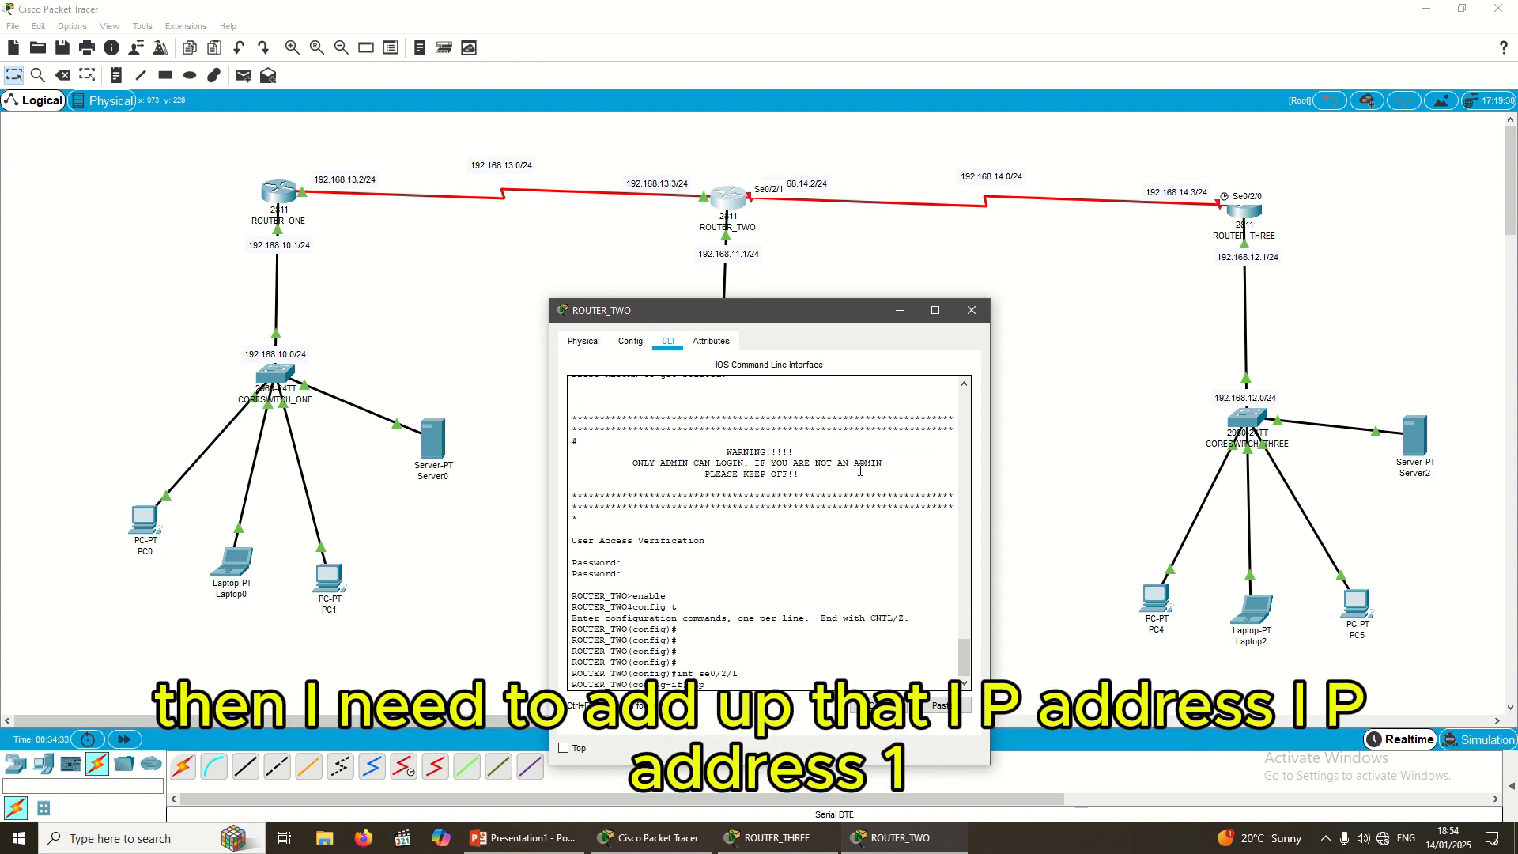
type("ip address 192")
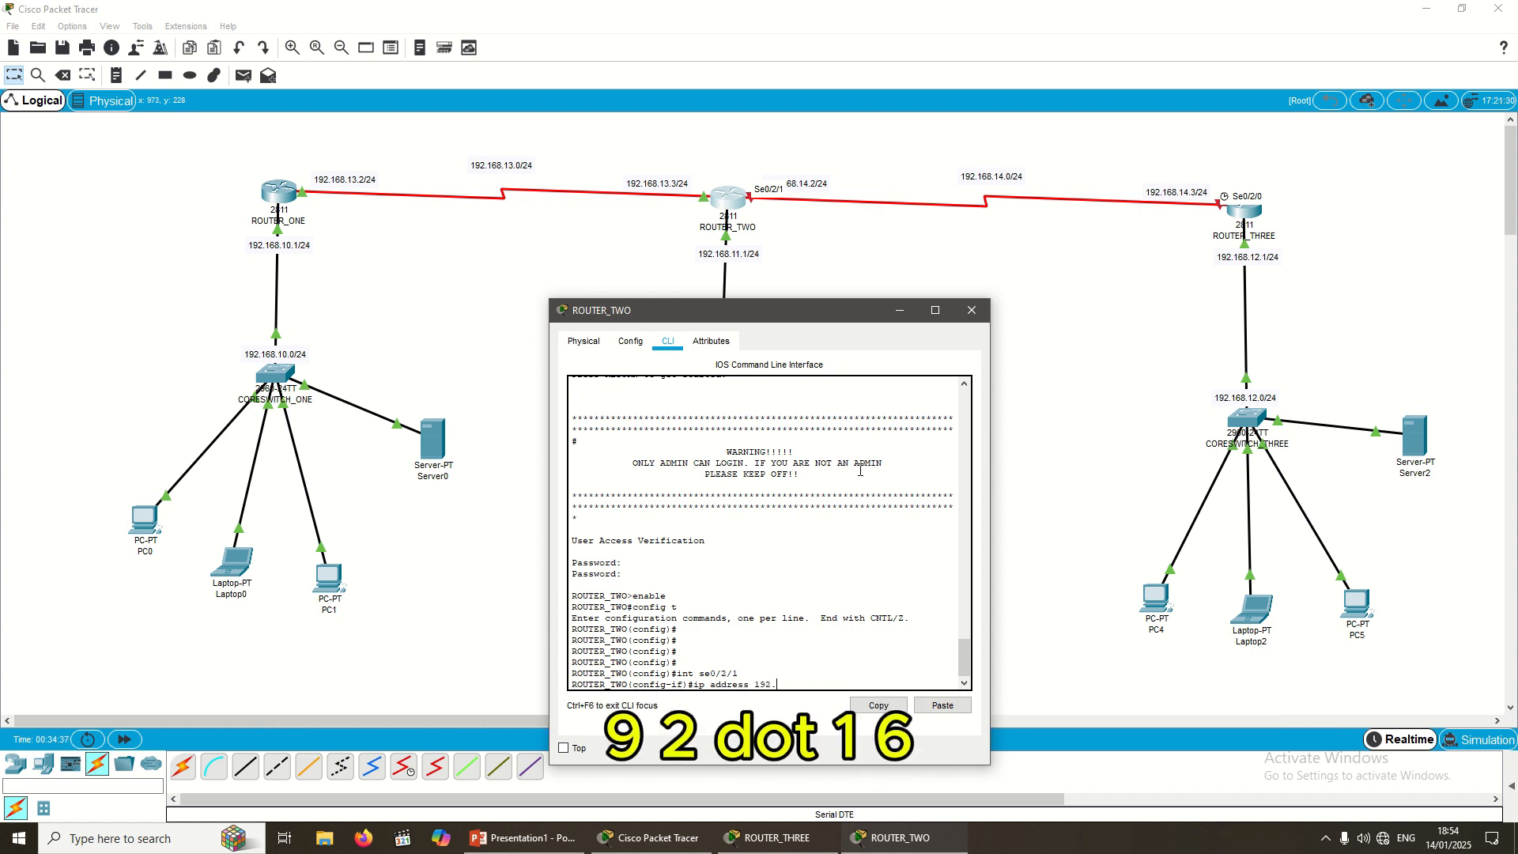
type(".168.")
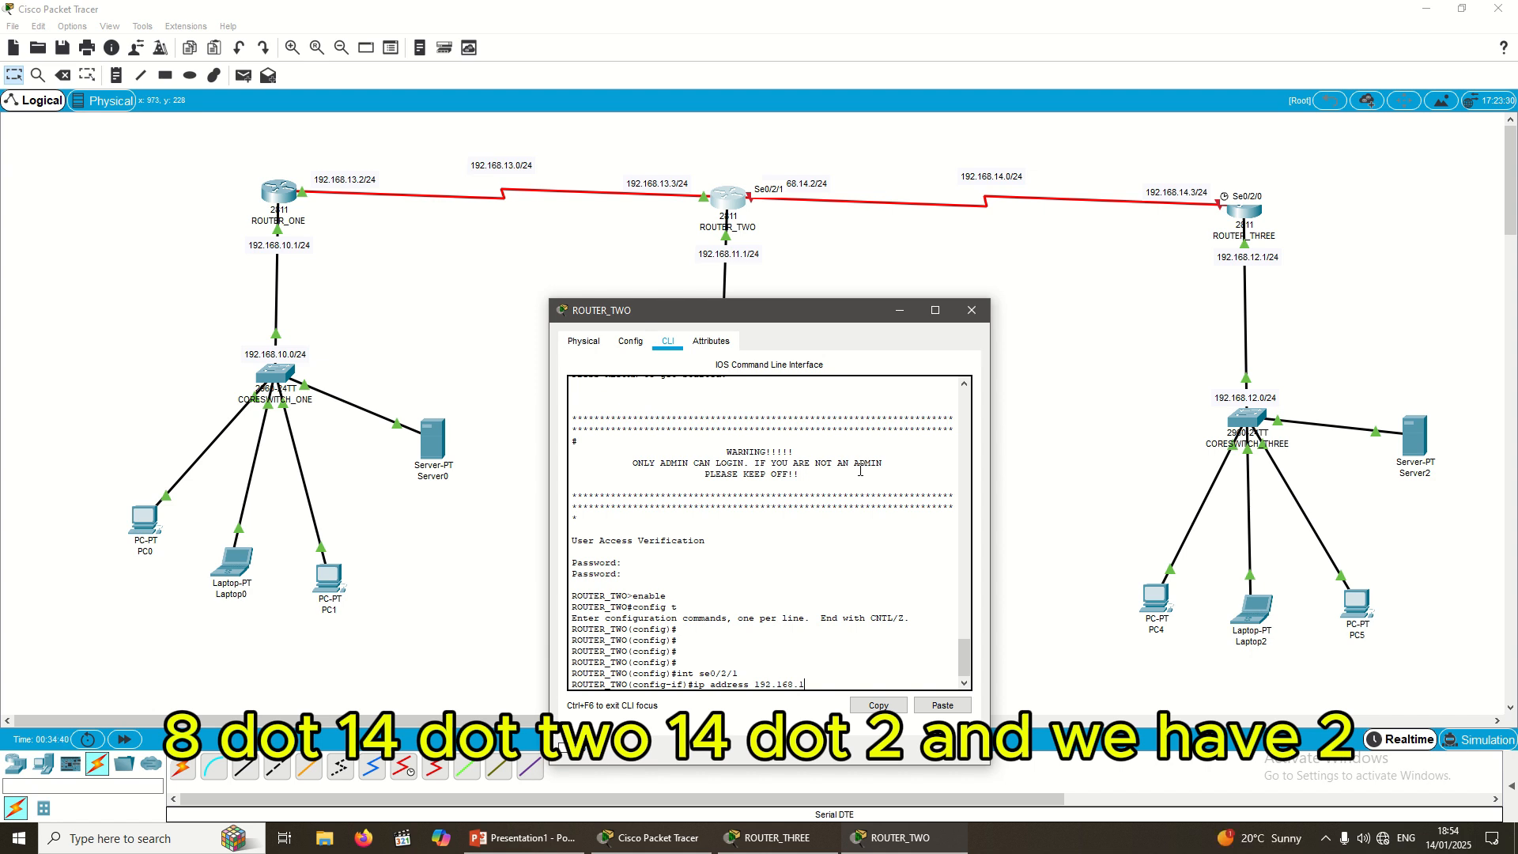
type("14.2 255")
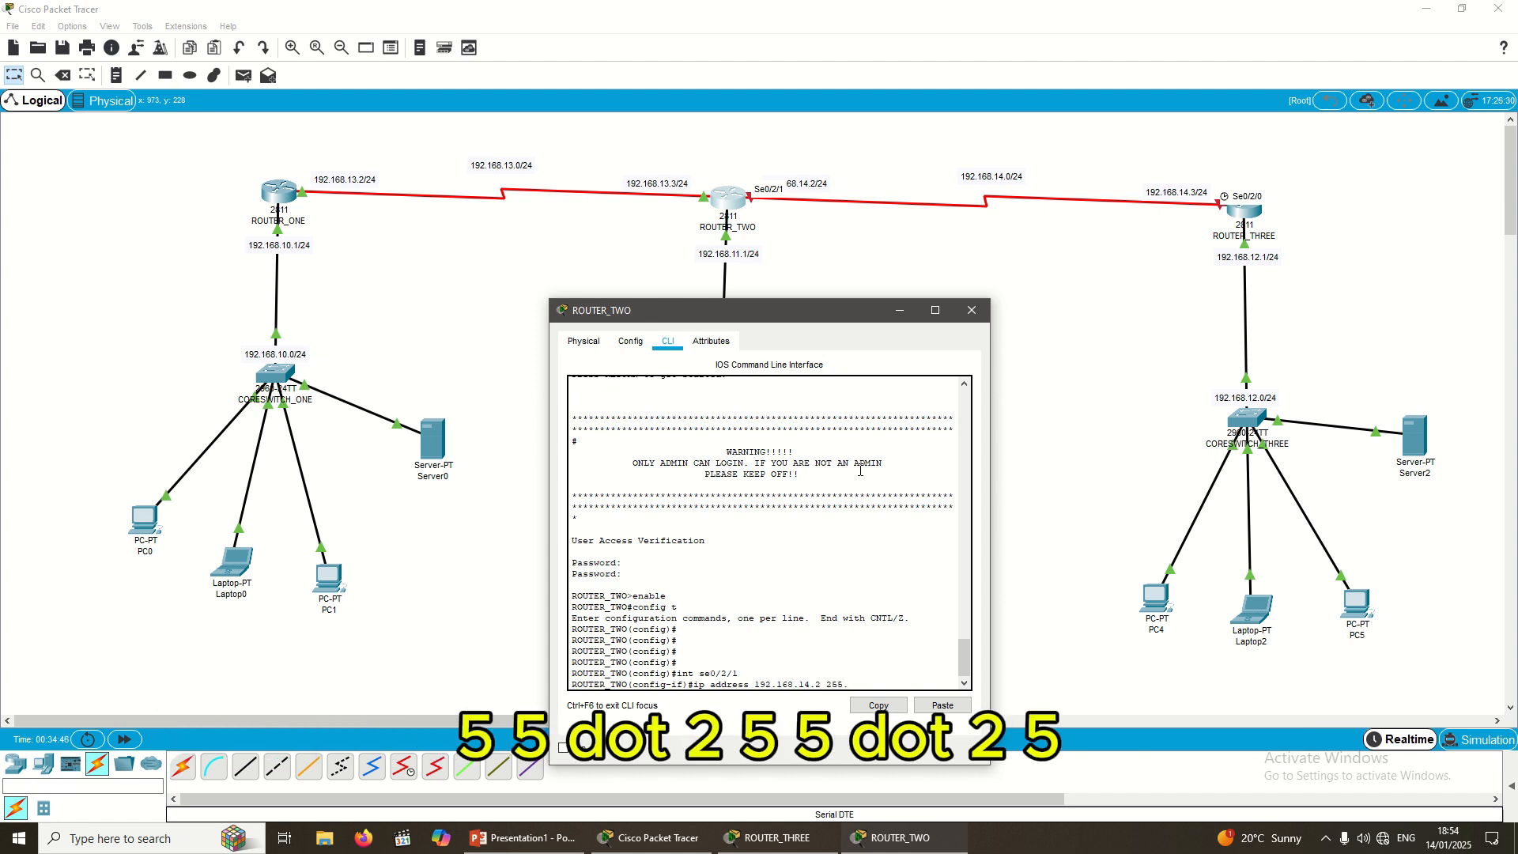
type(".255.255.0")
key("Return")
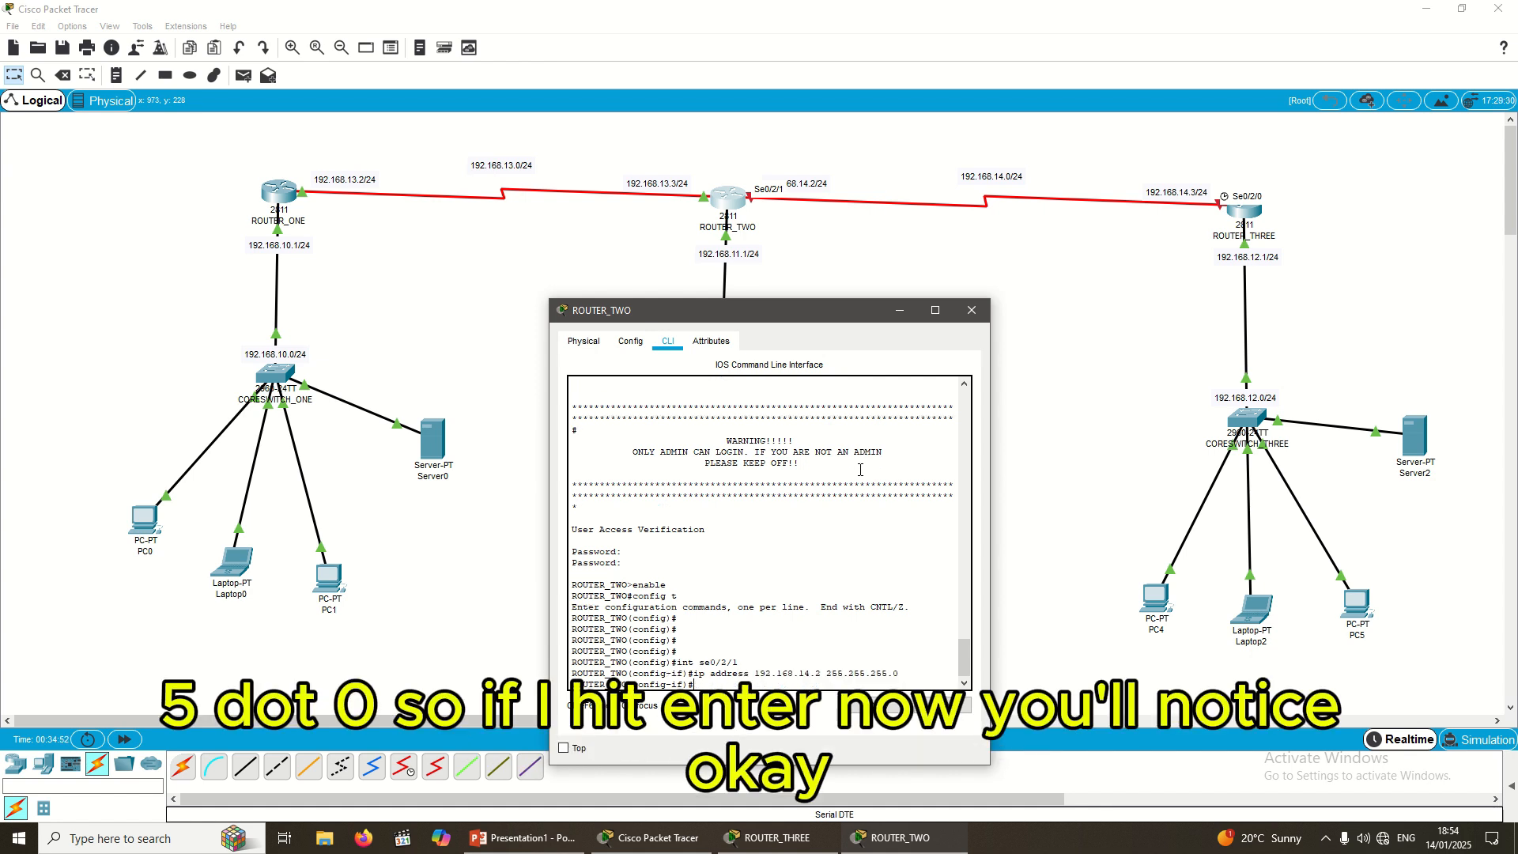
Step: Bring Serial0/2/1 up with no shutdown, exit, and save with do write
key("BackSpace")
key("BackSpace")
key("BackSpace")
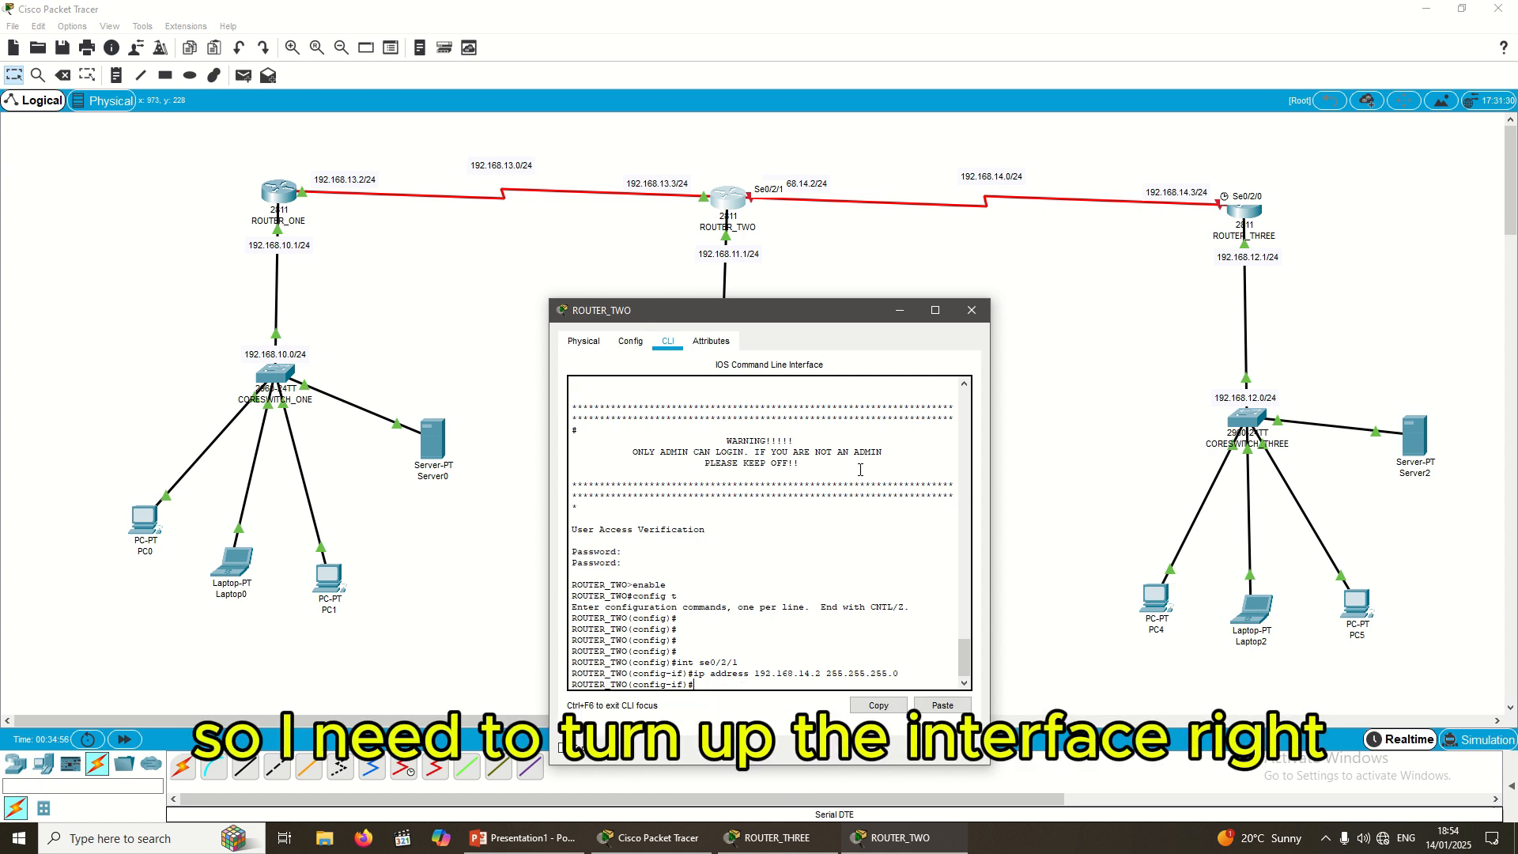
type("no shutdwon")
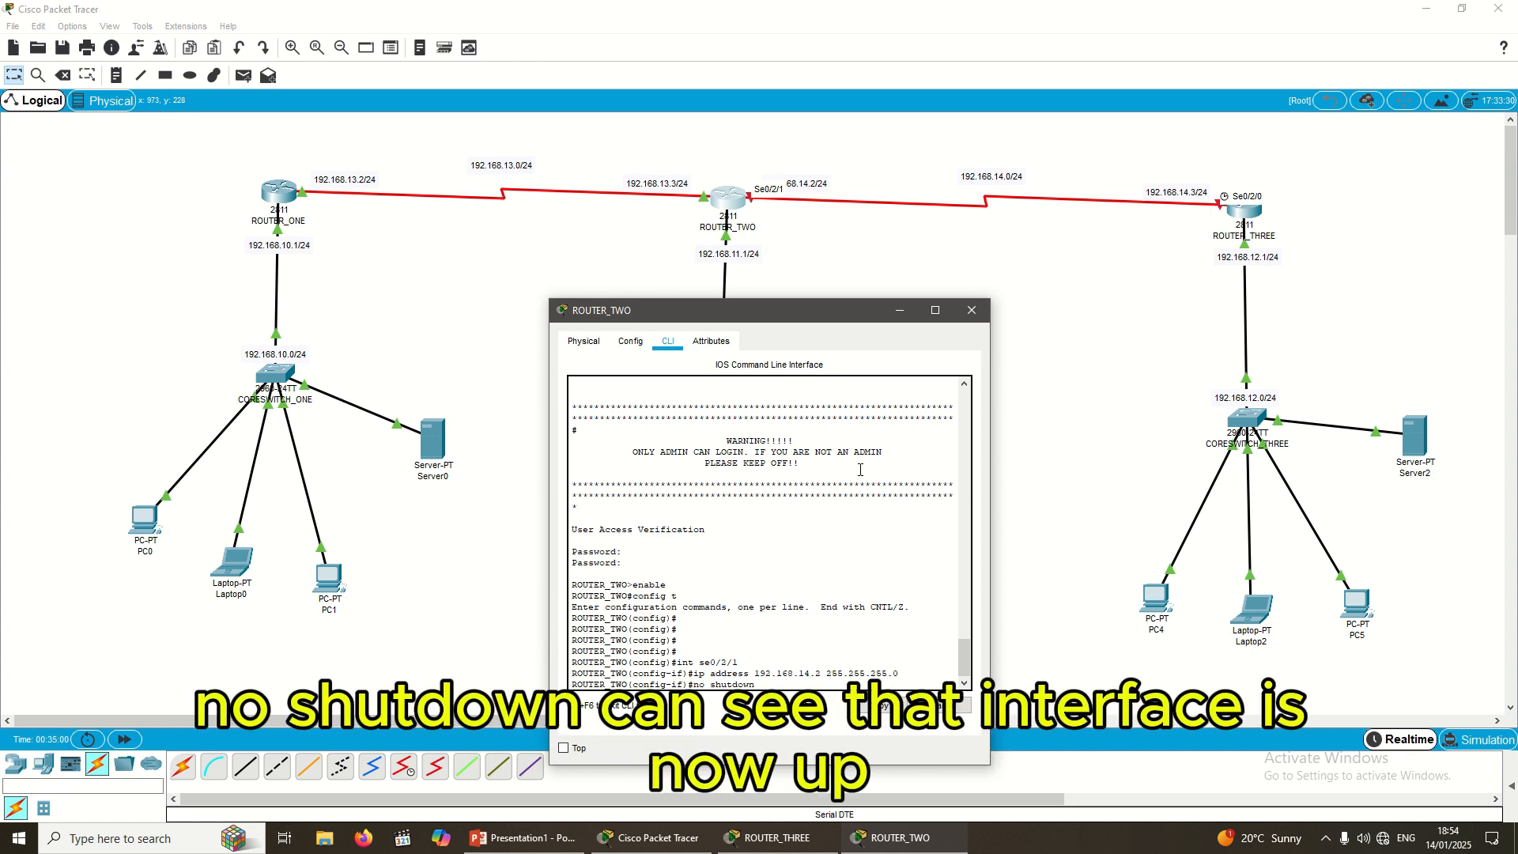
key("Return")
key("Return")
key("Return")
key("Return")
key("Return")
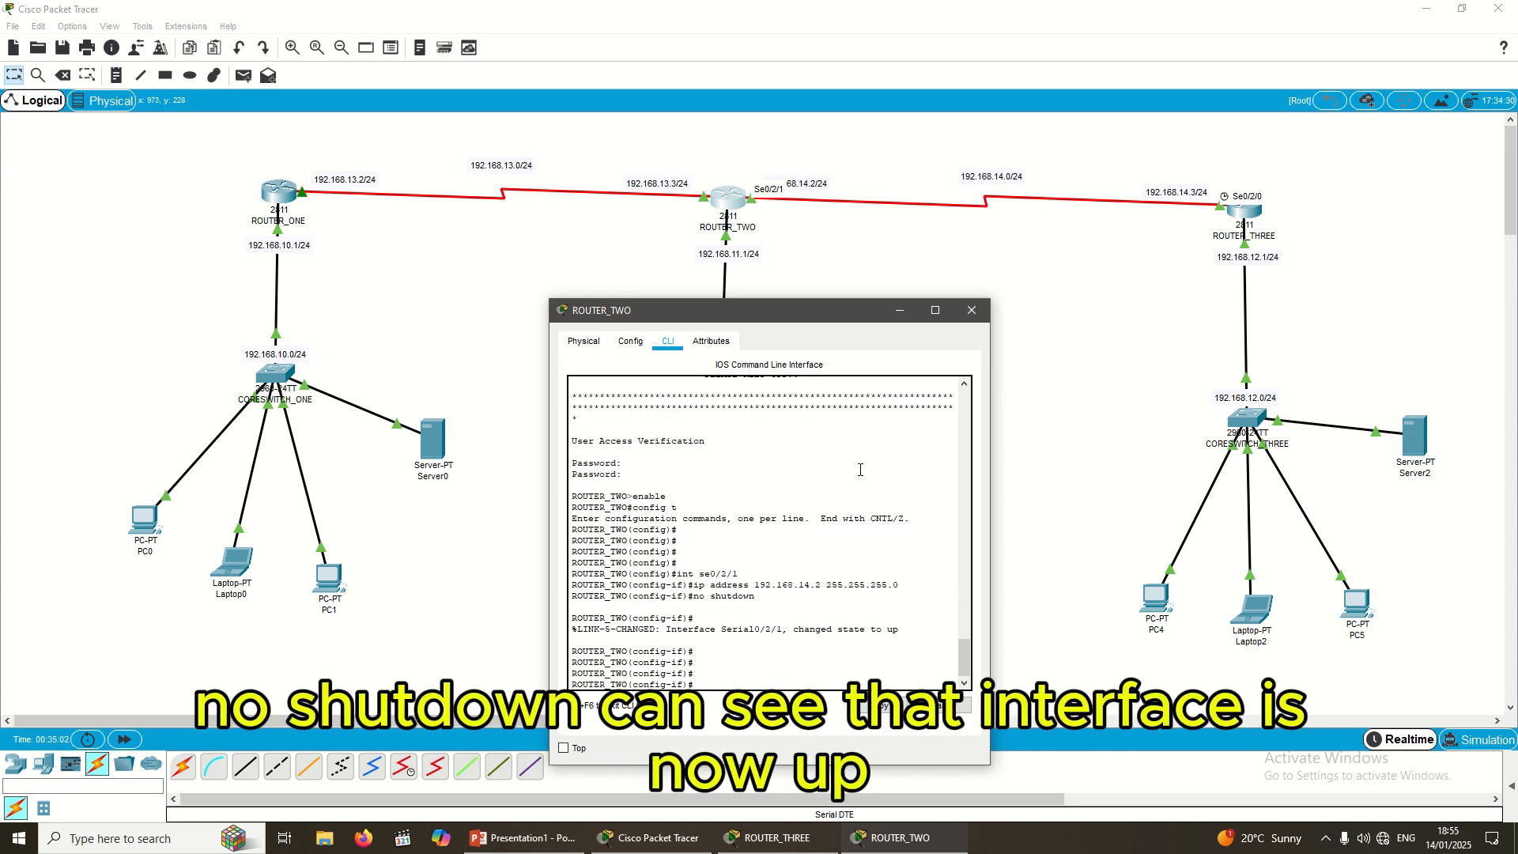
type("exit")
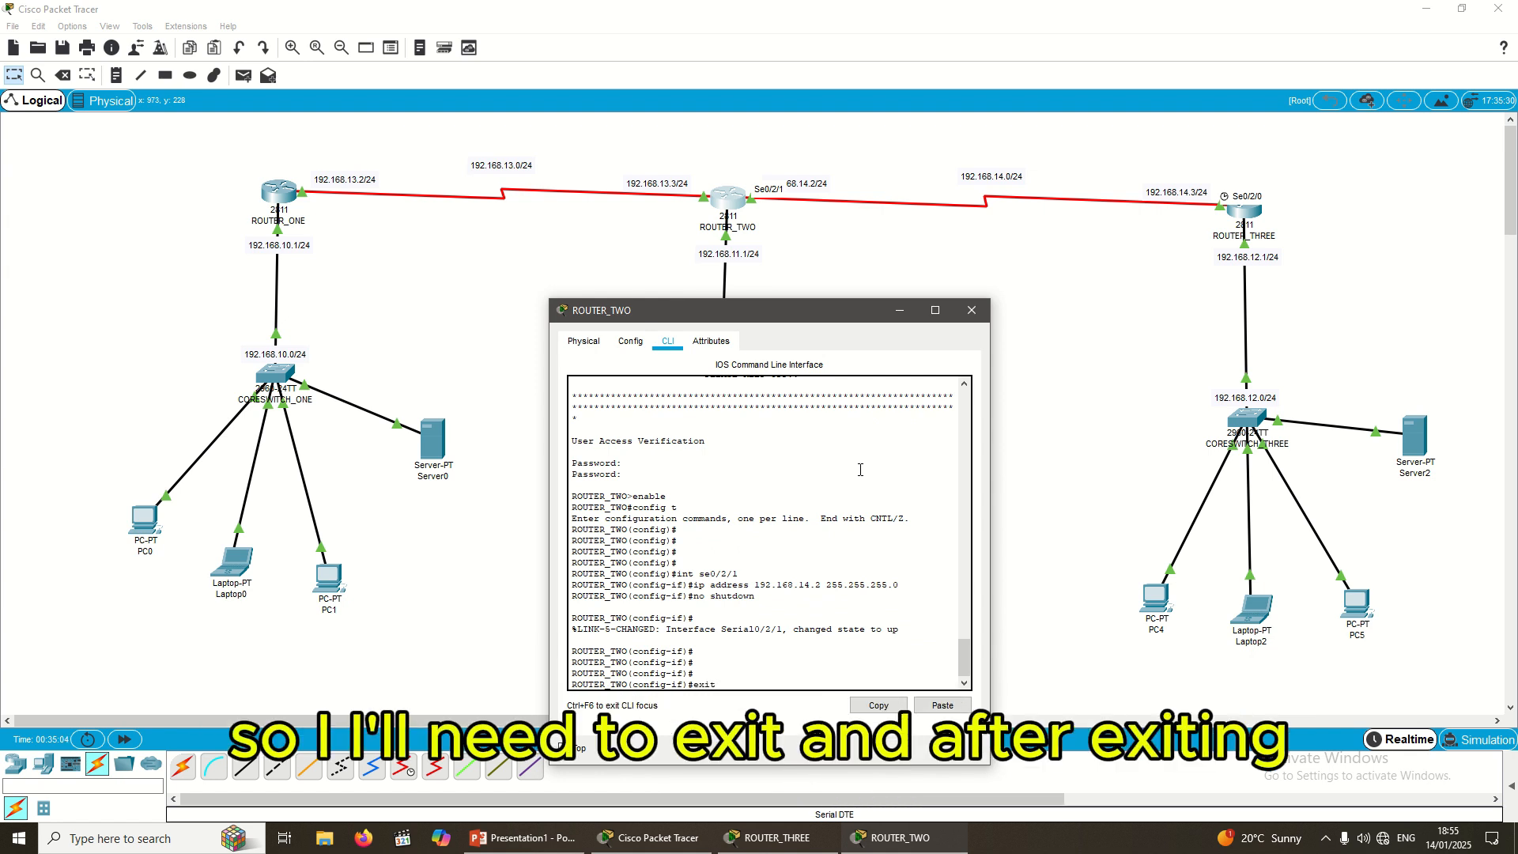
key("Return")
key("Return")
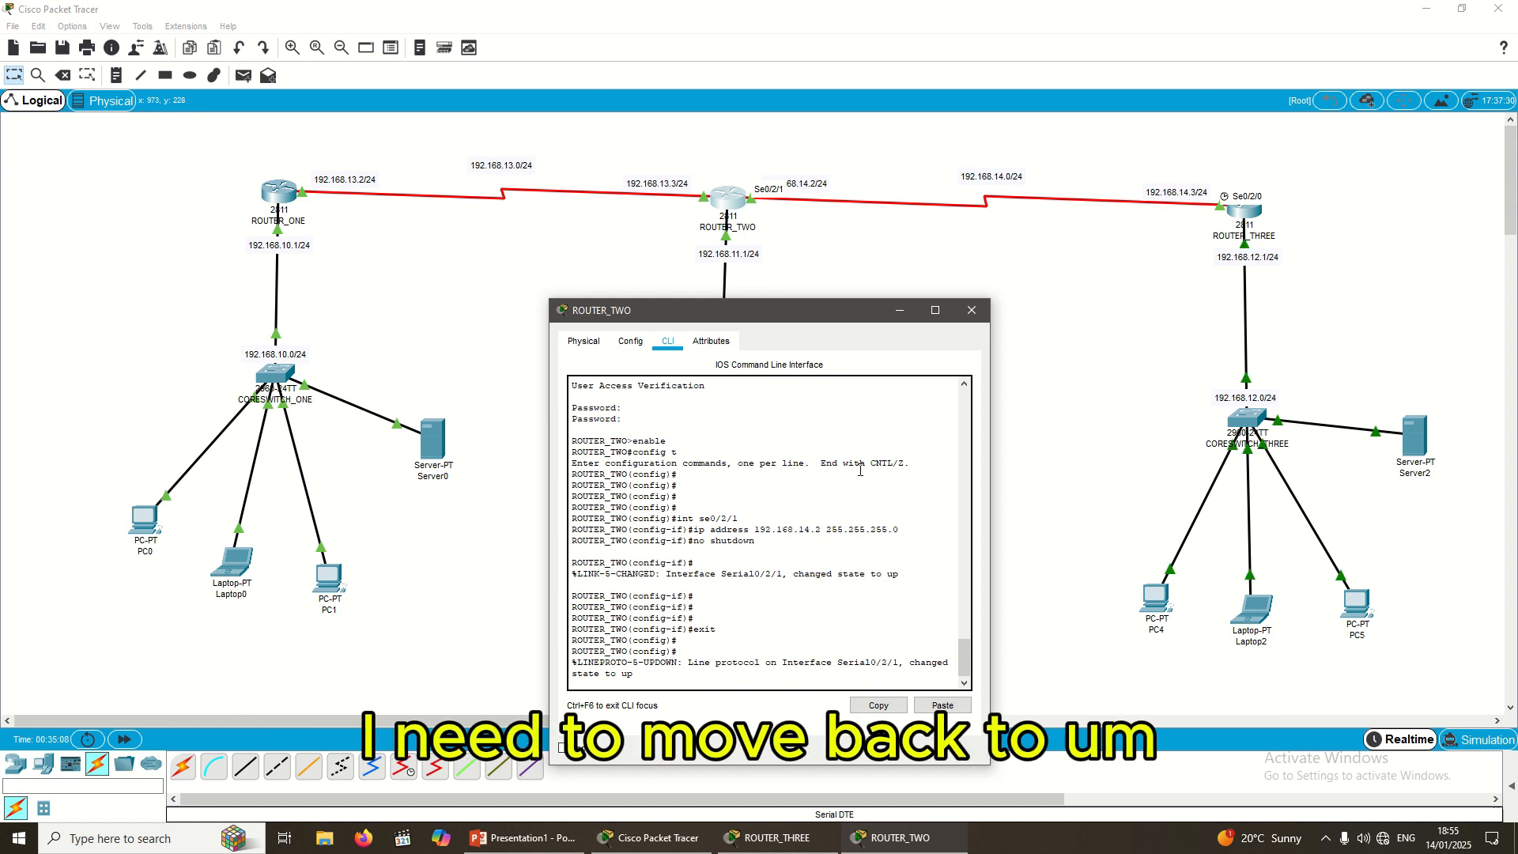
key("Return")
key("Return")
type("d")
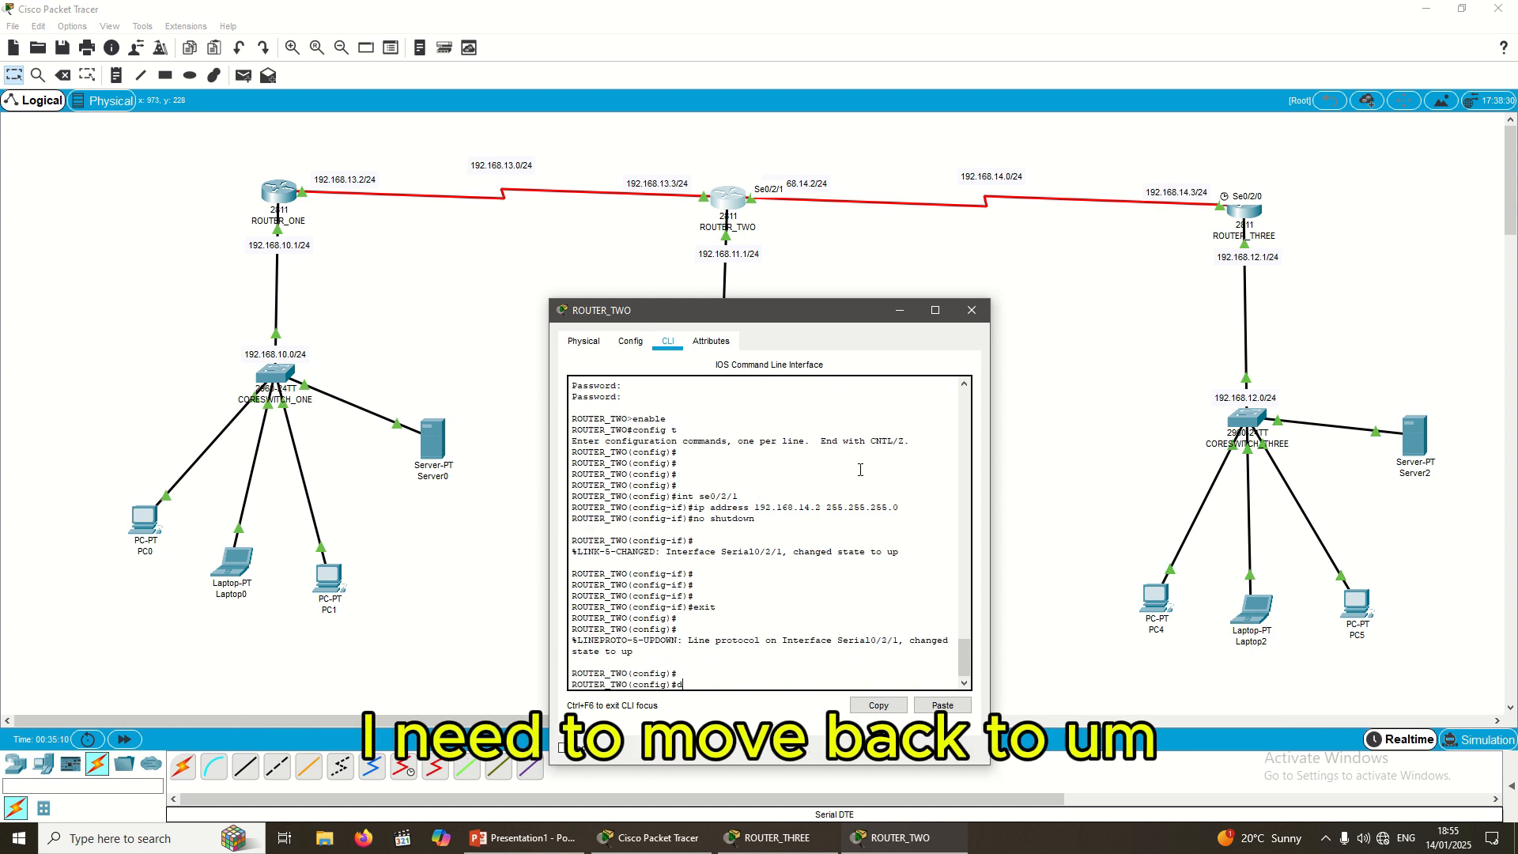
type("o wri")
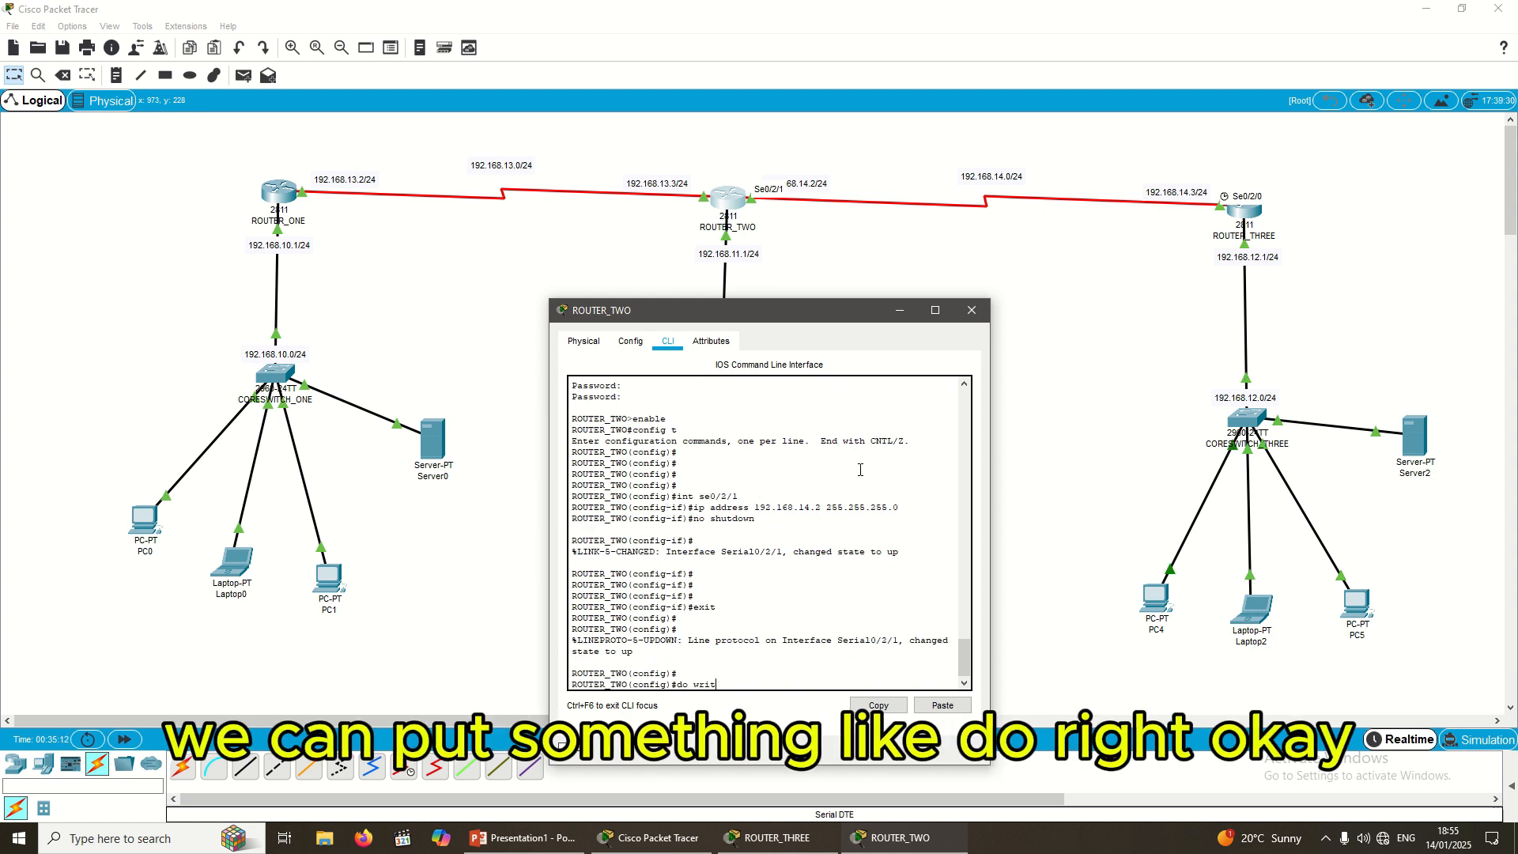
type("t")
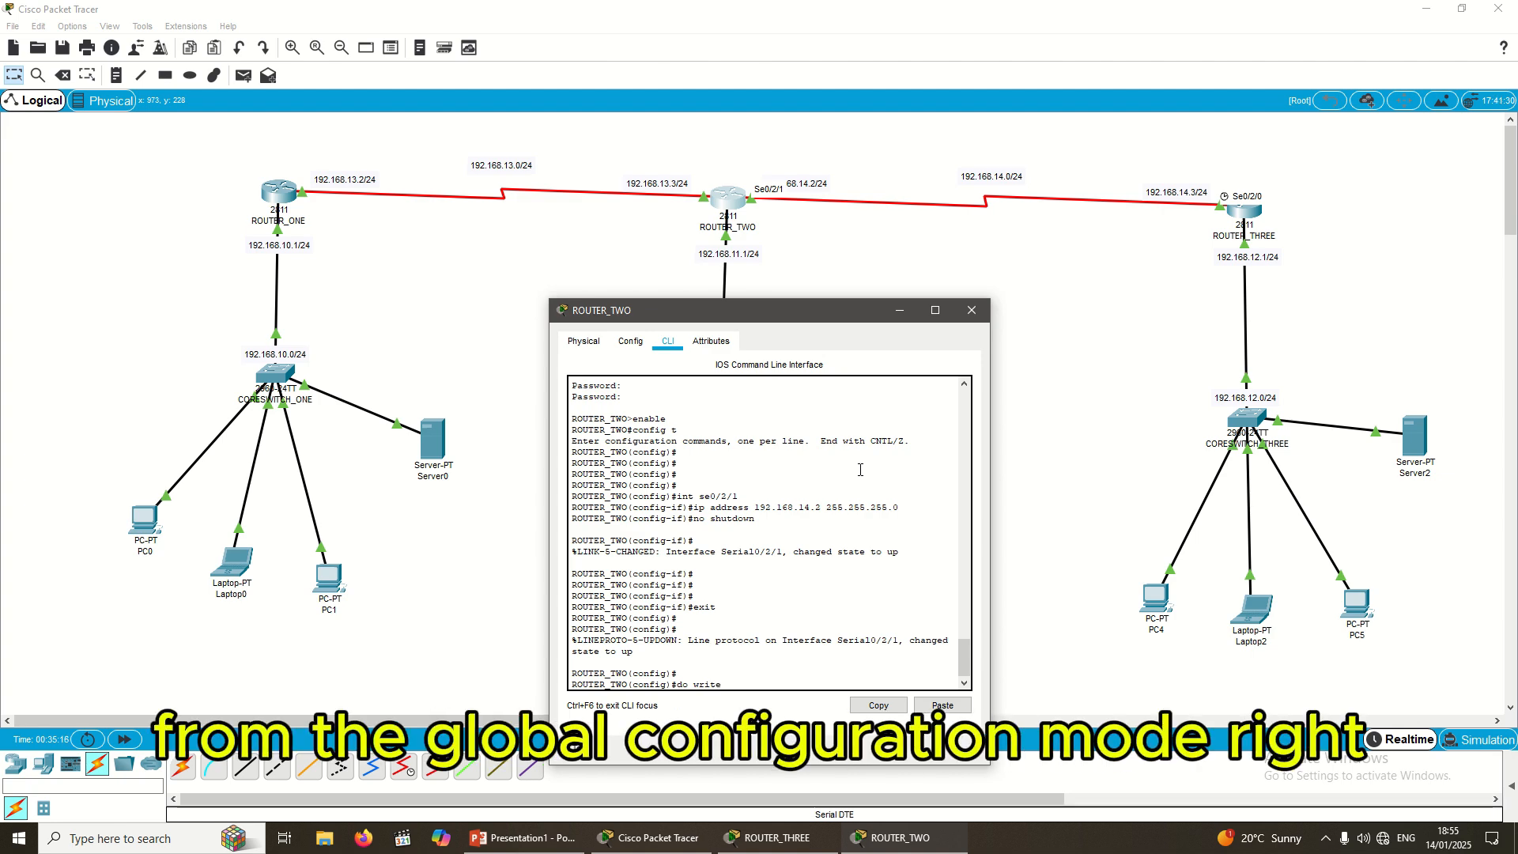
type("e")
key("Return")
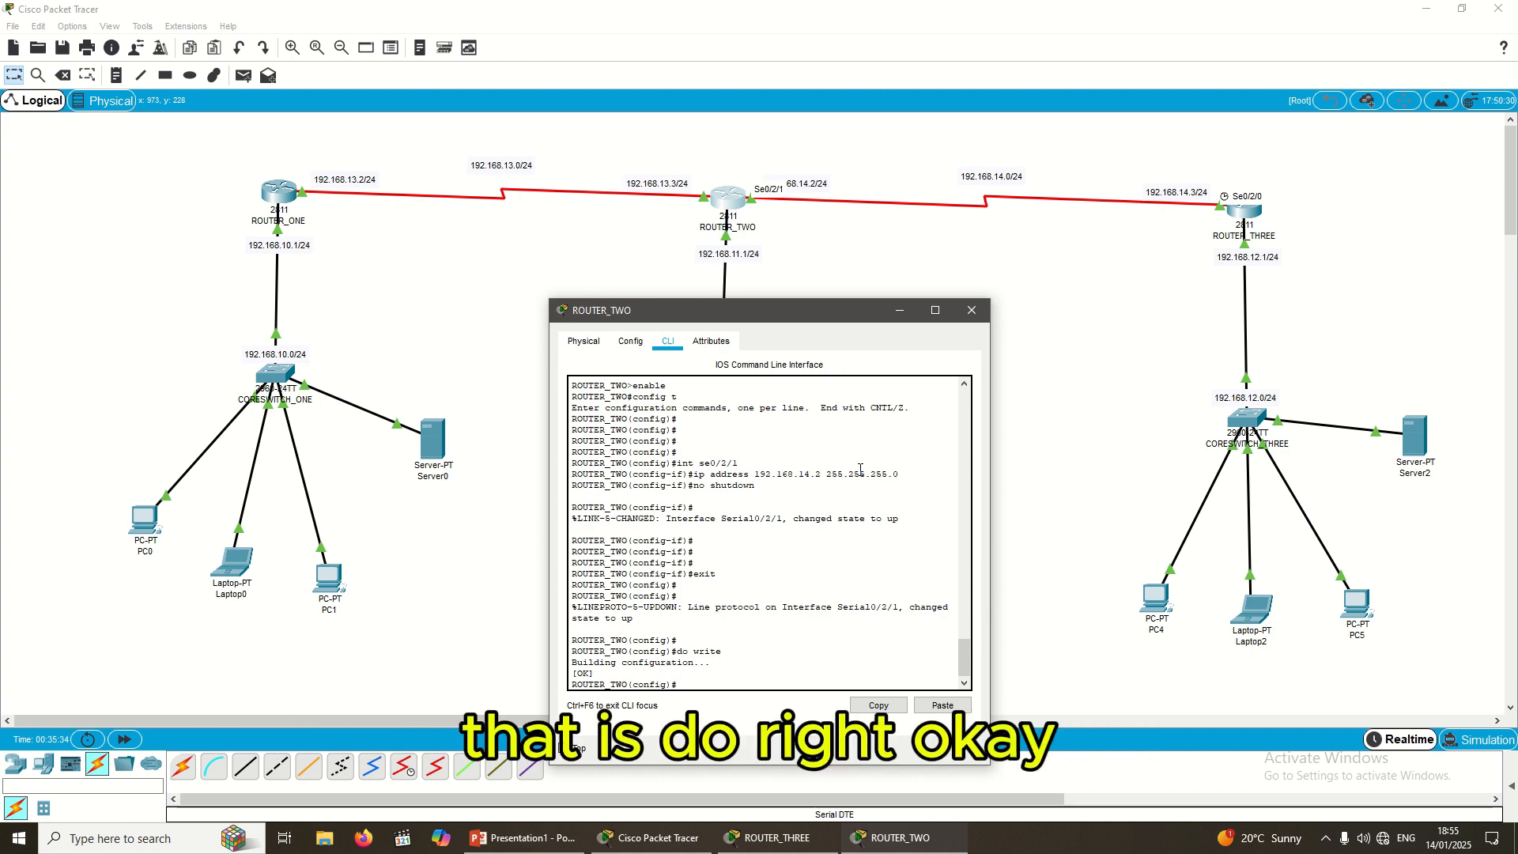
Step: Discard a stray text note and relabel PC0 as 192.168.10.3
left_click(449, 289)
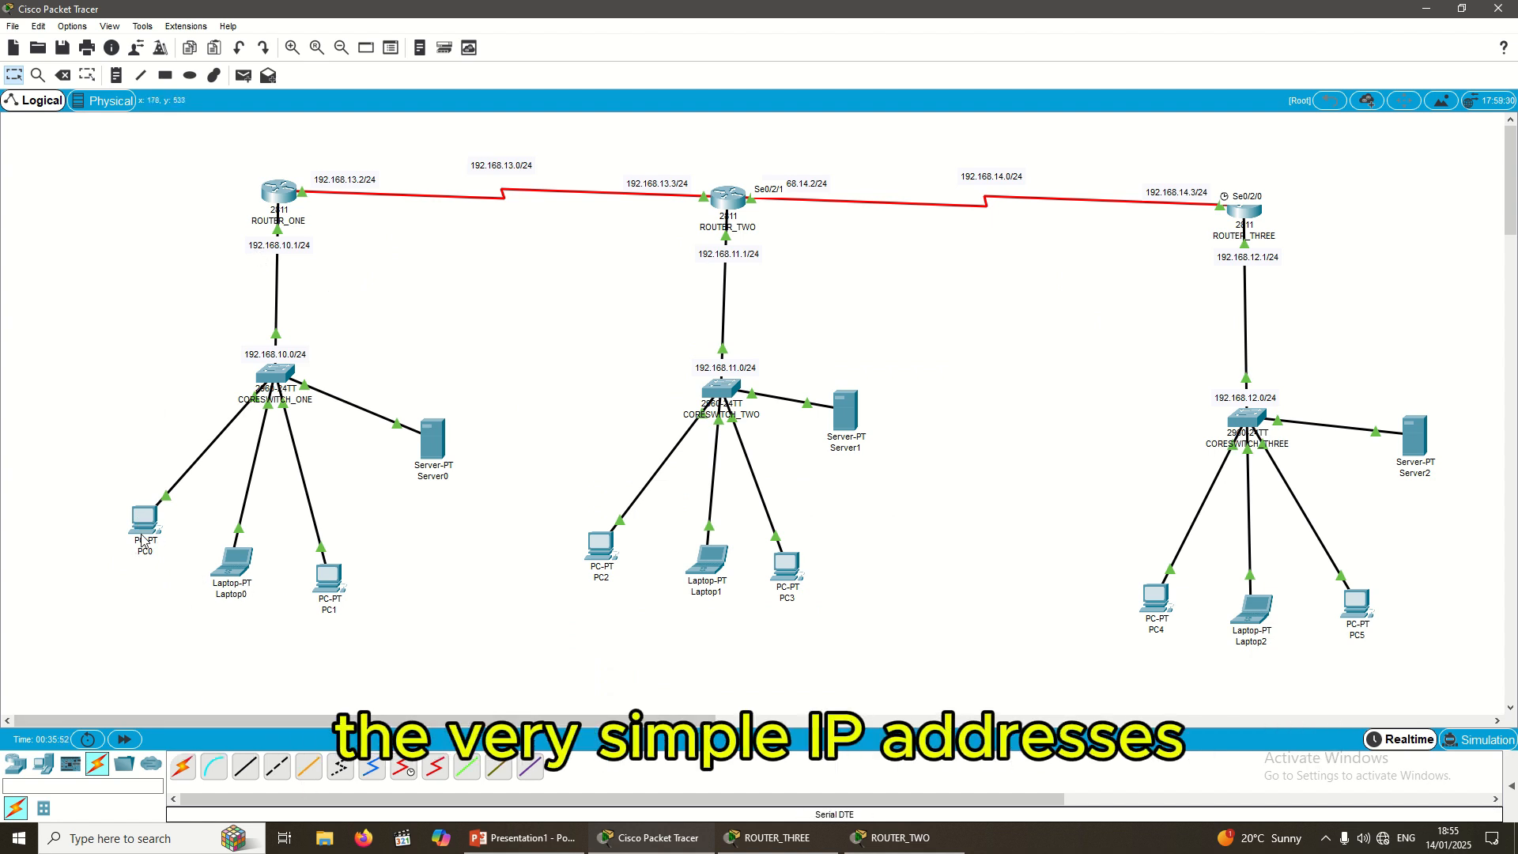
left_click(115, 75)
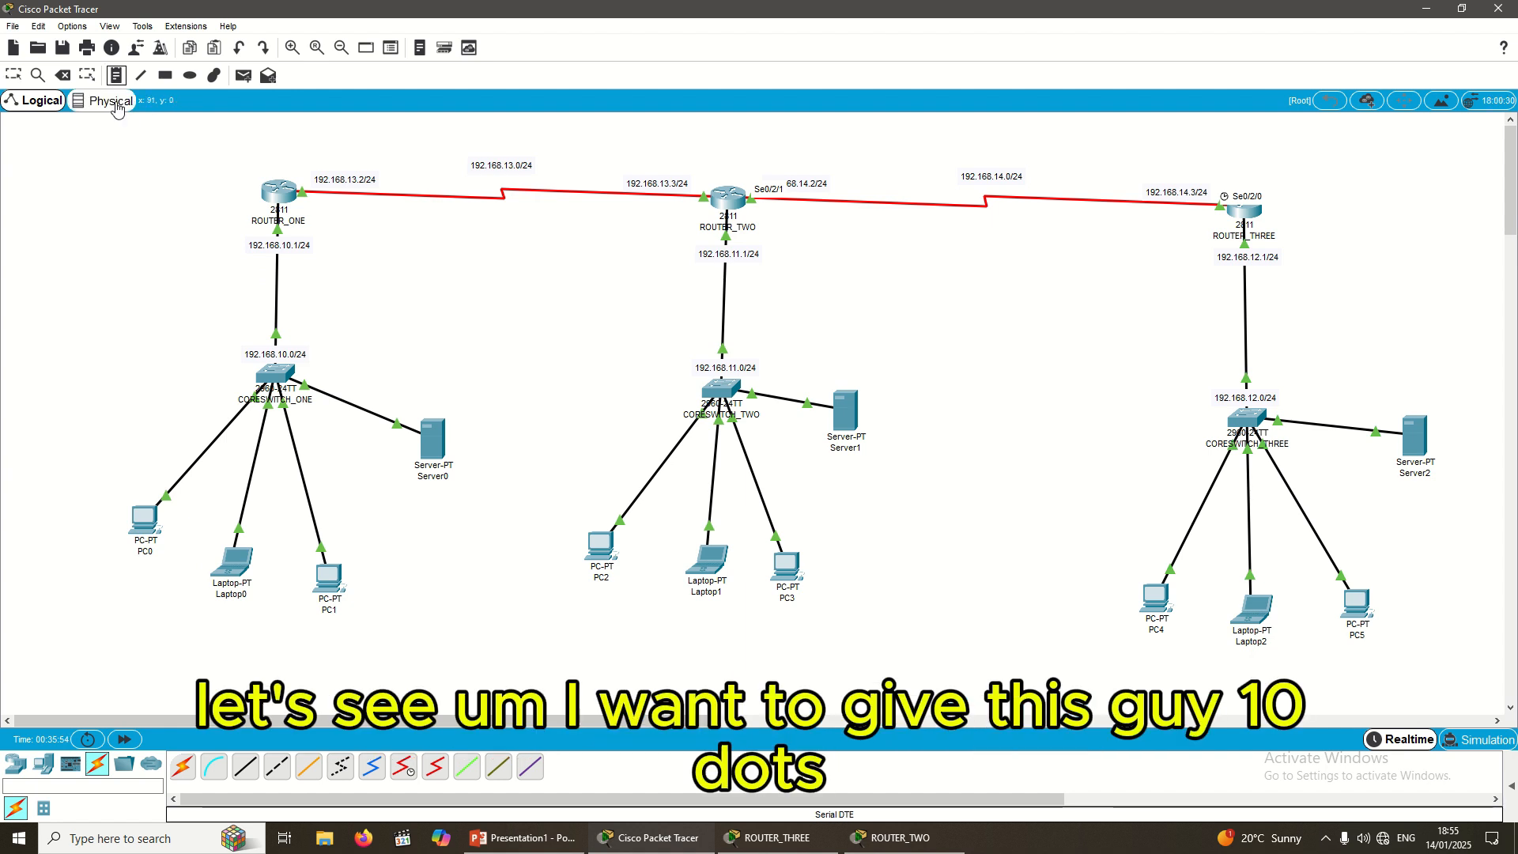
left_click(136, 545)
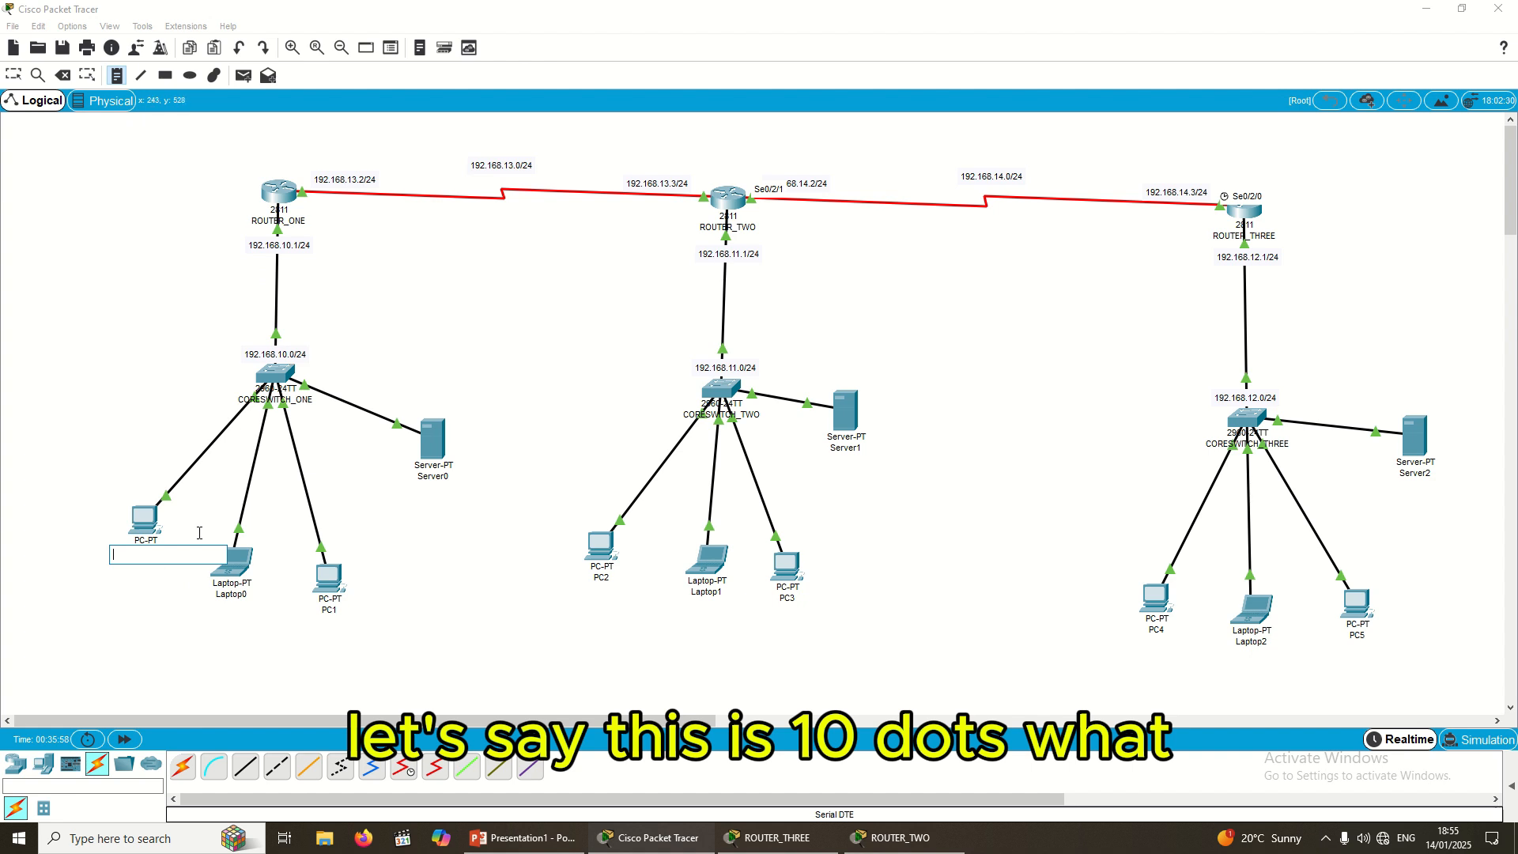
left_click(16, 79)
left_click(149, 554)
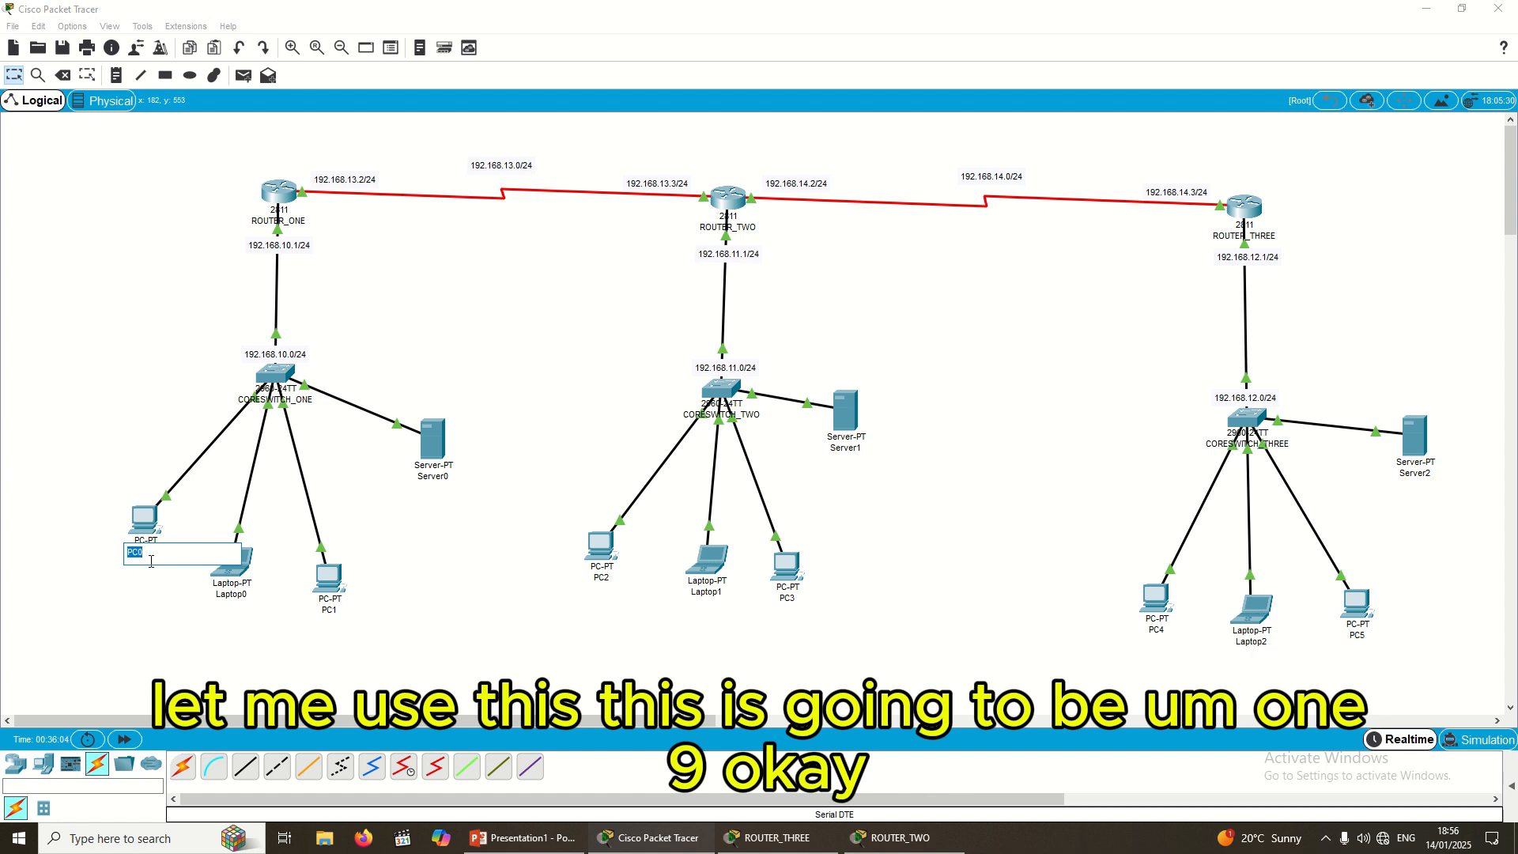
type("1")
type("192.168.10.0/24")
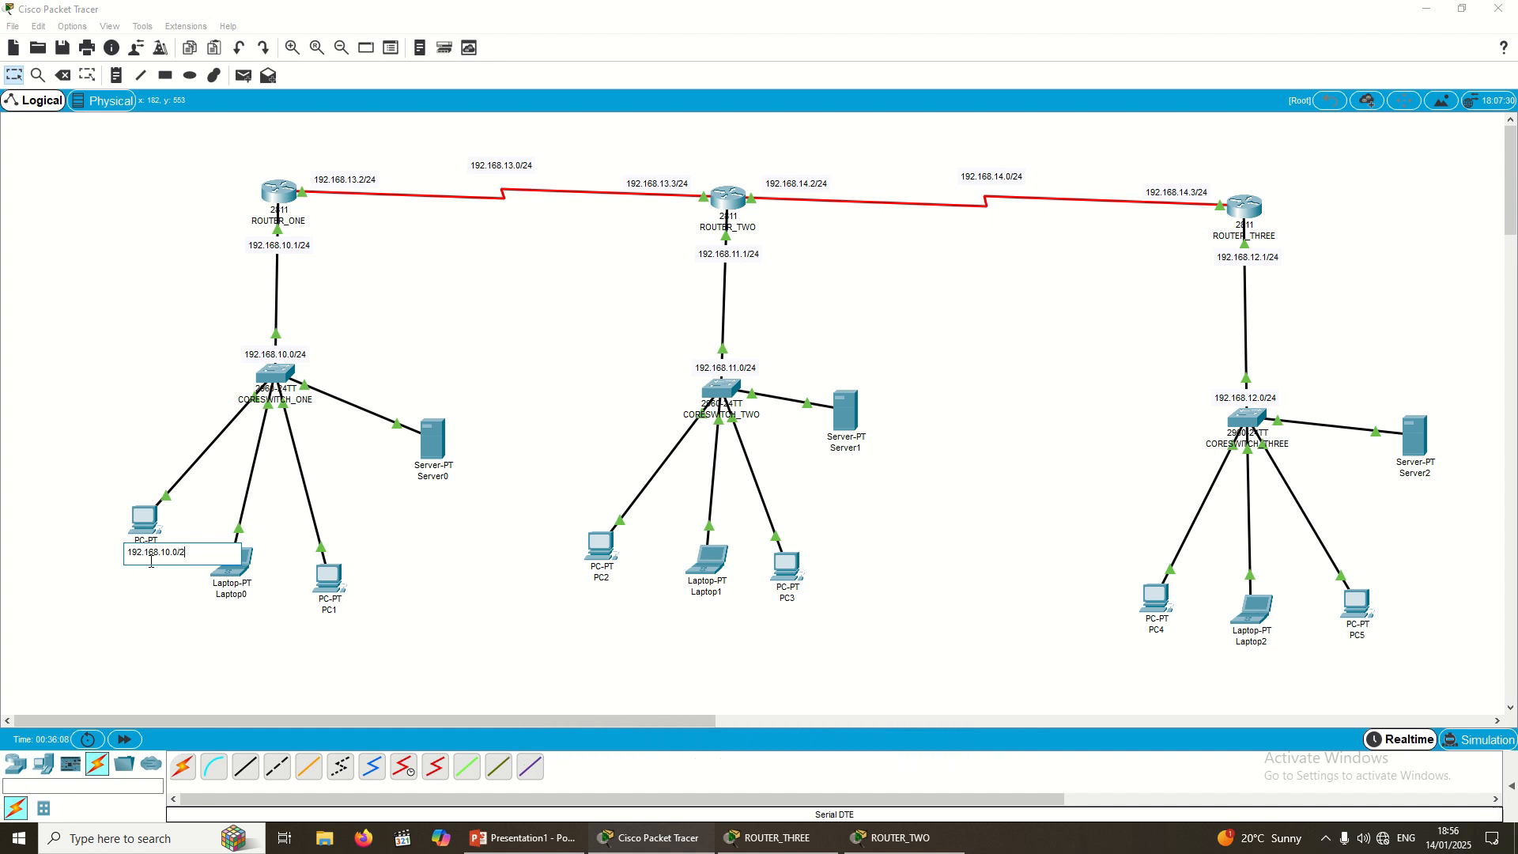
key("BackSpace")
key("BackSpace")
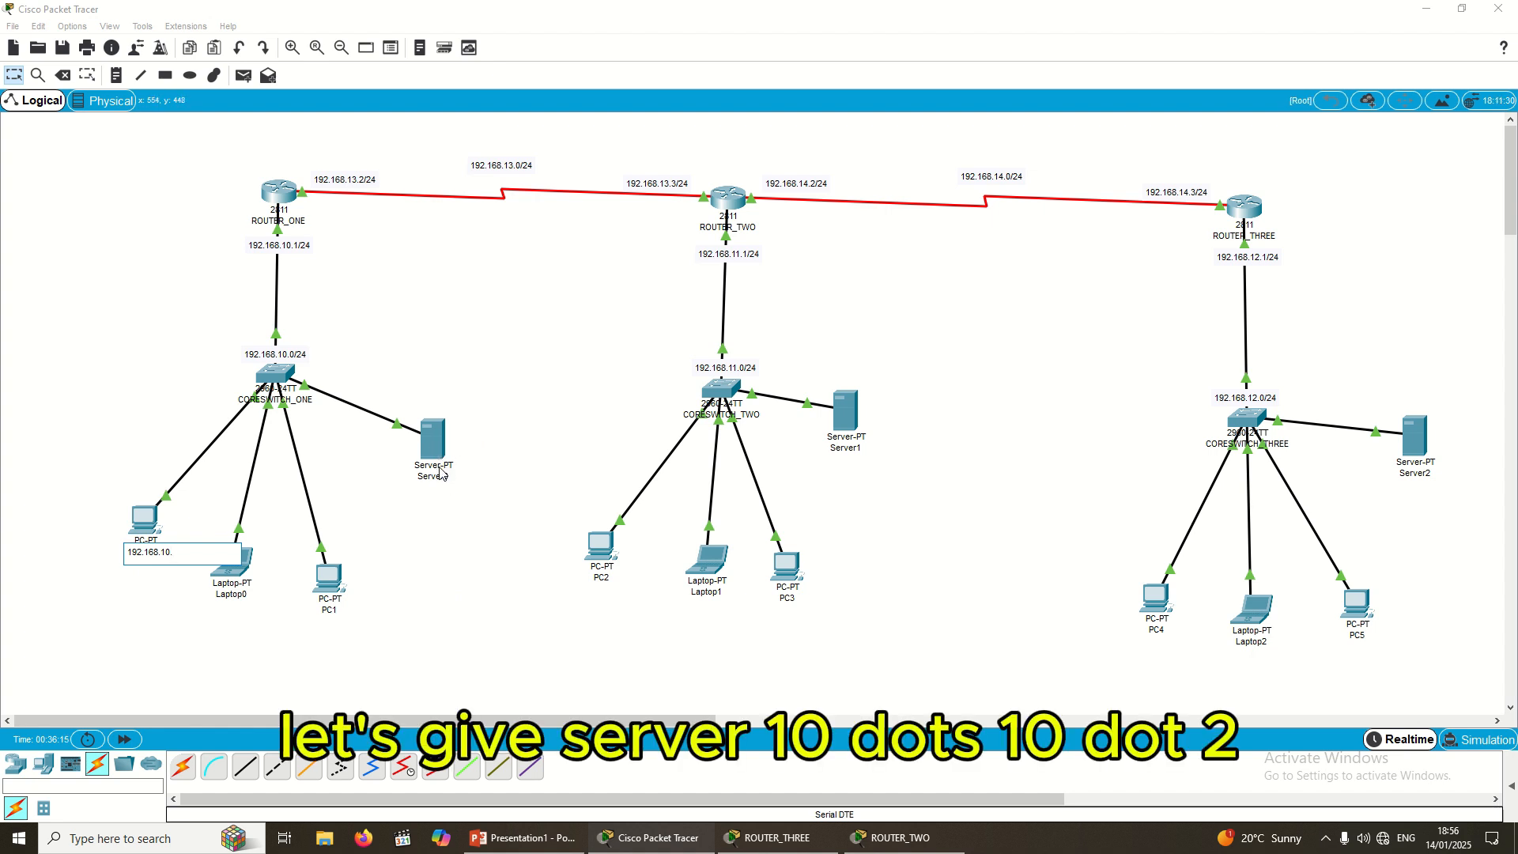
type("3")
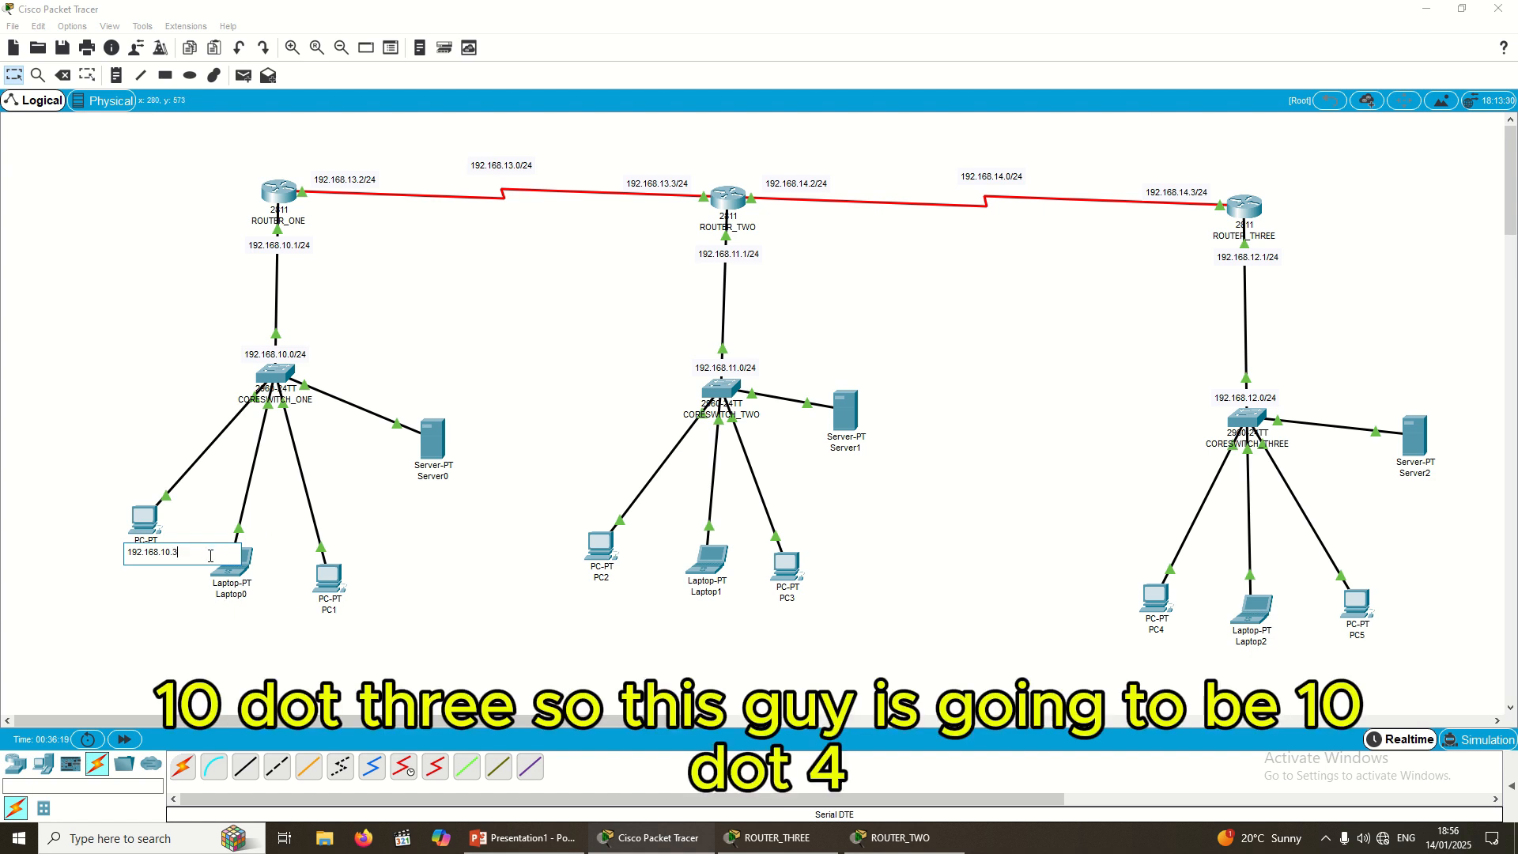
key("ctrl+a")
key("ctrl+c")
Step: Relabel Laptop0, PC1 and Server0 as 192.168.10.4, 192.168.10.5 and 192.168.10.2
left_click(231, 594)
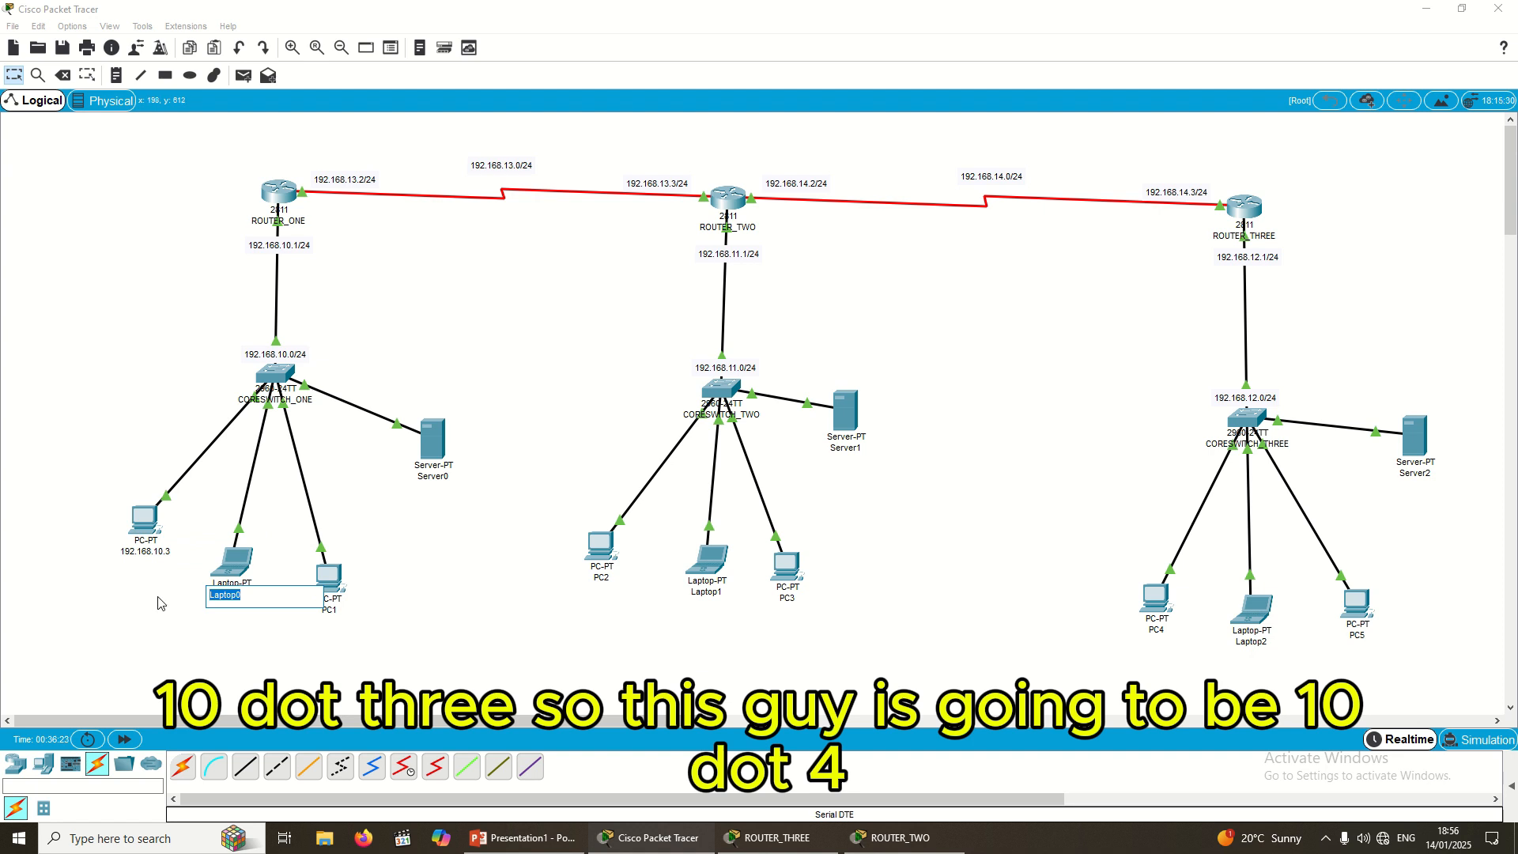
key("ctrl+v")
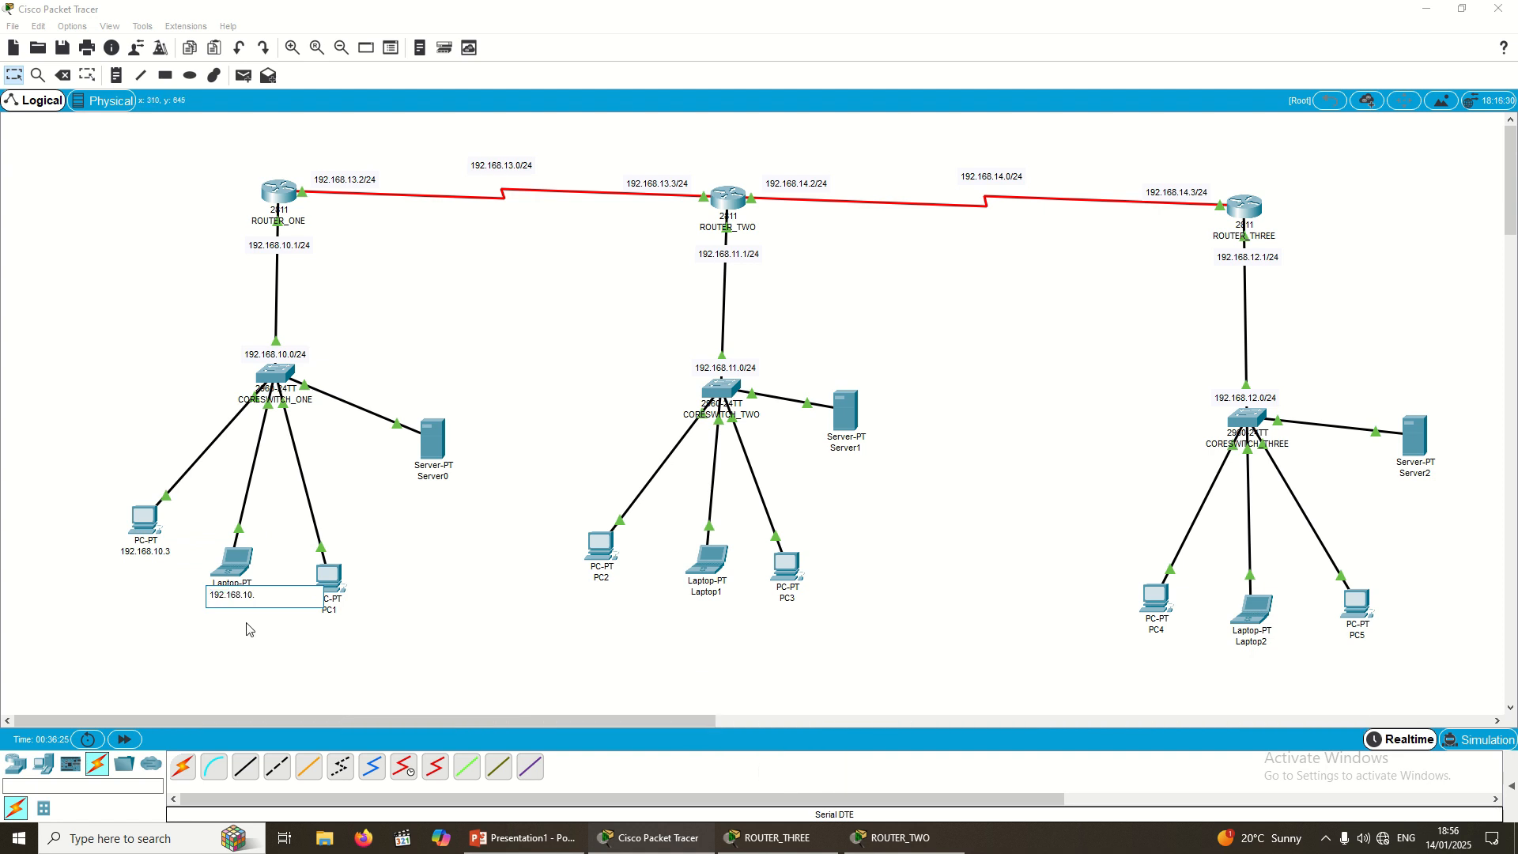
type("4")
left_click(330, 611)
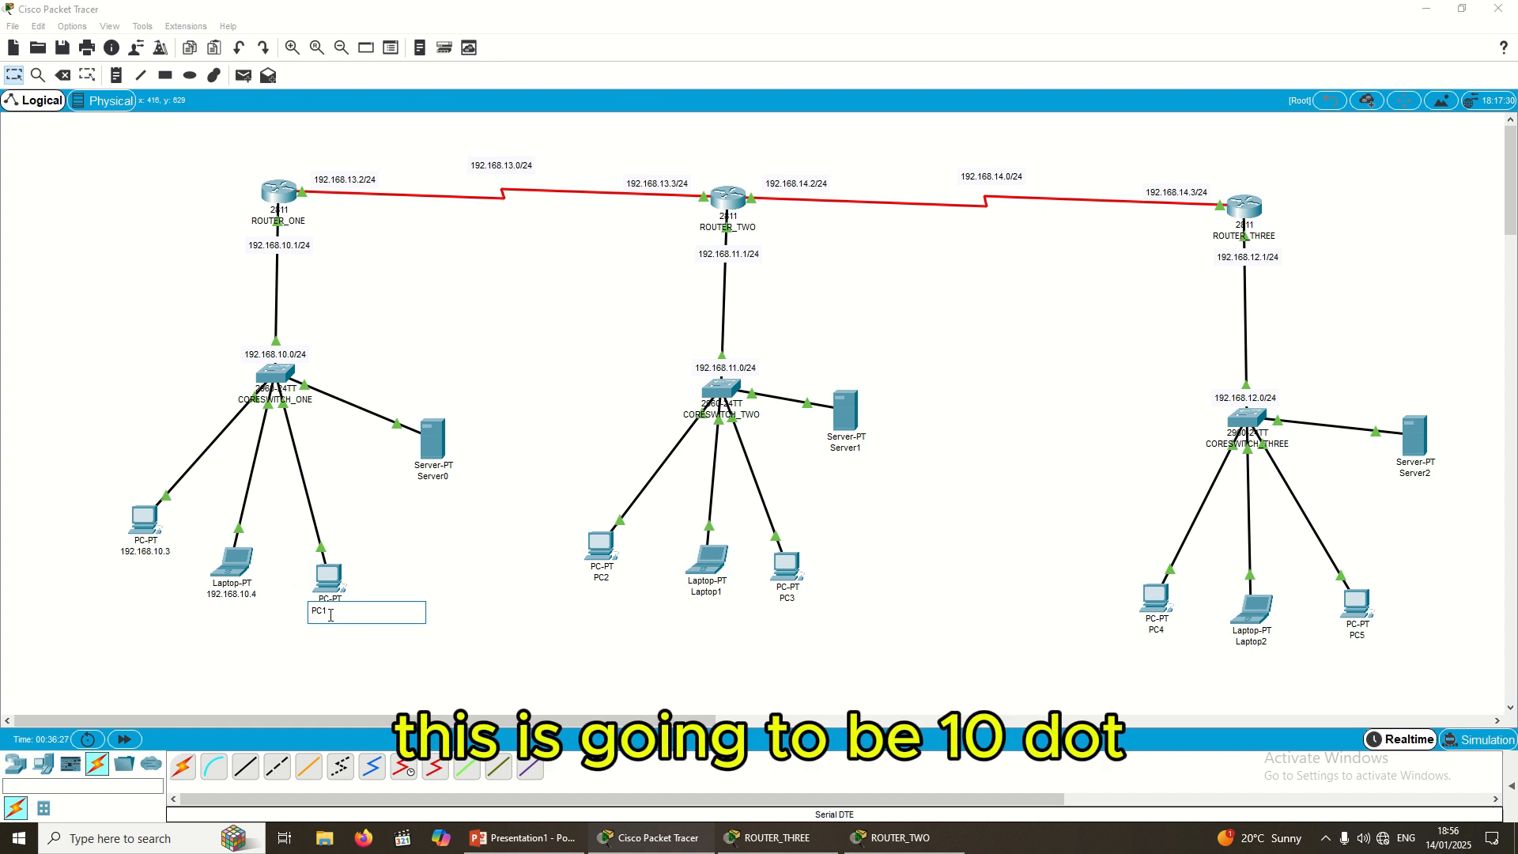
key("ctrl+a")
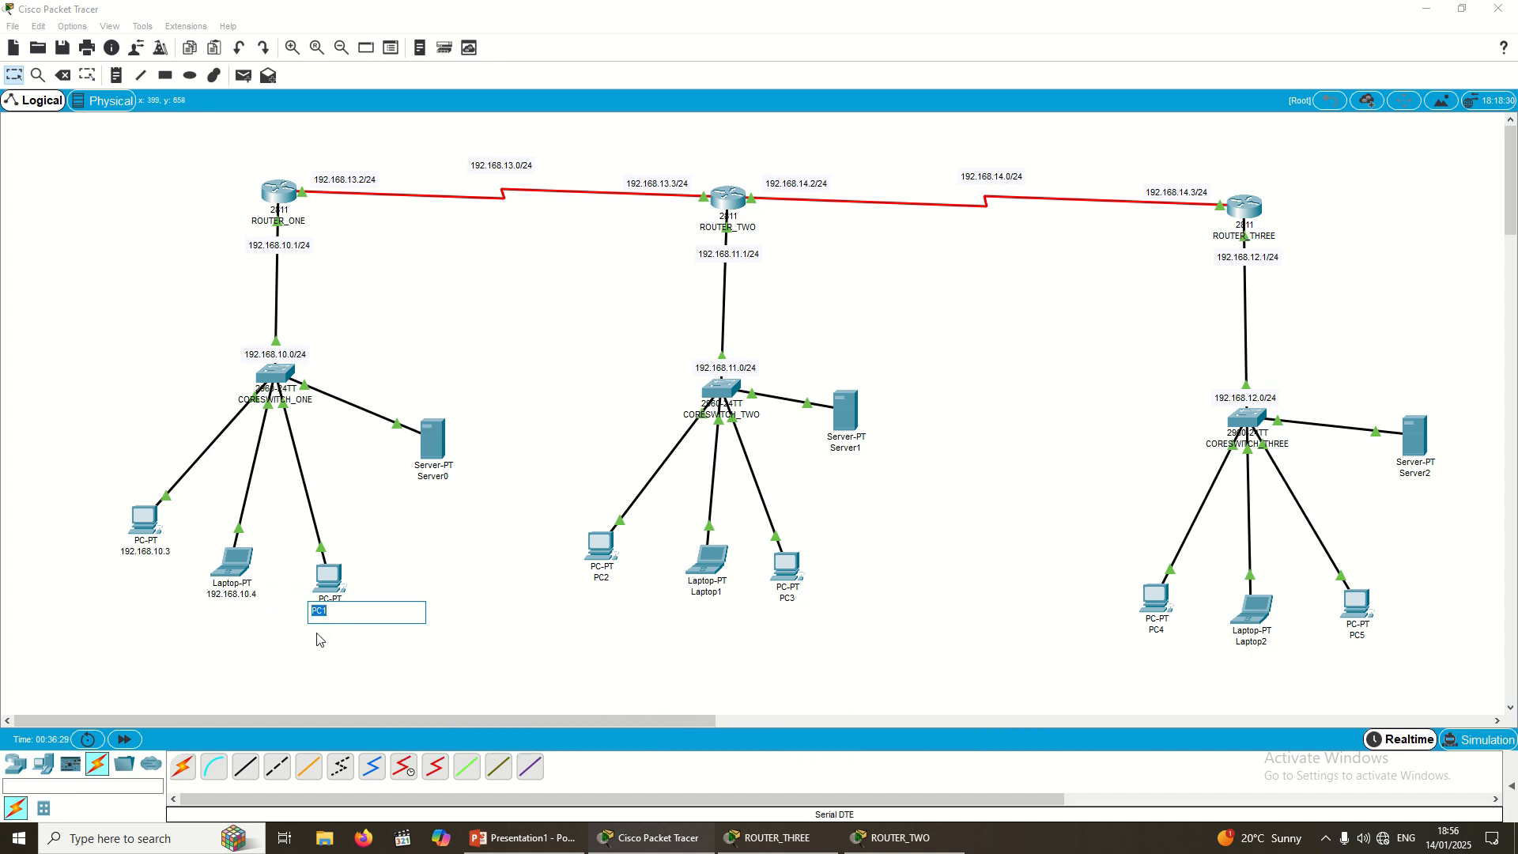
key("ctrl+v")
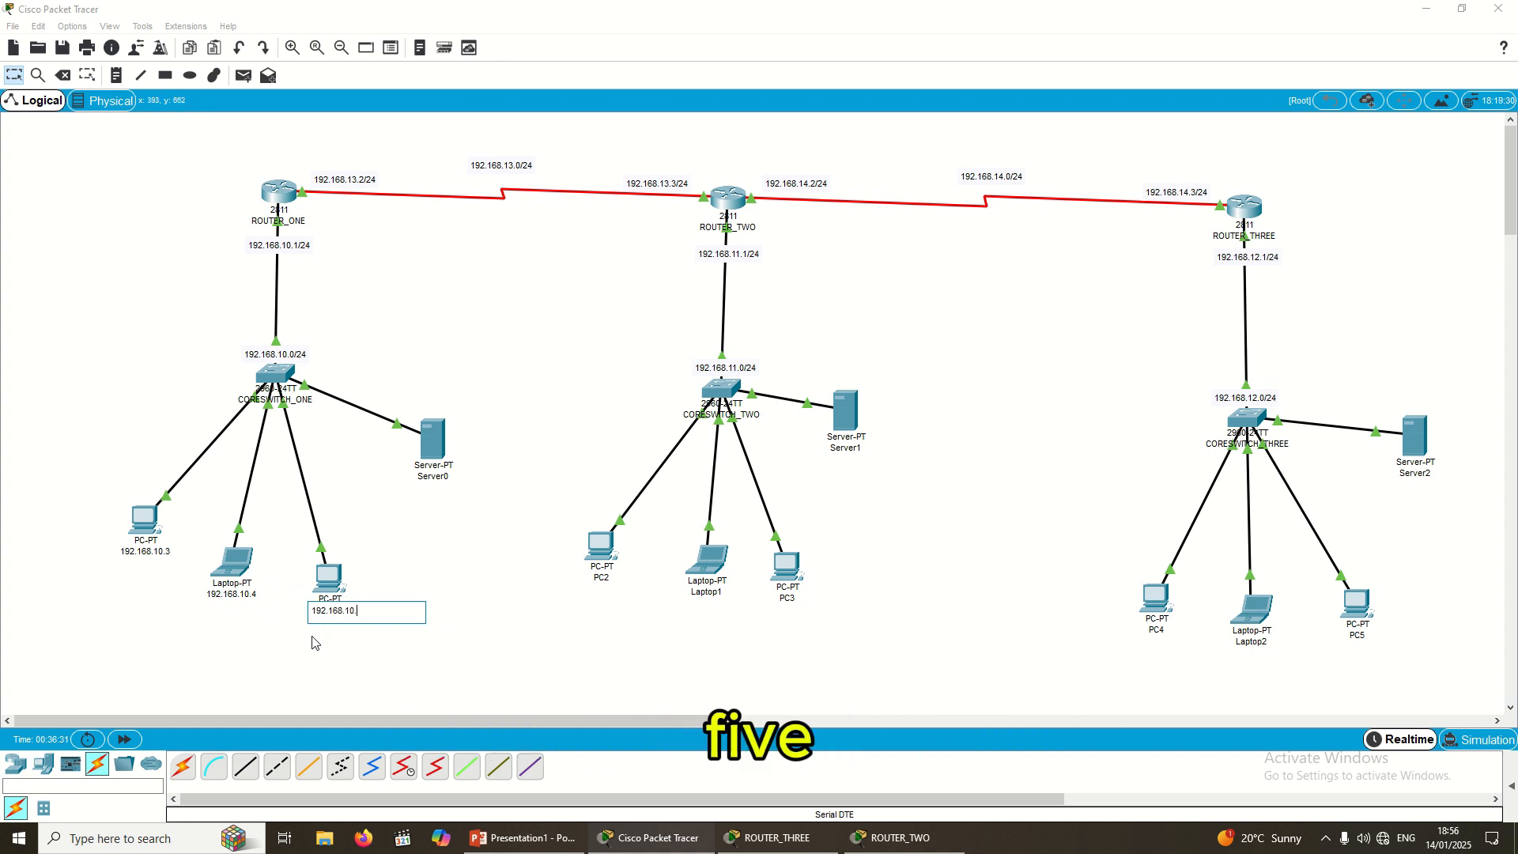
type("5")
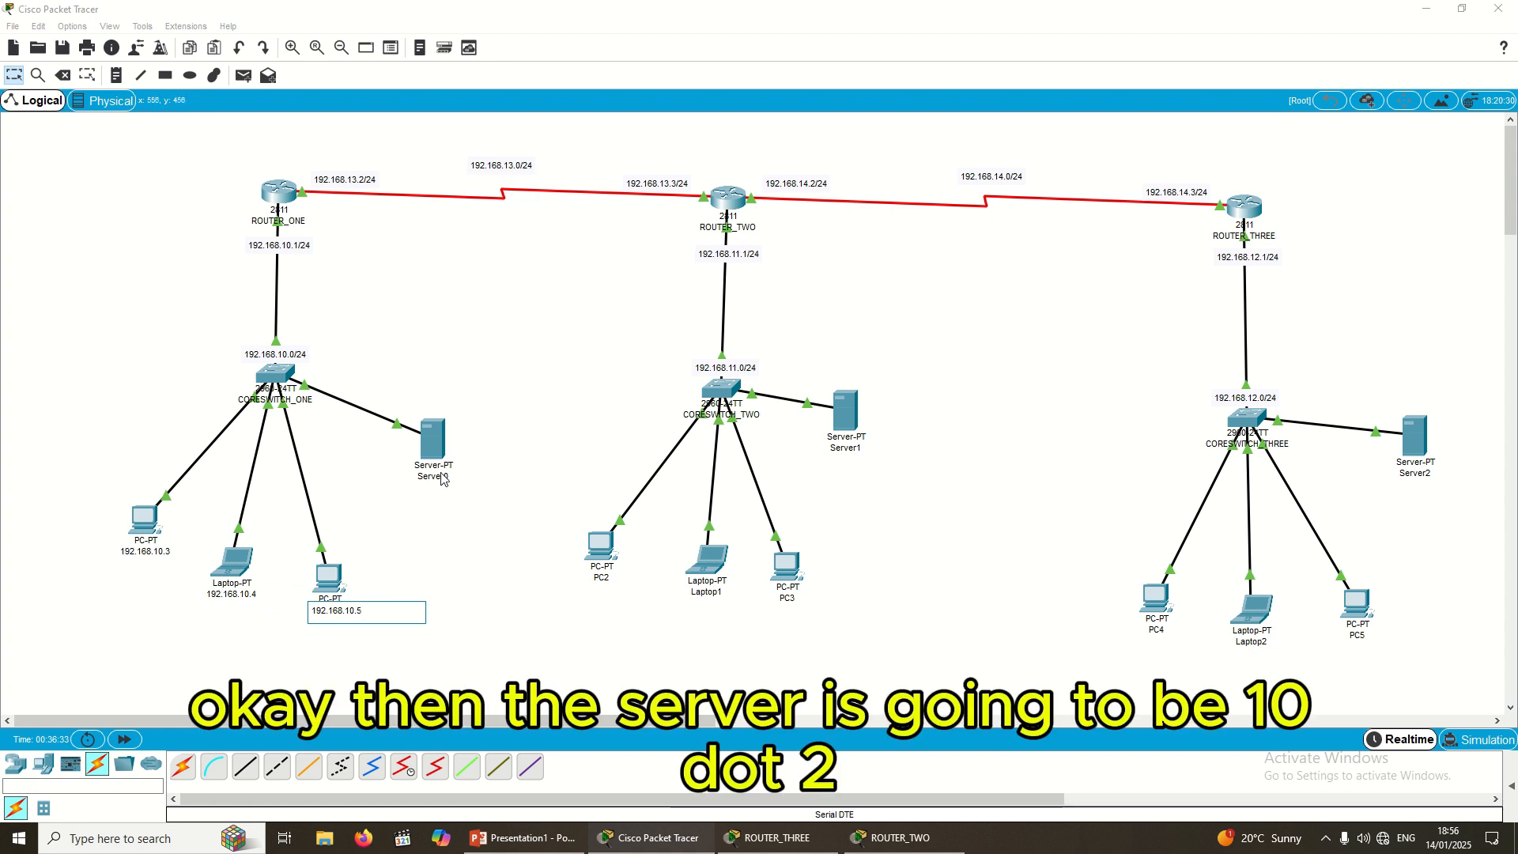
left_click(442, 477)
key("ctrl+a")
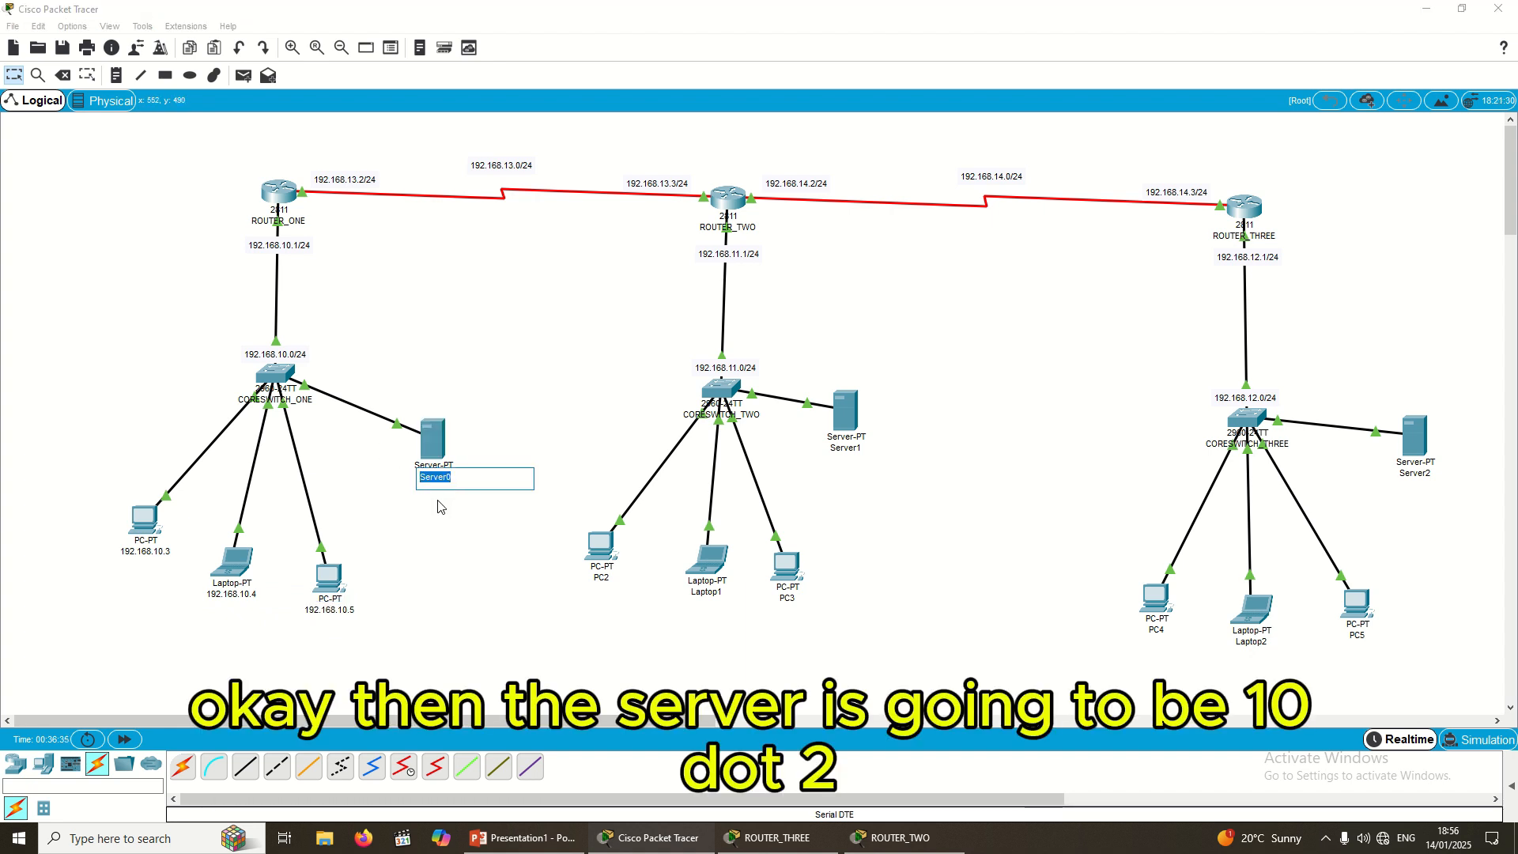
type("192.168.10.")
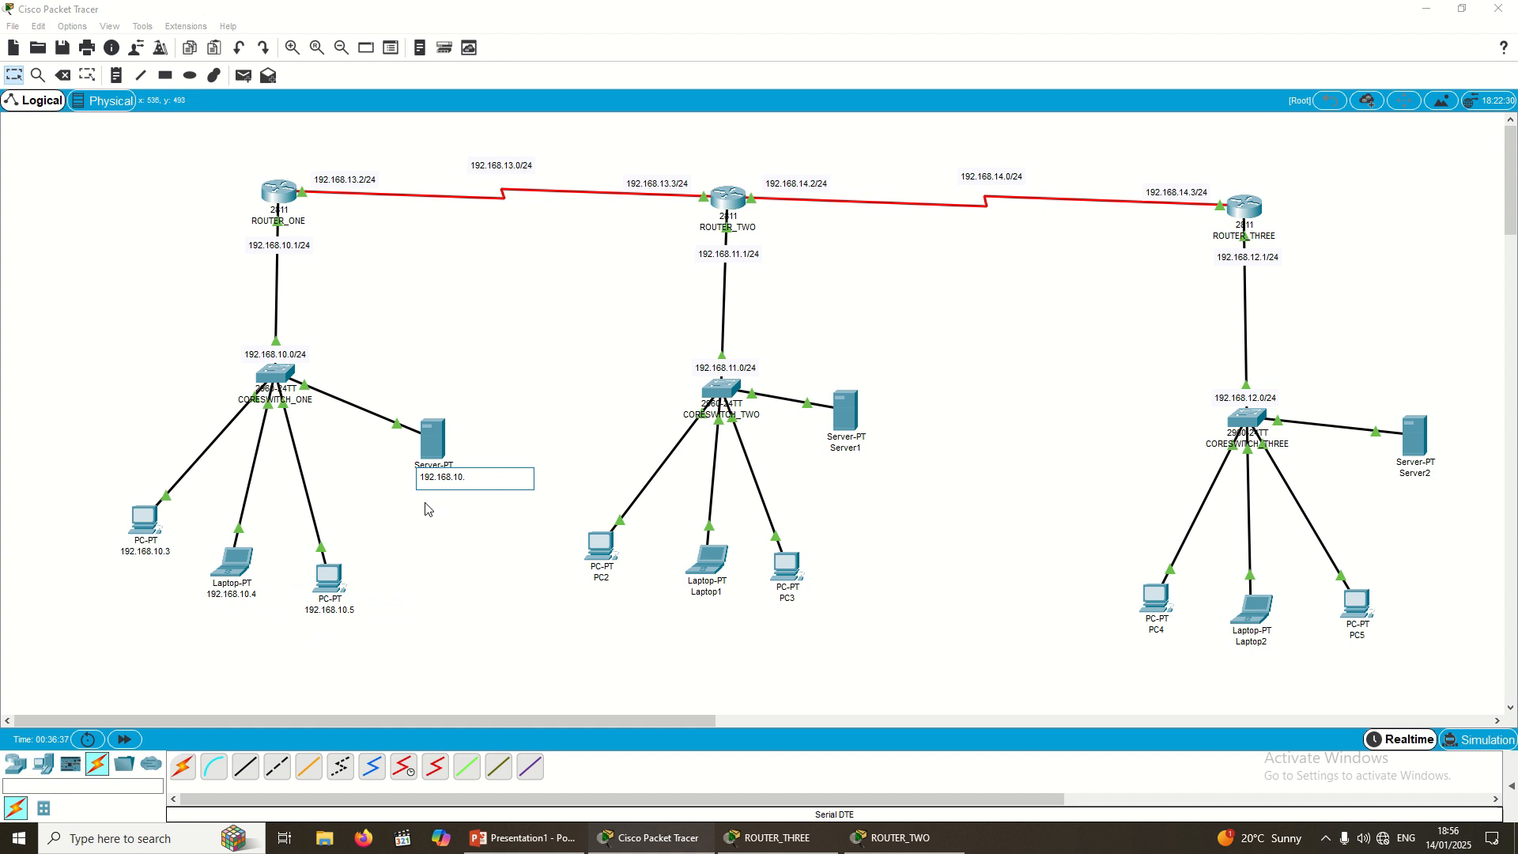
type("2")
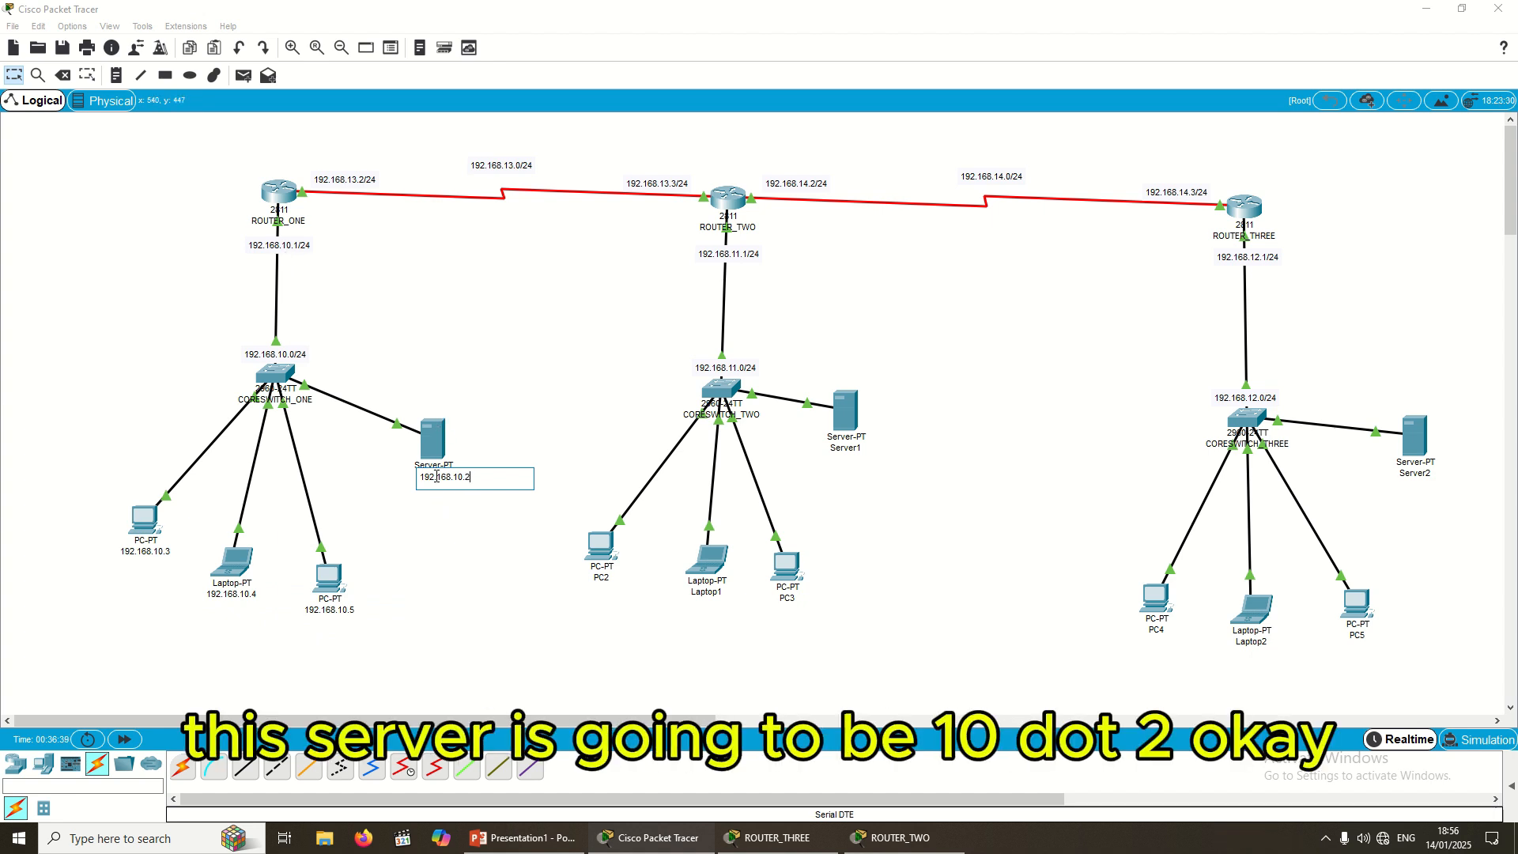
left_click(487, 460)
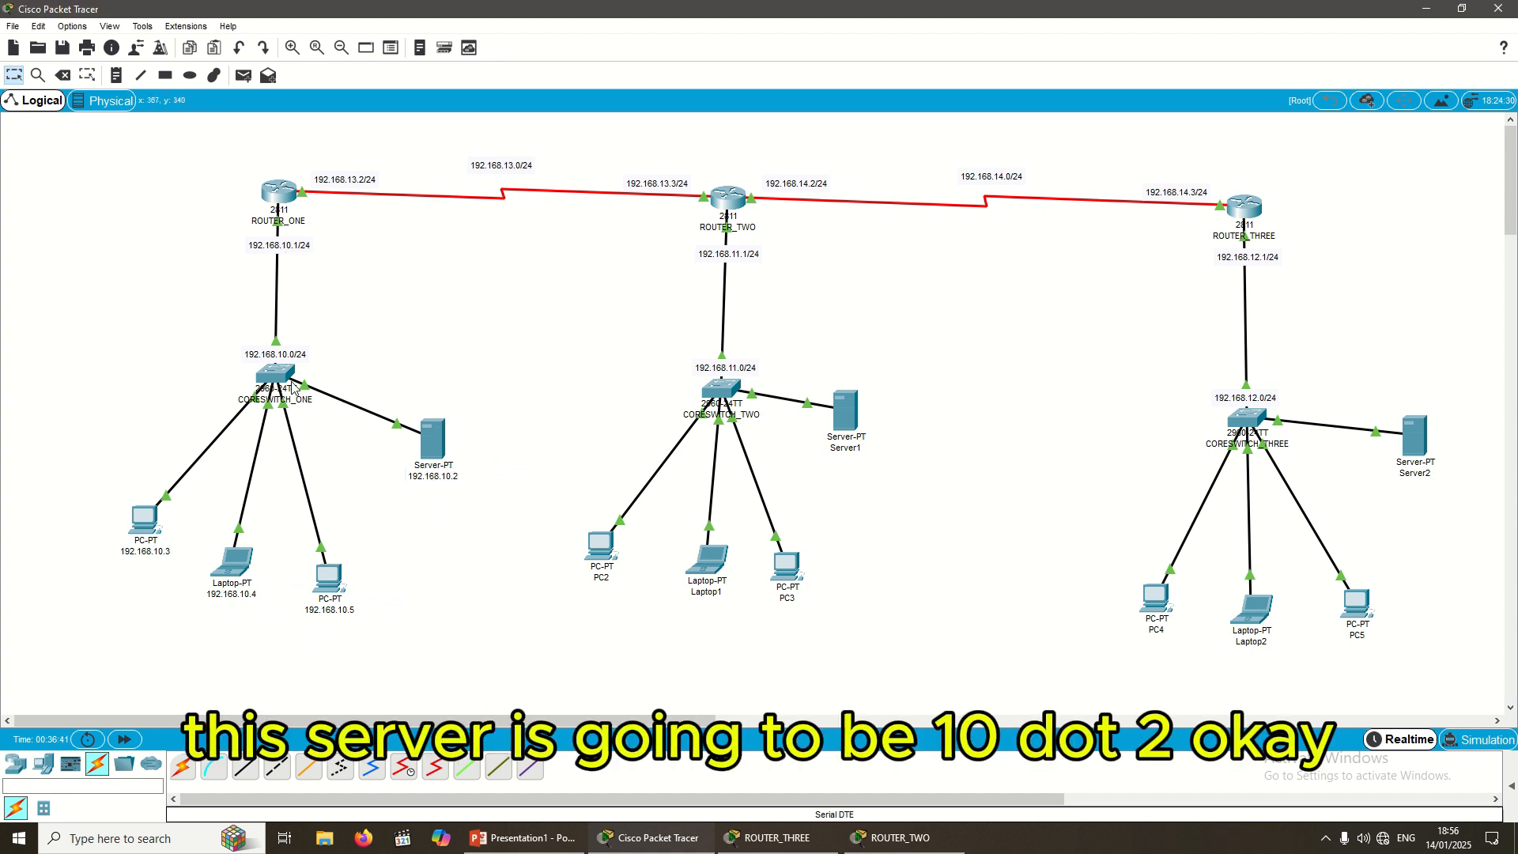
Step: Relabel Server1 as 192.168.11.2, fixing the pasted third octet
left_click(607, 578)
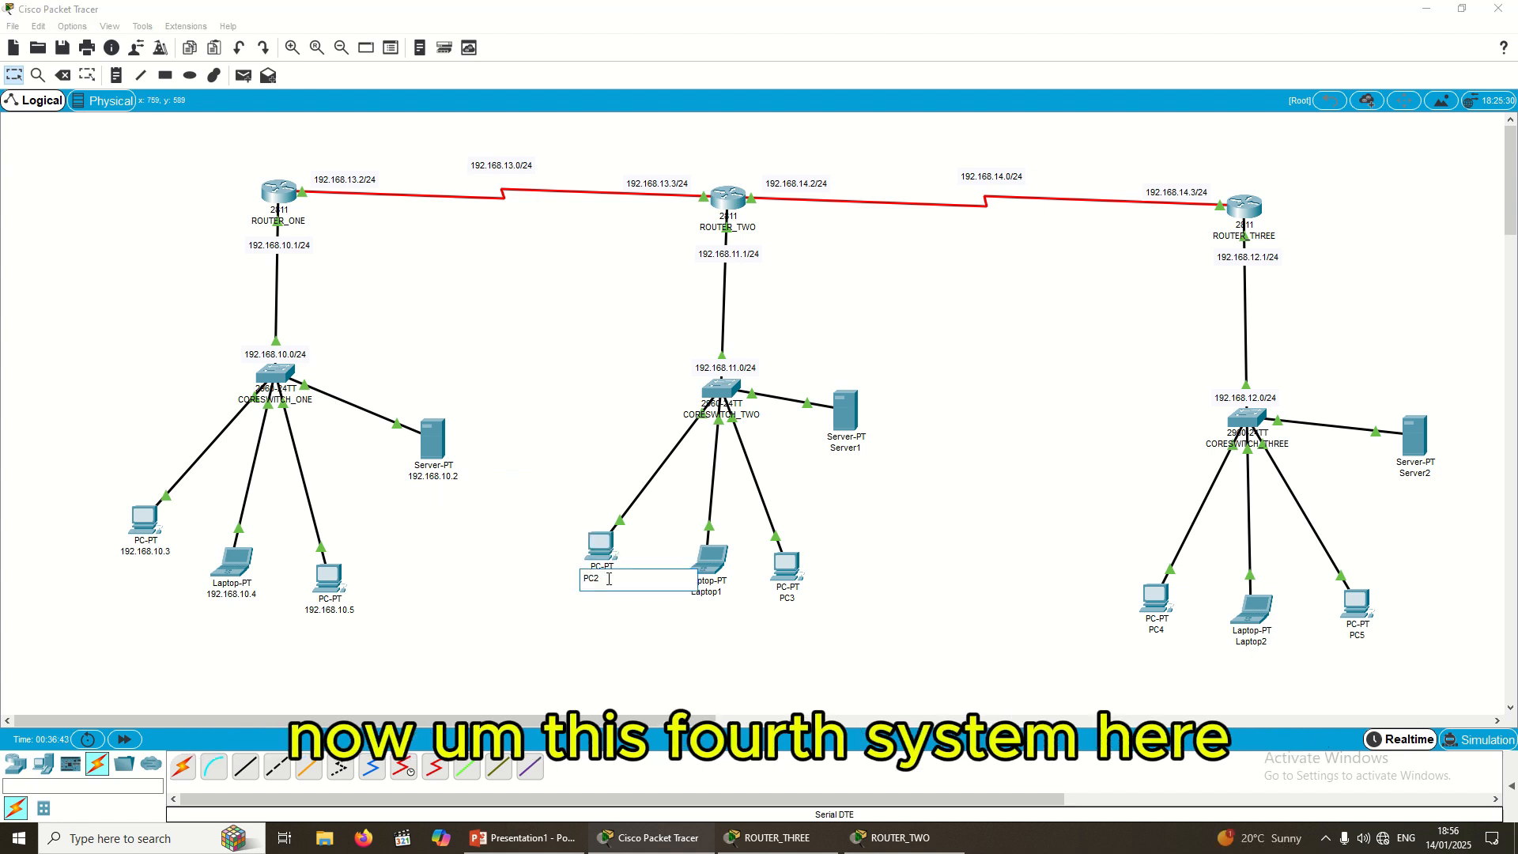
double_click(613, 580)
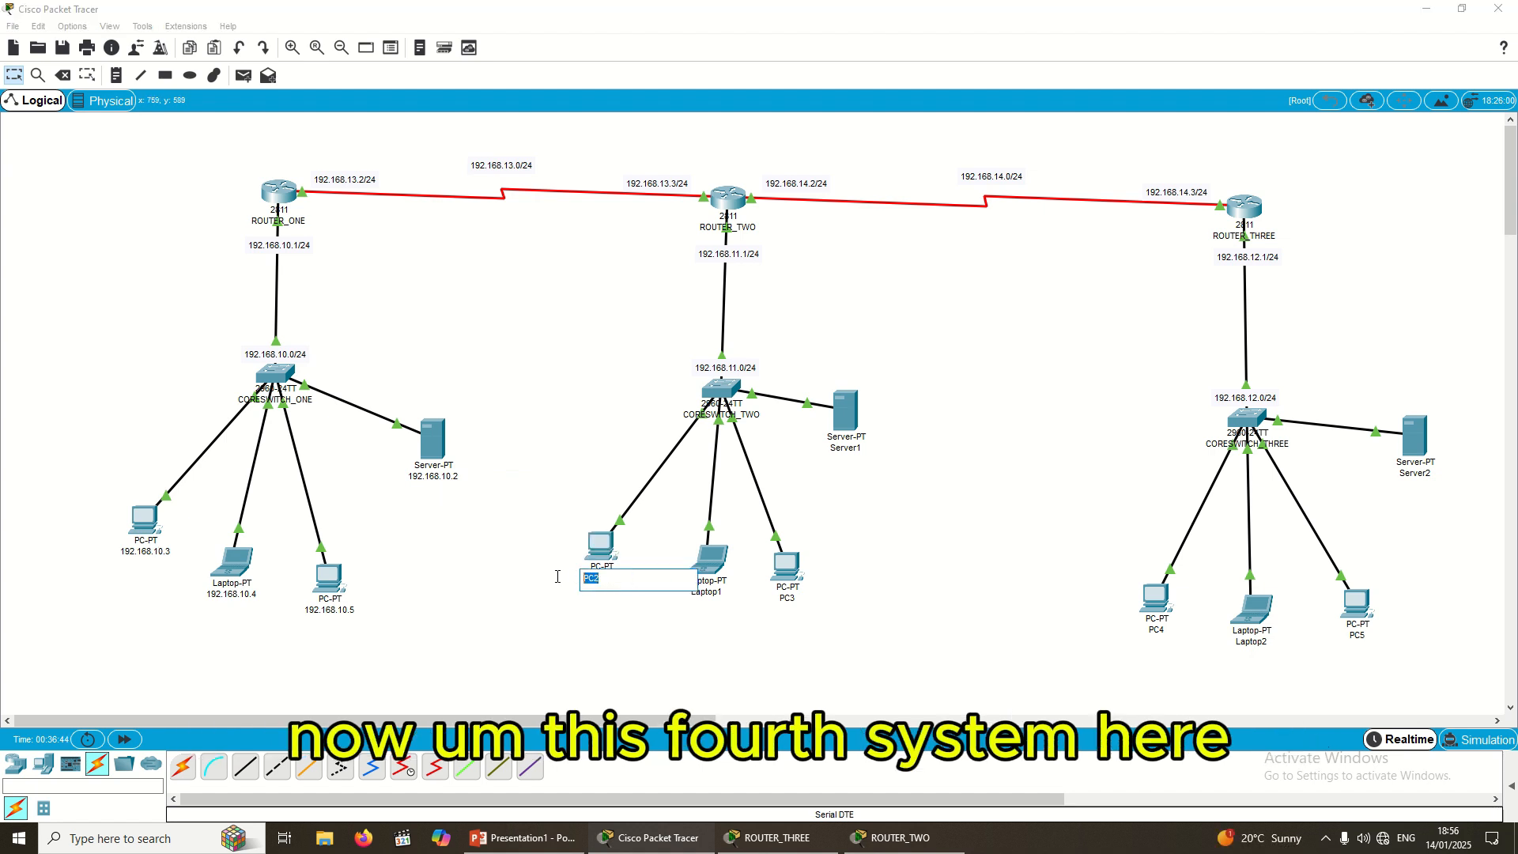
double_click(849, 450)
key("ctrl+v")
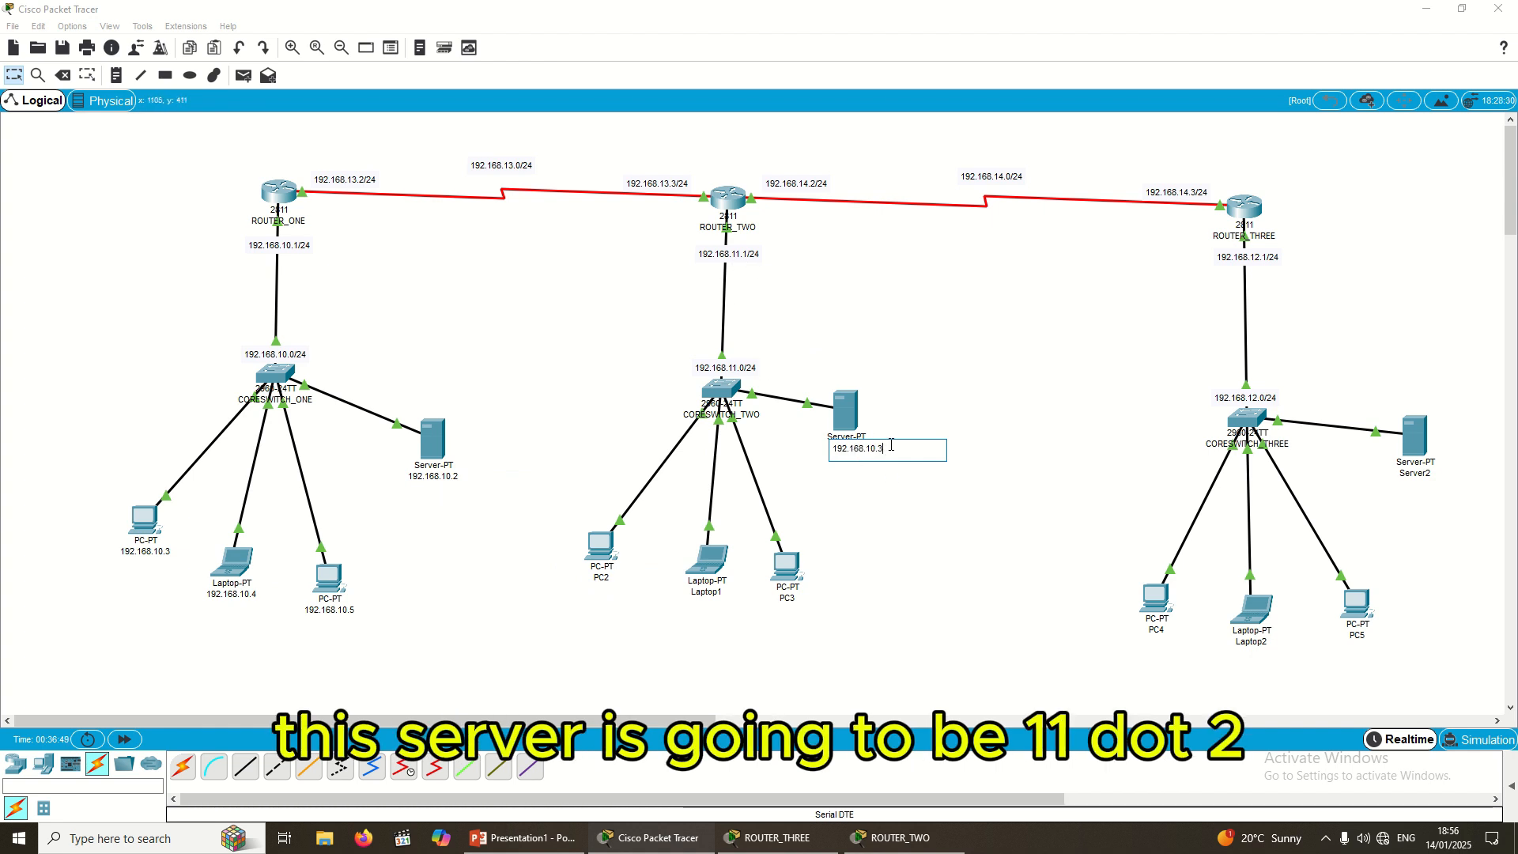
key("BackSpace")
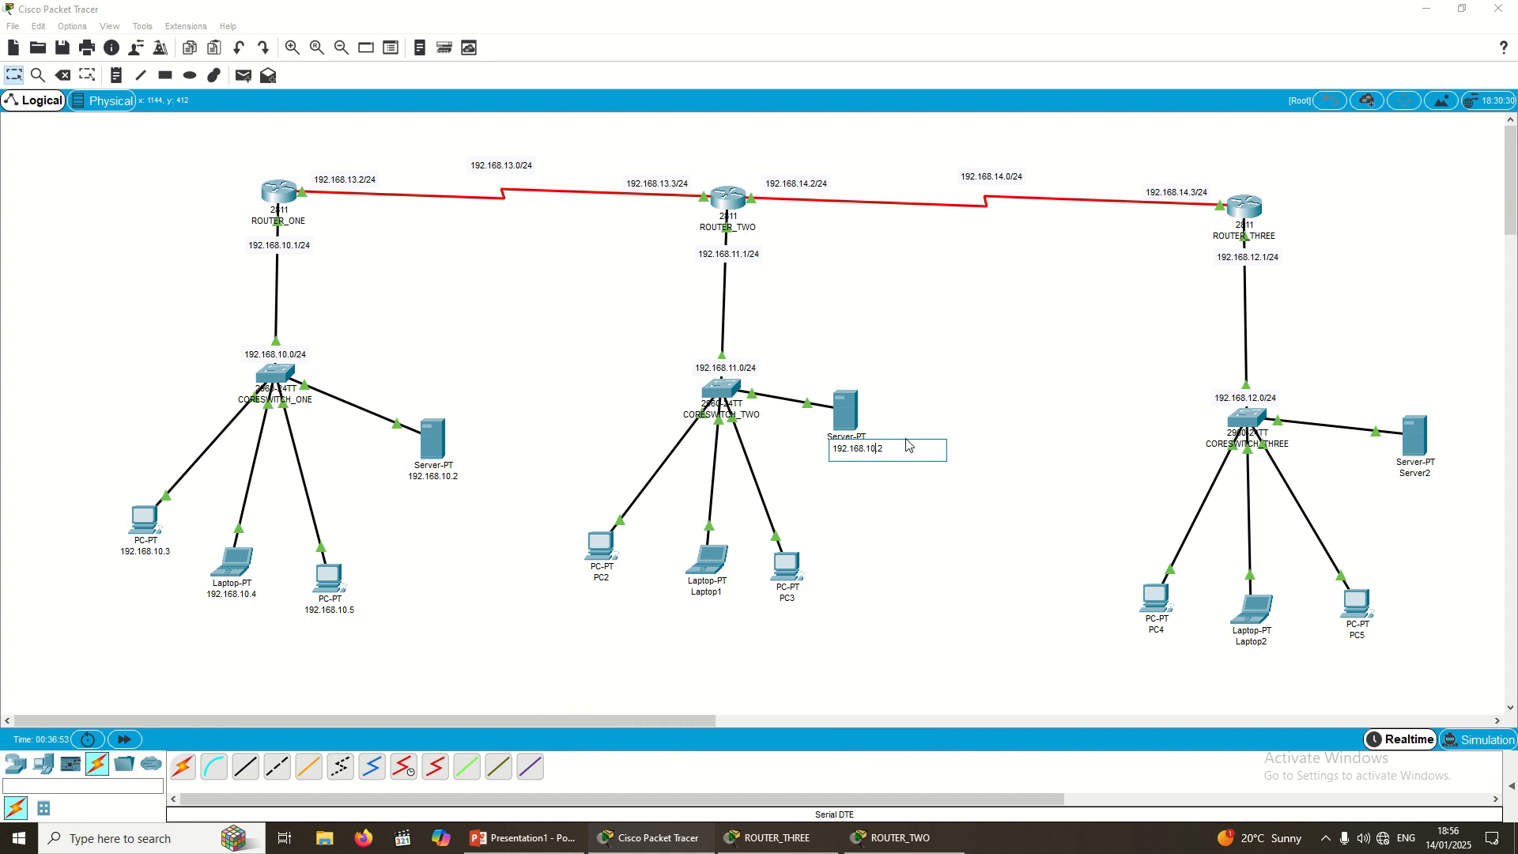
type(".")
key("ctrl+a")
left_click(872, 450)
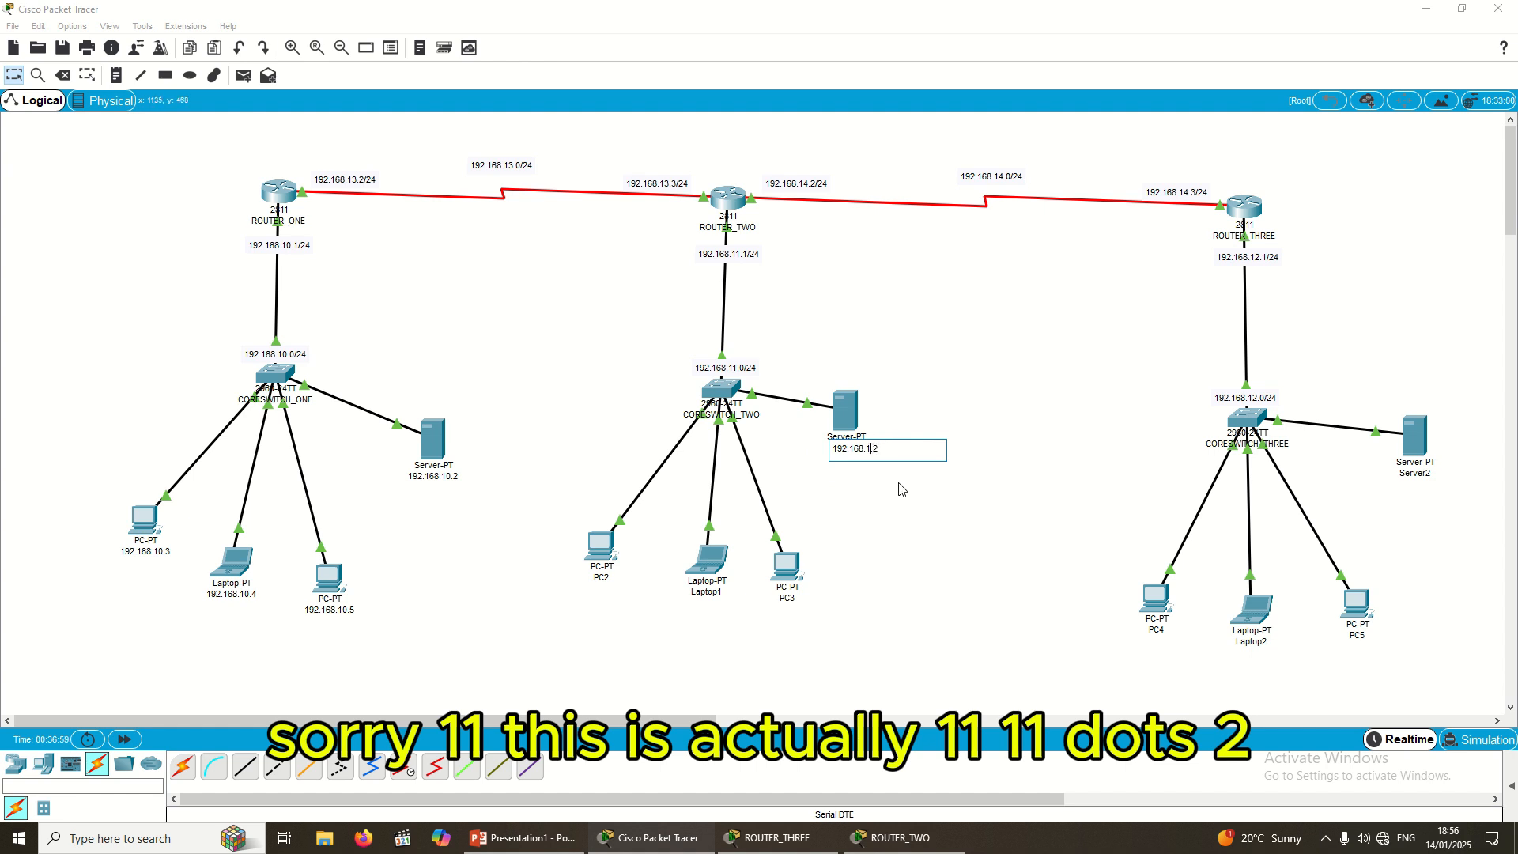
type("1")
key("ctrl+a")
key("ctrl+c")
Step: Relabel PC2, Laptop1 and PC3 as 192.168.11.3, 192.168.11.4 and 192.168.11.5
left_click(598, 578)
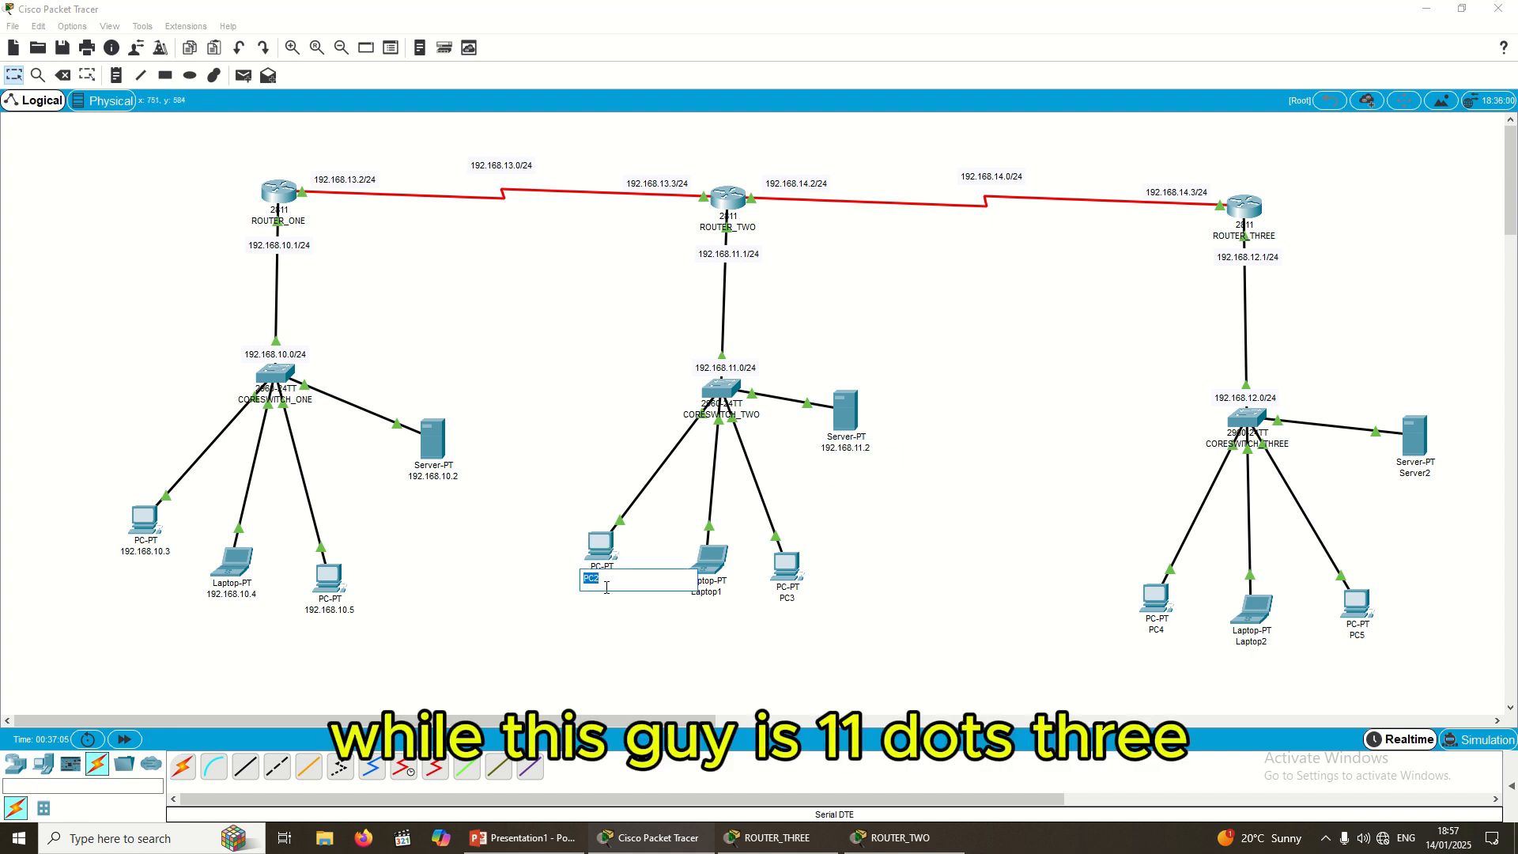
key("ctrl+v")
key("BackSpace")
type("3")
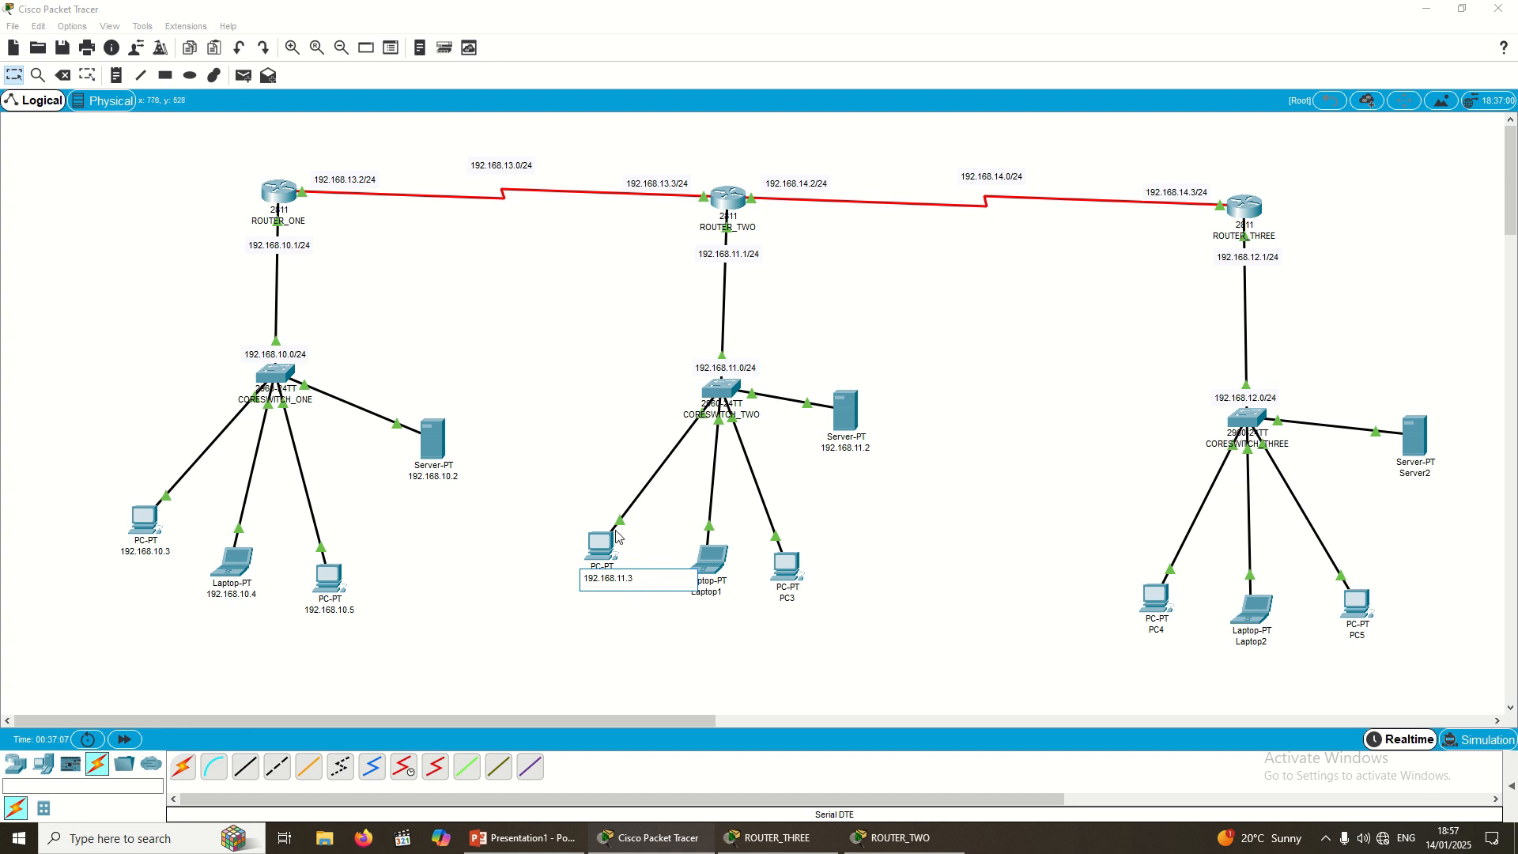
left_click(713, 592)
double_click(707, 601)
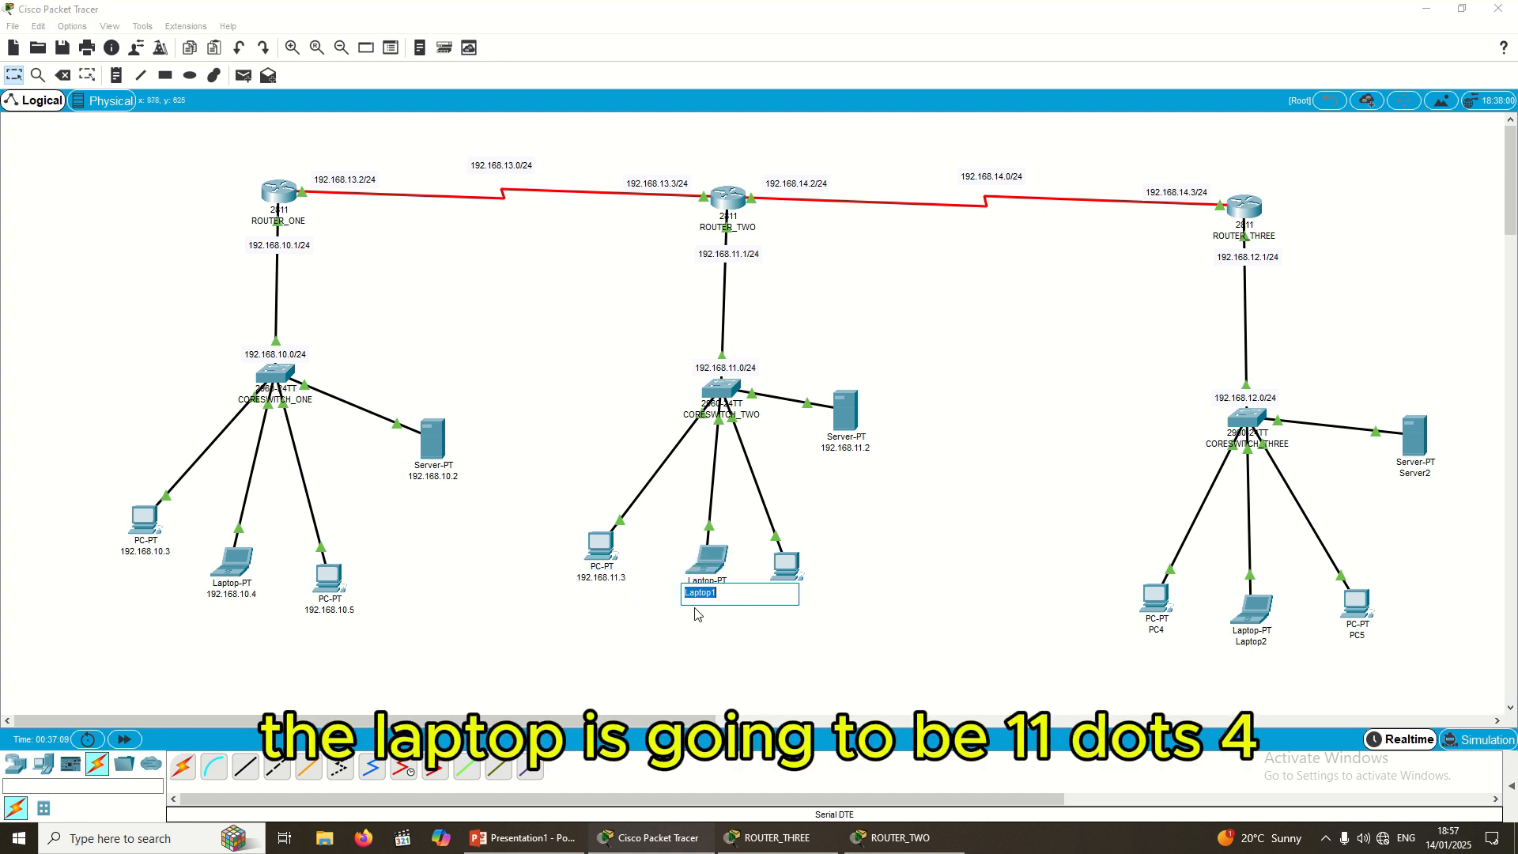
key("ctrl+v")
type("4")
key("Return")
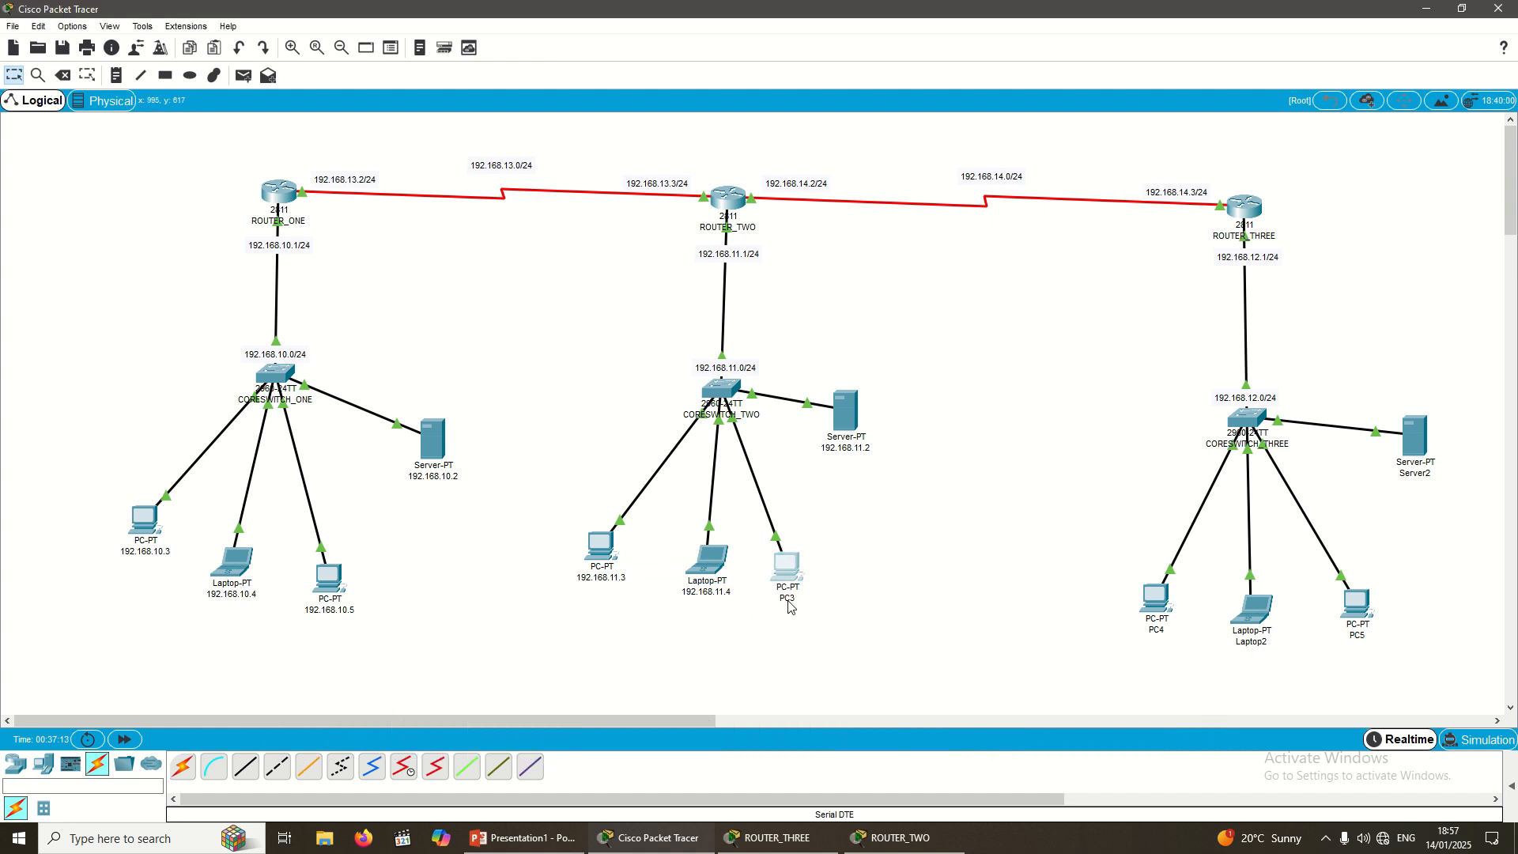
double_click(789, 599)
key("ctrl+v")
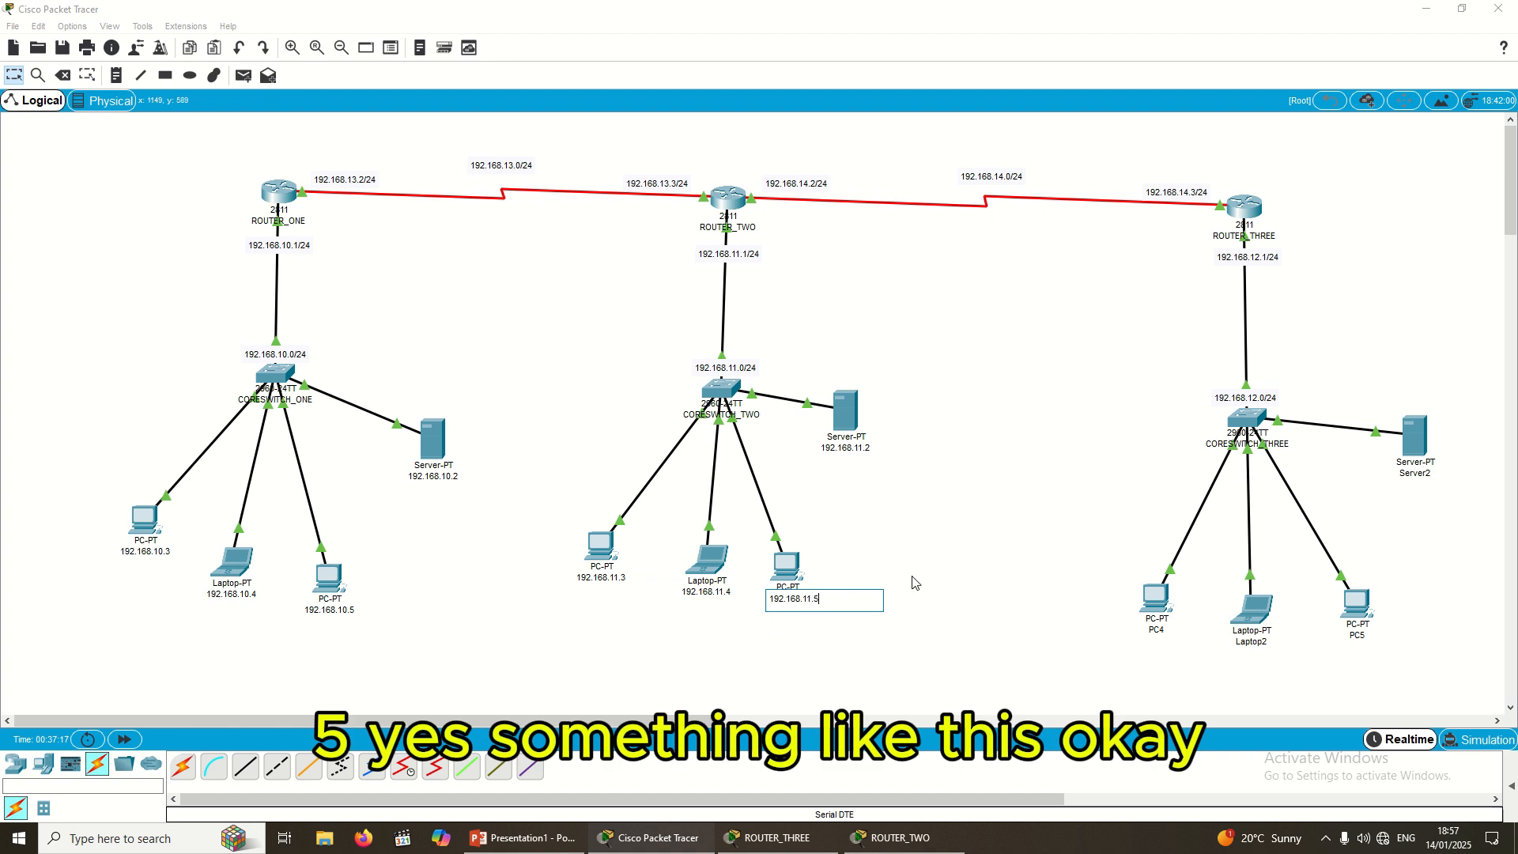
type("5")
key("Return")
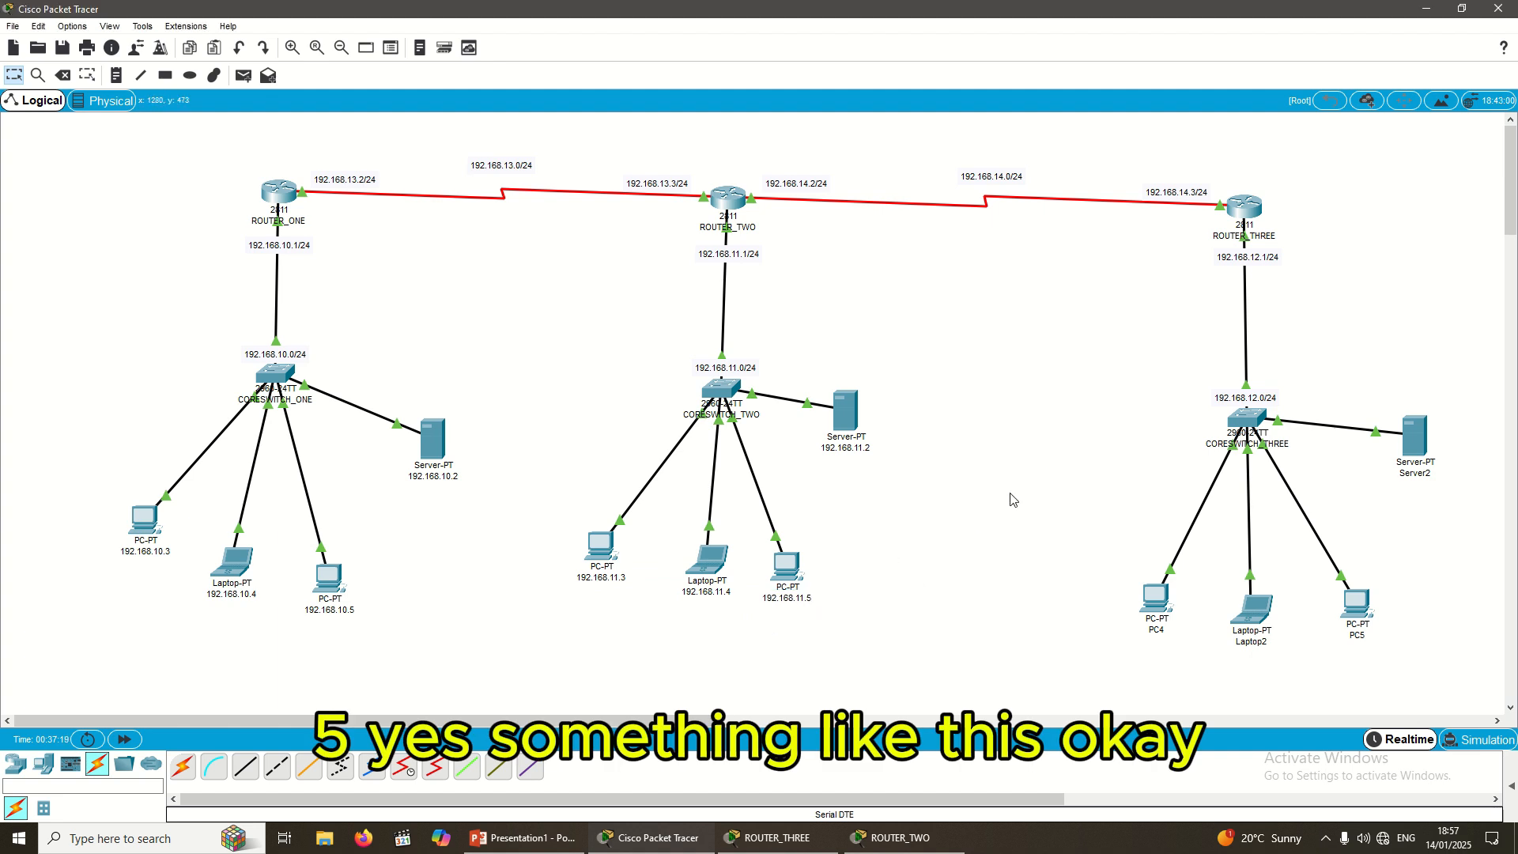
Step: Relabel Server2 as 192.168.12.2 and PC4 as 192.168.12.3 using the pasted address
left_click(1418, 473)
key("ctrl+v")
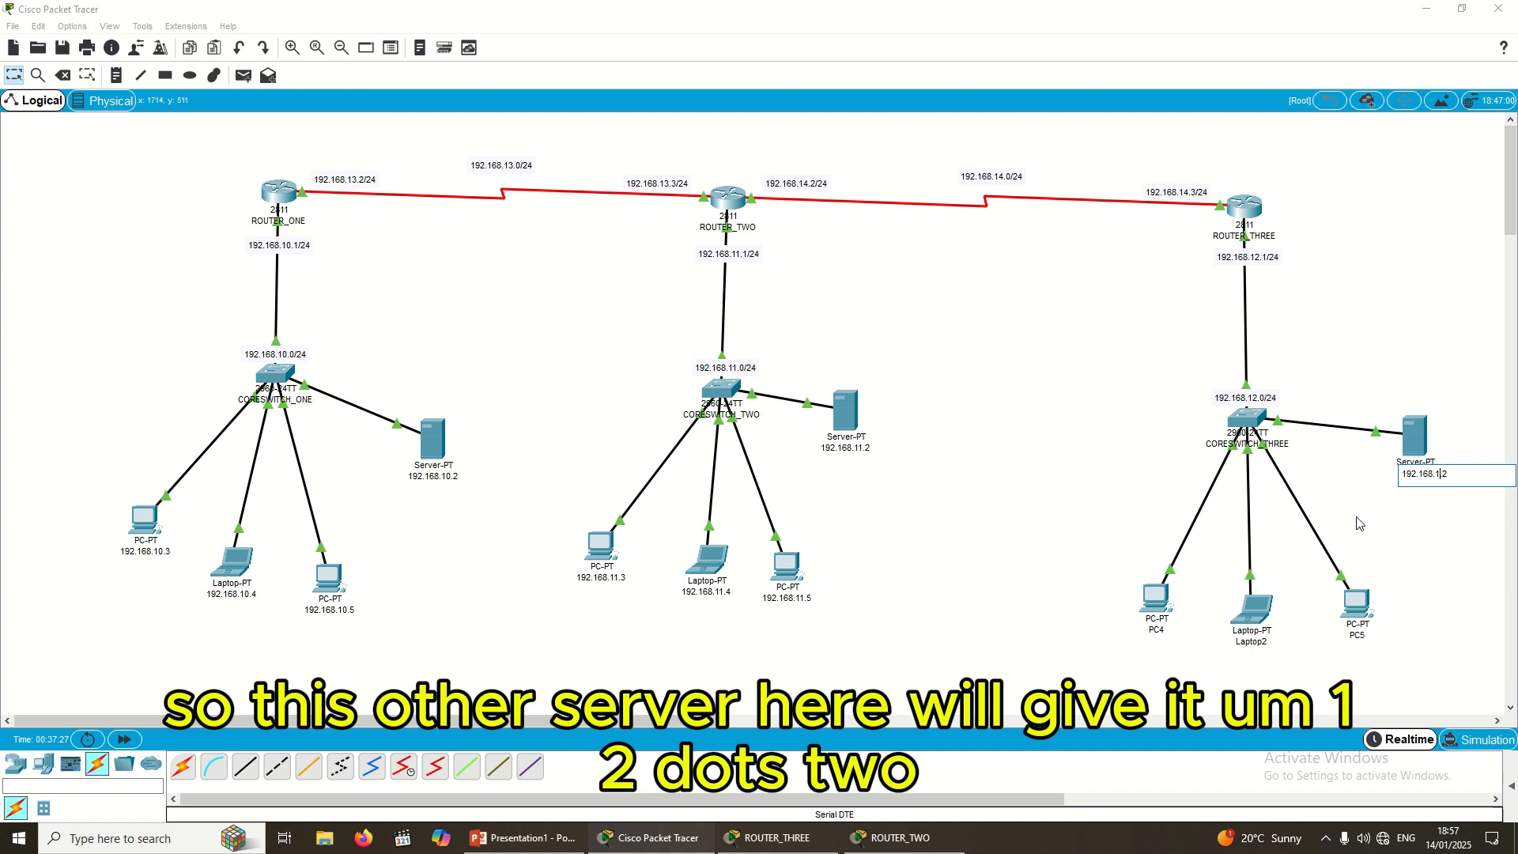
type("2")
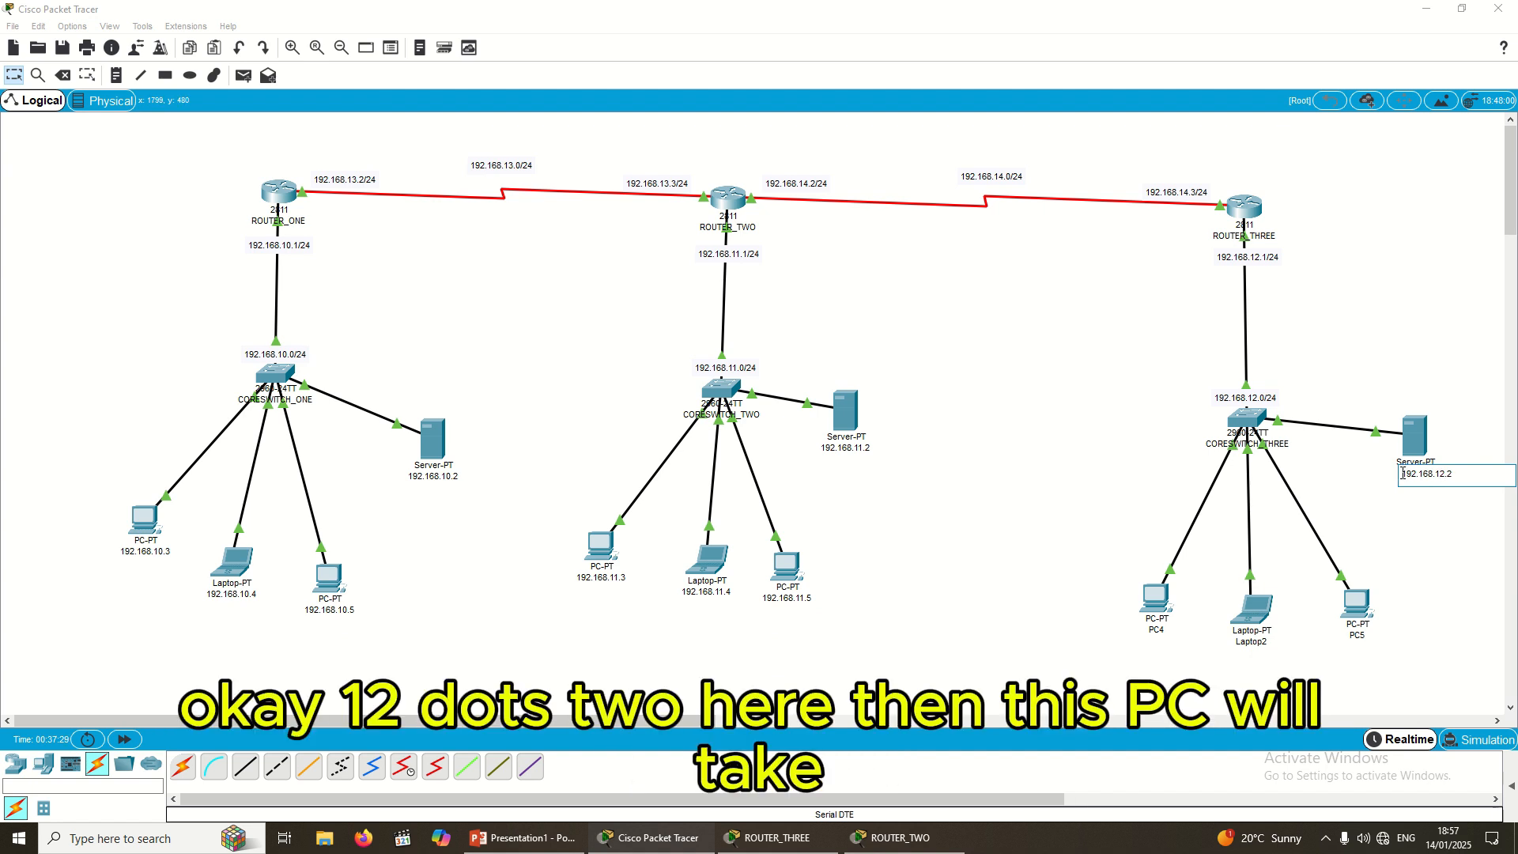
double_click(1403, 474)
key("ctrl+c")
left_click(1154, 632)
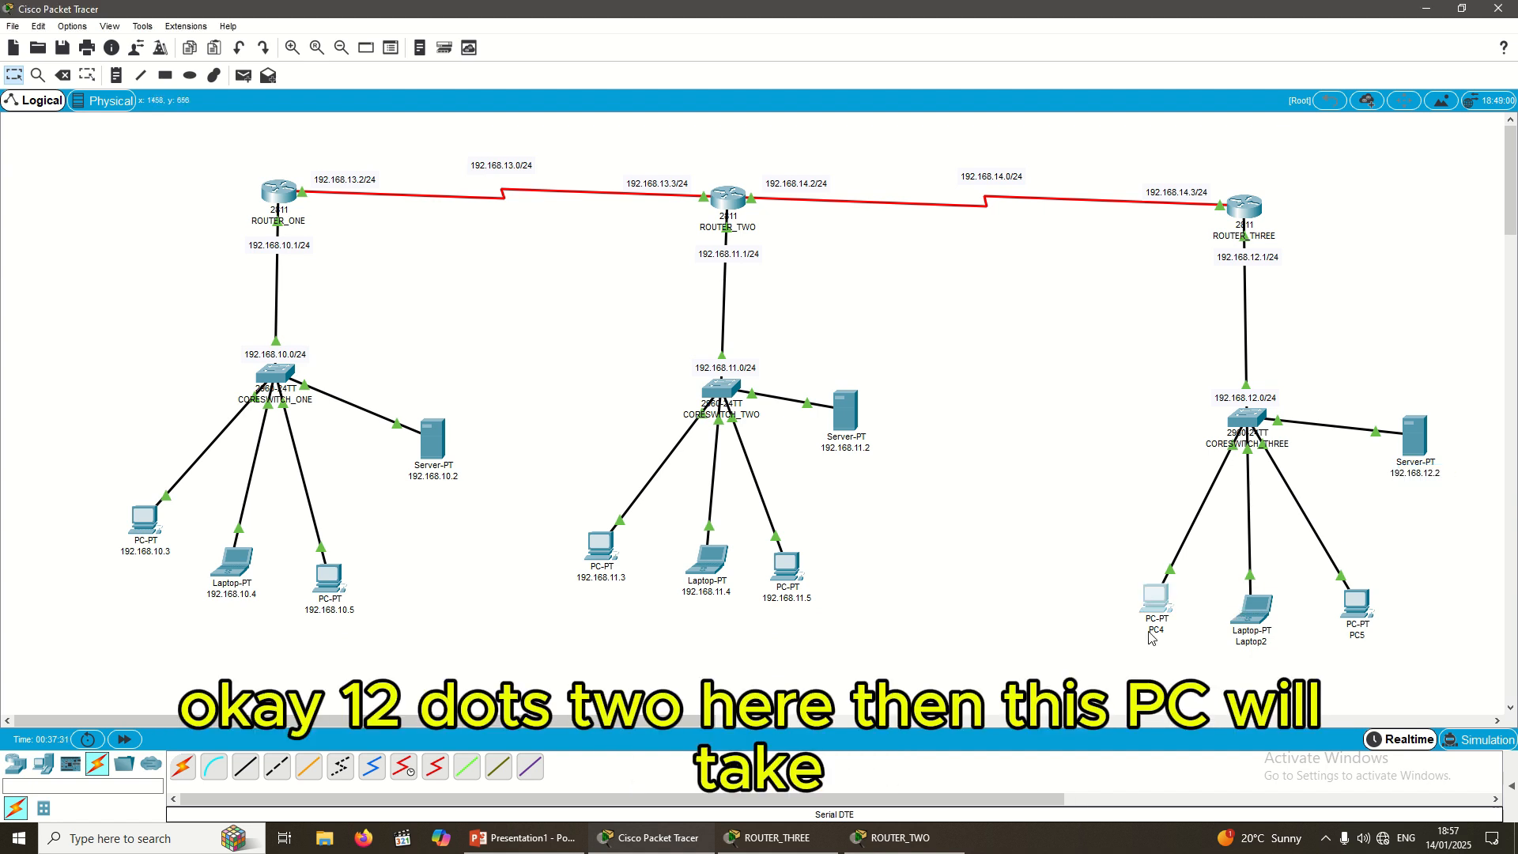
double_click(1166, 635)
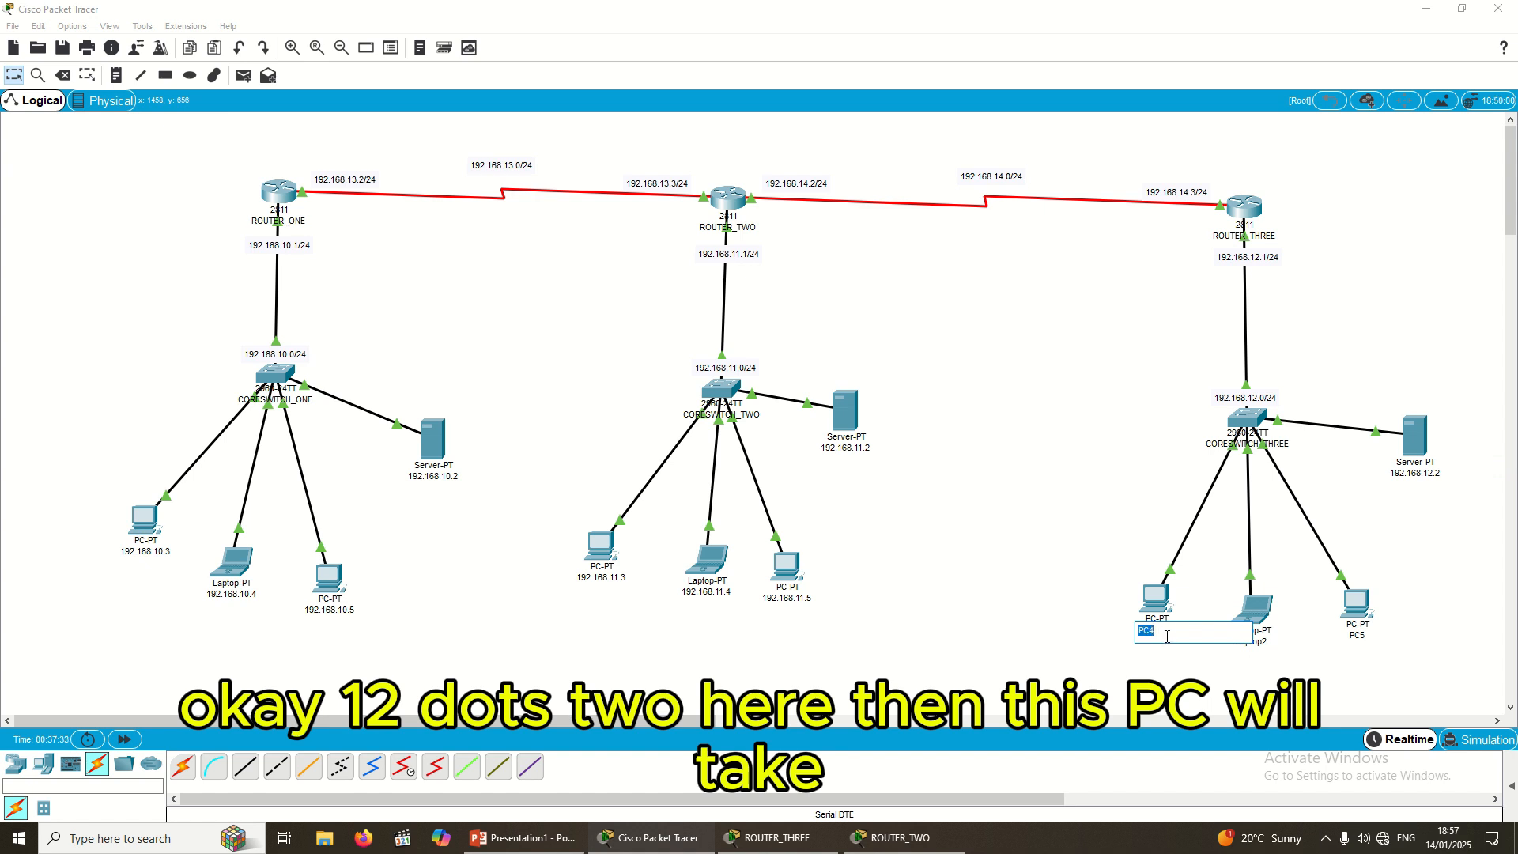
key("ctrl+v")
key("BackSpace")
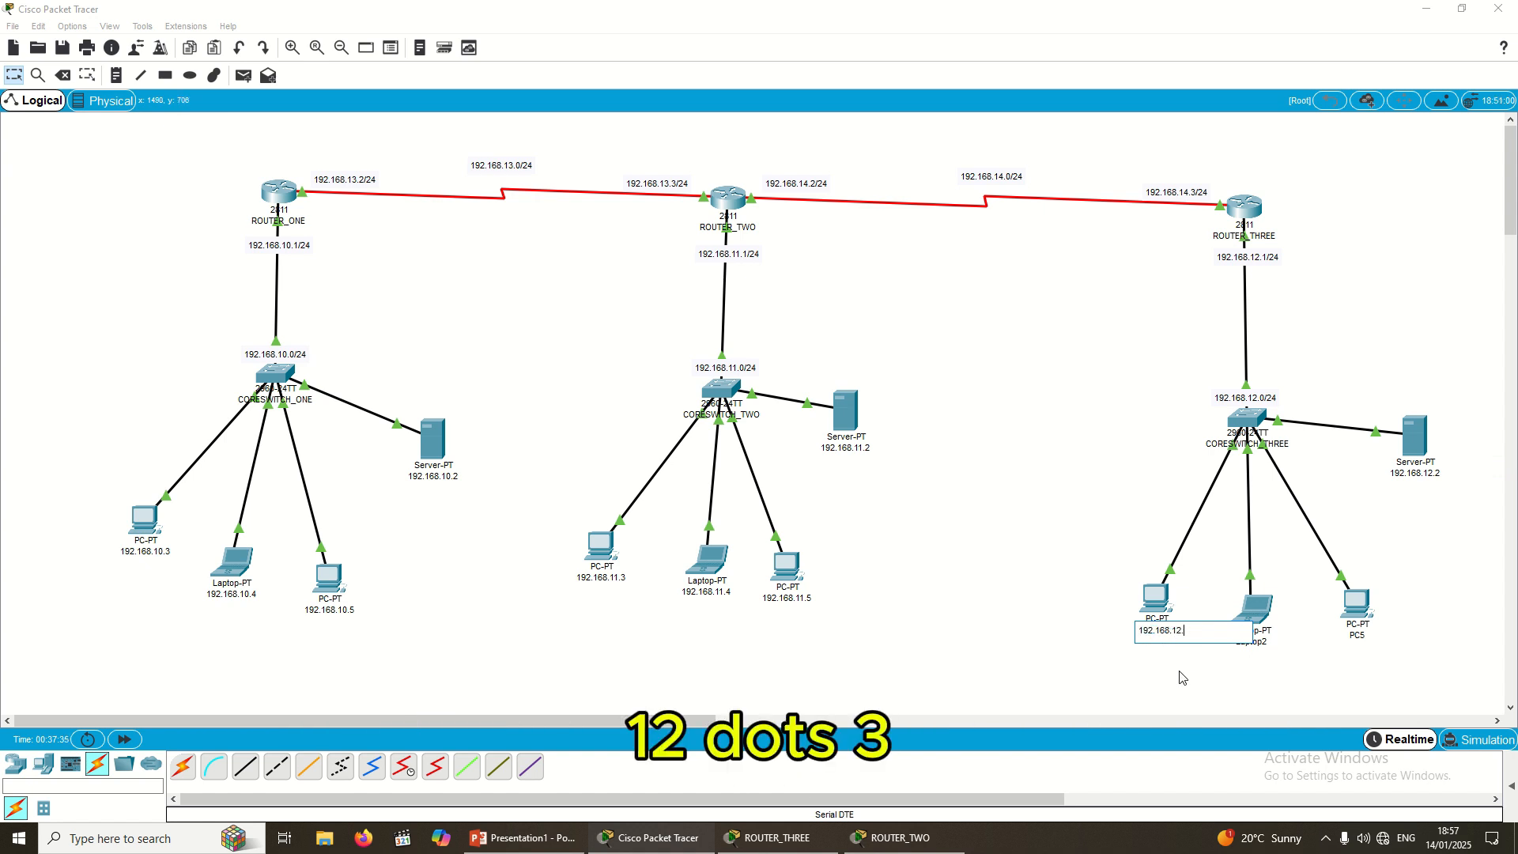
type("3")
Step: Relabel Laptop2 as 192.168.12.4 and PC5 as 192.168.12.5
left_click(1255, 641)
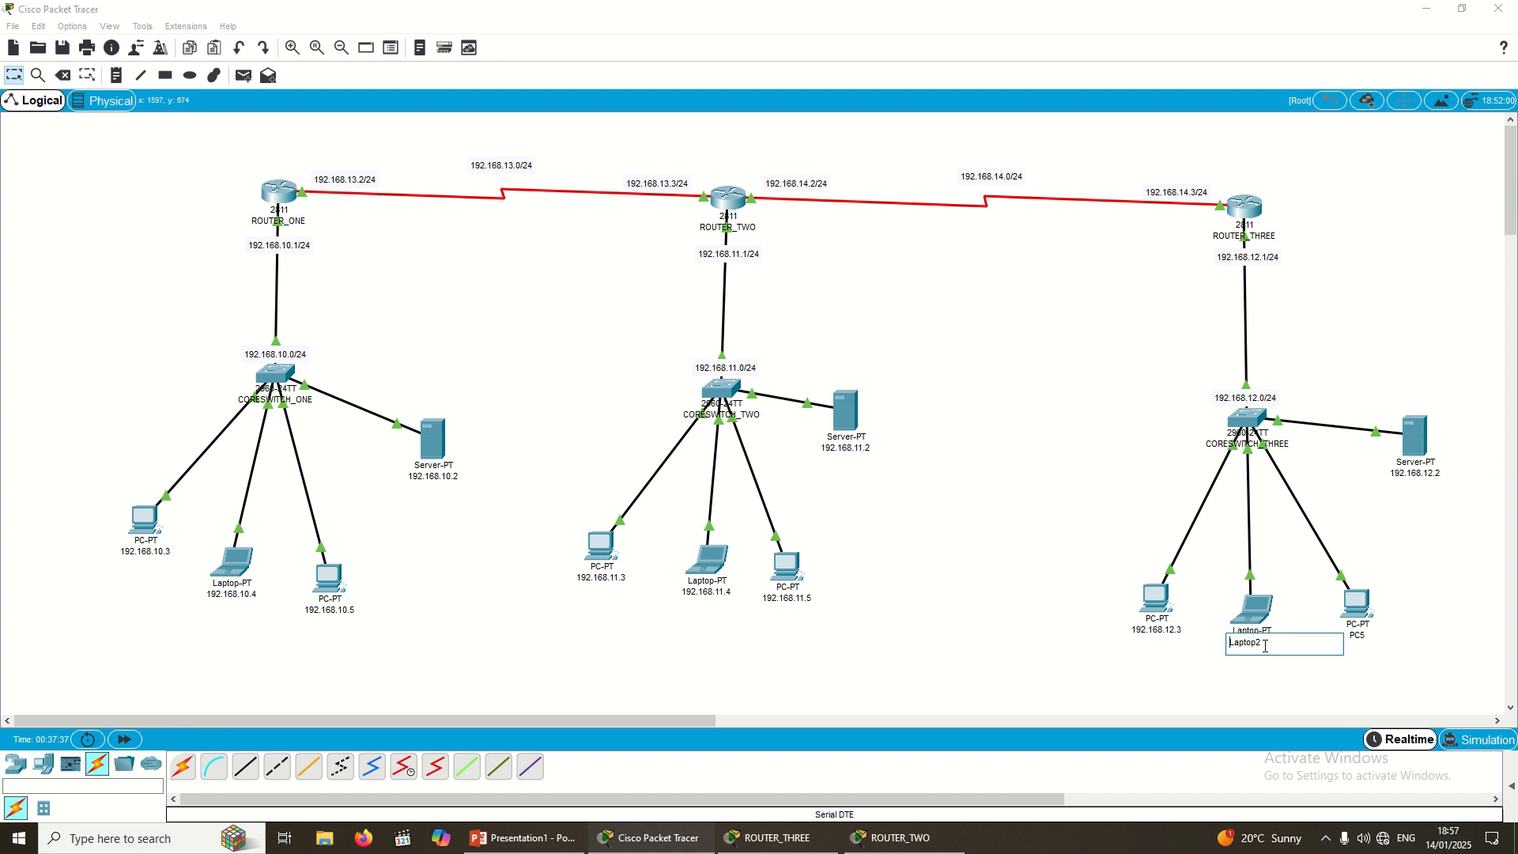
double_click(1255, 649)
key("ctrl+v")
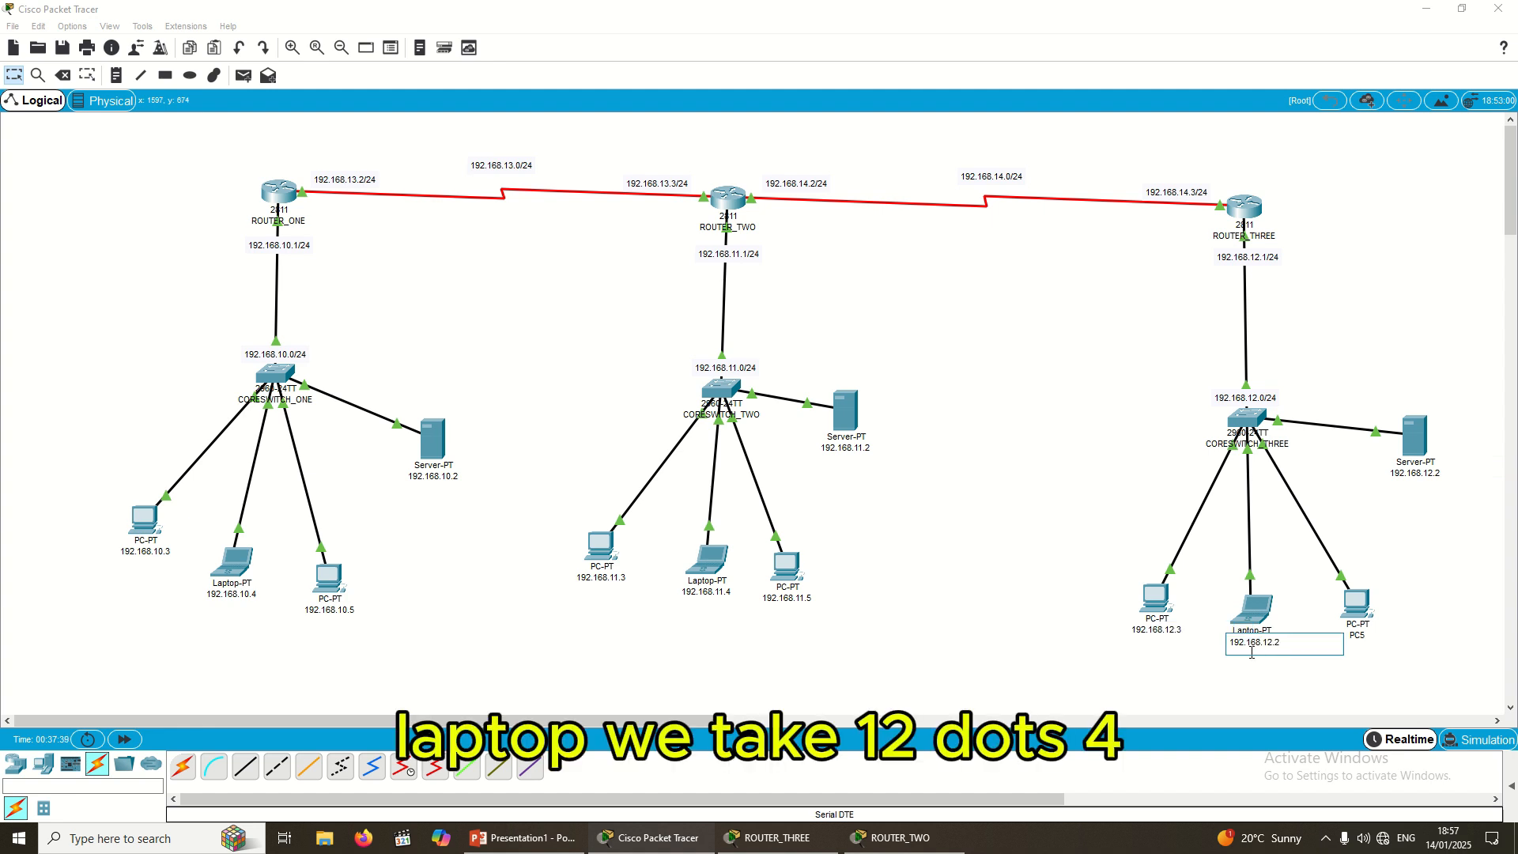
left_click(1359, 635)
left_click(1360, 635)
double_click(1344, 639)
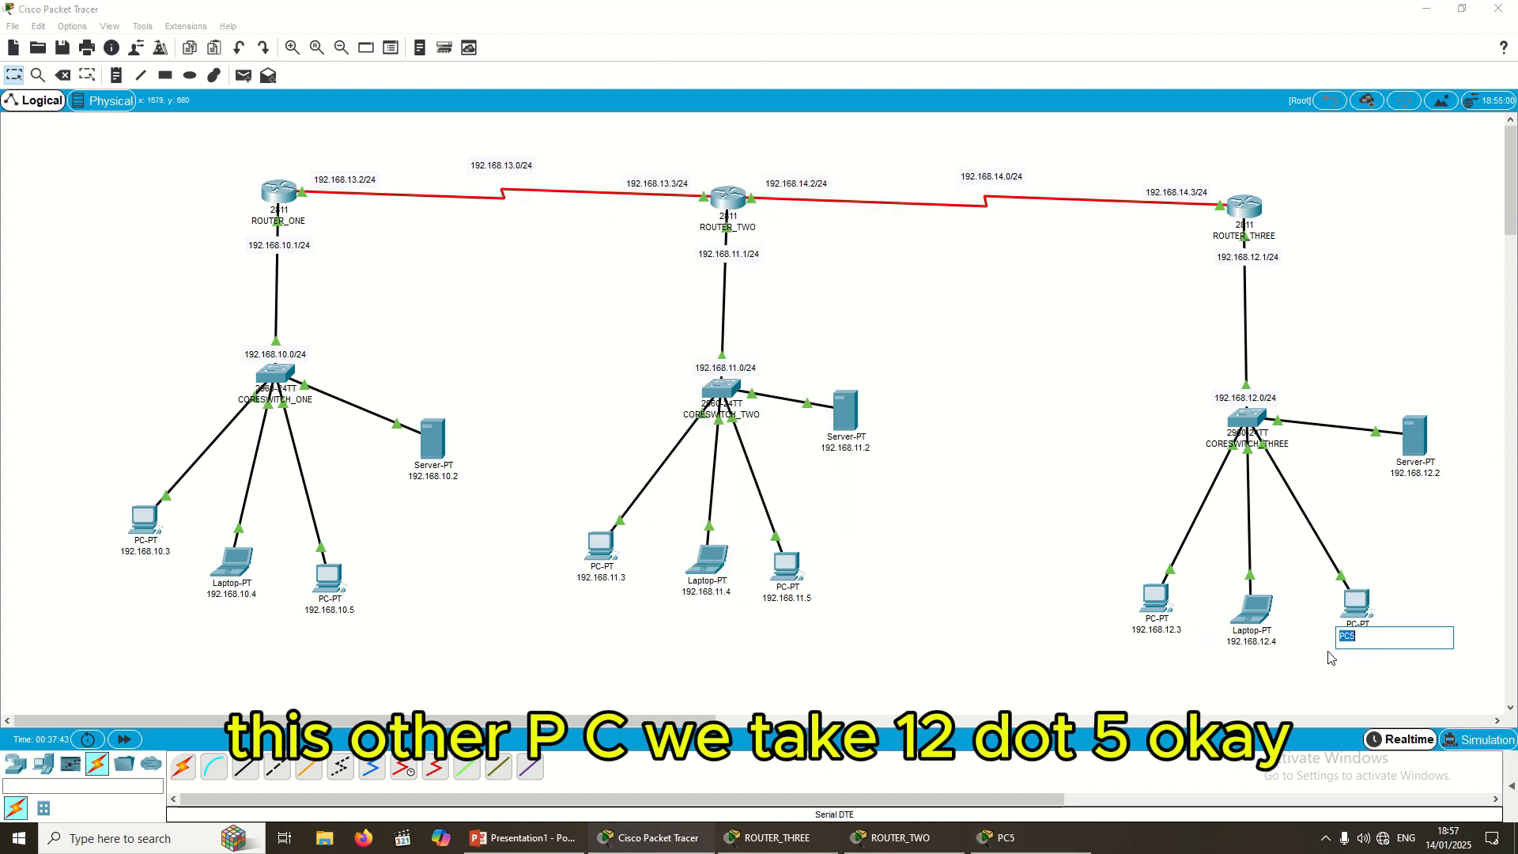
key("ctrl+v")
type("5")
left_click(1025, 462)
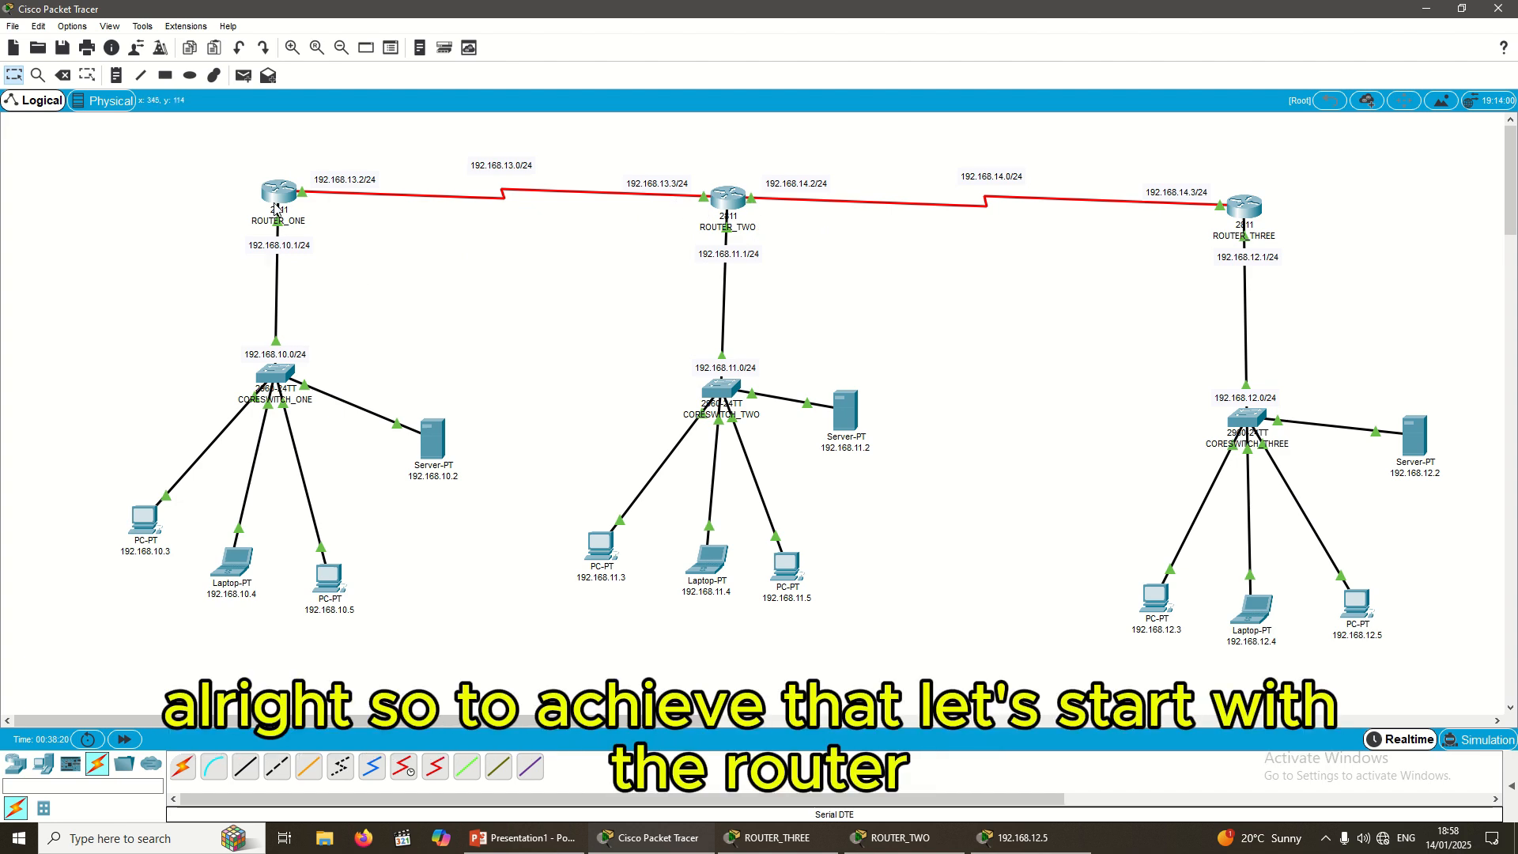
left_click(1248, 209)
left_click(1047, 202)
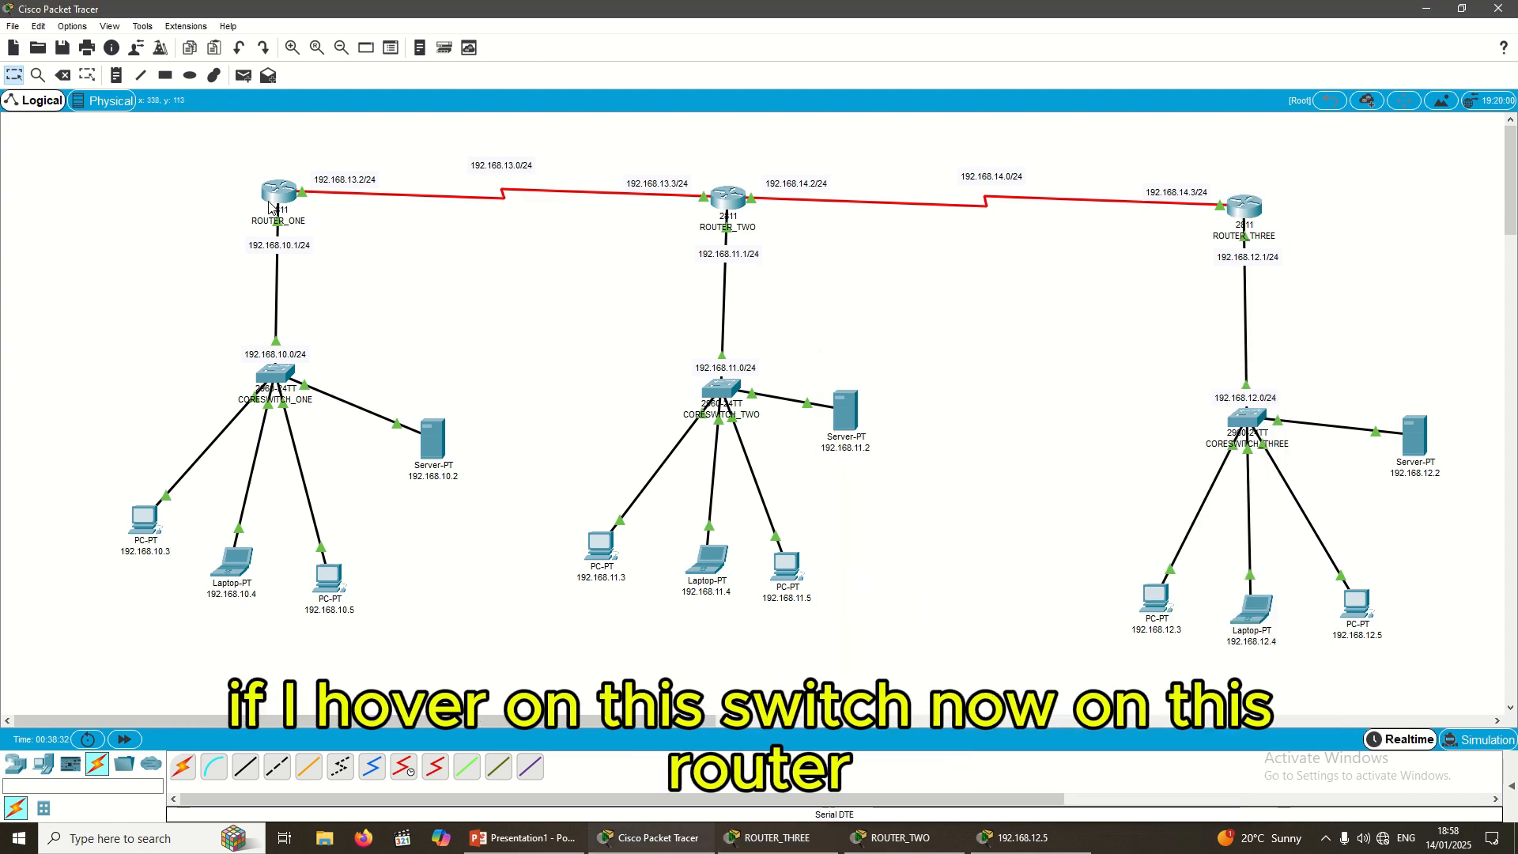
mouse_move(273, 200)
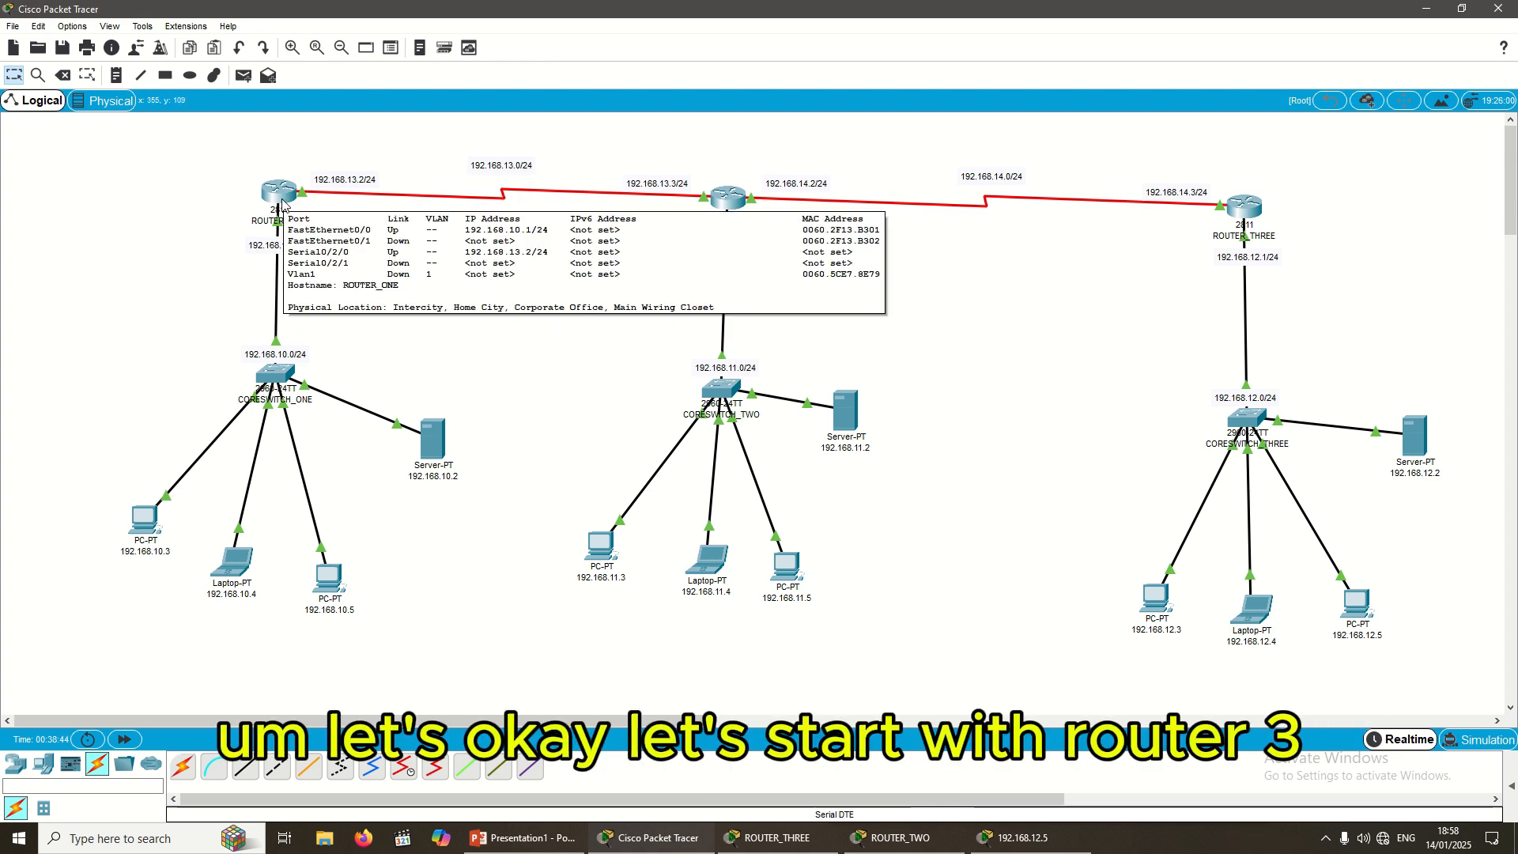
left_click(1248, 209)
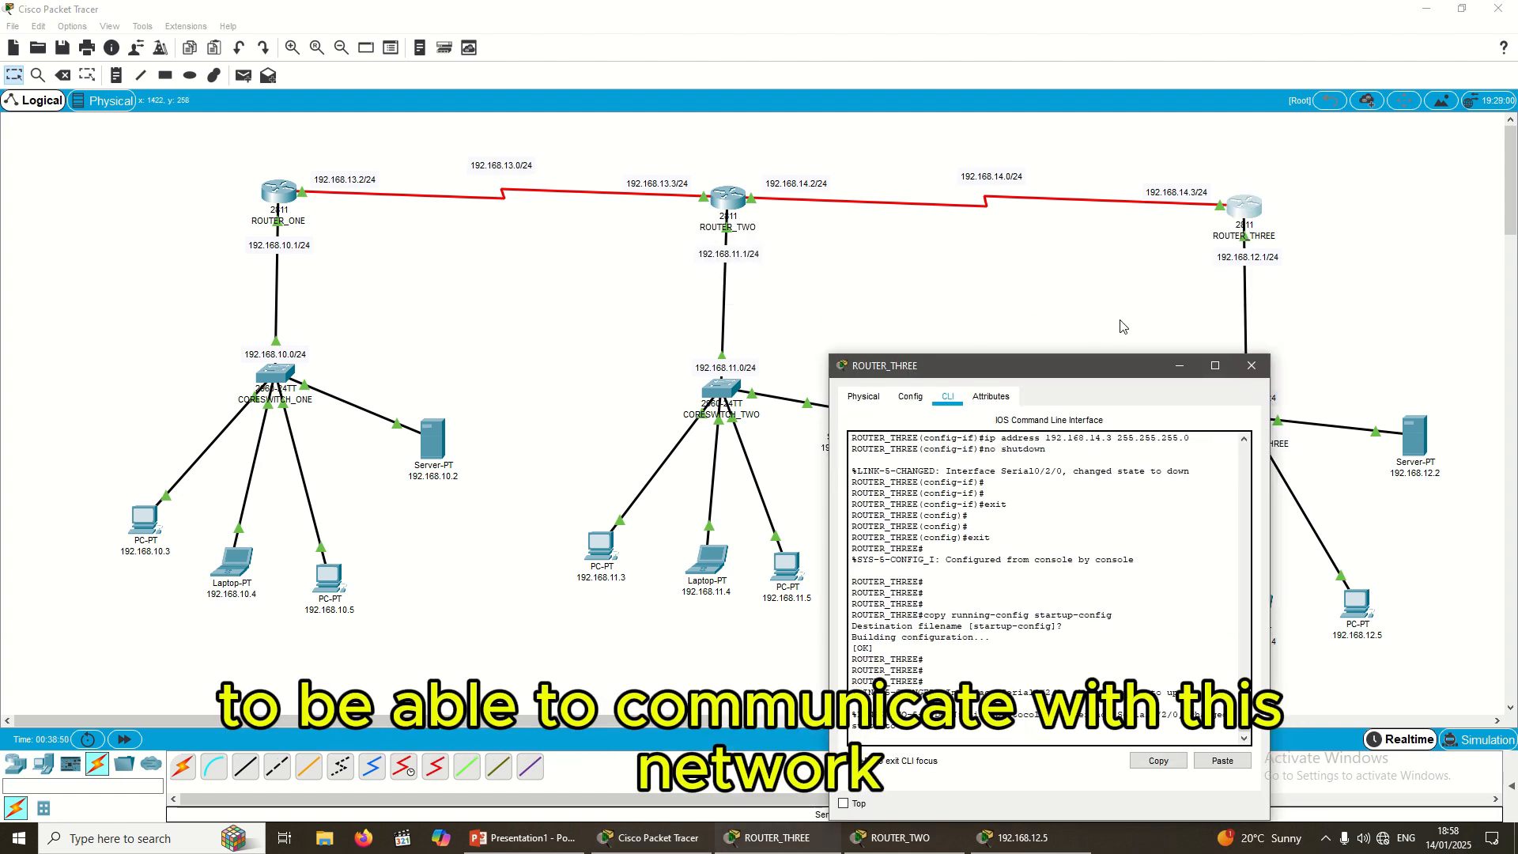
left_click(1170, 350)
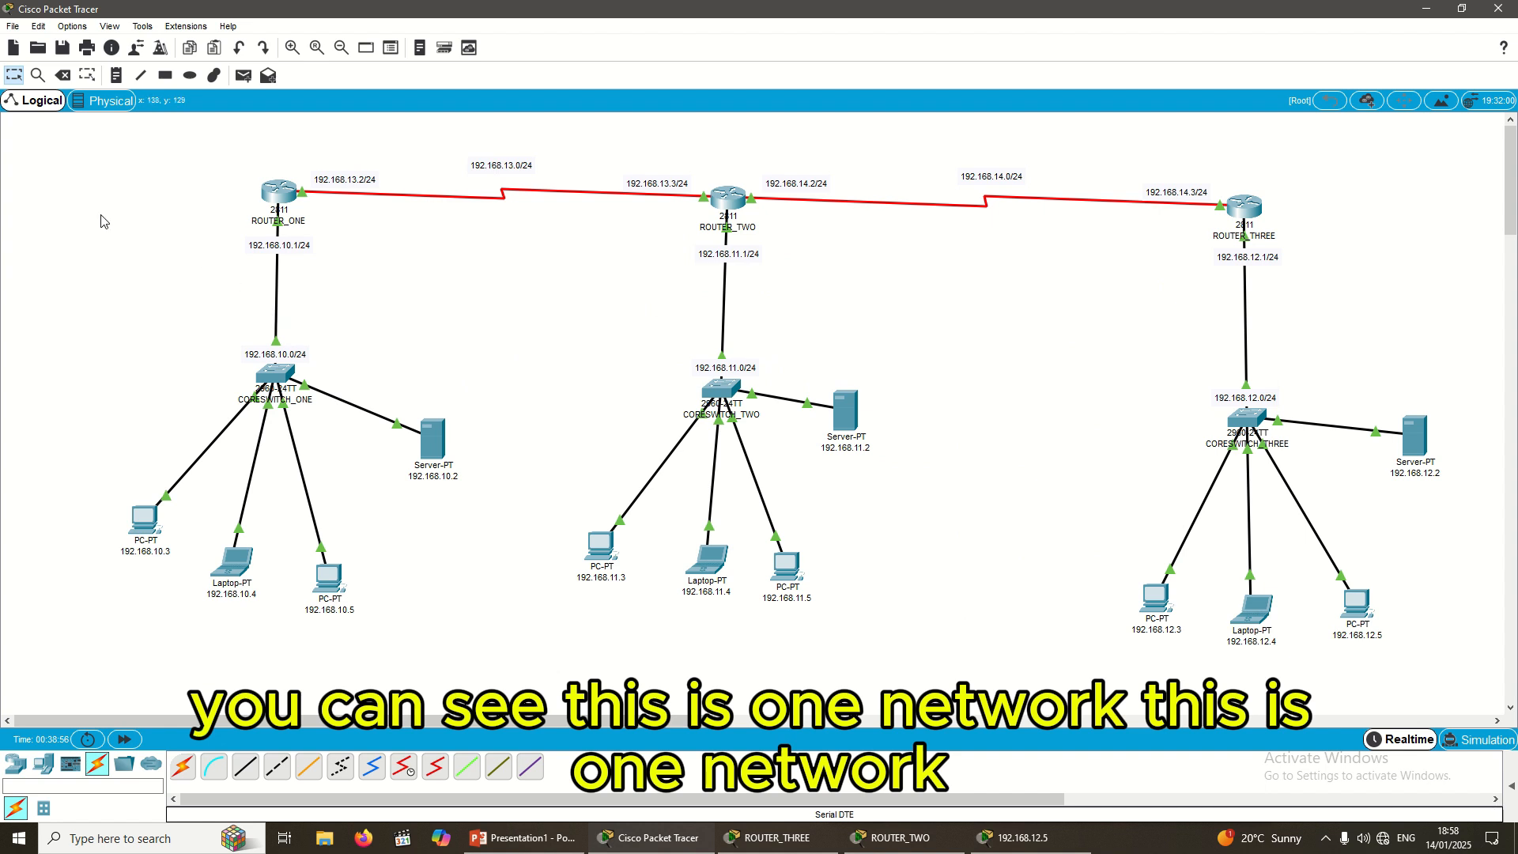
left_click_drag(62, 209, 466, 587)
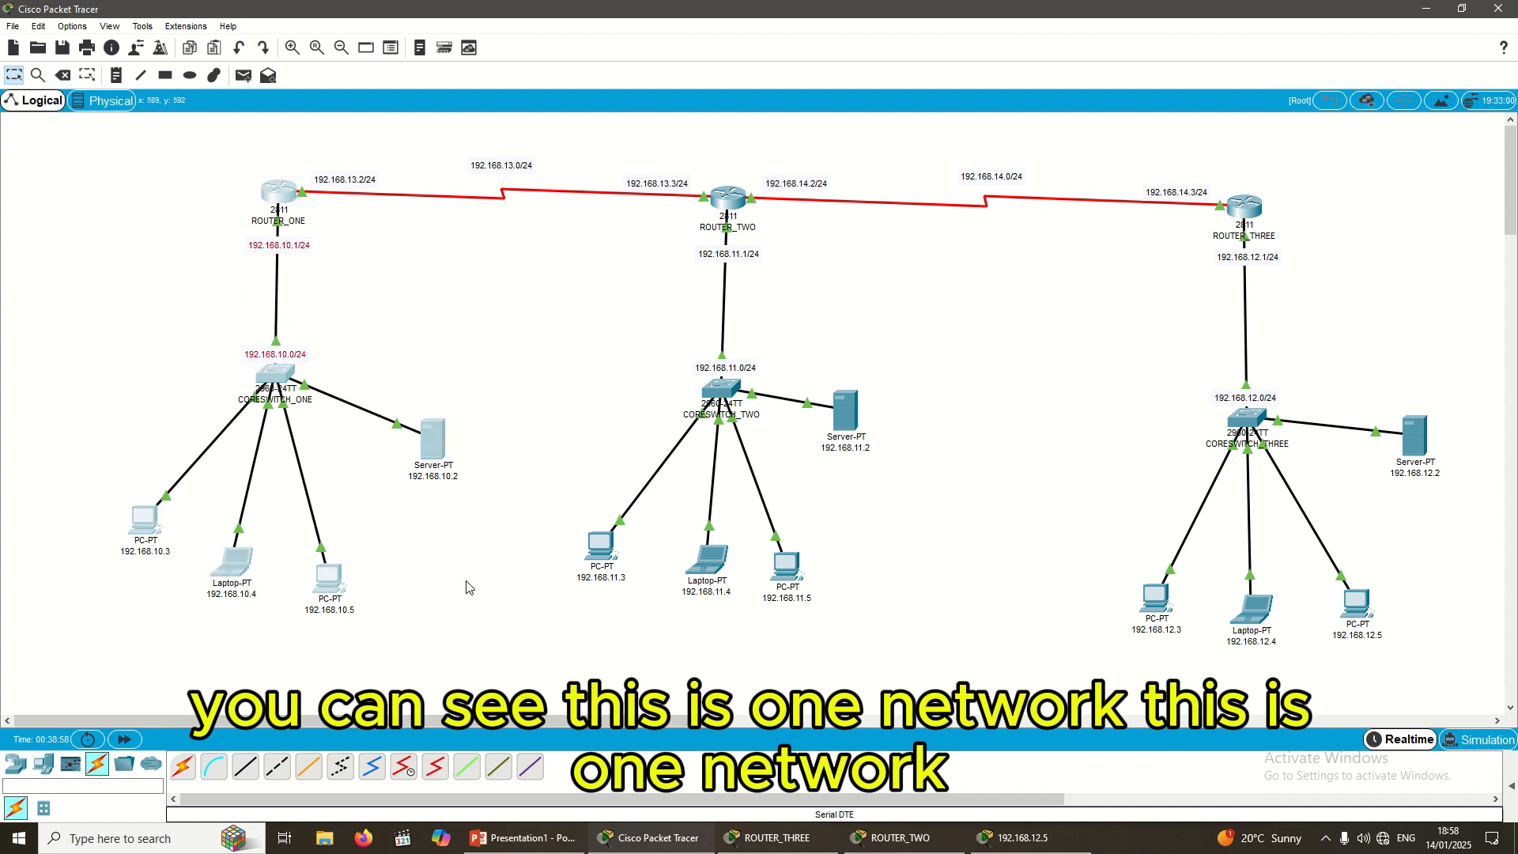
left_click_drag(610, 231, 1006, 647)
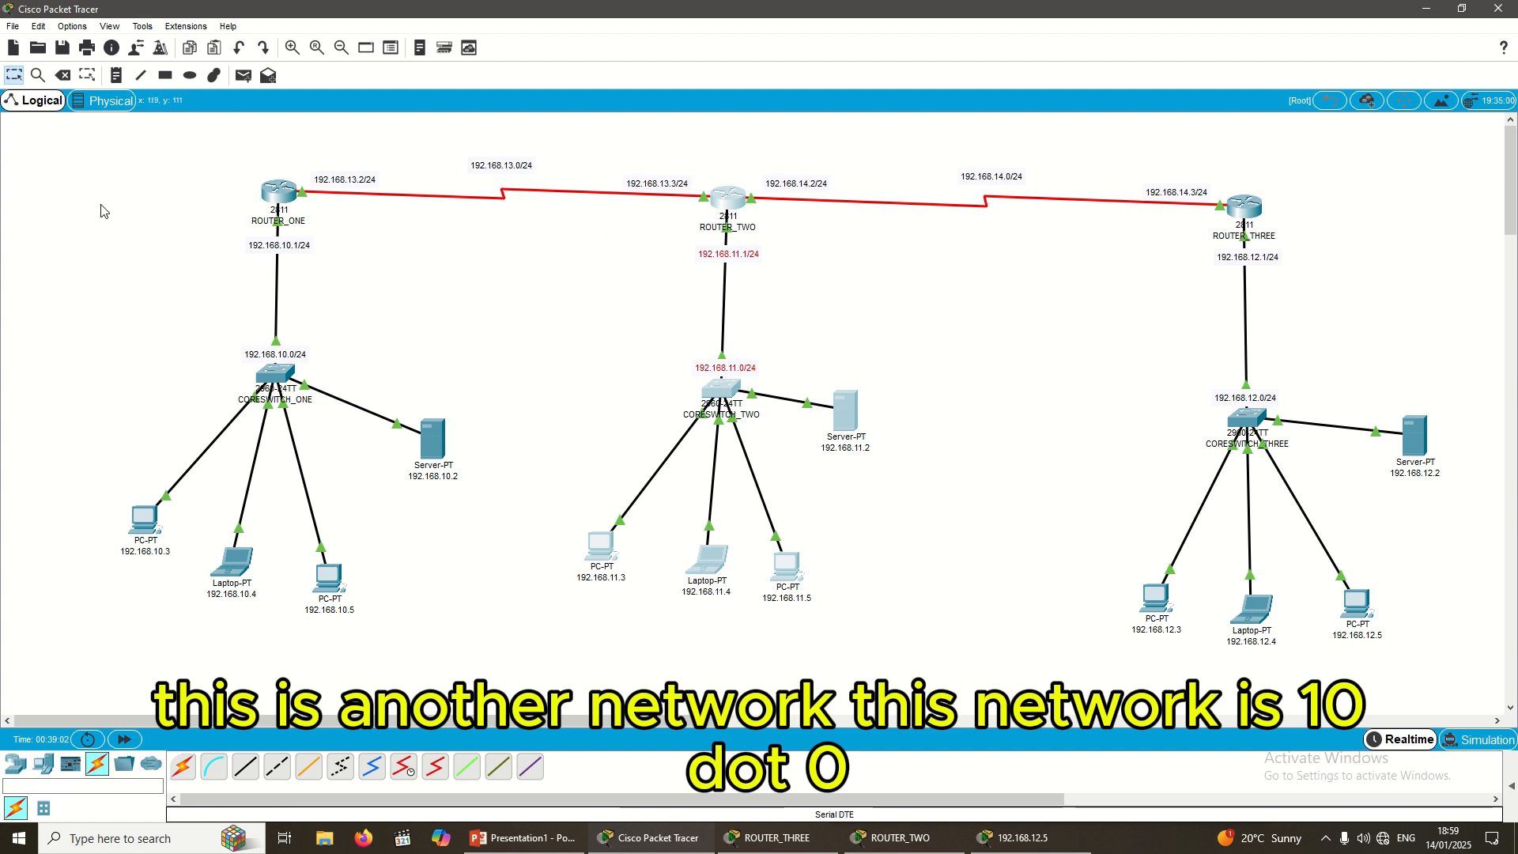
left_click_drag(96, 201, 475, 625)
left_click_drag(601, 231, 915, 647)
left_click_drag(1064, 223, 1431, 637)
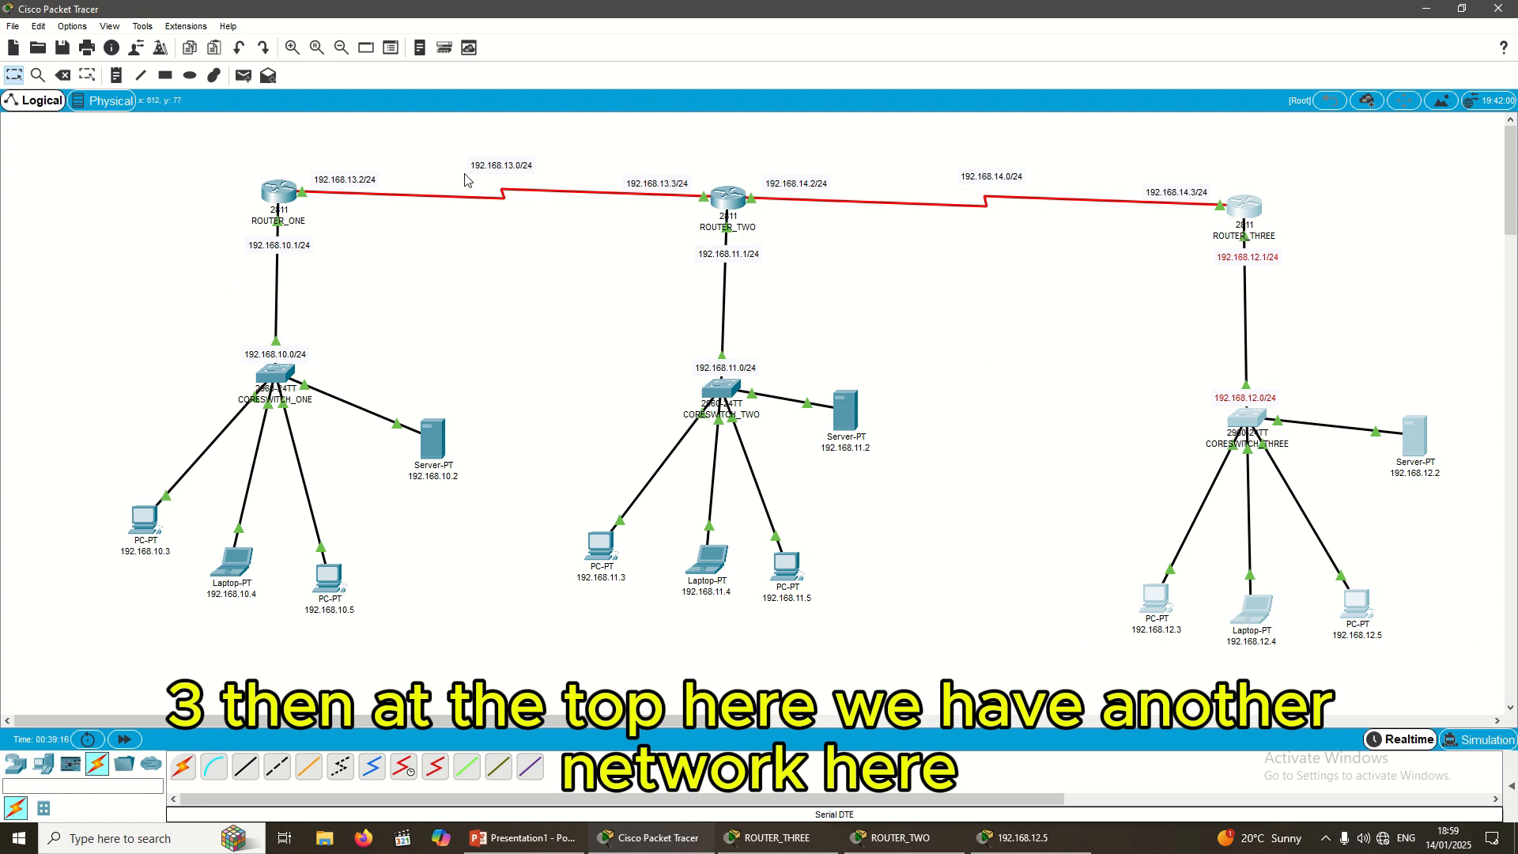
left_click_drag(287, 132, 703, 198)
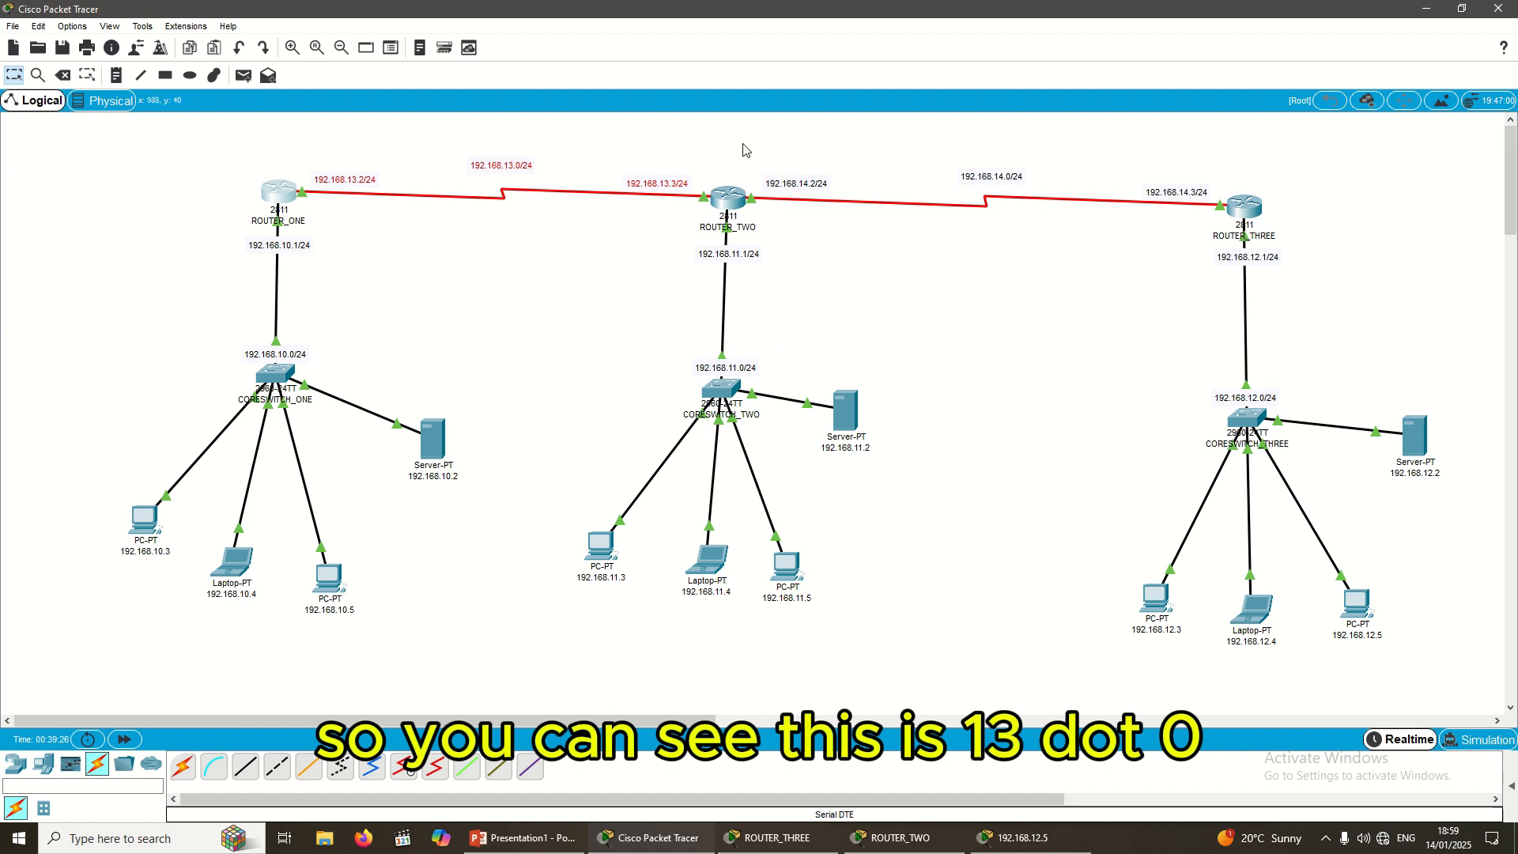
left_click_drag(744, 148, 1222, 207)
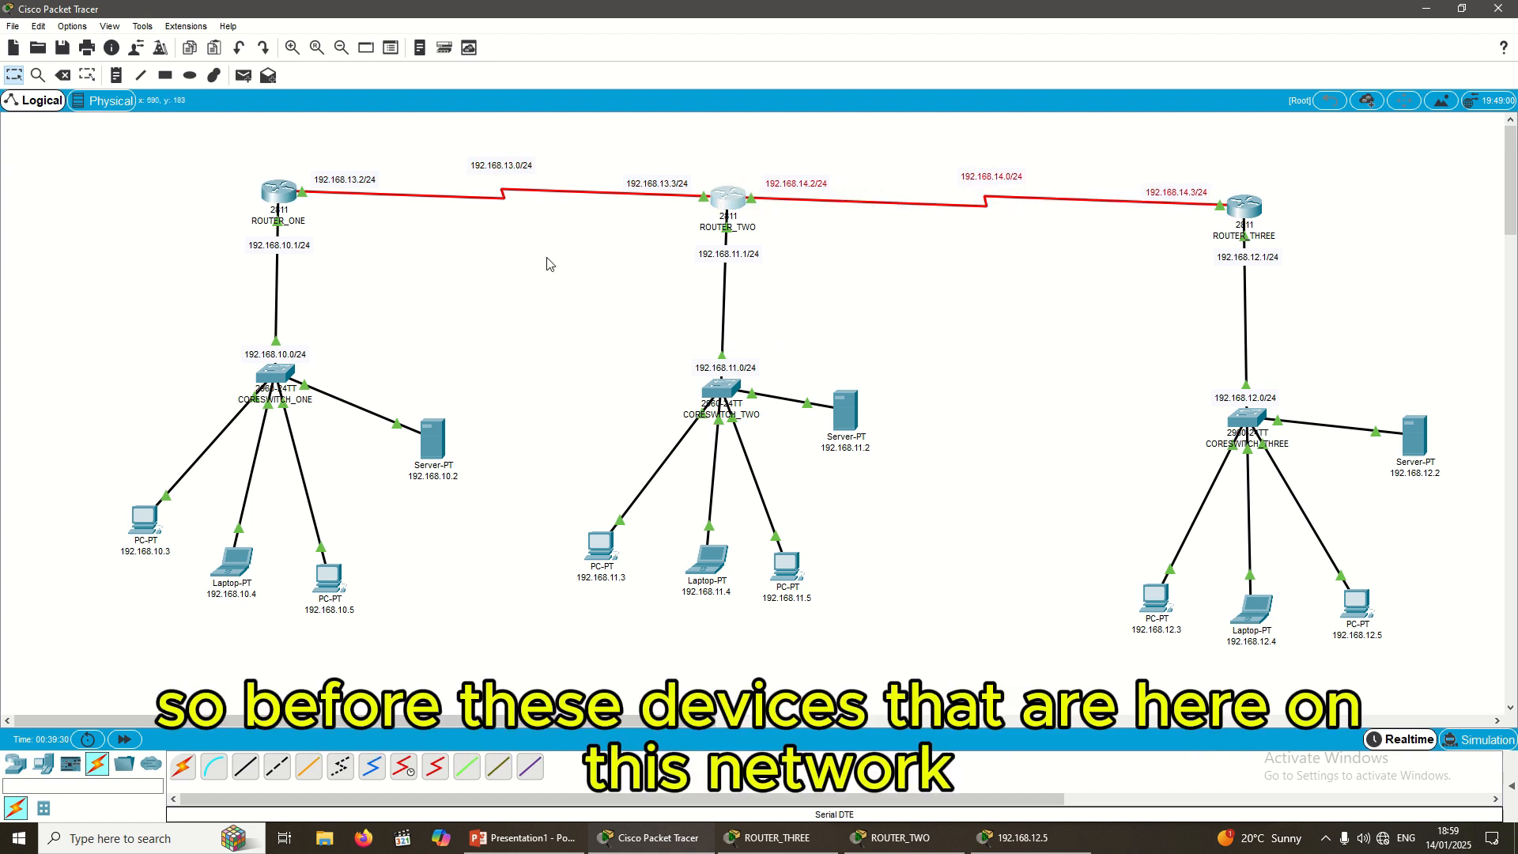
left_click_drag(161, 223, 489, 609)
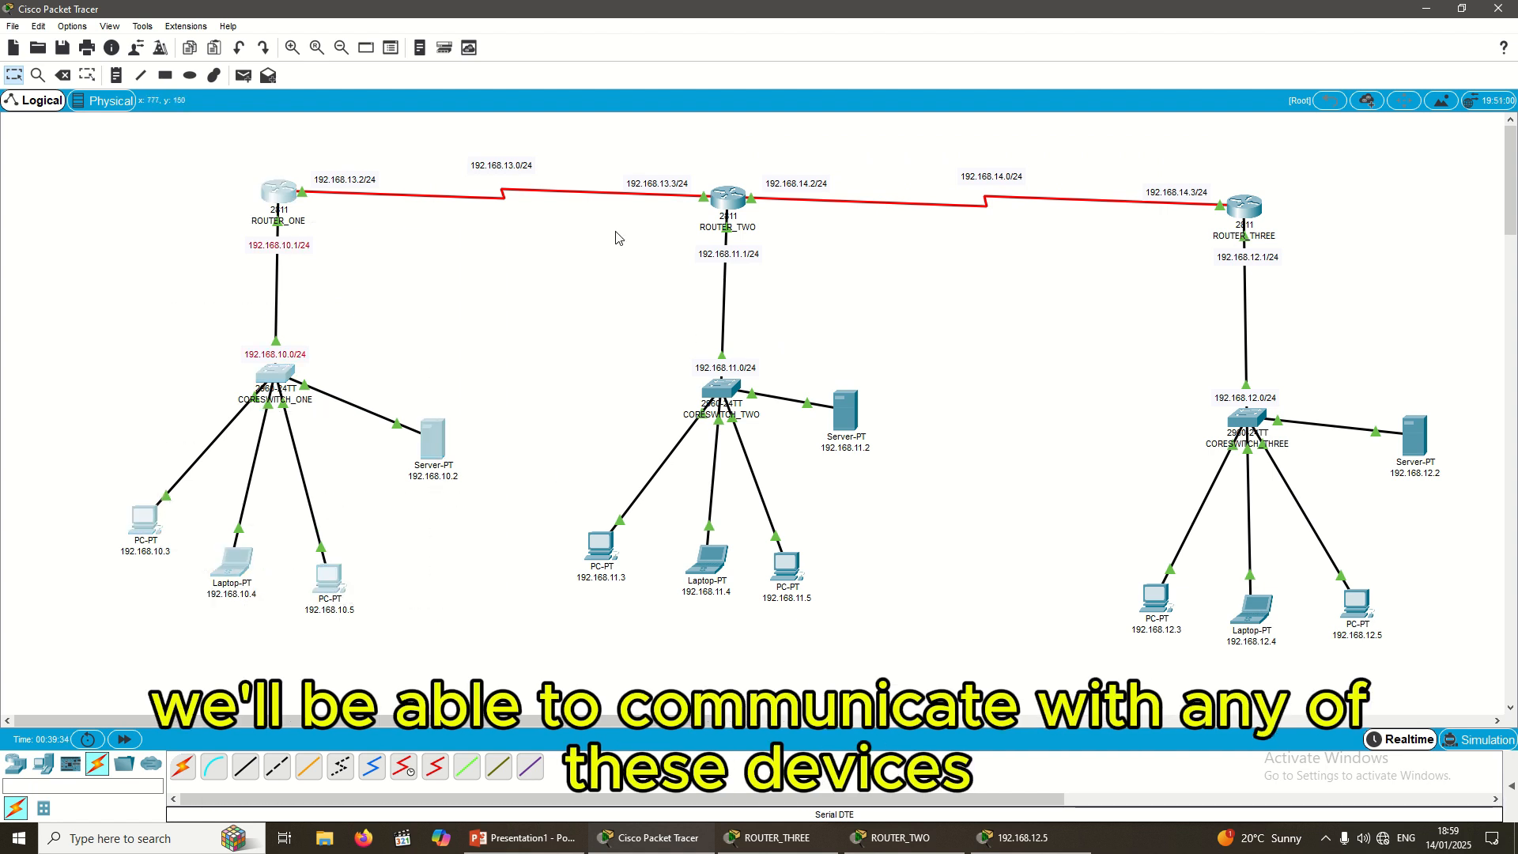
left_click_drag(615, 230, 883, 624)
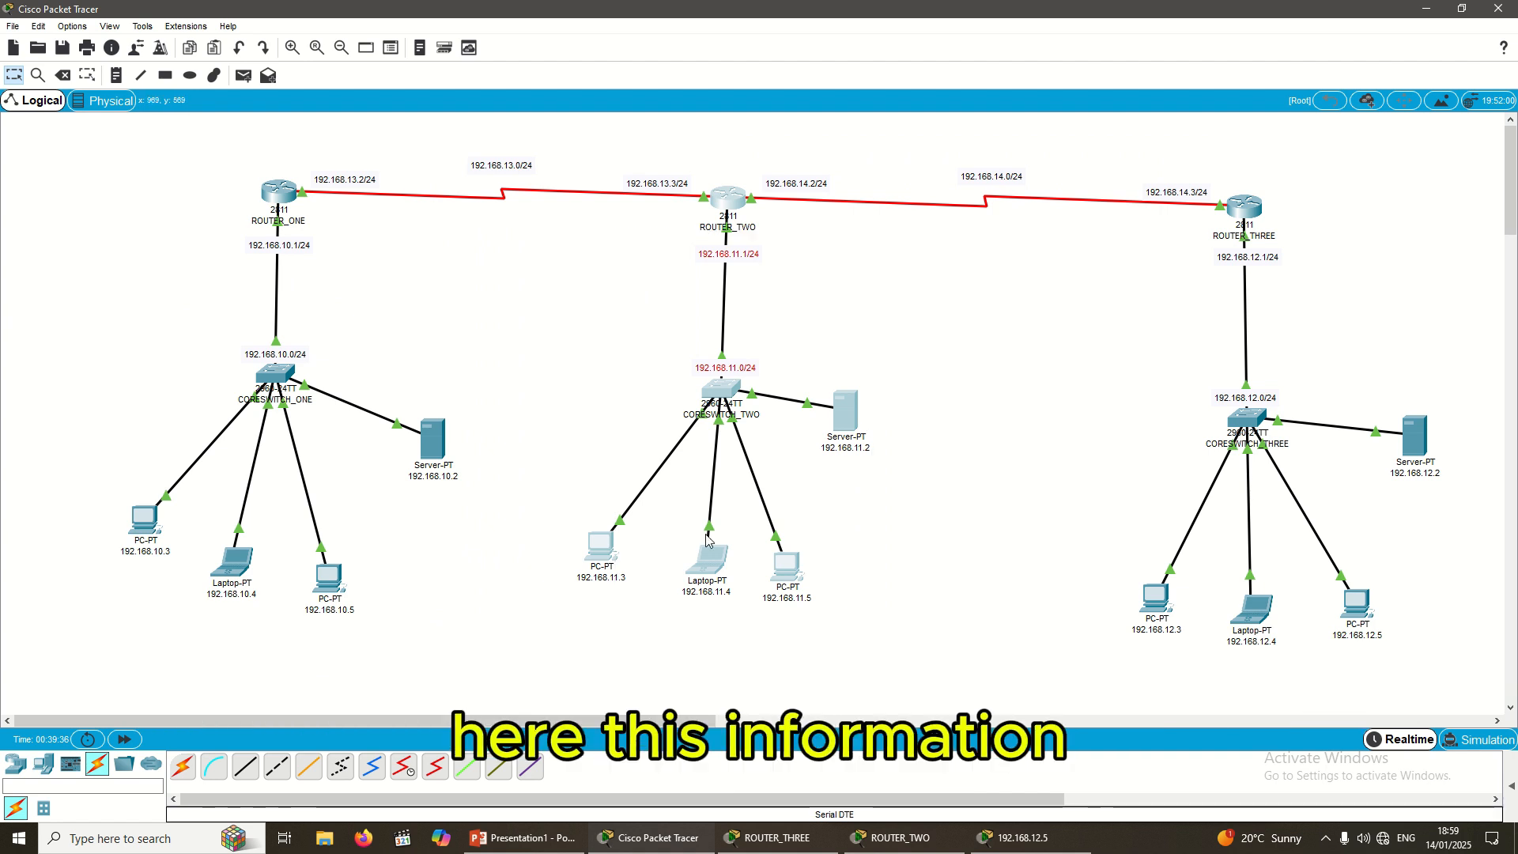
left_click(184, 311)
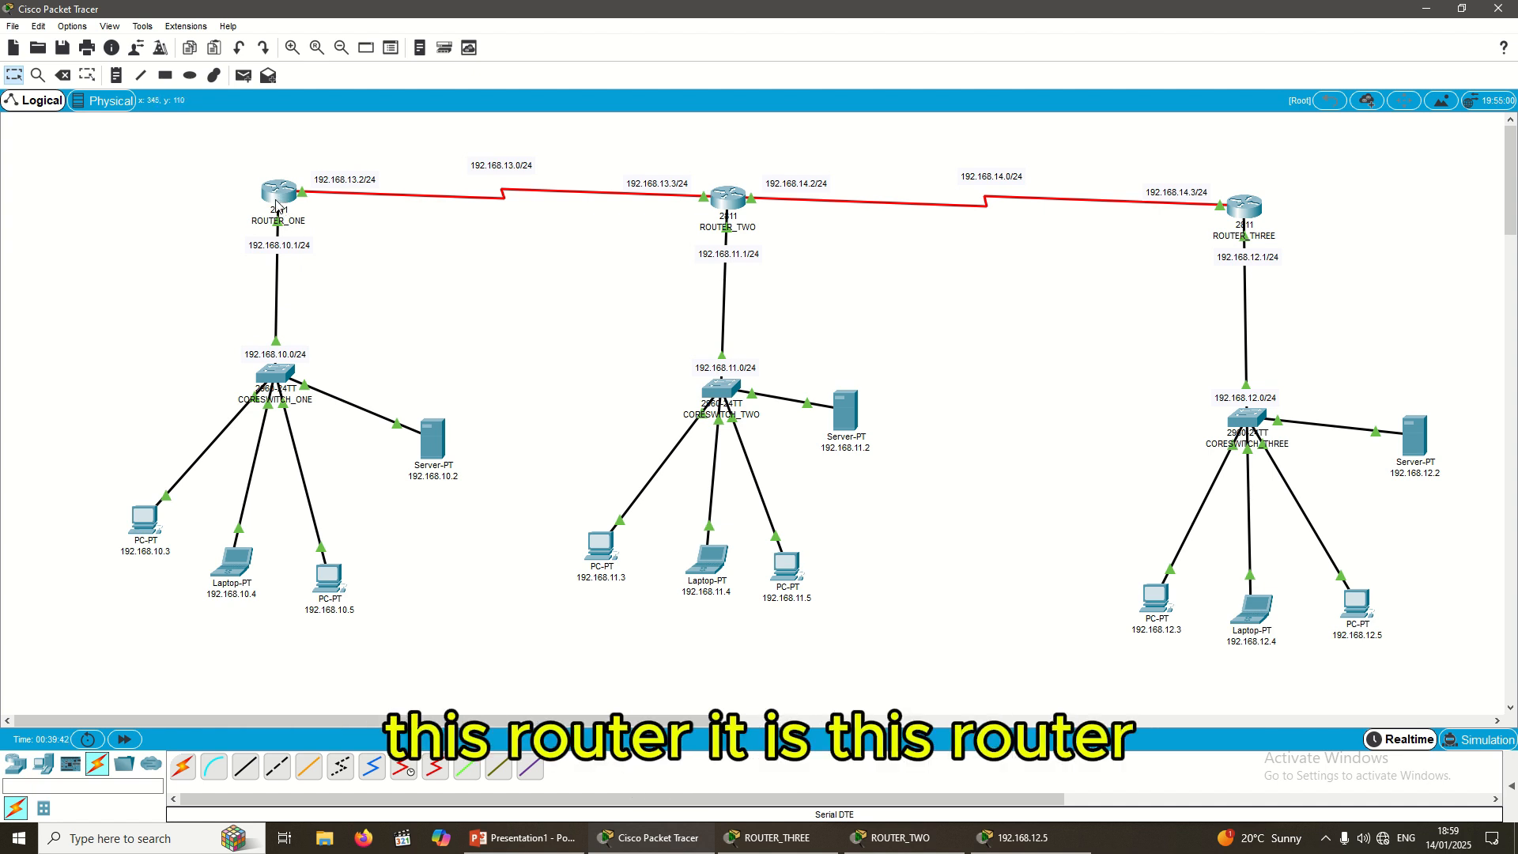
left_click_drag(233, 153, 297, 202)
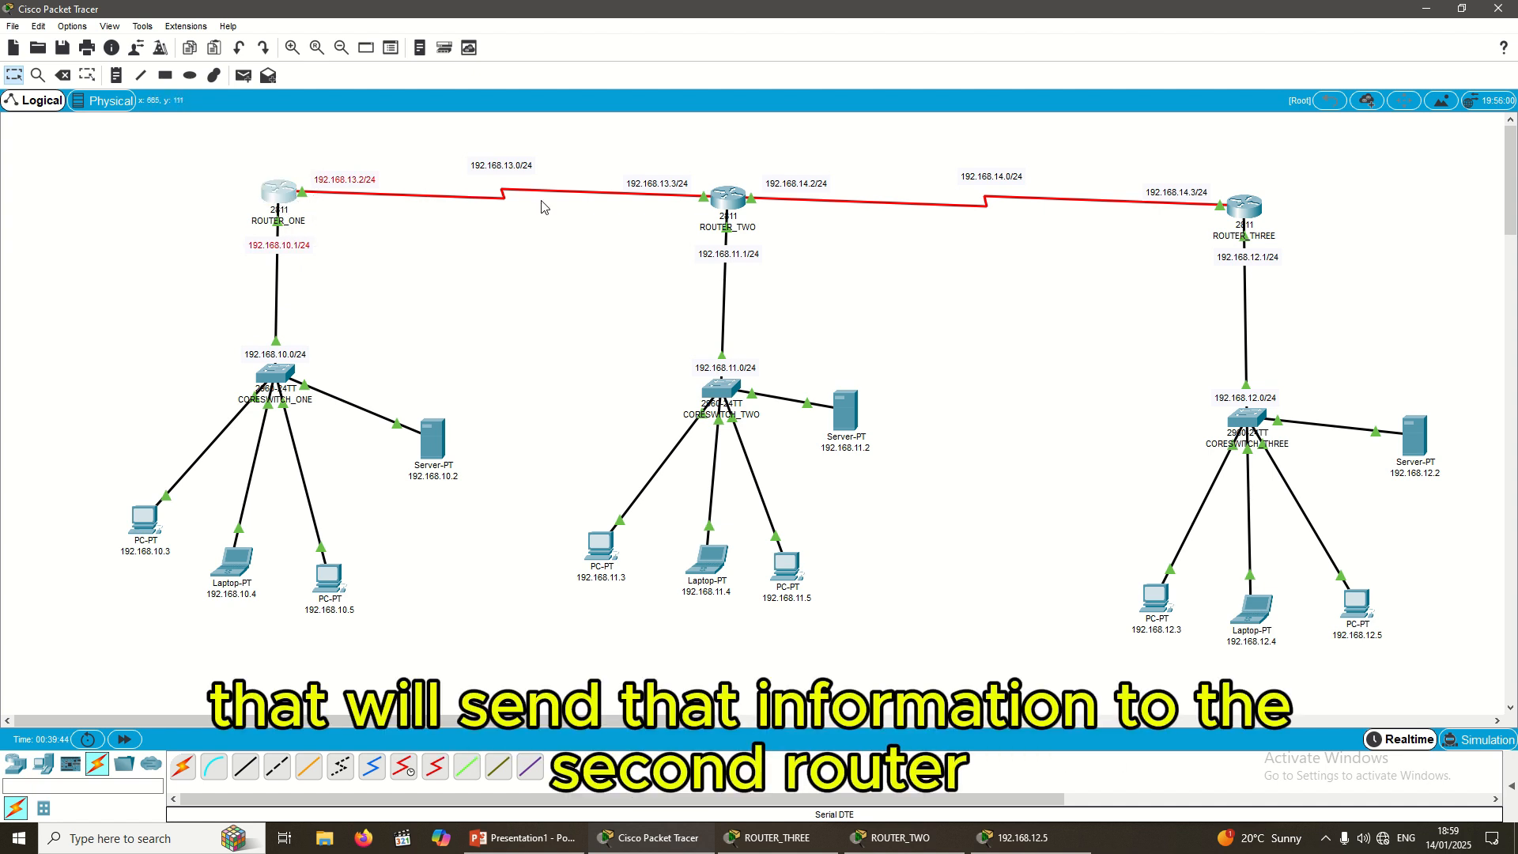
left_click_drag(621, 145, 811, 273)
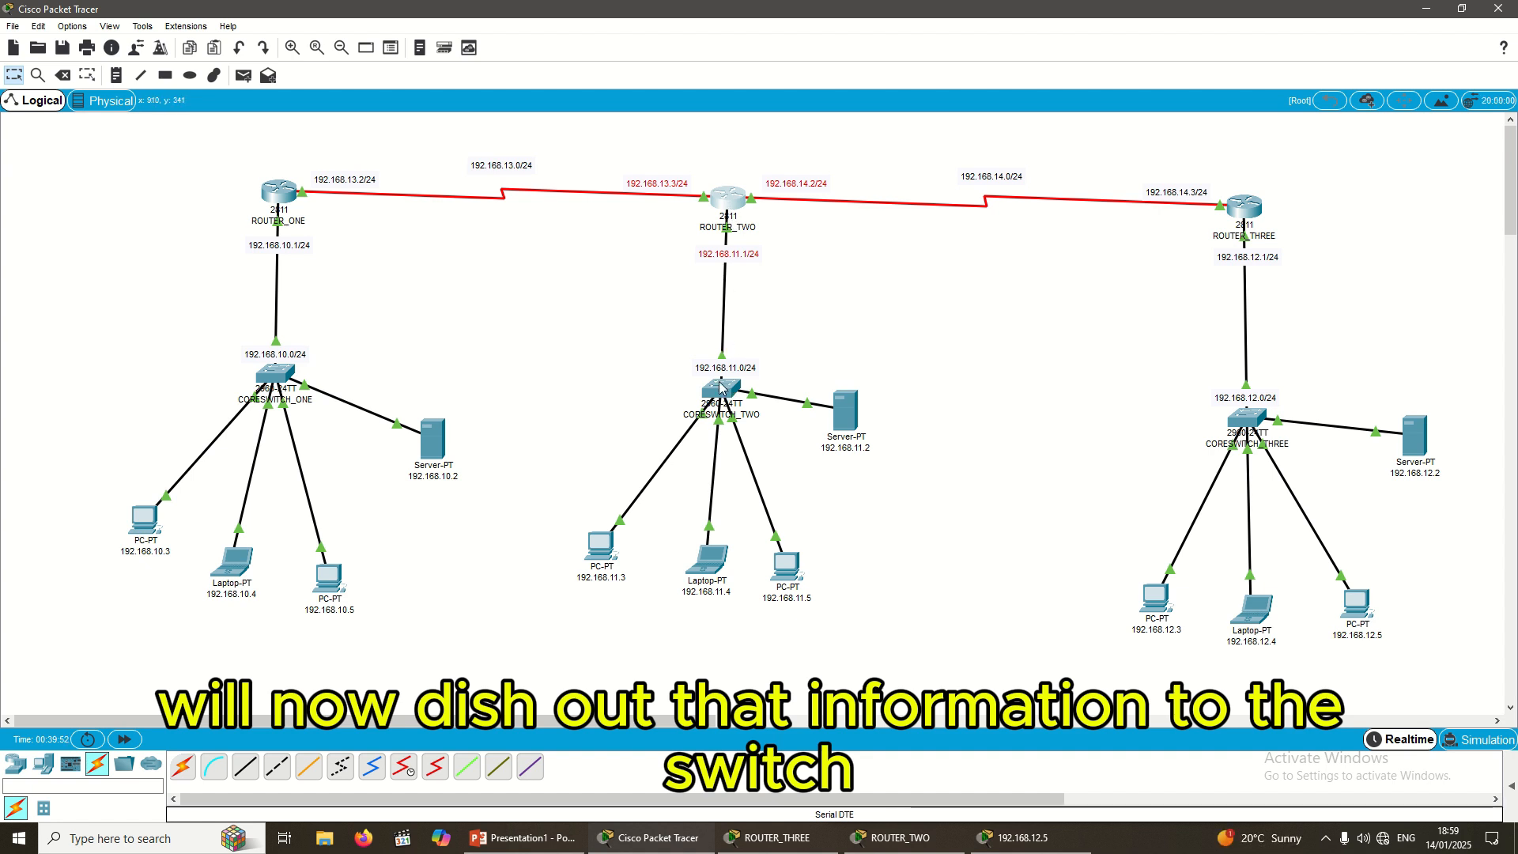
left_click_drag(672, 360, 783, 449)
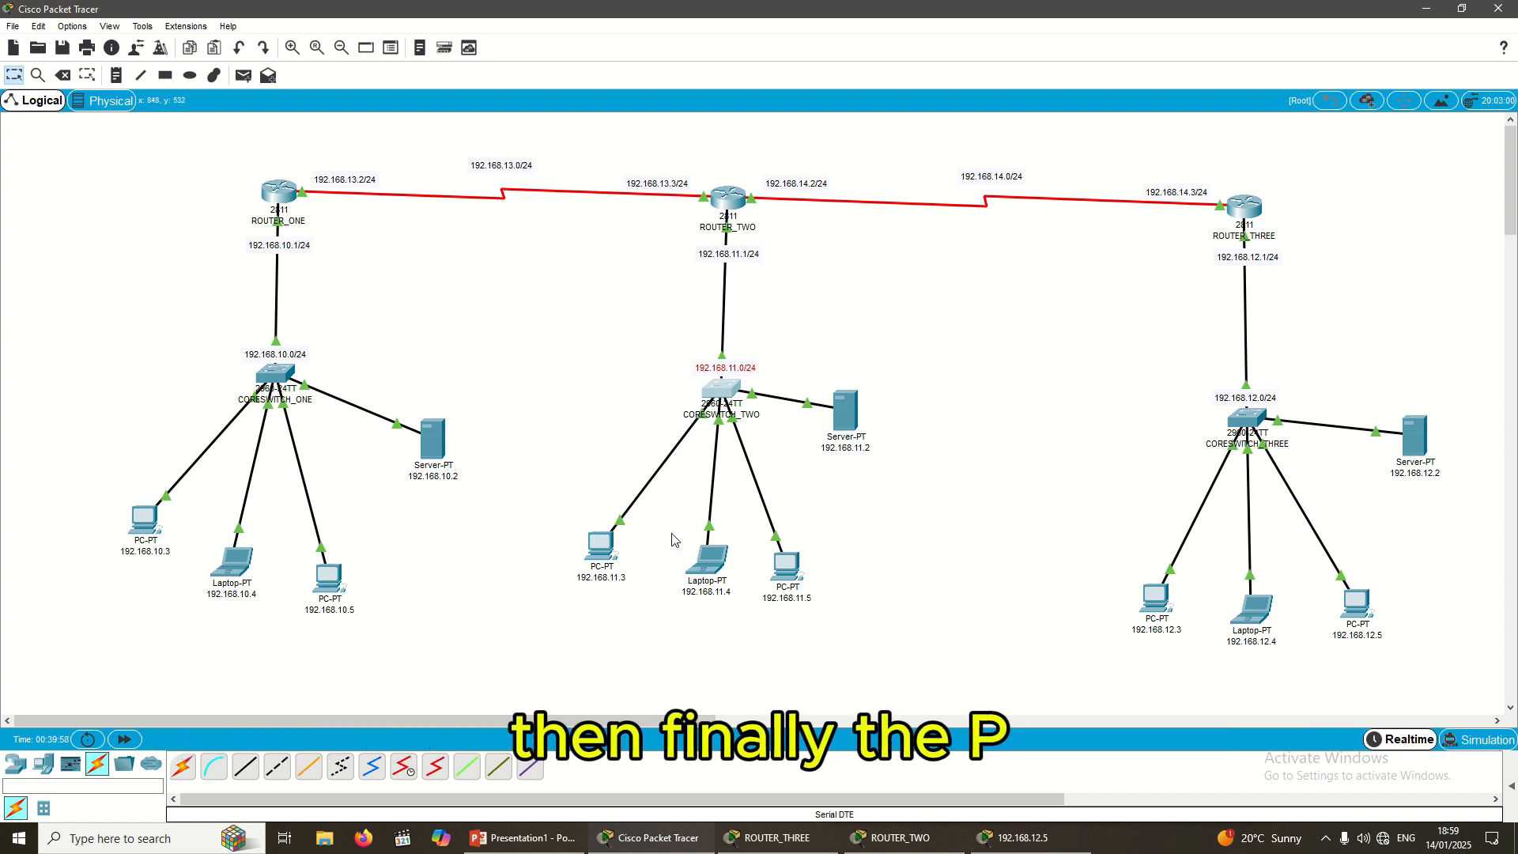
left_click_drag(670, 522, 772, 619)
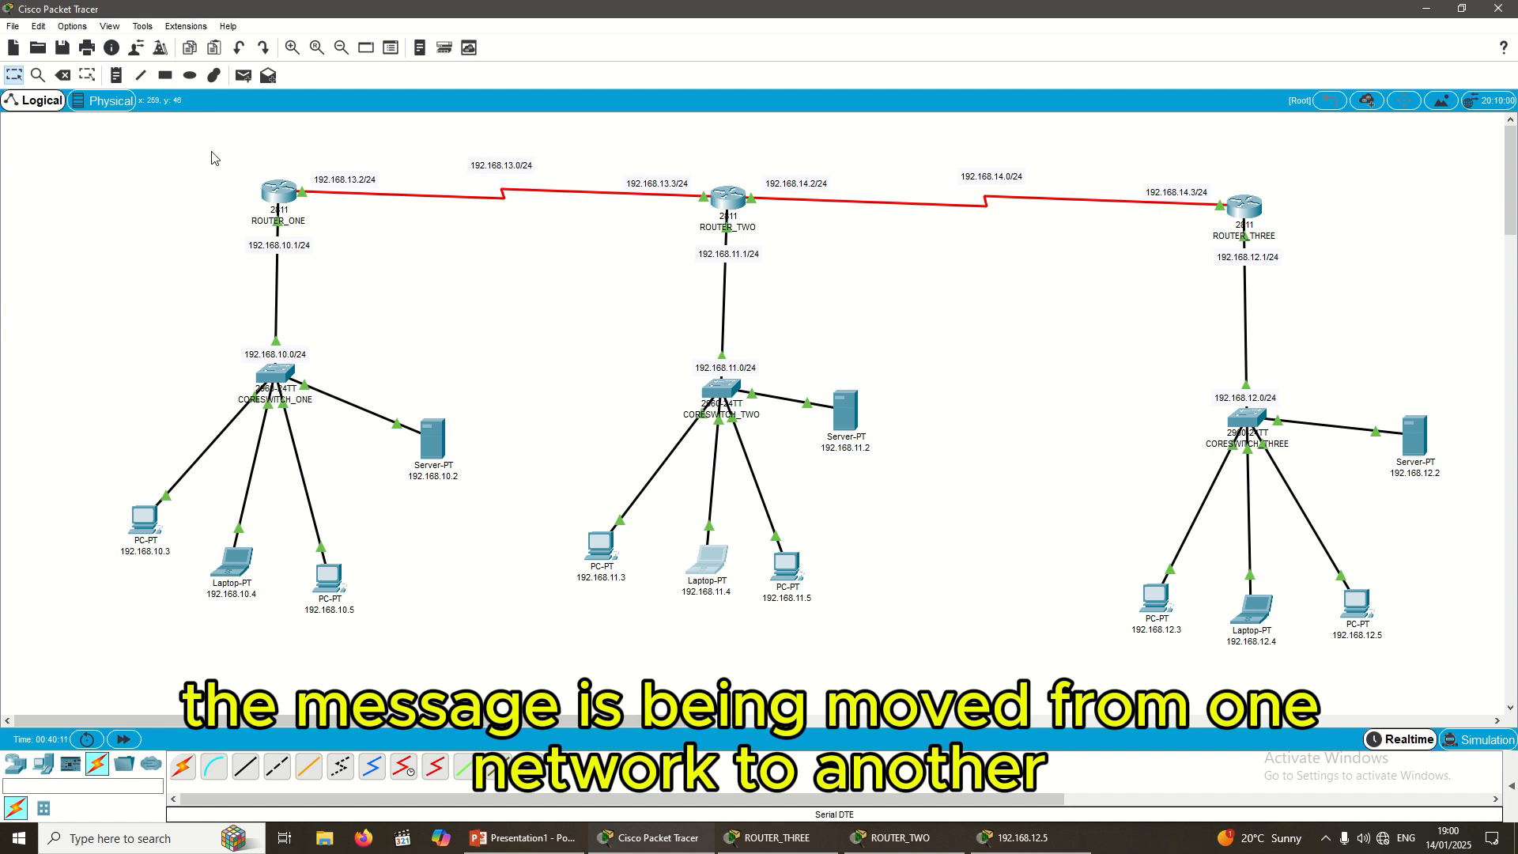
left_click_drag(212, 150, 486, 350)
left_click_drag(615, 137, 818, 262)
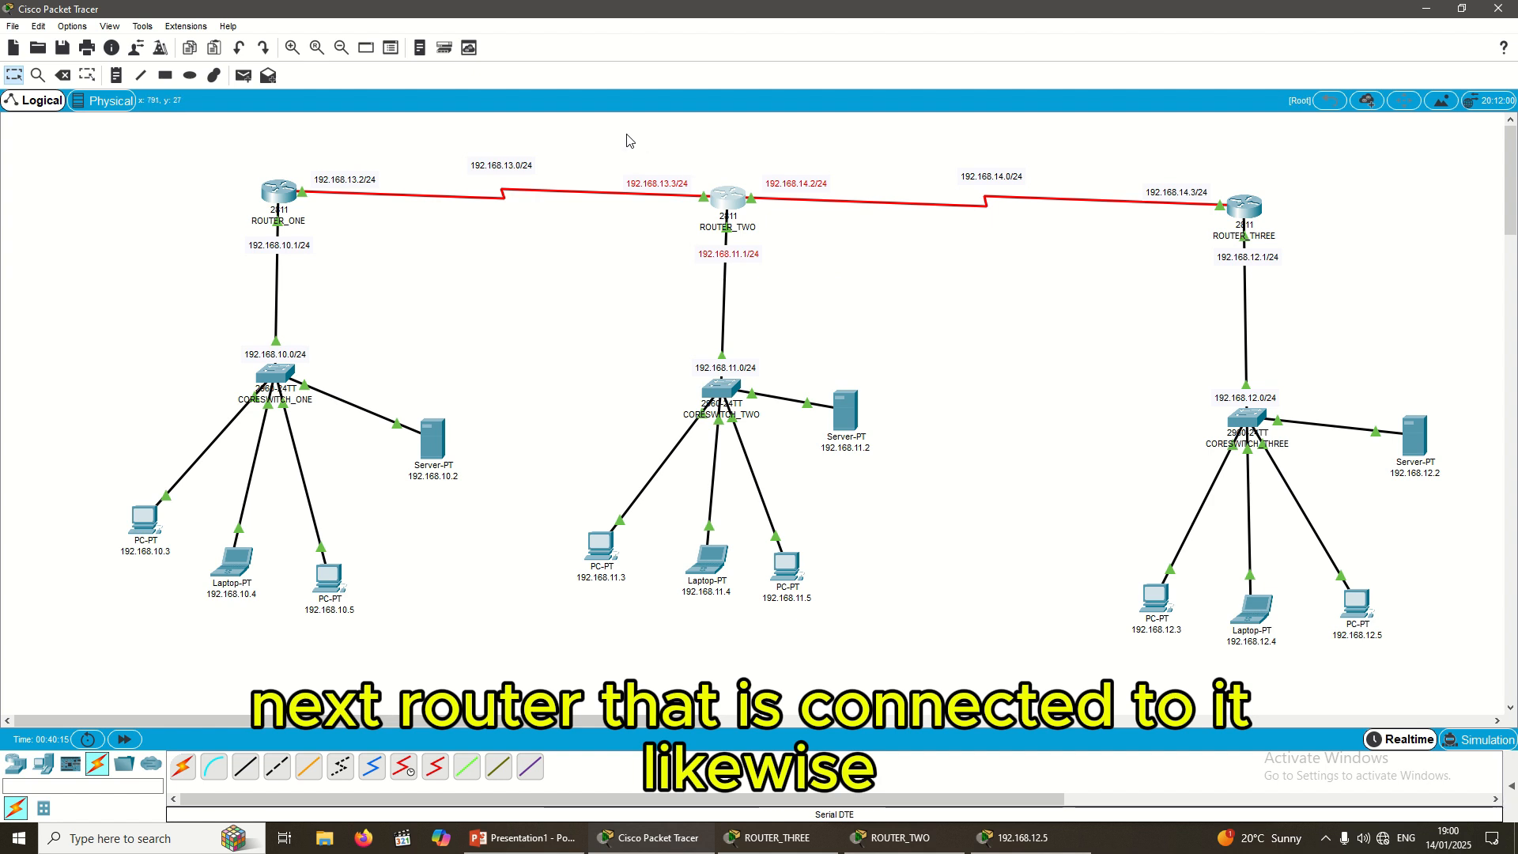
left_click_drag(623, 137, 923, 332)
left_click_drag(1114, 167, 1314, 267)
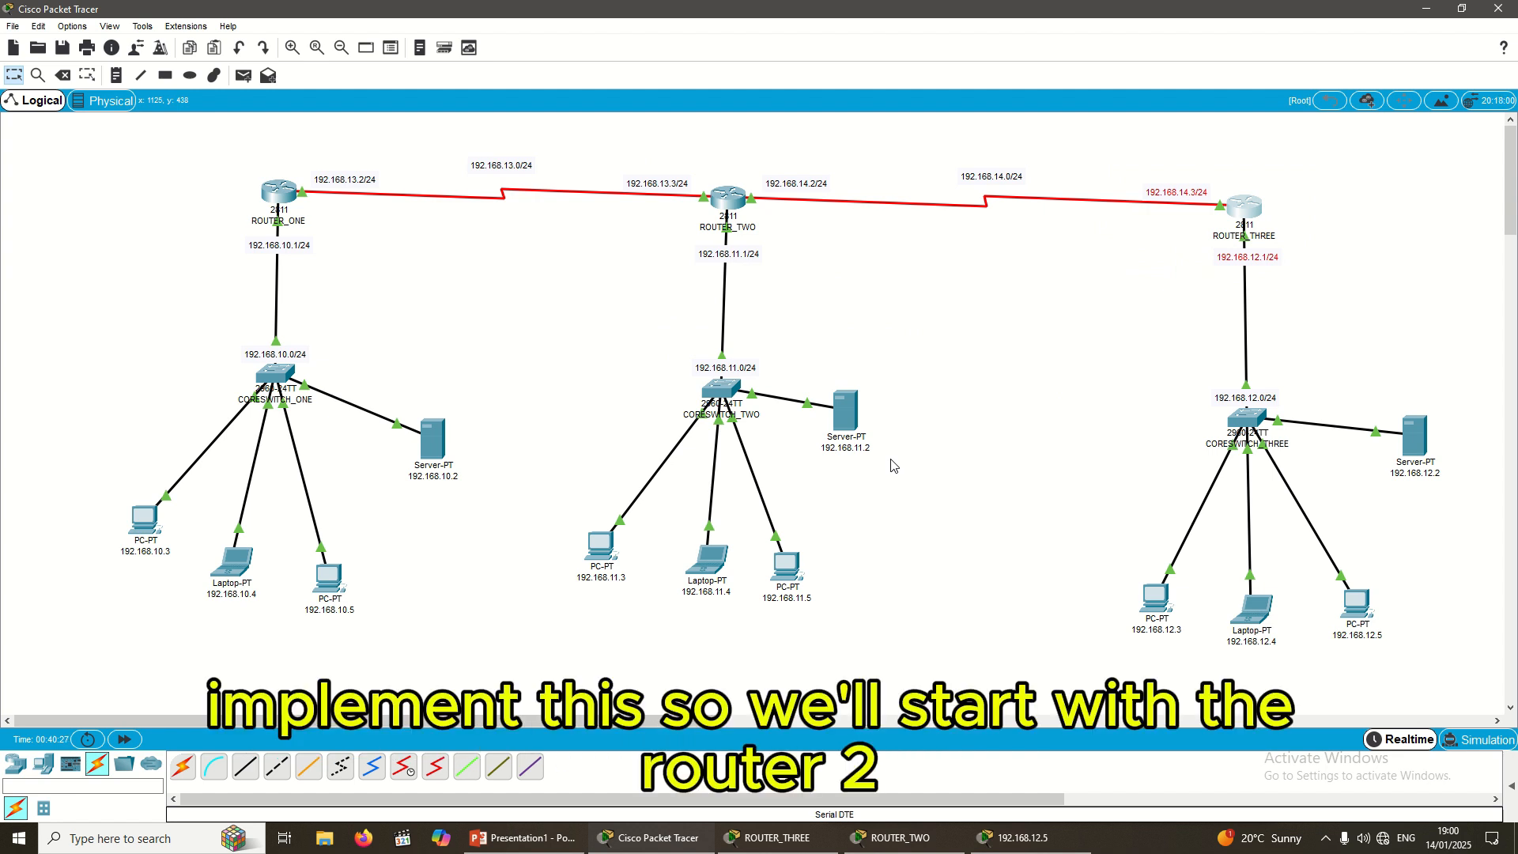
Step: Open ROUTER_THREE's CLI and enter global configuration mode with config t
left_click(1240, 210)
left_click_drag(1056, 383, 1153, 360)
key("Return")
key("Return")
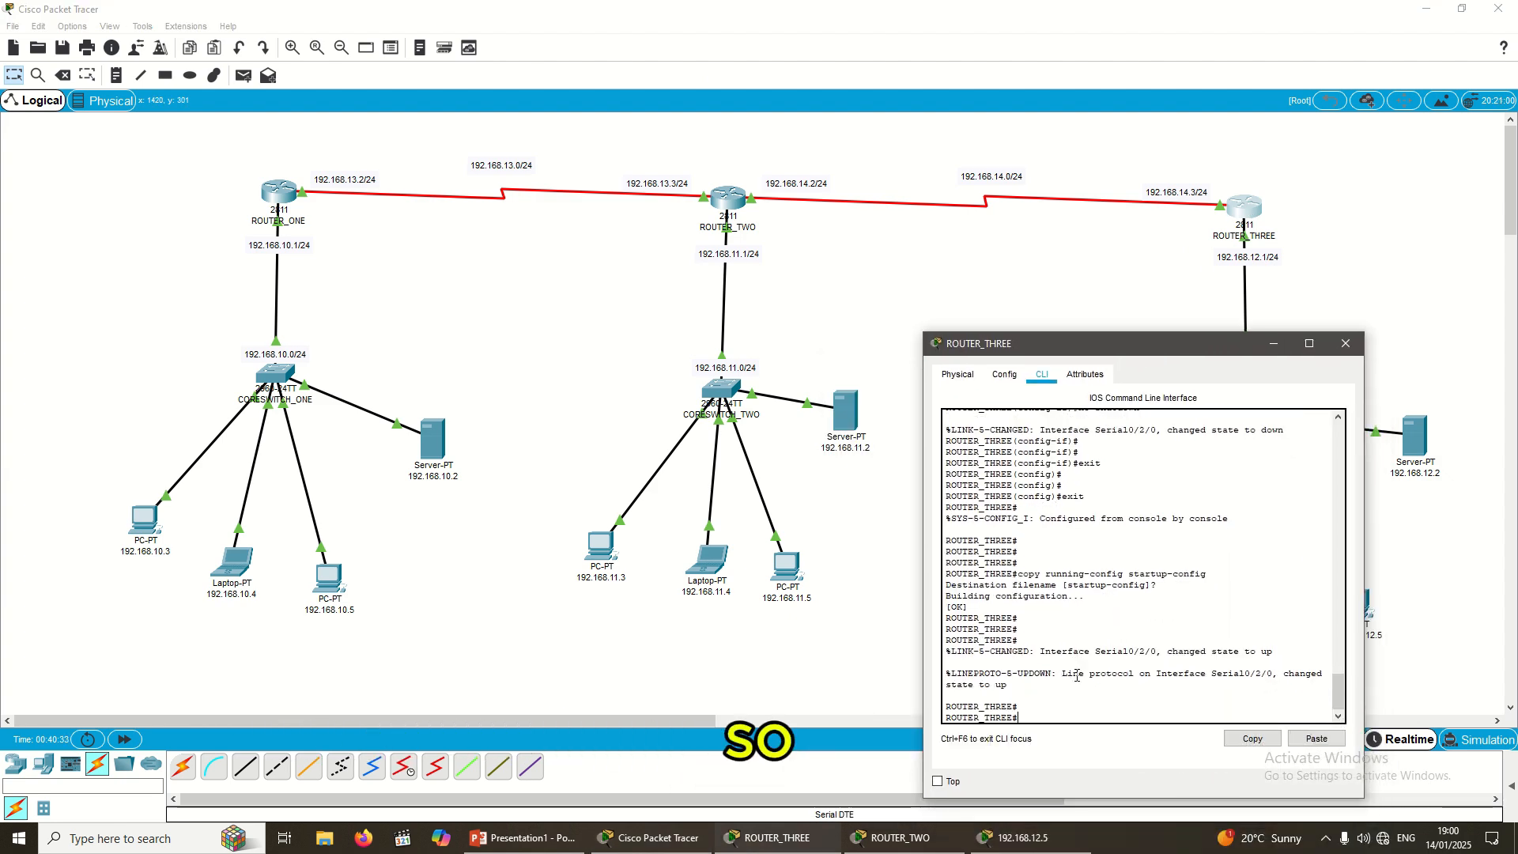
key("Return")
key("Return")
type("confi")
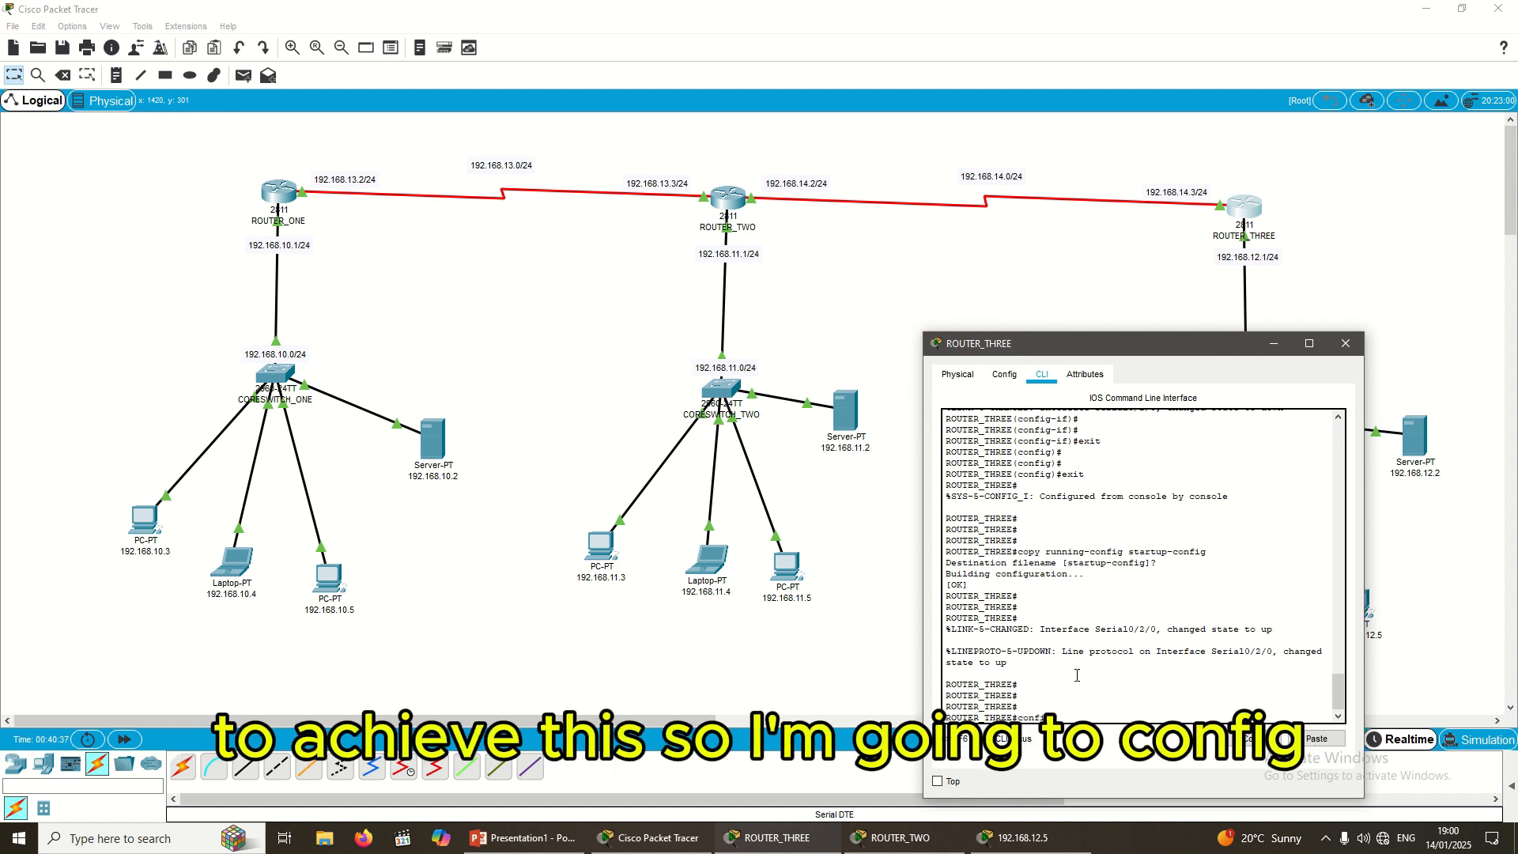
type("g t")
key("Return")
key("Return")
key("Return")
key("Return")
key("Return")
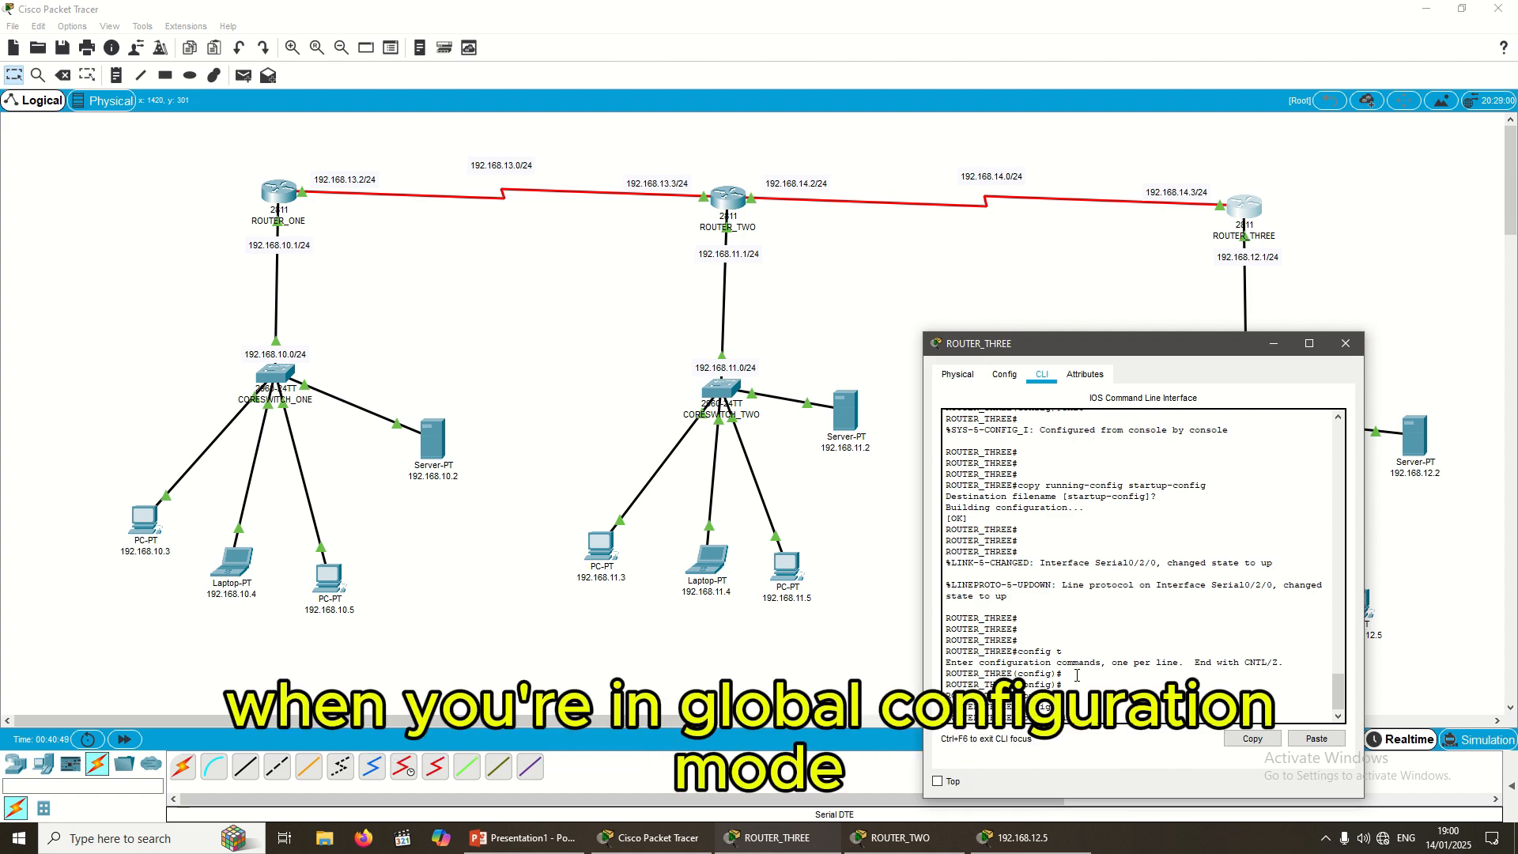
Step: Start the static route command, typing 'ip route 192.168.1' toward 192.168.11.0
type("ip route")
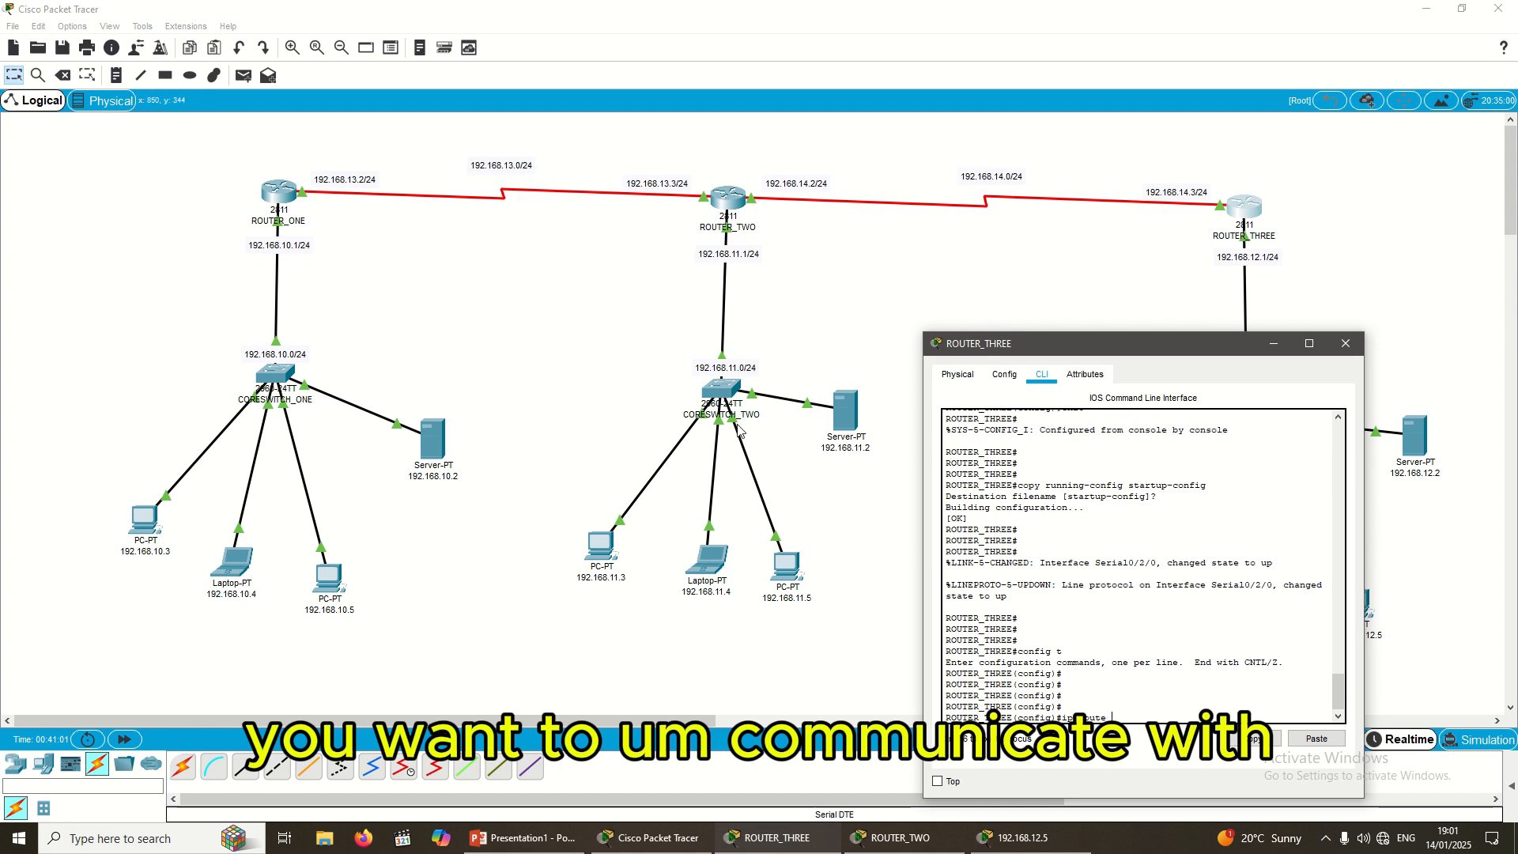
left_click_drag(1082, 353, 934, 439)
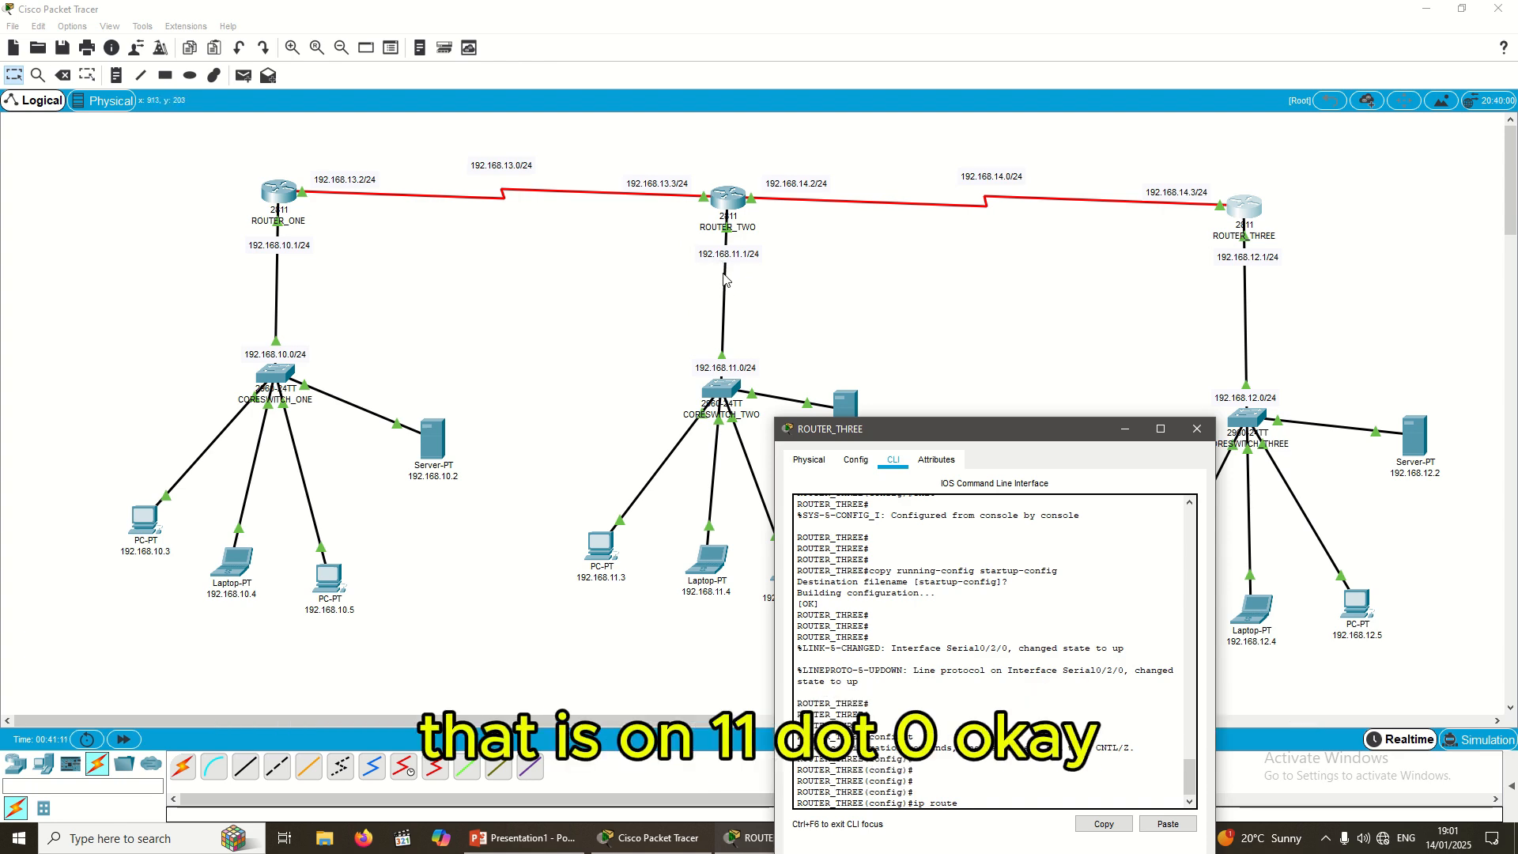
left_click_drag(1035, 441, 1013, 319)
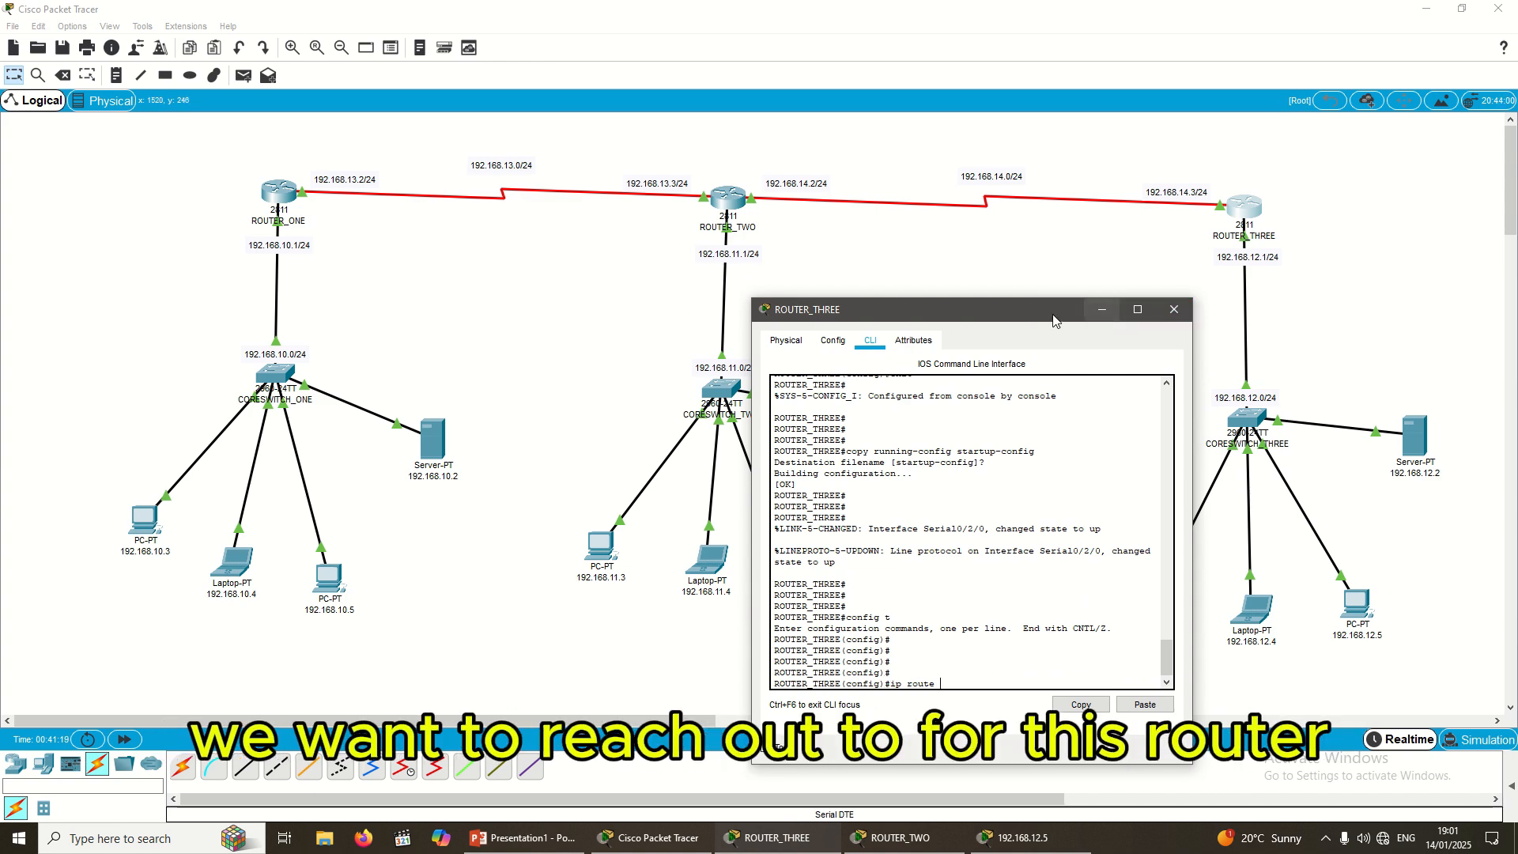
left_click_drag(1091, 310, 1199, 325)
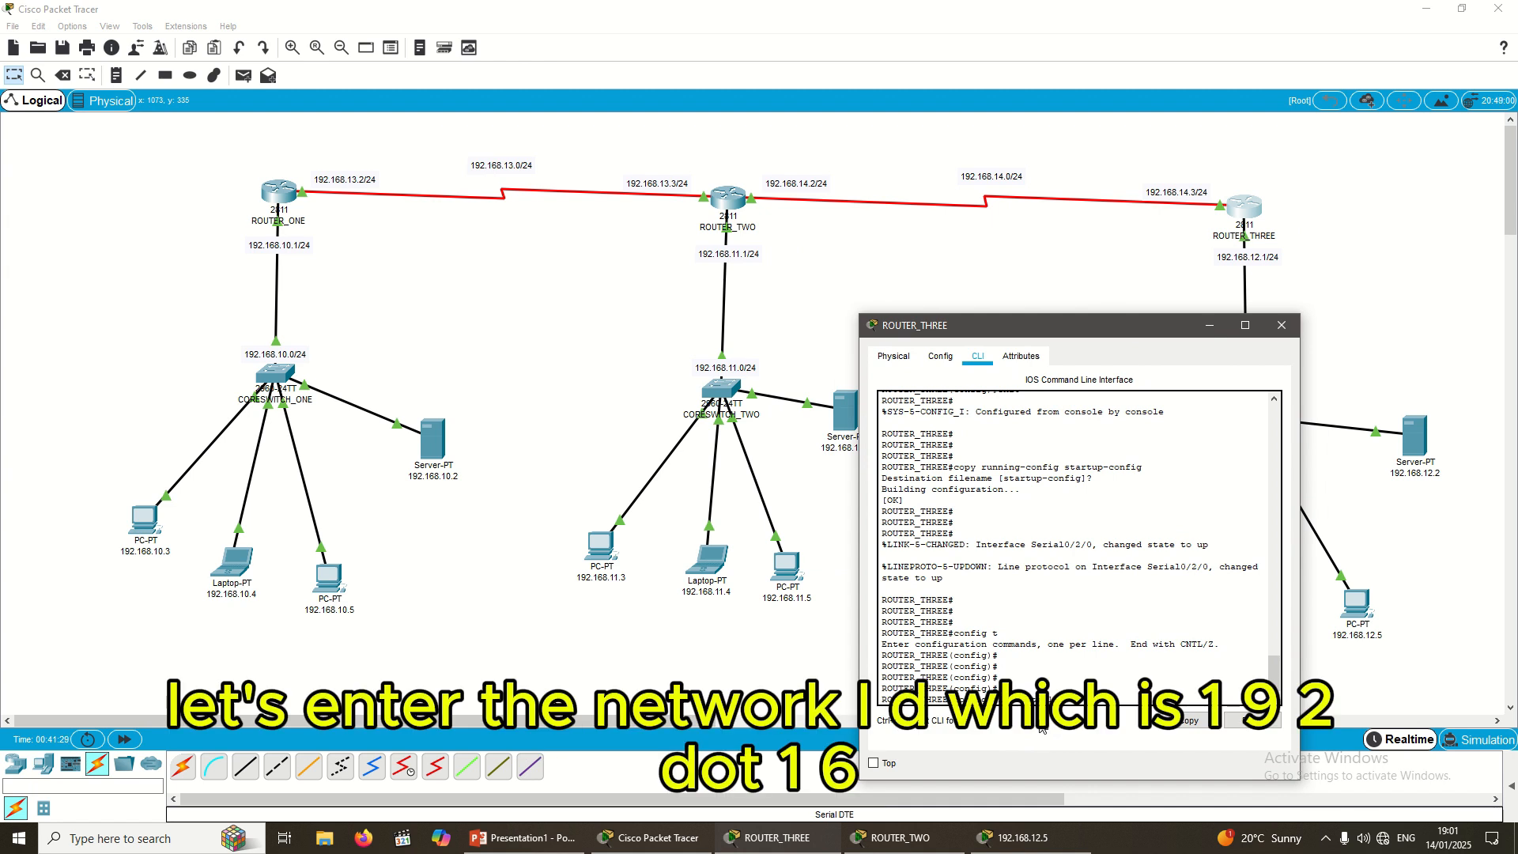
type("168.")
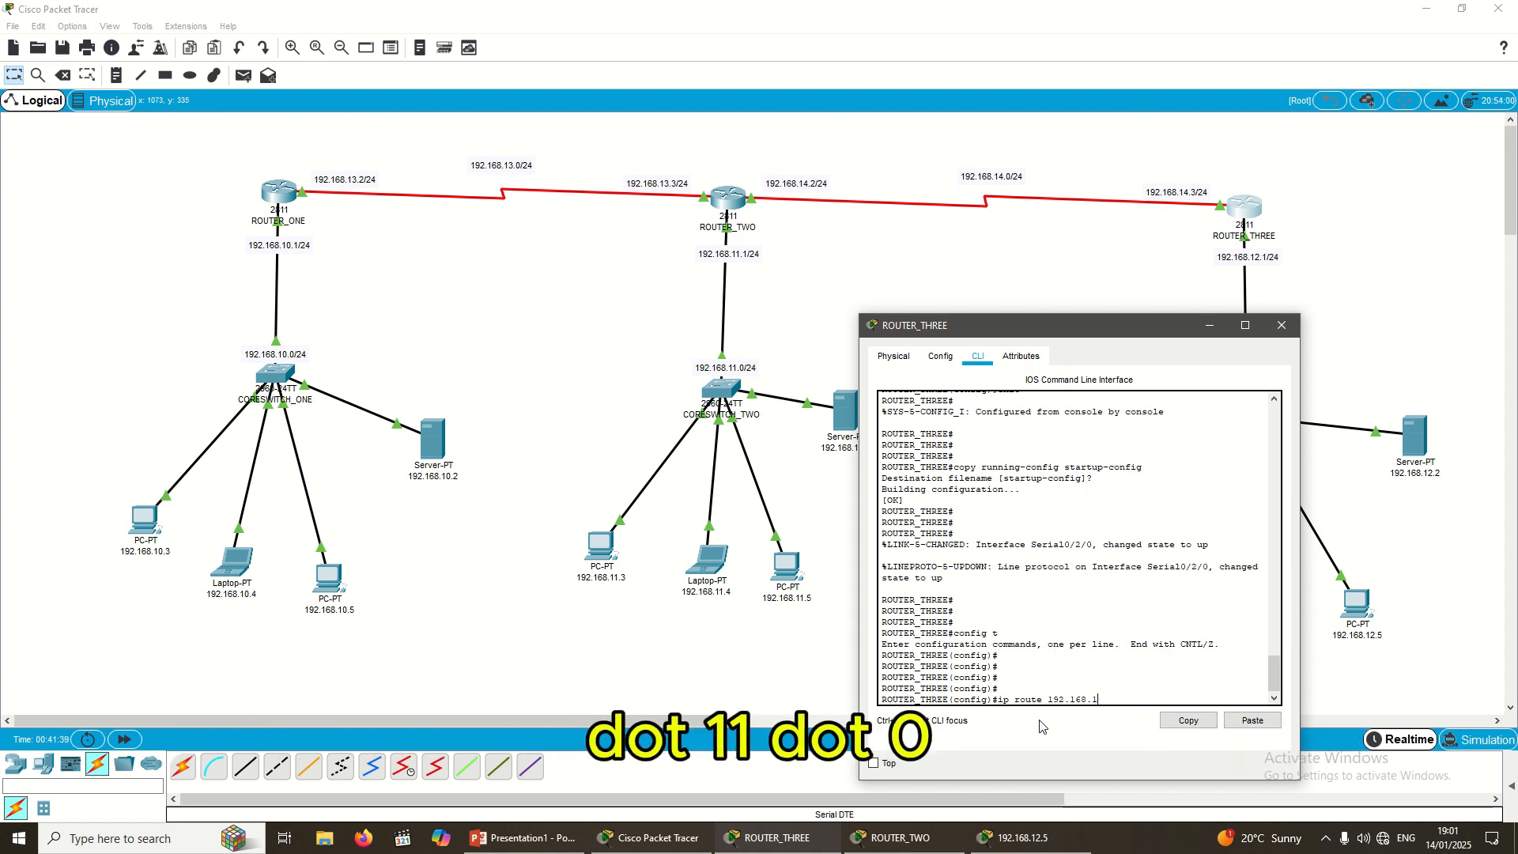
type("1.")
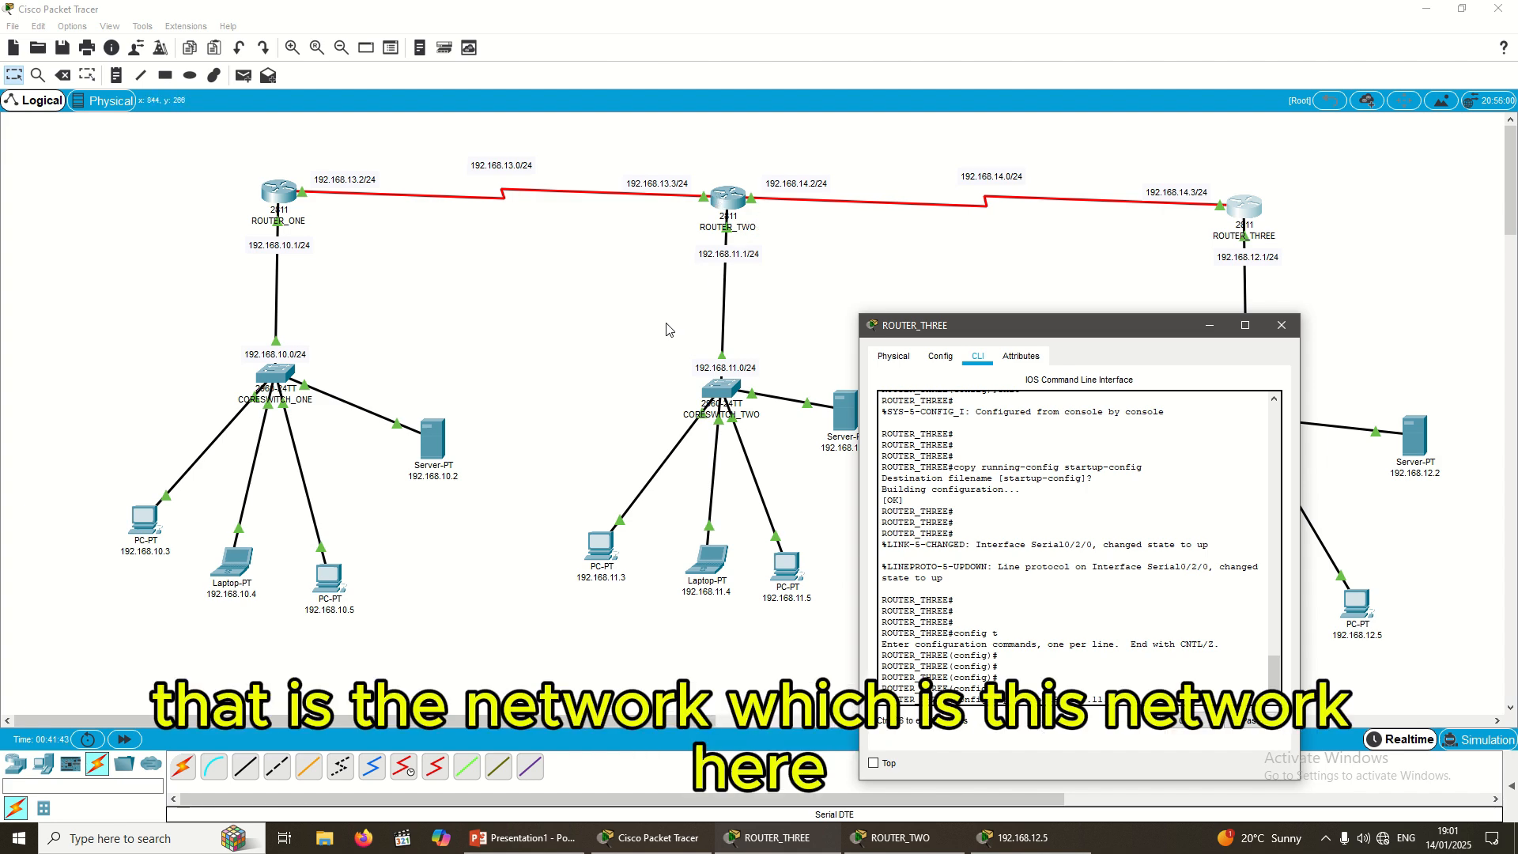
Step: Highlight the 192.168.11.0 LAN and ROUTER_THREE, then add the 255.255.255.0 mask to the route
mouse_move(659, 325)
left_mouse_down()
mouse_move(771, 387)
mouse_move(787, 381)
left_mouse_up()
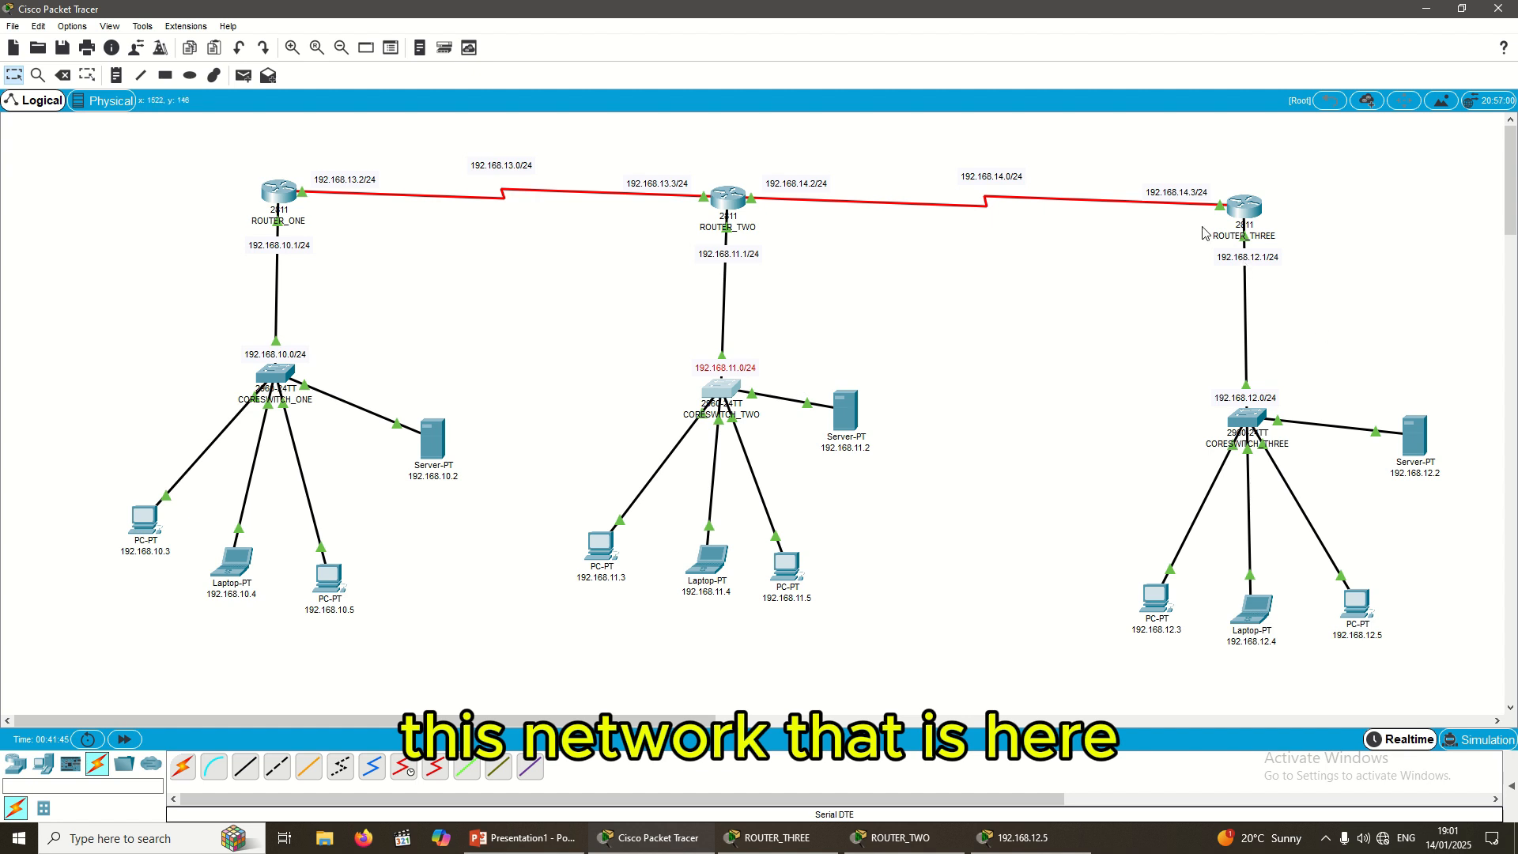
left_click_drag(1194, 163, 1311, 285)
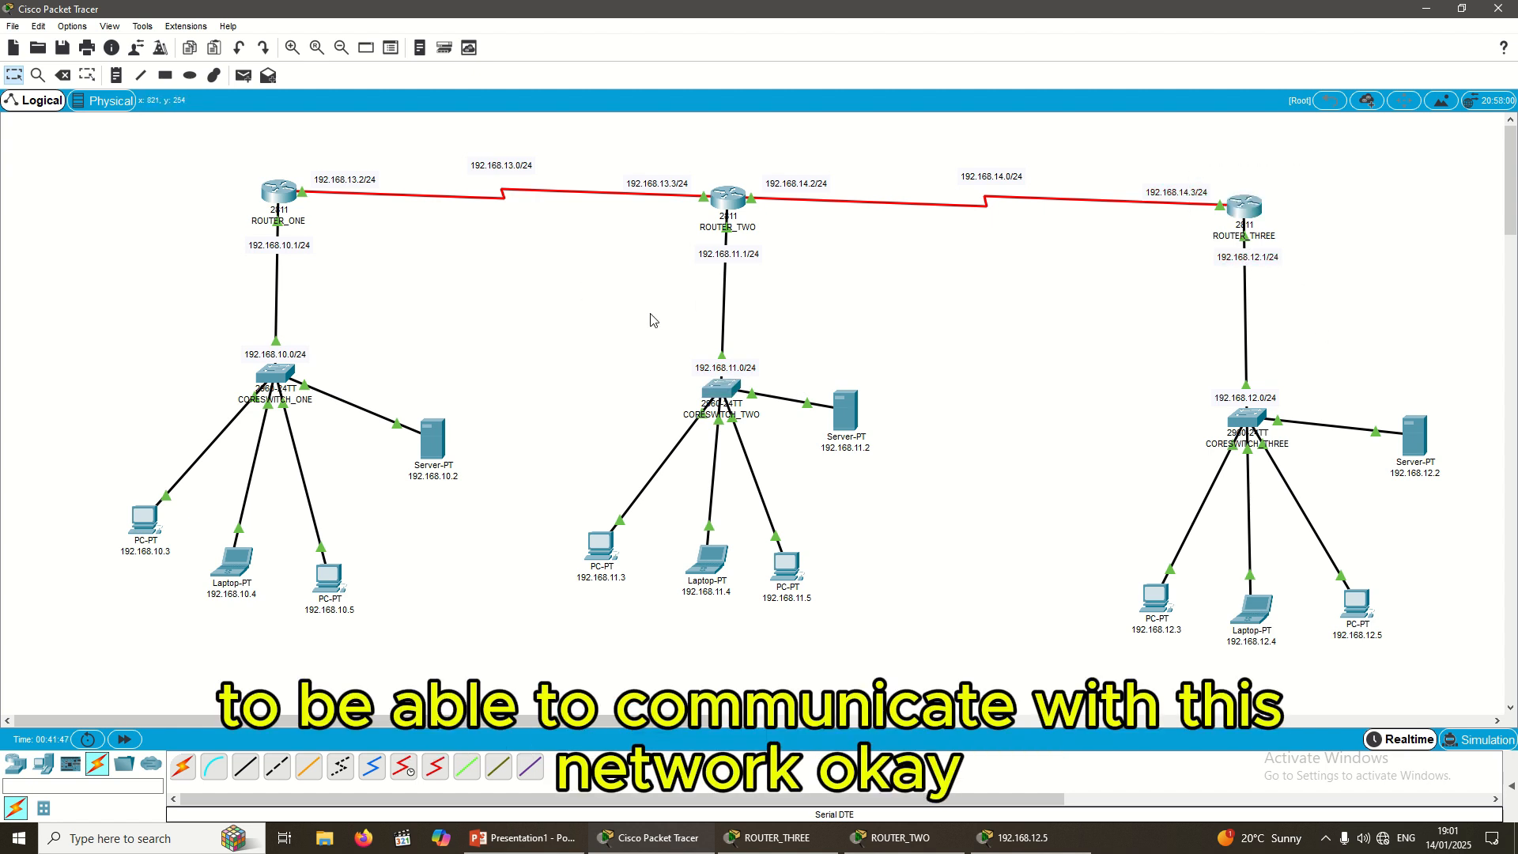
left_click_drag(649, 311, 917, 458)
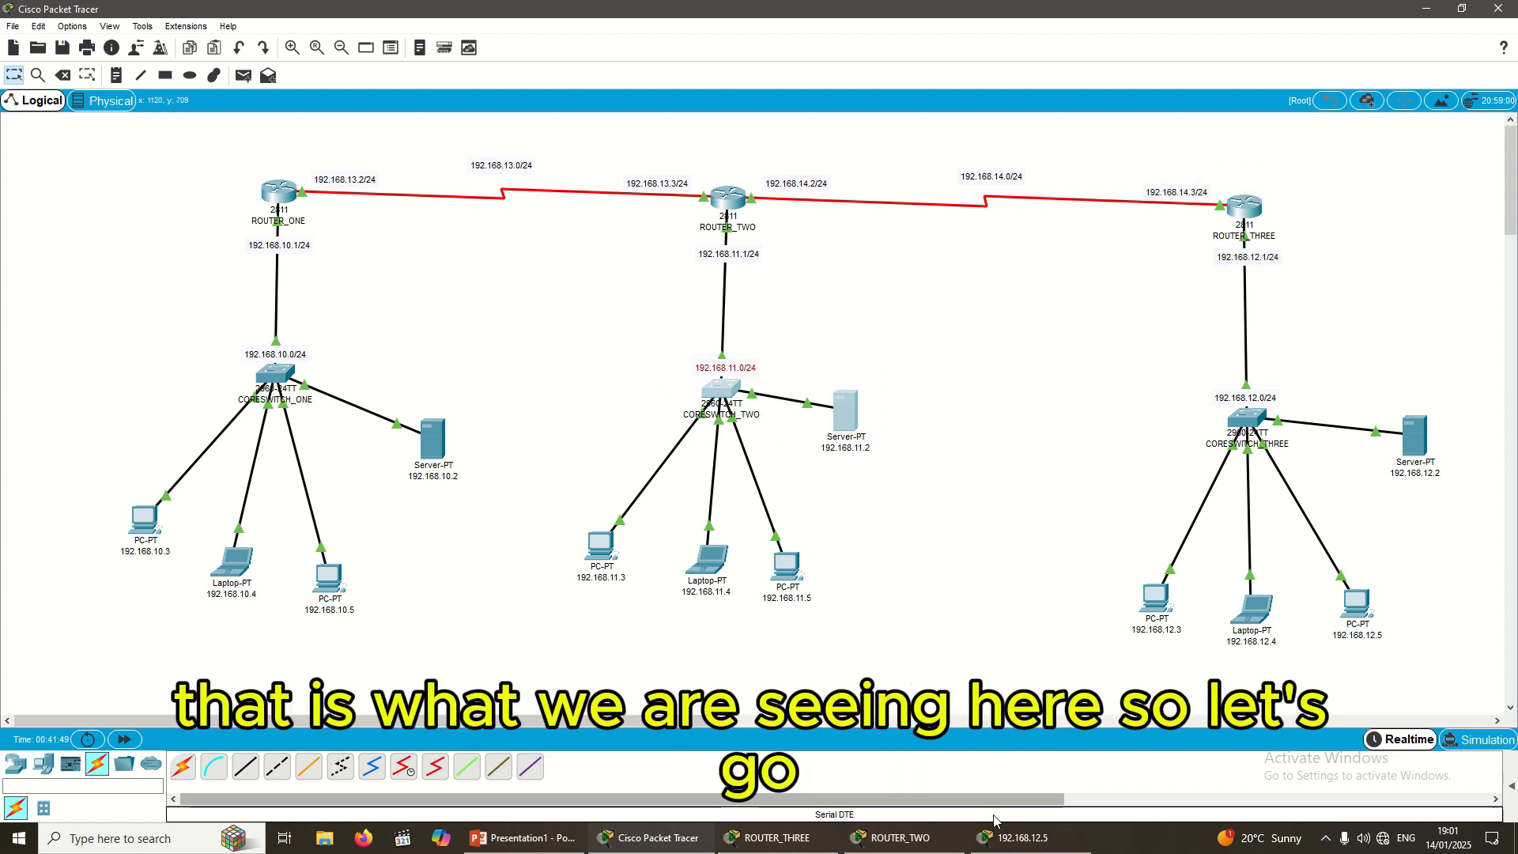
mouse_move(916, 845)
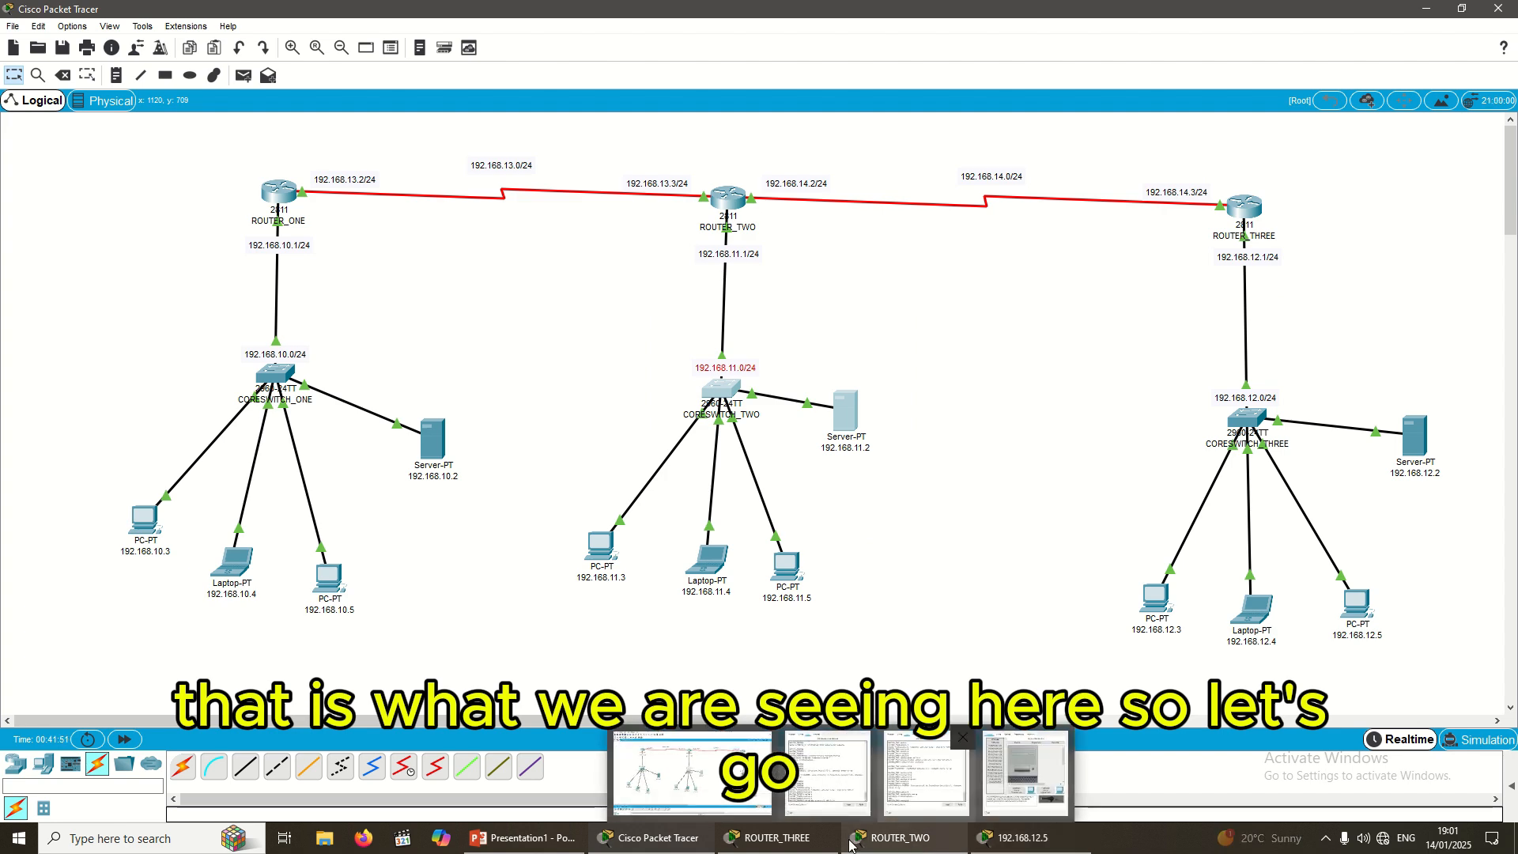
left_click(828, 775)
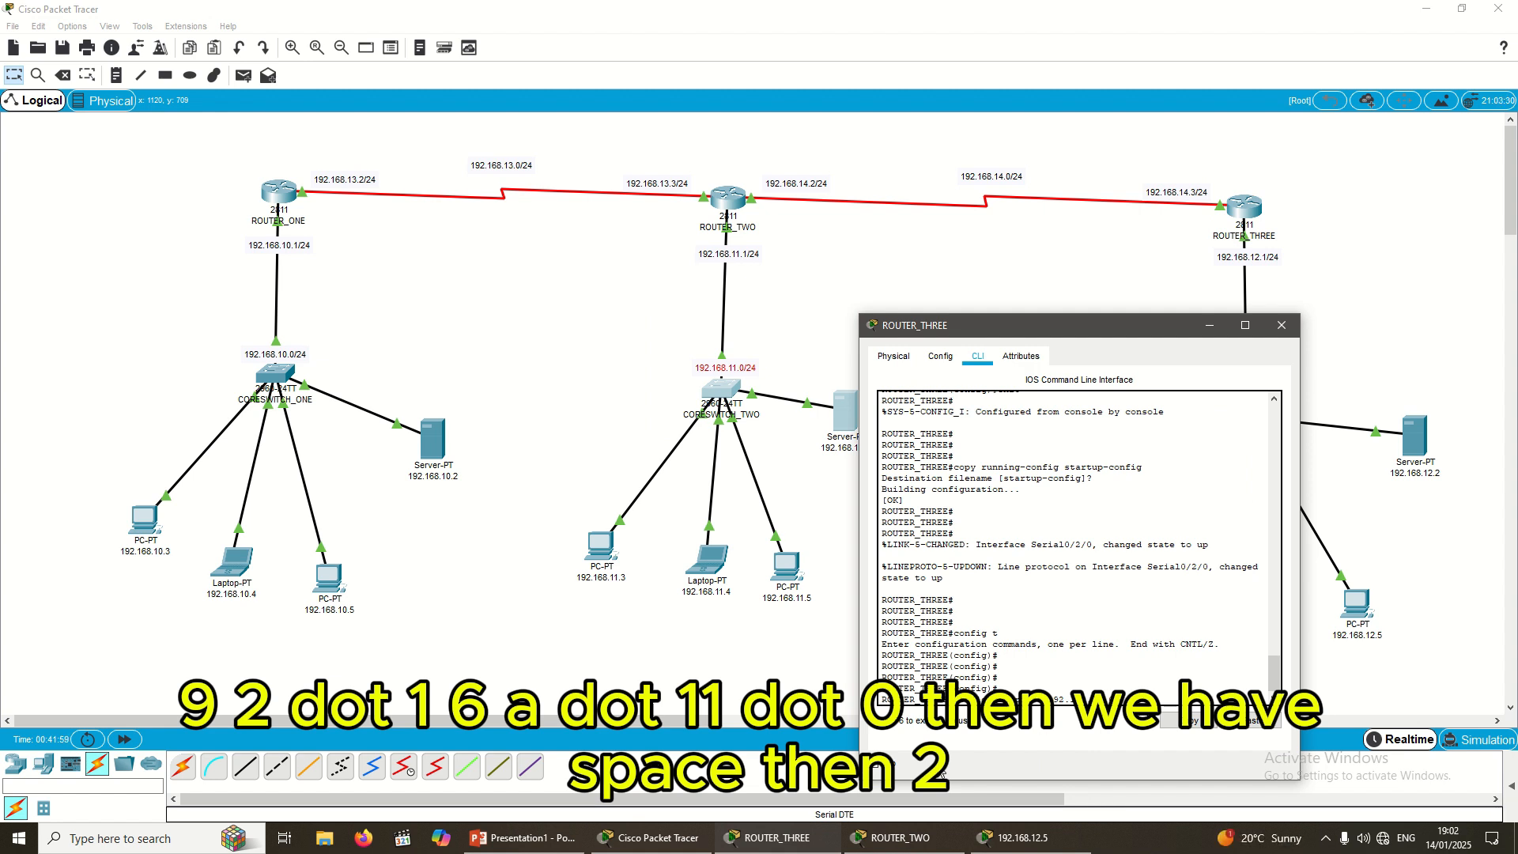
type("255.2")
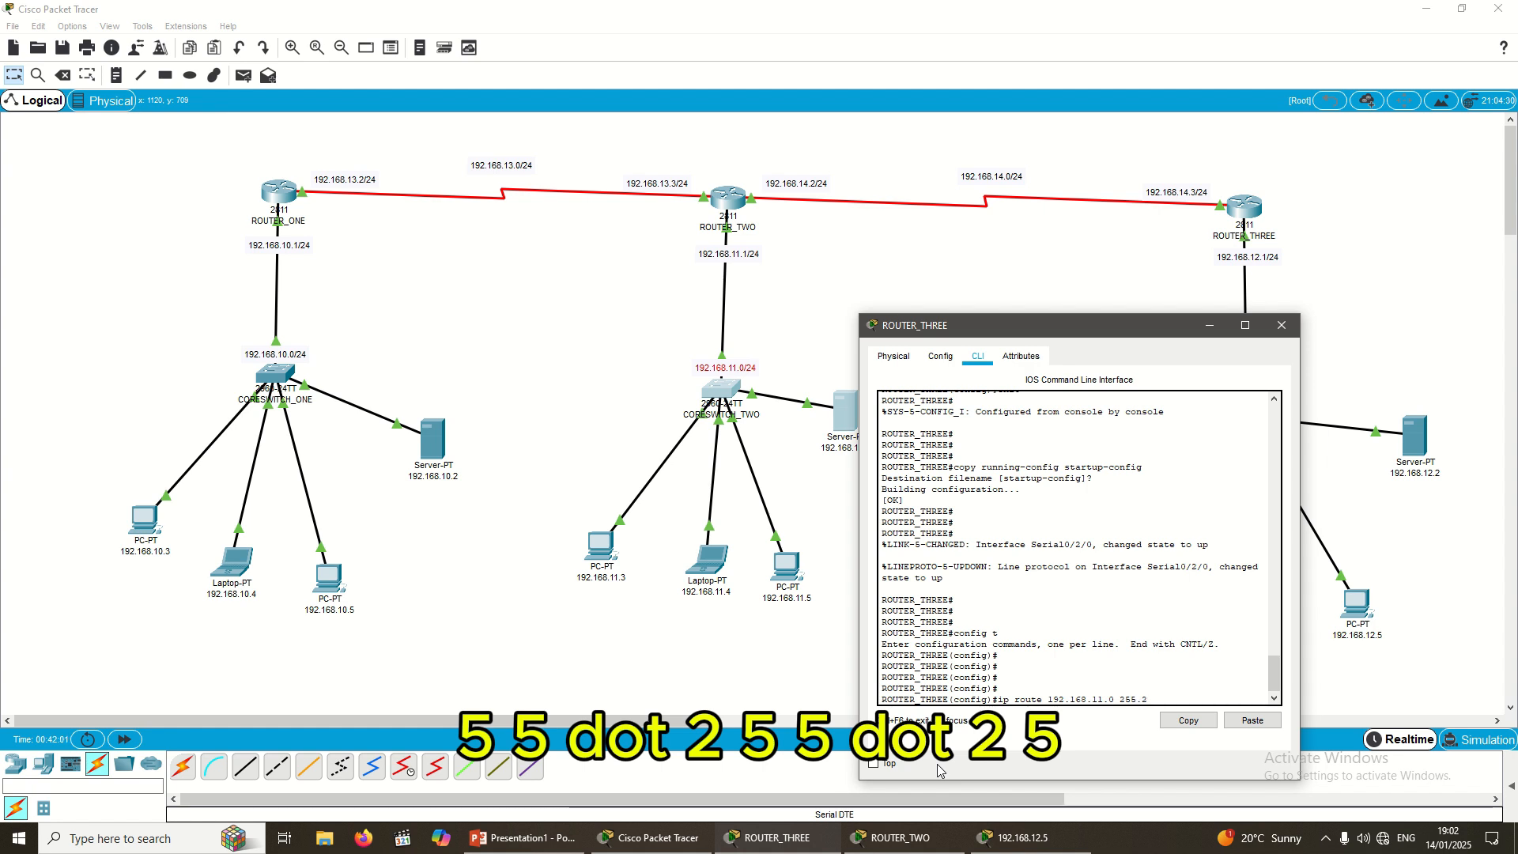
type("55.255")
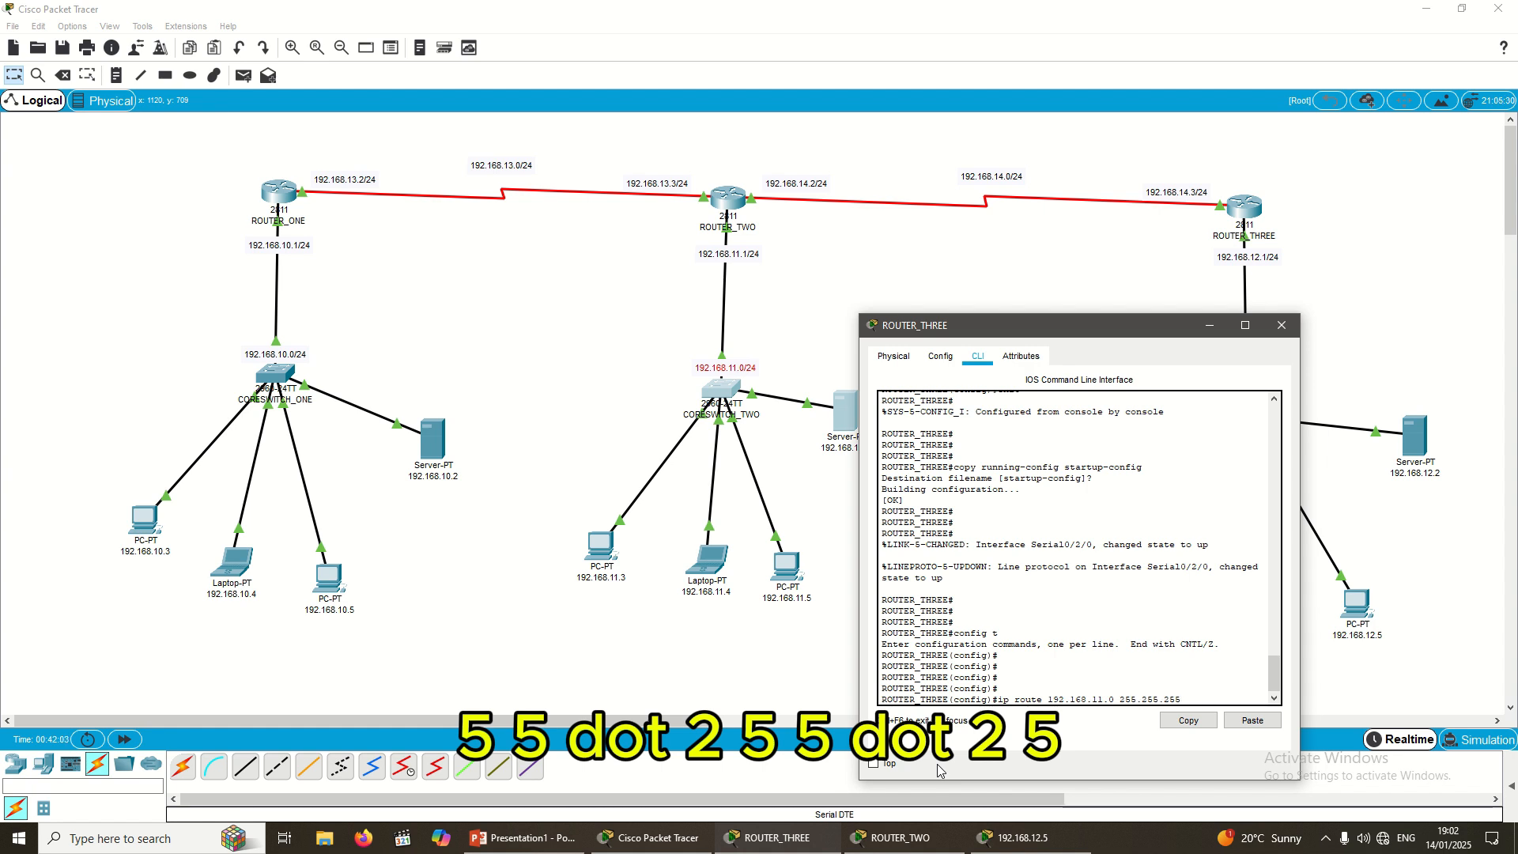
type(".0")
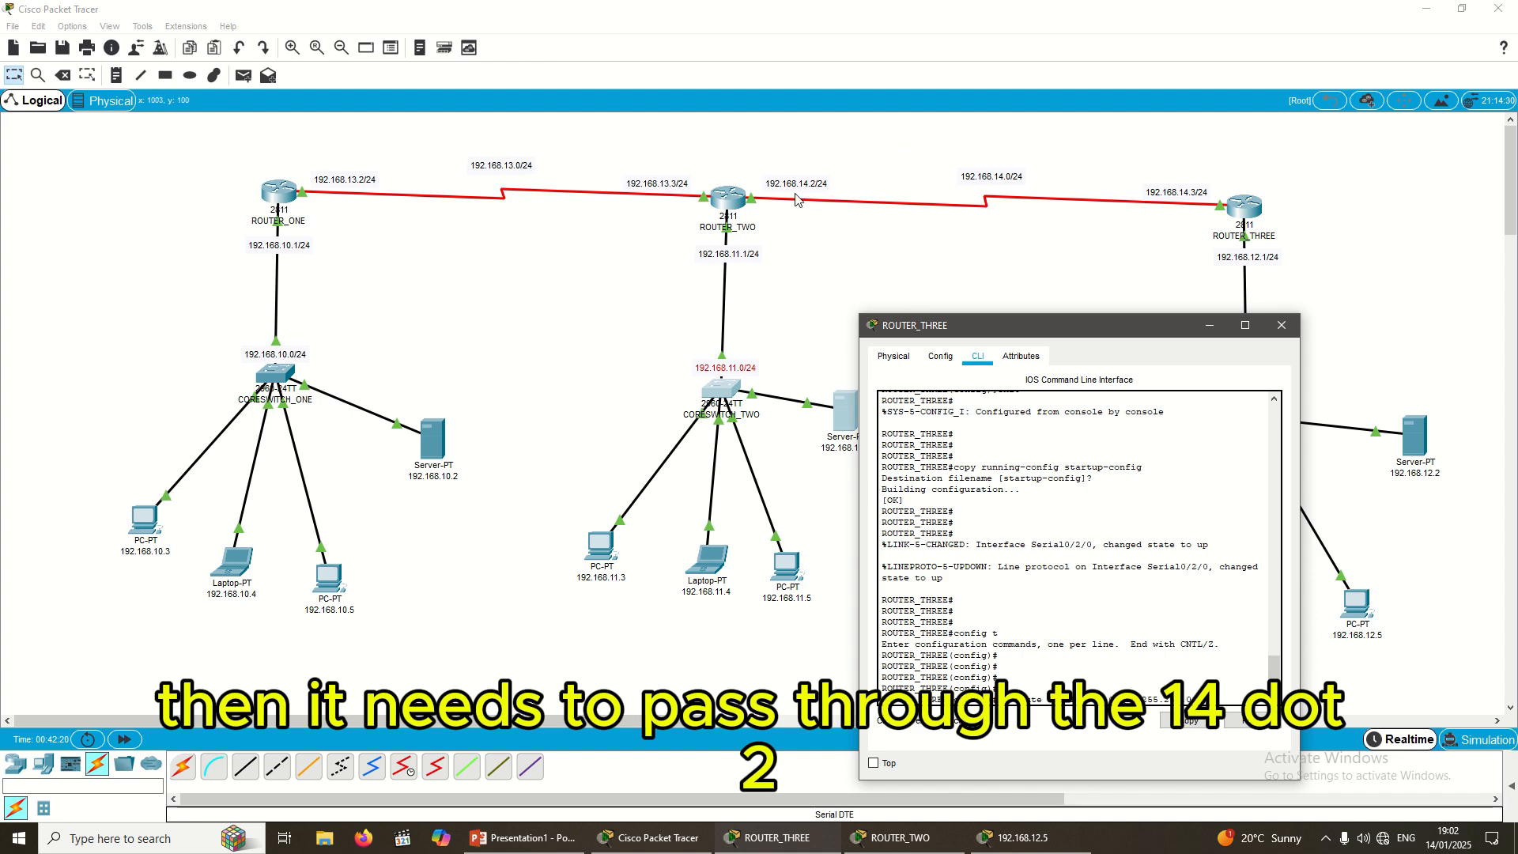
Step: Highlight ROUTER_THREE, ROUTER_TWO and ROUTER_TWO's LAN on the topology, then return to ROUTER_THREE's CLI
left_click(1279, 245)
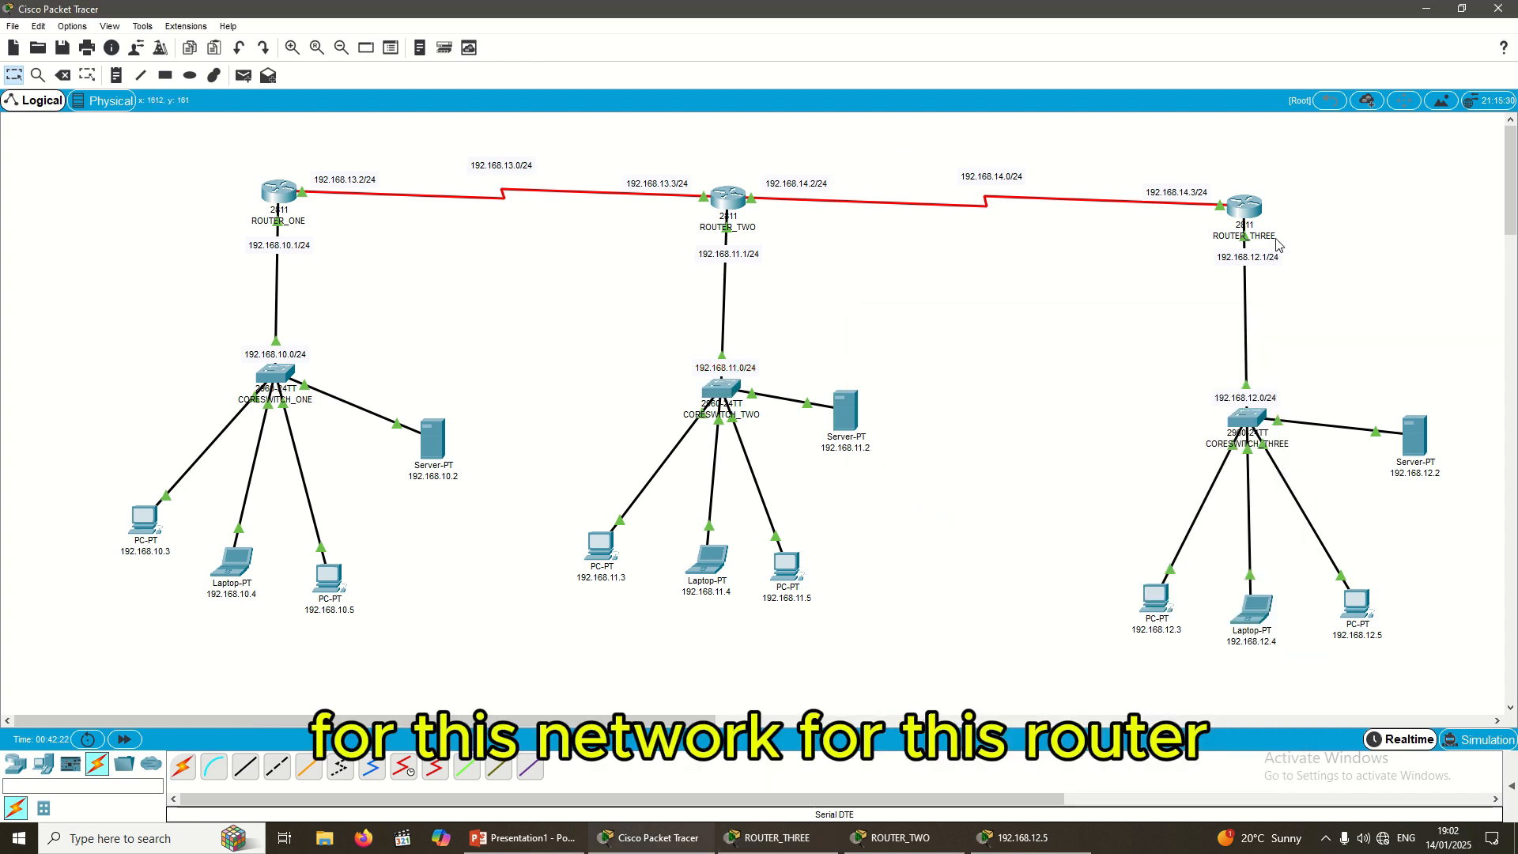
left_click_drag(1194, 150, 1302, 264)
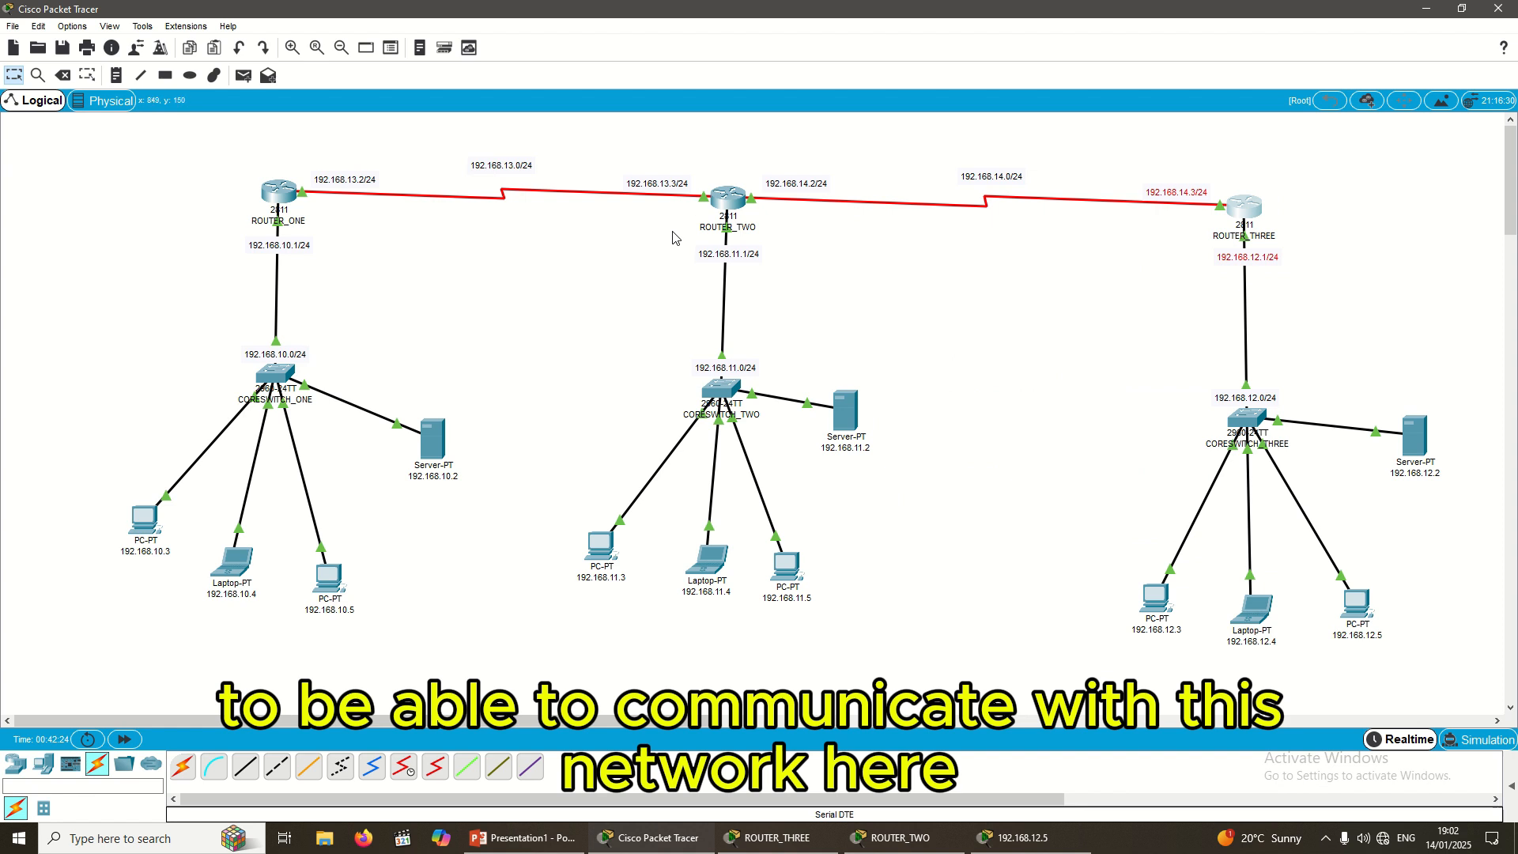
left_click_drag(671, 231, 983, 567)
left_click_drag(735, 153, 868, 230)
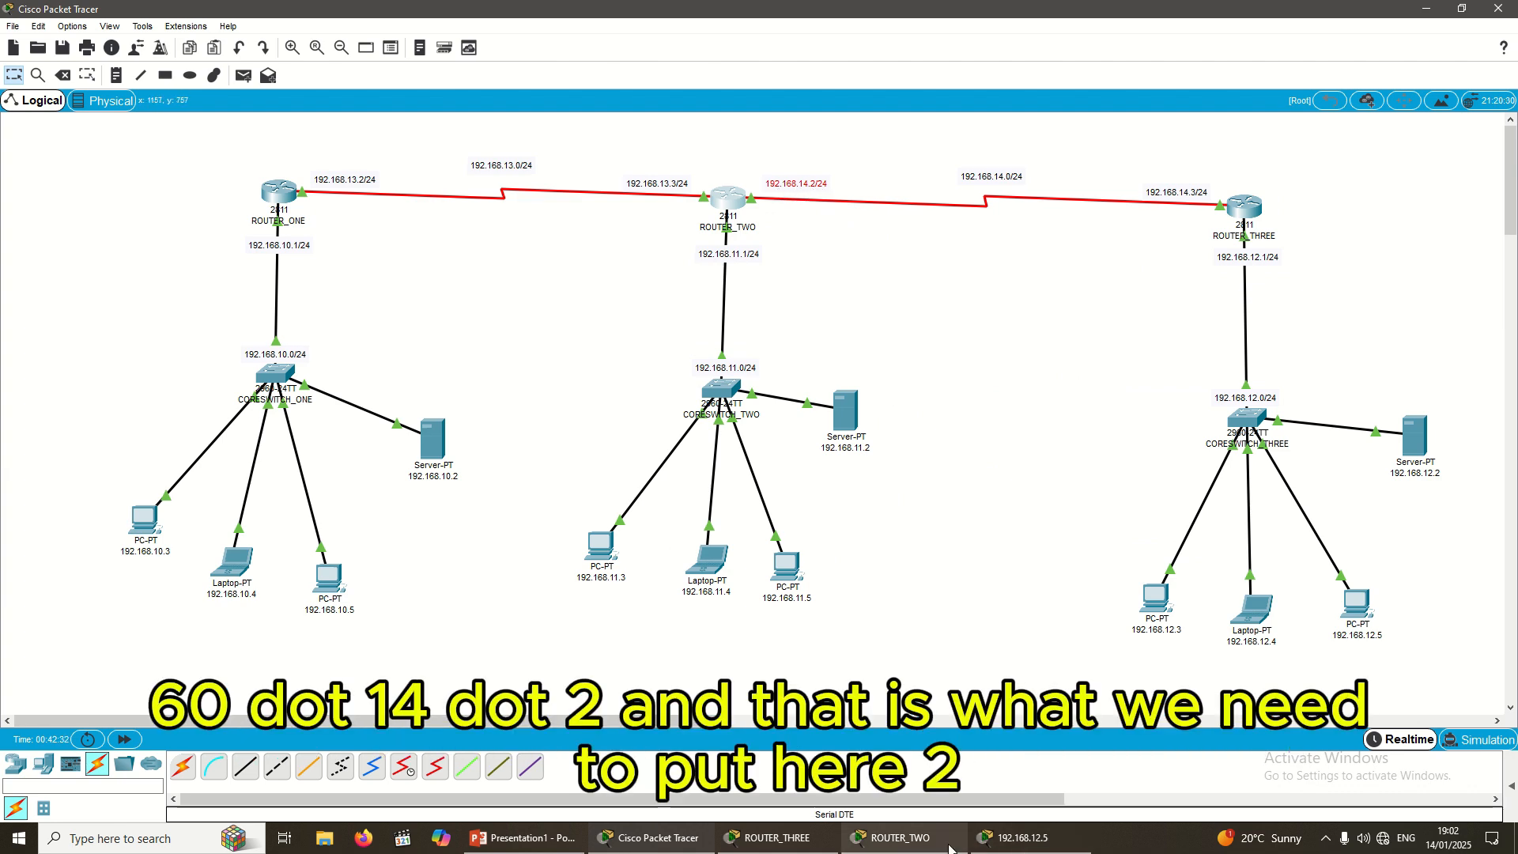
left_click(771, 839)
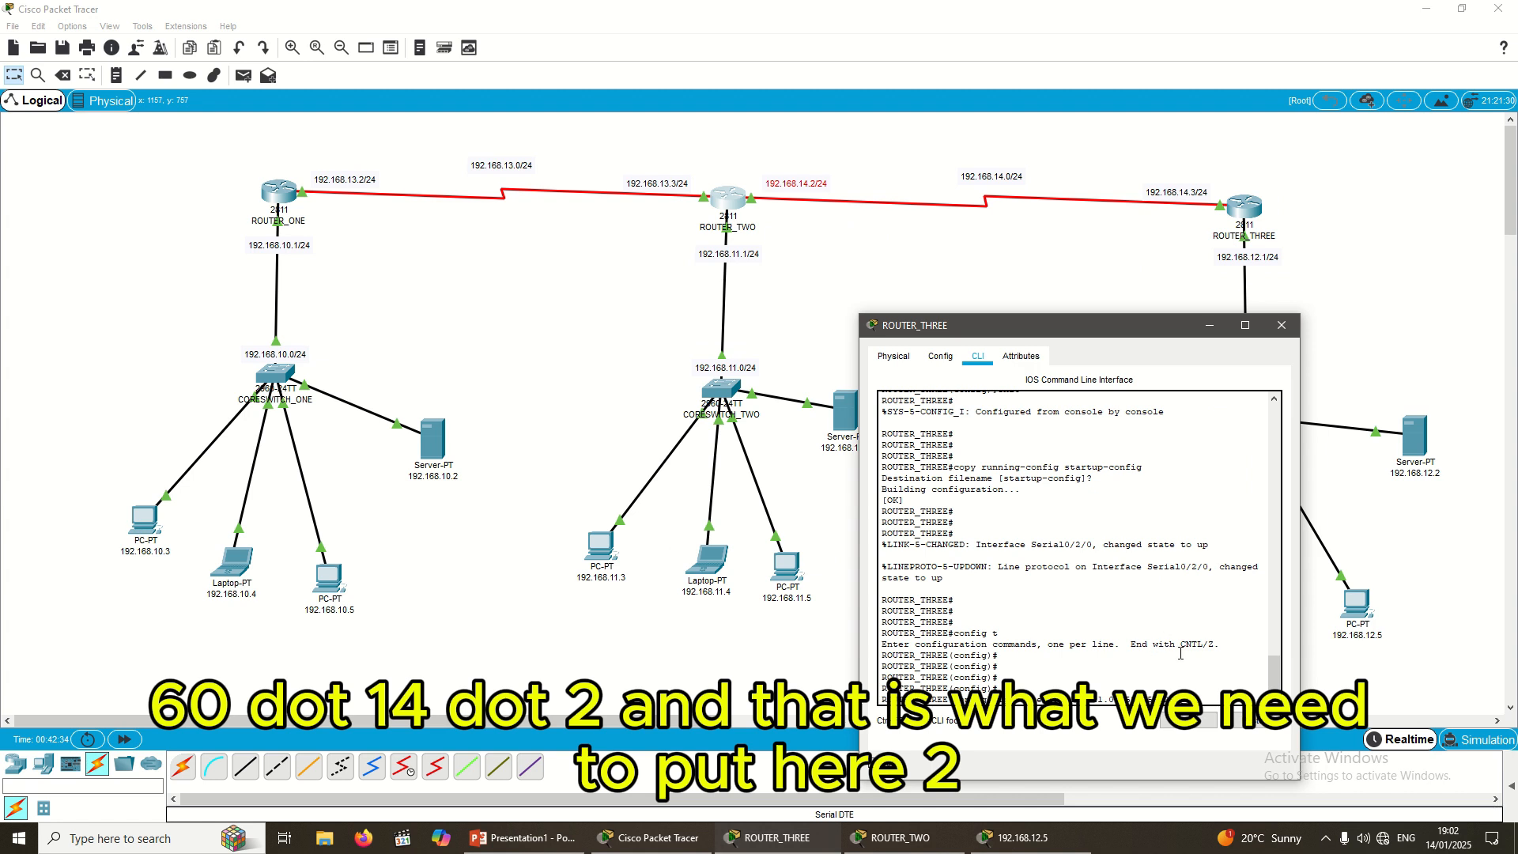
Step: Finish the route with next hop 192.168.14.2 and enter it on ROUTER_THREE
type("19")
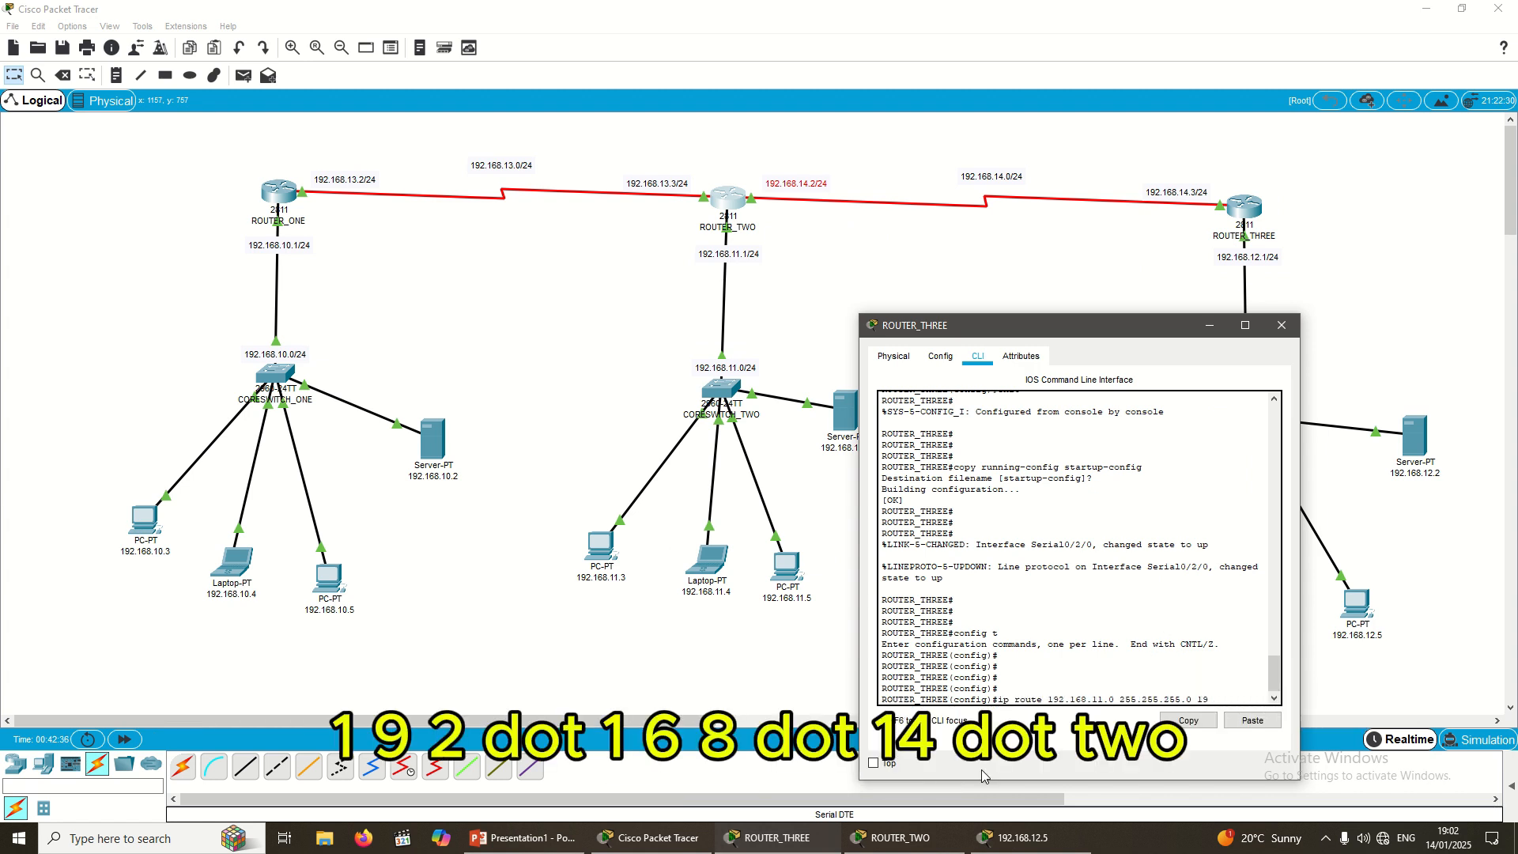
type("2.168.14.2")
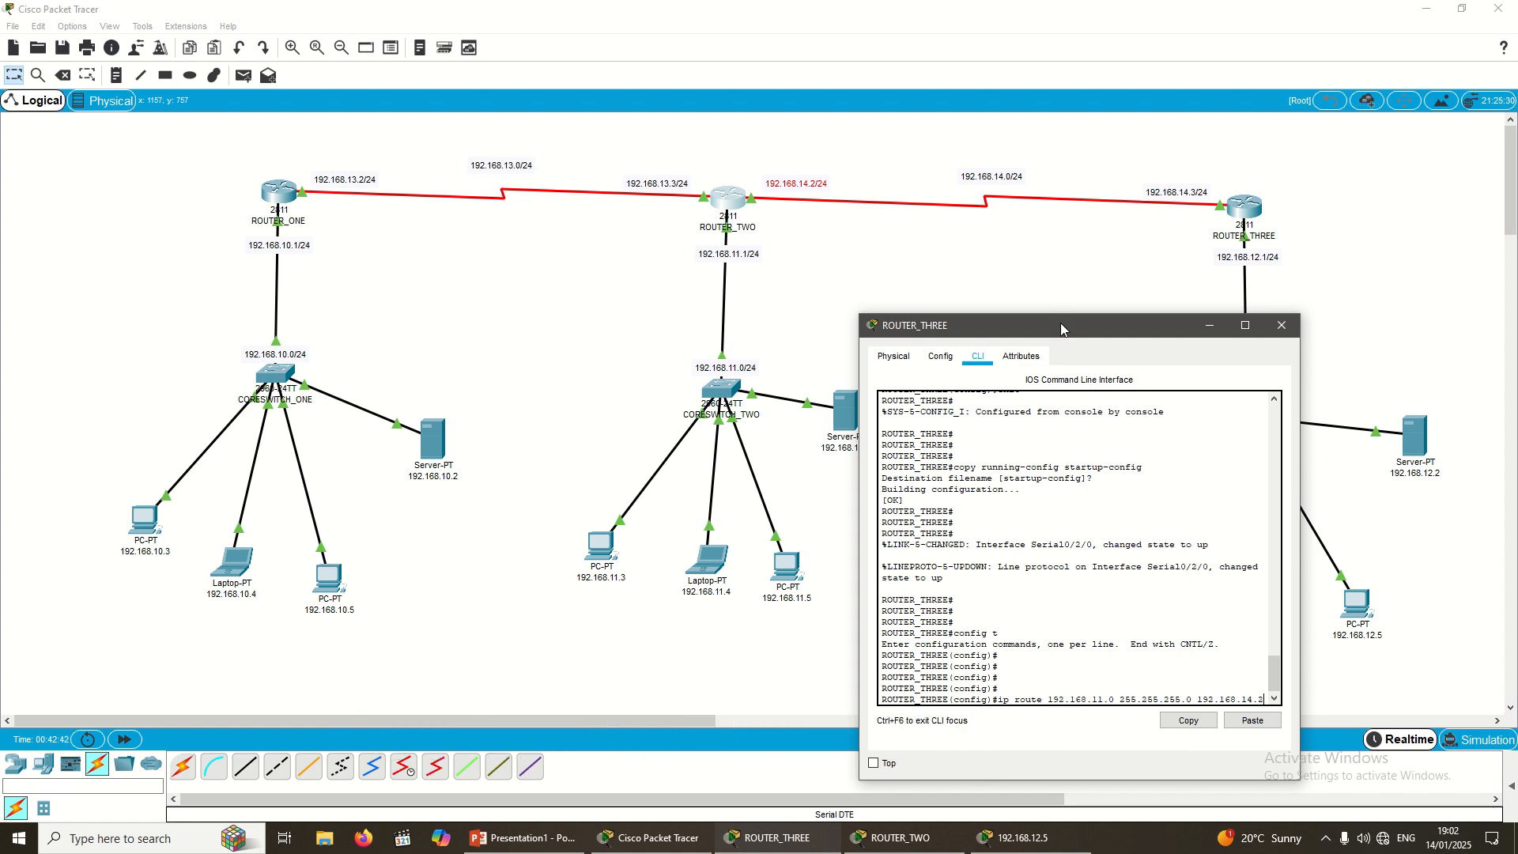
left_click_drag(1072, 328, 1024, 238)
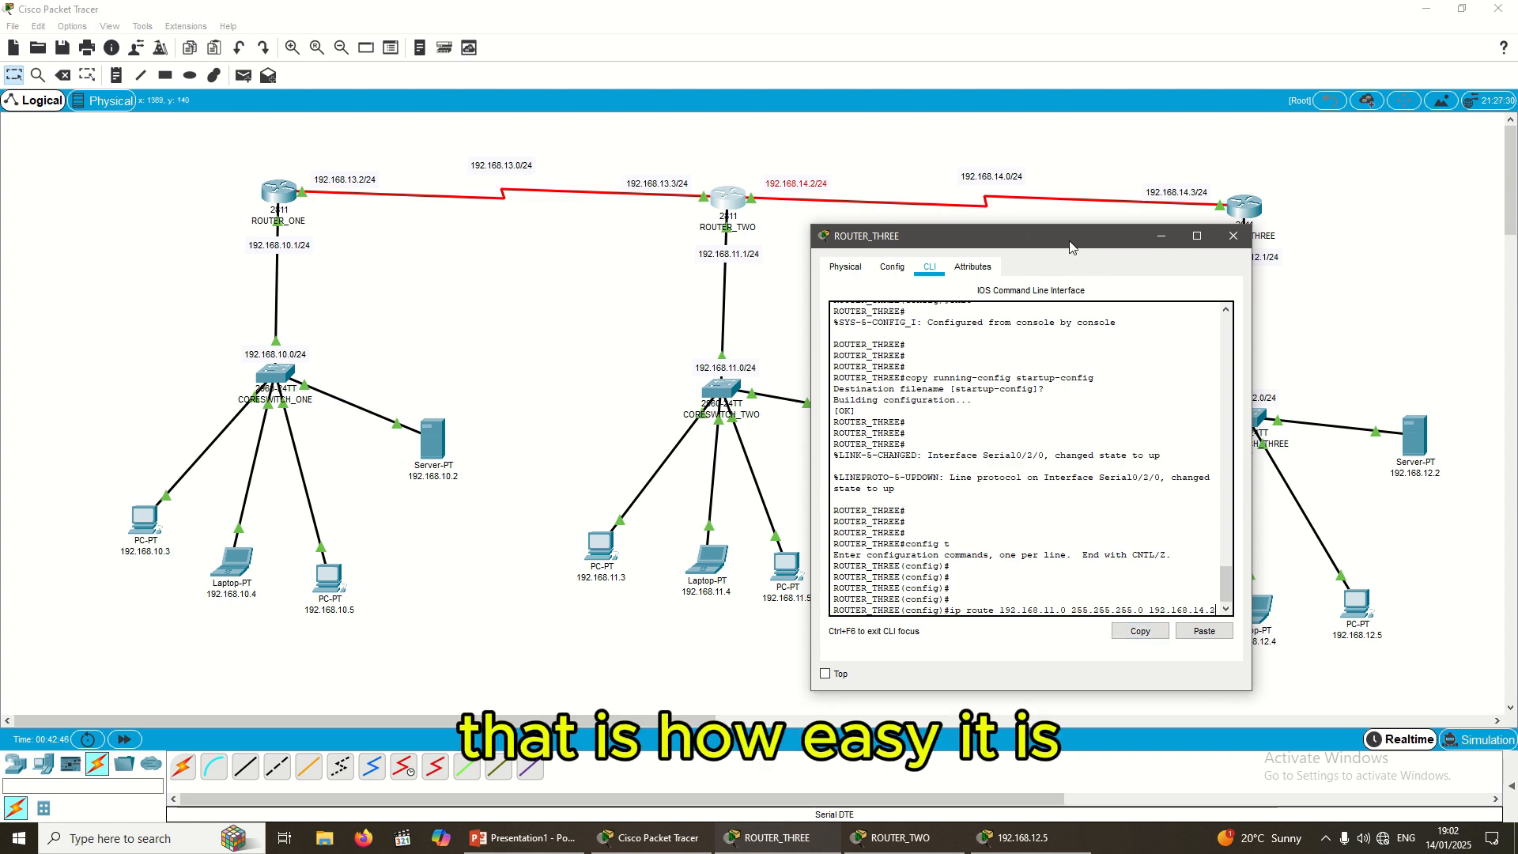
left_click_drag(1071, 247, 1060, 321)
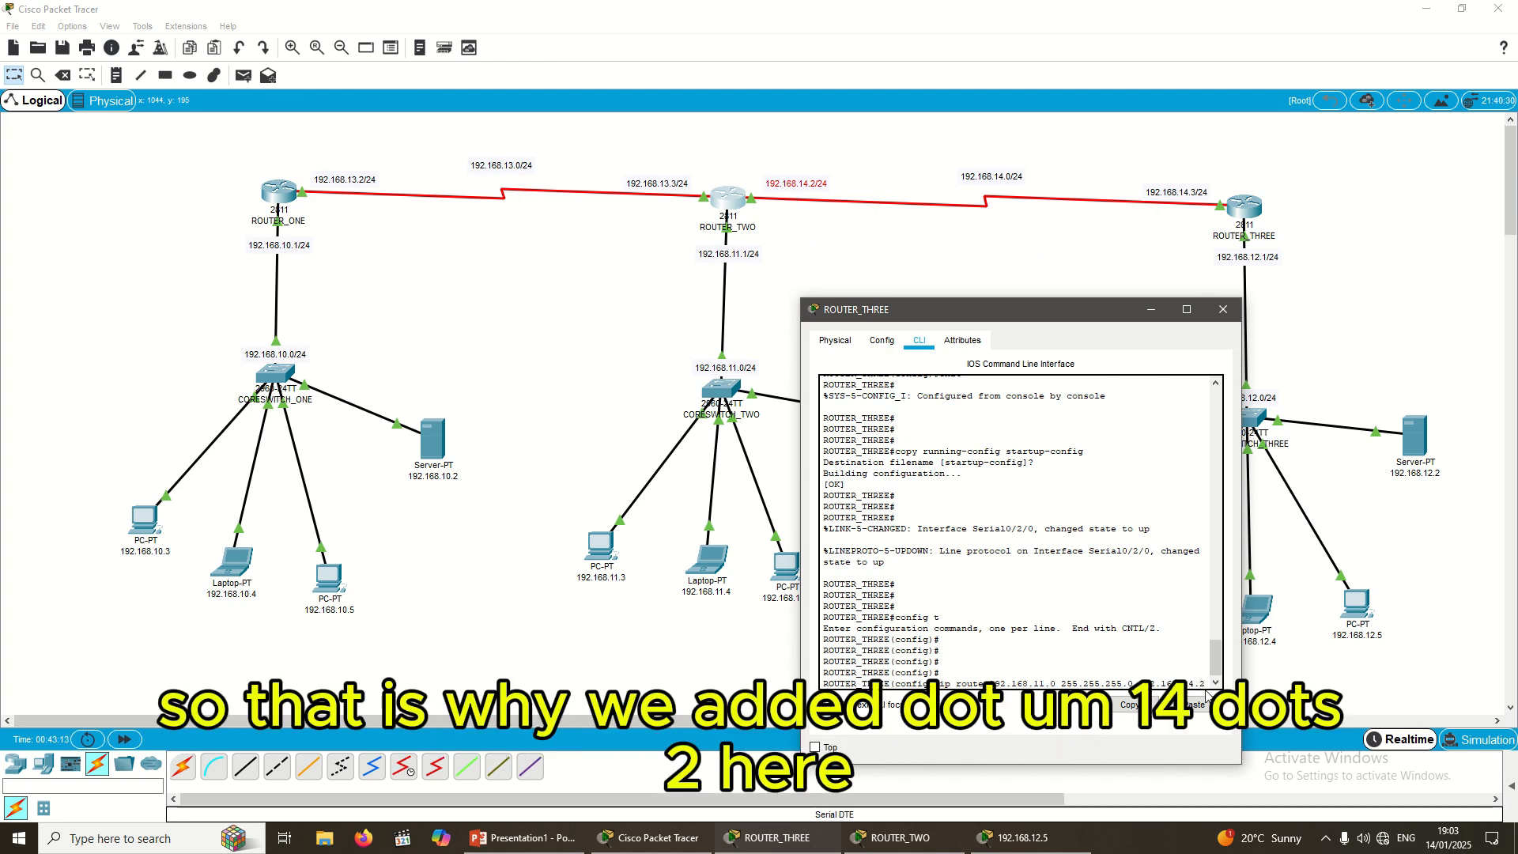
key("Return")
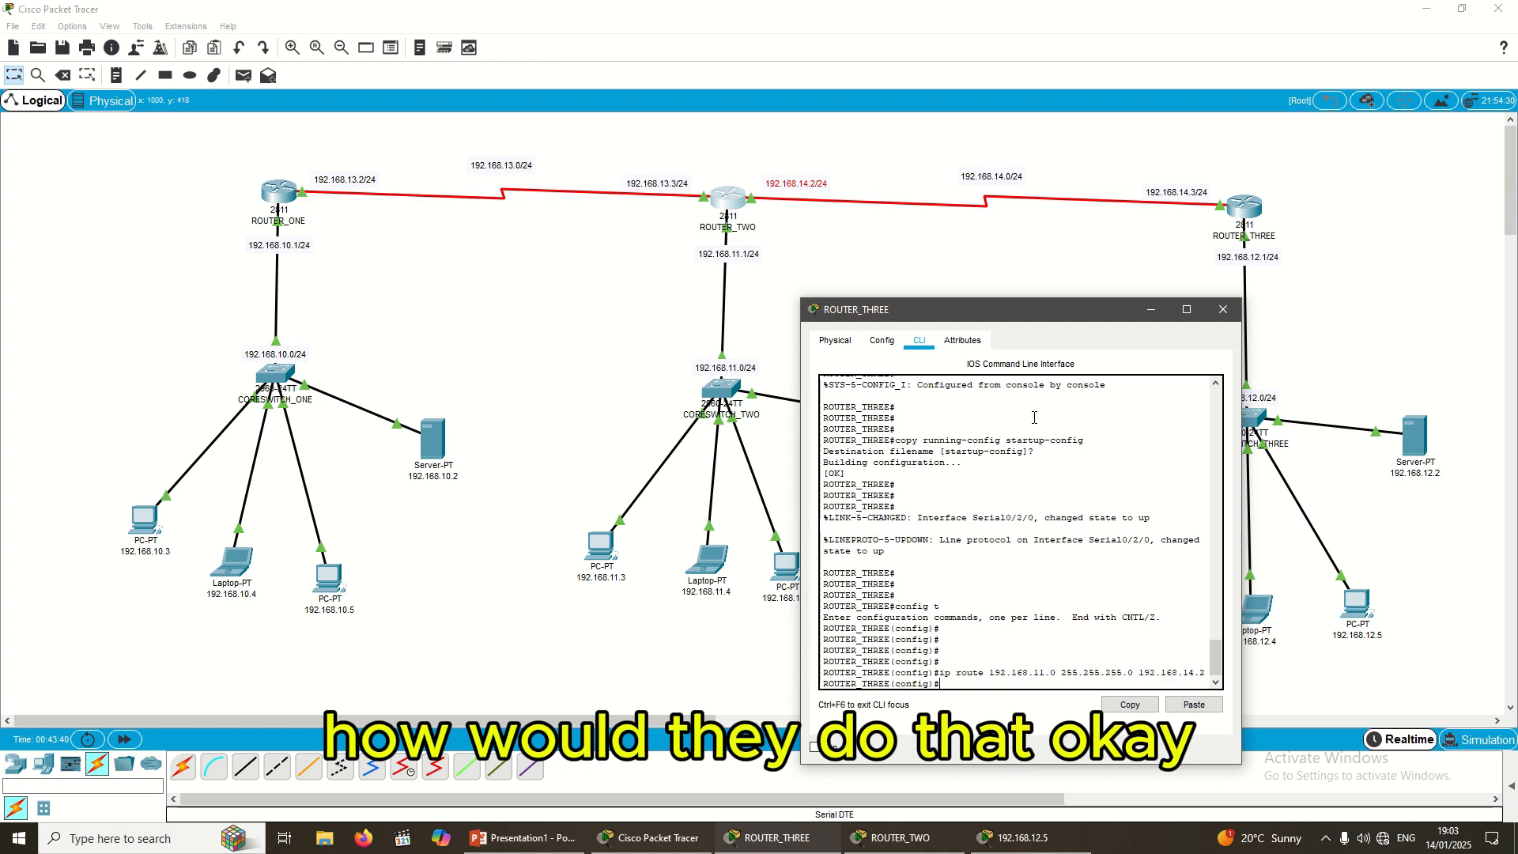
left_click_drag(1046, 316, 1019, 230)
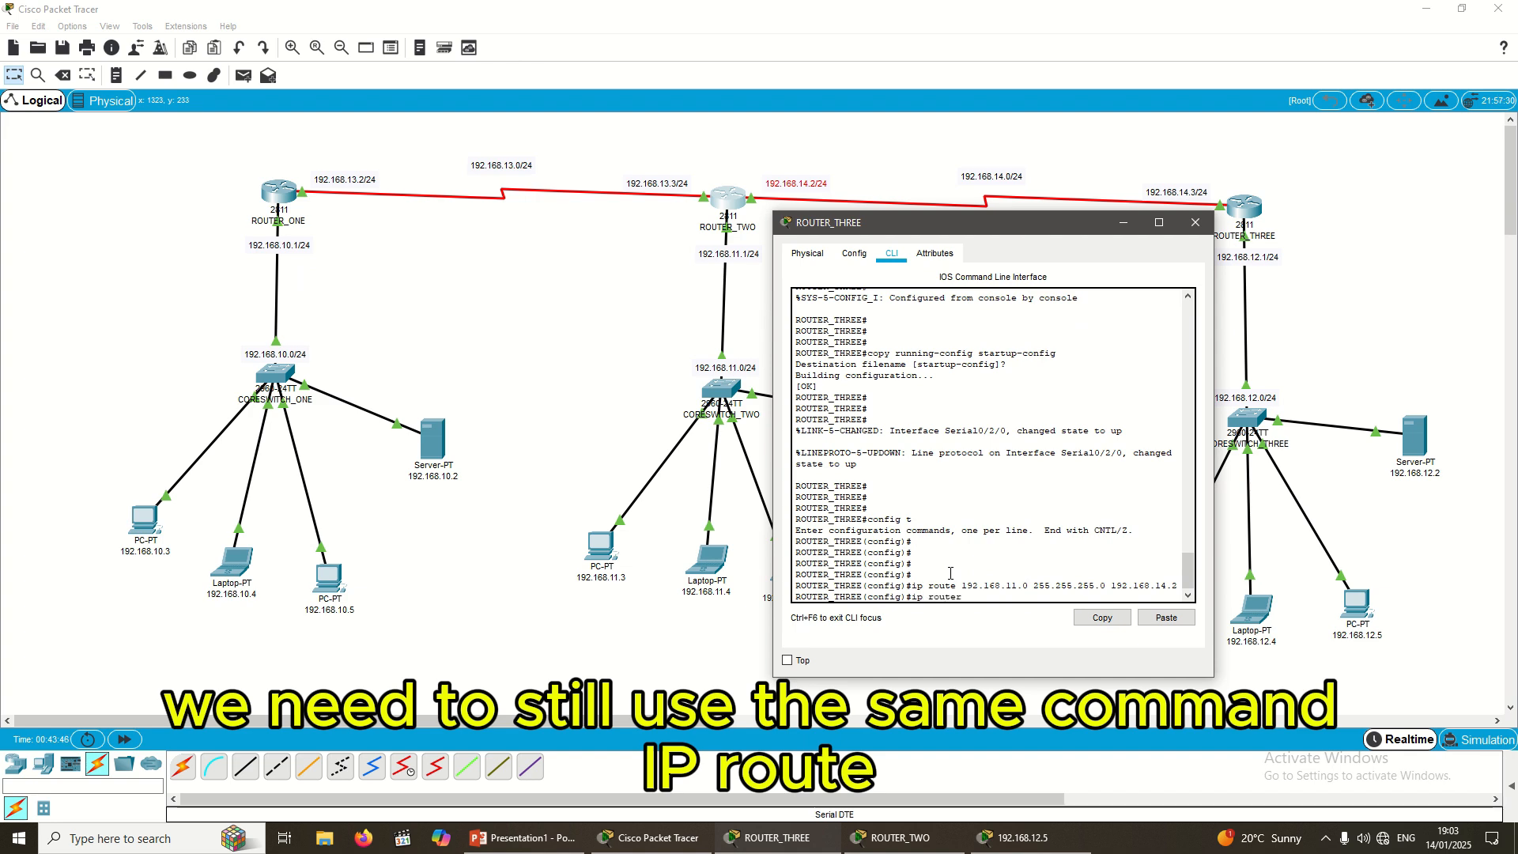
Step: Enter 'ip route 192.168.10.0 255.255.255.0 192.168.13.2' on ROUTER_THREE
key("BackSpace")
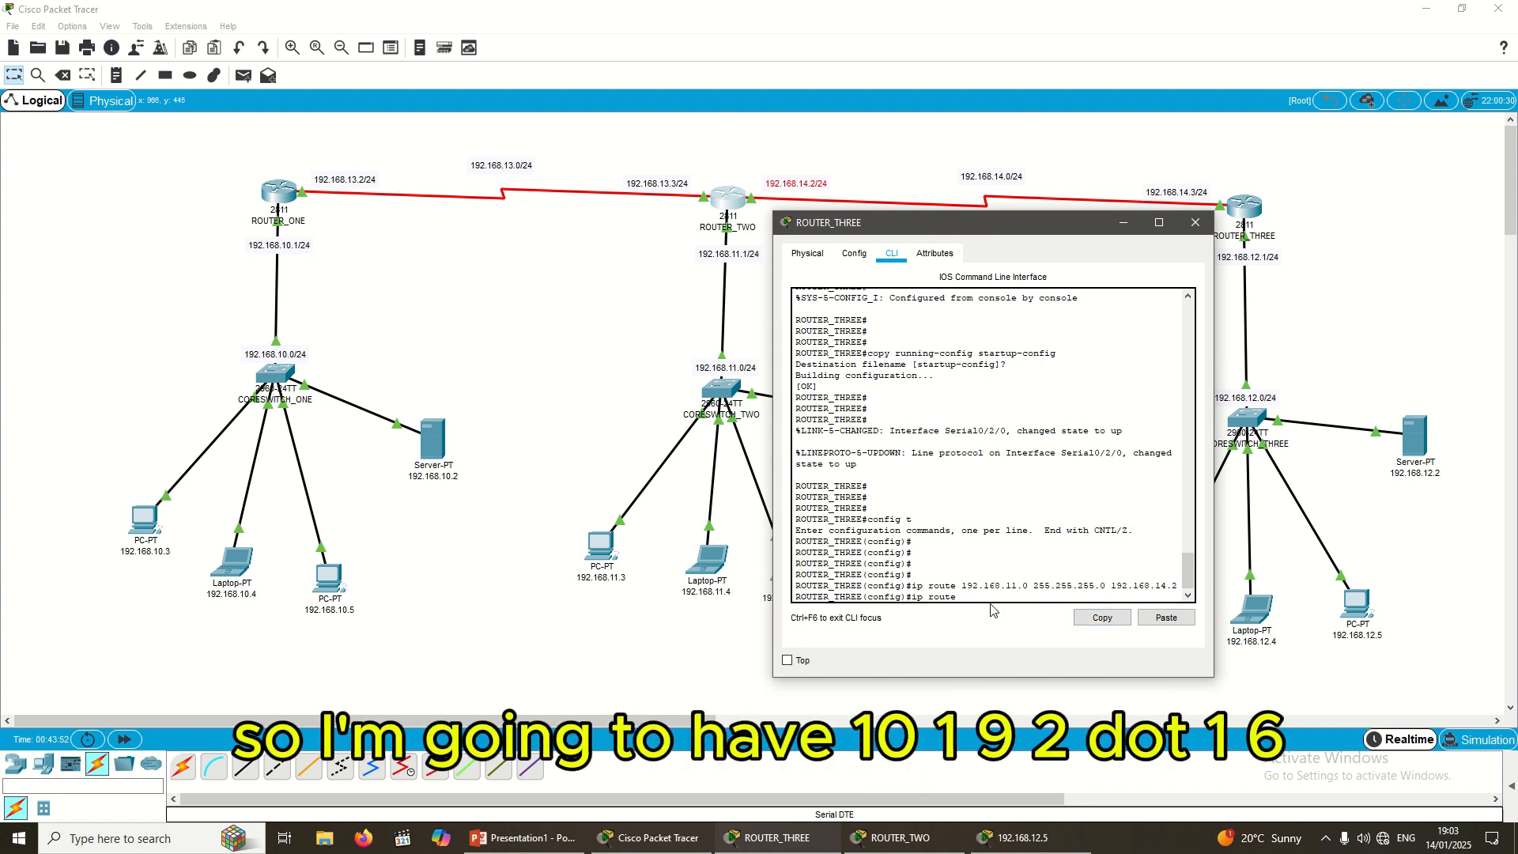
type("92")
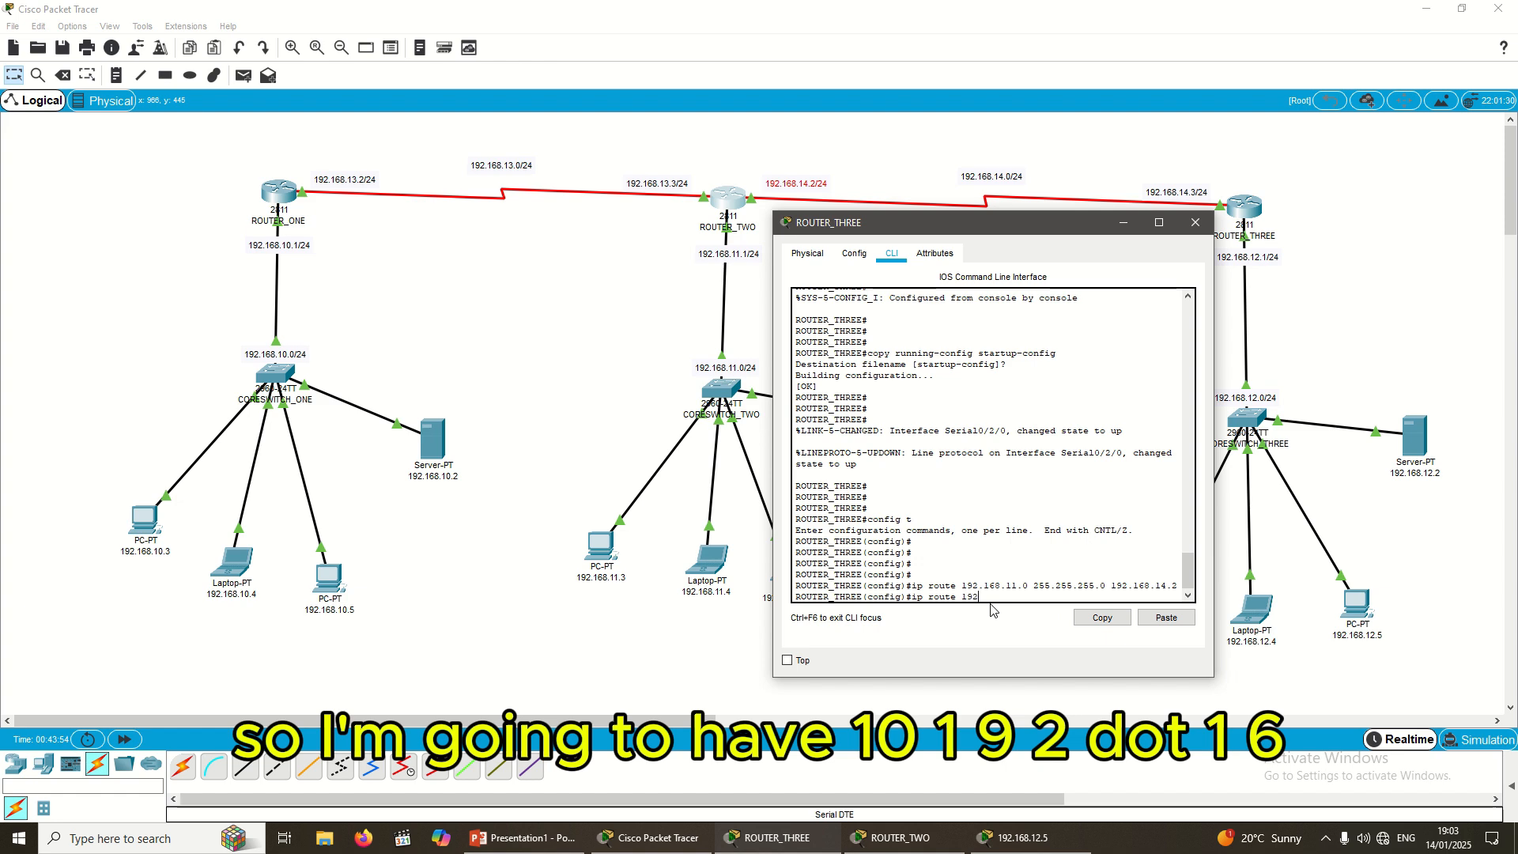
type(".168.")
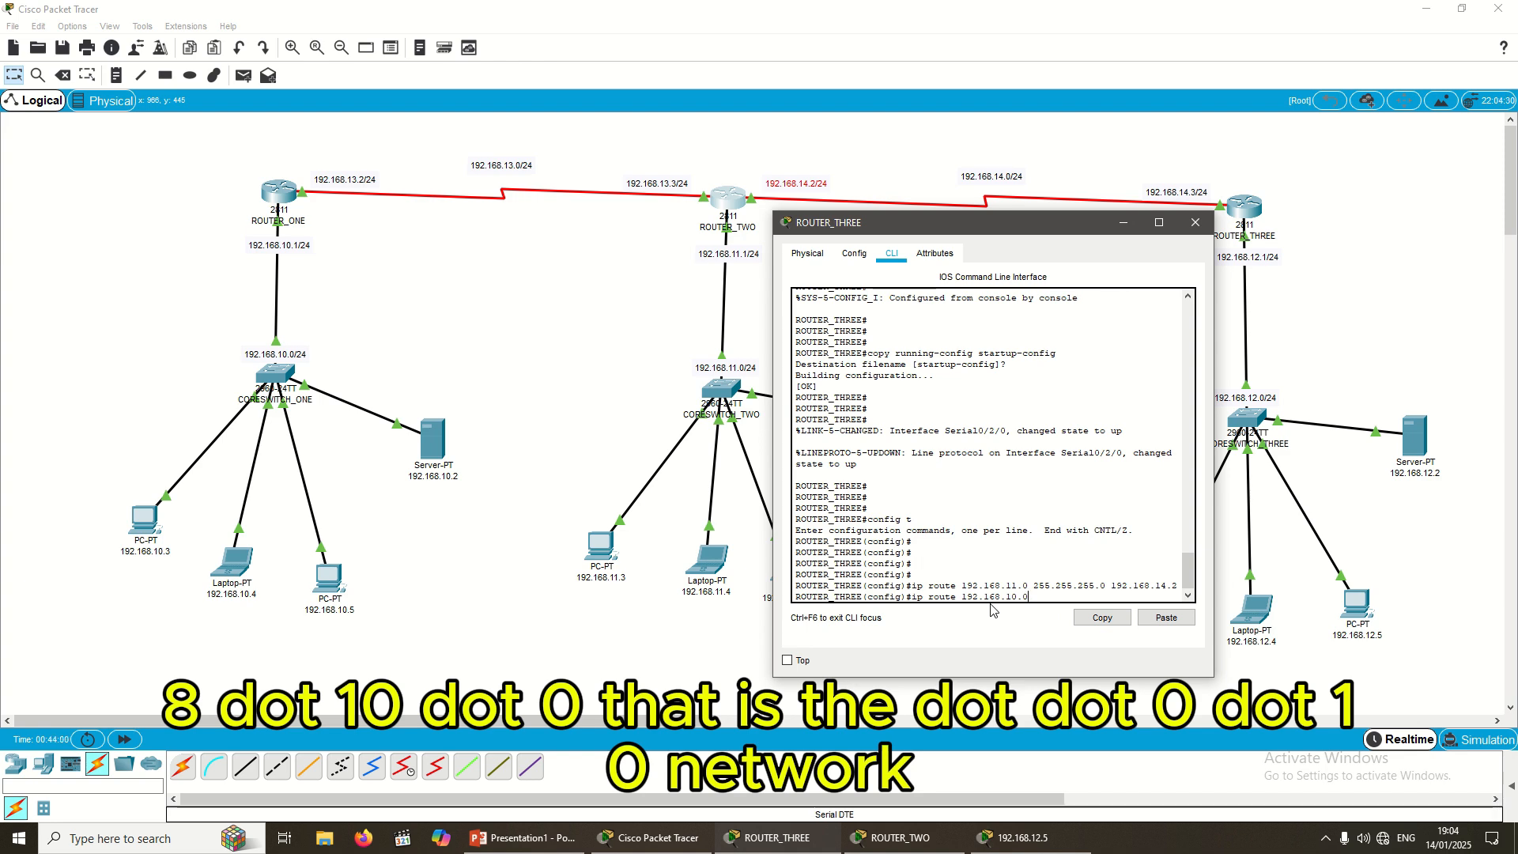
type("10.0 255")
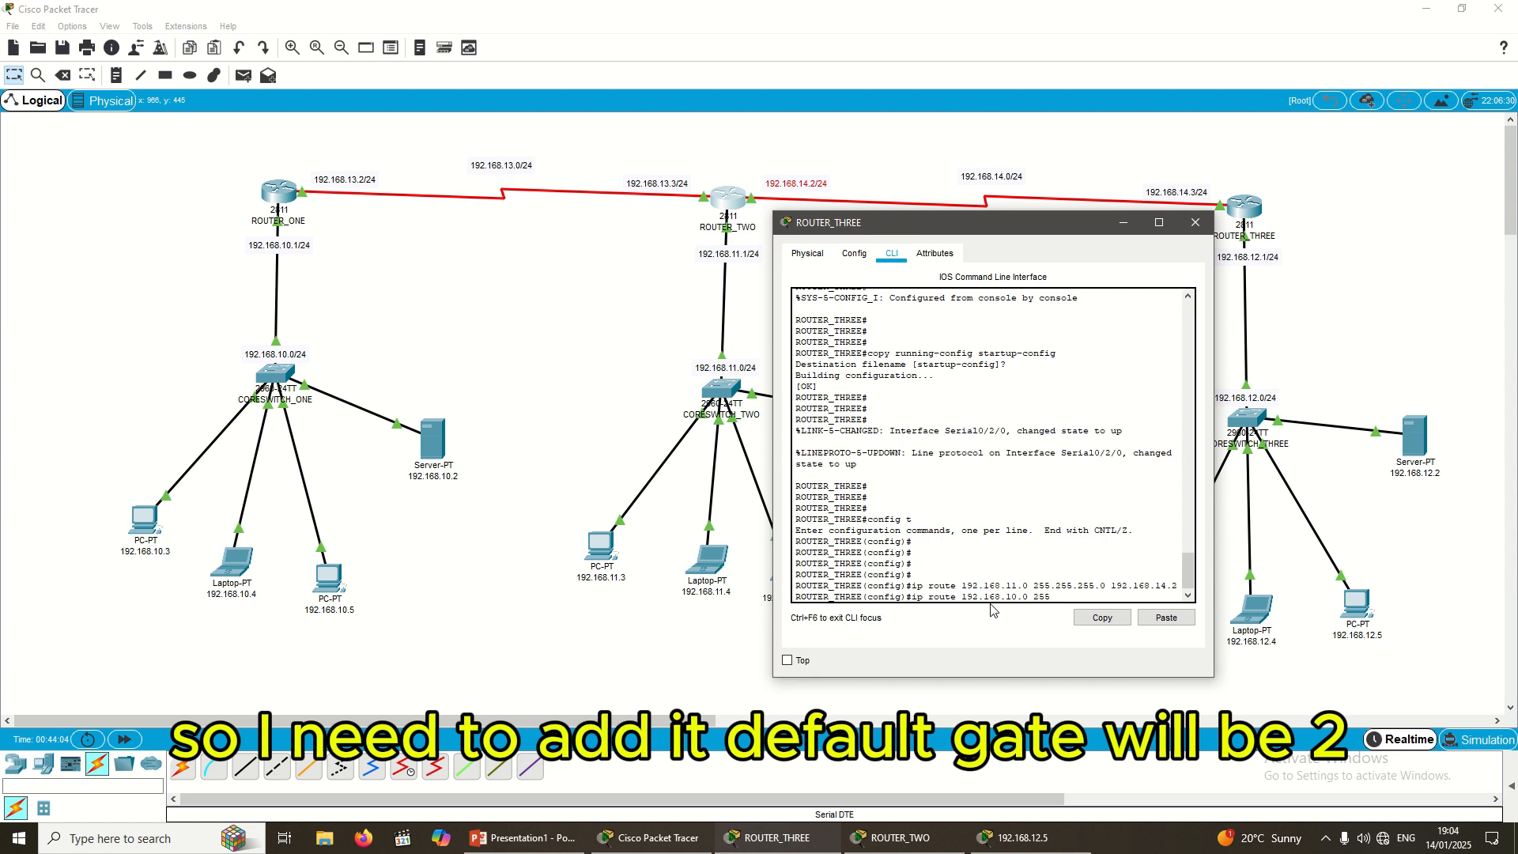
type(".255.255.0")
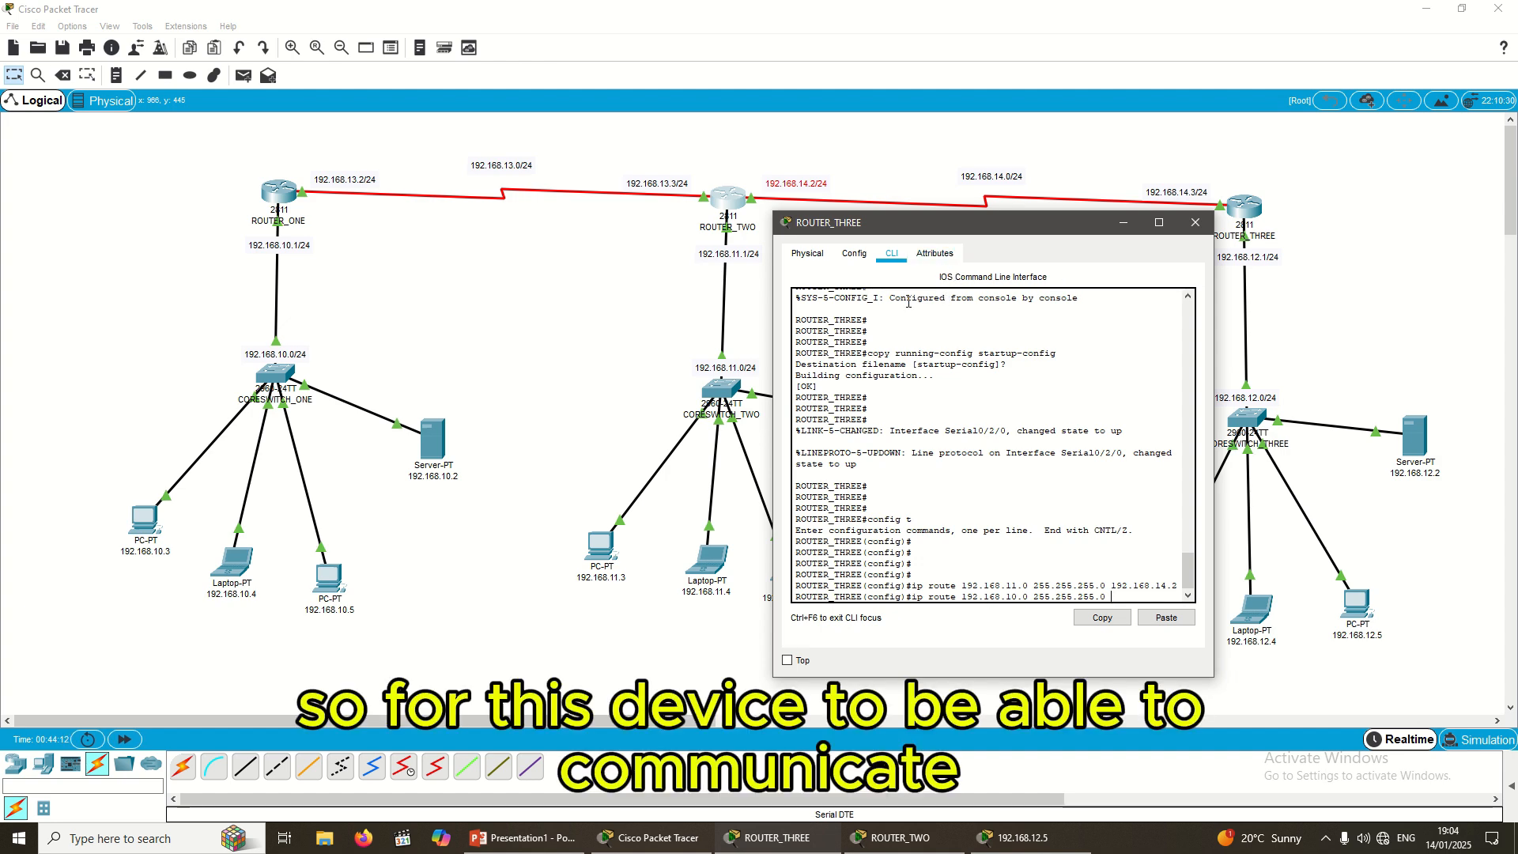
left_click_drag(1032, 228, 1084, 418)
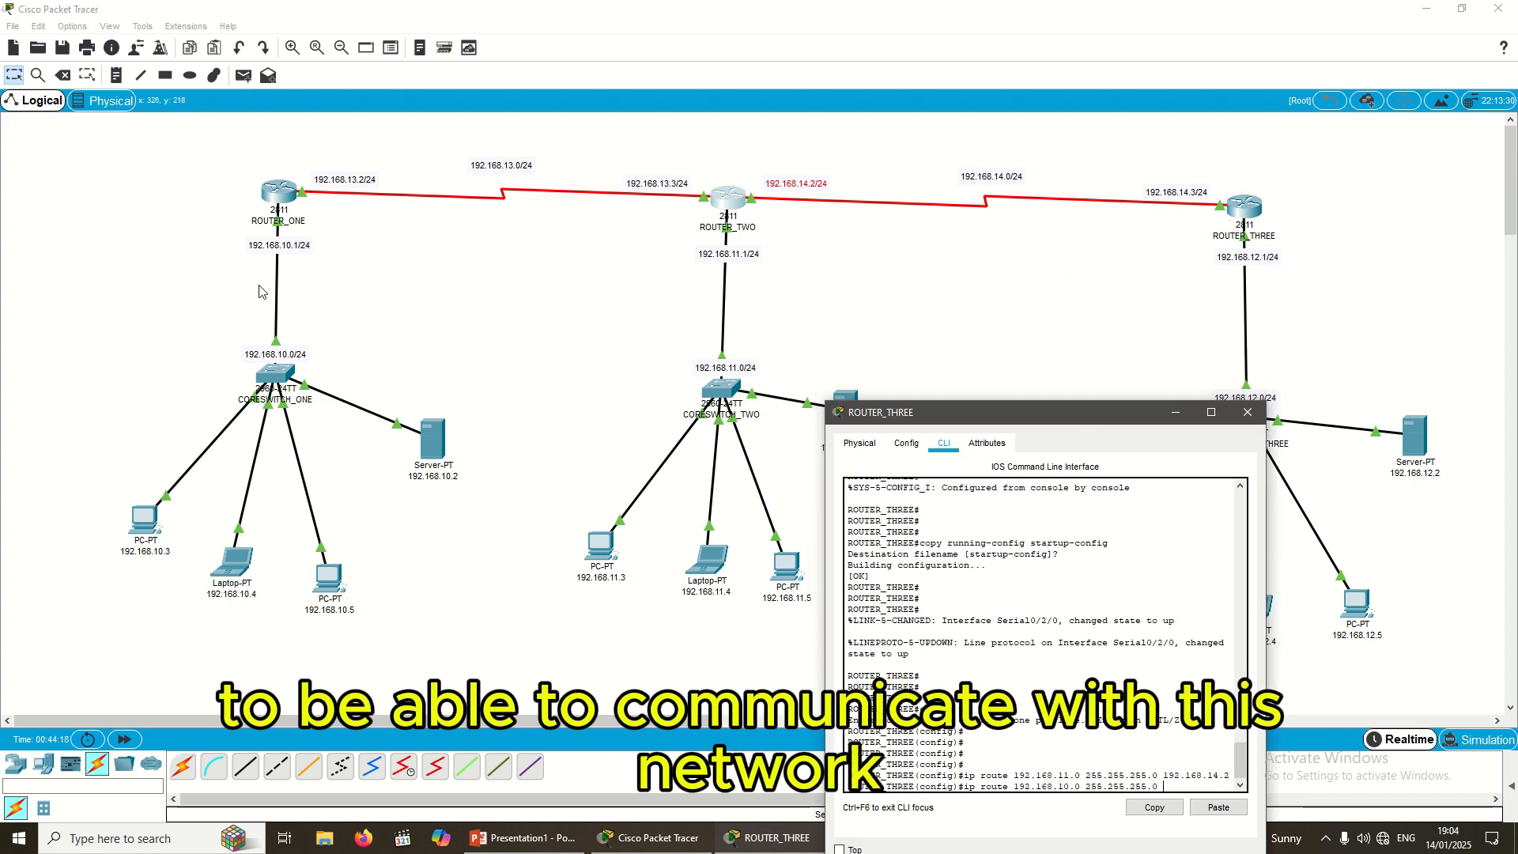
left_click_drag(306, 166, 406, 205)
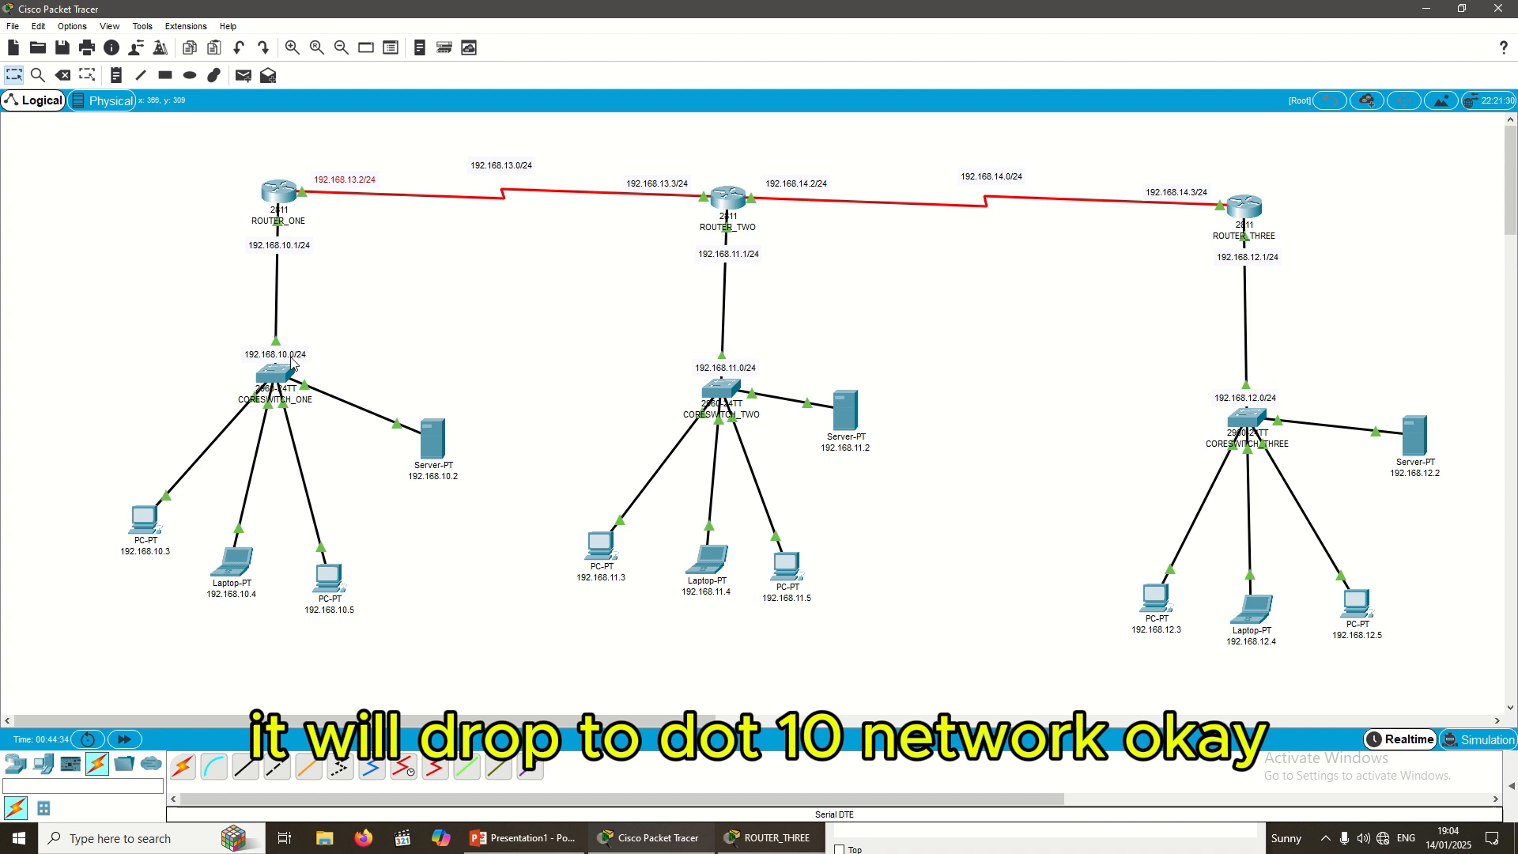
left_click(774, 843)
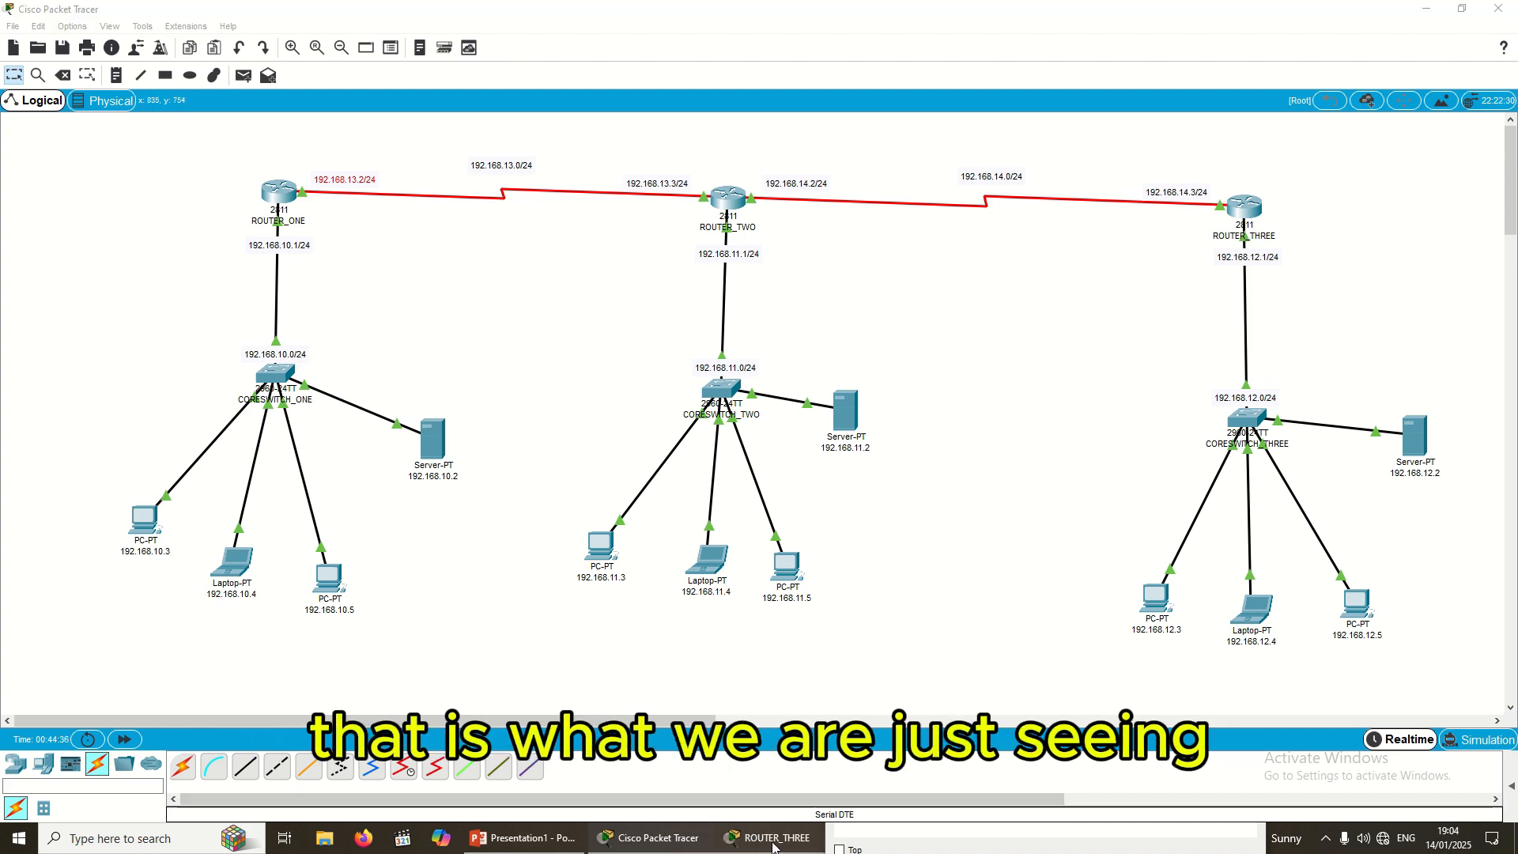
left_click_drag(963, 420, 947, 290)
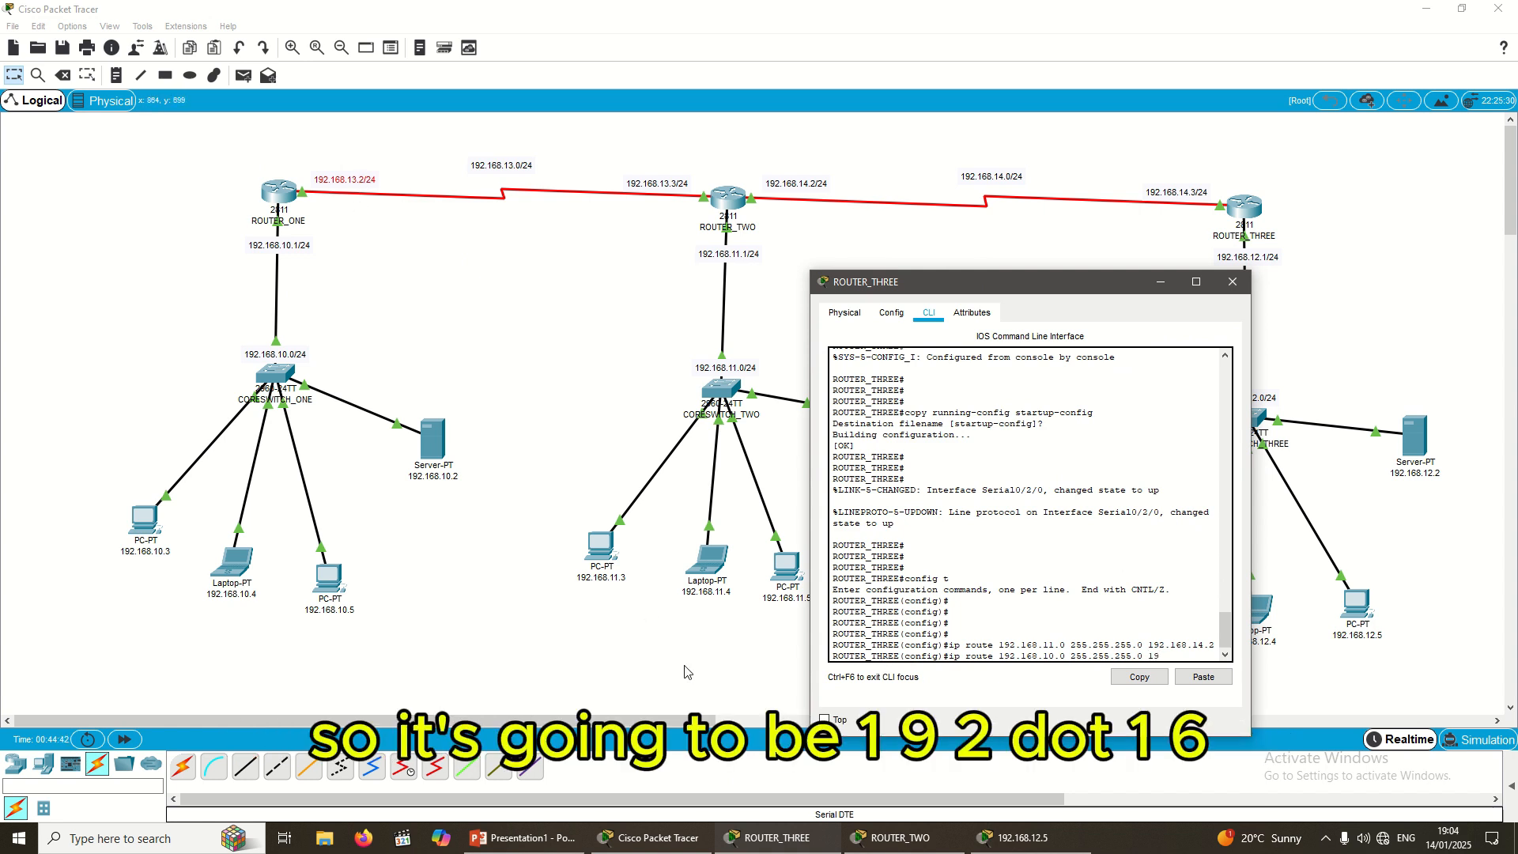
type("168.13.2")
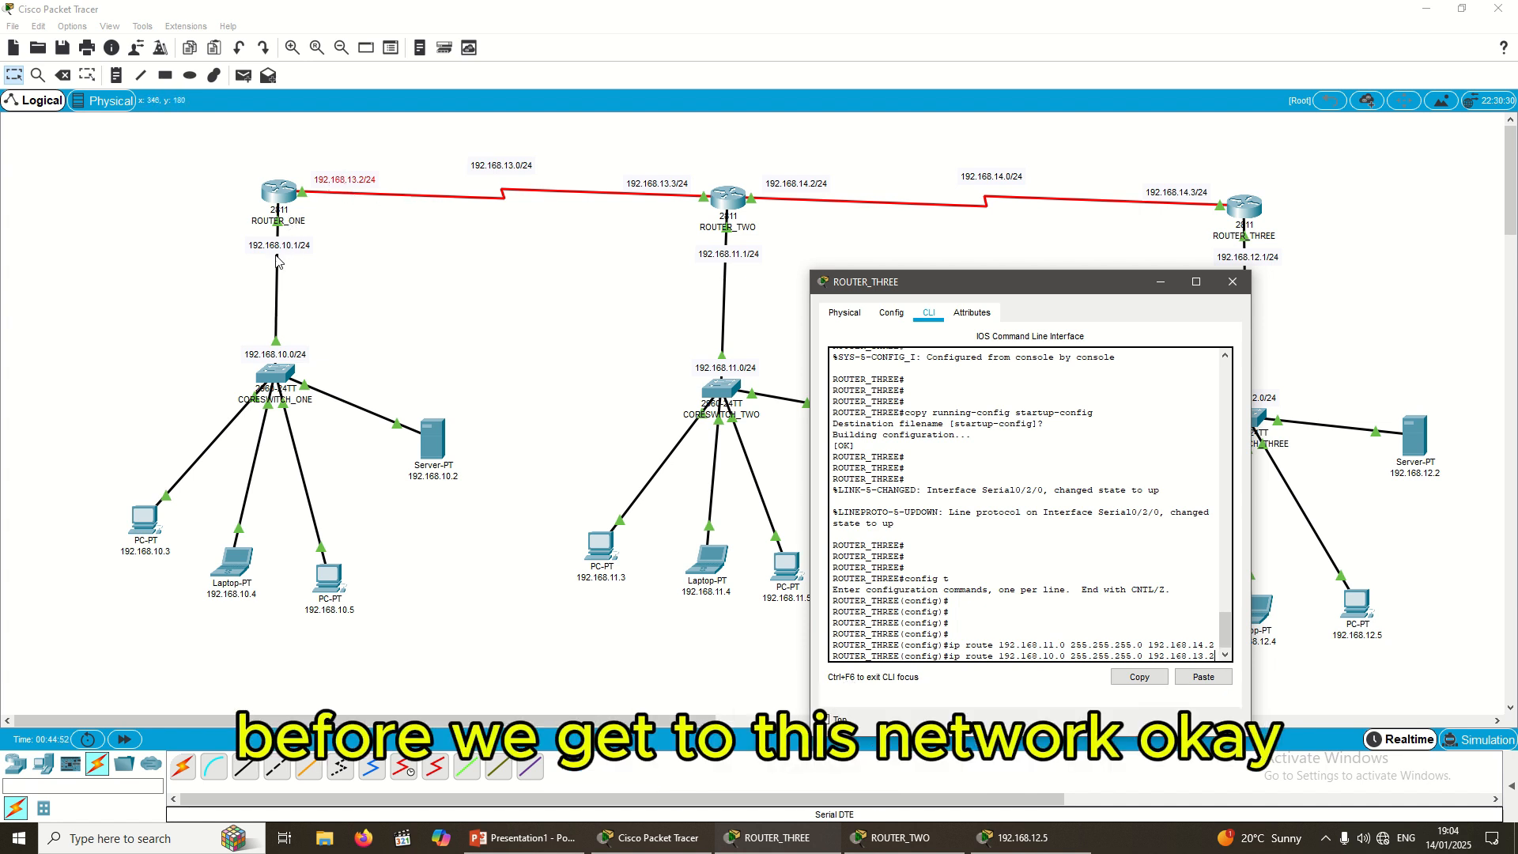
key("Return")
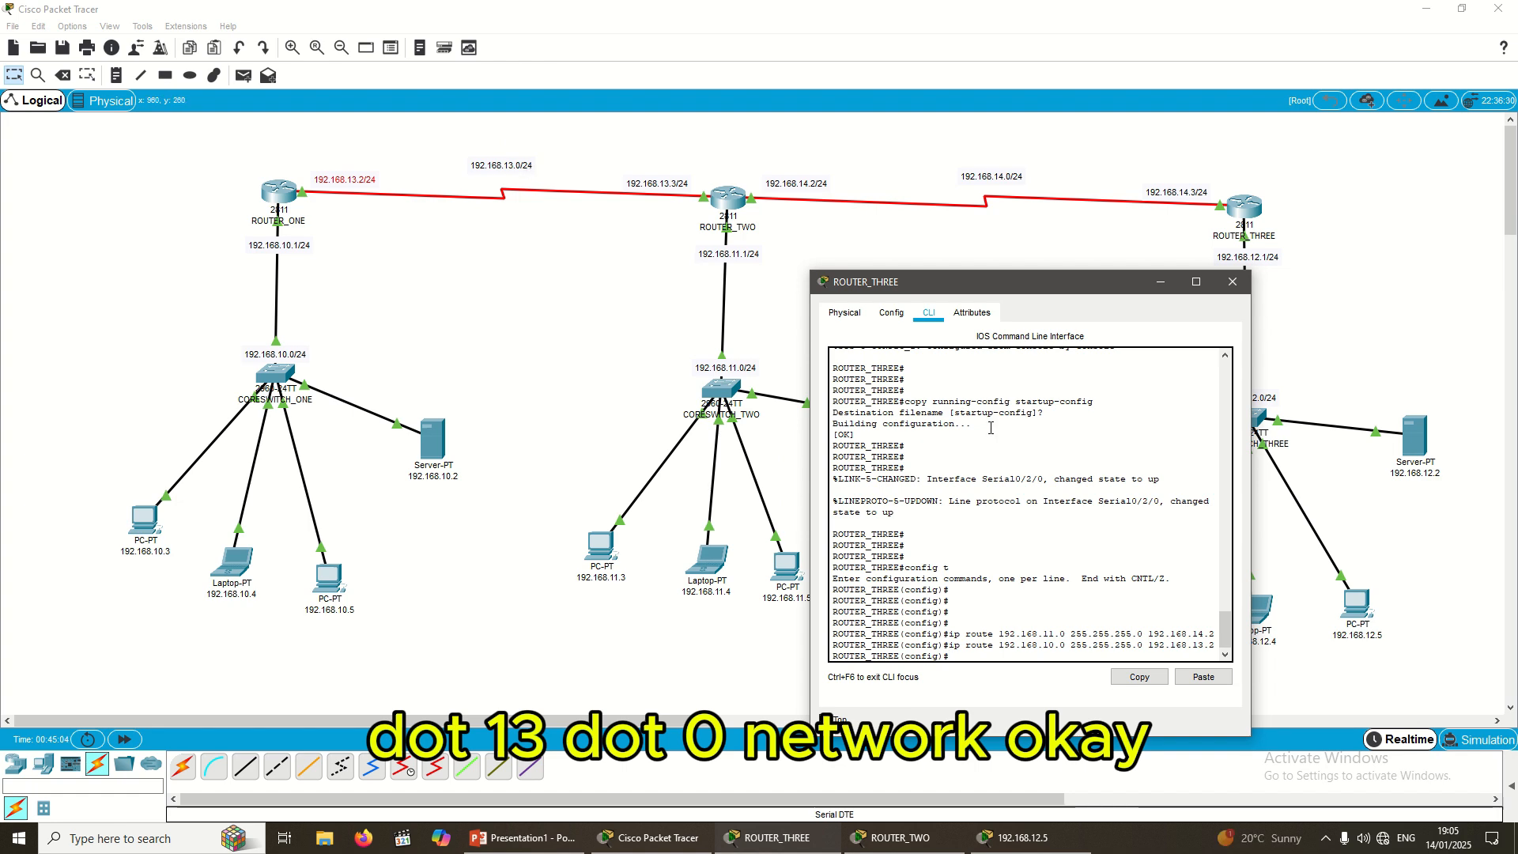
Step: Fix the command typo and type the route for 192.168.13.0 255.255.255.0, starting the next hop
left_click_drag(1028, 277, 1076, 184)
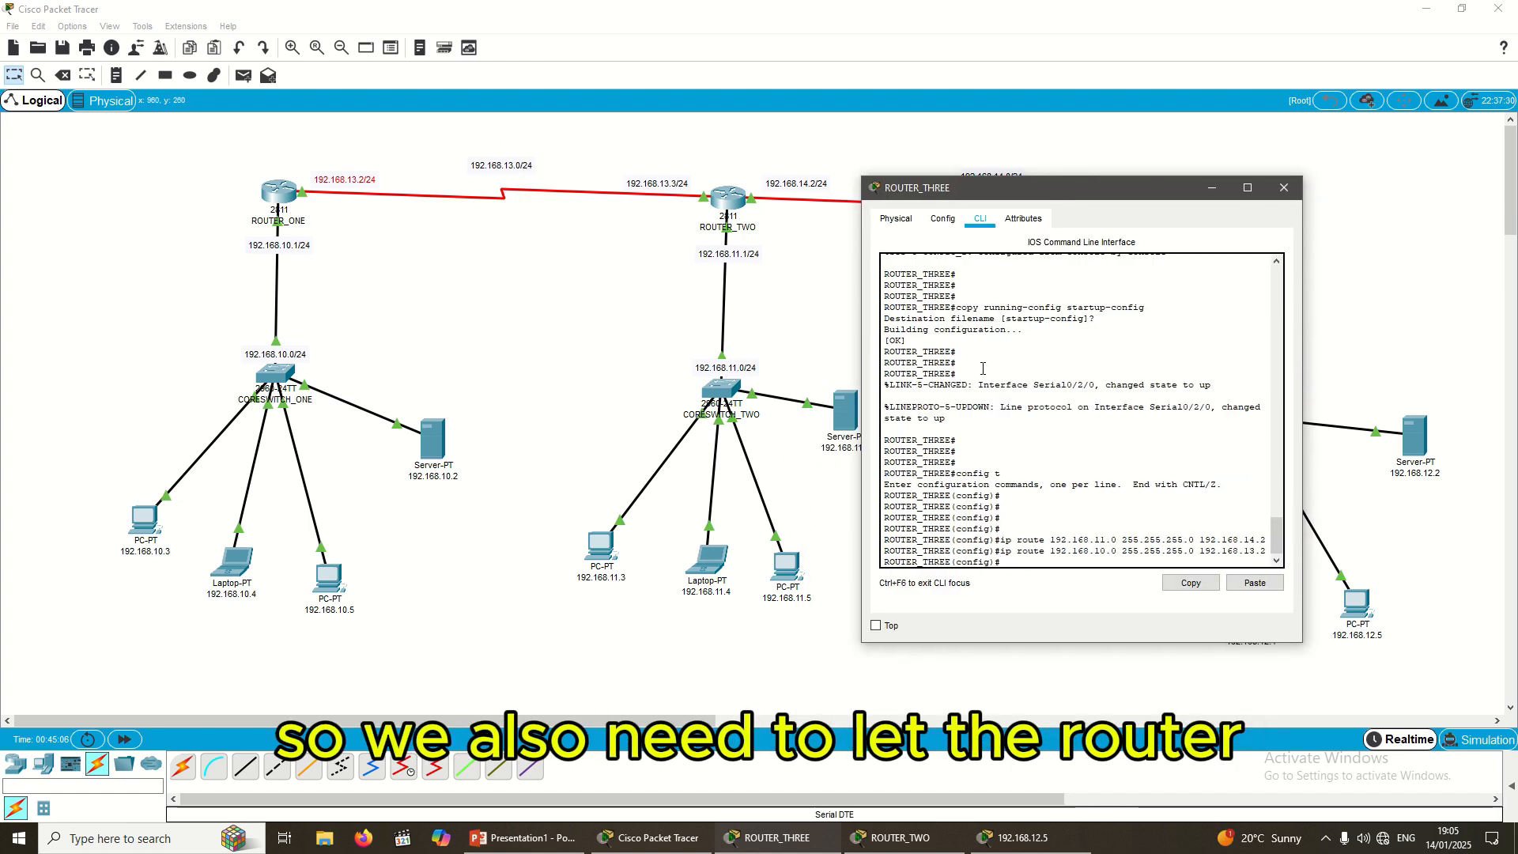
type("router")
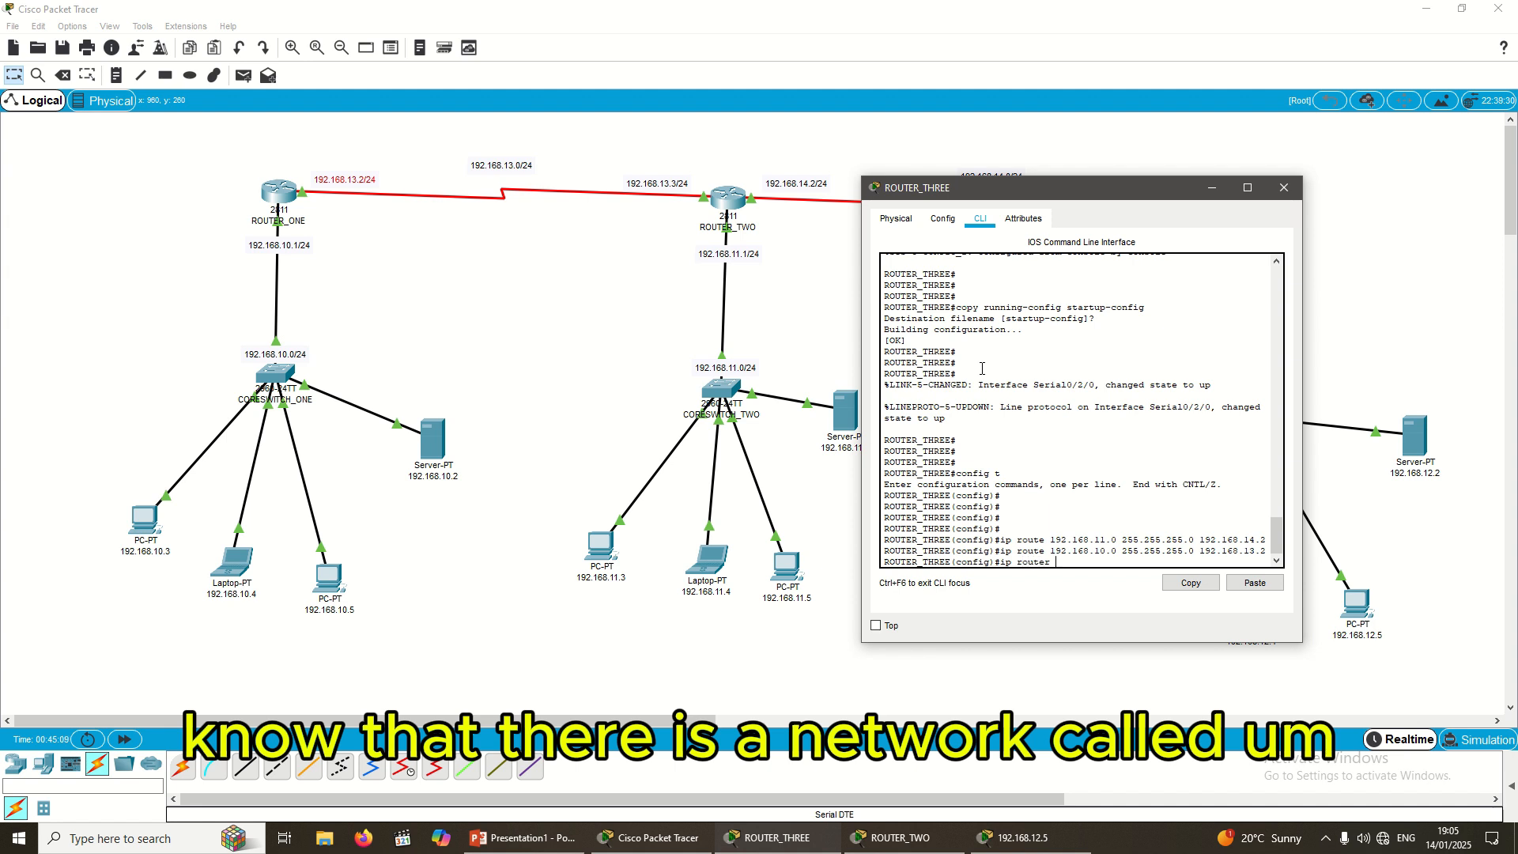
key("BackSpace")
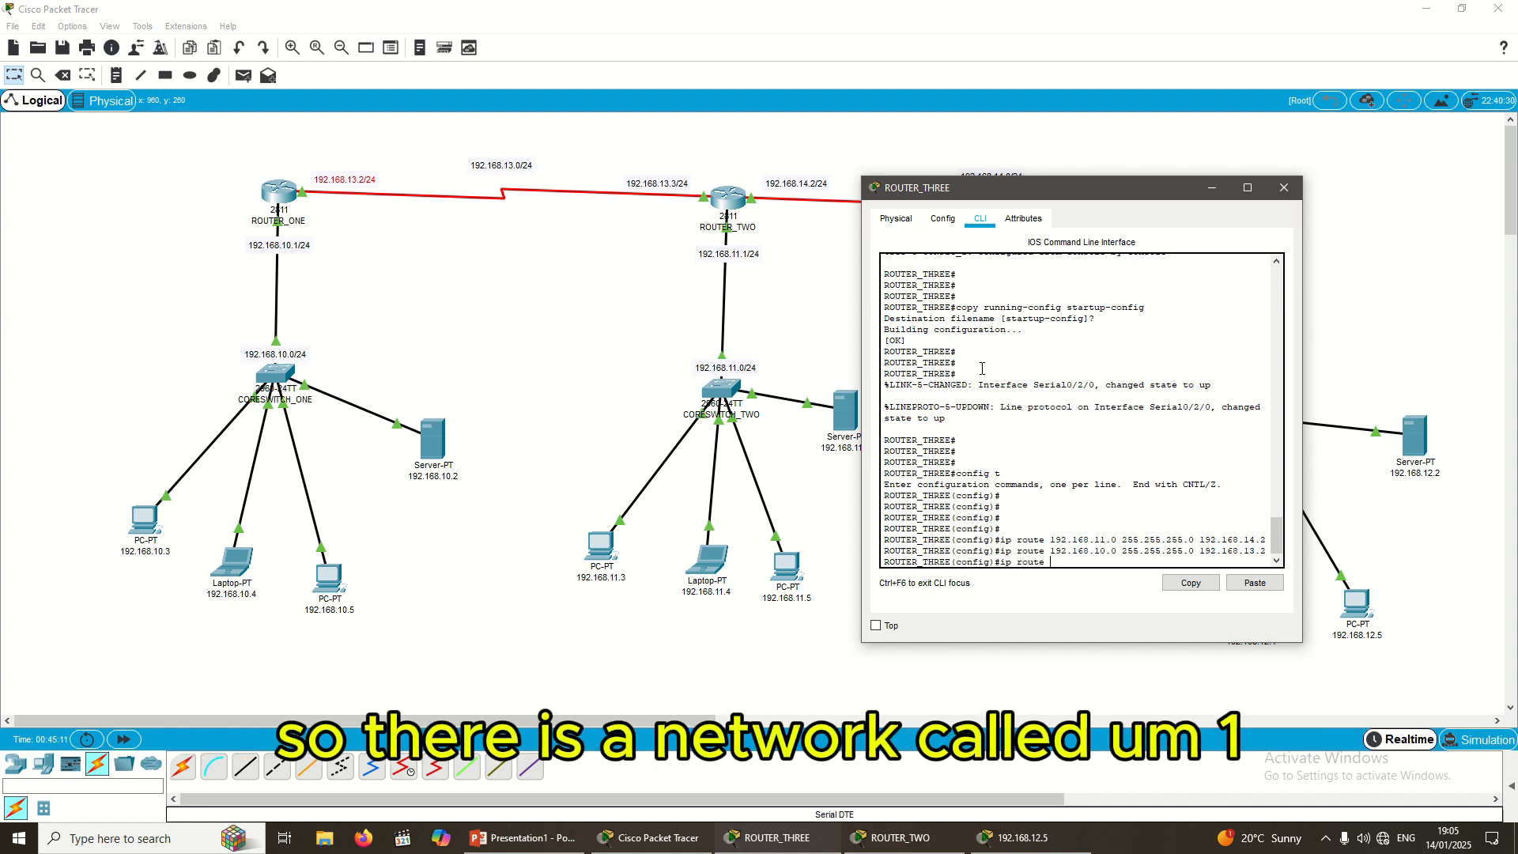
type("192.")
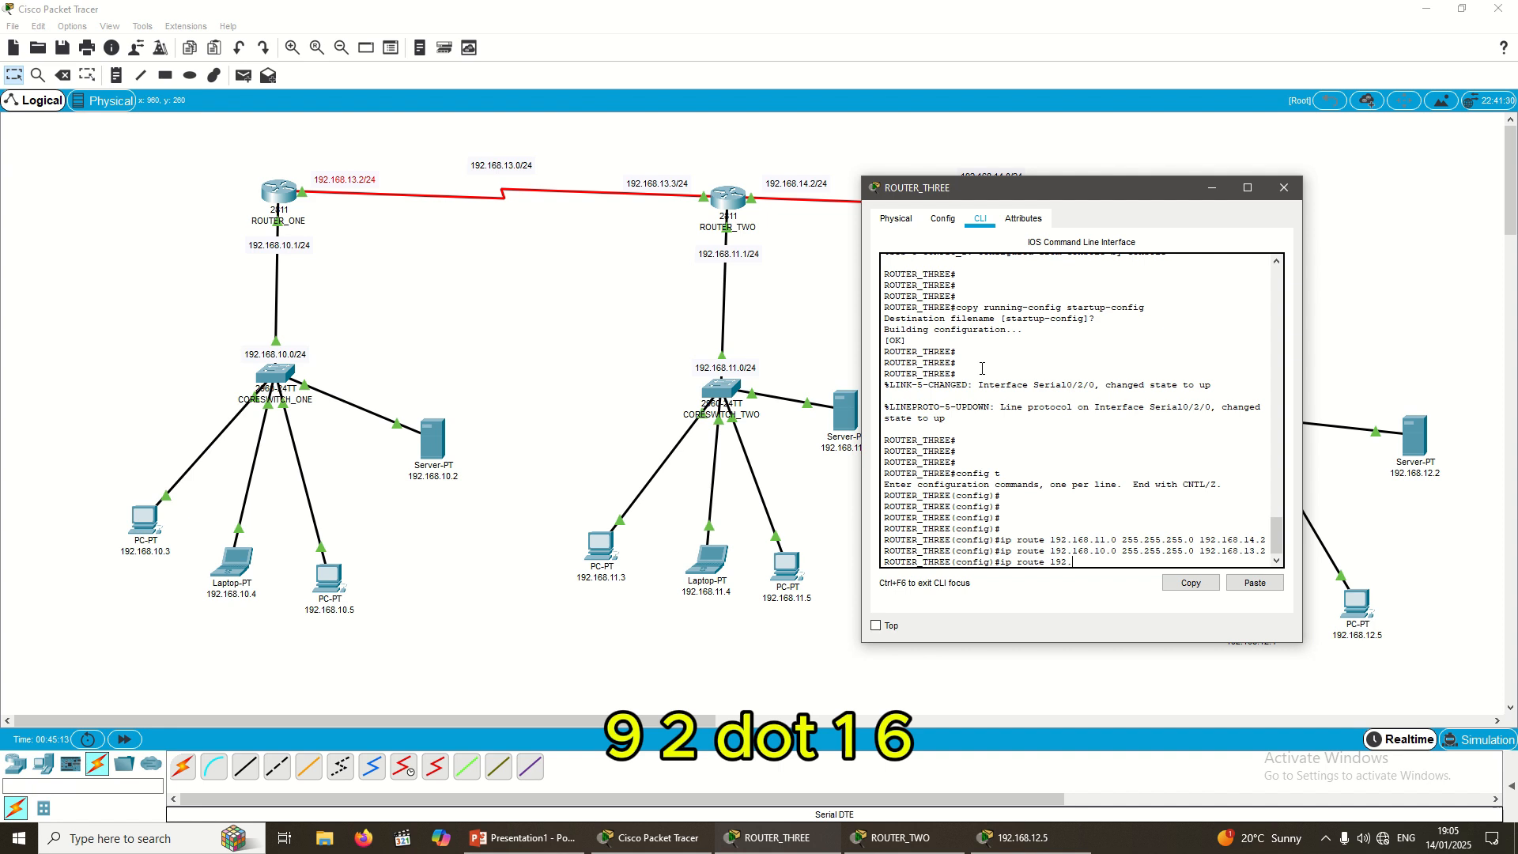
type("168")
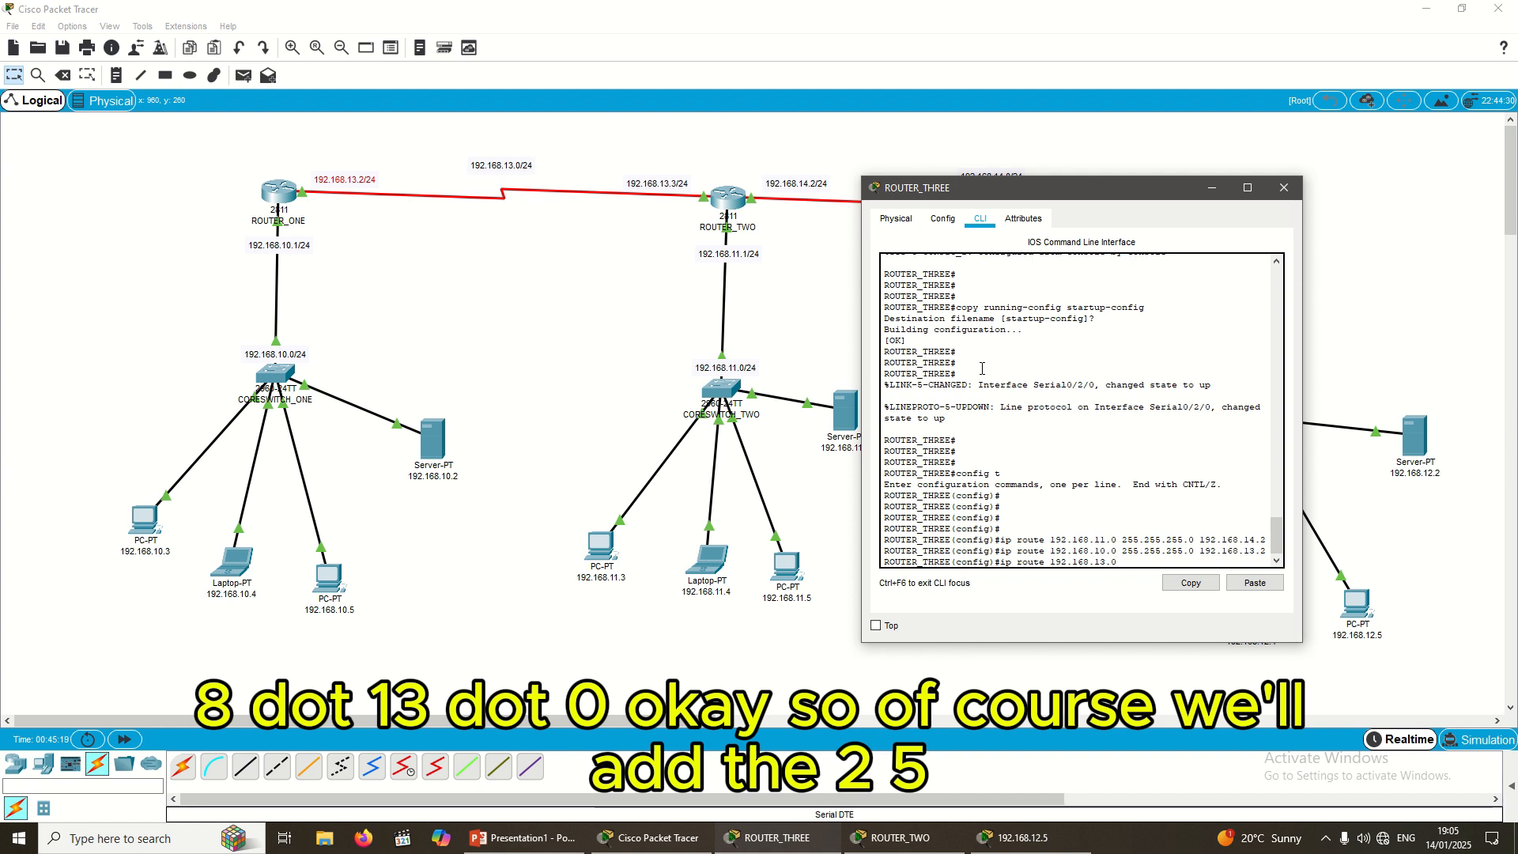
type(".13.0 255.")
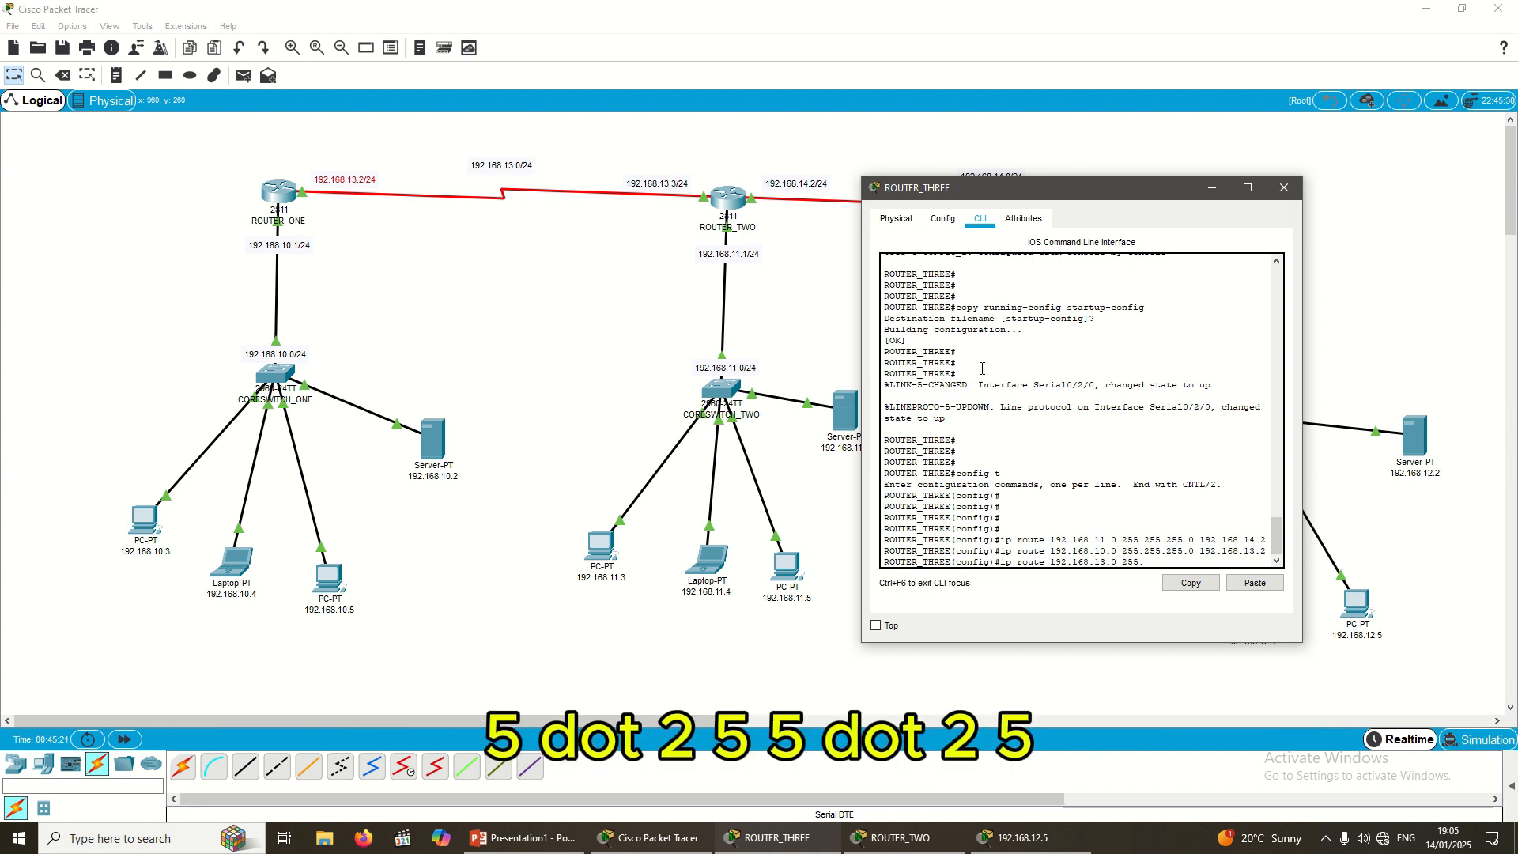
type("255.255.0")
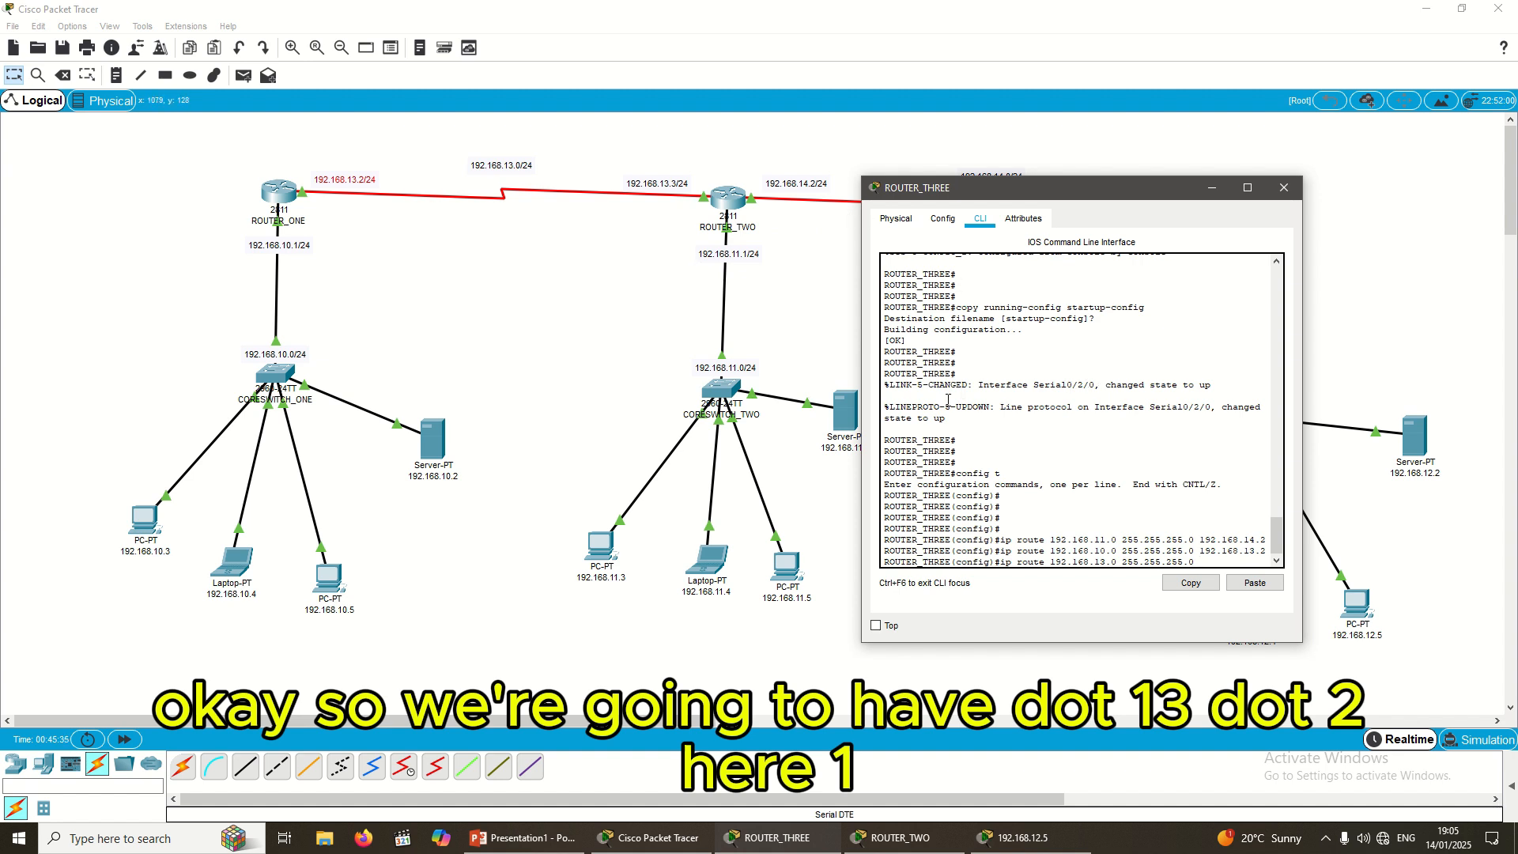
type("19")
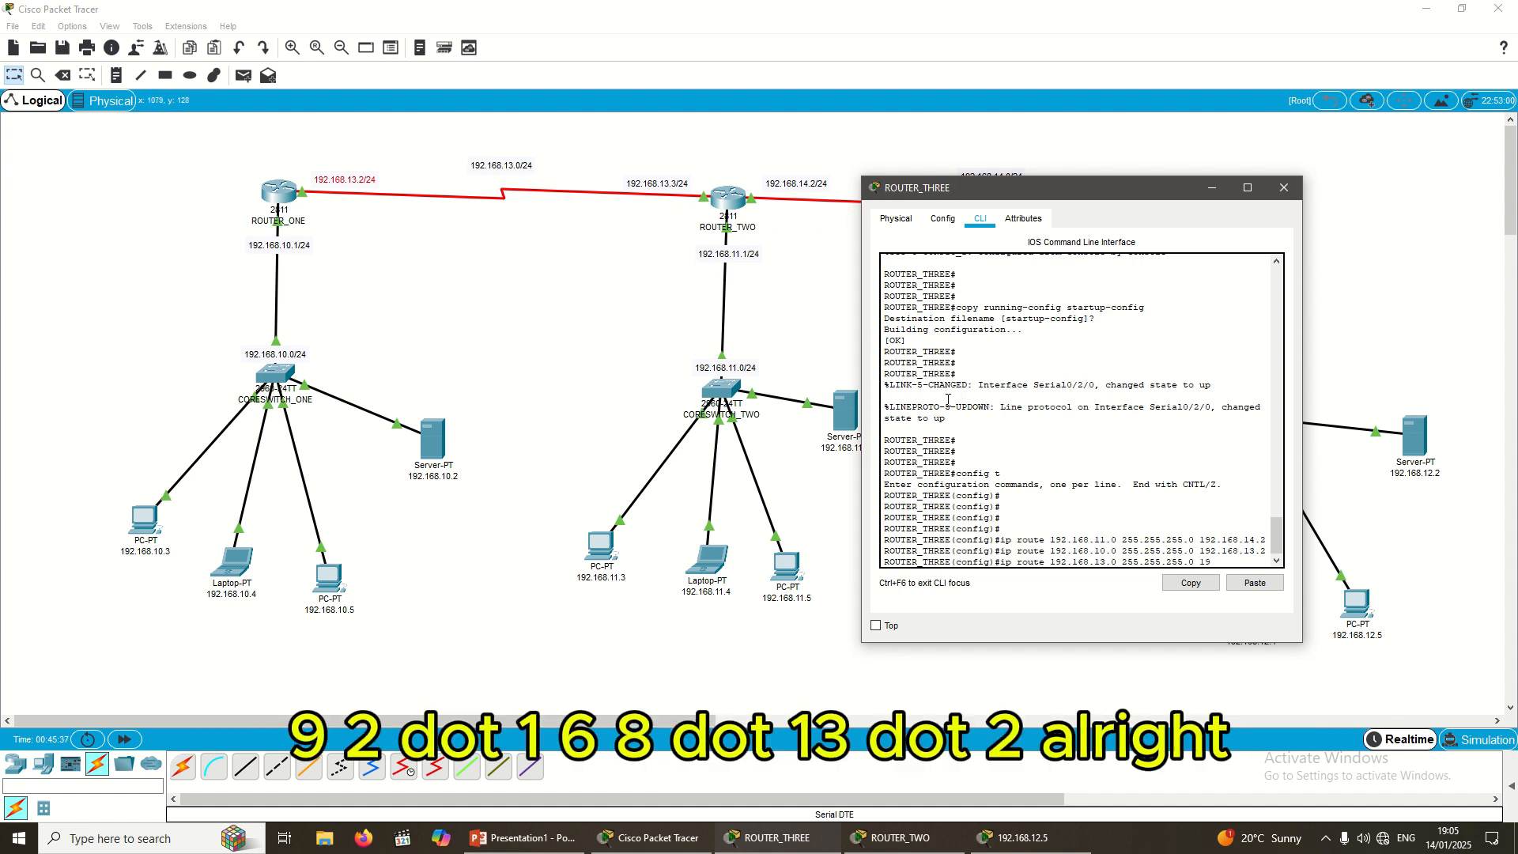
type("2.168.13.2")
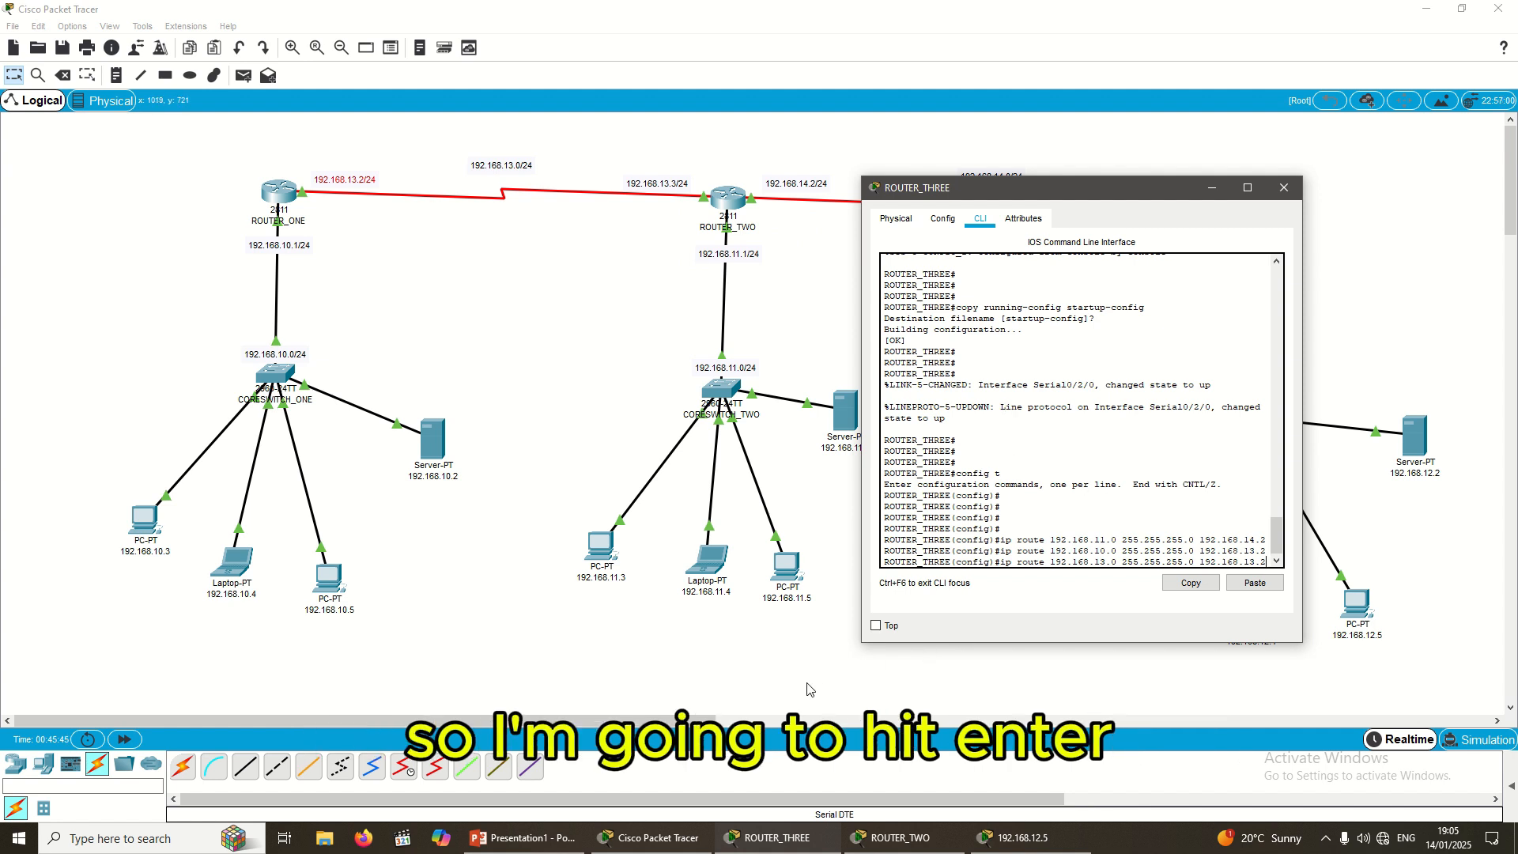
Step: Apply the 192.168.13.0 route via 192.168.13.2 and exit configuration mode
key("Return")
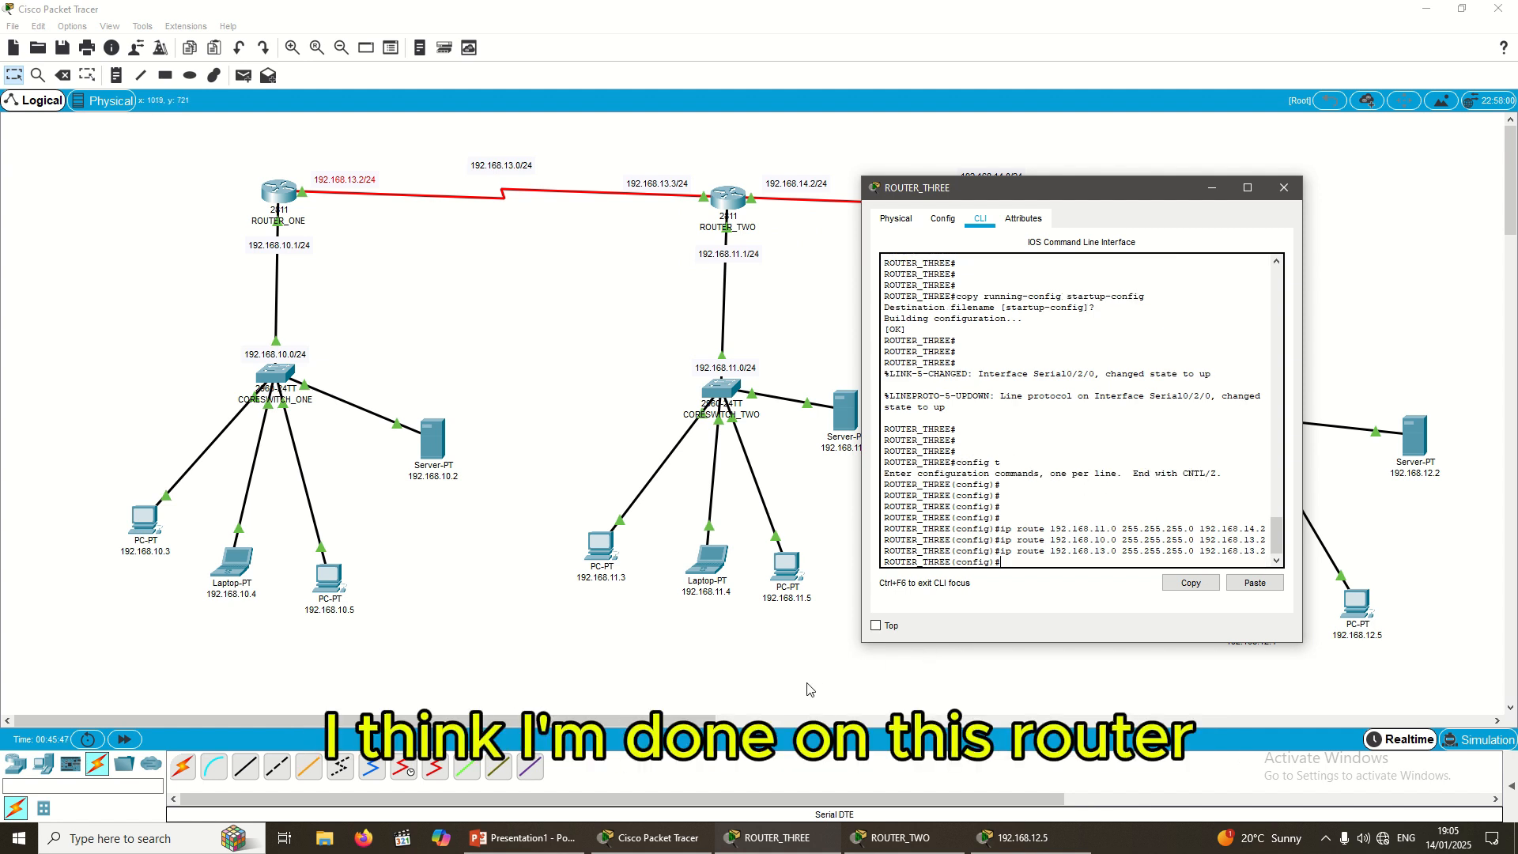
type("exit")
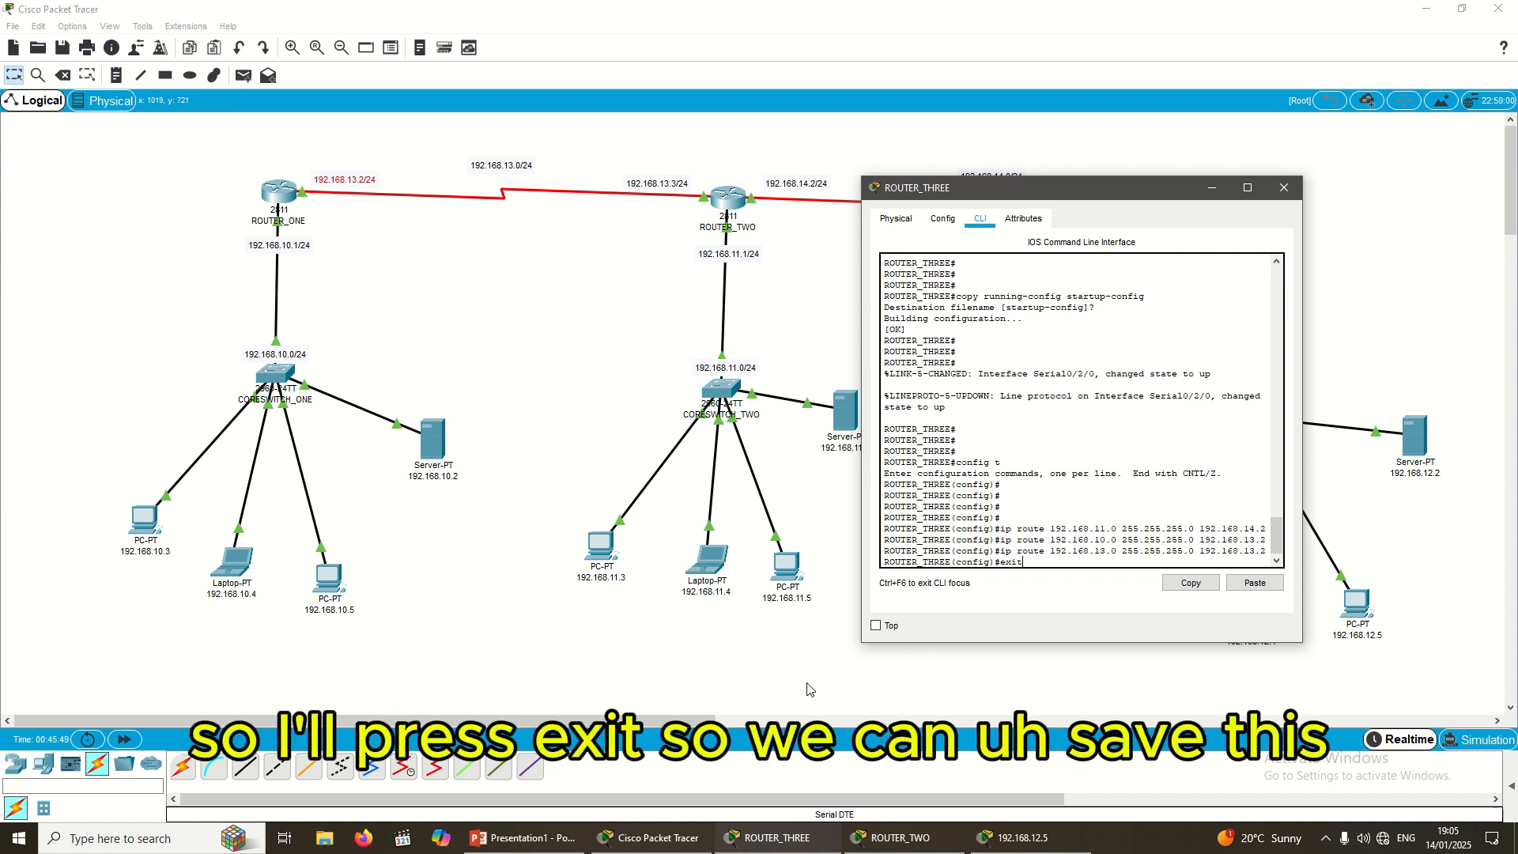
key("Return")
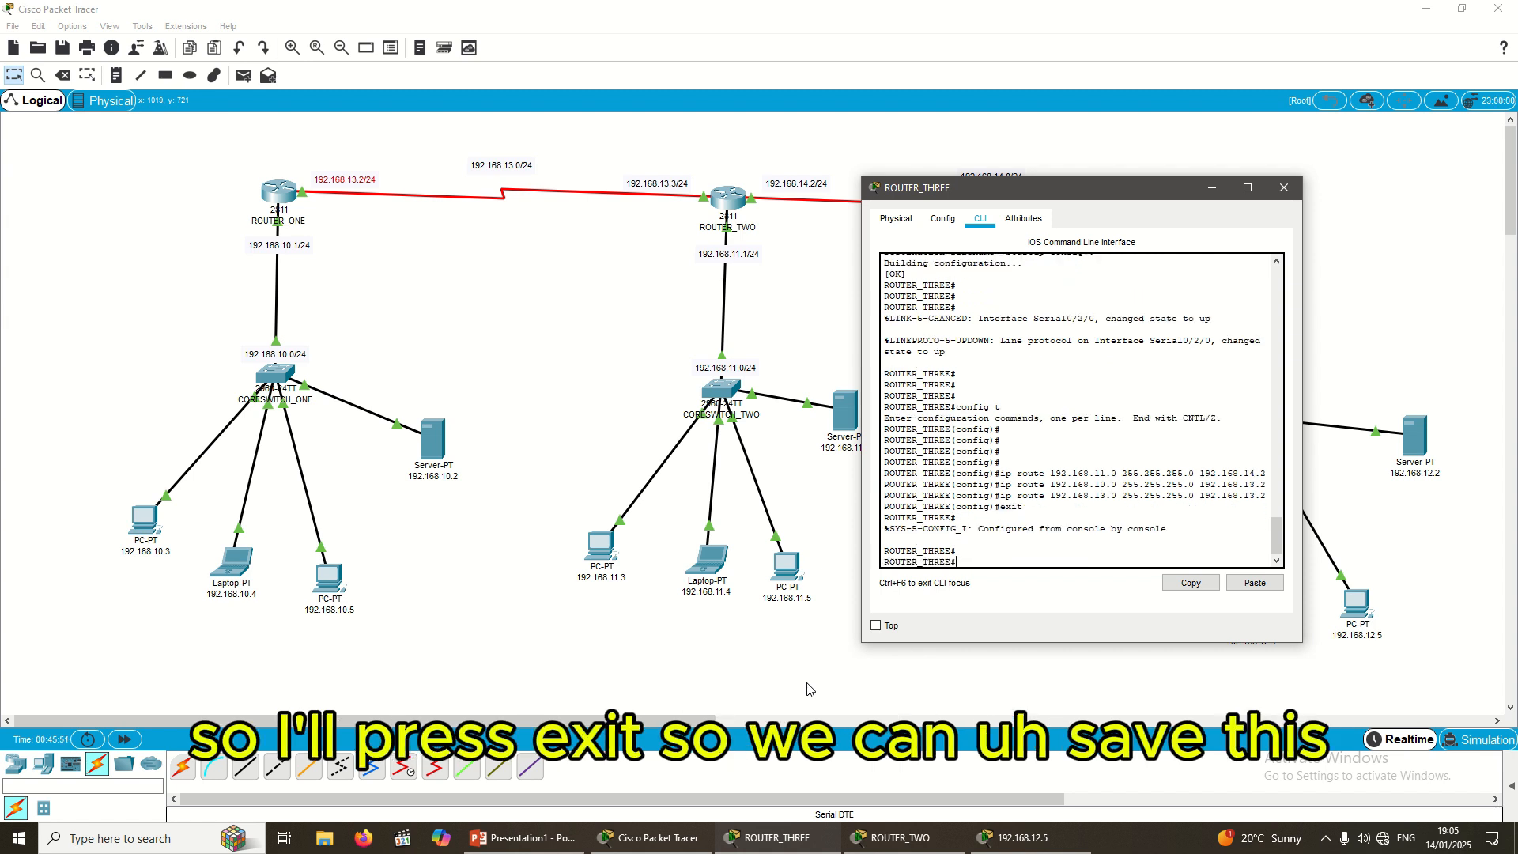
Step: Save running-config to startup-config and close ROUTER_THREE's window
type("coy")
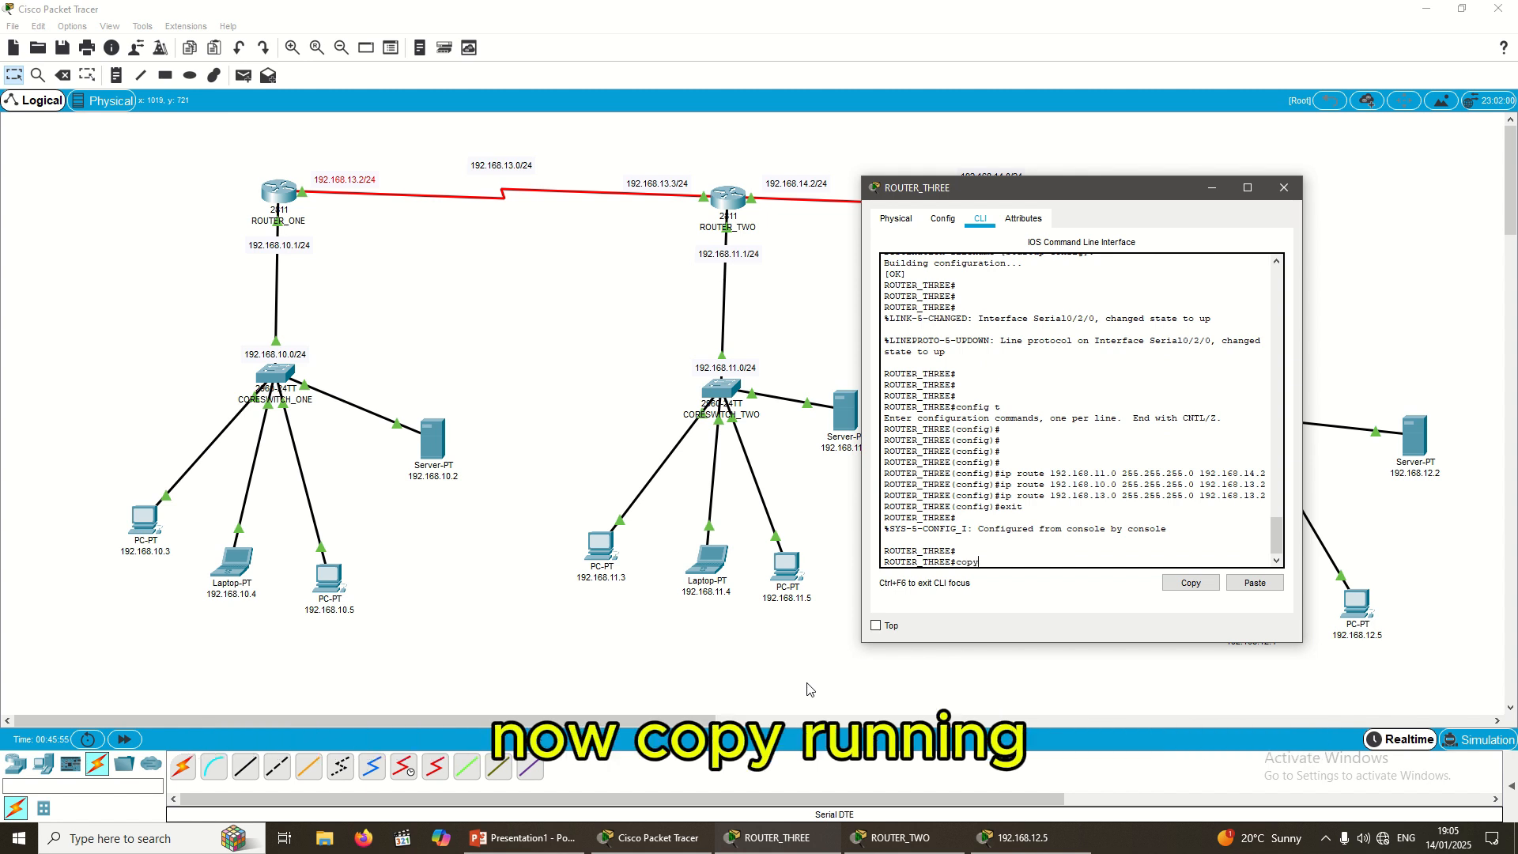
type("y running")
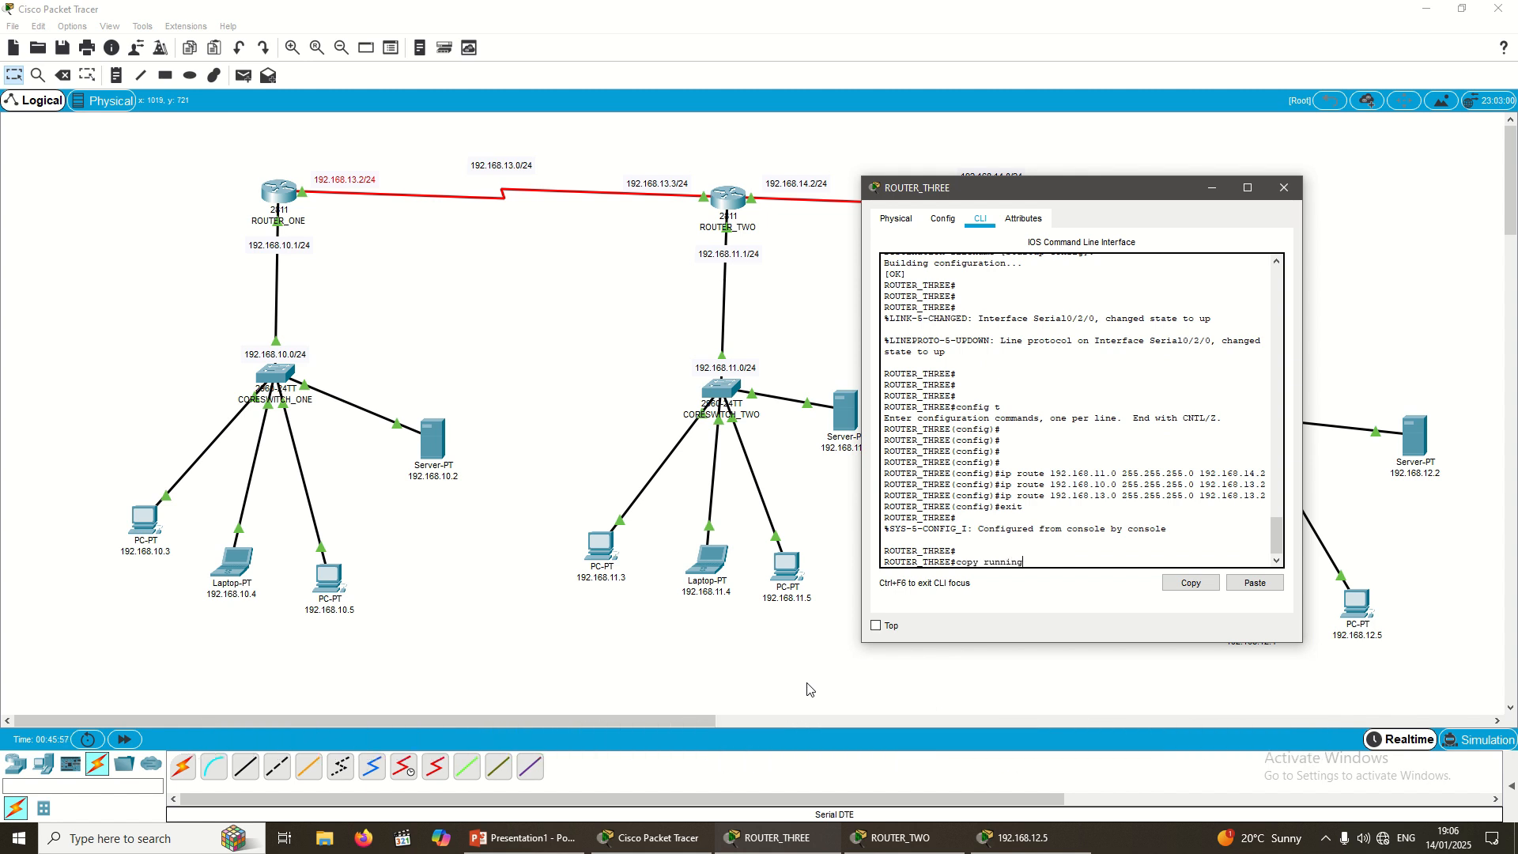
type("-confg")
type("str")
type("r")
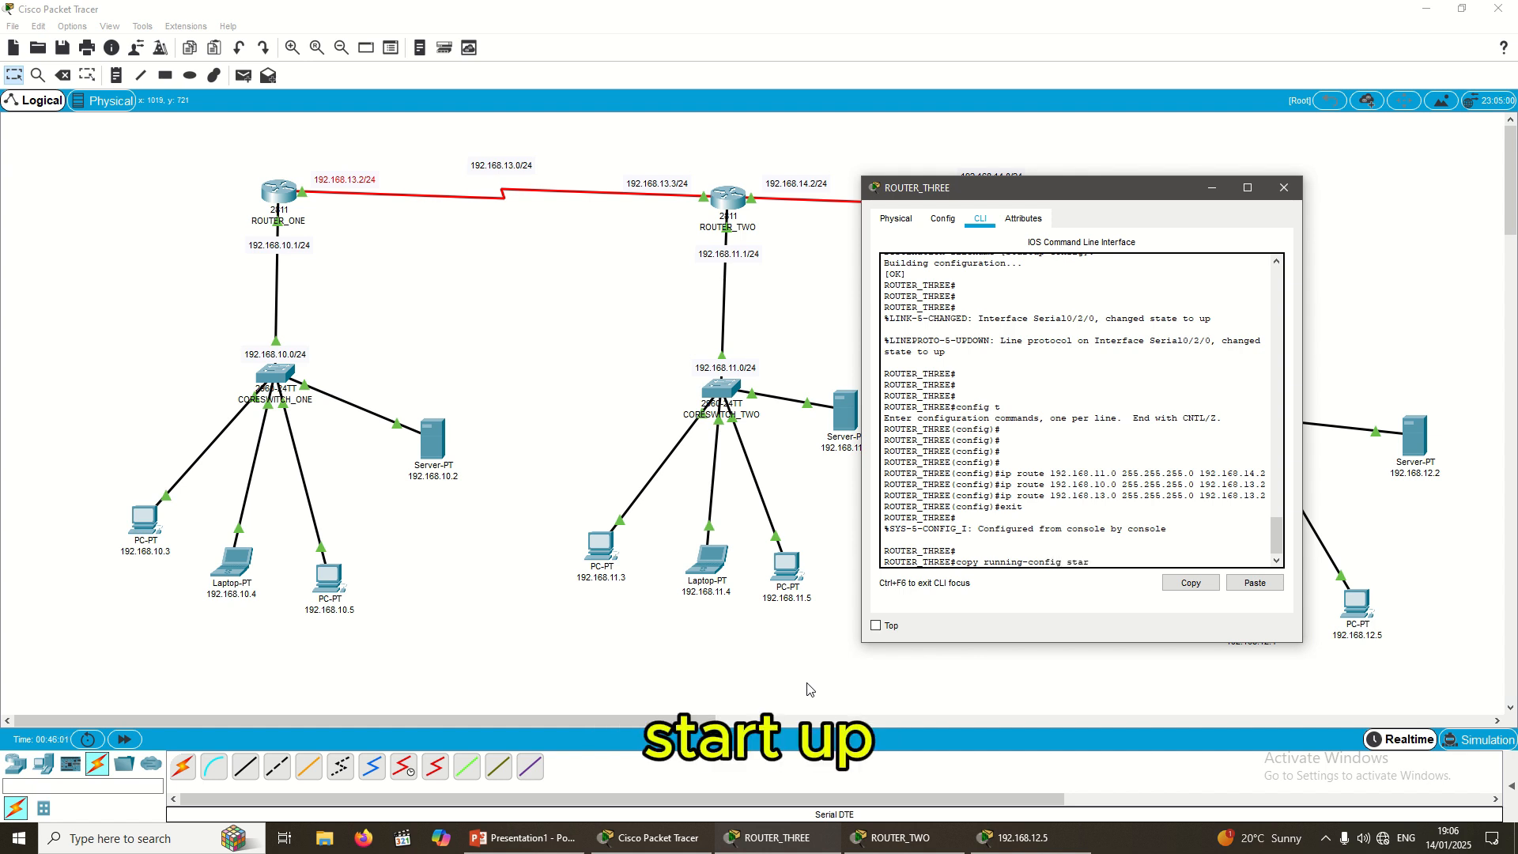
type("tup ")
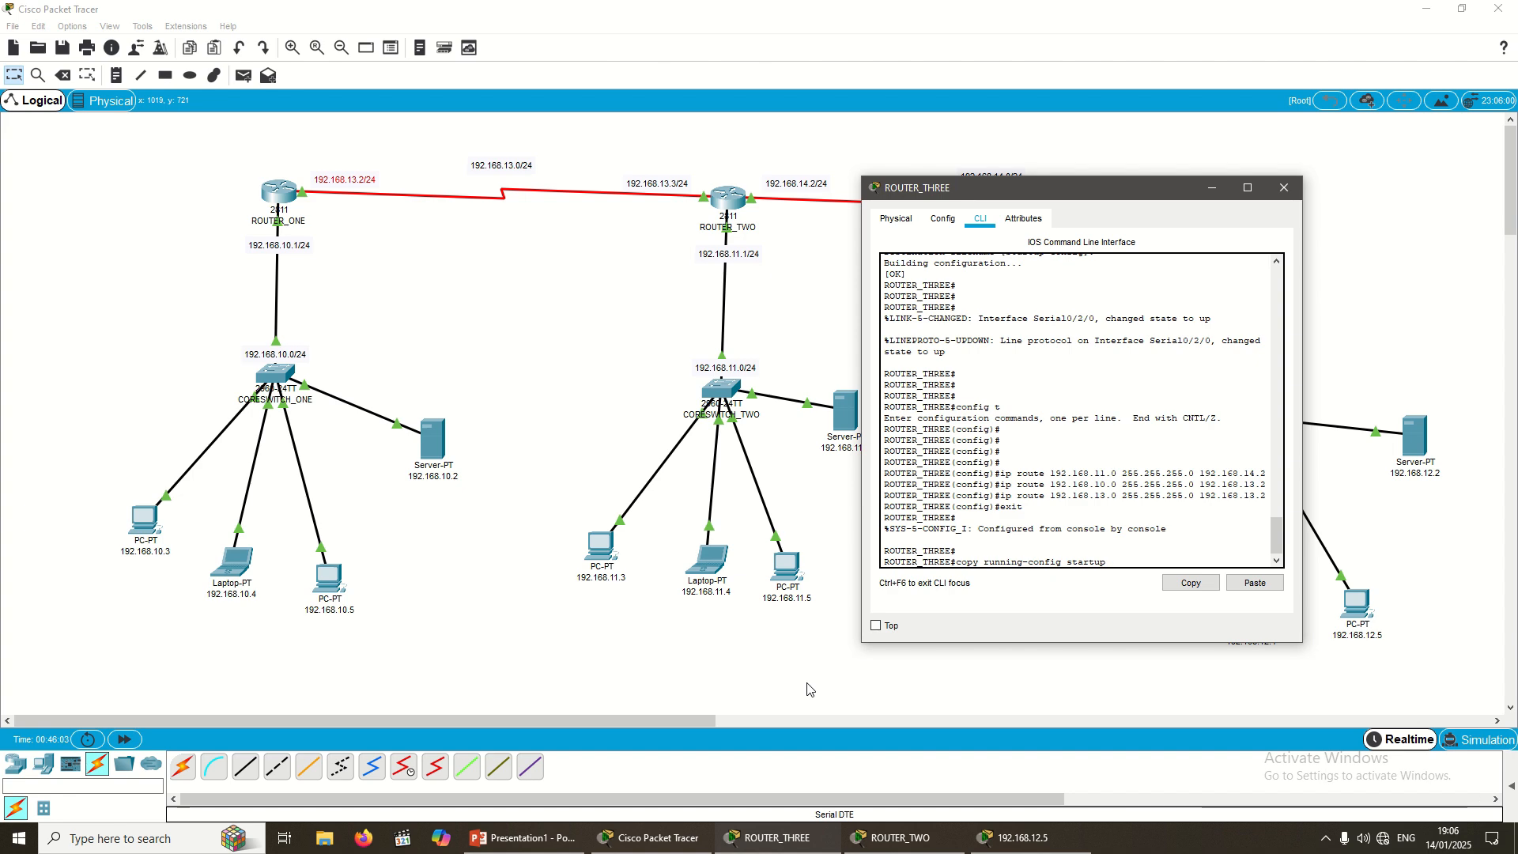
type("-c")
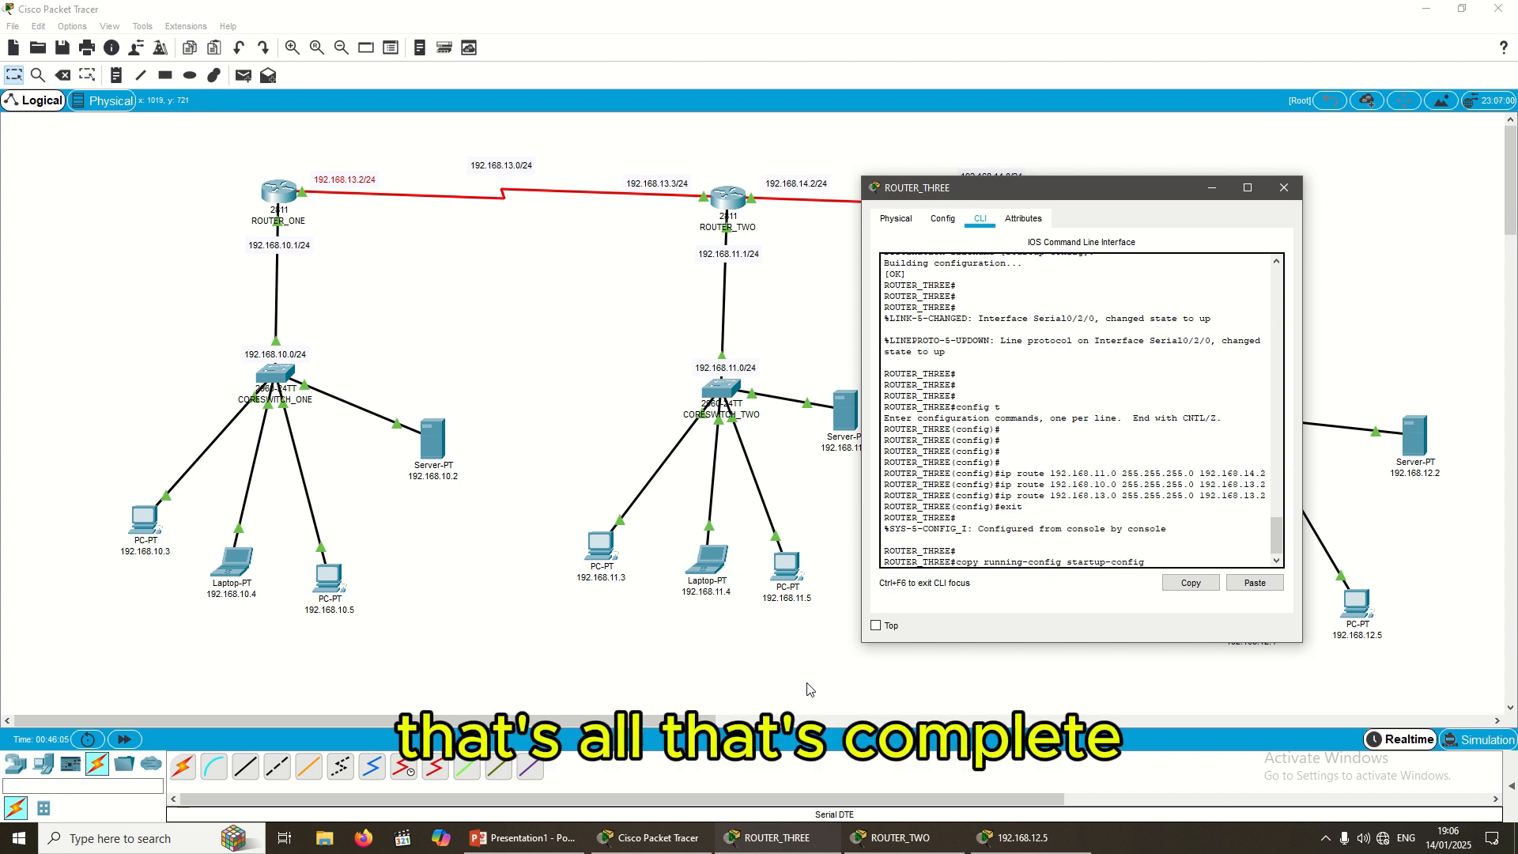
type("onfig")
key("Return")
key("Return")
key("Return")
key("Return")
key("Return")
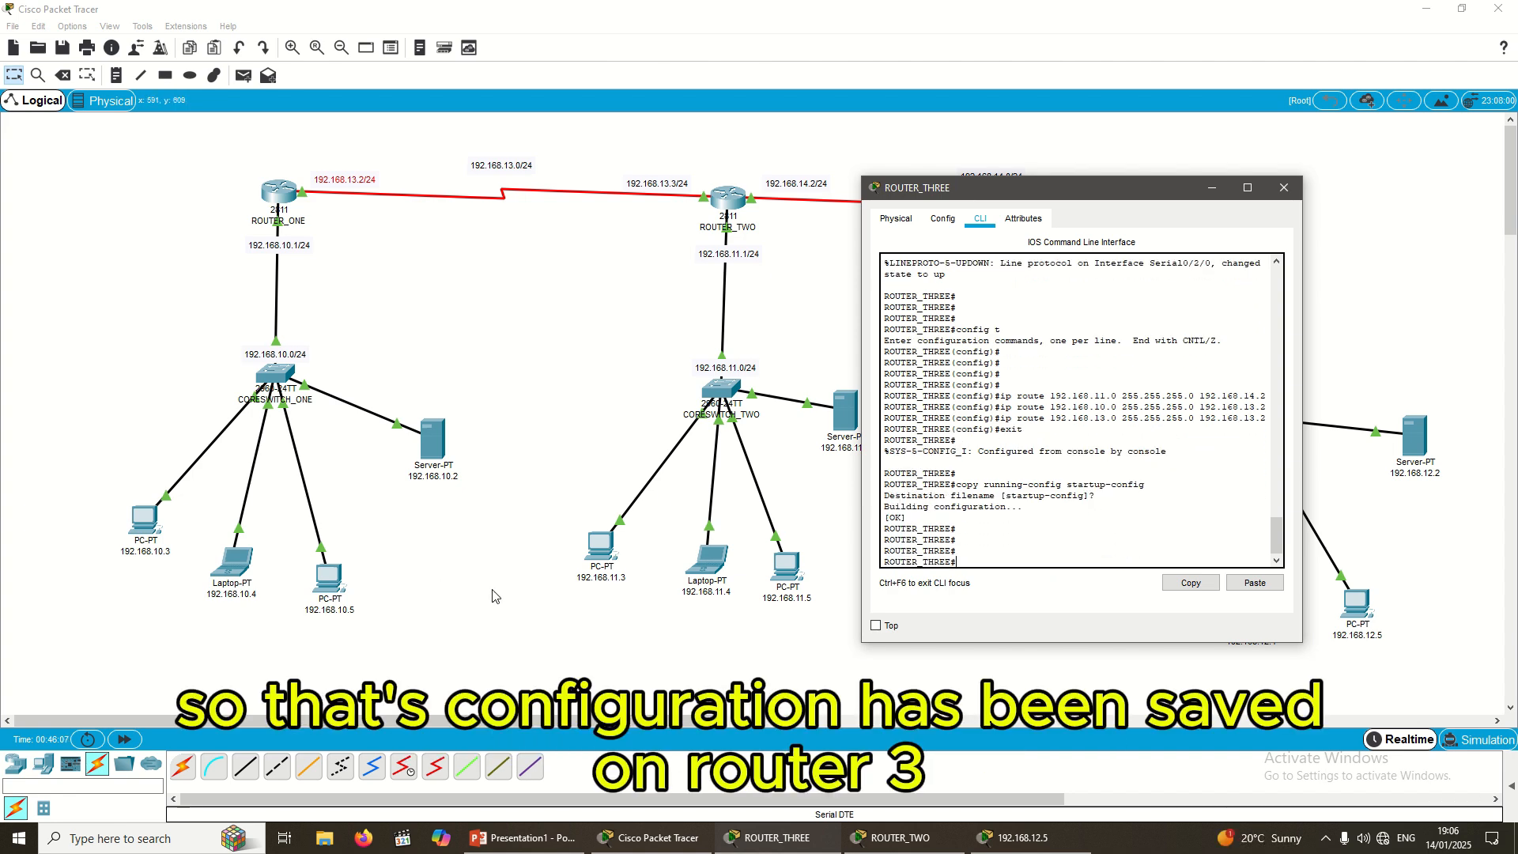
left_click(1283, 187)
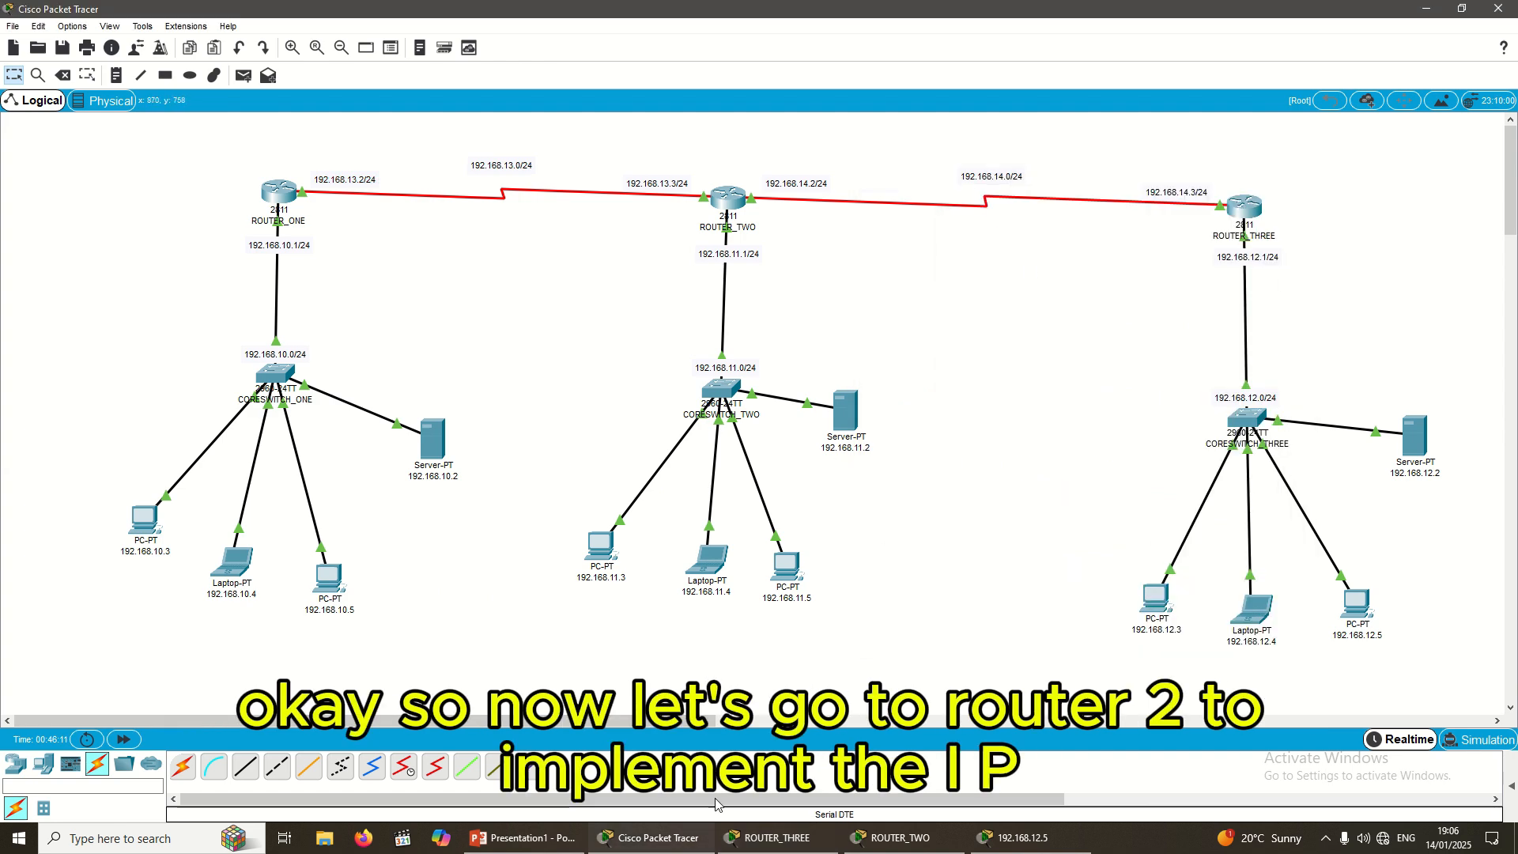
Step: Open ROUTER_TWO's CLI window and keep it in front of the topology
left_click(726, 200)
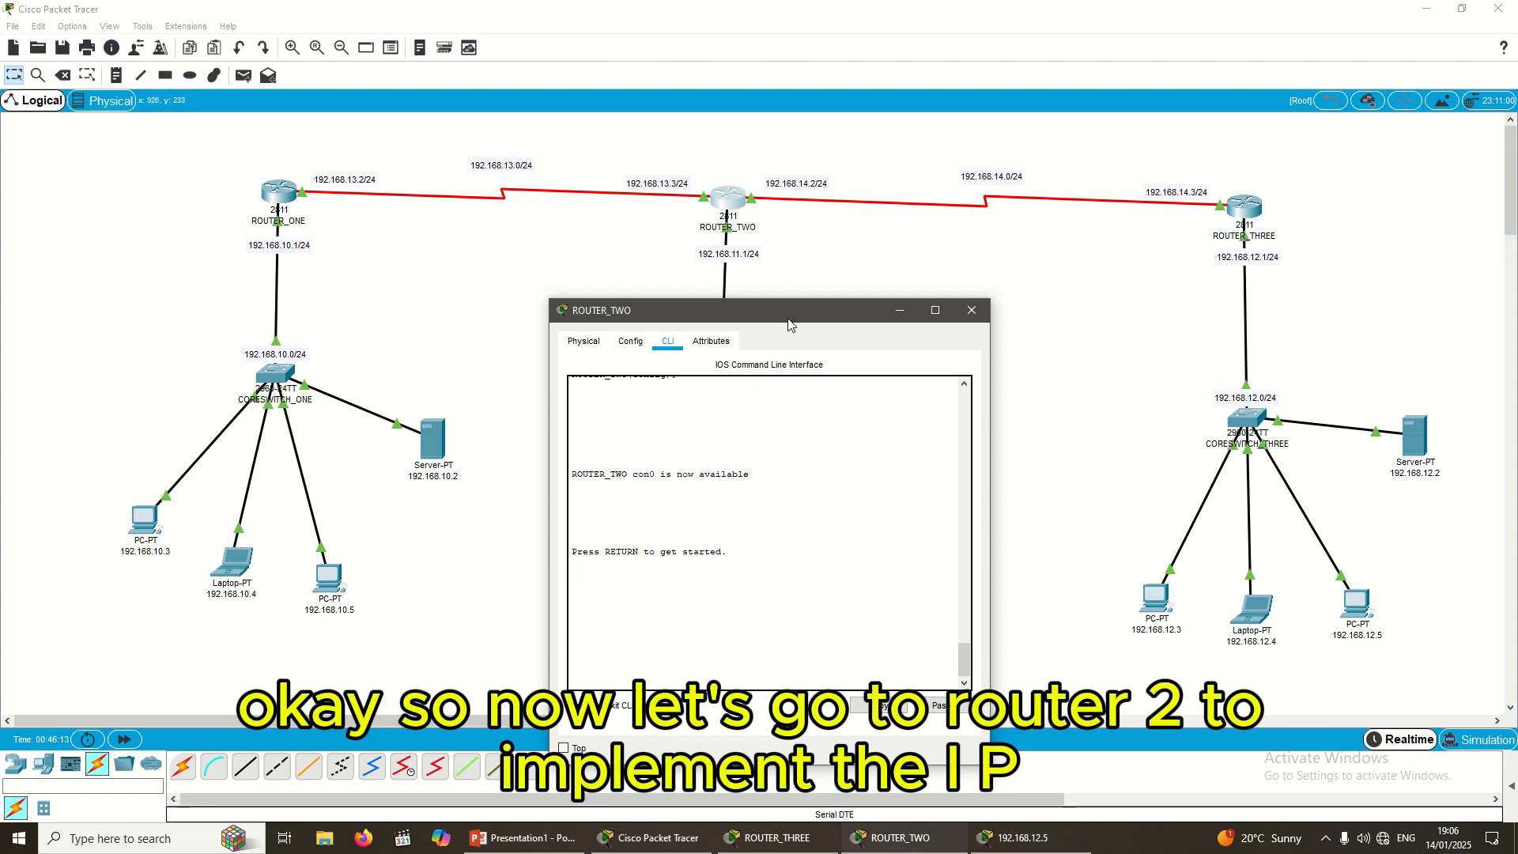
left_click_drag(790, 324, 1123, 264)
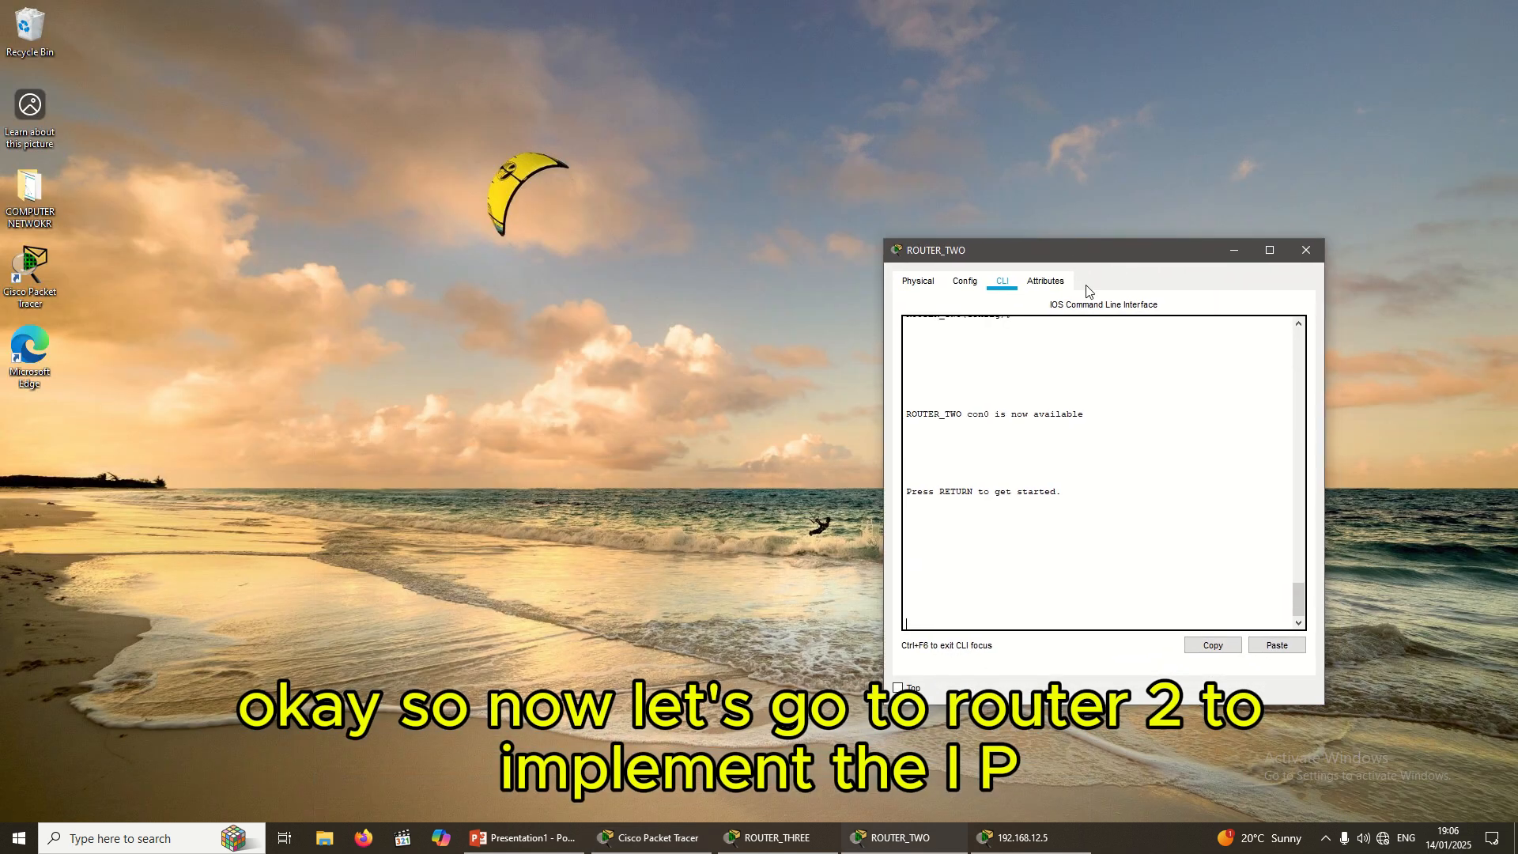
left_click(633, 850)
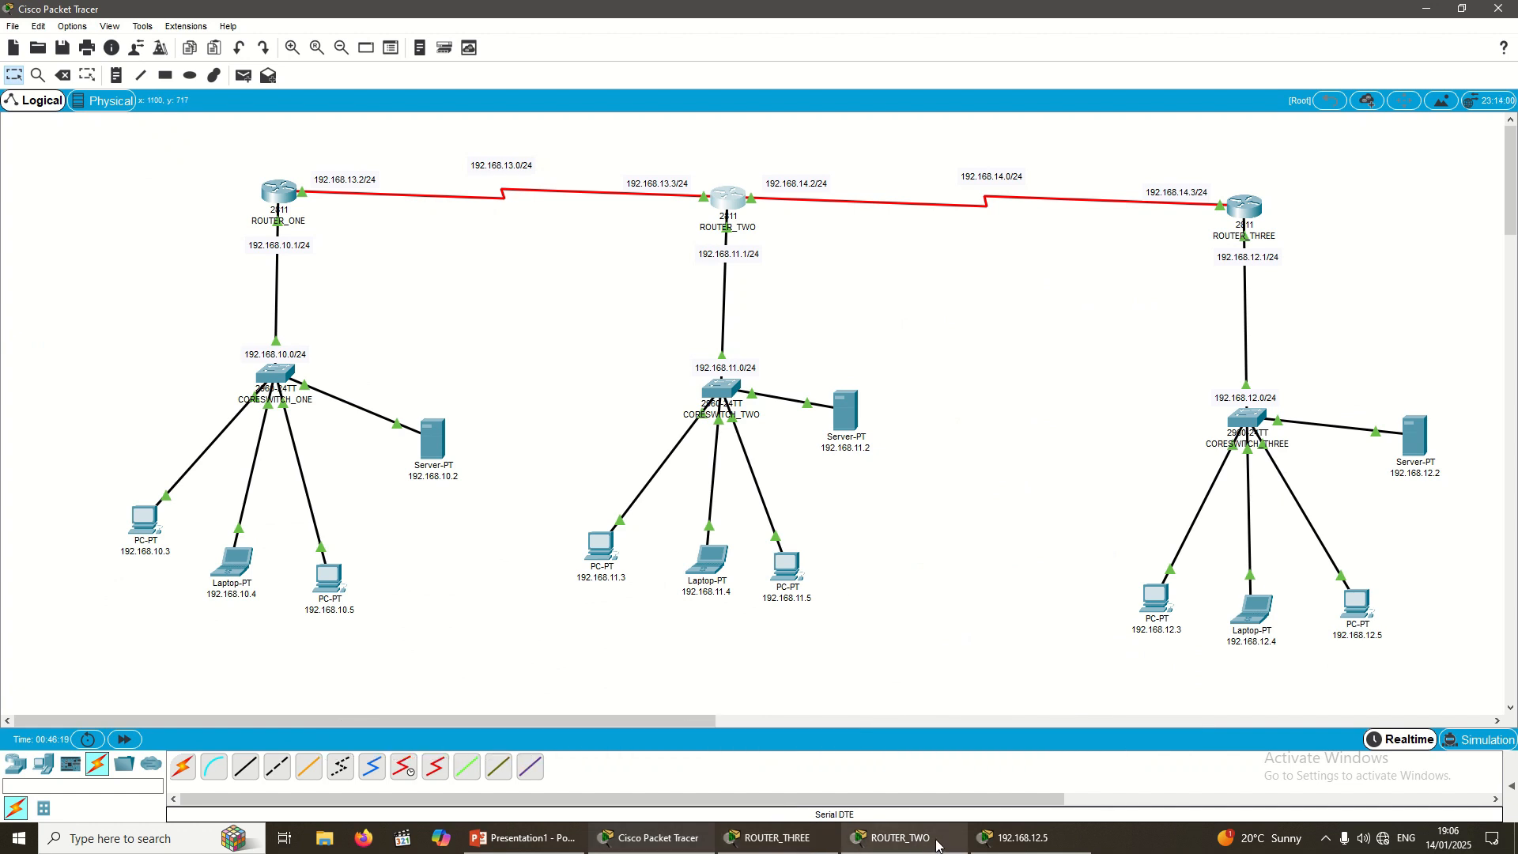
left_click(939, 846)
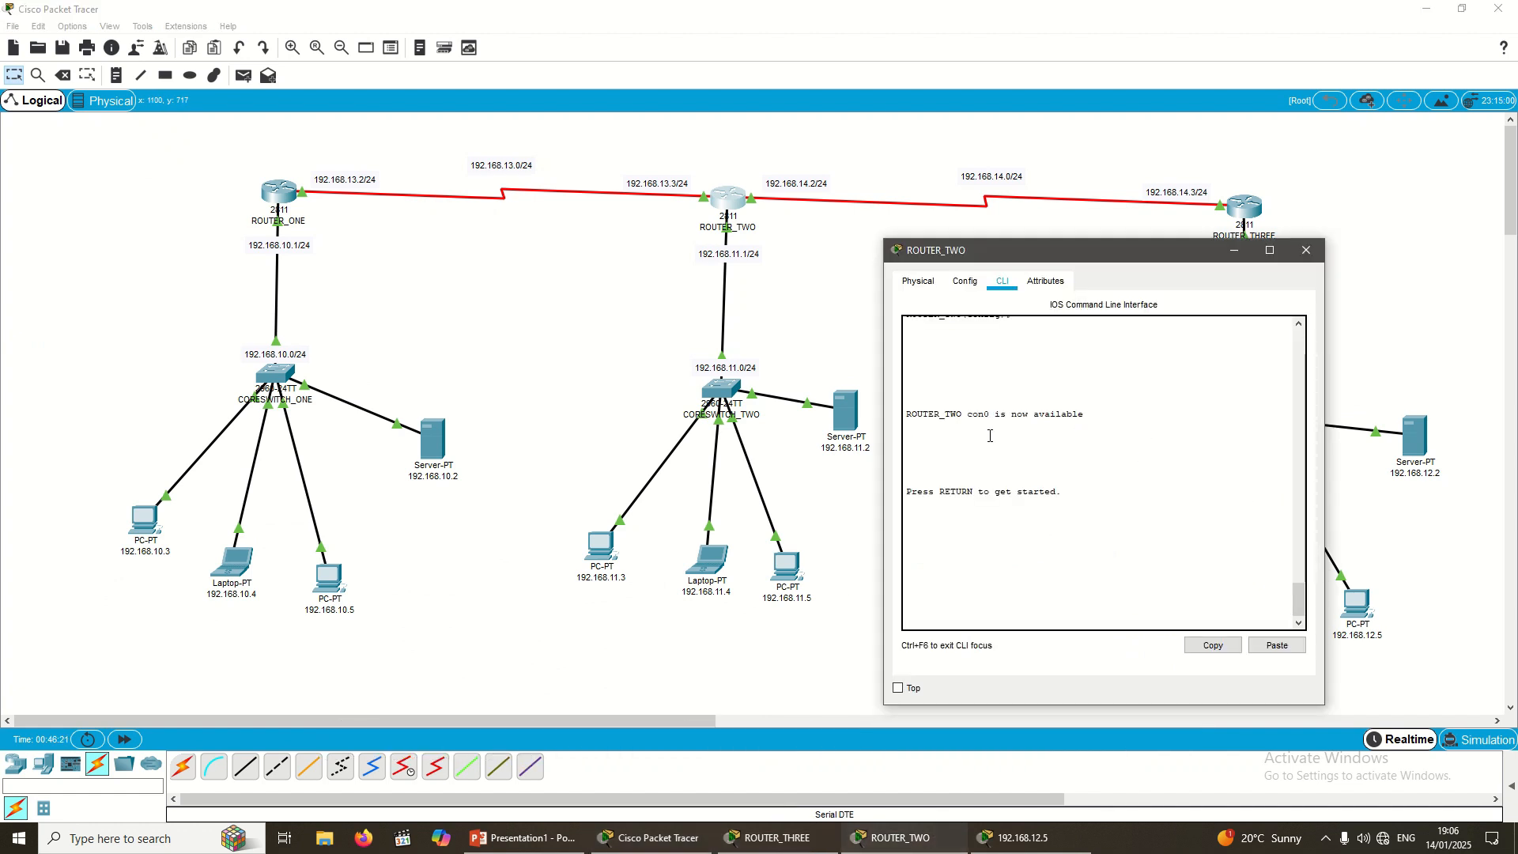
left_click(822, 341)
left_click(929, 844)
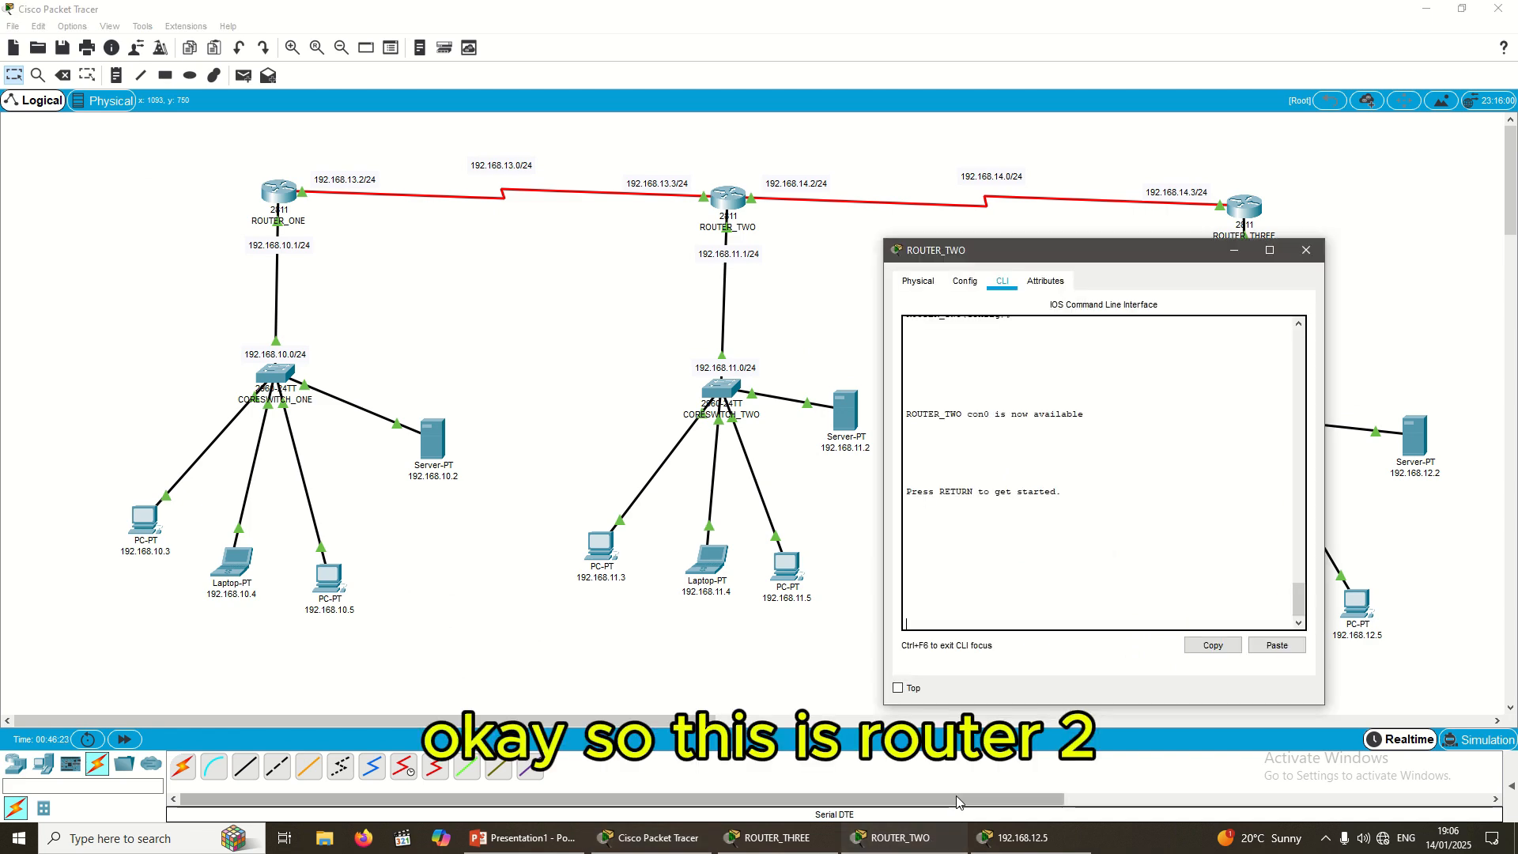
Step: Log in with the console password, then enter enable mode and config t
key("Return")
key("Return")
key("Return")
key("Return")
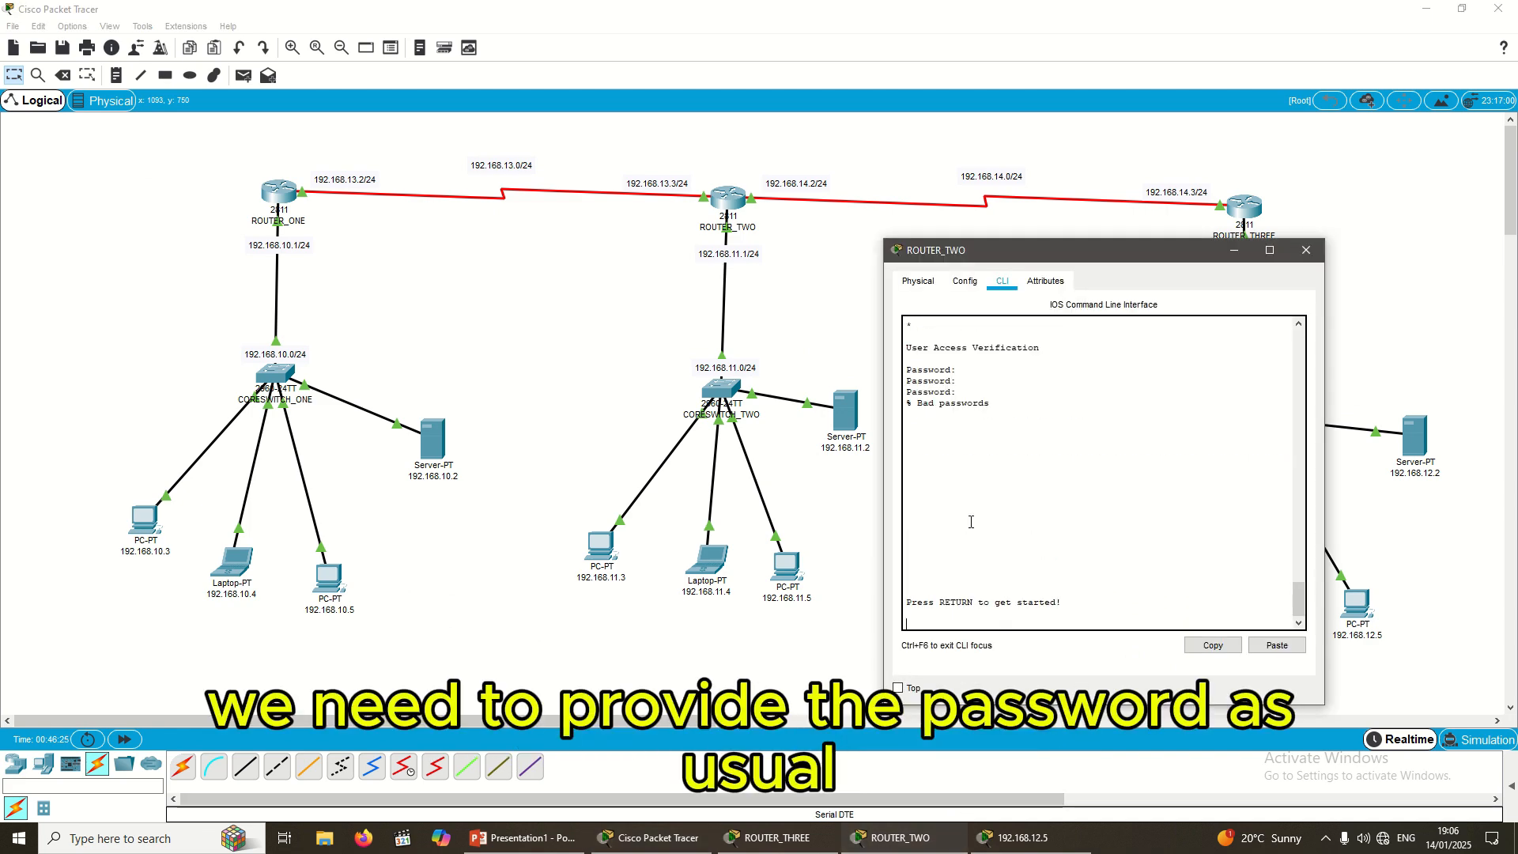
key("Return")
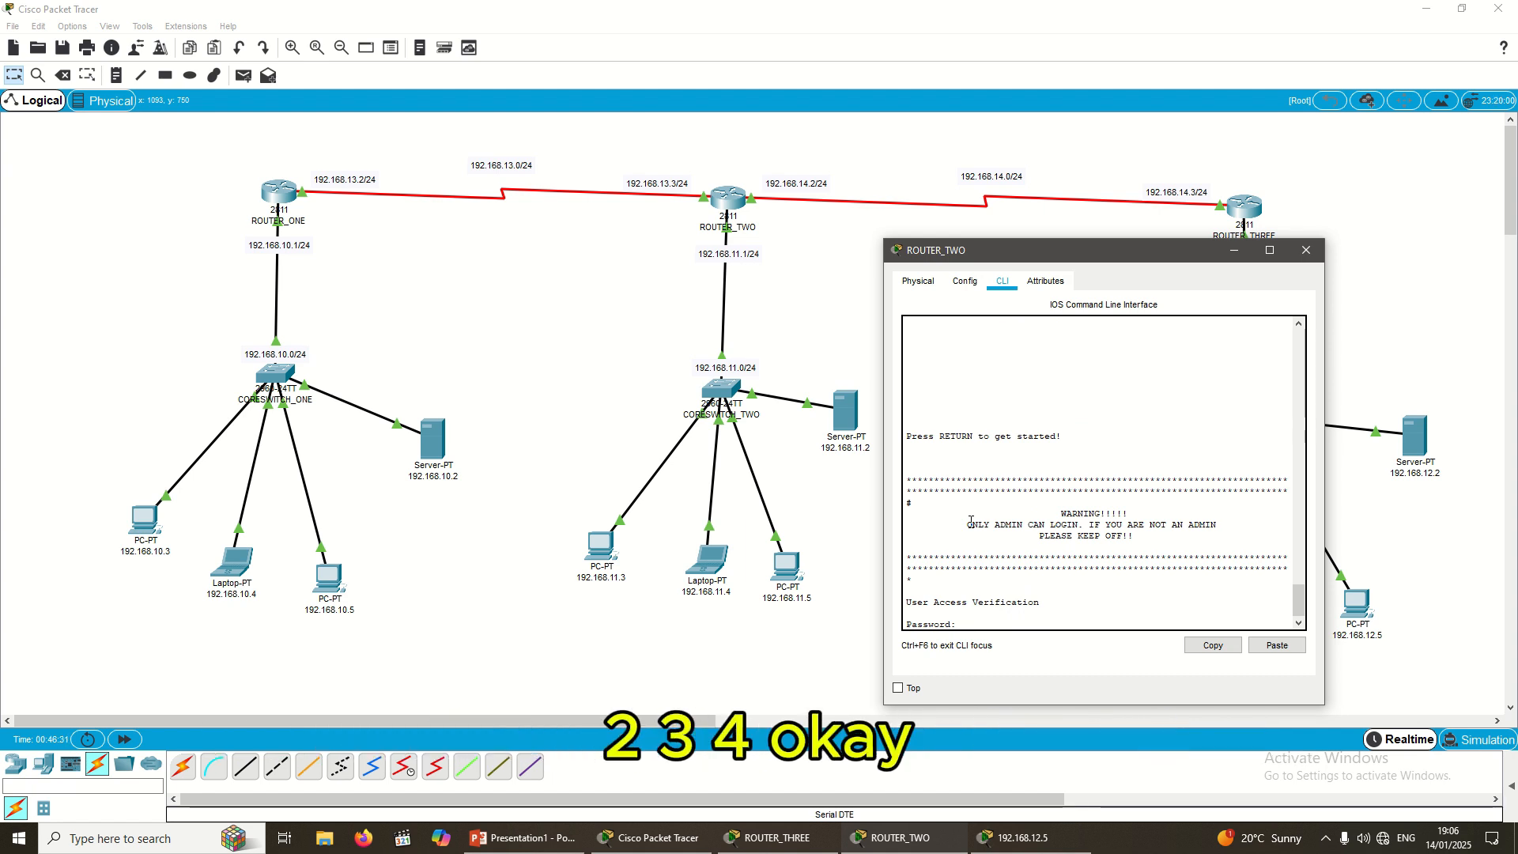
key("Return")
key("Return")
key("Return")
key("Return")
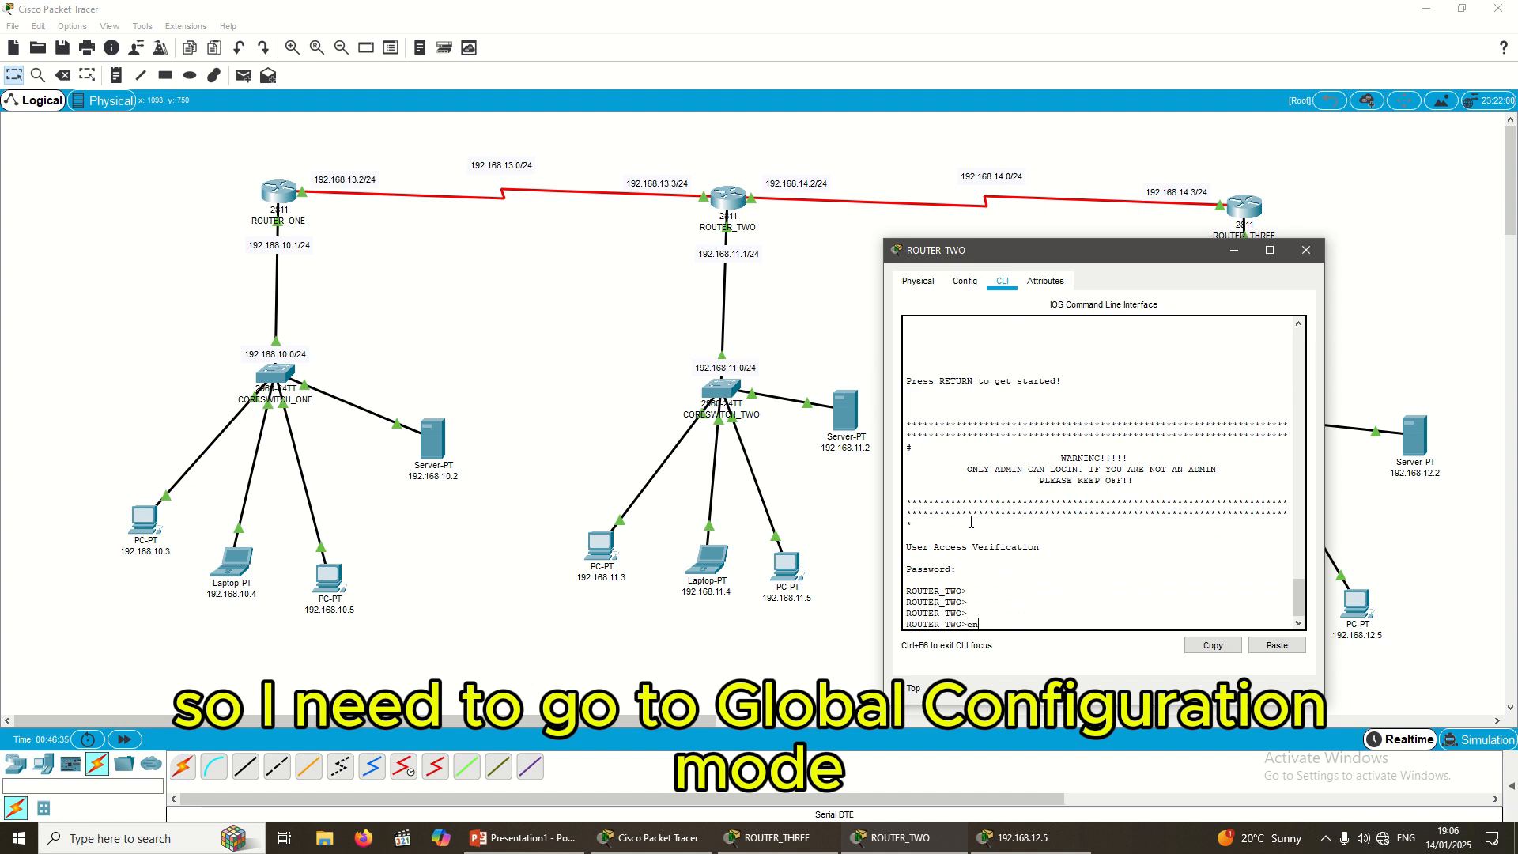
type("en")
key("Return")
type("config t")
key("Return")
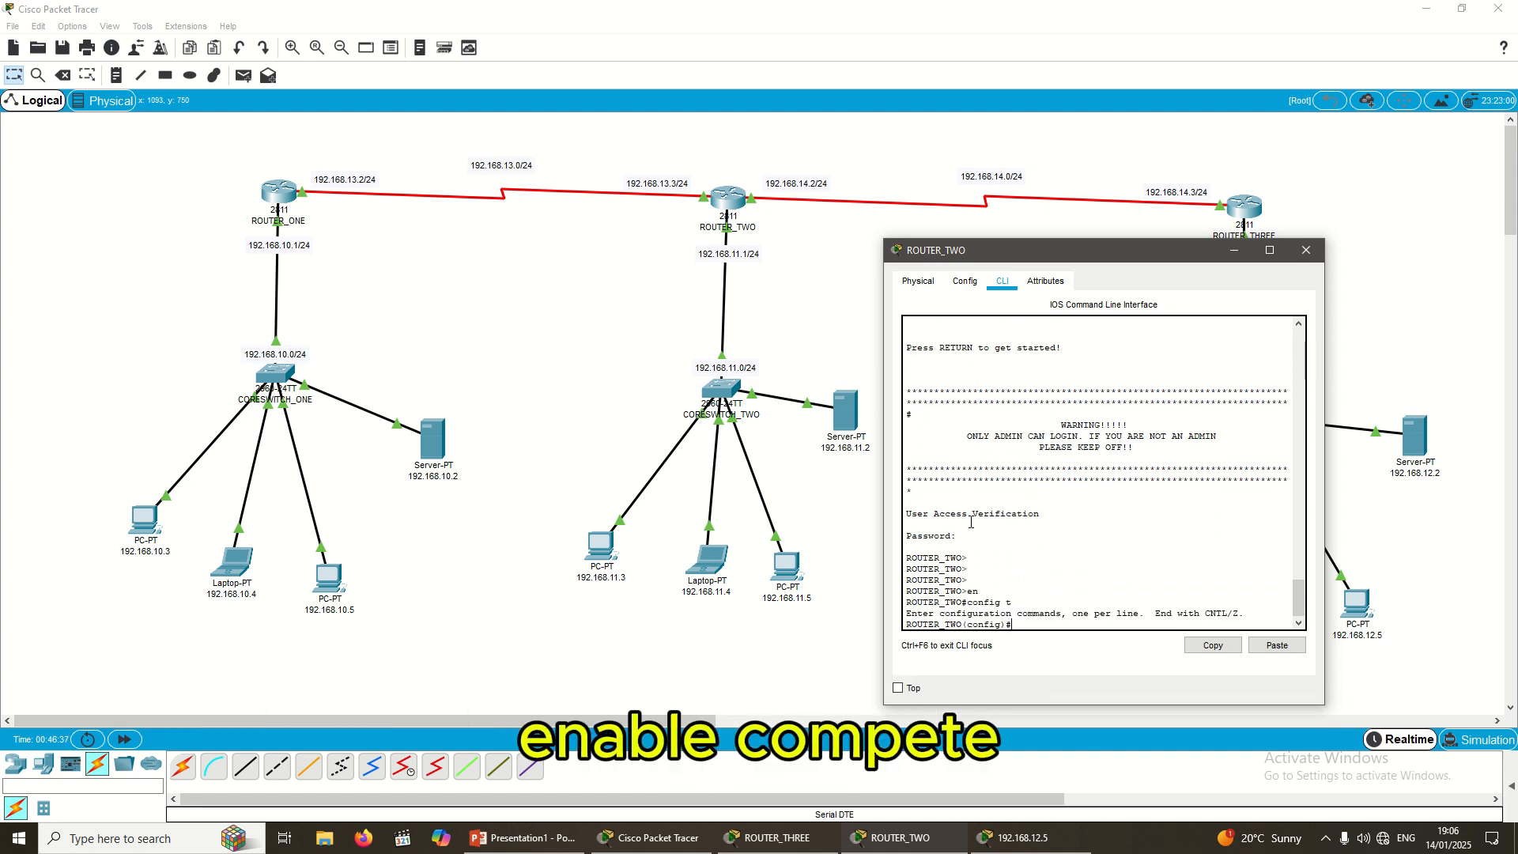
key("Return")
key("Return")
key("Return")
key("Return")
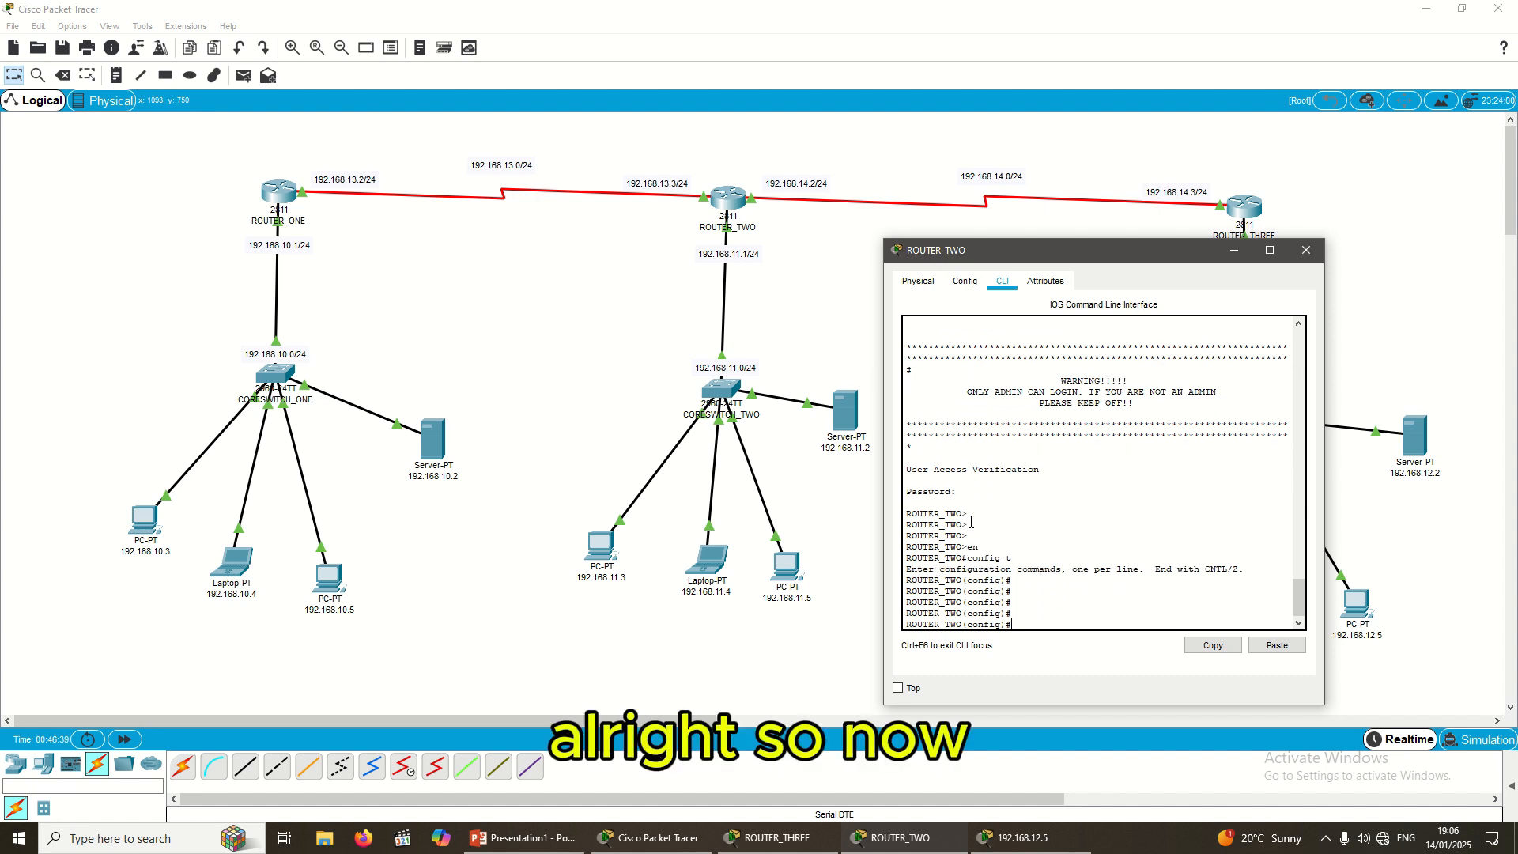
left_click_drag(1146, 265, 1109, 335)
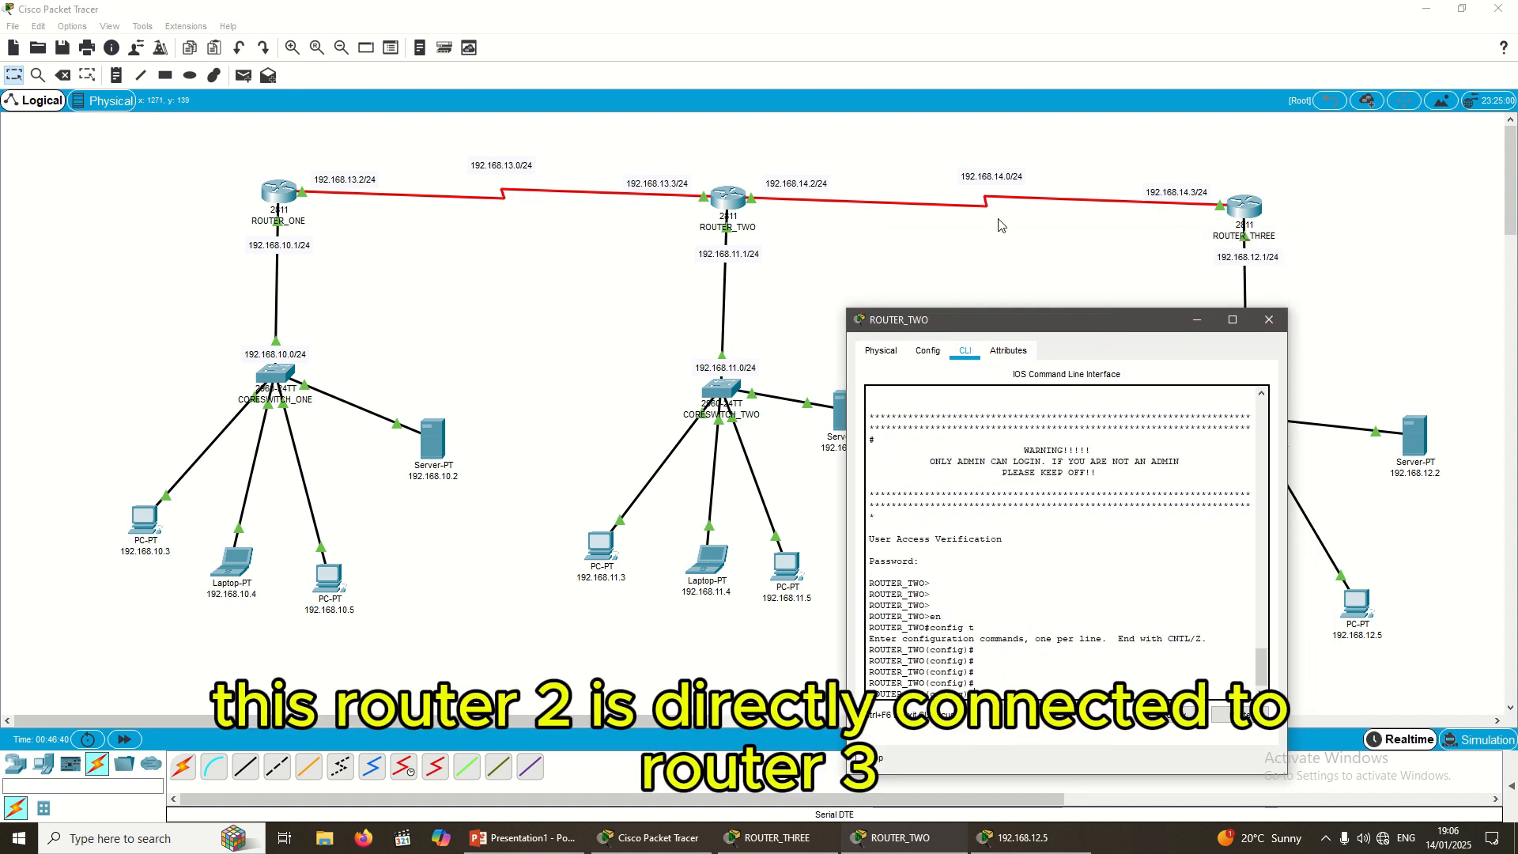
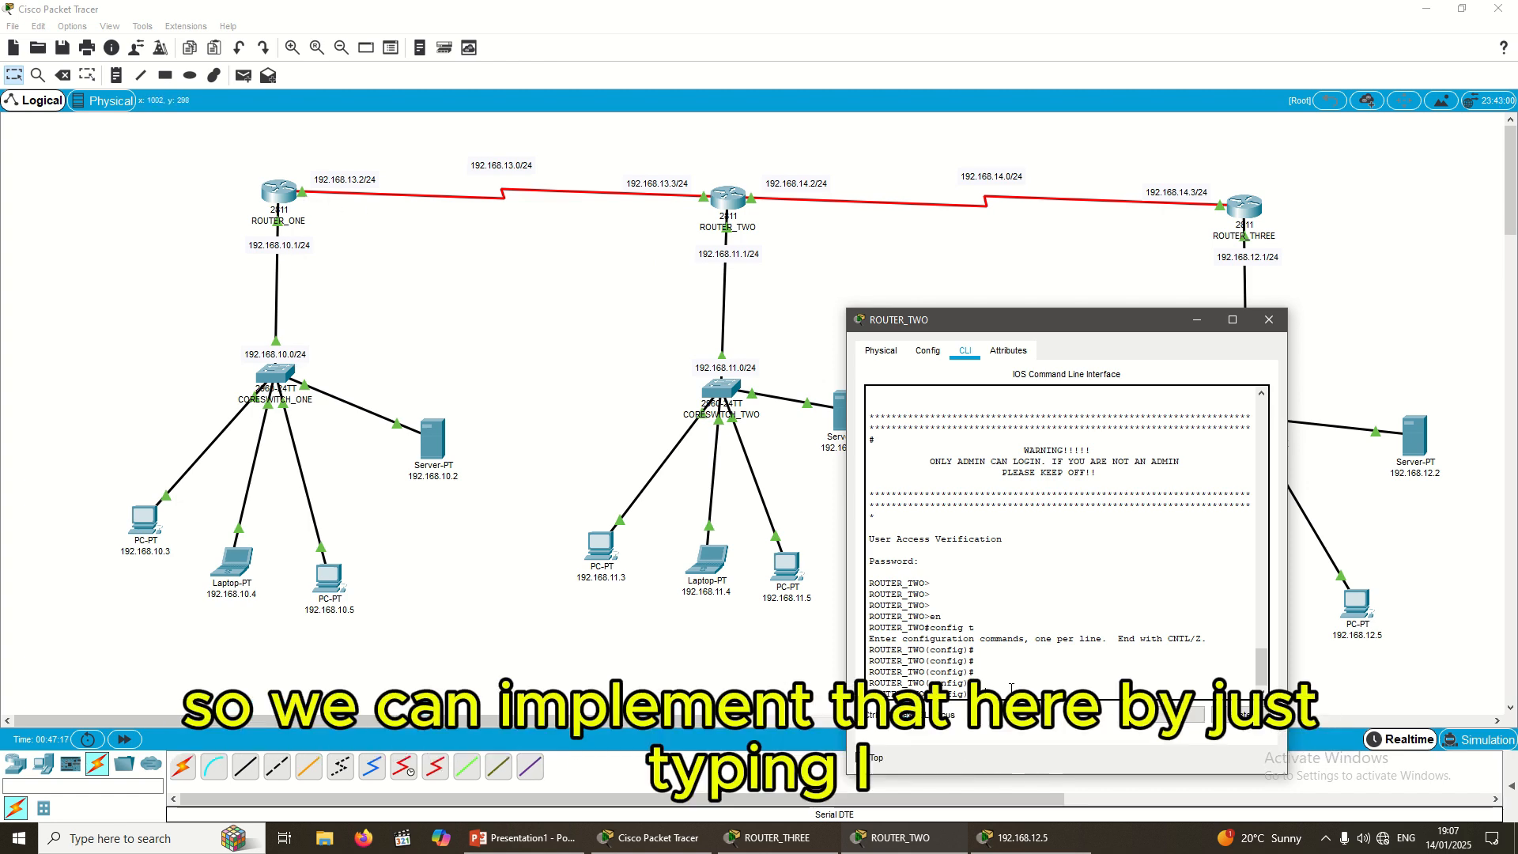
Step: On ROUTER_TWO, enter 'ip route 192.168.10.0 255.255.255.0 192.168.13.2'
left_click_drag(1067, 334, 1046, 178)
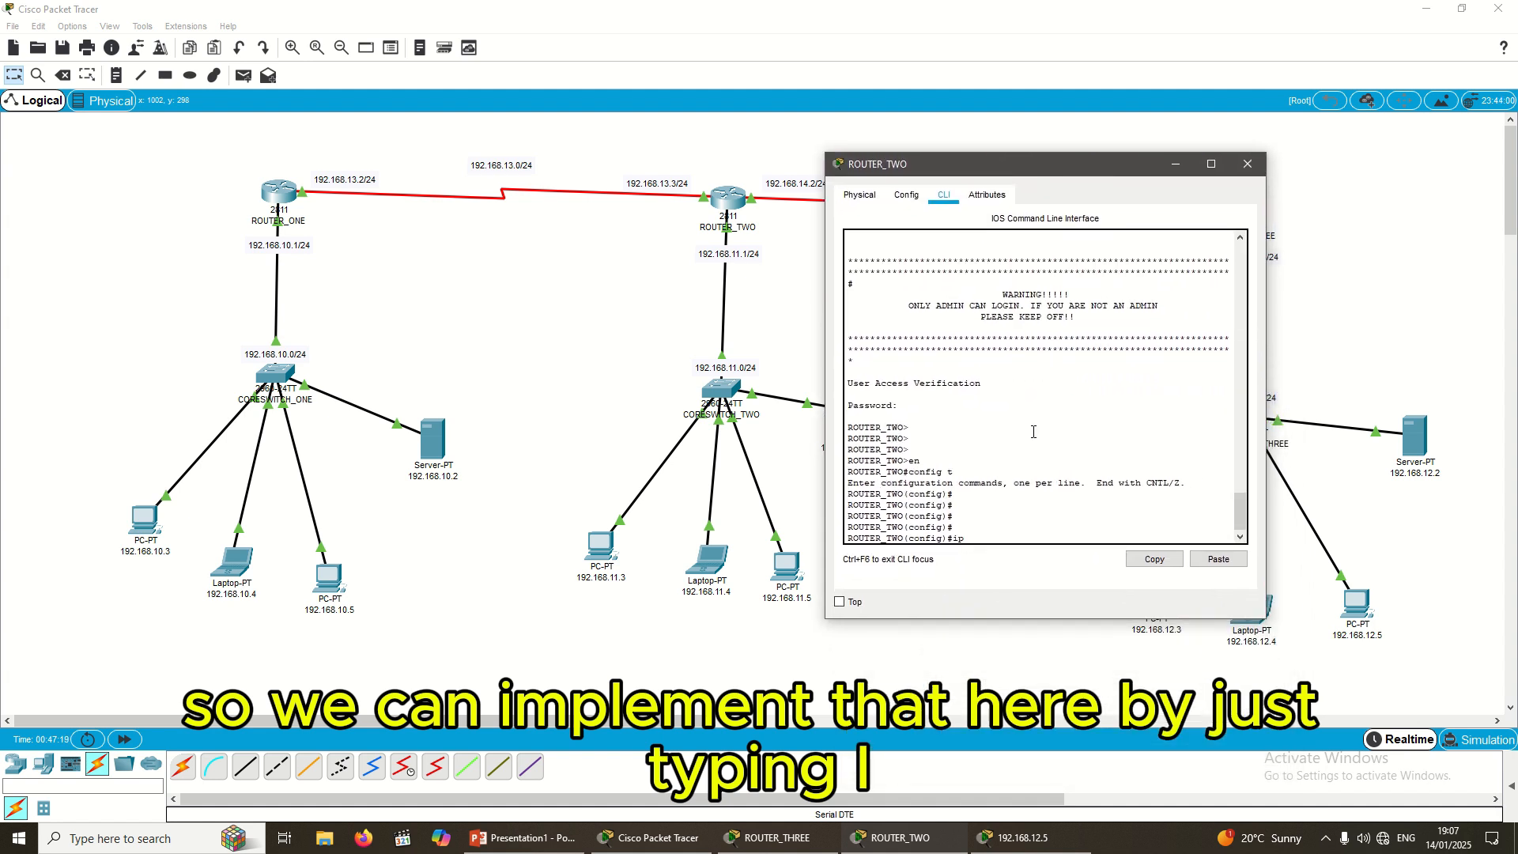
type("ro")
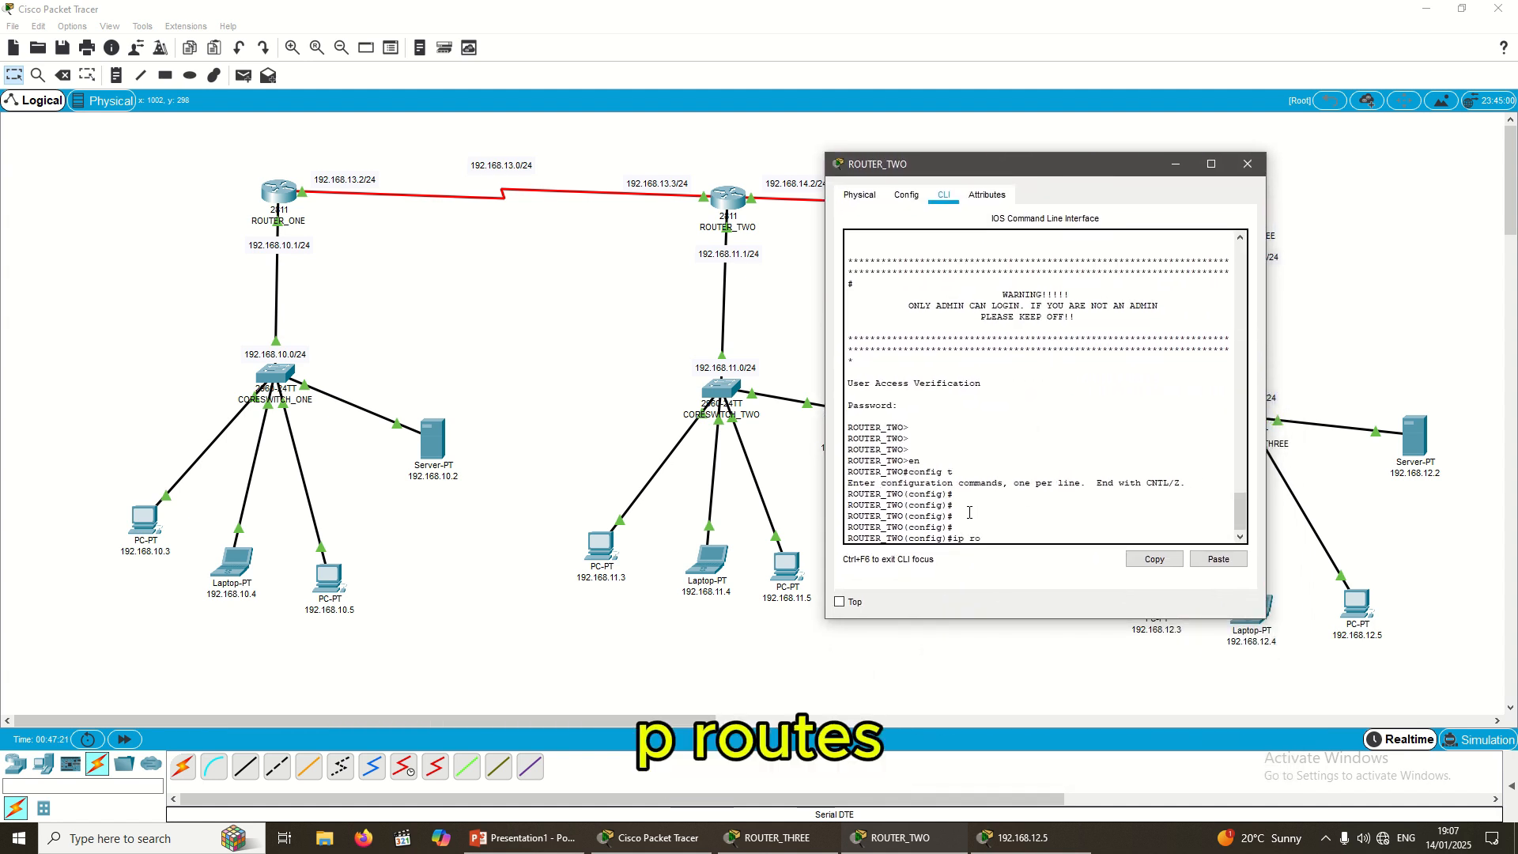
type("ute 1")
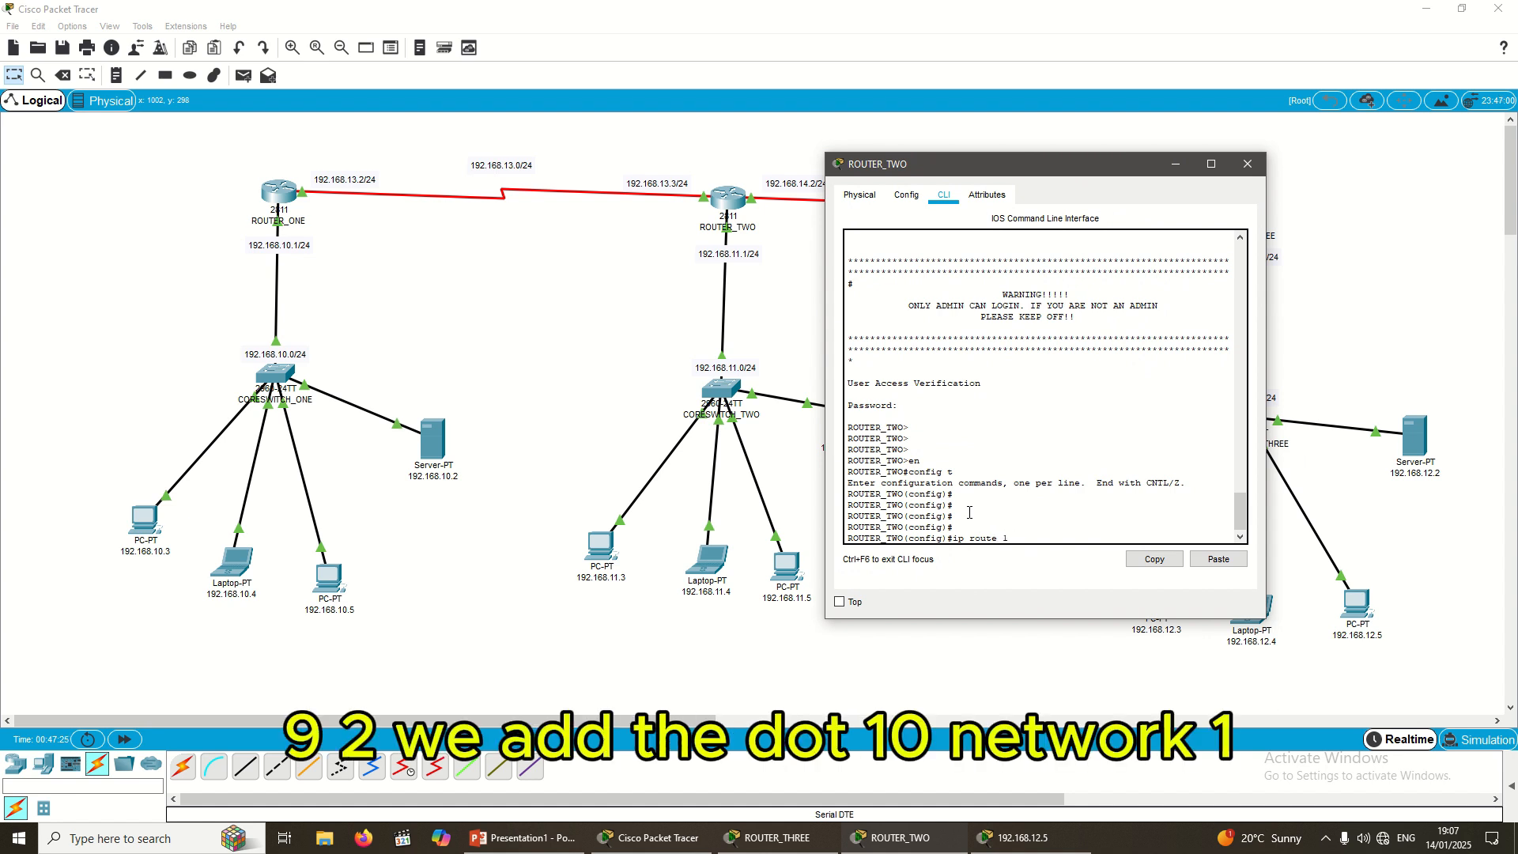
type("92.168.10.0")
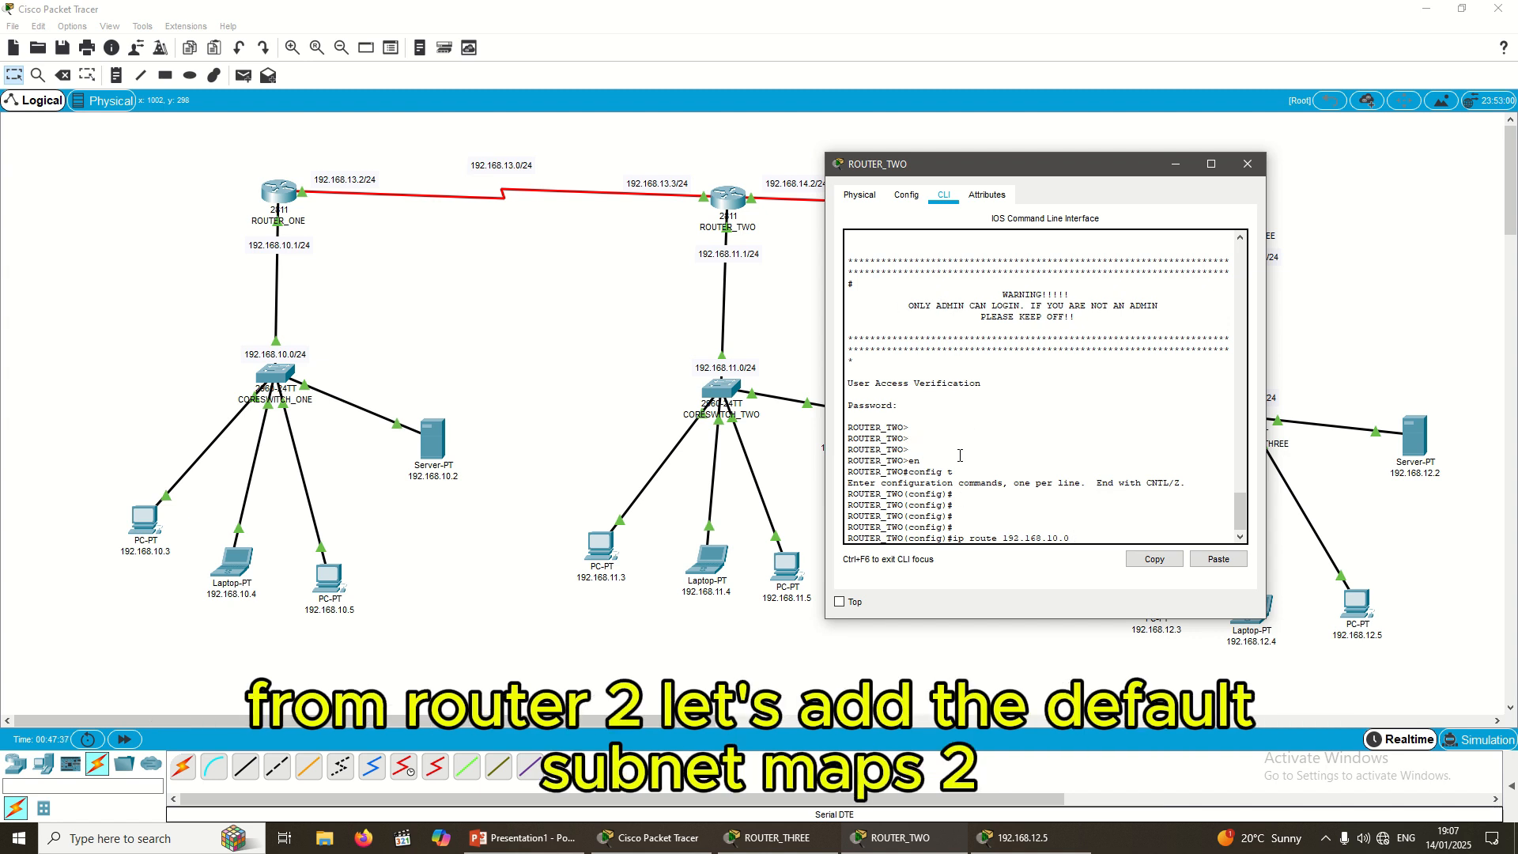
type("55")
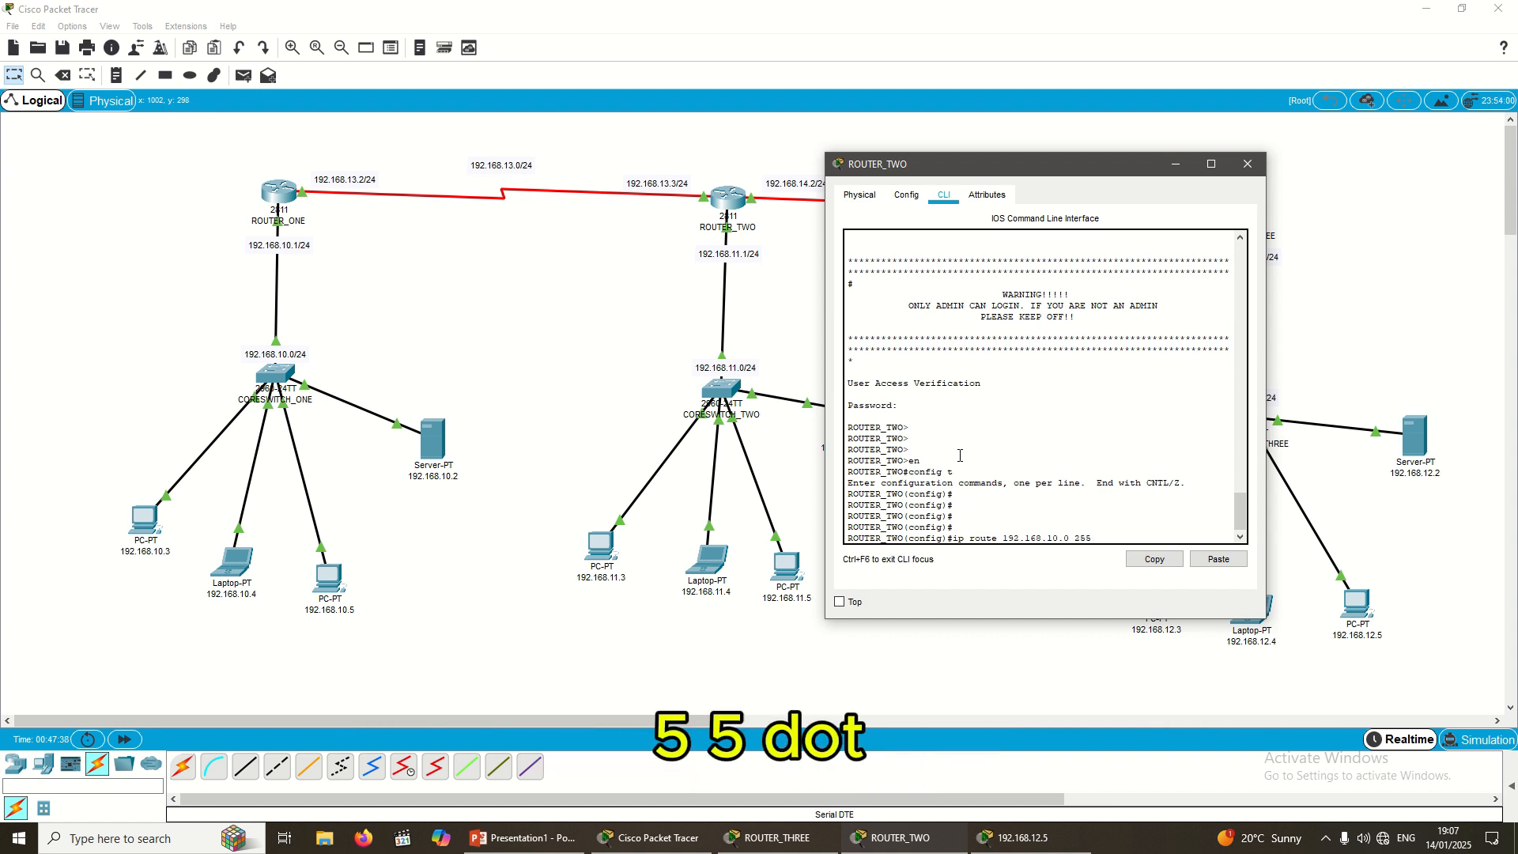
type(".")
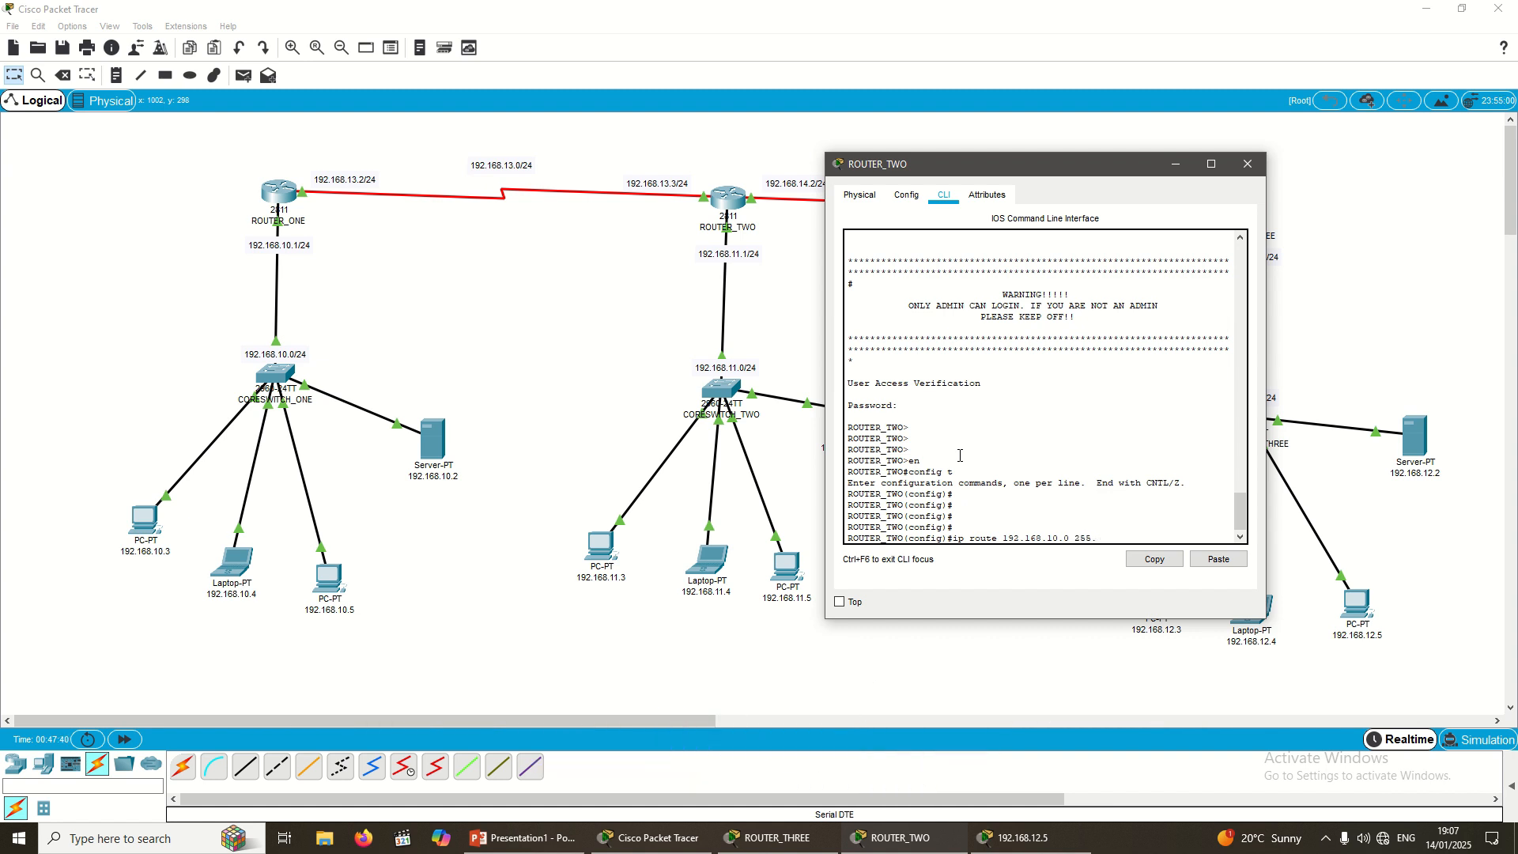
type("255.25")
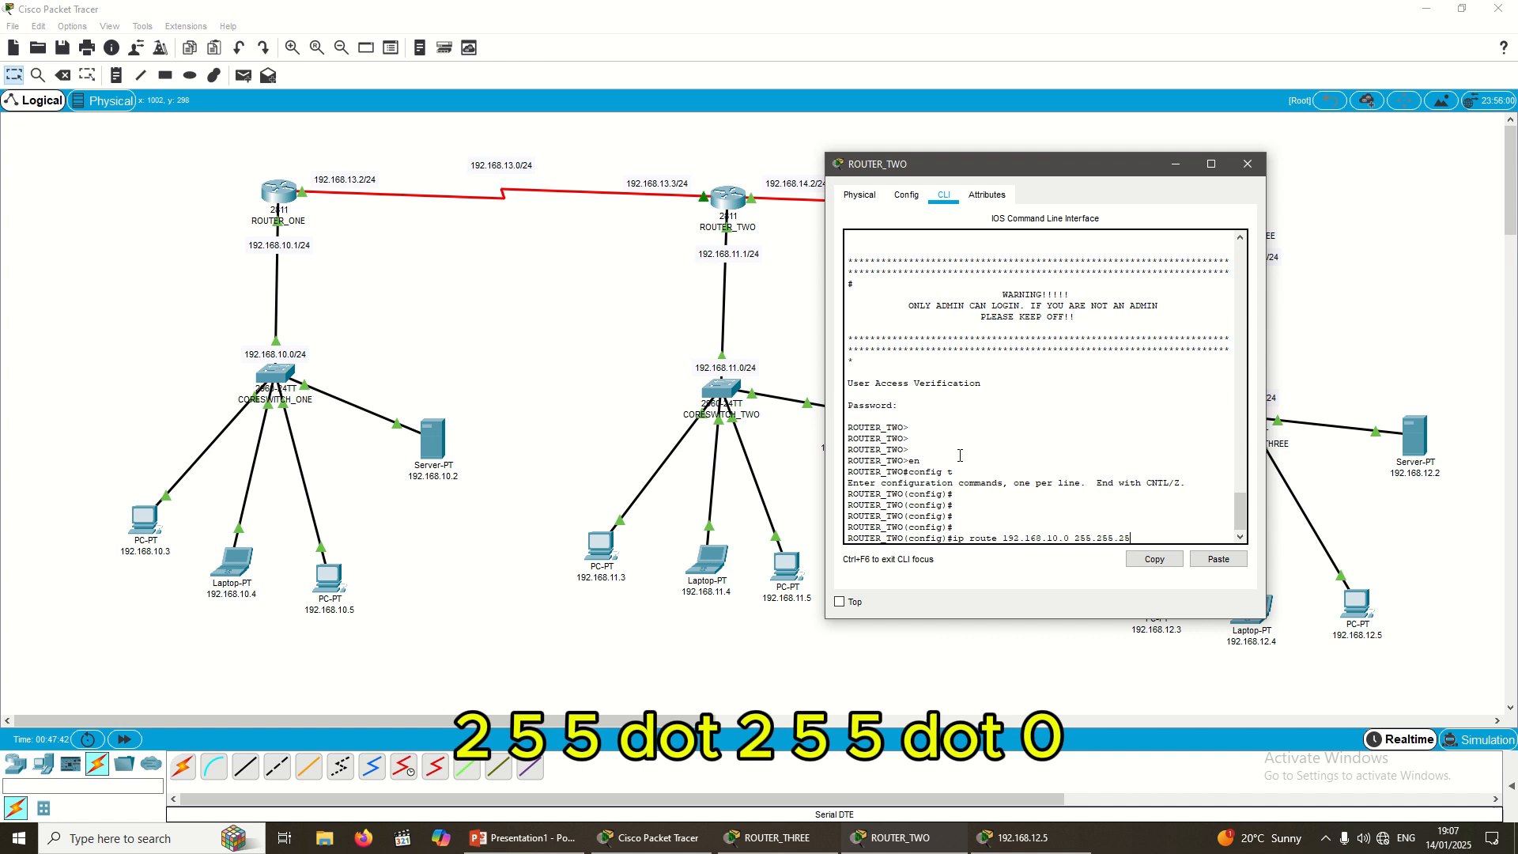
type("5.0")
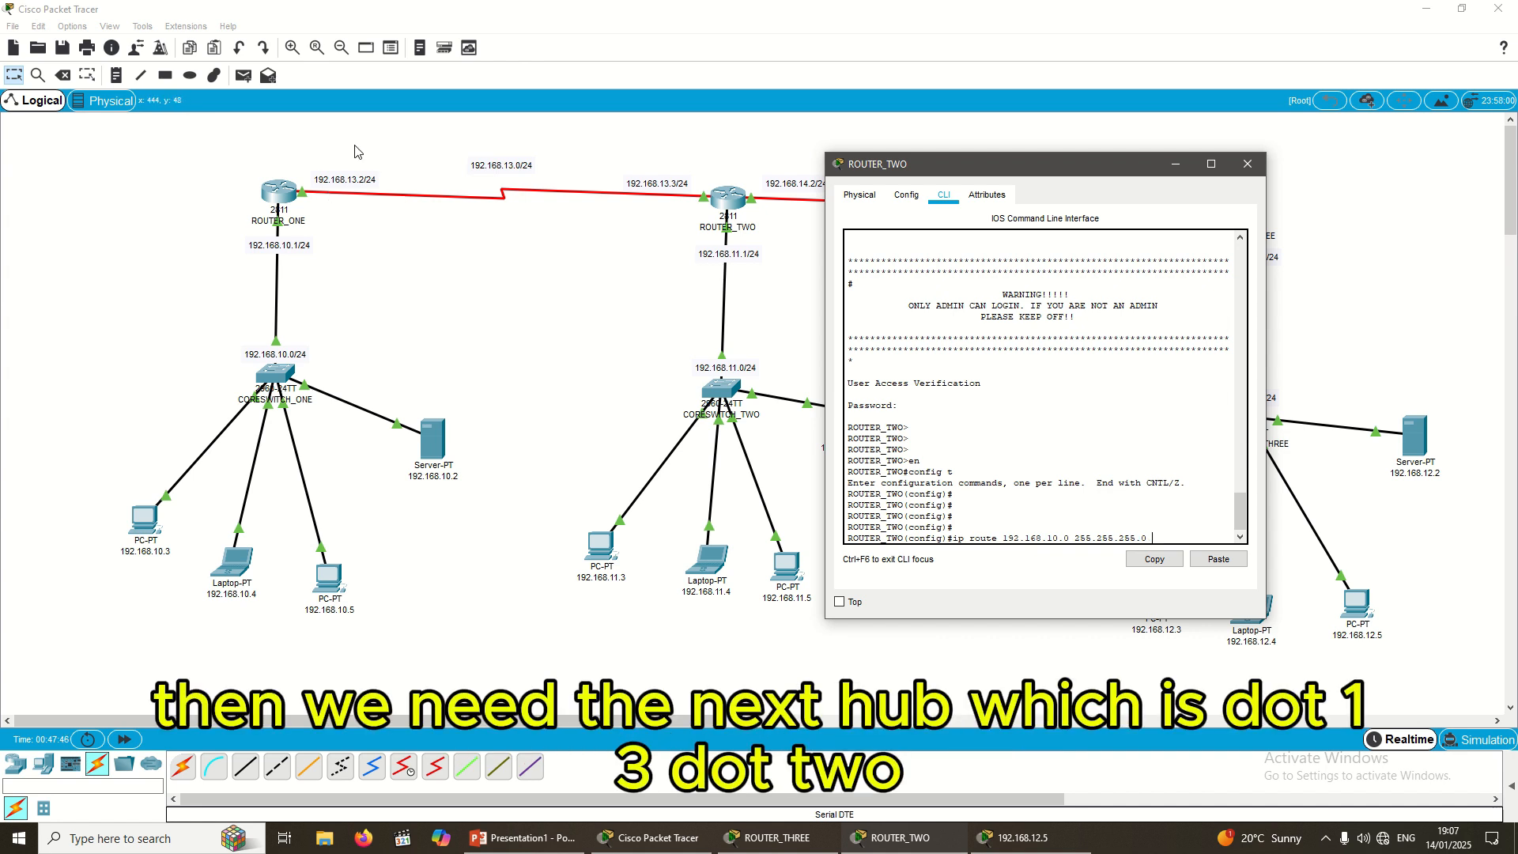
type(" 1")
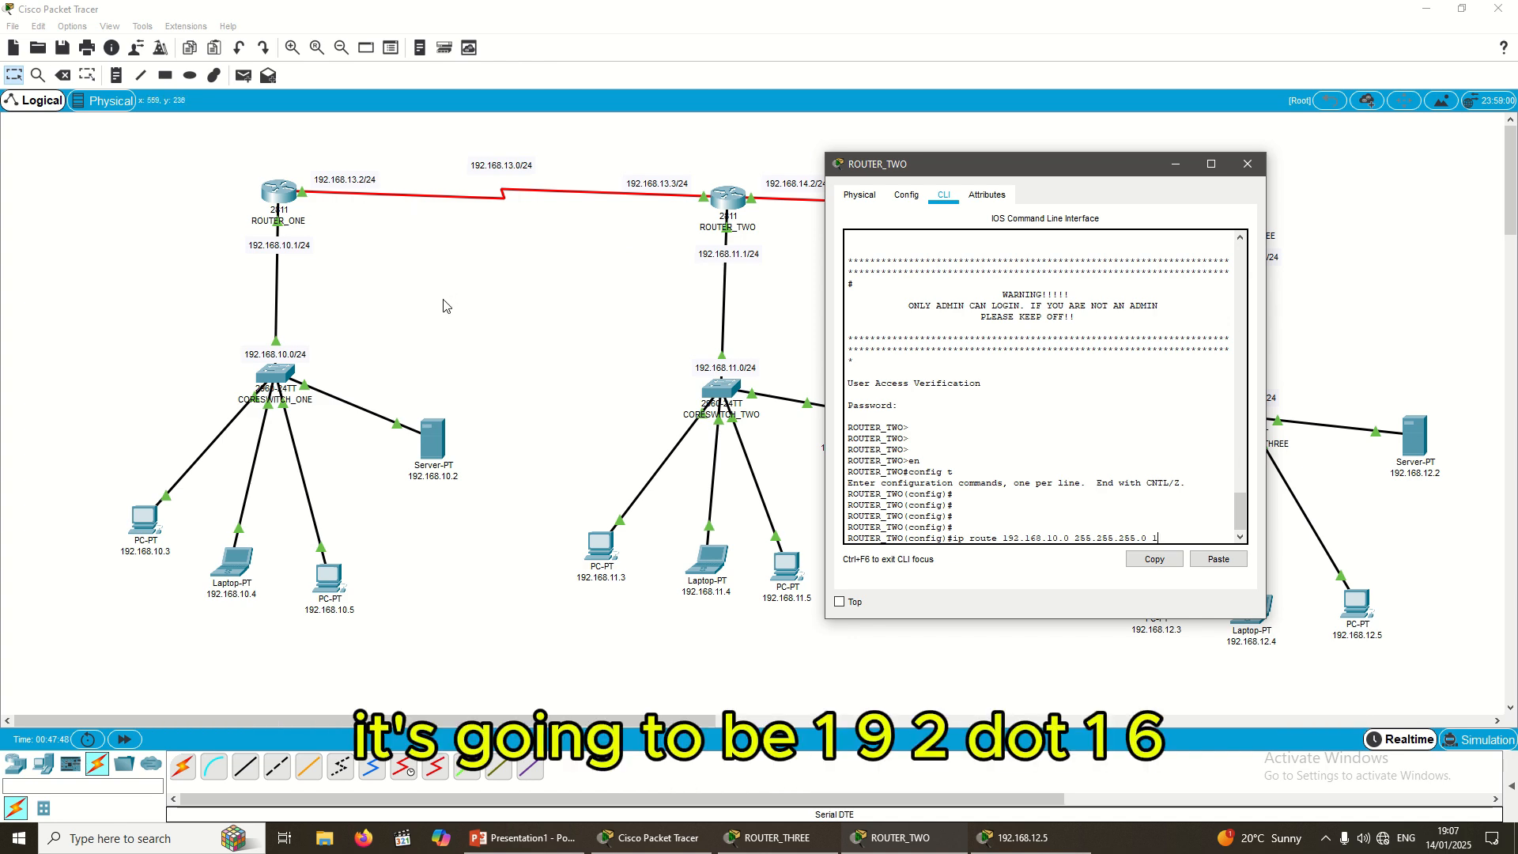
type("92.168.13.")
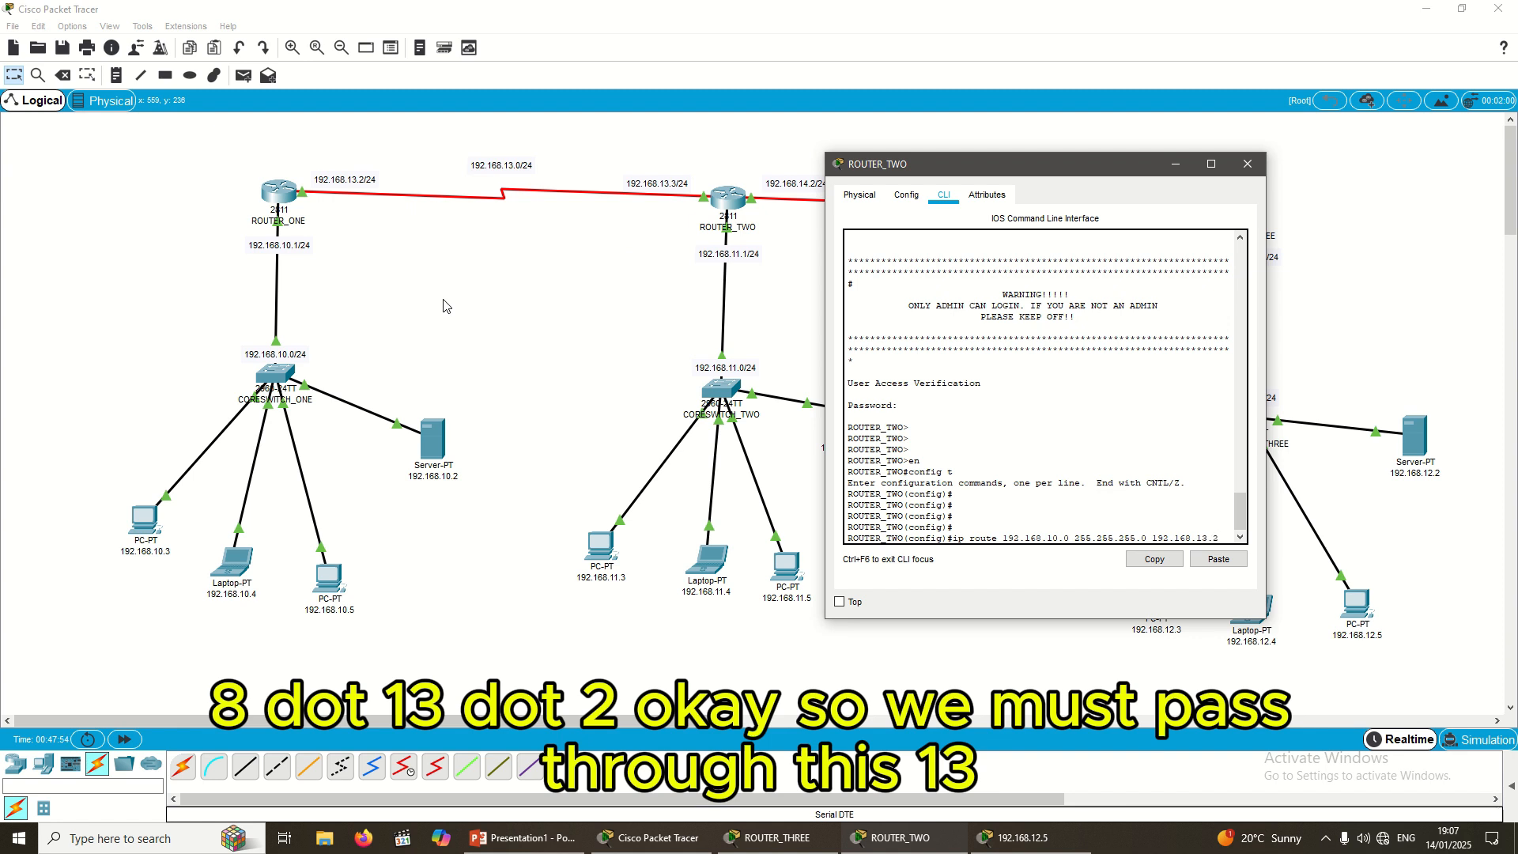
type("2")
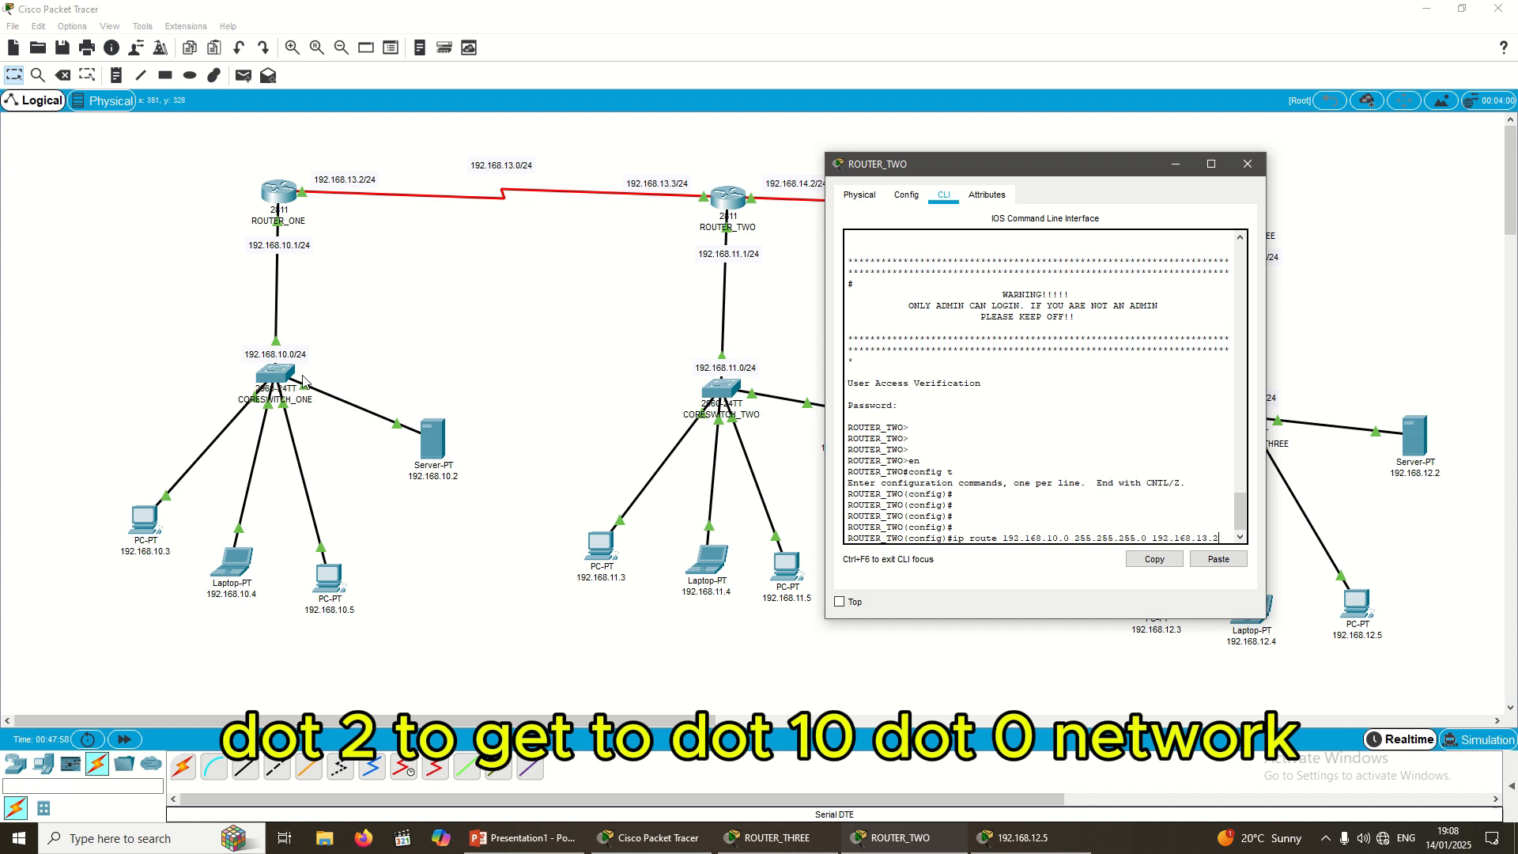
key("Return")
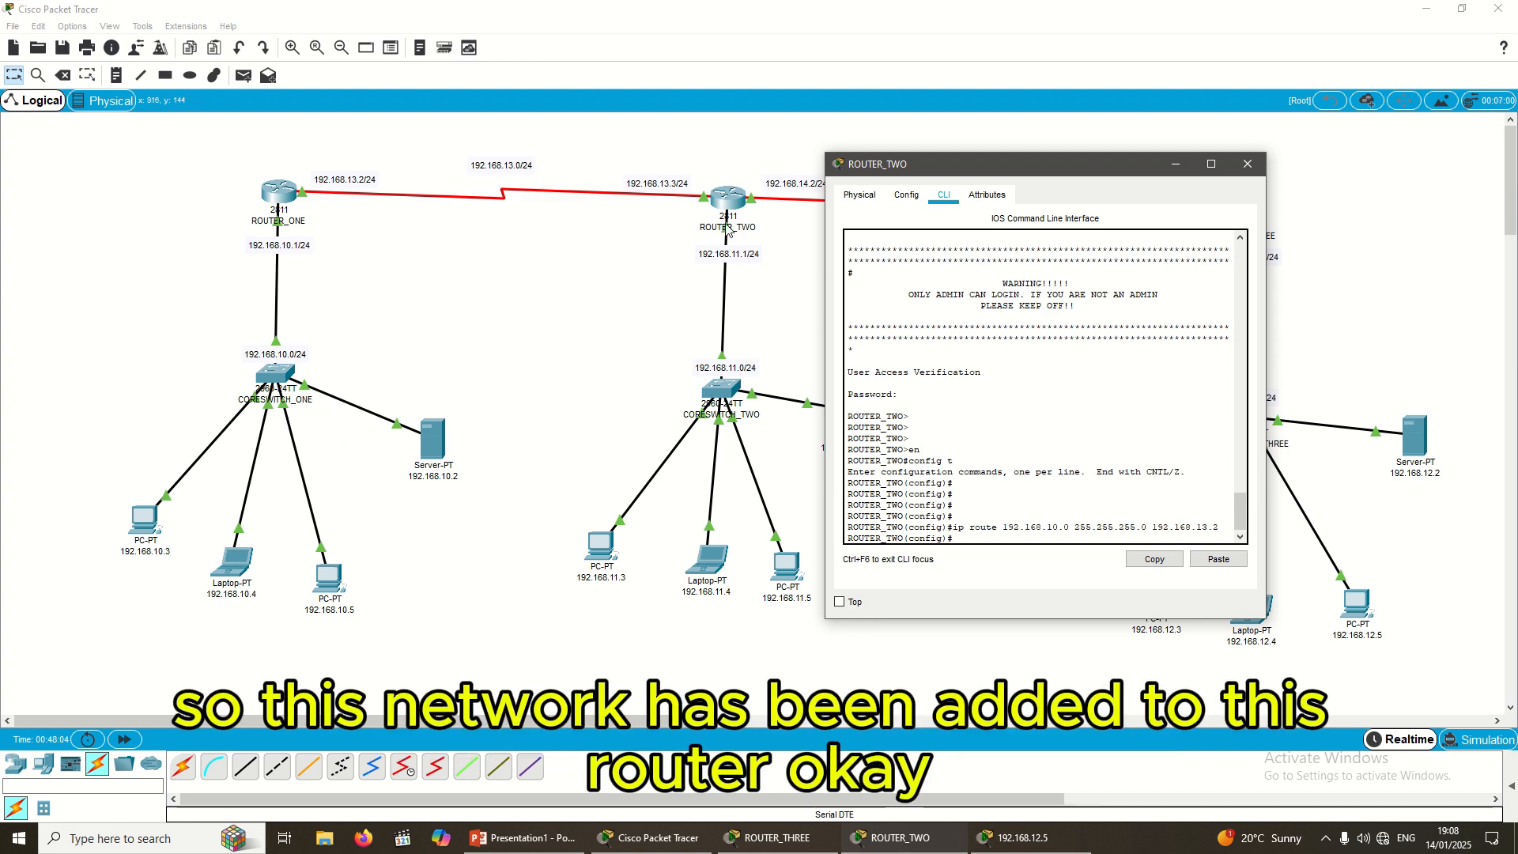
Step: Move the console aside and begin the ROUTER_TWO route to 192.168.12.0 255.255.255.0 via 192.168.14.3
left_click_drag(1019, 173, 997, 318)
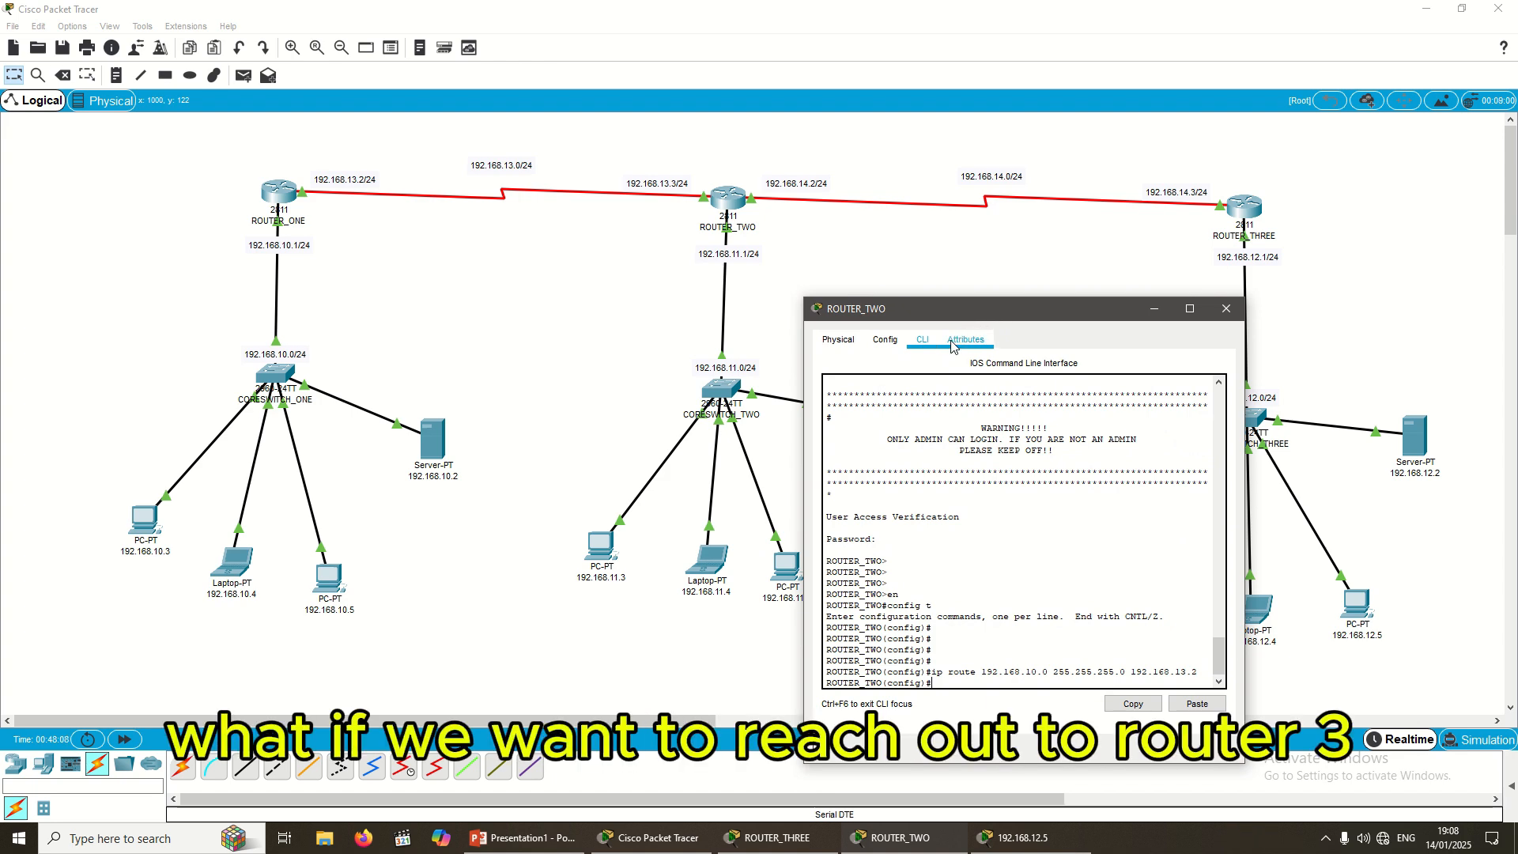
left_click_drag(1028, 302, 455, 235)
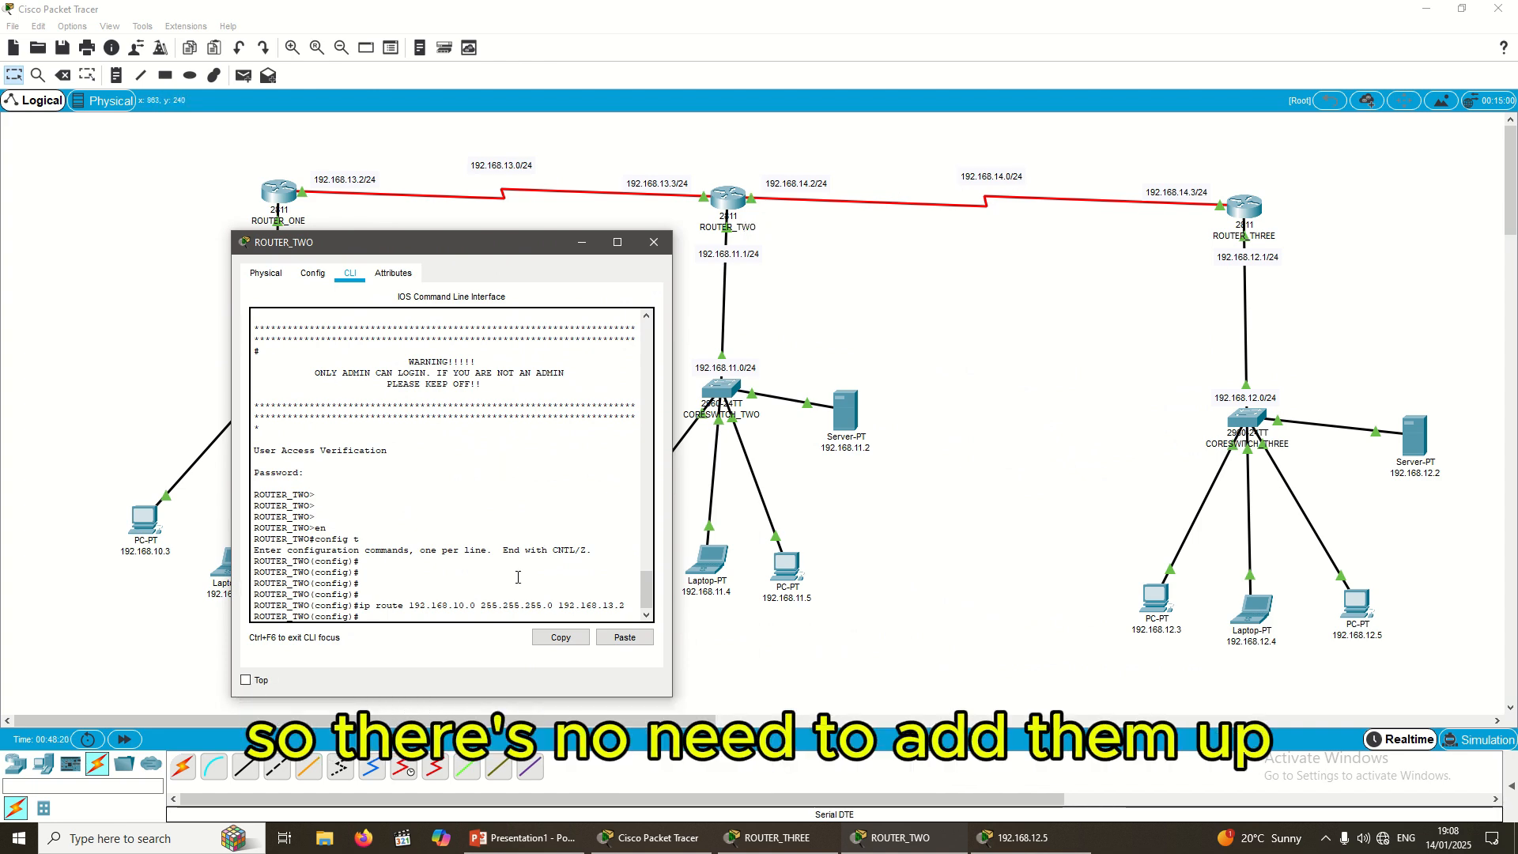
left_click_drag(513, 250, 516, 197)
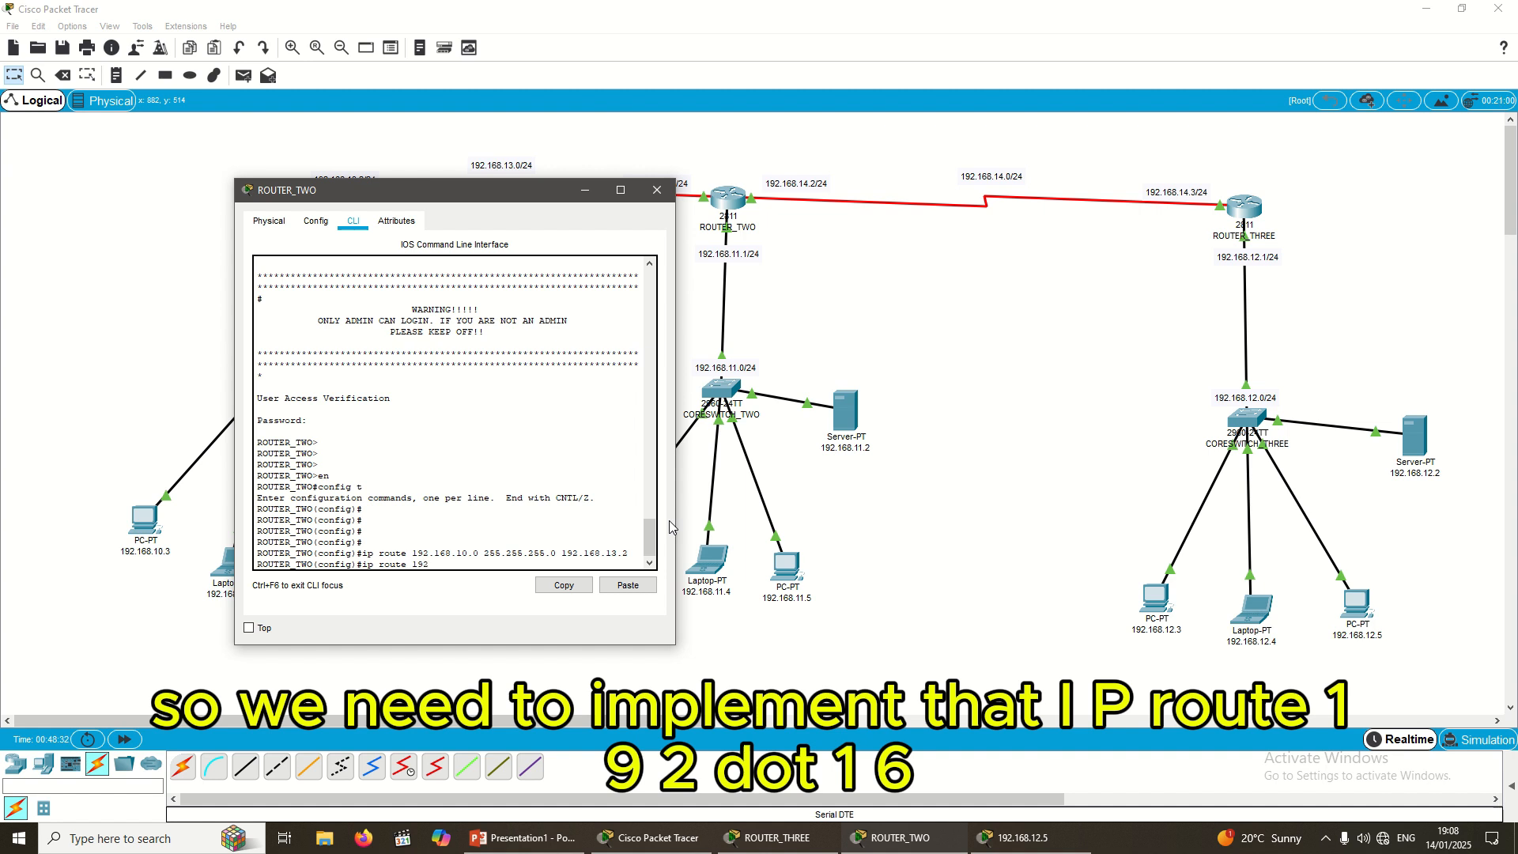
type(".168.")
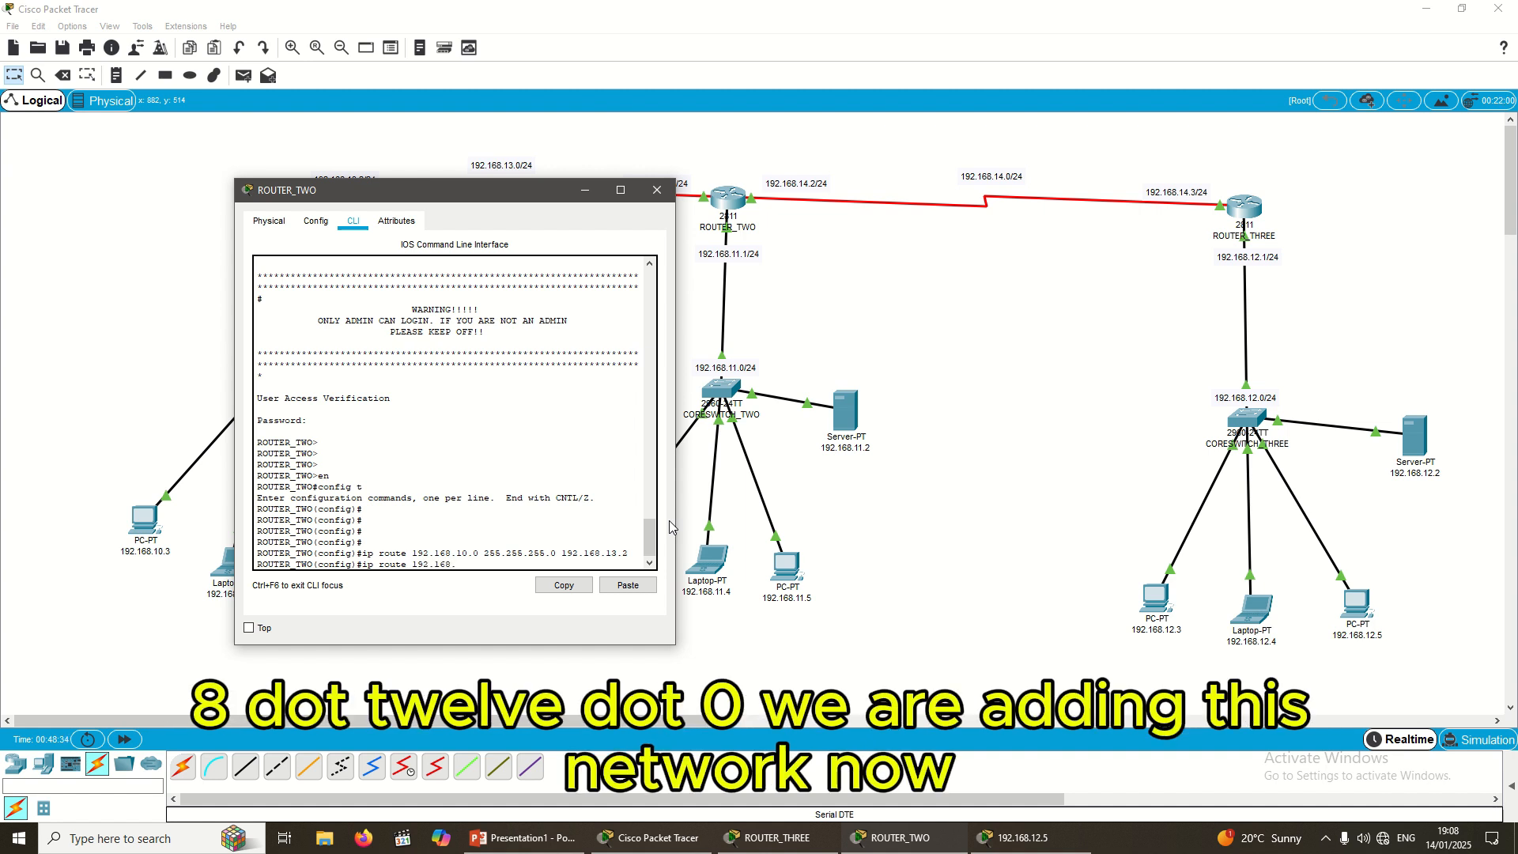
type("12.0")
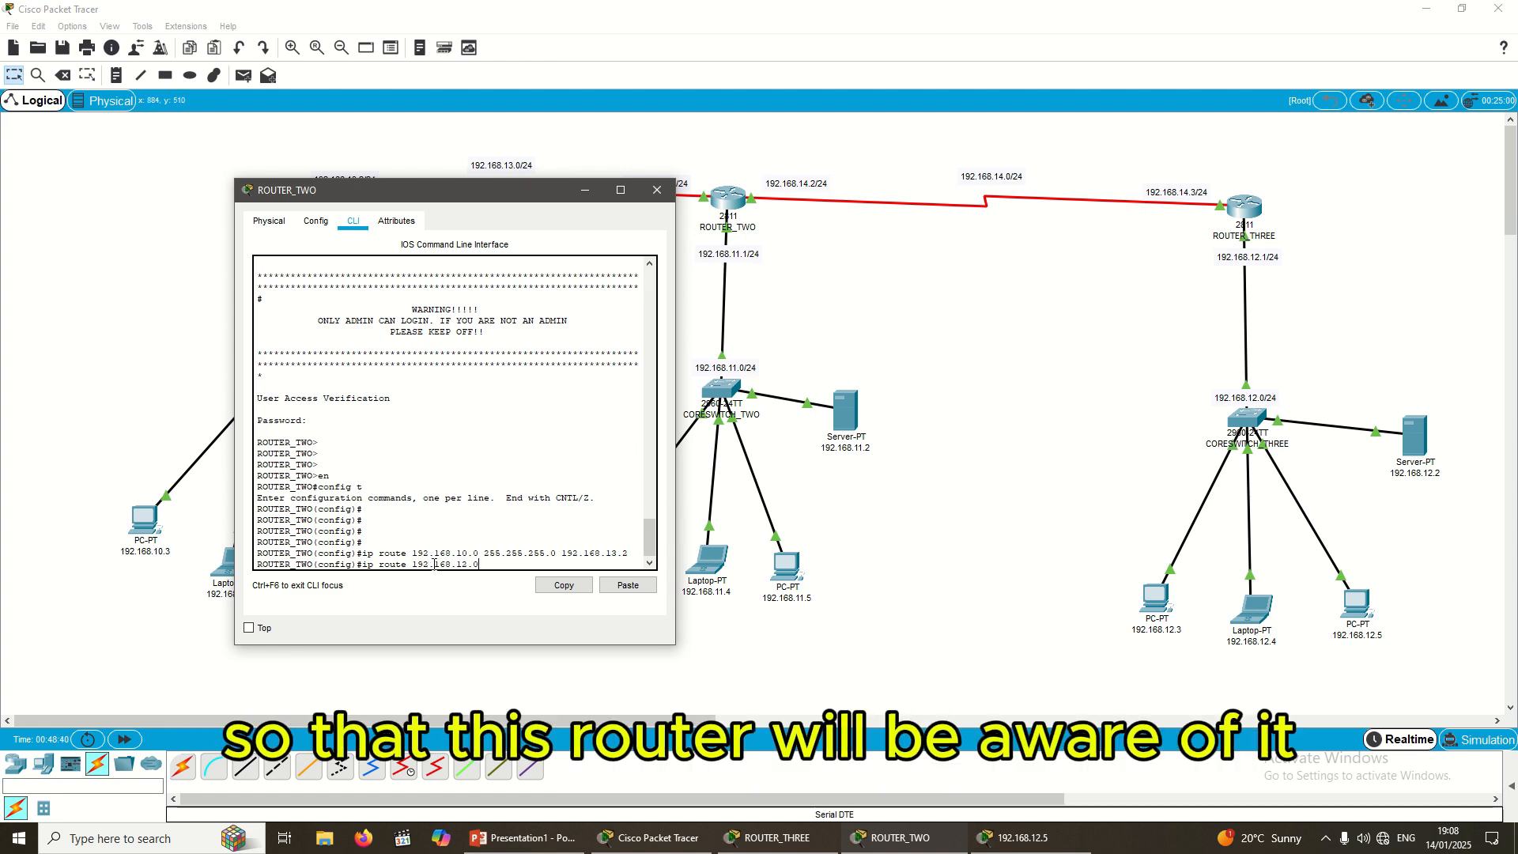
type(" 2")
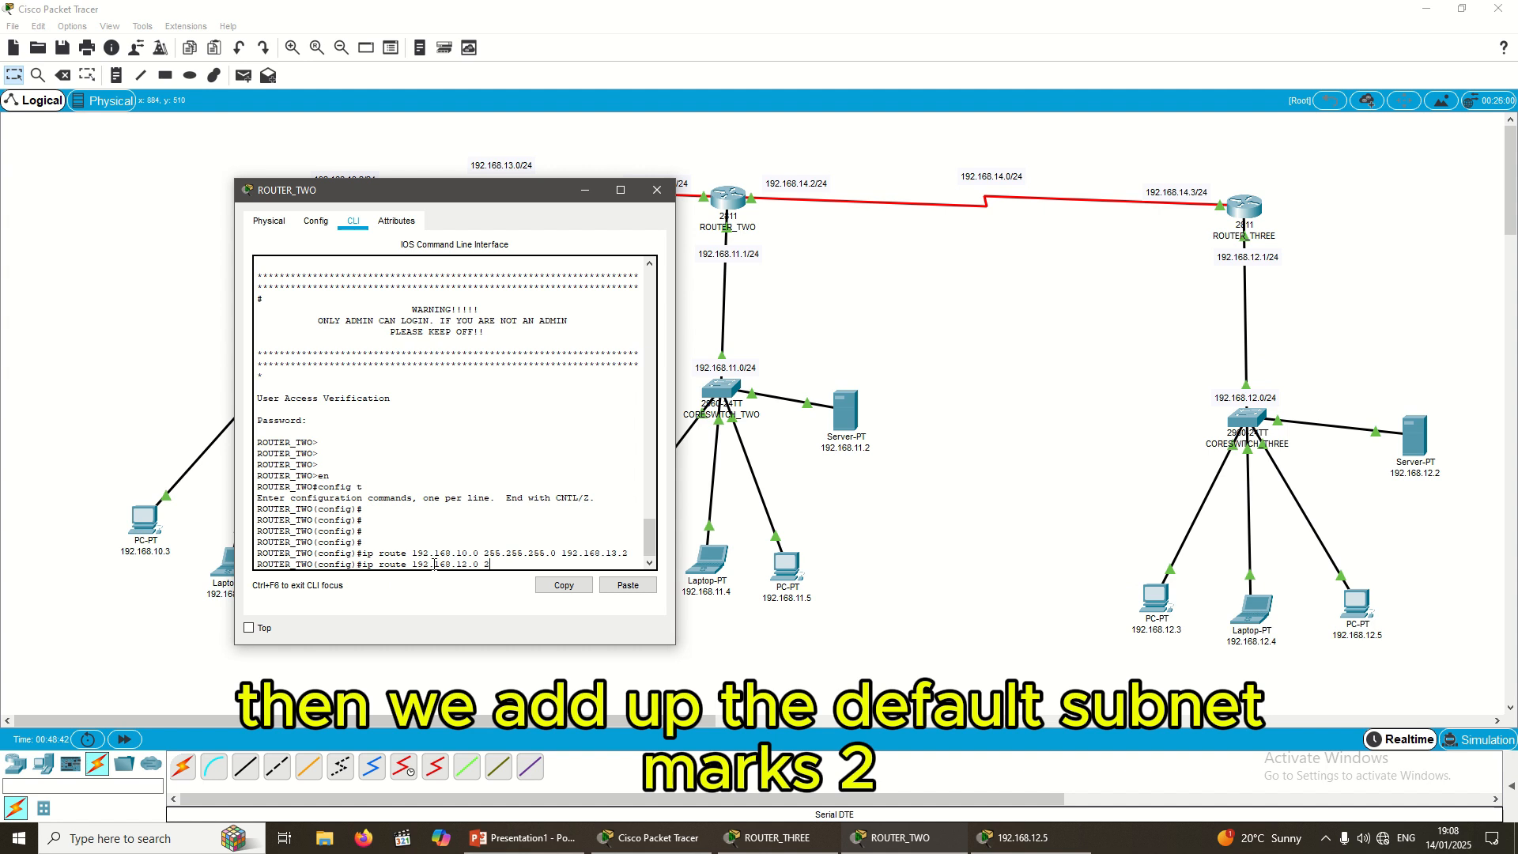
type("55.255.")
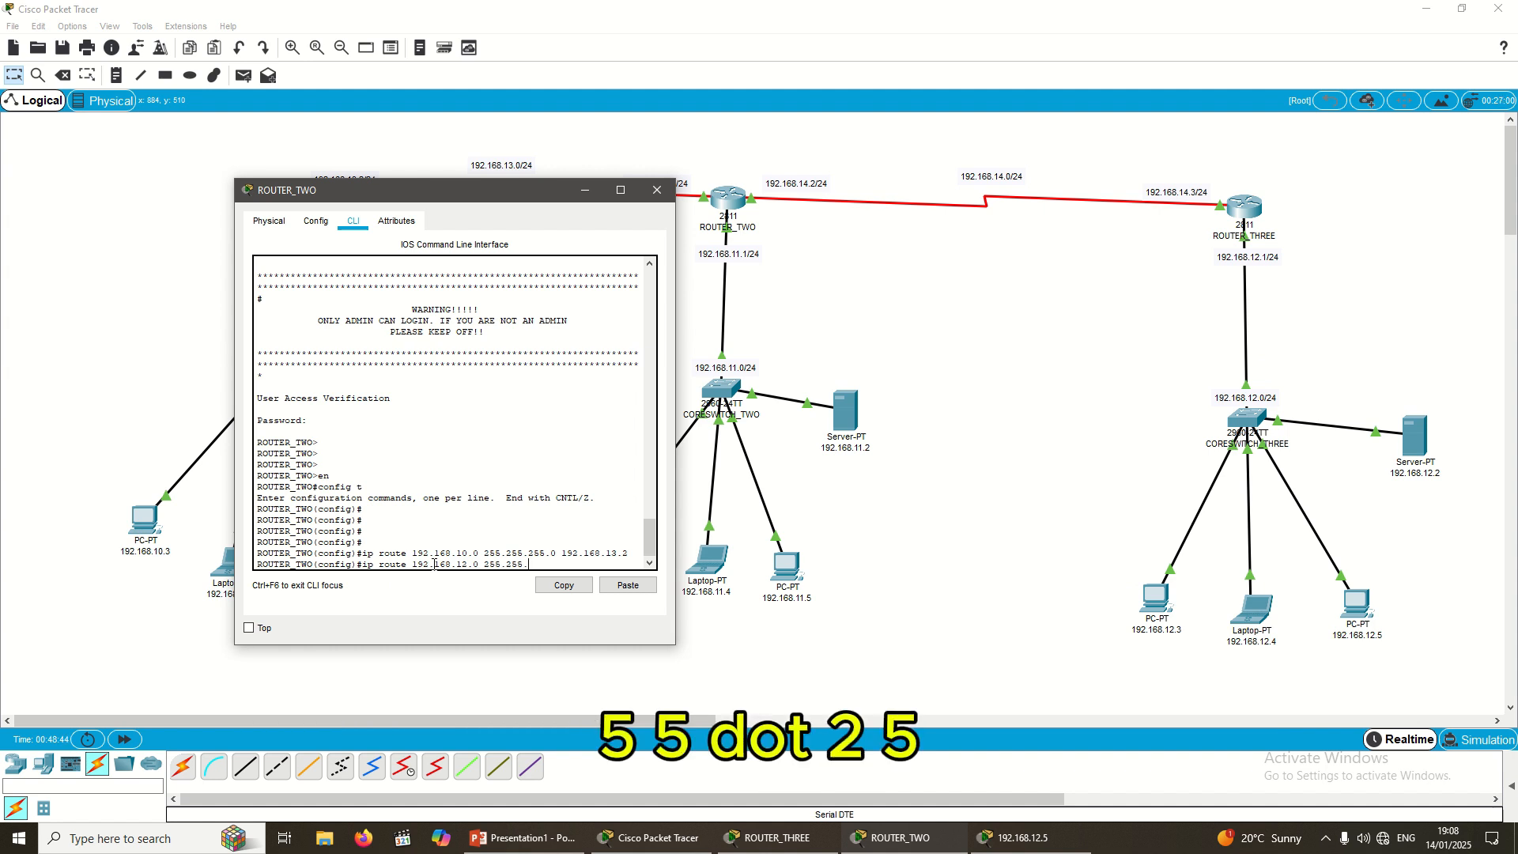
type("255.0")
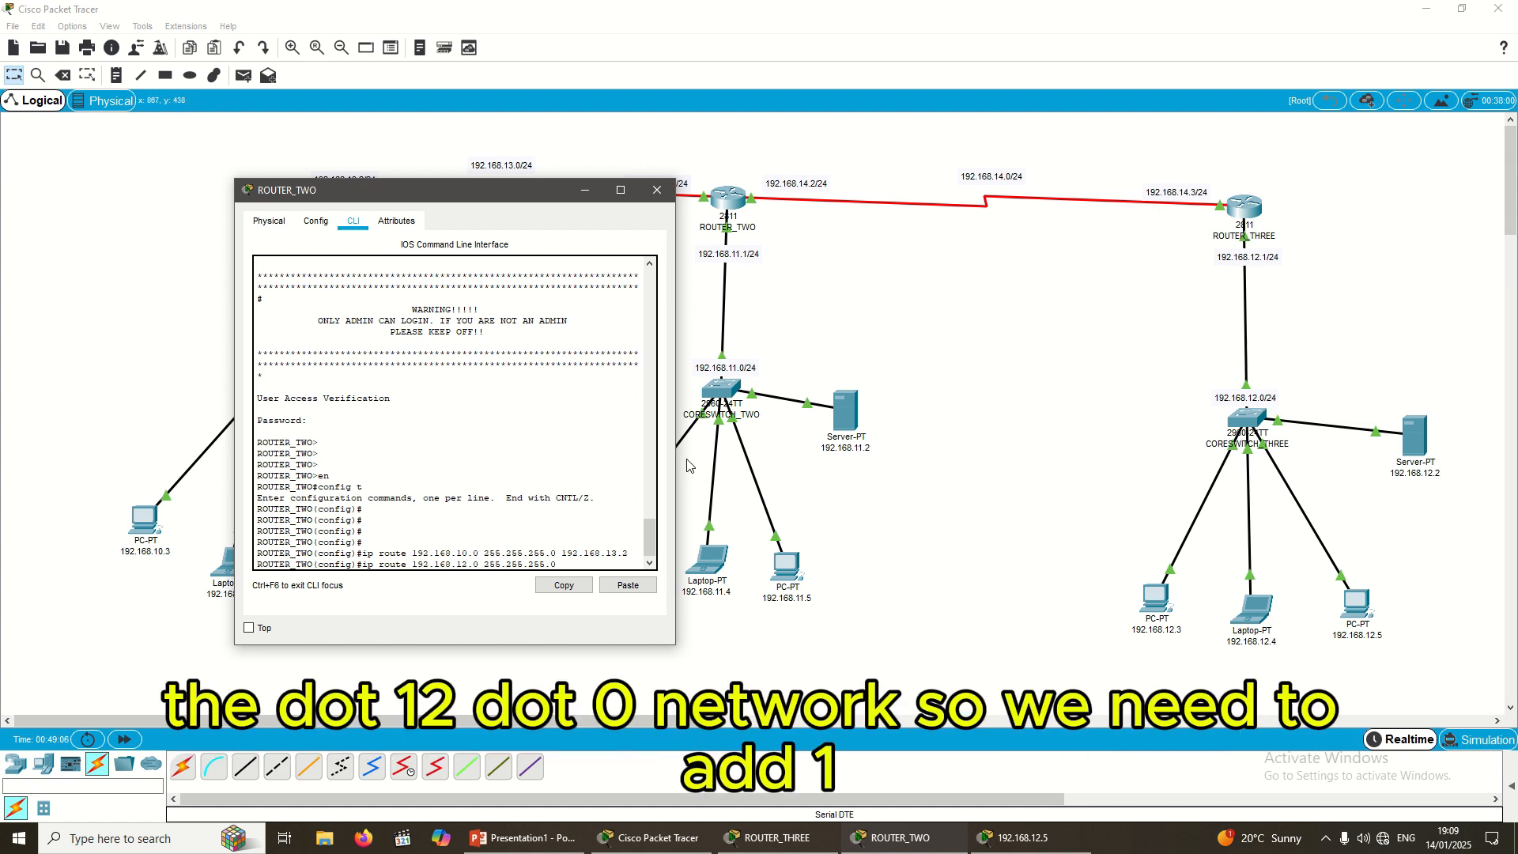
type("9")
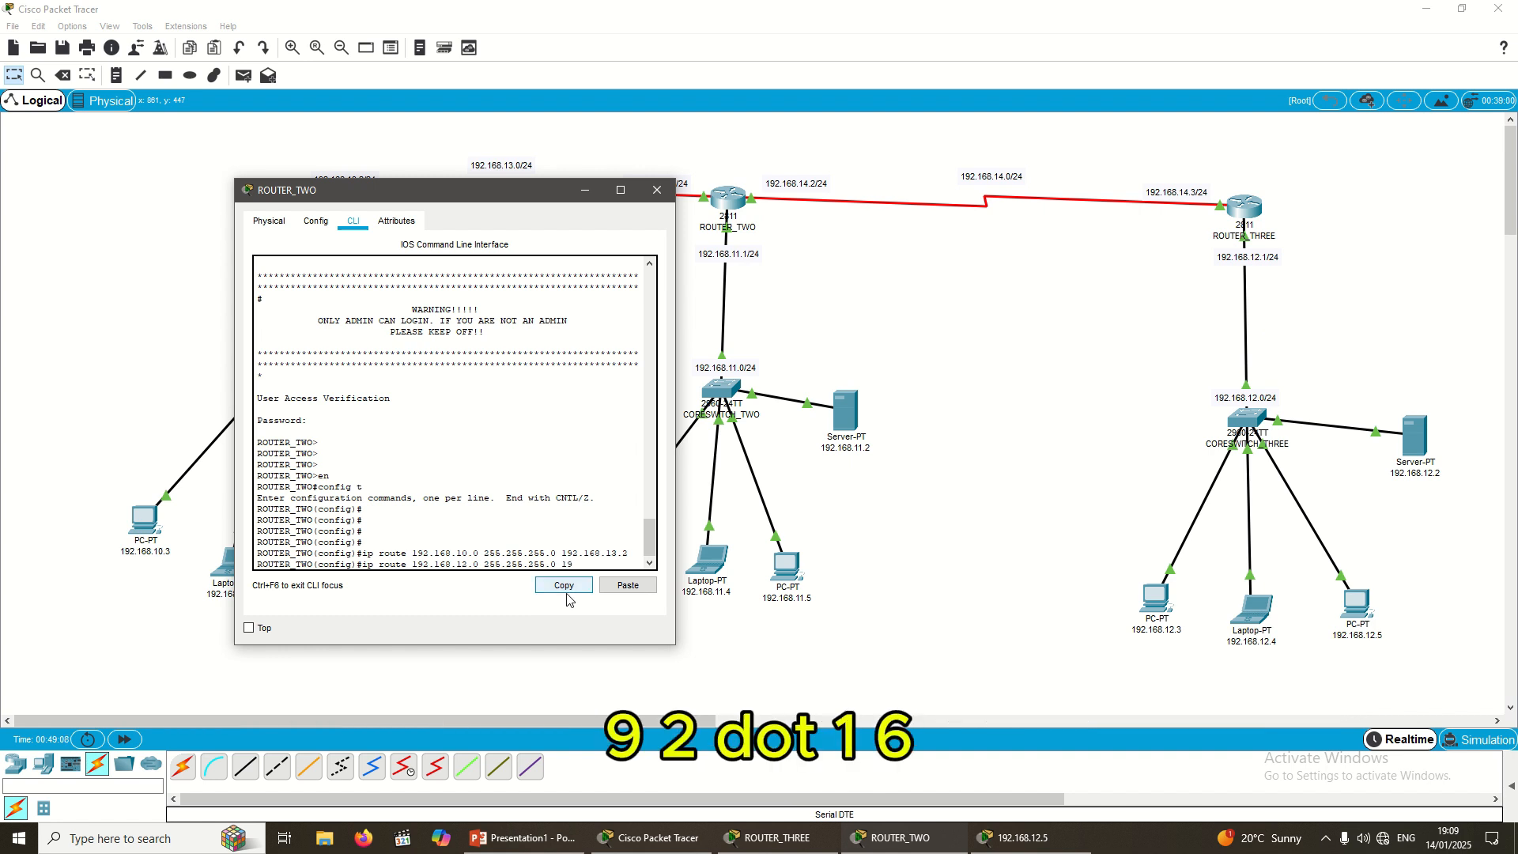
type("2.168.")
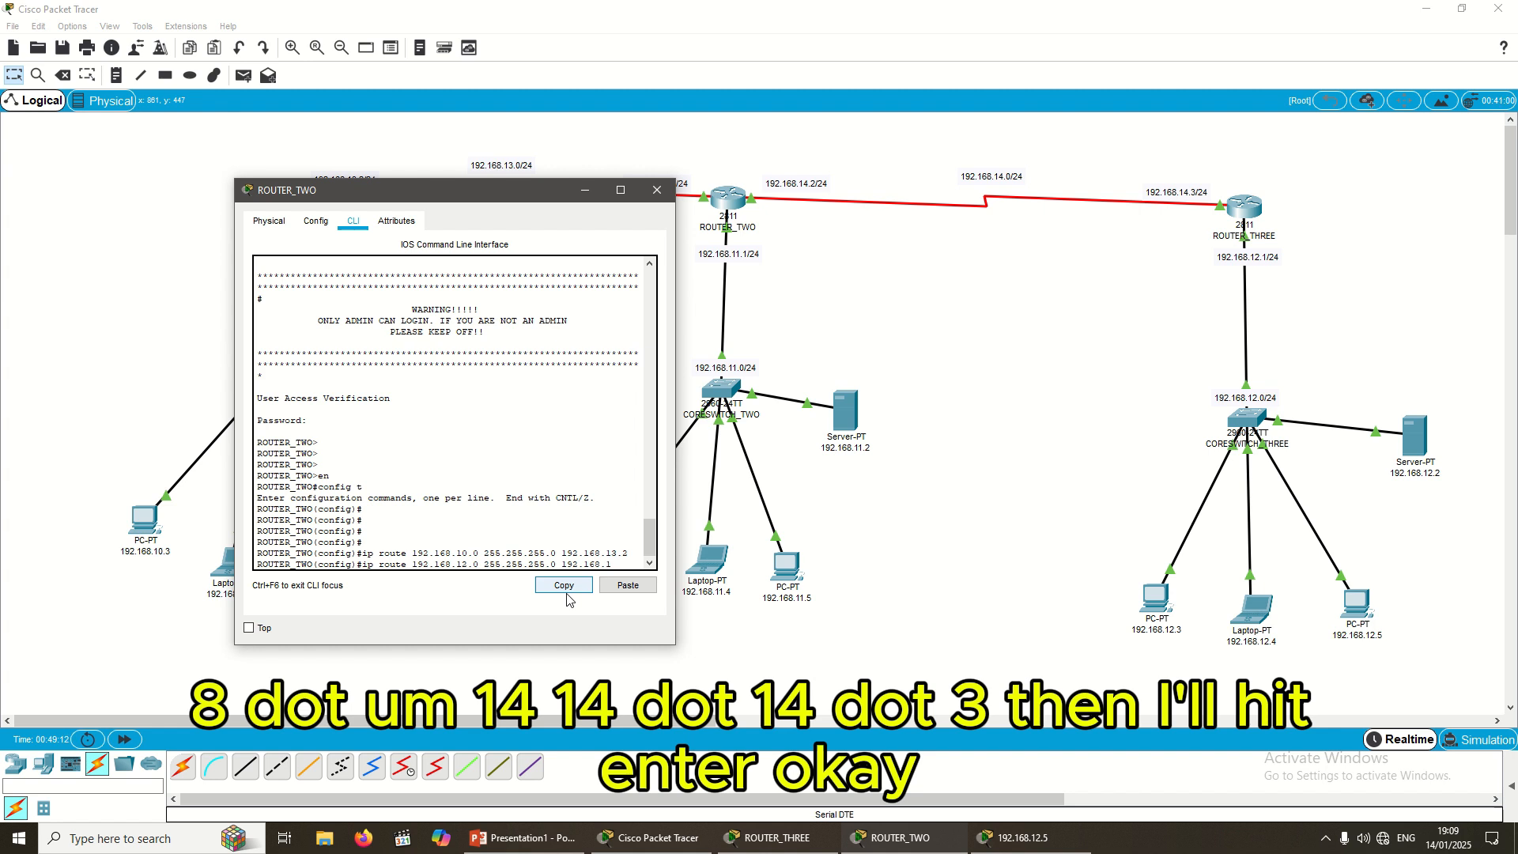
type("14.3")
Step: Submit the 192.168.12.0 route and save ROUTER_TWO's configuration with do write
key("Return")
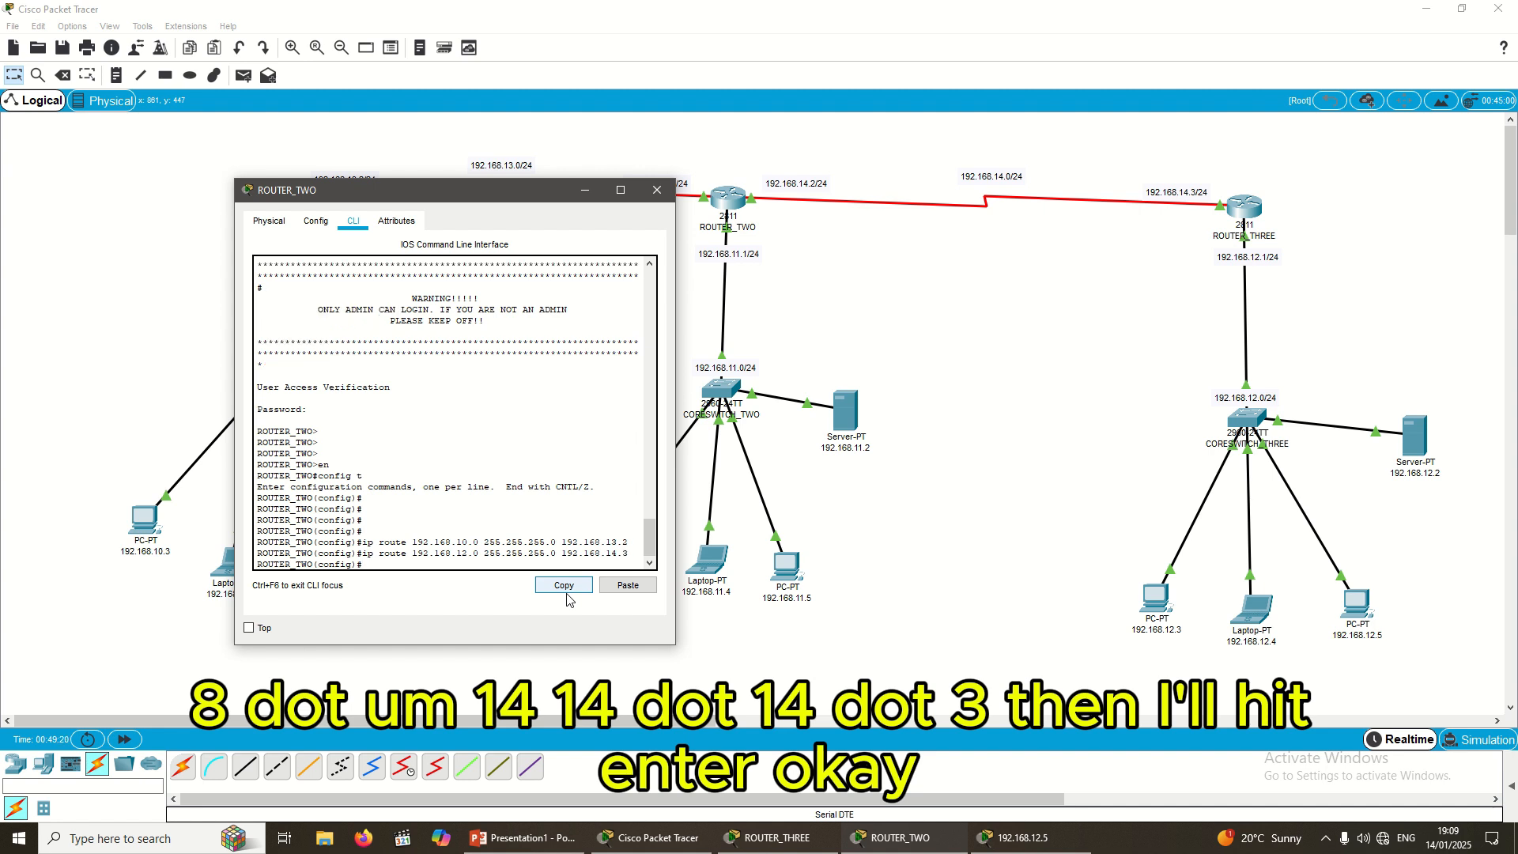
type("e")
key("BackSpace")
type("doi")
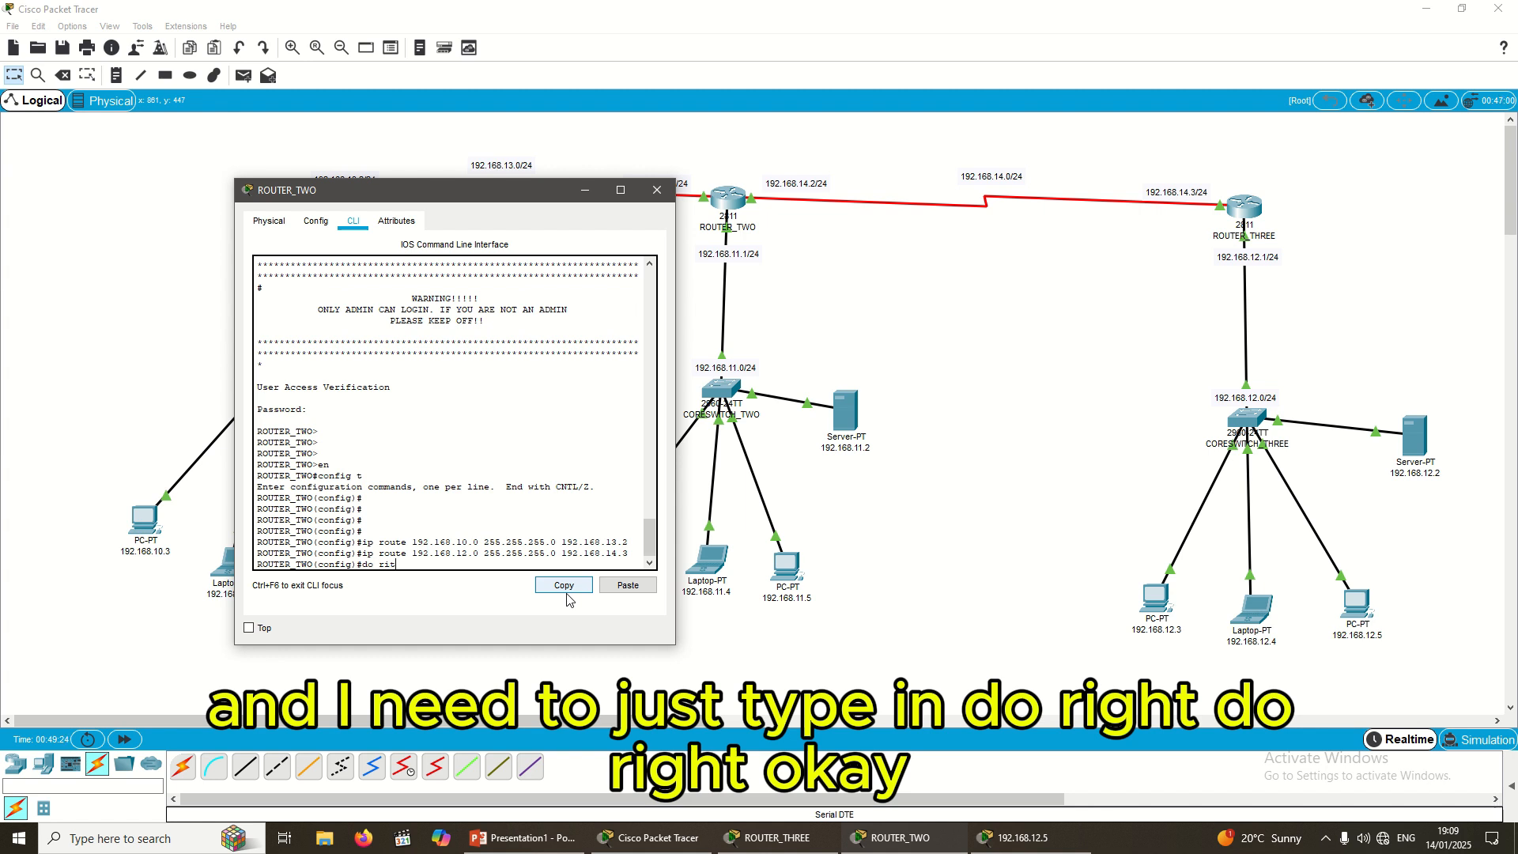
type(" writ")
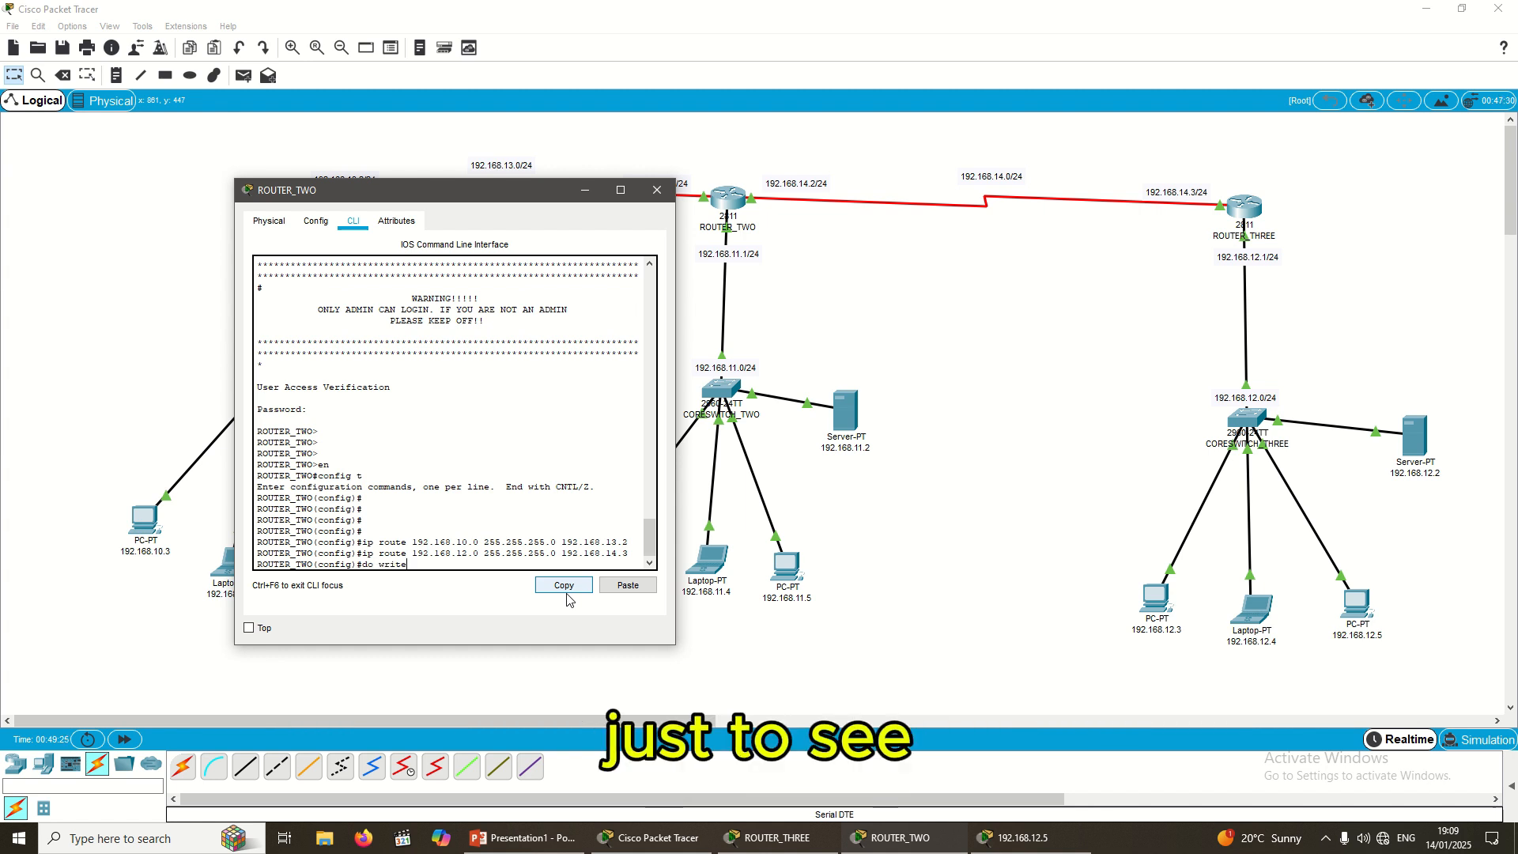
type("e")
key("Return")
Step: Exit configuration mode and move the console to uncover ROUTER_ONE's site
key("Return")
key("Return")
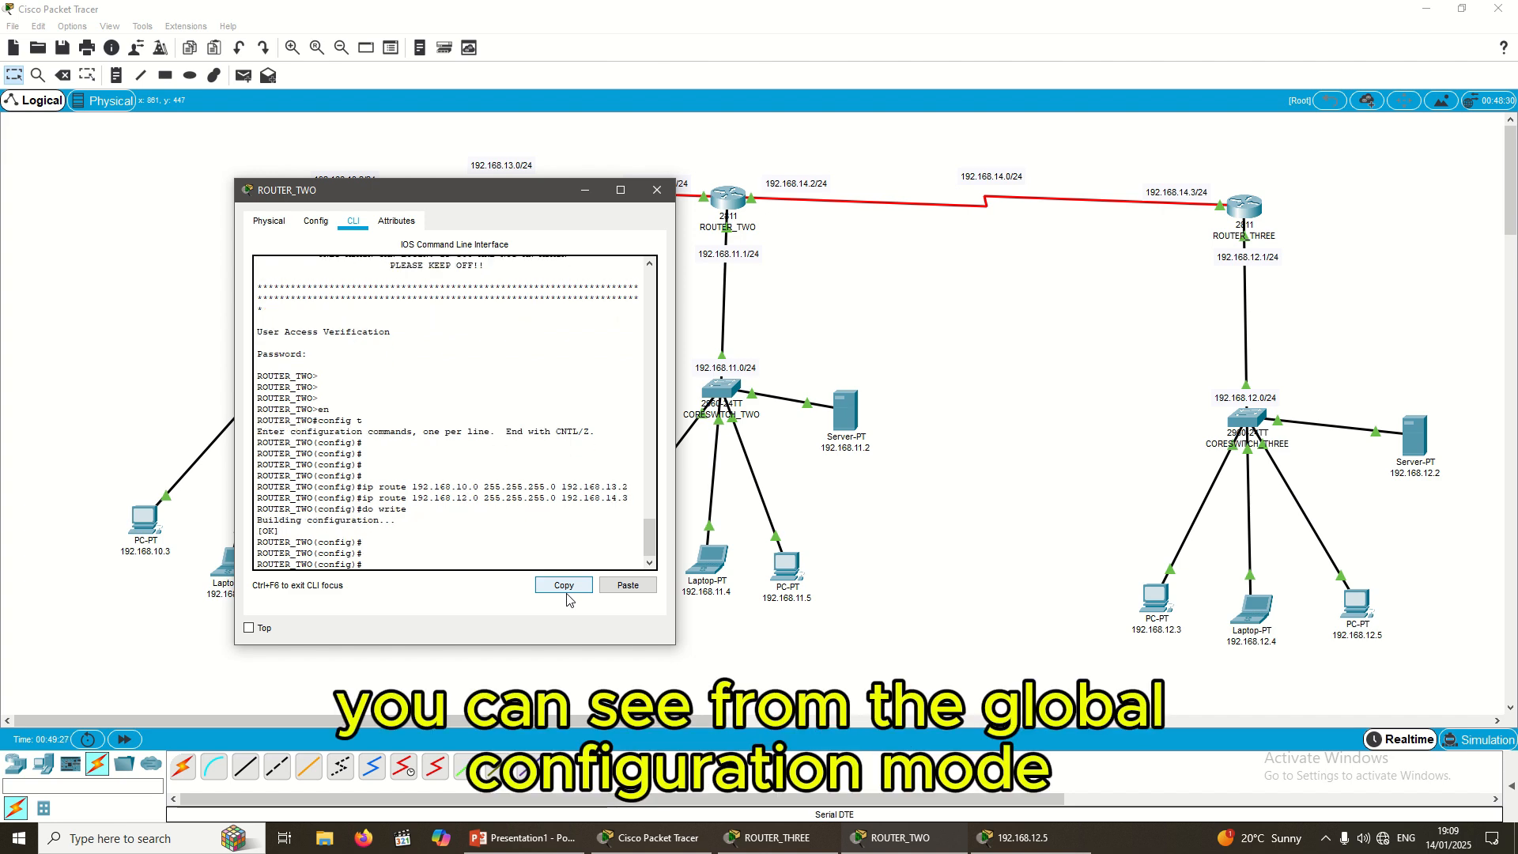
type("exit")
key("Return")
key("Return")
key("Return")
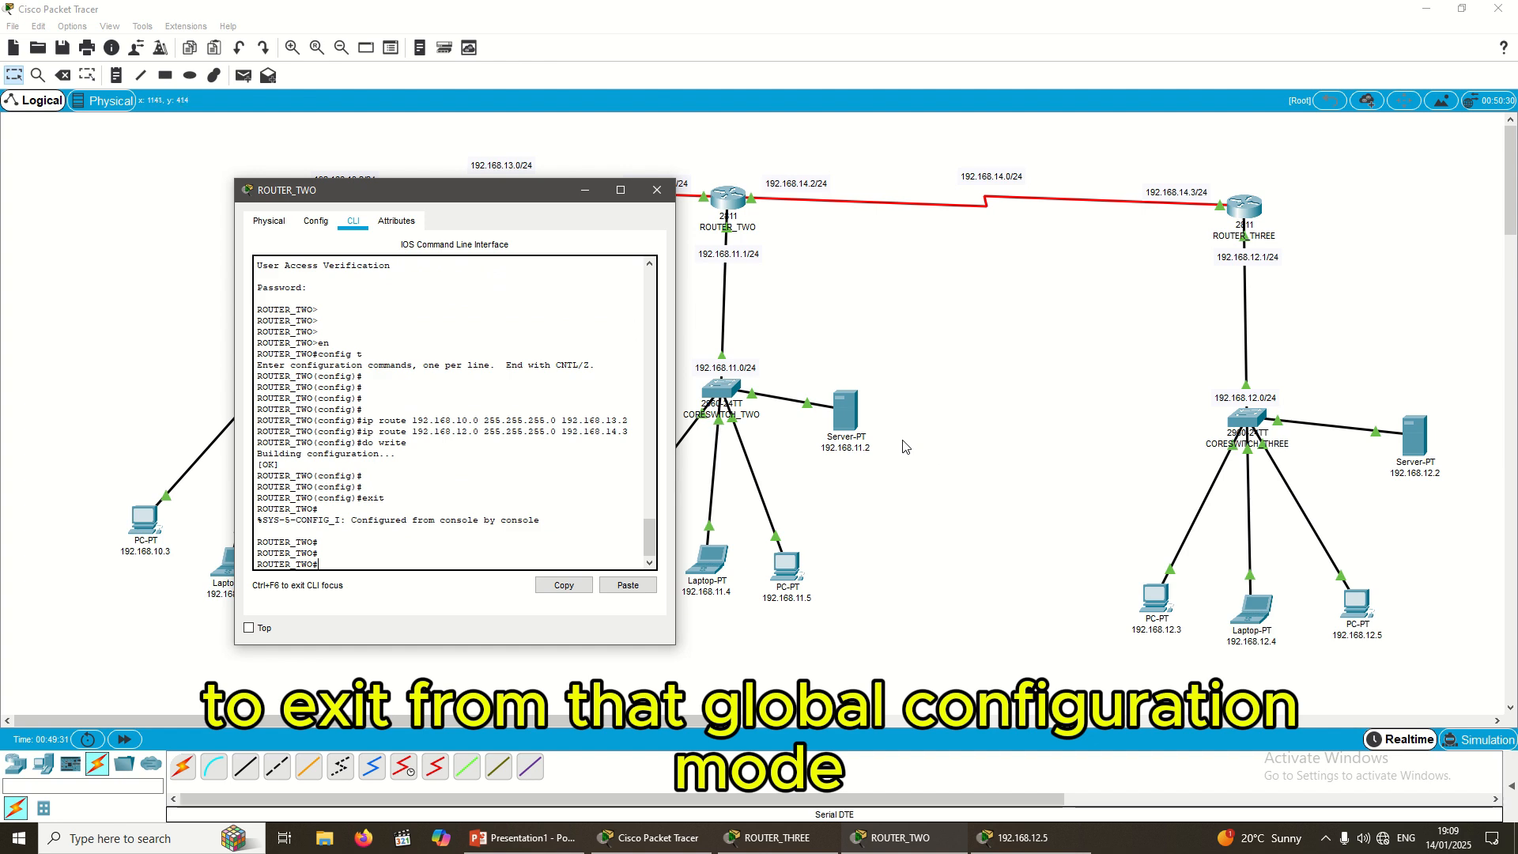
left_click_drag(477, 197, 854, 348)
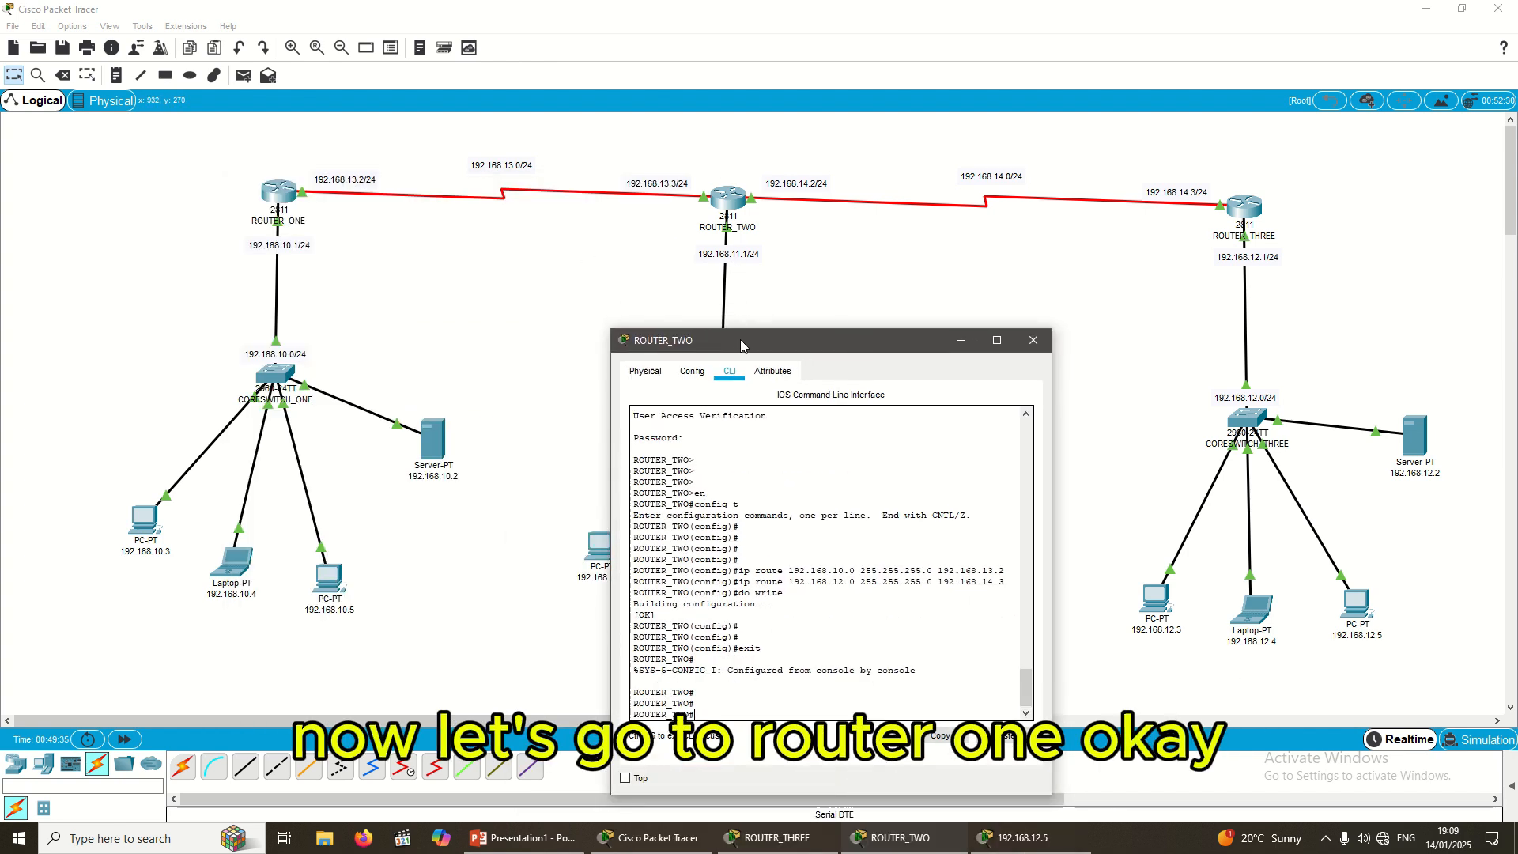
left_click(425, 309)
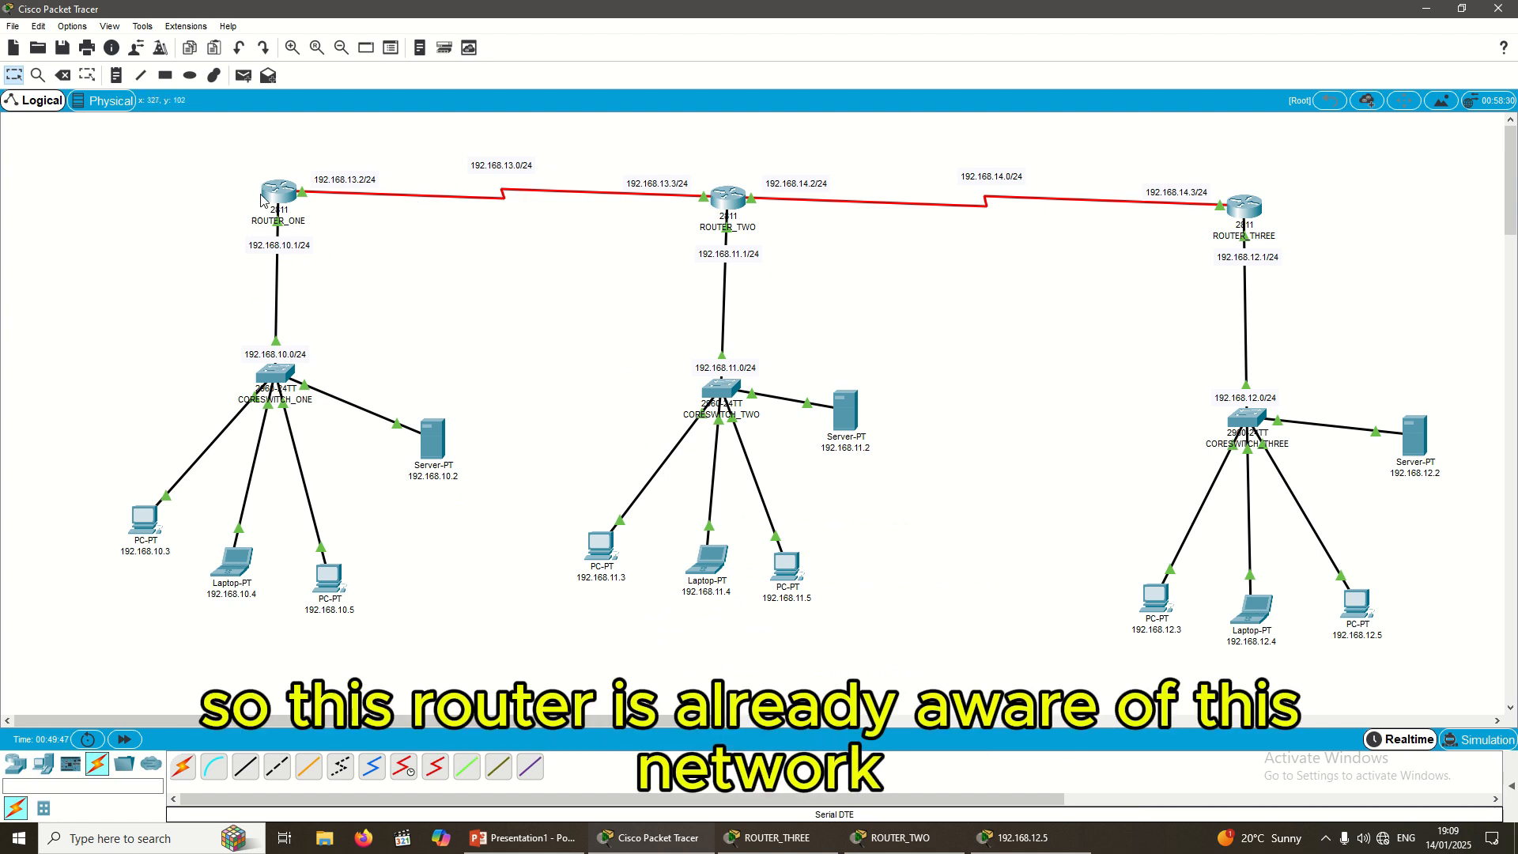
left_click_drag(217, 160, 327, 246)
left_click_drag(427, 135, 567, 219)
left_click_drag(223, 312, 350, 389)
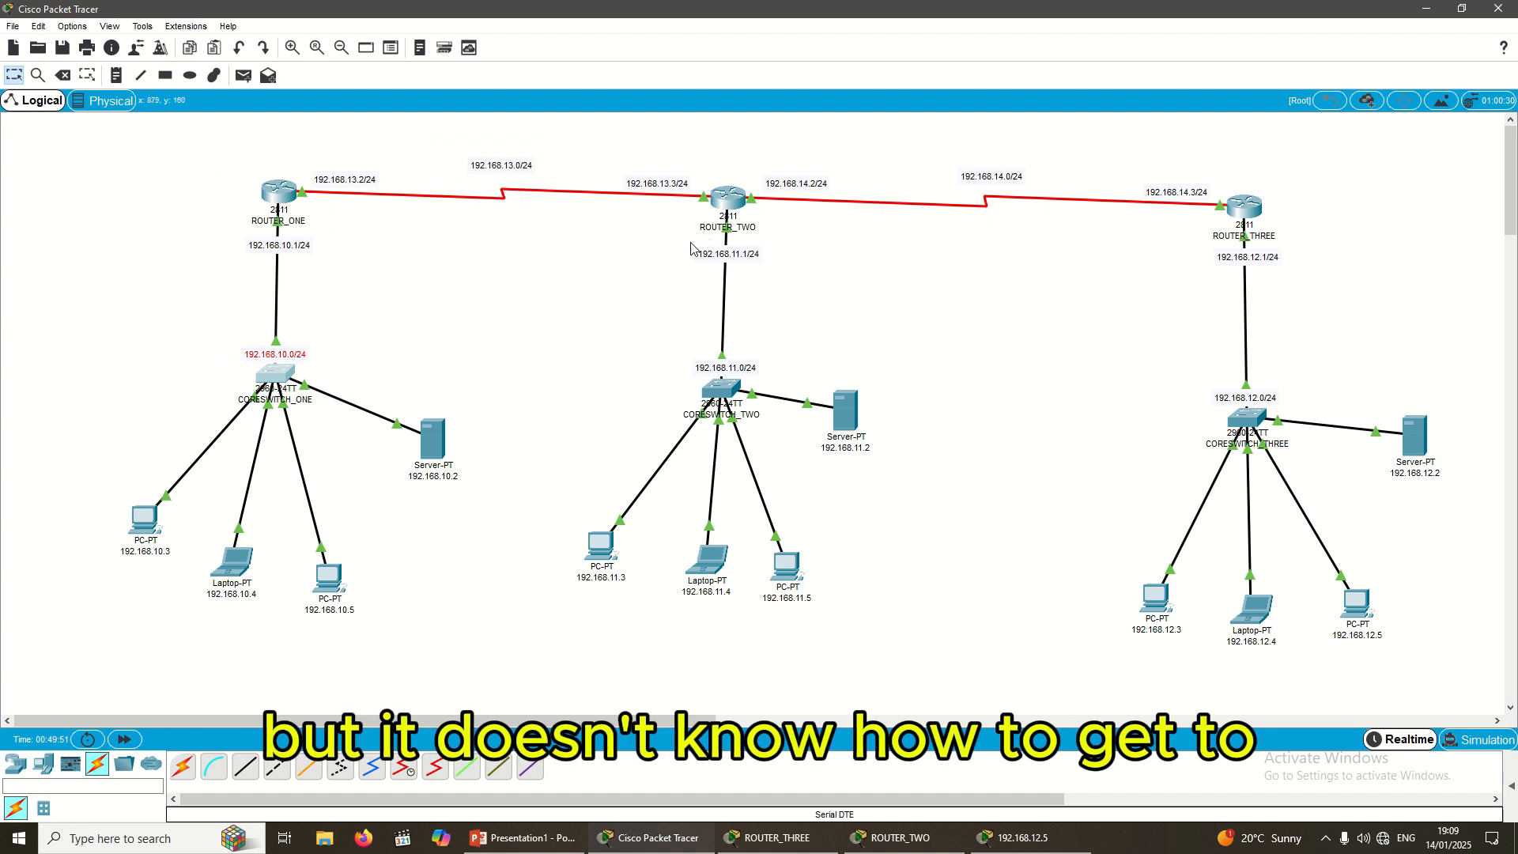
left_click_drag(674, 243, 819, 306)
left_click_drag(652, 332, 797, 397)
left_click_drag(1178, 368, 1345, 420)
left_click_drag(923, 156, 1104, 228)
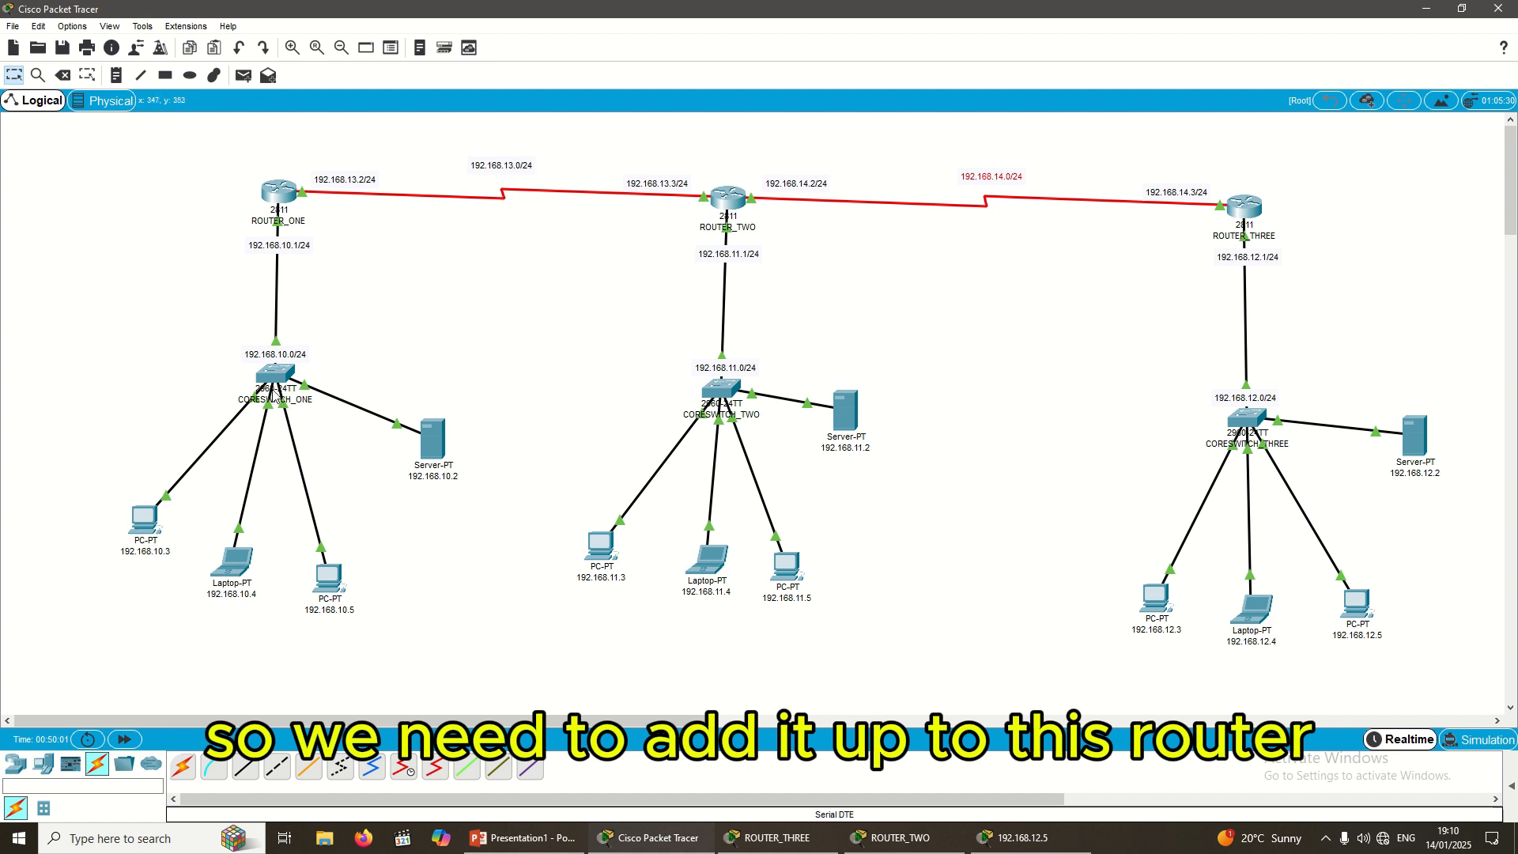
Step: Log in to ROUTER_ONE's console, then run enable and config t
left_click(279, 191)
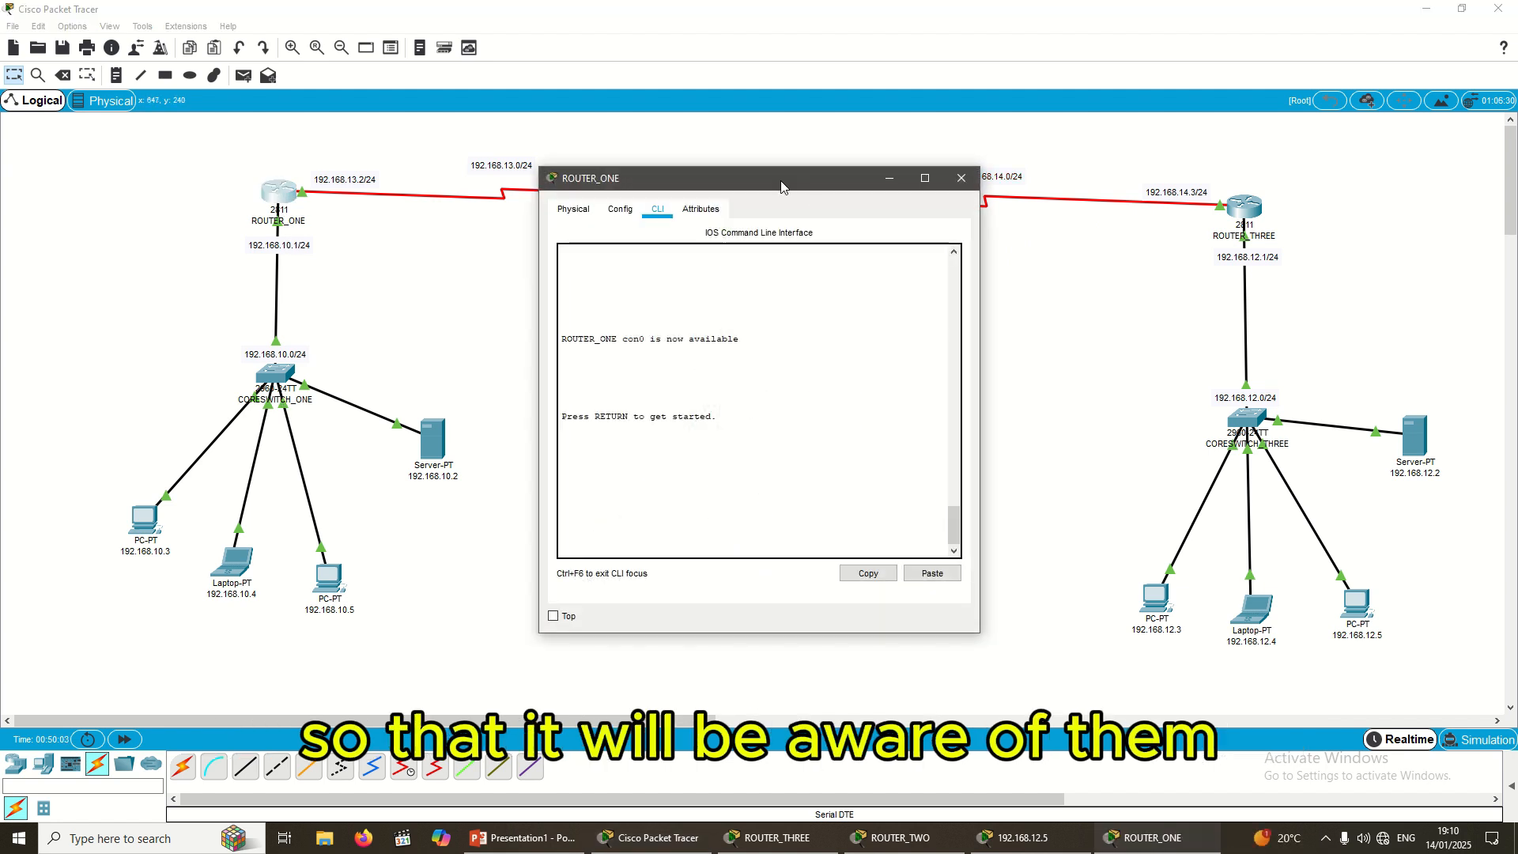
left_click_drag(712, 177, 416, 257)
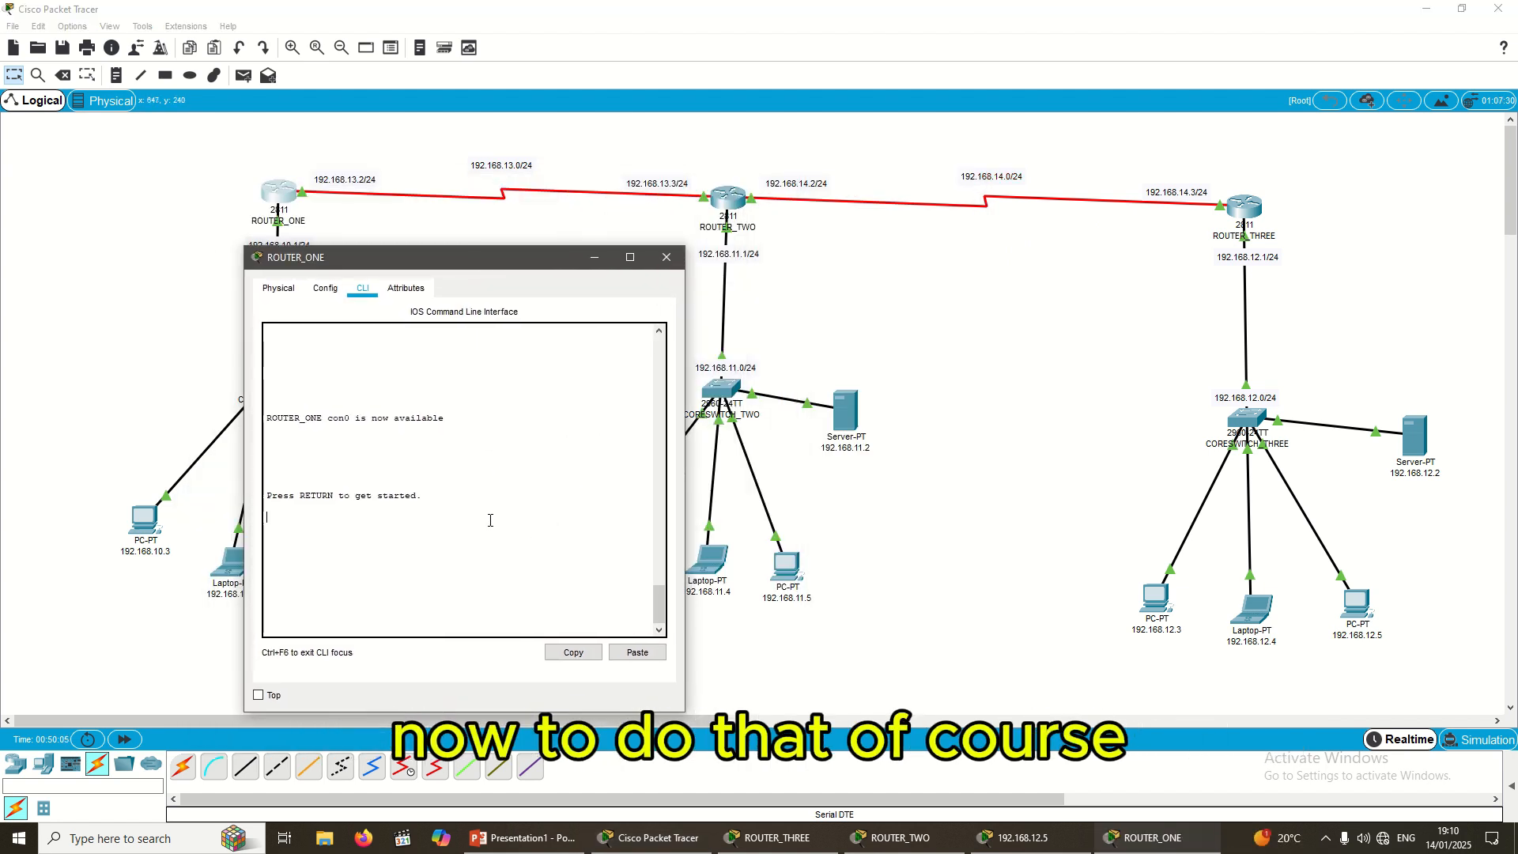
key("Return")
key("Return")
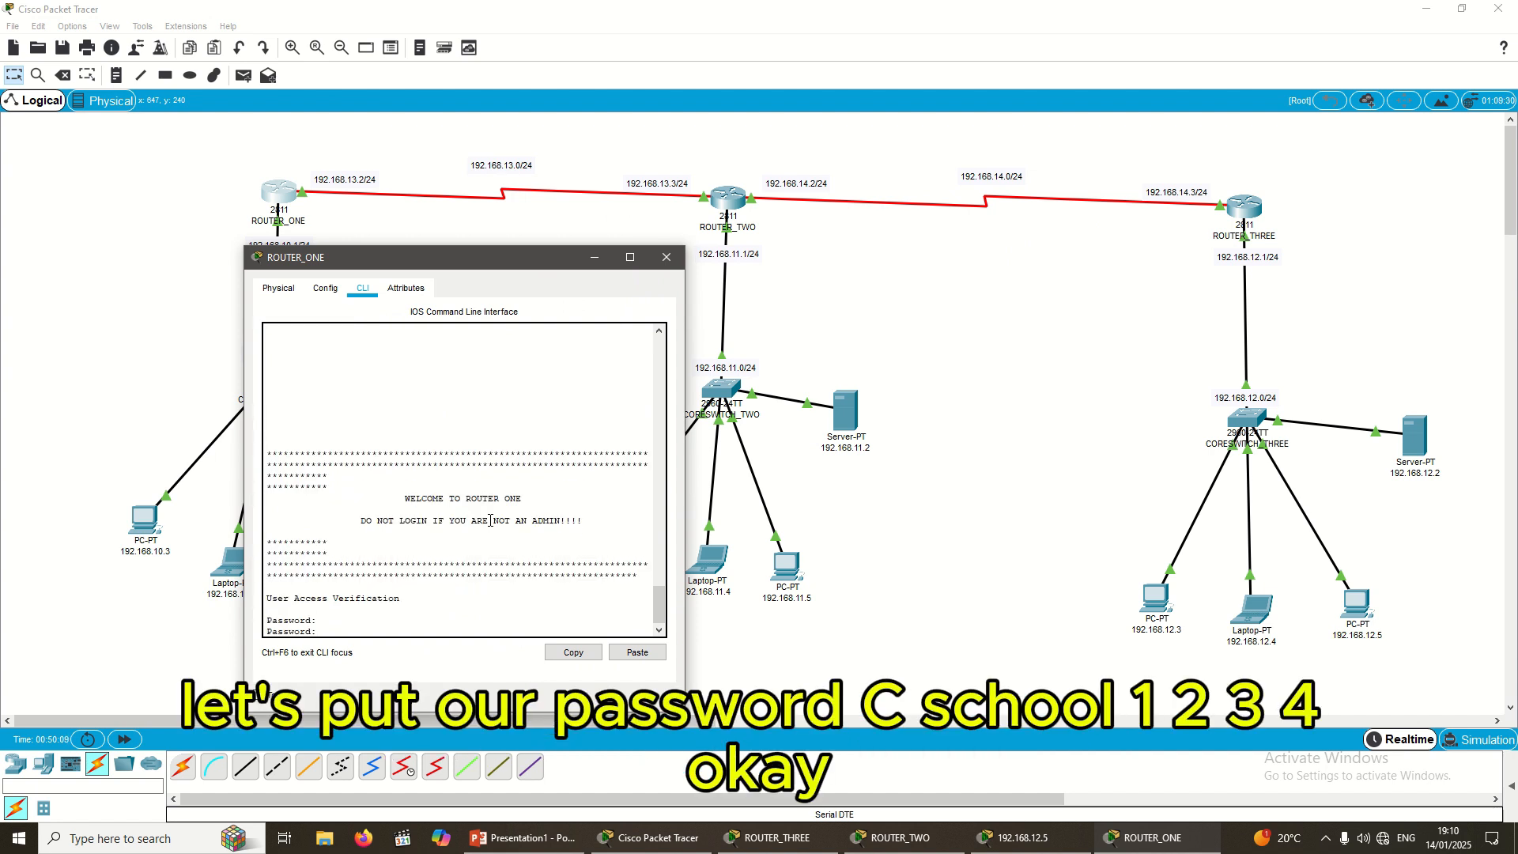
key("Return")
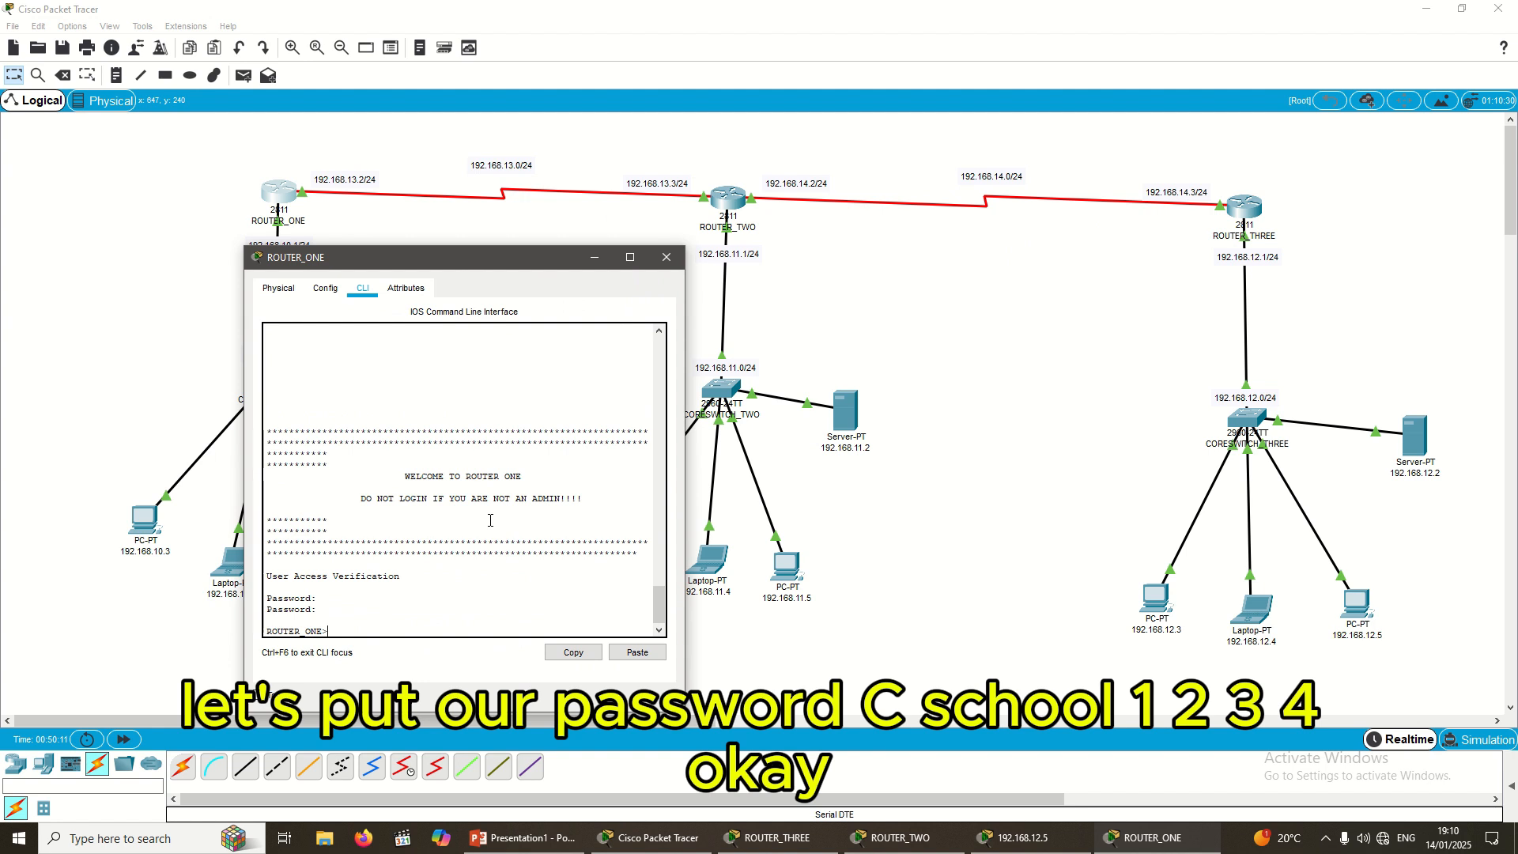
key("Return")
key("Return")
type("e")
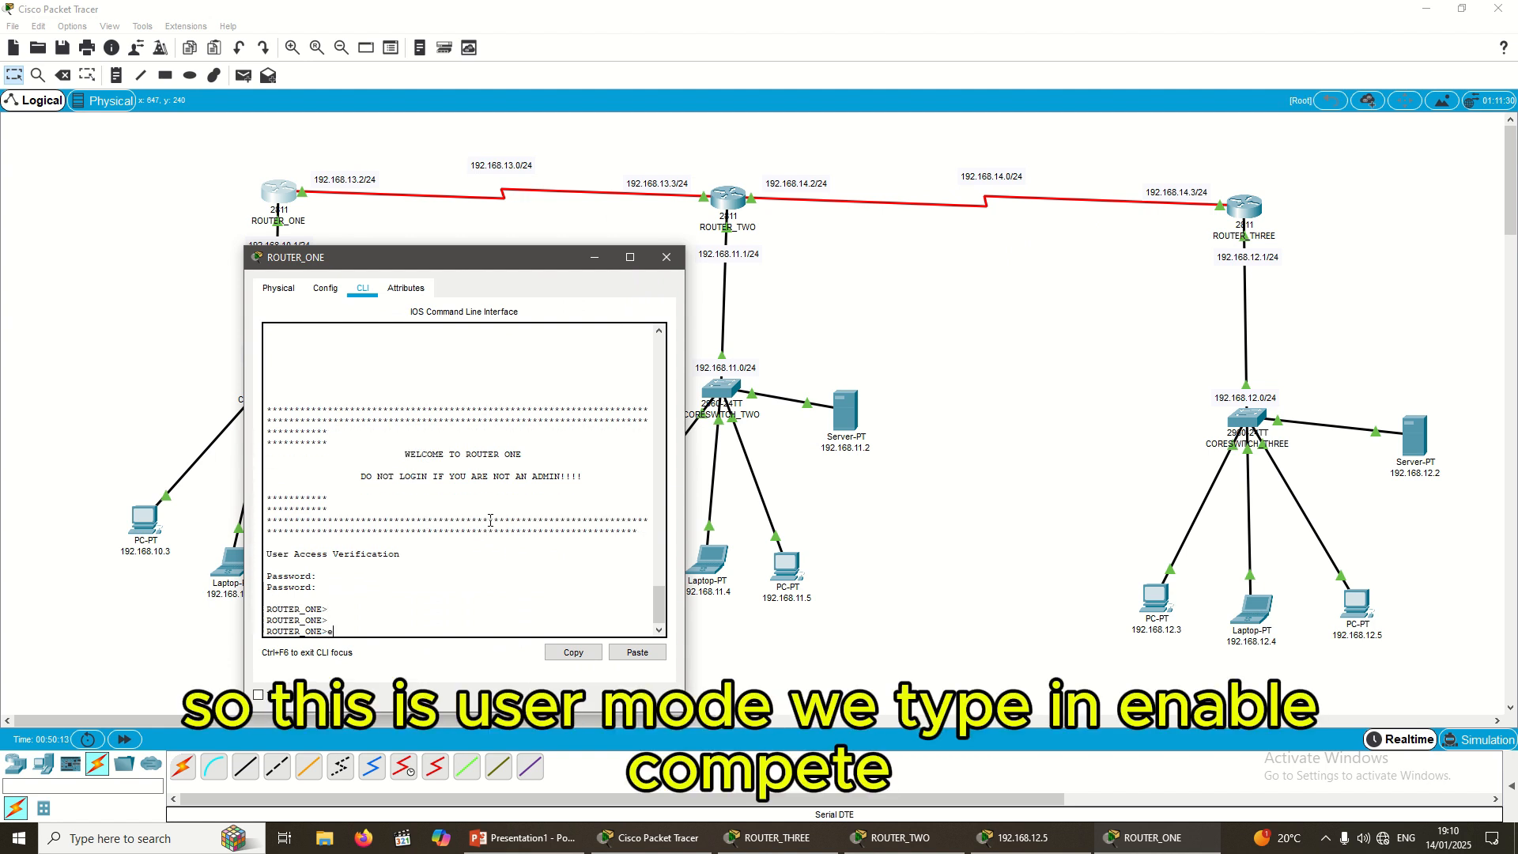
type("n")
key("Return")
key("Return")
key("Return")
type("co")
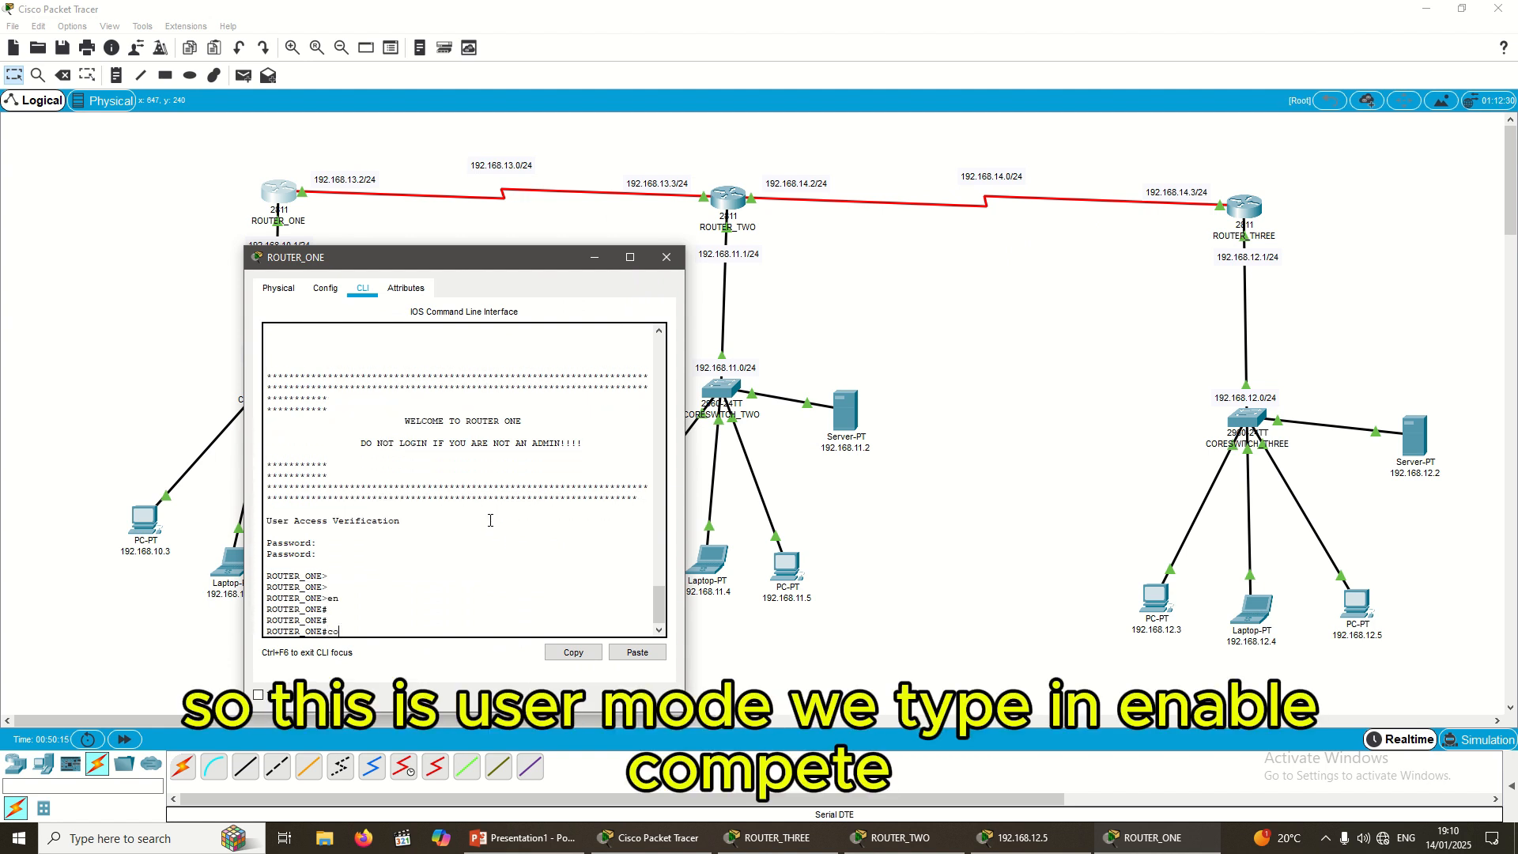
type("nfig t")
key("Return")
key("Return")
key("Return")
key("Return")
key("Return")
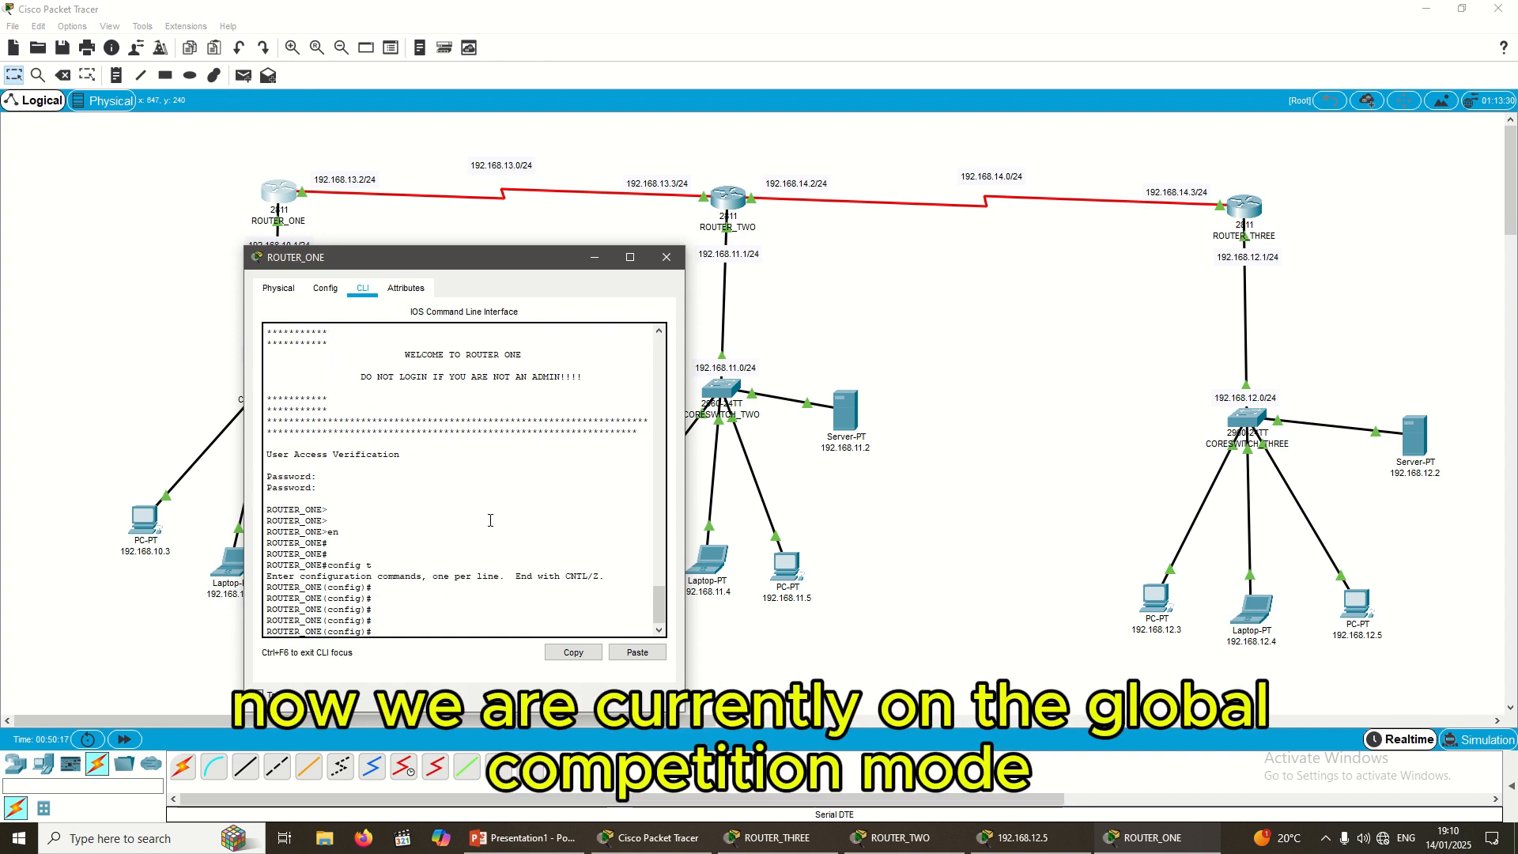
Step: Highlight the 192.168.11.1/24 label and 192.168.11.0/24 network, then return to ROUTER_ONE's console
left_click_drag(445, 267, 455, 302)
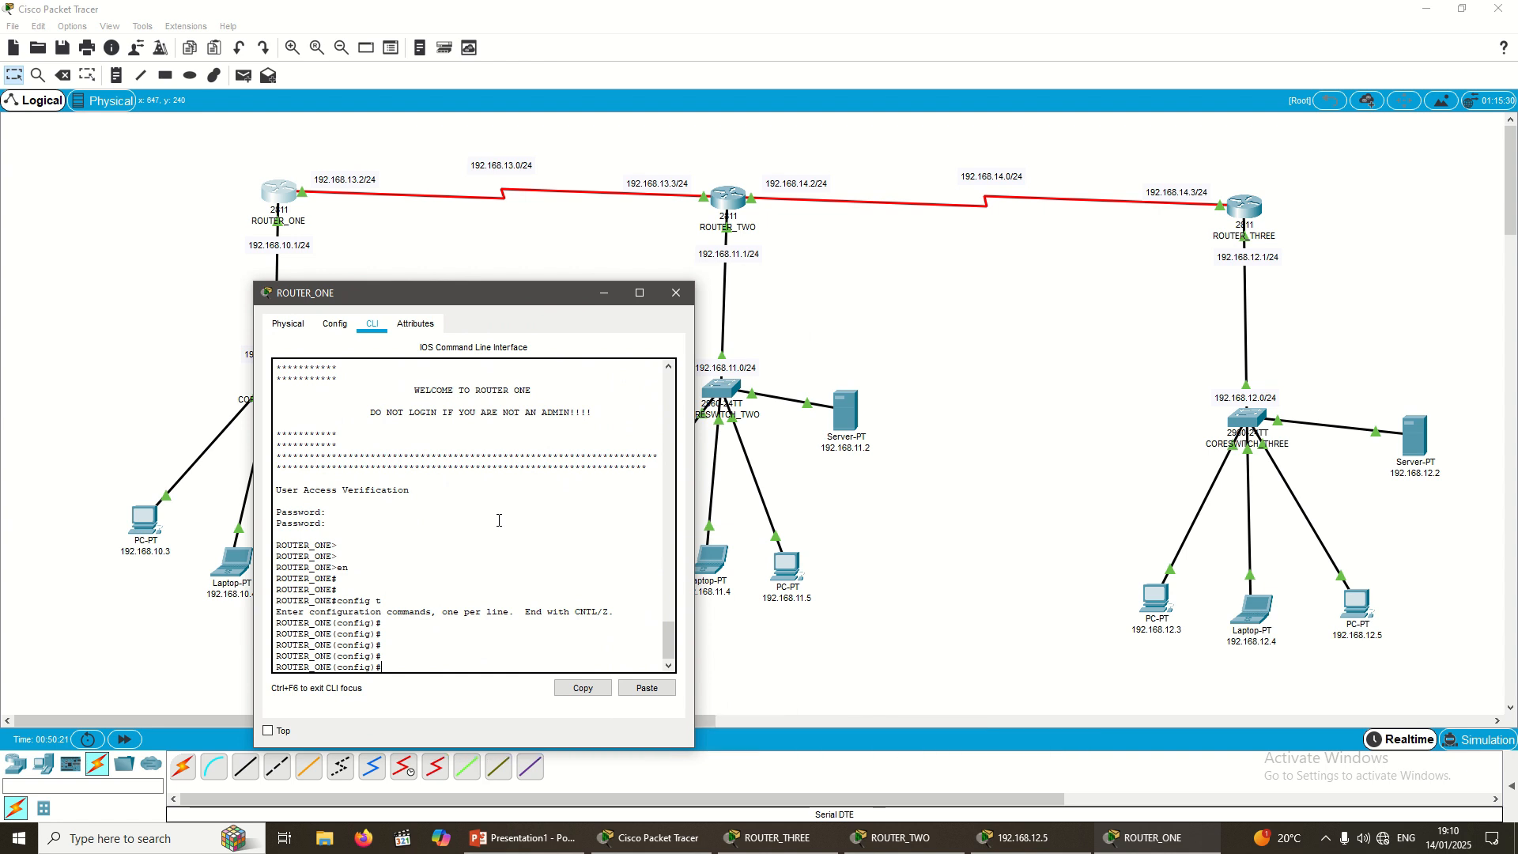
left_click_drag(515, 293, 490, 307)
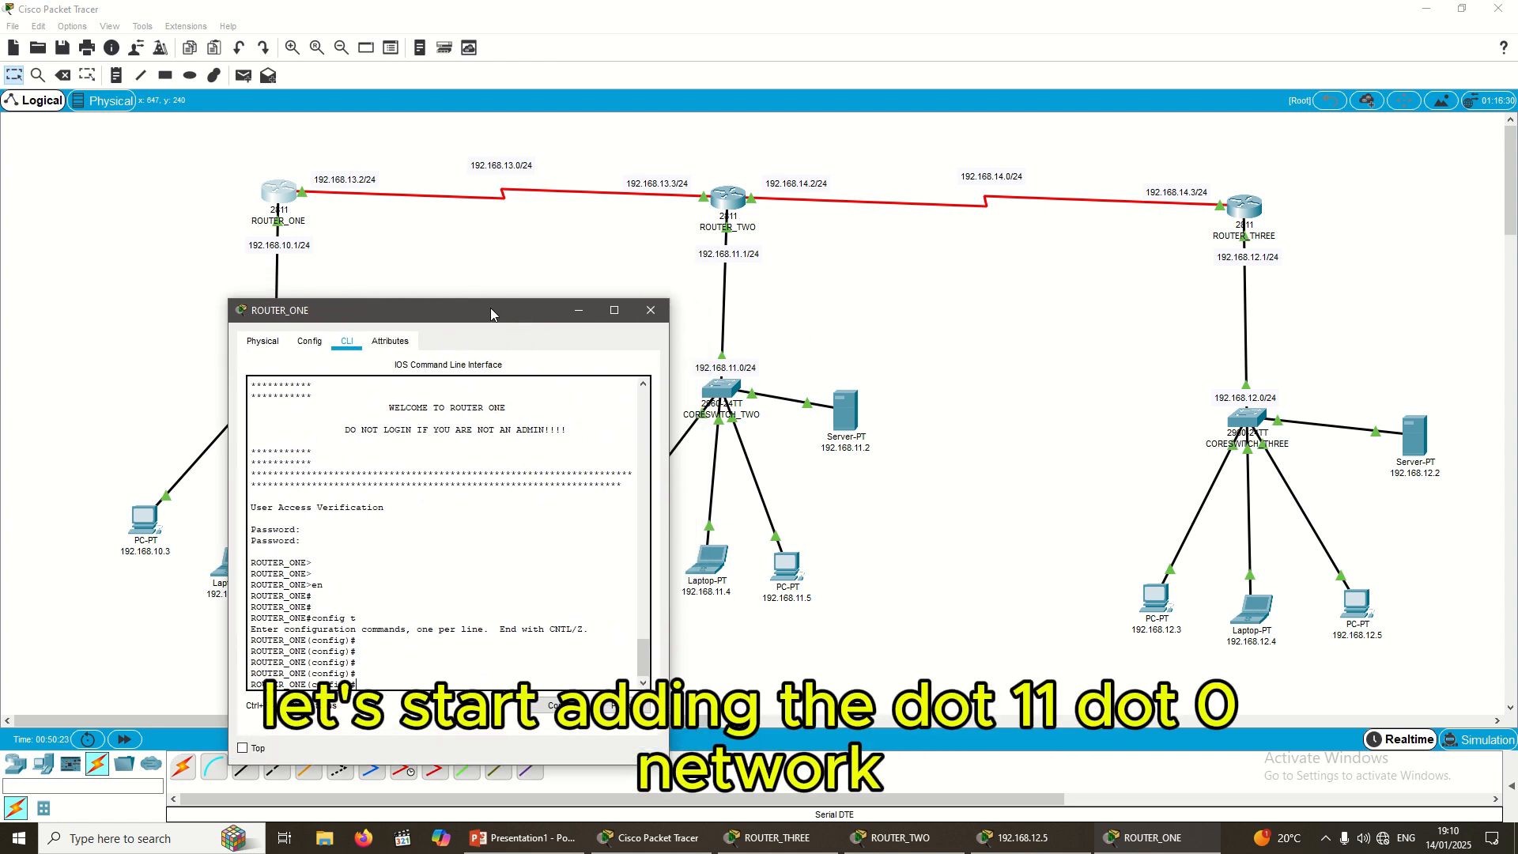
left_click_drag(685, 246, 794, 262)
left_click(801, 318)
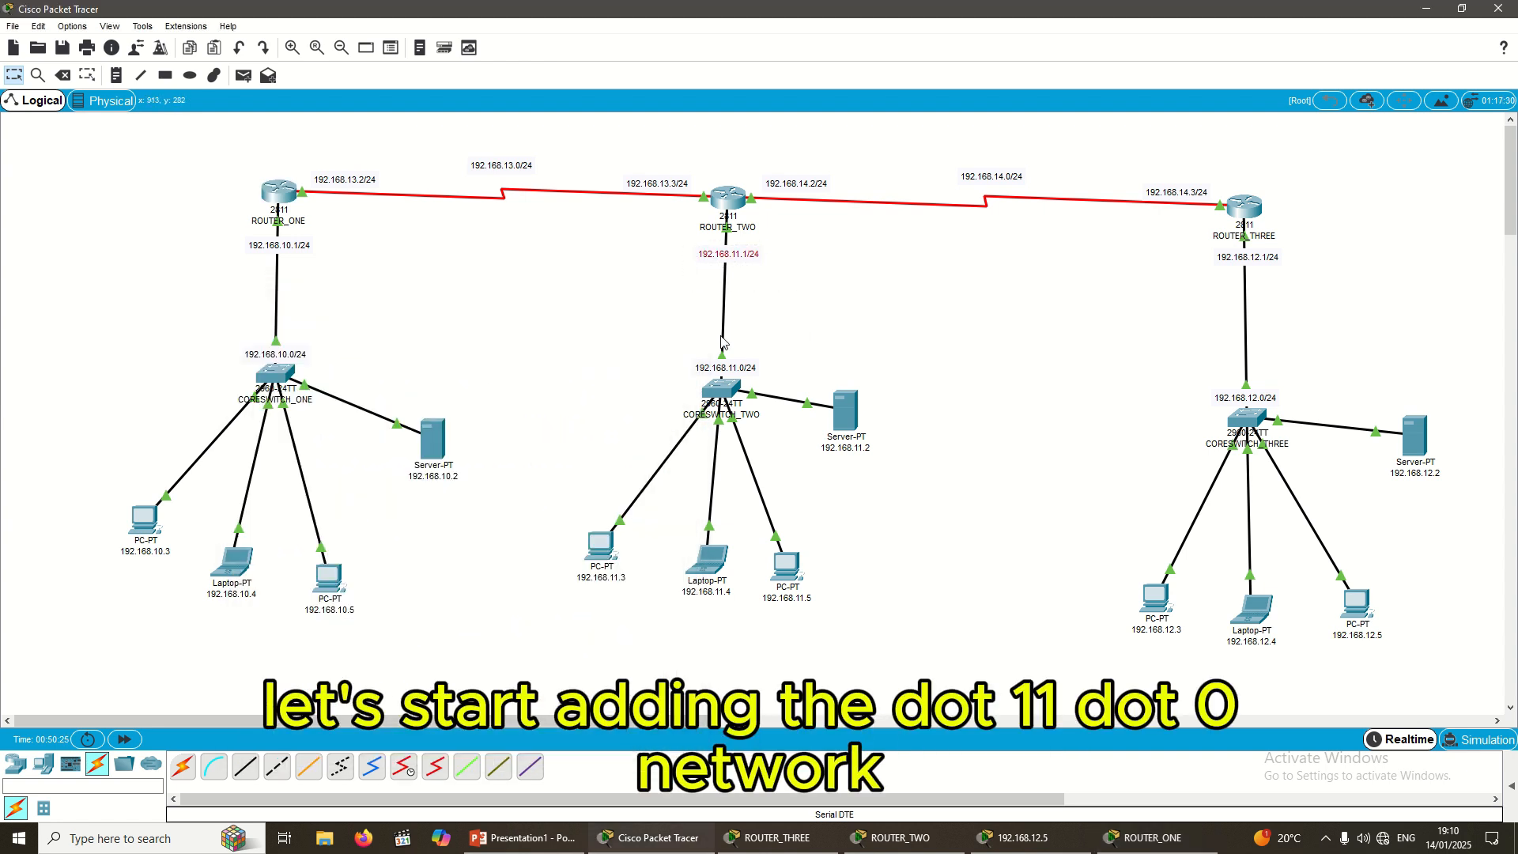
left_click_drag(681, 346, 854, 382)
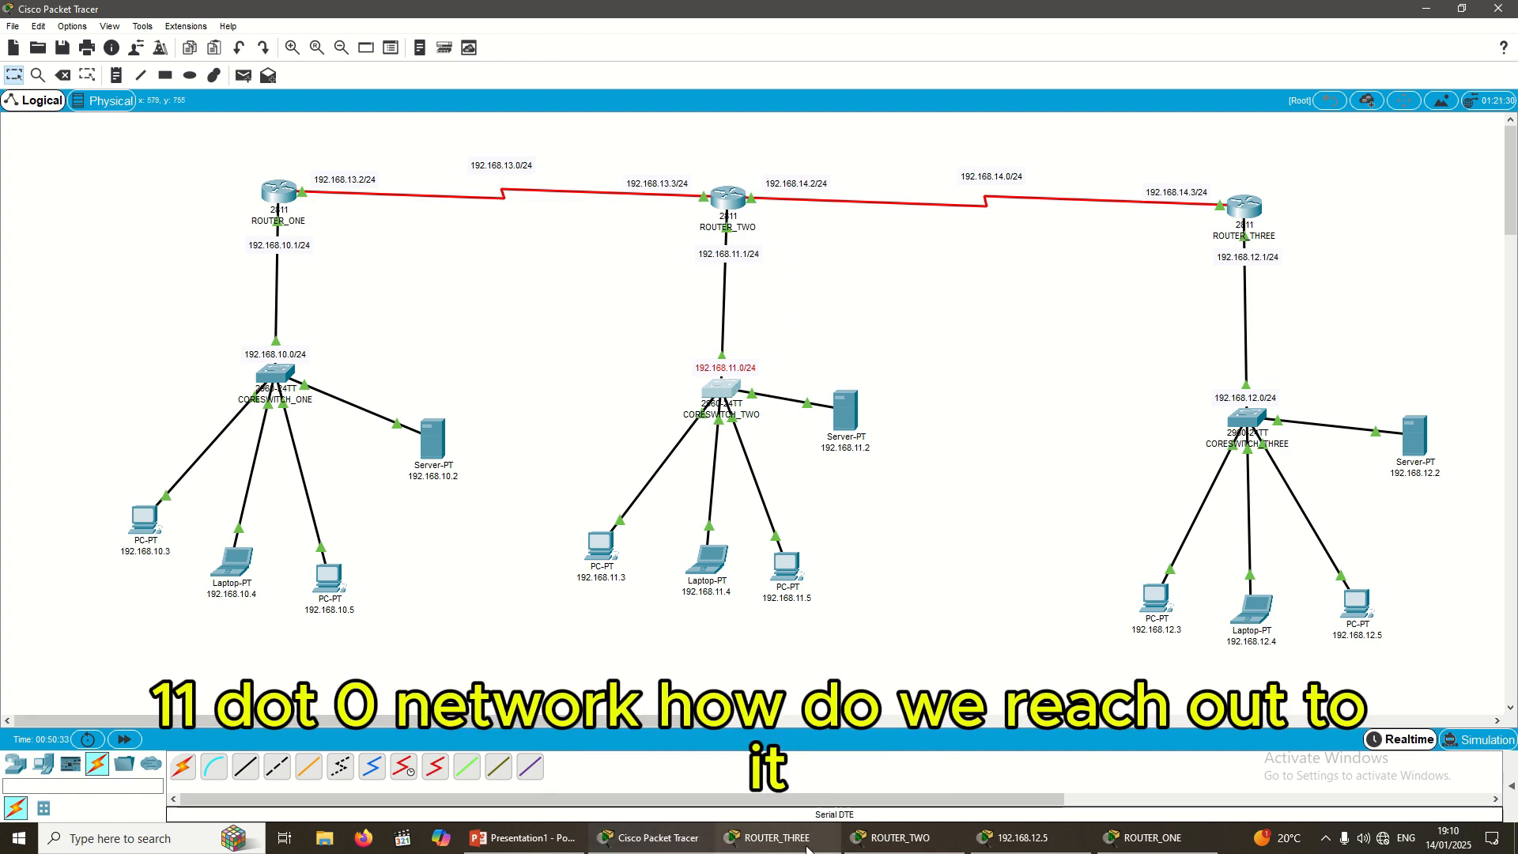
left_click(1153, 837)
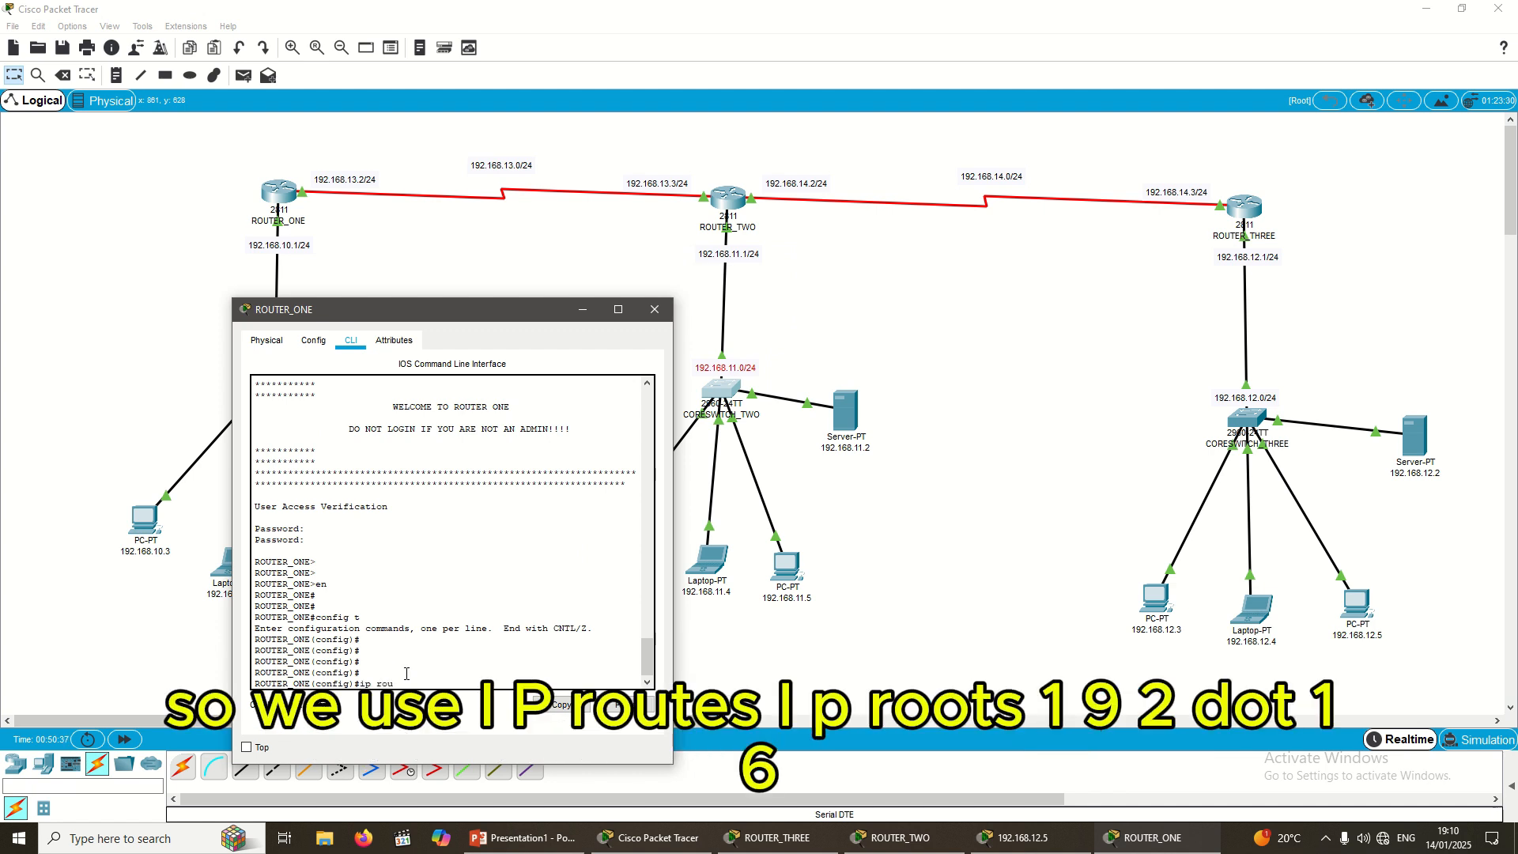
Step: On ROUTER_ONE, enter 'ip route 192.168.11.0 255.255.255.0 192.168.13.3'
type("ip route 192.168.11.0")
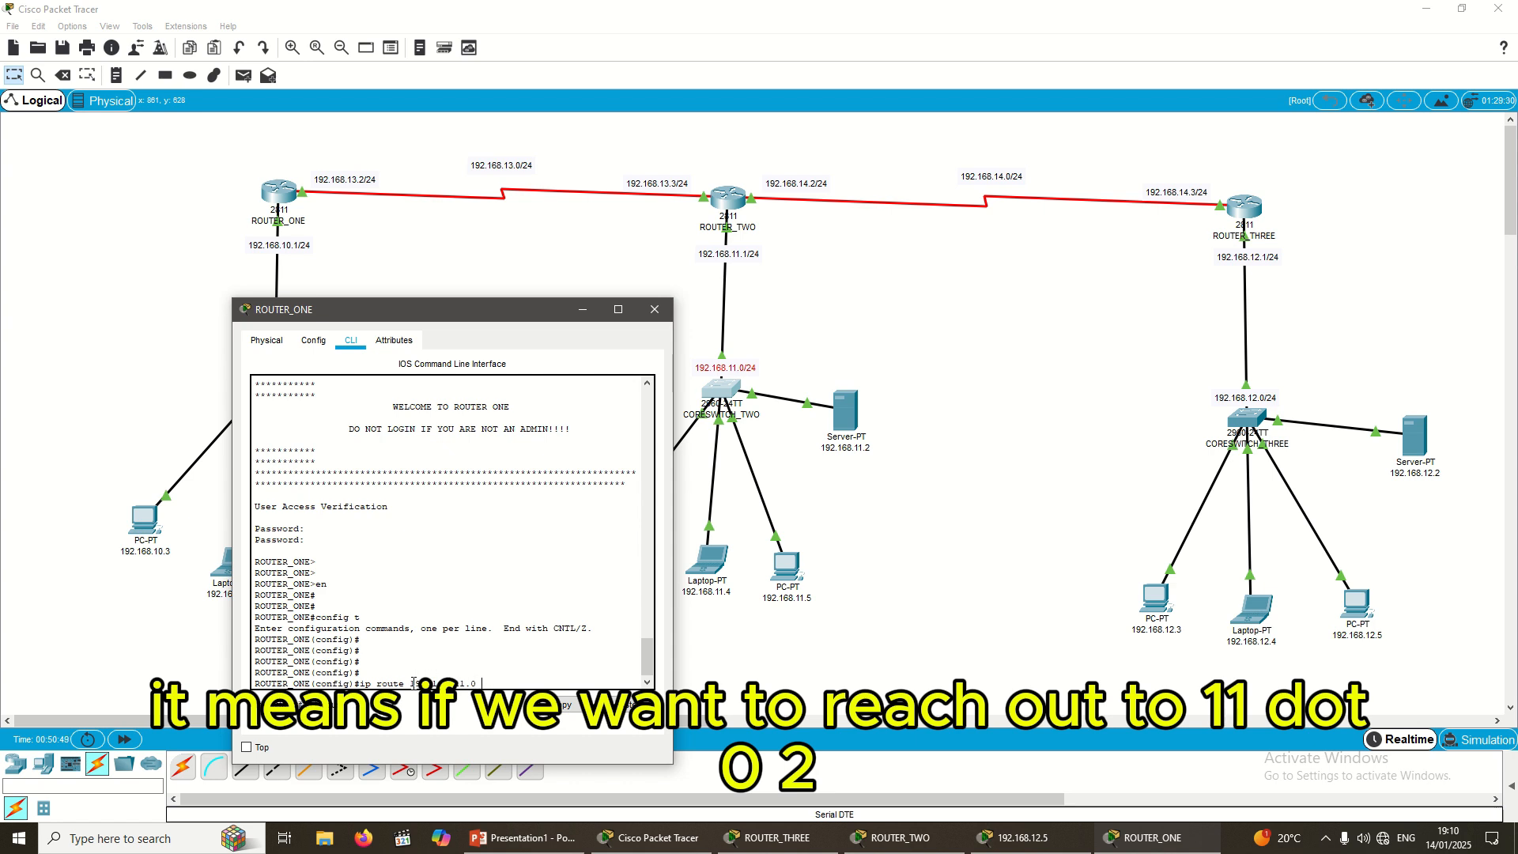
type("255.25")
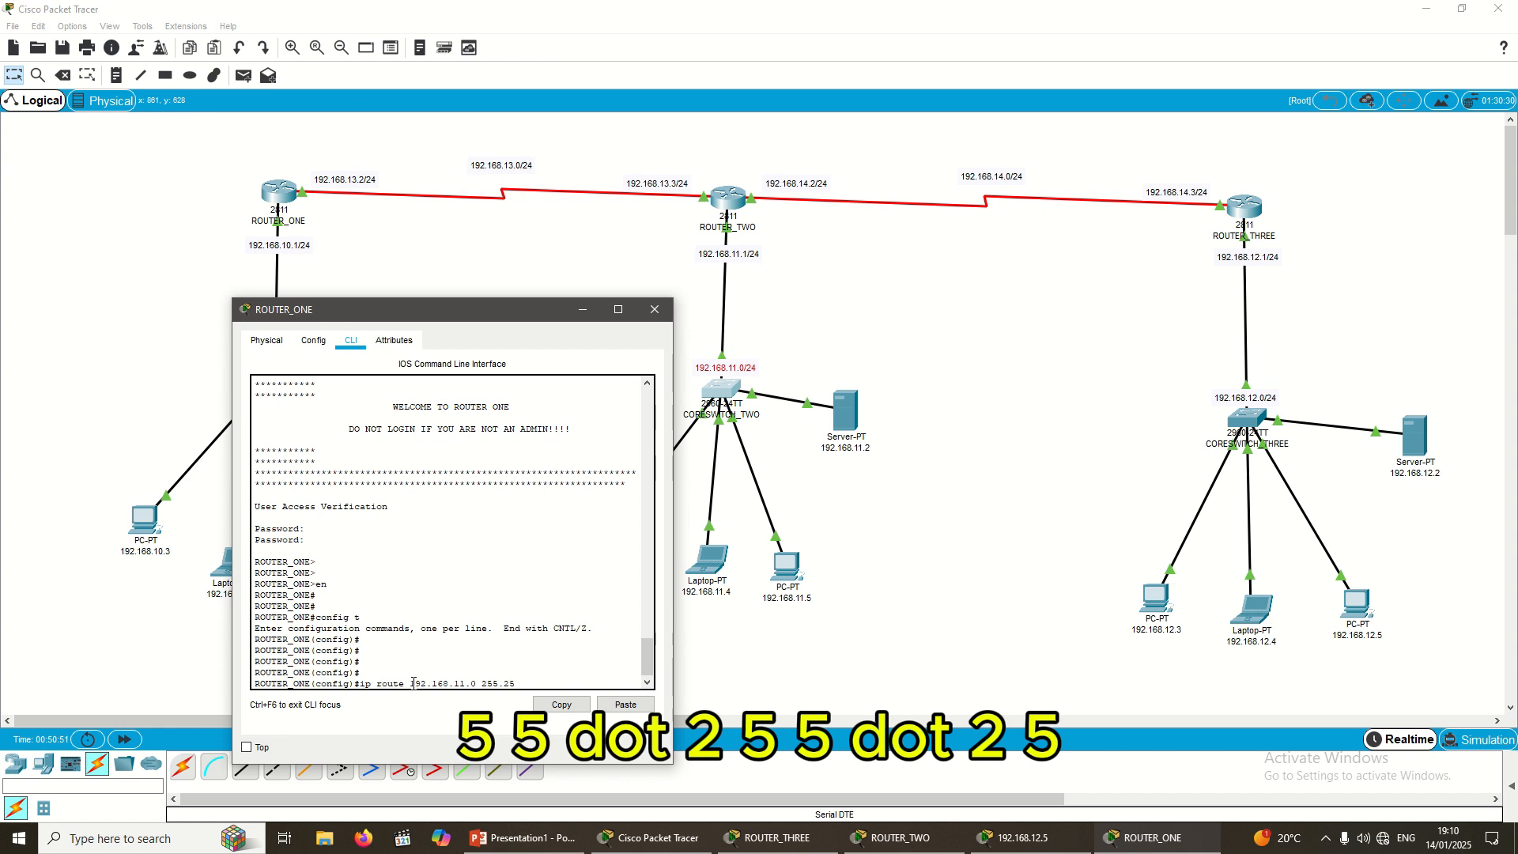
type("5.255.0")
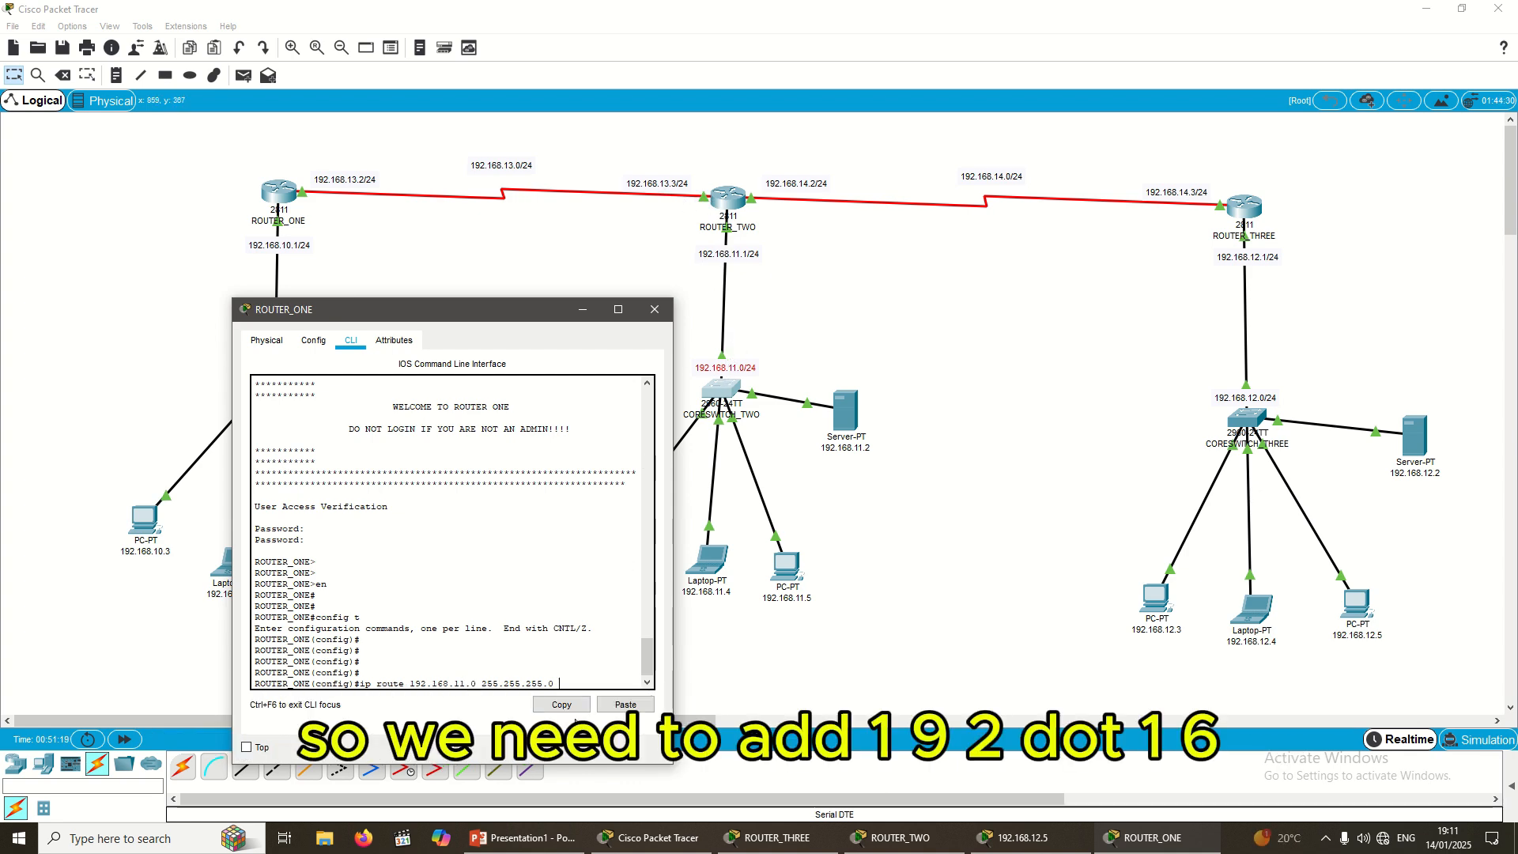
type("192")
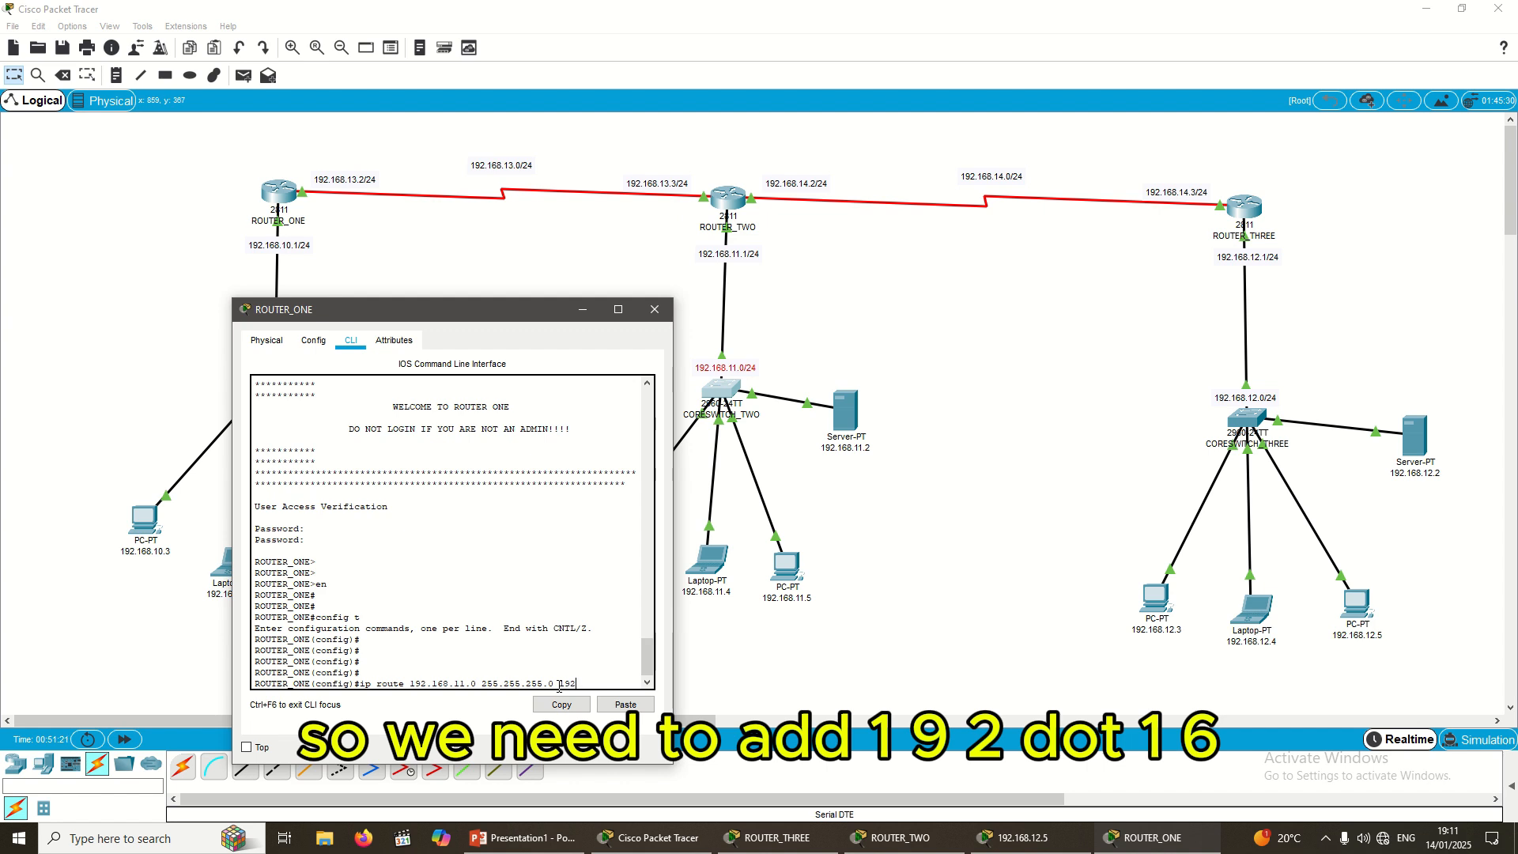
type(".168")
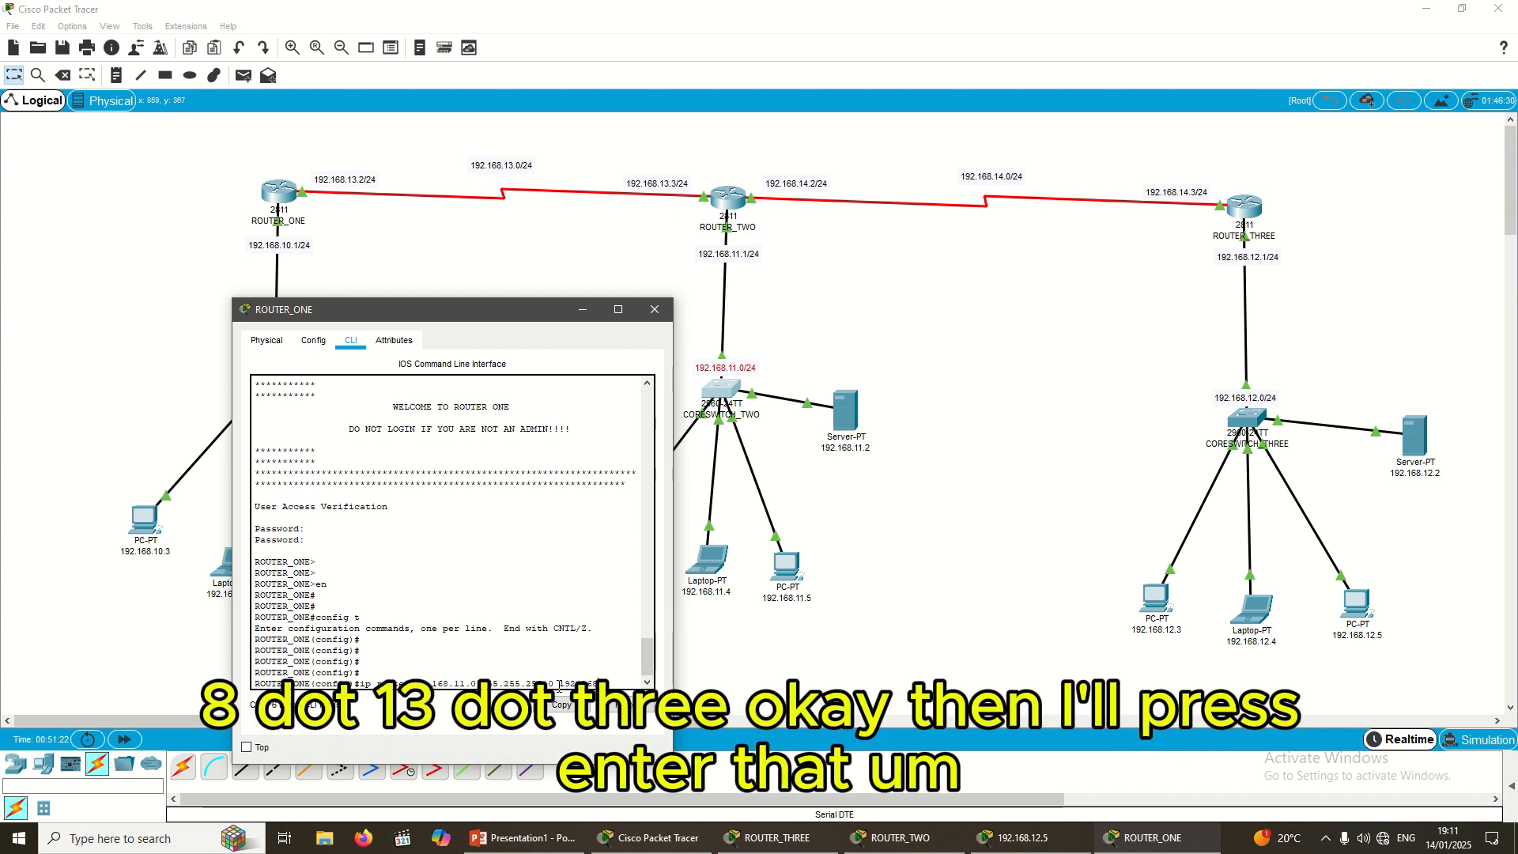
type(".13.3")
key("Return")
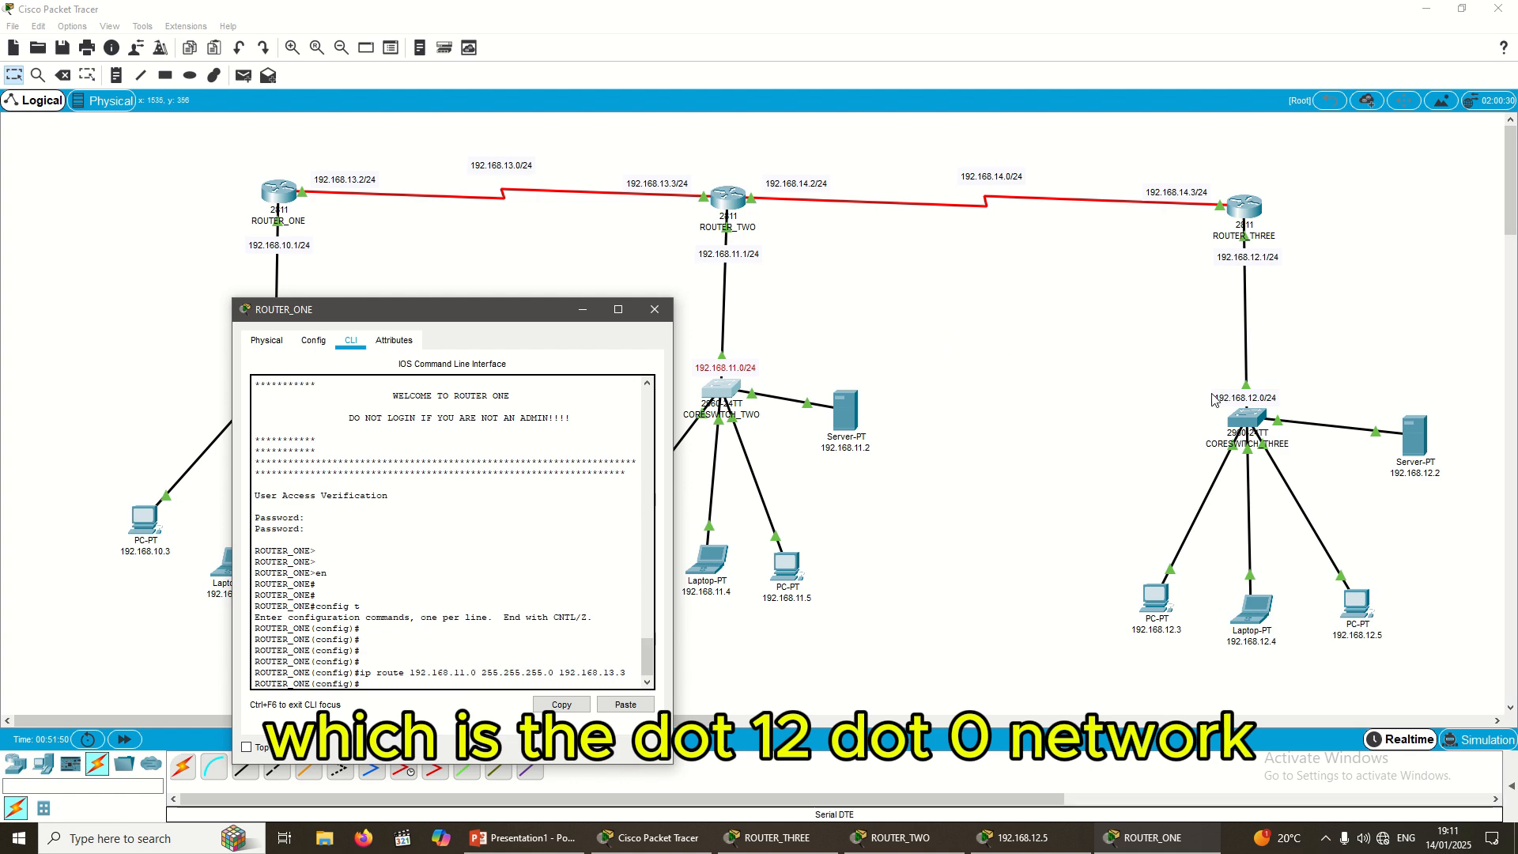
Step: Select ROUTER_ONE, the CORESWITCH_ONE site and the CORESWITCH_THREE site to point them out
left_click(1048, 370)
left_click_drag(186, 180, 423, 383)
left_click_drag(1158, 303, 1456, 469)
left_click_drag(1172, 363, 1414, 451)
left_click_drag(1144, 348, 1455, 508)
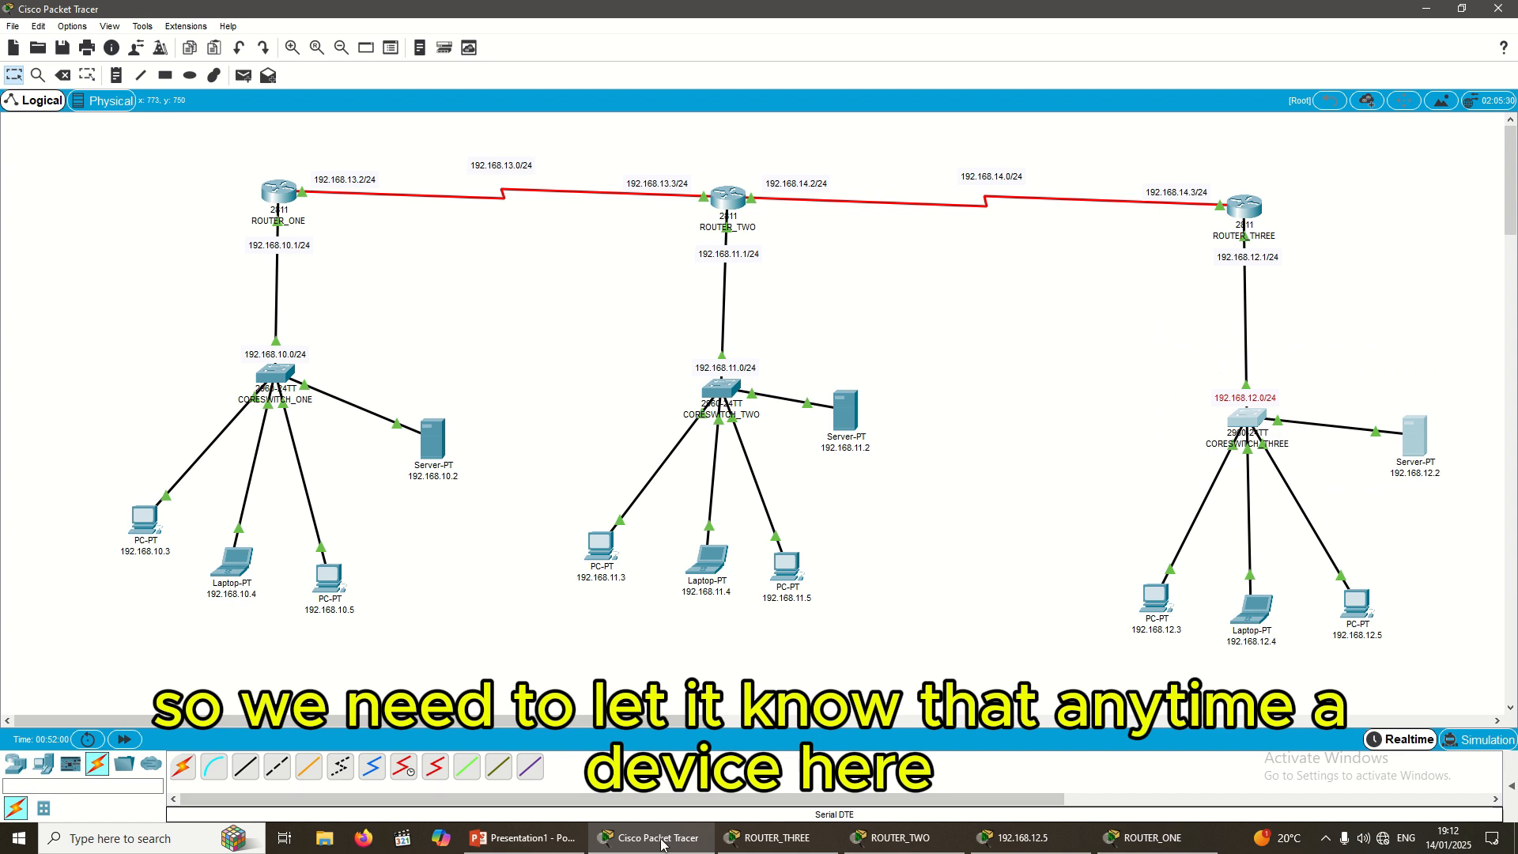
left_click_drag(138, 282, 529, 659)
left_click_drag(1111, 338, 1502, 645)
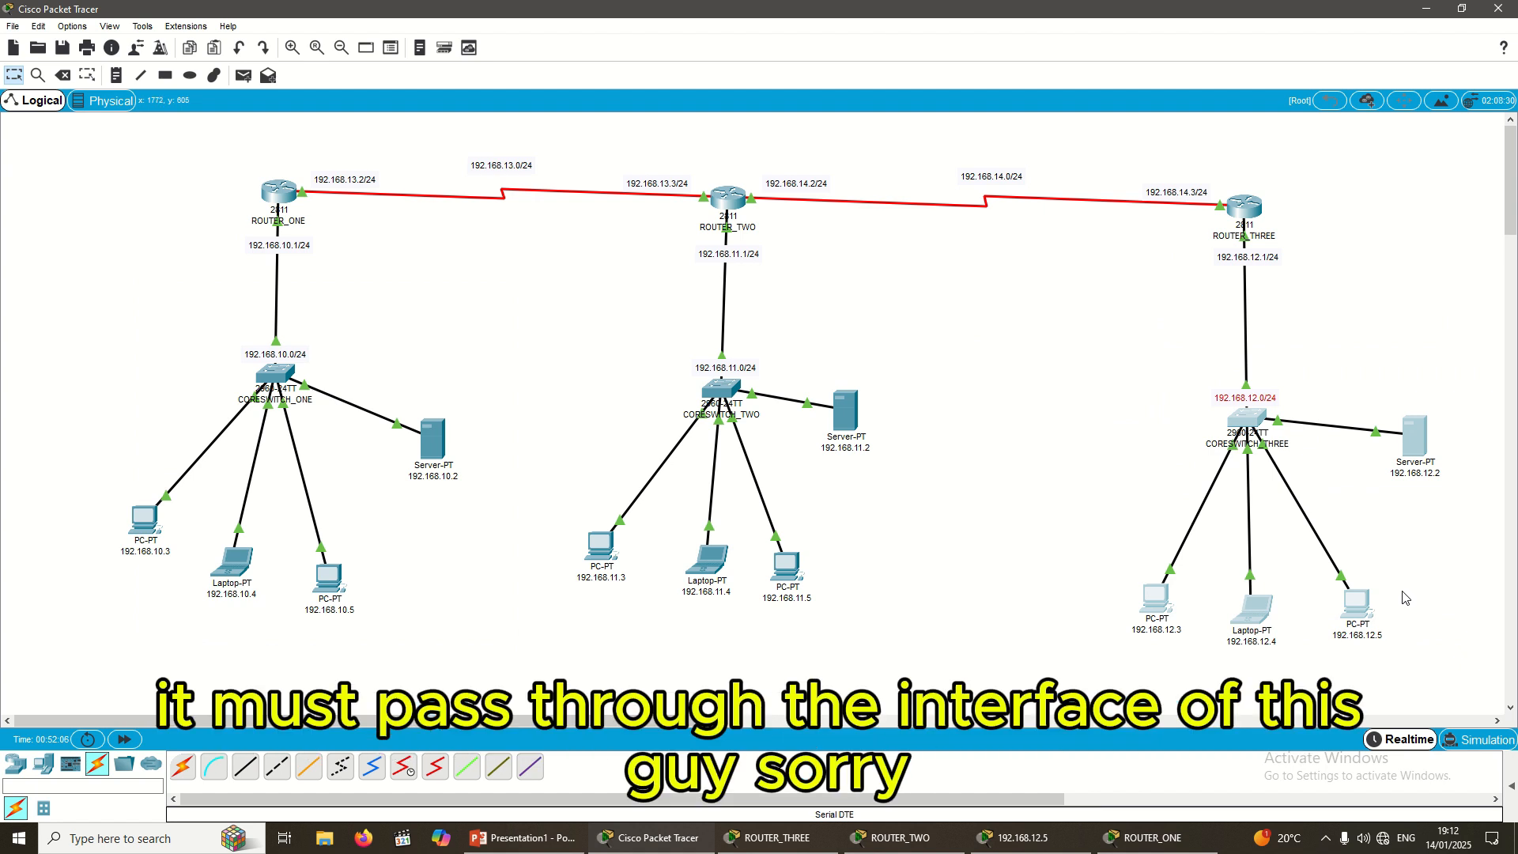
Step: Mark the 192.168.14.3/24 and 192.168.13.3/24 interfaces and the 192.168.12.0/24 network
left_click_drag(1089, 156, 1222, 222)
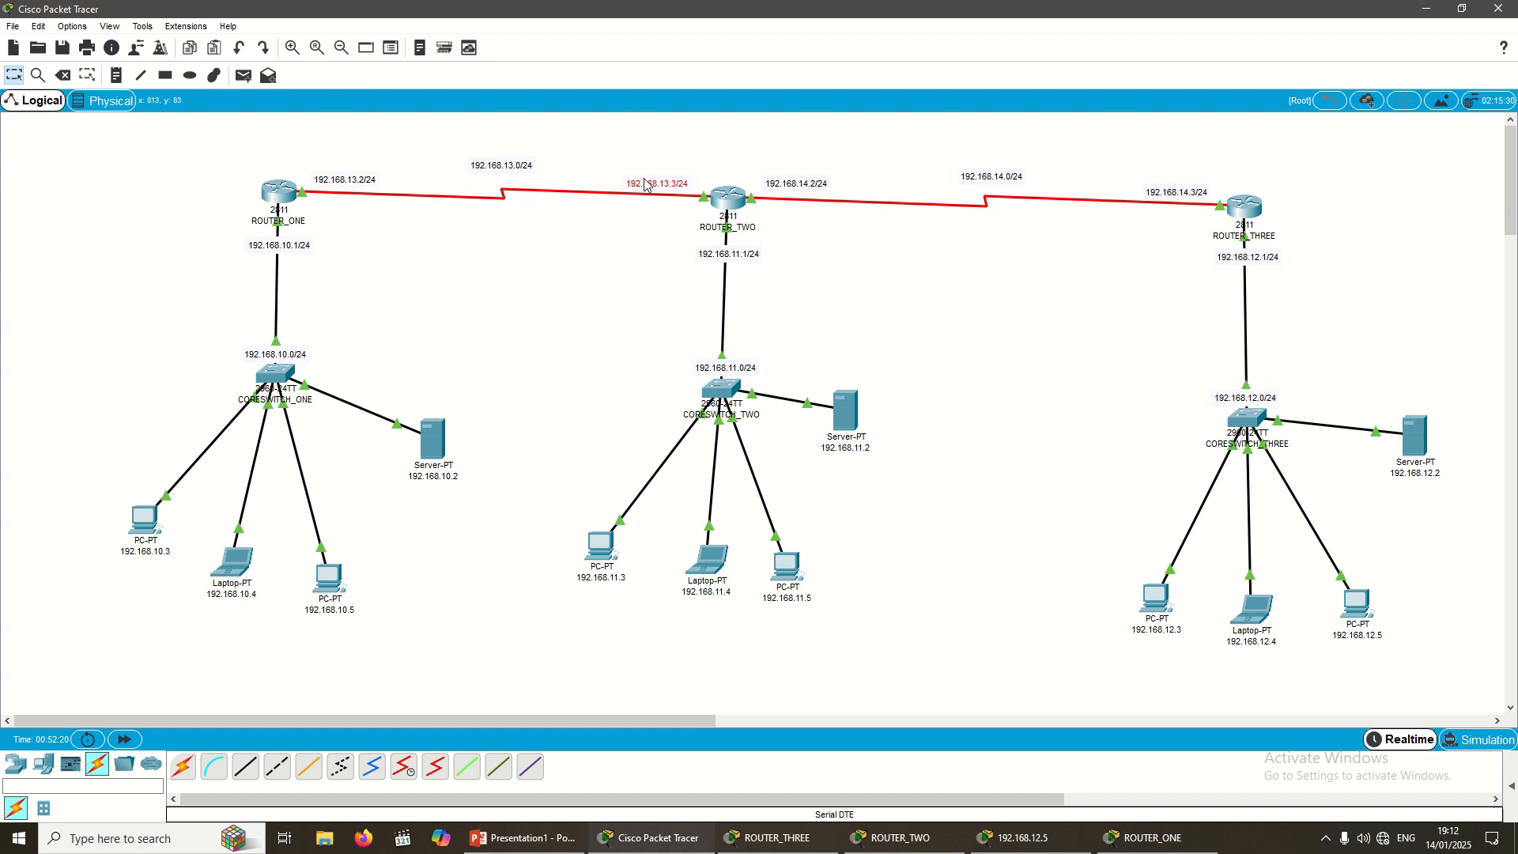
left_click_drag(620, 163, 703, 211)
left_click_drag(622, 163, 700, 215)
mouse_move(1257, 260)
left_mouse_down()
mouse_move(1283, 285)
mouse_move(1256, 267)
left_mouse_up()
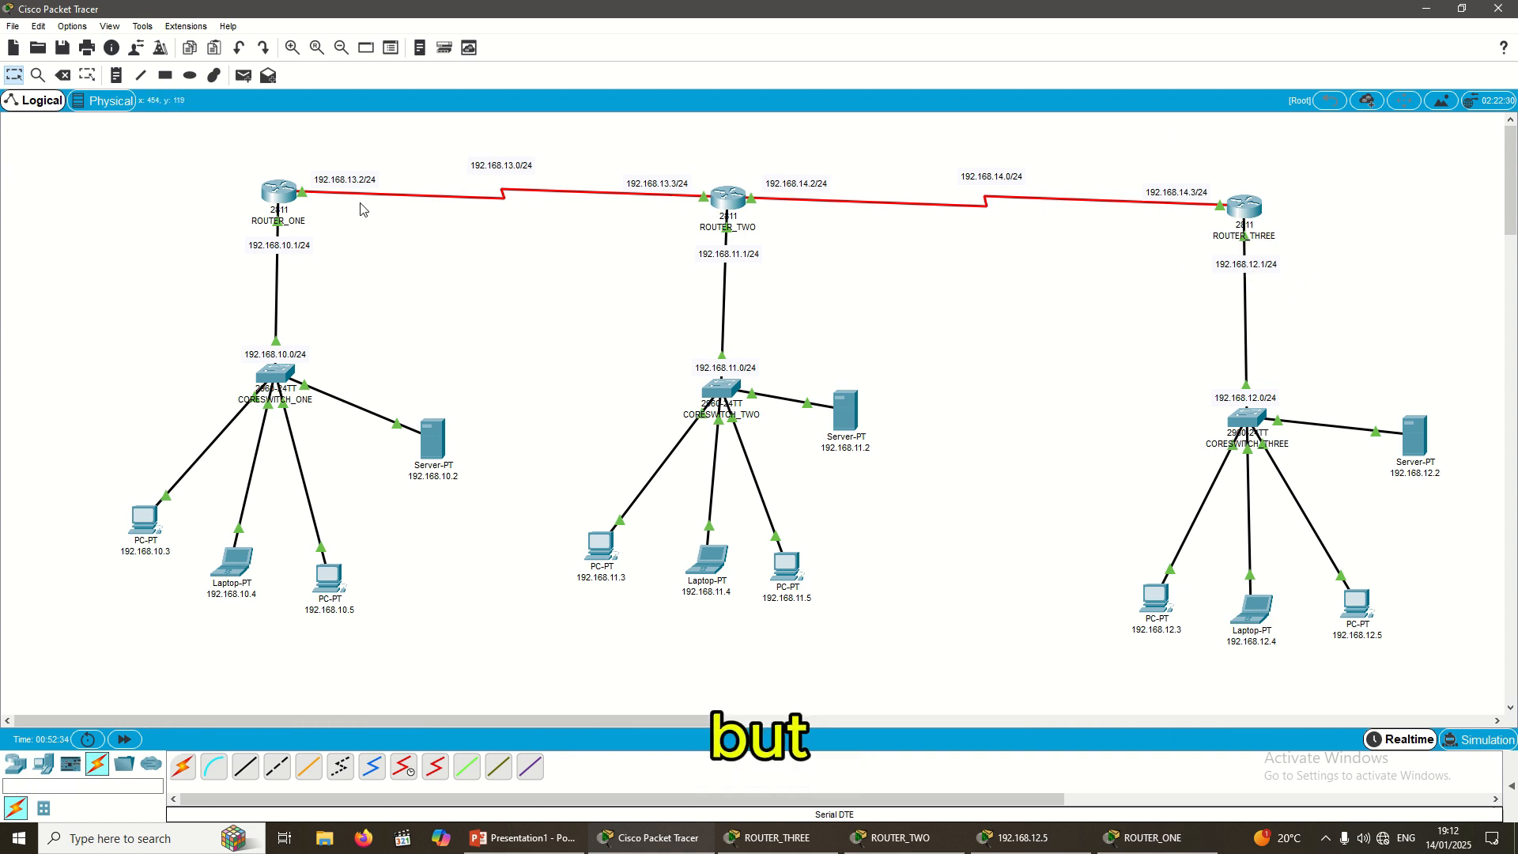
left_click_drag(230, 157, 361, 354)
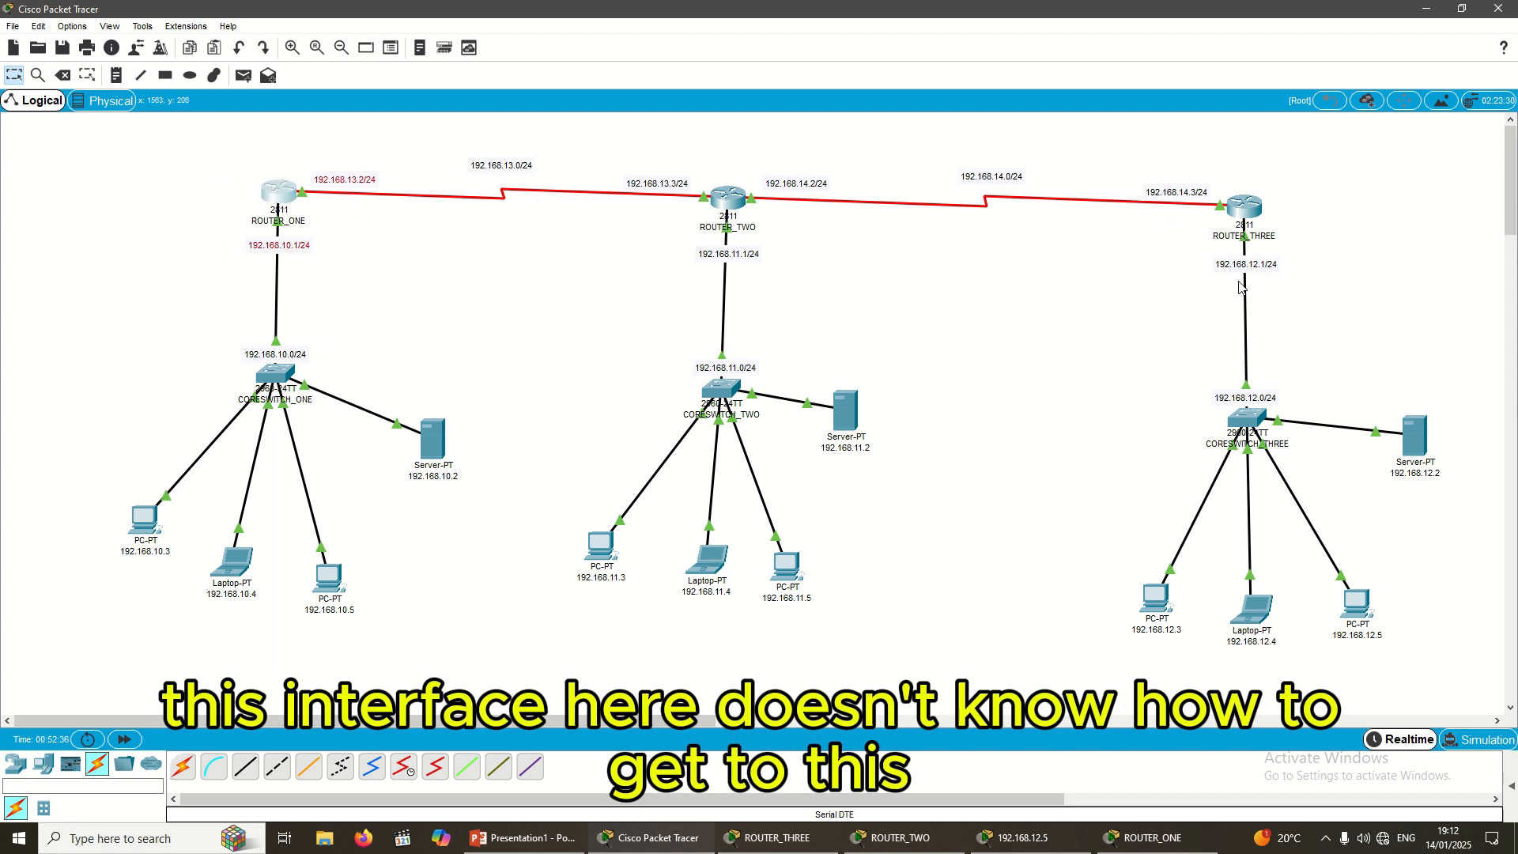
left_click_drag(1173, 343, 1357, 457)
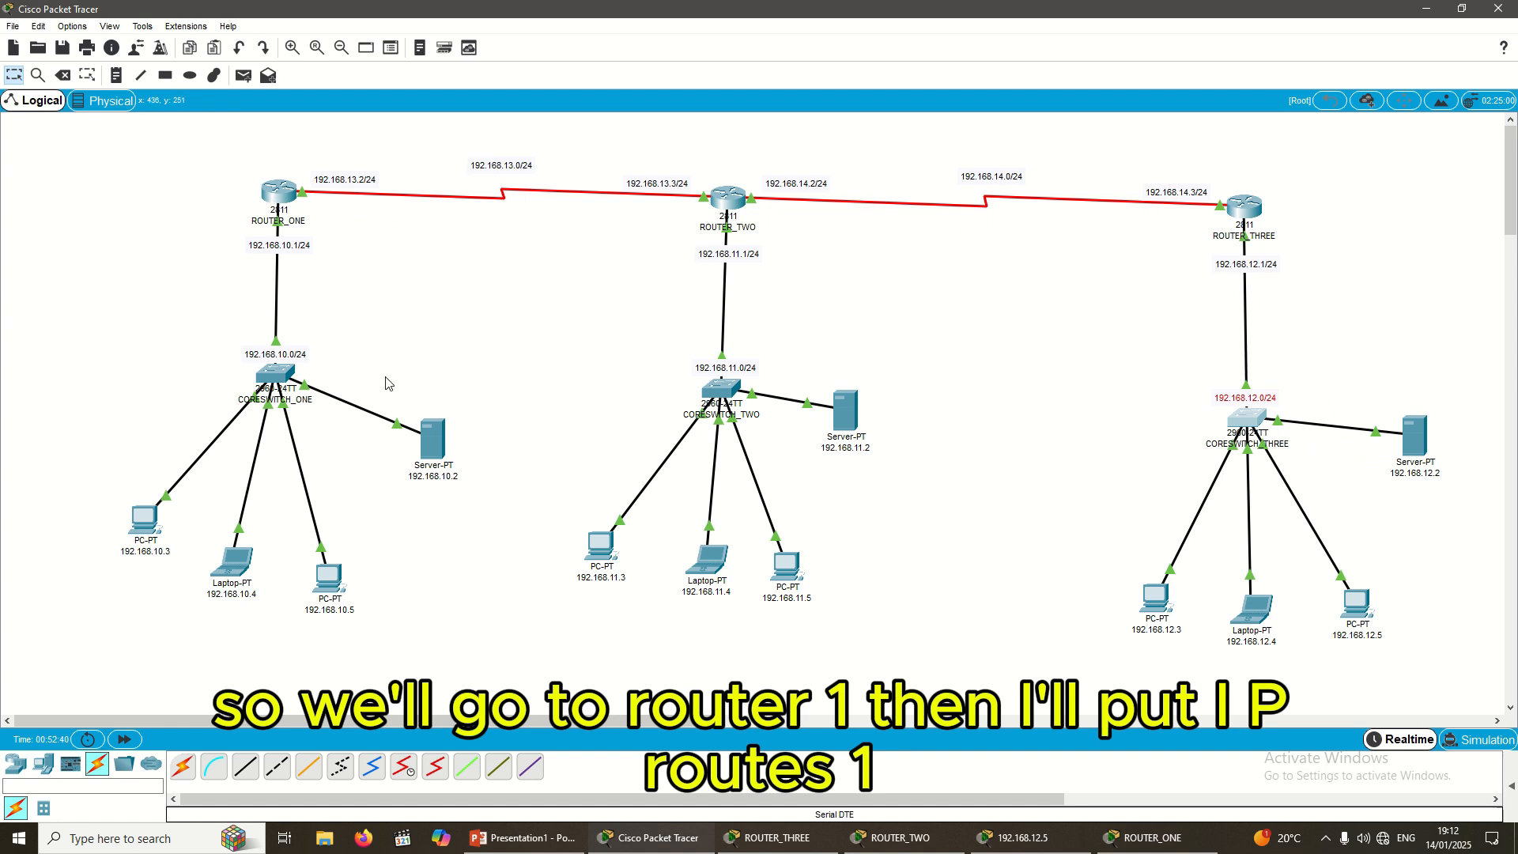
Step: On ROUTER_ONE, enter 'ip route 192.168.12.0 255.255.255.0 192.168.13.3'
left_click(1153, 838)
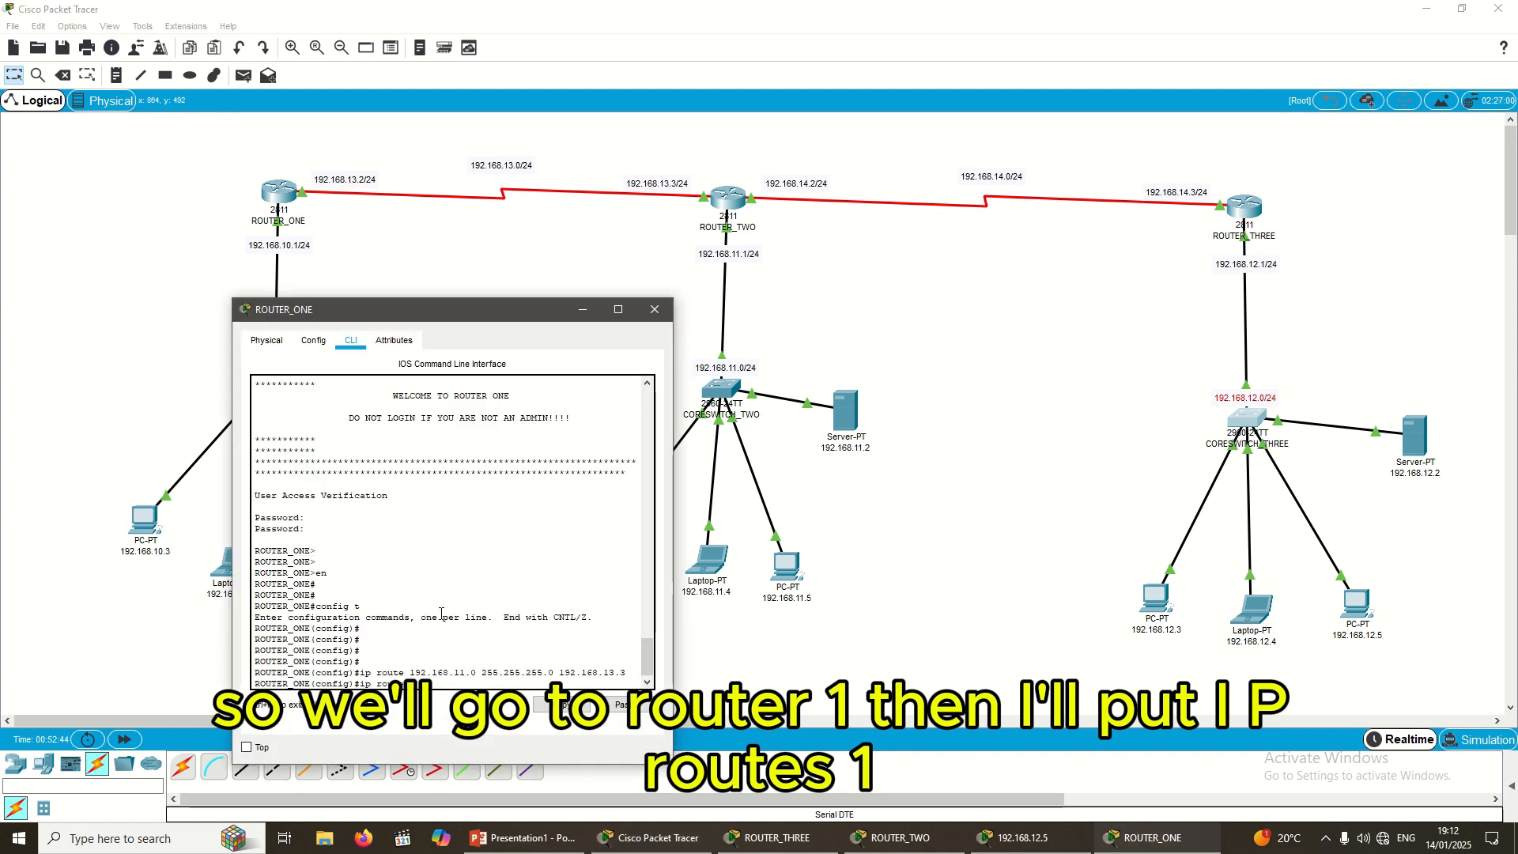
type("92.1")
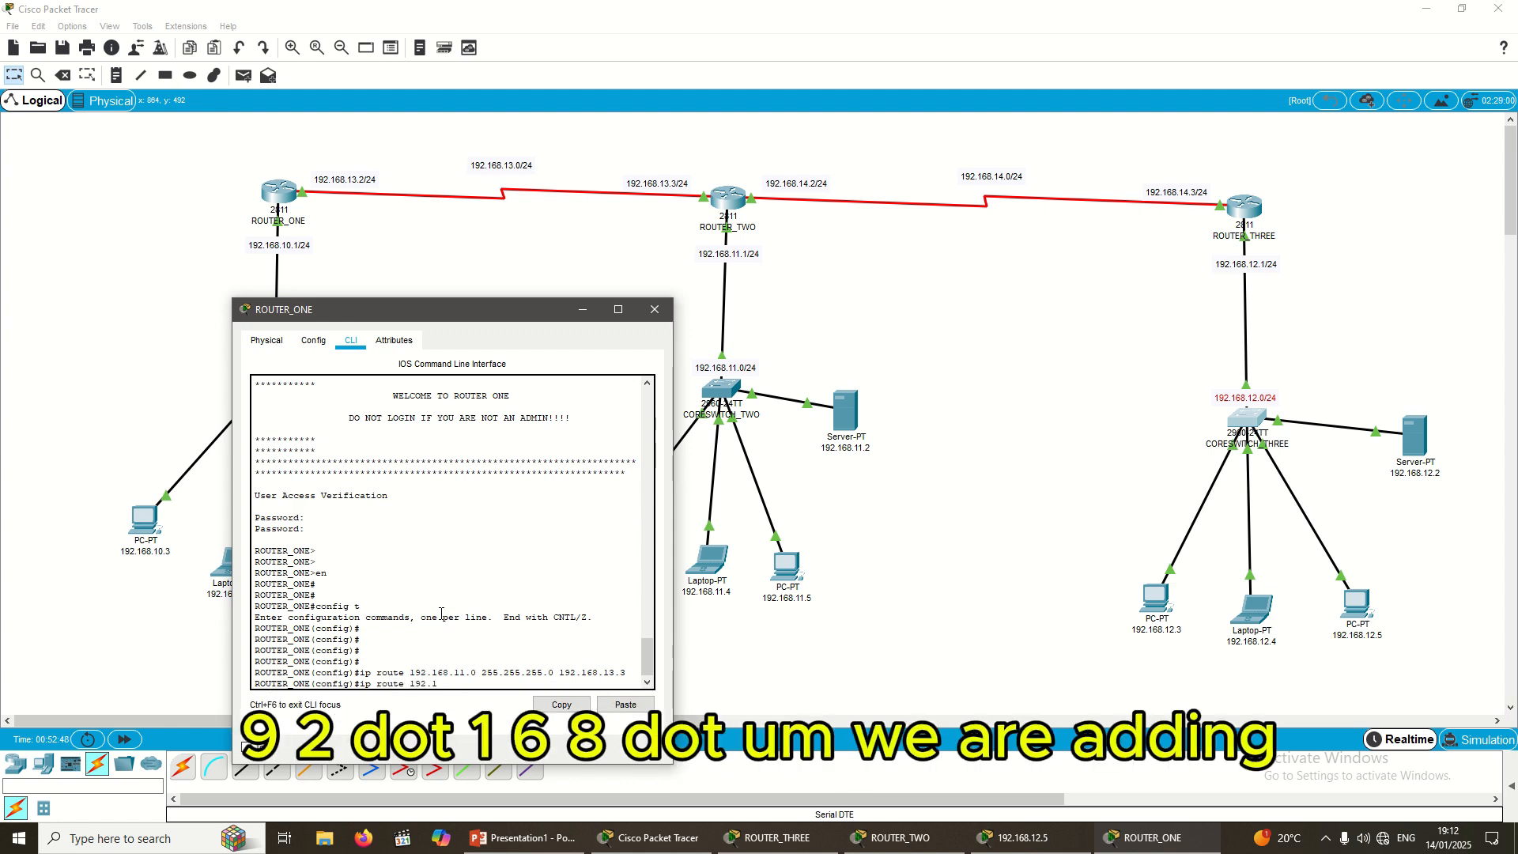
type("68.")
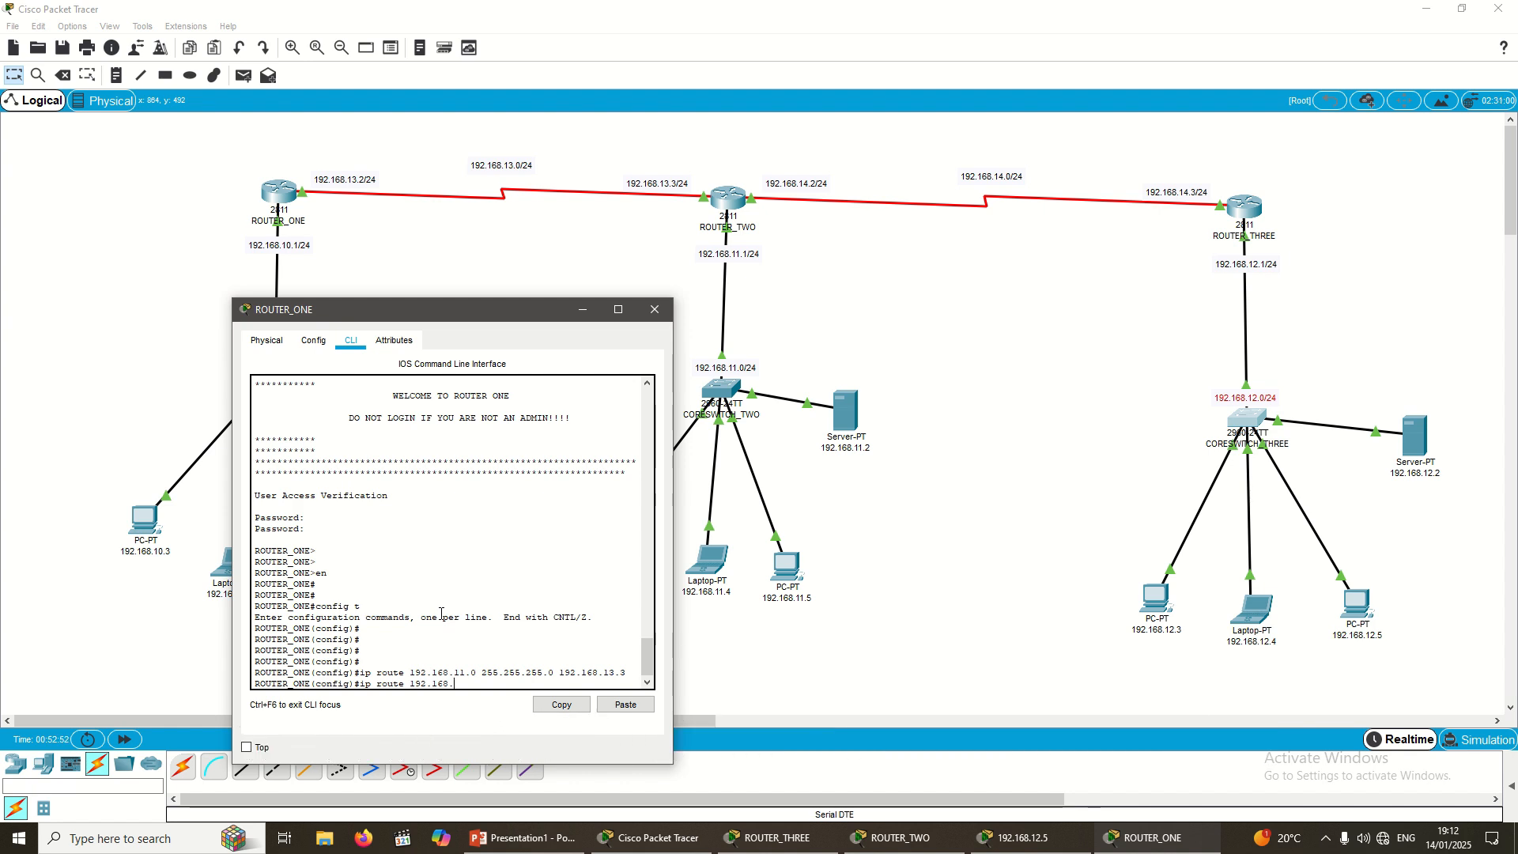
type("1")
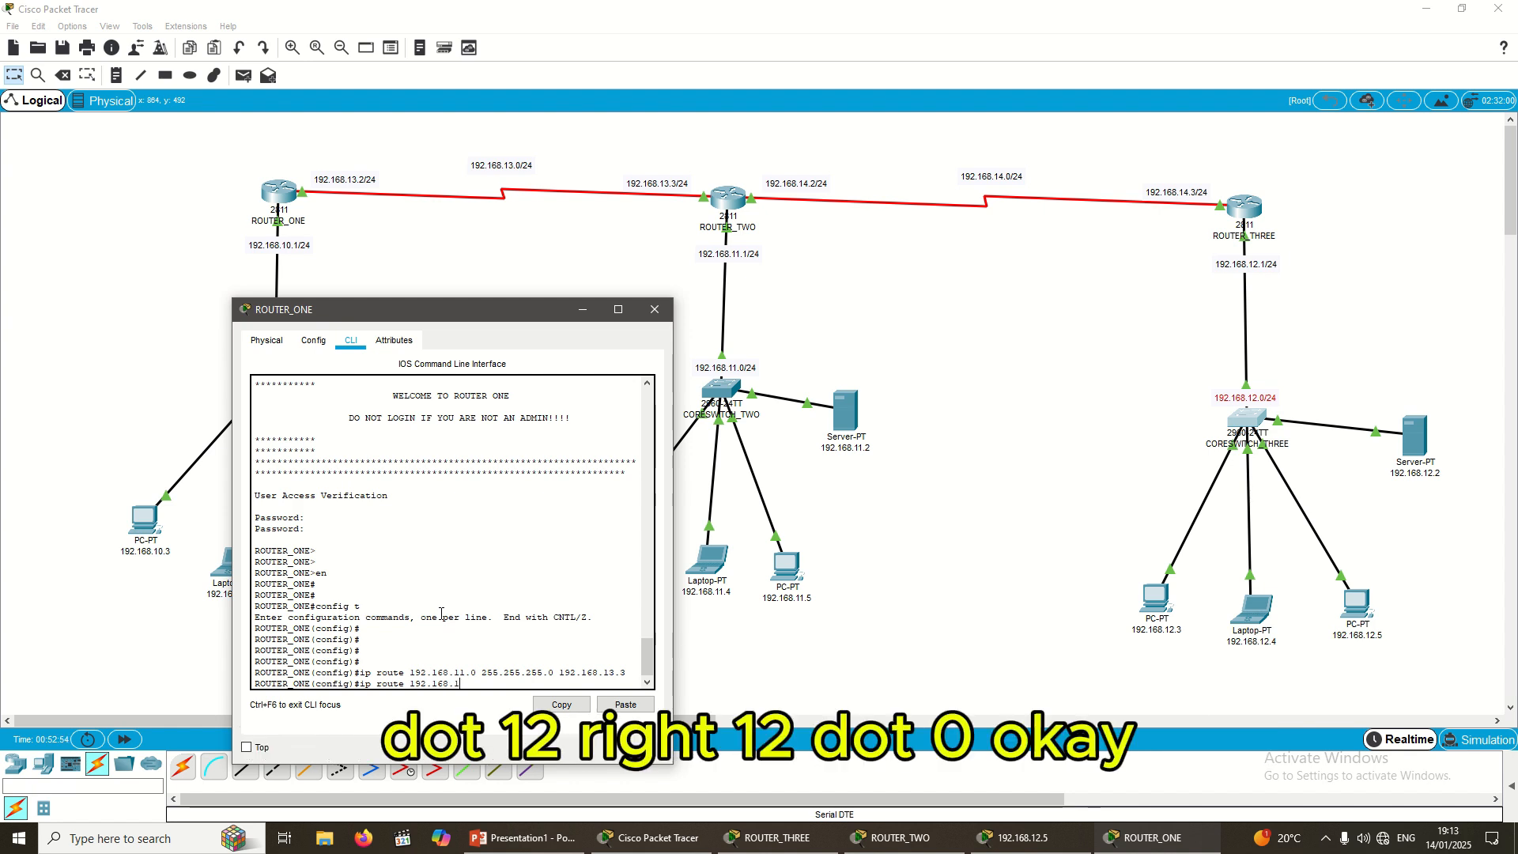
type("2.0")
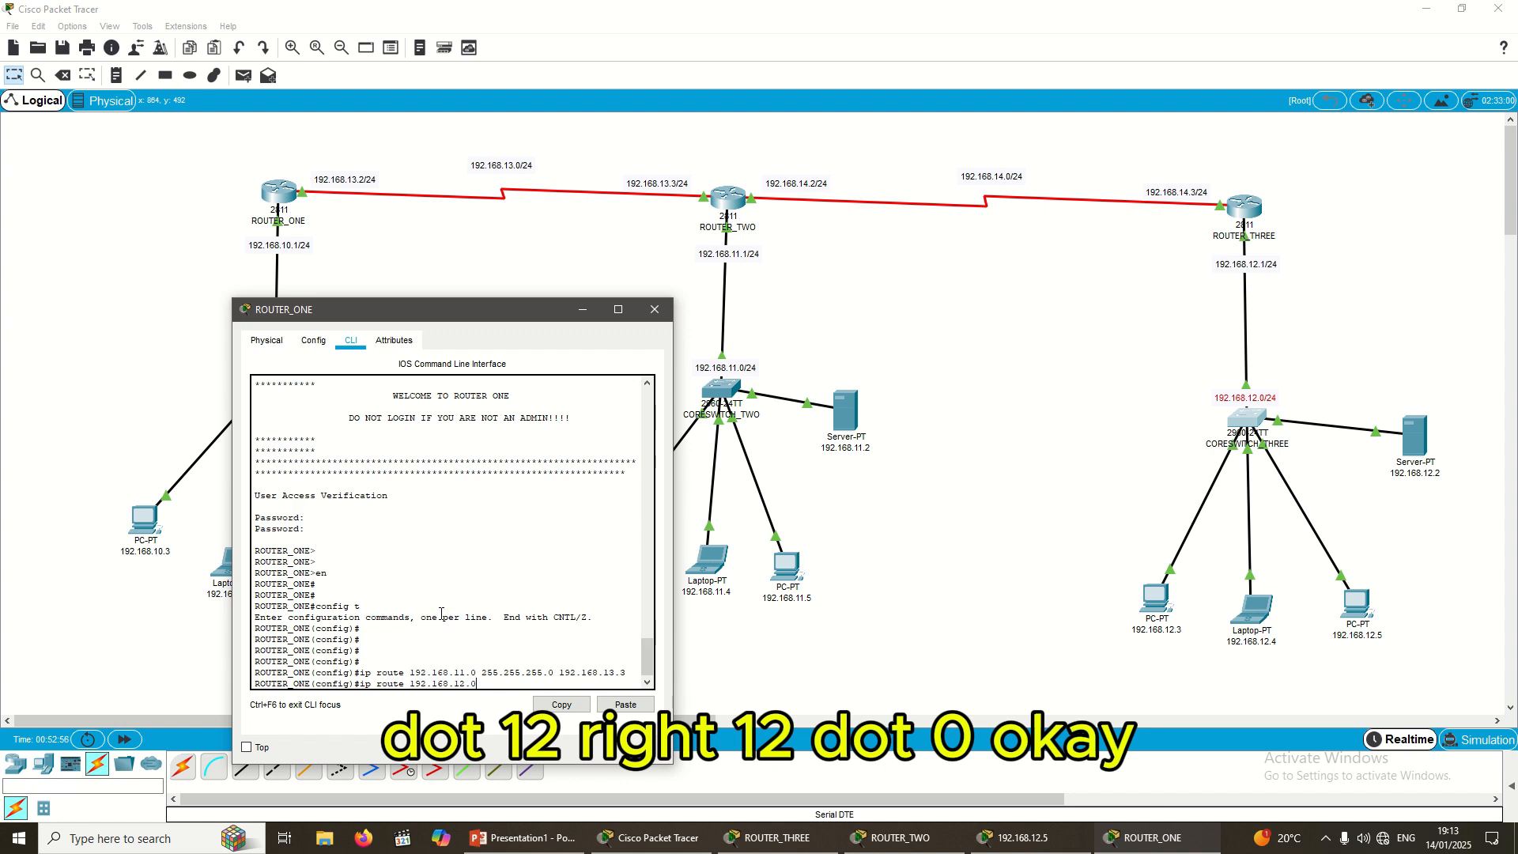
type(" 255.")
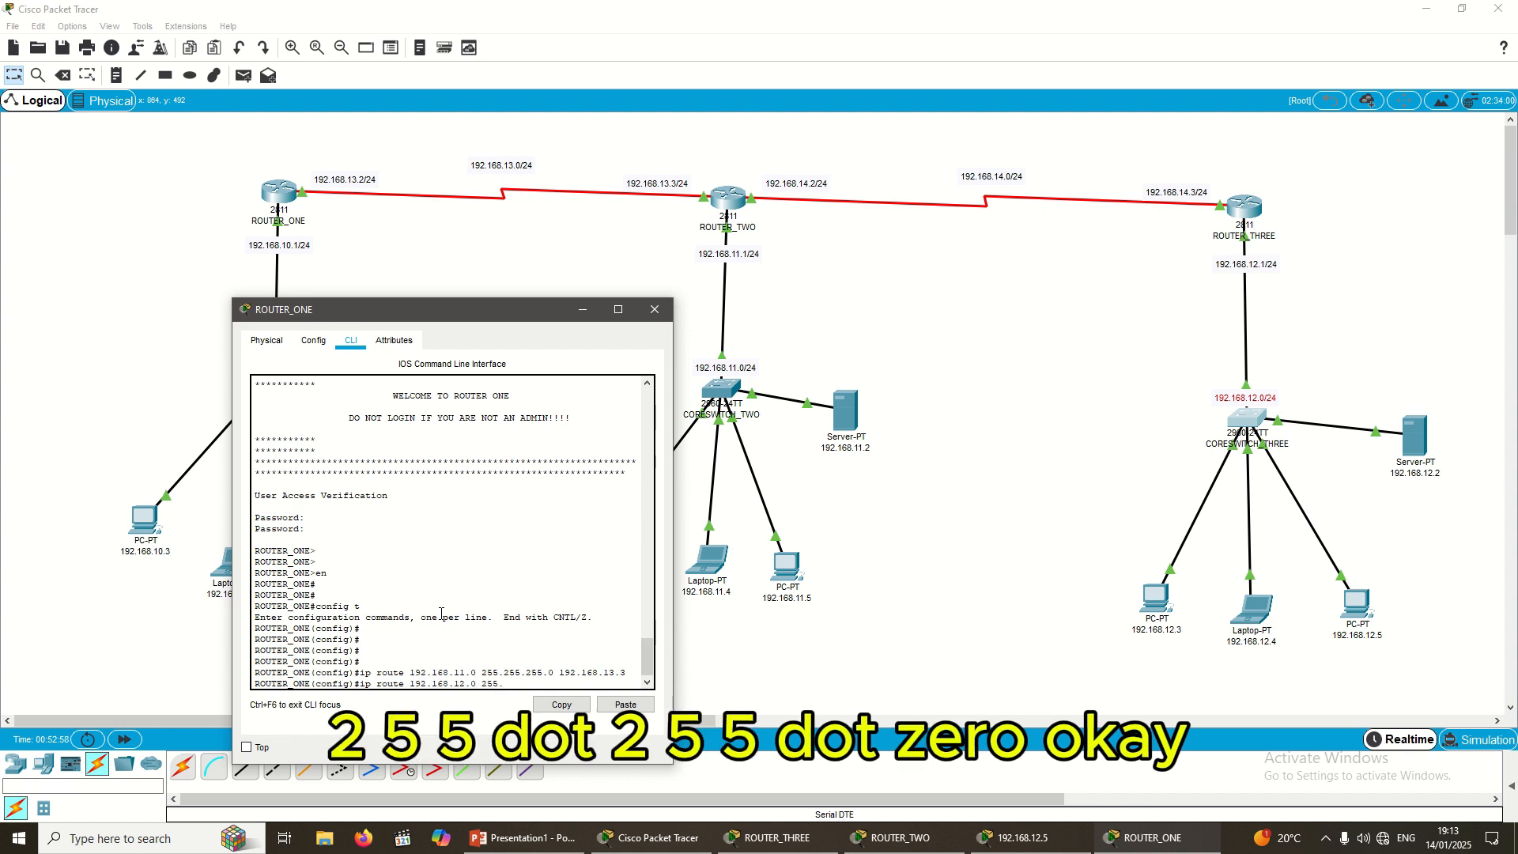
type("255.0")
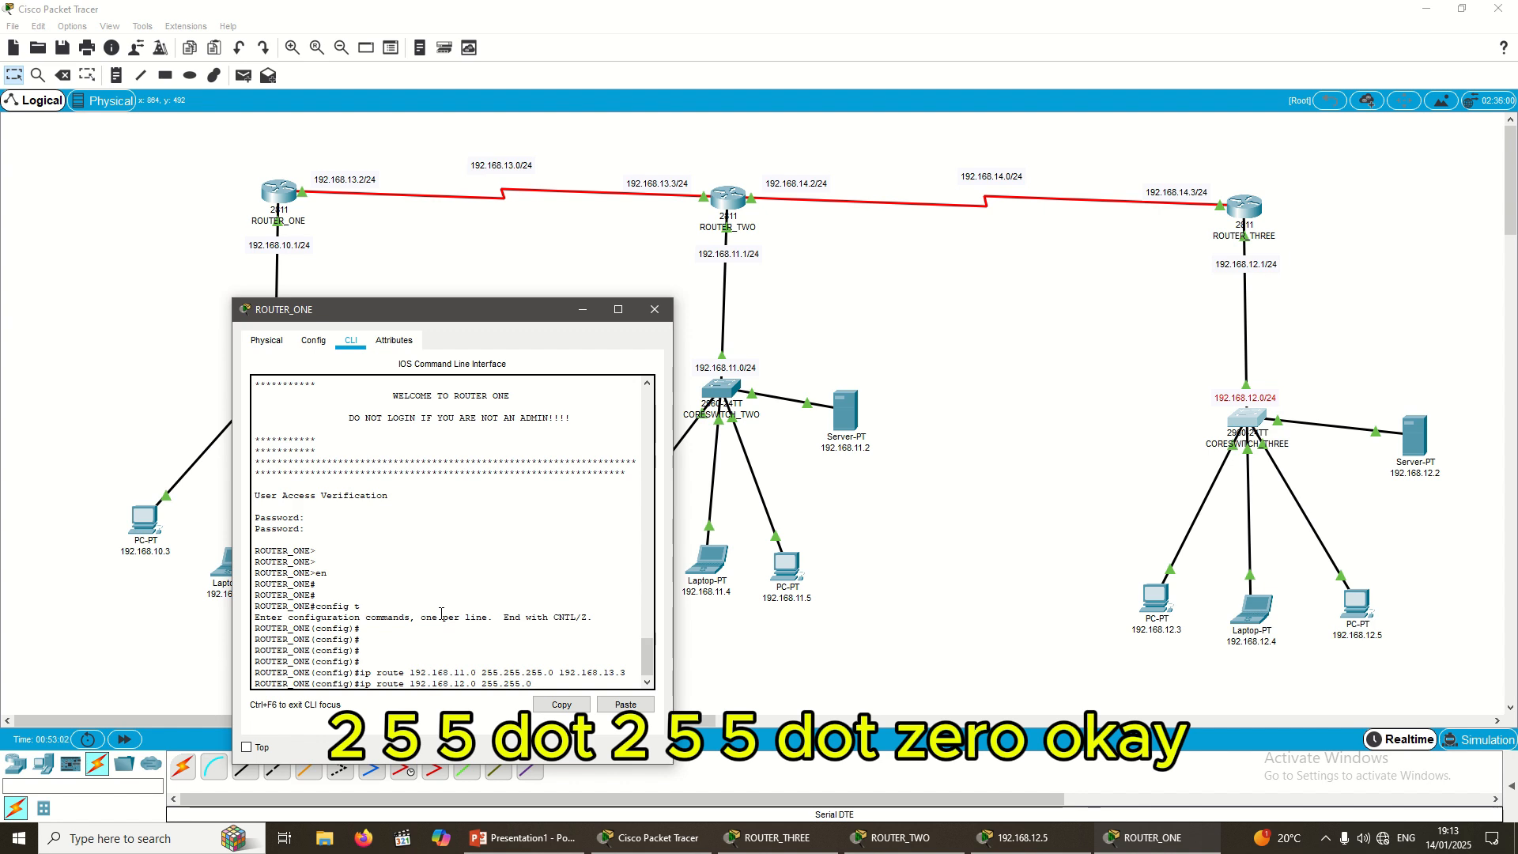
key("BackSpace")
type("255")
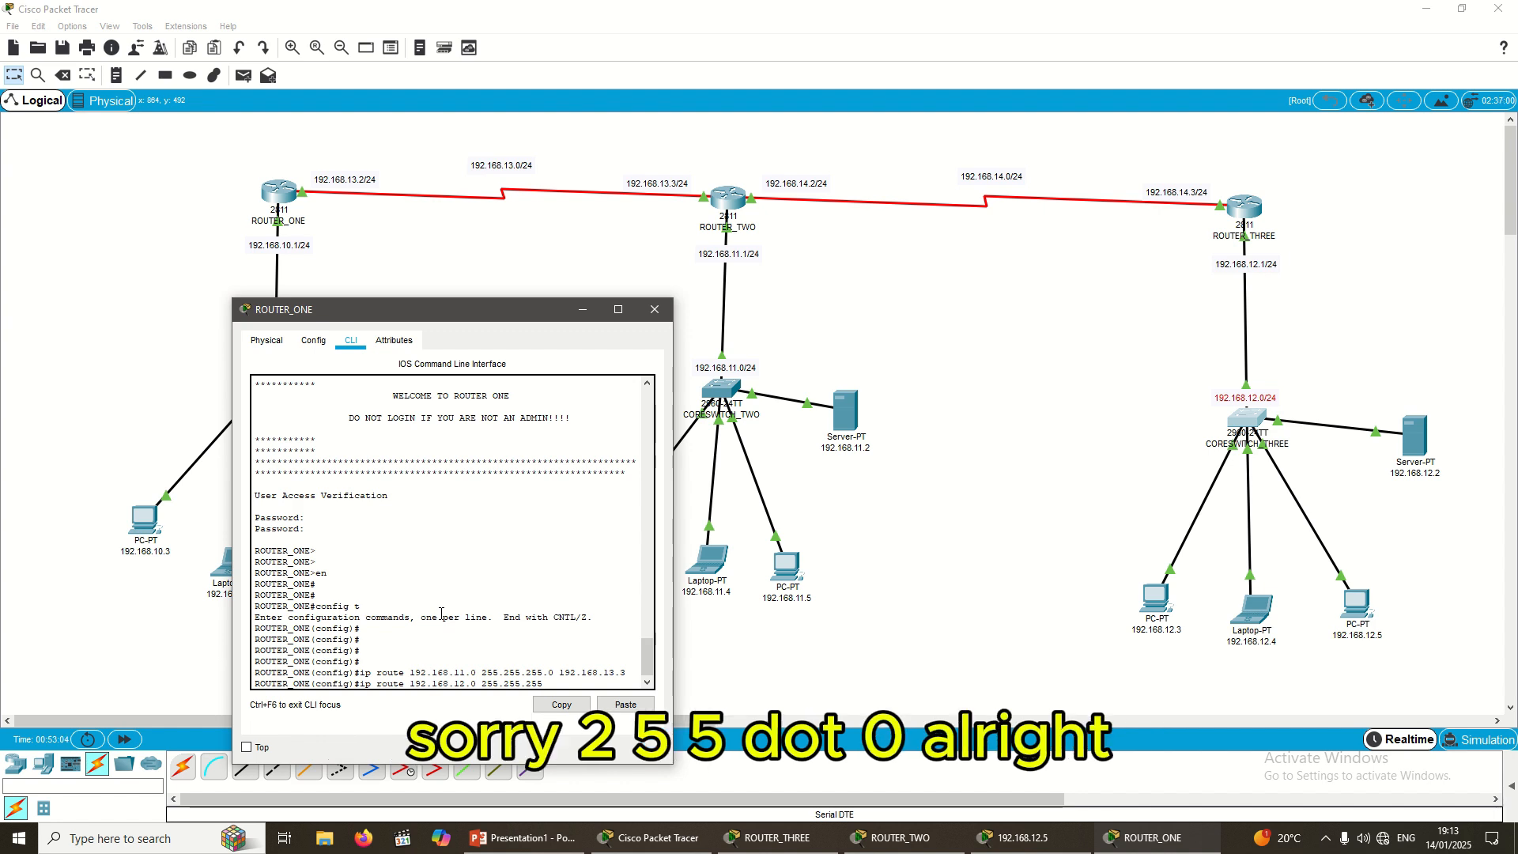
type(".0")
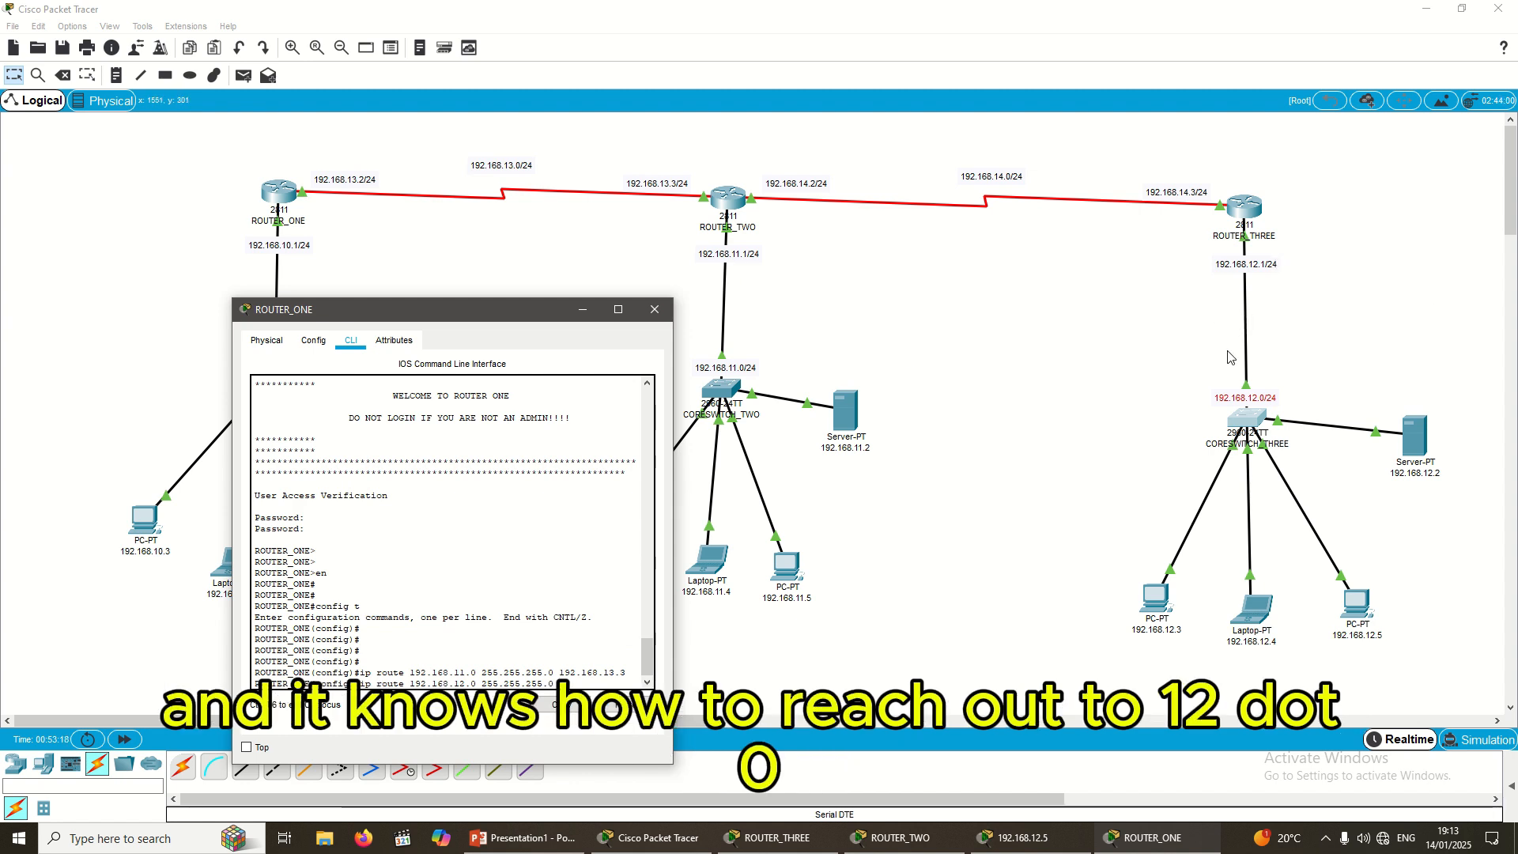
type("1")
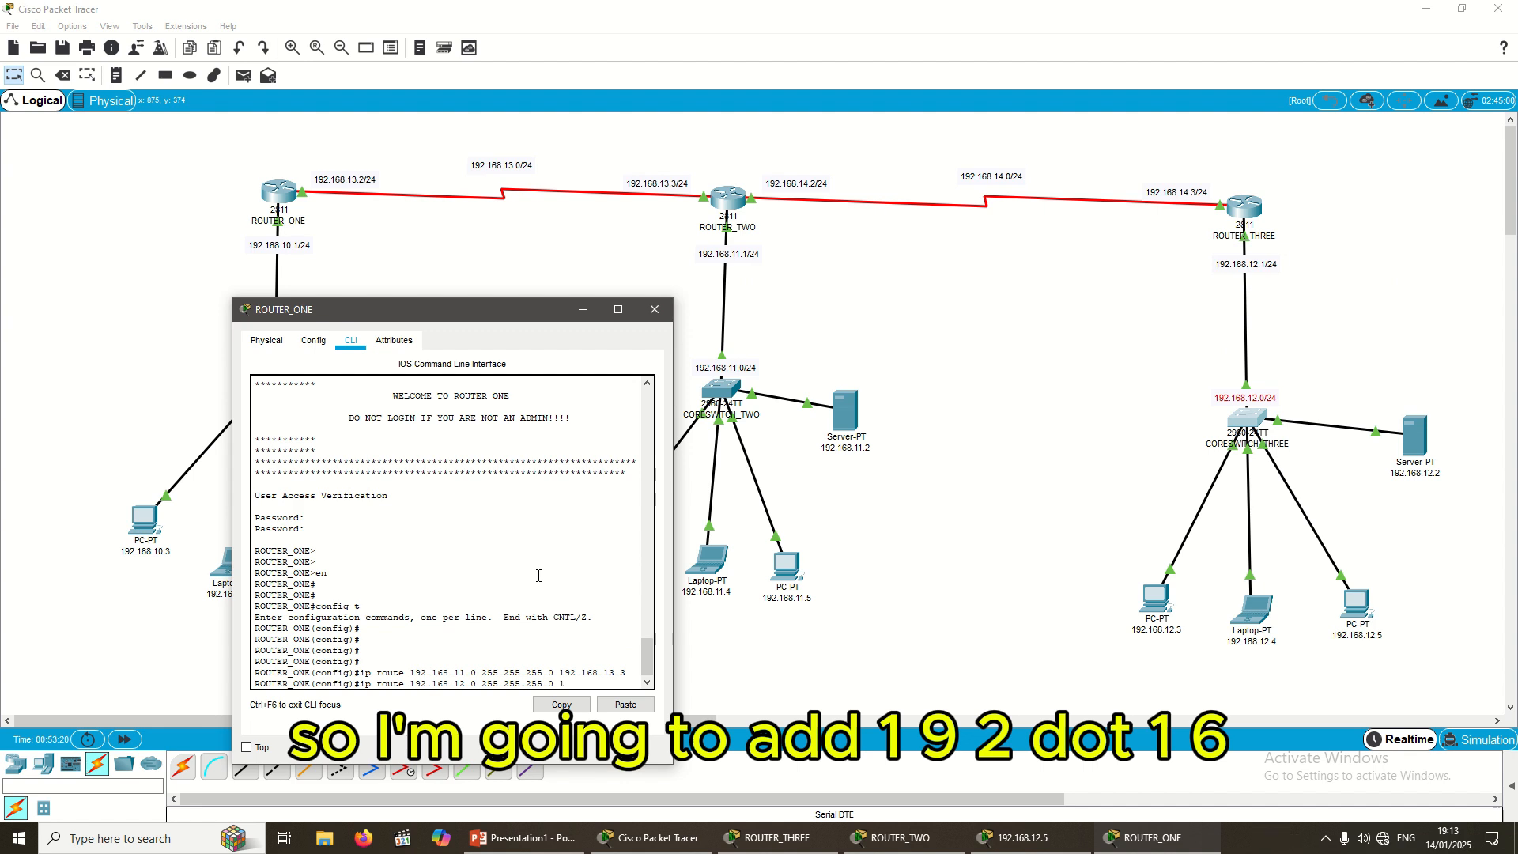
type("92.168.13.3")
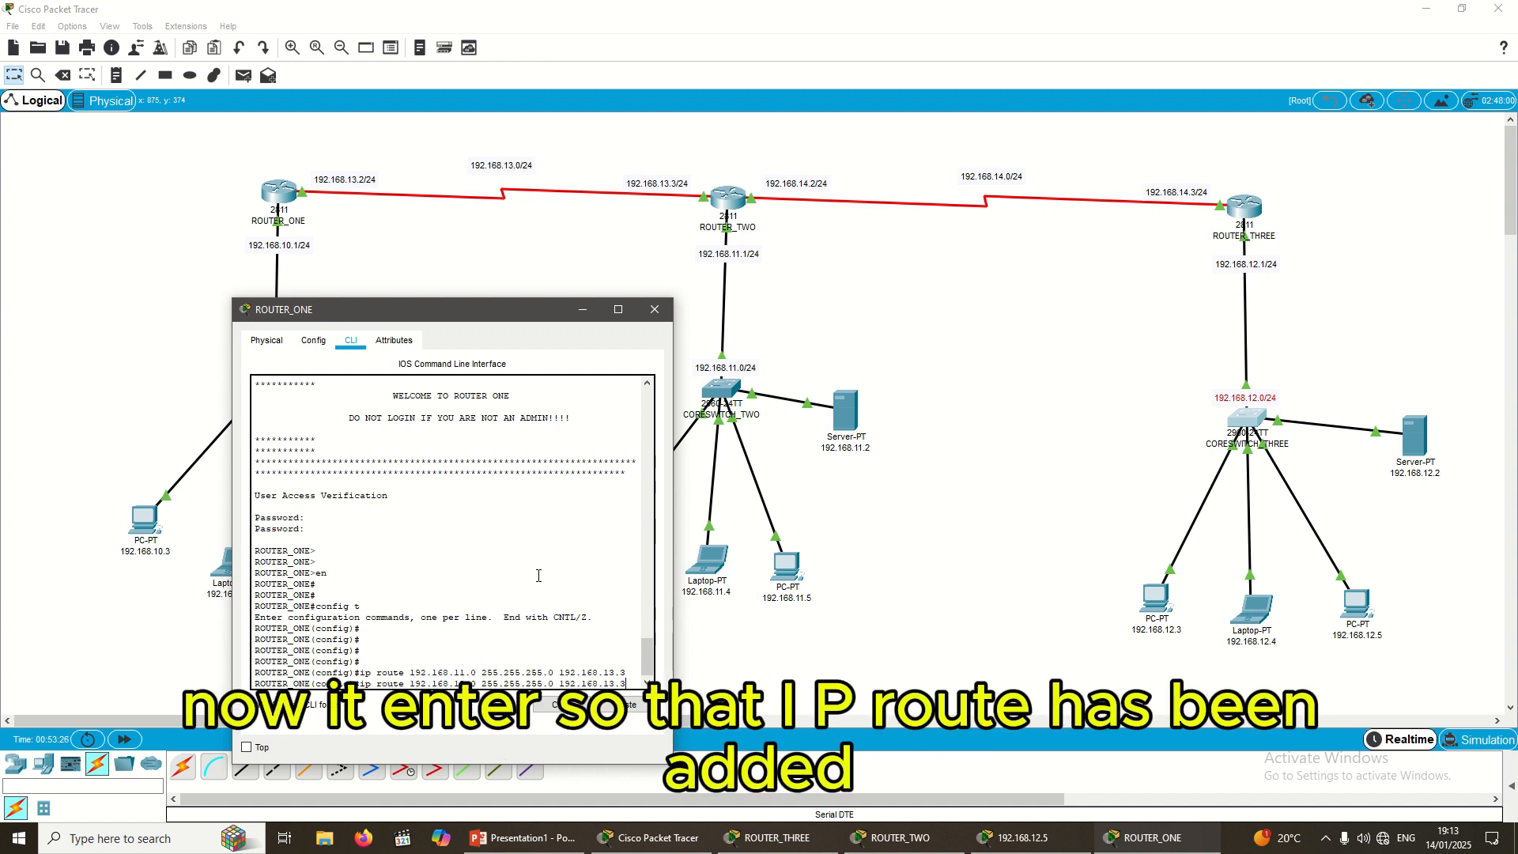
key("Return")
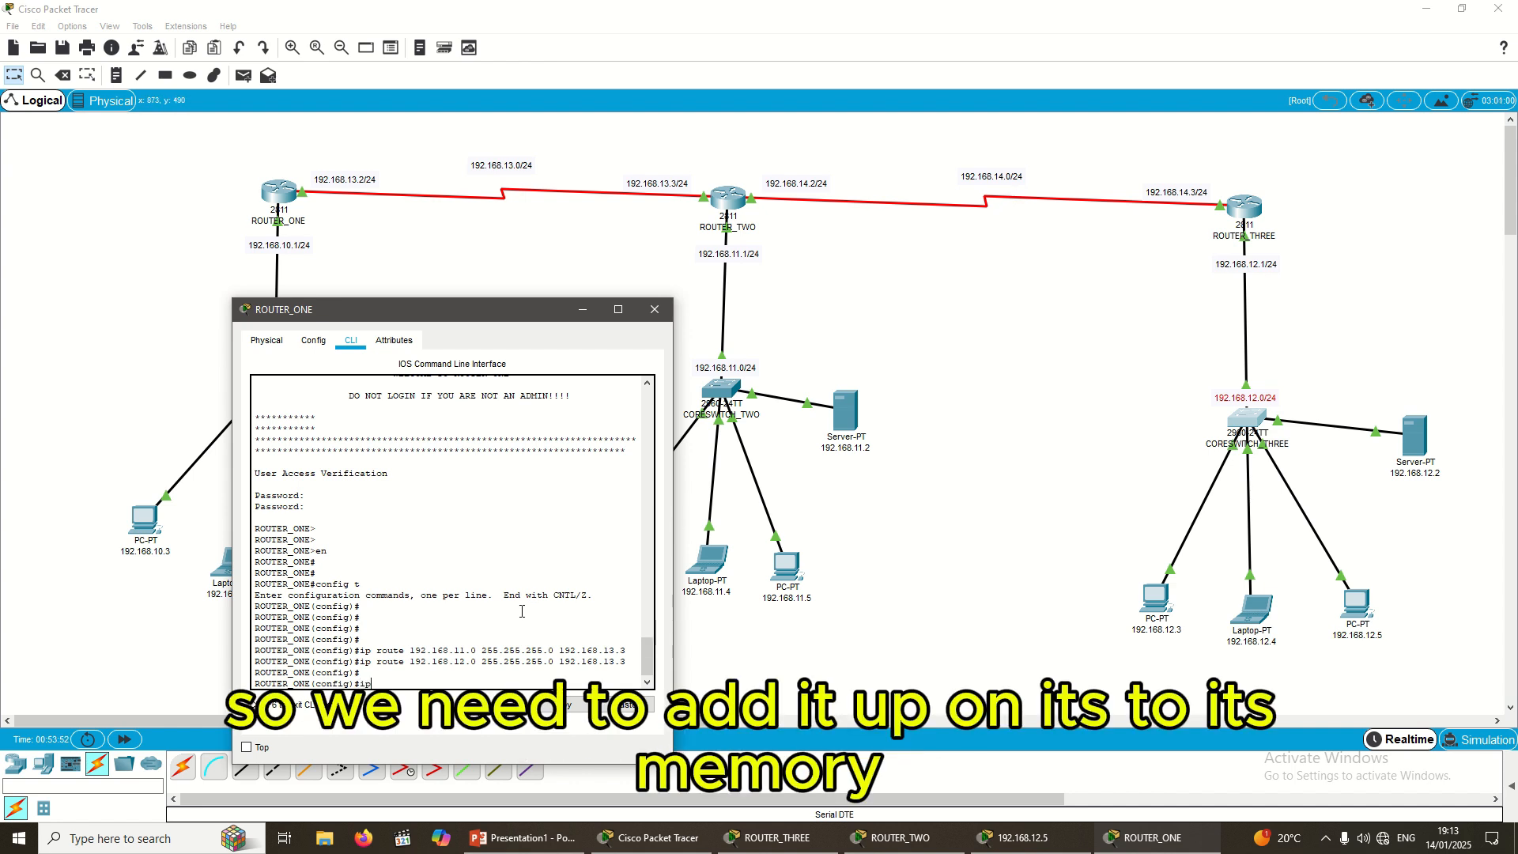
Step: Add the route 192.168.14.0 255.255.255.0 via 192.168.13.3, then save with do write and exit
type("rou")
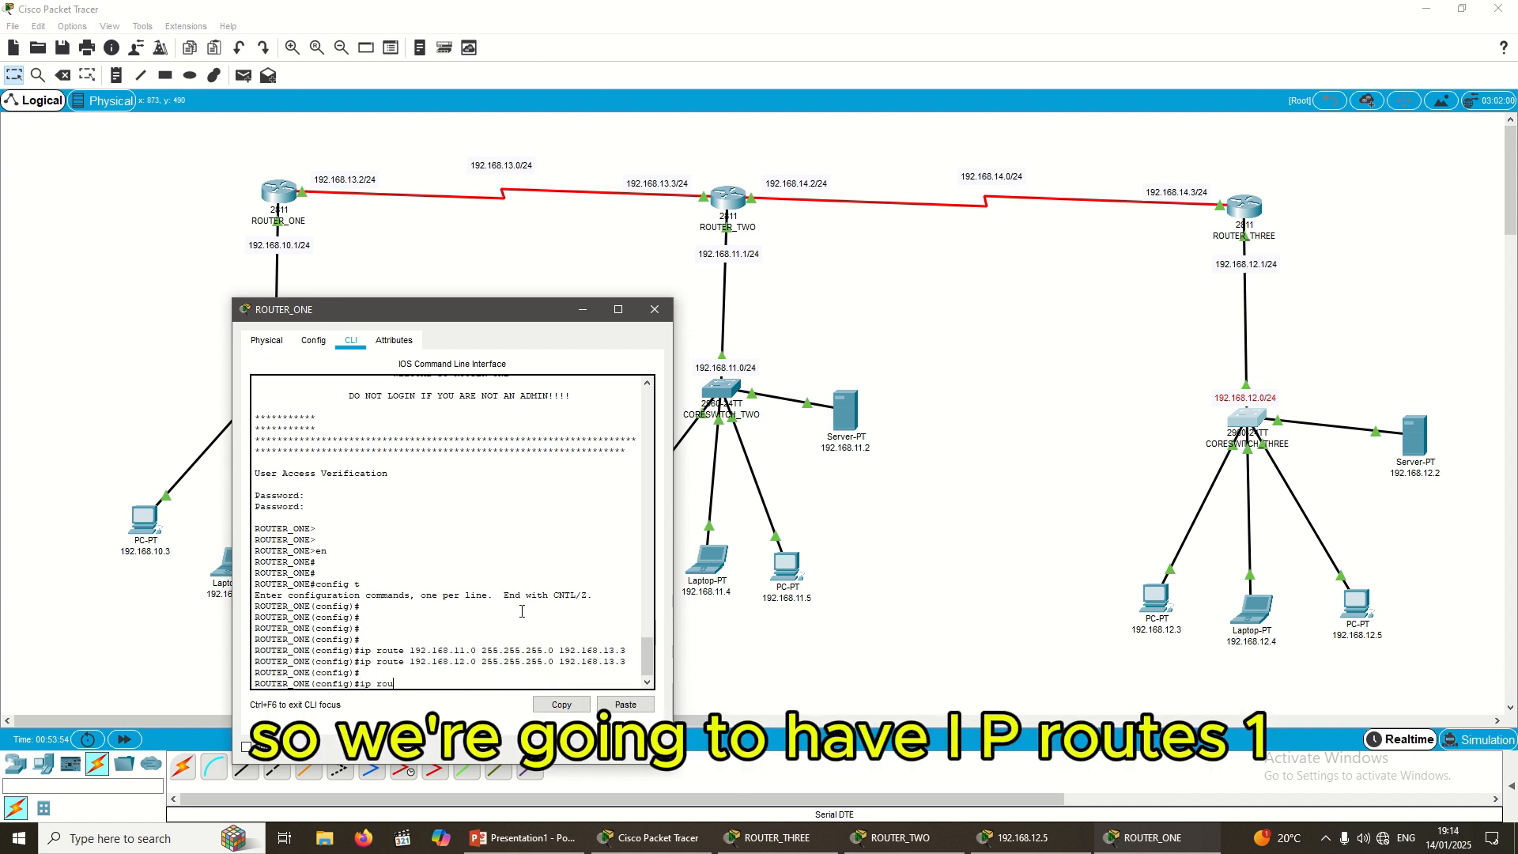
type("te 192")
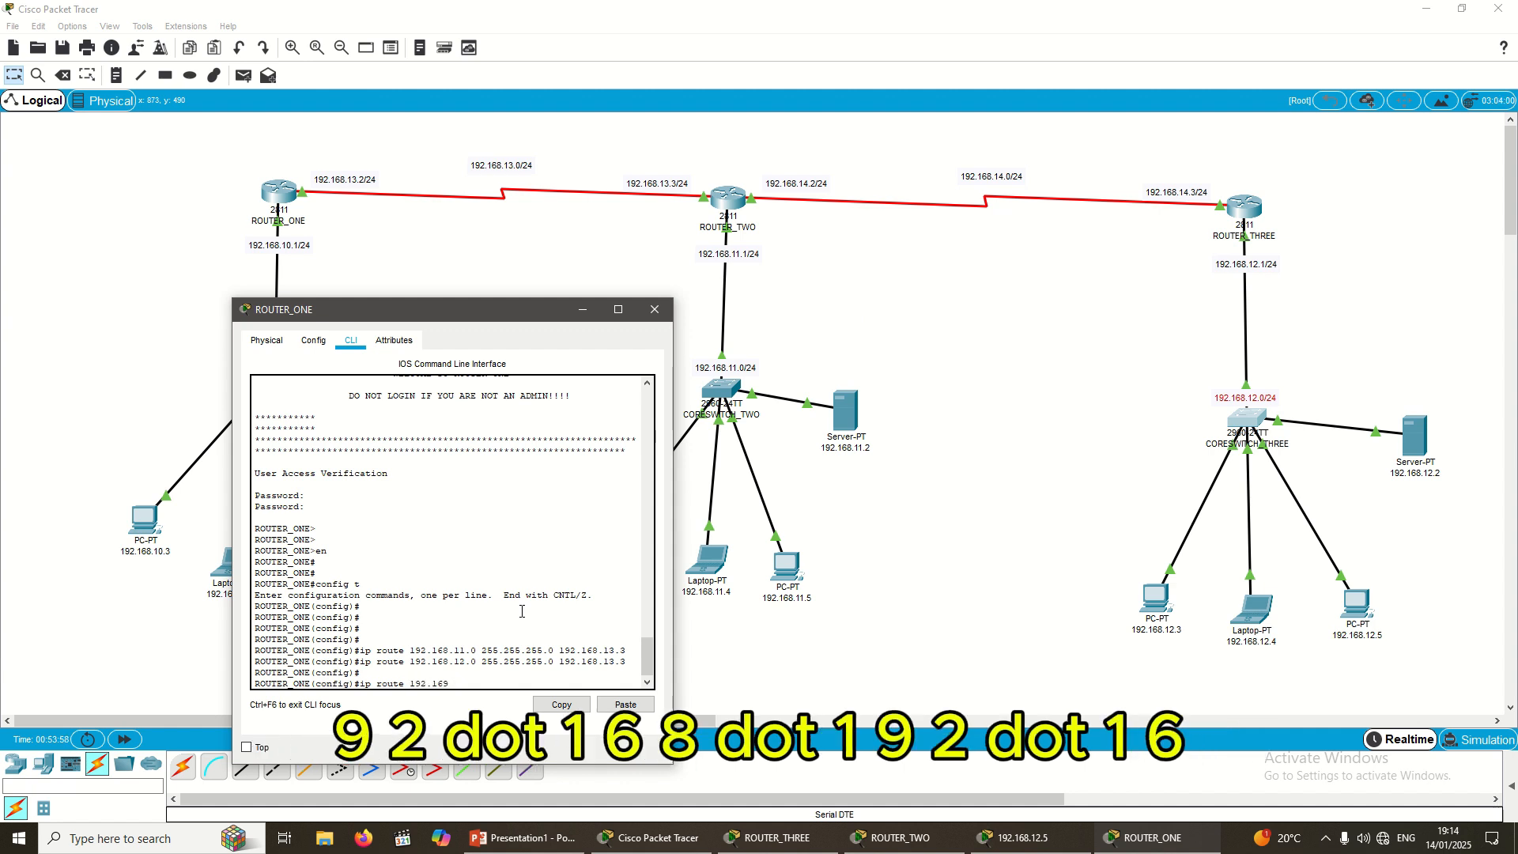
type(".168.1")
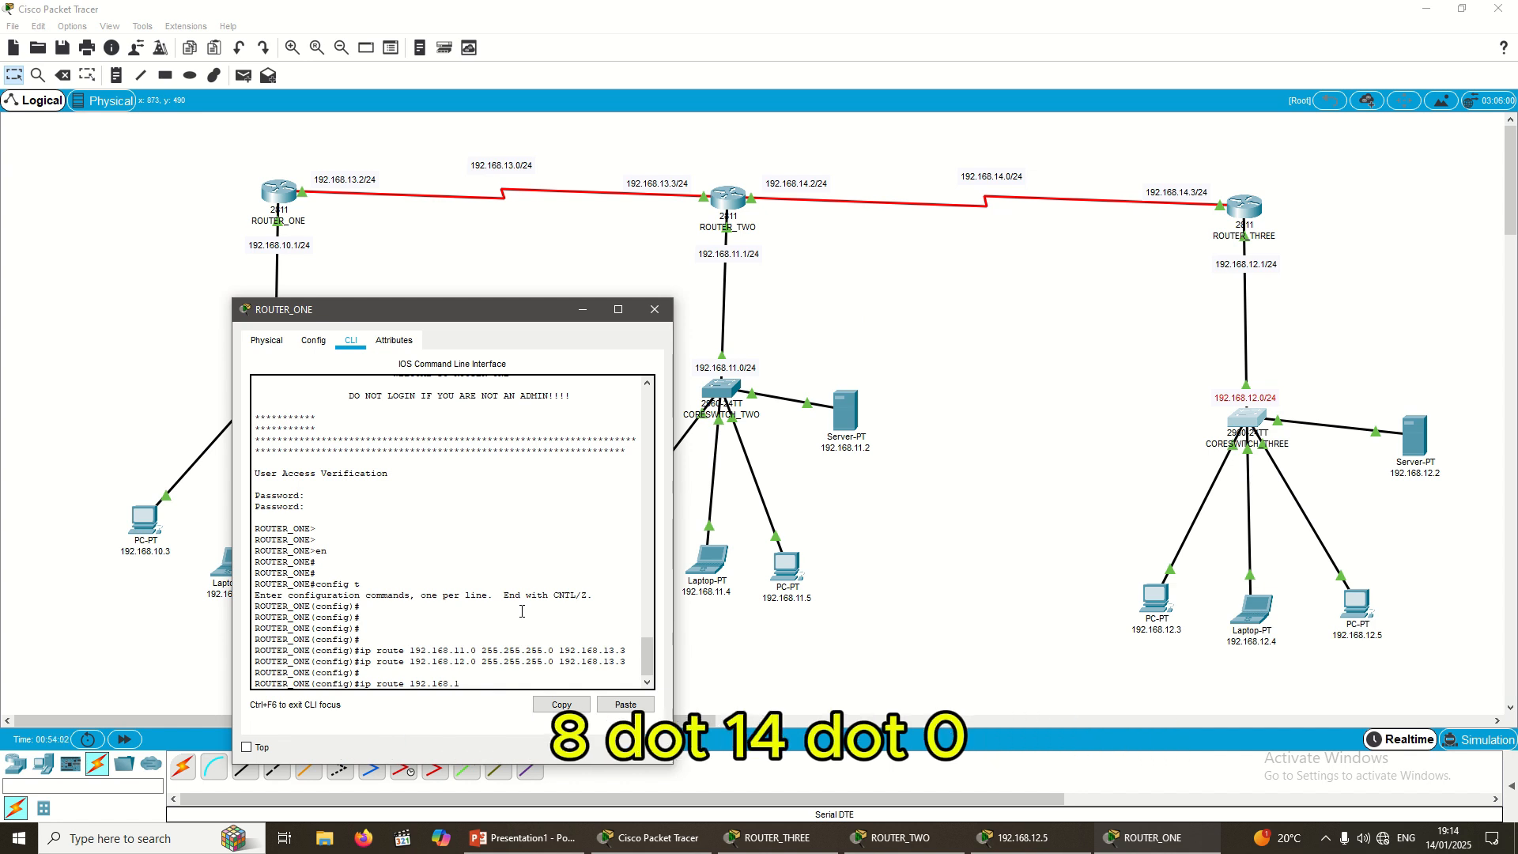
type("4.0")
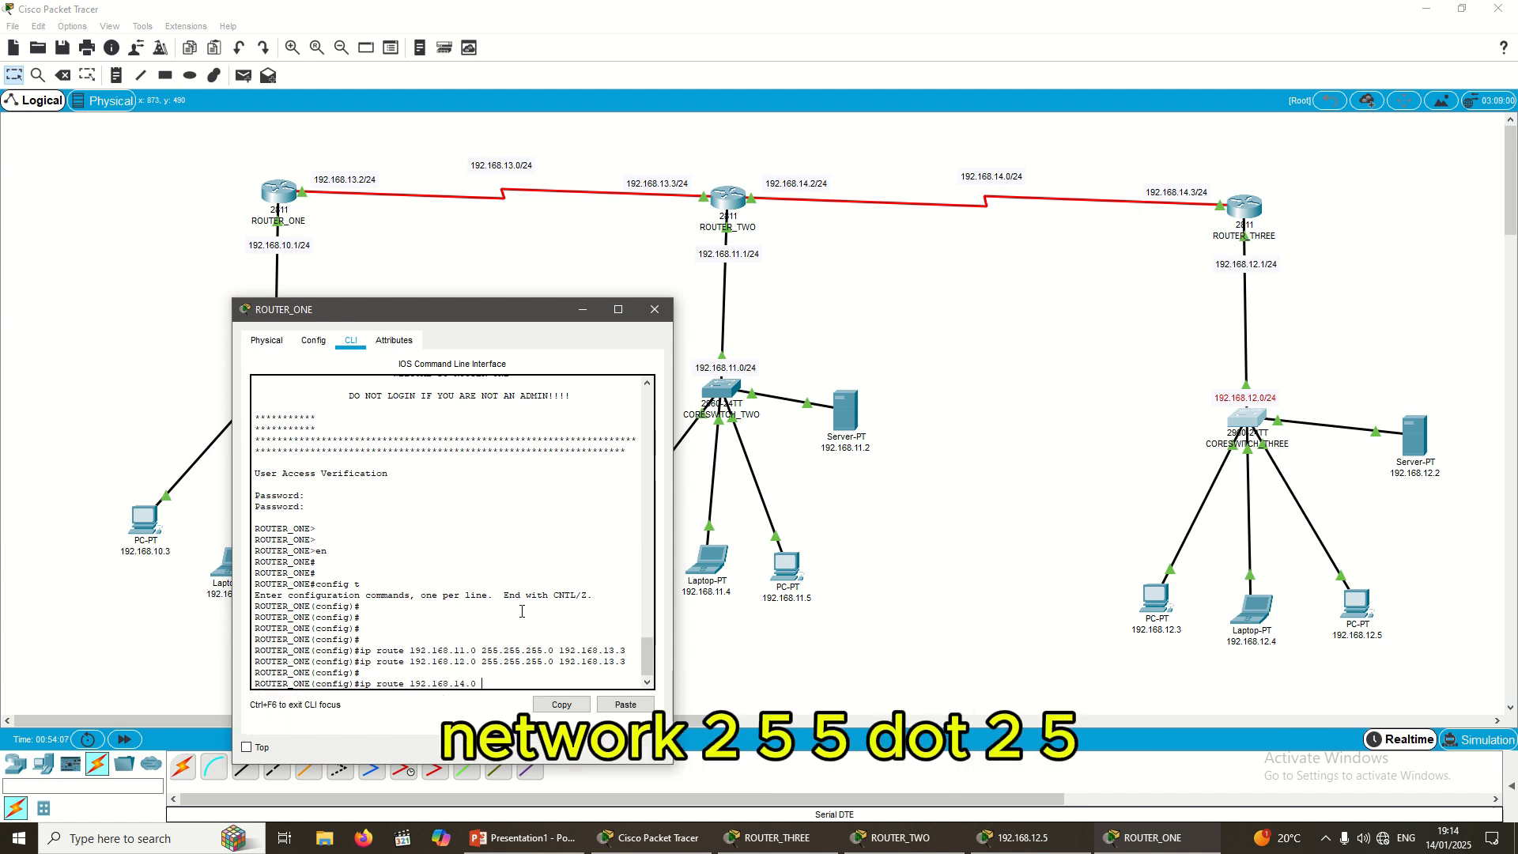
type(" 255.255.25")
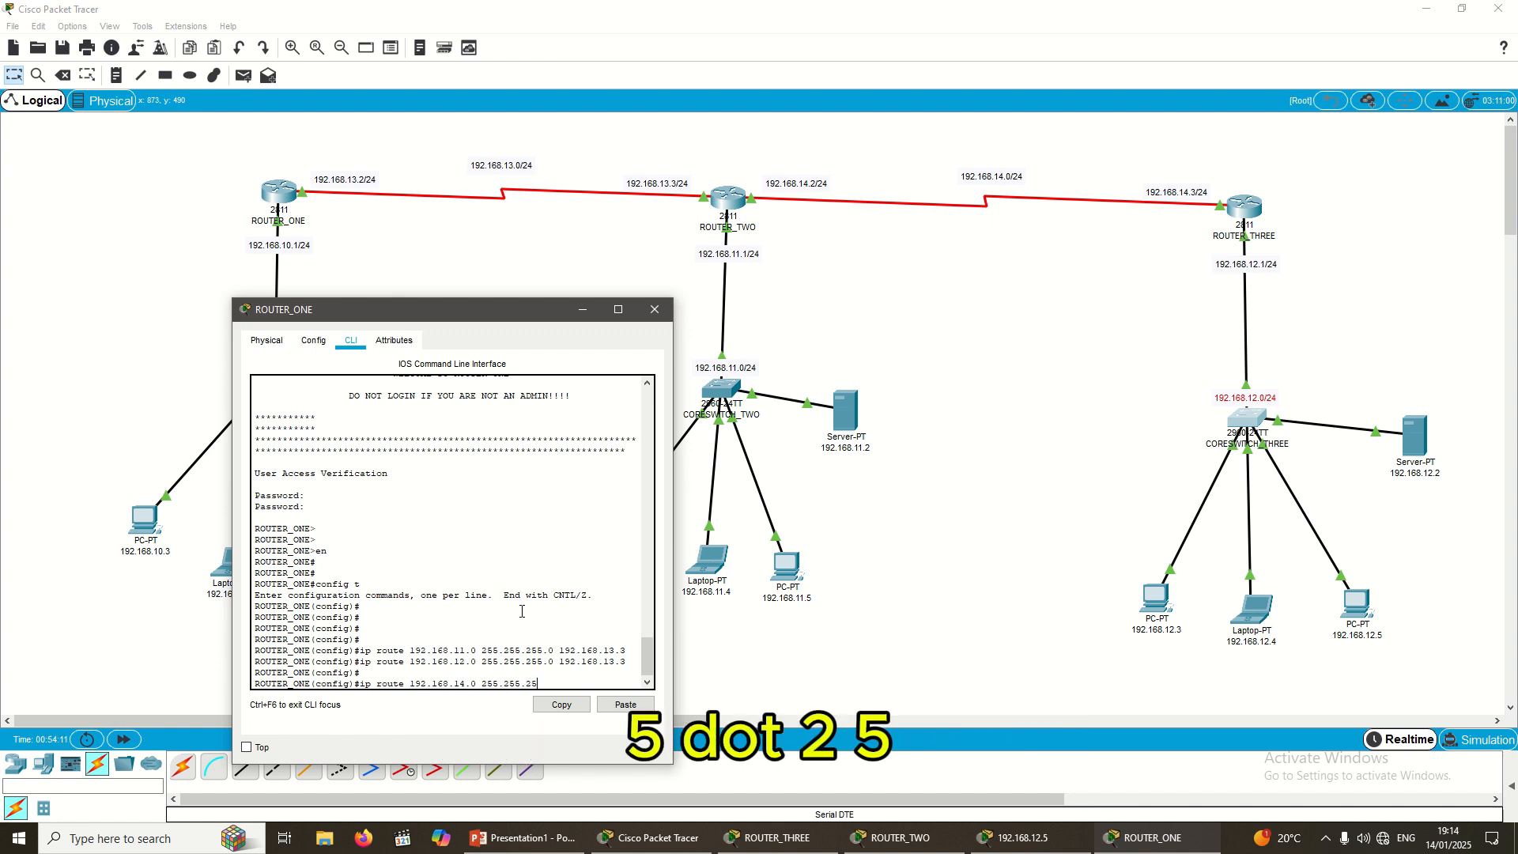
type("5.0")
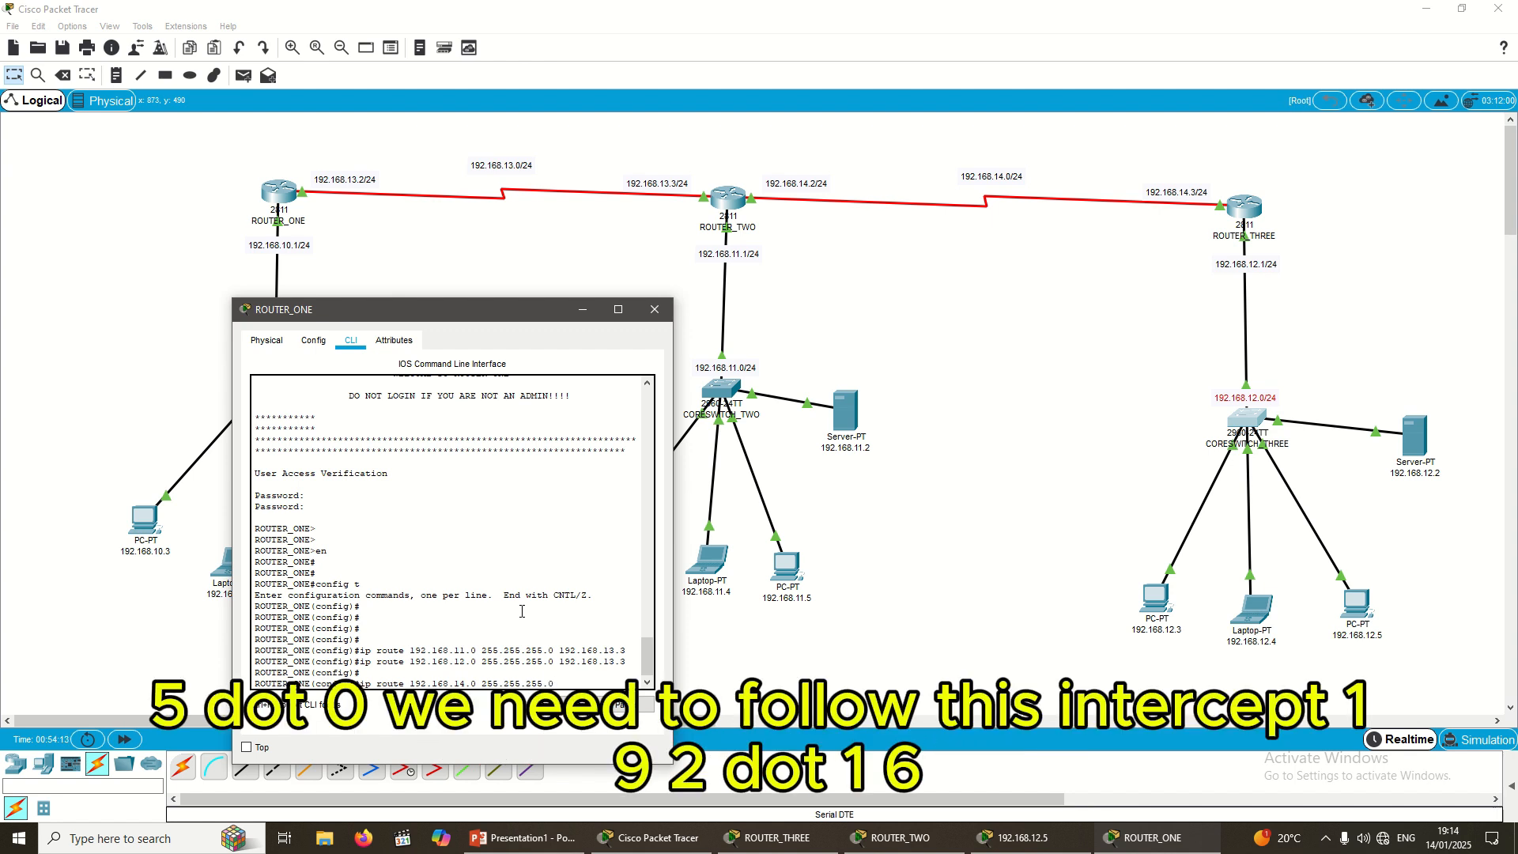
type(" 192")
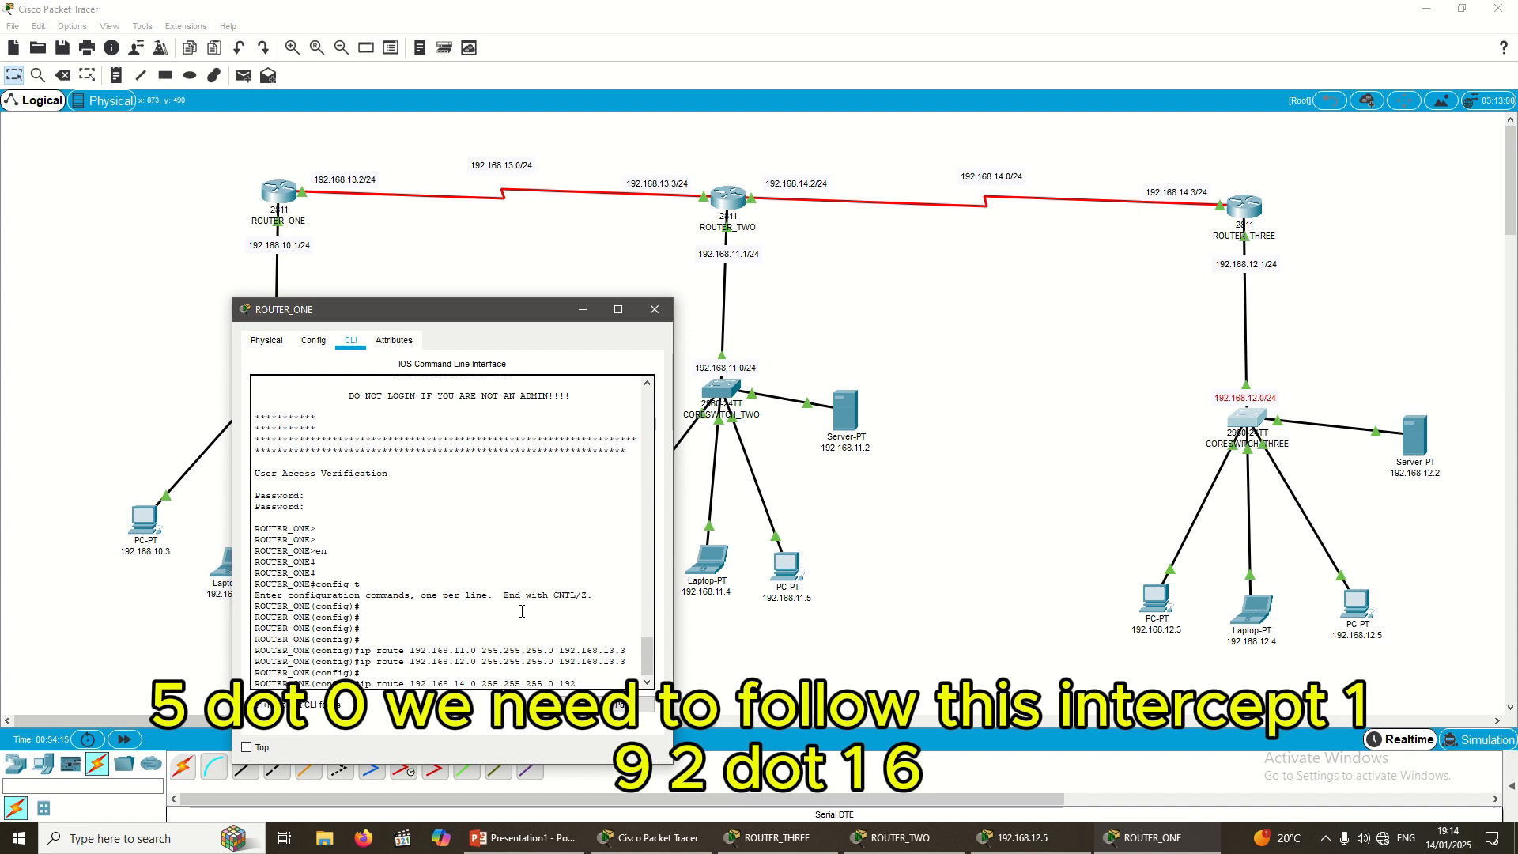
type(".168")
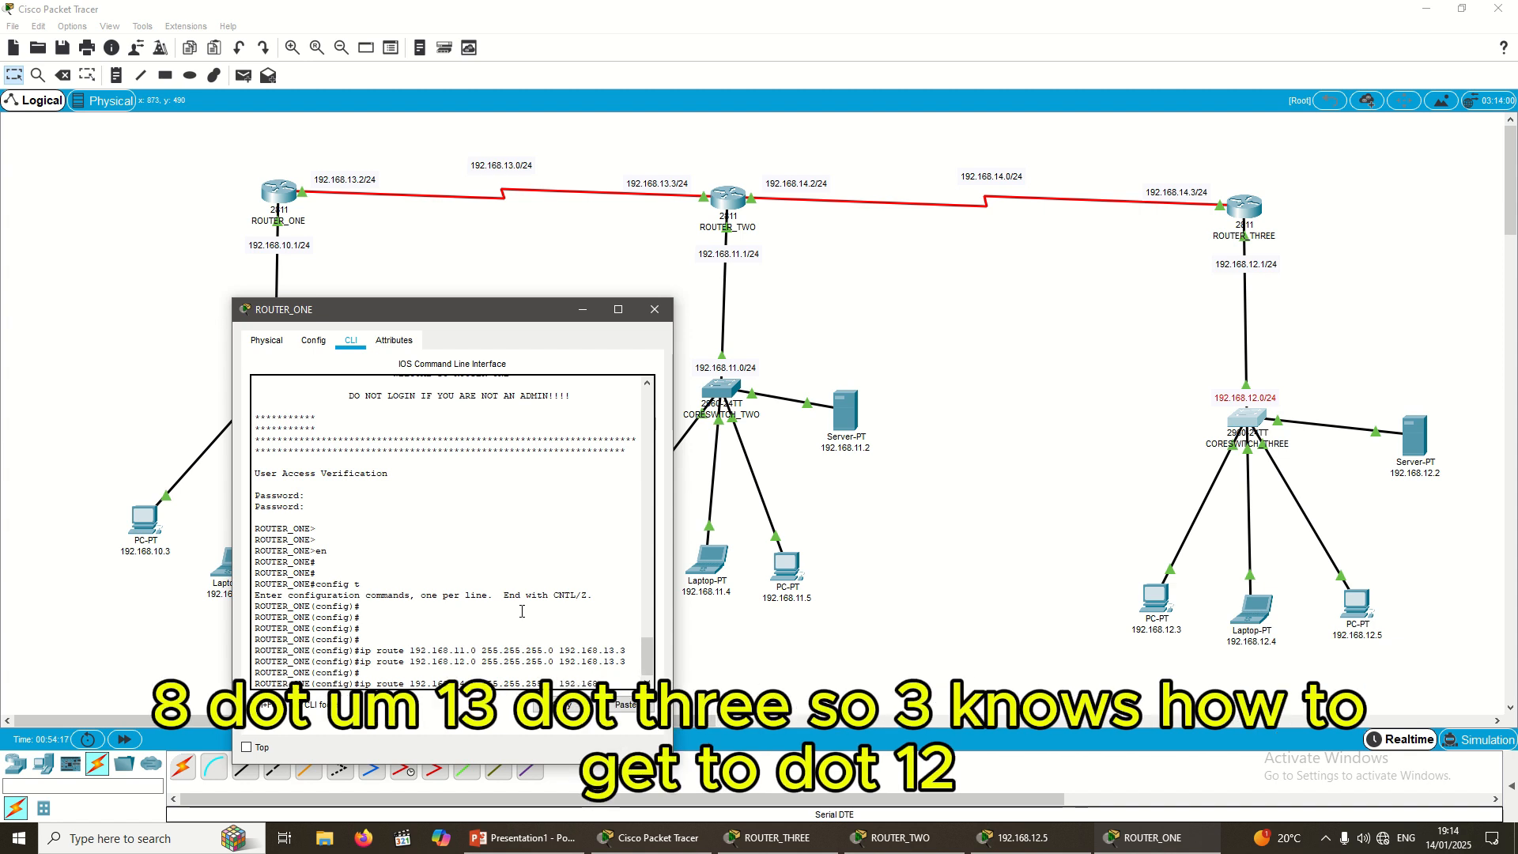
type(".13")
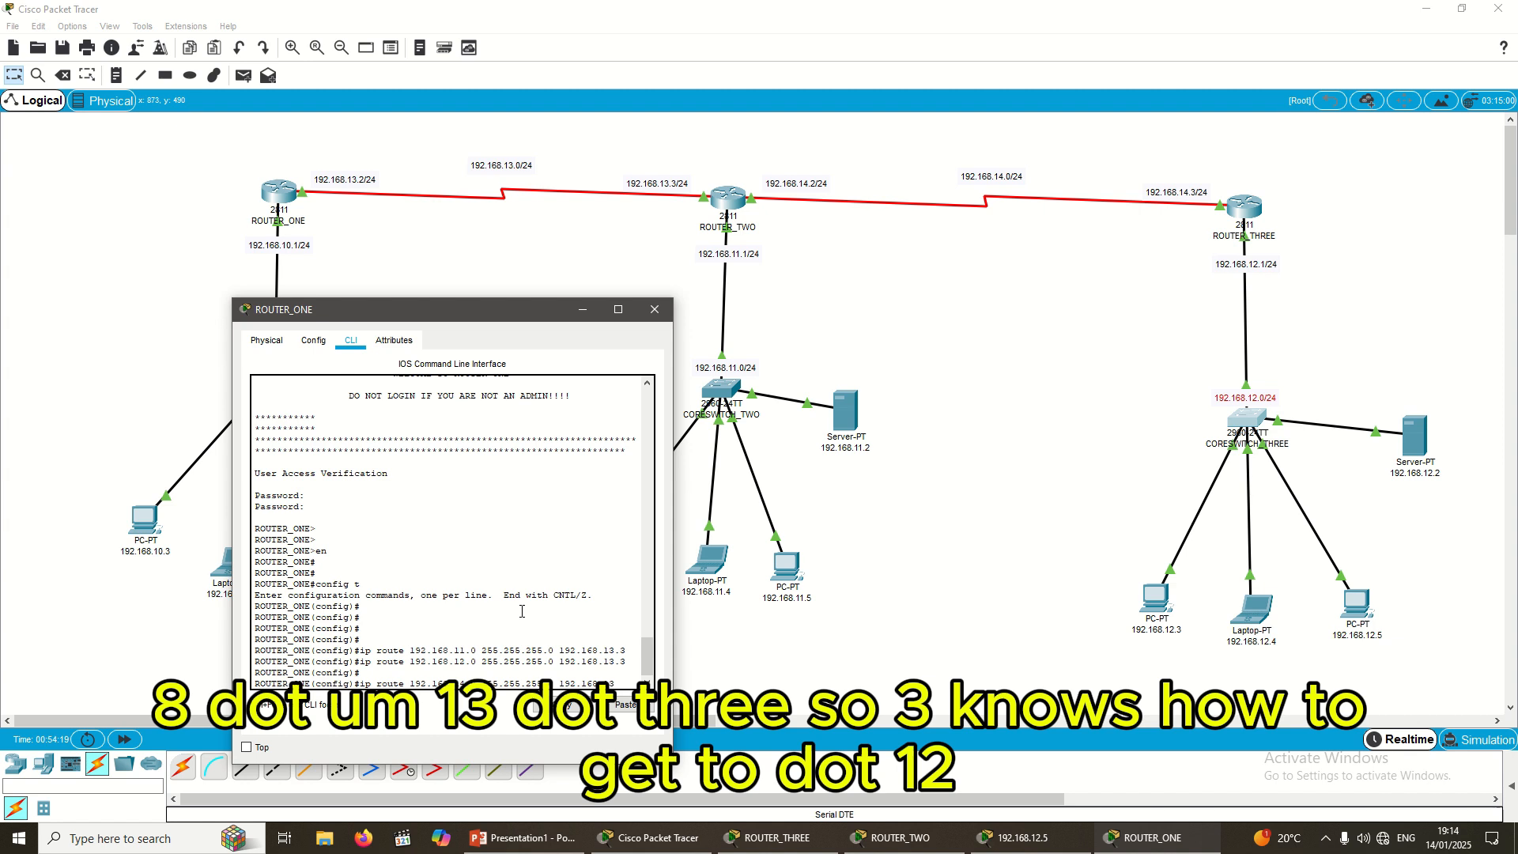
type(".3")
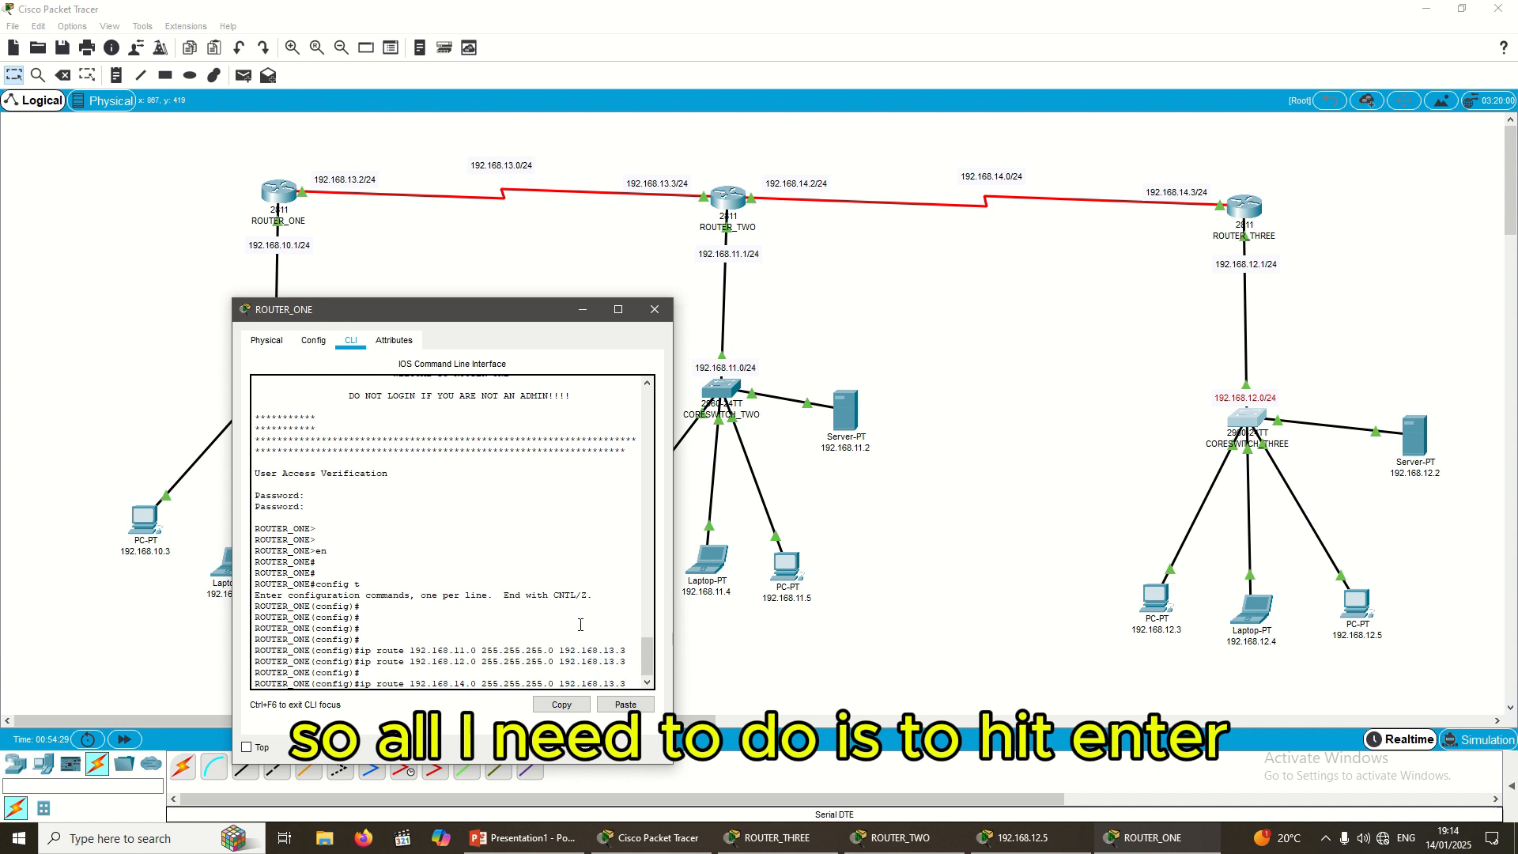
key("Return")
type("do")
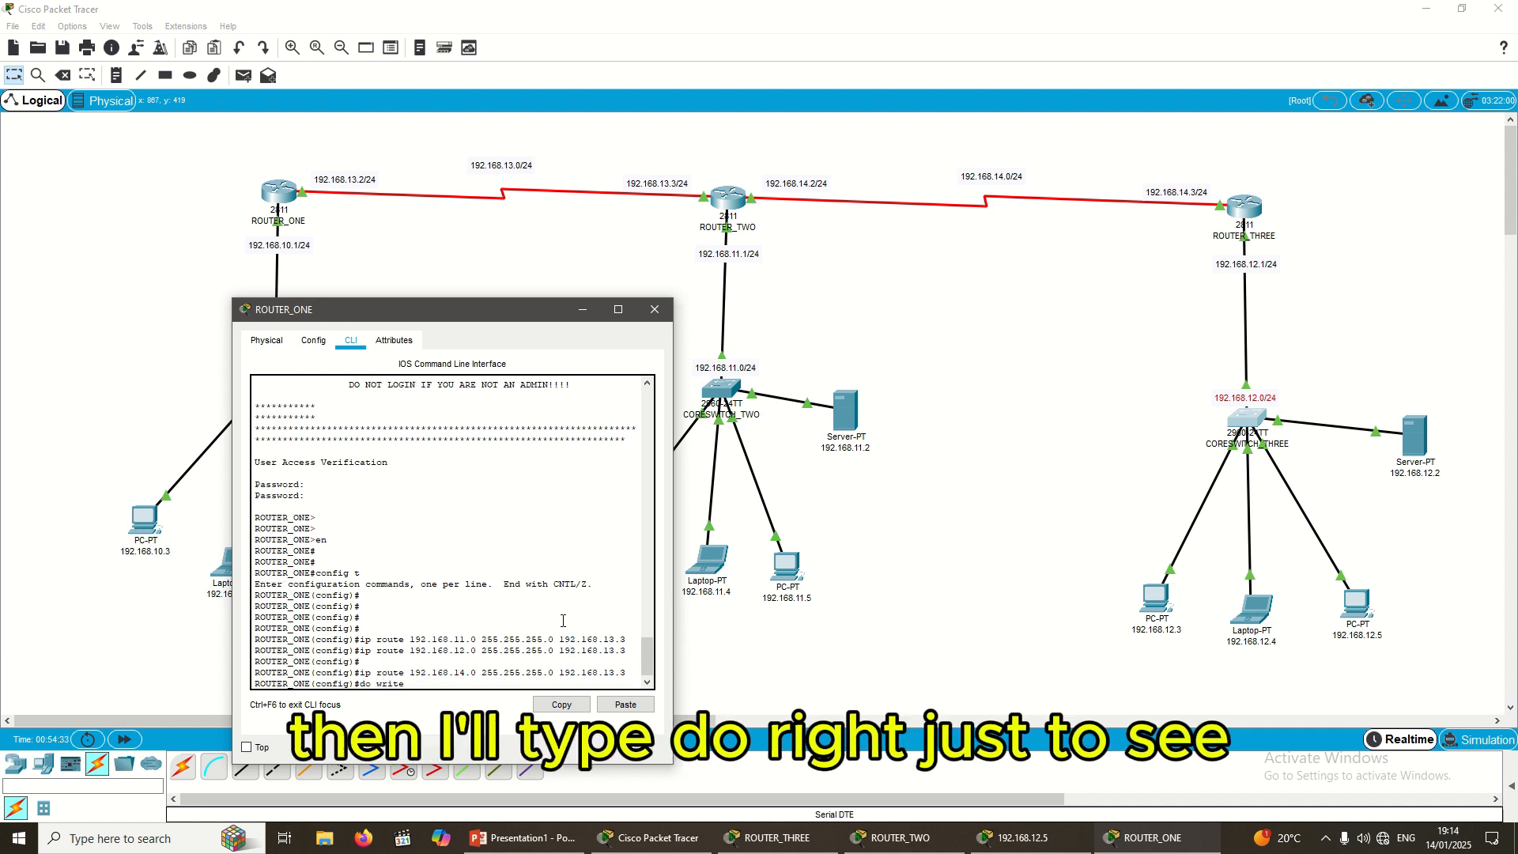
type(" write")
key("Return")
key("Return")
key("Return")
key("Return")
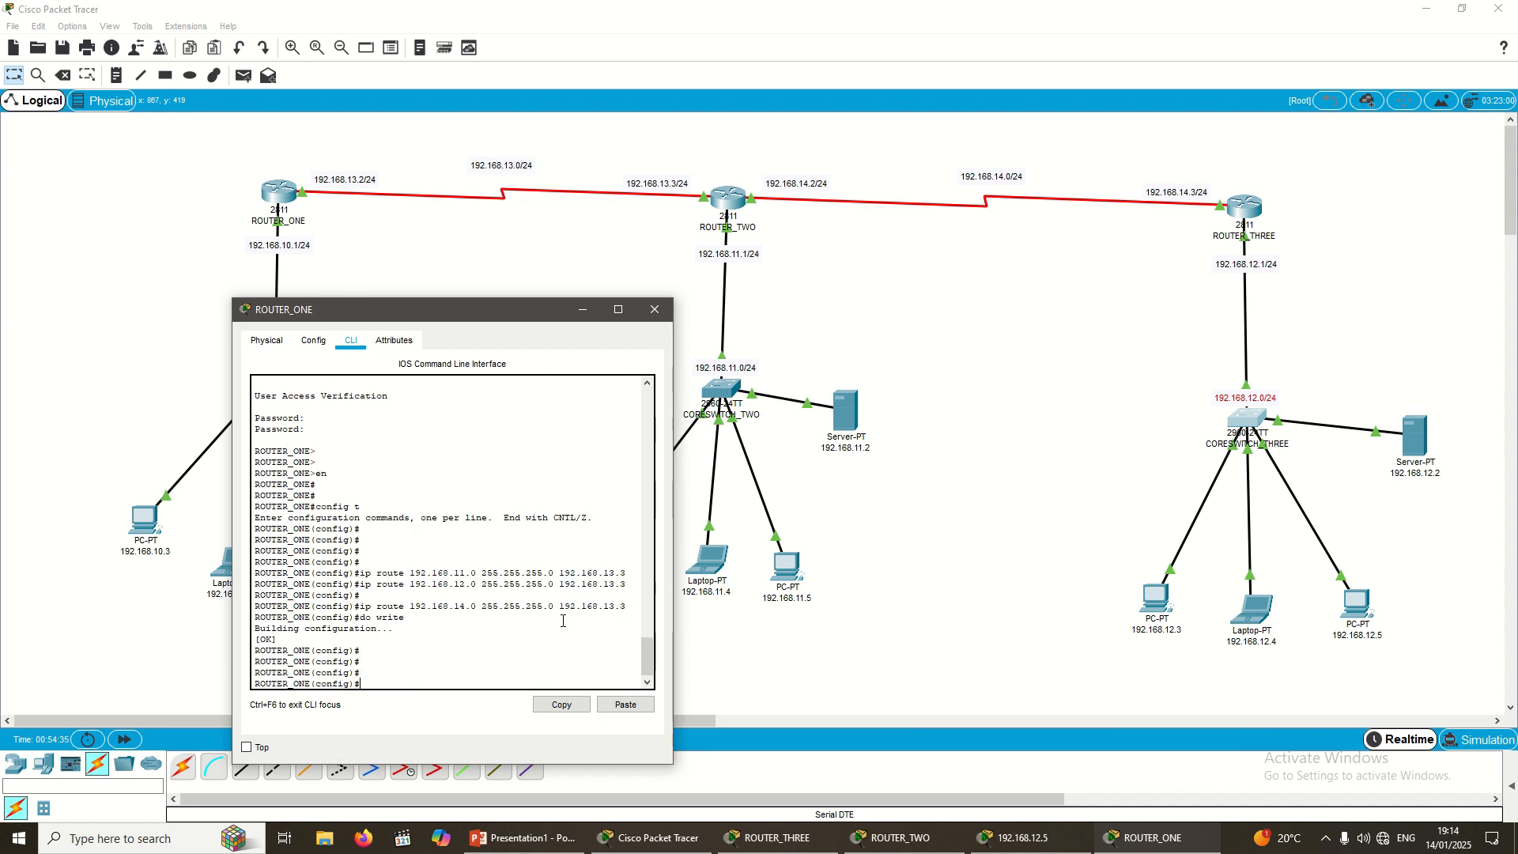
type("exit")
key("Return")
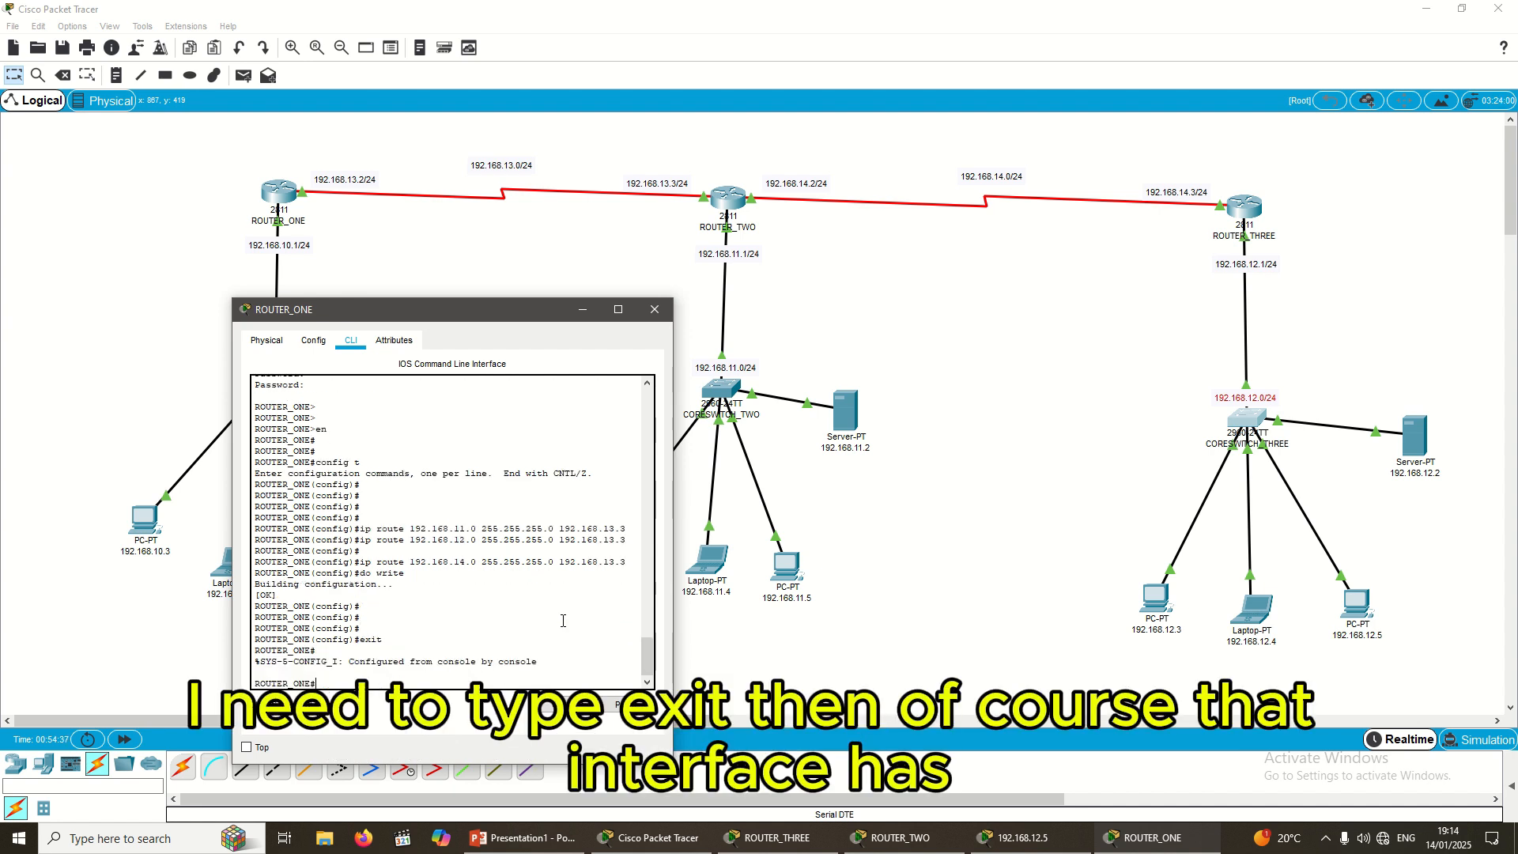
Step: Place a 'SKYLINE UNIVERSITY' note above ROUTER_ONE
left_click(949, 490)
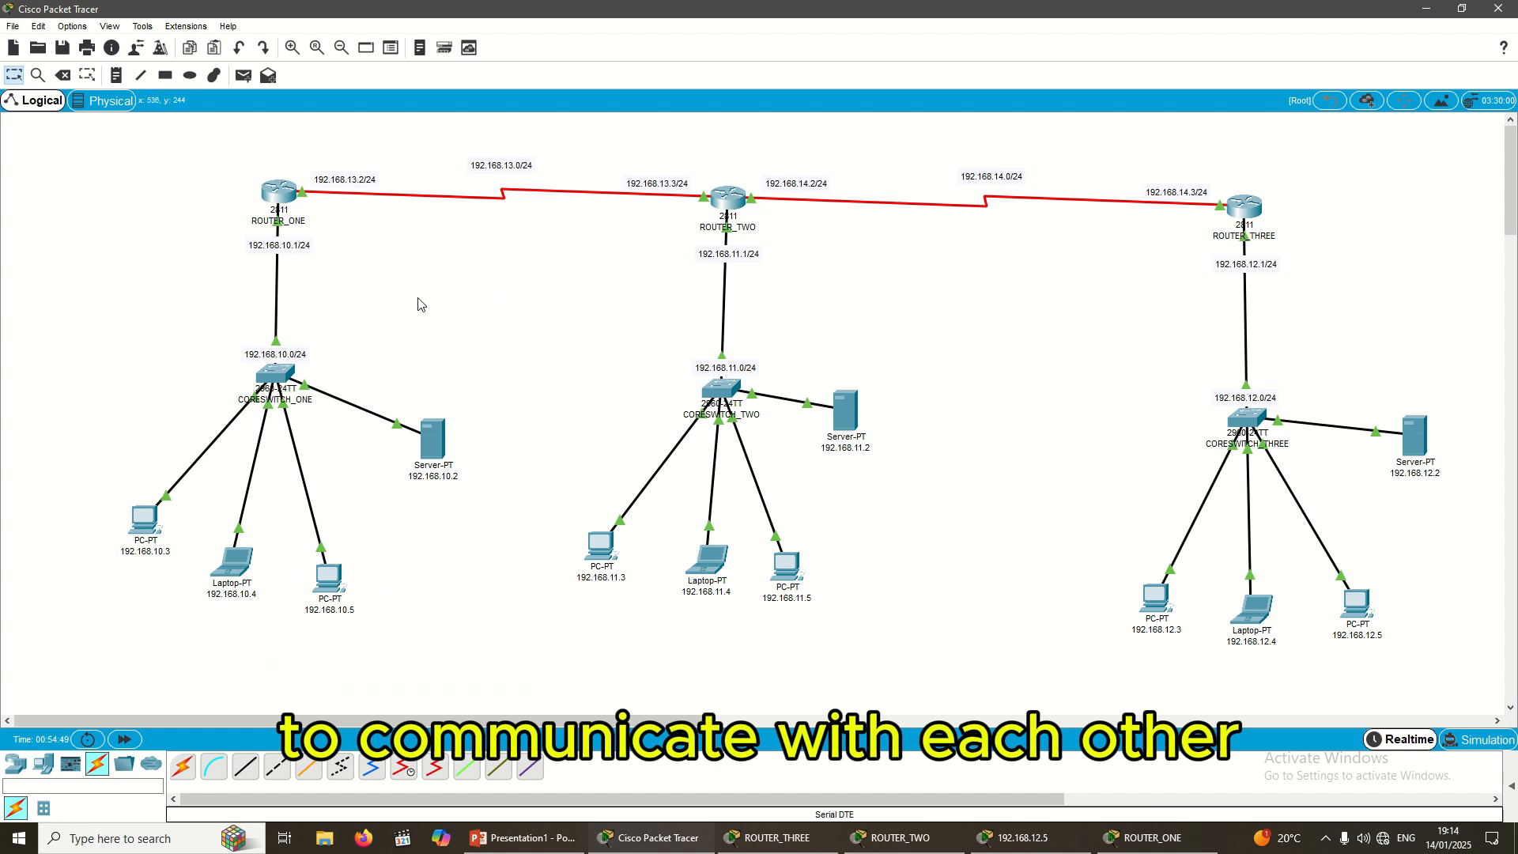
left_click(116, 75)
left_click(253, 152)
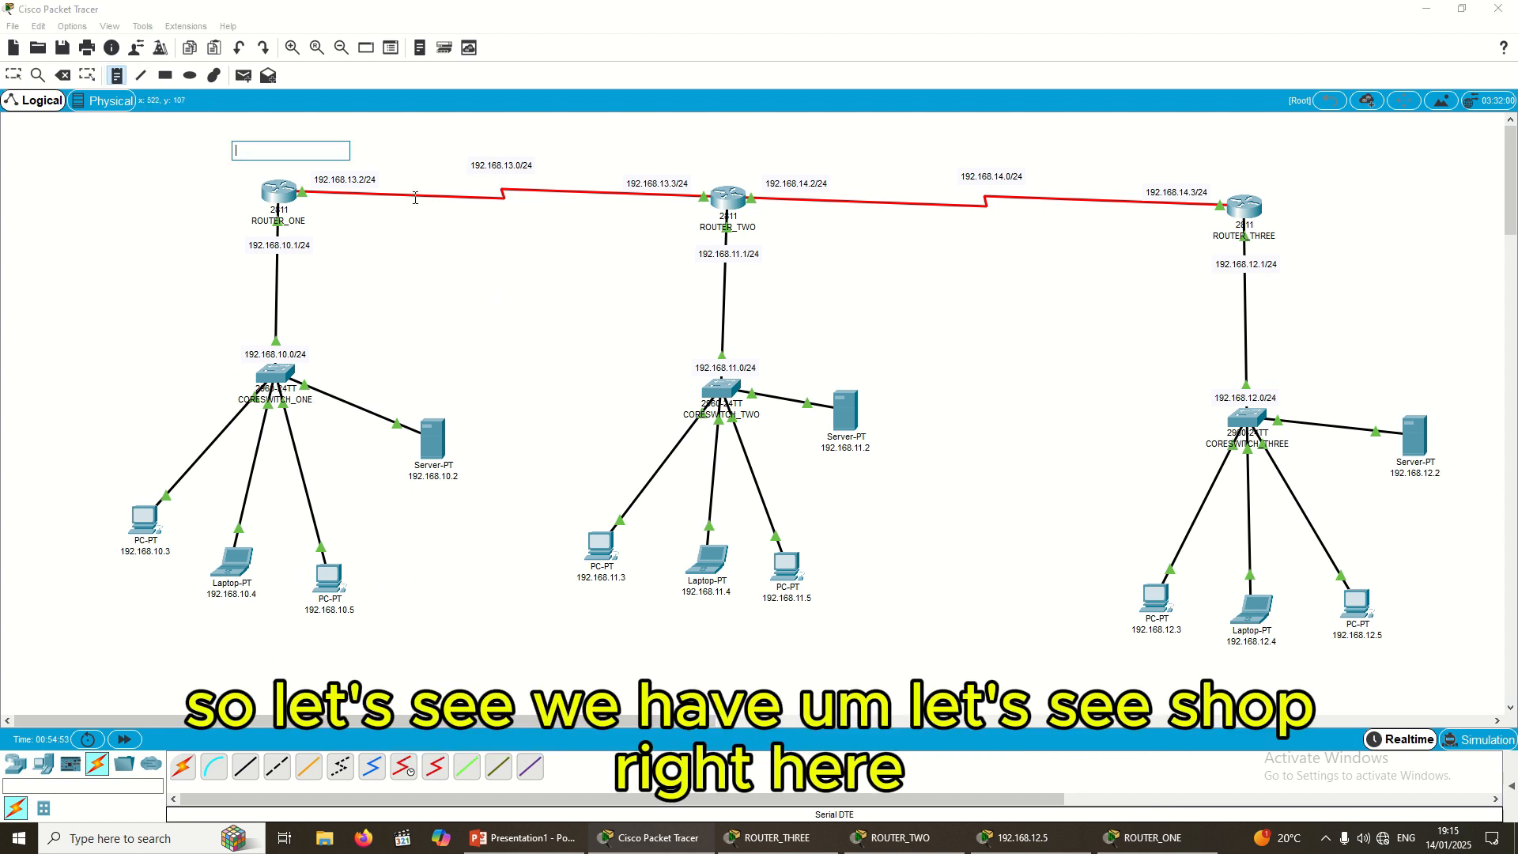
type("SHOPERI")
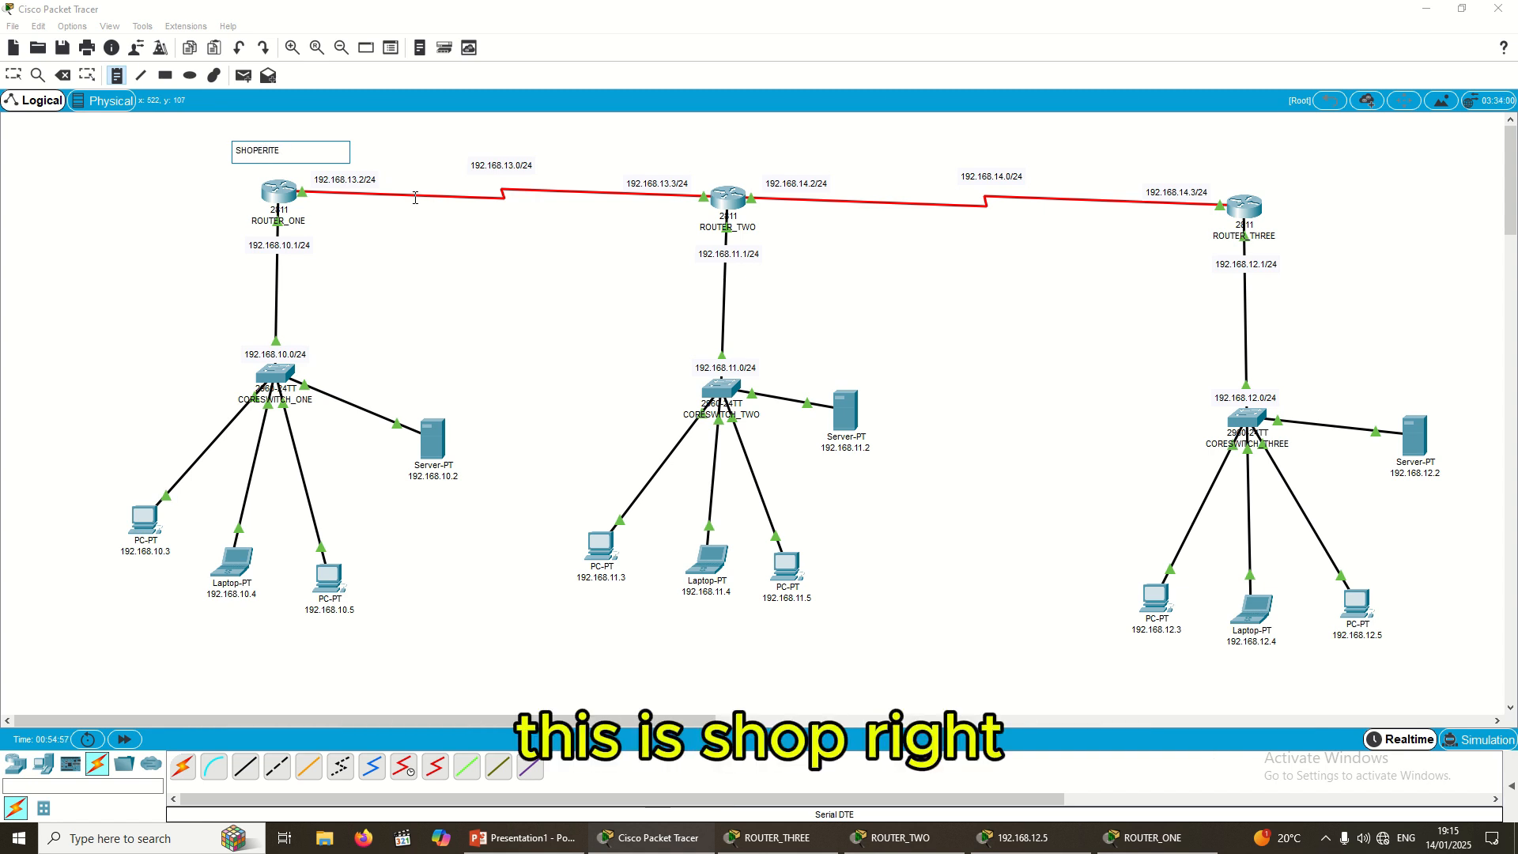
key("BackSpace")
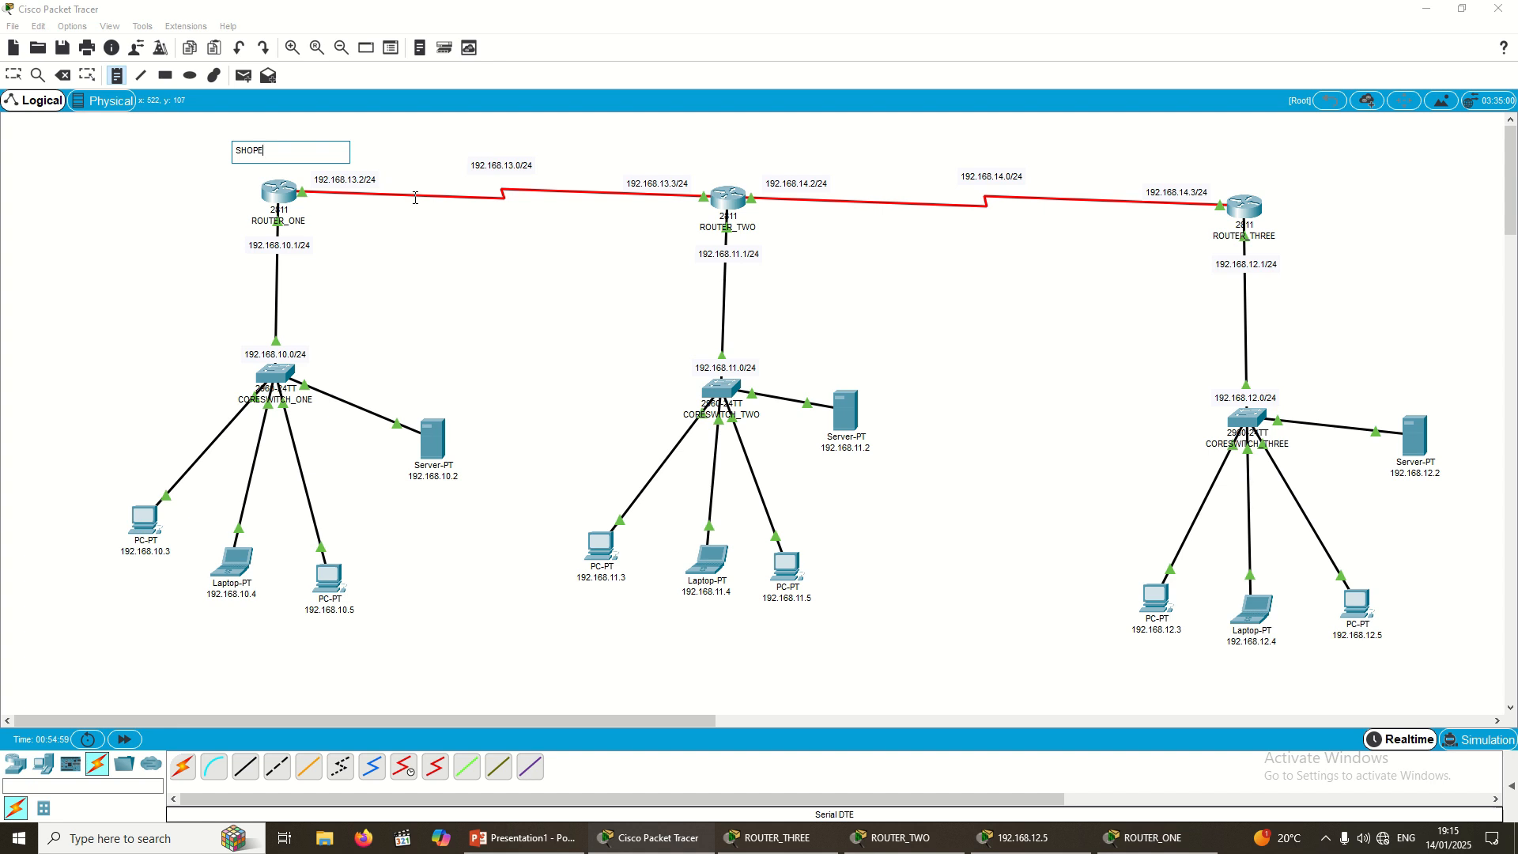
key("BackSpace")
key("BackSpace")
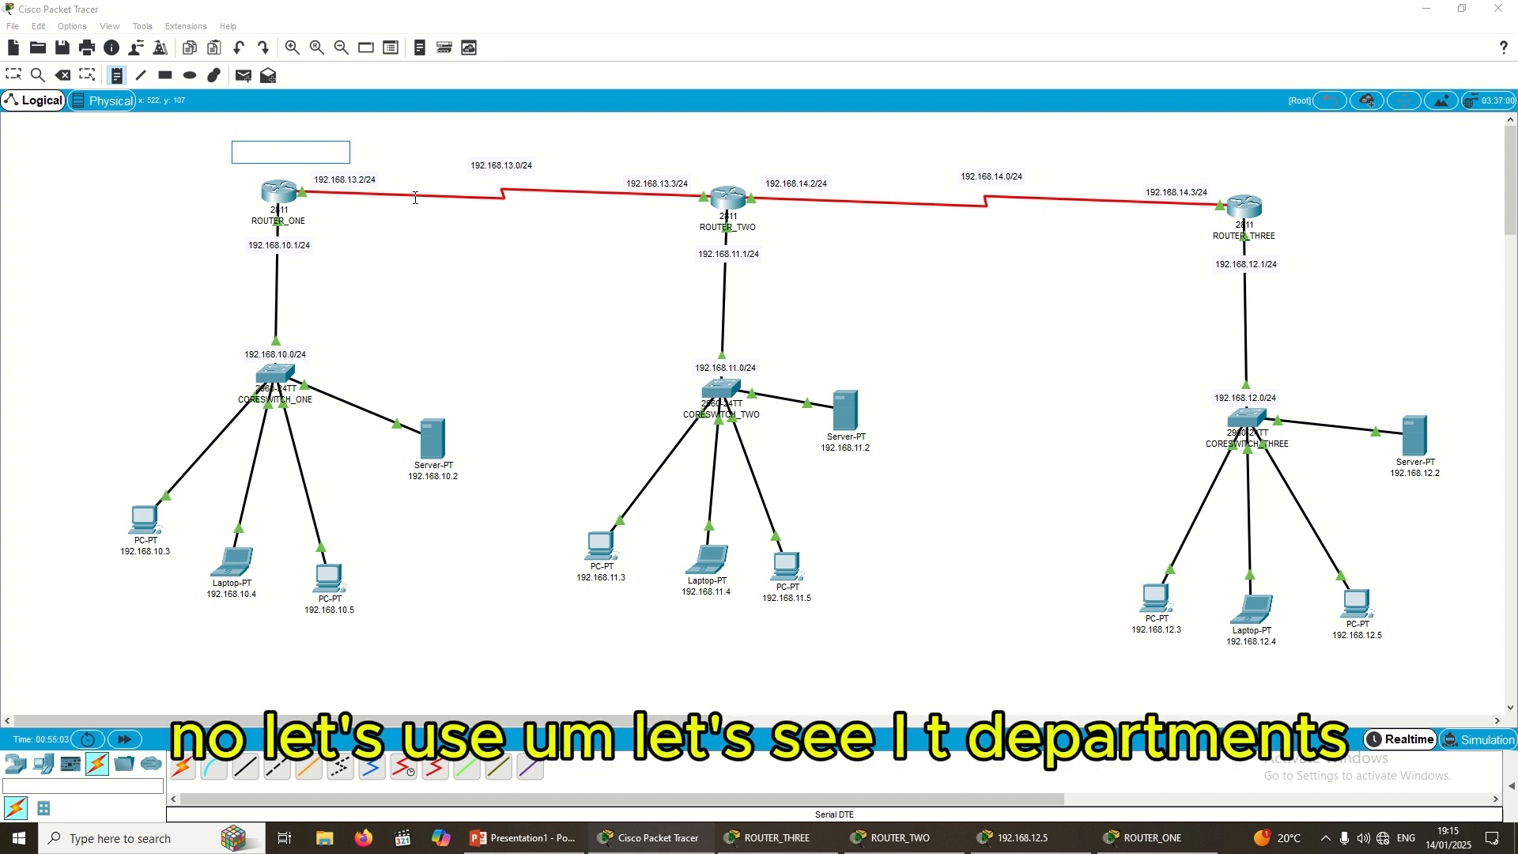
type("IT D")
key("BackSpace")
key("BackSpace")
key("BackSpace")
key("BackSpace")
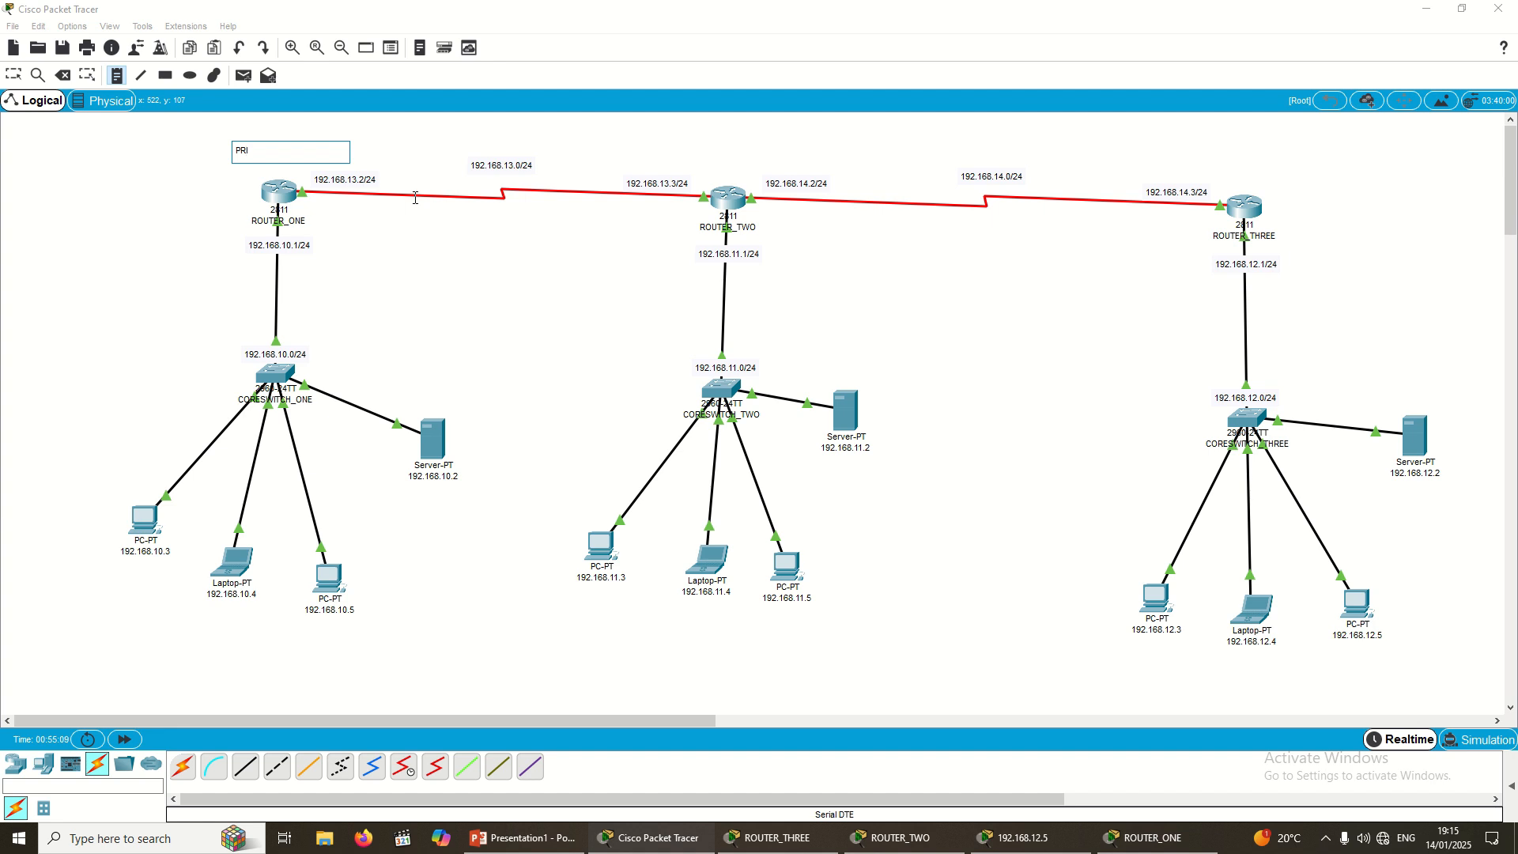
key("BackSpace")
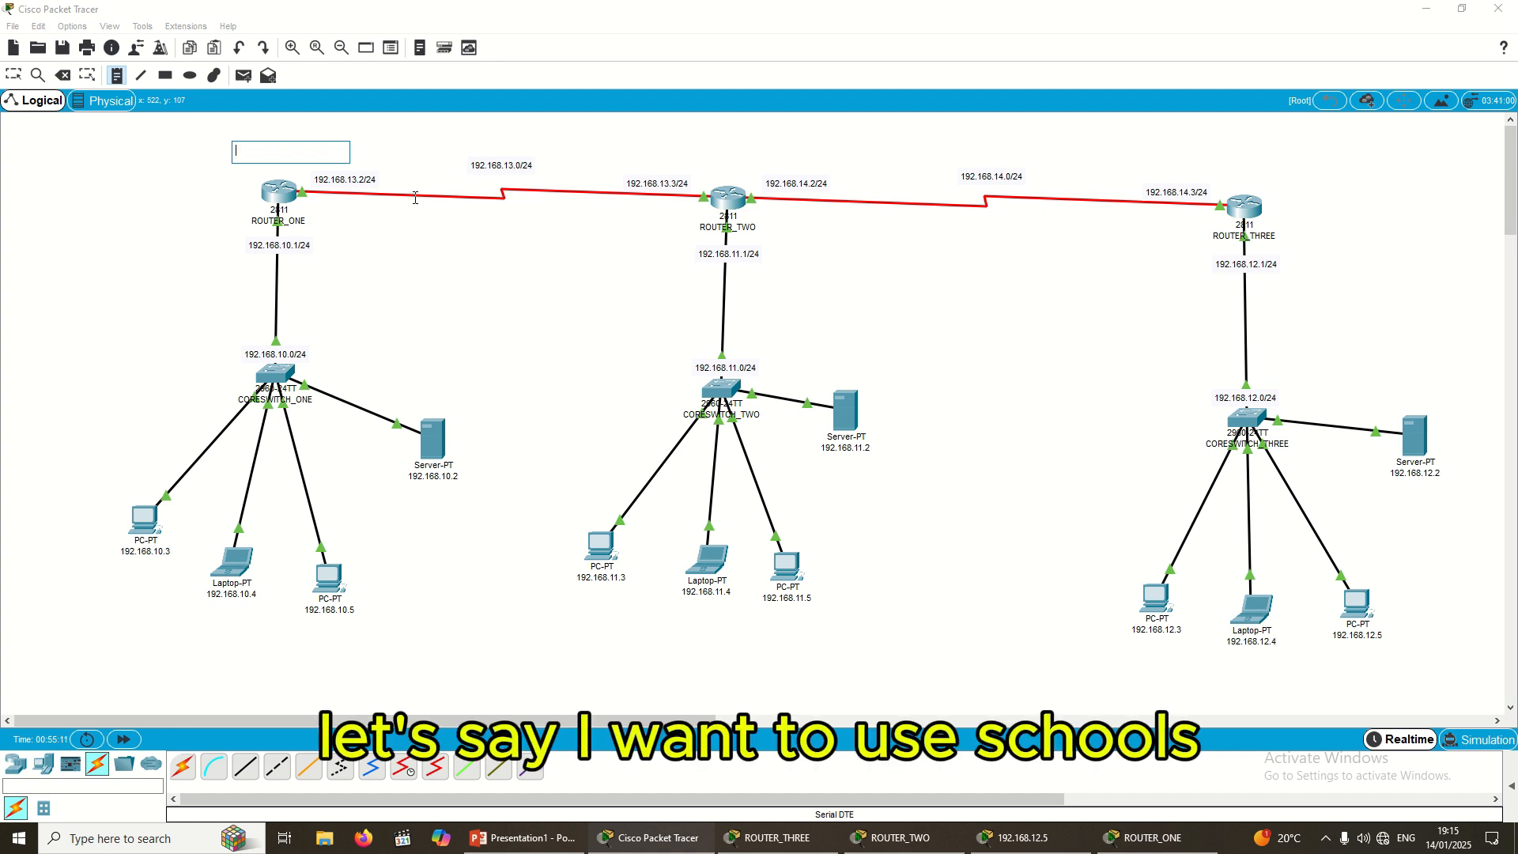
key("BackSpace")
type("SKYLINE")
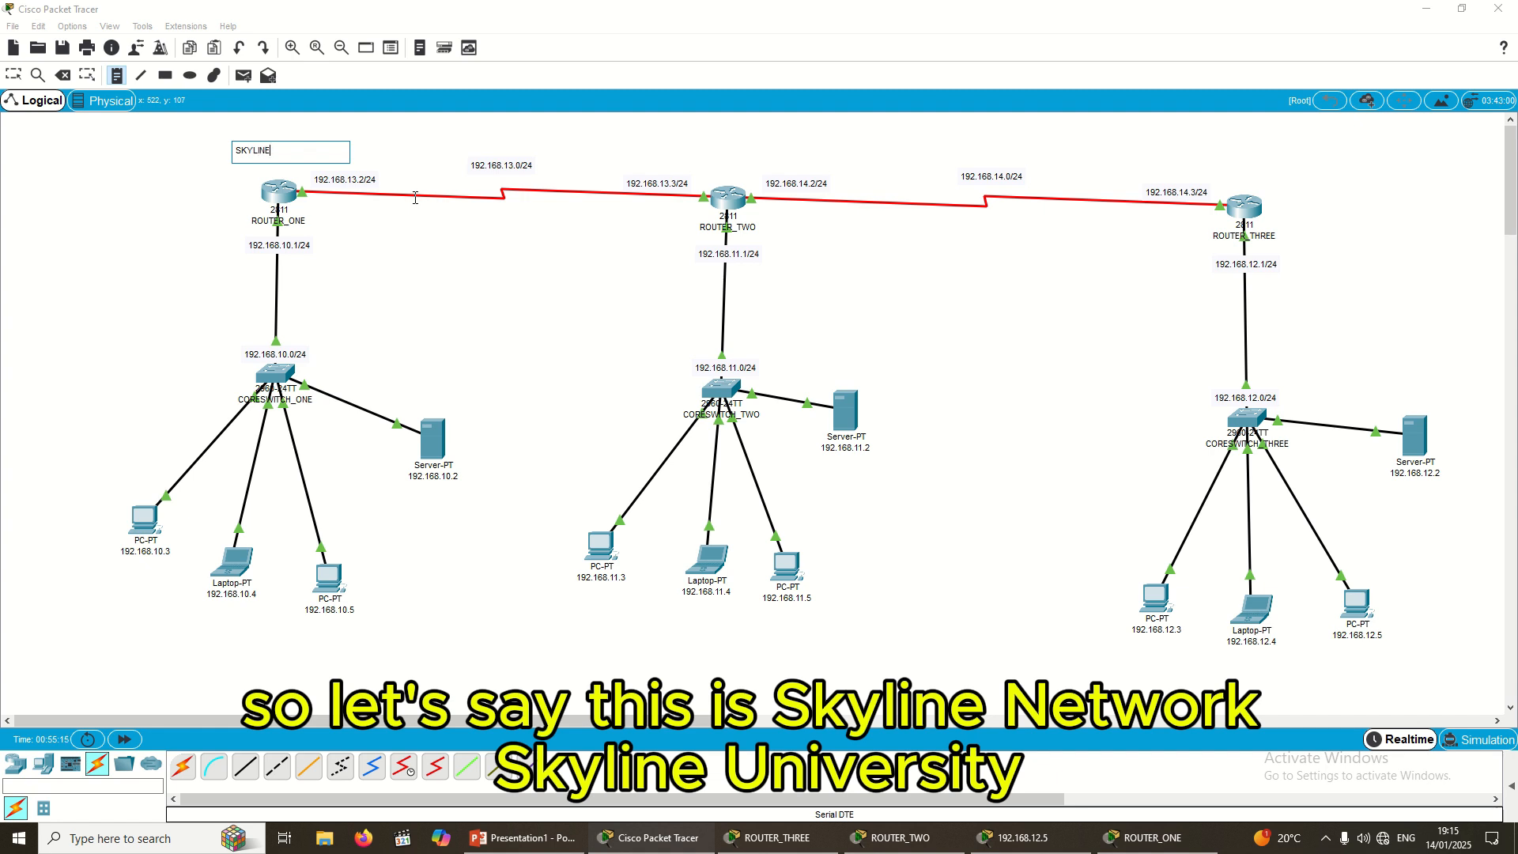
key("BackSpace")
key("BackSpace")
key("BackSpace")
key("BackSpace")
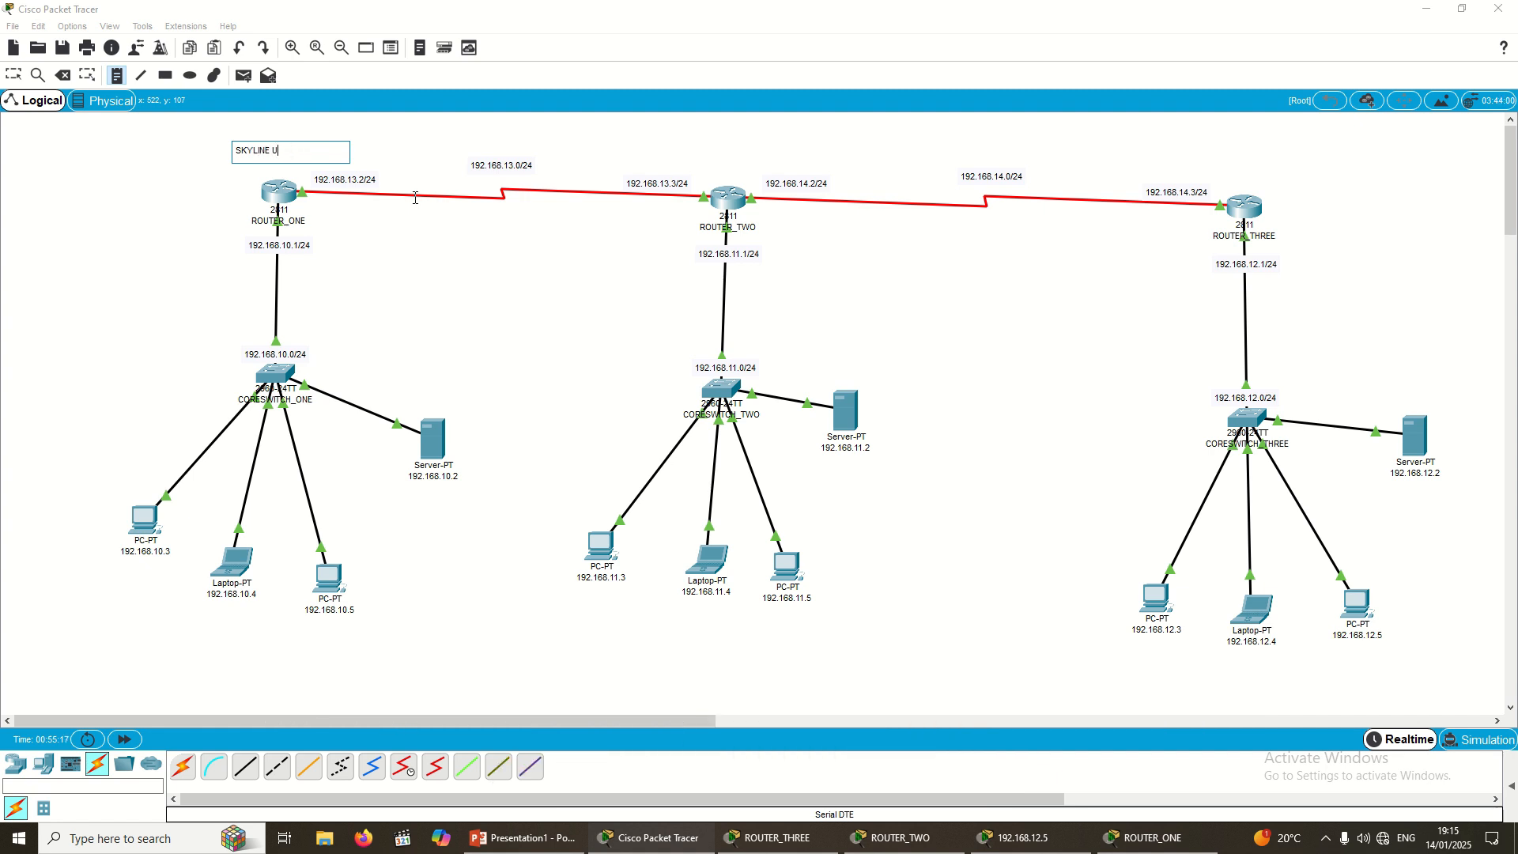
type("NIVERSITY")
Step: Add 'BUK OLD SITE' above ROUTER_TWO and 'NORTH WEST' above ROUTER_THREE
left_click(741, 160)
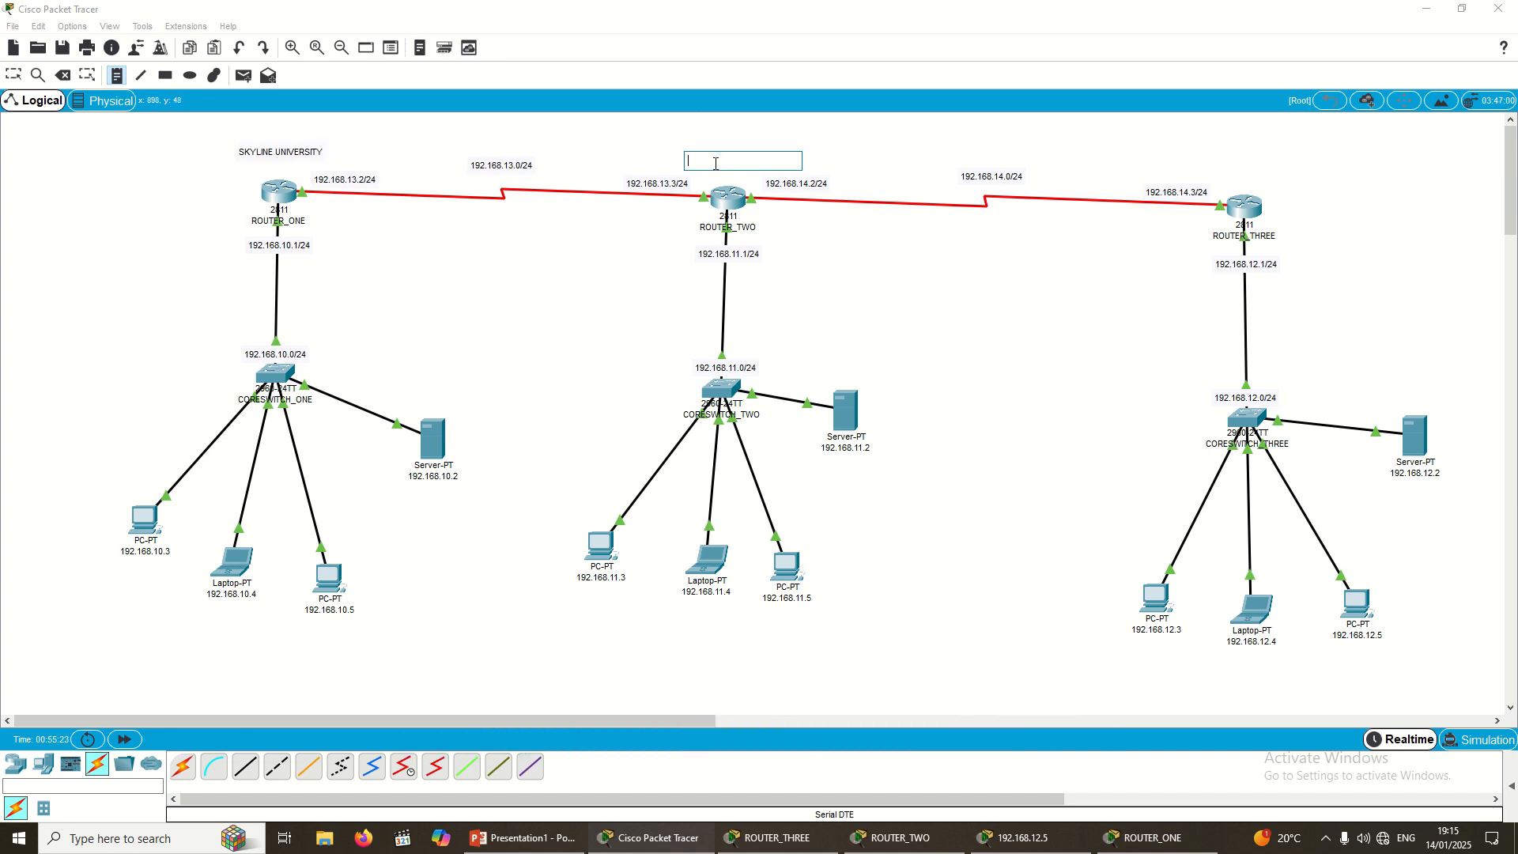
type("BU")
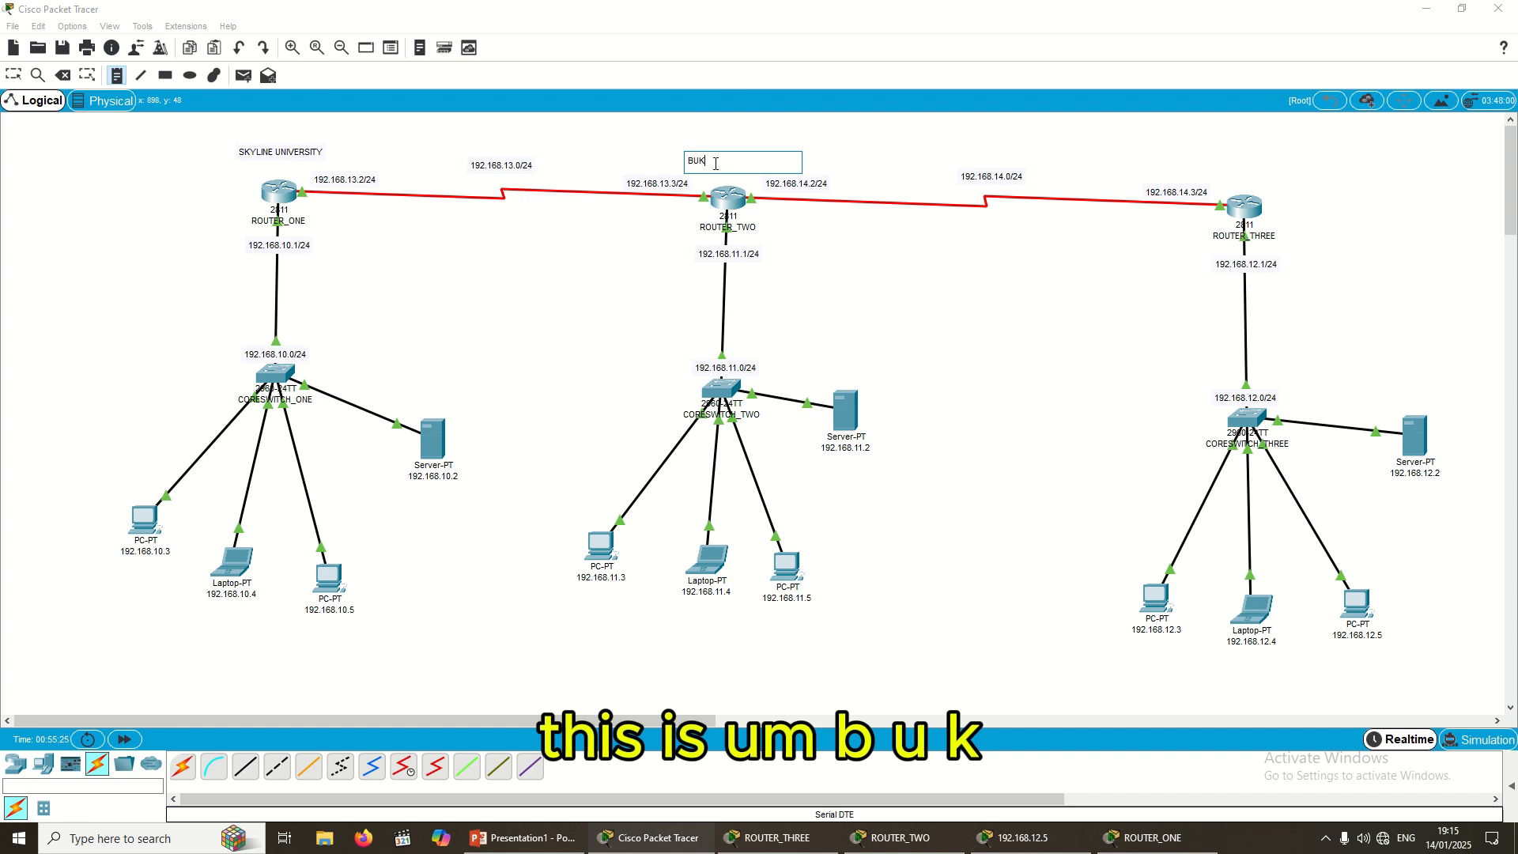
type("K")
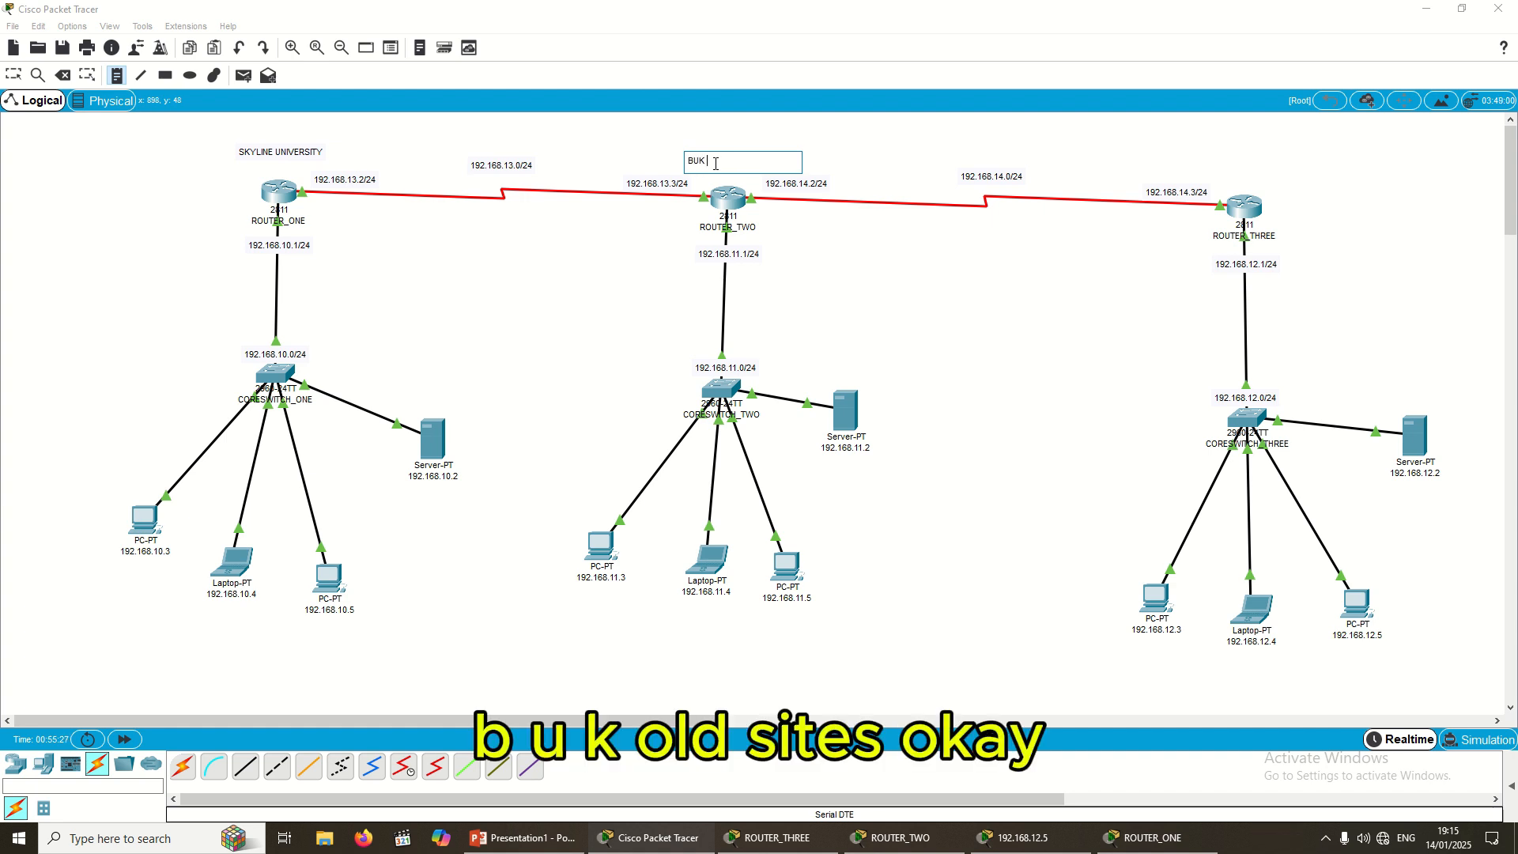
type(" OLD SITE")
left_click(1215, 149)
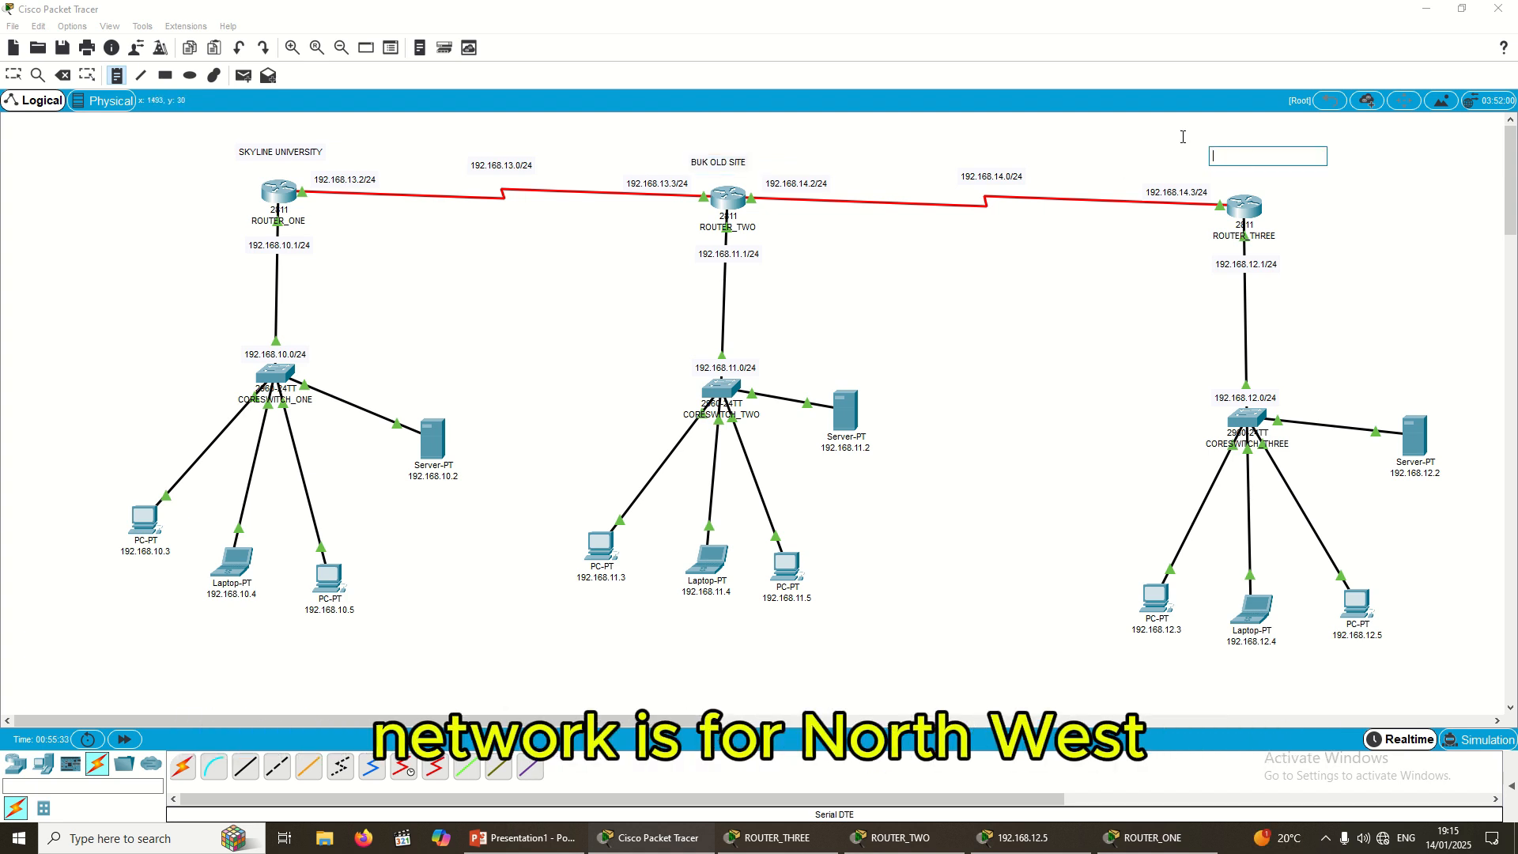
type("NORTH WEST")
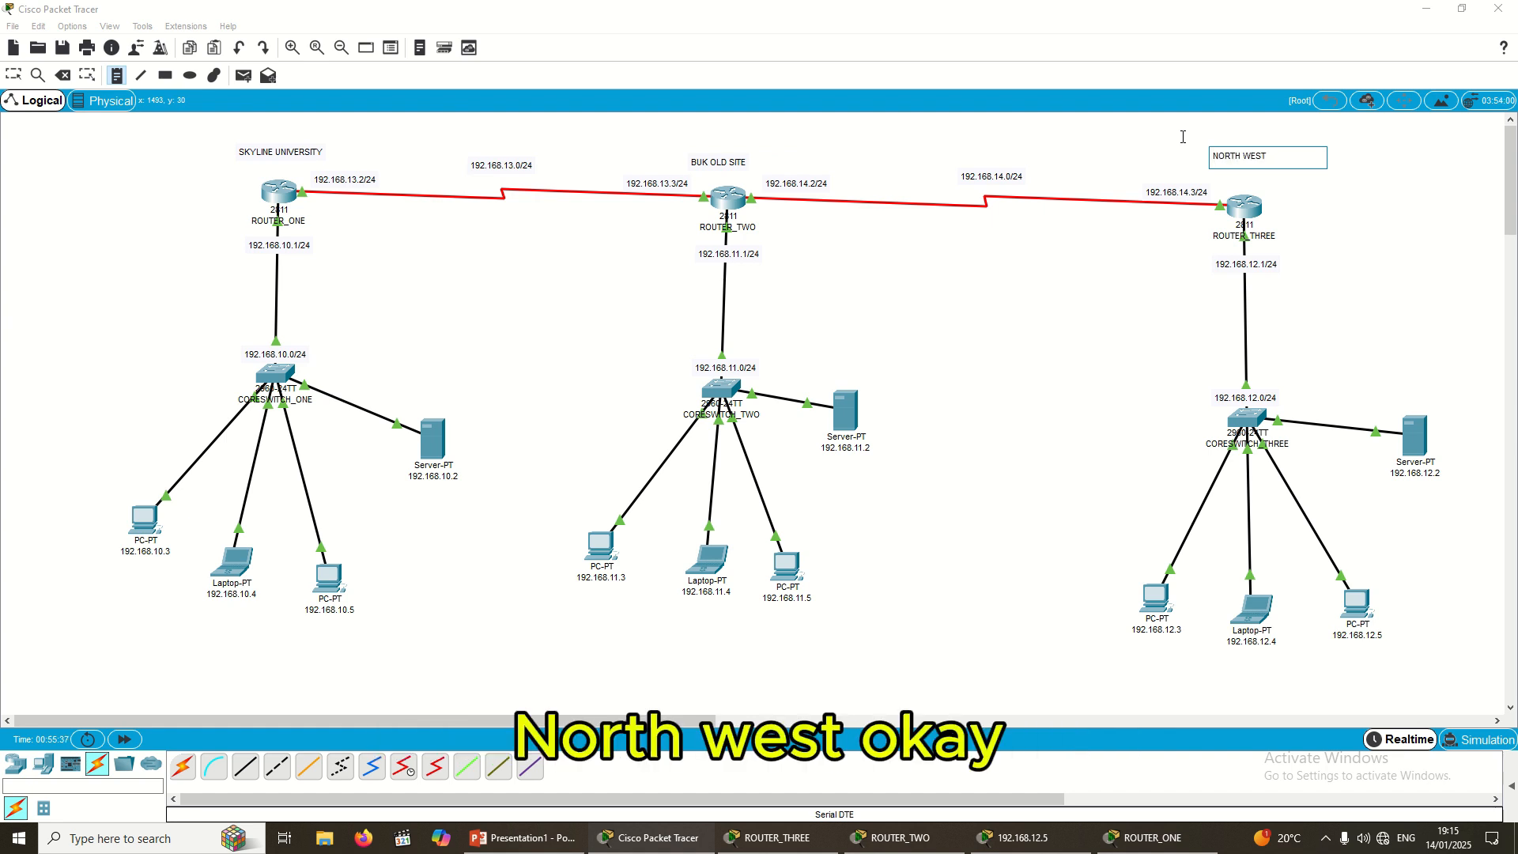
Step: Nudge the SKYLINE UNIVERSITY and BUK OLD SITE notes and the CORESWITCH_TWO group slightly upward
left_click(14, 75)
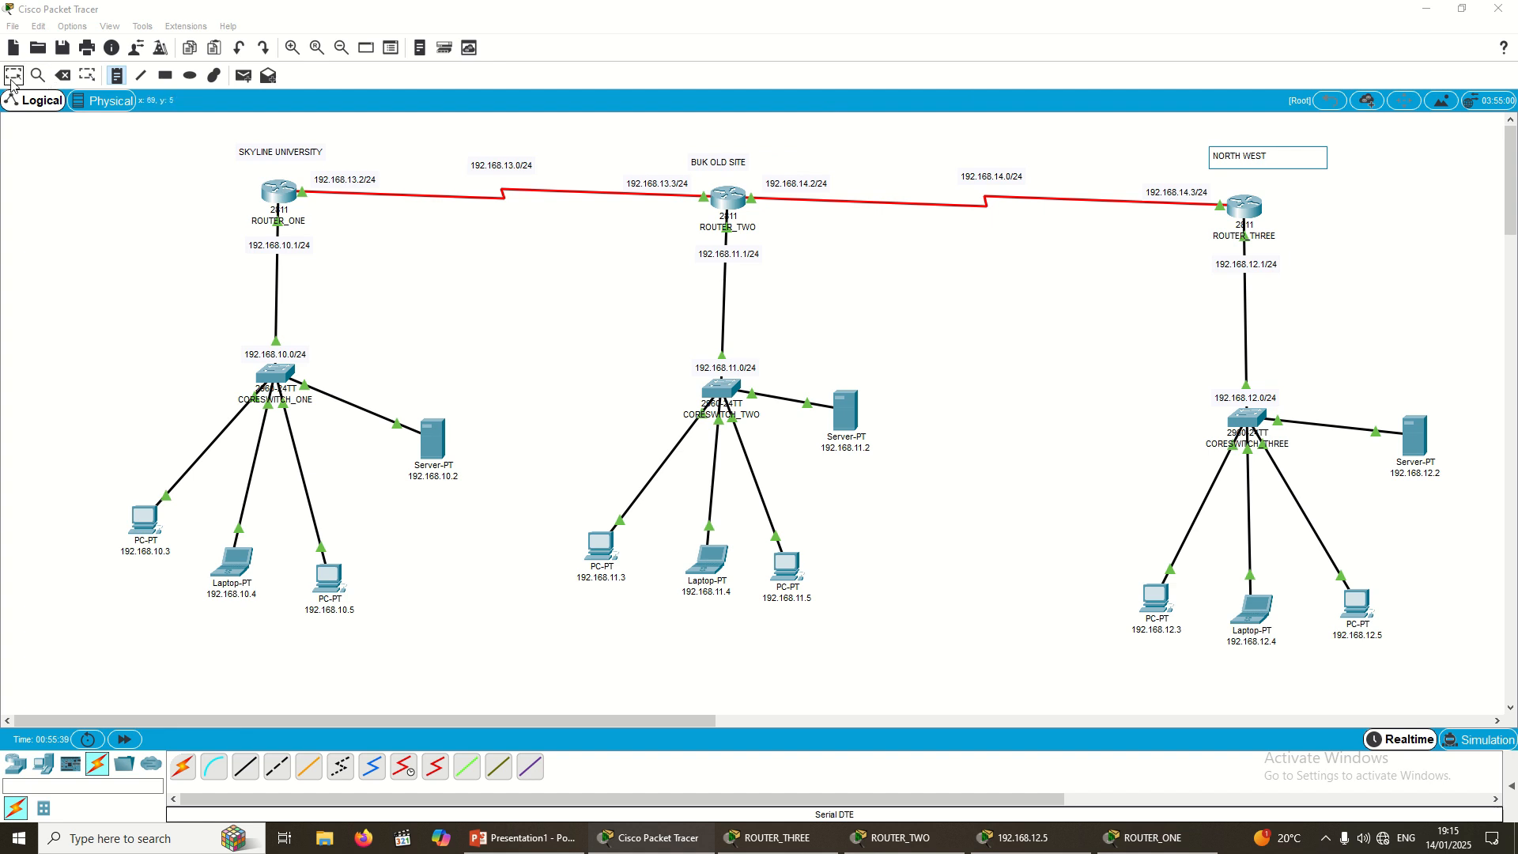
left_click_drag(249, 147, 251, 140)
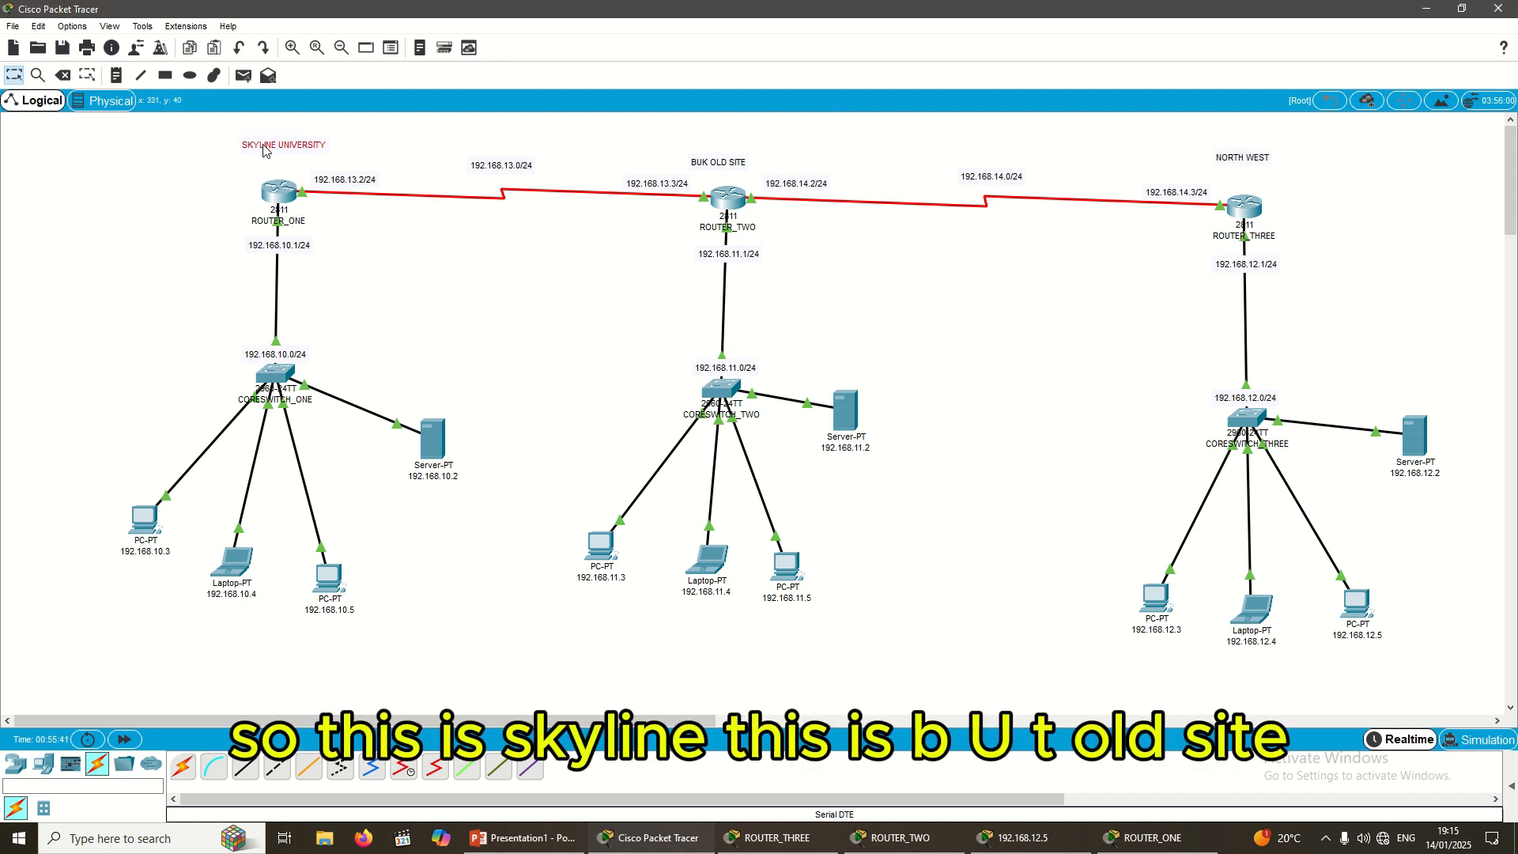
left_click_drag(708, 166, 716, 155)
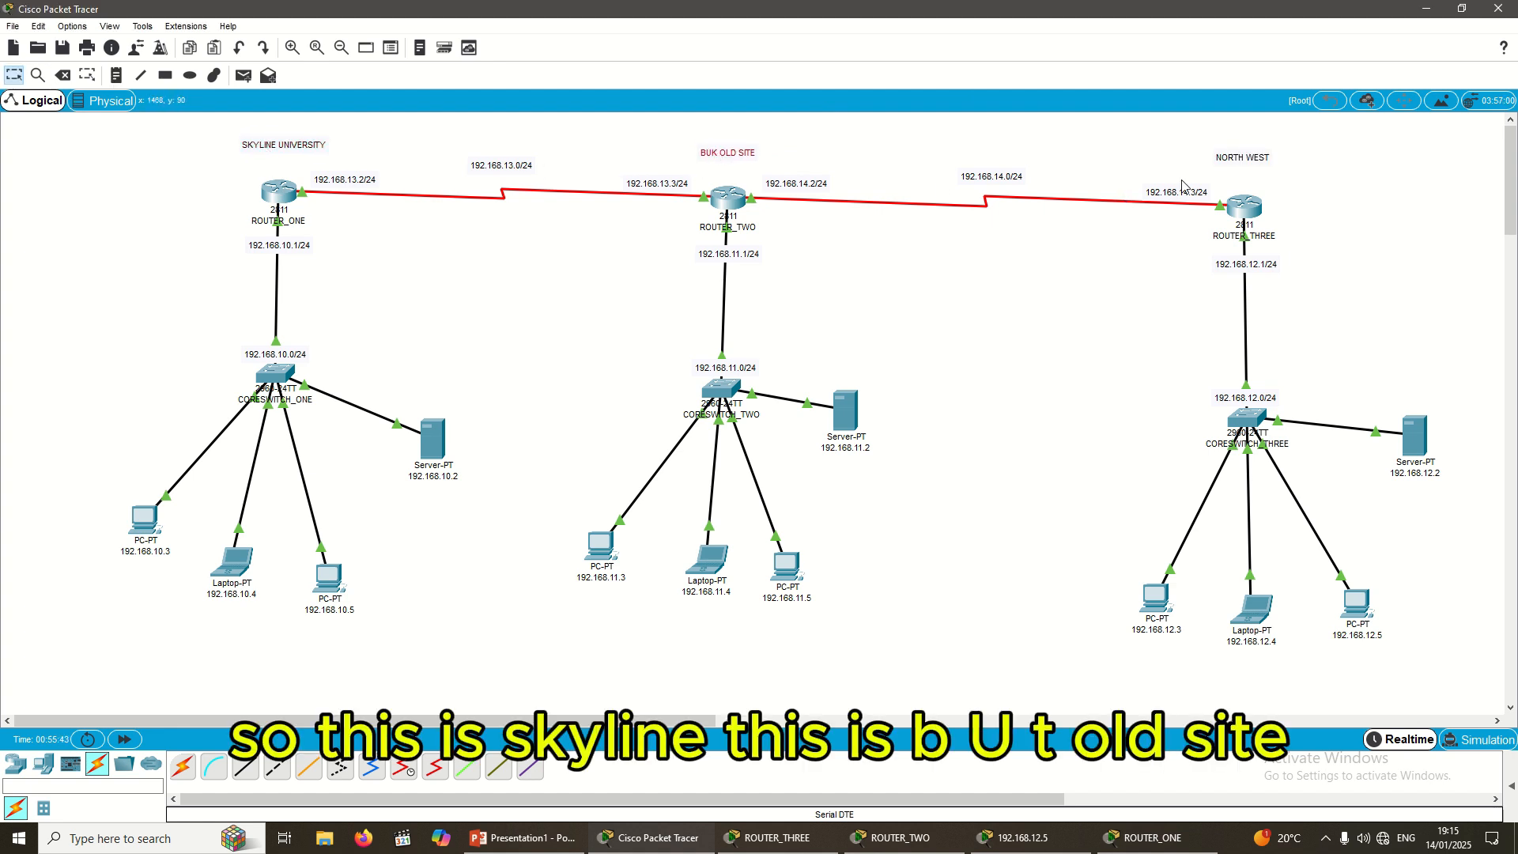
left_click(1244, 160)
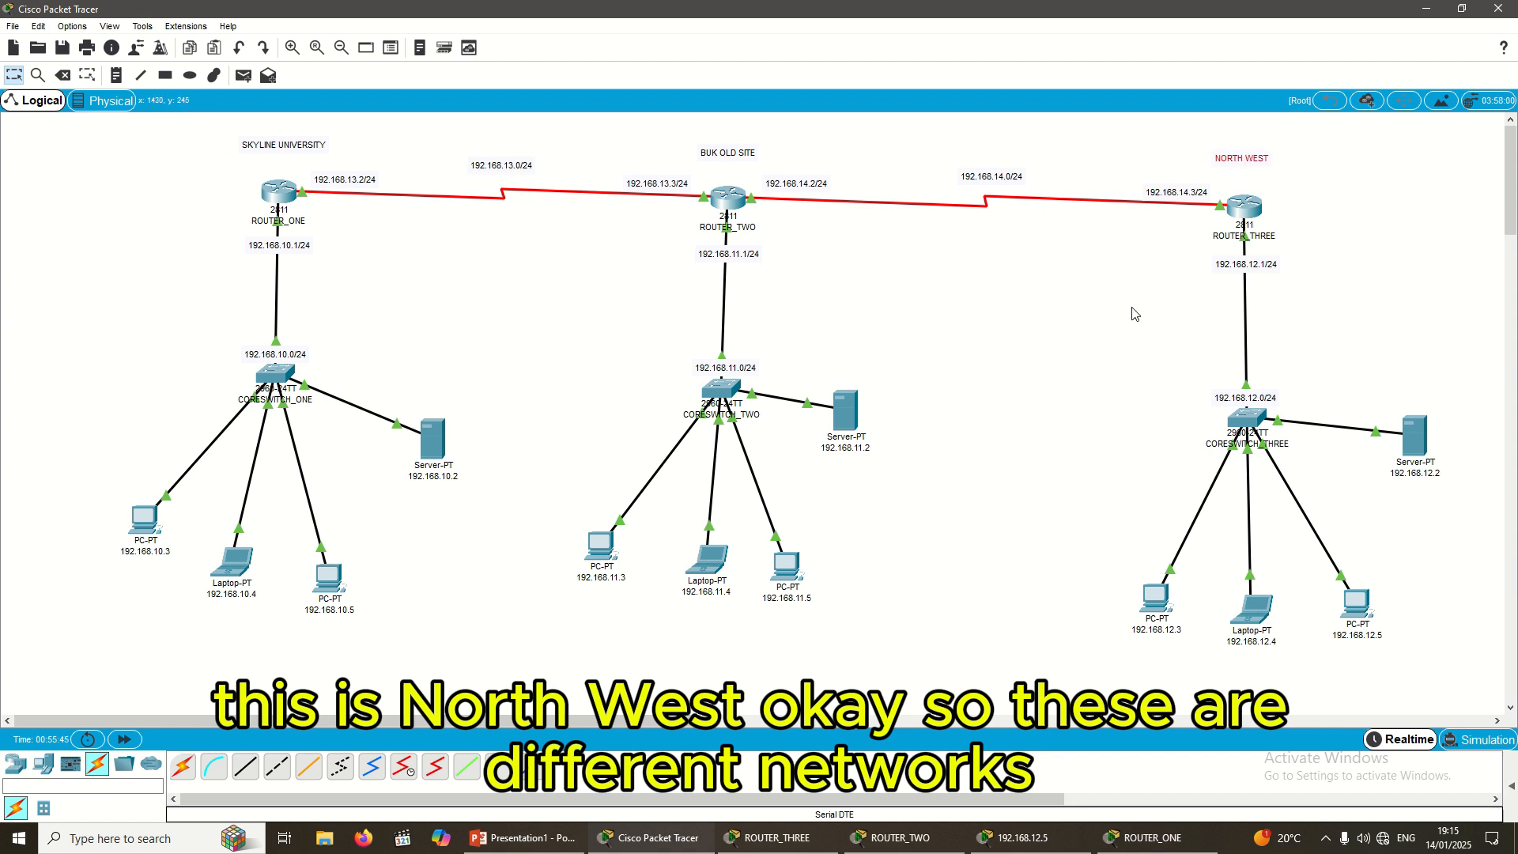
left_click_drag(566, 328, 867, 604)
left_click_drag(728, 397, 727, 393)
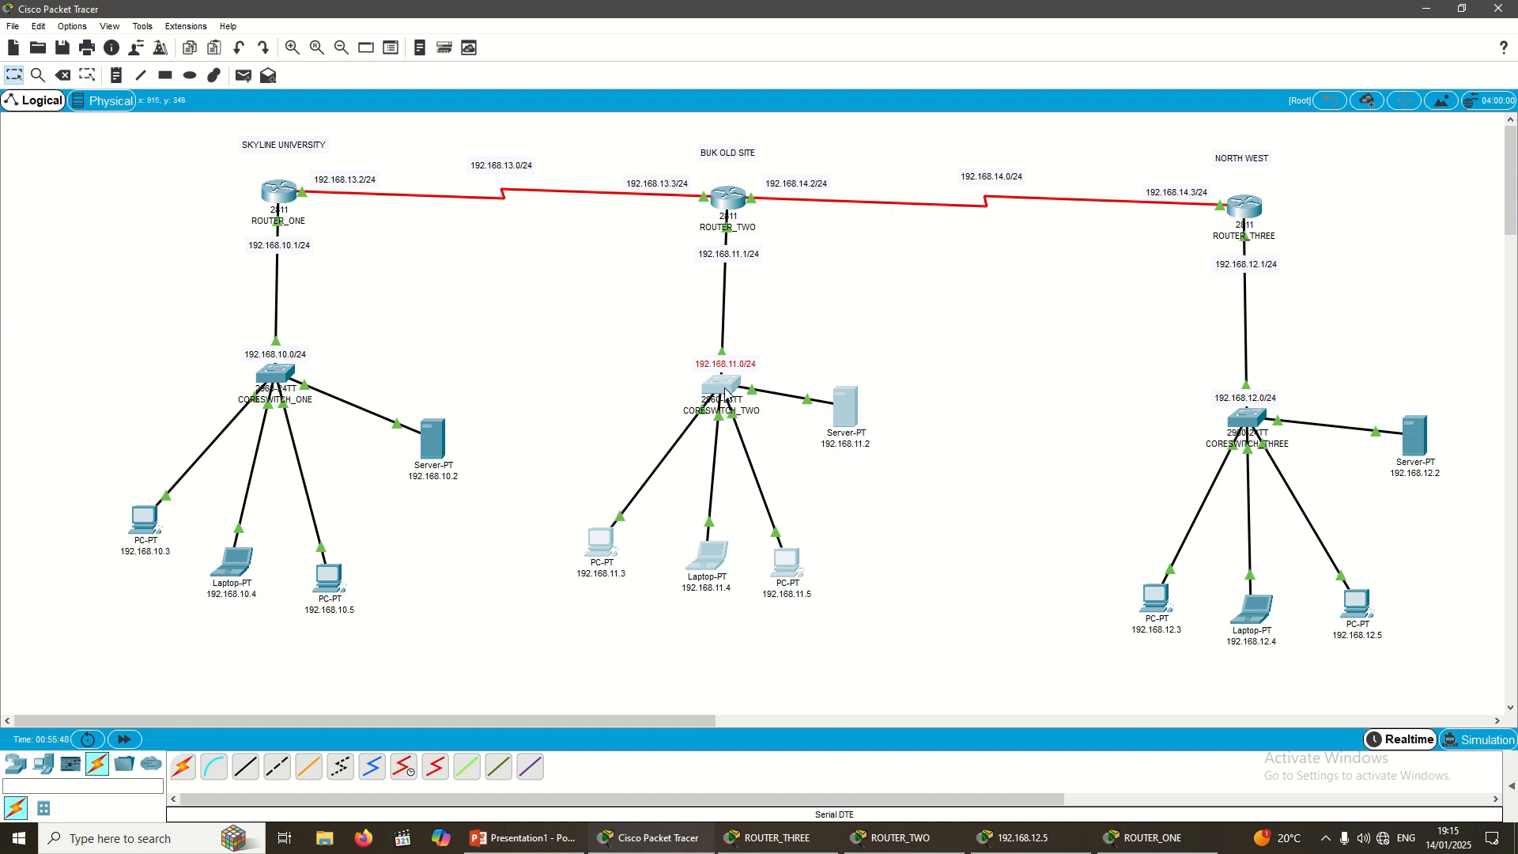
left_click(966, 532)
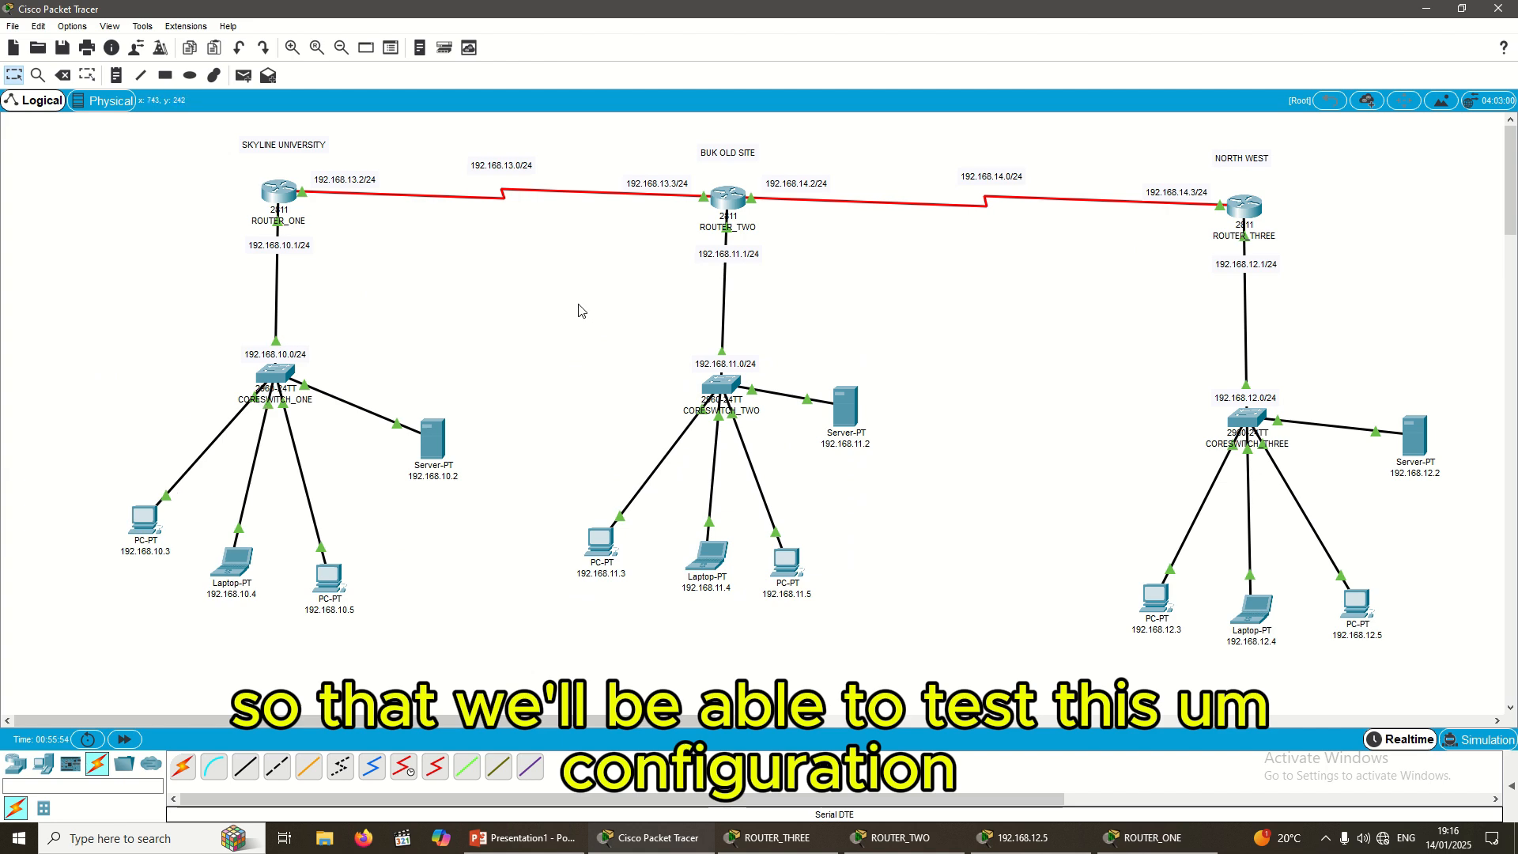
Step: Select PC 192.168.10.3 and leave its name label unchanged
left_click(146, 528)
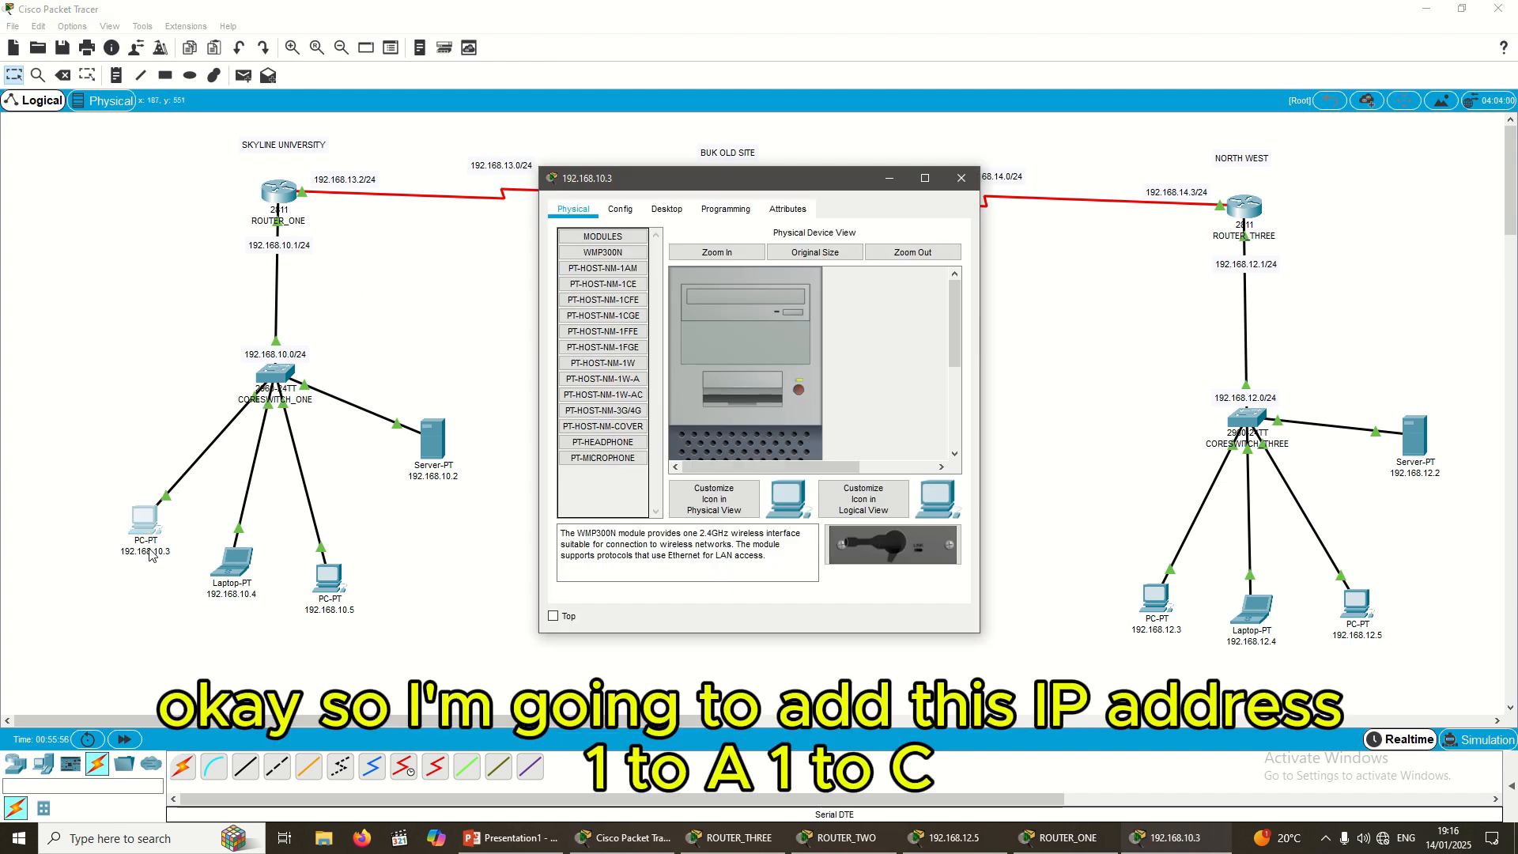
left_click(152, 554)
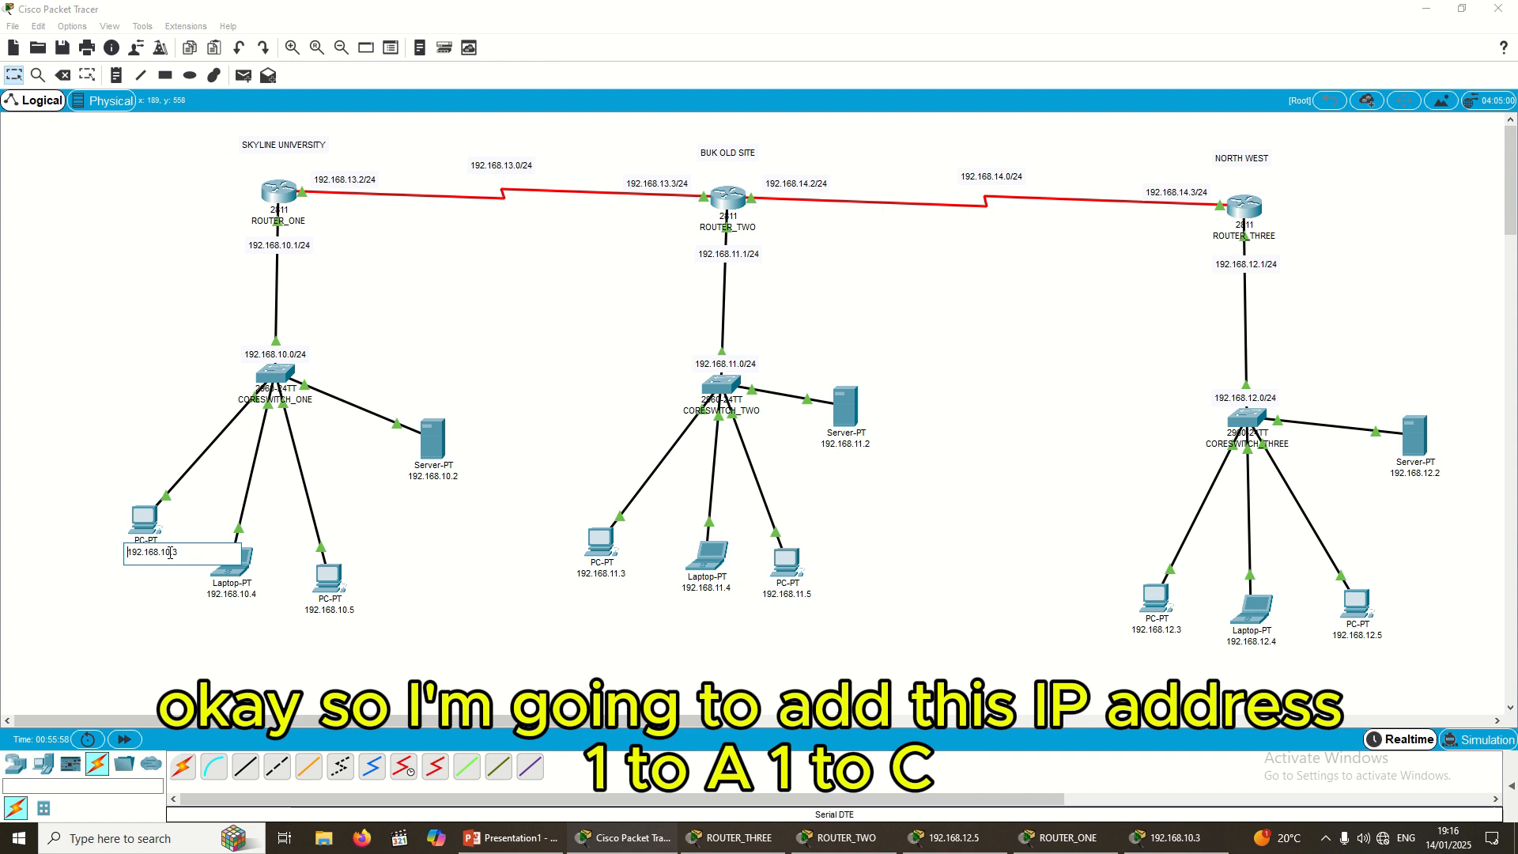
key("ctrl+a")
key("ctrl+c")
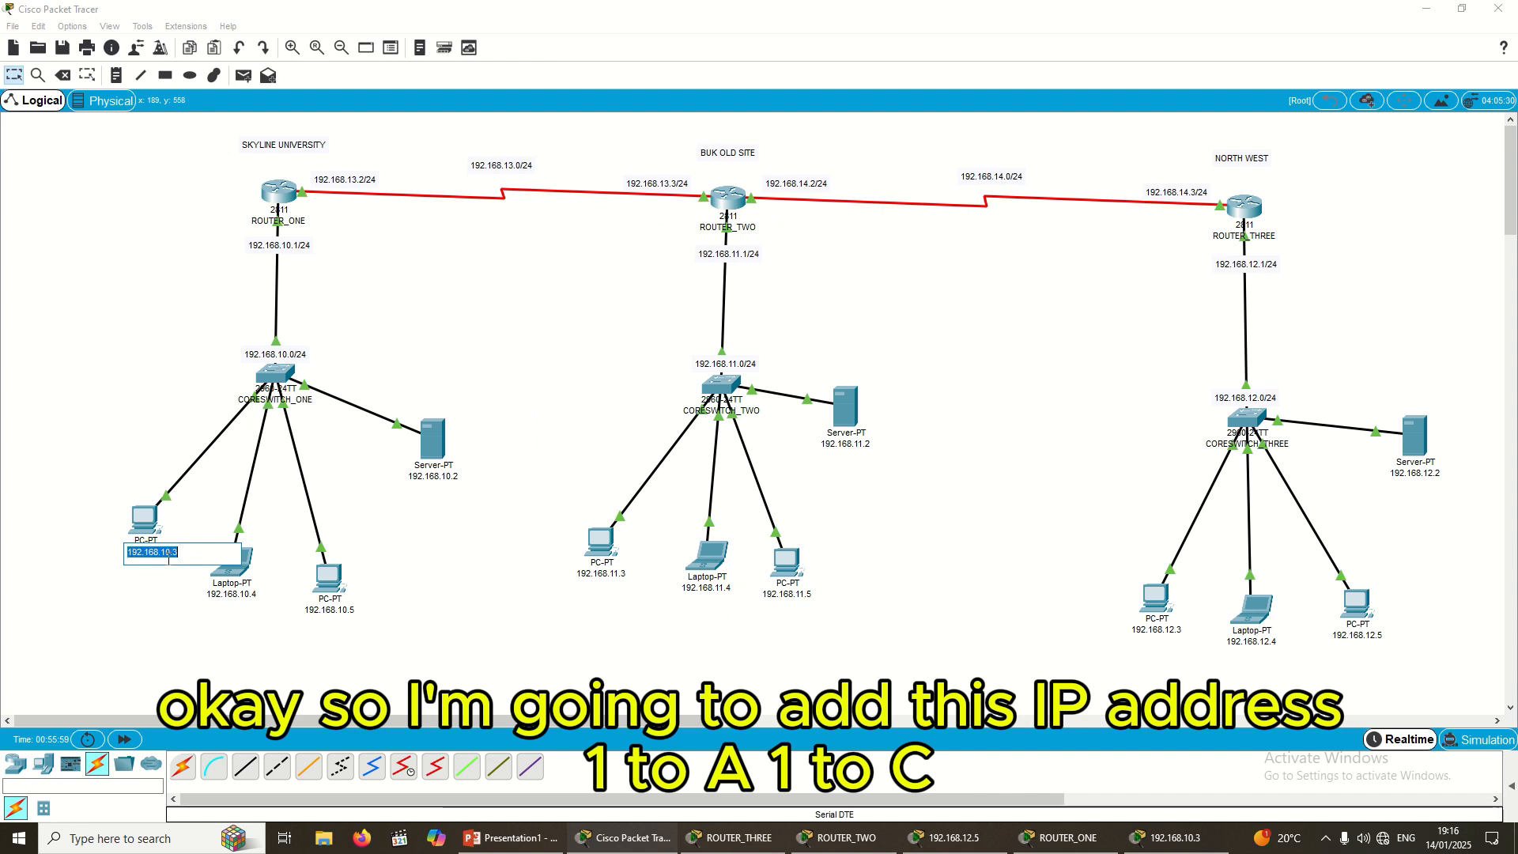
left_click(218, 518)
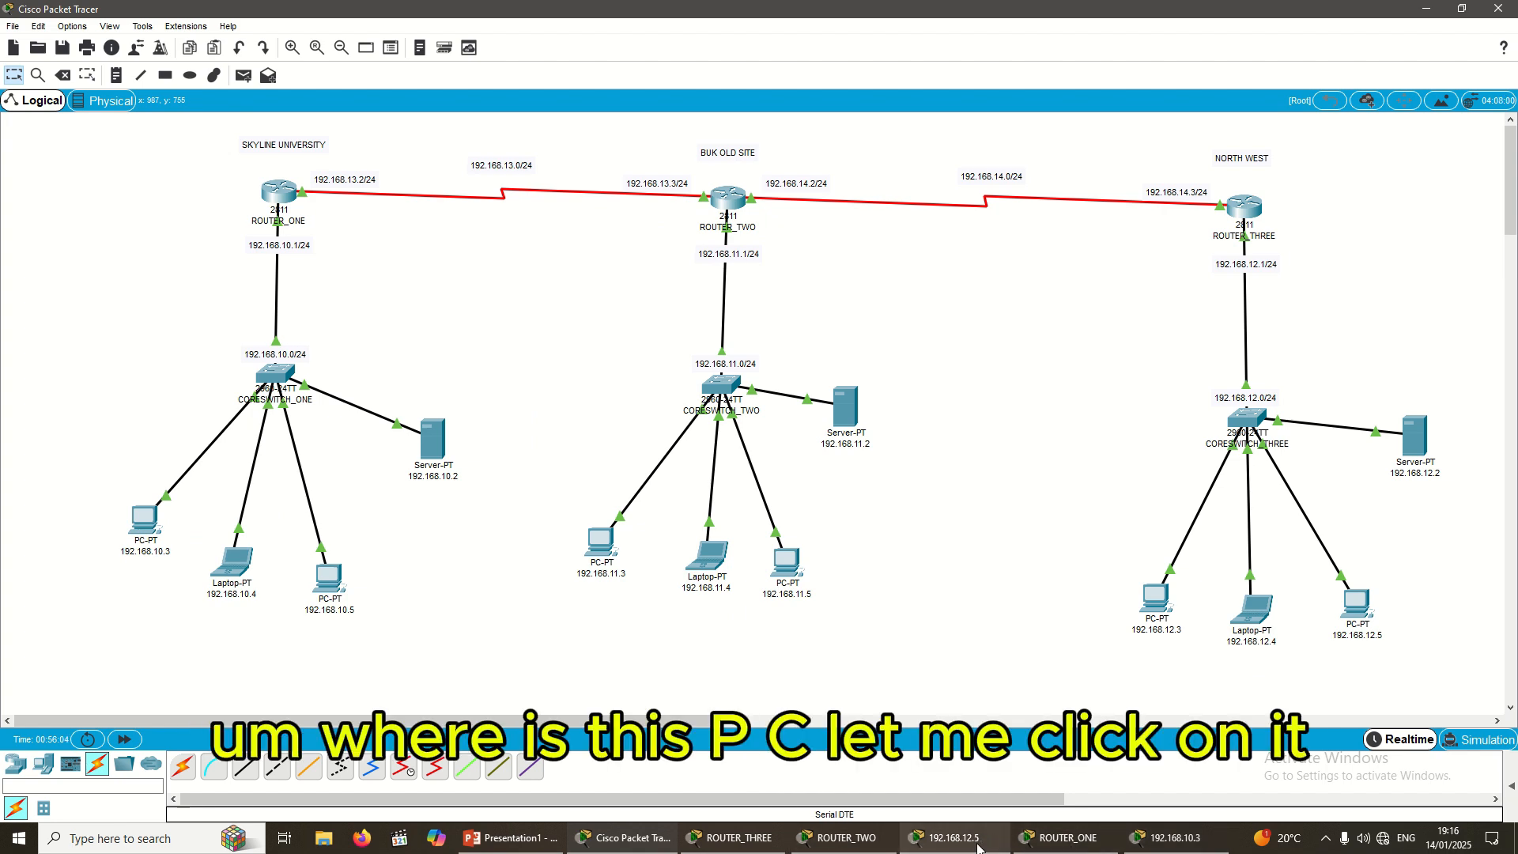
Step: Give PC 192.168.10.3 IP 192.168.10.3, mask 255.255.255.0 and gateway 192.168.10.1
left_click(142, 521)
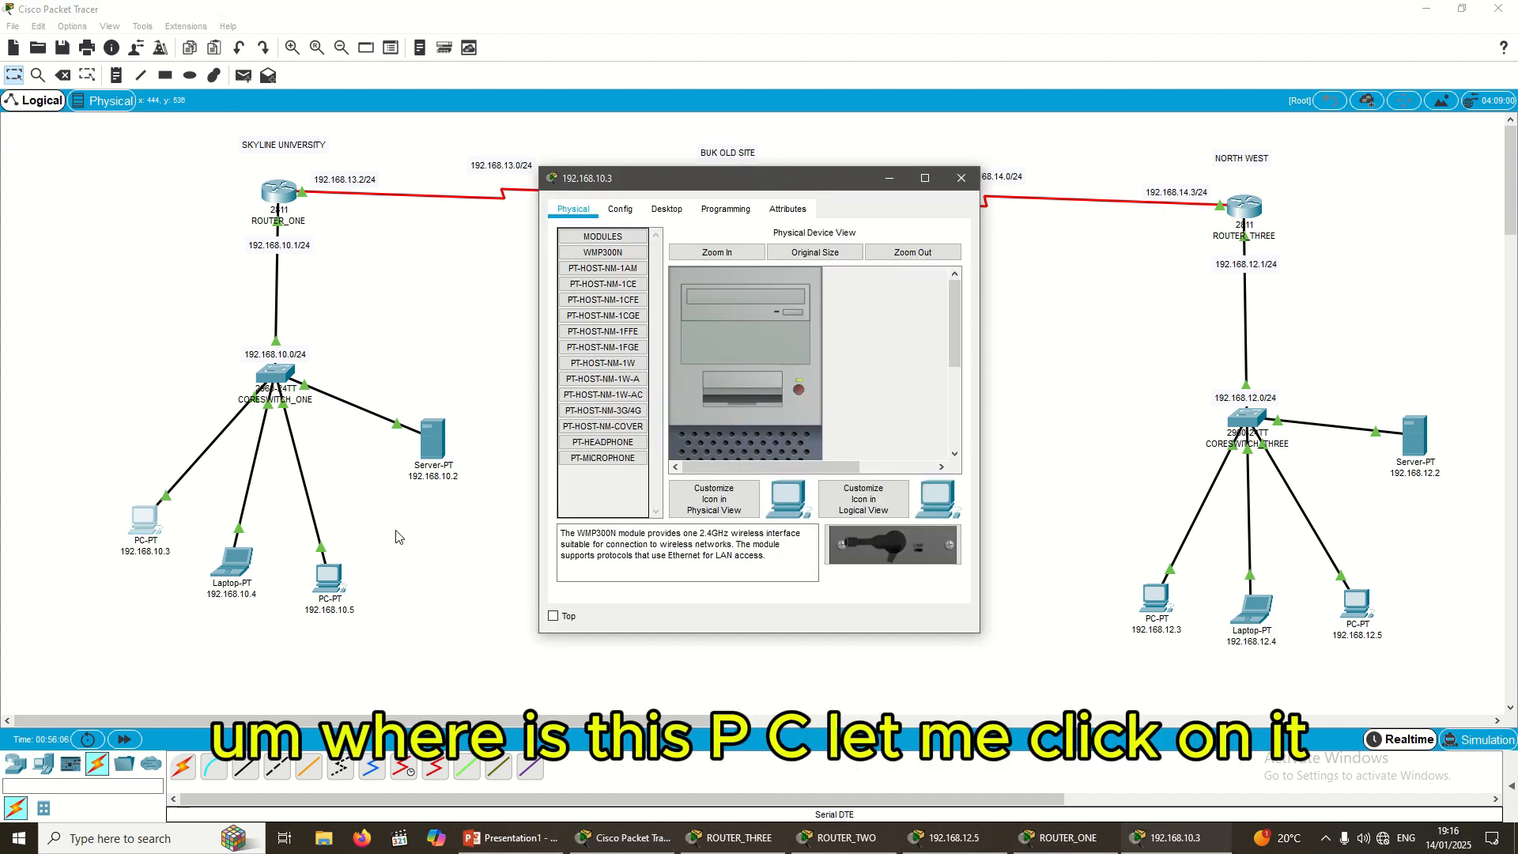
left_click(678, 221)
left_click(604, 269)
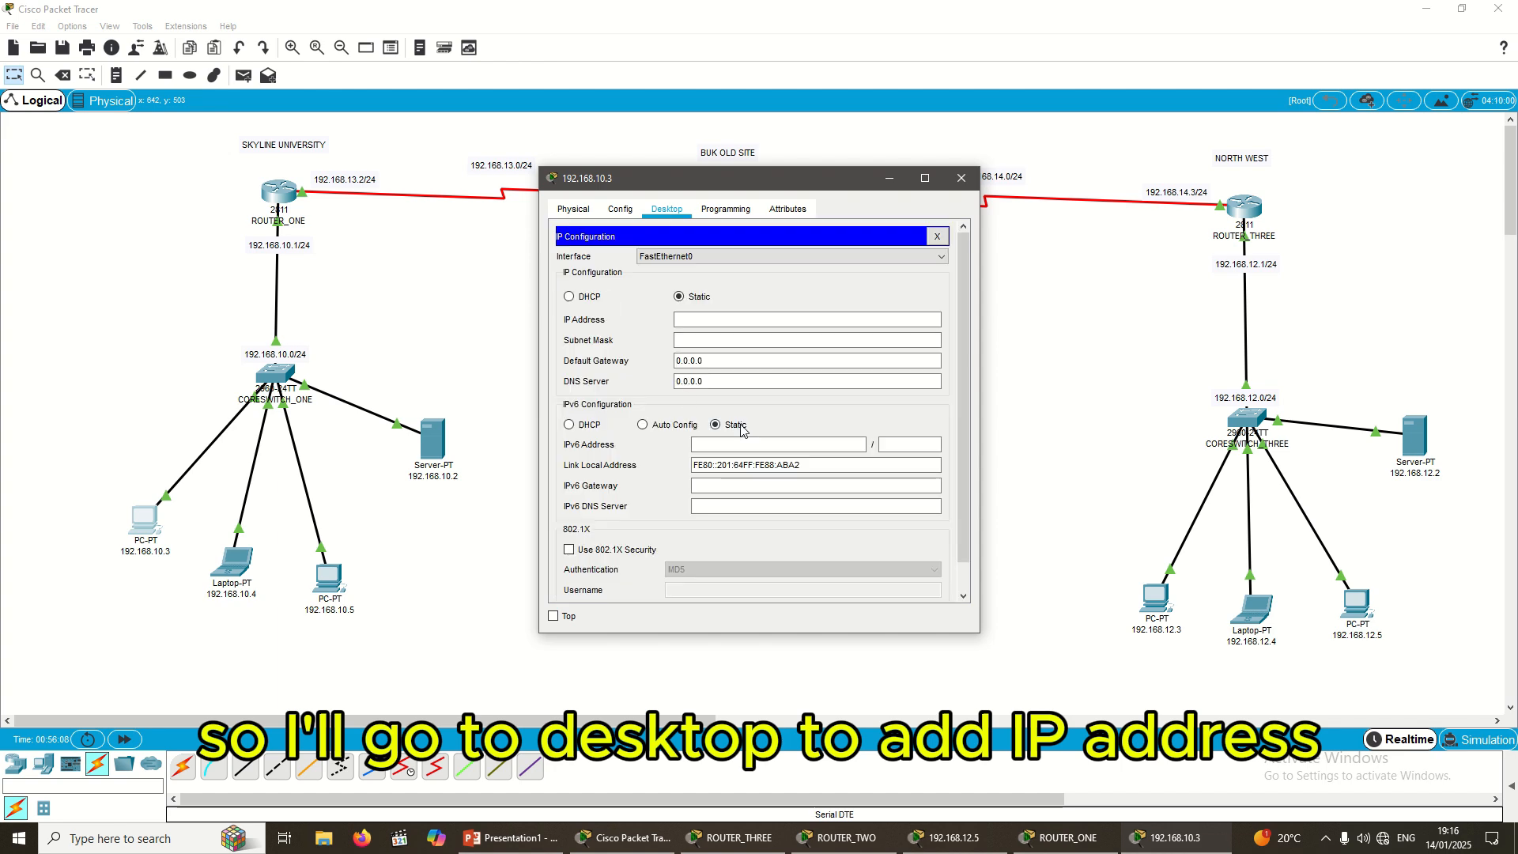
key("ctrl+v")
left_click(725, 340)
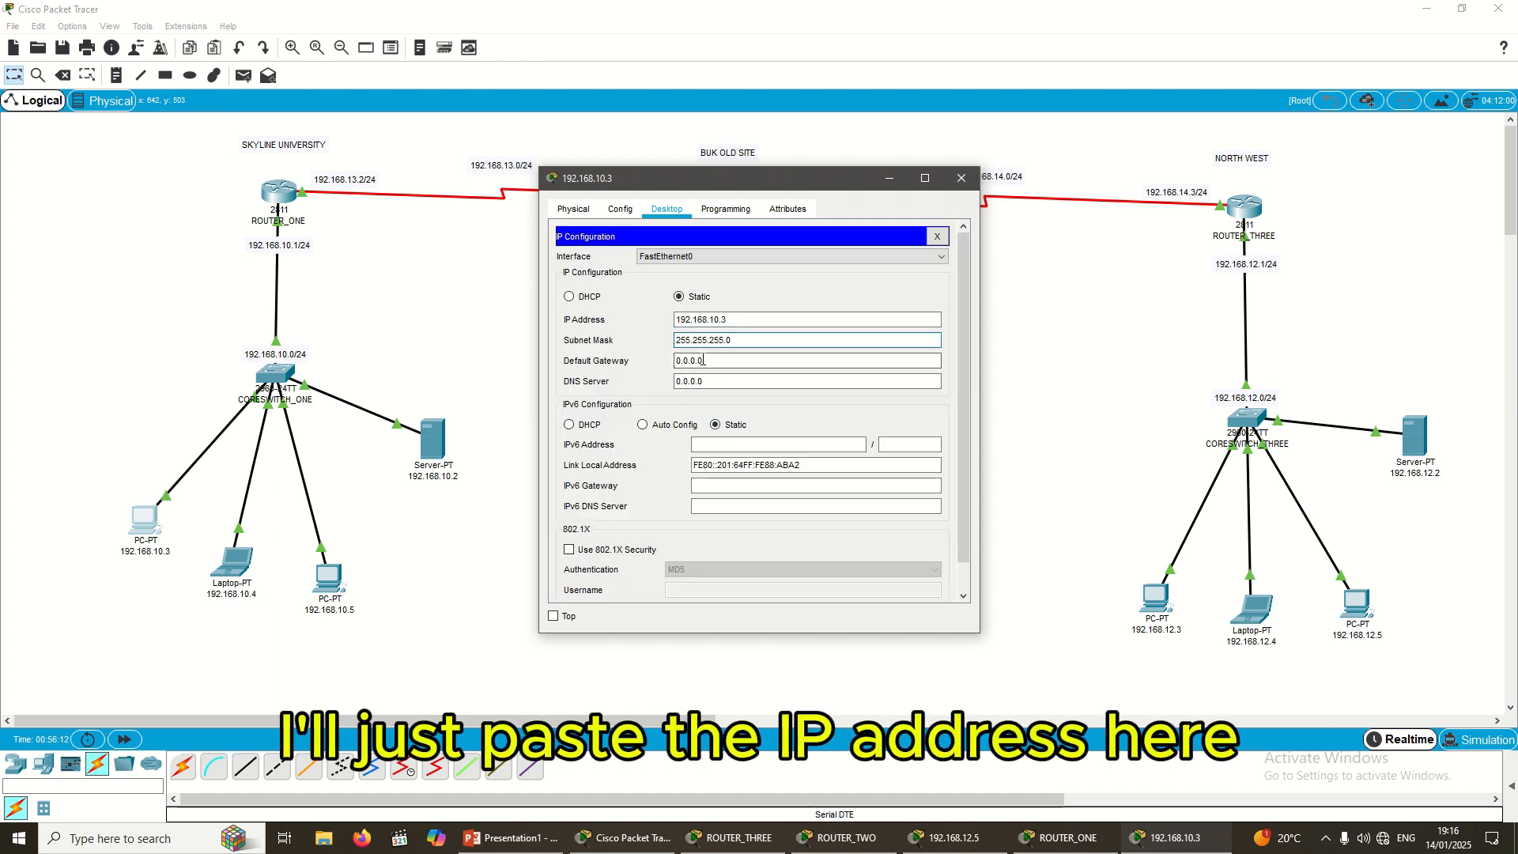
key("Tab")
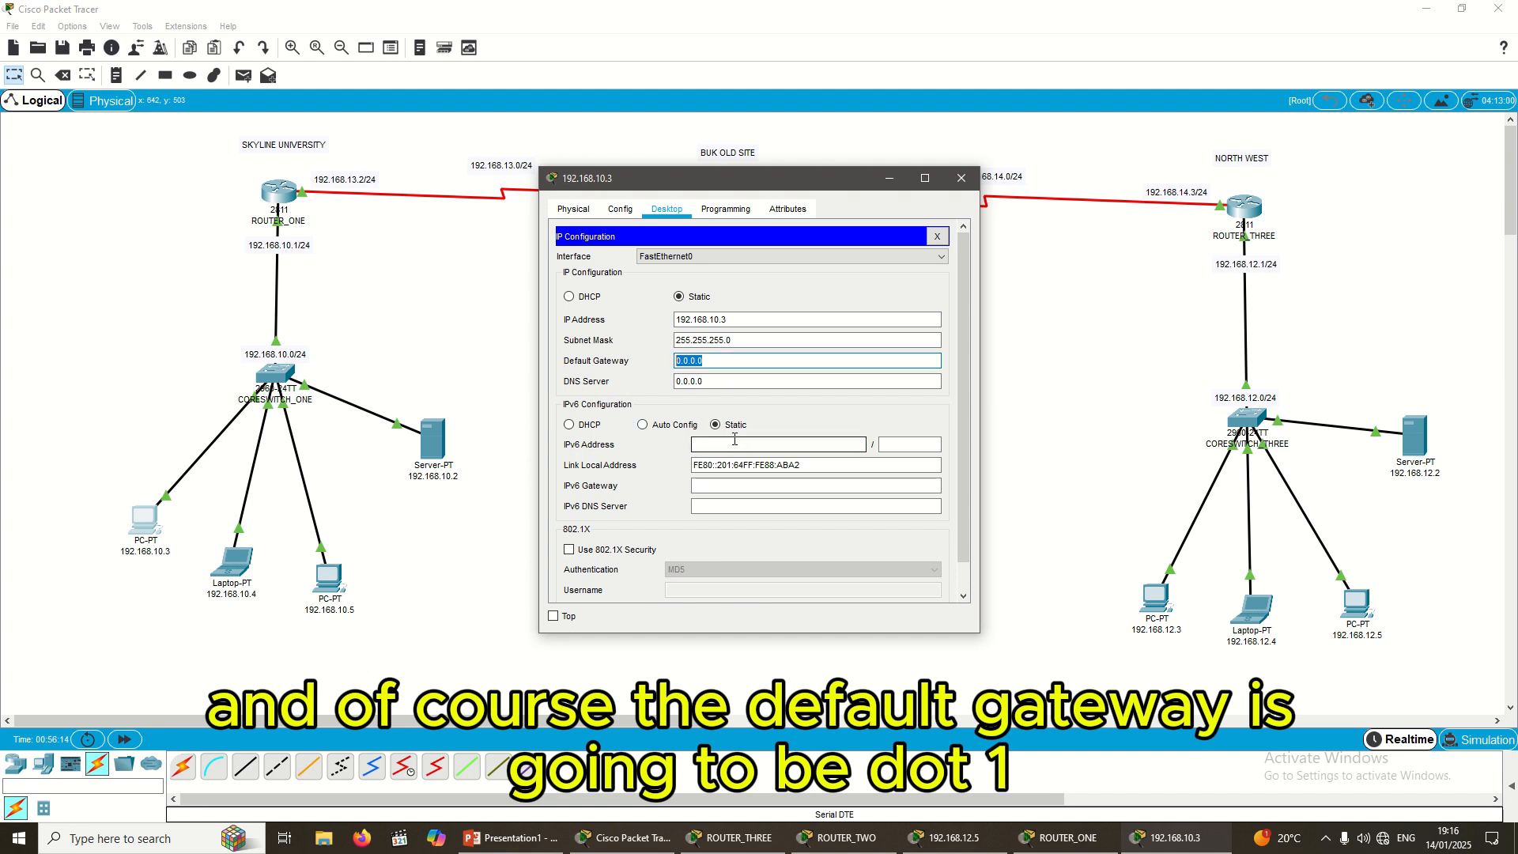
key("ctrl+v")
key("BackSpace")
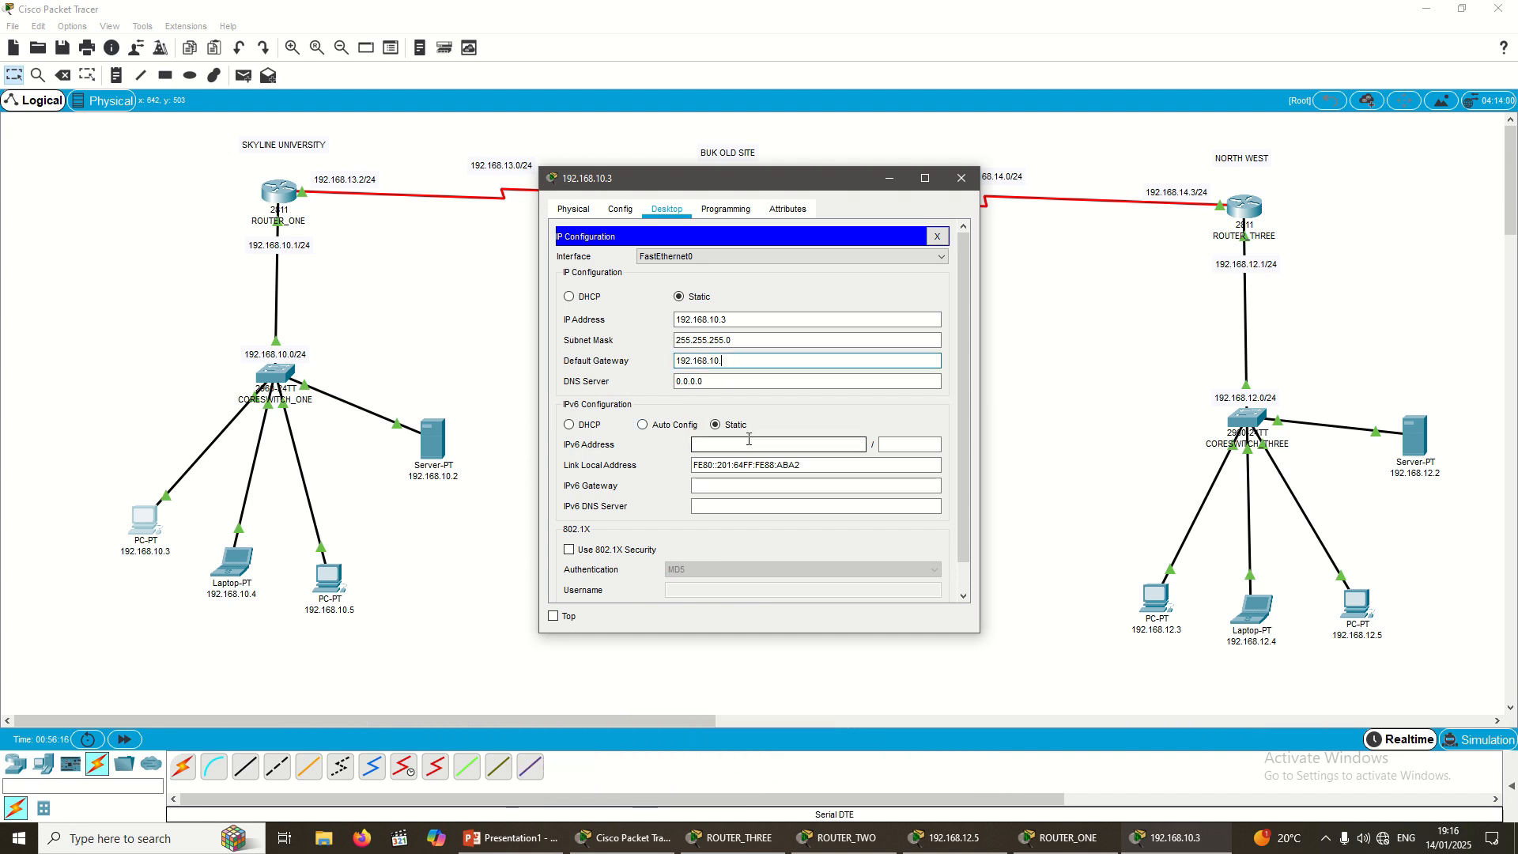
type("1")
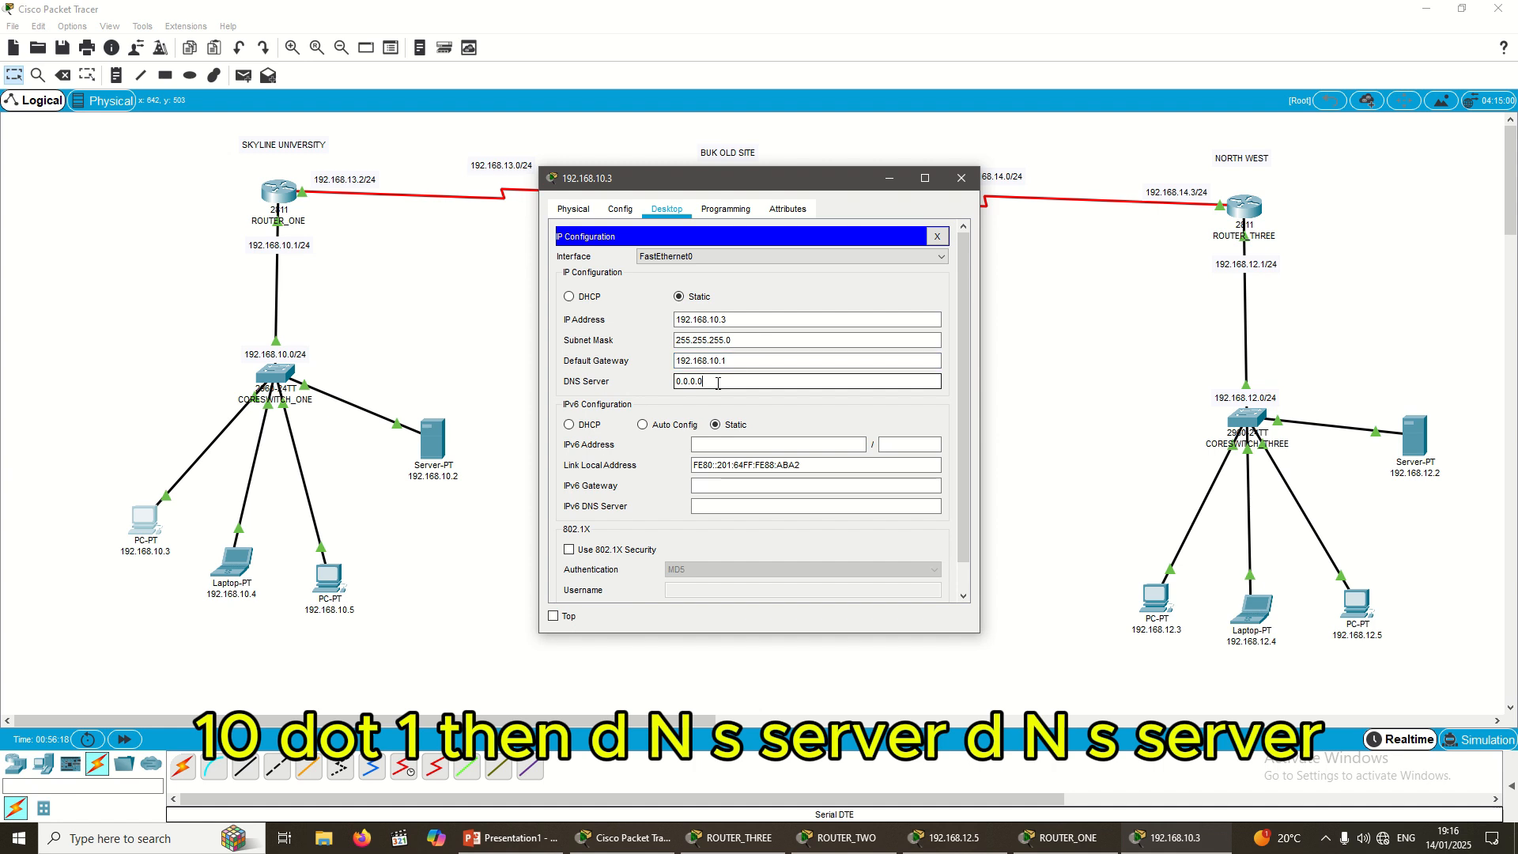
Step: Set the PC's DNS server to 192.168.10.2 and return to the topology
double_click(718, 383)
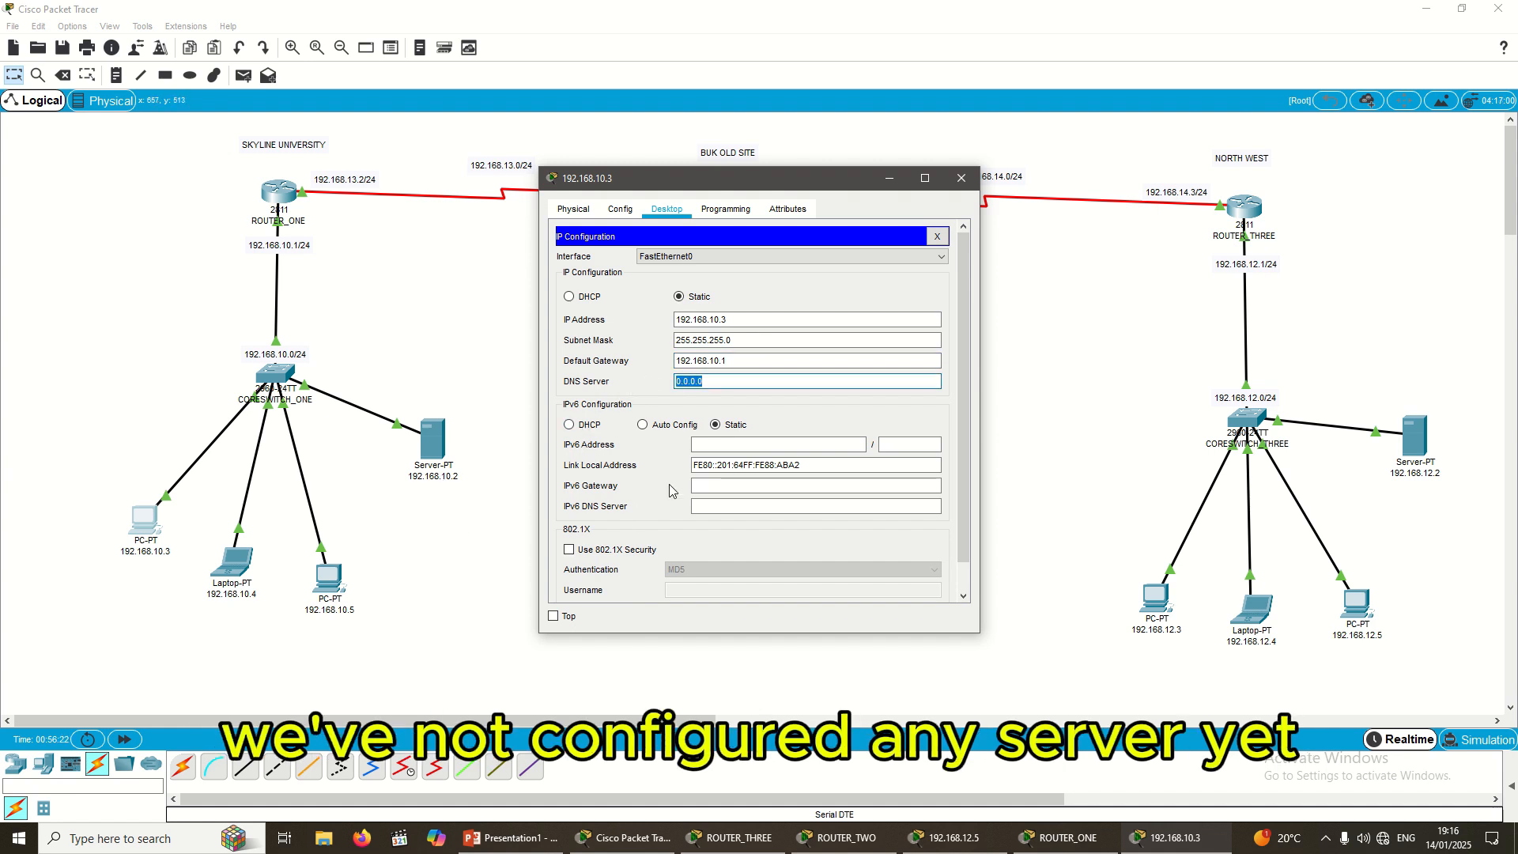
key("ctrl+v")
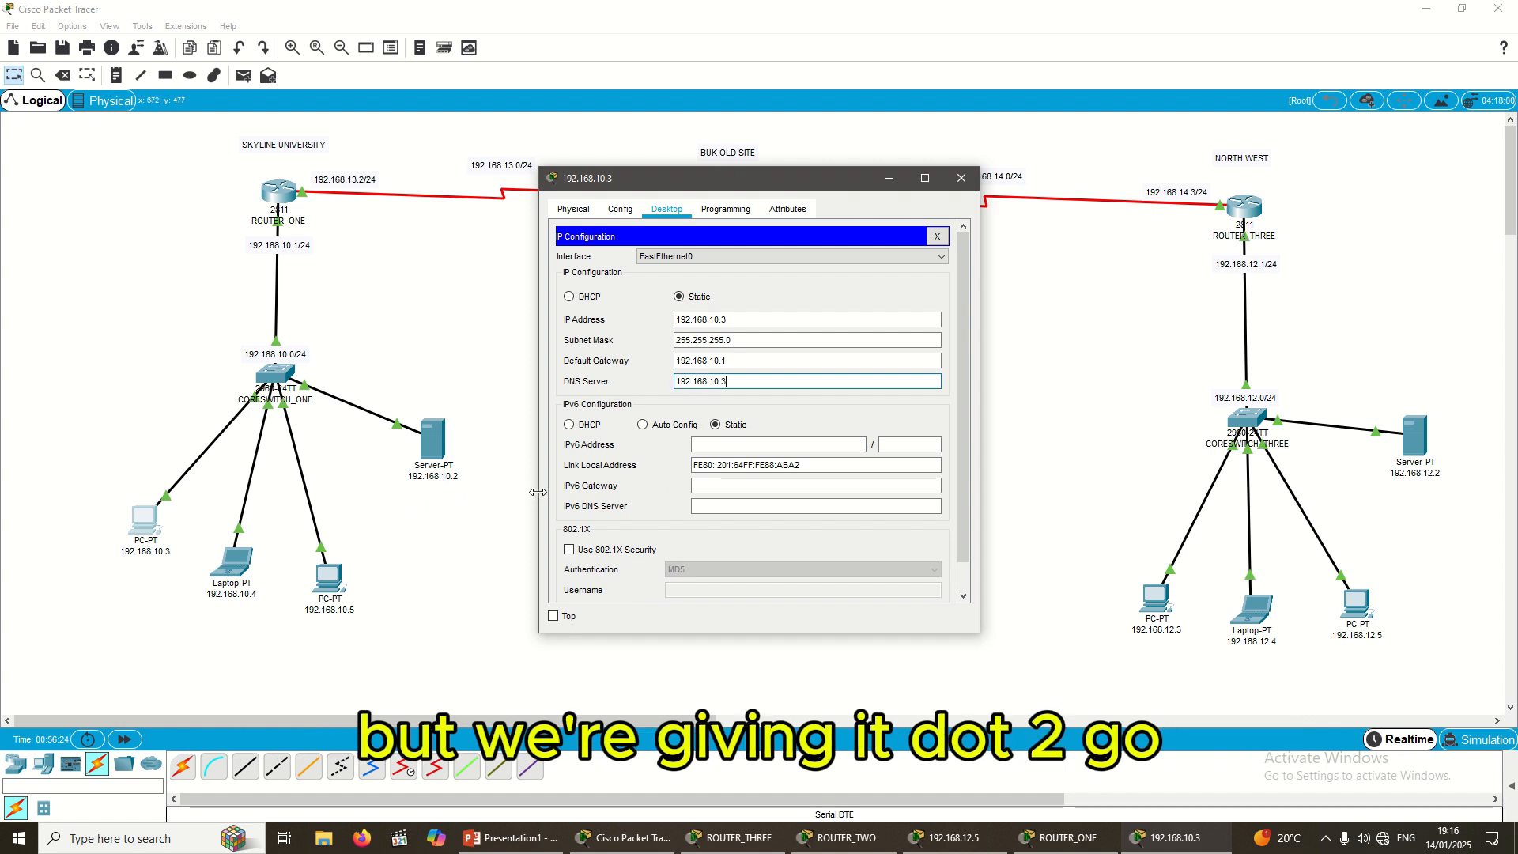
type("2")
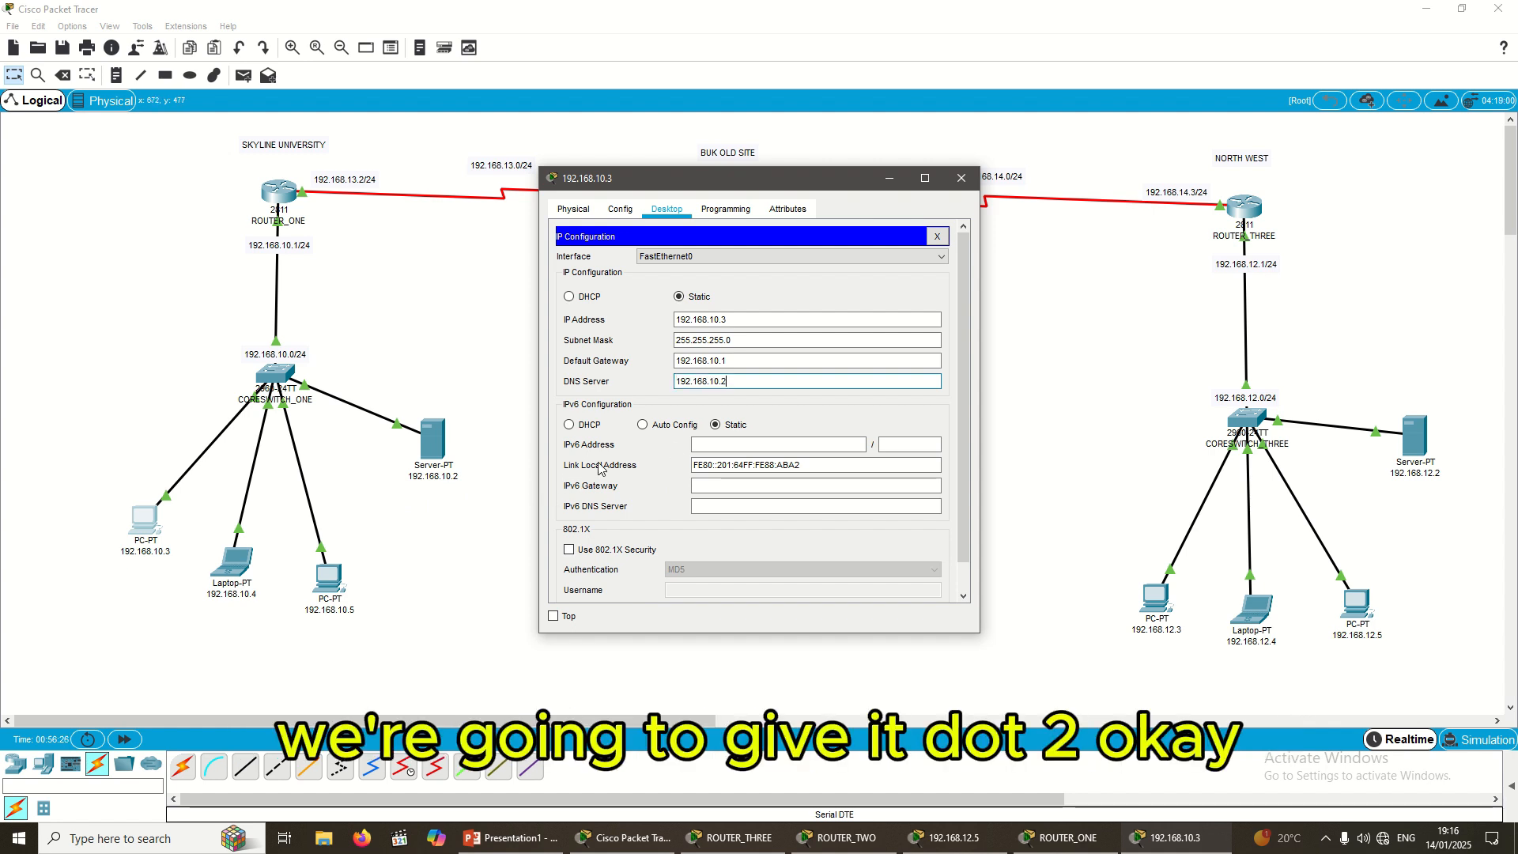
left_click(469, 385)
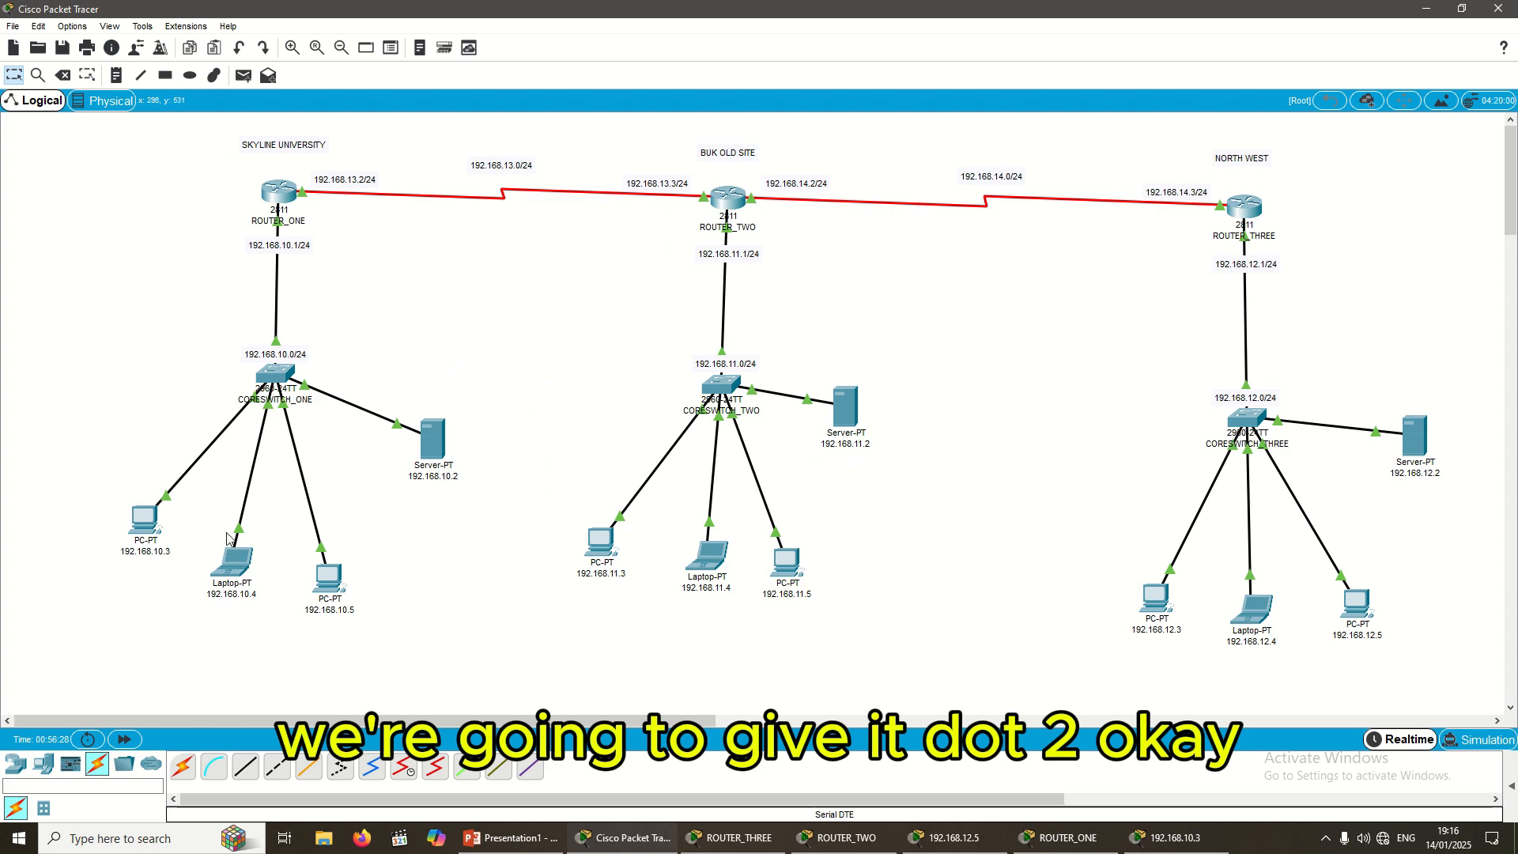
mouse_move(146, 529)
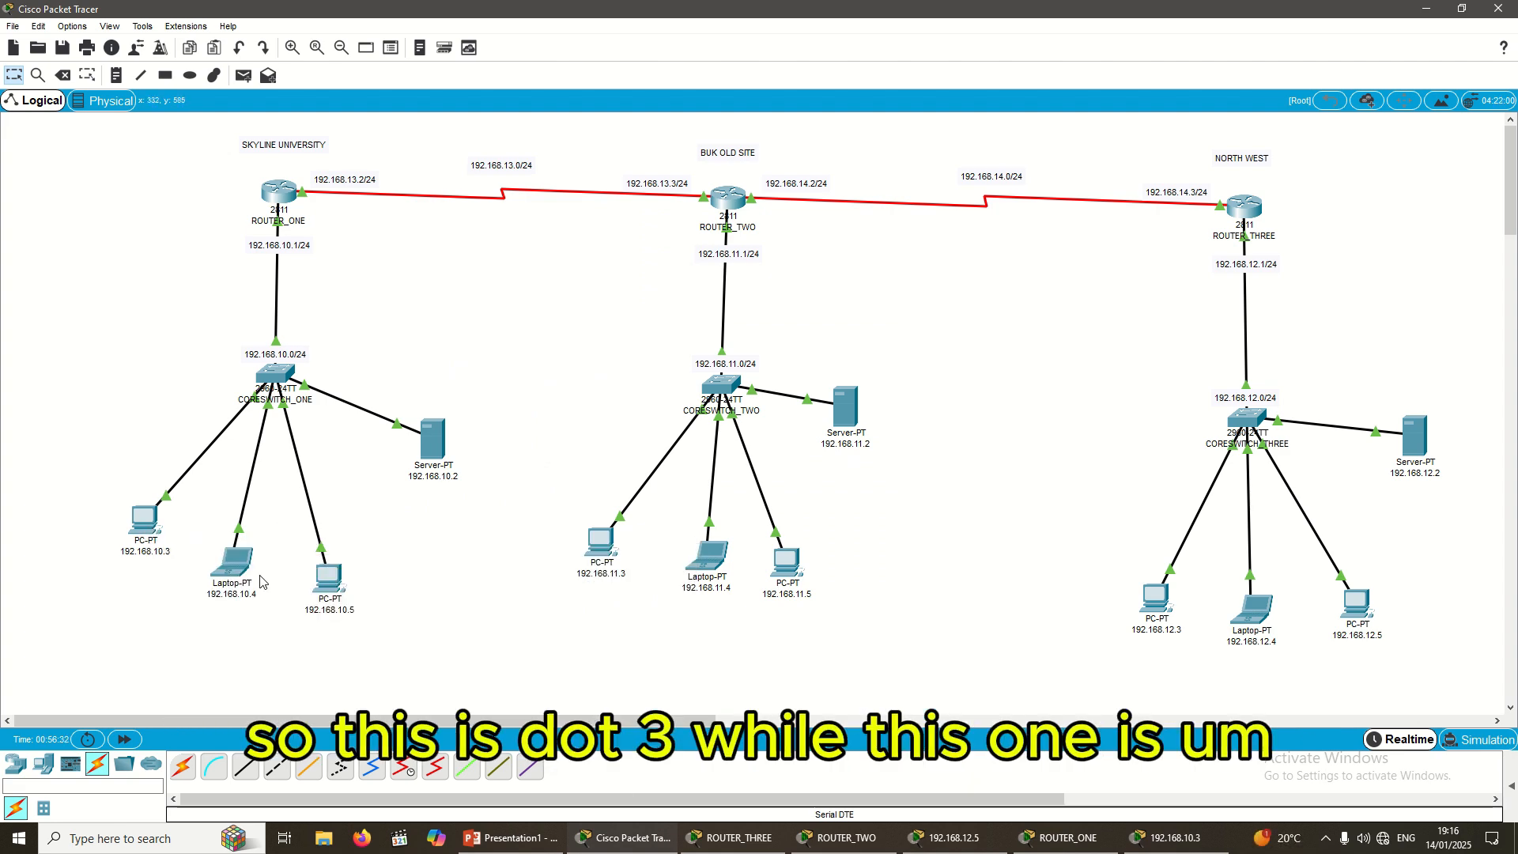
Step: Configure laptop 192.168.10.4 as 192.168.10.4/255.255.255.0, gateway 192.168.10.1, DNS 192.168.10.2
left_click(240, 577)
left_click(661, 214)
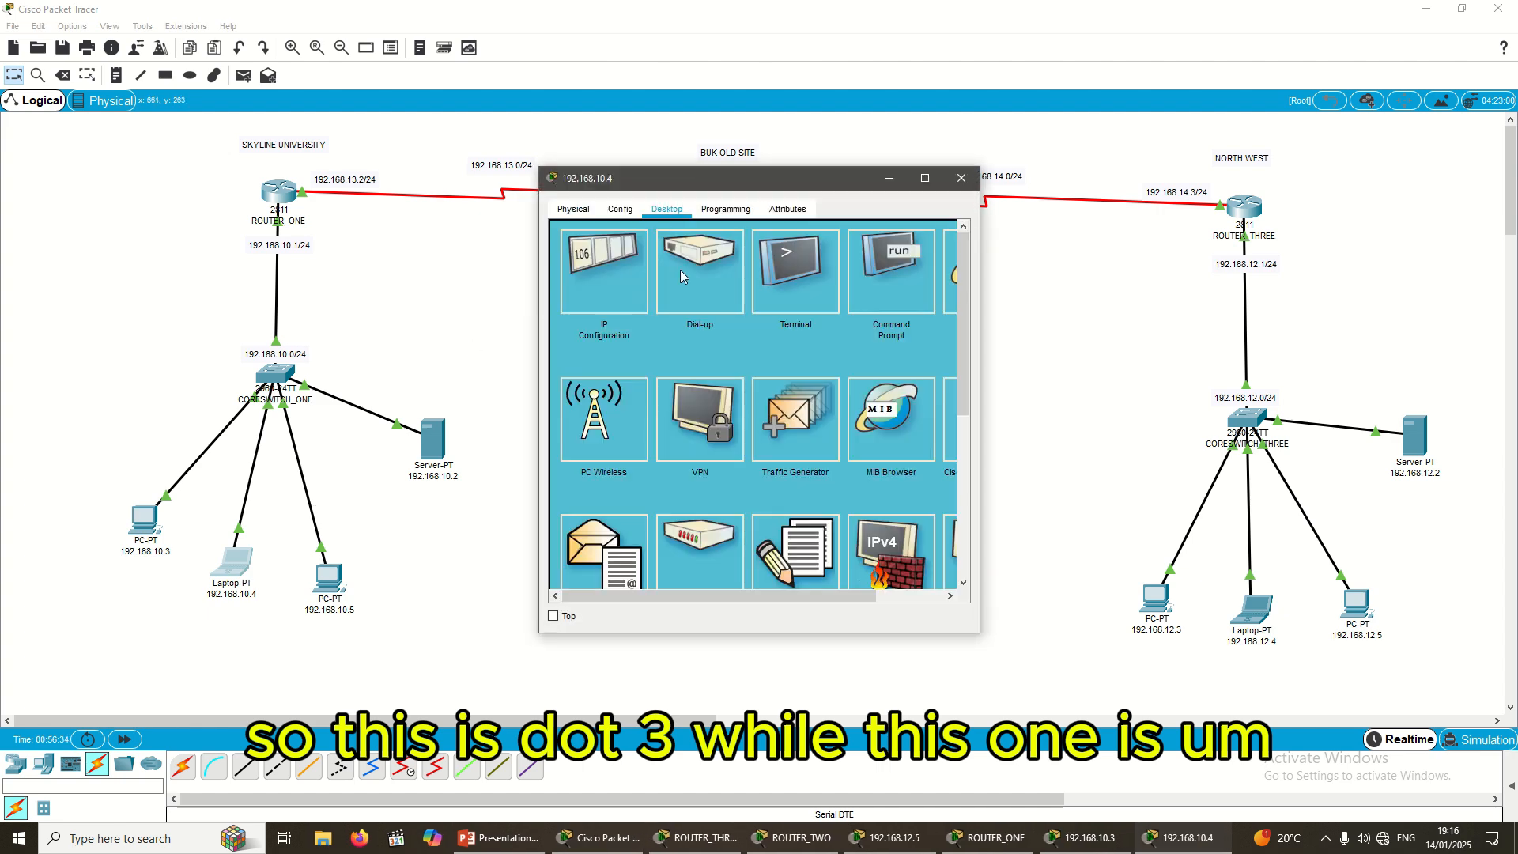
left_click(614, 294)
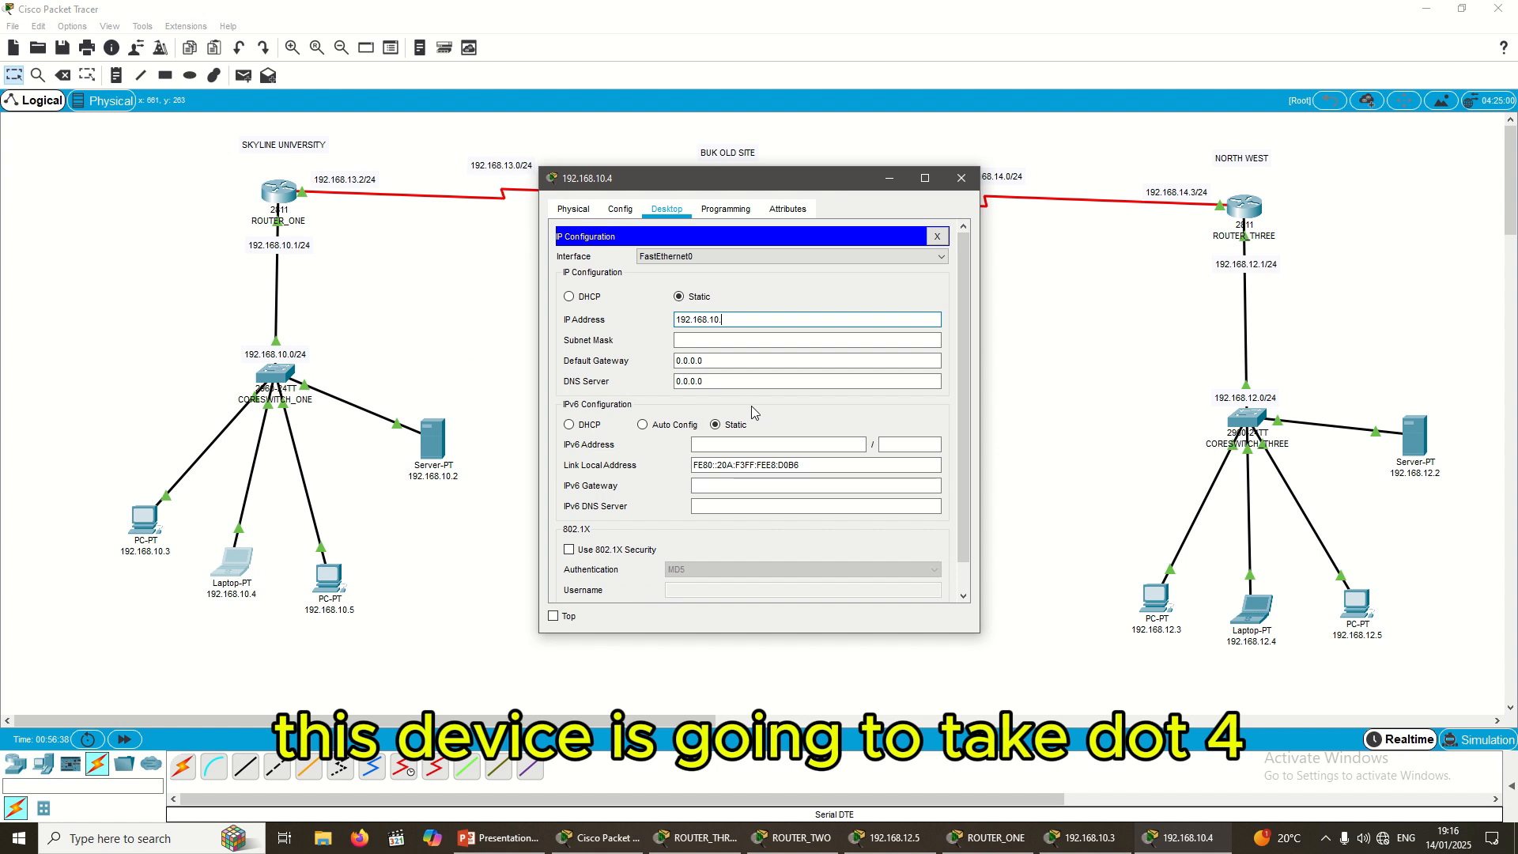
key("BackSpace")
type("4")
left_click(706, 340)
key("Tab")
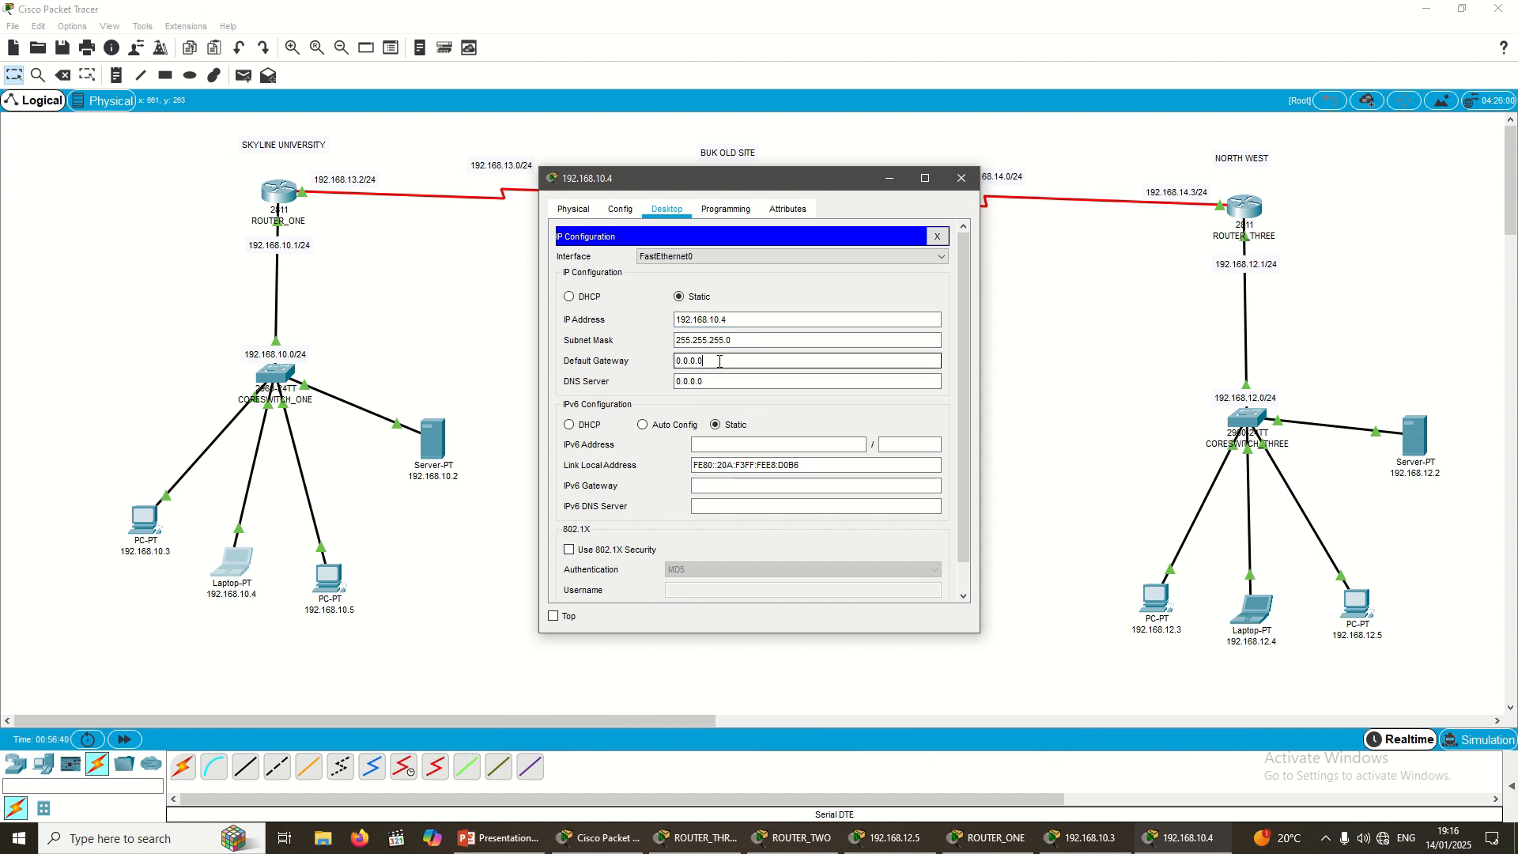
type("192.168.10.3")
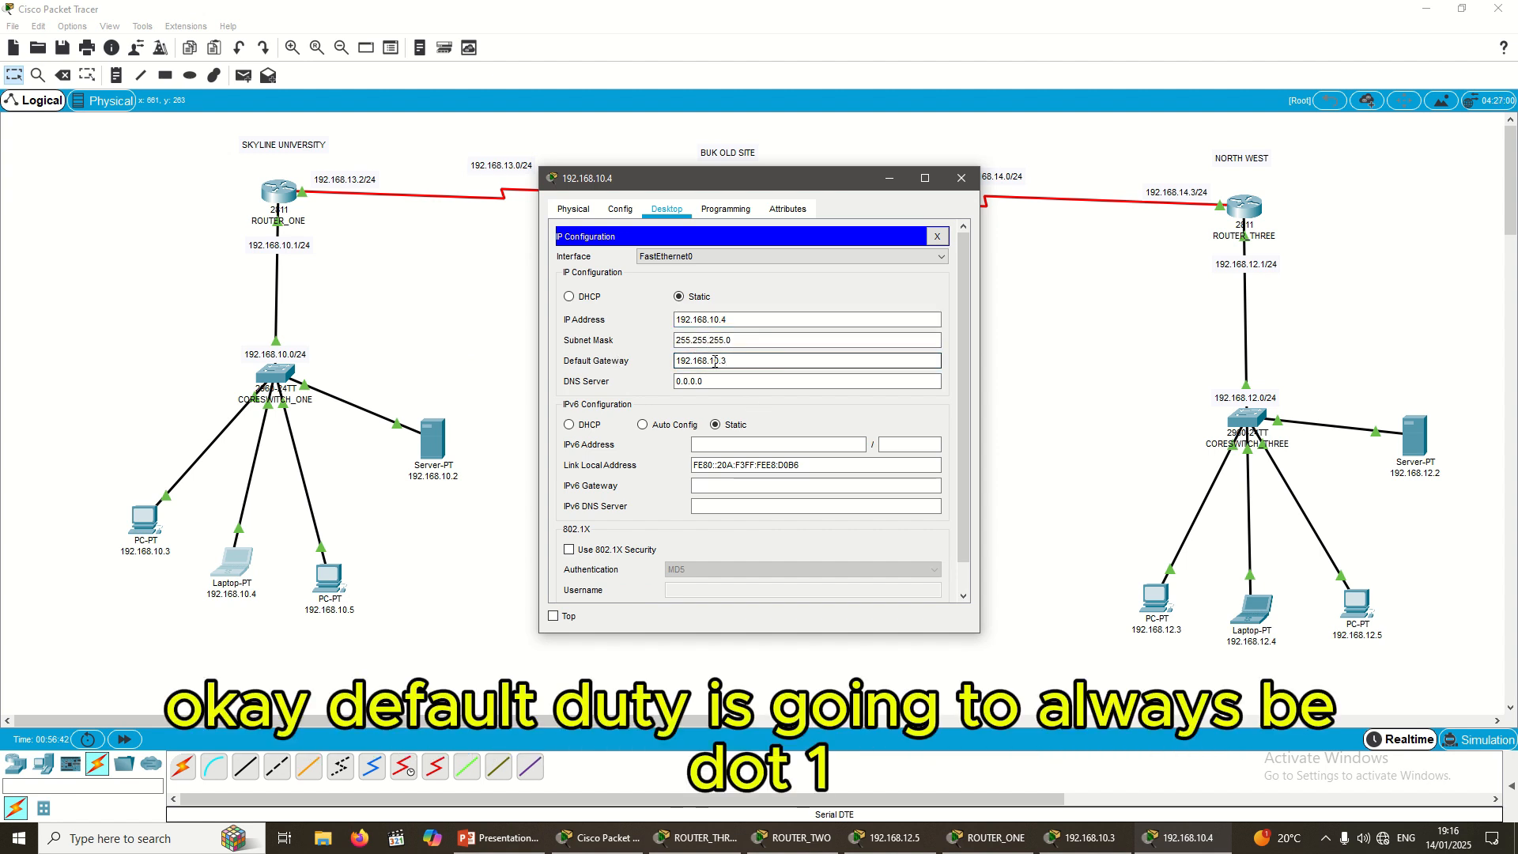
key("Tab")
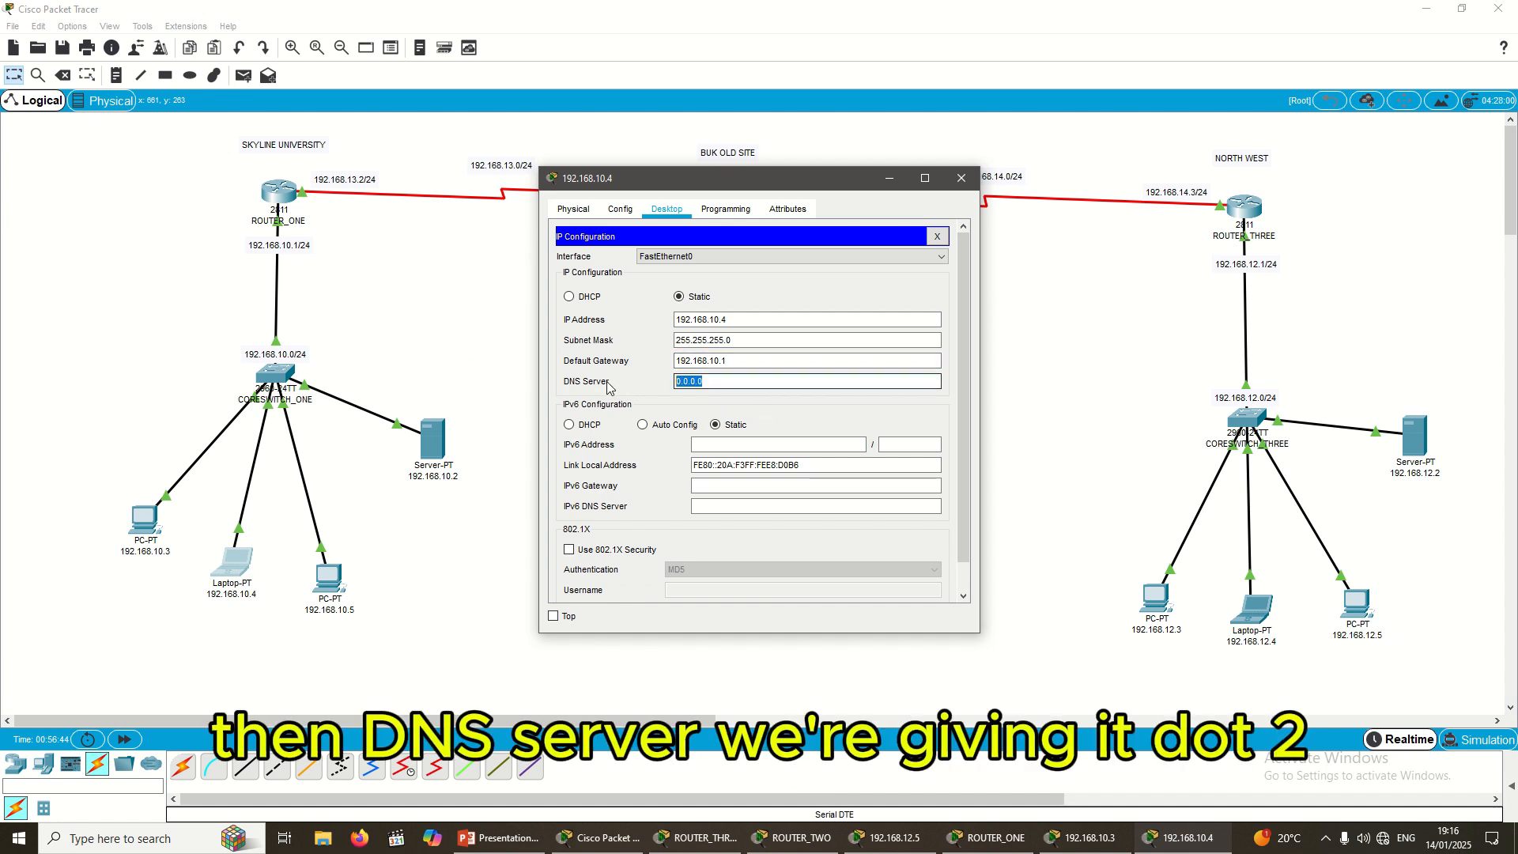
key("ctrl+v")
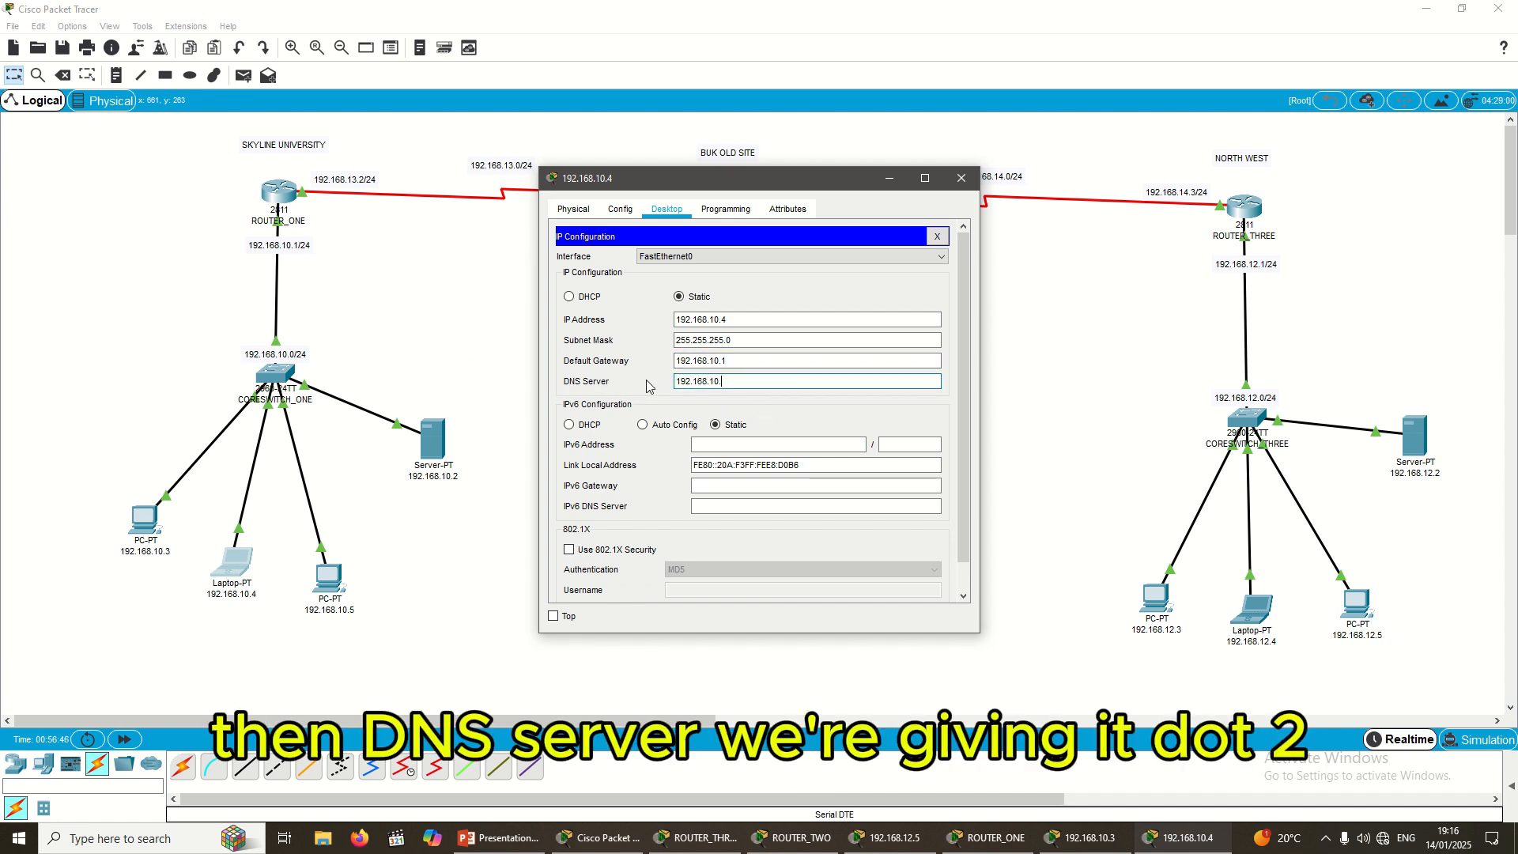
type("2")
left_click(425, 465)
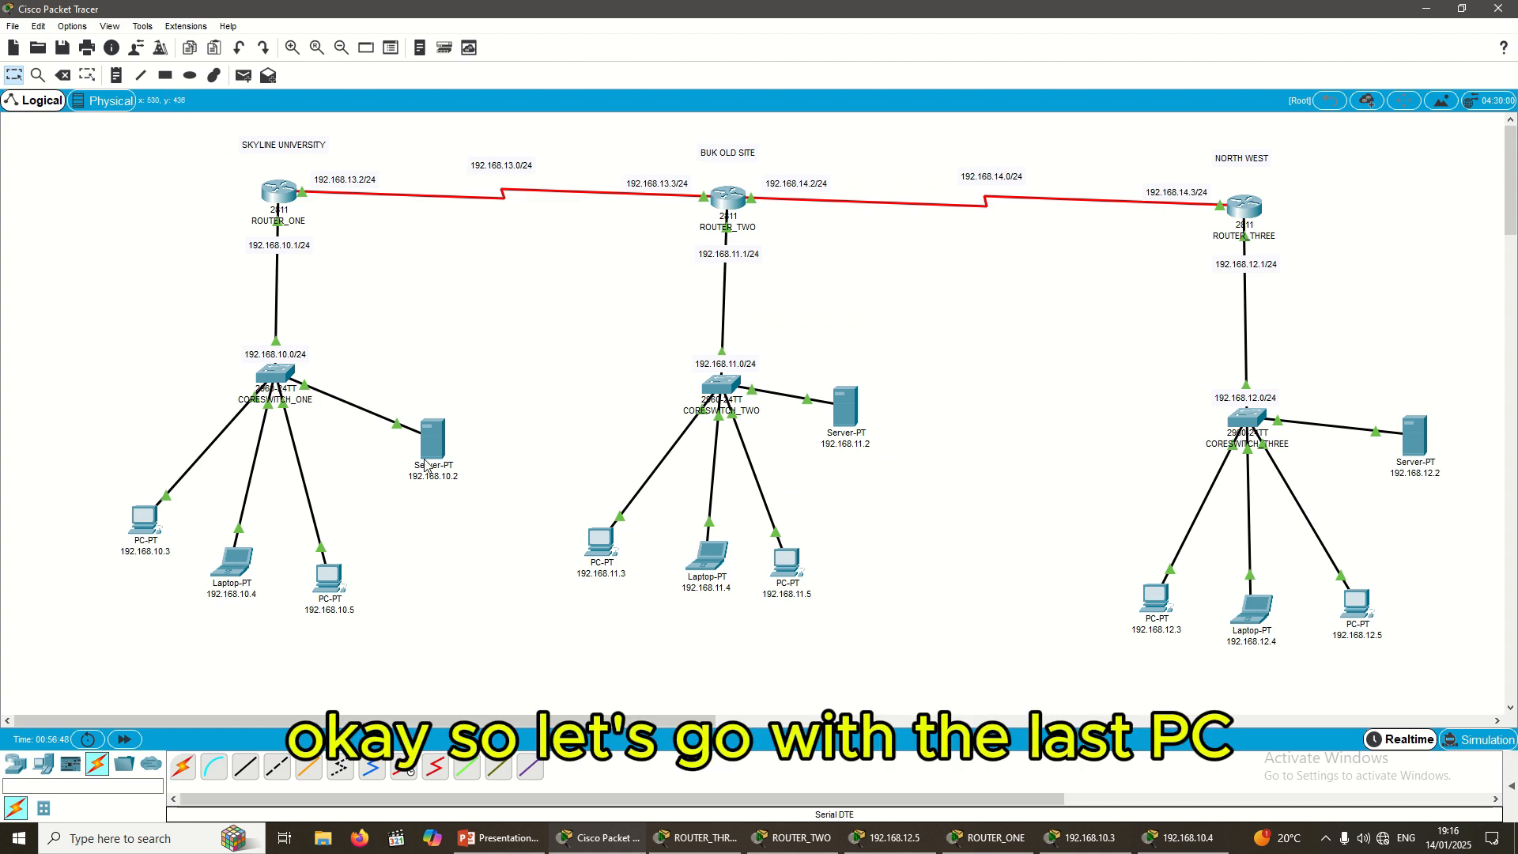
Step: Configure PC 192.168.10.5 as 192.168.10.5/255.255.255.0, gateway 192.168.10.1, DNS 192.168.10.2
left_click(339, 586)
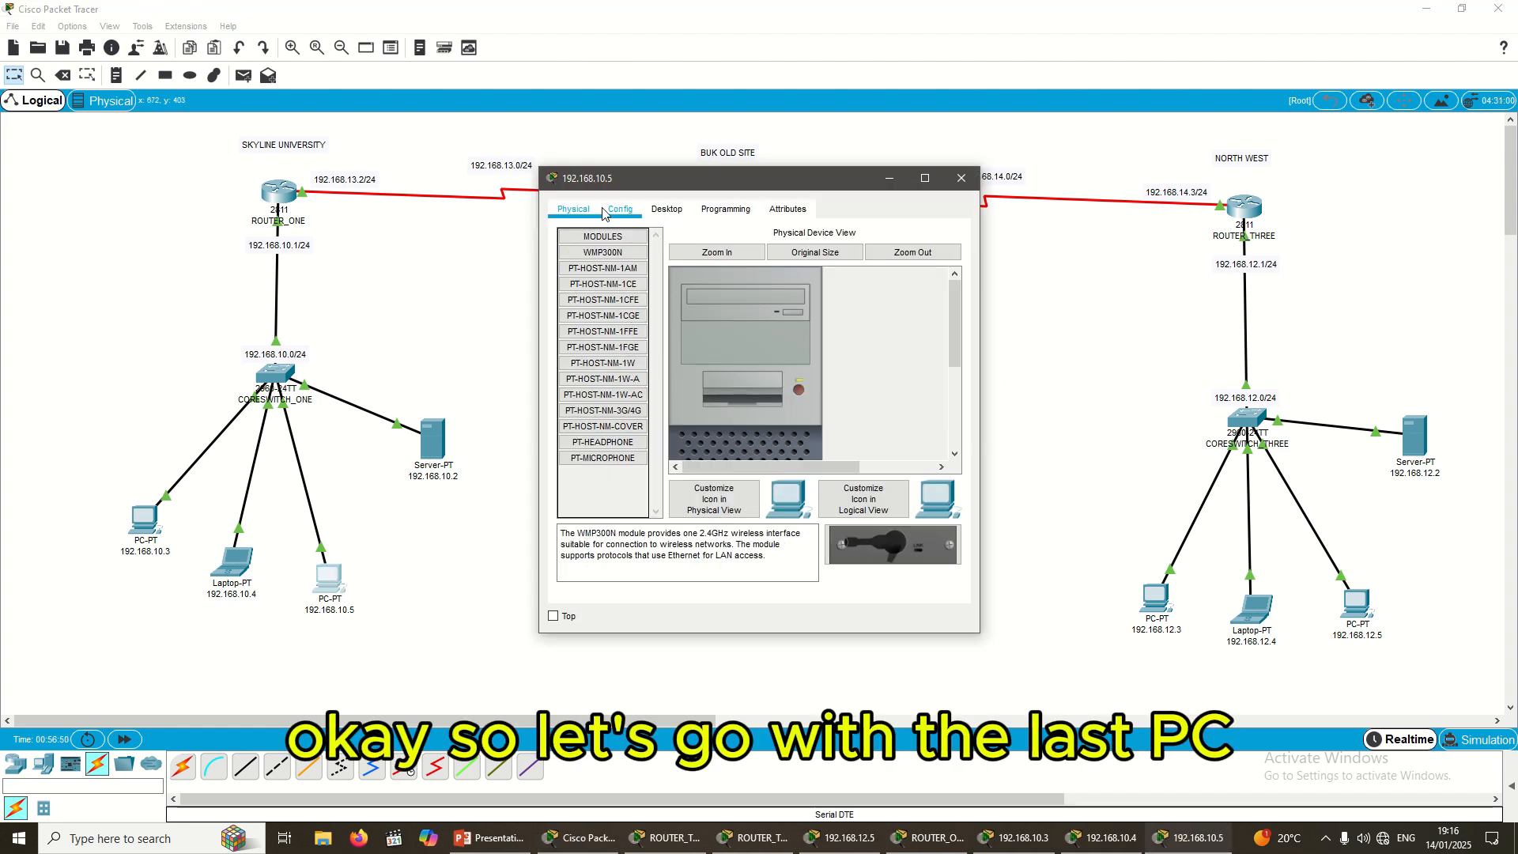
left_click(667, 209)
left_click(641, 275)
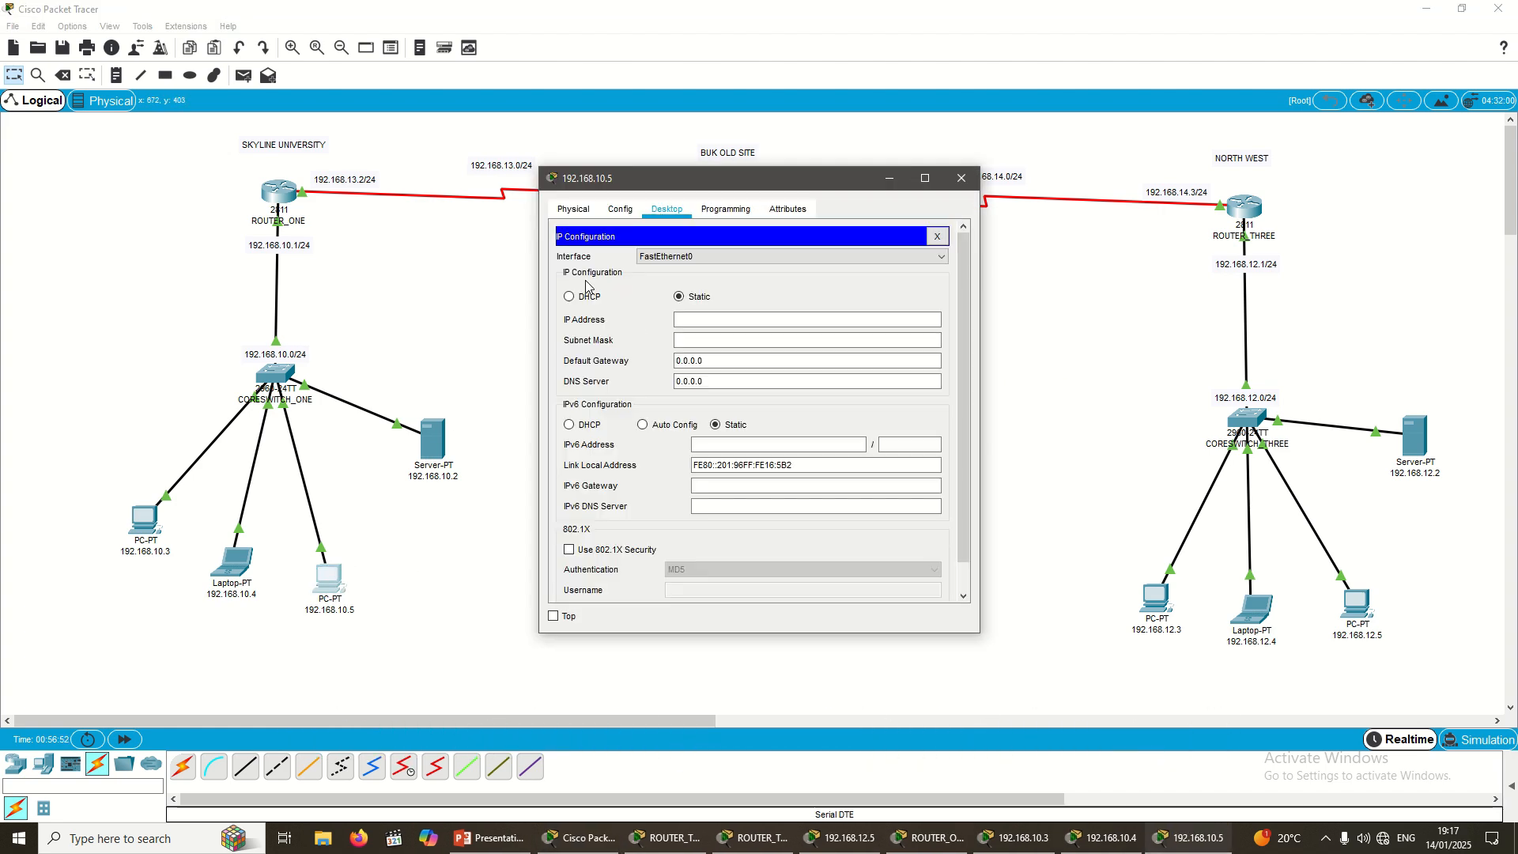
left_click(696, 318)
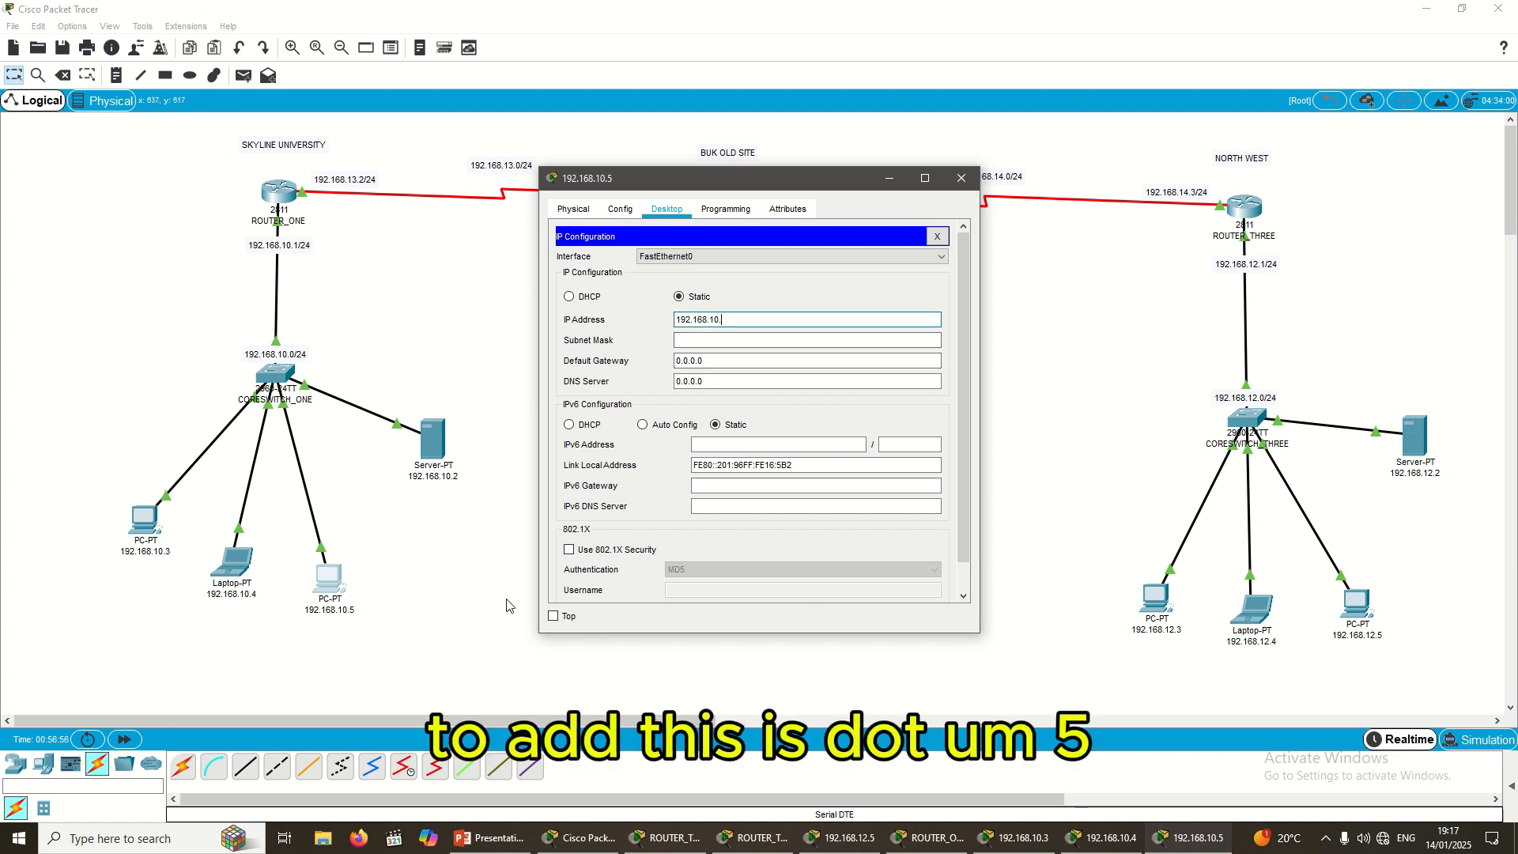
type("5")
key("Tab")
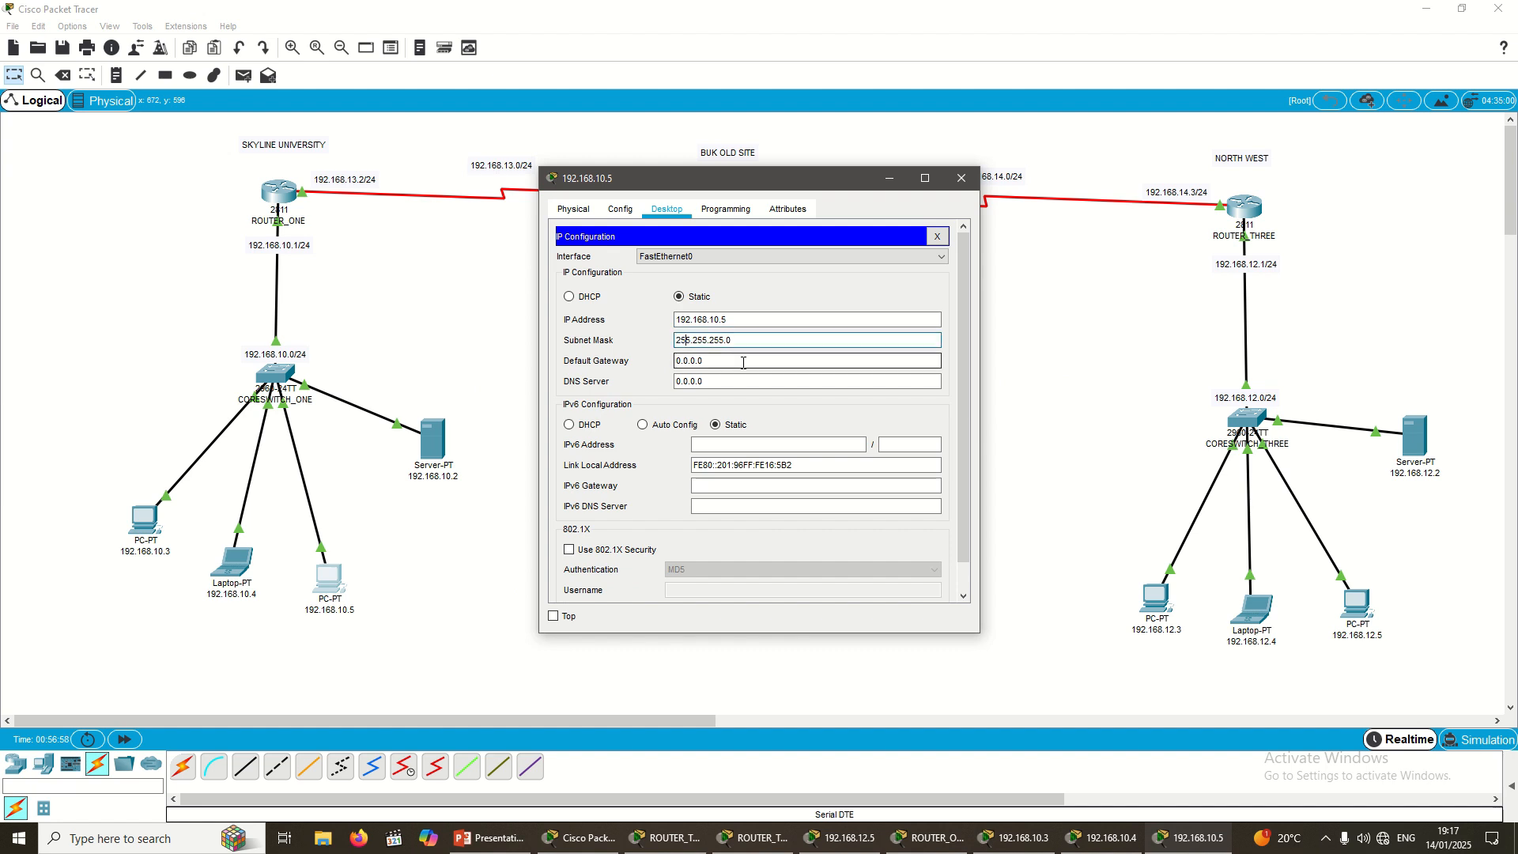
key("Tab")
type("192.168.10.3")
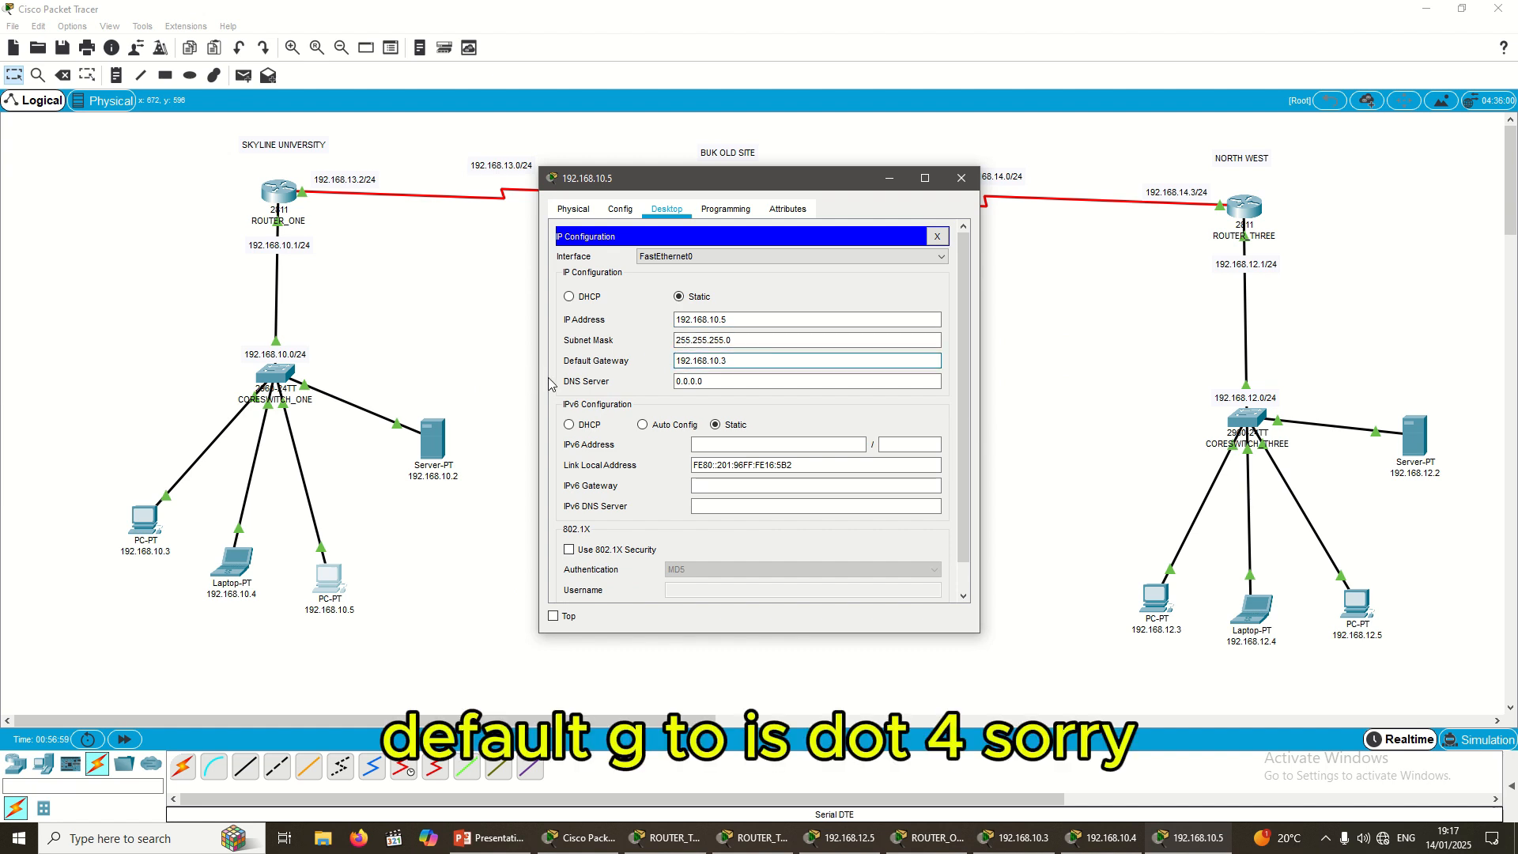
type("1")
key("Tab")
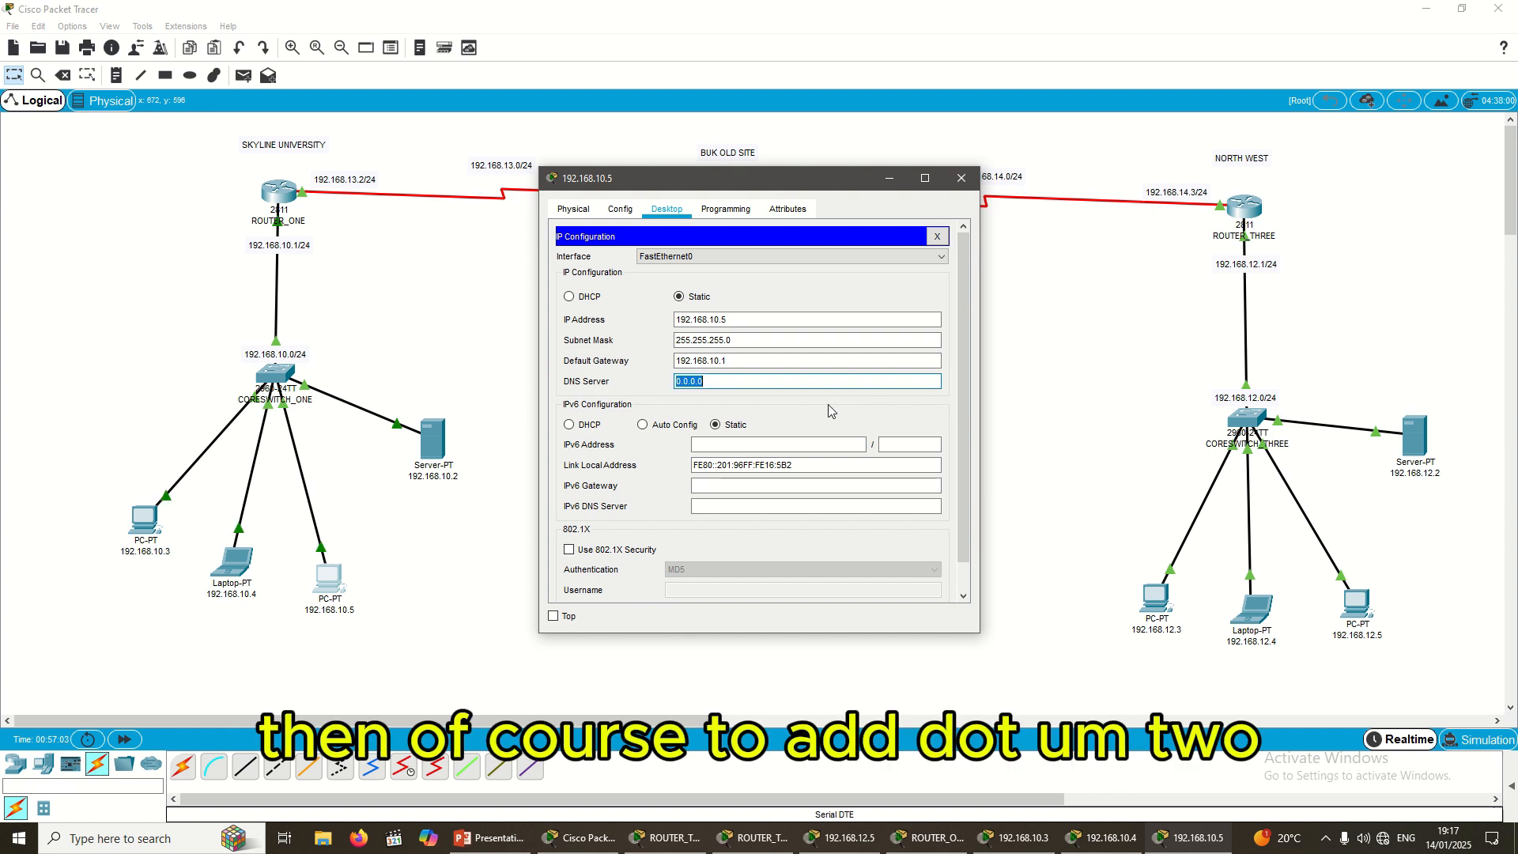
type("192.168.10.3")
key("BackSpace")
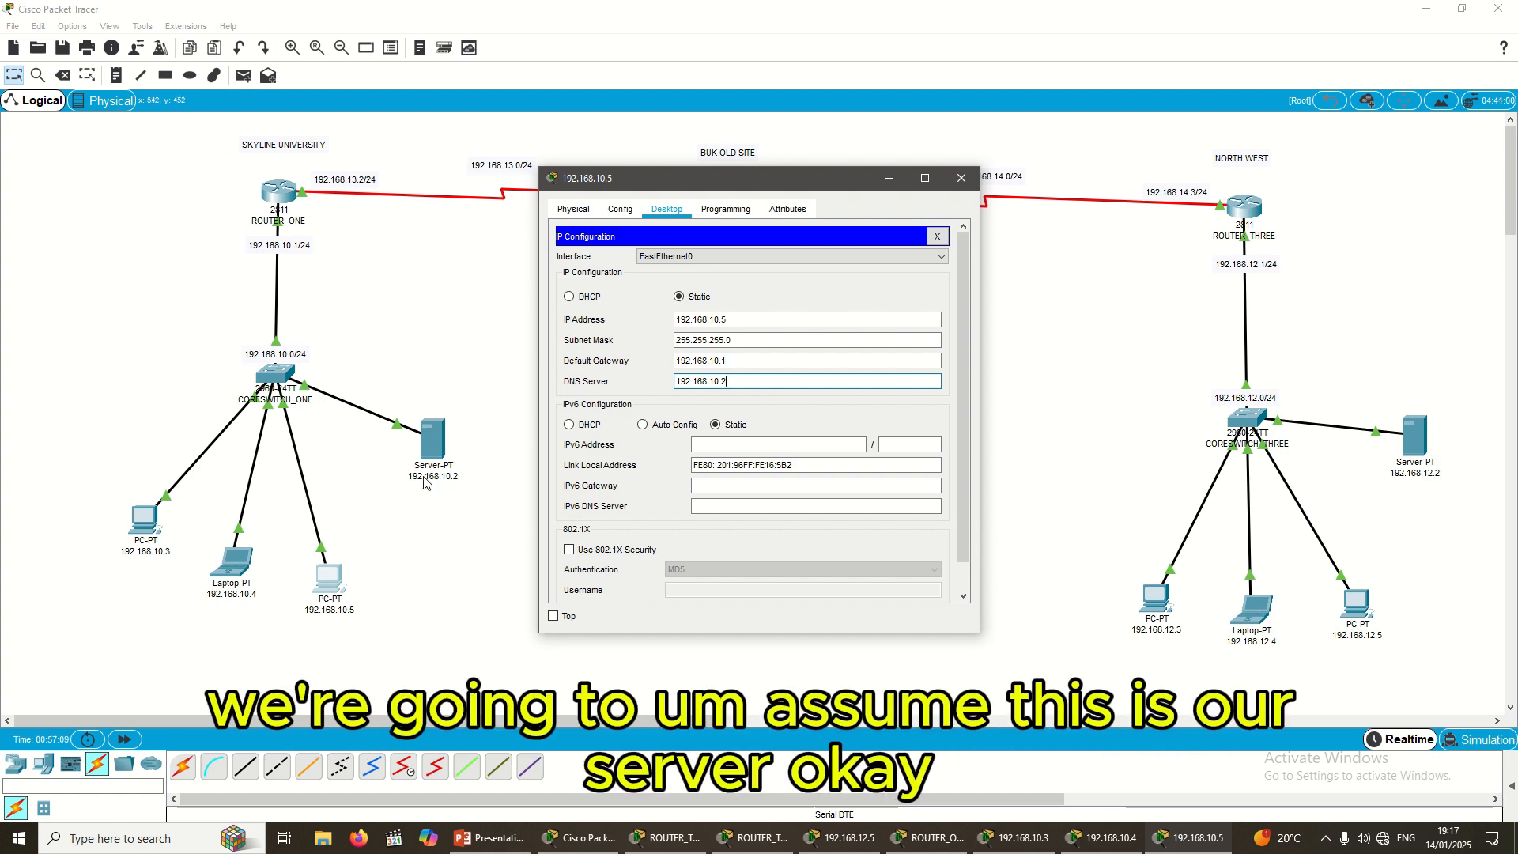
left_click(516, 383)
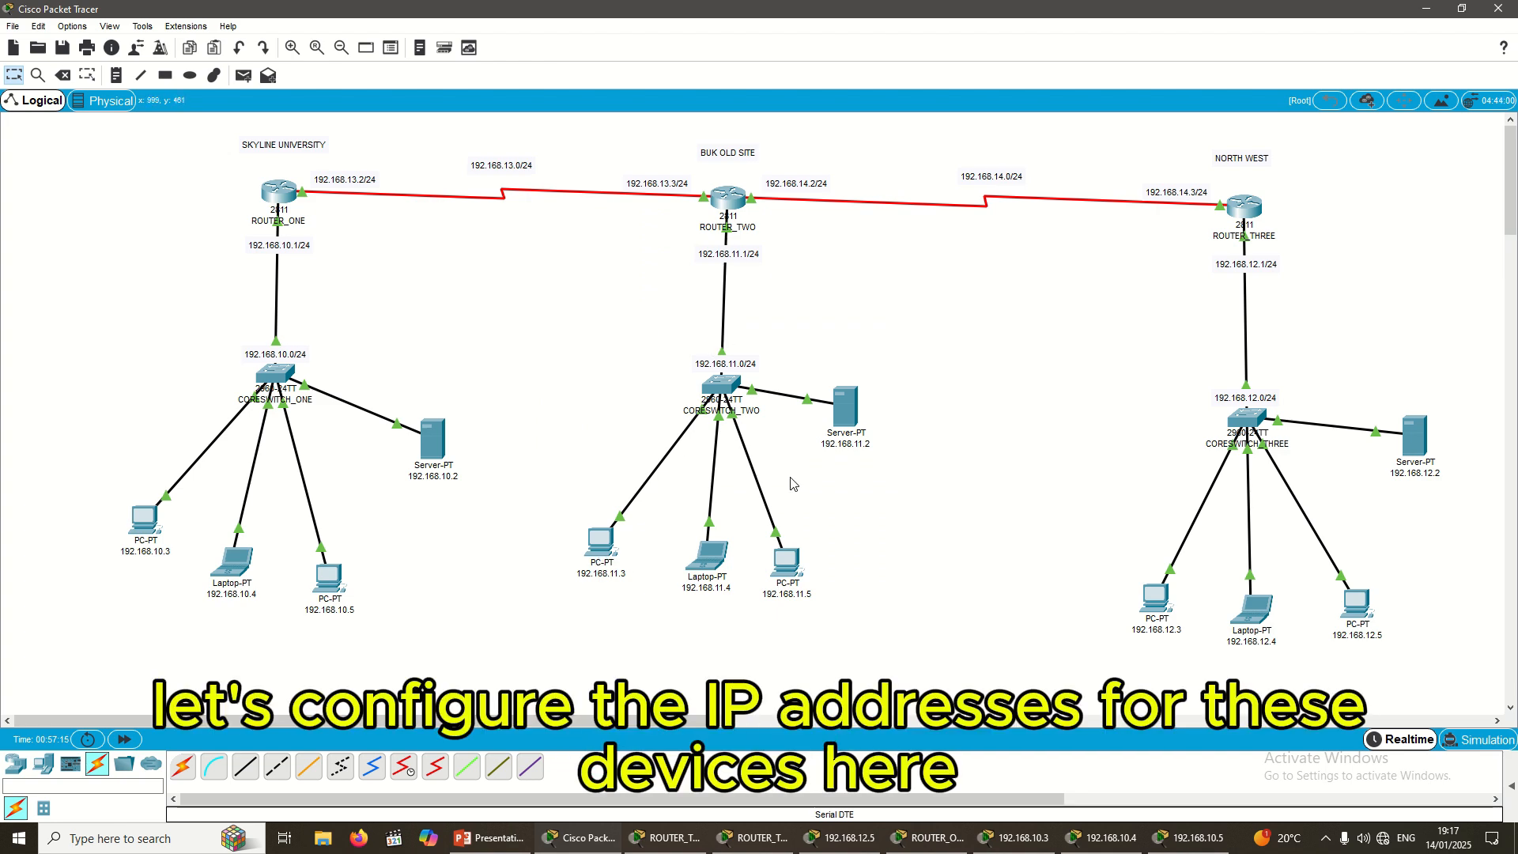
Step: Give PC 192.168.11.3 IP address 192.168.11.3 with mask 255.255.255.0
left_click(592, 547)
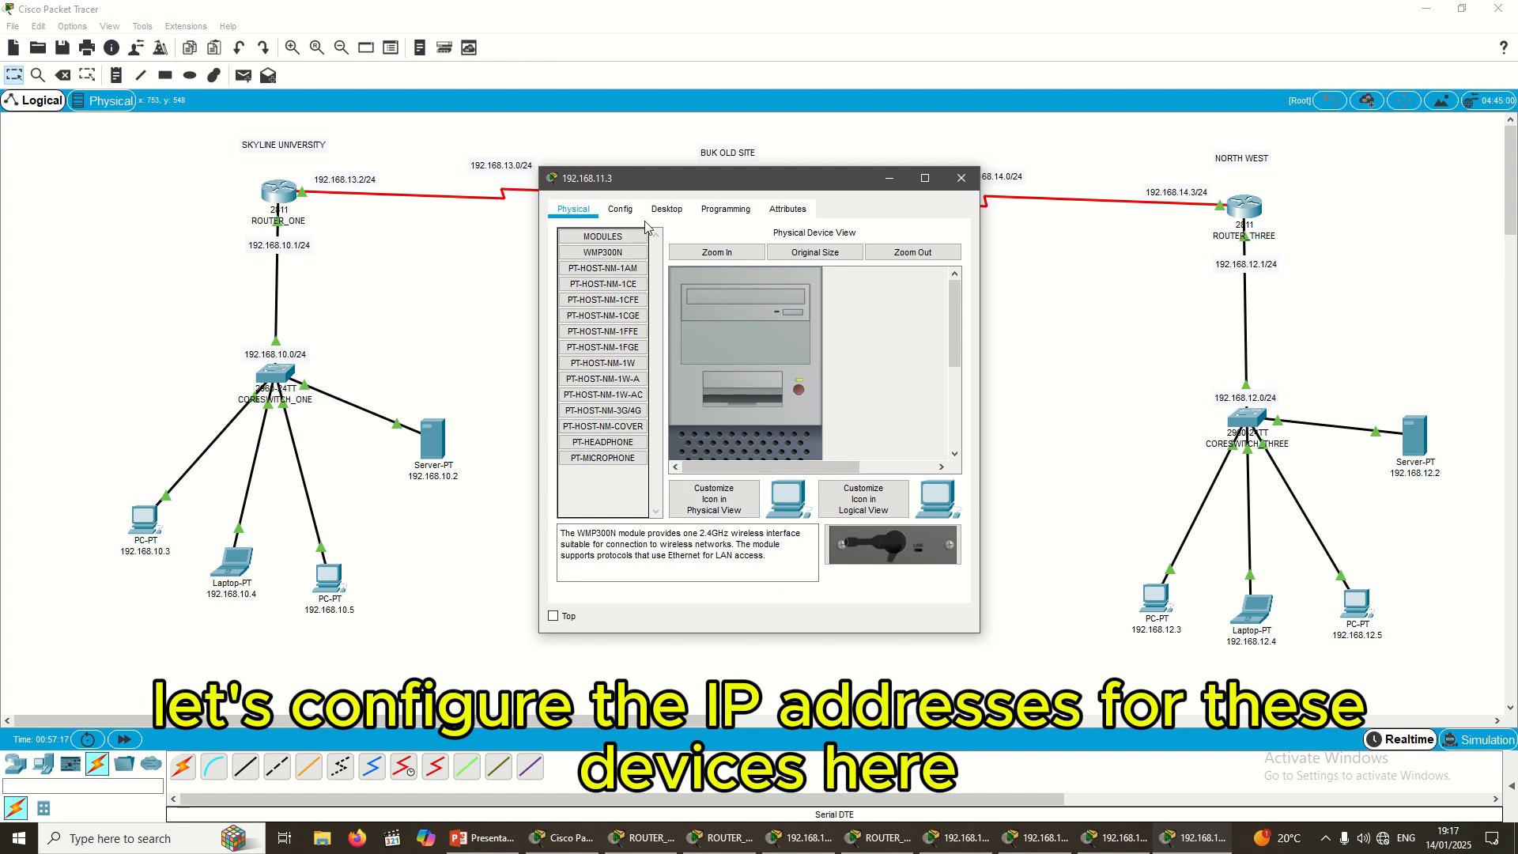
left_click(667, 209)
left_click(613, 281)
left_click(728, 320)
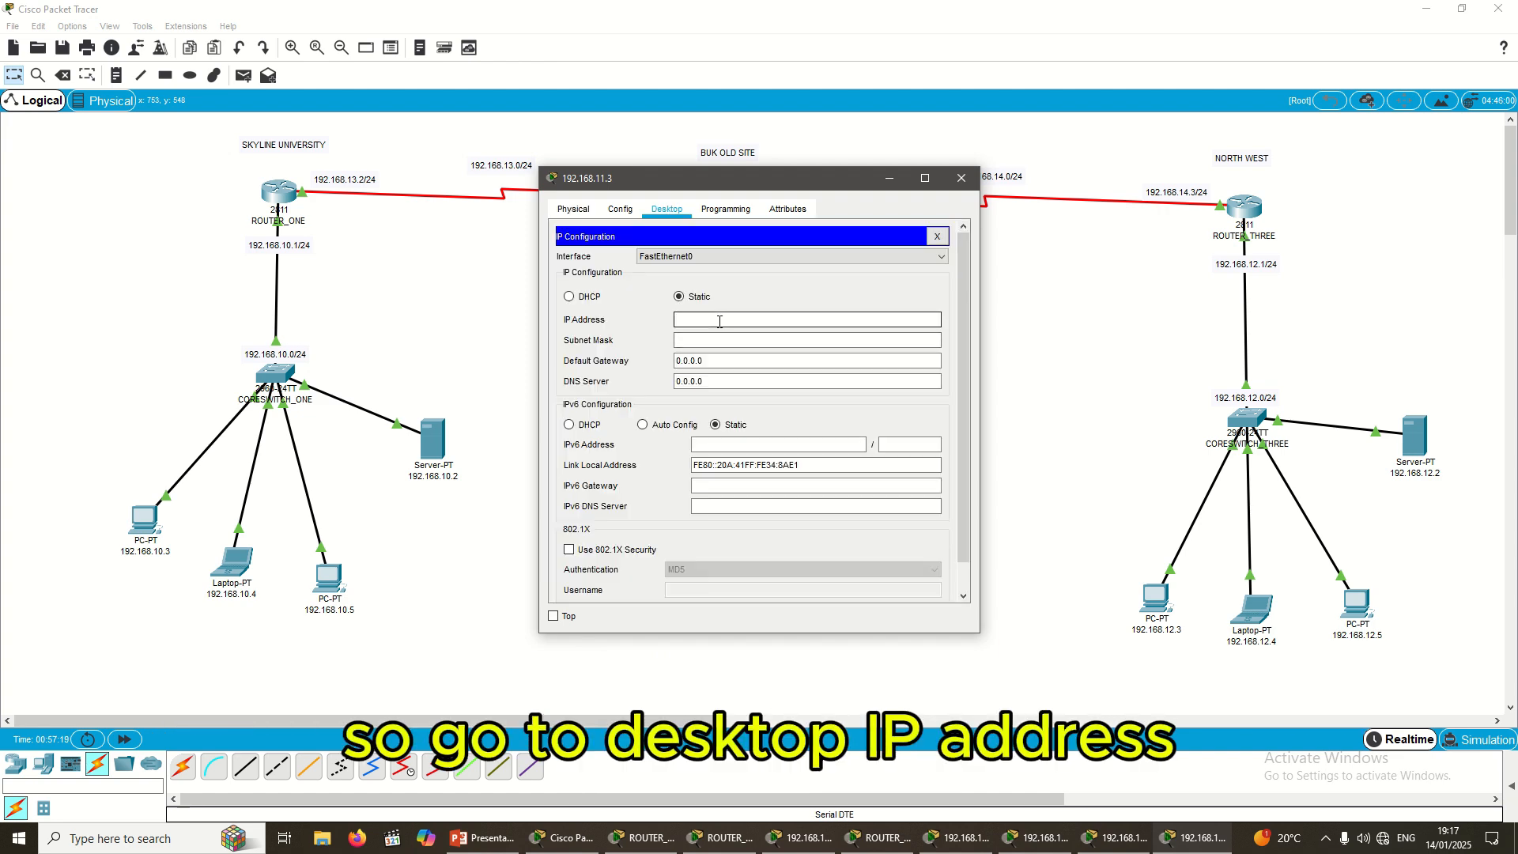
type("192.168.10.3")
left_click_drag(782, 182, 1068, 304)
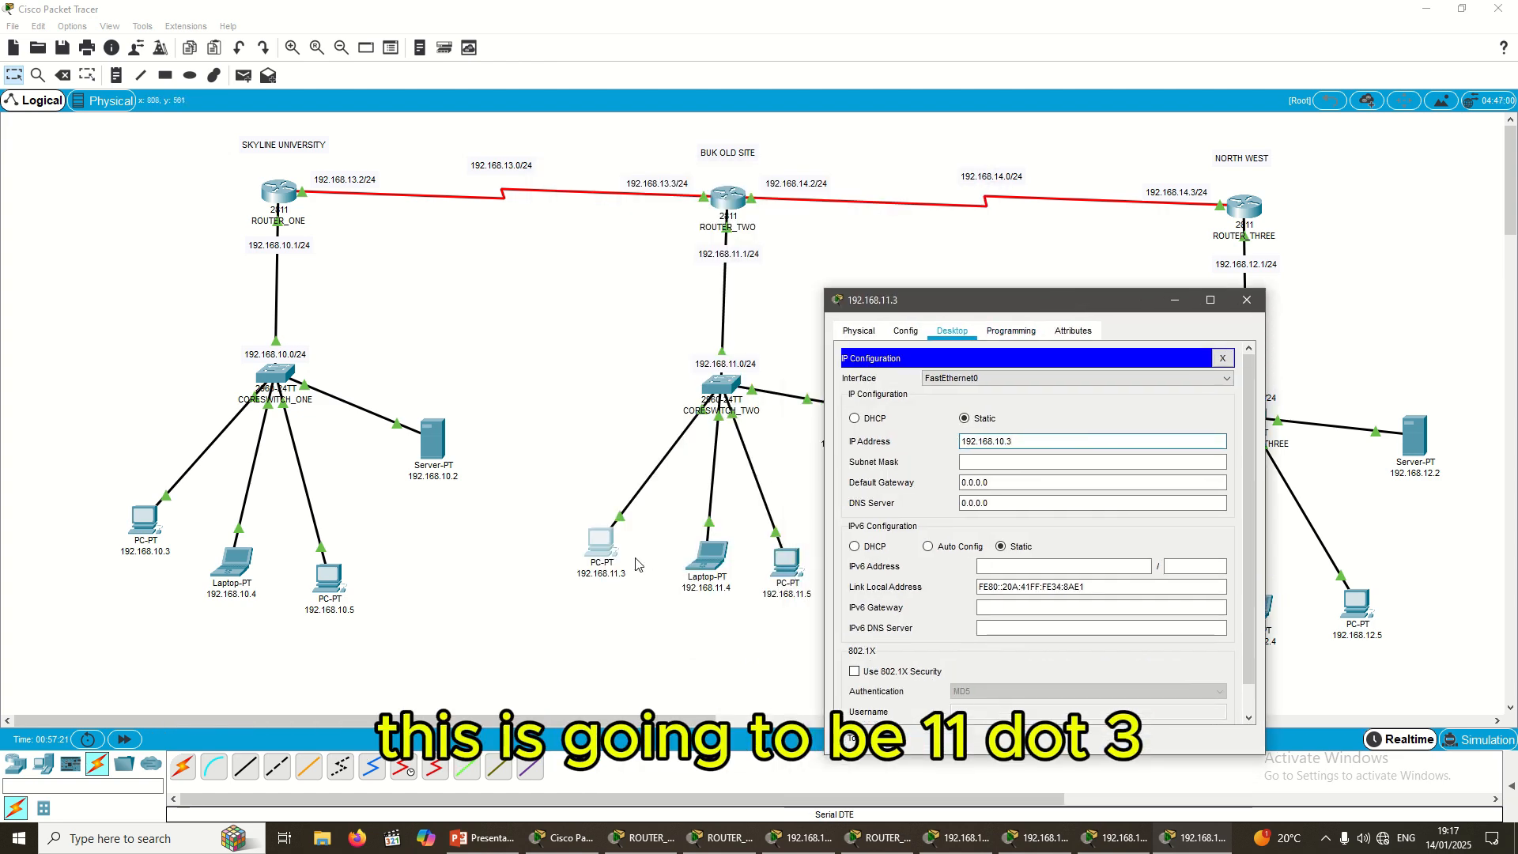
left_click(1008, 442)
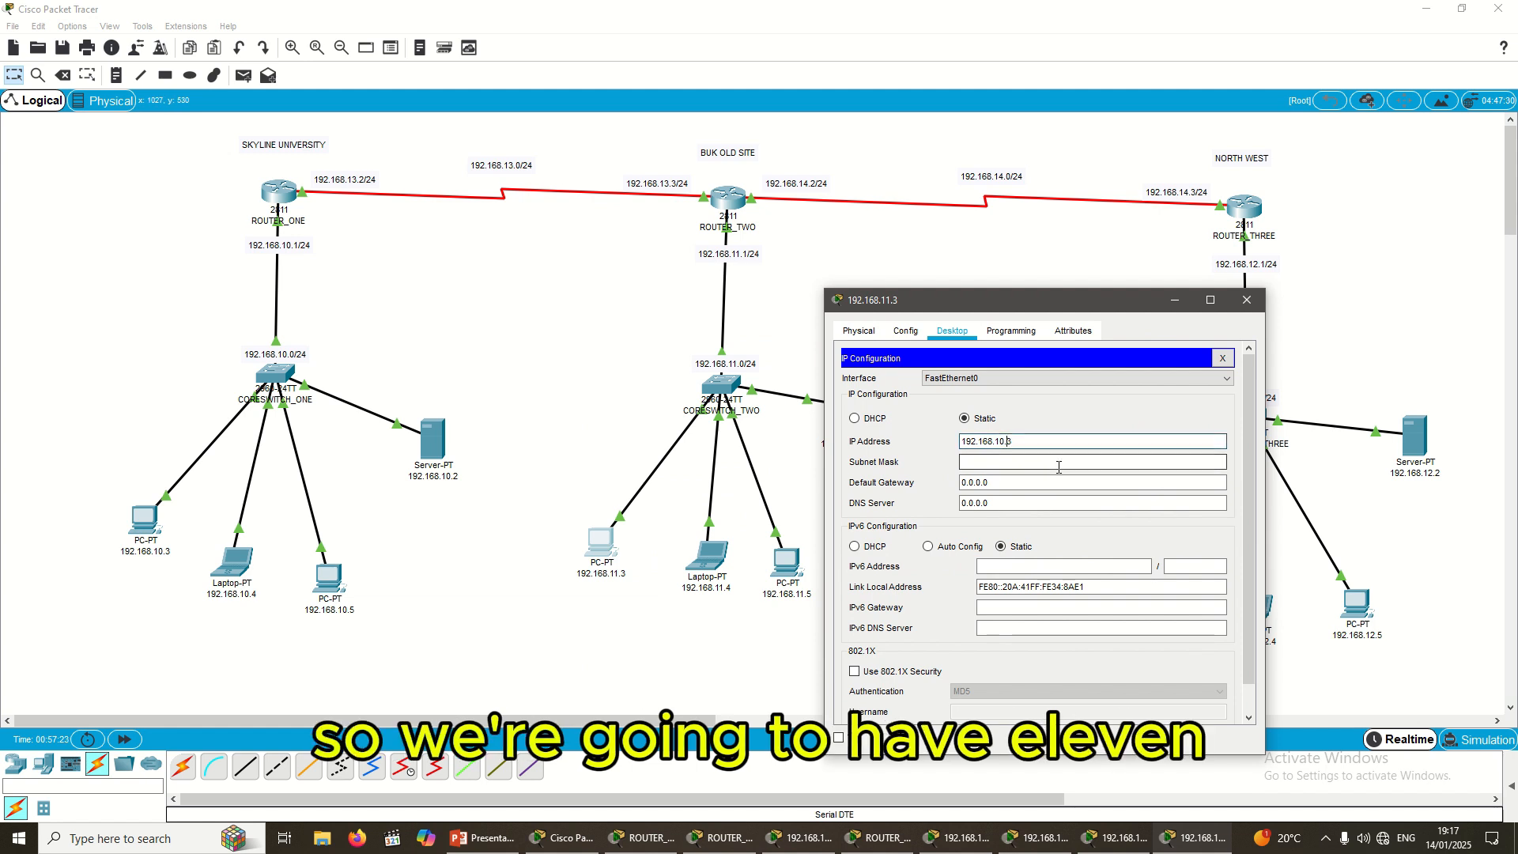
key("BackSpace")
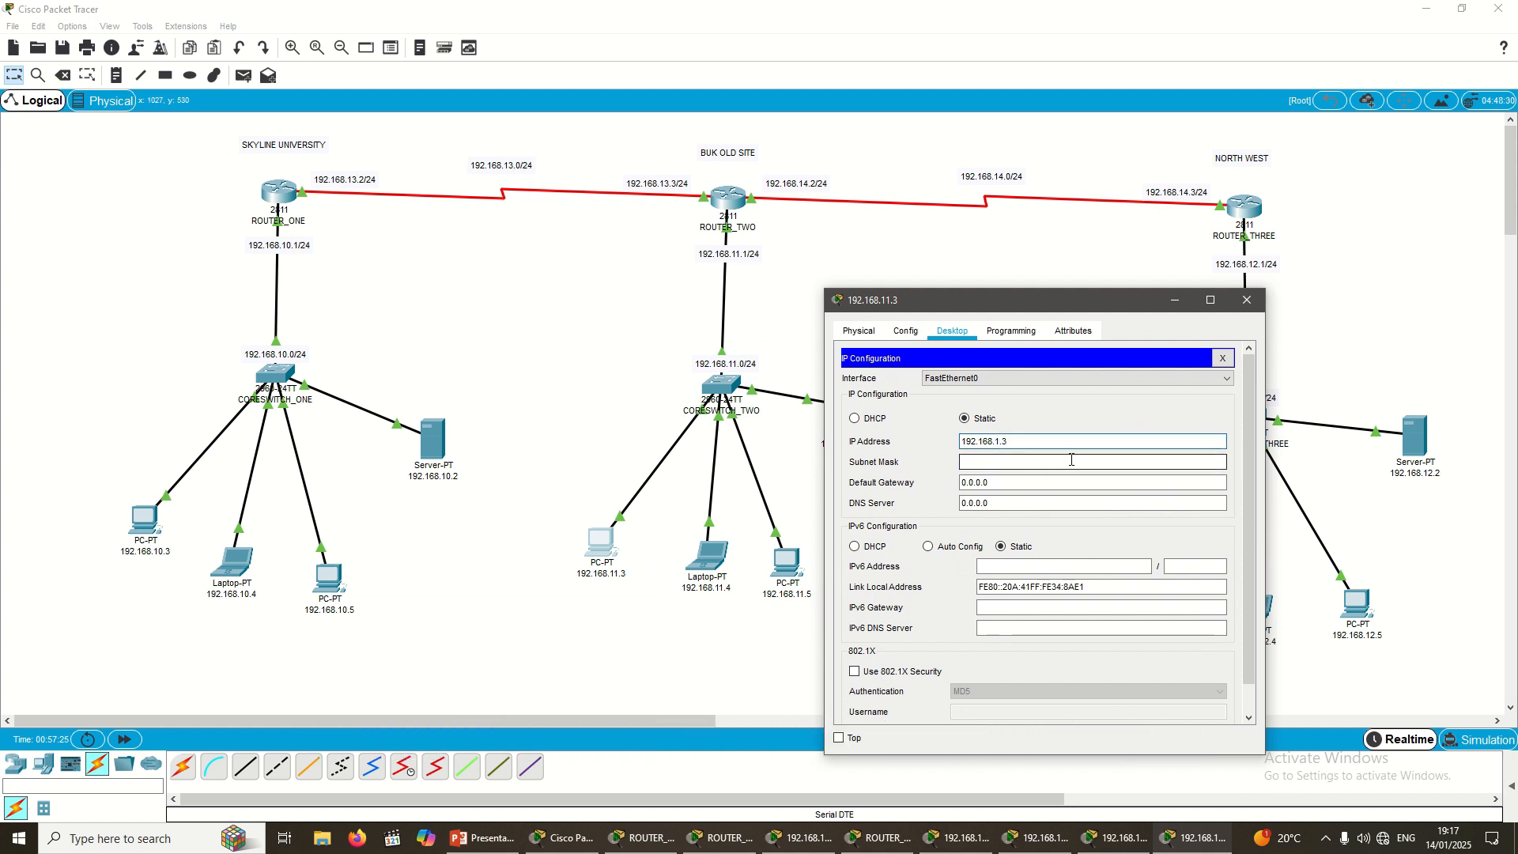
type("1.")
key("ctrl+a")
key("ctrl+c")
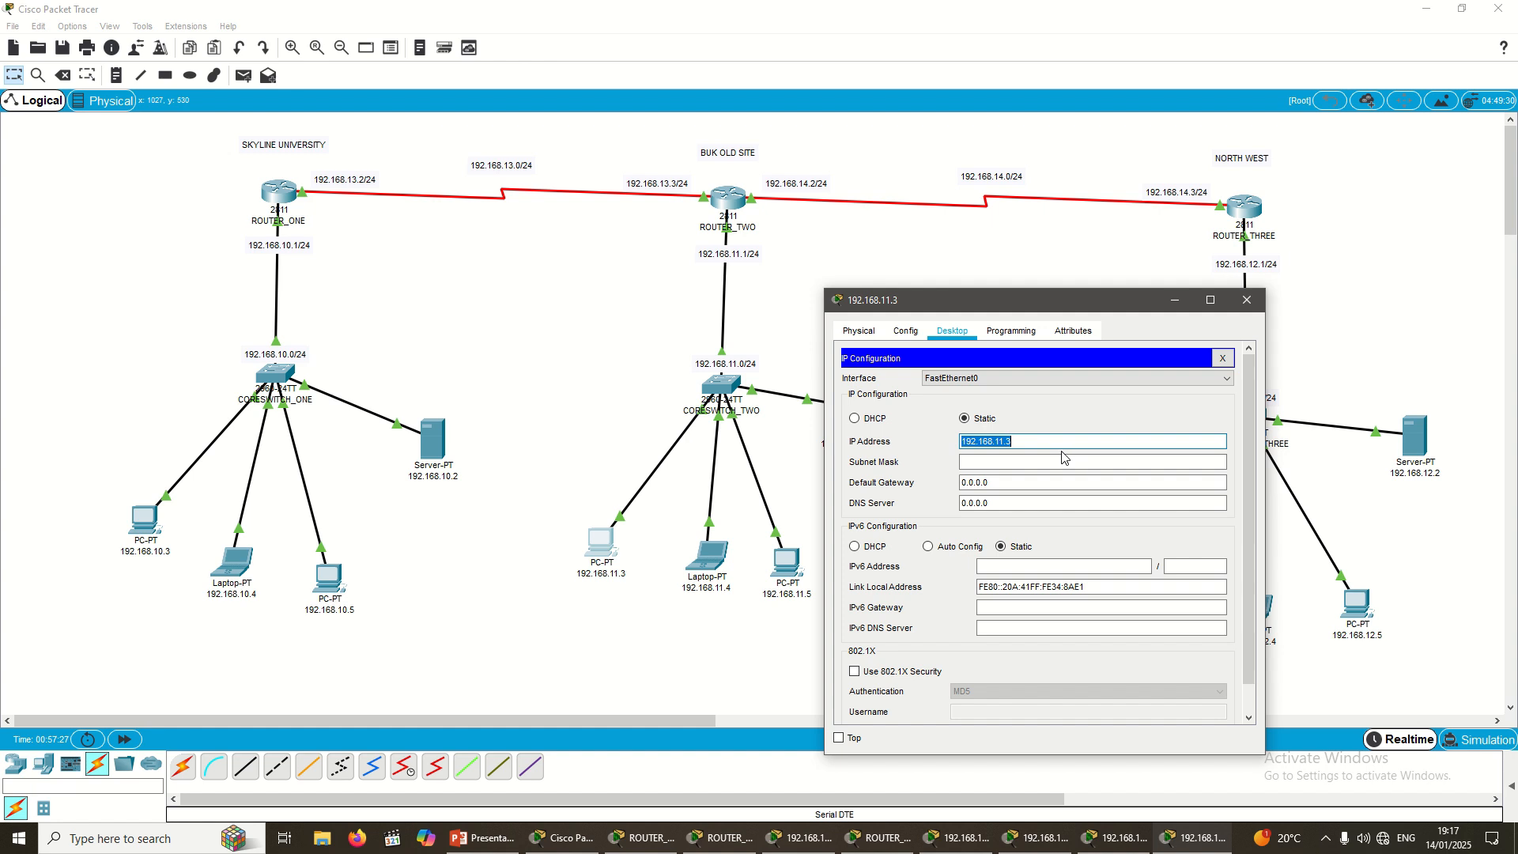
key("Tab")
key("Tab")
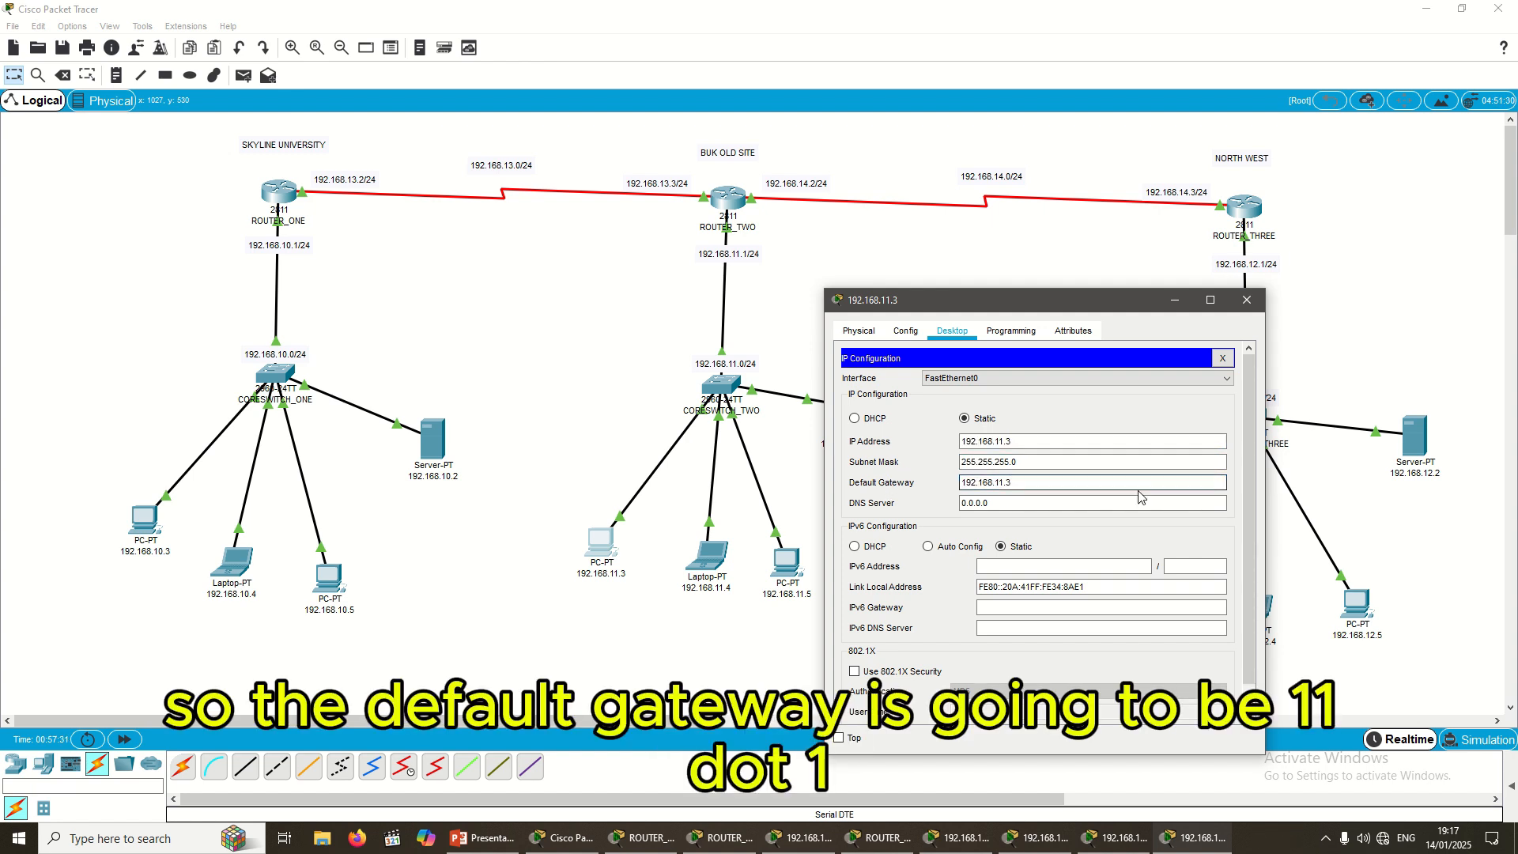
Step: Set the PC's gateway to 192.168.11.1 and DNS server to 192.168.11.2, then close it
type("192.168.11.1")
key("Tab")
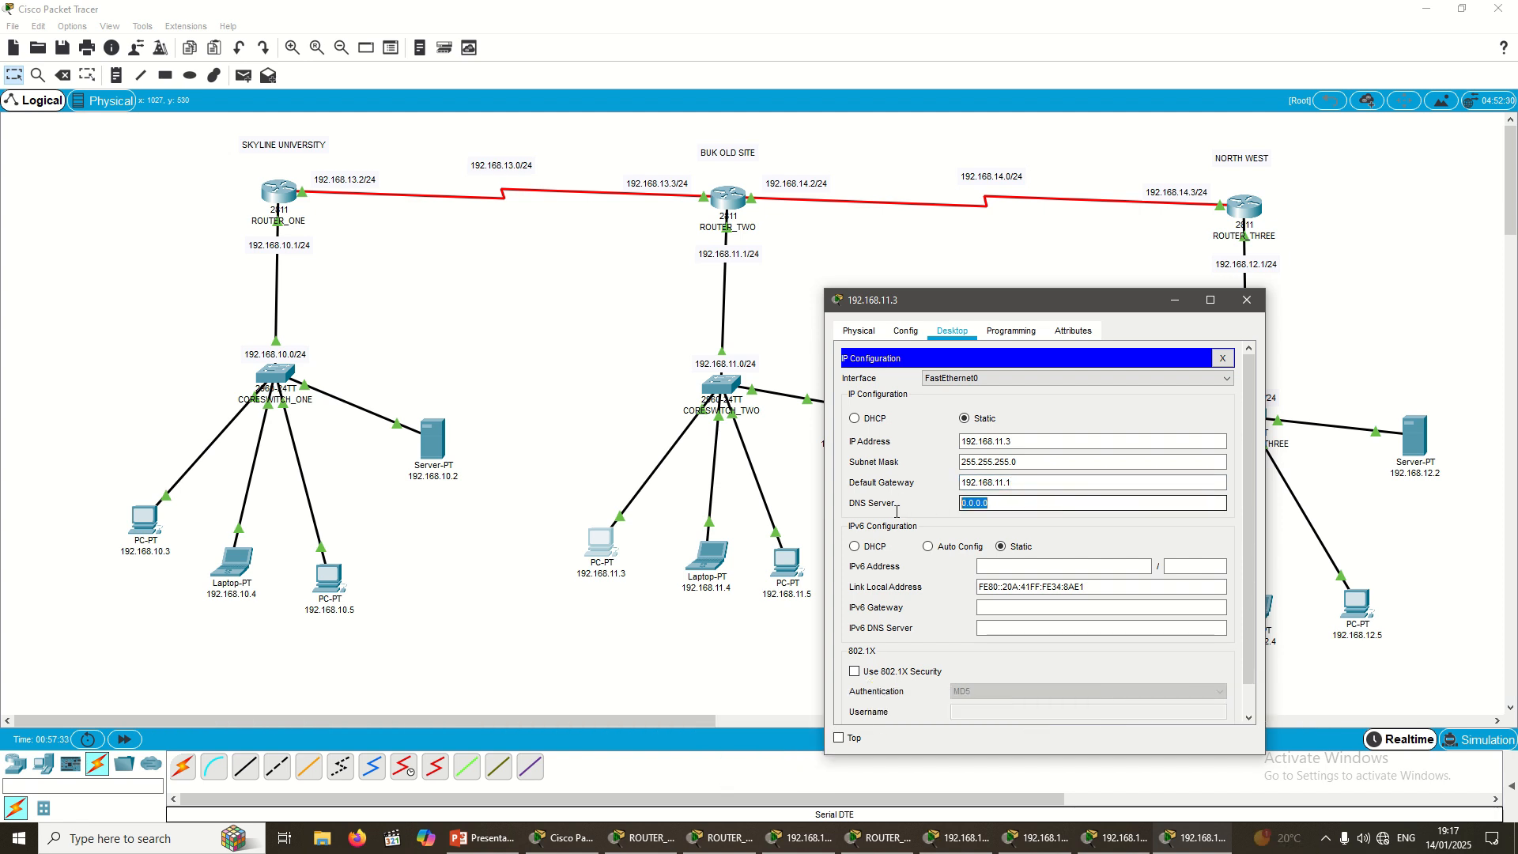
type("192.168.11.3")
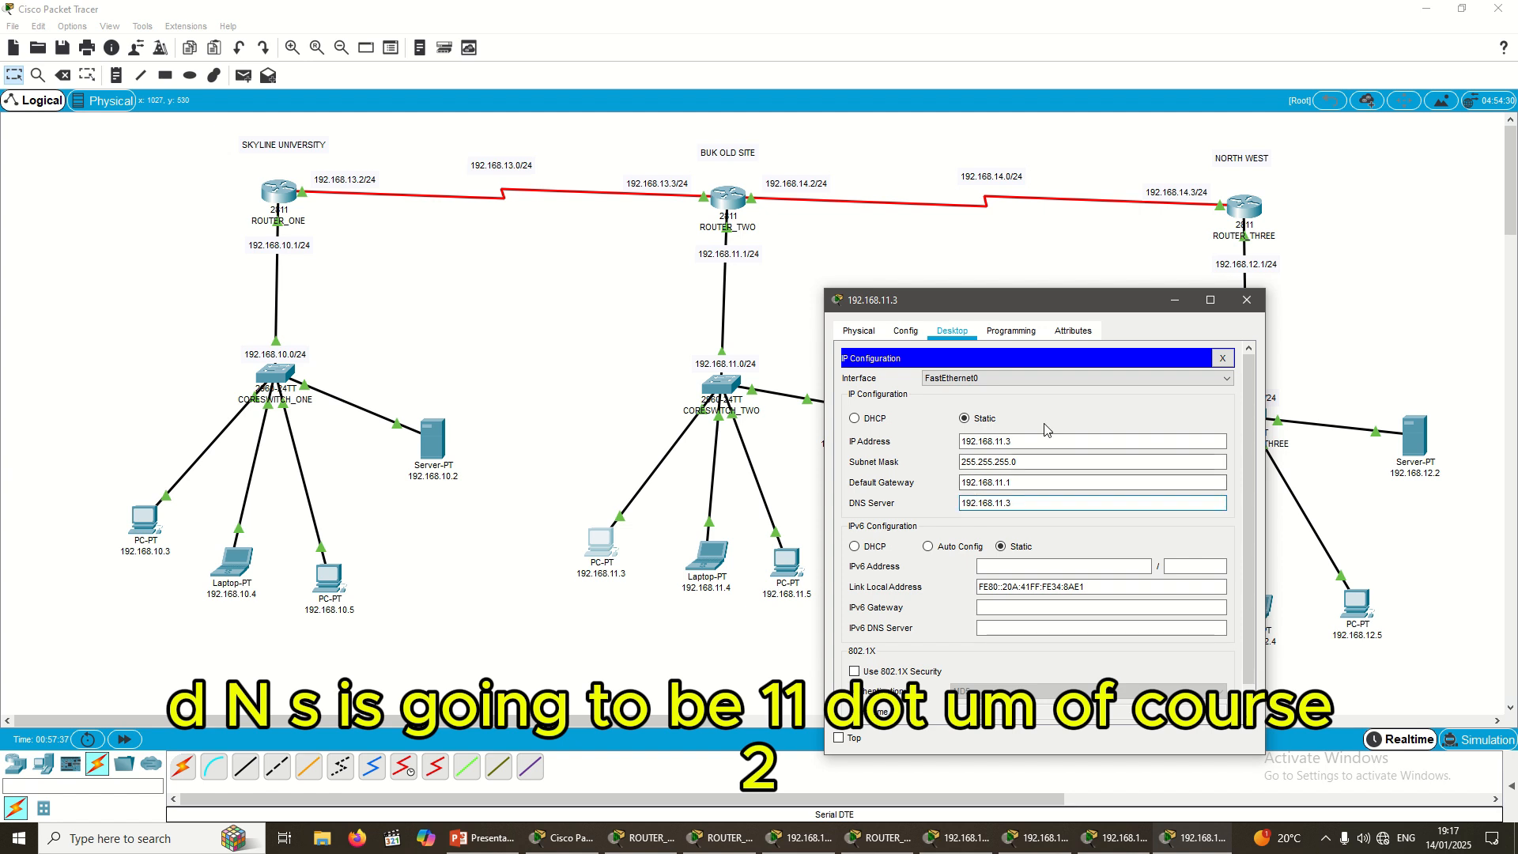
left_click_drag(1031, 315, 1115, 332)
key("BackSpace")
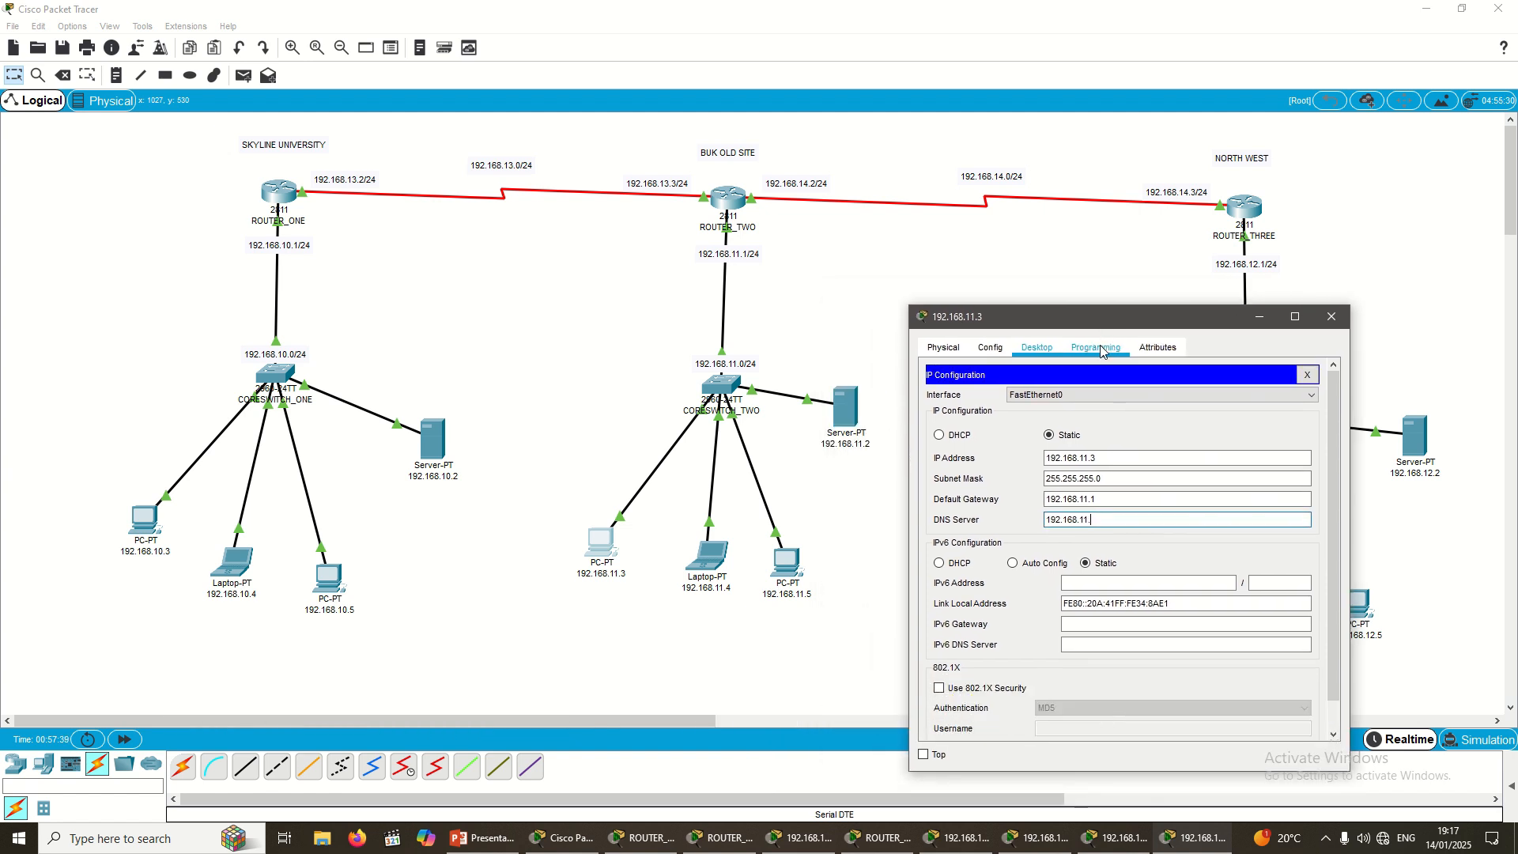
type("2")
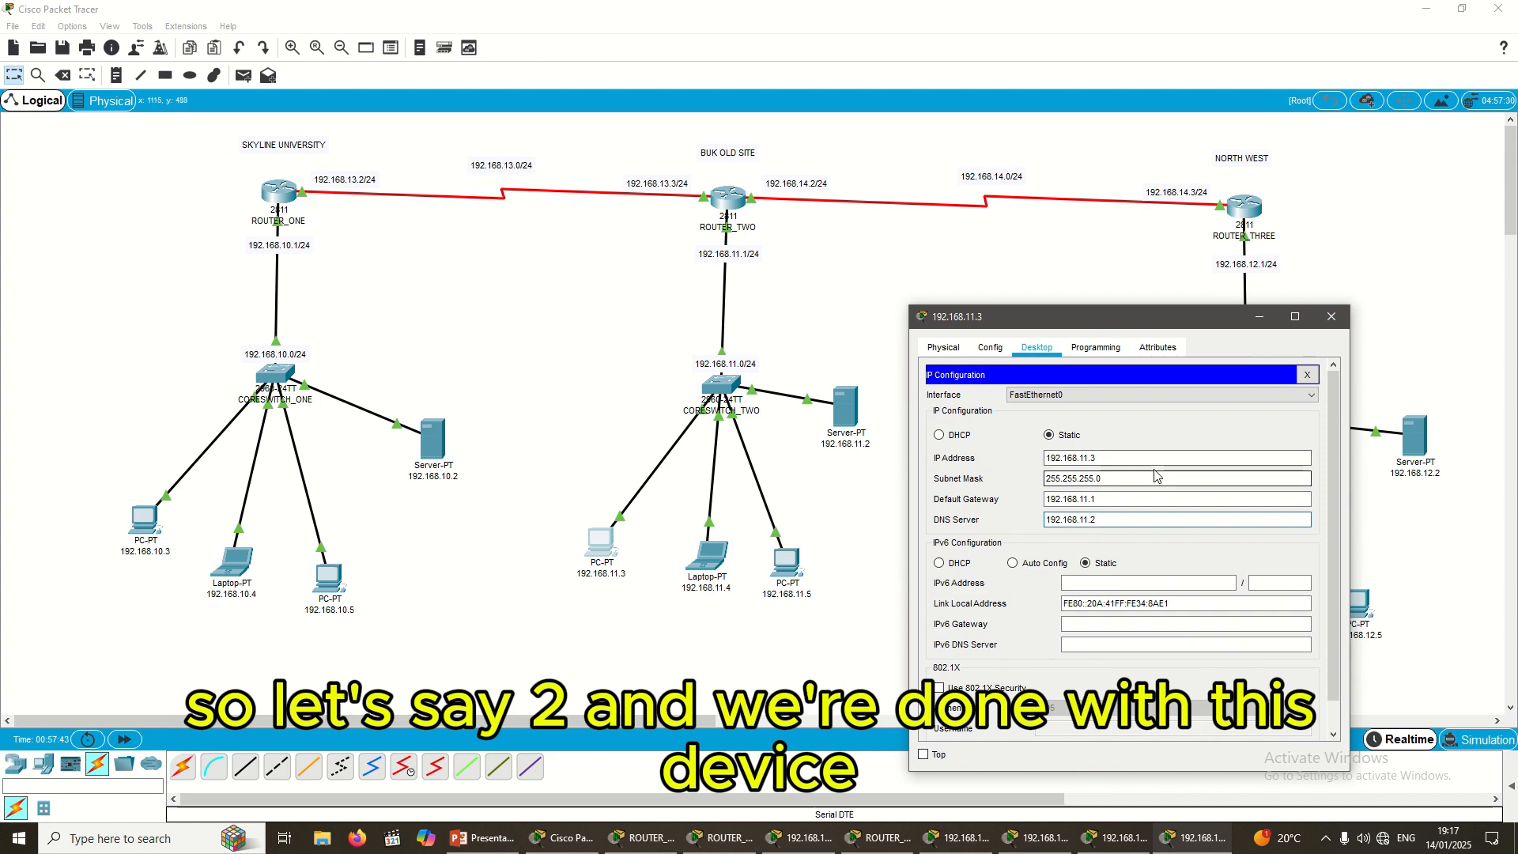
left_click(1333, 318)
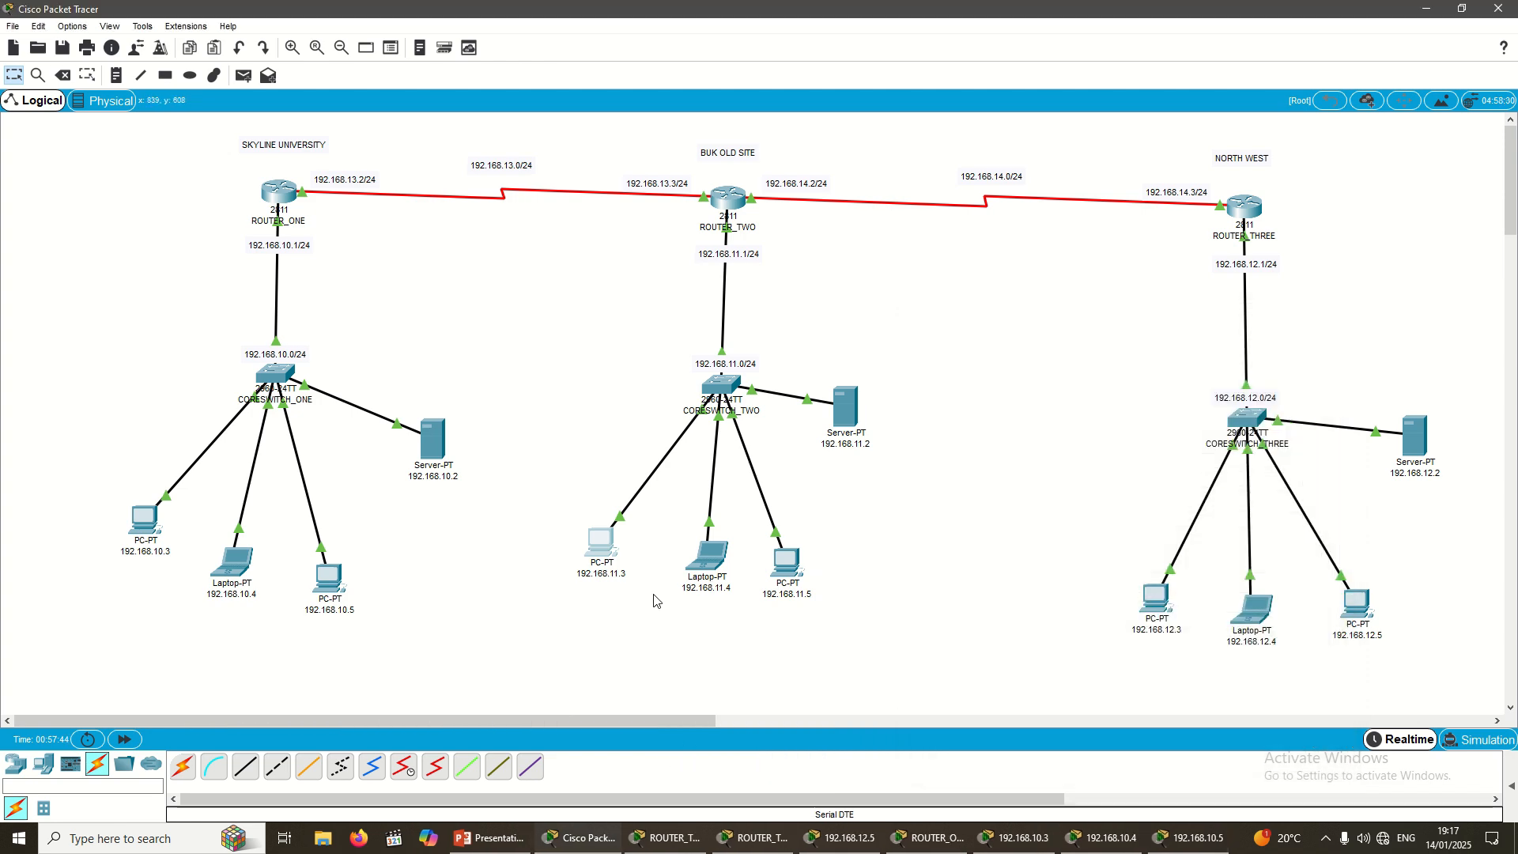
Step: Enter IP address 192.168.11.4 in laptop 192.168.11.4's IP Configuration
left_click(707, 557)
left_click(666, 209)
left_click(603, 269)
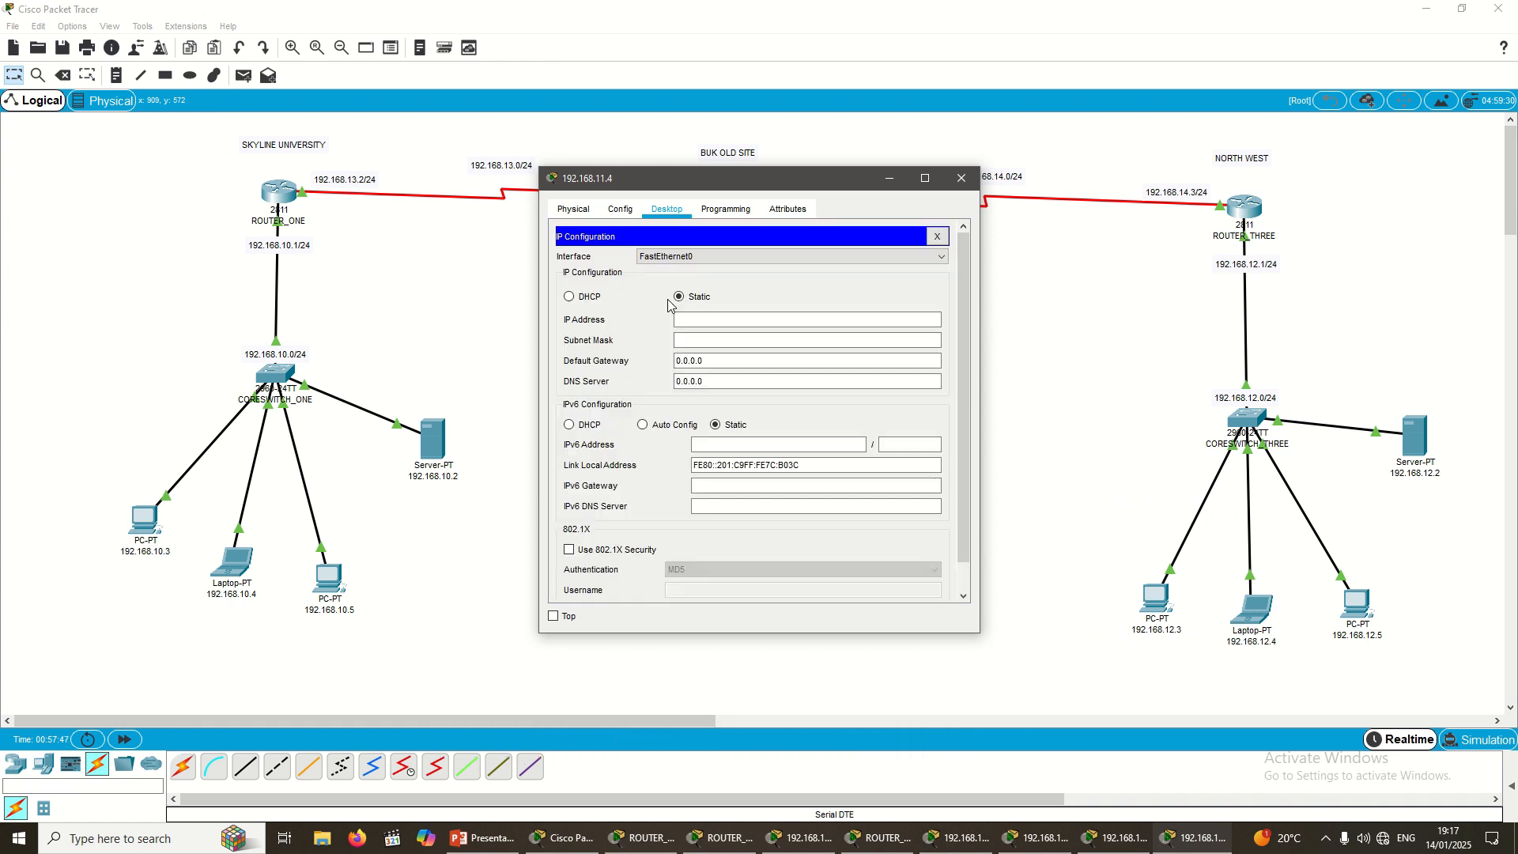
left_click(780, 321)
key("ctrl+v")
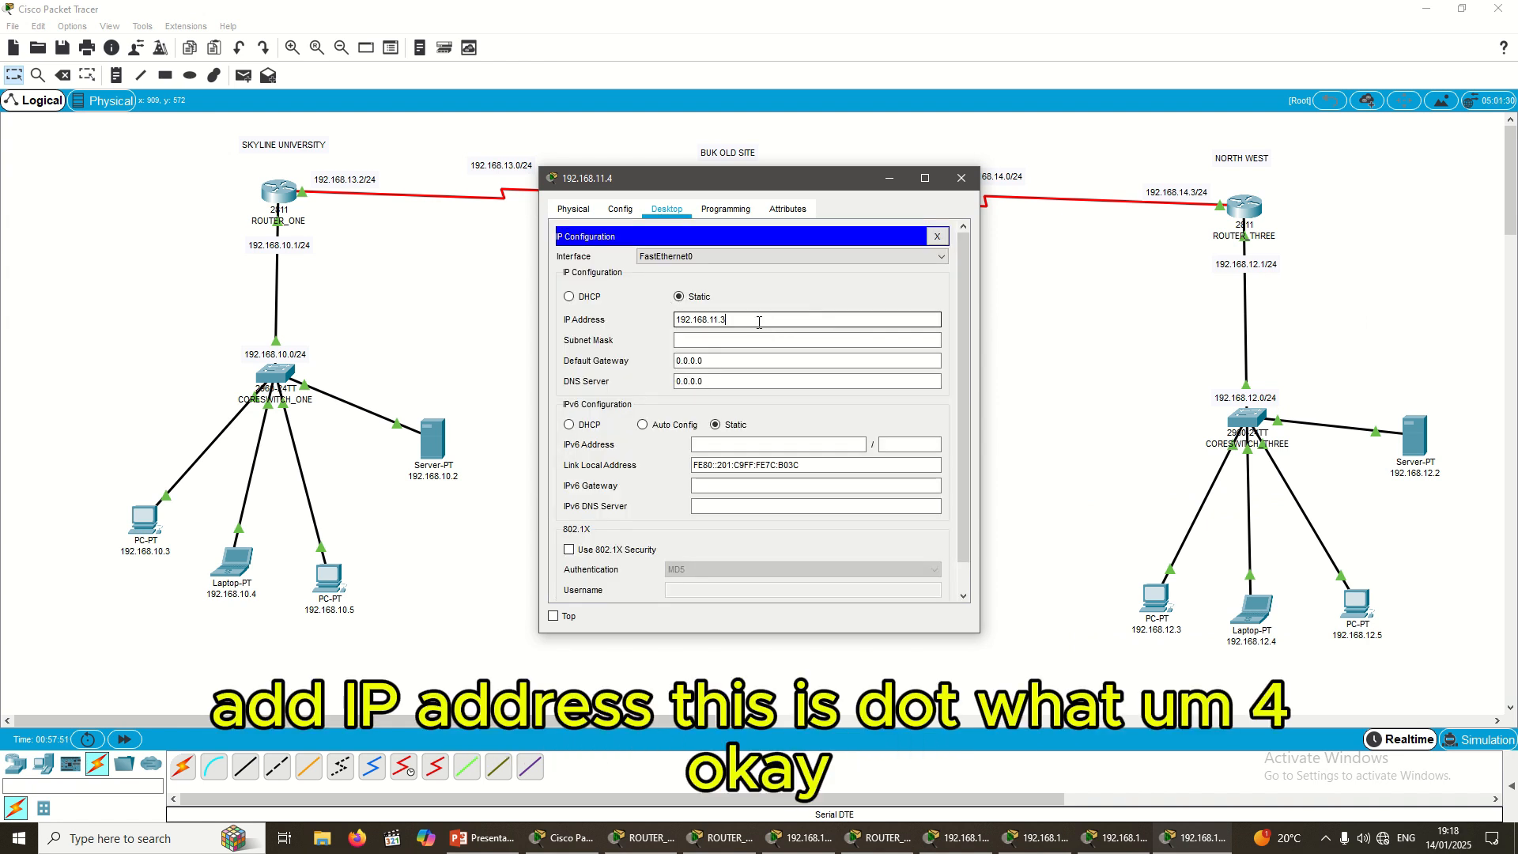
key("BackSpace")
left_click_drag(726, 187, 994, 264)
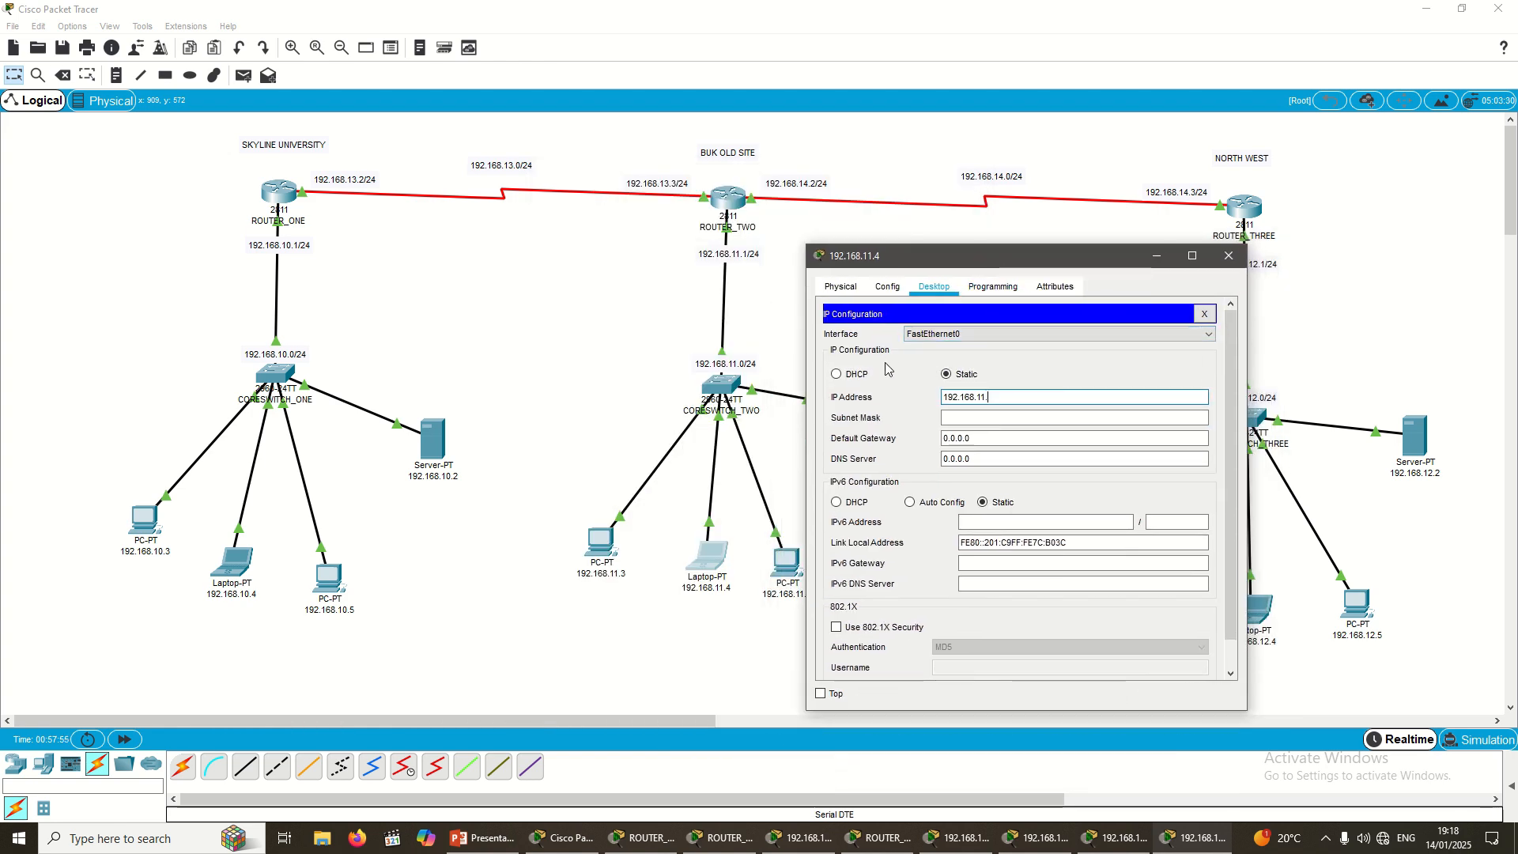
Step: Add mask 255.255.255.0 and gateway 192.168.11.1, and begin the laptop's DNS server entry
key("Tab")
key("Tab")
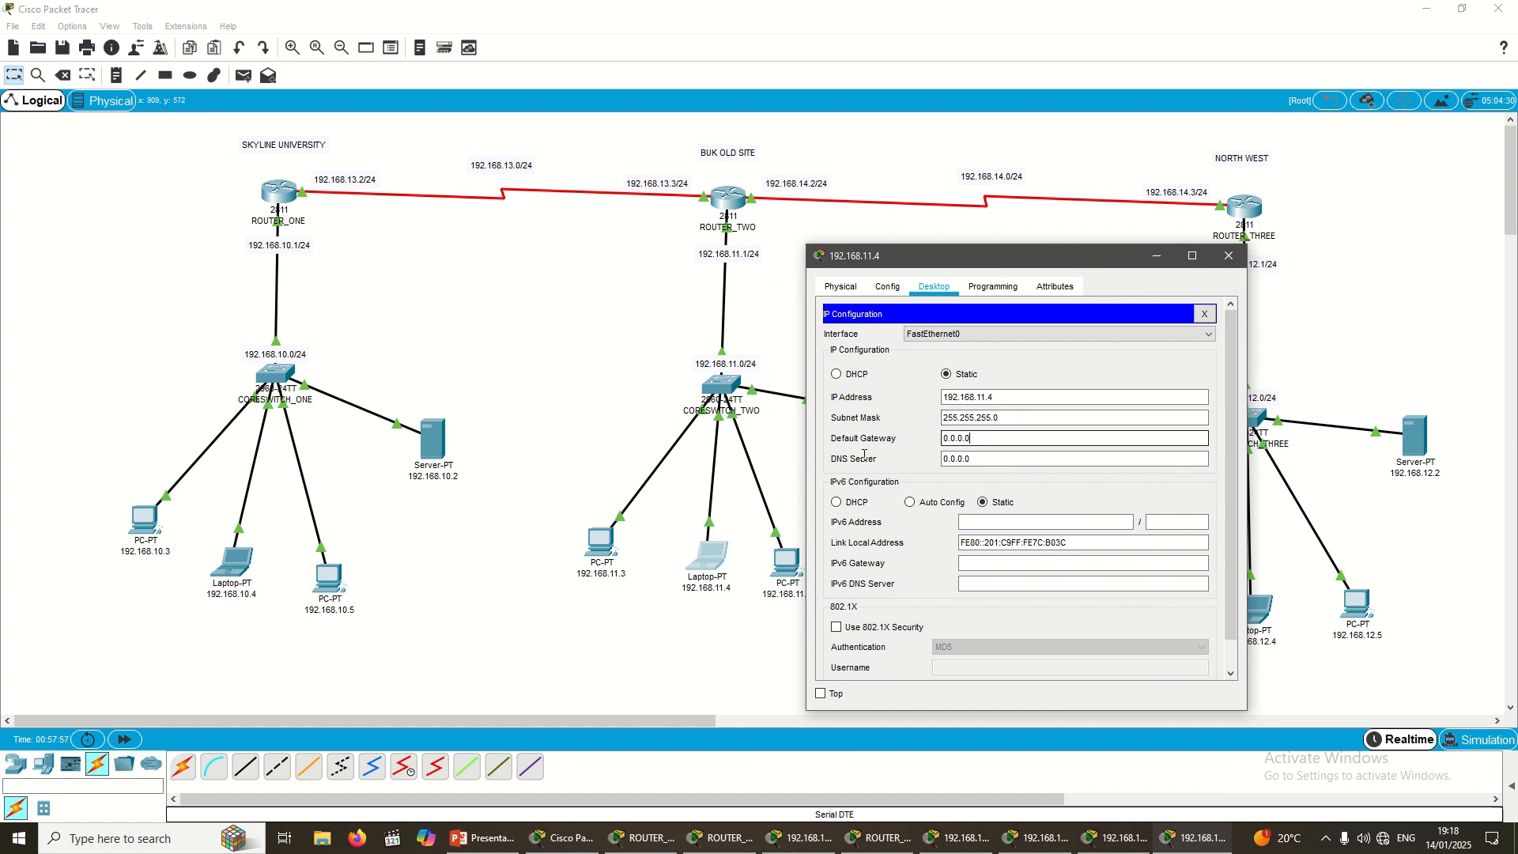
type("192.168.11.3")
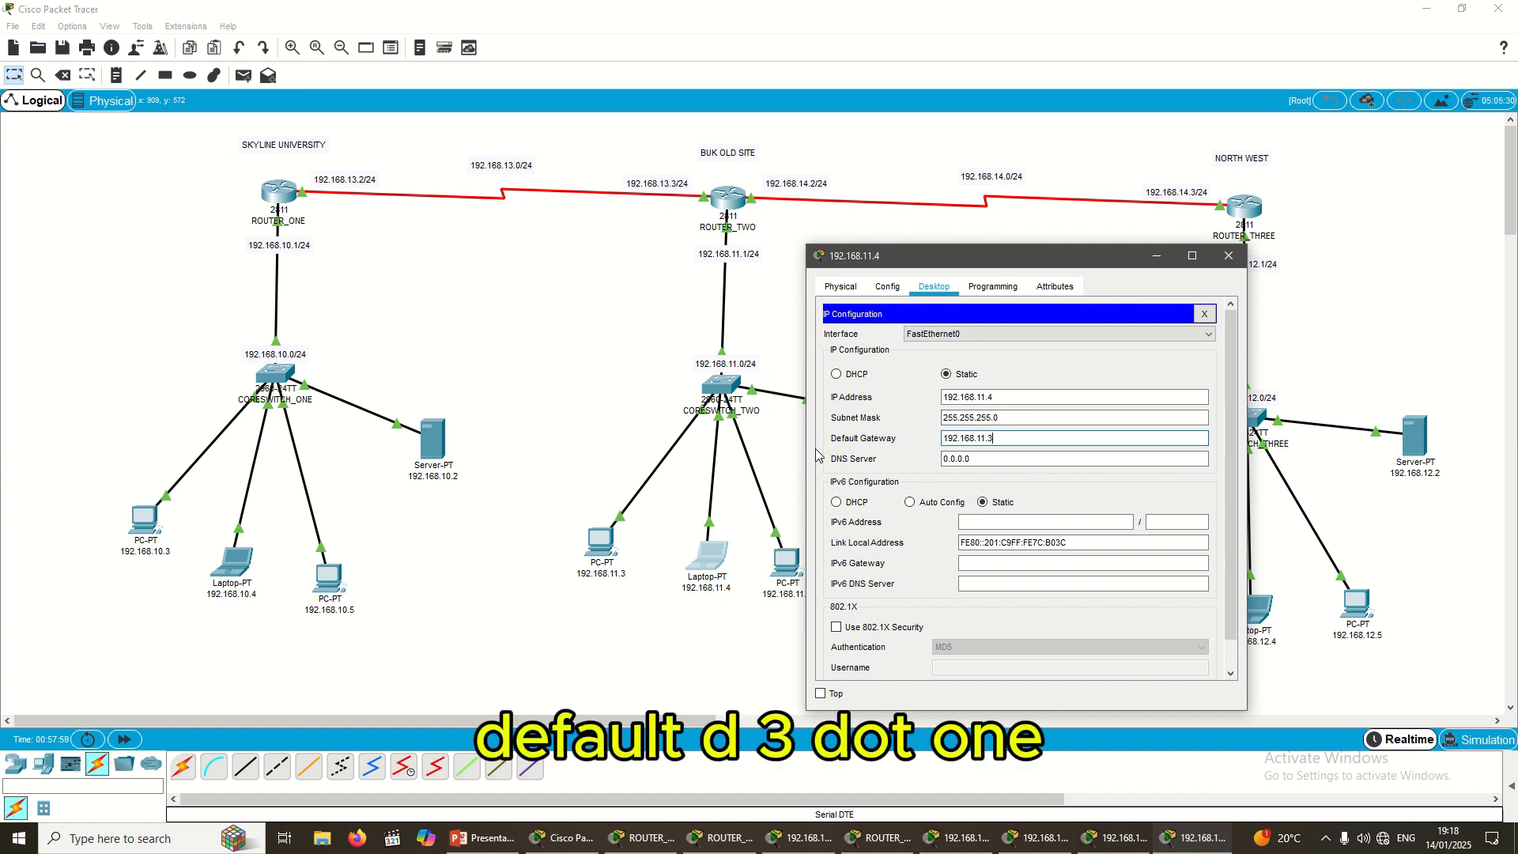
left_click(973, 462)
type("192.168.11.3")
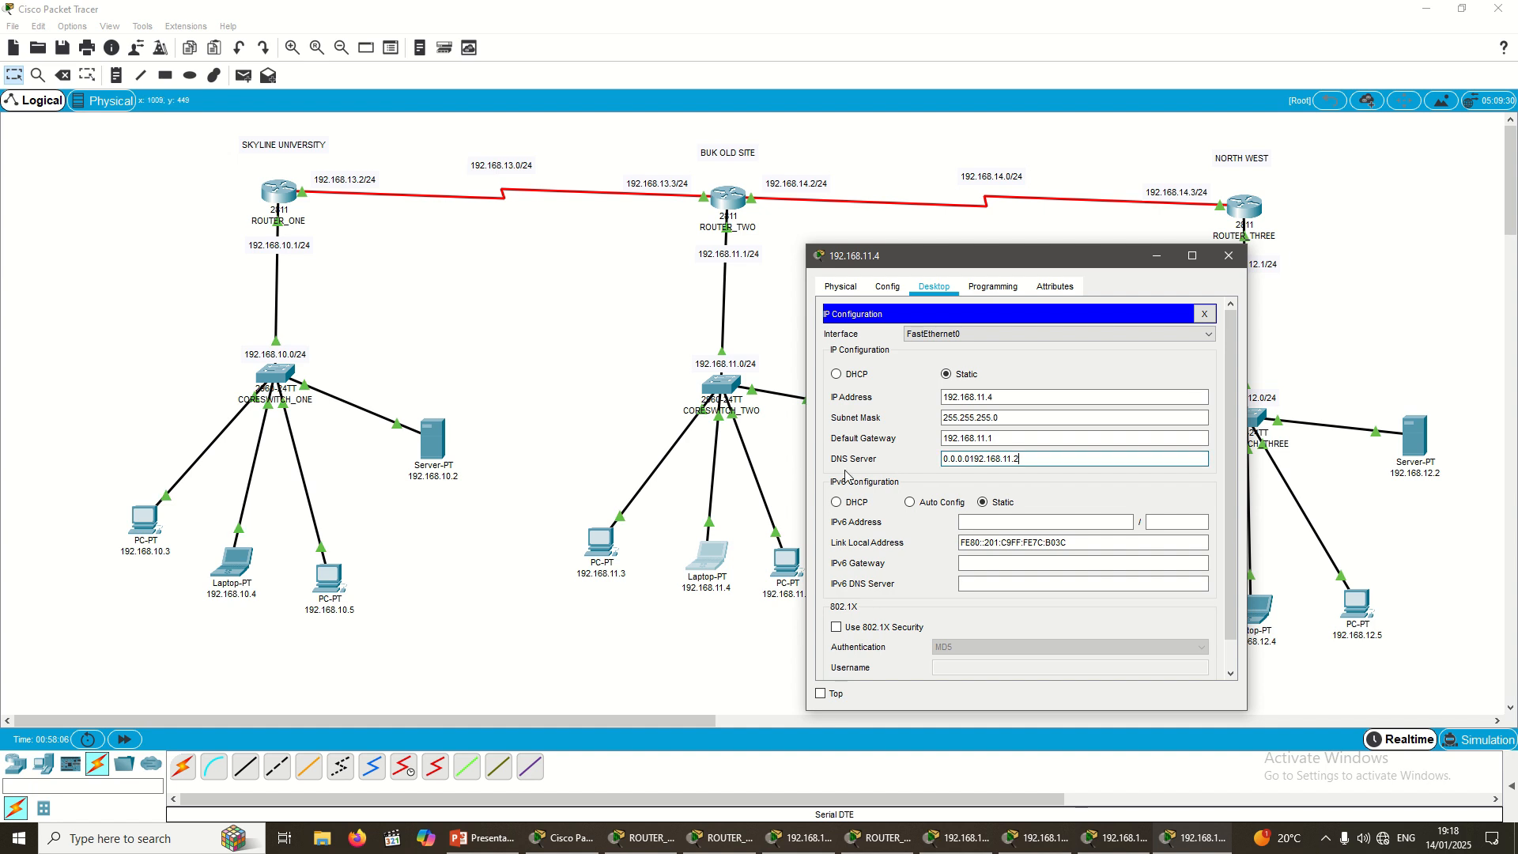
key("ctrl+a")
key("ctrl+v")
Step: Finish the laptop's DNS 192.168.11.2, then give PC 192.168.11.5 IP 192.168.11.5, mask 255.255.255.0
type("2")
left_click(1221, 265)
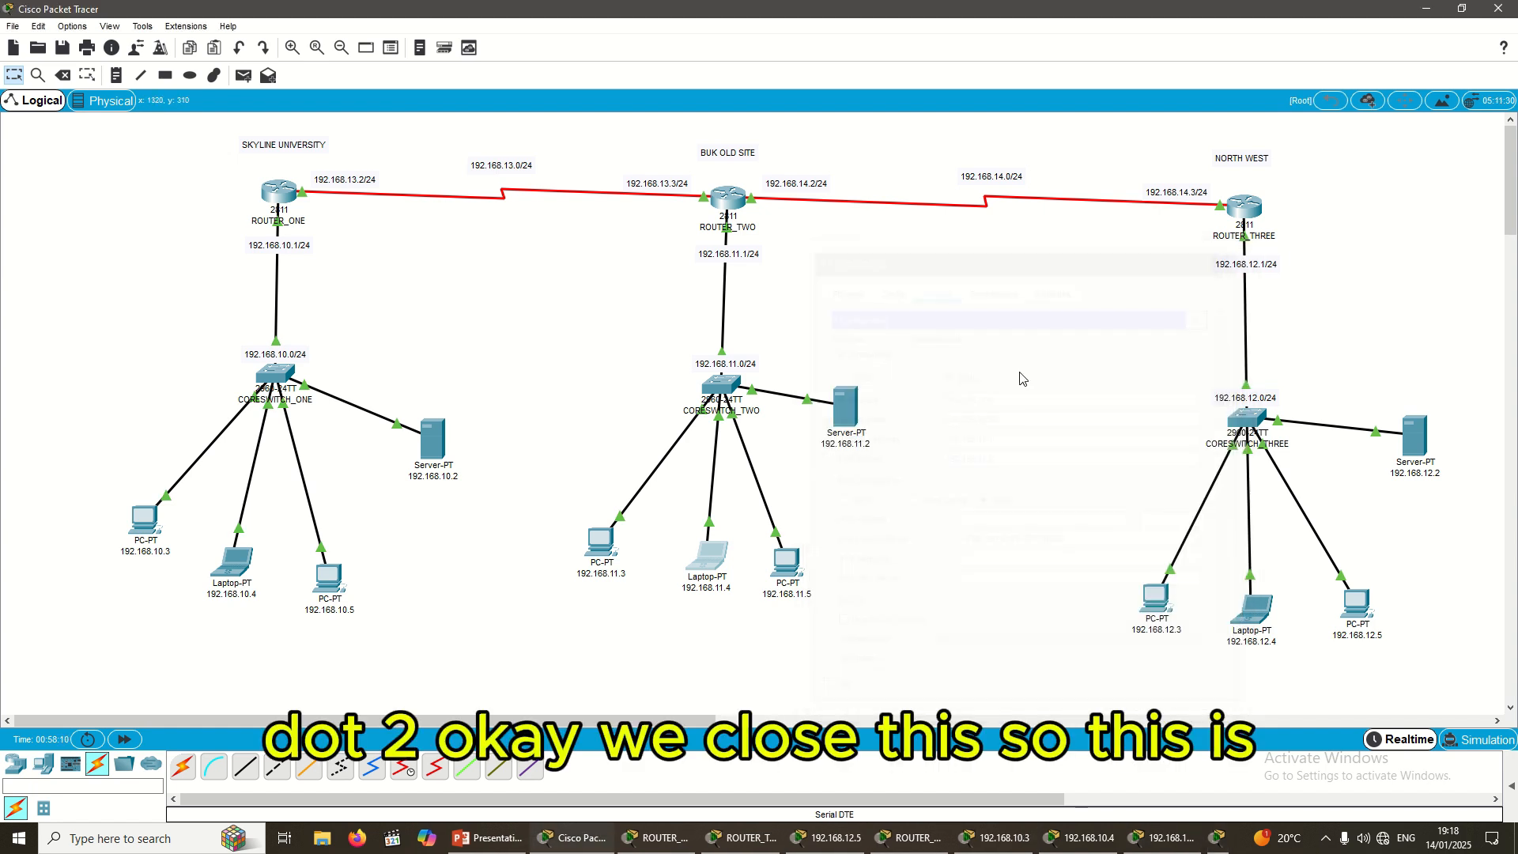
left_click(794, 566)
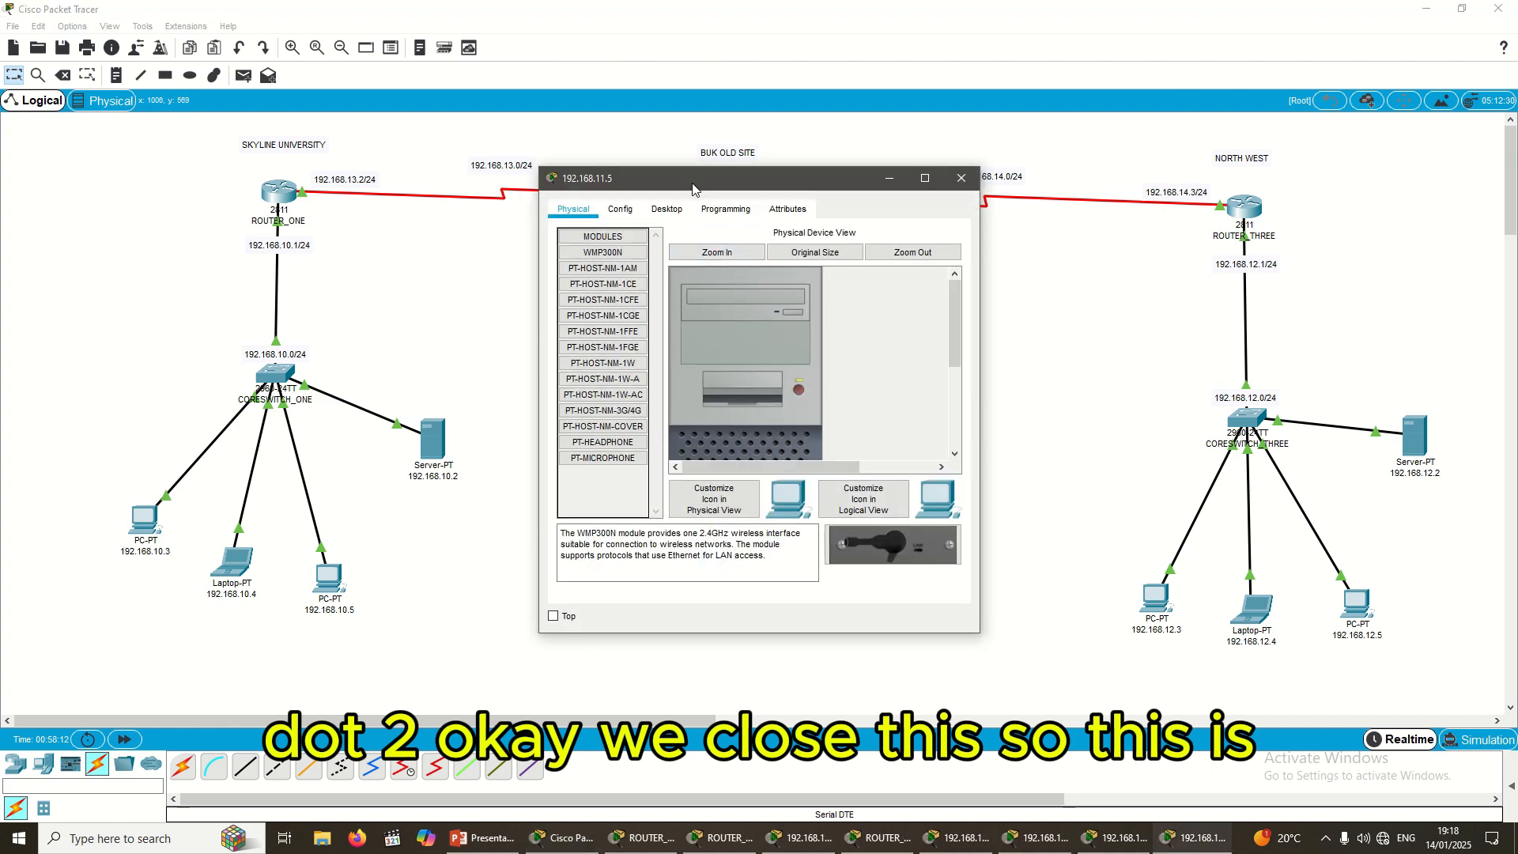
left_click_drag(696, 182, 981, 300)
left_click(953, 326)
left_click(905, 410)
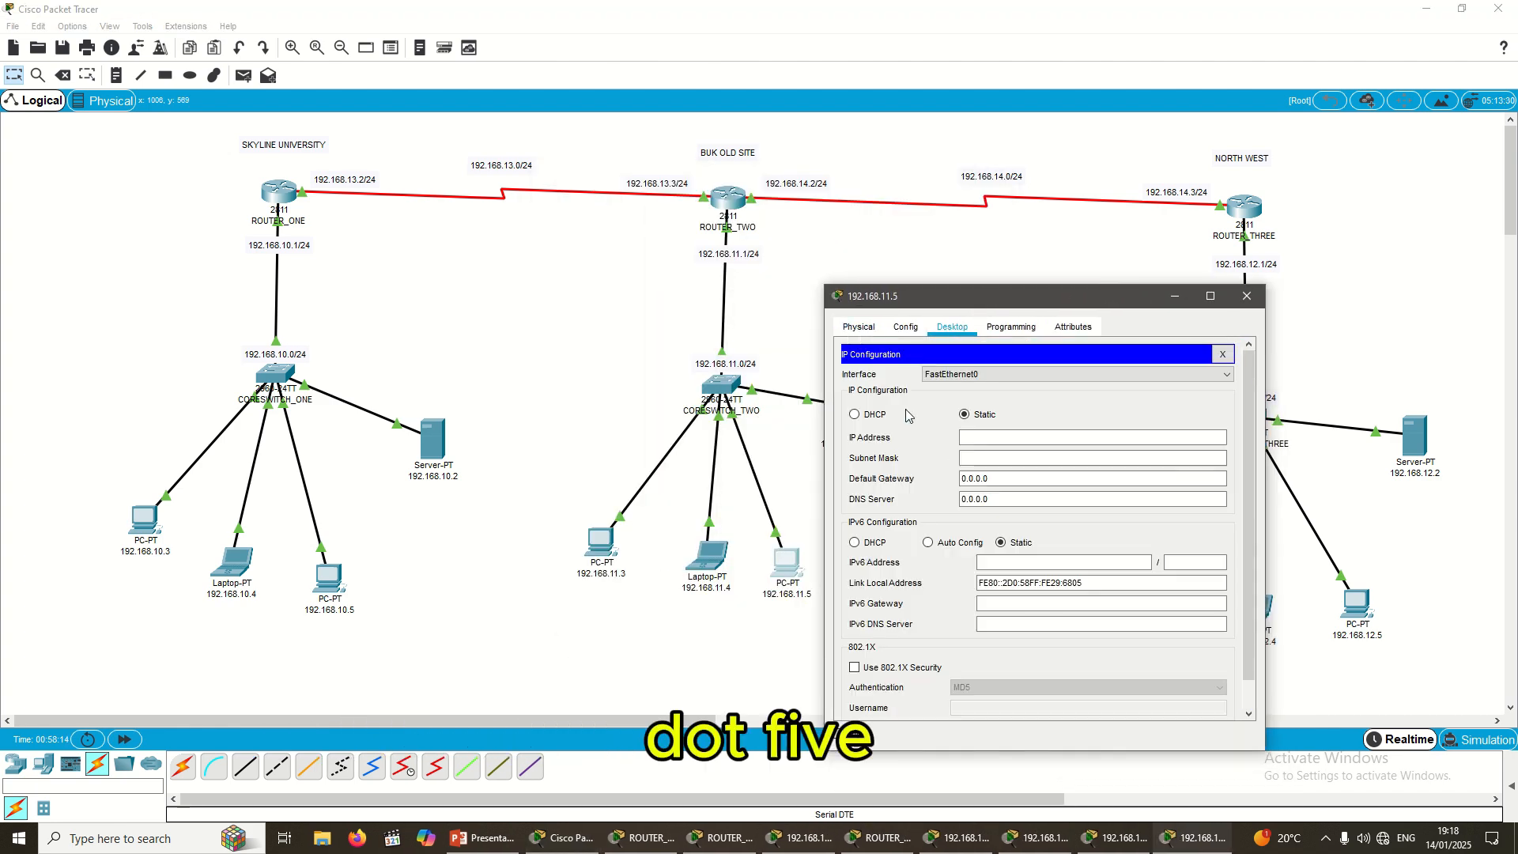
left_click(991, 439)
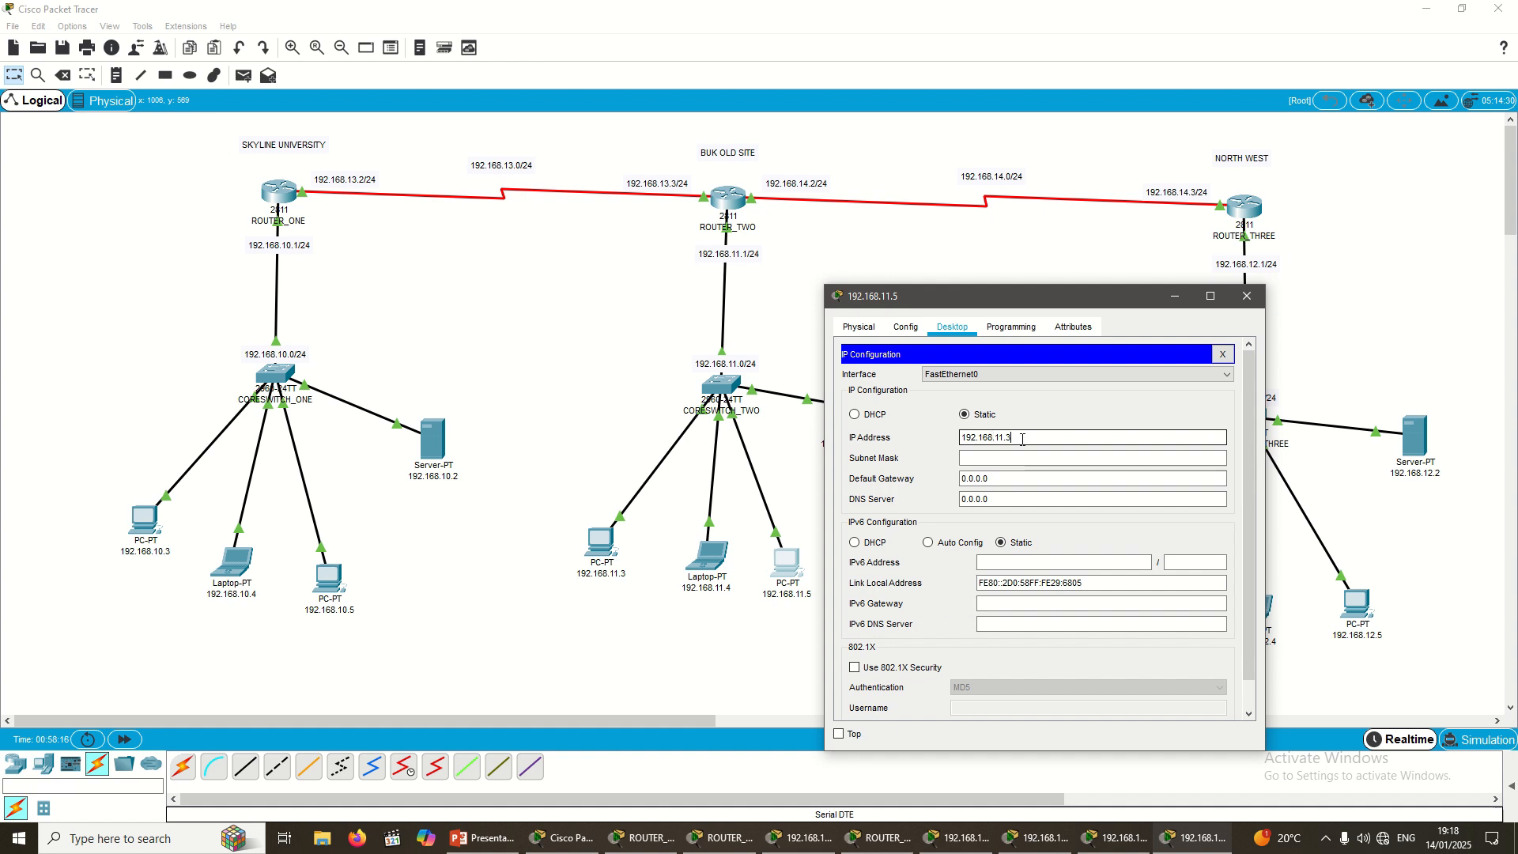
type("5")
key("Tab")
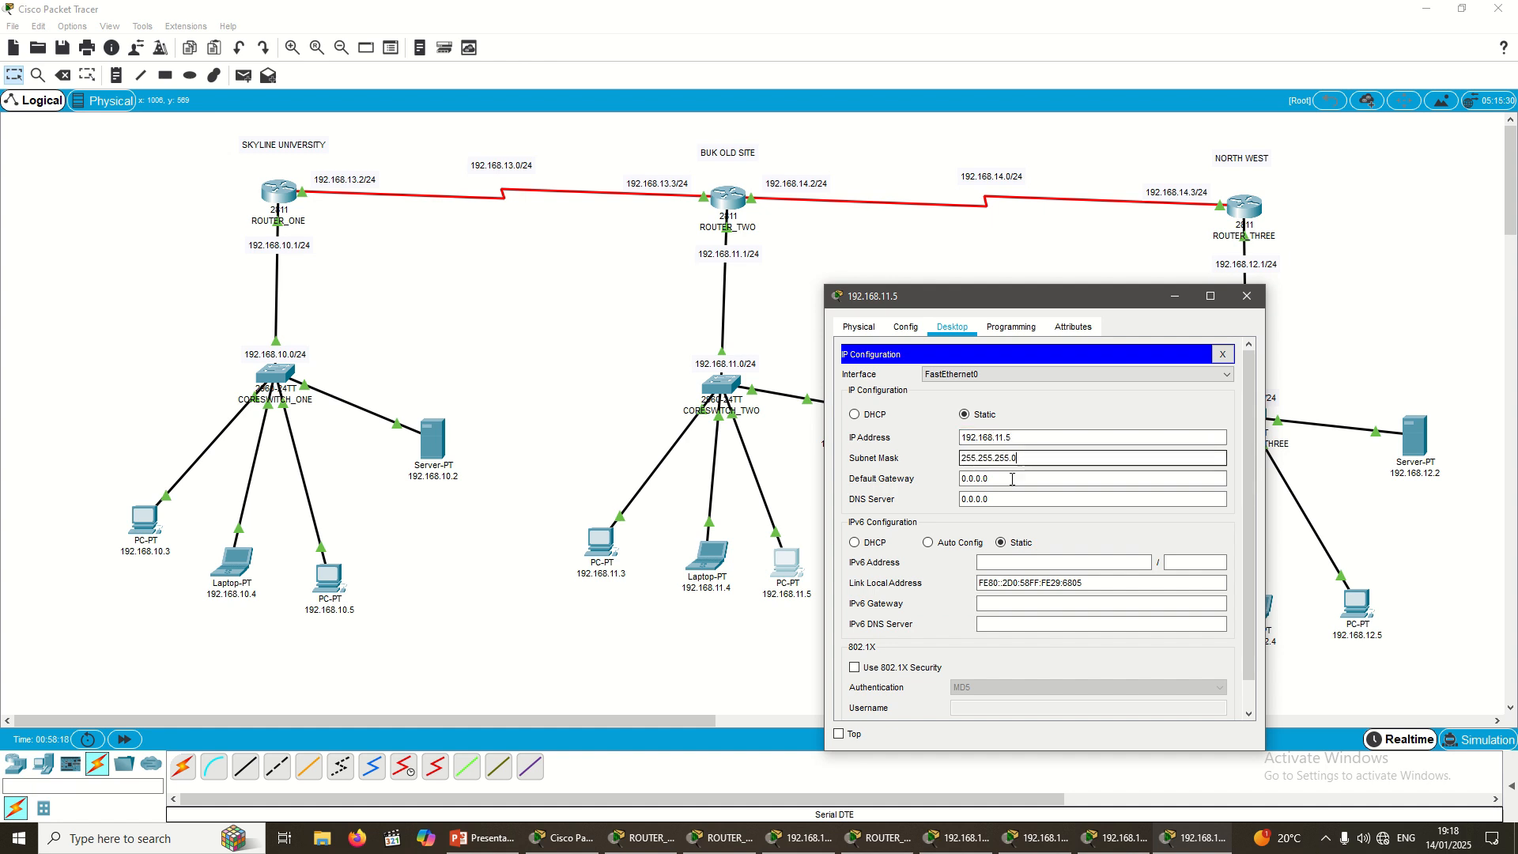
key("Tab")
Step: Set PC 192.168.11.5's gateway to 192.168.11.1 and DNS server to 192.168.11.2, then close it
type("192.168.11.")
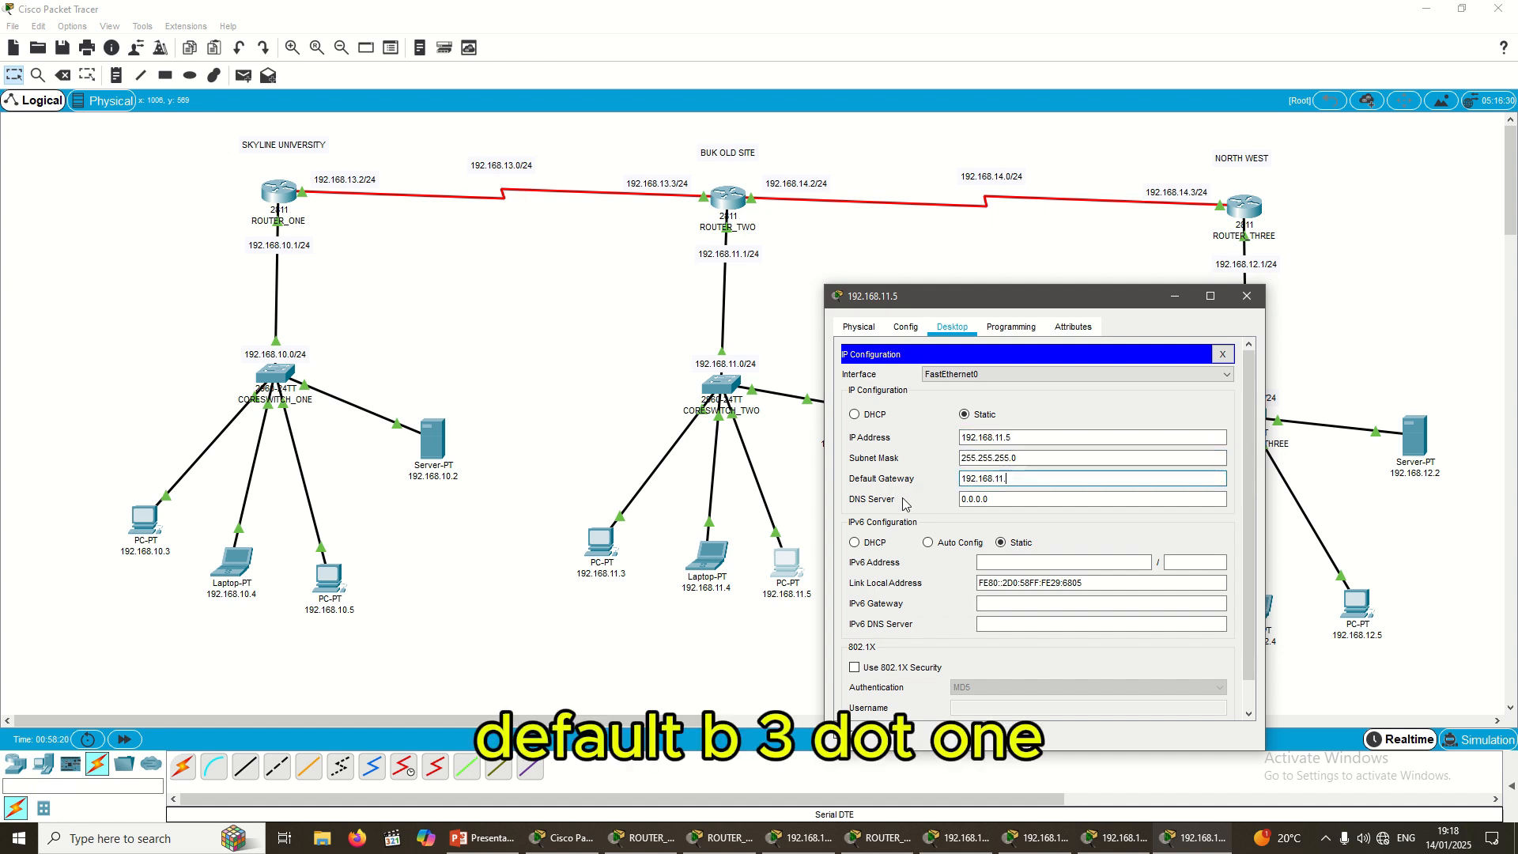
type("31")
key("Tab")
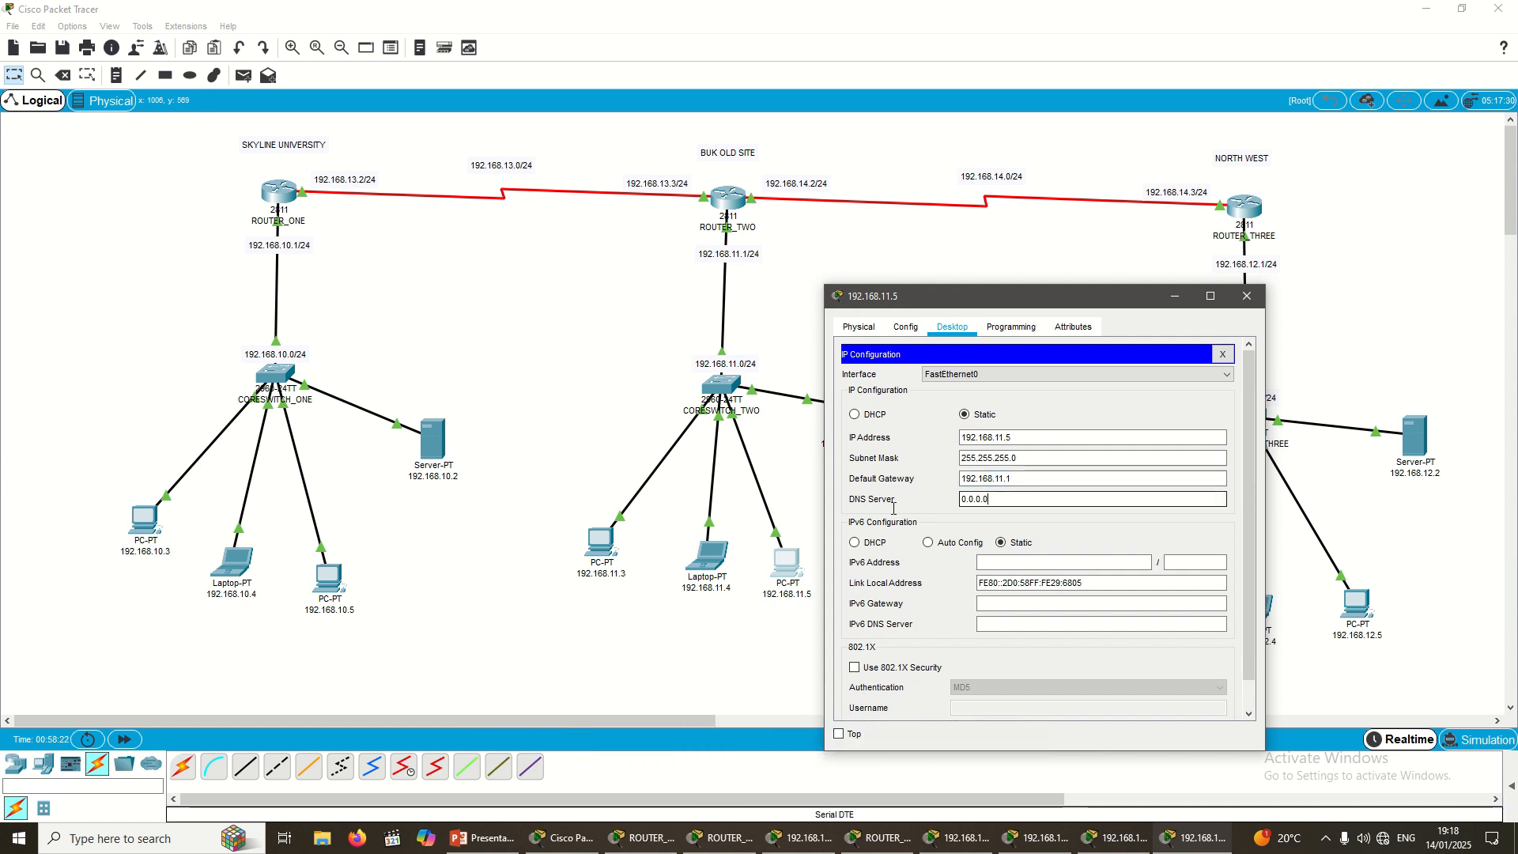
double_click(1035, 493)
key("ctrl+v")
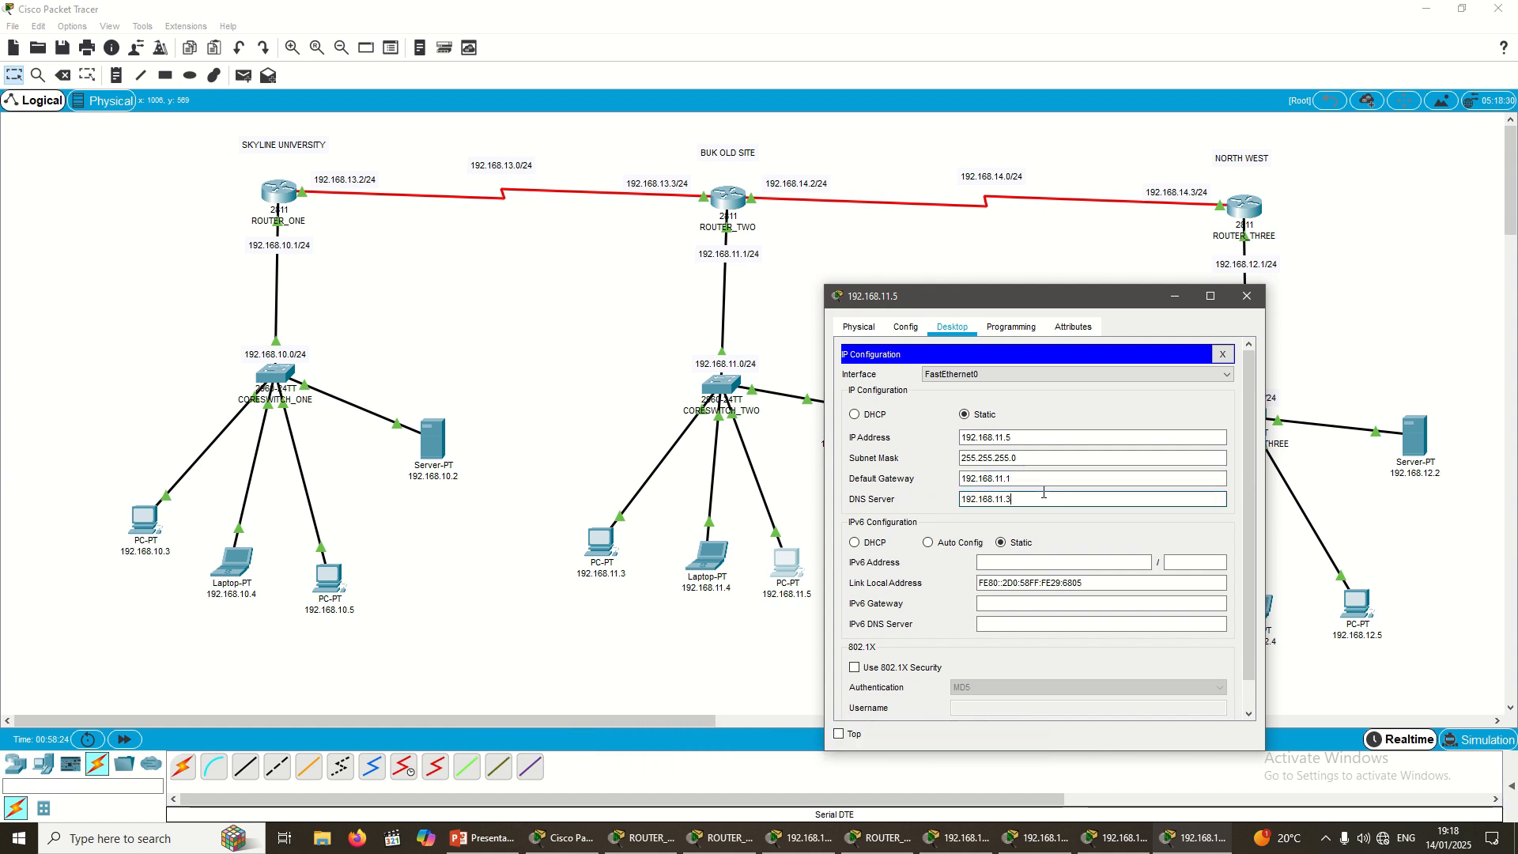
type("2")
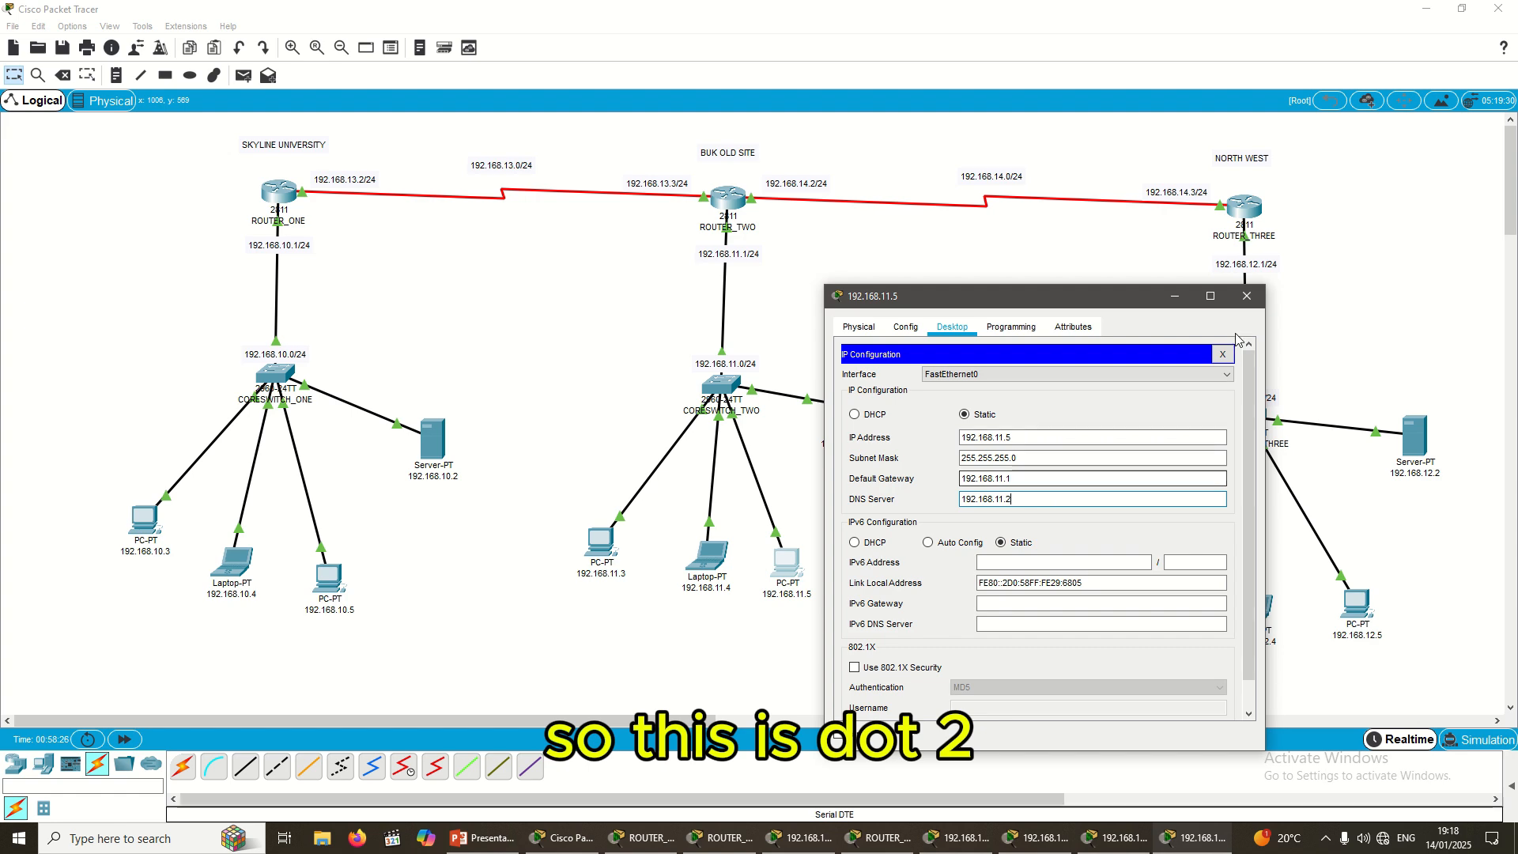
left_click(1247, 297)
Step: Give server 192.168.11.2 IP address 192.168.11.2 with mask 255.255.255.0
left_click(846, 407)
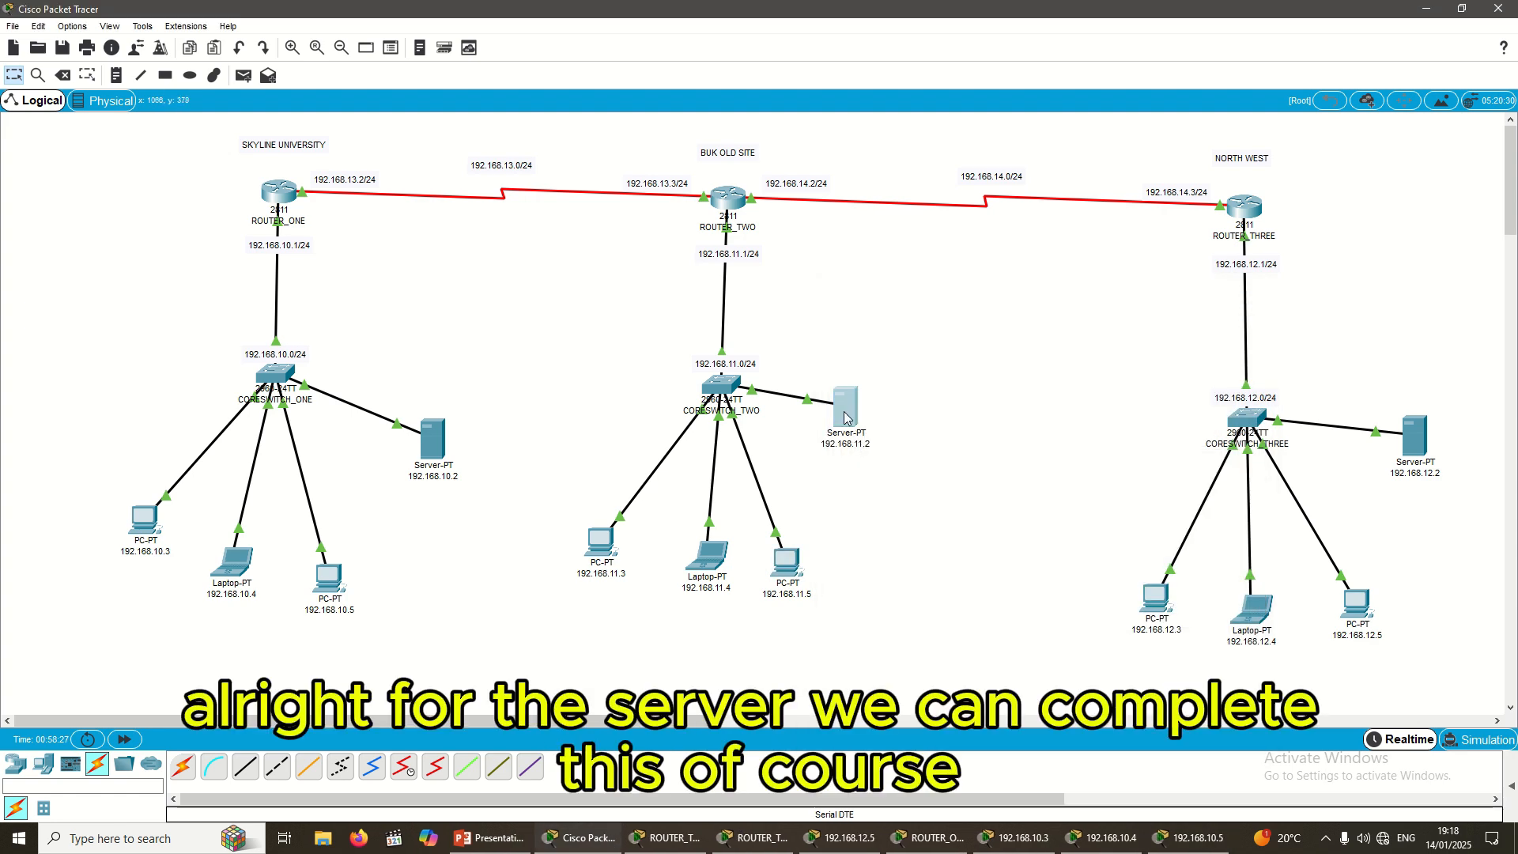
left_click(720, 209)
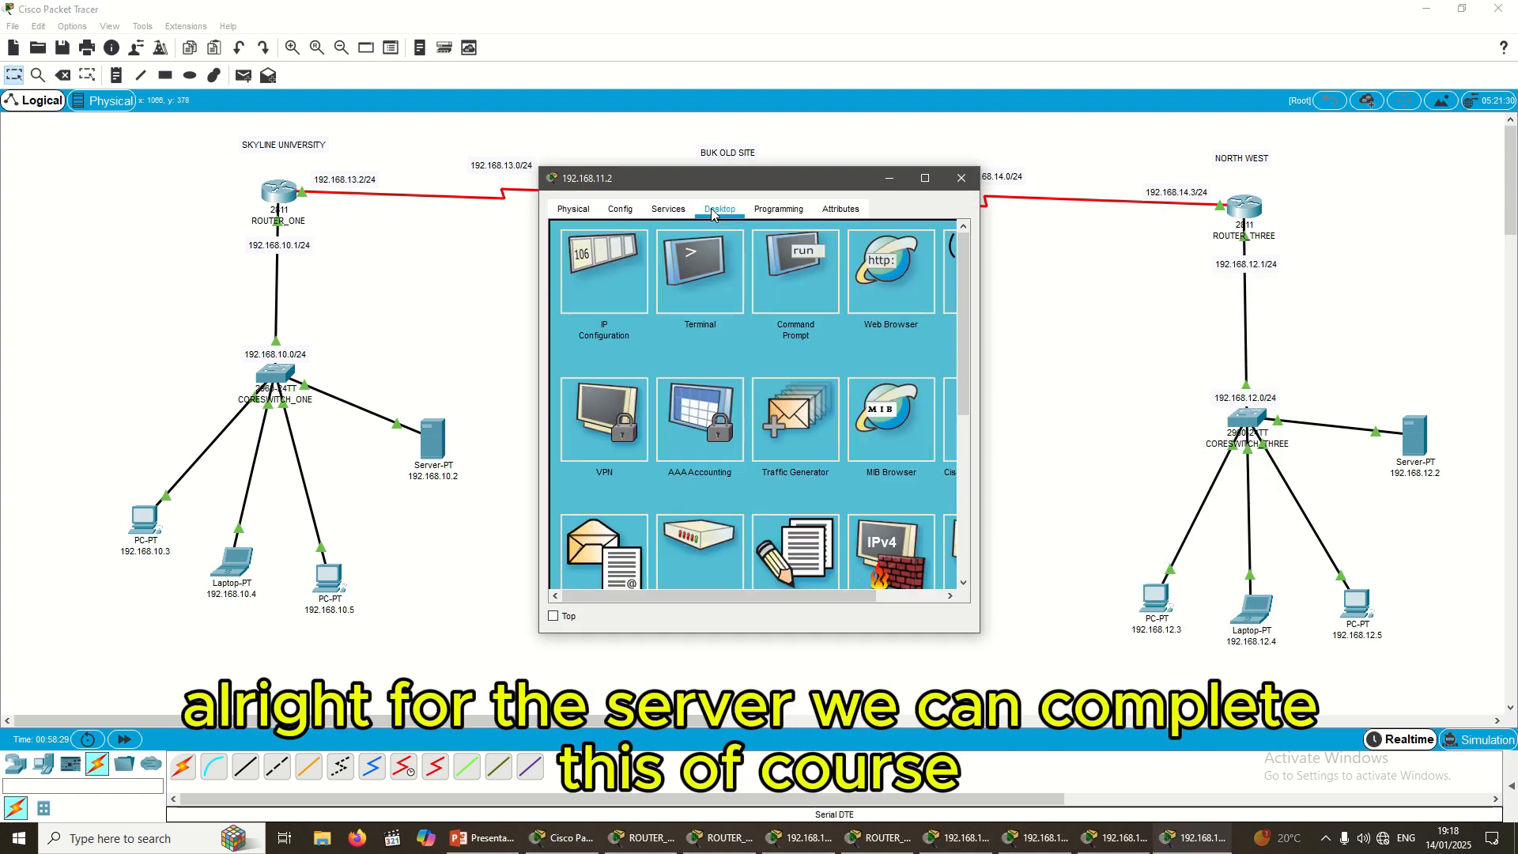
left_click(614, 278)
left_click(697, 300)
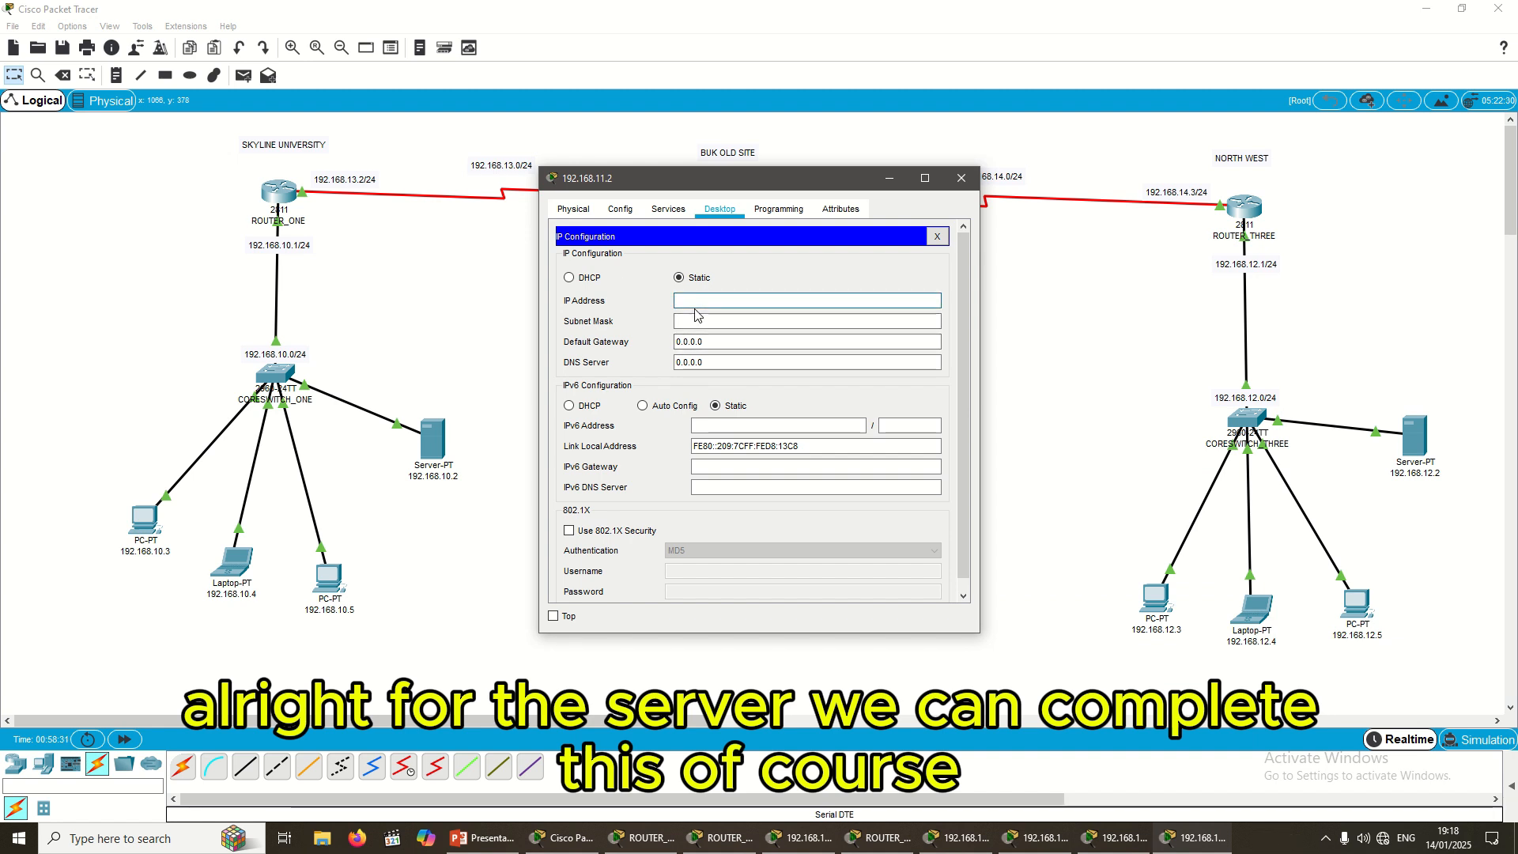
type("192.168.11.3")
key("BackSpace")
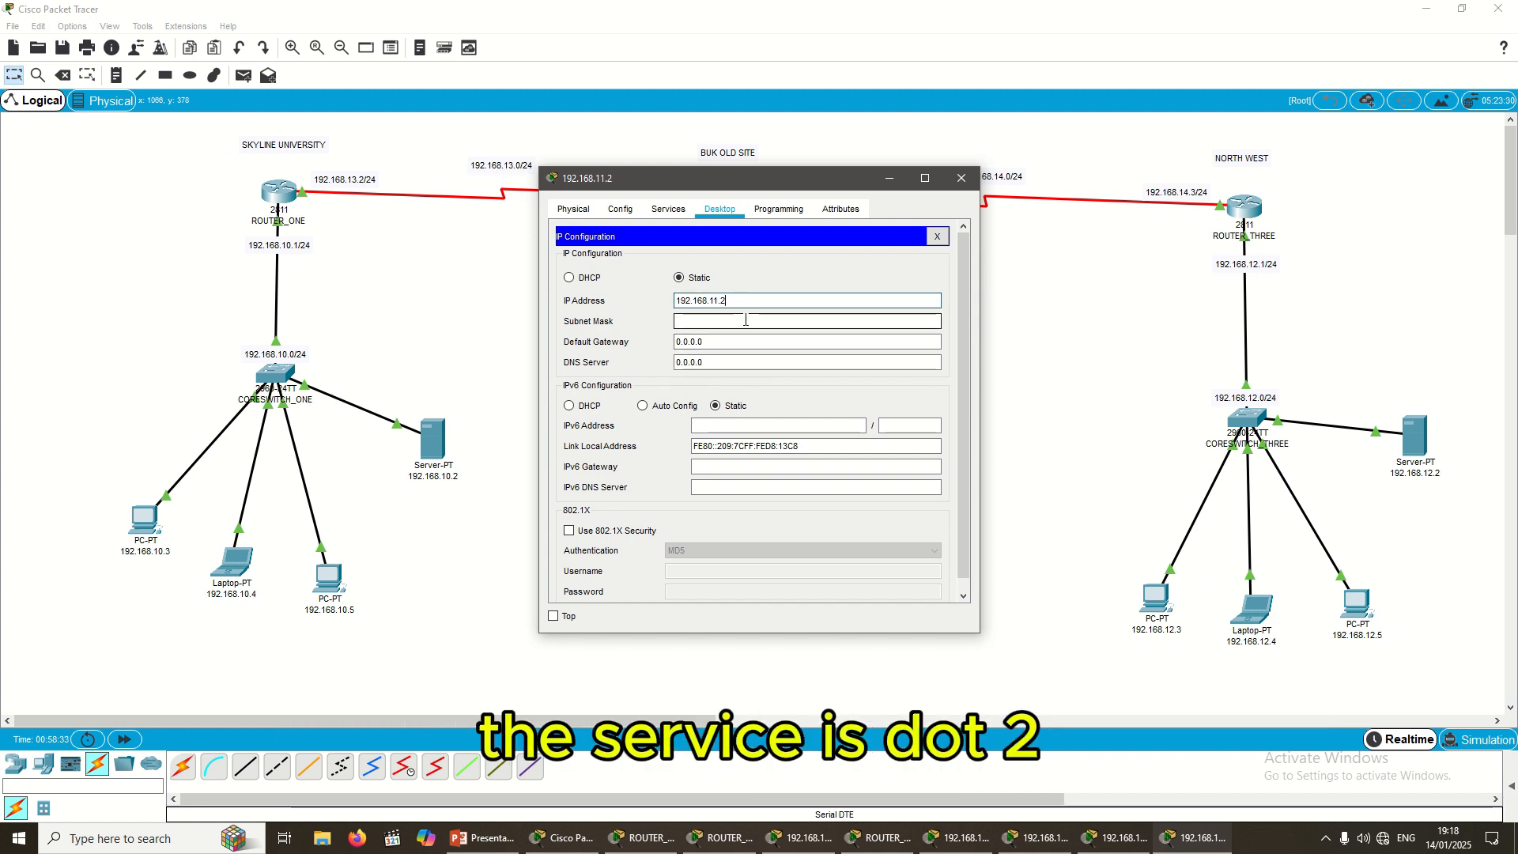
left_click(746, 320)
Step: Set the server's gateway to 192.168.11.1 and begin its DNS server entry
key("Tab")
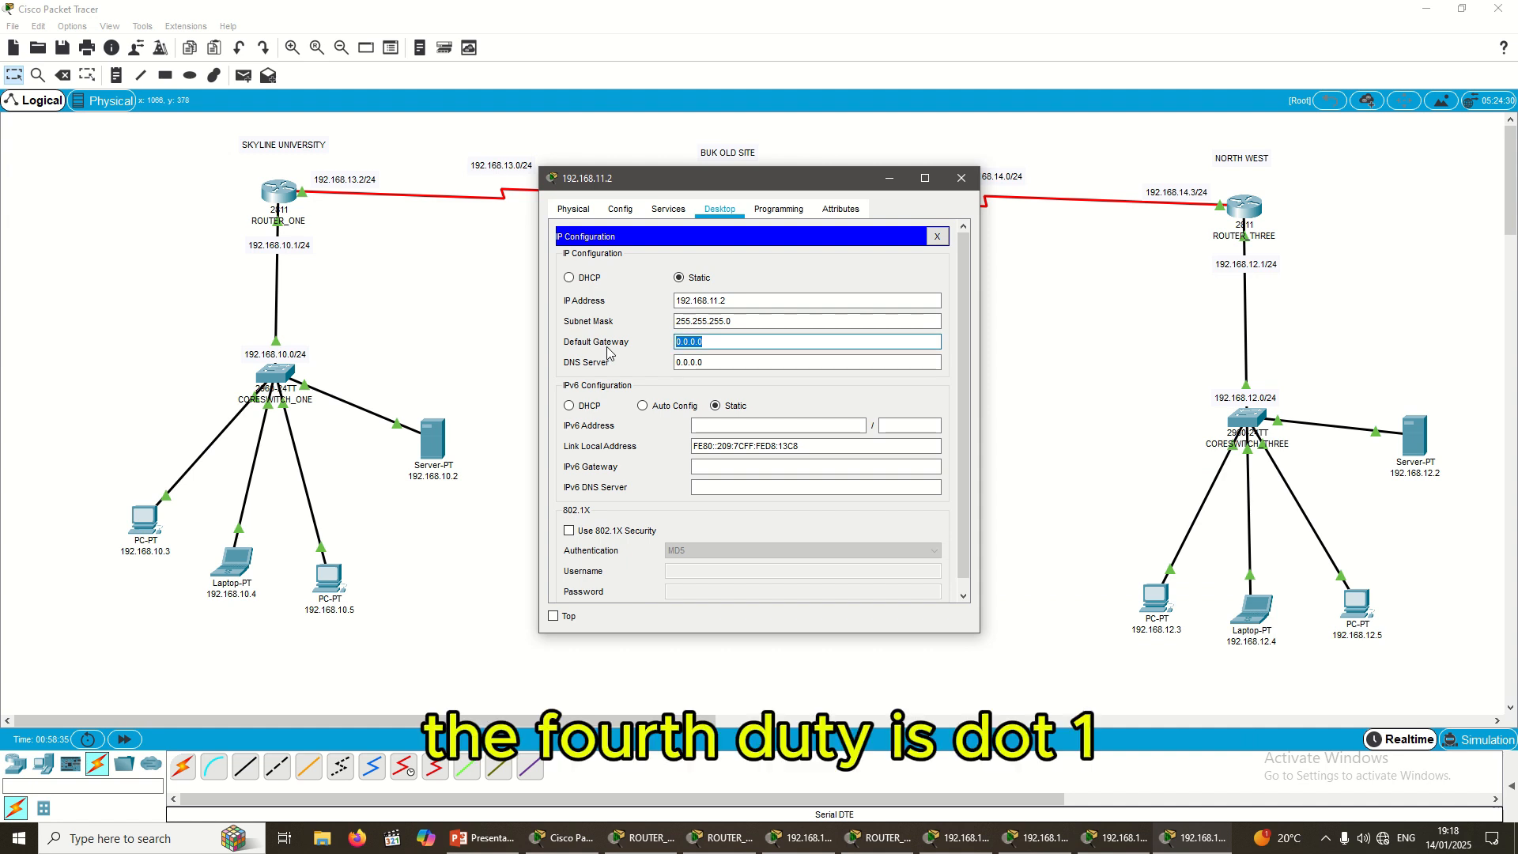
type("192.168.11.3")
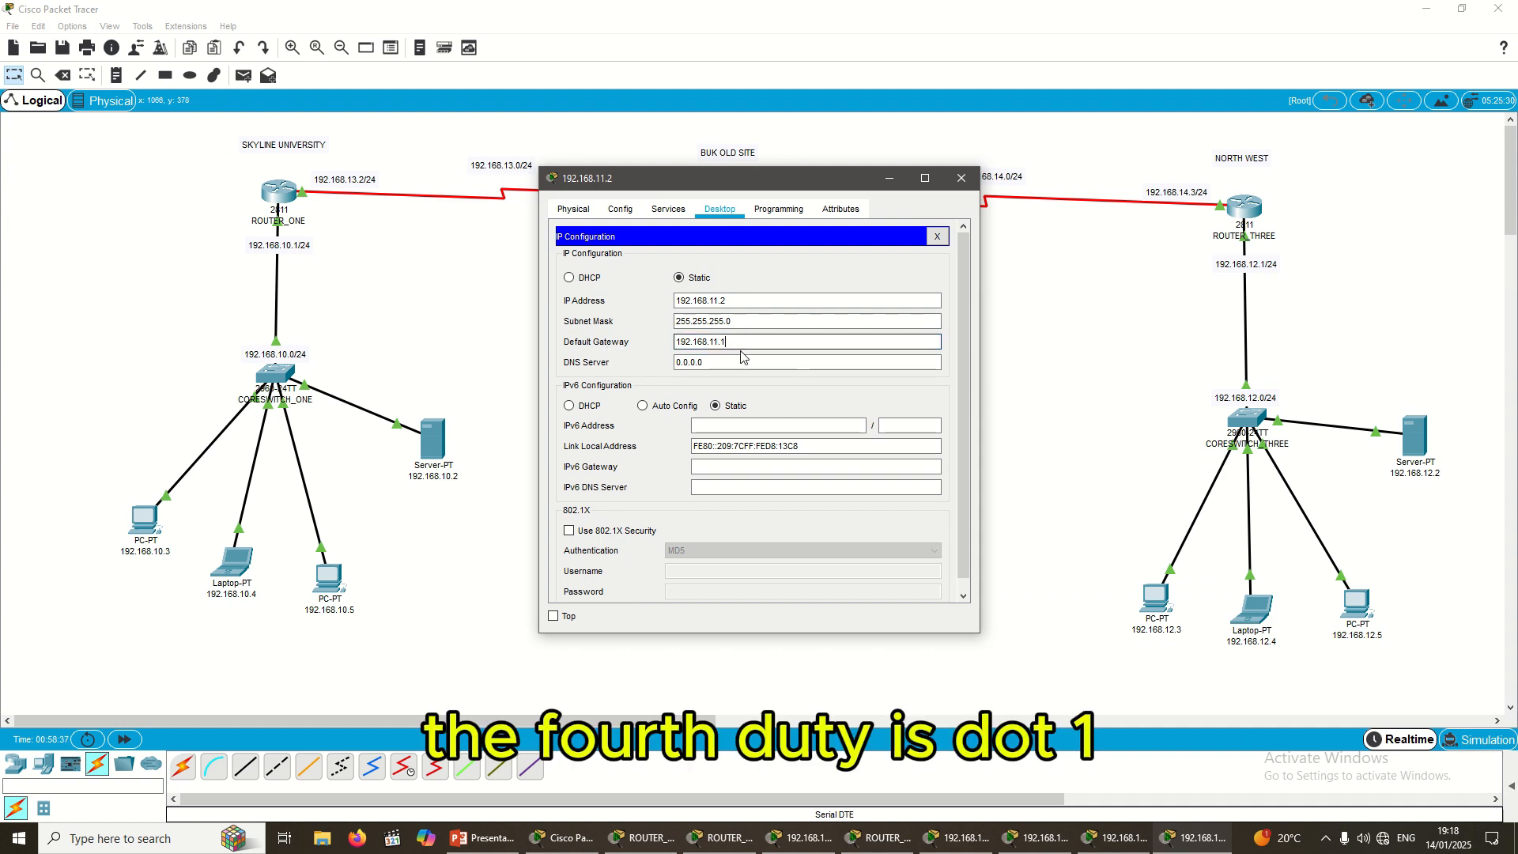
type("1")
key("Tab")
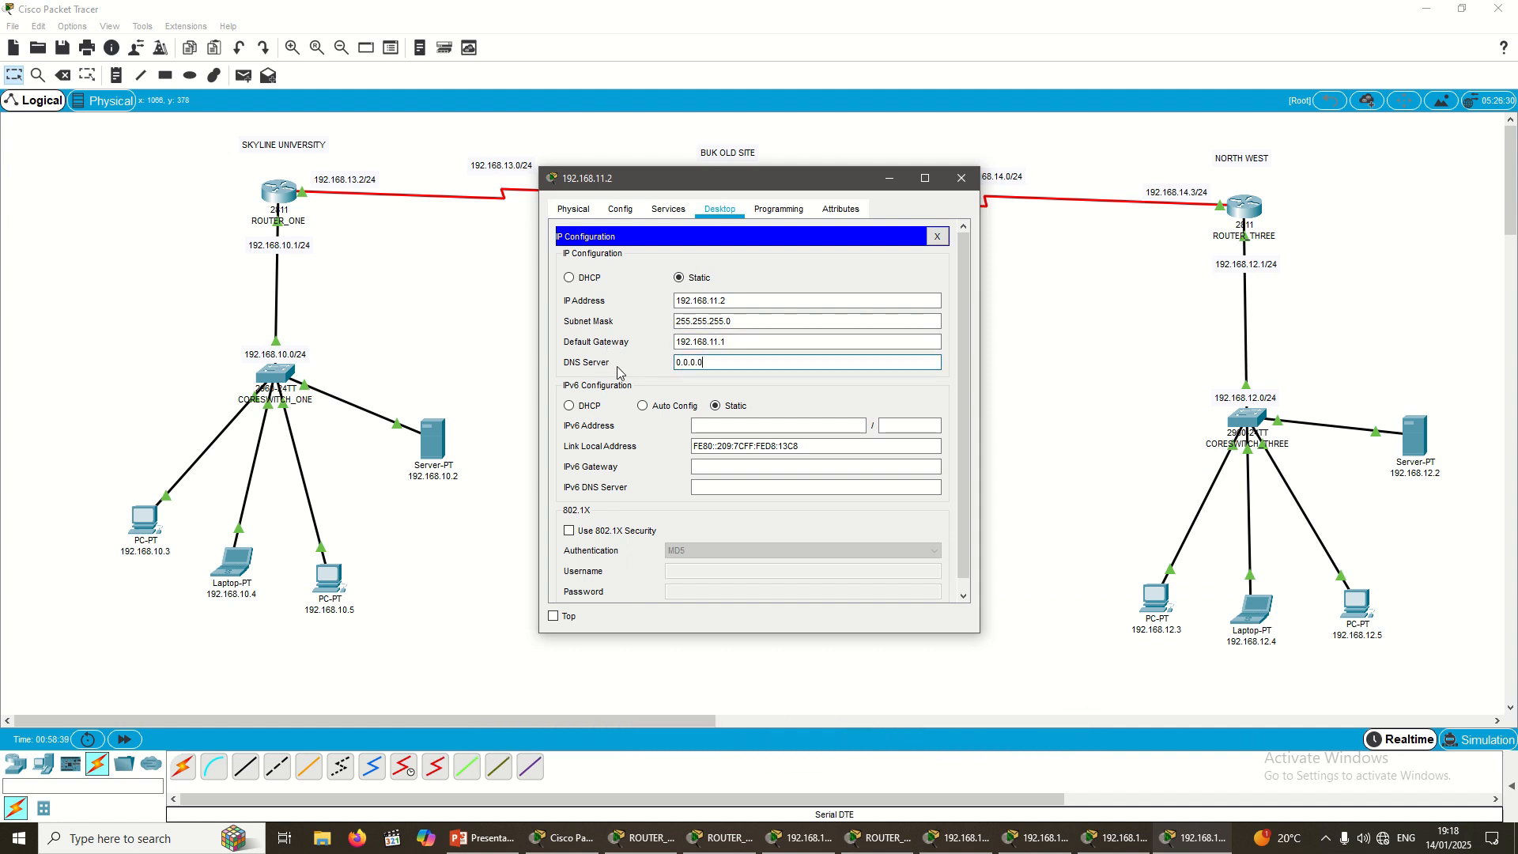
double_click(681, 363)
type("192.168.11.3")
key("BackSpace")
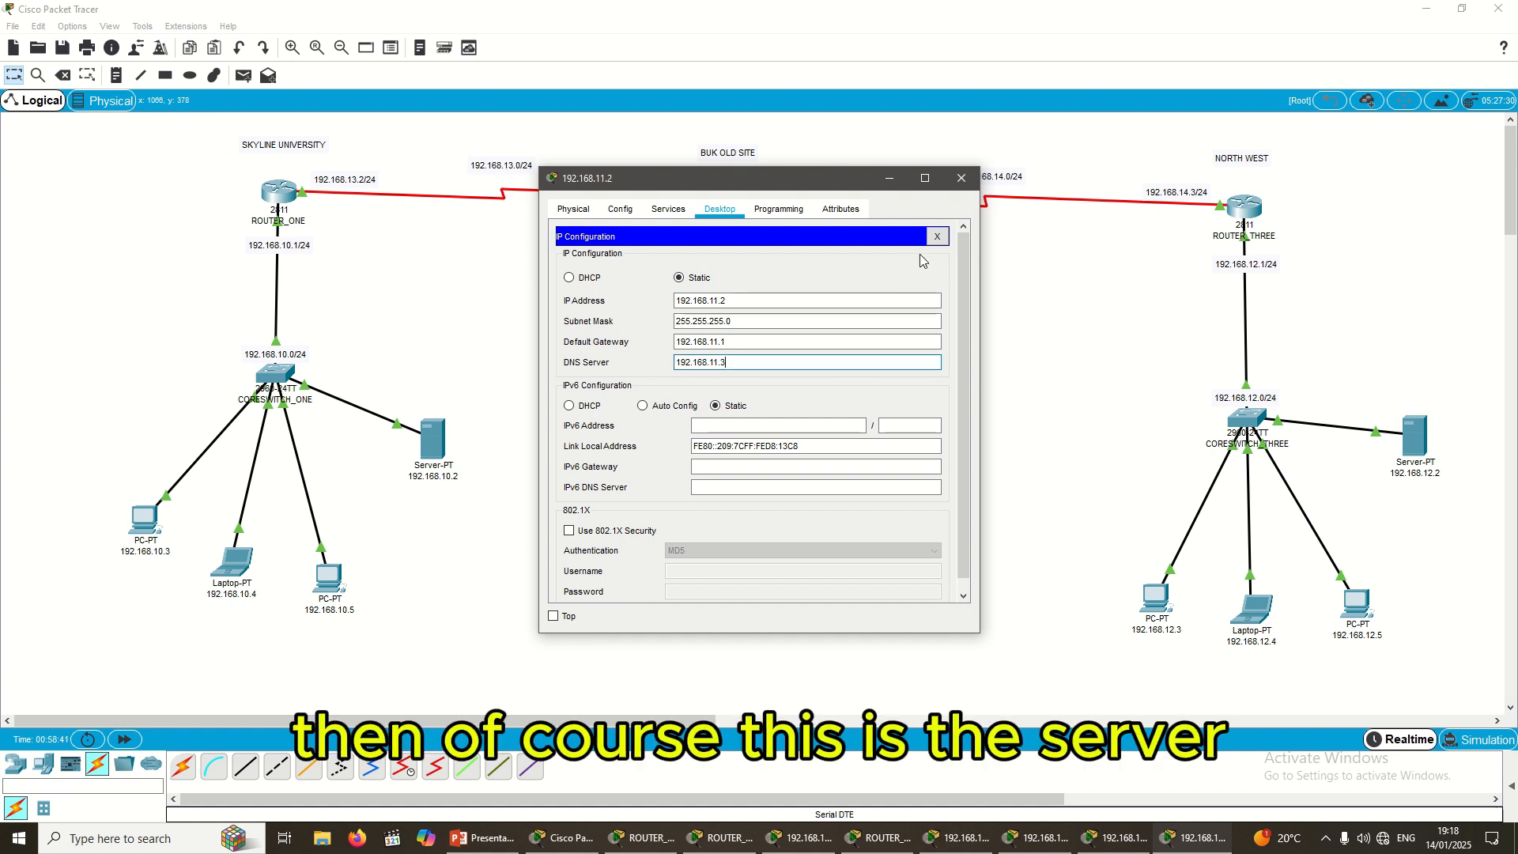
Step: Finish the server's DNS 192.168.11.2, then give PC 192.168.12.3 IP 192.168.12.3, mask 255.255.255.0
type("2")
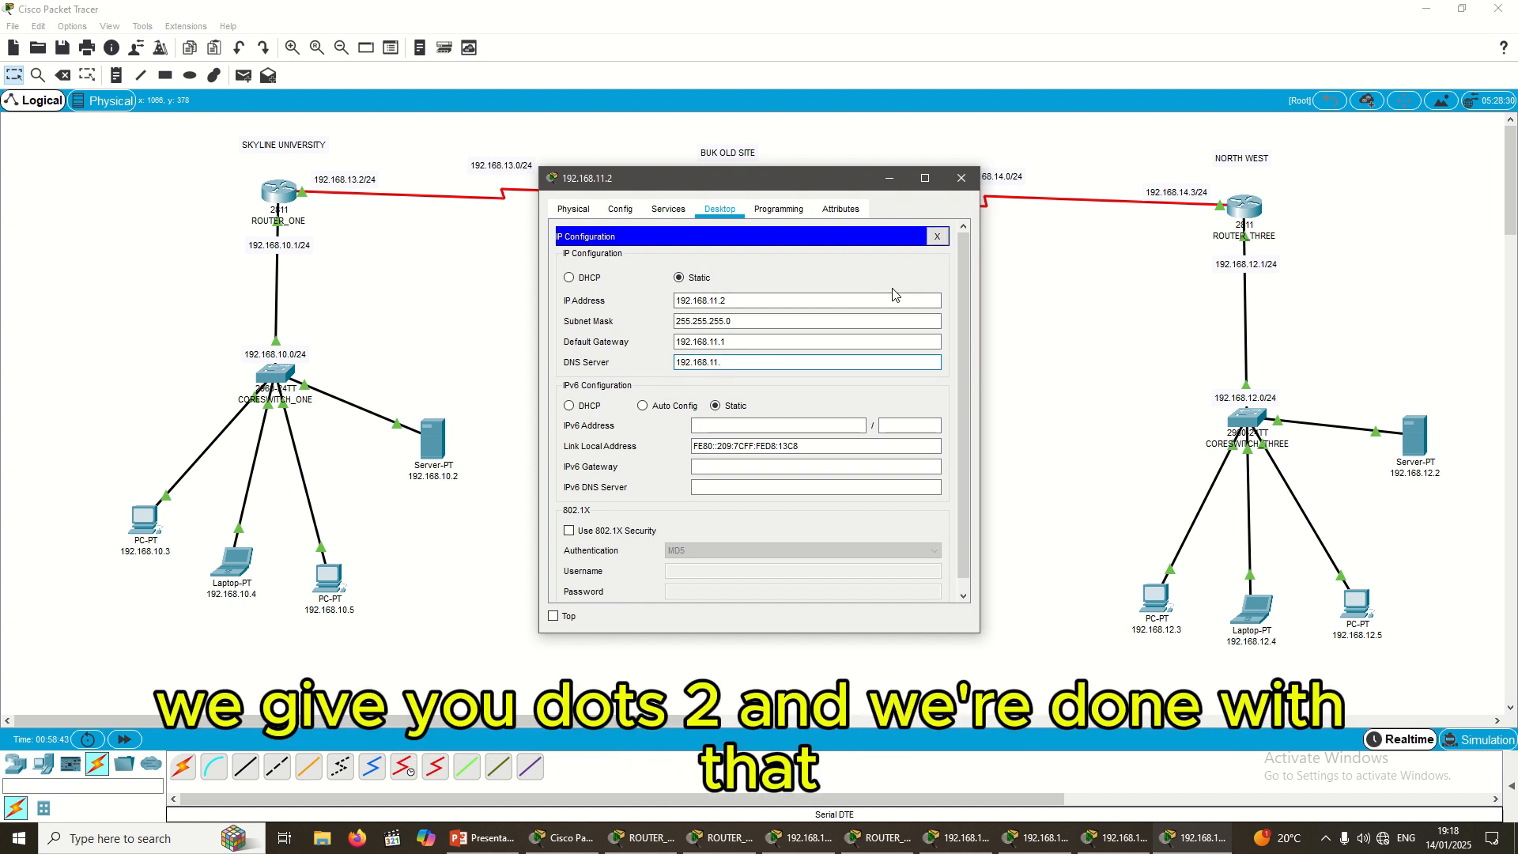
left_click(968, 178)
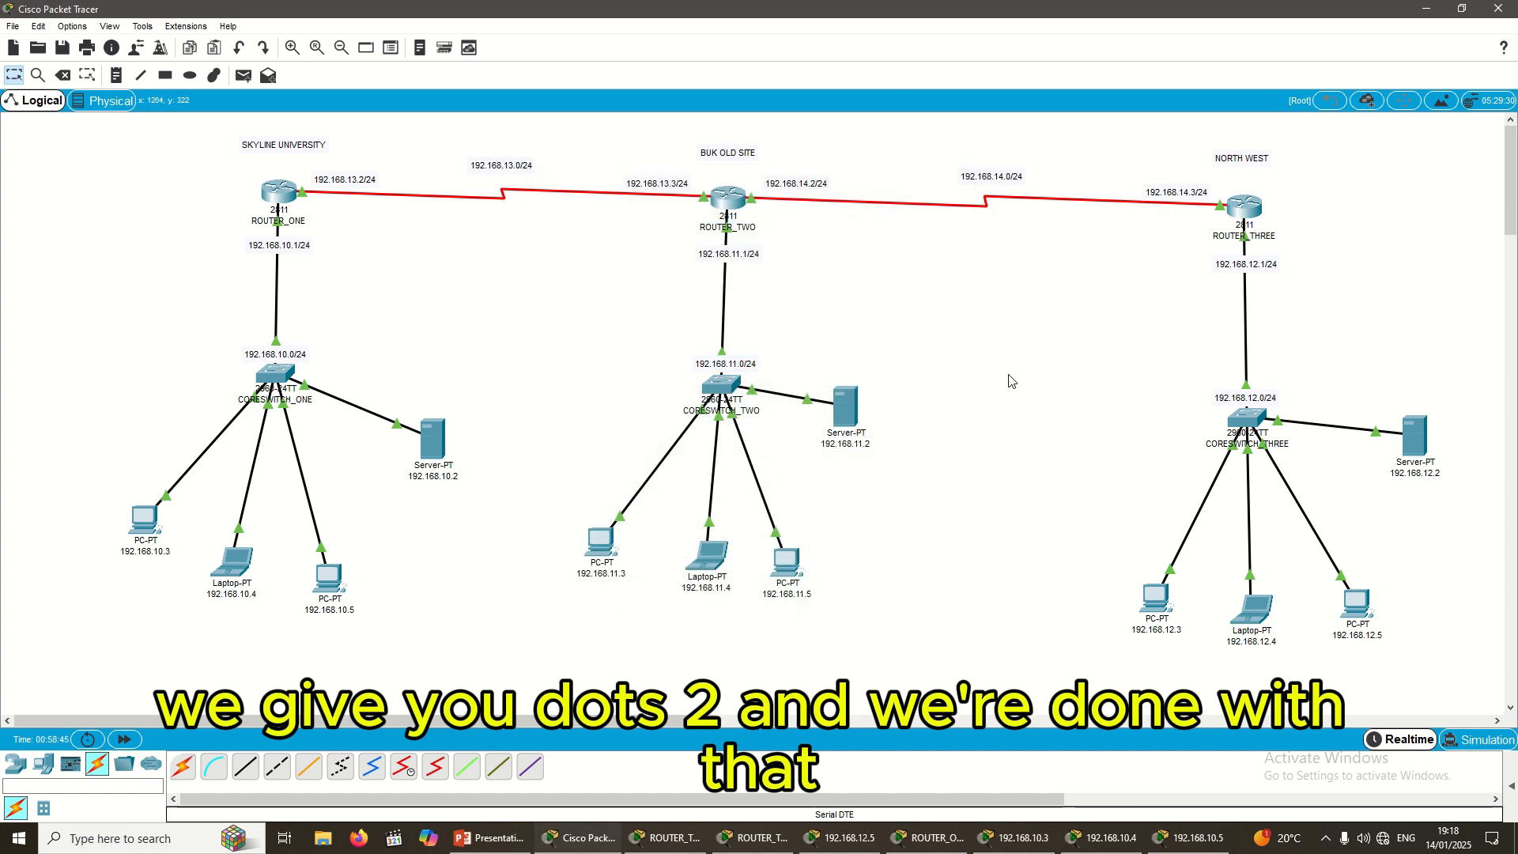
left_click(1150, 583)
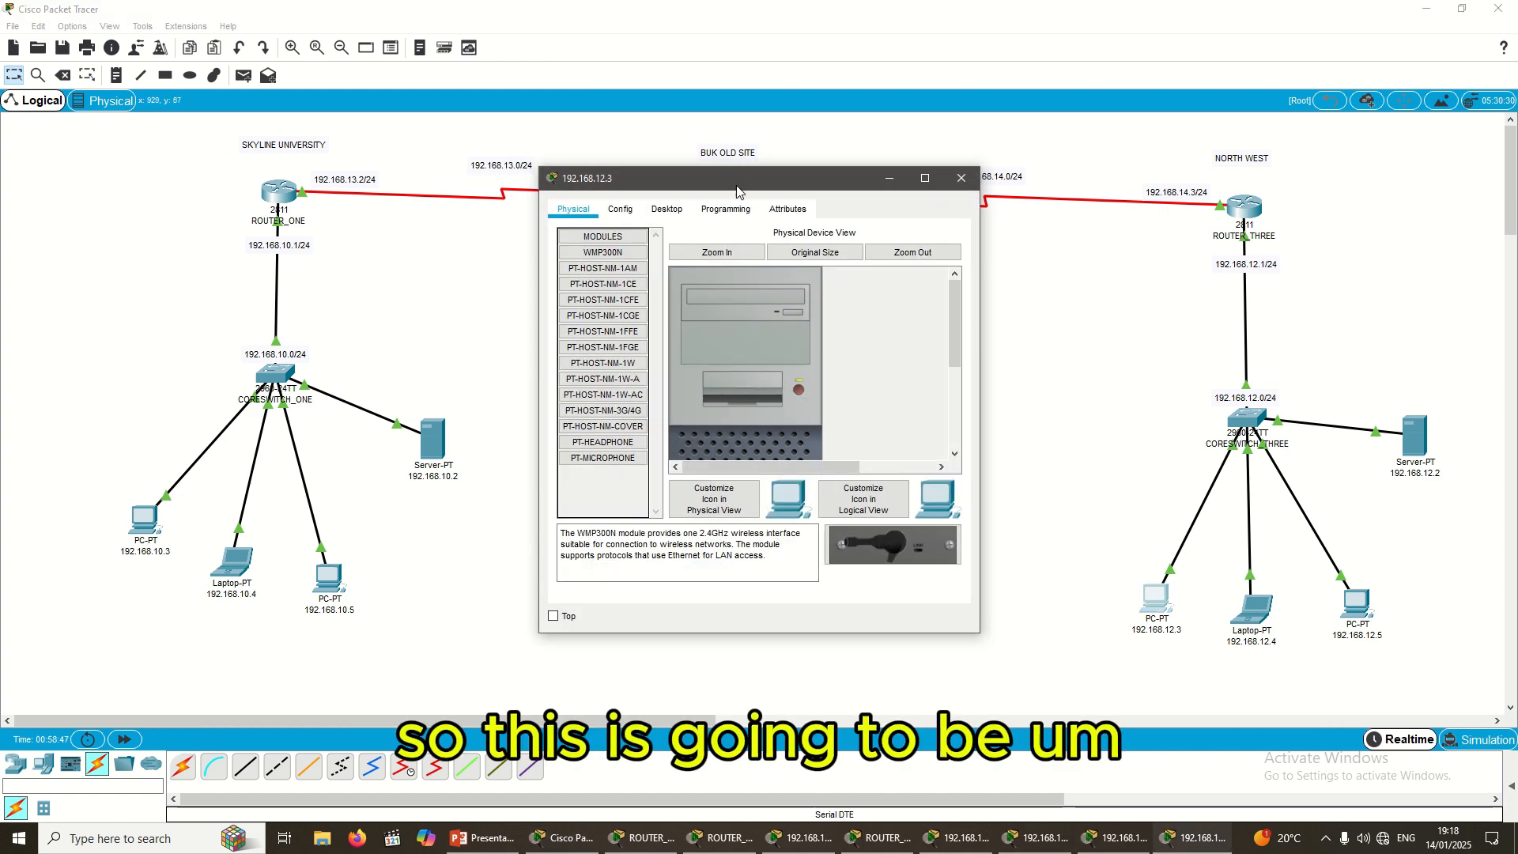
left_click(669, 211)
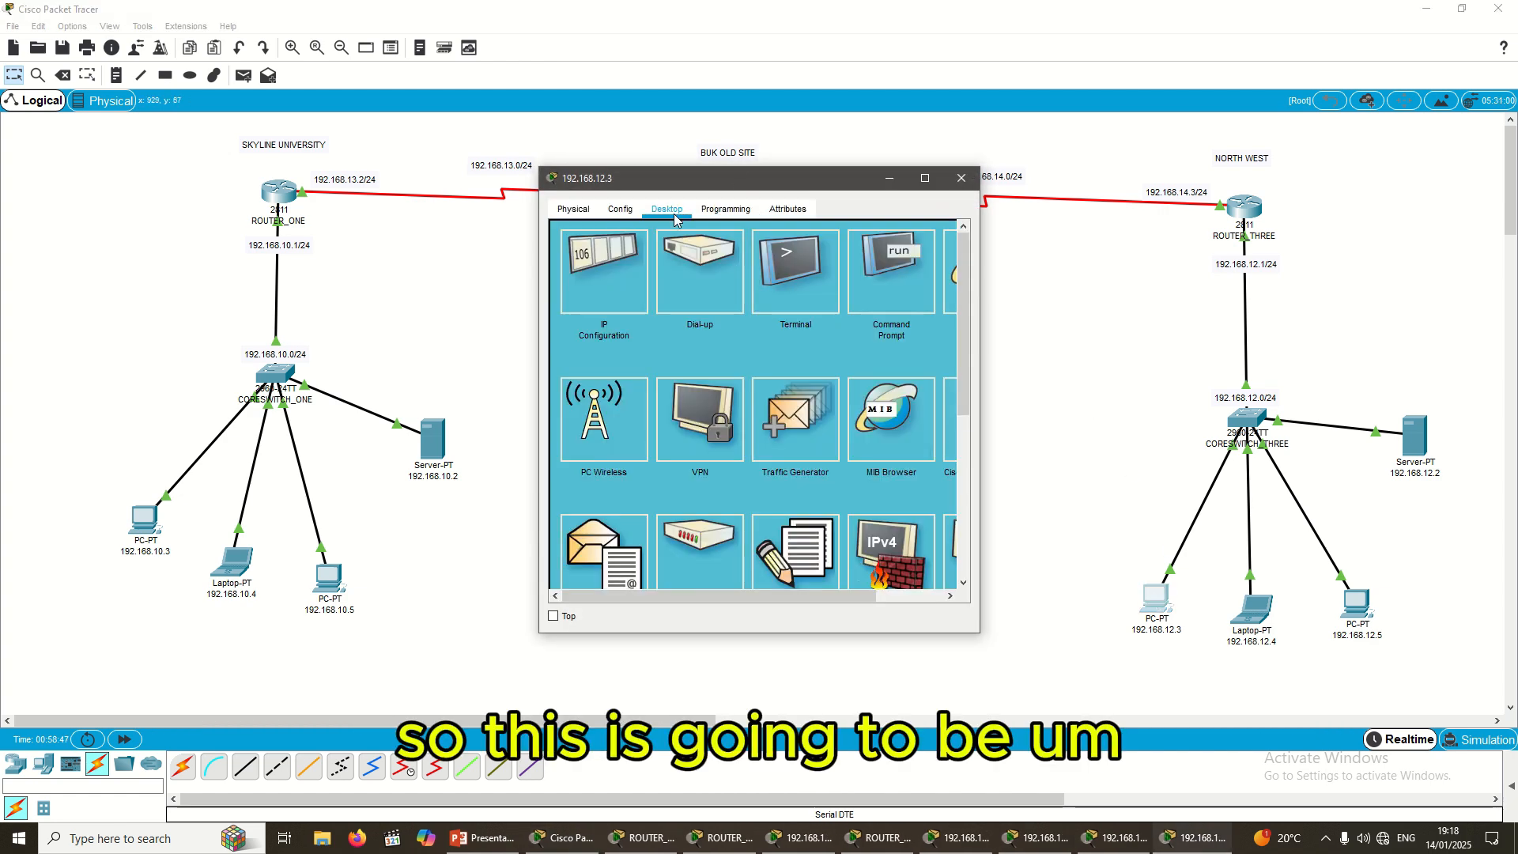
left_click(594, 277)
left_click(699, 318)
type("192.168.11.3")
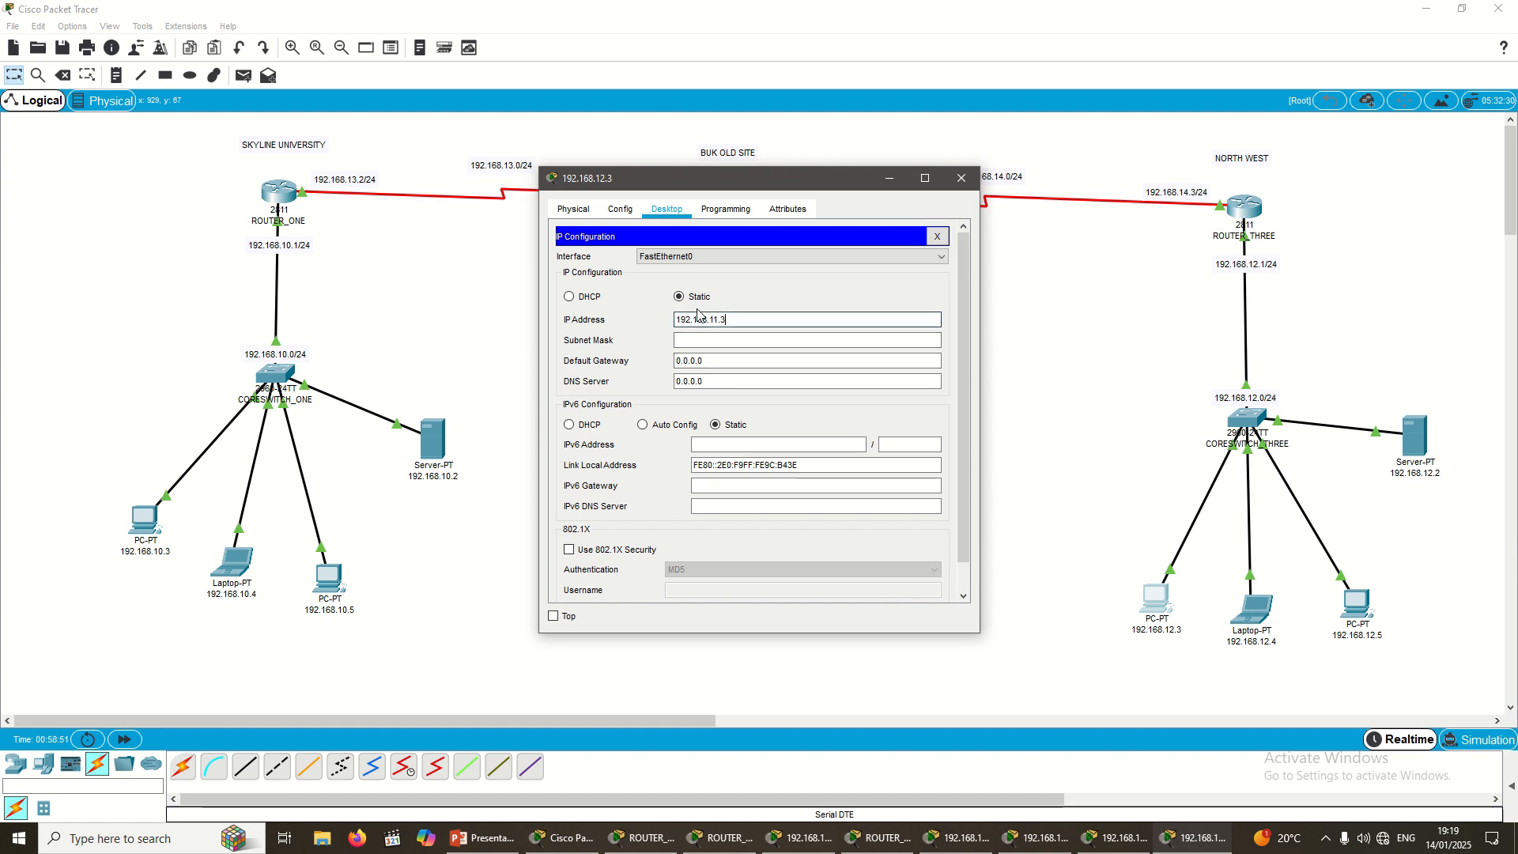
key("BackSpace")
key("Delete")
key("Delete")
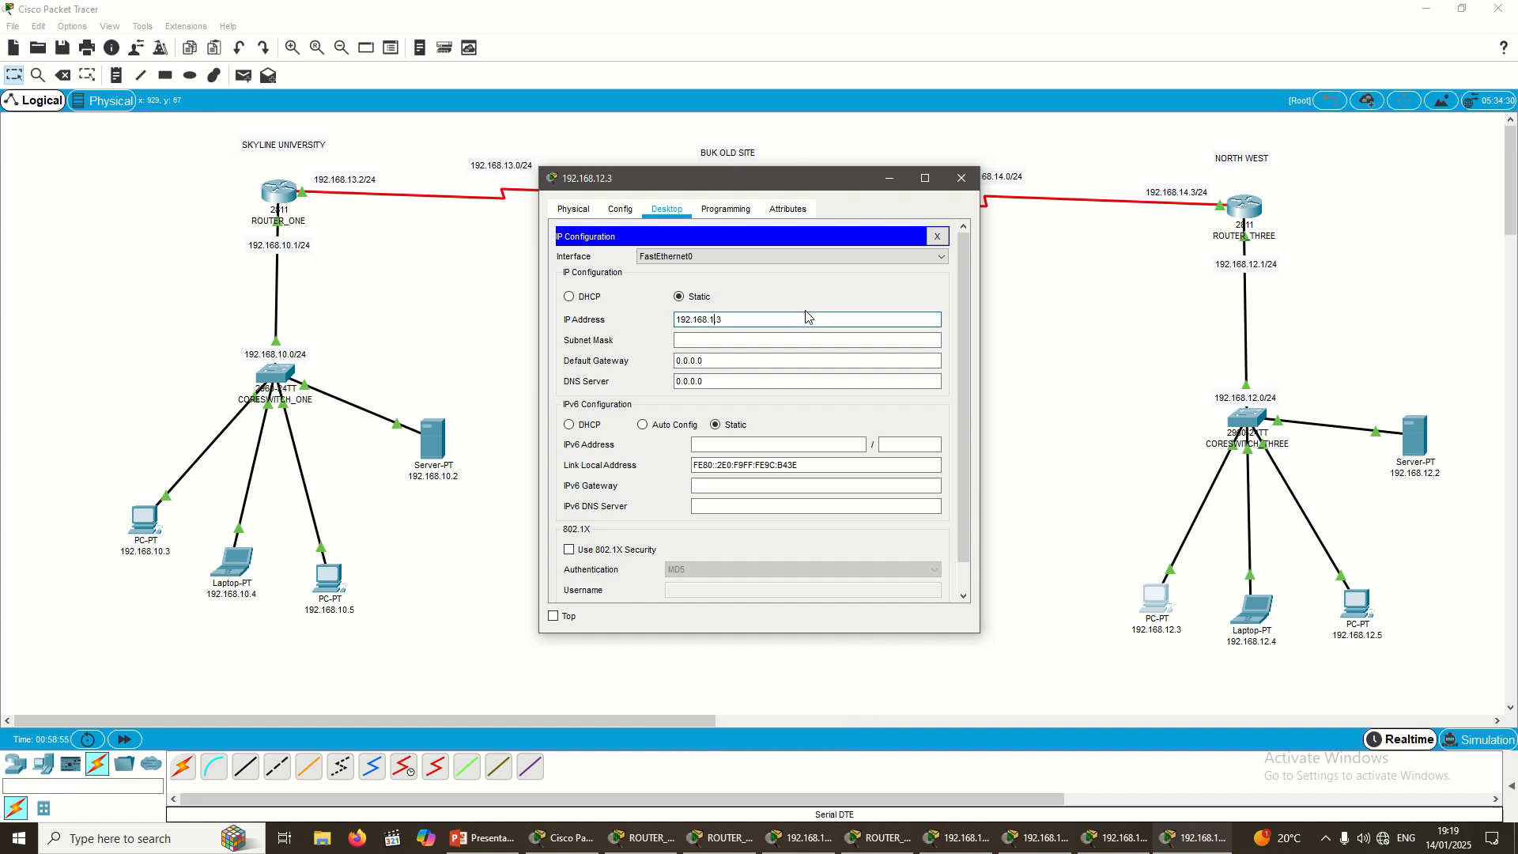
type(".")
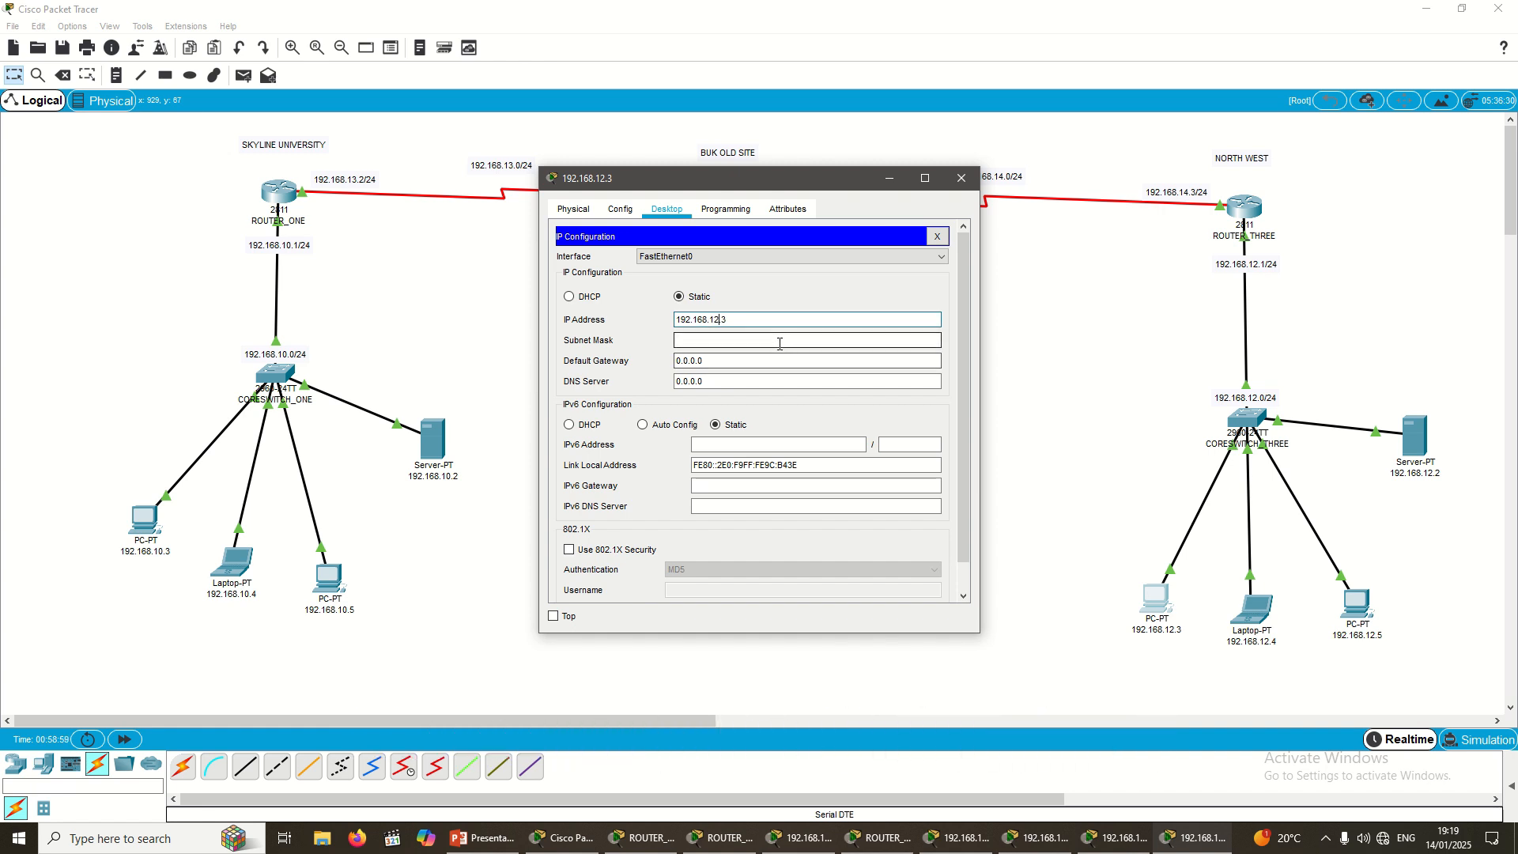
key("ctrl+a")
key("ctrl+c")
key("Tab")
key("Tab")
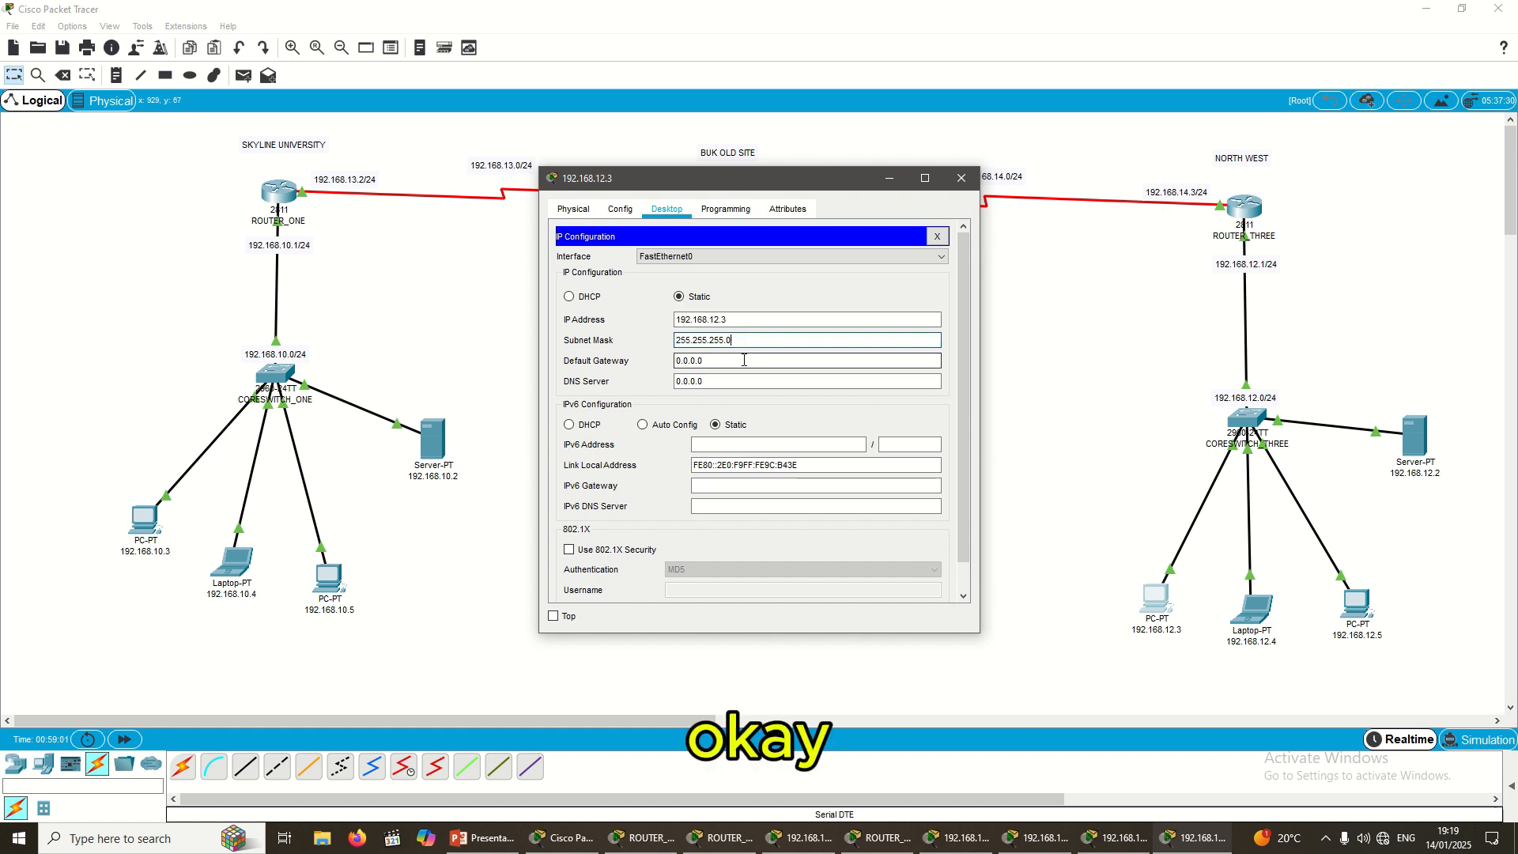
Step: Set PC 192.168.12.3's gateway to 192.168.12.1 and DNS server to 192.168.12.2
key("ctrl+v")
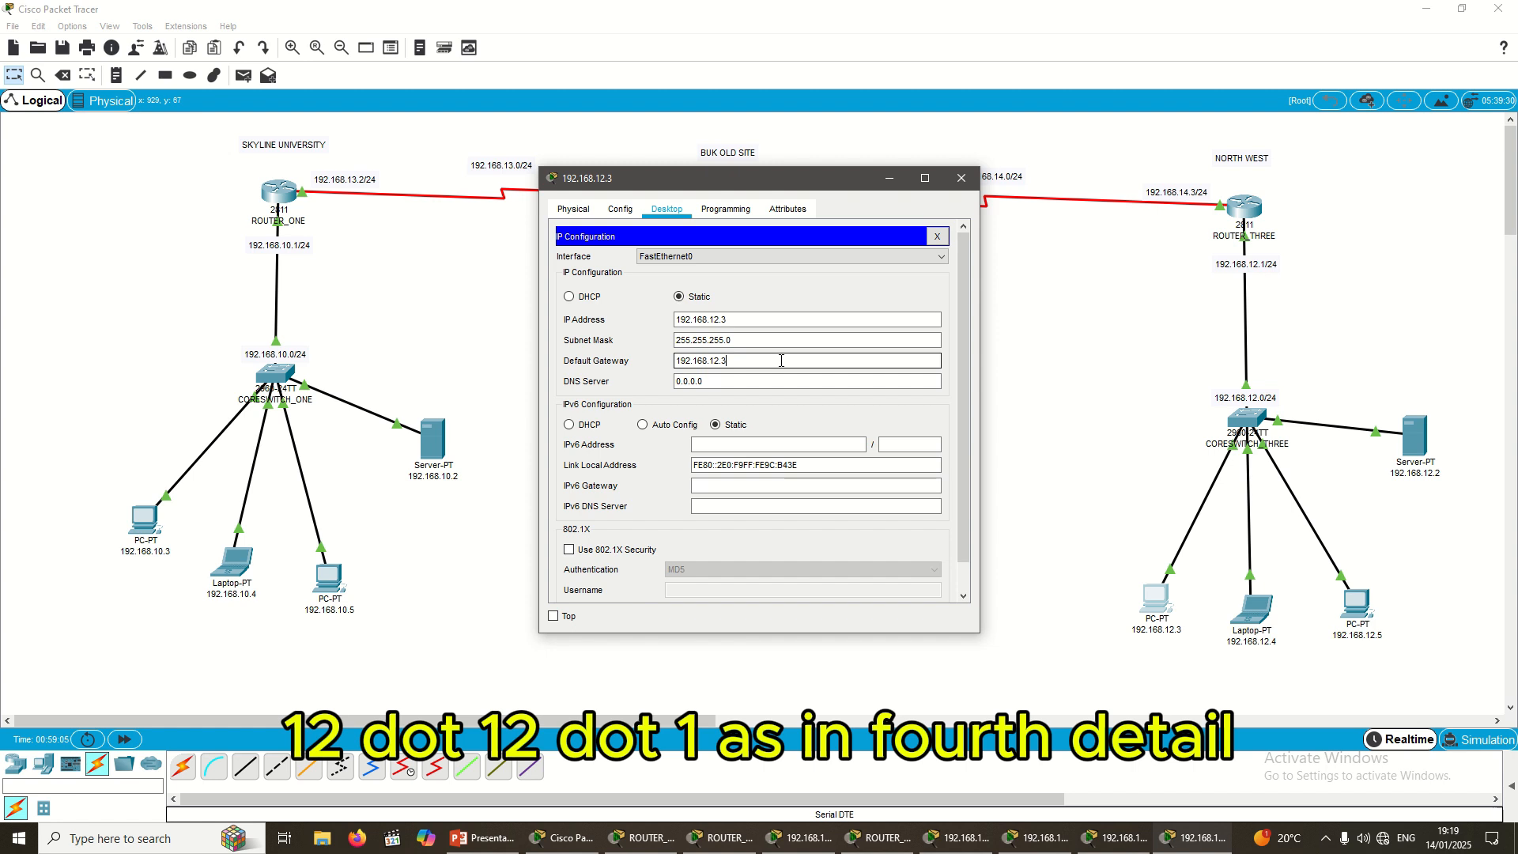
type(".1")
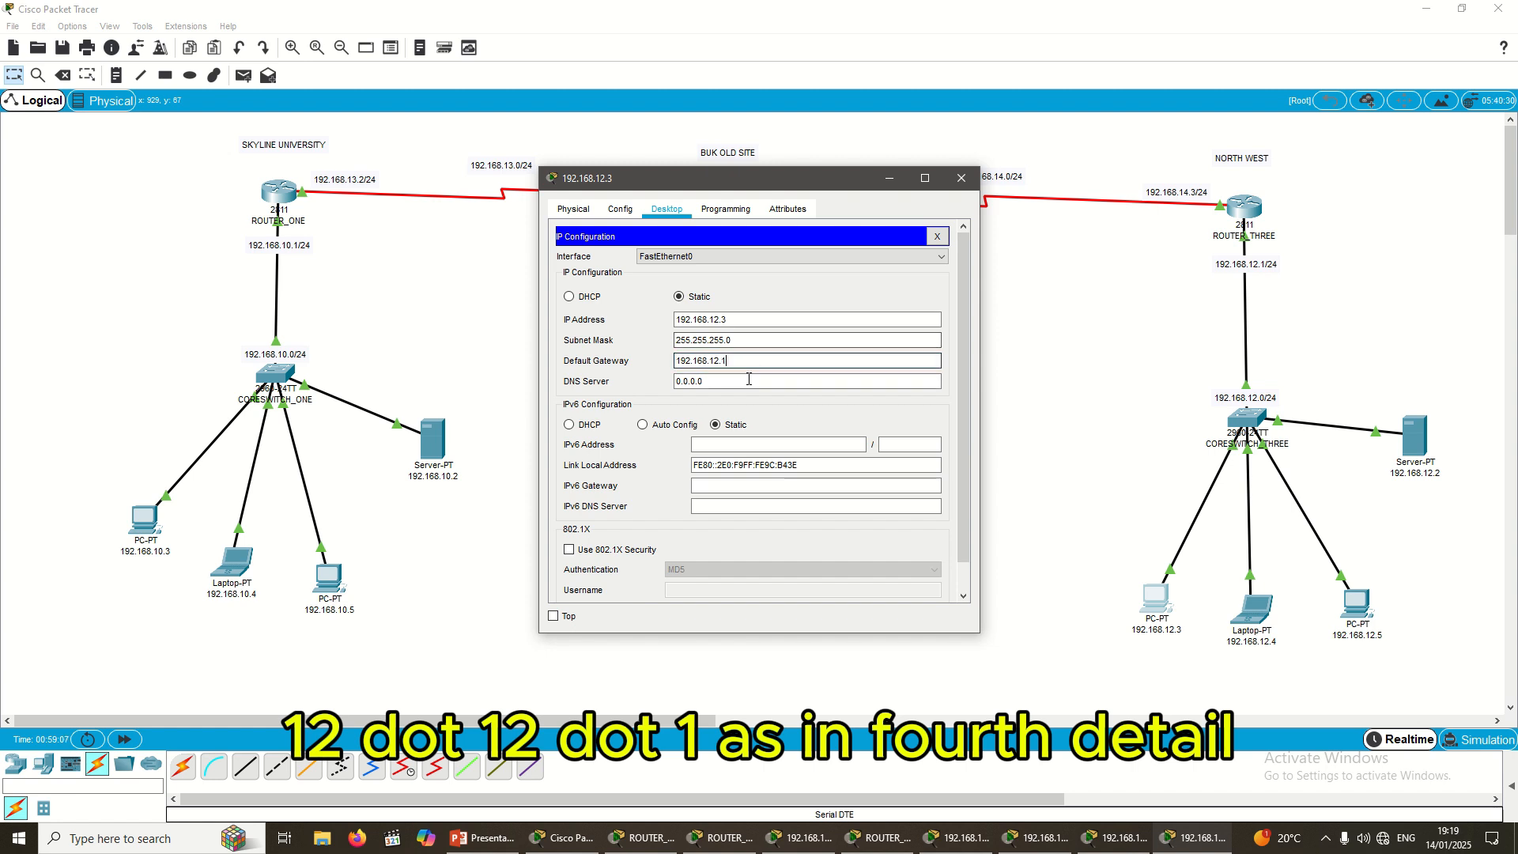
key("Tab")
key("ctrl+v")
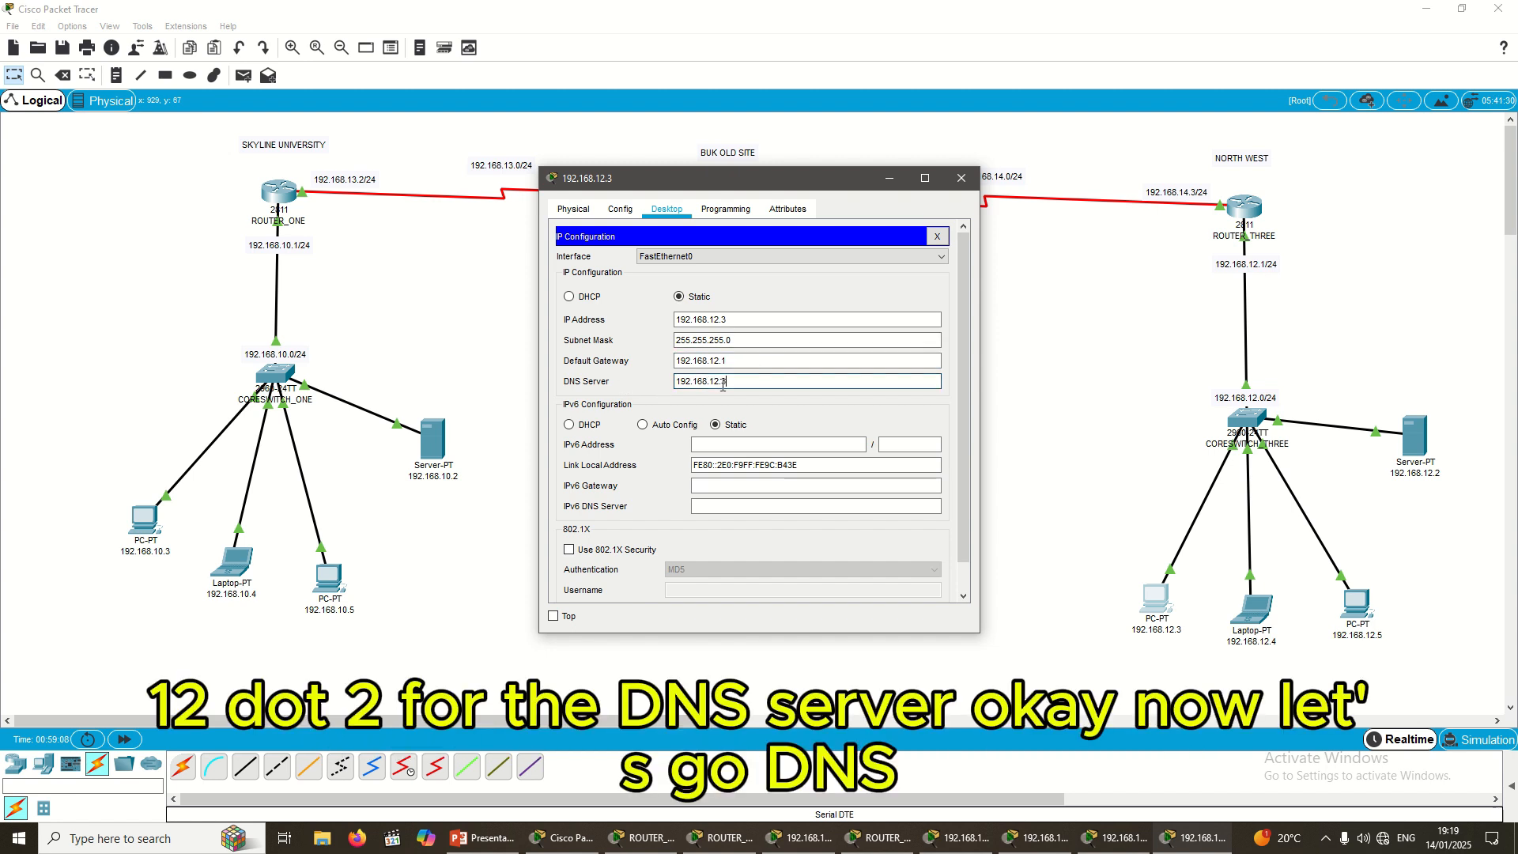
key("BackSpace")
Step: Give Laptop 192.168.12.4 static IP 192.168.12.4, mask 255.255.255.0 and gateway 192.168.12.1
type("2")
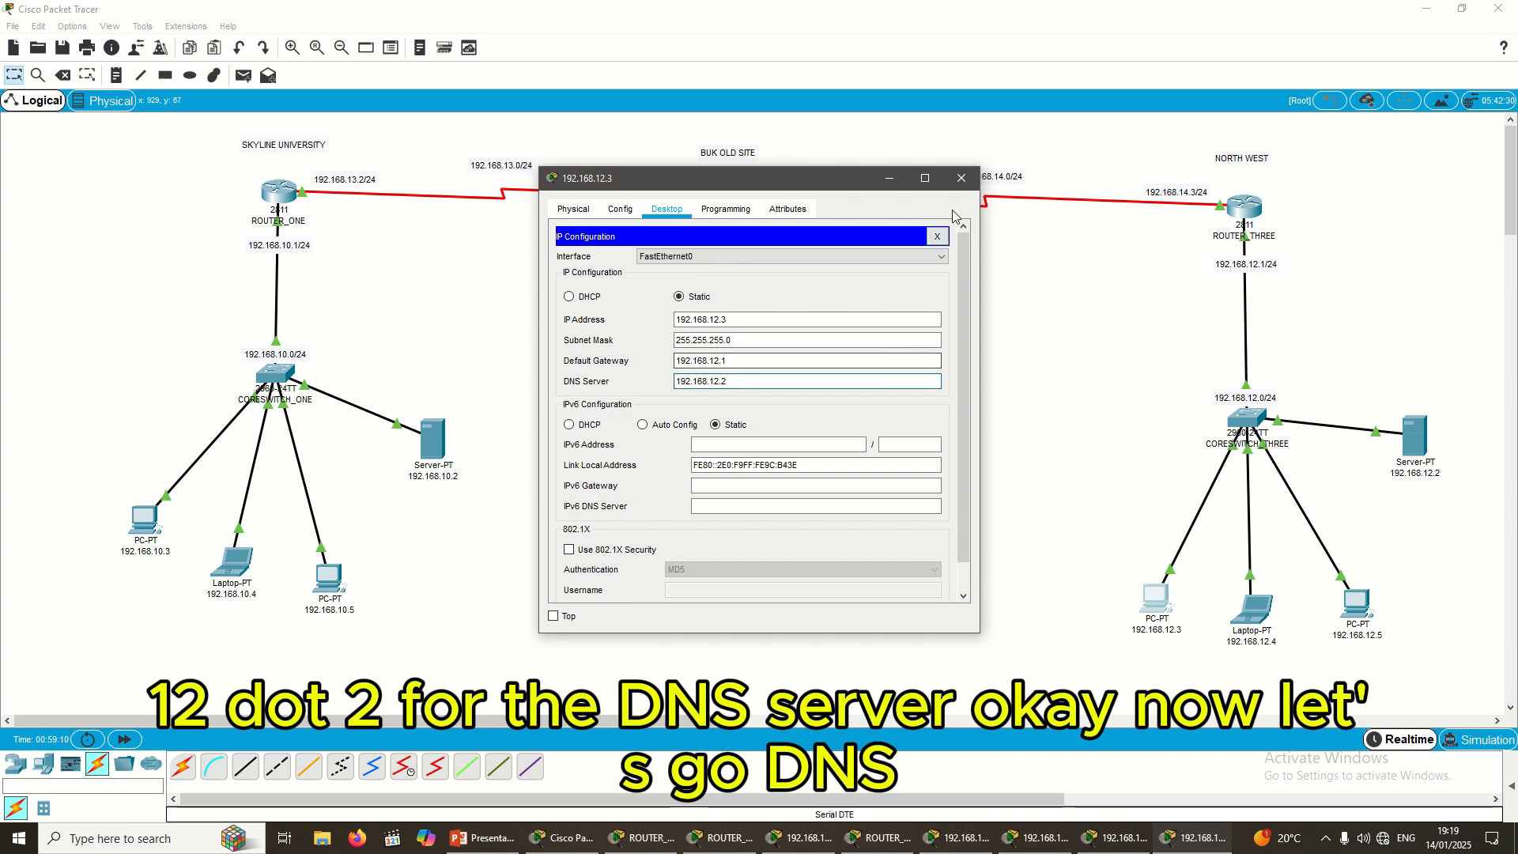
left_click(961, 178)
left_click(1251, 610)
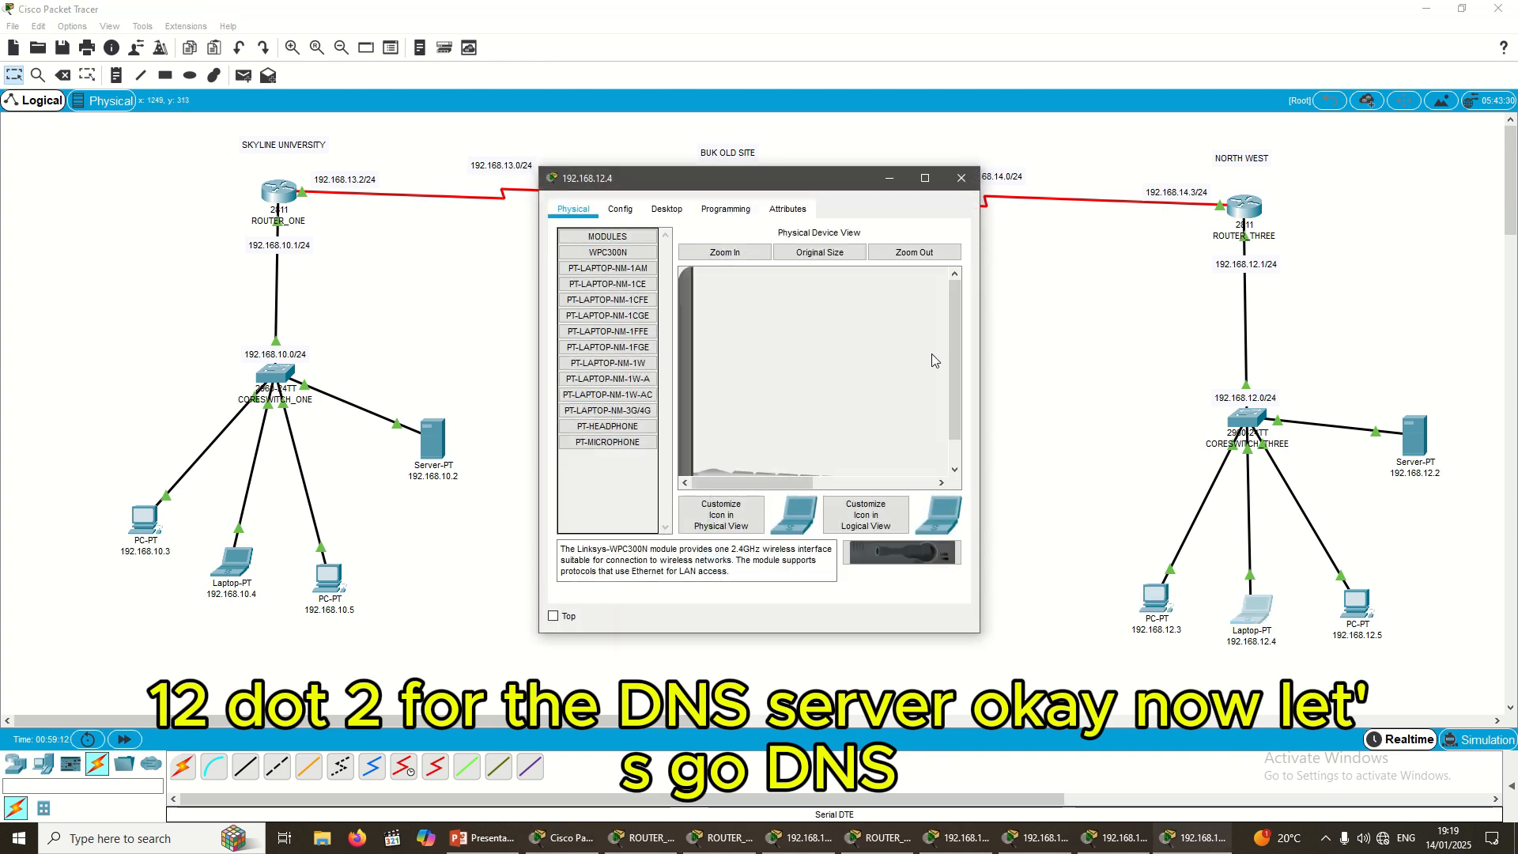
left_click(667, 209)
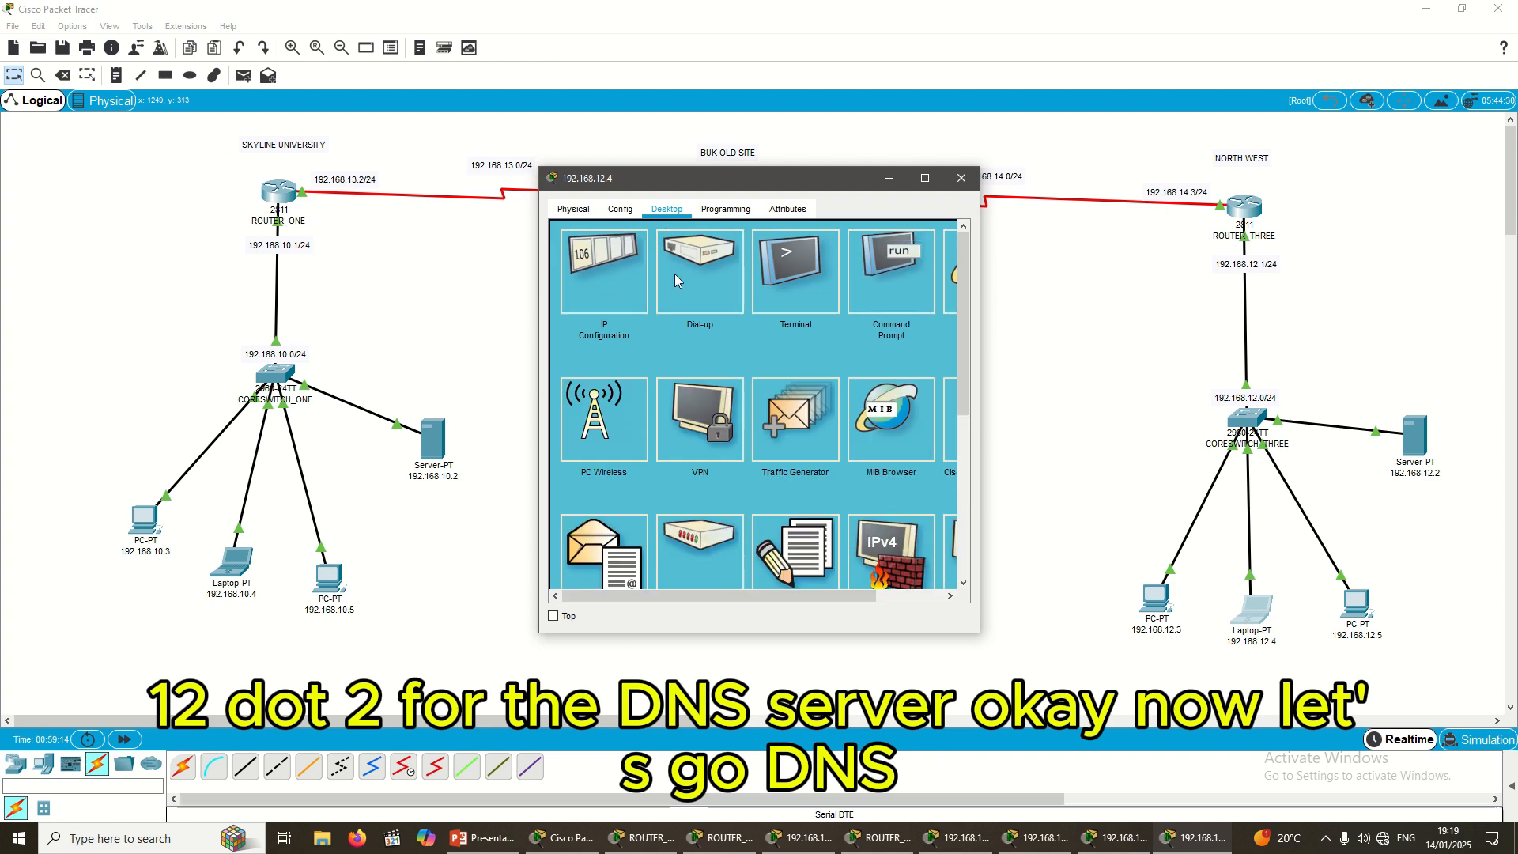
left_click(608, 278)
left_click(699, 321)
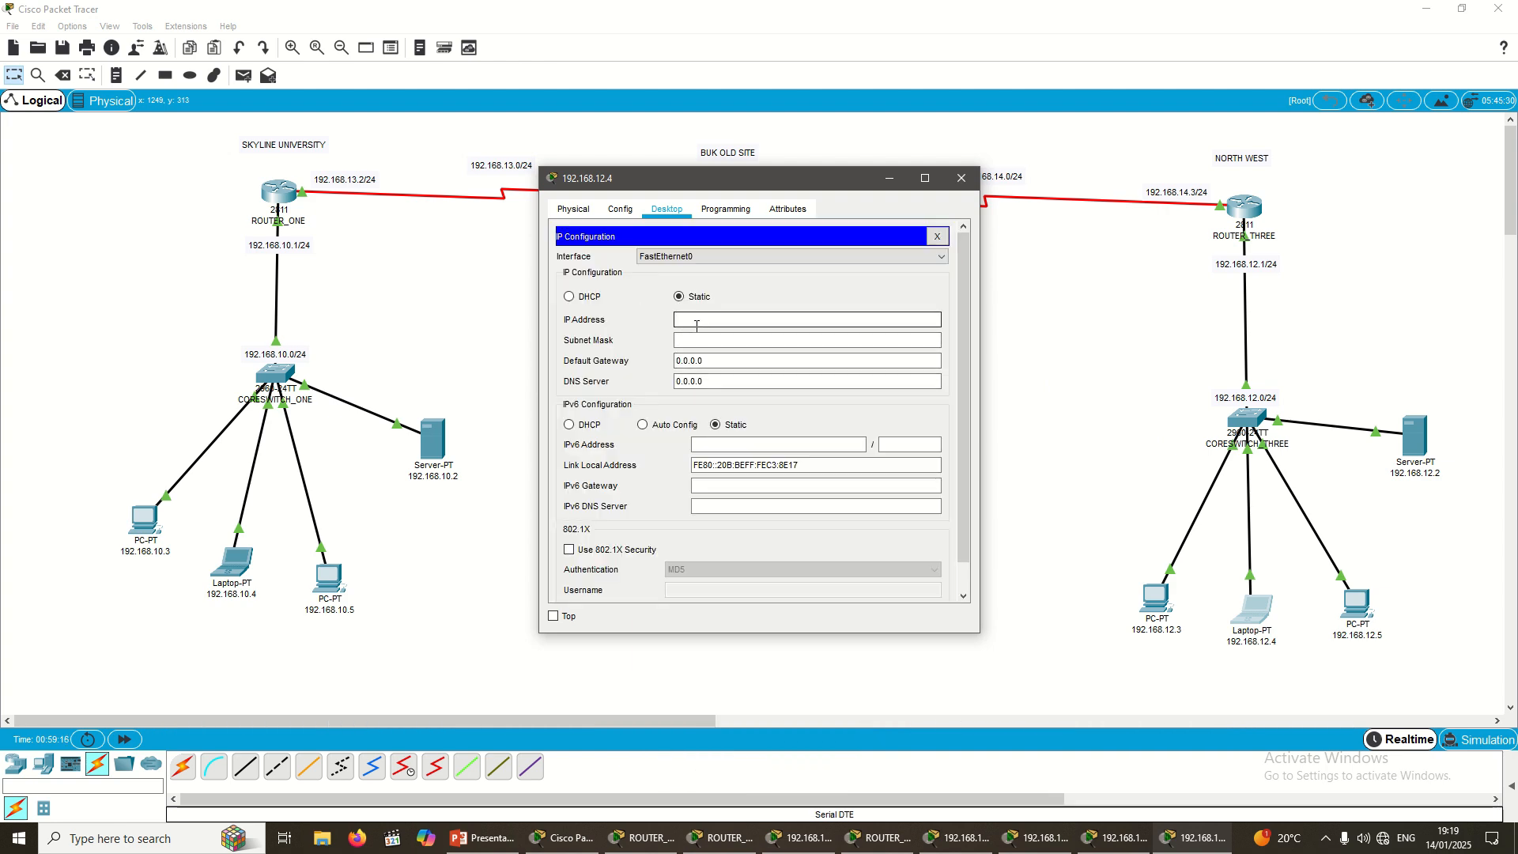
type("192.168.12.")
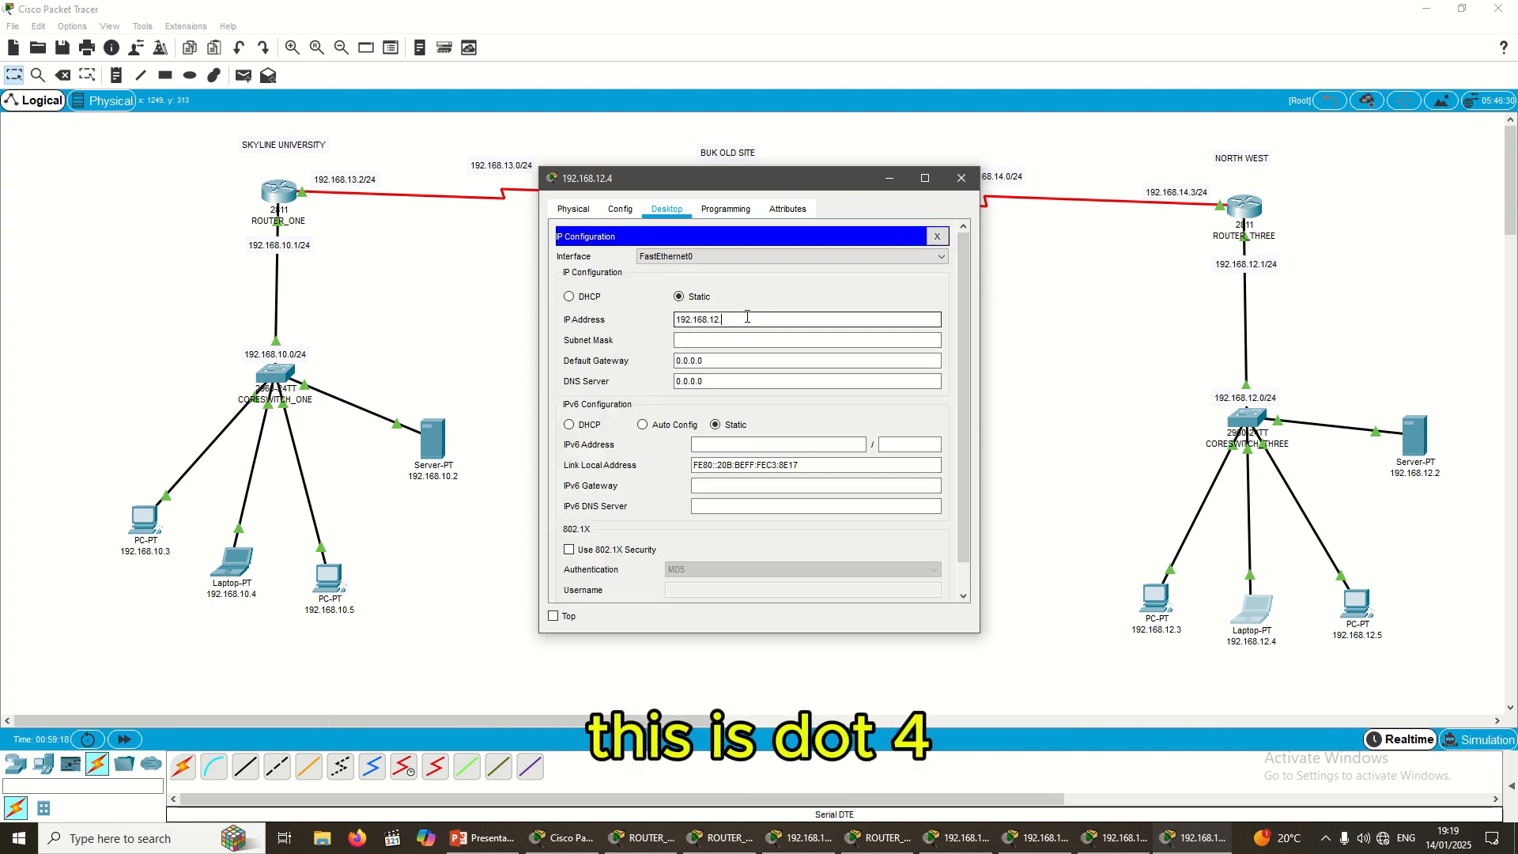
type("34")
key("Tab")
key("Tab")
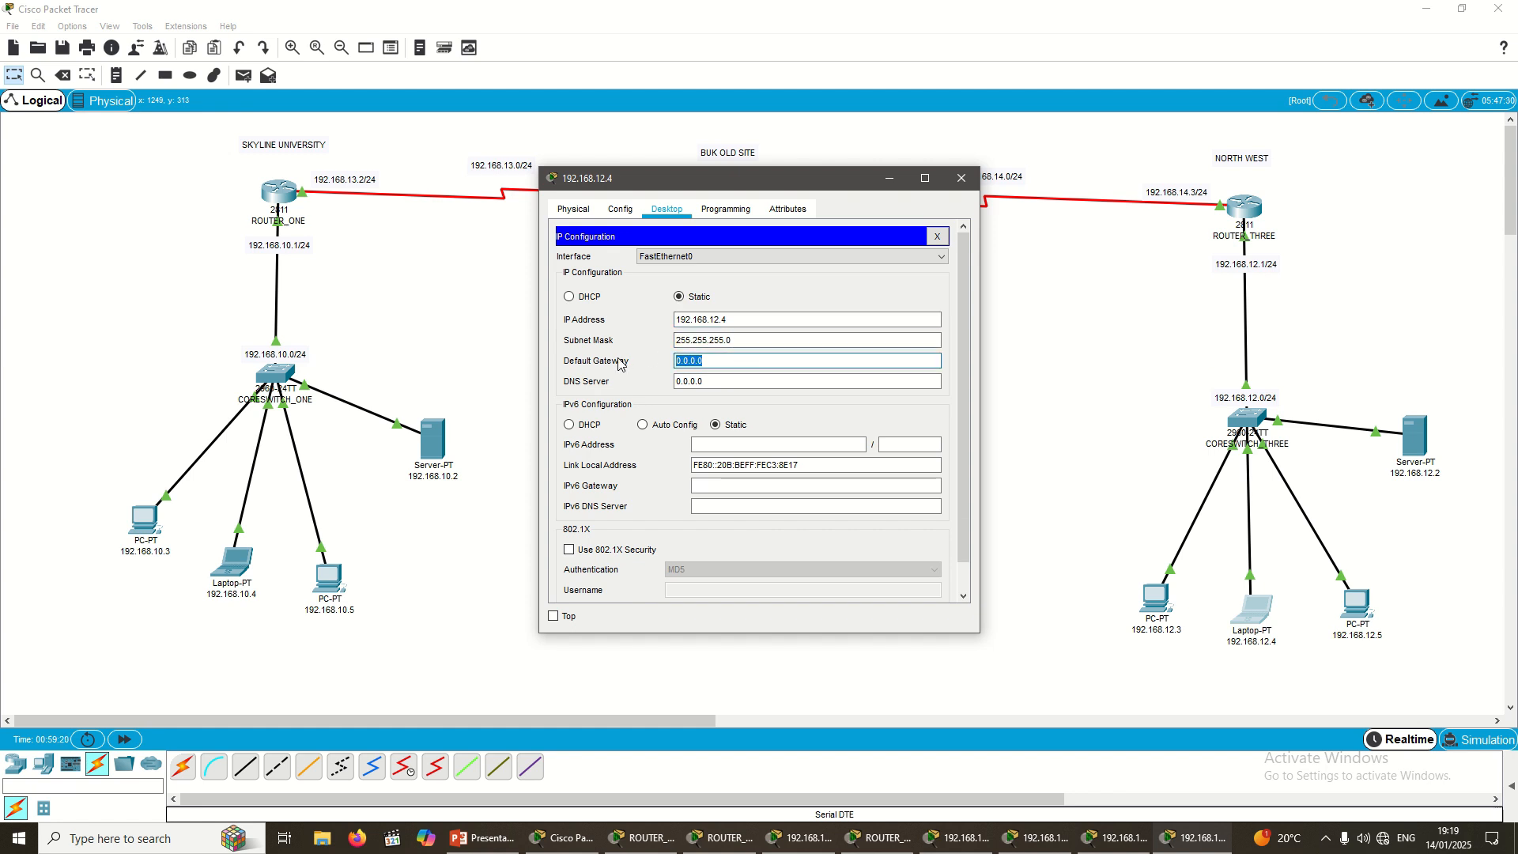
type("192.168.12.1")
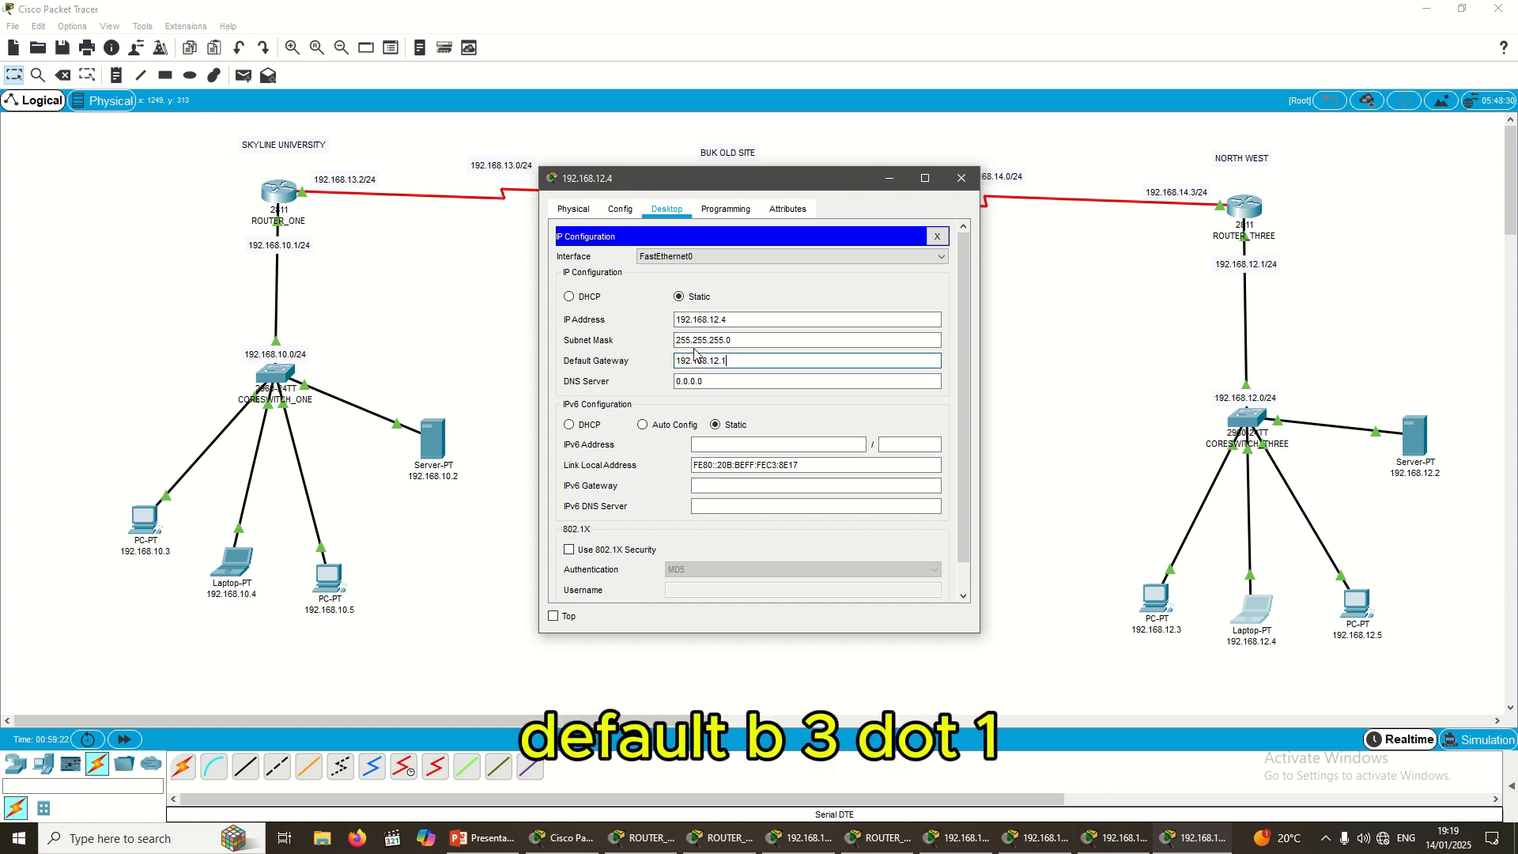
key("Tab")
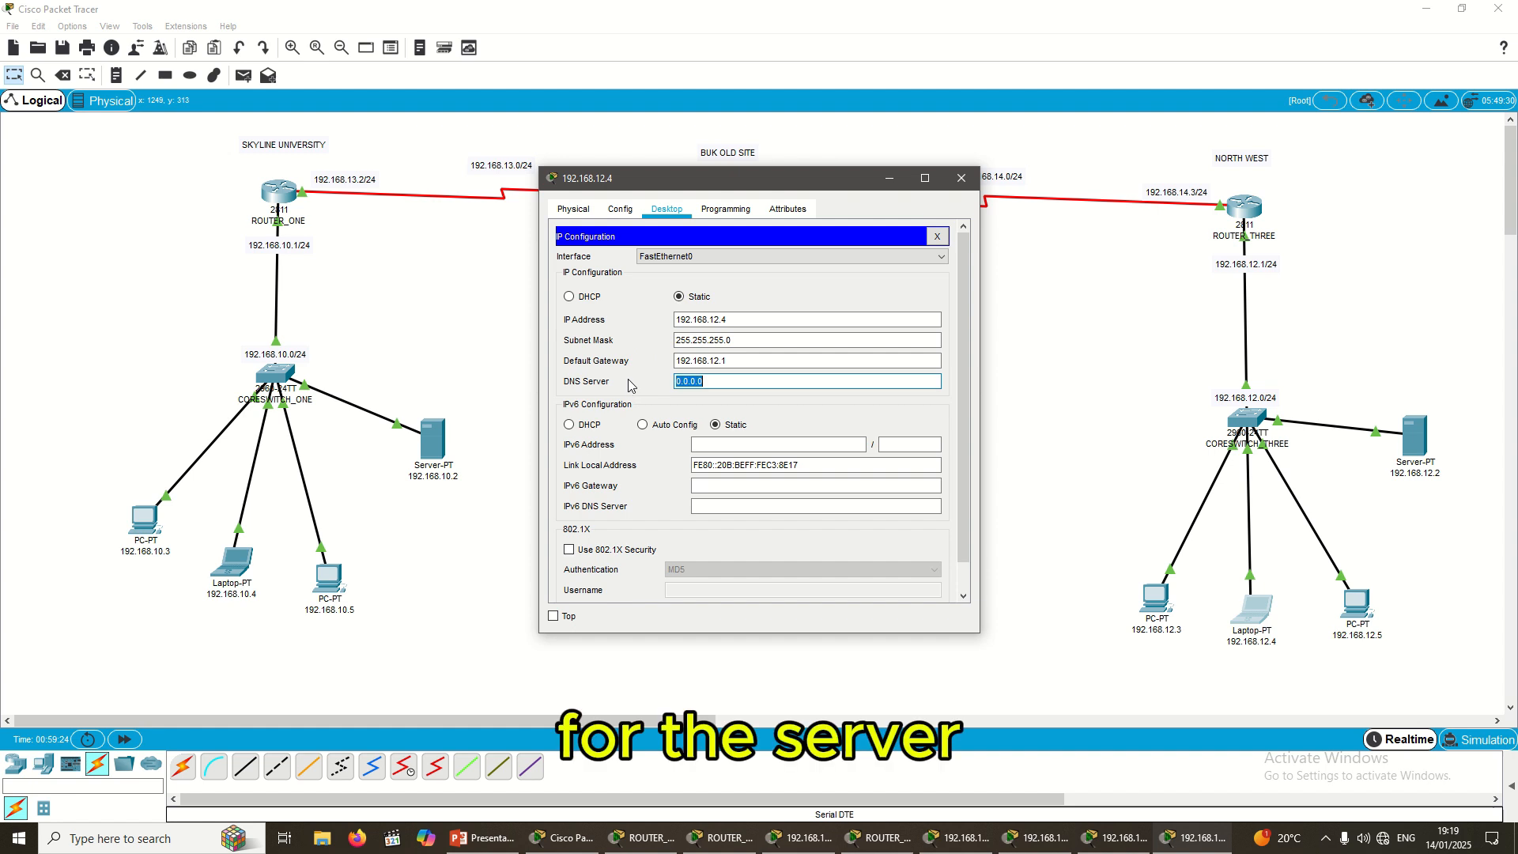
type("192.168.12.2")
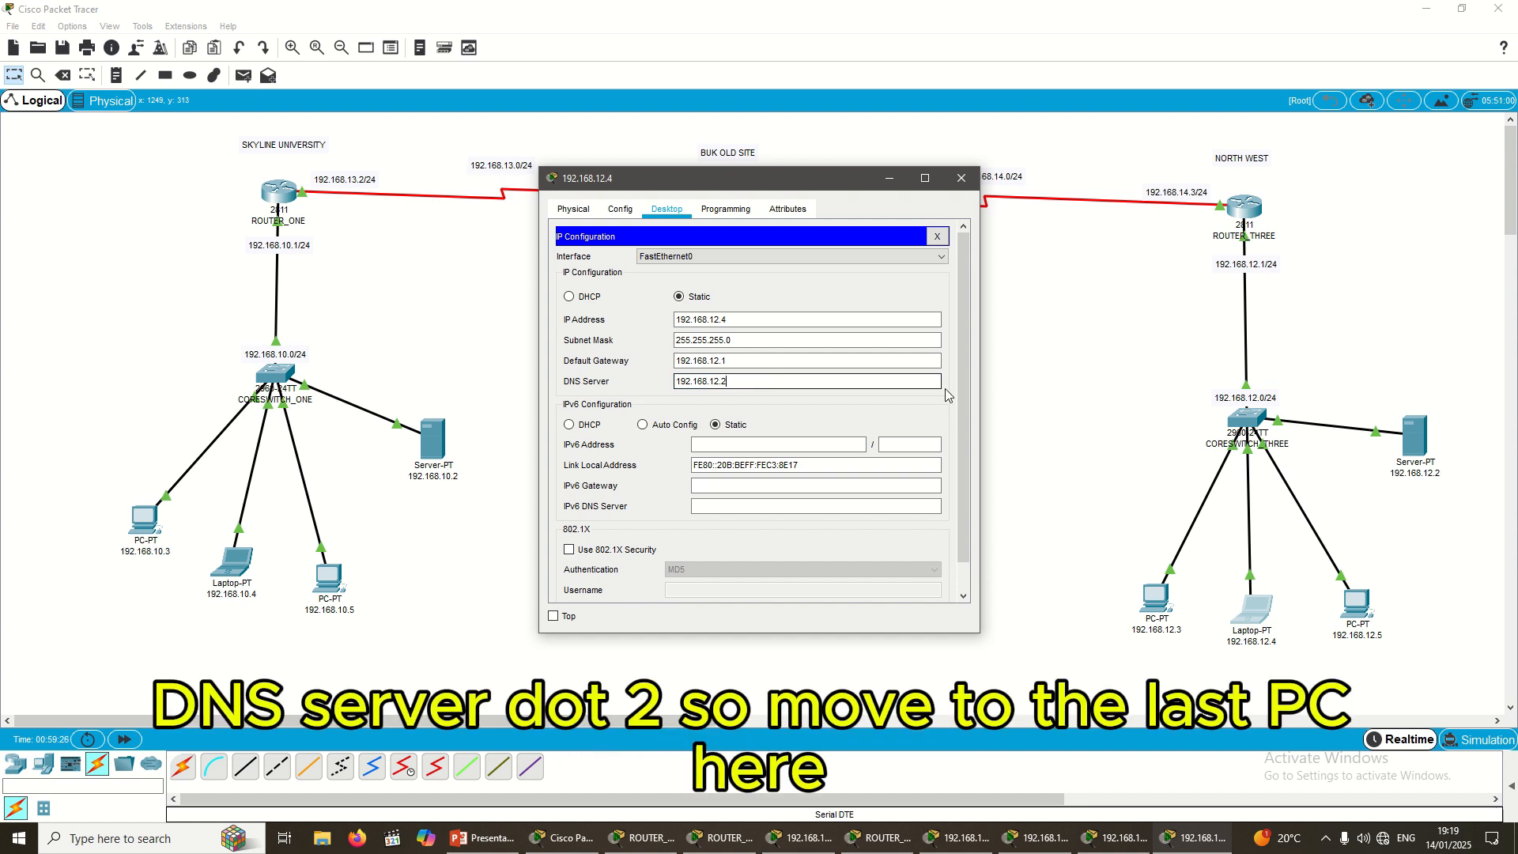
Step: Set PC 192.168.12.5 to IP 192.168.12.5, mask 255.255.255.0, gateway 192.168.12.1, and paste the DNS server
left_click(1040, 382)
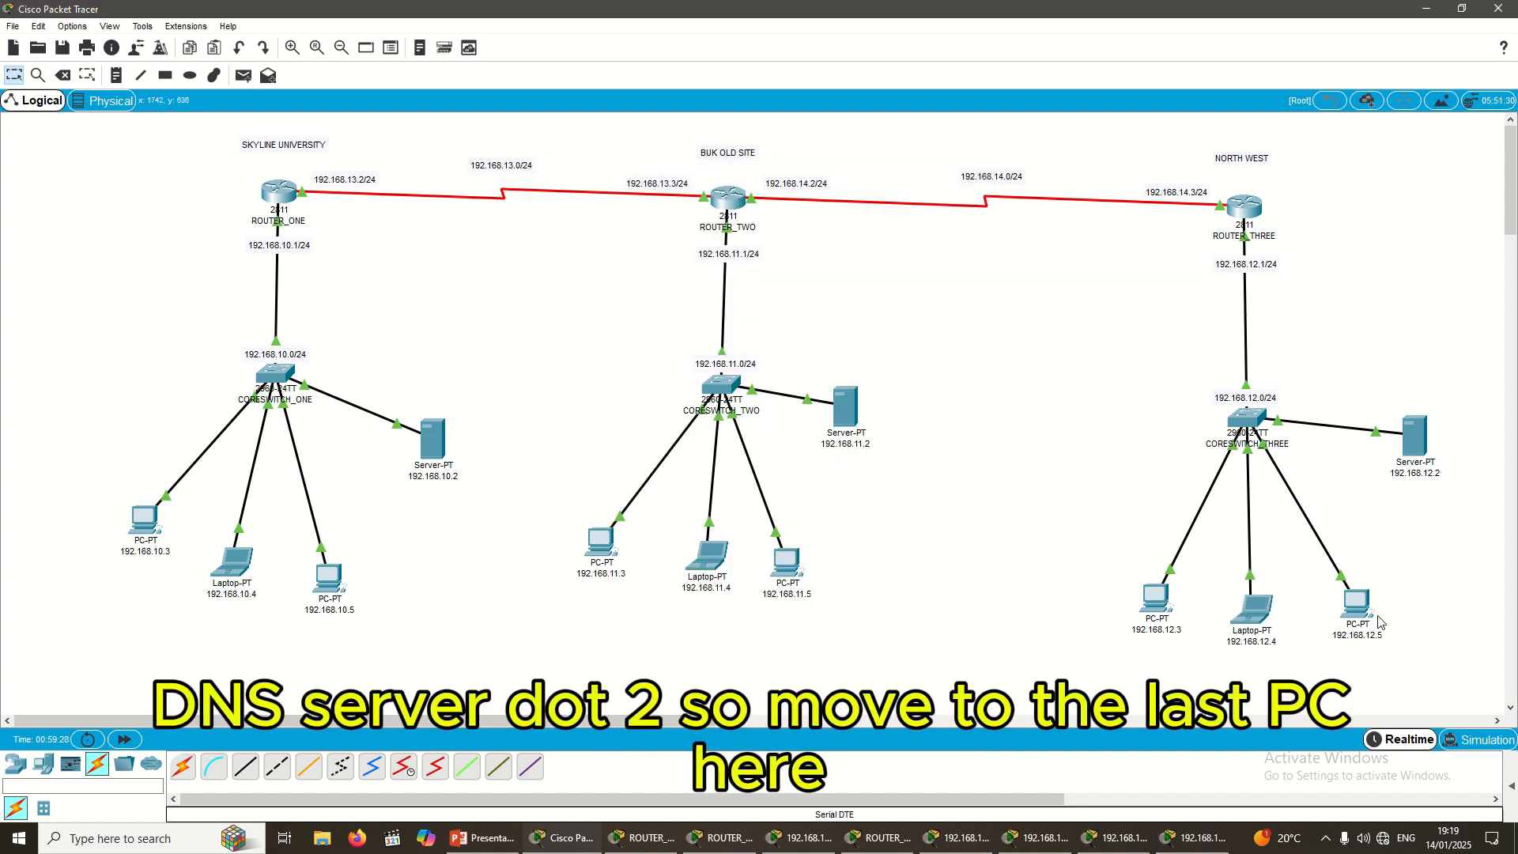
left_click(1357, 603)
left_click(666, 209)
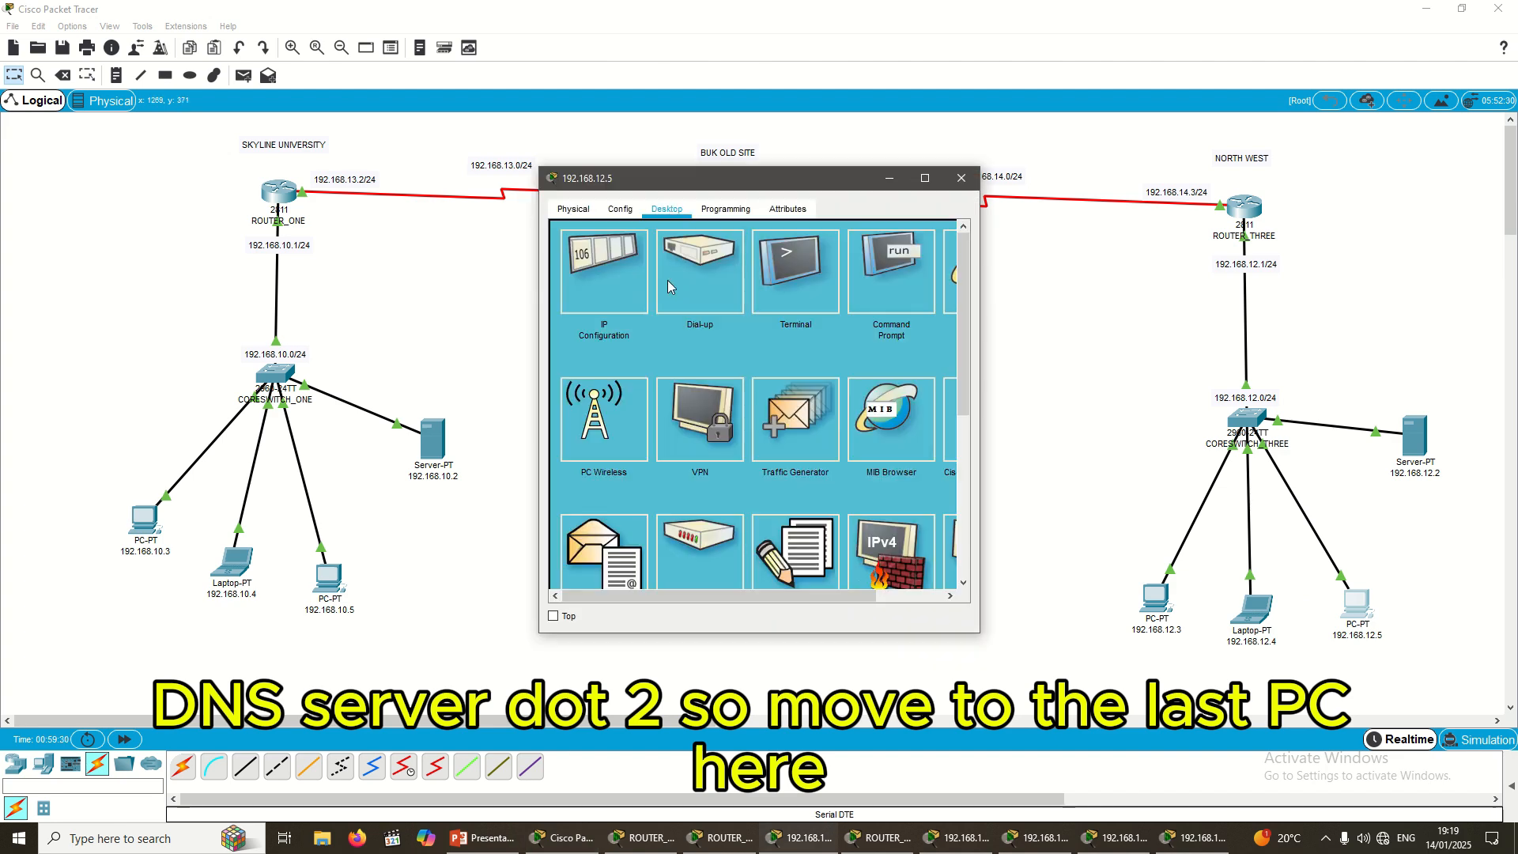
left_click(604, 273)
left_click(709, 320)
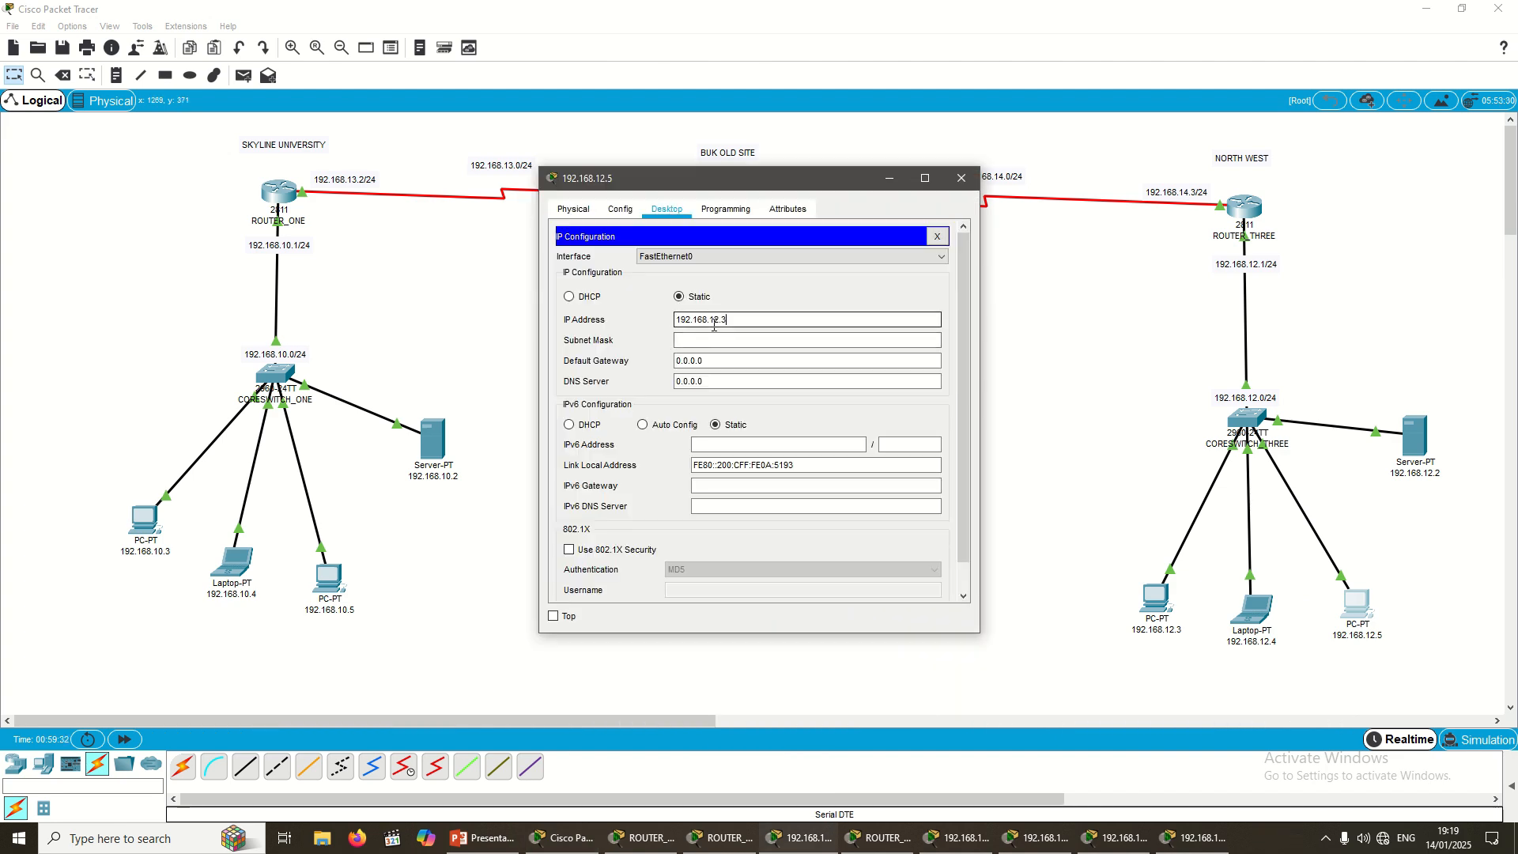
type("192.168.12.3")
key("BackSpace")
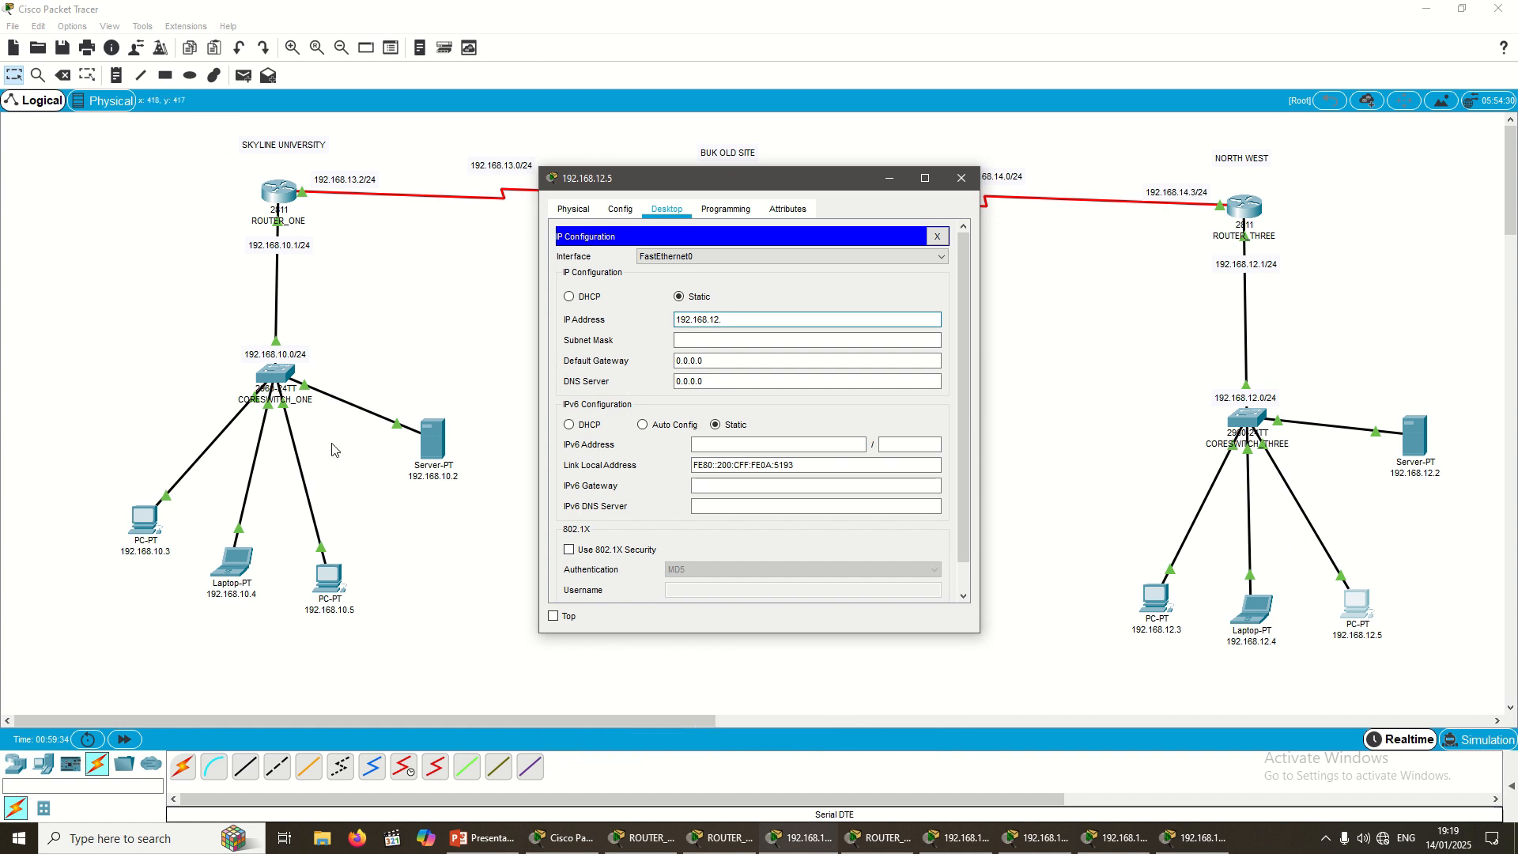
type("5")
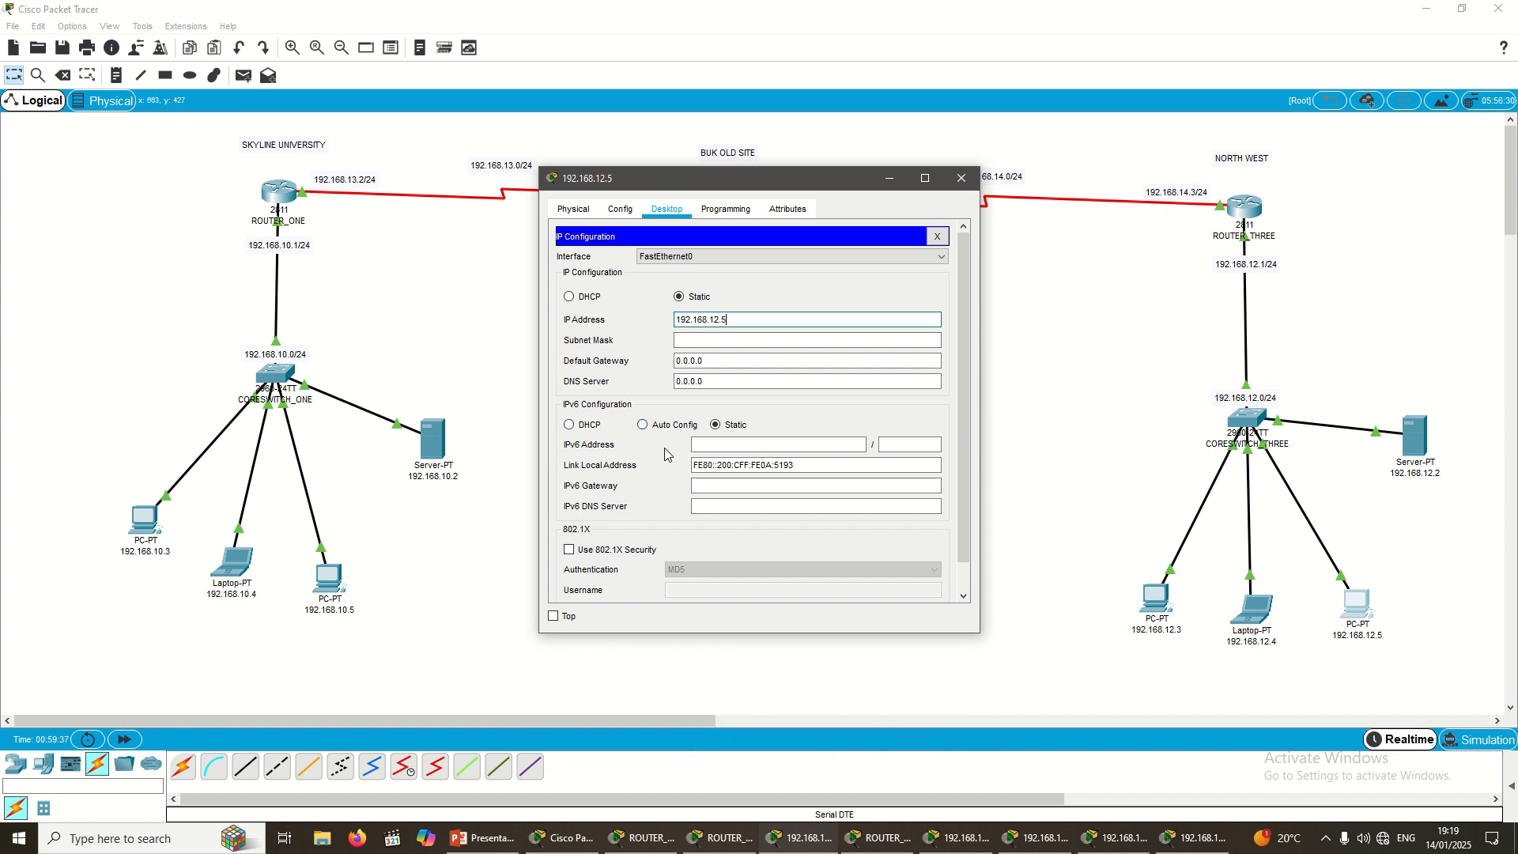
key("Tab")
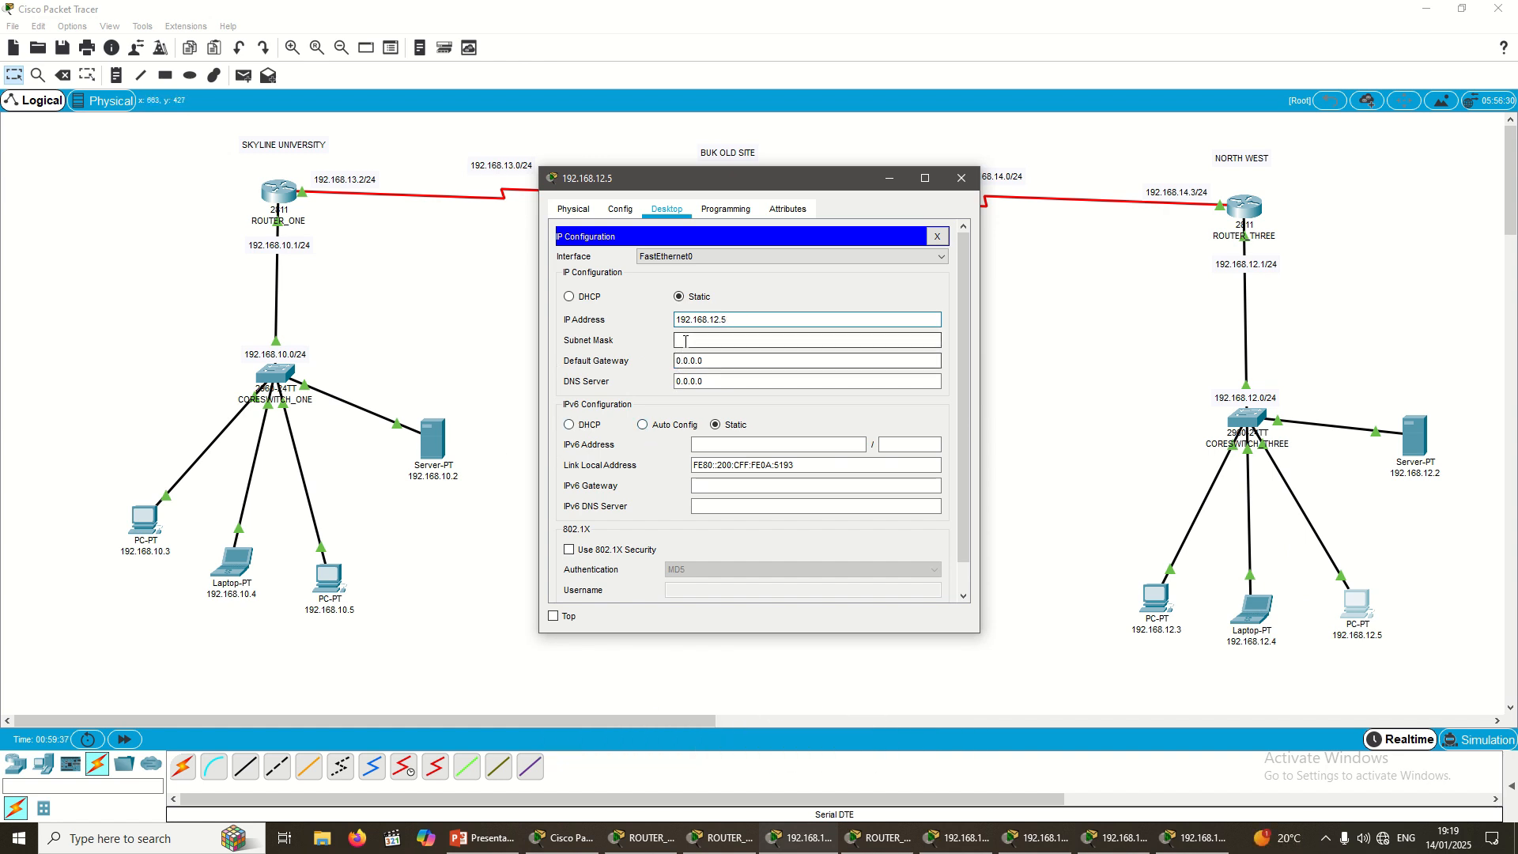
key("Tab")
type("192.168.12.3")
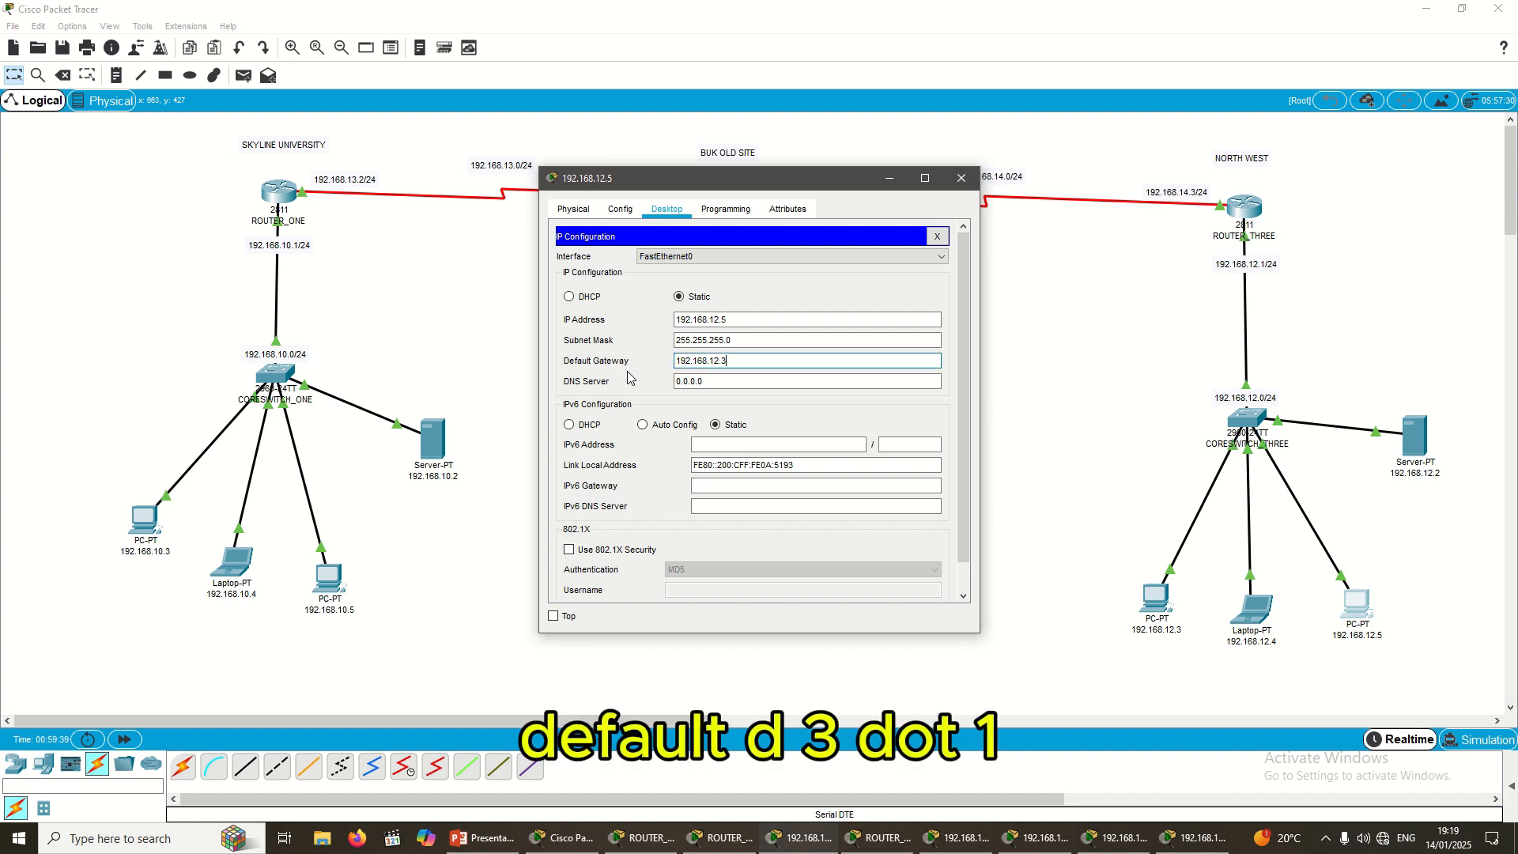
type("1")
key("Tab")
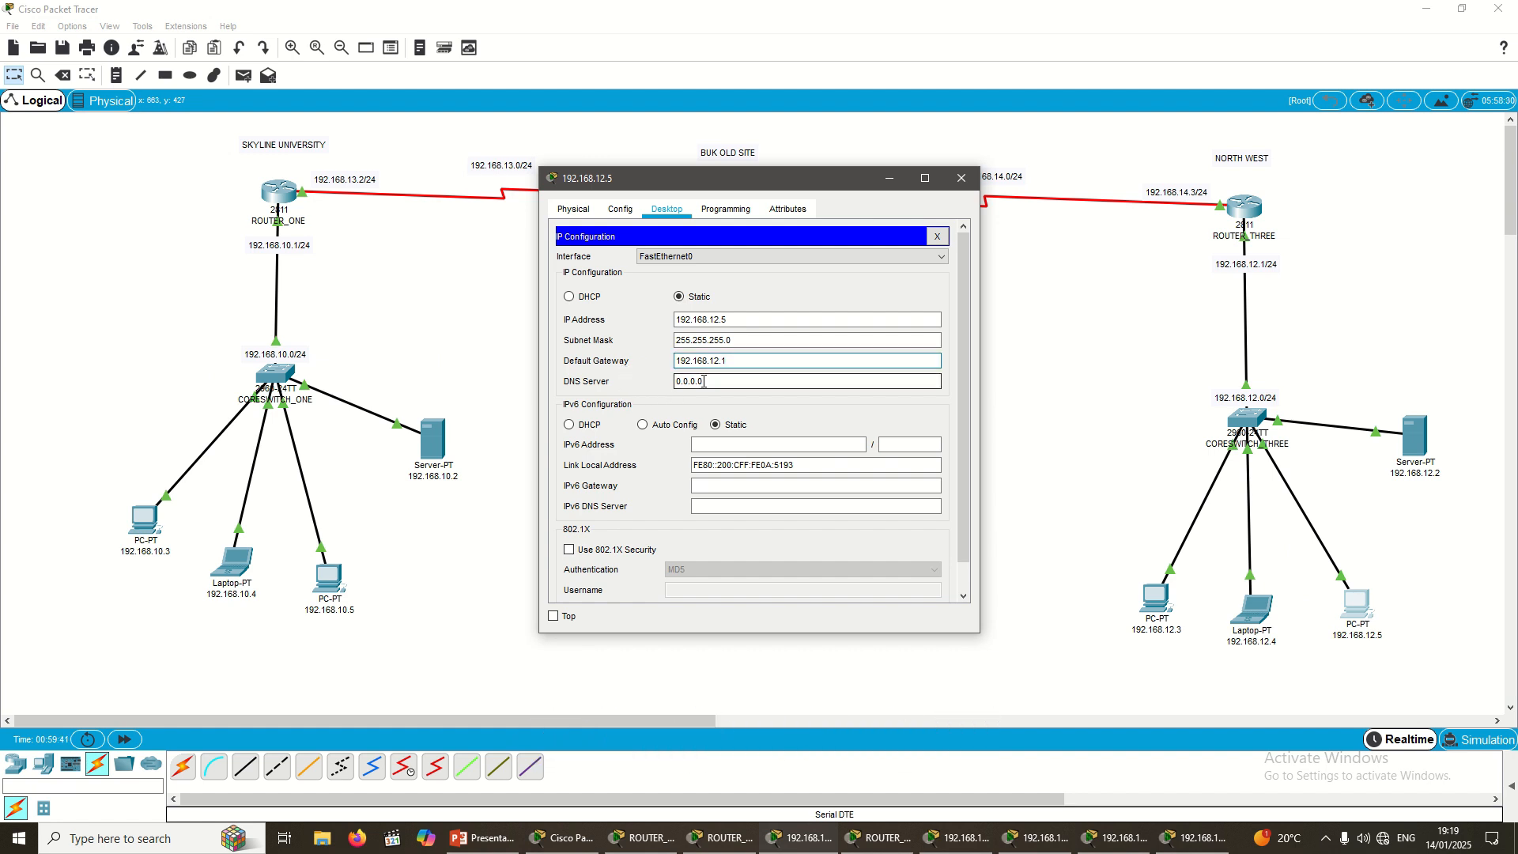
type("192.168.12.3")
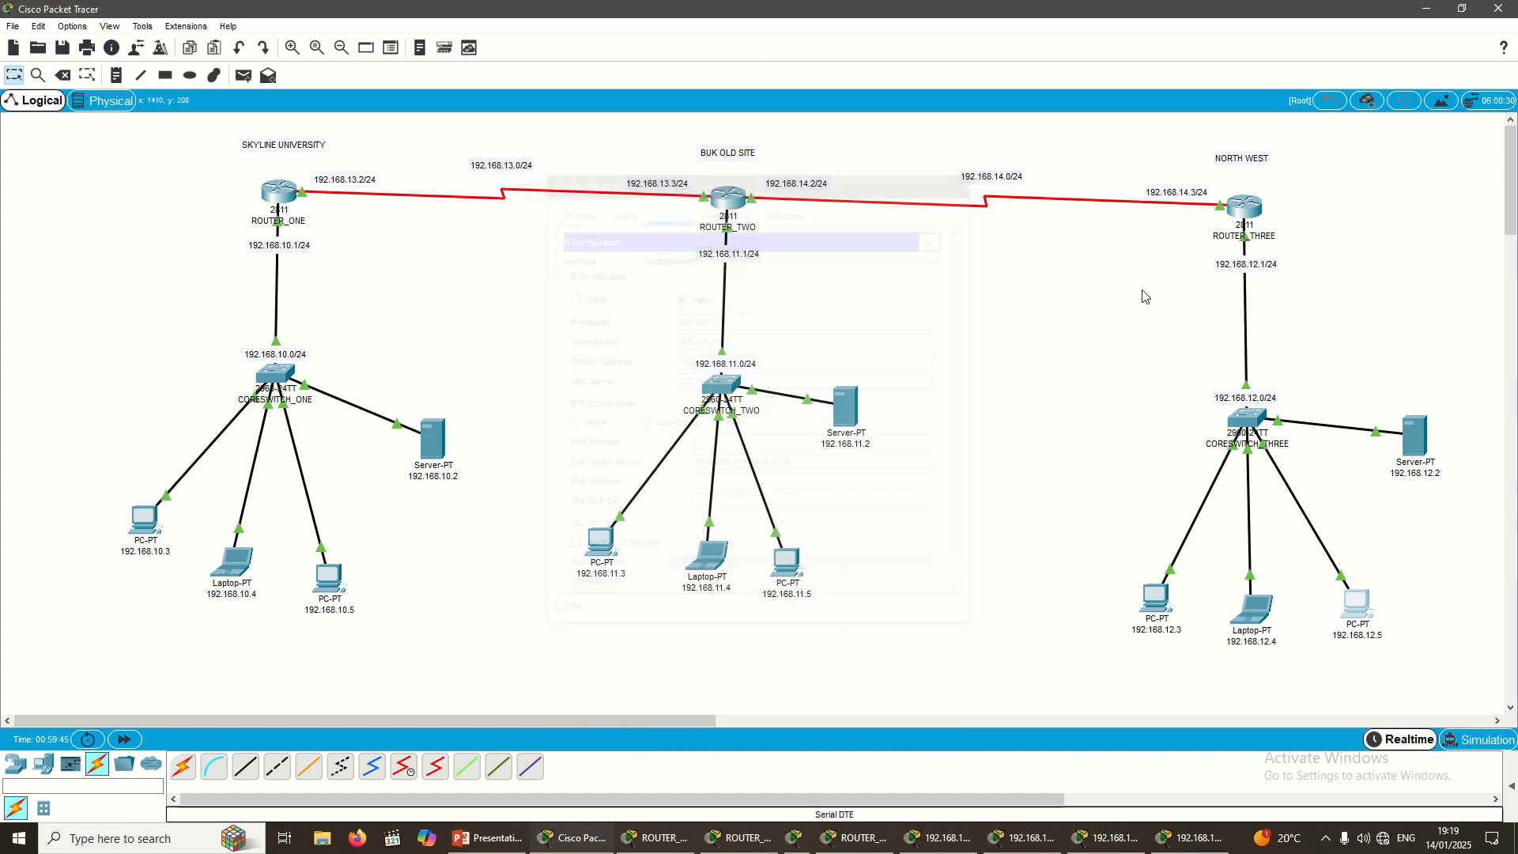
Step: Give Server-PT 192.168.12.2 IP address 192.168.12.2, gateway 192.168.12.1 and a DNS server entry
left_click(961, 178)
left_click(1414, 447)
left_click(719, 209)
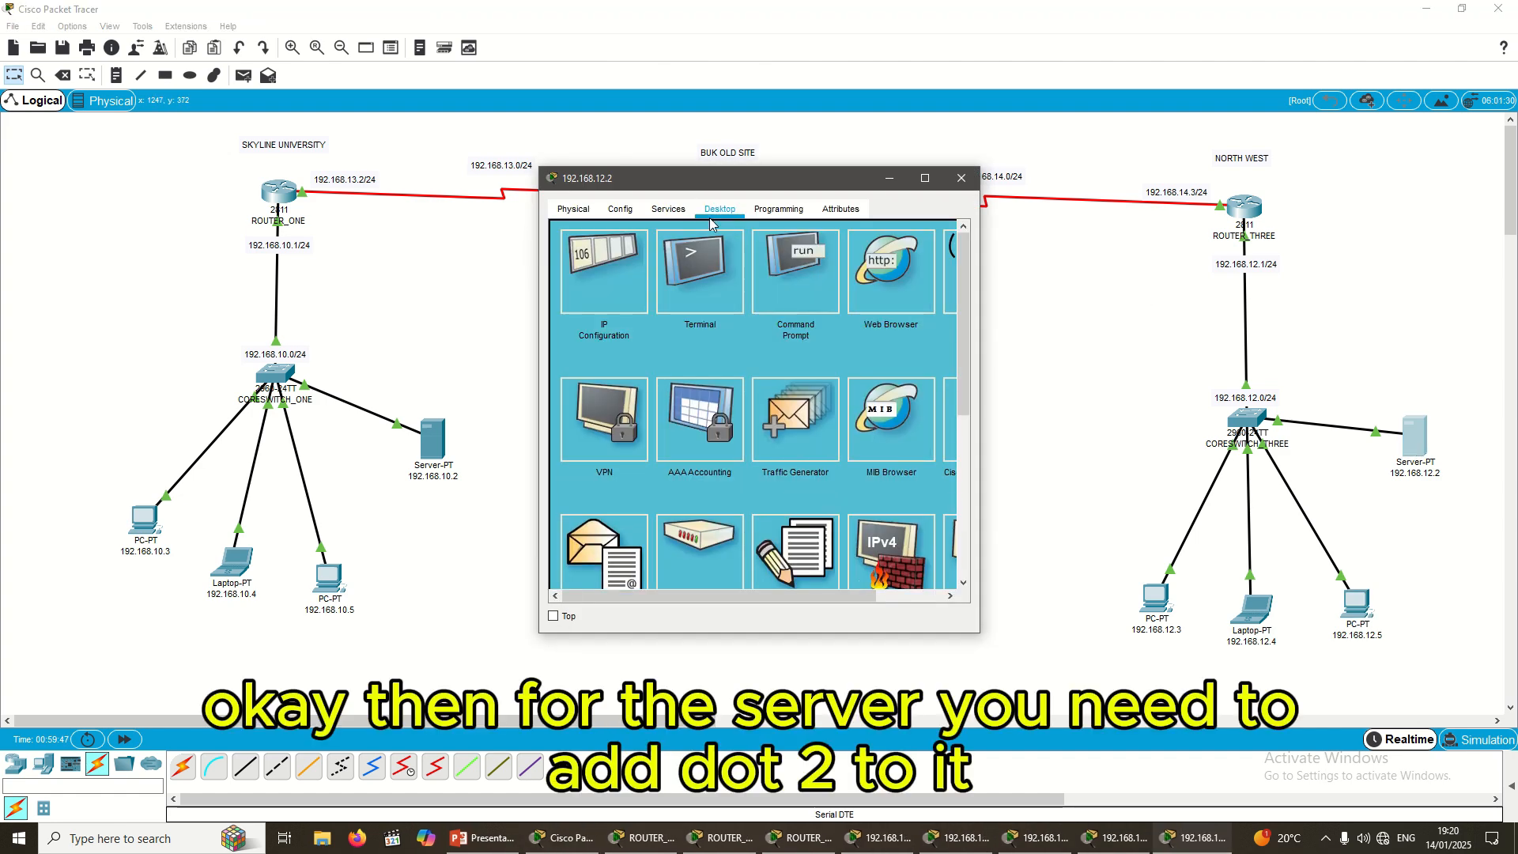
left_click(589, 286)
left_click(696, 300)
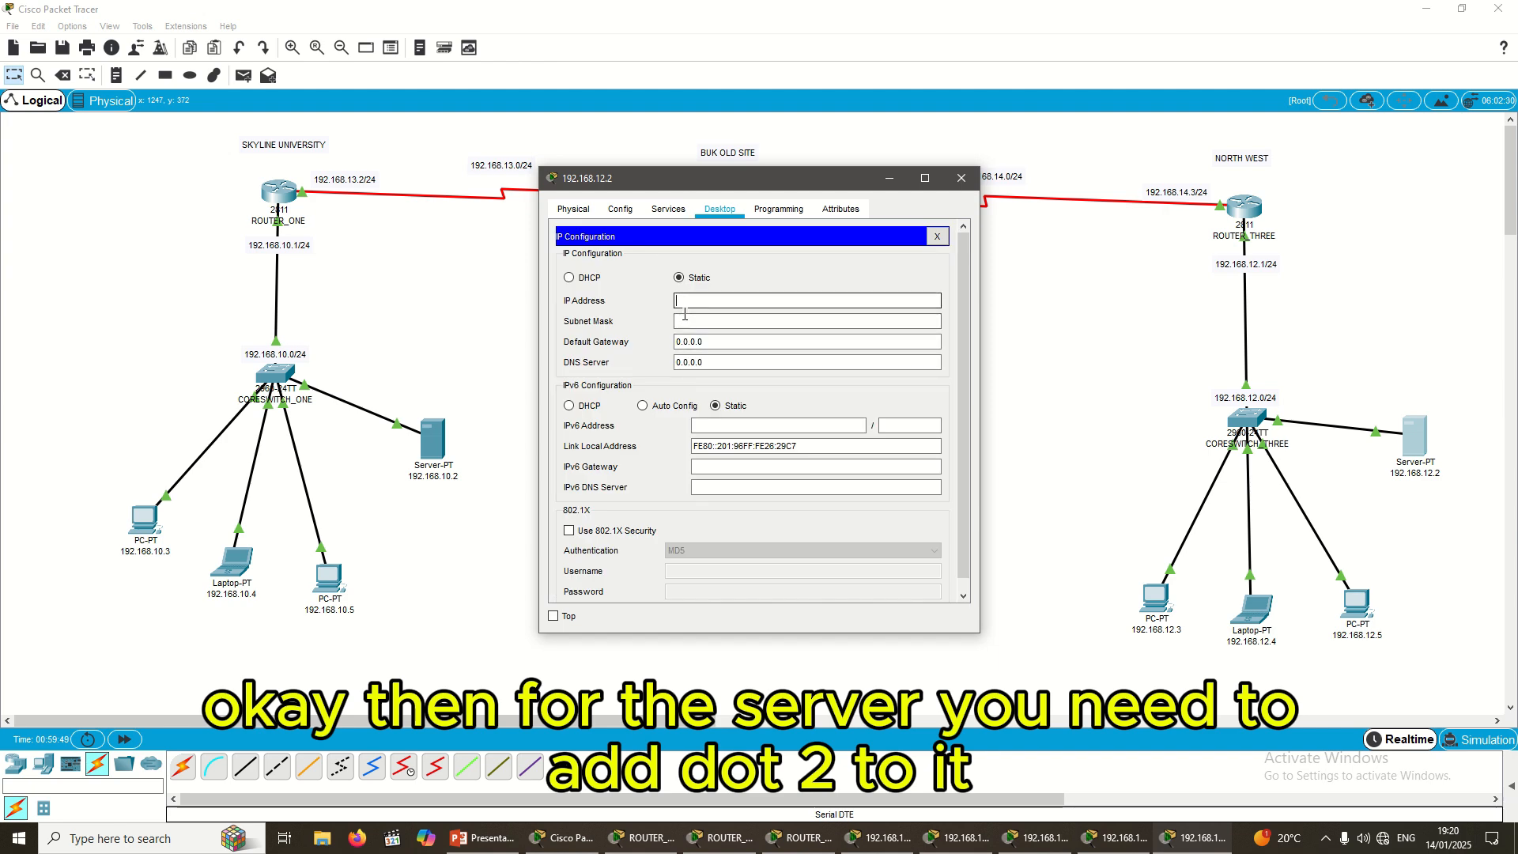
type("192.168.12.3")
key("BackSpace")
type("2")
left_click(701, 320)
left_click(704, 343)
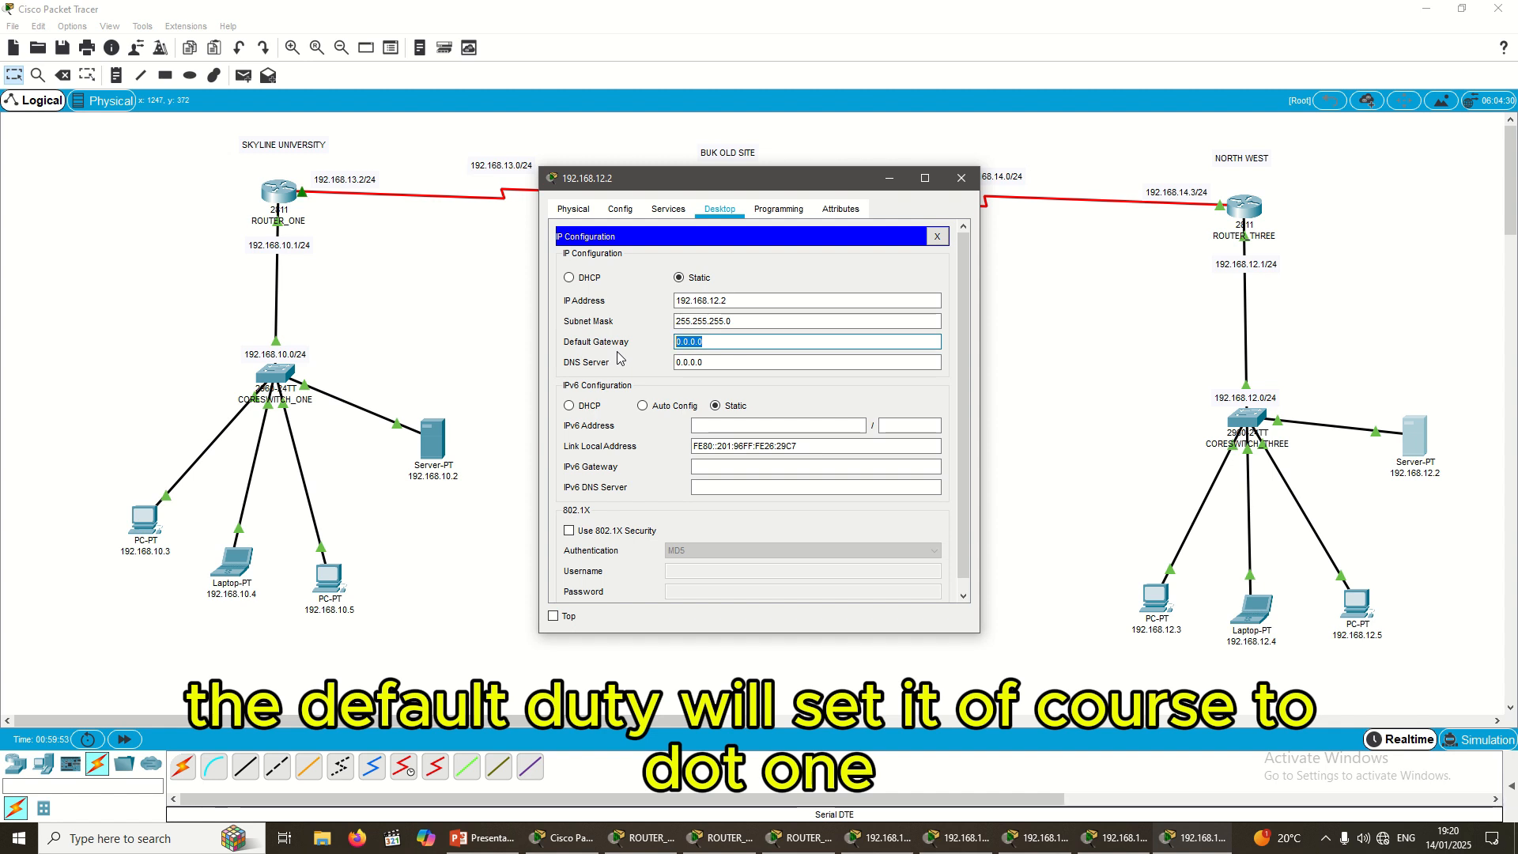
type("192.168.12.1")
key("Tab")
type("192.168.12.3")
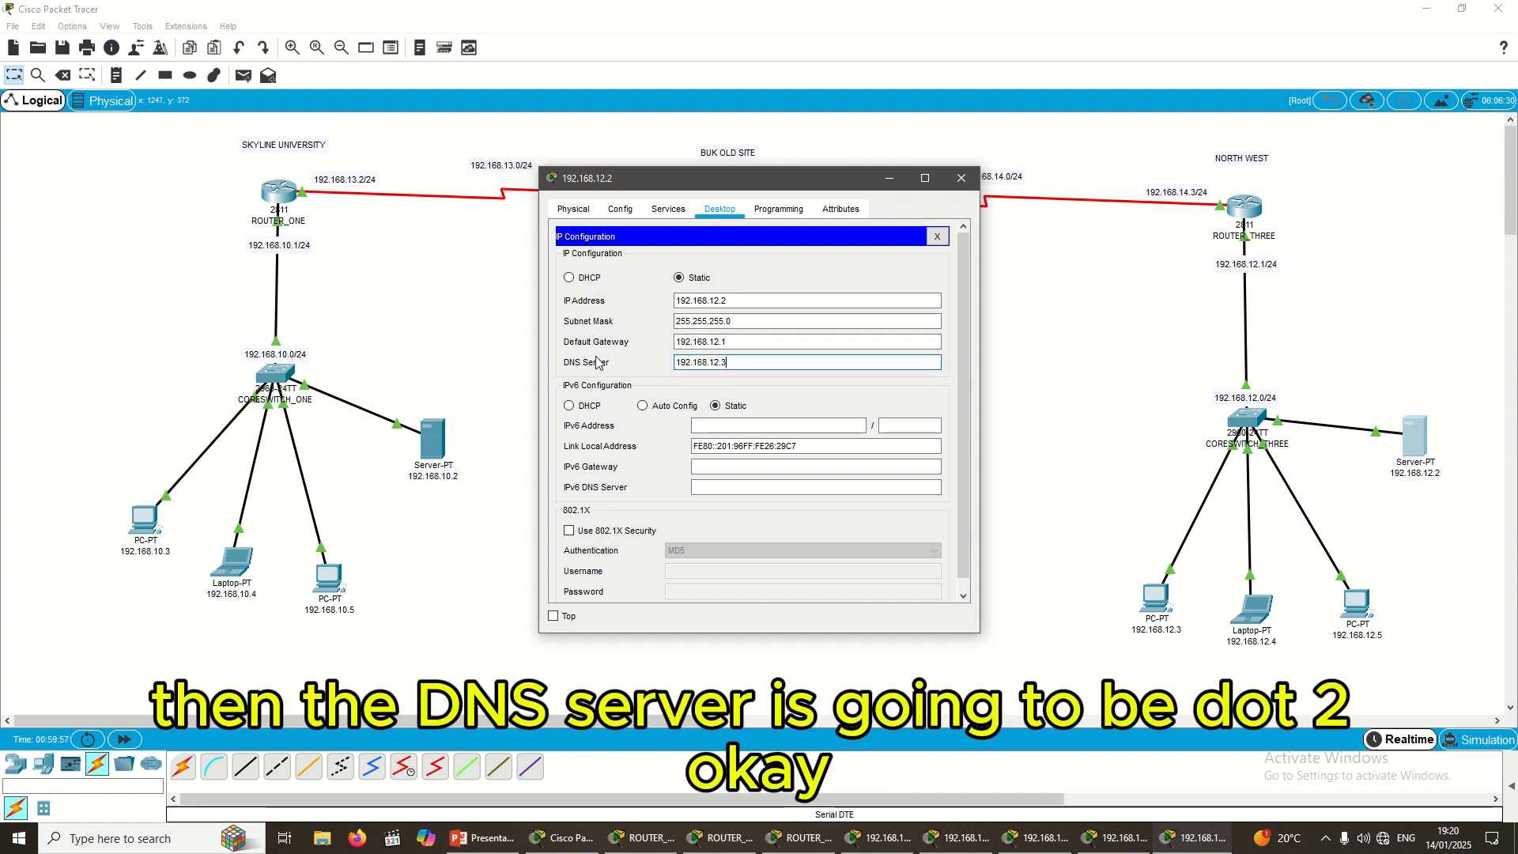
key("BackSpace")
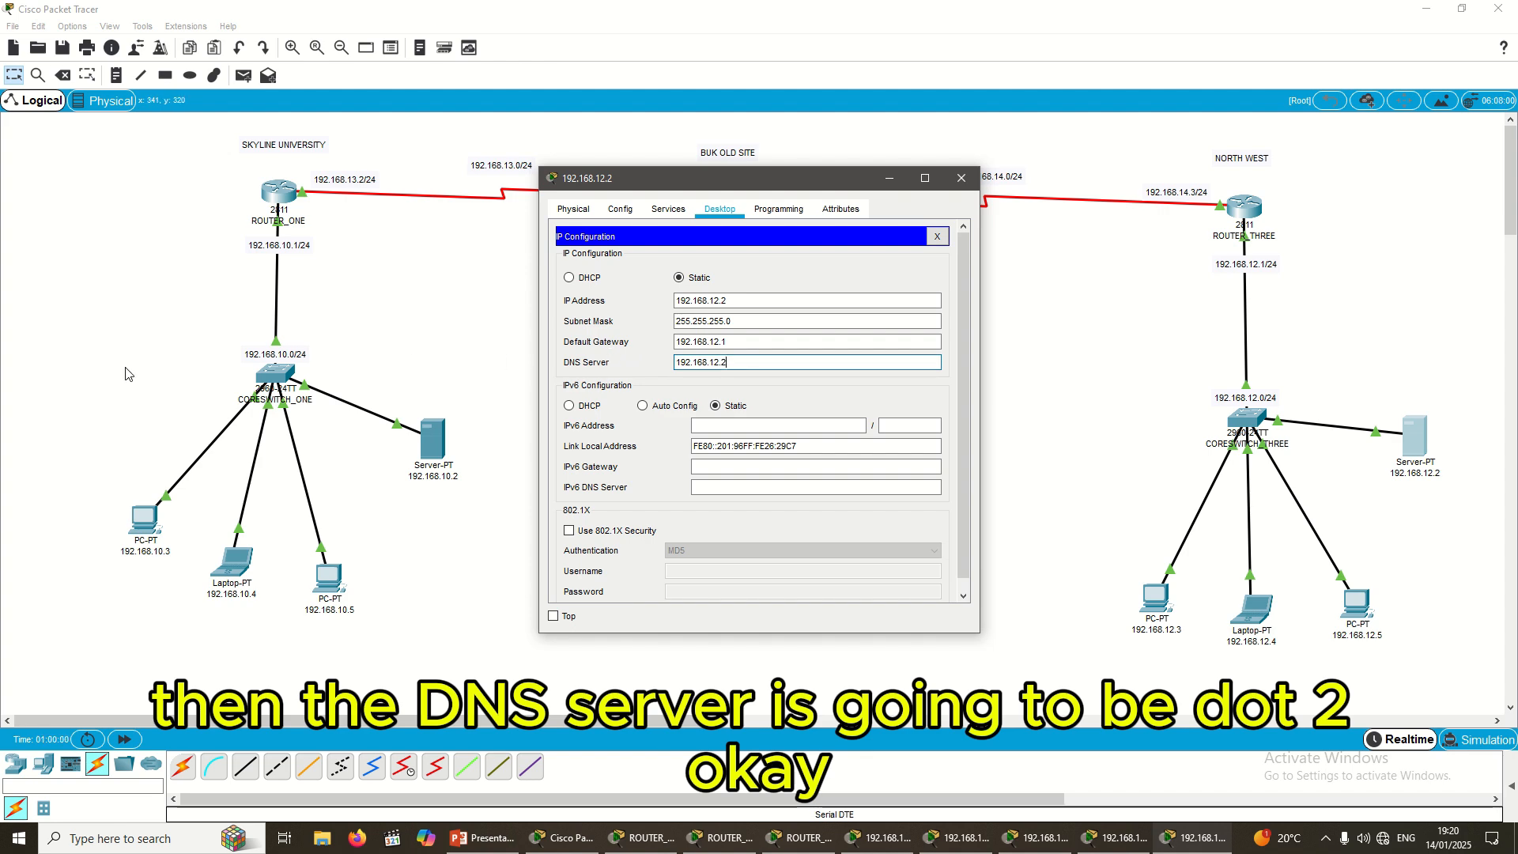
Step: Set Server 192.168.10.2 to IP 192.168.10.2, mask 255.255.255.0, gateway 192.168.10.1, DNS 192.168.10.2
left_click(961, 178)
left_click(423, 436)
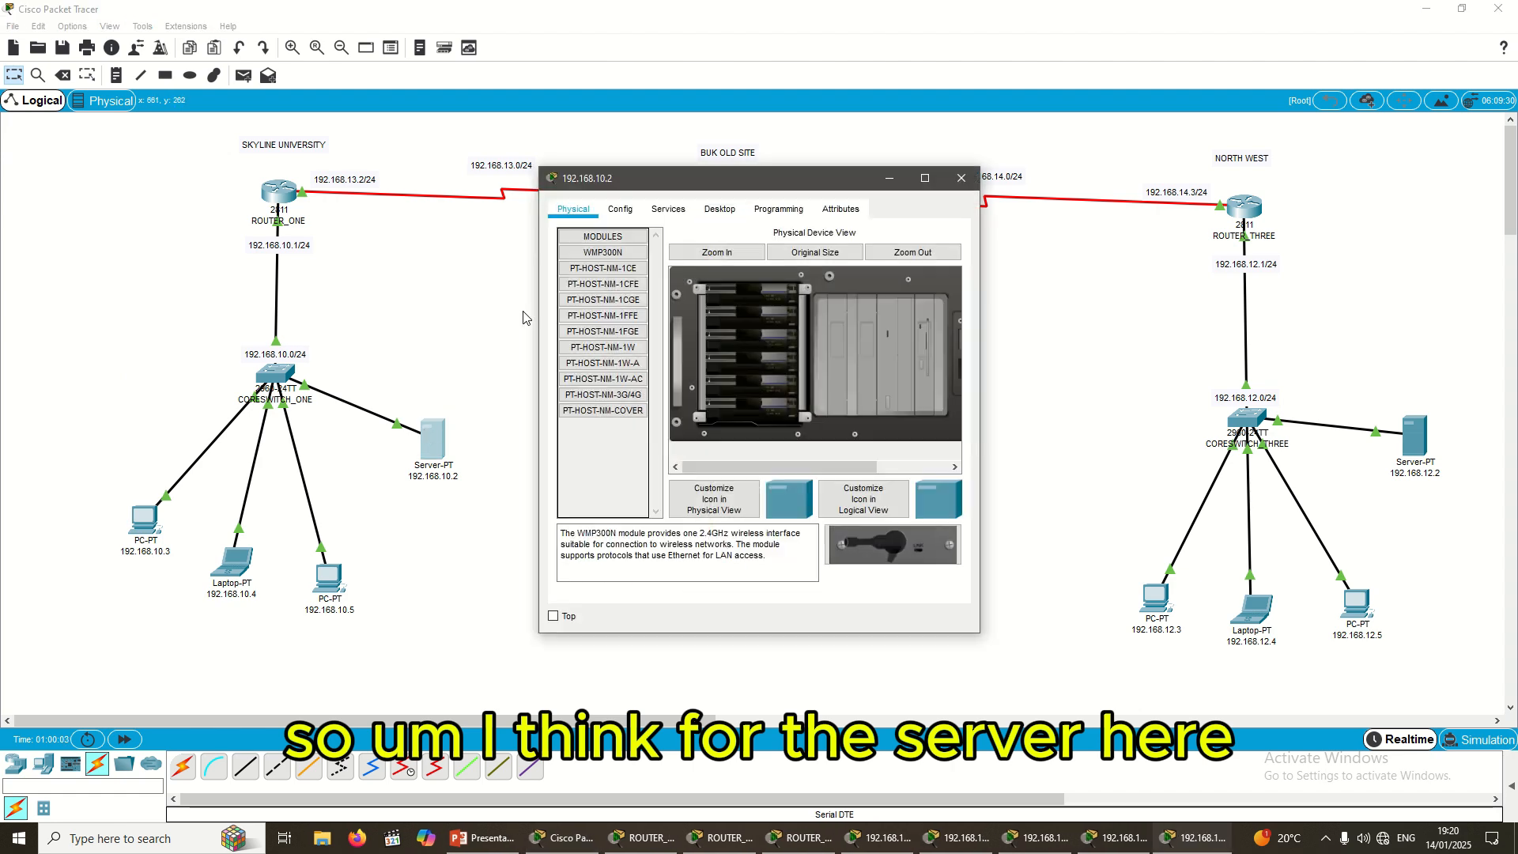
left_click(715, 214)
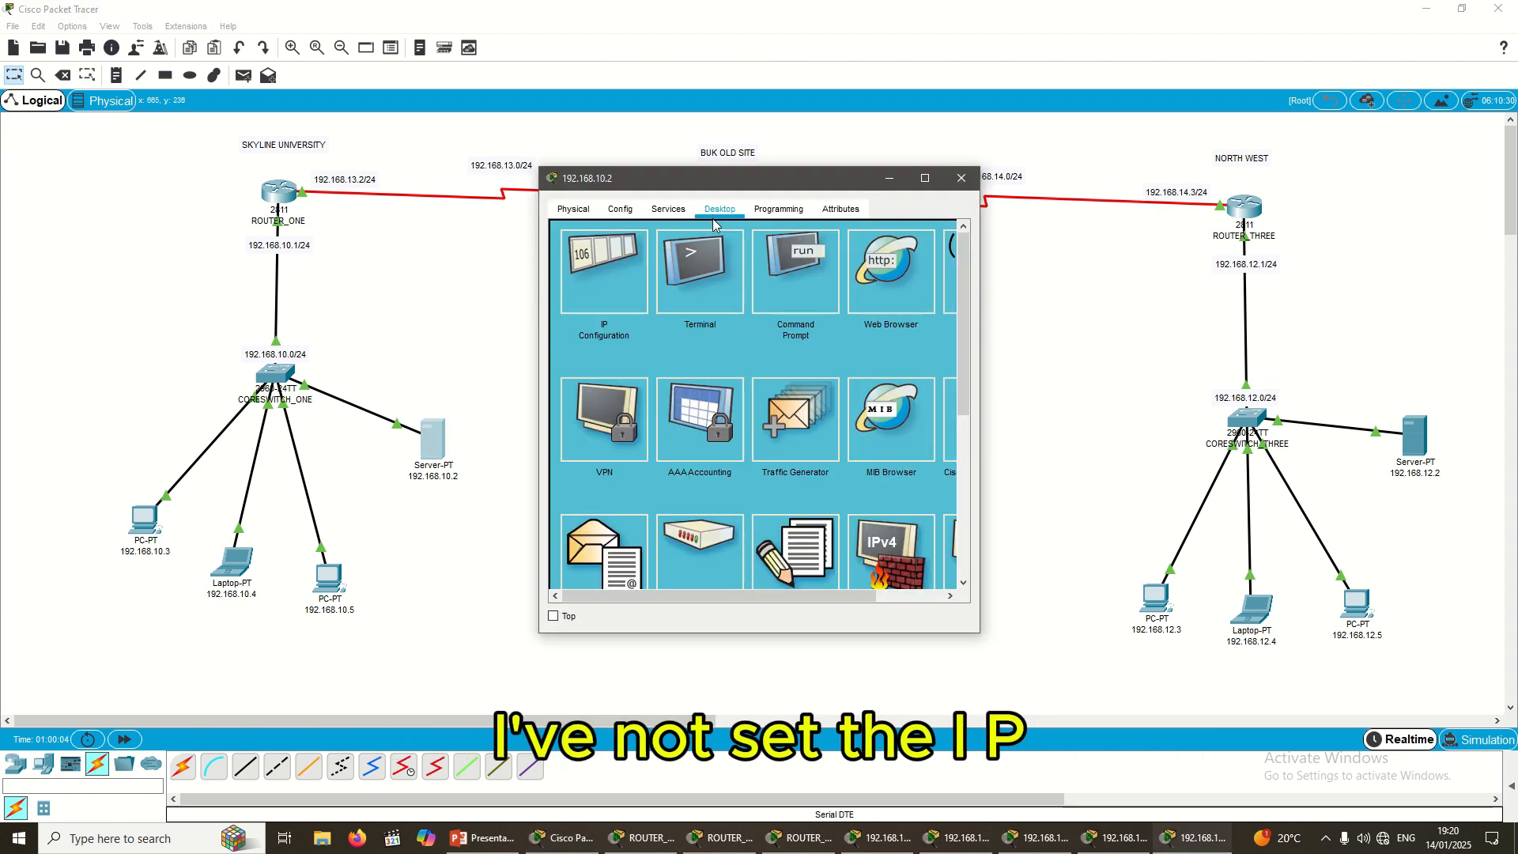
left_click(604, 270)
left_click(722, 301)
type("192.168.12.")
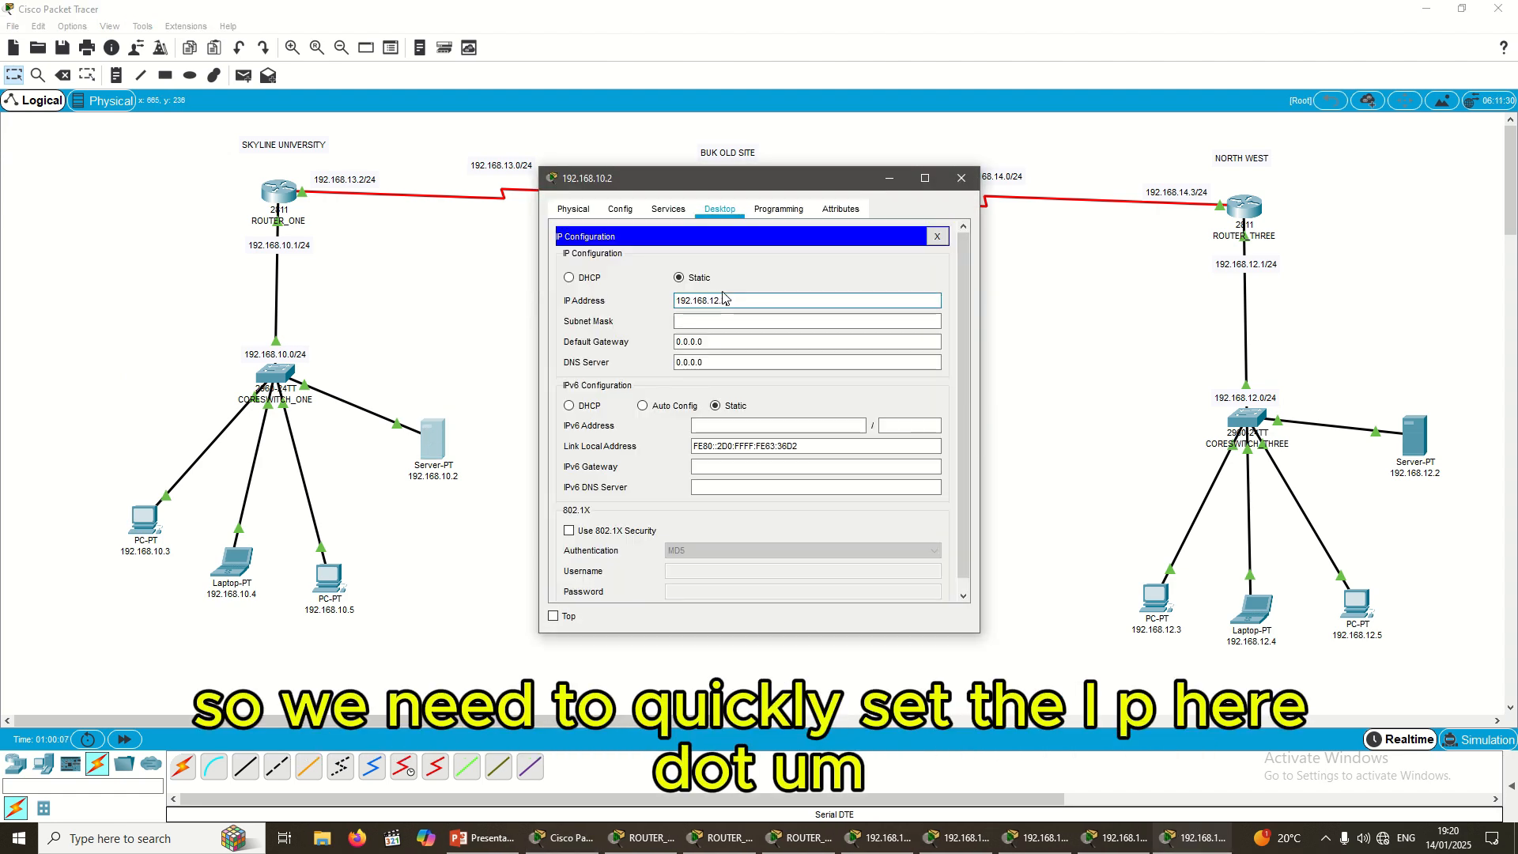
key("BackSpace")
key("BackSpace")
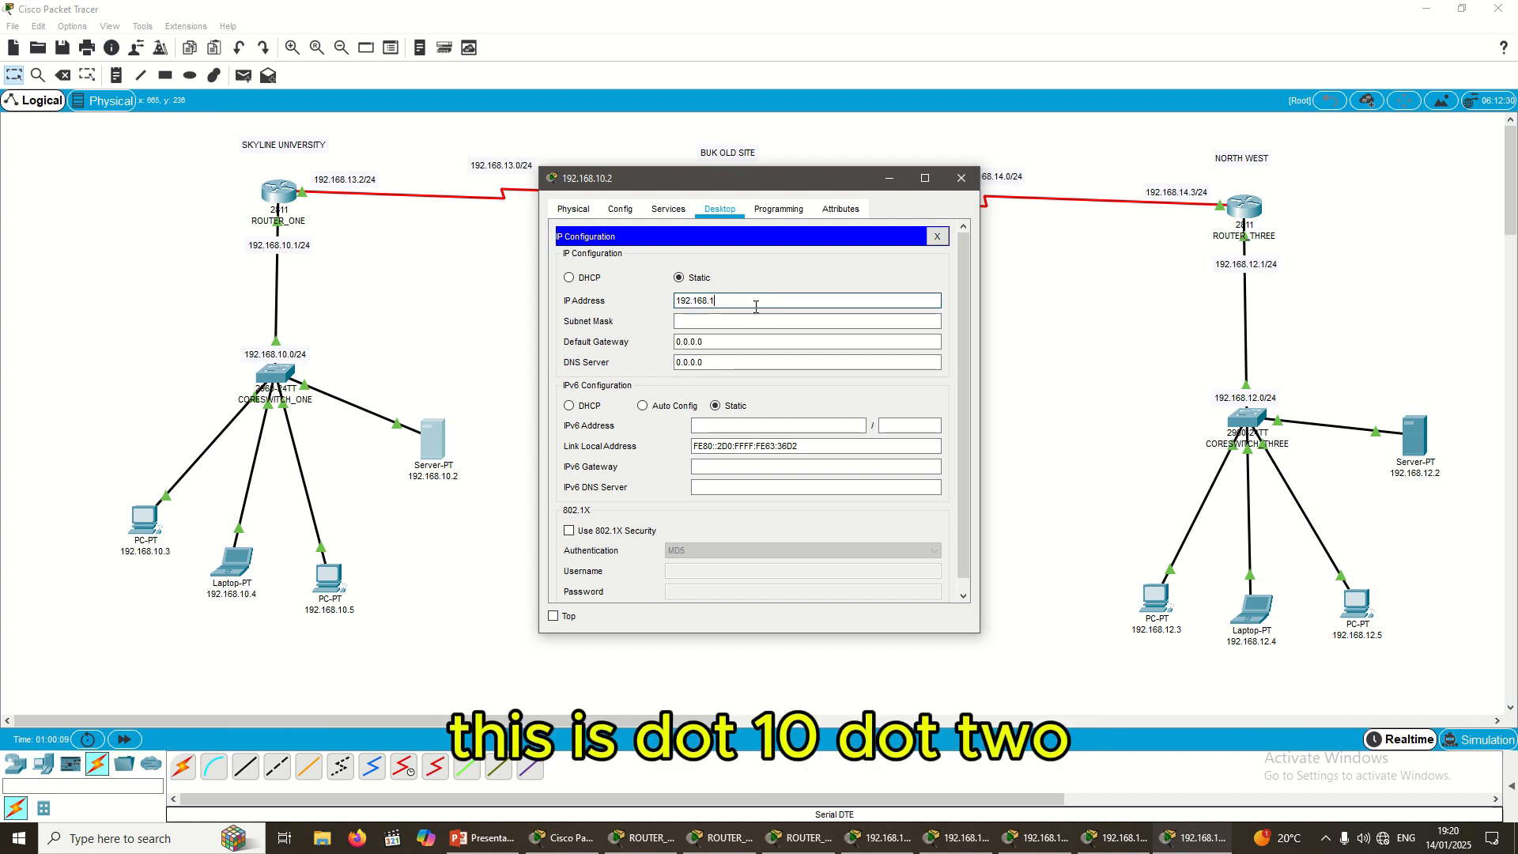
type("0.2")
left_click(755, 321)
left_click(746, 300)
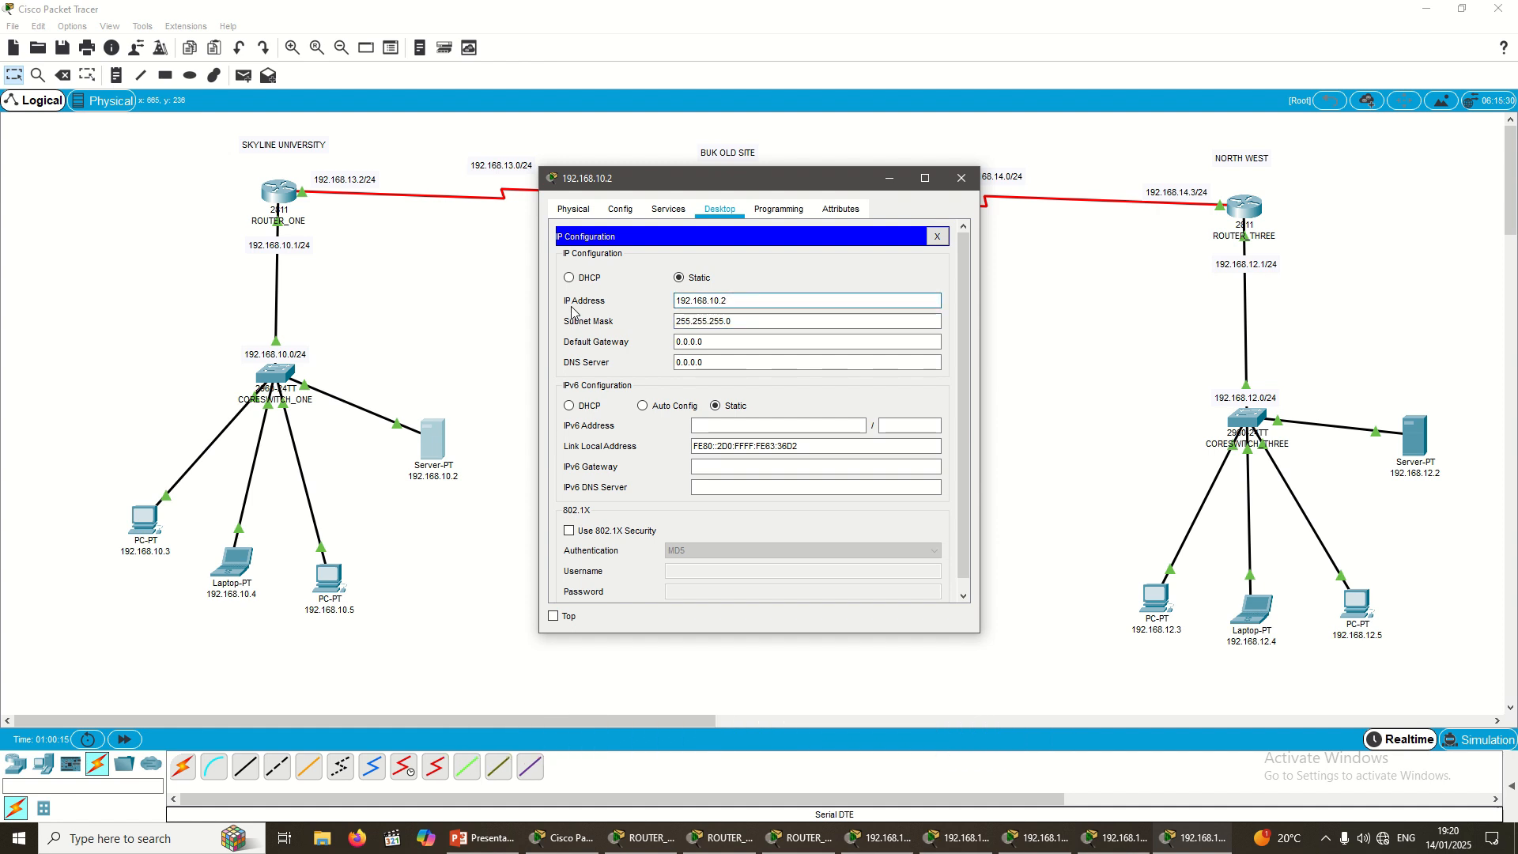
key("ctrl+a")
key("ctrl+c")
left_click(791, 341)
key("ctrl+a")
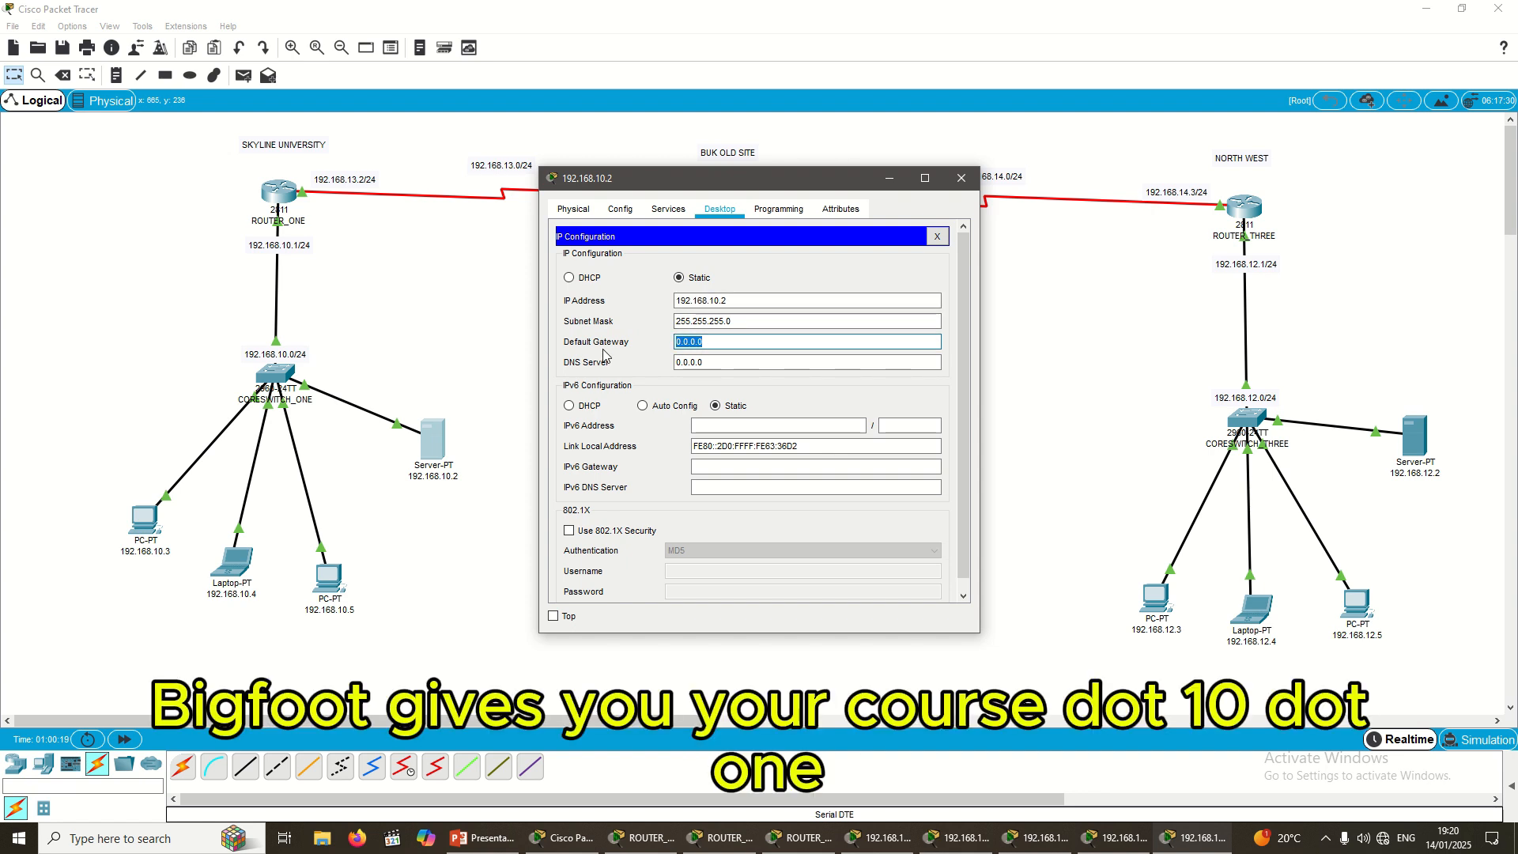
key("ctrl+v")
type("1")
key("Tab")
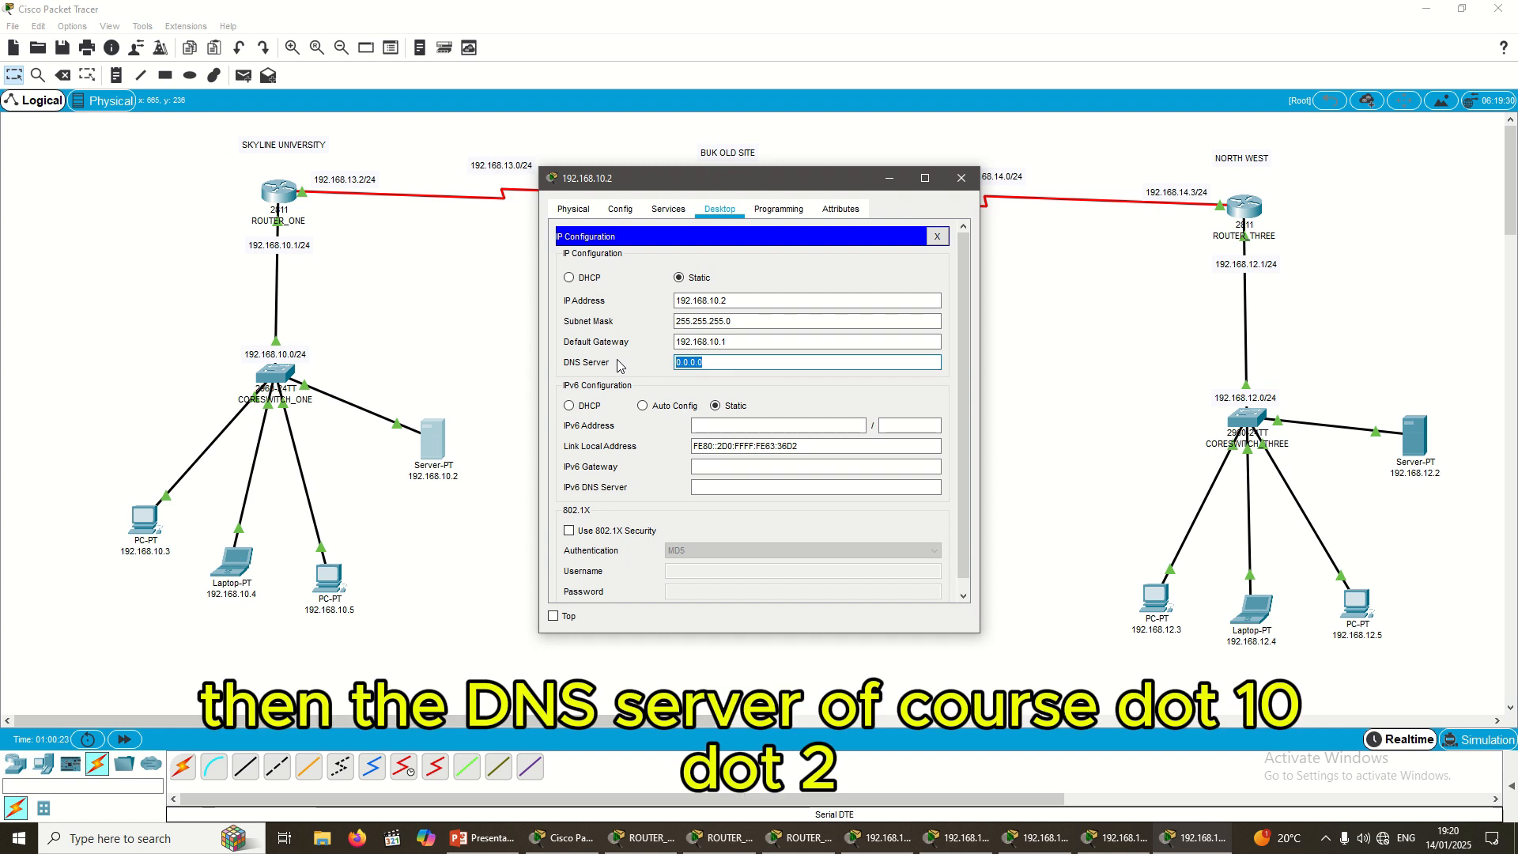
key("ctrl+v")
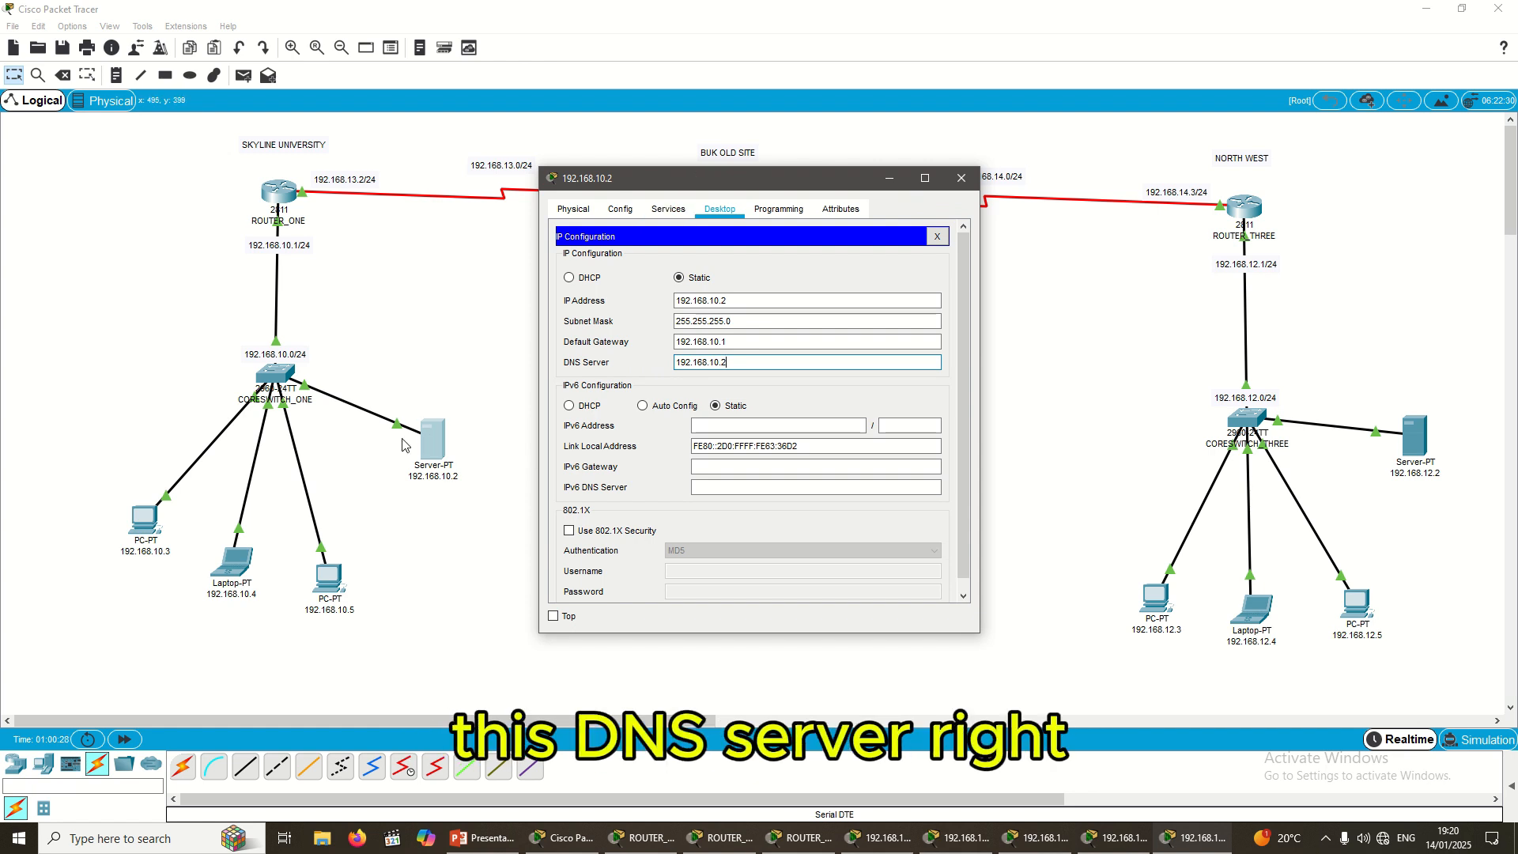
Step: Review the server's DNS service settings, still off, and close its configuration window
left_click(669, 209)
left_click(625, 314)
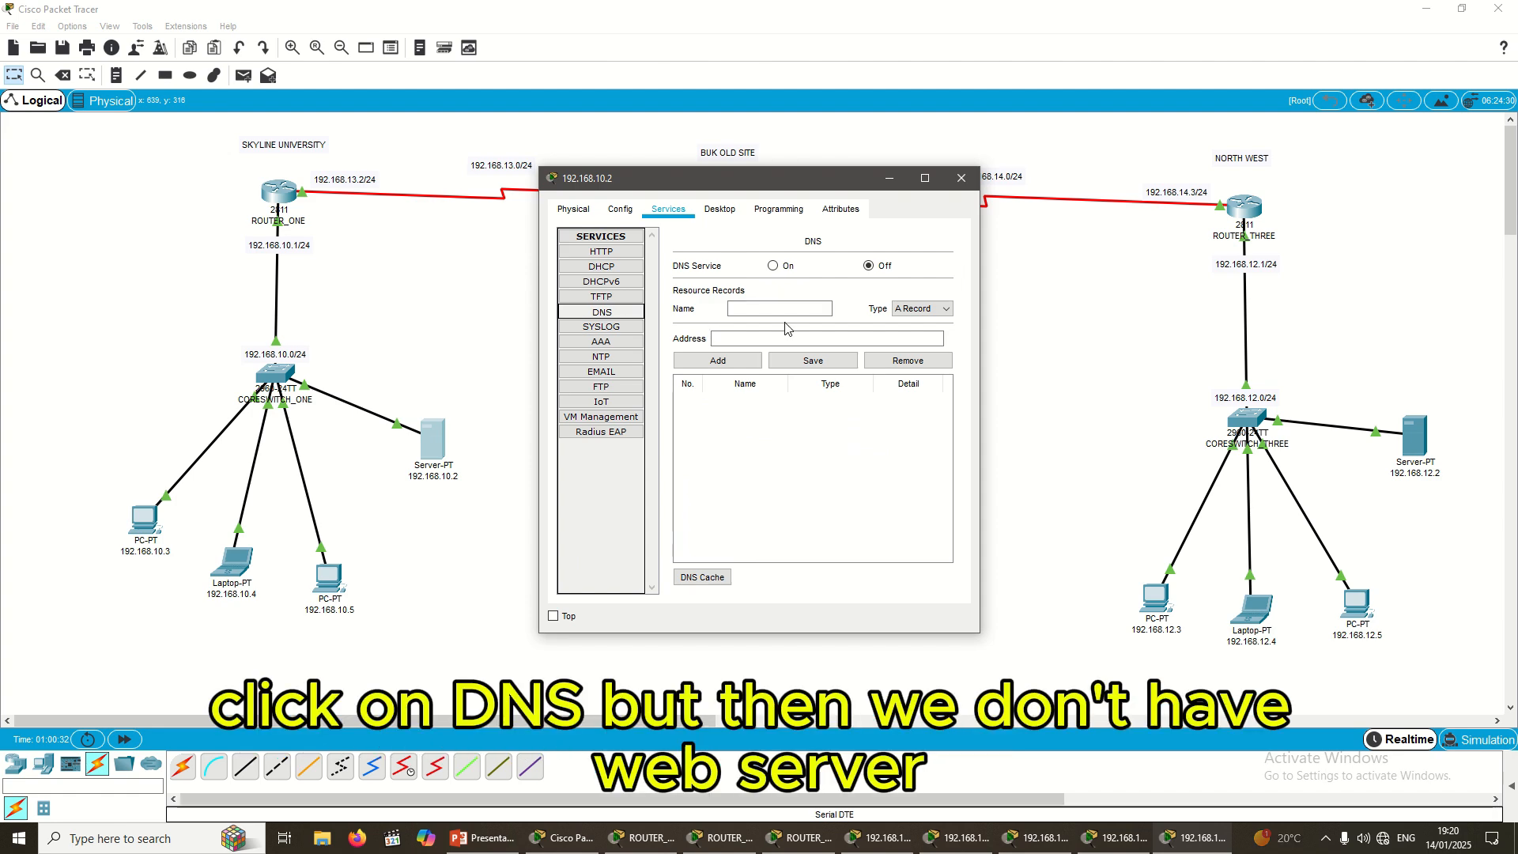
left_click(751, 337)
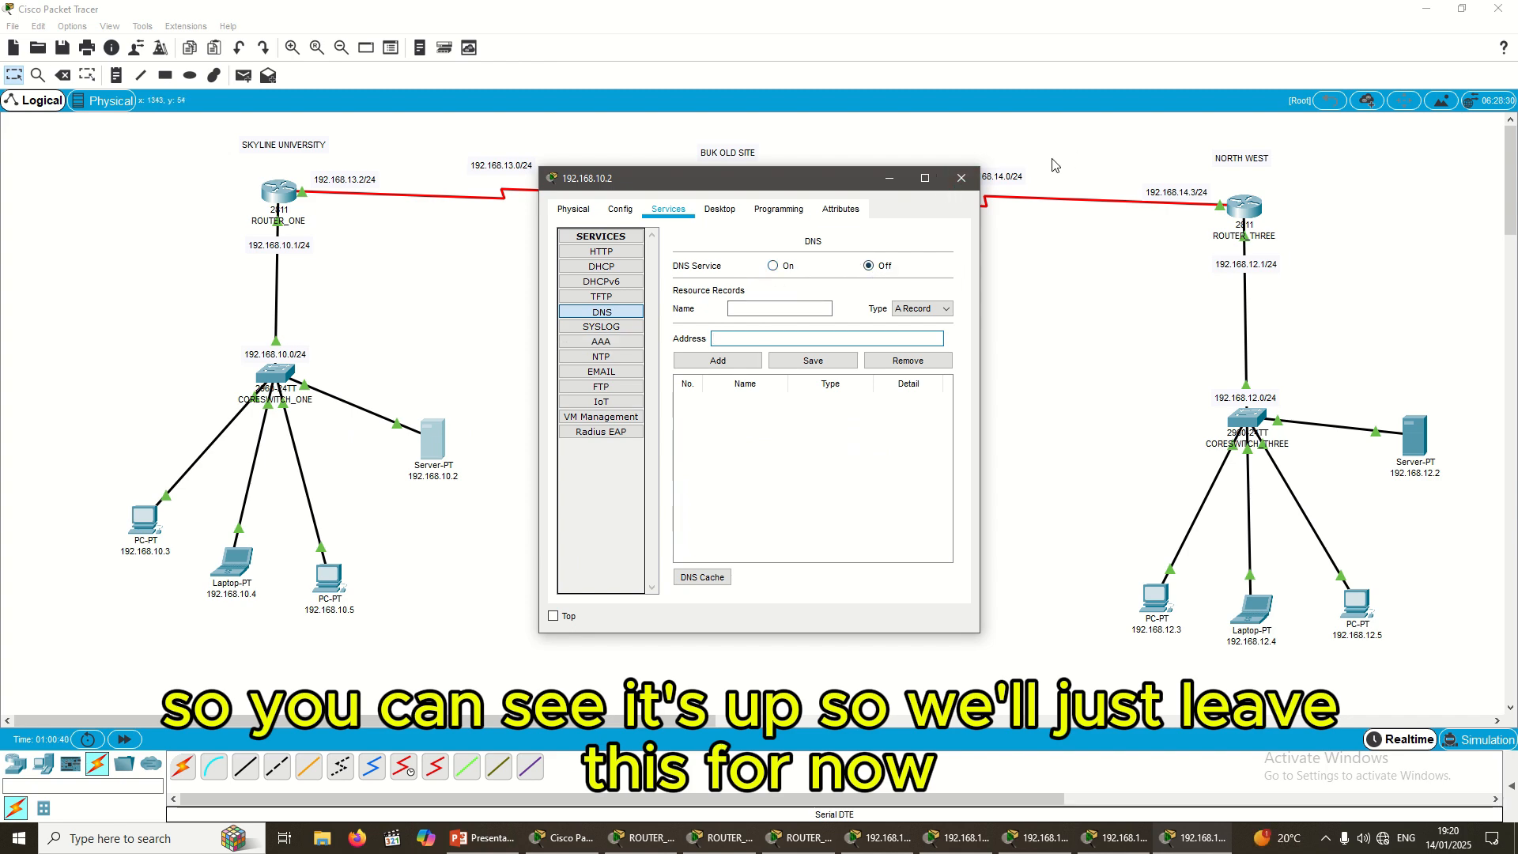
left_click(962, 179)
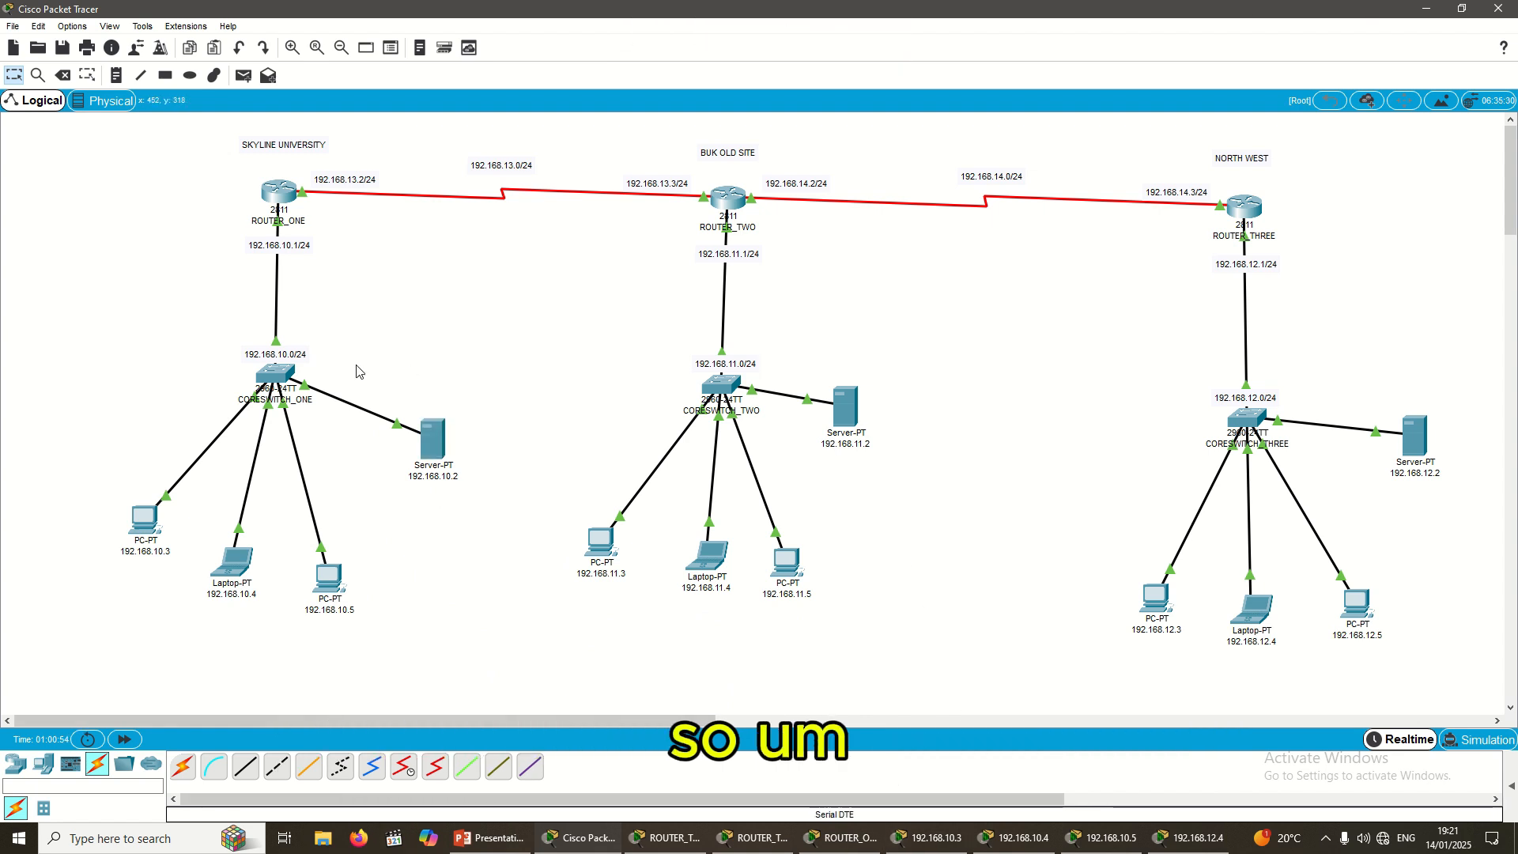
Step: Move the SKYLINE UNIVERSITY label and the 192.168.10.4 laptop slightly down
left_click(306, 142)
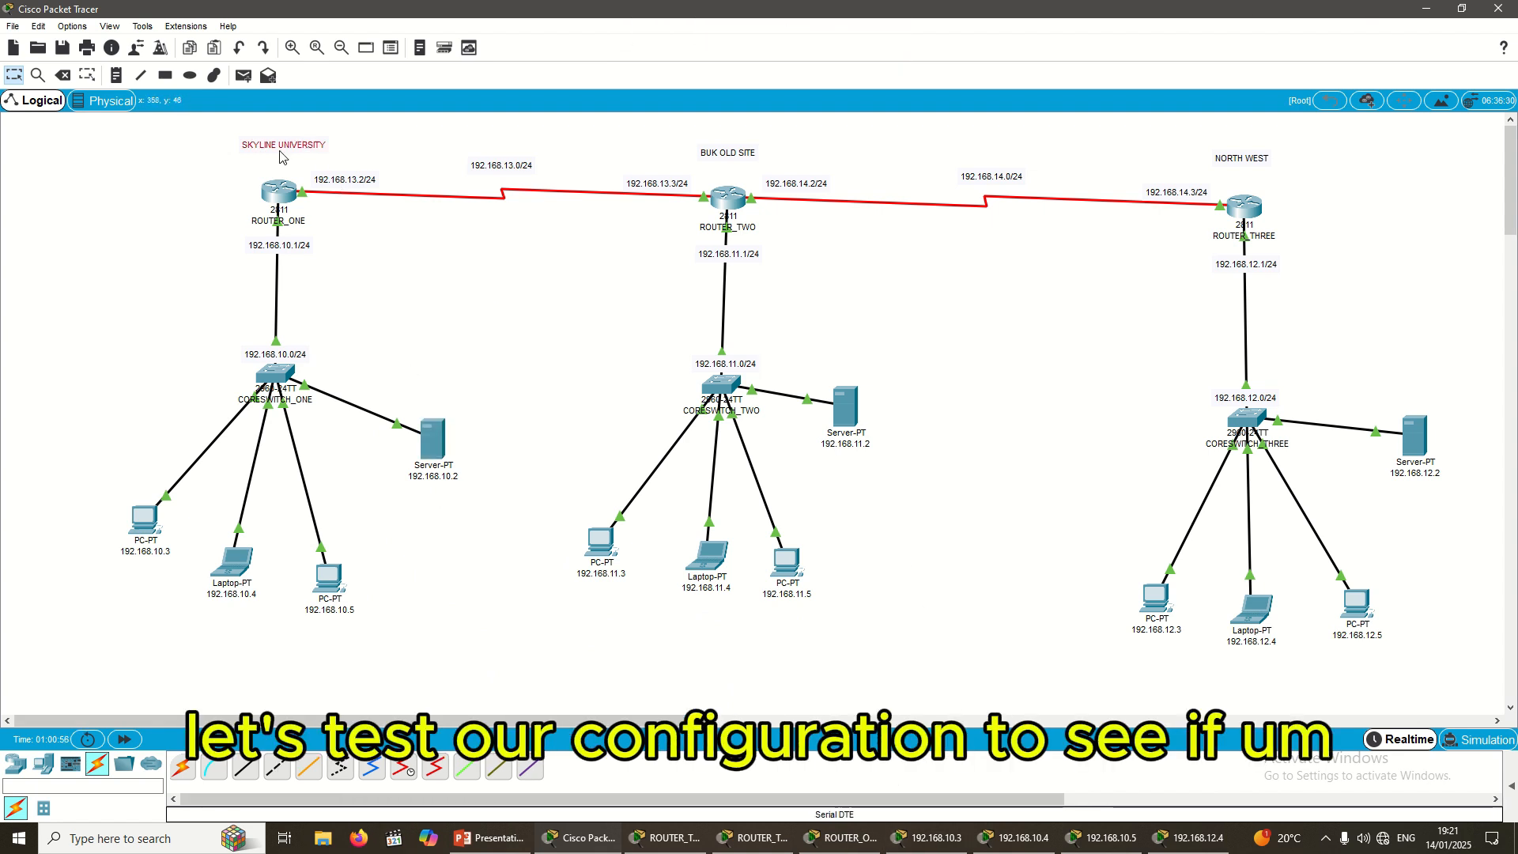
left_click(188, 172)
left_click_drag(273, 148, 274, 160)
left_click(465, 466)
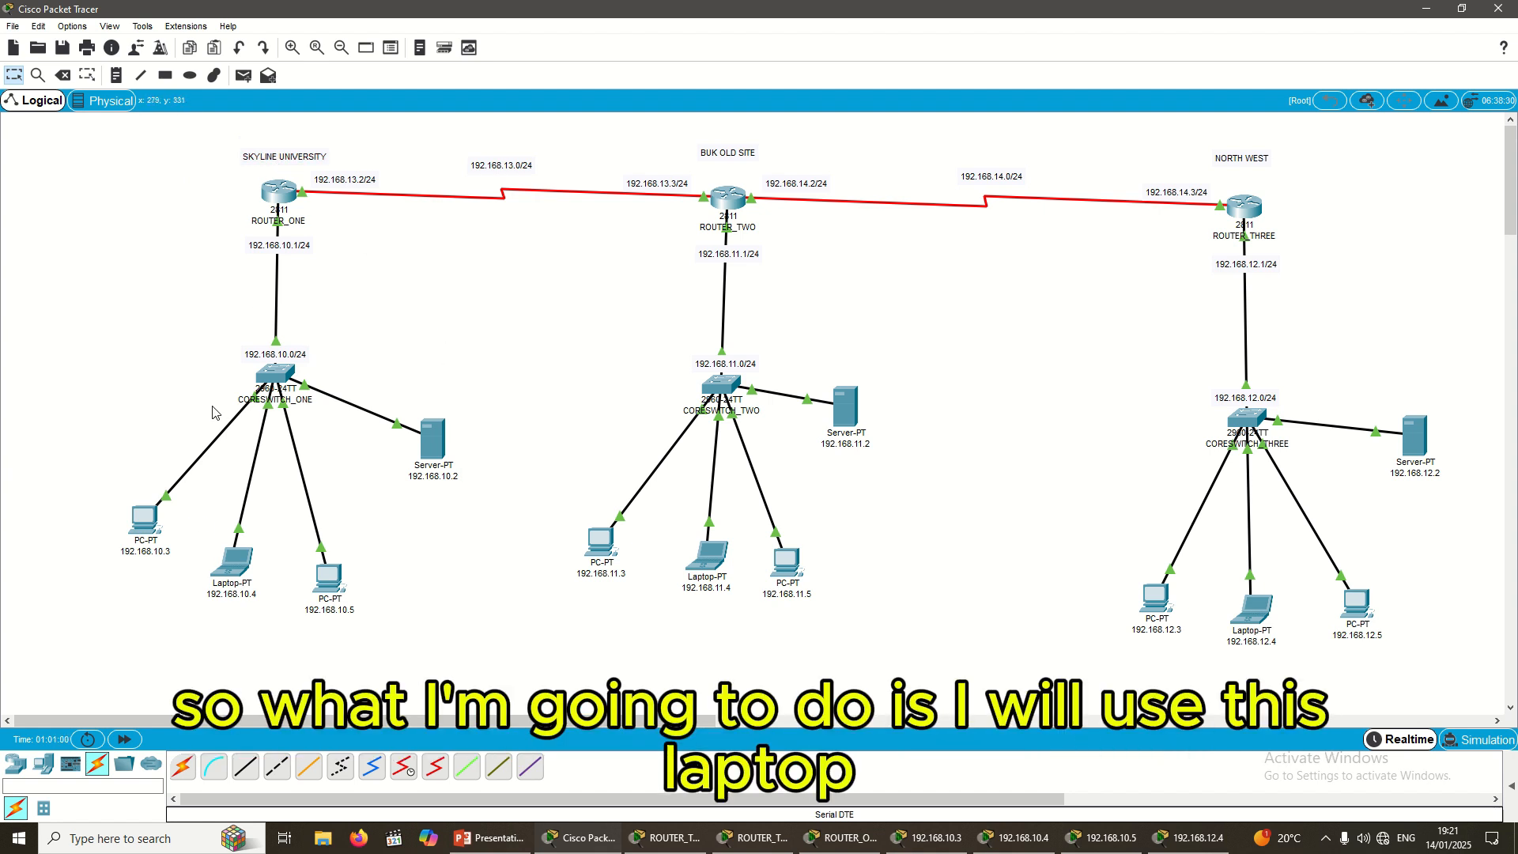
left_click_drag(232, 579, 237, 584)
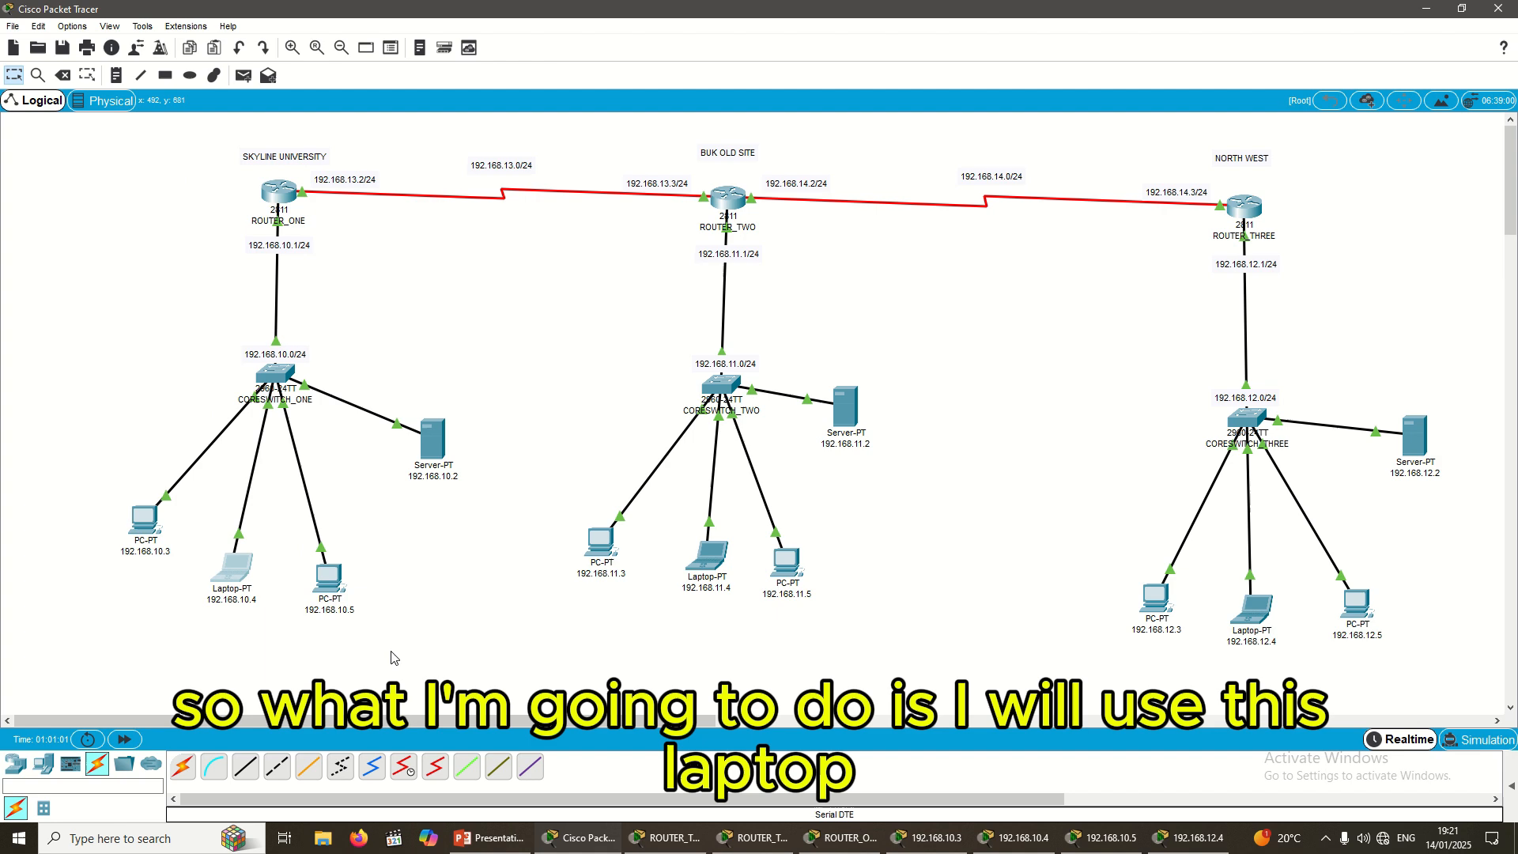
Step: From laptop 192.168.10.4's command prompt, run ping 192.168.10.1
left_click(243, 576)
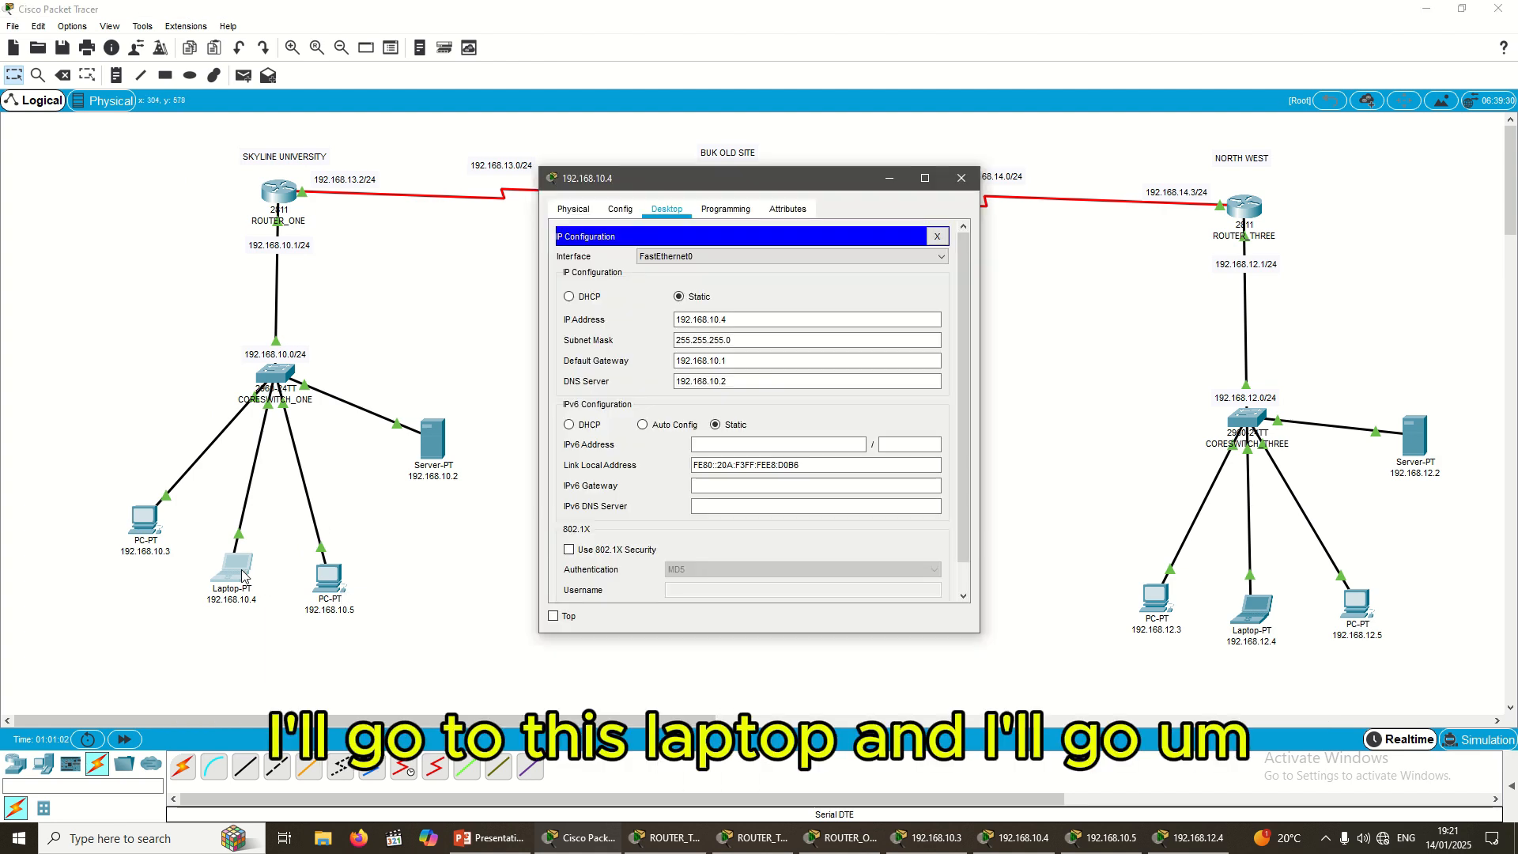
left_click(937, 237)
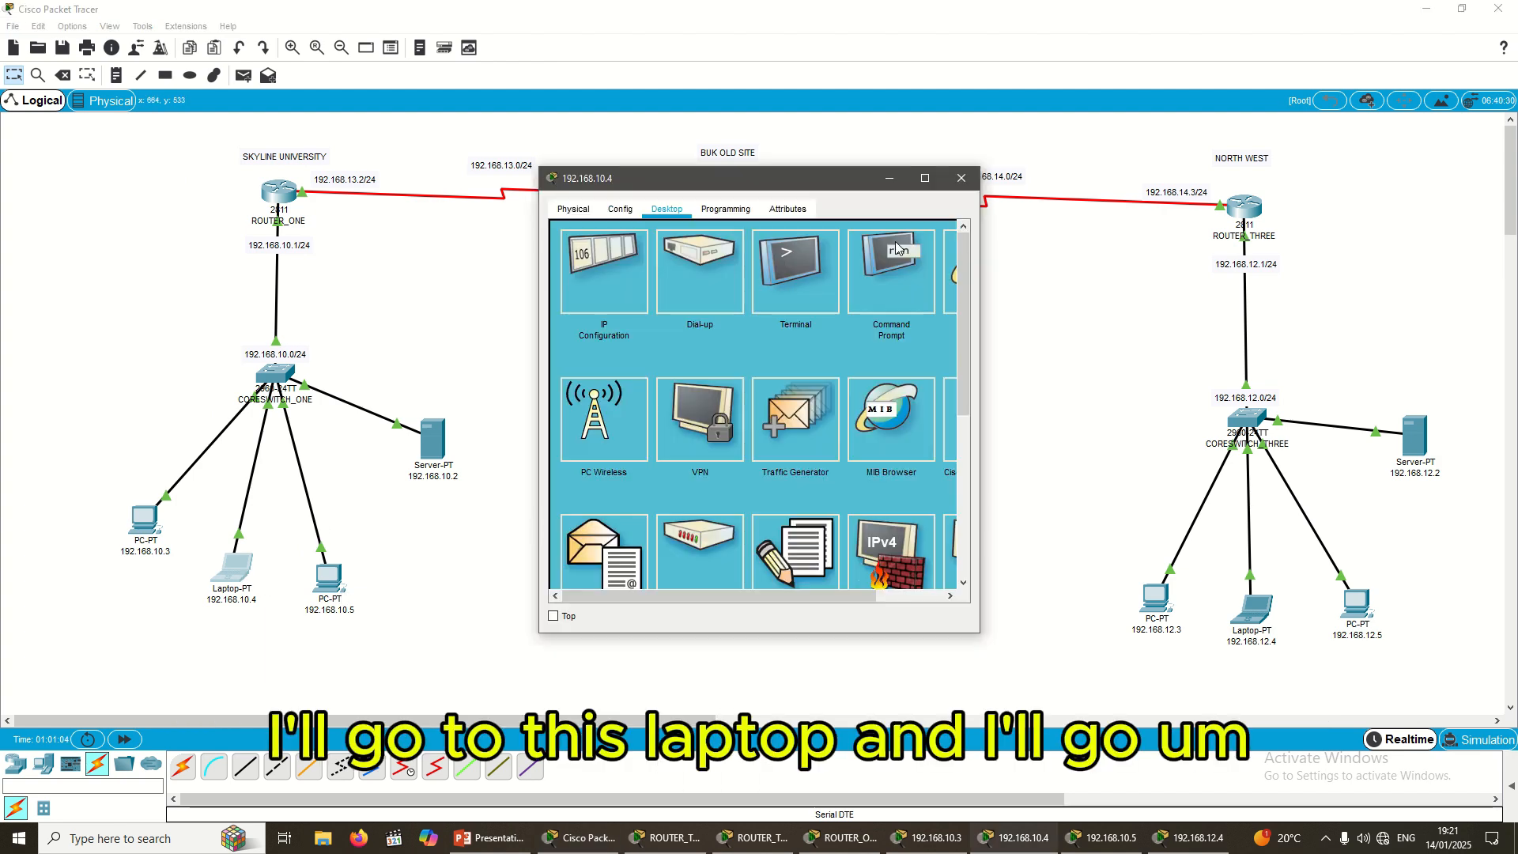
left_click(892, 293)
left_click_drag(752, 180, 816, 320)
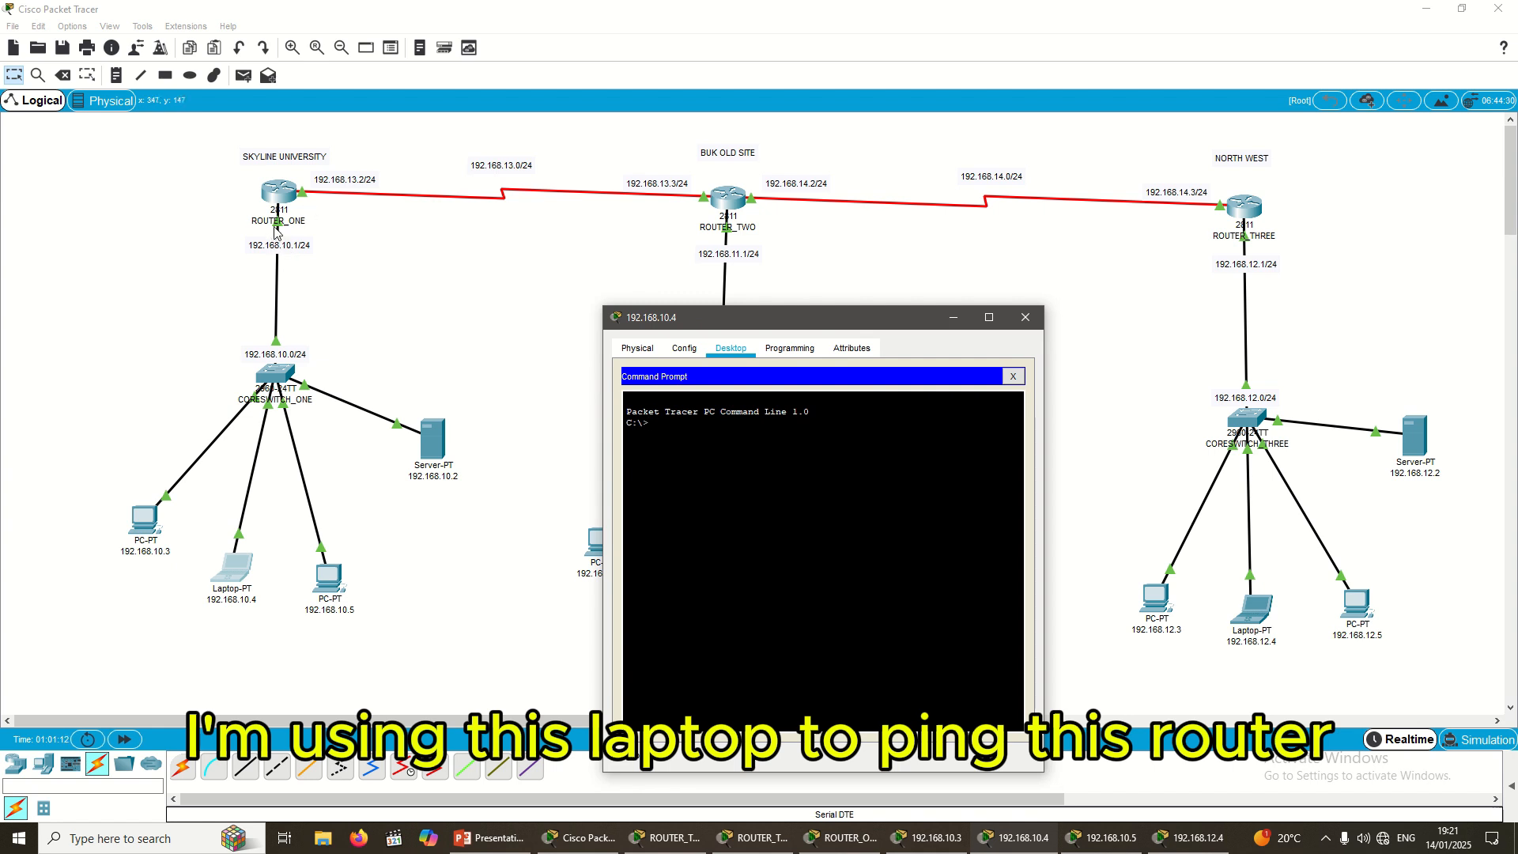
type("P")
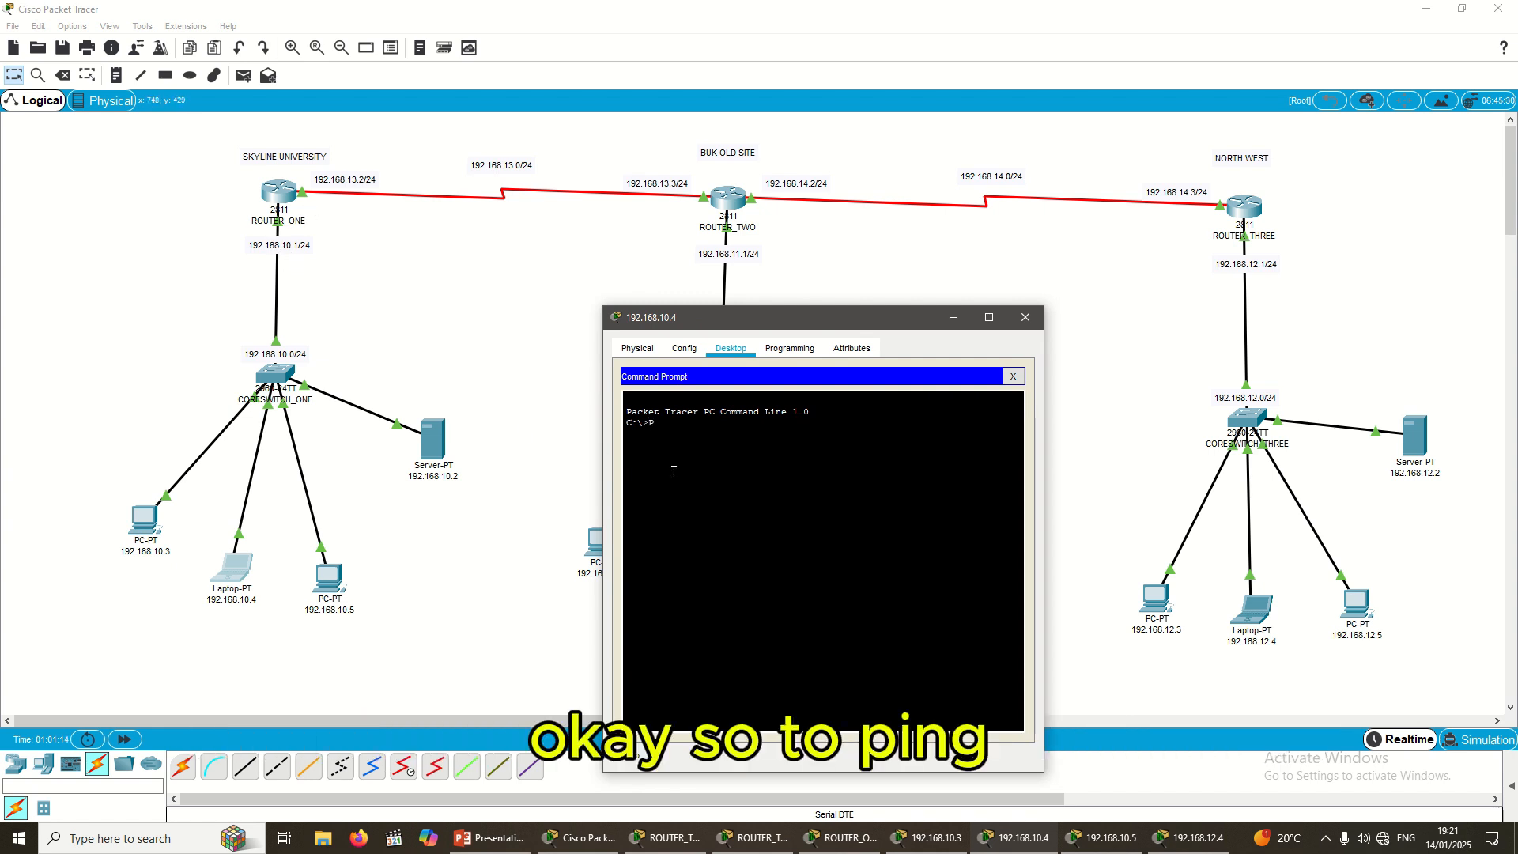
key("BackSpace")
key("BackSpace")
type("ing")
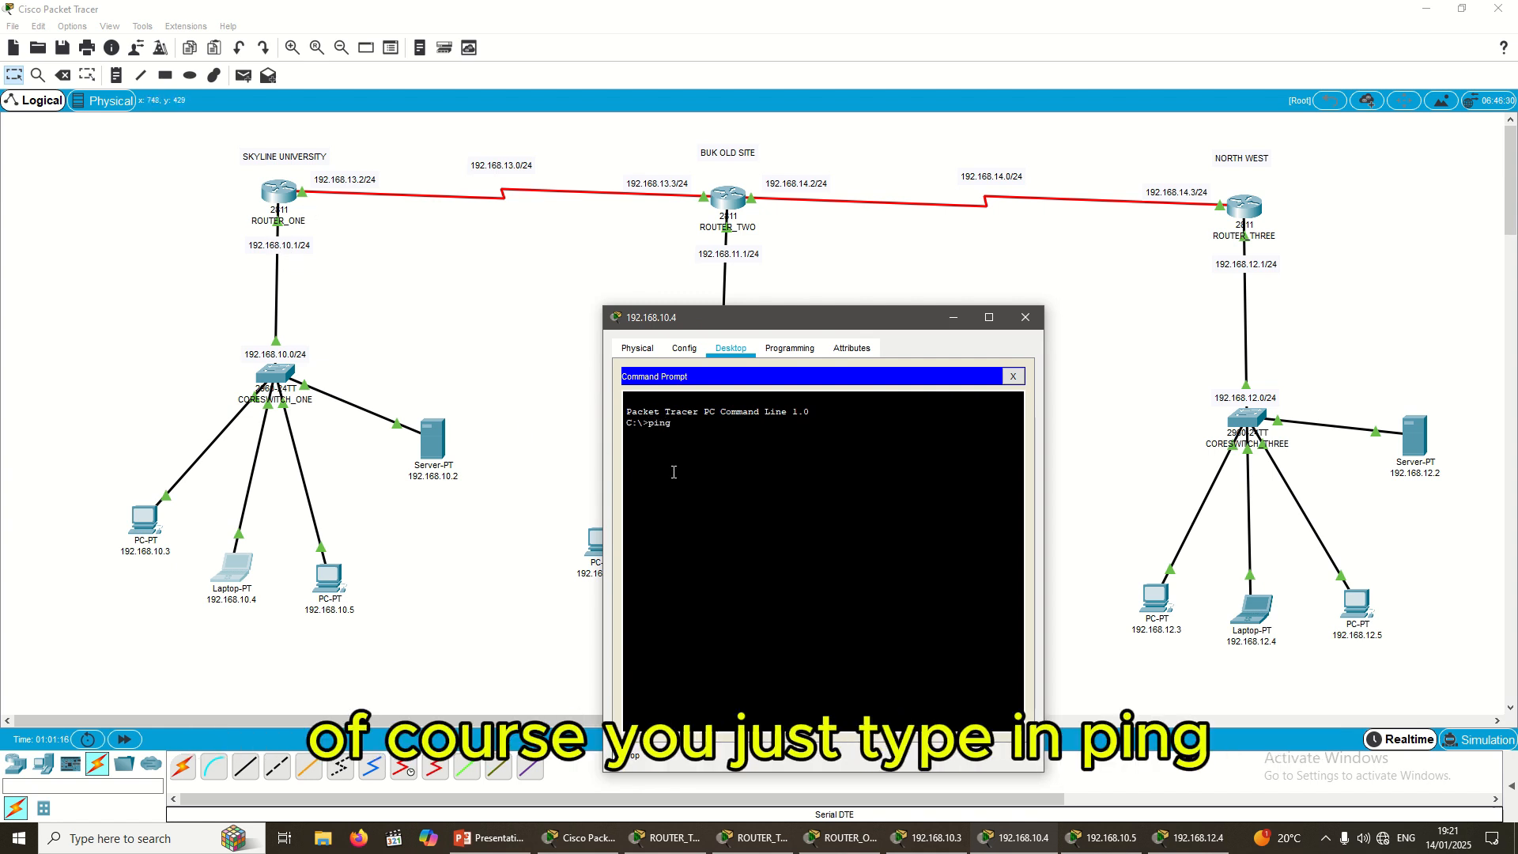
type(" 1")
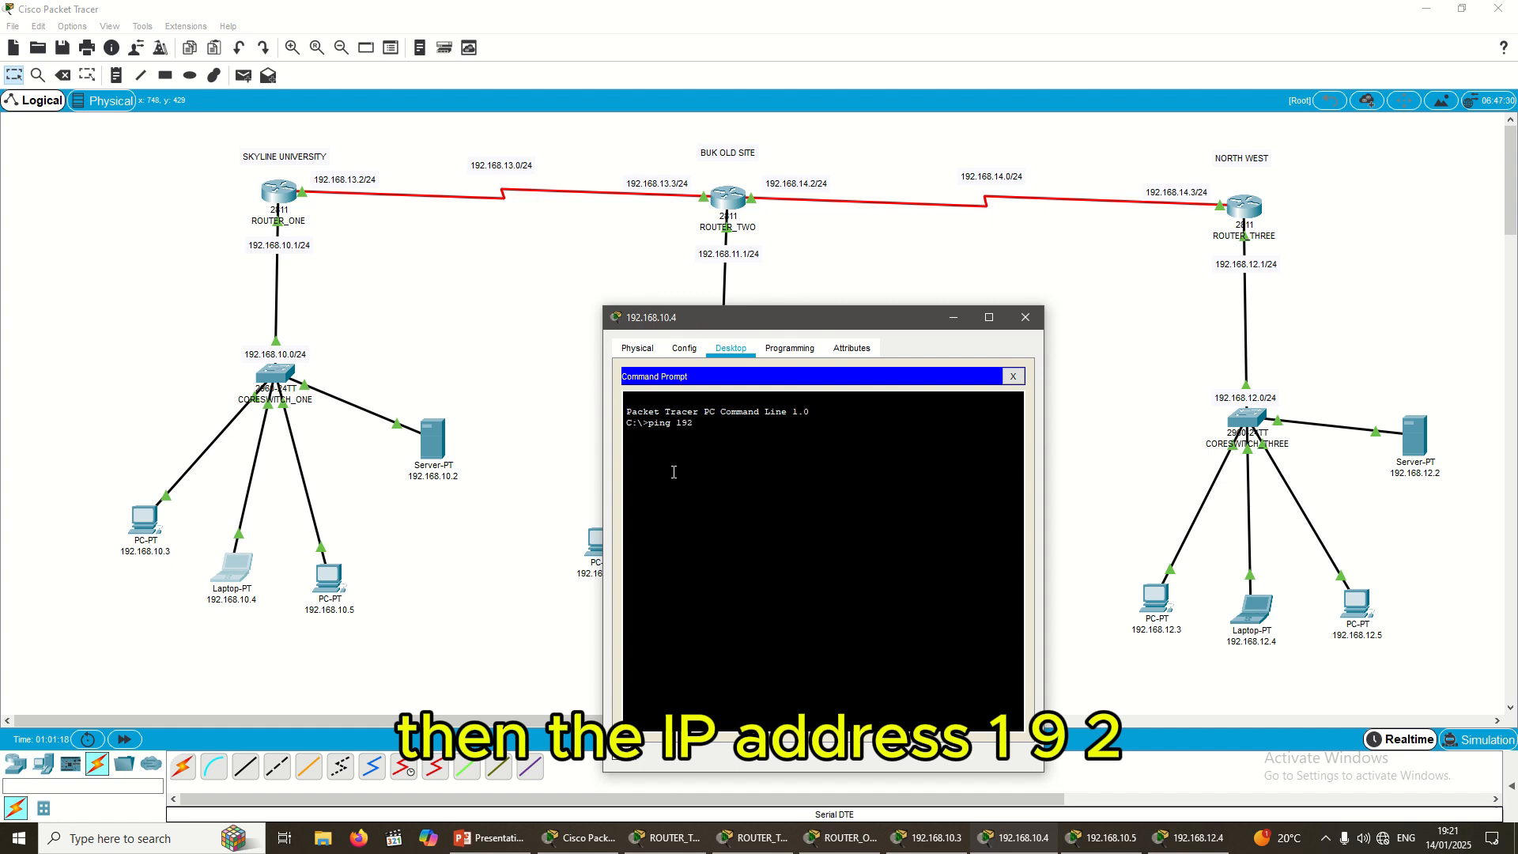
type("92")
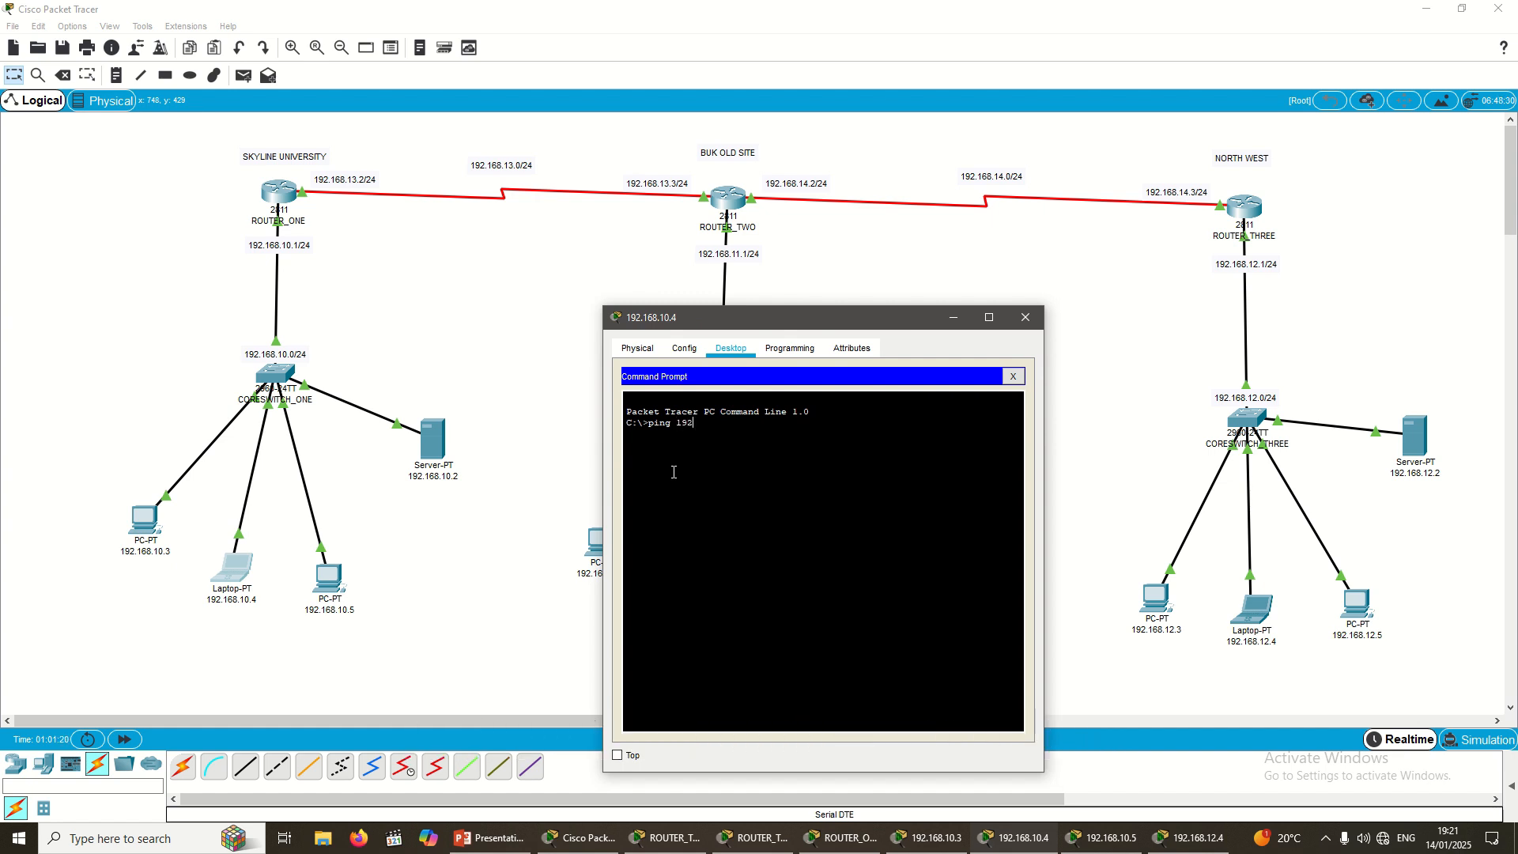
type(".168.")
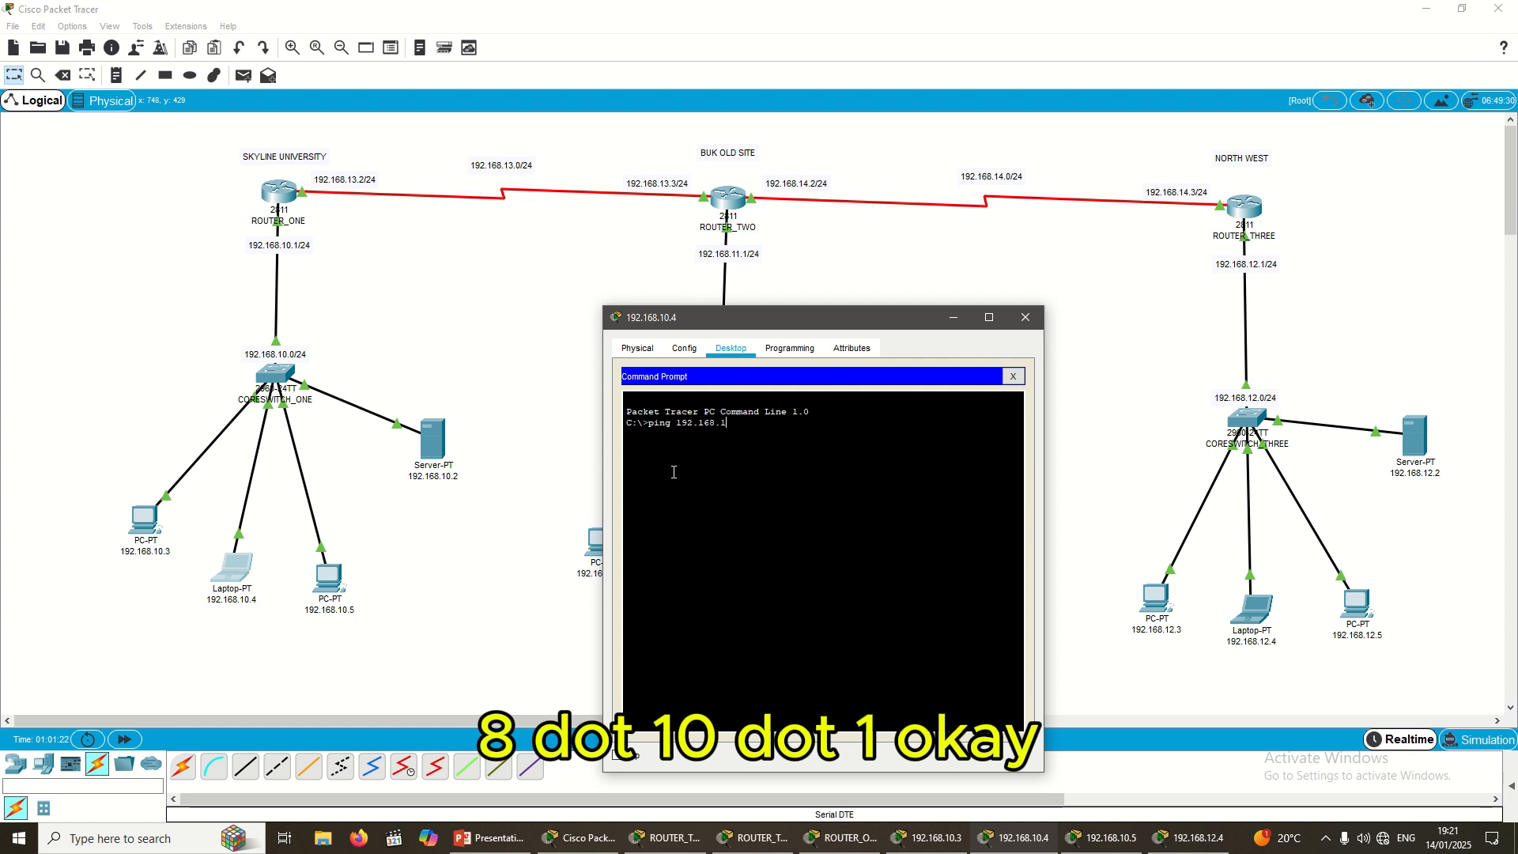
type("10.1")
key("Return")
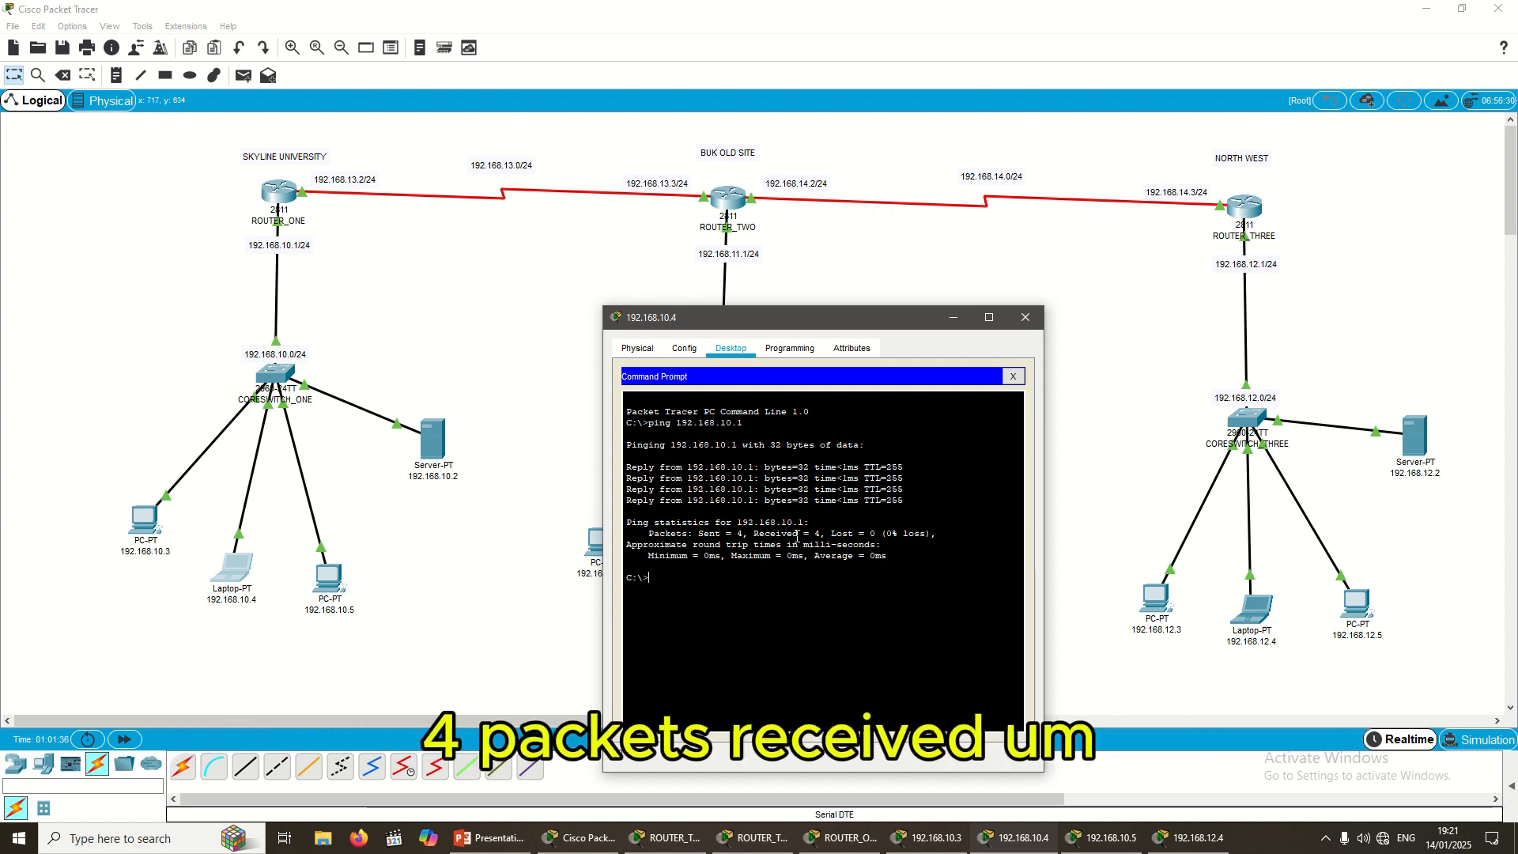
Step: Run ping 192.168.13.2 from the laptop and check the 4 received, 0% loss result
left_click_drag(815, 535, 927, 536)
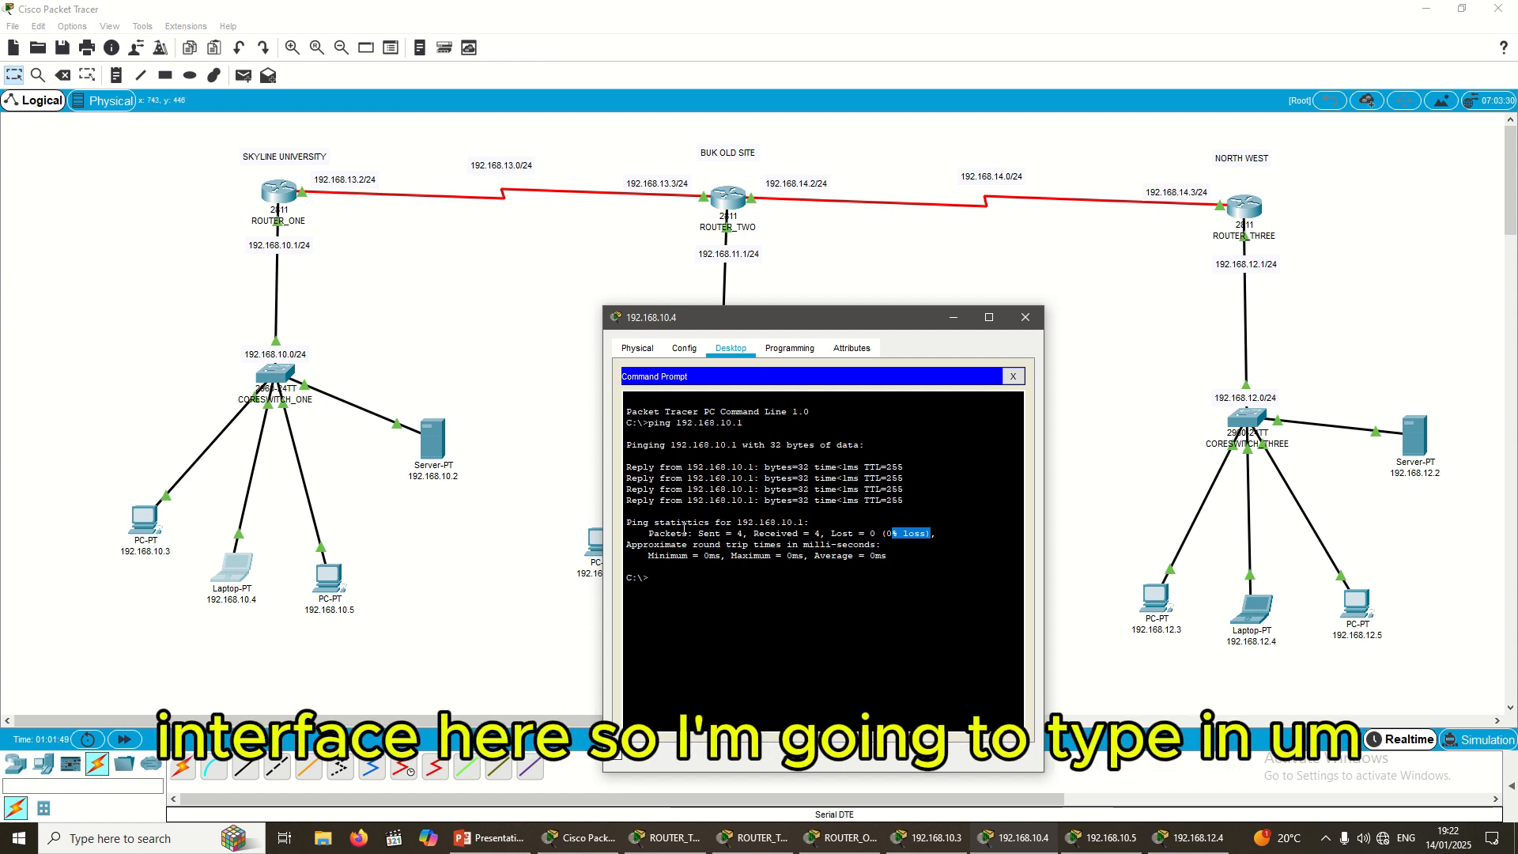
type("ping")
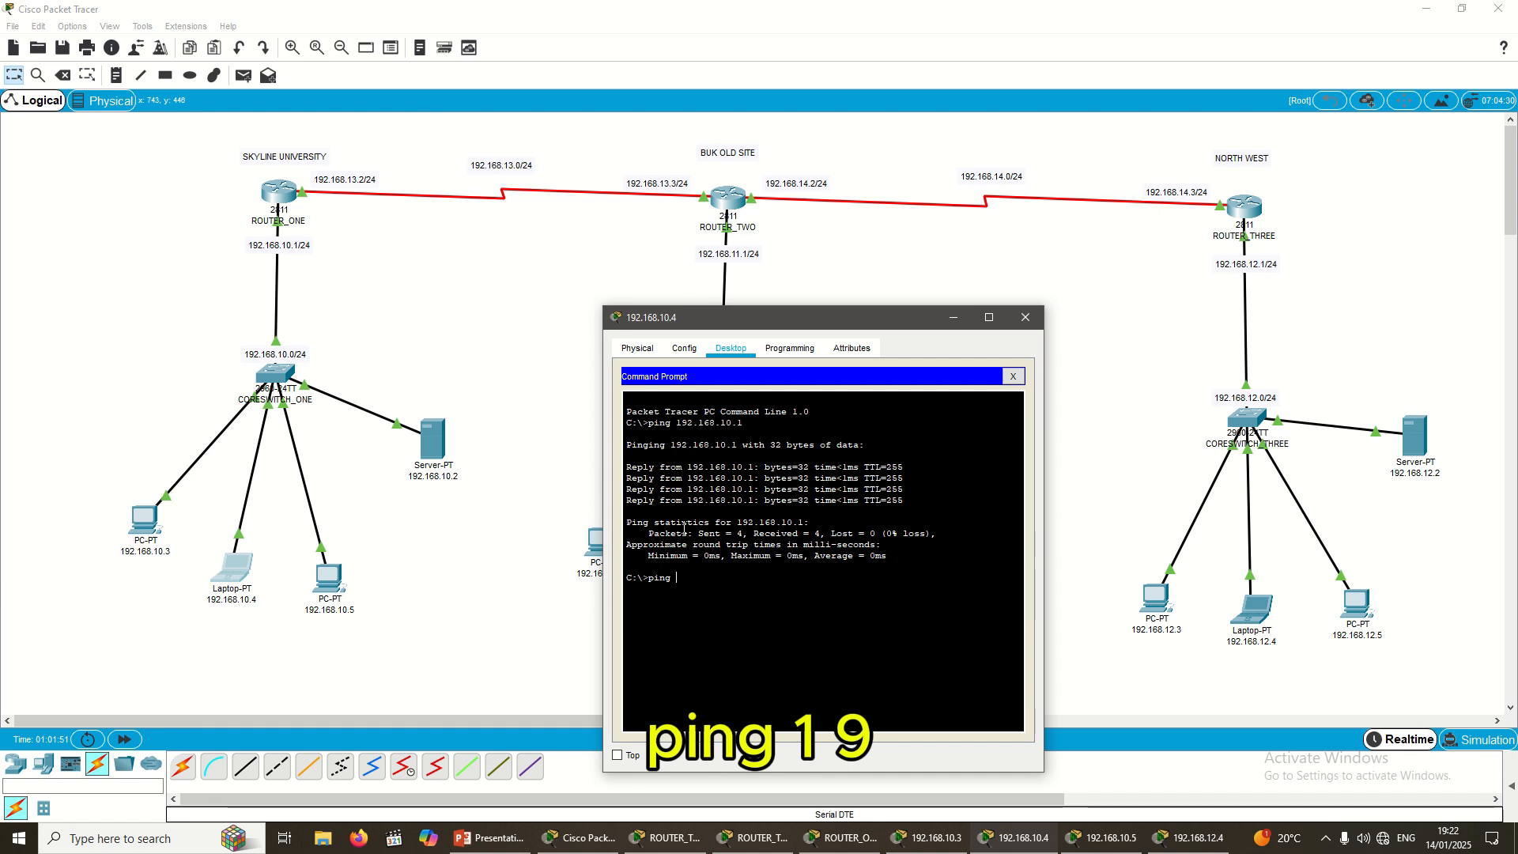
type(" 192.16")
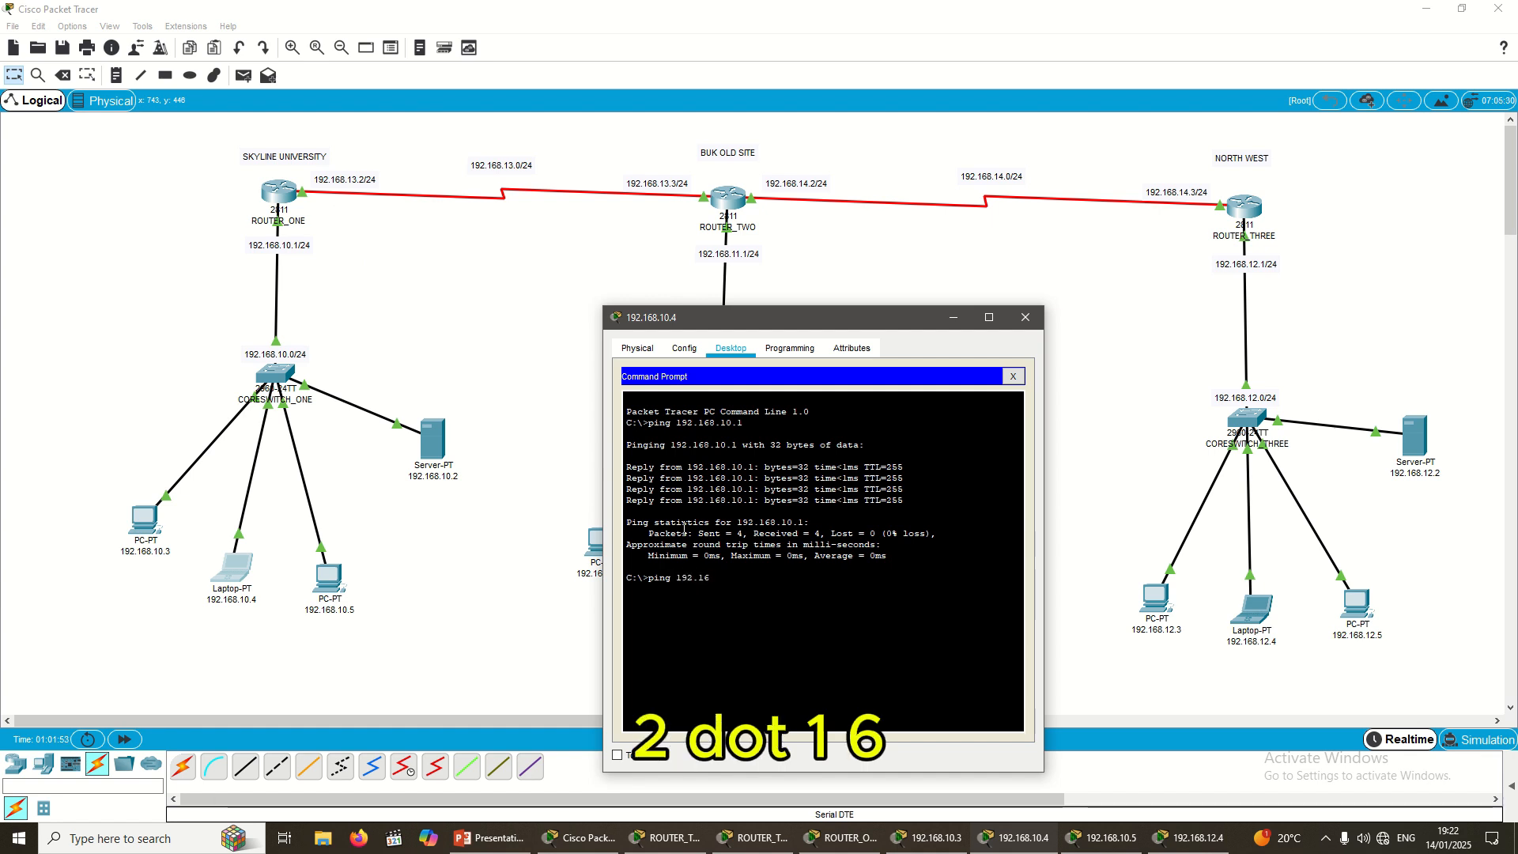
type("8.13")
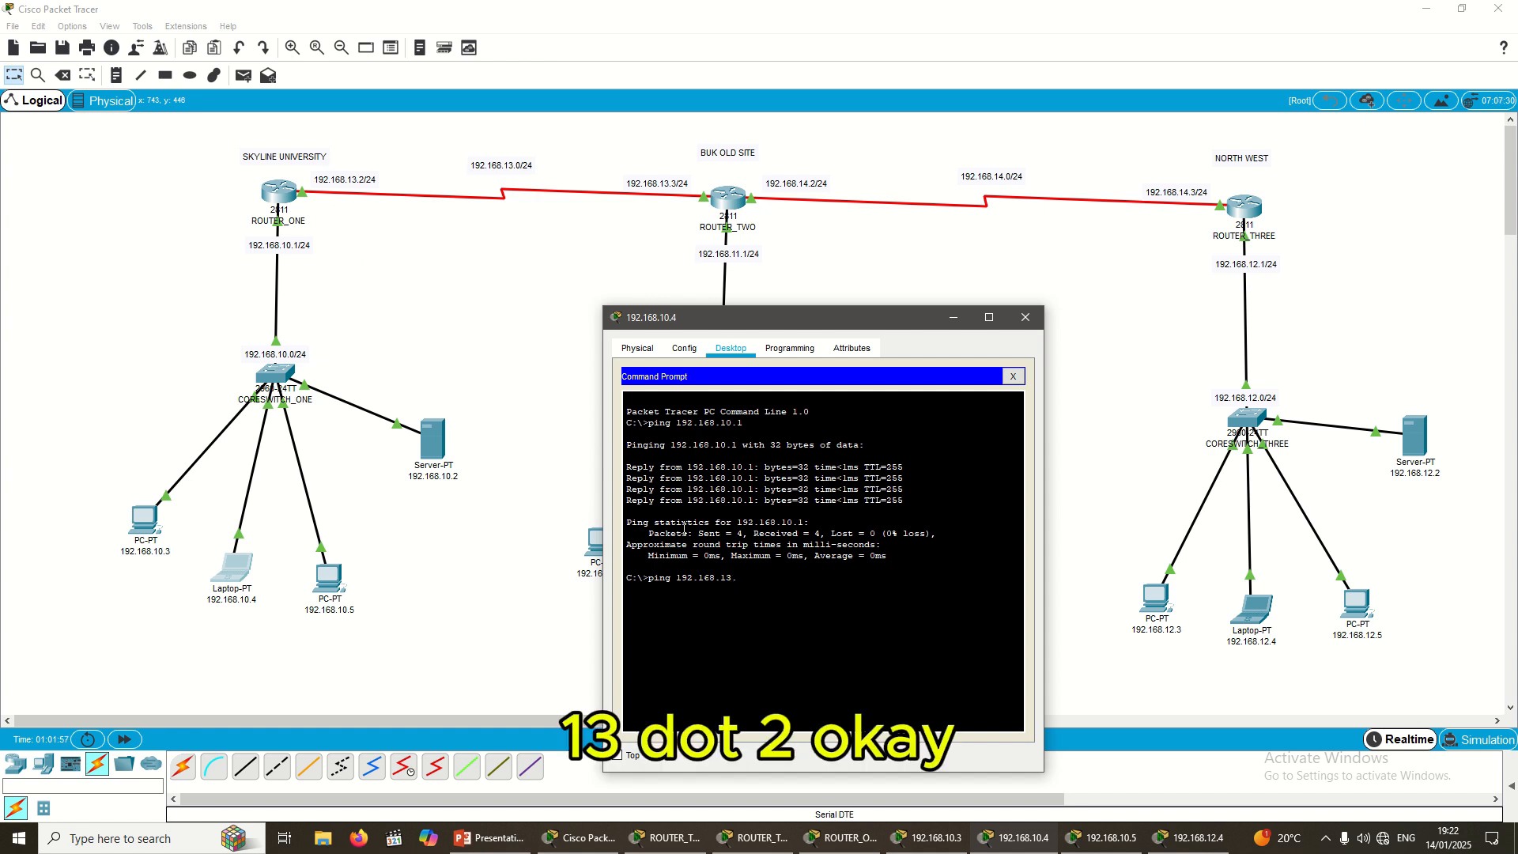
type(".2")
key("Return")
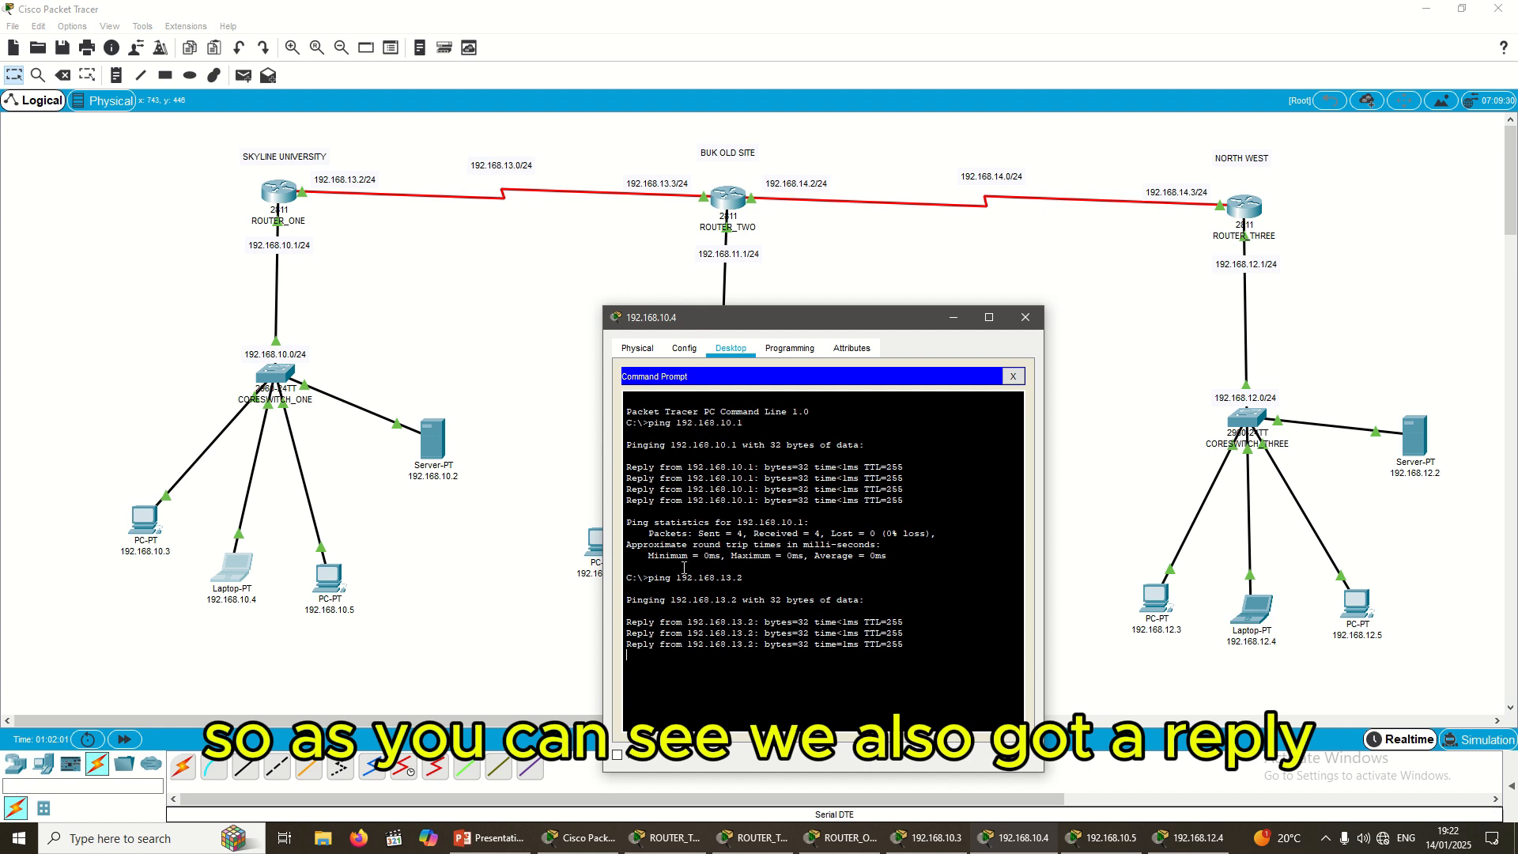
left_click_drag(852, 317, 959, 260)
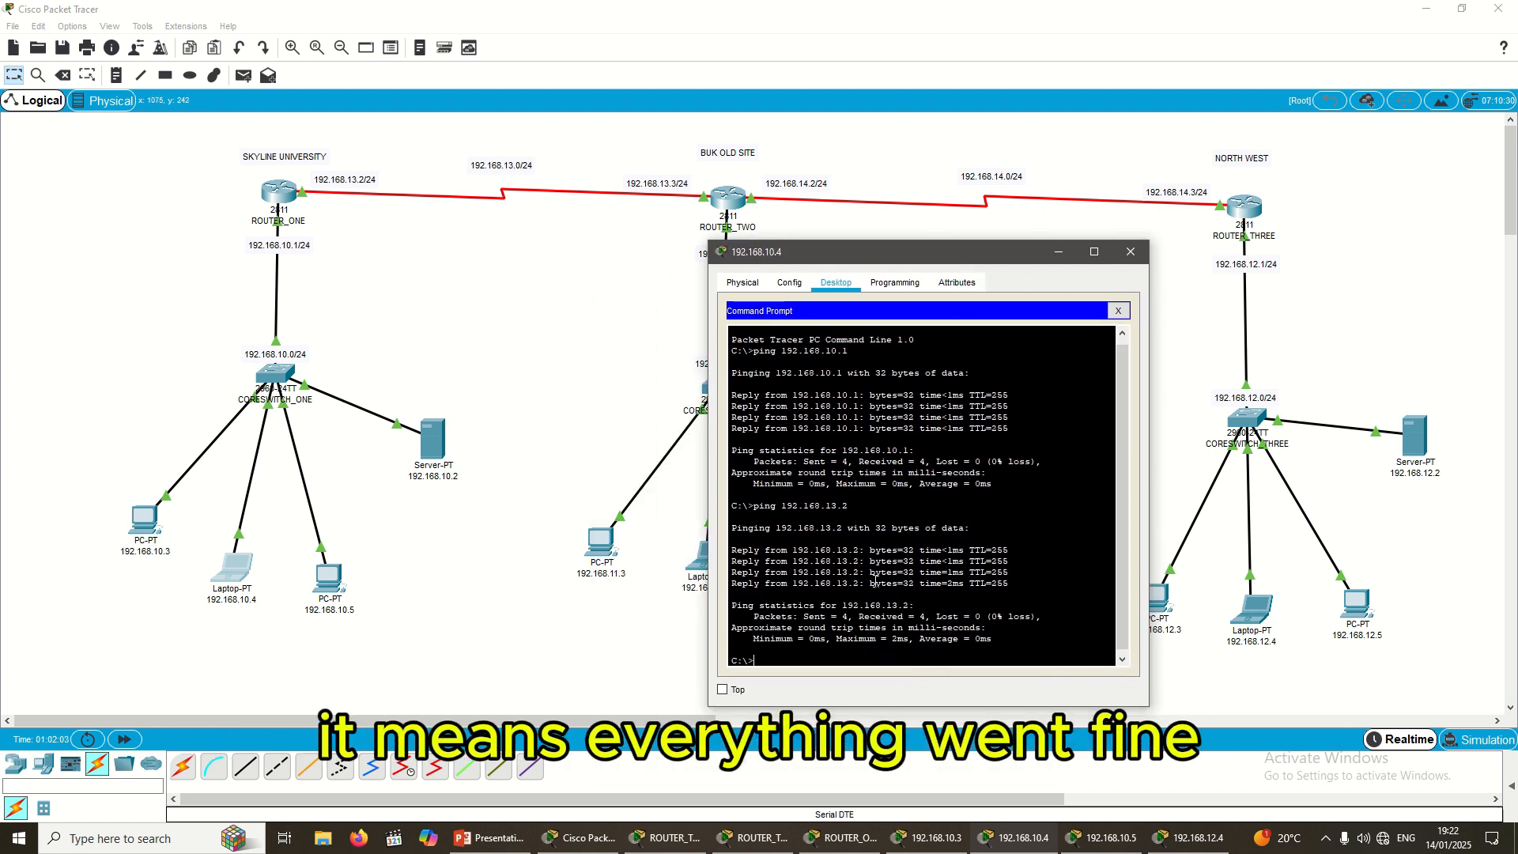
left_click_drag(796, 627, 855, 617)
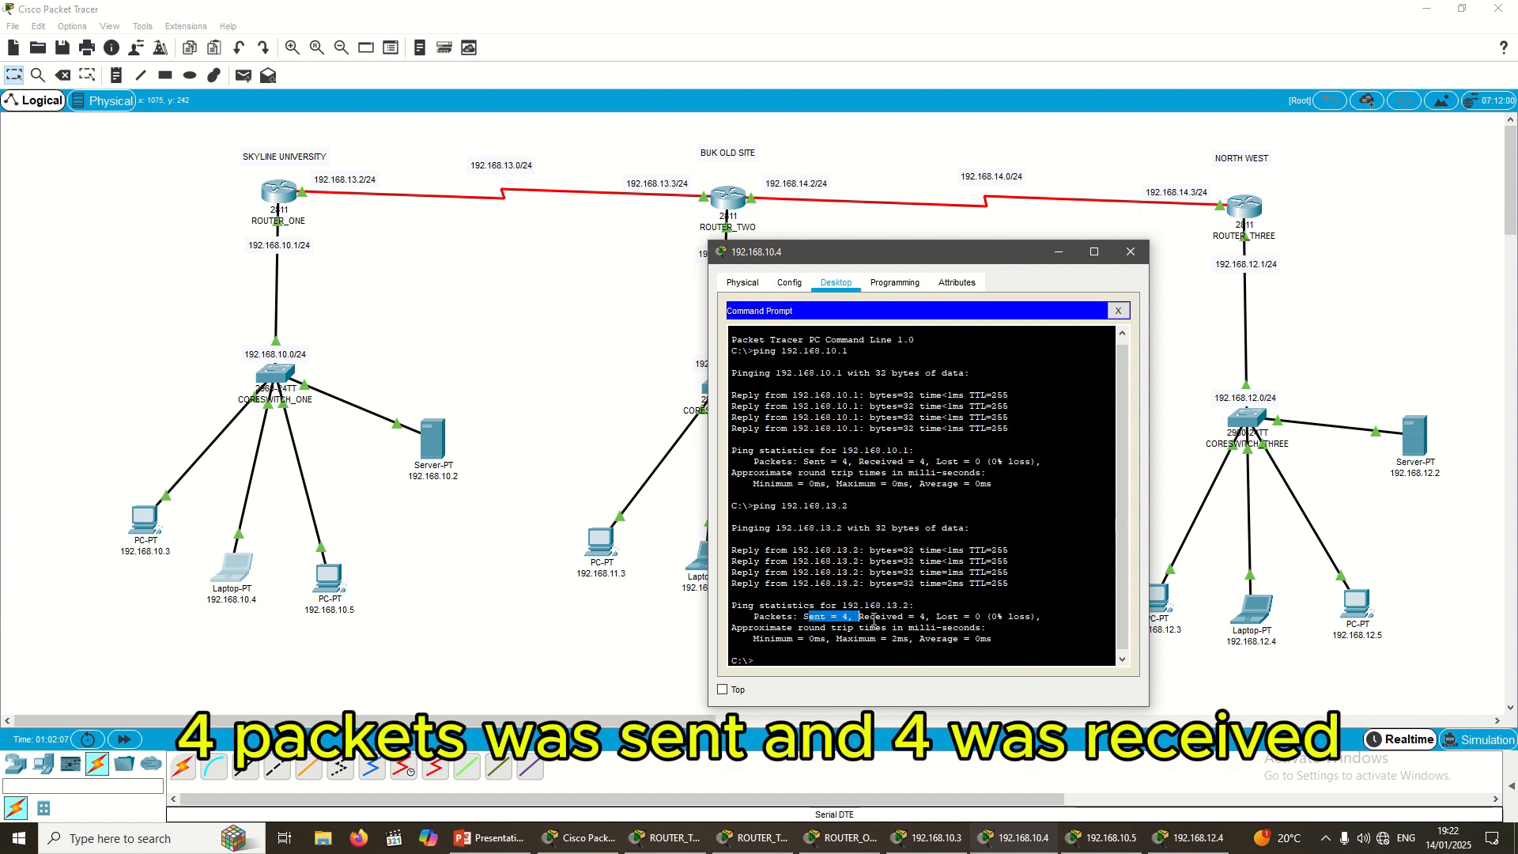
left_click(873, 622)
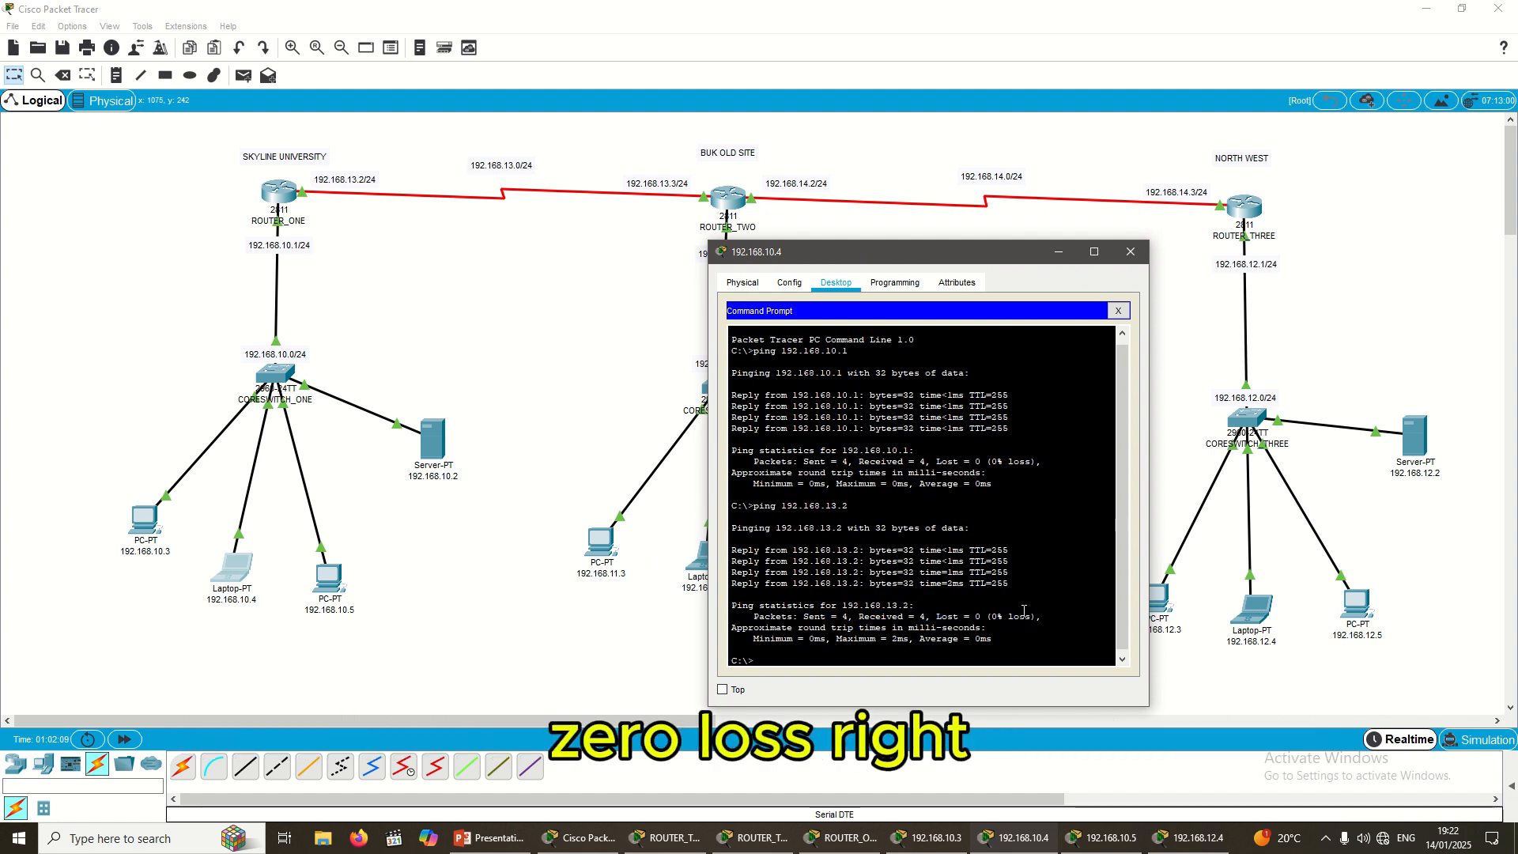
left_click_drag(855, 262, 1024, 272)
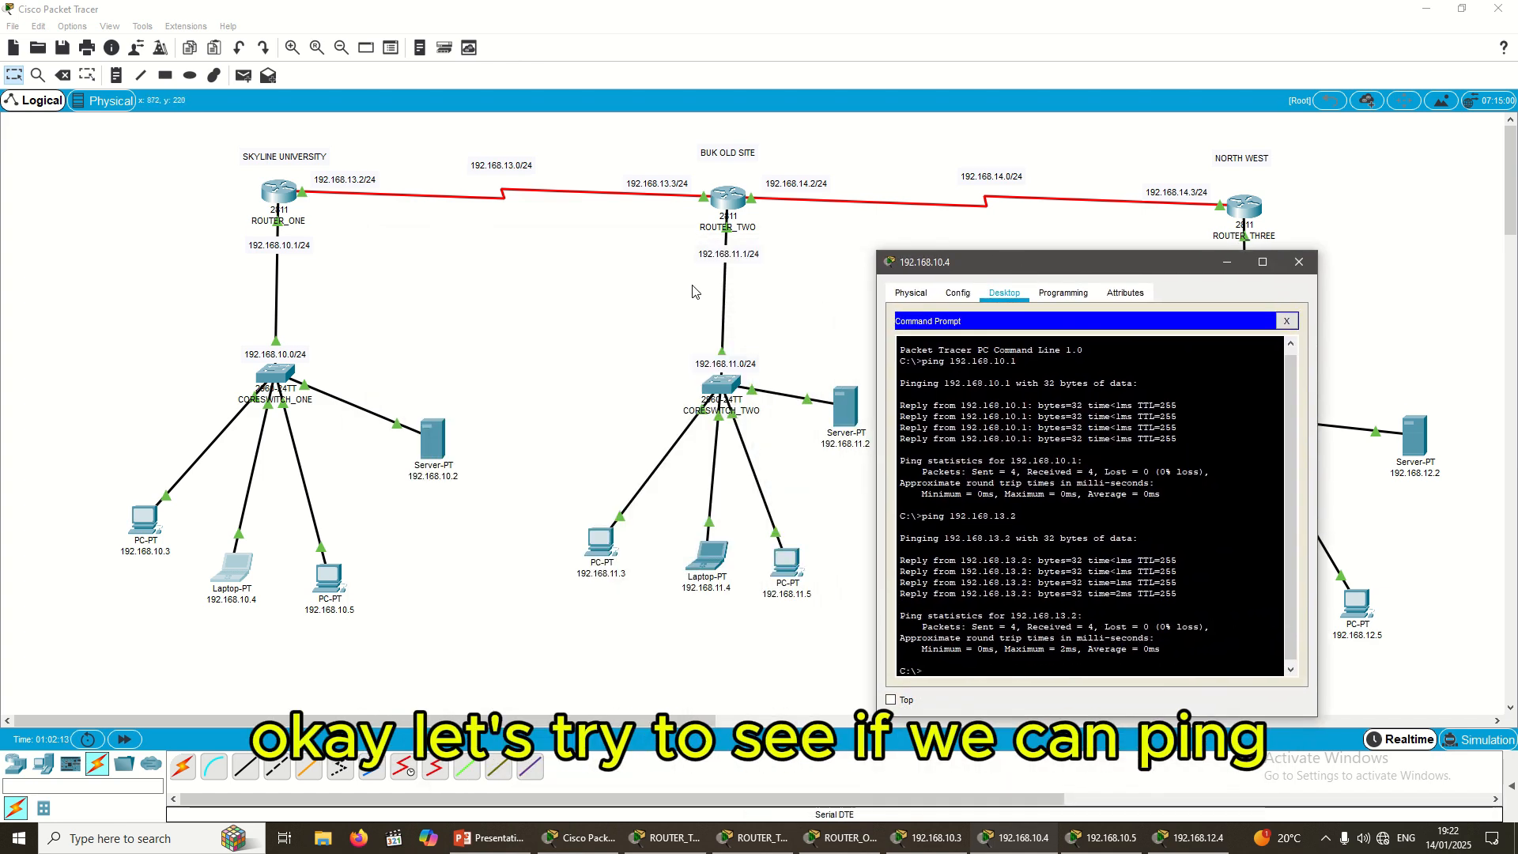
Step: Close the 192.168.10.5 and 192.168.12.4 windows and bring laptop 192.168.10.4's prompt forward
left_click(245, 585)
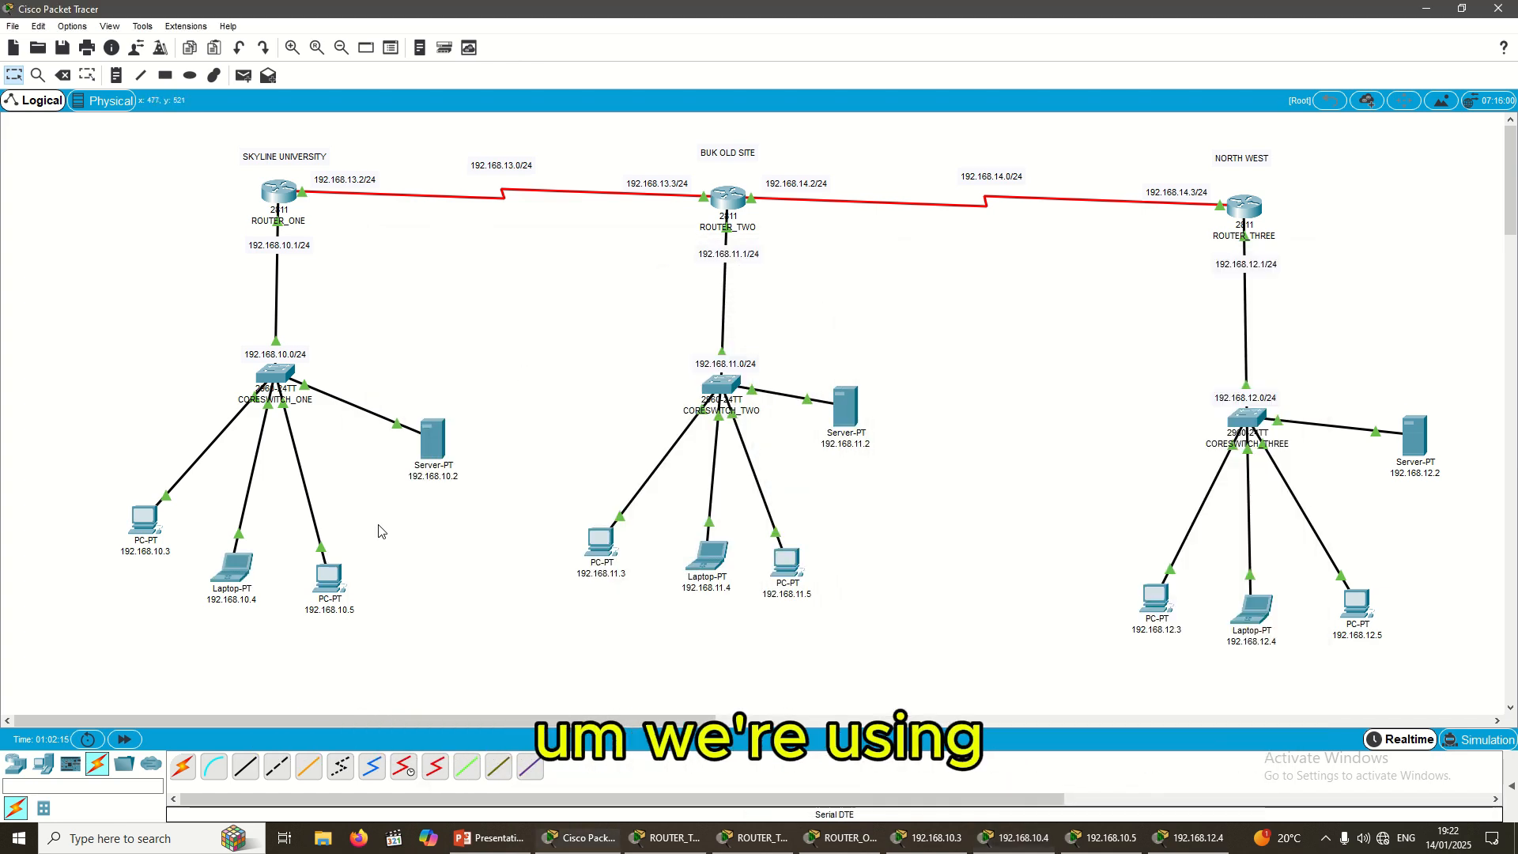
left_click(1179, 844)
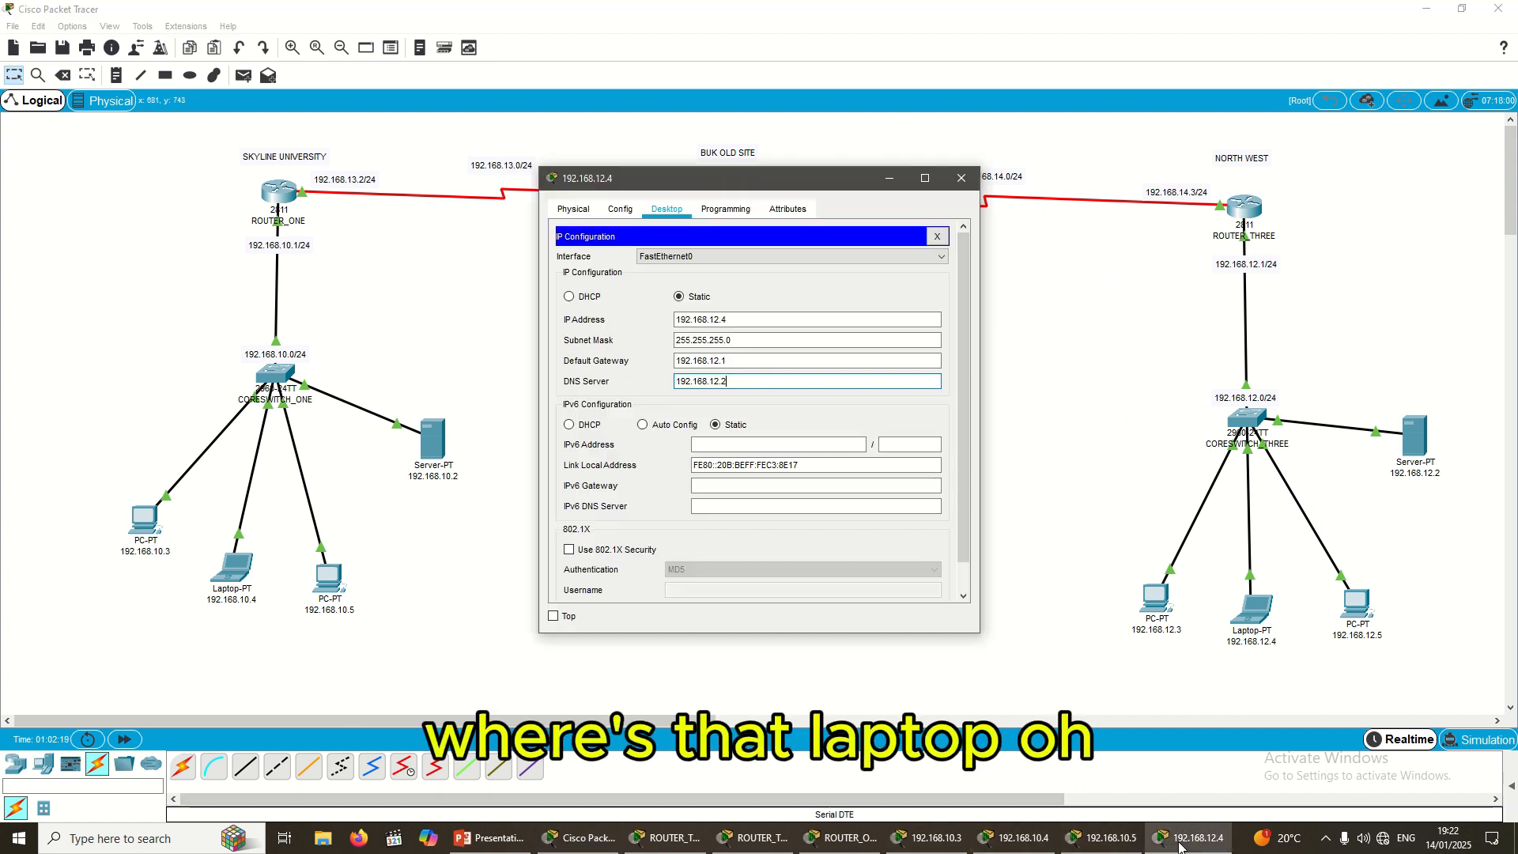
left_click(1114, 844)
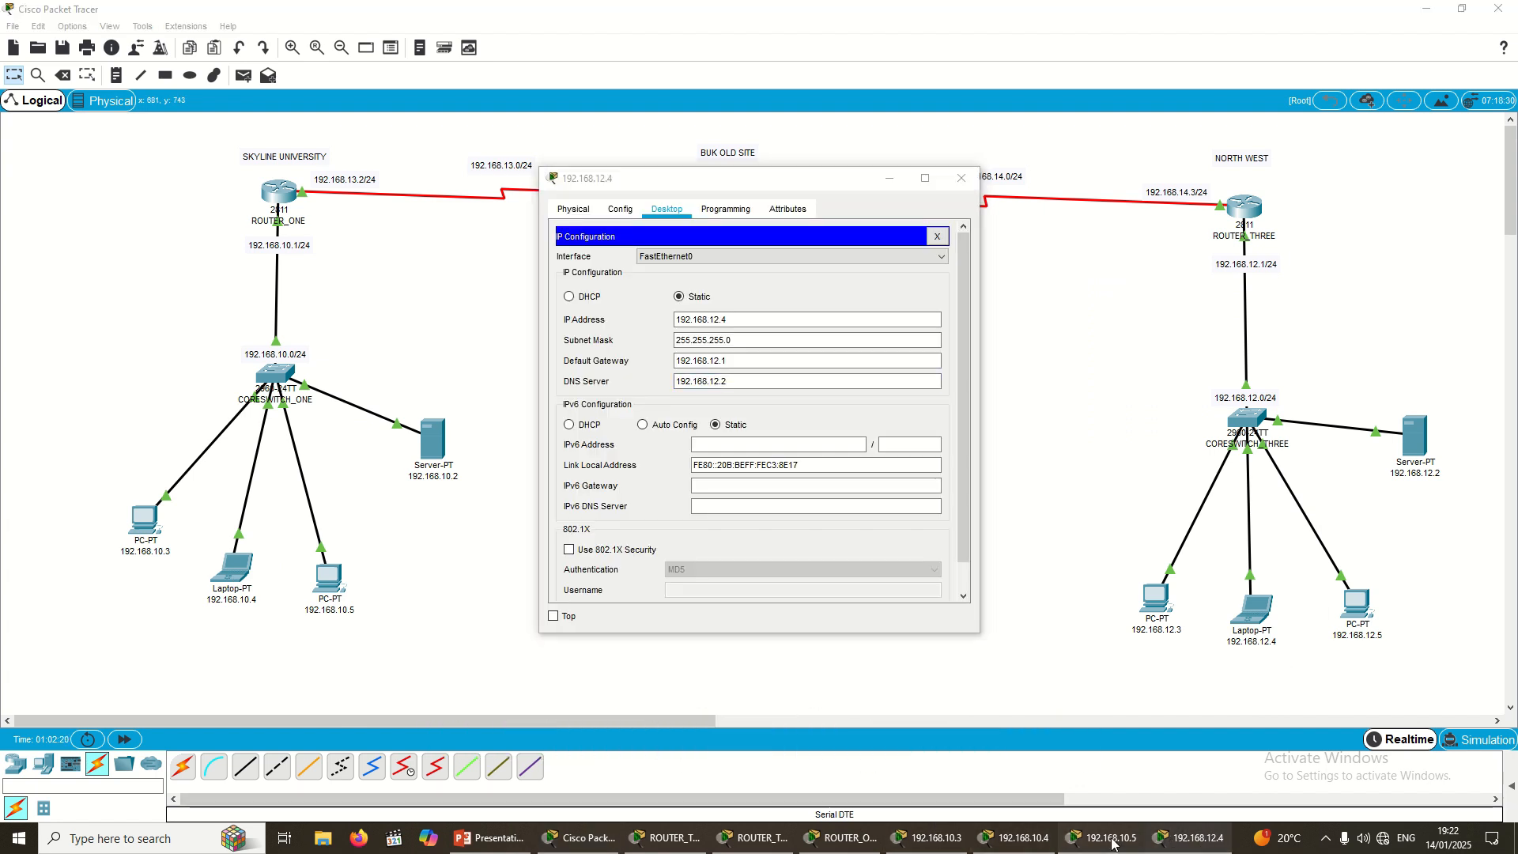
left_click(961, 178)
left_click(962, 178)
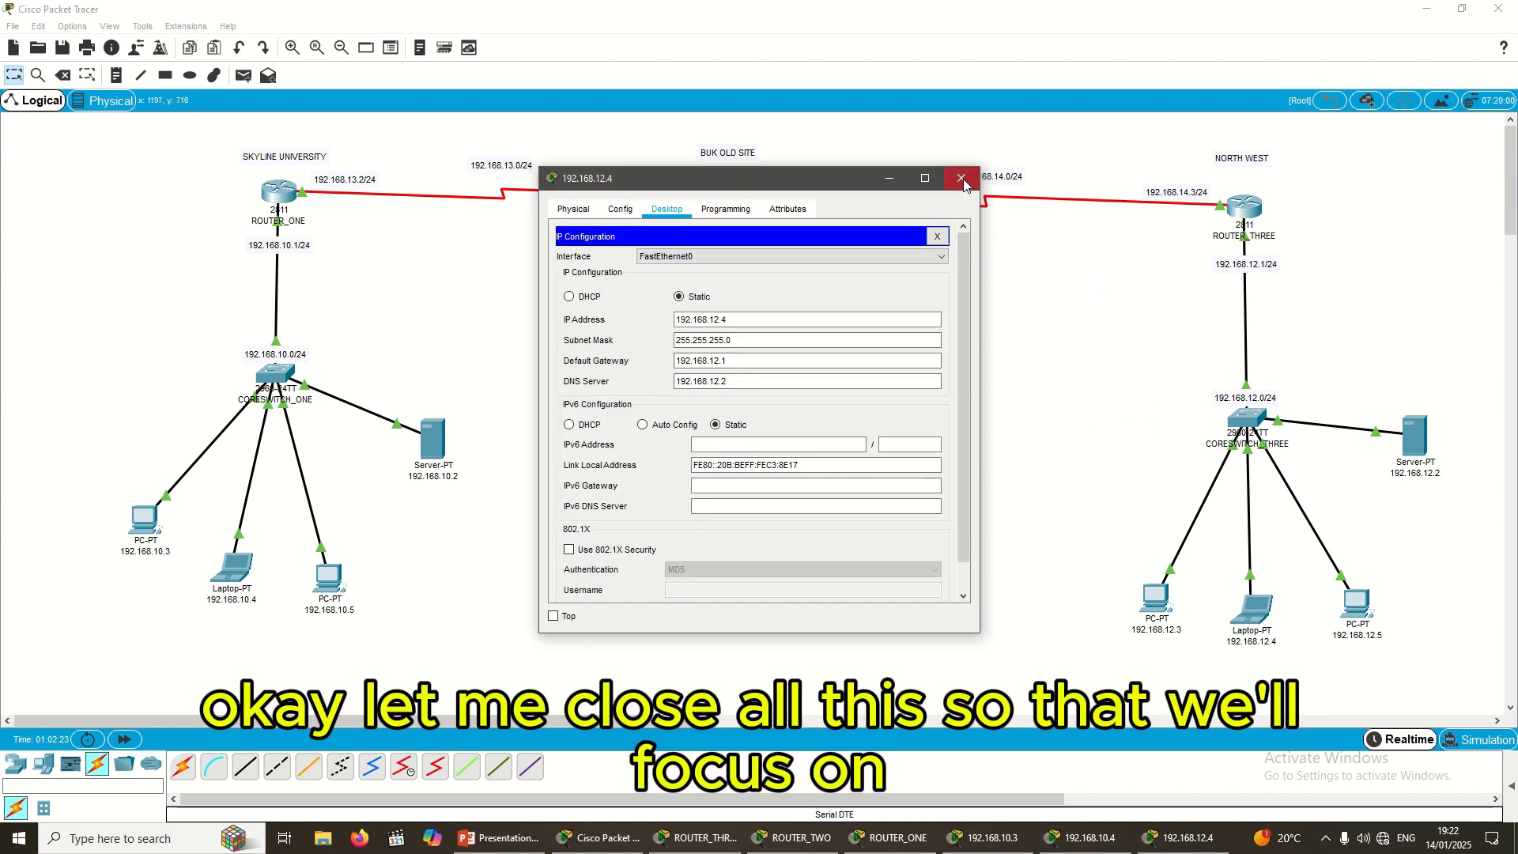
left_click(1167, 844)
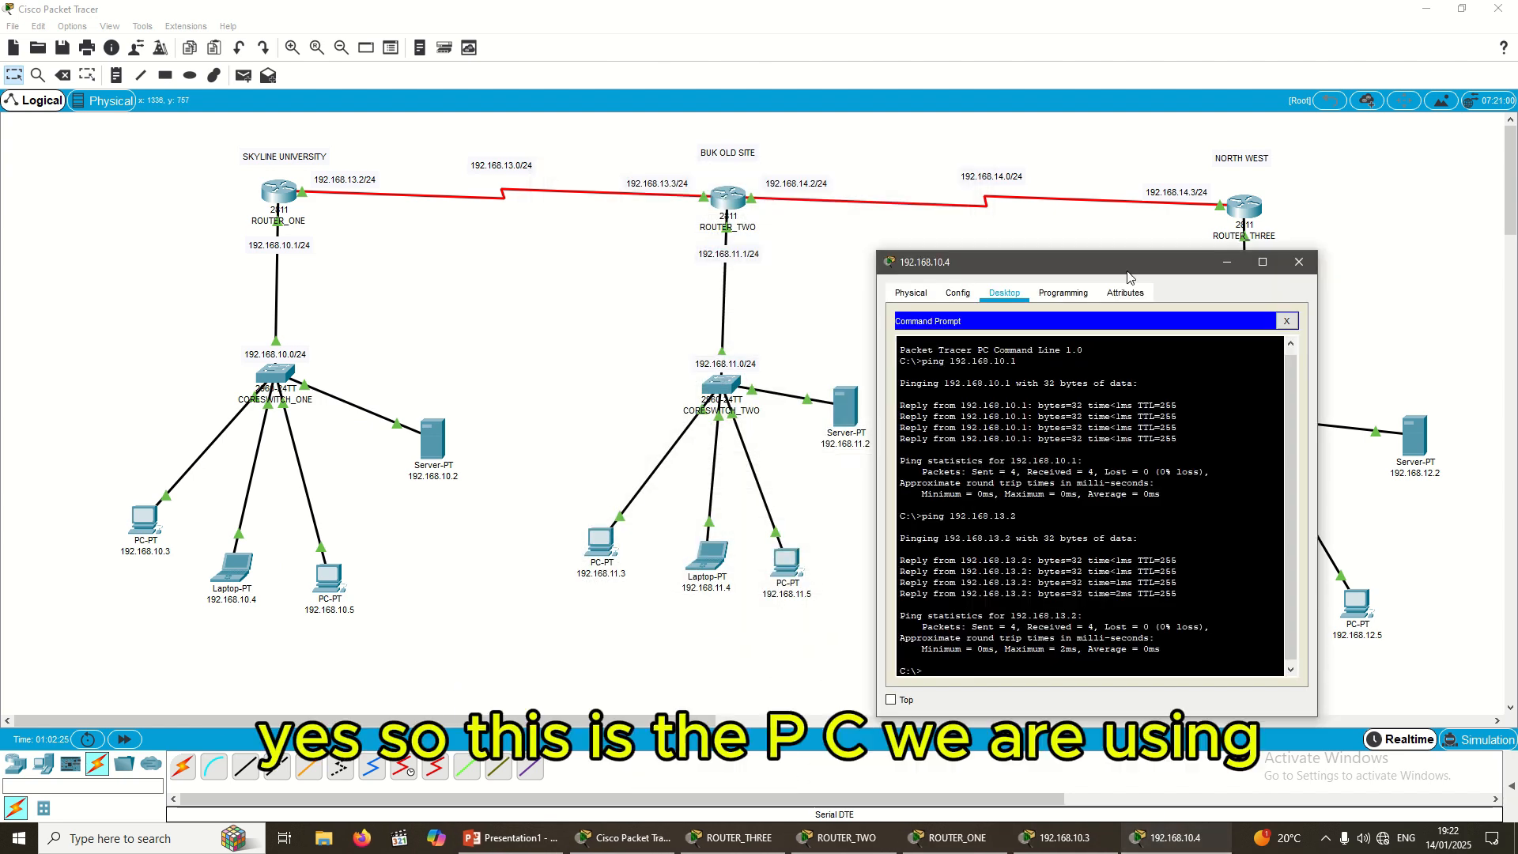
left_click_drag(1115, 271, 1073, 286)
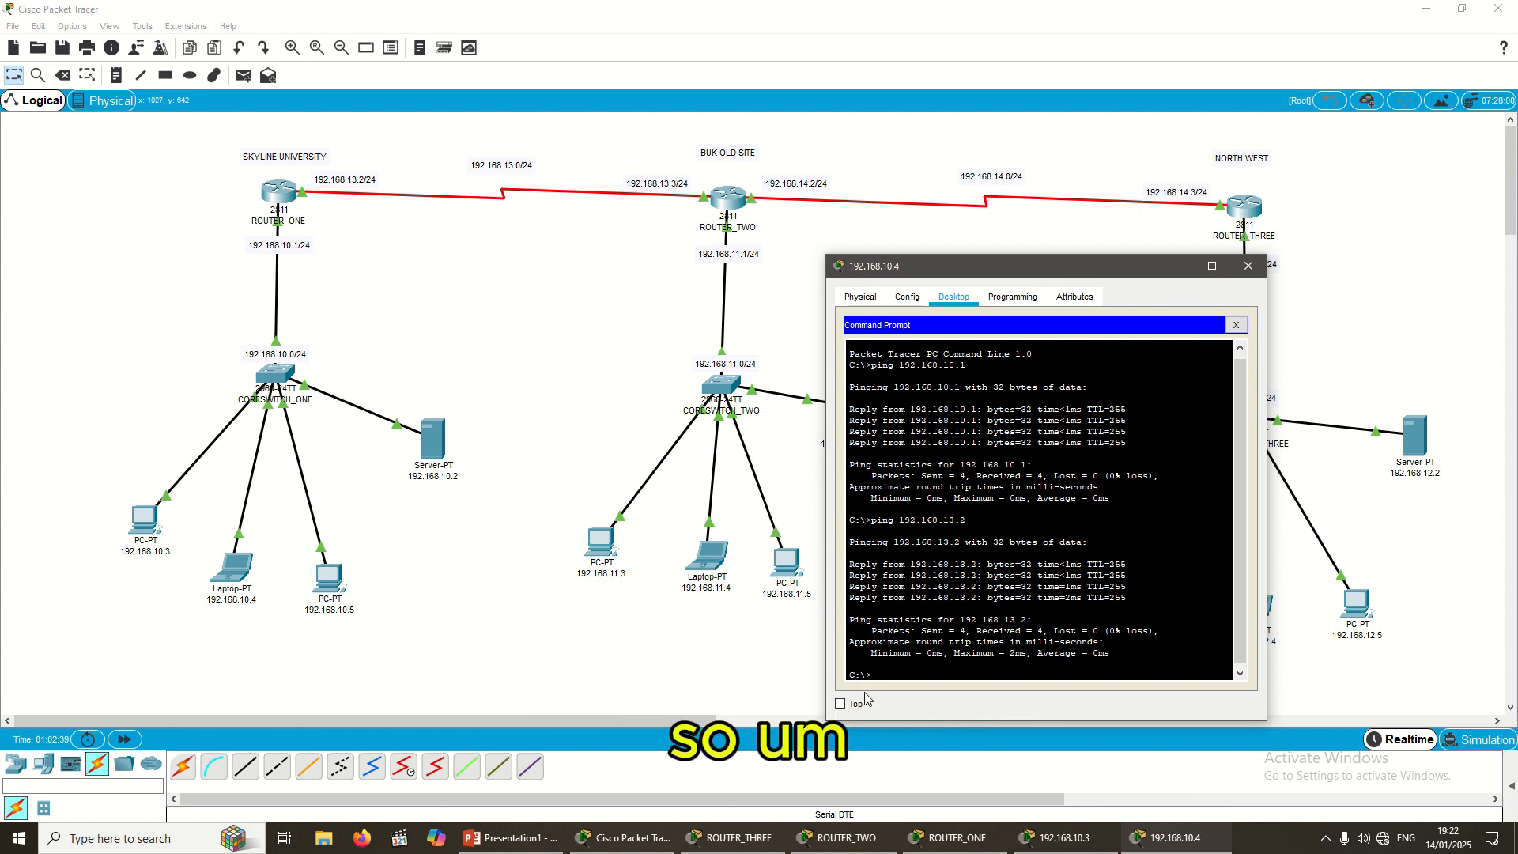
Step: Run ping 192.168.11.3 from the laptop, then repeat it to get 4 of 4 replies
key("Return")
key("Return")
type("pin")
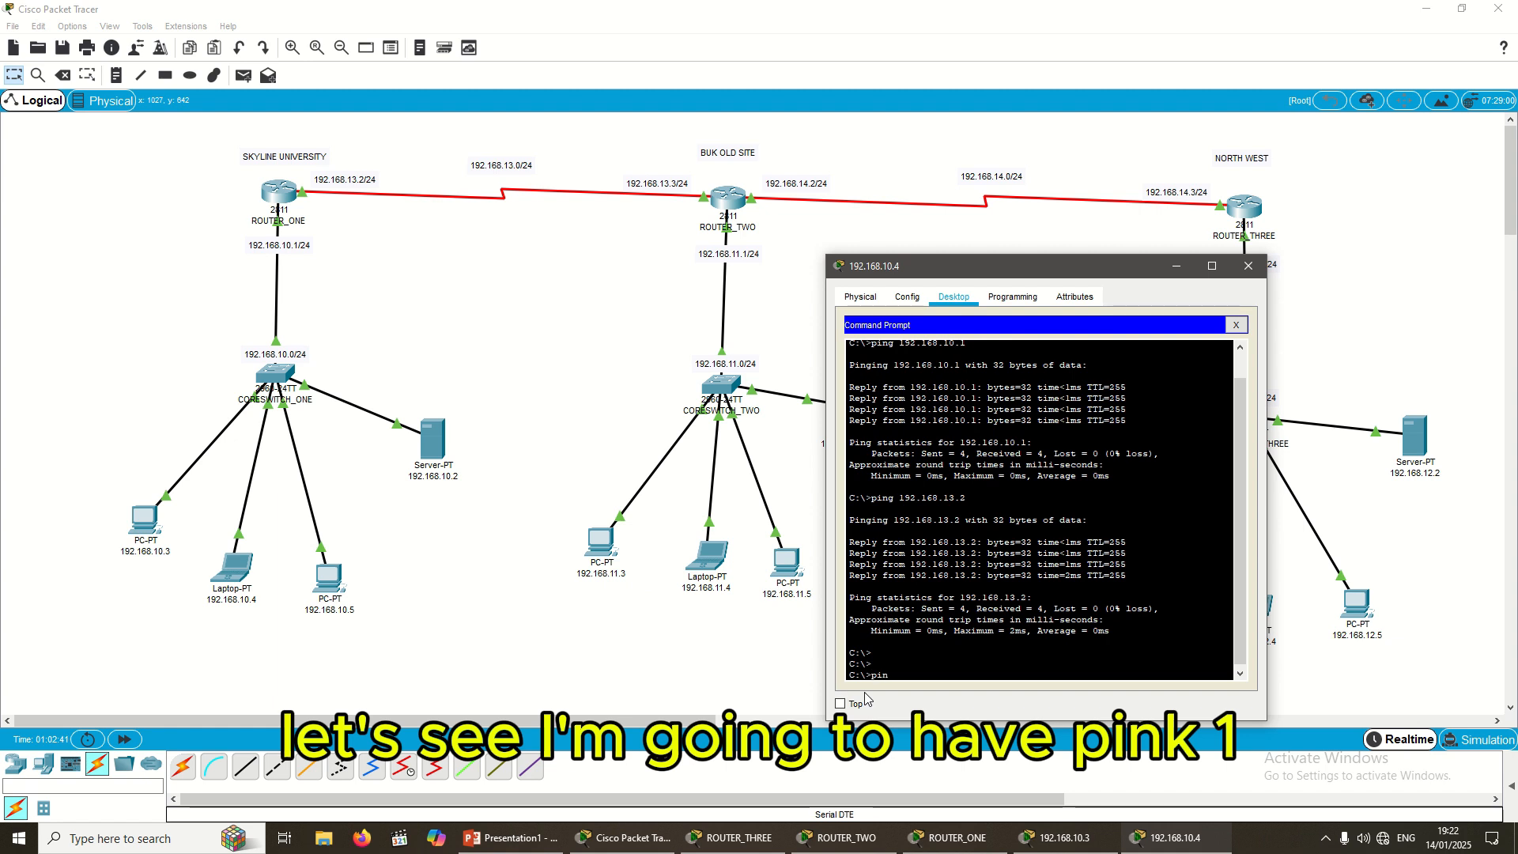
type("g 192")
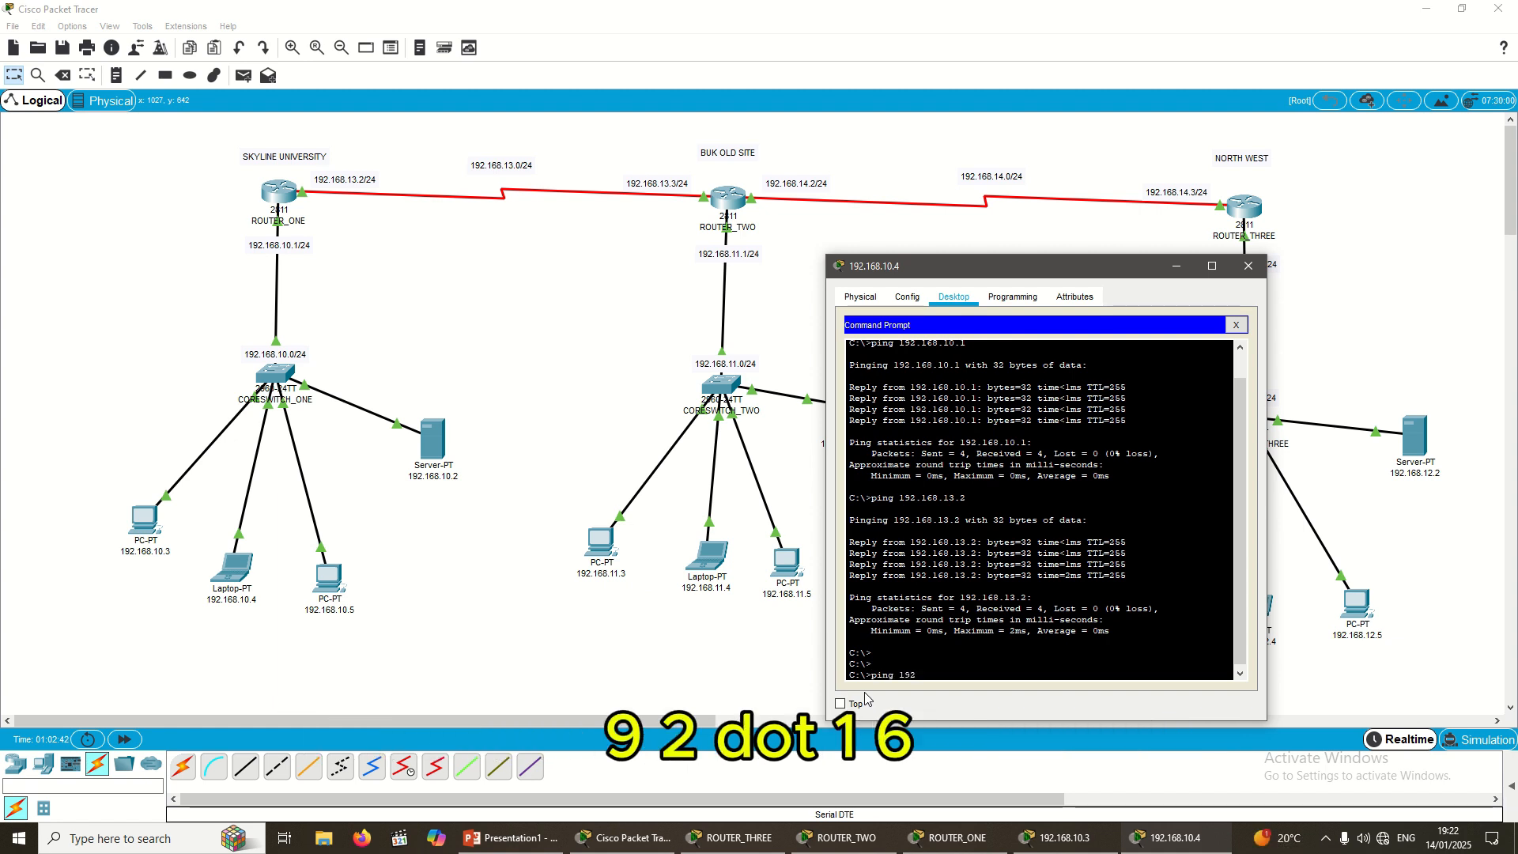
type(".168")
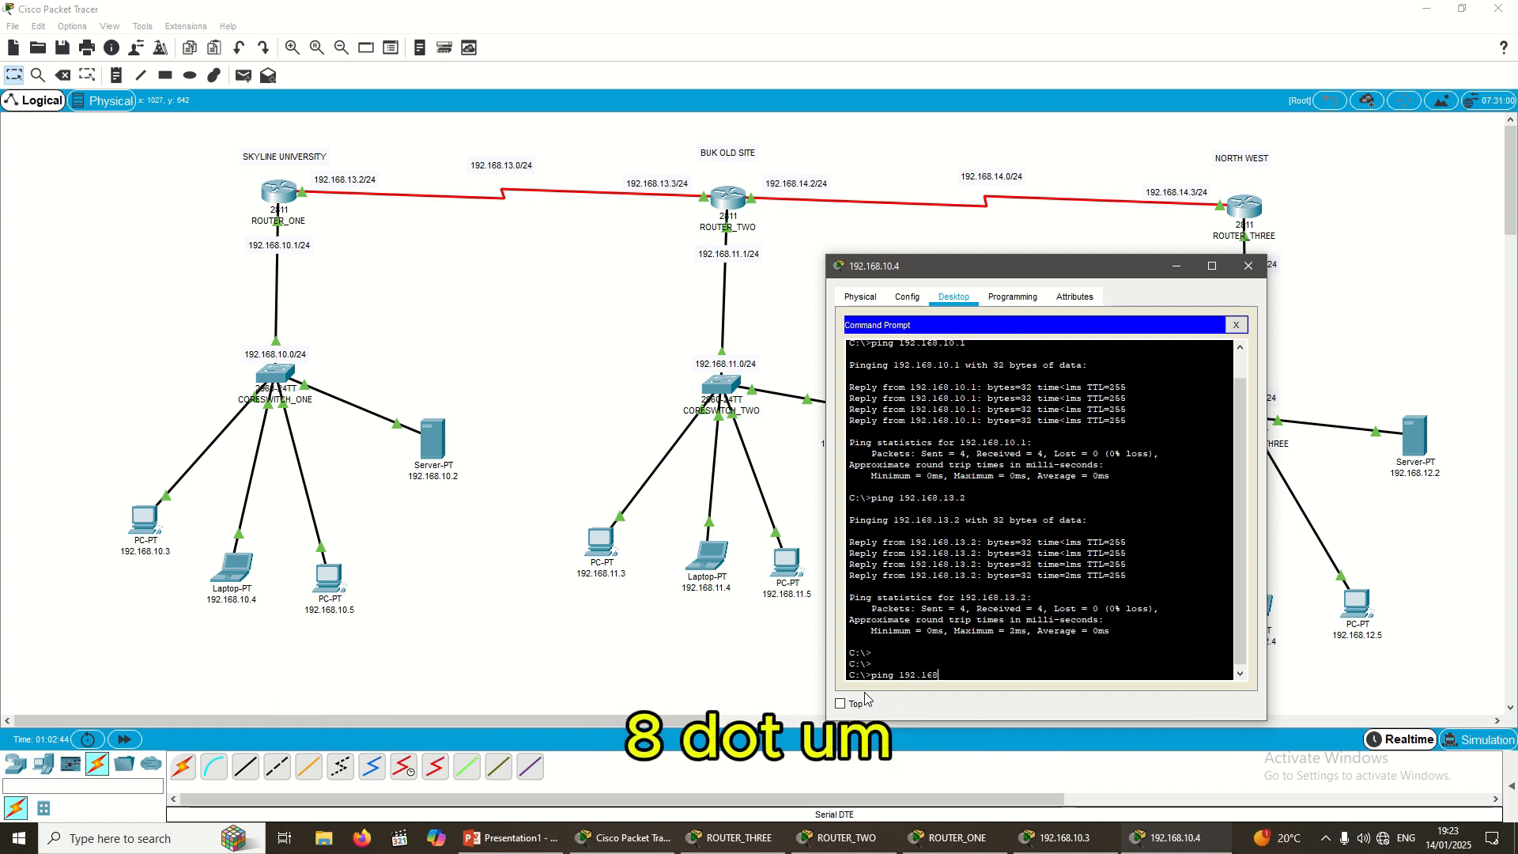
type(".11")
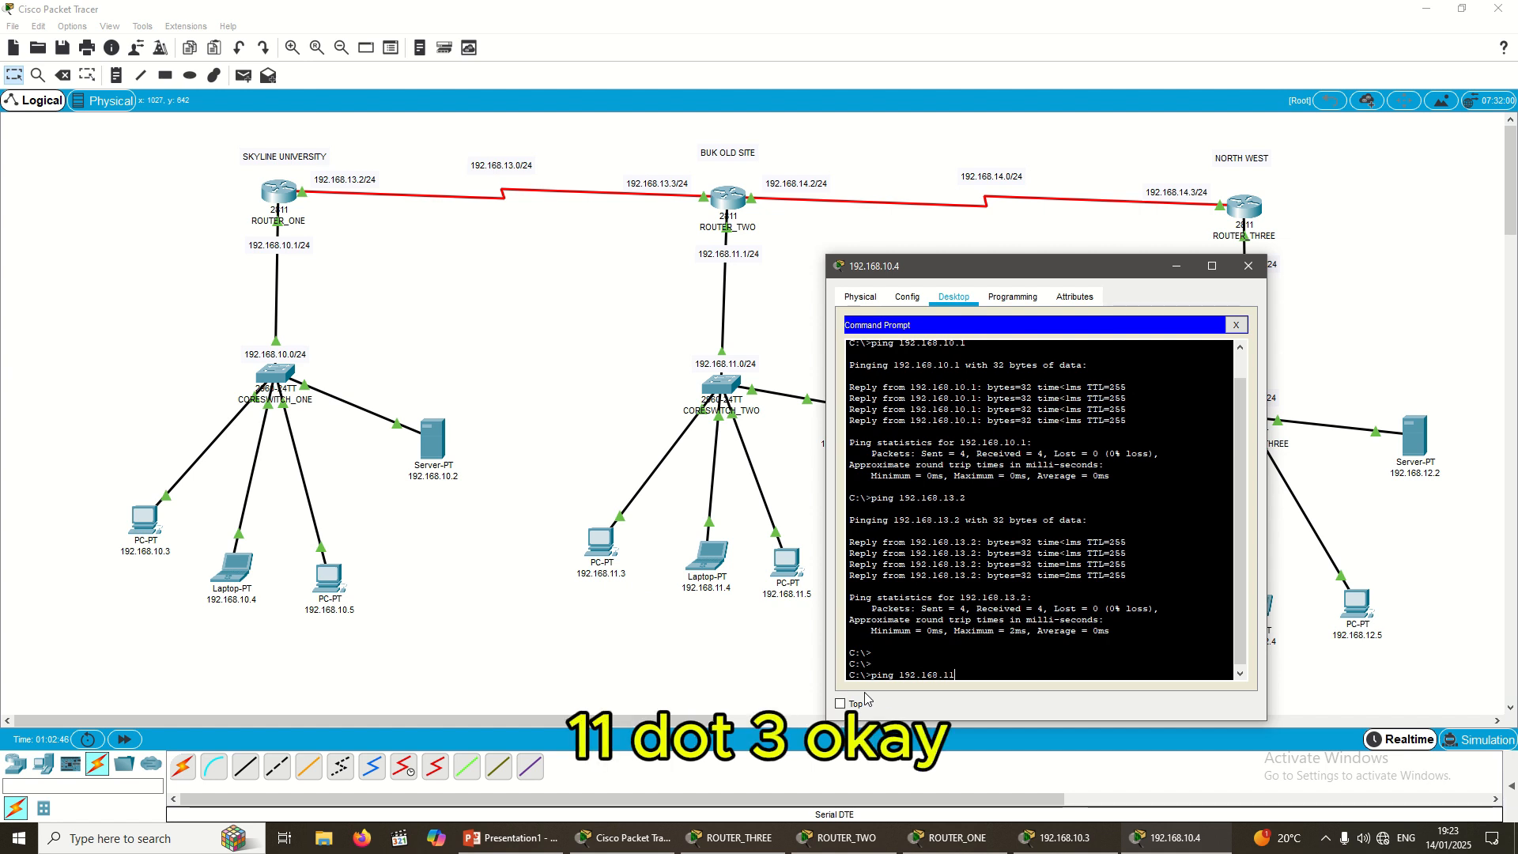
type(".3")
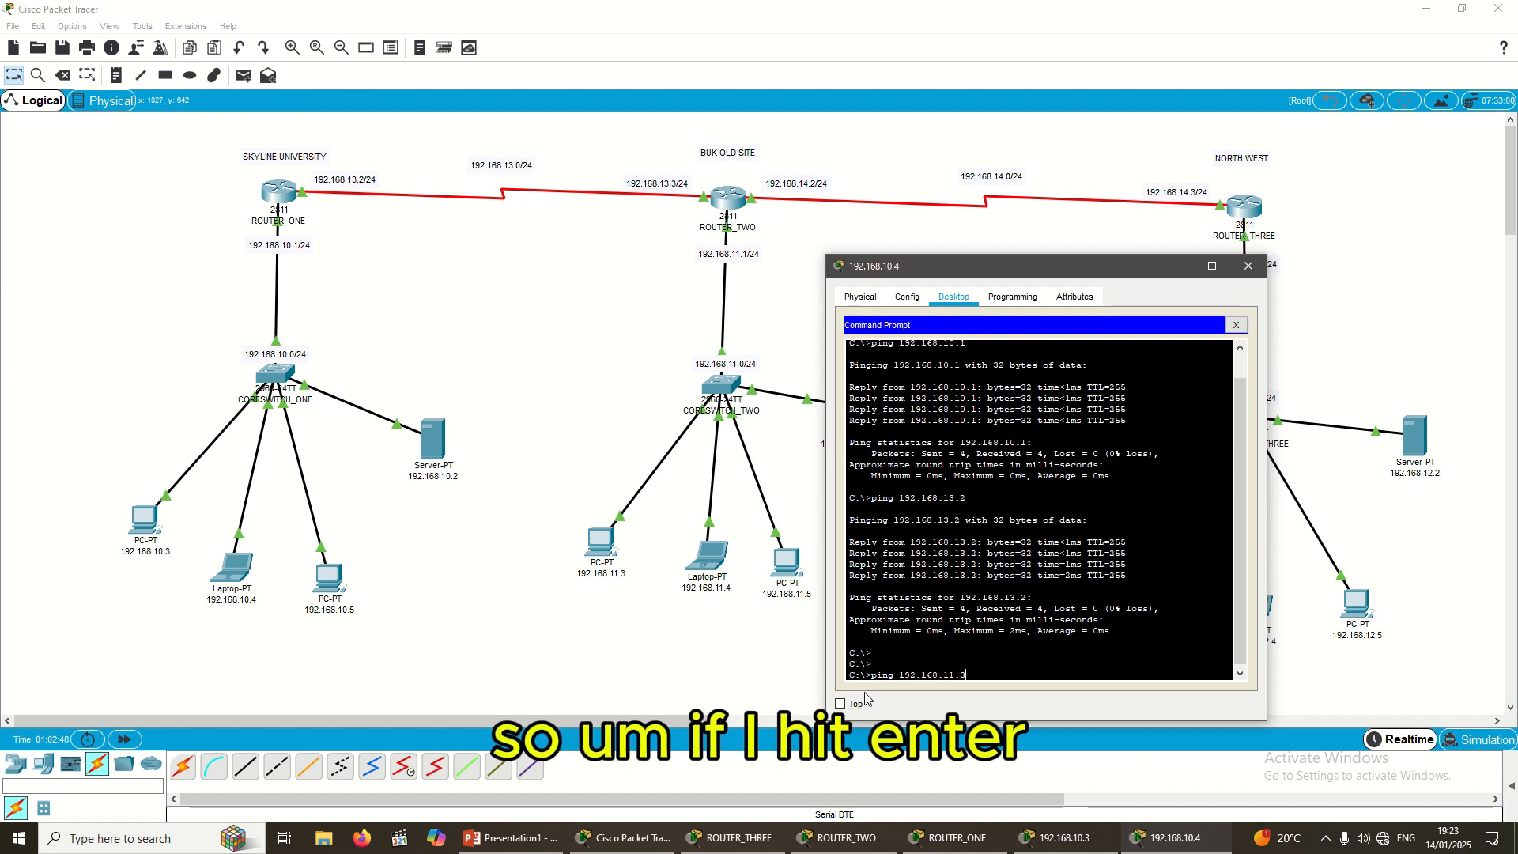
key("Return")
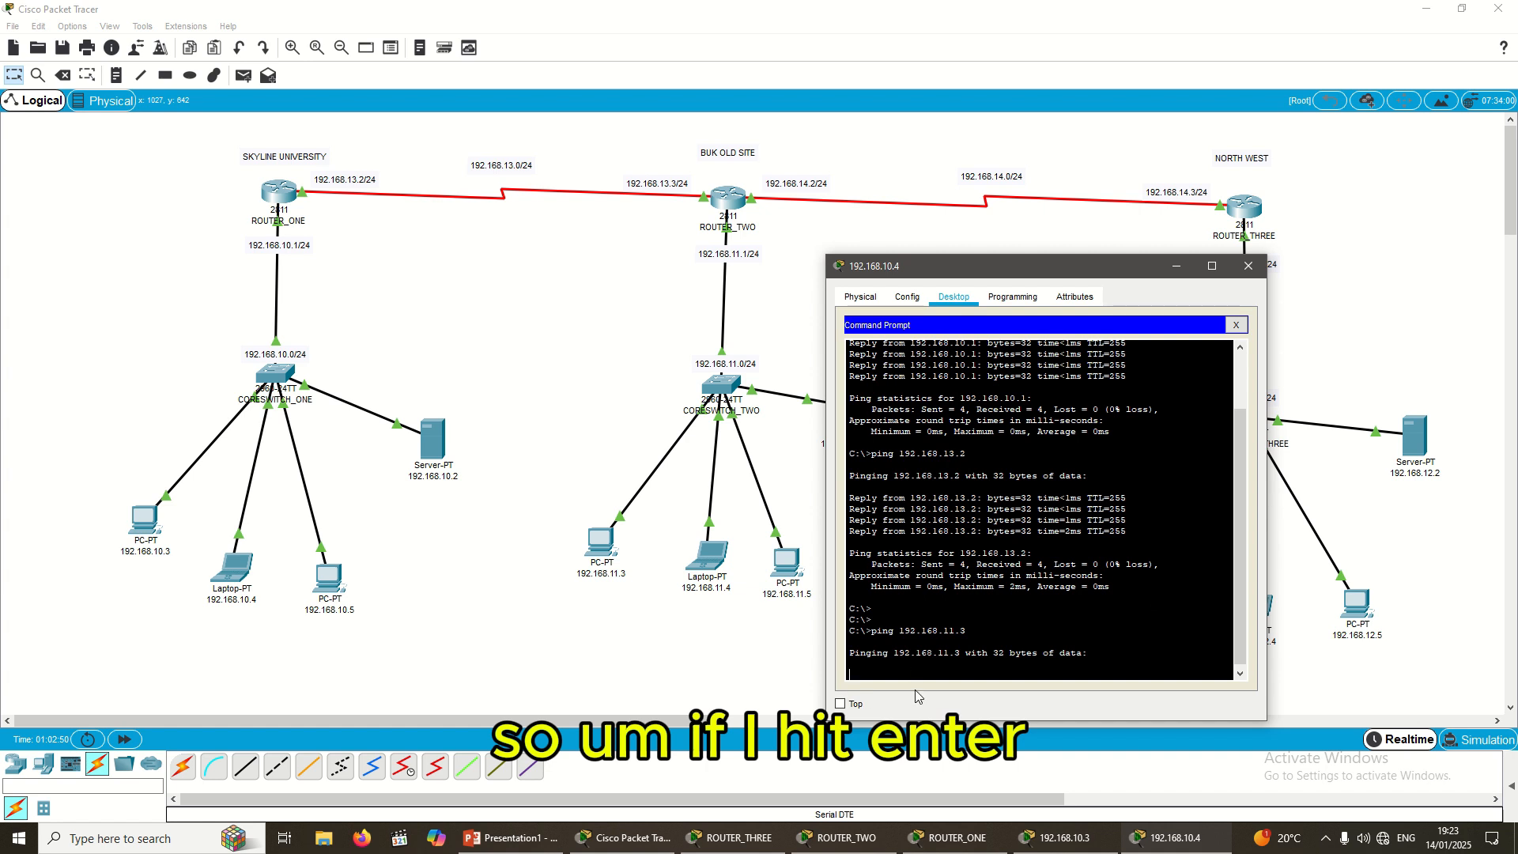
left_click_drag(1067, 257, 1089, 199)
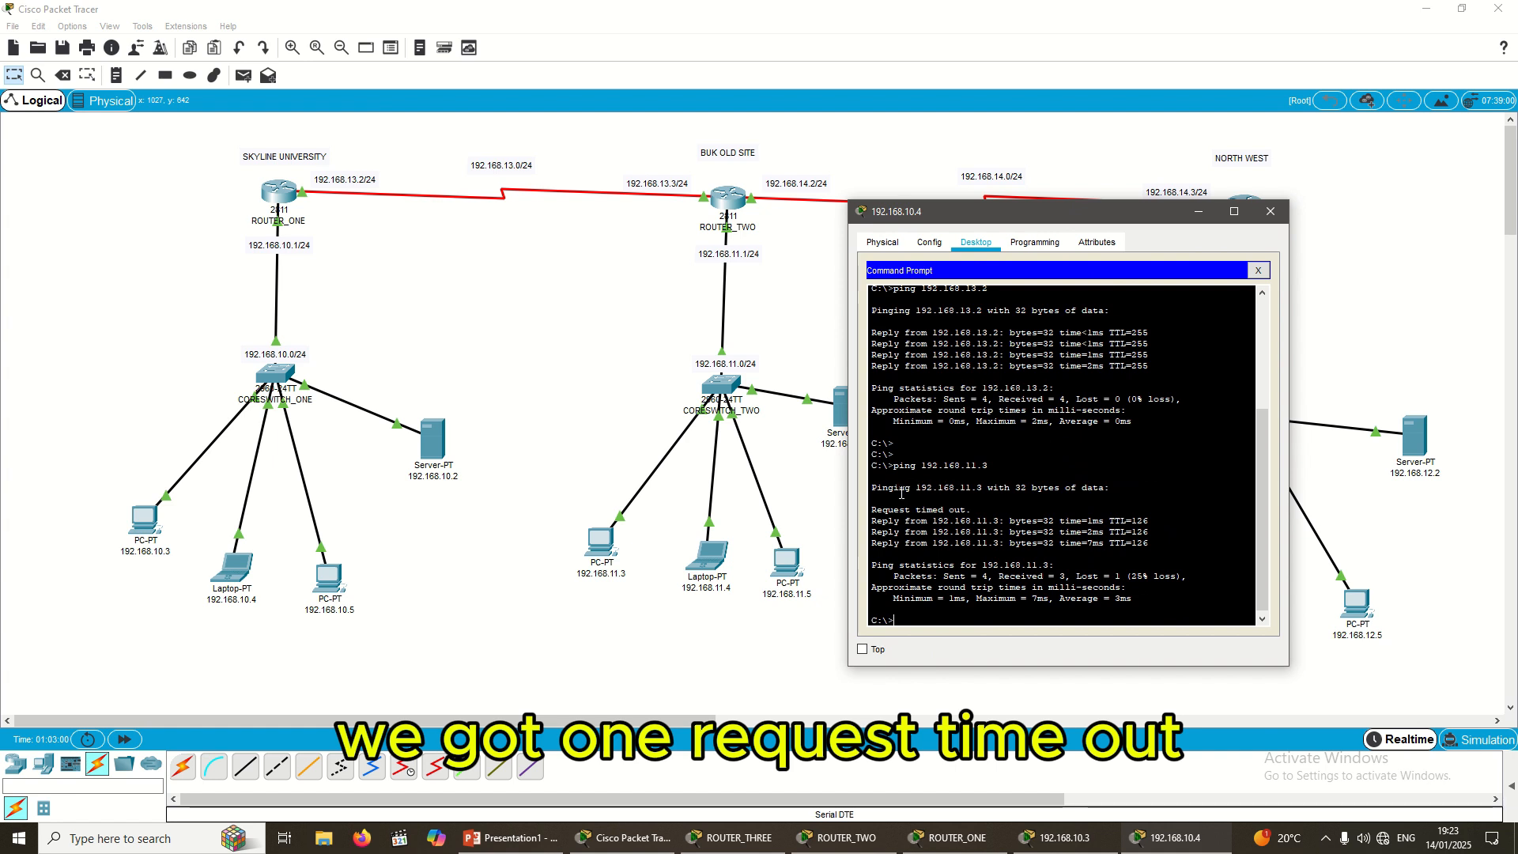
left_click_drag(978, 509, 1153, 531)
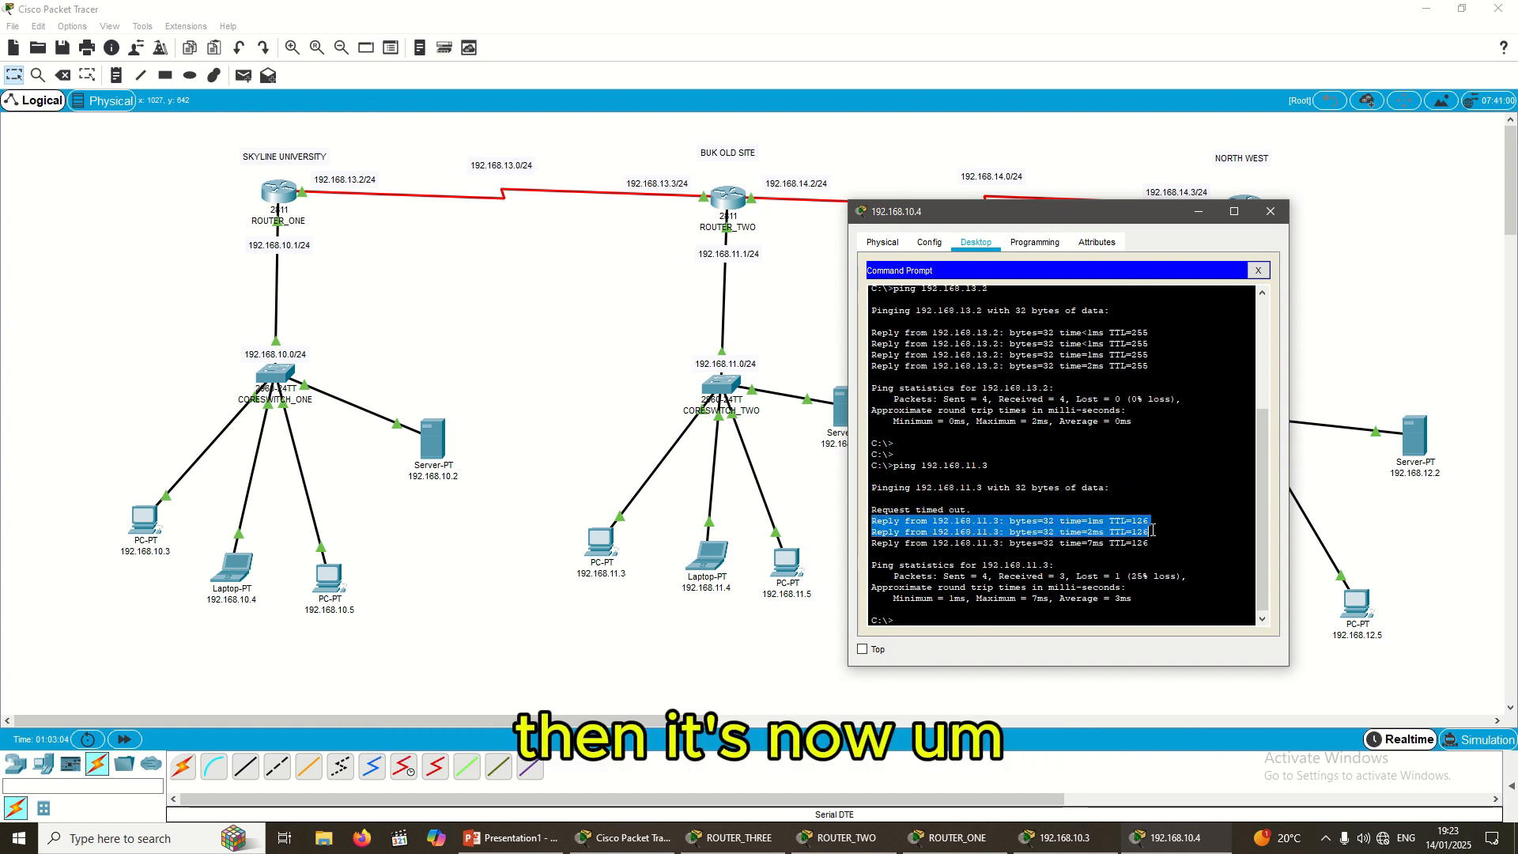
left_click(972, 532)
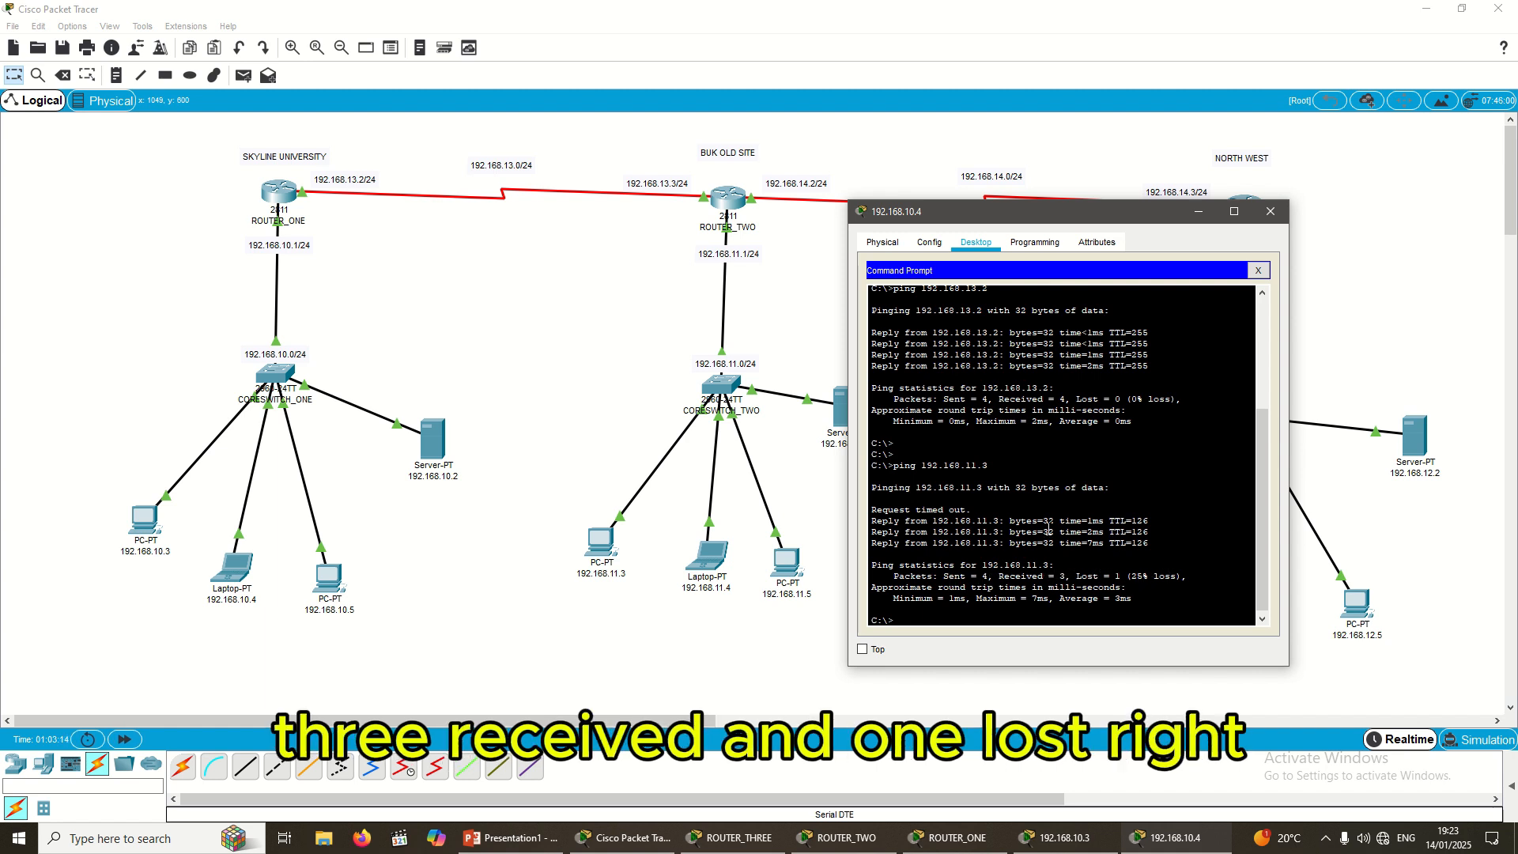
left_click(972, 531)
key("Up")
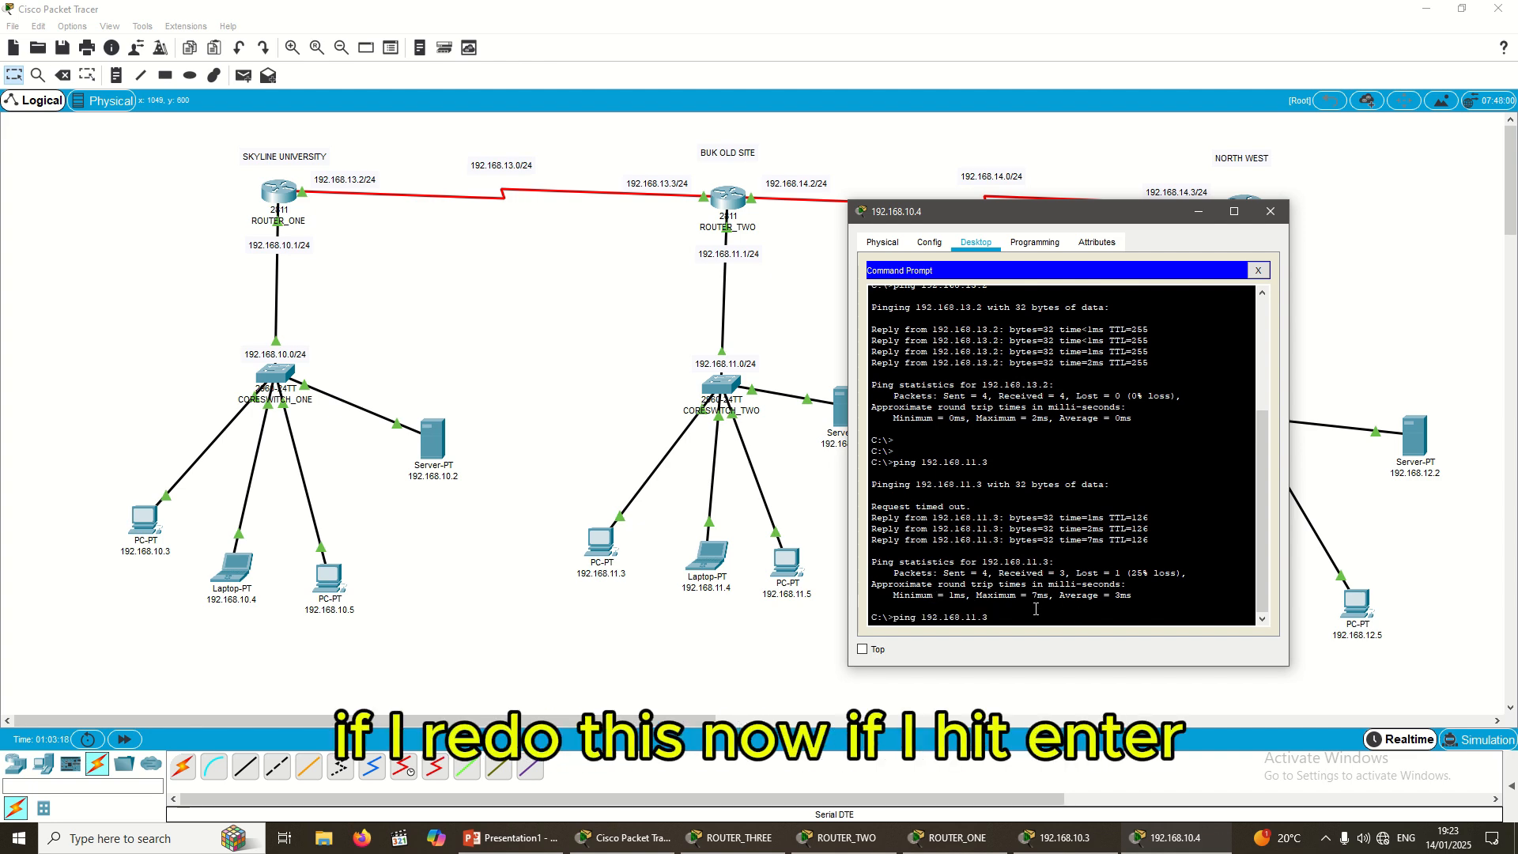
key("Return")
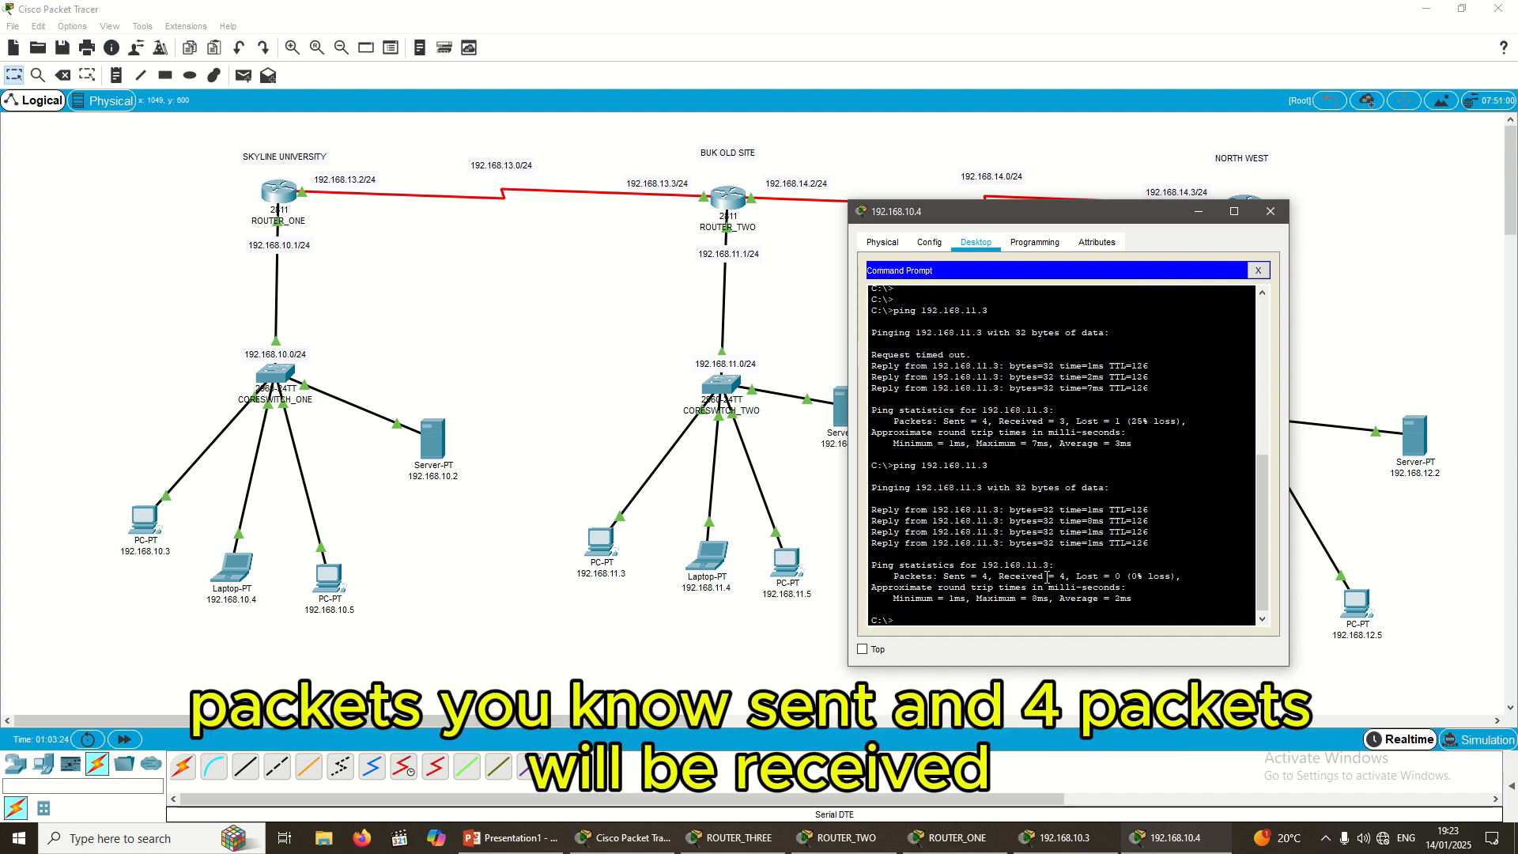
Step: Add simple PDUs from PC 192.168.10.3 to laptop 192.168.11.4 and PC 192.168.10.5 to server 192.168.11.2
left_click_drag(1098, 212, 1179, 352)
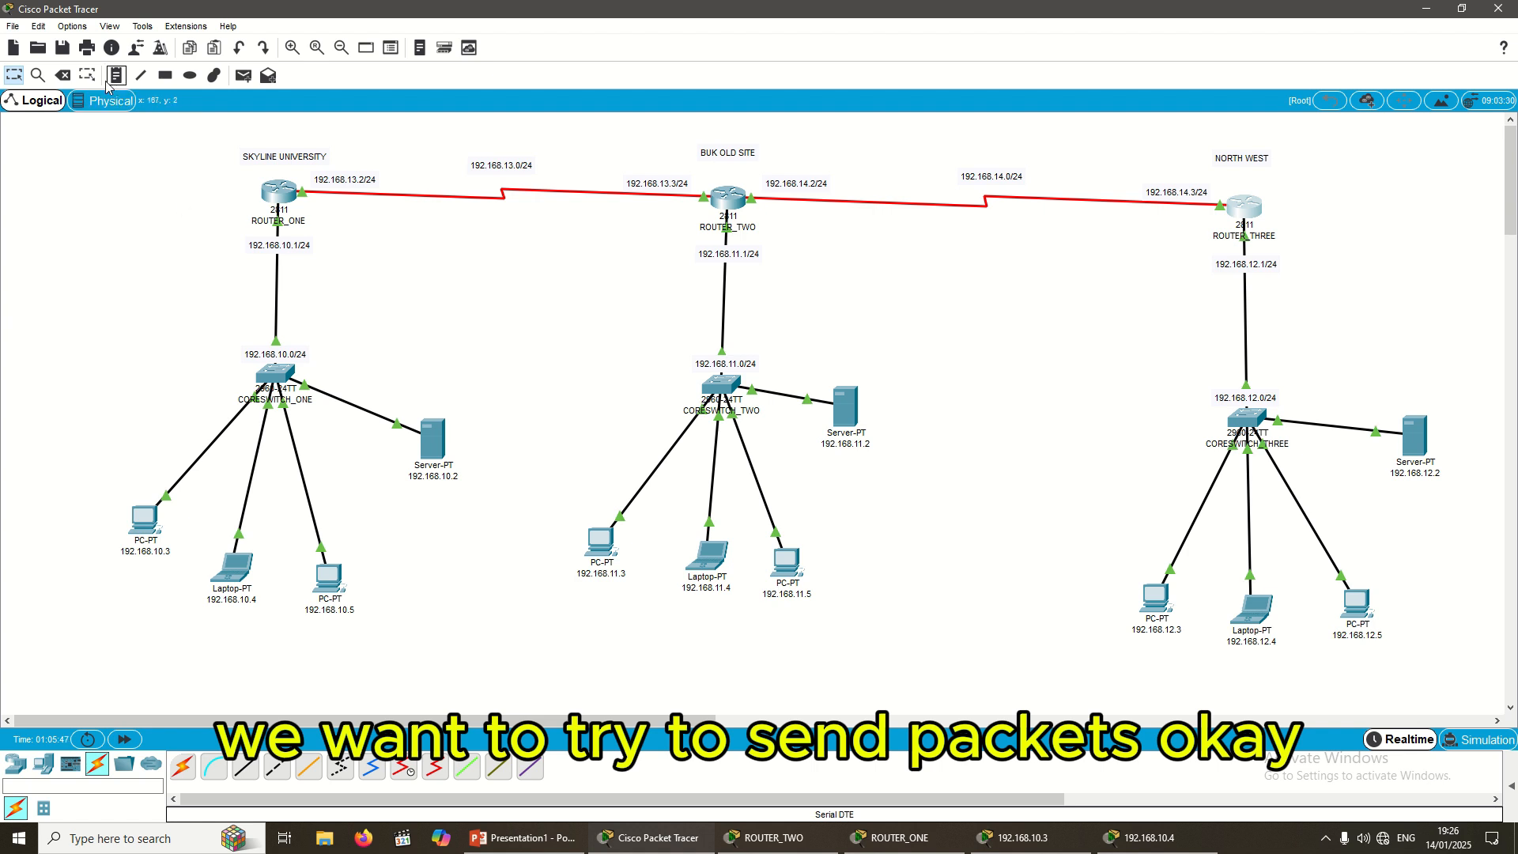
left_click(245, 77)
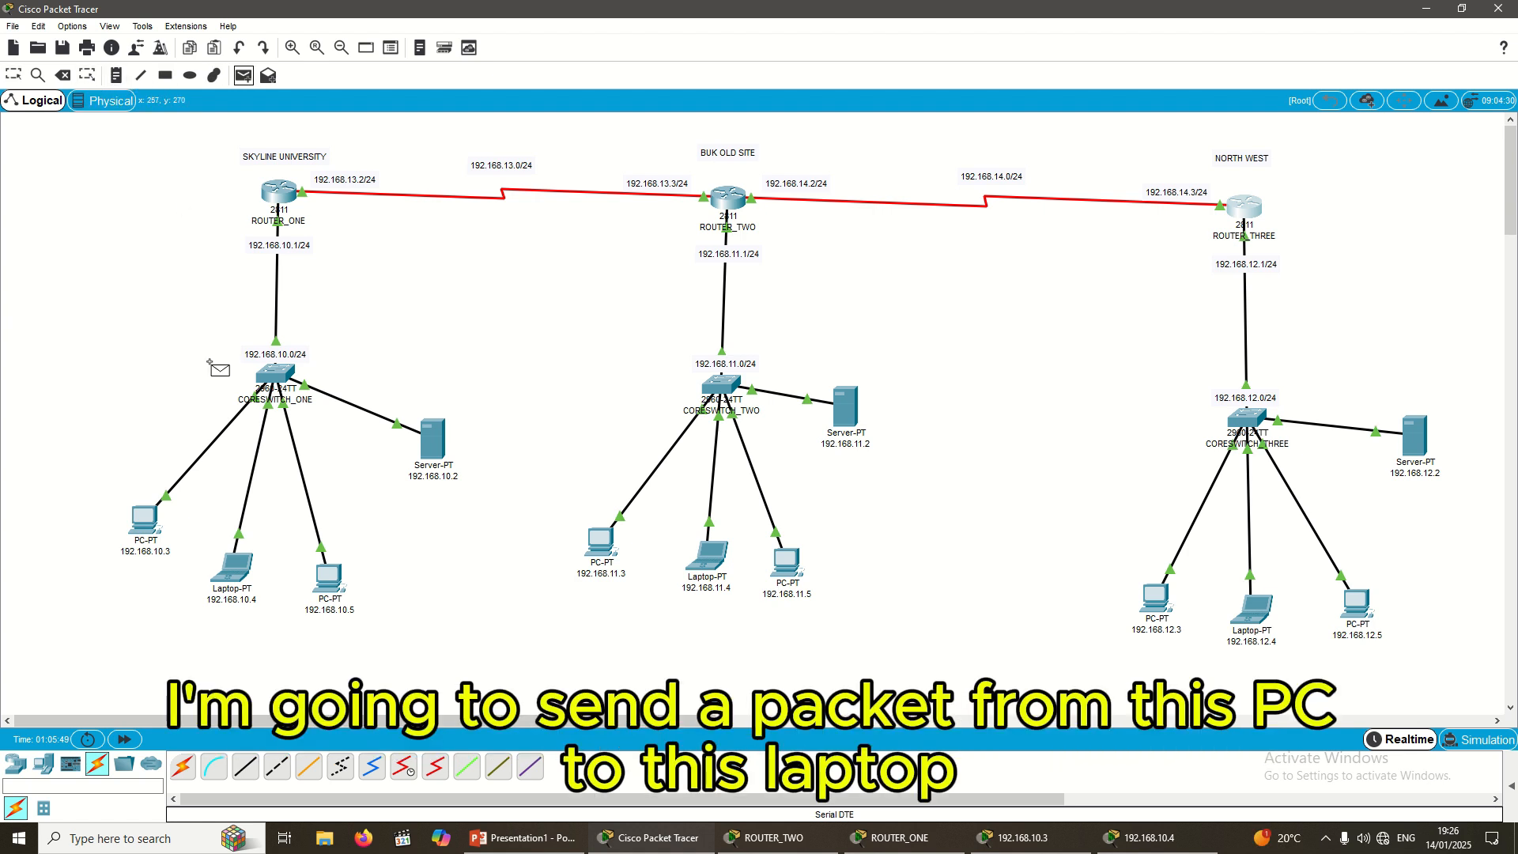
left_click(147, 522)
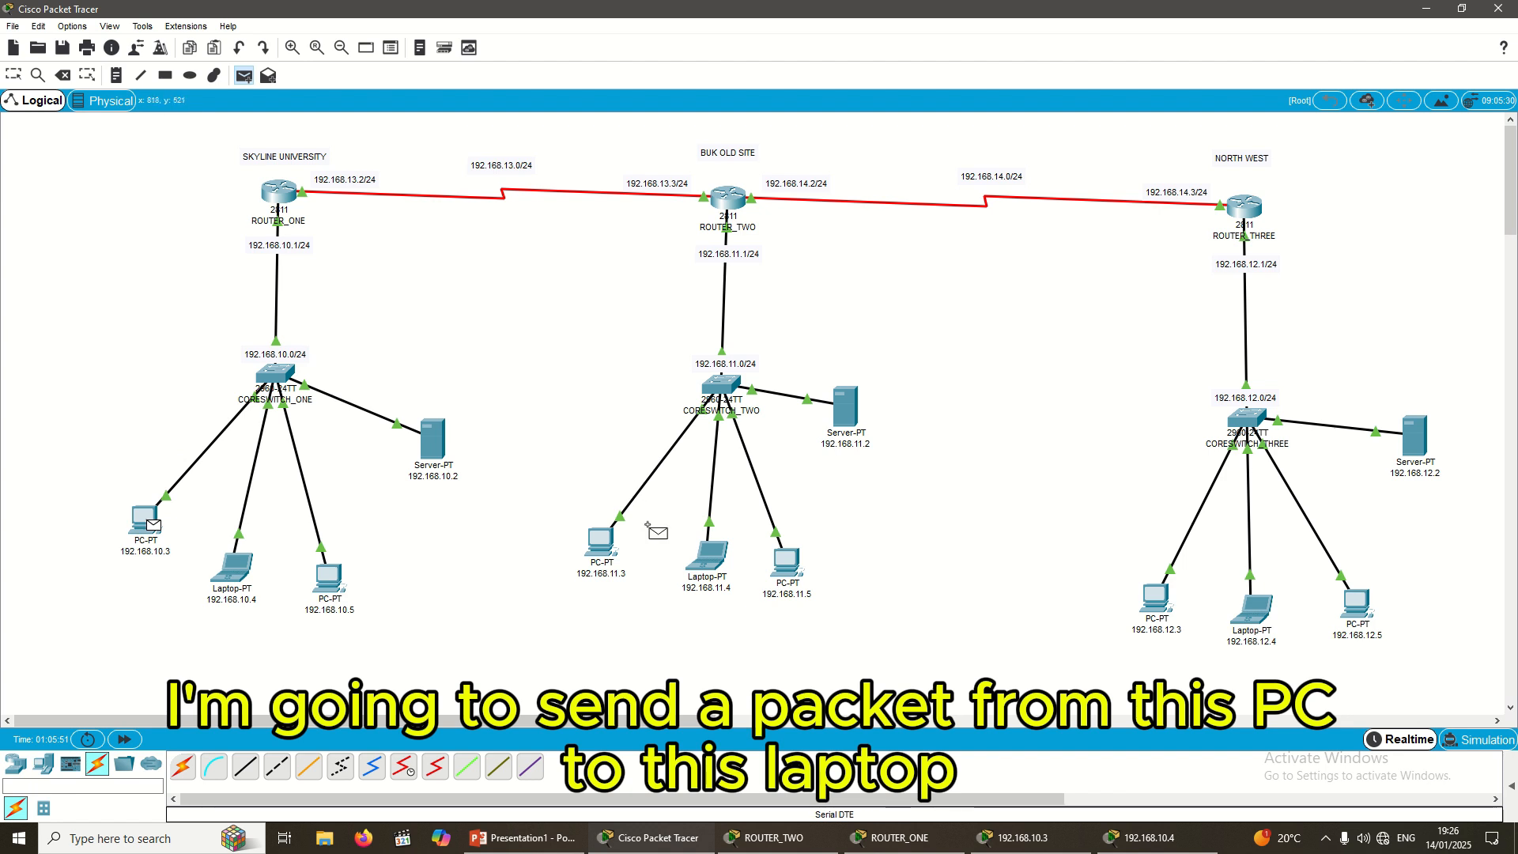
left_click(692, 563)
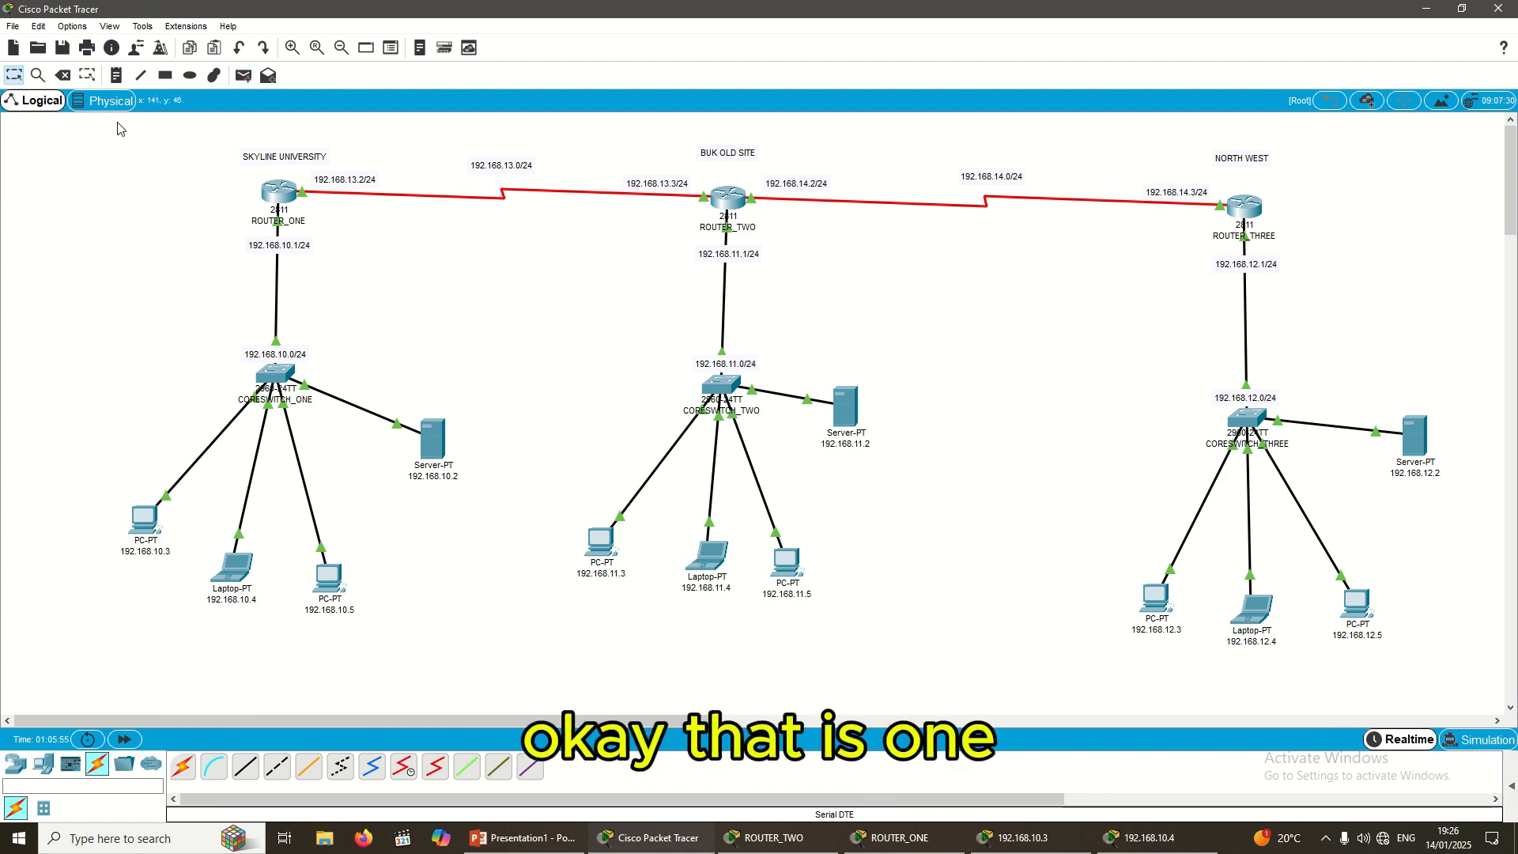
left_click(244, 75)
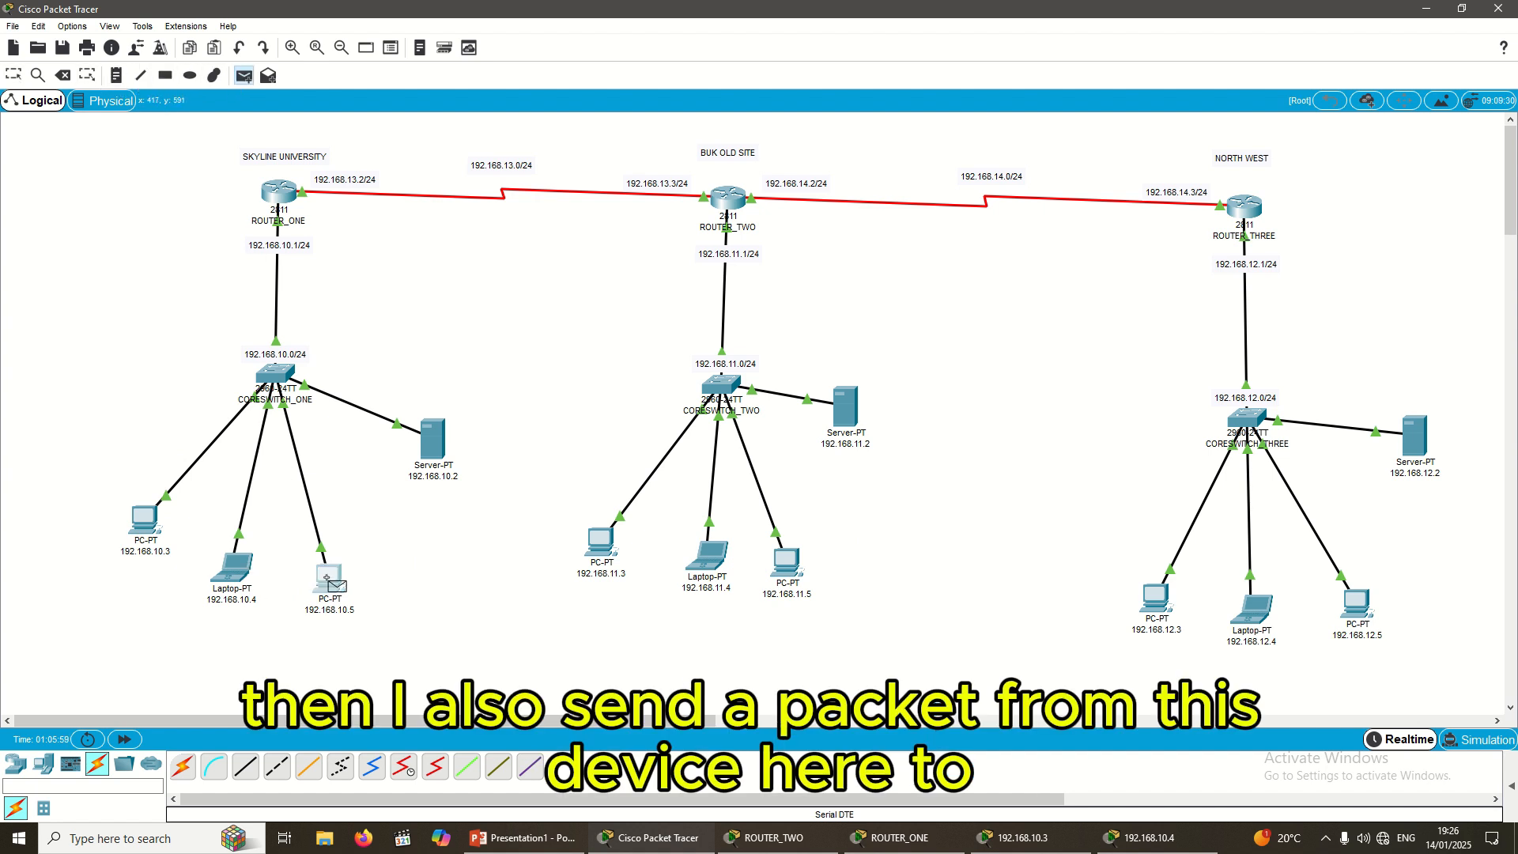
left_click(321, 579)
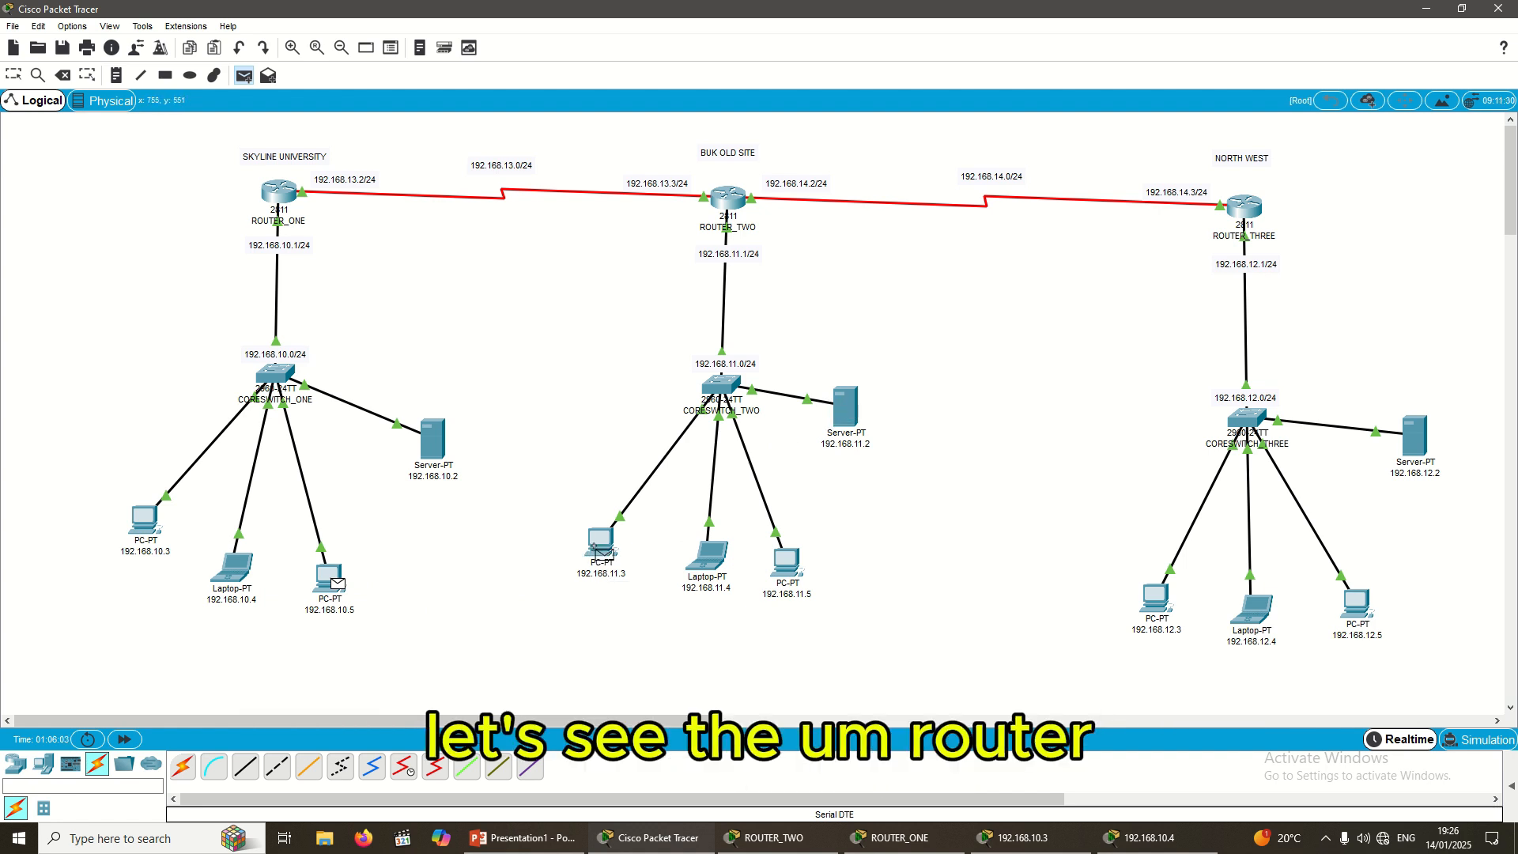
left_click(838, 408)
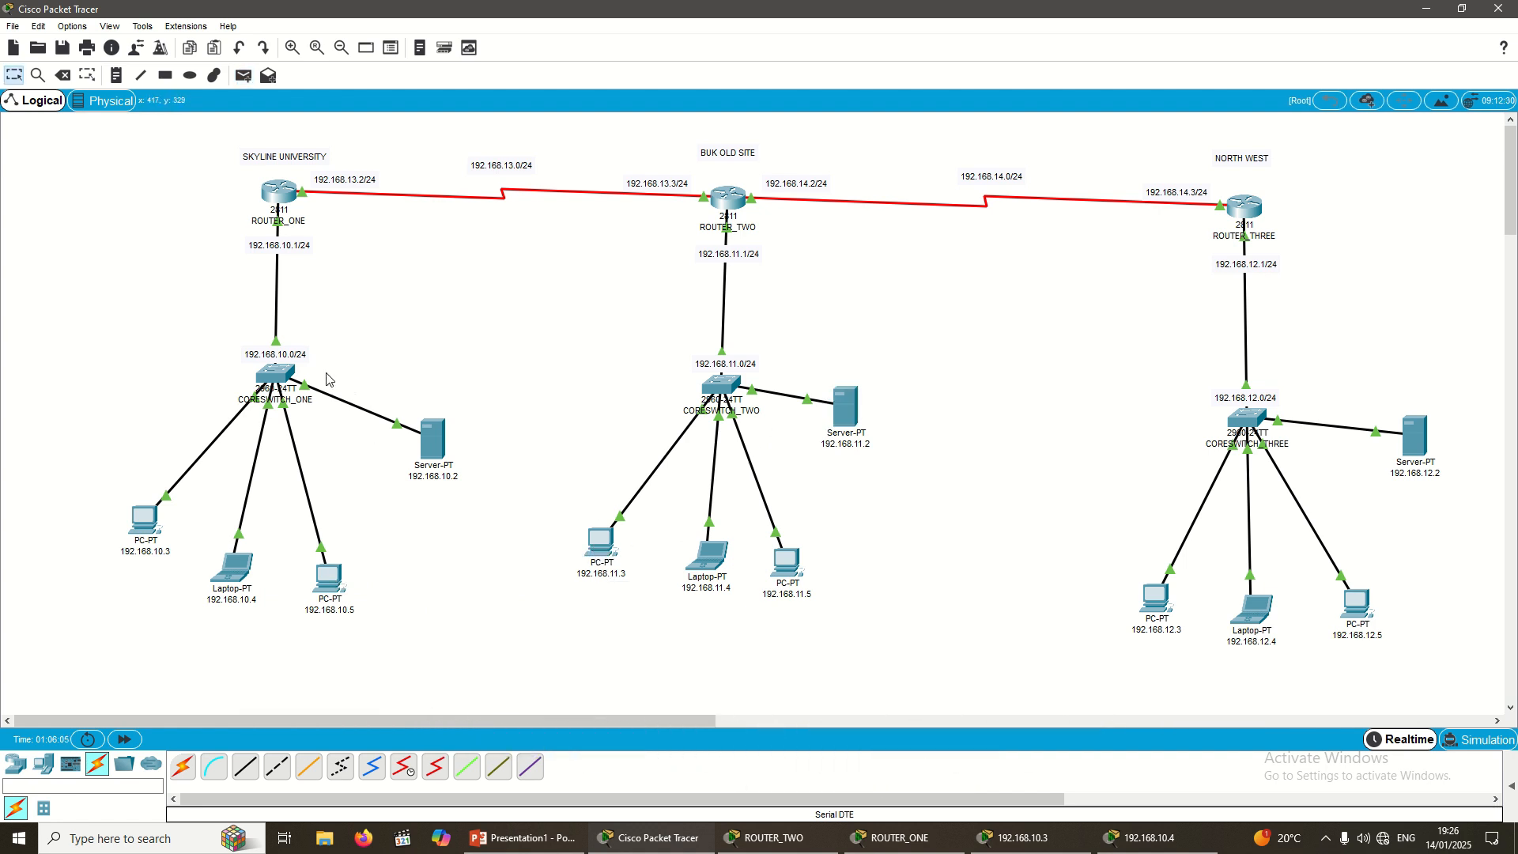
Step: Switch to Simulation mode and play the two queued ICMP packets
left_click(1479, 743)
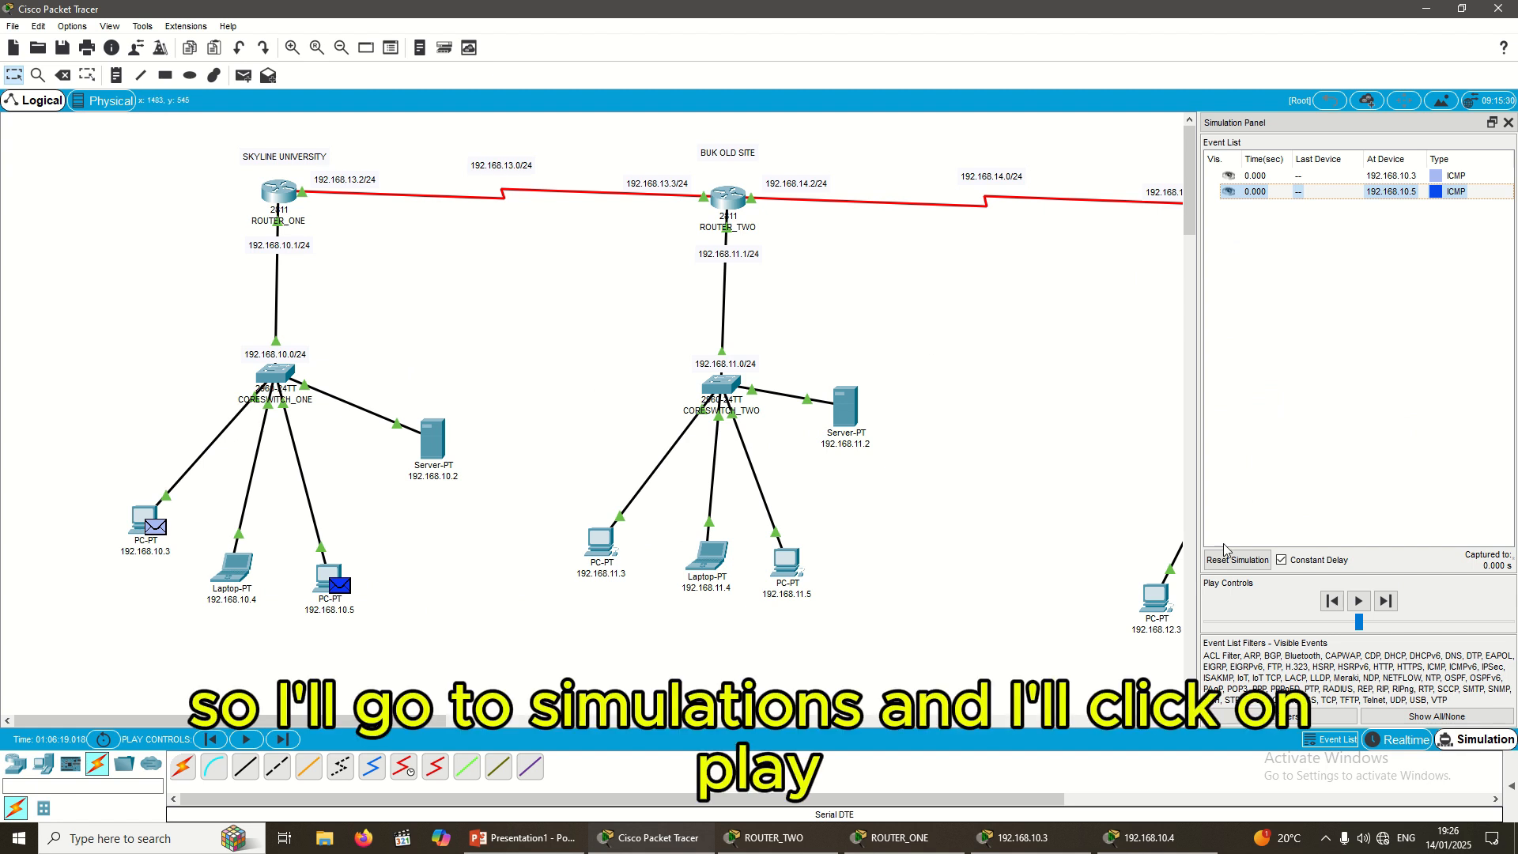
left_click(1360, 602)
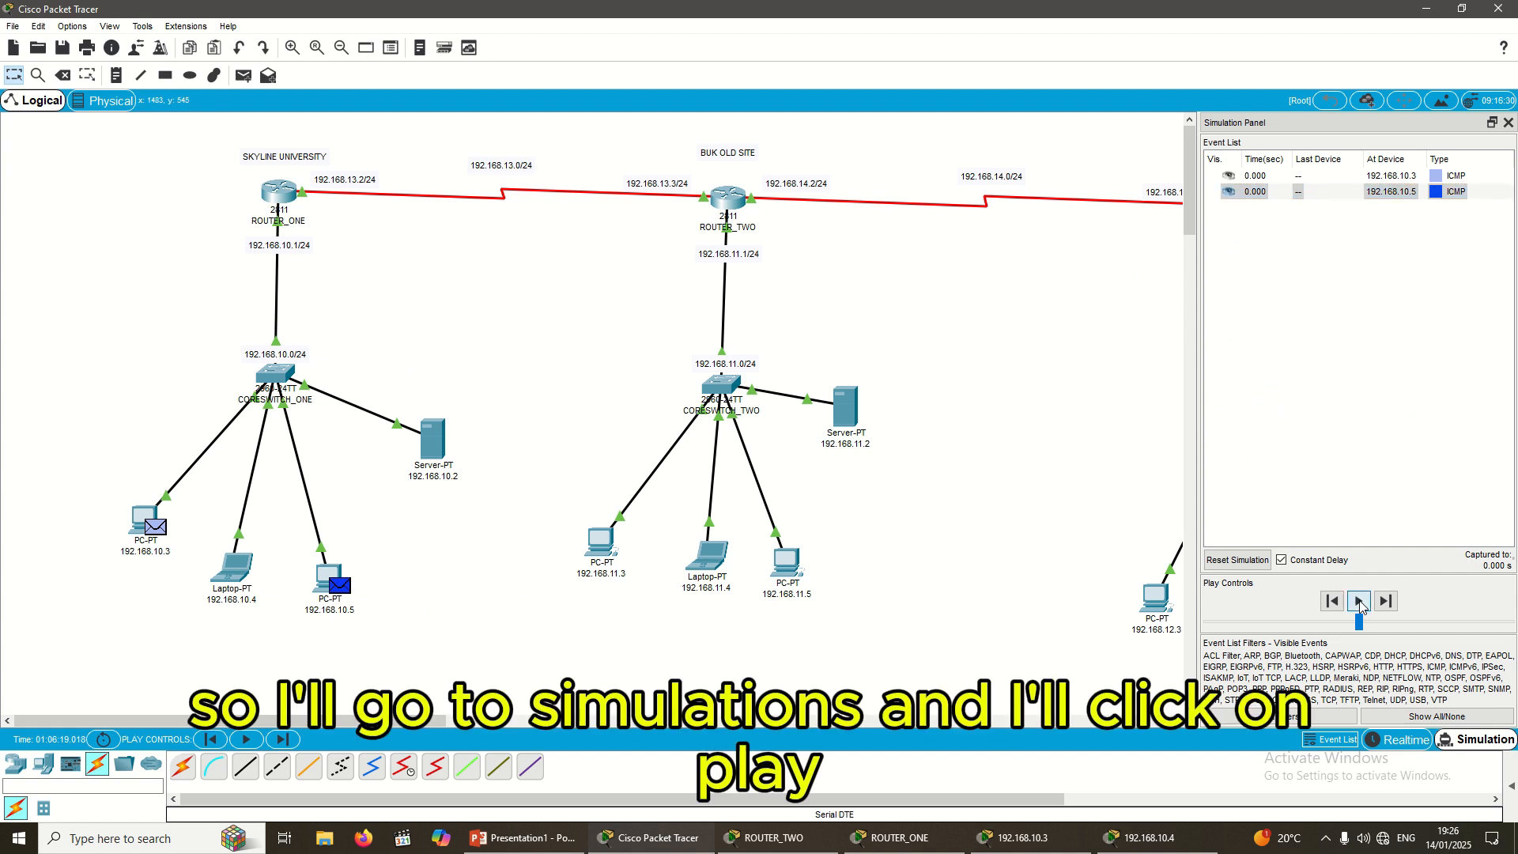
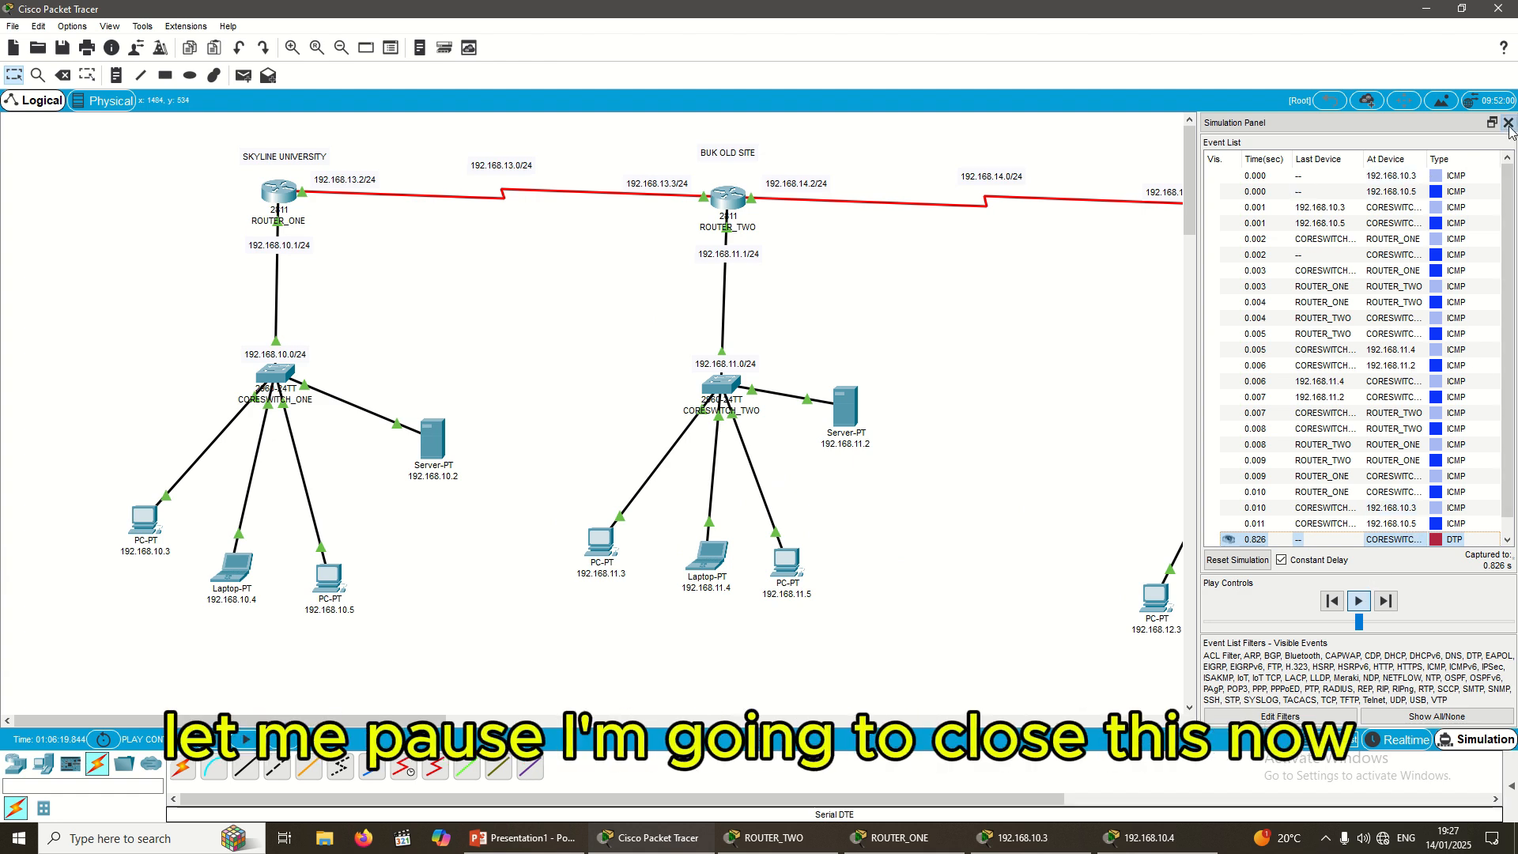
Step: Hide the simulation panel and set up a filled ellipse shape with red fill colour
left_click(1509, 123)
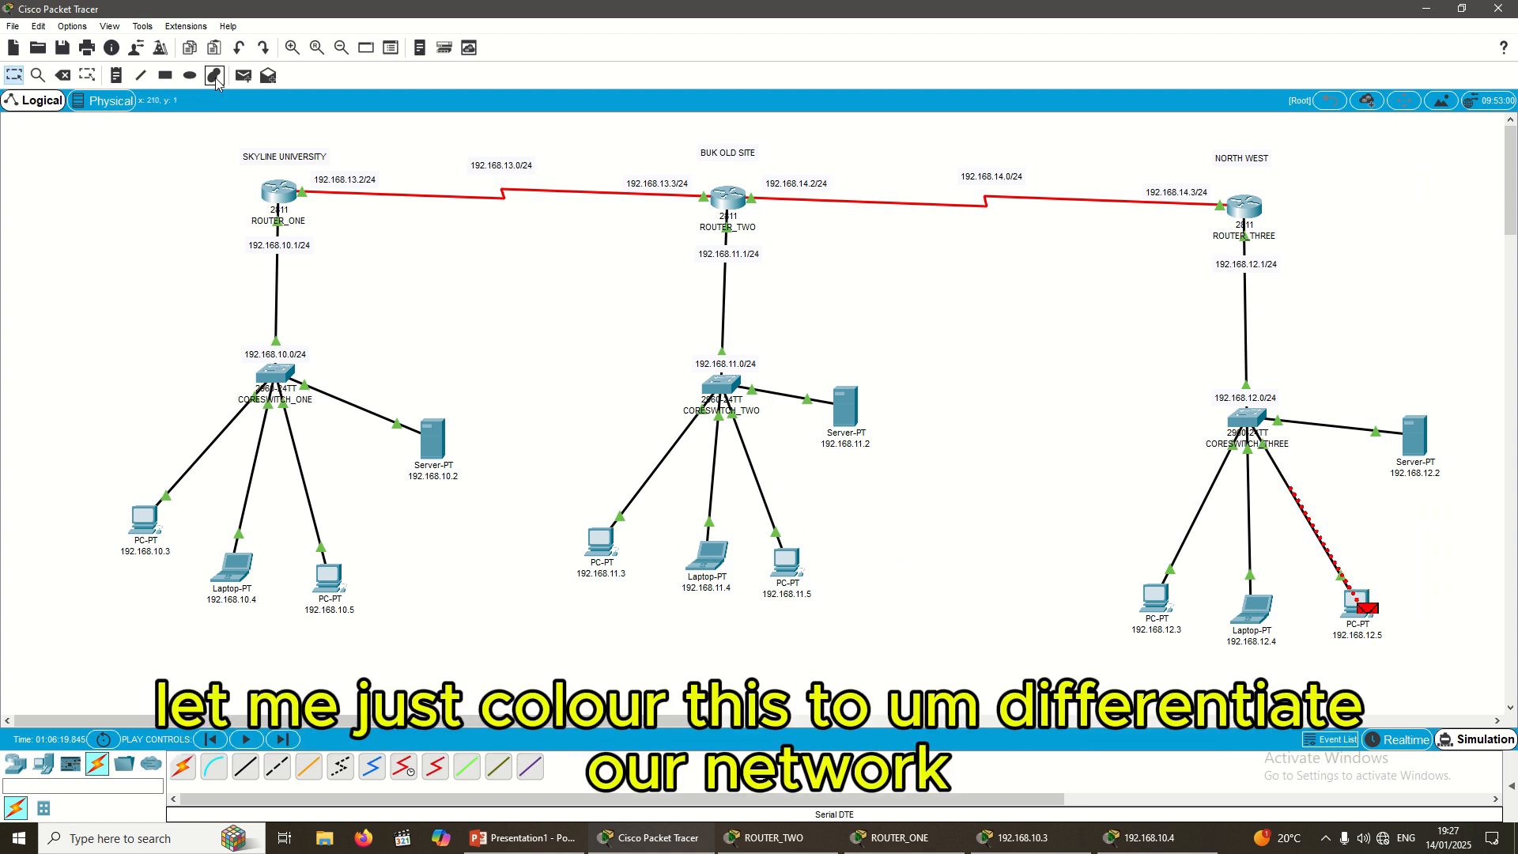
left_click(190, 75)
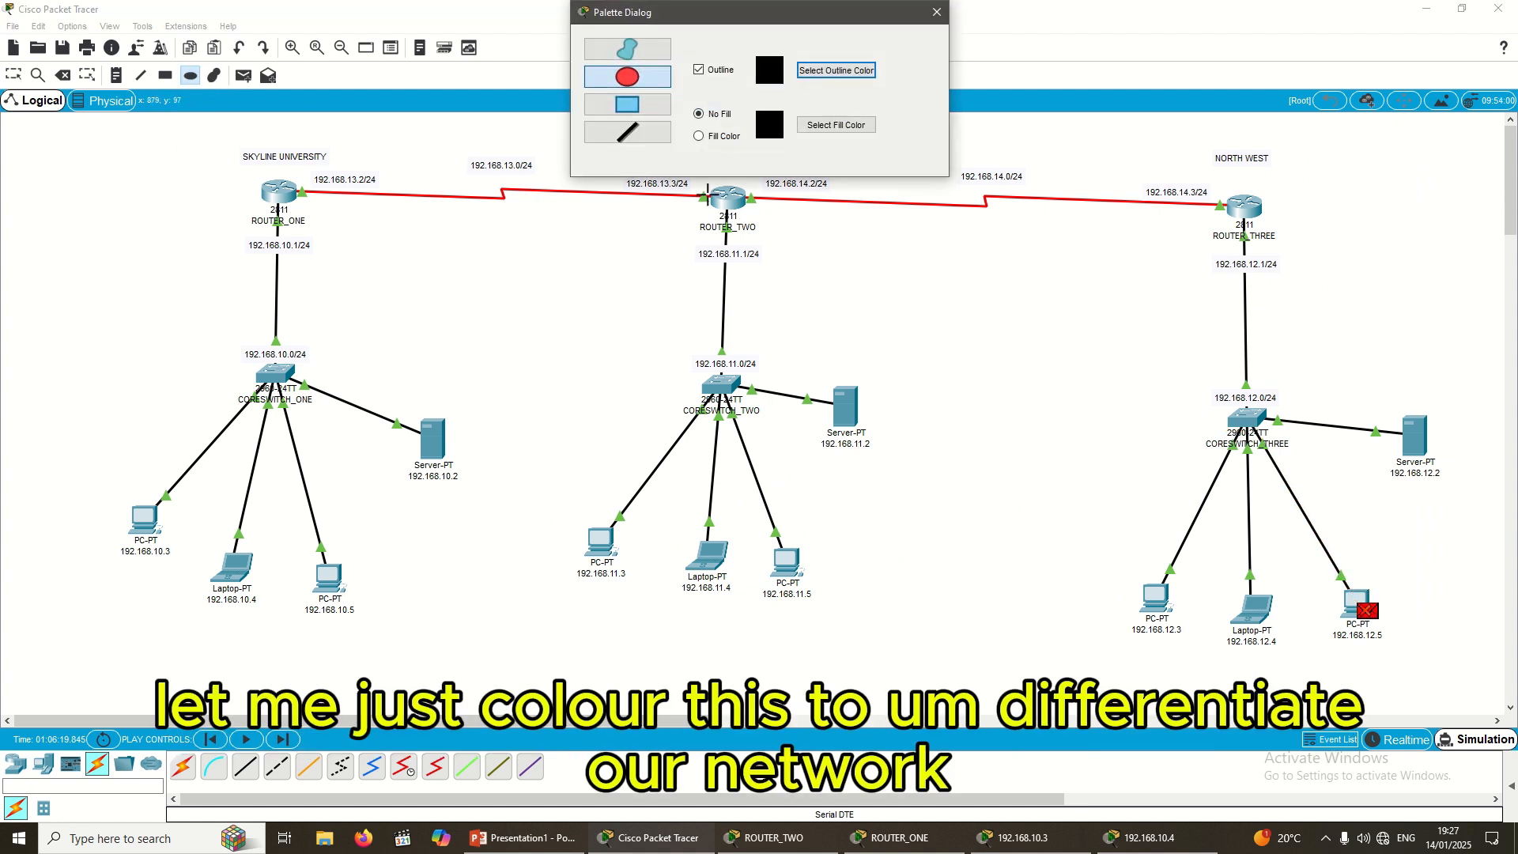
left_click(700, 136)
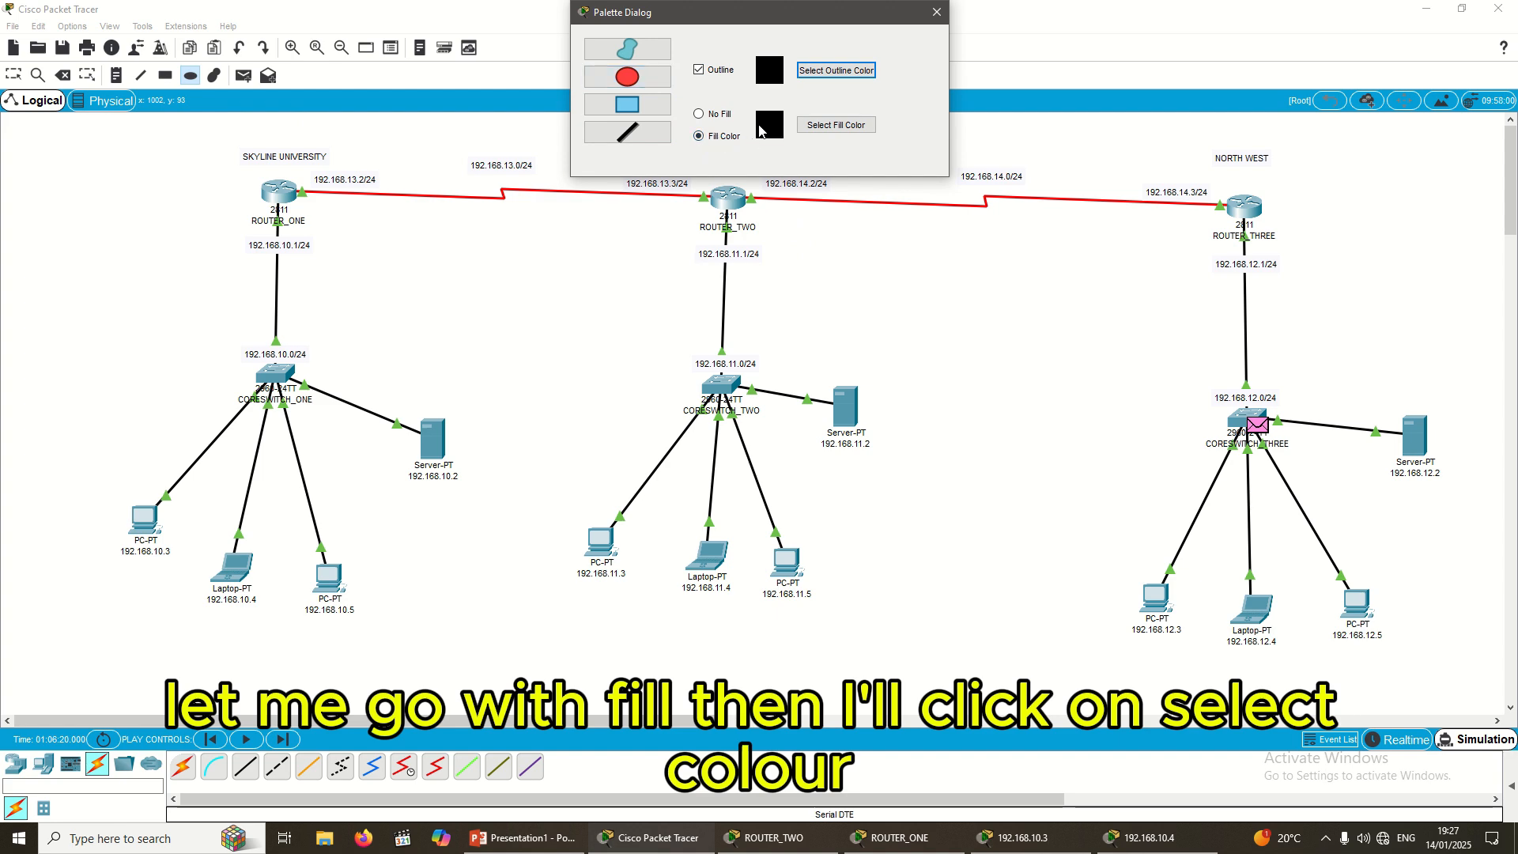
left_click(837, 125)
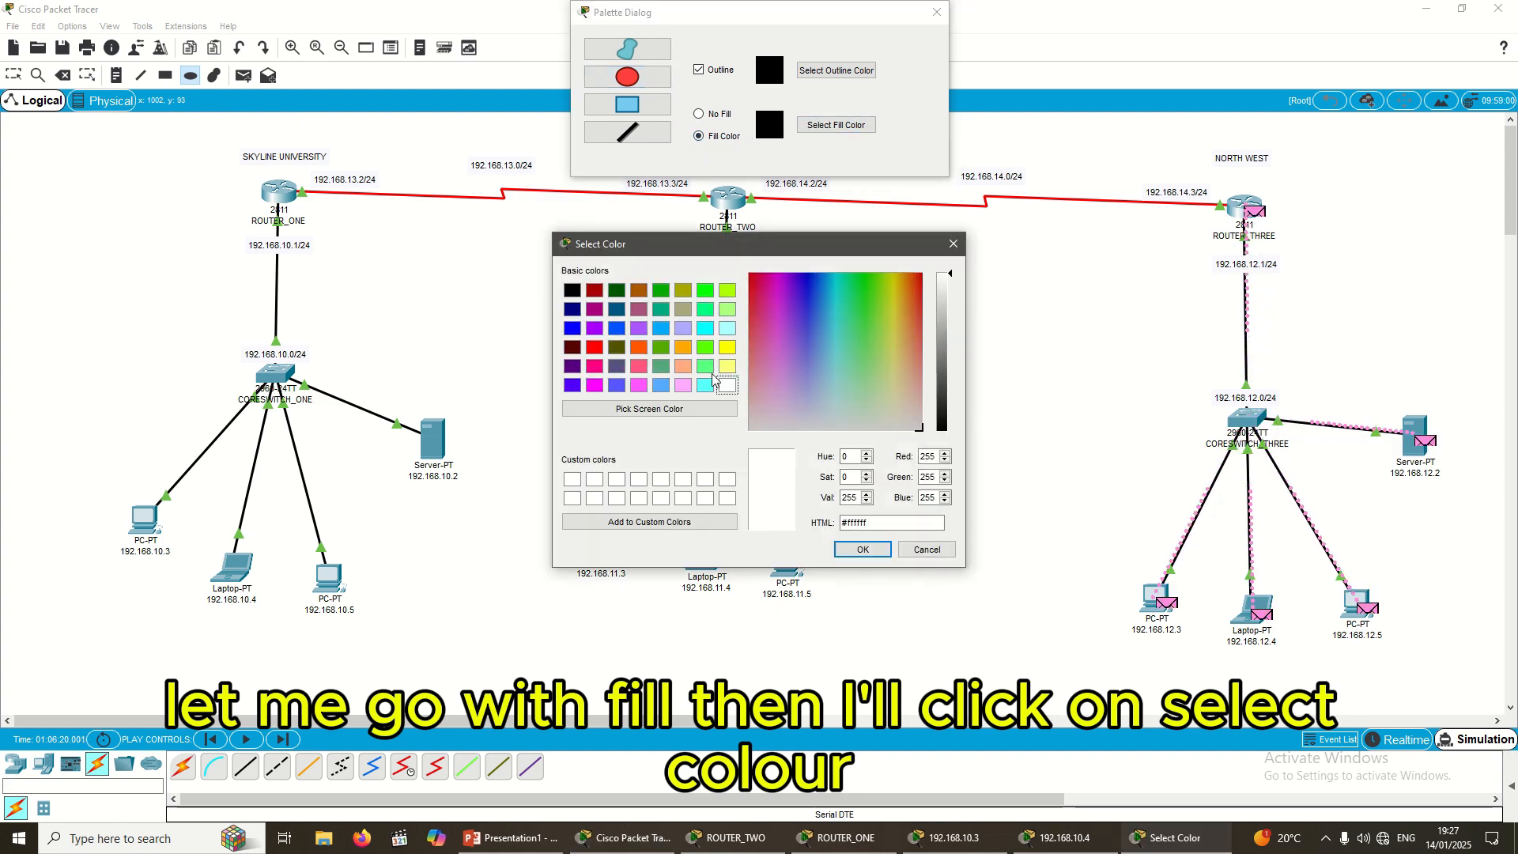
left_click(595, 352)
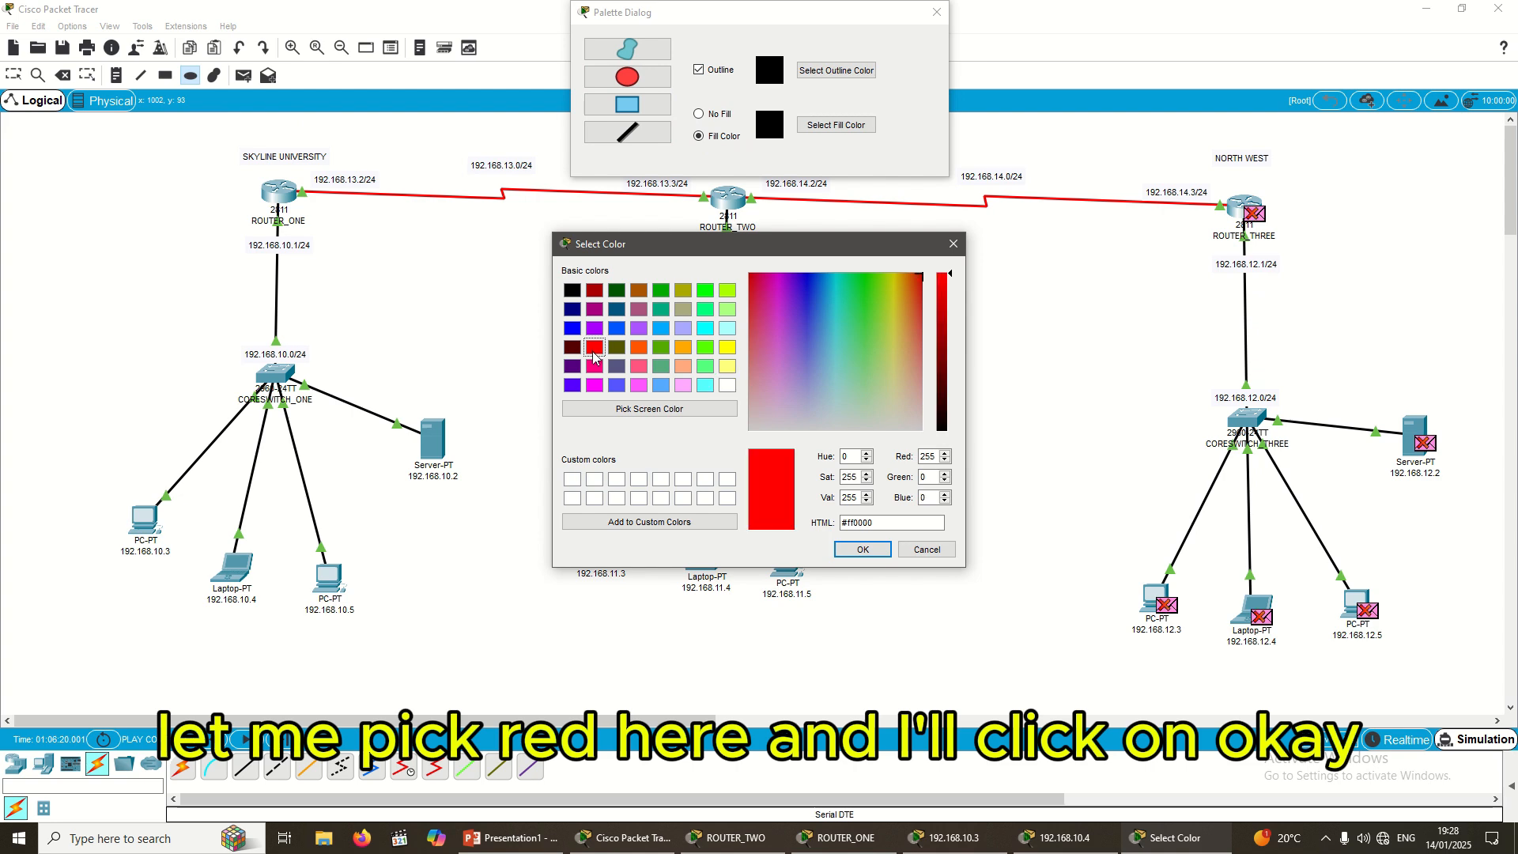
left_click(863, 550)
Step: Draw the red ellipse around the SKYLINE UNIVERSITY network and adjust its position
left_click_drag(68, 131, 540, 672)
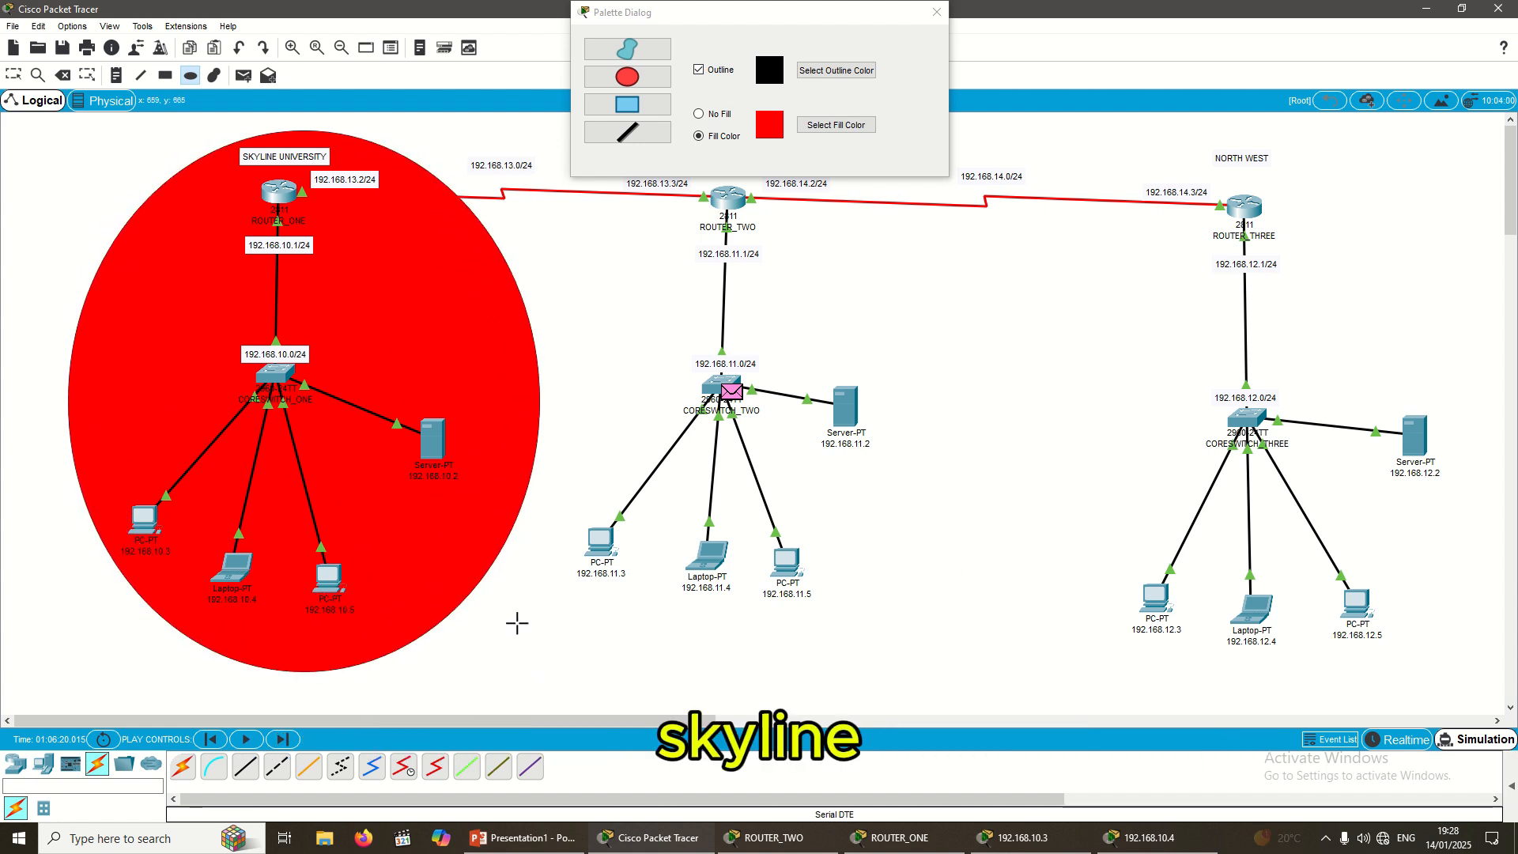
left_click(14, 75)
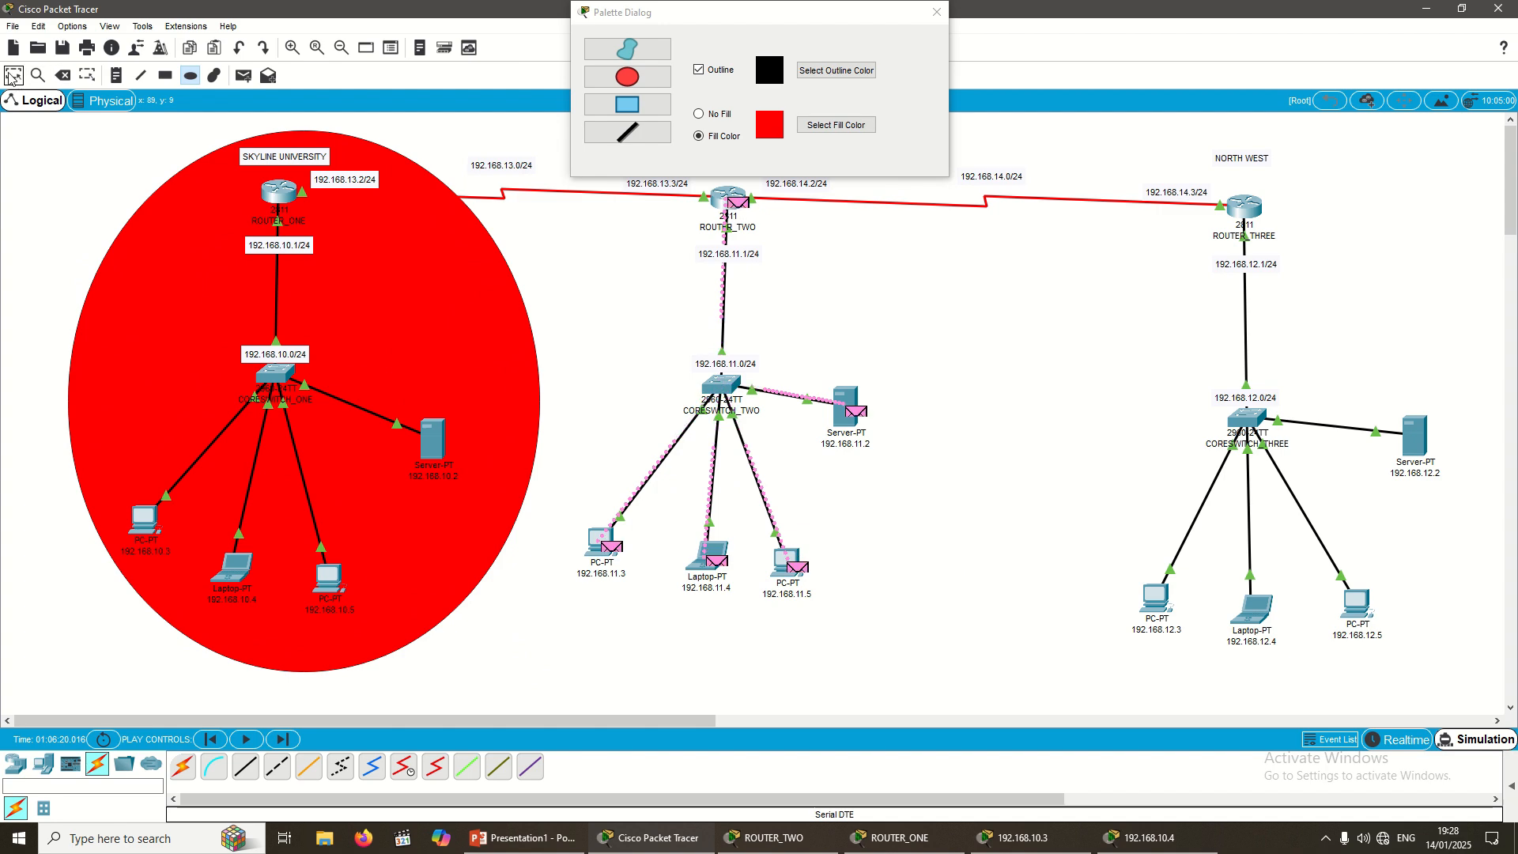
left_click_drag(218, 381, 187, 366)
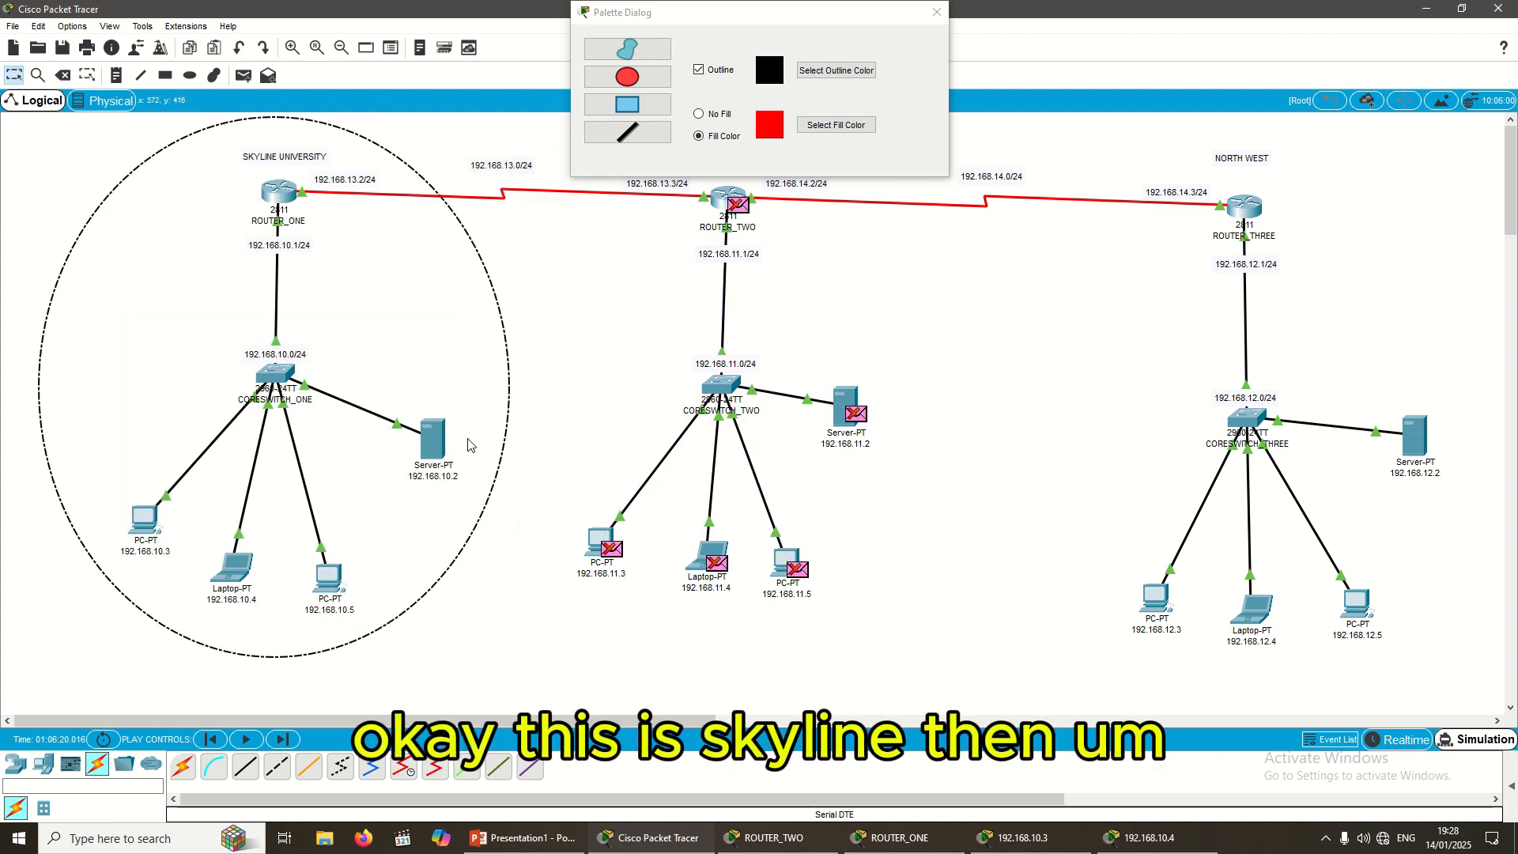
Step: Draw a green-filled rectangle around the BUK OLD SITE network
left_click_drag(750, 18, 1107, 415)
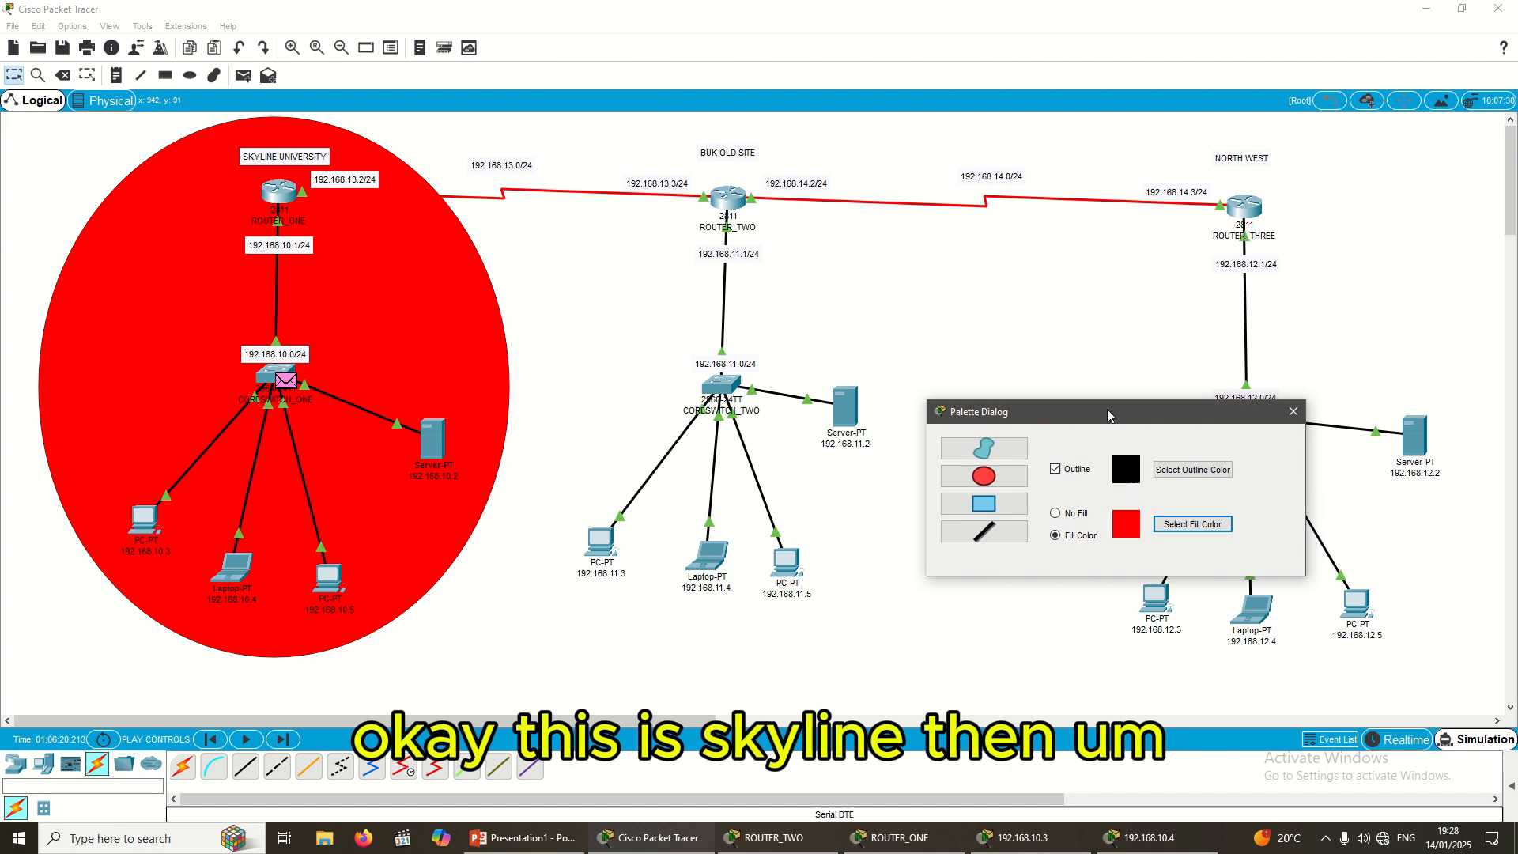
left_click(981, 506)
left_click(1168, 523)
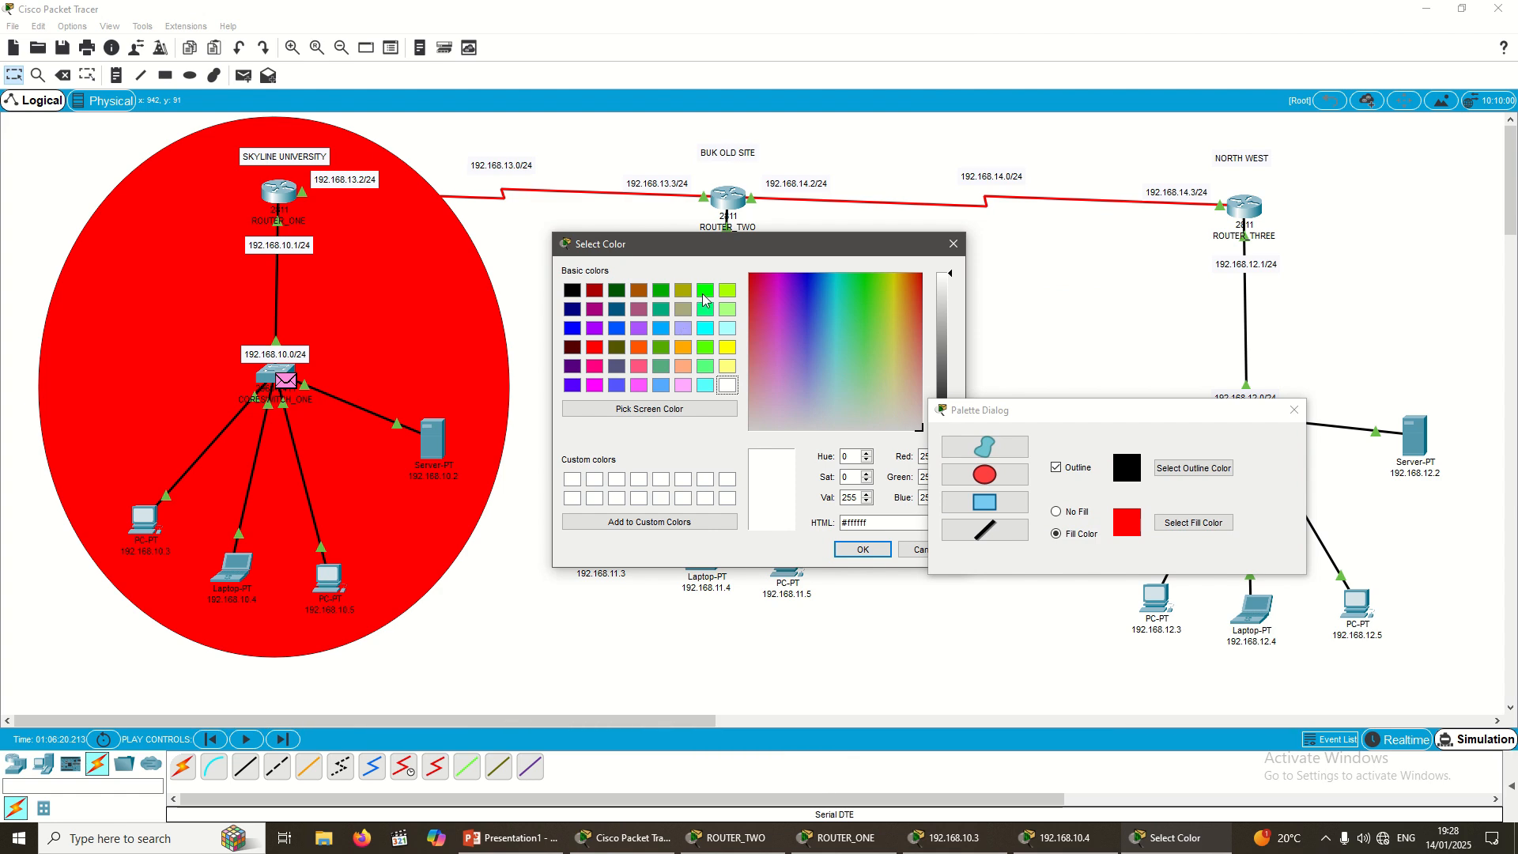
left_click(705, 291)
left_click(863, 548)
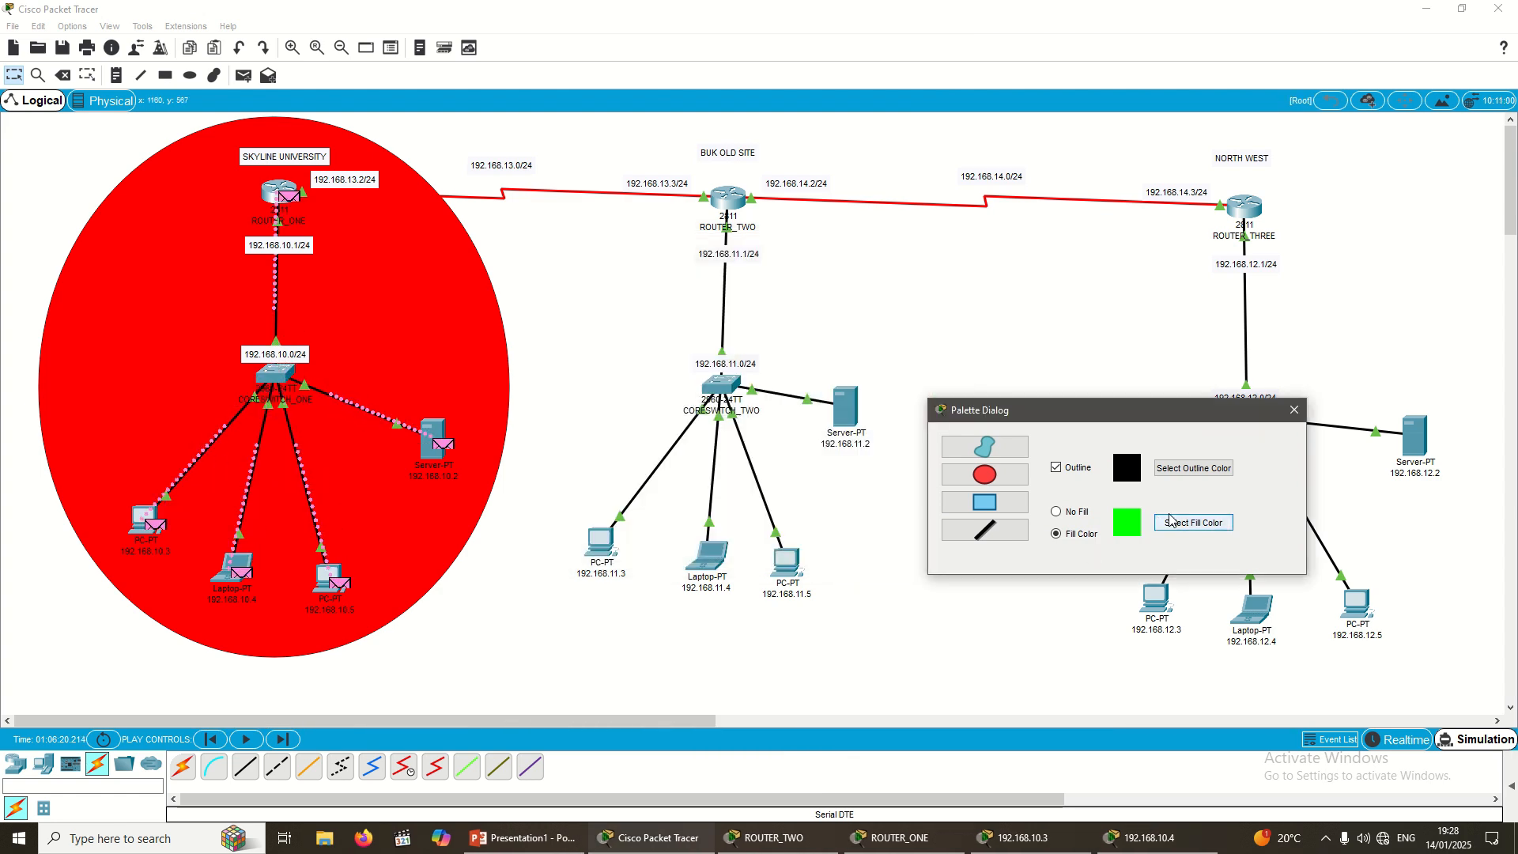
left_click_drag(981, 409, 1033, 357)
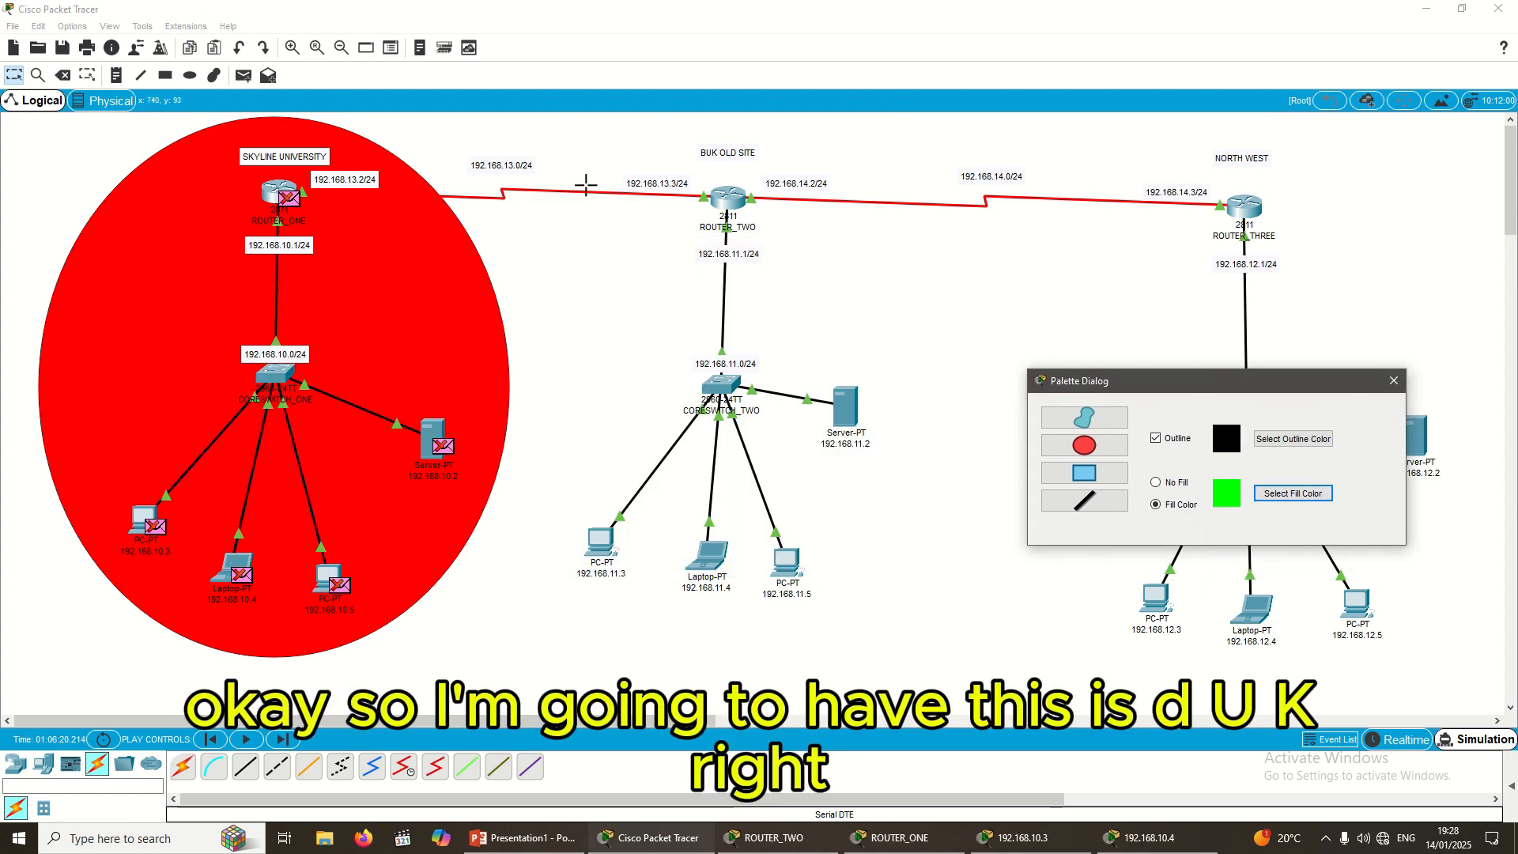
left_click_drag(547, 120, 919, 642)
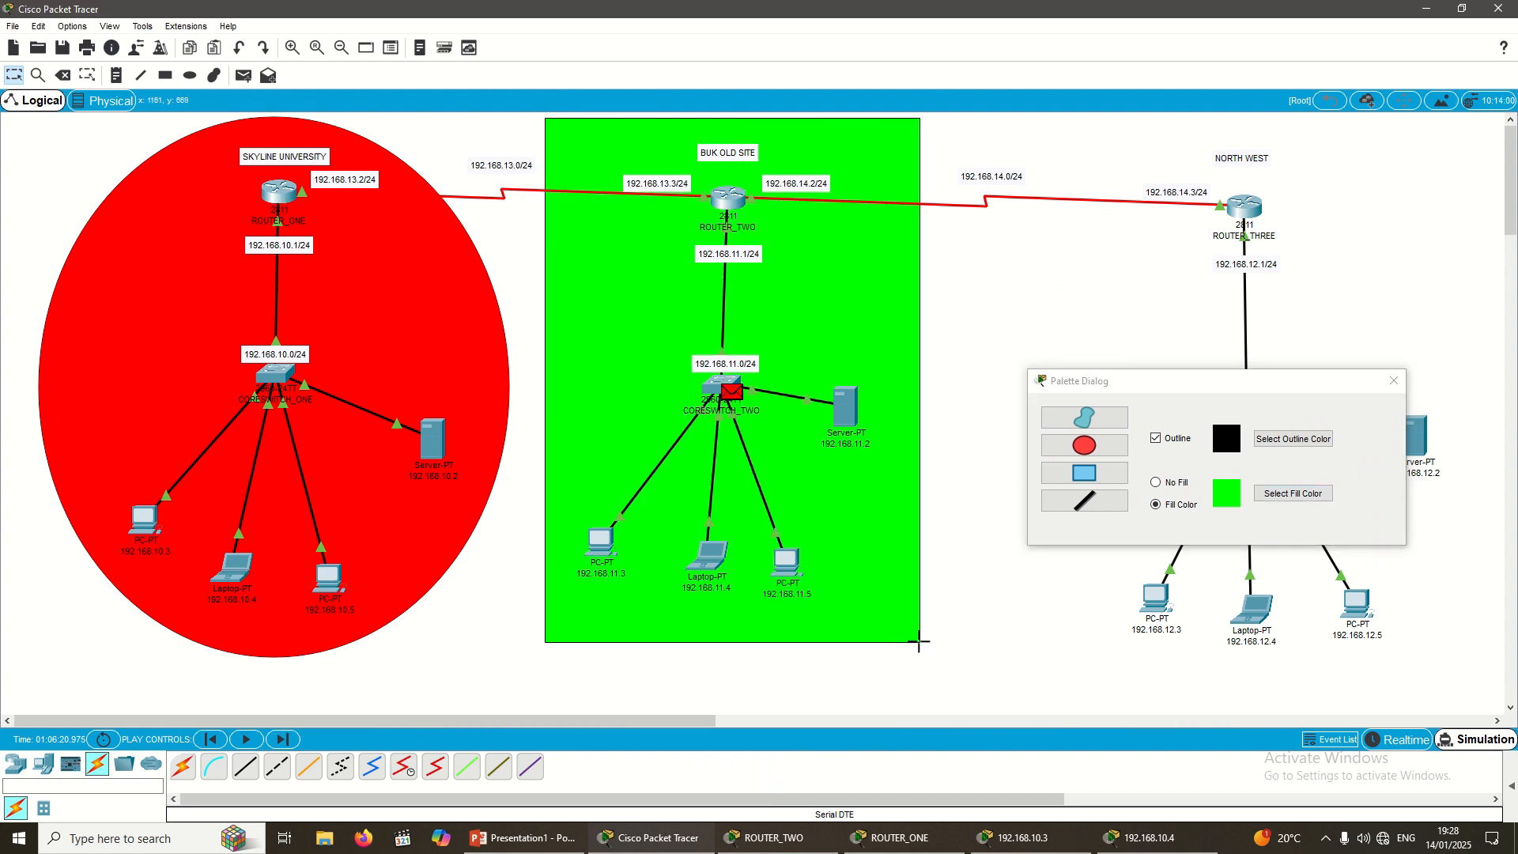
Step: Draw an orange-filled ellipse around the NORTH WEST network and close the palette
left_click(1105, 453)
left_click(1283, 493)
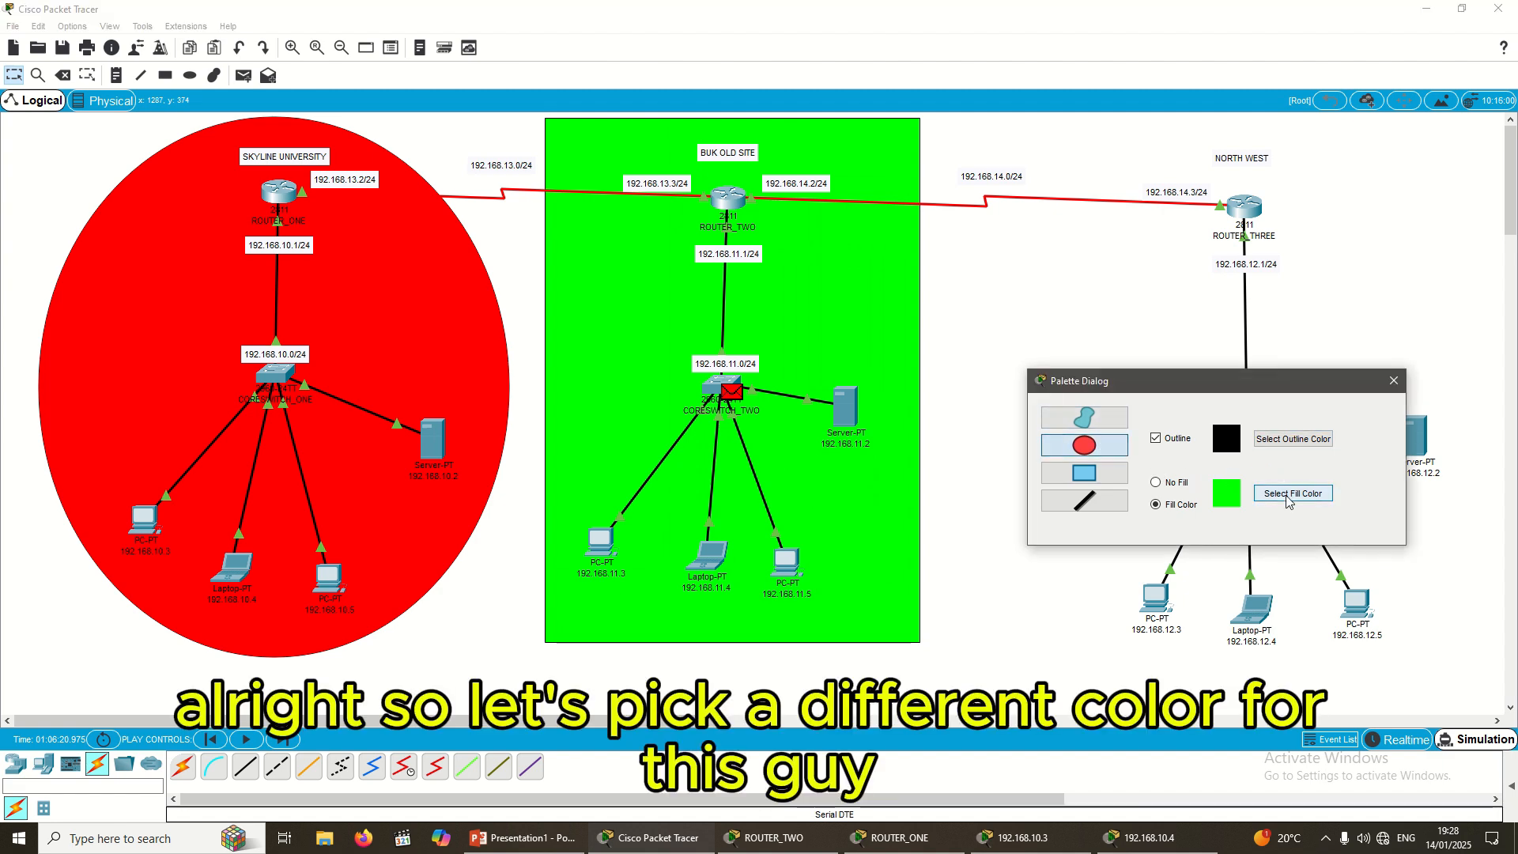
left_click(685, 348)
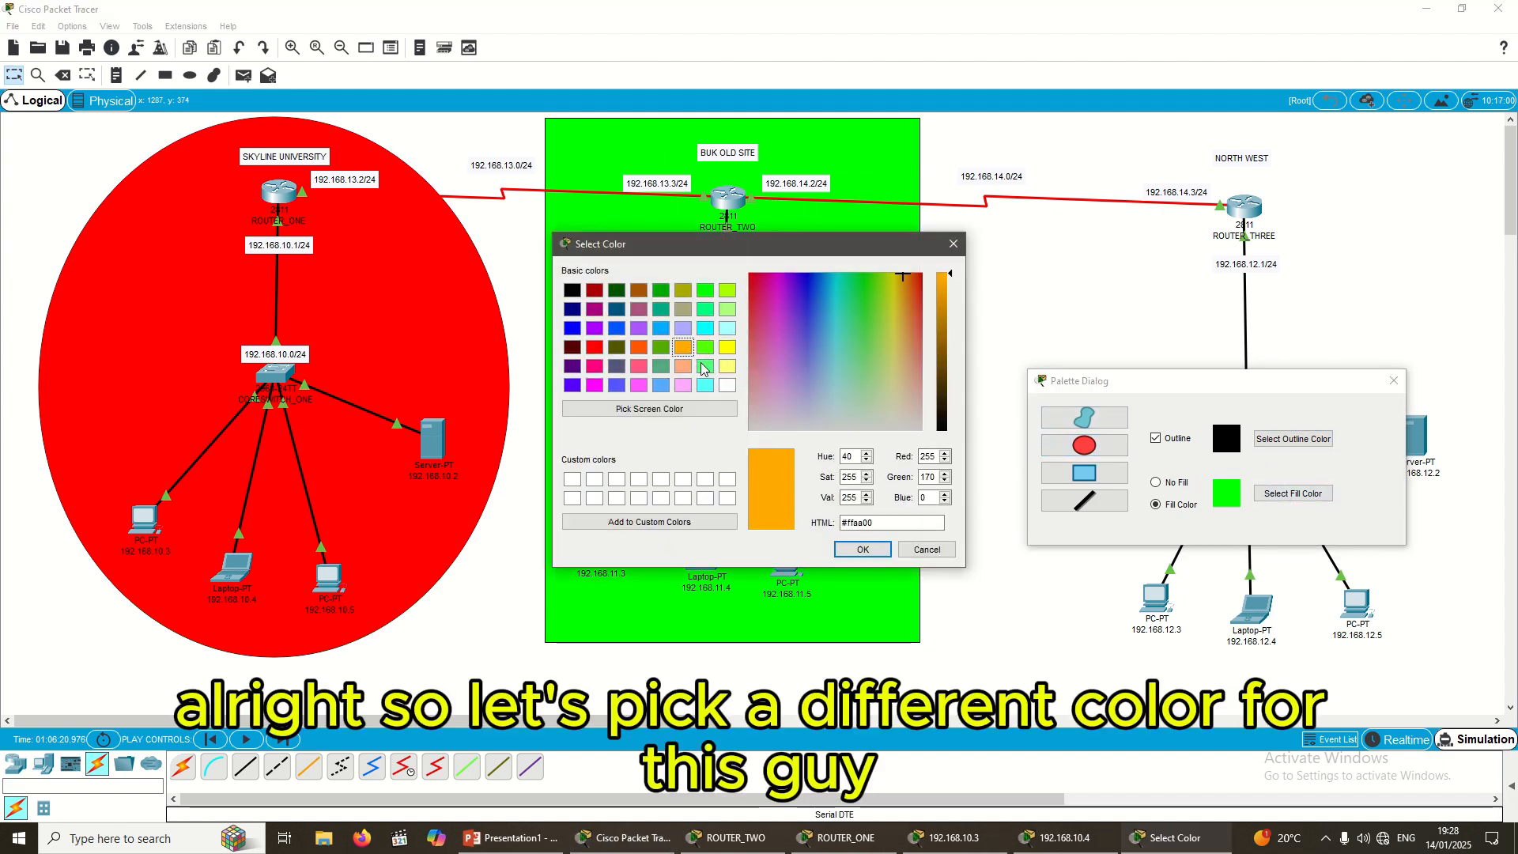
left_click(863, 549)
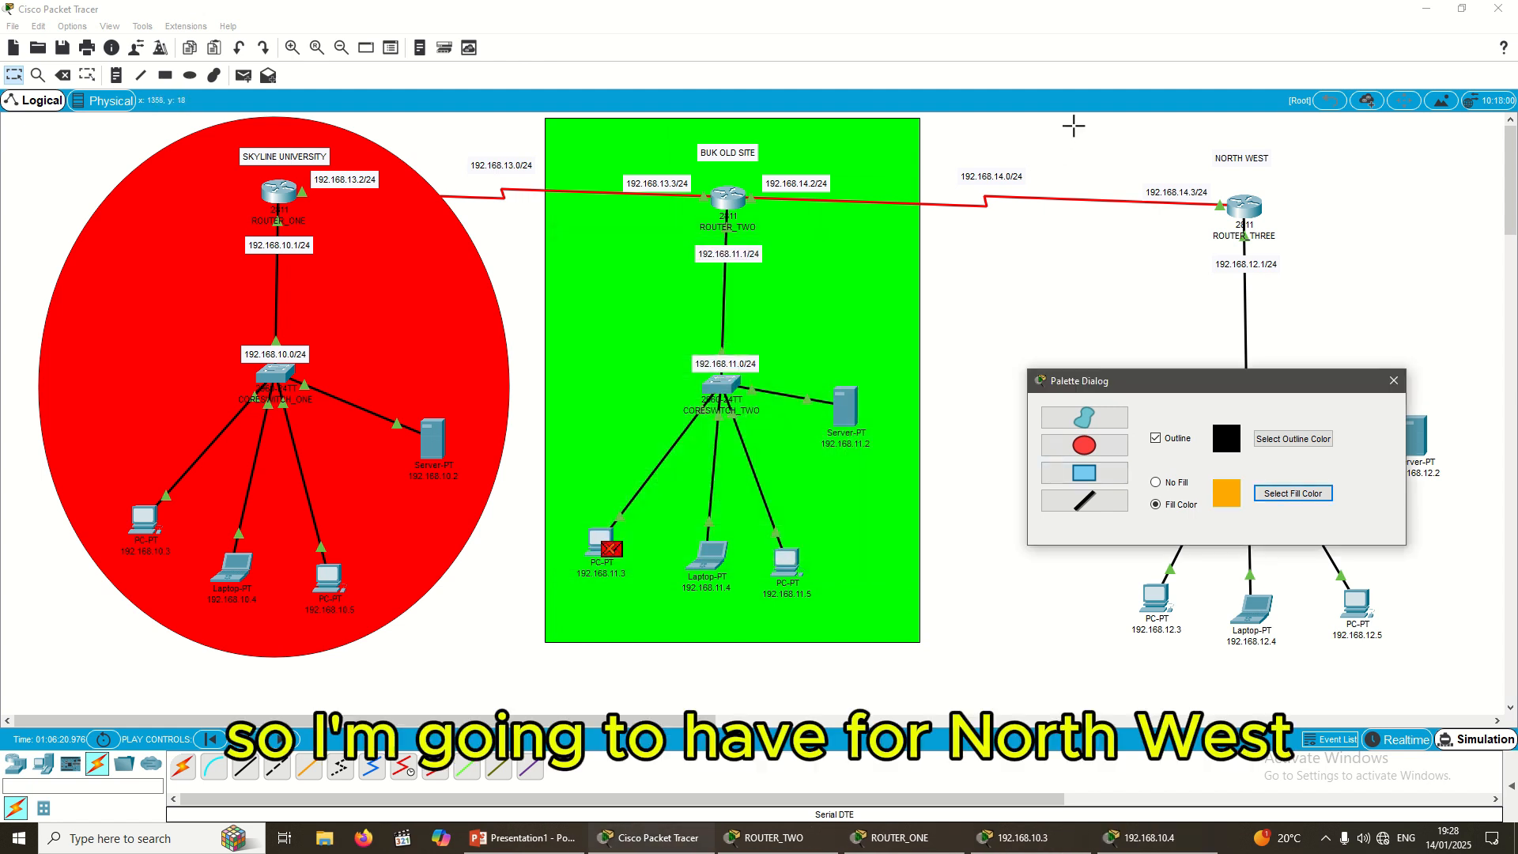
left_click_drag(1075, 122, 1504, 718)
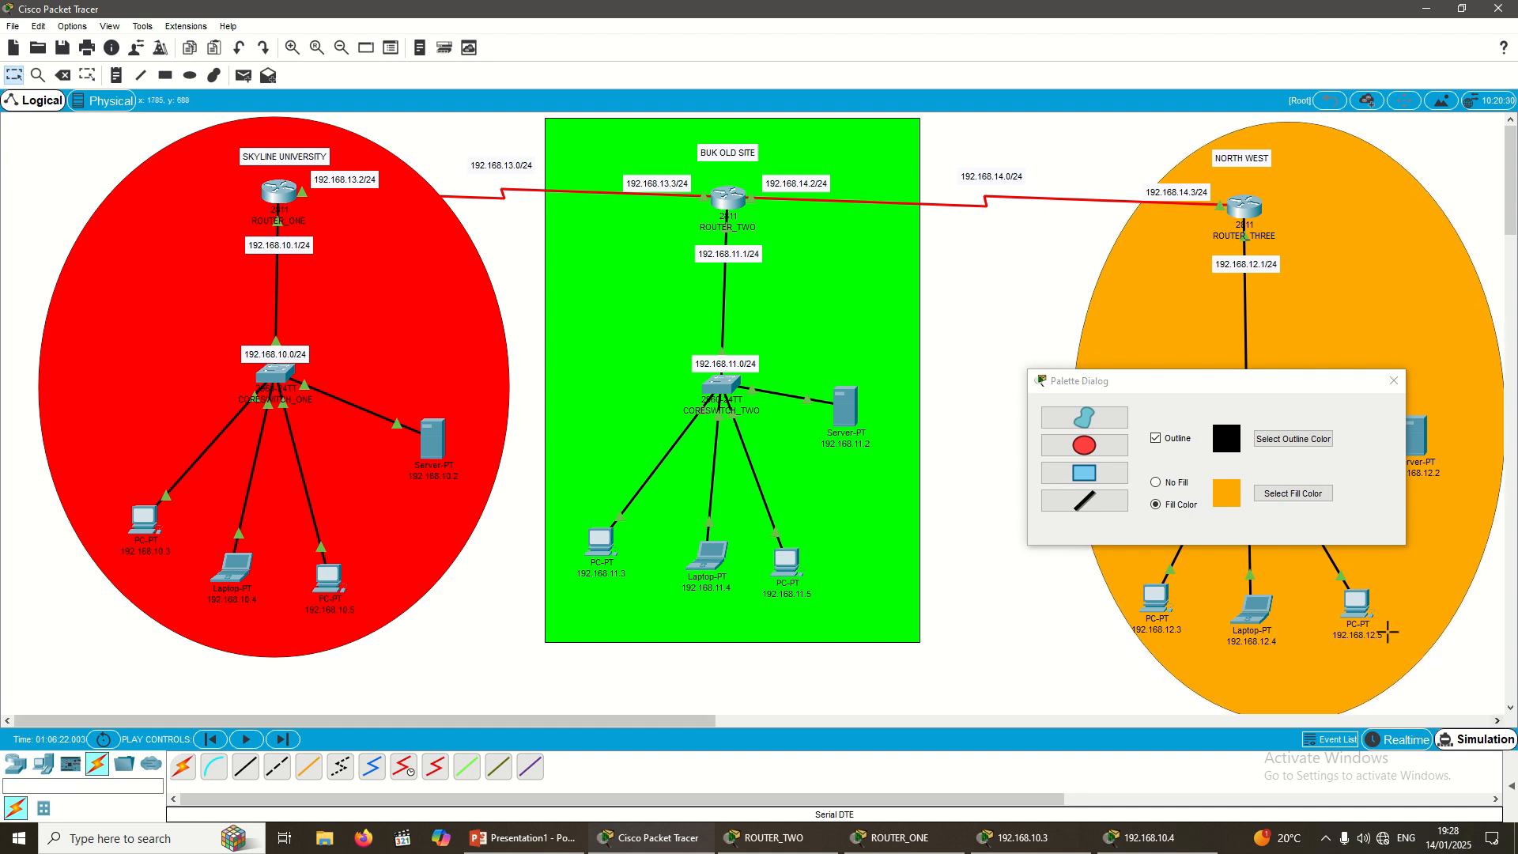
left_click(1394, 381)
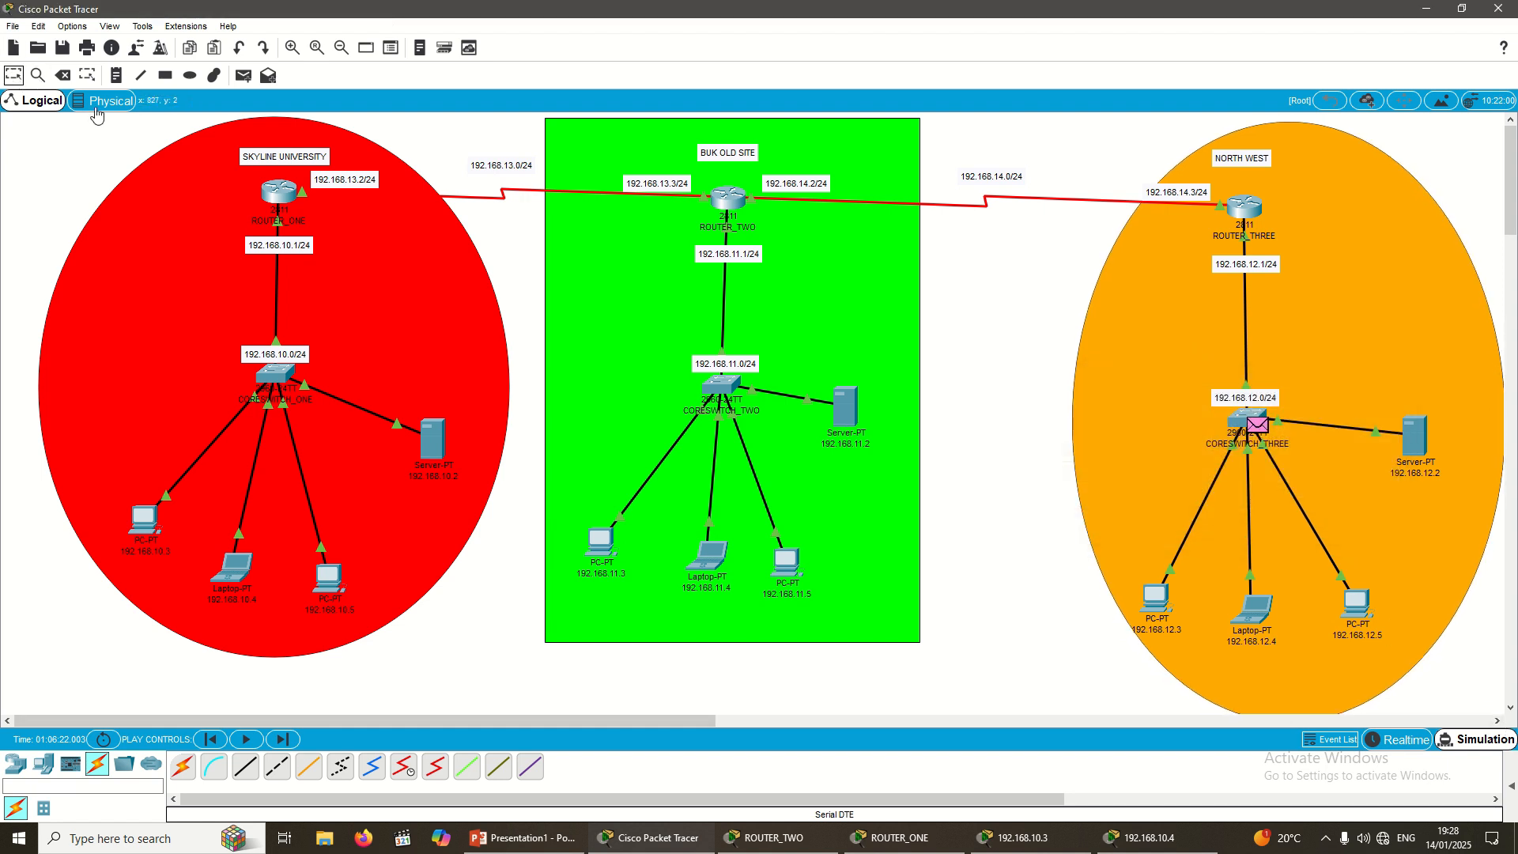
Step: Shift the orange NORTH WEST ellipse left and the green BUK OLD SITE rectangle down-right
left_click_drag(1142, 339, 1108, 342)
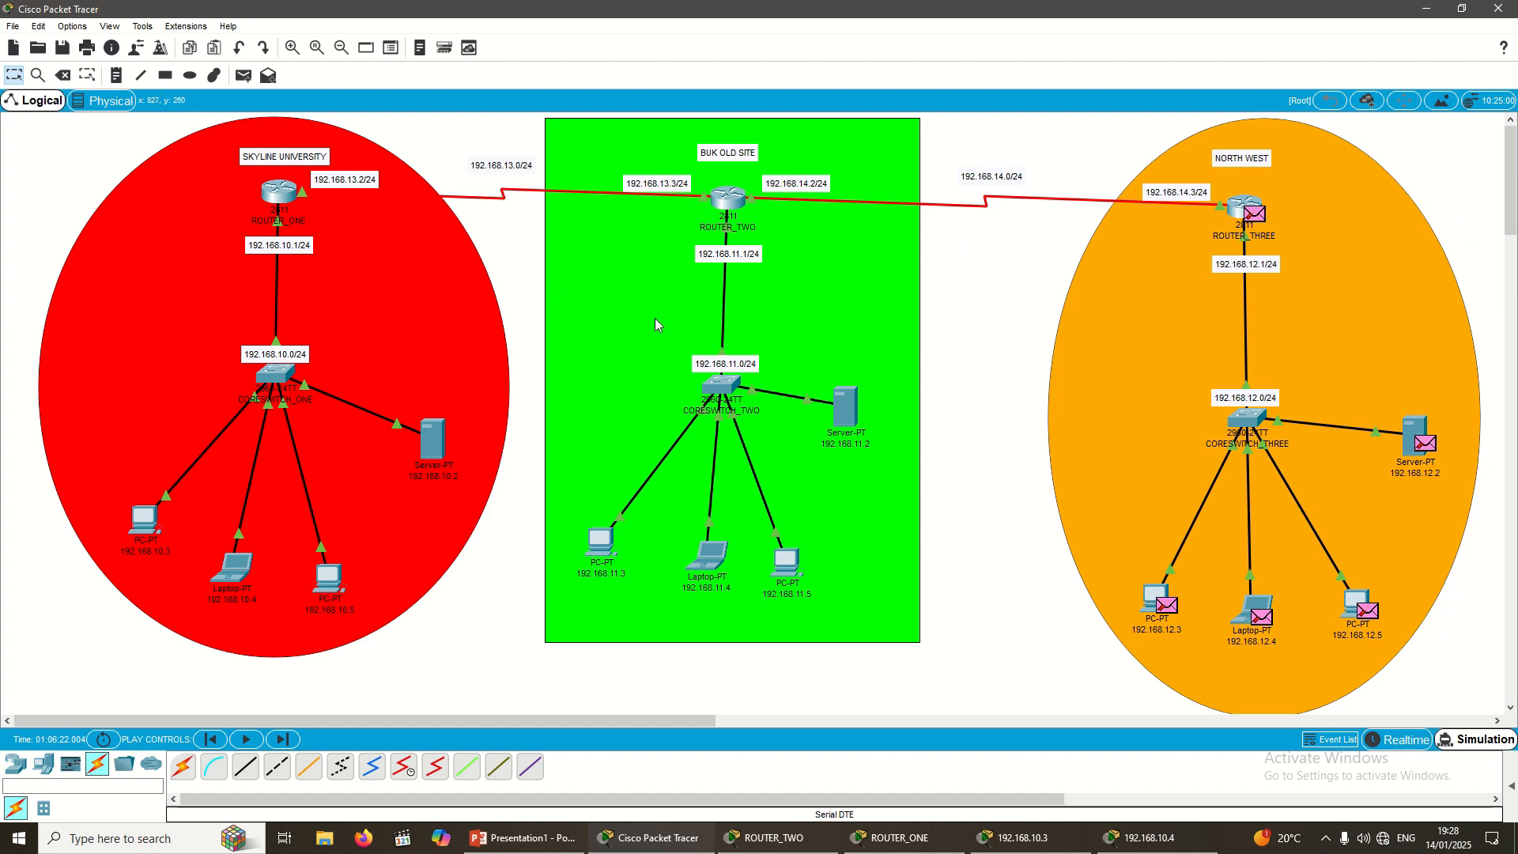
left_click_drag(655, 318, 676, 335)
left_click(1020, 400)
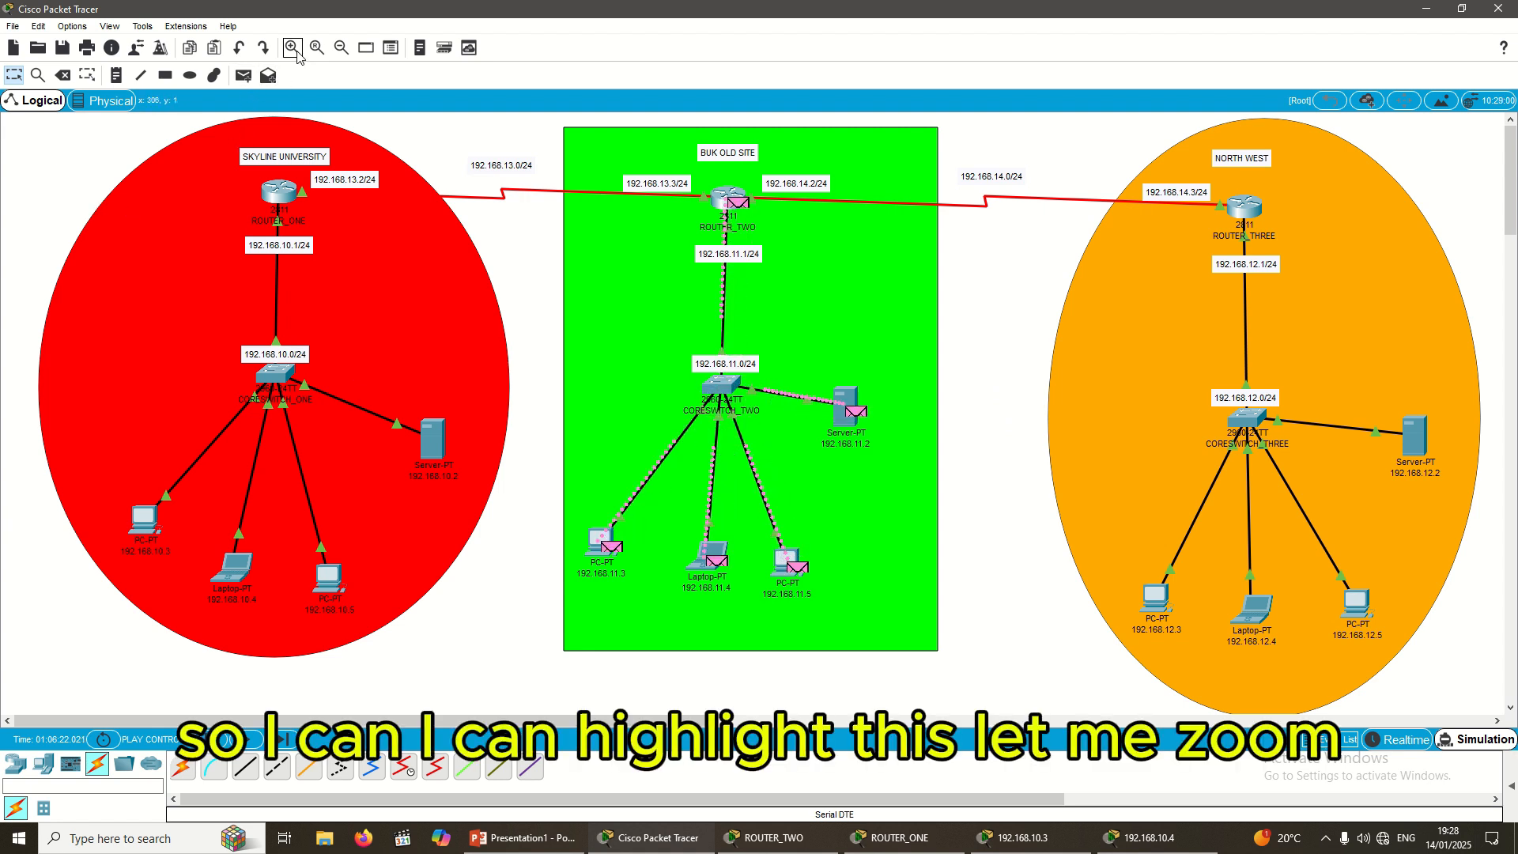
Step: Zoom out, select all three sites, and reconnect the cable to CORESWITCH_TWO FastEthernet0/2
left_click(340, 49)
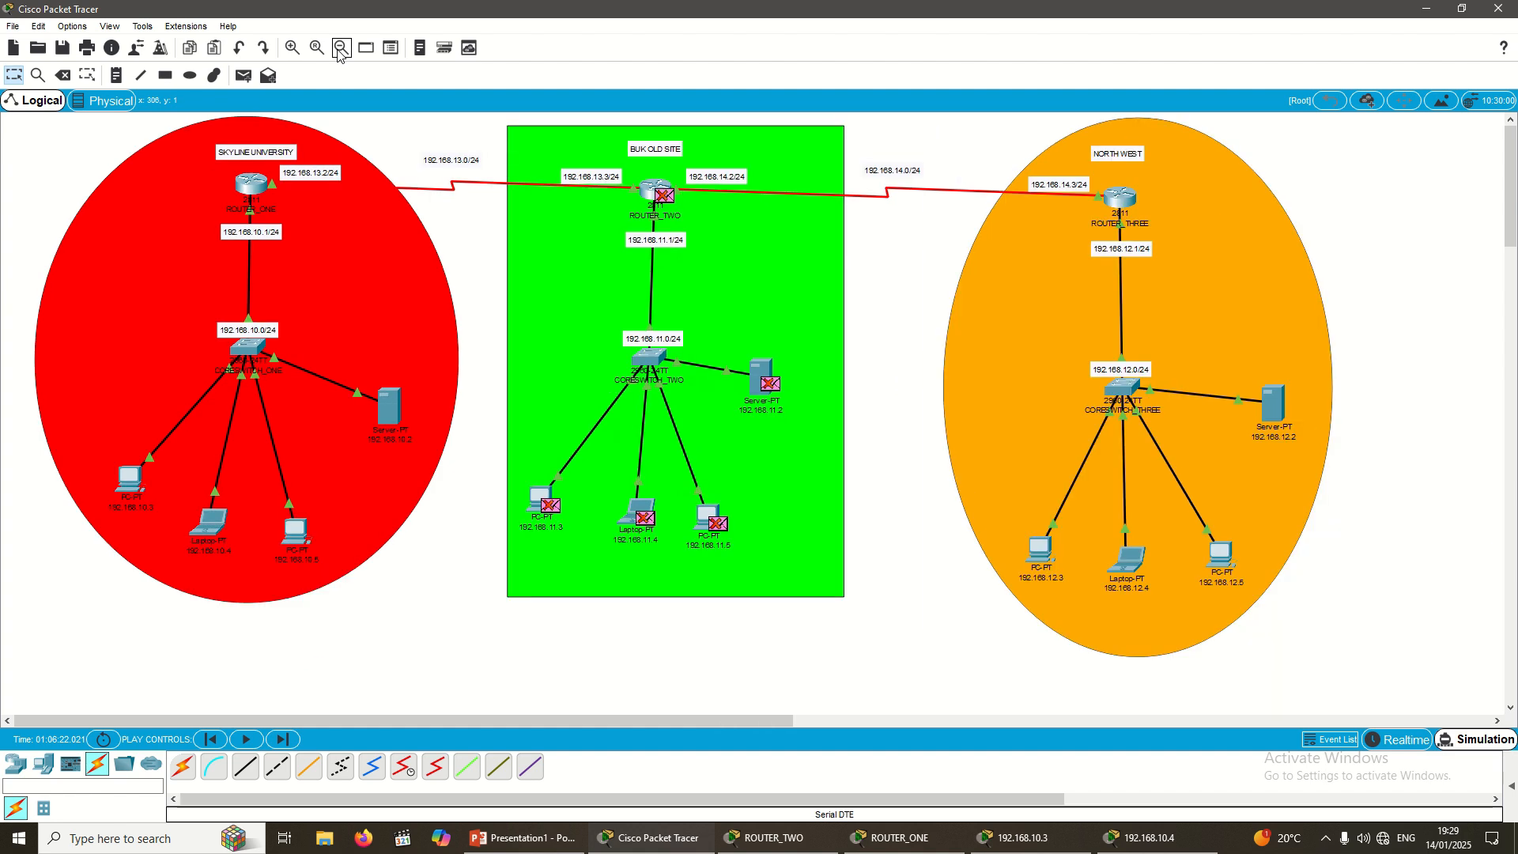
left_click(340, 48)
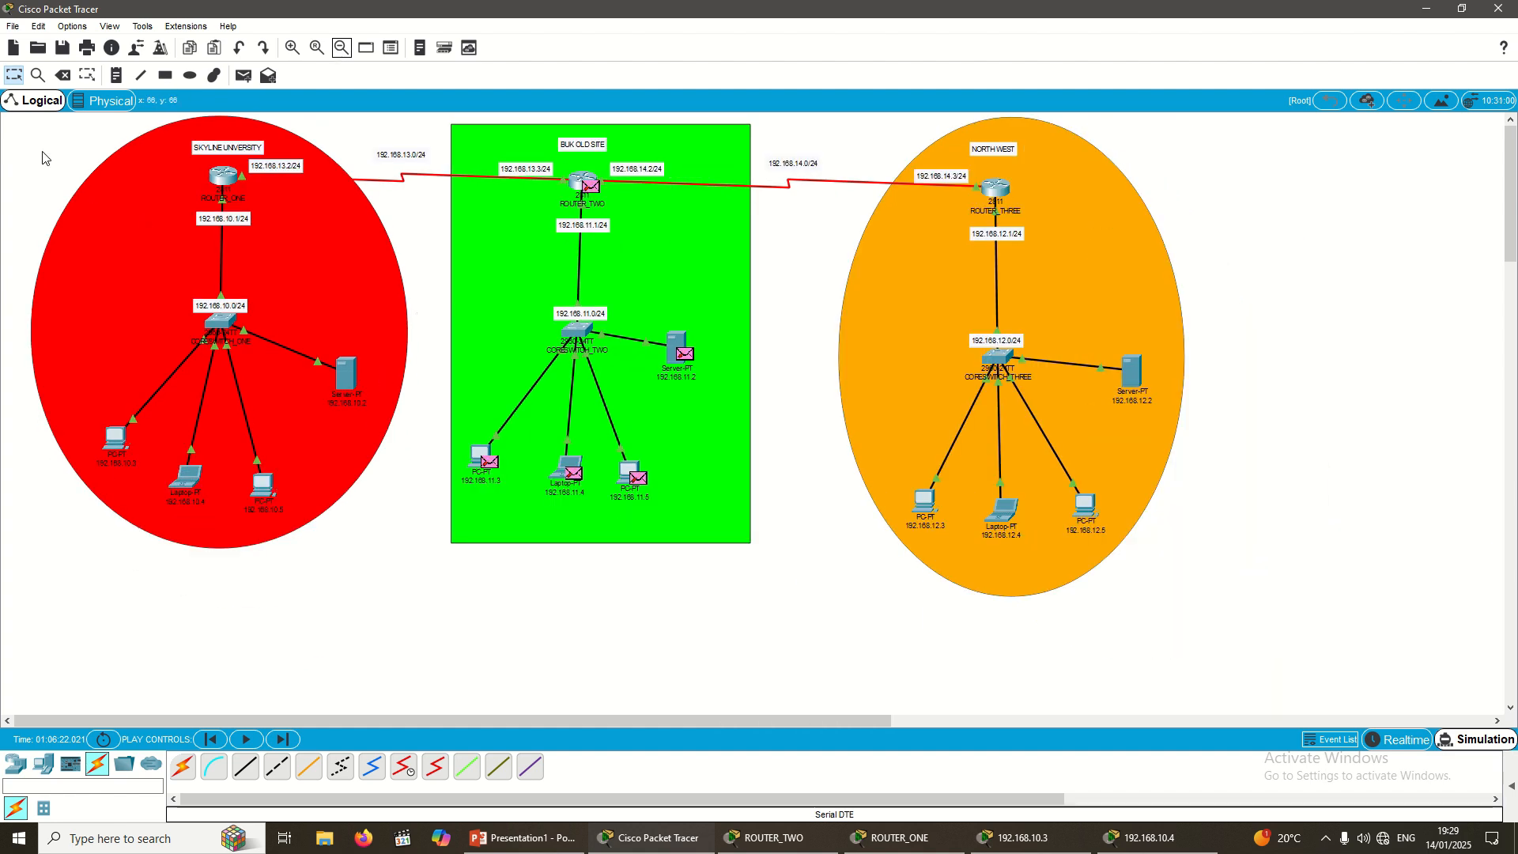
left_click_drag(4, 118, 1281, 675)
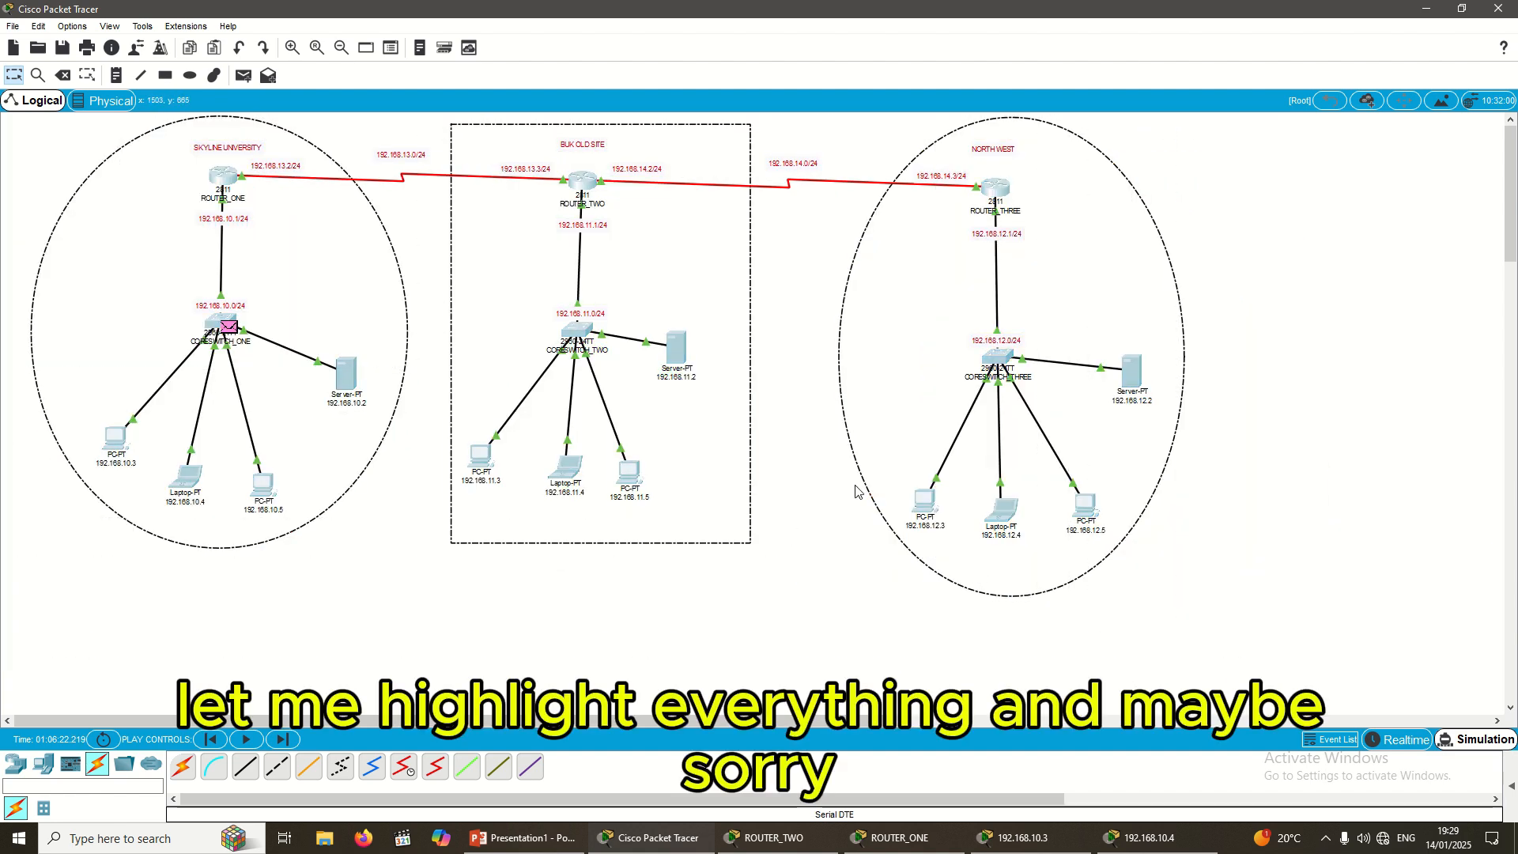
mouse_move(584, 300)
left_mouse_down()
mouse_move(604, 343)
mouse_move(575, 327)
left_mouse_up()
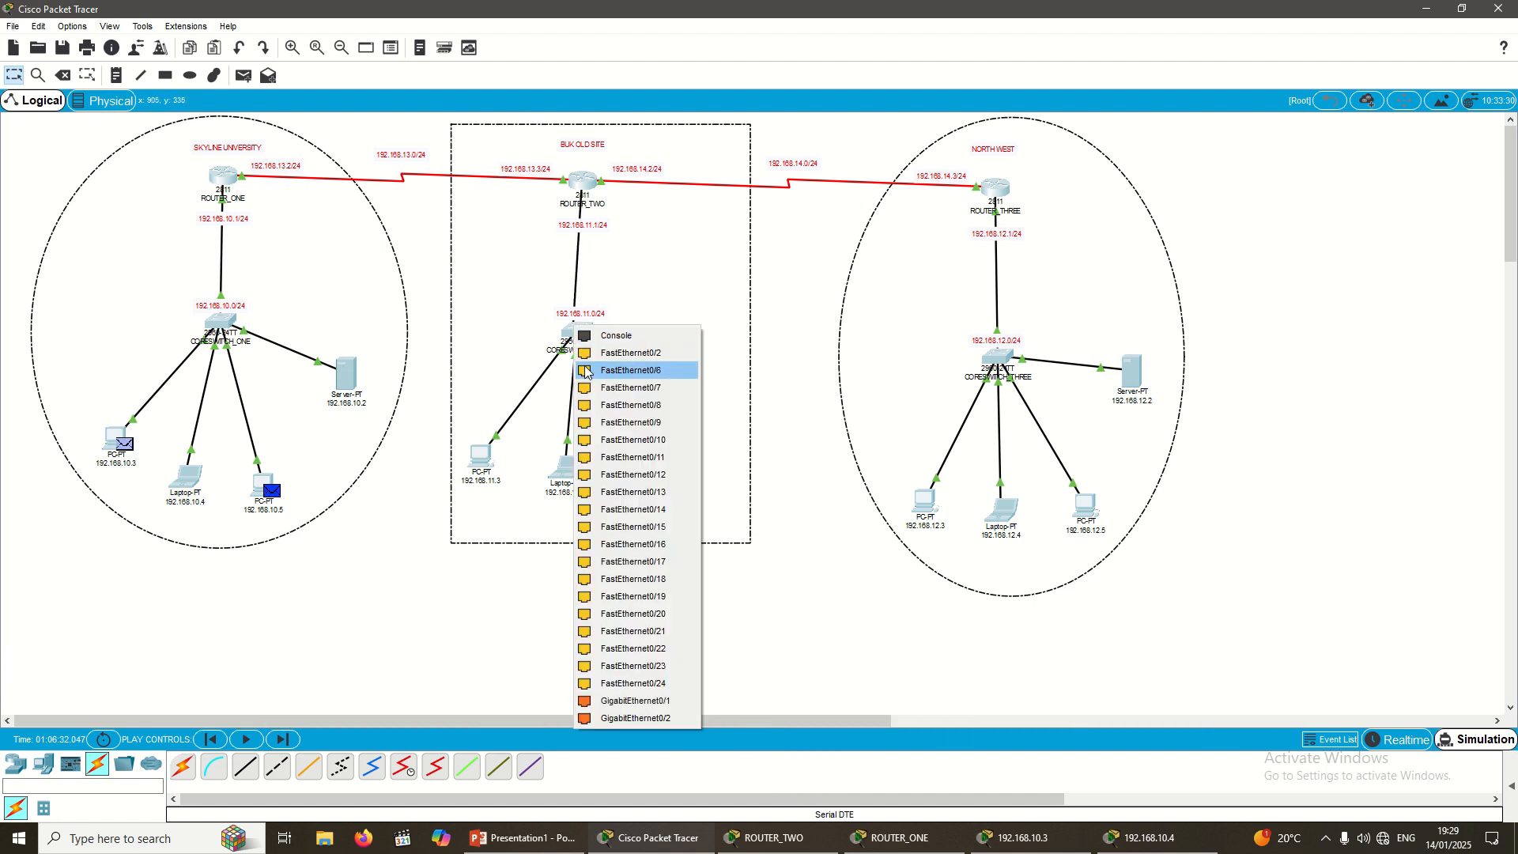
left_click(633, 355)
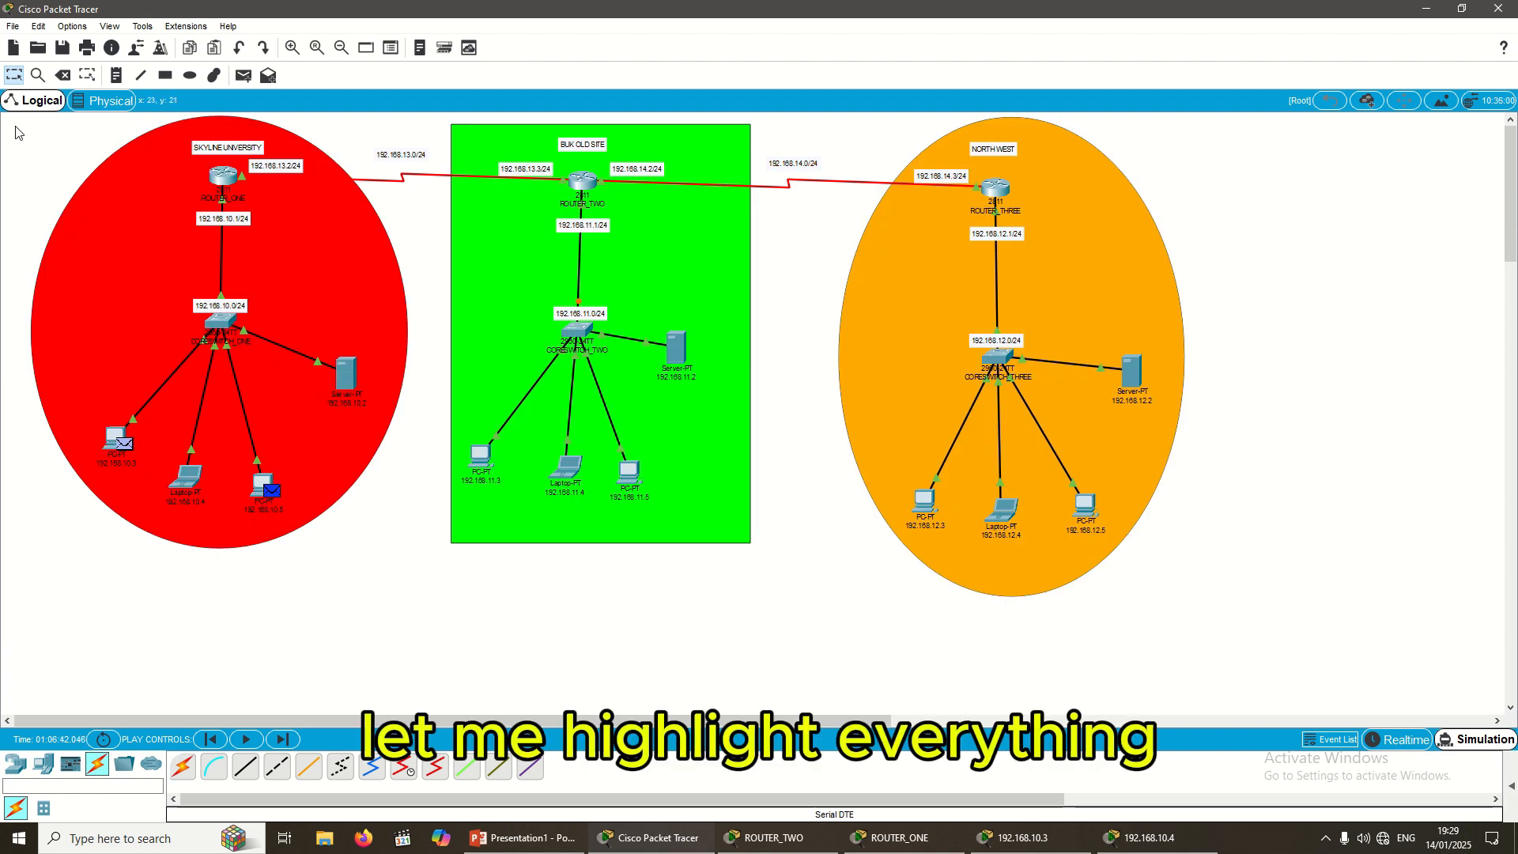
Step: Move the entire topology down and to the right, leaving empty space above it
left_click_drag(15, 126, 1196, 615)
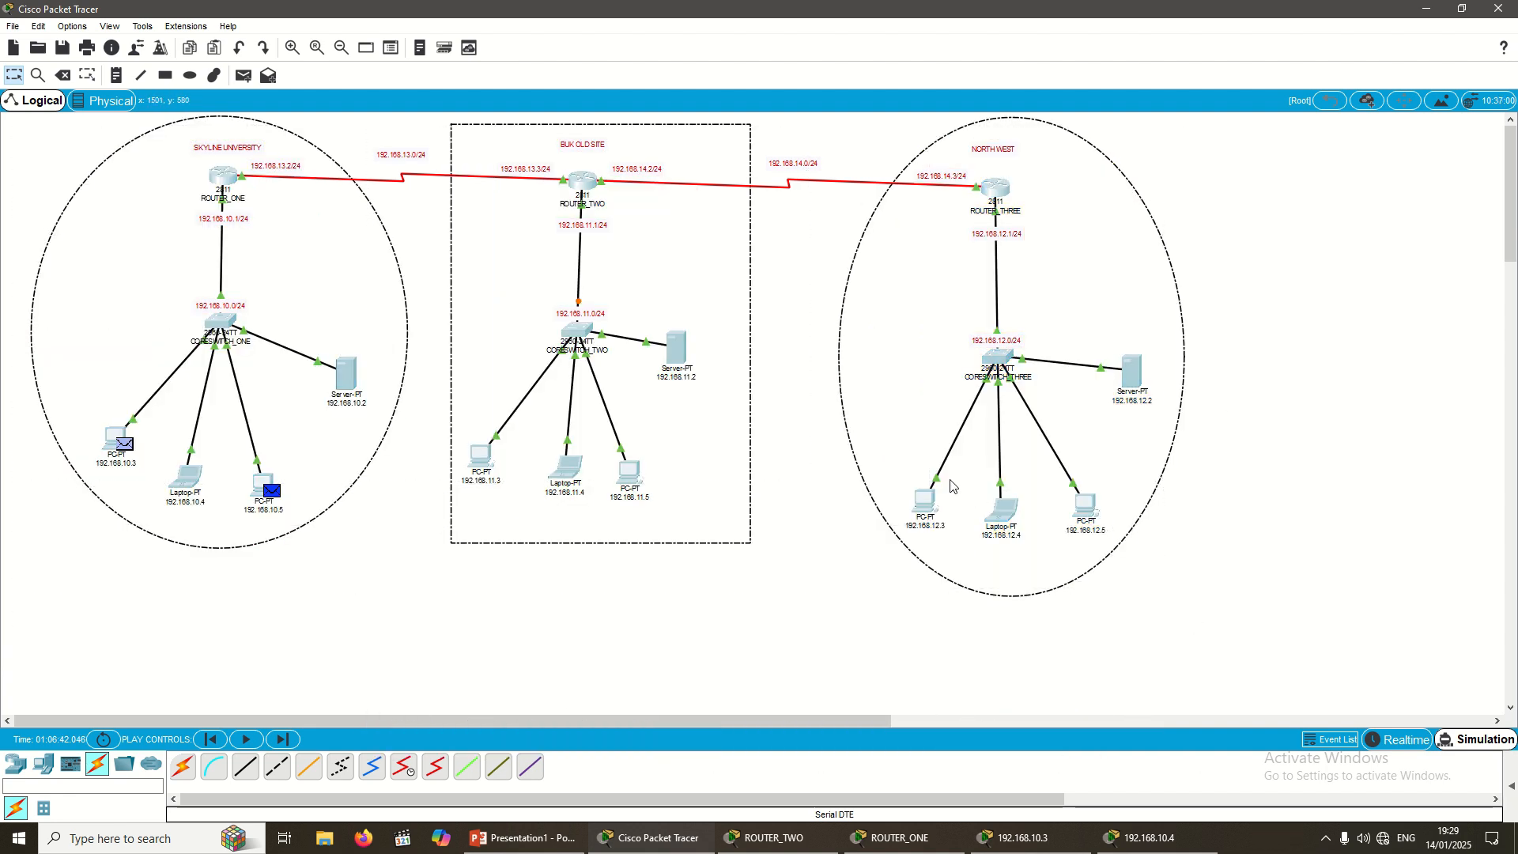
key("Down")
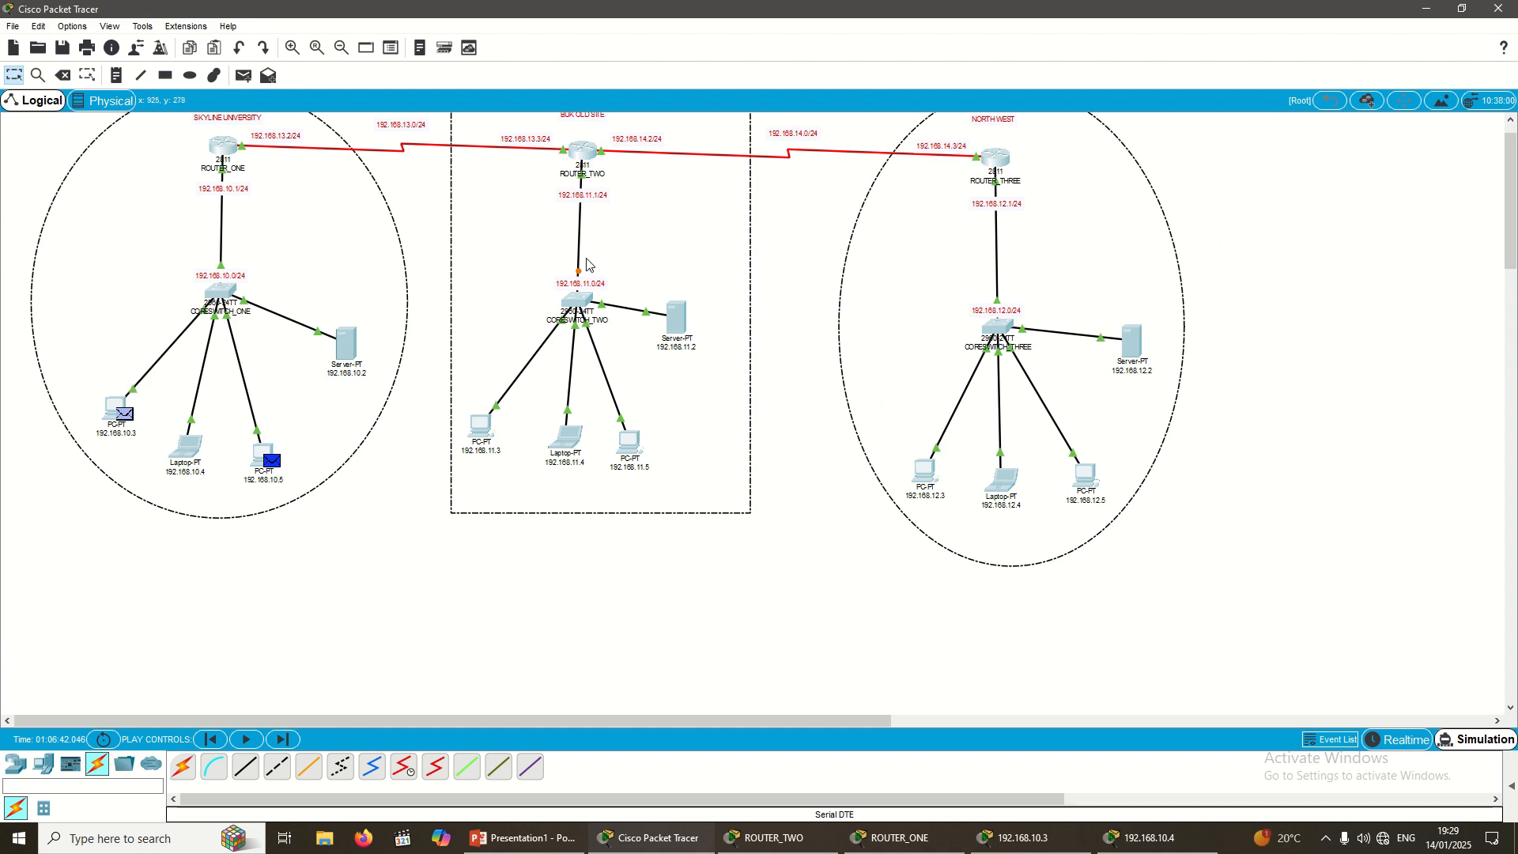
left_click_drag(586, 258, 611, 359)
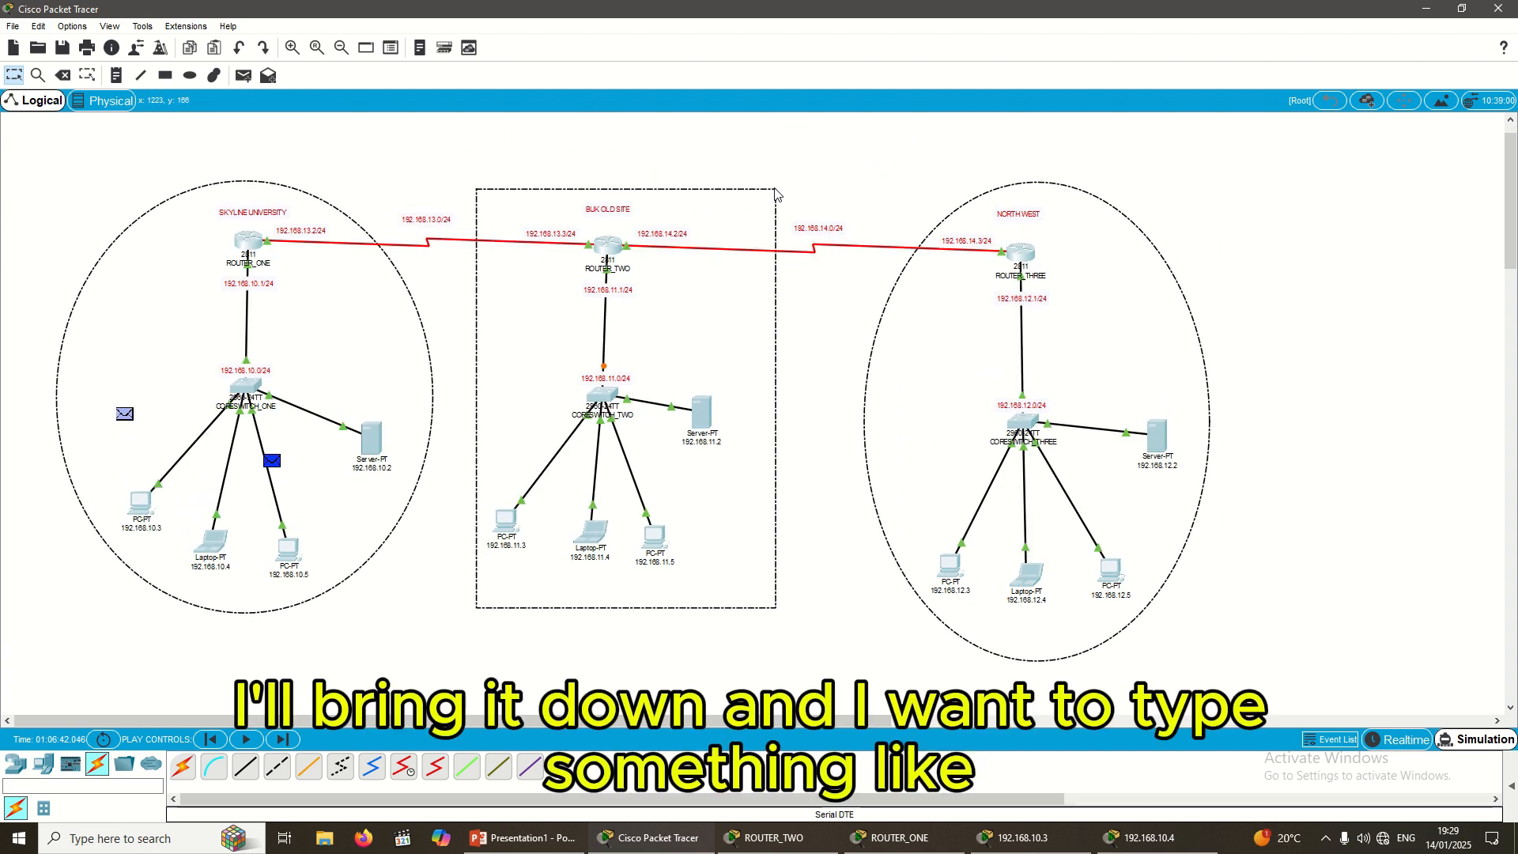
left_click(801, 156)
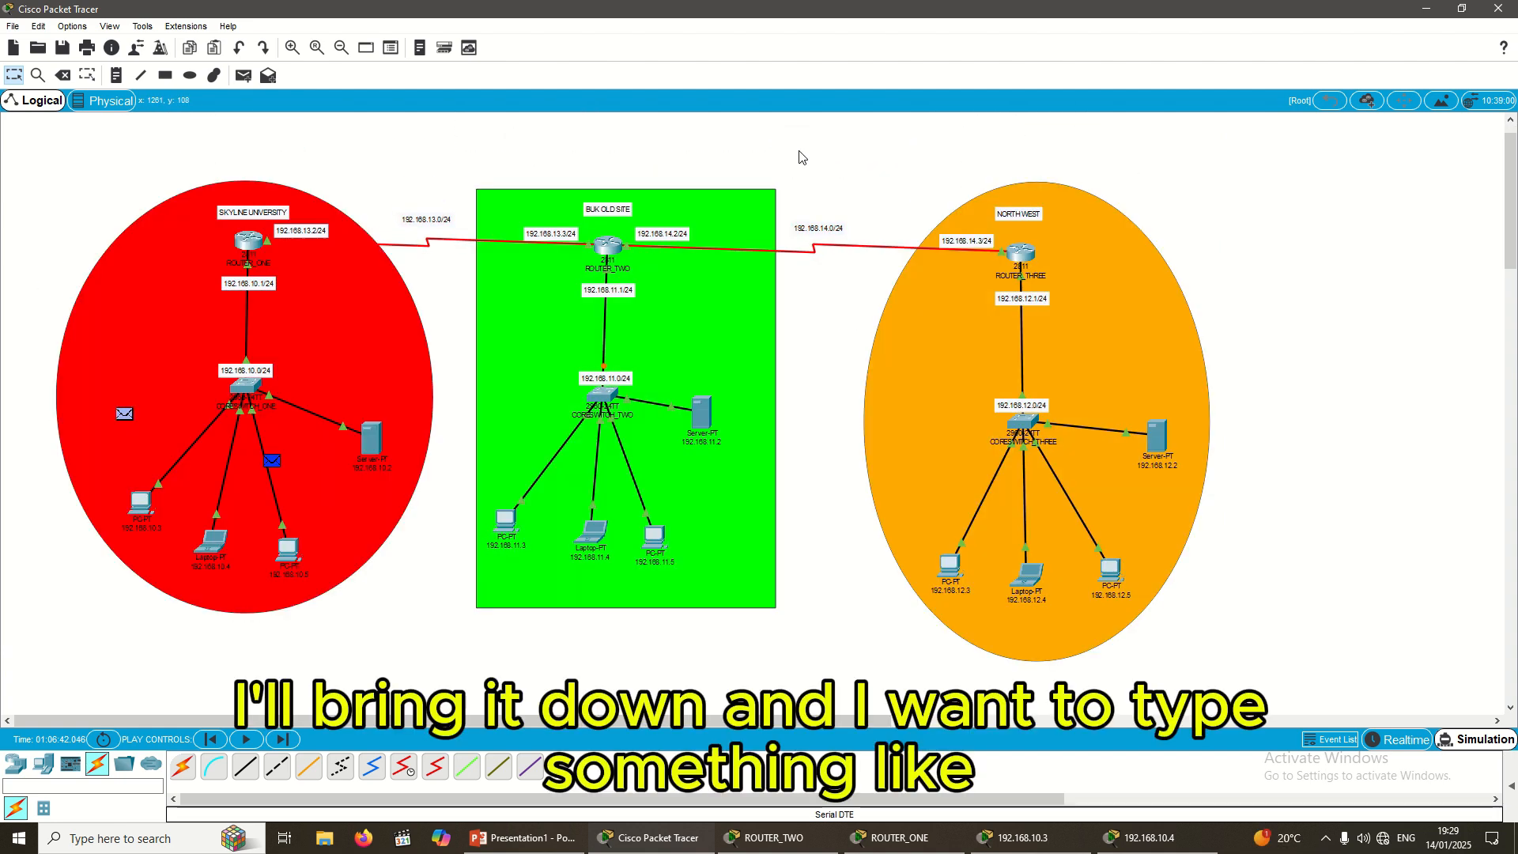
left_click(116, 75)
Step: Type the note 'IP ROUTING CONFIGURATION' above the topology, removing the stray trailing B
left_click(572, 138)
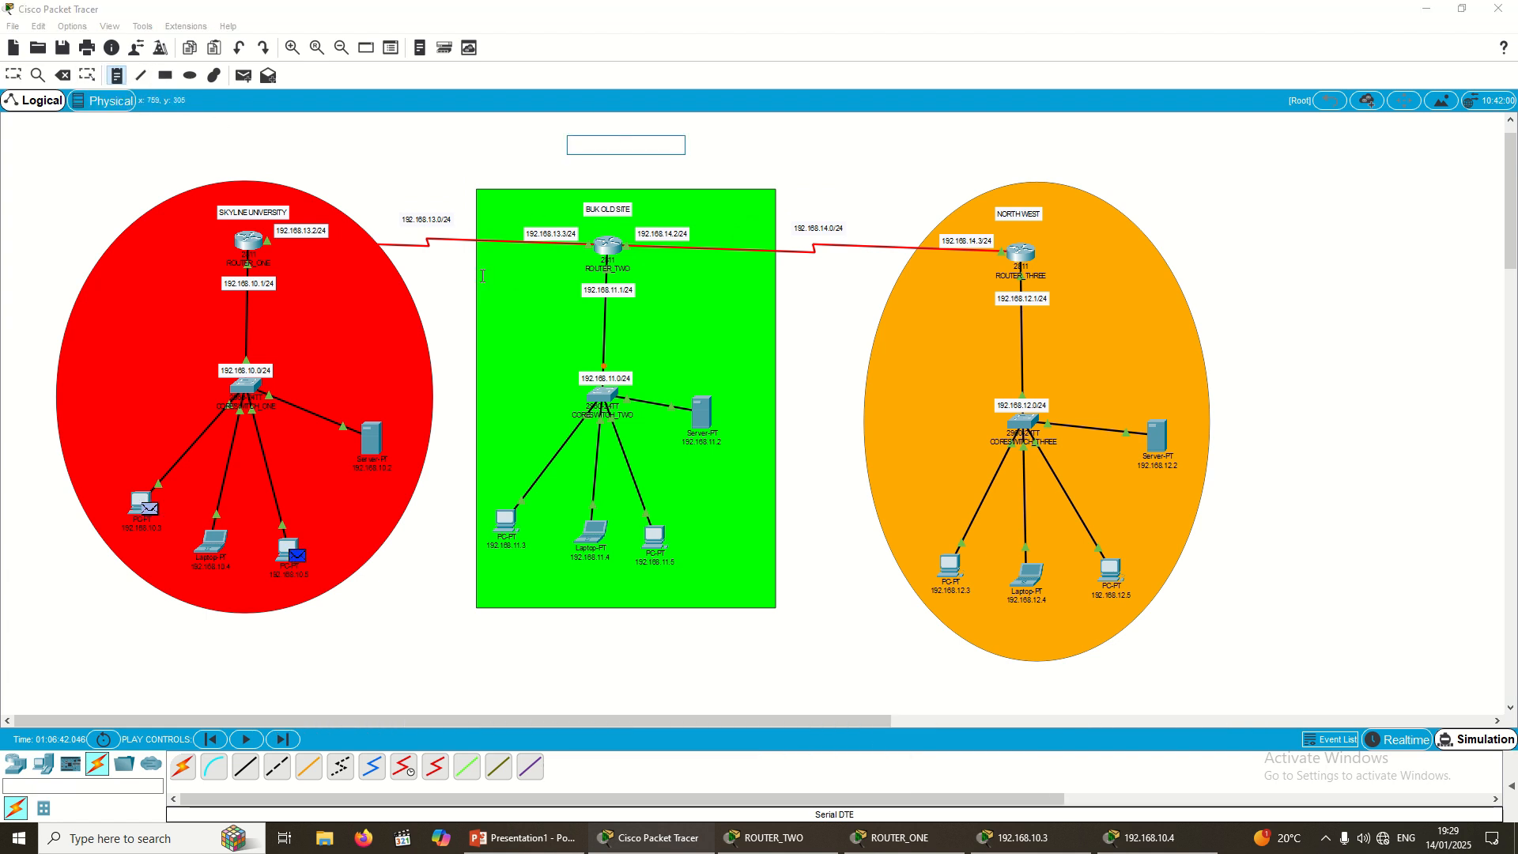
type("IP ROUTING C")
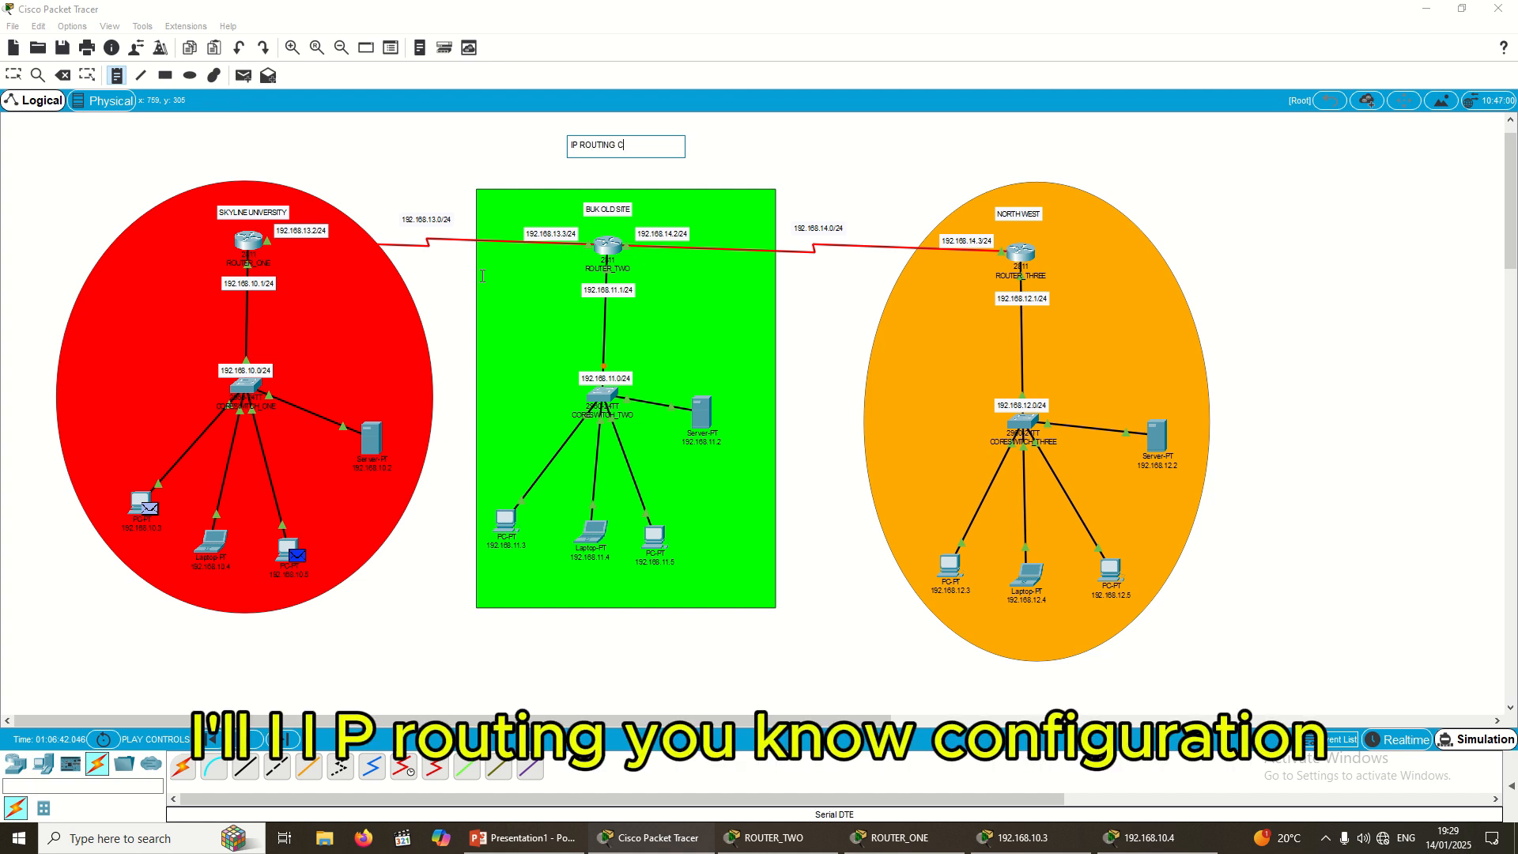
type("ONFIGURATIONB")
key("BackSpace")
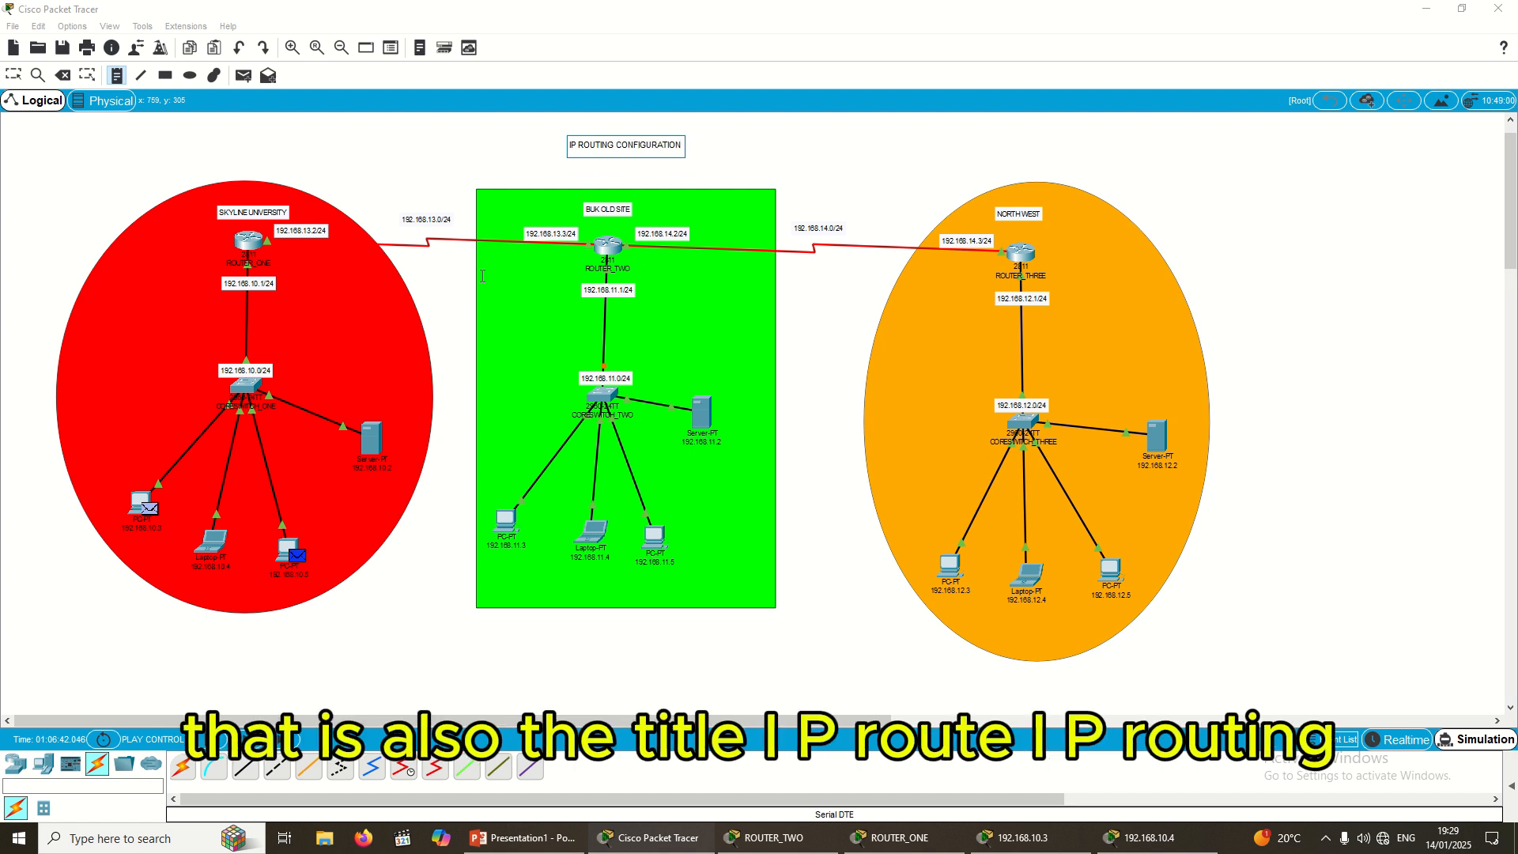
left_click(459, 126)
Step: Discard the stray empty notes and move the title right to centre it above the zones
left_click(737, 143)
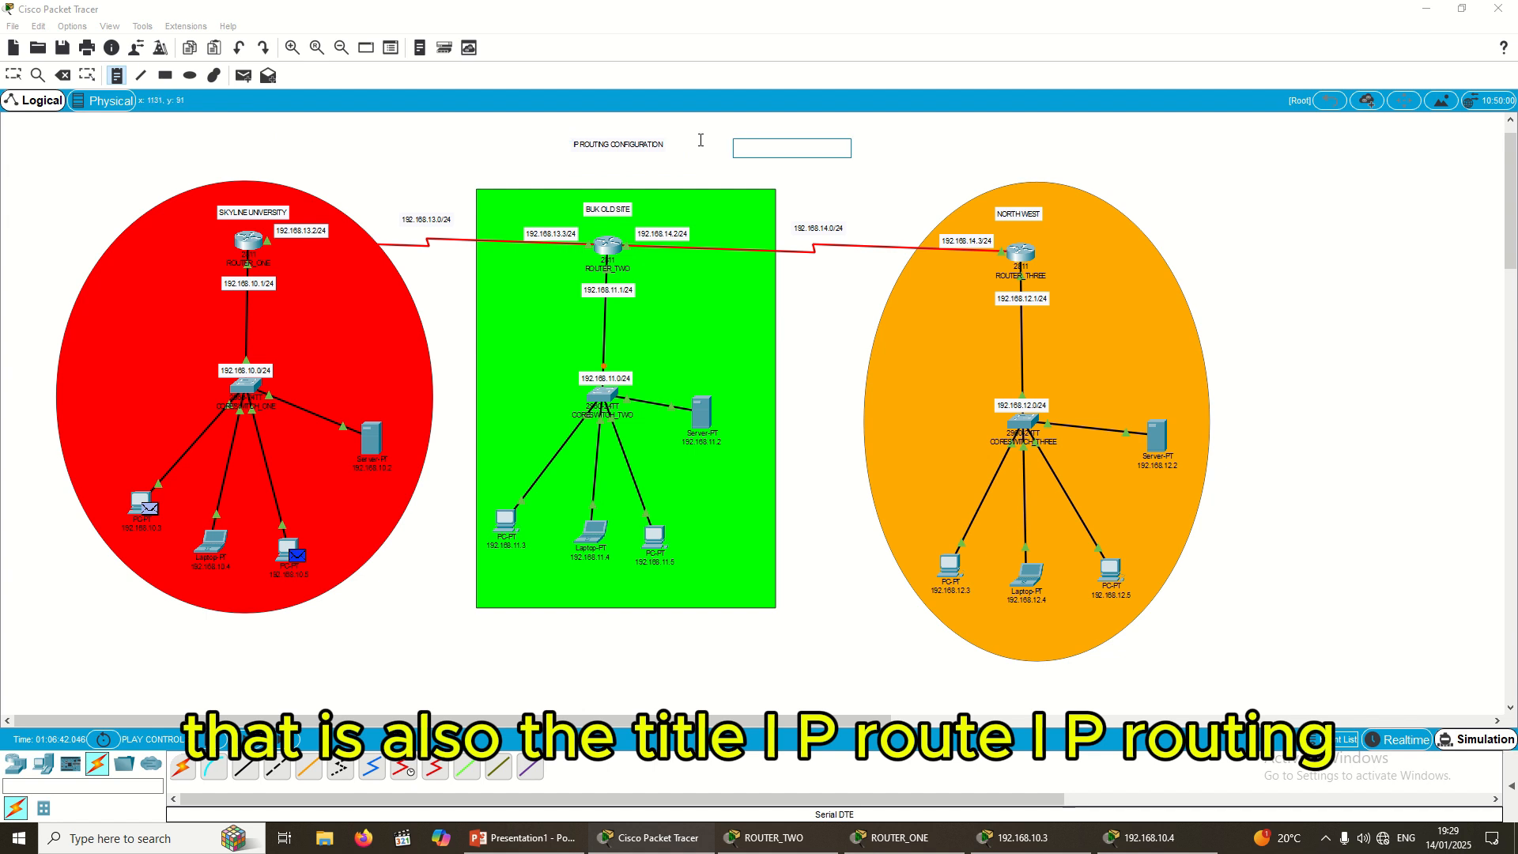
left_click(591, 149)
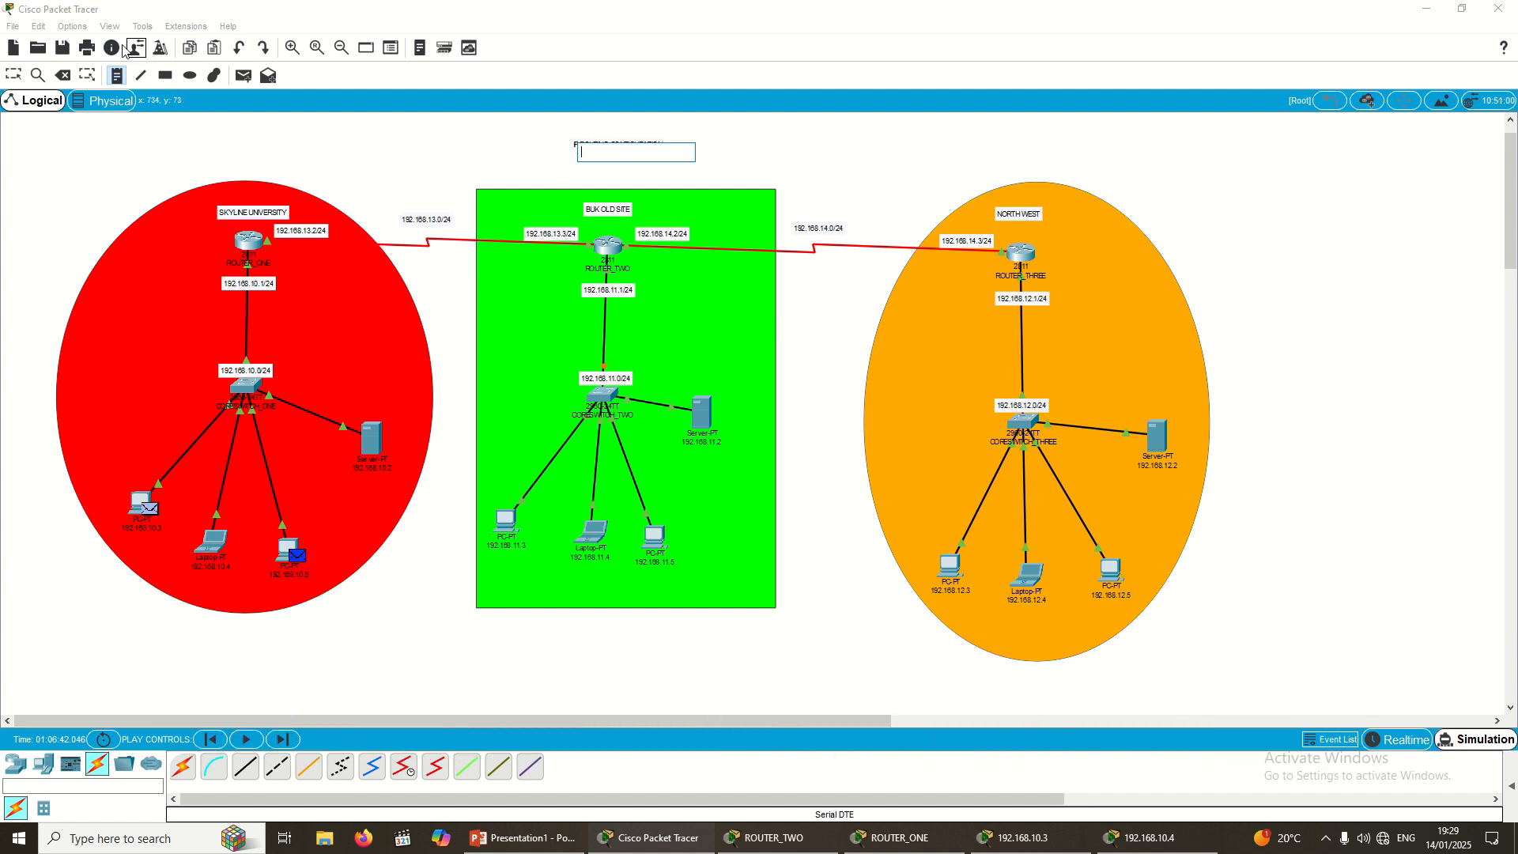
left_click(15, 79)
left_click(574, 149)
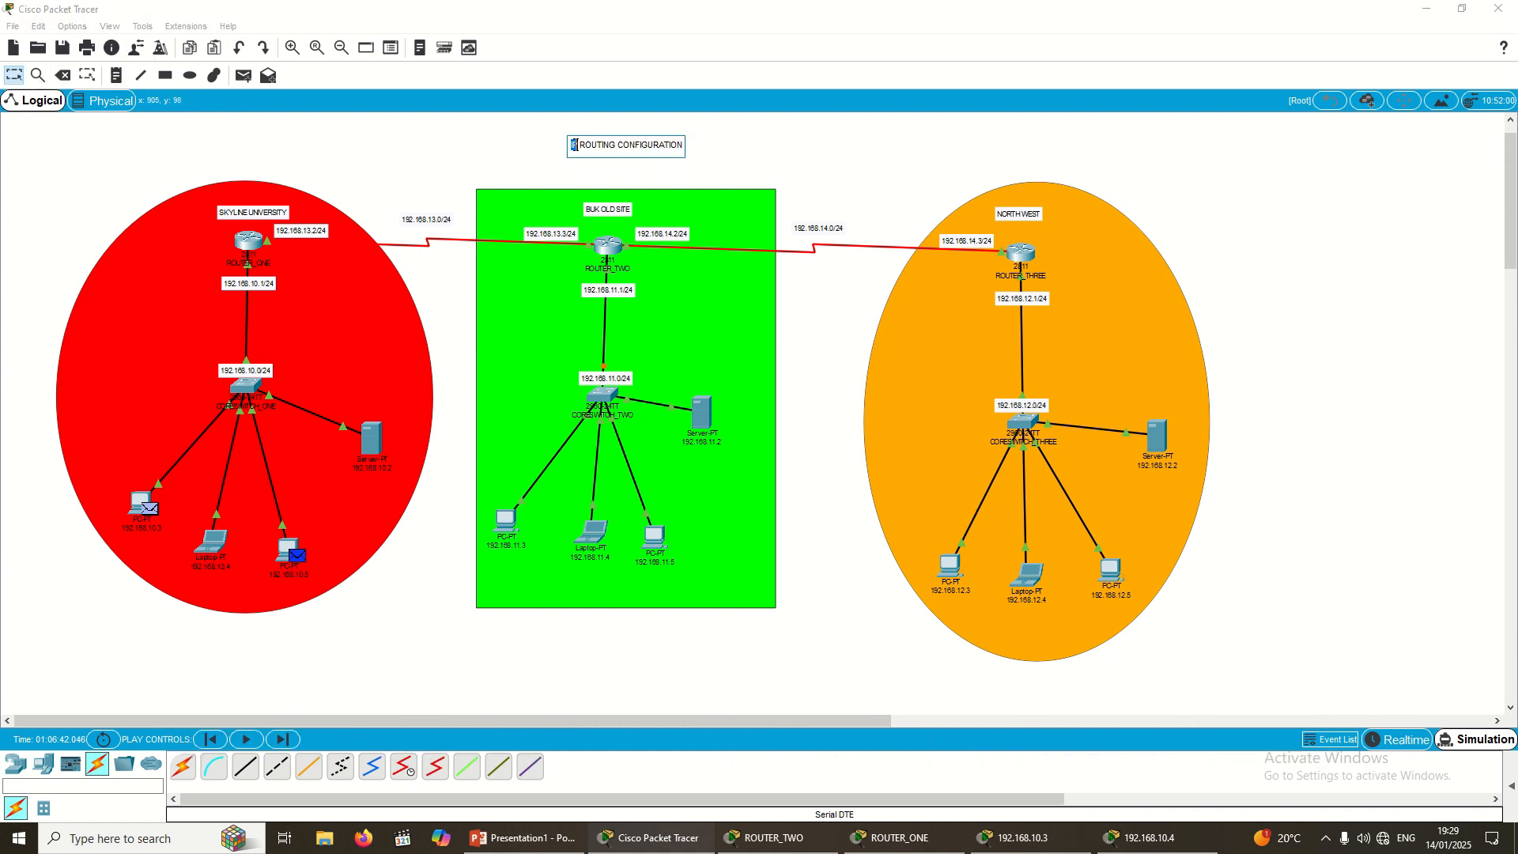
left_click(518, 164)
mouse_move(596, 150)
left_mouse_down()
mouse_move(635, 138)
mouse_move(641, 150)
mouse_move(624, 150)
left_mouse_up()
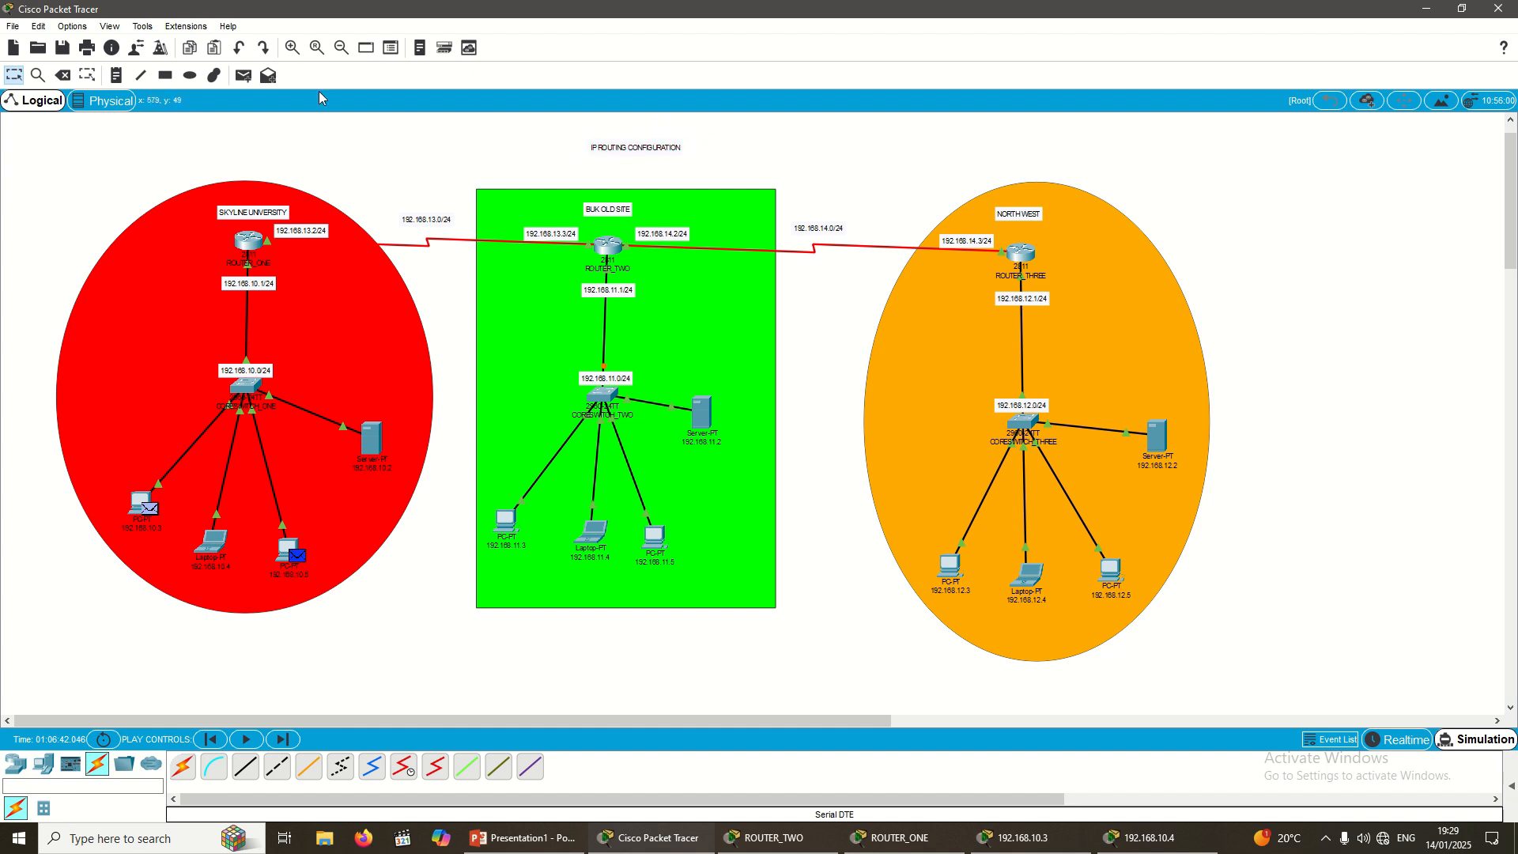
Step: Draw a red-filled rectangle around the IP ROUTING CONFIGURATION note as a title banner
left_click(164, 76)
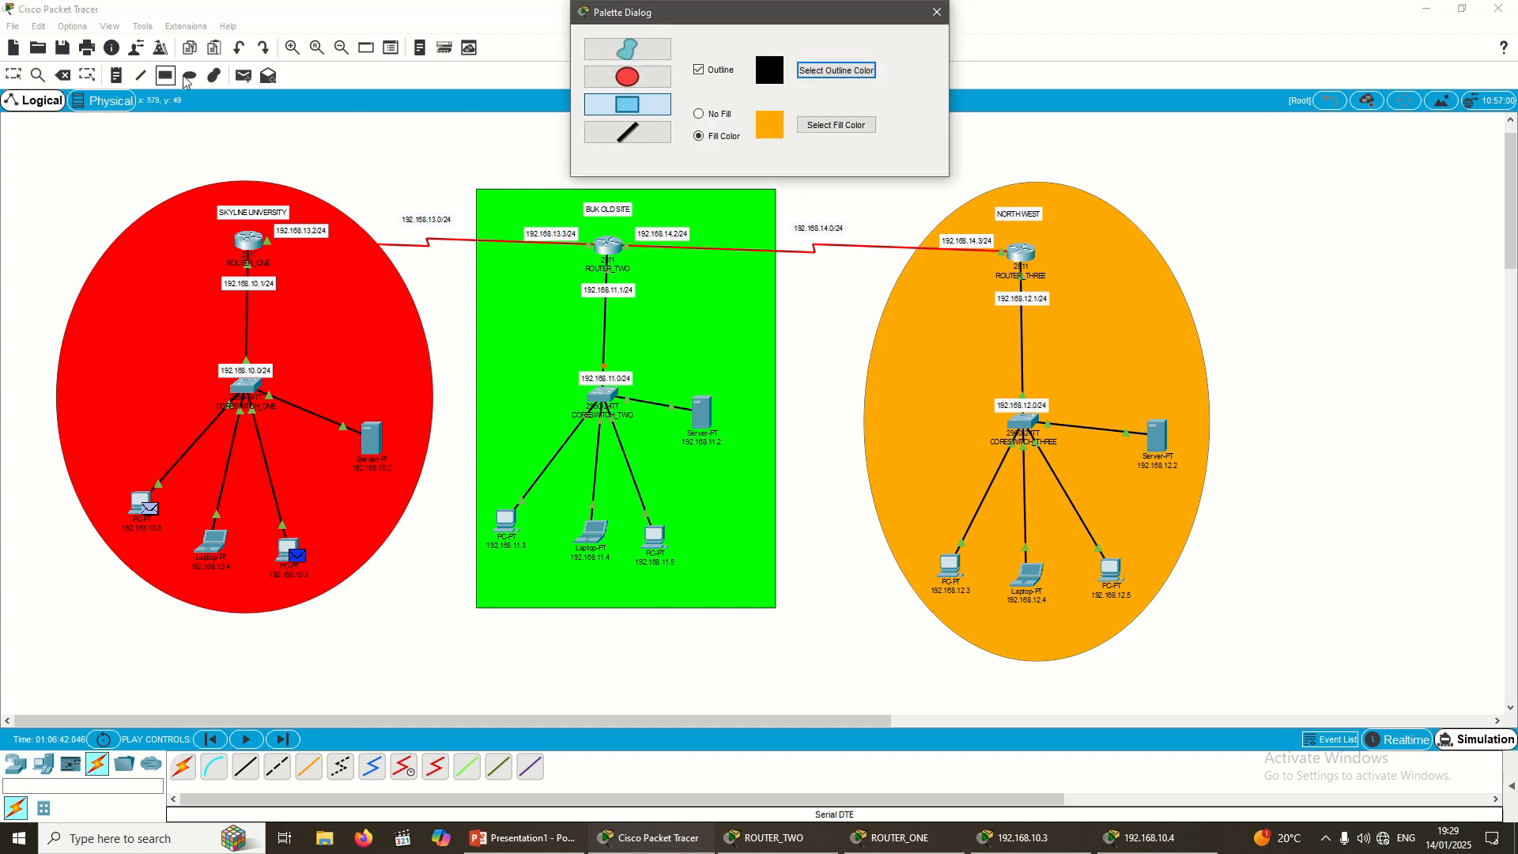
left_click(830, 125)
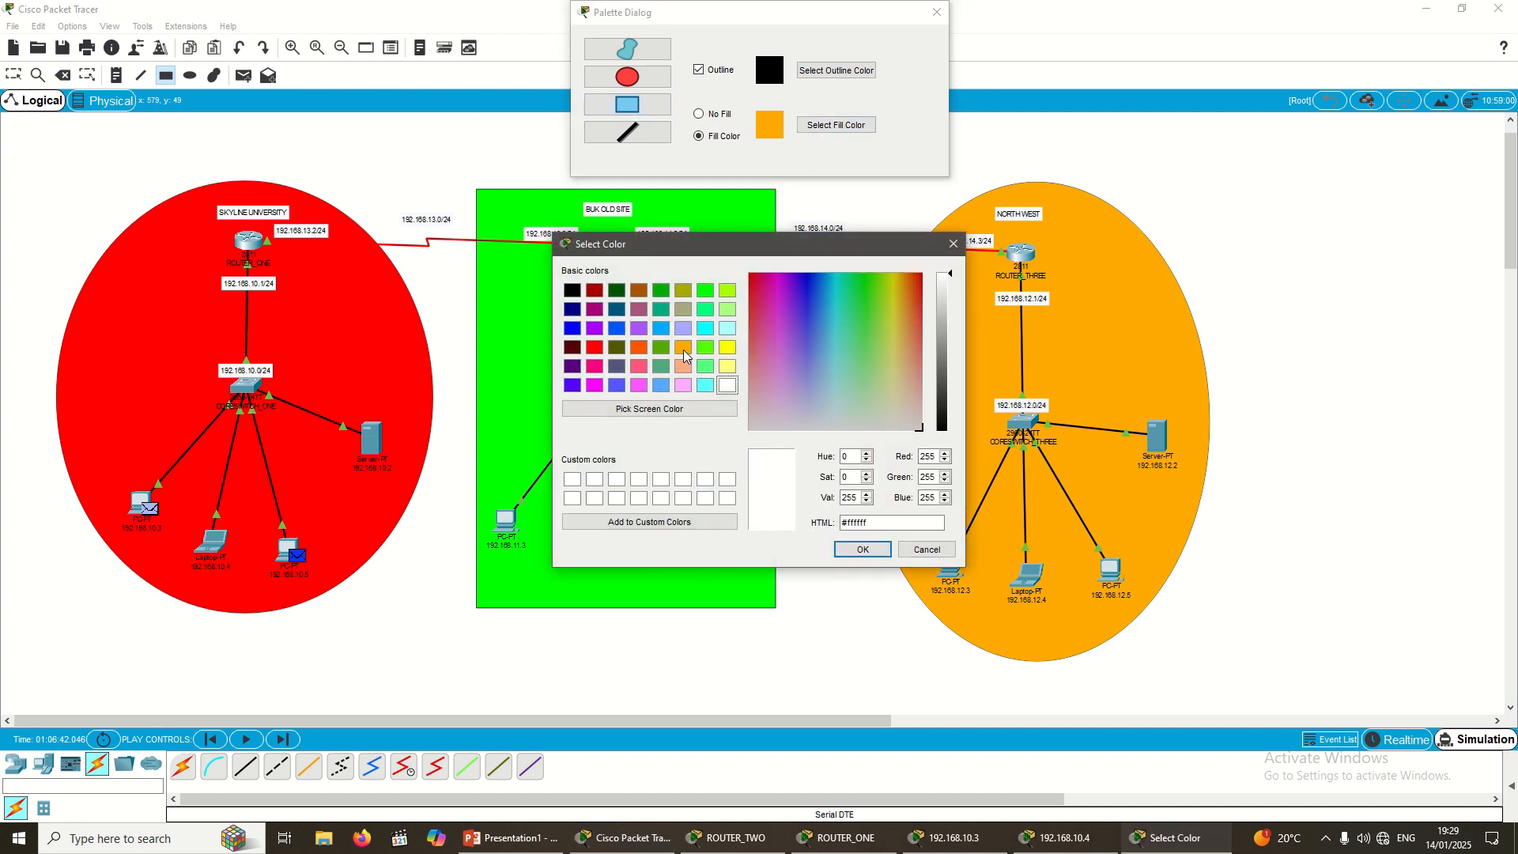
left_click(594, 347)
left_click(863, 549)
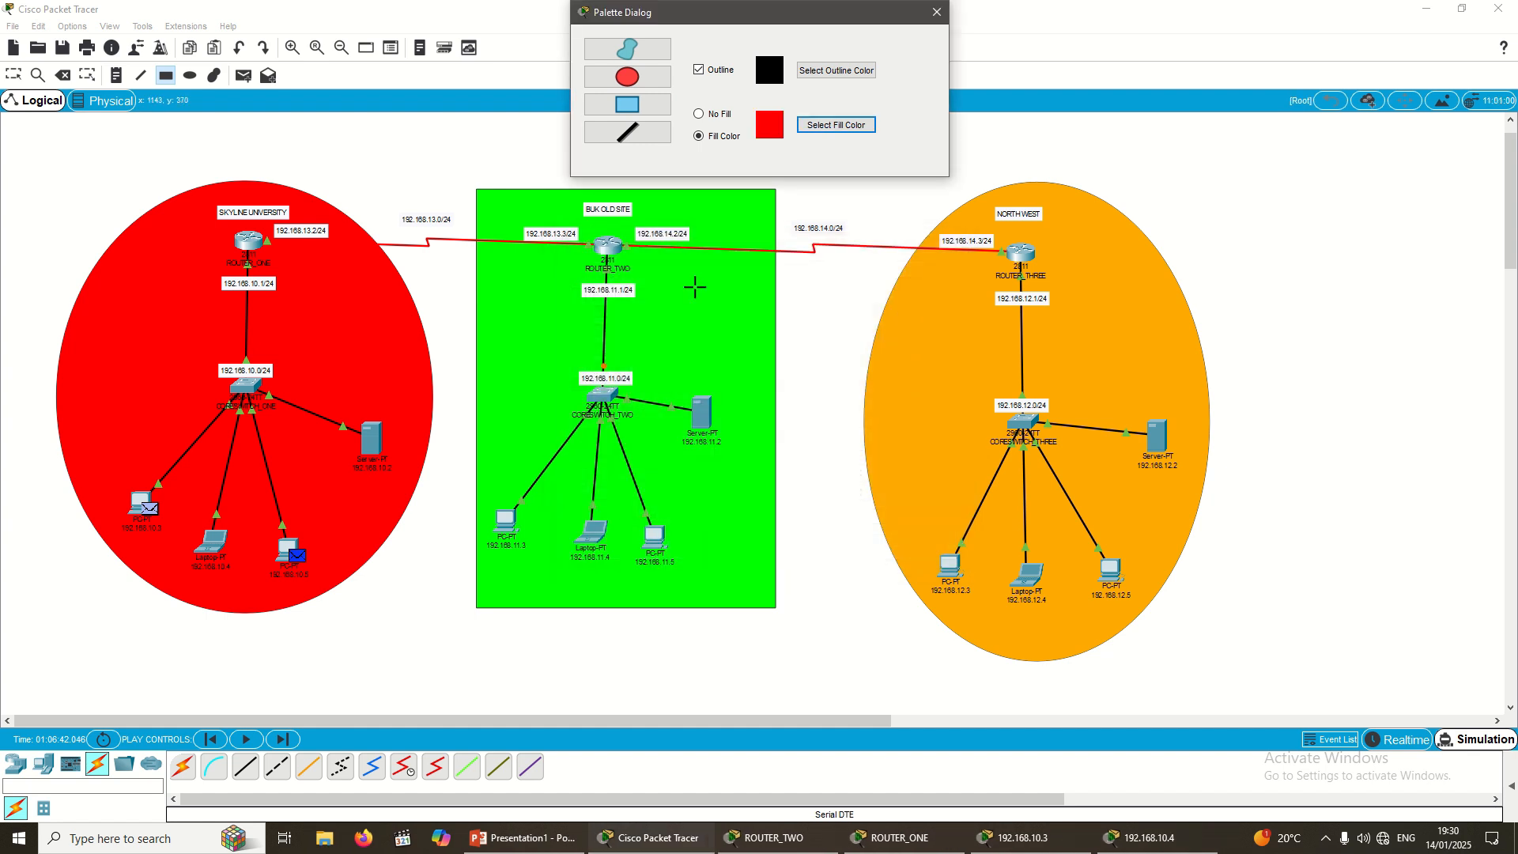
left_click(943, 17)
left_click_drag(525, 122, 752, 172)
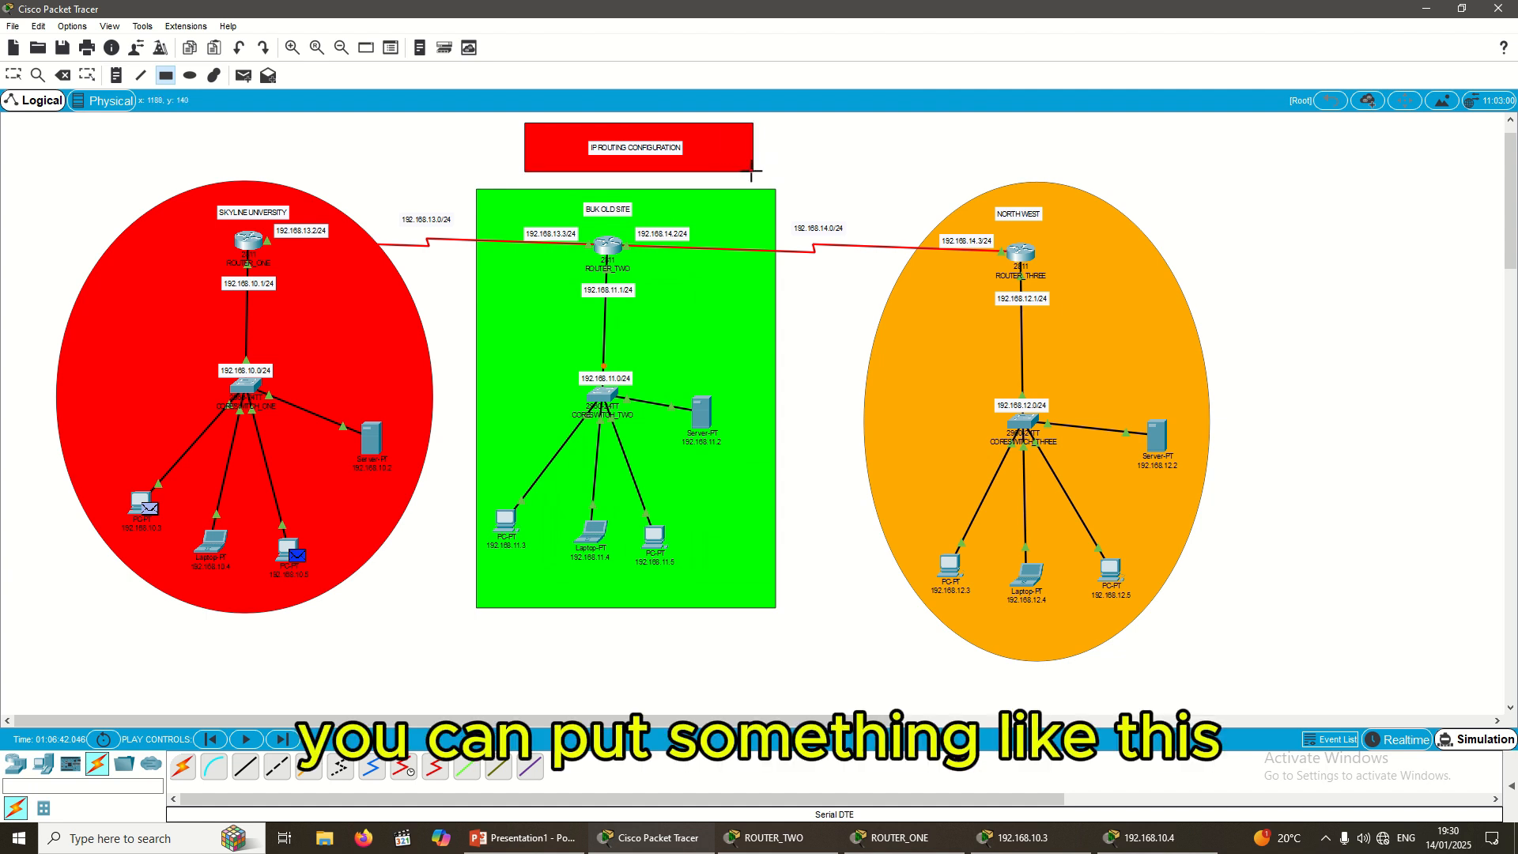
Step: Zoom in twice on the finished diagram and scroll to frame the SKYLINE UNIVERSITY site
left_click(13, 77)
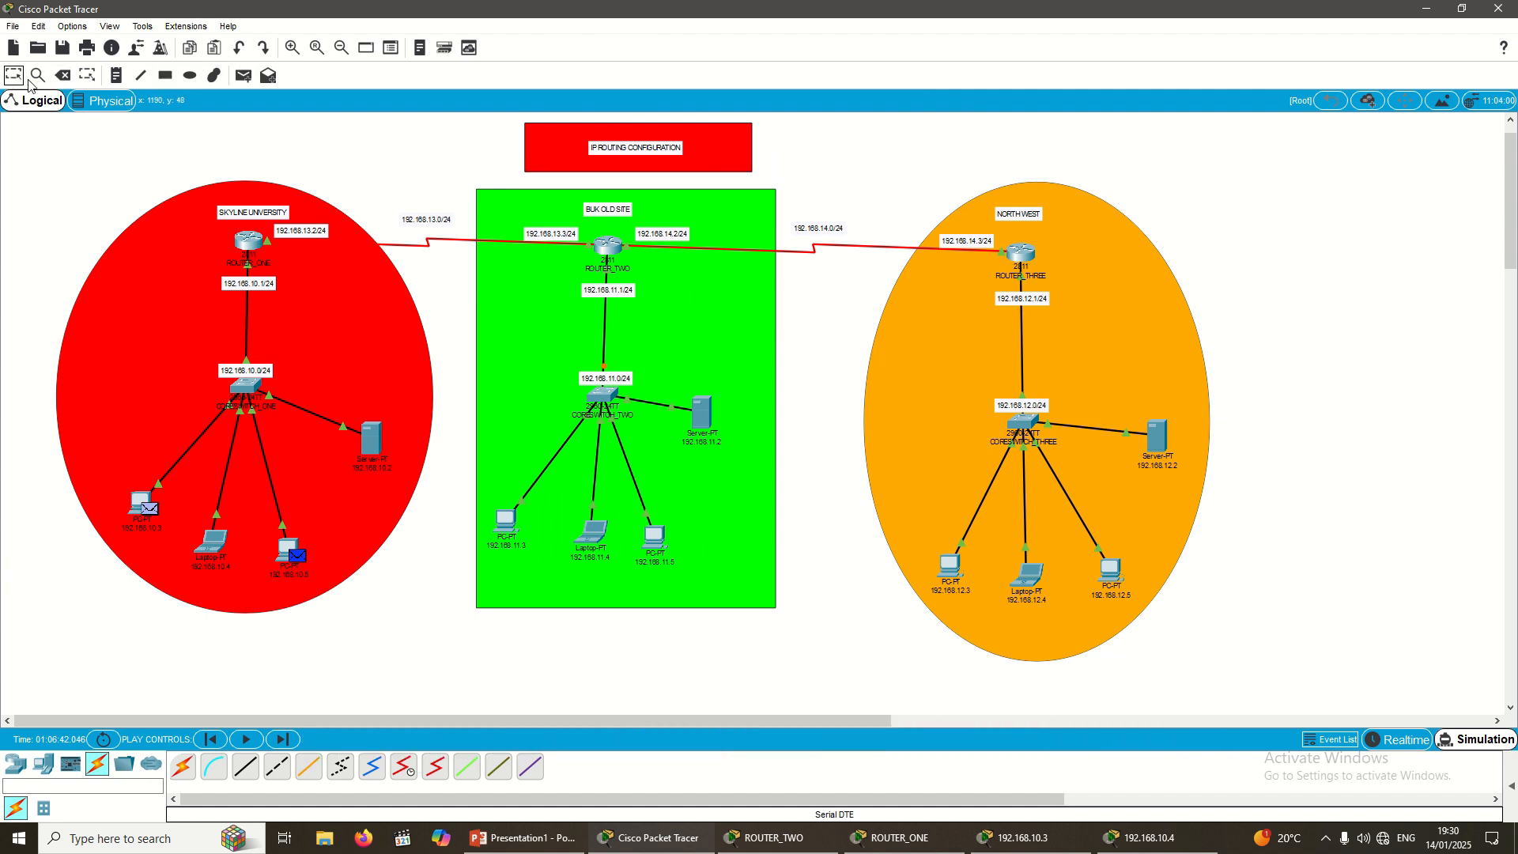
left_click(293, 48)
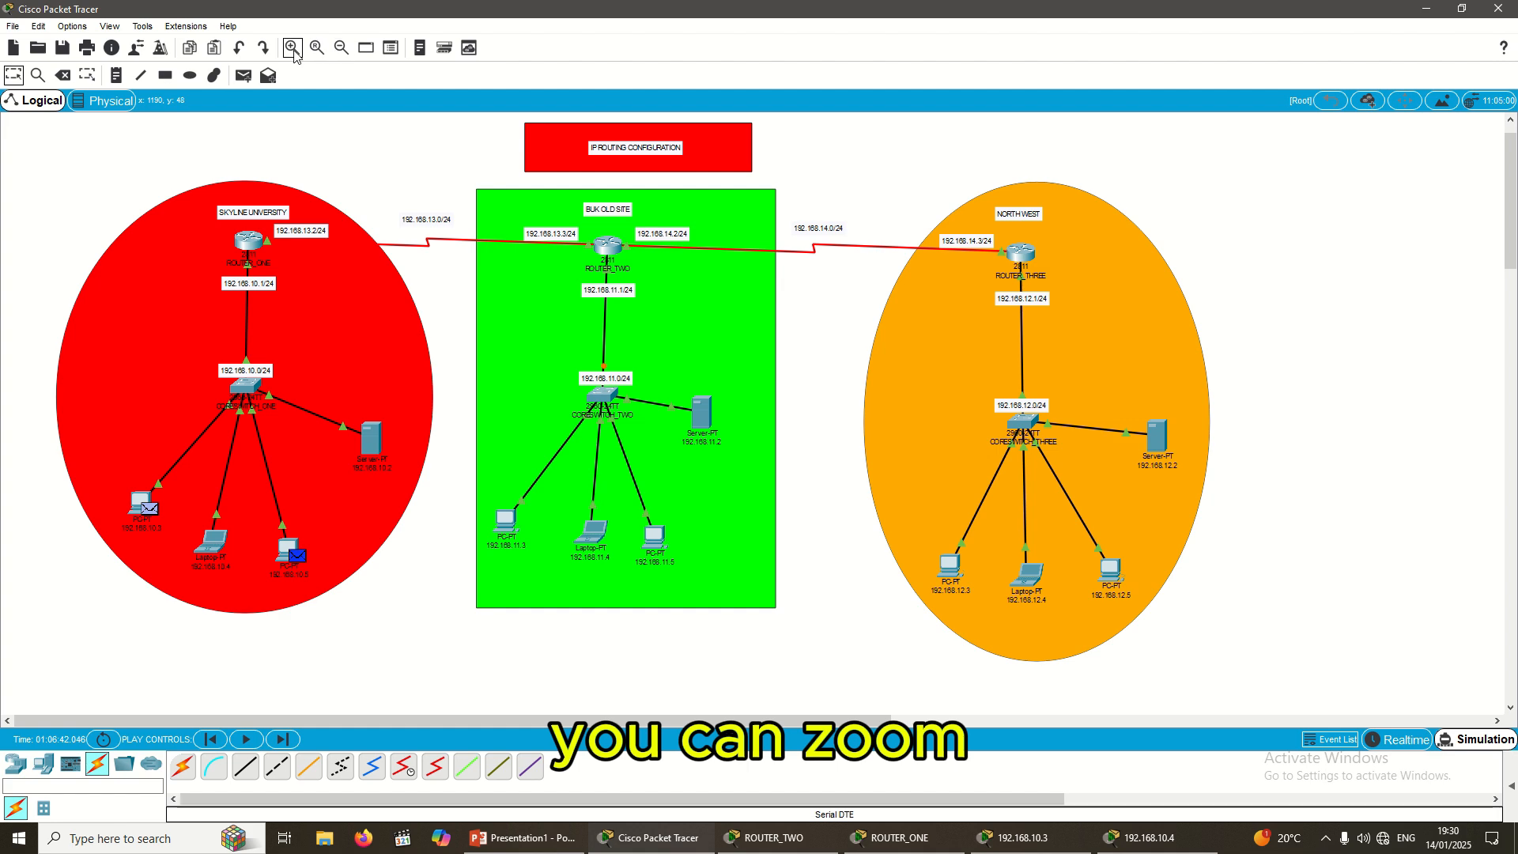
scroll(747, 270, "up", 1)
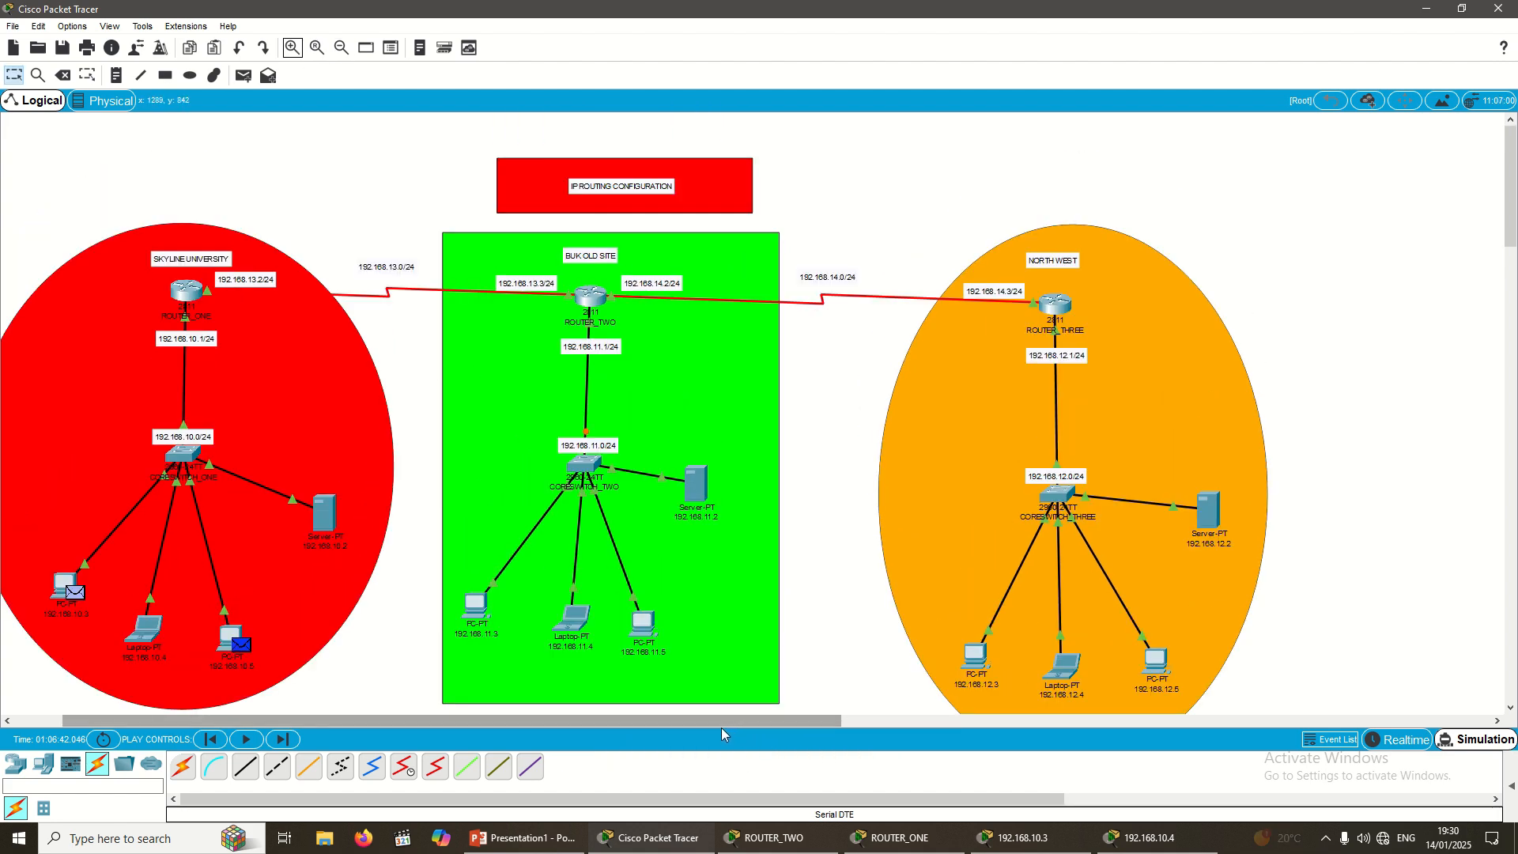
scroll(714, 719, "left", 1)
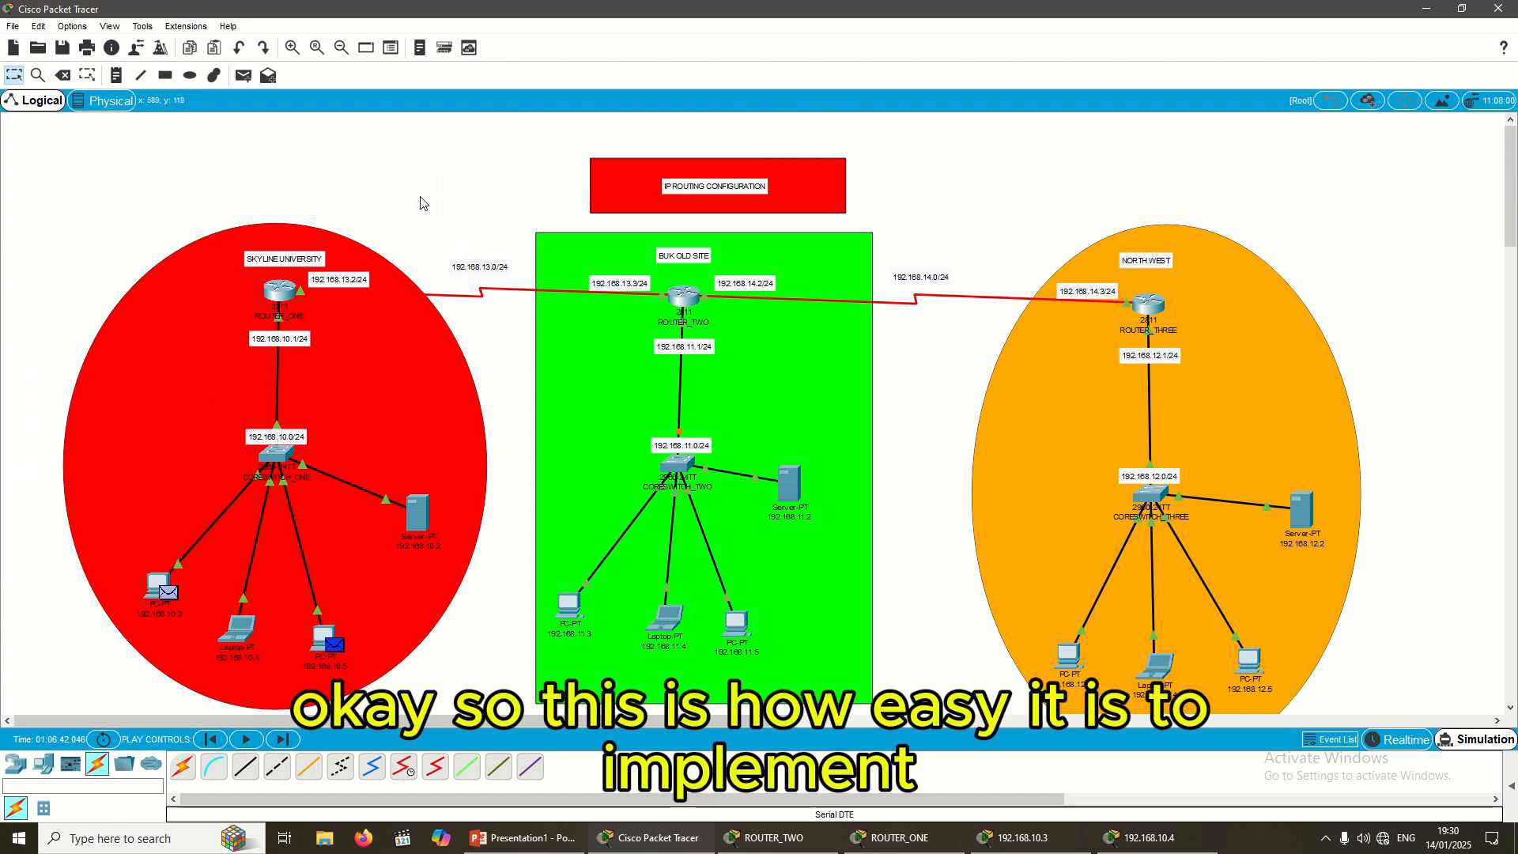
left_click(292, 49)
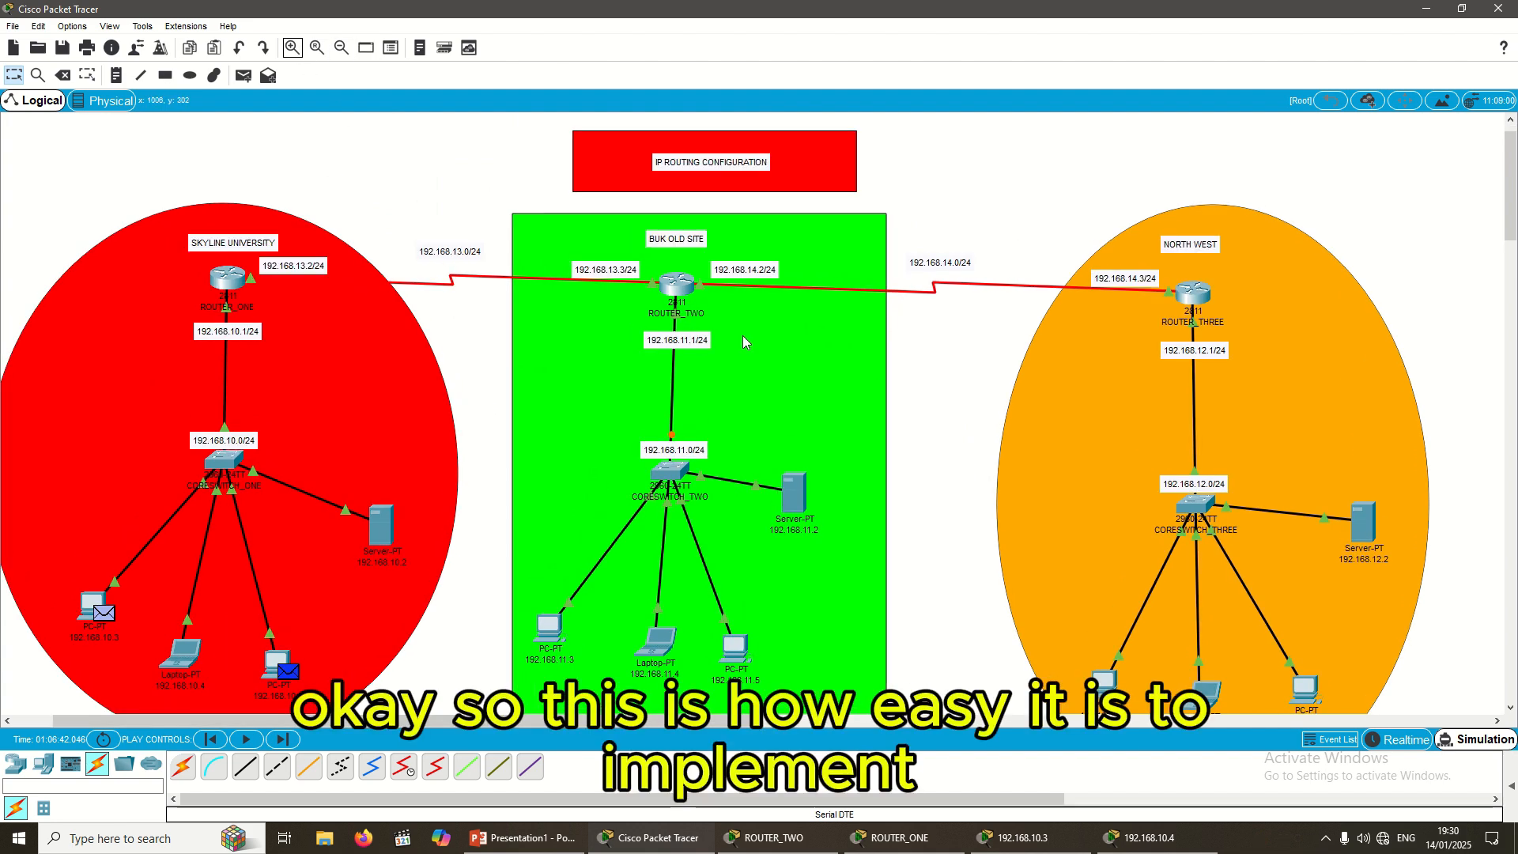
scroll(1028, 397, "down", 2)
scroll(1032, 396, "up", 2)
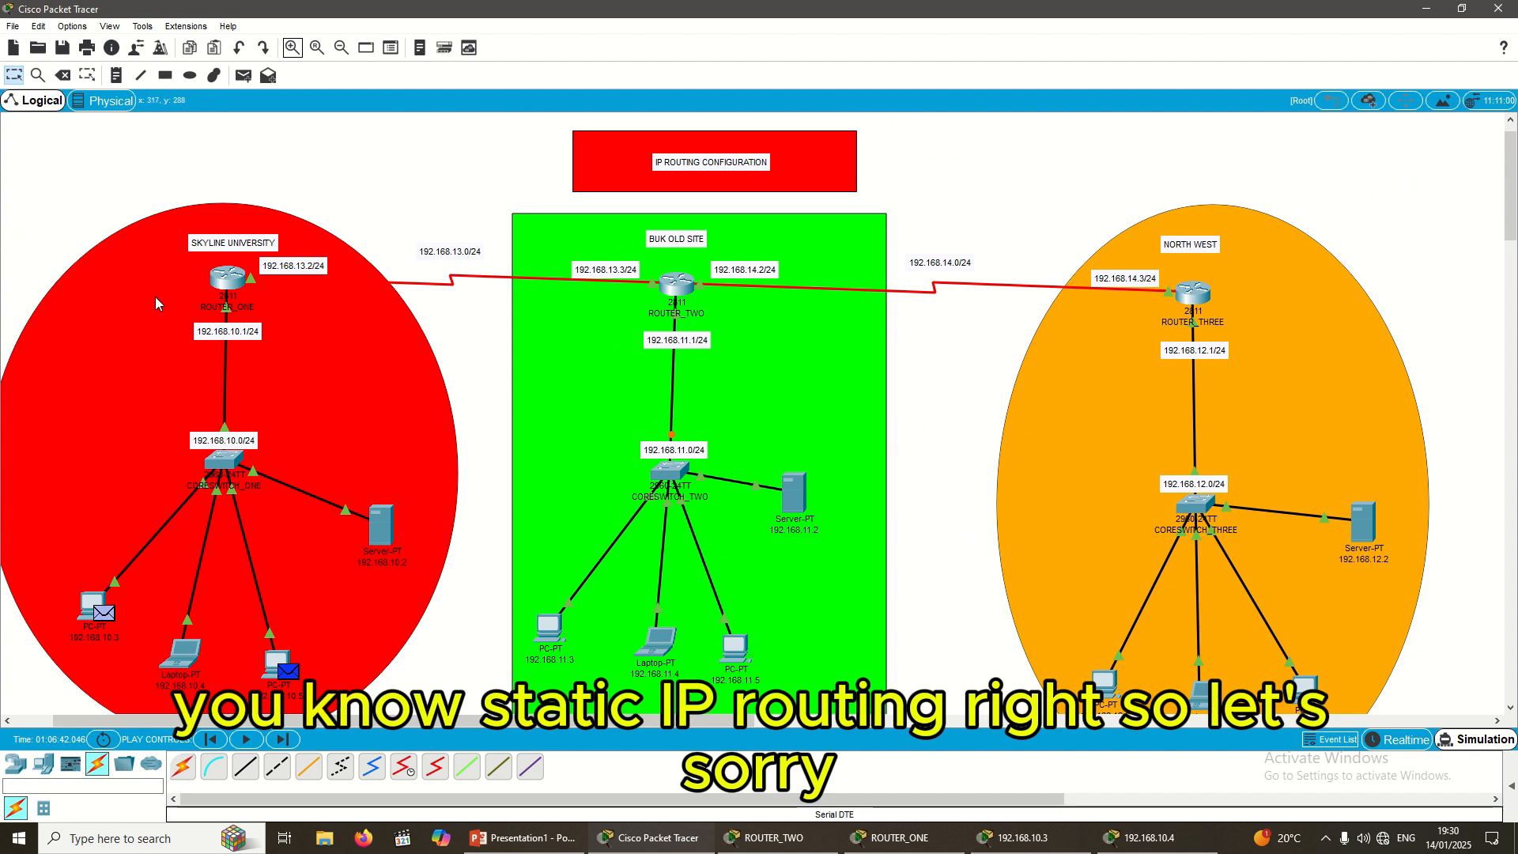
Step: Nudge the SKYLINE UNIVERSITY ellipse slightly and adjust its label, then deselect
left_click(210, 237)
left_click_drag(207, 231, 230, 244)
left_click(312, 206)
left_click(465, 346)
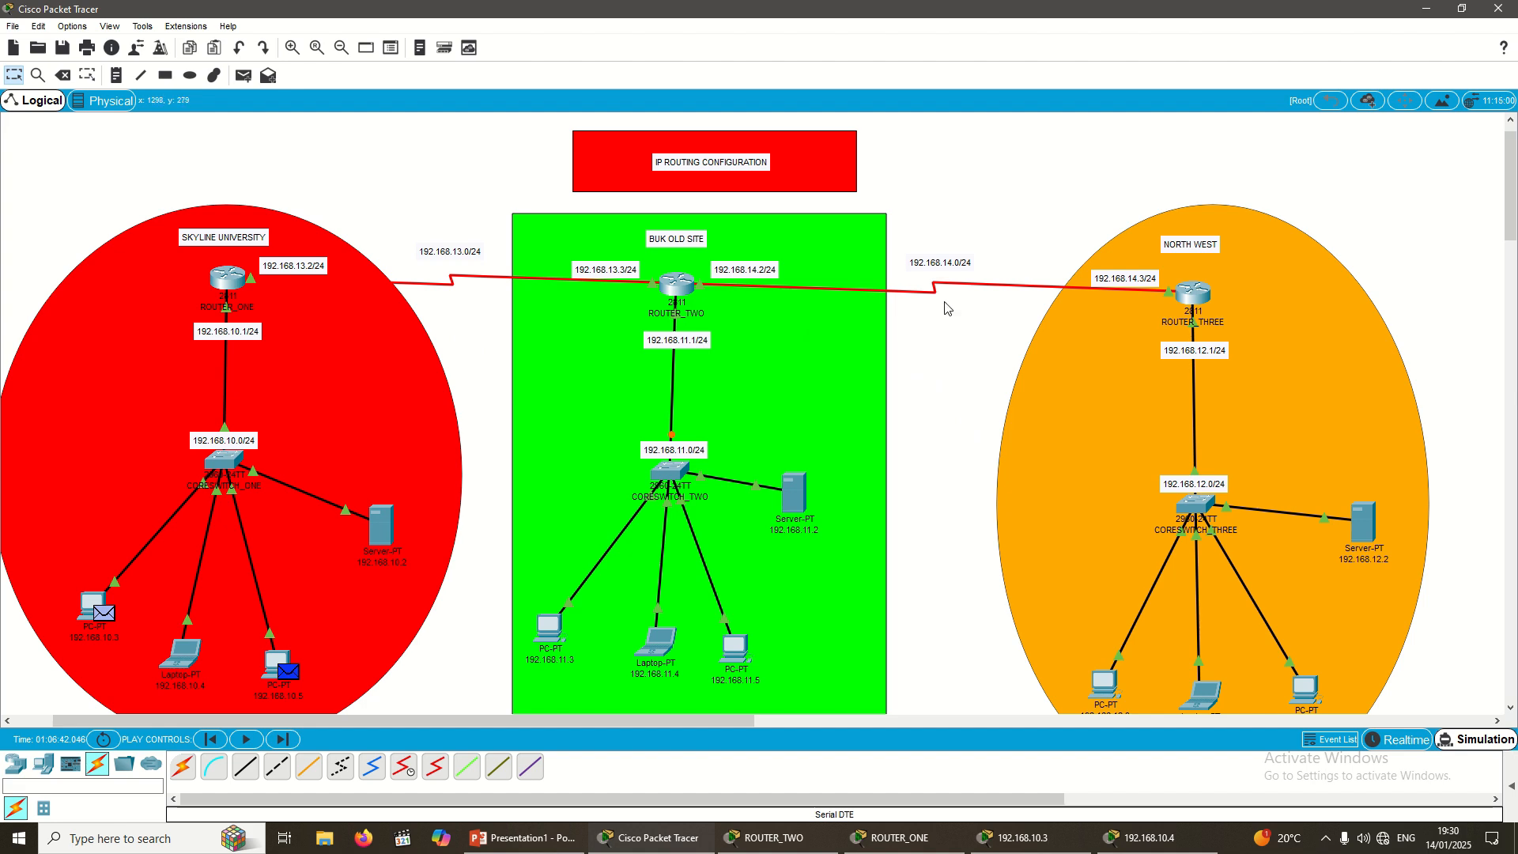
scroll(889, 481, "down", 3)
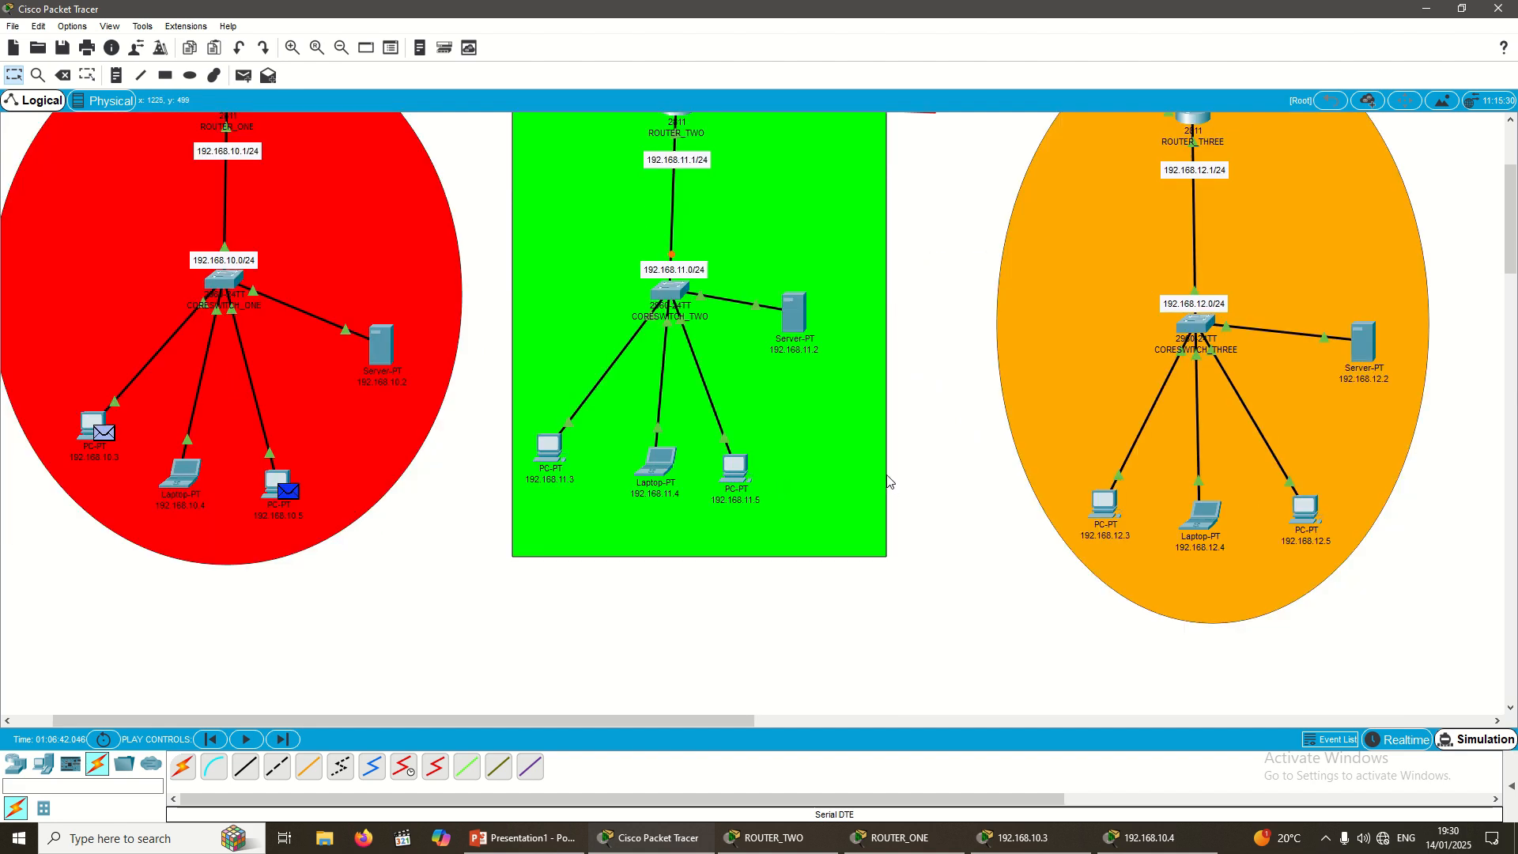
scroll(890, 479, "up", 3)
scroll(906, 443, "down", 6)
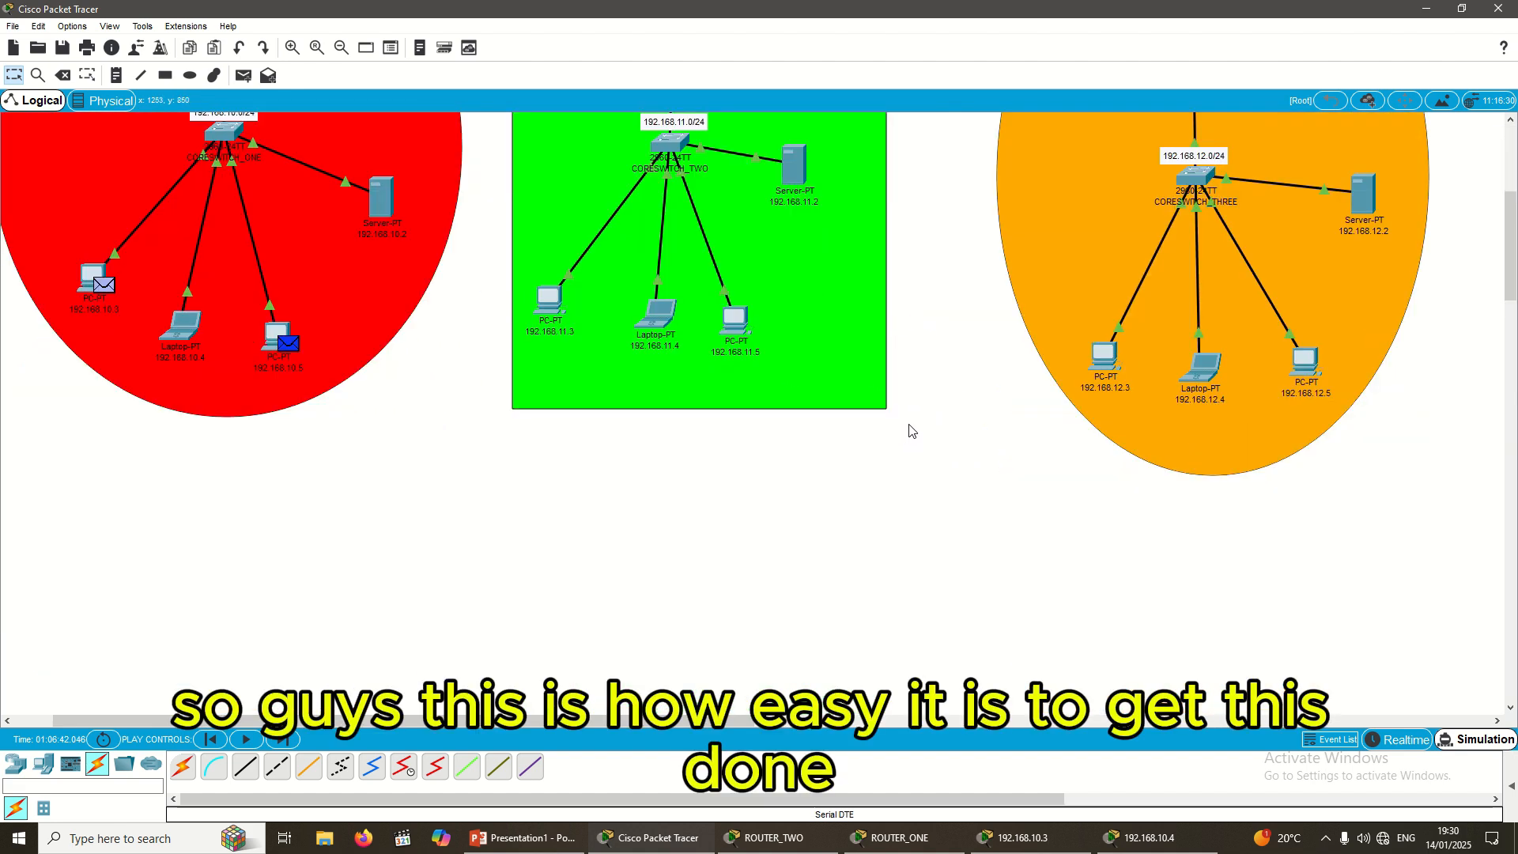
scroll(911, 431, "up", 6)
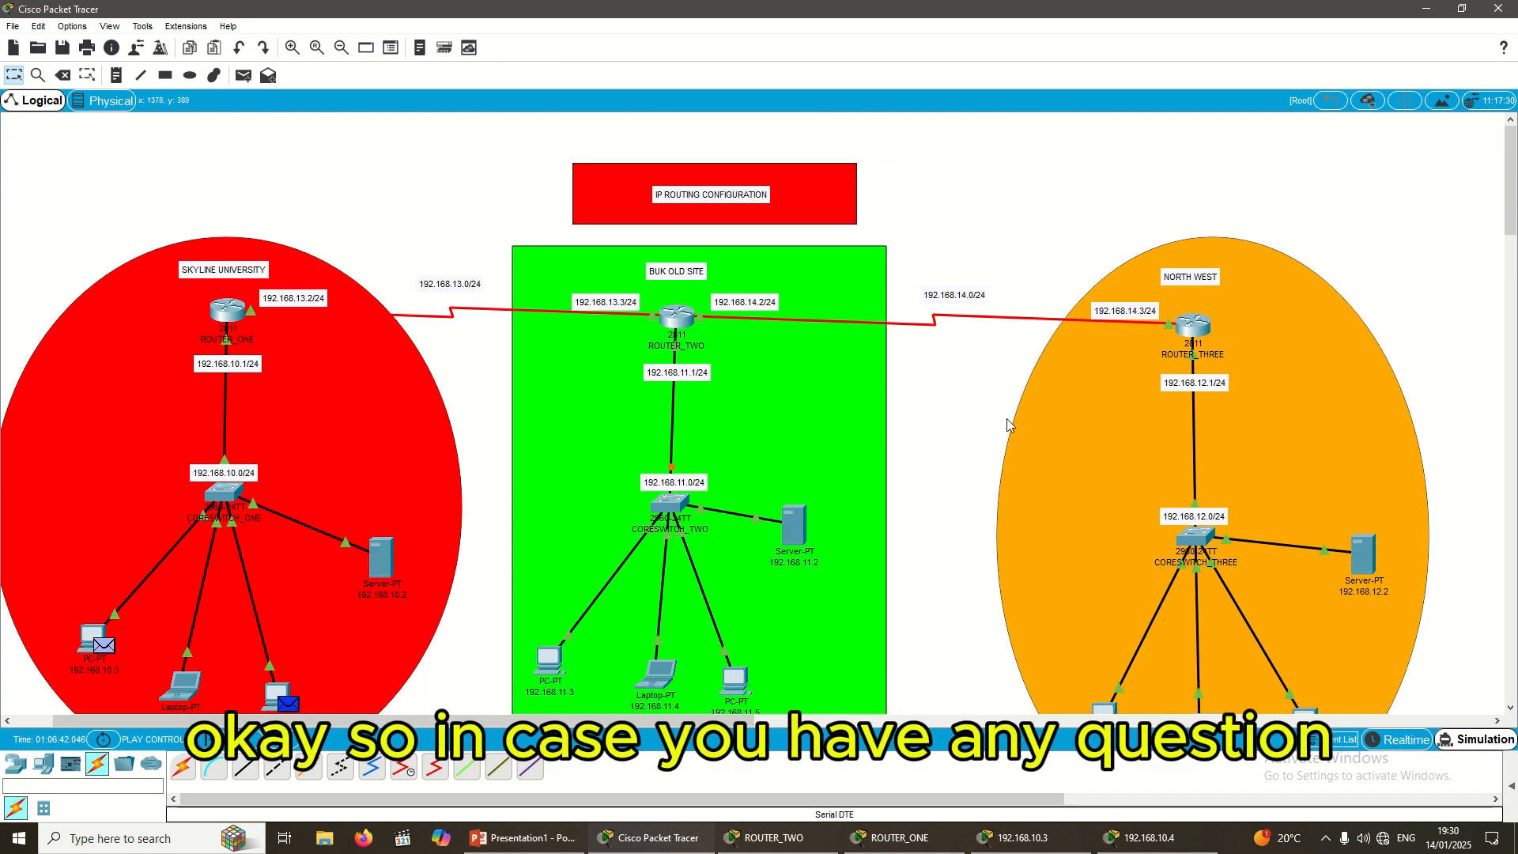